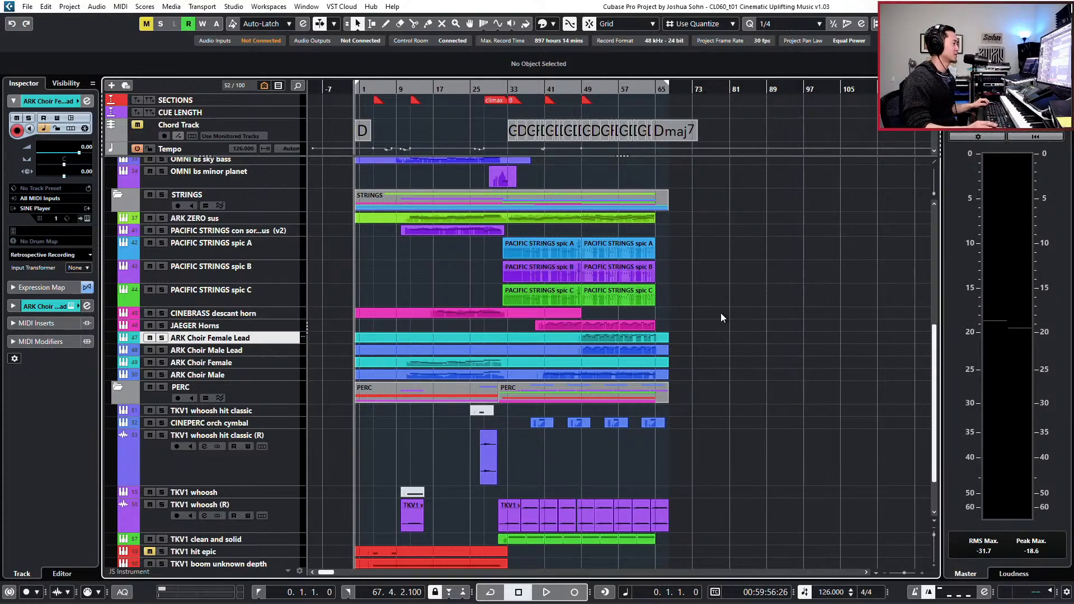
- Fit the arrangement in view and play the whole track, examining the string, choir and percussion tracks
{"action": "scroll", "coordinate": [721, 313], "scroll_direction": "up", "scroll_amount": 2}
{"action": "scroll", "coordinate": [721, 314], "scroll_direction": "left", "scroll_amount": 3}
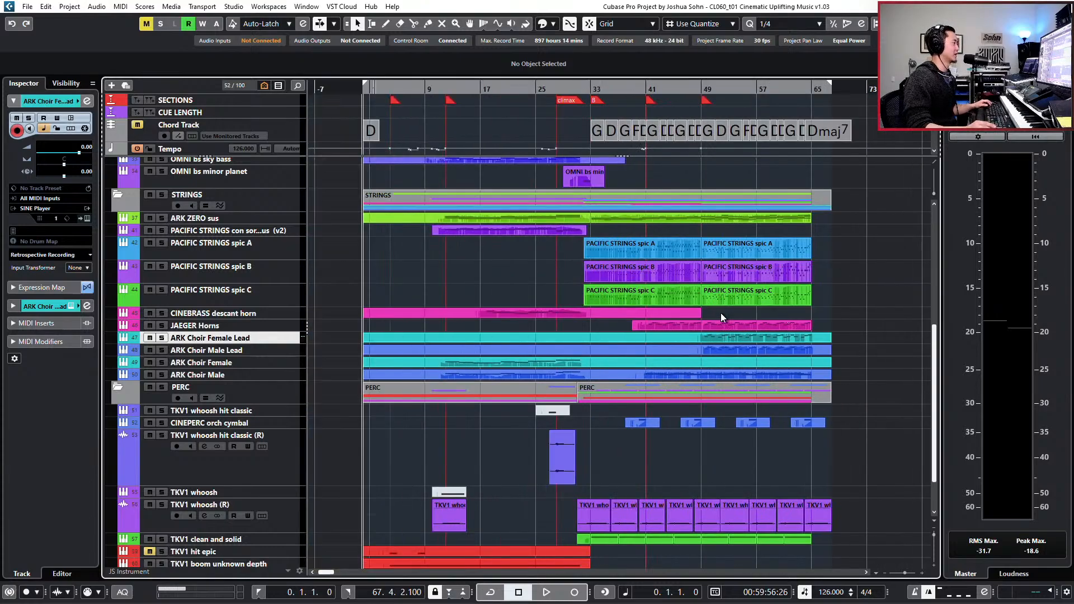
{"action": "scroll", "coordinate": [721, 314], "scroll_direction": "left", "scroll_amount": 1}
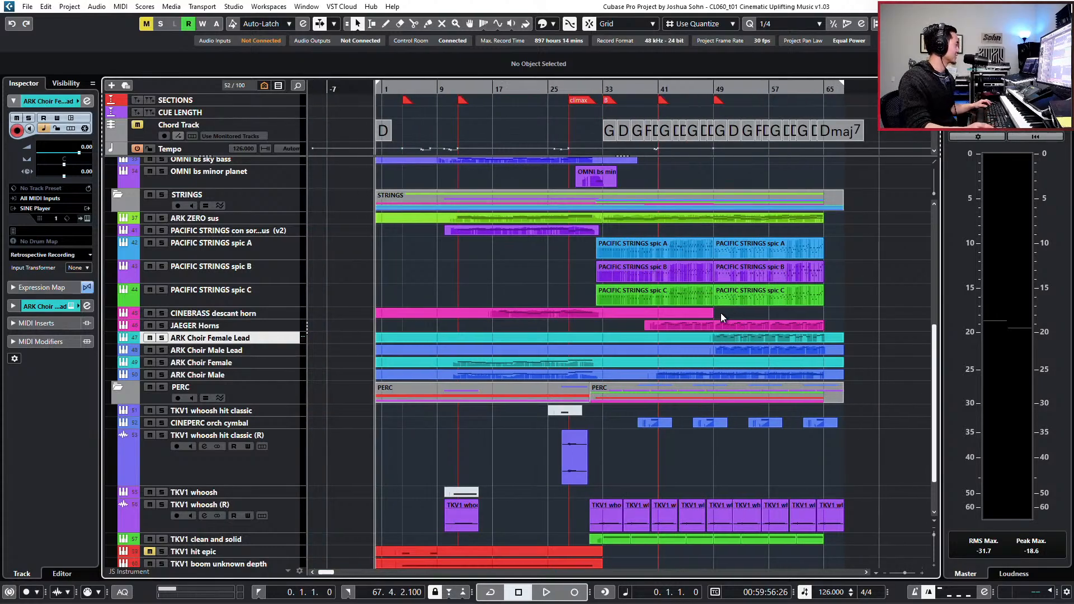
{"action": "key", "text": "space"}
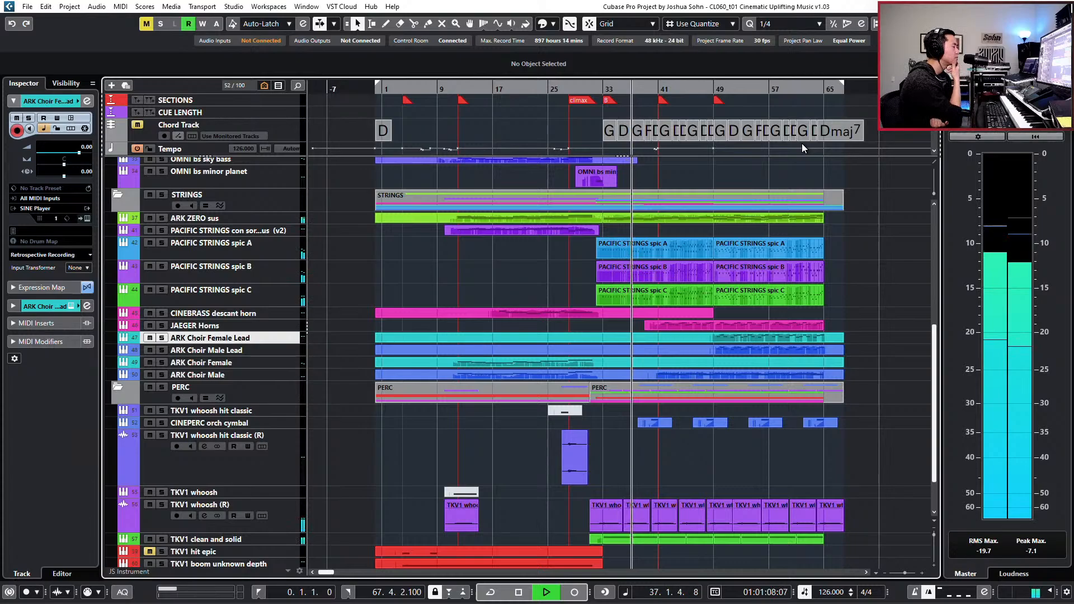
{"action": "scroll", "coordinate": [791, 283], "scroll_direction": "down", "scroll_amount": 3}
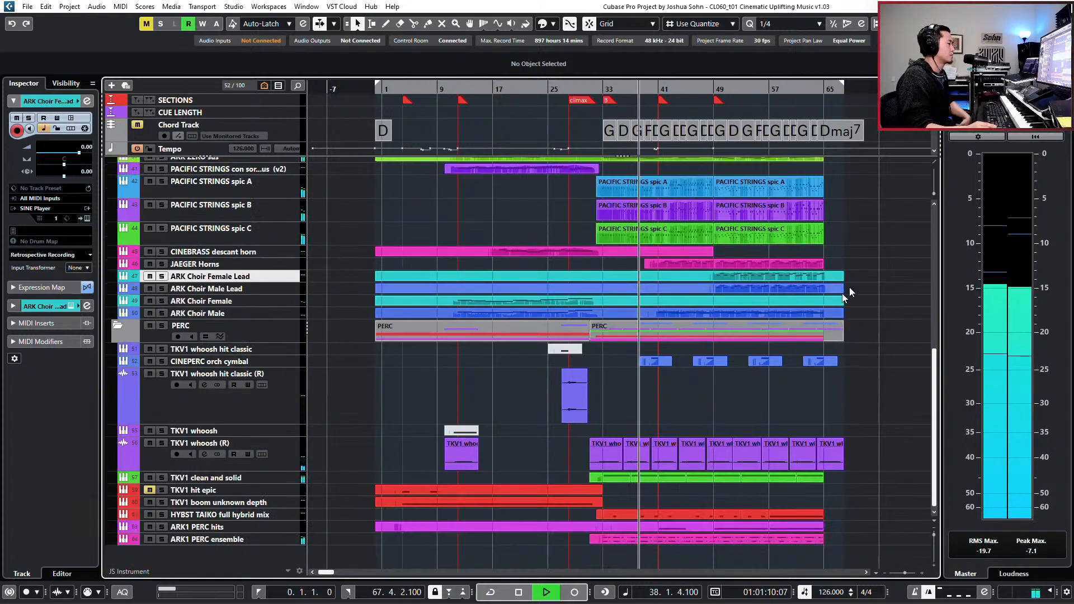
- Open the Sonarworks Reference 4 insert in the Control Room, switch it to the headphone profile Sennheiser HD 6XX Wired Average, and close it
{"action": "left_click", "coordinate": [1002, 134]}
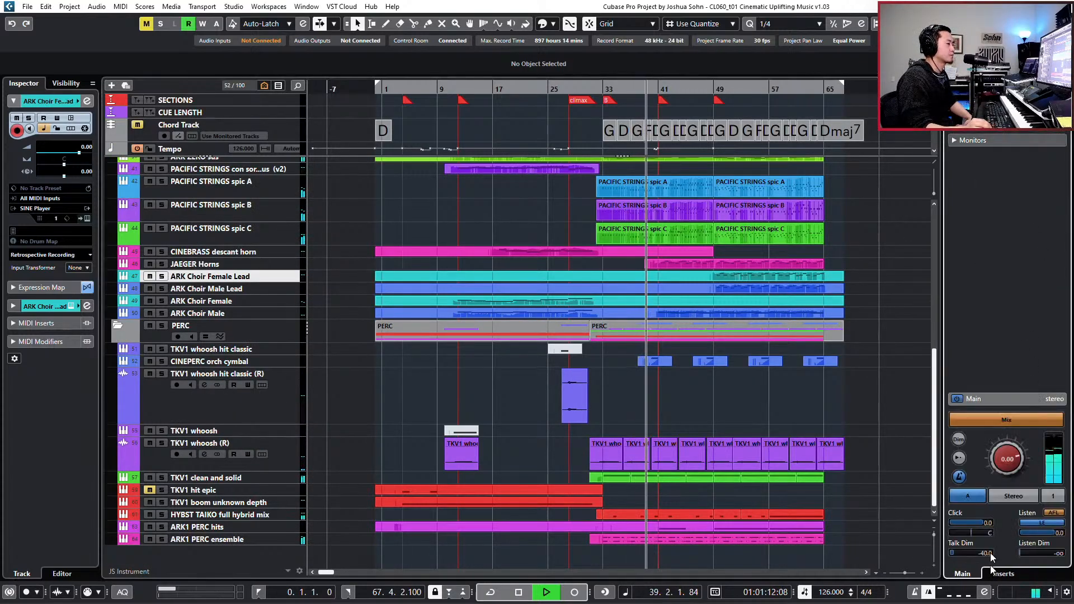
{"action": "left_click", "coordinate": [1001, 580]}
{"action": "left_click", "coordinate": [986, 458]}
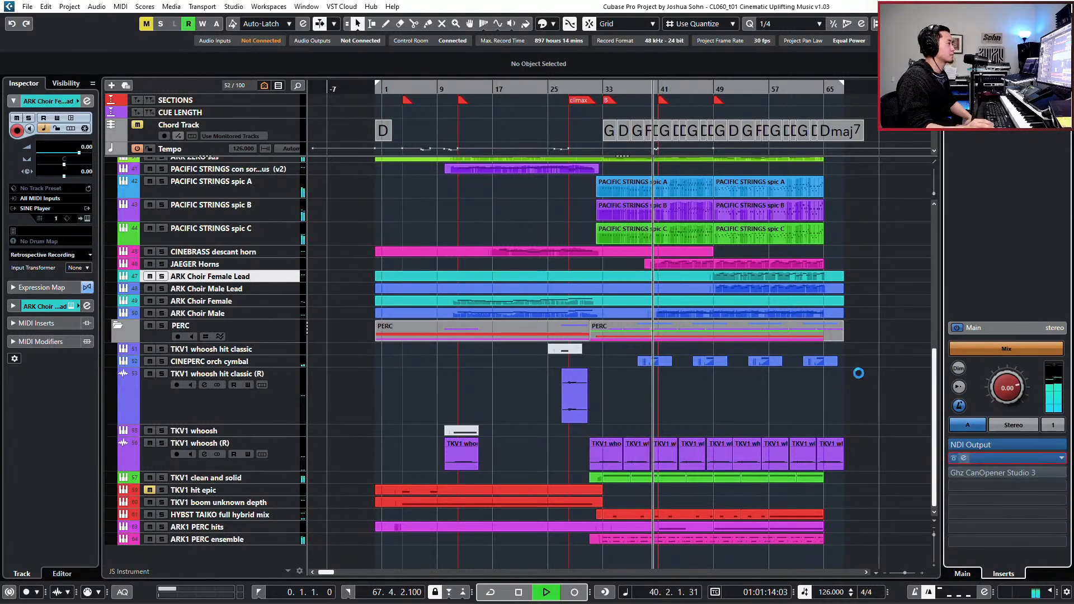
{"action": "left_click", "coordinate": [565, 90]}
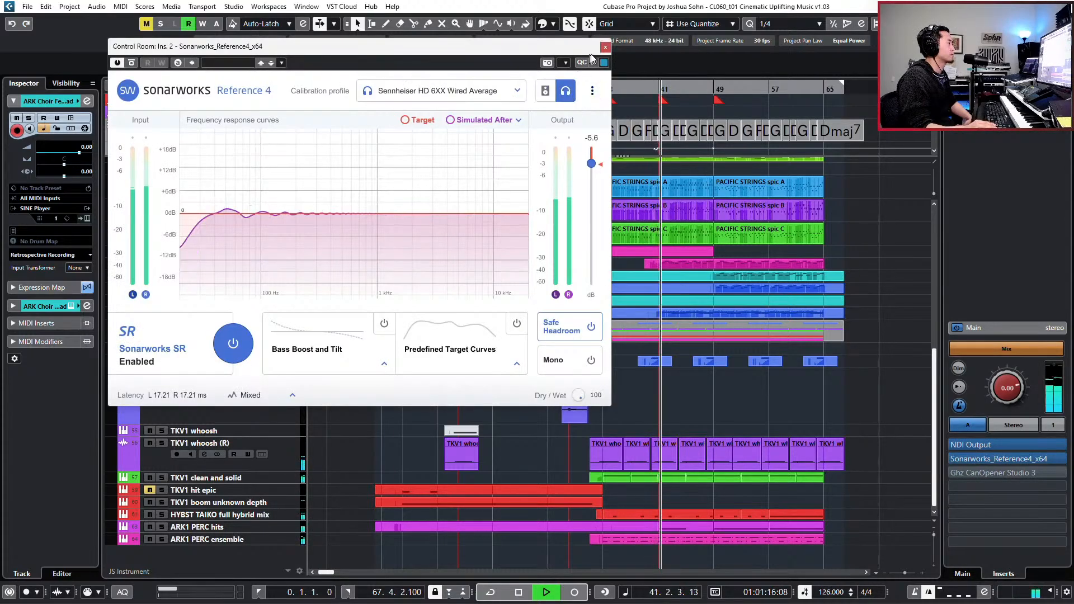
{"action": "left_click", "coordinate": [605, 47]}
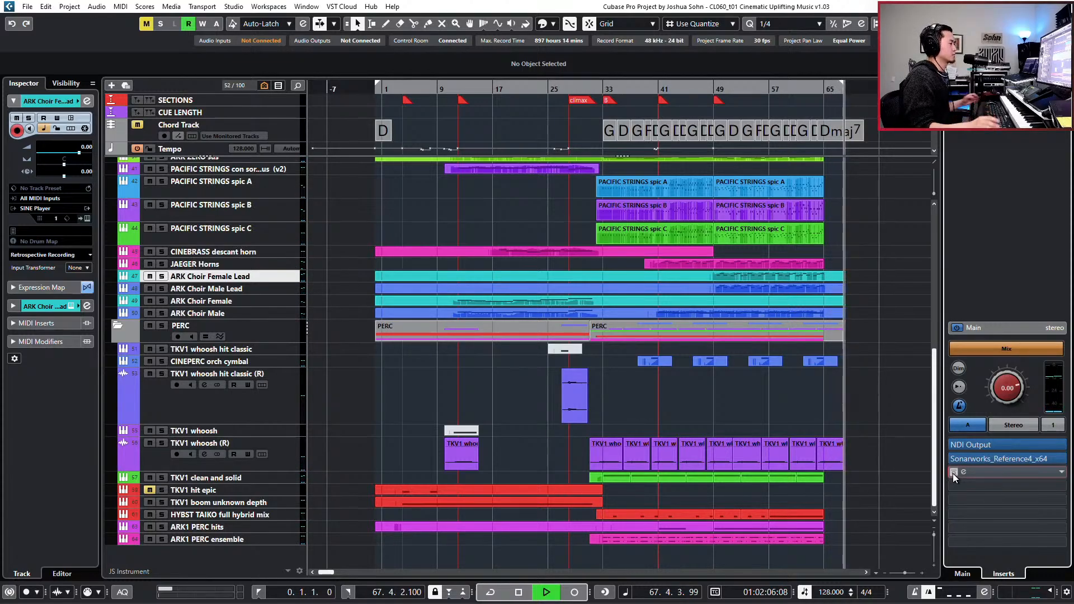
- Stop playback and place the project cursor at bar 33
{"action": "left_click", "coordinate": [916, 463]}
{"action": "key", "text": "space"}
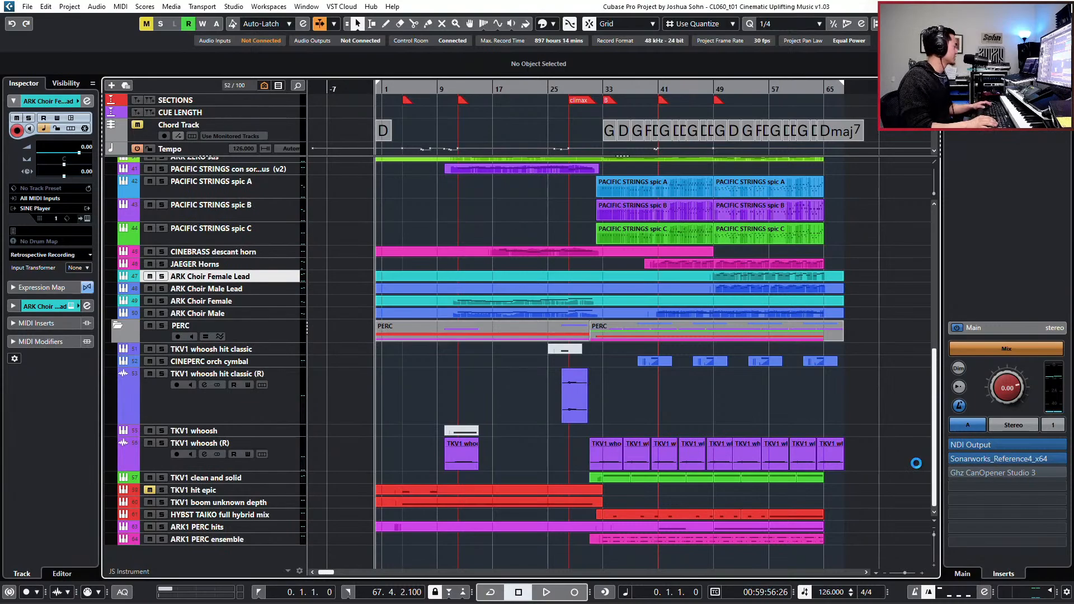
{"action": "key", "text": "f"}
{"action": "key", "text": "KP_Add"}
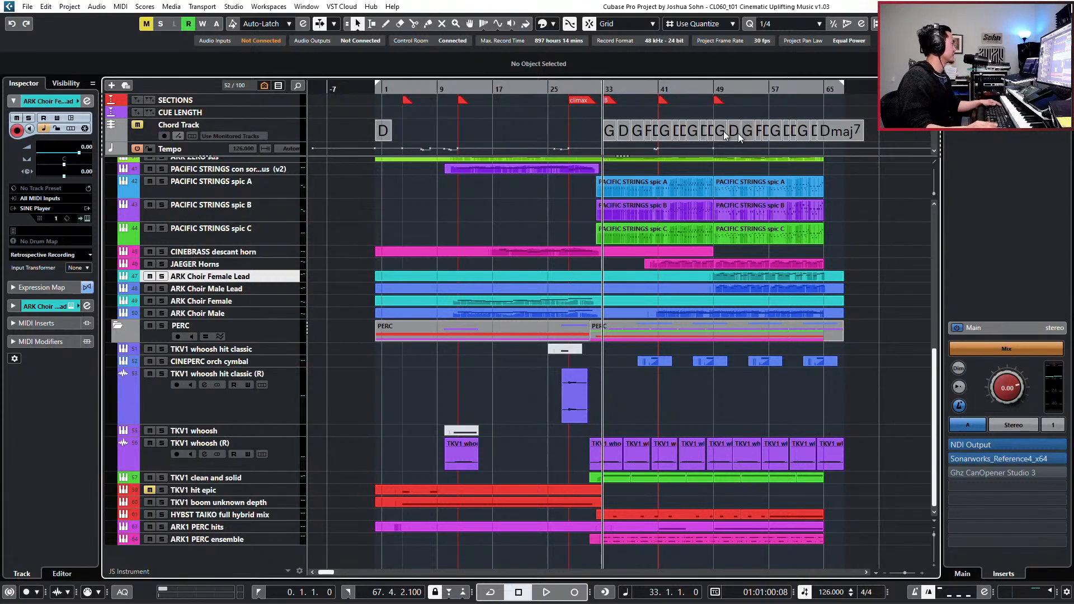
- Open the project notepad and replace its notes with "ms. 21 - add whoosh and variations in middle of that section"
{"action": "left_click", "coordinate": [78, 7]}
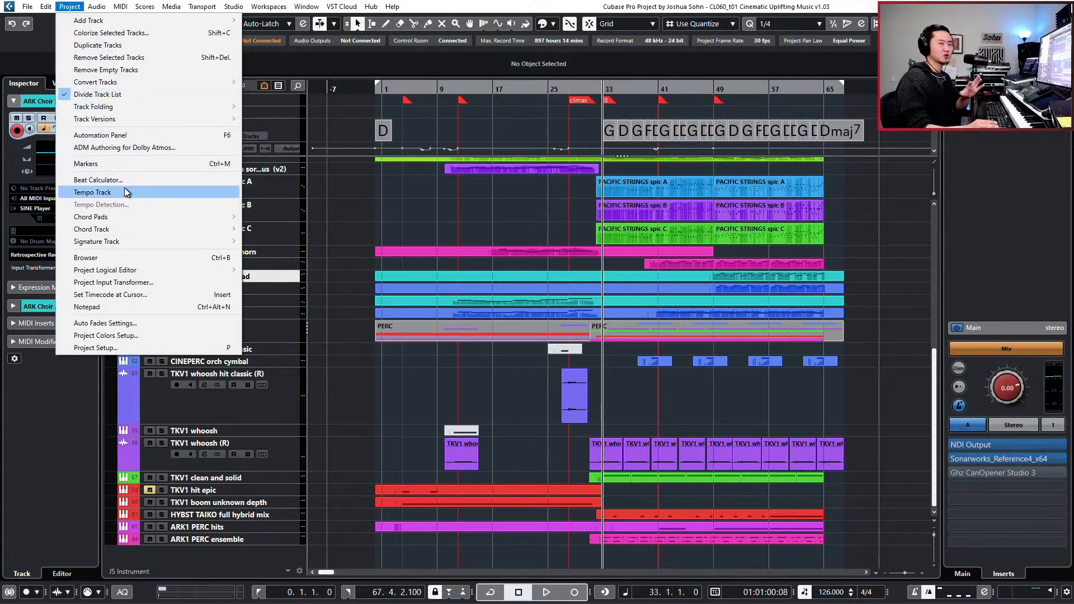
{"action": "mouse_move", "coordinate": [123, 229]}
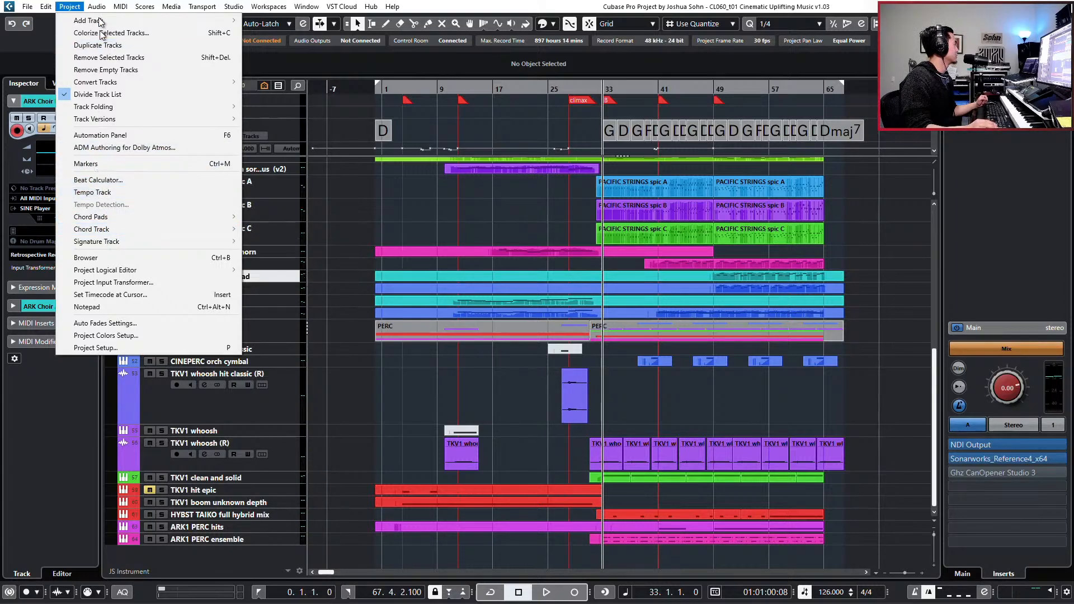
{"action": "mouse_move", "coordinate": [96, 6]}
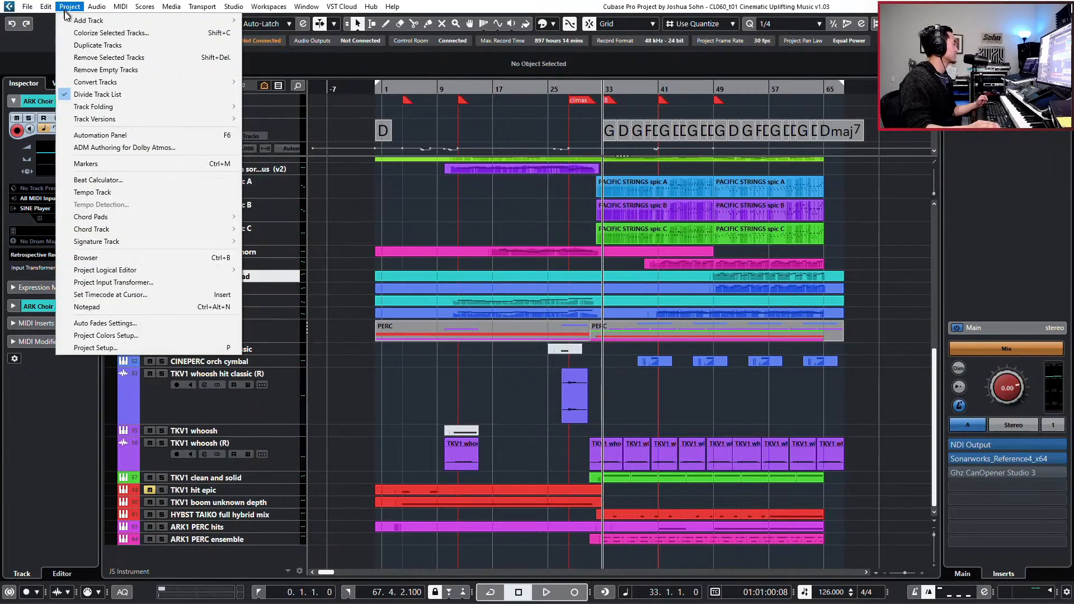
{"action": "left_click", "coordinate": [98, 305]}
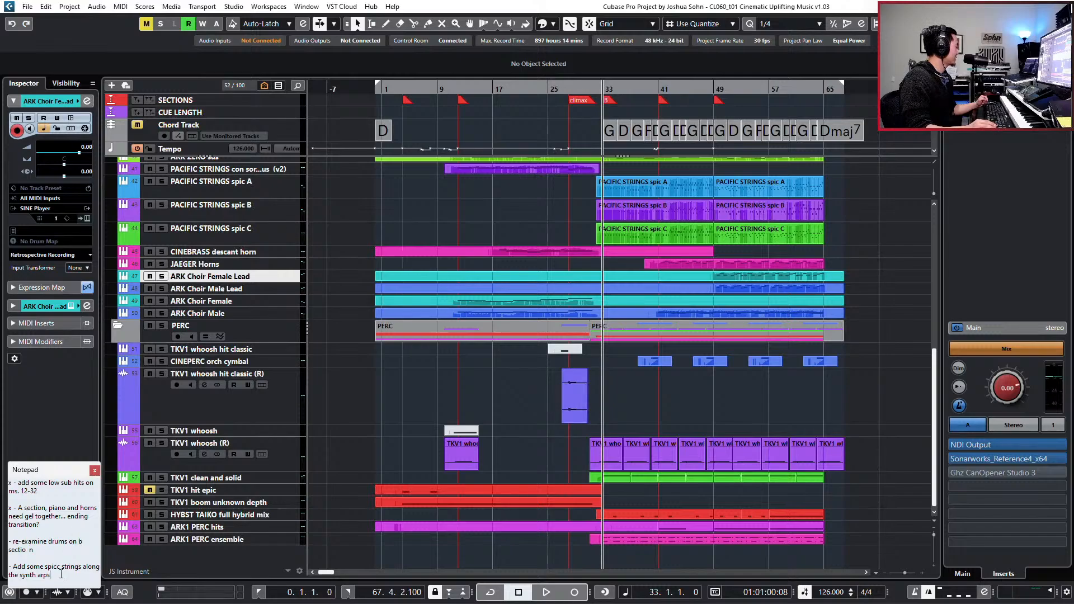
{"action": "left_click_drag", "start_coordinate": [61, 575], "coordinate": [10, 541]}
{"action": "left_click", "coordinate": [53, 548]}
{"action": "left_click", "coordinate": [72, 584]}
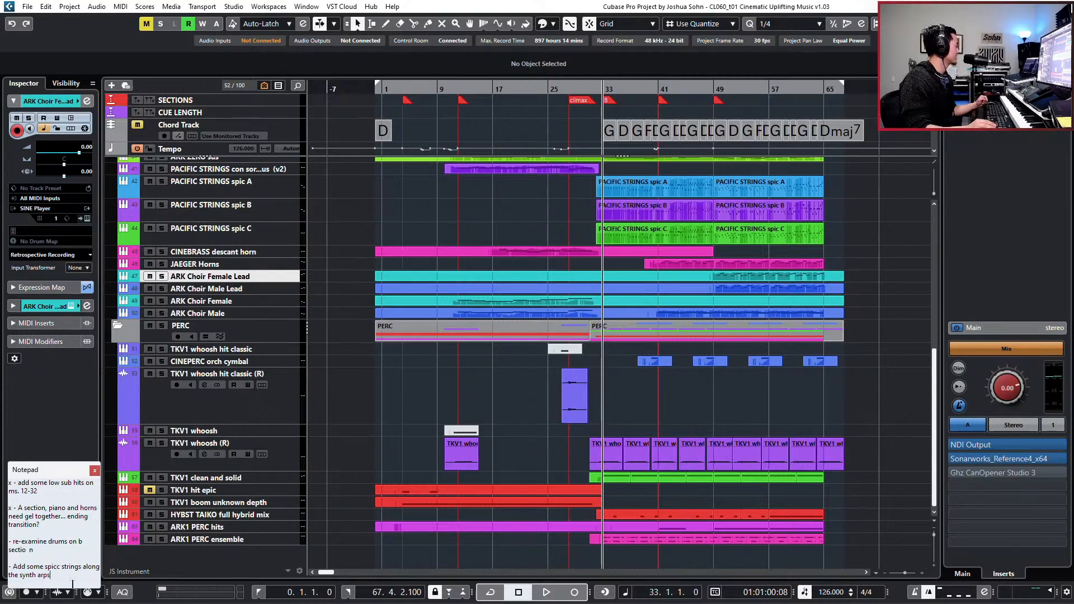
{"action": "left_click_drag", "start_coordinate": [59, 577], "coordinate": [26, 549]}
{"action": "key", "text": "ctrl+a"}
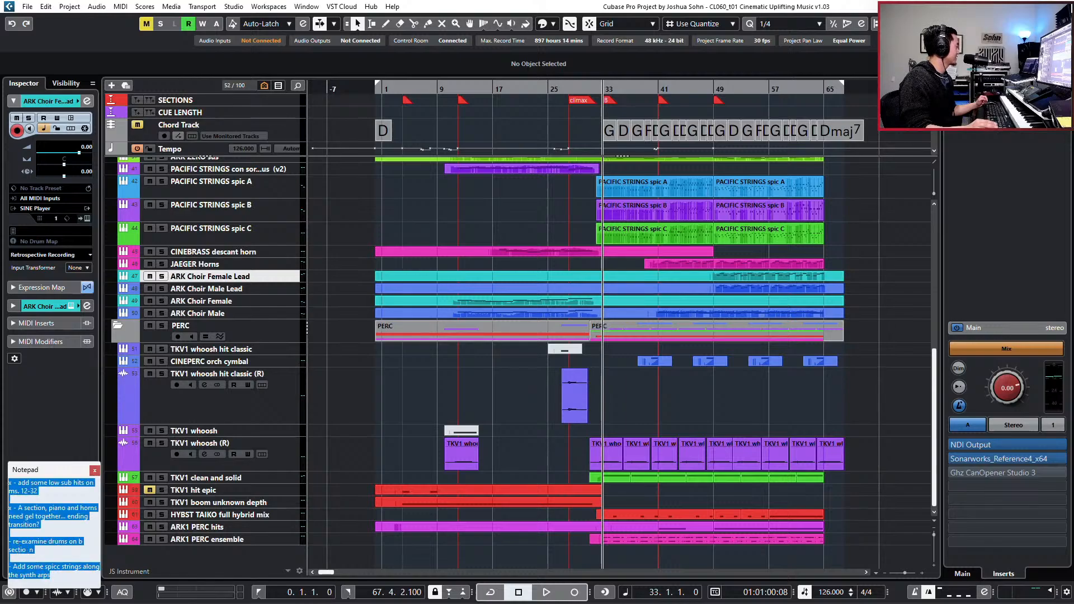
{"action": "key", "text": "BackSpace"}
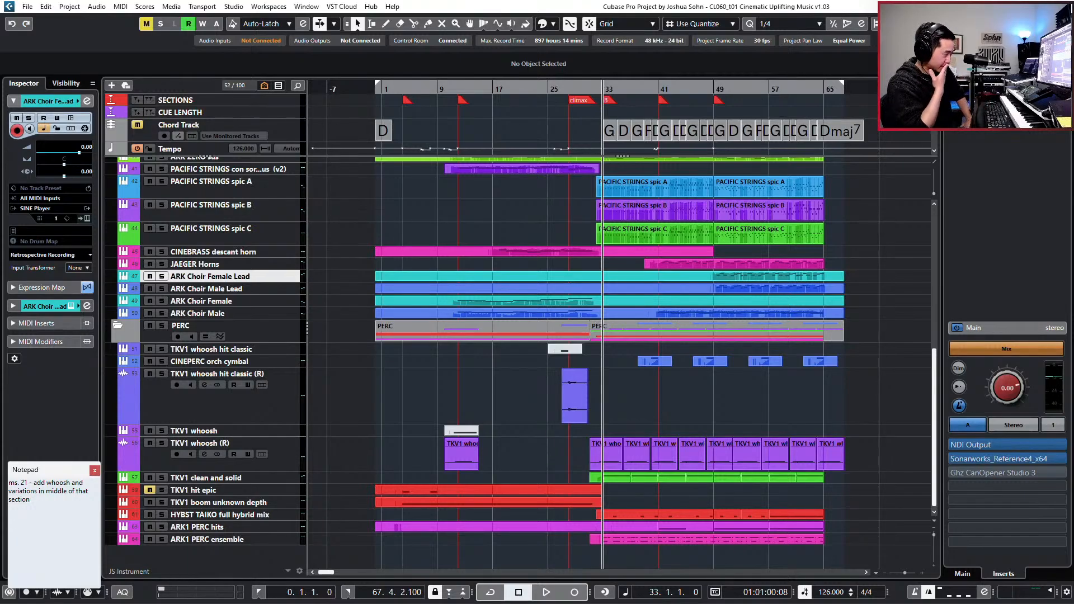
- Play the passage around the climax marker, then replay it from a few bars earlier
{"action": "left_click", "coordinate": [569, 88]}
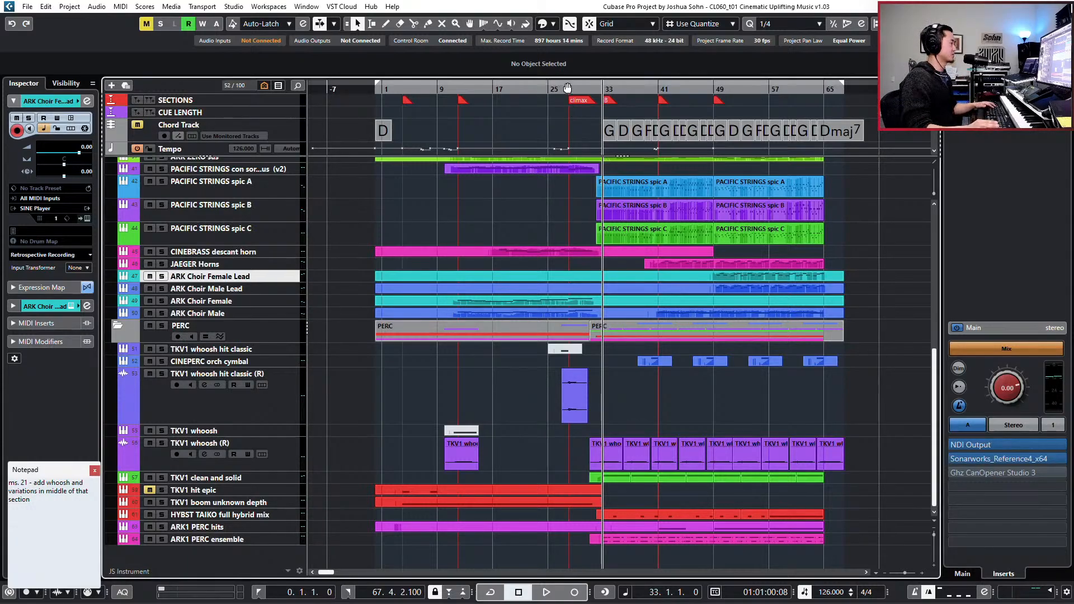
{"action": "key", "text": "h"}
{"action": "key", "text": "h"}
{"action": "key", "text": "space"}
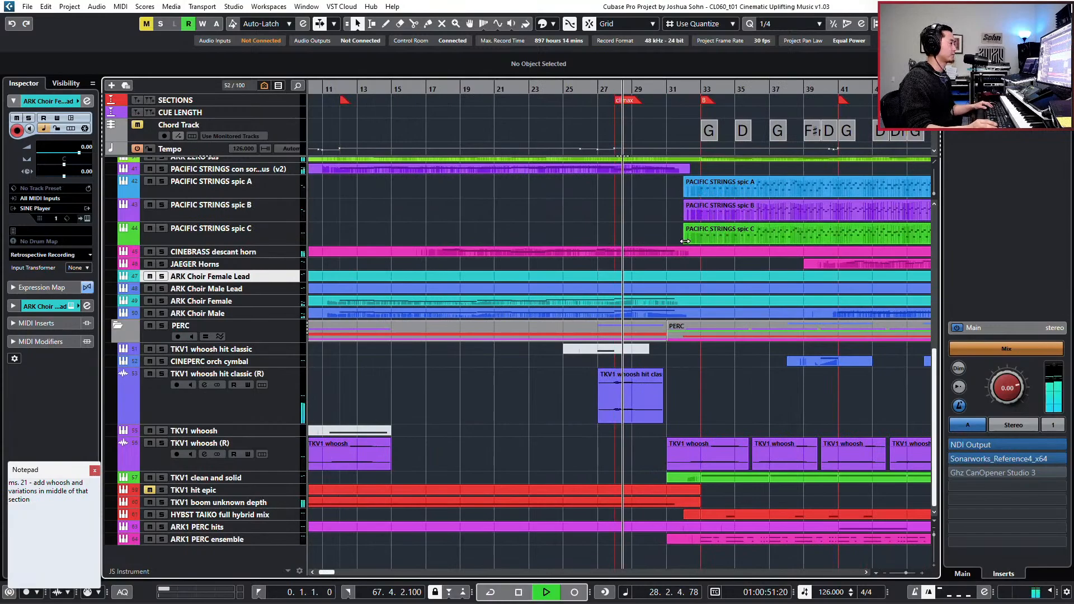
{"action": "key", "text": "space"}
{"action": "key", "text": "ctrl+KP_Subtract"}
{"action": "key", "text": "ctrl+KP_Subtract"}
{"action": "key", "text": "ctrl+KP_Subtract"}
{"action": "key", "text": "ctrl+KP_Subtract"}
{"action": "key", "text": "ctrl+KP_Subtract"}
{"action": "key", "text": "space"}
- Open the first GIANT emotional part in the Key Editor and stop playback near bar 24
{"action": "scroll", "coordinate": [624, 317], "scroll_direction": "up", "scroll_amount": 5}
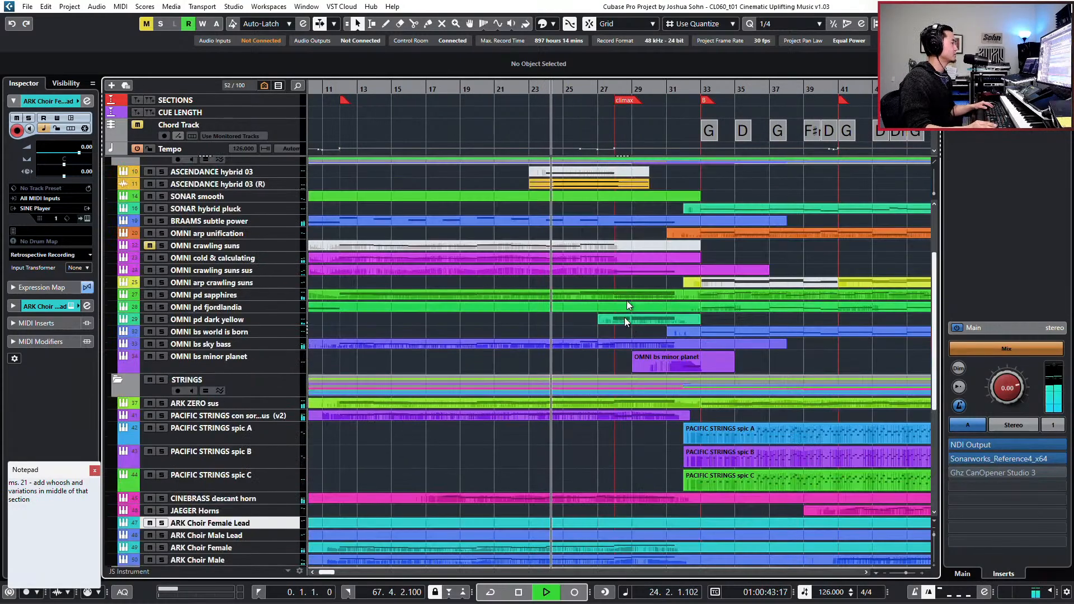
{"action": "scroll", "coordinate": [642, 236], "scroll_direction": "up", "scroll_amount": 3}
{"action": "double_click", "coordinate": [632, 244]}
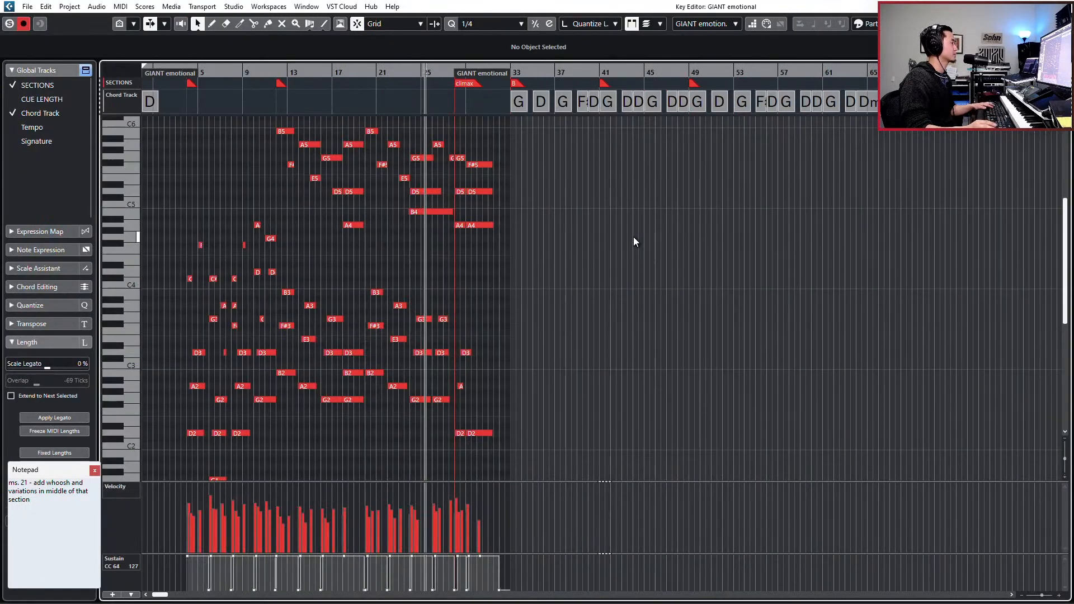
{"action": "key", "text": "h"}
{"action": "key", "text": "h"}
{"action": "key", "text": "h"}
{"action": "key", "text": "h"}
{"action": "key", "text": "space"}
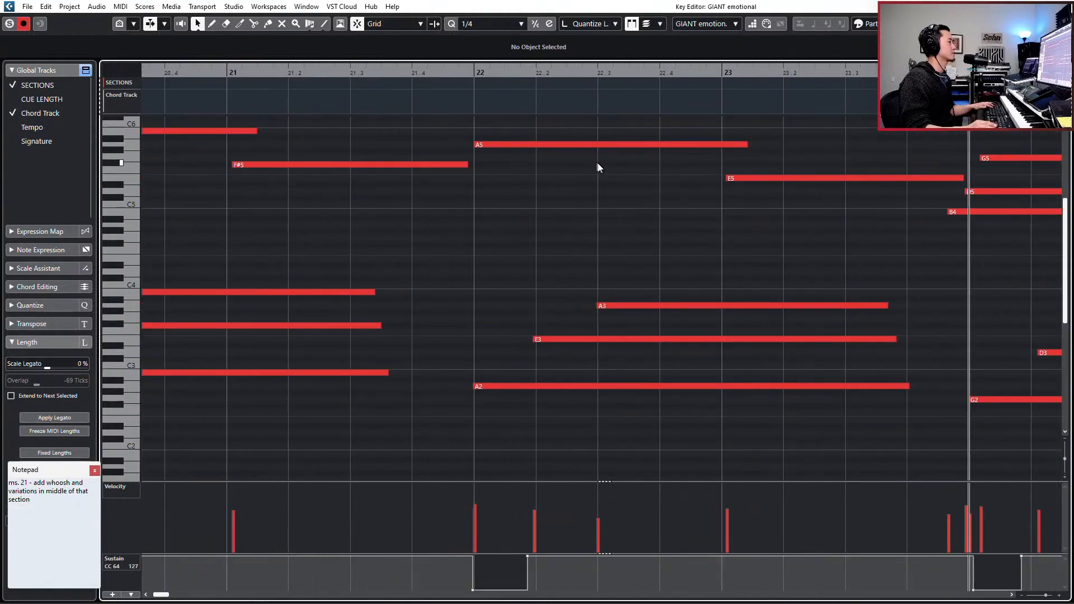
- Move the A5 note from bar 26 to 27.1 and shorten it to end at 27.3
{"action": "key", "text": "g"}
{"action": "key", "text": "g"}
{"action": "key", "text": "g"}
{"action": "key", "text": "g"}
{"action": "key", "text": "g"}
{"action": "scroll", "coordinate": [727, 145], "scroll_direction": "left", "scroll_amount": 1}
{"action": "scroll", "coordinate": [727, 145], "scroll_direction": "right", "scroll_amount": 5}
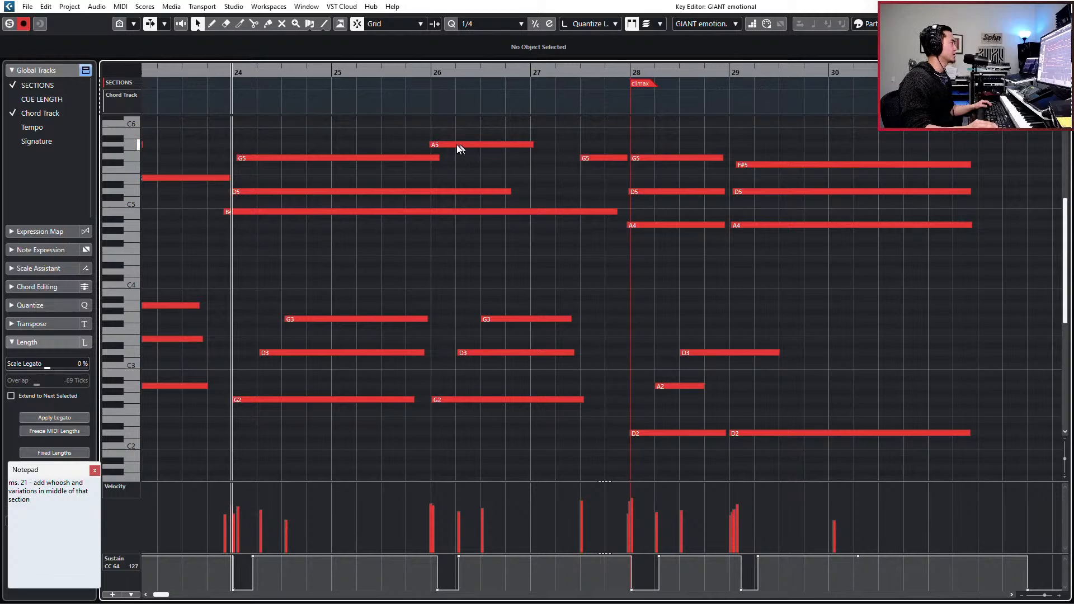
{"action": "left_click_drag", "start_coordinate": [445, 146], "coordinate": [545, 146]}
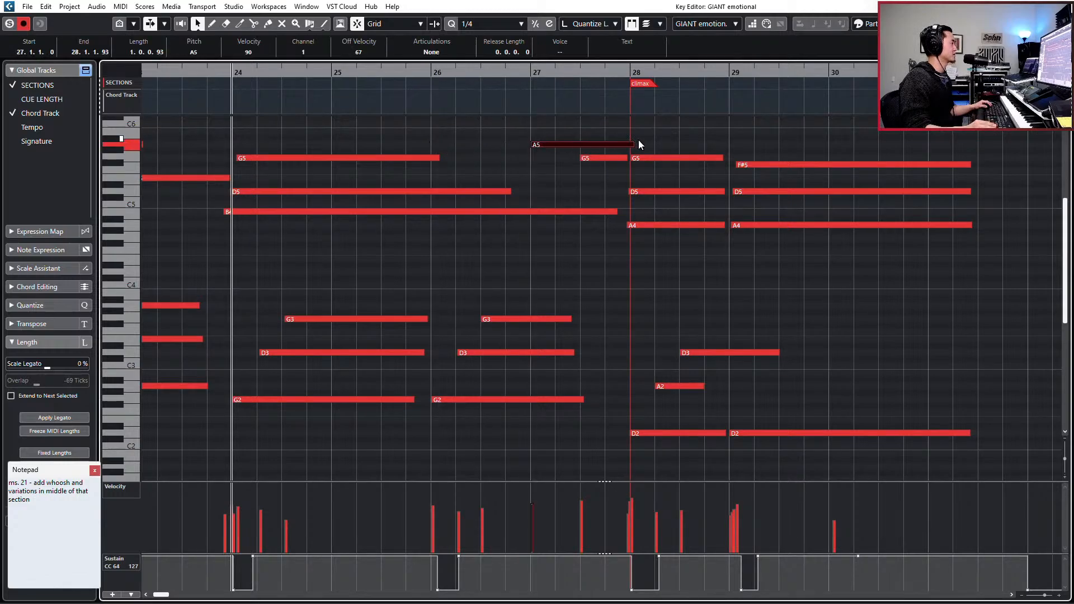
{"action": "left_click_drag", "start_coordinate": [634, 144], "coordinate": [580, 144]}
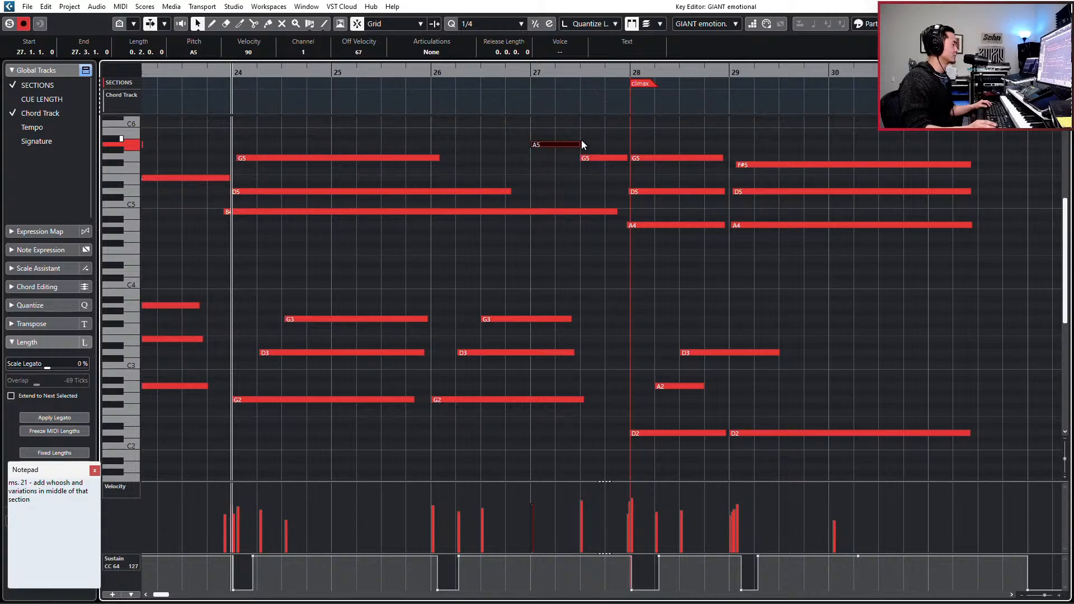
- Lengthen the G5 note at bar 24 to end just before bar 27, audition the phrase, and close the Key Editor
{"action": "key", "text": "space"}
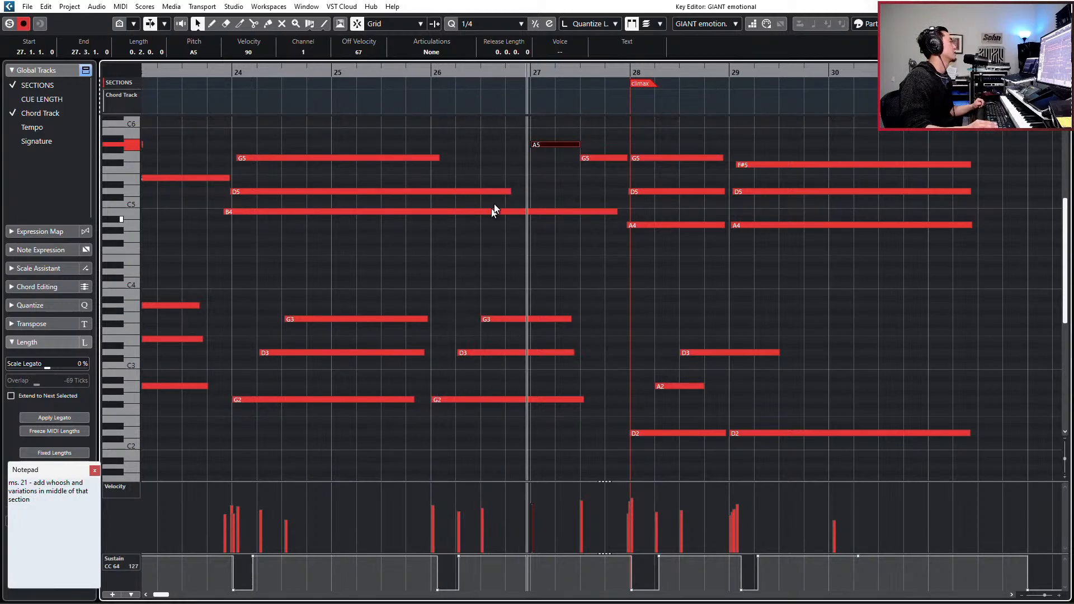
{"action": "left_click_drag", "start_coordinate": [440, 158], "coordinate": [521, 158]}
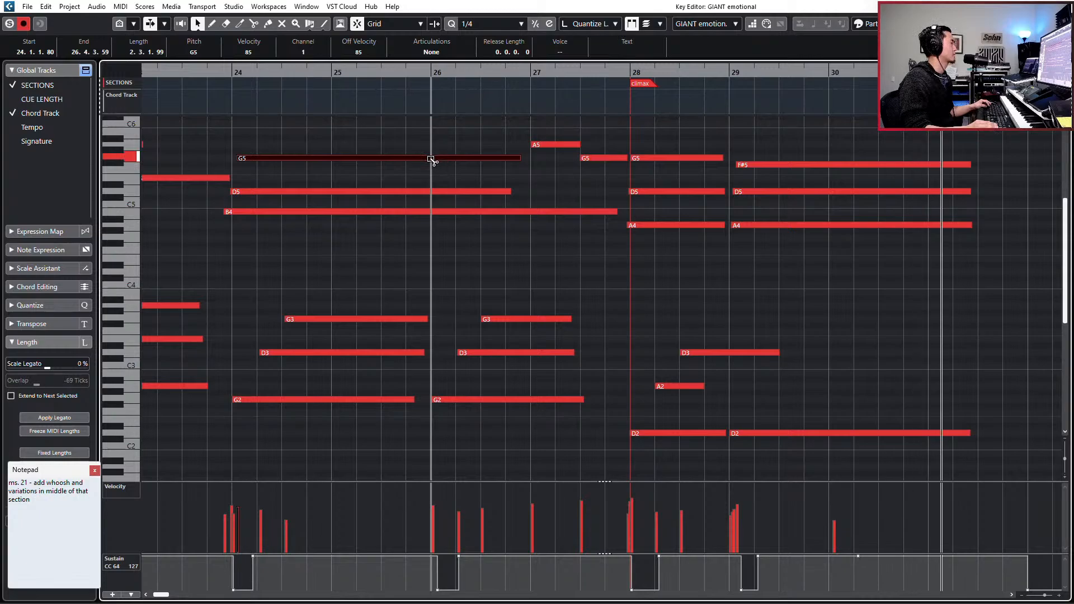
{"action": "key", "text": "space"}
{"action": "key", "text": "Return"}
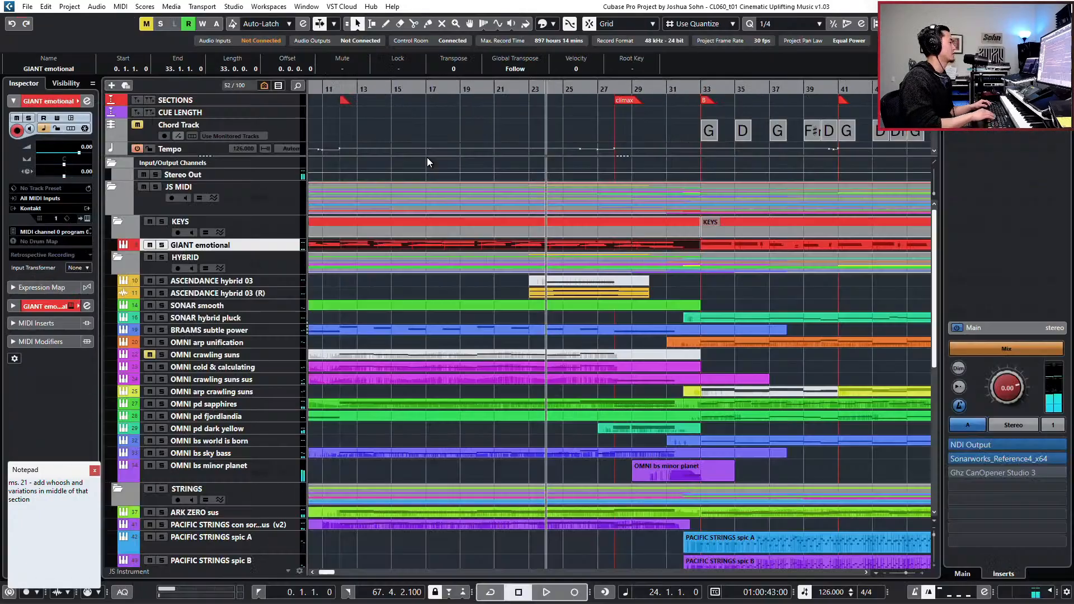
{"action": "key", "text": "g"}
{"action": "key", "text": "g"}
{"action": "key", "text": "g"}
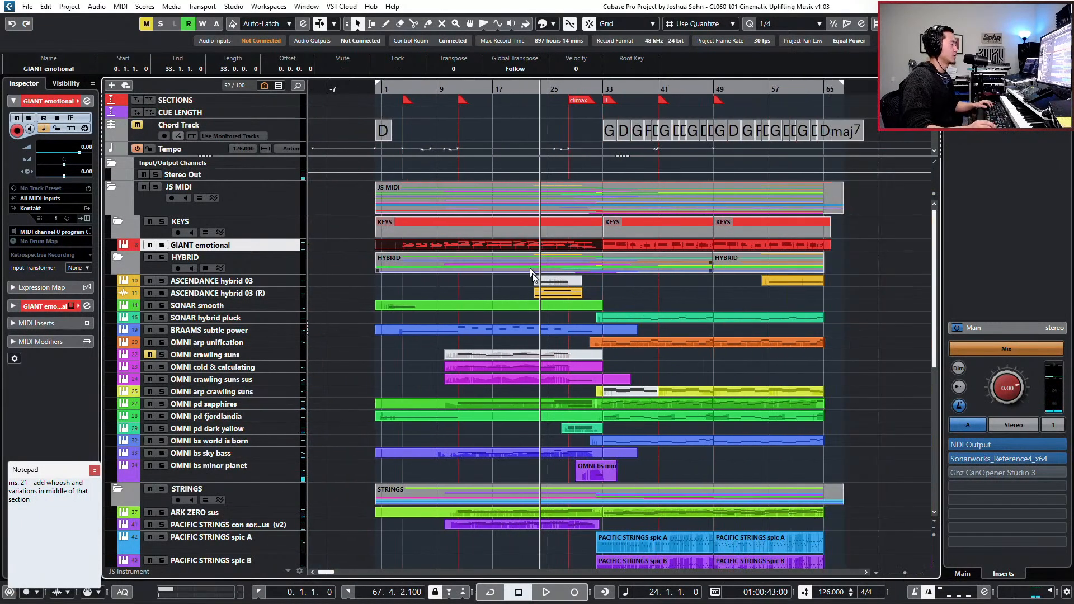
{"action": "left_click", "coordinate": [45, 508]}
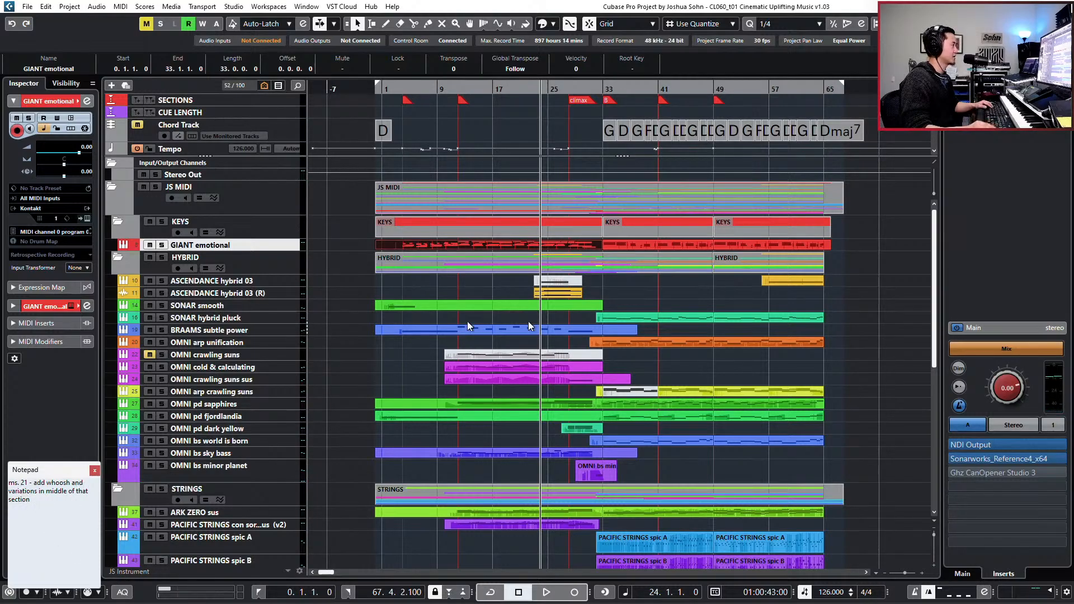
{"action": "type", "text": "+"}
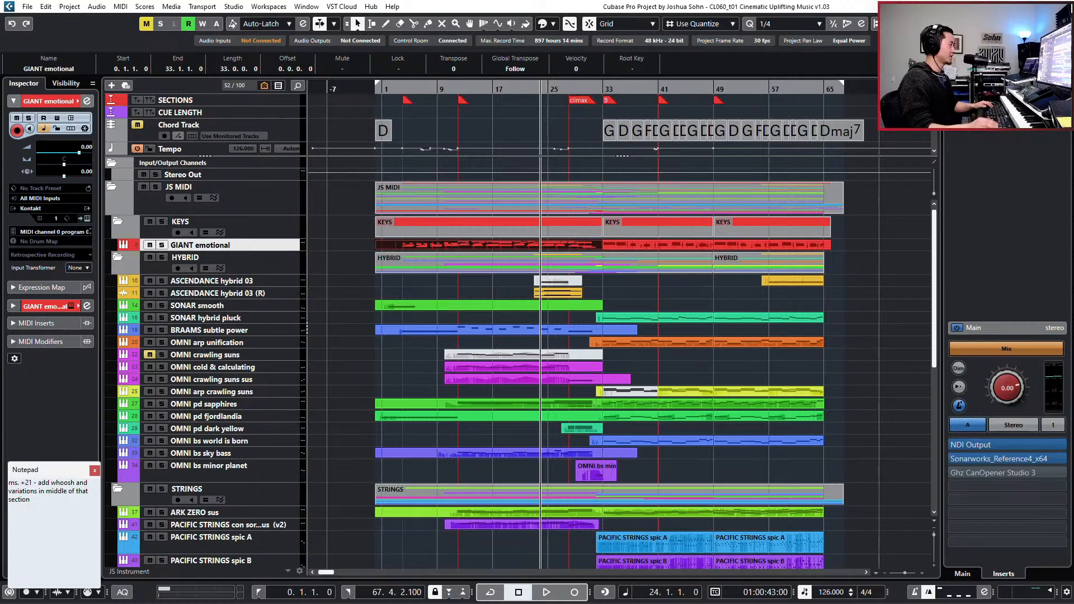
- Play the passage from bar 18 to bar 21, and delete the stray plus sign before "21" in the notepad
{"action": "left_click", "coordinate": [635, 288]}
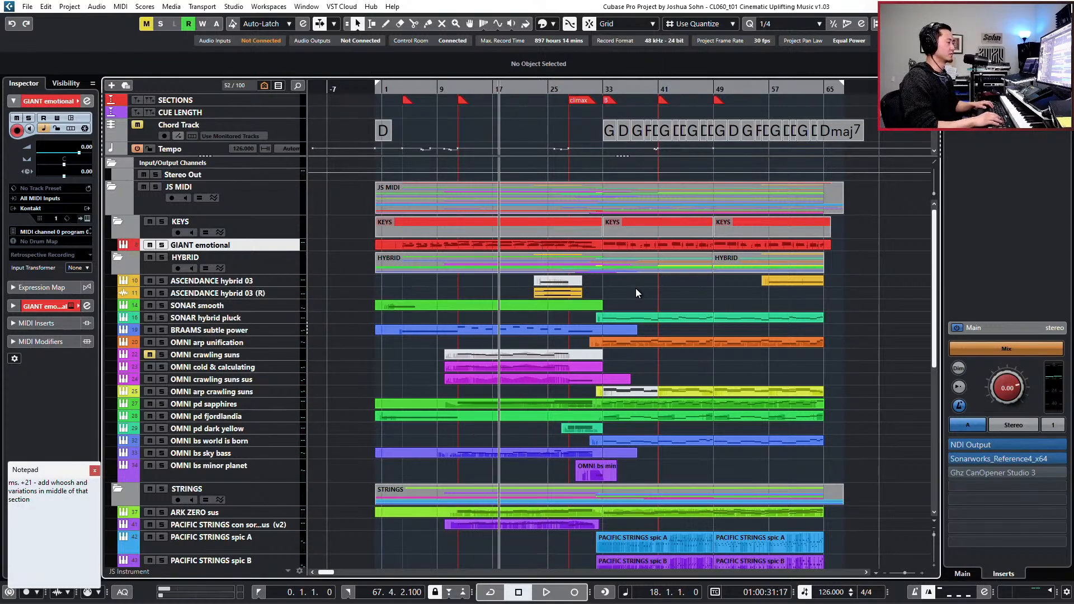
{"action": "key", "text": "space"}
{"action": "key", "text": "h"}
{"action": "key", "text": "h"}
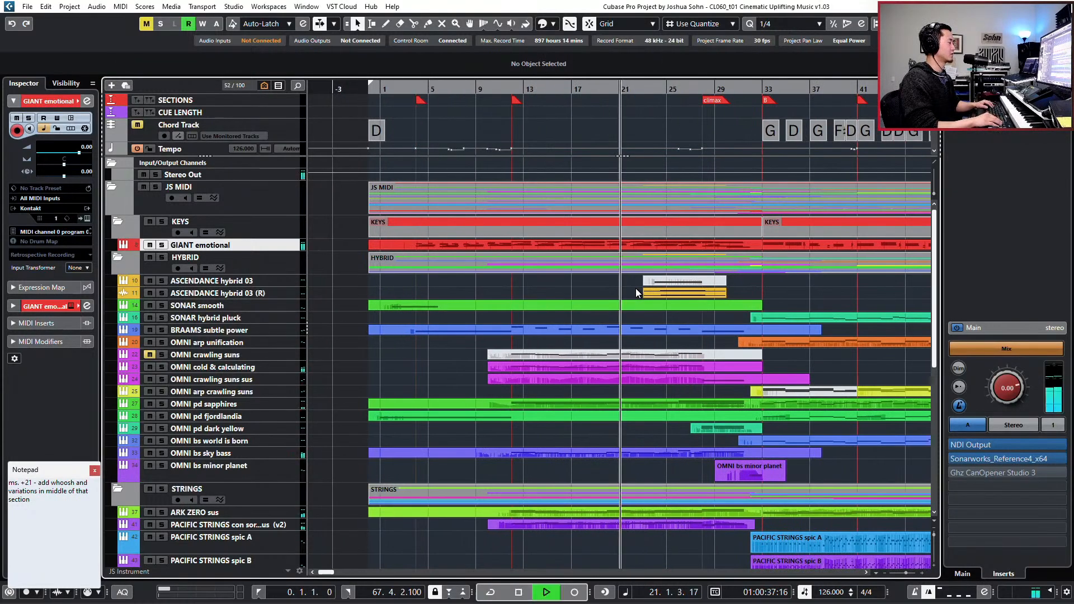
{"action": "key", "text": "space"}
{"action": "key", "text": "g"}
{"action": "key", "text": "g"}
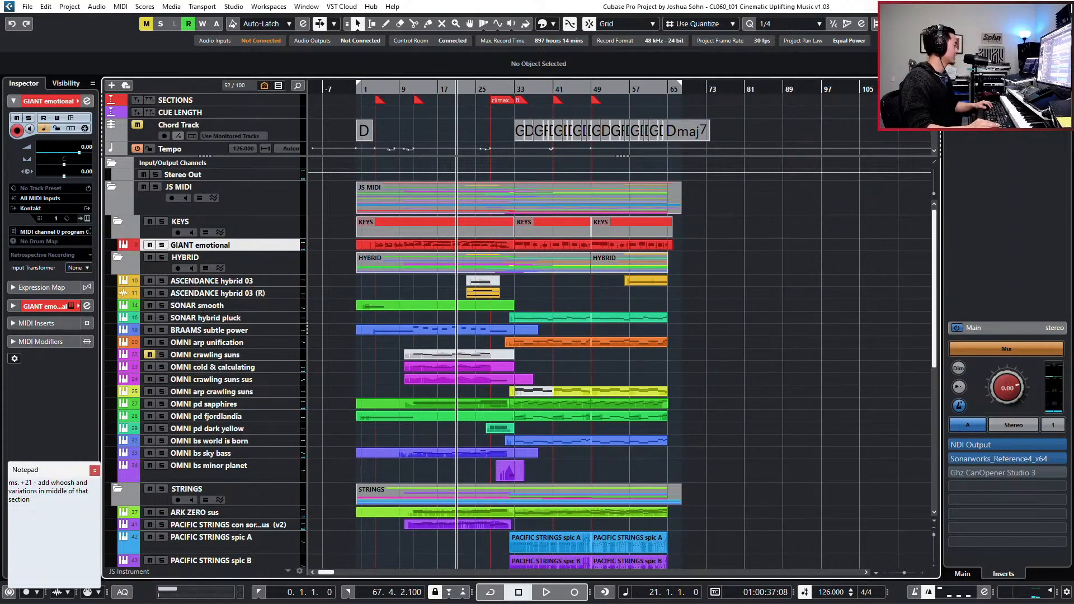
{"action": "key", "text": "BackSpace"}
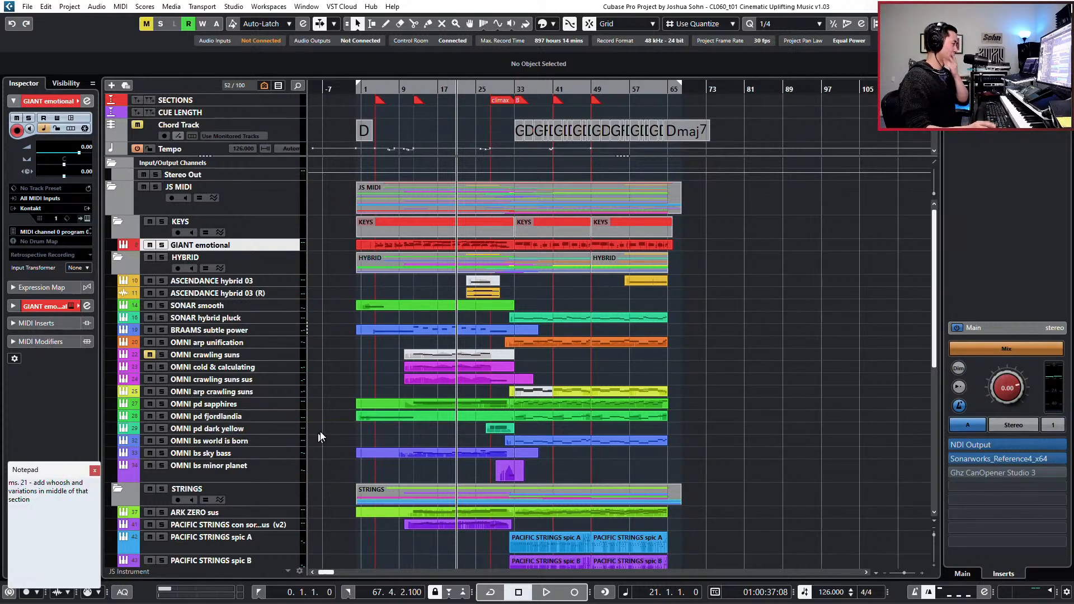
- Move the playback position to bar 32, add the line "- work on drums" to the notepad, and close it
{"action": "left_click", "coordinate": [697, 391]}
{"action": "key", "text": "KP_Add"}
{"action": "key", "text": "KP_Add"}
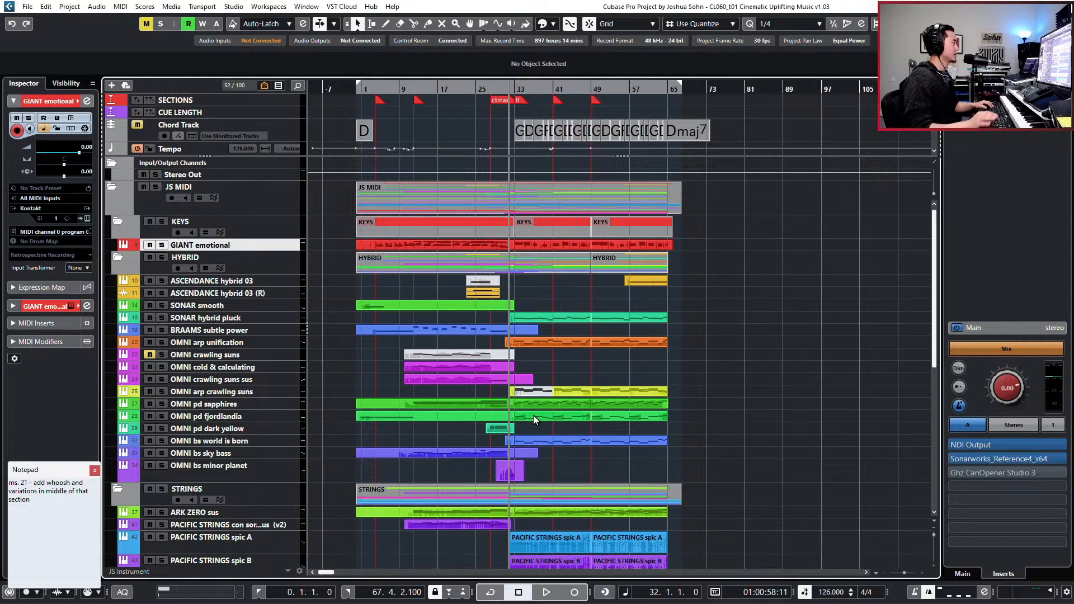
{"action": "left_click", "coordinate": [21, 483]}
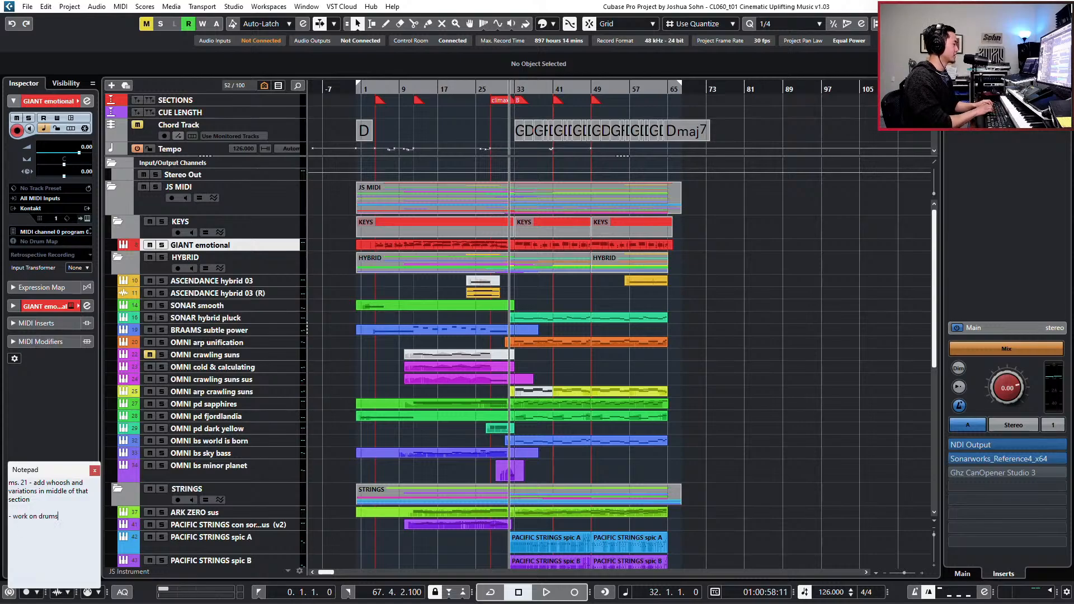
{"action": "left_click", "coordinate": [94, 470]}
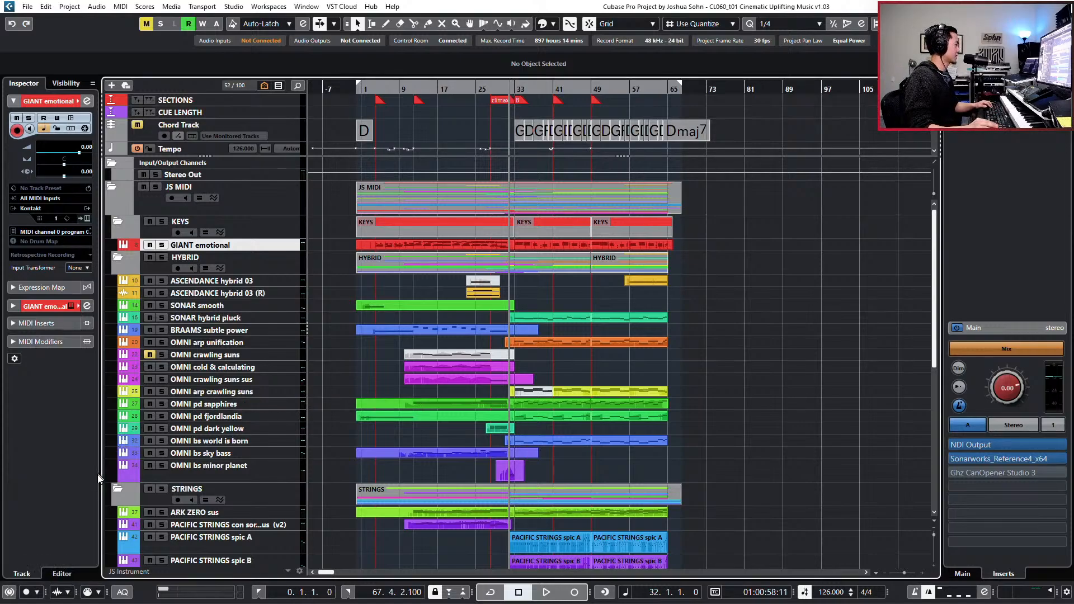
- Solo the PERC folder track, audition the percussion from bar 32, and release the solo
{"action": "key", "text": "h"}
{"action": "key", "text": "h"}
{"action": "key", "text": "h"}
{"action": "key", "text": "h"}
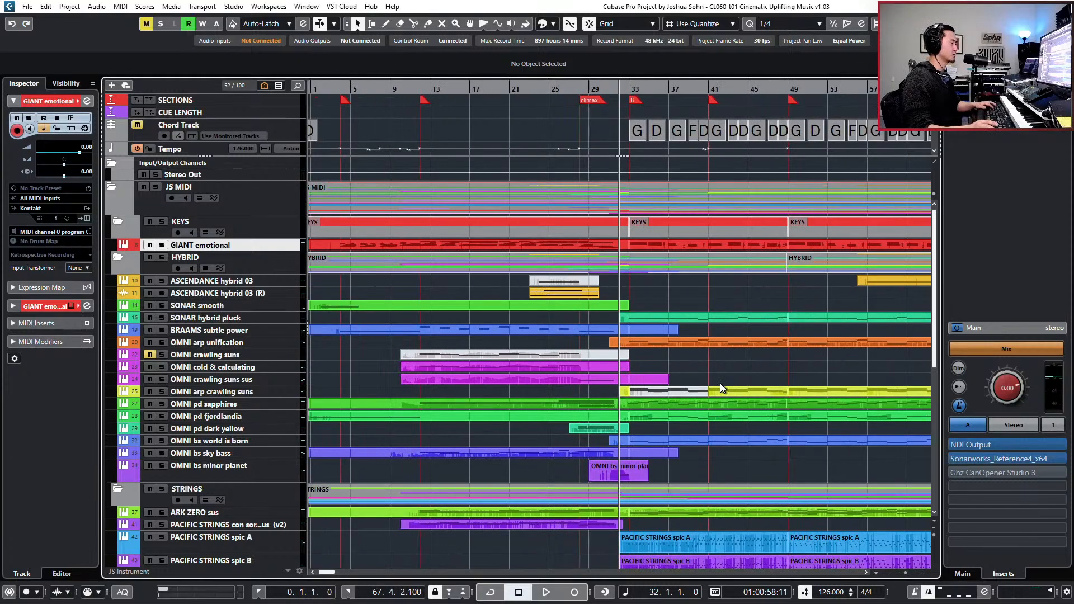
{"action": "scroll", "coordinate": [720, 384], "scroll_direction": "left", "scroll_amount": 2}
{"action": "scroll", "coordinate": [719, 384], "scroll_direction": "right", "scroll_amount": 5}
{"action": "scroll", "coordinate": [582, 299], "scroll_direction": "down", "scroll_amount": 3}
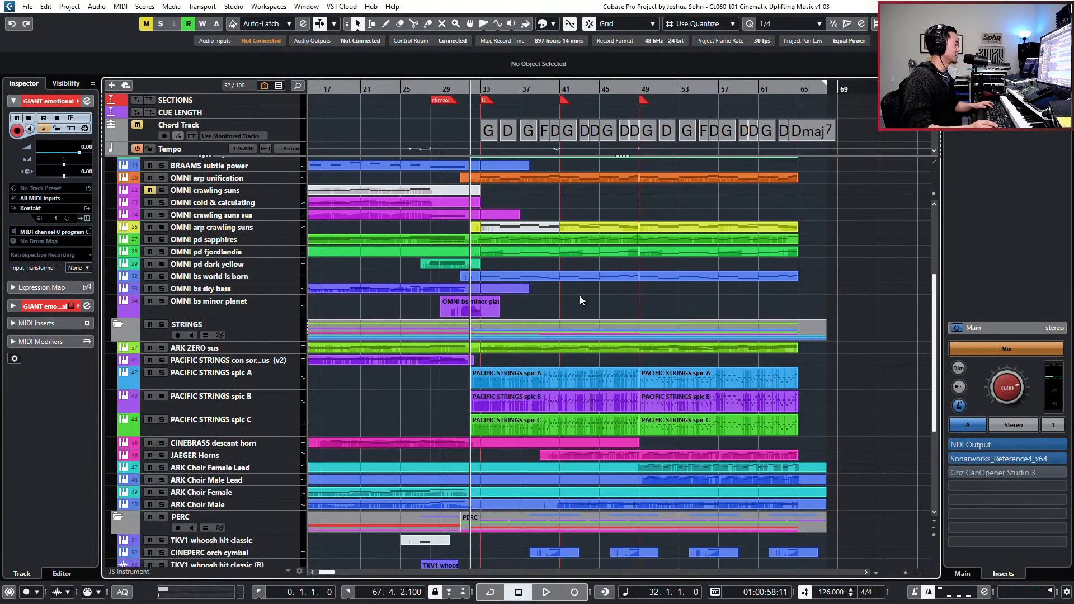
{"action": "scroll", "coordinate": [346, 348], "scroll_direction": "down", "scroll_amount": 3}
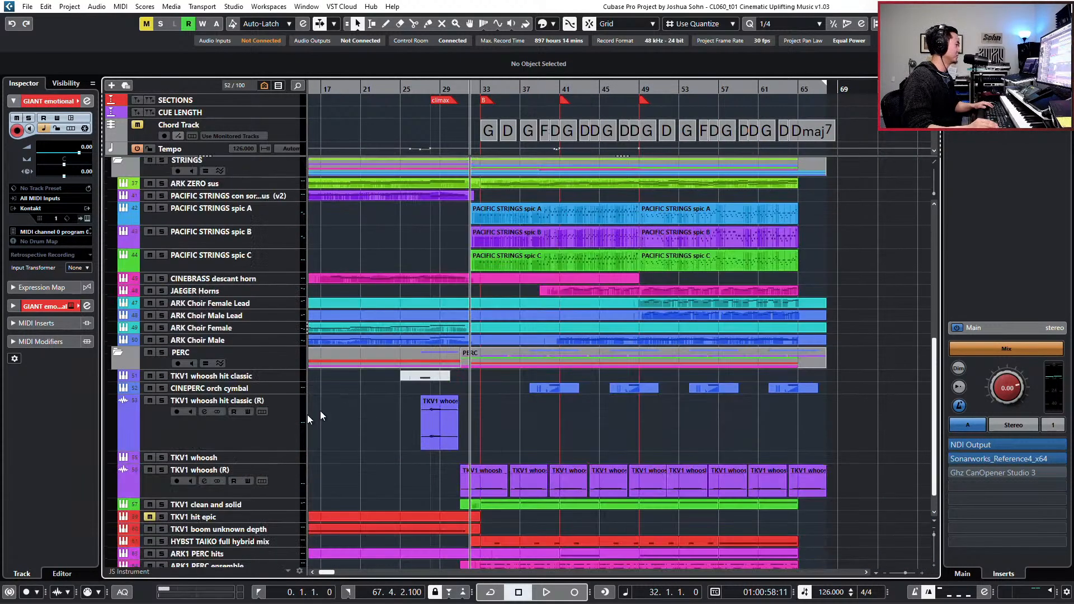
{"action": "left_click", "coordinate": [277, 351]}
{"action": "key", "text": "s"}
{"action": "key", "text": "space"}
{"action": "scroll", "coordinate": [576, 397], "scroll_direction": "down", "scroll_amount": 1}
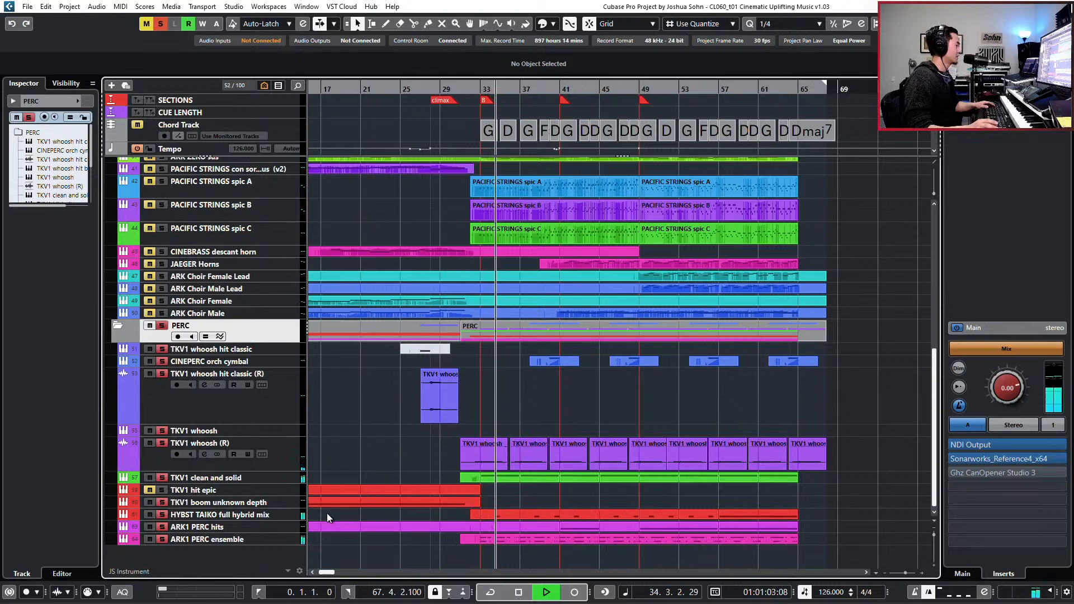
{"action": "key", "text": "space"}
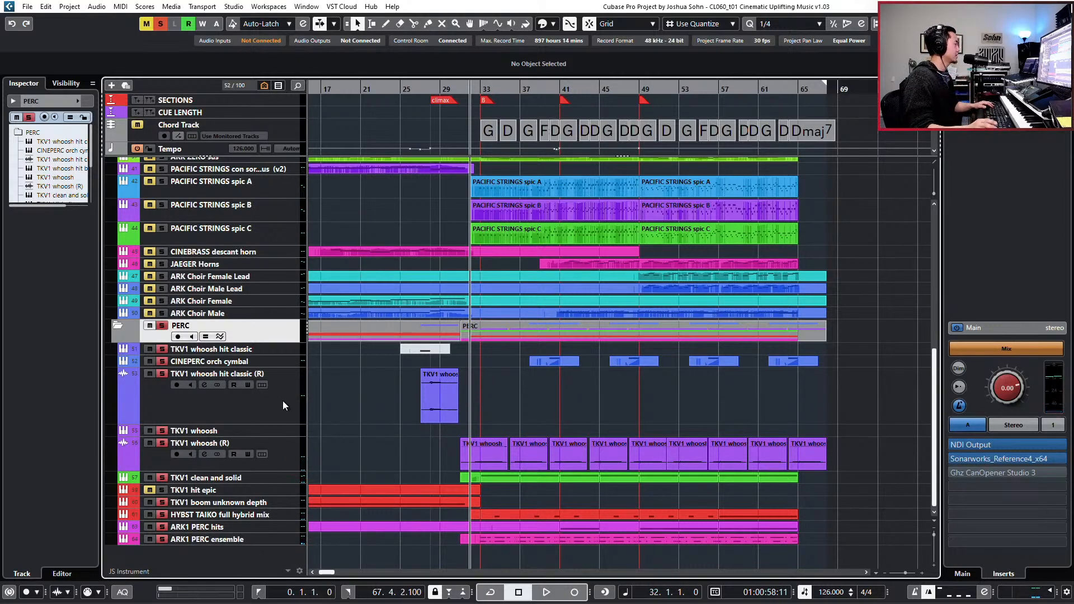
{"action": "key", "text": "s"}
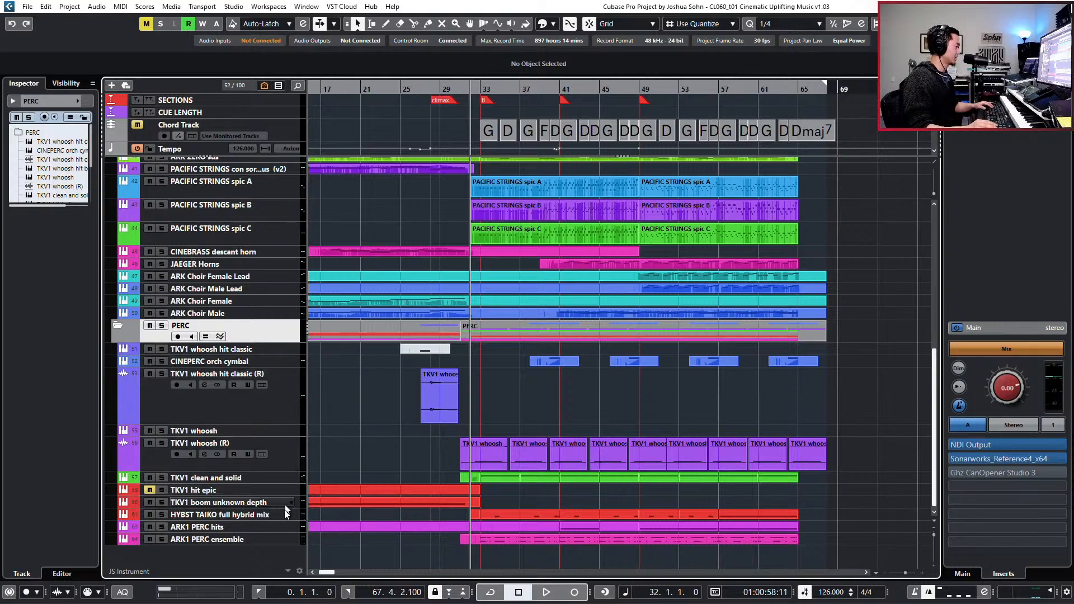
- Cut the ARK1 PERC ensemble channel's low-mid EQ band by 1.8 dB at 115 Hz while auditioning it soloed from bar 32
{"action": "left_click", "coordinate": [269, 540]}
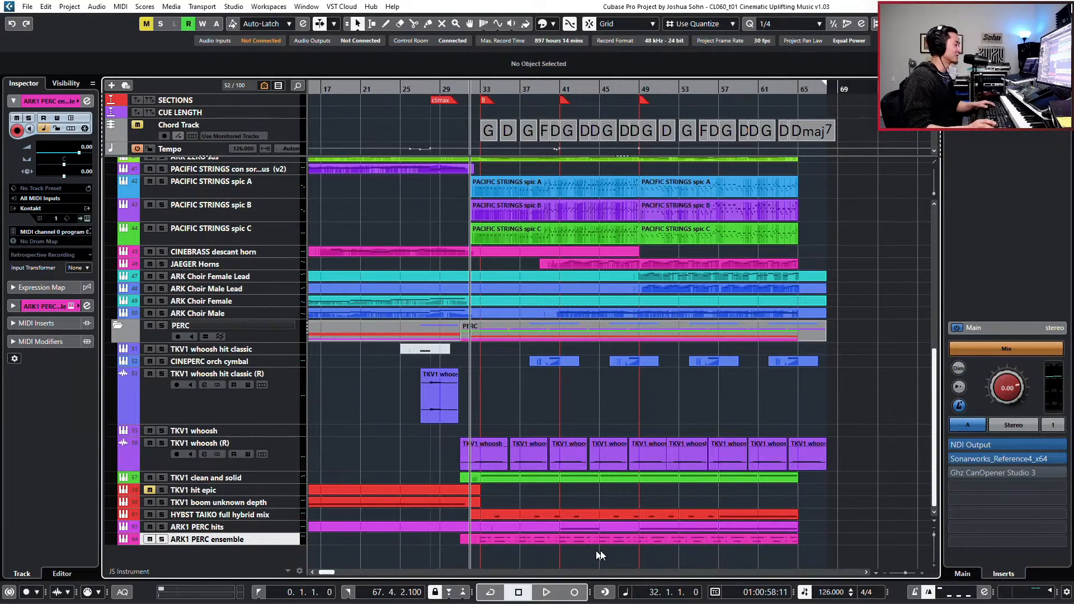
{"action": "key", "text": "e"}
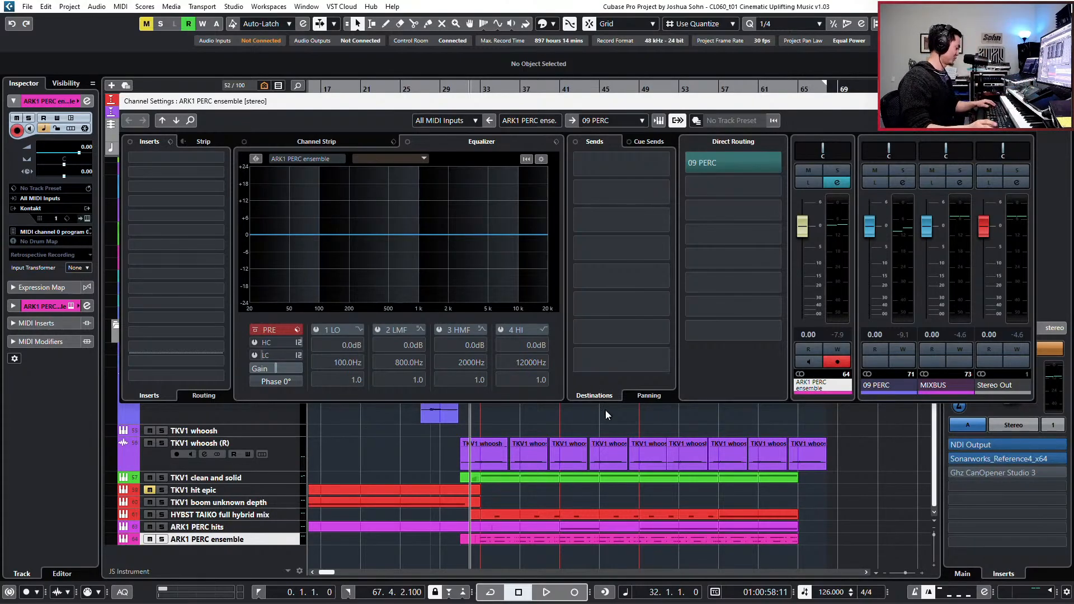
{"action": "key", "text": "s"}
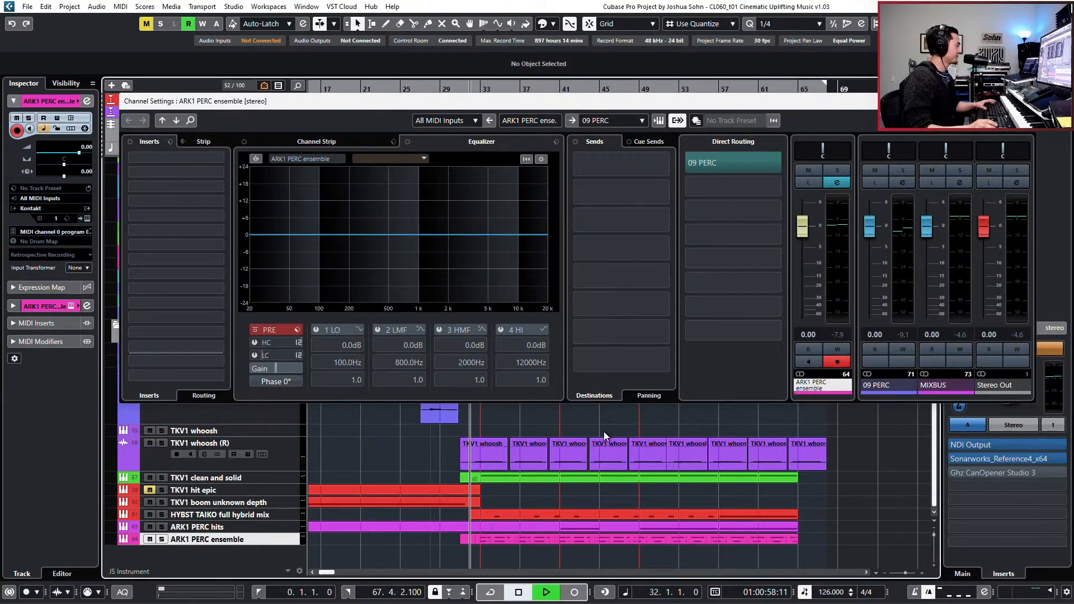
{"action": "key", "text": "space"}
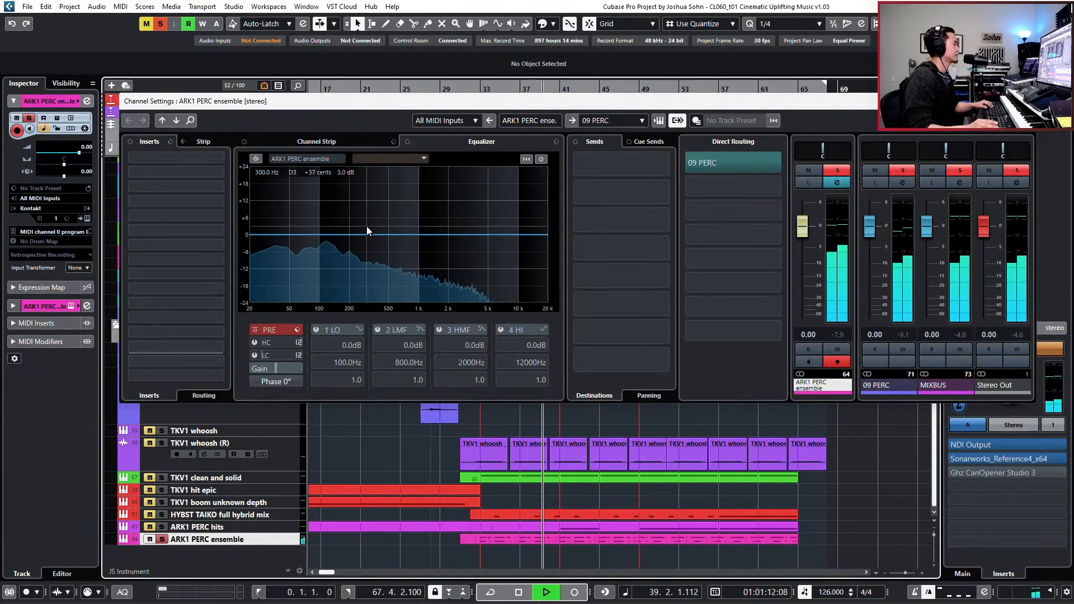
{"action": "left_click", "coordinate": [332, 238]}
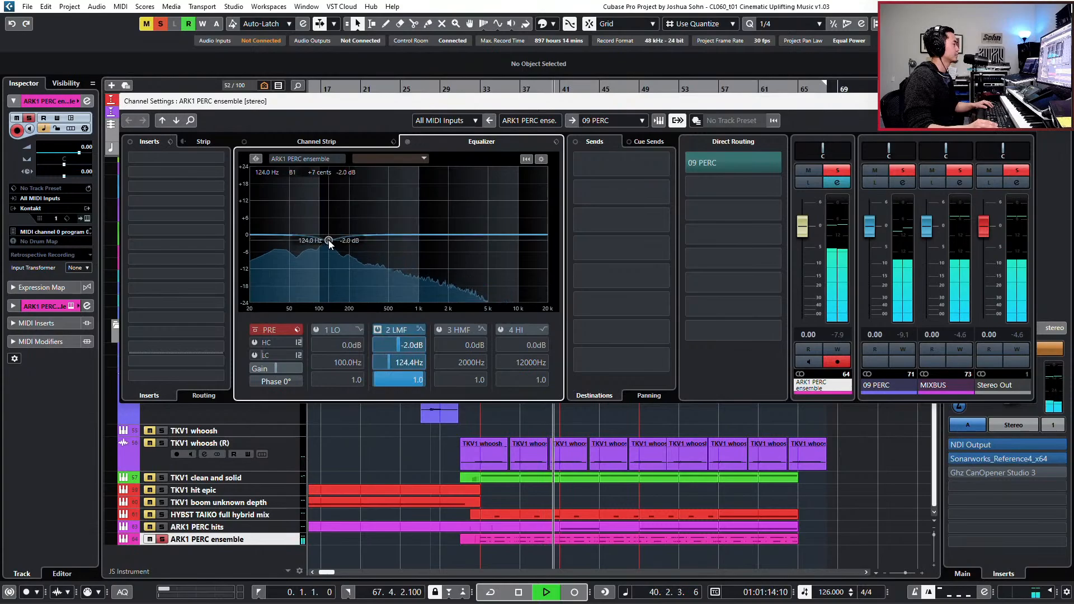
{"action": "left_click_drag", "start_coordinate": [328, 234], "coordinate": [325, 240]}
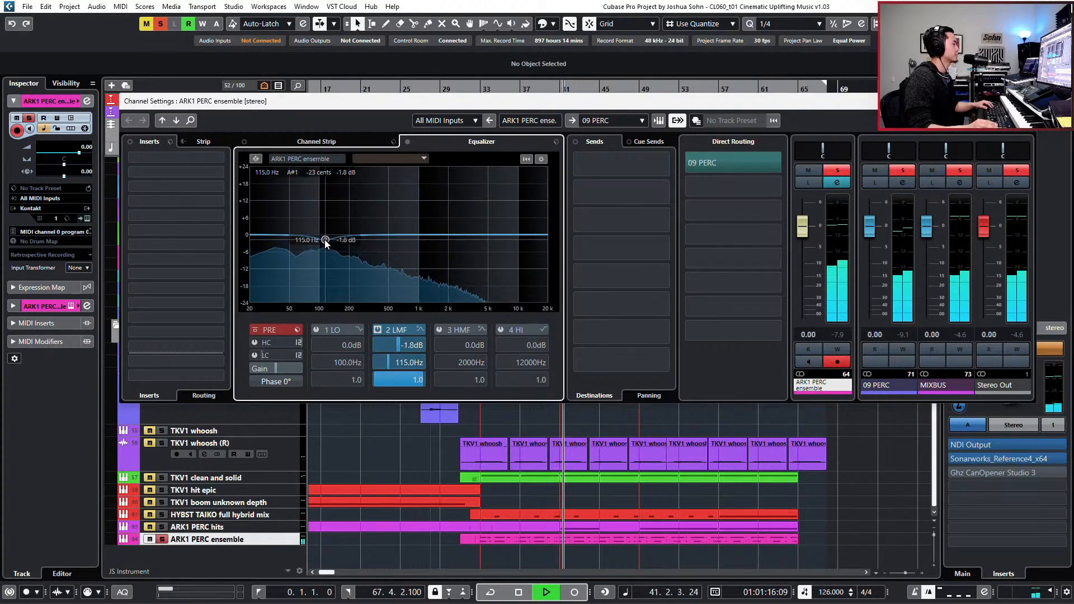
{"action": "key", "text": "space"}
{"action": "key", "text": "s"}
- Open the ARK1 PERC ensemble part in the Key Editor and audition it soloed from bar 37 to bar 41
{"action": "double_click", "coordinate": [549, 542]}
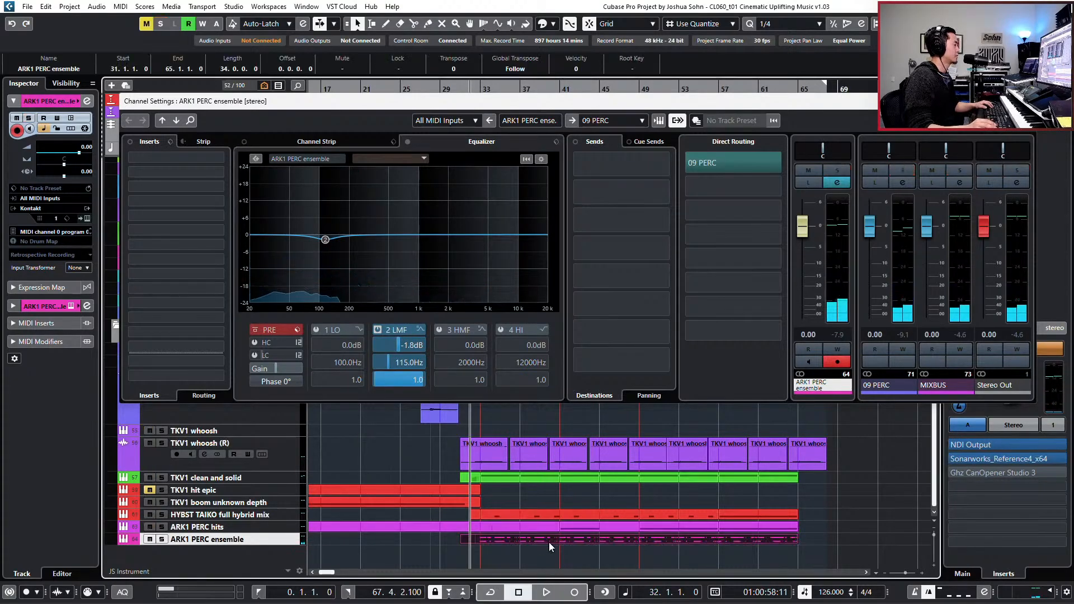
{"action": "left_click", "coordinate": [1026, 102]}
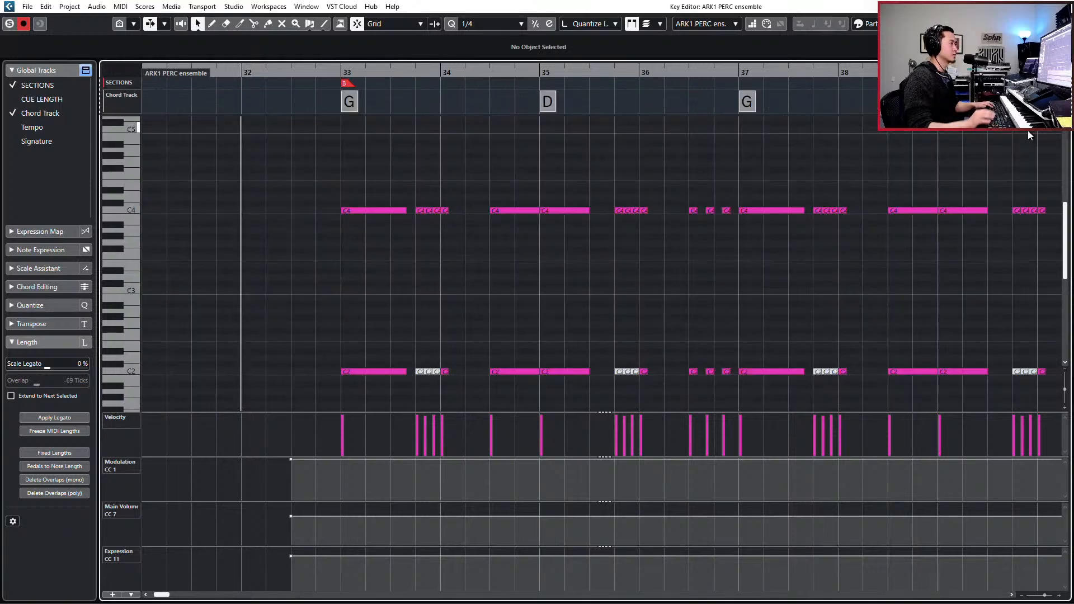
{"action": "key", "text": "KP_Add"}
{"action": "key", "text": "KP_Subtract"}
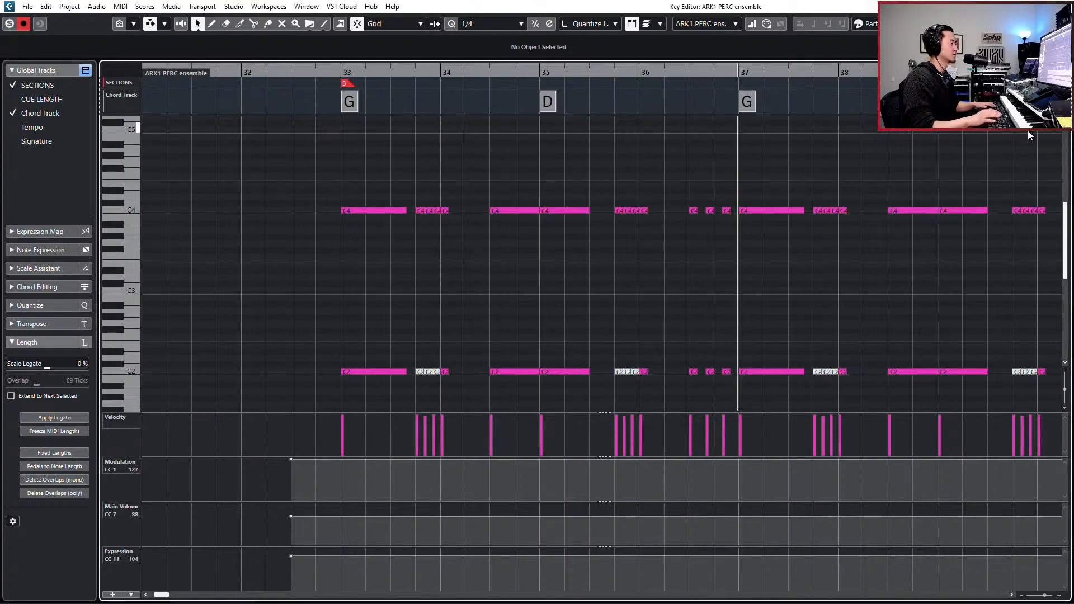
{"action": "key", "text": "space"}
{"action": "key", "text": "s"}
{"action": "key", "text": "g"}
{"action": "key", "text": "g"}
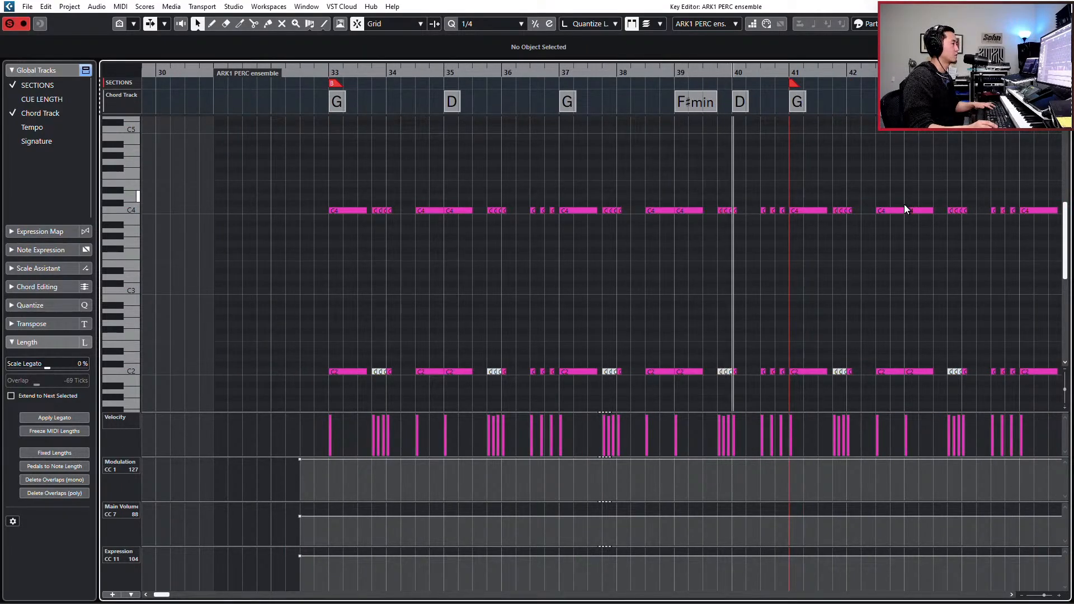
{"action": "key", "text": "h"}
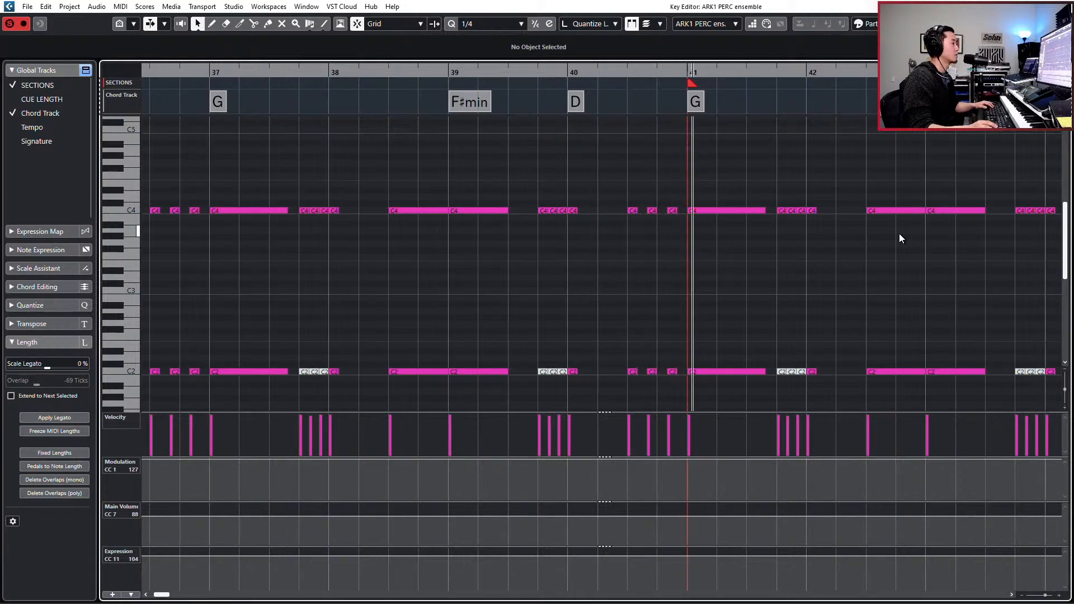
{"action": "key", "text": "space"}
- Set the quantize value to 1/8 Triplet and move the playback position to bar 40, just before the long bar 41 hit
{"action": "left_click", "coordinate": [727, 373]}
{"action": "key", "text": "h"}
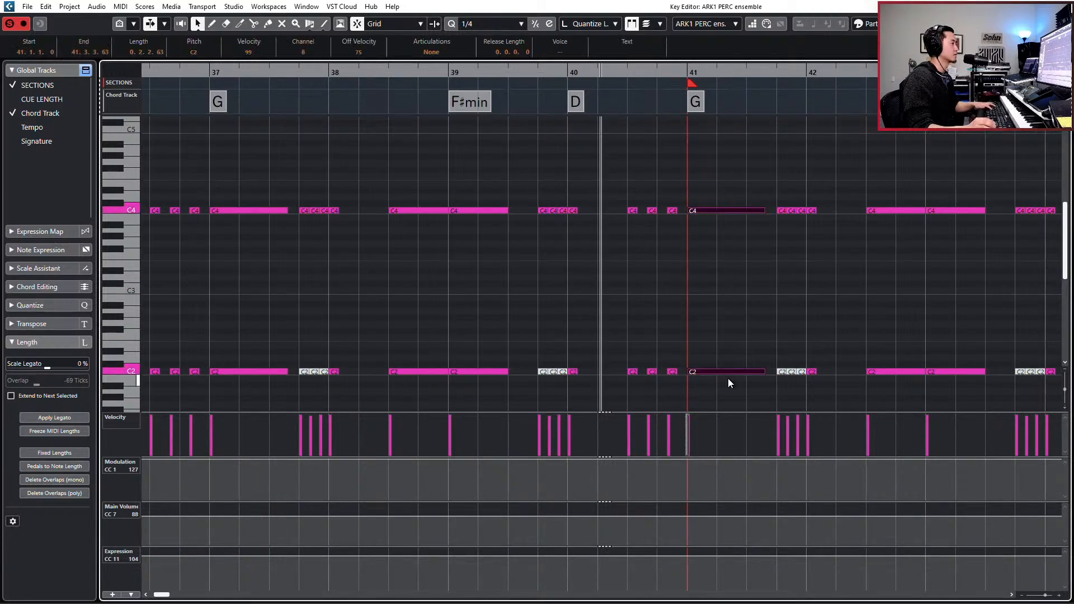
{"action": "scroll", "coordinate": [734, 342], "scroll_direction": "right", "scroll_amount": 5}
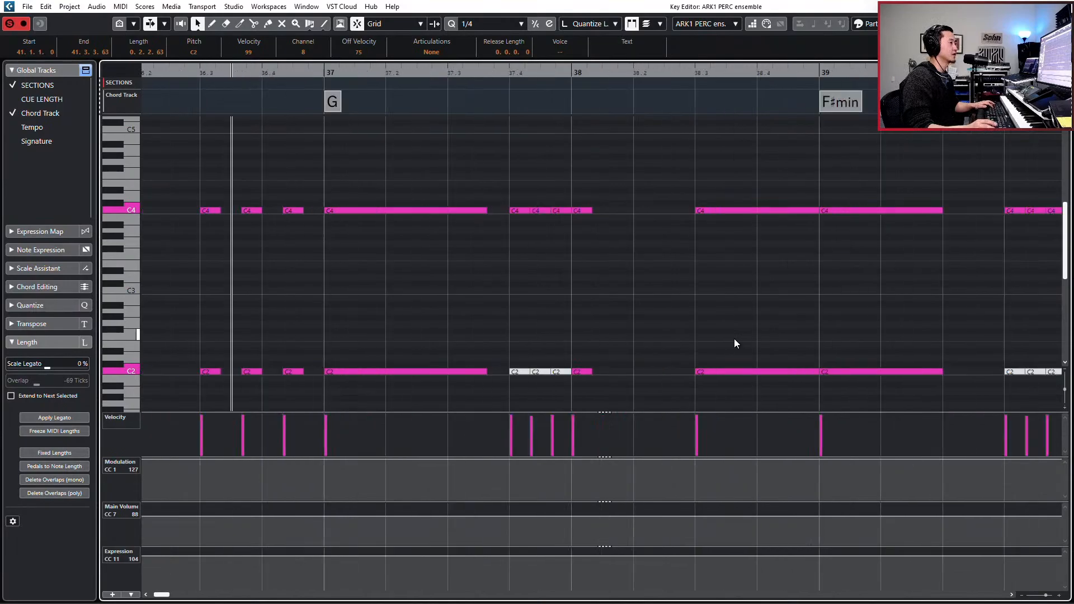
{"action": "key", "text": "l"}
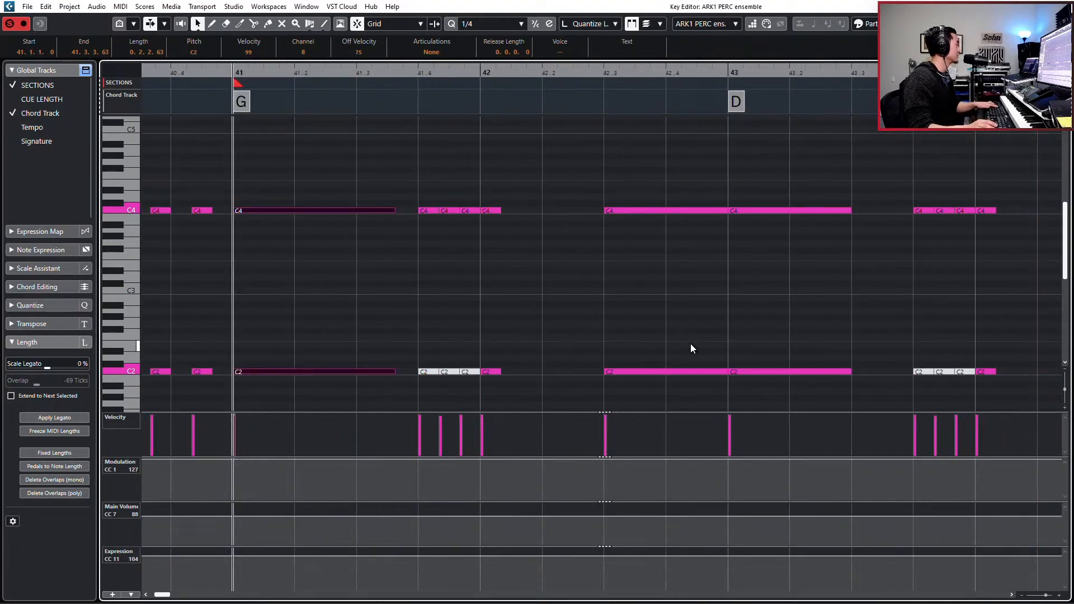
{"action": "key", "text": "alt+comma"}
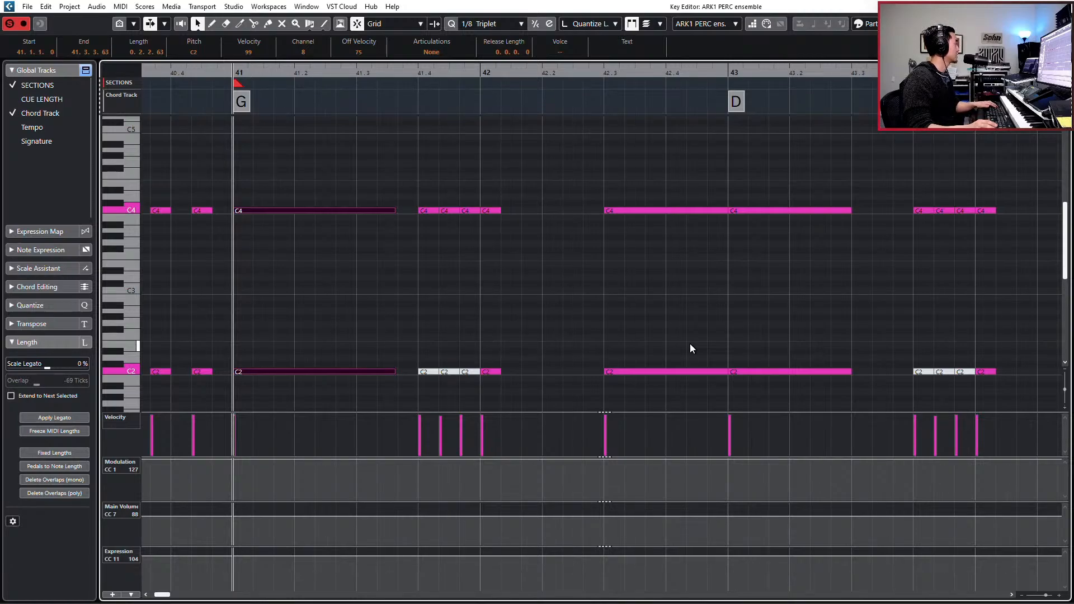
{"action": "scroll", "coordinate": [689, 344], "scroll_direction": "right", "scroll_amount": 2}
{"action": "scroll", "coordinate": [654, 329], "scroll_direction": "left", "scroll_amount": 3}
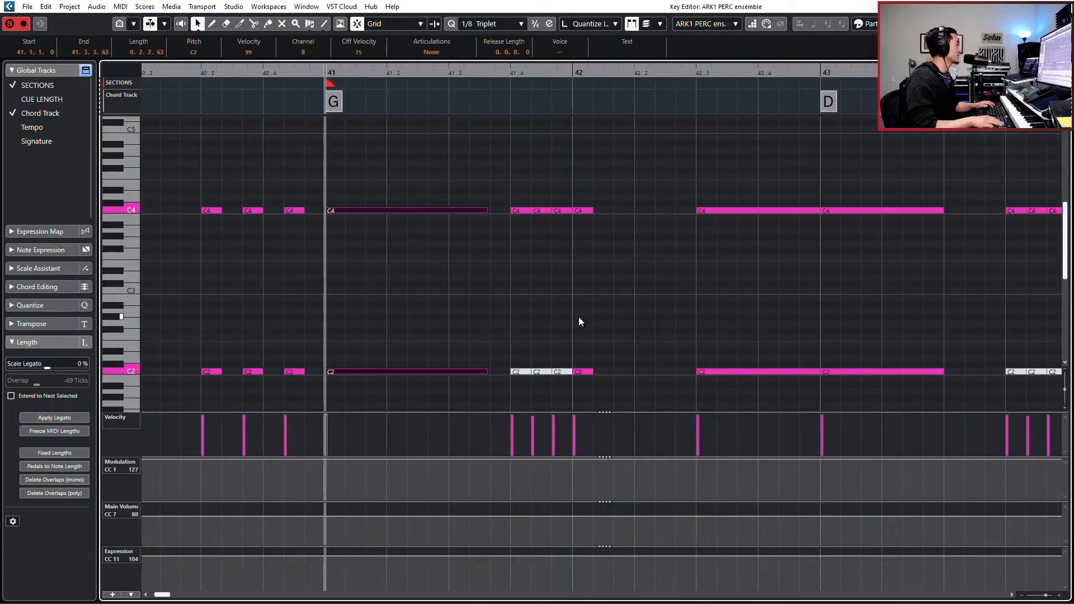
{"action": "key", "text": "KP_Subtract"}
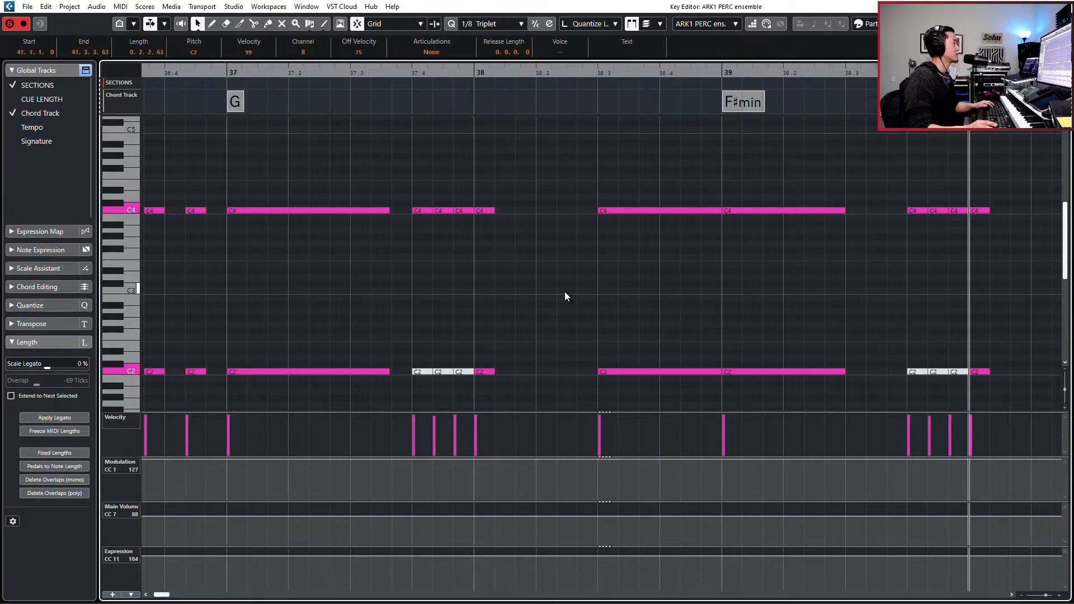
{"action": "scroll", "coordinate": [565, 296], "scroll_direction": "right", "scroll_amount": 4}
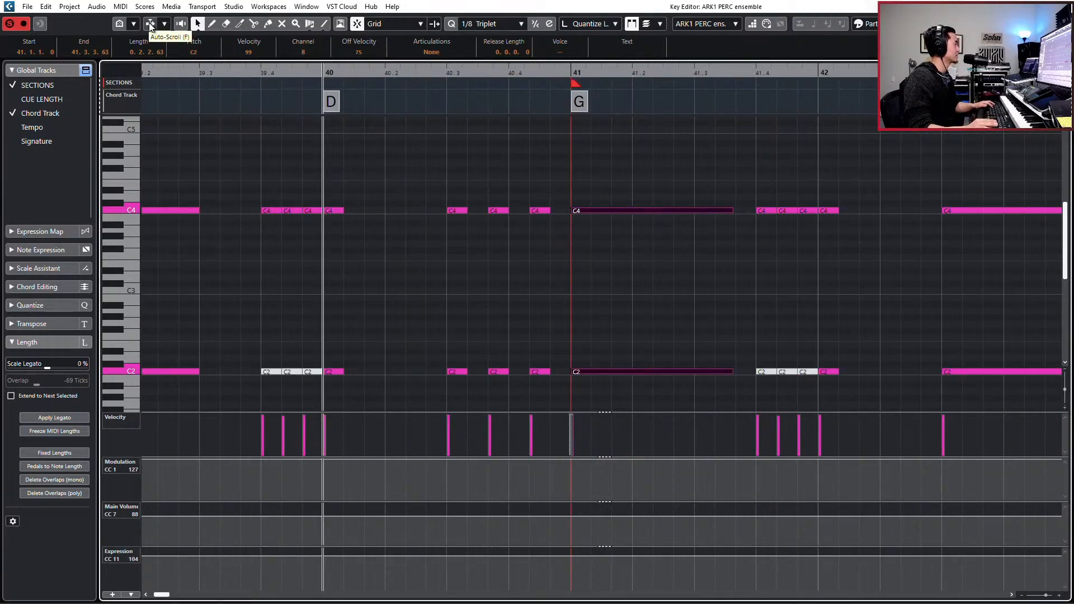
- Select the long C4 and C2 notes at bar 41 and nudge them earlier to start at 40.4.4.100
{"action": "left_click", "coordinate": [656, 172]}
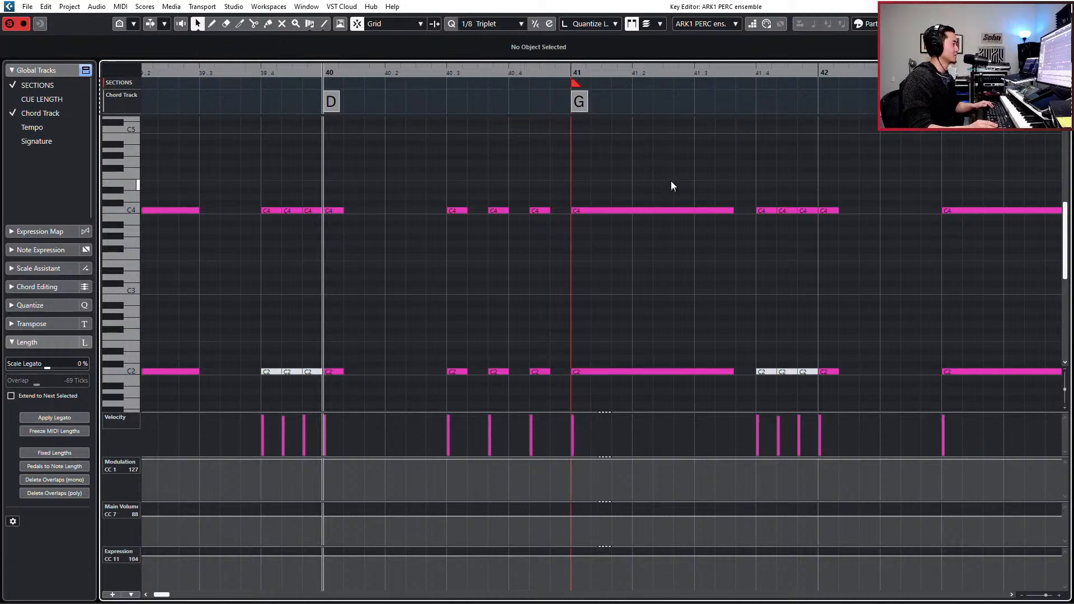
{"action": "left_click_drag", "start_coordinate": [671, 180], "coordinate": [659, 249]}
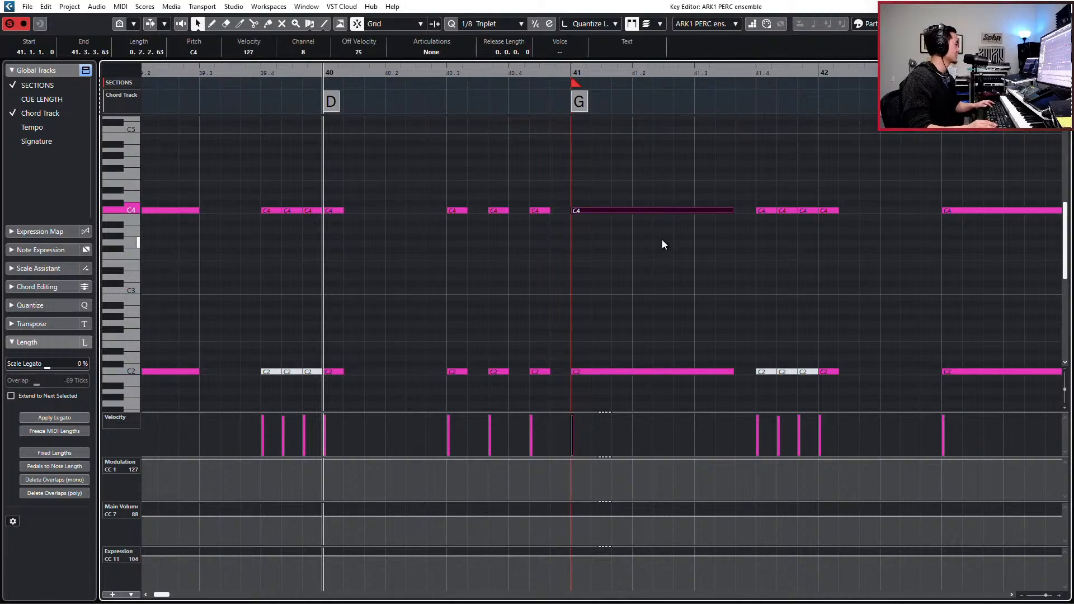
{"action": "key", "text": "l"}
{"action": "key", "text": "KP_Subtract"}
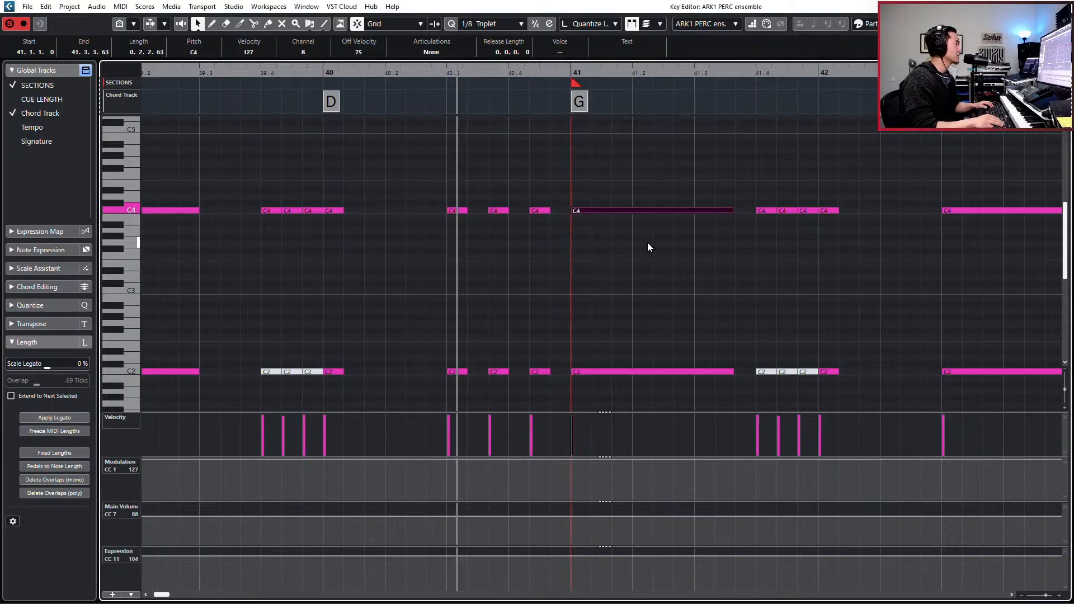
{"action": "left_click_drag", "start_coordinate": [659, 180], "coordinate": [662, 384]}
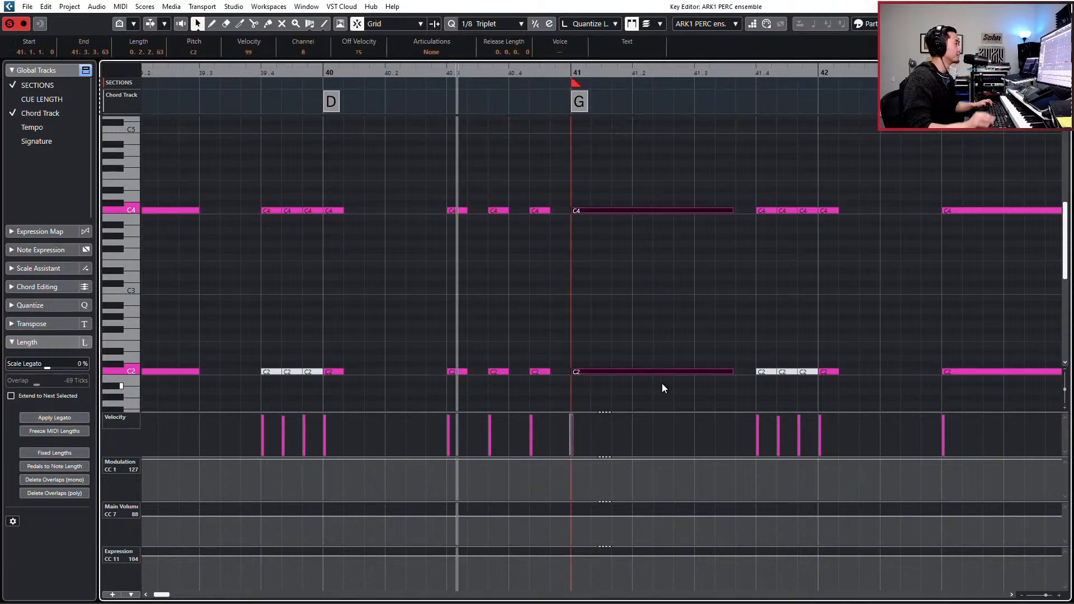
{"action": "key", "text": "ctrl+Left"}
{"action": "key", "text": "ctrl+Left"}
{"action": "key", "text": "KP_Subtract"}
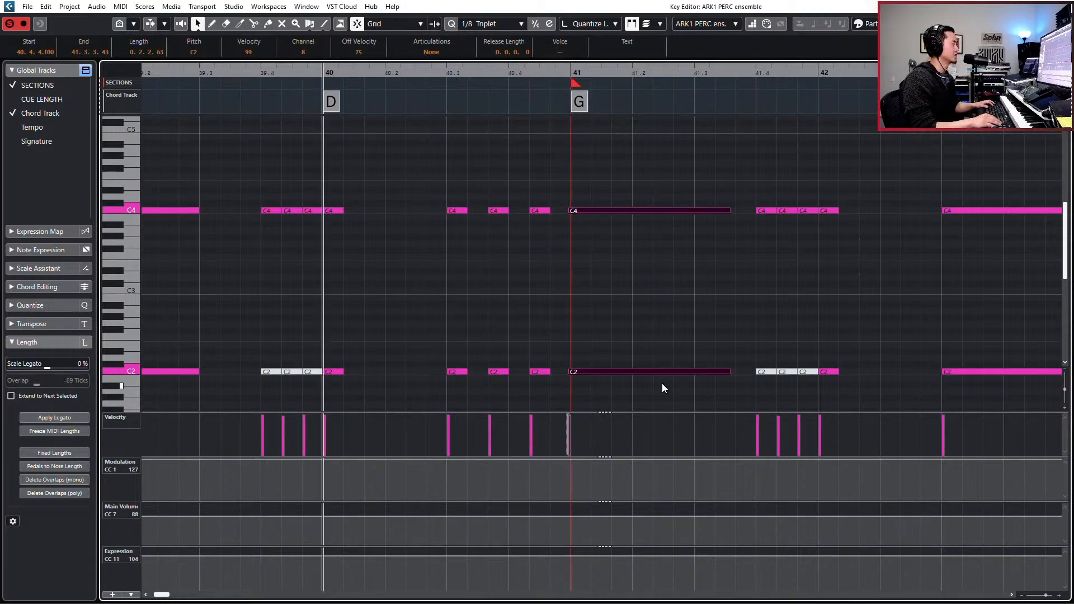
- Audition the nudged hit from bar 40, close the Key Editor, and move the playback position to bar 33
{"action": "key", "text": "space"}
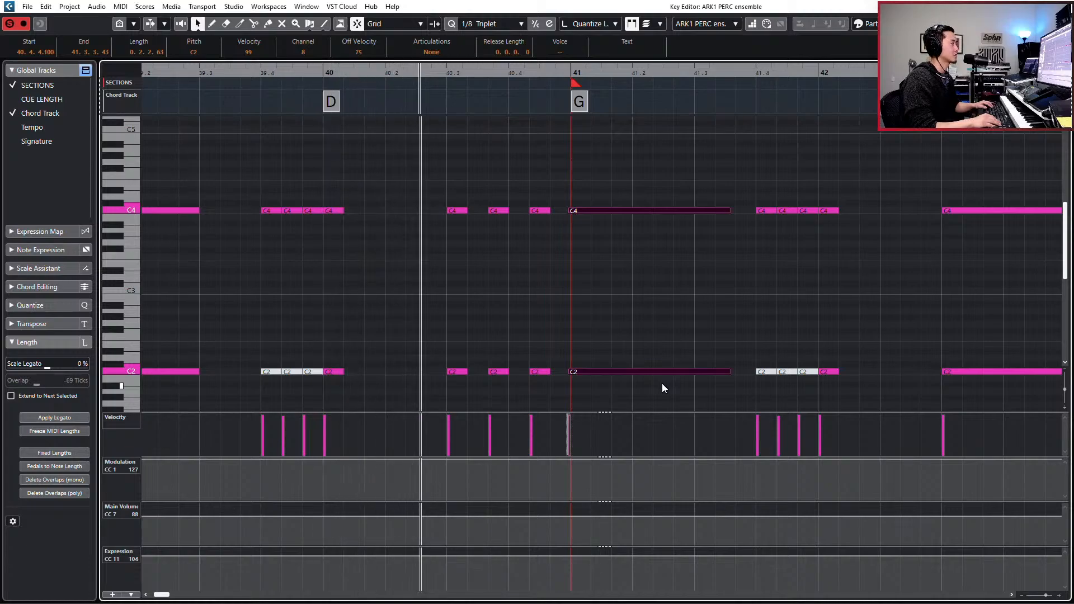
{"action": "key", "text": "space"}
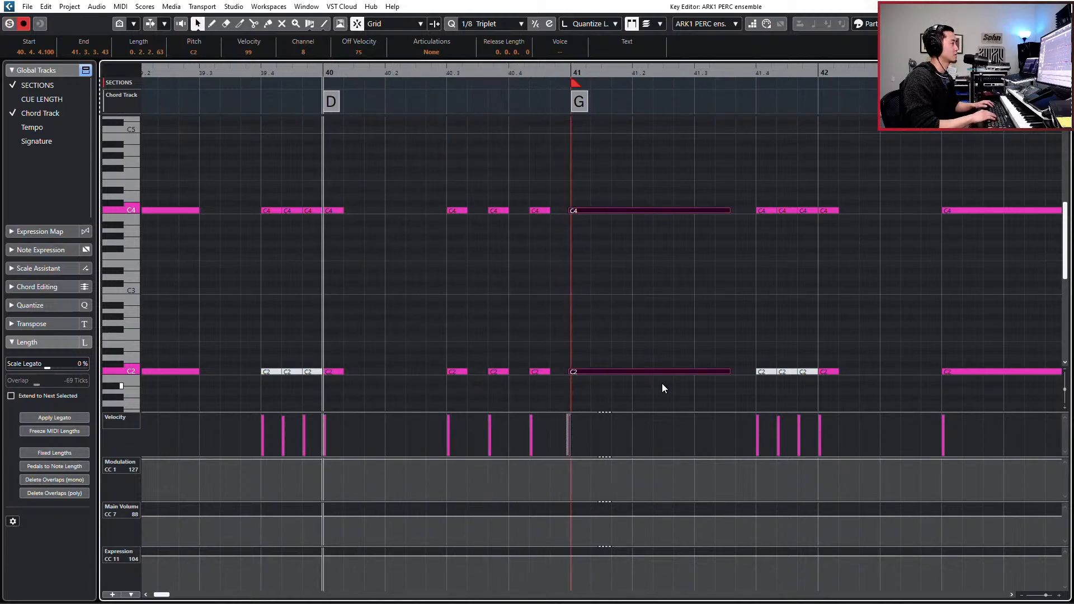
{"action": "key", "text": "Return"}
{"action": "key", "text": "KP_Subtract"}
{"action": "key", "text": "KP_Subtract"}
{"action": "key", "text": "KP_Subtract"}
{"action": "key", "text": "KP_Subtract"}
{"action": "key", "text": "KP_Subtract"}
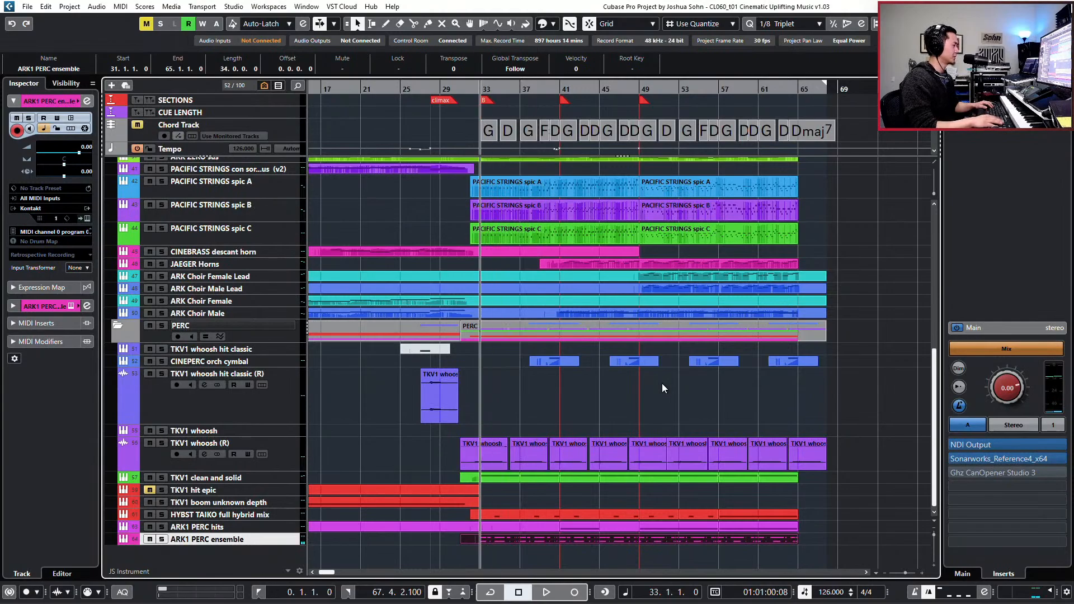
- Audition the ARK1 PERC ensemble track soloed from bar 33
{"action": "key", "text": "KP_Add"}
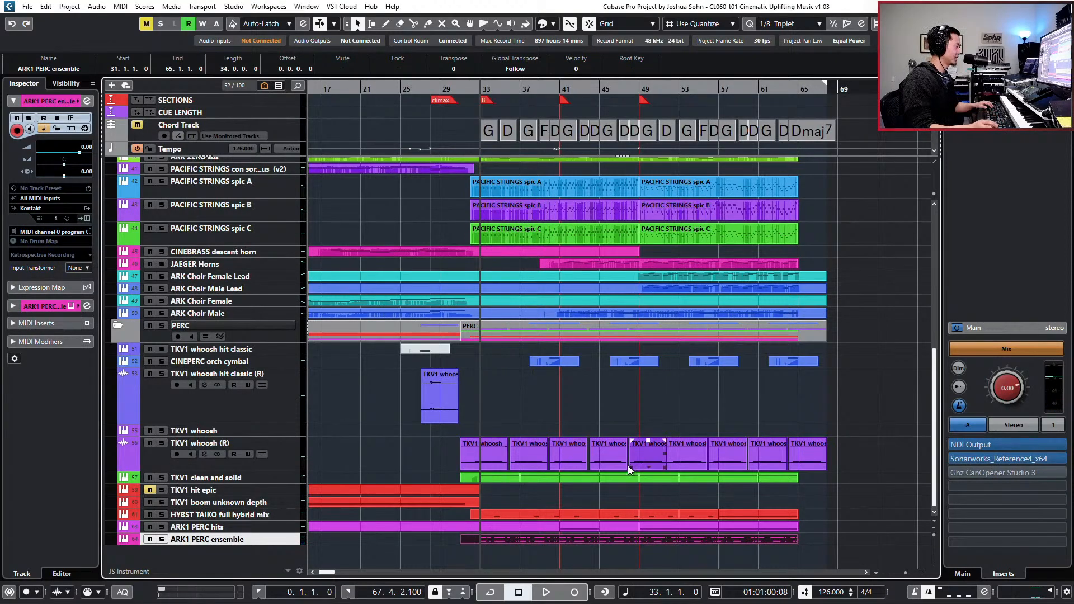
{"action": "key", "text": "s"}
{"action": "key", "text": "space"}
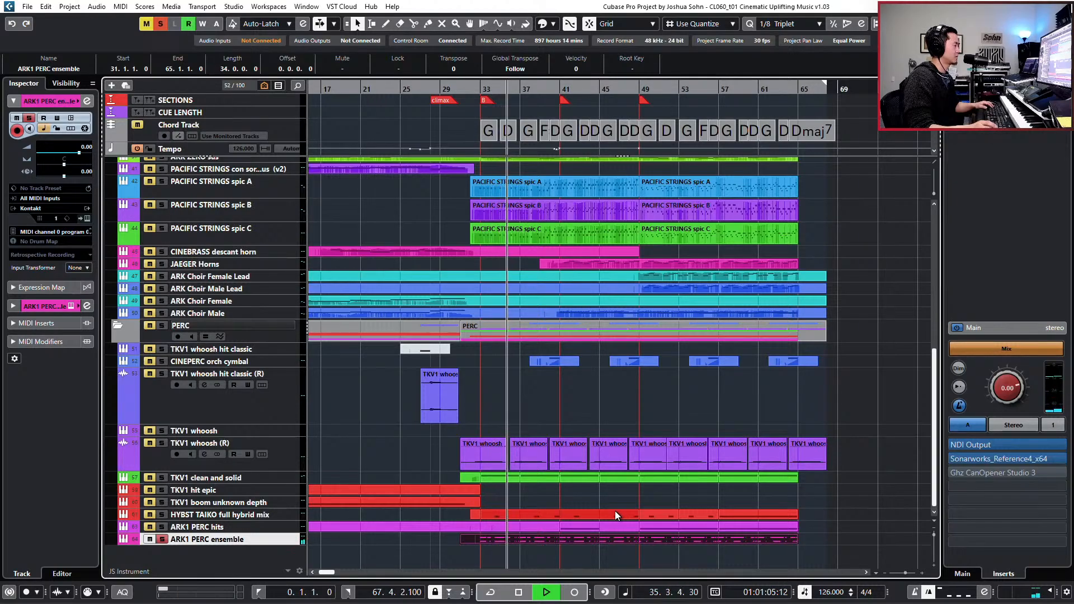
{"action": "key", "text": "space"}
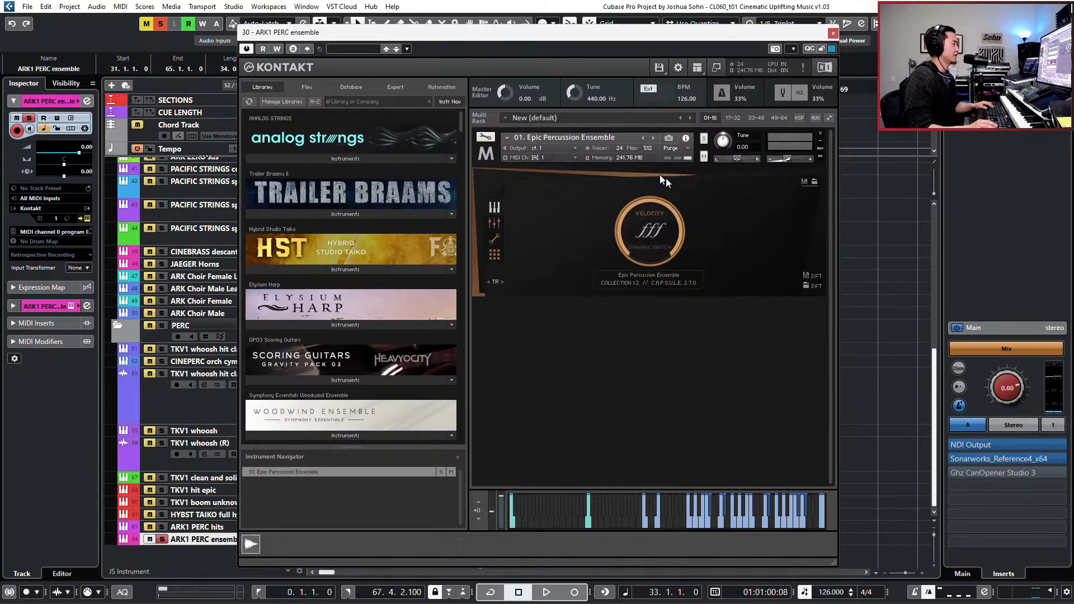
- Set the Epic Percussion Ensemble's Kontakt tuning to -2.00 semitones and audition it from bar 33, soloed and in the full mix
{"action": "left_click_drag", "start_coordinate": [718, 139], "coordinate": [718, 143]}
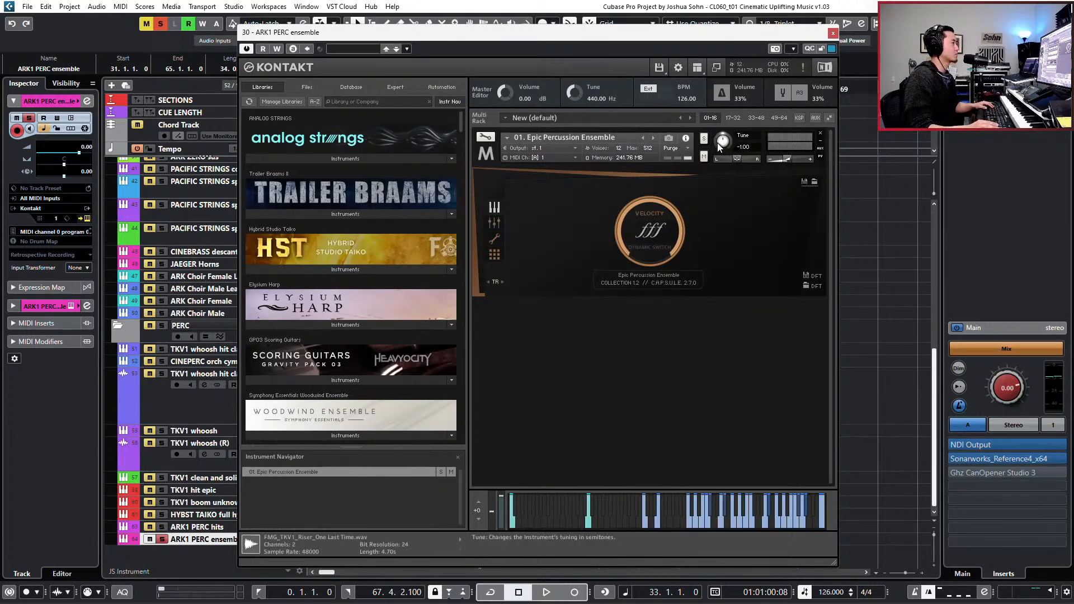
{"action": "scroll", "coordinate": [718, 143], "scroll_direction": "down", "scroll_amount": 1}
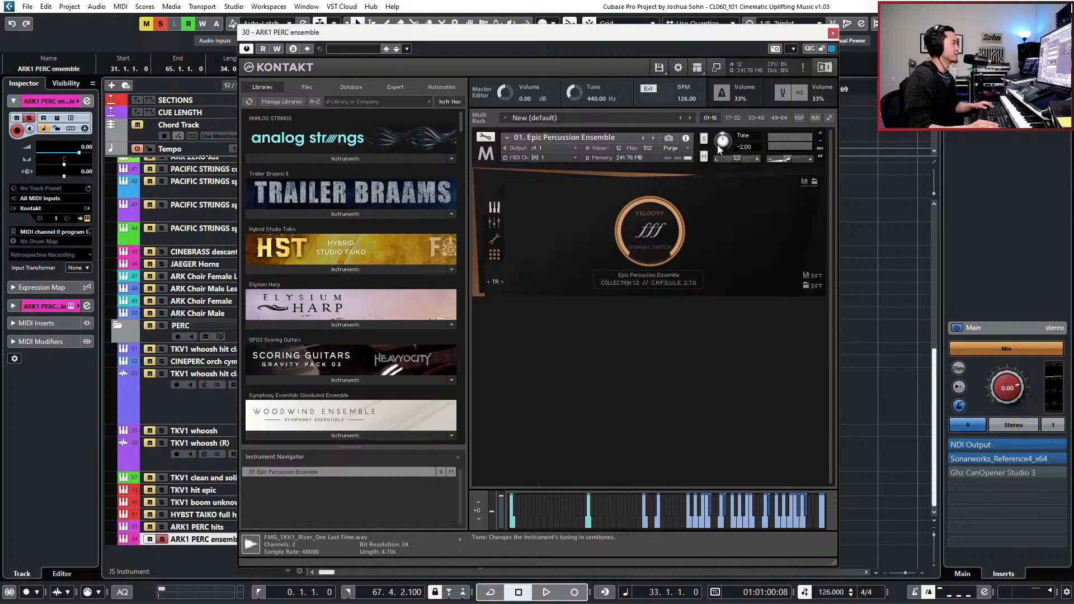
{"action": "left_click", "coordinate": [833, 35]}
{"action": "key", "text": "space"}
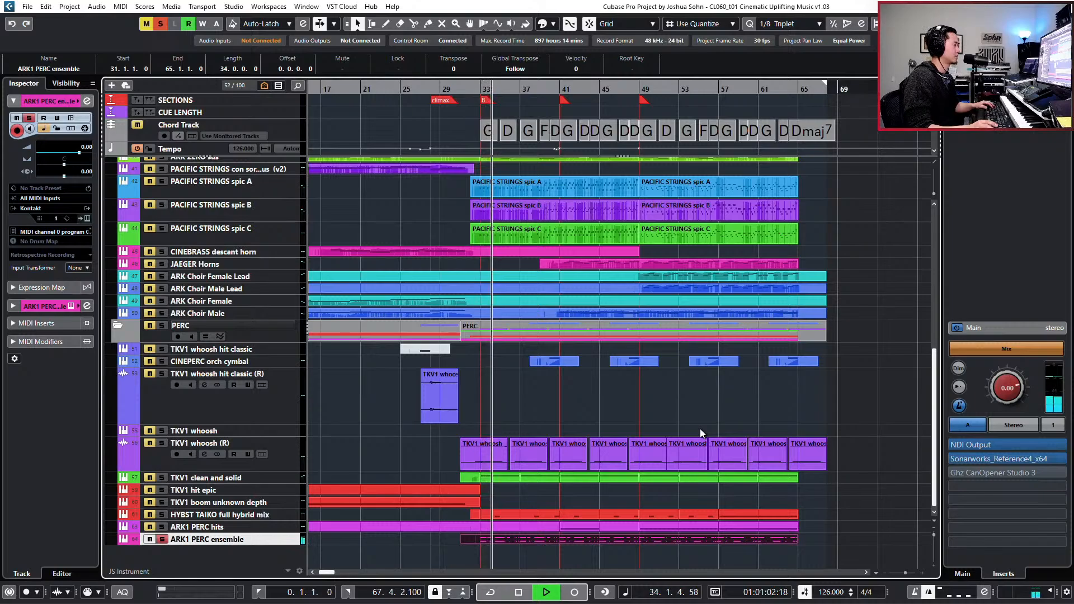
{"action": "key", "text": "space"}
{"action": "key", "text": "s"}
{"action": "key", "text": "space"}
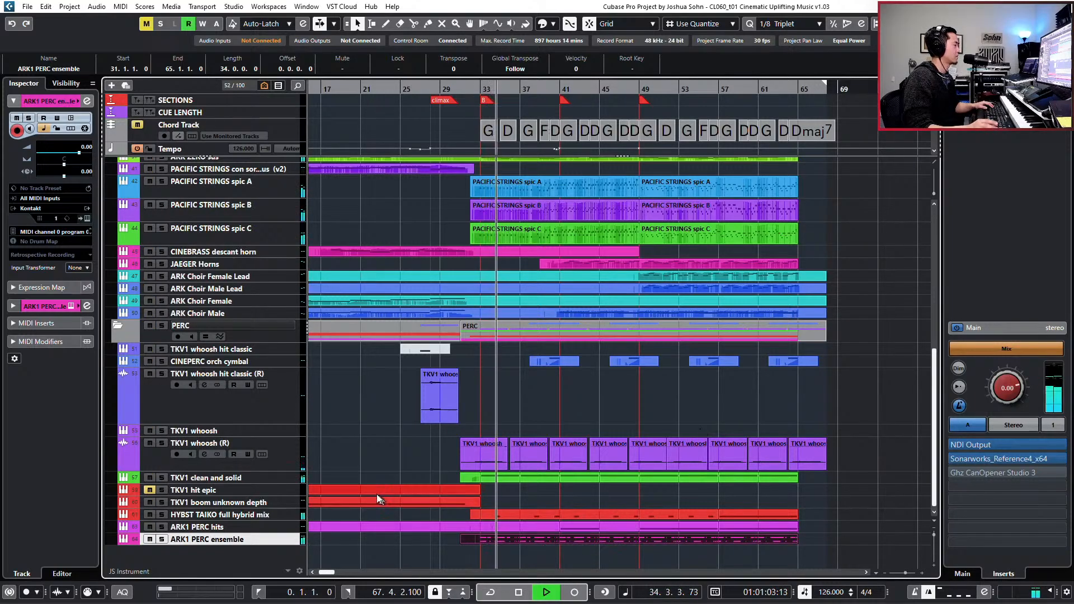
{"action": "key", "text": "space"}
- Audition the TKV1 clean and solid track soloed from bar 33, first alone and again together with ARK1 PERC ensemble
{"action": "right_click", "coordinate": [291, 484]}
{"action": "left_click", "coordinate": [280, 477]}
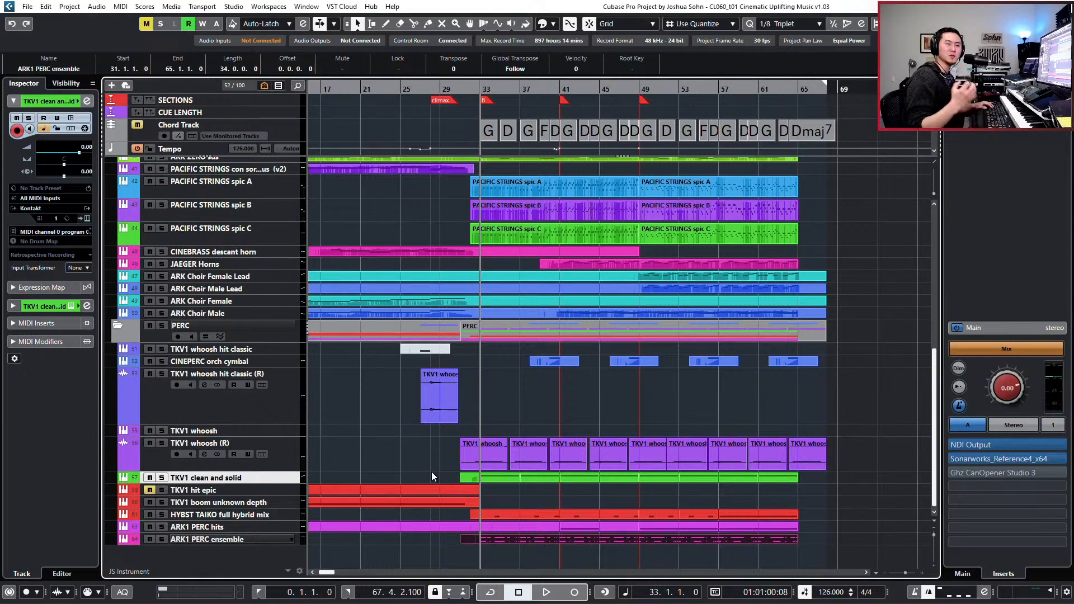
{"action": "key", "text": "s"}
{"action": "key", "text": "space"}
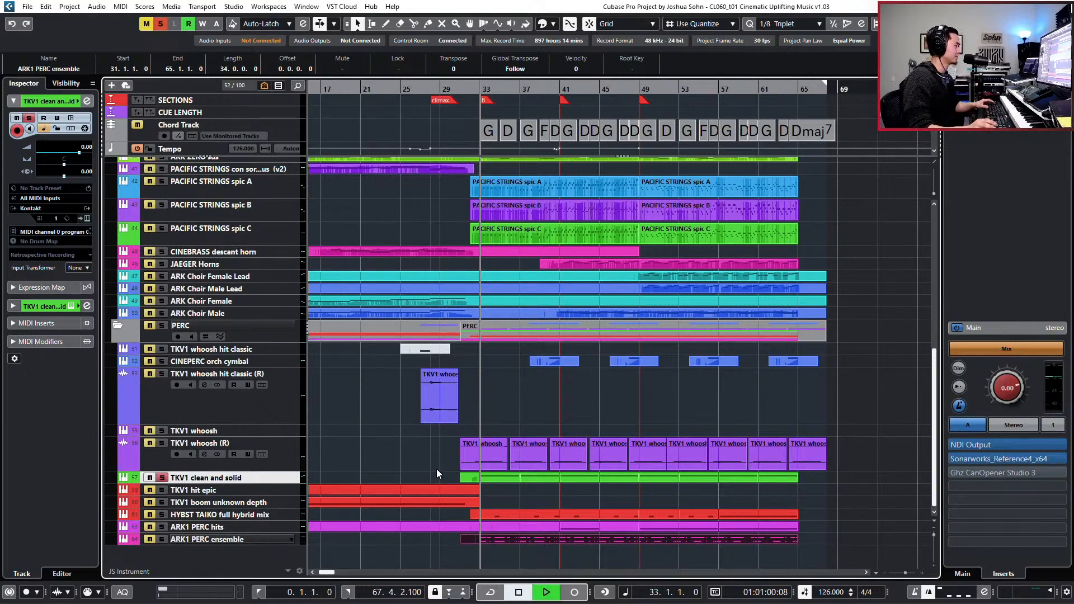
{"action": "key", "text": "space"}
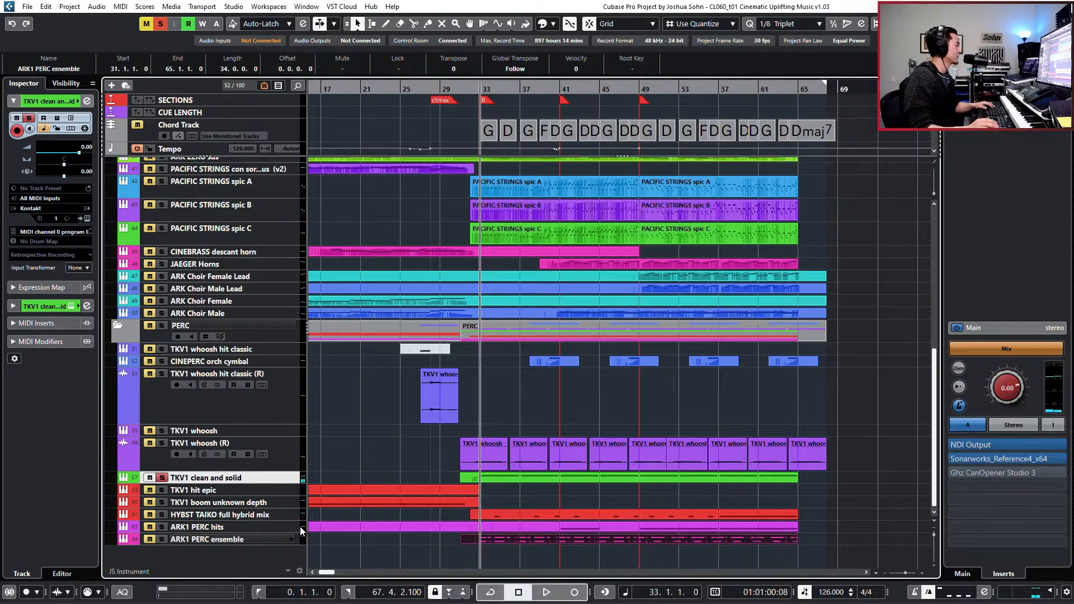
{"action": "left_click", "coordinate": [206, 542]}
{"action": "key", "text": "space"}
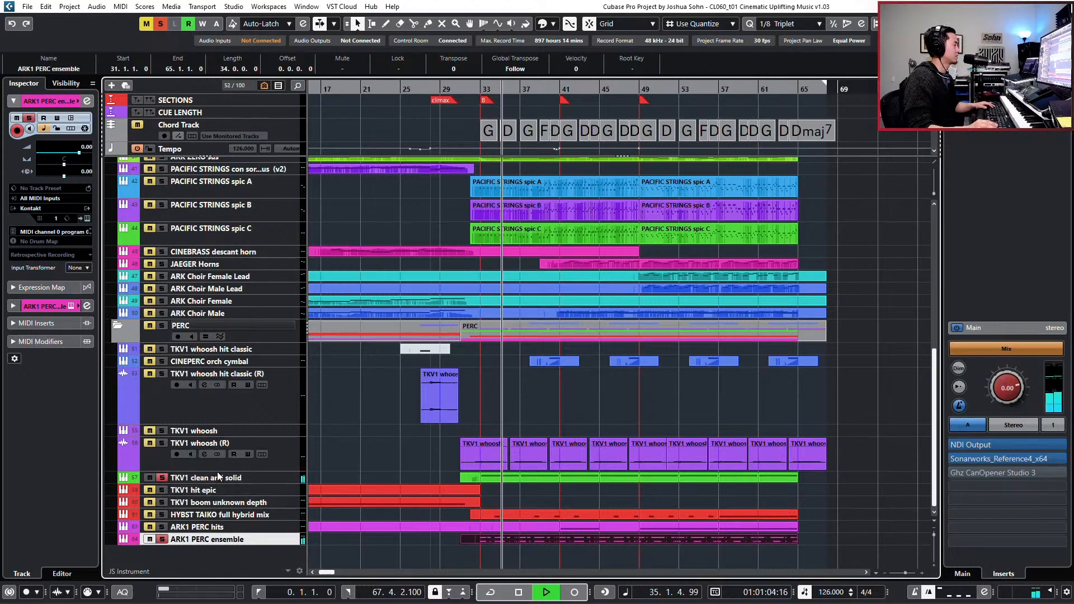
- Open the TKV1 clean and solid channel's equalizer and move its low-mid cut to 228.7 Hz at -7.9 dB
{"action": "left_click", "coordinate": [265, 477]}
{"action": "key", "text": "e"}
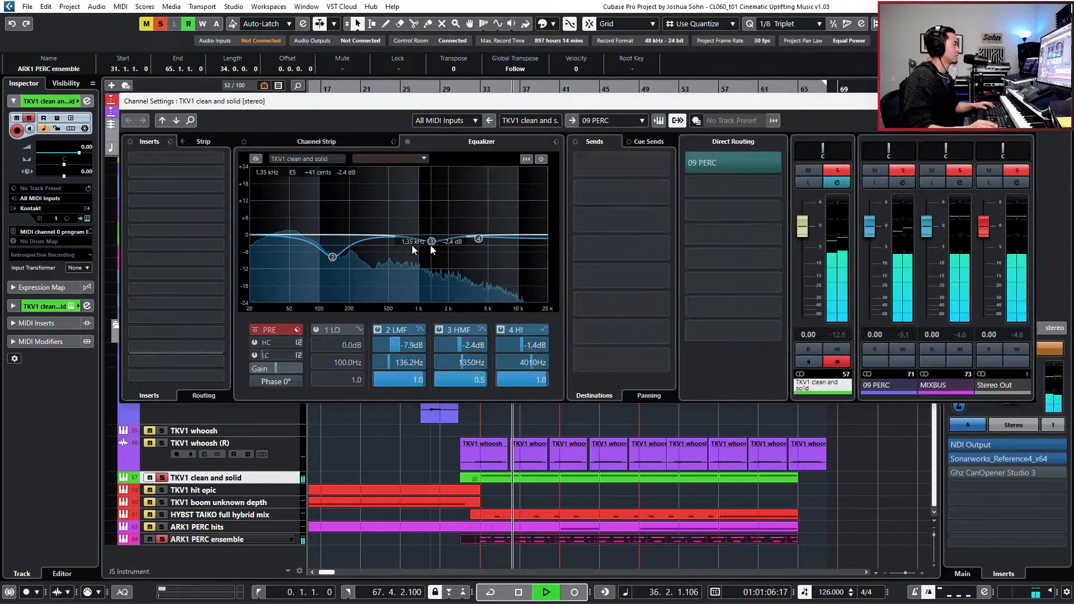
{"action": "left_click_drag", "start_coordinate": [333, 257], "coordinate": [355, 260]}
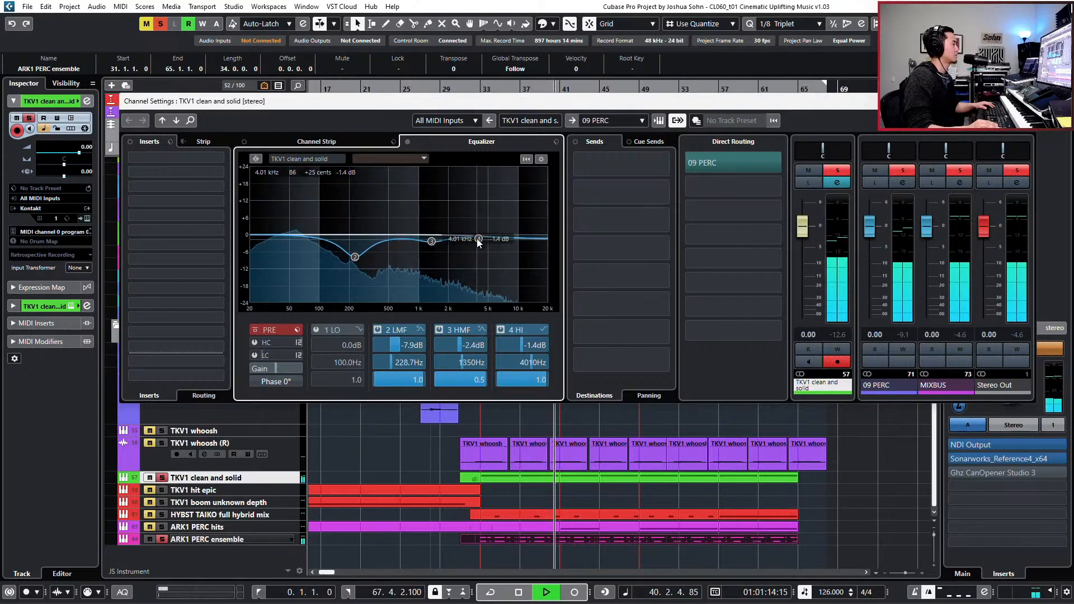
- Raise the TKV1 clean and solid high EQ band to 10.2 dB at 3344 Hz, undoing the stray low band boost
{"action": "left_click_drag", "start_coordinate": [478, 239], "coordinate": [471, 196]}
{"action": "key", "text": "space"}
{"action": "left_click", "coordinate": [468, 194]}
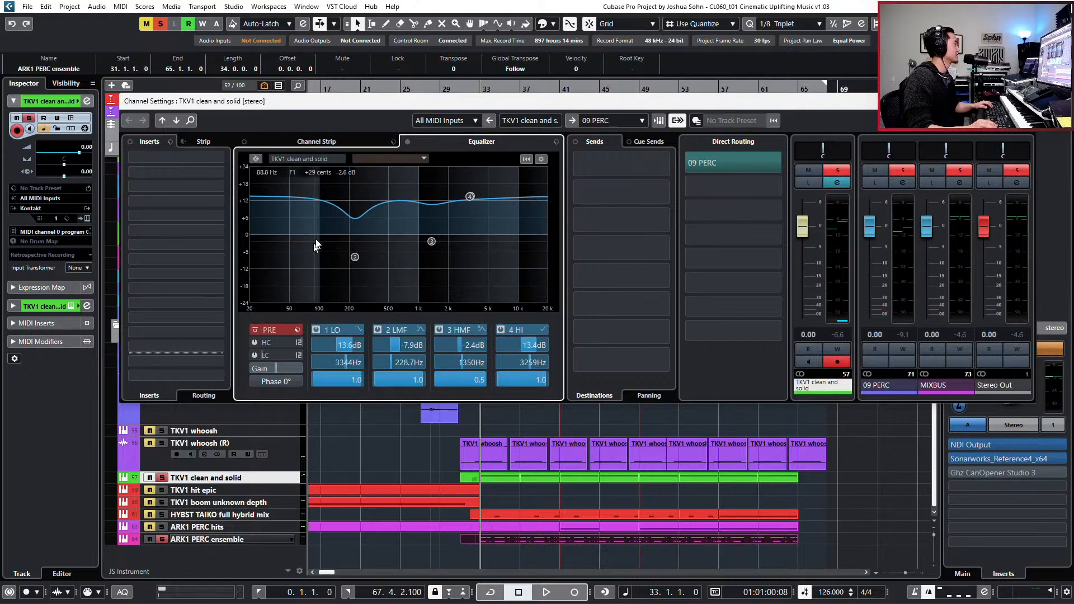
{"action": "key", "text": "F3"}
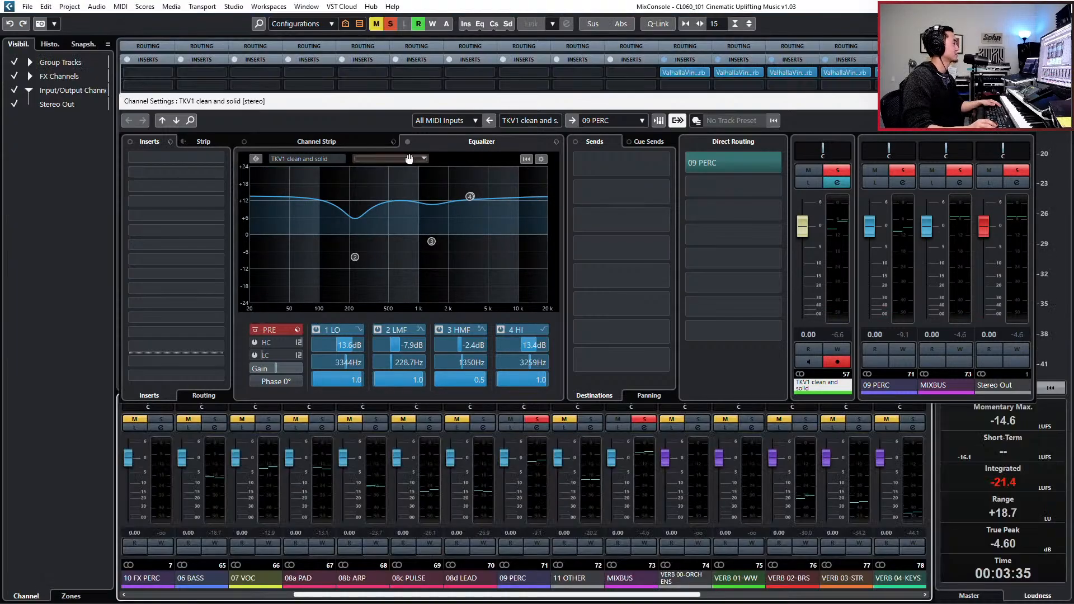
{"action": "left_click", "coordinate": [7, 25]}
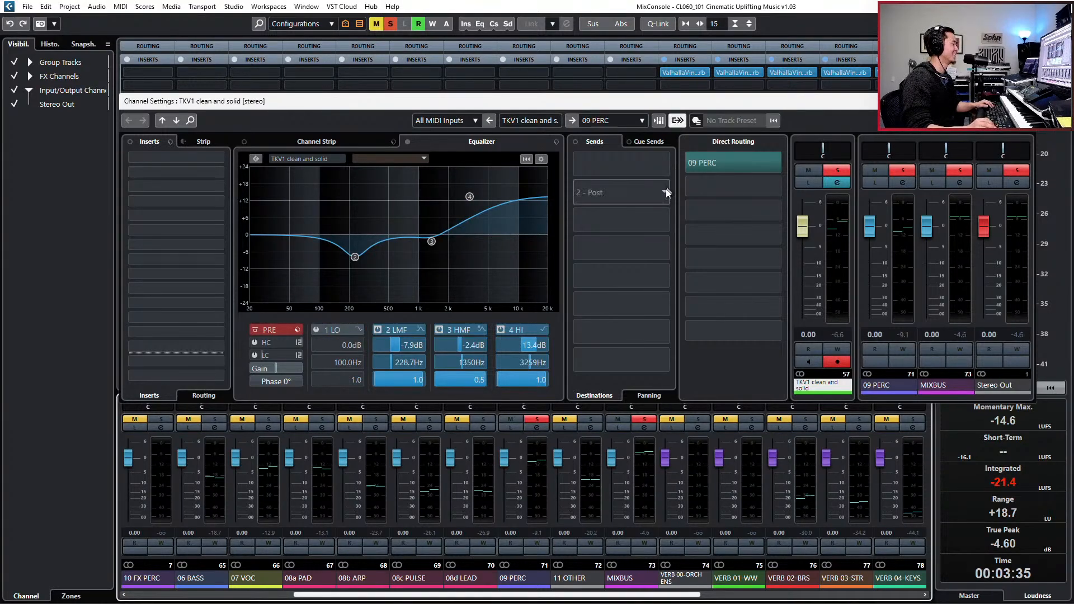
{"action": "left_click_drag", "start_coordinate": [470, 198], "coordinate": [487, 217]}
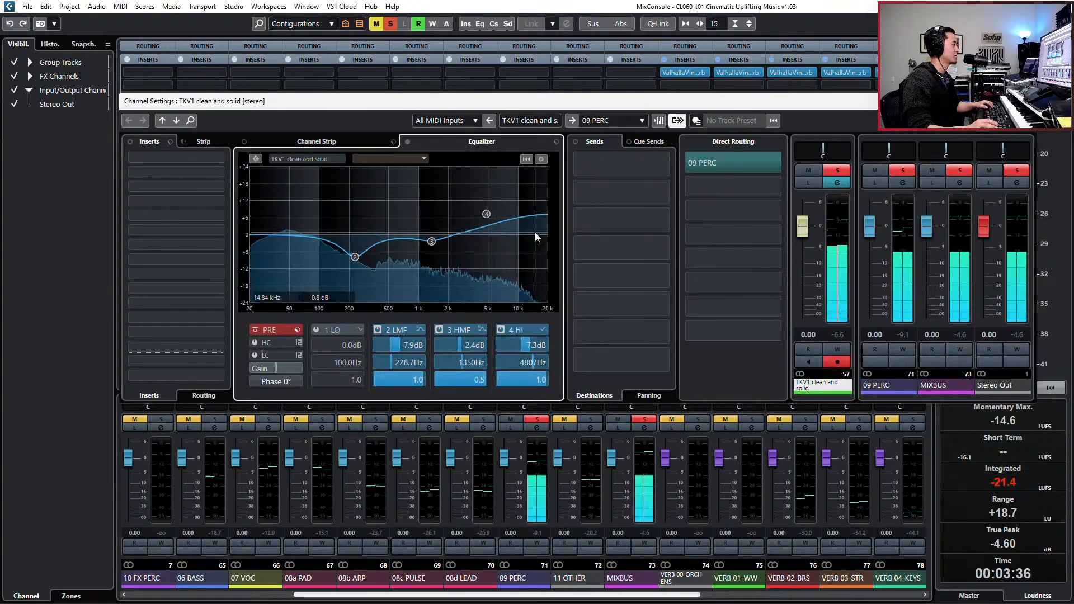
{"action": "mouse_move", "coordinate": [482, 217]}
{"action": "left_mouse_down"}
{"action": "mouse_move", "coordinate": [471, 222]}
{"action": "mouse_move", "coordinate": [471, 206]}
{"action": "left_mouse_up"}
- Unsolo the percussion, audition the full mix from bar 32, lower the TKV1 clean and solid volume to -4.14 dB, and close its channel settings
{"action": "left_click", "coordinate": [837, 171]}
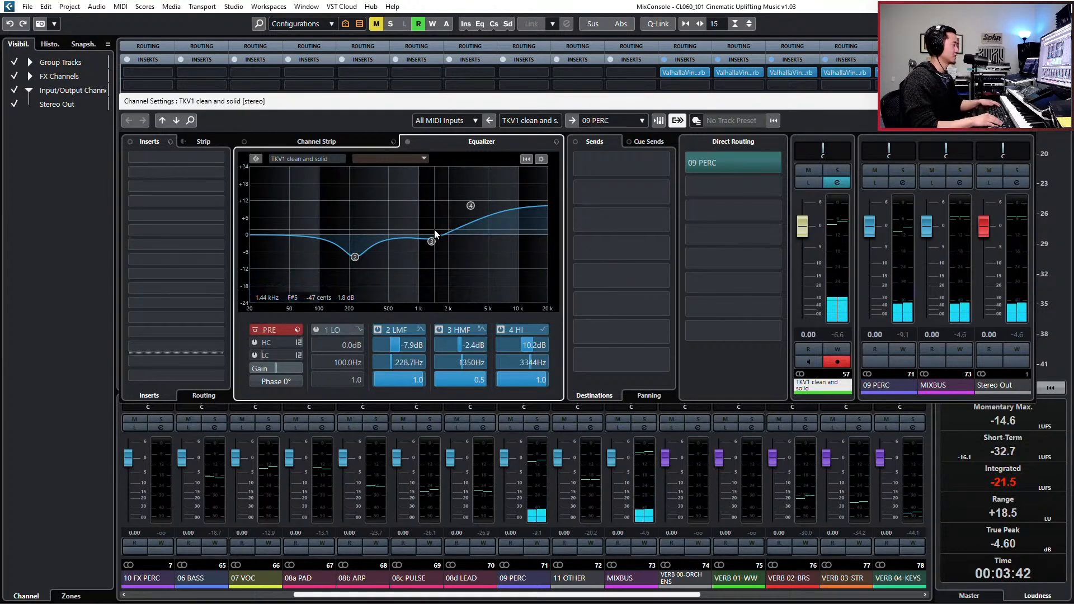
{"action": "key", "text": "F3"}
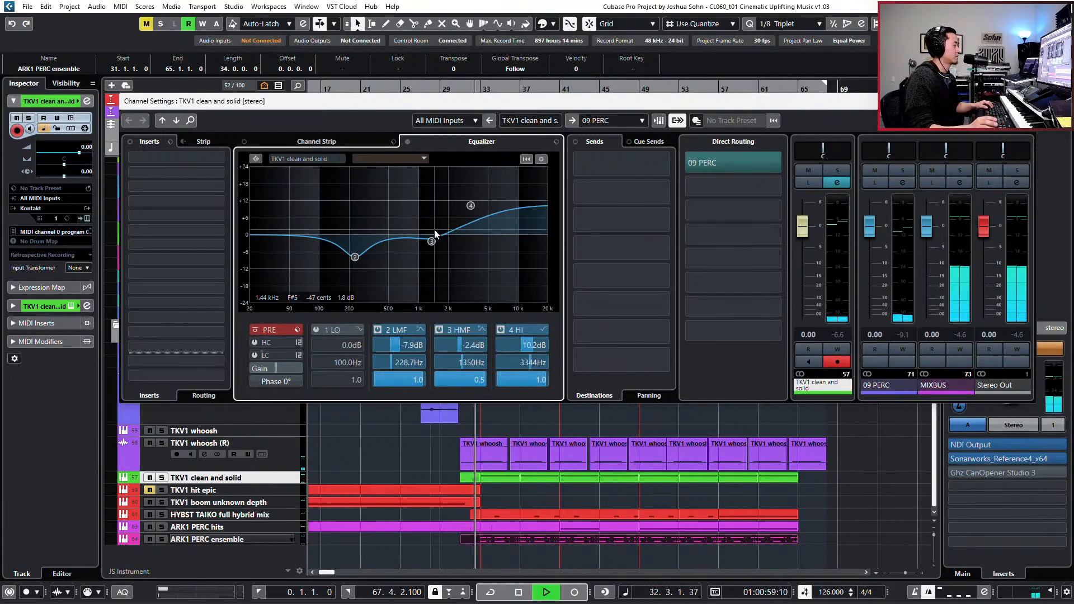
{"action": "mouse_move", "coordinate": [628, 332]}
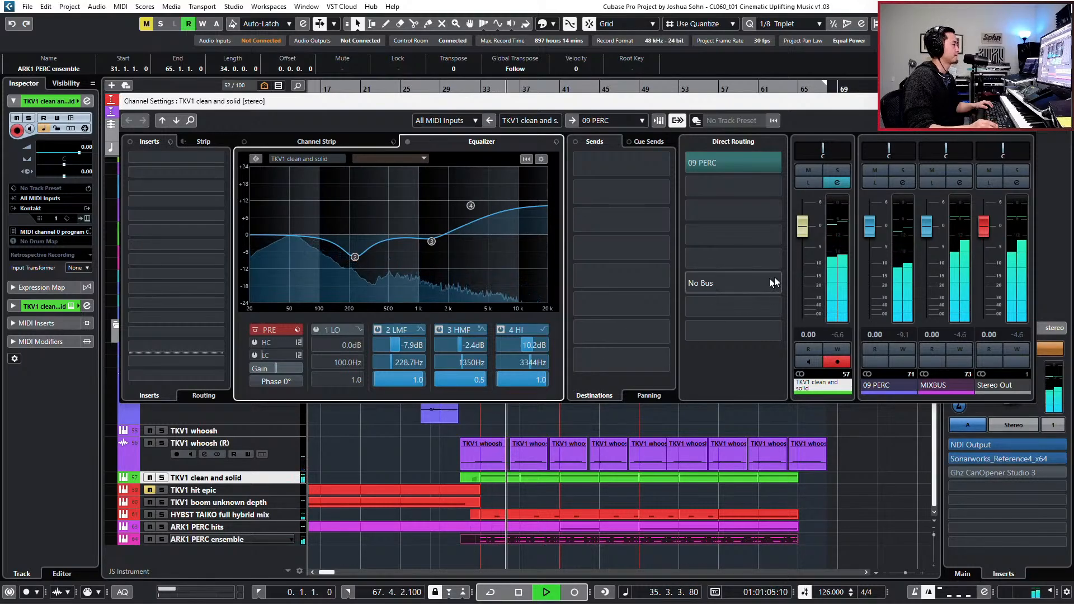
{"action": "left_click_drag", "start_coordinate": [804, 232], "coordinate": [797, 265]}
{"action": "key", "text": "space"}
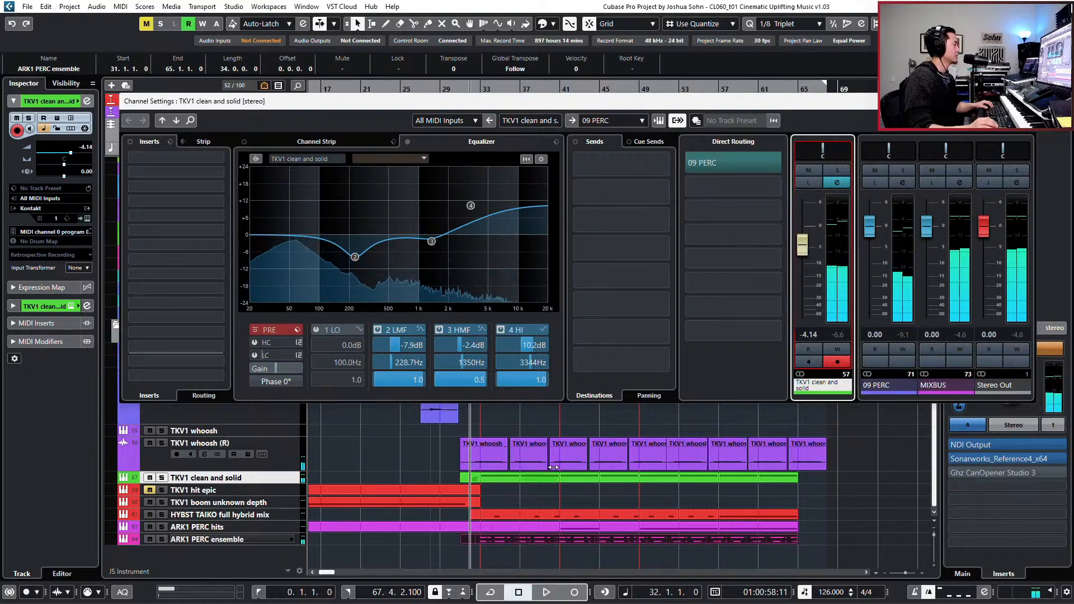
{"action": "key", "text": "Escape"}
- Solo the PERC folder and audition it from bar 32
{"action": "left_click", "coordinate": [265, 335]}
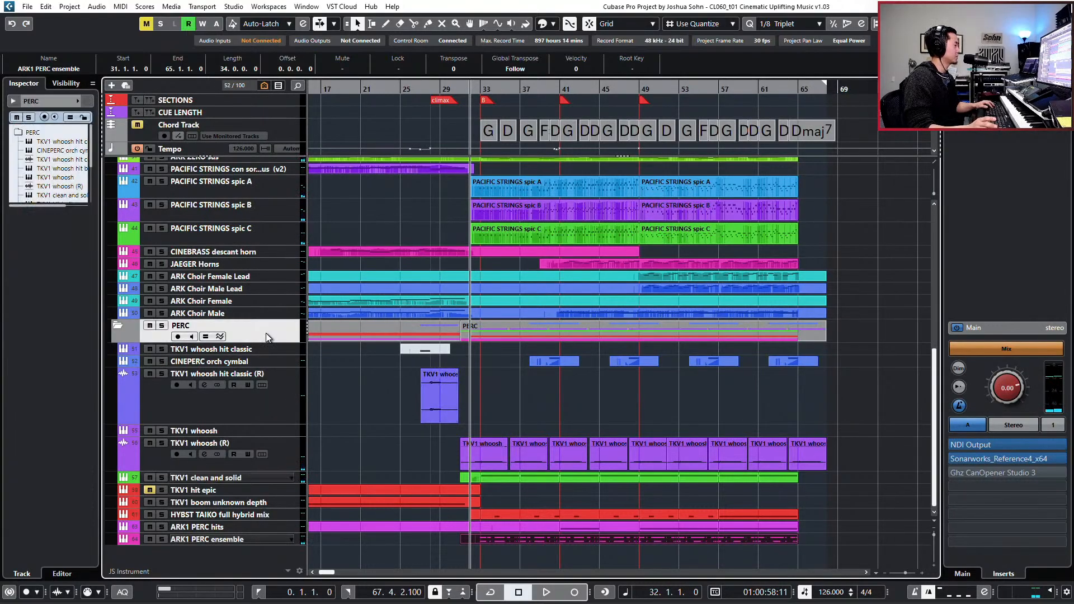
{"action": "key", "text": "s"}
{"action": "key", "text": "space"}
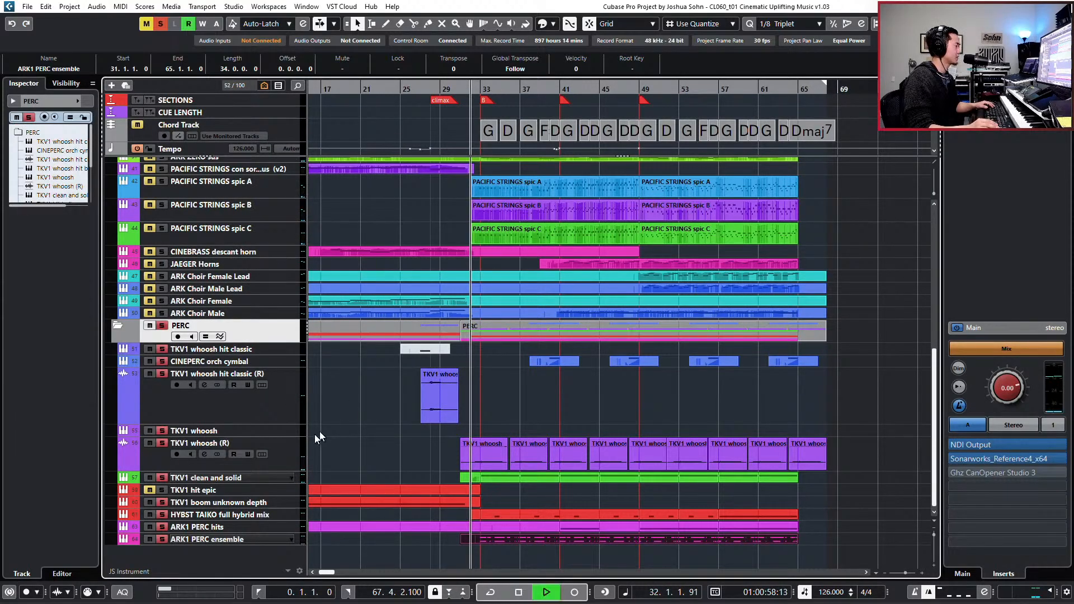
- Open the ARK1 PERC ensemble channel settings, raise the pre gain to 3.2 dB, and reveal the master level meter
{"action": "left_click", "coordinate": [253, 540]}
{"action": "key", "text": "e"}
{"action": "key", "text": "space"}
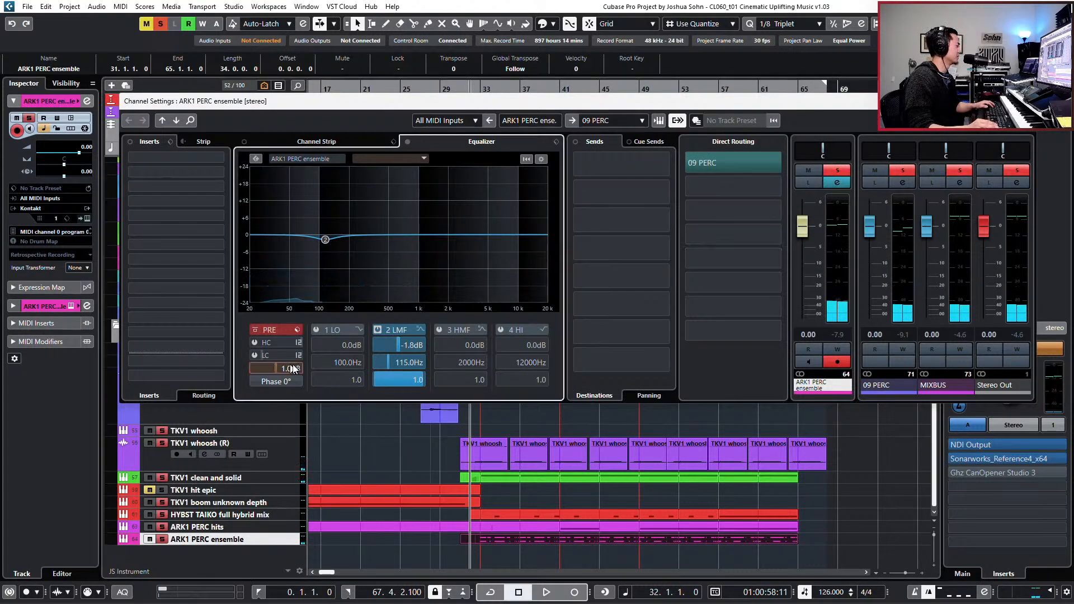
{"action": "key", "text": "space"}
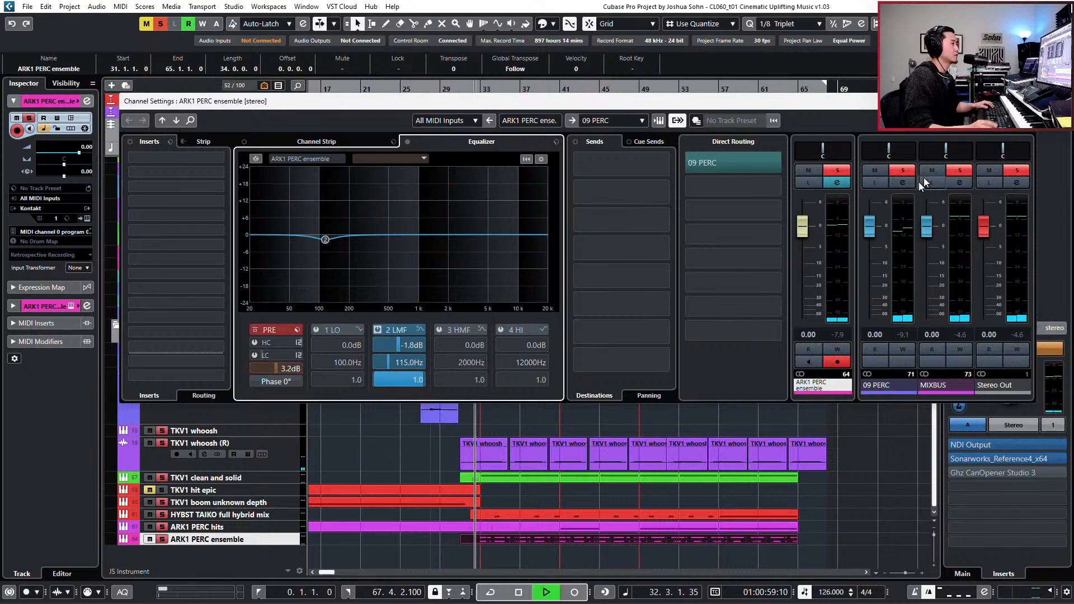
{"action": "left_click_drag", "start_coordinate": [906, 105], "coordinate": [850, 133]}
{"action": "left_click", "coordinate": [1047, 83]}
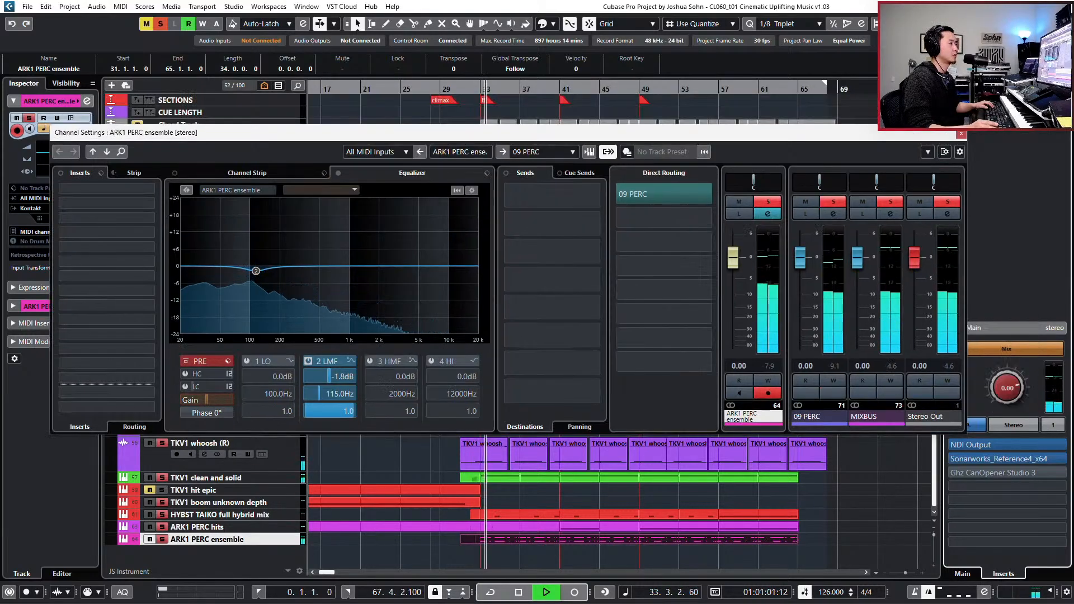
- Fine-tune the ARK1 PERC ensemble pre gain from bar 32, trying 5.4 dB and 2.6 dB, audition it unsoloed, and close the channel settings
{"action": "key", "text": "space"}
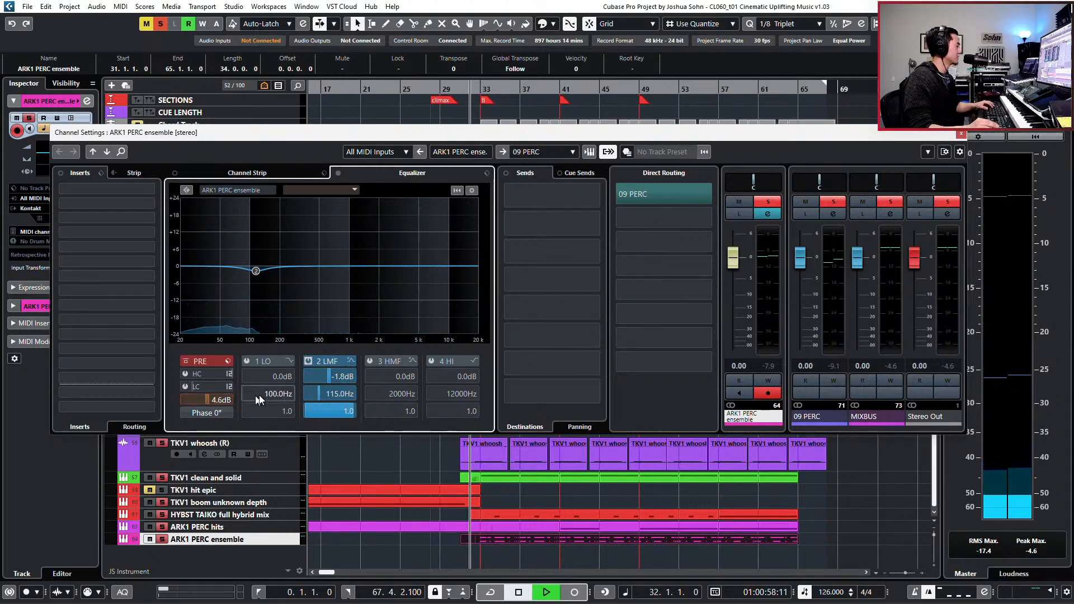
{"action": "key", "text": "space"}
{"action": "scroll", "coordinate": [226, 402], "scroll_direction": "up", "scroll_amount": 2}
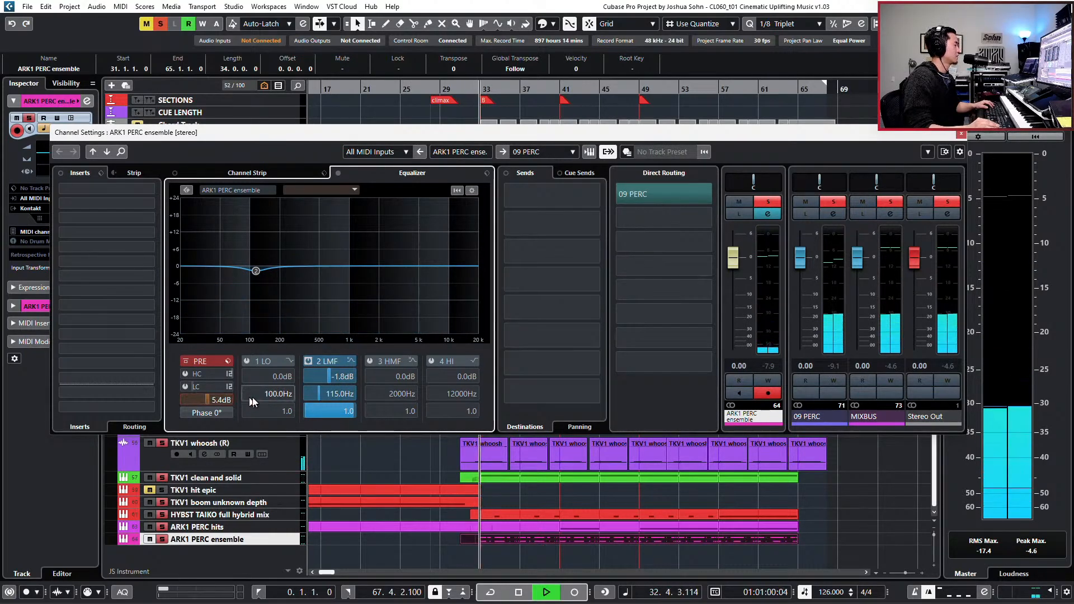
{"action": "key", "text": "space"}
{"action": "scroll", "coordinate": [217, 405], "scroll_direction": "down", "scroll_amount": 7}
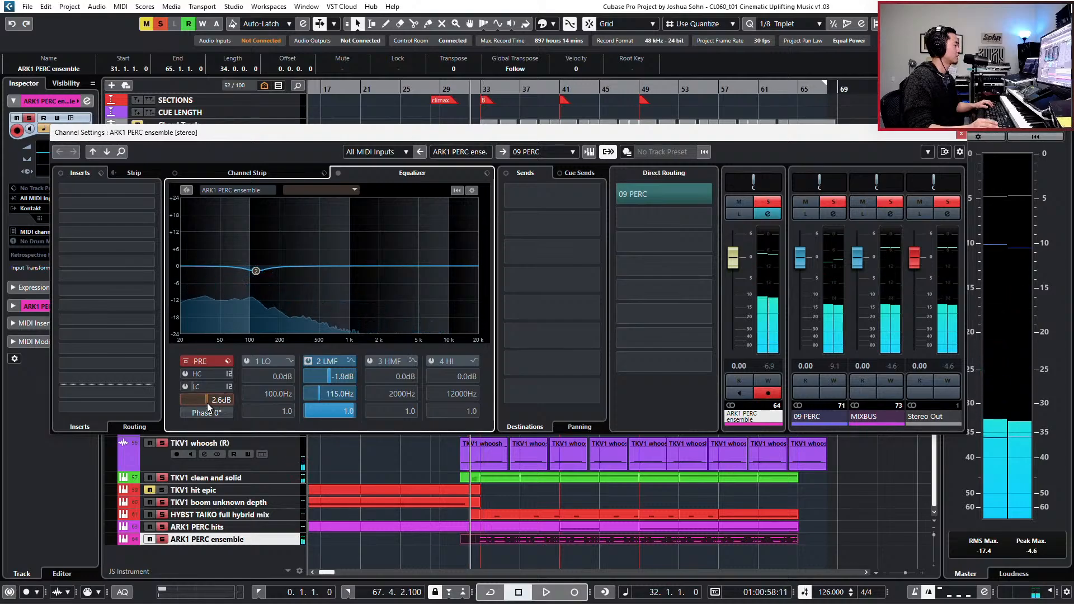
{"action": "key", "text": "space"}
{"action": "scroll", "coordinate": [208, 401], "scroll_direction": "up", "scroll_amount": 3}
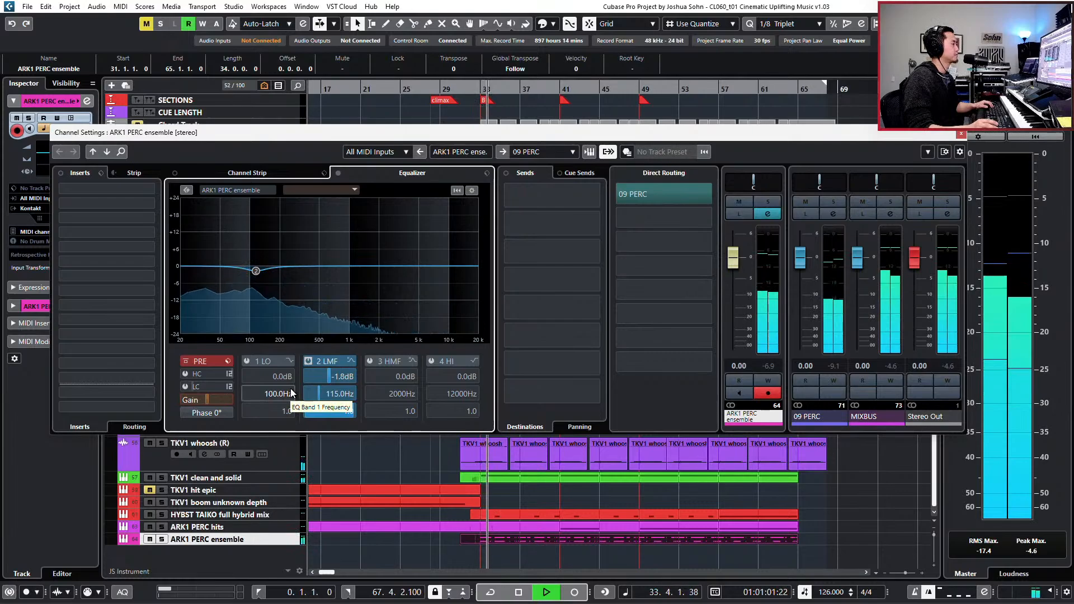
{"action": "key", "text": "space"}
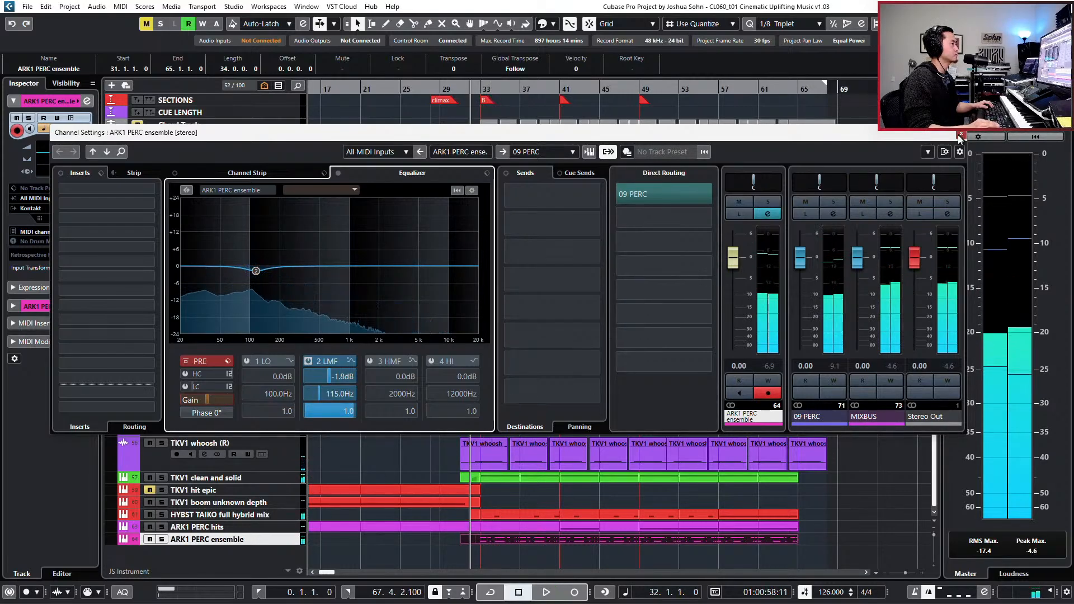
{"action": "key", "text": "Escape"}
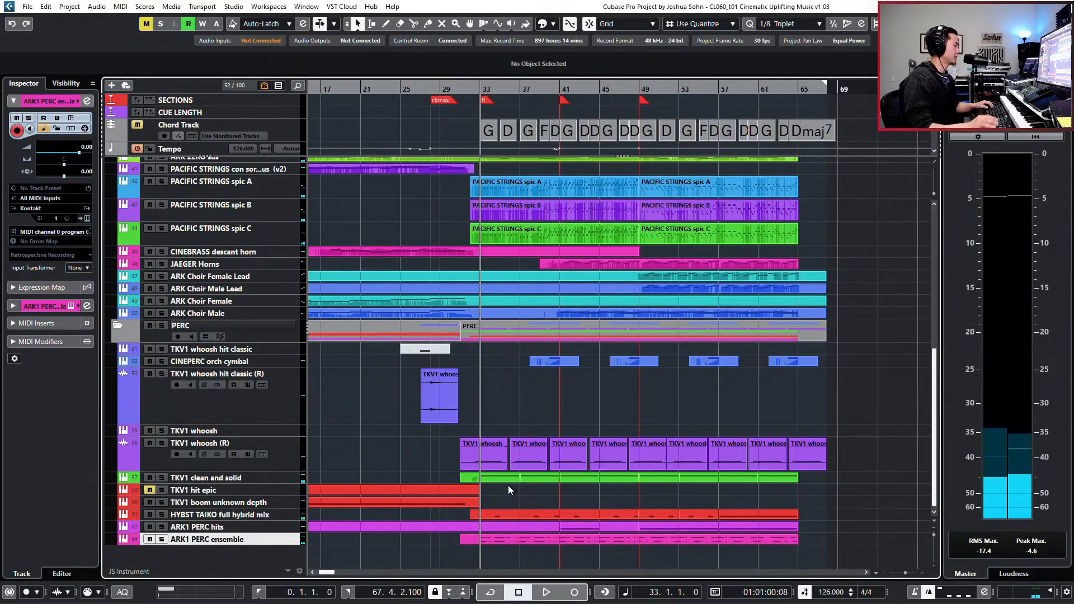
- Inspect the opening A2 note of the TKV1 clean and solid part at bar 33 in the Key Editor, and close the editor
{"action": "double_click", "coordinate": [505, 477]}
{"action": "scroll", "coordinate": [414, 301], "scroll_direction": "up", "scroll_amount": 2}
{"action": "key", "text": "g"}
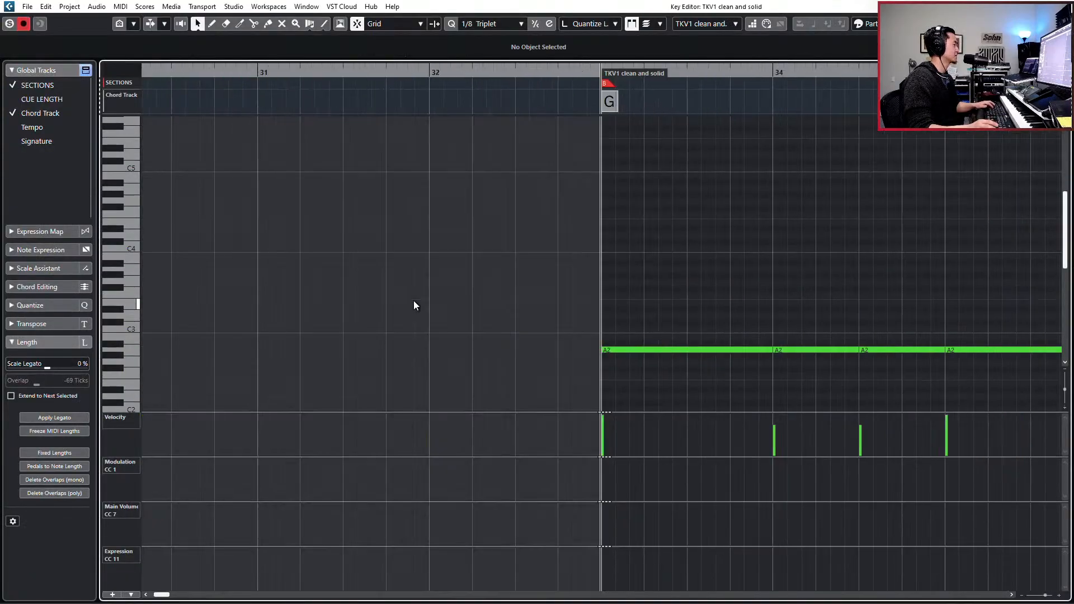
{"action": "left_click_drag", "start_coordinate": [570, 295], "coordinate": [684, 404]}
{"action": "key", "text": "Escape"}
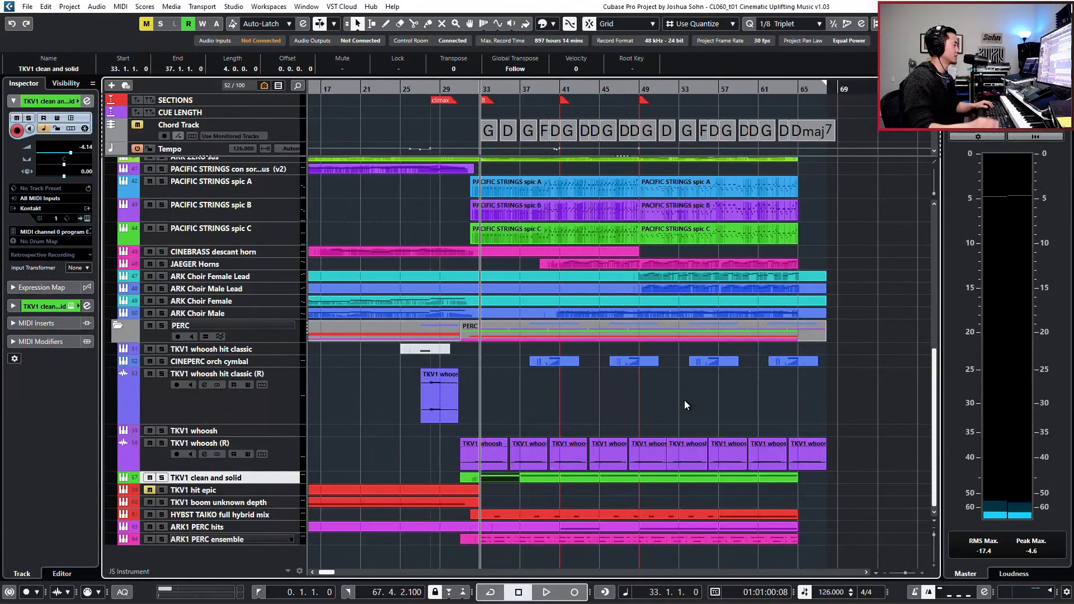
- Solo the HYBST TAIKO full hybrid mix track and audition its climax part from bar 33
{"action": "left_click", "coordinate": [508, 516]}
{"action": "key", "text": "space"}
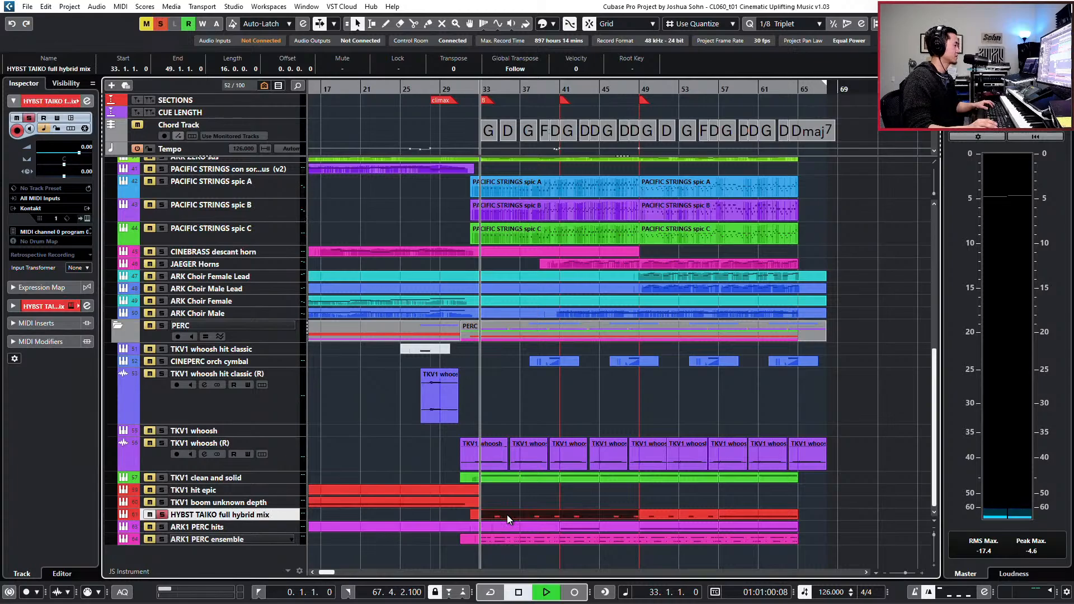
{"action": "key", "text": "space"}
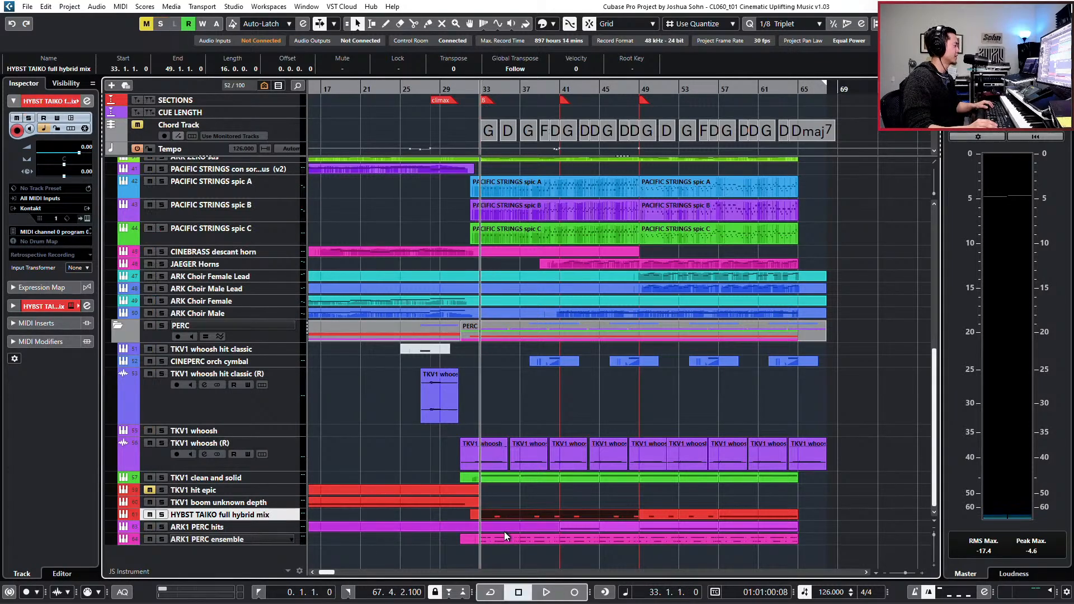
- Open the ARK1 PERC ensemble climax part in the Key Editor and audition it from bar 33
{"action": "left_click", "coordinate": [507, 541]}
{"action": "double_click", "coordinate": [508, 543]}
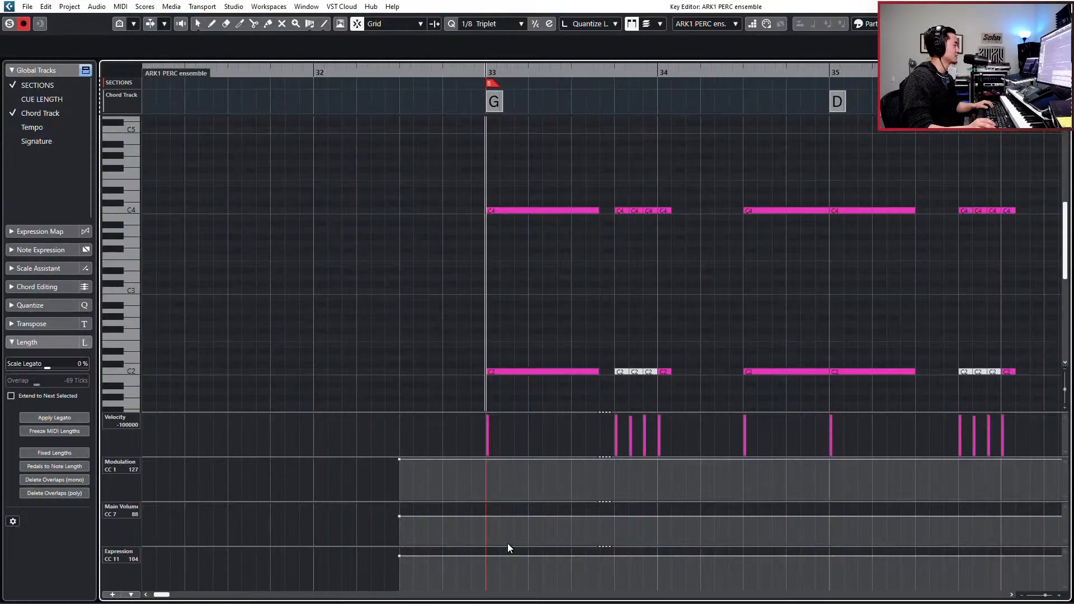
{"action": "key", "text": "space"}
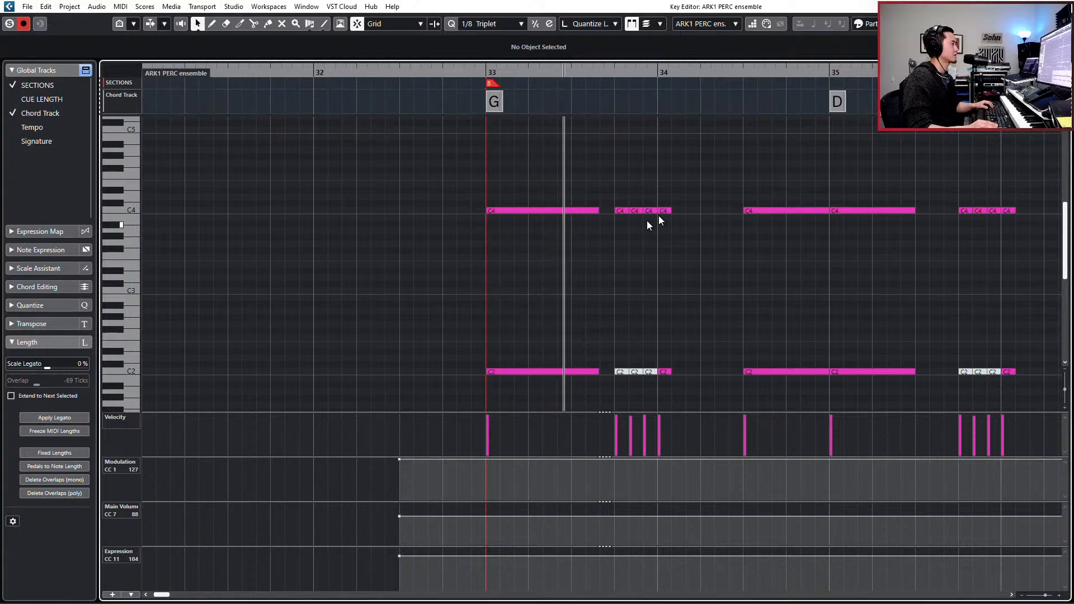
{"action": "key", "text": "space"}
- Delete the already muted C2 hits in the ARK1 PERC ensemble part, mute the C2 notes from bar 34 through bar 36, and audition
{"action": "scroll", "coordinate": [683, 324], "scroll_direction": "down", "scroll_amount": 5}
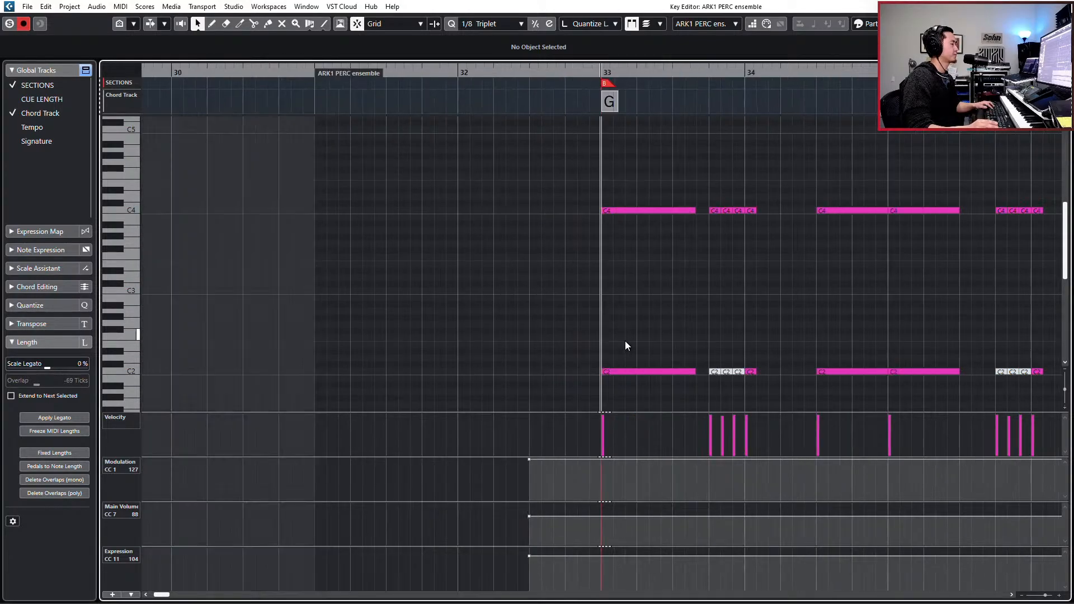
{"action": "scroll", "coordinate": [601, 355], "scroll_direction": "down", "scroll_amount": 2}
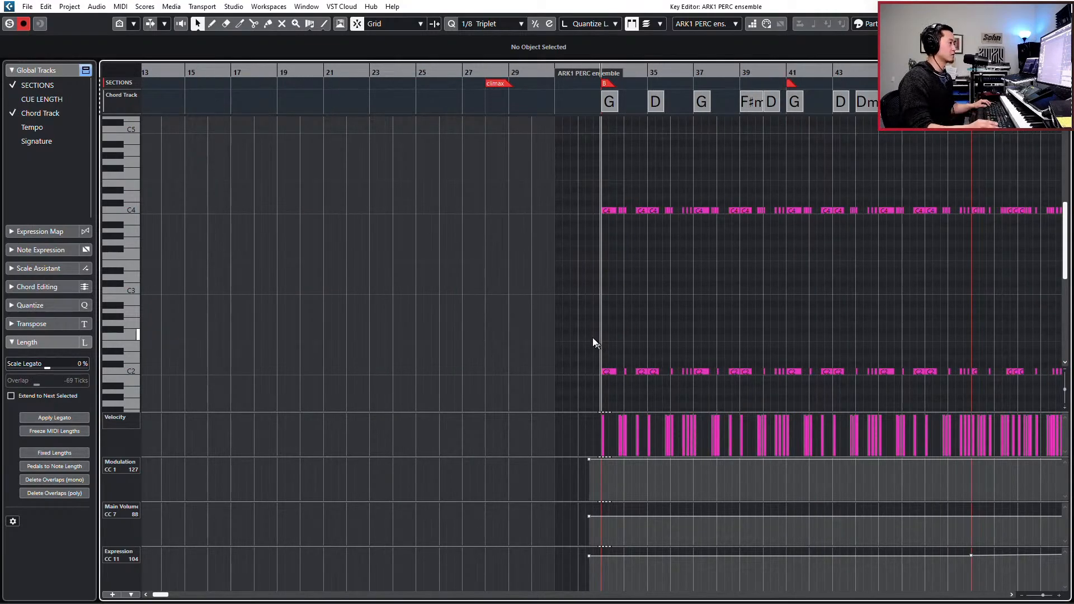
{"action": "left_click_drag", "start_coordinate": [586, 330], "coordinate": [697, 343]}
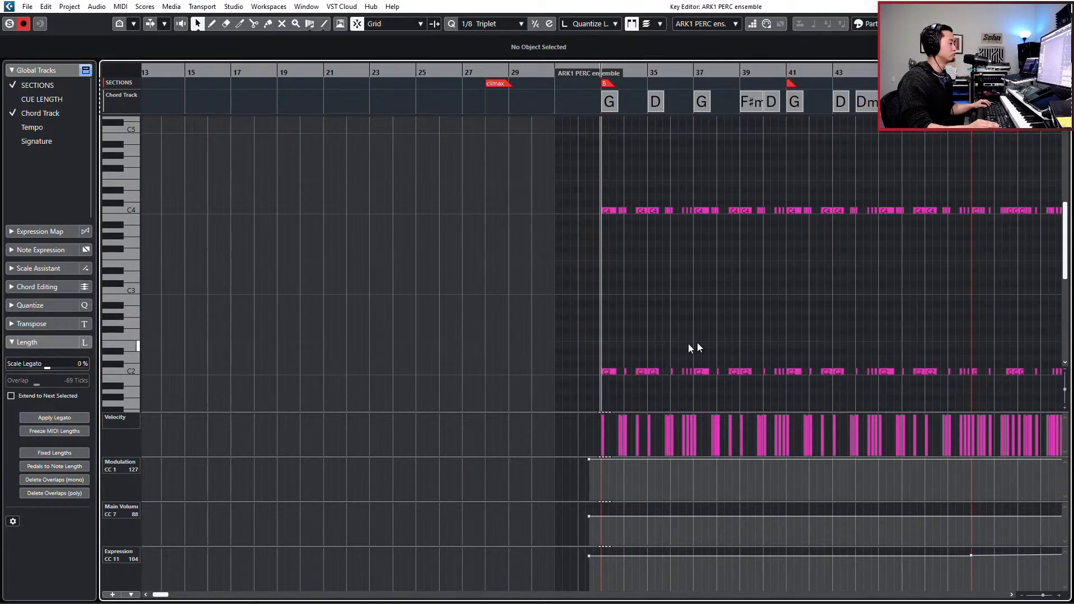
{"action": "left_click_drag", "start_coordinate": [624, 358], "coordinate": [711, 384]}
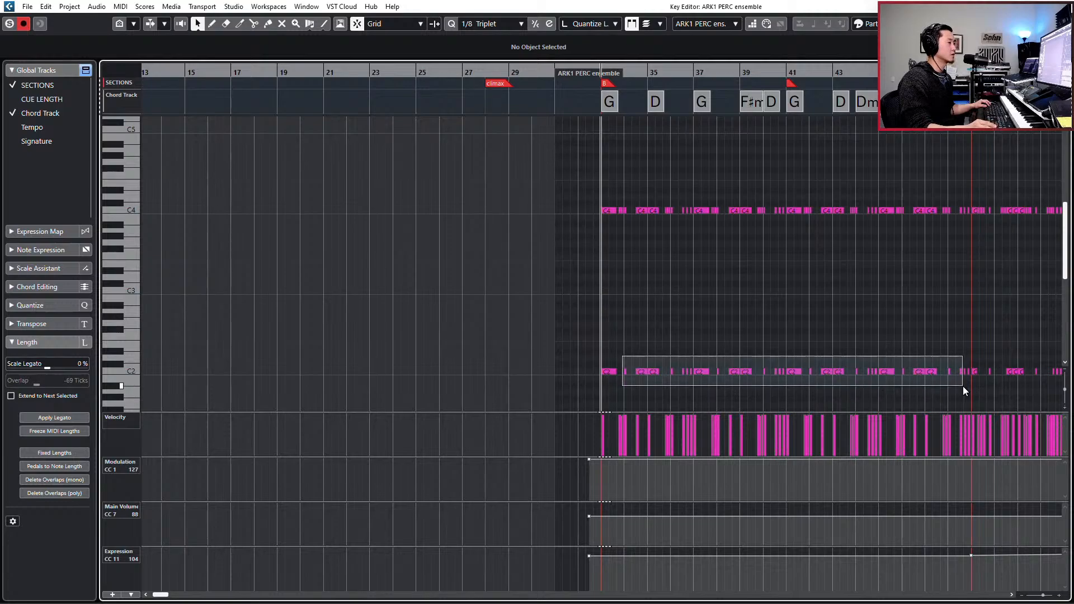
{"action": "left_click_drag", "start_coordinate": [963, 387], "coordinate": [757, 387]}
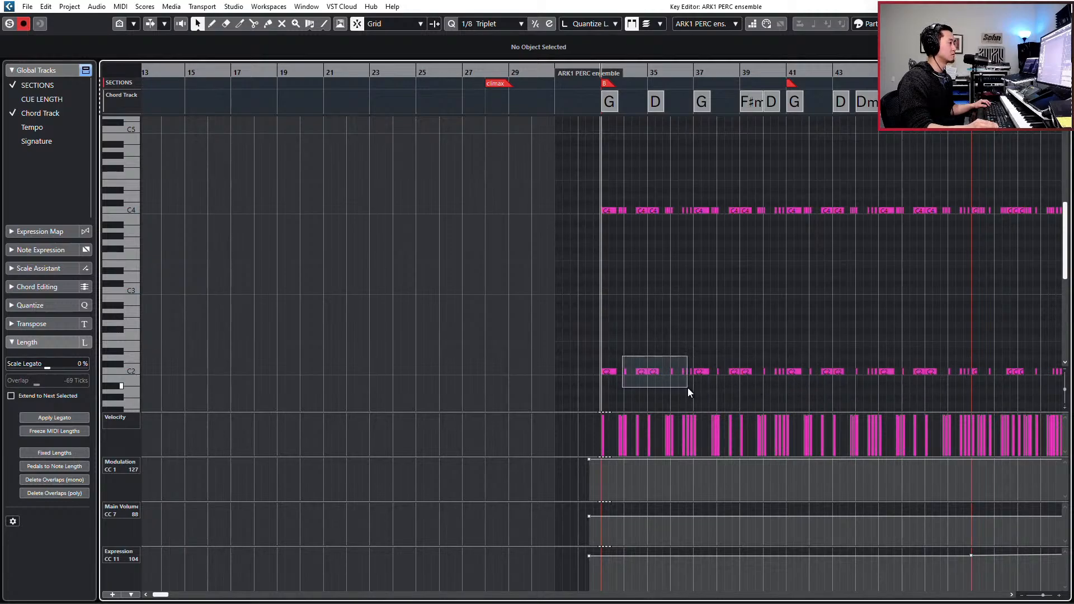
{"action": "left_click_drag", "start_coordinate": [692, 388], "coordinate": [694, 385]}
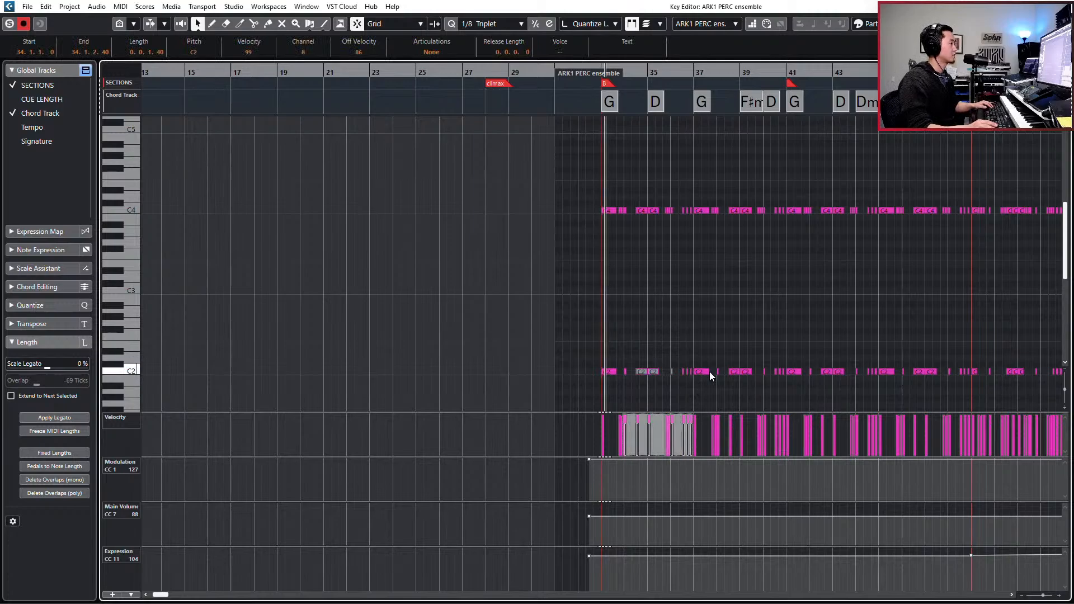
{"action": "key", "text": "h"}
{"action": "key", "text": "h"}
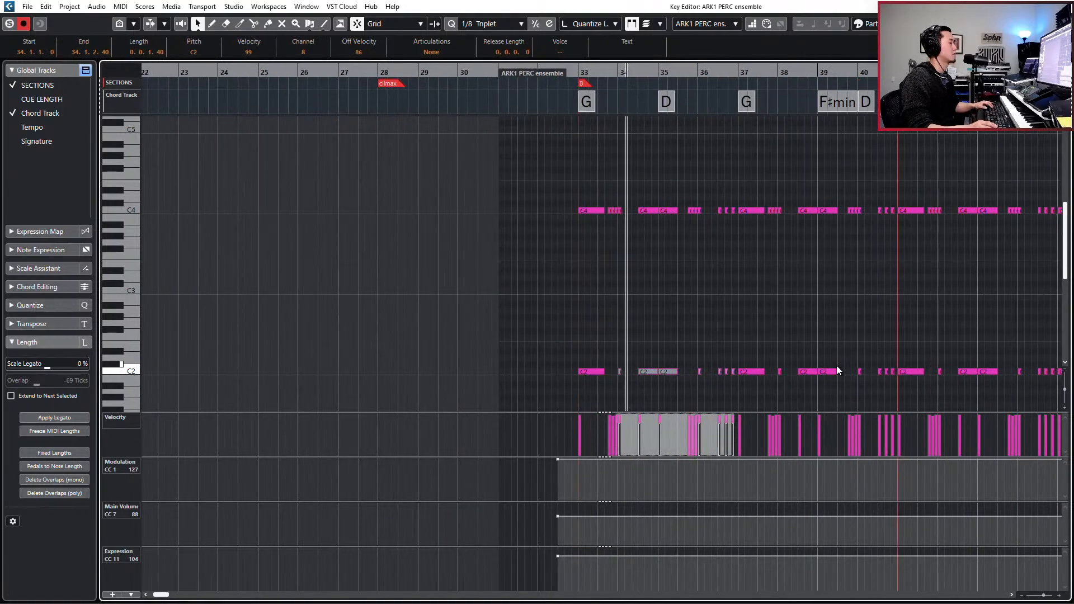
{"action": "key", "text": "space"}
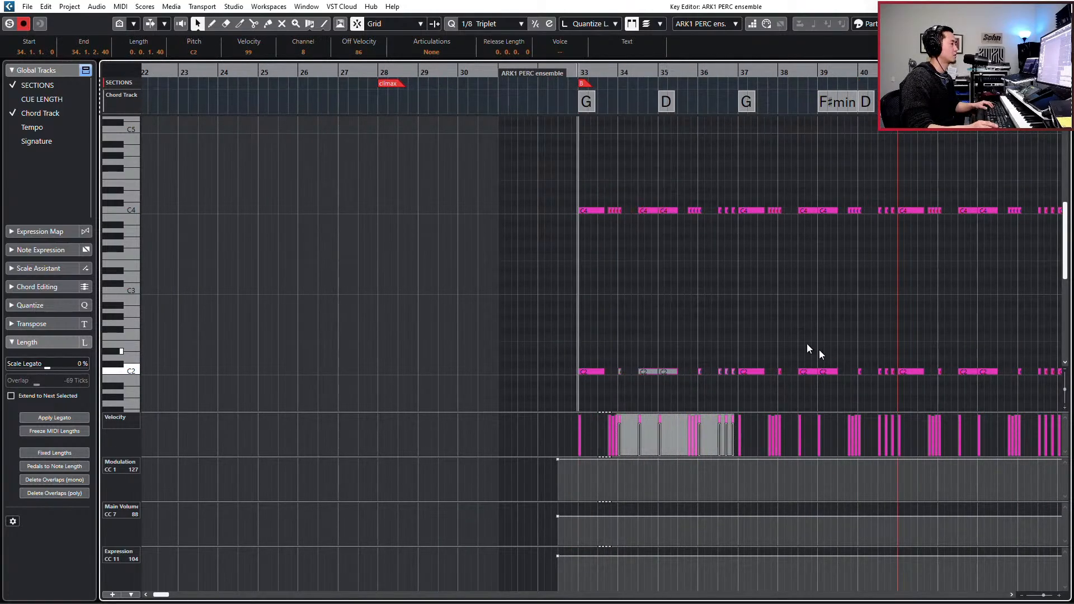
- Mute the C4 note on the downbeat of bar 34, unmute the C2 note below it, audition, and close the editor
{"action": "key", "text": "h"}
{"action": "key", "text": "h"}
{"action": "key", "text": "h"}
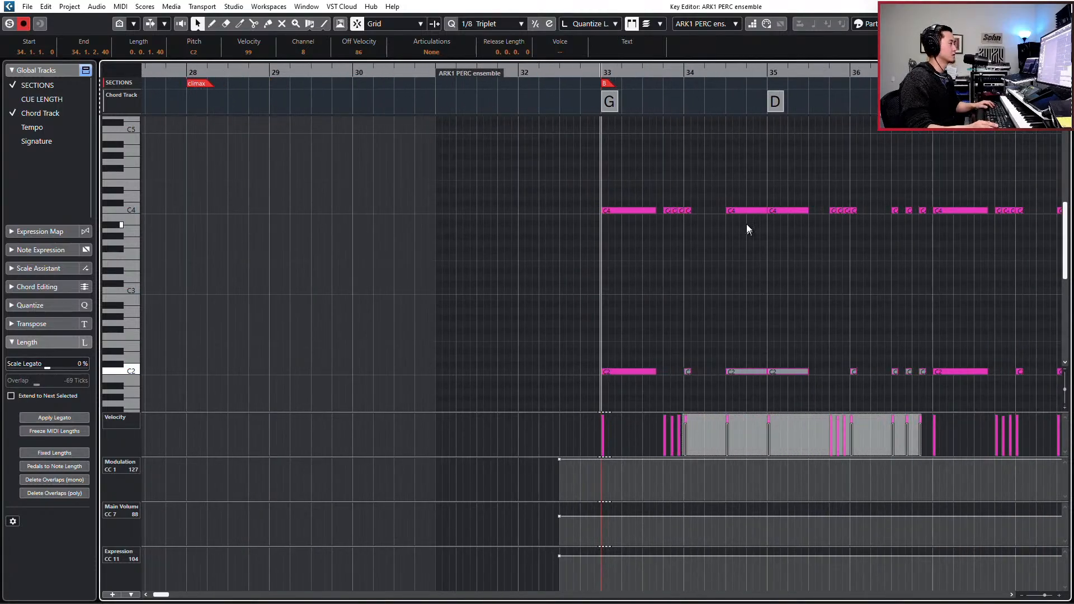
{"action": "left_click_drag", "start_coordinate": [714, 192], "coordinate": [687, 229]}
{"action": "left_click_drag", "start_coordinate": [706, 314], "coordinate": [687, 390]}
{"action": "key", "text": "space"}
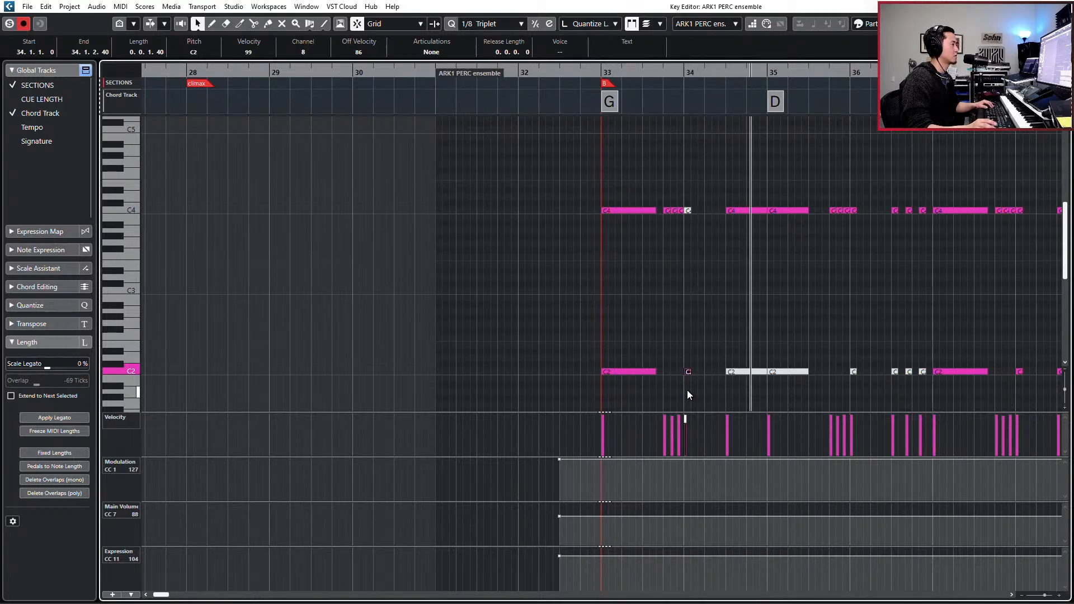
{"action": "key", "text": "space"}
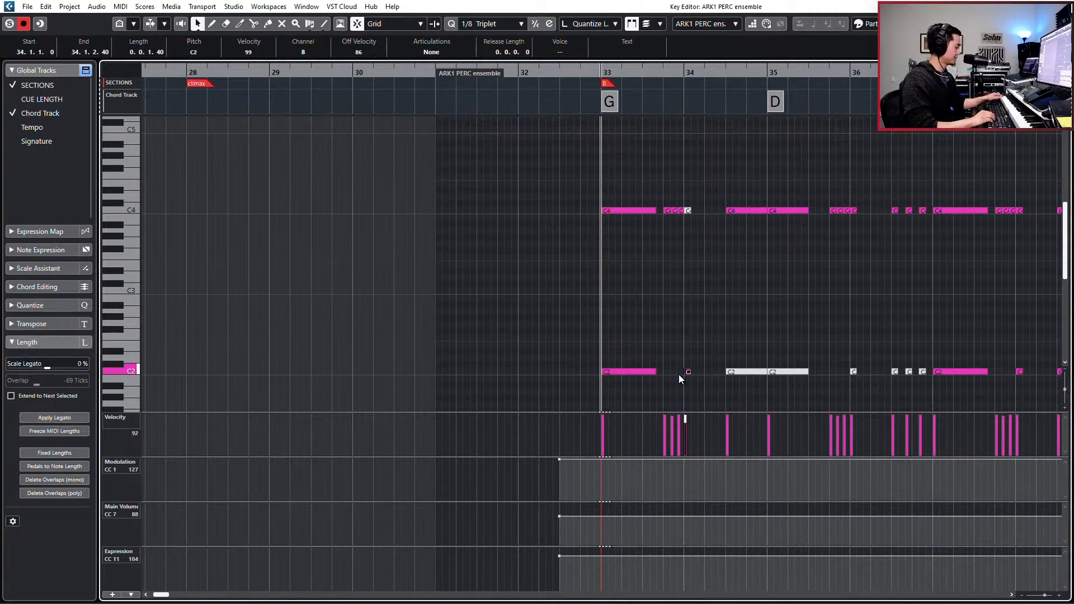
{"action": "left_click", "coordinate": [665, 348]}
{"action": "key", "text": "Escape"}
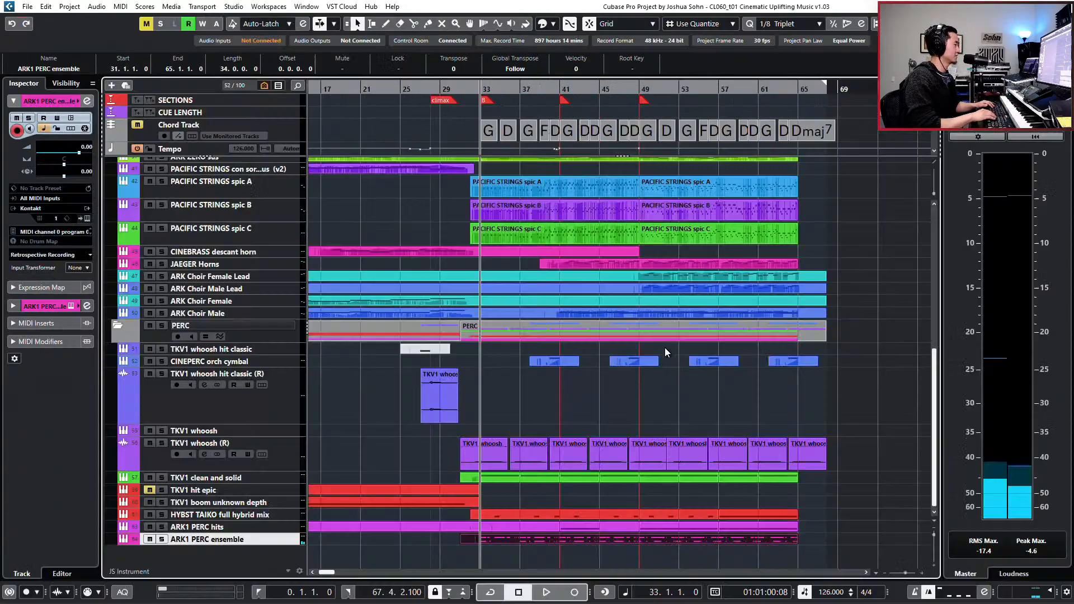
- Add a -4.3 dB HMF cut at 530.9 Hz with Q 0.2 to the ARK1 PERC ensemble equalizer, audition it, and close the channel settings
{"action": "key", "text": "e"}
{"action": "left_click", "coordinate": [355, 274]}
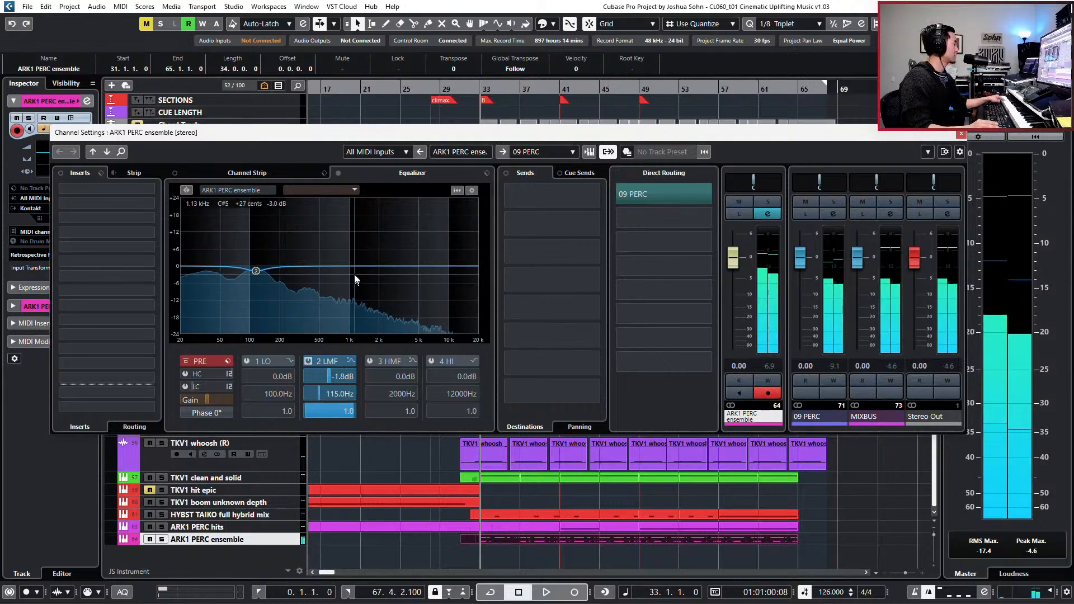
{"action": "left_click_drag", "start_coordinate": [354, 274], "coordinate": [323, 289]}
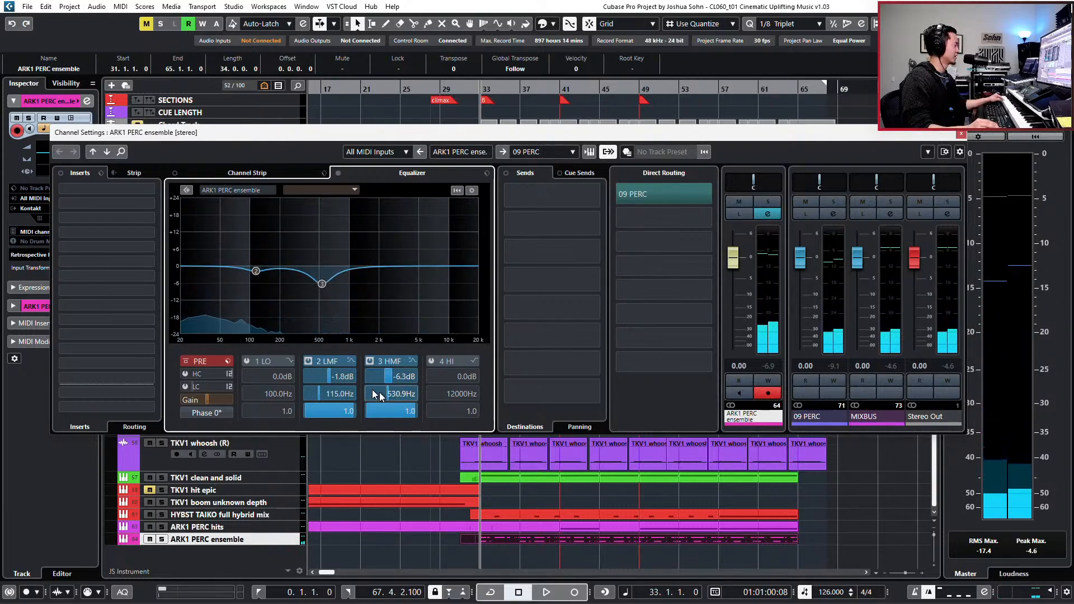
{"action": "left_click_drag", "start_coordinate": [403, 410], "coordinate": [388, 405]}
{"action": "mouse_move", "coordinate": [681, 230]}
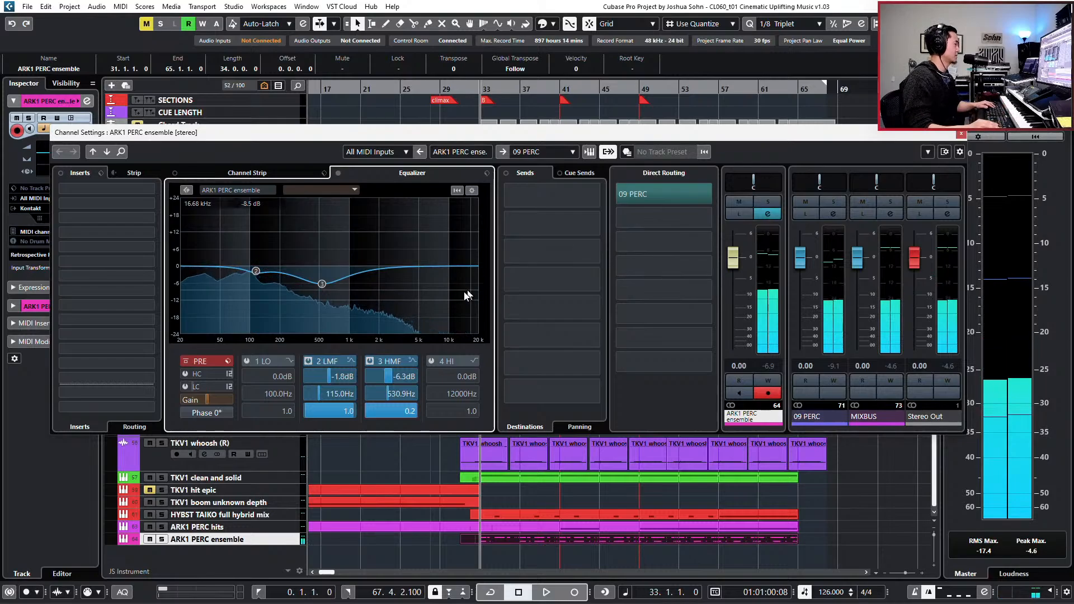
{"action": "scroll", "coordinate": [403, 373], "scroll_direction": "up", "scroll_amount": 4}
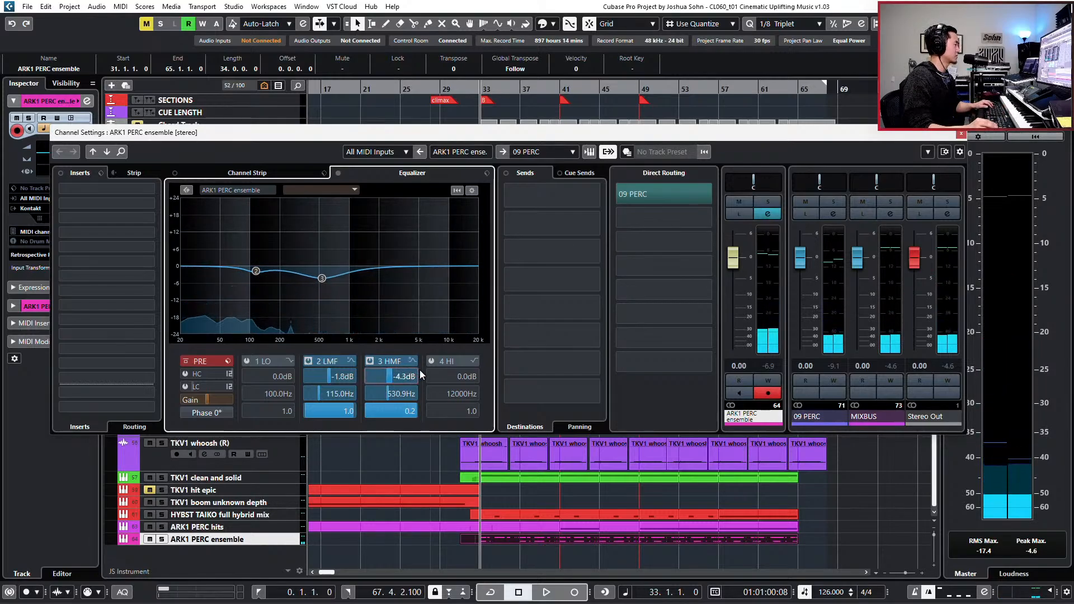
{"action": "key", "text": "space"}
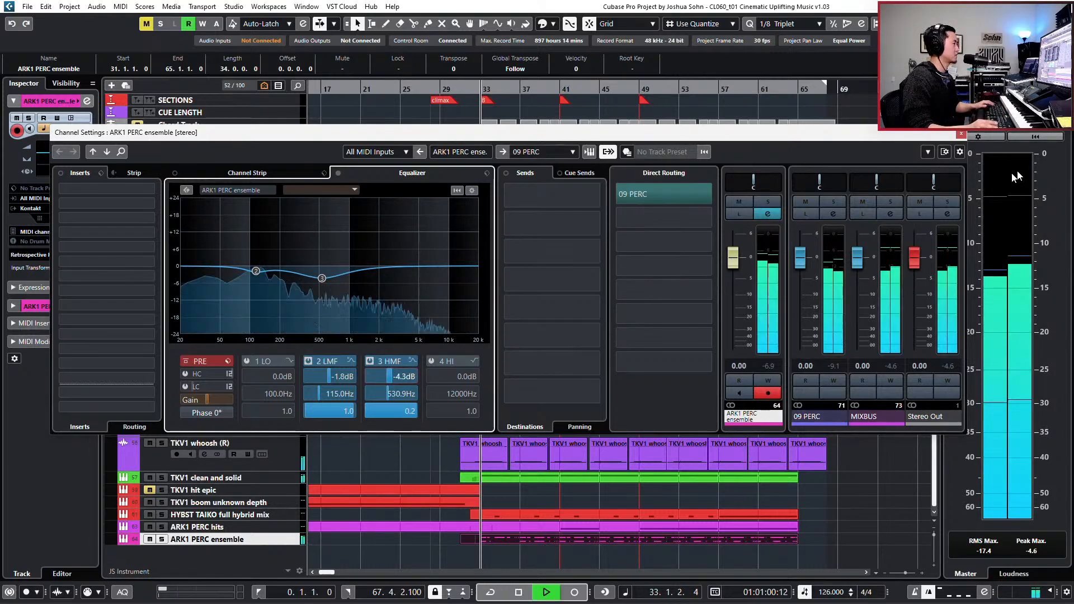
{"action": "left_click", "coordinate": [962, 133]}
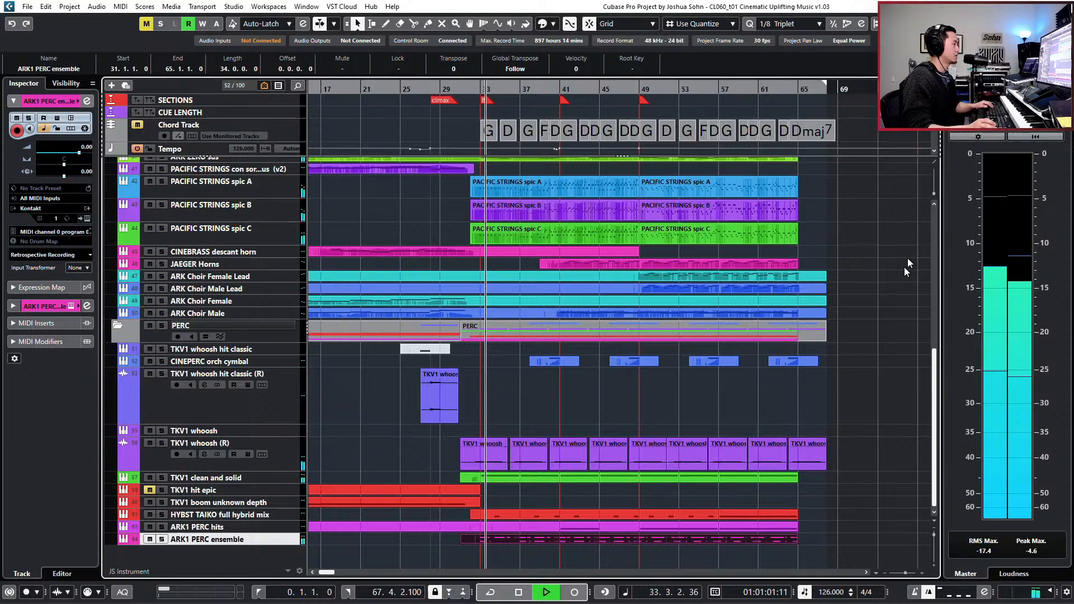
- Mute the C2 note at the start of bar 34 in the ARK1 PERC ensemble part, check the C4 note above it, and close the editor
{"action": "double_click", "coordinate": [506, 539]}
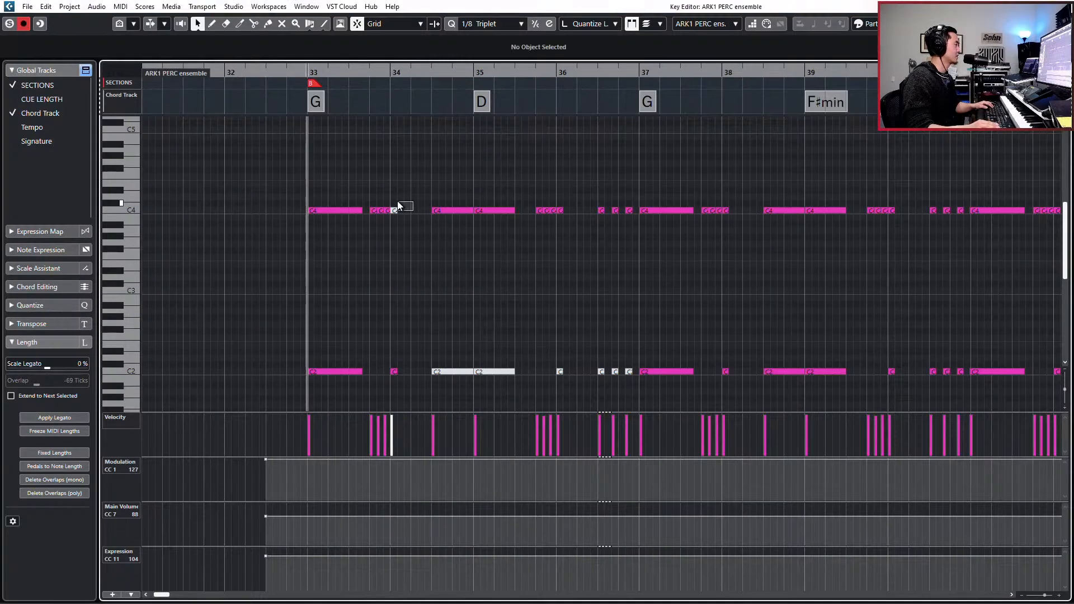
{"action": "left_click_drag", "start_coordinate": [397, 202], "coordinate": [392, 211]}
{"action": "left_click", "coordinate": [394, 372]}
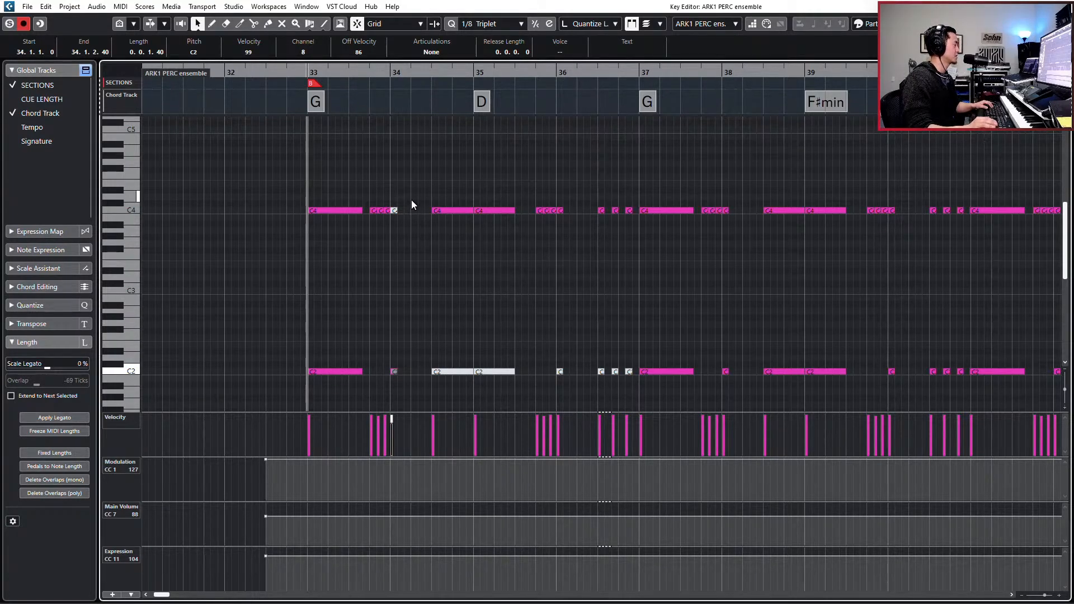
{"action": "left_click", "coordinate": [395, 211]}
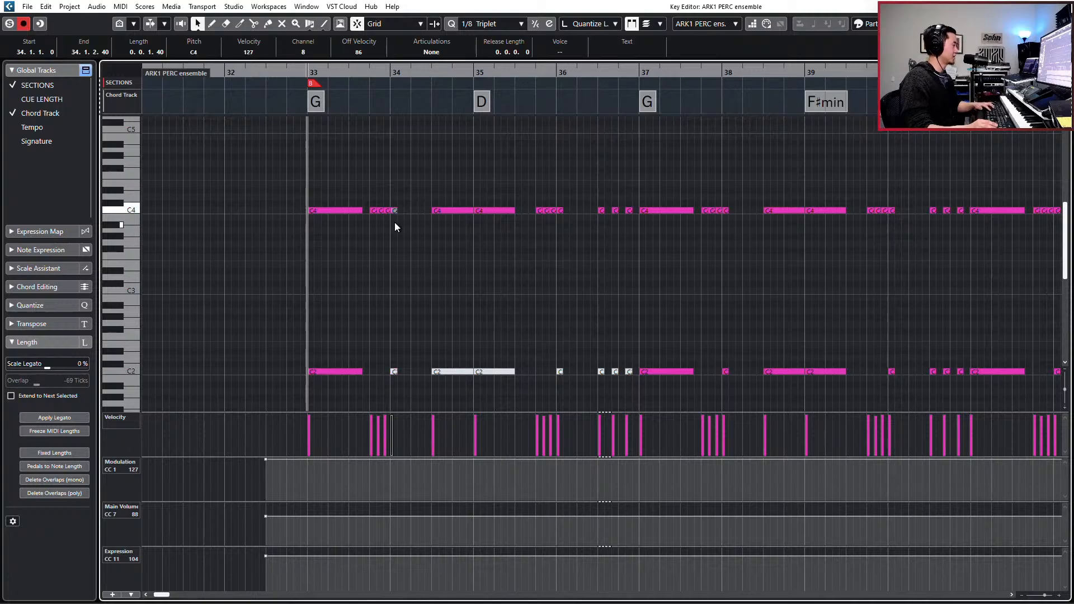
{"action": "key", "text": "Return"}
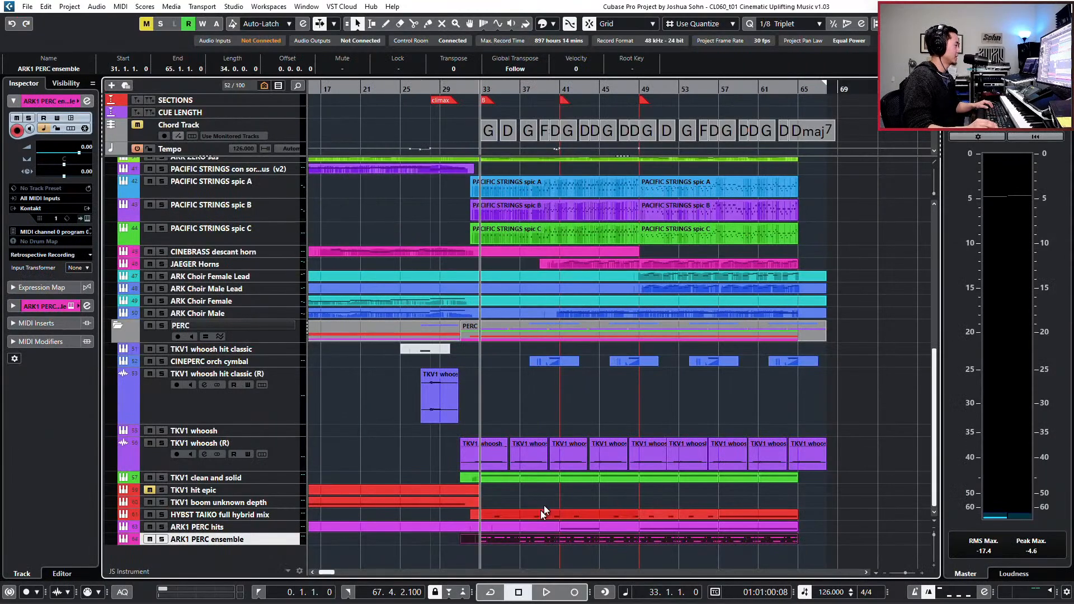
- Try splitting the opening A2 note of the TKV1 clean and solid part mid-bar at 1/2 quantize, audition it, and undo the split
{"action": "double_click", "coordinate": [507, 478]}
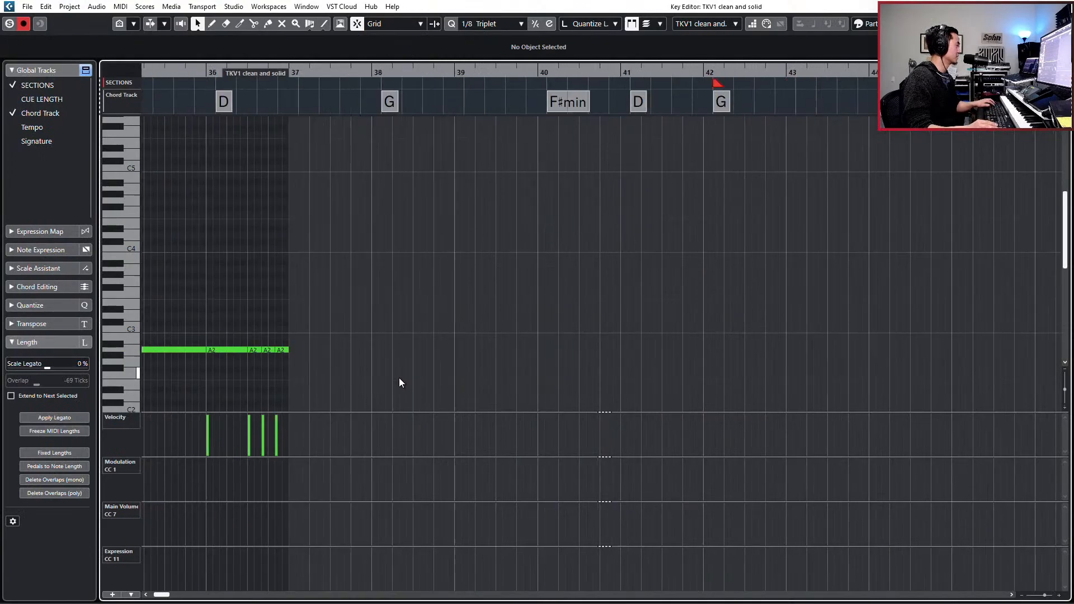
{"action": "scroll", "coordinate": [400, 379], "scroll_direction": "left", "scroll_amount": 2}
{"action": "key", "text": "alt+1"}
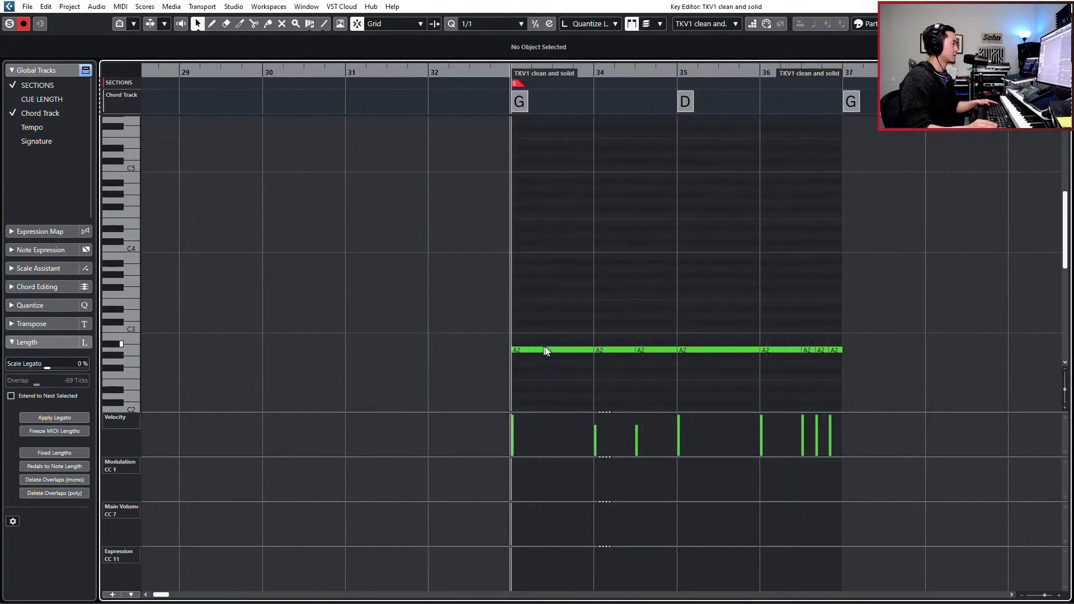
{"action": "key", "text": "alt+2"}
{"action": "left_click", "coordinate": [555, 348], "text": "alt"}
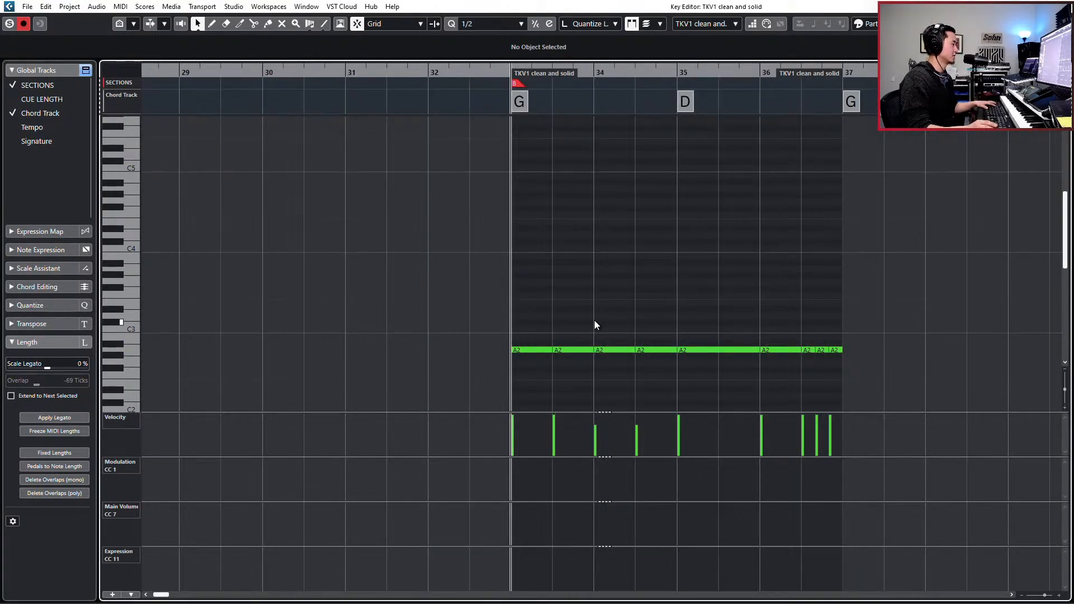
{"action": "key", "text": "space"}
- Audition the TKV1 clean and solid part from bar 33 and close the Key Editor
{"action": "key", "text": "space"}
{"action": "key", "text": "ctrl+z"}
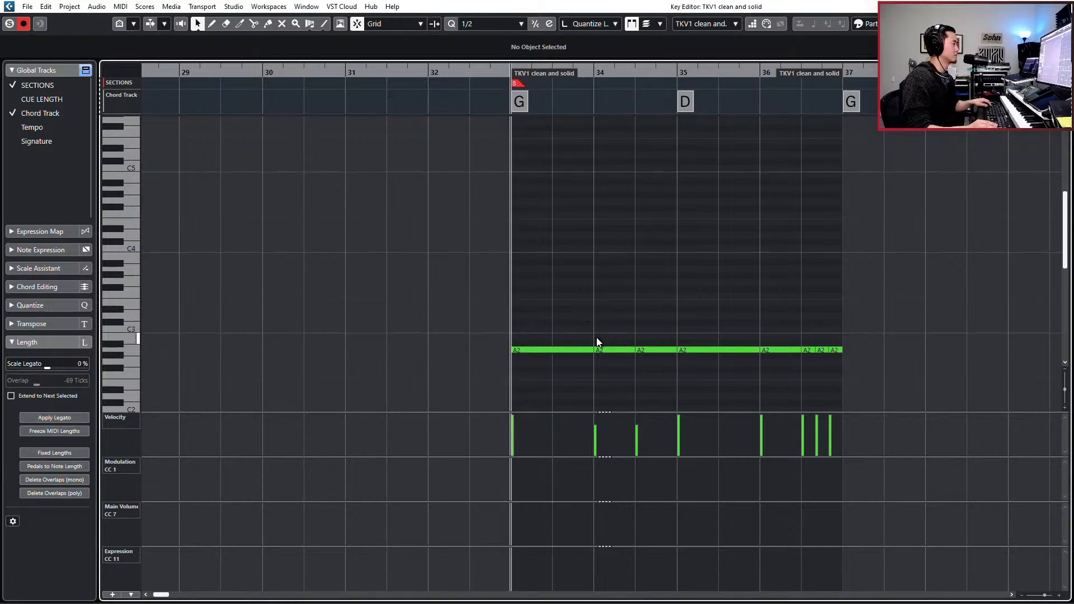
{"action": "key", "text": "space"}
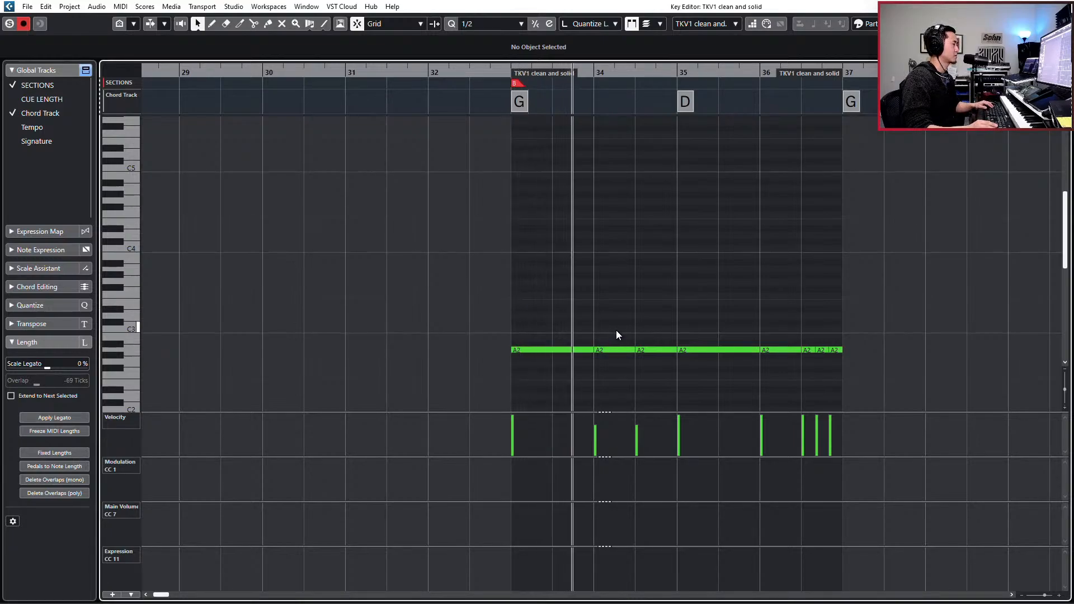
{"action": "key", "text": "space"}
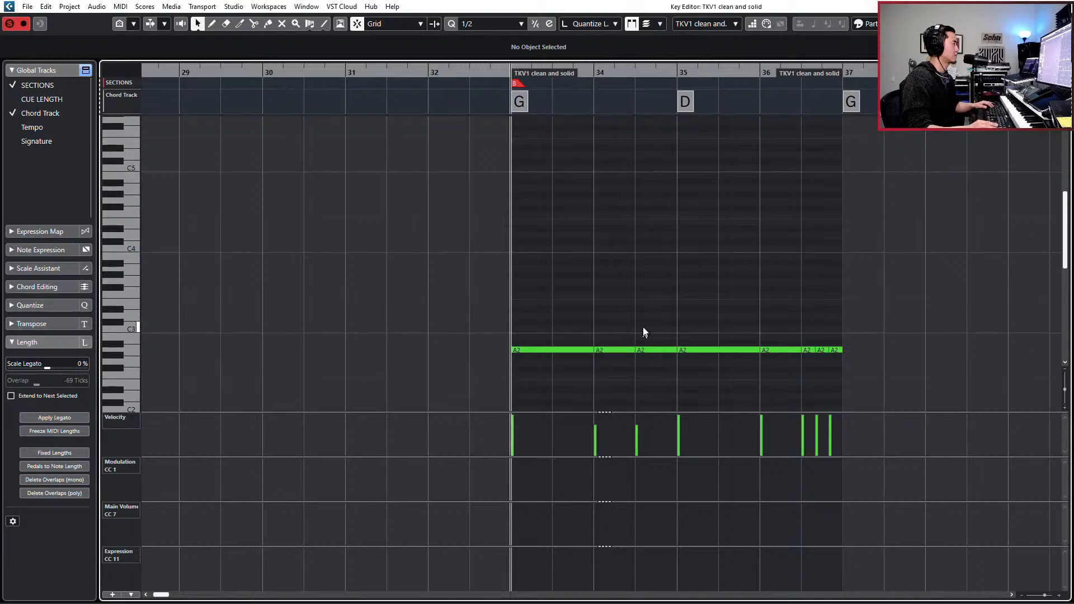
{"action": "key", "text": "space"}
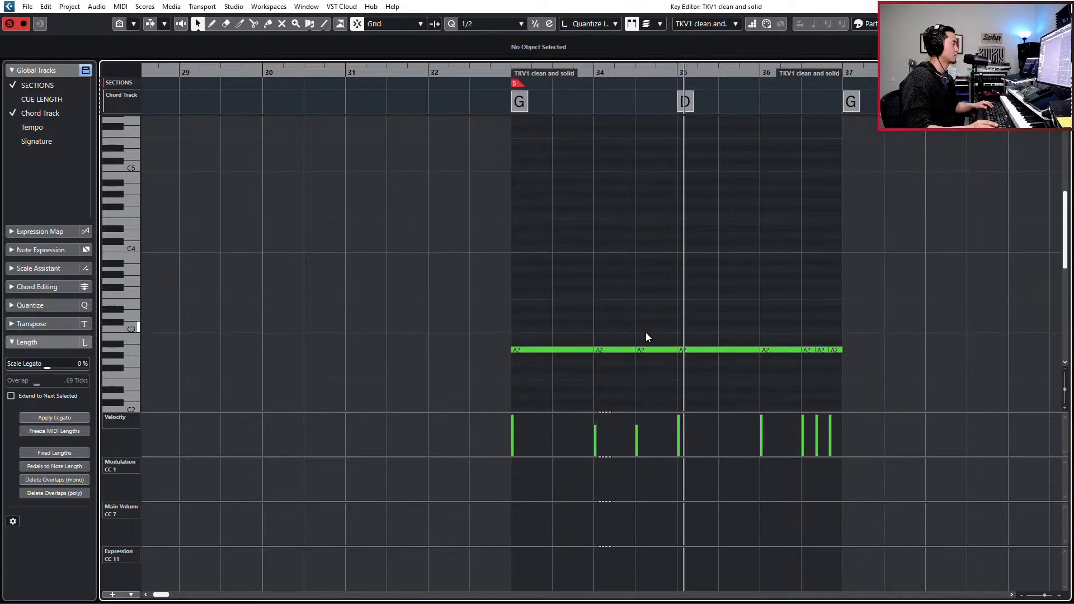
{"action": "key", "text": "space"}
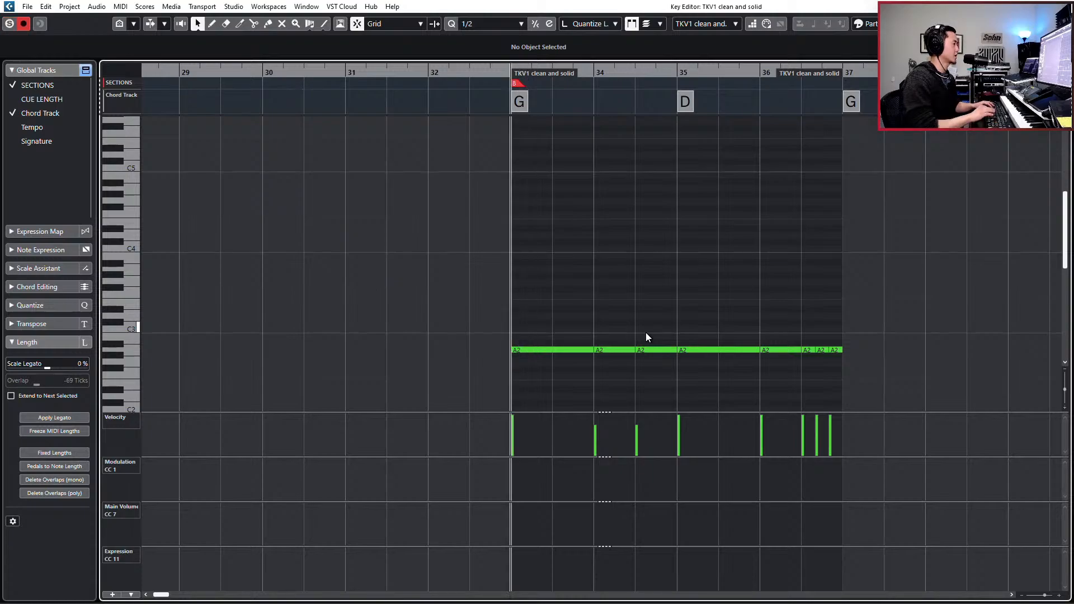
{"action": "key", "text": "Return"}
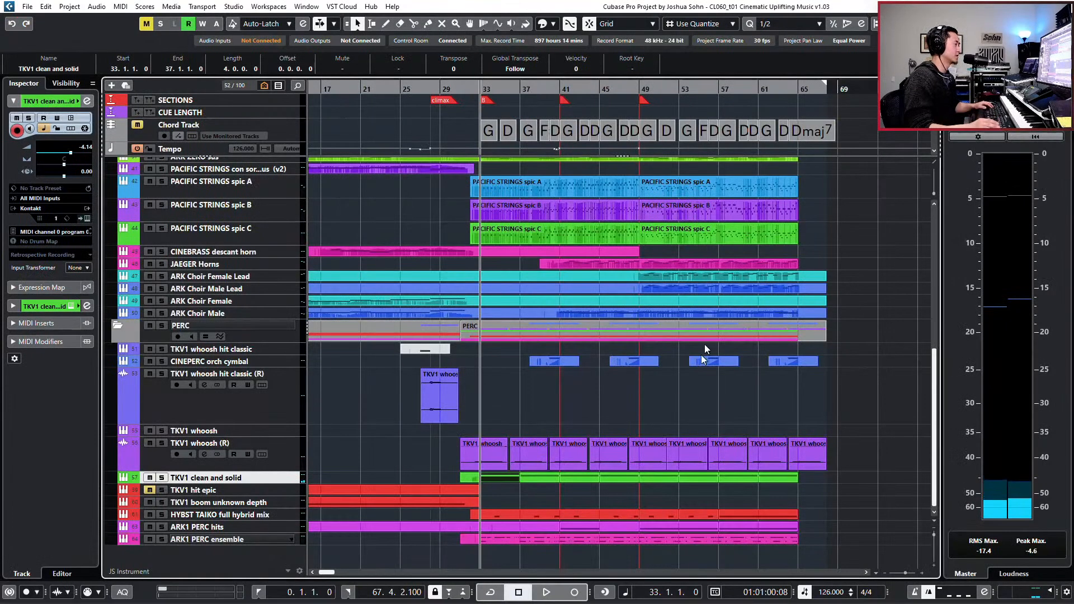
- Solo the HYBST TAIKO full hybrid mix part, audition it from bar 33, and clear the solo
{"action": "left_click", "coordinate": [510, 515]}
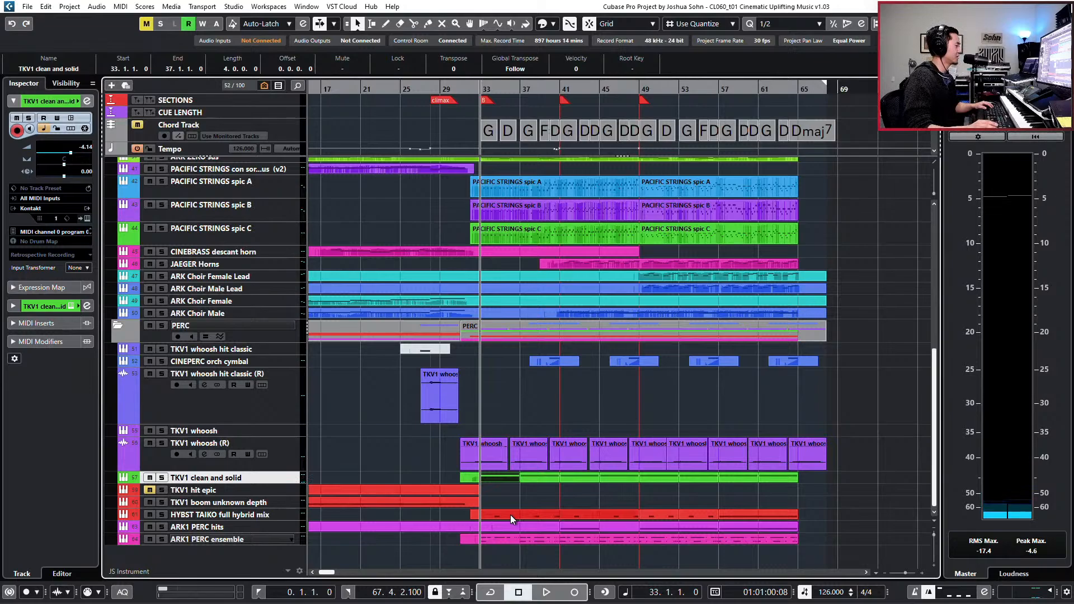
{"action": "key", "text": "s"}
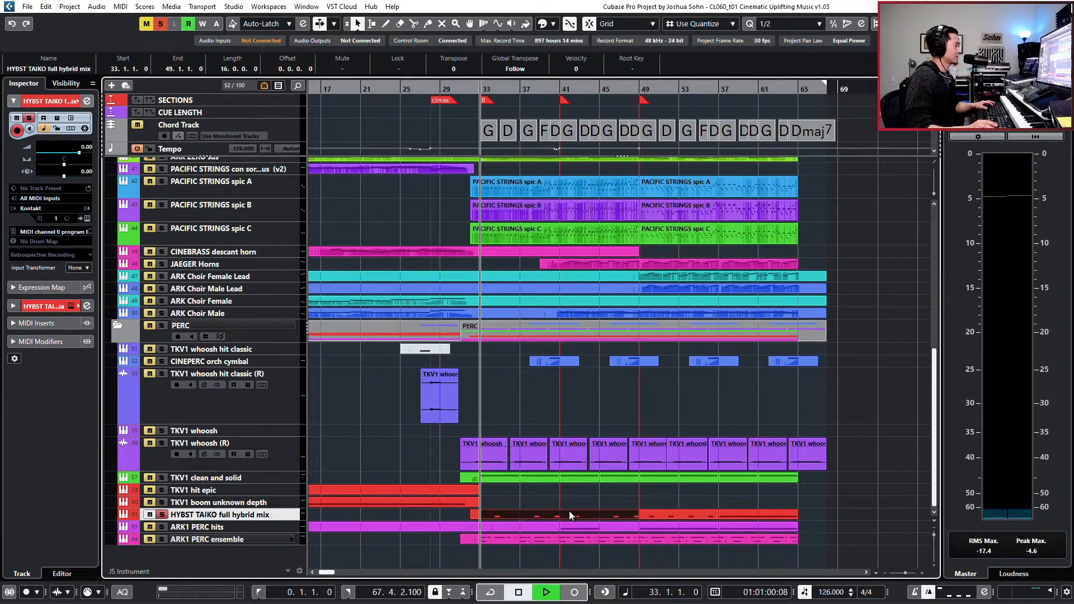
{"action": "key", "text": "space"}
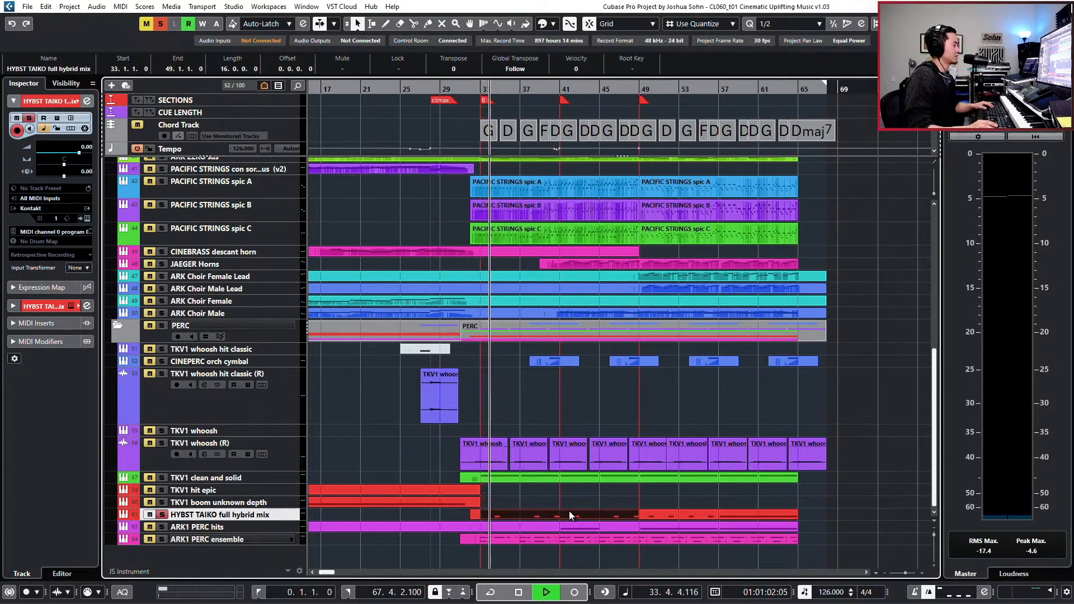
{"action": "key", "text": "space"}
{"action": "key", "text": "s"}
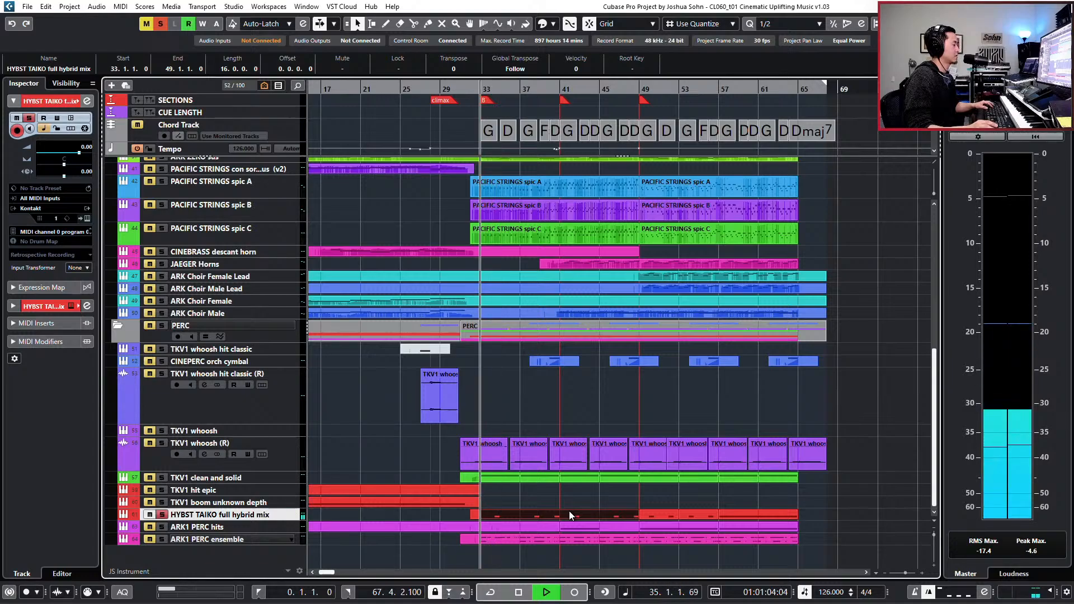
- Mute the C4 note at the start of bar 34 in the ARK1 PERC ensemble part, audition it, and close the editor
{"action": "double_click", "coordinate": [515, 537]}
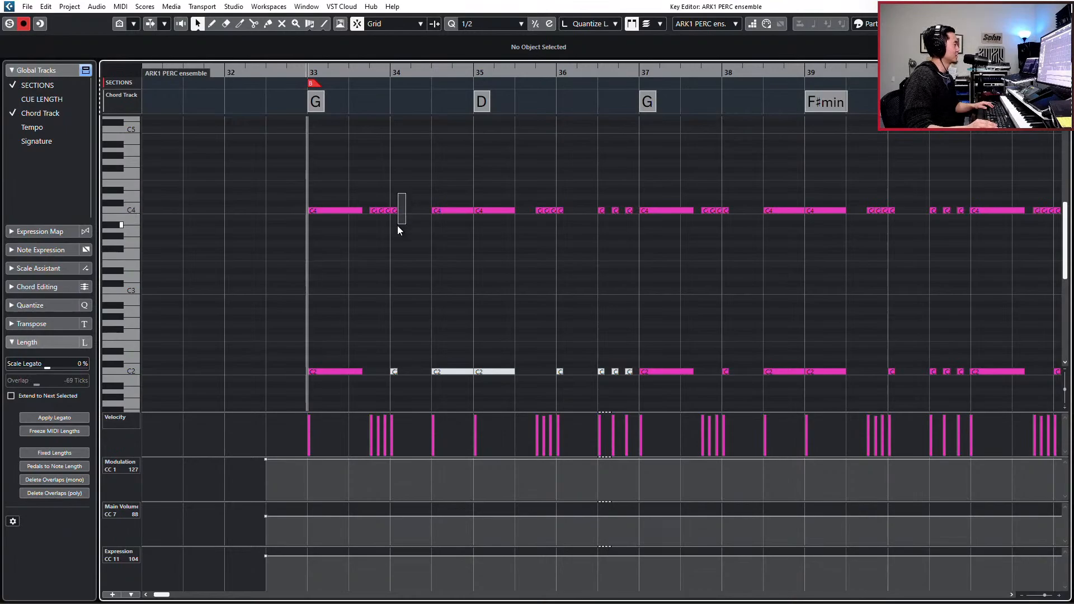
{"action": "left_click_drag", "start_coordinate": [397, 225], "coordinate": [391, 233]}
{"action": "key", "text": "space"}
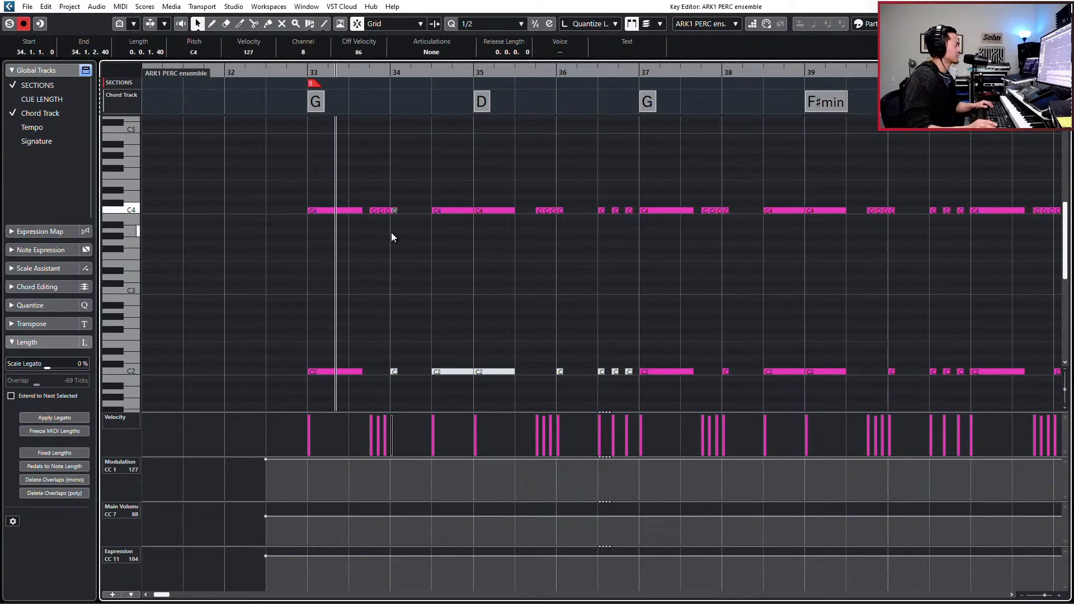
{"action": "key", "text": "space"}
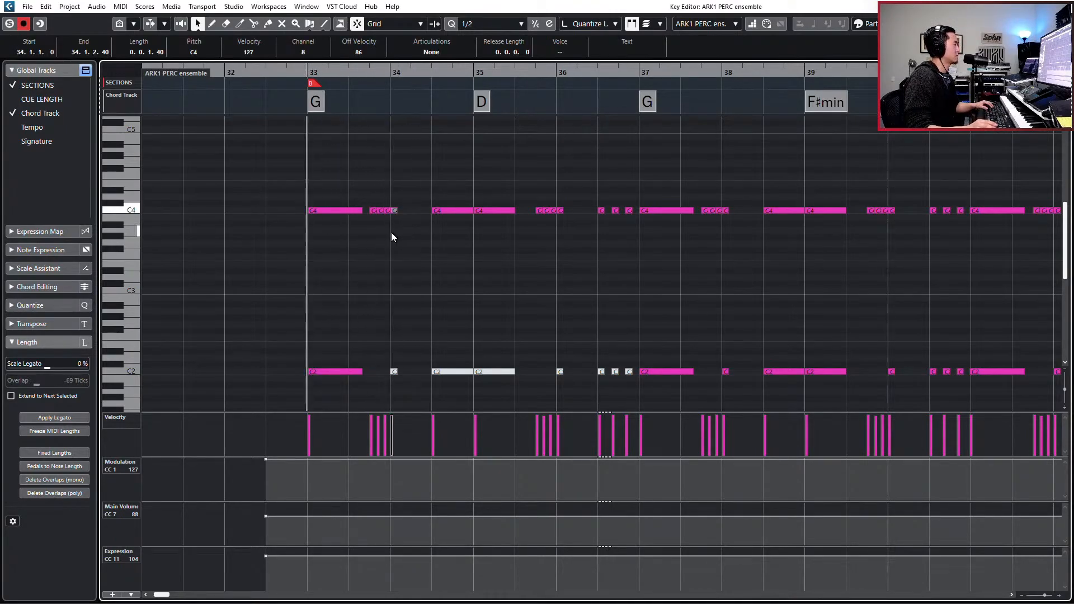
{"action": "key", "text": "Escape"}
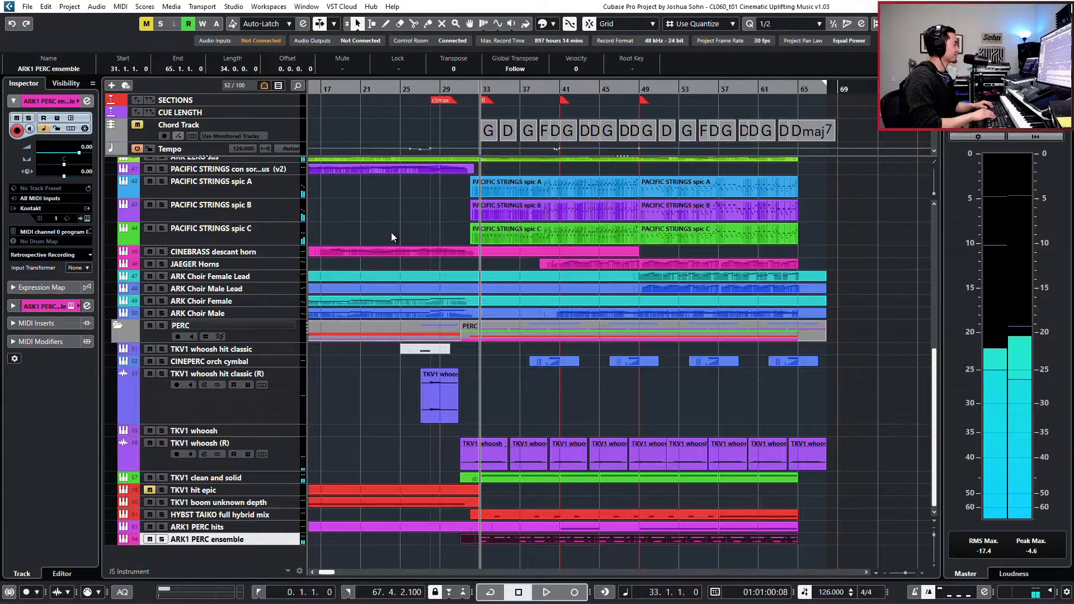
- Mute the A2 note at the start of bar 34 in the TKV1 clean and solid part, audition it, and close the editor
{"action": "double_click", "coordinate": [502, 478]}
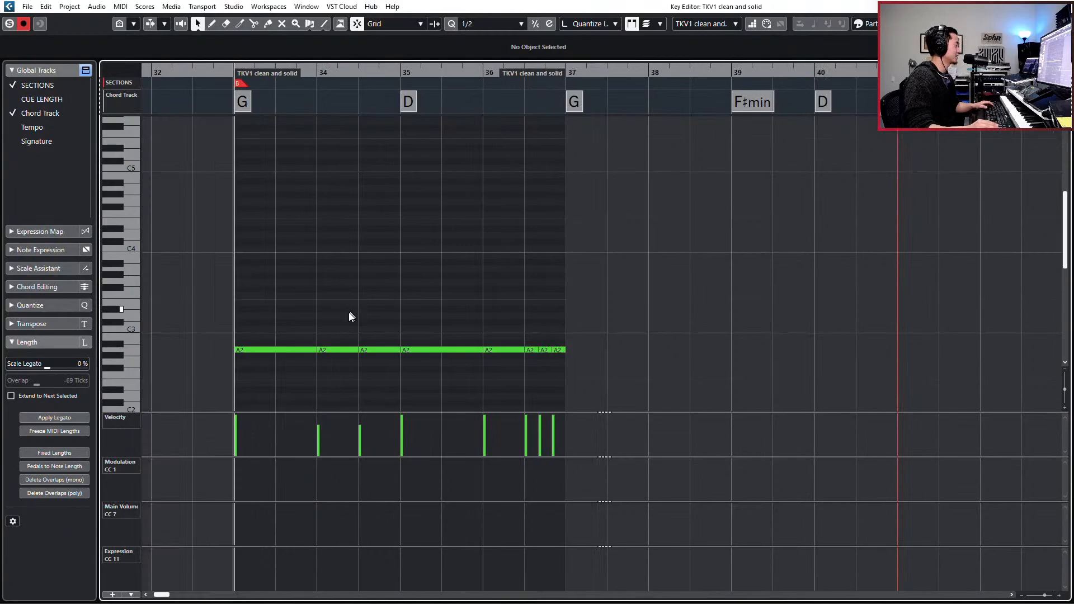
{"action": "left_click", "coordinate": [343, 350]}
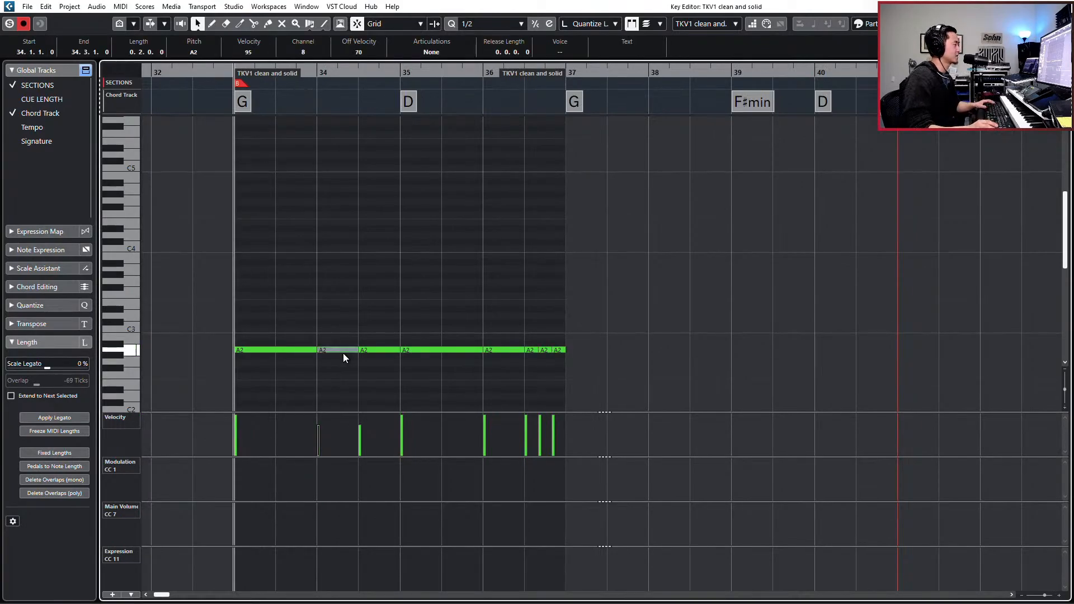
{"action": "key", "text": "space"}
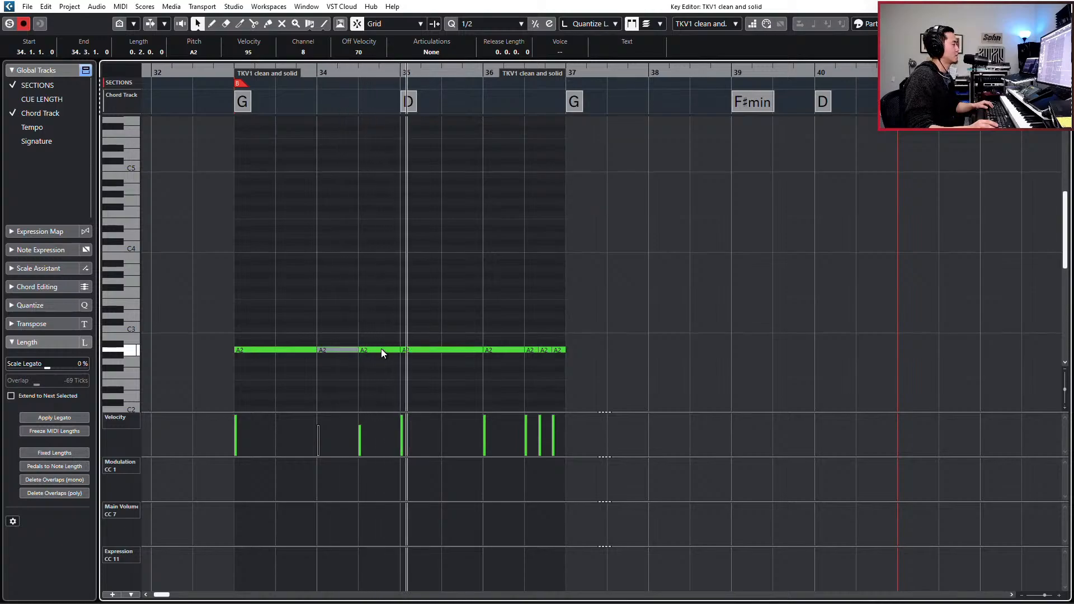
{"action": "key", "text": "space"}
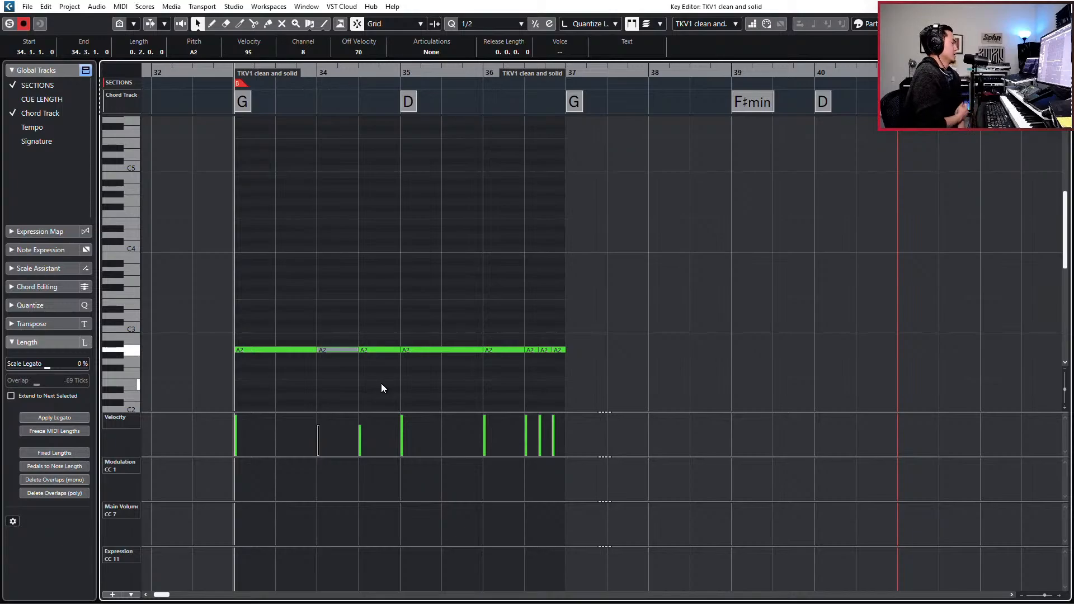
{"action": "key", "text": "Return"}
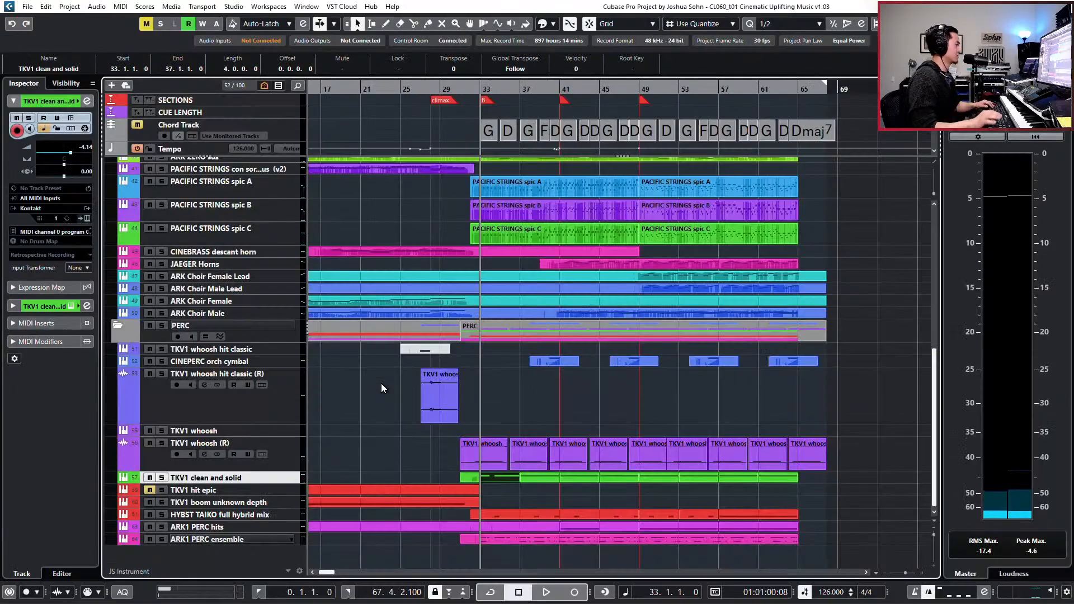
- Solo the TKV1 clean and solid track, audition it from bar 33, and clear the solo
{"action": "key", "text": "g"}
{"action": "key", "text": "g"}
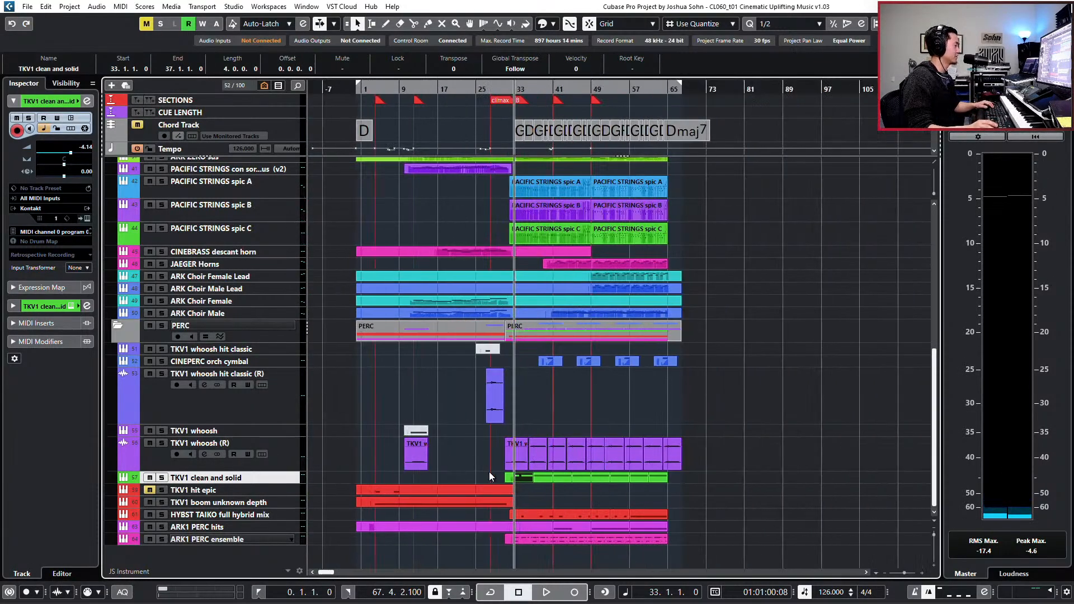
{"action": "key", "text": "s"}
{"action": "key", "text": "space"}
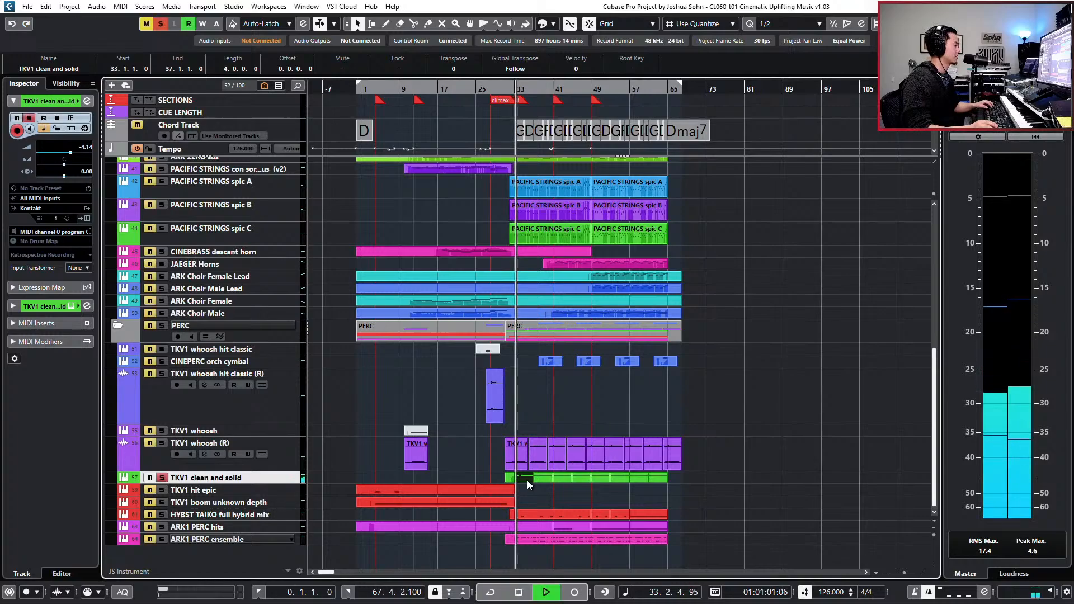
{"action": "key", "text": "space"}
{"action": "key", "text": "s"}
- Mute the second A2 note in bar 34 and all A2 notes in bar 36 of the TKV1 clean and solid part, then audition it
{"action": "key", "text": "h"}
{"action": "key", "text": "h"}
{"action": "key", "text": "h"}
{"action": "key", "text": "h"}
{"action": "key", "text": "h"}
{"action": "key", "text": "h"}
{"action": "key", "text": "h"}
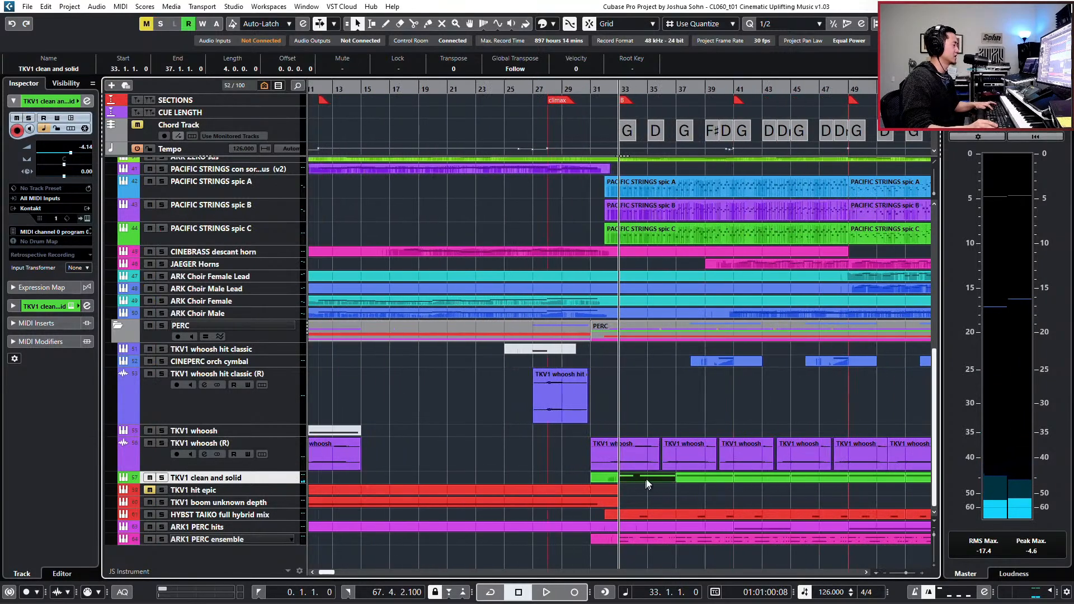
{"action": "double_click", "coordinate": [647, 477]}
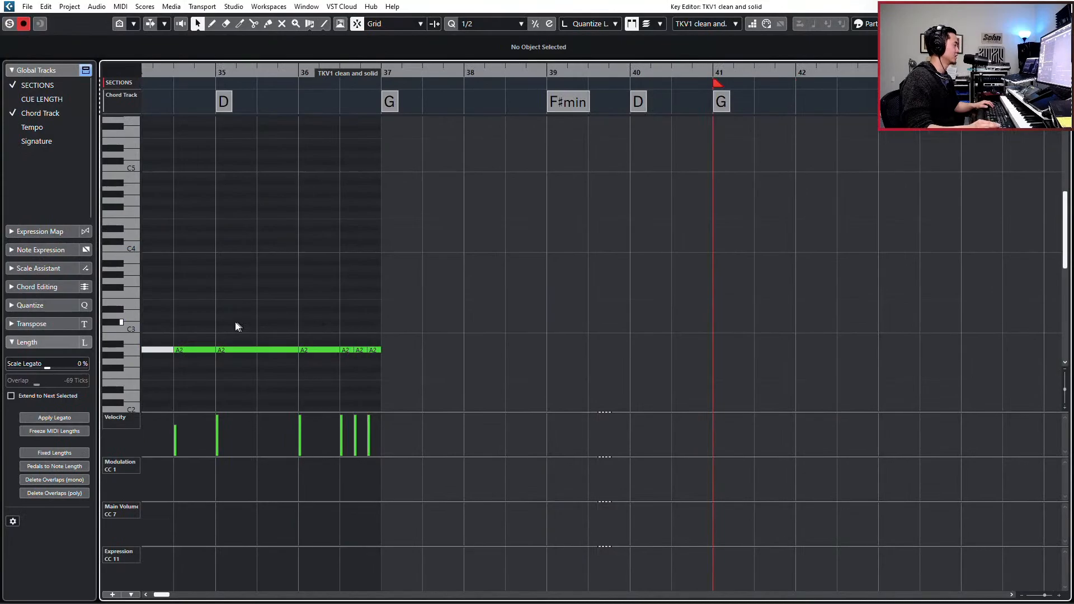
{"action": "left_click", "coordinate": [205, 350]}
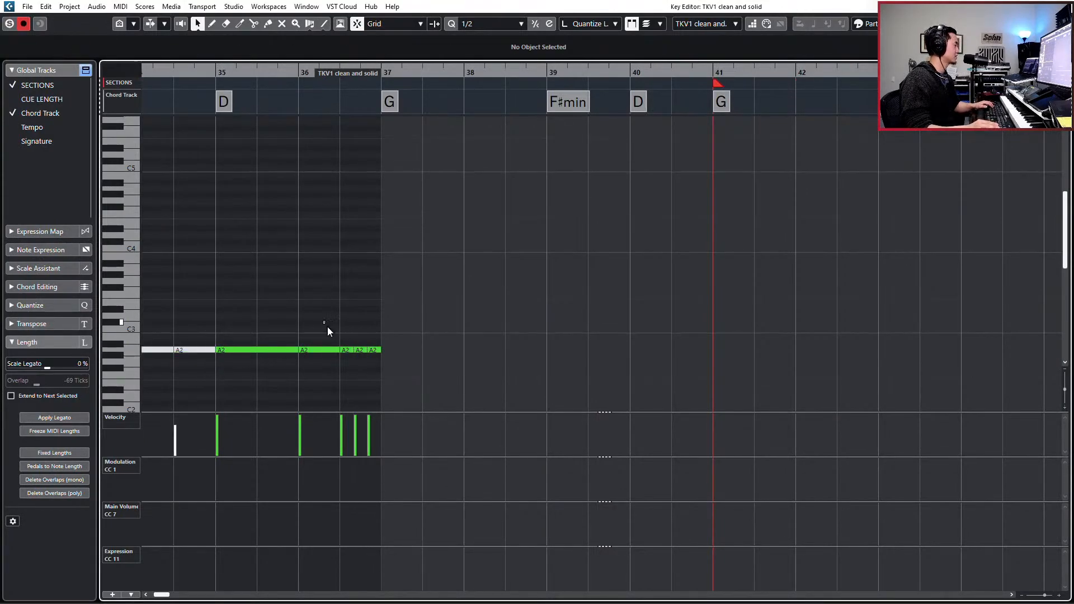
{"action": "left_click_drag", "start_coordinate": [328, 329], "coordinate": [416, 367]}
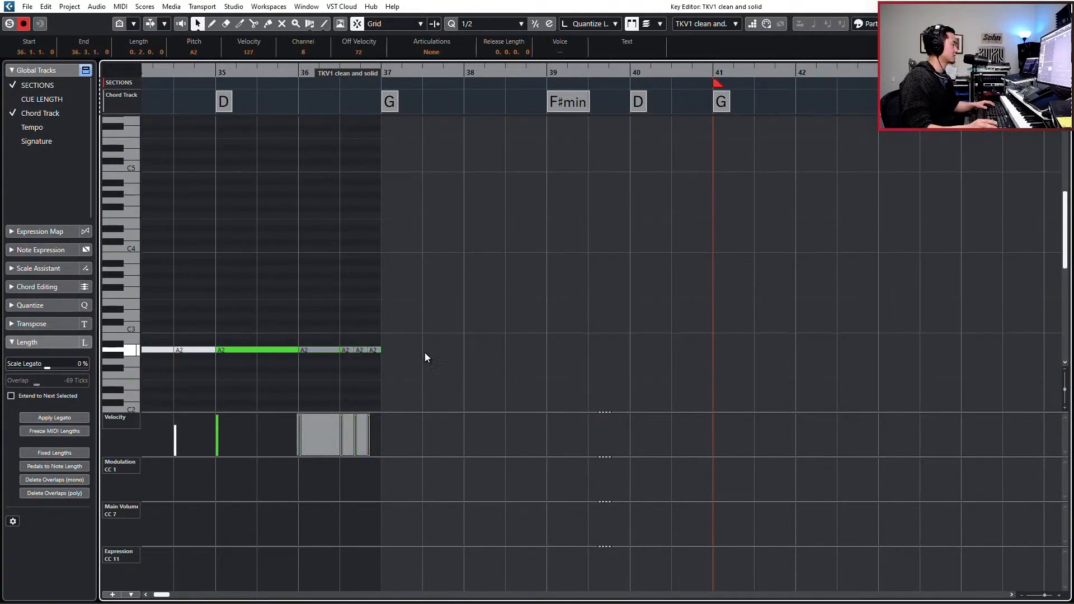
{"action": "scroll", "coordinate": [428, 344], "scroll_direction": "right", "scroll_amount": 2}
{"action": "scroll", "coordinate": [428, 344], "scroll_direction": "left", "scroll_amount": 6}
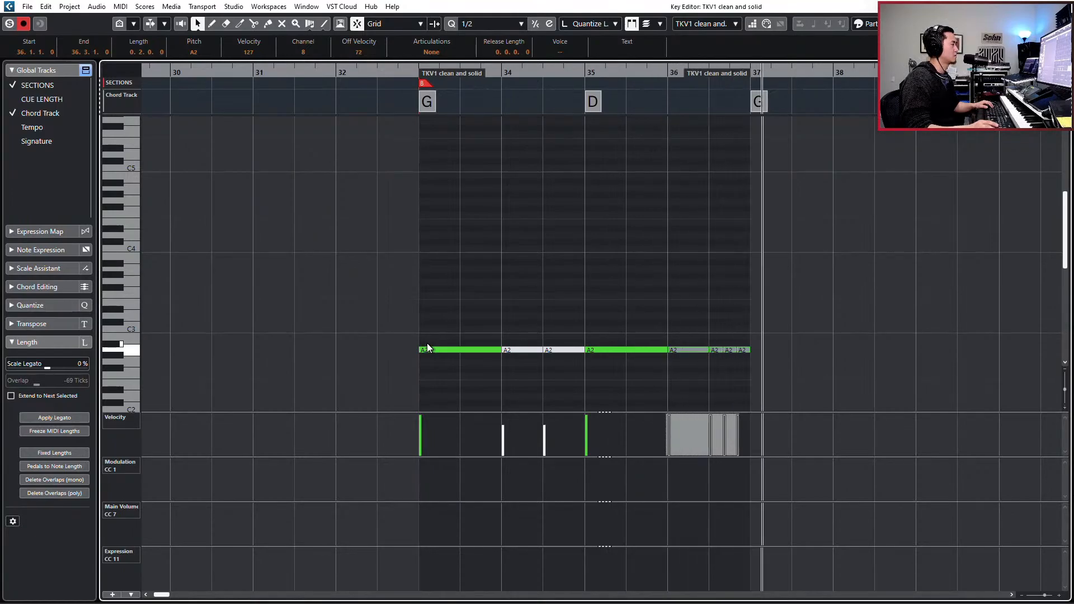
{"action": "key", "text": "space"}
{"action": "key", "text": "Return"}
- Delete the TKV1 clean and solid parts between bars 37 and 61
{"action": "scroll", "coordinate": [689, 495], "scroll_direction": "right", "scroll_amount": 1}
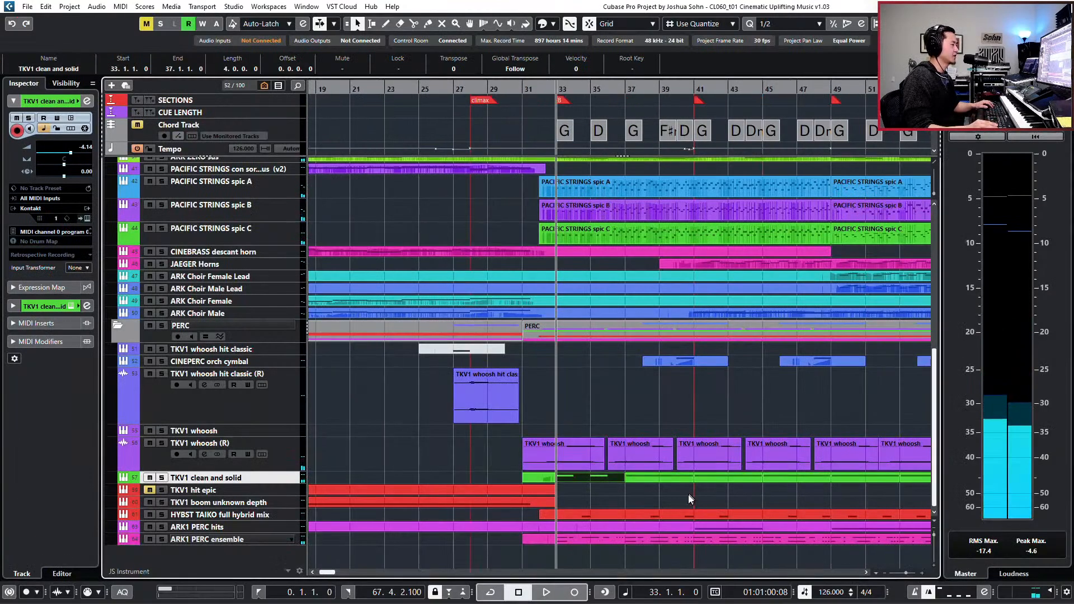
{"action": "left_click", "coordinate": [677, 494]}
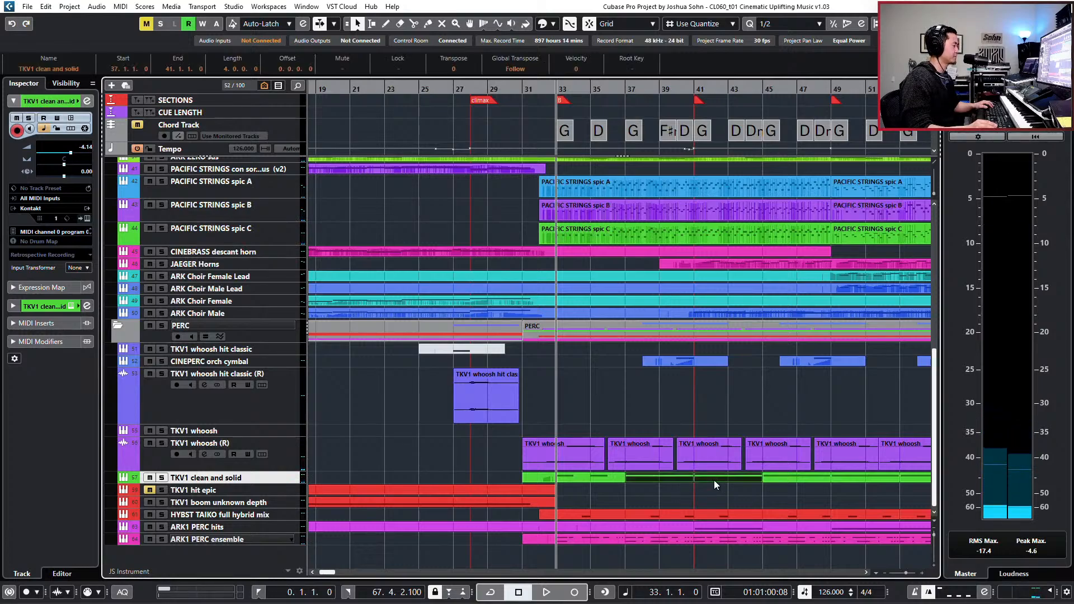
{"action": "left_click", "coordinate": [601, 476]}
{"action": "key", "text": "Return"}
{"action": "key", "text": "Return"}
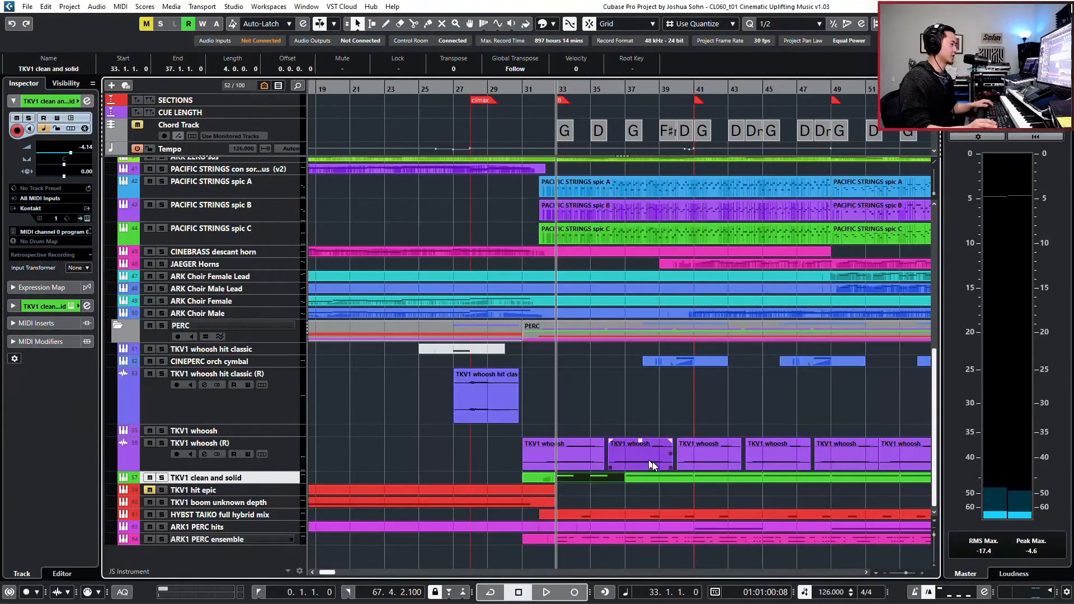
{"action": "scroll", "coordinate": [666, 474], "scroll_direction": "right", "scroll_amount": 1}
{"action": "scroll", "coordinate": [669, 476], "scroll_direction": "right", "scroll_amount": 1}
{"action": "left_click_drag", "start_coordinate": [542, 490], "coordinate": [811, 478]}
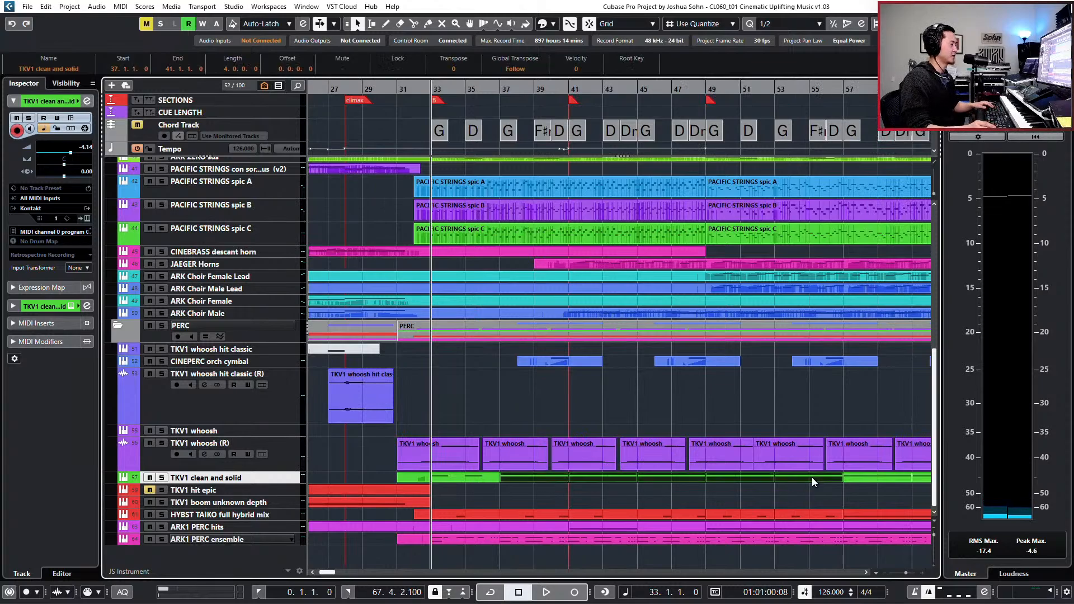
{"action": "key", "text": "g"}
{"action": "key", "text": "g"}
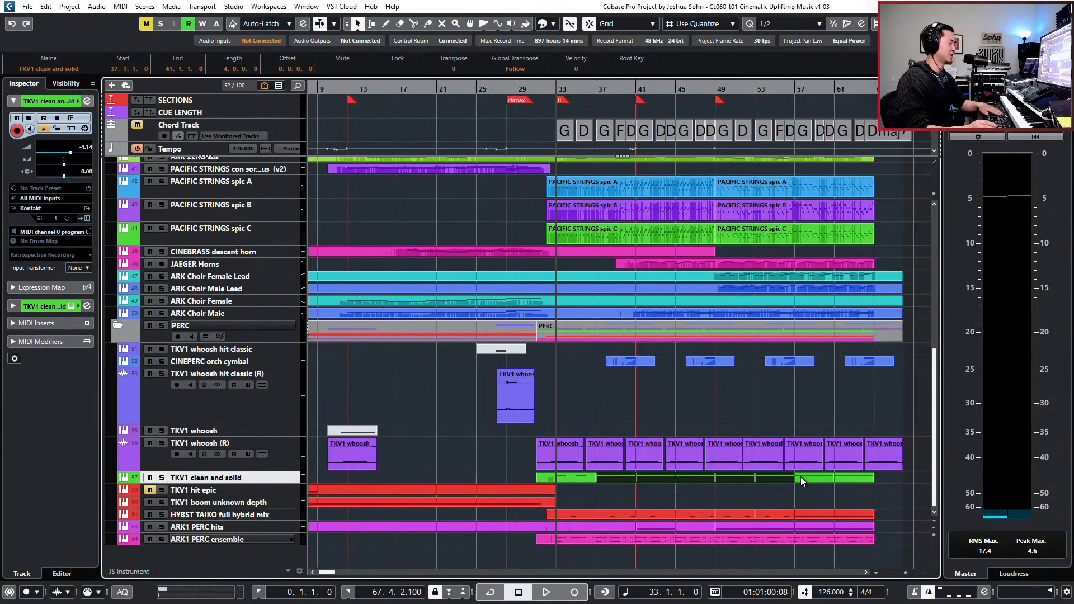
{"action": "key", "text": "Delete"}
{"action": "key", "text": "Delete"}
- Duplicate the bar 33 TKV1 clean and solid part repeatedly to fill the track up to bar 61
{"action": "left_click_drag", "start_coordinate": [664, 487], "coordinate": [566, 481]}
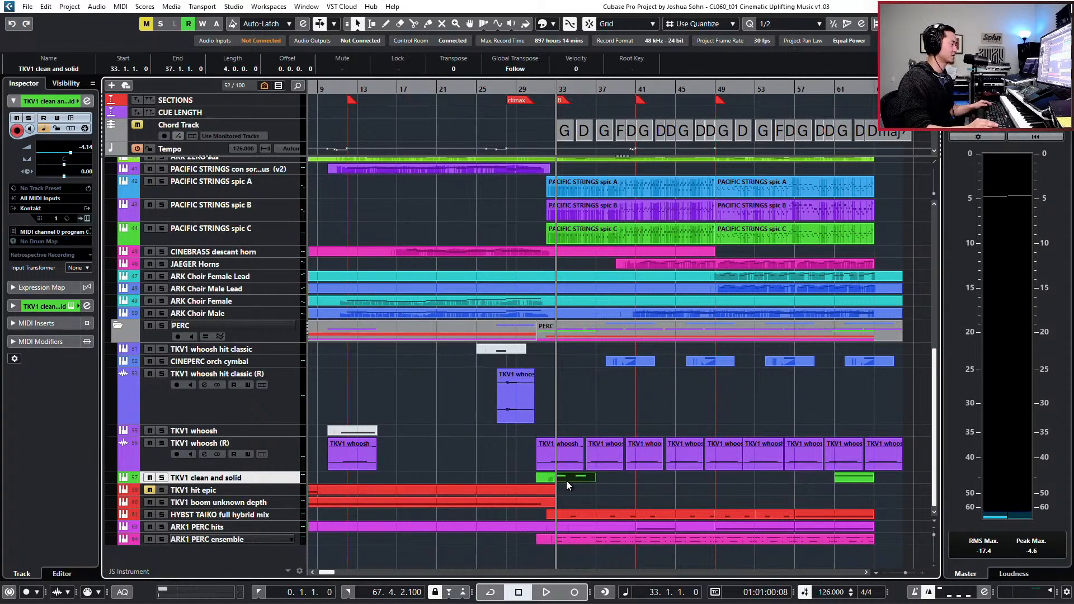
{"action": "key", "text": "ctrl+d"}
{"action": "key", "text": "ctrl+d"}
{"action": "key", "text": "ctrl+d"}
{"action": "key", "text": "ctrl+d"}
{"action": "key", "text": "ctrl+d"}
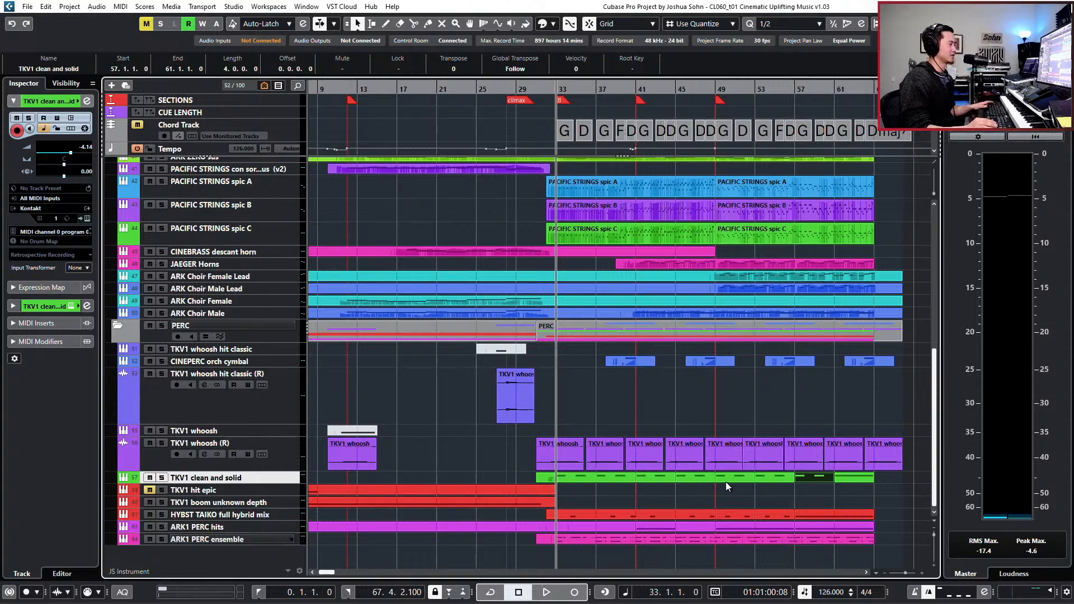
- Check the last TKV1 clean and solid part at bar 61, replace it with the thinned pattern, and audition from bar 33
{"action": "left_click", "coordinate": [854, 478]}
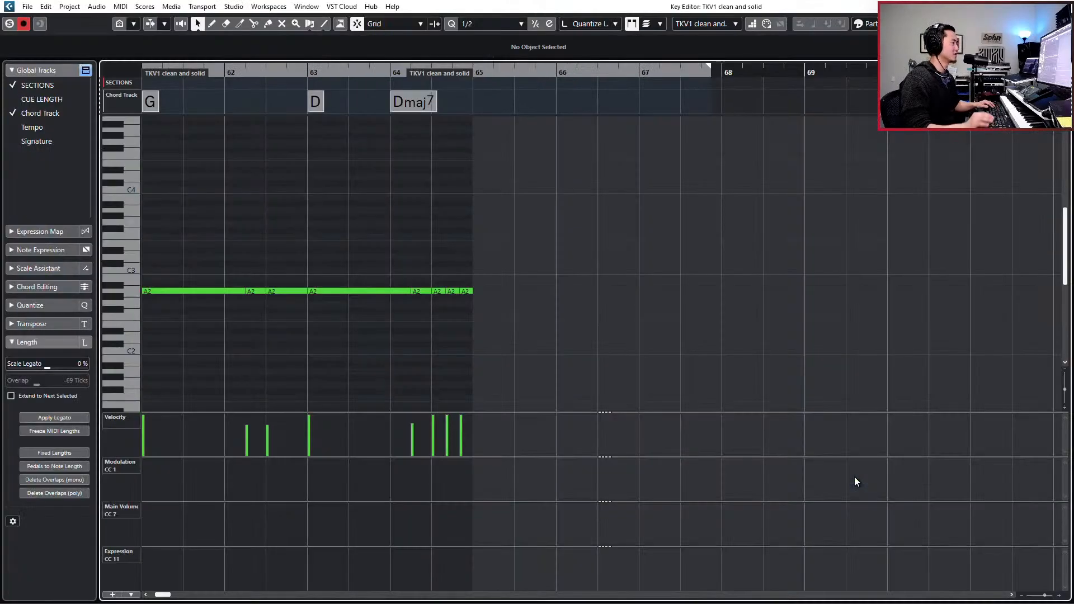
{"action": "key", "text": "Return"}
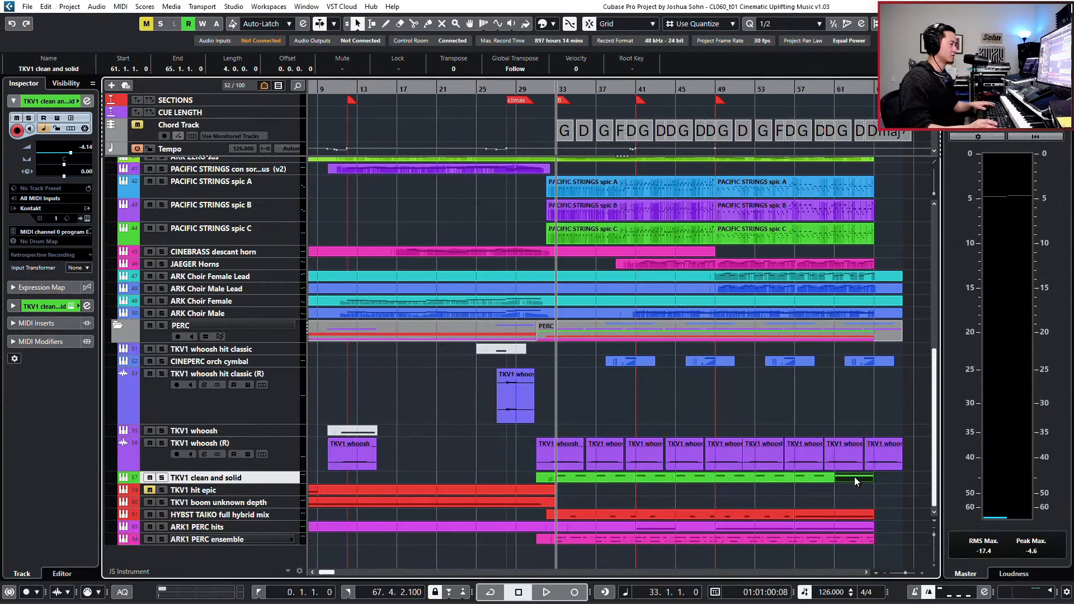
{"action": "key", "text": "Delete"}
{"action": "key", "text": "ctrl+z"}
{"action": "key", "text": "space"}
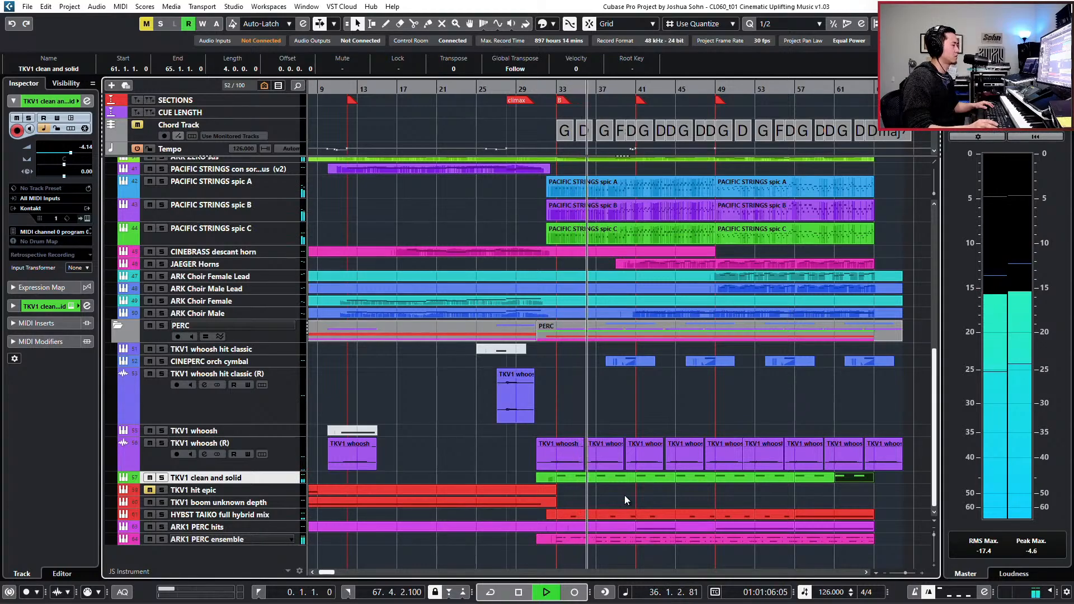
{"action": "key", "text": "space"}
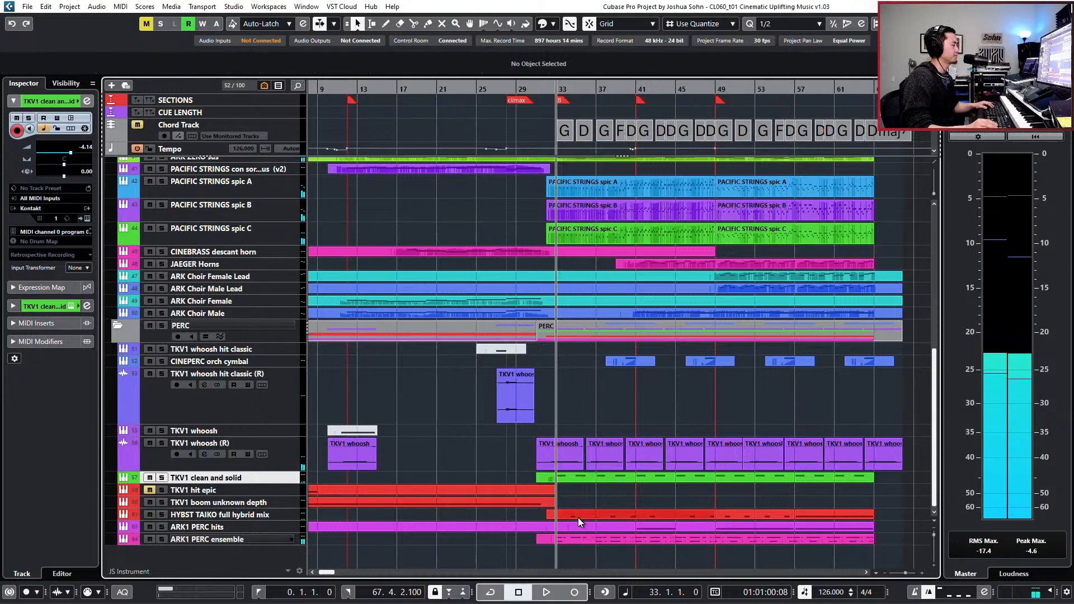
- Try adding a copied C1 note on beat 3 of bar 33 in the HYBST TAIKO full hybrid mix part, audition it, and delete it
{"action": "double_click", "coordinate": [578, 516]}
{"action": "scroll", "coordinate": [518, 339], "scroll_direction": "left", "scroll_amount": 5}
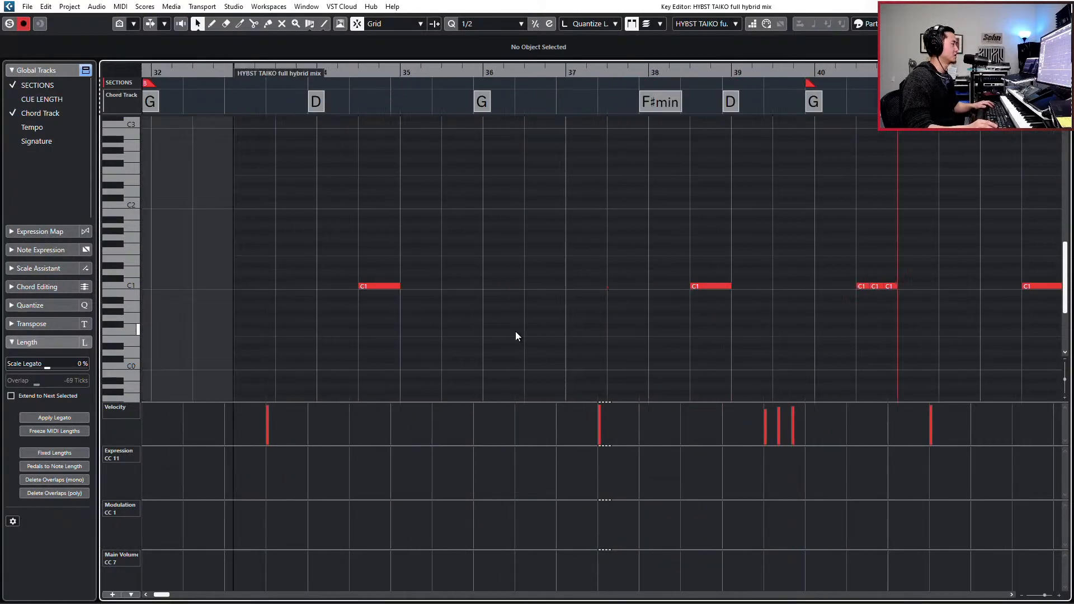
{"action": "left_click_drag", "start_coordinate": [519, 244], "coordinate": [604, 312]}
{"action": "key", "text": "ctrl+c"}
{"action": "key", "text": "ctrl+KP_Add"}
{"action": "key", "text": "ctrl+v"}
{"action": "key", "text": "ctrl+KP_Subtract"}
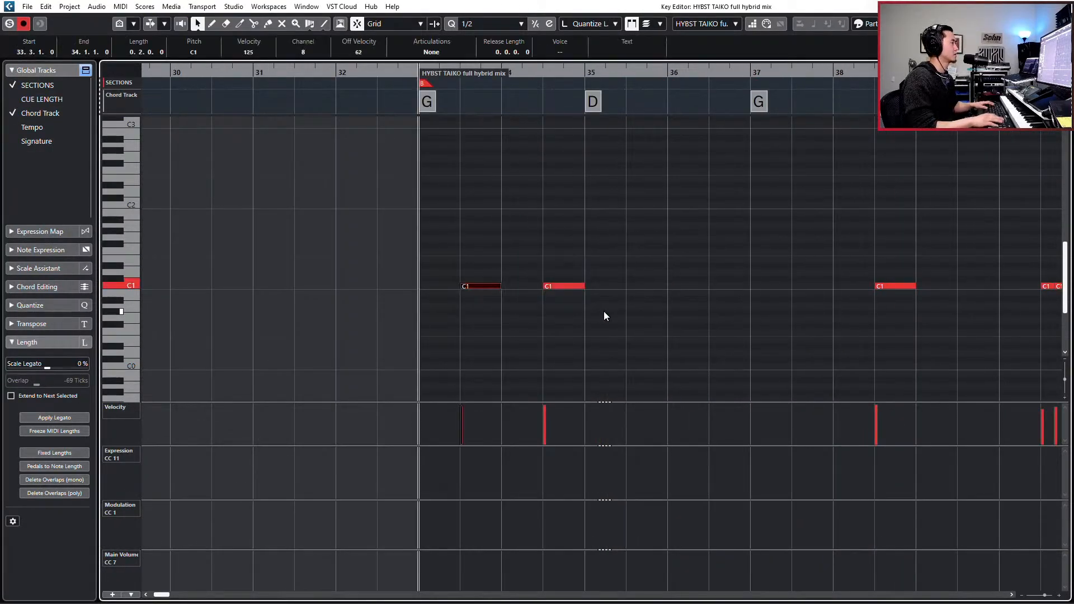
{"action": "key", "text": "space"}
- Audition the HYBST TAIKO full hybrid mix part from bar 33 without the extra C1 note
{"action": "key", "text": "space"}
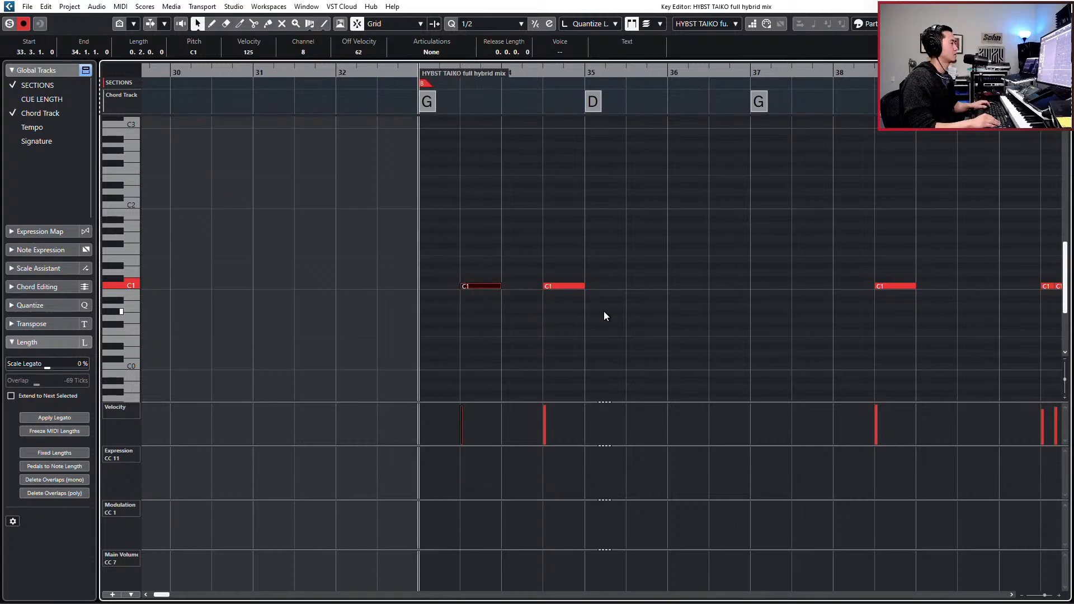
{"action": "key", "text": "Delete"}
{"action": "key", "text": "ctrl+KP_Add"}
{"action": "key", "text": "ctrl+KP_Add"}
{"action": "key", "text": "ctrl+KP_Subtract"}
{"action": "key", "text": "ctrl+KP_Subtract"}
{"action": "key", "text": "space"}
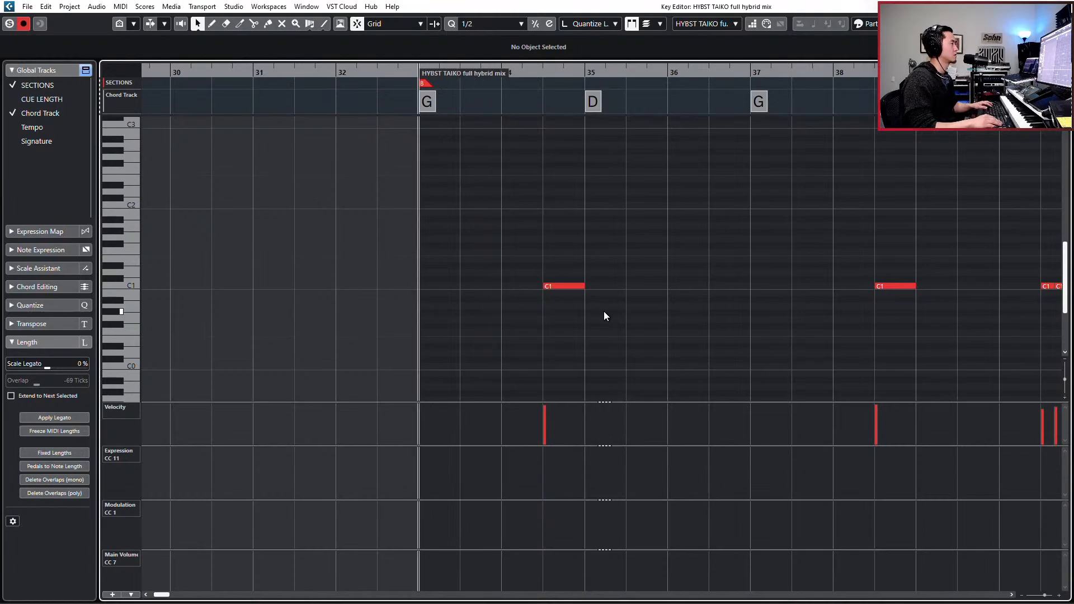
- Restore the extra C1 note at bar 34 in the HYBST TAIKO full hybrid mix part, audition it, and delete it
{"action": "key", "text": "ctrl+z"}
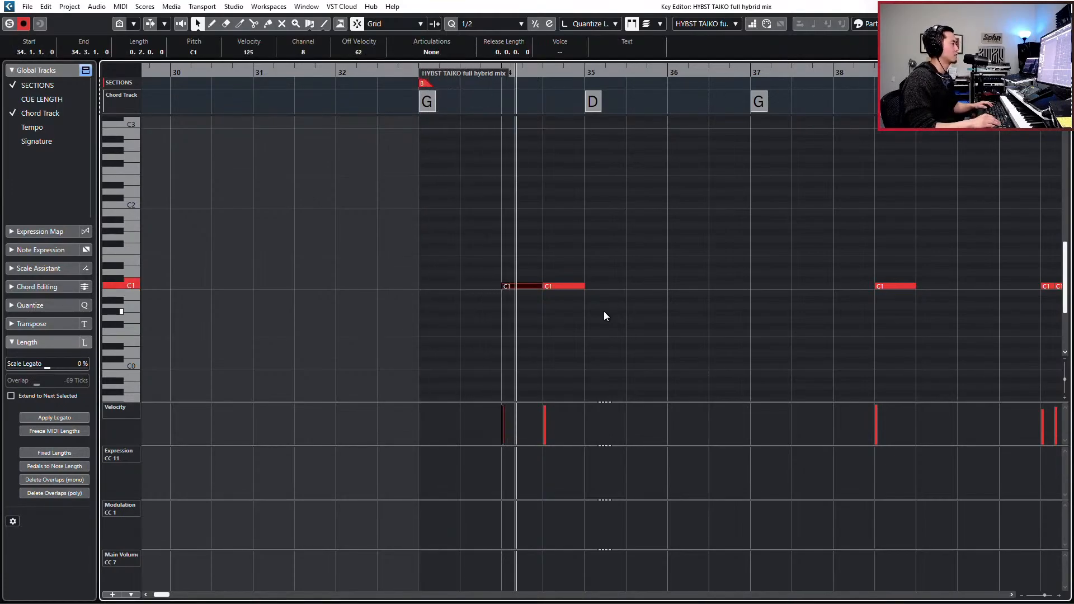
{"action": "key", "text": "Delete"}
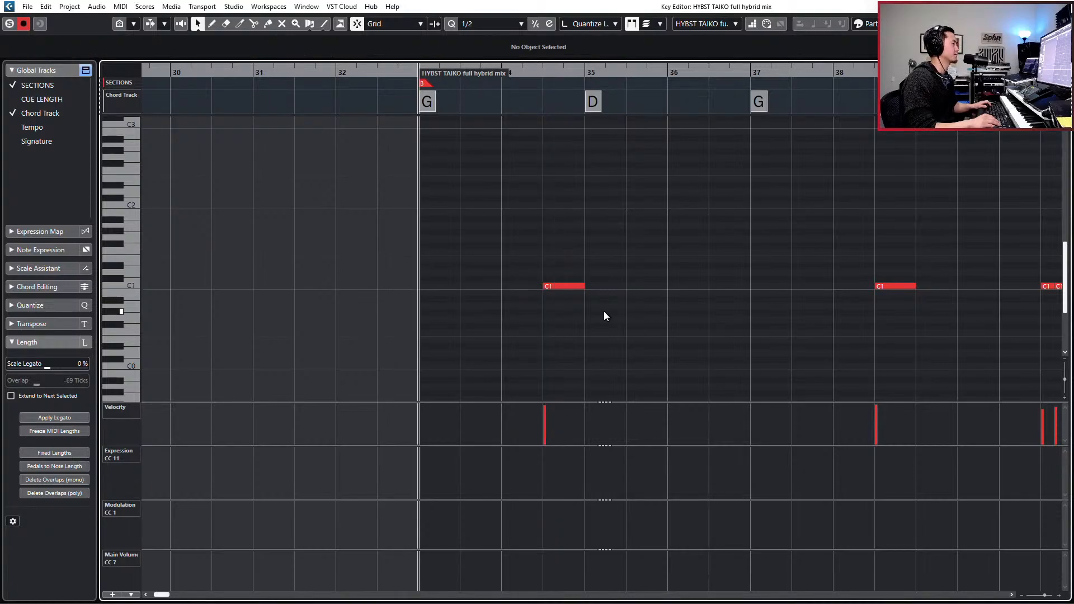
{"action": "key", "text": "Return"}
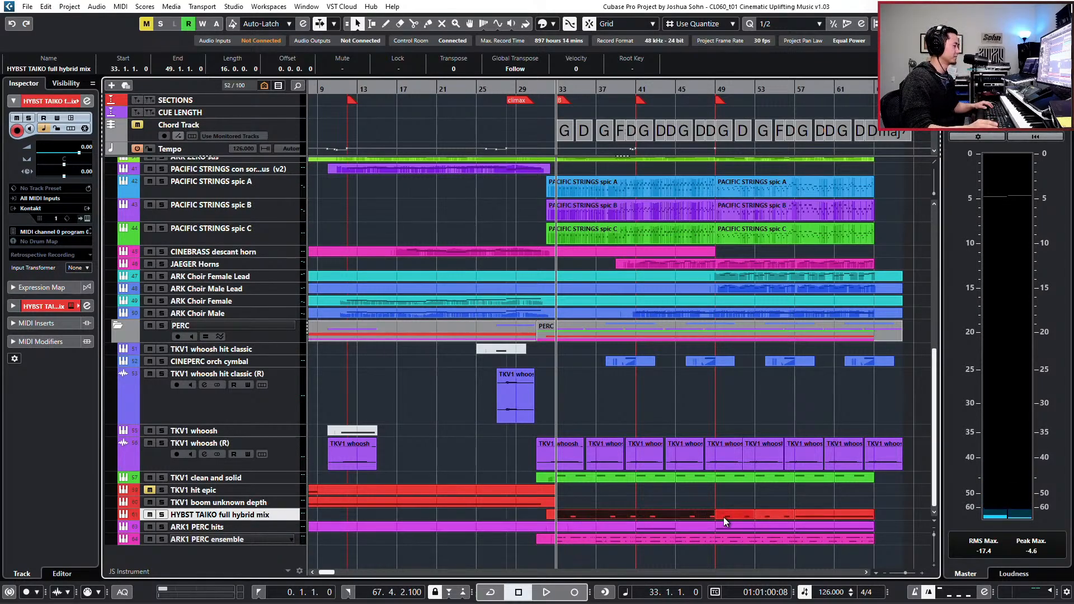
- Unmute the C4 and C2 notes on beat 1 of bar 34 in the ARK1 PERC ensemble part and audition from bar 33
{"action": "left_click", "coordinate": [599, 527]}
{"action": "double_click", "coordinate": [592, 538]}
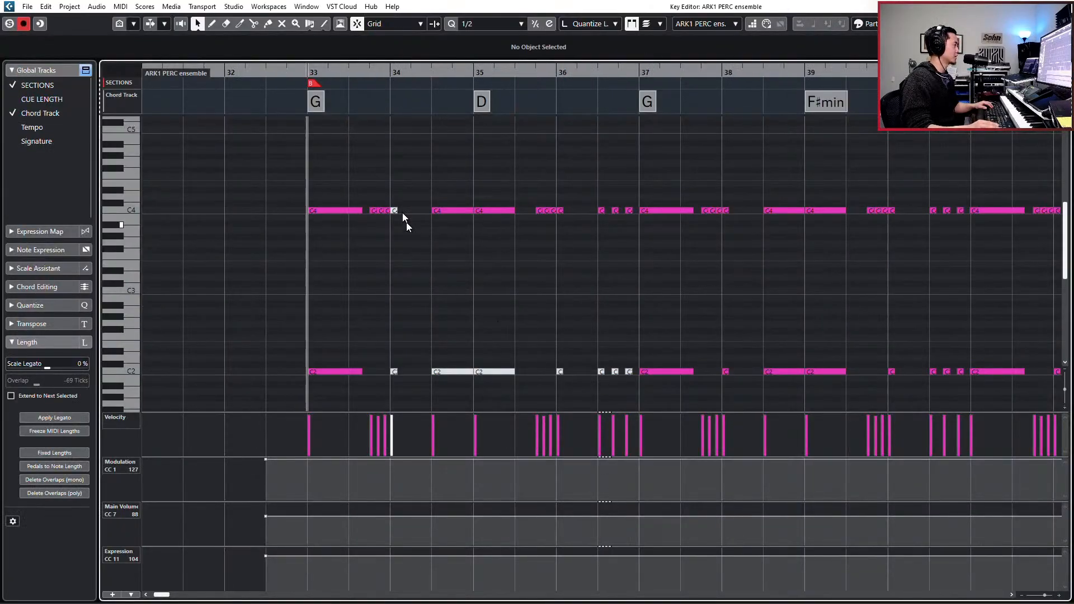
{"action": "left_click_drag", "start_coordinate": [397, 221], "coordinate": [404, 220]}
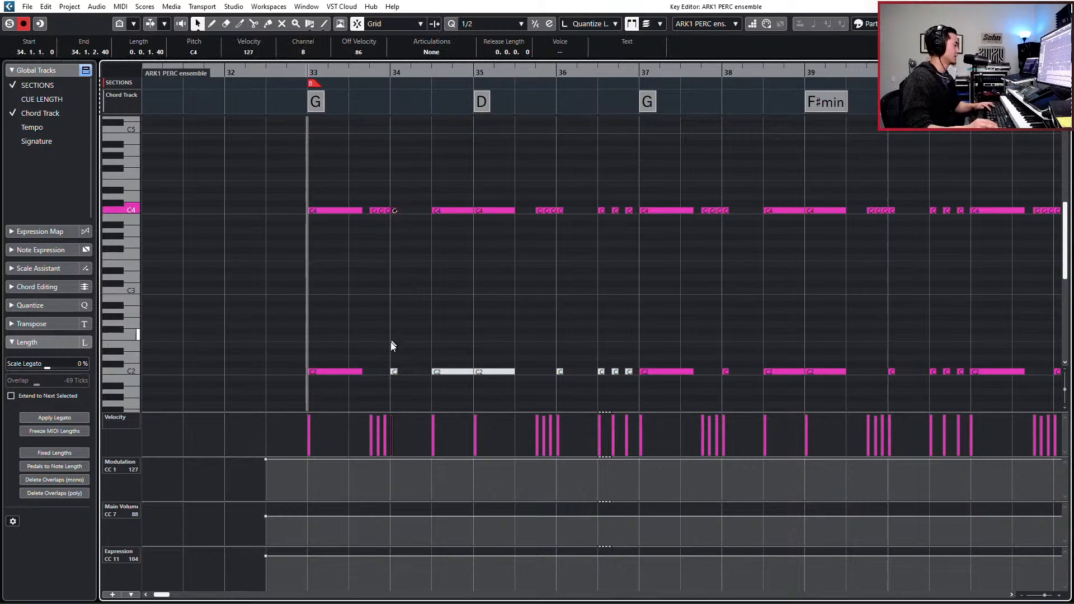
{"action": "left_click_drag", "start_coordinate": [391, 341], "coordinate": [406, 381]}
{"action": "left_click_drag", "start_coordinate": [475, 342], "coordinate": [521, 376]}
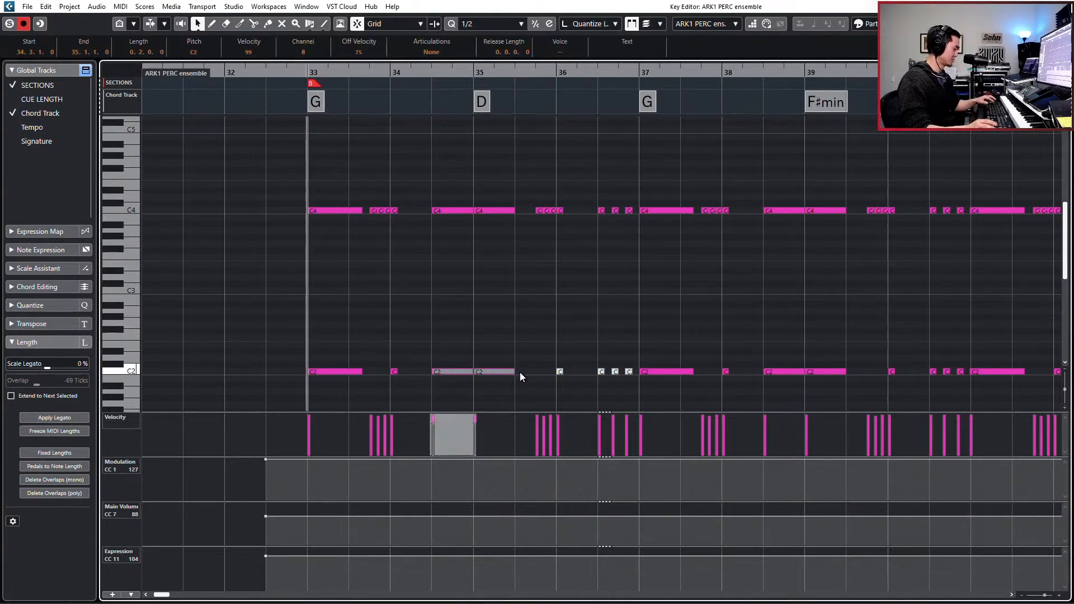
{"action": "left_click", "coordinate": [531, 326]}
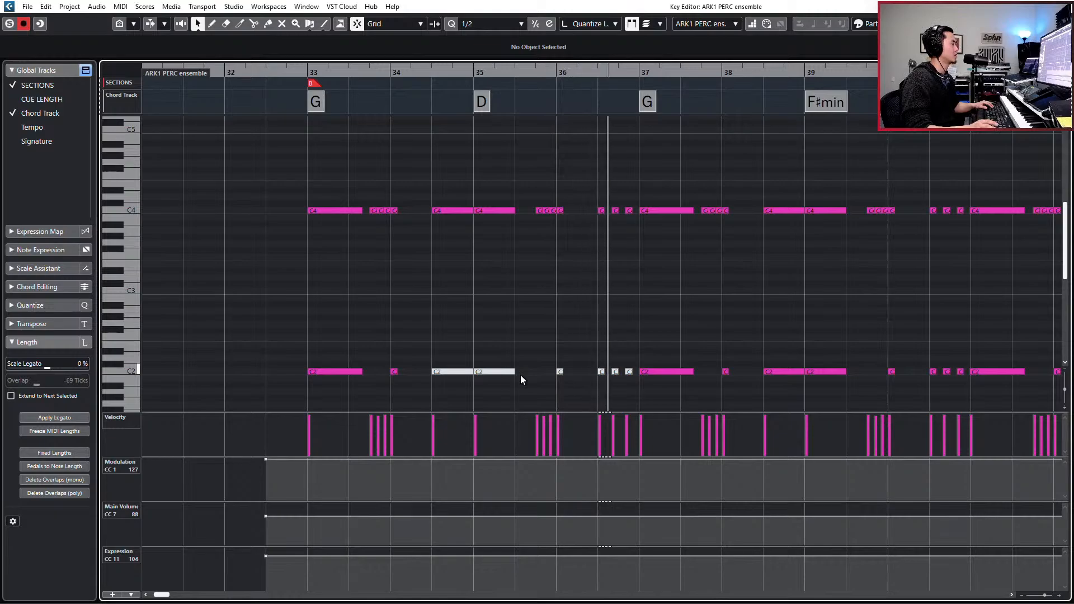
- Unmute the remaining muted C2 notes in bars 34 to 36 of the ARK1 PERC ensemble part and audition them
{"action": "left_click_drag", "start_coordinate": [555, 370], "coordinate": [632, 390]}
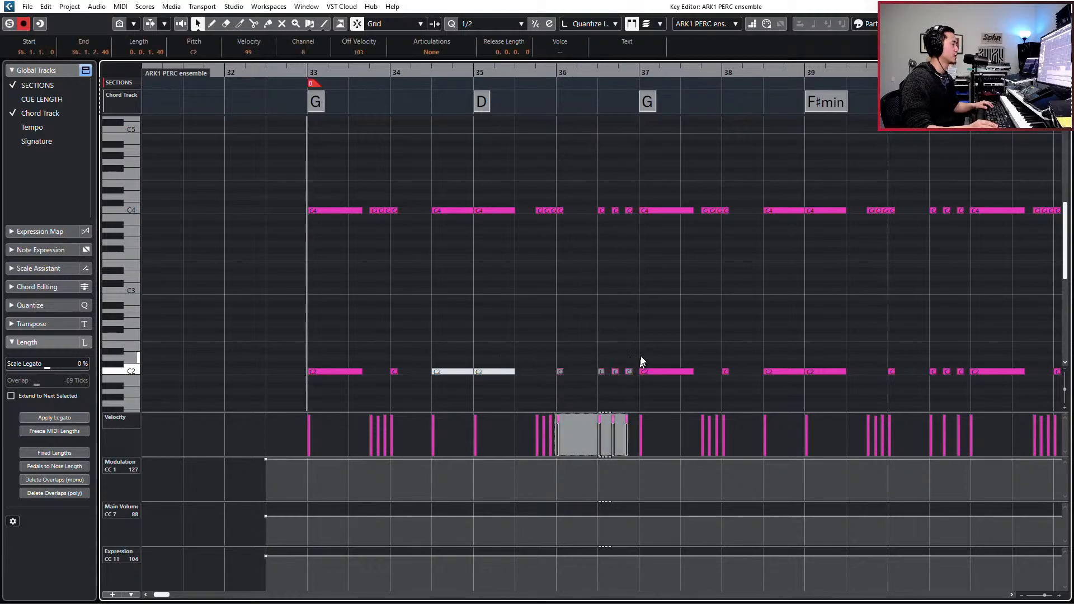
{"action": "left_click", "coordinate": [630, 354]}
{"action": "left_click_drag", "start_coordinate": [457, 384], "coordinate": [454, 383]}
{"action": "key", "text": "space"}
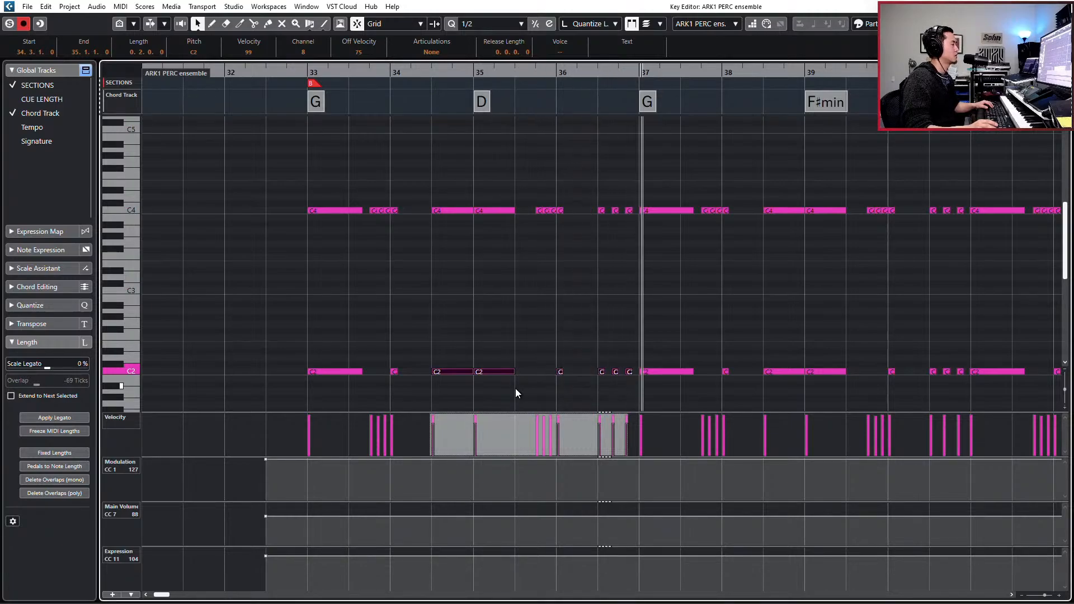
{"action": "key", "text": "space"}
{"action": "key", "text": "Escape"}
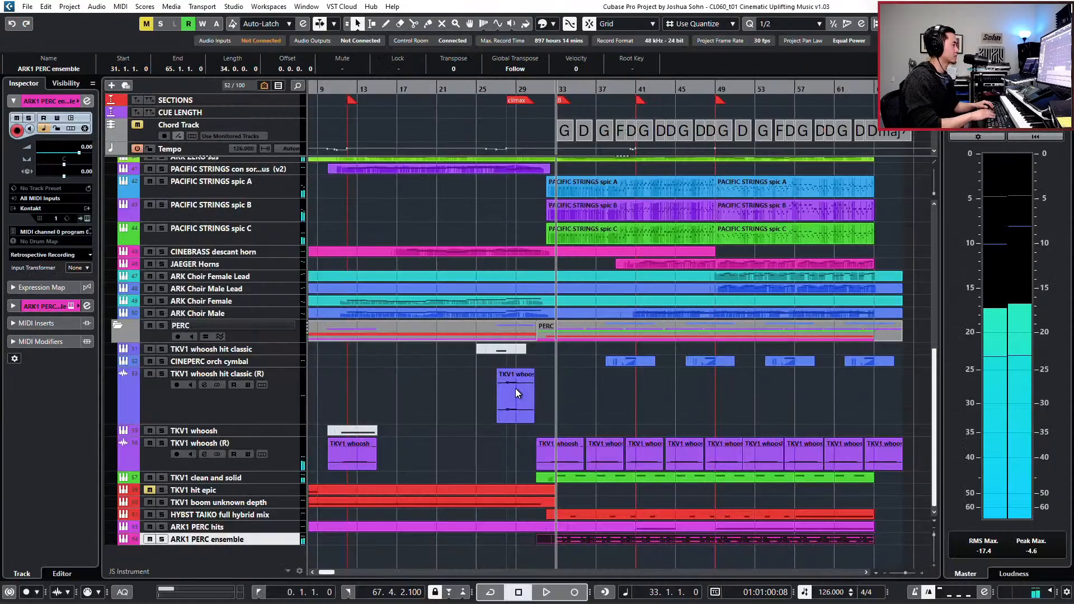
- Unmute the last three A2 notes in bar 36 of the bar 33 TKV1 clean and solid part
{"action": "double_click", "coordinate": [566, 474]}
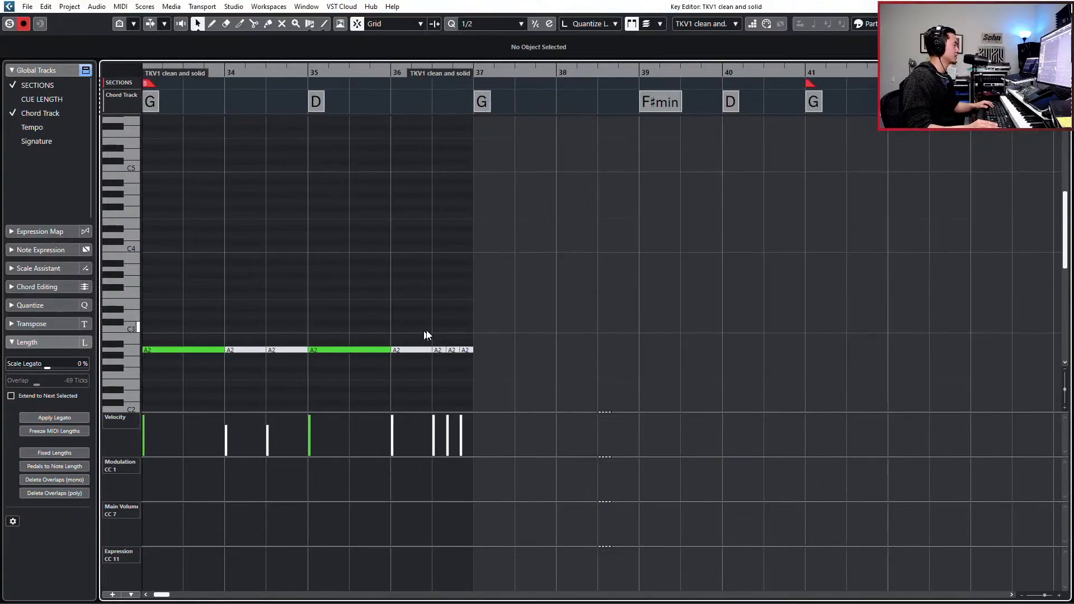
{"action": "left_click_drag", "start_coordinate": [545, 361], "coordinate": [573, 354]}
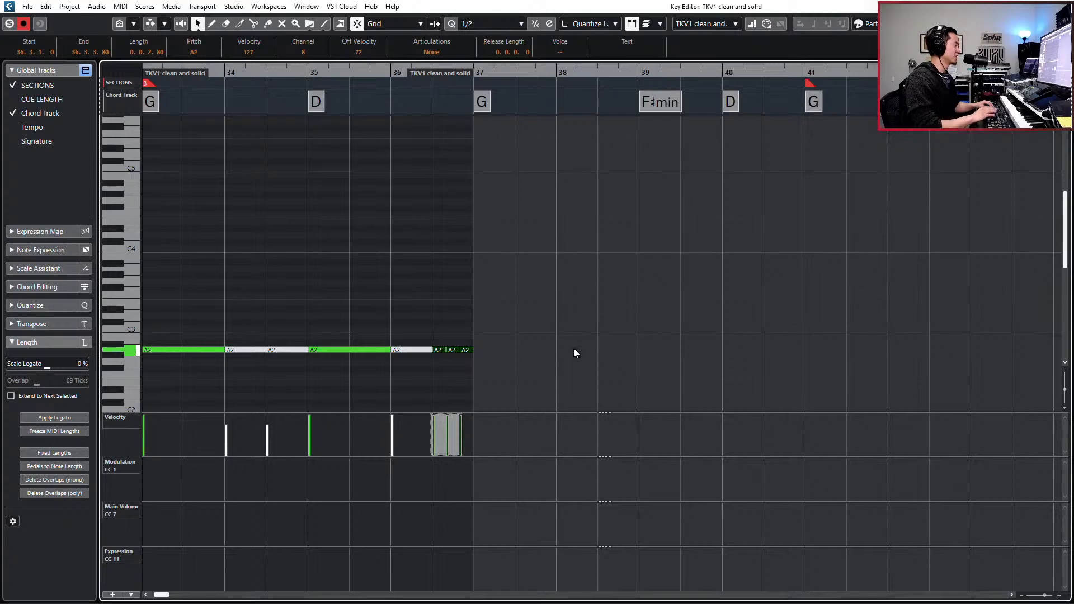
{"action": "key", "text": "Escape"}
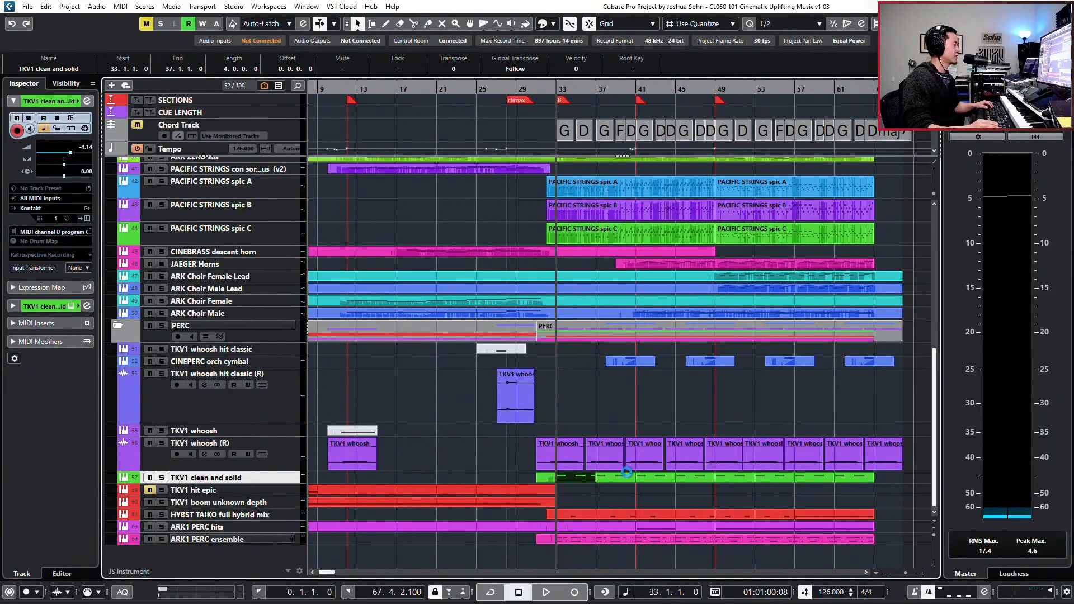
- Replace the TKV1 clean and solid parts from bar 37 onward with repeated duplicates of the bar 33 part, ending with one at bar 61
{"action": "left_click_drag", "start_coordinate": [623, 488], "coordinate": [846, 476]}
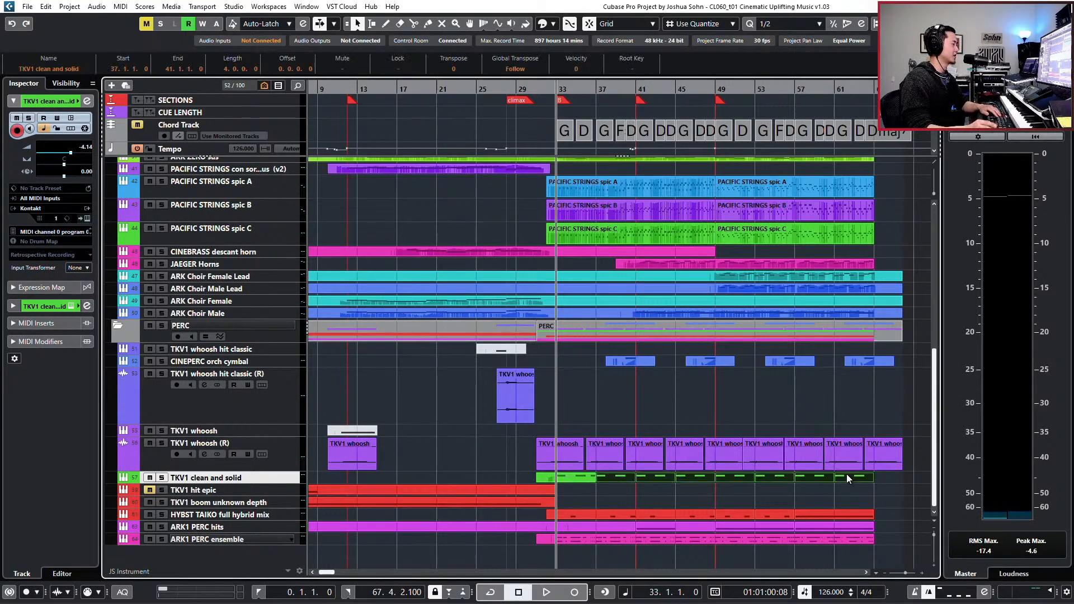
{"action": "key", "text": "Delete"}
{"action": "left_click", "coordinate": [579, 478]}
{"action": "key", "text": "ctrl+d"}
{"action": "key", "text": "ctrl+d"}
{"action": "key", "text": "ctrl+d"}
{"action": "key", "text": "ctrl+d"}
{"action": "key", "text": "ctrl+d"}
{"action": "key", "text": "ctrl+d"}
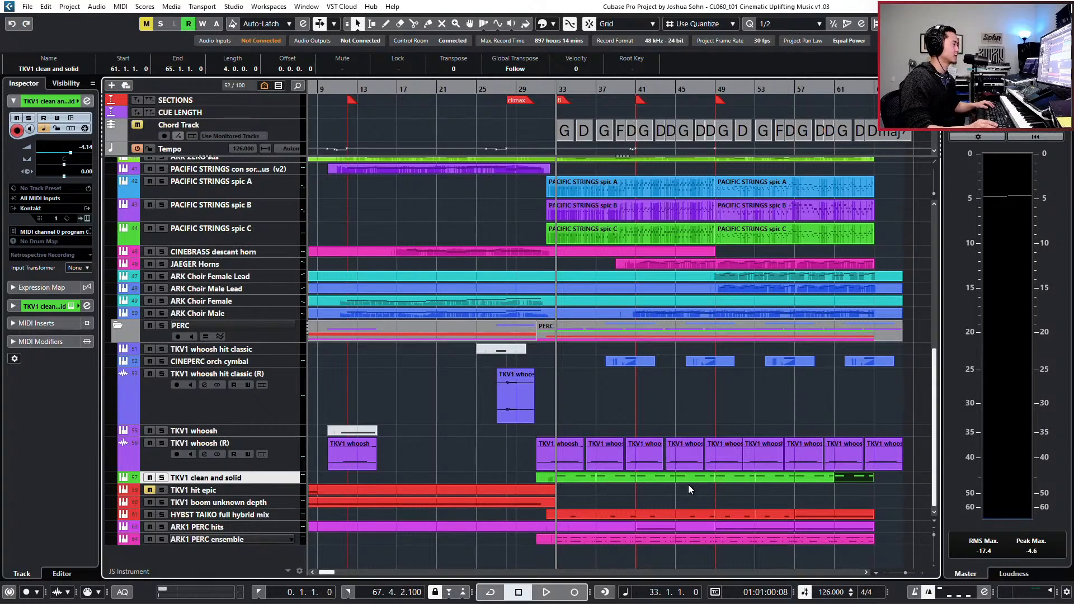
- Audition the climax from bar 33 and check the HYBST TAIKO full hybrid mix notes during playback
{"action": "key", "text": "g"}
{"action": "key", "text": "g"}
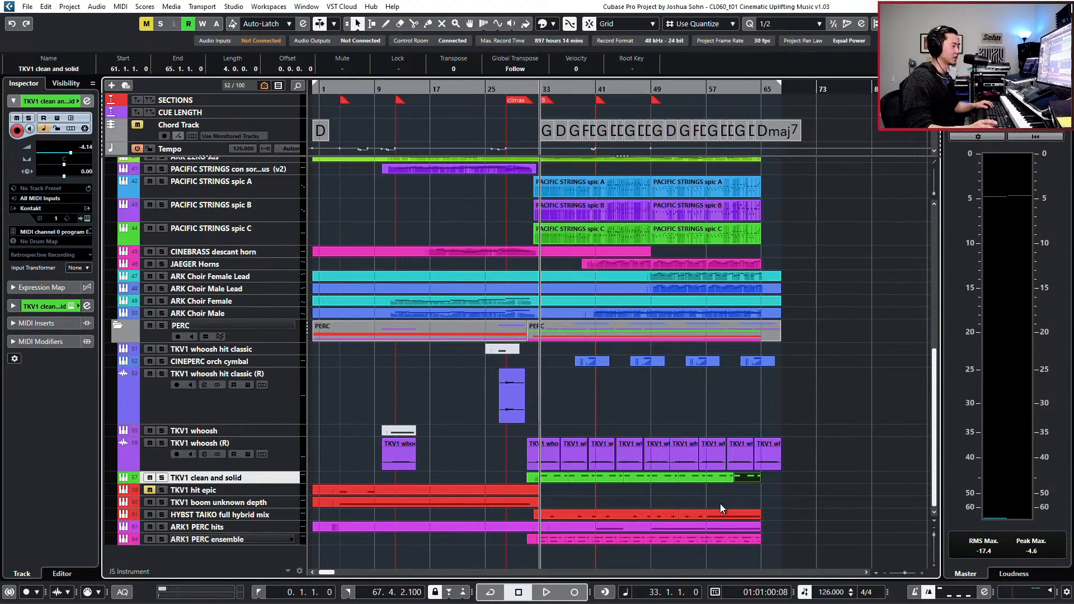
{"action": "key", "text": "space"}
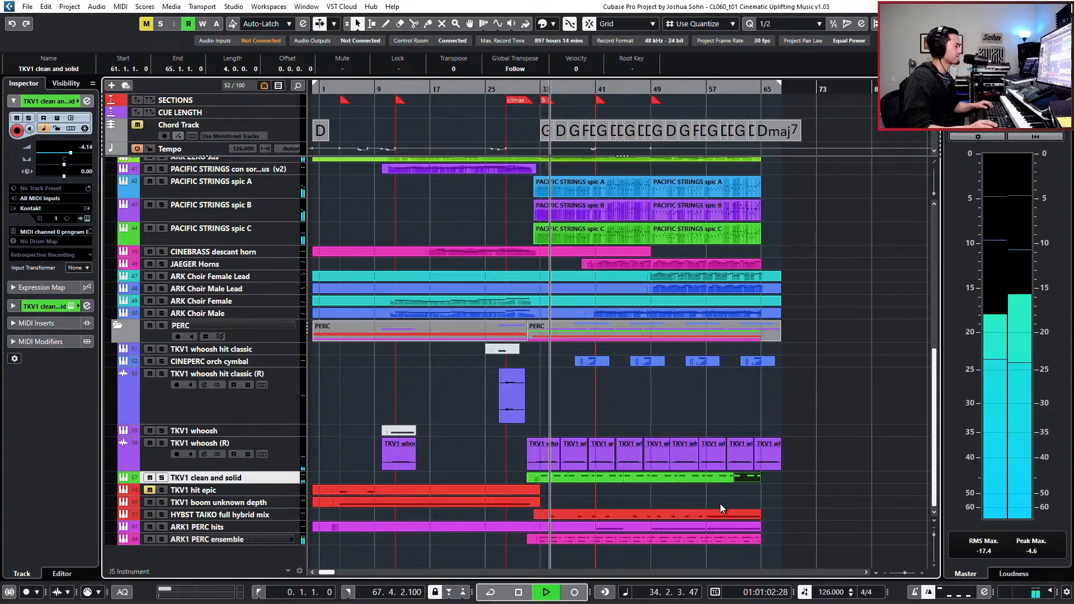
{"action": "double_click", "coordinate": [556, 513]}
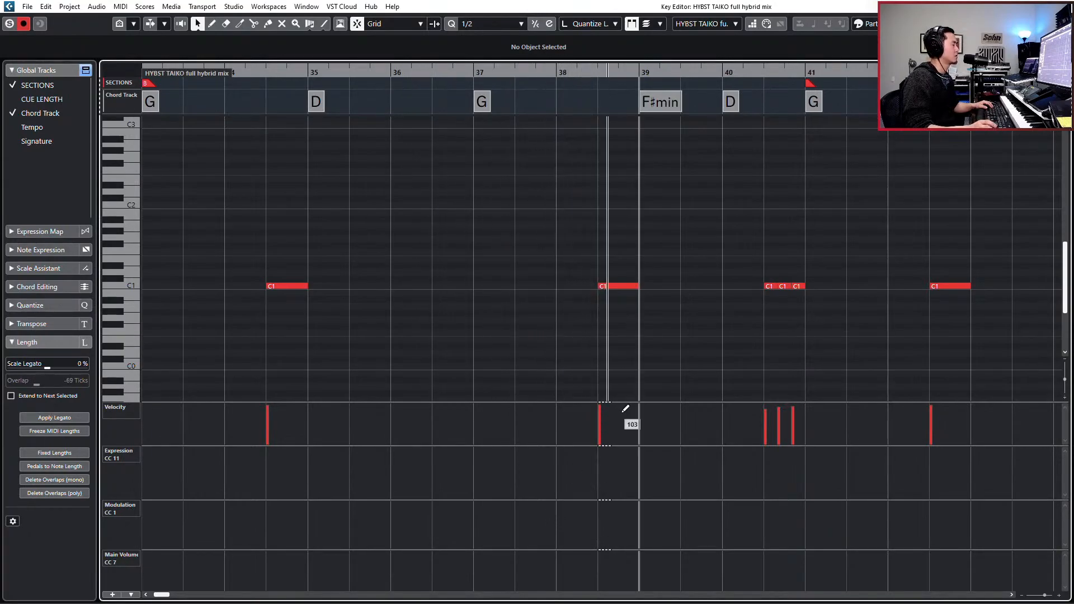
{"action": "key", "text": "Return"}
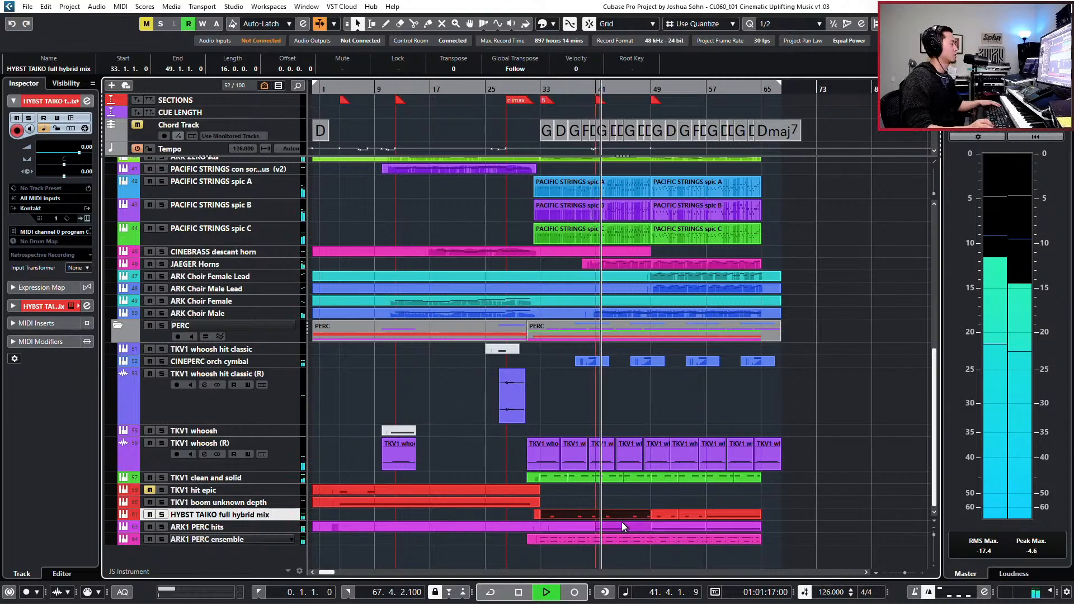
- Select the PACIFIC STRINGS spic A, B and C tracks and open all their parts together for note editing
{"action": "left_click", "coordinate": [290, 182]}
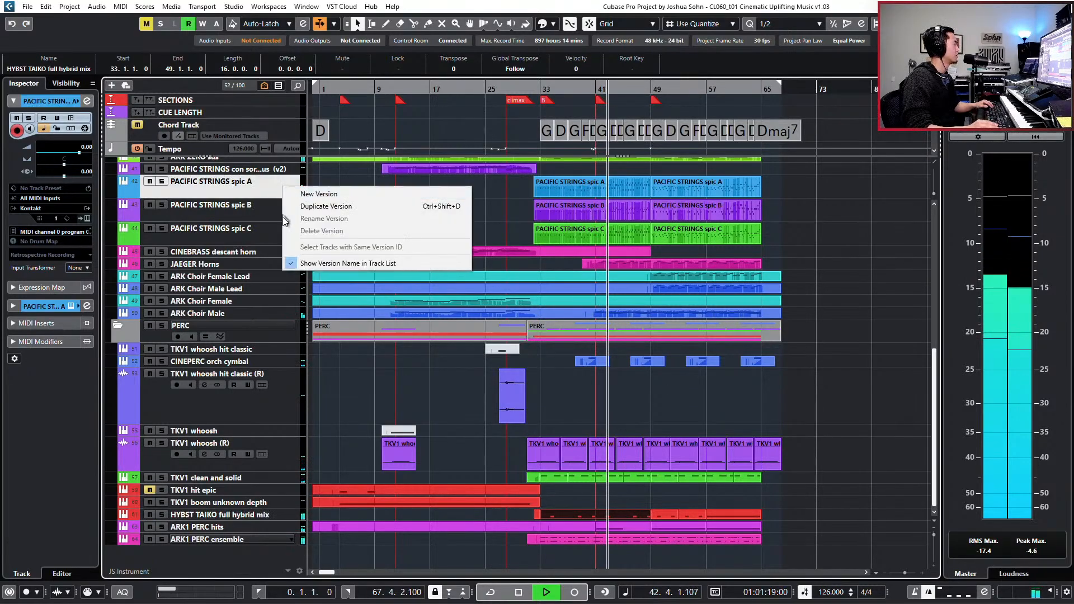
{"action": "left_click", "coordinate": [253, 227]}
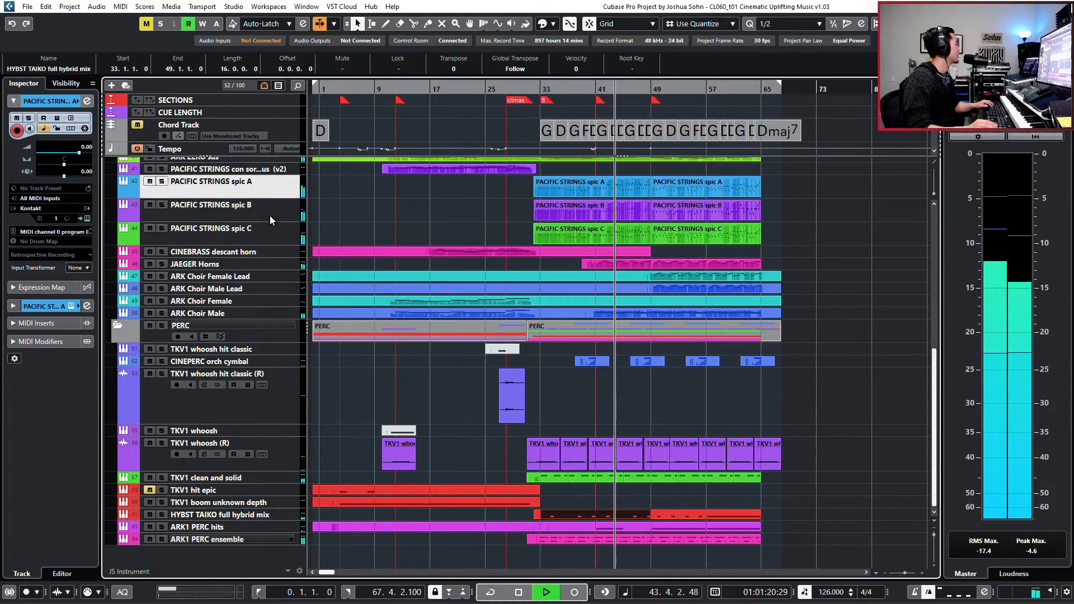
{"action": "left_click", "coordinate": [270, 216]}
{"action": "left_click", "coordinate": [276, 239]}
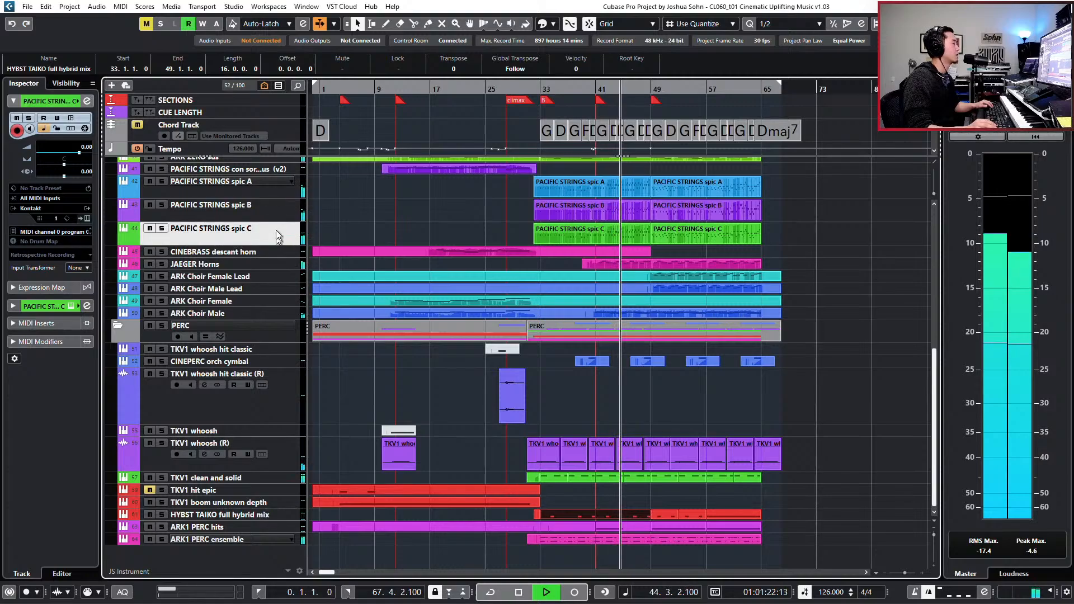
{"action": "left_click", "coordinate": [279, 184], "text": "shift"}
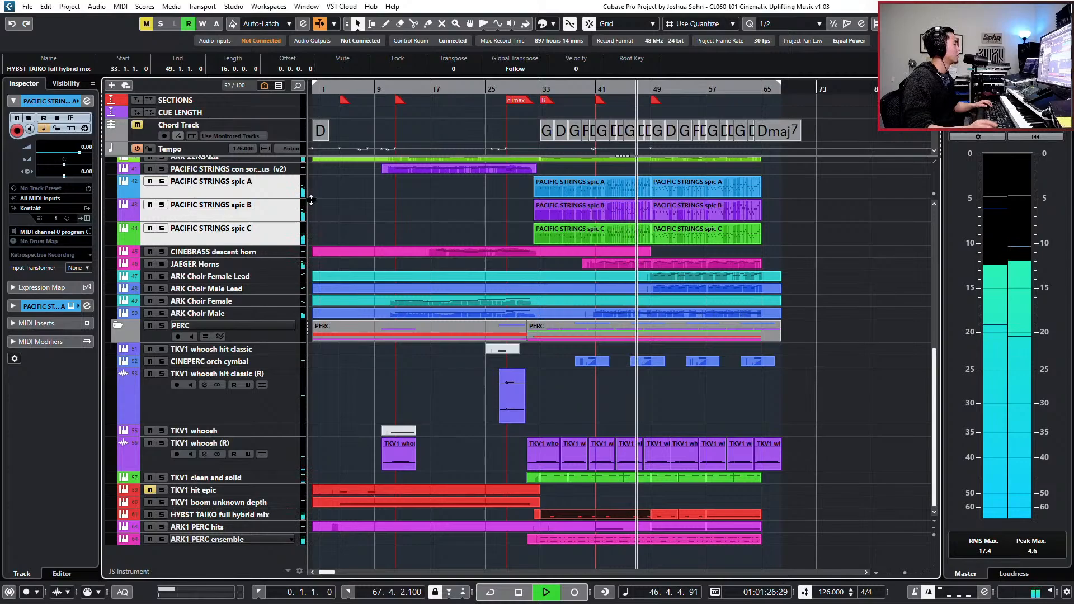
{"action": "left_click_drag", "start_coordinate": [495, 186], "coordinate": [715, 236]}
{"action": "double_click", "coordinate": [715, 236]}
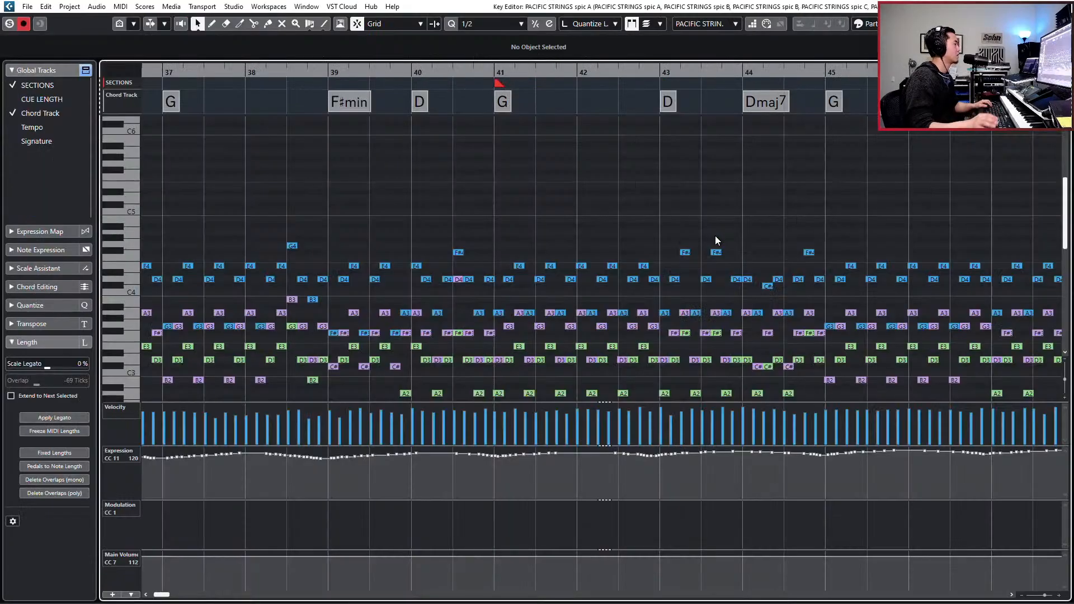
- Set the quantize value to 1/8 and quantize all notes in the PACIFIC STRINGS spic A, B and C parts
{"action": "key", "text": "g"}
{"action": "key", "text": "g"}
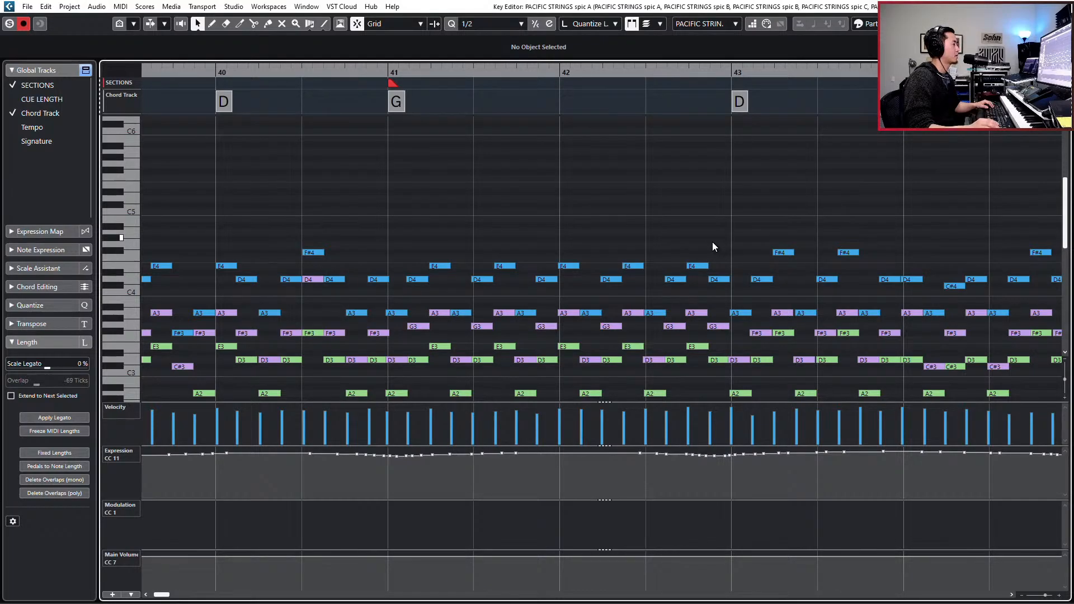
{"action": "key", "text": "alt+4"}
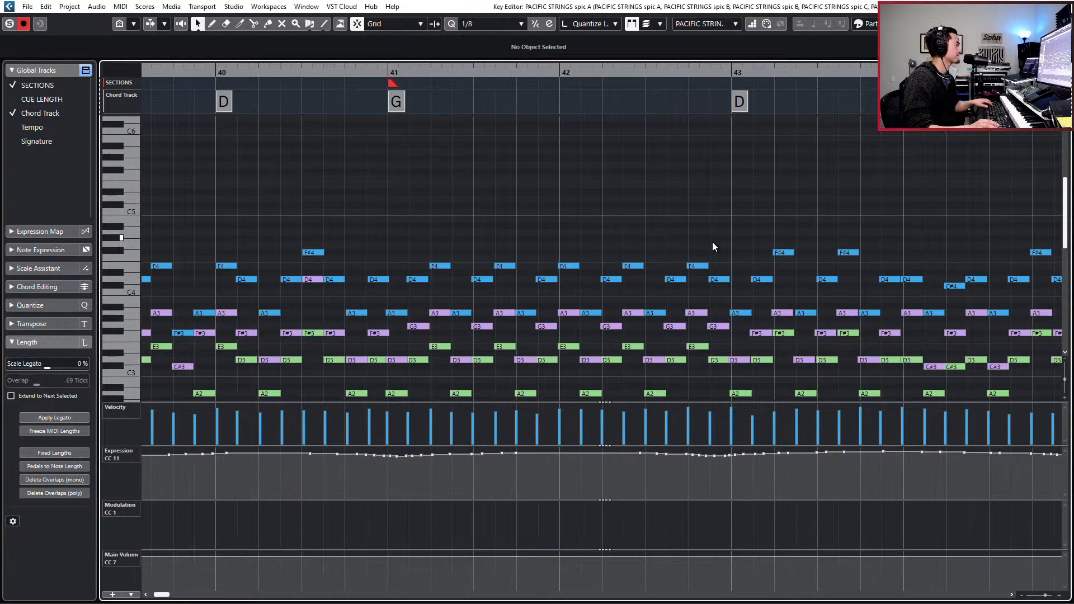
{"action": "key", "text": "g"}
{"action": "key", "text": "g"}
{"action": "key", "text": "g"}
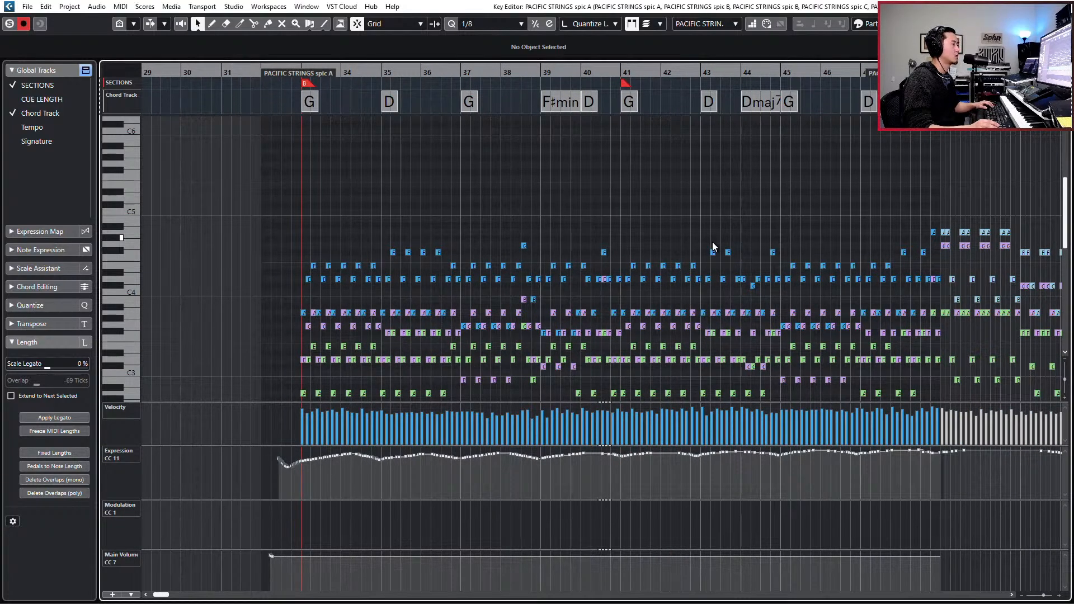
{"action": "key", "text": "space"}
{"action": "key", "text": "ctrl+a"}
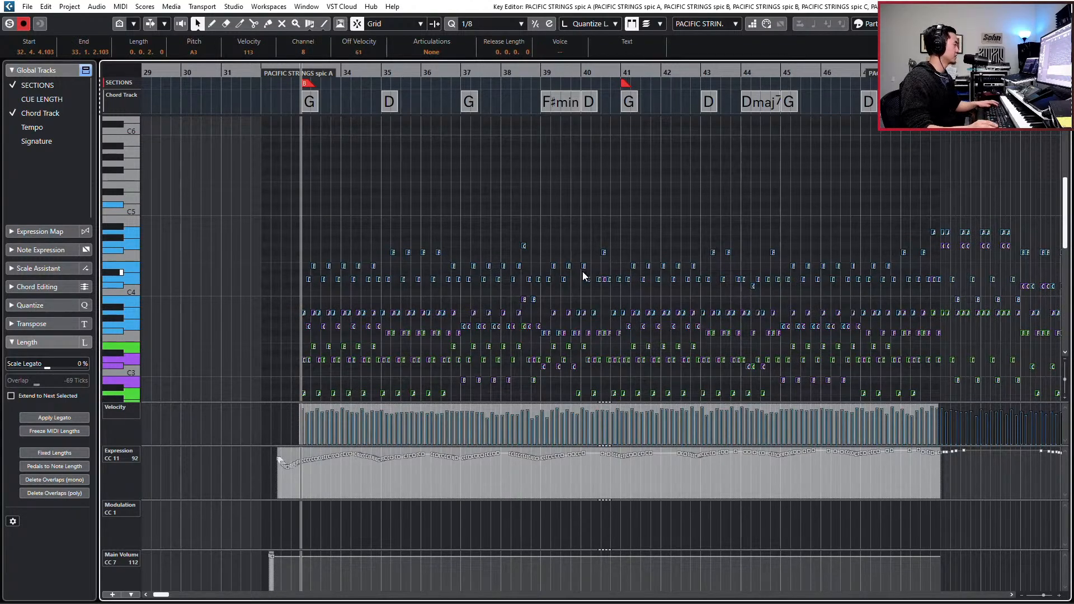
{"action": "key", "text": "h"}
{"action": "key", "text": "h"}
{"action": "key", "text": "h"}
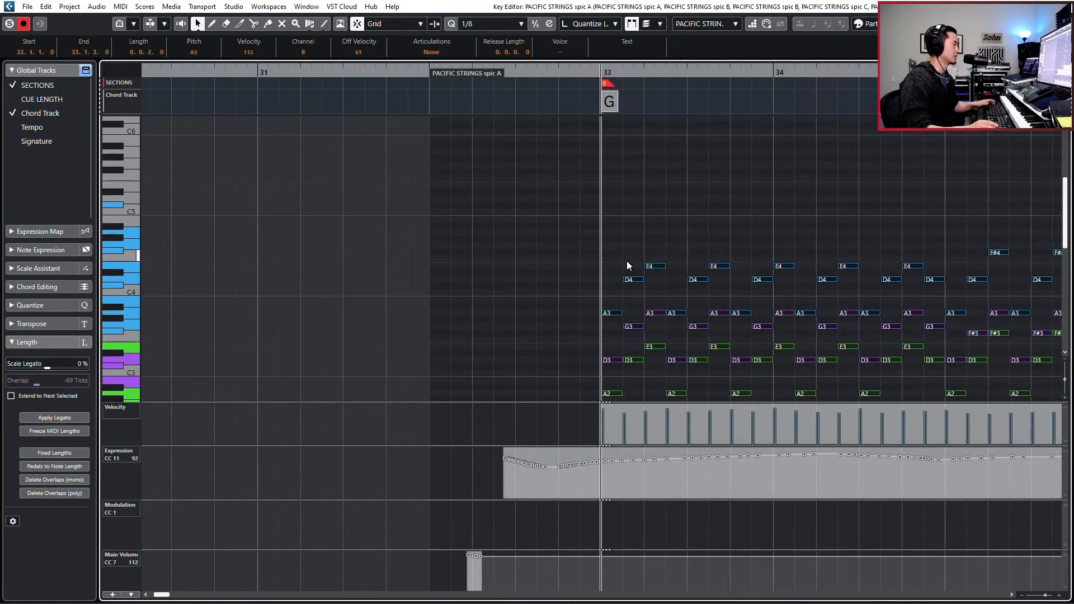
{"action": "key", "text": "Return"}
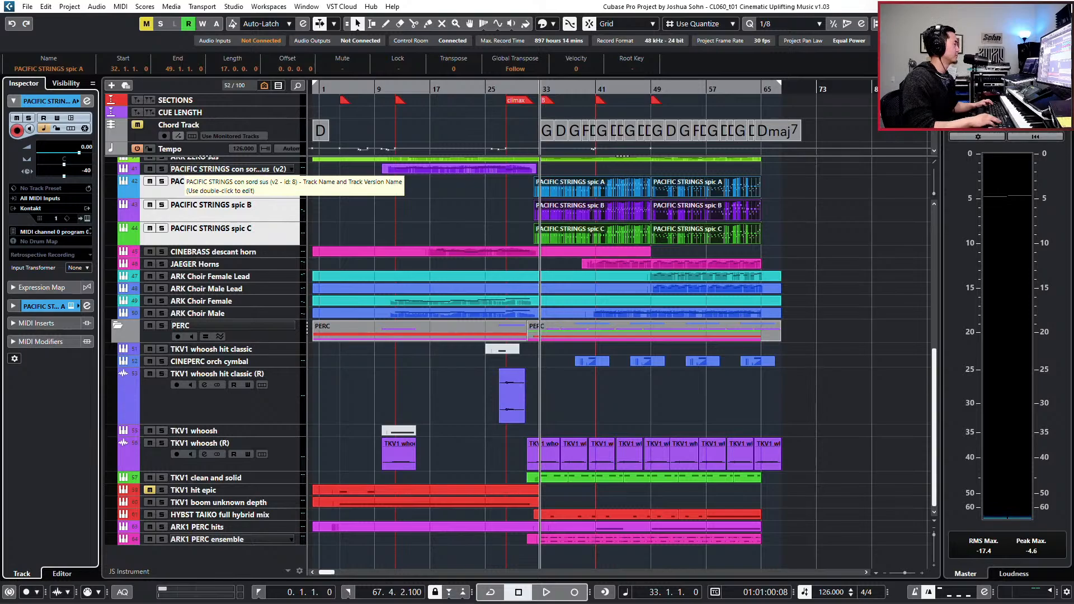
- Set the track delay of the PACIFIC STRINGS spic A, B and C tracks to -40 and audition from bar 33
{"action": "left_click", "coordinate": [284, 213]}
{"action": "left_click", "coordinate": [90, 173]}
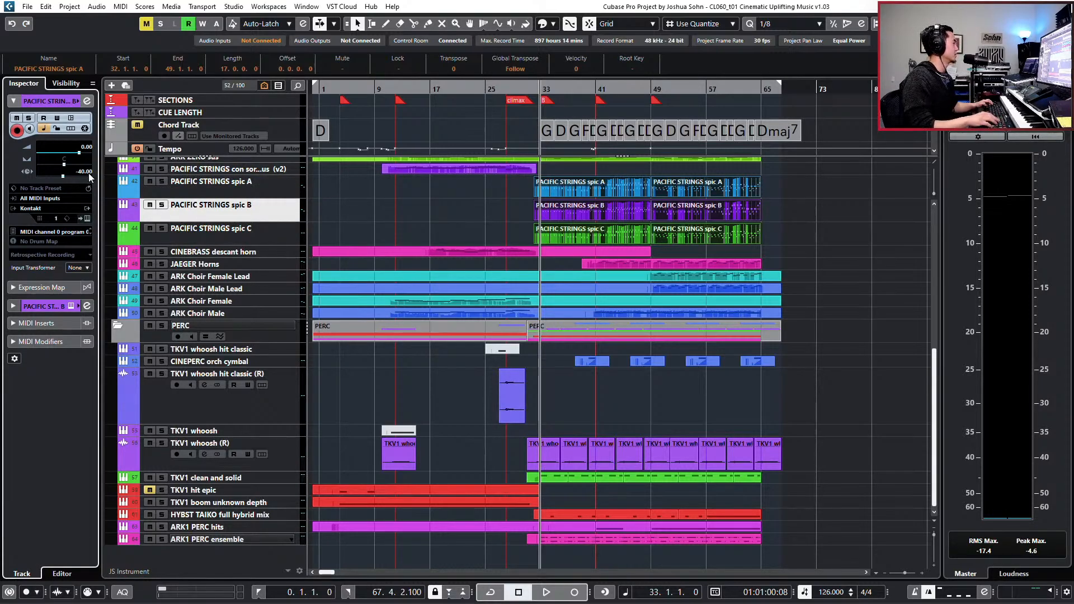
{"action": "key", "text": "Down"}
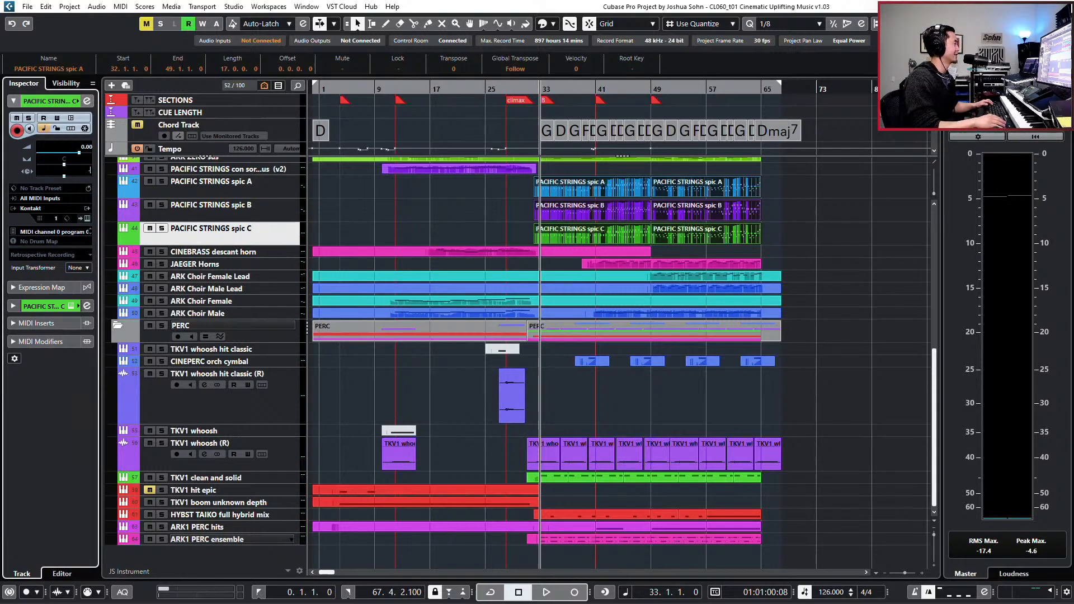
{"action": "key", "text": "space"}
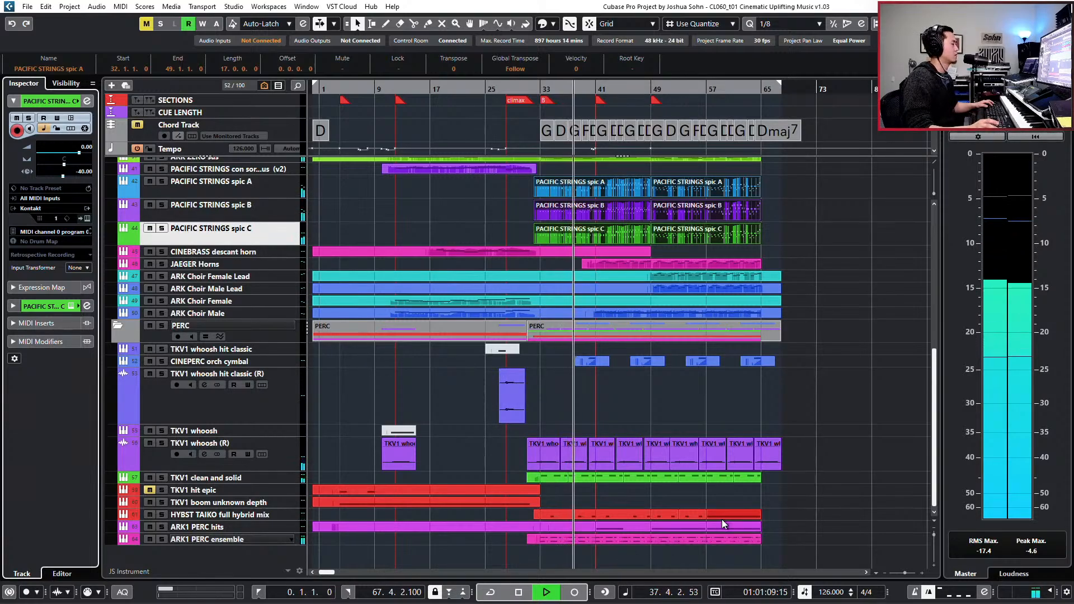
- Set the high EQ band of the TKV1 clean and solid channel to about 6.3 dB at 3807 Hz during playback
{"action": "left_click", "coordinate": [254, 477]}
{"action": "key", "text": "e"}
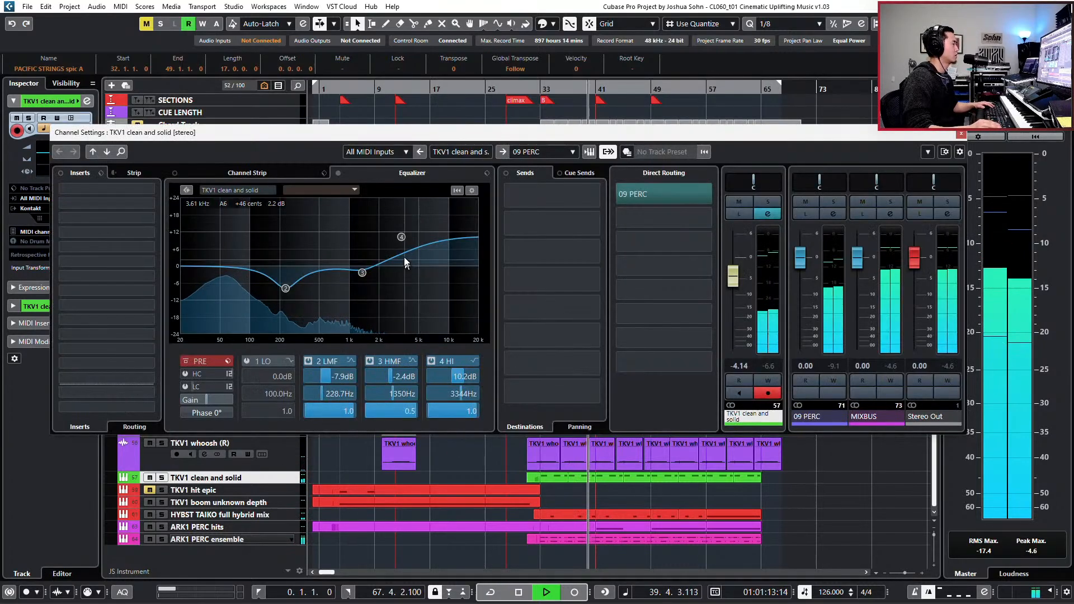
{"action": "left_click", "coordinate": [402, 238]}
{"action": "left_click_drag", "start_coordinate": [403, 236], "coordinate": [408, 250]}
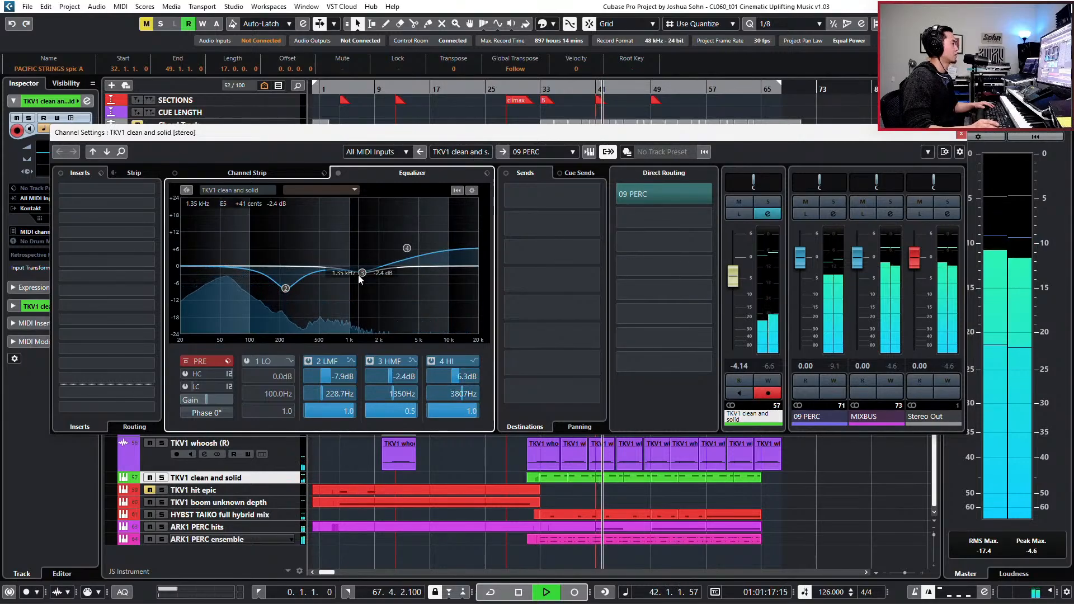
- Set the low-mid EQ band of the TKV1 clean and solid channel to about -3.5 dB at 552 Hz, then stop playback
{"action": "left_click_drag", "start_coordinate": [285, 288], "coordinate": [322, 279]}
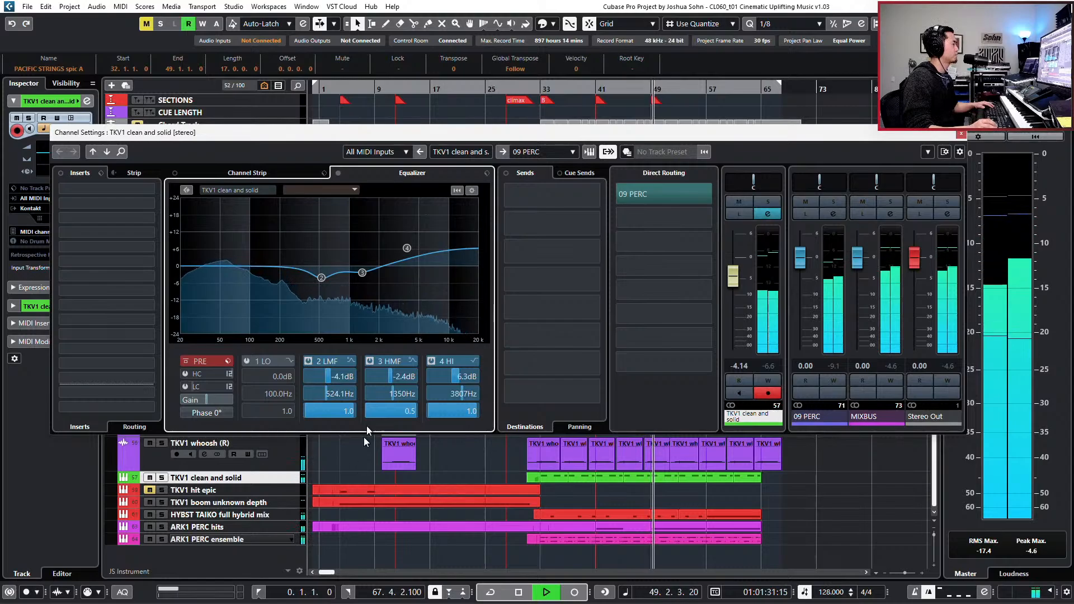
{"action": "mouse_move", "coordinate": [321, 278]}
{"action": "left_mouse_down"}
{"action": "mouse_move", "coordinate": [320, 233]}
{"action": "mouse_move", "coordinate": [313, 279]}
{"action": "mouse_move", "coordinate": [323, 276]}
{"action": "left_mouse_up"}
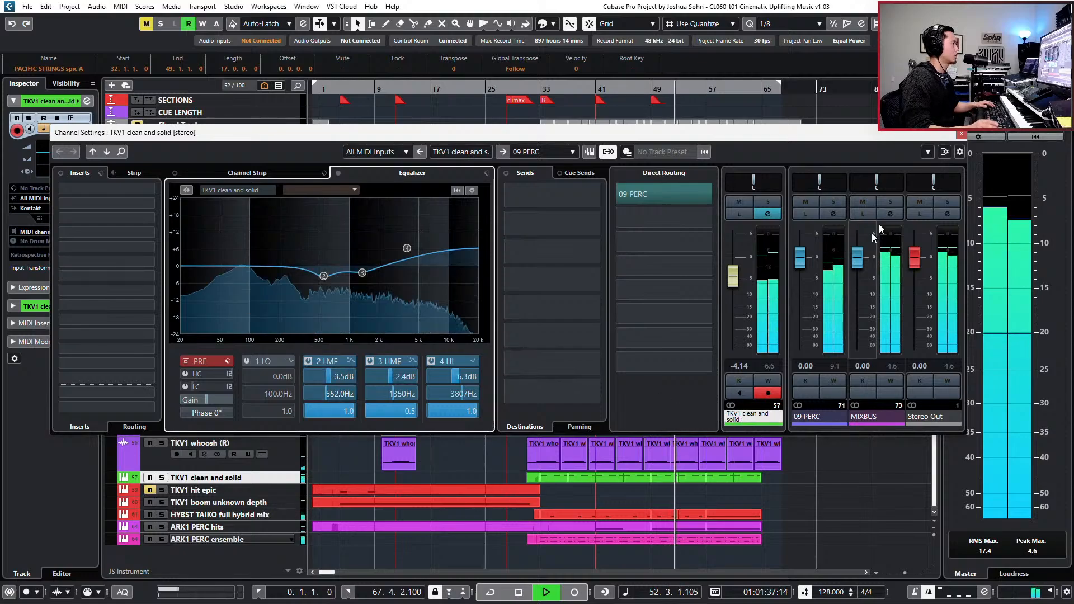
{"action": "left_click", "coordinate": [961, 133]}
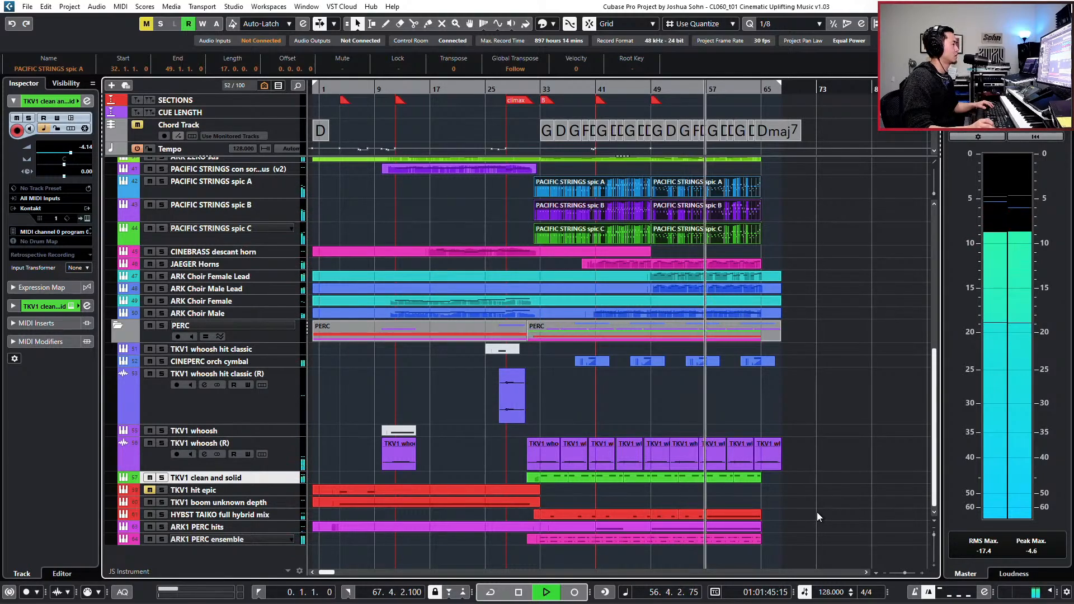
{"action": "key", "text": "space"}
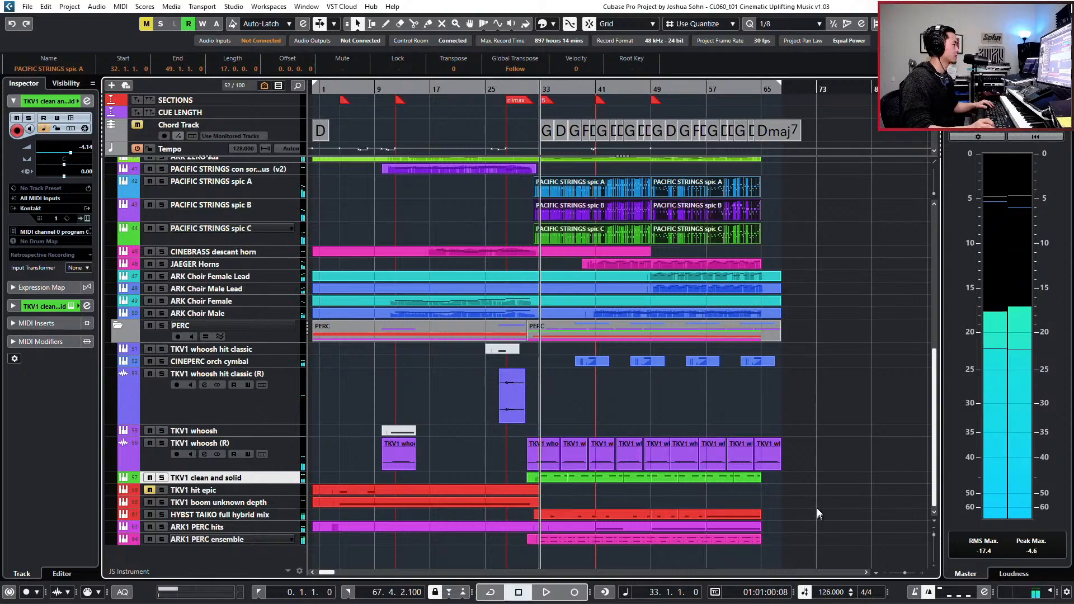
- Solo the tracks from TKV1 whoosh (R) through ARK1 PERC ensemble and audition them from bar 28
{"action": "left_click", "coordinate": [270, 335]}
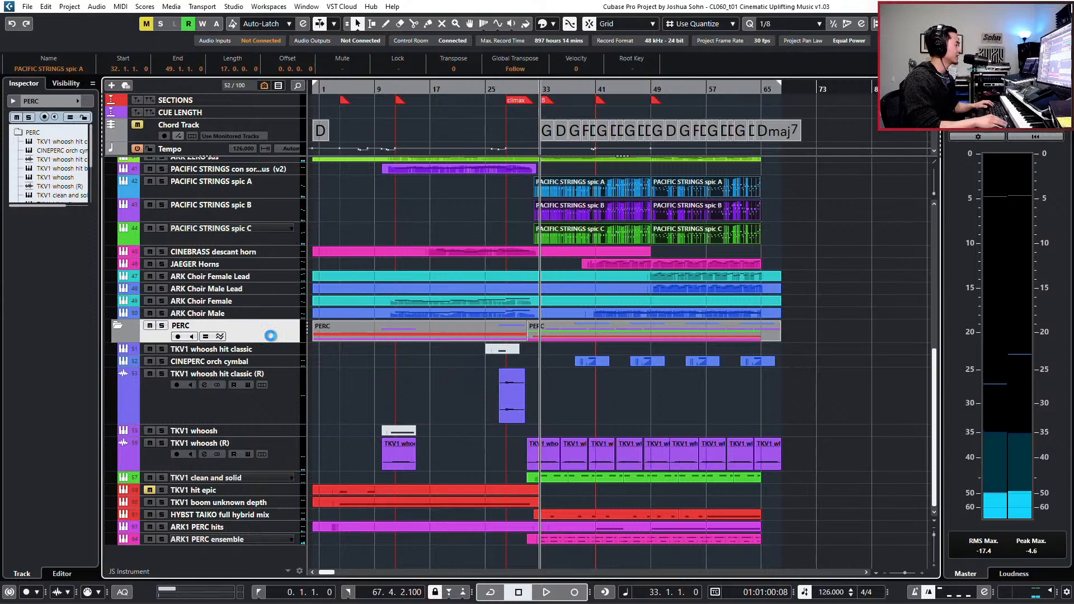
{"action": "key", "text": "KP_Subtract"}
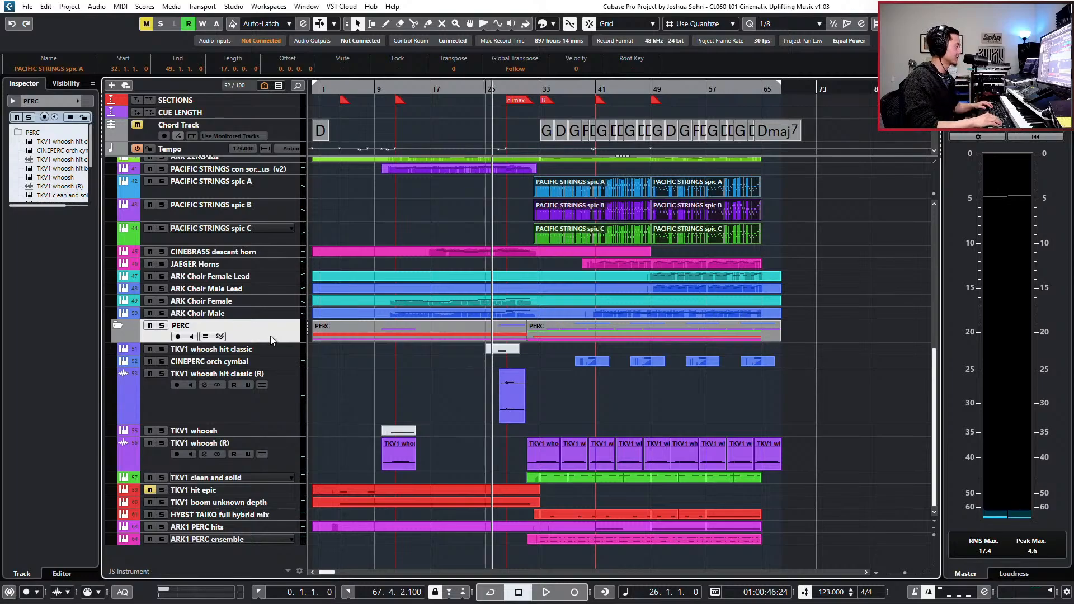
{"action": "key", "text": "KP_Add"}
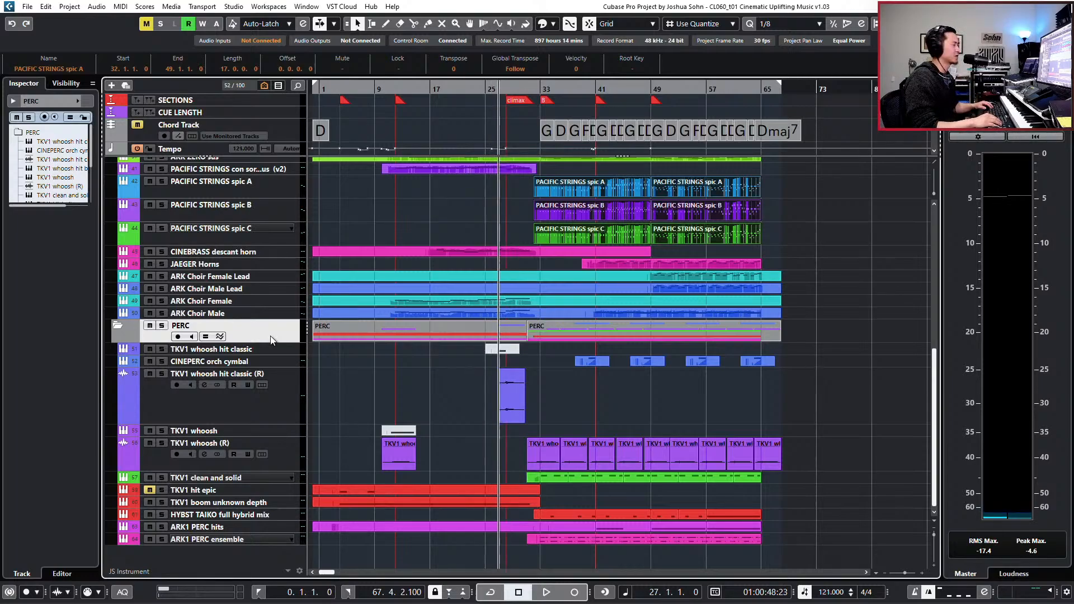
{"action": "key", "text": "KP_Subtract"}
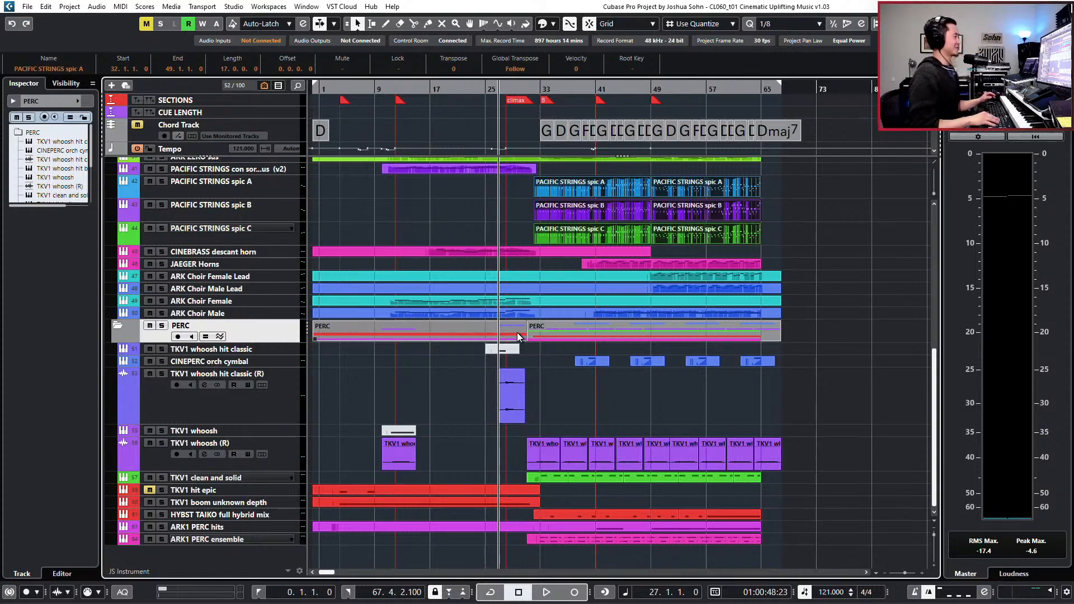
{"action": "key", "text": "KP_Add"}
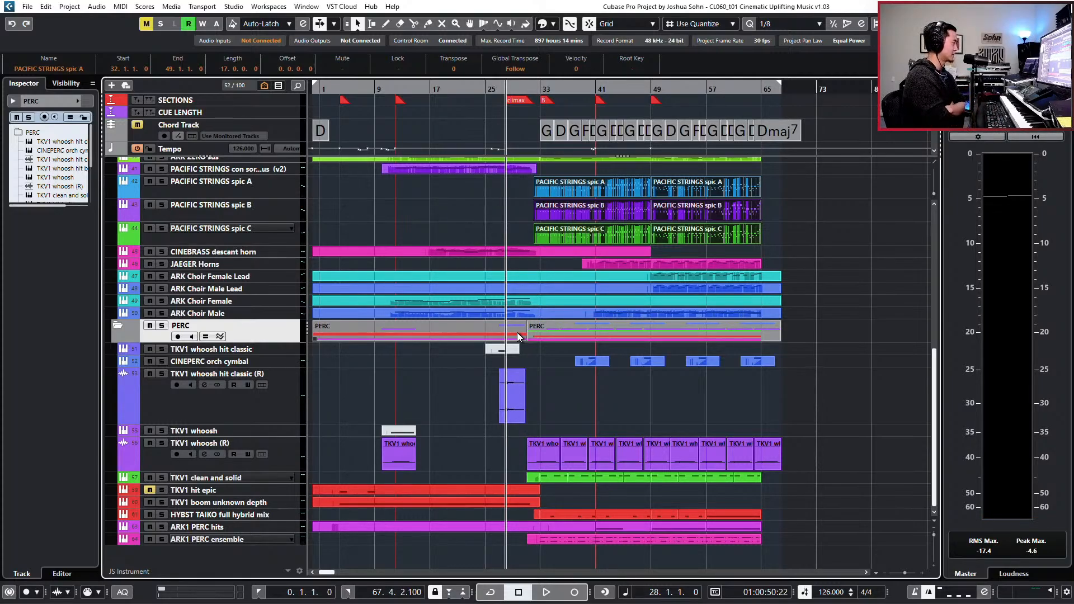
{"action": "left_click", "coordinate": [281, 449]}
{"action": "left_click", "coordinate": [294, 539], "text": "shift"}
{"action": "key", "text": "s"}
{"action": "key", "text": "space"}
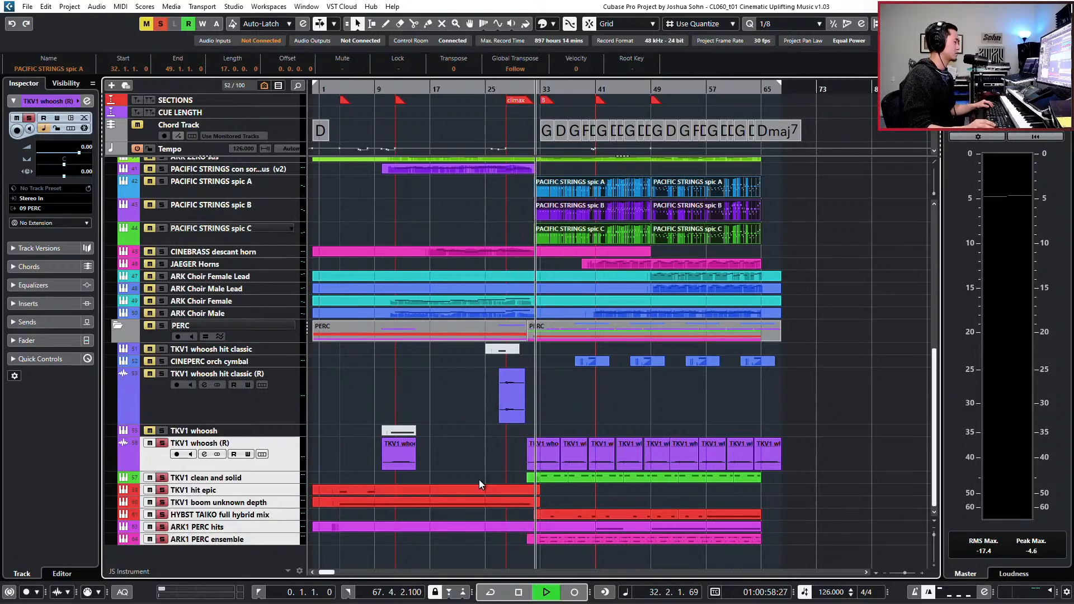
{"action": "key", "text": "h"}
{"action": "key", "text": "h"}
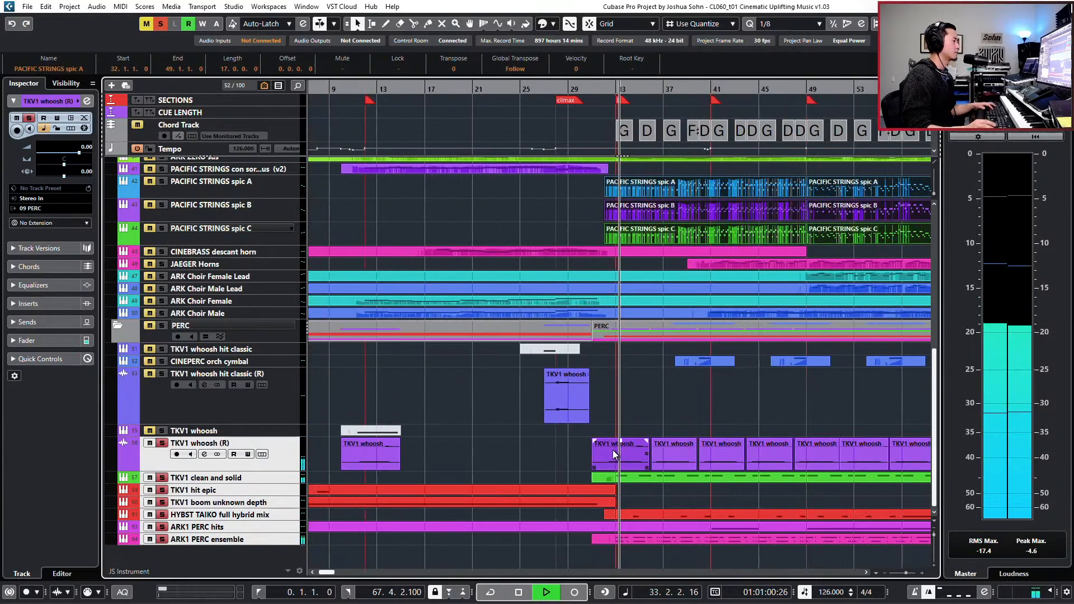
{"action": "key", "text": "h"}
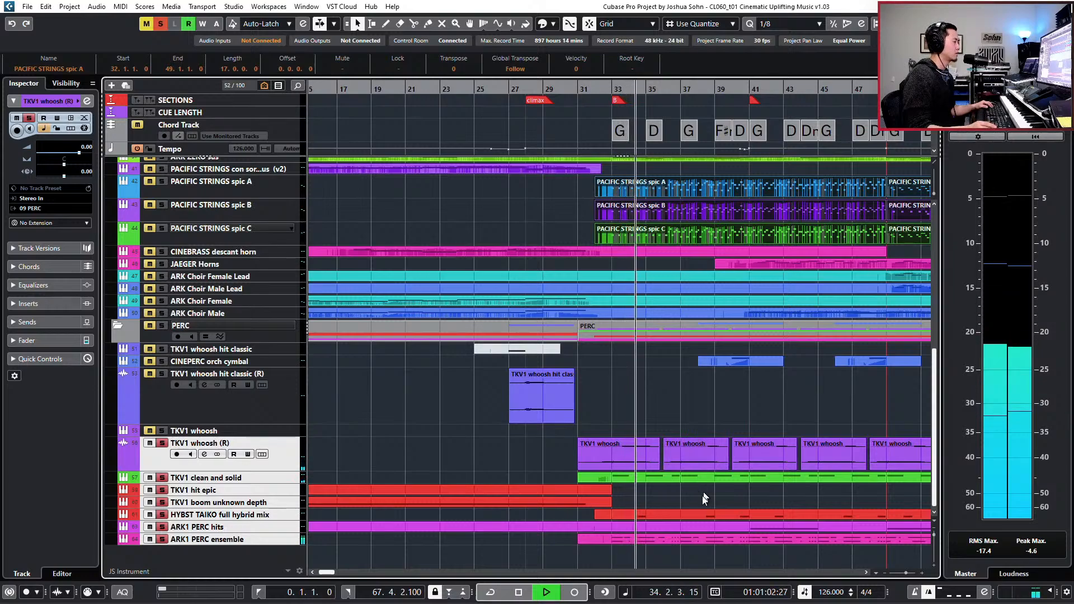
- Set the ARK1 PERC ensemble EQ to about -6.9 dB at 504 Hz in the high-mid band and 4.7 dB at 4334 Hz in the high band
{"action": "left_click", "coordinate": [282, 540]}
{"action": "key", "text": "e"}
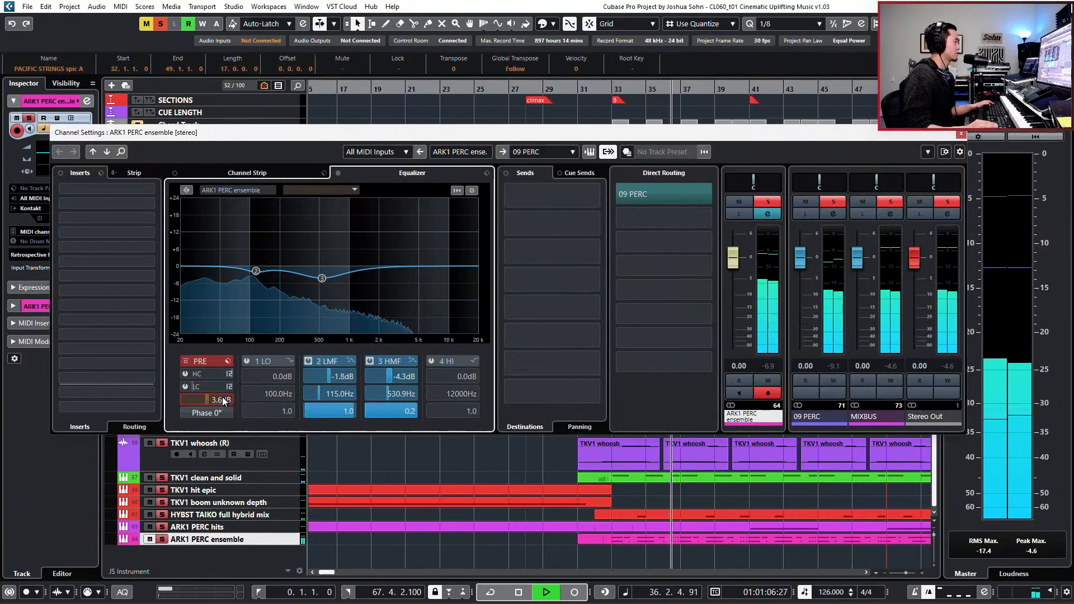
{"action": "scroll", "coordinate": [220, 399], "scroll_direction": "down", "scroll_amount": 9}
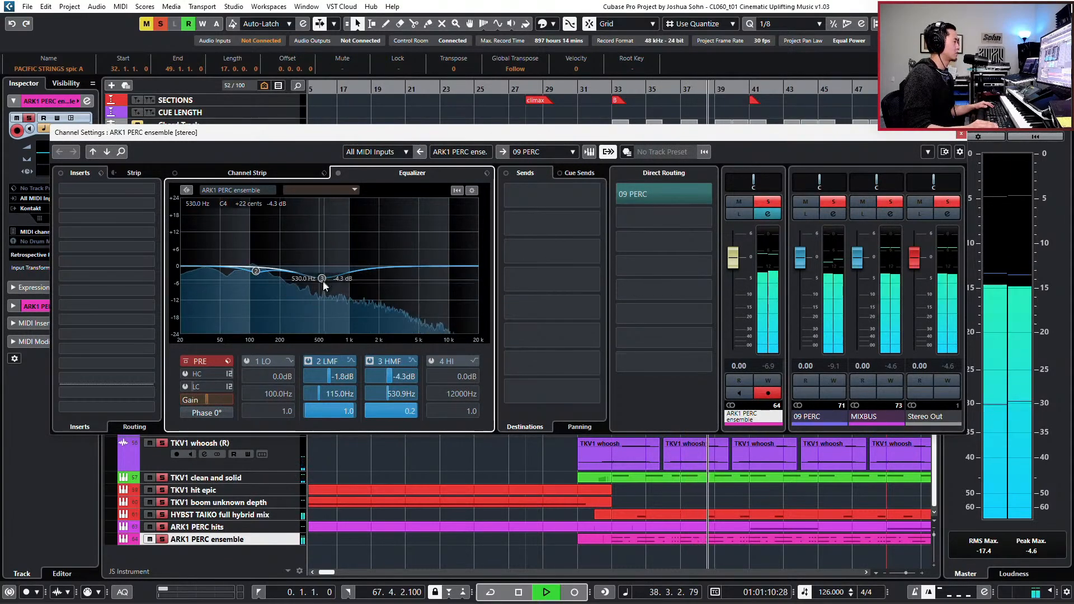
{"action": "left_click_drag", "start_coordinate": [323, 281], "coordinate": [320, 288]}
{"action": "mouse_move", "coordinate": [417, 266]}
{"action": "left_mouse_down"}
{"action": "mouse_move", "coordinate": [417, 244]}
{"action": "mouse_move", "coordinate": [419, 253]}
{"action": "left_mouse_up"}
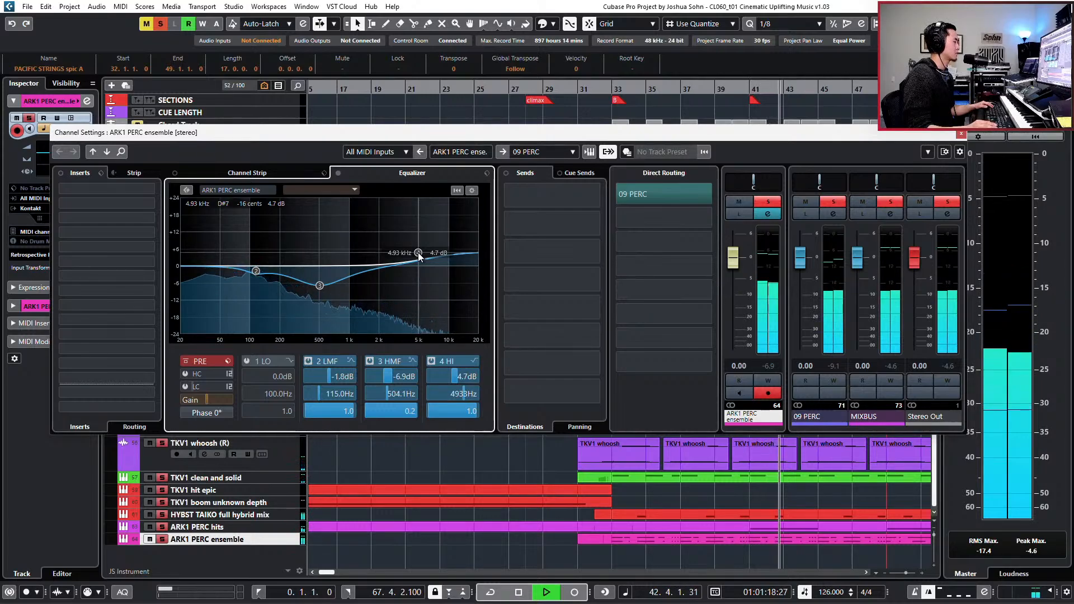
{"action": "left_click_drag", "start_coordinate": [418, 253], "coordinate": [413, 252]}
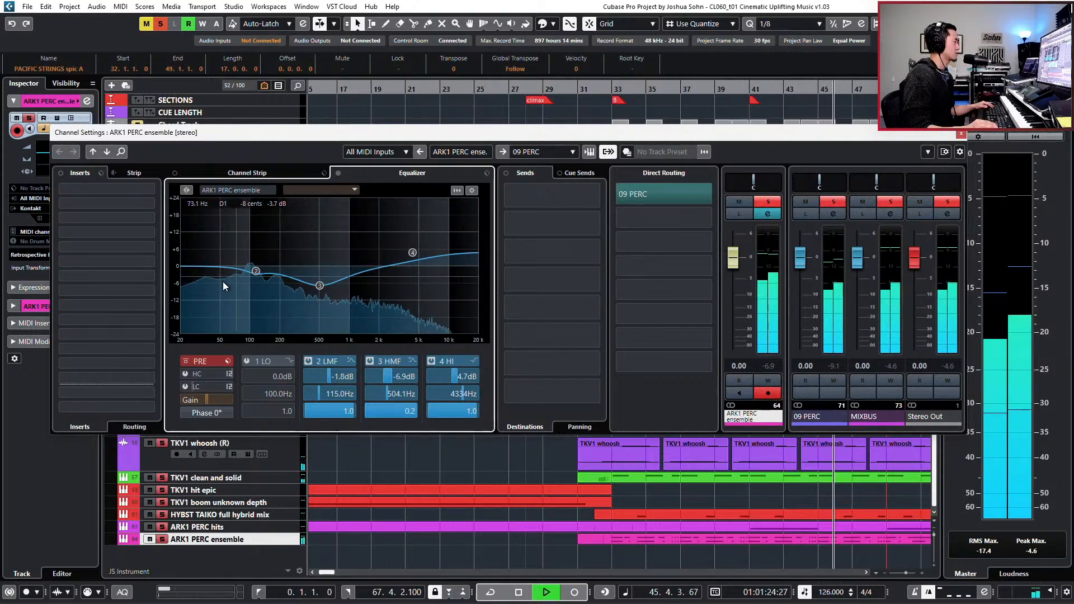
{"action": "key", "text": "space"}
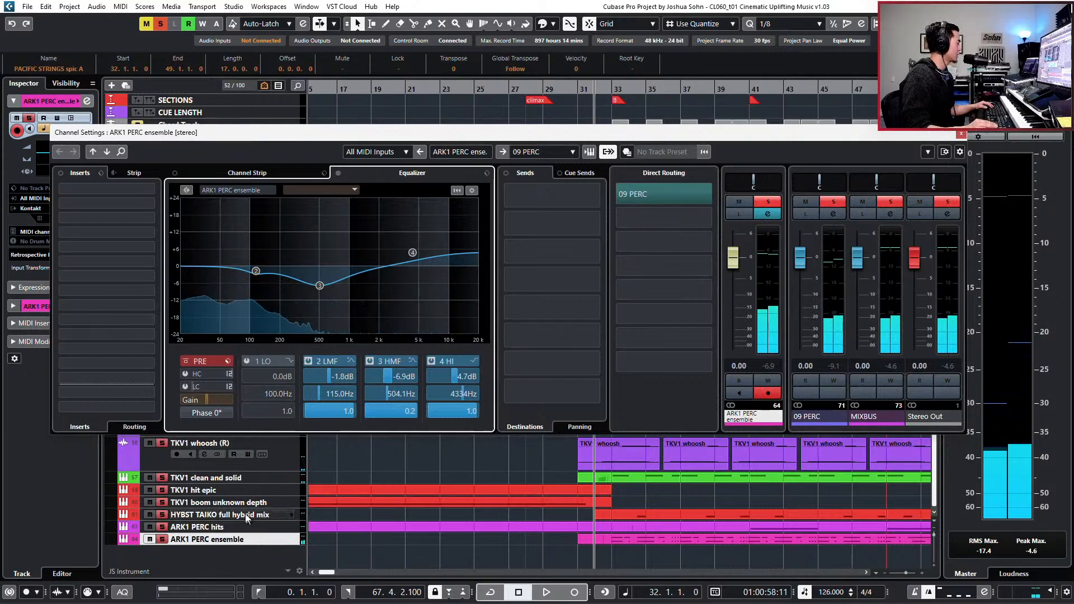
- Compare the EQ spectra of TKV1 clean and solid and ARK1 PERC ensemble while playing from bar 33
{"action": "left_click", "coordinate": [263, 515]}
{"action": "left_click", "coordinate": [229, 478]}
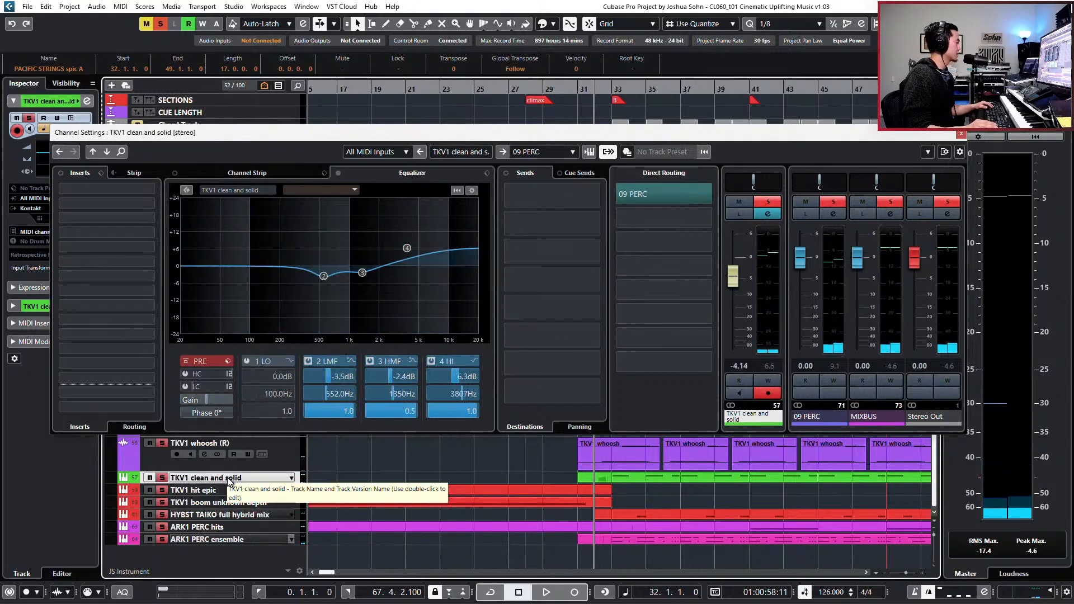
{"action": "key", "text": "KP_Add"}
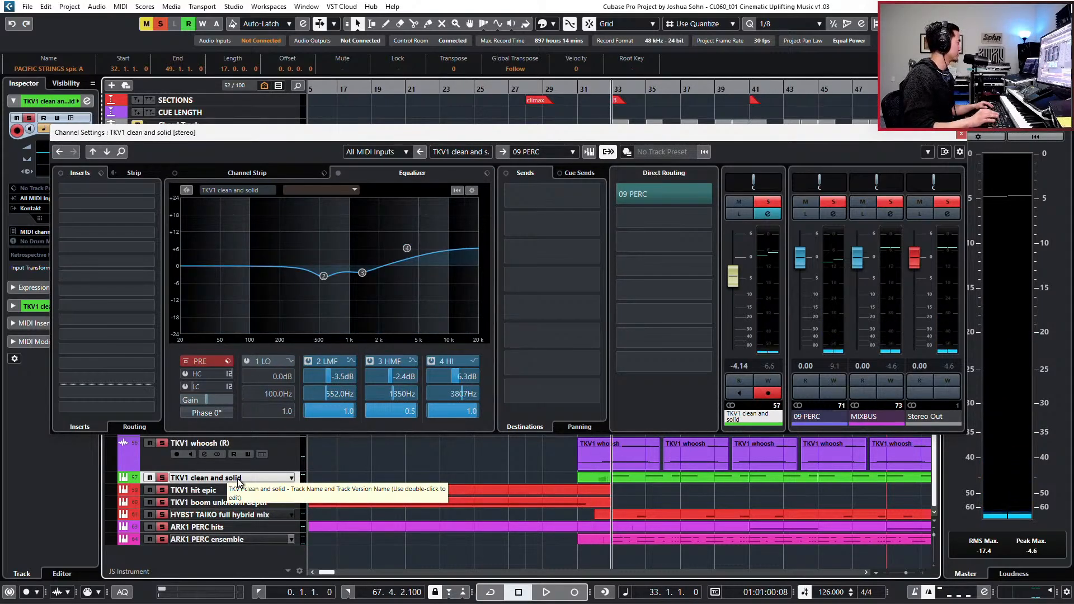
{"action": "key", "text": "space"}
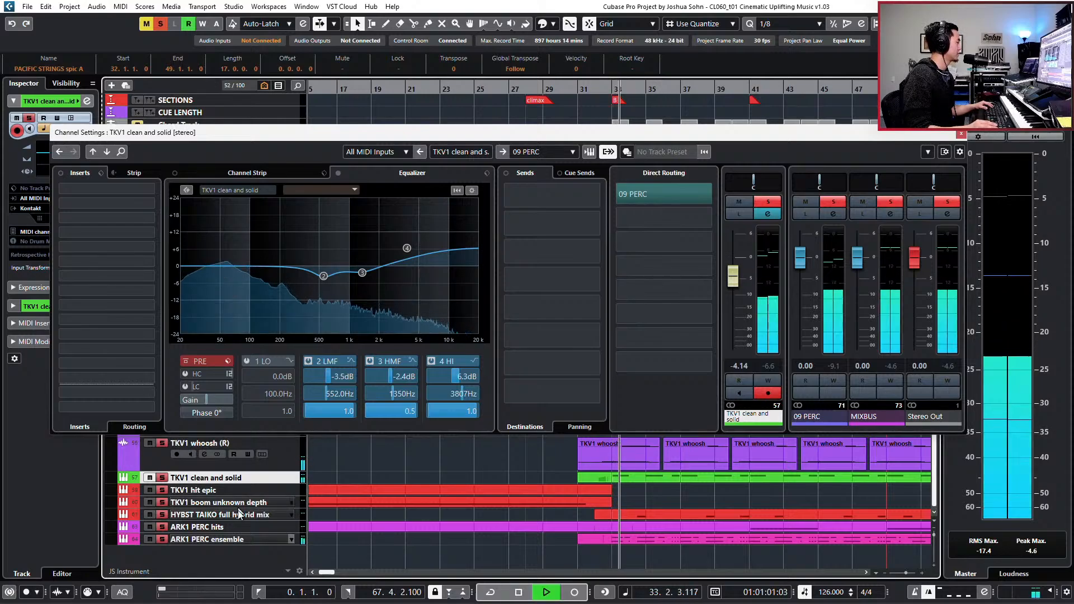
{"action": "key", "text": "space"}
{"action": "left_click", "coordinate": [241, 541]}
{"action": "key", "text": "space"}
{"action": "key", "text": "space"}
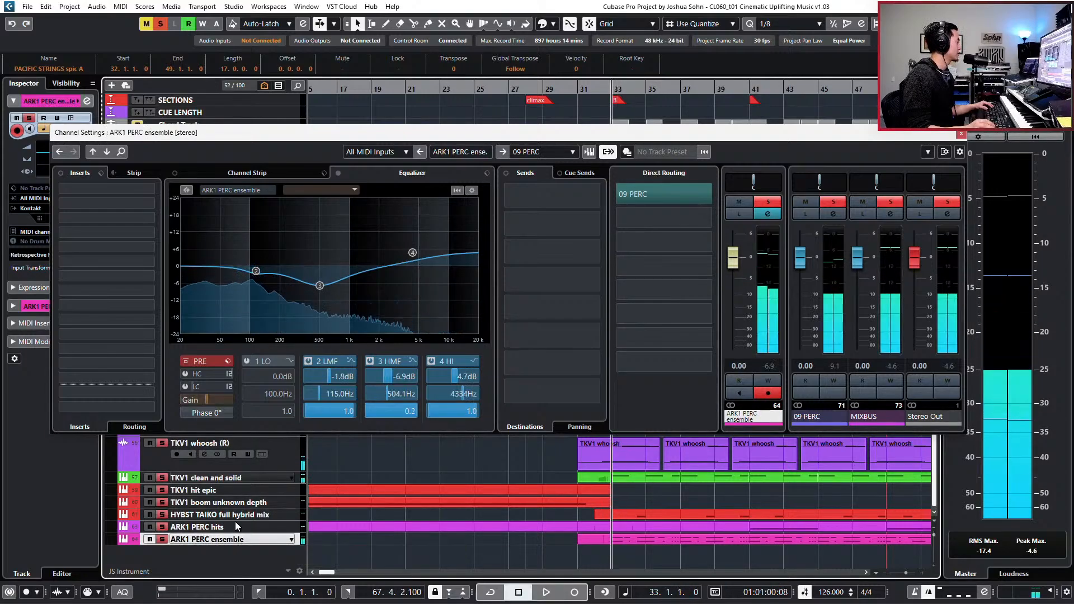
- Set the ARK1 PERC ensemble EQ to about -11.4 dB at 60.2 Hz in the low band and 4.9 dB at 85.4 Hz in the low-mid band
{"action": "left_click", "coordinate": [225, 272]}
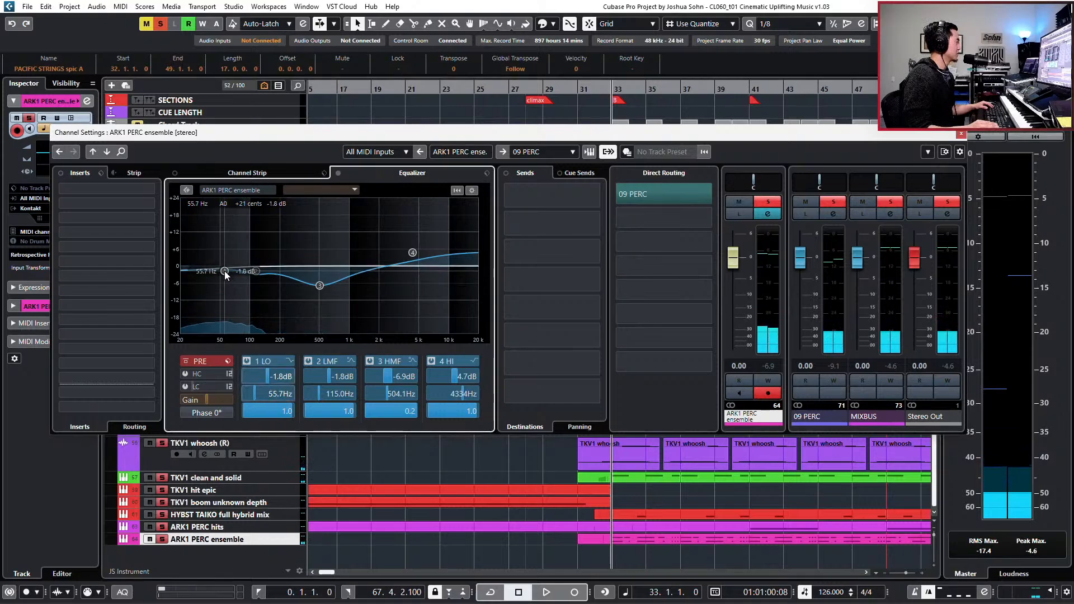
{"action": "left_click_drag", "start_coordinate": [225, 272], "coordinate": [212, 277]}
{"action": "key", "text": "space"}
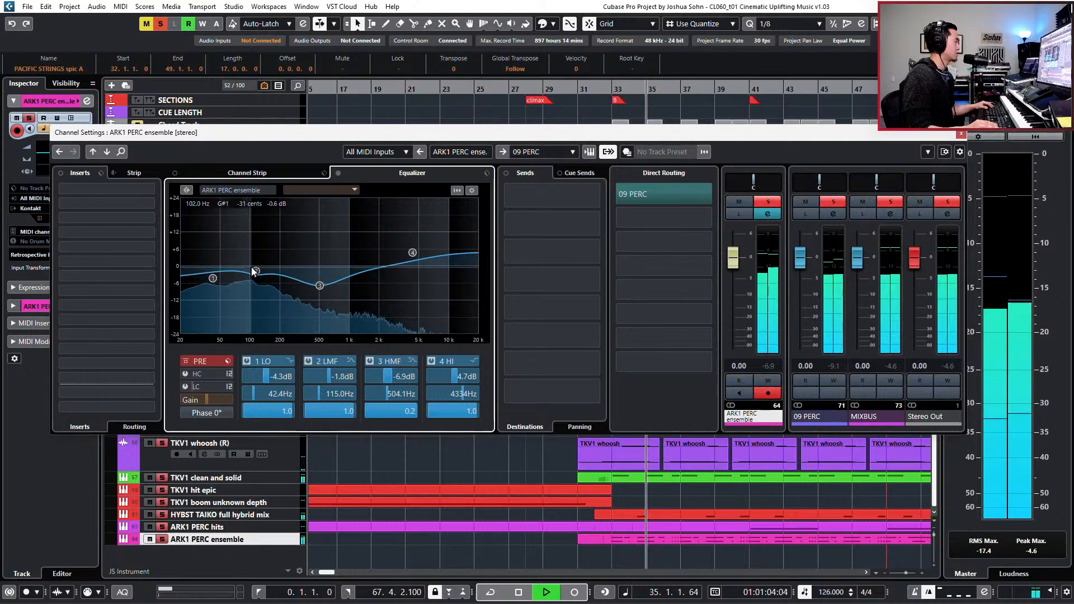
{"action": "left_click_drag", "start_coordinate": [255, 271], "coordinate": [213, 294]}
{"action": "key", "text": "space"}
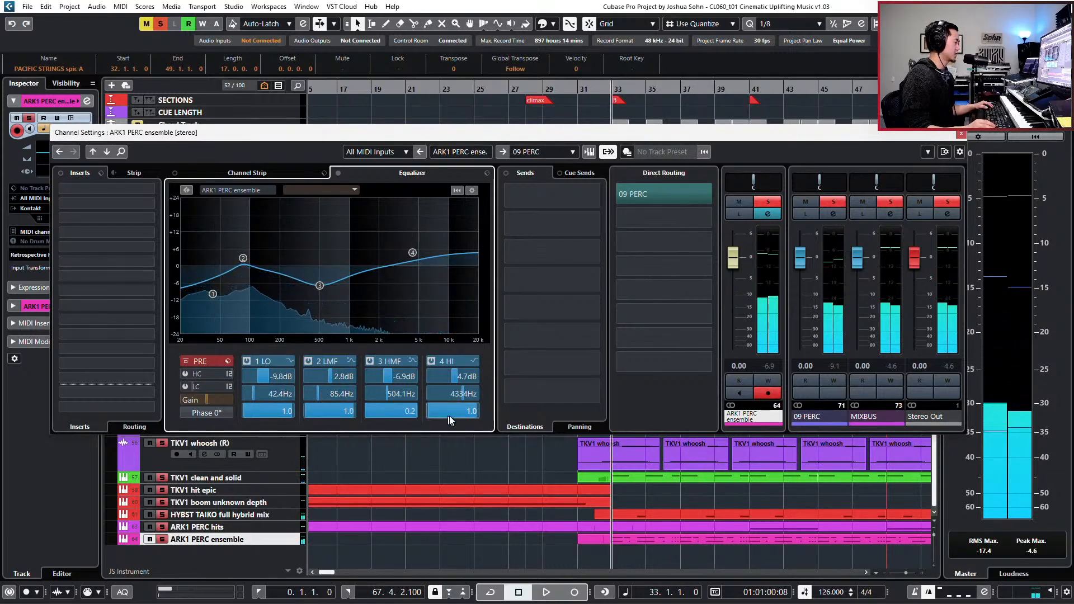
{"action": "left_click_drag", "start_coordinate": [213, 296], "coordinate": [228, 299]}
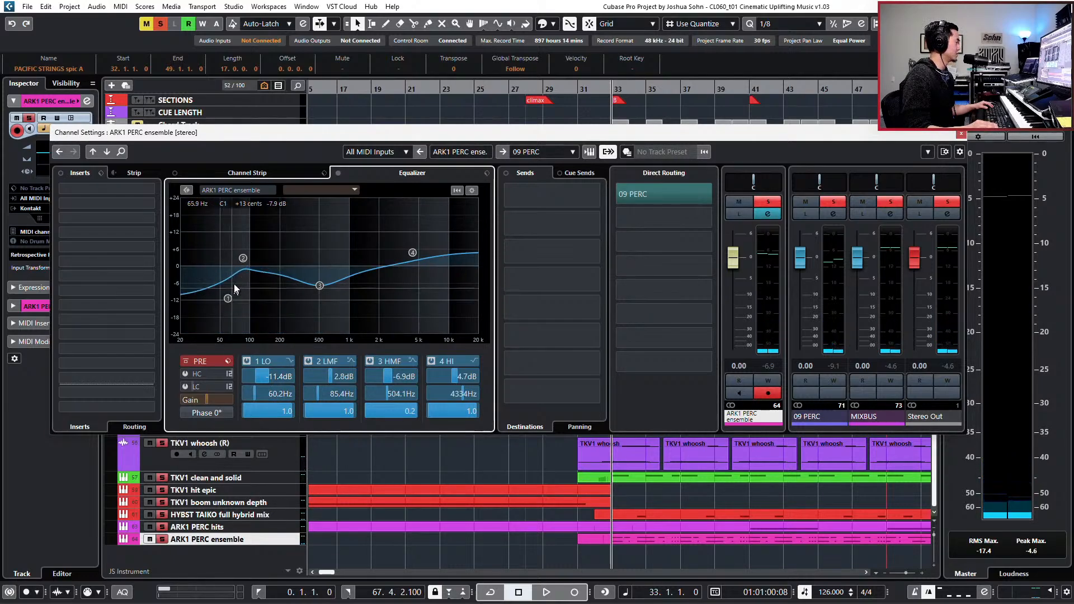
{"action": "left_click_drag", "start_coordinate": [243, 258], "coordinate": [243, 251]}
- Fine-tune the ARK1 PERC ensemble low band to about 52.2 Hz and the low-mid band to 4.5 dB at 94.7 Hz during playback
{"action": "left_click", "coordinate": [254, 478]}
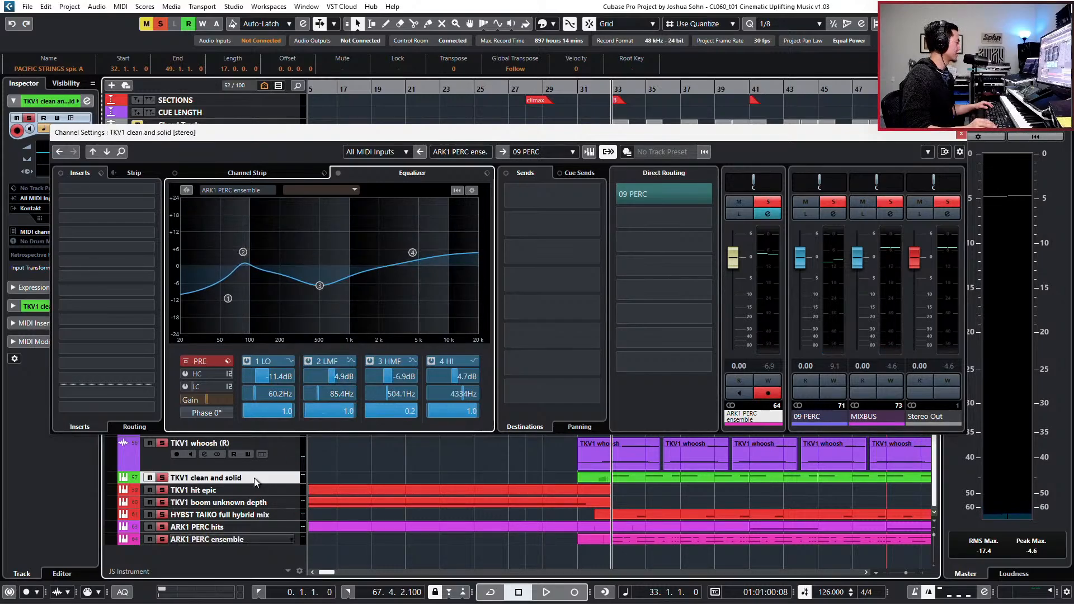
{"action": "key", "text": "space"}
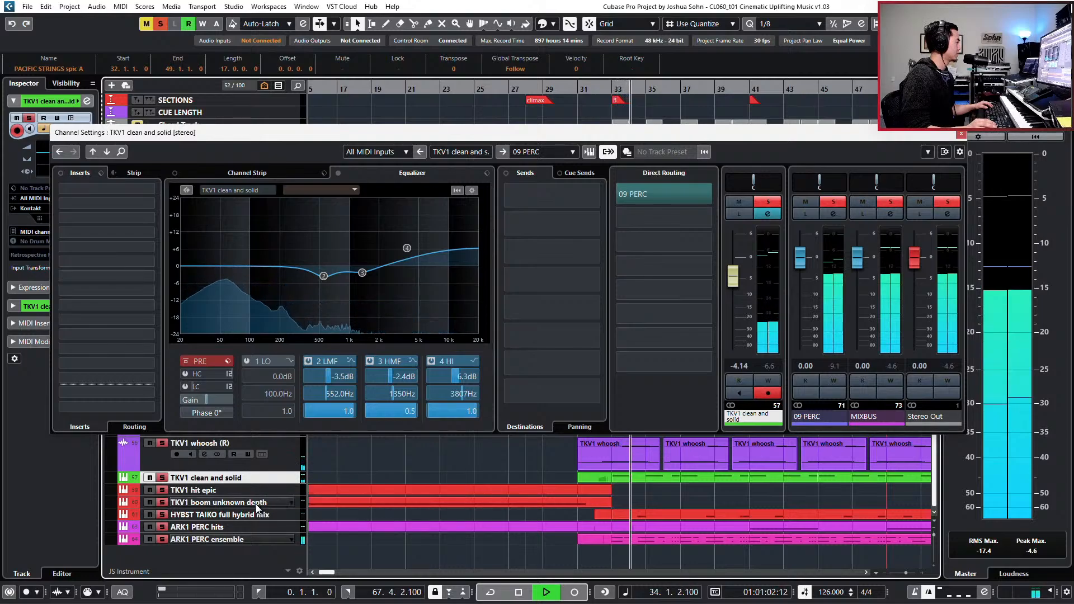
{"action": "left_click", "coordinate": [248, 538]}
{"action": "left_click_drag", "start_coordinate": [239, 253], "coordinate": [250, 248]}
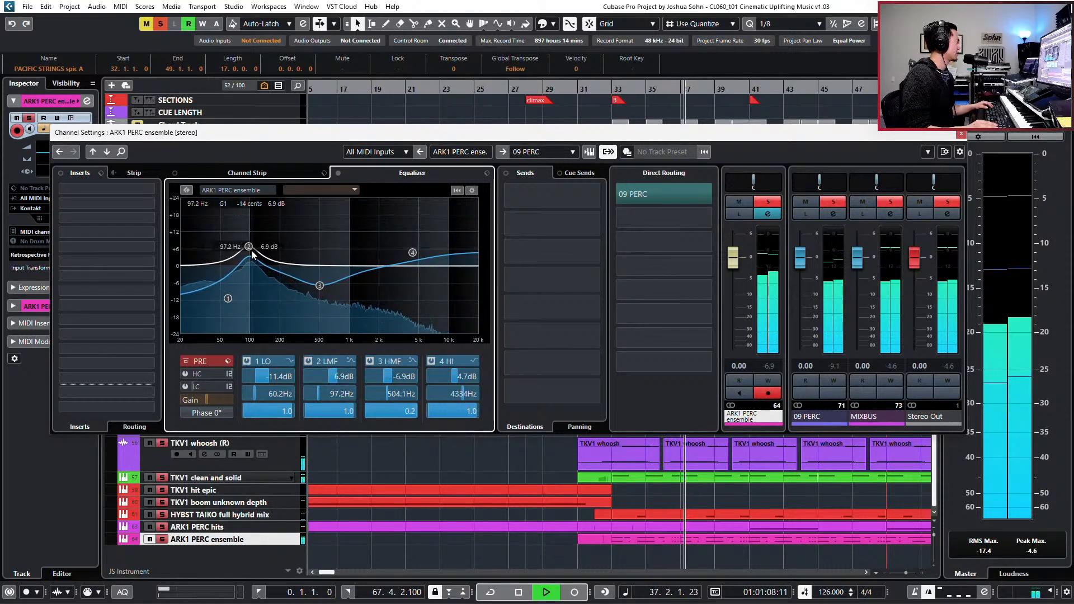
{"action": "left_click_drag", "start_coordinate": [225, 302], "coordinate": [219, 303]}
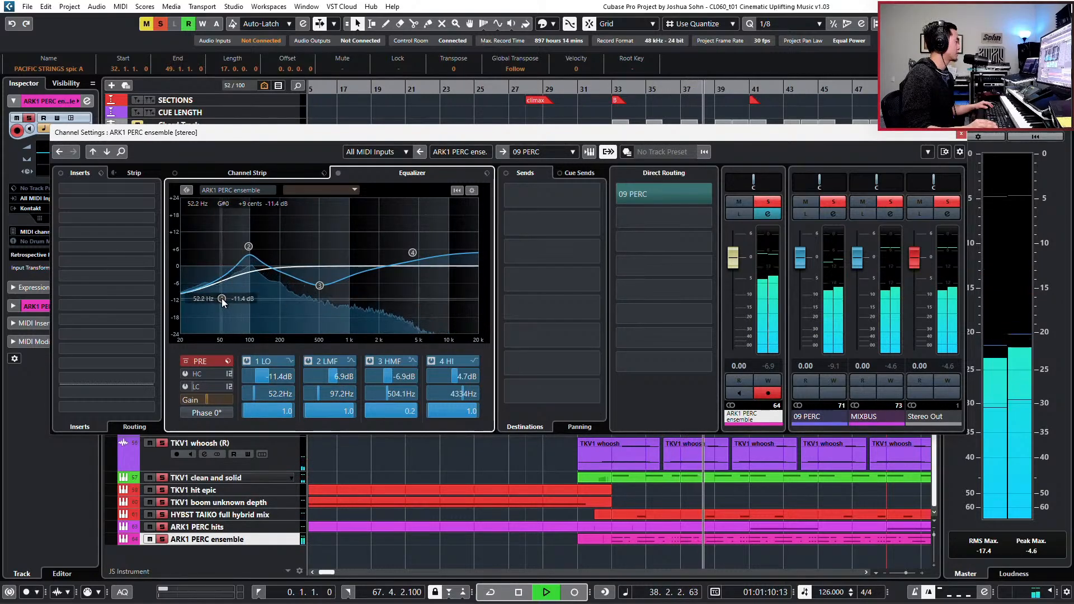
{"action": "left_click_drag", "start_coordinate": [249, 248], "coordinate": [248, 254]}
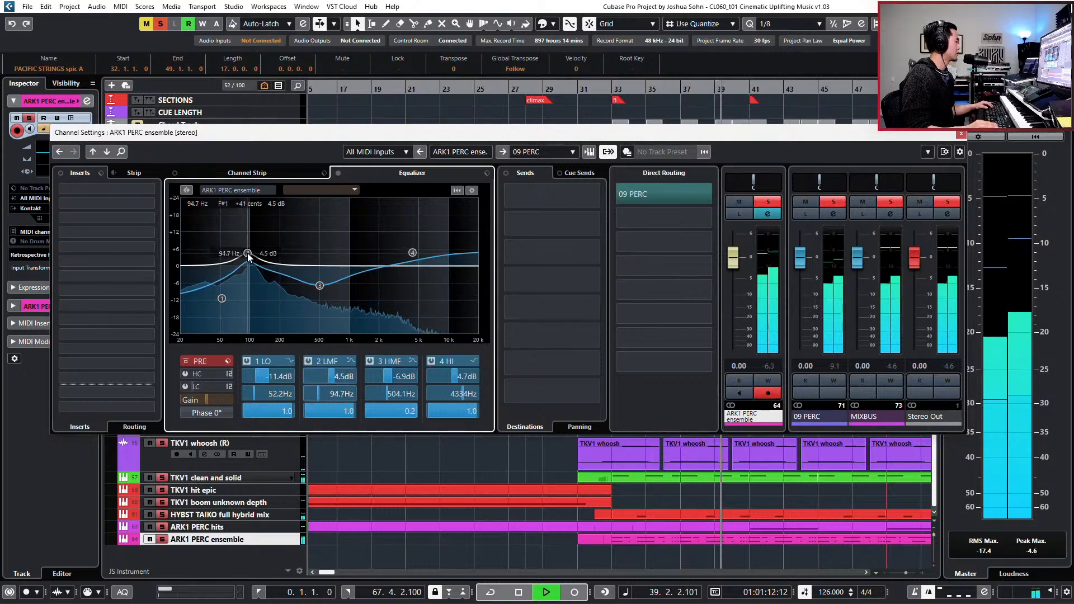
- Close the ARK1 PERC ensemble channel settings, stop playback and clear all track solos
{"action": "left_click", "coordinate": [961, 134]}
{"action": "key", "text": "space"}
{"action": "key", "text": "shift+s"}
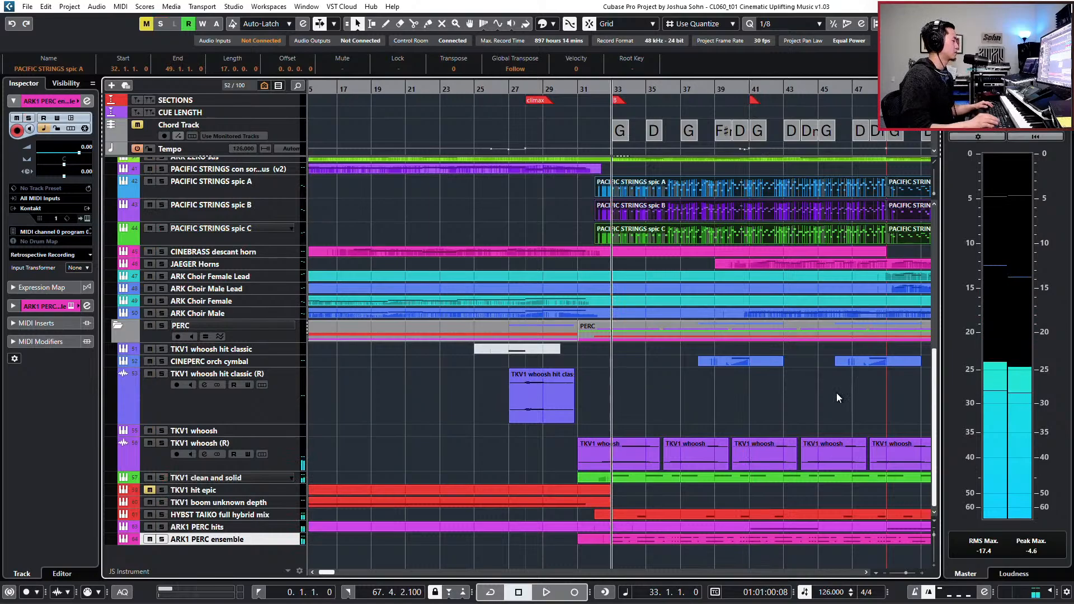
- Solo the whole PERC folder track and audition it from bar 49
{"action": "key", "text": "ctrl+KP_Subtract"}
{"action": "key", "text": "g"}
{"action": "key", "text": "g"}
{"action": "key", "text": "g"}
{"action": "key", "text": "g"}
{"action": "key", "text": "h"}
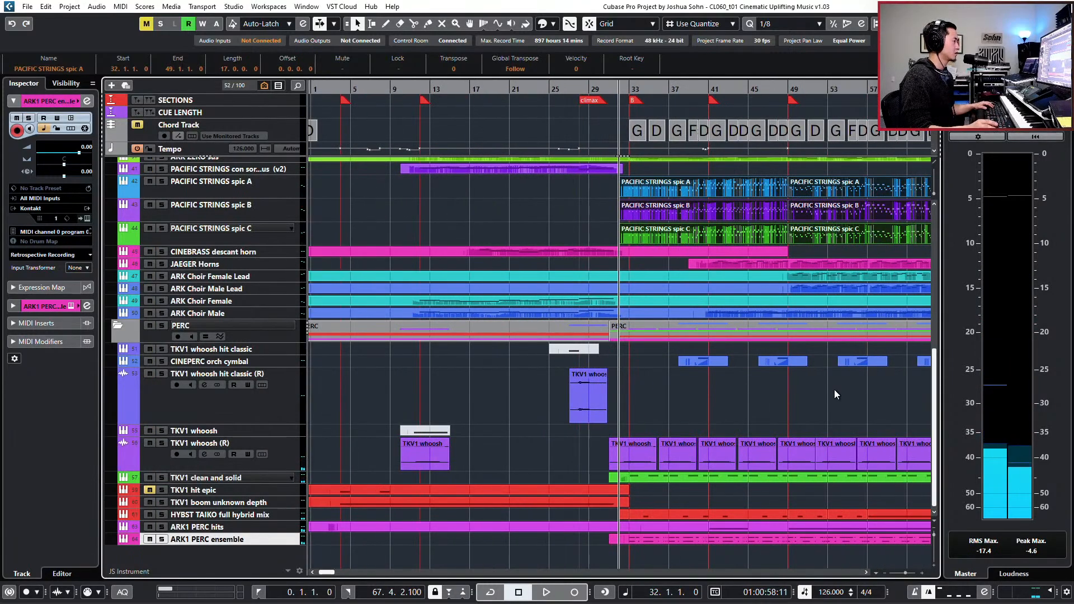
{"action": "scroll", "coordinate": [834, 390], "scroll_direction": "right", "scroll_amount": 1}
{"action": "key", "text": "ctrl+KP_Add"}
{"action": "key", "text": "ctrl+KP_Add"}
{"action": "key", "text": "ctrl+KP_Add"}
{"action": "key", "text": "ctrl+KP_Add"}
{"action": "key", "text": "ctrl+KP_Add"}
{"action": "key", "text": "ctrl+KP_Add"}
{"action": "key", "text": "ctrl+KP_Add"}
{"action": "key", "text": "ctrl+KP_Add"}
{"action": "key", "text": "ctrl+KP_Add"}
{"action": "key", "text": "ctrl+KP_Add"}
{"action": "key", "text": "ctrl+KP_Add"}
{"action": "key", "text": "ctrl+KP_Subtract"}
{"action": "key", "text": "ctrl+KP_Add"}
{"action": "key", "text": "ctrl+KP_Add"}
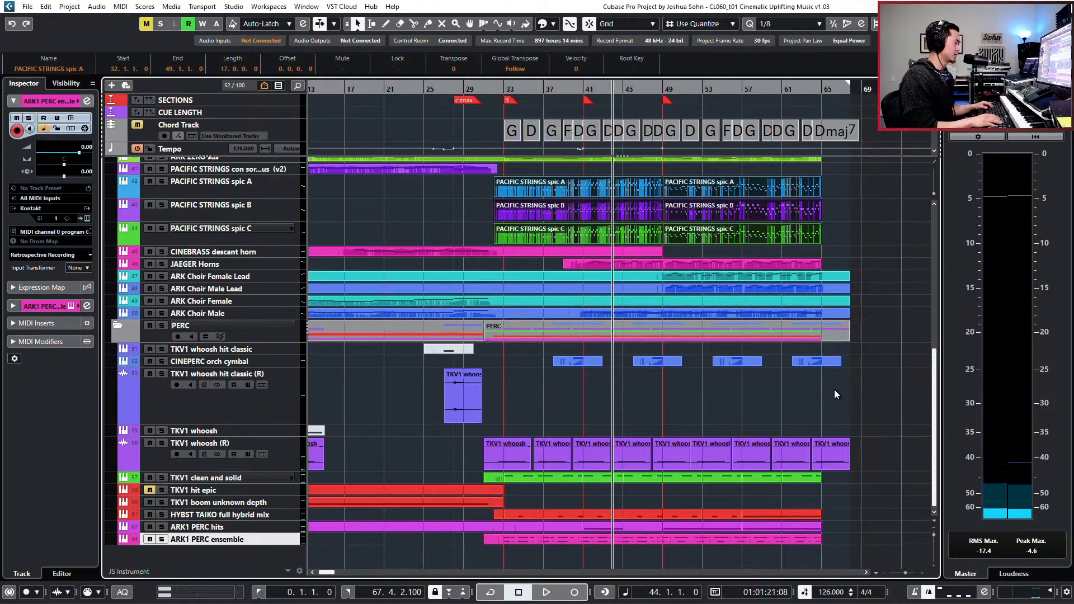
{"action": "key", "text": "ctrl+KP_Subtract"}
{"action": "key", "text": "ctrl+KP_Subtract"}
{"action": "key", "text": "ctrl+KP_Subtract"}
{"action": "key", "text": "ctrl+KP_Add"}
{"action": "key", "text": "ctrl+KP_Add"}
{"action": "key", "text": "ctrl+KP_Add"}
{"action": "key", "text": "ctrl+KP_Add"}
{"action": "key", "text": "ctrl+KP_Add"}
{"action": "key", "text": "ctrl+KP_Add"}
{"action": "key", "text": "ctrl+KP_Add"}
{"action": "key", "text": "ctrl+KP_Add"}
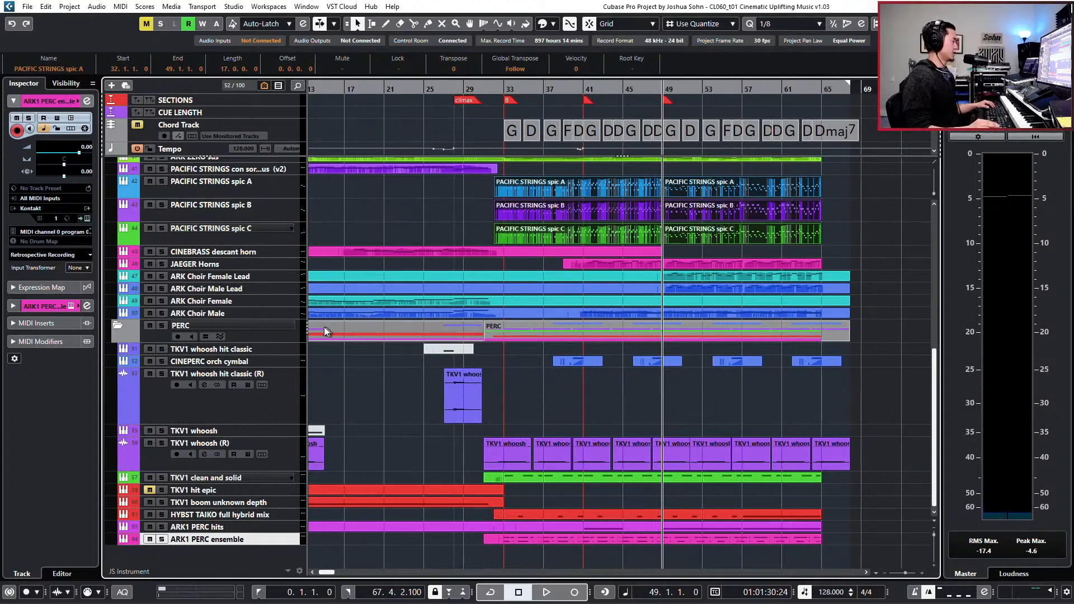
{"action": "left_click", "coordinate": [293, 336]}
{"action": "key", "text": "s"}
{"action": "key", "text": "space"}
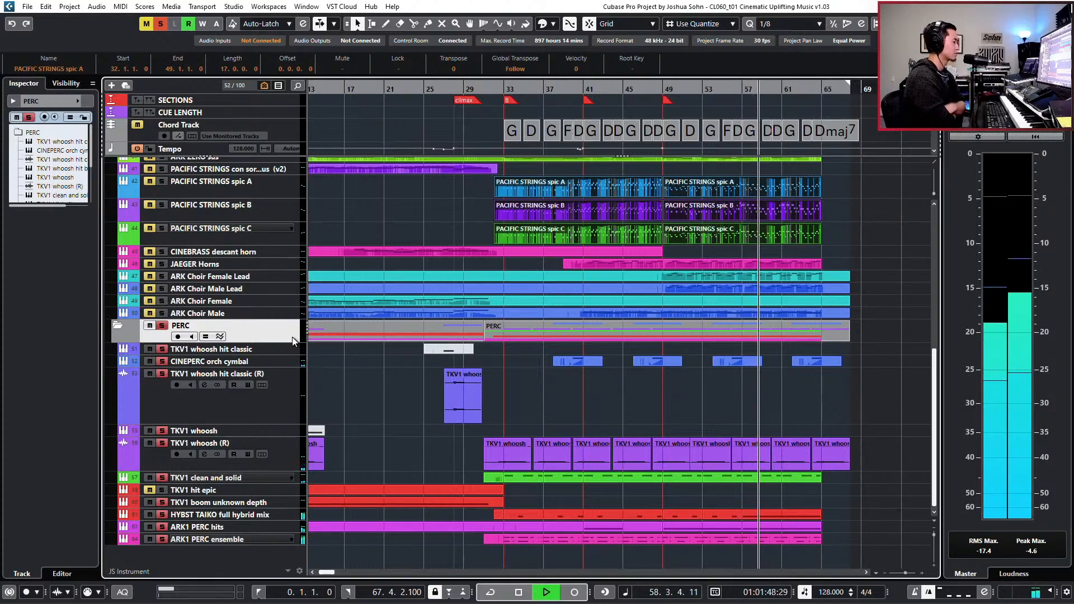
- Open the HYBST TAIKO full hybrid mix part starting at bar 57 for note editing and stop playback
{"action": "double_click", "coordinate": [782, 515]}
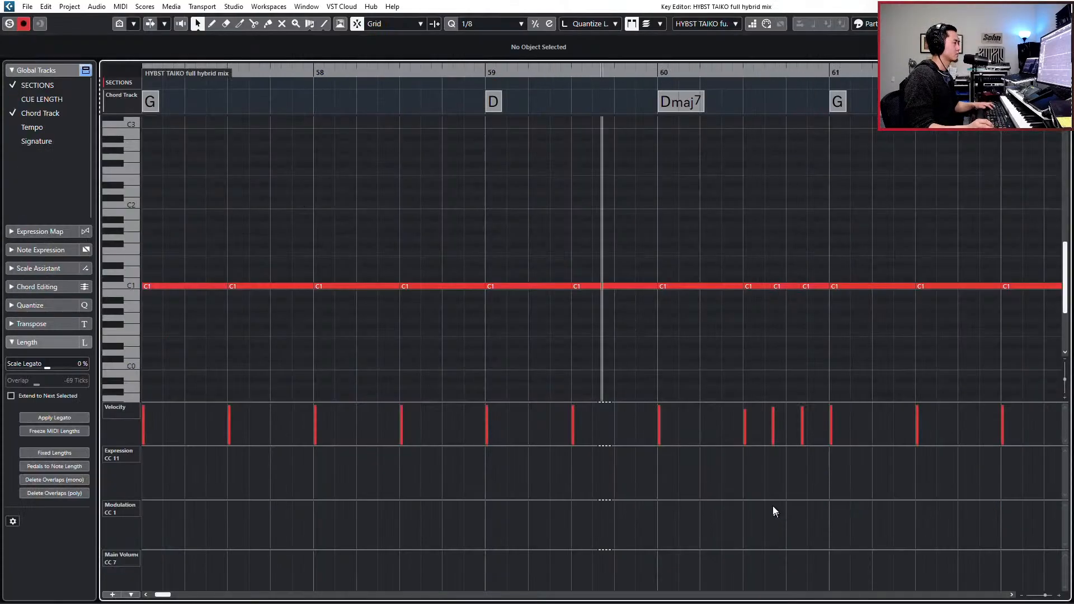
{"action": "key", "text": "g"}
{"action": "key", "text": "g"}
{"action": "key", "text": "g"}
{"action": "key", "text": "g"}
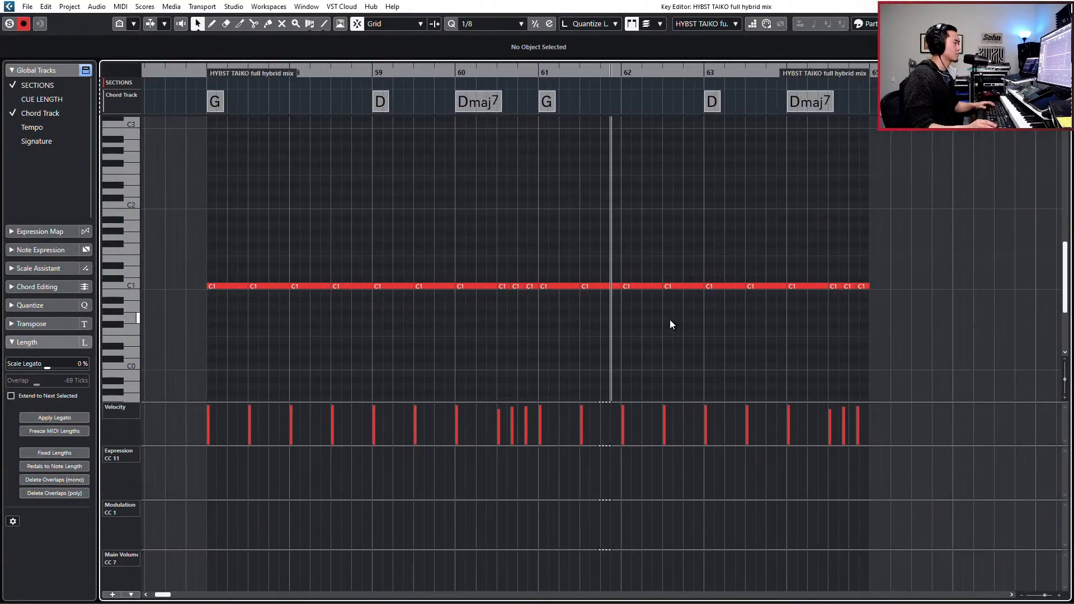
{"action": "key", "text": "space"}
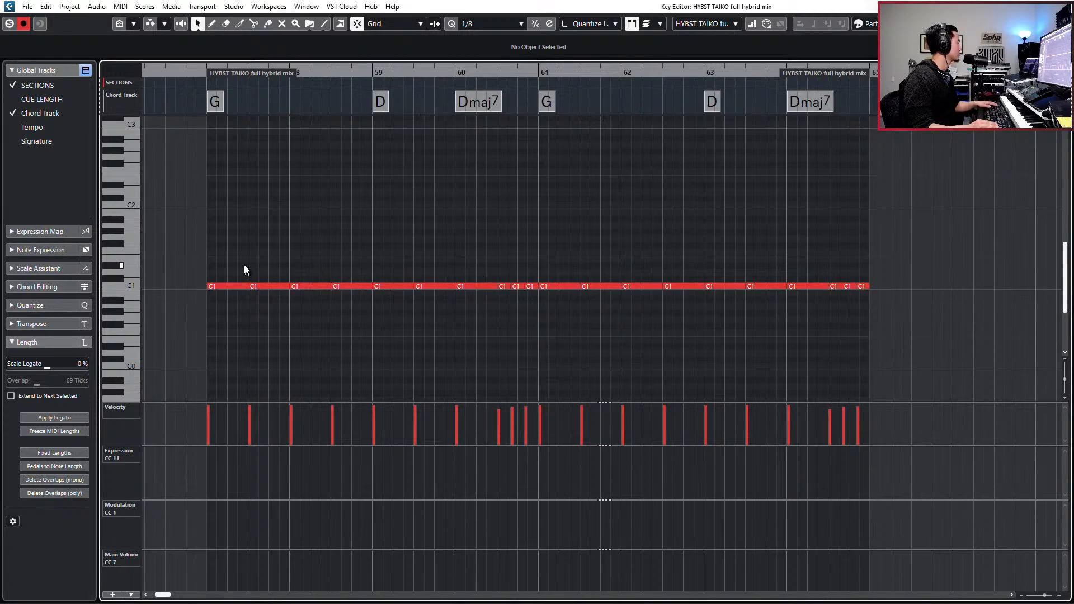
- With the quantize grid at 1/16, split the second beat of bar 57's first C1 note into four sixteenths and raise them to C#1
{"action": "left_click", "coordinate": [233, 286]}
{"action": "key", "text": "l"}
{"action": "key", "text": "alt+5"}
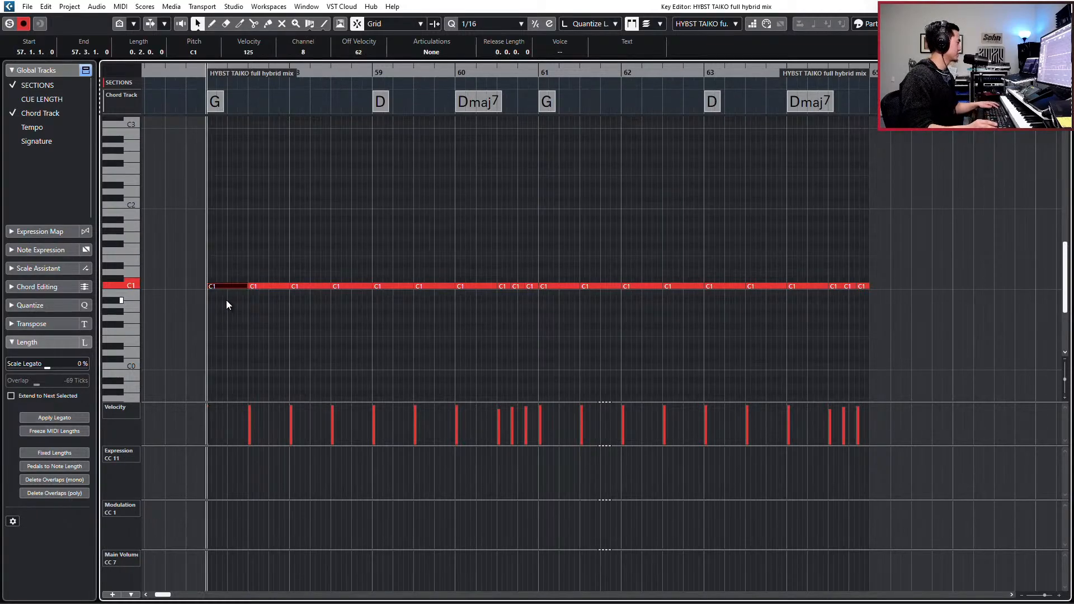
{"action": "key", "text": "h"}
{"action": "key", "text": "h"}
{"action": "key", "text": "h"}
{"action": "key", "text": "h"}
{"action": "key", "text": "h"}
{"action": "key", "text": "h"}
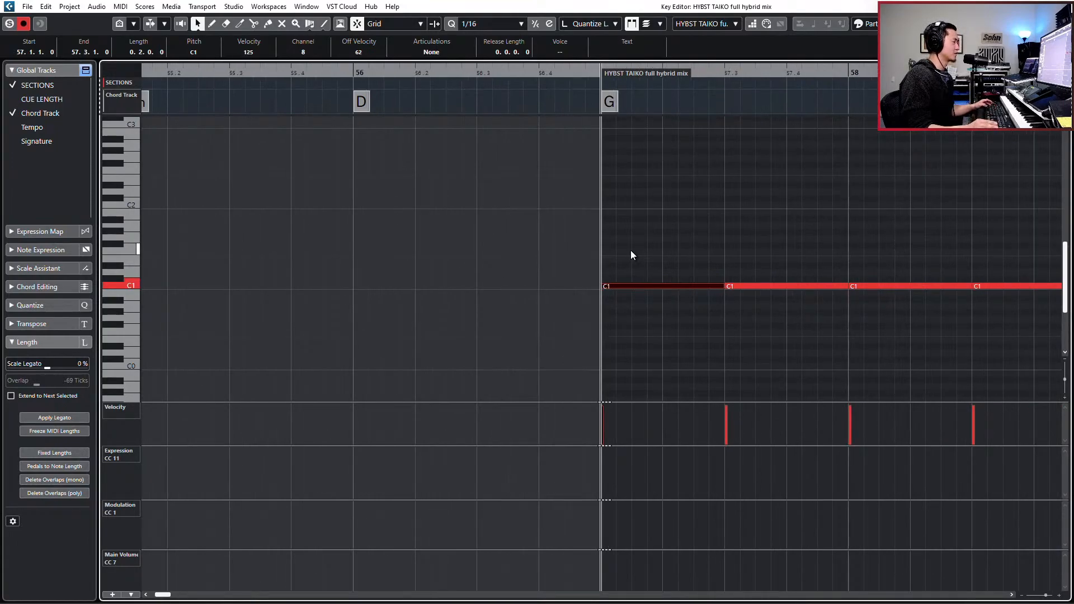
{"action": "left_click", "coordinate": [669, 273]}
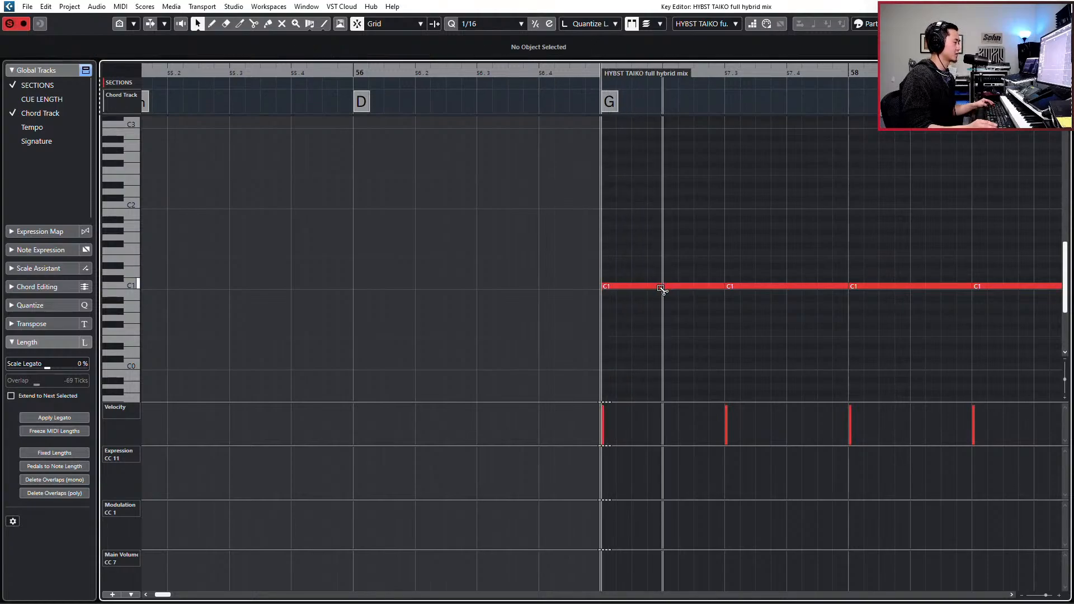
{"action": "left_click", "coordinate": [663, 287]}
{"action": "left_click", "coordinate": [678, 286]}
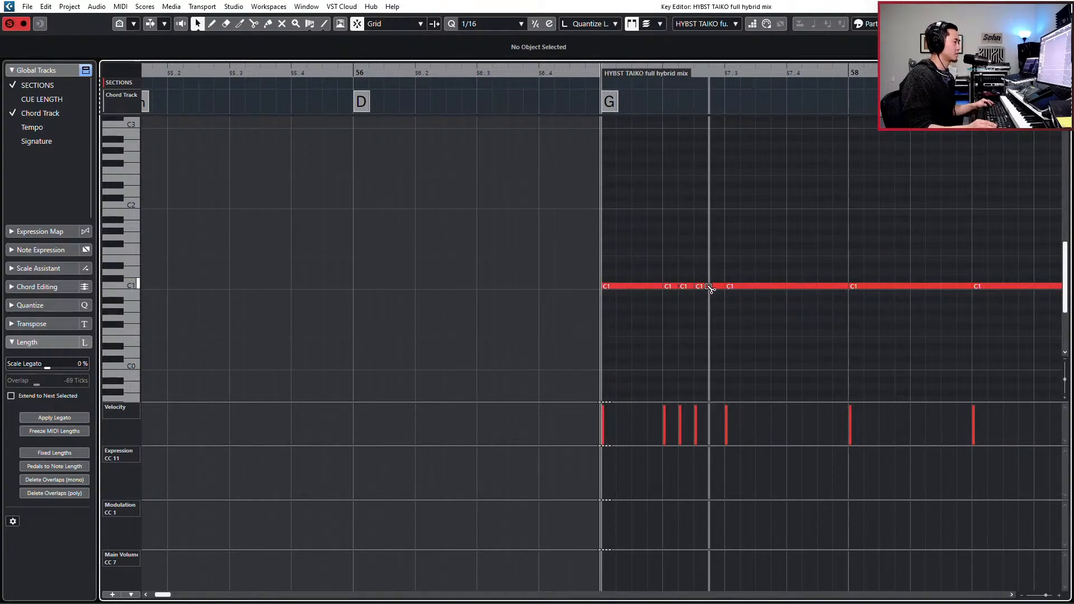
{"action": "left_click_drag", "start_coordinate": [669, 278], "coordinate": [721, 296]}
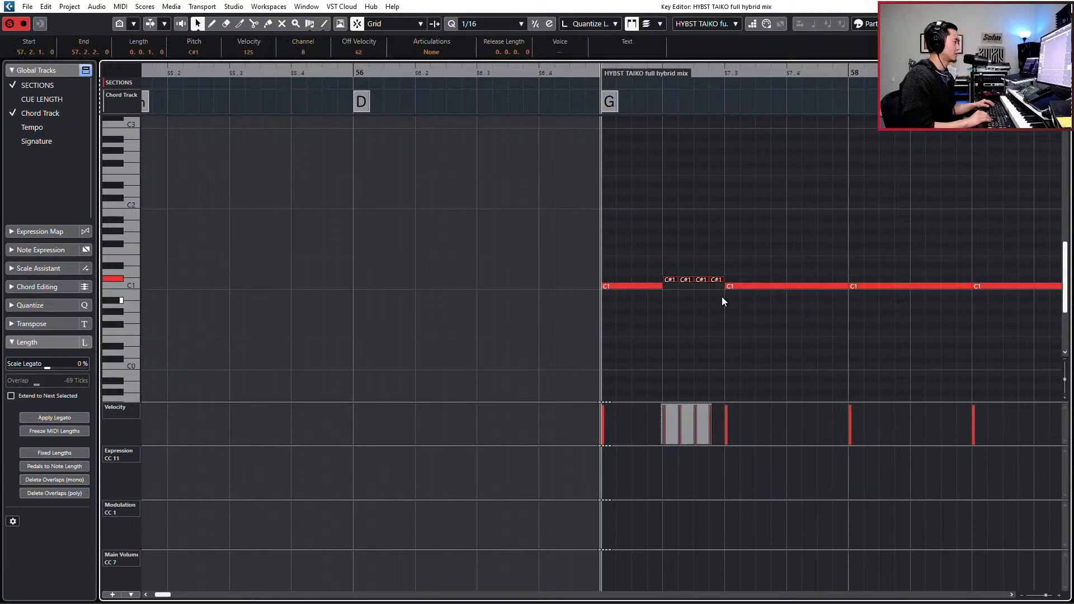
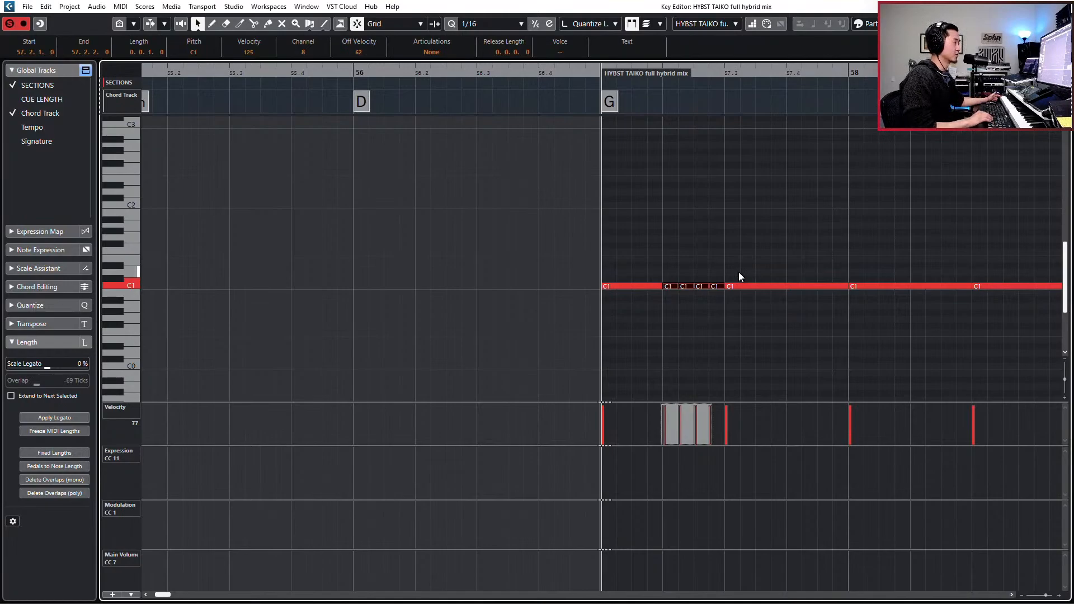
- Raise the four sixteenths on bar 57's second beat to E1 and rejoin them into a single note
{"action": "key", "text": "Up"}
{"action": "key", "text": "Up"}
{"action": "key", "text": "Up"}
{"action": "key", "text": "Up"}
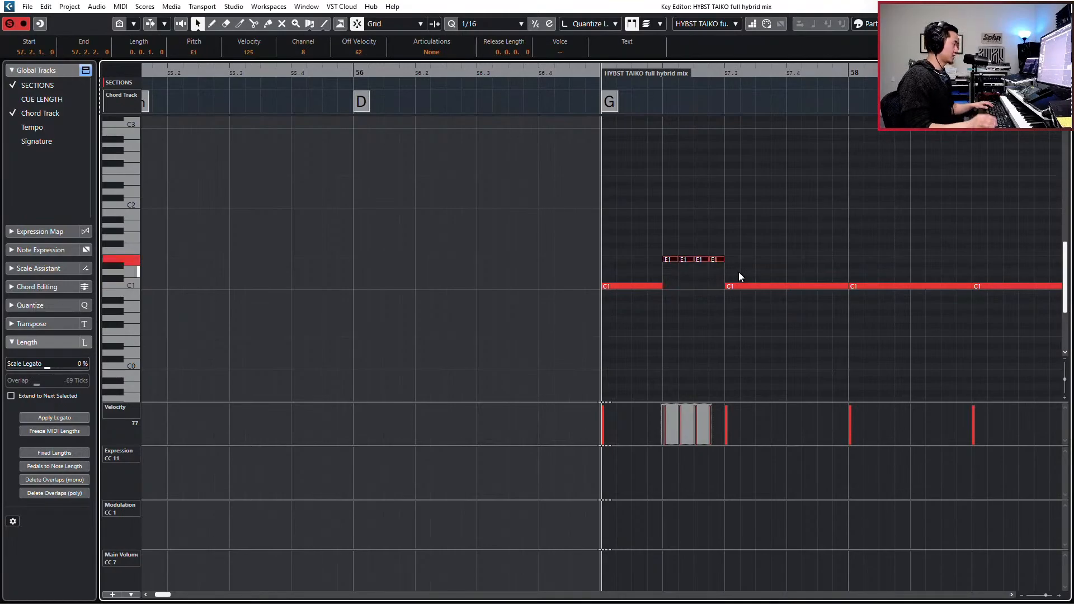
{"action": "key", "text": "ctrl+z"}
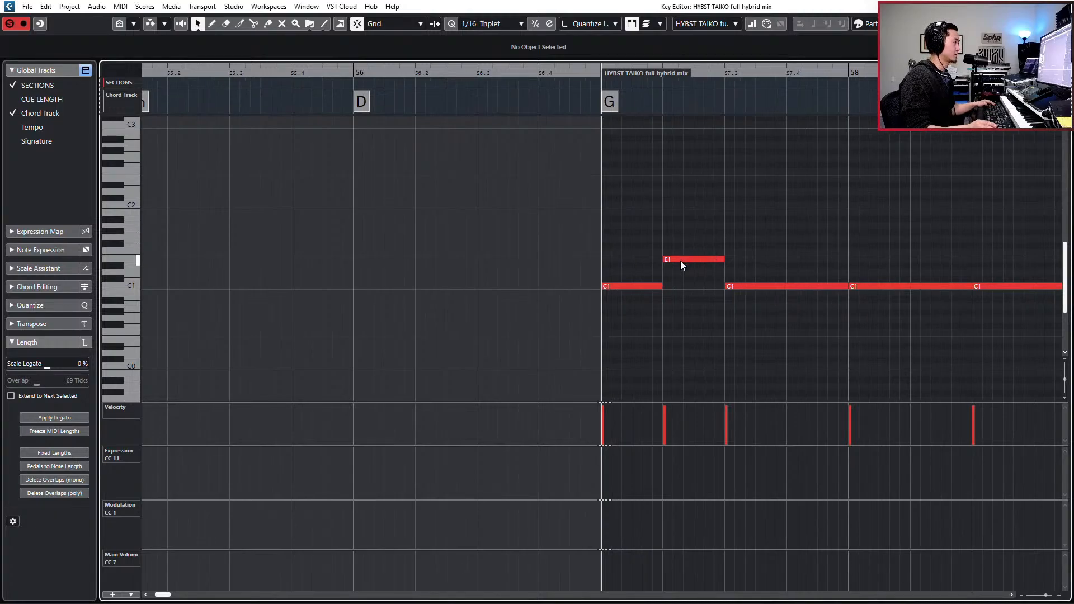
- With the quantize grid at 1/16 Triplet, split the E1 note on bar 57's second beat into two equal halves
{"action": "key", "text": "space"}
{"action": "key", "text": "space"}
{"action": "left_click", "coordinate": [681, 256], "text": "alt"}
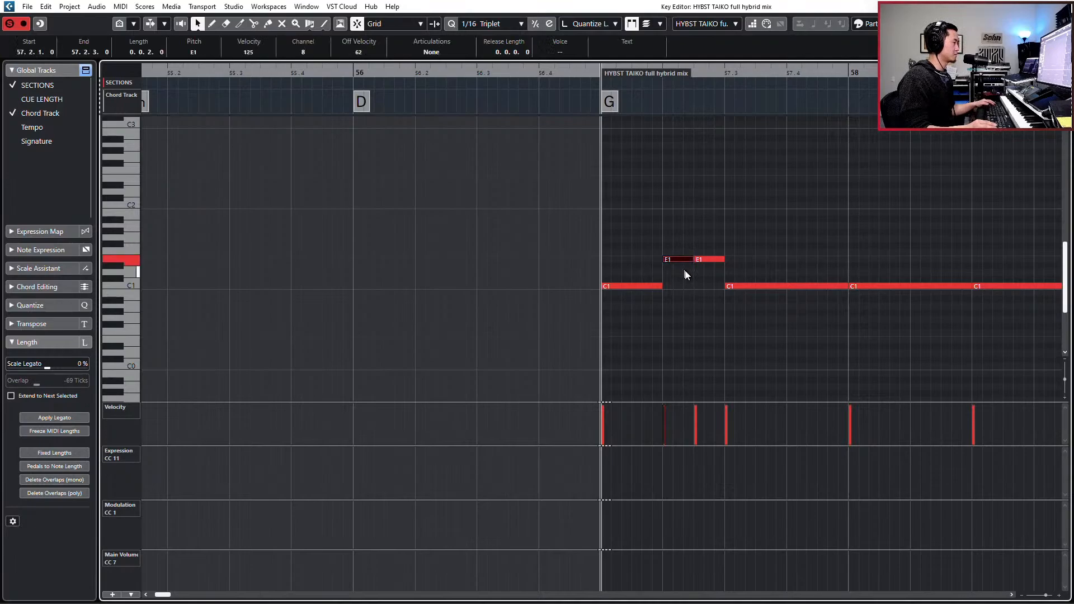
- Try splitting the second half of bar 57's E1 beat into three 1/16-triplet notes and audition the rhythm
{"action": "left_click", "coordinate": [712, 253], "text": "alt"}
{"action": "key", "text": "ctrl+z"}
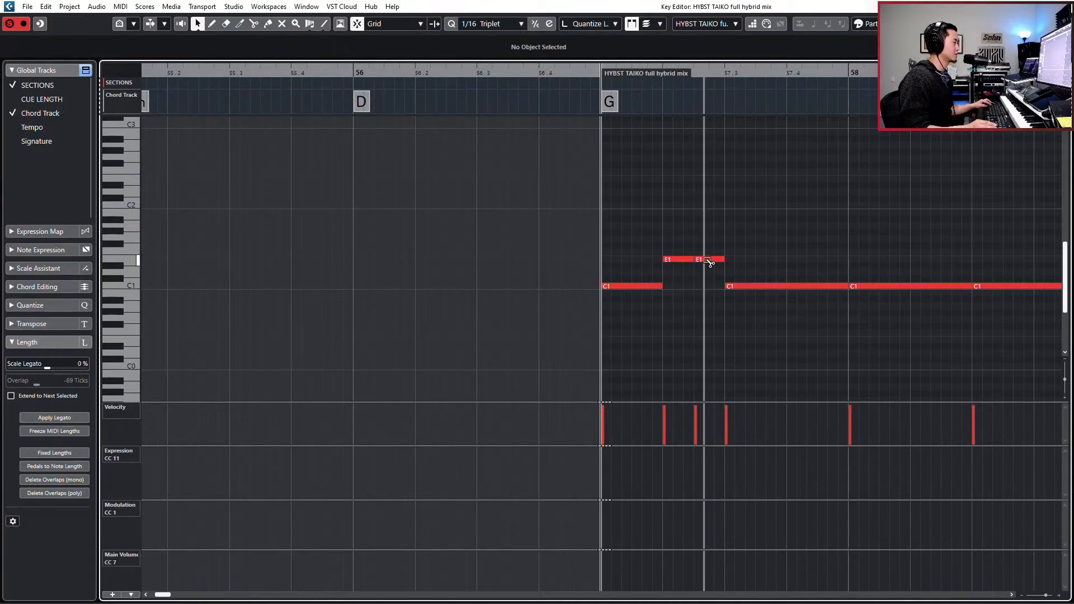
{"action": "left_click", "coordinate": [673, 261]}
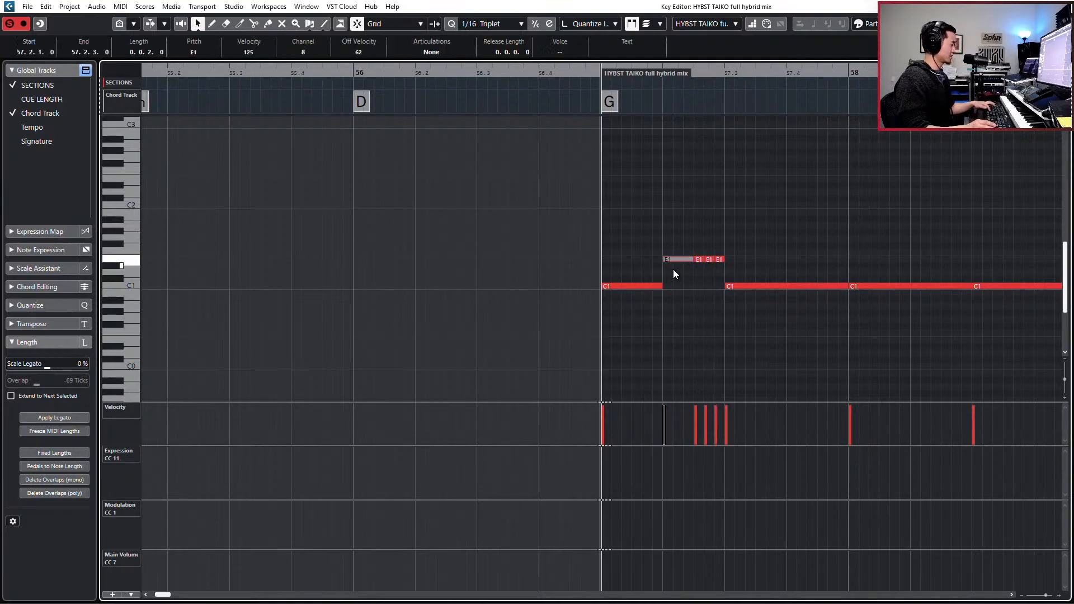
{"action": "key", "text": "space"}
{"action": "key", "text": "space"}
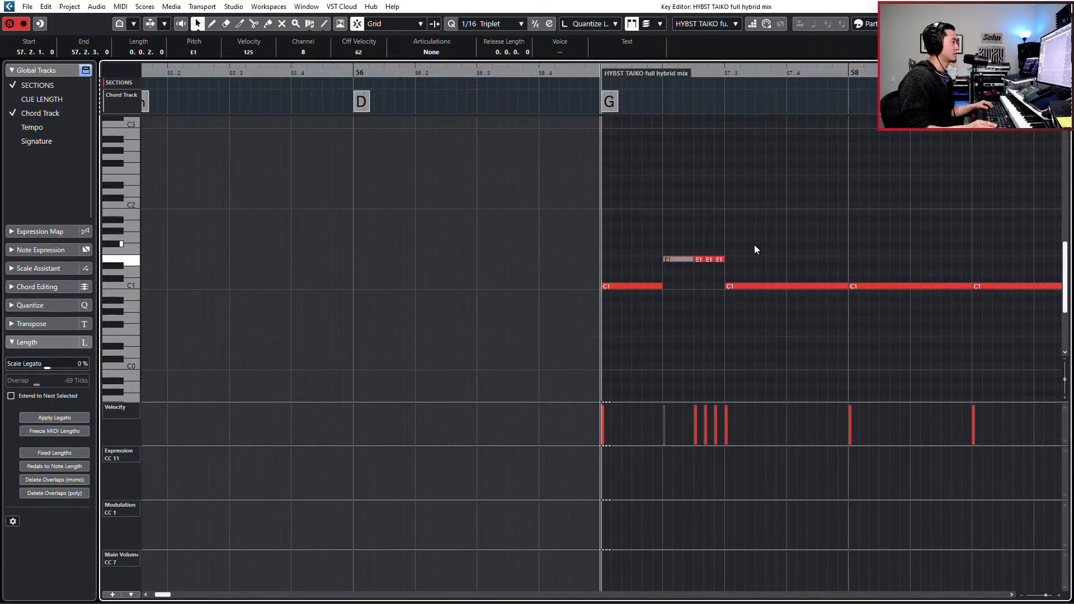
{"action": "key", "text": "ctrl+z"}
{"action": "key", "text": "ctrl+z"}
{"action": "key", "text": "ctrl+z"}
{"action": "key", "text": "ctrl+z"}
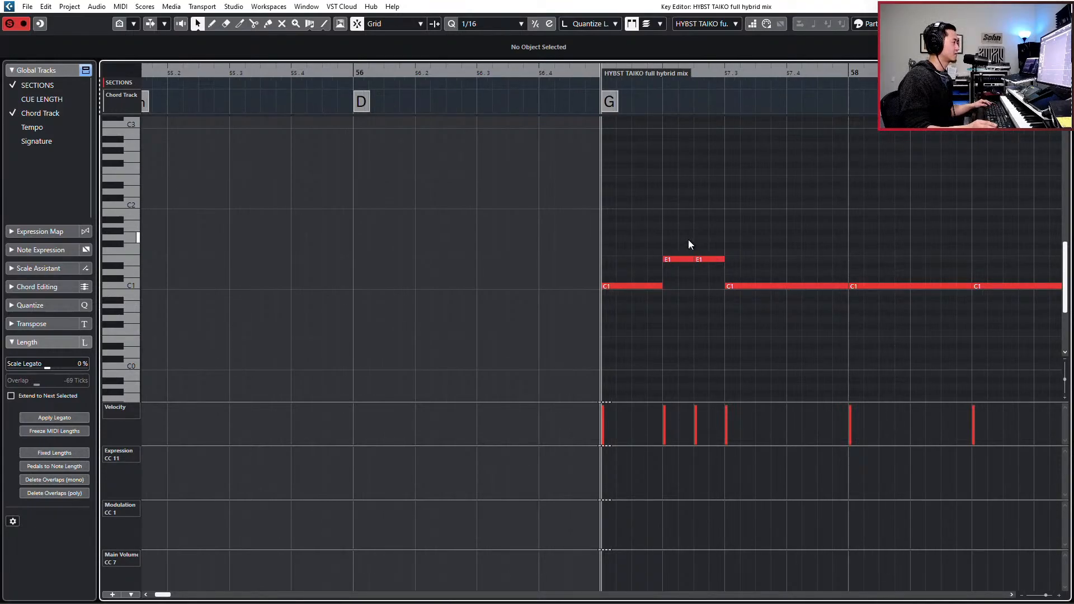
- With the grid at 1/16, split the second half of bar 57's E1 beat into two sixteenths and audition the rhythm
{"action": "left_click", "coordinate": [680, 260]}
{"action": "key", "text": "space"}
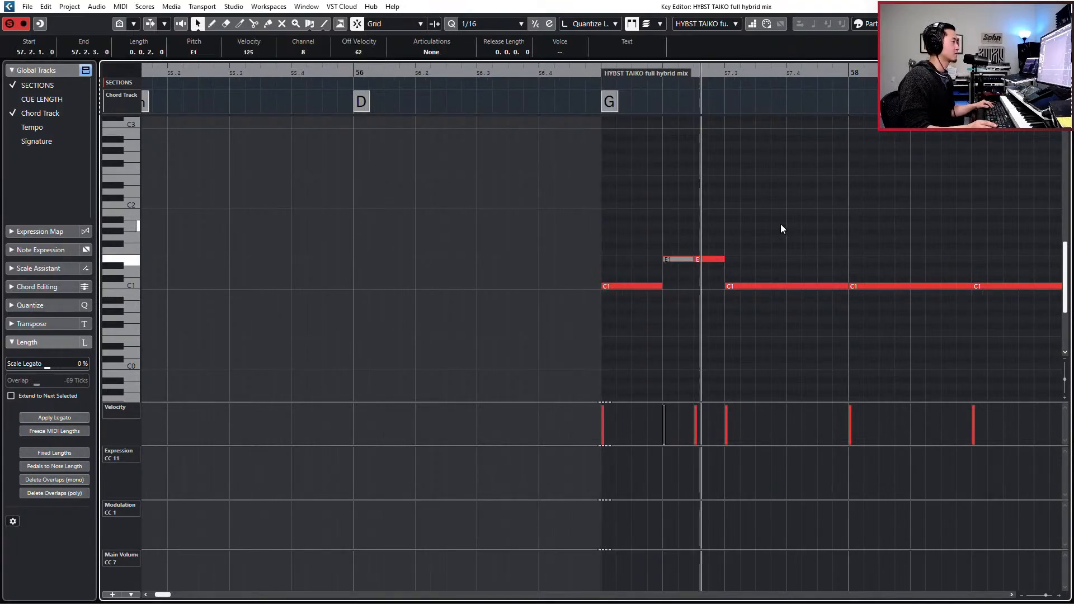
{"action": "key", "text": "space"}
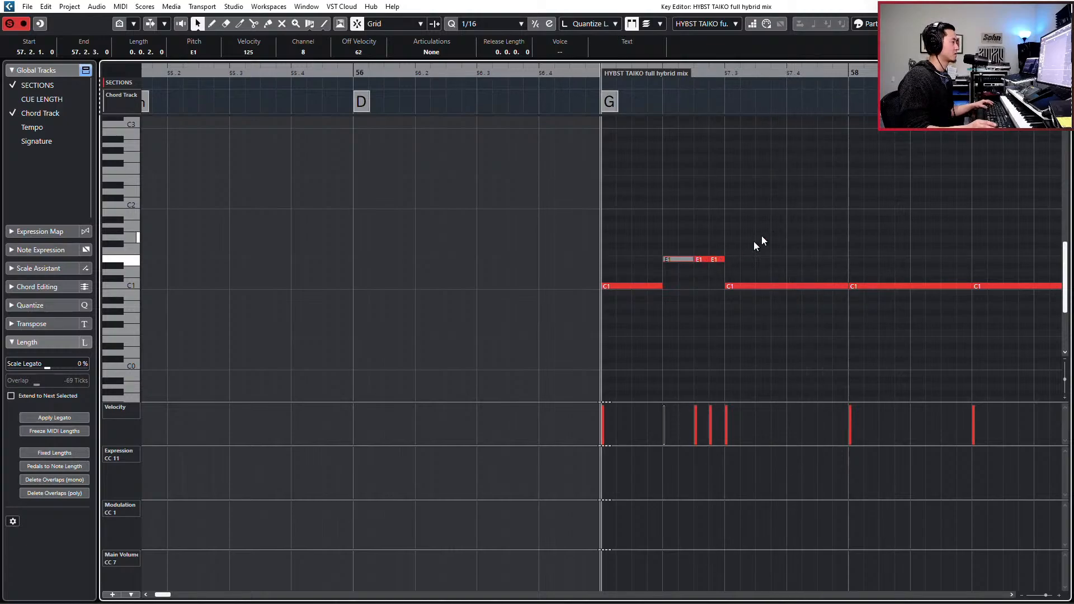
{"action": "key", "text": "space"}
{"action": "key", "text": "space"}
{"action": "key", "text": "space"}
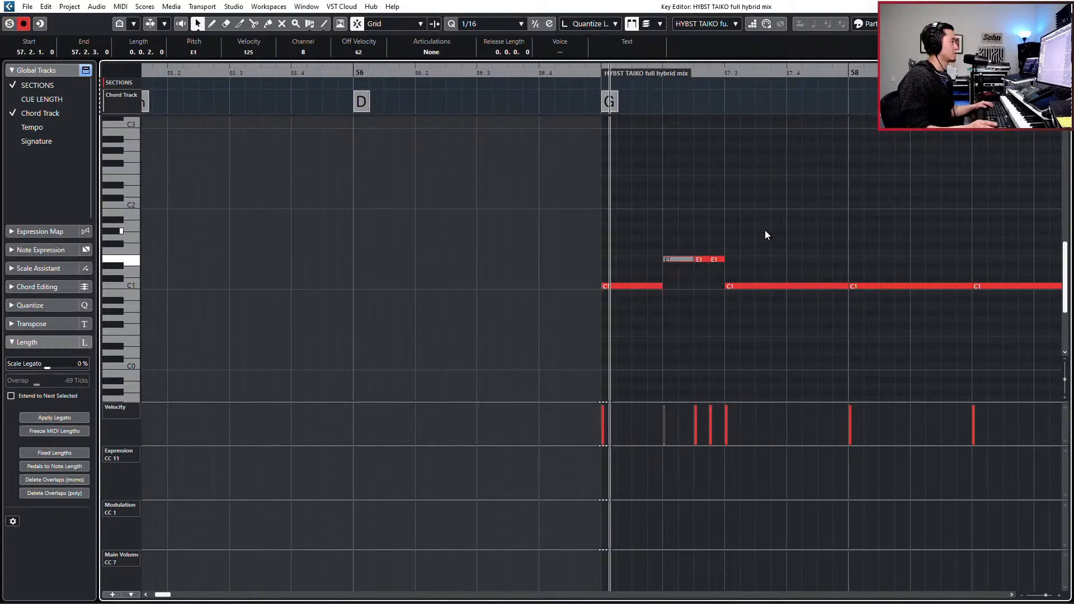
{"action": "key", "text": "space"}
- Lower the velocity of the two sixteenth E1 notes in bar 57 to 97 and audition the bar
{"action": "left_click_drag", "start_coordinate": [701, 244], "coordinate": [718, 268]}
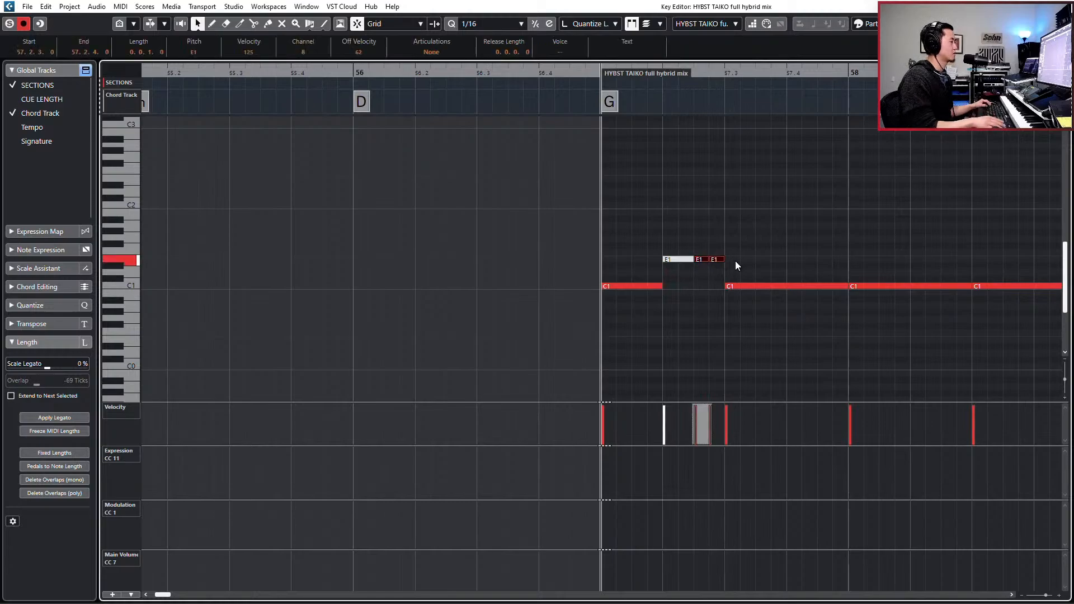
{"action": "key", "text": "KP_Subtract"}
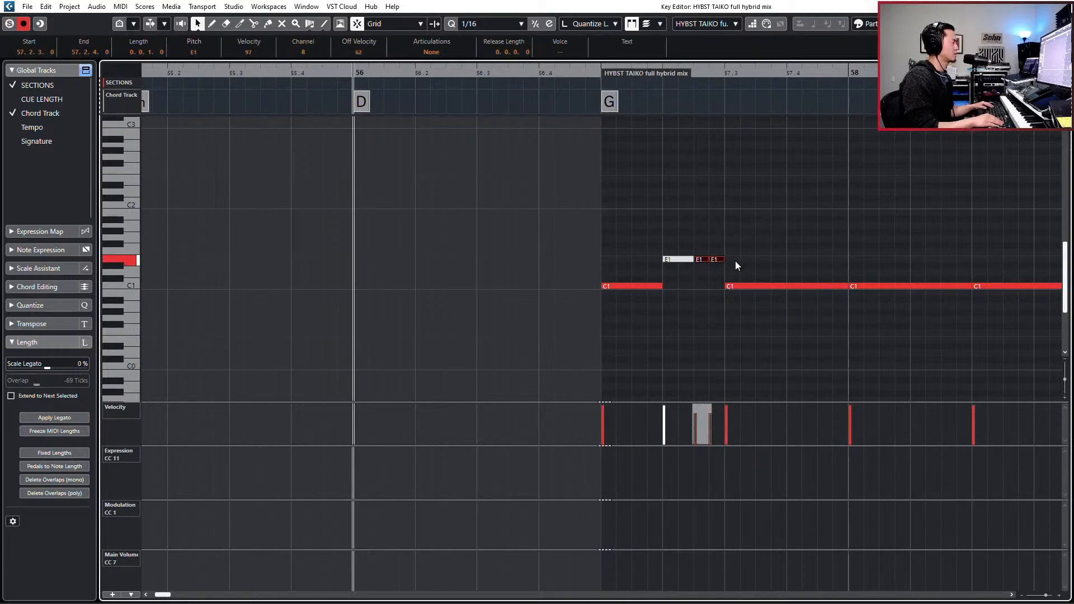
{"action": "key", "text": "space"}
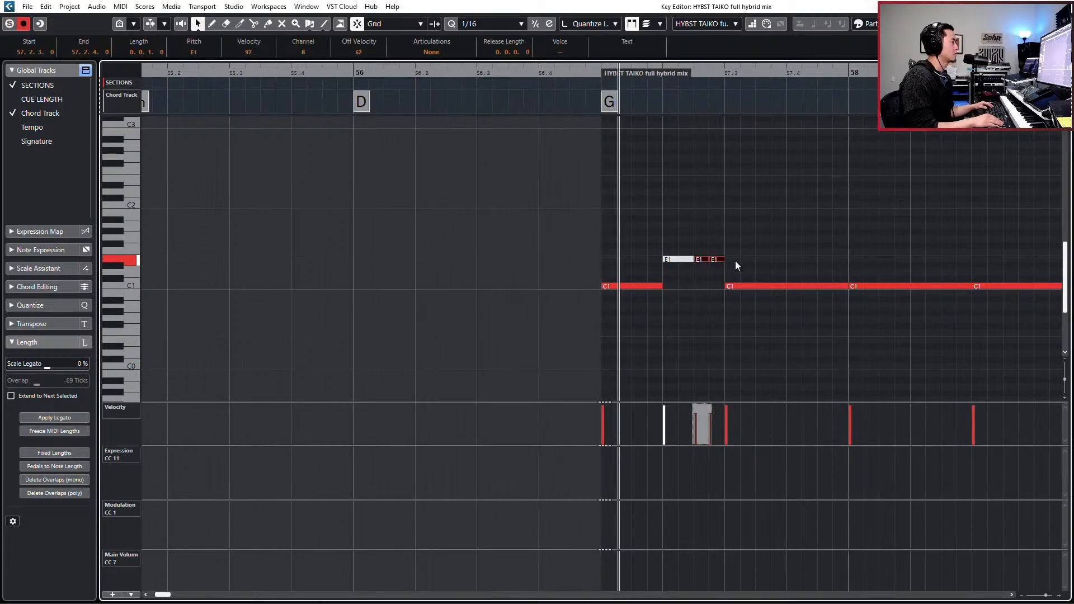
{"action": "key", "text": "space"}
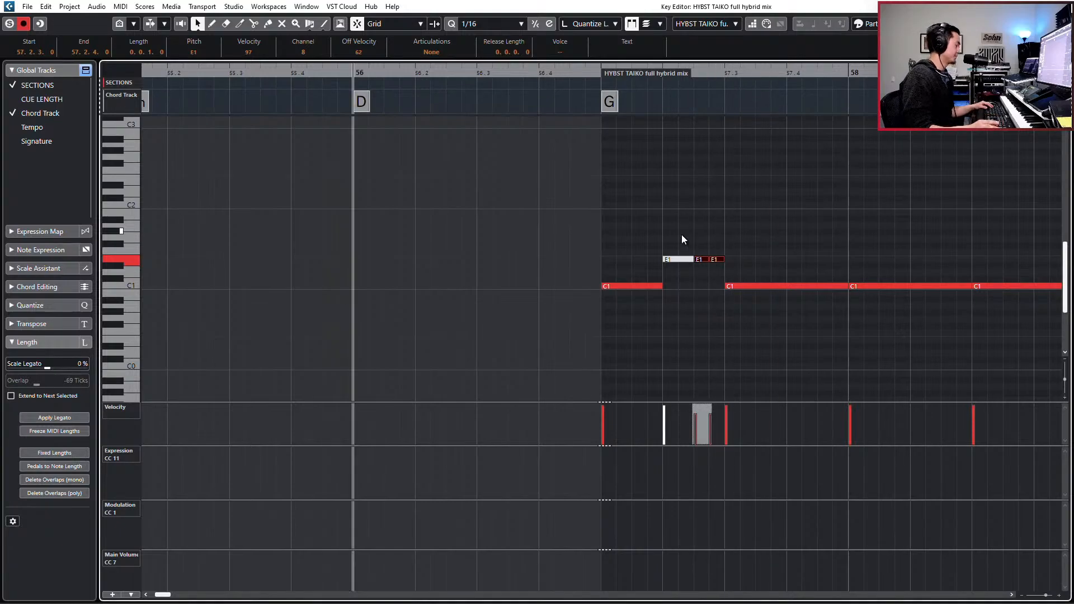
{"action": "key", "text": "KP_Add"}
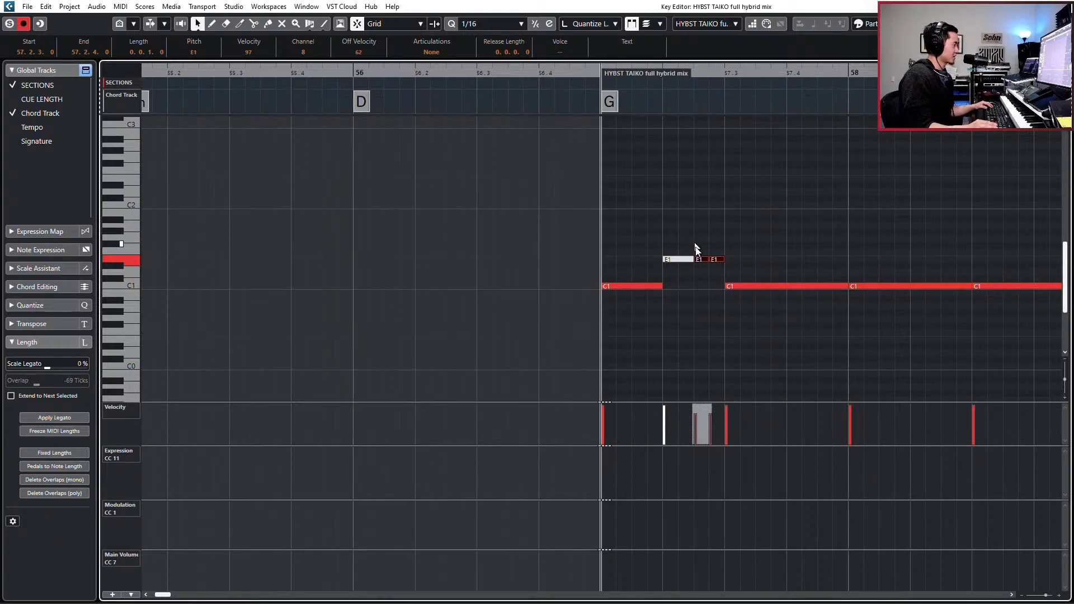
- Reduce bar 57's second beat to one E1 pickup starting at 57.2.3.80 on the 1/16 Triplet grid, and audition it
{"action": "left_click", "coordinate": [680, 259]}
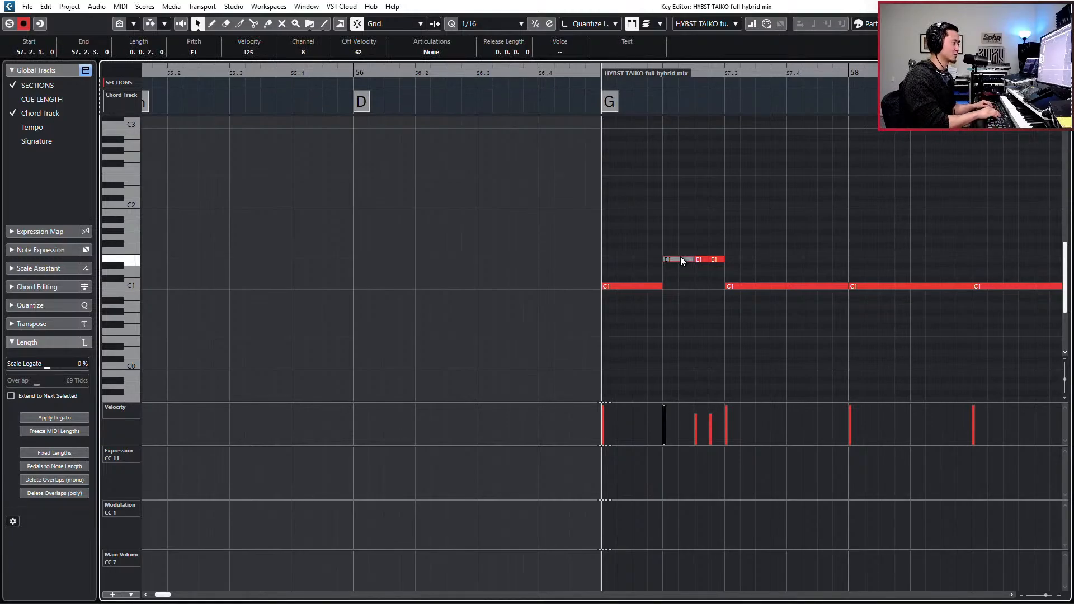
{"action": "key", "text": "Delete"}
{"action": "key", "text": "alt+comma"}
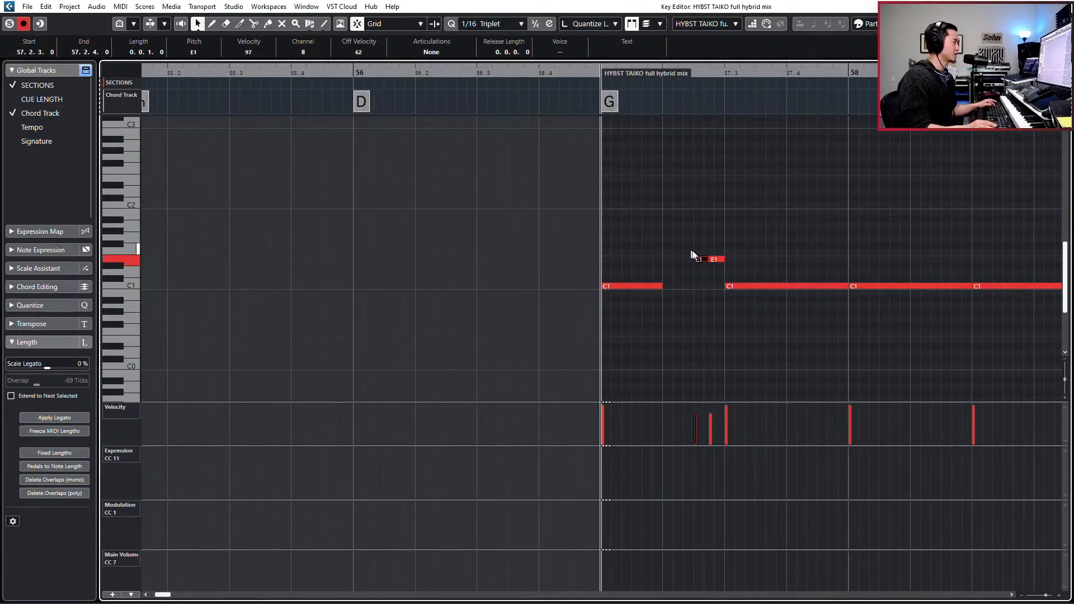
{"action": "left_click_drag", "start_coordinate": [691, 250], "coordinate": [723, 262]}
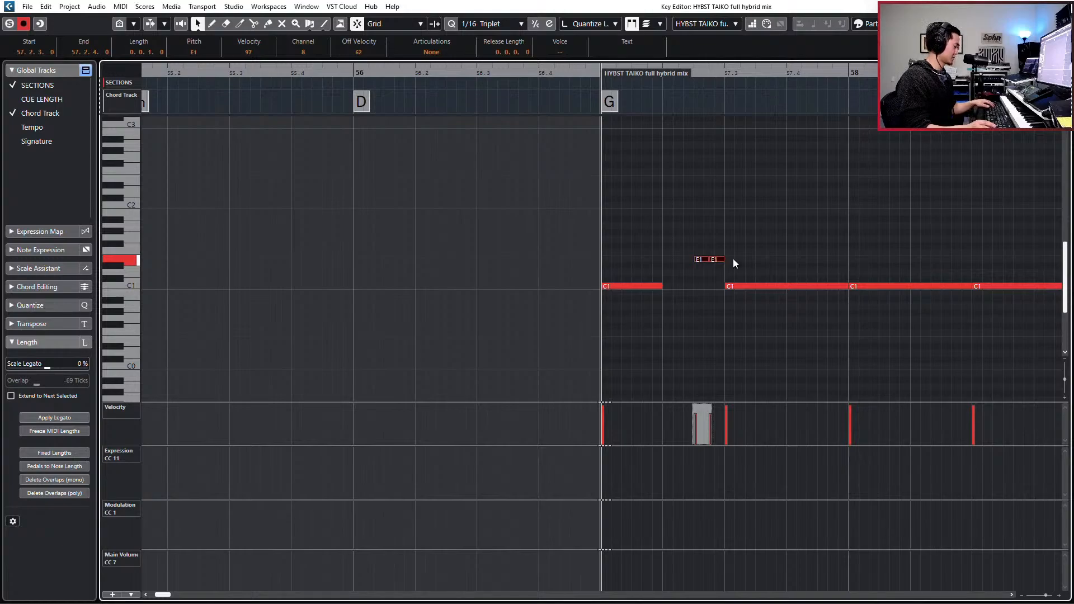
{"action": "key", "text": "ctrl+z"}
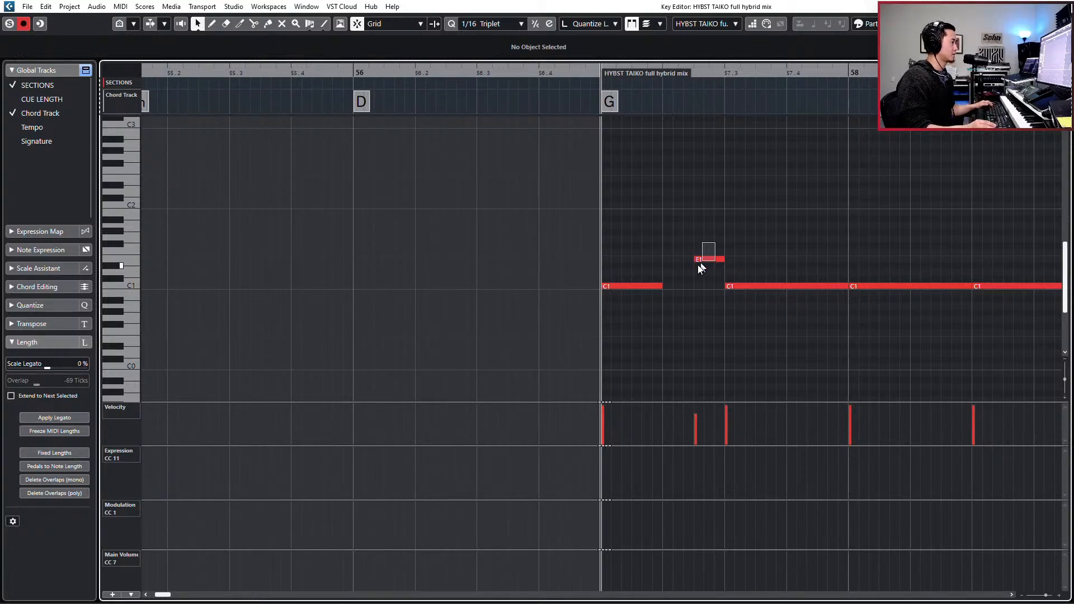
{"action": "left_click_drag", "start_coordinate": [698, 264], "coordinate": [704, 260]}
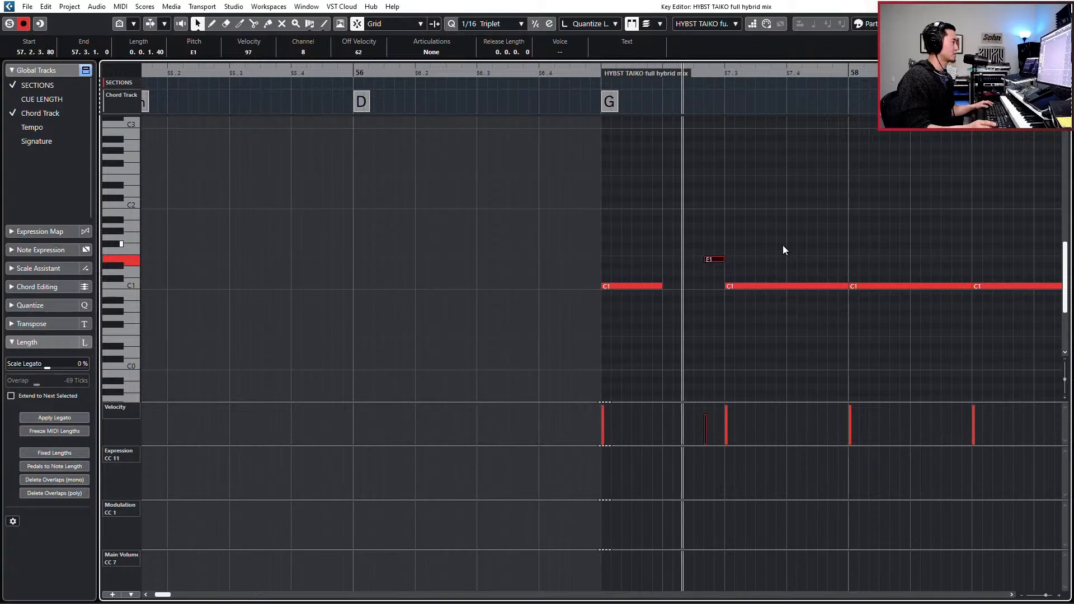
{"action": "key", "text": "g"}
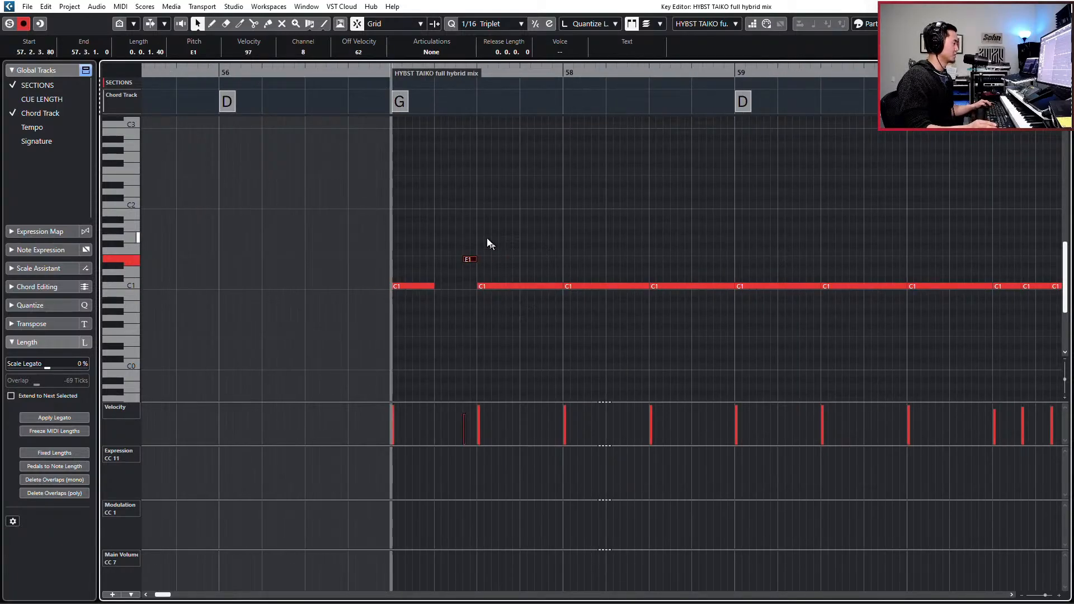
{"action": "left_click_drag", "start_coordinate": [487, 238], "coordinate": [459, 272]}
{"action": "key", "text": "space"}
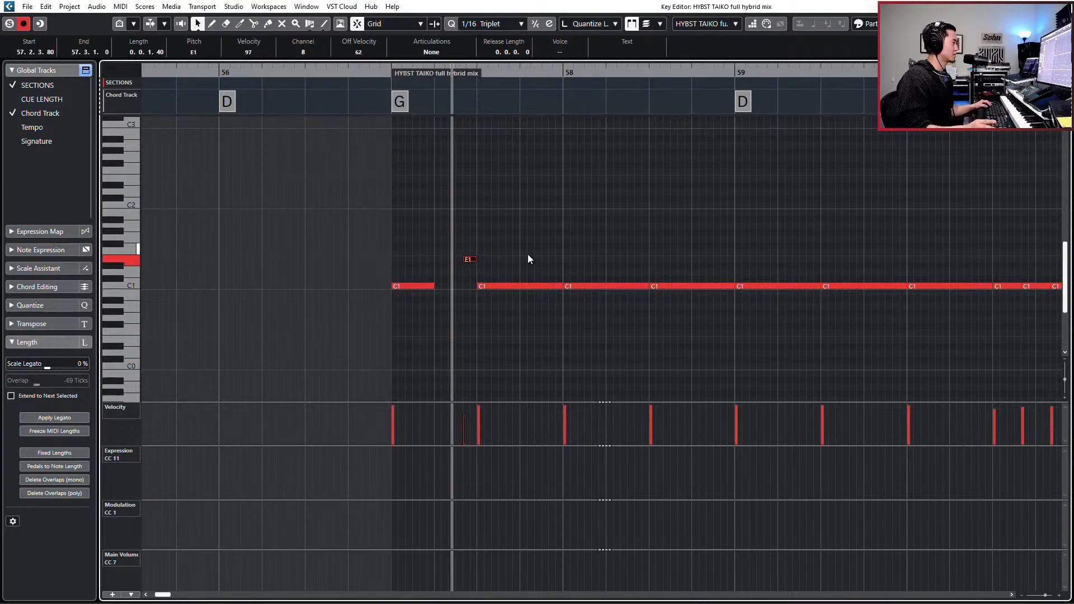
{"action": "key", "text": "space"}
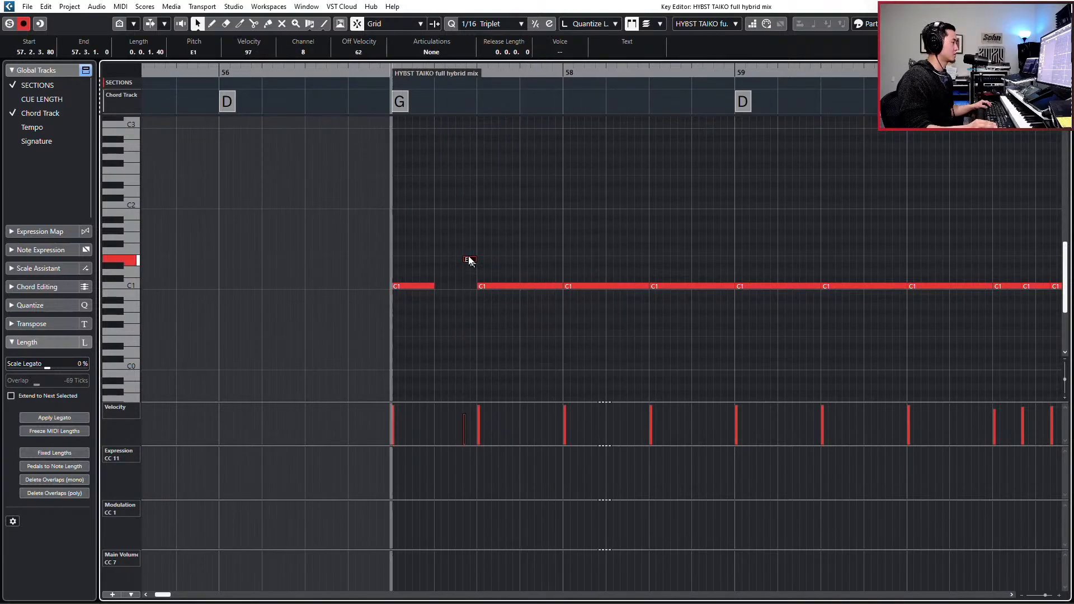
- Copy the E1 pickup to just before bar 58's third beat and place further copies from beat three on the 1/8 Triplet grid
{"action": "left_click_drag", "start_coordinate": [471, 264], "coordinate": [643, 262]}
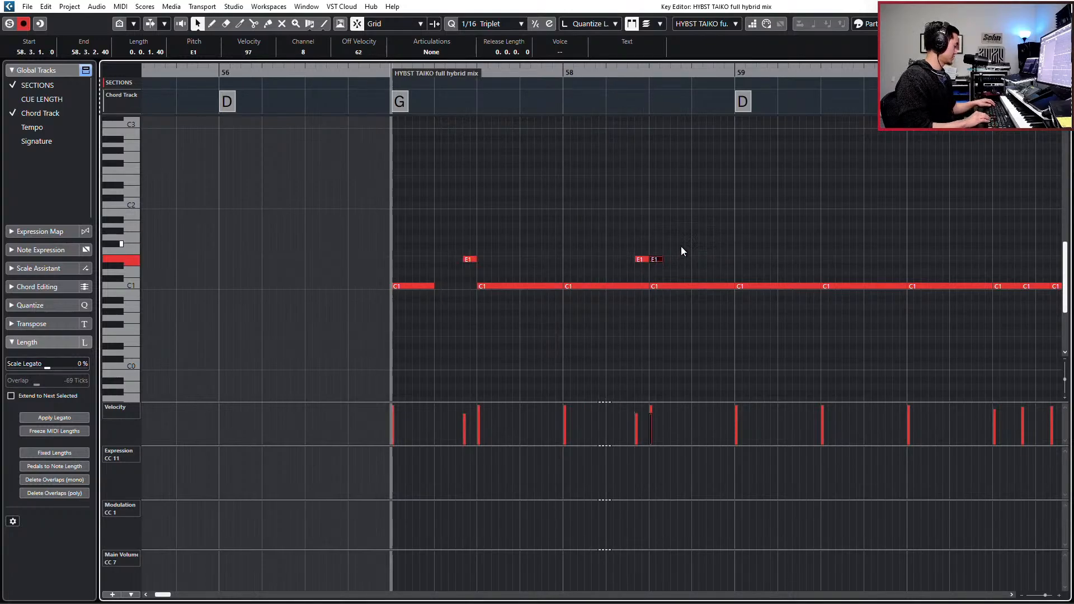
{"action": "key", "text": "alt+comma"}
{"action": "key", "text": "alt+comma"}
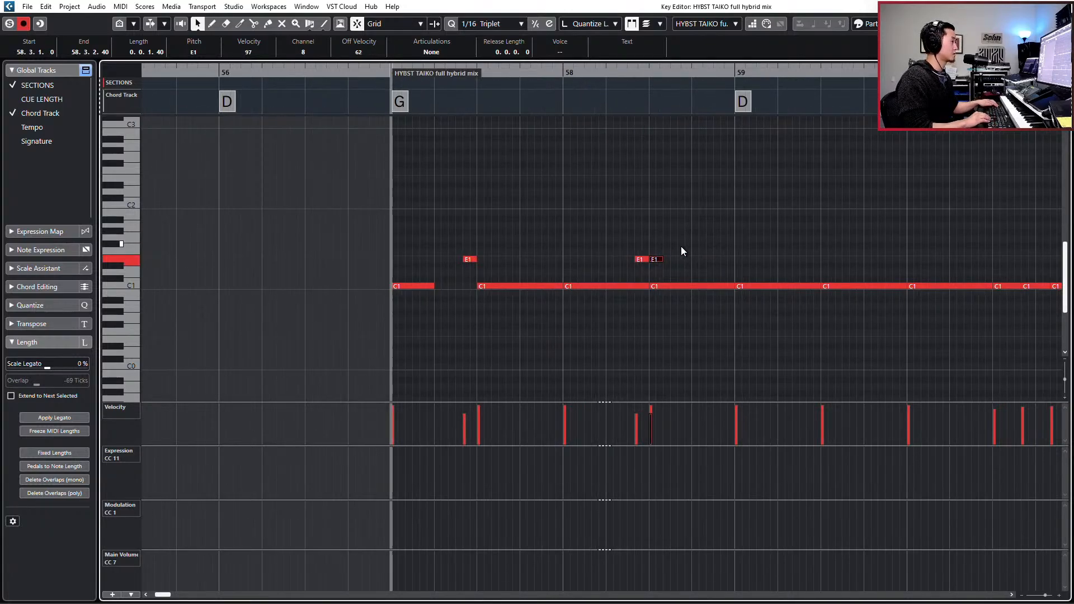
{"action": "key", "text": "alt+4"}
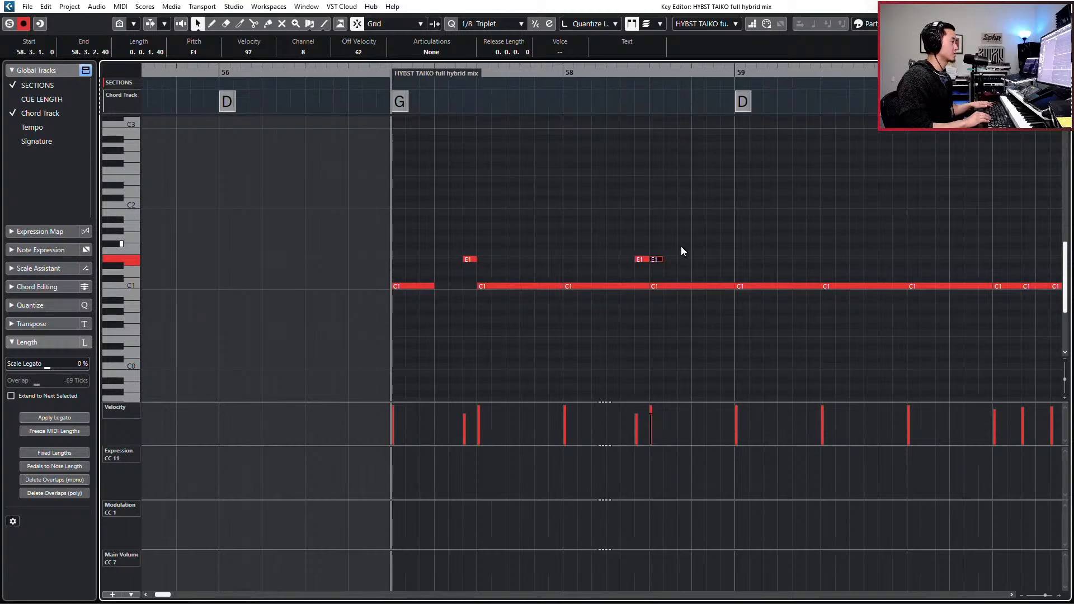
{"action": "left_click", "coordinate": [682, 259]}
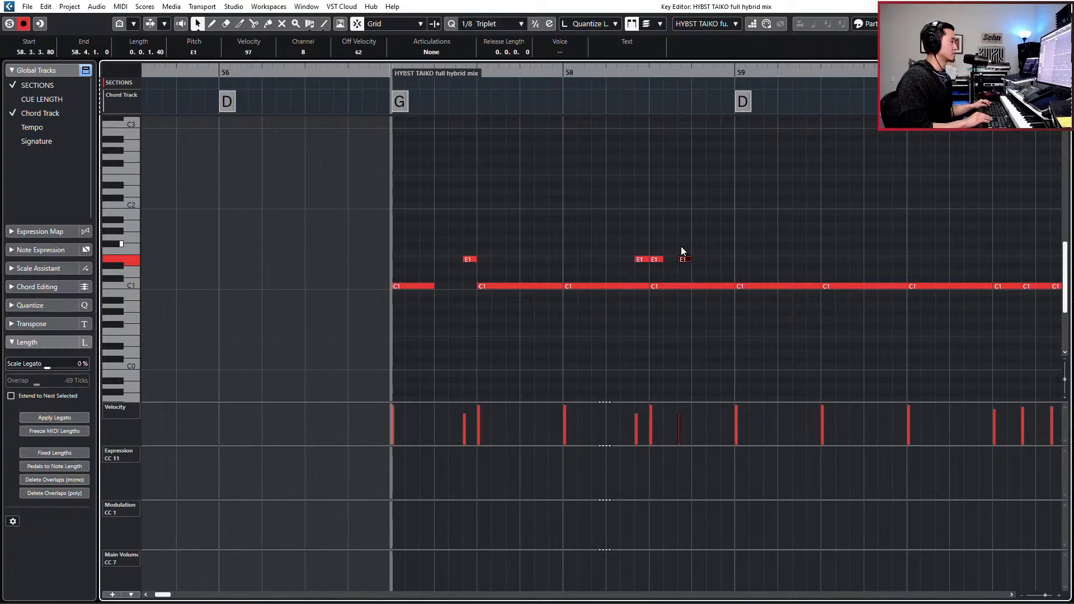
{"action": "key", "text": "ctrl+Left"}
- Repeat the E1 notes as consecutive triplets to the end of bar 58, removing the copies on beat three and bar 59's downbeat
{"action": "left_click_drag", "start_coordinate": [658, 243], "coordinate": [680, 265]}
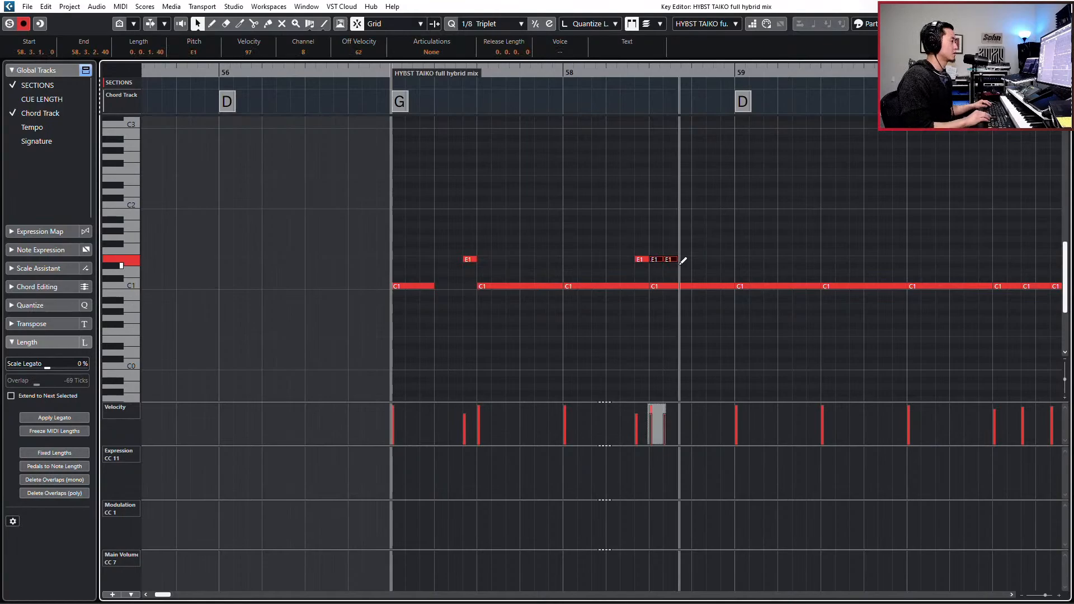
{"action": "key", "text": "ctrl+d"}
{"action": "key", "text": "ctrl+d"}
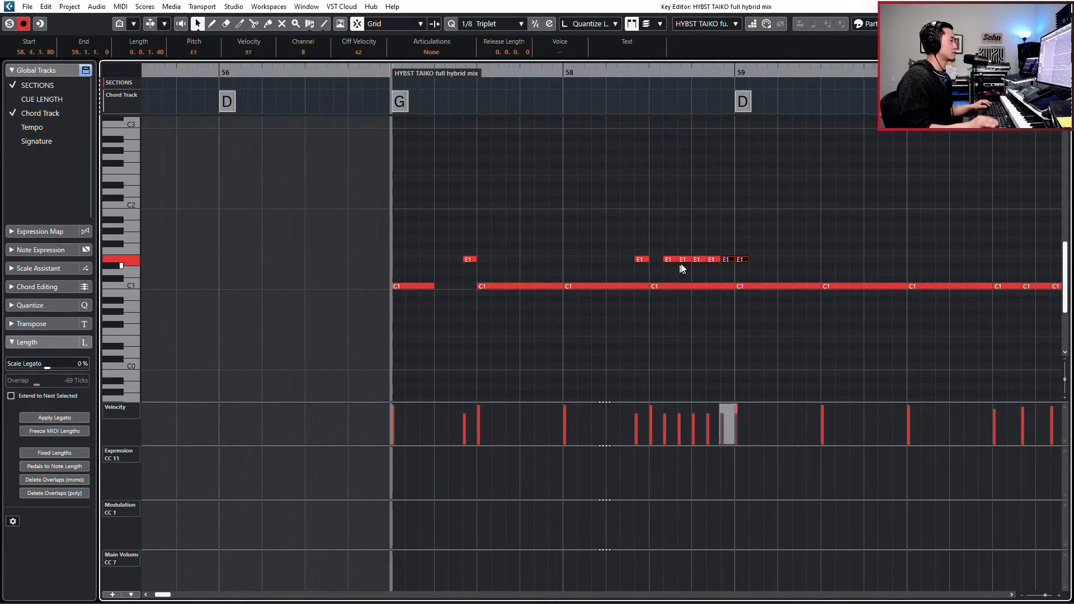
{"action": "left_click", "coordinate": [760, 261]}
{"action": "left_click_drag", "start_coordinate": [760, 260], "coordinate": [743, 275]}
{"action": "key", "text": "Delete"}
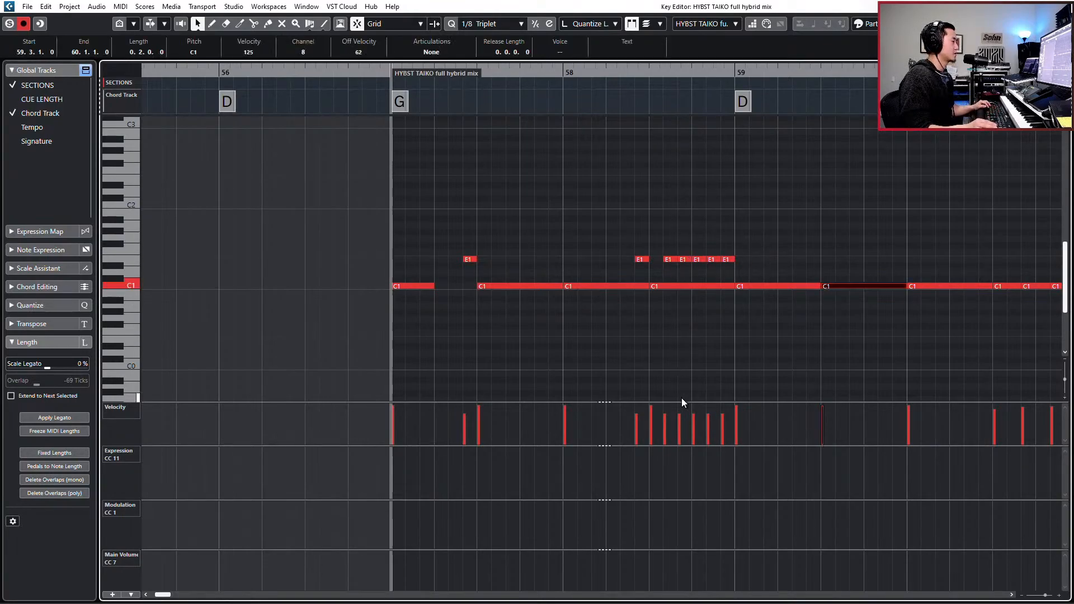
- Shape the velocities of the five triplet E1 notes ending bar 58, softening the first and accenting the third and last
{"action": "left_click_drag", "start_coordinate": [673, 411], "coordinate": [669, 416]}
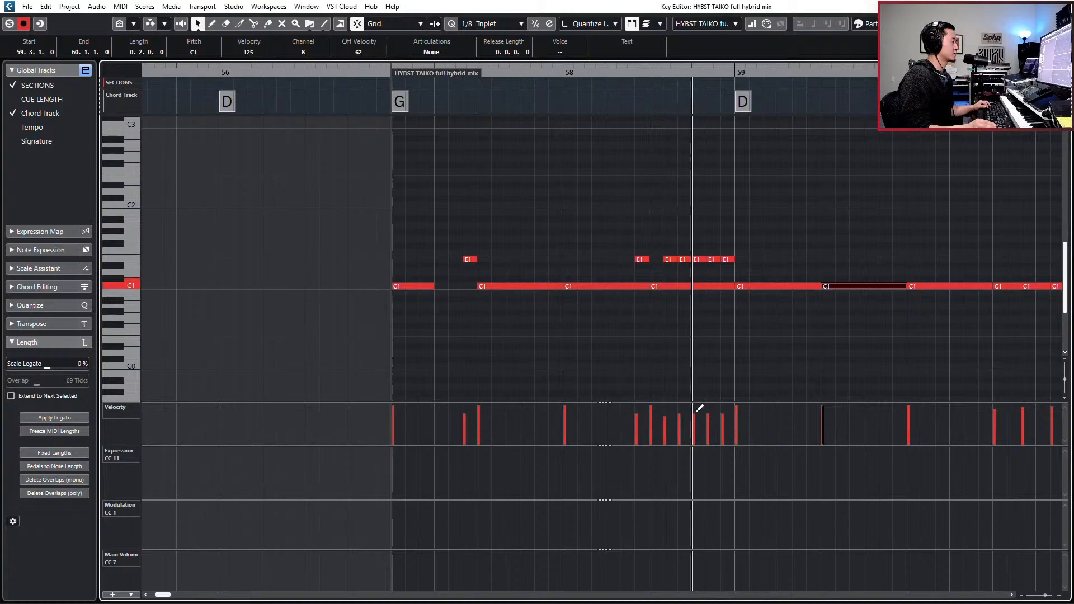
{"action": "key", "text": "space"}
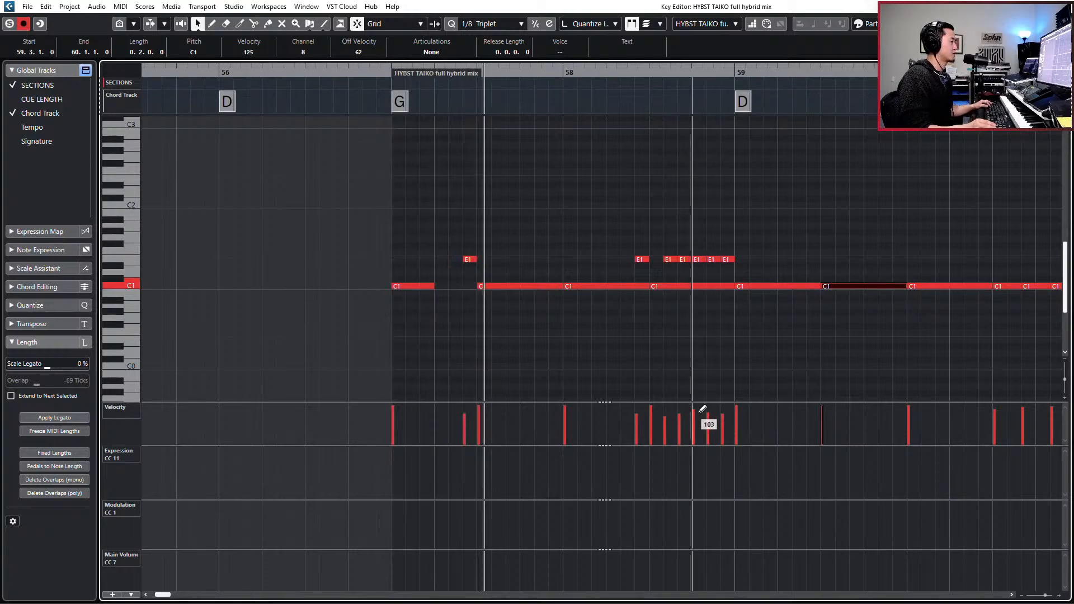
{"action": "left_click", "coordinate": [697, 408]}
{"action": "left_click", "coordinate": [711, 413]}
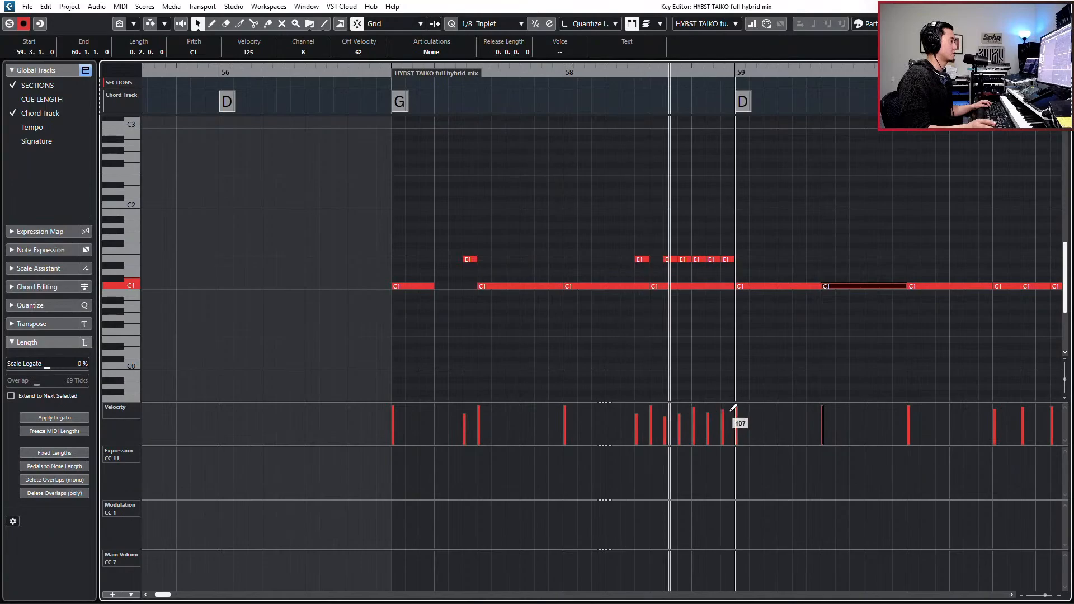
- Audition the taiko pattern in bars 57 and 58, replaying it from the E1 pickup before bar 58's third beat
{"action": "key", "text": "KP_Subtract"}
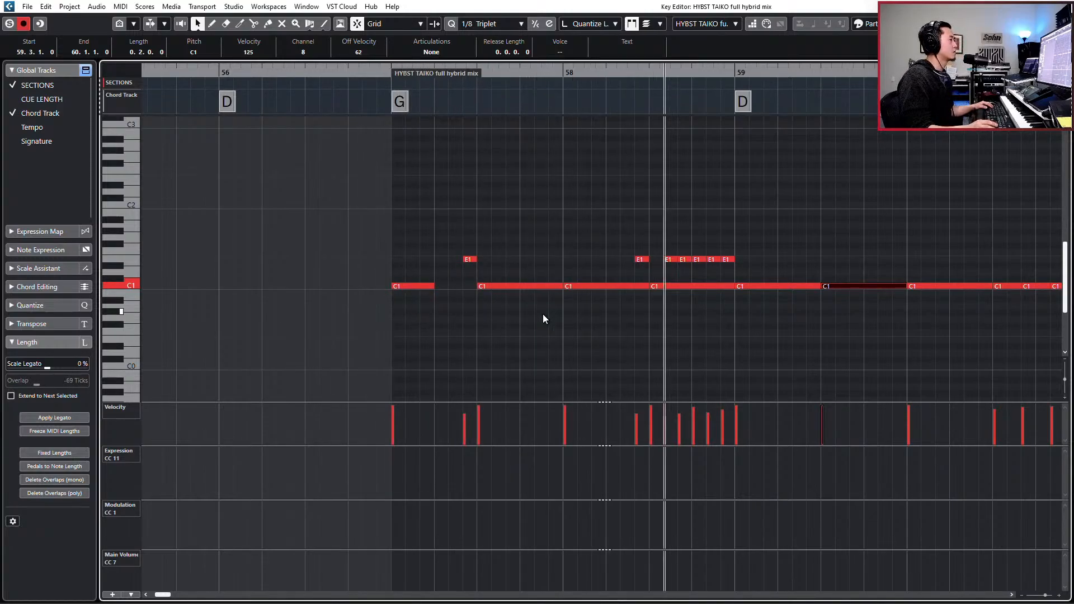
{"action": "key", "text": "space"}
{"action": "left_click_drag", "start_coordinate": [660, 238], "coordinate": [635, 268]}
{"action": "key", "text": "l"}
{"action": "key", "text": "KP_Subtract"}
{"action": "key", "text": "space"}
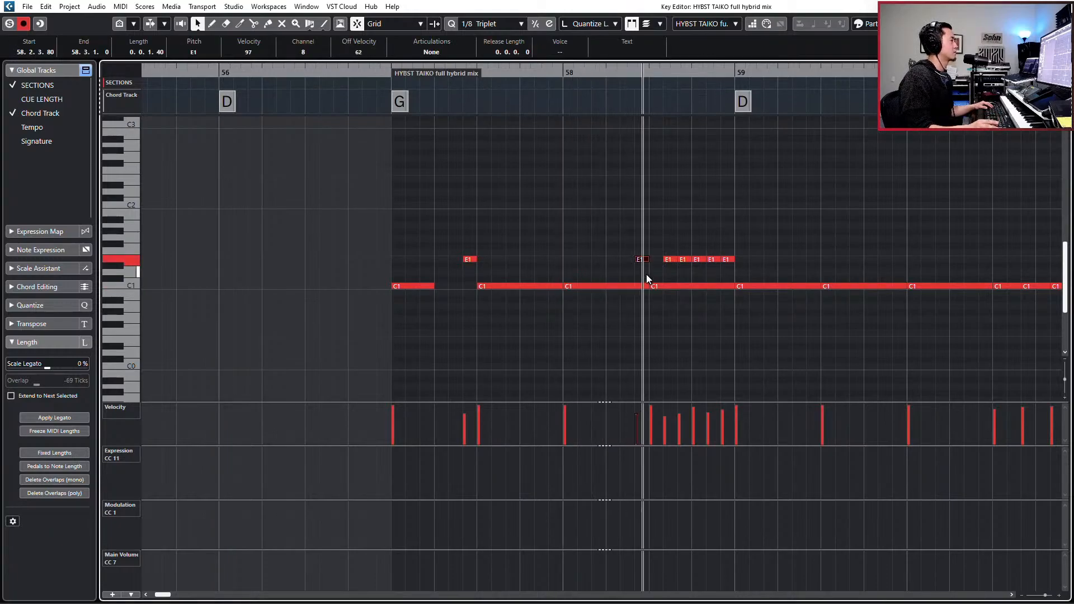
- Try muting the second of the five triplet E1 notes ending bar 58 and audition the fill
{"action": "key", "text": "space"}
{"action": "left_click", "coordinate": [667, 267]}
{"action": "left_click", "coordinate": [672, 260]}
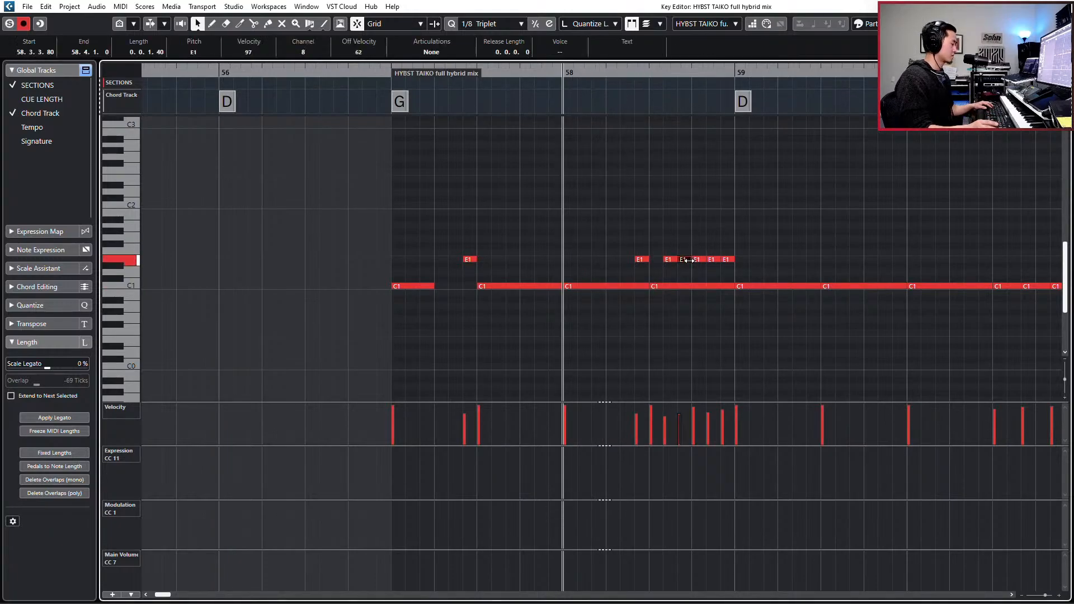
{"action": "key", "text": "space"}
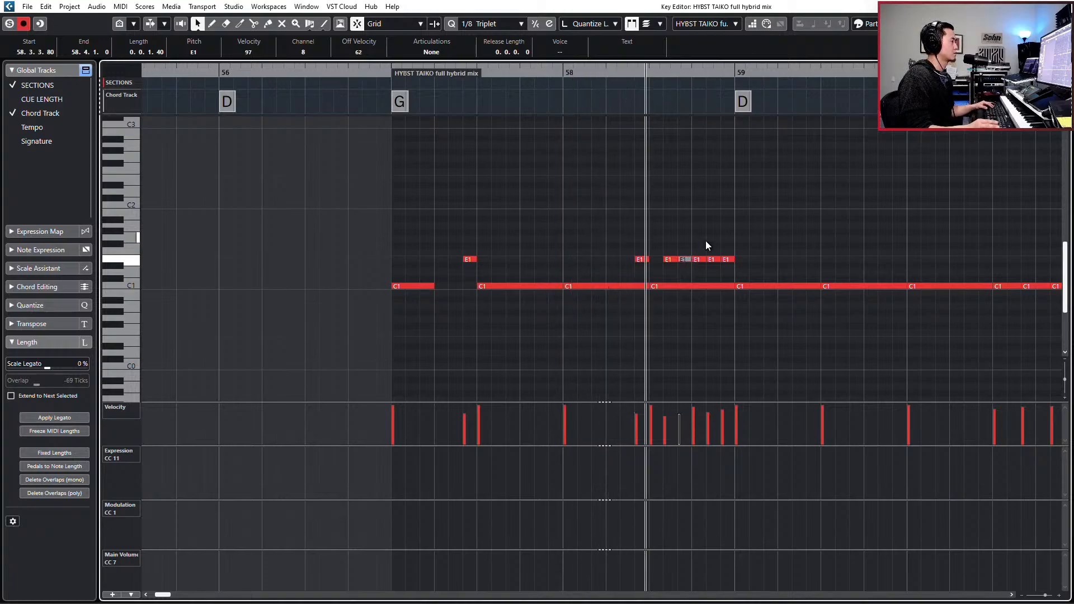
{"action": "key", "text": "space"}
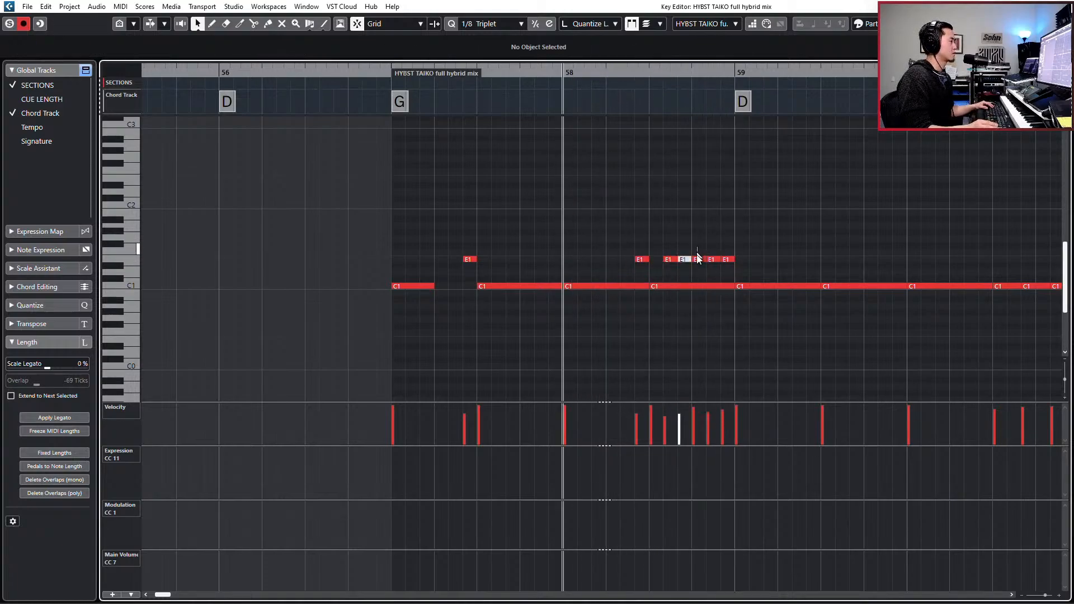
- Mute the third triplet E1 note ending bar 58 and unmute the second, auditioning the fill with each change
{"action": "left_click", "coordinate": [698, 261]}
{"action": "key", "text": "space"}
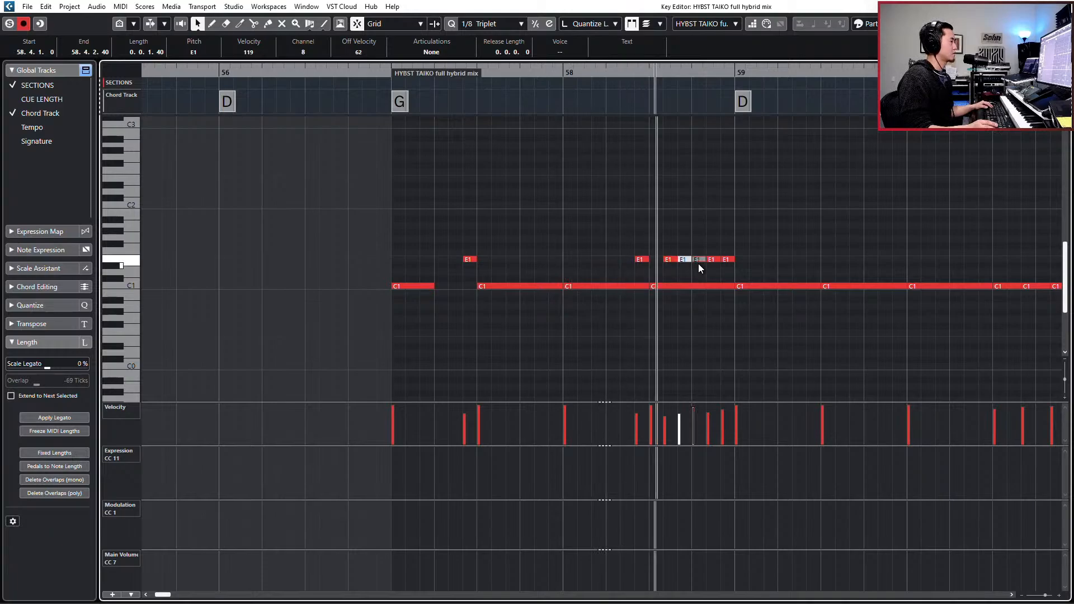
{"action": "key", "text": "space"}
{"action": "left_click", "coordinate": [696, 260]}
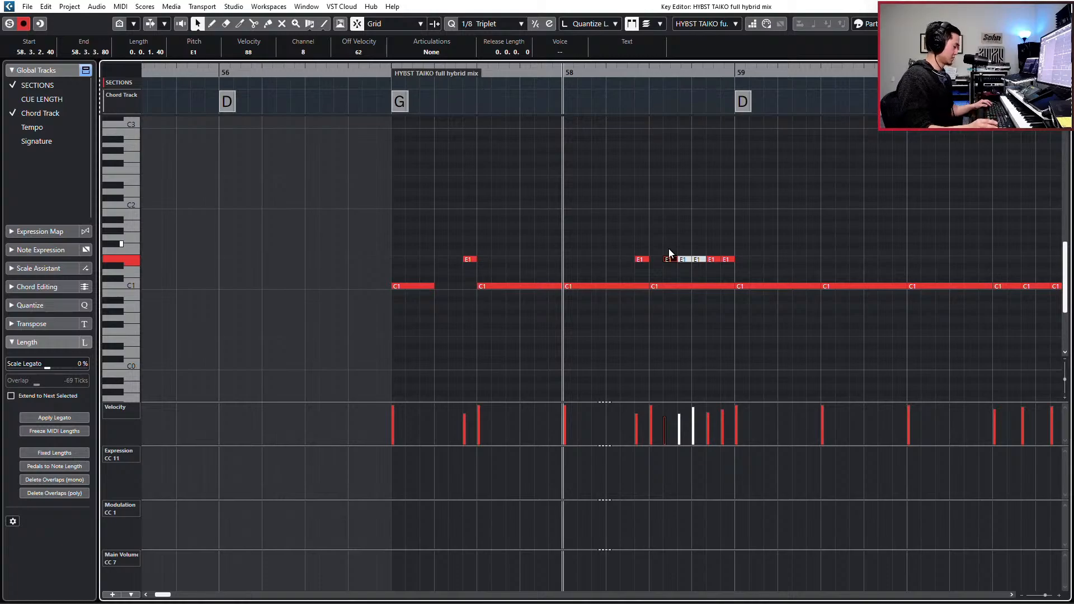
{"action": "left_click", "coordinate": [697, 260]}
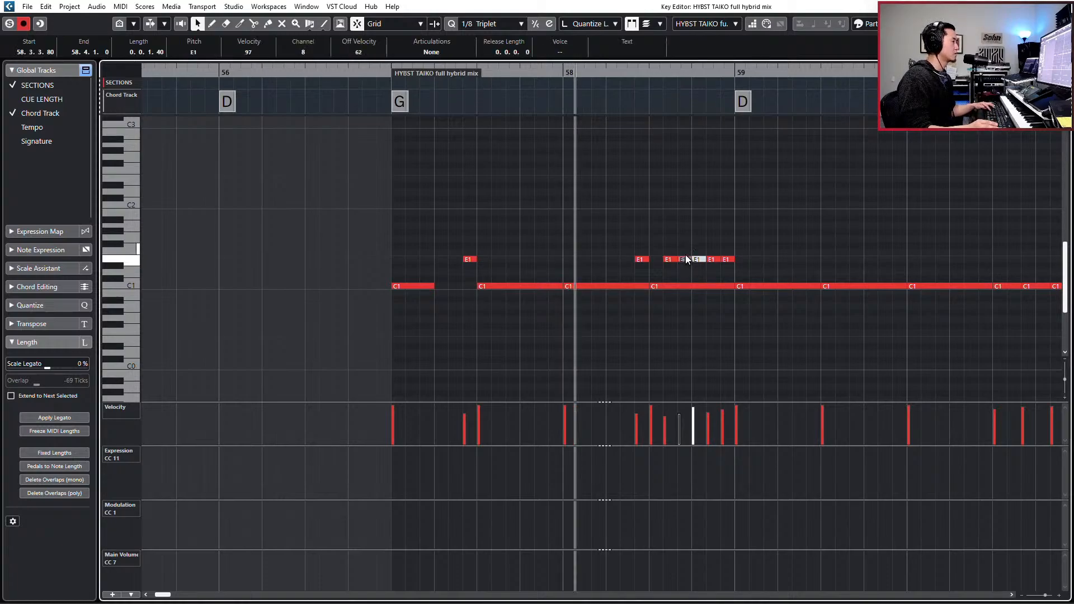
{"action": "key", "text": "space"}
- Audition the taiko pattern from the start of bar 57, then again with the full arrangement in view
{"action": "key", "text": "space"}
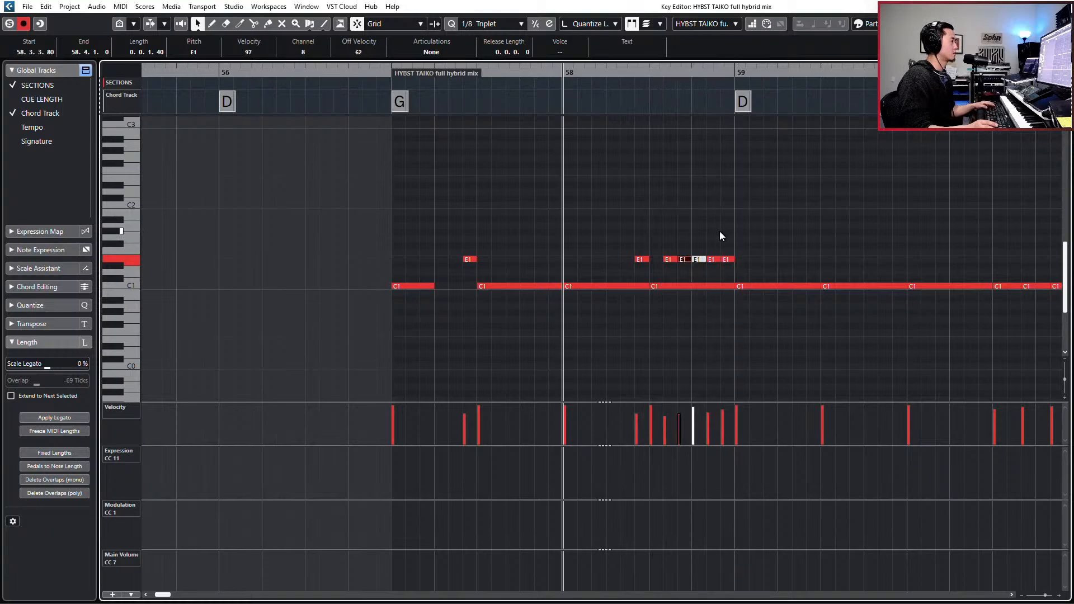
{"action": "key", "text": "KP_Subtract"}
{"action": "key", "text": "KP_Subtract"}
{"action": "key", "text": "KP_Add"}
{"action": "key", "text": "space"}
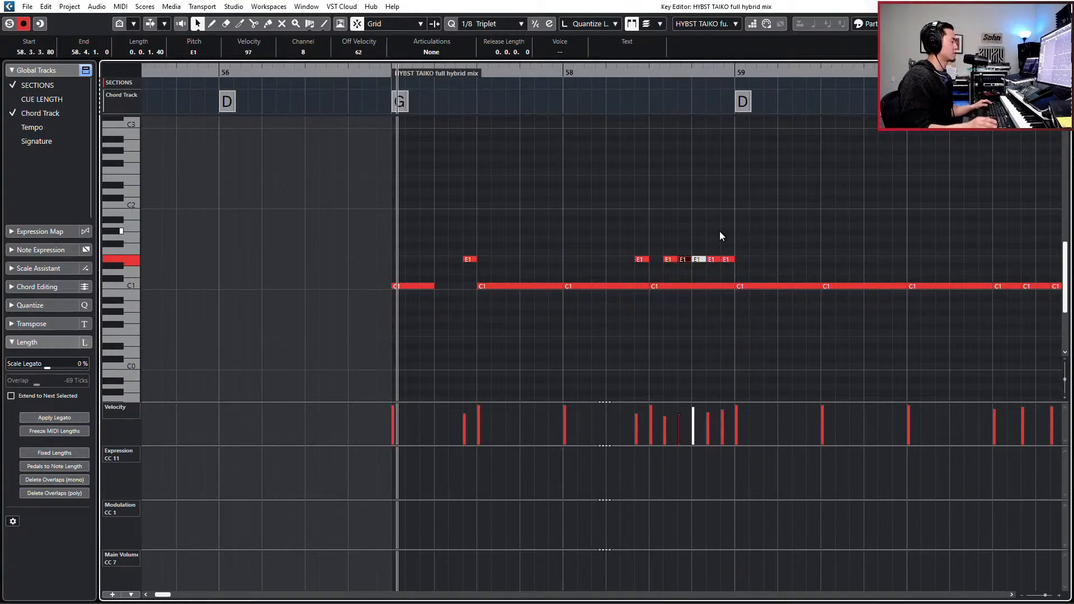
{"action": "key", "text": "space"}
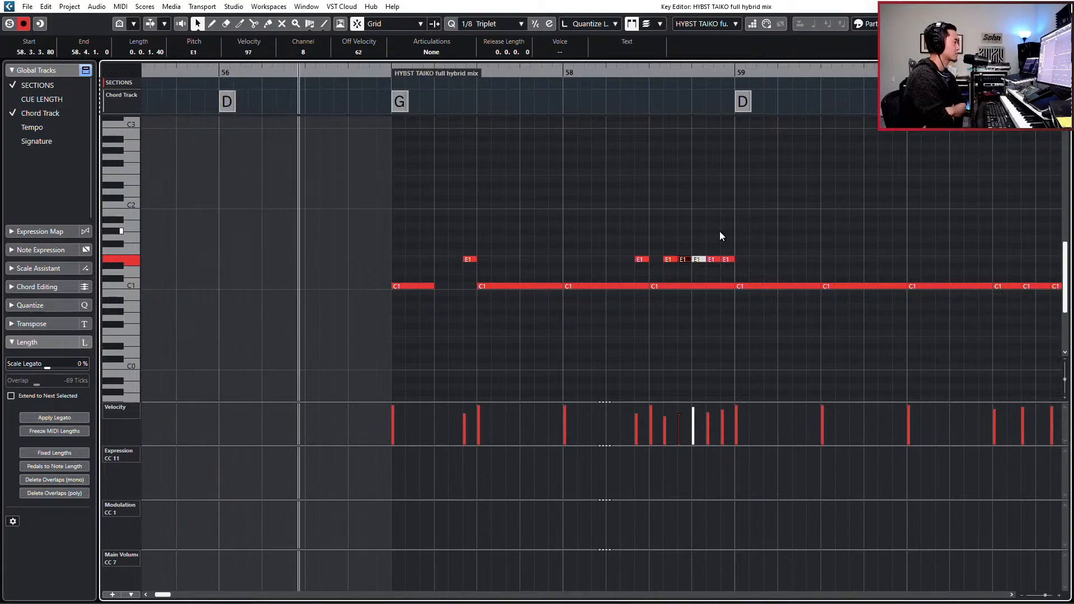
{"action": "key", "text": "Return"}
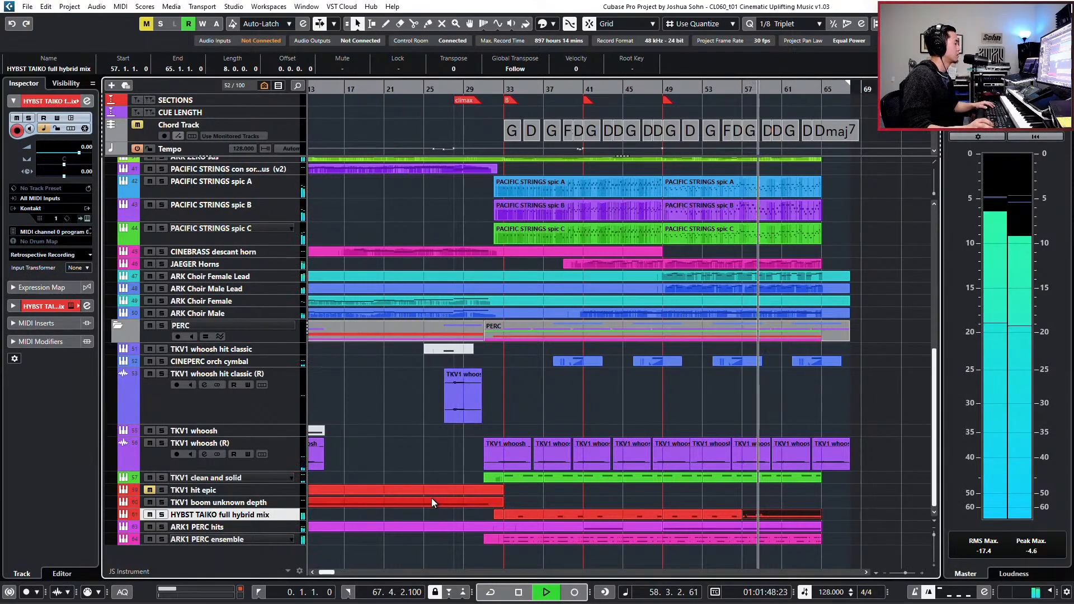
- Copy all the E1 pickup and triplet-fill notes of bars 57 and 58 in the last taiko part
{"action": "double_click", "coordinate": [744, 512]}
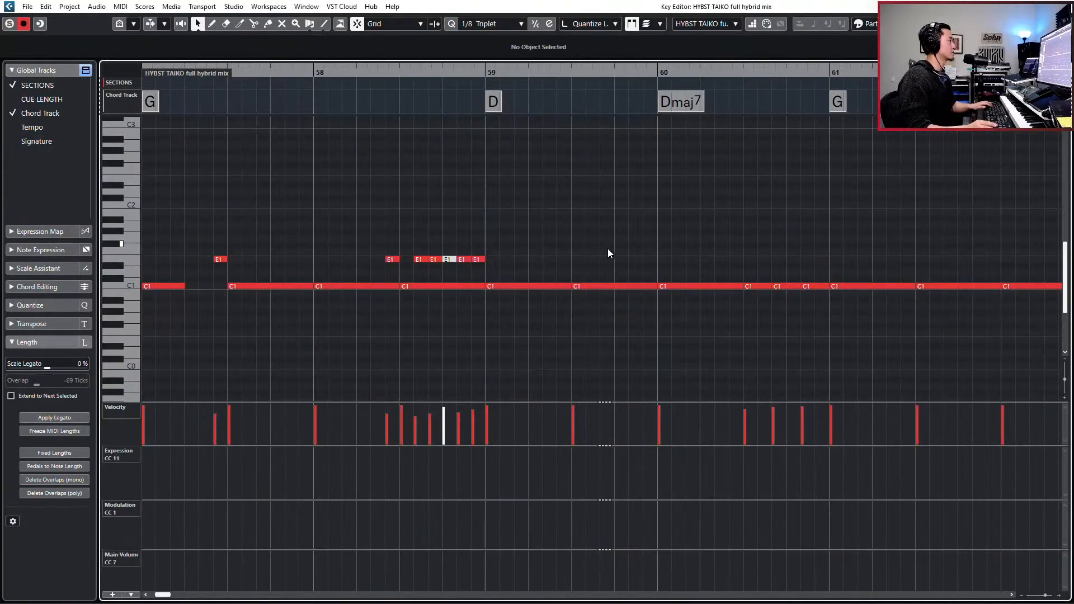
{"action": "key", "text": "g"}
{"action": "key", "text": "g"}
{"action": "key", "text": "g"}
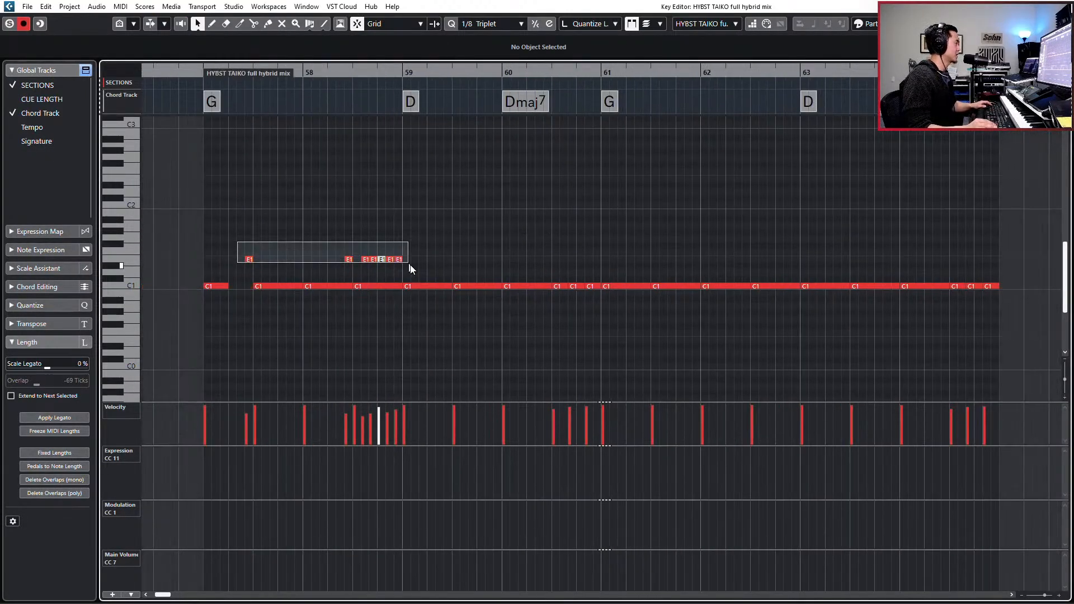
{"action": "left_click_drag", "start_coordinate": [411, 269], "coordinate": [424, 270]}
{"action": "scroll", "coordinate": [424, 270], "scroll_direction": "down", "scroll_amount": 2}
{"action": "left_click_drag", "start_coordinate": [439, 181], "coordinate": [217, 209]}
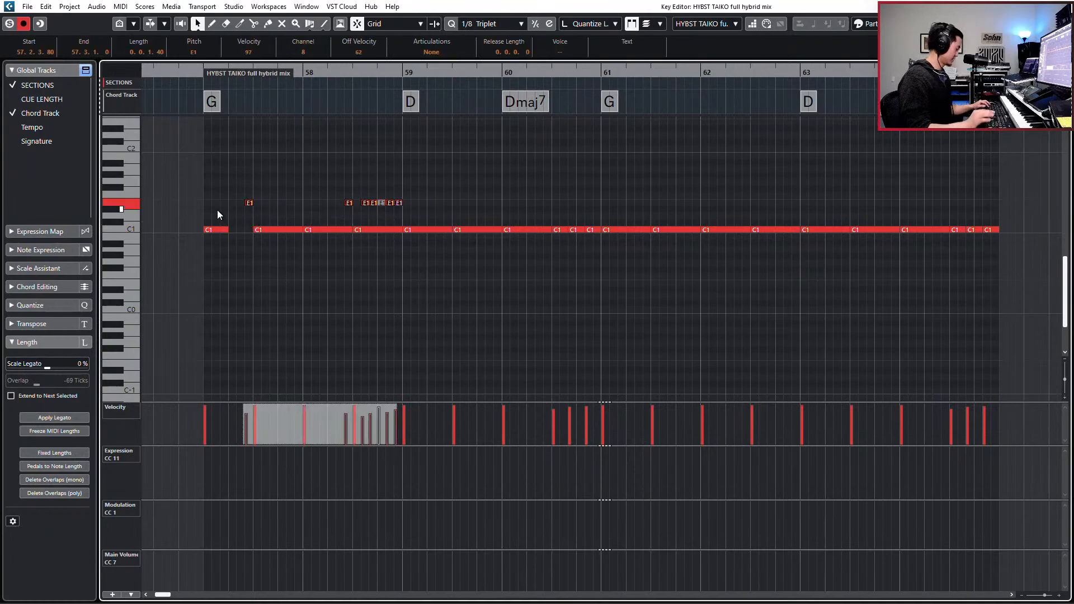
- Paste the E1 pattern into bars 59 and 60, placing its first note just before bar 59's third beat
{"action": "left_click", "coordinate": [420, 71]}
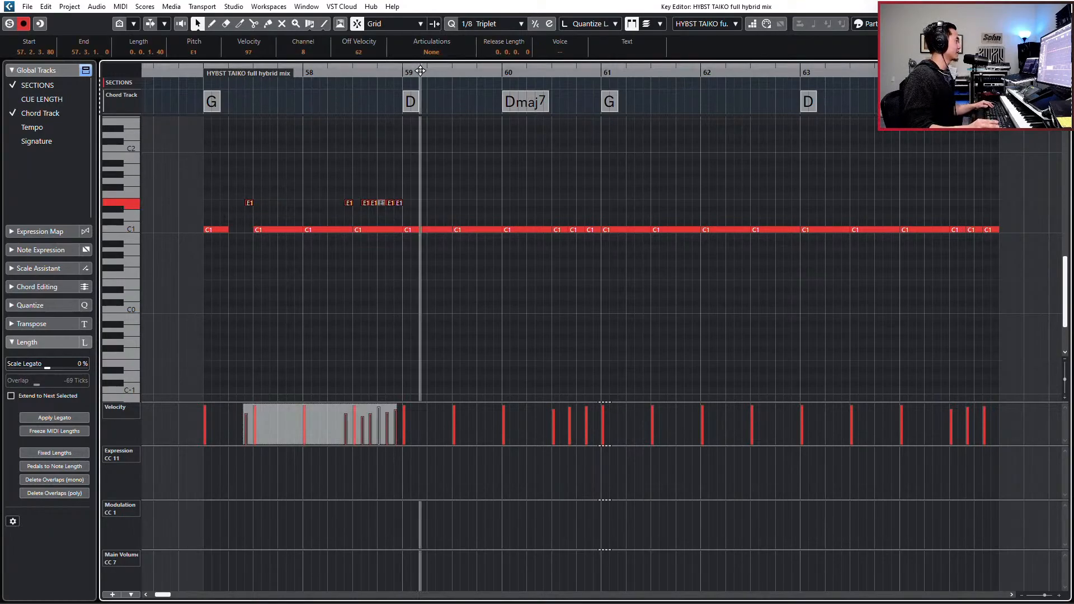
{"action": "key", "text": "ctrl+v"}
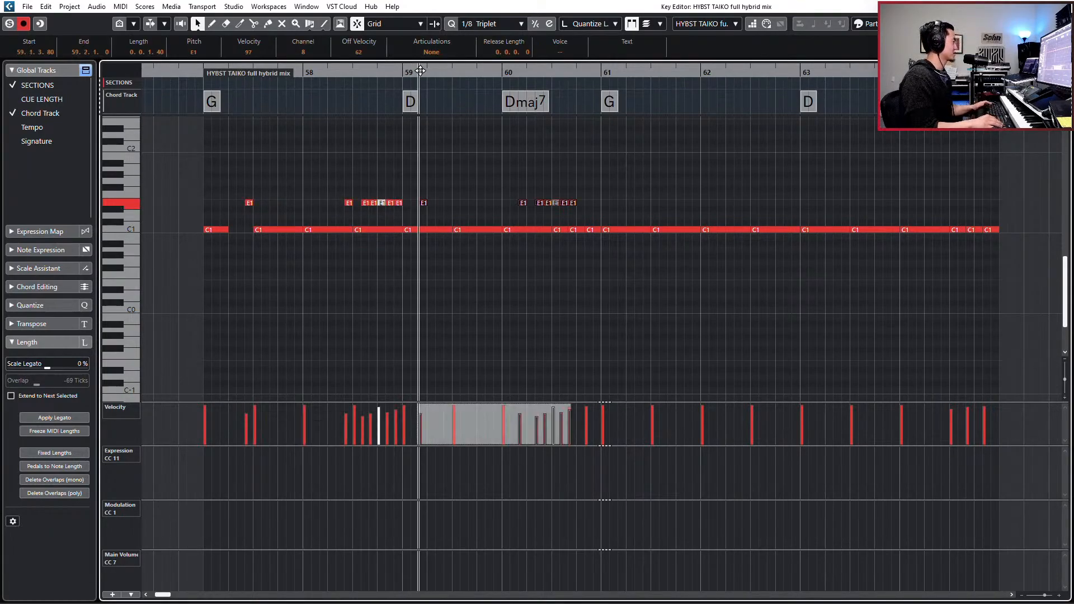
{"action": "key", "text": "ctrl+z"}
{"action": "key", "text": "KP_Add"}
{"action": "key", "text": "KP_Add"}
{"action": "key", "text": "KP_Add"}
{"action": "key", "text": "ctrl+v"}
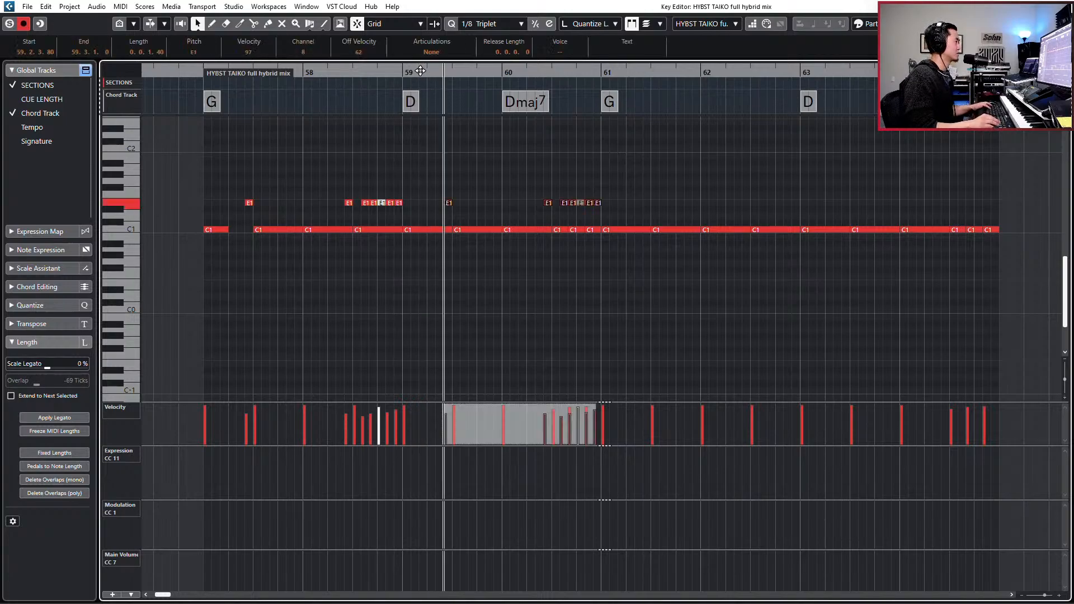
- Copy the E1 notes of bars 57 to 60 and paste them into bars 61 to 64, starting just before bar 61's third beat
{"action": "left_click_drag", "start_coordinate": [245, 180], "coordinate": [623, 208]}
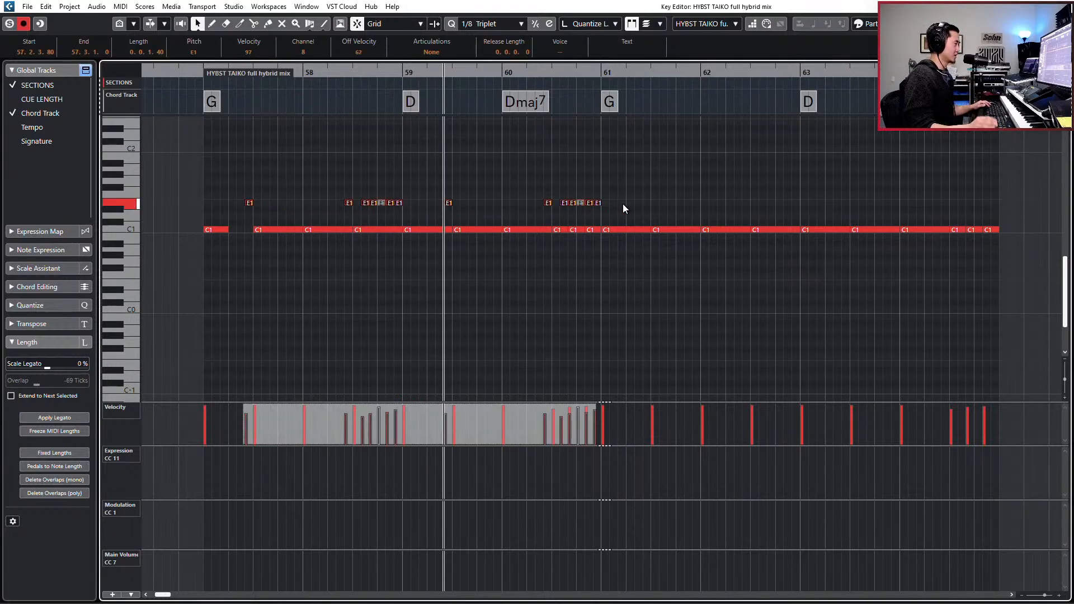
{"action": "key", "text": "l"}
{"action": "key", "text": "KP_Add"}
{"action": "key", "text": "KP_Add"}
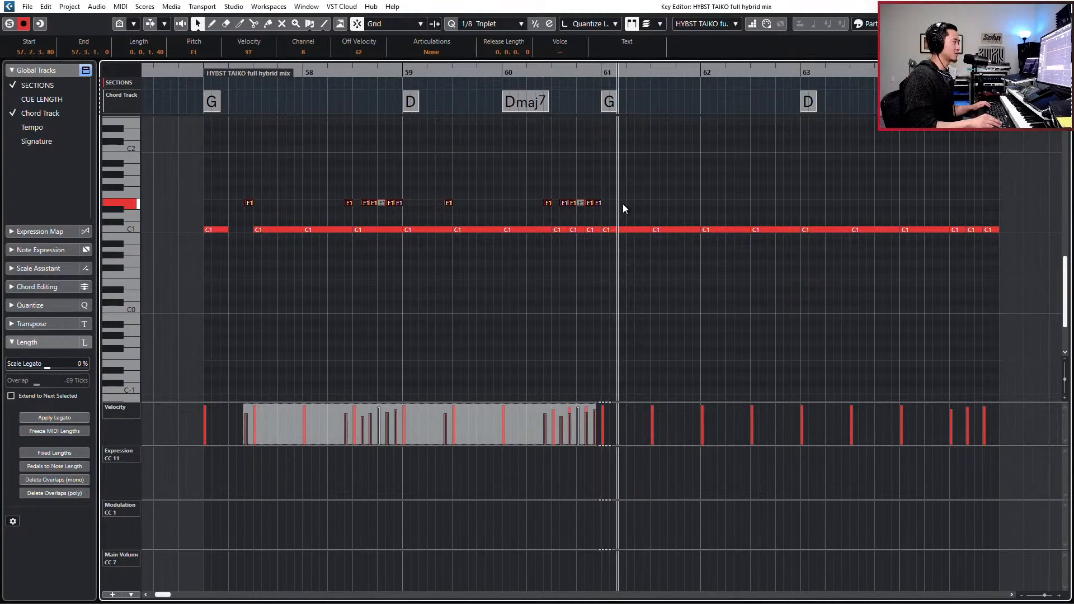
{"action": "key", "text": "KP_Add"}
{"action": "key", "text": "KP_Add"}
{"action": "key", "text": "KP_Add"}
{"action": "key", "text": "ctrl+v"}
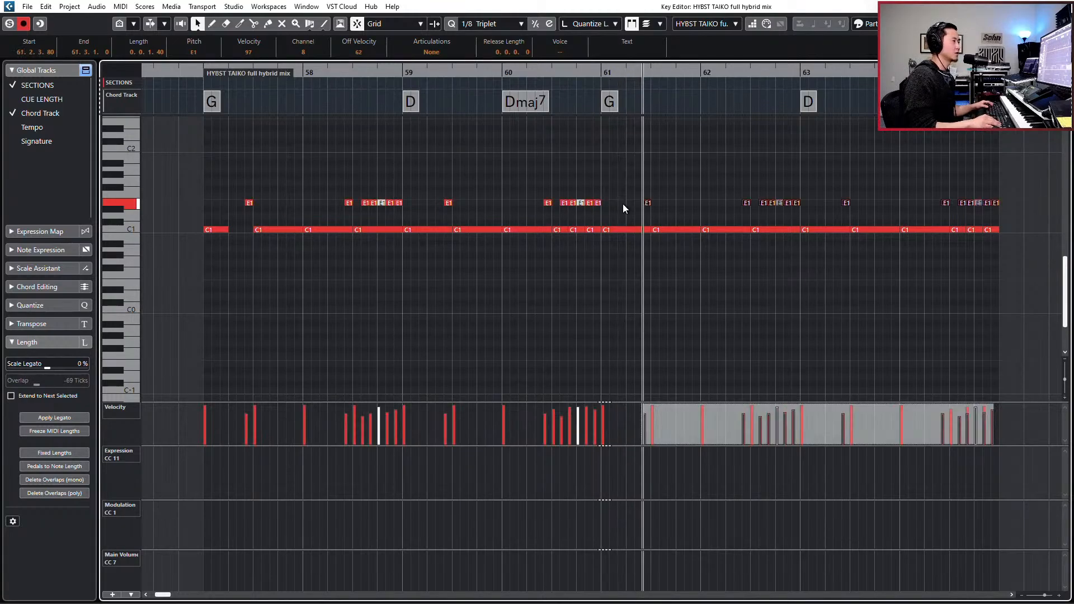
- Return the playhead to the start of bar 57 and deselect the pasted E1 notes
{"action": "key", "text": "KP_Subtract"}
{"action": "key", "text": "KP_Subtract"}
{"action": "key", "text": "KP_Subtract"}
{"action": "key", "text": "KP_Subtract"}
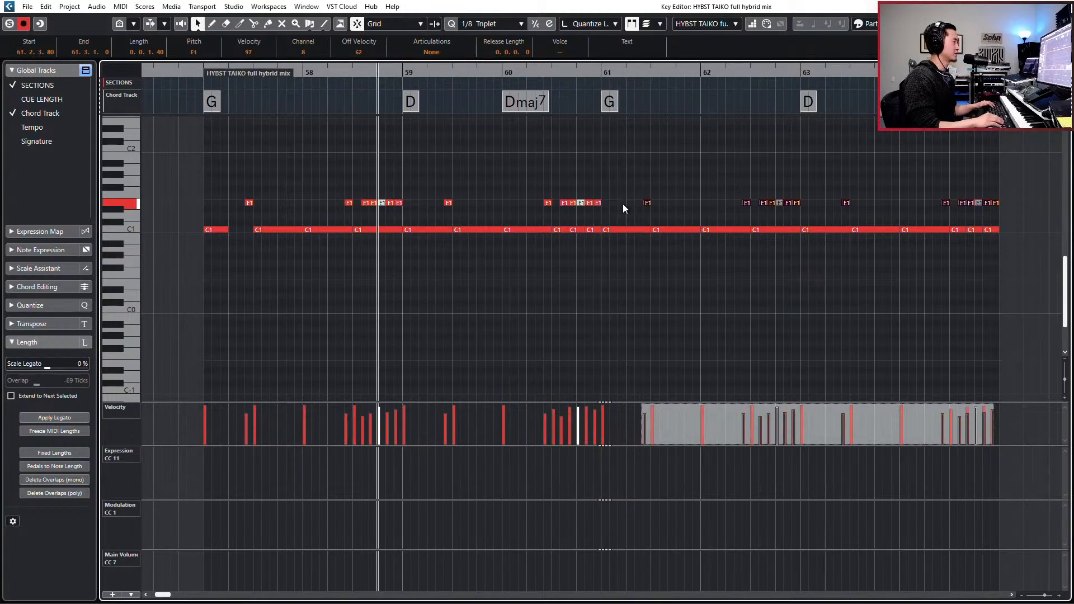
{"action": "key", "text": "KP_Subtract"}
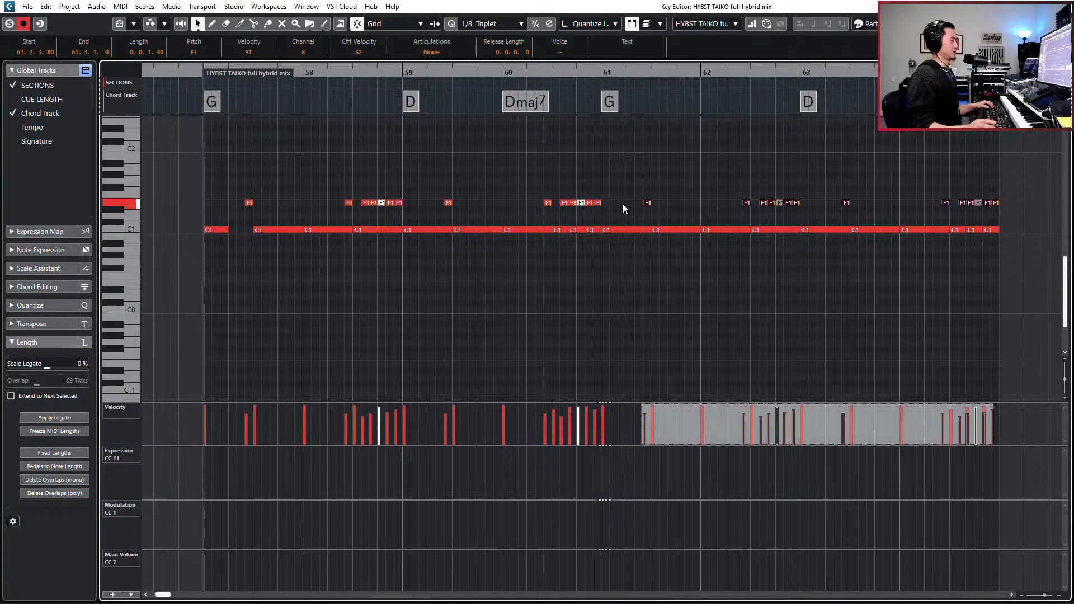
{"action": "scroll", "coordinate": [627, 227], "scroll_direction": "down", "scroll_amount": 1}
{"action": "left_click", "coordinate": [627, 228]}
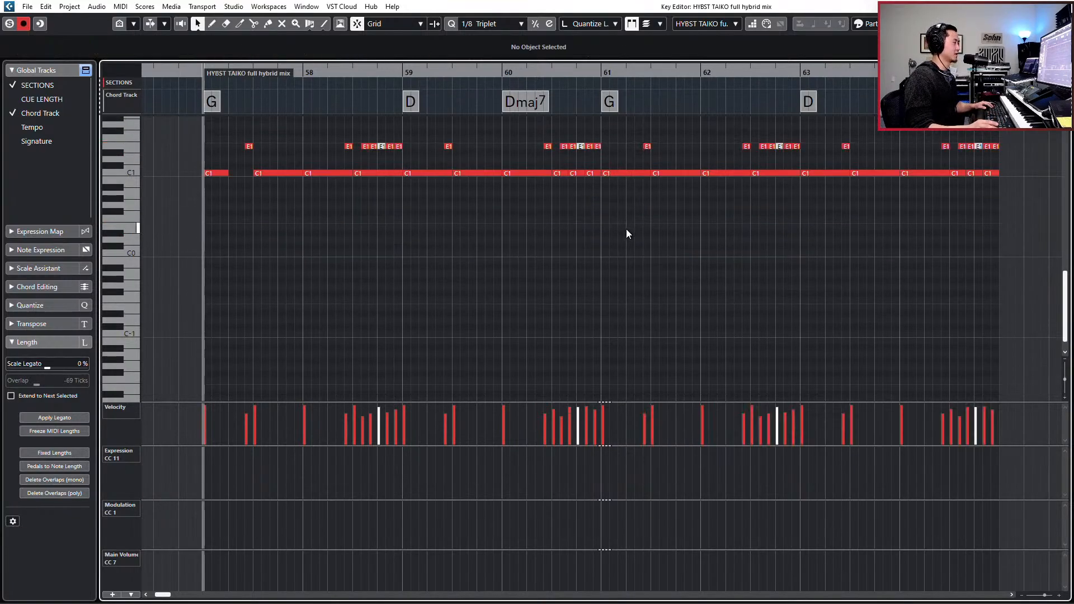
{"action": "scroll", "coordinate": [626, 235], "scroll_direction": "up", "scroll_amount": 2}
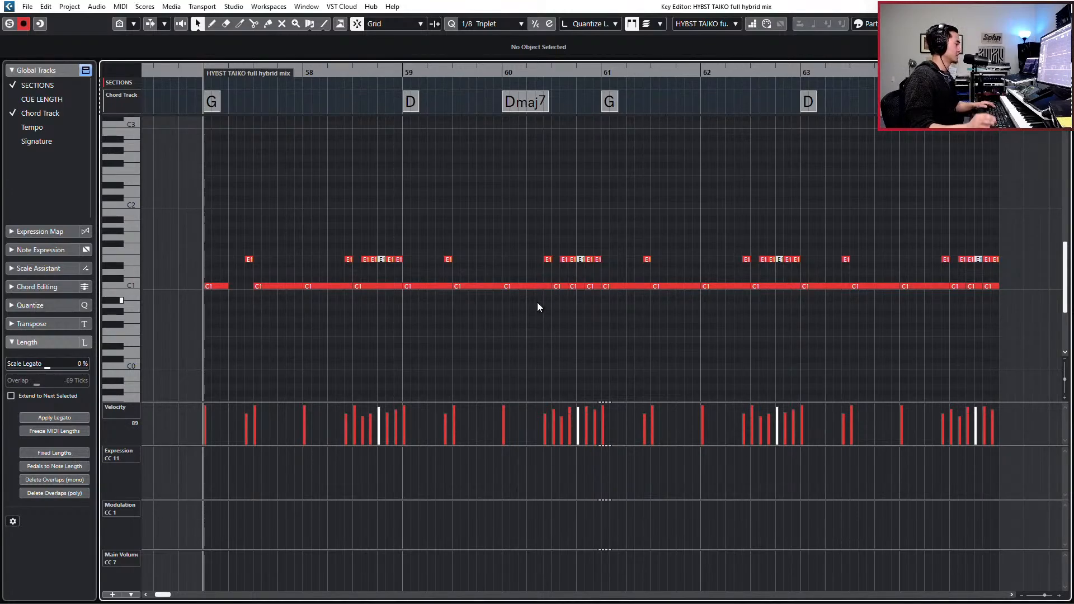
- Solo the HYBST TAIKO full hybrid mix track and set its EQ low band frequency to 46.1 Hz
{"action": "key", "text": "Return"}
{"action": "key", "text": "e"}
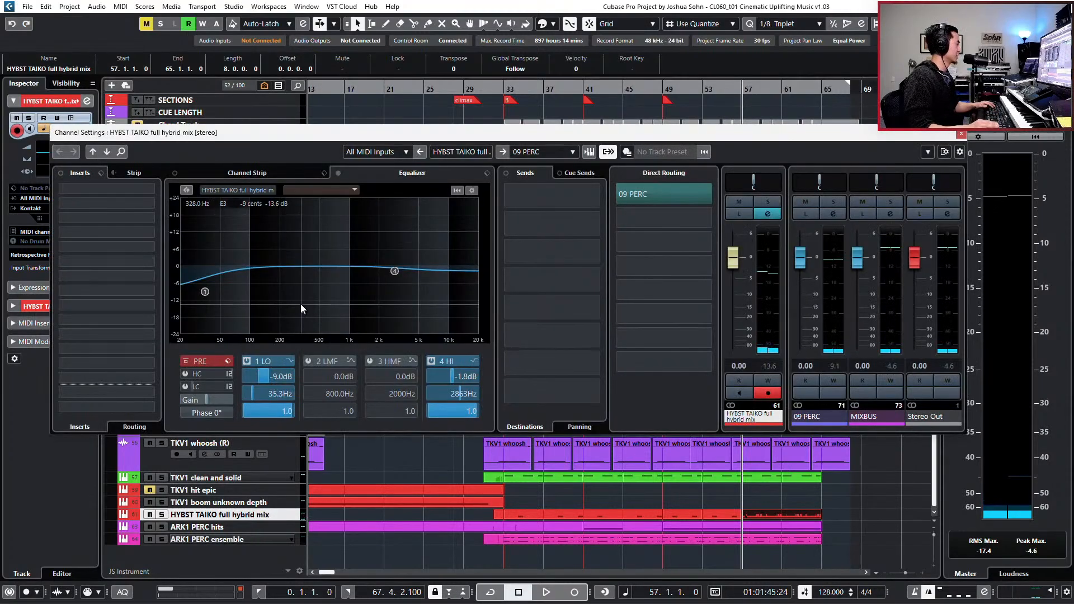
{"action": "key", "text": "e"}
{"action": "key", "text": "e"}
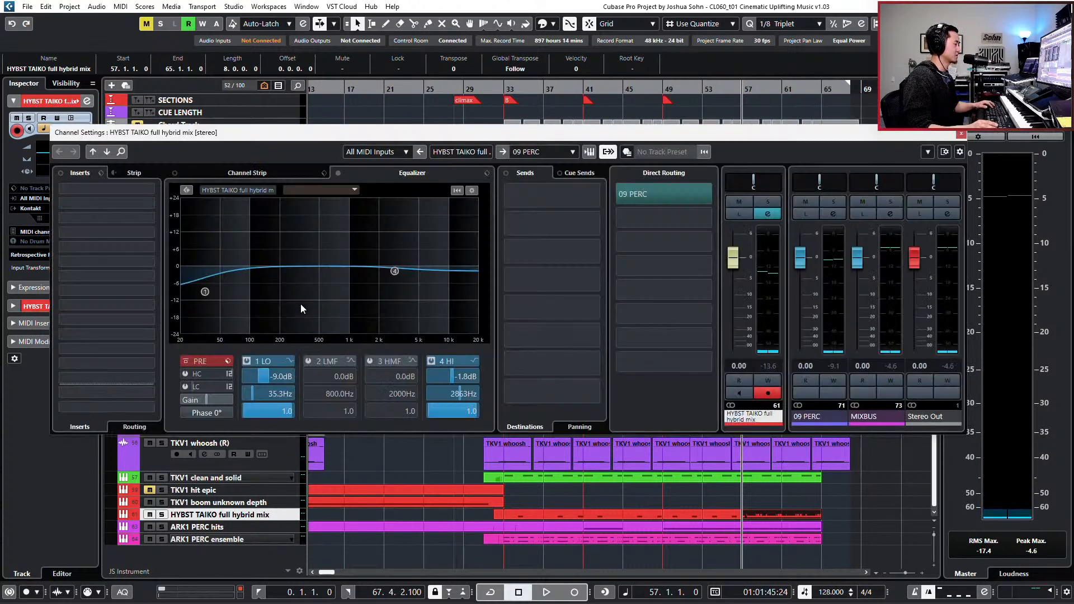
{"action": "key", "text": "s"}
{"action": "key", "text": "space"}
{"action": "key", "text": "space"}
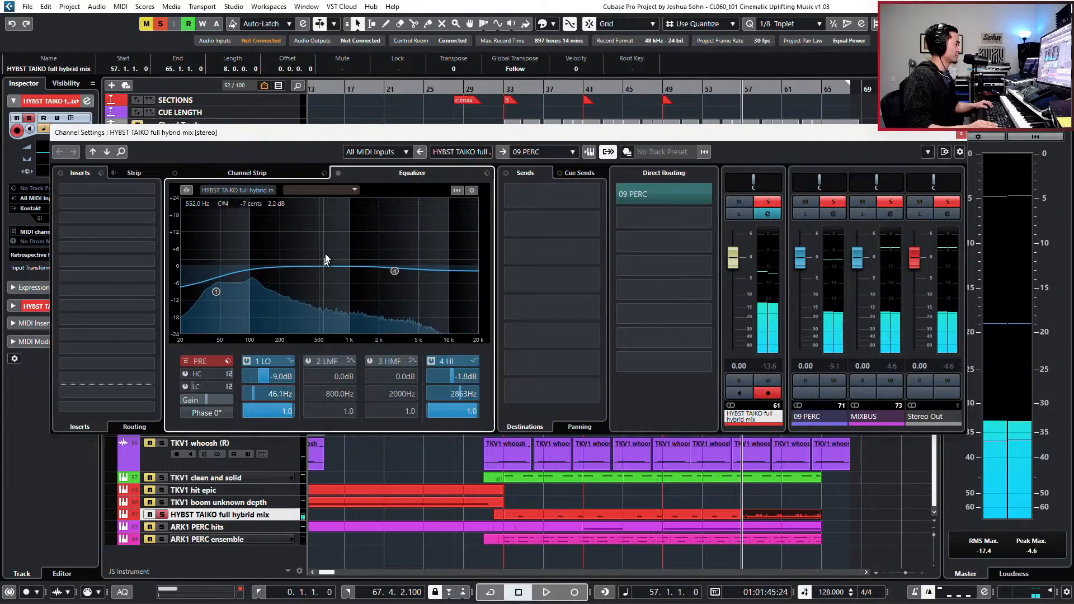
- Boost the taiko EQ's high-mid band by 2.2 dB at 3217 Hz and set its high band to -1.0 dB near 4.4 kHz
{"action": "mouse_move", "coordinate": [394, 270]}
{"action": "left_mouse_down"}
{"action": "mouse_move", "coordinate": [377, 276]}
{"action": "mouse_move", "coordinate": [416, 274]}
{"action": "mouse_move", "coordinate": [426, 258]}
{"action": "mouse_move", "coordinate": [414, 273]}
{"action": "mouse_move", "coordinate": [372, 248]}
{"action": "mouse_move", "coordinate": [366, 264]}
{"action": "mouse_move", "coordinate": [399, 260]}
{"action": "left_mouse_up"}
{"action": "key", "text": "space"}
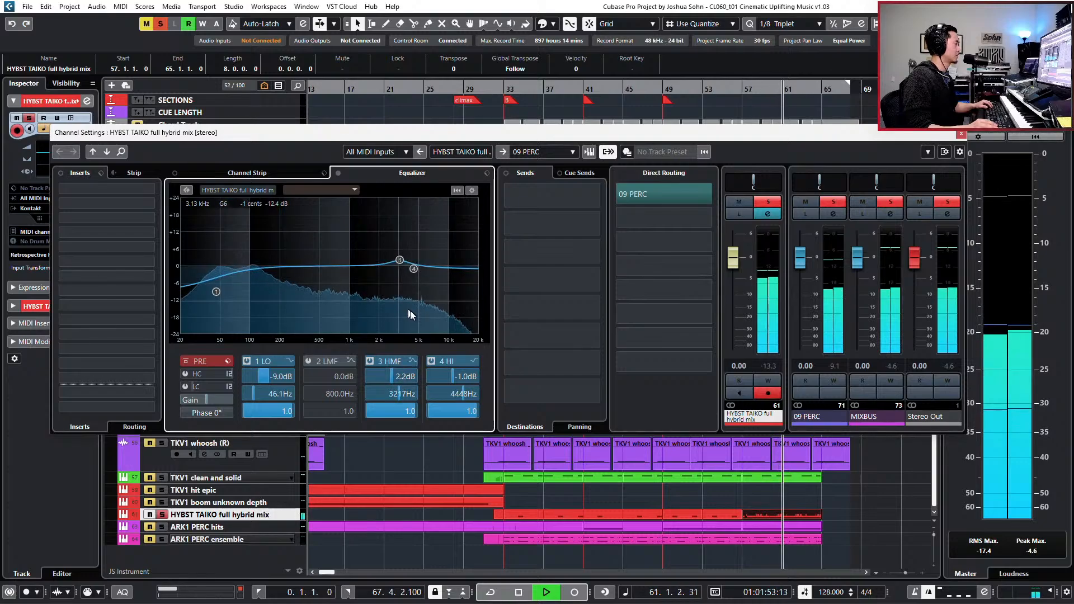
{"action": "key", "text": "space"}
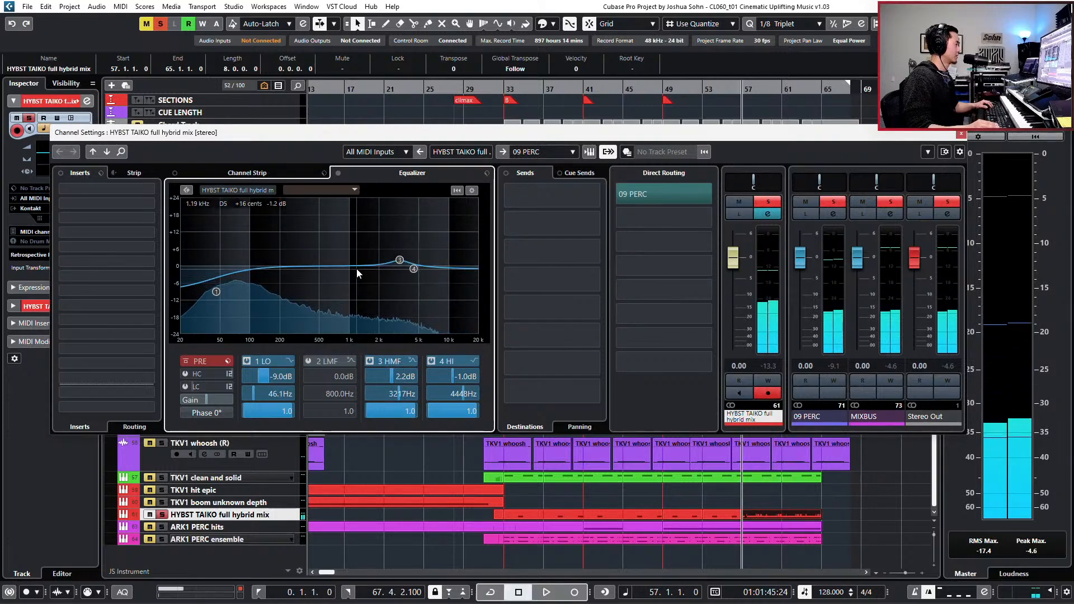
- Cut the taiko EQ's low-mid band by 3.7 dB at 281.4 Hz with a Q of 0.2, checking it during playback
{"action": "left_click_drag", "start_coordinate": [357, 269], "coordinate": [294, 276]}
{"action": "key", "text": "space"}
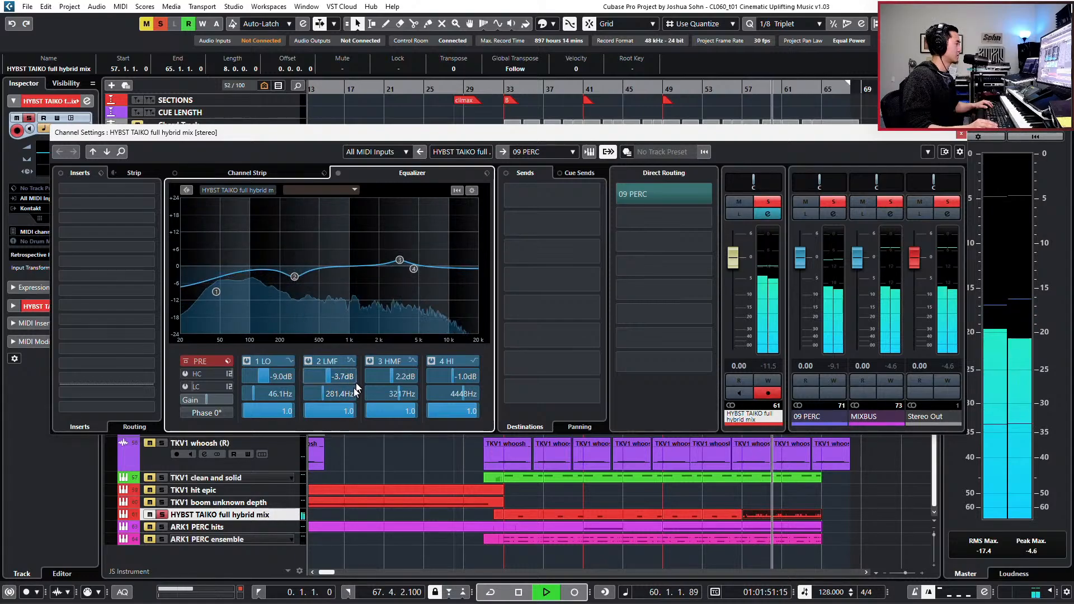
{"action": "scroll", "coordinate": [340, 412], "scroll_direction": "down", "scroll_amount": 3}
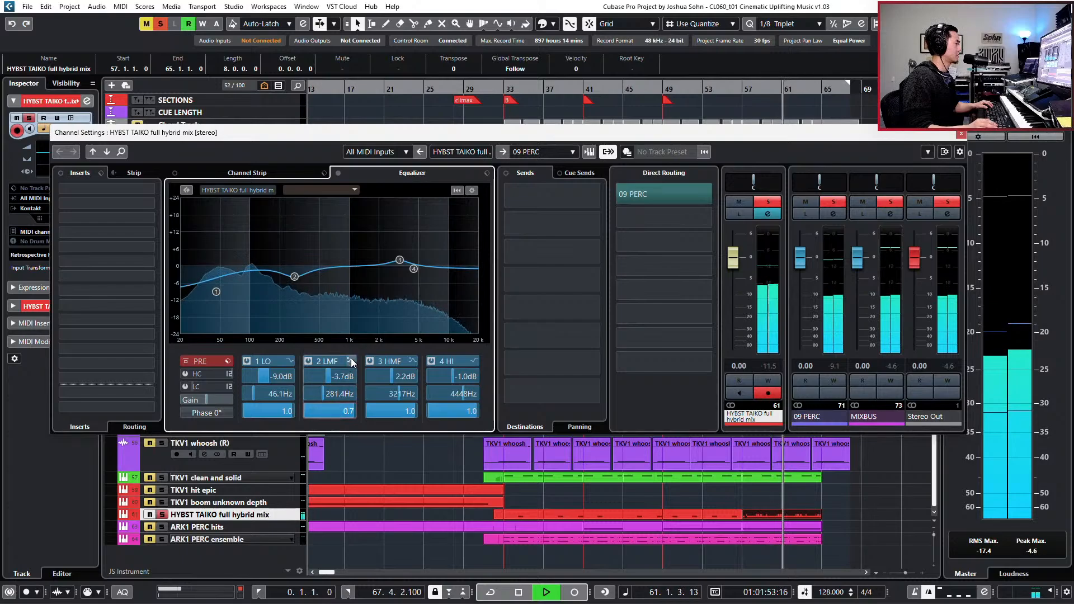
{"action": "key", "text": "space"}
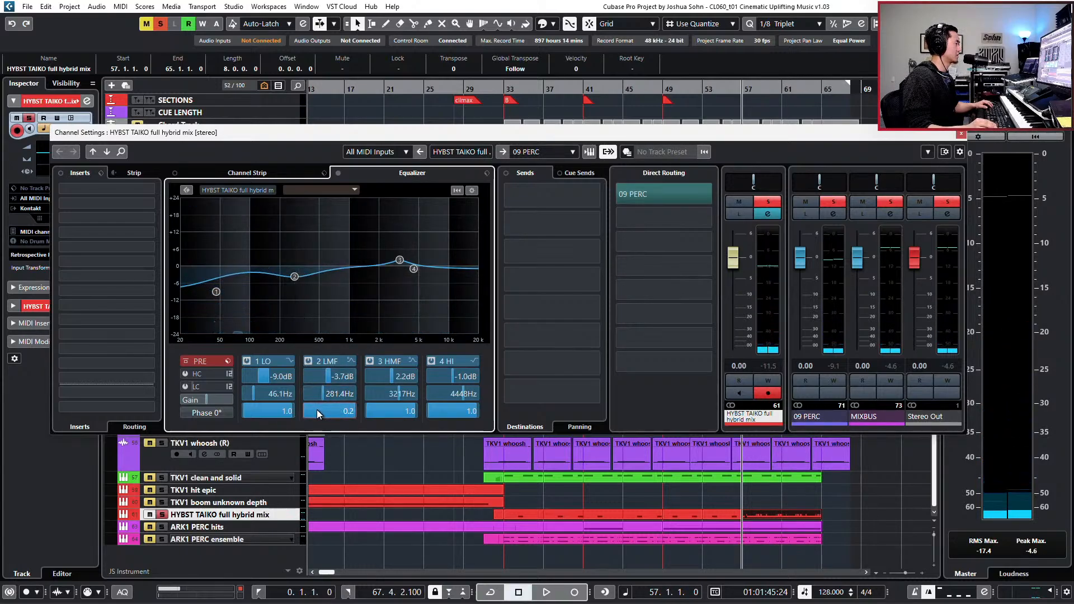
- Shift the taiko EQ's high-mid boost to 3259 Hz, then unsolo the track and close its channel settings
{"action": "key", "text": "space"}
{"action": "mouse_move", "coordinate": [399, 260]}
{"action": "left_mouse_down"}
{"action": "mouse_move", "coordinate": [390, 249]}
{"action": "mouse_move", "coordinate": [408, 251]}
{"action": "mouse_move", "coordinate": [401, 260]}
{"action": "left_mouse_up"}
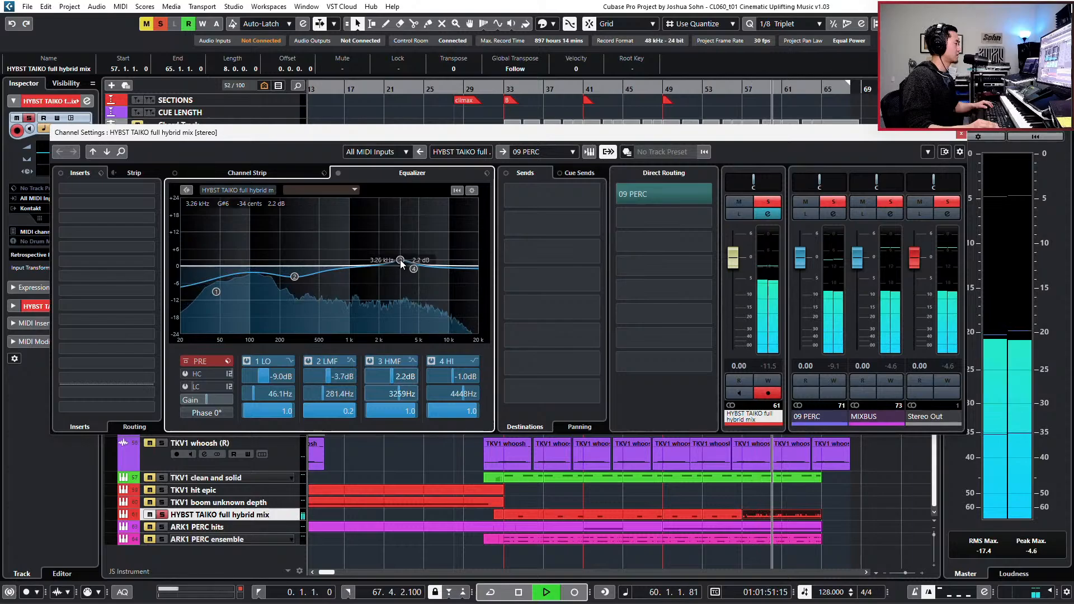
{"action": "left_click", "coordinate": [962, 134]}
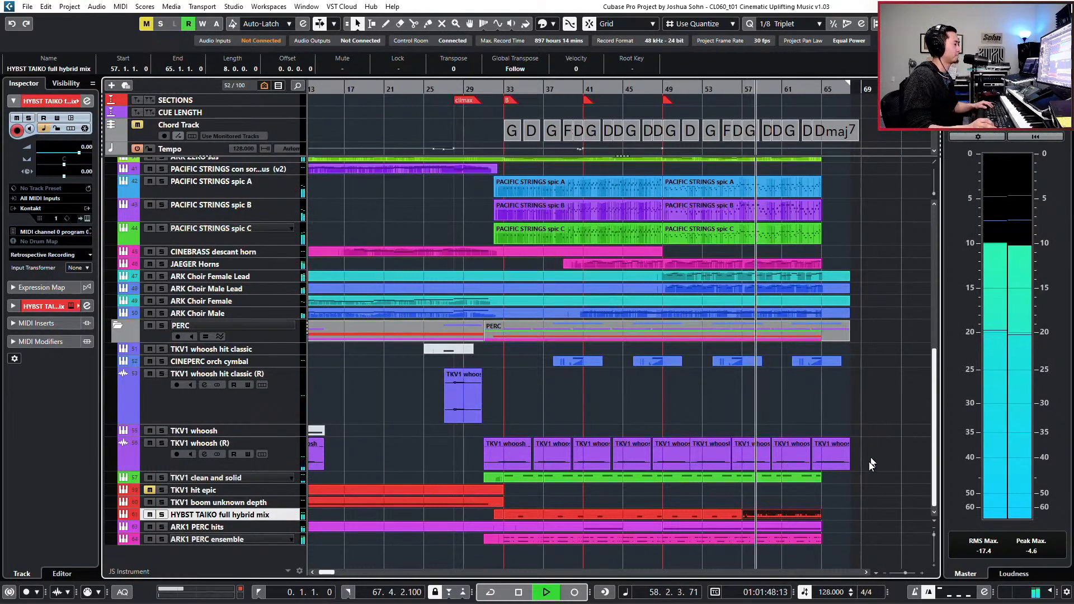
- Reopen the taiko channel settings and set the low-mid EQ band to -2.0 dB at 379.1 Hz during full-mix playback
{"action": "key", "text": "e"}
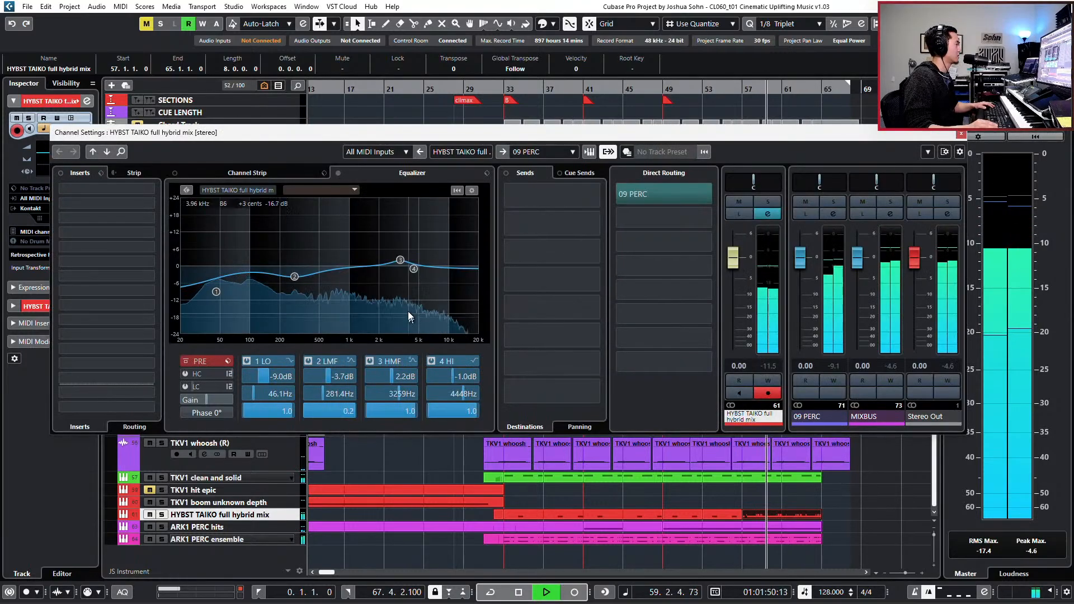
{"action": "left_click_drag", "start_coordinate": [294, 277], "coordinate": [307, 272]}
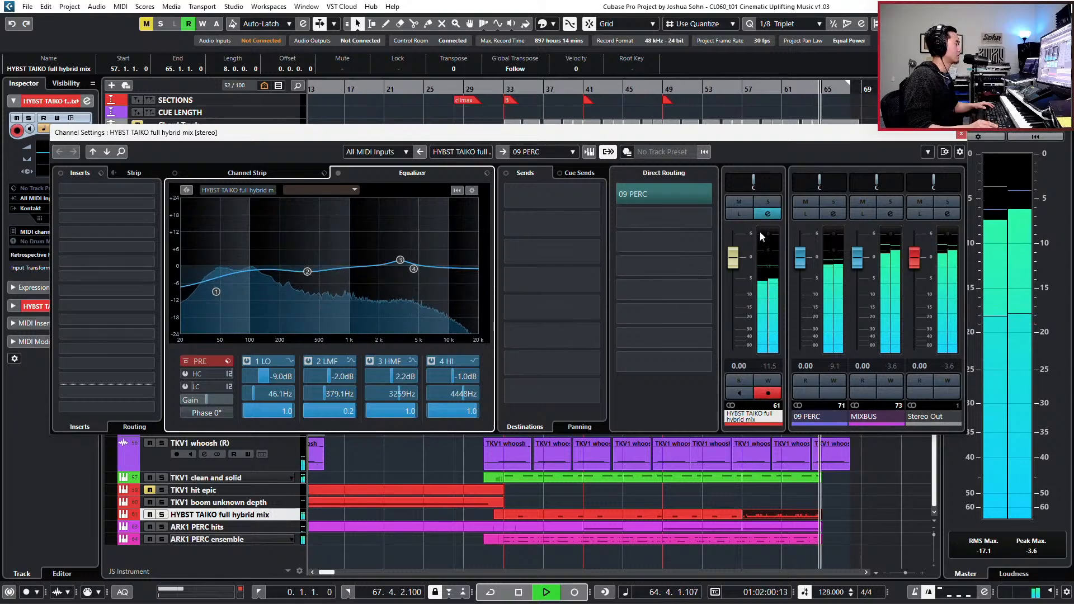
- Play the climax again from around bar 46 to check the equalized taiko in the full mix
{"action": "key", "text": "space"}
{"action": "key", "text": "shift+b"}
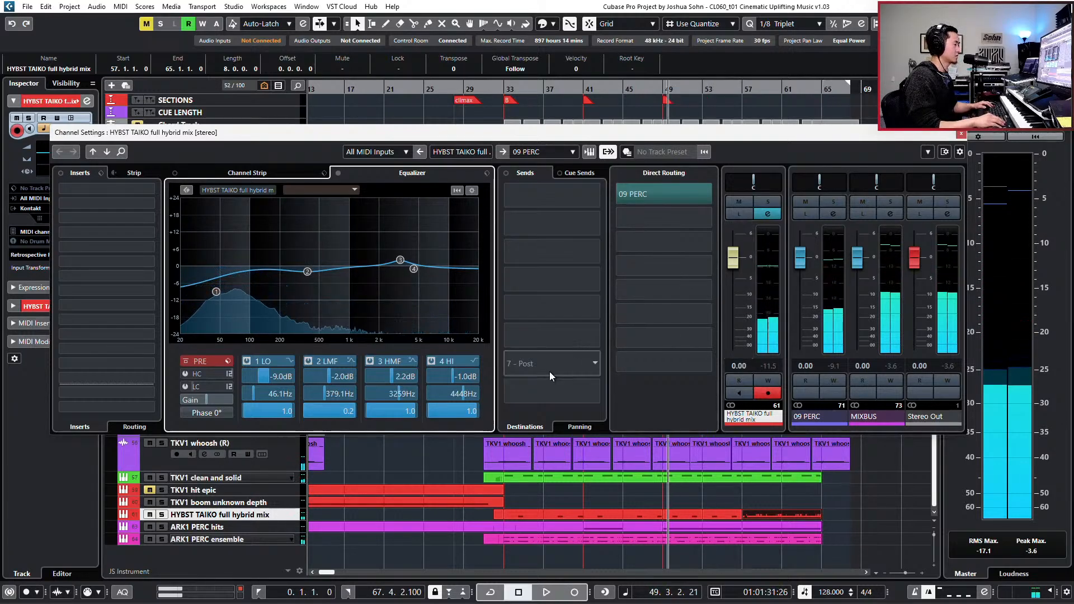
{"action": "key", "text": "space"}
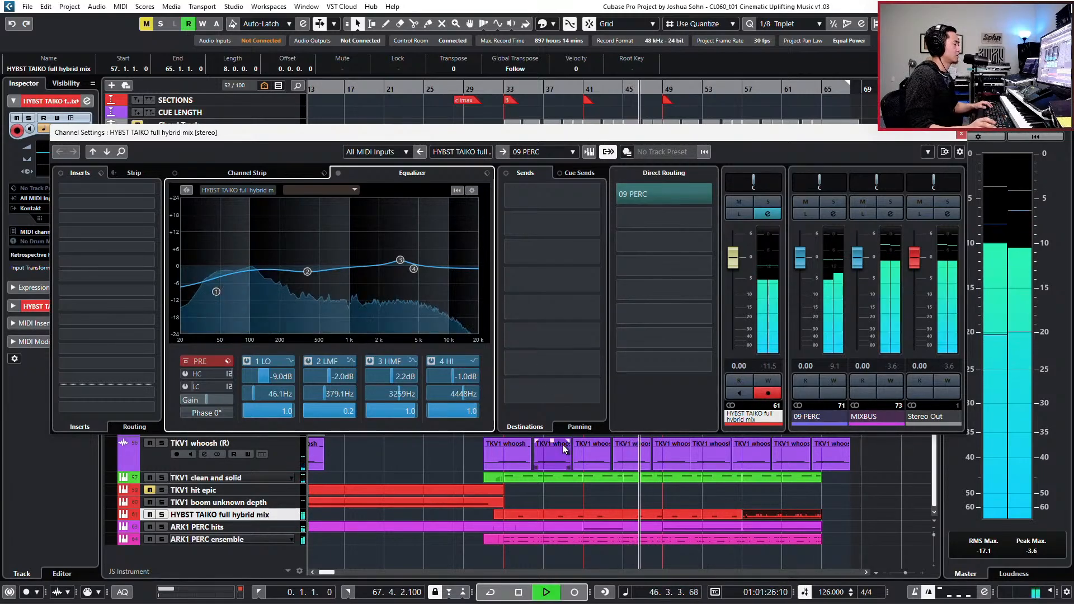
{"action": "key", "text": "space"}
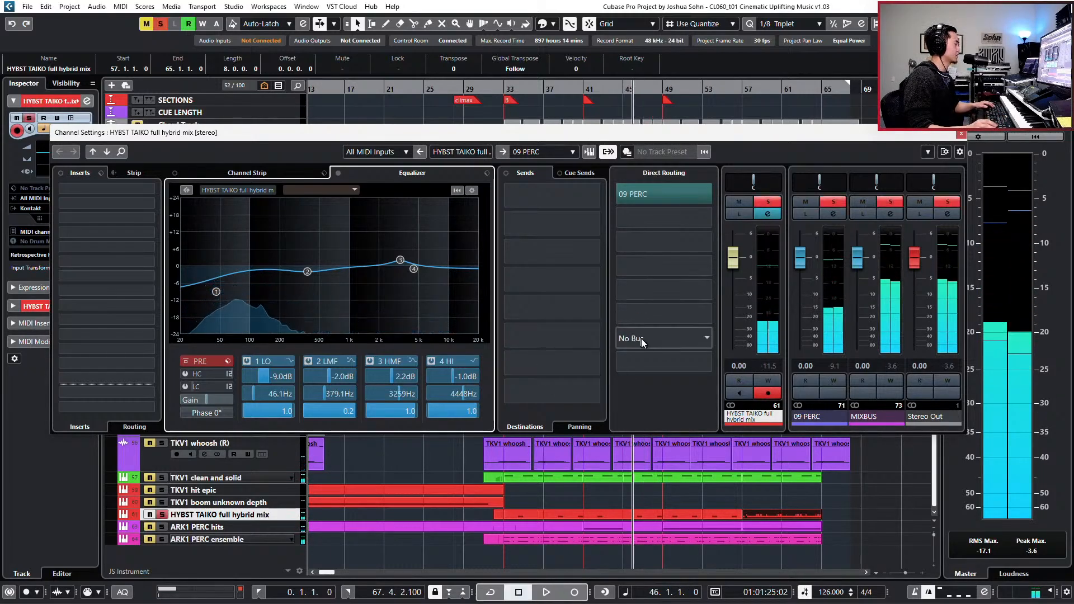
- Solo the hybrid taiko and add an active send to VERB 09-PERC at -9.62 dB in its channel settings
{"action": "key", "text": "e"}
{"action": "key", "text": "s"}
{"action": "key", "text": "e"}
{"action": "left_click", "coordinate": [640, 218]}
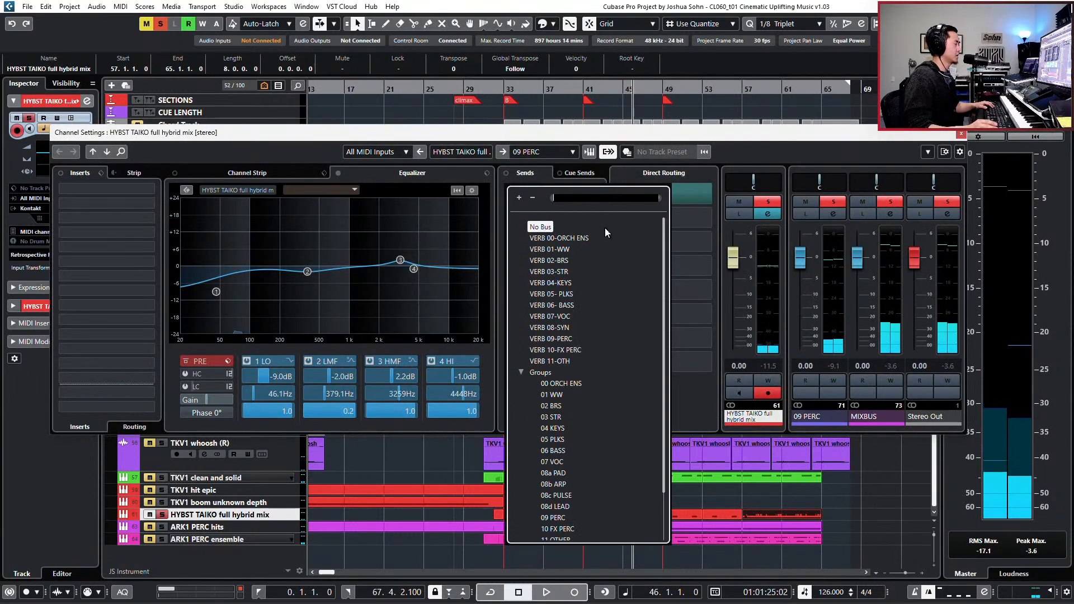
{"action": "left_click", "coordinate": [566, 339]}
{"action": "left_click", "coordinate": [510, 190]}
{"action": "left_click_drag", "start_coordinate": [560, 200], "coordinate": [501, 211]}
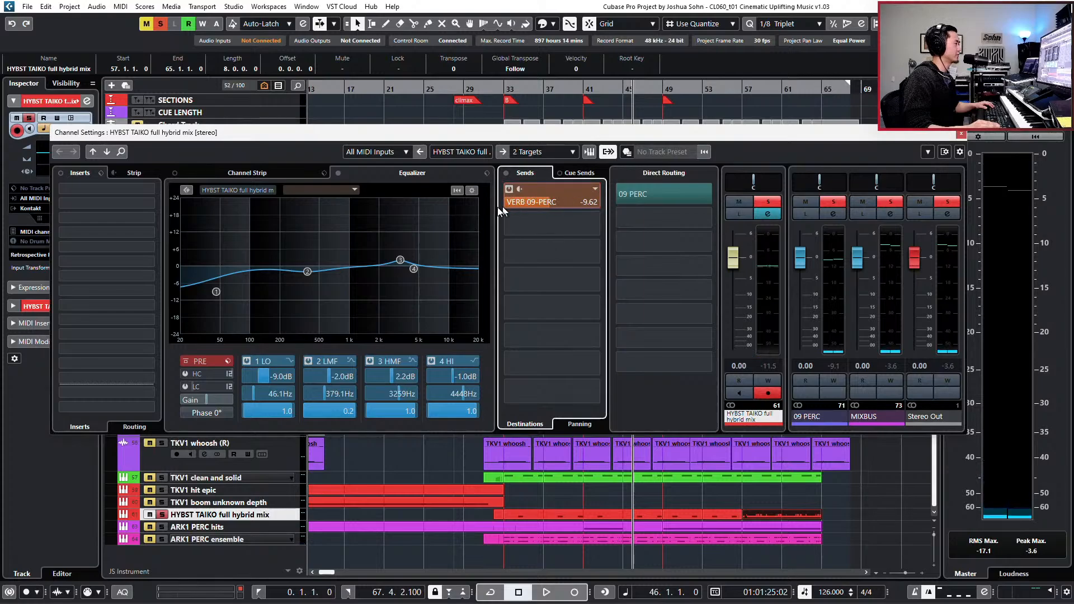
- Lower the taiko's VERB 09-PERC send to -18.5 dB while playing the soloed track
{"action": "key", "text": "KP_Subtract"}
{"action": "key", "text": "KP_Subtract"}
{"action": "key", "text": "KP_Add"}
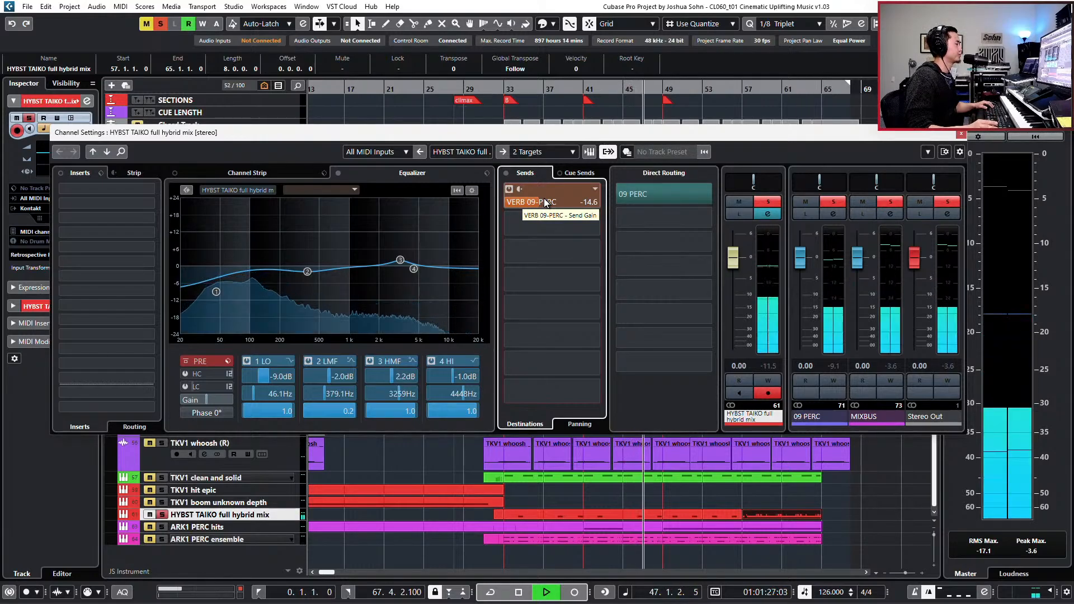
{"action": "left_click_drag", "start_coordinate": [545, 203], "coordinate": [535, 203]}
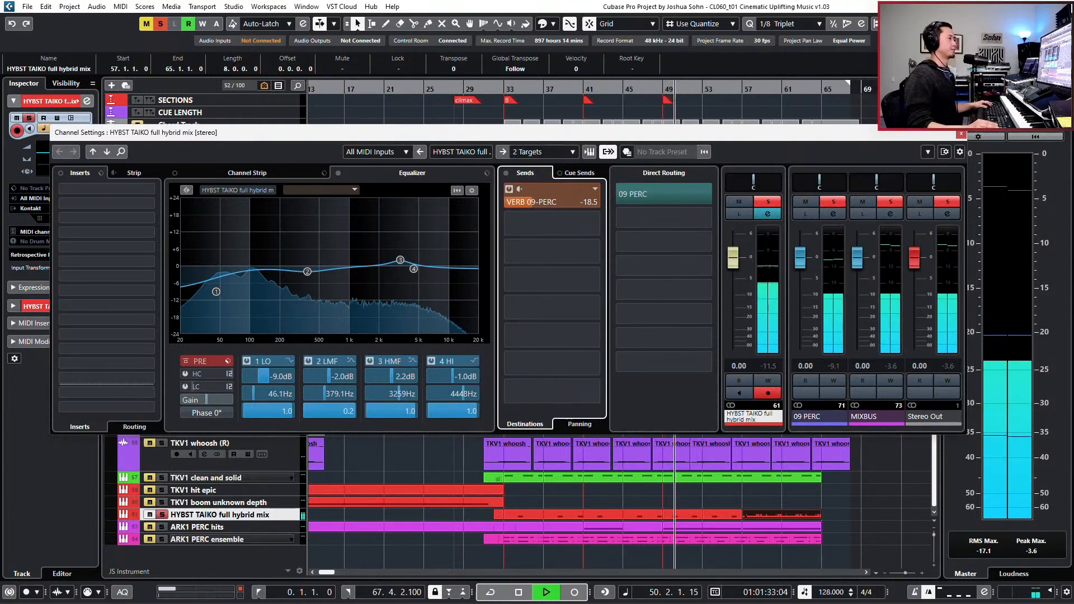
- Activate the Ghz CanOpener Studio 3 insert on the Control Room's main output and resume playback of the soloed taiko
{"action": "left_click", "coordinate": [1020, 84]}
{"action": "key", "text": "space"}
{"action": "left_click", "coordinate": [955, 472]}
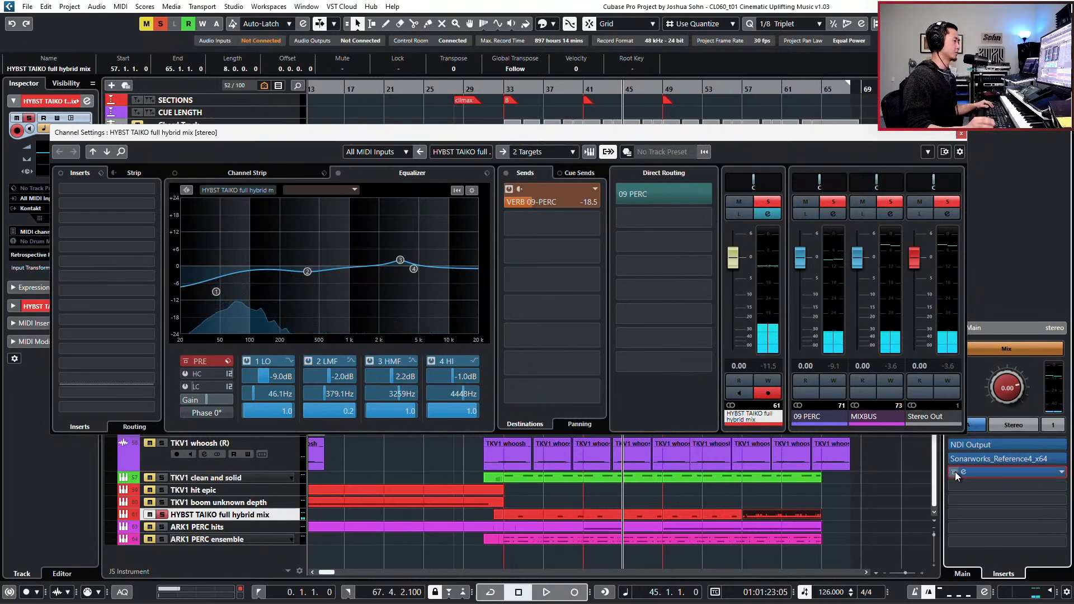
{"action": "key", "text": "space"}
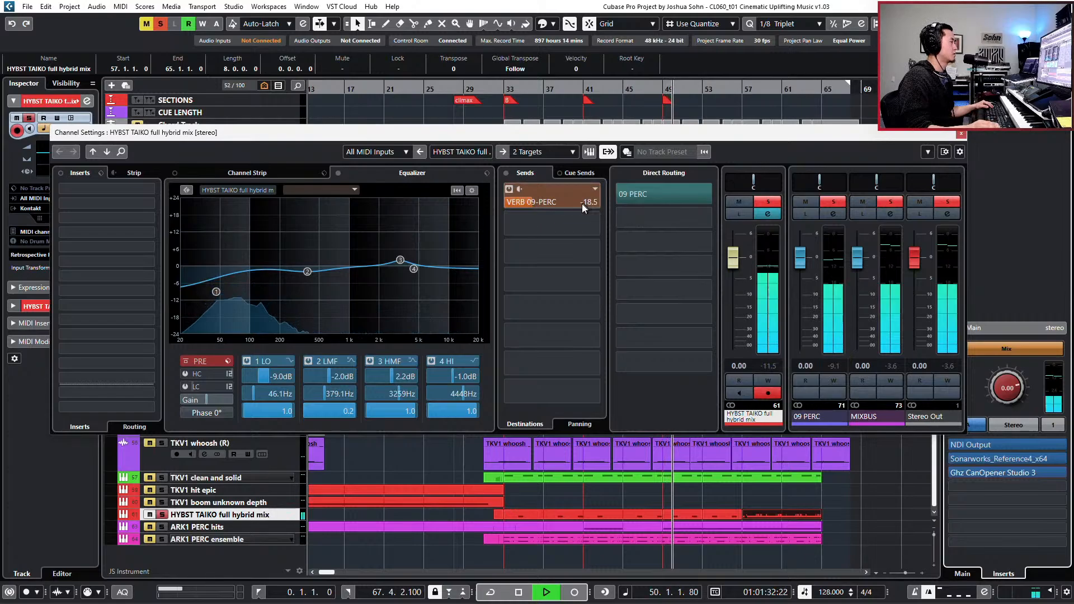
- Set the taiko's VERB 09-PERC send to -22.6 dB, then stop playback and close the channel settings
{"action": "left_click_drag", "start_coordinate": [565, 206], "coordinate": [559, 207]}
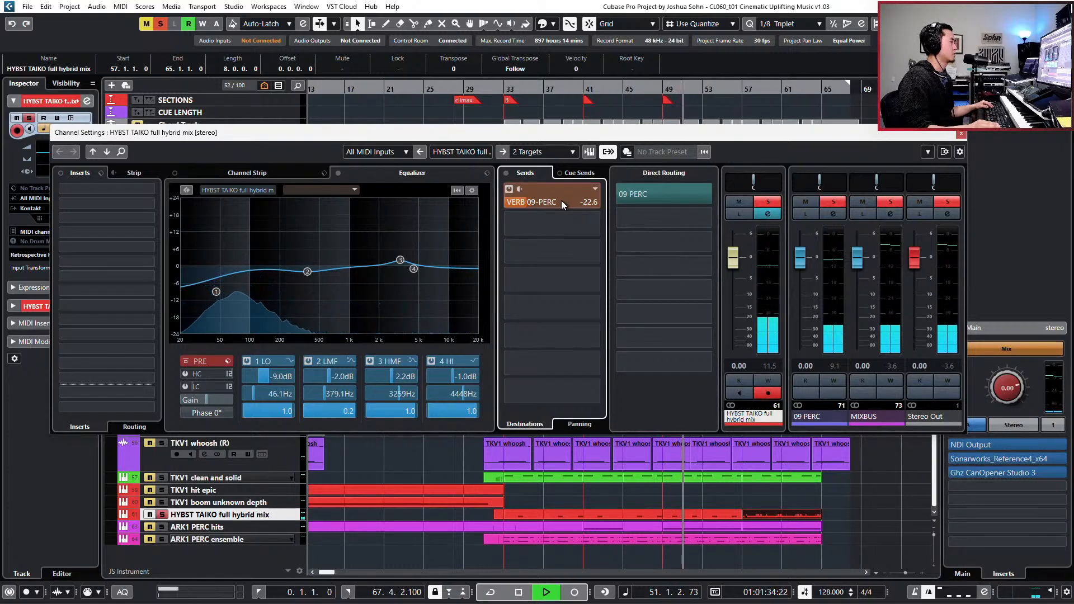
{"action": "key", "text": "space"}
{"action": "left_click", "coordinate": [960, 135]}
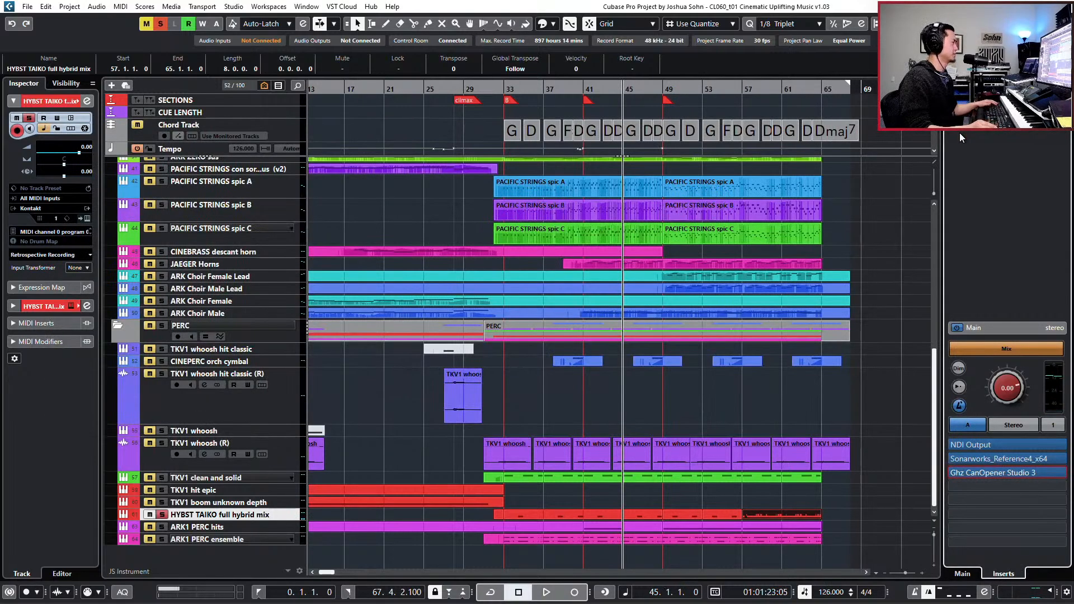
- Check the VERB 09-PERC channel's settings in the MixConsole, then open its ValhallaVintageVerb insert
{"action": "key", "text": "F3"}
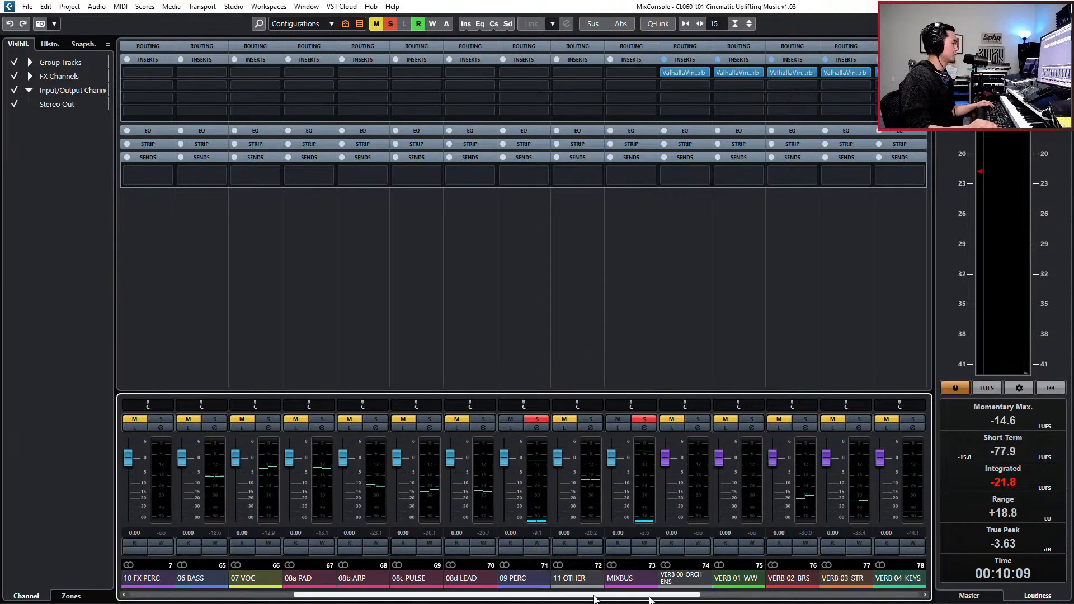
{"action": "left_click", "coordinate": [757, 595]}
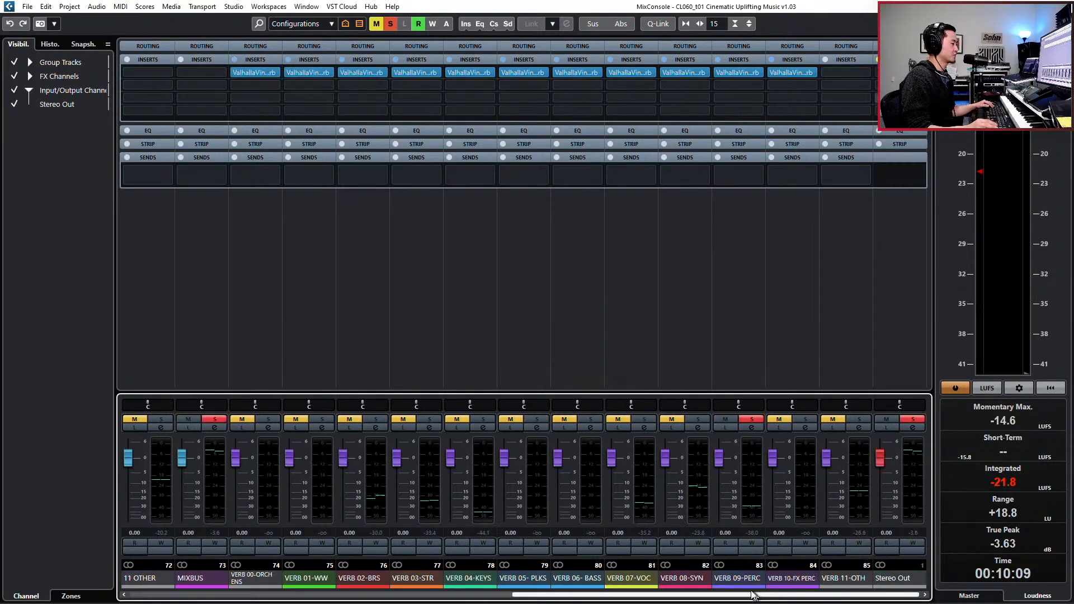
{"action": "left_click", "coordinate": [751, 583]}
{"action": "key", "text": "e"}
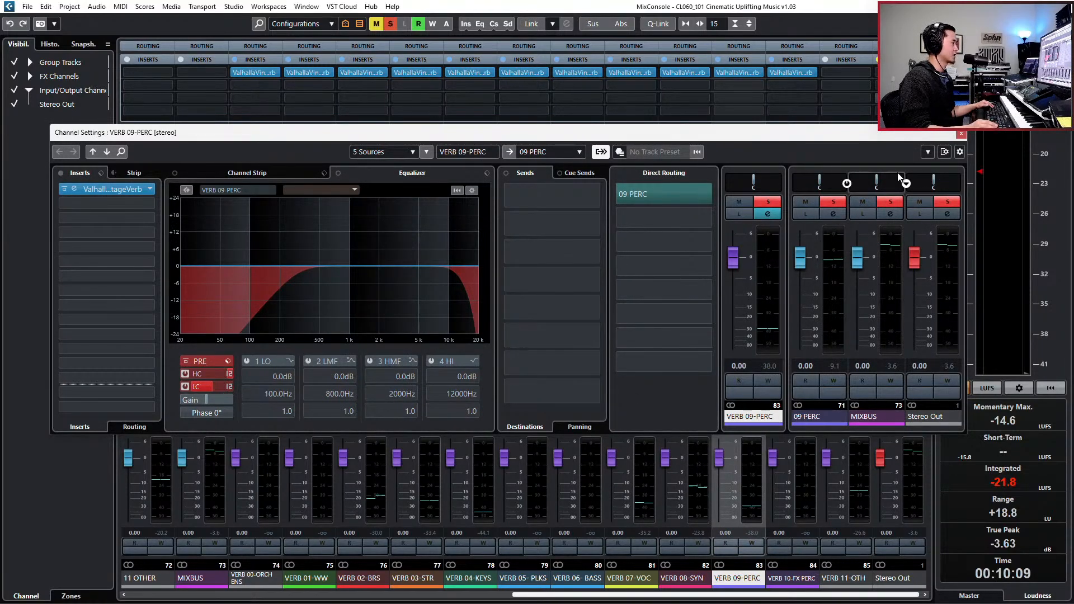
{"action": "left_click", "coordinate": [961, 135]}
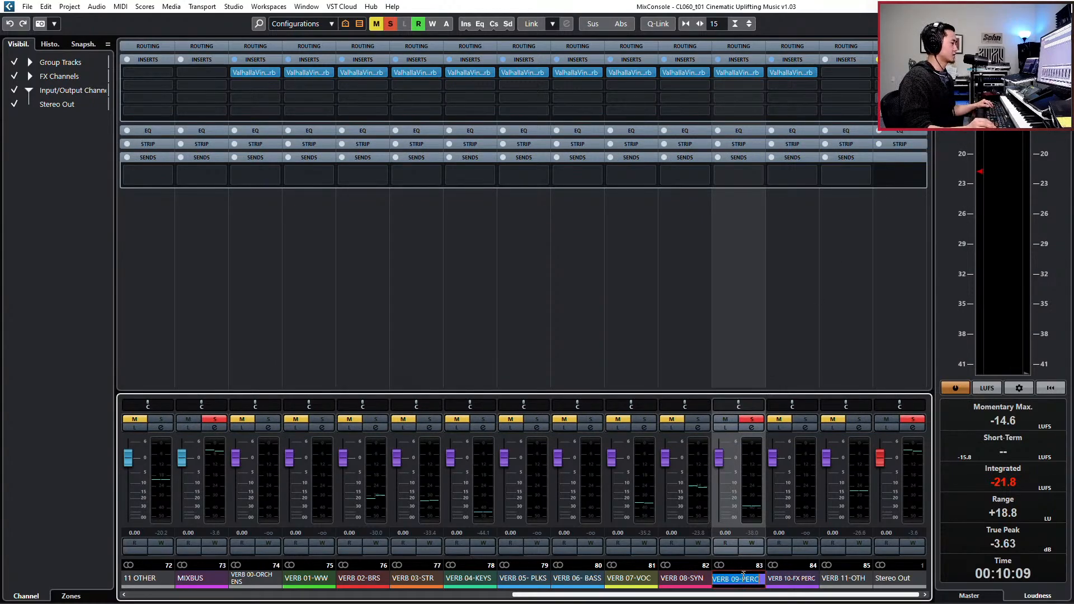
{"action": "left_click", "coordinate": [742, 74]}
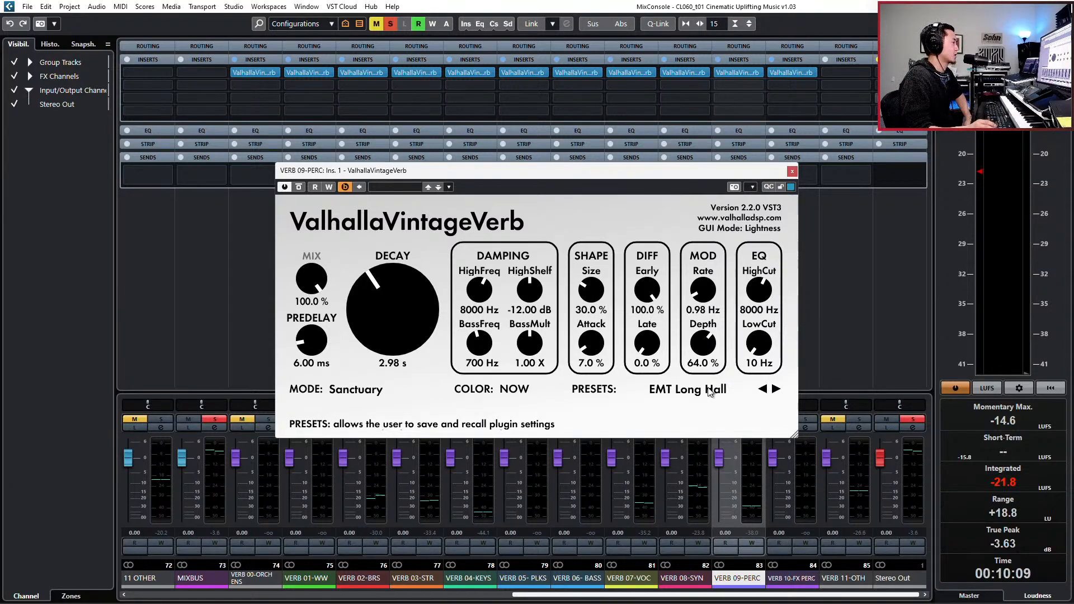
- Shorten the percussion reverb's decay to 2.43 s and return to the project window
{"action": "scroll", "coordinate": [409, 300], "scroll_direction": "down", "scroll_amount": 3}
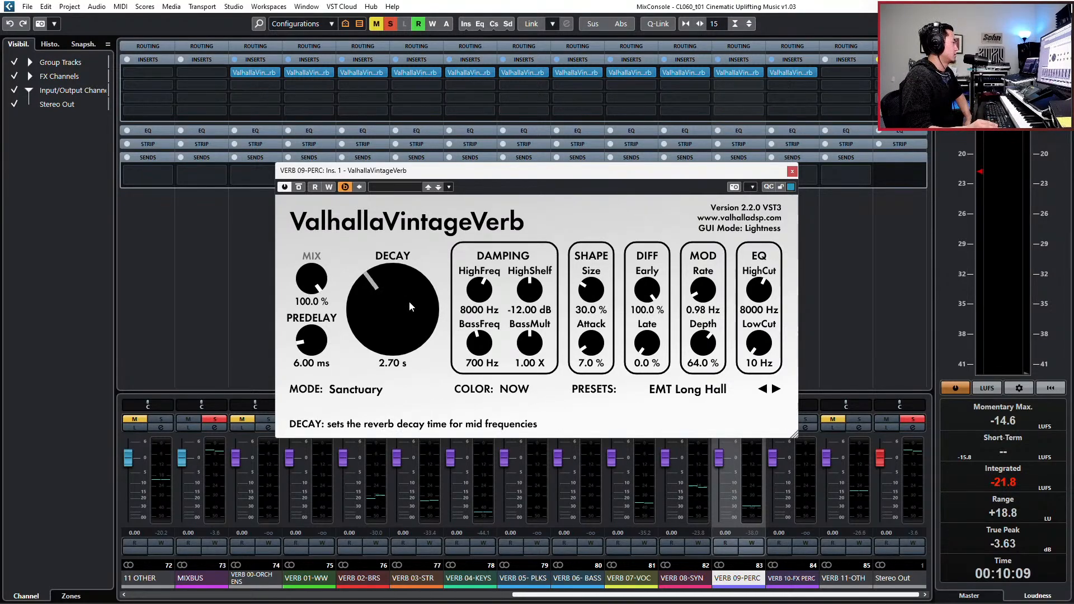
{"action": "scroll", "coordinate": [417, 288], "scroll_direction": "down", "scroll_amount": 4}
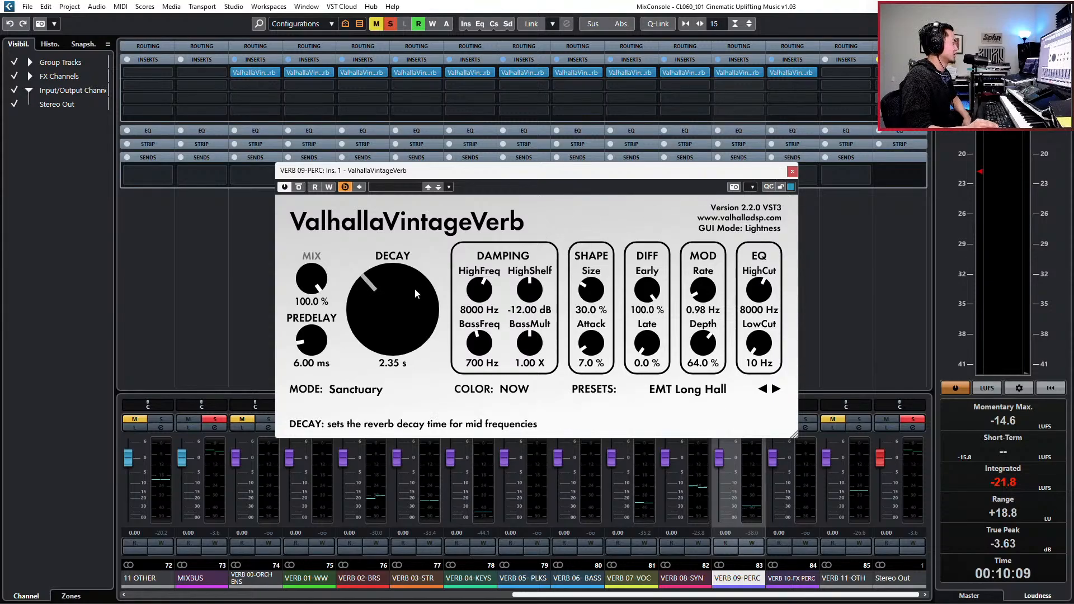
{"action": "scroll", "coordinate": [389, 298], "scroll_direction": "up", "scroll_amount": 2}
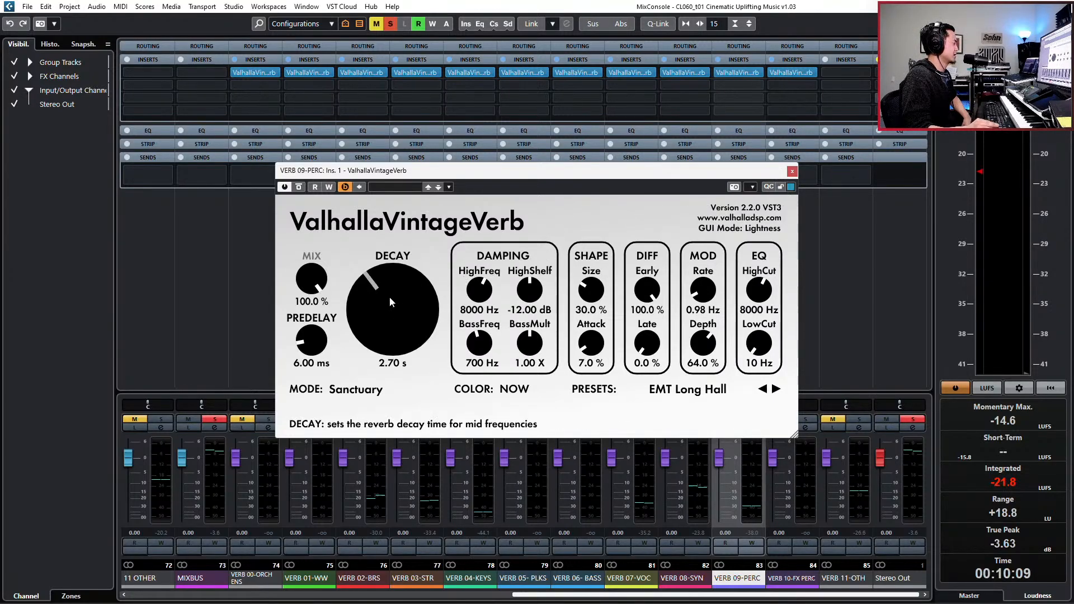
{"action": "left_click", "coordinate": [792, 172]}
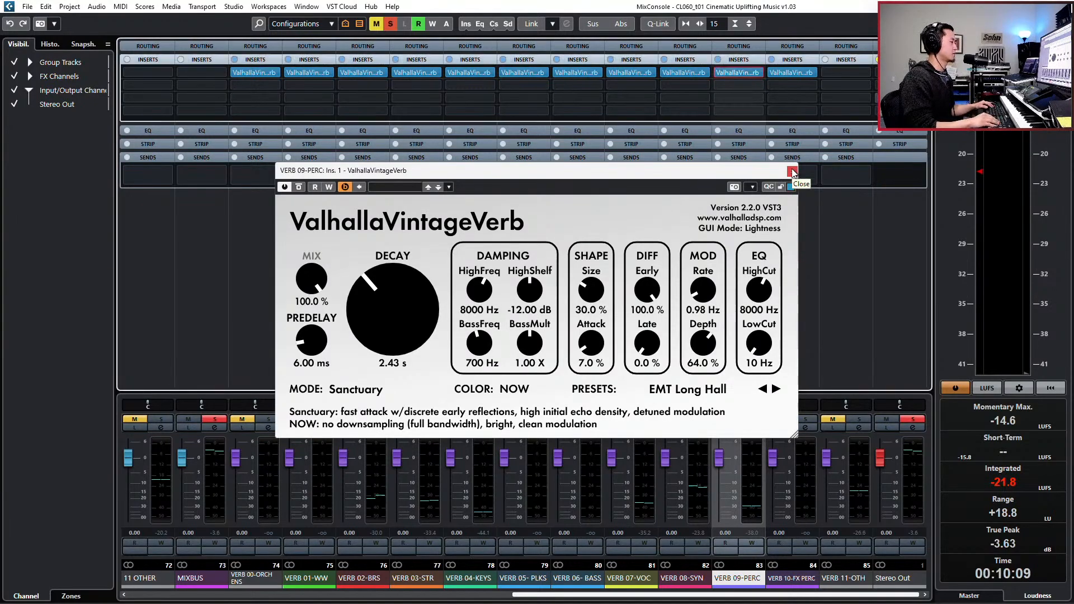
{"action": "key", "text": "F3"}
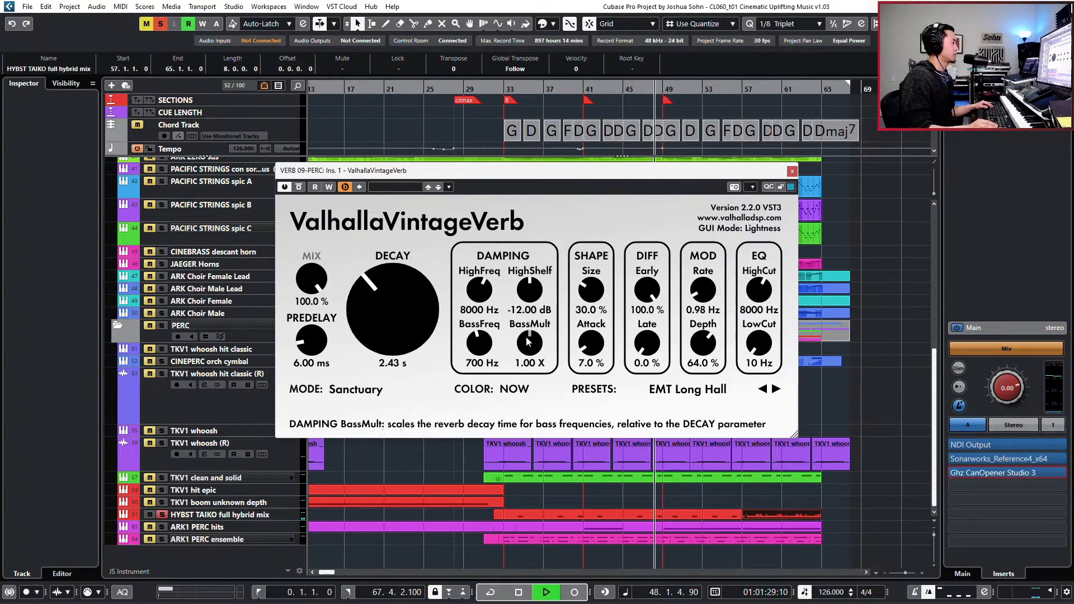
- Set the percussion reverb's BassMult to 2.21 X and BassFreq to 1010 Hz during playback
{"action": "left_click_drag", "start_coordinate": [529, 342], "coordinate": [528, 305]}
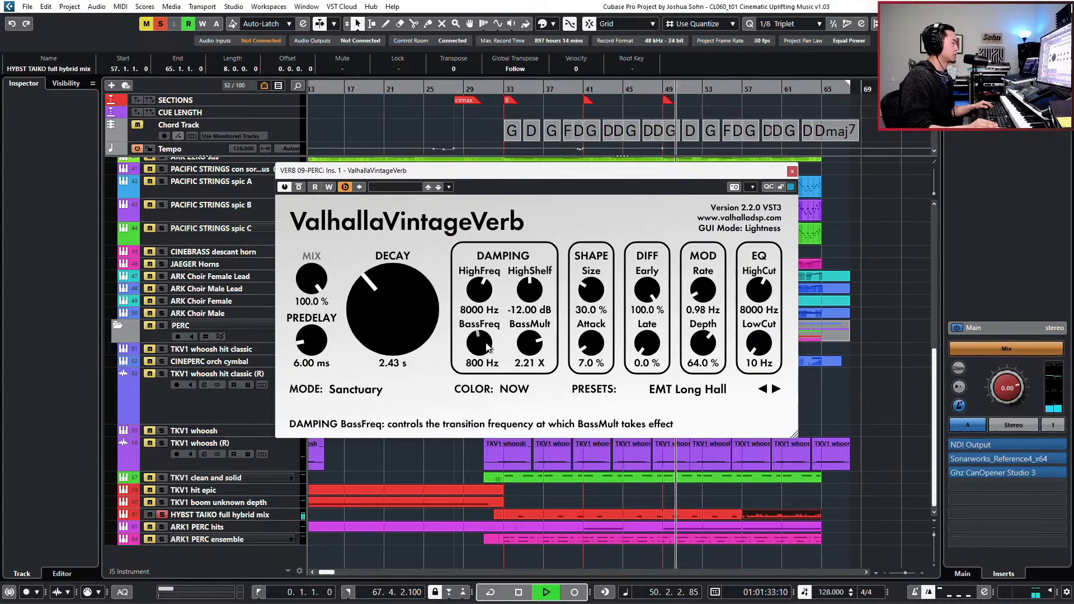
{"action": "left_click_drag", "start_coordinate": [480, 343], "coordinate": [587, 296]}
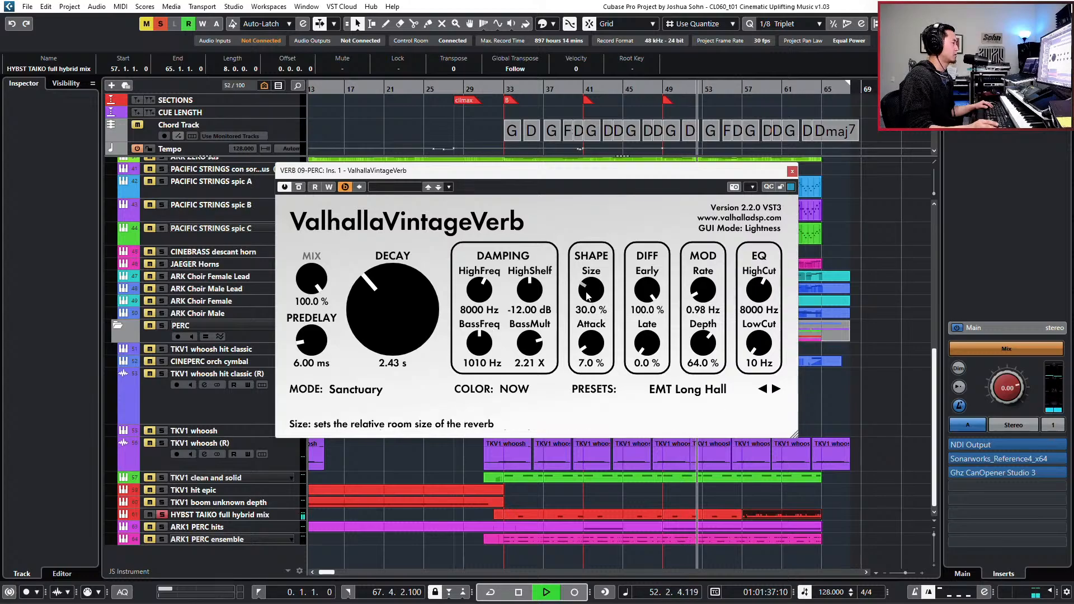
{"action": "key", "text": "space"}
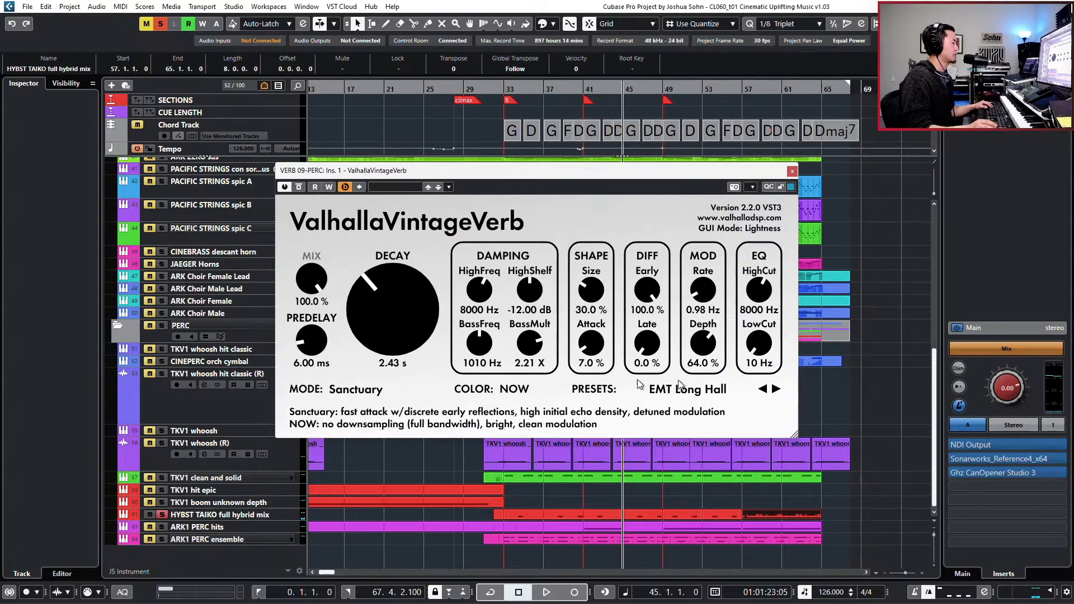
- Load the Large RHall preset in the percussion reverb, set its predelay to 20.56 ms during playback, and close the plug-in
{"action": "left_click", "coordinate": [730, 392]}
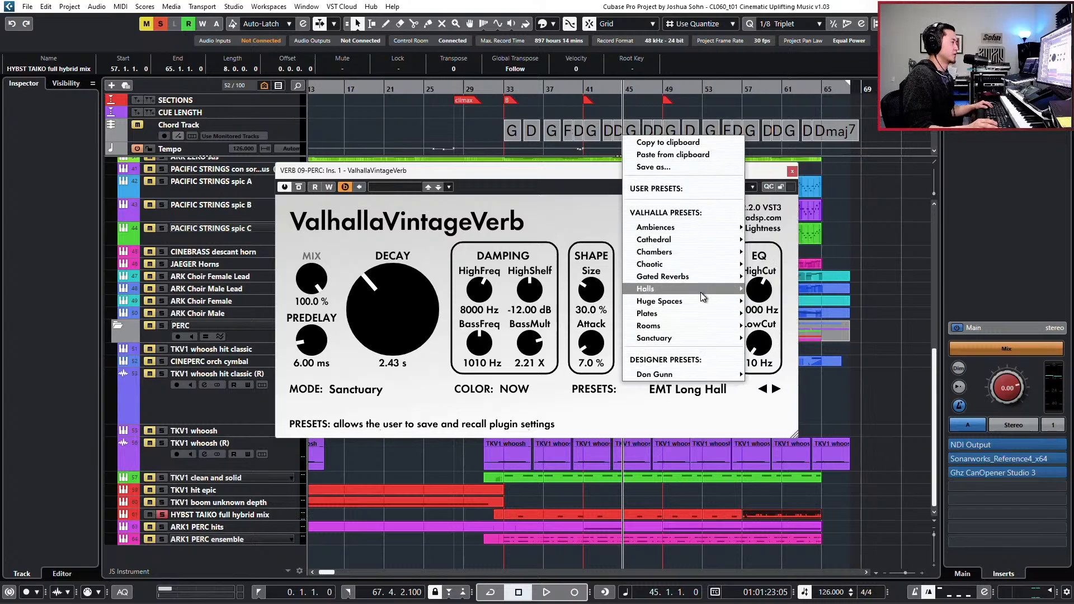
{"action": "mouse_move", "coordinate": [693, 291]}
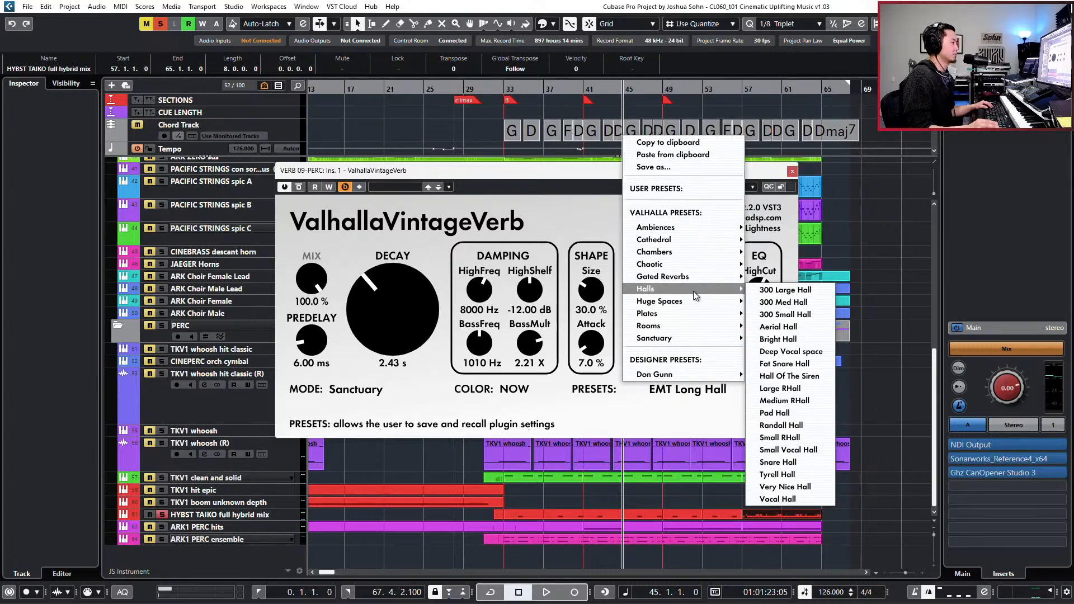
{"action": "left_click", "coordinate": [784, 388]}
{"action": "key", "text": "space"}
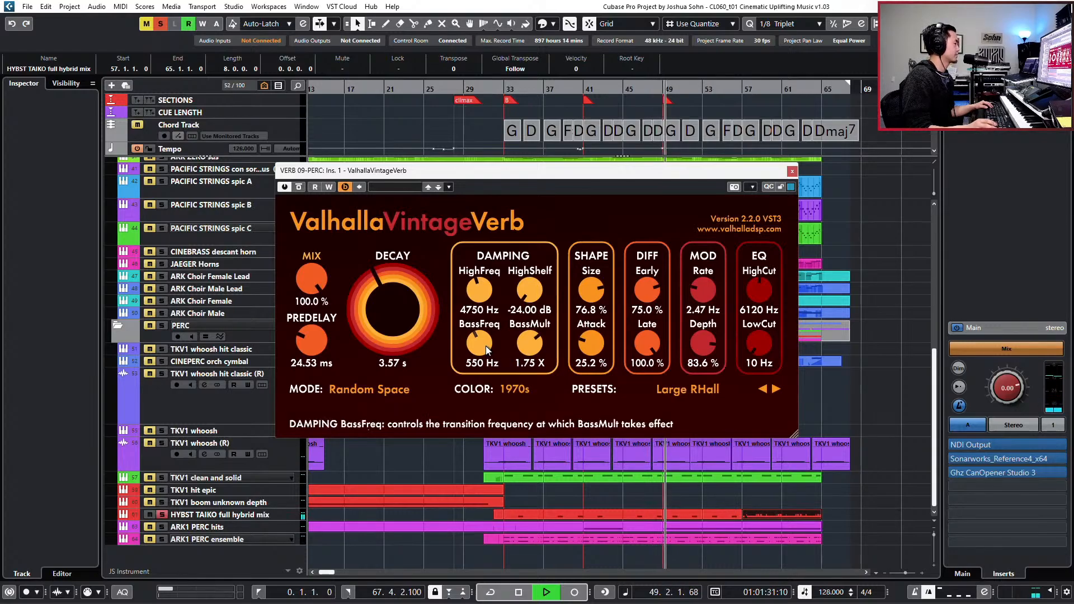
{"action": "scroll", "coordinate": [311, 340], "scroll_direction": "down", "scroll_amount": 4}
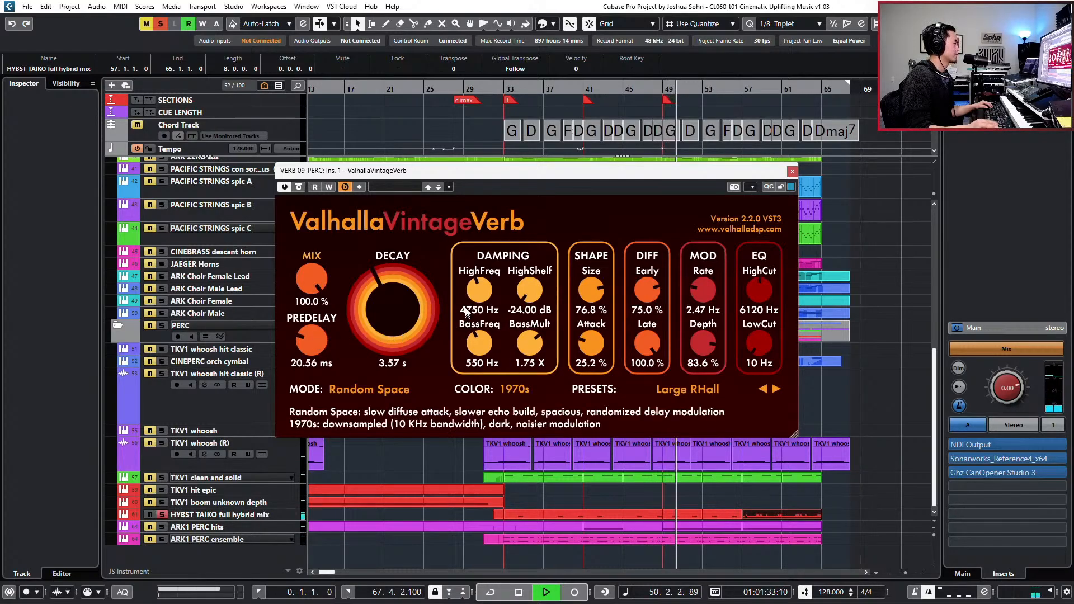
{"action": "key", "text": "space"}
{"action": "left_click", "coordinate": [792, 173]}
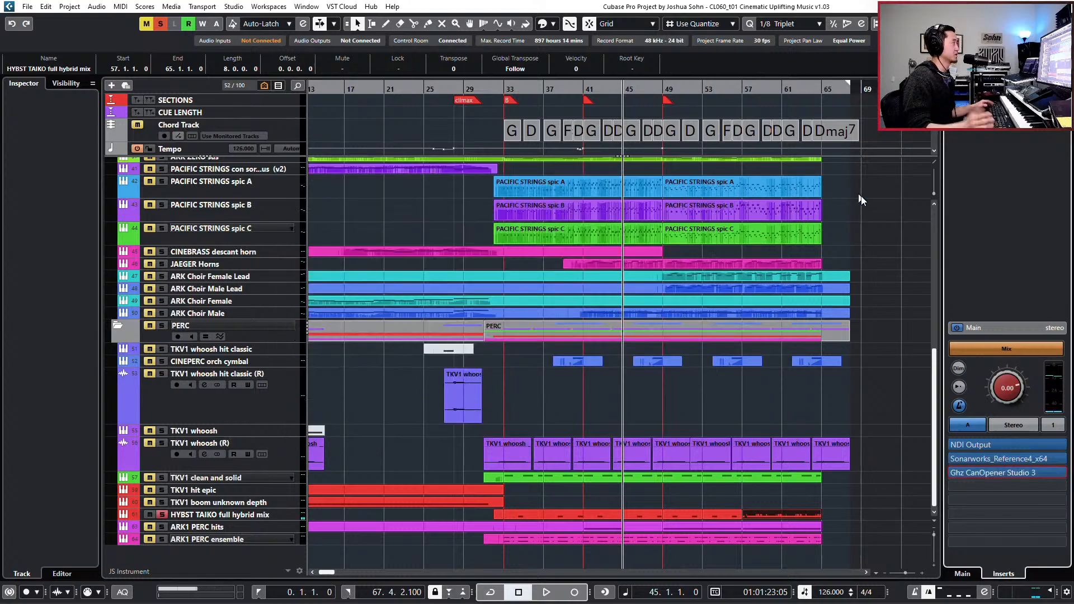
- Unsolo the hybrid taiko and play the full mix from bar 43
{"action": "key", "text": "s"}
{"action": "key", "text": "KP_Subtract"}
{"action": "key", "text": "KP_Subtract"}
{"action": "key", "text": "KP_Subtract"}
{"action": "key", "text": "KP_Subtract"}
{"action": "key", "text": "KP_Subtract"}
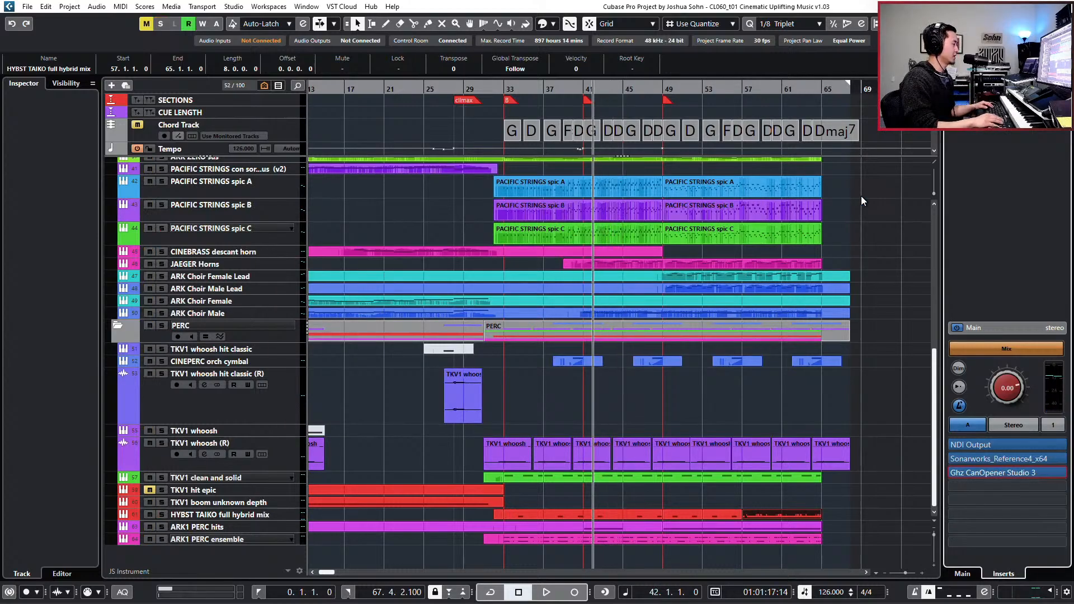
{"action": "key", "text": "KP_Add"}
{"action": "key", "text": "KP_Add"}
{"action": "key", "text": "KP_Add"}
{"action": "key", "text": "KP_Add"}
{"action": "key", "text": "KP_Add"}
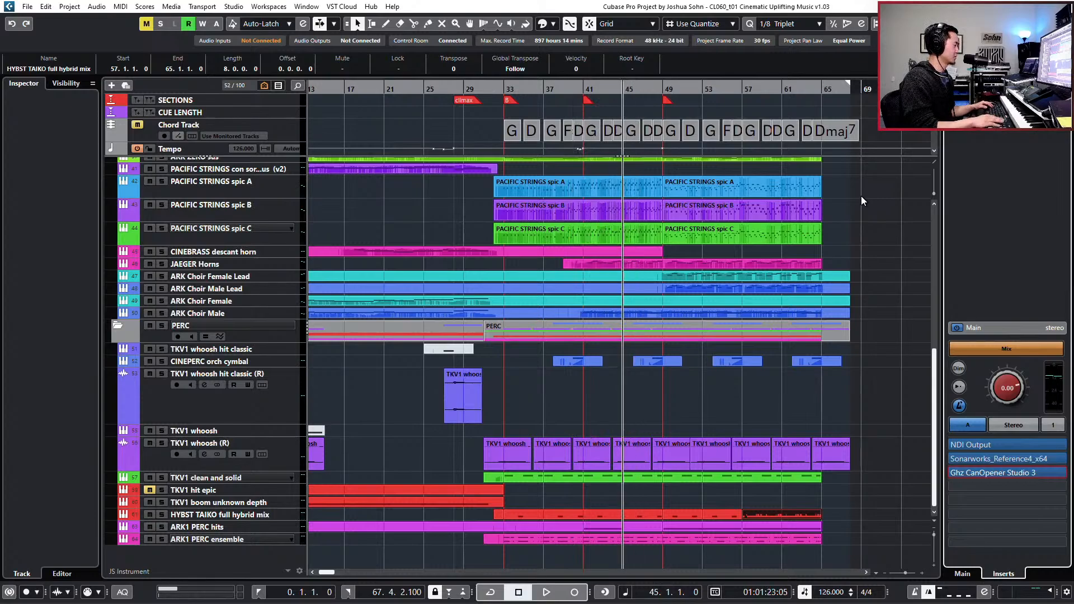
{"action": "key", "text": "KP_Subtract"}
{"action": "key", "text": "KP_Subtract"}
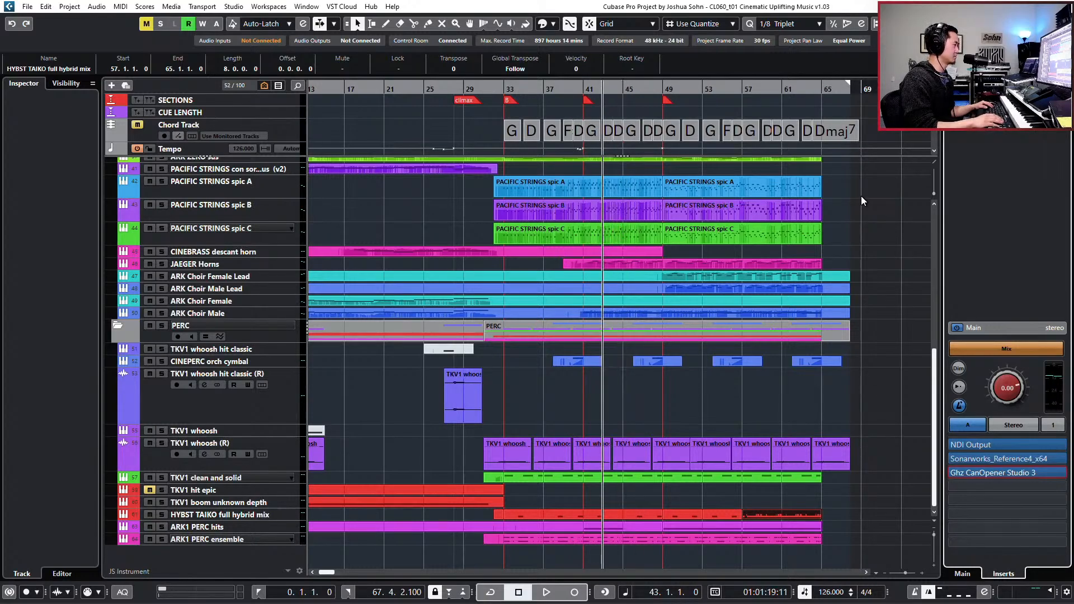
{"action": "key", "text": "space"}
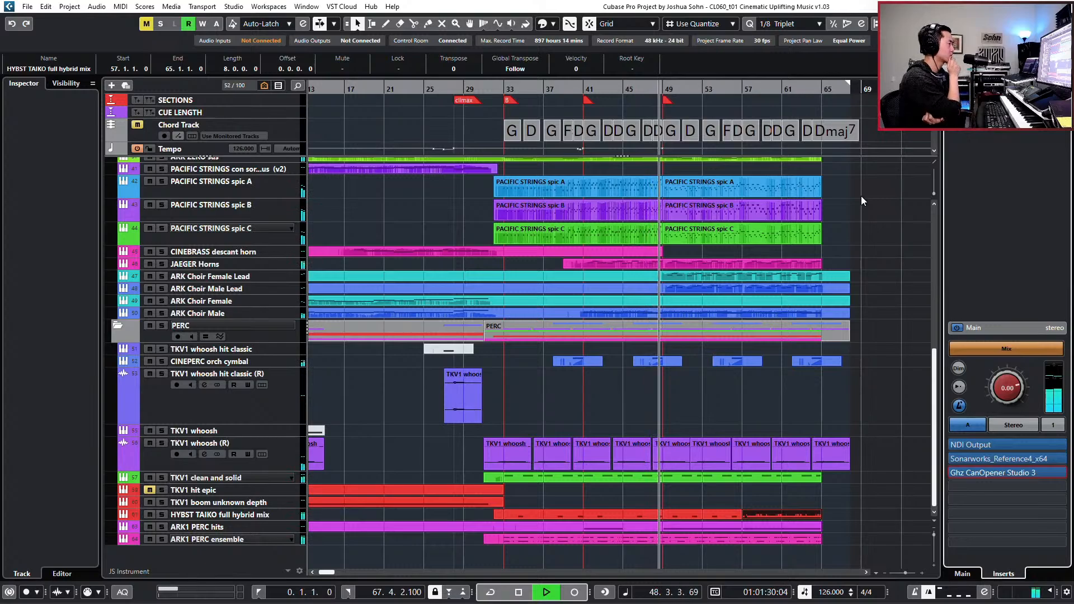
- Open the JAEGER Horns channel equalizer during playback and raise the HMF gain to -1.2 dB and the HI gain to -5.8 dB
{"action": "left_click", "coordinate": [344, 261]}
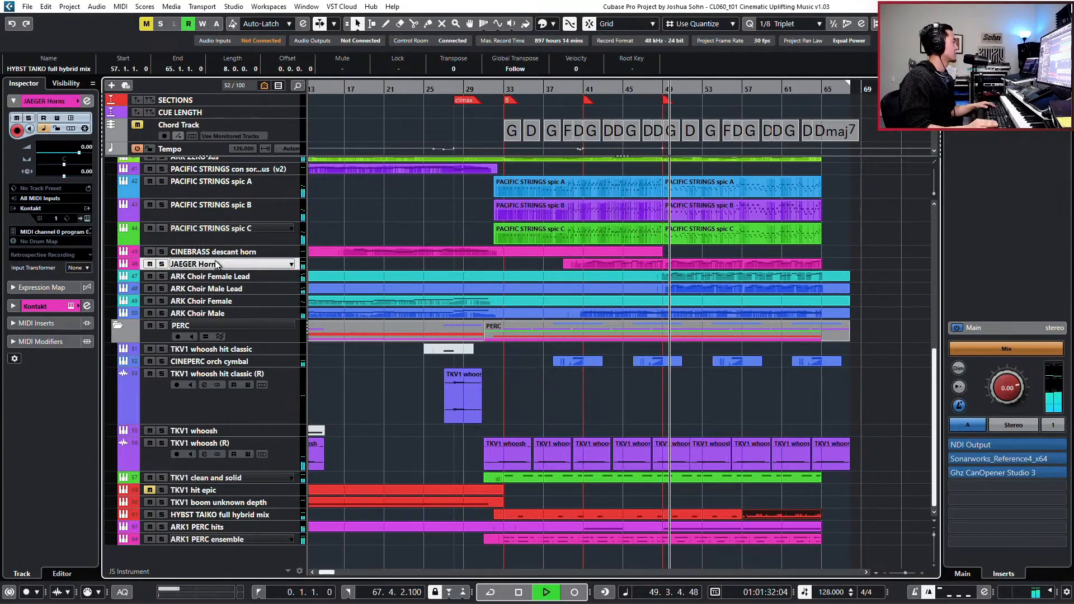
{"action": "key", "text": "e"}
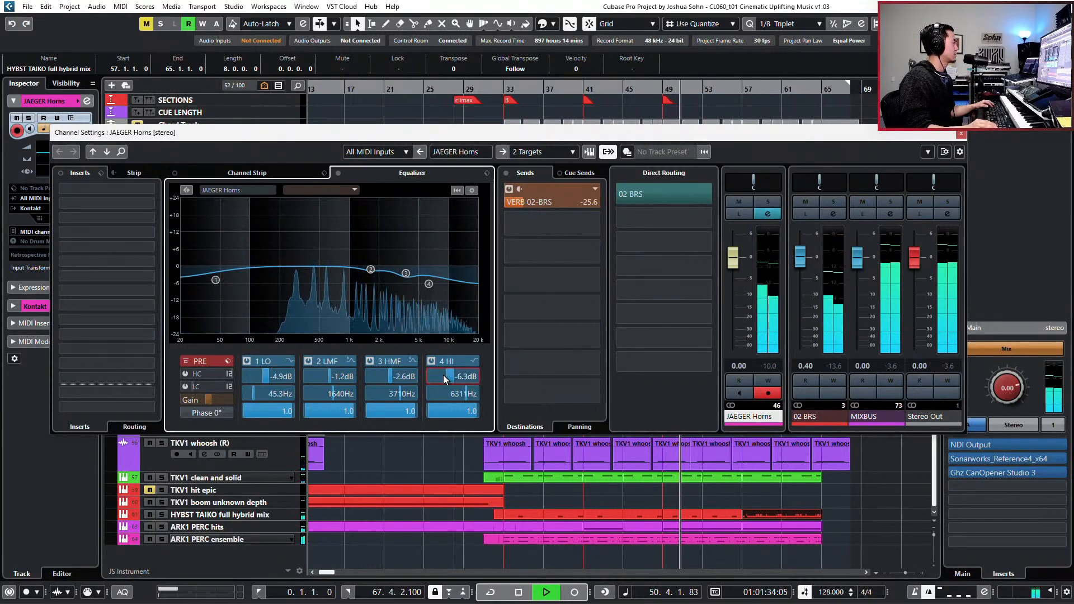
{"action": "scroll", "coordinate": [443, 375], "scroll_direction": "up", "scroll_amount": 2}
{"action": "scroll", "coordinate": [405, 377], "scroll_direction": "up", "scroll_amount": 1}
{"action": "scroll", "coordinate": [404, 377], "scroll_direction": "up", "scroll_amount": 6}
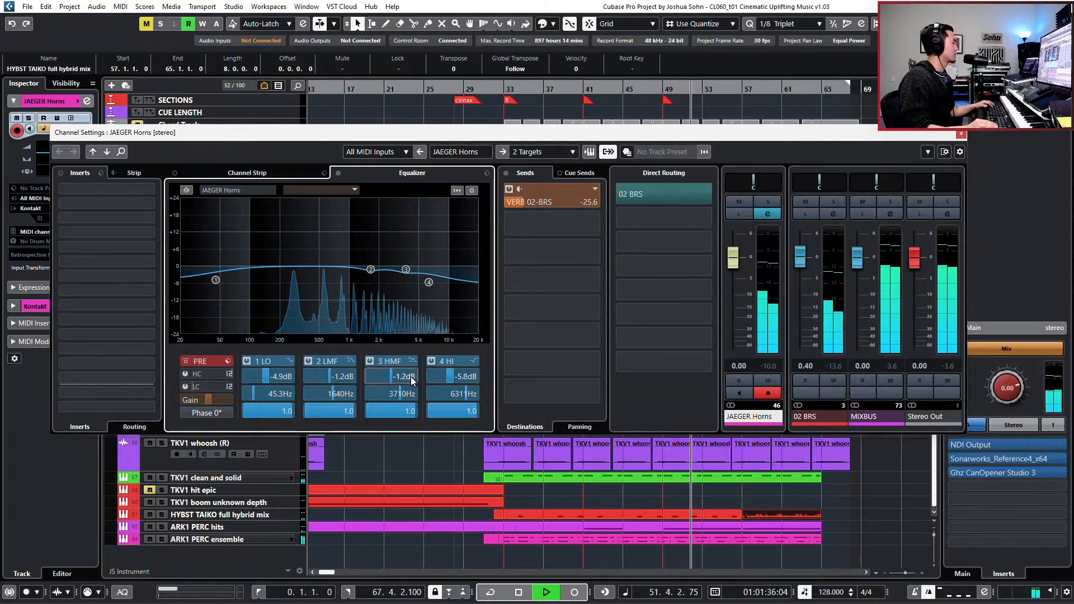
- Raise the JAEGER Horns HI band gain to -2.0 dB while the climax plays
{"action": "scroll", "coordinate": [451, 377], "scroll_direction": "up", "scroll_amount": 3}
{"action": "scroll", "coordinate": [451, 377], "scroll_direction": "up", "scroll_amount": 5}
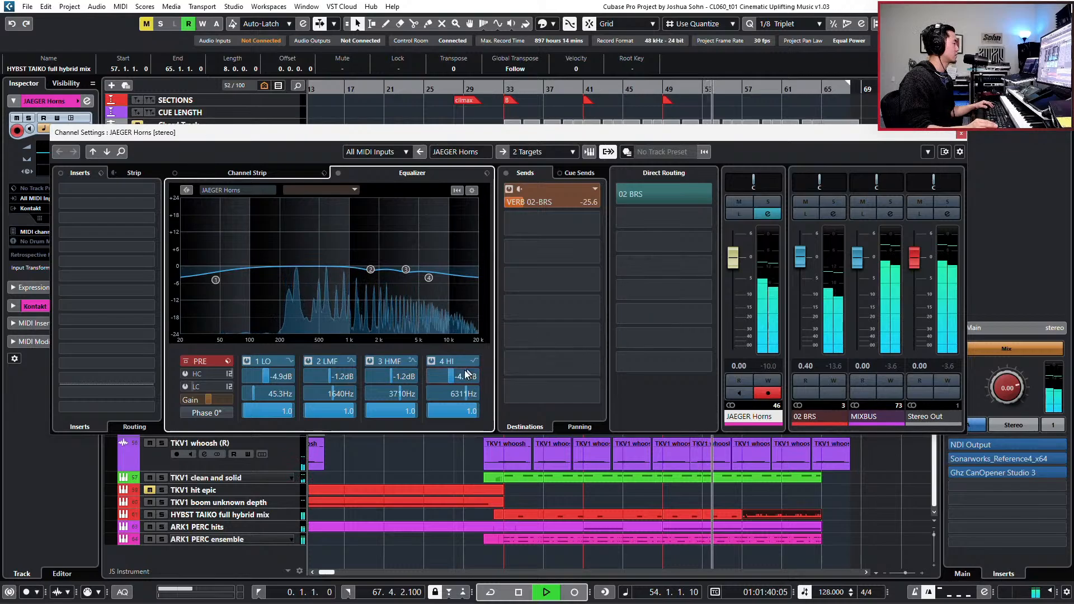
{"action": "scroll", "coordinate": [464, 376], "scroll_direction": "up", "scroll_amount": 4}
{"action": "scroll", "coordinate": [463, 376], "scroll_direction": "down", "scroll_amount": 1}
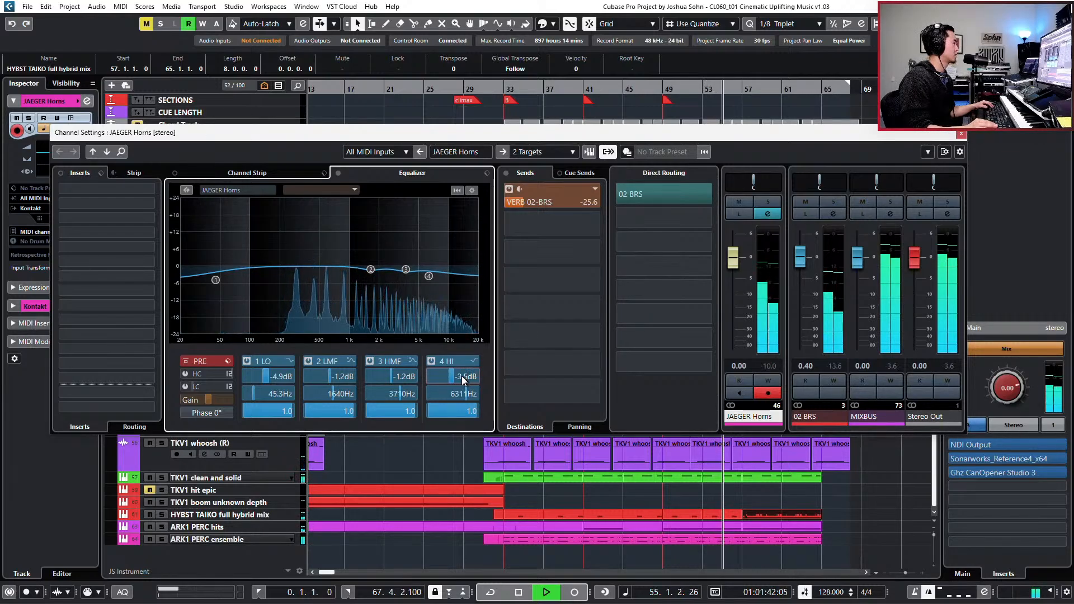
{"action": "scroll", "coordinate": [469, 377], "scroll_direction": "up", "scroll_amount": 6}
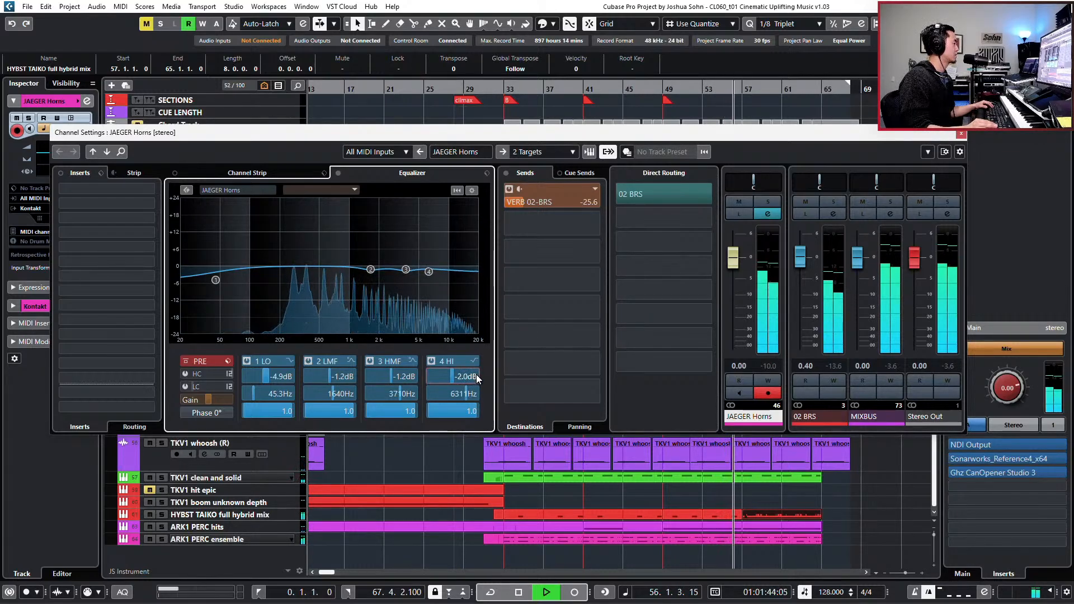
- Set the JAEGER Horns HMF gain to -1.0 dB, raise the LMF gain slightly, and close the channel settings
{"action": "scroll", "coordinate": [394, 378], "scroll_direction": "up", "scroll_amount": 1}
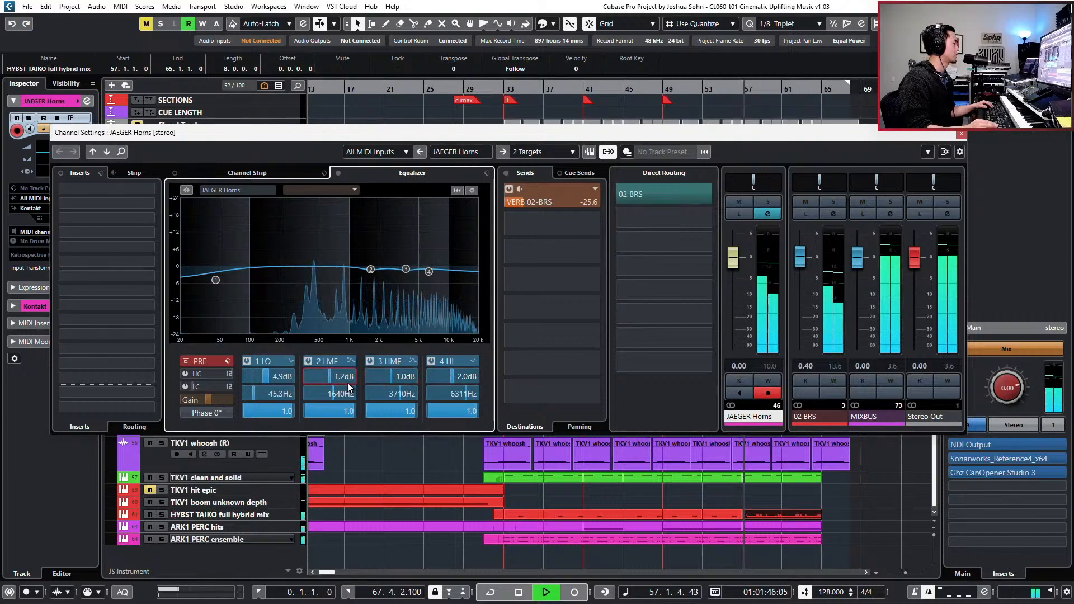
{"action": "scroll", "coordinate": [351, 380], "scroll_direction": "up", "scroll_amount": 4}
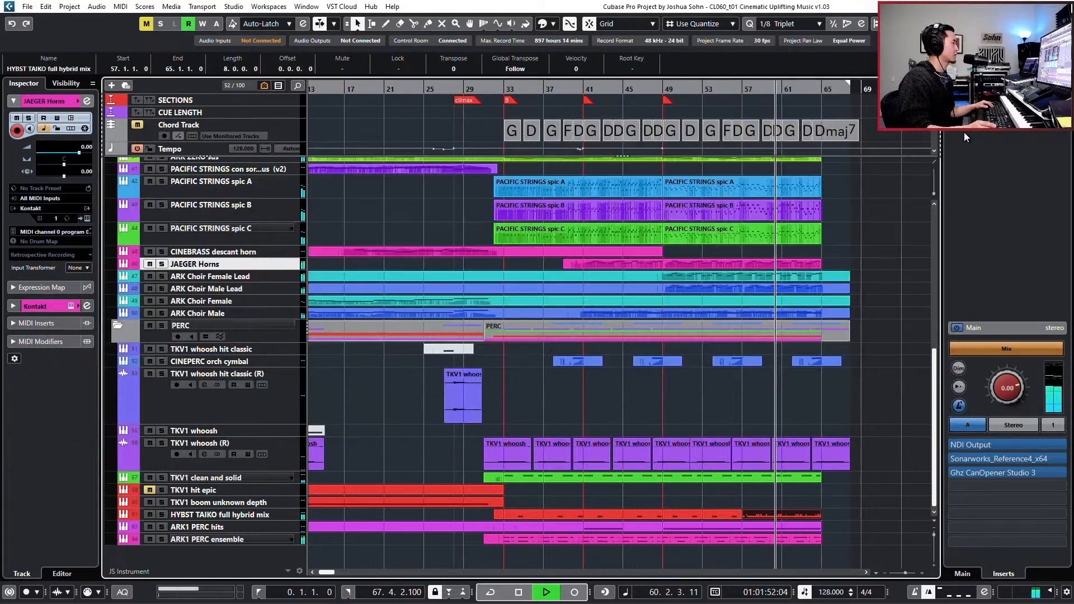
{"action": "left_click", "coordinate": [964, 135]}
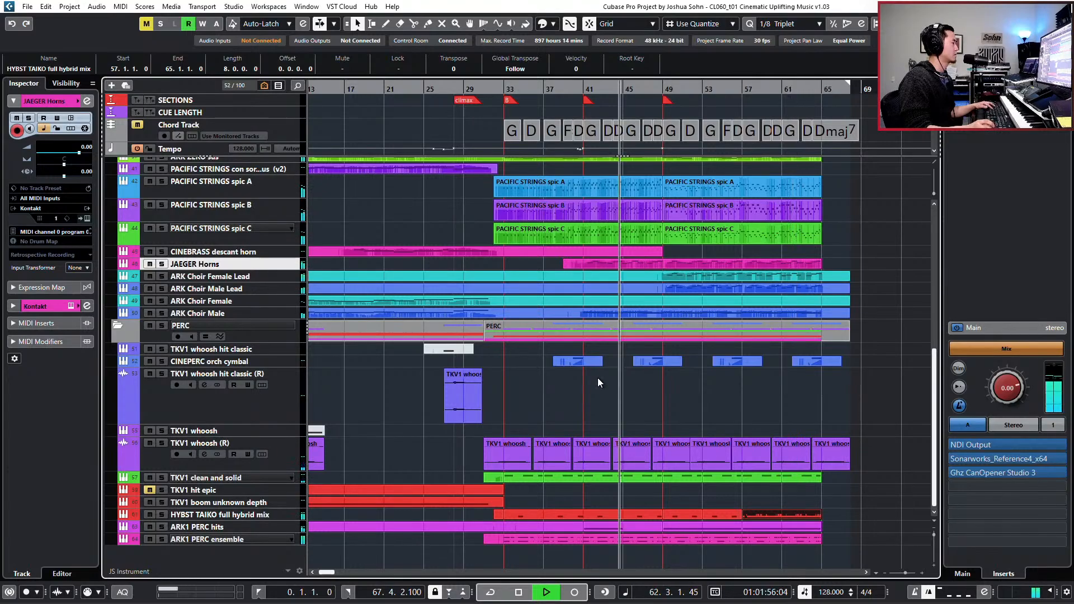
- Stop playback and move the playhead back to the start of section B at bar 33
{"action": "key", "text": "g"}
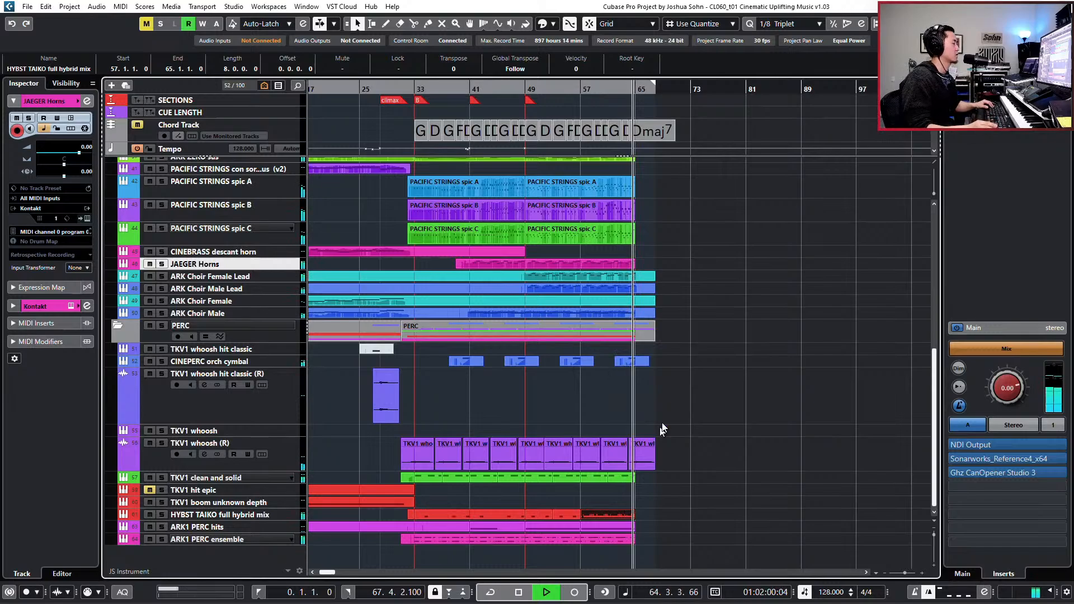
{"action": "key", "text": "space"}
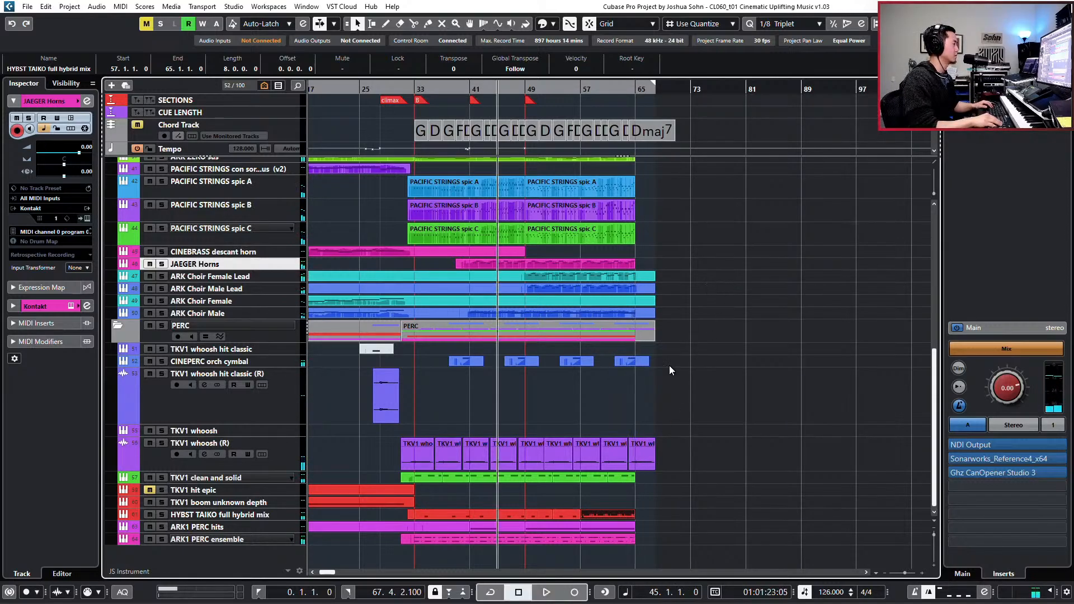
{"action": "key", "text": "KP_Add"}
{"action": "left_click", "coordinate": [582, 314]}
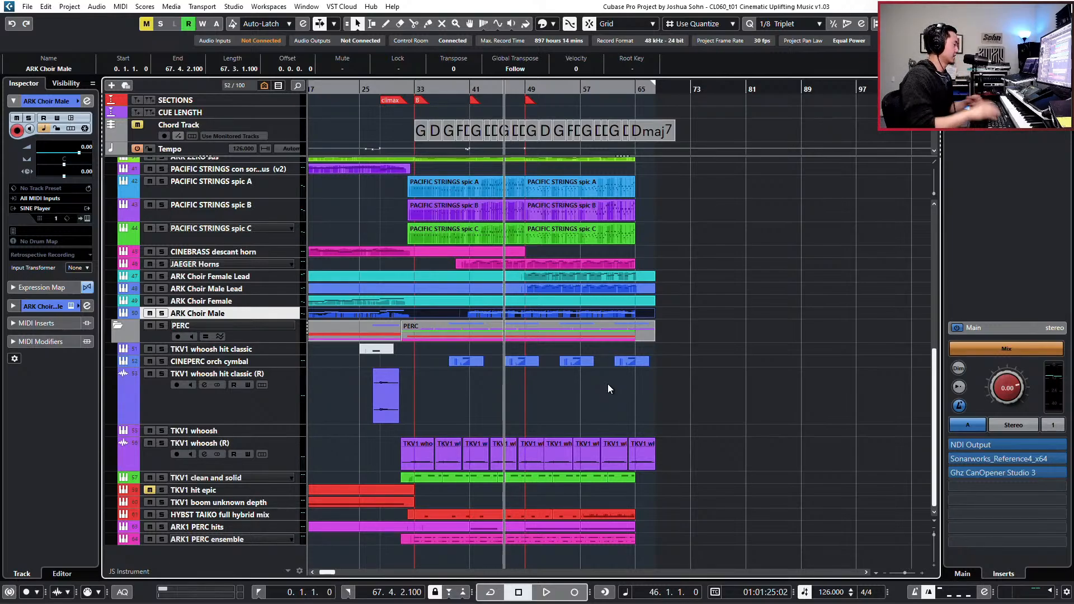
{"action": "key", "text": "KP_Subtract"}
{"action": "key", "text": "KP_Subtract"}
{"action": "key", "text": "KP_Subtract"}
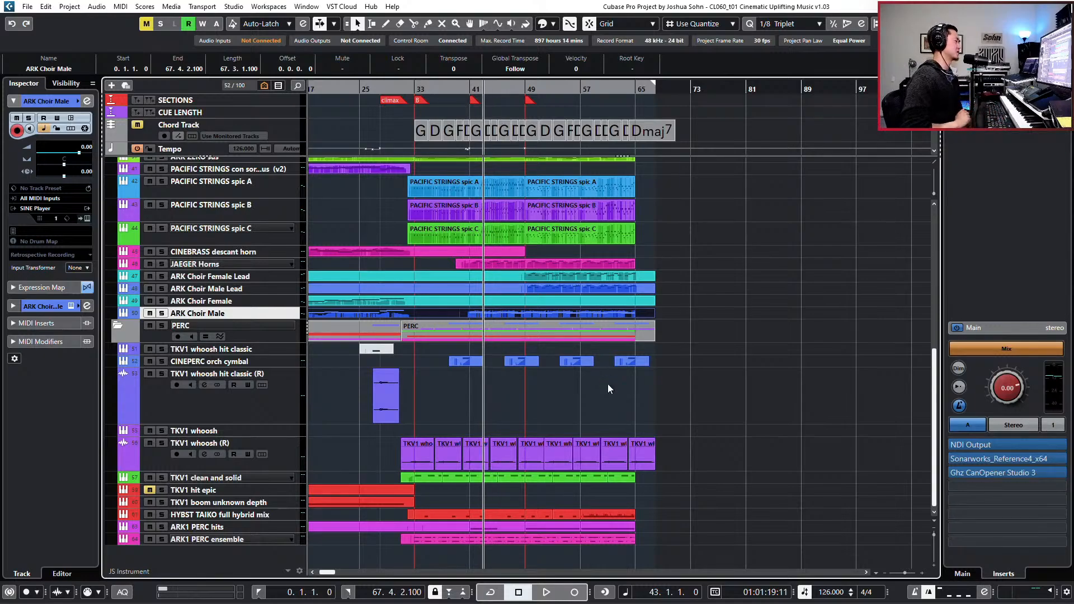
{"action": "key", "text": "shift+b"}
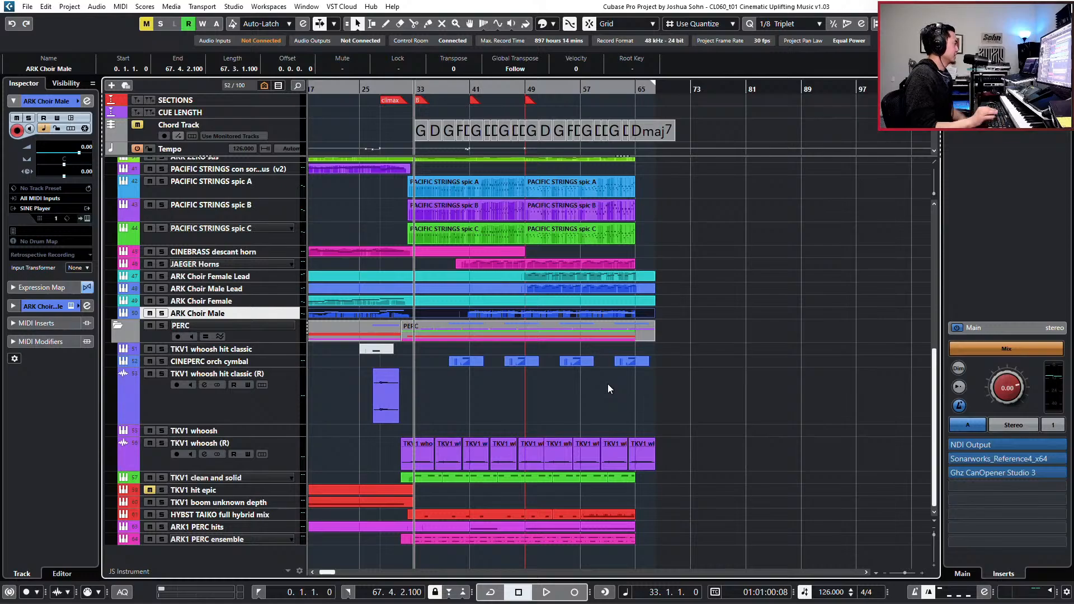
- Solo the PERC folder, play from bar 33, and solo the HYBRID folder along with it
{"action": "left_click", "coordinate": [290, 335]}
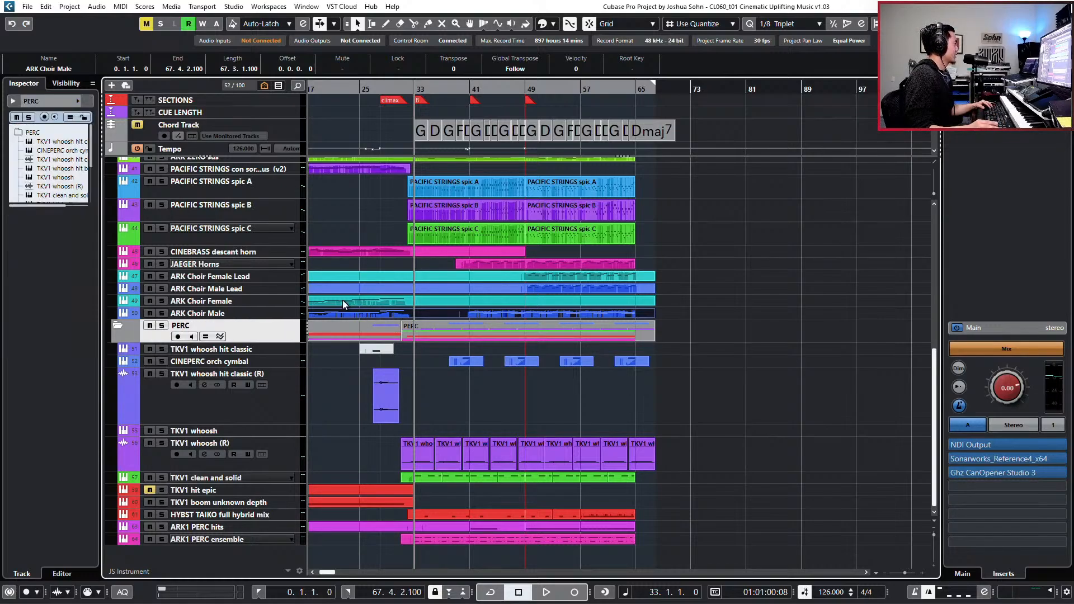
{"action": "scroll", "coordinate": [361, 331], "scroll_direction": "up", "scroll_amount": 5}
{"action": "key", "text": "s"}
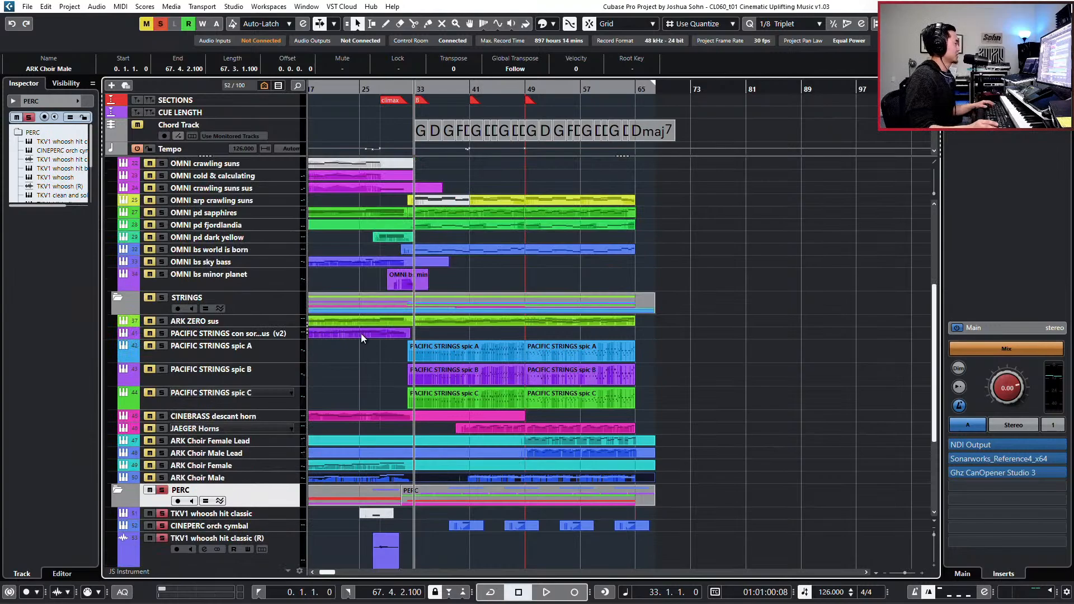
{"action": "scroll", "coordinate": [360, 336], "scroll_direction": "up", "scroll_amount": 5}
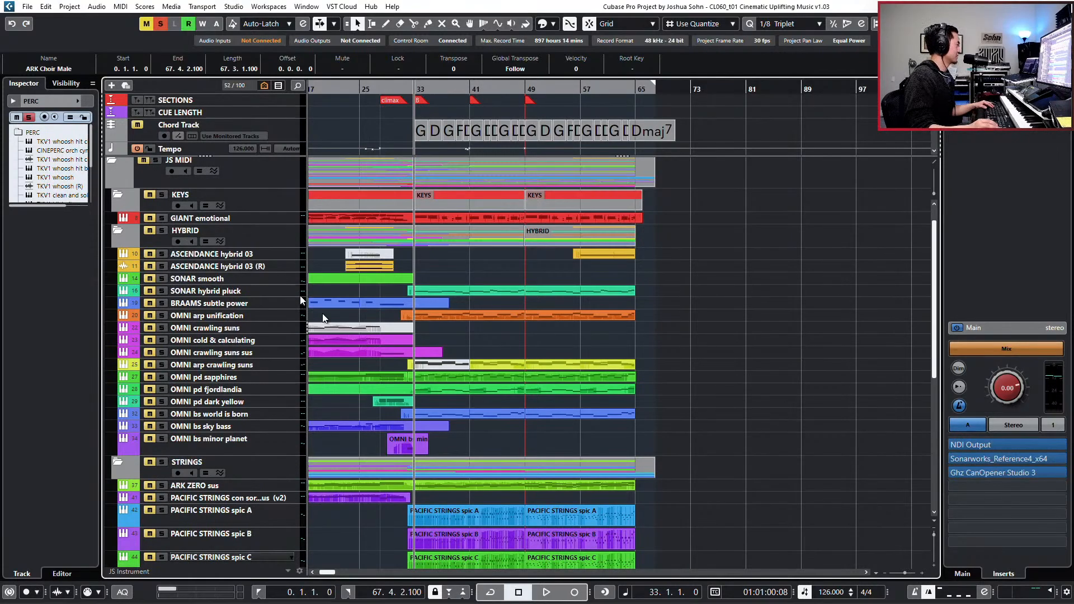
{"action": "scroll", "coordinate": [385, 273], "scroll_direction": "down", "scroll_amount": 5}
{"action": "scroll", "coordinate": [398, 282], "scroll_direction": "up", "scroll_amount": 5}
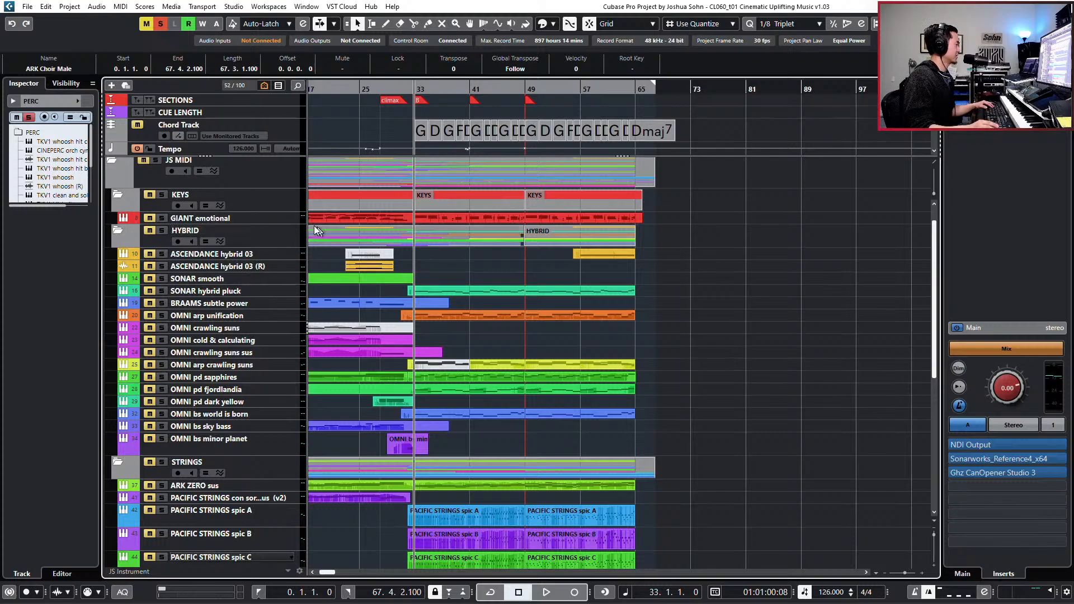
{"action": "key", "text": "space"}
{"action": "left_click", "coordinate": [162, 231]}
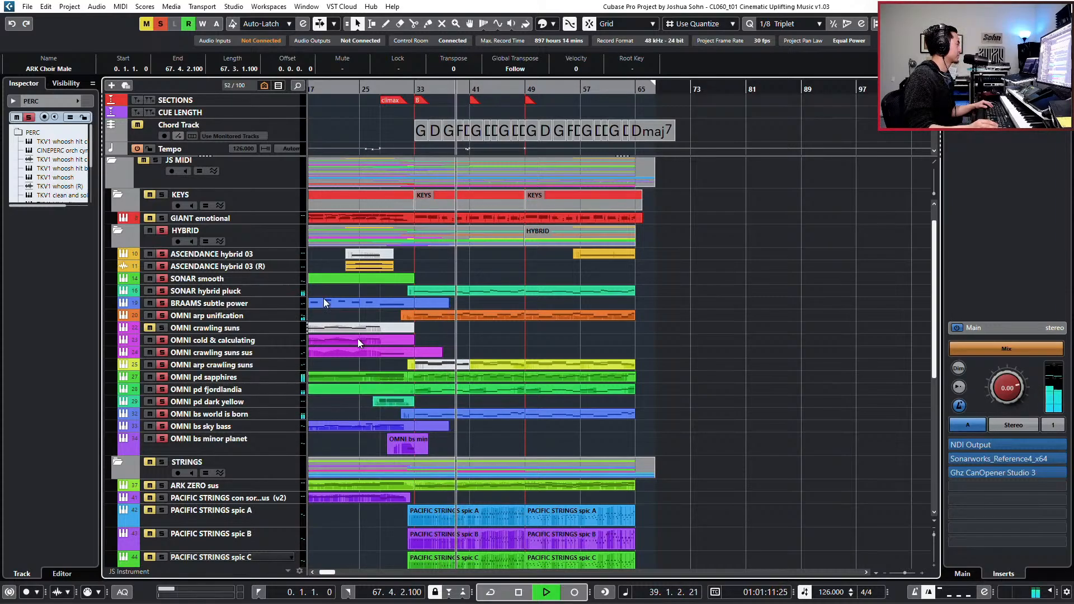
- Inspect the Stereo Out channel's equalizer spectrum and inserts during playback, then close its channel settings
{"action": "scroll", "coordinate": [231, 169], "scroll_direction": "up", "scroll_amount": 1}
{"action": "left_click", "coordinate": [233, 175]}
{"action": "key", "text": "e"}
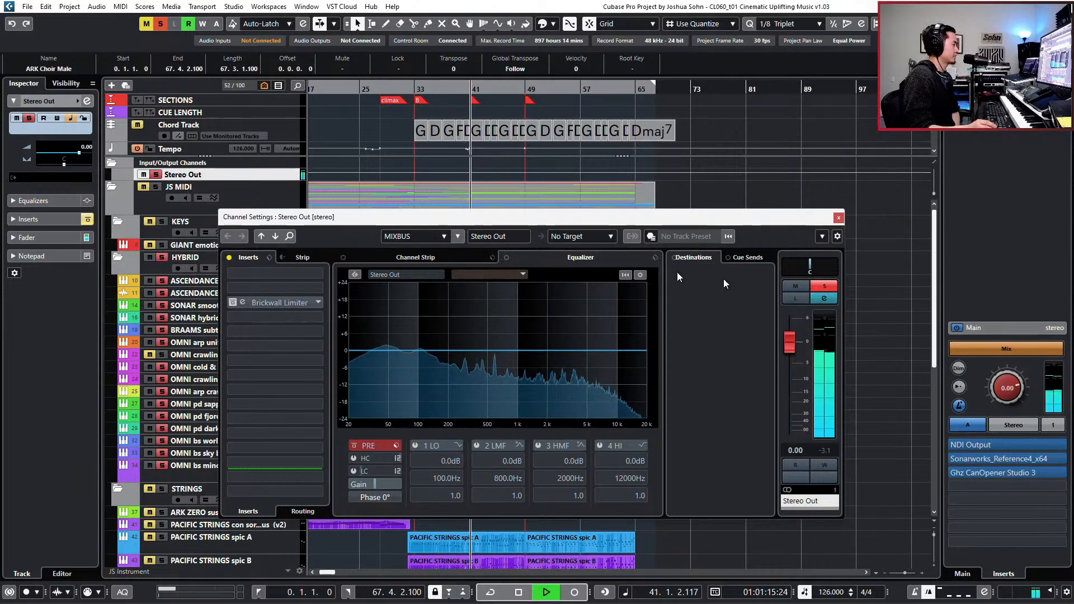
{"action": "left_click", "coordinate": [839, 217]}
{"action": "scroll", "coordinate": [679, 341], "scroll_direction": "down", "scroll_amount": 2}
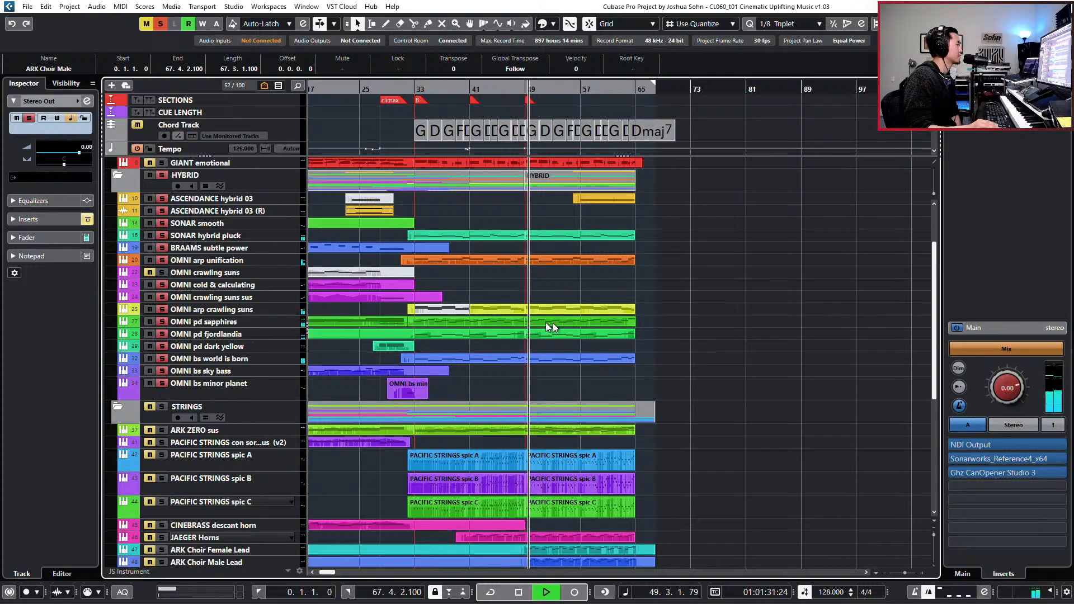
- Stop playback and open the OMNI pd sapphires part covering bars 32 to 49 in the Key Editor
{"action": "left_click", "coordinate": [499, 321]}
{"action": "key", "text": "space"}
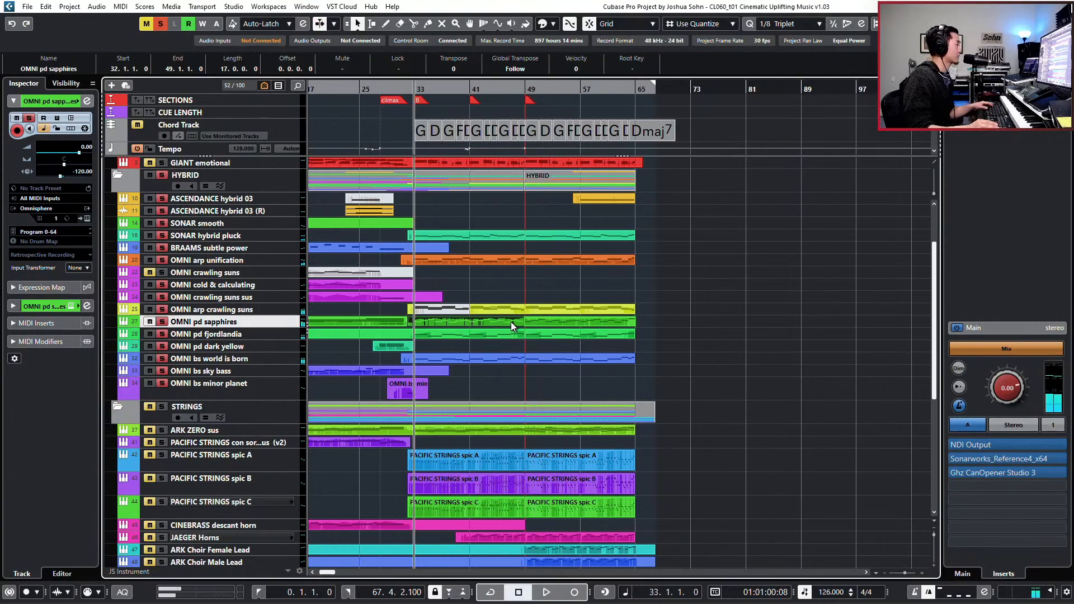
{"action": "key", "text": "KP_Add"}
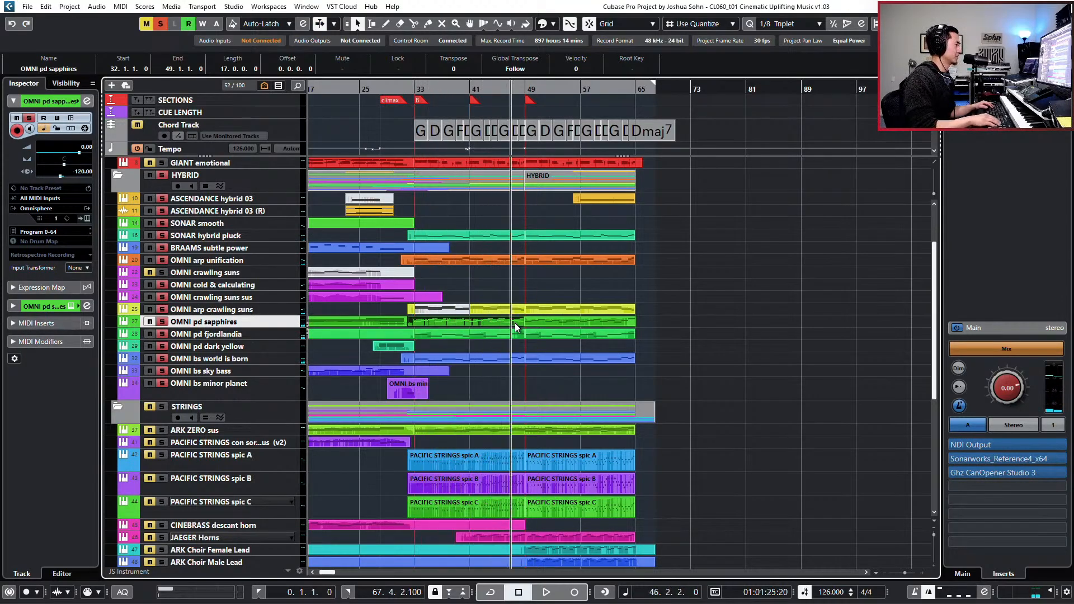
{"action": "double_click", "coordinate": [514, 323]}
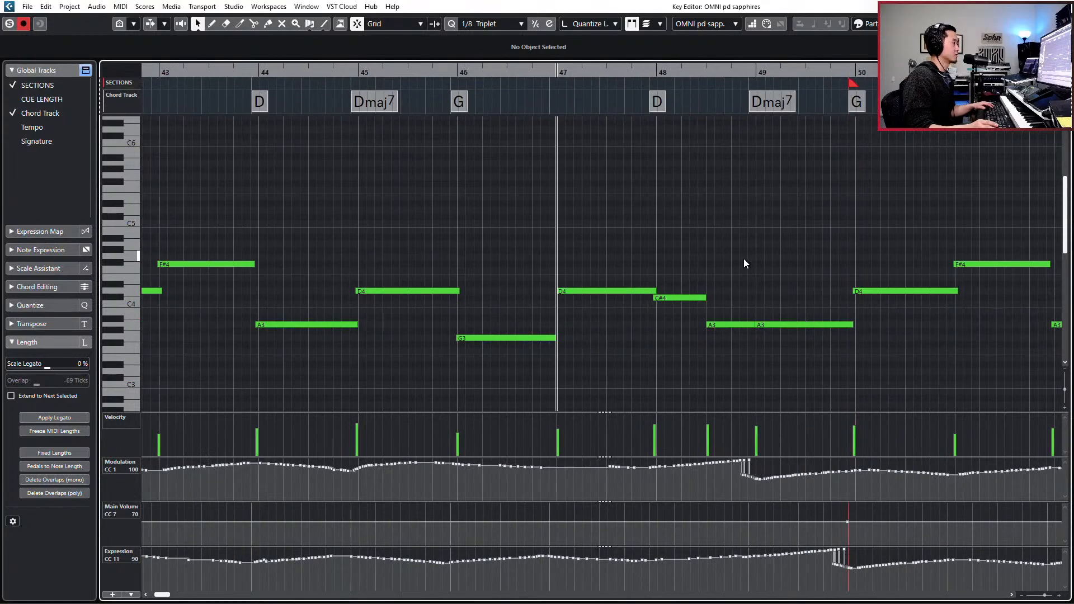
- Select the two adjacent A3 notes around bar 49 and delete their overlaps in mono mode
{"action": "left_click_drag", "start_coordinate": [765, 292], "coordinate": [740, 344]}
{"action": "scroll", "coordinate": [787, 384], "scroll_direction": "right", "scroll_amount": 2}
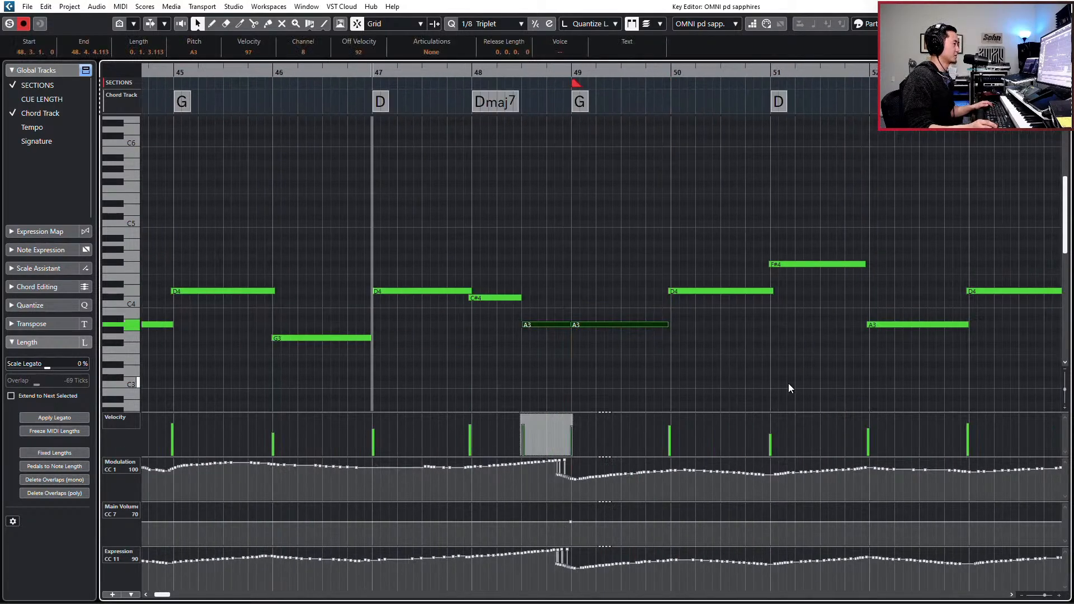
{"action": "left_click_drag", "start_coordinate": [620, 296], "coordinate": [568, 326]}
{"action": "left_click", "coordinate": [570, 325]}
{"action": "left_click_drag", "start_coordinate": [586, 304], "coordinate": [550, 334]}
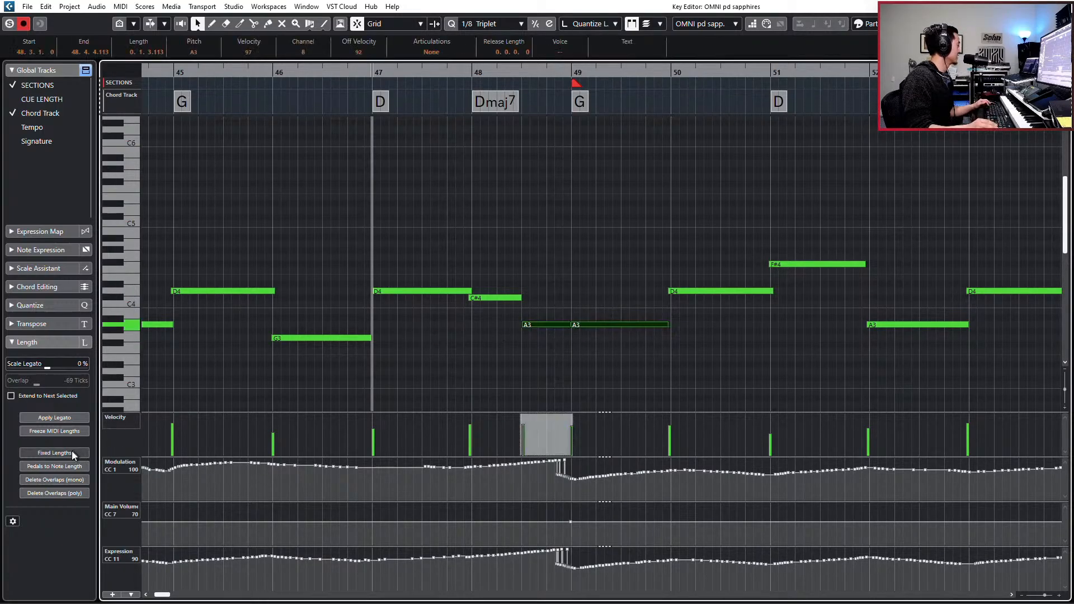
{"action": "left_click", "coordinate": [70, 481]}
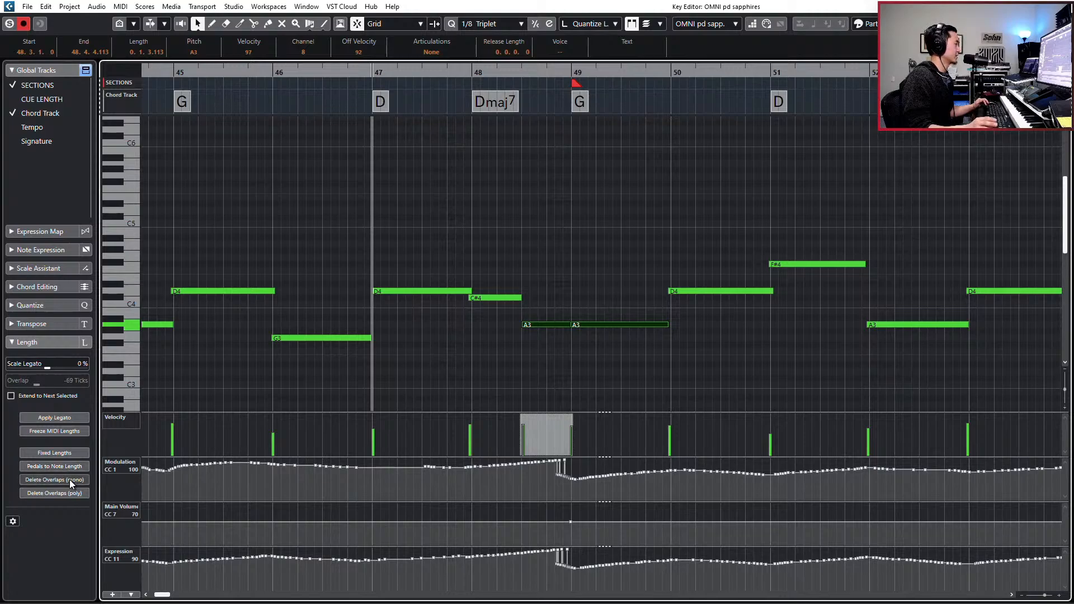
- Re-record the modulation and expression controllers as one smooth swell peaking around bar 49
{"action": "left_click", "coordinate": [506, 364]}
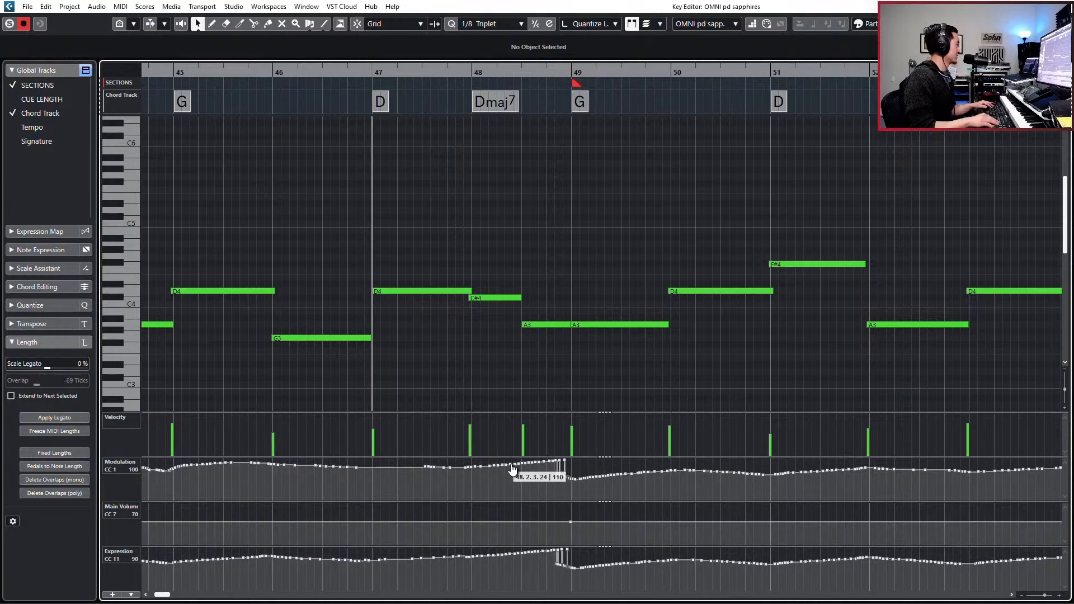
{"action": "key", "text": "space"}
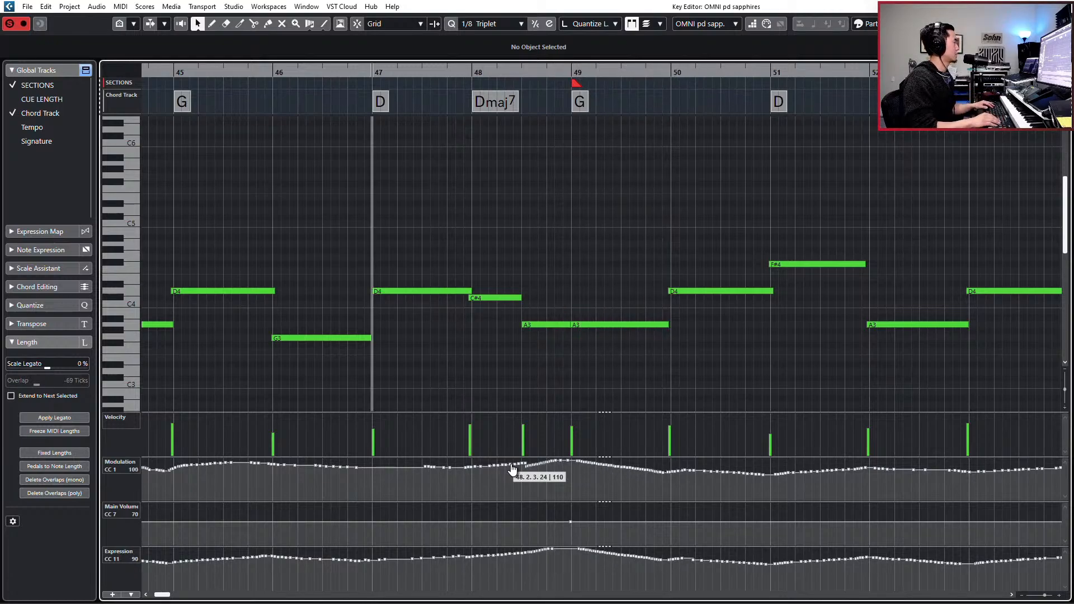
- Try lowering the A3 note at bar 49 to G3 and review it against the surrounding melody during playback
{"action": "left_click", "coordinate": [593, 325]}
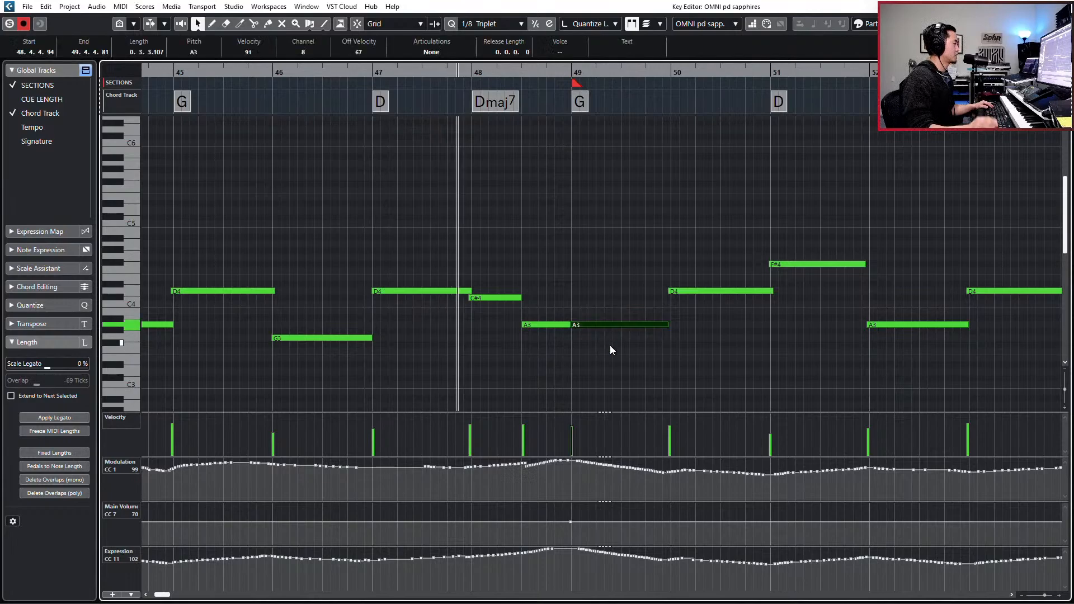
{"action": "key", "text": "Down"}
{"action": "key", "text": "Down"}
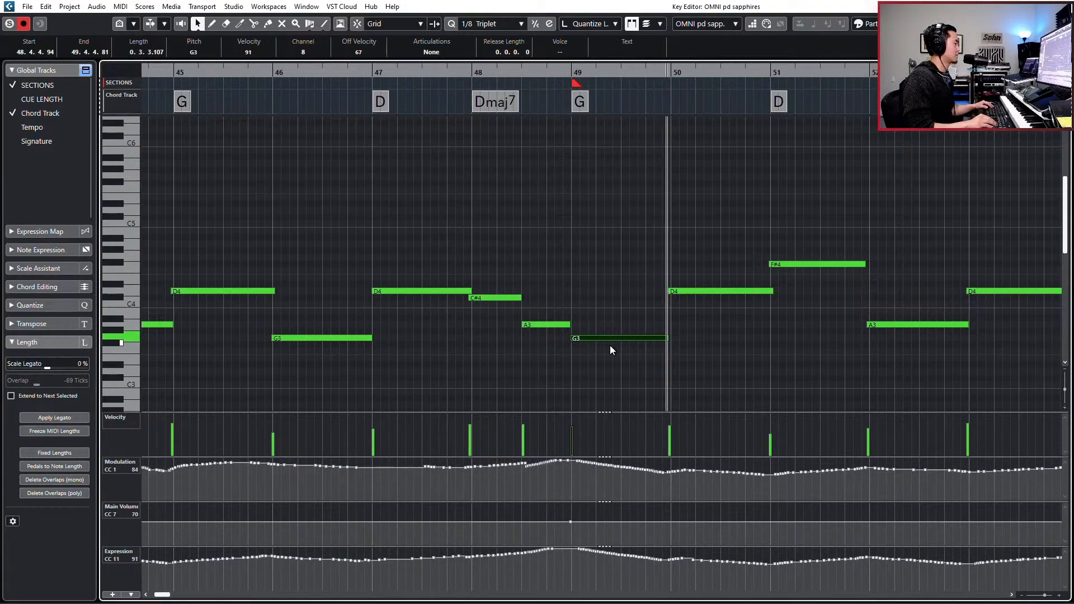
{"action": "key", "text": "g"}
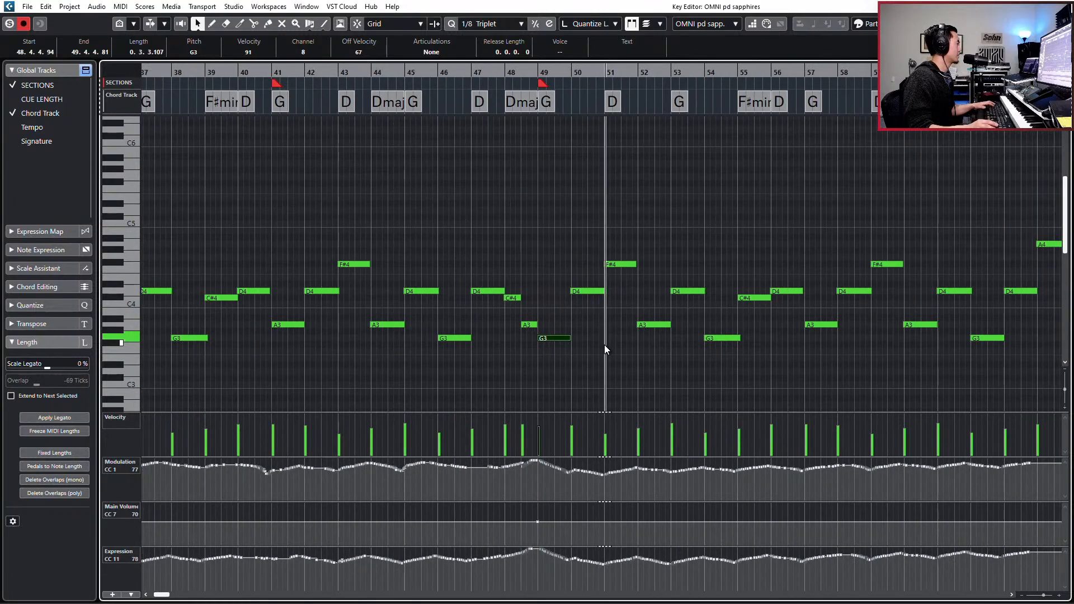
{"action": "scroll", "coordinate": [605, 345], "scroll_direction": "right", "scroll_amount": 1}
{"action": "scroll", "coordinate": [604, 345], "scroll_direction": "left", "scroll_amount": 4}
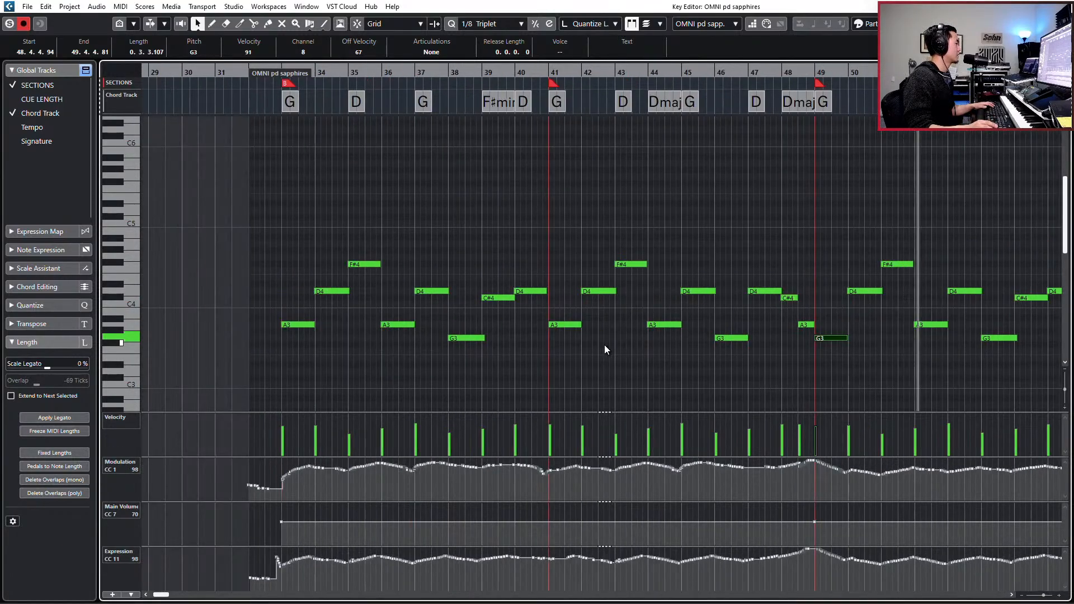
{"action": "scroll", "coordinate": [604, 345], "scroll_direction": "right", "scroll_amount": 2}
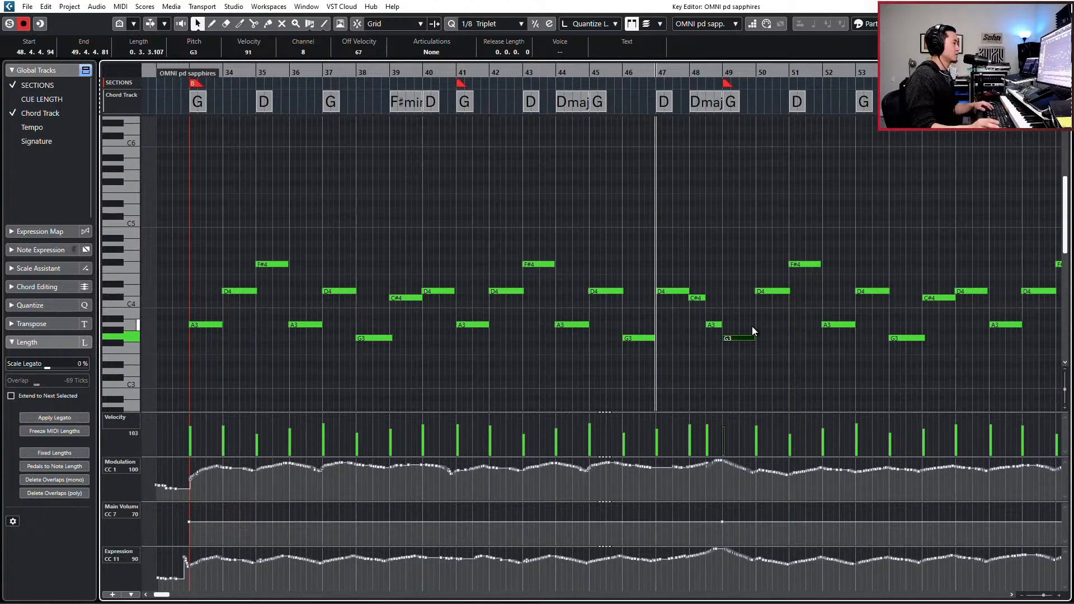
- Transpose the selected note at bar 49 up to B3
{"action": "key", "text": "Up"}
{"action": "key", "text": "Up"}
{"action": "key", "text": "Up"}
{"action": "key", "text": "Up"}
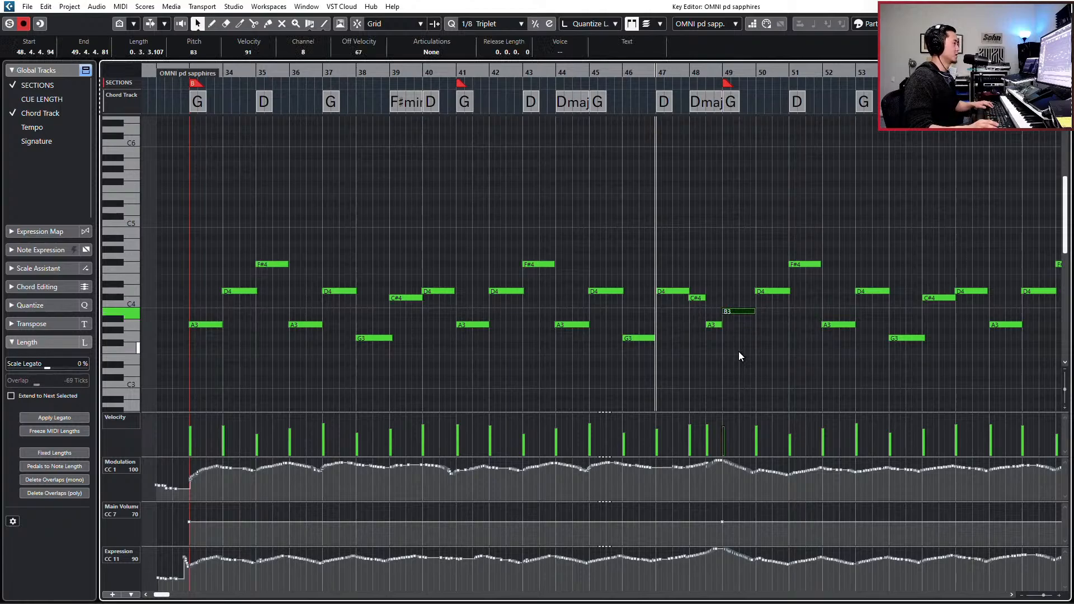
- Play back the sapphires melody from bar 33 and compare its opening phrase with the A3 note at bar 41
{"action": "key", "text": "g"}
{"action": "key", "text": "g"}
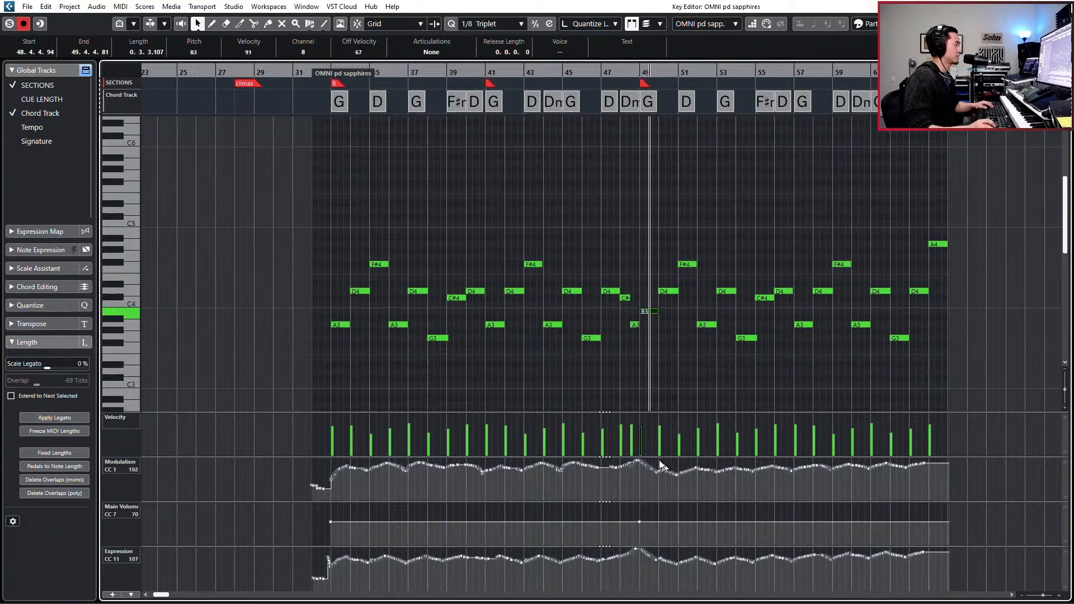
{"action": "key", "text": "space"}
{"action": "left_click_drag", "start_coordinate": [339, 253], "coordinate": [403, 335]}
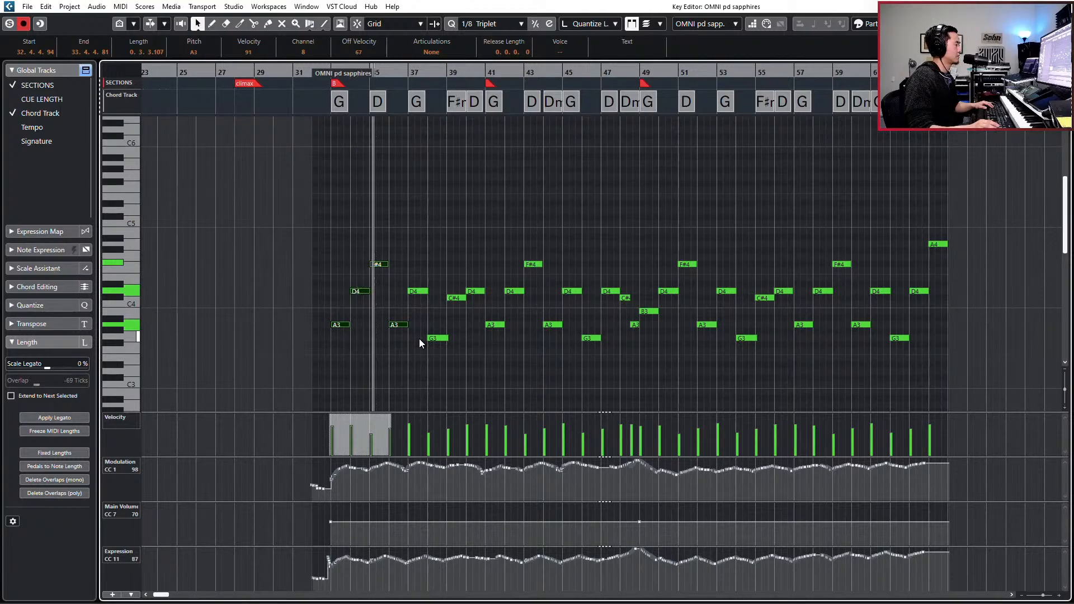
{"action": "left_click", "coordinate": [493, 324]}
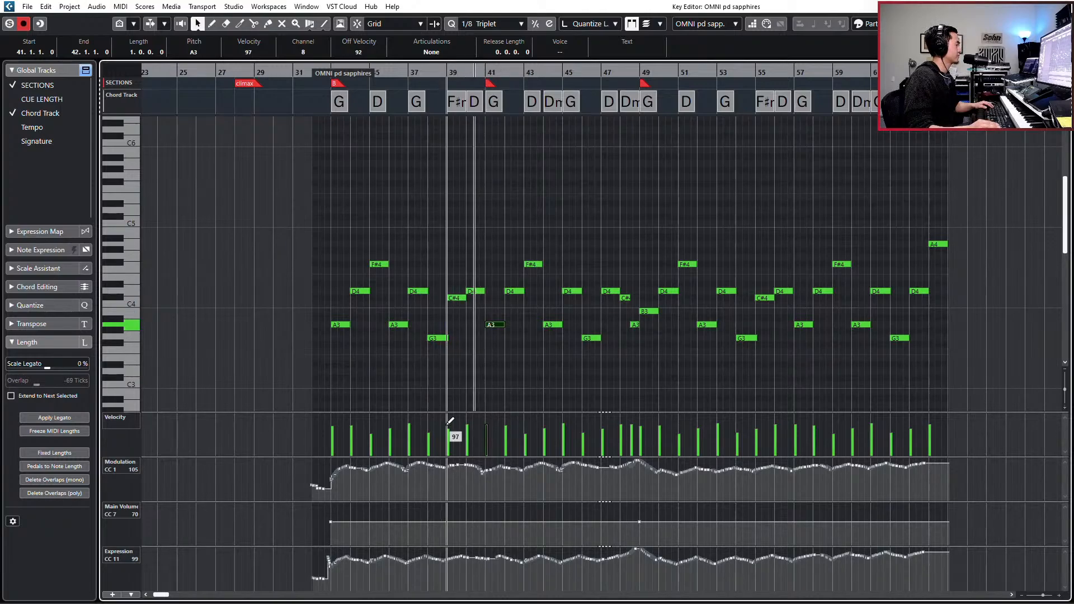
- Redraw the modulation curve as a smooth swell across the bar 41 transition, check the notes around bar 49, and close the editor
{"action": "key", "text": "j"}
{"action": "left_click_drag", "start_coordinate": [447, 468], "coordinate": [531, 465]}
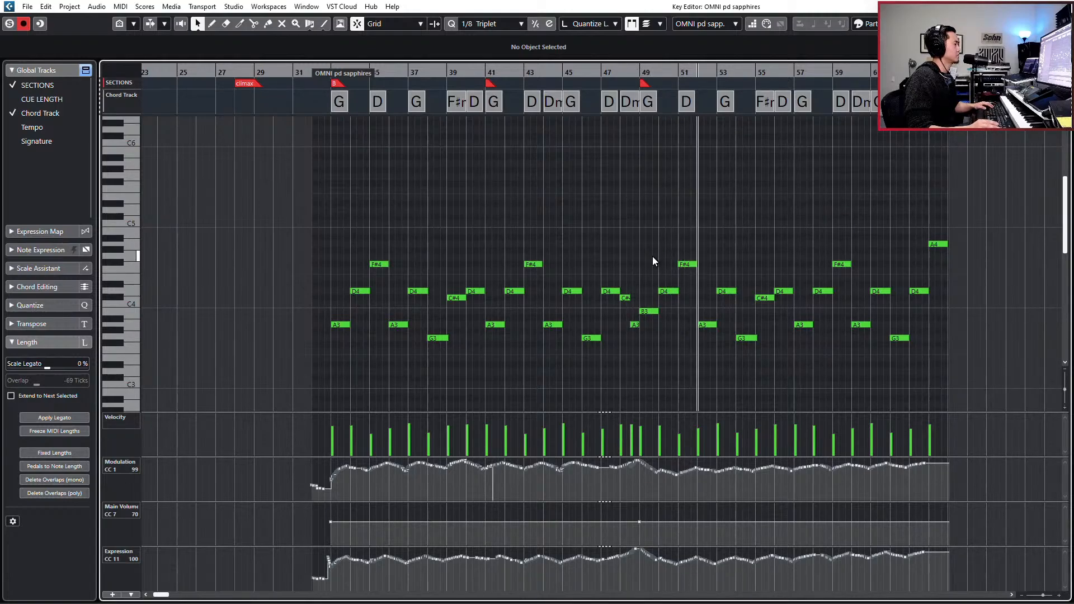
{"action": "left_click_drag", "start_coordinate": [647, 248], "coordinate": [688, 320]}
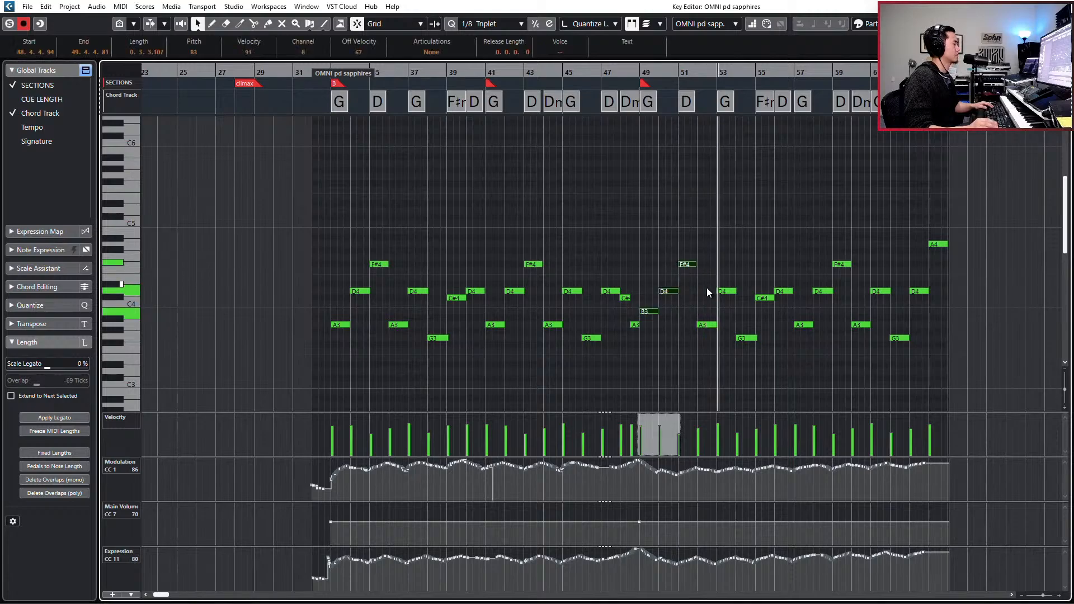
{"action": "key", "text": "Return"}
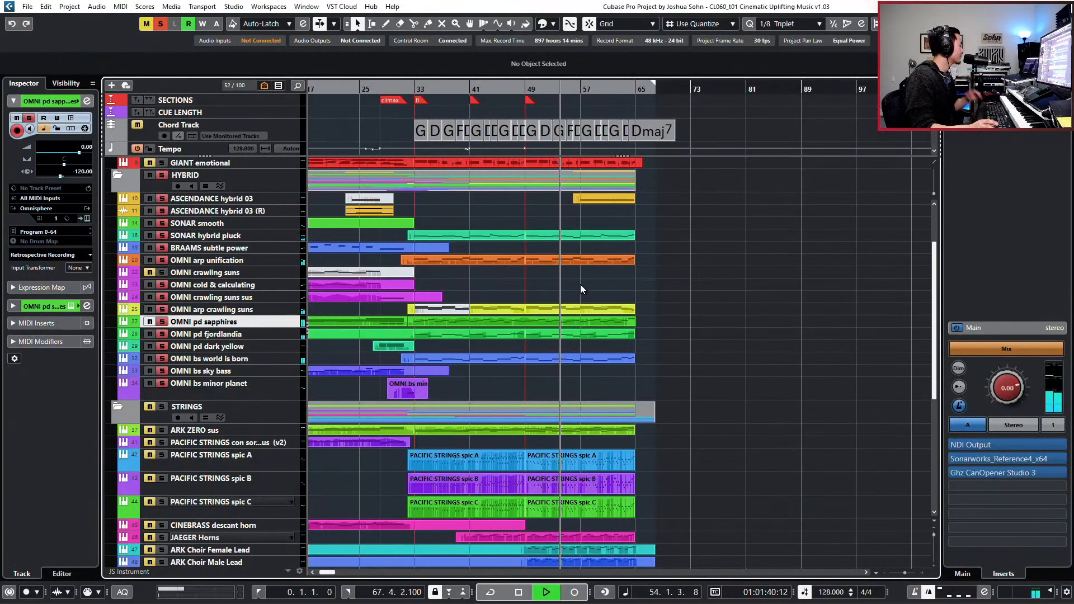
- Open the later OMNI arp crawling suns parts together with the OMNI pd sapphires and OMNI bs world is born parts in the Key Editor
{"action": "left_click", "coordinate": [531, 336]}
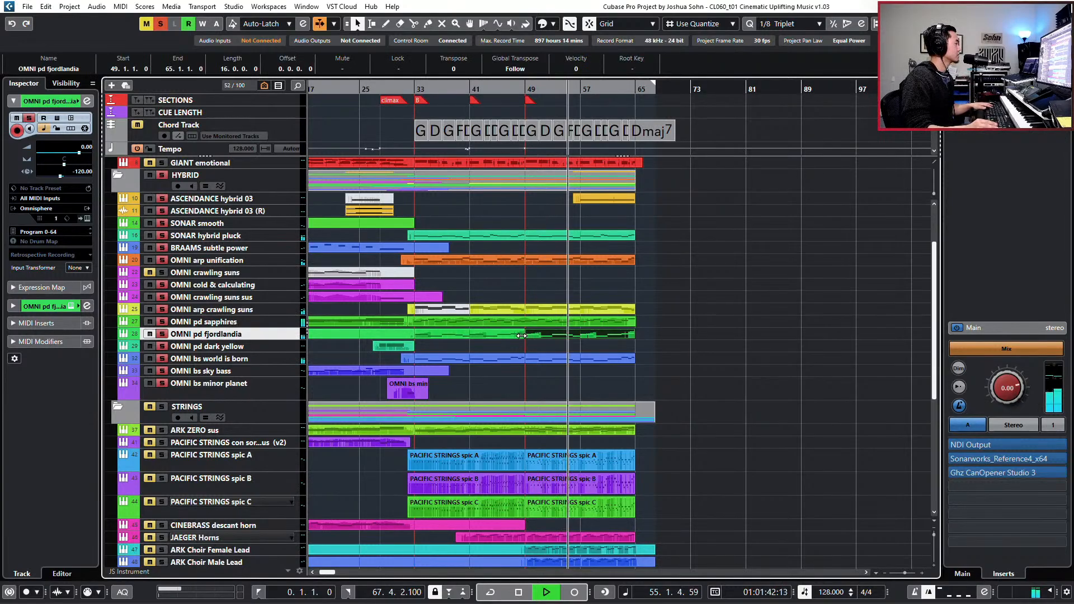
{"action": "left_click", "coordinate": [509, 312]}
{"action": "key", "text": "g"}
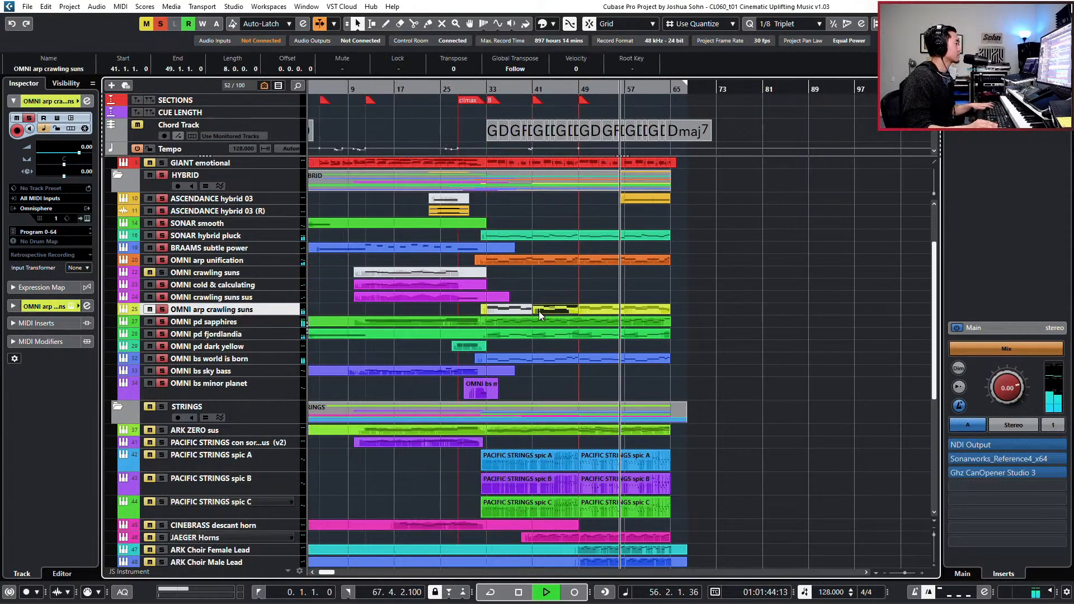
{"action": "left_click", "coordinate": [591, 349]}
{"action": "left_click", "coordinate": [557, 357]}
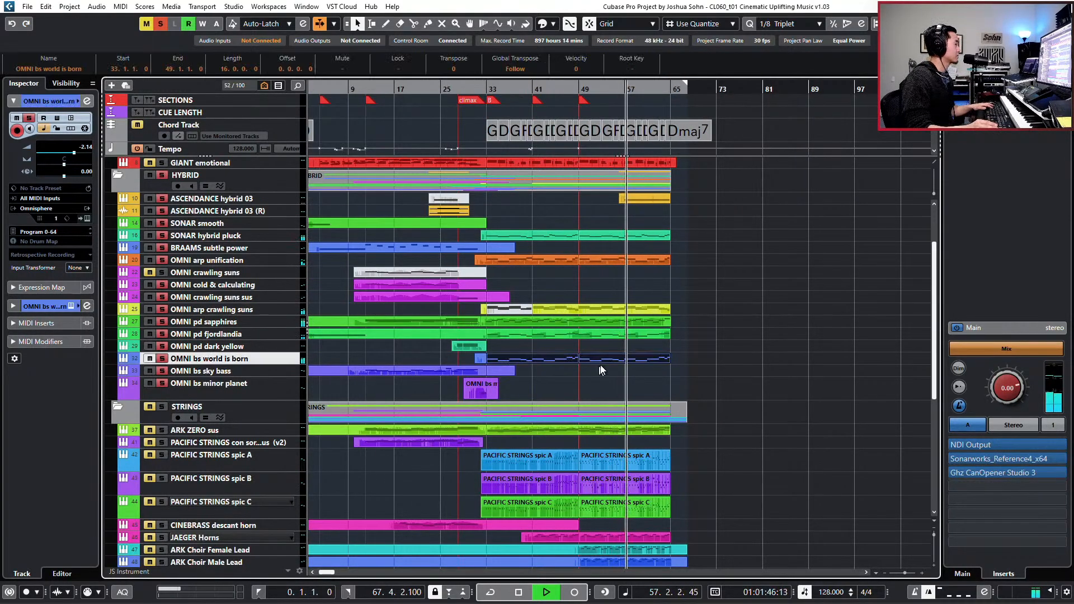
{"action": "left_click_drag", "start_coordinate": [569, 292], "coordinate": [592, 318]}
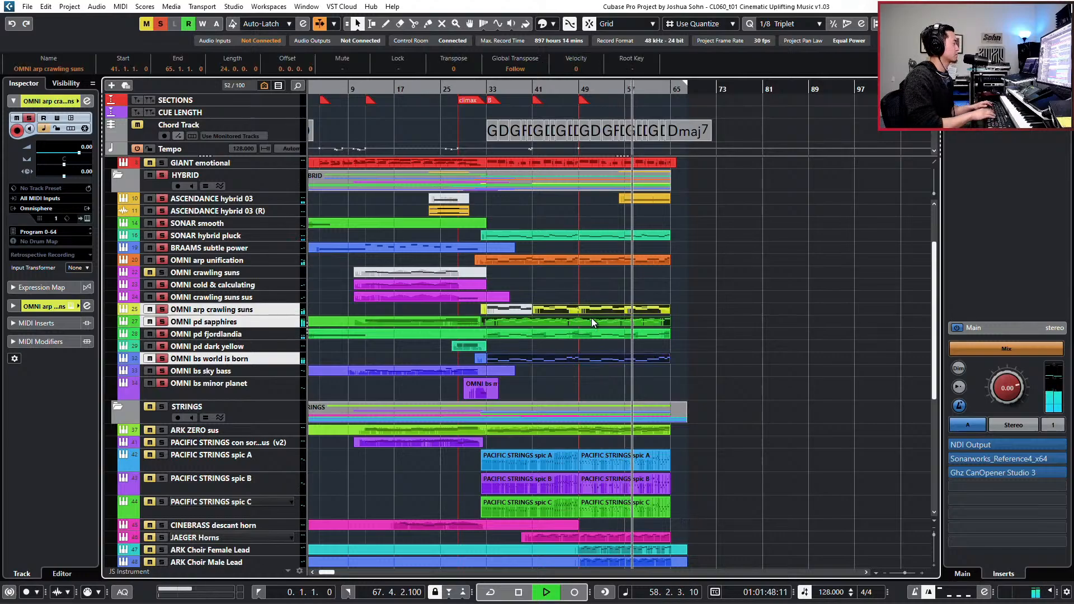
{"action": "key", "text": "Return"}
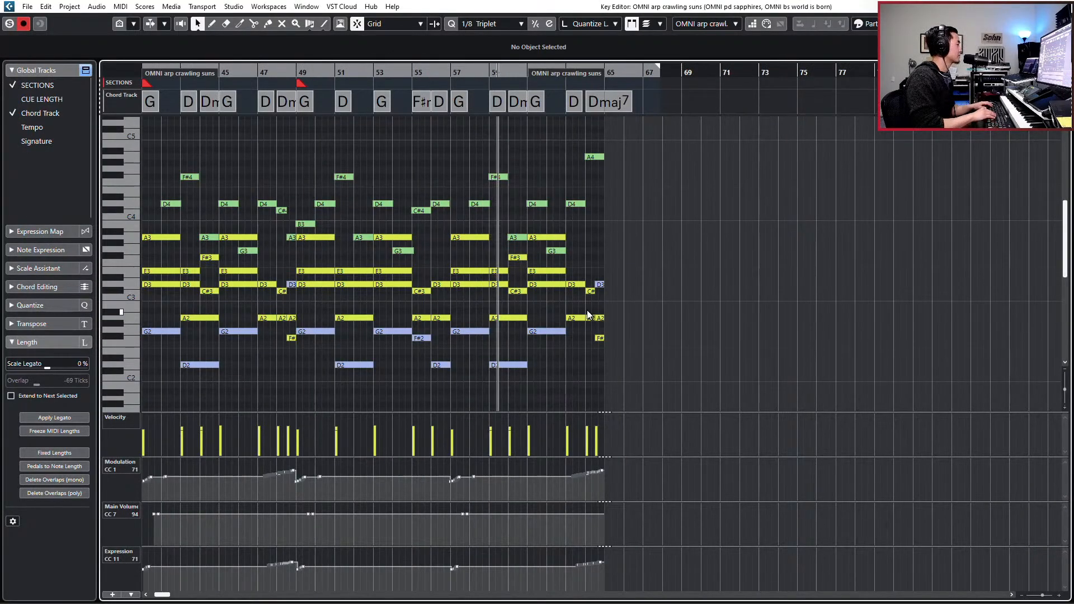
{"action": "key", "text": "Return"}
{"action": "key", "text": "Return"}
- Smooth the arp crawling suns modulation and expression curves at bar 49 and delete their dips at bar 57
{"action": "scroll", "coordinate": [509, 367], "scroll_direction": "down", "scroll_amount": 3}
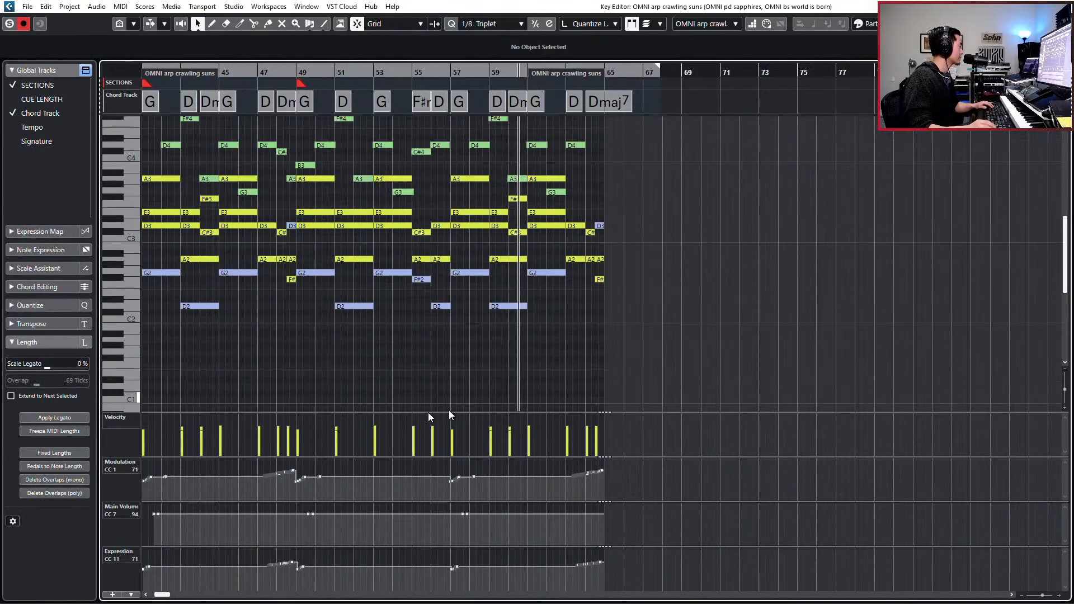
{"action": "left_click_drag", "start_coordinate": [294, 470], "coordinate": [317, 477]}
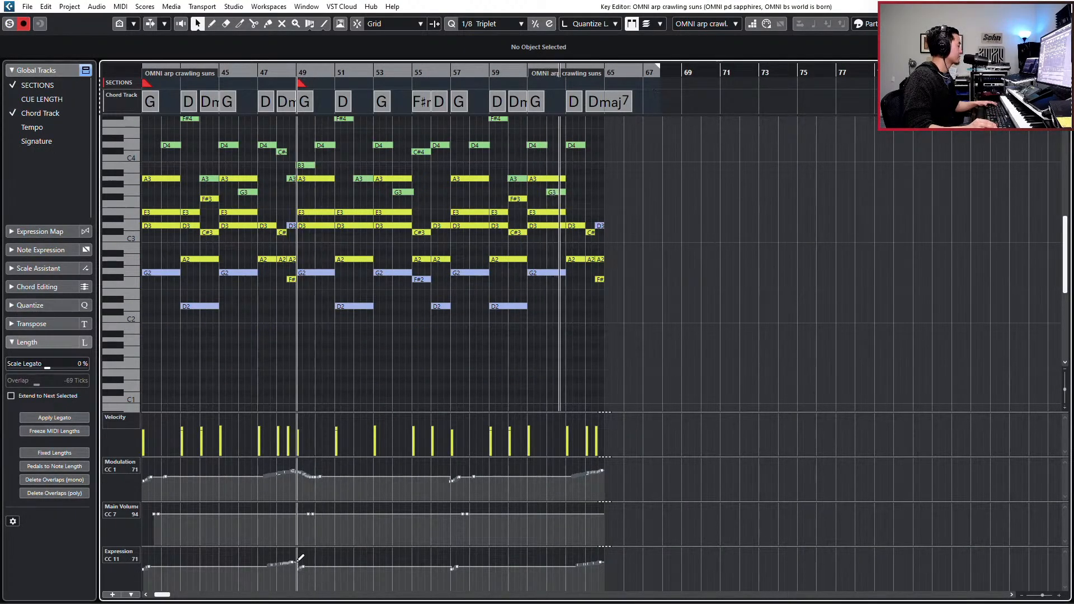
{"action": "left_click_drag", "start_coordinate": [300, 558], "coordinate": [307, 566]}
{"action": "left_click_drag", "start_coordinate": [432, 583], "coordinate": [473, 553]}
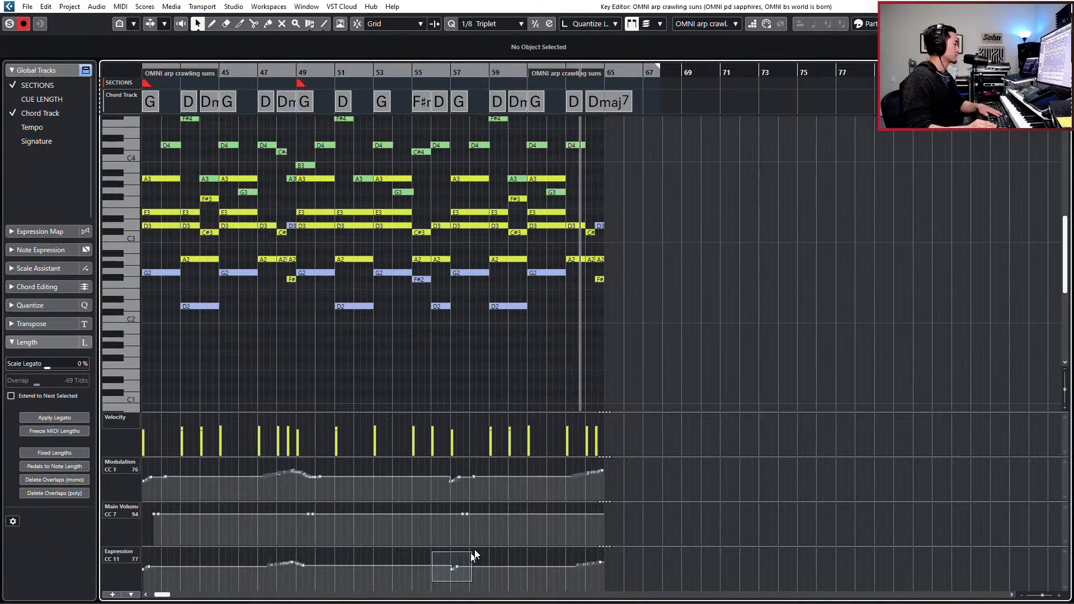
{"action": "key", "text": "Delete"}
{"action": "left_click_drag", "start_coordinate": [442, 488], "coordinate": [481, 468]}
{"action": "key", "text": "Delete"}
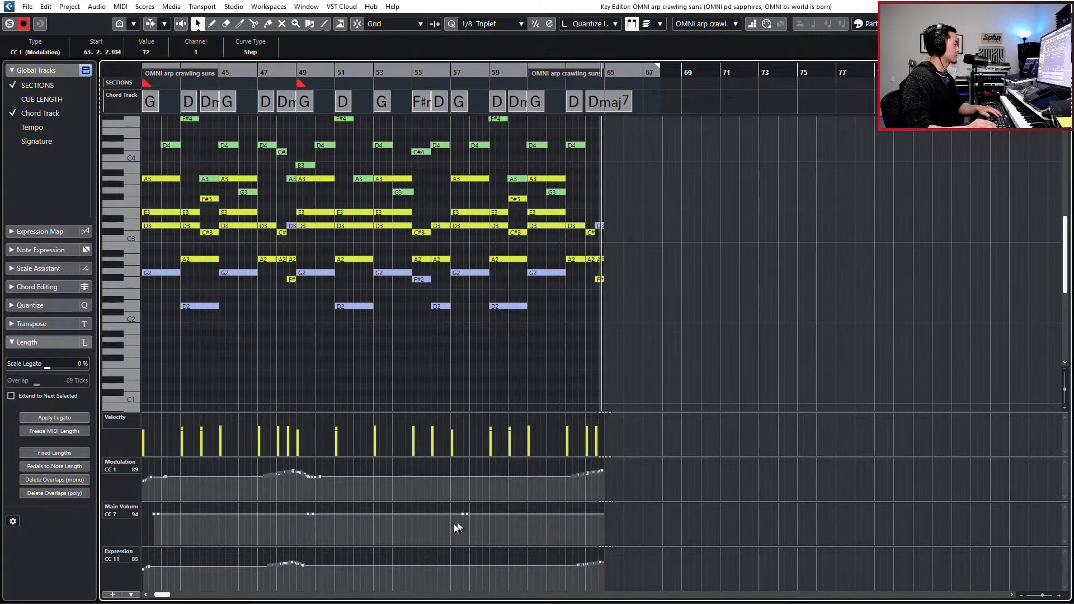
- Delete the redundant main volume points of the arp crawling suns part around bars 57 and 49
{"action": "left_click_drag", "start_coordinate": [454, 524], "coordinate": [480, 506]}
{"action": "key", "text": "Delete"}
{"action": "left_click_drag", "start_coordinate": [291, 527], "coordinate": [324, 506]}
{"action": "key", "text": "Delete"}
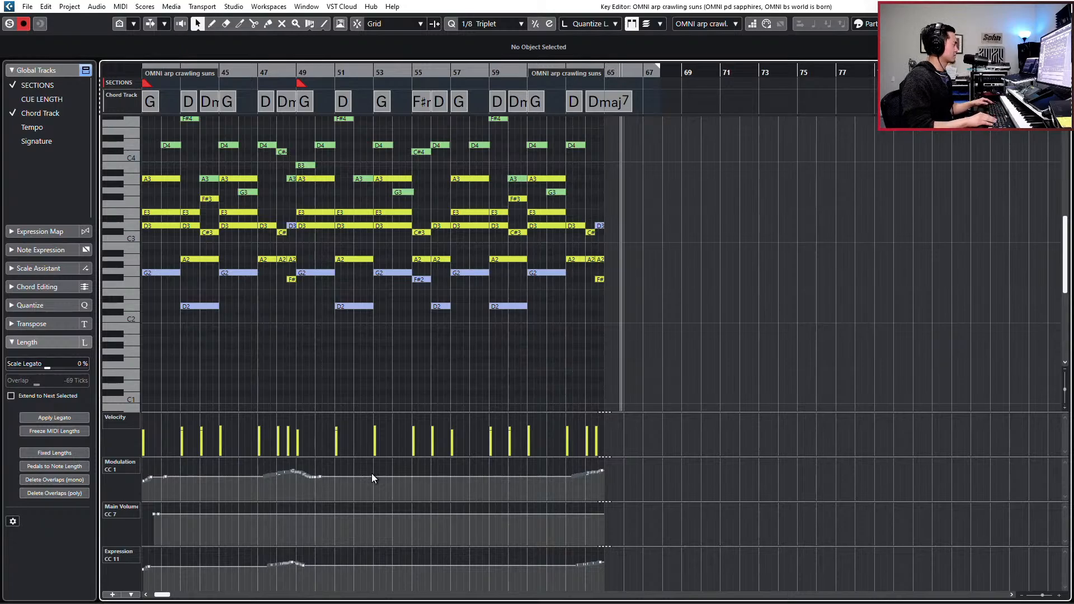
- Check the controller curves of the other opened OMNI parts, then close the editor and stop playback
{"action": "key", "text": "Down"}
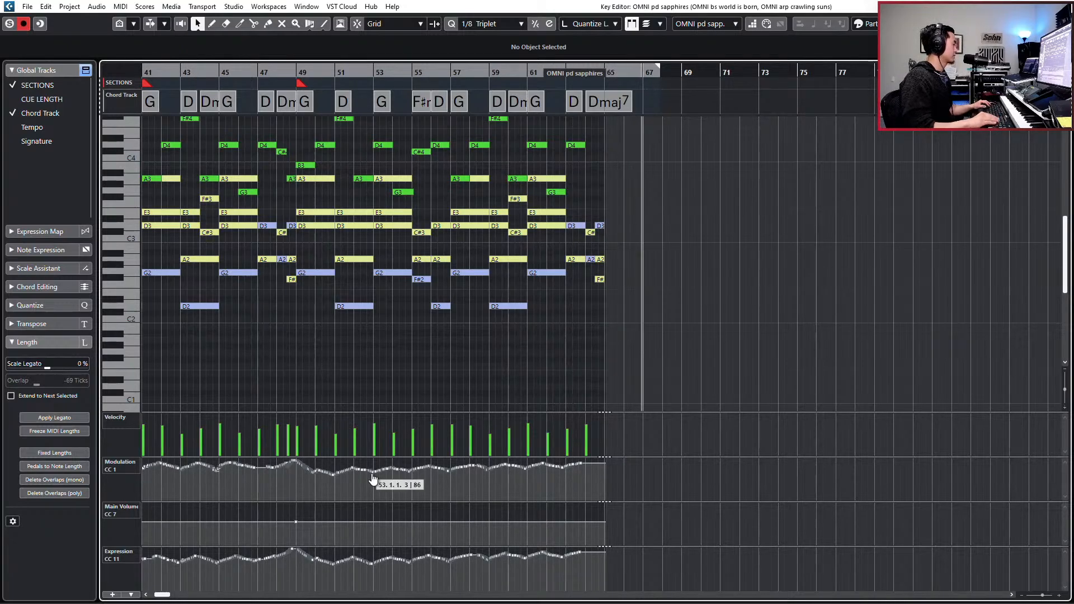
{"action": "key", "text": "Down"}
{"action": "key", "text": "Up"}
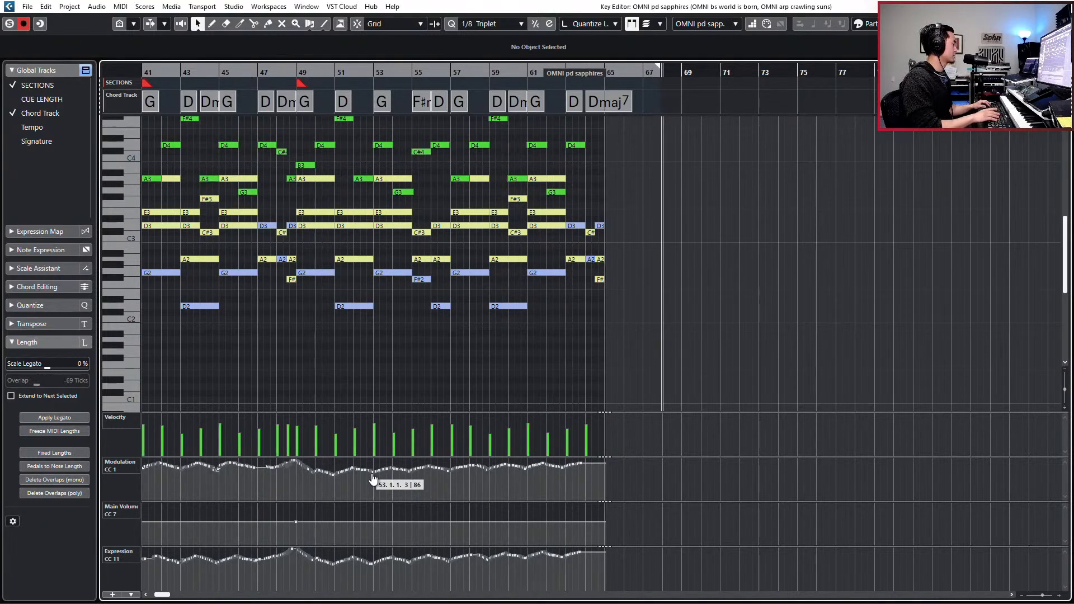
{"action": "key", "text": "Return"}
{"action": "key", "text": "space"}
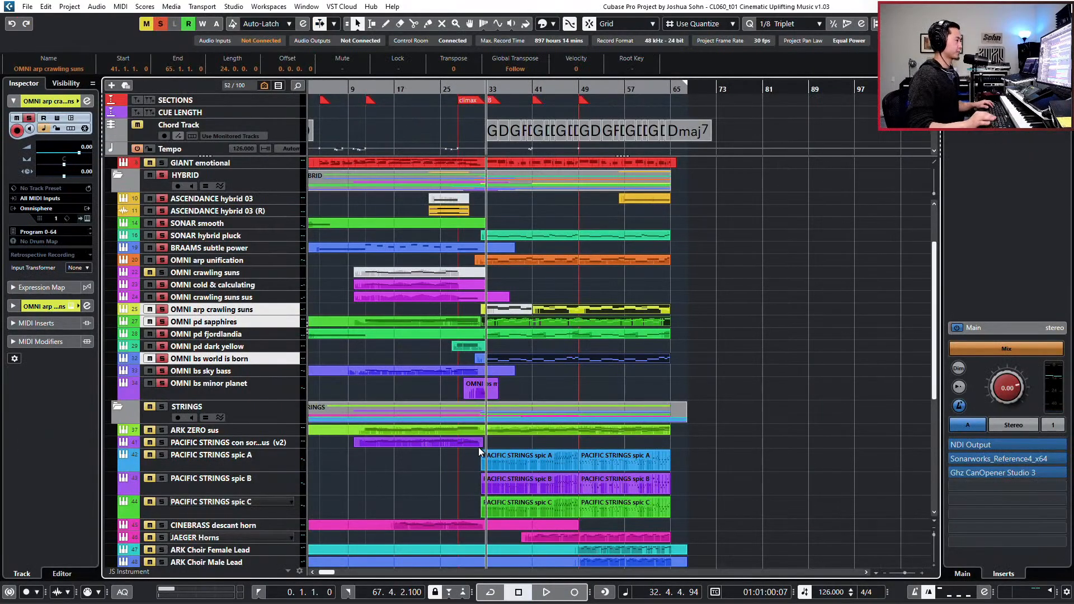
- Clear the active solos and move the playback position to bar 49
{"action": "key", "text": "s"}
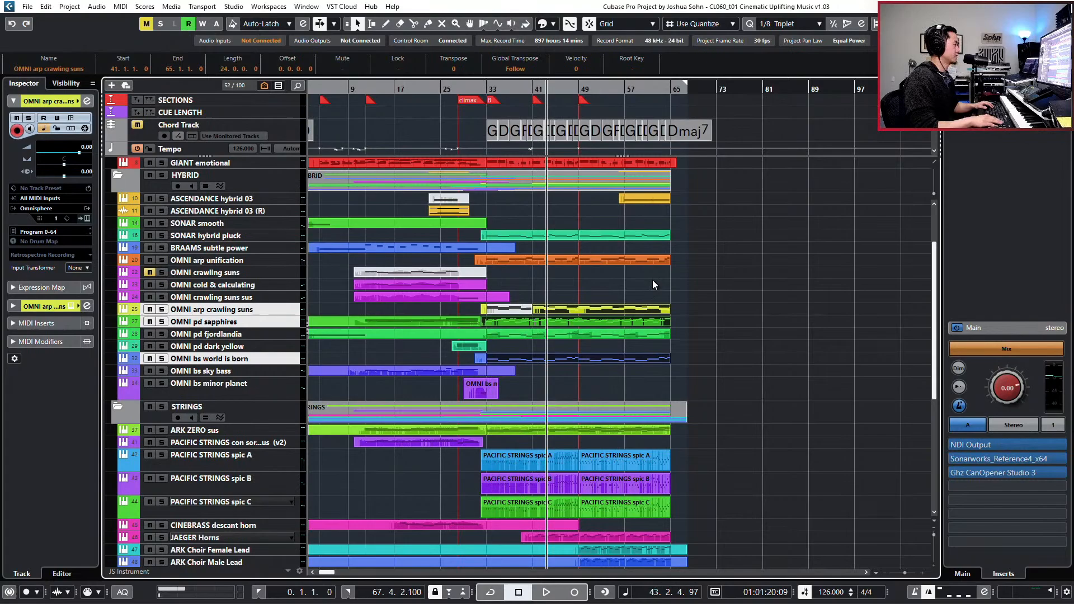
{"action": "key", "text": "KP_Subtract"}
{"action": "key", "text": "KP_Subtract"}
{"action": "key", "text": "KP_Subtract"}
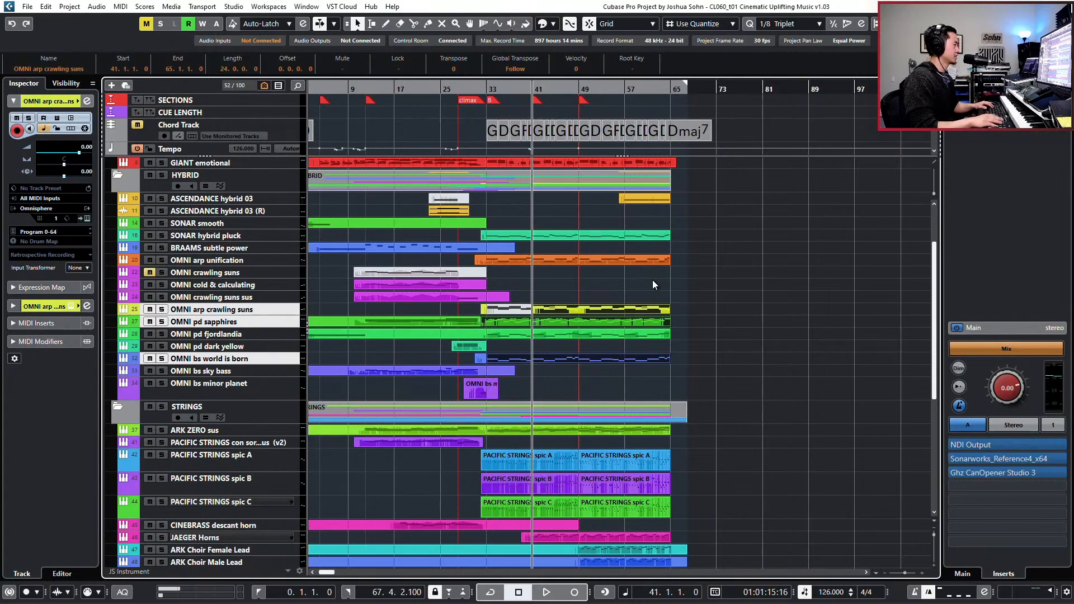
{"action": "key", "text": "KP_Add"}
{"action": "key", "text": "KP_Add"}
{"action": "key", "text": "KP_Add"}
{"action": "key", "text": "KP_Add"}
{"action": "key", "text": "KP_Add"}
{"action": "key", "text": "KP_Add"}
{"action": "key", "text": "KP_Add"}
{"action": "key", "text": "KP_Add"}
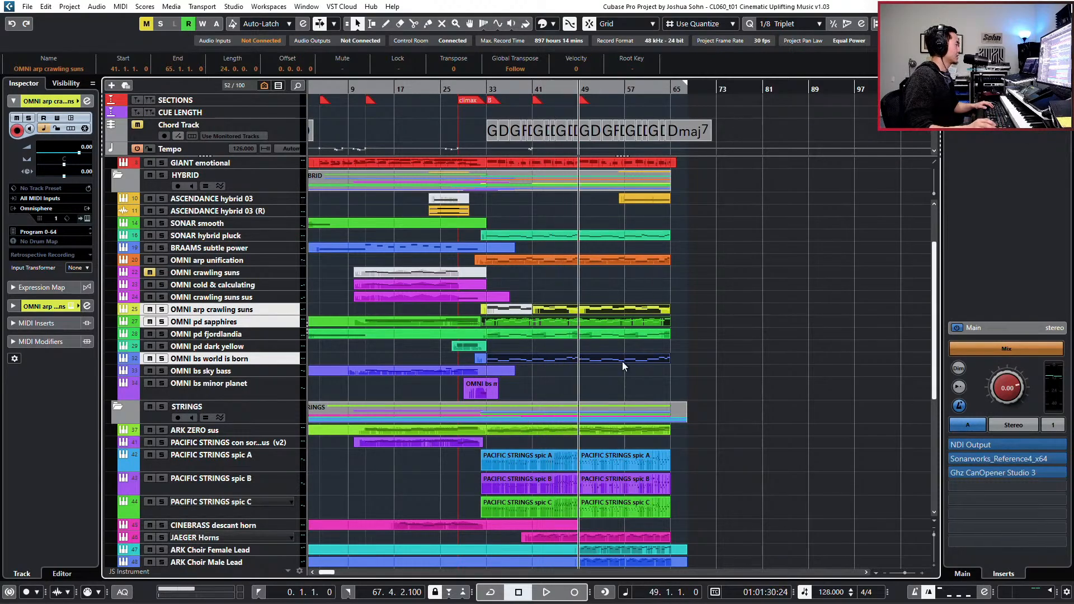
- Solo the PERC and HYBRID folders and listen to them together from around bar 49
{"action": "scroll", "coordinate": [622, 360], "scroll_direction": "down", "scroll_amount": 5}
{"action": "left_click", "coordinate": [253, 446]}
{"action": "scroll", "coordinate": [456, 414], "scroll_direction": "down", "scroll_amount": 3}
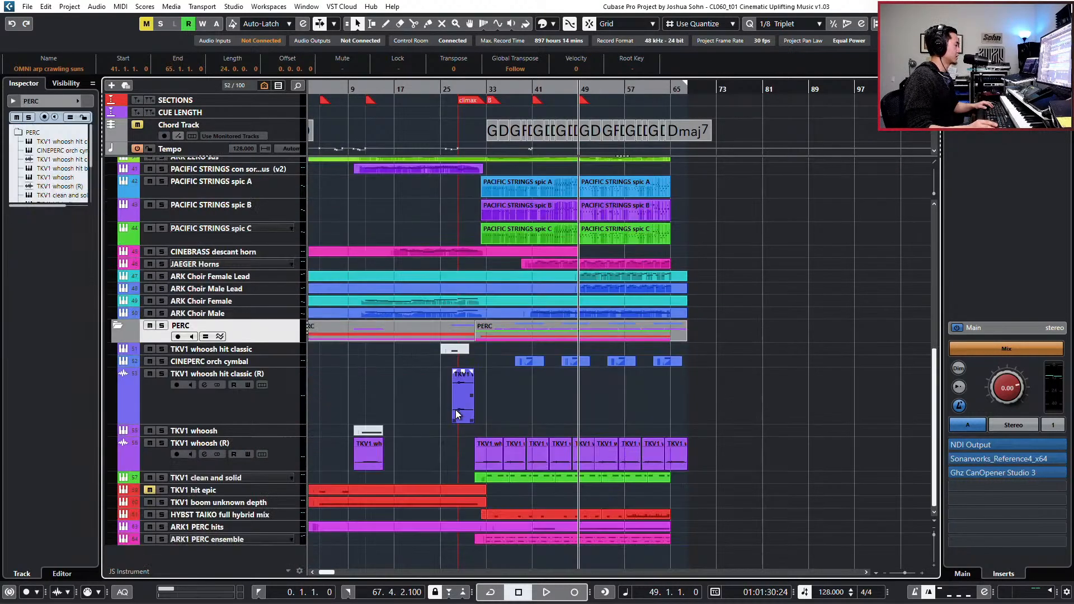
{"action": "scroll", "coordinate": [455, 410], "scroll_direction": "up", "scroll_amount": 5}
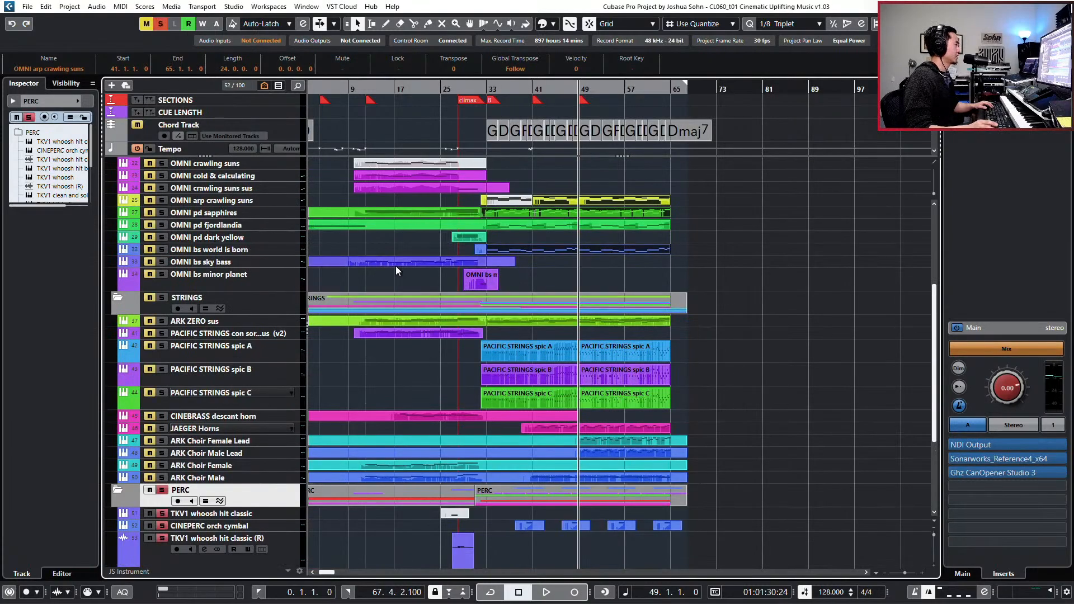
{"action": "scroll", "coordinate": [291, 233], "scroll_direction": "up", "scroll_amount": 5}
{"action": "left_click", "coordinate": [267, 266]}
{"action": "key", "text": "s"}
{"action": "key", "text": "space"}
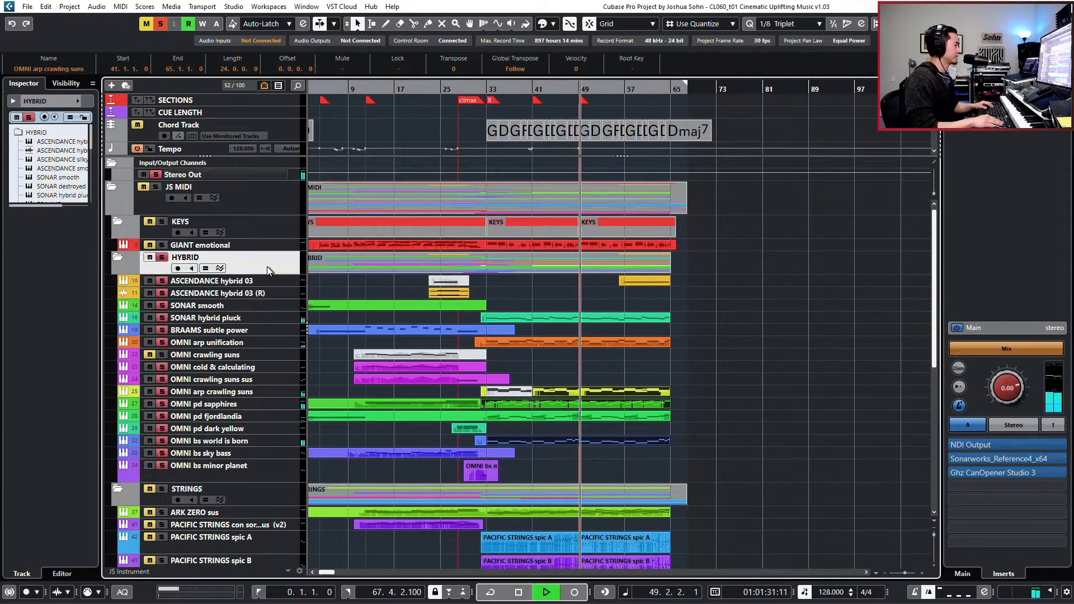
{"action": "scroll", "coordinate": [428, 314], "scroll_direction": "down", "scroll_amount": 9}
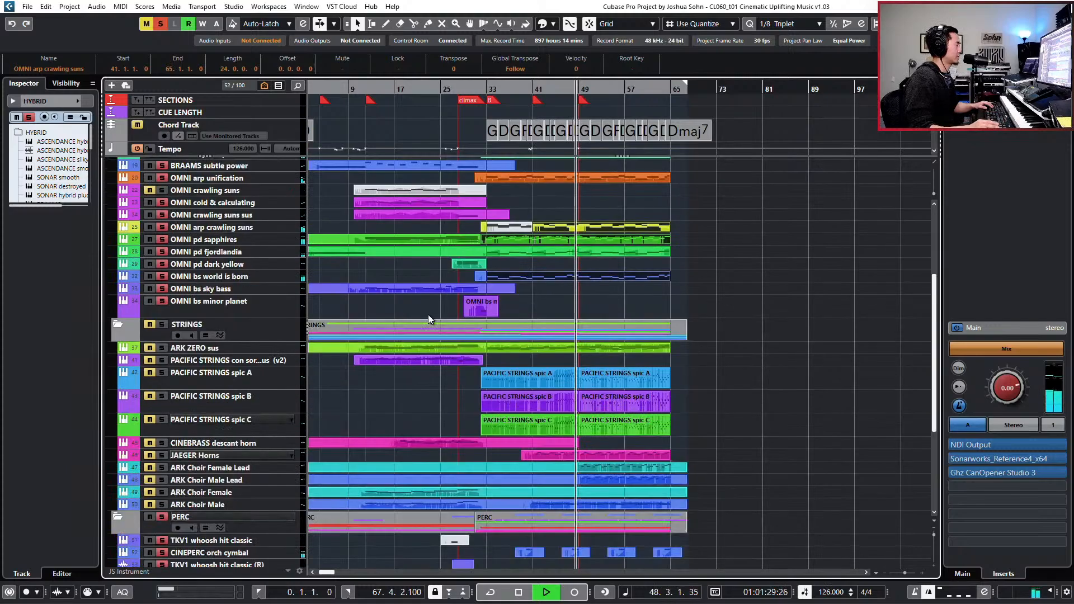
{"action": "scroll", "coordinate": [502, 320], "scroll_direction": "down", "scroll_amount": 1}
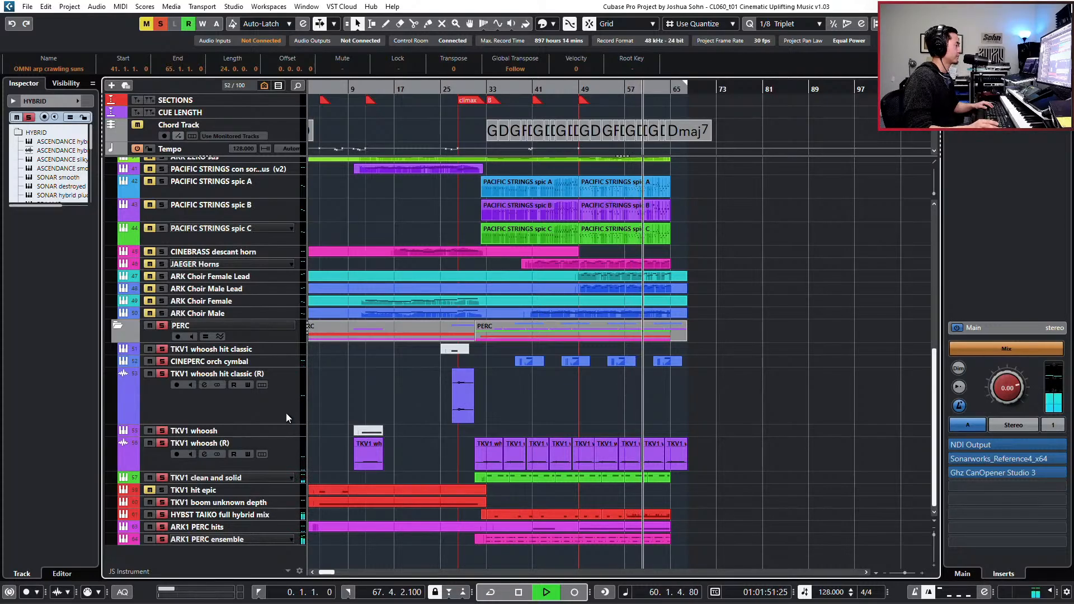
- Open the HYBST TAIKO full hybrid mix part at bar 57 and mute the C1 notes at the start of bars 57 to 60
{"action": "double_click", "coordinate": [638, 515]}
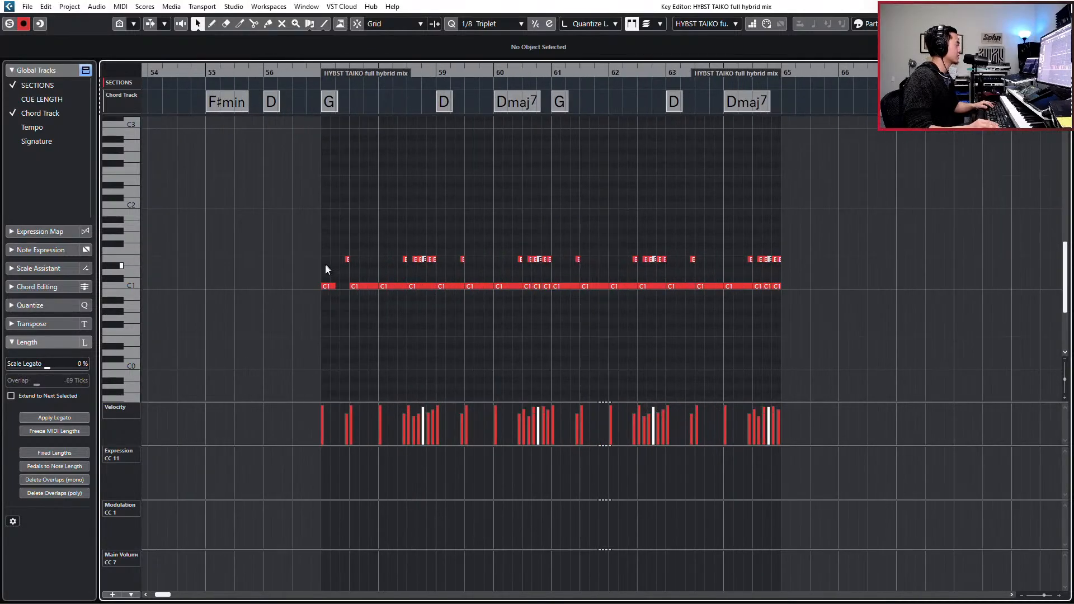
{"action": "left_click_drag", "start_coordinate": [325, 265], "coordinate": [321, 300]}
{"action": "key", "text": "l"}
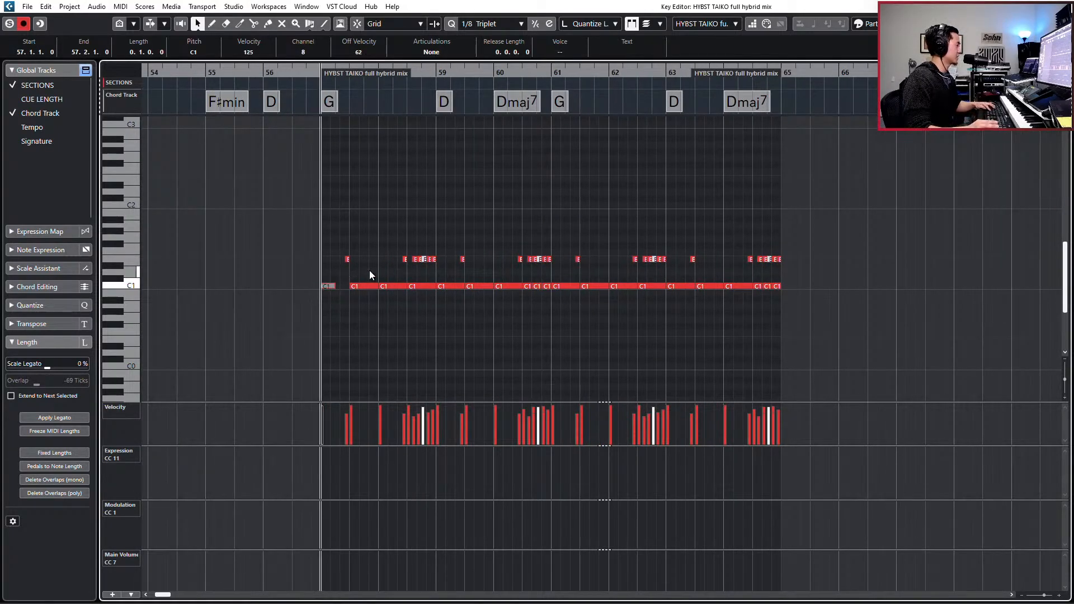
{"action": "left_click", "coordinate": [447, 286], "text": "shift"}
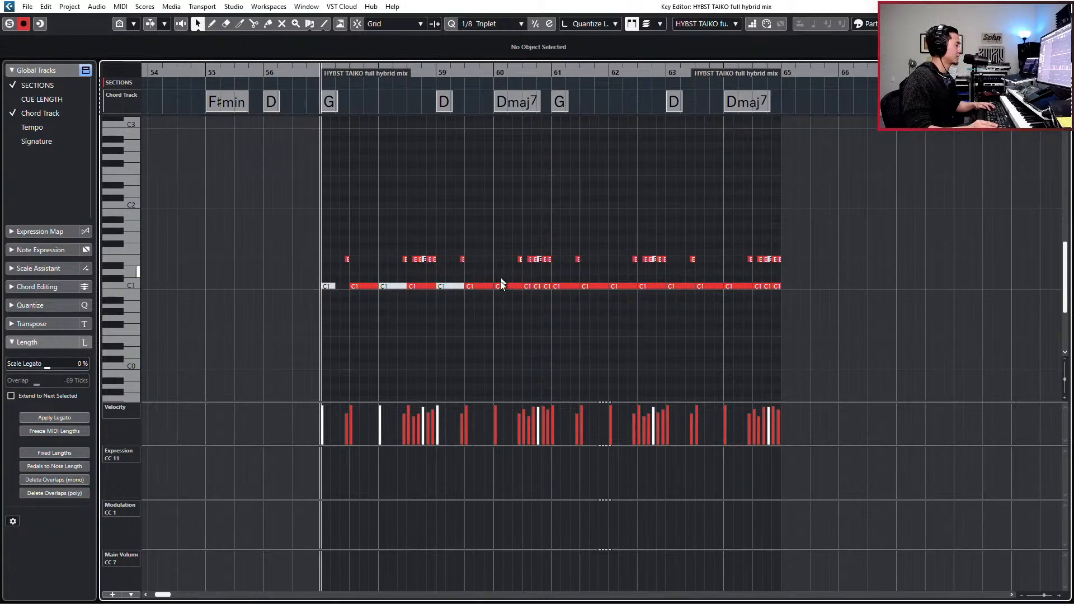
{"action": "left_click", "coordinate": [500, 288], "text": "shift"}
- Play back the taiko pattern from around bar 57 to check the muted C1 downbeats, then close the editor
{"action": "key", "text": "space"}
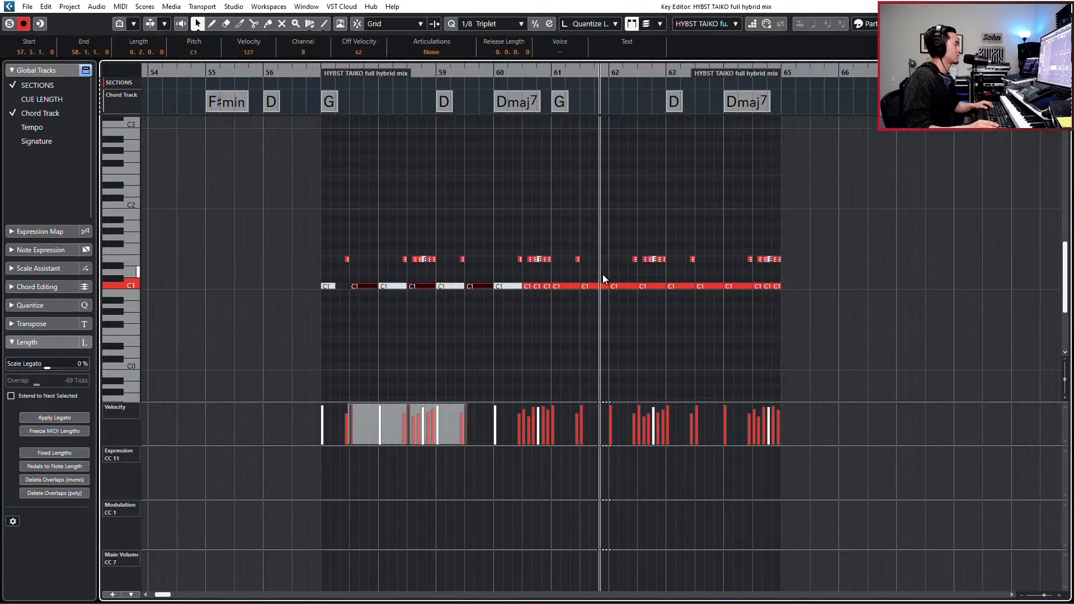
{"action": "key", "text": "space"}
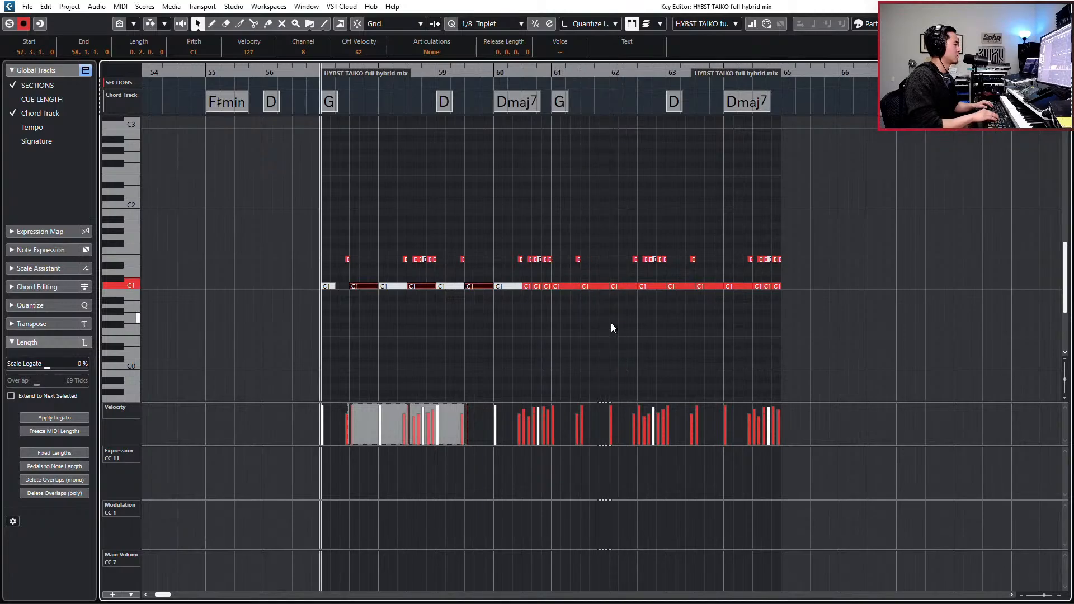
{"action": "left_click", "coordinate": [392, 287]}
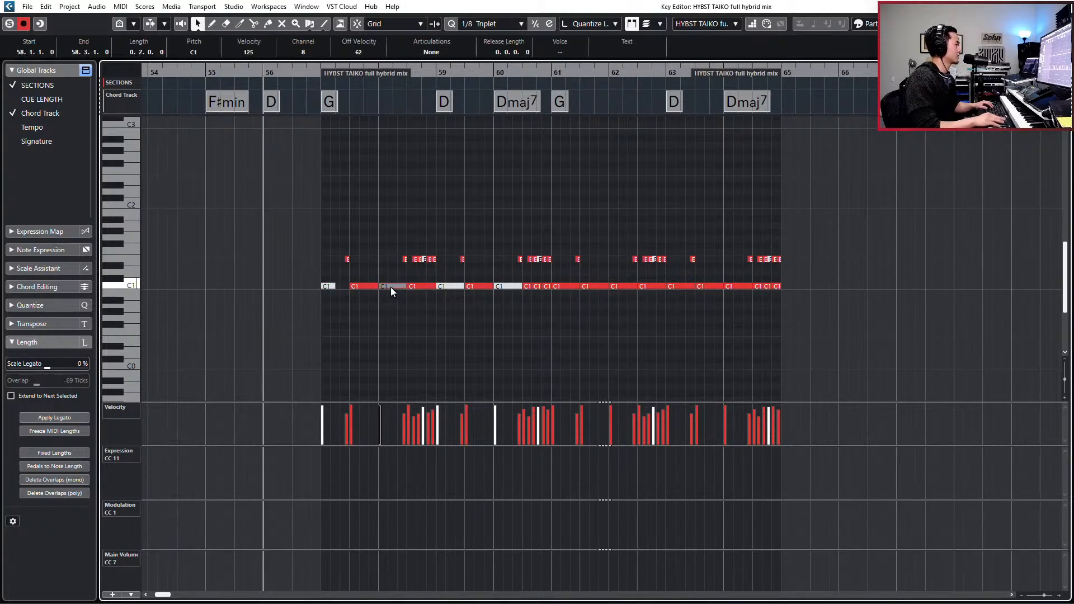
{"action": "key", "text": "space"}
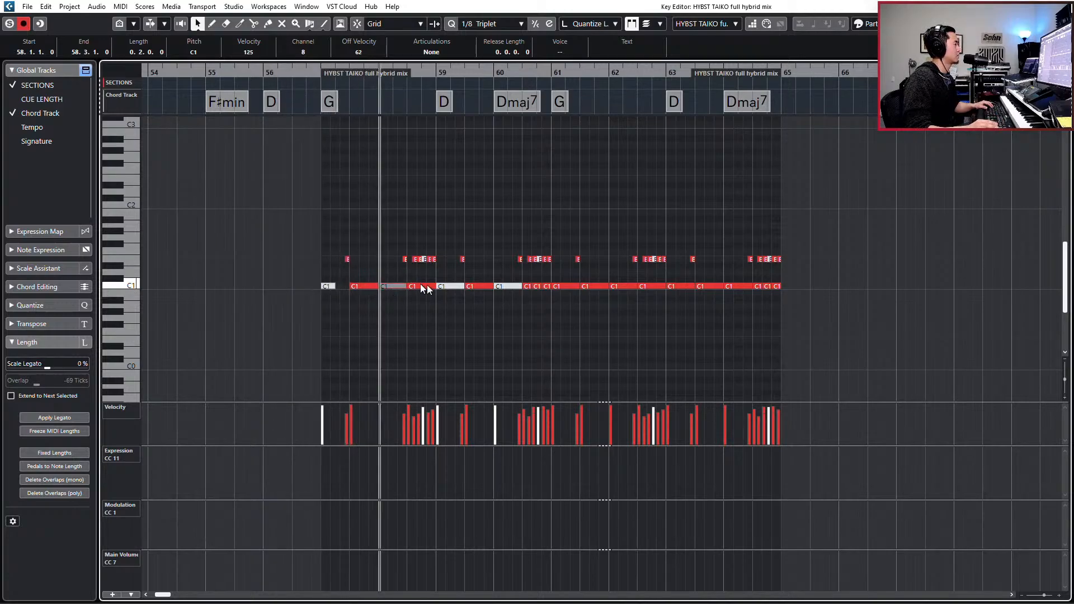
{"action": "key", "text": "space"}
{"action": "key", "text": "KP_Add"}
{"action": "key", "text": "Return"}
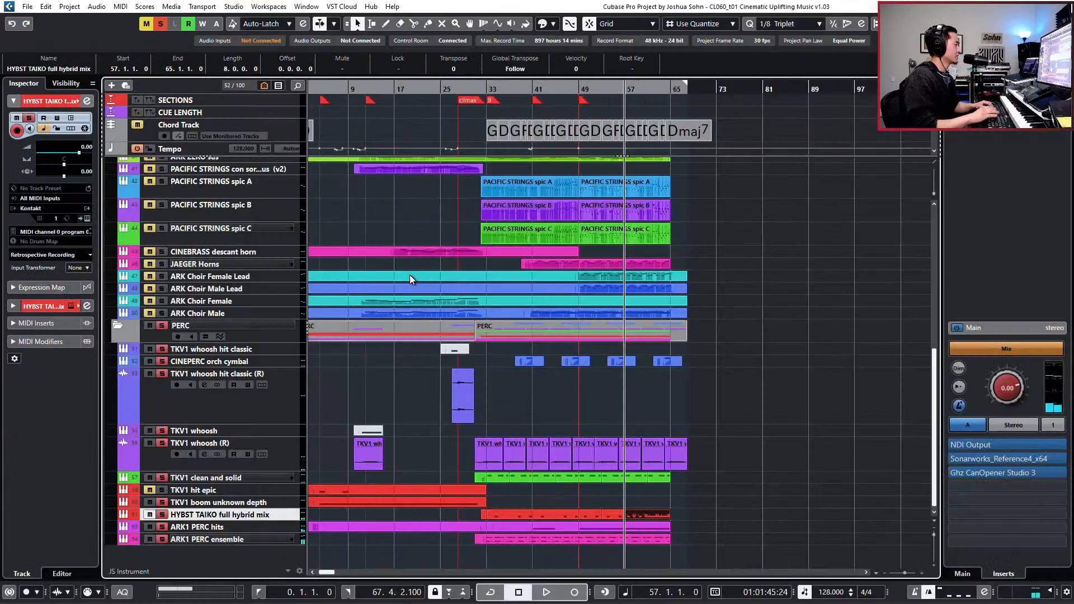
- Open the ARK1 PERC ensemble part in the Key Editor, solo it and play its pattern from bar 57
{"action": "double_click", "coordinate": [642, 538]}
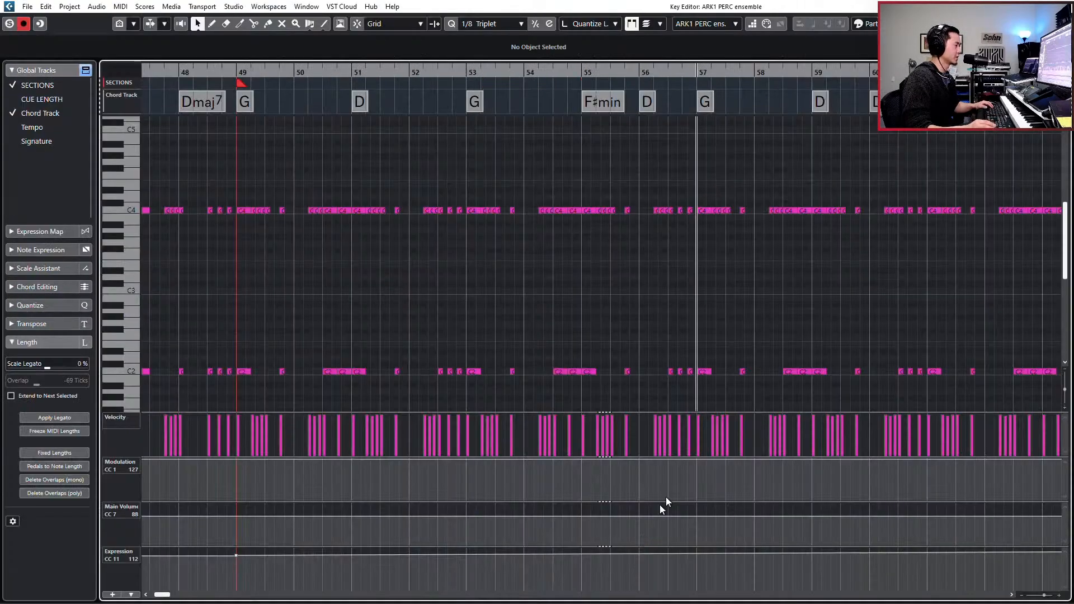
{"action": "key", "text": "s"}
{"action": "key", "text": "space"}
{"action": "key", "text": "space"}
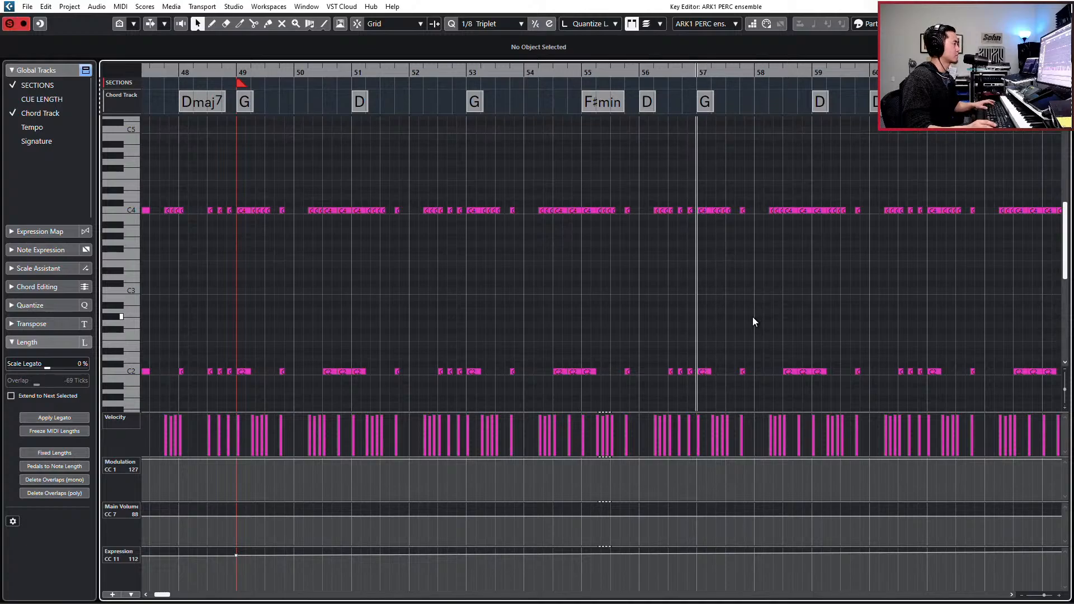
{"action": "key", "text": "space"}
{"action": "key", "text": "h"}
{"action": "key", "text": "h"}
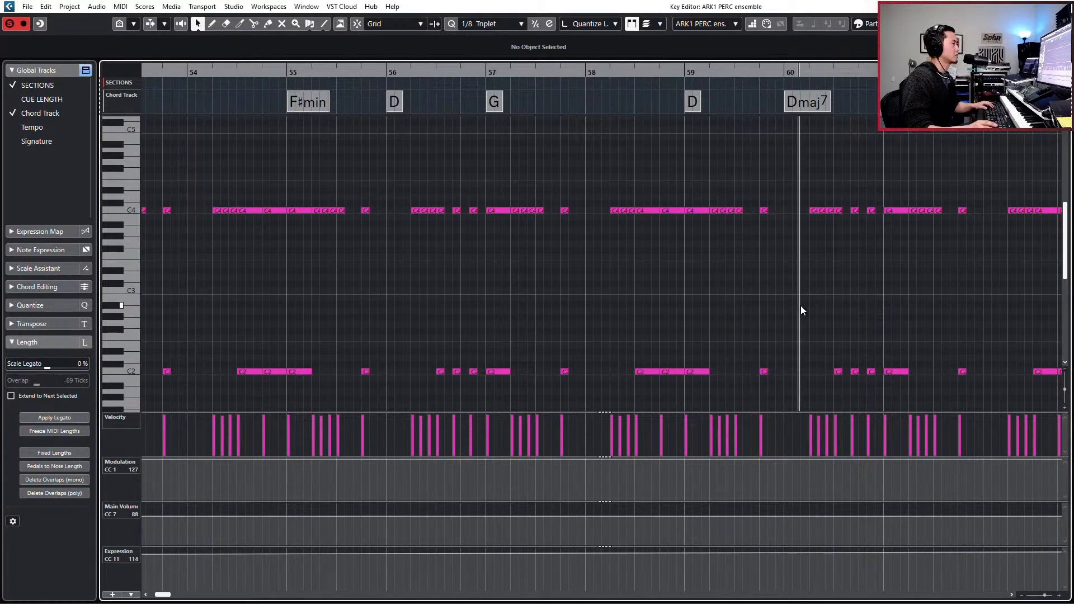
{"action": "key", "text": "g"}
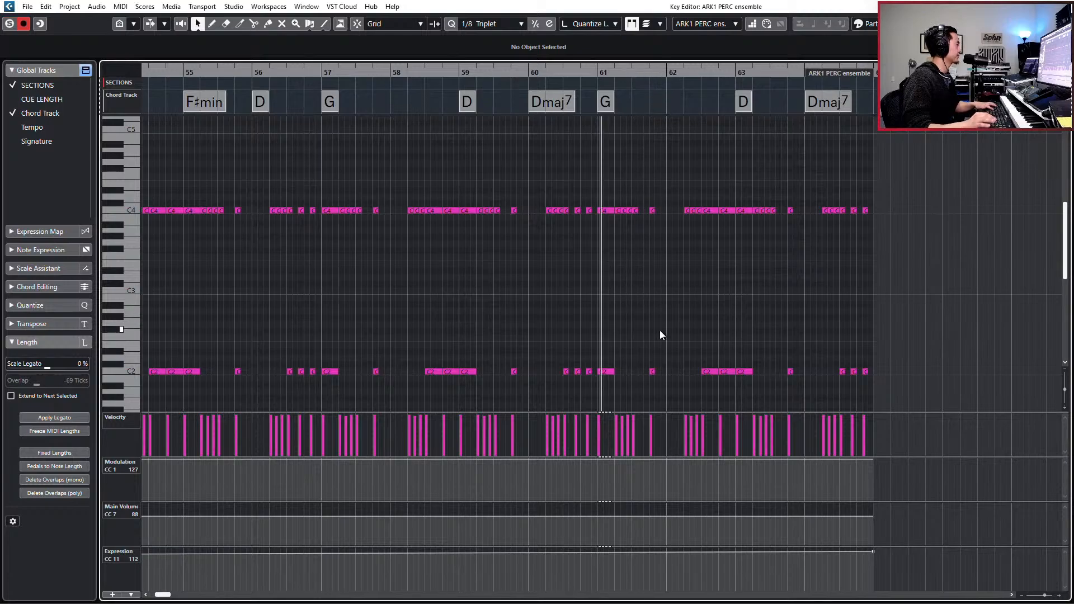
{"action": "key", "text": "h"}
{"action": "key", "text": "h"}
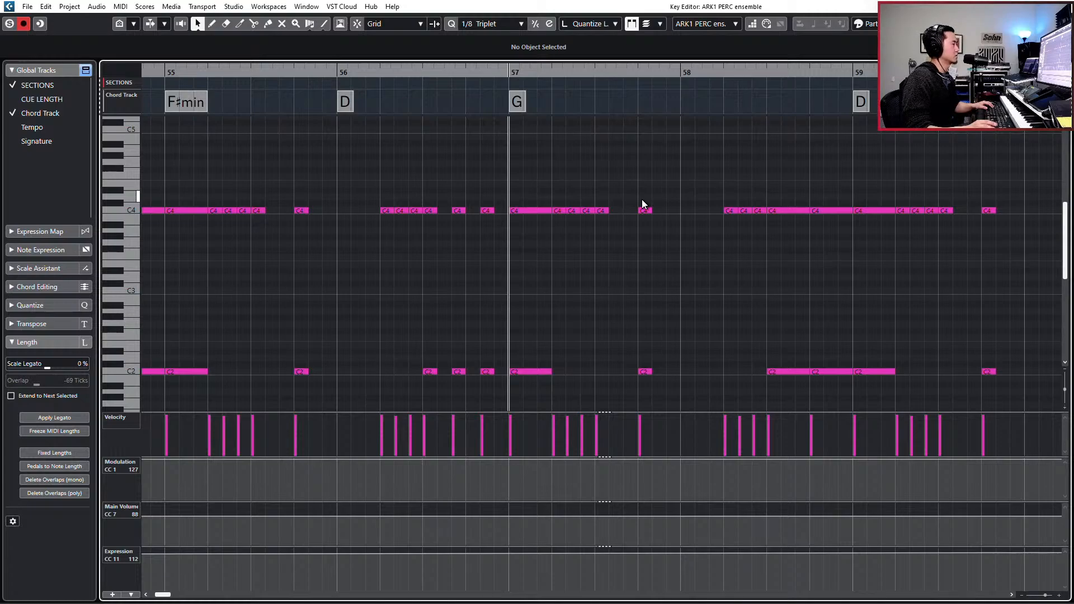
- Copy the C4 note on beat 4 of bar 57 to 58.1.3.80 at velocity 115 and play it back
{"action": "left_click_drag", "start_coordinate": [634, 191], "coordinate": [636, 304]}
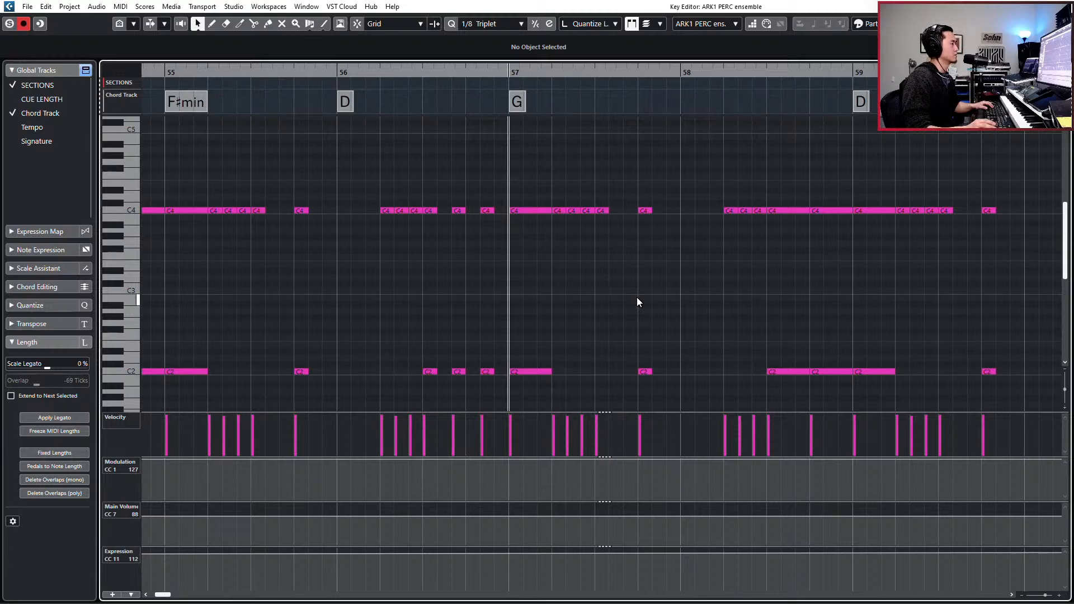
{"action": "left_click_drag", "start_coordinate": [640, 180], "coordinate": [659, 392]}
{"action": "left_click", "coordinate": [644, 211]}
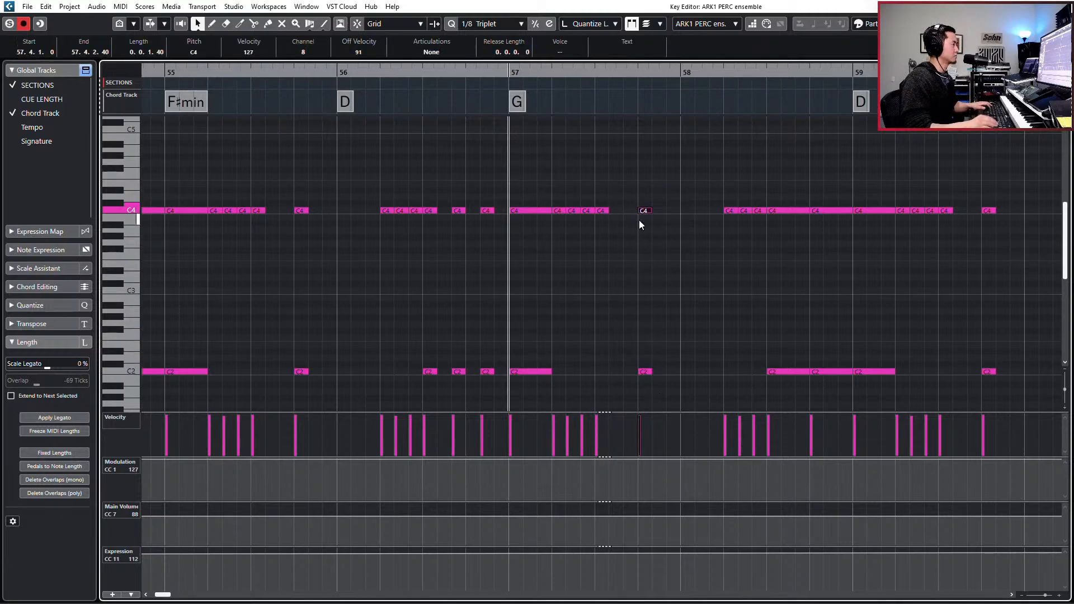
{"action": "key", "text": "KP_Add"}
{"action": "key", "text": "KP_Add"}
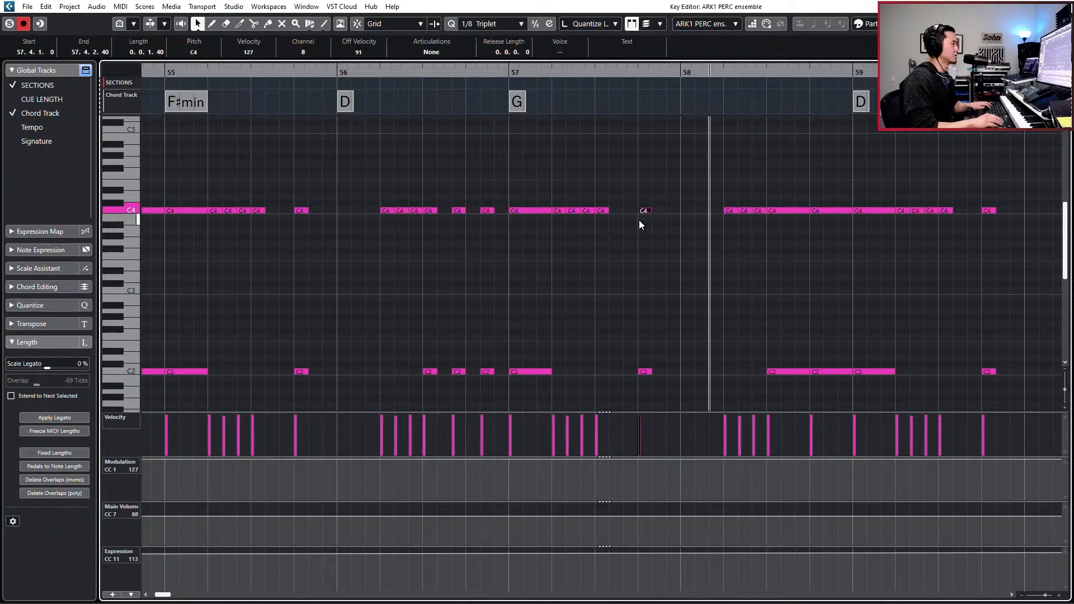
{"action": "key", "text": "ctrl+v"}
{"action": "key", "text": "KP_Subtract"}
{"action": "key", "text": "KP_Subtract"}
{"action": "key", "text": "KP_Subtract"}
{"action": "key", "text": "space"}
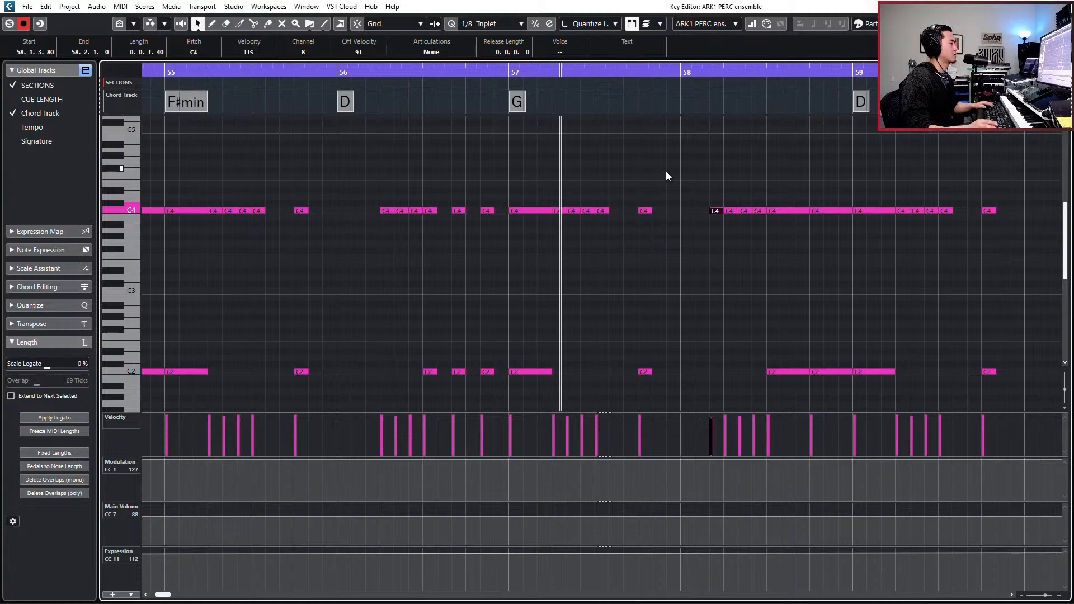
{"action": "key", "text": "space"}
- Try a copy of the C4 and C2 pair from beat 4 of bar 57 at 57.4.3.80, audition it and delete it
{"action": "left_click", "coordinate": [645, 371]}
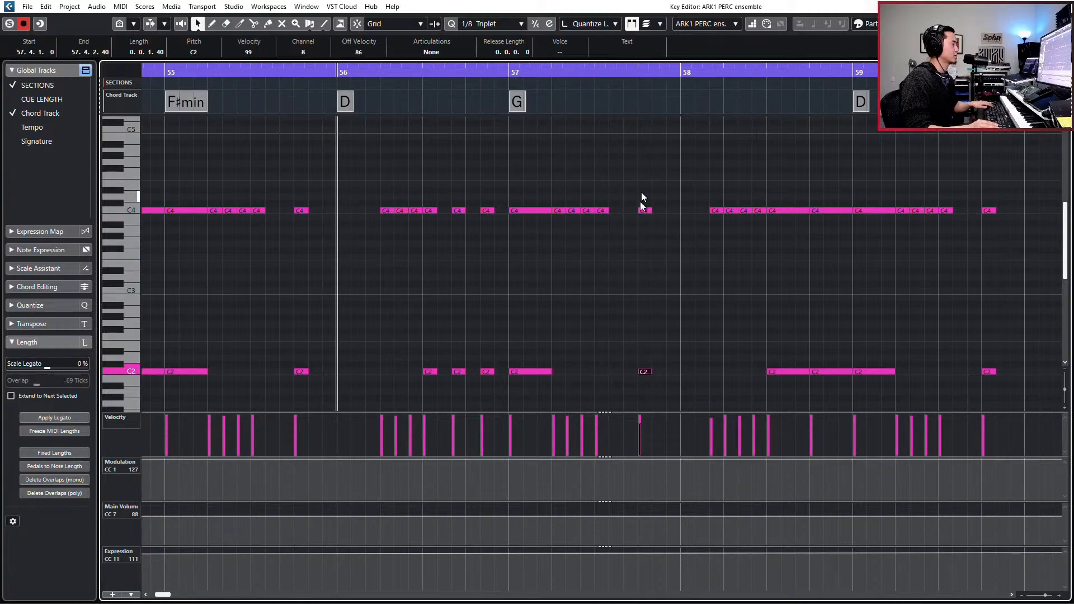
{"action": "left_click_drag", "start_coordinate": [638, 186], "coordinate": [650, 391]}
{"action": "key", "text": "space"}
{"action": "key", "text": "KP_Add"}
{"action": "key", "text": "KP_Add"}
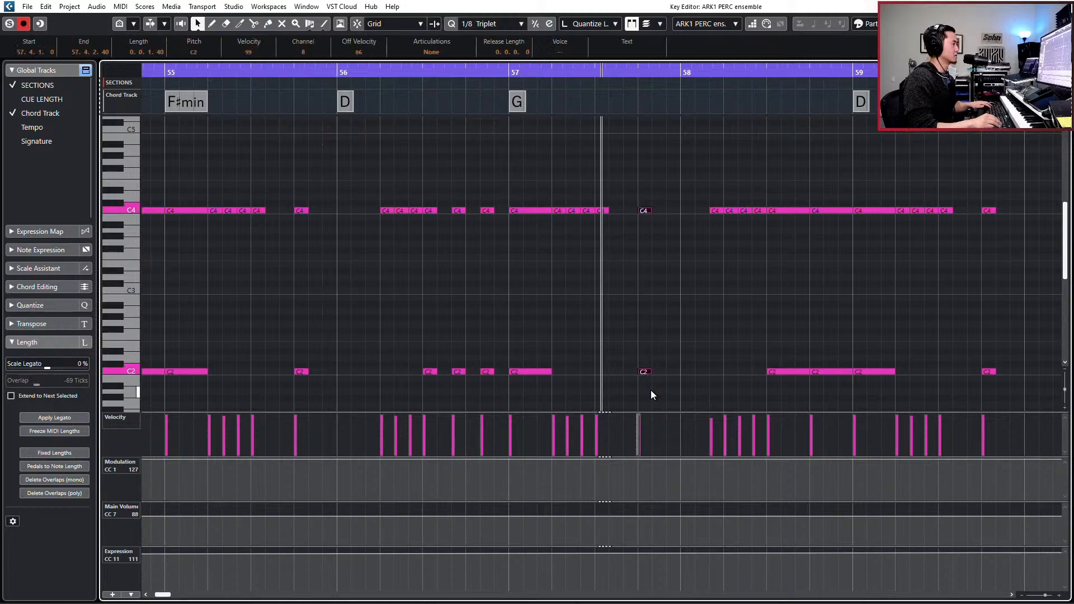
{"action": "key", "text": "ctrl+v"}
{"action": "key", "text": "space"}
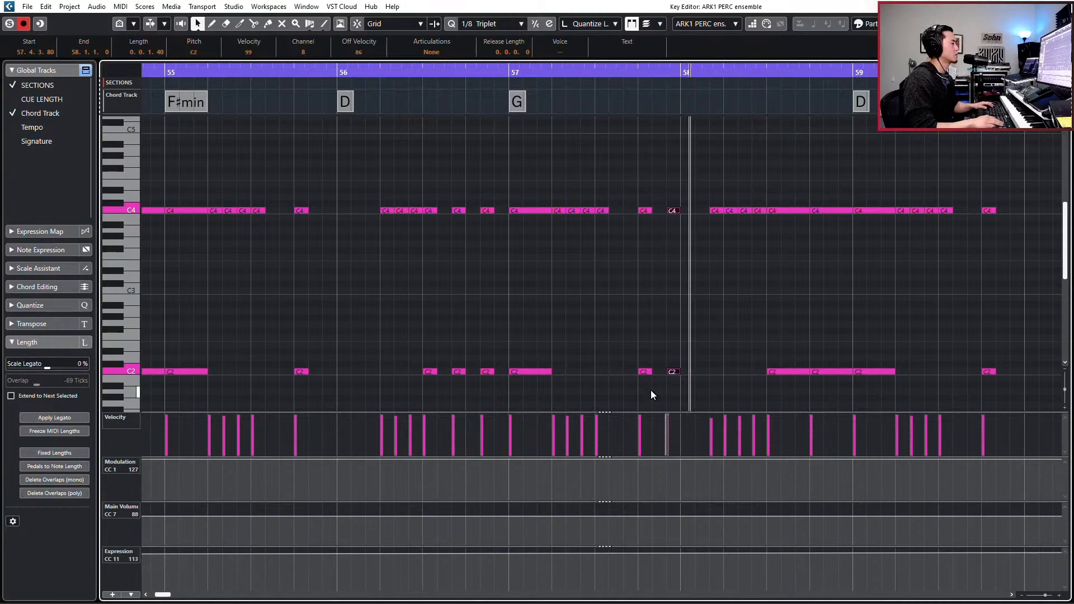
{"action": "key", "text": "space"}
{"action": "key", "text": "Delete"}
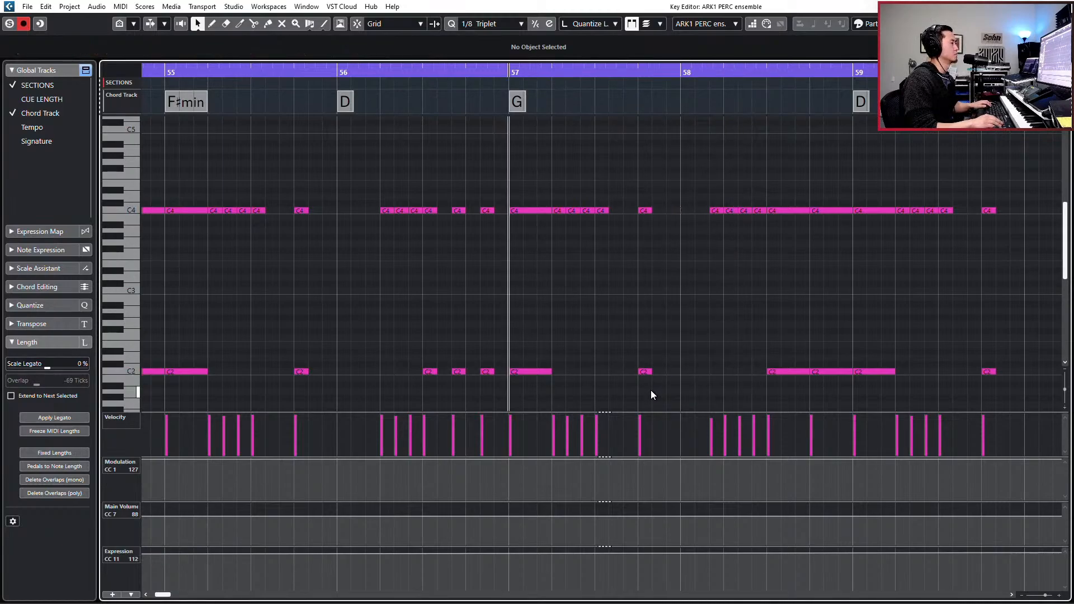
- Paste the C4 and C2 pair at 57.4.3.80 and 58.1.1.0, lower the earlier pair's velocities with C2 at 79, and audition it
{"action": "key", "text": "KP_Add"}
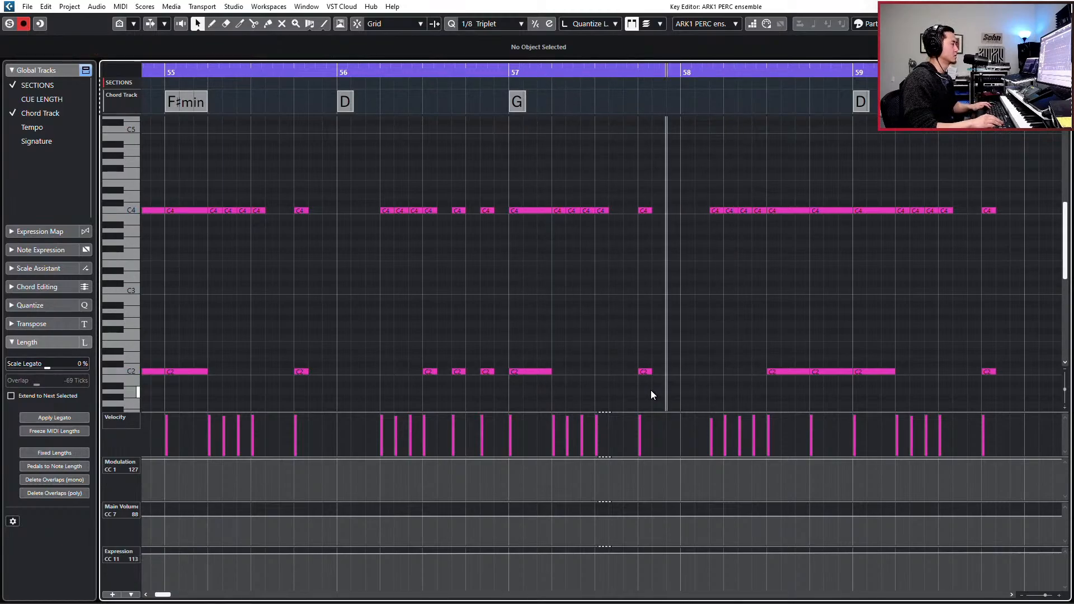
{"action": "key", "text": "ctrl+v"}
{"action": "key", "text": "KP_Add"}
{"action": "key", "text": "ctrl+v"}
{"action": "key", "text": "KP_Subtract"}
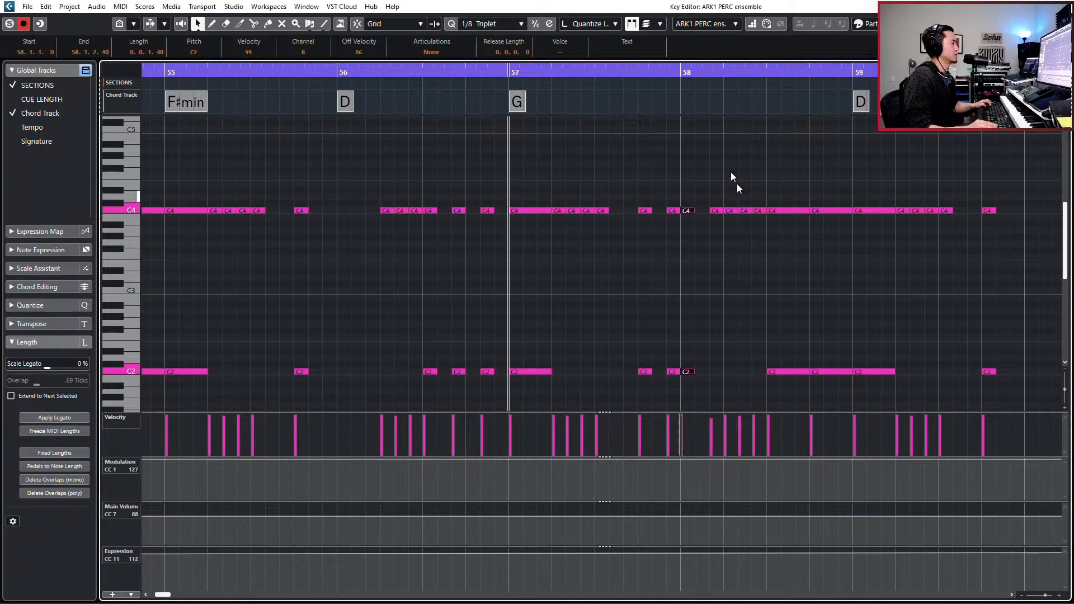
{"action": "left_click_drag", "start_coordinate": [681, 183], "coordinate": [666, 396]}
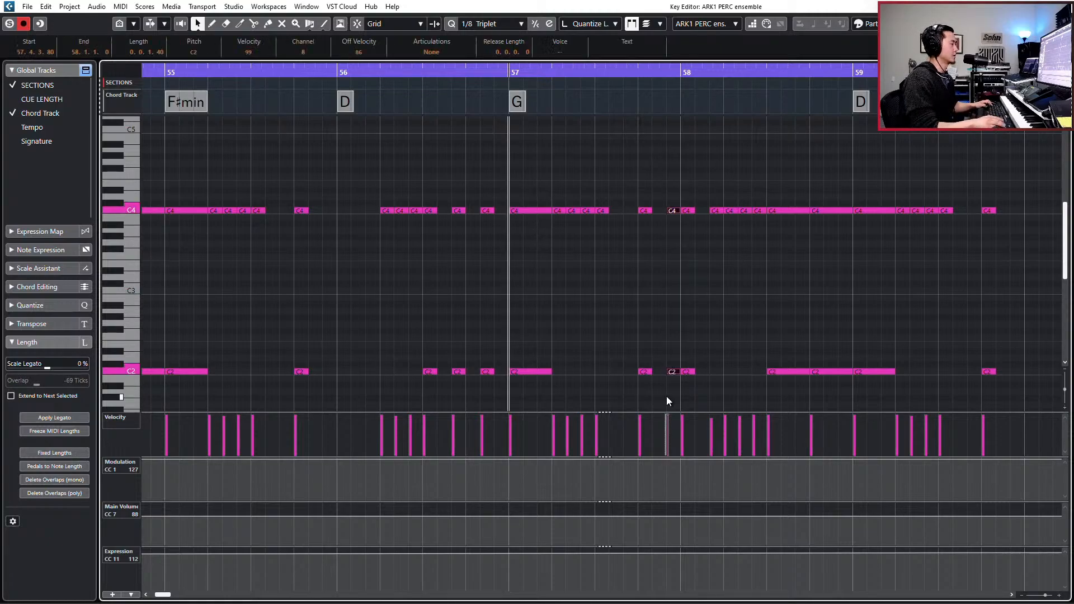
{"action": "key", "text": "space"}
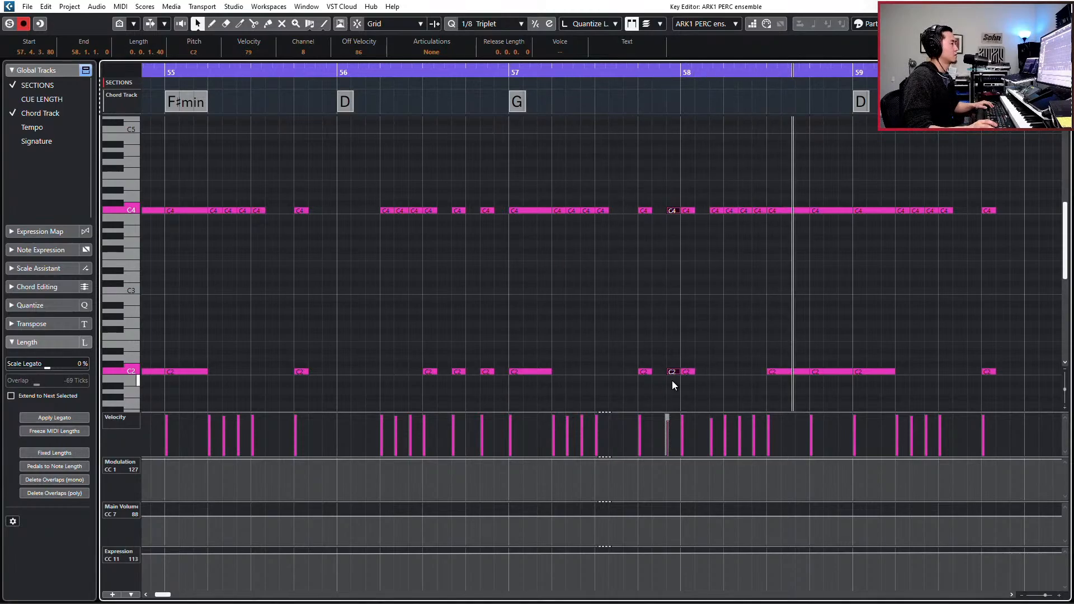
- Copy both added C4 and C2 pairs around bar 58 to 59.4.3.80 and the bar 60 downbeat, and play them back
{"action": "left_click_drag", "start_coordinate": [478, 193], "coordinate": [505, 385]}
{"action": "key", "text": "space"}
{"action": "key", "text": "space"}
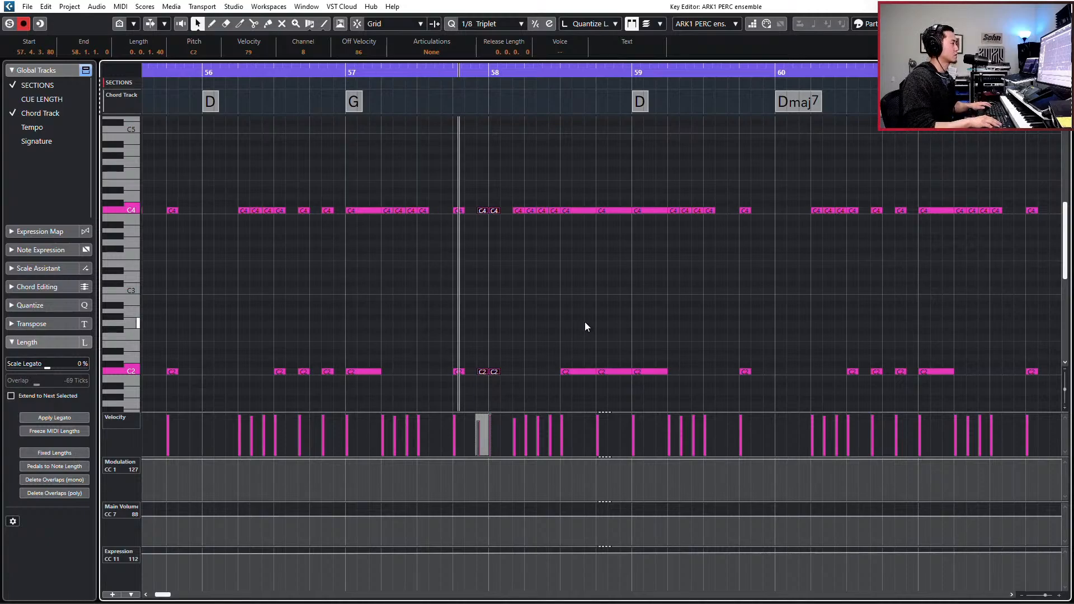
{"action": "key", "text": "ctrl+v"}
{"action": "key", "text": "ctrl+KP_Subtract"}
{"action": "key", "text": "ctrl+KP_Subtract"}
{"action": "key", "text": "ctrl+KP_Subtract"}
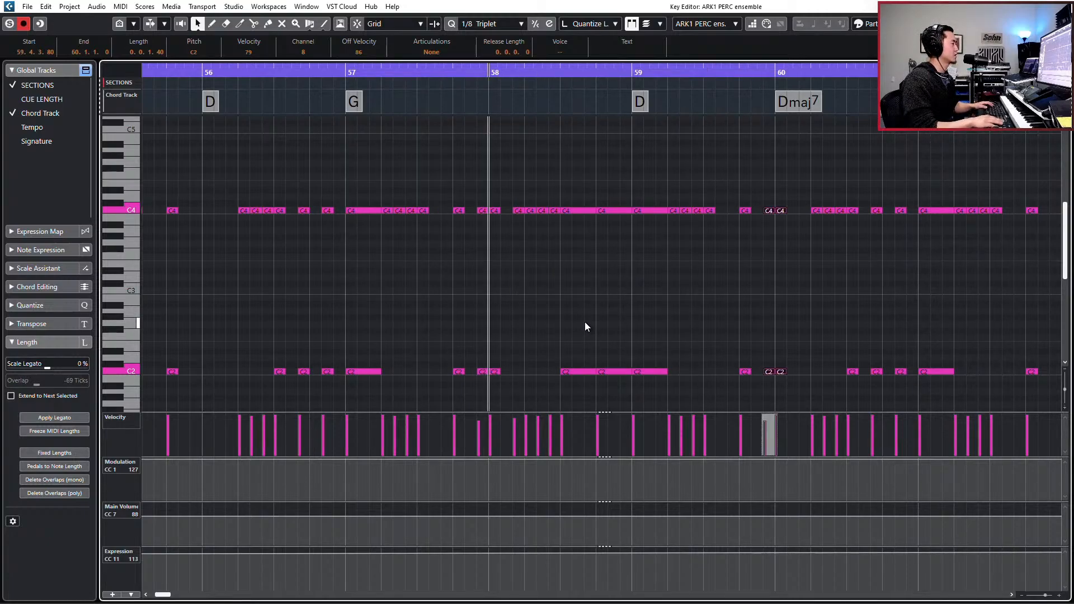
{"action": "key", "text": "space"}
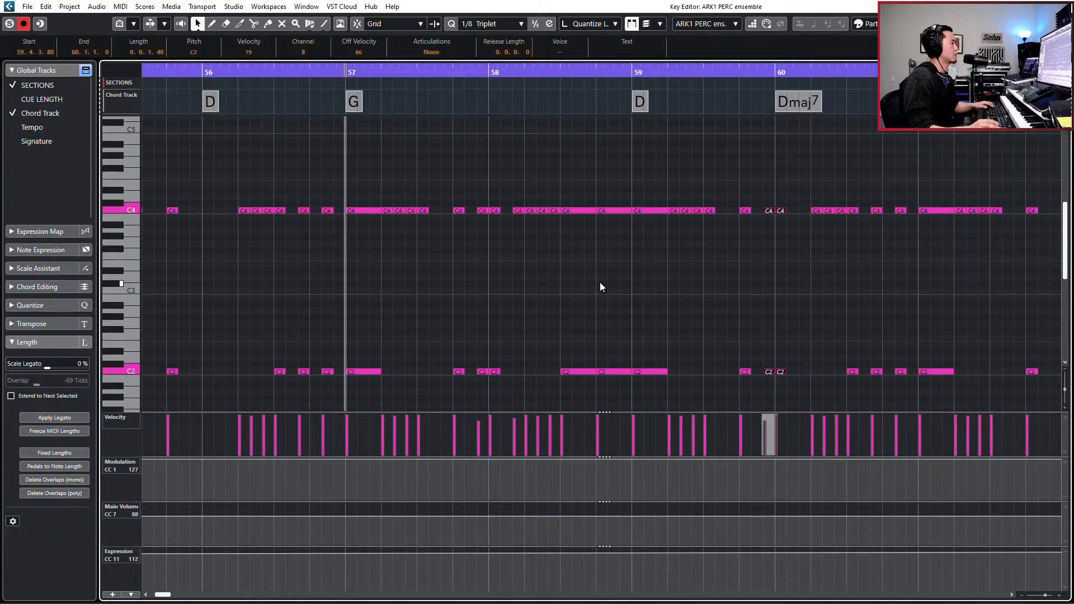
- Paste the same two C4 and C2 pairs at 61.4.3.80 and the bar 62 downbeat, and play the result
{"action": "scroll", "coordinate": [607, 266], "scroll_direction": "right", "scroll_amount": 1}
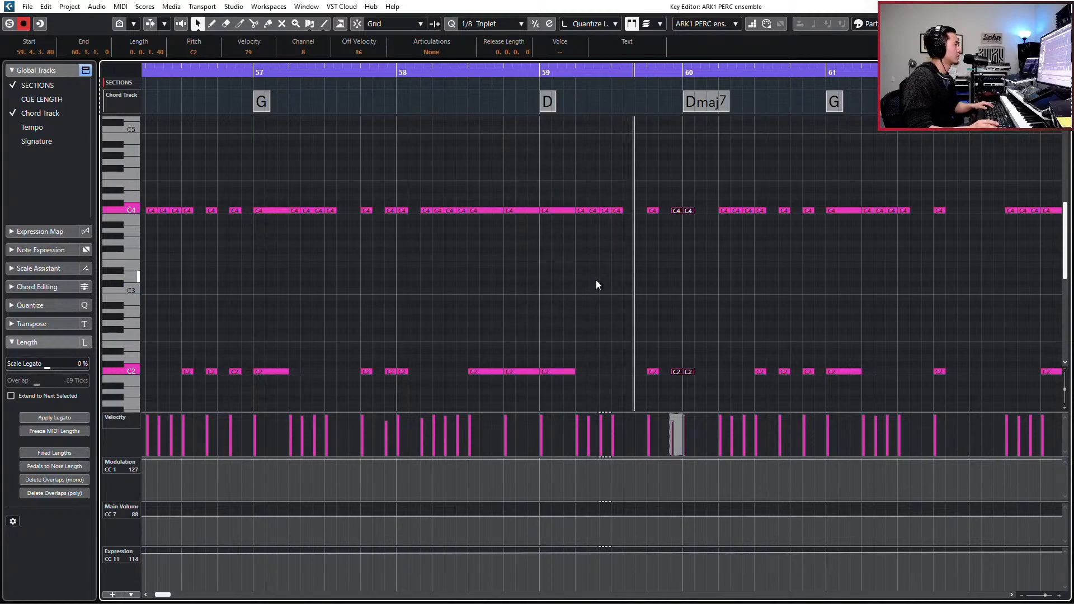
{"action": "key", "text": "g"}
{"action": "key", "text": "g"}
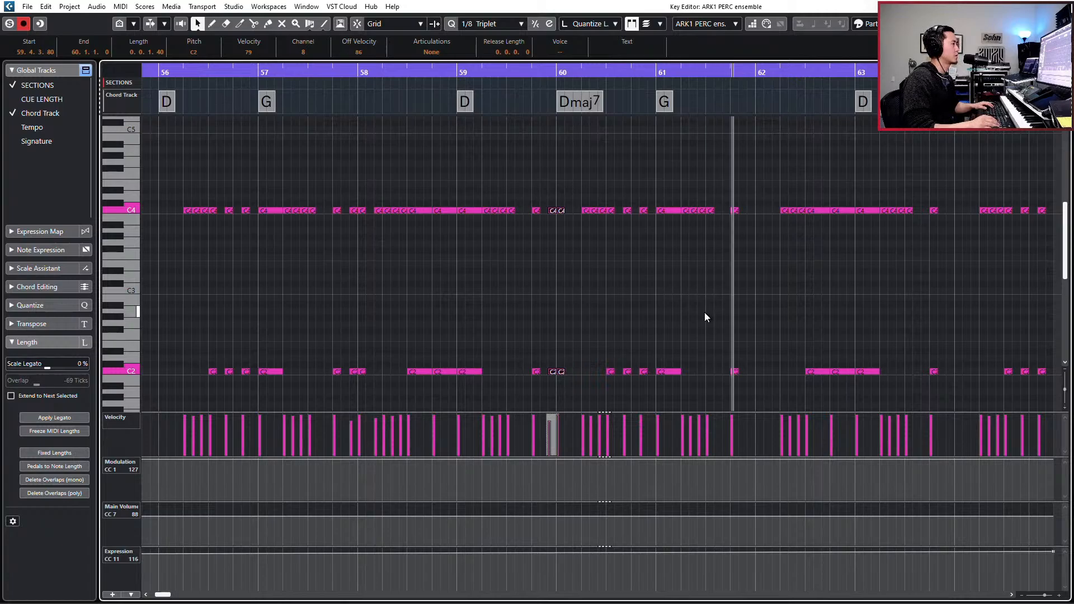
{"action": "key", "text": "space"}
{"action": "key", "text": "KP_Add"}
{"action": "key", "text": "KP_Add"}
{"action": "key", "text": "KP_Add"}
{"action": "key", "text": "KP_Add"}
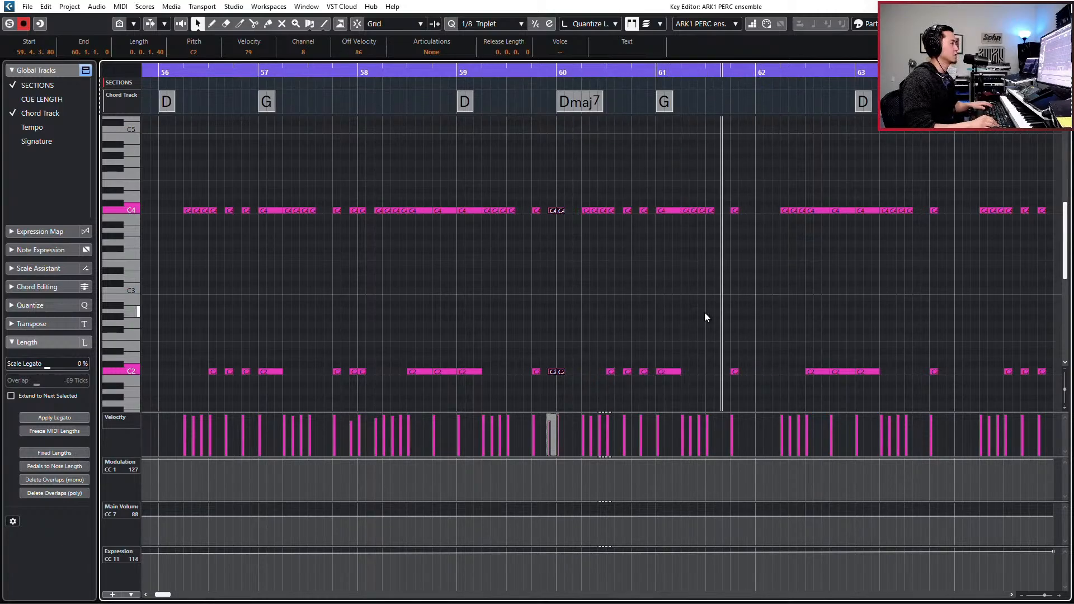
{"action": "key", "text": "ctrl+v"}
{"action": "key", "text": "space"}
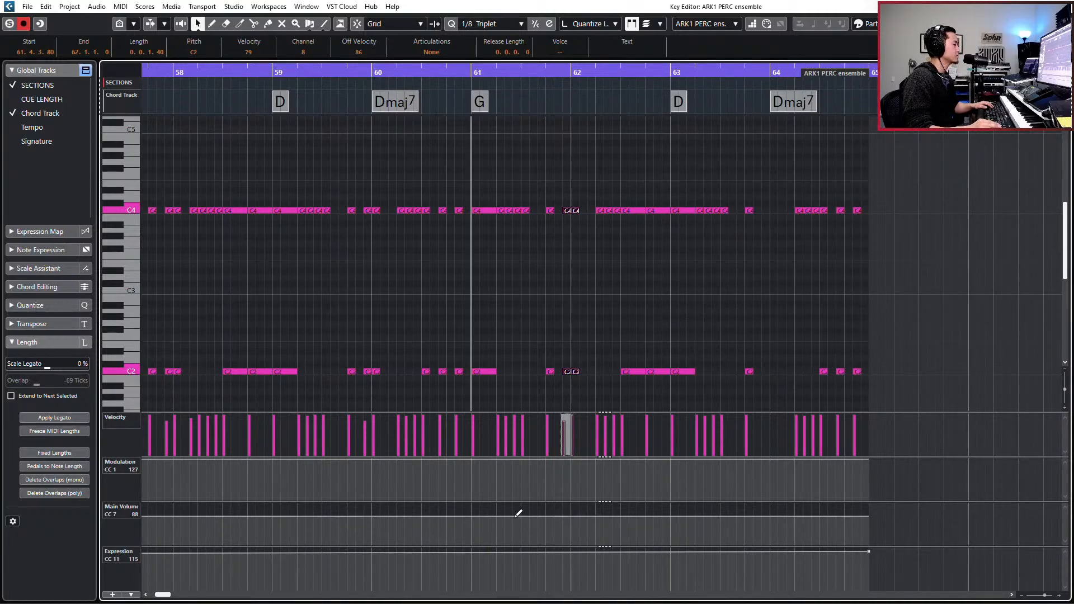
- Draw a gradual Main Volume rise from 88 just before bar 61 to 100 at 64.2.2.74, and close the editor
{"action": "mouse_move", "coordinate": [515, 516]}
{"action": "left_mouse_down"}
{"action": "mouse_move", "coordinate": [479, 510]}
{"action": "mouse_move", "coordinate": [470, 522]}
{"action": "left_mouse_up"}
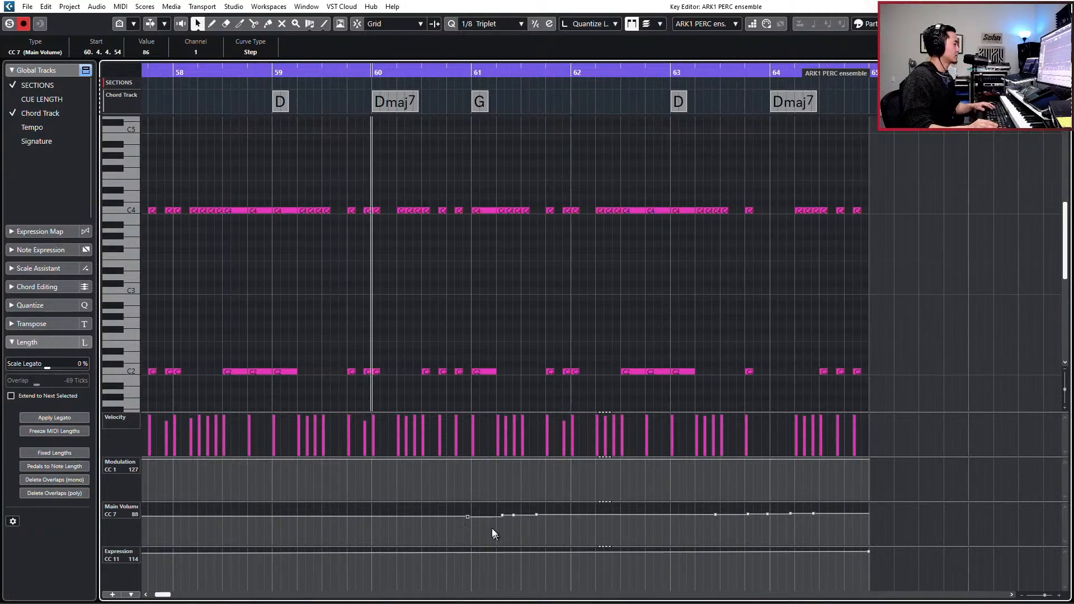
{"action": "left_click_drag", "start_coordinate": [468, 521], "coordinate": [472, 518]}
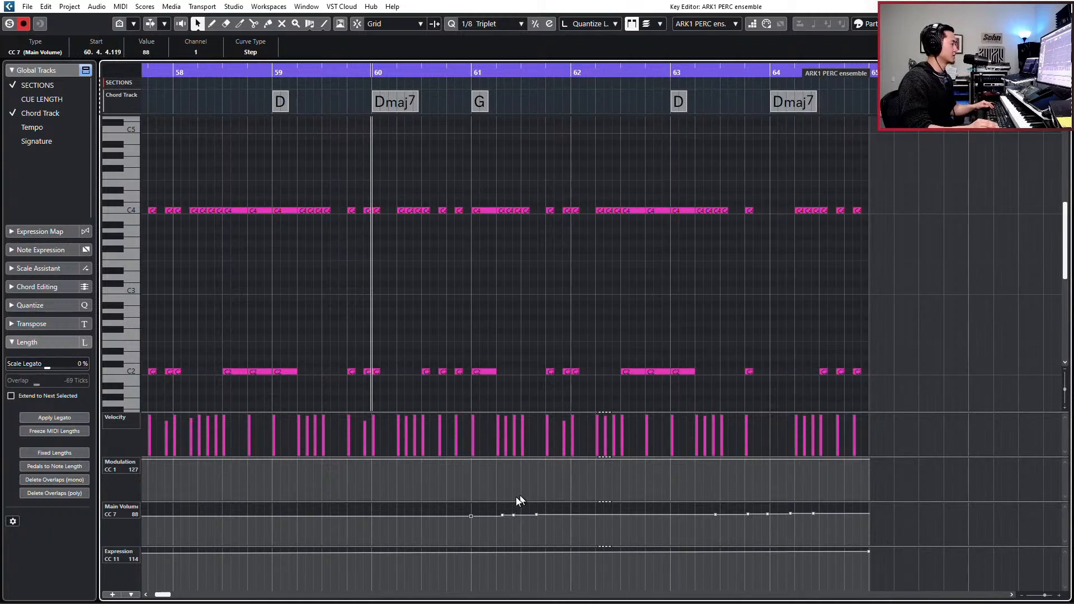
{"action": "left_click_drag", "start_coordinate": [502, 514], "coordinate": [499, 514]}
{"action": "left_click", "coordinate": [514, 515]}
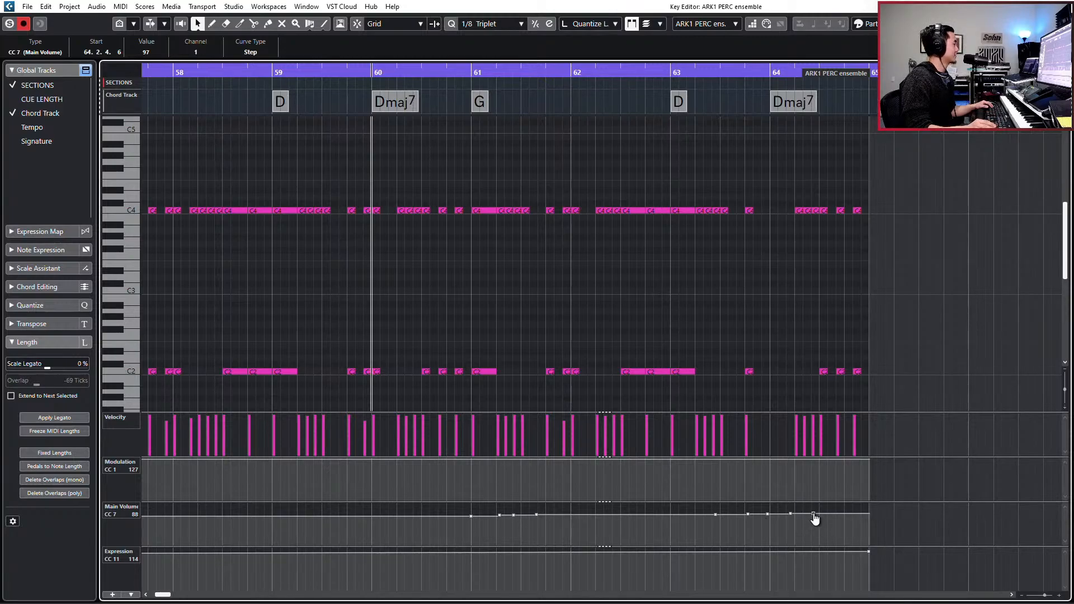
{"action": "left_click_drag", "start_coordinate": [814, 519], "coordinate": [806, 519]}
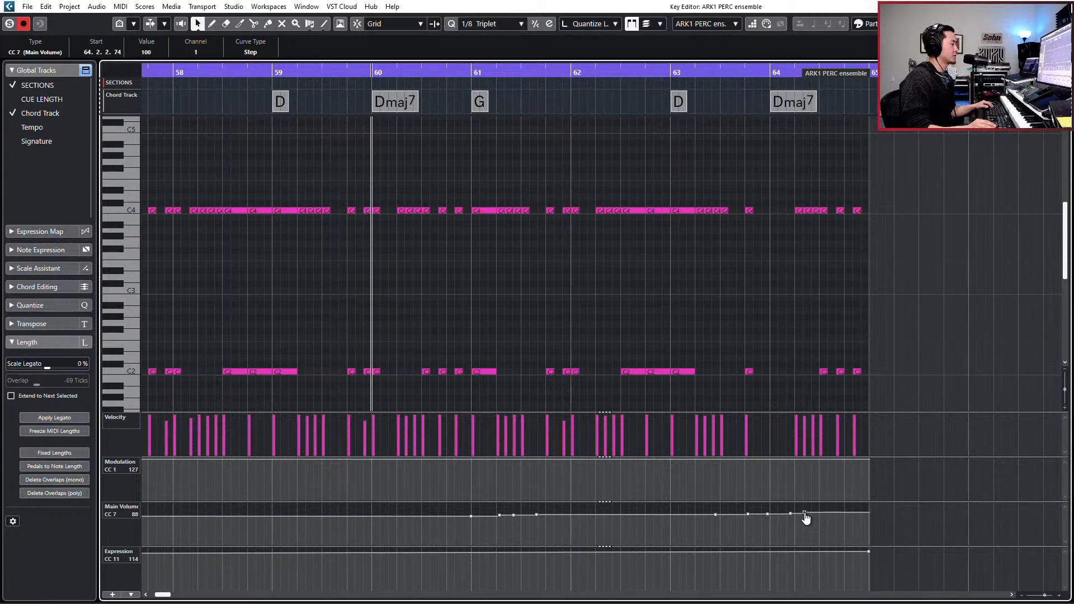
{"action": "left_click", "coordinate": [471, 516]}
{"action": "key", "text": "Return"}
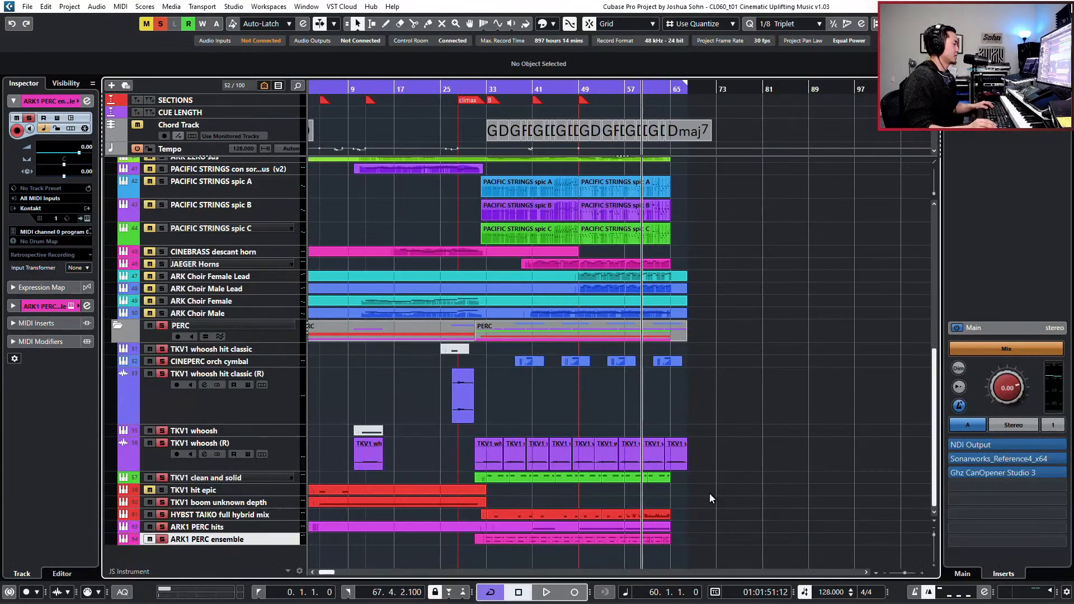
- Clear the active solos in the project
{"action": "key", "text": "s"}
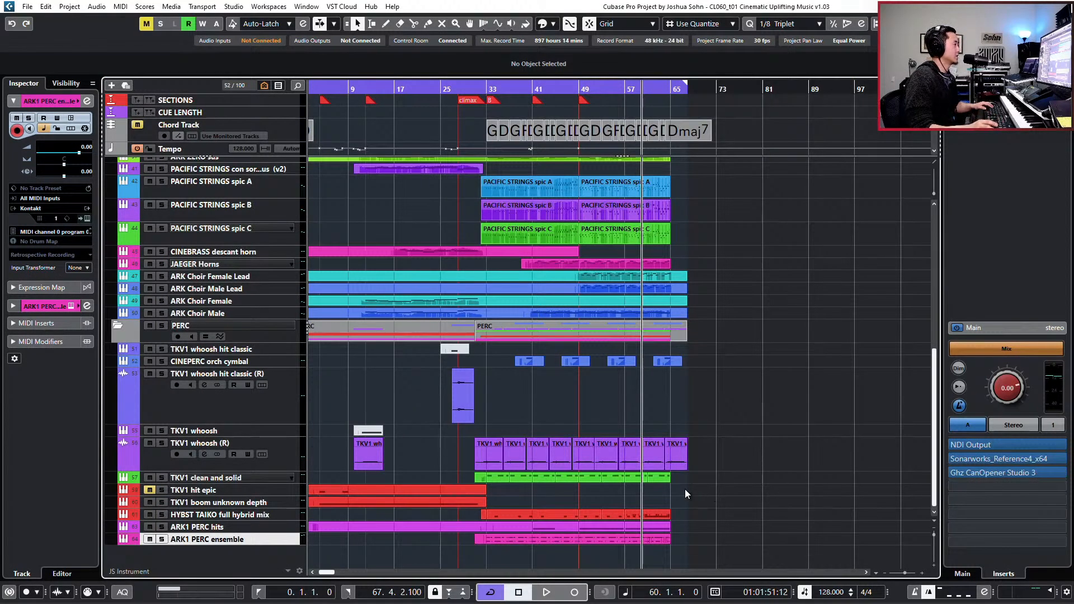
{"action": "scroll", "coordinate": [685, 489], "scroll_direction": "up", "scroll_amount": 10}
{"action": "scroll", "coordinate": [516, 455], "scroll_direction": "down", "scroll_amount": 10}
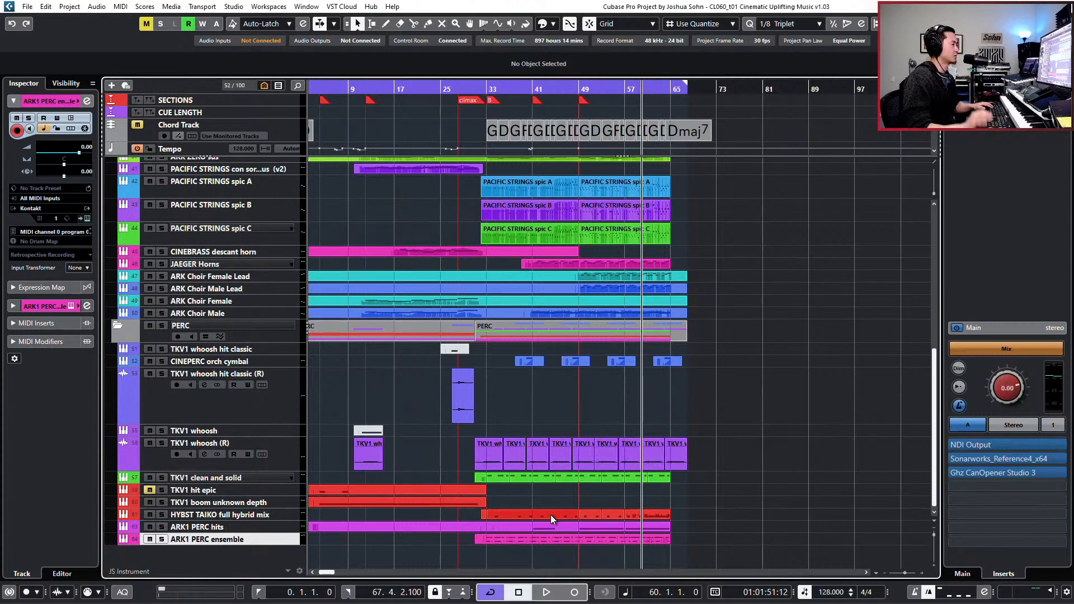
- Set the playback position to bar 57 and select the PERC folder track
{"action": "key", "text": "KP_Subtract"}
{"action": "key", "text": "KP_Subtract"}
{"action": "key", "text": "KP_Subtract"}
{"action": "key", "text": "KP_Subtract"}
{"action": "key", "text": "KP_Add"}
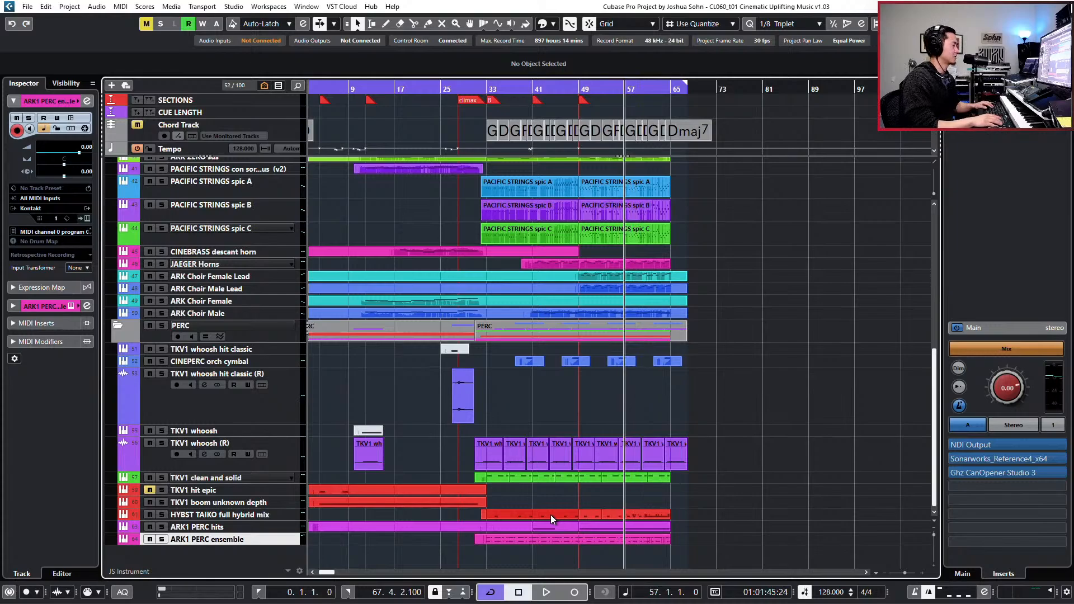
{"action": "key", "text": "KP_Subtract"}
{"action": "scroll", "coordinate": [637, 388], "scroll_direction": "up", "scroll_amount": 3}
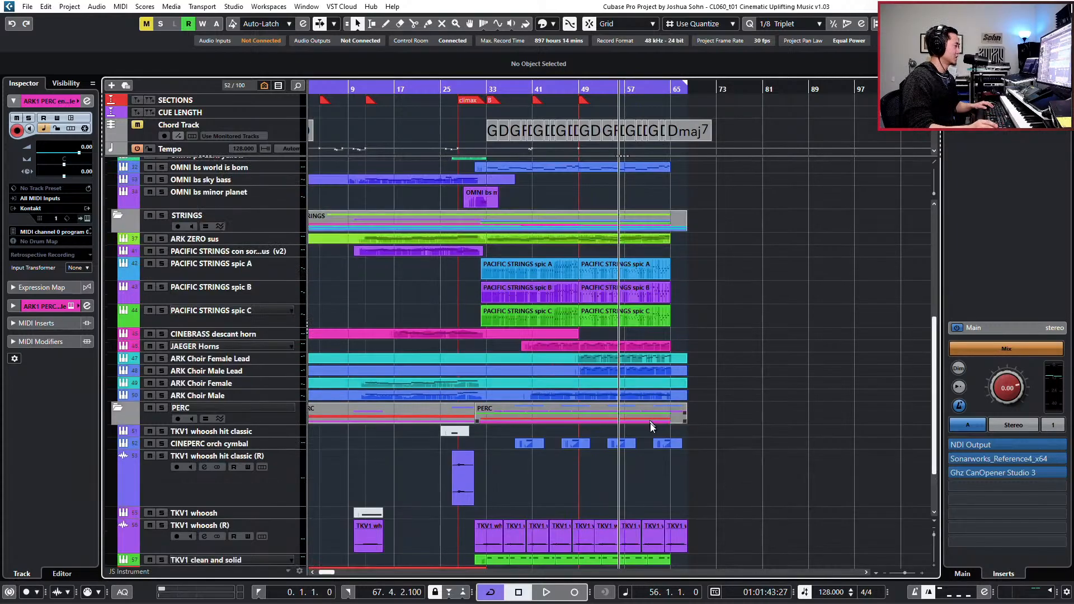
{"action": "scroll", "coordinate": [686, 471], "scroll_direction": "down", "scroll_amount": 3}
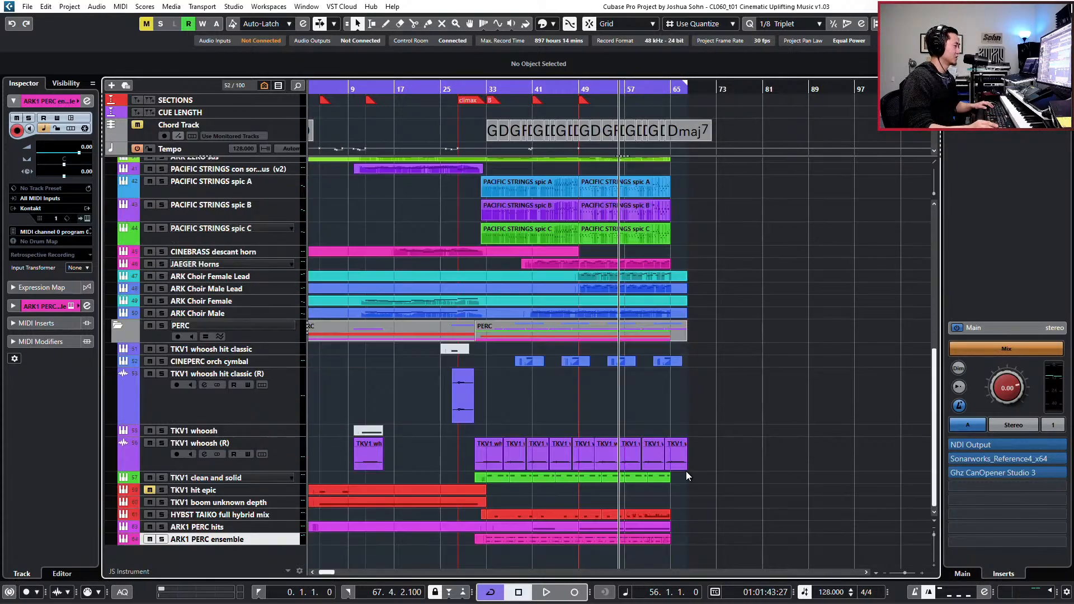
{"action": "left_click", "coordinate": [290, 337]}
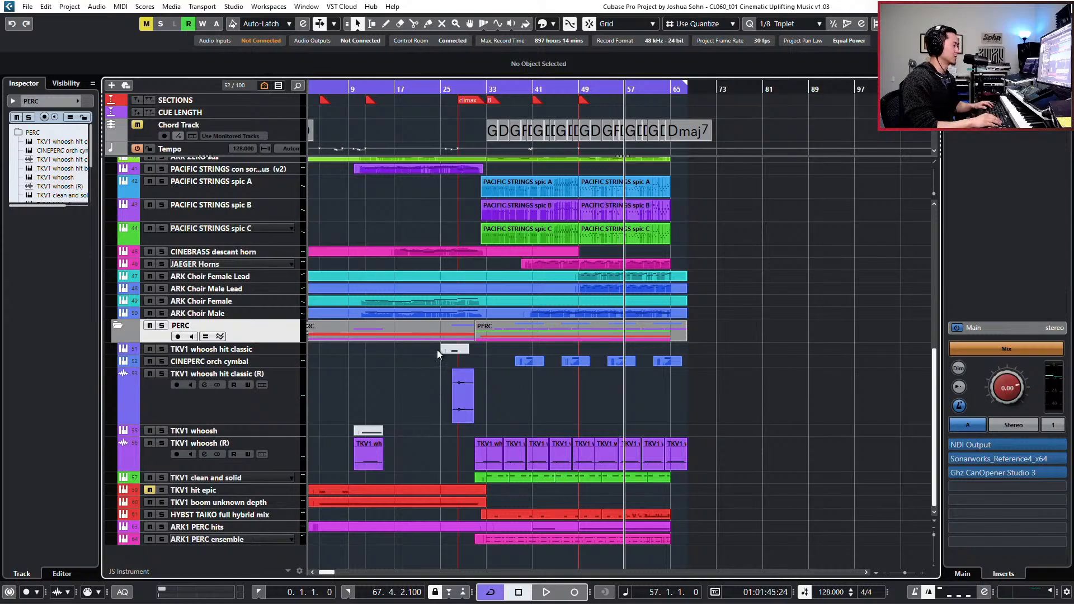
- Solo the PERC folder and play it from bar 57 while checking the E1 note groups in the HYBST TAIKO part
{"action": "key", "text": "s"}
{"action": "key", "text": "space"}
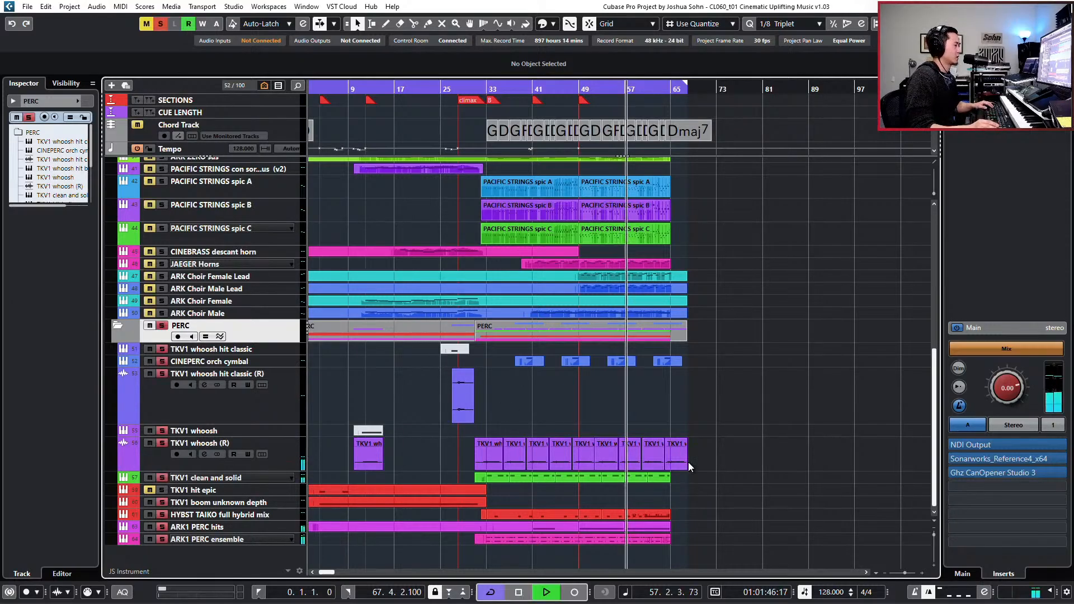
{"action": "double_click", "coordinate": [640, 517]}
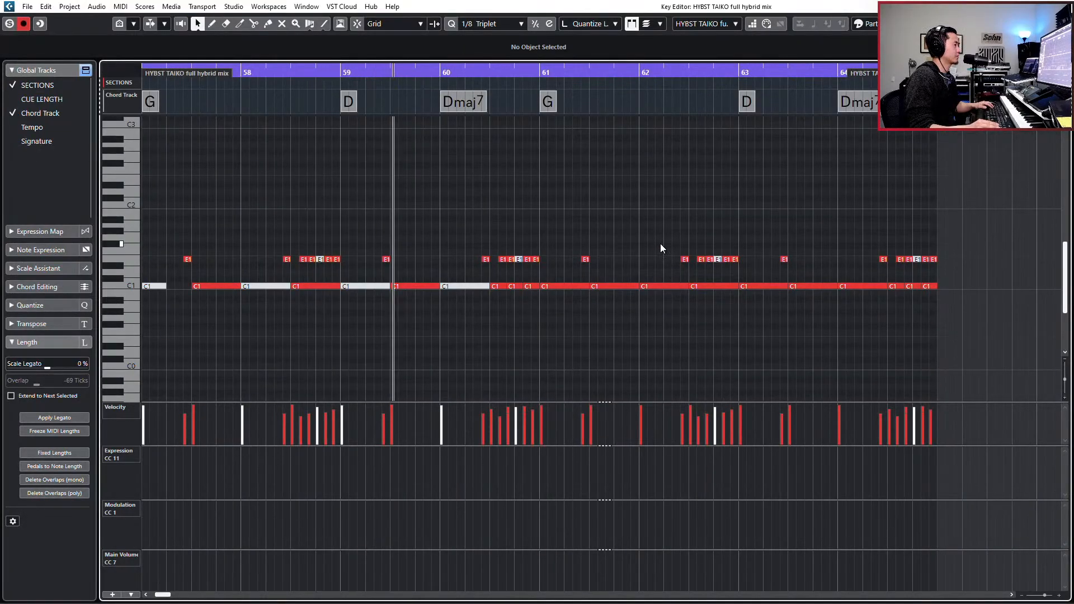
{"action": "left_click_drag", "start_coordinate": [661, 241], "coordinate": [956, 267]}
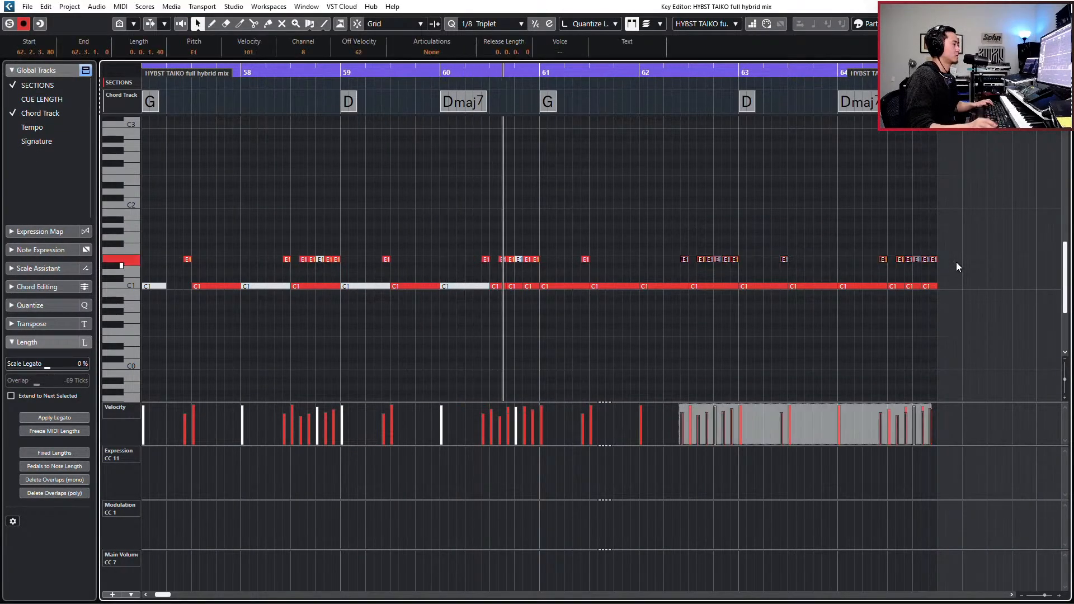
{"action": "left_click_drag", "start_coordinate": [863, 238], "coordinate": [934, 264]}
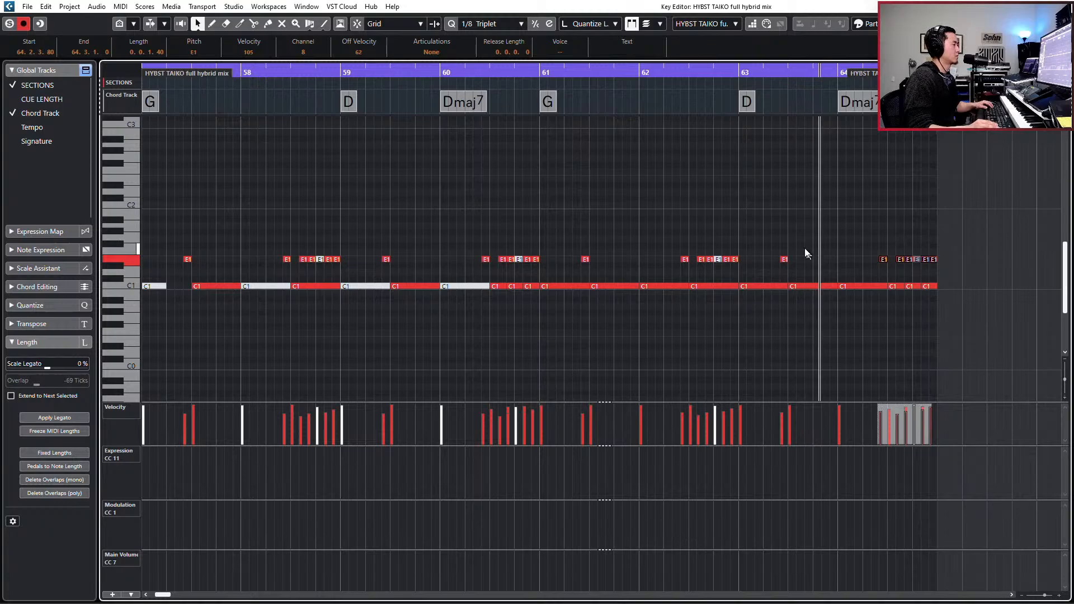
{"action": "key", "text": "space"}
- Copy the taiko E1 note at 63.2.3.80 to 63.4.3.80 and play the result
{"action": "left_click_drag", "start_coordinate": [799, 248], "coordinate": [779, 267]}
{"action": "key", "text": "alt+space"}
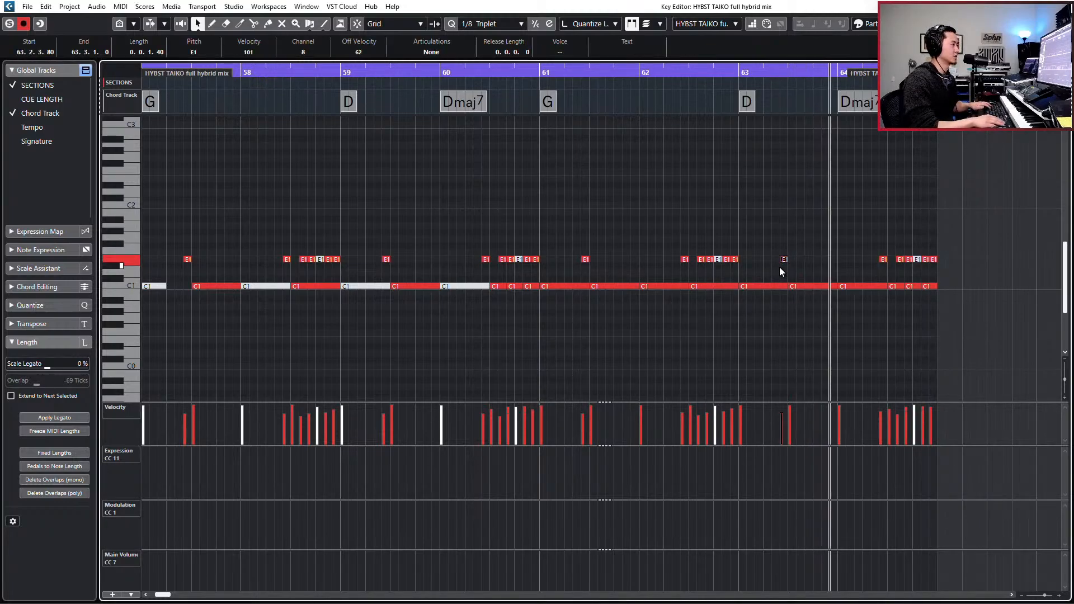
{"action": "key", "text": "ctrl+v"}
{"action": "key", "text": "KP_Subtract"}
{"action": "key", "text": "space"}
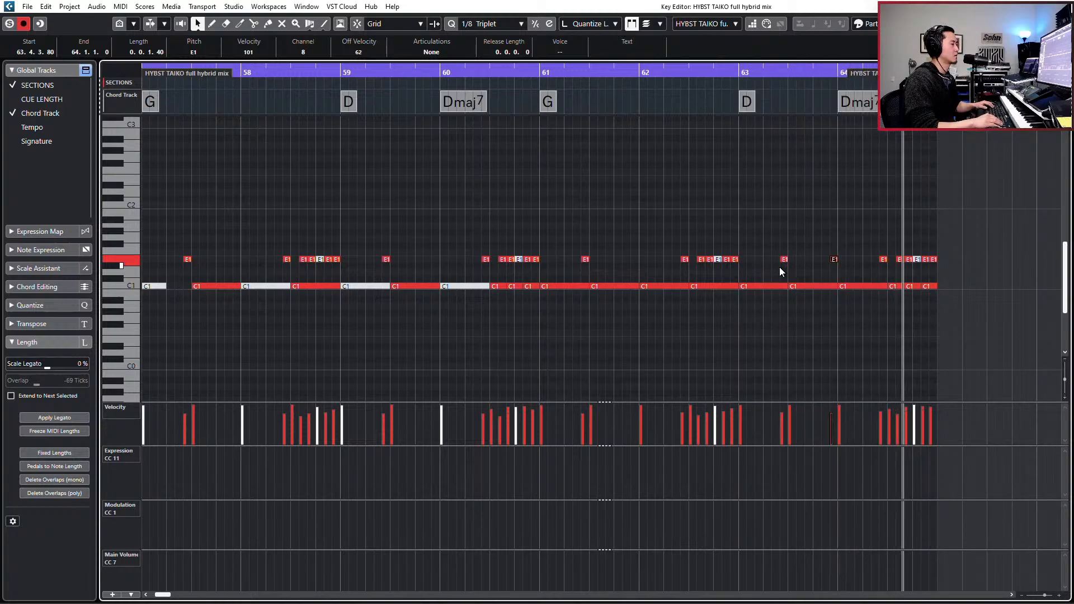
{"action": "key", "text": "KP_Subtract"}
{"action": "key", "text": "KP_Subtract"}
{"action": "key", "text": "KP_Subtract"}
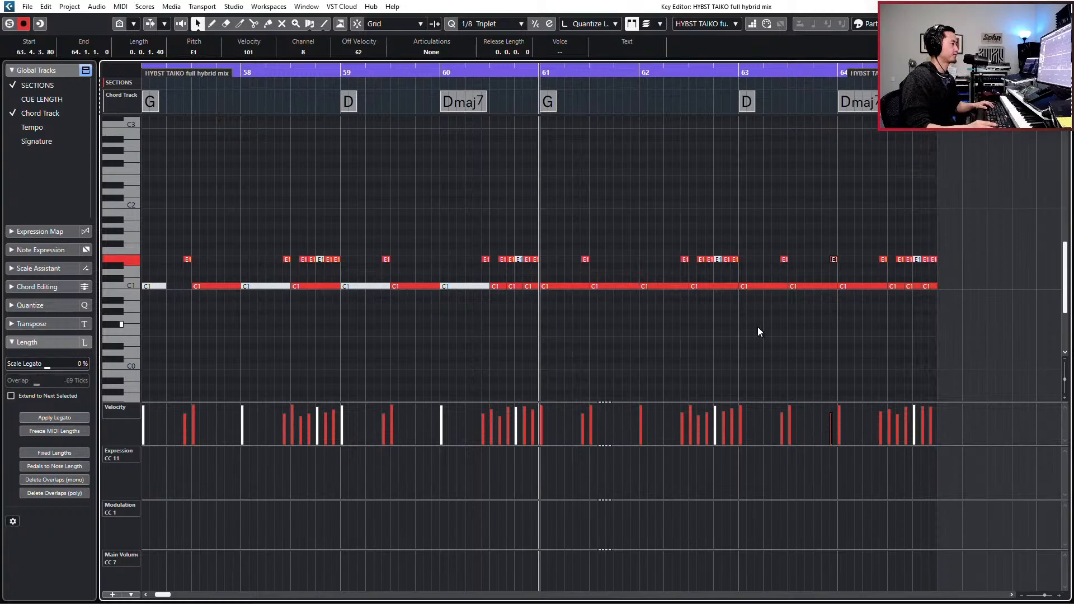
- Glue all HYBST TAIKO parts into a single part spanning the locator range and open it in the Key Editor
{"action": "key", "text": "g"}
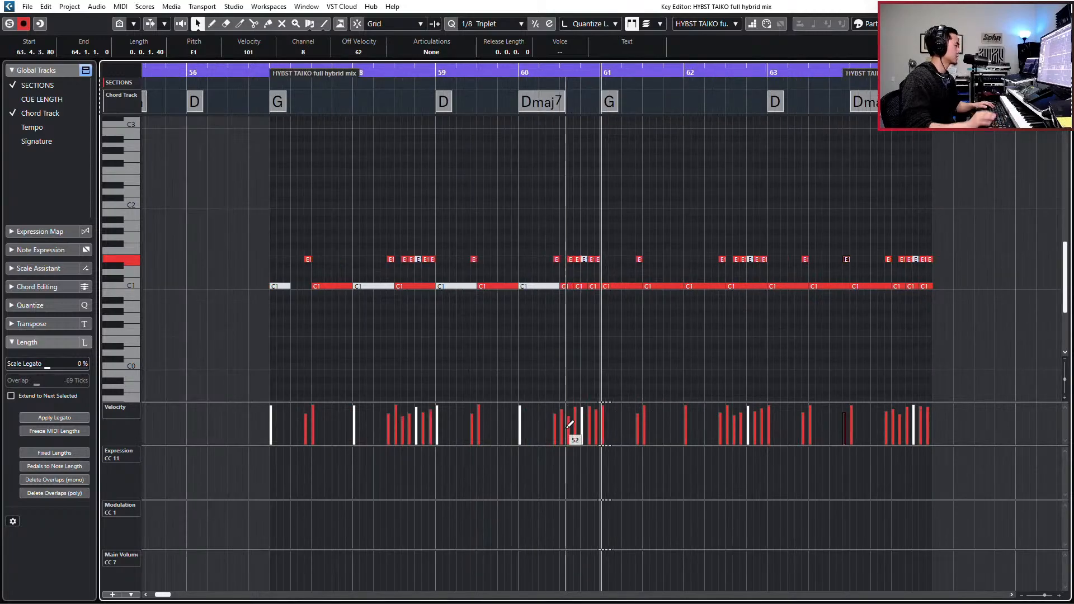
{"action": "key", "text": "Return"}
{"action": "key", "text": "h"}
{"action": "key", "text": "h"}
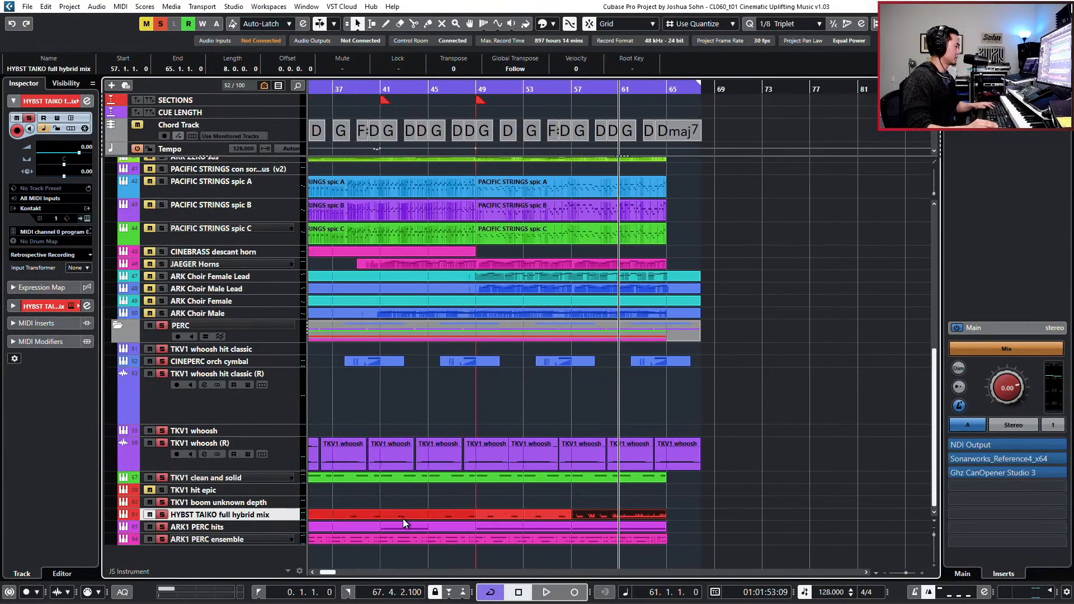
{"action": "key", "text": "g"}
{"action": "left_click_drag", "start_coordinate": [377, 517], "coordinate": [649, 518]}
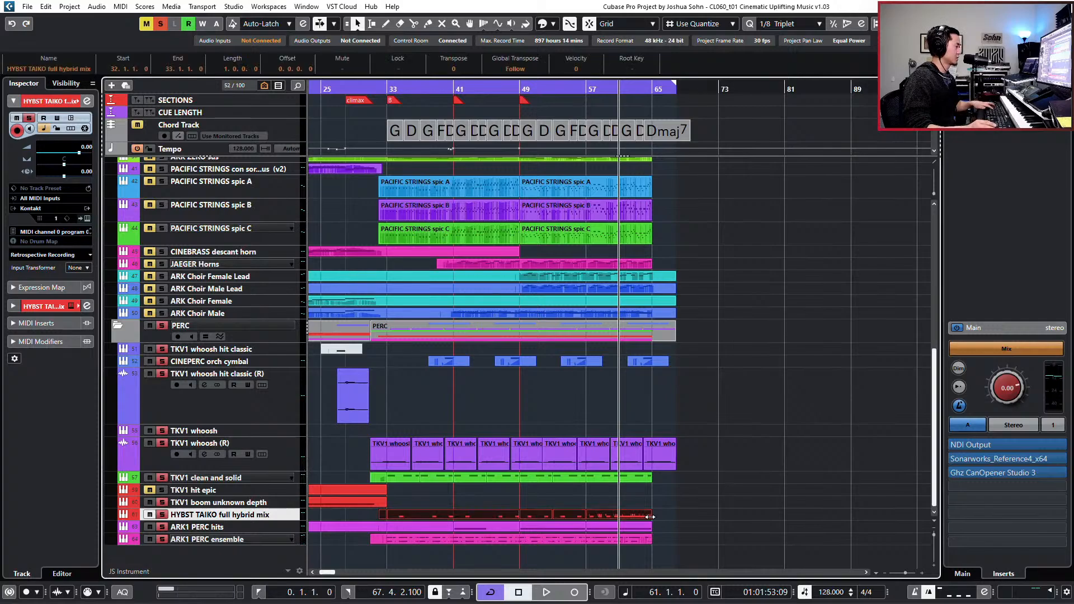
{"action": "key", "text": "ctrl+g"}
{"action": "key", "text": "g"}
{"action": "key", "text": "g"}
{"action": "key", "text": "g"}
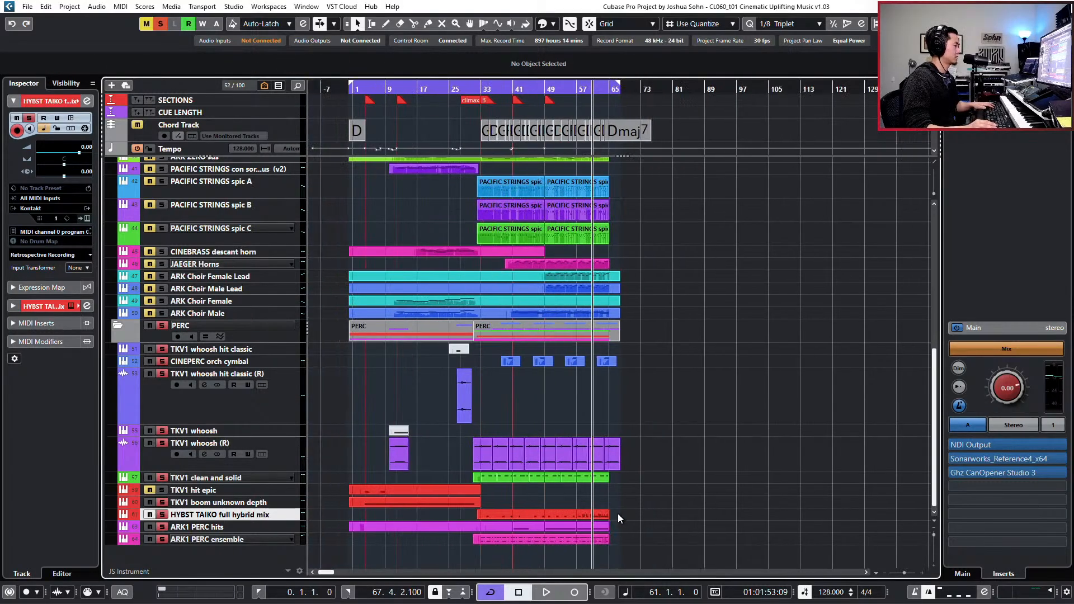
{"action": "double_click", "coordinate": [617, 514]}
{"action": "key", "text": "ctrl+g"}
{"action": "double_click", "coordinate": [610, 515]}
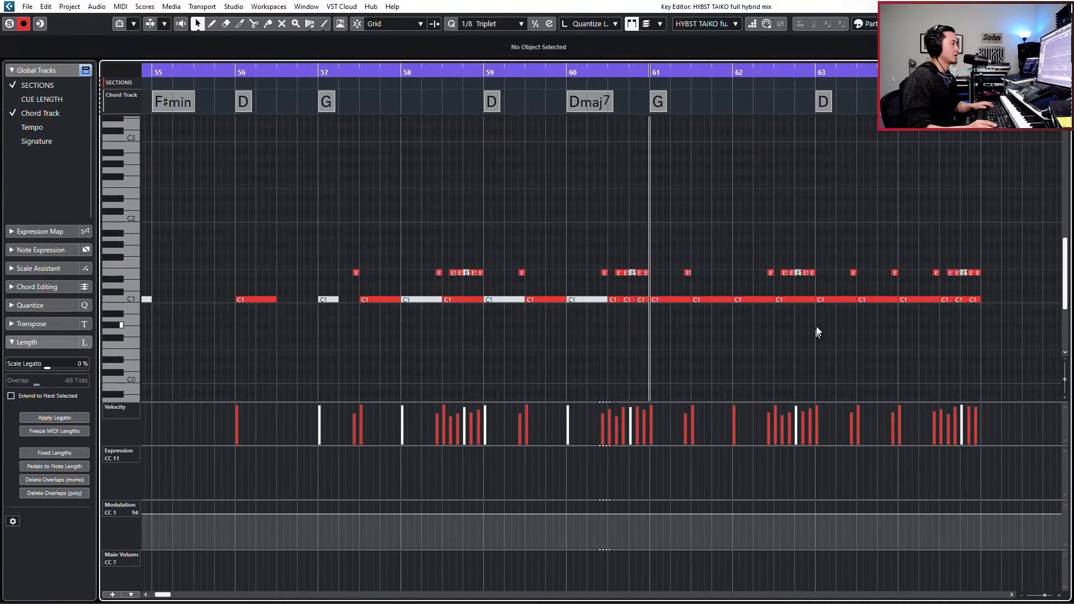
- Delete the Modulation CC 1 data from the taiko part
{"action": "scroll", "coordinate": [535, 476], "scroll_direction": "right", "scroll_amount": 2}
{"action": "scroll", "coordinate": [560, 475], "scroll_direction": "left", "scroll_amount": 3}
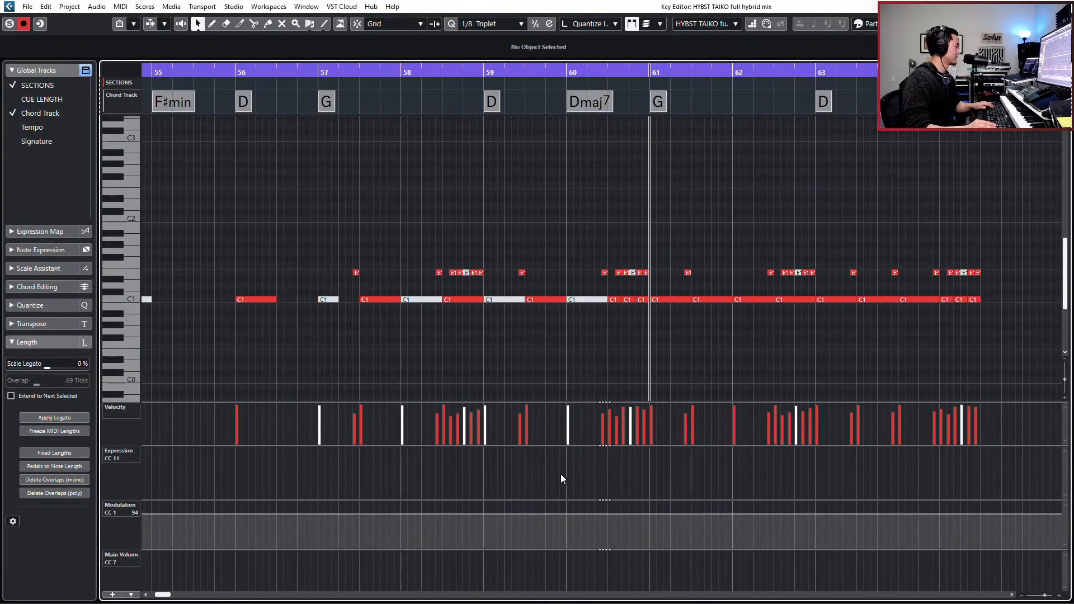
{"action": "scroll", "coordinate": [346, 538], "scroll_direction": "left", "scroll_amount": 3}
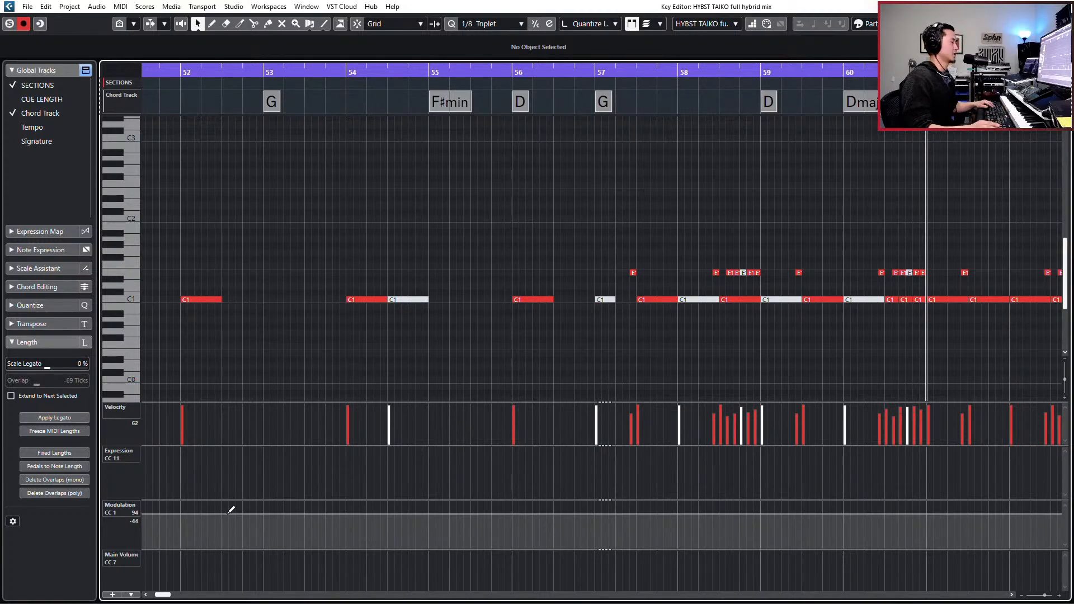
{"action": "key", "text": "g"}
{"action": "key", "text": "g"}
{"action": "key", "text": "g"}
{"action": "key", "text": "g"}
{"action": "key", "text": "g"}
{"action": "key", "text": "g"}
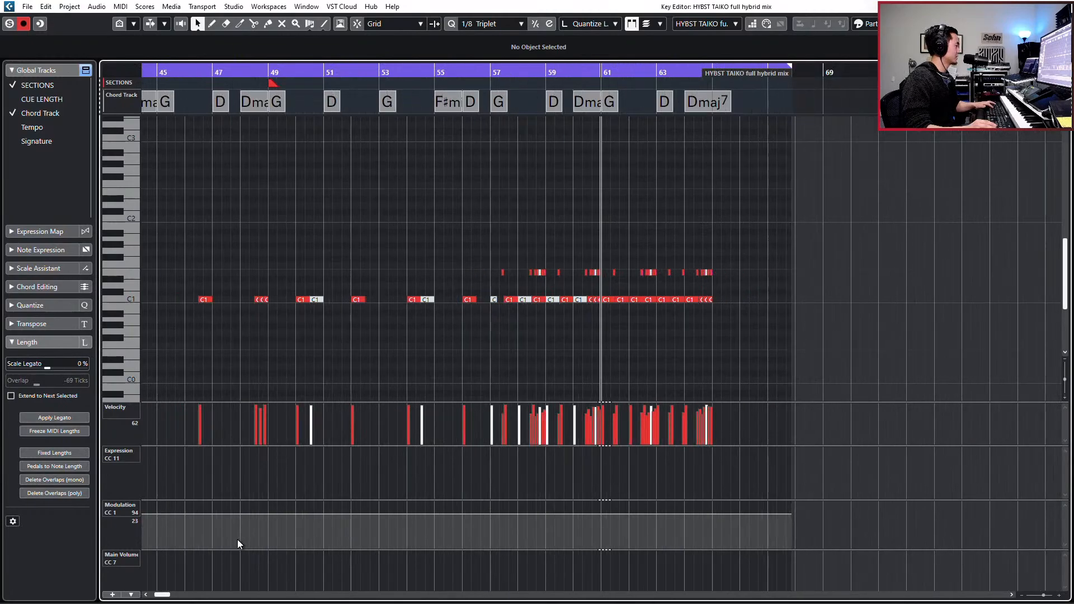
{"action": "key", "text": "g"}
{"action": "key", "text": "g"}
{"action": "key", "text": "g"}
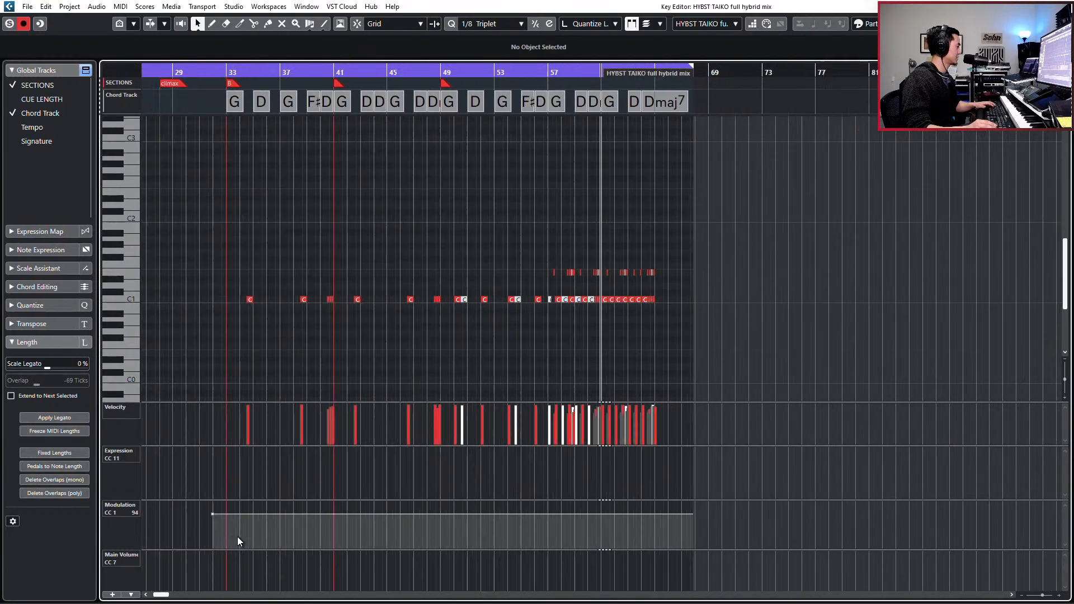
{"action": "left_click_drag", "start_coordinate": [237, 536], "coordinate": [182, 488]}
{"action": "key", "text": "Delete"}
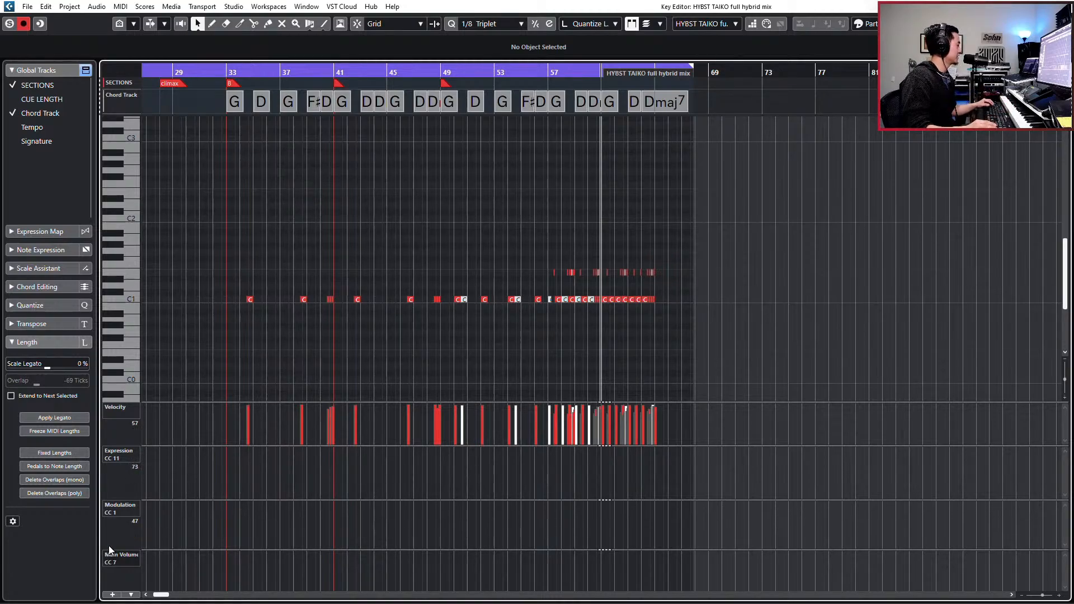
- Turn off snap, add a taiko Main Volume point of 100 at 32.4.2.40, and play from there
{"action": "key", "text": "j"}
{"action": "left_click", "coordinate": [223, 560]}
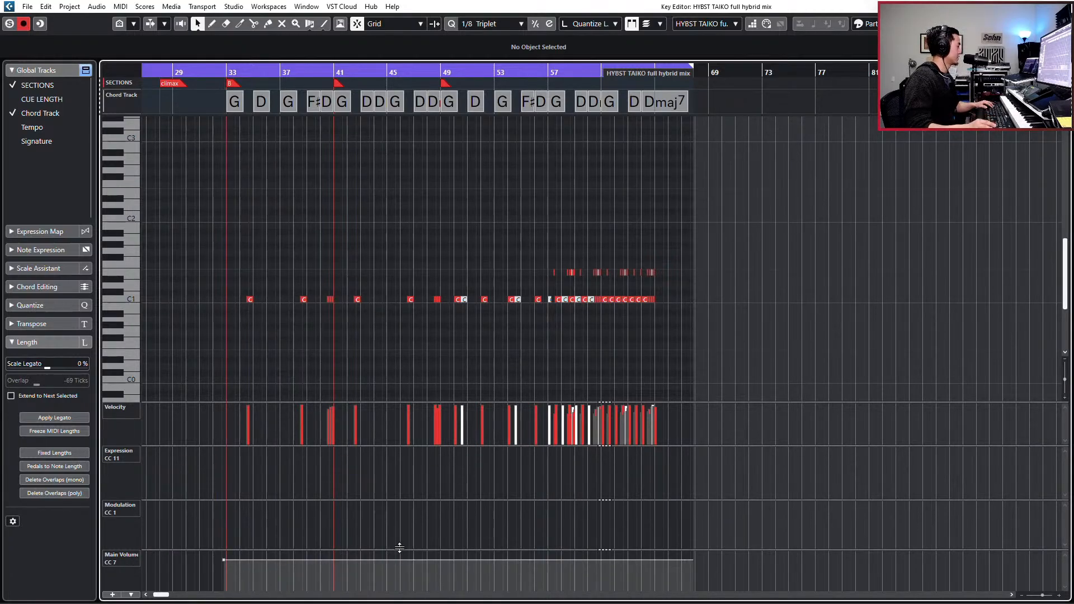
{"action": "left_click", "coordinate": [224, 560]}
{"action": "key", "text": "space"}
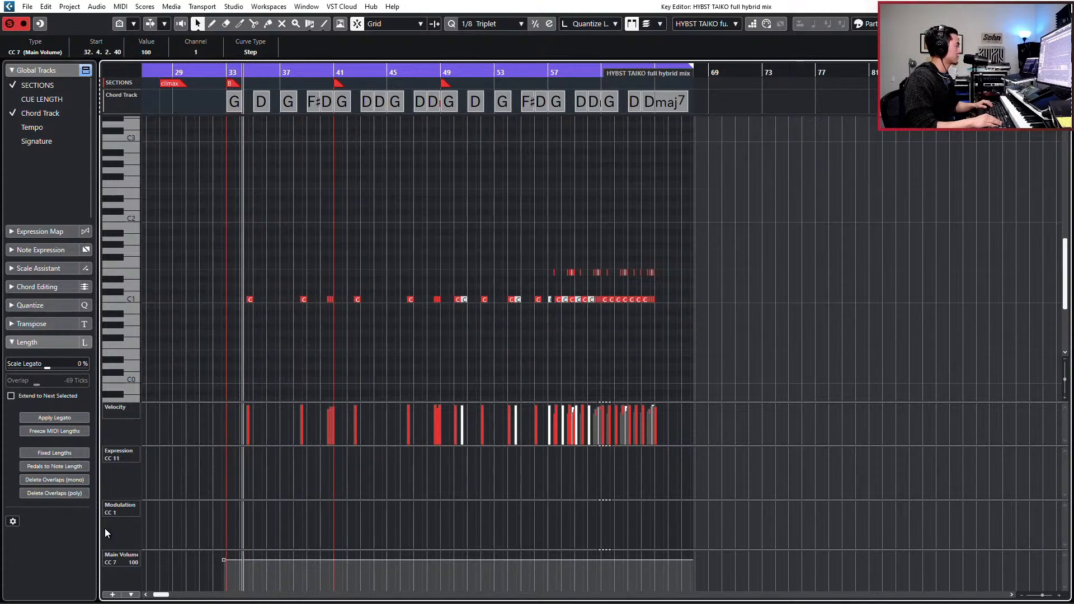
{"action": "key", "text": "space"}
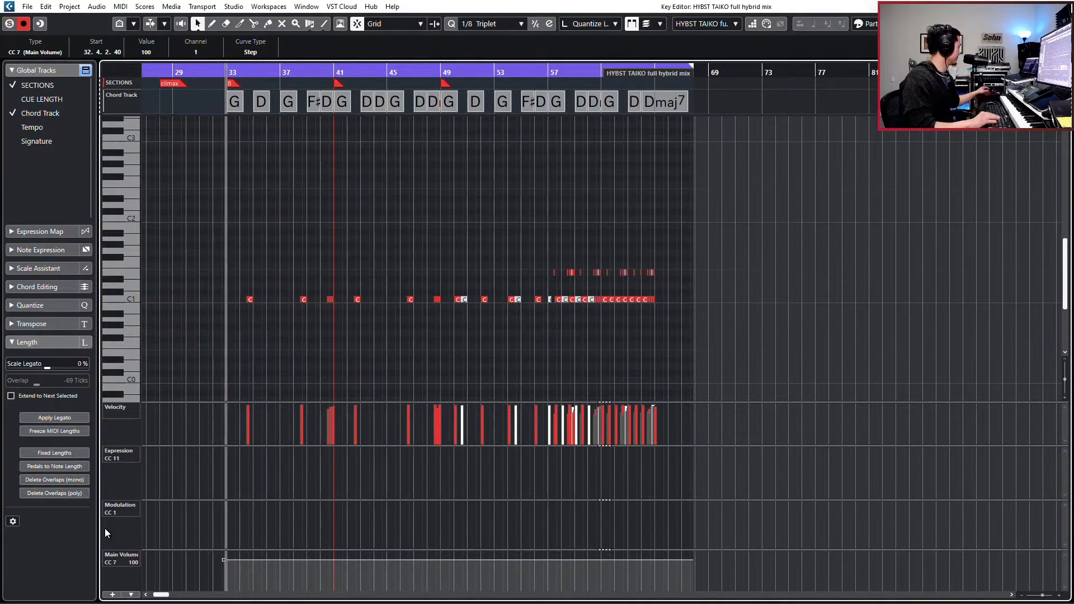
- Set the Main Volume point before bar 33 to 70 and audition the taiko
{"action": "left_click", "coordinate": [148, 52]}
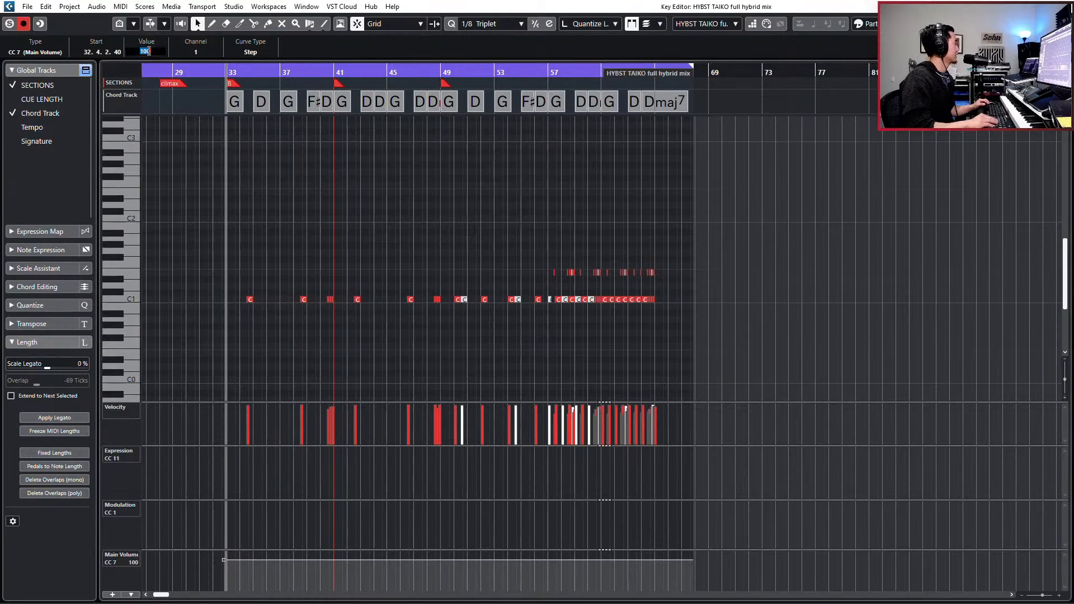
{"action": "type", "text": "70"}
{"action": "key", "text": "Return"}
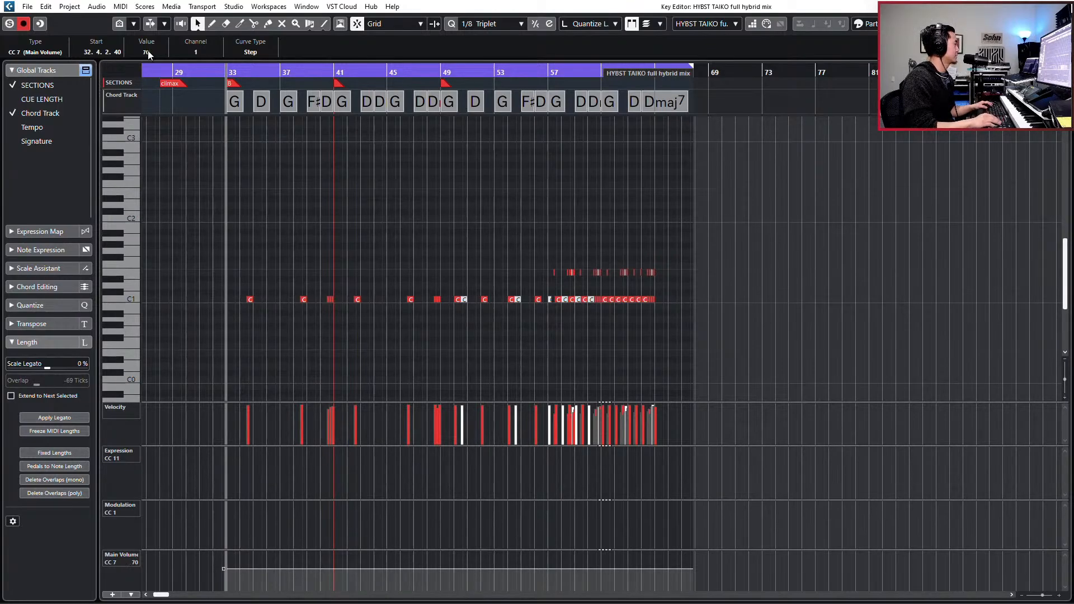
{"action": "key", "text": "space"}
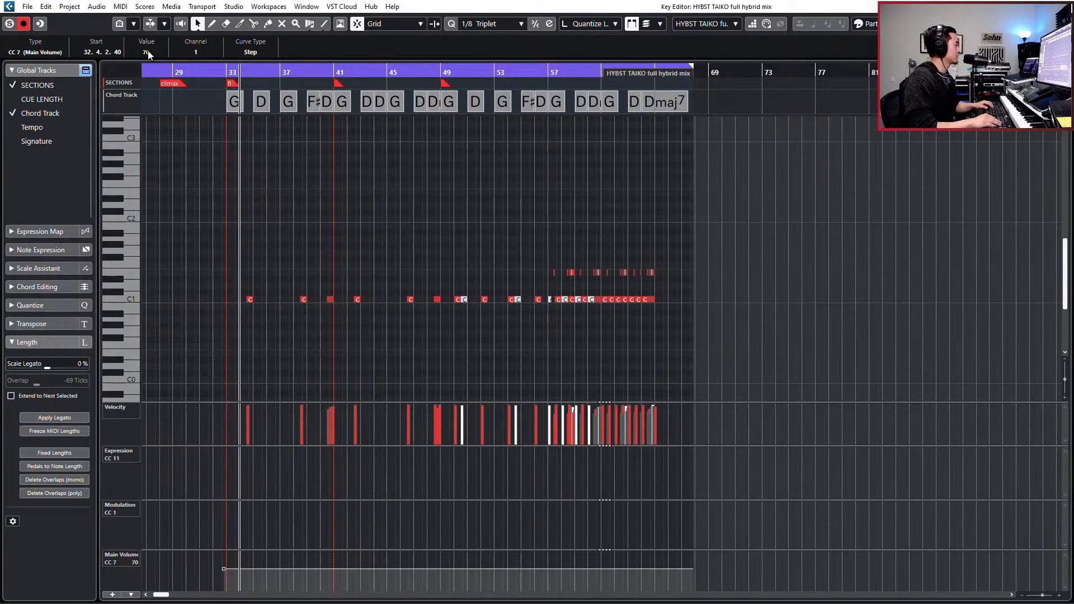
{"action": "key", "text": "space"}
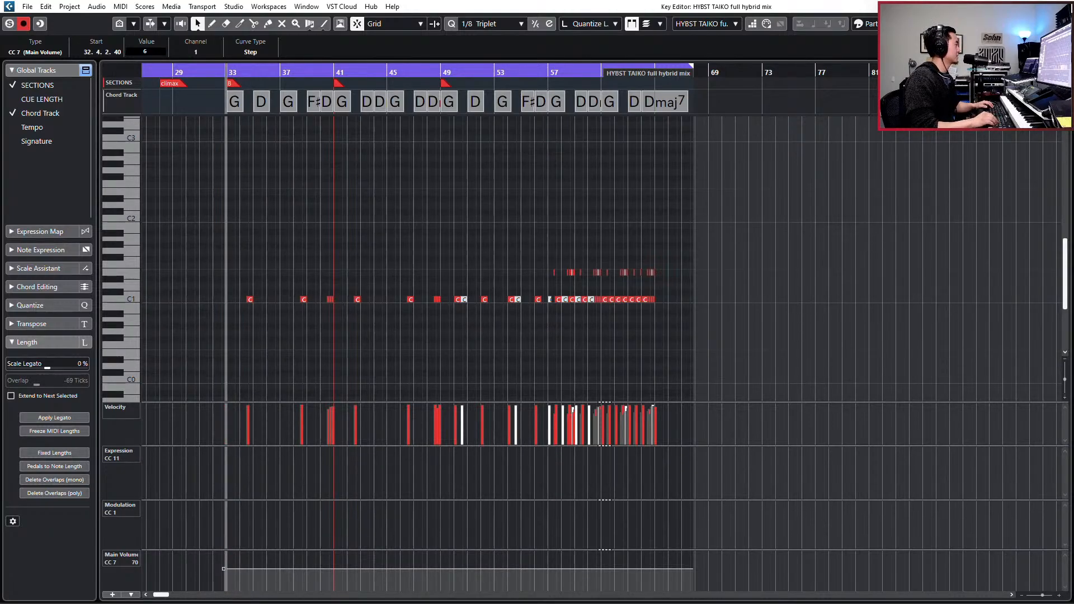
- Set the Main Volume point before bar 33 to 64 and play the section
{"action": "type", "text": "64"}
{"action": "key", "text": "Return"}
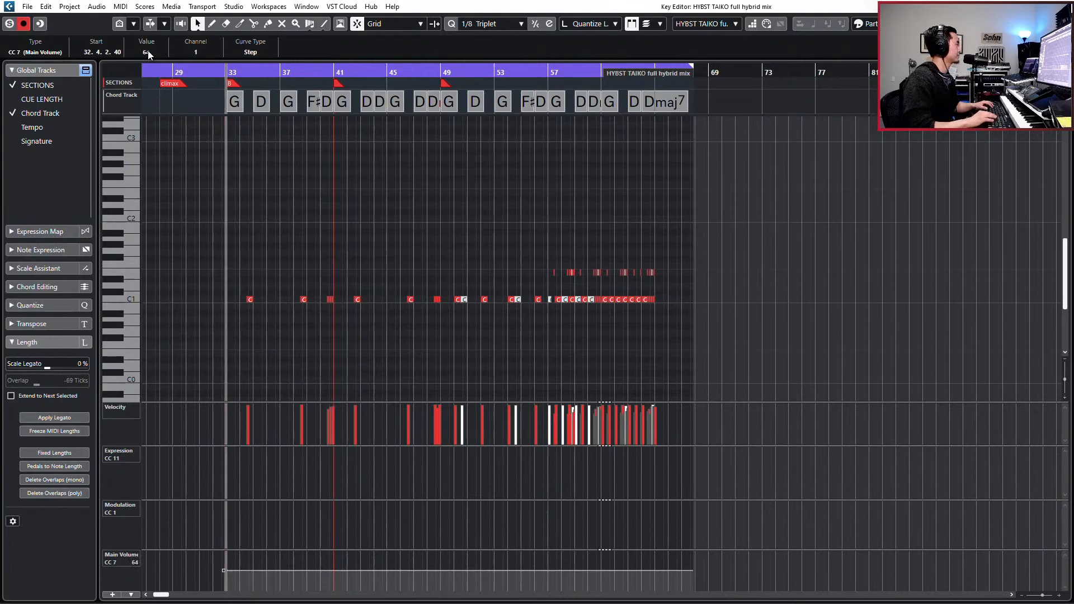
{"action": "key", "text": "space"}
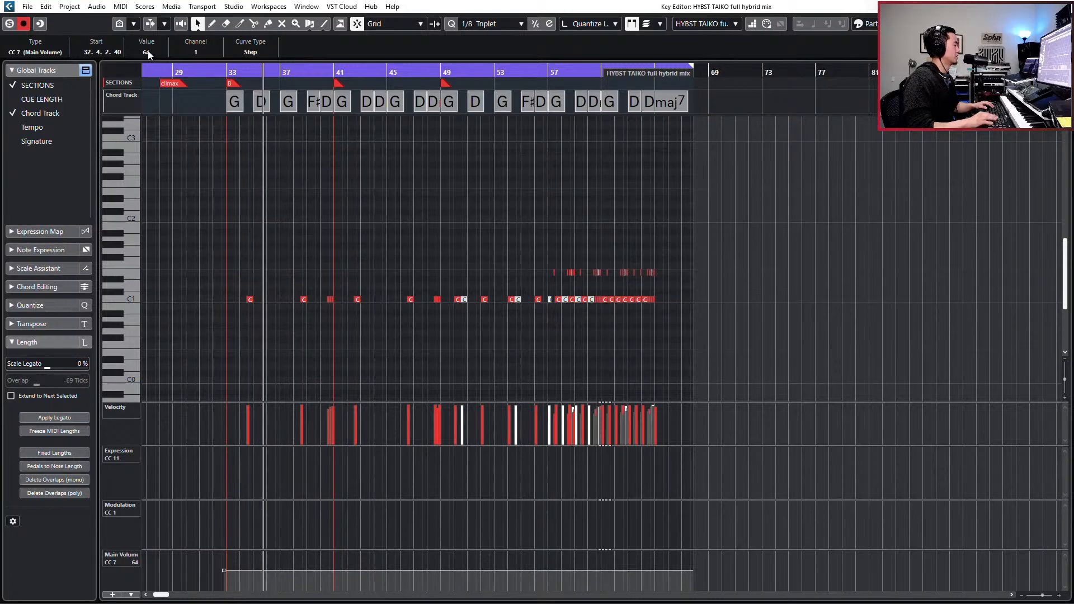
- Draw a gradual taiko Main Volume rise from 64 just before bar 49 to 76 at 65.1.1.0, and close the editor
{"action": "scroll", "coordinate": [442, 570], "scroll_direction": "up", "scroll_amount": 2}
{"action": "left_click", "coordinate": [442, 569]}
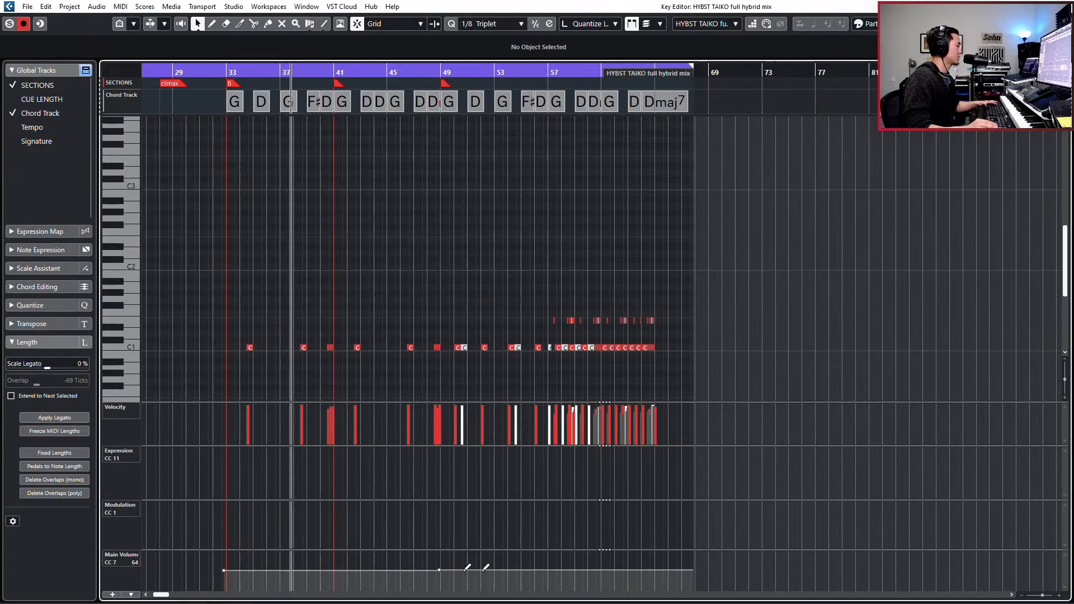
{"action": "left_click", "coordinate": [655, 569]}
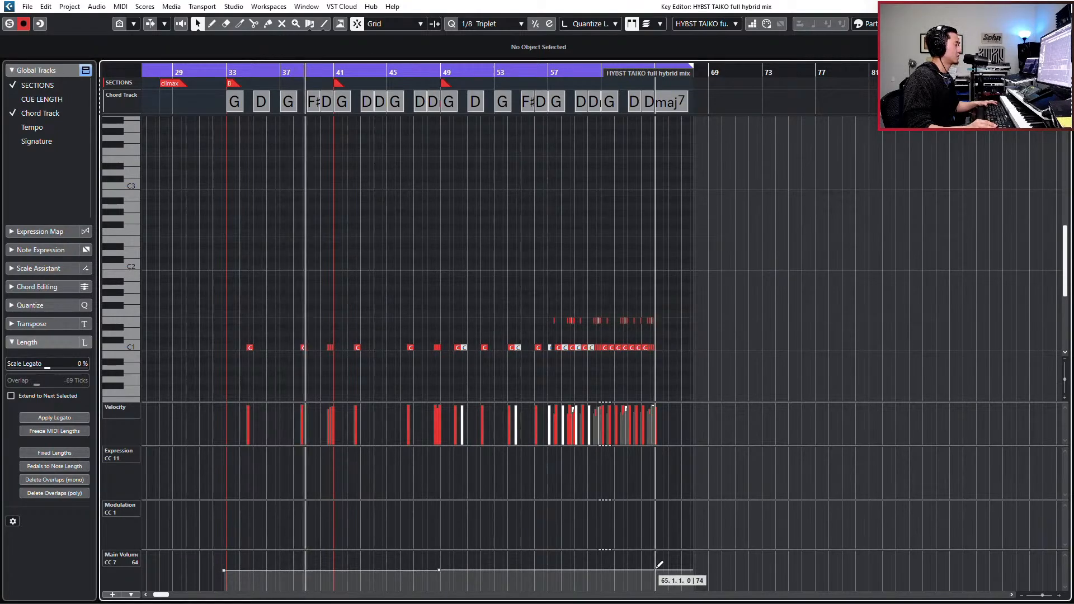
{"action": "left_click_drag", "start_coordinate": [655, 569], "coordinate": [654, 565]}
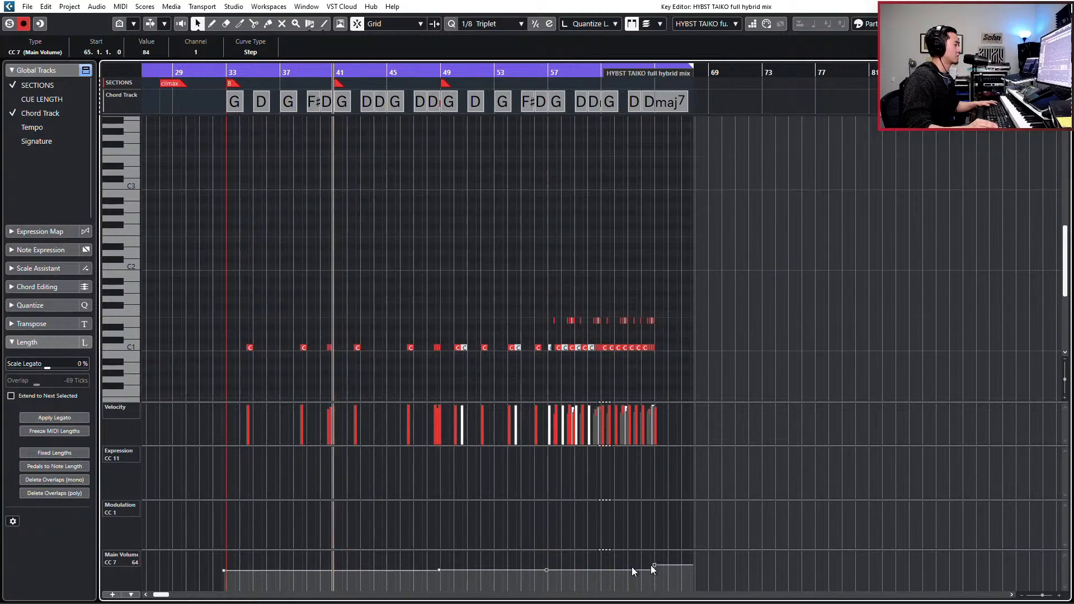
{"action": "left_click", "coordinate": [547, 570]}
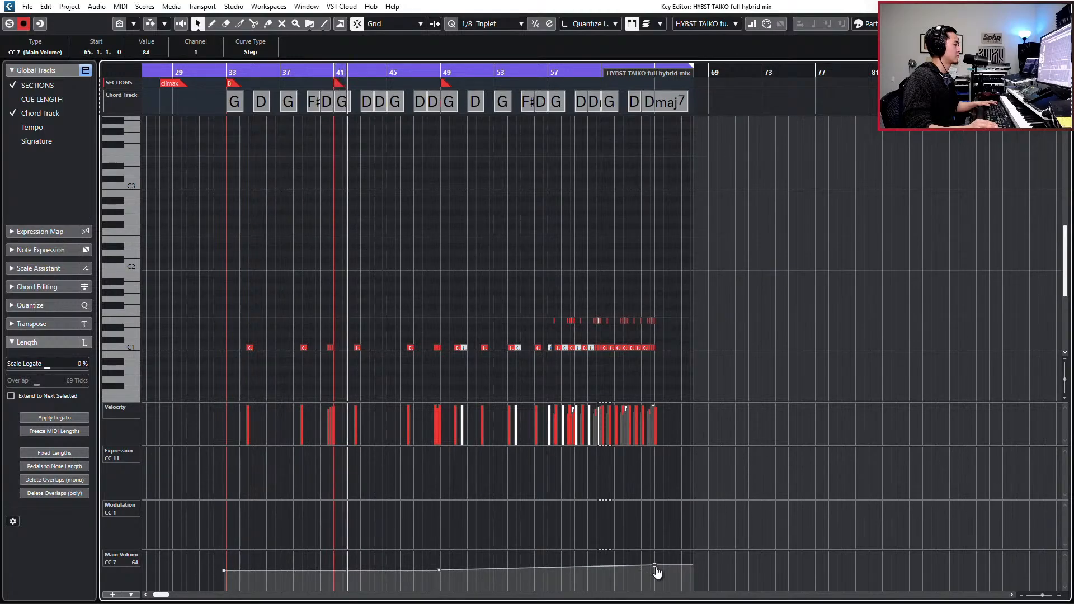
{"action": "left_click_drag", "start_coordinate": [655, 566], "coordinate": [655, 569]}
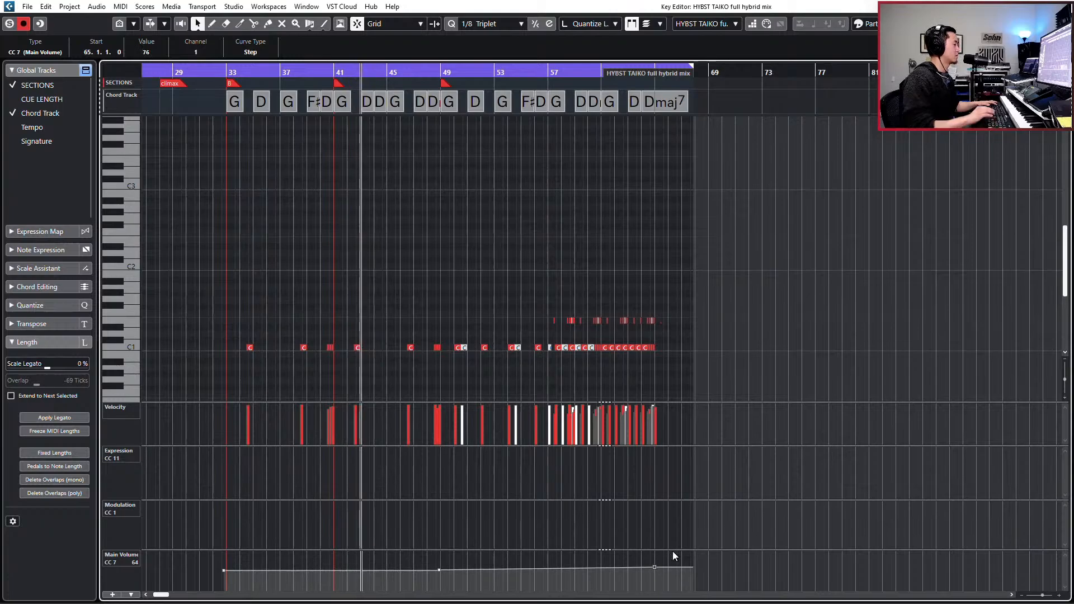
{"action": "key", "text": "Return"}
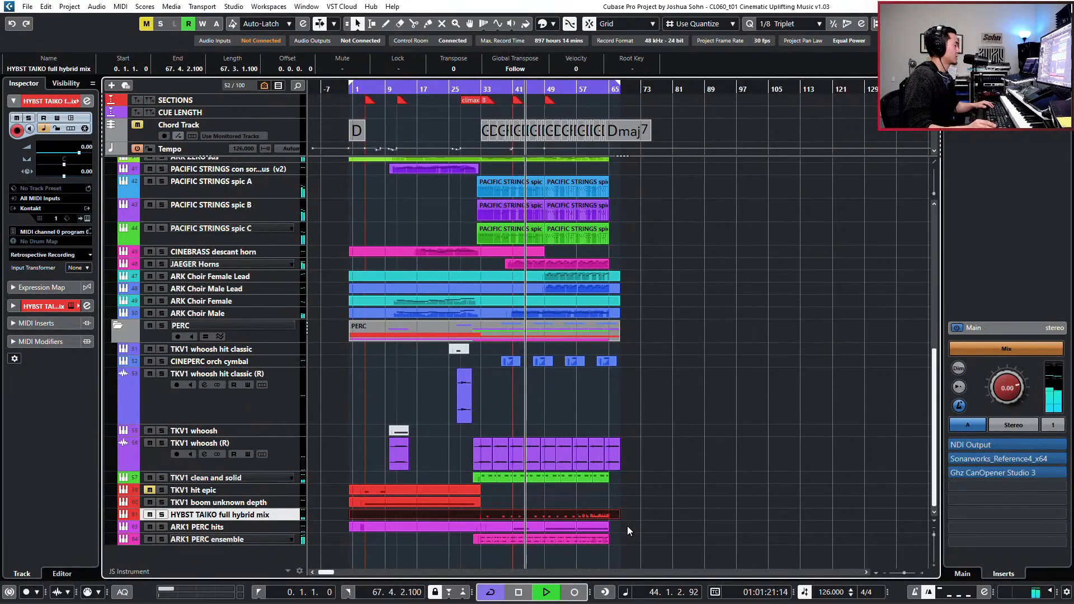
- In the ARK1 PERC hits part, draw an Expression rise from 101 just before bar 49 to 109 at 64.4.2.40
{"action": "left_click_drag", "start_coordinate": [625, 527], "coordinate": [491, 530]}
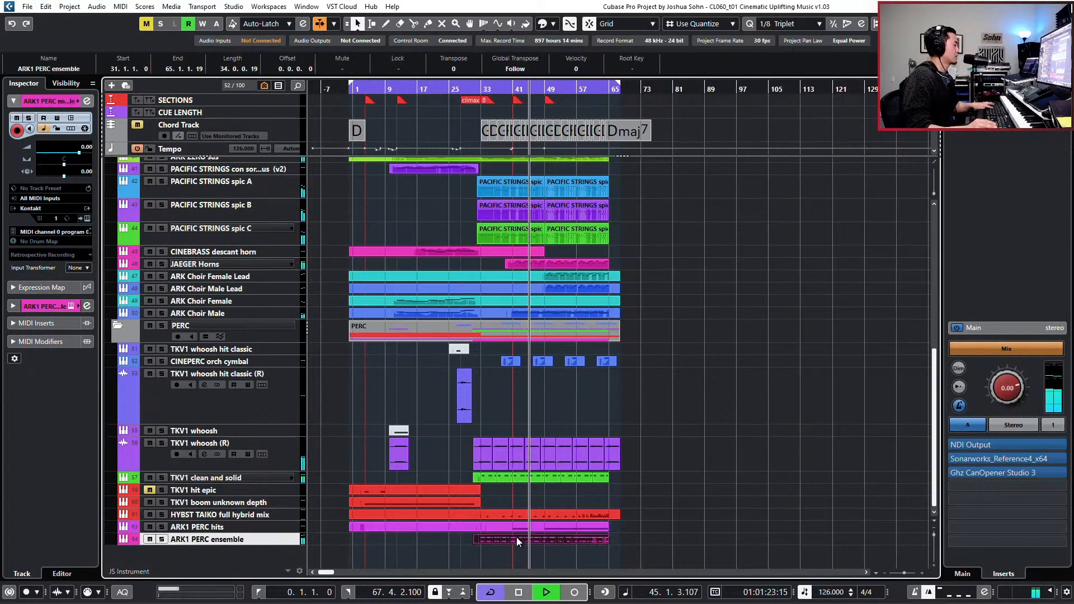
{"action": "key", "text": "Return"}
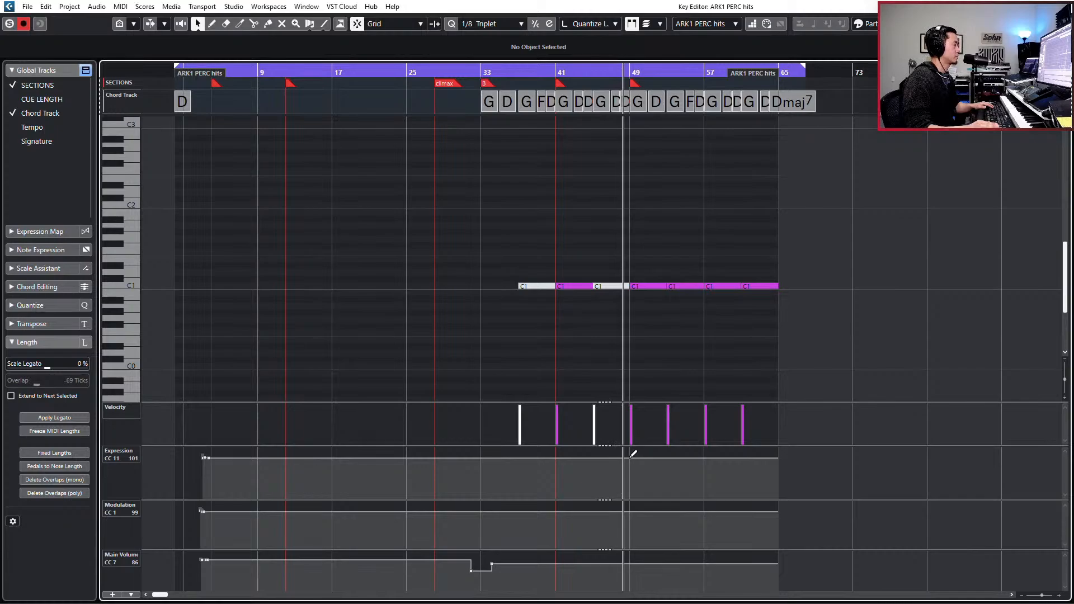
{"action": "left_click", "coordinate": [630, 456], "text": "alt"}
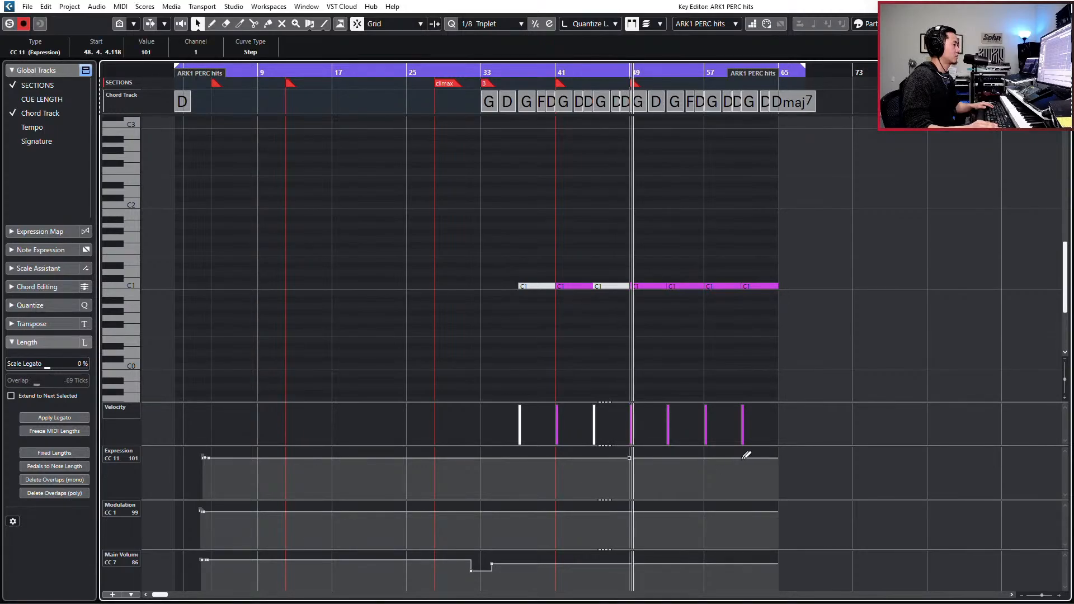
{"action": "left_click", "coordinate": [765, 456], "text": "alt"}
{"action": "left_click", "coordinate": [778, 457], "text": "alt"}
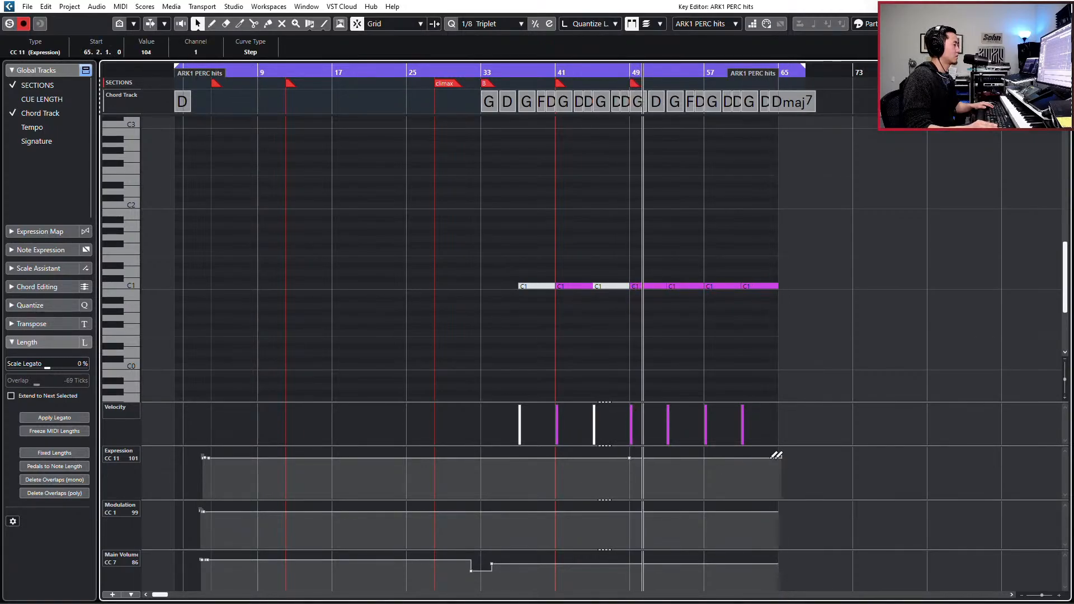
{"action": "left_click", "coordinate": [776, 454], "text": "alt"}
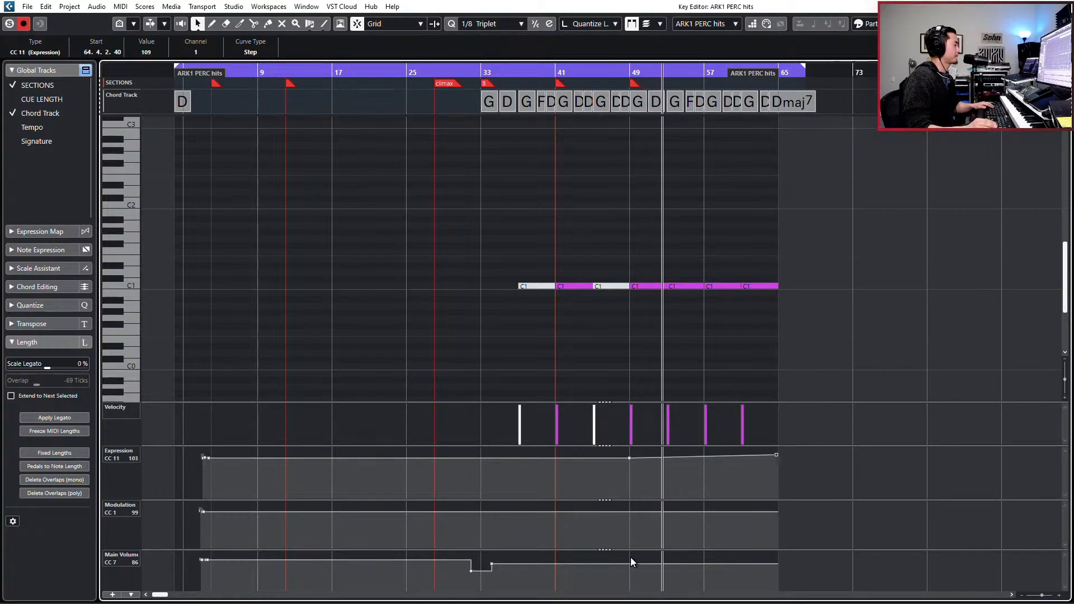
- Draw a Modulation rise from 100 just before bar 49 through bar 57 to 109 at 64.4.3.80, and close the editor
{"action": "left_click", "coordinate": [629, 511], "text": "alt"}
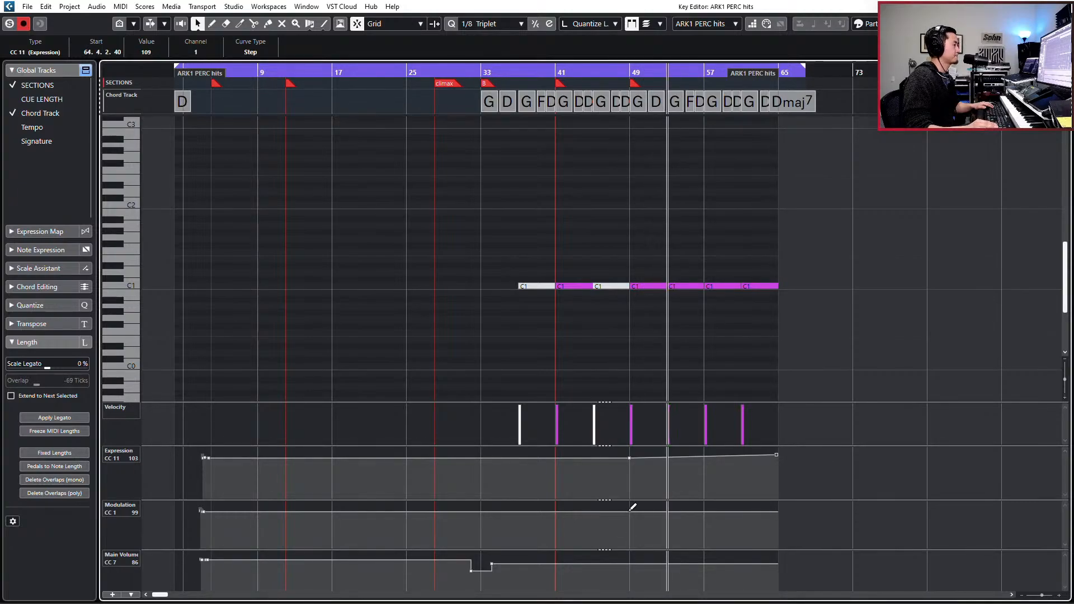
{"action": "left_click", "coordinate": [779, 511], "text": "alt"}
{"action": "left_click_drag", "start_coordinate": [780, 510], "coordinate": [777, 508]}
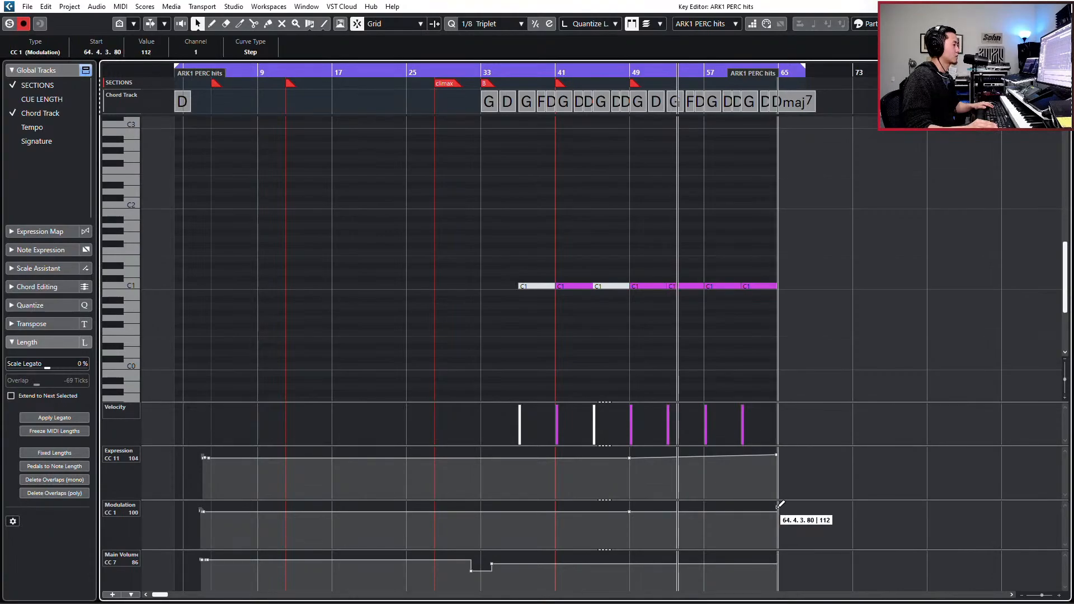
{"action": "left_click", "coordinate": [704, 511], "text": "alt"}
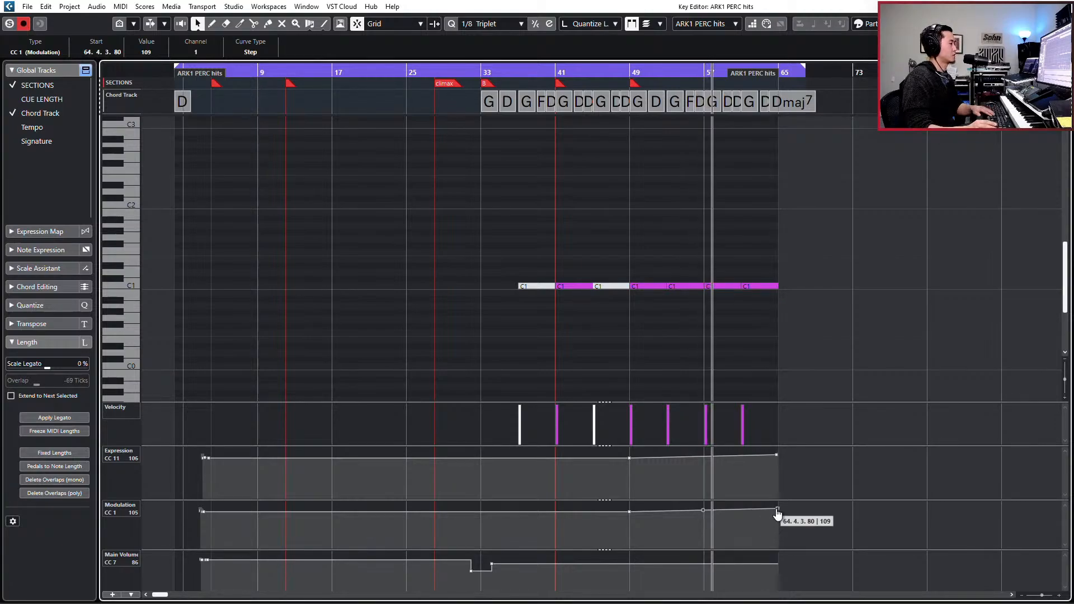
{"action": "key", "text": "Escape"}
- Check the channel settings of the HYBST TAIKO full hybrid mix track during playback, and close them
{"action": "scroll", "coordinate": [744, 416], "scroll_direction": "up", "scroll_amount": 10}
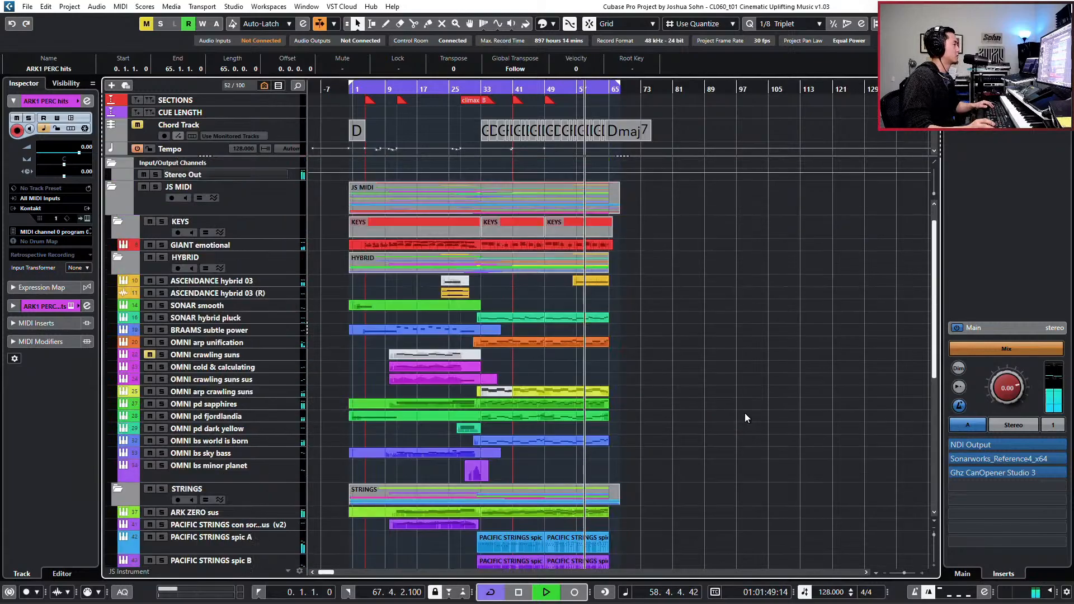
{"action": "scroll", "coordinate": [745, 417], "scroll_direction": "down", "scroll_amount": 8}
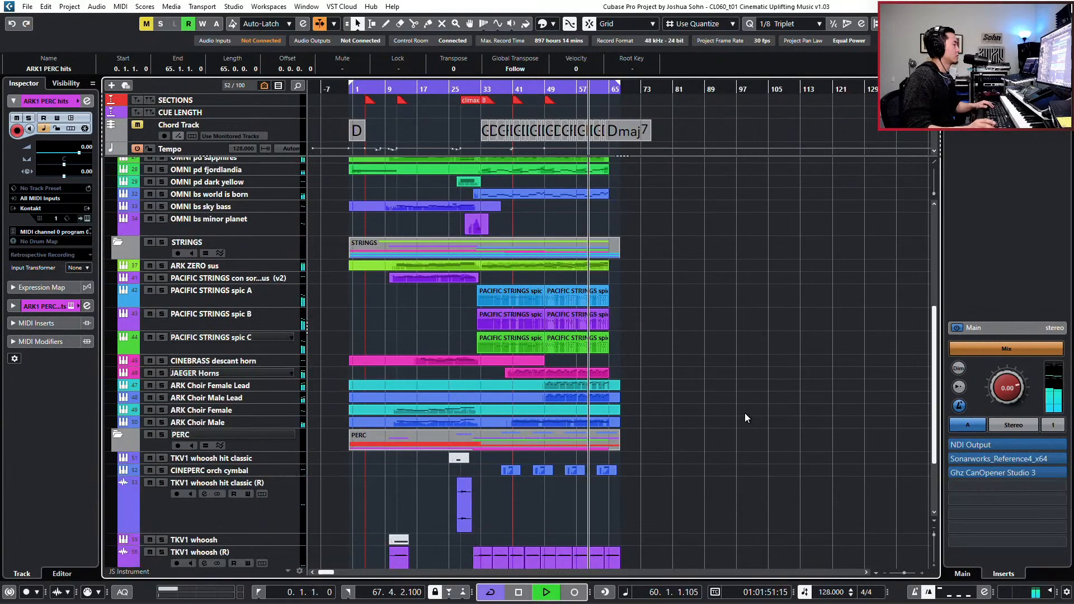
{"action": "scroll", "coordinate": [744, 417], "scroll_direction": "down", "scroll_amount": 3}
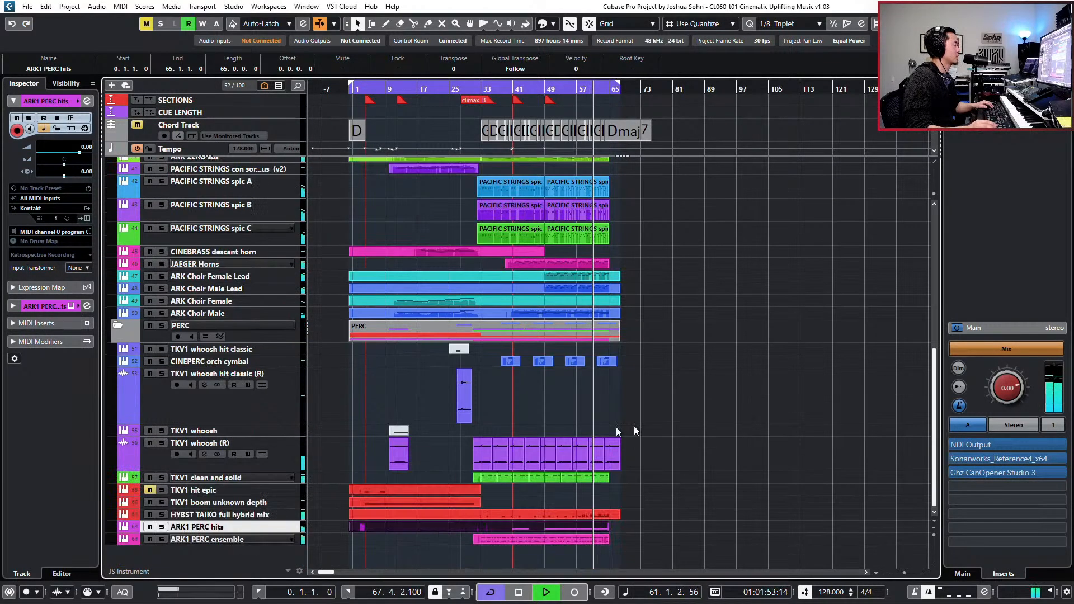
{"action": "left_click", "coordinate": [251, 516]}
{"action": "key", "text": "e"}
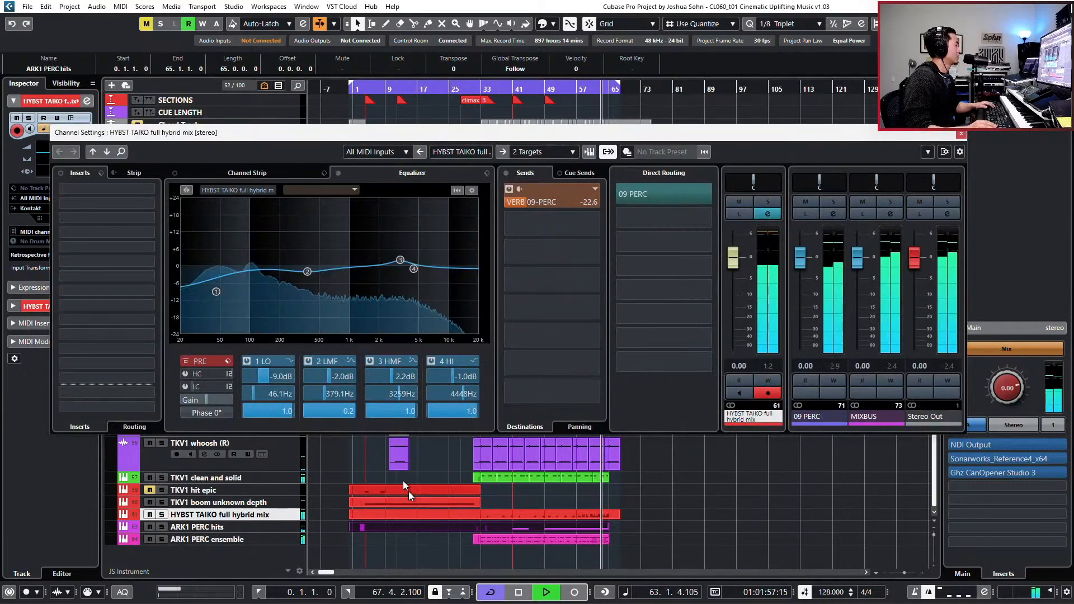
{"action": "key", "text": "Escape"}
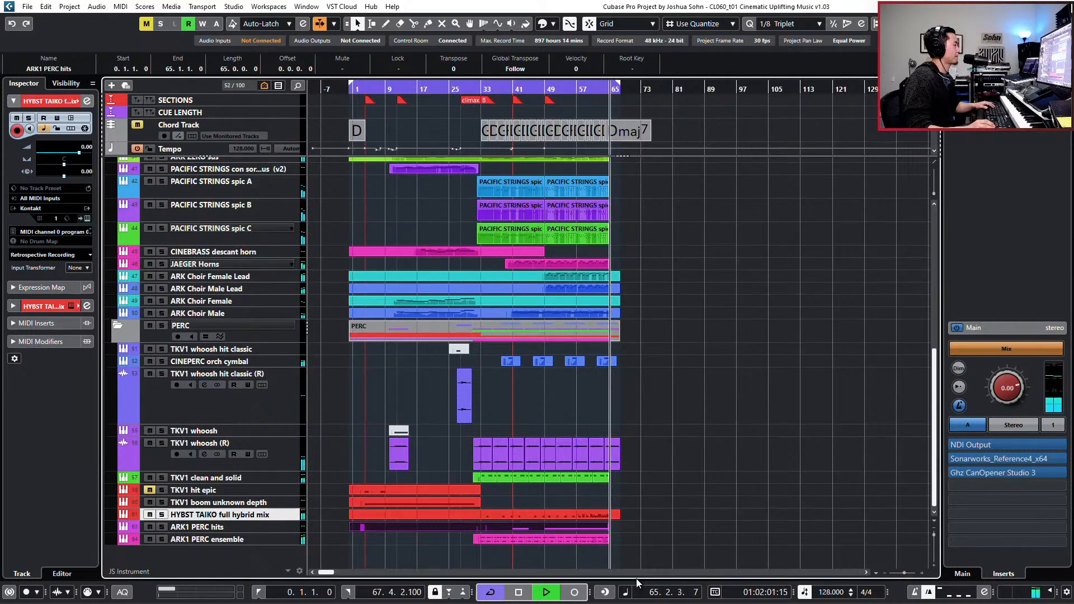
- Stop playback, move the project cursor to bar 49, and select the TKV1 whoosh (R) events near the end
{"action": "key", "text": "space"}
{"action": "key", "text": "KP_Add"}
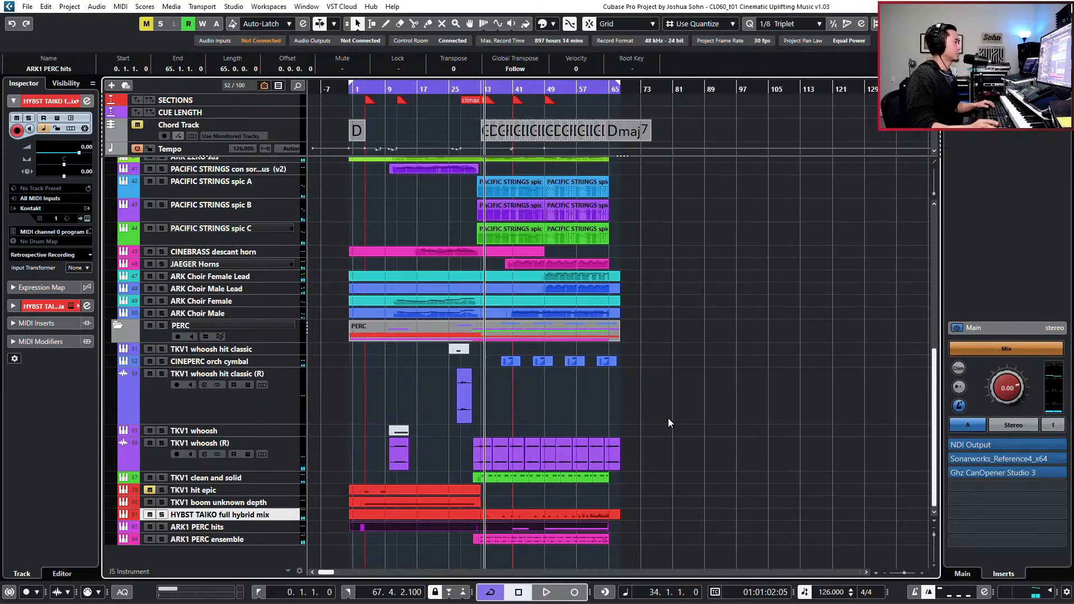
{"action": "left_click", "coordinate": [609, 310]}
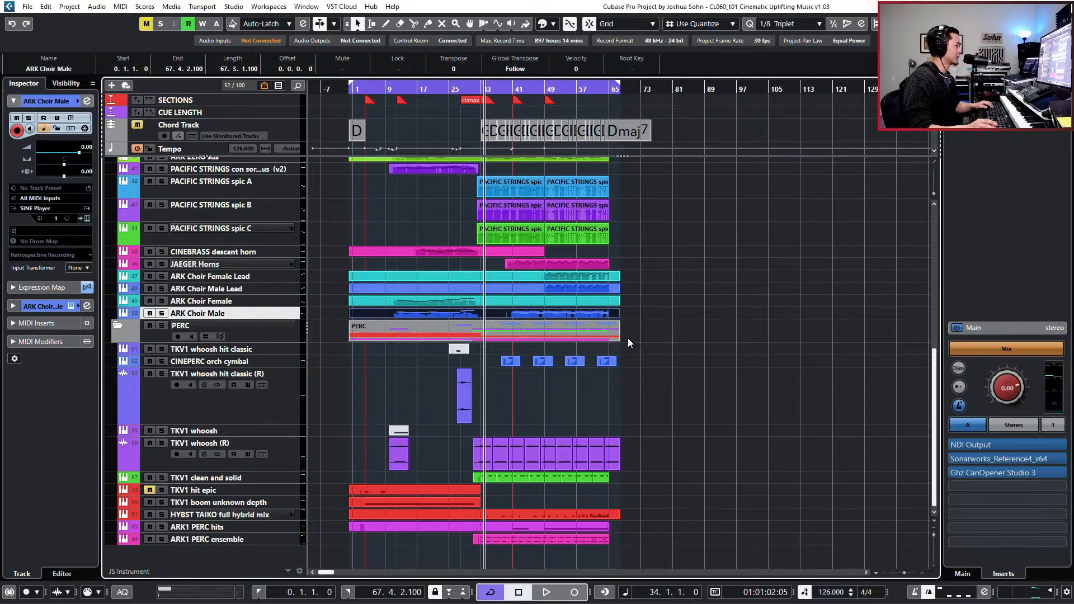
{"action": "key", "text": "KP_Add"}
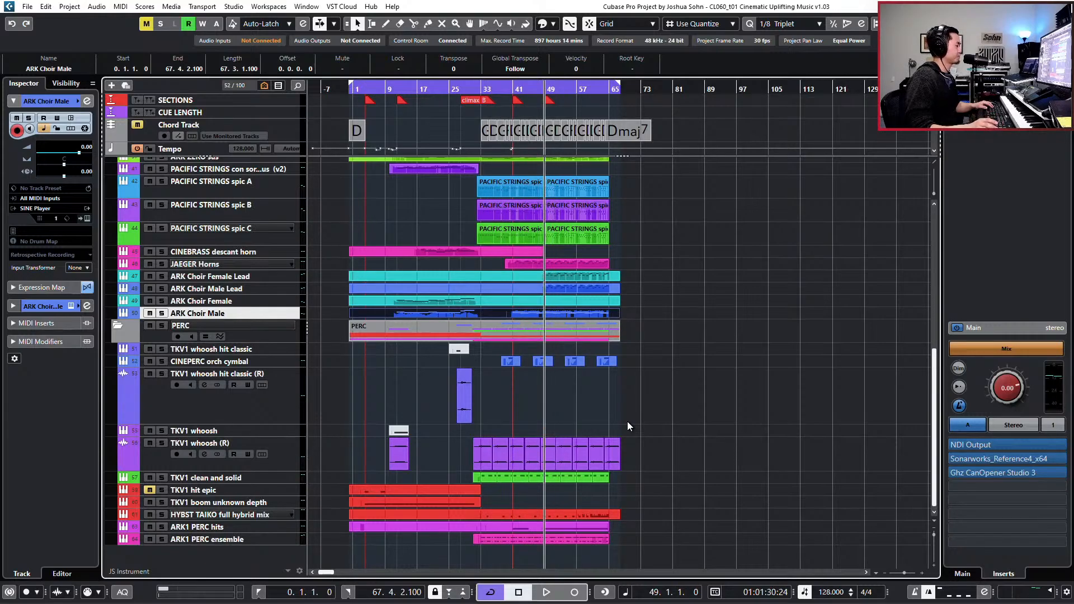
{"action": "left_click", "coordinate": [564, 456]}
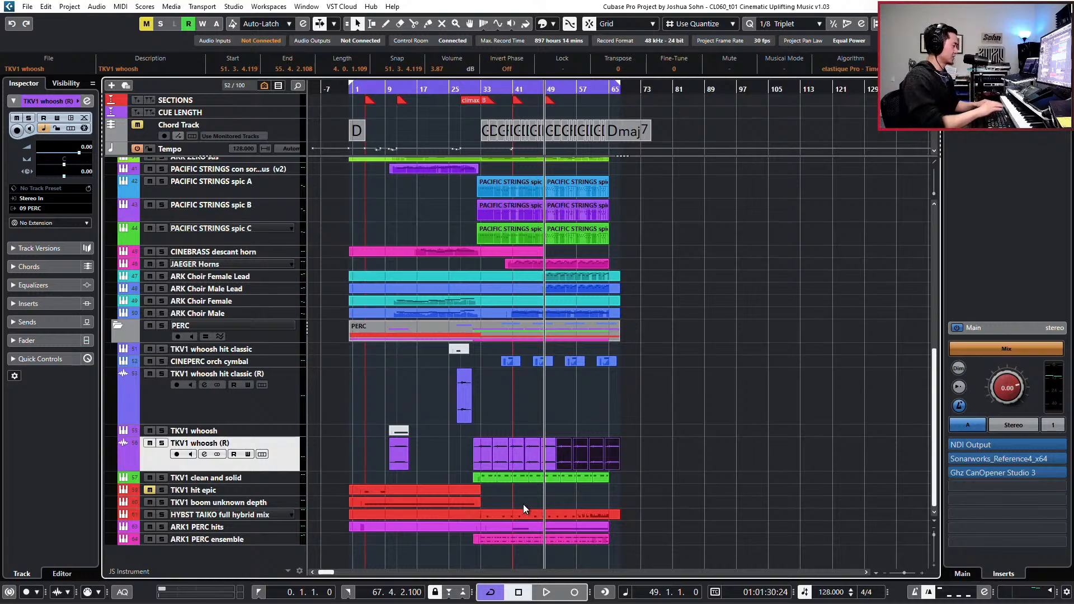
- Audition the percussion tracks in turn, including TKV1 hit epic, TKV1 clean and solid, ARK1 PERC ensemble and the full hybrid taiko
{"action": "left_click", "coordinate": [243, 515]}
{"action": "left_click", "coordinate": [244, 527]}
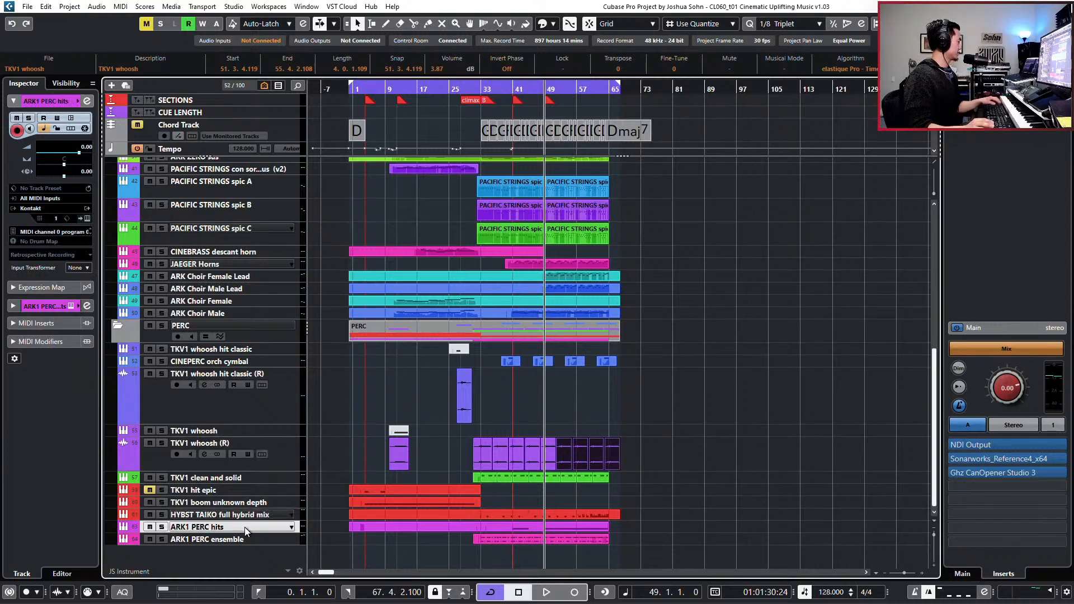
{"action": "left_click", "coordinate": [235, 502]}
{"action": "left_click", "coordinate": [232, 490]}
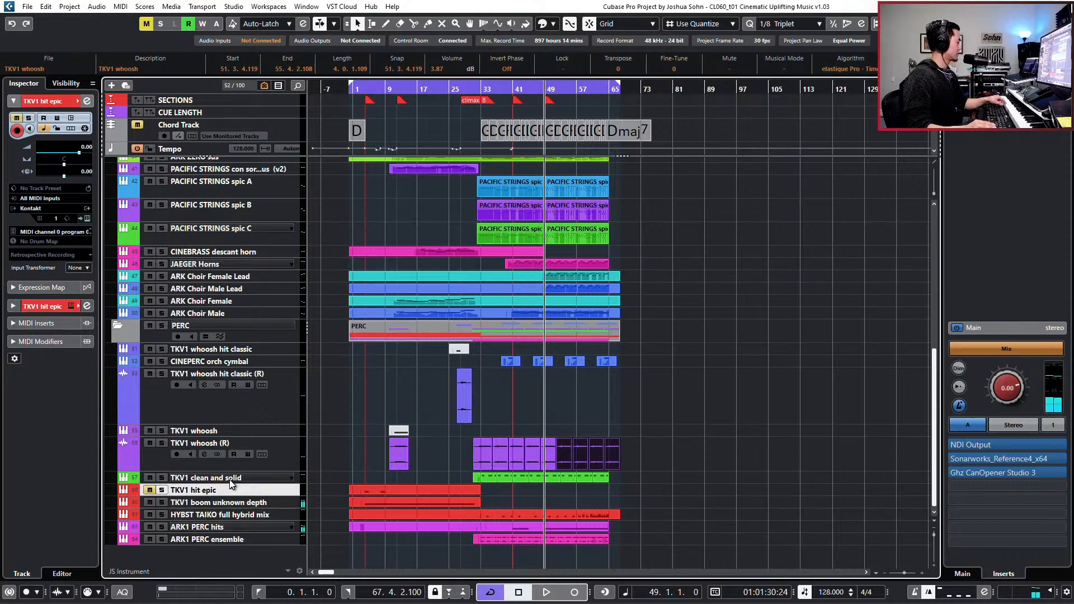
{"action": "left_click", "coordinate": [231, 479]}
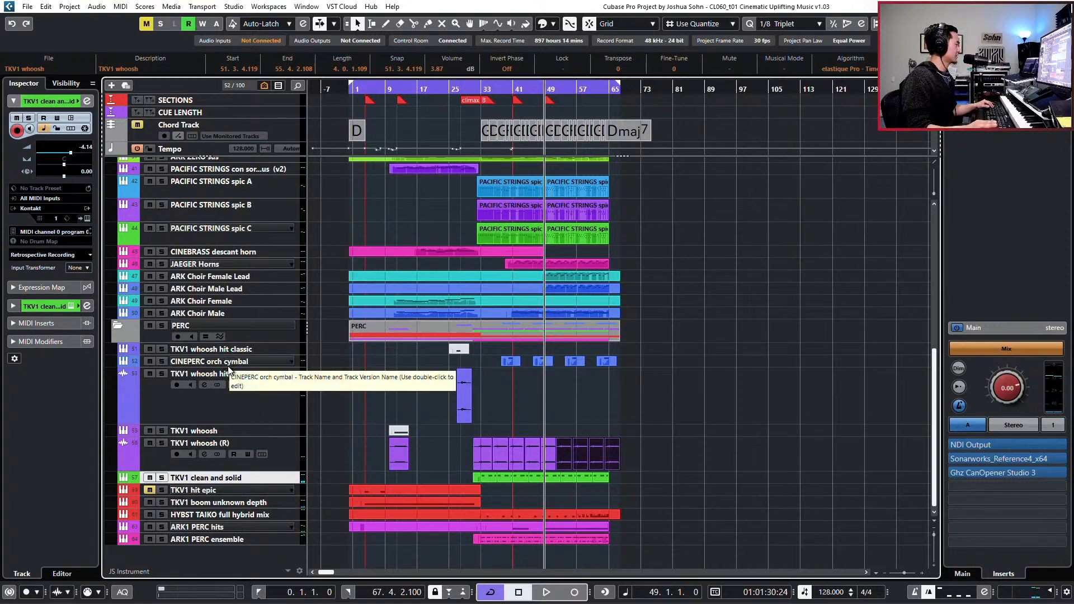
{"action": "left_click", "coordinate": [237, 543]}
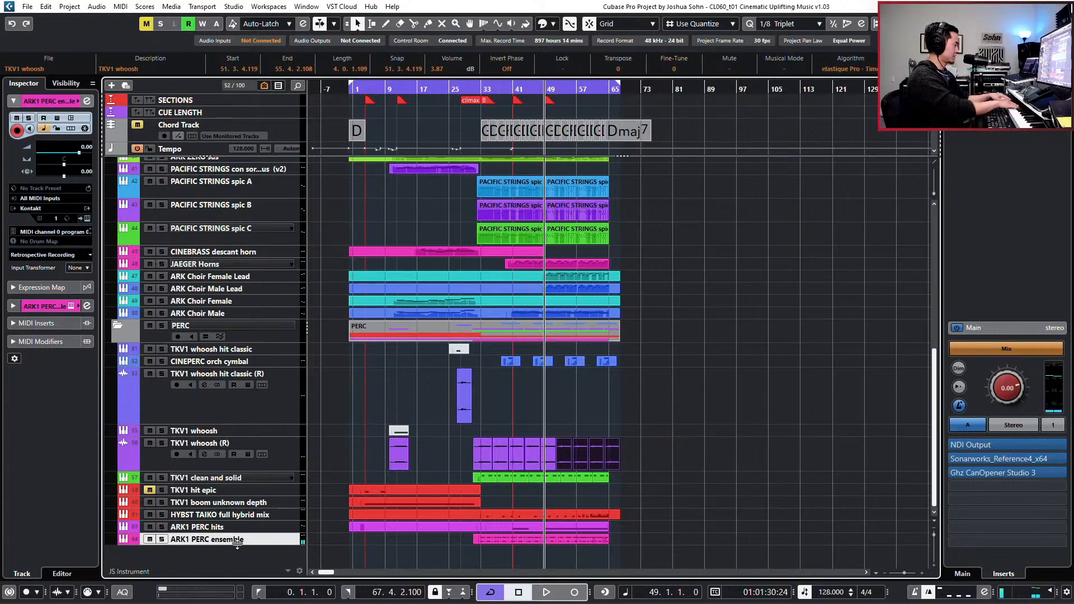
{"action": "left_click", "coordinate": [256, 515]}
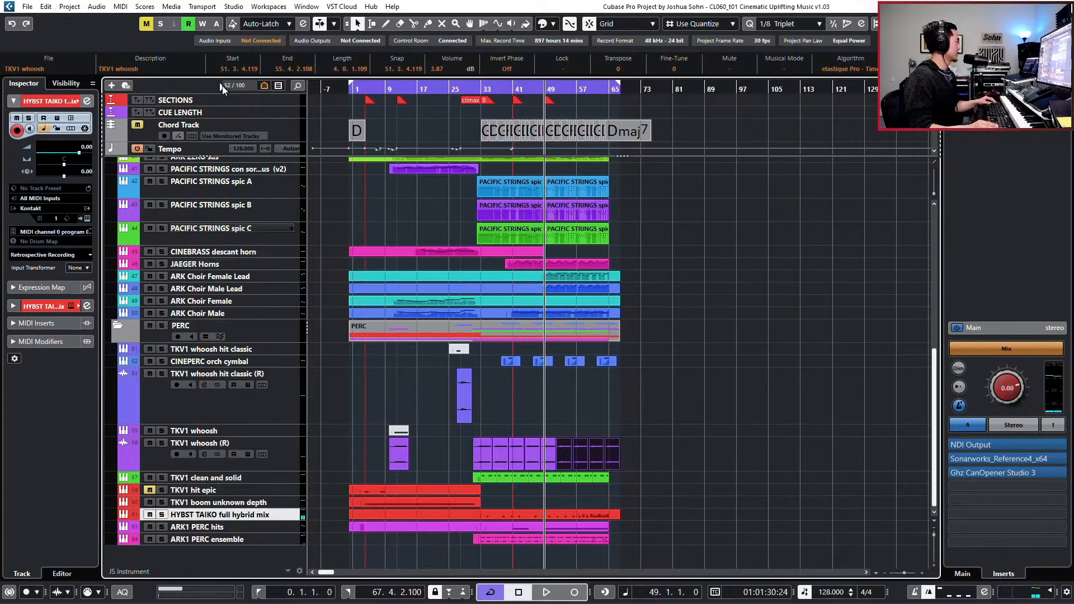
- Show all tracks, including the empty ones, and select the HYBST TAIKO ENS LOW track
{"action": "left_click", "coordinate": [260, 86]}
{"action": "left_click", "coordinate": [275, 99]}
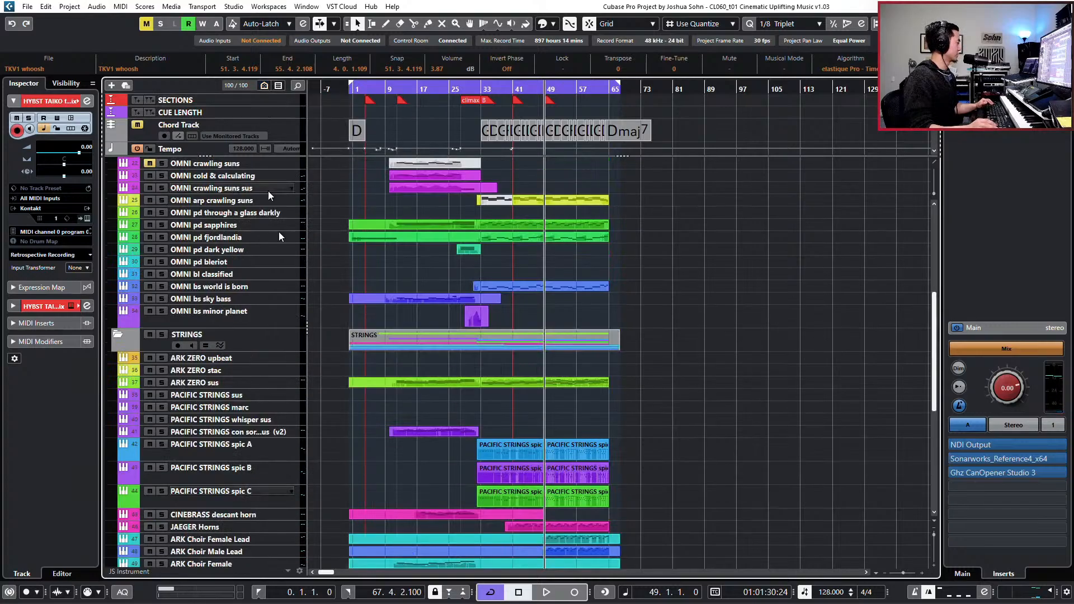
{"action": "scroll", "coordinate": [377, 345], "scroll_direction": "down", "scroll_amount": 3}
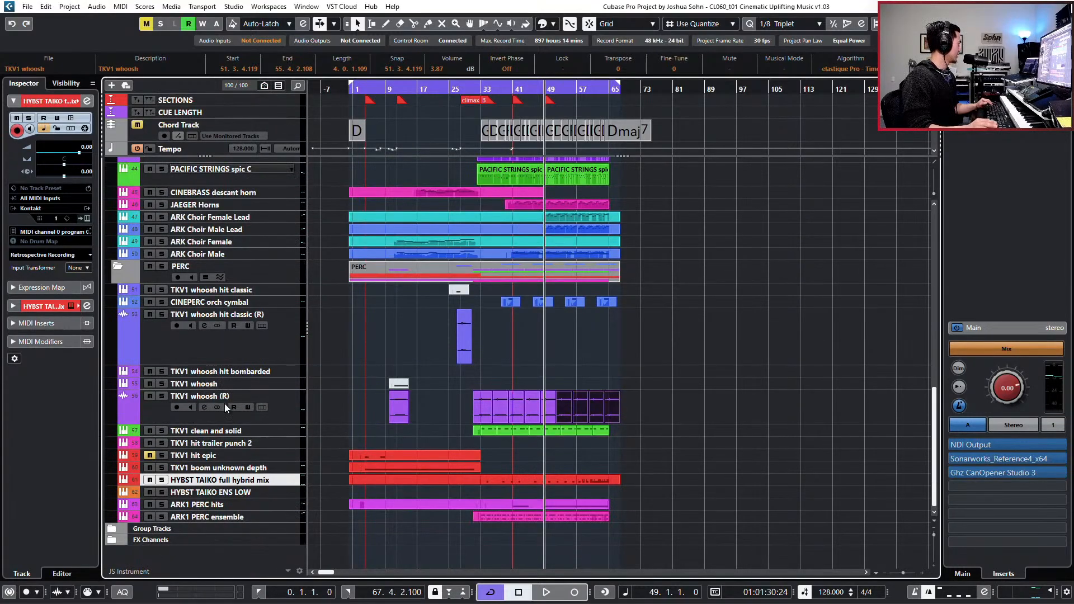
{"action": "left_click", "coordinate": [237, 494]}
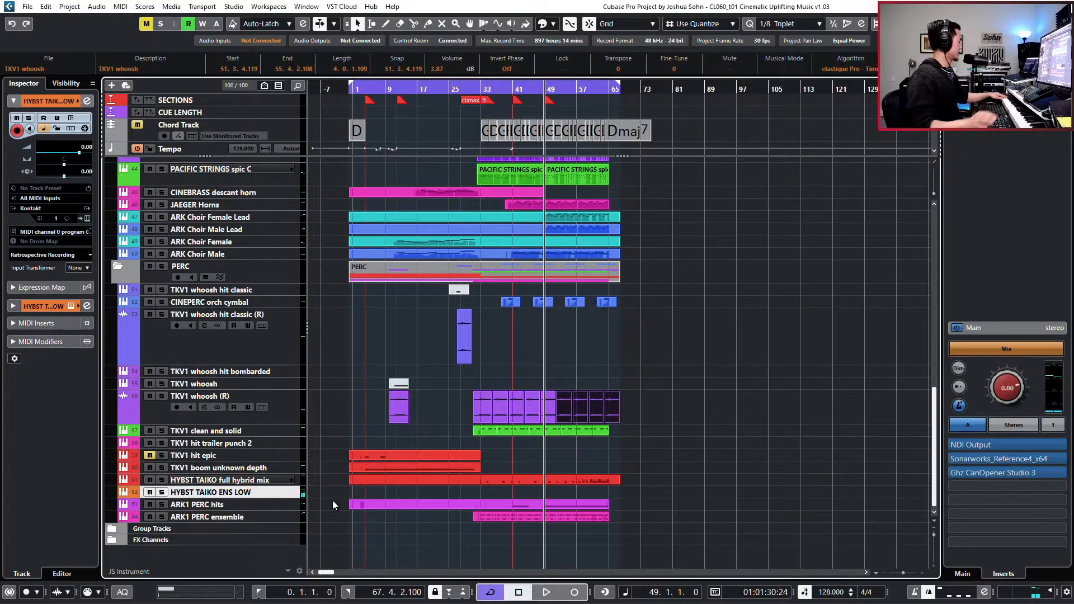
- Replace the HYBST TAIKO ENS LOW track's Kontakt patch with HST (Ens High Dbl Map) from Hybrid Studio Taiko
{"action": "key", "text": "e"}
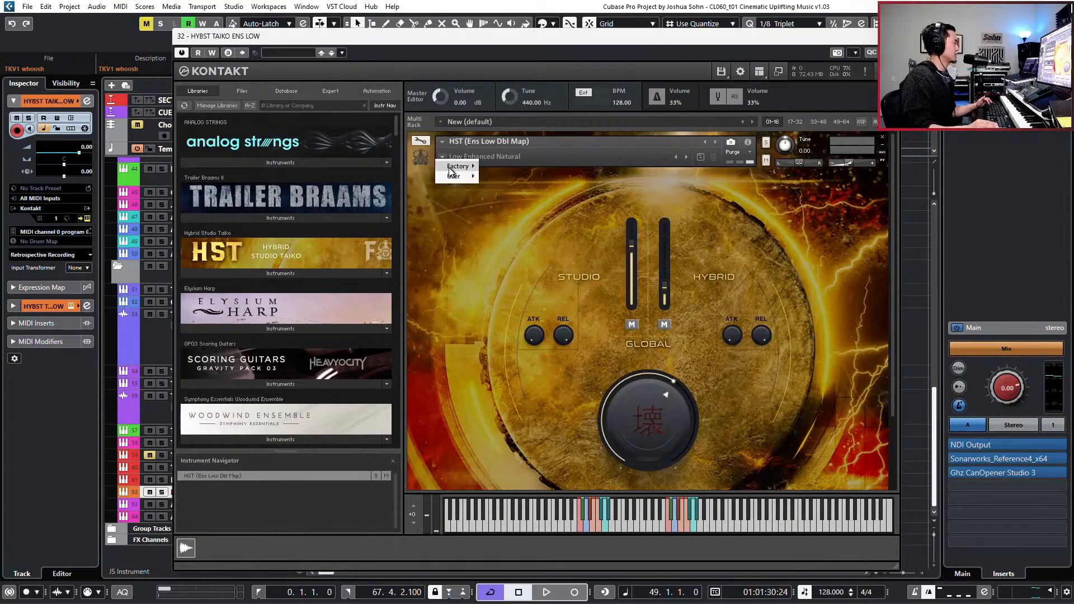
{"action": "mouse_move", "coordinate": [453, 167]}
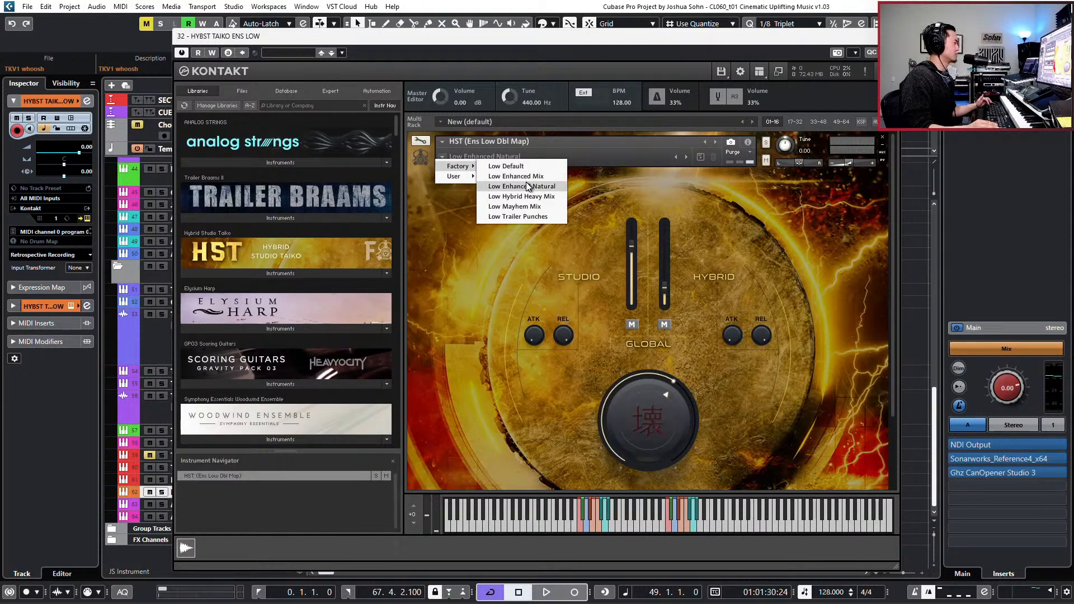
{"action": "left_click", "coordinate": [452, 225]}
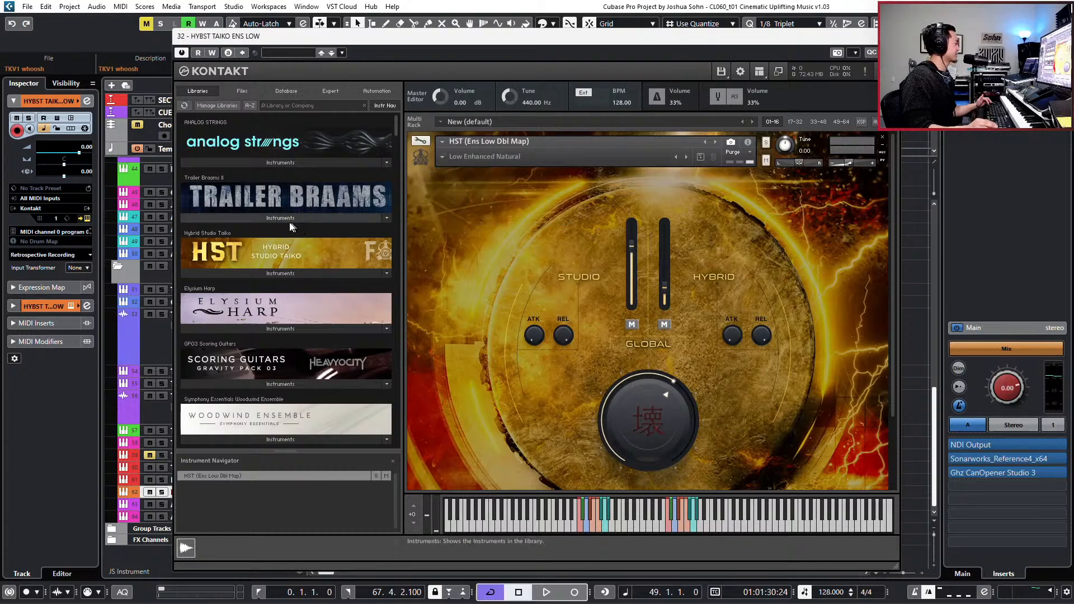
{"action": "left_click", "coordinate": [278, 274]}
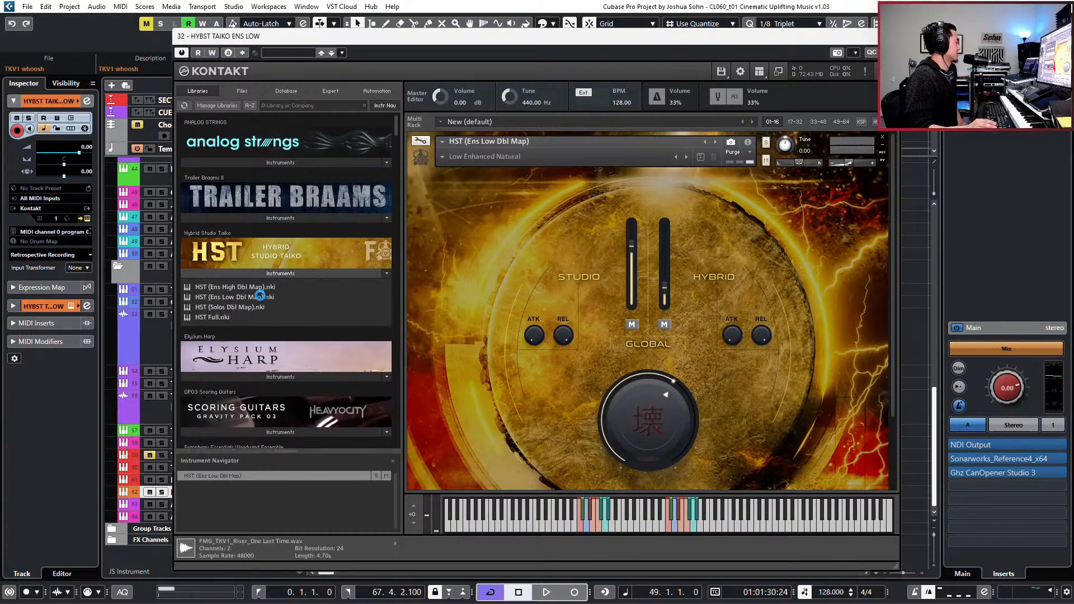
{"action": "double_click", "coordinate": [260, 297]}
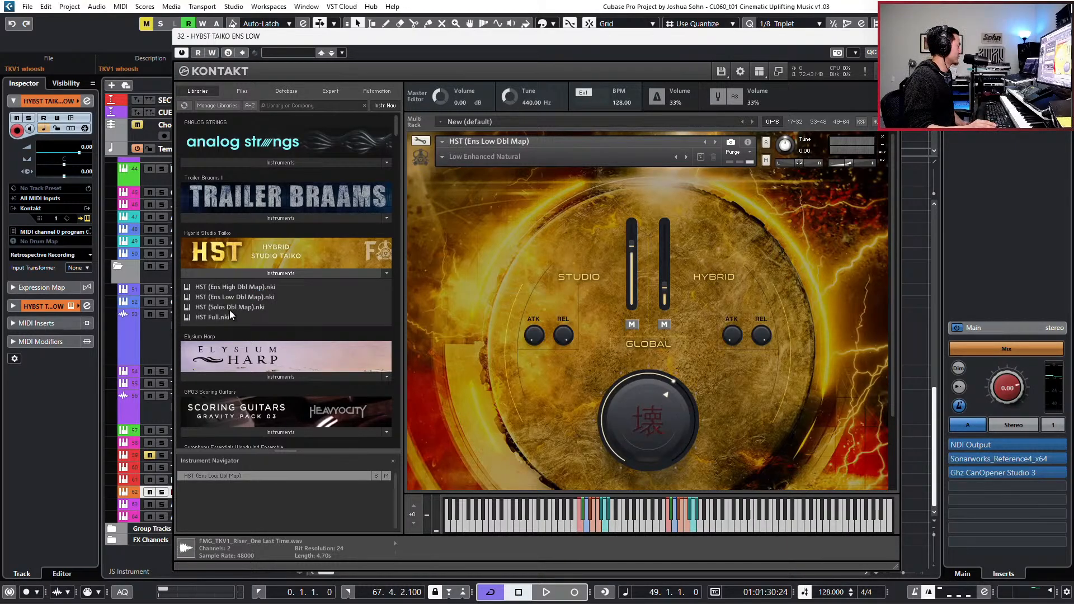
{"action": "double_click", "coordinate": [222, 288]}
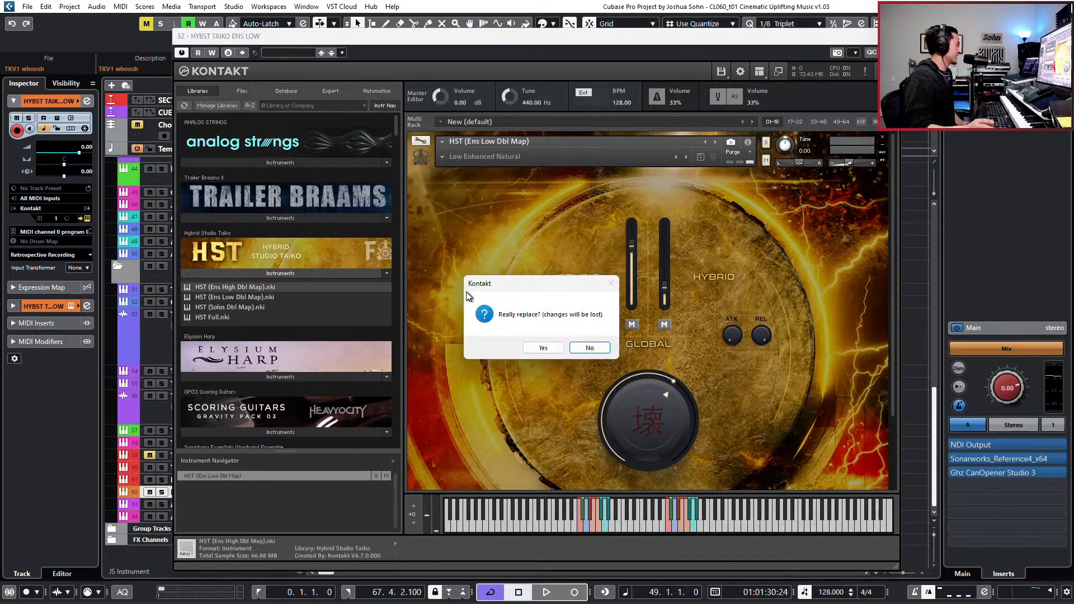
{"action": "left_click", "coordinate": [544, 347]}
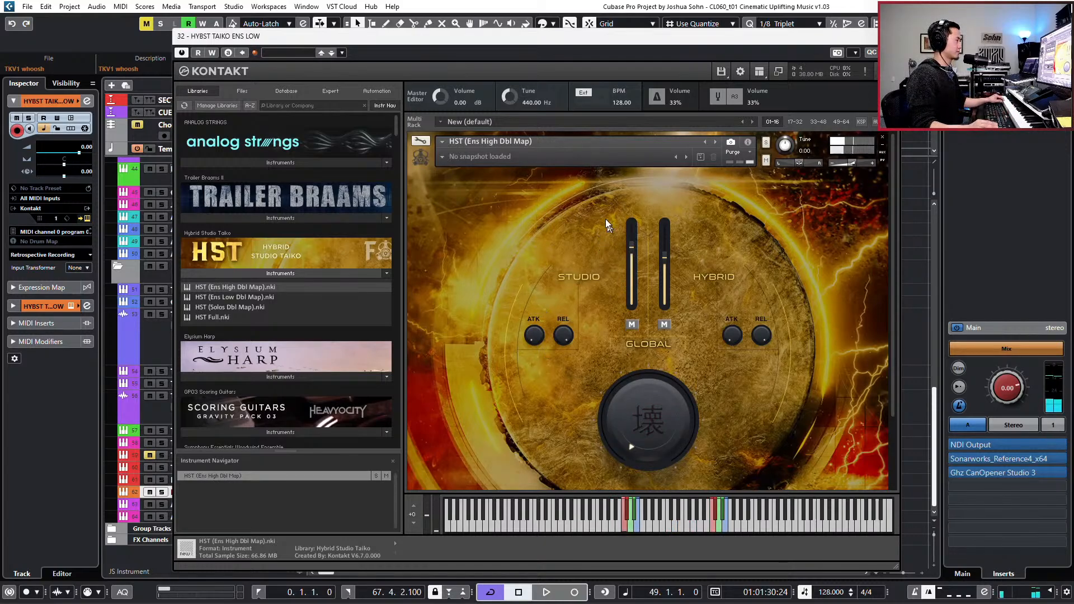
- Load the High Enhanced Mix factory snapshot, close the instrument, and keep the project cursor at bar 49
{"action": "left_click", "coordinate": [442, 156]}
{"action": "mouse_move", "coordinate": [453, 167]}
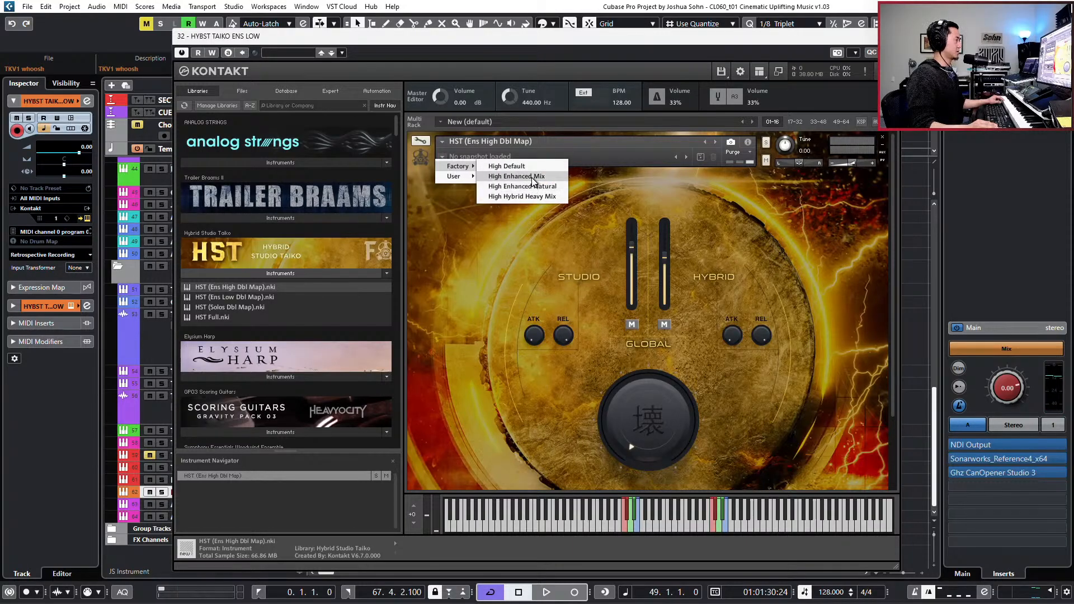
{"action": "left_click", "coordinate": [564, 174]}
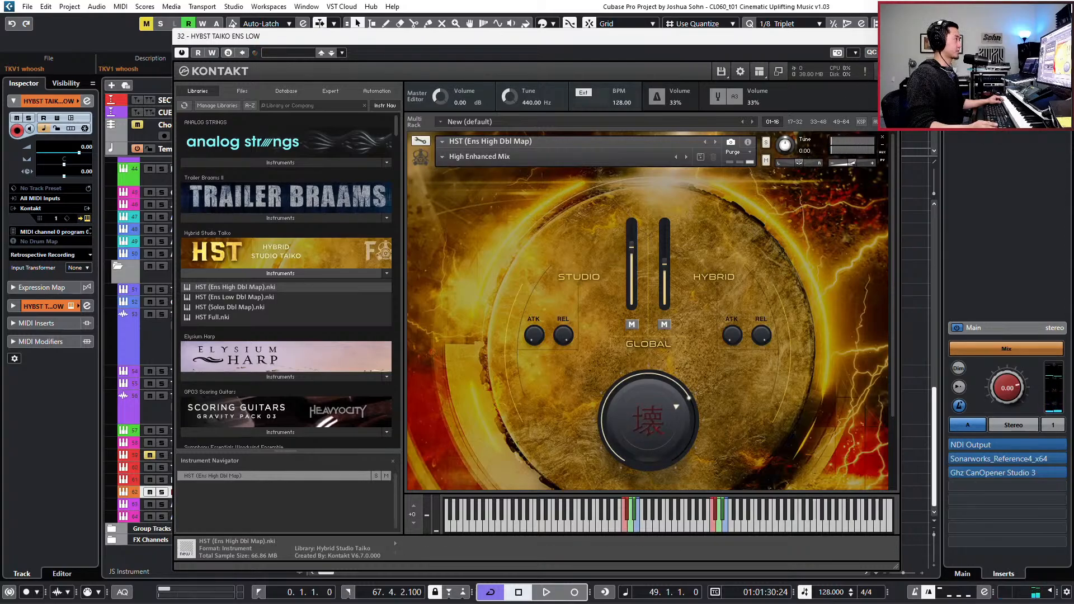
{"action": "left_click", "coordinate": [891, 36]}
{"action": "key", "text": "KP_Subtract"}
{"action": "key", "text": "KP_Add"}
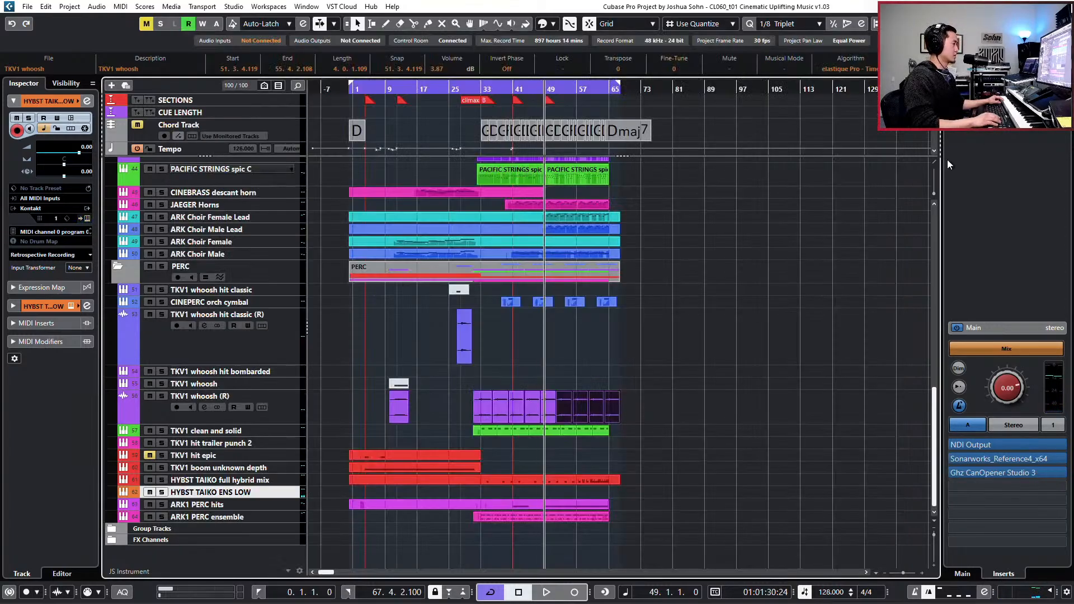
- Move the project cursor back to bar 48 and rename the HYBST TAIKO ENS LOW track as HYBST TAIKO ens high
{"action": "key", "text": "KP_Subtract"}
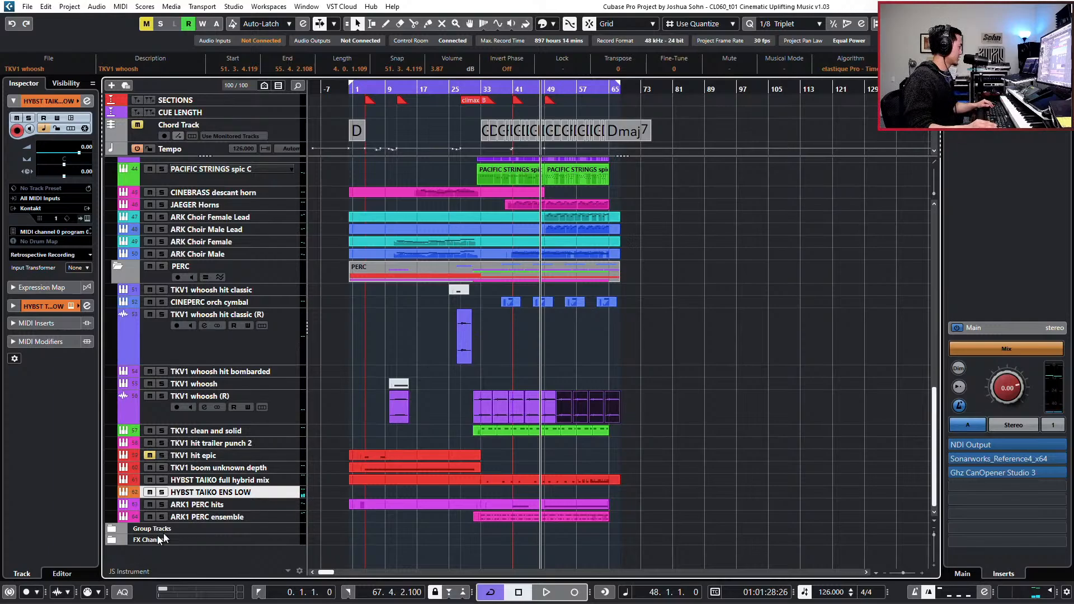
{"action": "double_click", "coordinate": [222, 493]}
{"action": "key", "text": "End"}
{"action": "key", "text": "BackSpace"}
{"action": "key", "text": "BackSpace"}
{"action": "key", "text": "BackSpace"}
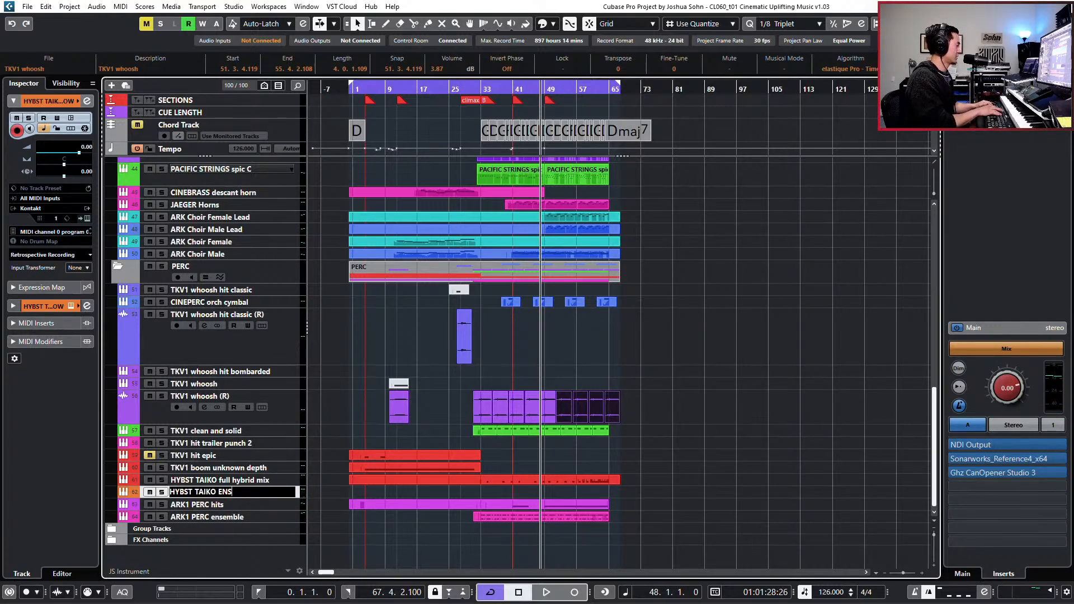
{"action": "type", "text": "high"}
{"action": "key", "text": "Return"}
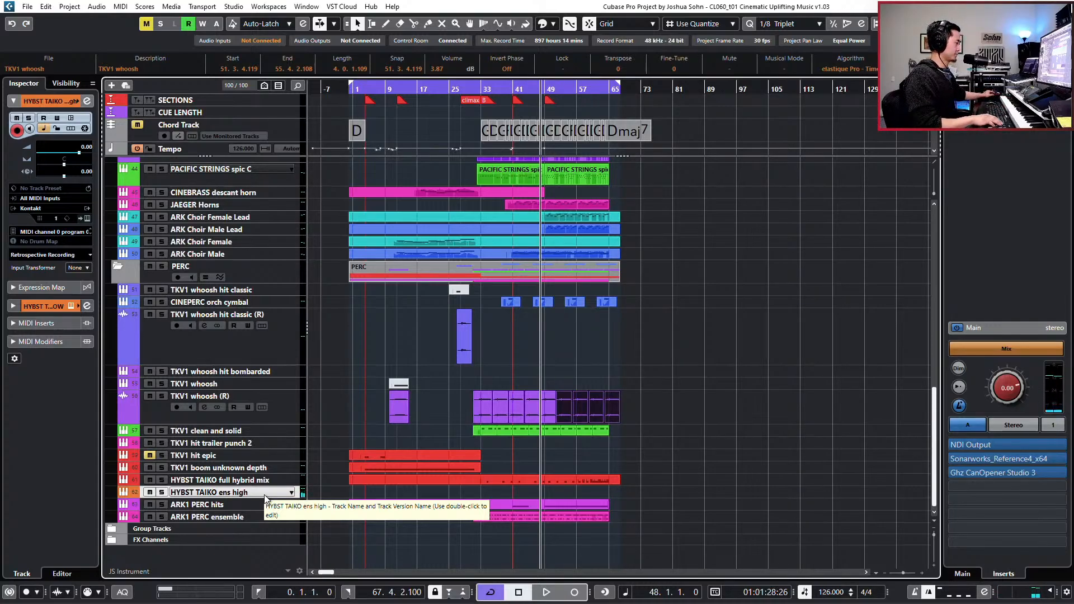
- Play through the climax from bar 48 as a rehearsal, return to bar 48 and record a MIDI take on the HYBST TAIKO ens high track
{"action": "key", "text": "space"}
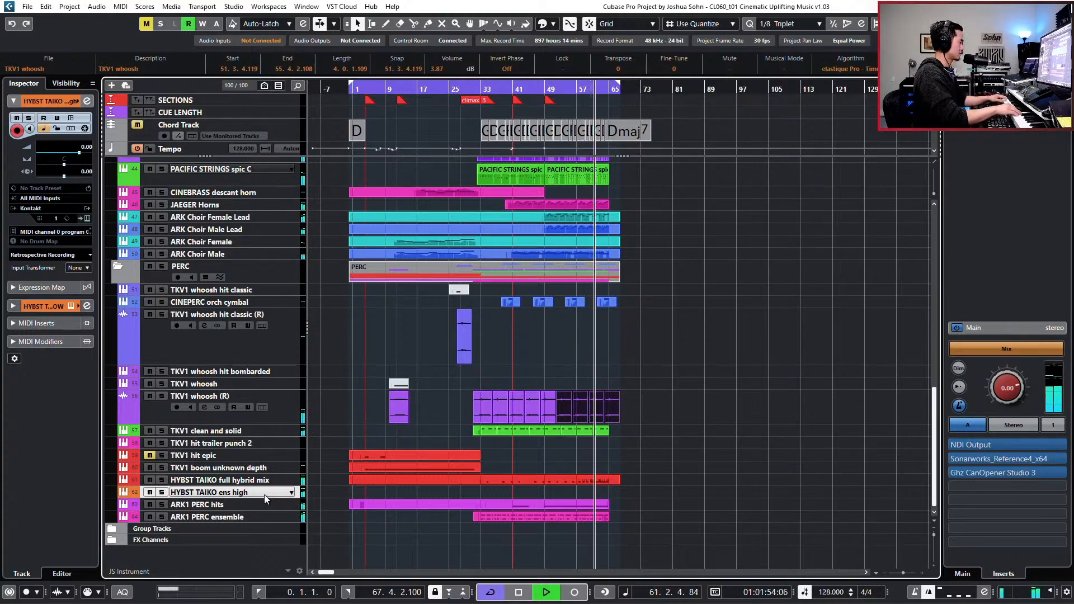
{"action": "key", "text": "space"}
{"action": "key", "text": "KP_Add"}
{"action": "key", "text": "KP_Add"}
{"action": "key", "text": "KP_Subtract"}
{"action": "key", "text": "space"}
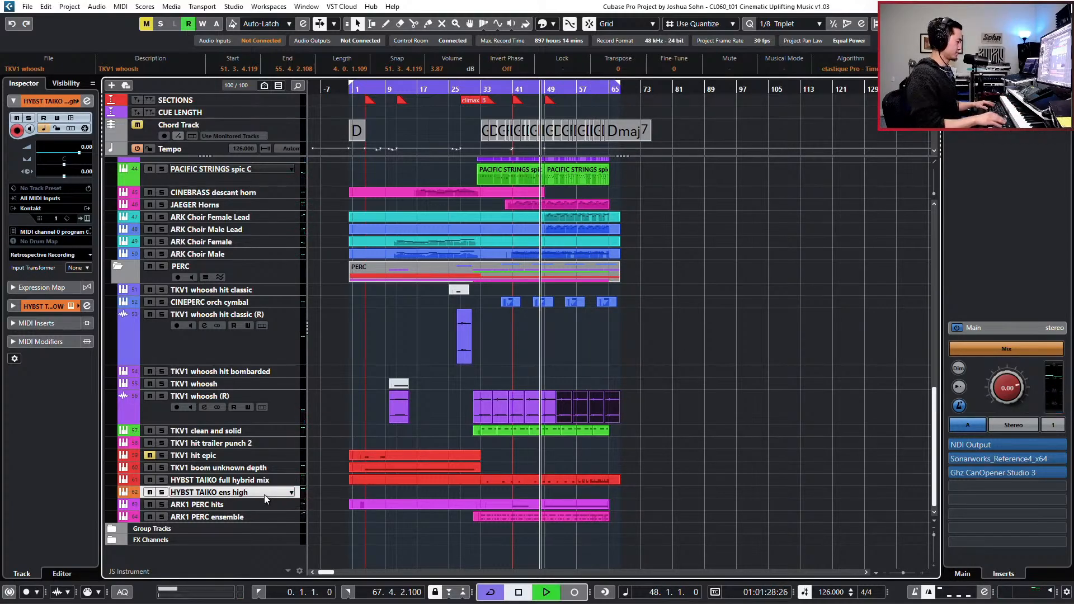
{"action": "key", "text": "KP_Multiply"}
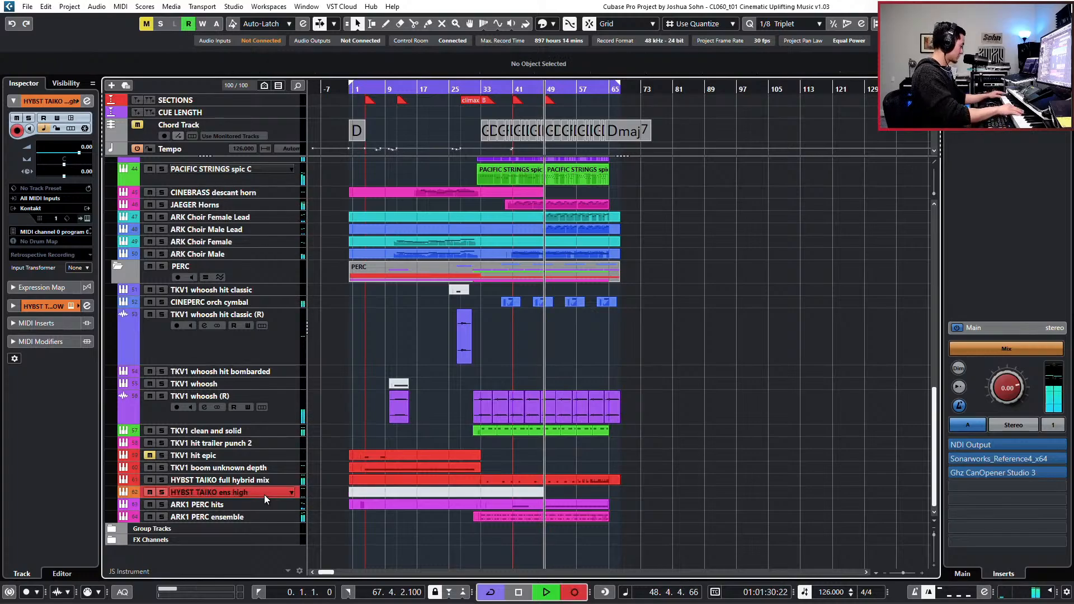
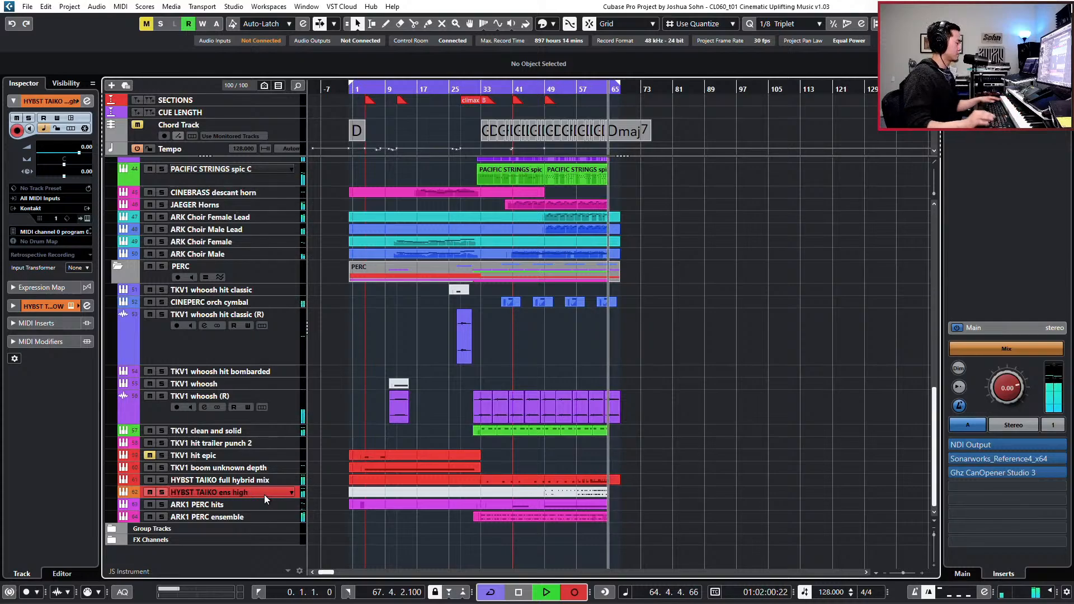
- Stop recording, open the HYBST TAIKO ens high take for editing, and delete the notes from bar 49 through bar 53
{"action": "key", "text": "space"}
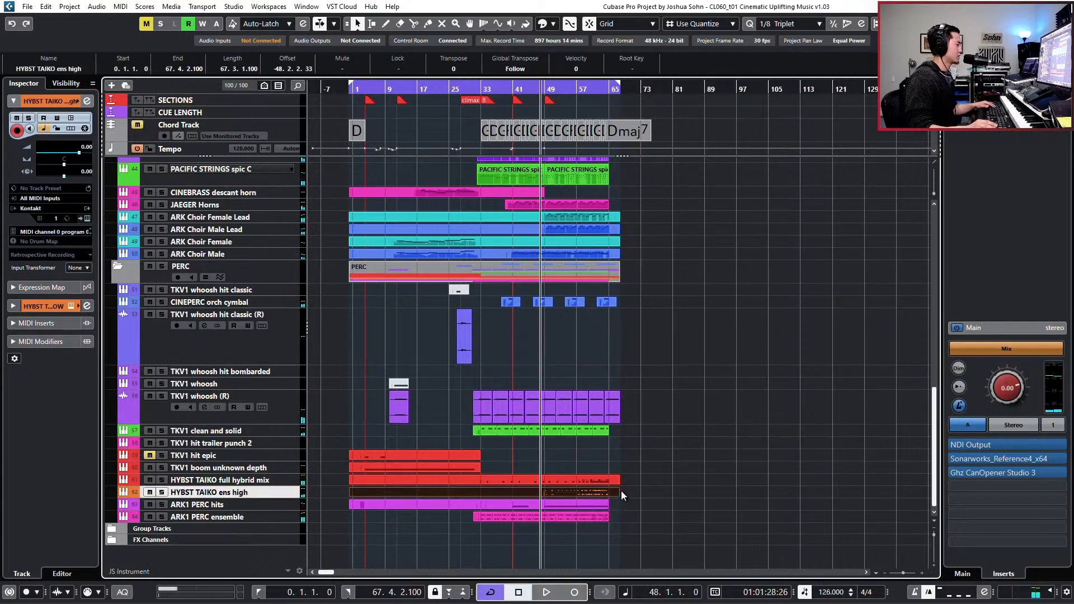
{"action": "double_click", "coordinate": [618, 491]}
{"action": "key", "text": "h"}
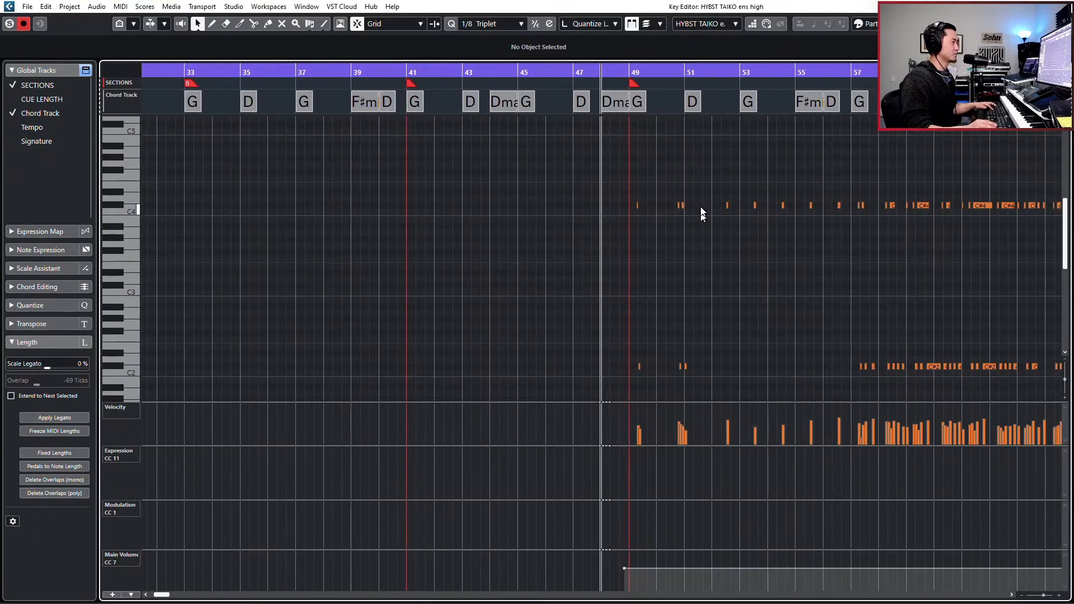
{"action": "key", "text": "h"}
{"action": "left_click_drag", "start_coordinate": [607, 183], "coordinate": [801, 392]}
{"action": "key", "text": "Delete"}
- Quantize the three C#4 hits in bars 54 to 56 onto beat 3 and lengthen them to one beat each
{"action": "left_click_drag", "start_coordinate": [797, 181], "coordinate": [891, 230]}
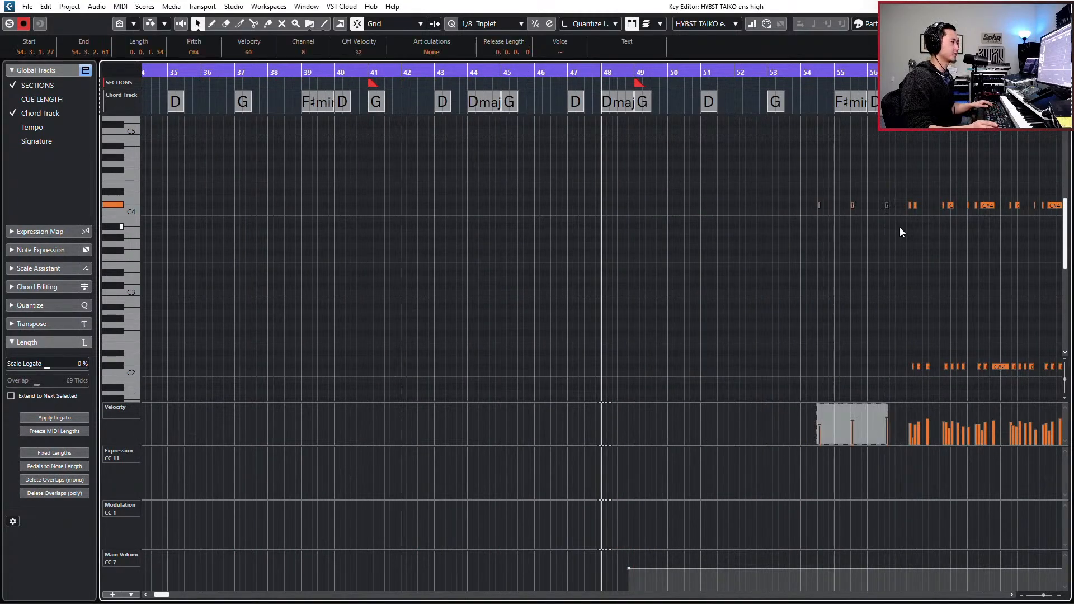
{"action": "left_click_drag", "start_coordinate": [807, 181], "coordinate": [888, 233]}
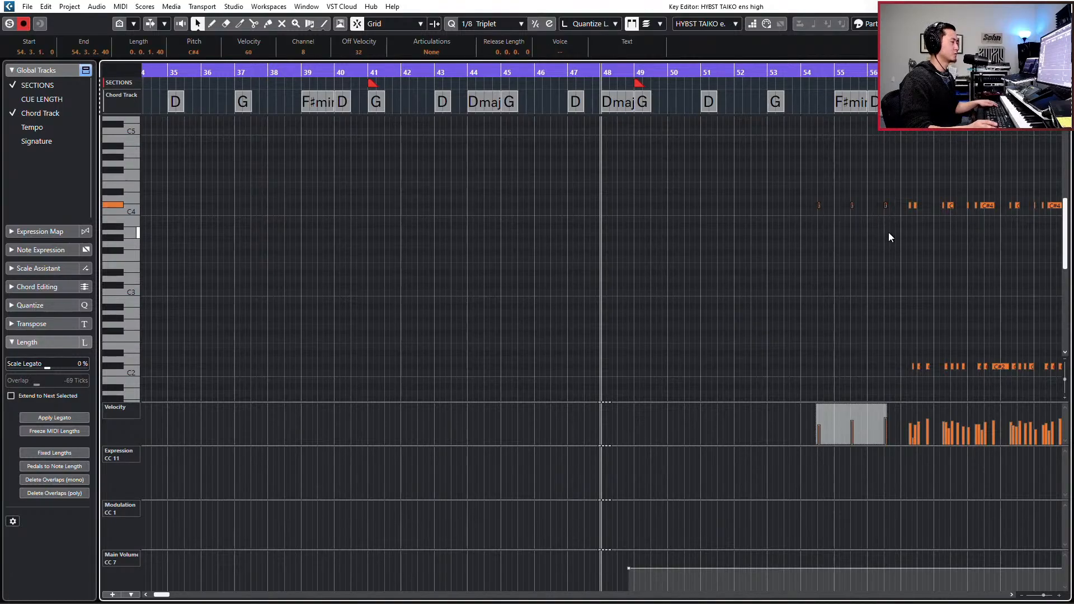
{"action": "key", "text": "alt+3"}
{"action": "key", "text": "alt+4"}
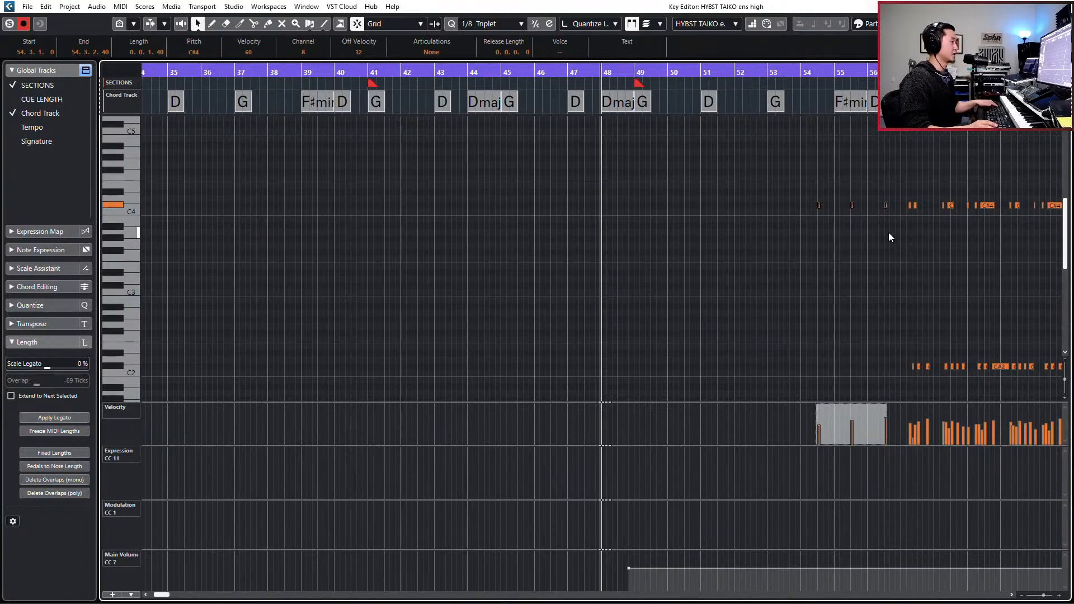
{"action": "left_click_drag", "start_coordinate": [802, 177], "coordinate": [905, 234]}
{"action": "key", "text": "g"}
{"action": "key", "text": "h"}
{"action": "key", "text": "h"}
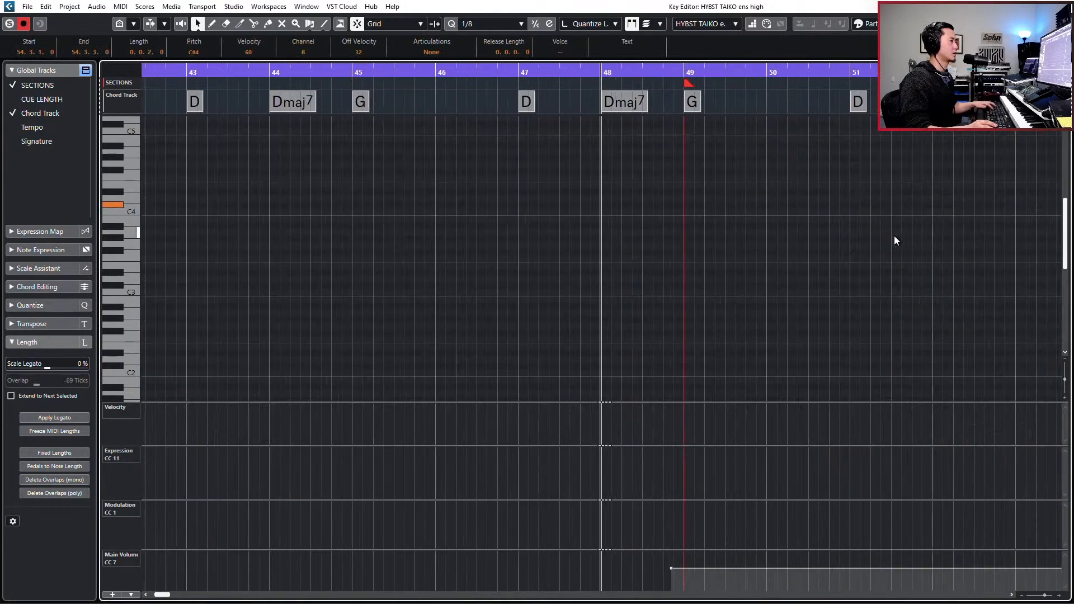
{"action": "scroll", "coordinate": [893, 236], "scroll_direction": "right", "scroll_amount": 7}
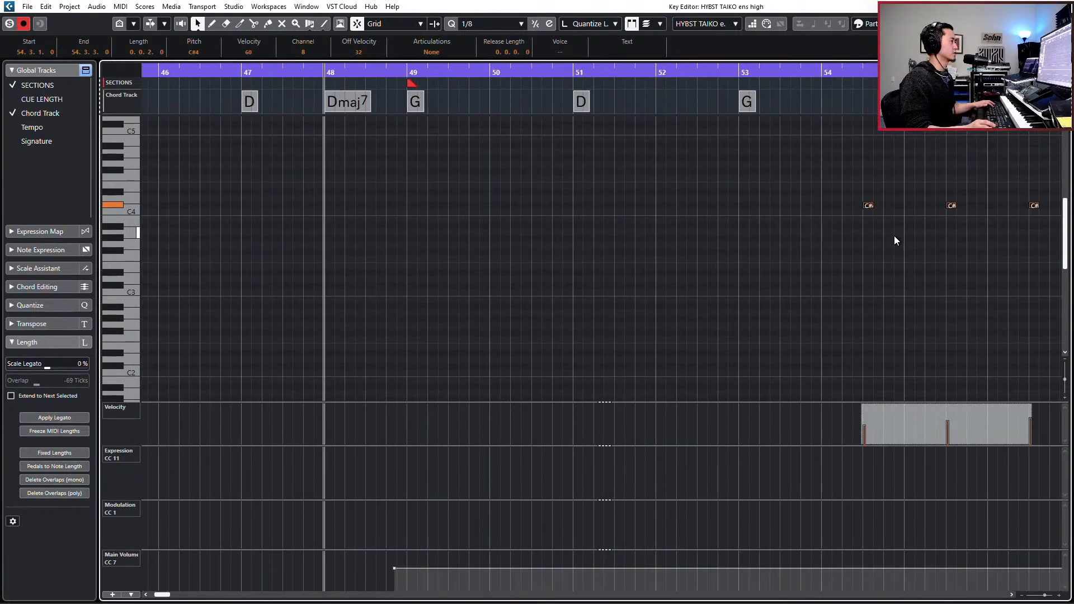
{"action": "left_click_drag", "start_coordinate": [775, 179], "coordinate": [951, 241]}
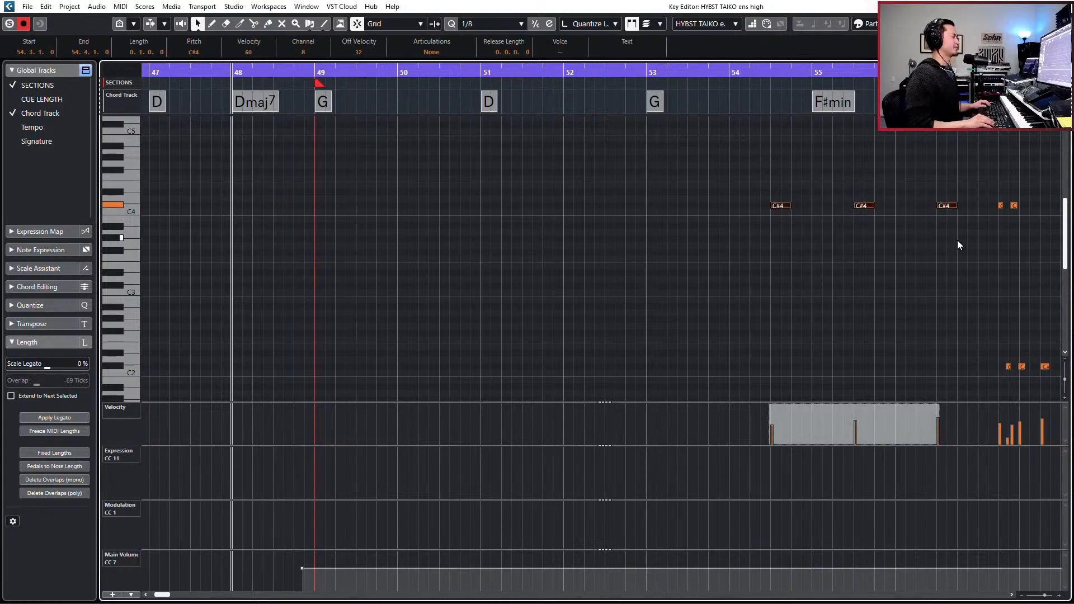
- Paste copies of the three C#4 hits at beat 3 of bars 51 and 48, and remove the extra hit in bar 48
{"action": "key", "text": "KP_Add"}
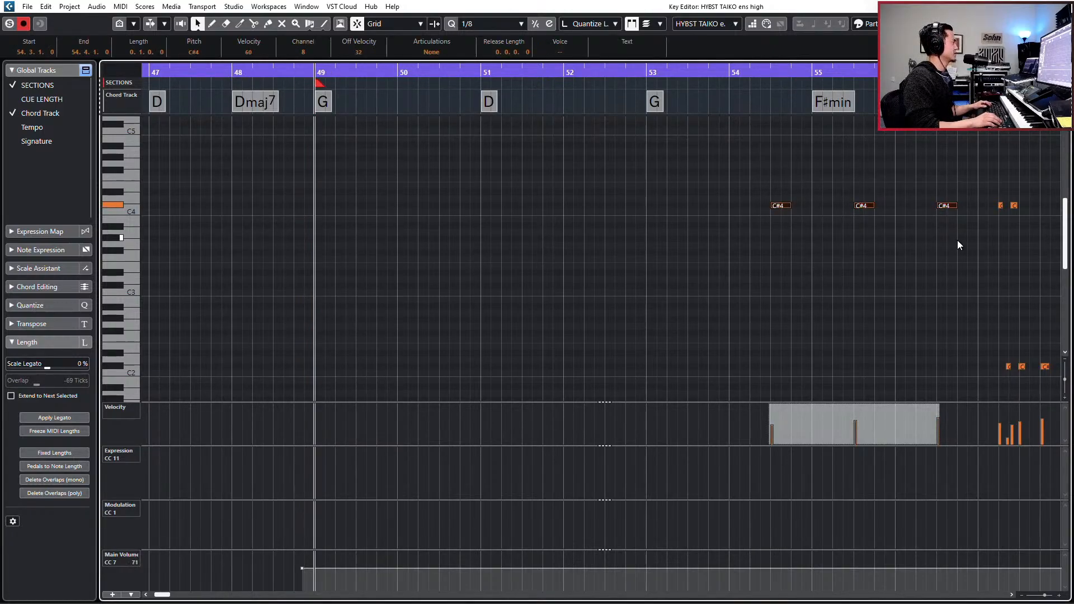
{"action": "key", "text": "space"}
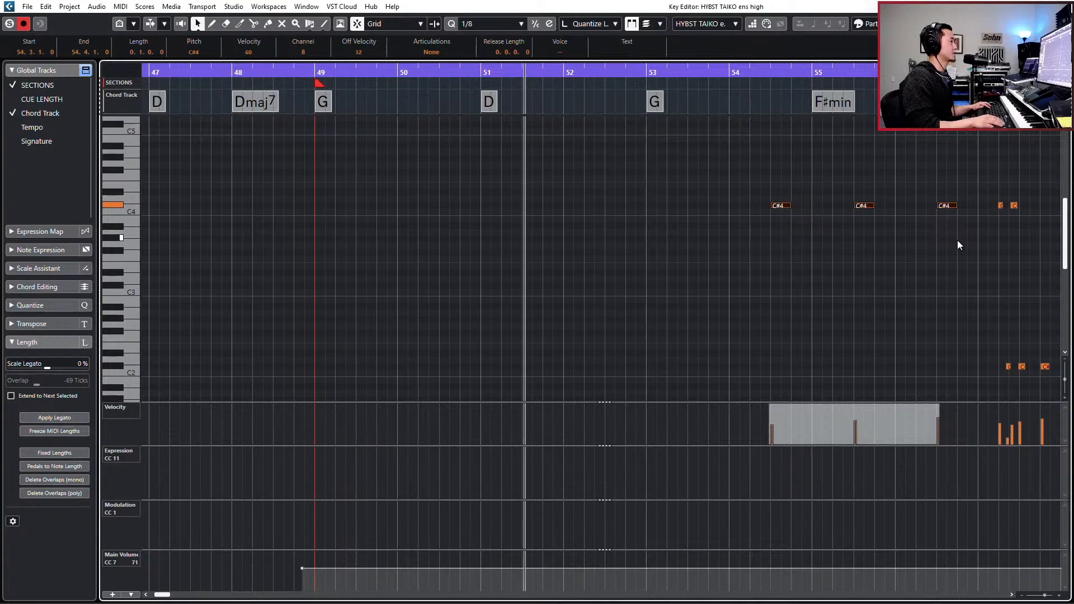
{"action": "key", "text": "space"}
{"action": "key", "text": "ctrl+v"}
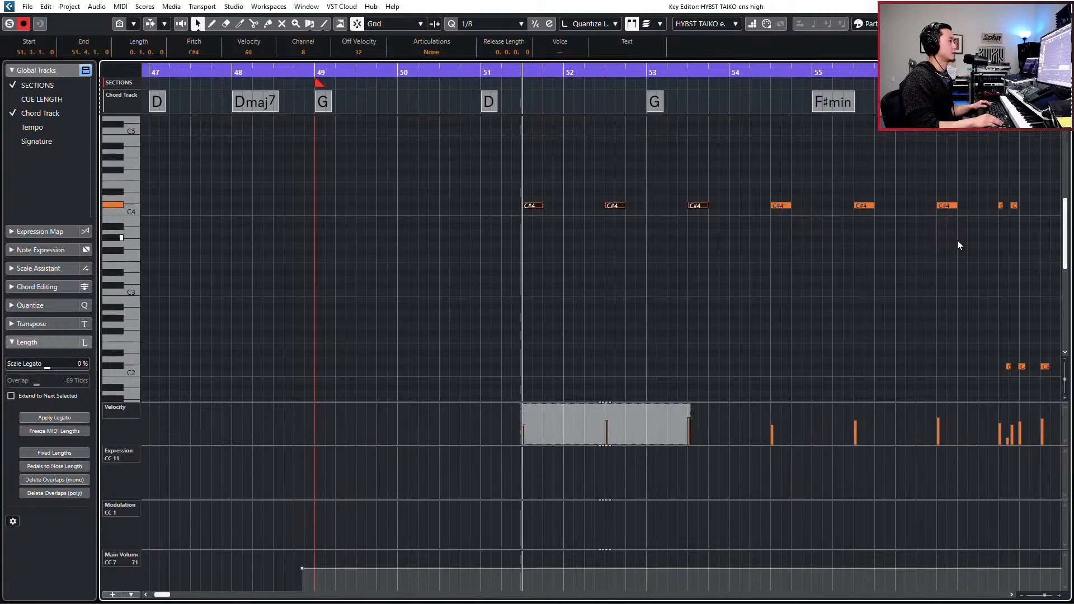
{"action": "key", "text": "KP_Subtract"}
{"action": "key", "text": "KP_Subtract"}
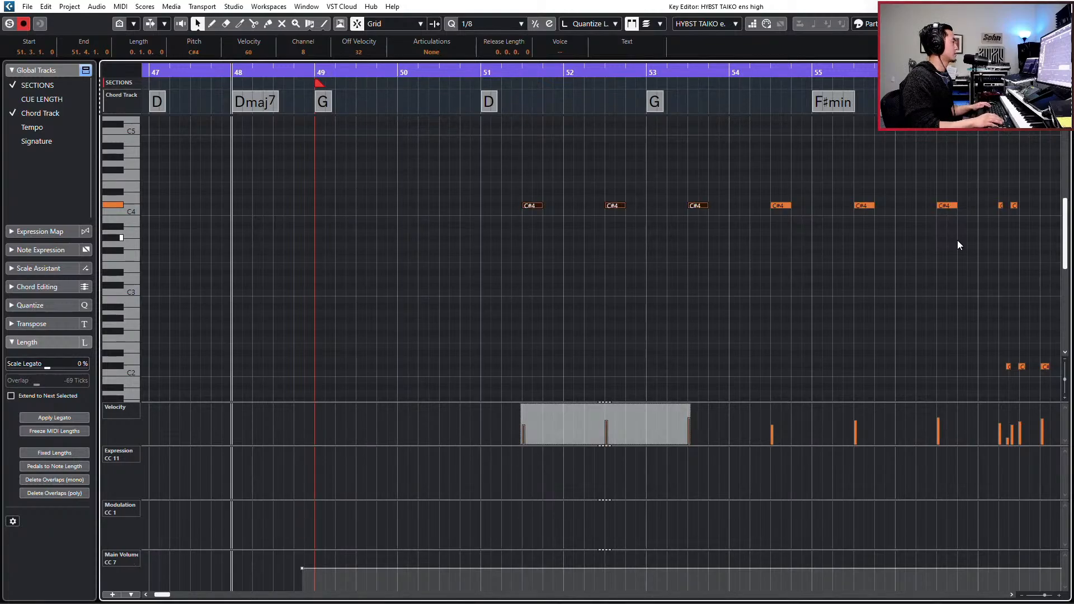
{"action": "key", "text": "ctrl+KP_Add"}
{"action": "key", "text": "ctrl+KP_Add"}
{"action": "key", "text": "ctrl+v"}
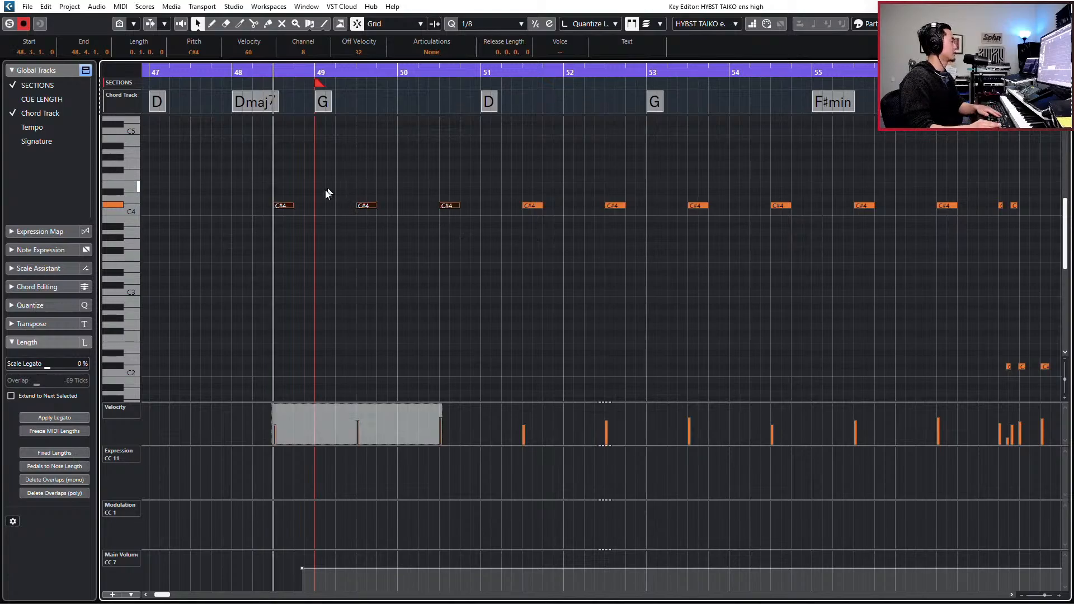
{"action": "key", "text": "ctrl+z"}
- Play back the start of the pasted C#4 pattern around bar 49 and select the C#4 notes across the part
{"action": "key", "text": "space"}
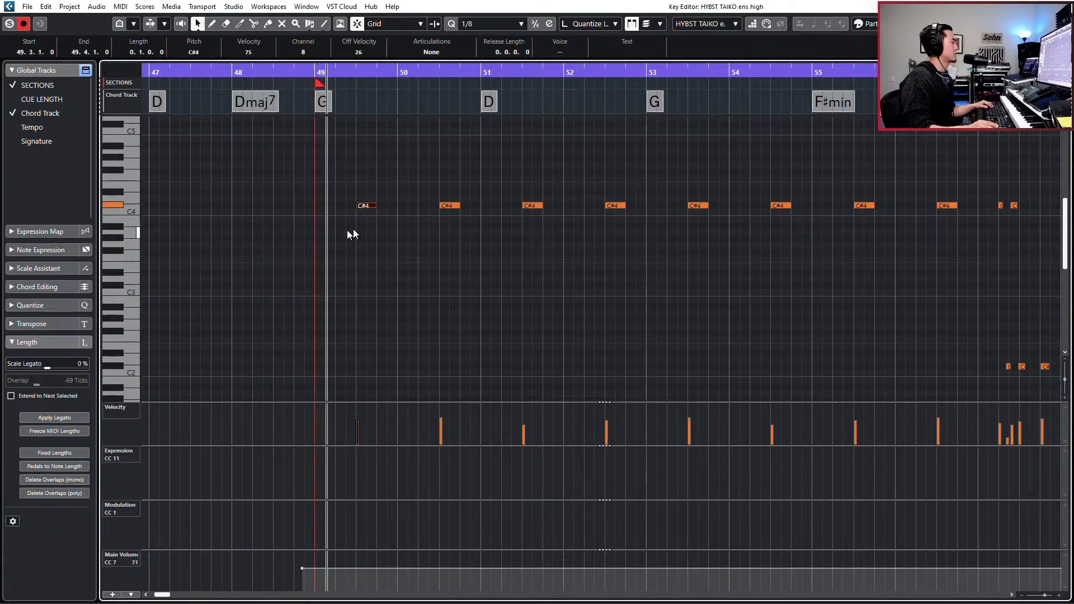
{"action": "key", "text": "g"}
{"action": "key", "text": "g"}
{"action": "key", "text": "g"}
{"action": "key", "text": "g"}
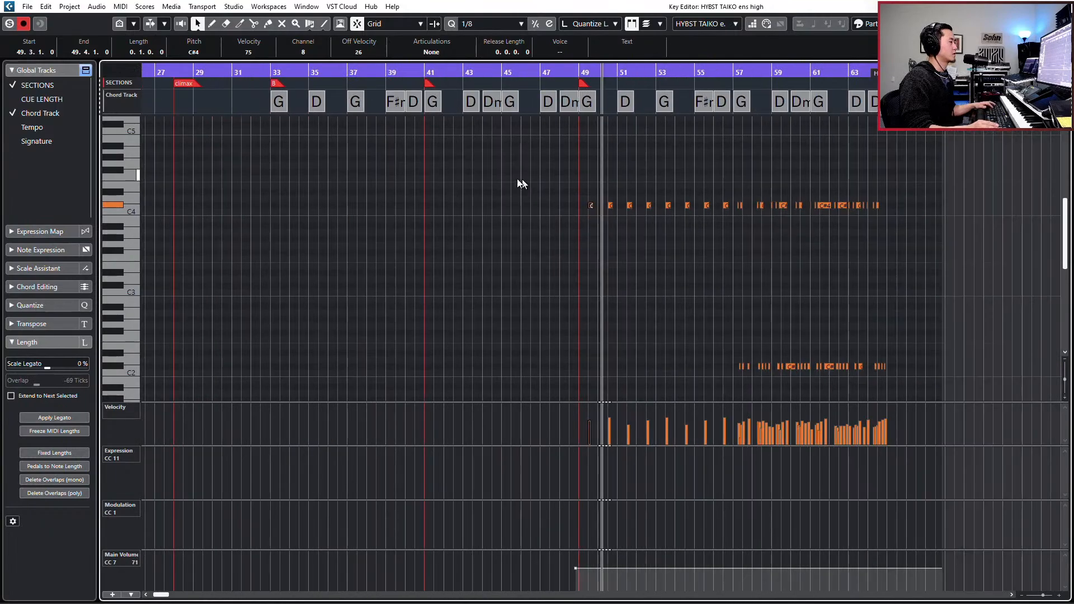
{"action": "left_click_drag", "start_coordinate": [507, 176], "coordinate": [961, 246]}
{"action": "key", "text": "space"}
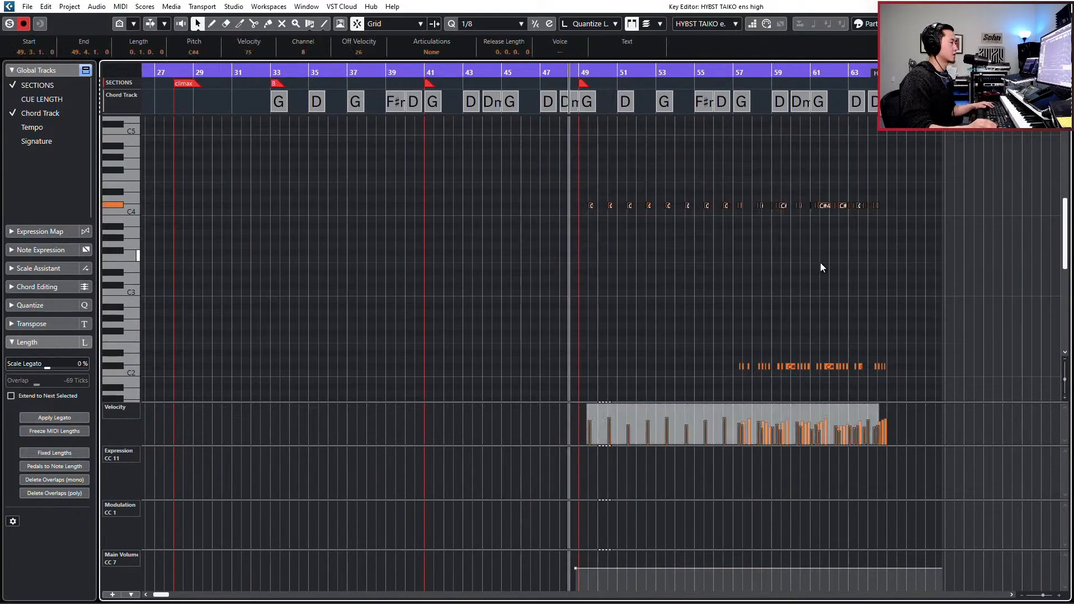
- Quantize all C#4 and C#2 notes from bar 57 onward to 1/8 Triplet
{"action": "left_click_drag", "start_coordinate": [733, 194], "coordinate": [936, 378]}
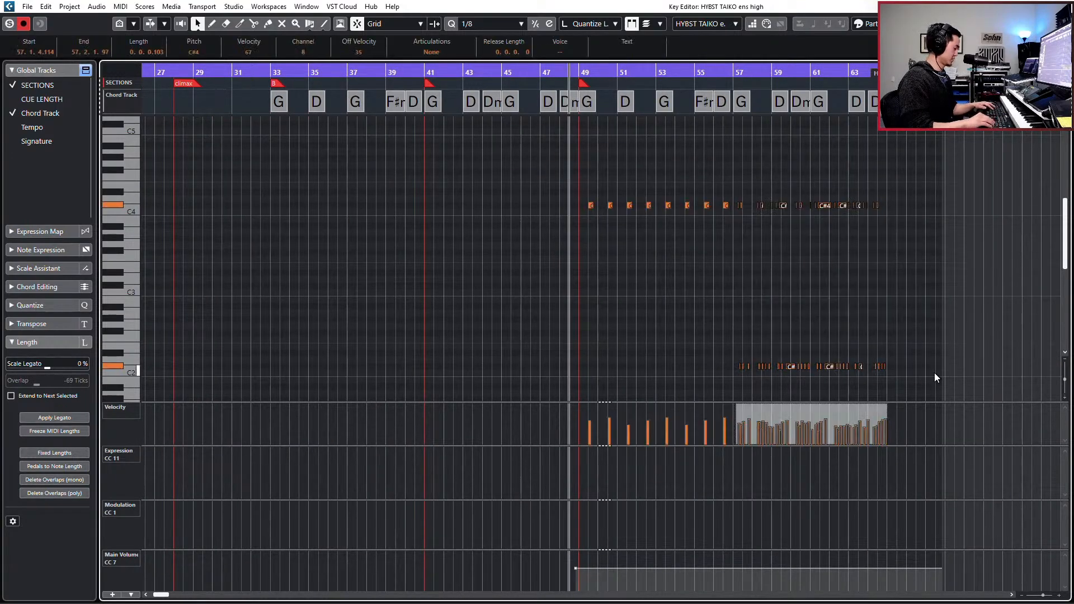
{"action": "key", "text": "l"}
{"action": "key", "text": "h"}
{"action": "key", "text": "h"}
{"action": "key", "text": "h"}
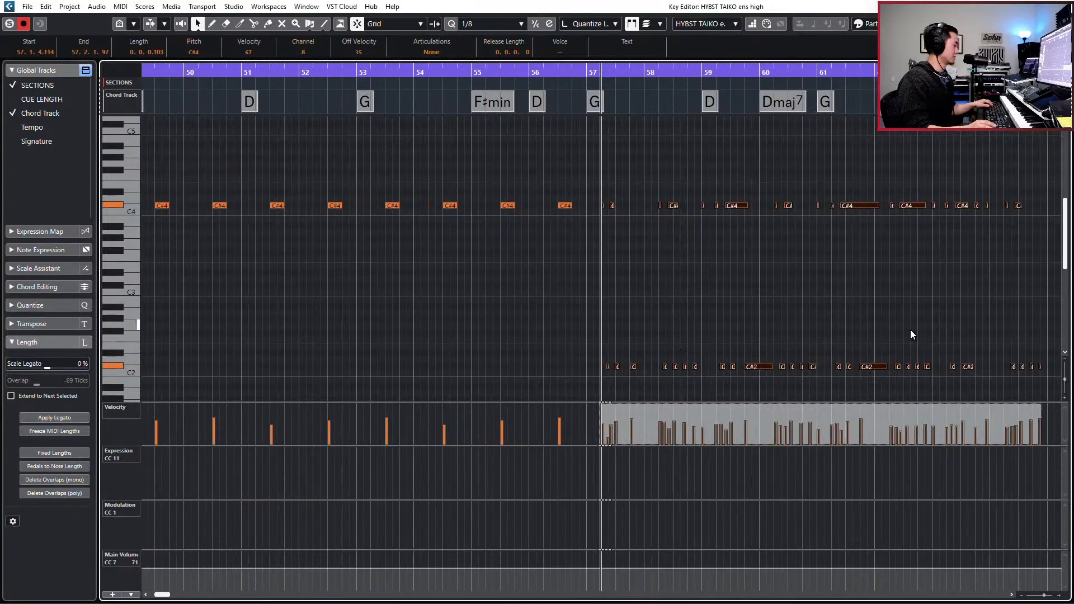
{"action": "key", "text": "comma"}
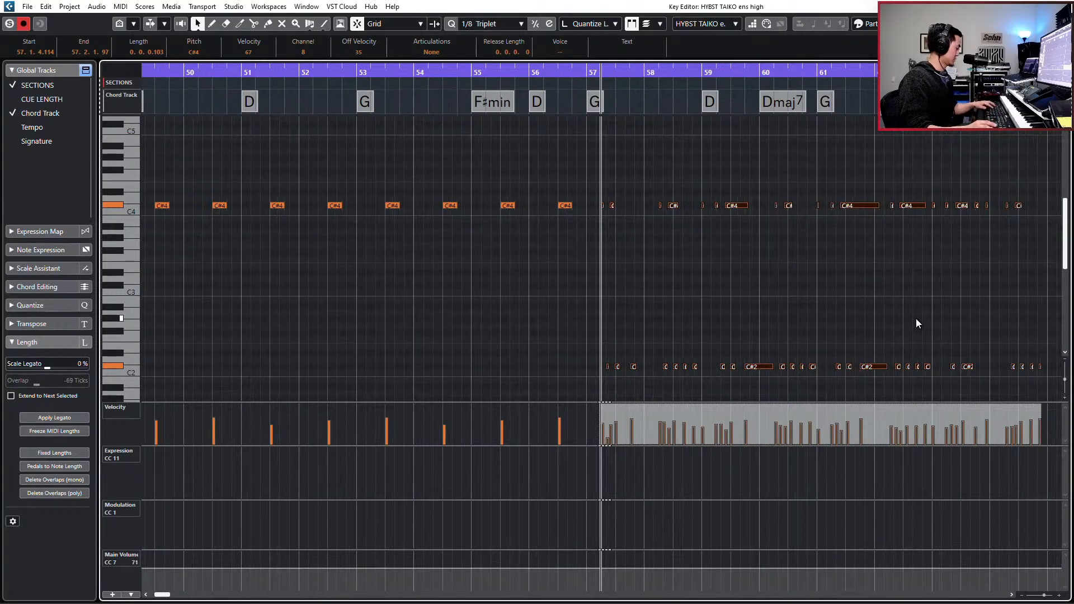
{"action": "key", "text": "h"}
{"action": "key", "text": "h"}
{"action": "key", "text": "q"}
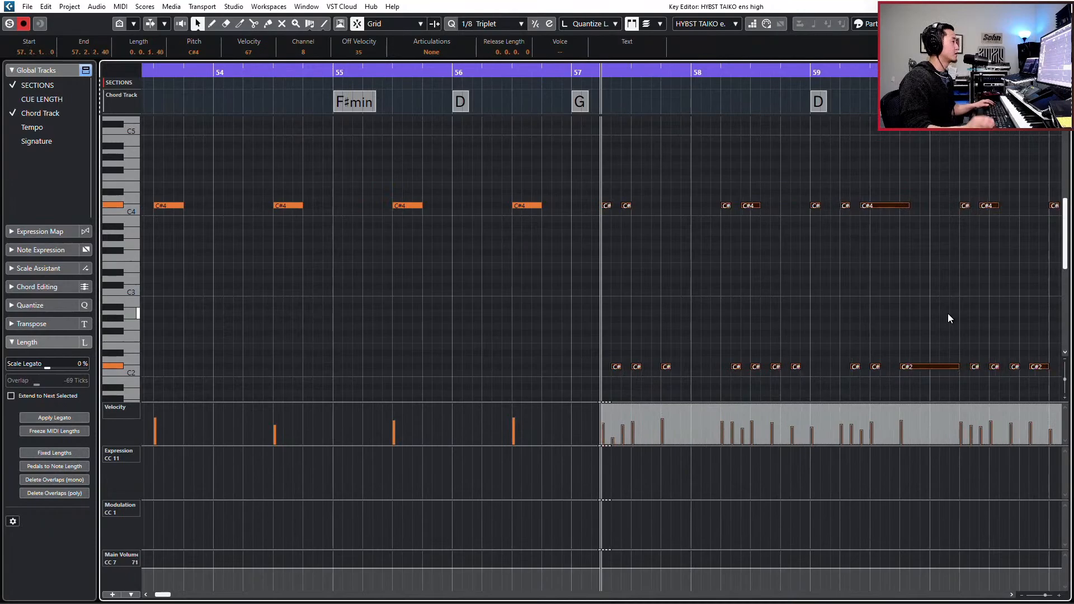
- Play through the quantized pattern from bar 57 and give all its notes a uniform 1/8 triplet length
{"action": "key", "text": "space"}
{"action": "key", "text": "space"}
{"action": "key", "text": "s"}
{"action": "key", "text": "space"}
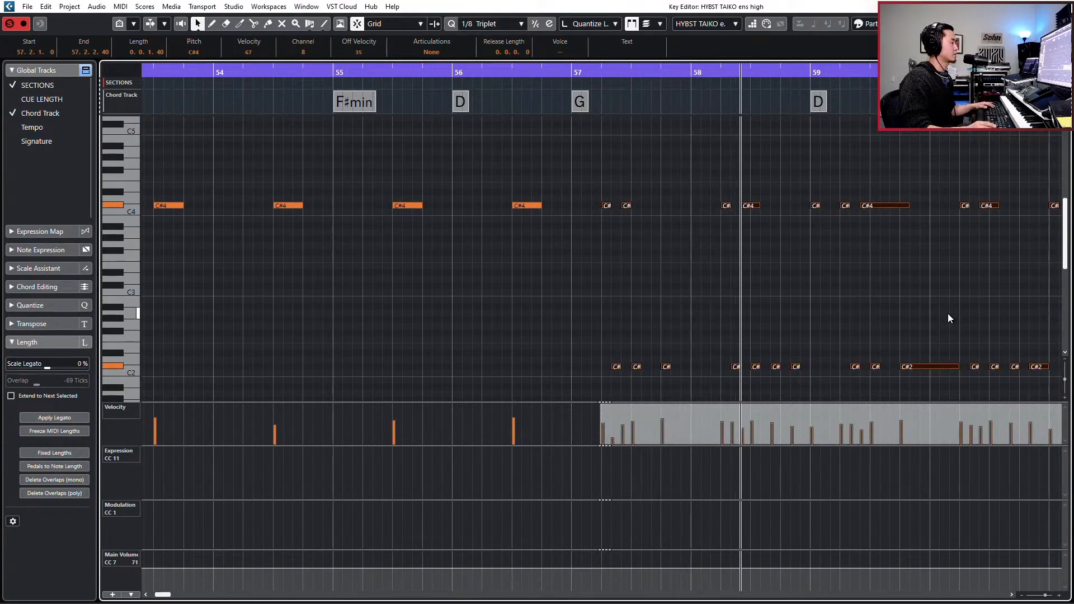
{"action": "key", "text": "g"}
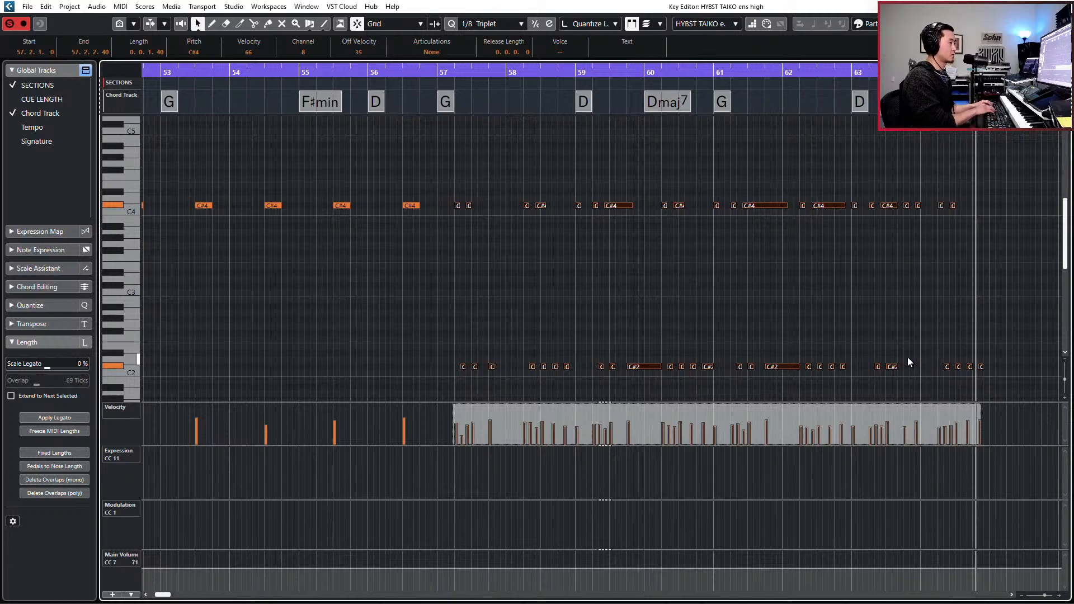
{"action": "key", "text": "shift+l"}
{"action": "key", "text": "g"}
{"action": "key", "text": "g"}
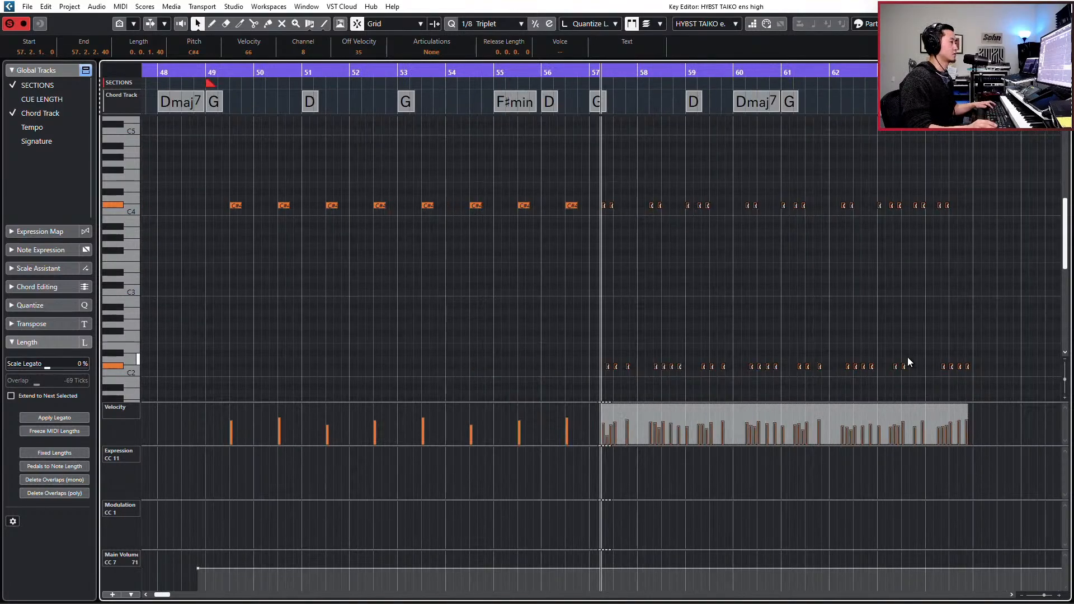
- Compress the velocities of the C#4 hits in bars 49 to 56 and close the note editor
{"action": "left_click", "coordinate": [348, 205]}
{"action": "key", "text": "l"}
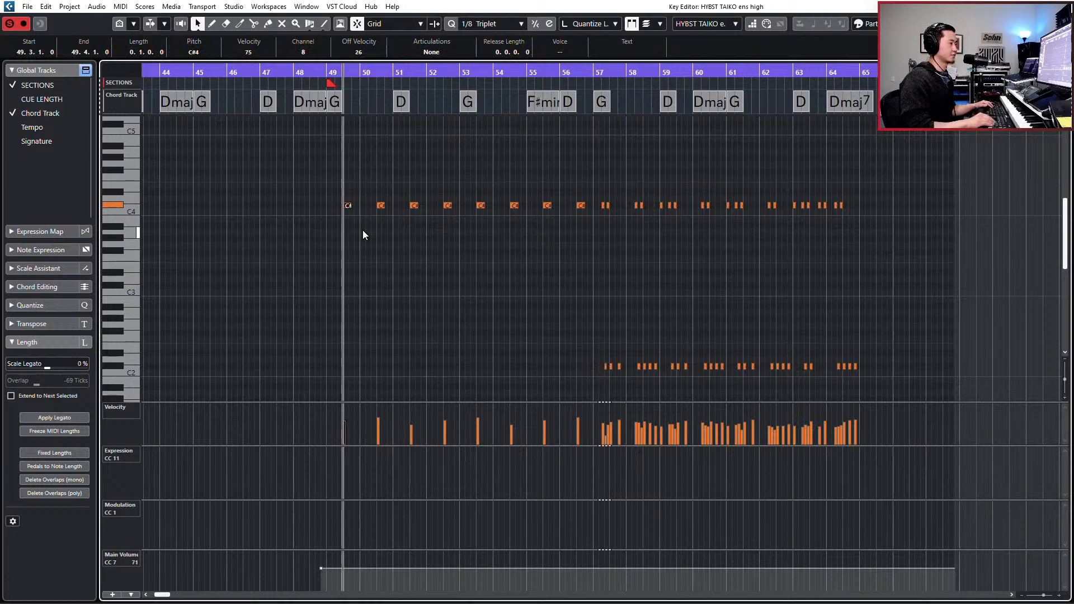
{"action": "key", "text": "KP_Subtract"}
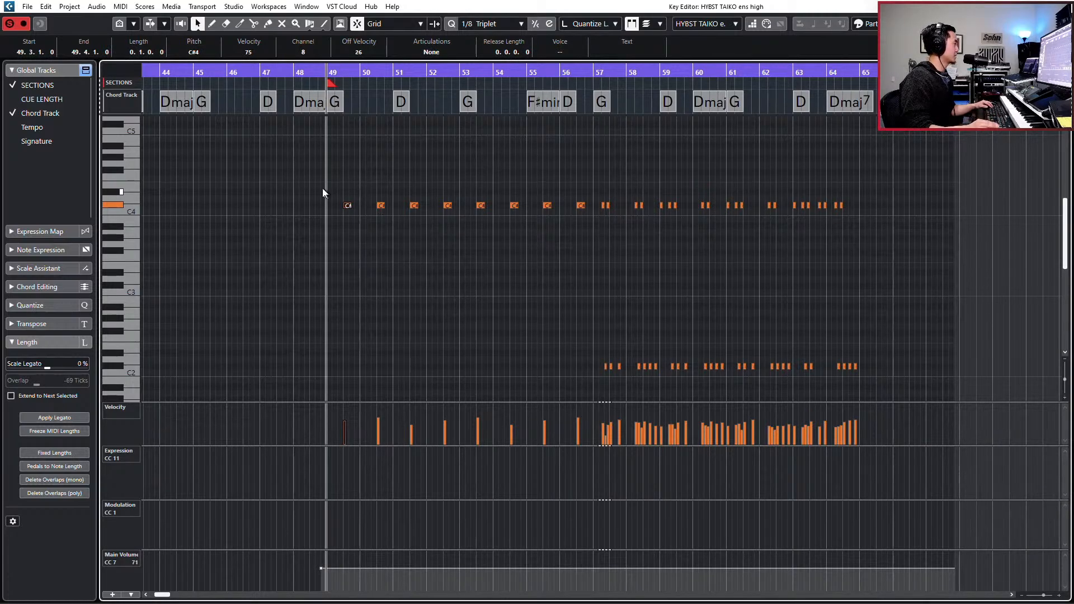
{"action": "left_click_drag", "start_coordinate": [322, 187], "coordinate": [585, 241]}
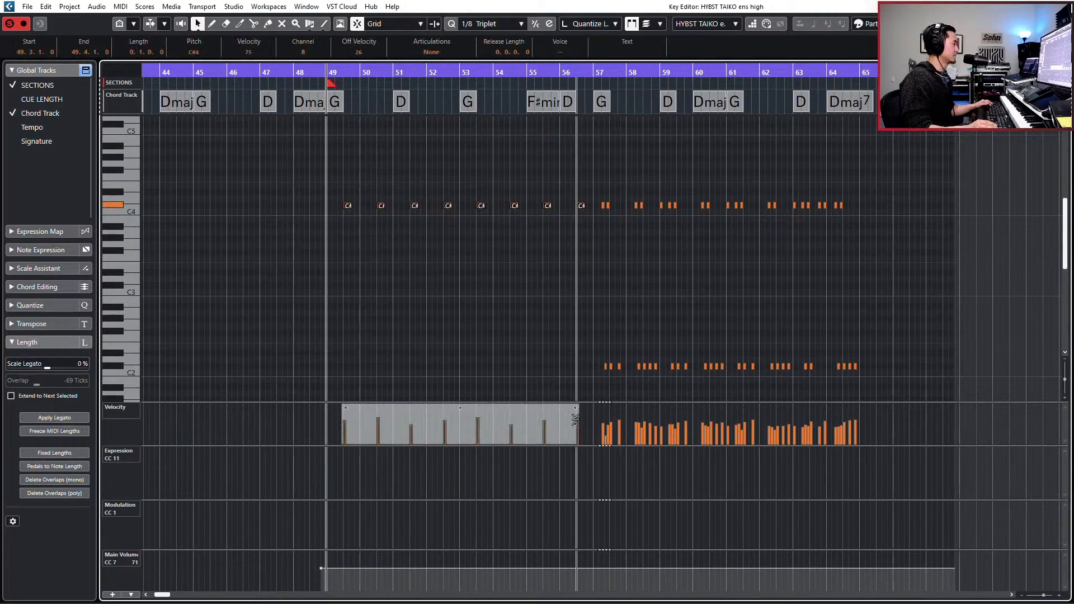
{"action": "left_click_drag", "start_coordinate": [575, 425], "coordinate": [574, 433]}
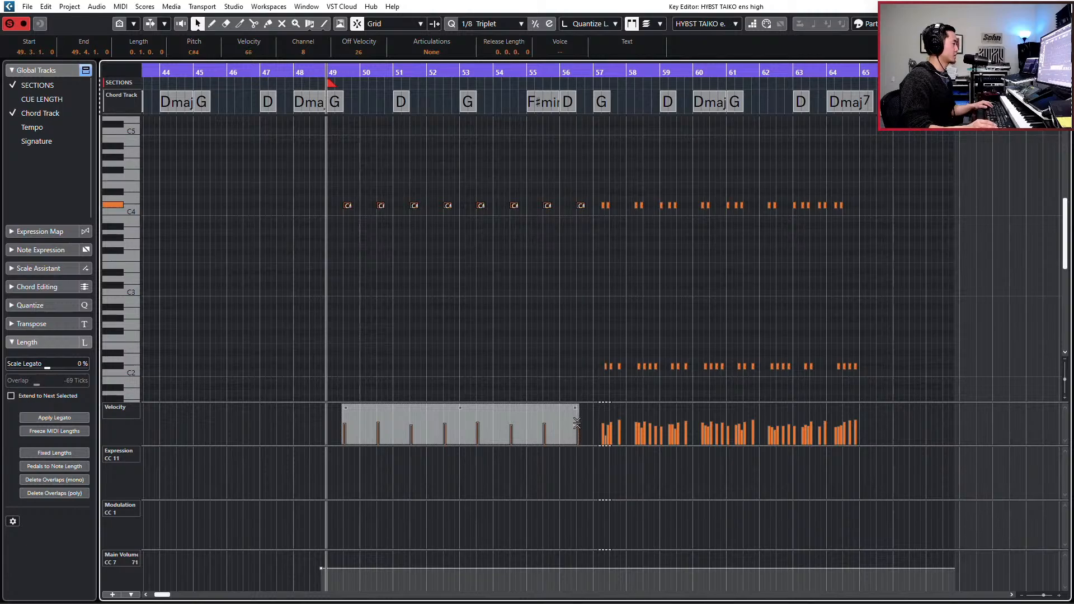
{"action": "key", "text": "KP_Subtract"}
{"action": "key", "text": "Return"}
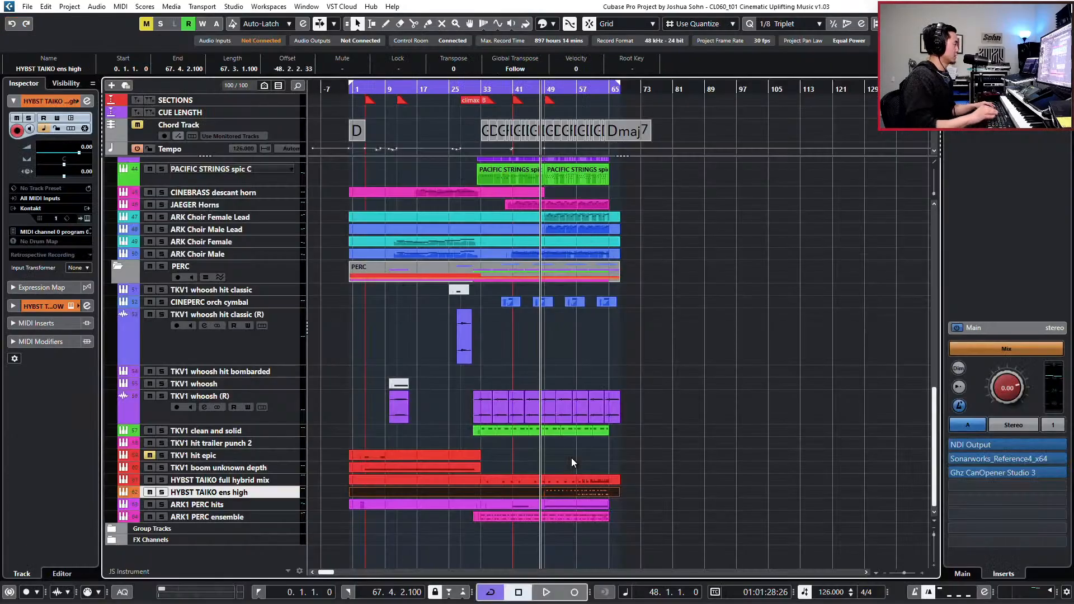
- Audition the HYBST TAIKO ens high channel soloed and in context, and cut its 3 HMF EQ band by 1.8 dB at 2789 Hz
{"action": "key", "text": "e"}
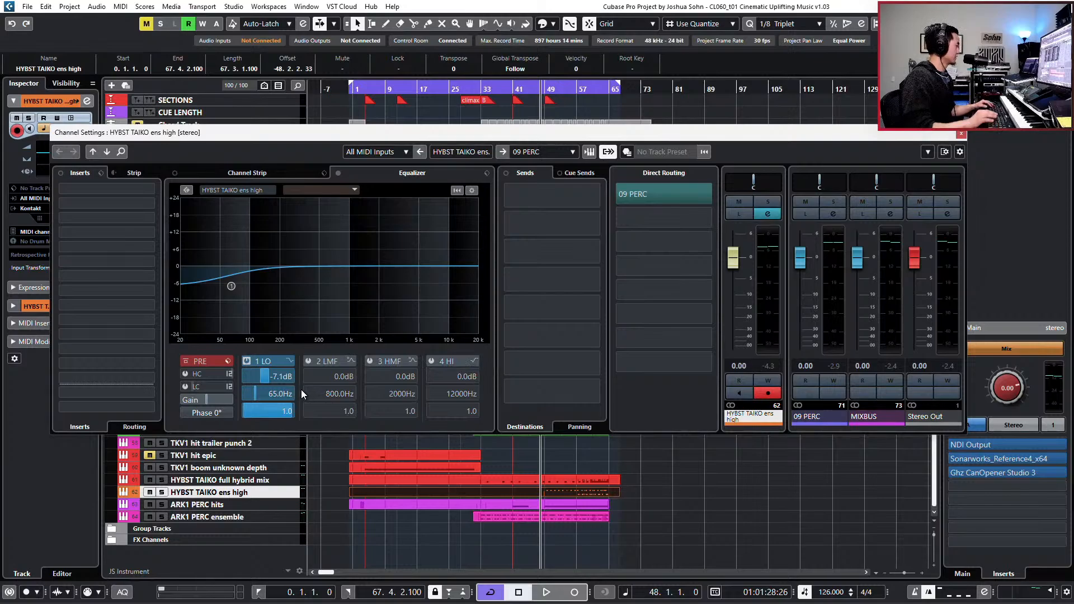
{"action": "key", "text": "s"}
{"action": "key", "text": "space"}
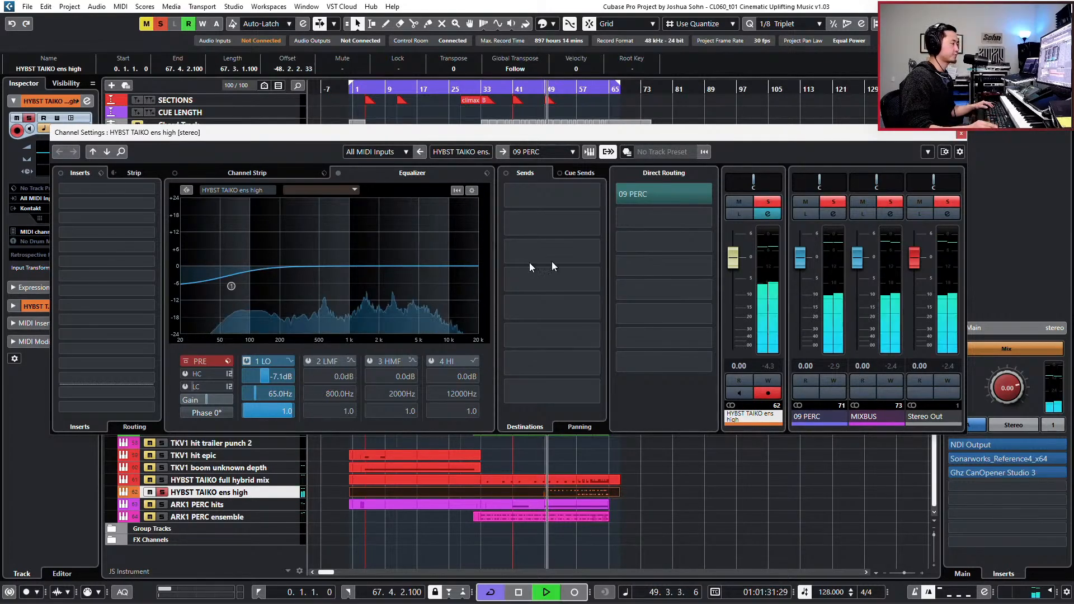
{"action": "key", "text": "space"}
{"action": "key", "text": "s"}
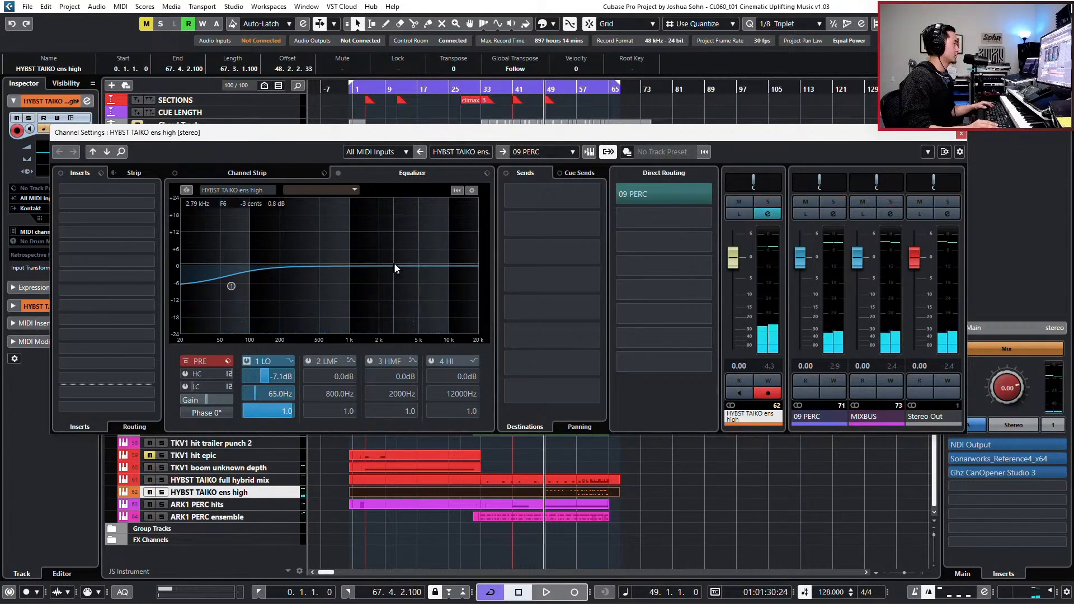
{"action": "mouse_move", "coordinate": [395, 266]}
{"action": "left_mouse_down"}
{"action": "mouse_move", "coordinate": [384, 278]}
{"action": "mouse_move", "coordinate": [393, 275]}
{"action": "left_mouse_up"}
{"action": "key", "text": "space"}
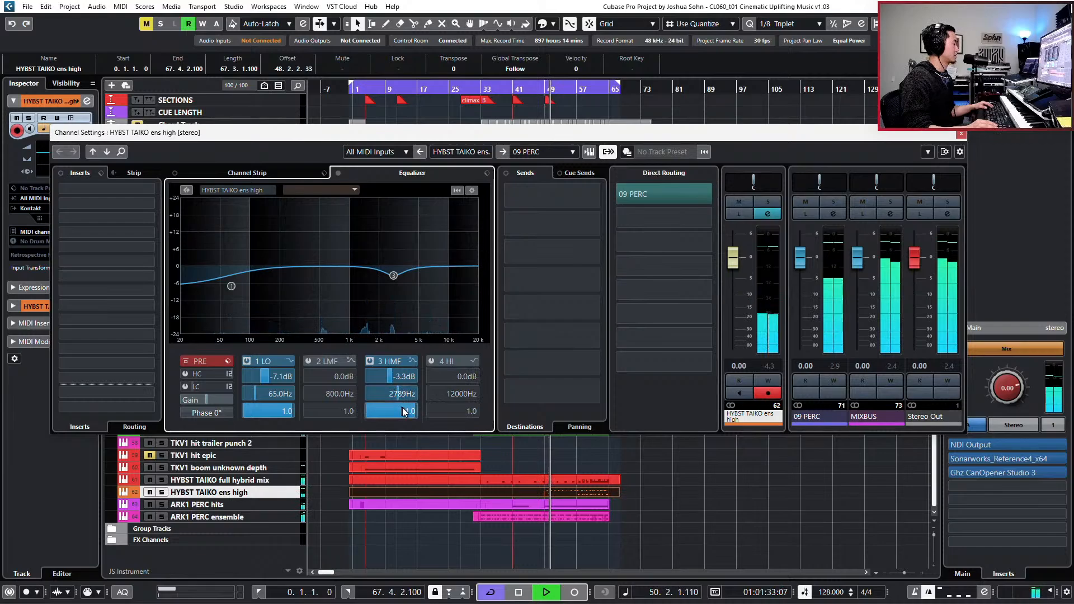
{"action": "scroll", "coordinate": [407, 376], "scroll_direction": "up", "scroll_amount": 3}
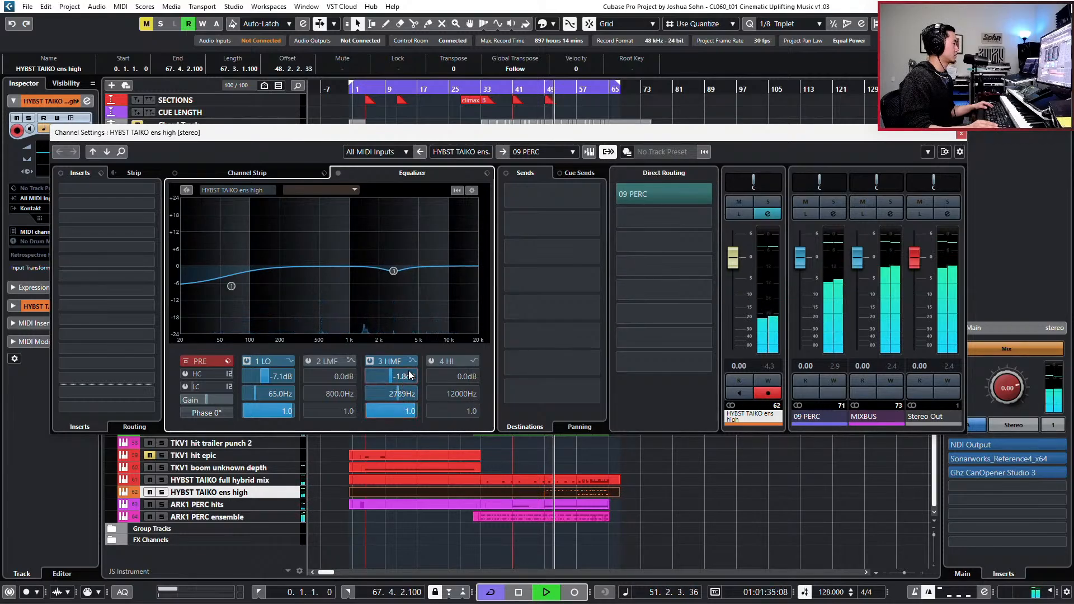
{"action": "key", "text": "space"}
- Add a send to VERB 09-PERC on the HYBST TAIKO ens high channel, activate it and set its level to -20.1 dB
{"action": "left_click", "coordinate": [591, 201]}
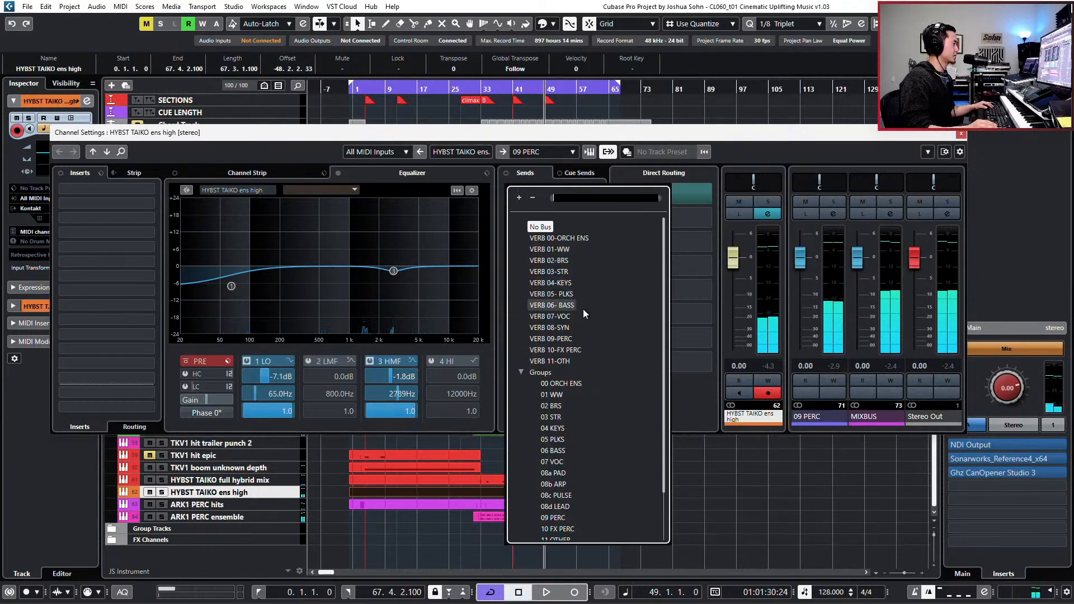
{"action": "left_click", "coordinate": [553, 339]}
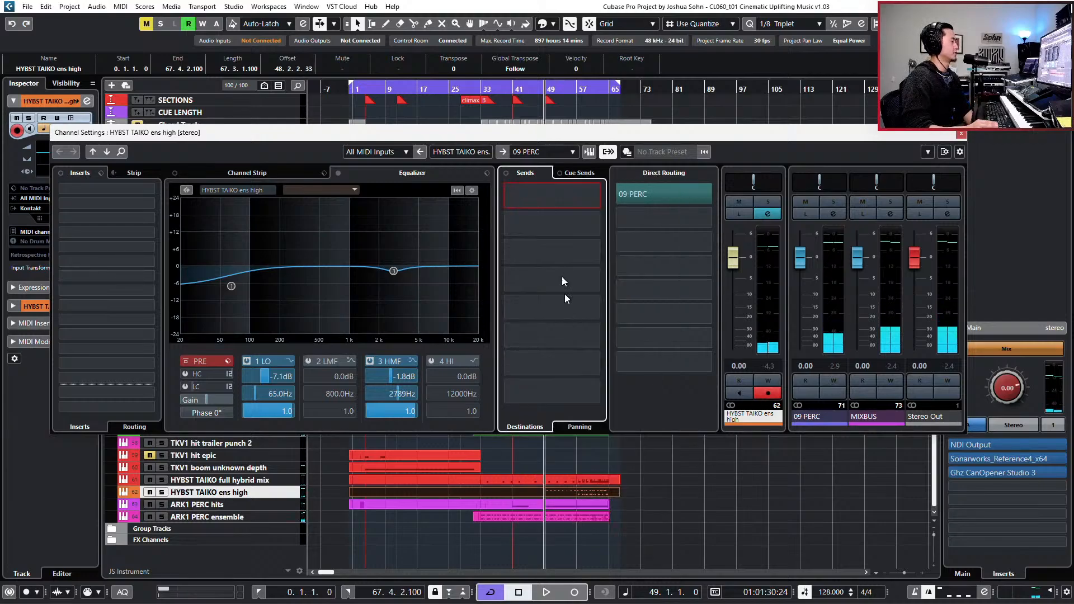
{"action": "left_click", "coordinate": [509, 189]}
{"action": "key", "text": "space"}
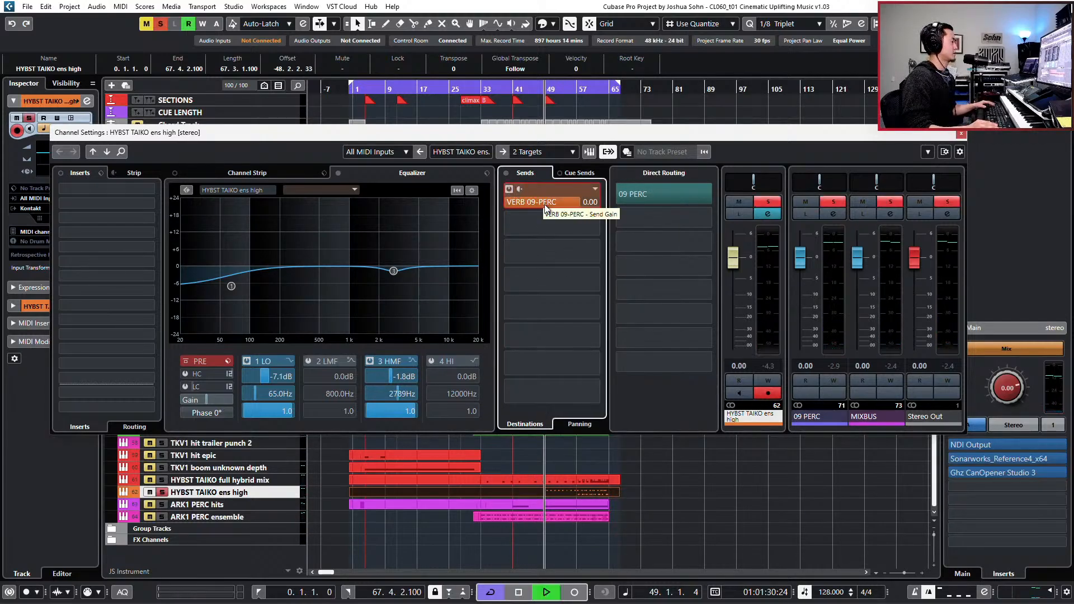
{"action": "left_click_drag", "start_coordinate": [542, 203], "coordinate": [482, 213]}
- Cut the taiko's 4 HI EQ band by 2.4 dB at 6821 Hz, then unsolo it in context and close the channel settings
{"action": "left_click", "coordinate": [429, 274]}
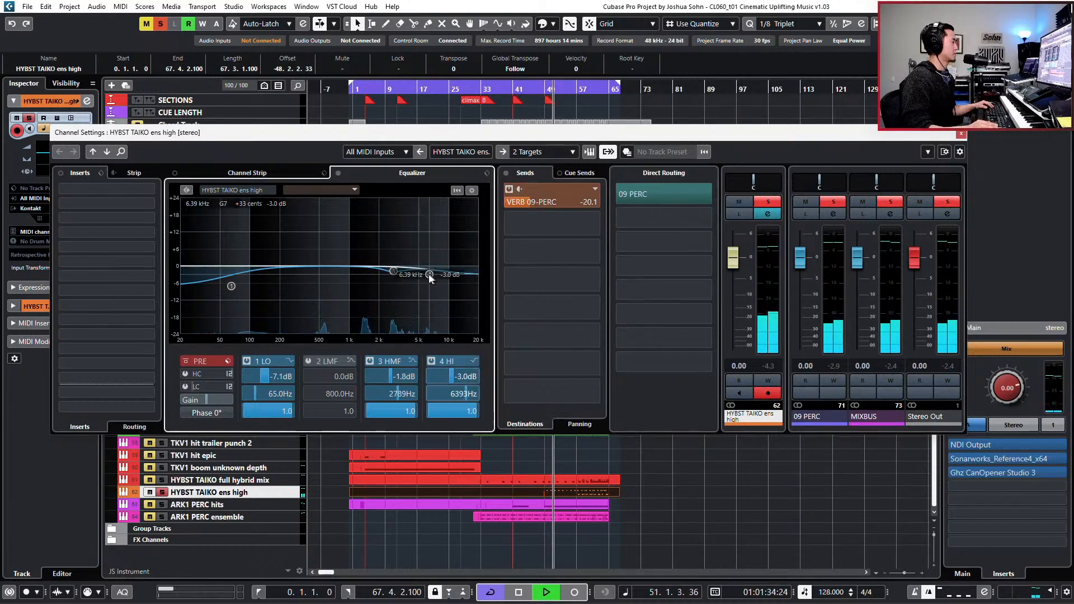
{"action": "left_click_drag", "start_coordinate": [424, 275], "coordinate": [437, 283]}
{"action": "key", "text": "space"}
{"action": "left_click_drag", "start_coordinate": [467, 377], "coordinate": [472, 377]}
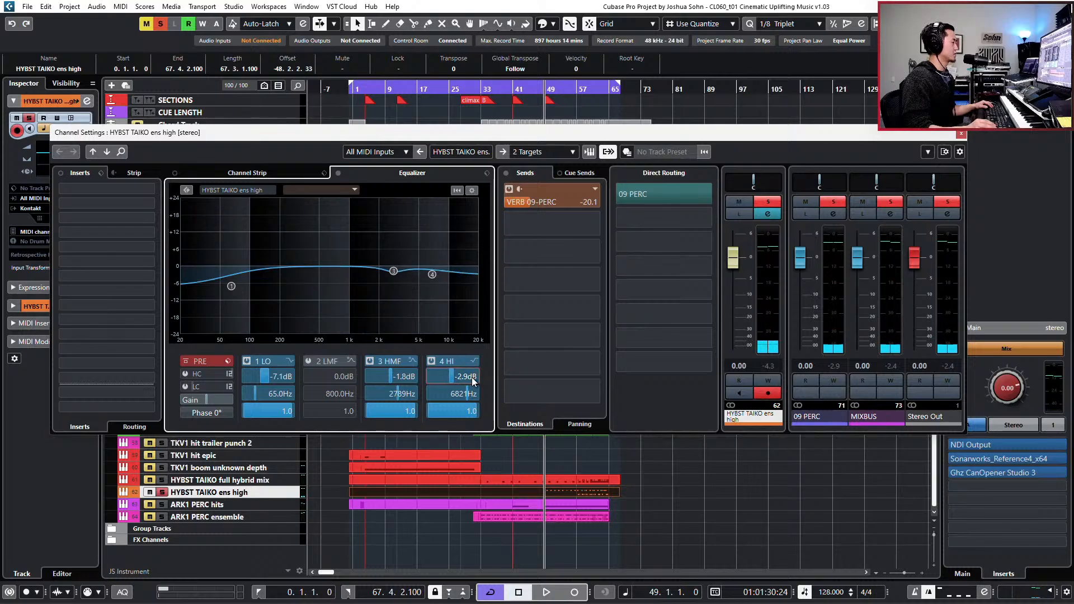
{"action": "key", "text": "space"}
{"action": "key", "text": "s"}
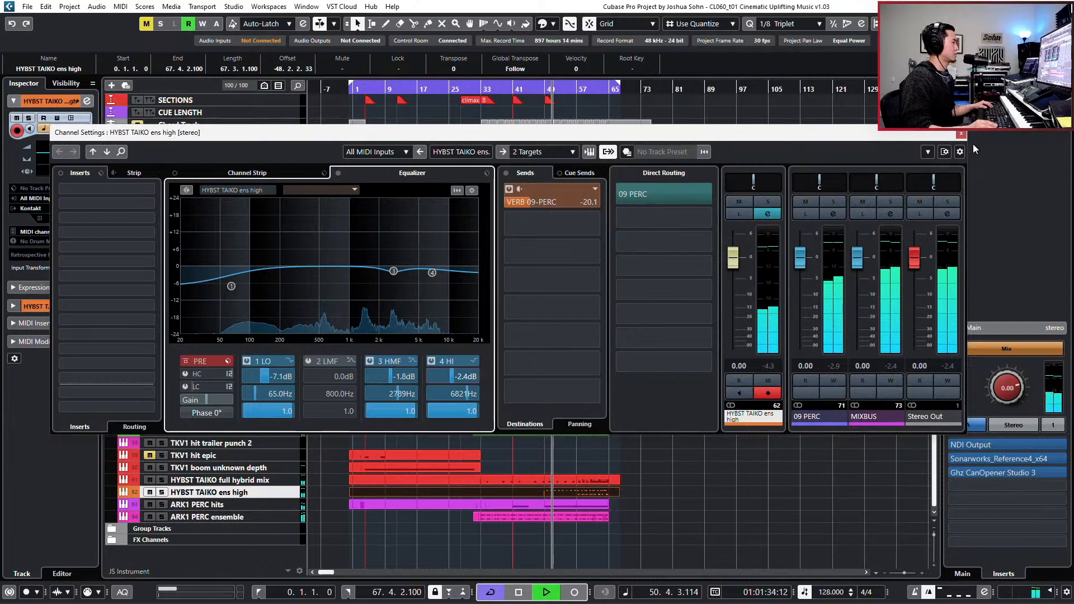
{"action": "key", "text": "e"}
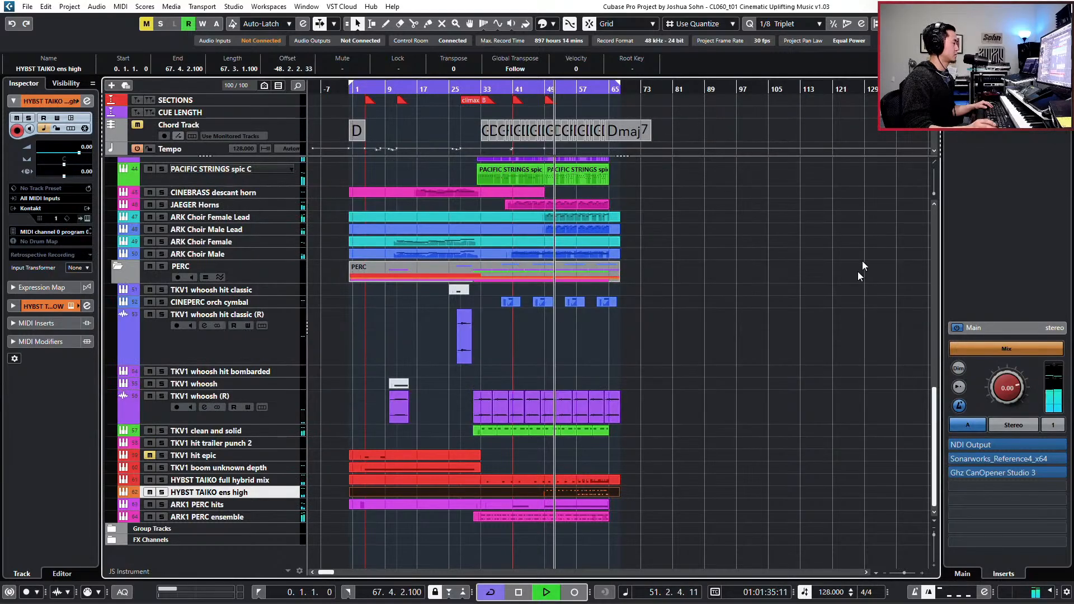
- Review the taiko's C#4 hits in bars 49 to 56 and the pattern from bar 57 in the note editor during playback
{"action": "double_click", "coordinate": [598, 490]}
{"action": "left_click_drag", "start_coordinate": [512, 179], "coordinate": [814, 252]}
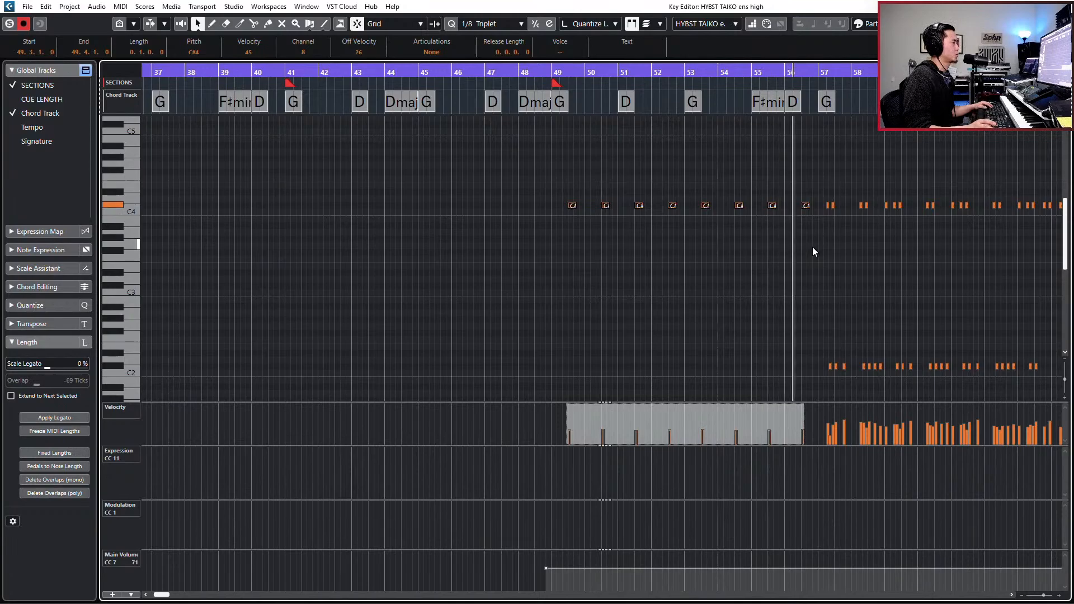
{"action": "key", "text": "h"}
{"action": "key", "text": "h"}
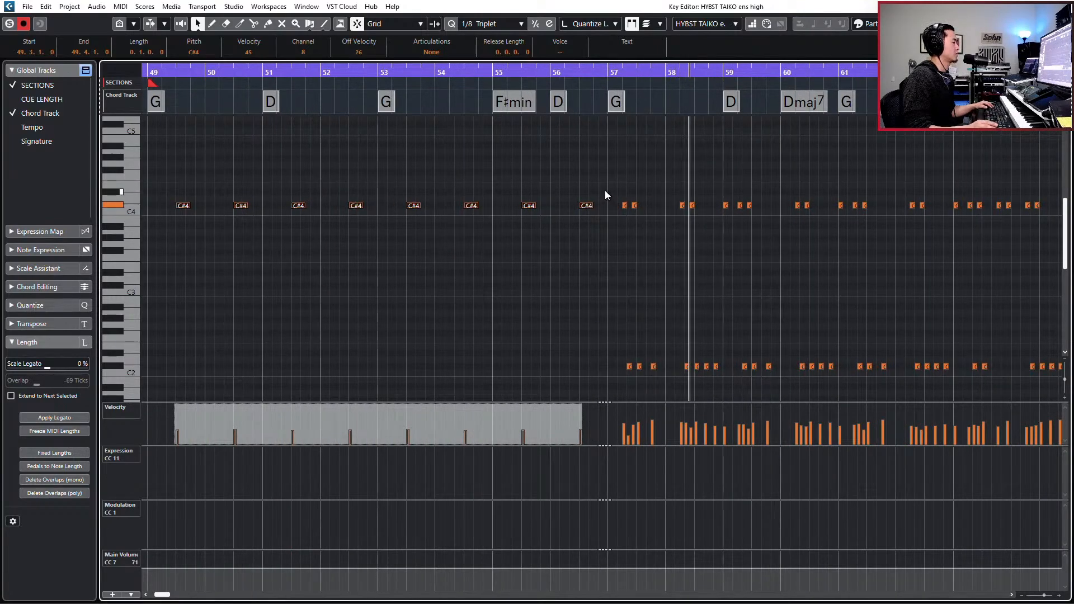
{"action": "key", "text": "g"}
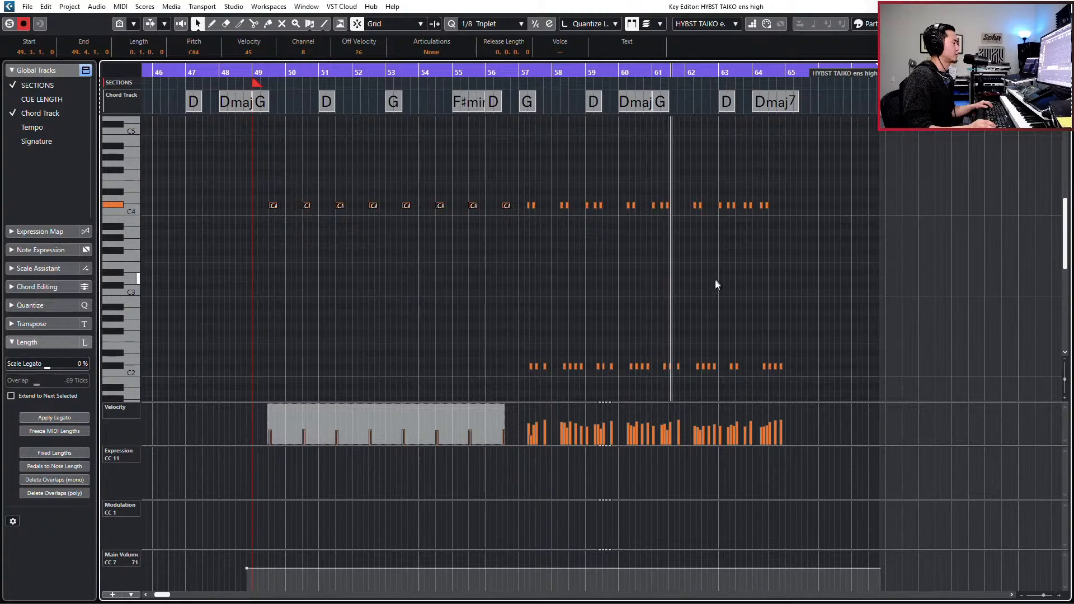
{"action": "key", "text": "Return"}
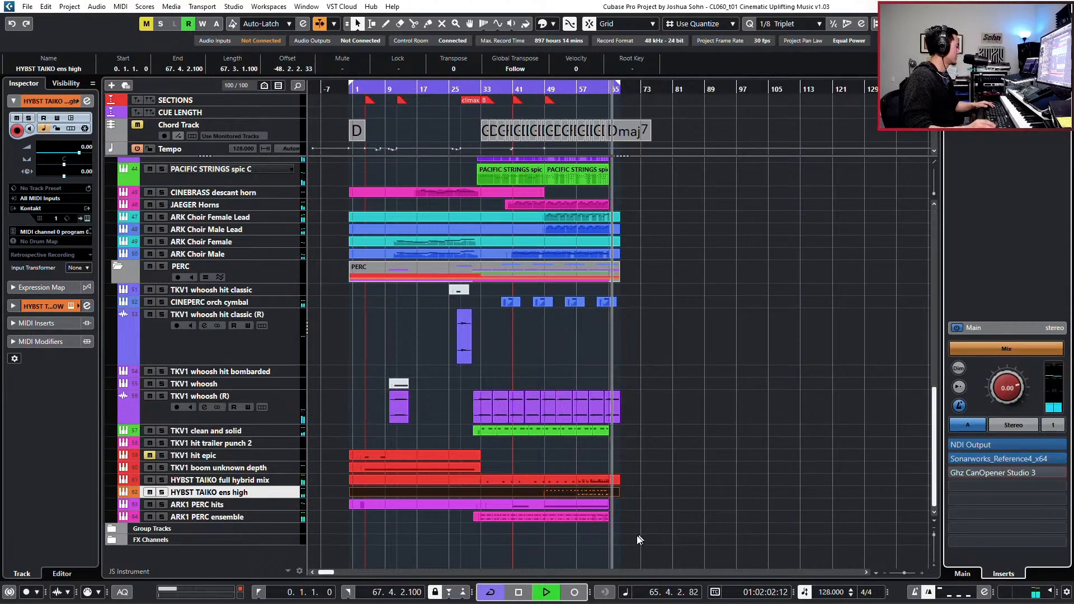
- Stop playback, show the master level meter and reset the processing overload indicator
{"action": "key", "text": "space"}
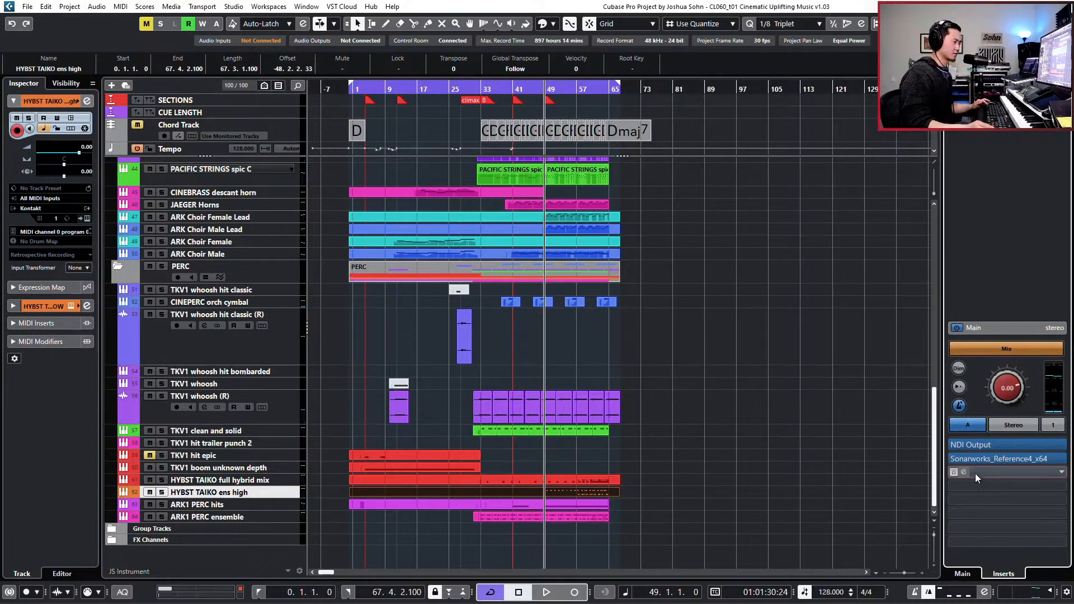
{"action": "left_click", "coordinate": [1045, 84]}
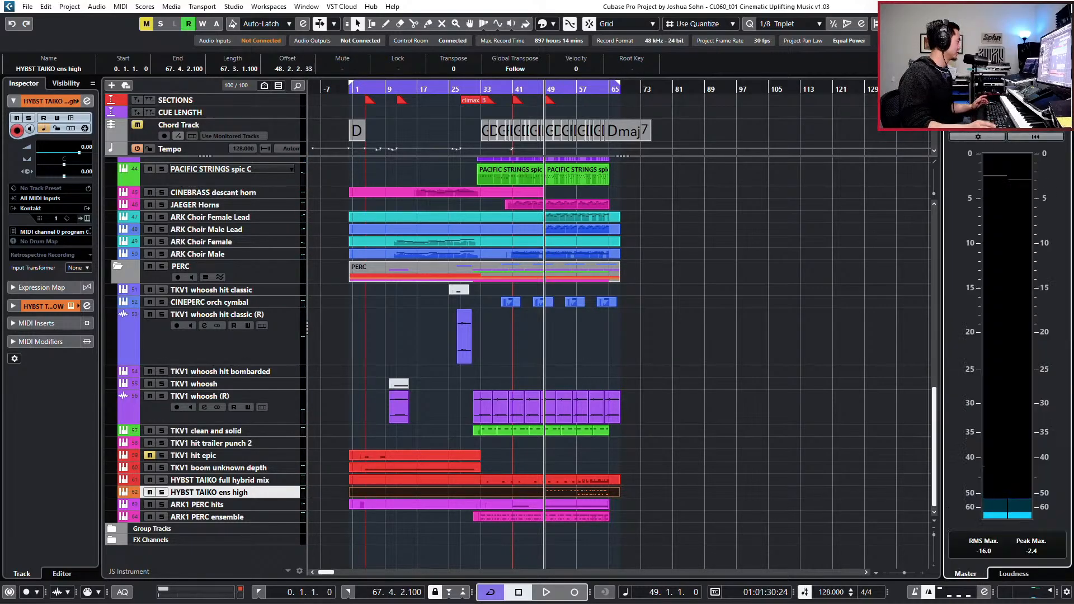
{"action": "mouse_move", "coordinate": [219, 594]}
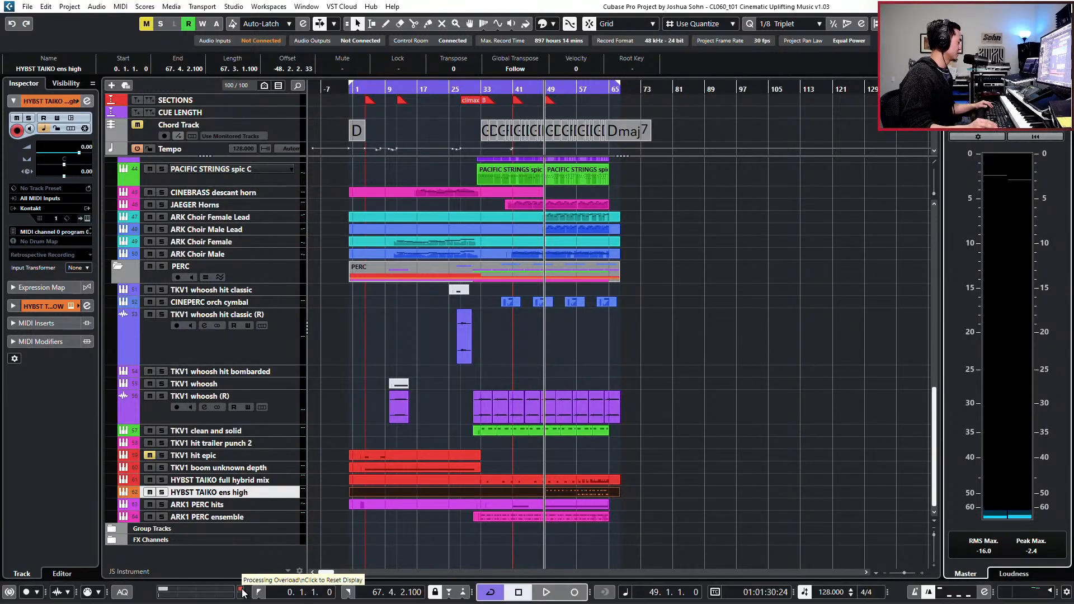
{"action": "left_click", "coordinate": [242, 591]}
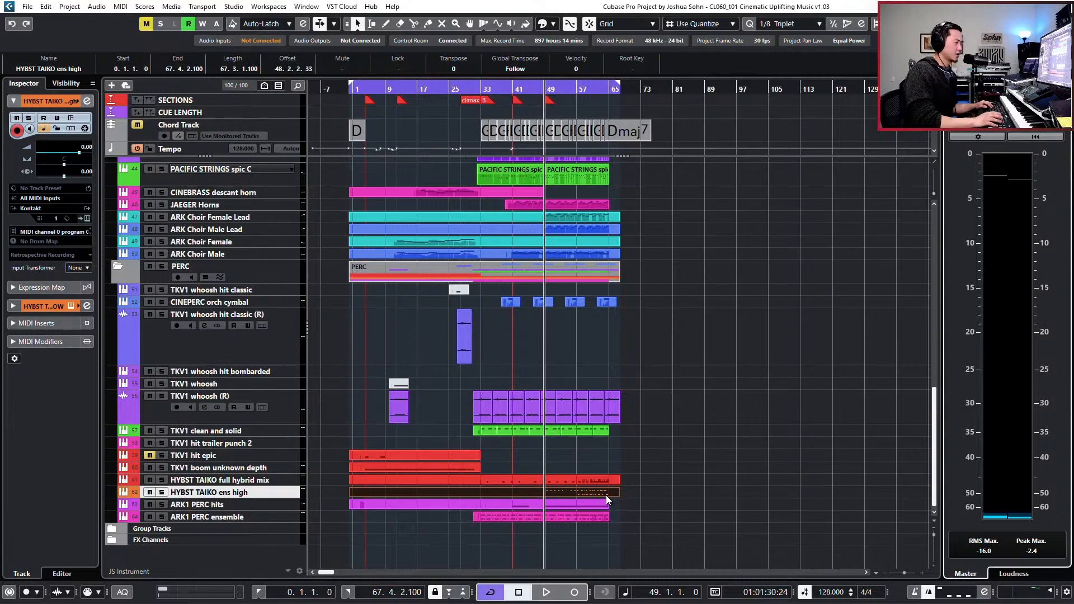
- Turn off cycle, audition the soloed high taiko from bar 57 and lower its channel fader to -1.53 dB
{"action": "key", "text": "KP_Divide"}
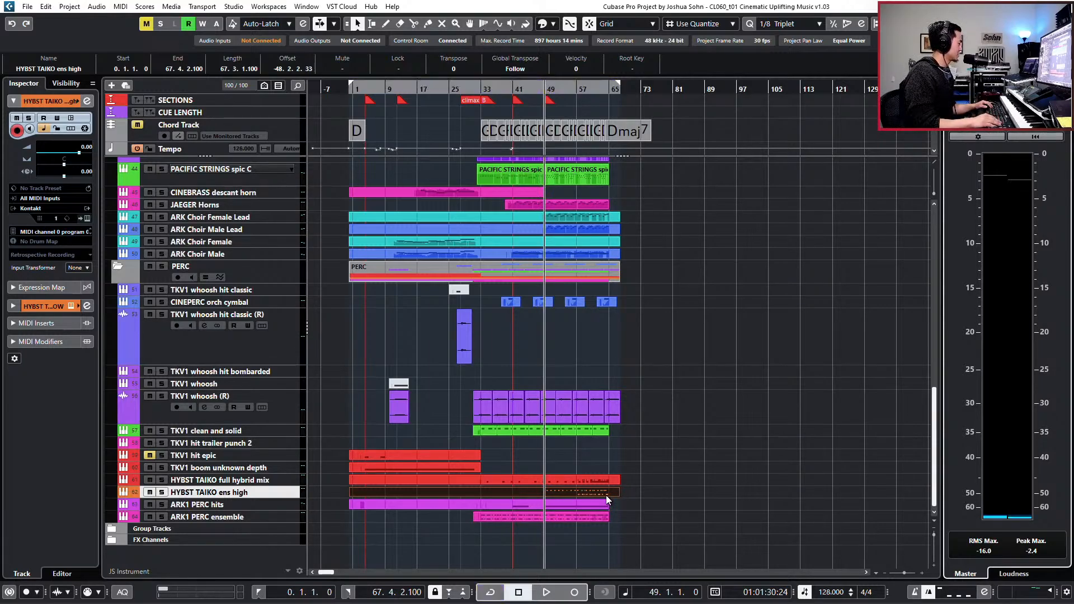
{"action": "key", "text": "KP_2"}
{"action": "key", "text": "KP_Subtract"}
{"action": "key", "text": "KP_Subtract"}
{"action": "key", "text": "KP_Subtract"}
{"action": "key", "text": "KP_Subtract"}
{"action": "key", "text": "KP_Subtract"}
{"action": "key", "text": "KP_Subtract"}
{"action": "key", "text": "KP_Subtract"}
{"action": "key", "text": "KP_Subtract"}
{"action": "key", "text": "KP_Subtract"}
{"action": "key", "text": "KP_Subtract"}
{"action": "key", "text": "KP_Subtract"}
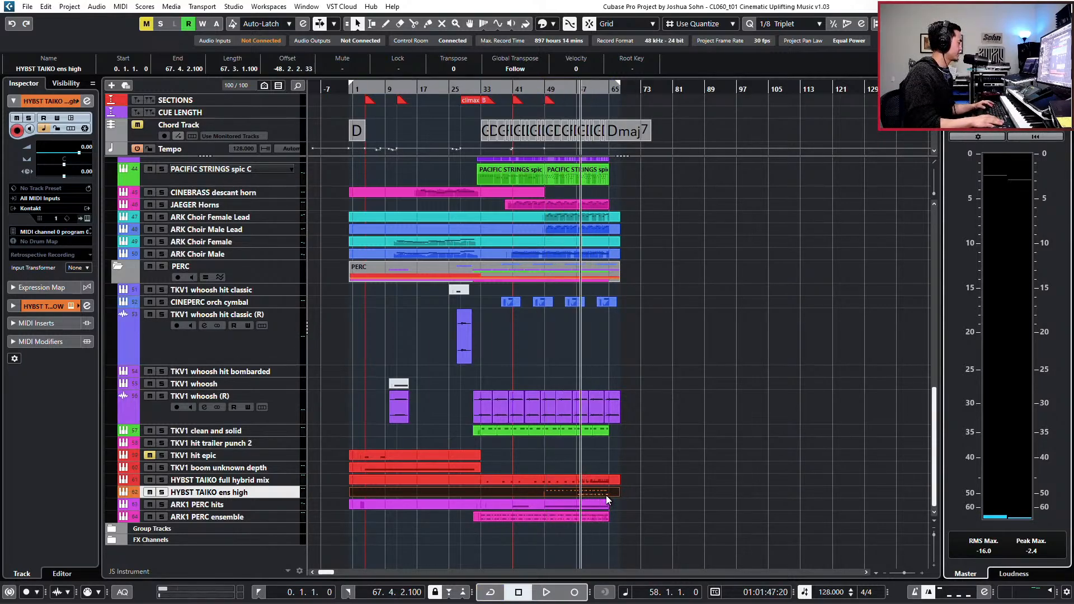
{"action": "key", "text": "s"}
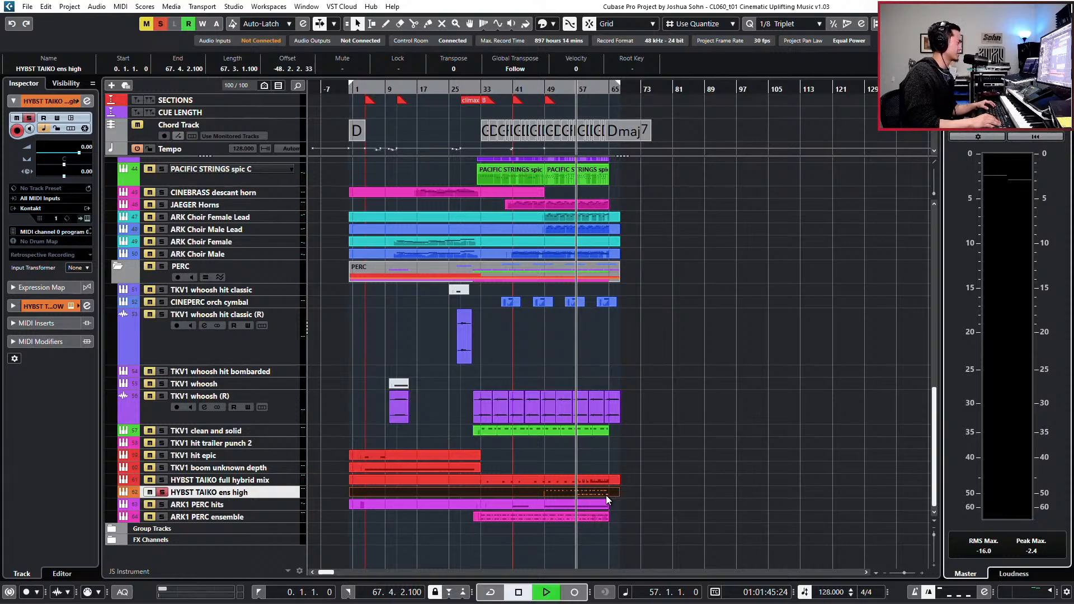
{"action": "key", "text": "e"}
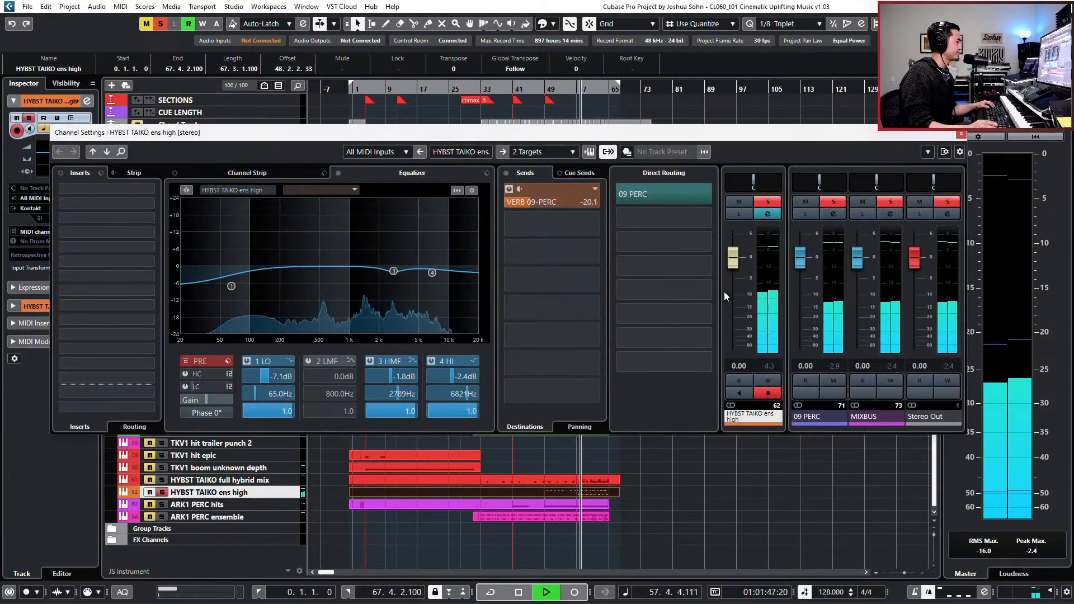
{"action": "left_click_drag", "start_coordinate": [728, 263], "coordinate": [727, 270]}
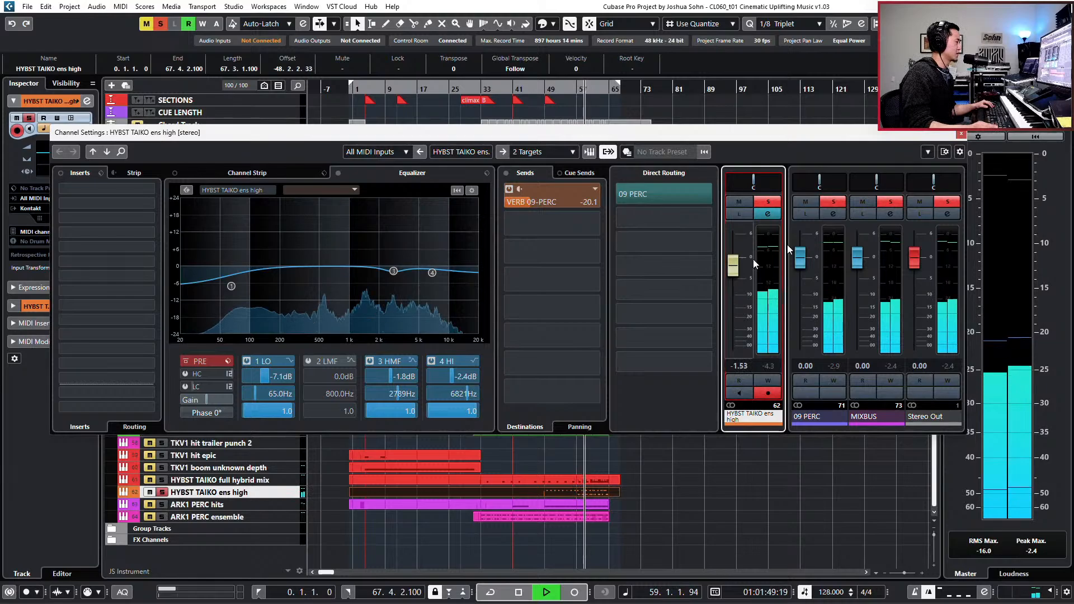
{"action": "left_click", "coordinate": [961, 135]}
{"action": "key", "text": "space"}
{"action": "key", "text": "s"}
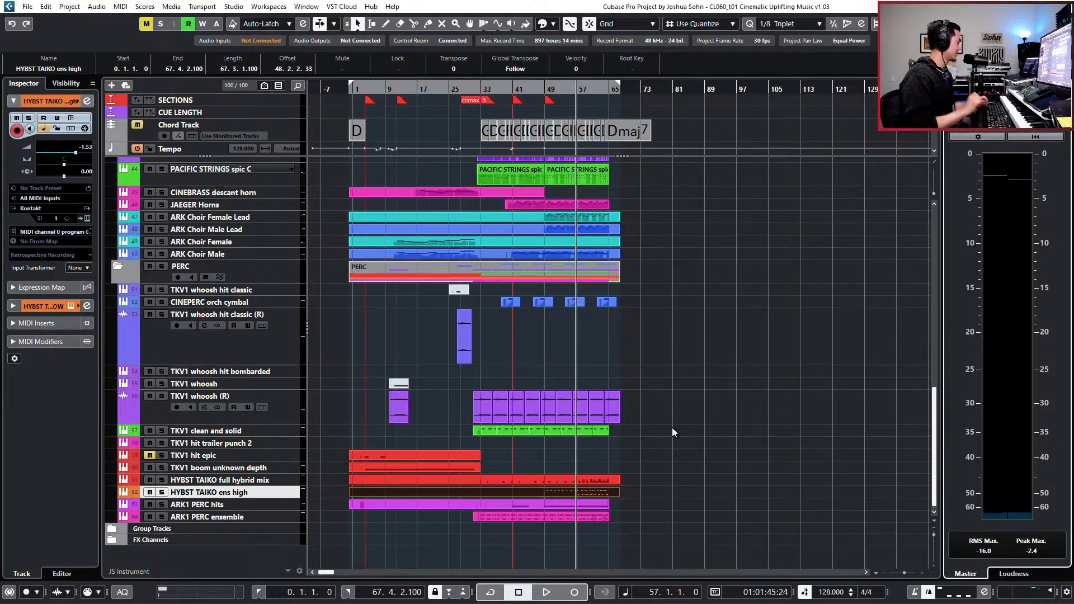
- Solo HYBST TAIKO ens high together with ARK1 PERC ensemble and play them from bar 49
{"action": "key", "text": "KP_Subtract"}
{"action": "key", "text": "KP_Subtract"}
{"action": "key", "text": "KP_Subtract"}
{"action": "key", "text": "KP_Subtract"}
{"action": "key", "text": "KP_Subtract"}
{"action": "key", "text": "KP_Subtract"}
{"action": "key", "text": "KP_Subtract"}
{"action": "key", "text": "KP_Subtract"}
{"action": "key", "text": "KP_Subtract"}
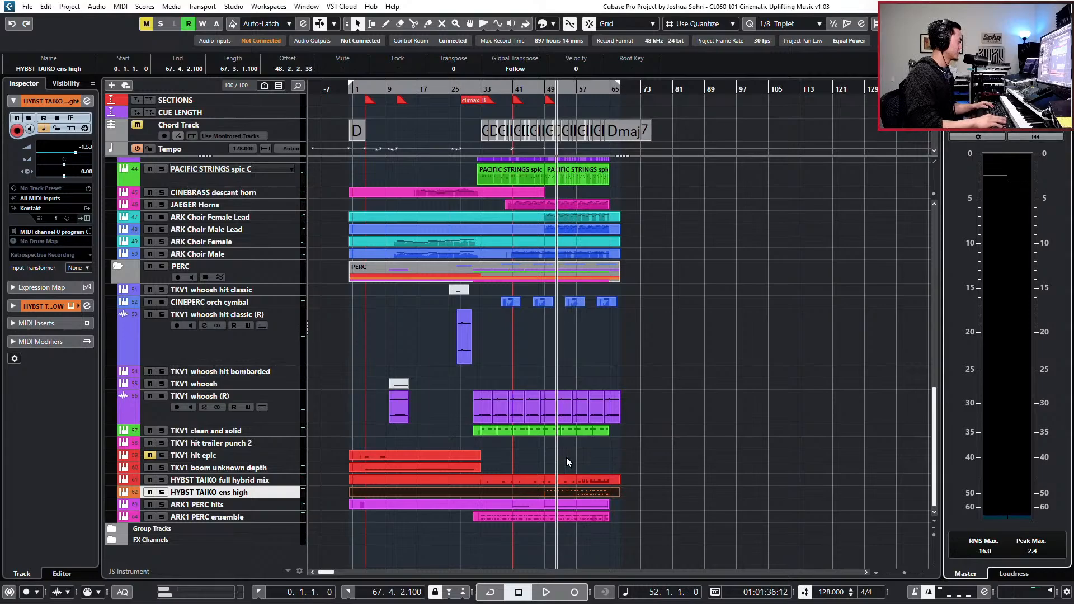
{"action": "key", "text": "KP_Add"}
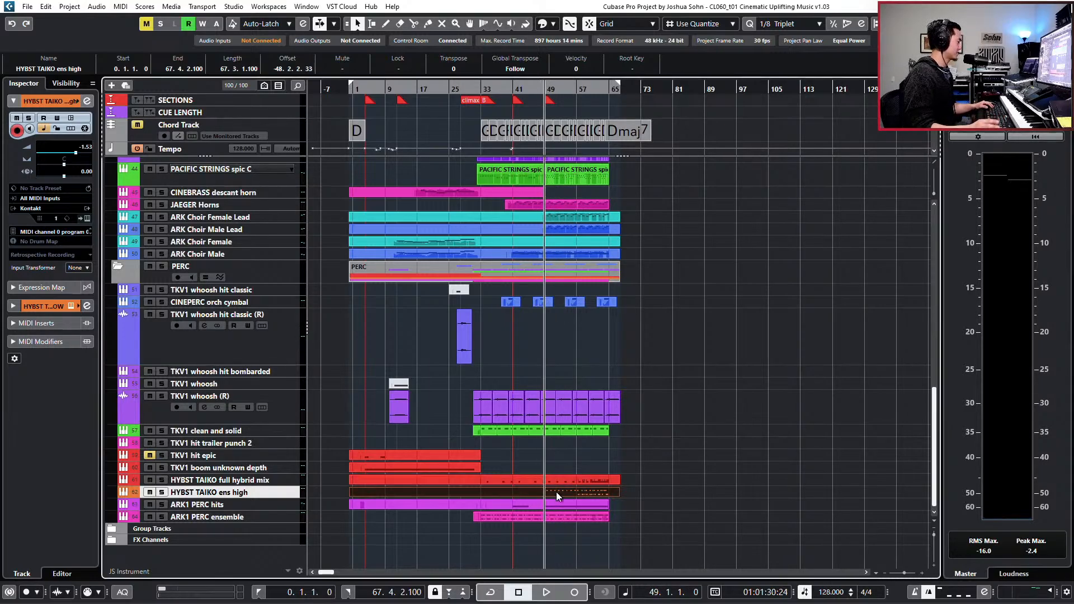
{"action": "key", "text": "s"}
{"action": "key", "text": "space"}
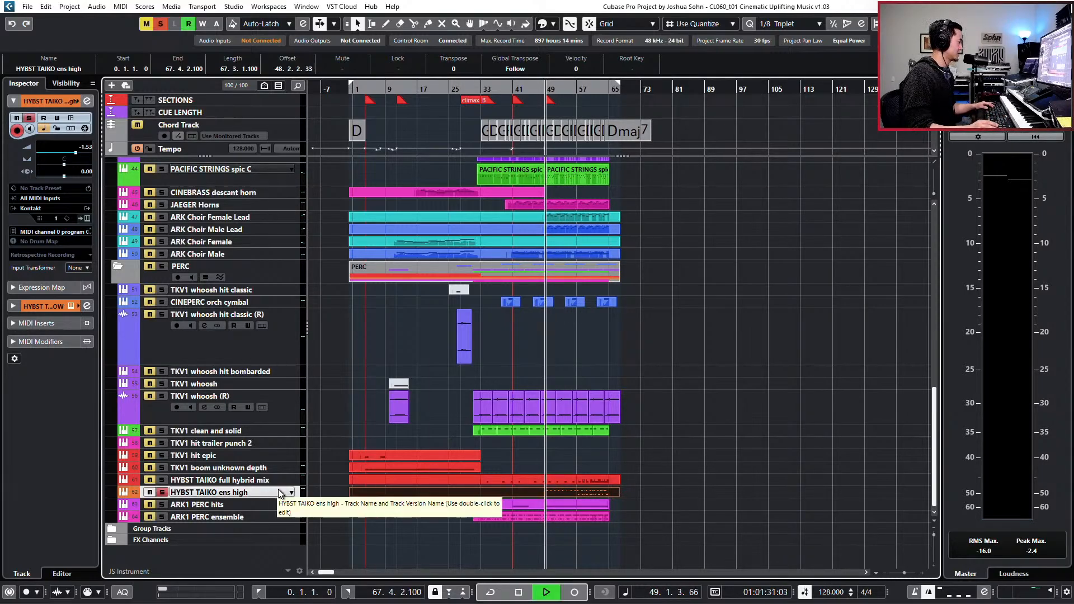
{"action": "key", "text": "space"}
{"action": "key", "text": "Down"}
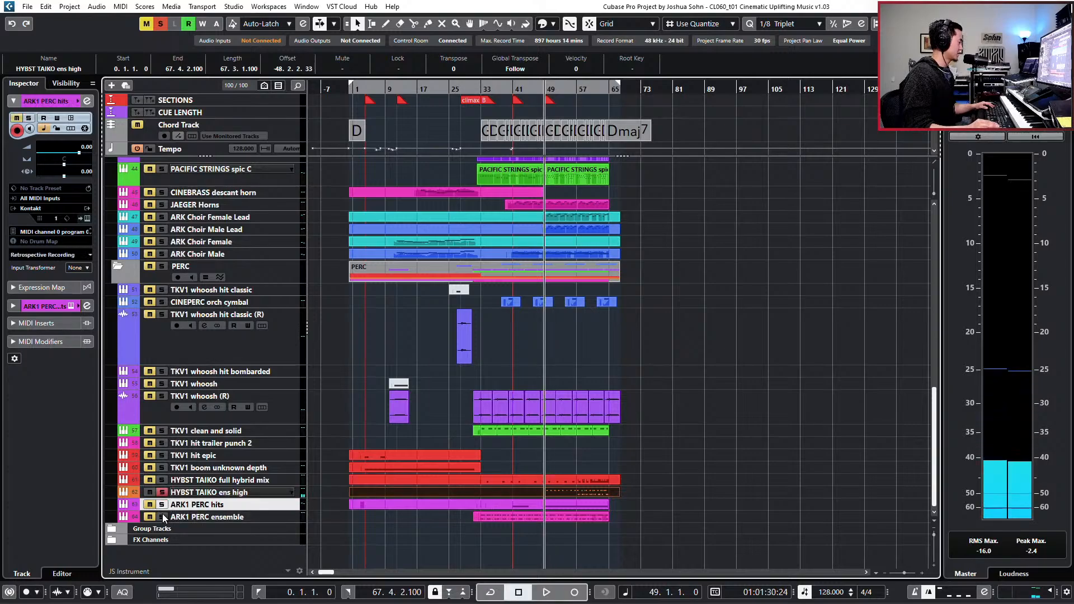
{"action": "left_click", "coordinate": [162, 516]}
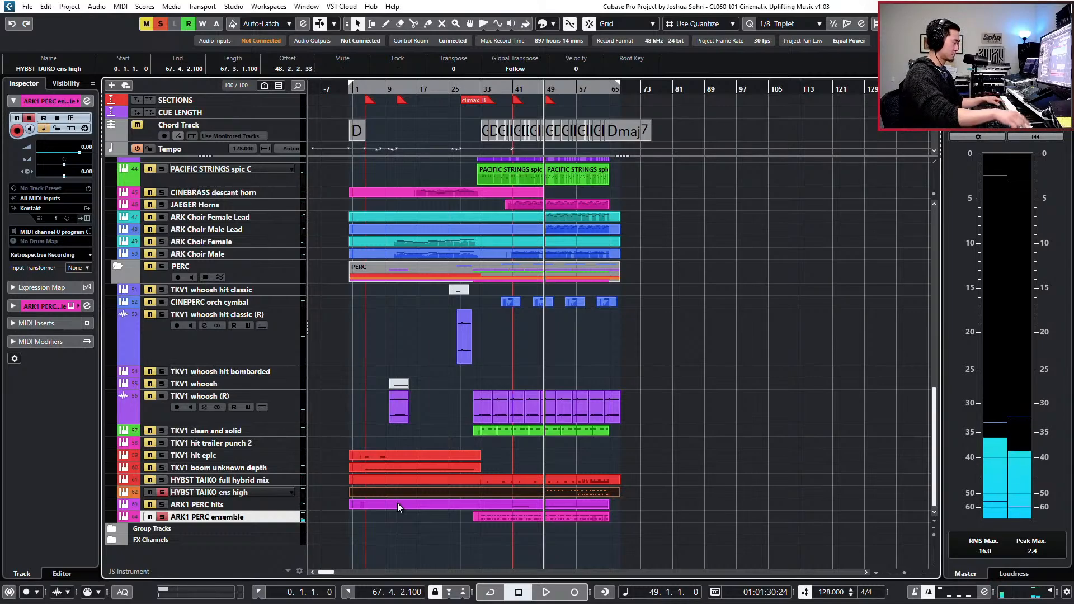
{"action": "key", "text": "space"}
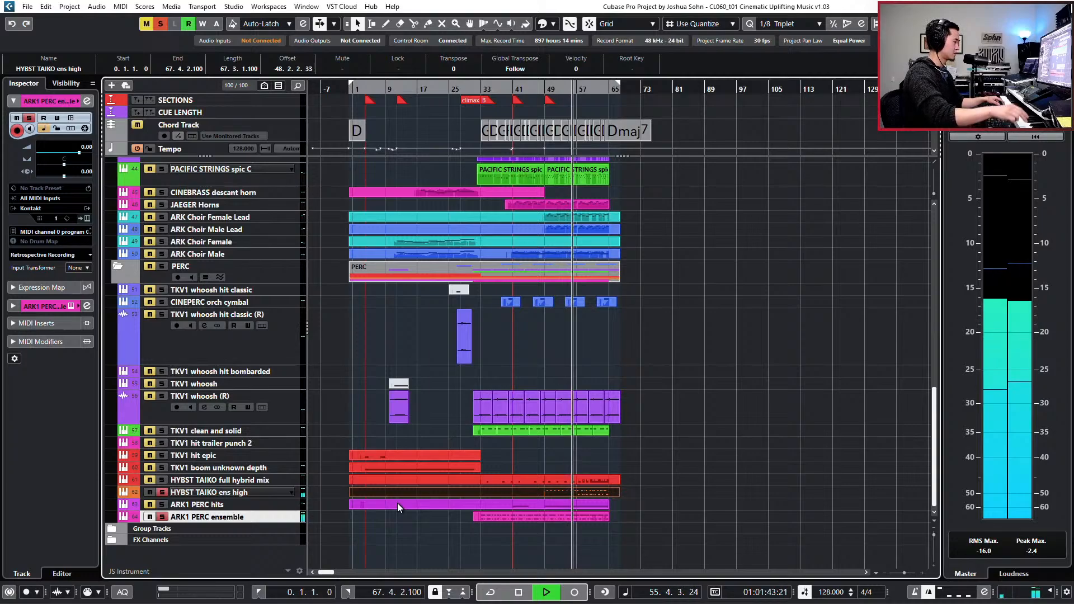
{"action": "key", "text": "space"}
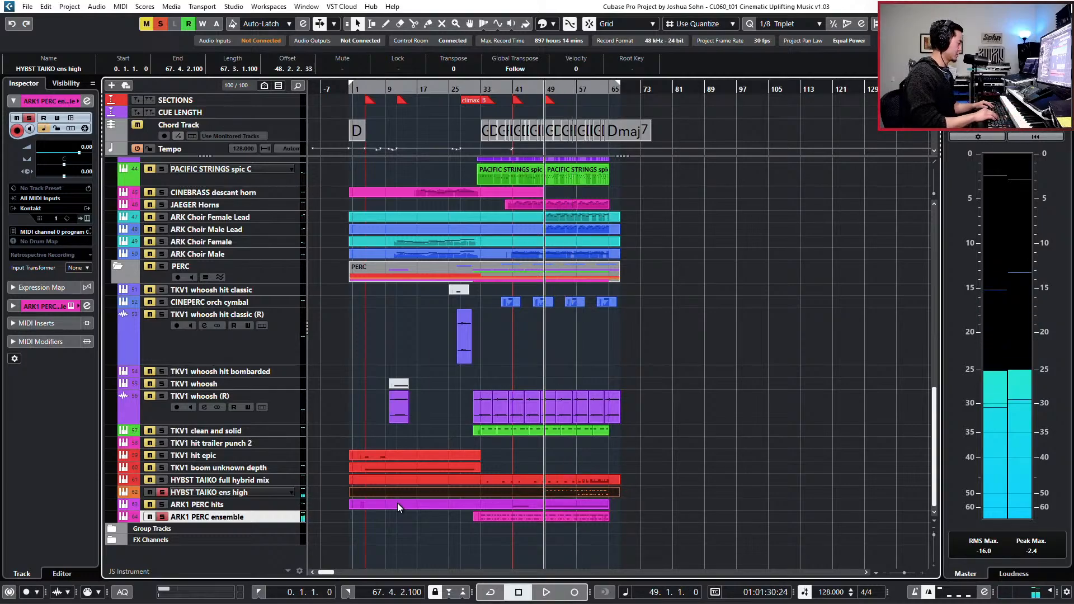
- Open the ARK1 PERC ensemble part in the note editor and add one F5 hit per bar in bars 49 to 56 by playing them live
{"action": "double_click", "coordinate": [551, 518]}
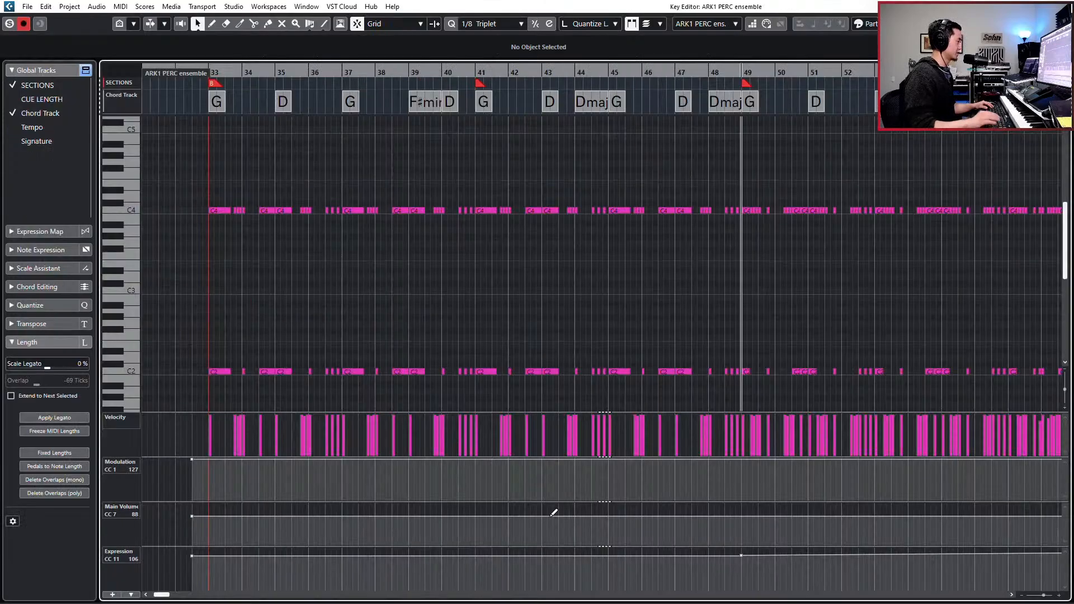
{"action": "key", "text": "space"}
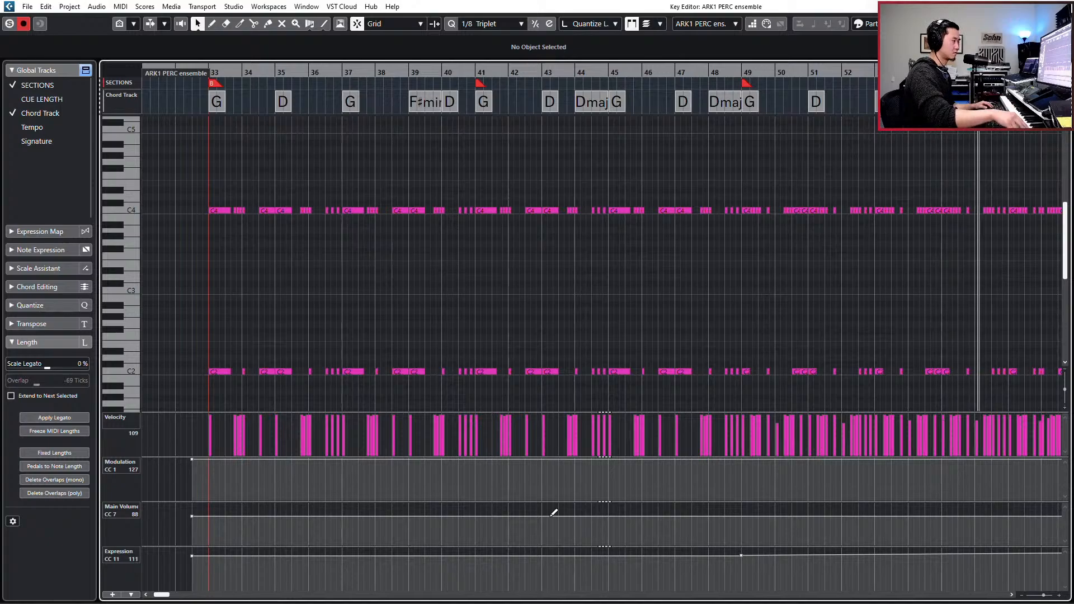
{"action": "key", "text": "space"}
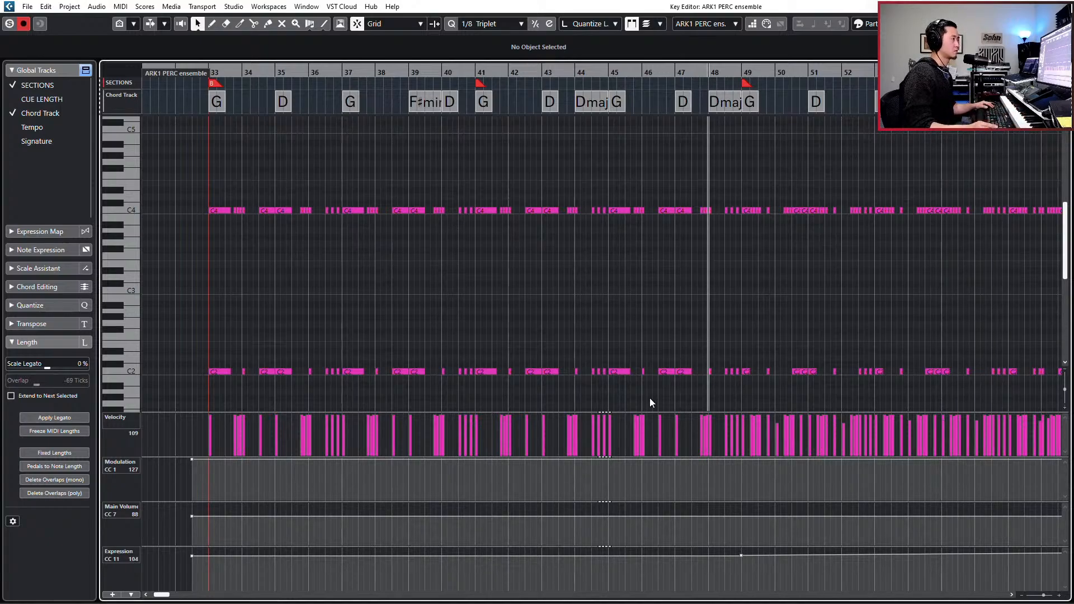
- Quantize the F5 hits in bars 49 to 56 of the ARK1 PERC ensemble part to 1/4
{"action": "scroll", "coordinate": [654, 391], "scroll_direction": "up", "scroll_amount": 3}
{"action": "scroll", "coordinate": [727, 324], "scroll_direction": "left", "scroll_amount": 3}
{"action": "scroll", "coordinate": [733, 326], "scroll_direction": "right", "scroll_amount": 10}
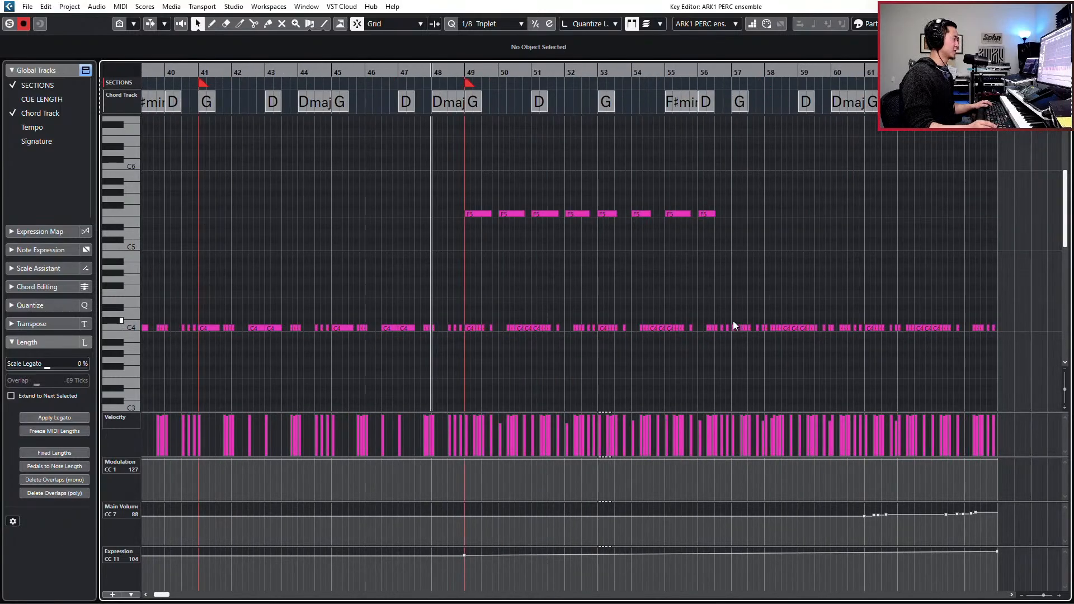
{"action": "left_click_drag", "start_coordinate": [465, 191], "coordinate": [781, 240]}
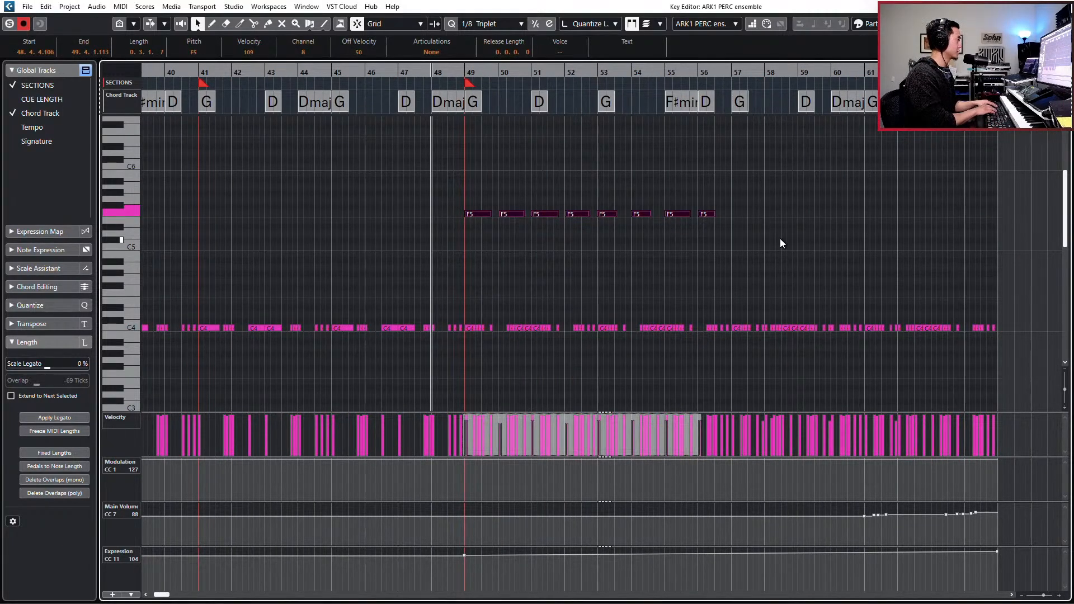
{"action": "key", "text": "alt+3"}
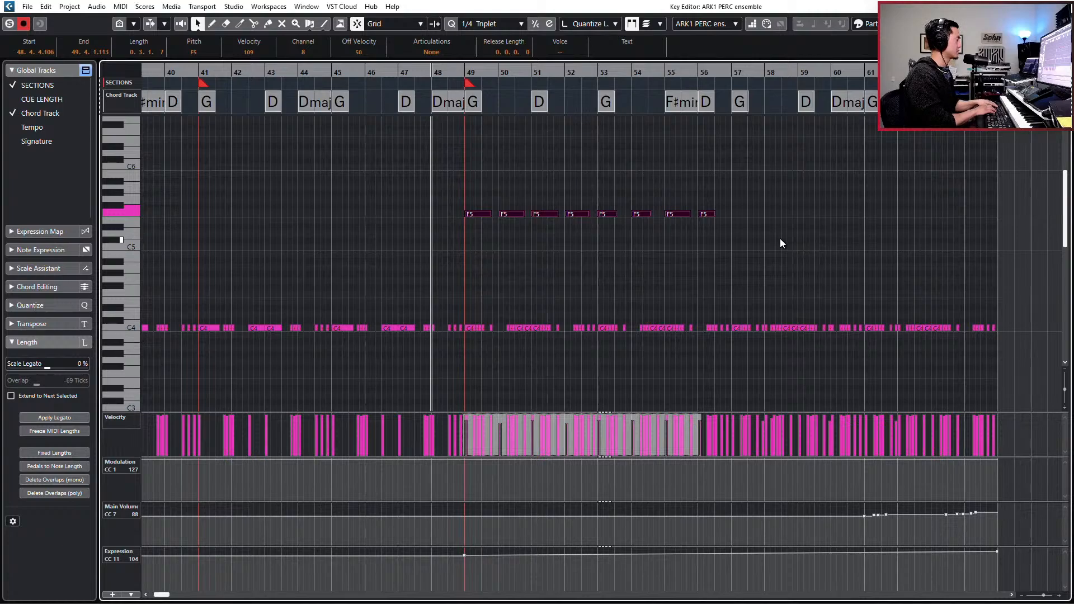
{"action": "key", "text": "alt+2"}
{"action": "key", "text": "q"}
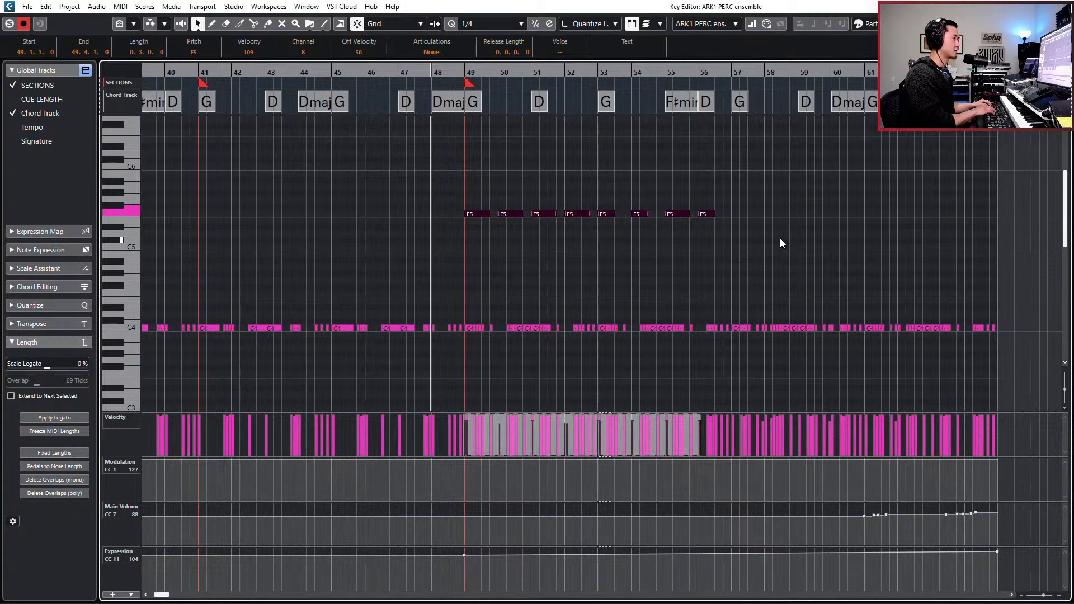
- Give the F5 hits in bars 49 to 56 a fixed one-beat length and lower their velocities, the first to 96
{"action": "key", "text": "alt+q"}
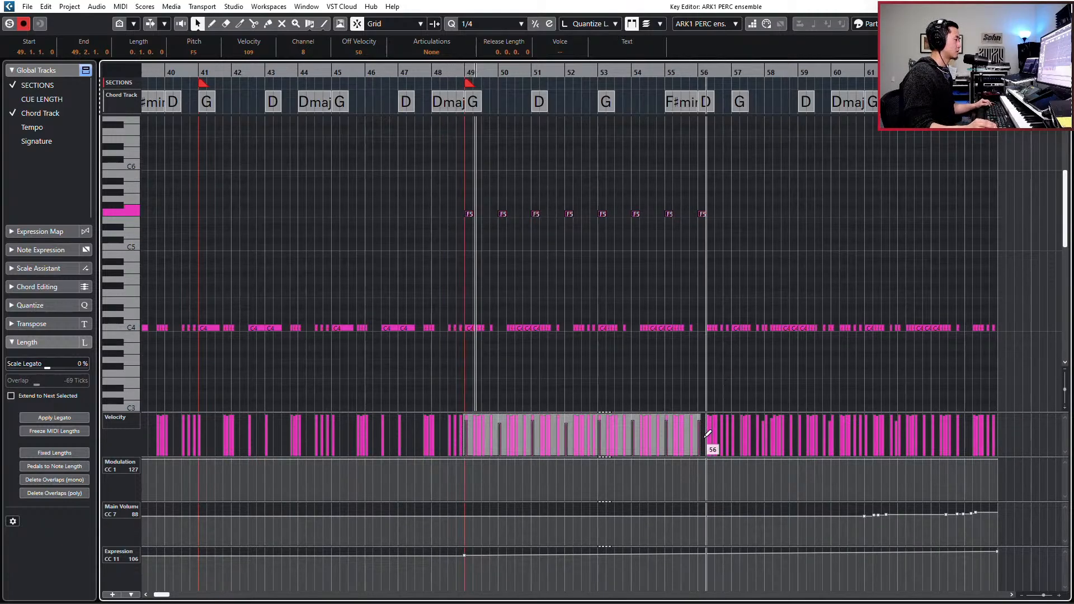
{"action": "left_click_drag", "start_coordinate": [697, 435], "coordinate": [697, 446]}
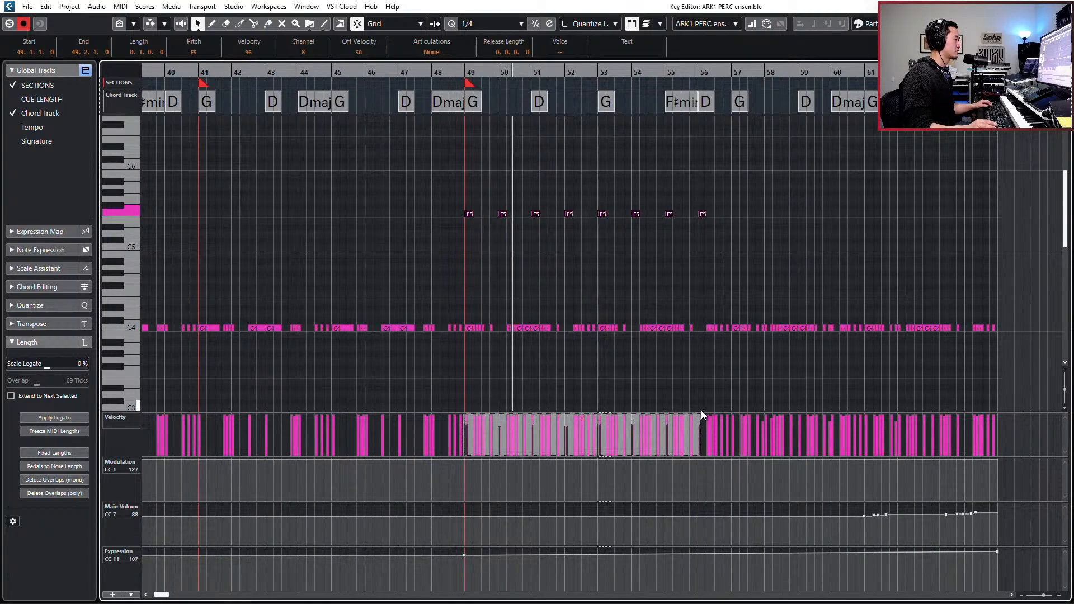
{"action": "key", "text": "h"}
{"action": "key", "text": "h"}
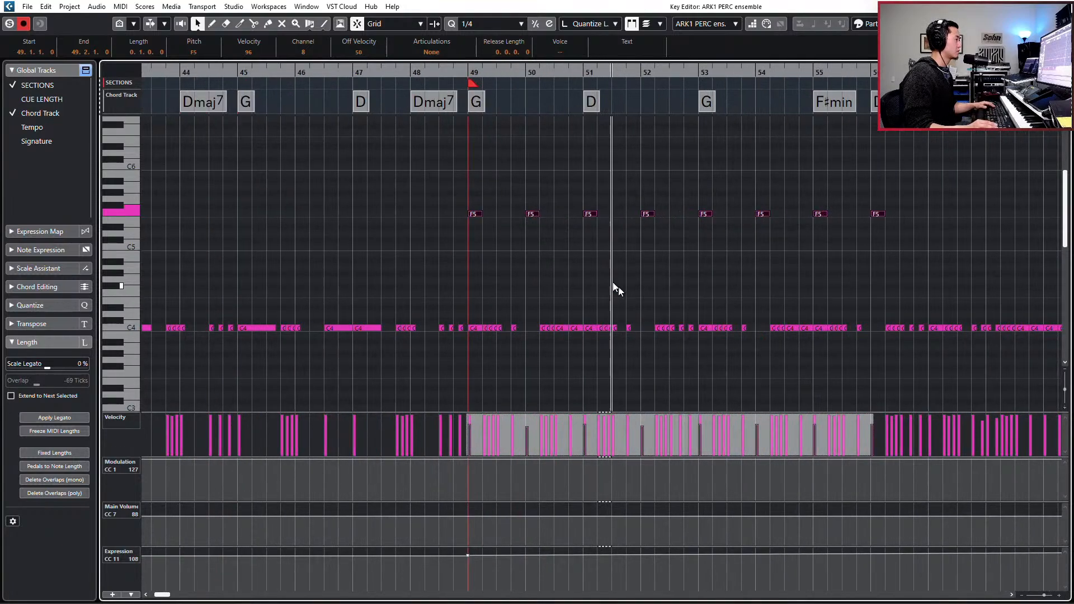
{"action": "key", "text": "space"}
- Examine the notes around bars 51 and 52 in the ARK1 PERC ensemble part, comparing the F5, C4 and C2 hits
{"action": "left_click_drag", "start_coordinate": [622, 195], "coordinate": [660, 244]}
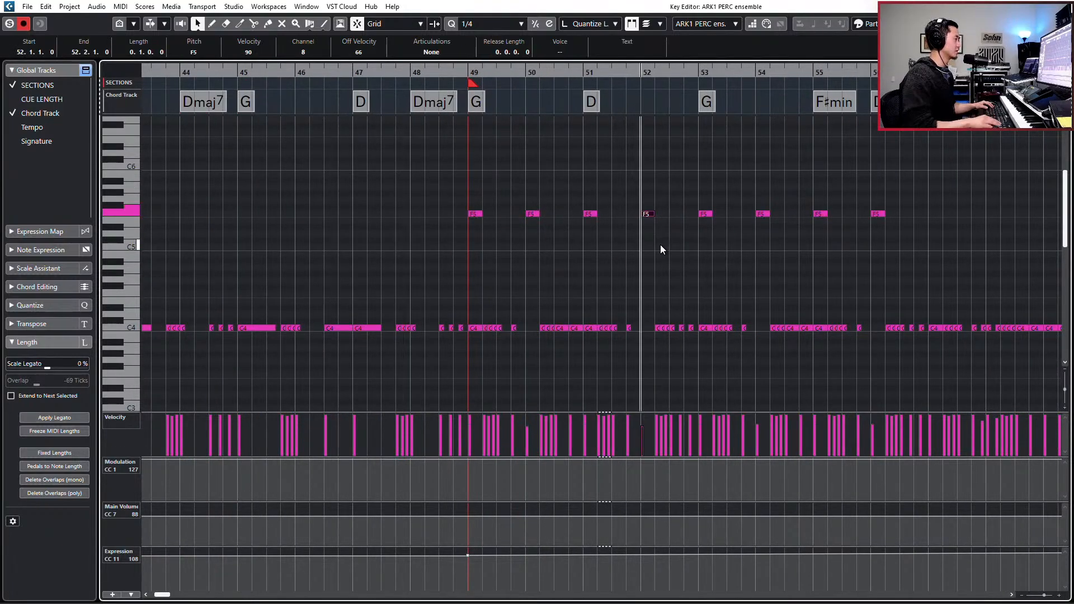
{"action": "scroll", "coordinate": [594, 286], "scroll_direction": "down", "scroll_amount": 3}
{"action": "scroll", "coordinate": [596, 283], "scroll_direction": "down", "scroll_amount": 5}
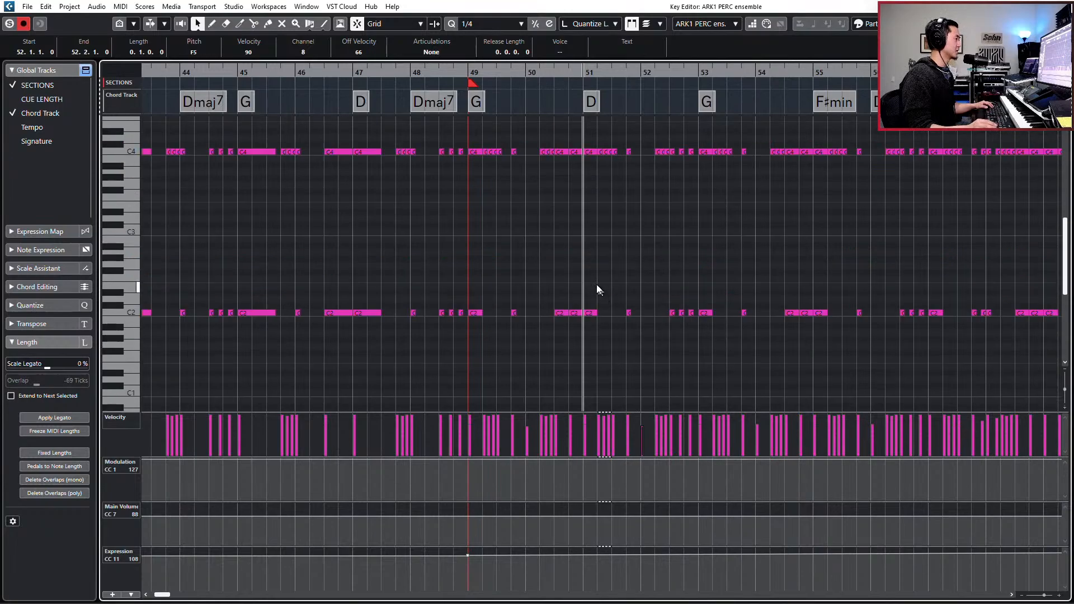
{"action": "left_click", "coordinate": [592, 312]}
{"action": "scroll", "coordinate": [596, 301], "scroll_direction": "up", "scroll_amount": 5}
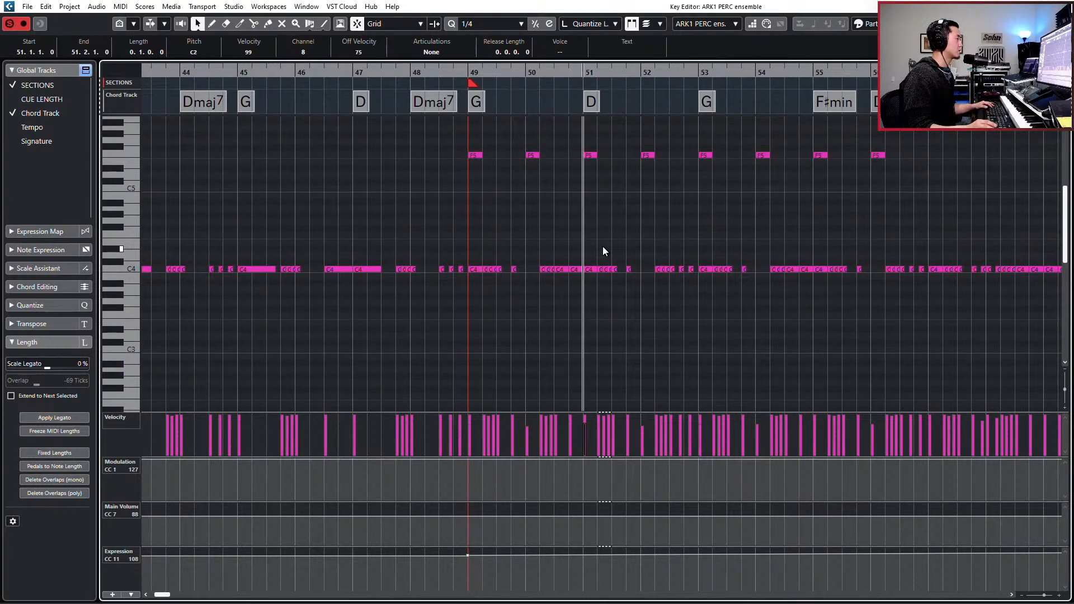
{"action": "key", "text": "h"}
{"action": "key", "text": "h"}
{"action": "key", "text": "h"}
{"action": "key", "text": "h"}
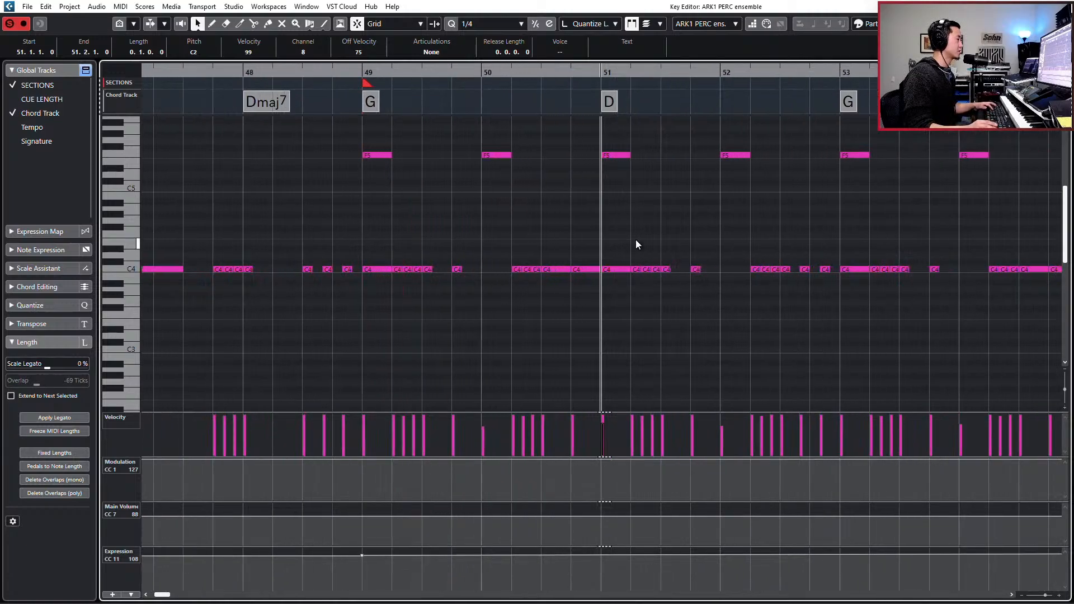
{"action": "scroll", "coordinate": [641, 240], "scroll_direction": "down", "scroll_amount": 4}
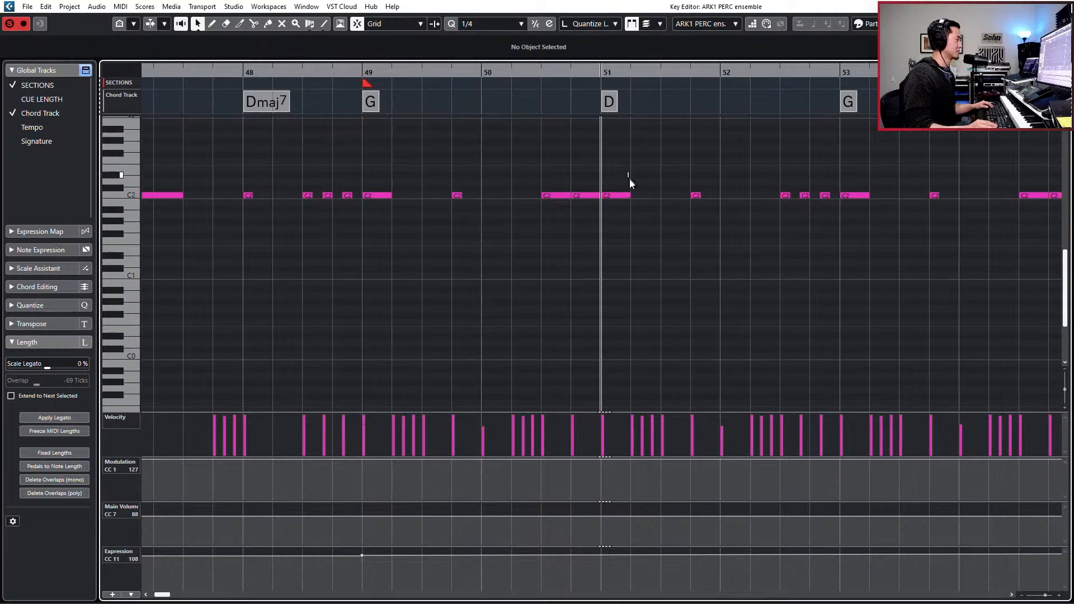
{"action": "scroll", "coordinate": [629, 178], "scroll_direction": "up", "scroll_amount": 4}
{"action": "scroll", "coordinate": [613, 229], "scroll_direction": "up", "scroll_amount": 3}
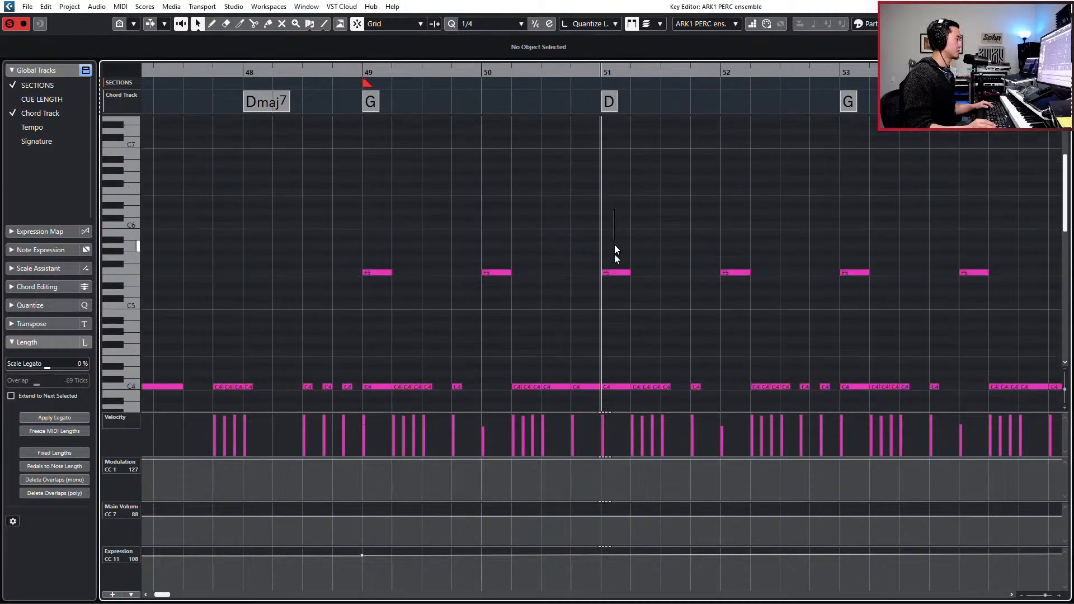
- Lower the velocity of the C4 hit at bar 51 to 103 and play the passage back
{"action": "scroll", "coordinate": [616, 262], "scroll_direction": "down", "scroll_amount": 3}
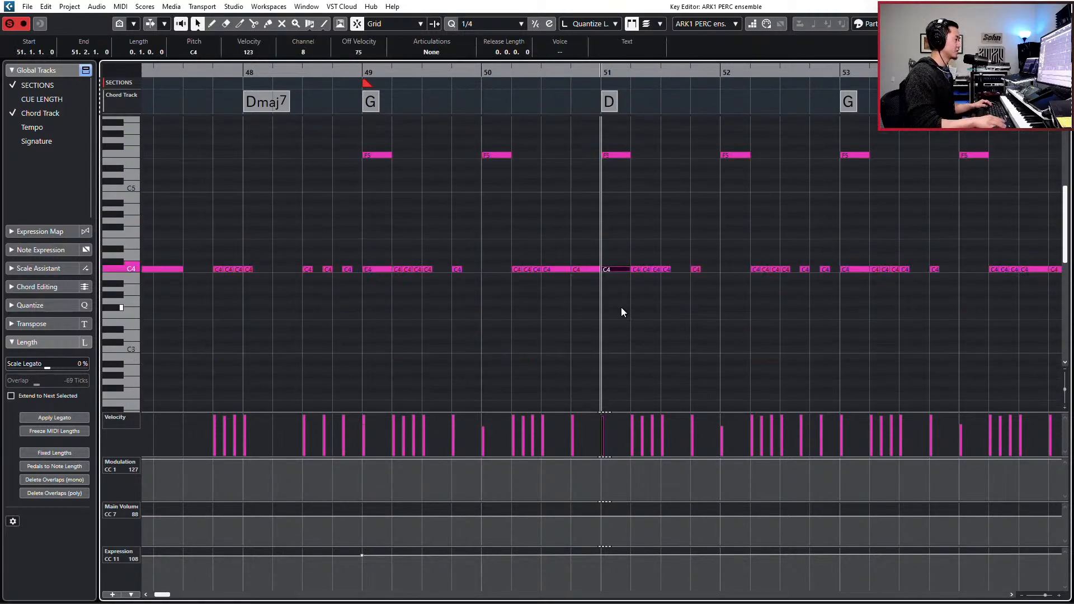
{"action": "key", "text": "space"}
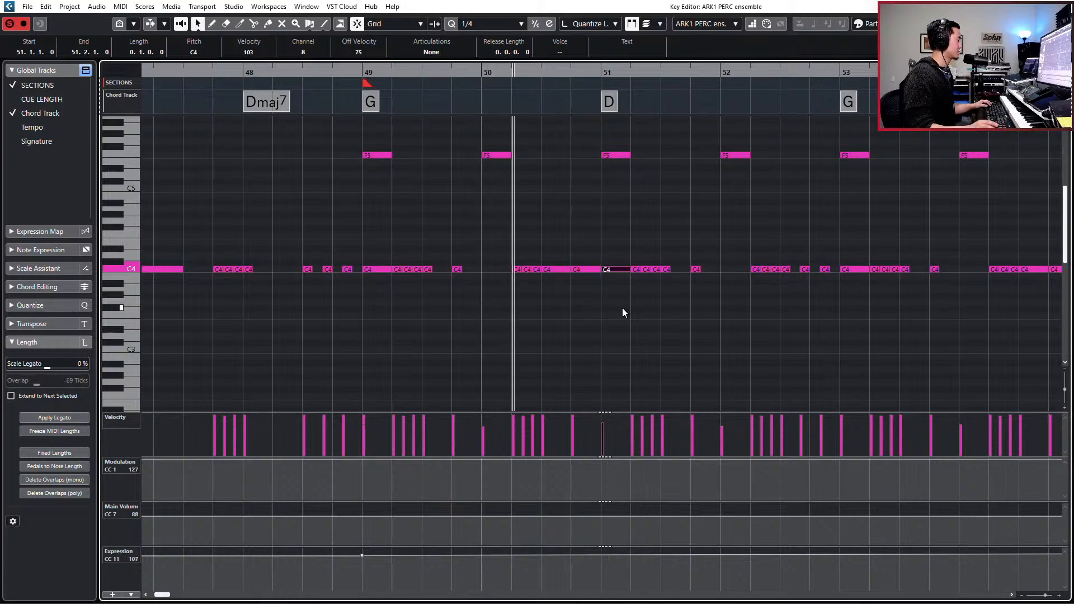
{"action": "key", "text": "space"}
{"action": "left_click", "coordinate": [370, 270]}
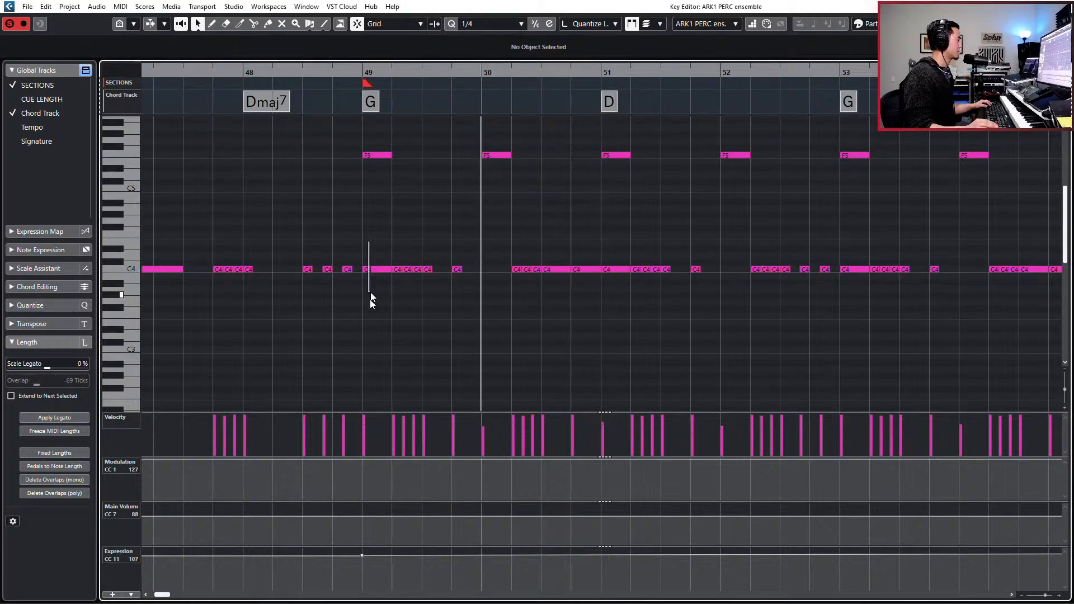
{"action": "left_click", "coordinate": [614, 270]}
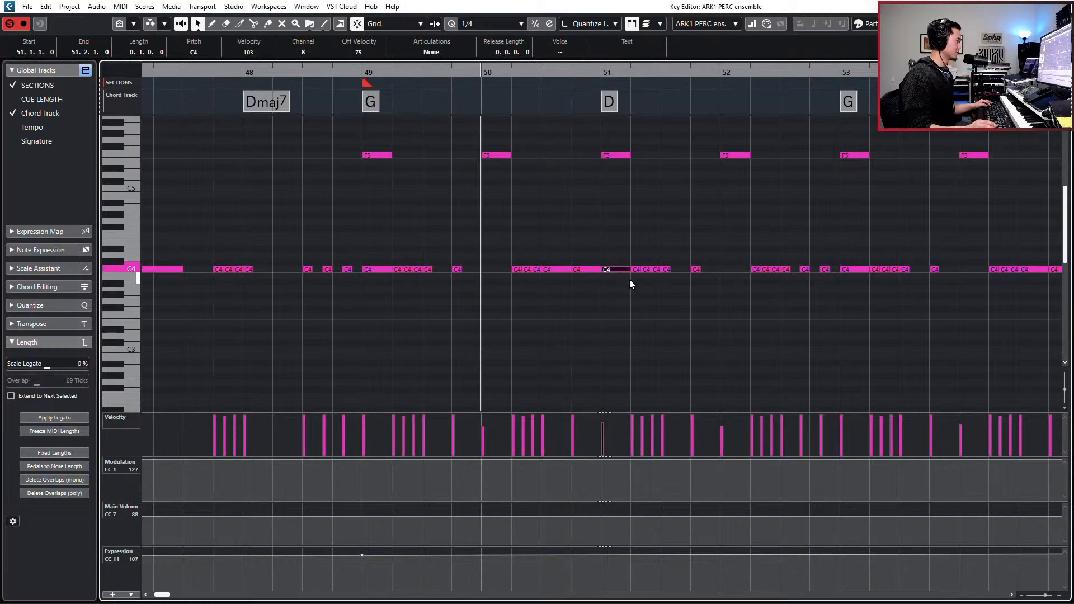
{"action": "key", "text": "space"}
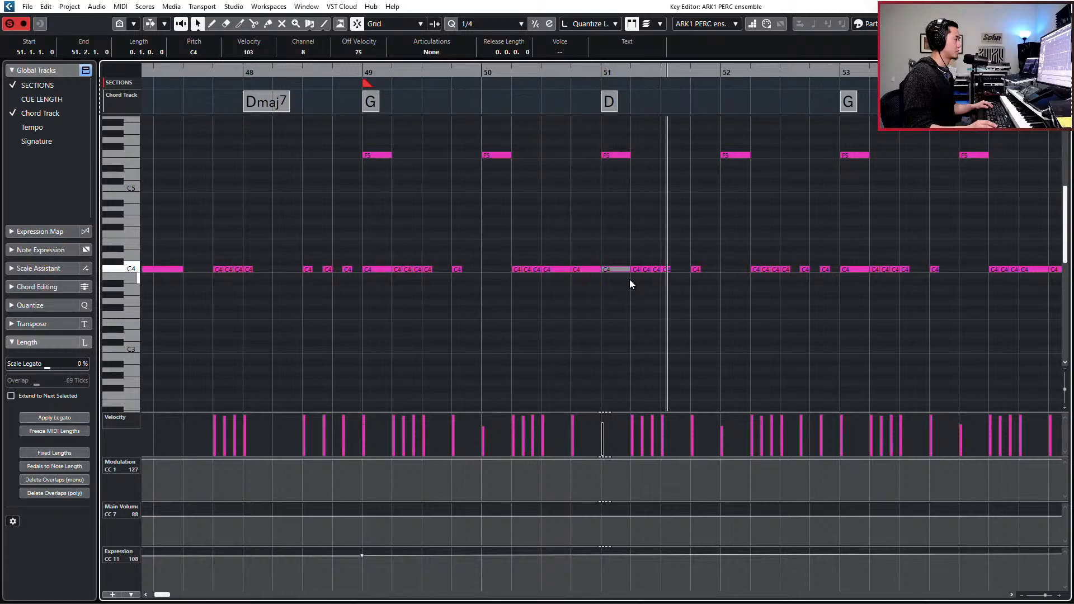
- Turn off solo on the percussion tracks and play the full mix from bar 49
{"action": "key", "text": "g"}
{"action": "key", "text": "space"}
{"action": "key", "text": "g"}
{"action": "key", "text": "g"}
{"action": "key", "text": "g"}
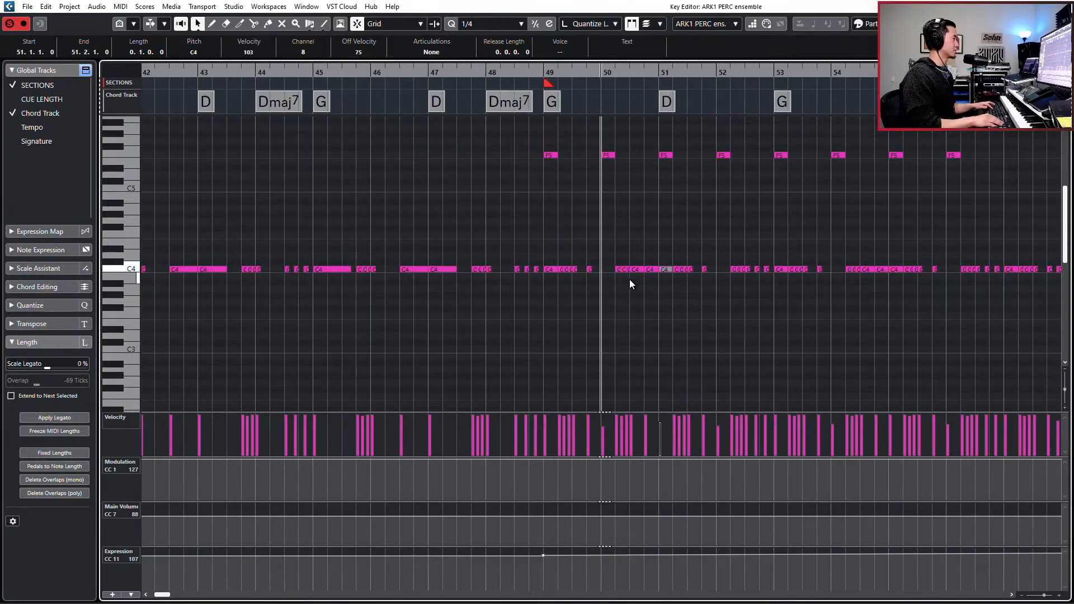
{"action": "key", "text": "KP_Subtract"}
{"action": "key", "text": "s"}
{"action": "key", "text": "space"}
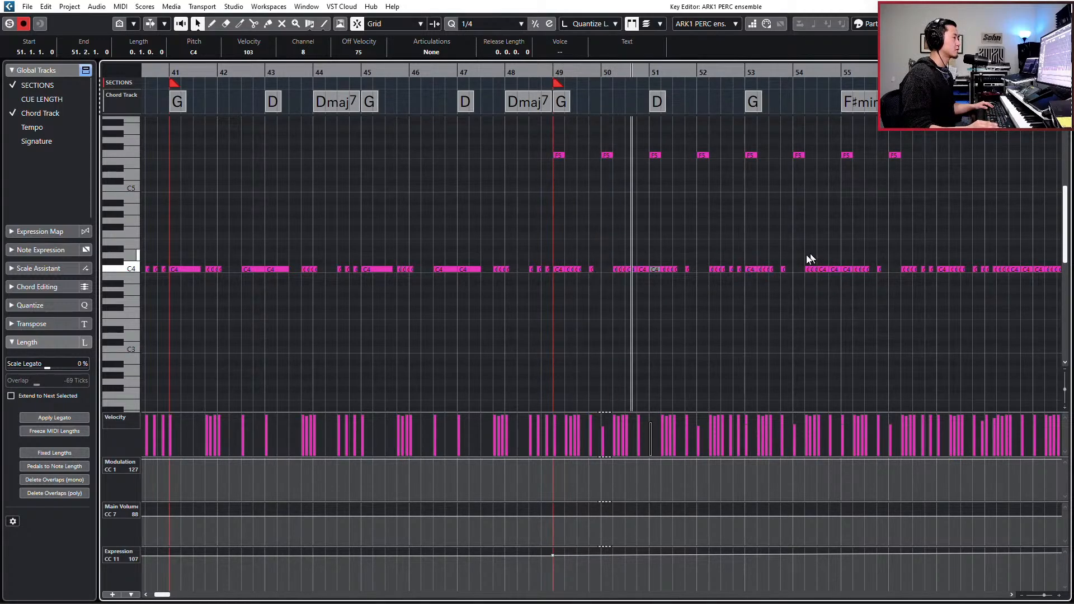
- Set the C4 hit at bar 51 to velocity 123, play the passage and close the note editor
{"action": "key", "text": "space"}
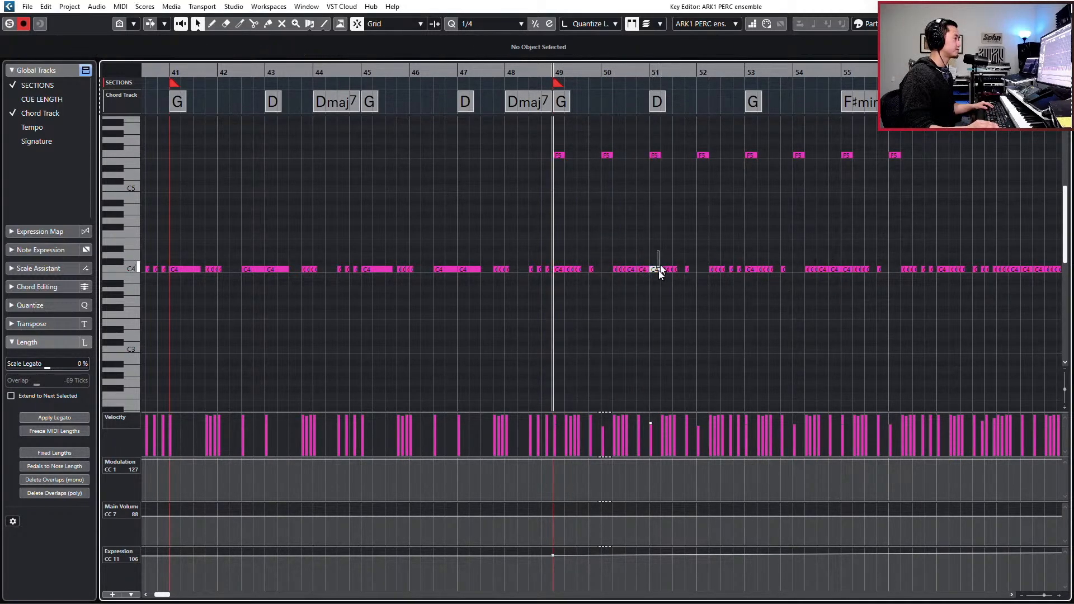
{"action": "key", "text": "space"}
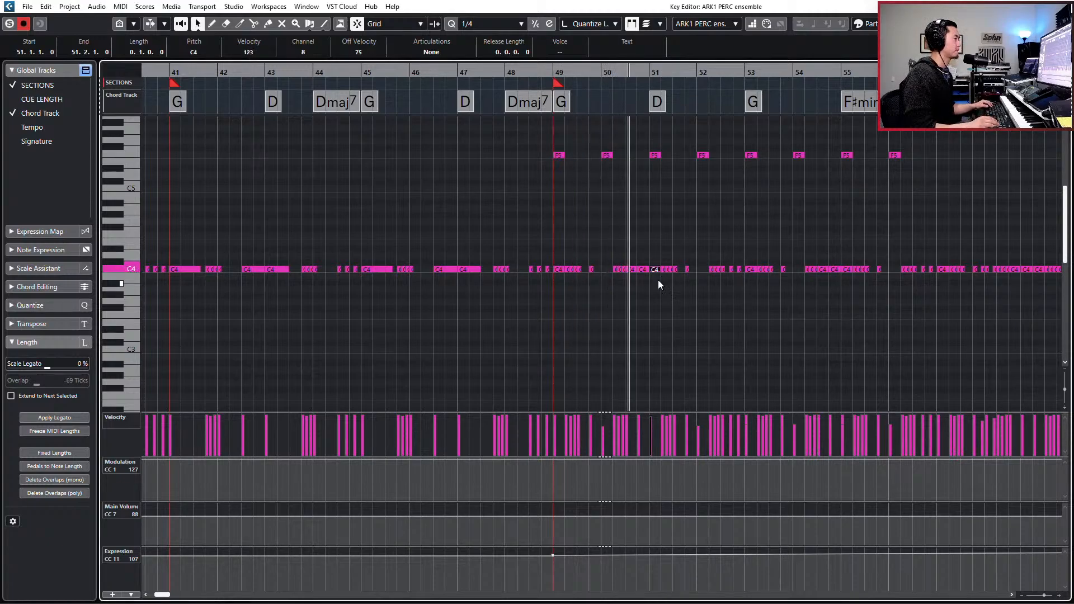
{"action": "key", "text": "ctrl+e"}
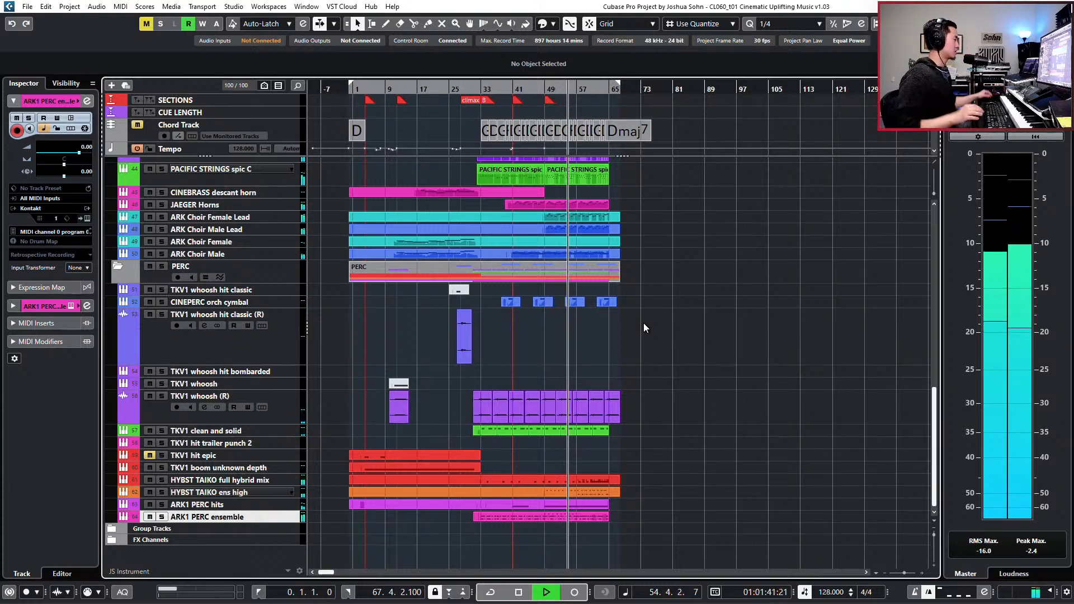
- Select the ARK Choir Male Lead and ARK Choir Female Lead tracks during playback, and stop the playback
{"action": "scroll", "coordinate": [643, 302], "scroll_direction": "up", "scroll_amount": 5}
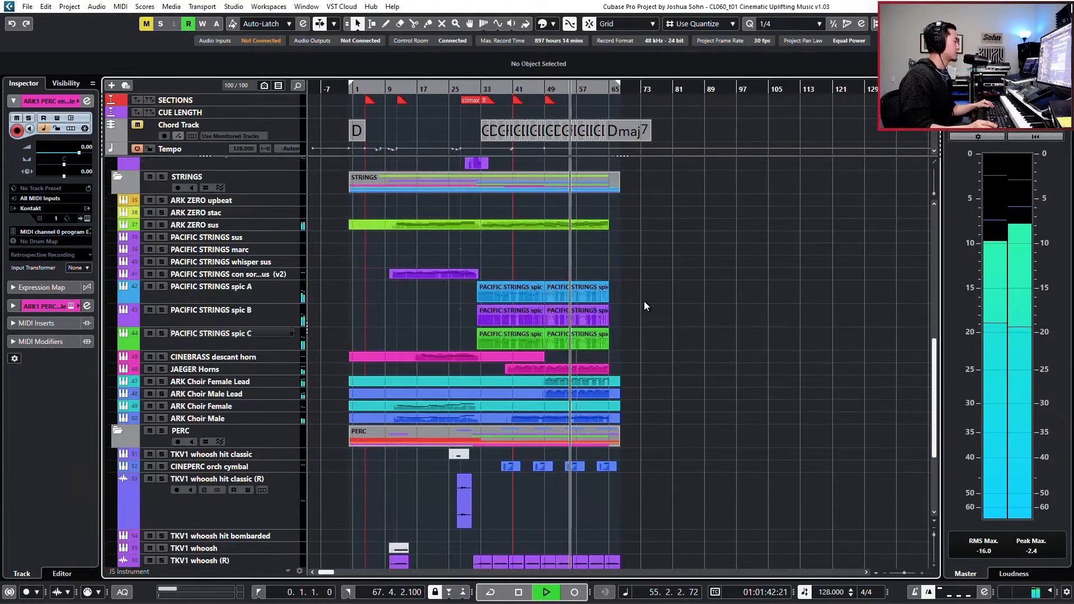
{"action": "left_click", "coordinate": [263, 418]}
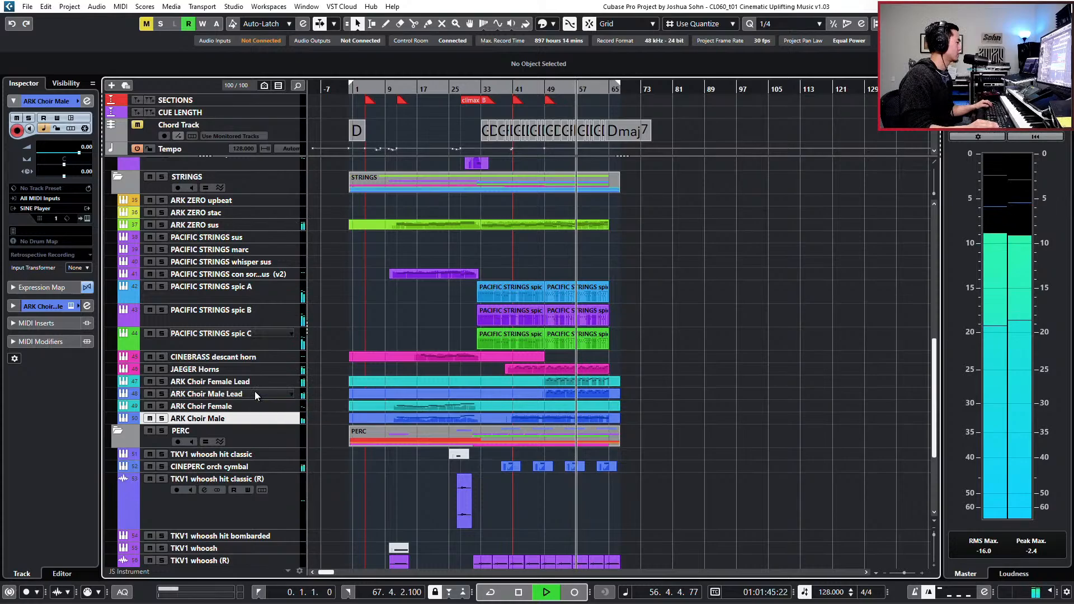
{"action": "left_click", "coordinate": [254, 392]}
{"action": "left_click", "coordinate": [262, 381], "text": "shift"}
{"action": "key", "text": "space"}
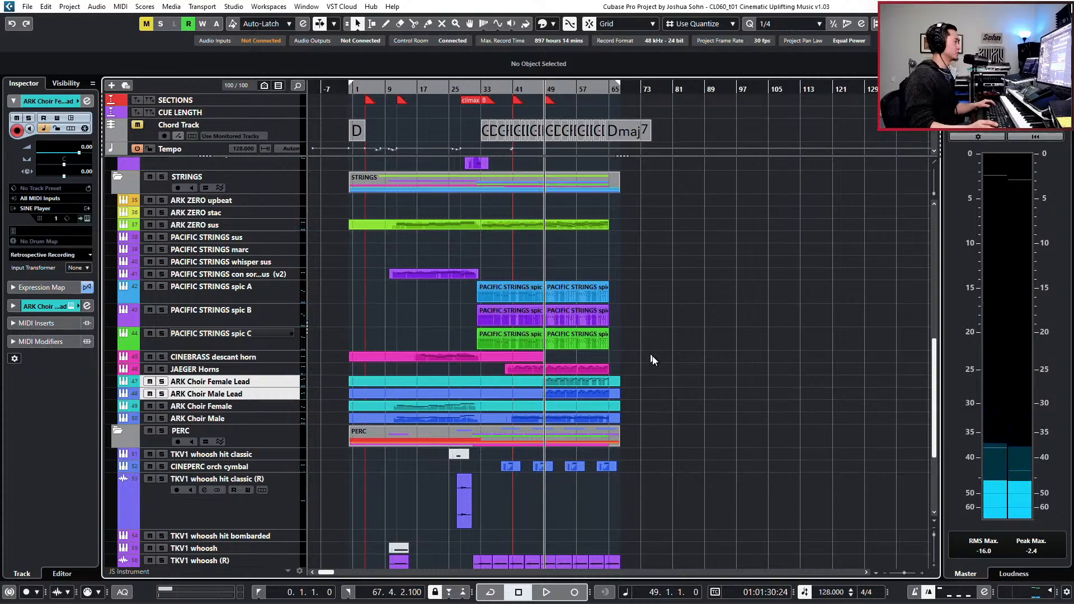
- Solo the HYBRID folder and play it from about bar 47 to check its layers
{"action": "left_click", "coordinate": [273, 193]}
{"action": "scroll", "coordinate": [273, 204], "scroll_direction": "up", "scroll_amount": 10}
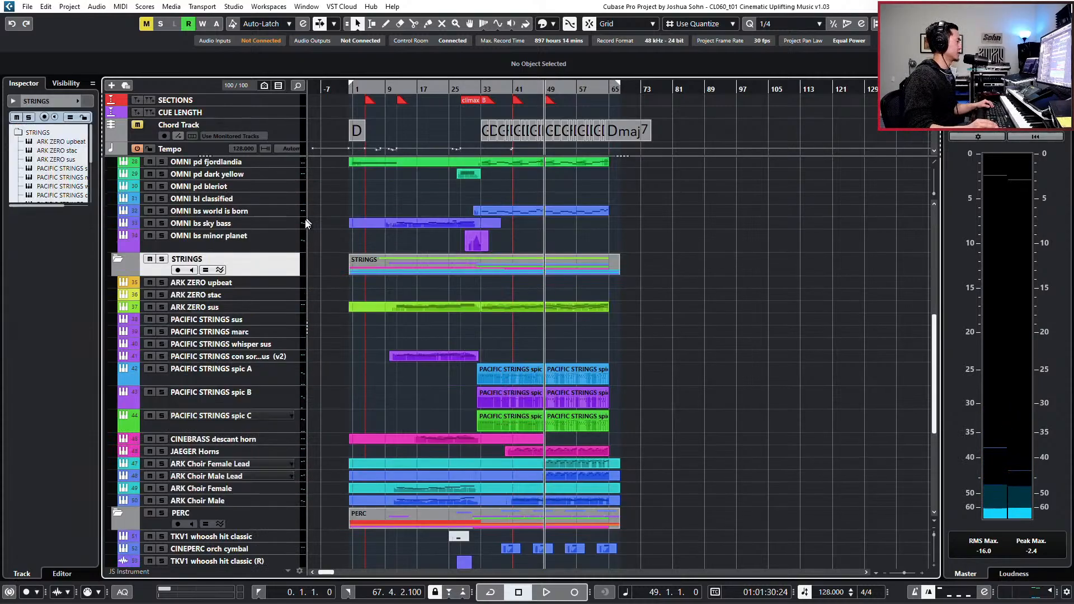
{"action": "left_click", "coordinate": [287, 255]}
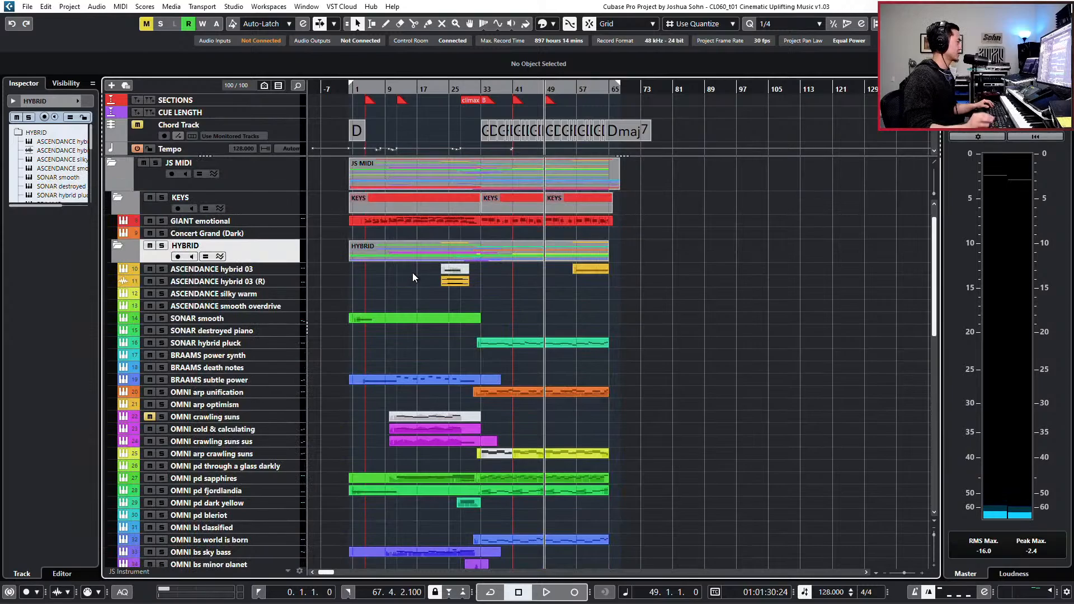
{"action": "key", "text": "s"}
{"action": "key", "text": "space"}
{"action": "scroll", "coordinate": [526, 335], "scroll_direction": "down", "scroll_amount": 10}
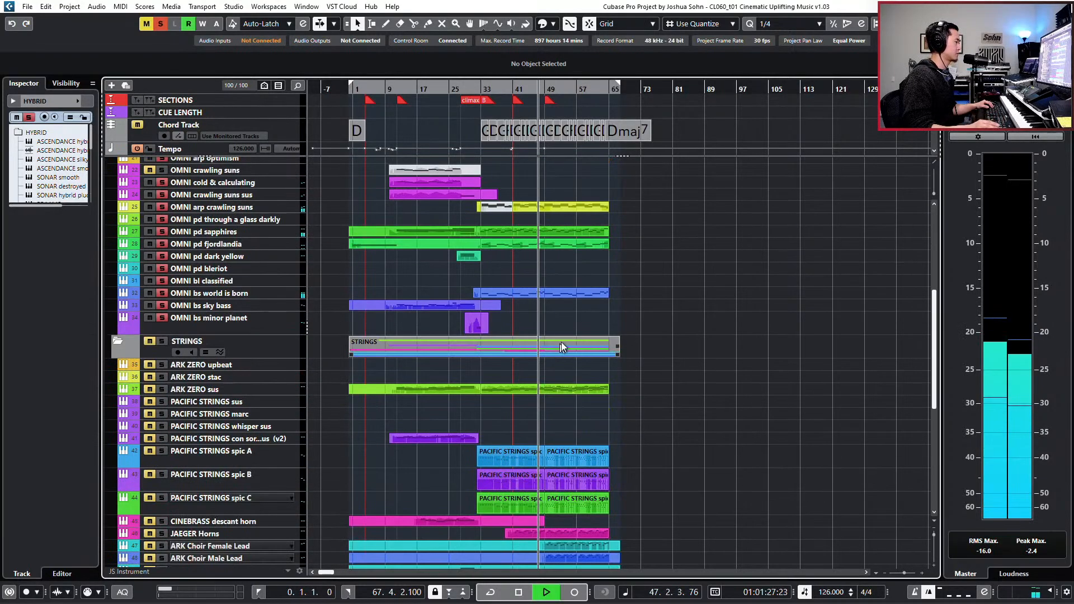
{"action": "scroll", "coordinate": [562, 339], "scroll_direction": "up", "scroll_amount": 3}
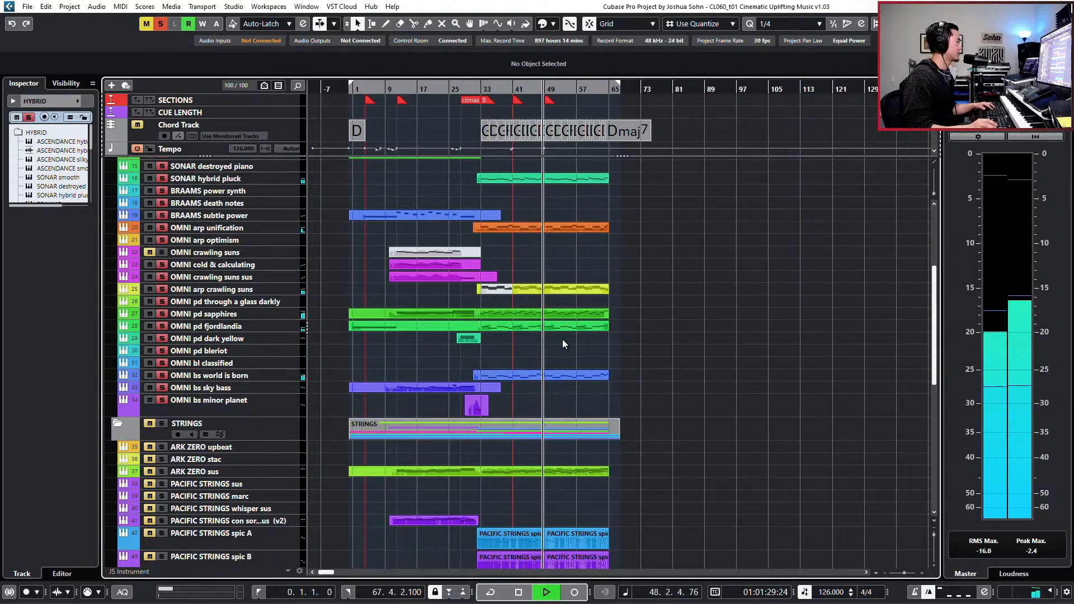
{"action": "scroll", "coordinate": [593, 324], "scroll_direction": "up", "scroll_amount": 3}
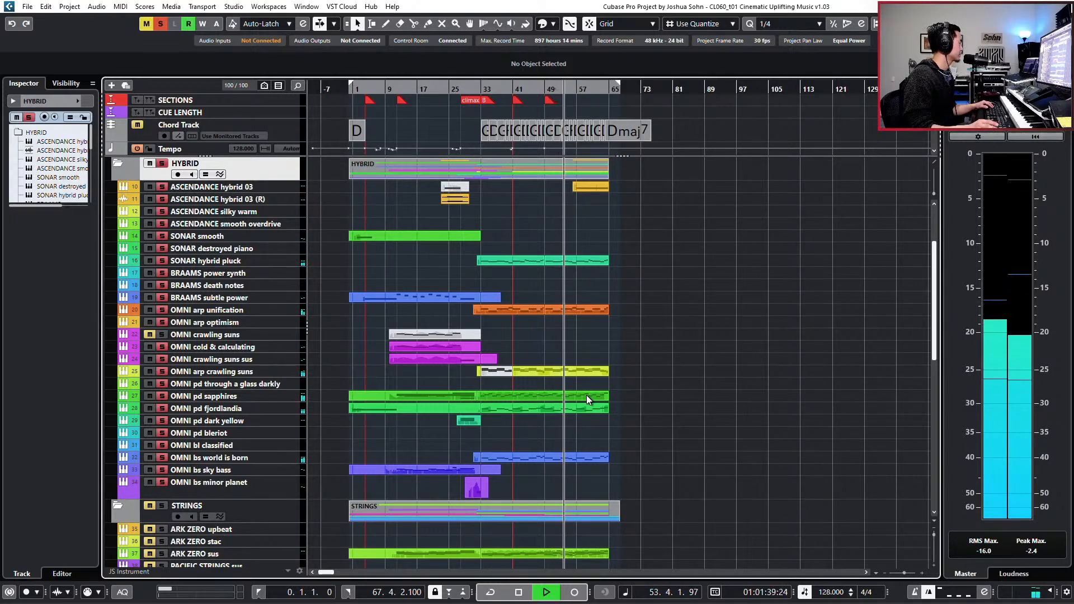
{"action": "scroll", "coordinate": [446, 474], "scroll_direction": "down", "scroll_amount": 3}
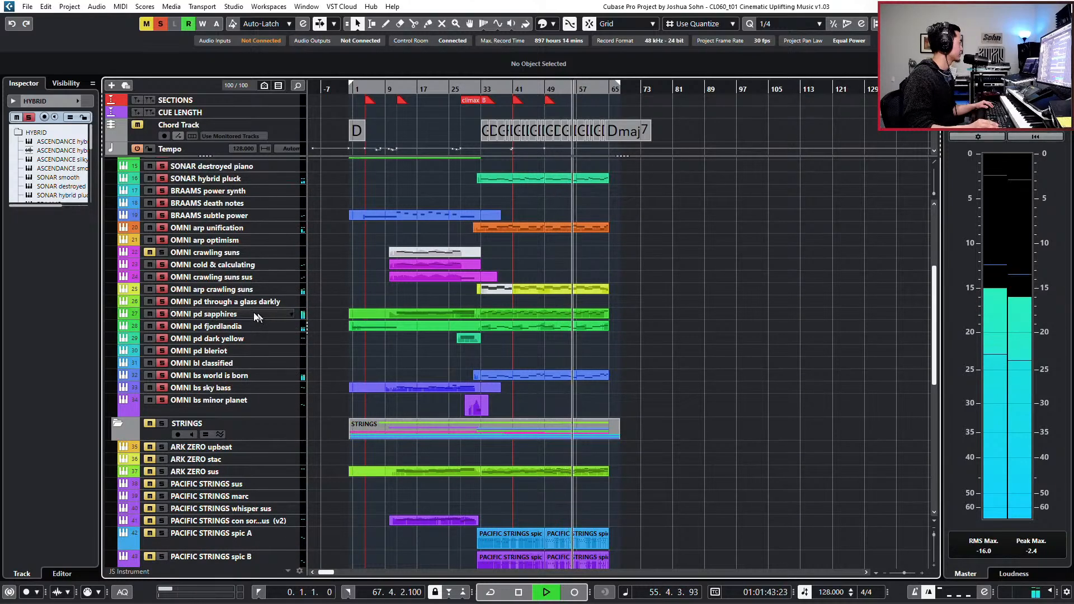
- Insert a Compressor in the first insert slot of the OMNI bs world is born channel
{"action": "scroll", "coordinate": [254, 312], "scroll_direction": "up", "scroll_amount": 3}
{"action": "left_click", "coordinate": [209, 458]}
{"action": "key", "text": "e"}
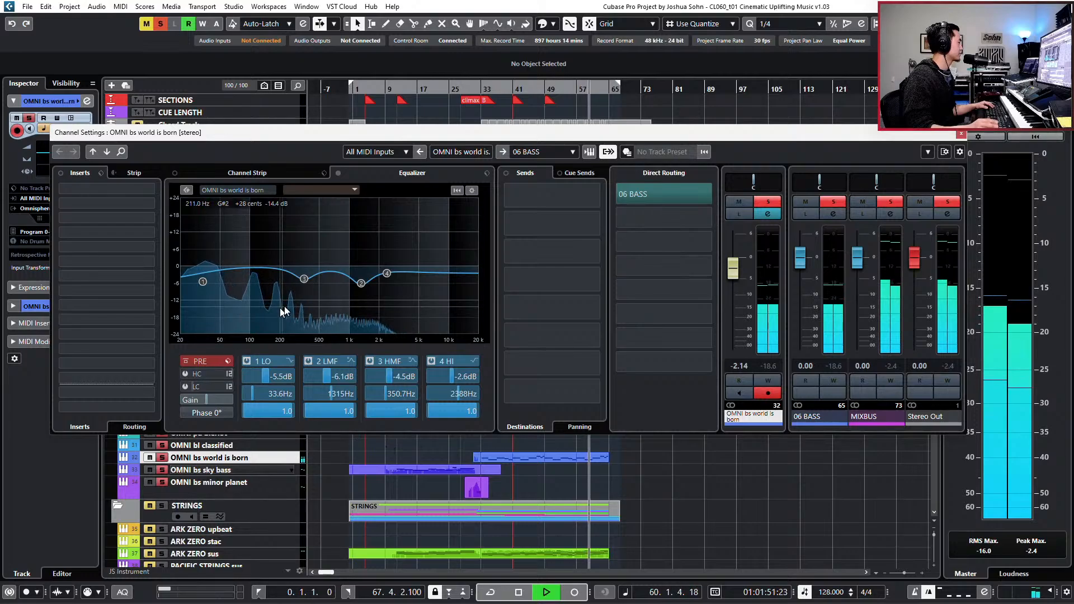
{"action": "key", "text": "space"}
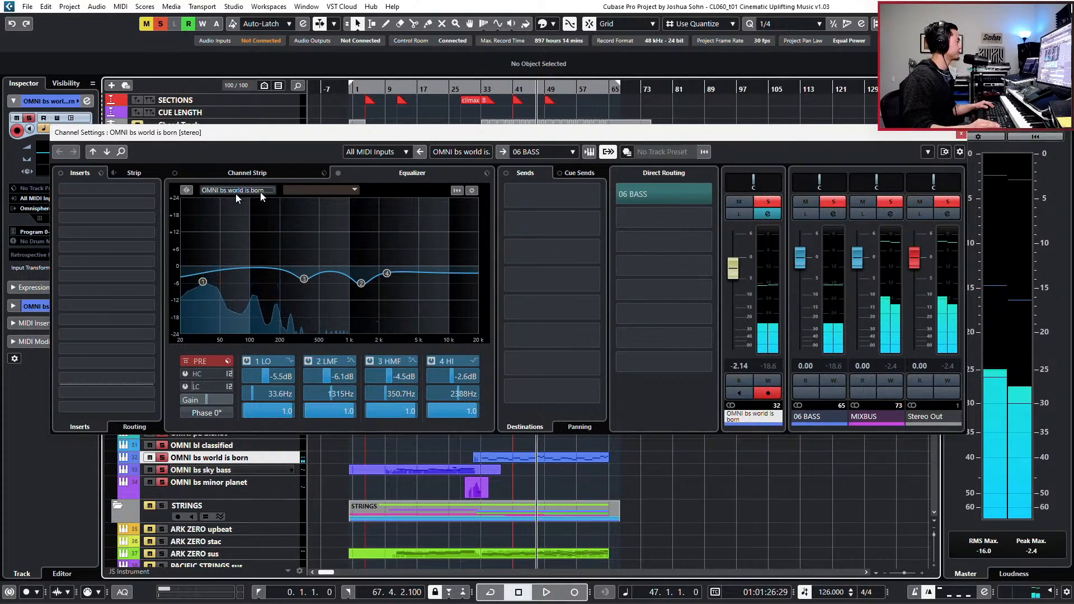
{"action": "left_click", "coordinate": [147, 190]}
{"action": "type", "text": "cop"}
{"action": "key", "text": "BackSpace"}
{"action": "type", "text": "mpr"}
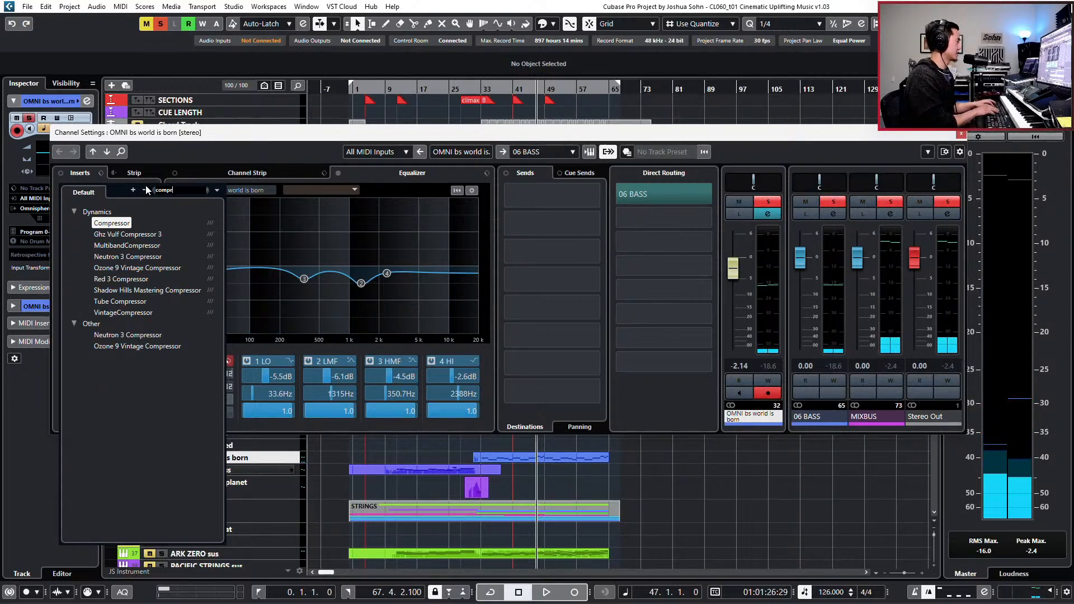
{"action": "key", "text": "Return"}
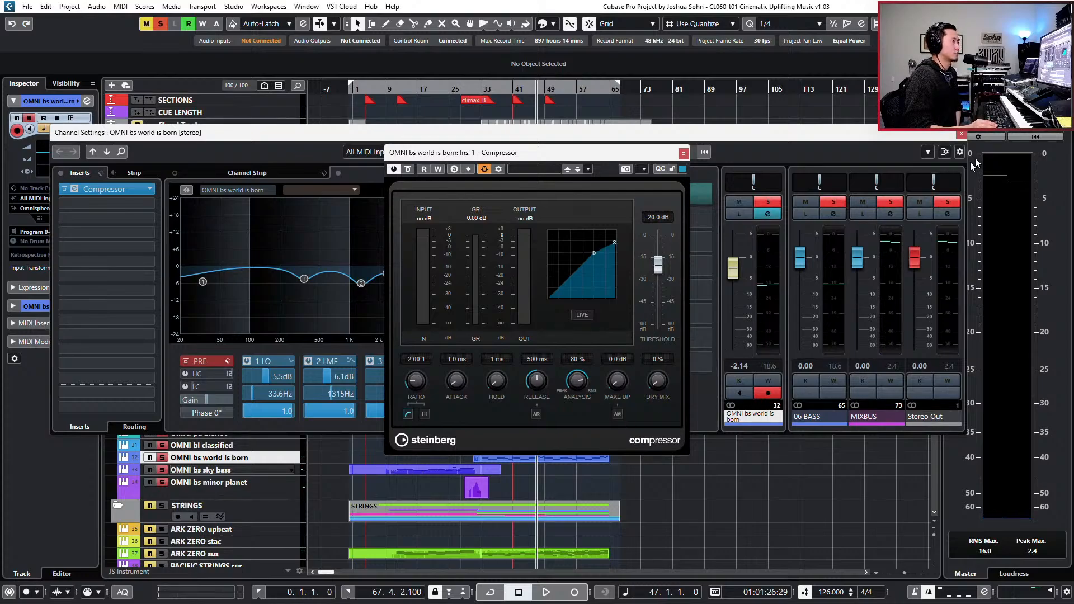
- Close the channel settings and move the Compressor window clear of the PERC tracks and their parts
{"action": "left_click", "coordinate": [961, 135]}
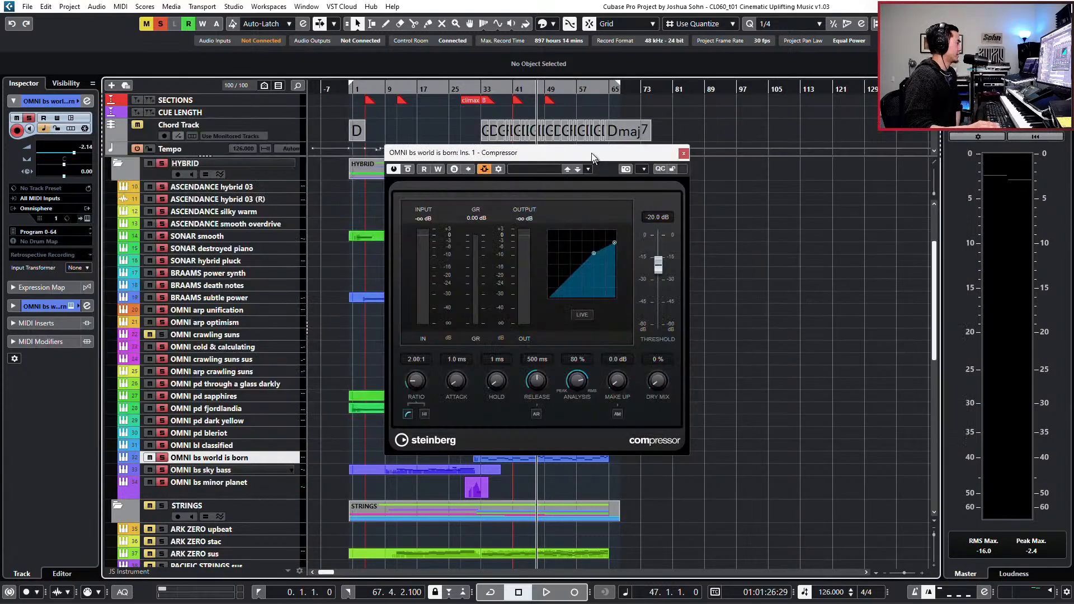
{"action": "left_click_drag", "start_coordinate": [591, 154], "coordinate": [771, 156]}
{"action": "scroll", "coordinate": [495, 353], "scroll_direction": "down", "scroll_amount": 5}
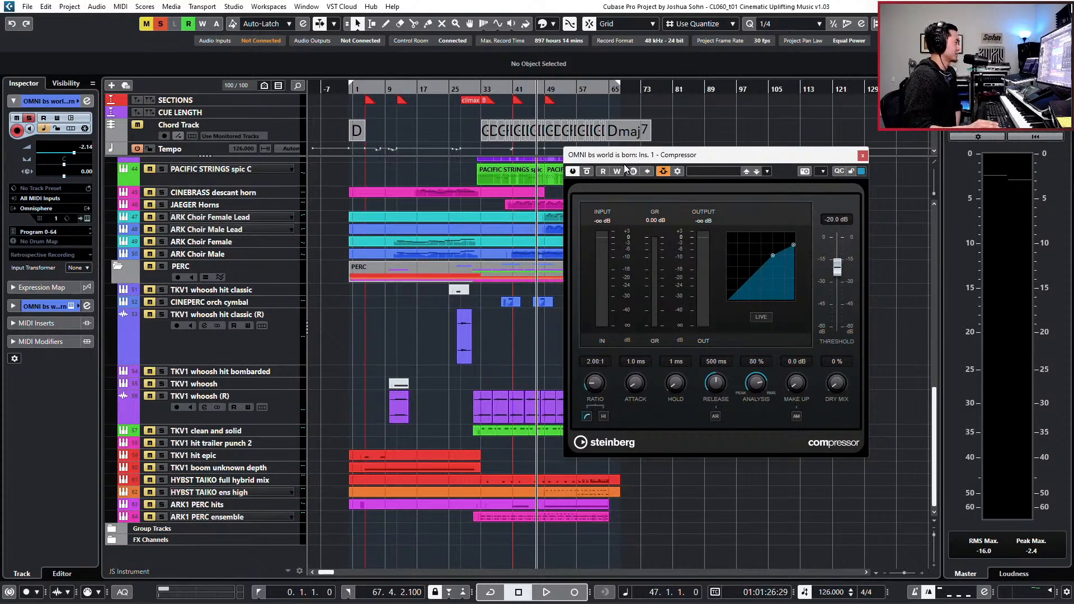
{"action": "left_click_drag", "start_coordinate": [626, 159], "coordinate": [698, 158]}
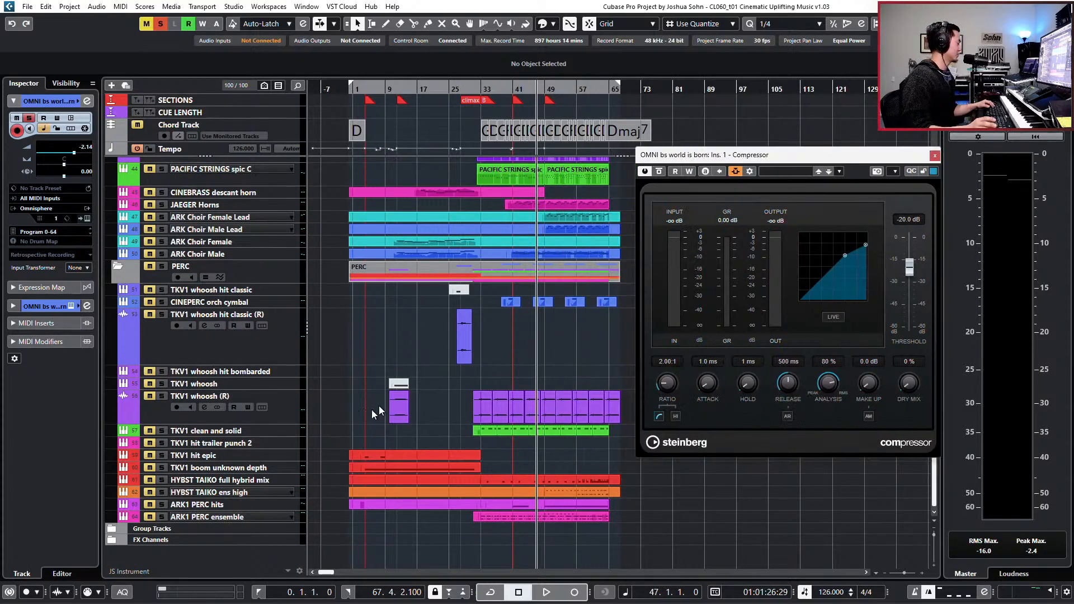
- Solo the TKV1 clean and solid track alongside the HYBRID tracks and play the combination briefly from bar 33
{"action": "left_click", "coordinate": [224, 431]}
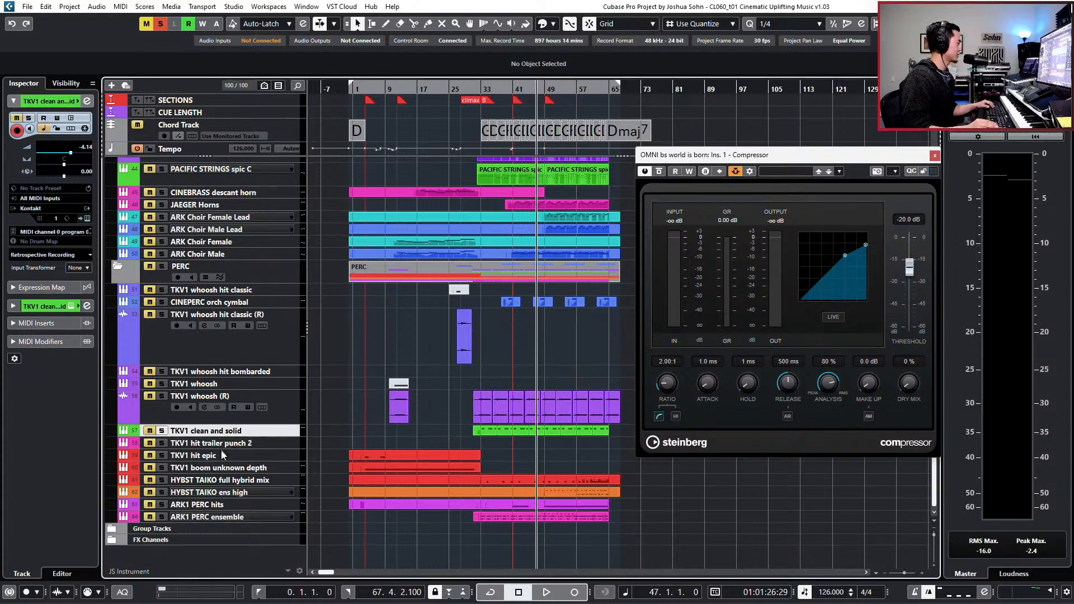
{"action": "key", "text": "s"}
{"action": "key", "text": "KP_Subtract"}
{"action": "key", "text": "KP_Subtract"}
{"action": "key", "text": "KP_Subtract"}
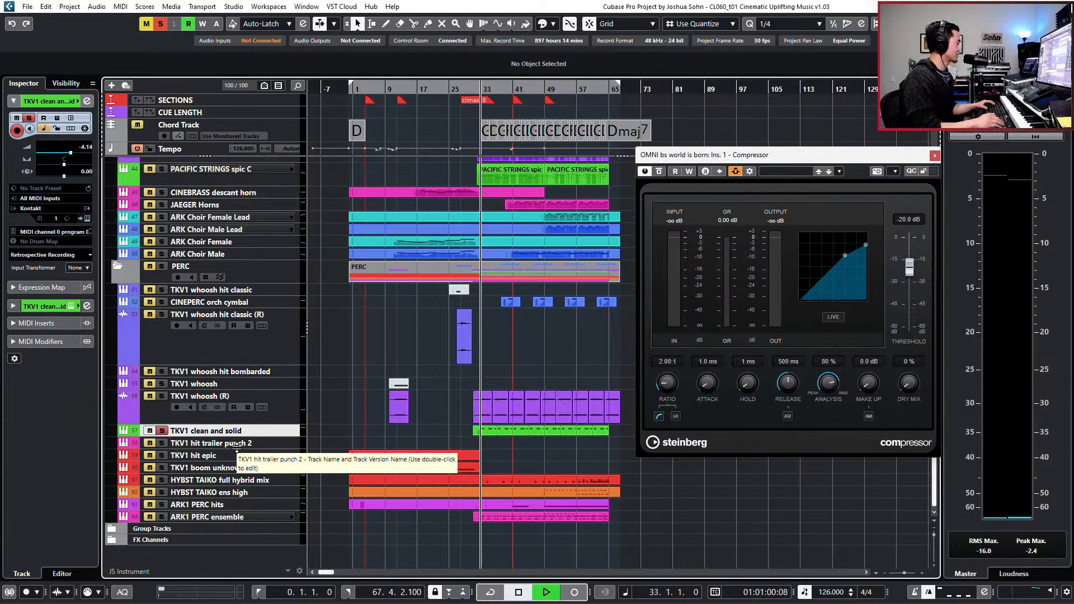
{"action": "key", "text": "space"}
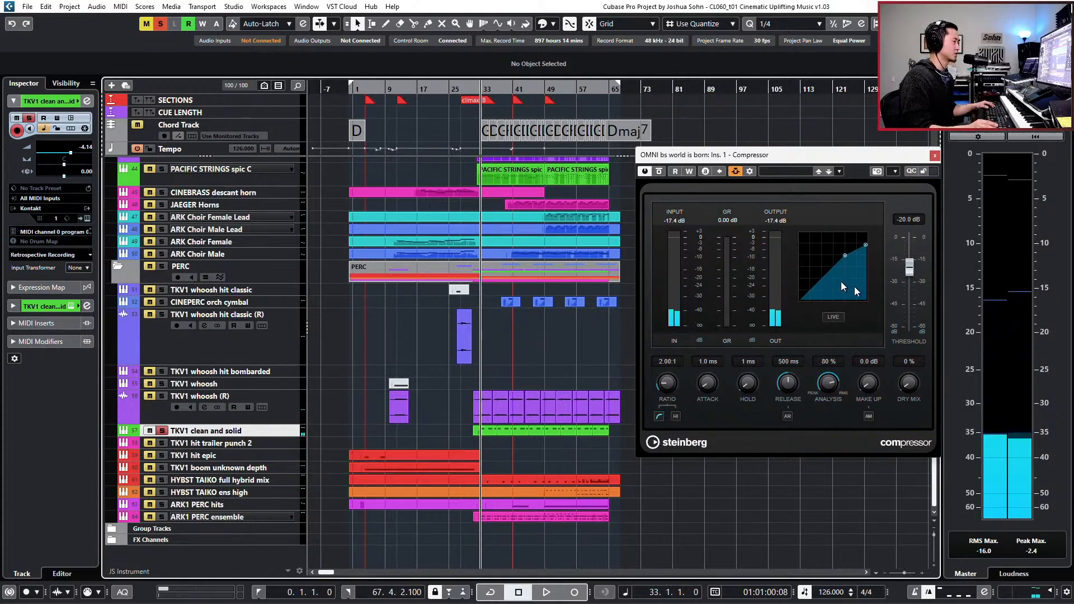
- Add an active send from TKV1 clean and solid to the side-chain of the OMNI bs world is born compressor, then close its channel settings
{"action": "key", "text": "e"}
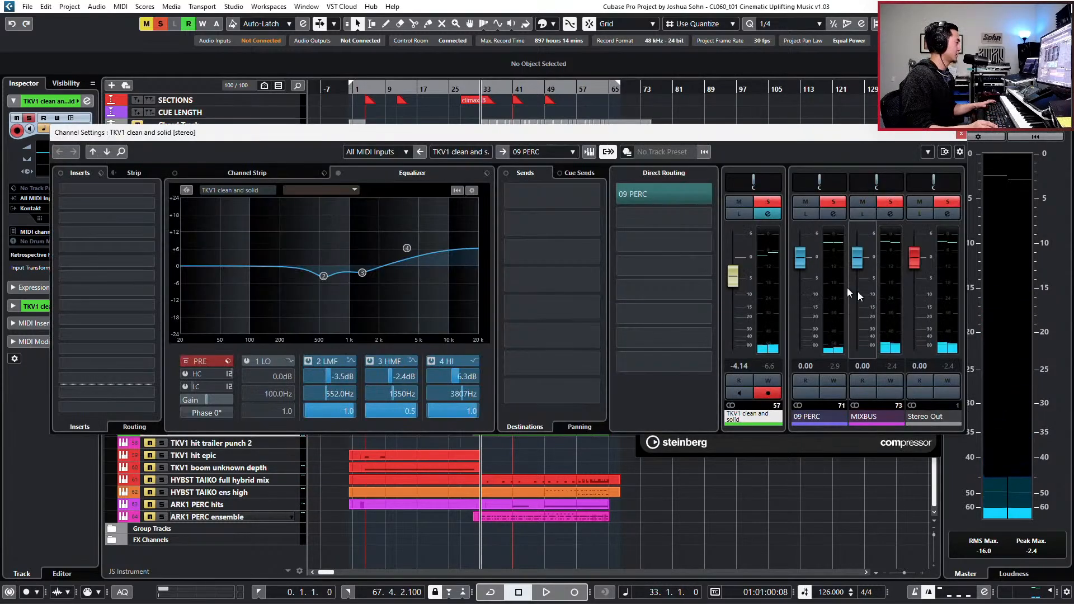
{"action": "left_click", "coordinate": [535, 197]}
{"action": "scroll", "coordinate": [548, 447], "scroll_direction": "down", "scroll_amount": 2}
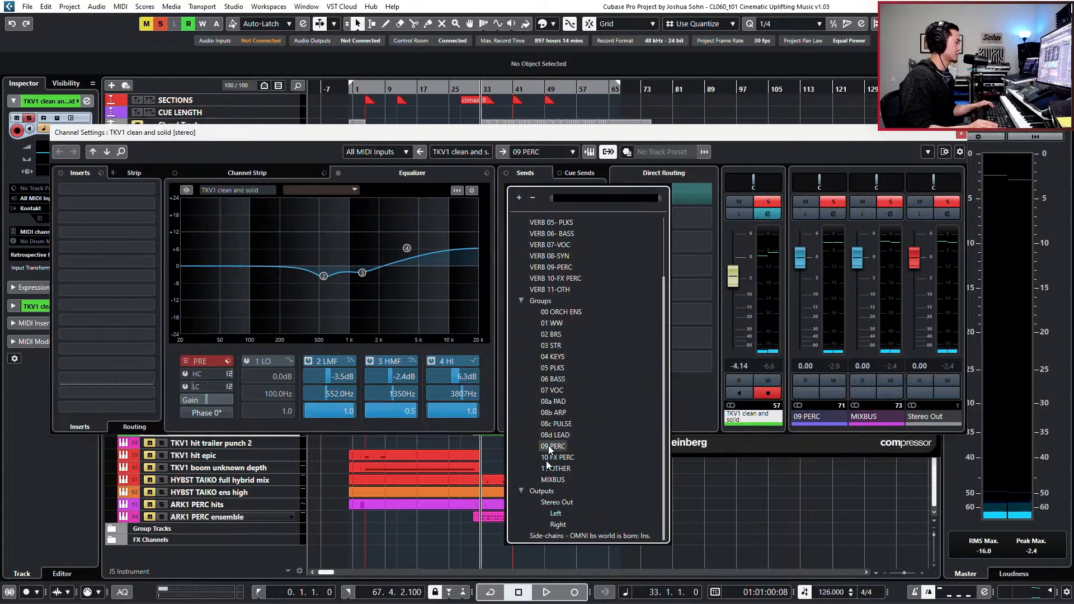
{"action": "left_click", "coordinate": [554, 535]}
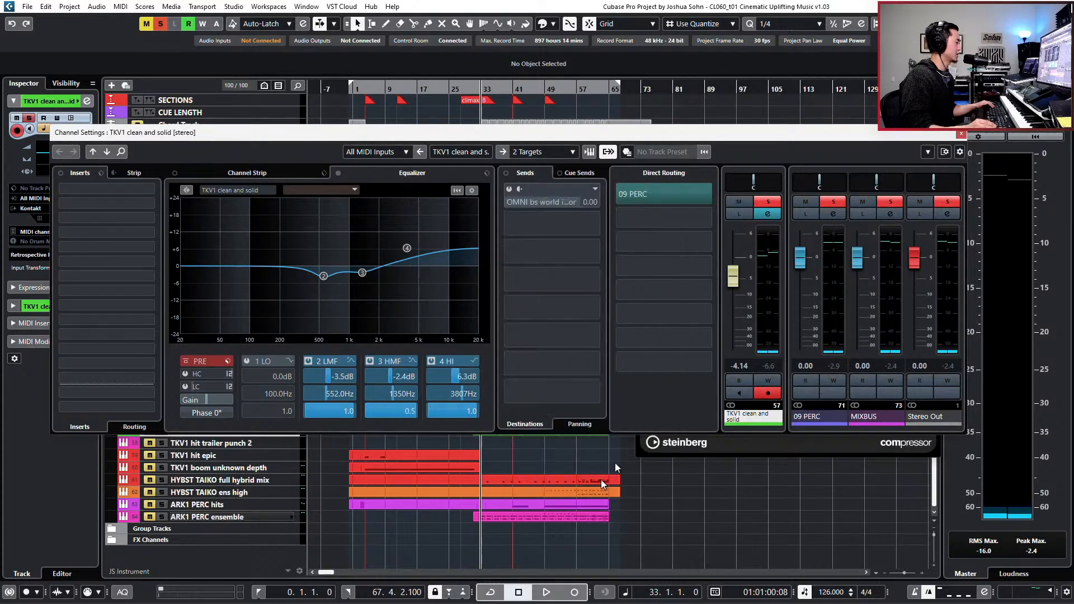
{"action": "left_click", "coordinate": [512, 190]}
{"action": "left_click", "coordinate": [961, 134]}
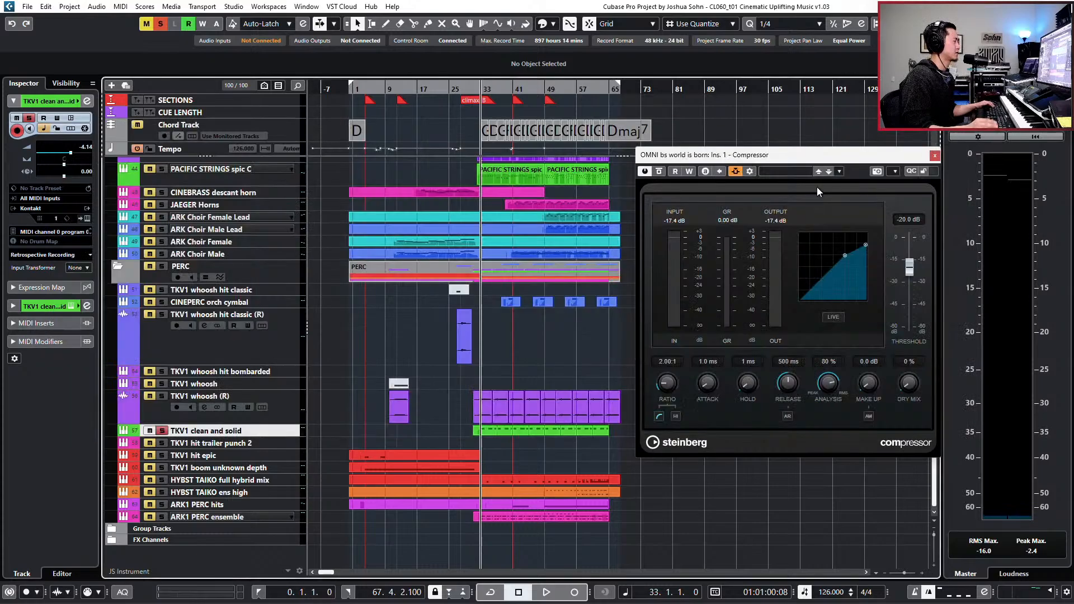
- Shift the Compressor window slightly and play the soloed tracks from bar 33 to check the bass signal going through it
{"action": "left_click_drag", "start_coordinate": [773, 160], "coordinate": [748, 159]}
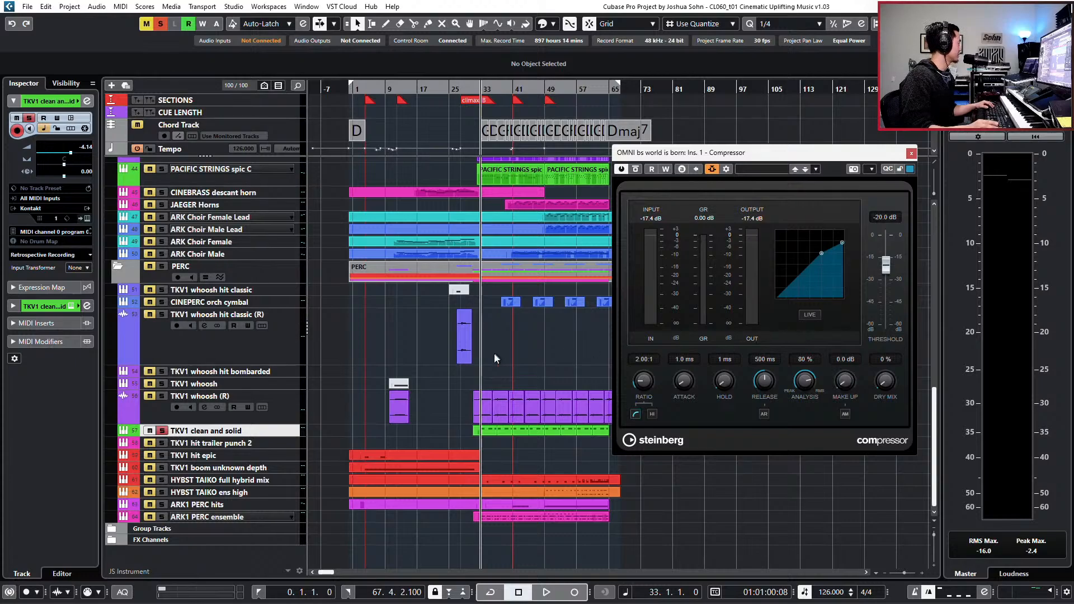
{"action": "scroll", "coordinate": [491, 352], "scroll_direction": "up", "scroll_amount": 10}
{"action": "scroll", "coordinate": [386, 358], "scroll_direction": "down", "scroll_amount": 5}
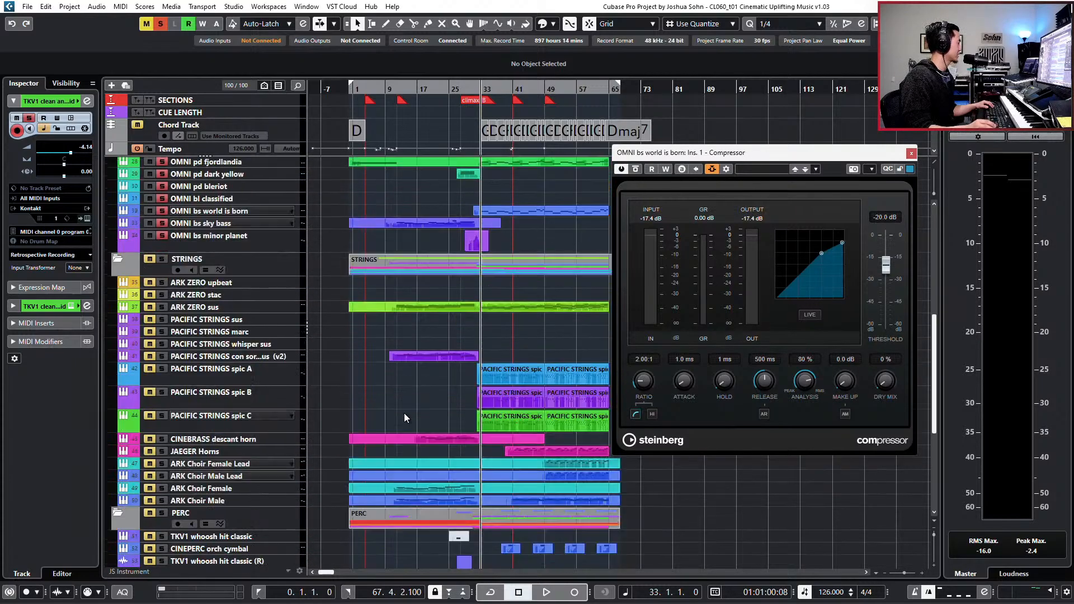
{"action": "scroll", "coordinate": [408, 414], "scroll_direction": "down", "scroll_amount": 5}
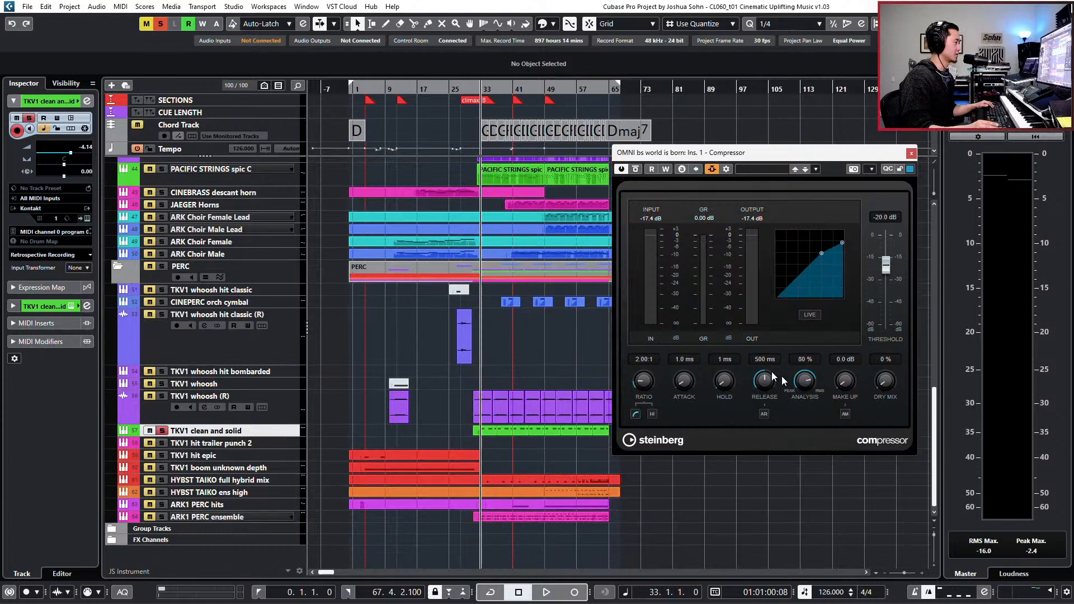
{"action": "key", "text": "space"}
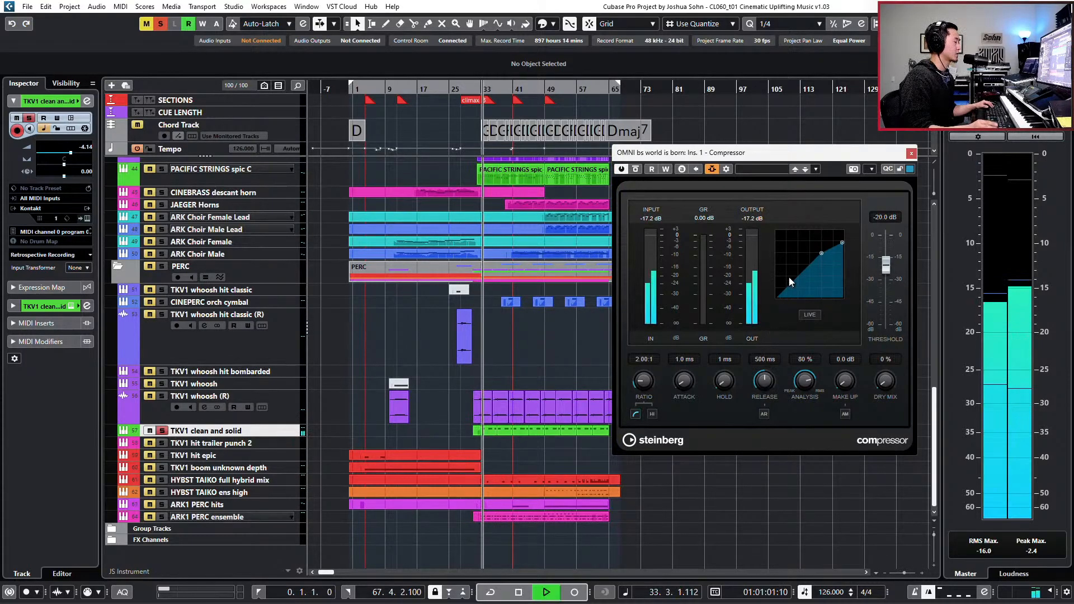
{"action": "key", "text": "space"}
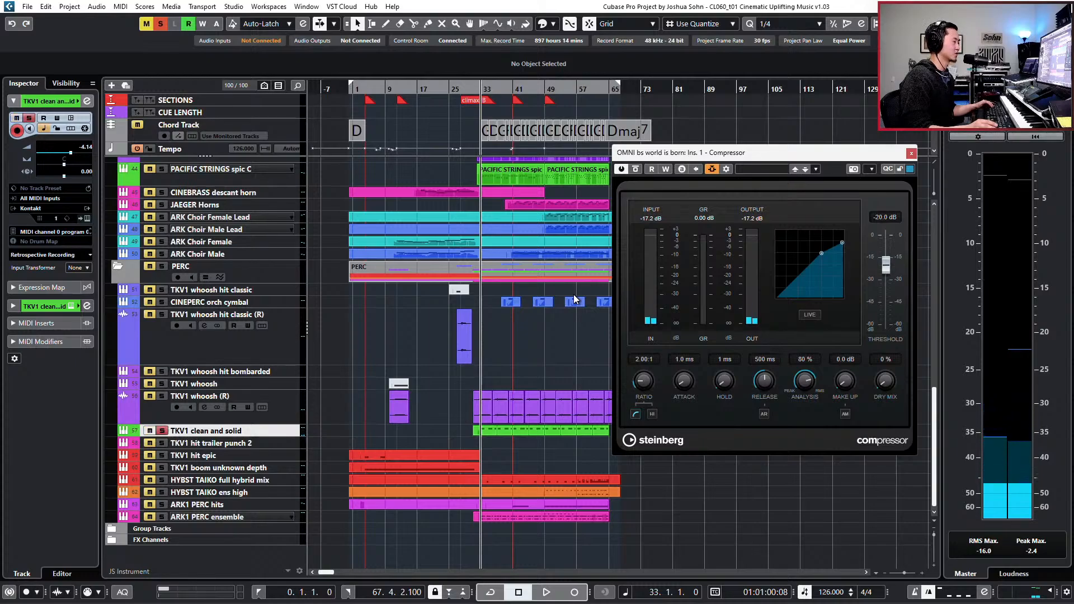
{"action": "key", "text": "space"}
- During playback, set the Compressor to threshold -27.4 dB, attack 30 ms, release 307 ms and ratio 3.30:1, and close its window
{"action": "key", "text": "space"}
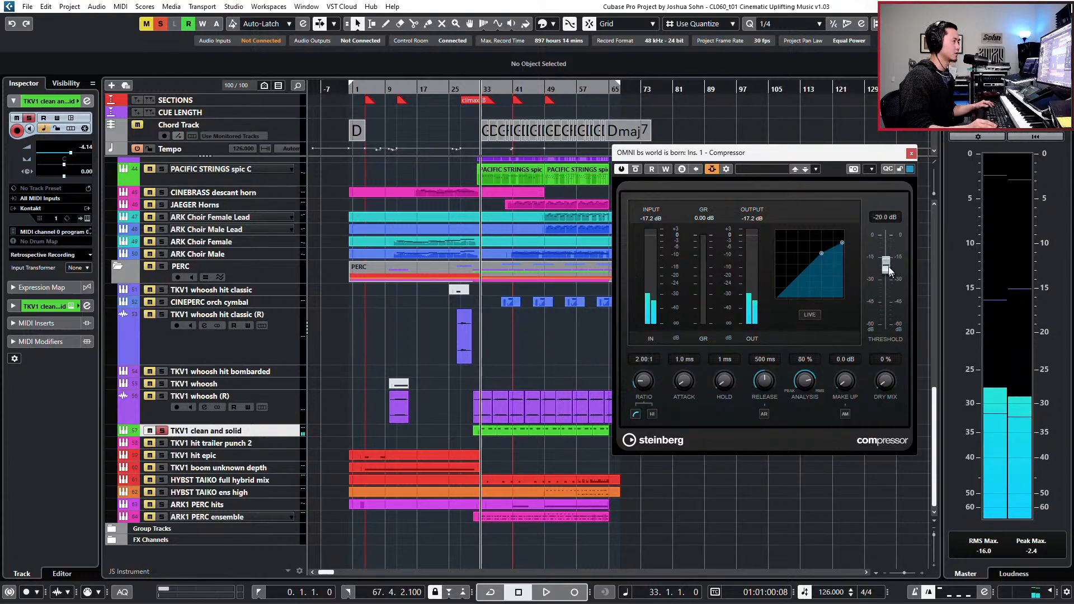
{"action": "left_click_drag", "start_coordinate": [893, 269], "coordinate": [882, 277]}
{"action": "key", "text": "space"}
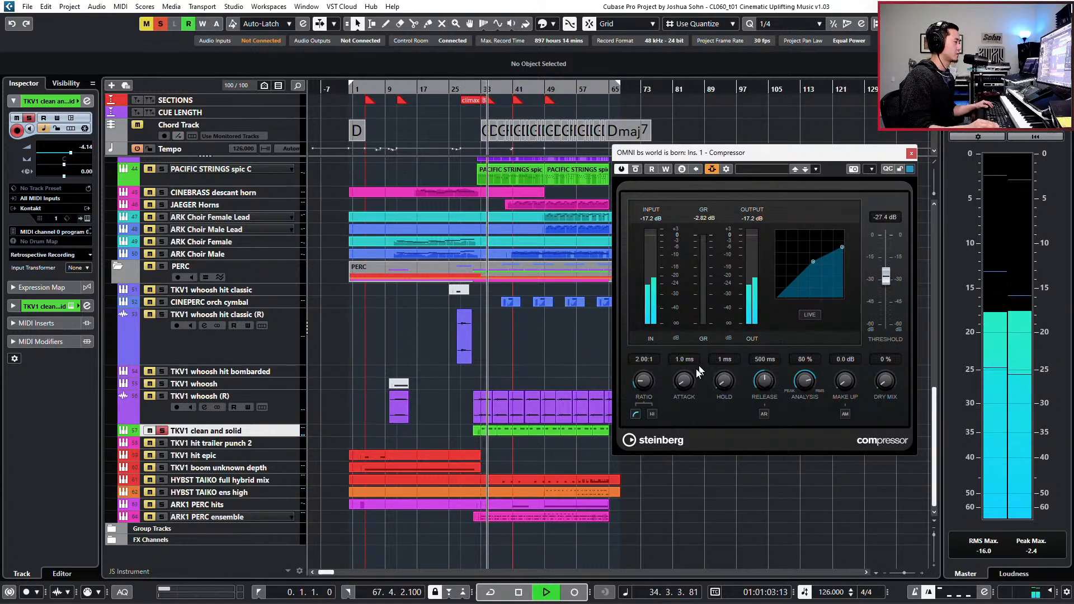
{"action": "left_click_drag", "start_coordinate": [690, 367], "coordinate": [689, 349]}
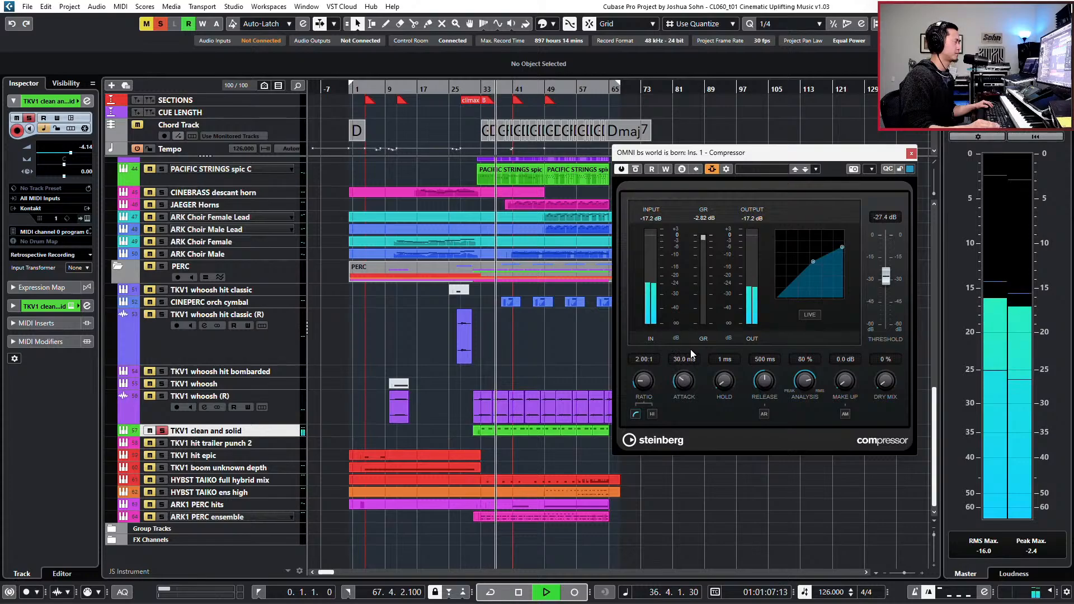
{"action": "left_click_drag", "start_coordinate": [766, 374], "coordinate": [762, 384]}
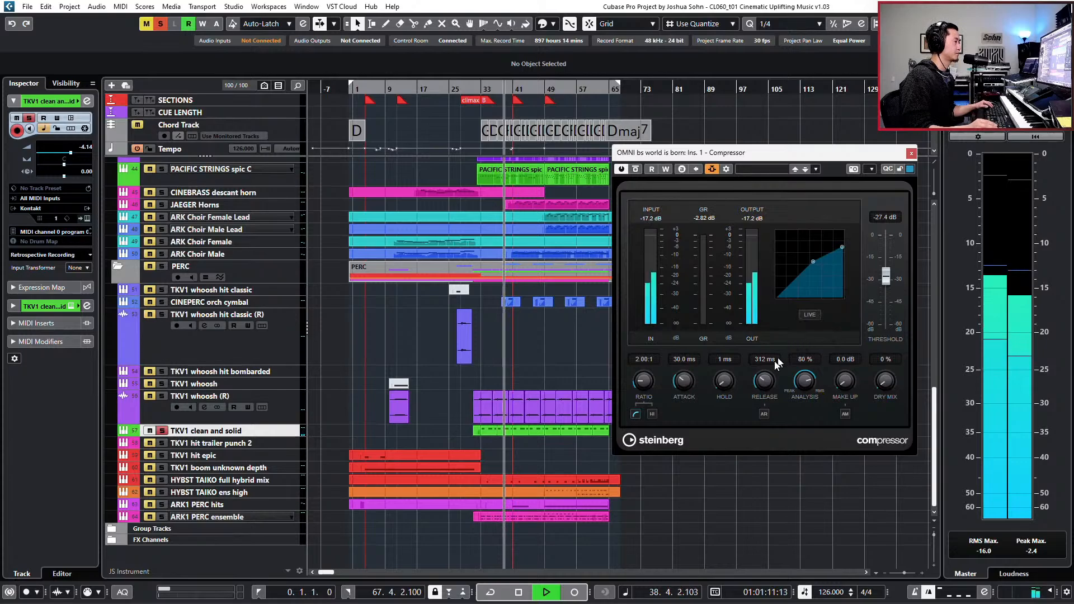
{"action": "left_click_drag", "start_coordinate": [766, 376], "coordinate": [766, 378]}
{"action": "left_click_drag", "start_coordinate": [644, 382], "coordinate": [655, 361]}
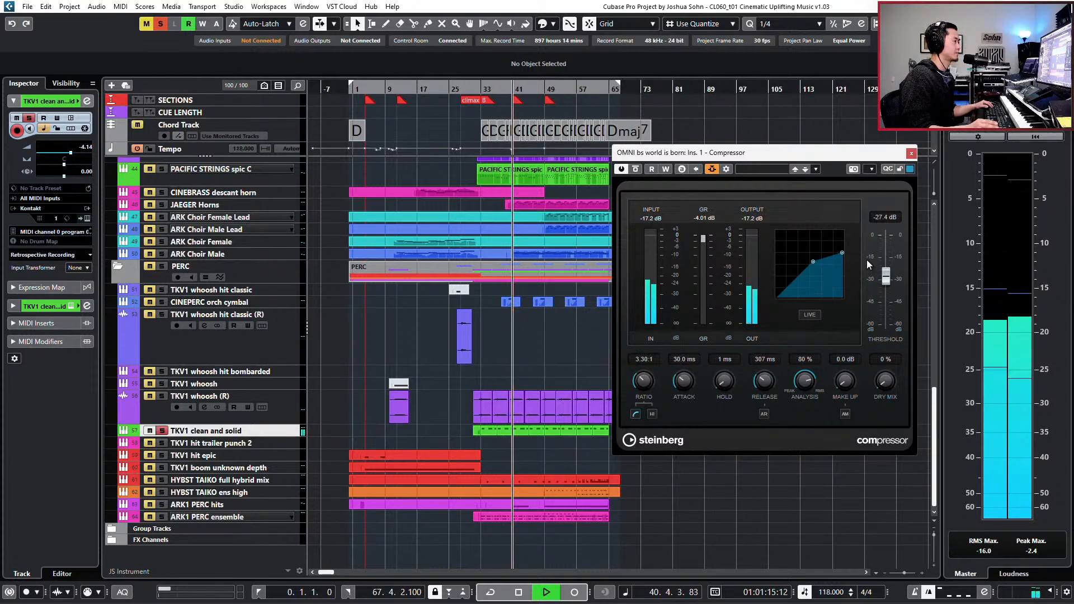
{"action": "left_click", "coordinate": [910, 154]}
- Adjust the OMNI bs world is born EQ: band 2 to -4.1 dB at 1083 Hz with Q 0.5, band 4 to 1.6 dB at 3094 Hz
{"action": "scroll", "coordinate": [692, 302], "scroll_direction": "up", "scroll_amount": 3}
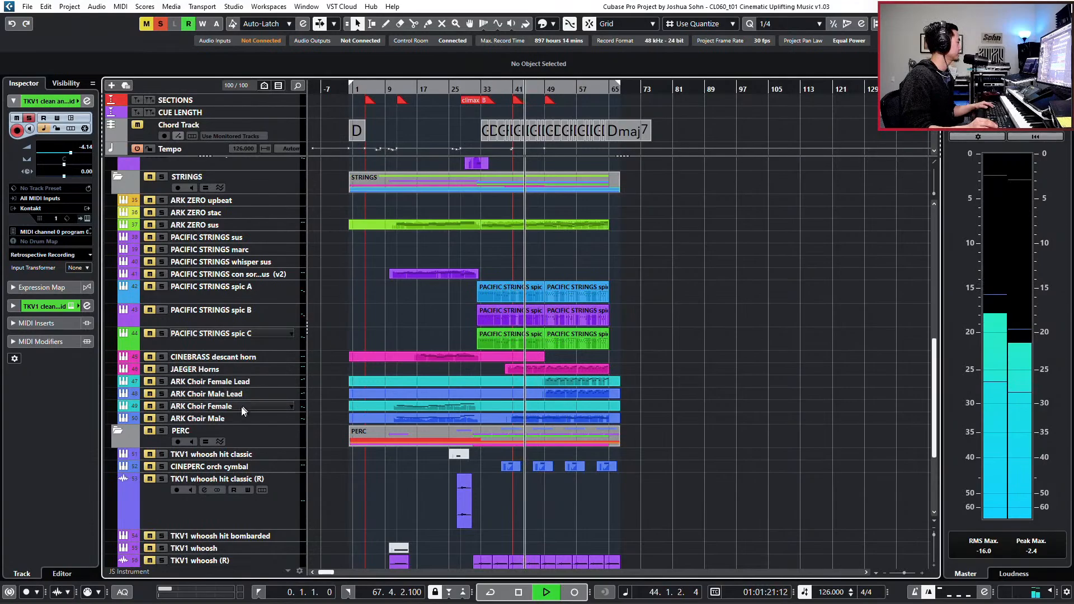
{"action": "scroll", "coordinate": [246, 392], "scroll_direction": "up", "scroll_amount": 4}
{"action": "left_click", "coordinate": [250, 374]}
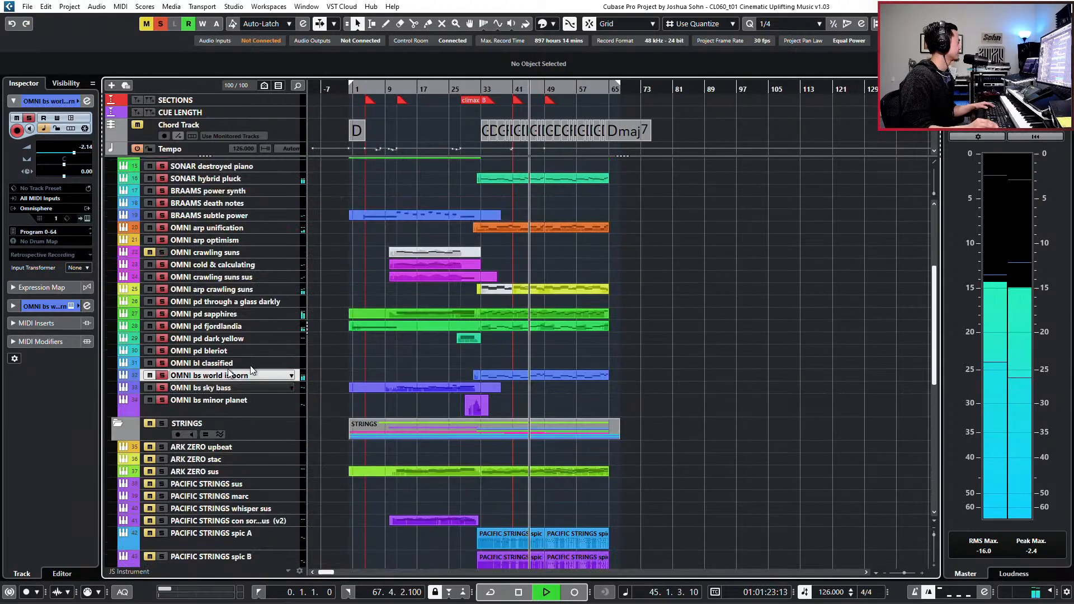
{"action": "key", "text": "e"}
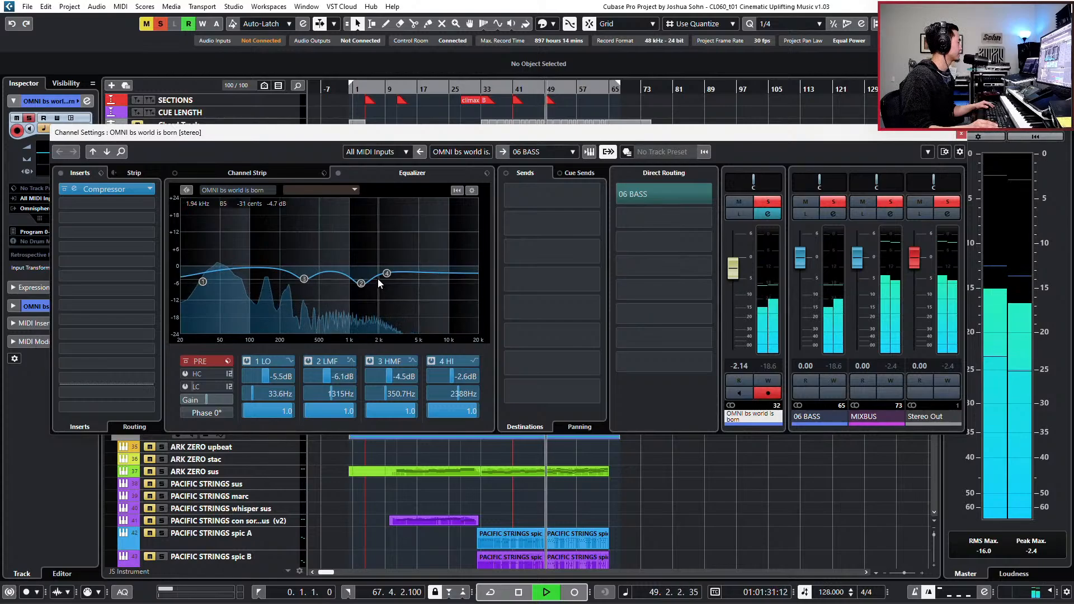
{"action": "left_click_drag", "start_coordinate": [386, 273], "coordinate": [359, 277]}
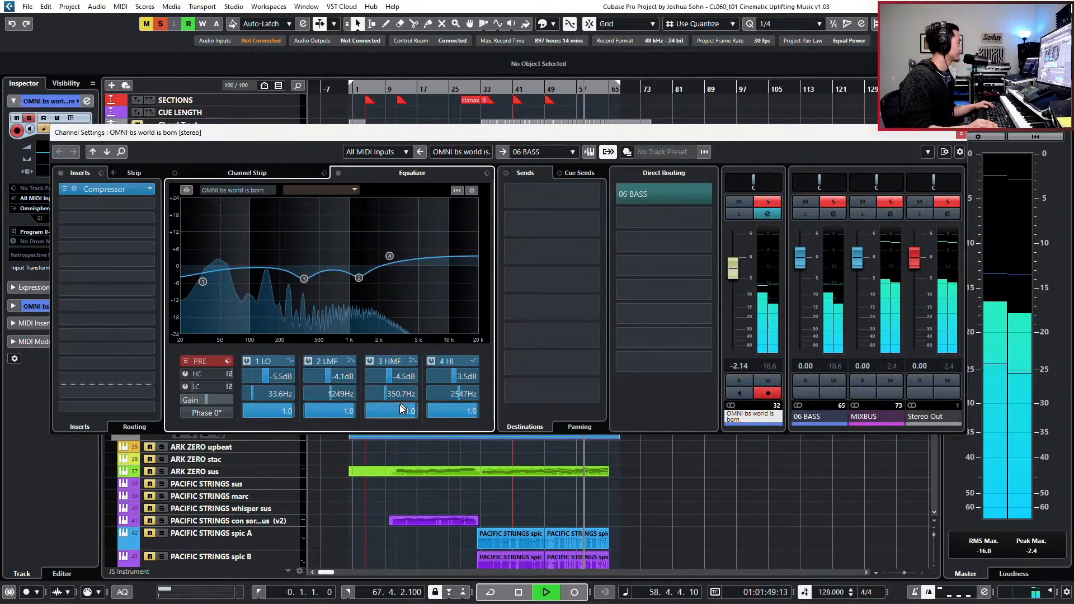
{"action": "scroll", "coordinate": [334, 411], "scroll_direction": "down", "scroll_amount": 5}
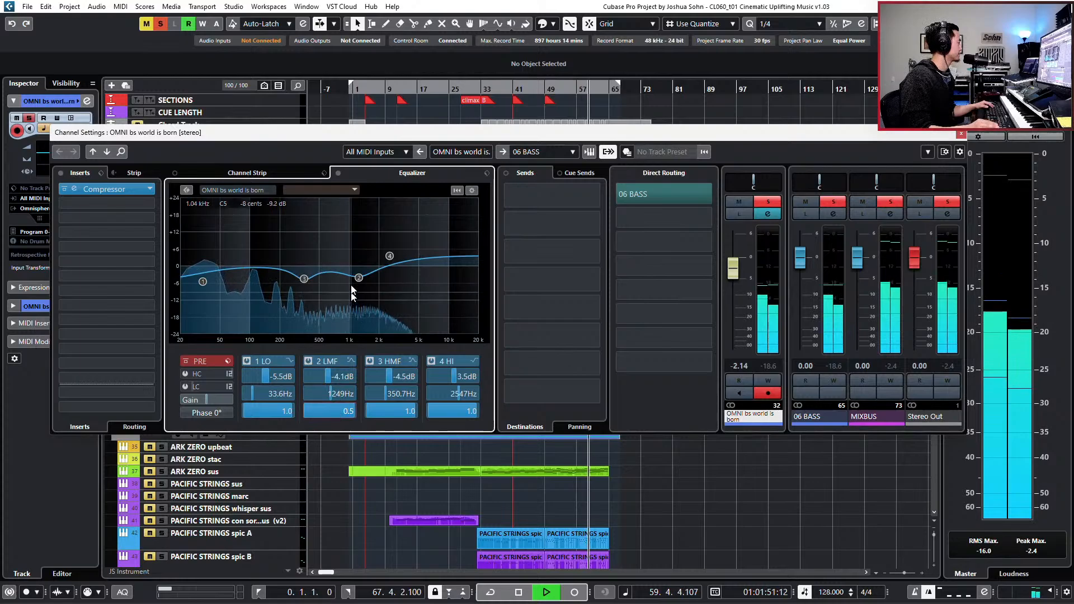
{"action": "left_click_drag", "start_coordinate": [358, 278], "coordinate": [398, 262]}
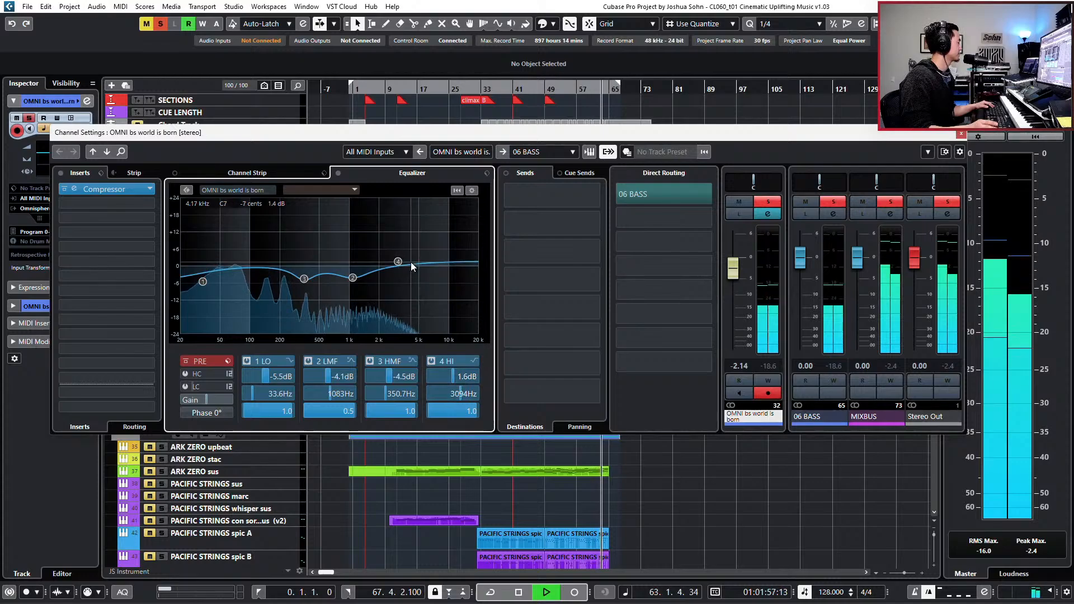
{"action": "left_click", "coordinate": [961, 133]}
- Stop playback at bar 33 and look over the parts in the HYBRID, STRINGS and PERC folders
{"action": "key", "text": "space"}
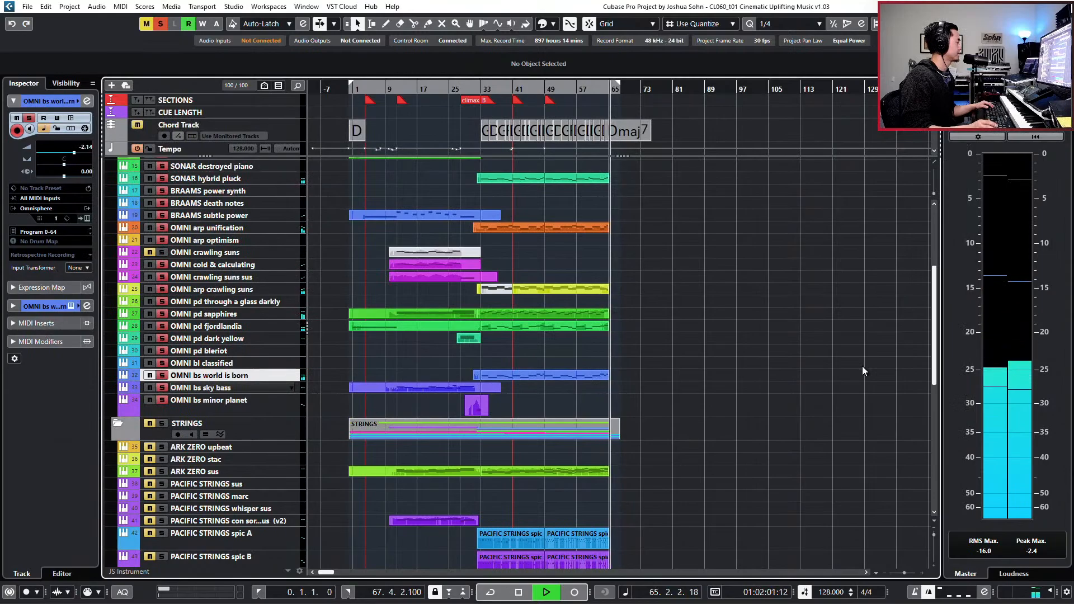
{"action": "key", "text": "space"}
{"action": "key", "text": "space"}
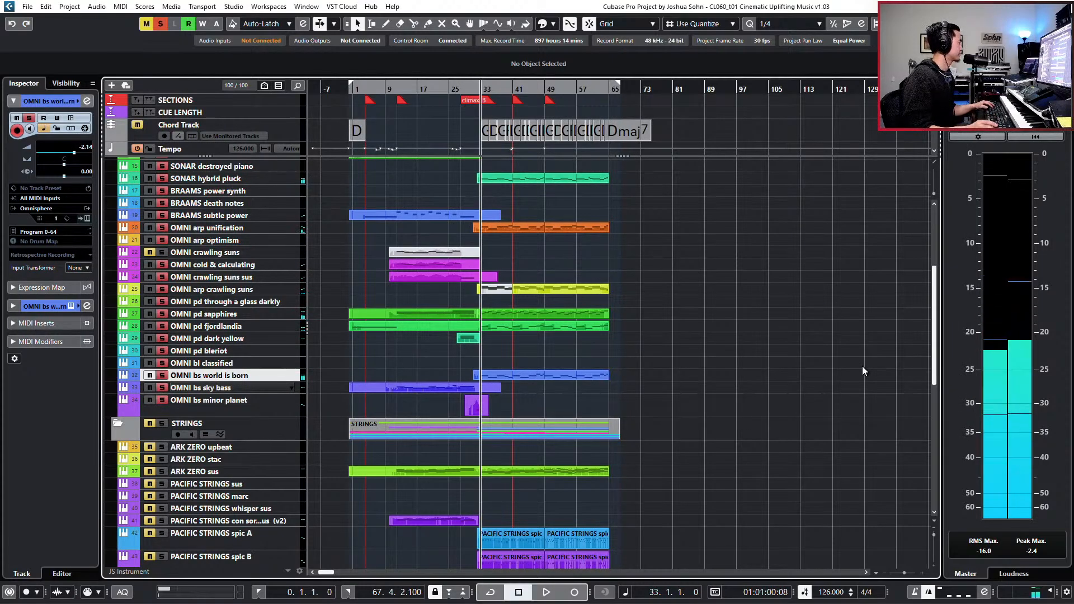
{"action": "scroll", "coordinate": [760, 333], "scroll_direction": "down", "scroll_amount": 5}
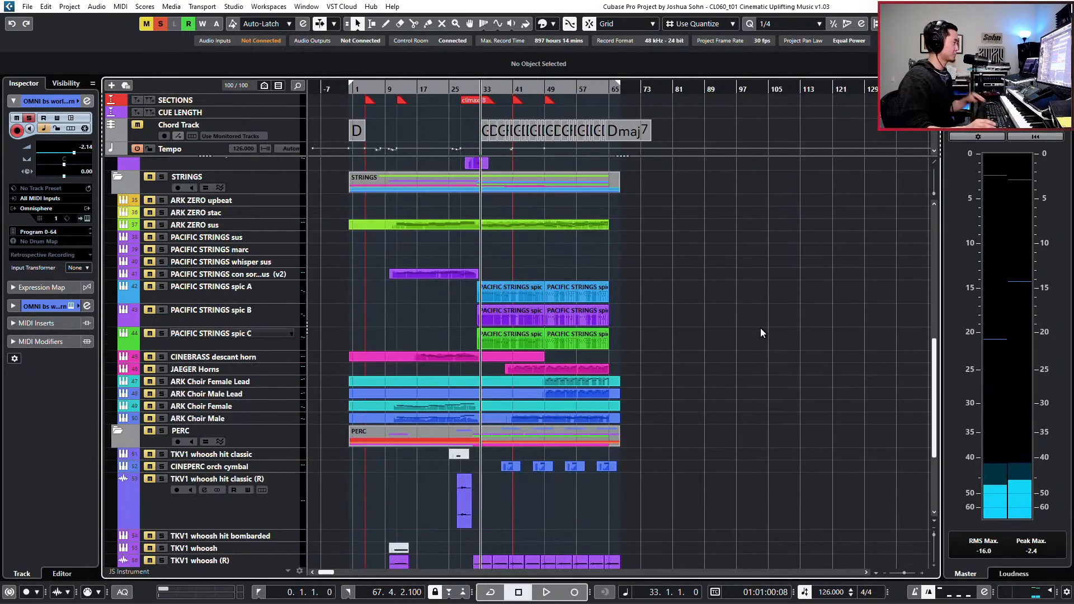
{"action": "scroll", "coordinate": [760, 330], "scroll_direction": "up", "scroll_amount": 5}
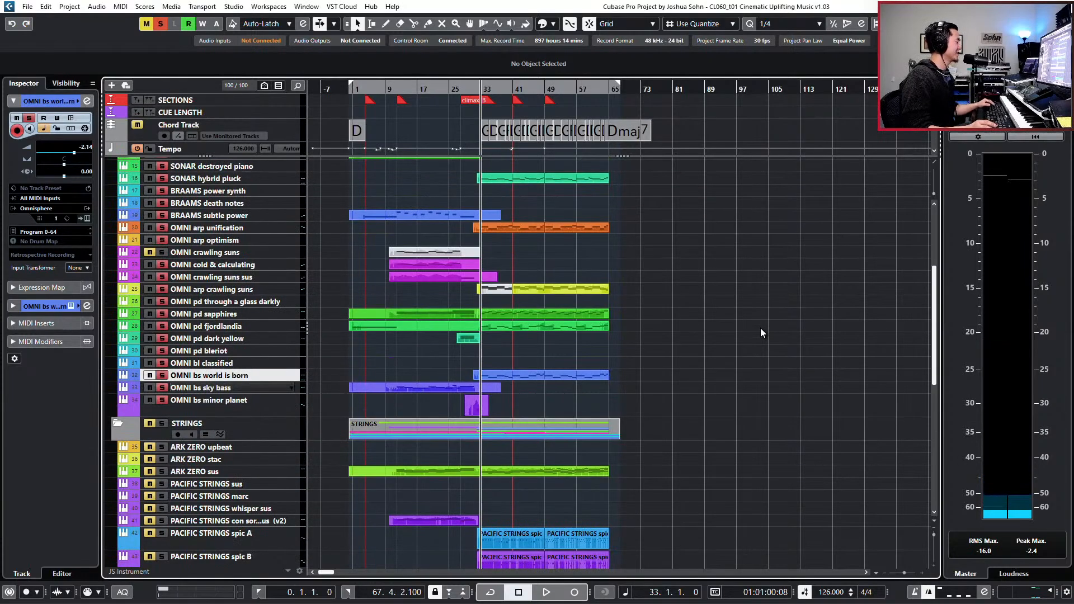
{"action": "scroll", "coordinate": [760, 328], "scroll_direction": "up", "scroll_amount": 5}
{"action": "scroll", "coordinate": [761, 328], "scroll_direction": "down", "scroll_amount": 5}
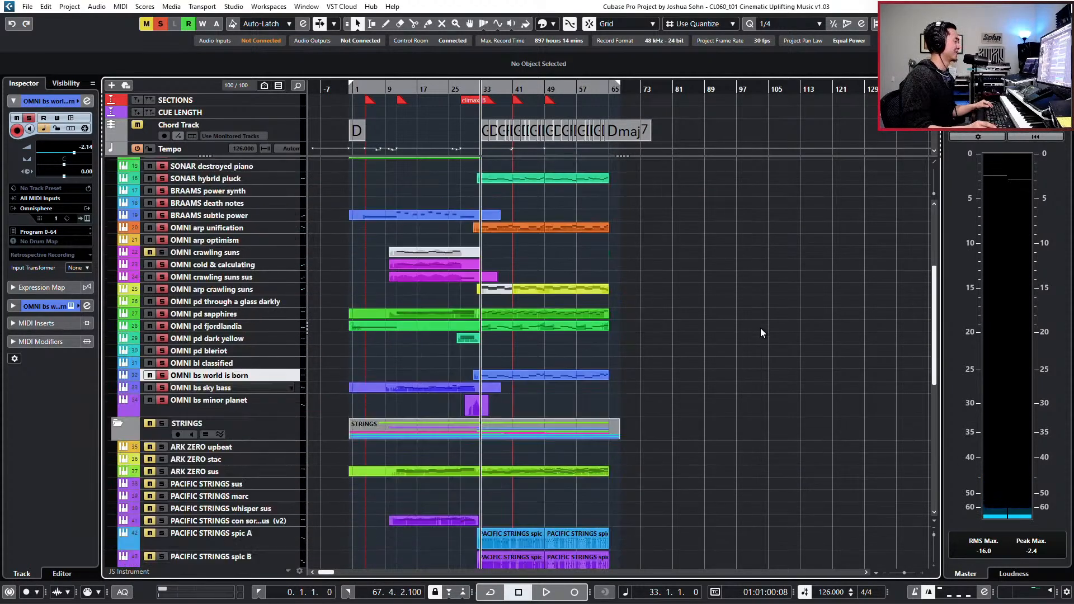
{"action": "scroll", "coordinate": [761, 328], "scroll_direction": "down", "scroll_amount": 3}
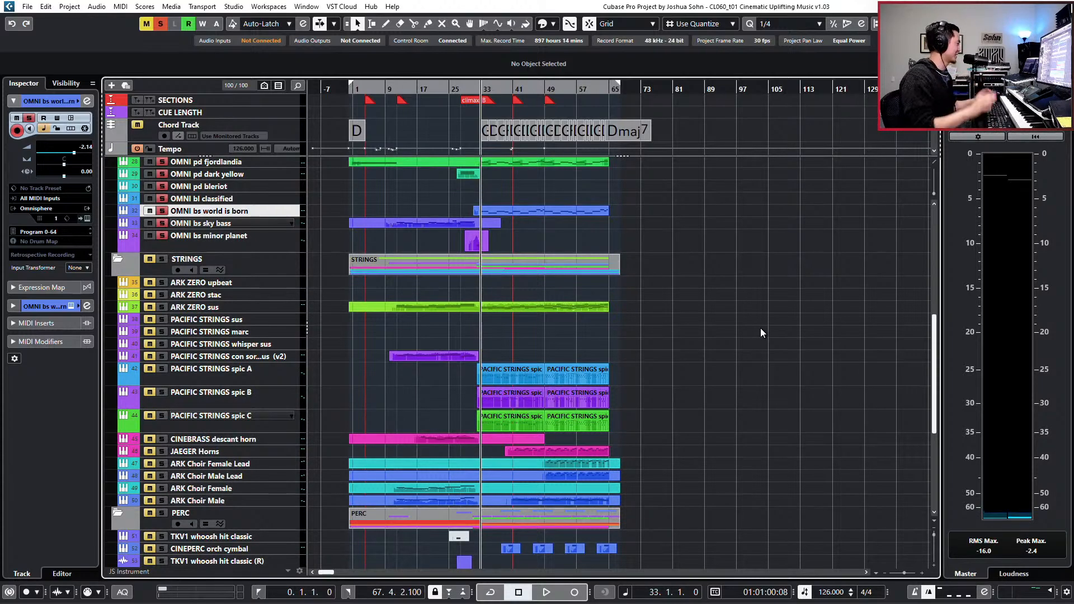
{"action": "scroll", "coordinate": [717, 370], "scroll_direction": "up", "scroll_amount": 3}
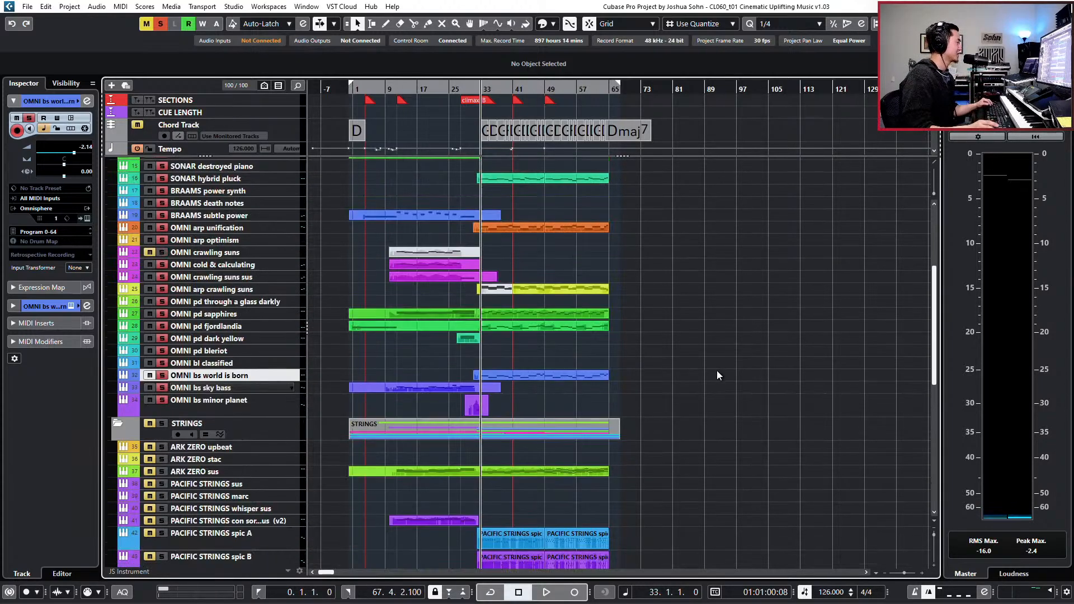
{"action": "scroll", "coordinate": [718, 374], "scroll_direction": "up", "scroll_amount": 2}
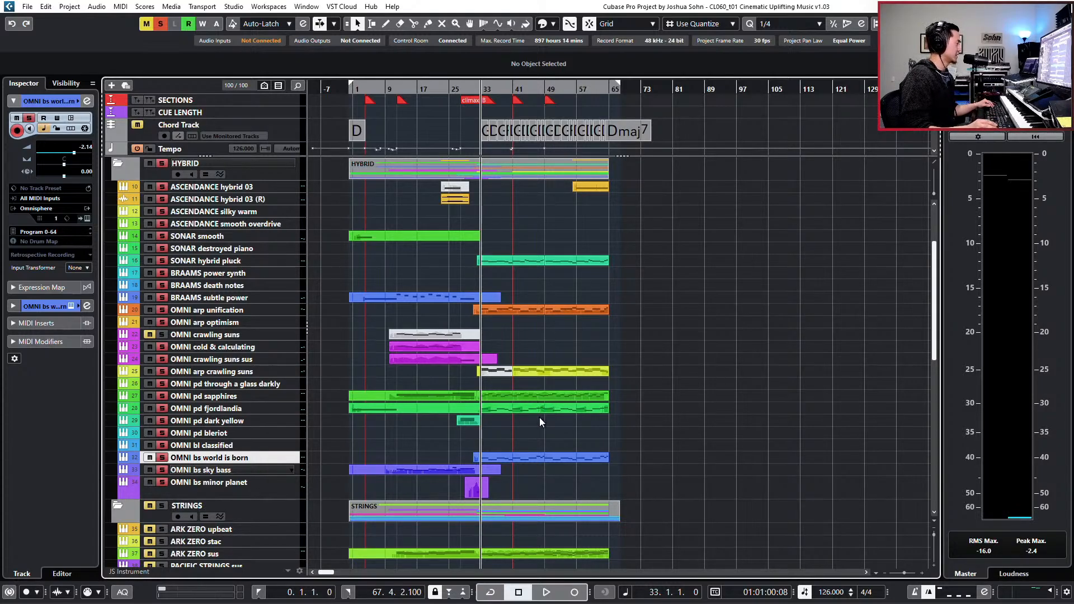
- Open the climax part of OMNI pd sapphires in the Key Editor and play it from bar 47 to check its notes
{"action": "key", "text": "KP_Add"}
{"action": "key", "text": "KP_Add"}
{"action": "key", "text": "KP_Add"}
{"action": "key", "text": "KP_Add"}
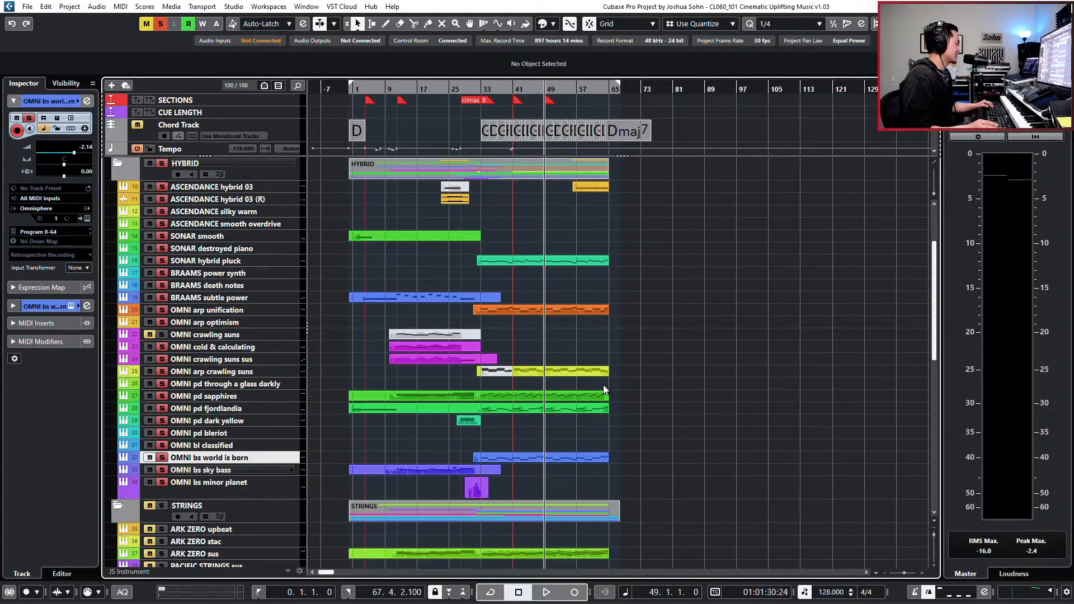
{"action": "double_click", "coordinate": [583, 398]}
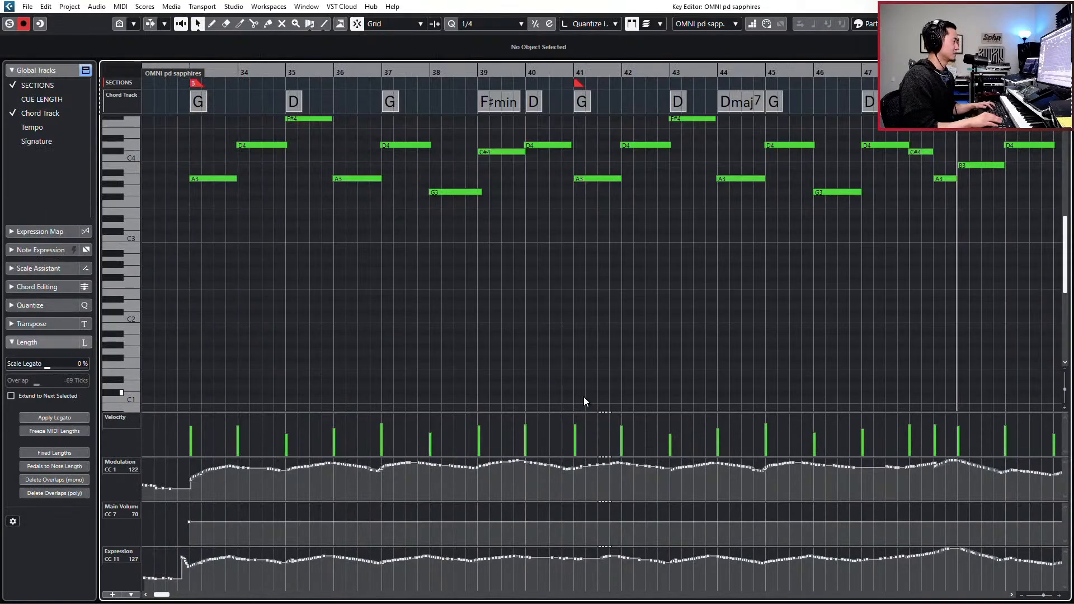
{"action": "key", "text": "KP_Subtract"}
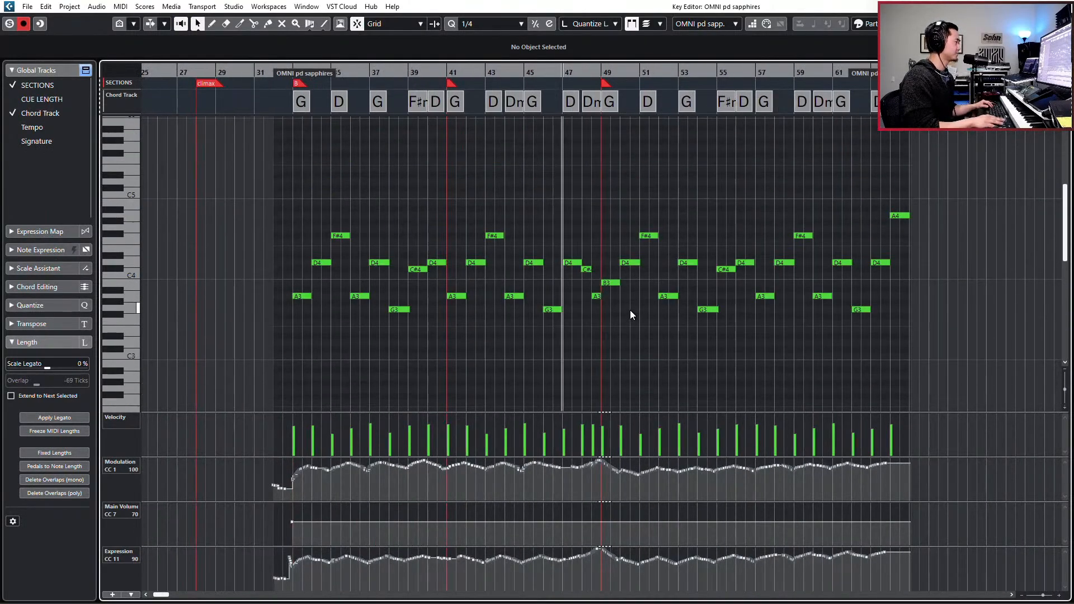
{"action": "key", "text": "space"}
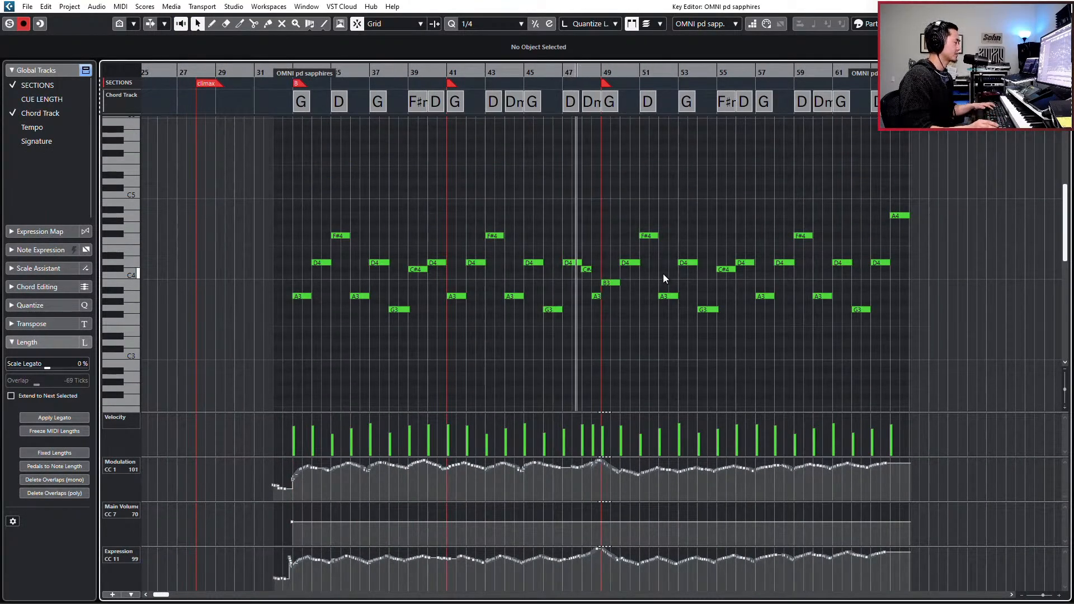
- Stop playback and compare the first notes at bars 33, 41 and 49 of the OMNI pd sapphires part
{"action": "key", "text": "h"}
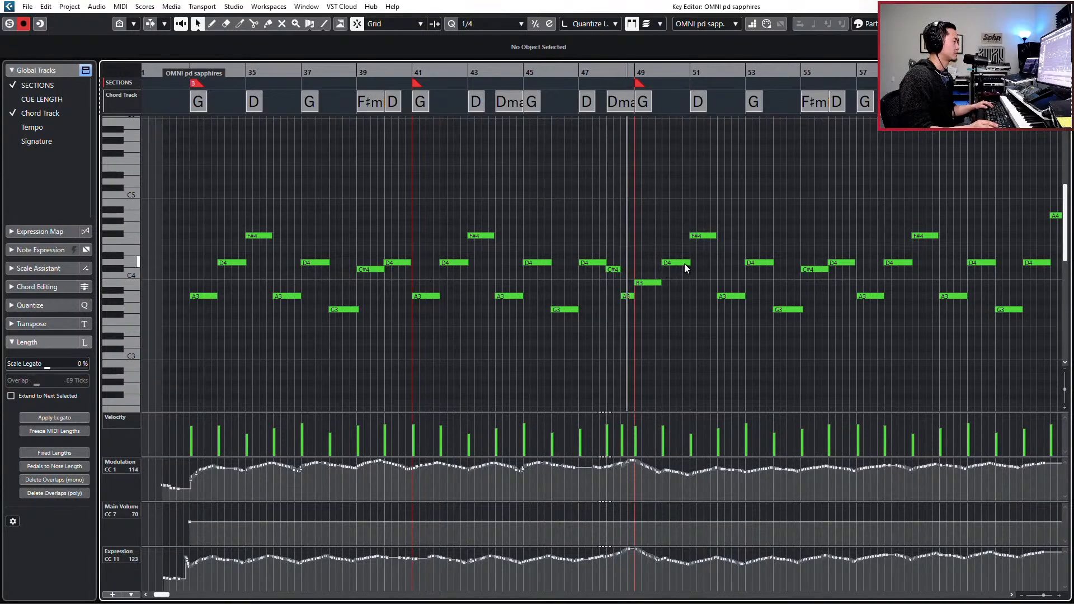
{"action": "key", "text": "space"}
{"action": "left_click", "coordinate": [647, 282]}
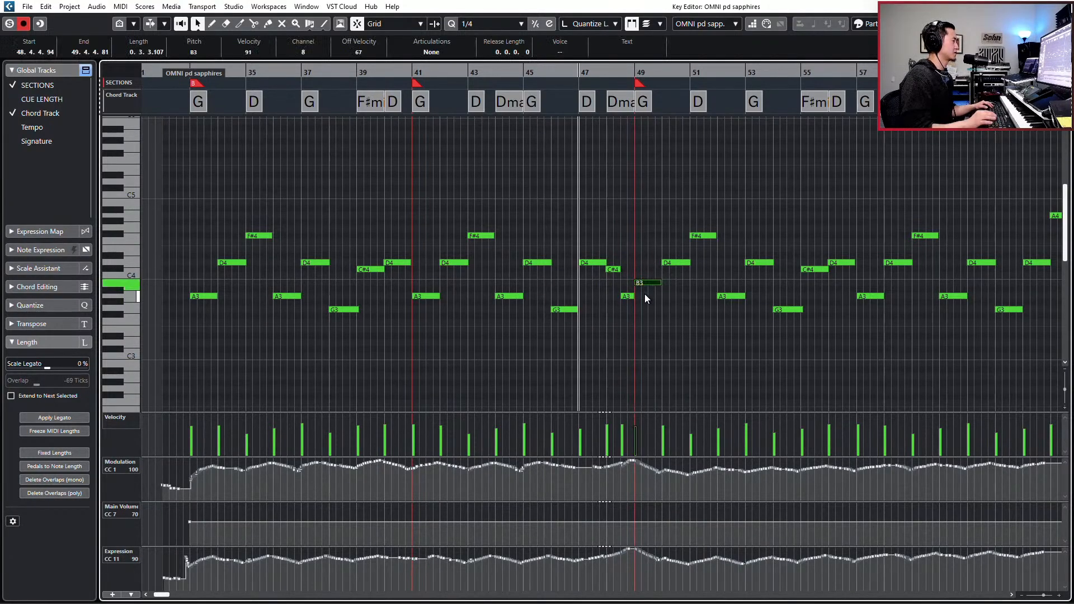
{"action": "key", "text": "g"}
{"action": "key", "text": "g"}
{"action": "key", "text": "g"}
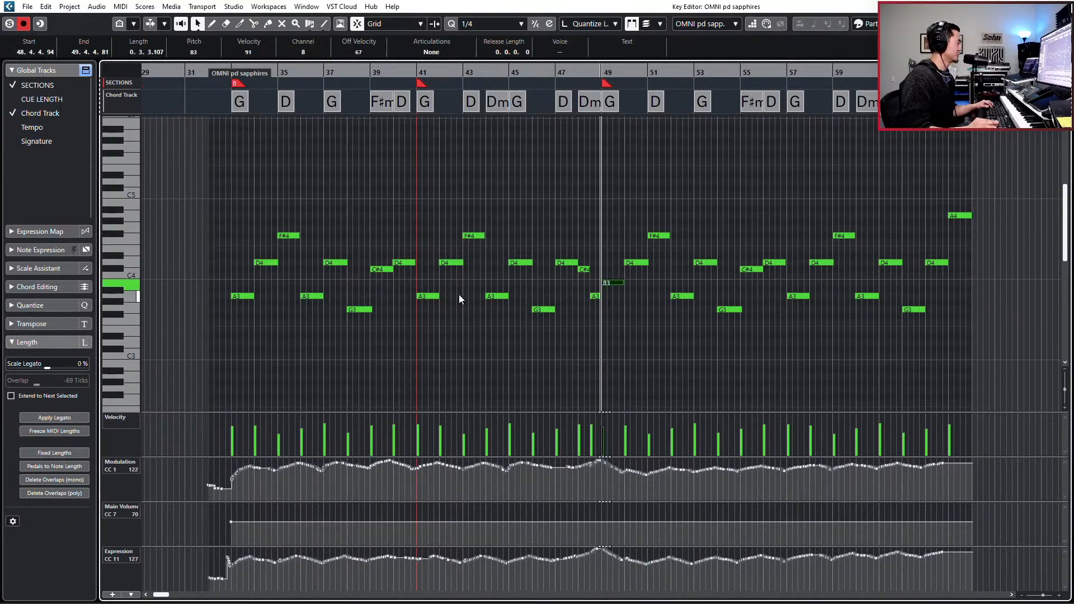
{"action": "left_click_drag", "start_coordinate": [239, 290], "coordinate": [247, 306]}
{"action": "left_click_drag", "start_coordinate": [419, 288], "coordinate": [431, 305]}
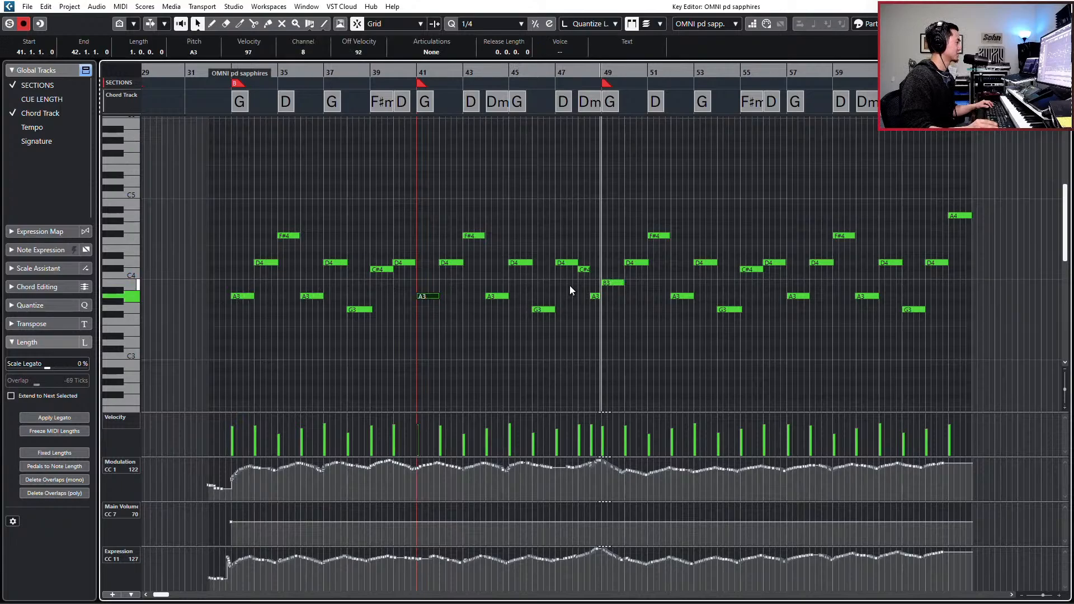
{"action": "left_click_drag", "start_coordinate": [617, 274], "coordinate": [619, 276]}
{"action": "left_click", "coordinate": [619, 282]}
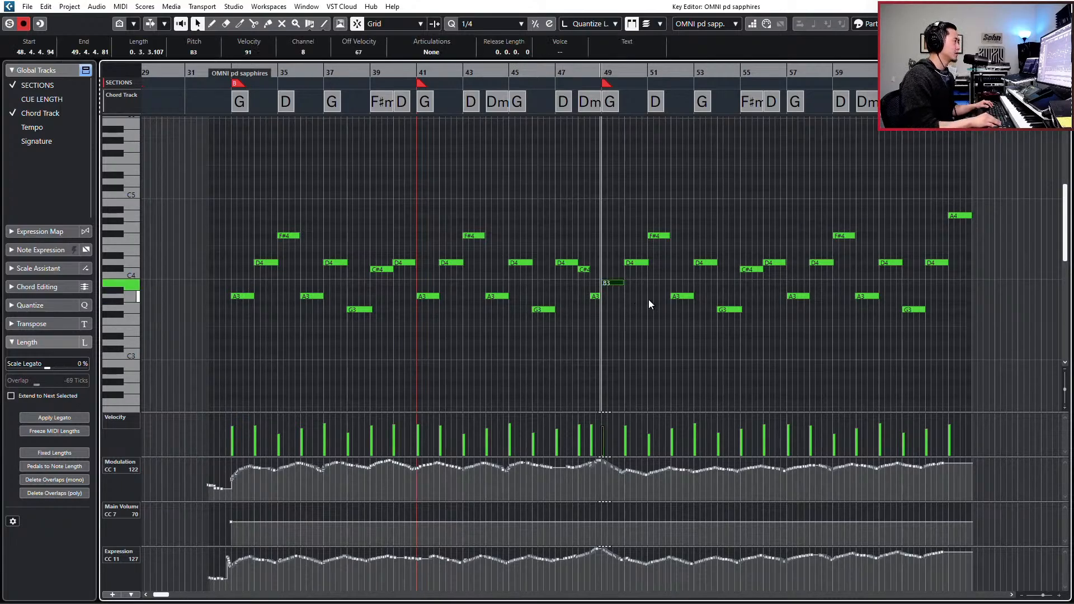
- Add a section marker at bar 57 and return the playhead to bar 49
{"action": "key", "text": "KP_Add"}
{"action": "key", "text": "KP_Add"}
{"action": "key", "text": "KP_Add"}
{"action": "key", "text": "KP_Add"}
{"action": "key", "text": "KP_Add"}
{"action": "key", "text": "KP_Add"}
{"action": "key", "text": "KP_Add"}
{"action": "key", "text": "KP_Add"}
{"action": "key", "text": "KP_Add"}
{"action": "key", "text": "KP_Subtract"}
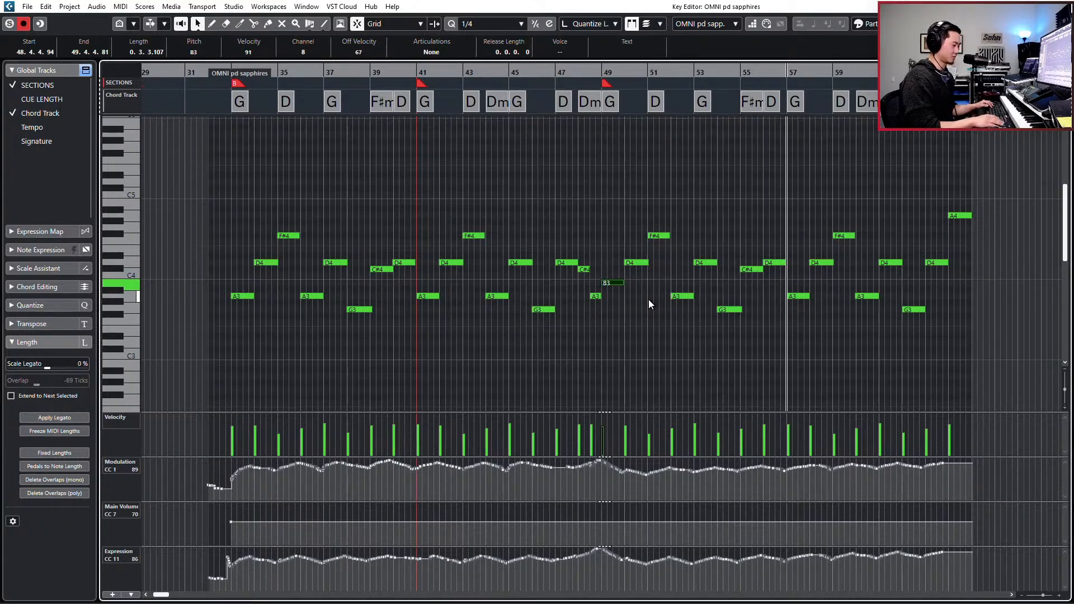
{"action": "key", "text": "Insert"}
{"action": "key", "text": "KP_Subtract"}
{"action": "key", "text": "KP_Subtract"}
{"action": "key", "text": "KP_Subtract"}
{"action": "key", "text": "KP_Subtract"}
{"action": "key", "text": "KP_Subtract"}
{"action": "key", "text": "KP_Subtract"}
{"action": "key", "text": "KP_Subtract"}
{"action": "key", "text": "KP_Subtract"}
{"action": "key", "text": "KP_Subtract"}
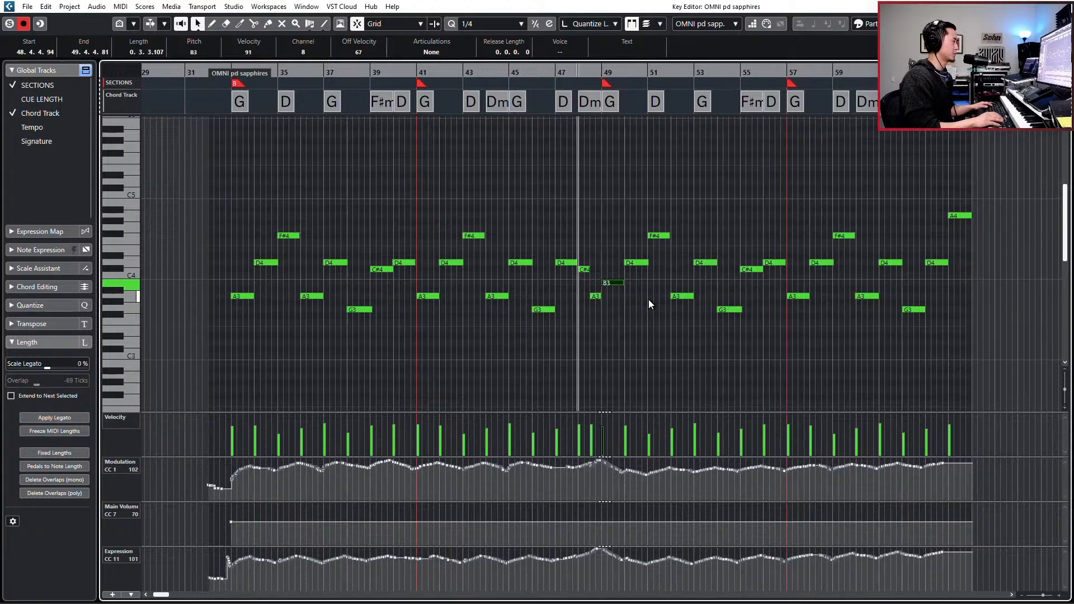
{"action": "key", "text": "KP_Add"}
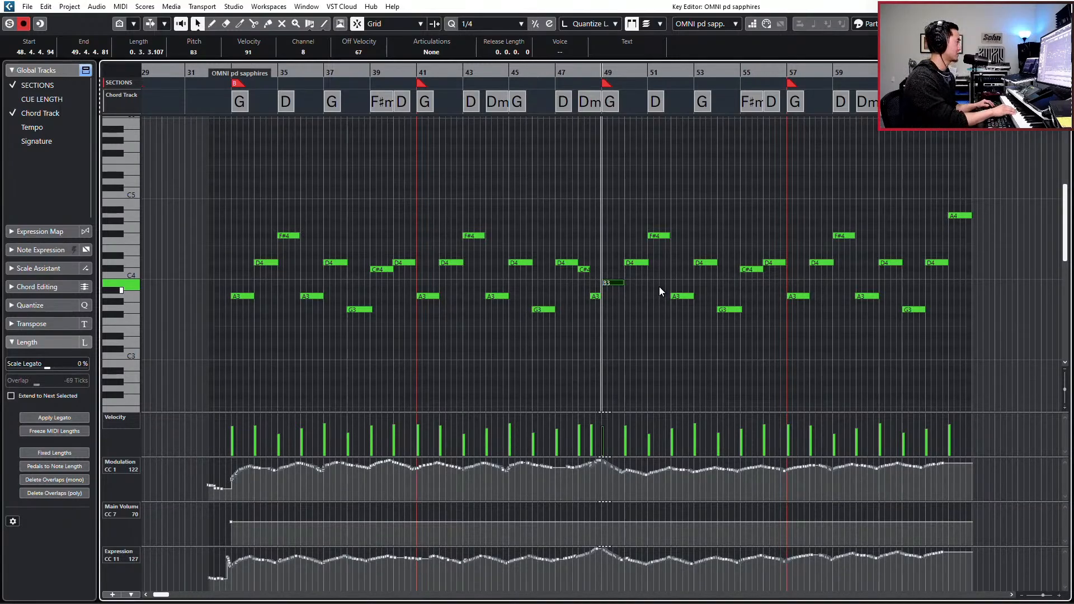
- Audition the OMNI pd sapphires part from bars 49 and 47, and close the Key Editor
{"action": "key", "text": "s"}
{"action": "key", "text": "space"}
{"action": "key", "text": "space"}
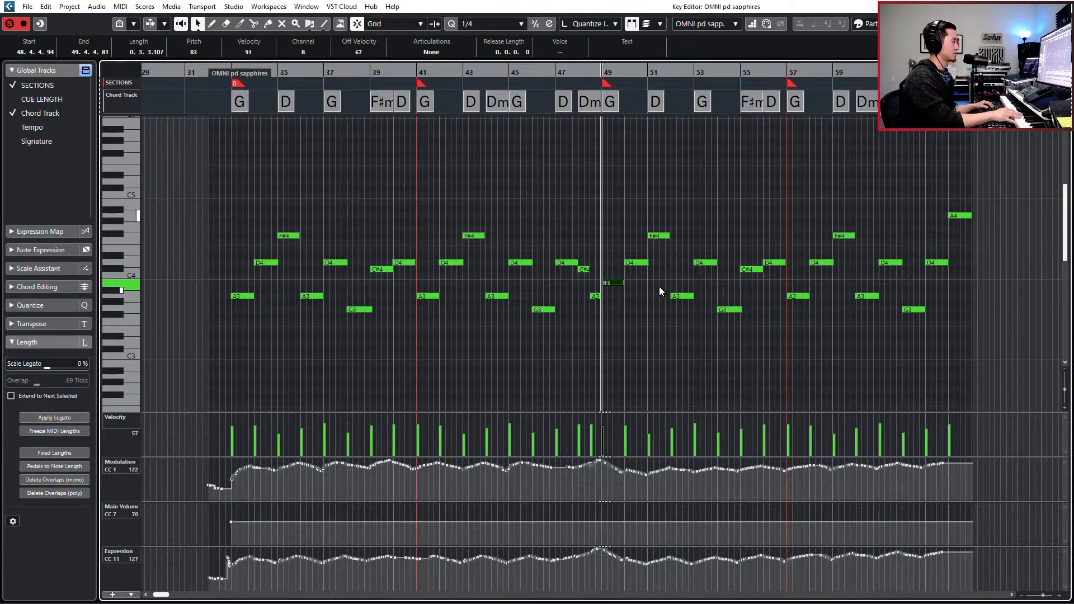
{"action": "key", "text": "space"}
{"action": "key", "text": "space"}
{"action": "key", "text": "KP_Subtract"}
{"action": "key", "text": "KP_Subtract"}
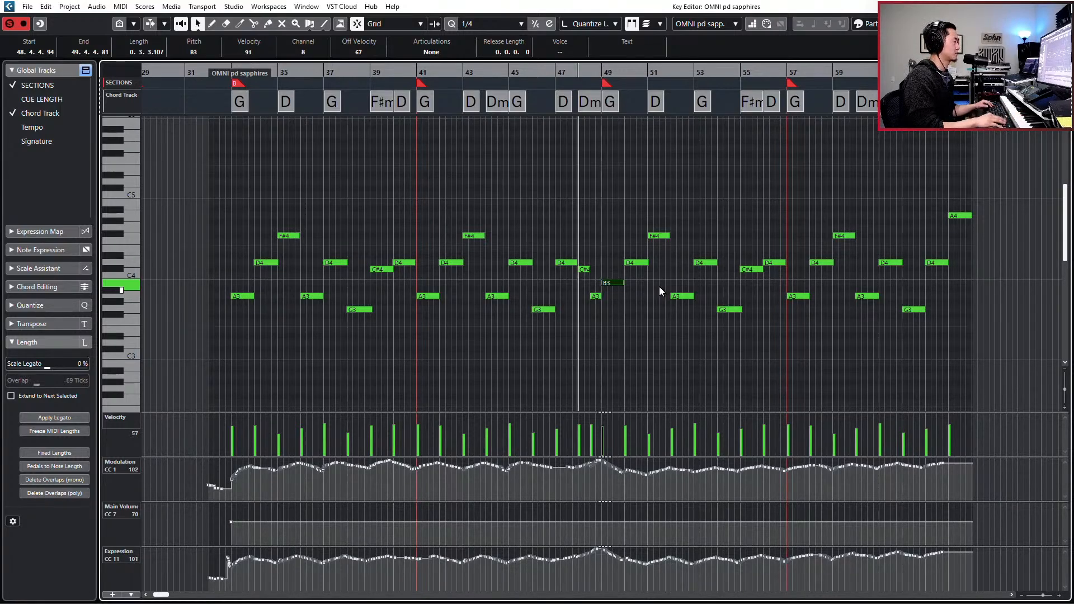
{"action": "key", "text": "s"}
{"action": "key", "text": "space"}
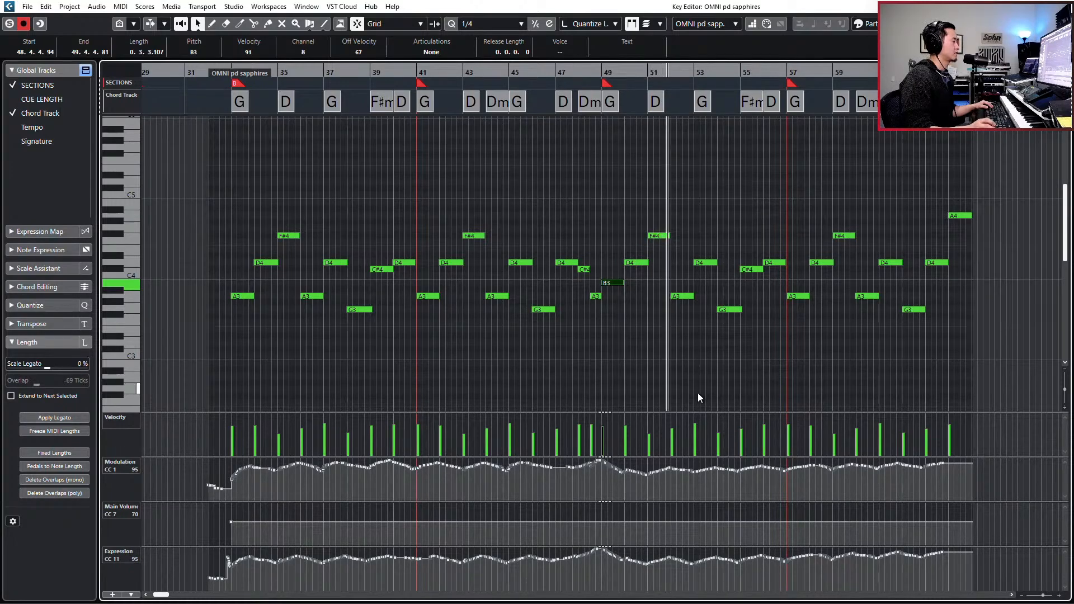
{"action": "key", "text": "Return"}
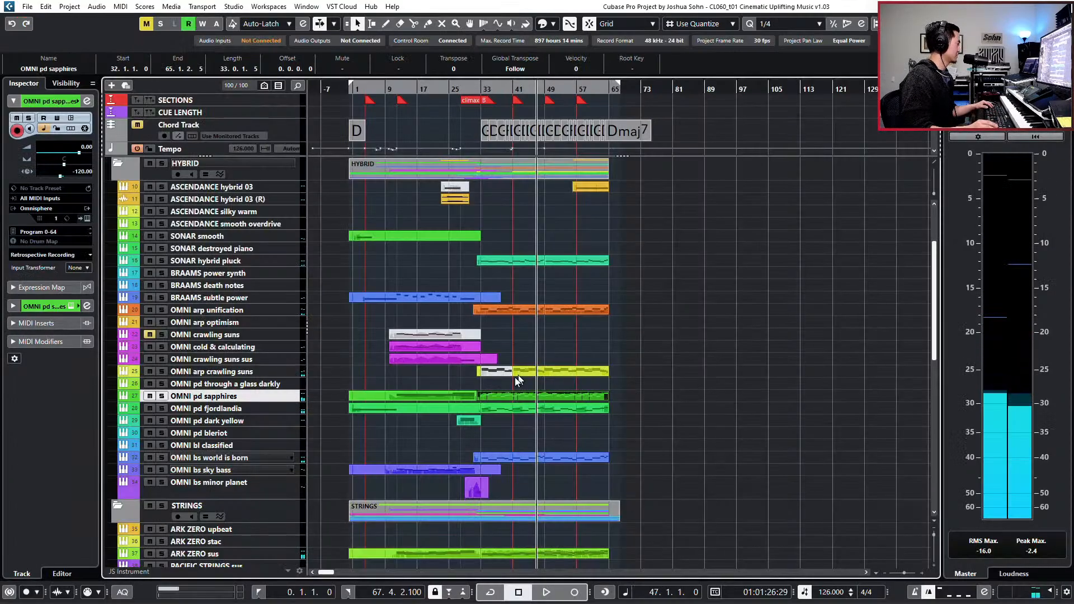
- Solo the STRINGS folder with OMNI pd sapphires, play them from bar 47, and clear the solo after stopping
{"action": "scroll", "coordinate": [478, 388], "scroll_direction": "down", "scroll_amount": 5}
{"action": "scroll", "coordinate": [310, 405], "scroll_direction": "down", "scroll_amount": 2}
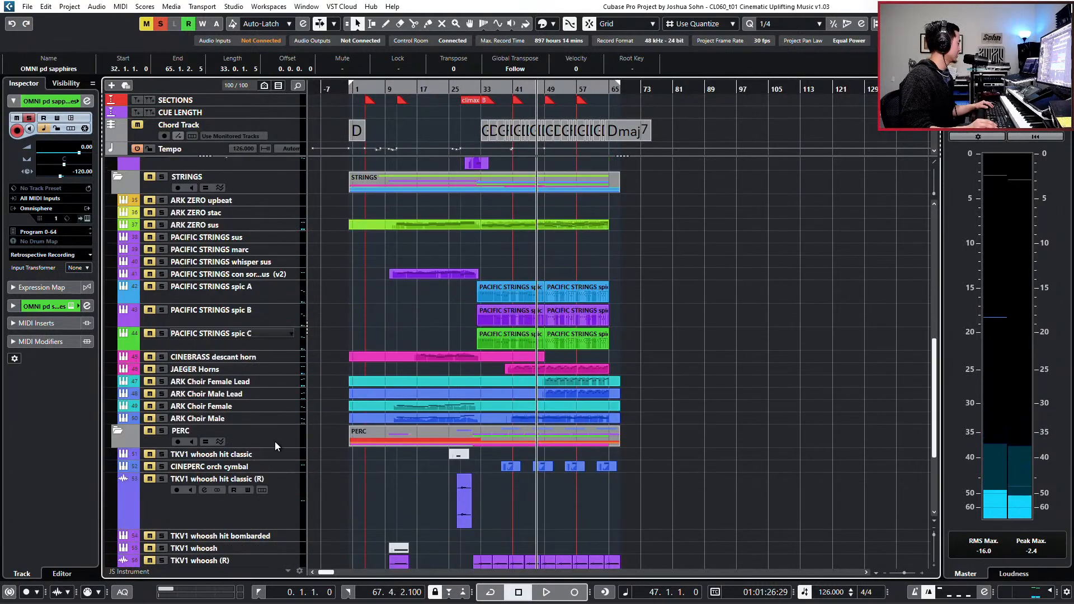
{"action": "left_click", "coordinate": [282, 189]}
{"action": "key", "text": "s"}
{"action": "key", "text": "space"}
{"action": "scroll", "coordinate": [428, 235], "scroll_direction": "up", "scroll_amount": 2}
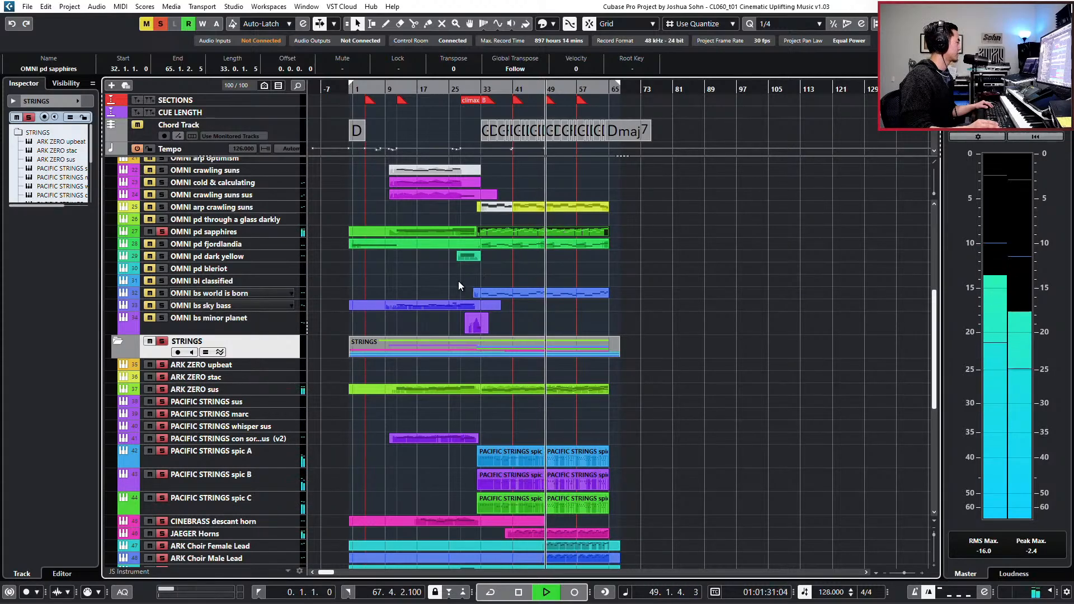
{"action": "scroll", "coordinate": [448, 313], "scroll_direction": "down", "scroll_amount": 3}
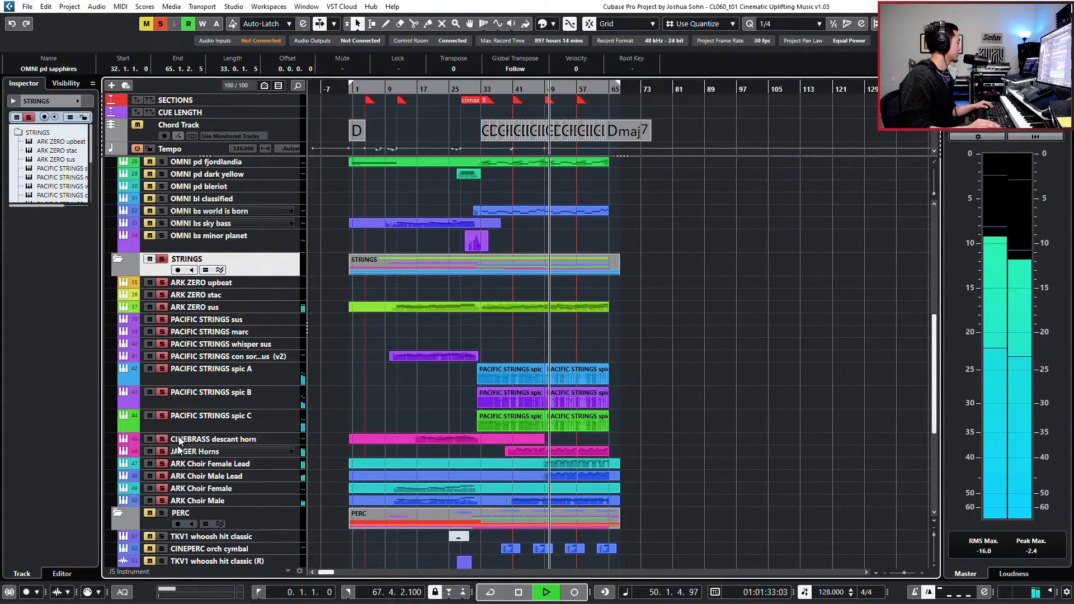
{"action": "key", "text": "space"}
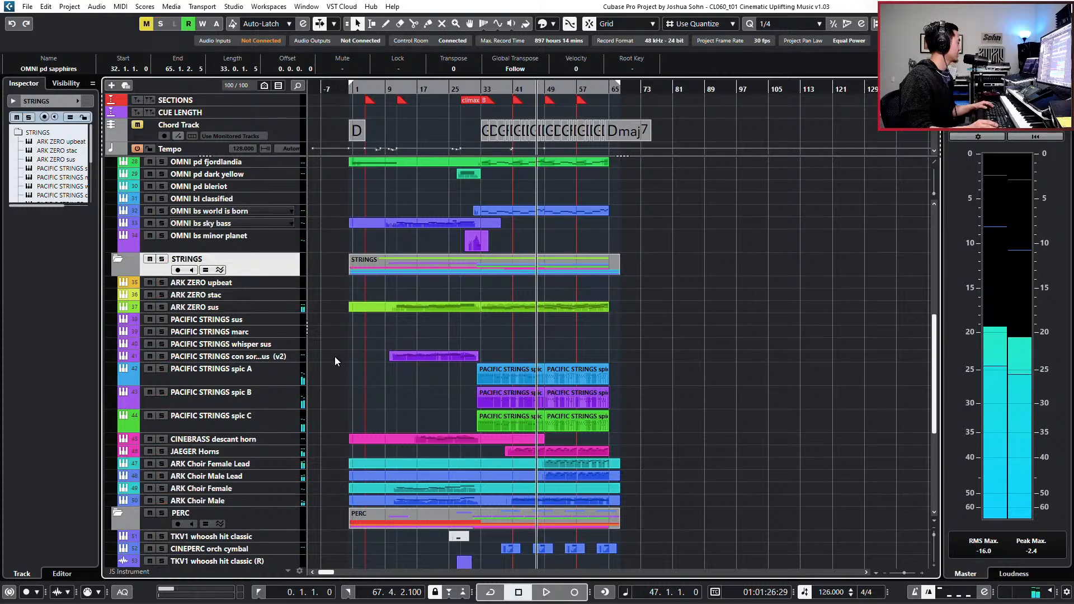
{"action": "key", "text": "s"}
- Move the CINEBRASS descant horn, JAEGER Horns and four ARK Choir tracks out of STRINGS to above the KEYS folder
{"action": "left_click", "coordinate": [254, 455]}
{"action": "left_click", "coordinate": [248, 499], "text": "shift"}
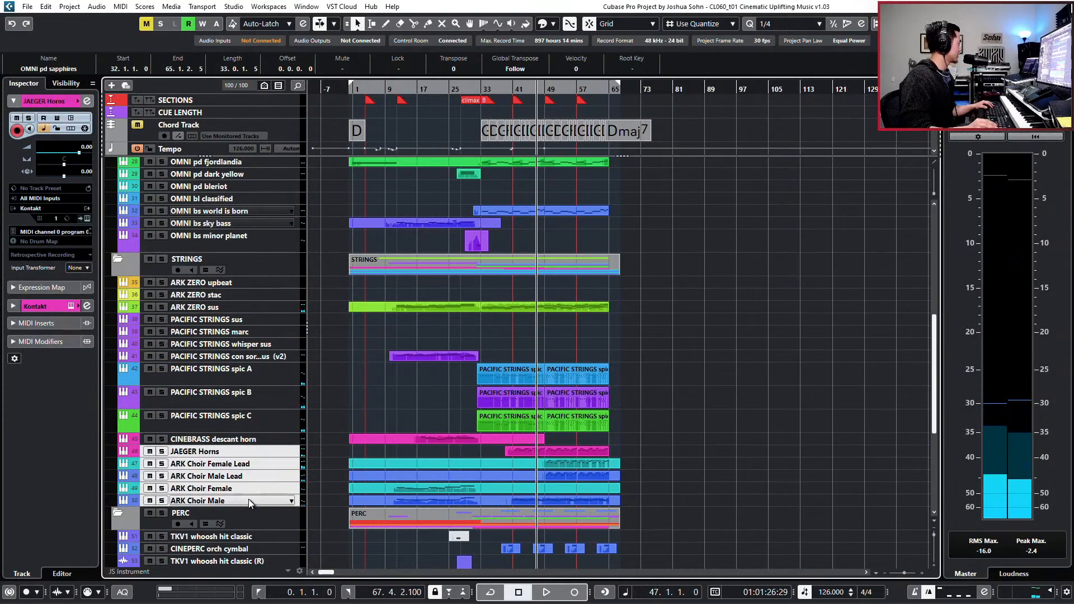
{"action": "left_click", "coordinate": [224, 443]}
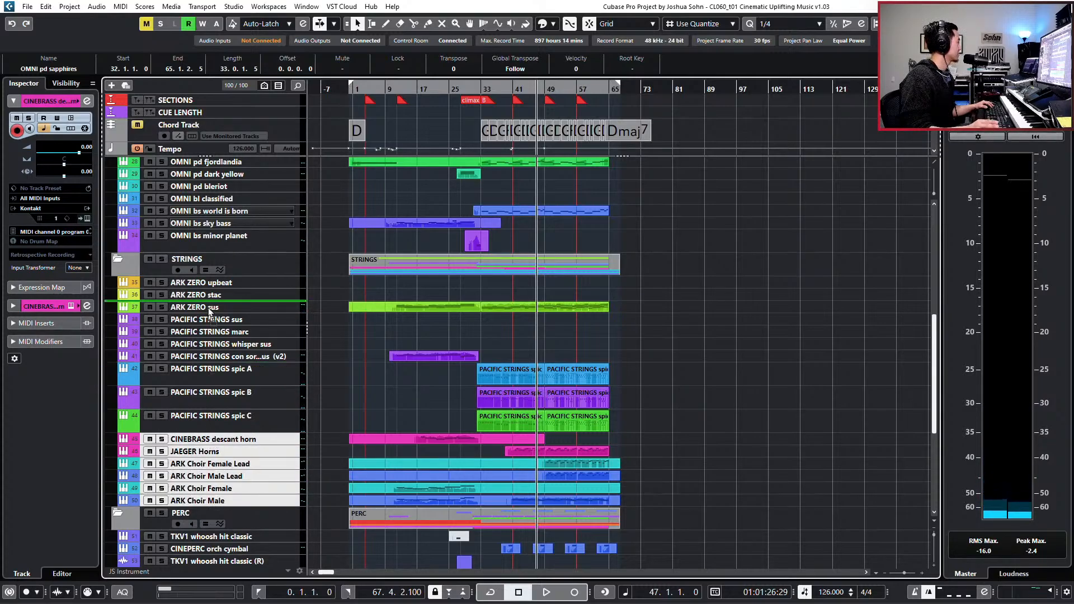
{"action": "scroll", "coordinate": [208, 167], "scroll_direction": "up", "scroll_amount": 2}
{"action": "scroll", "coordinate": [208, 166], "scroll_direction": "up", "scroll_amount": 5}
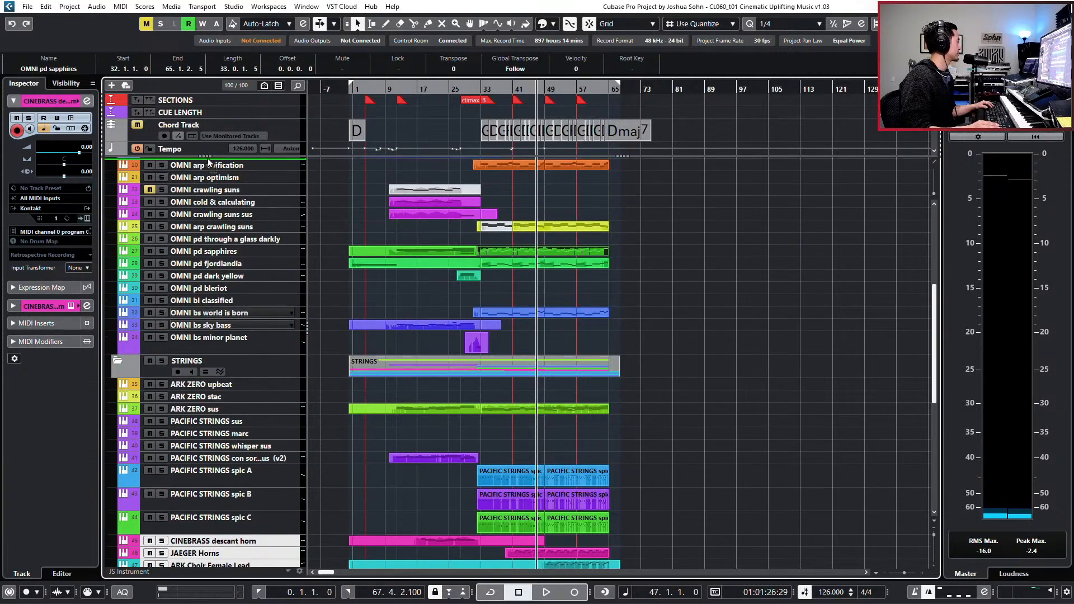
{"action": "scroll", "coordinate": [217, 168], "scroll_direction": "up", "scroll_amount": 4}
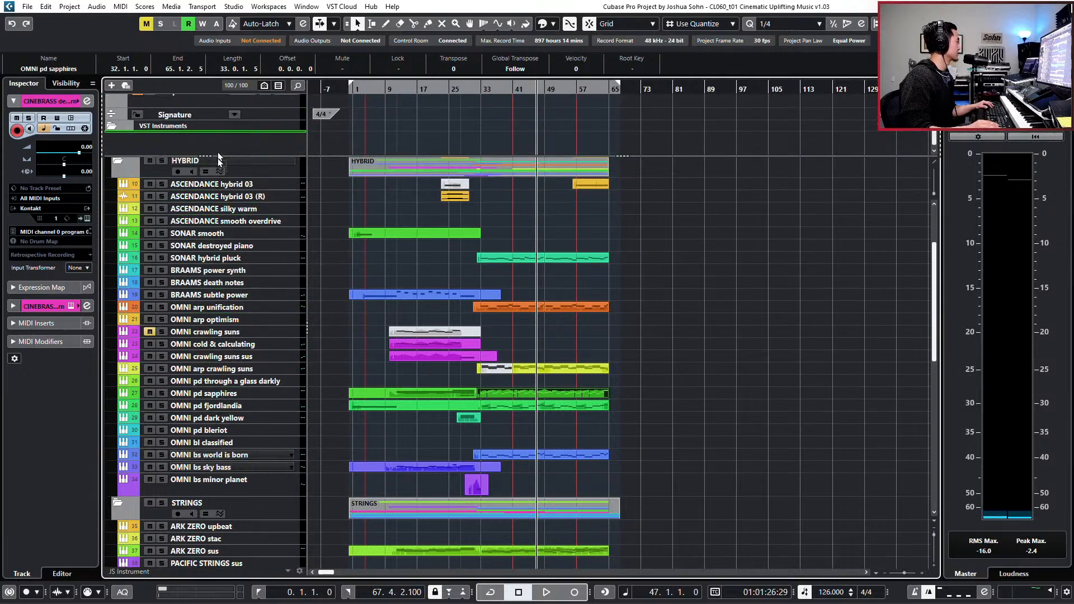
{"action": "left_click_drag", "start_coordinate": [210, 186], "coordinate": [209, 191]}
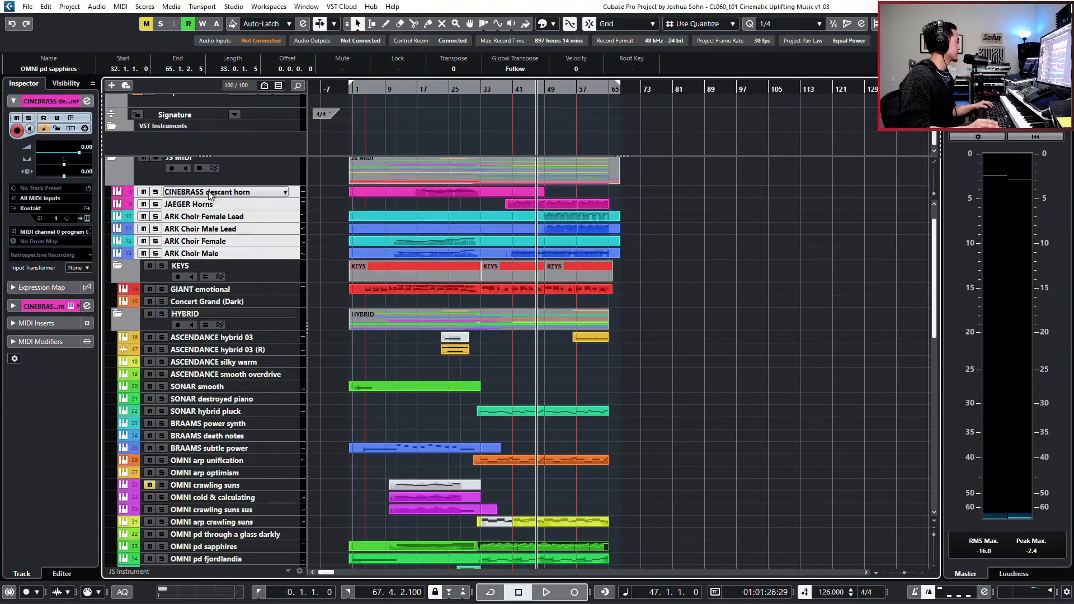
- Move the selected horn and choir tracks into a new folder named CHOIR
{"action": "right_click", "coordinate": [209, 191]}
{"action": "left_click", "coordinate": [255, 265]}
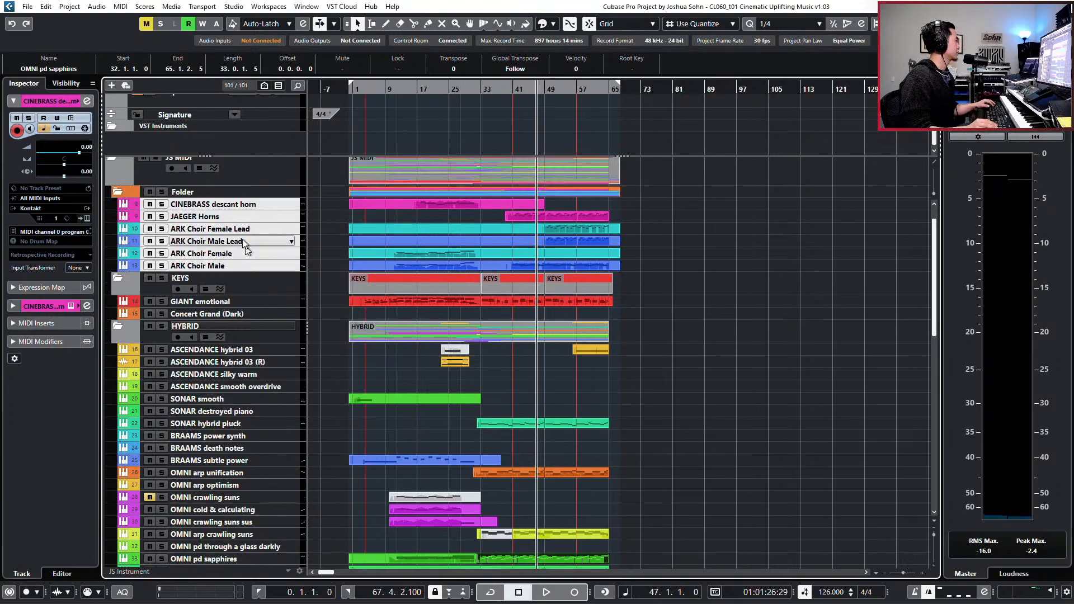
{"action": "type", "text": "c"}
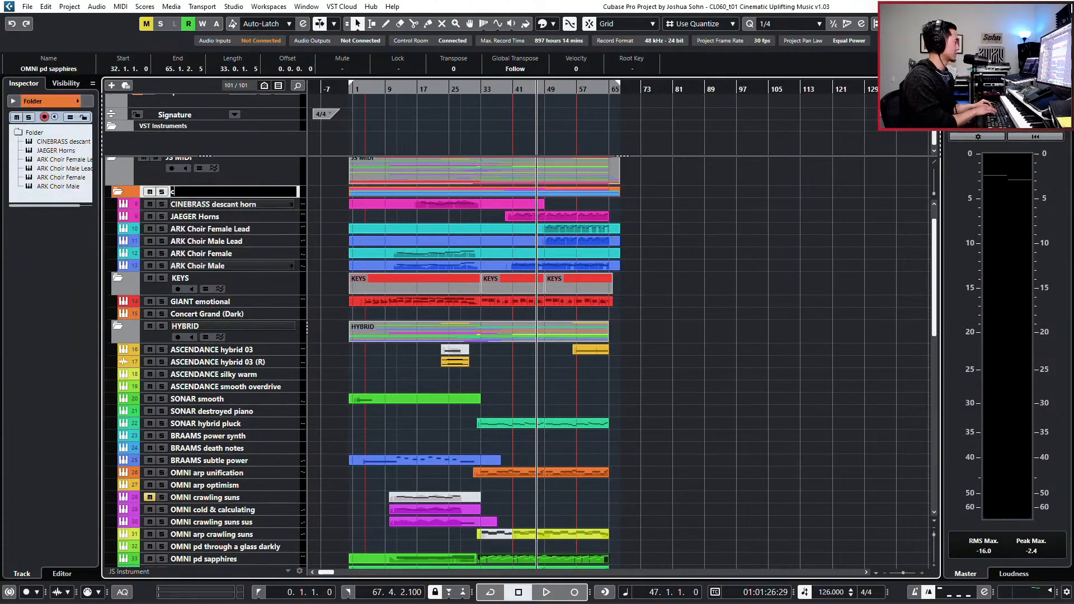
{"action": "key", "text": "BackSpace"}
{"action": "key", "text": "BackSpace"}
{"action": "key", "text": "BackSpace"}
{"action": "type", "text": "CHOIR"}
{"action": "key", "text": "Return"}
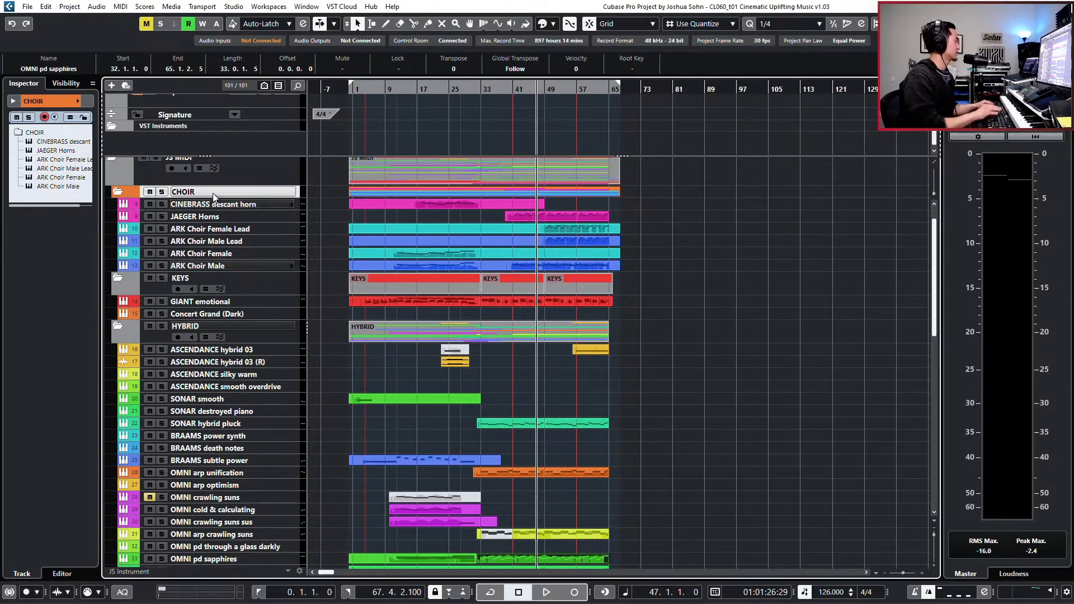
- Move CINEBRASS descant horn and JAEGER Horns out of the CHOIR folder into a new folder named BRASS
{"action": "left_click", "coordinate": [223, 229]}
{"action": "left_click", "coordinate": [221, 217]}
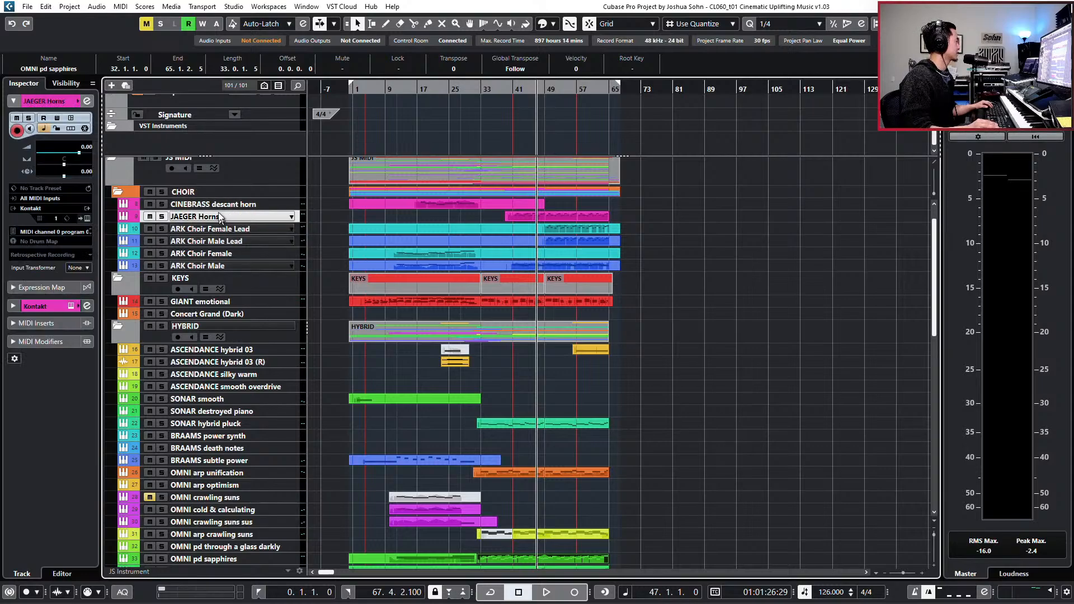
{"action": "left_click", "coordinate": [219, 205], "text": "shift"}
{"action": "left_click_drag", "start_coordinate": [218, 204], "coordinate": [218, 189]}
{"action": "right_click", "coordinate": [217, 189]}
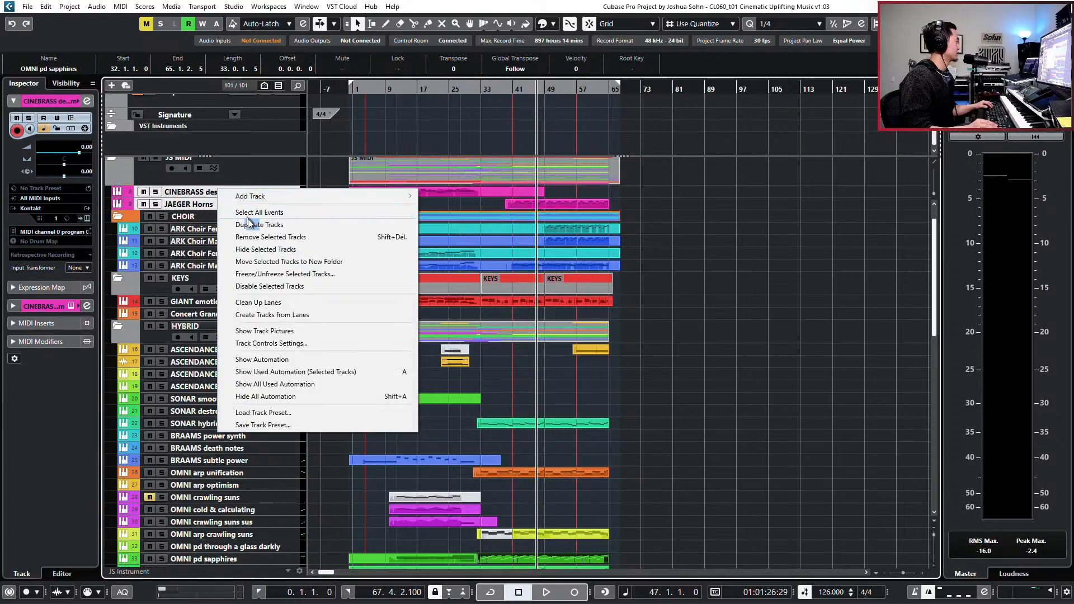
{"action": "left_click", "coordinate": [248, 262]}
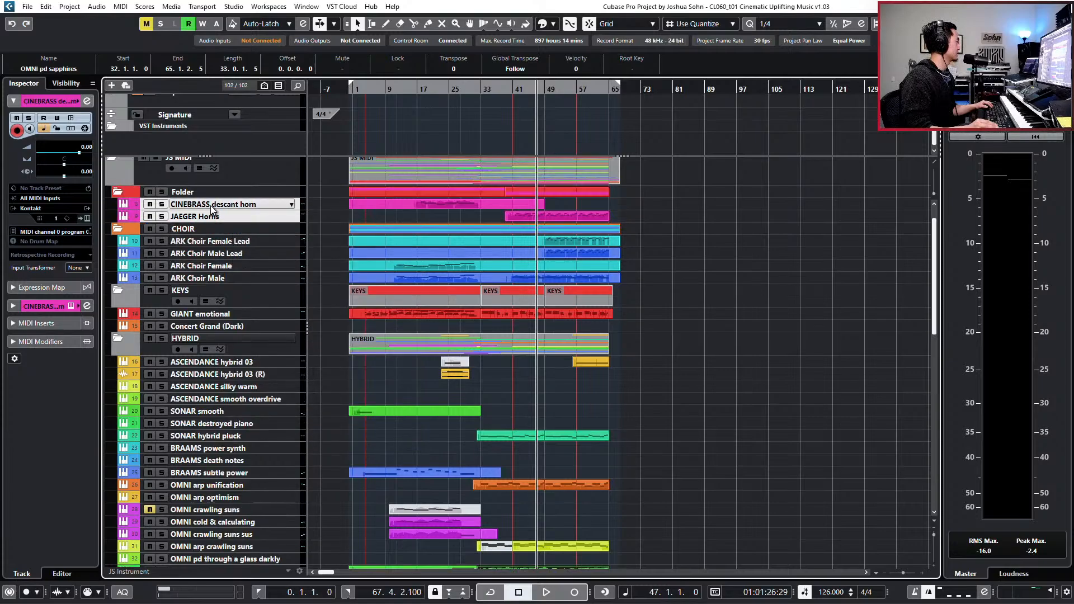
{"action": "double_click", "coordinate": [207, 192]}
{"action": "type", "text": "BRA"}
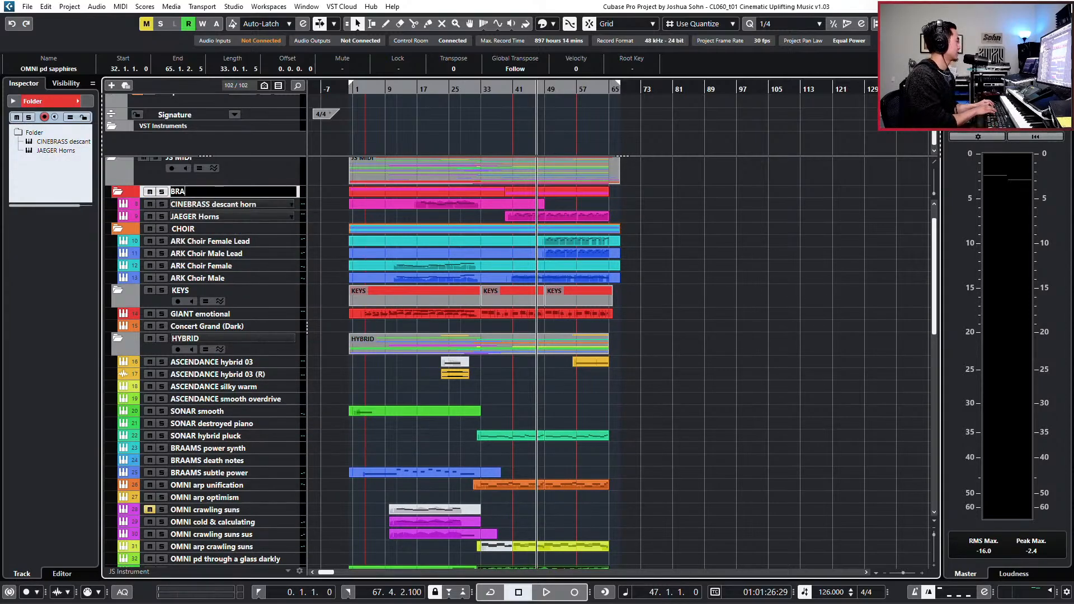
{"action": "type", "text": "SS"}
{"action": "key", "text": "Return"}
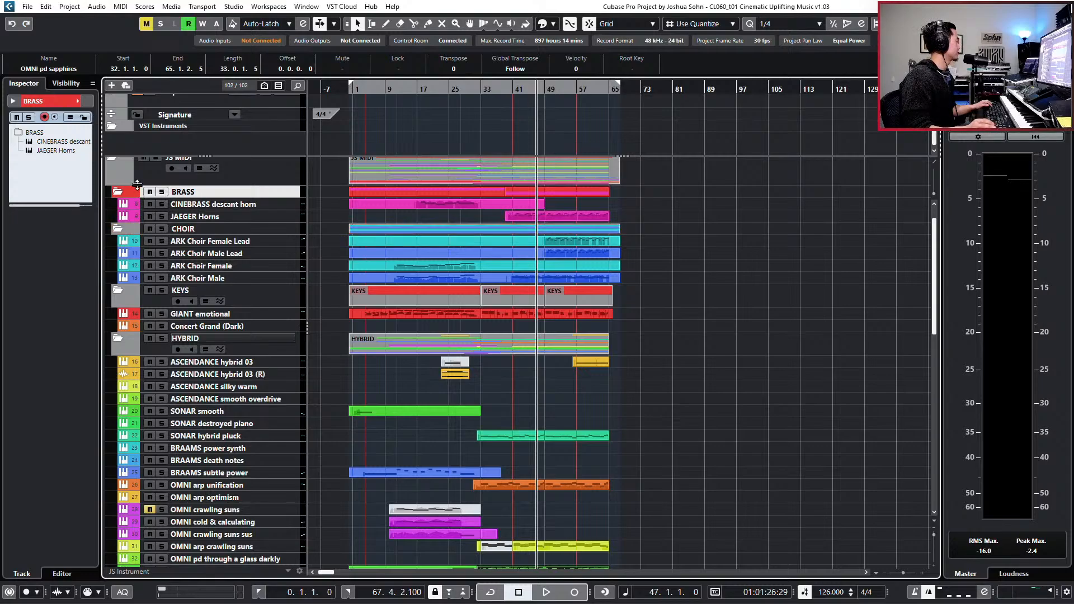
- Colour the BRASS and CHOIR folder tracks grey and enlarge their height to match the other folders
{"action": "scroll", "coordinate": [123, 190], "scroll_direction": "up", "scroll_amount": 1, "text": "ctrl"}
{"action": "key", "text": "alt+Down"}
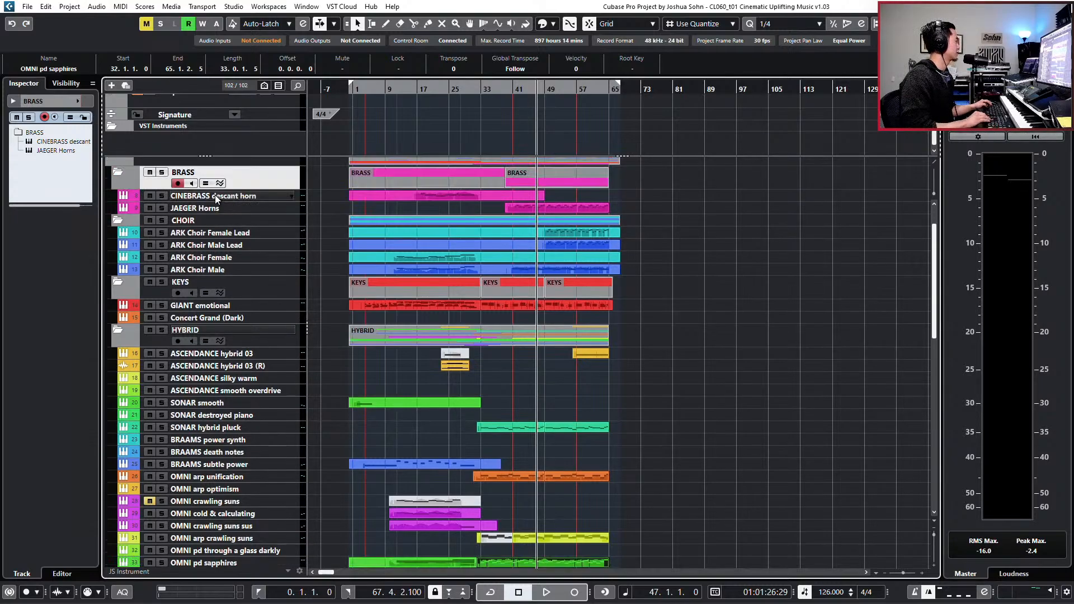
{"action": "key", "text": "Down"}
{"action": "key", "text": "Down"}
{"action": "key", "text": "Down"}
- Move the BRASS and CHOIR folders together to between the STRINGS tracks and the PERC folder
{"action": "left_click", "coordinate": [224, 167]}
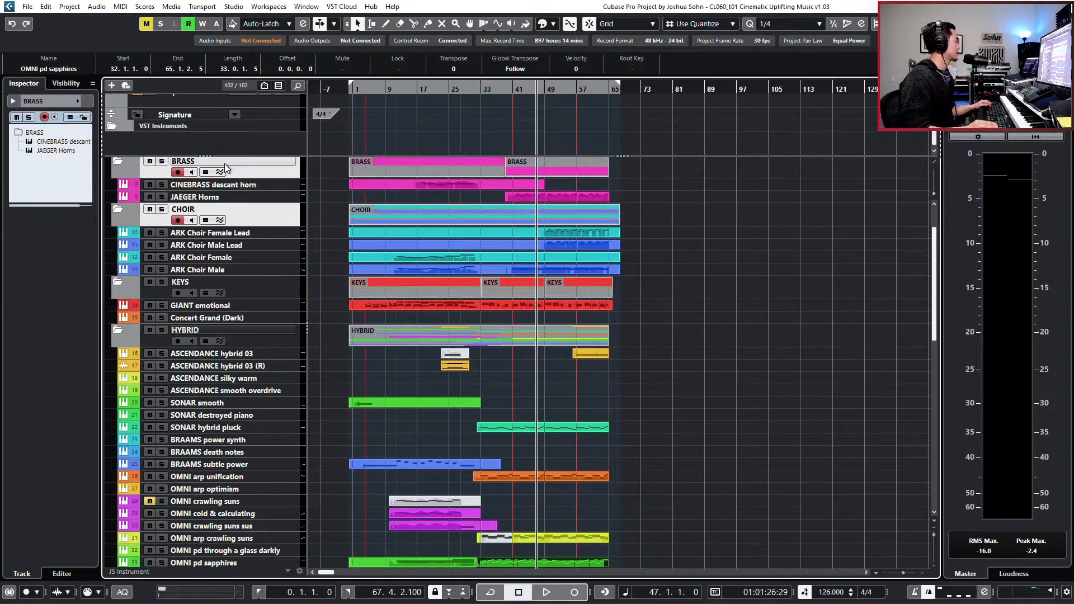
{"action": "scroll", "coordinate": [261, 522], "scroll_direction": "down", "scroll_amount": 10}
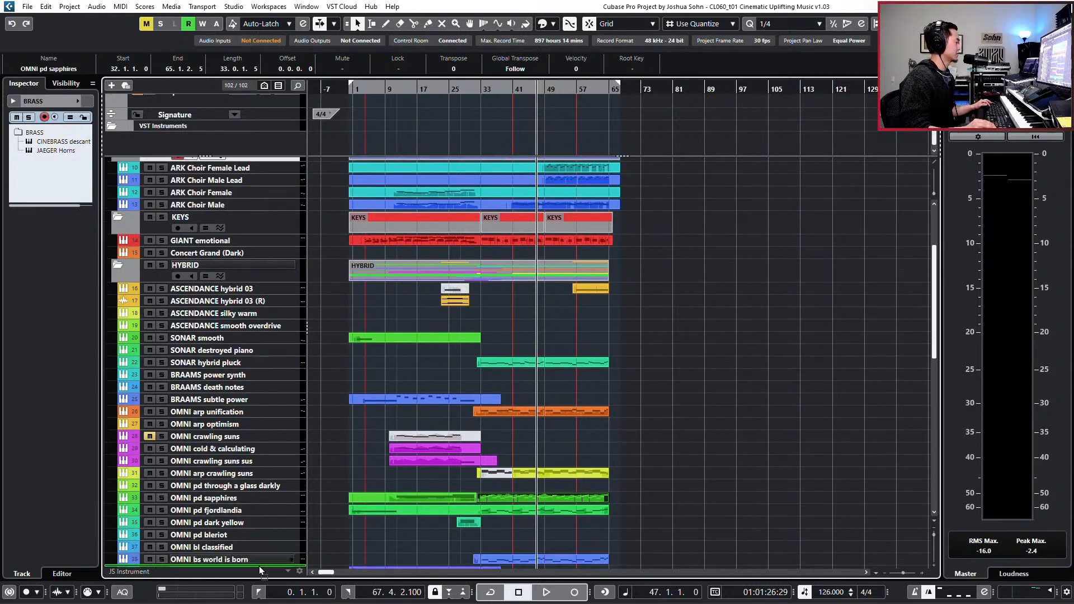
{"action": "mouse_move", "coordinate": [256, 531]}
{"action": "left_mouse_down"}
{"action": "mouse_move", "coordinate": [257, 431]}
{"action": "mouse_move", "coordinate": [261, 545]}
{"action": "left_mouse_up"}
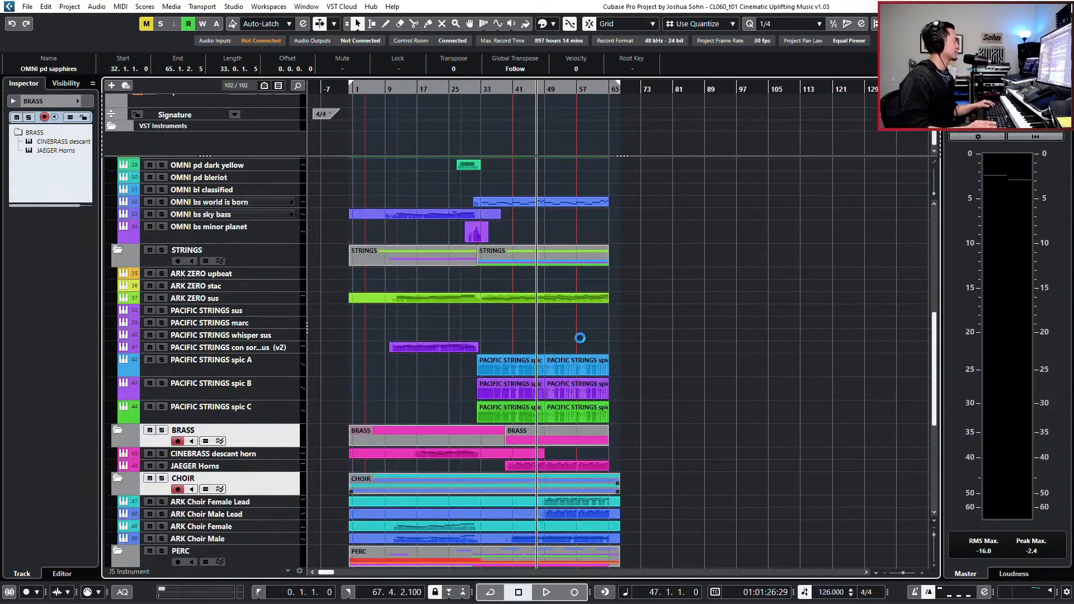
{"action": "scroll", "coordinate": [636, 314], "scroll_direction": "up", "scroll_amount": 9}
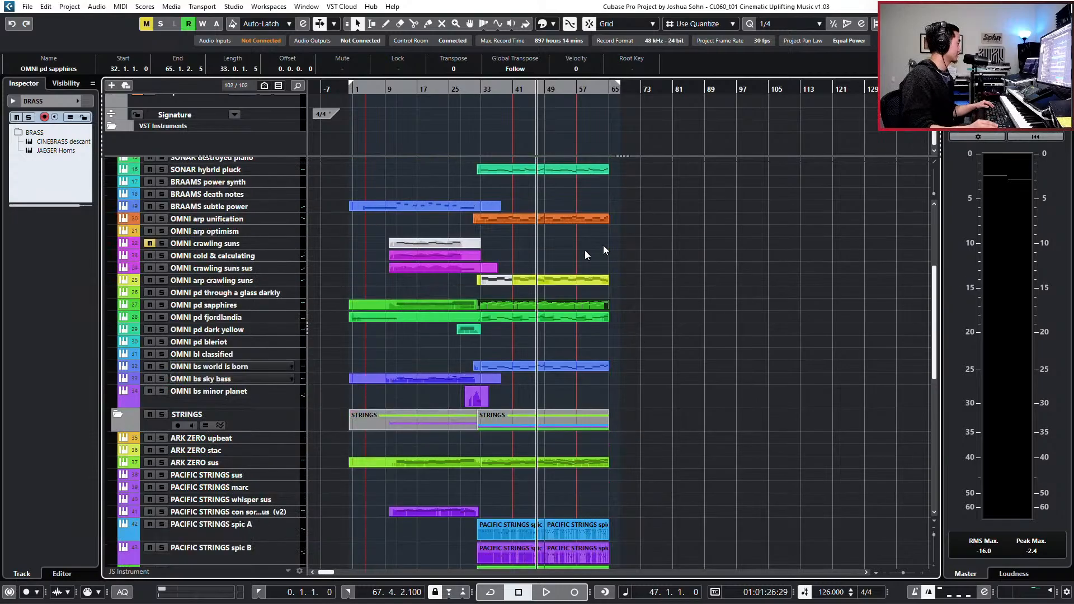
{"action": "scroll", "coordinate": [520, 331], "scroll_direction": "down", "scroll_amount": 2}
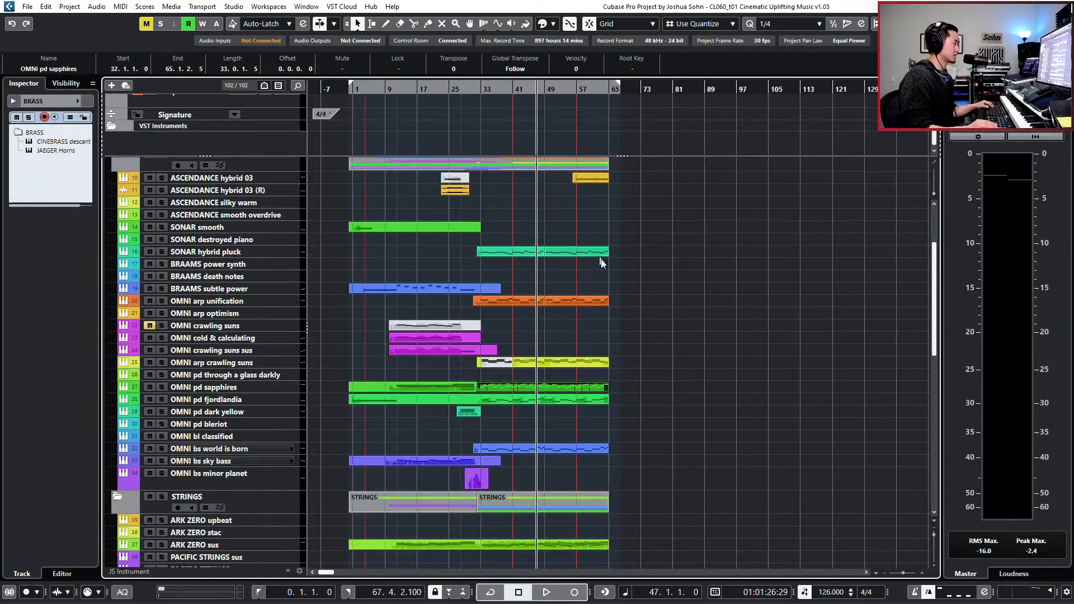
- Solo the HYBRID and STRINGS folder tracks and move the playback position back to bar 33
{"action": "left_click", "coordinate": [257, 167]}
{"action": "key", "text": "s"}
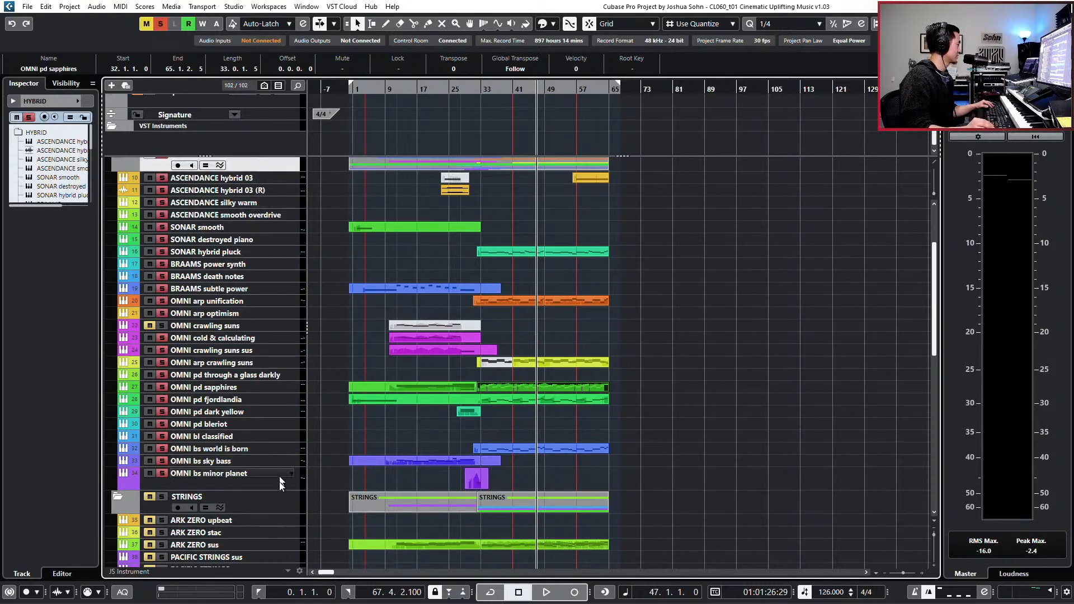
{"action": "left_click", "coordinate": [277, 499]}
{"action": "key", "text": "s"}
{"action": "key", "text": "KP_Subtract"}
{"action": "key", "text": "KP_Subtract"}
{"action": "key", "text": "KP_Subtract"}
{"action": "key", "text": "KP_Subtract"}
{"action": "key", "text": "KP_Subtract"}
{"action": "key", "text": "KP_Subtract"}
{"action": "key", "text": "KP_Subtract"}
{"action": "key", "text": "KP_Subtract"}
{"action": "key", "text": "KP_Subtract"}
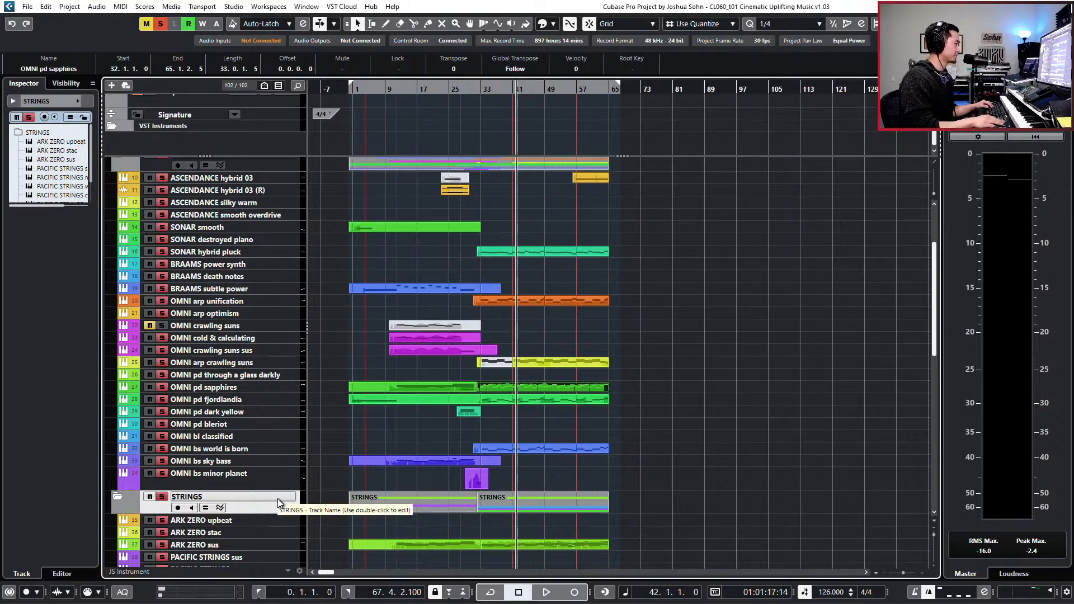
{"action": "key", "text": "KP_Subtract"}
{"action": "key", "text": "KP_Subtract"}
{"action": "key", "text": "KP_Subtract"}
{"action": "key", "text": "KP_Subtract"}
{"action": "key", "text": "KP_Subtract"}
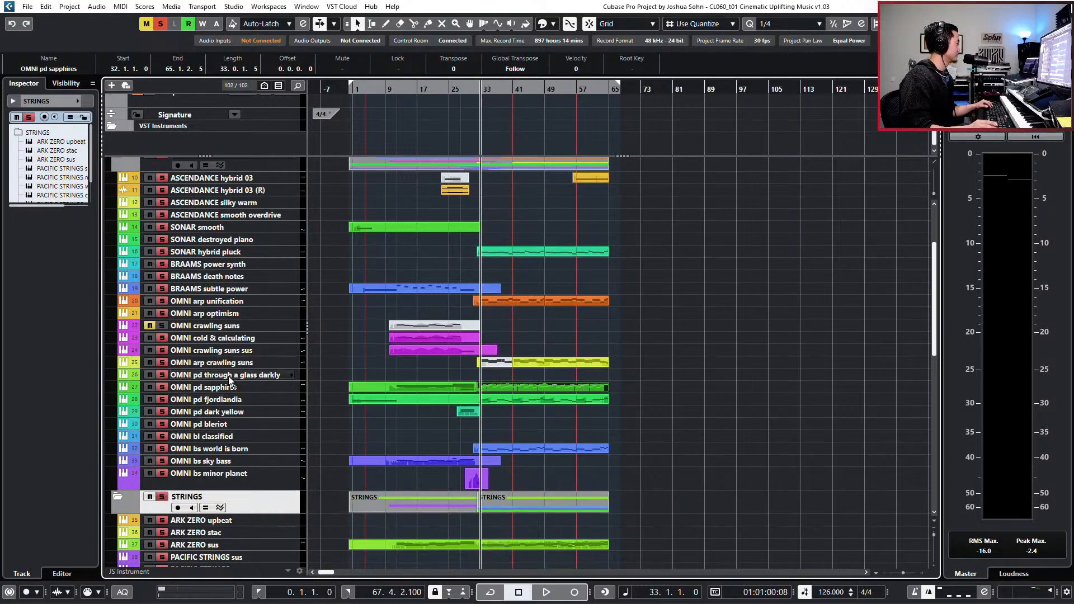
- Unsolo the HYBRID folder, solo OMNI pd sapphires alongside STRINGS and play from bar 33
{"action": "scroll", "coordinate": [148, 238], "scroll_direction": "up", "scroll_amount": 2}
{"action": "left_click", "coordinate": [161, 237]}
{"action": "scroll", "coordinate": [224, 336], "scroll_direction": "down", "scroll_amount": 2}
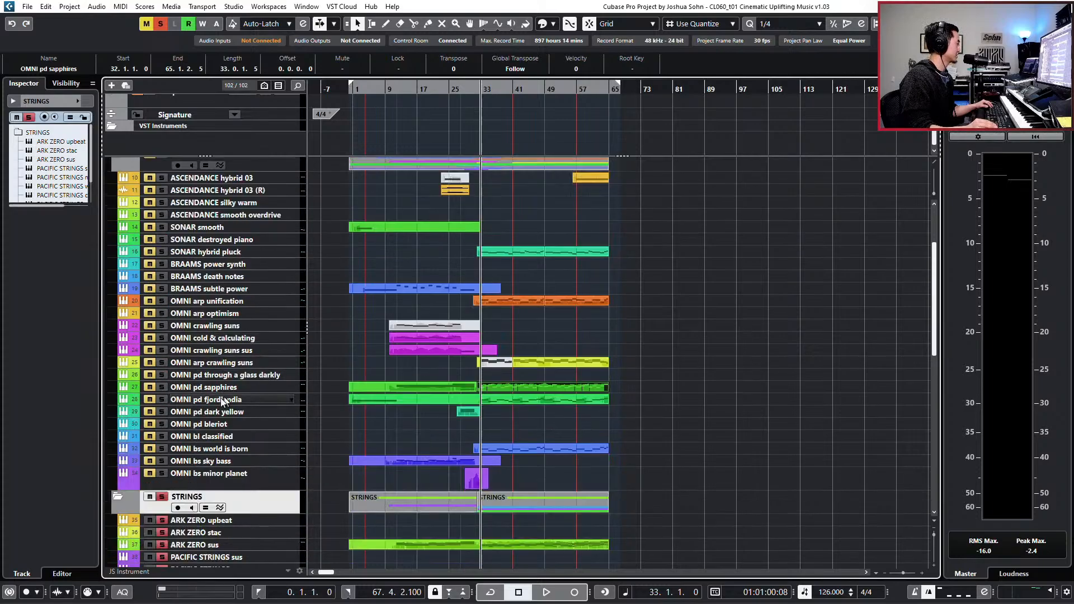
{"action": "left_click", "coordinate": [252, 387]}
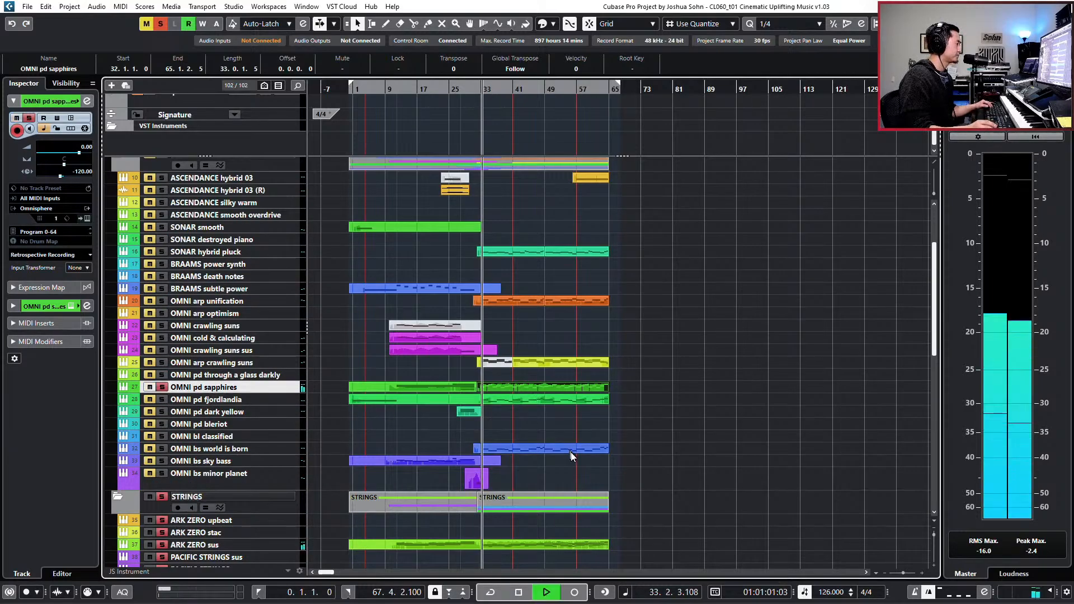
- Examine the notes of the PACIFIC STRINGS spic A, B and C parts together around bar 49 in the Key Editor
{"action": "scroll", "coordinate": [571, 453], "scroll_direction": "down", "scroll_amount": 3}
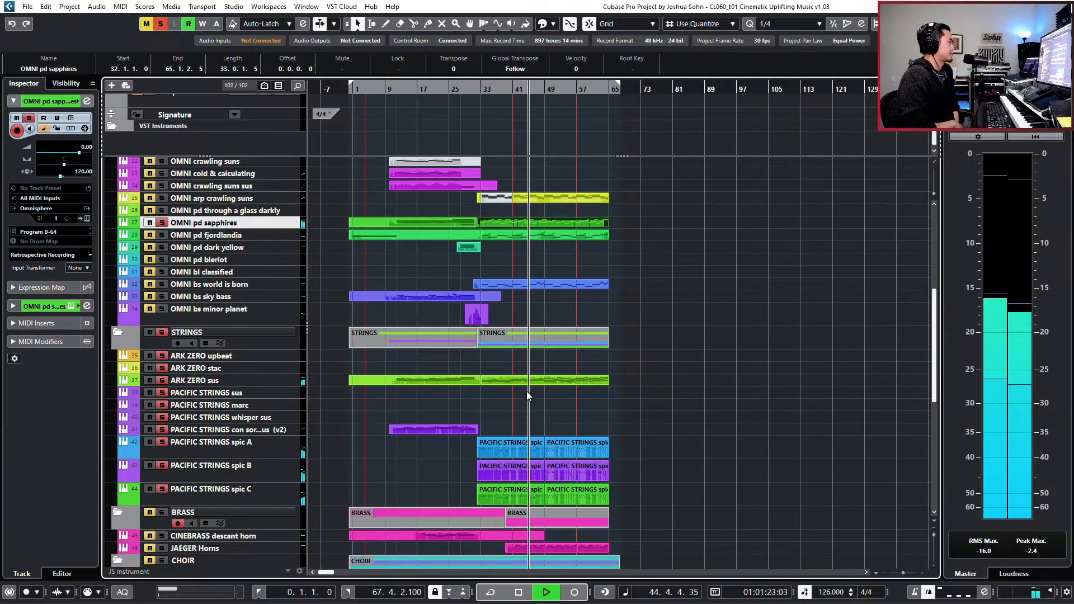
{"action": "scroll", "coordinate": [526, 391], "scroll_direction": "down", "scroll_amount": 3}
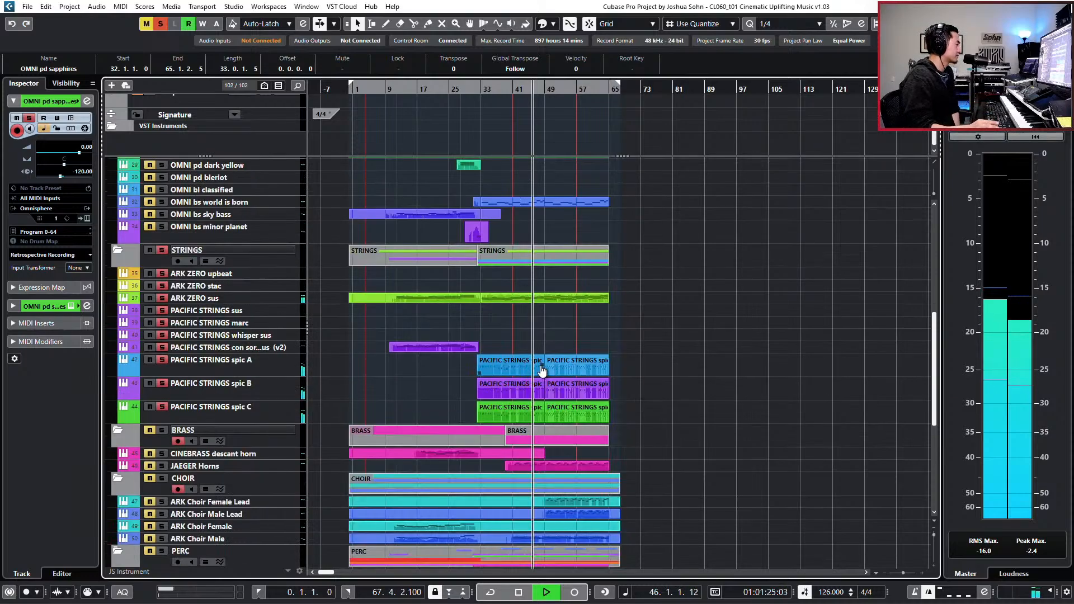
{"action": "left_click_drag", "start_coordinate": [641, 362], "coordinate": [539, 416]}
{"action": "double_click", "coordinate": [538, 417]}
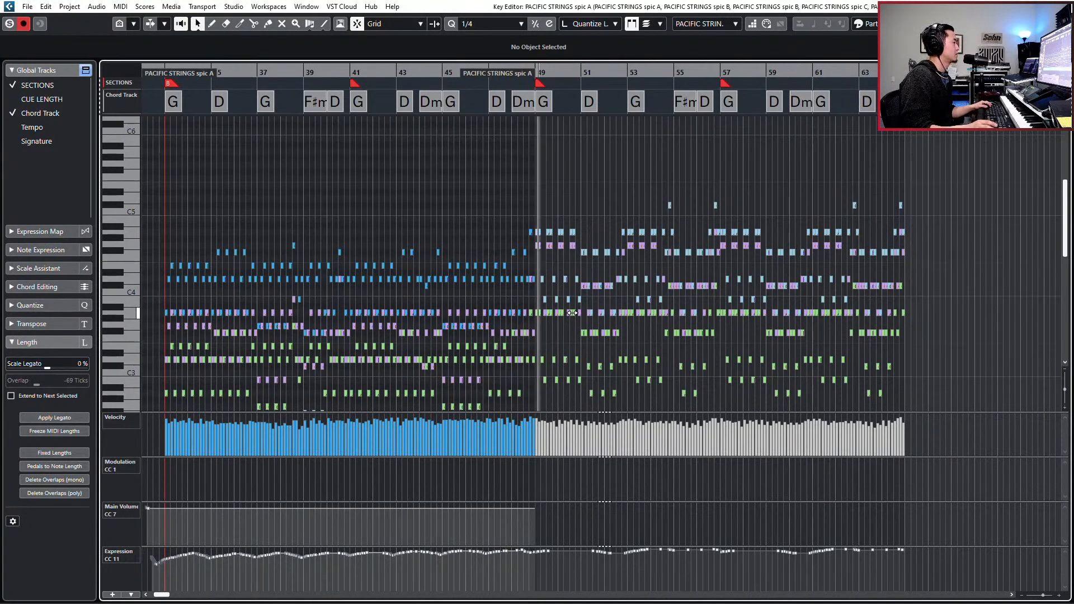
{"action": "key", "text": "Return"}
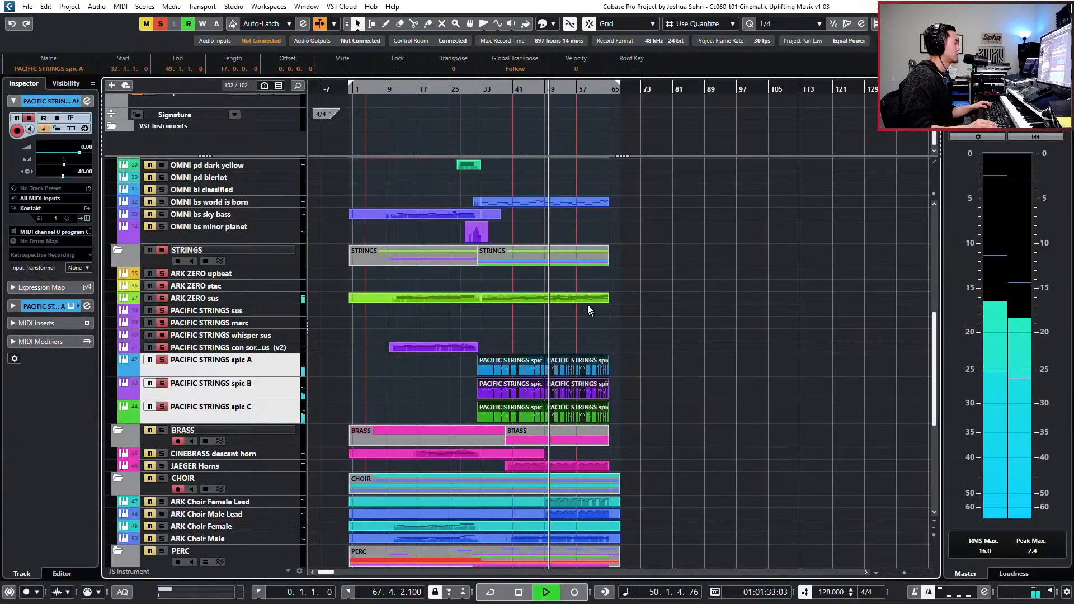
- Transpose all OMNI pd sapphires notes after the B3 at bar 49 down three octaves in the Key Editor
{"action": "scroll", "coordinate": [583, 310], "scroll_direction": "up", "scroll_amount": 3}
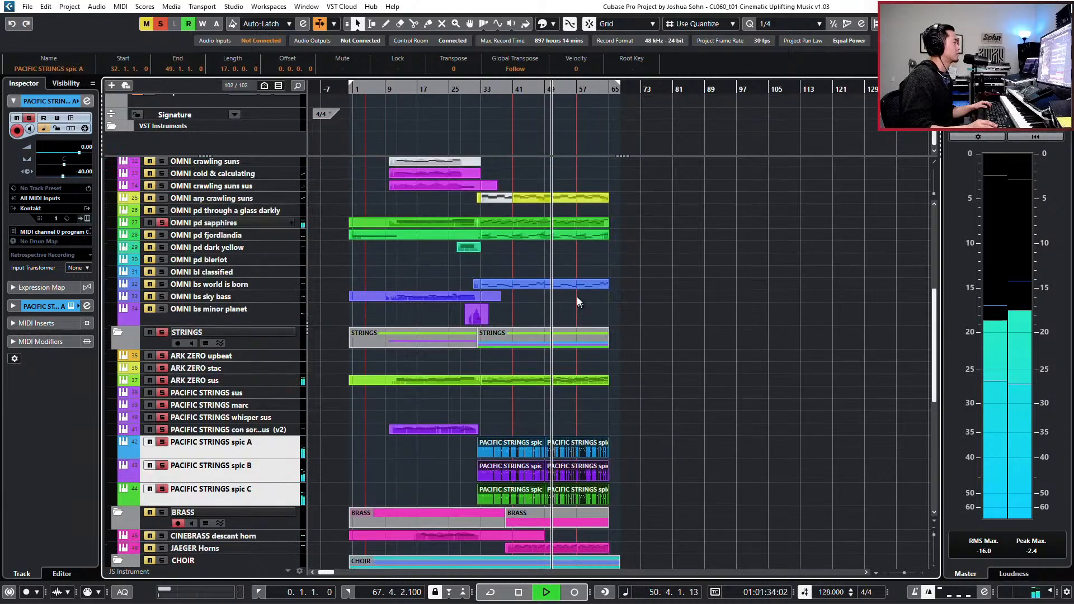
{"action": "double_click", "coordinate": [570, 222]}
{"action": "left_click_drag", "start_coordinate": [547, 202], "coordinate": [935, 359]}
{"action": "scroll", "coordinate": [934, 360], "scroll_direction": "down", "scroll_amount": 2}
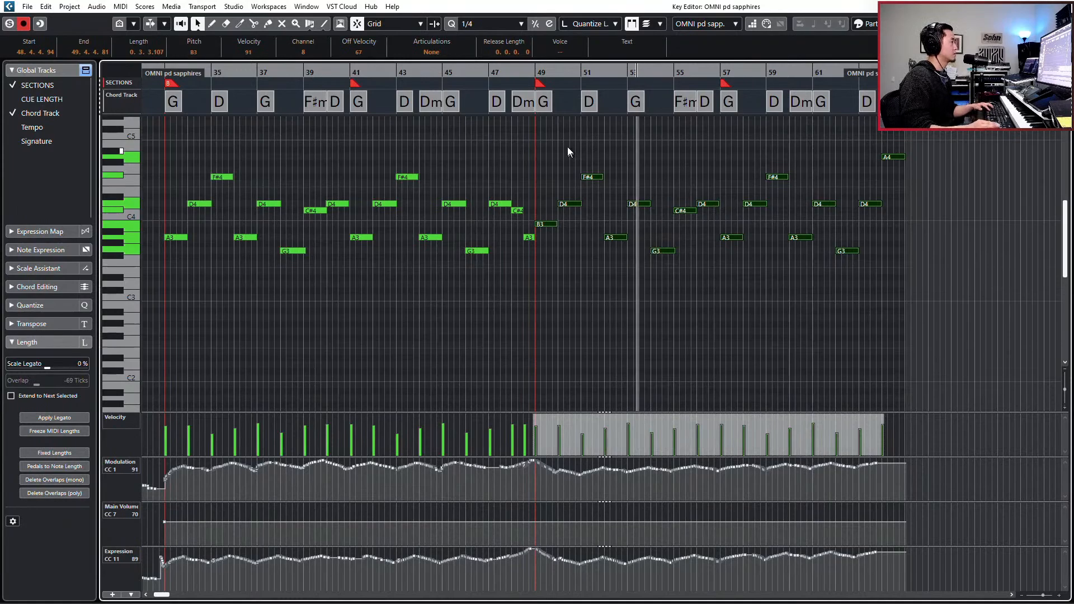
{"action": "left_click_drag", "start_coordinate": [567, 147], "coordinate": [942, 304]}
{"action": "key", "text": "shift+Down"}
{"action": "key", "text": "shift+Down"}
{"action": "key", "text": "shift+Down"}
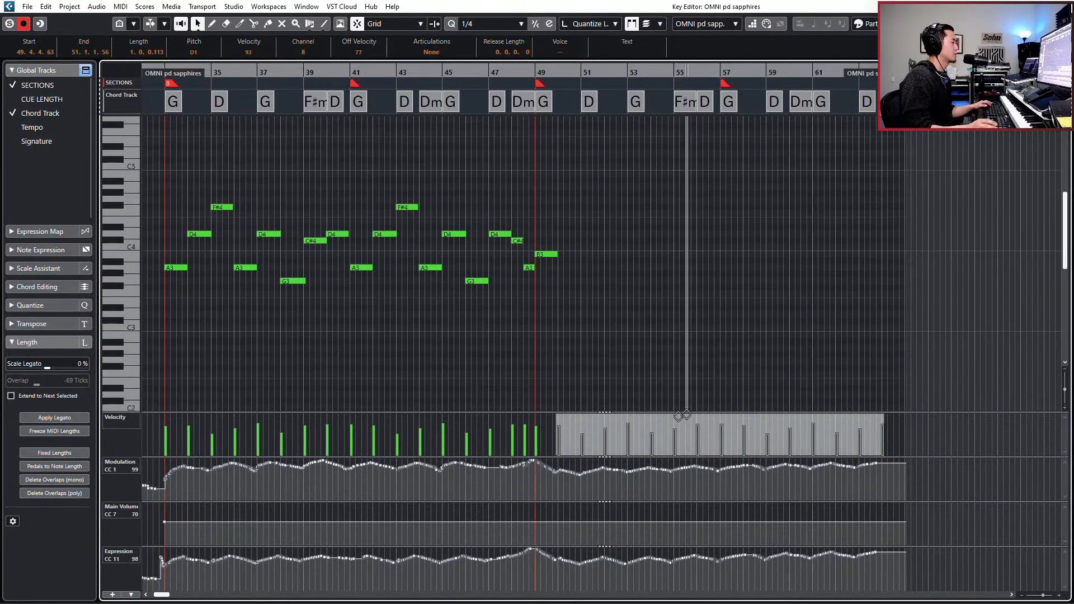
- Delete the Modulation and Expression controller data of OMNI pd sapphires from just after bar 49 to the part's end
{"action": "left_click_drag", "start_coordinate": [559, 484], "coordinate": [722, 478]}
{"action": "key", "text": "Delete"}
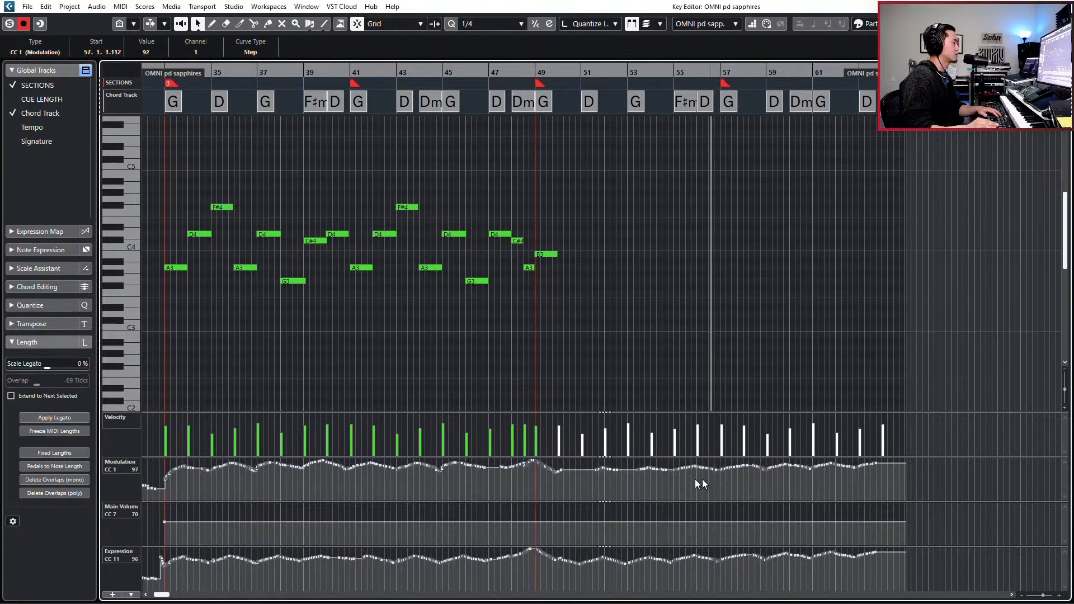
{"action": "left_click_drag", "start_coordinate": [544, 483], "coordinate": [981, 441]}
{"action": "key", "text": "Delete"}
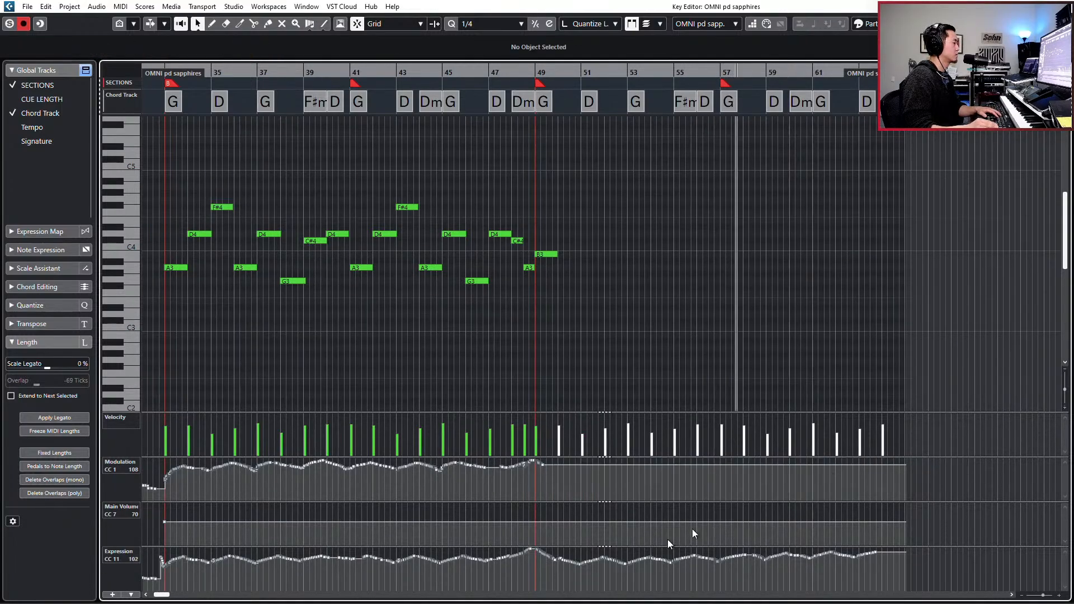
{"action": "left_click_drag", "start_coordinate": [550, 568], "coordinate": [903, 532]}
{"action": "key", "text": "Delete"}
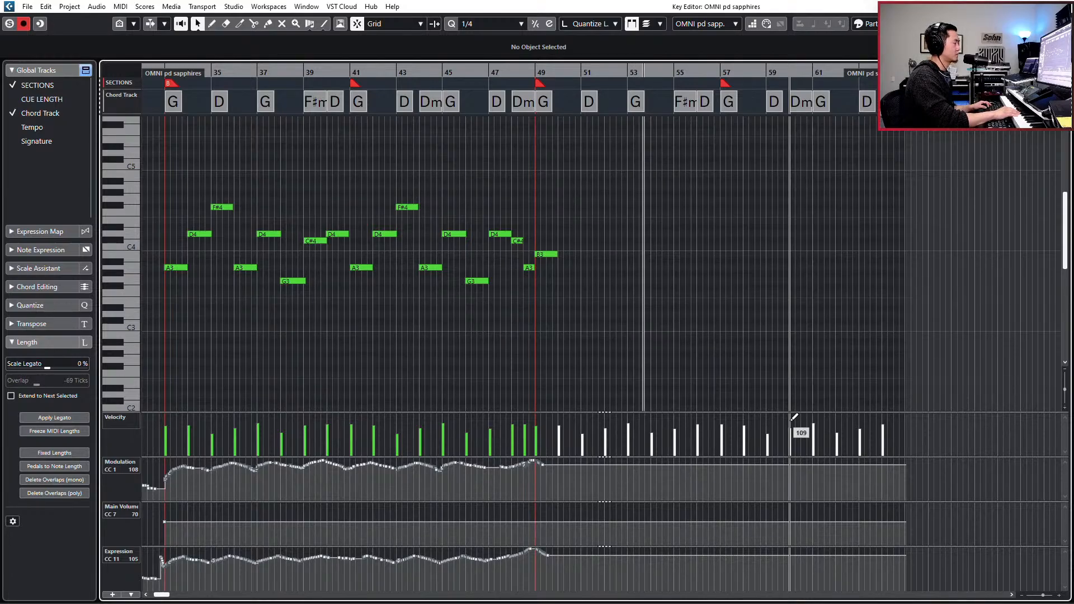
- Move the playback position to bar 49 and adjust the low-cut filter in the OMNI pd sapphires channel settings
{"action": "key", "text": "space"}
{"action": "key", "text": "KP_Add"}
{"action": "key", "text": "KP_Add"}
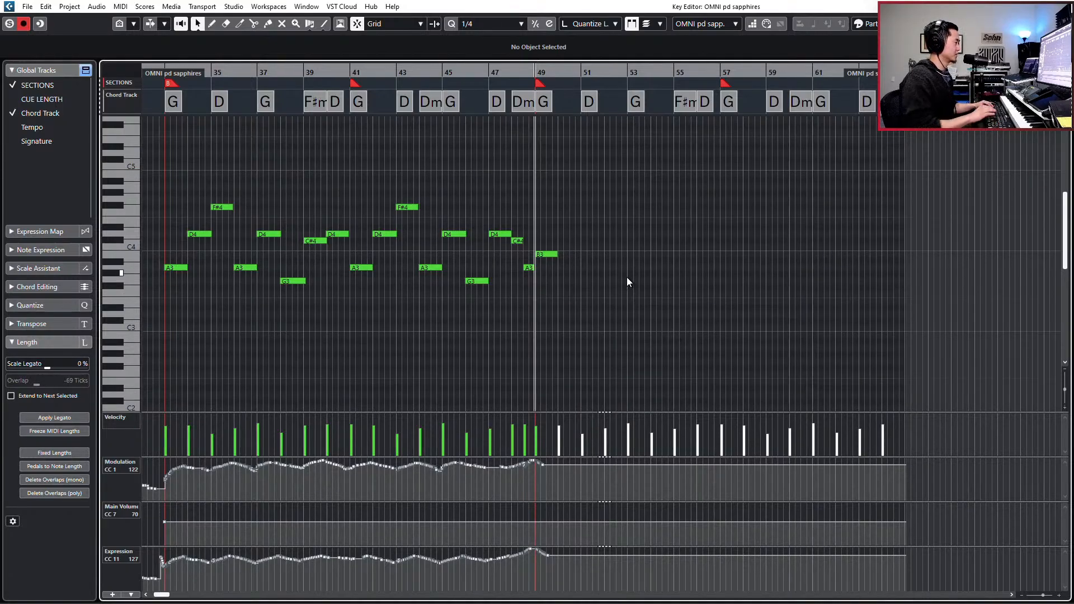
{"action": "key", "text": "Return"}
{"action": "key", "text": "e"}
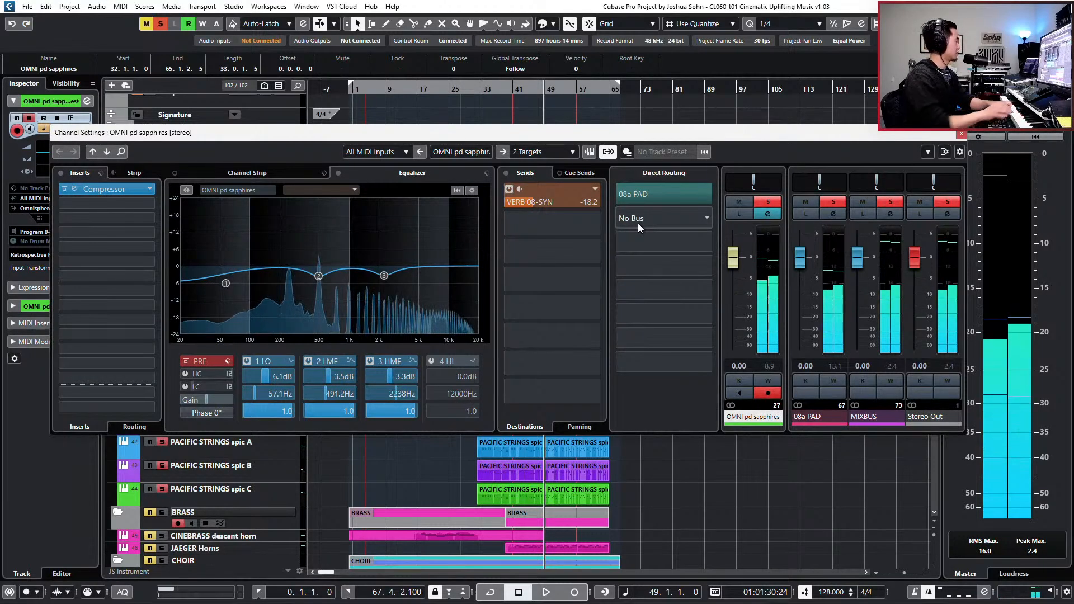
{"action": "left_click", "coordinate": [204, 387]}
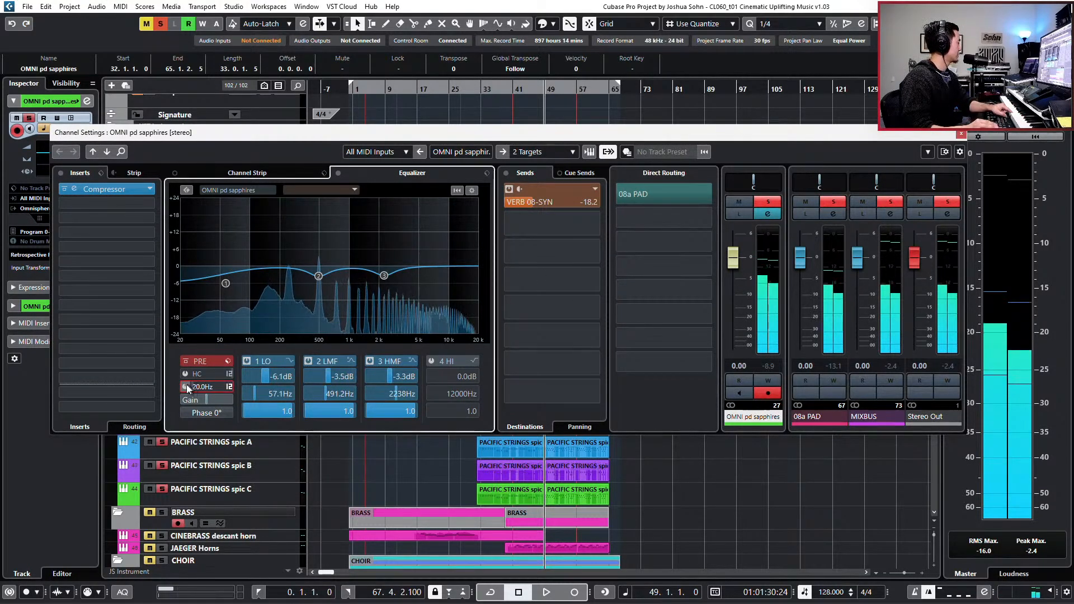
{"action": "mouse_move", "coordinate": [205, 387]}
{"action": "left_mouse_down"}
{"action": "mouse_move", "coordinate": [231, 379]}
{"action": "mouse_move", "coordinate": [221, 383]}
{"action": "left_mouse_up"}
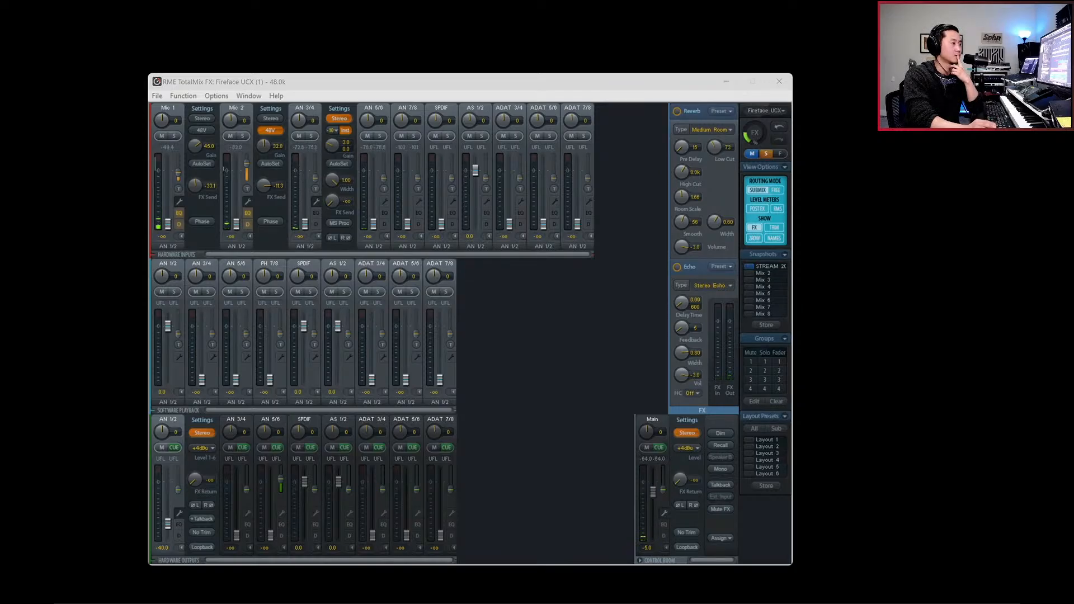
- Minimize the RME TotalMix FX window and switch to the Cubase project
{"action": "mouse_move", "coordinate": [727, 603]}
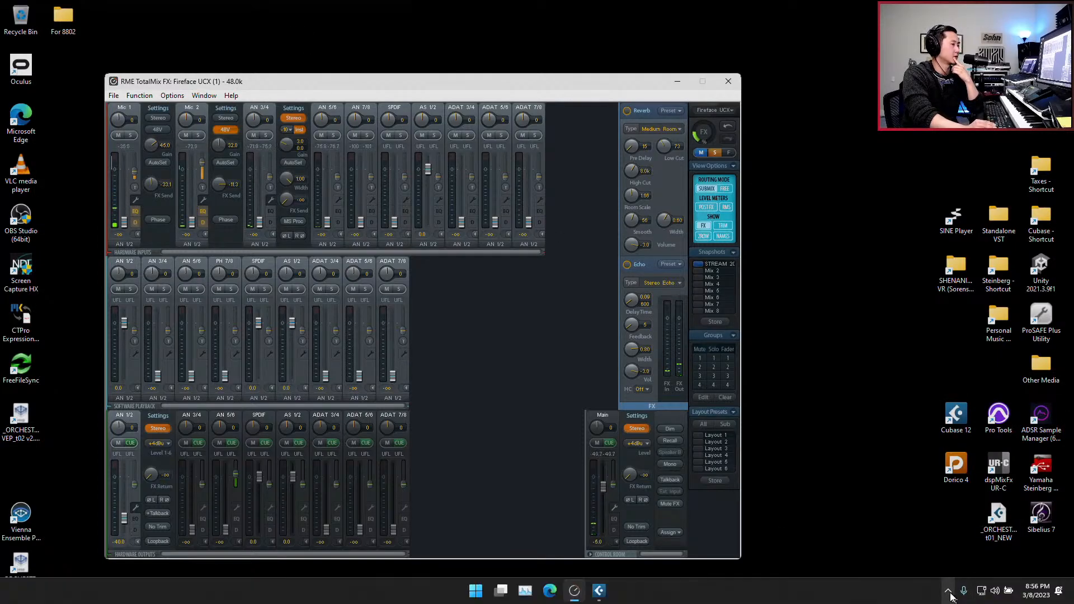
{"action": "left_click", "coordinate": [678, 85]}
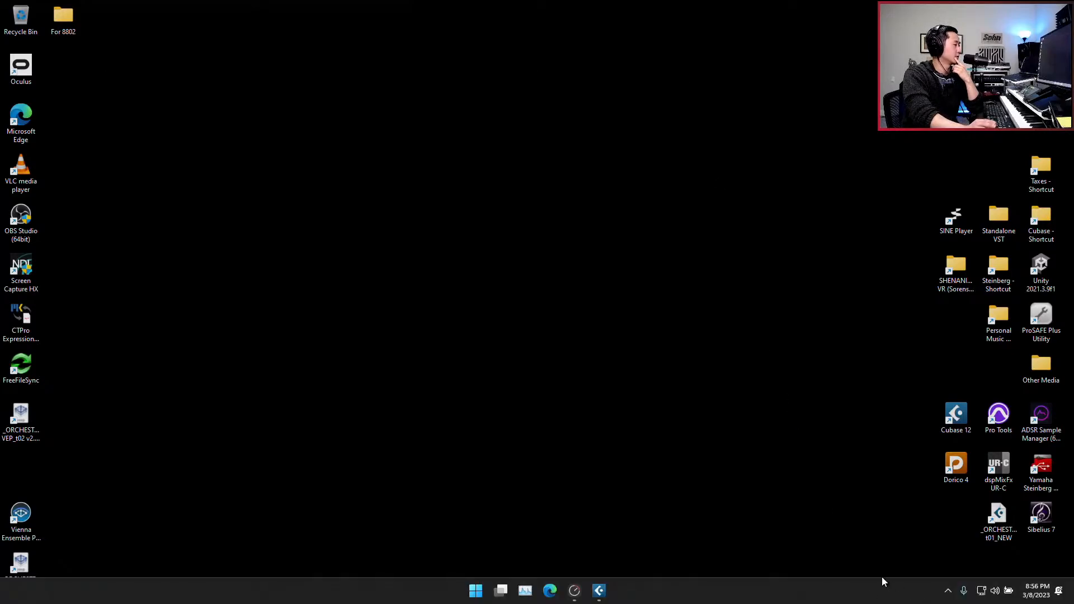
{"action": "left_click", "coordinate": [599, 590]}
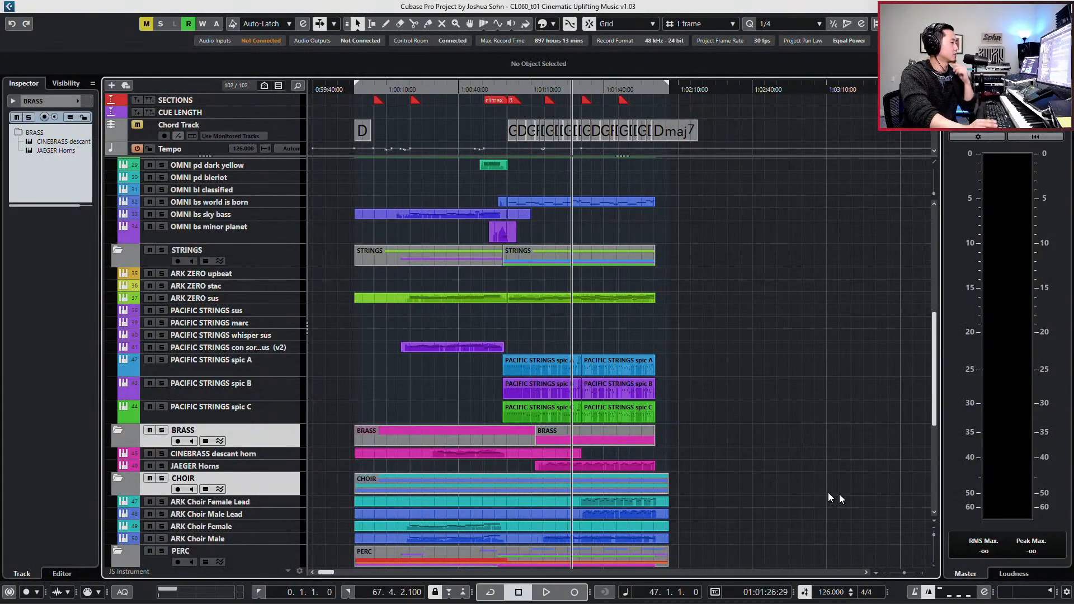
- Play the full arrangement from bar 47 and leave the playback position at bar 49
{"action": "left_click", "coordinate": [948, 591]}
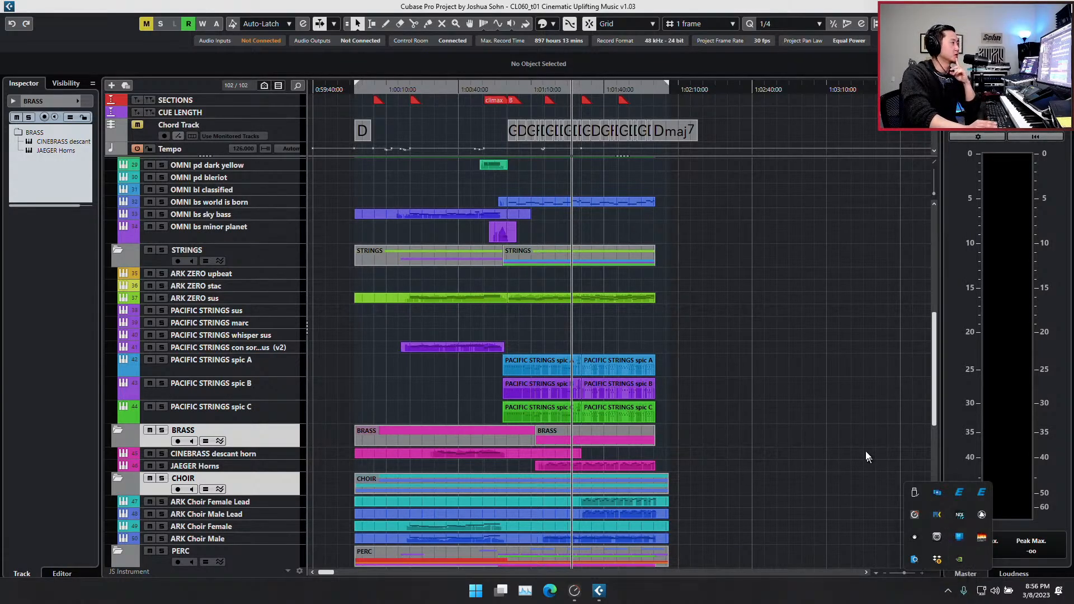
{"action": "left_click", "coordinate": [864, 429]}
{"action": "key", "text": "space"}
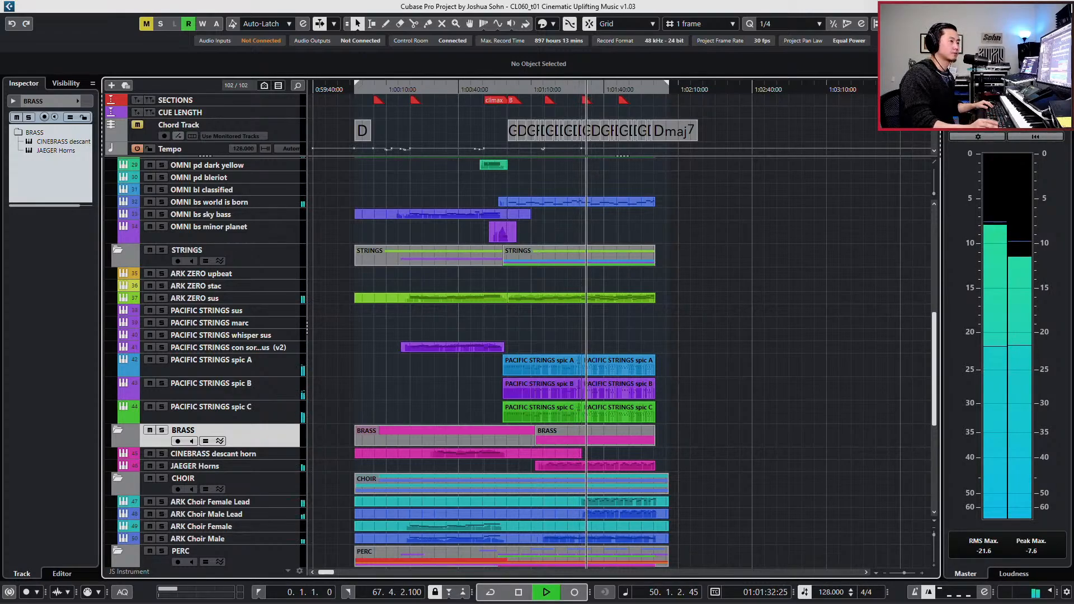
{"action": "key", "text": "space"}
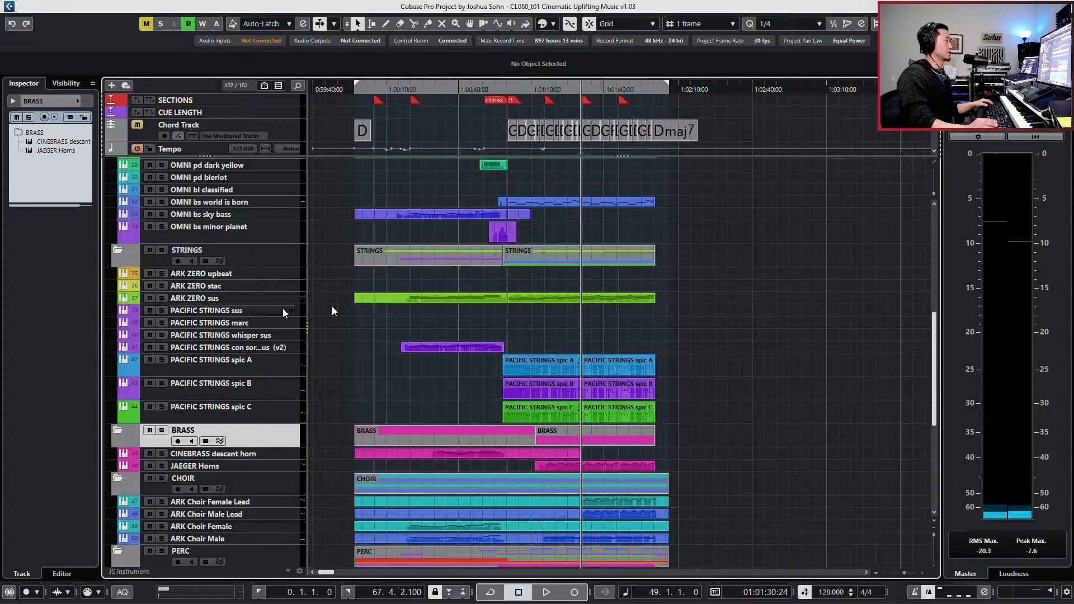
- Set the project's timeline ruler to display bars and beats
{"action": "key", "text": "h"}
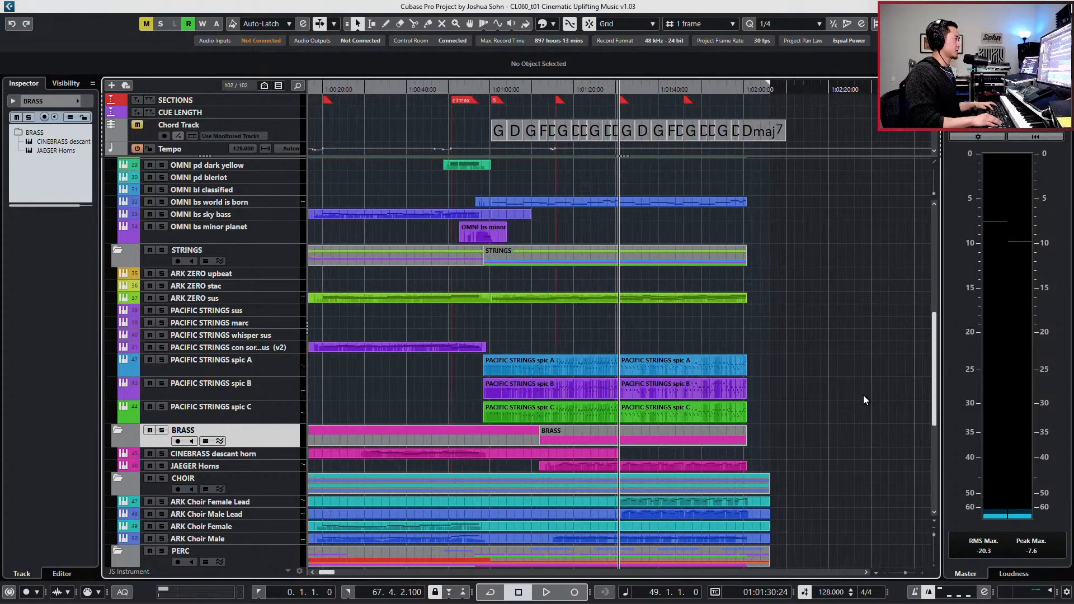
{"action": "right_click", "coordinate": [727, 98]}
{"action": "left_click", "coordinate": [726, 99]}
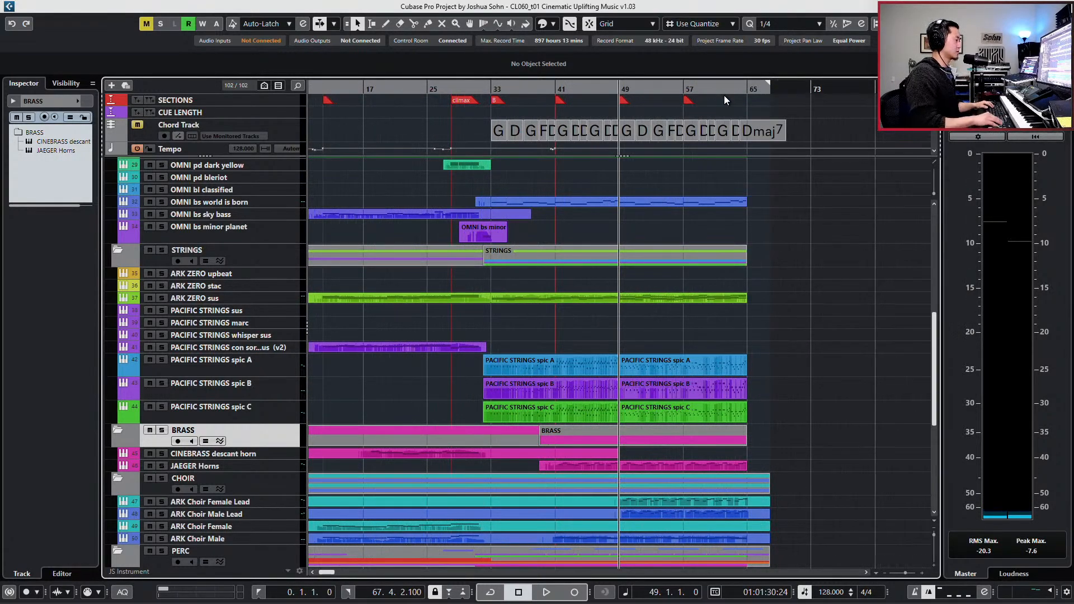
{"action": "key", "text": "g"}
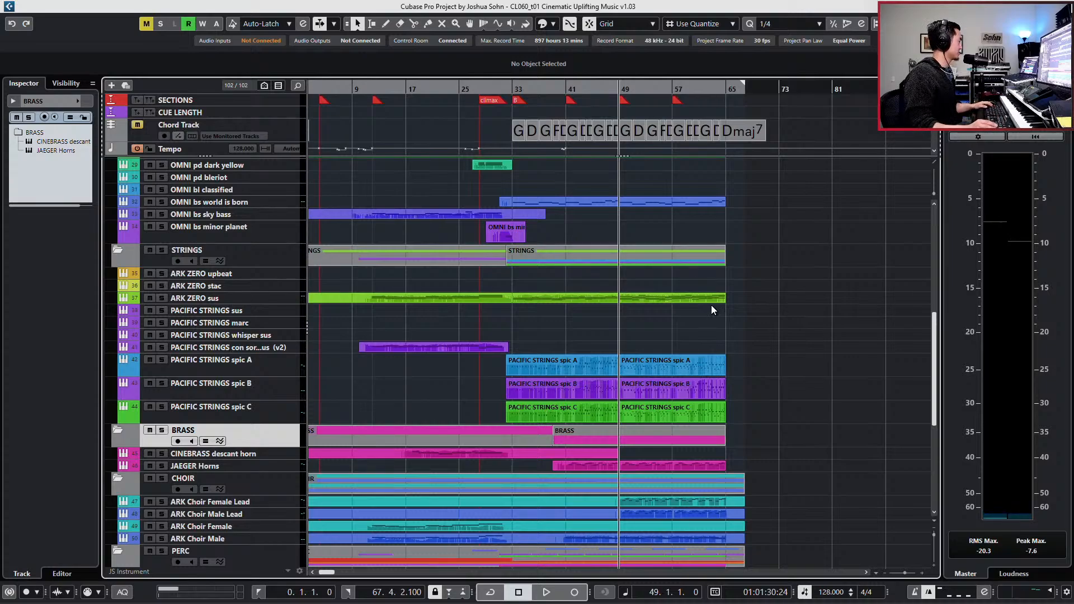
{"action": "scroll", "coordinate": [710, 305], "scroll_direction": "up", "scroll_amount": 3}
{"action": "double_click", "coordinate": [682, 320]}
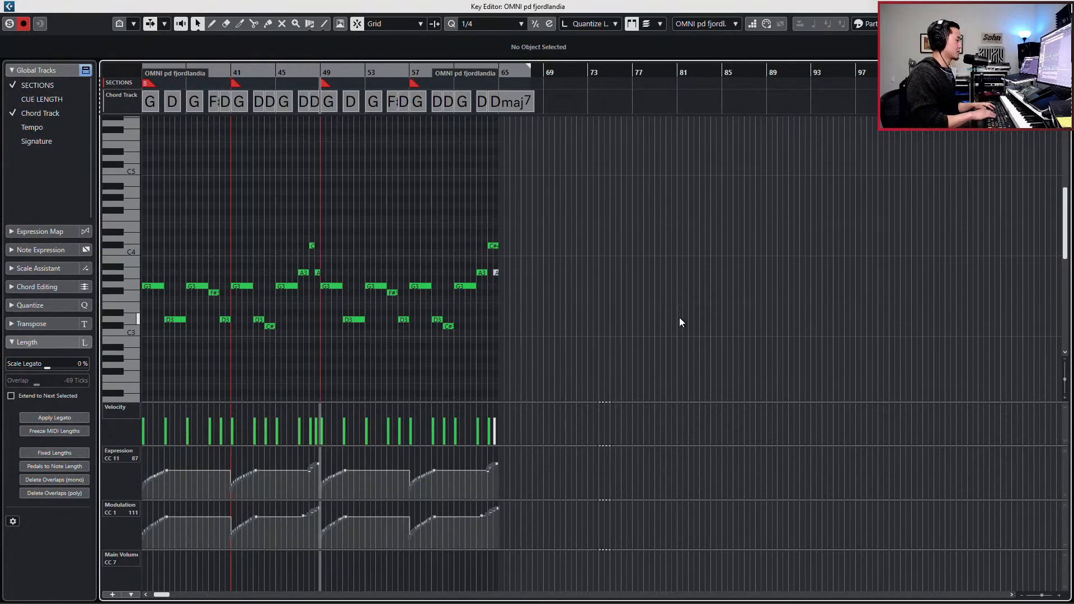
{"action": "key", "text": "Return"}
- Delete all OMNI pd sapphires notes from the B3 at bar 49 to the end of the part in the Key Editor
{"action": "scroll", "coordinate": [669, 285], "scroll_direction": "up", "scroll_amount": 2}
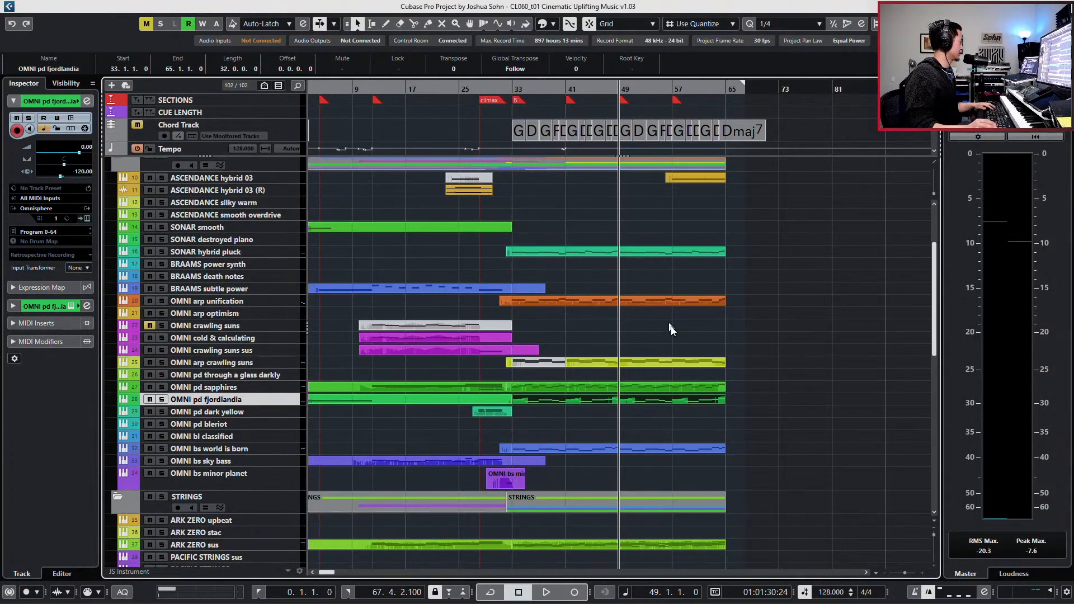
{"action": "double_click", "coordinate": [672, 384]}
{"action": "key", "text": "h"}
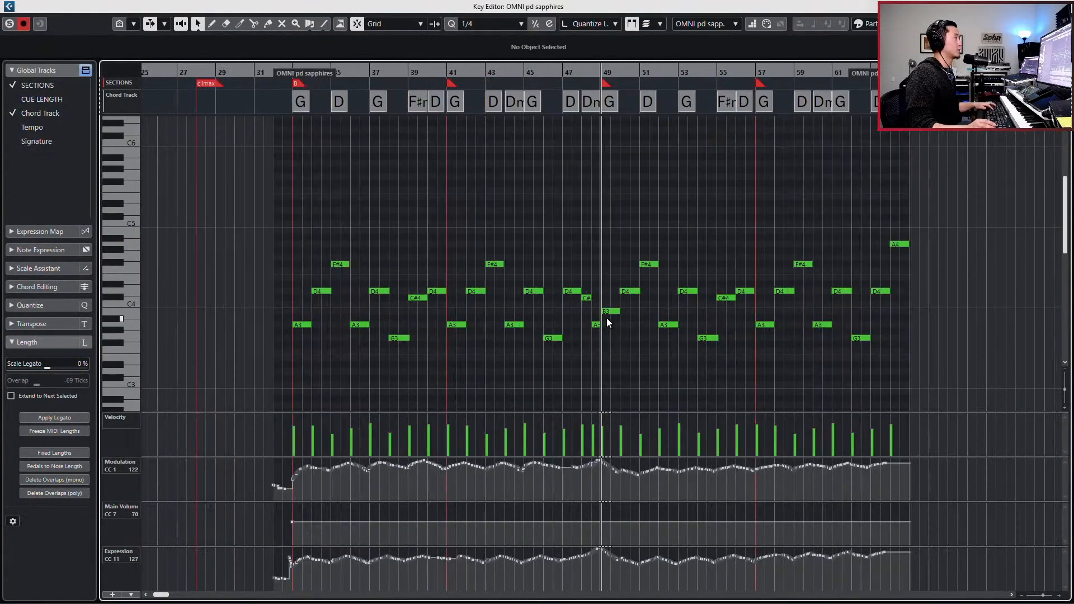
{"action": "key", "text": "h"}
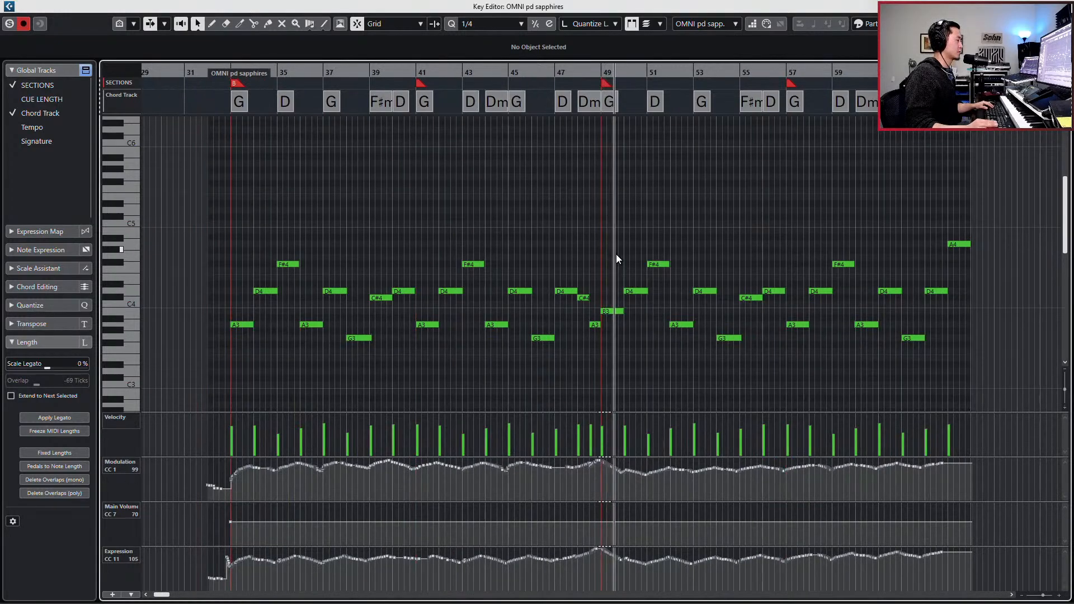
{"action": "left_click_drag", "start_coordinate": [614, 220], "coordinate": [988, 363]}
{"action": "key", "text": "space"}
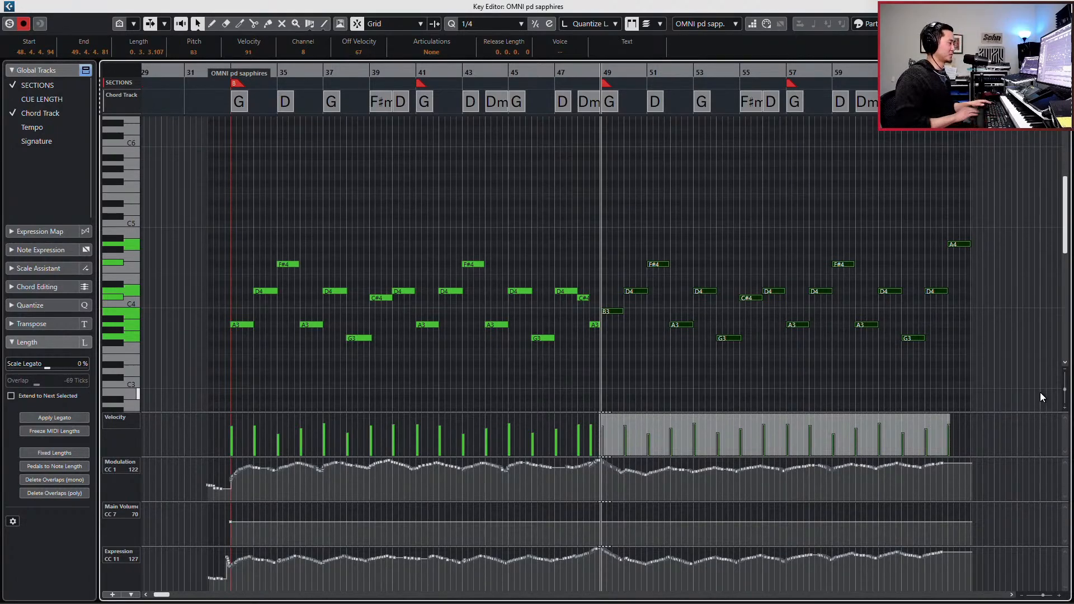
{"action": "key", "text": "Delete"}
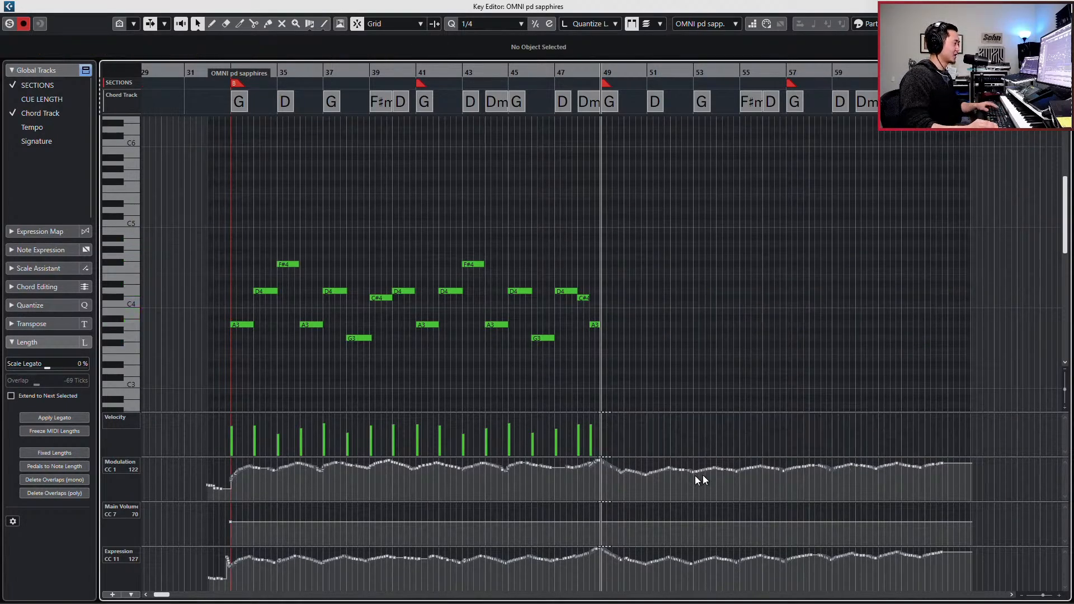
- Restore the deleted notes and delete only those from bar 49 onward, keeping the part's final G3, D4 and A4
{"action": "left_click_drag", "start_coordinate": [623, 482], "coordinate": [961, 414]}
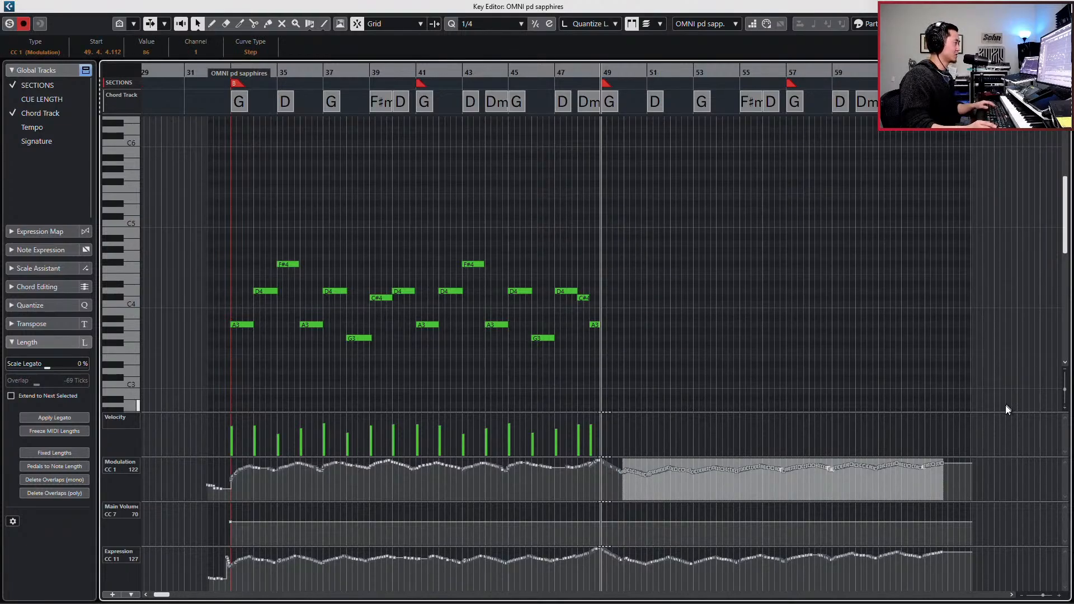
{"action": "key", "text": "ctrl+z"}
{"action": "left_click", "coordinate": [951, 334]}
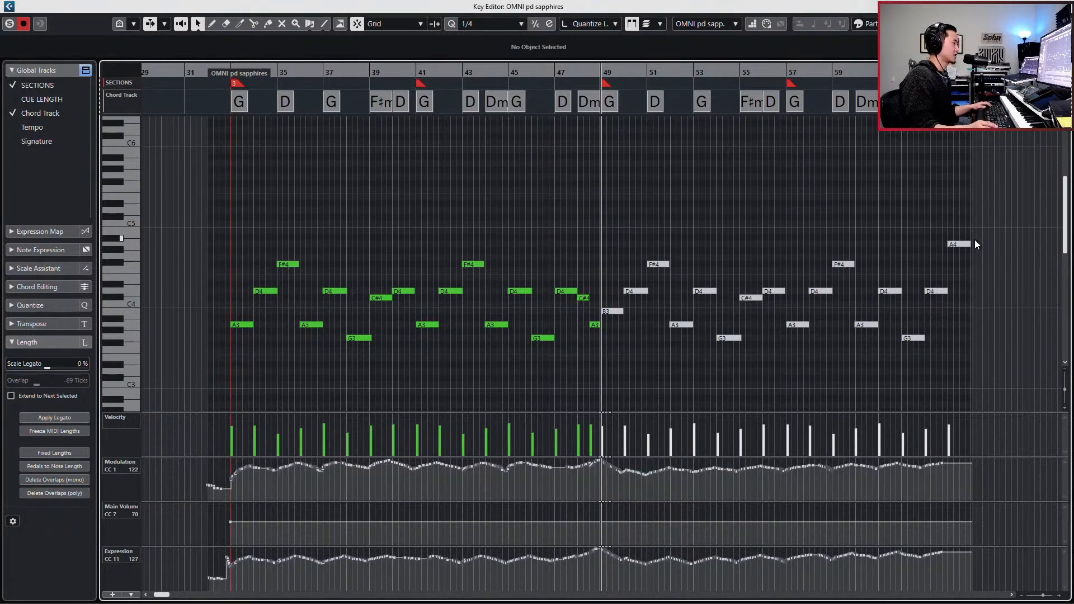
{"action": "left_click_drag", "start_coordinate": [951, 228], "coordinate": [918, 356]}
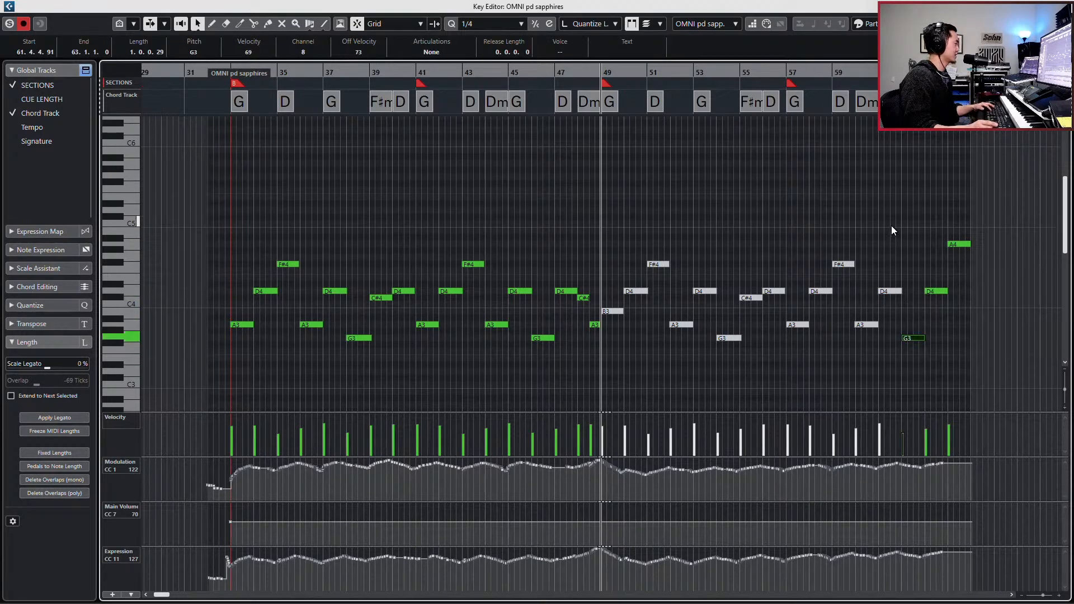
{"action": "left_click_drag", "start_coordinate": [890, 226], "coordinate": [609, 355]}
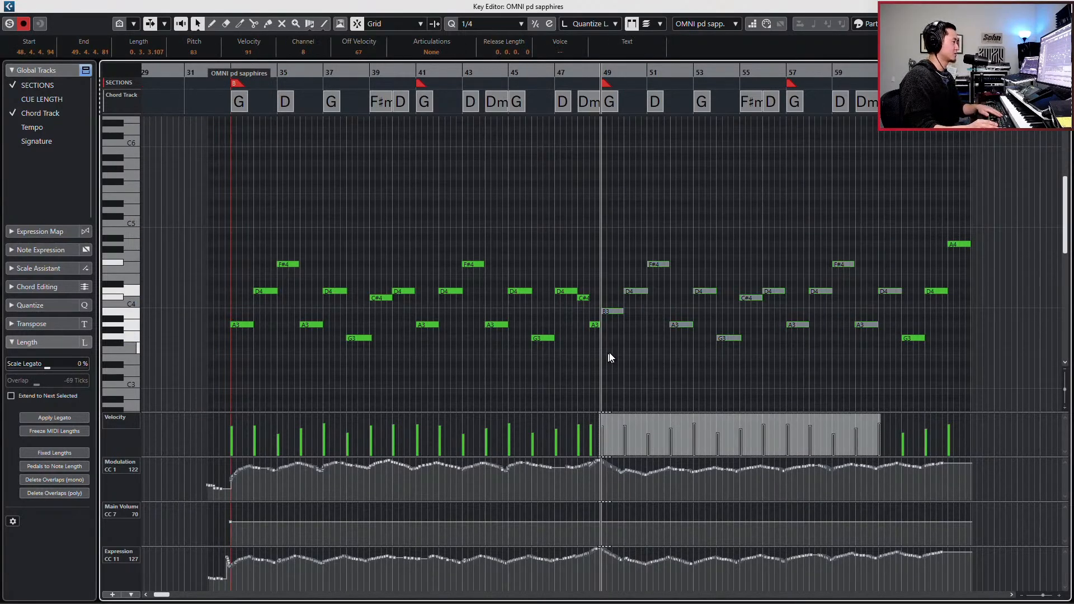
{"action": "key", "text": "Delete"}
- Delete the Modulation and Expression controller points from about bar 50 to the end of the OMNI pd sapphires part
{"action": "left_click_drag", "start_coordinate": [621, 478], "coordinate": [1006, 372]}
{"action": "key", "text": "Delete"}
{"action": "left_click_drag", "start_coordinate": [625, 576], "coordinate": [979, 500]}
{"action": "key", "text": "Delete"}
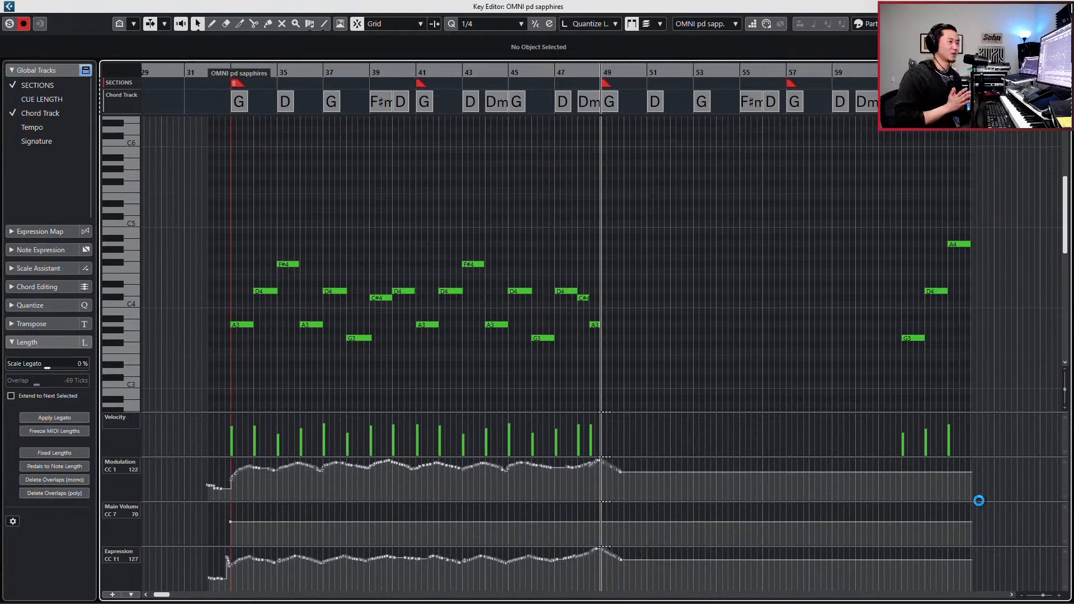
- Return to the project arrangement, deselect the part and move the playback position back to bar 48
{"action": "key", "text": "Return"}
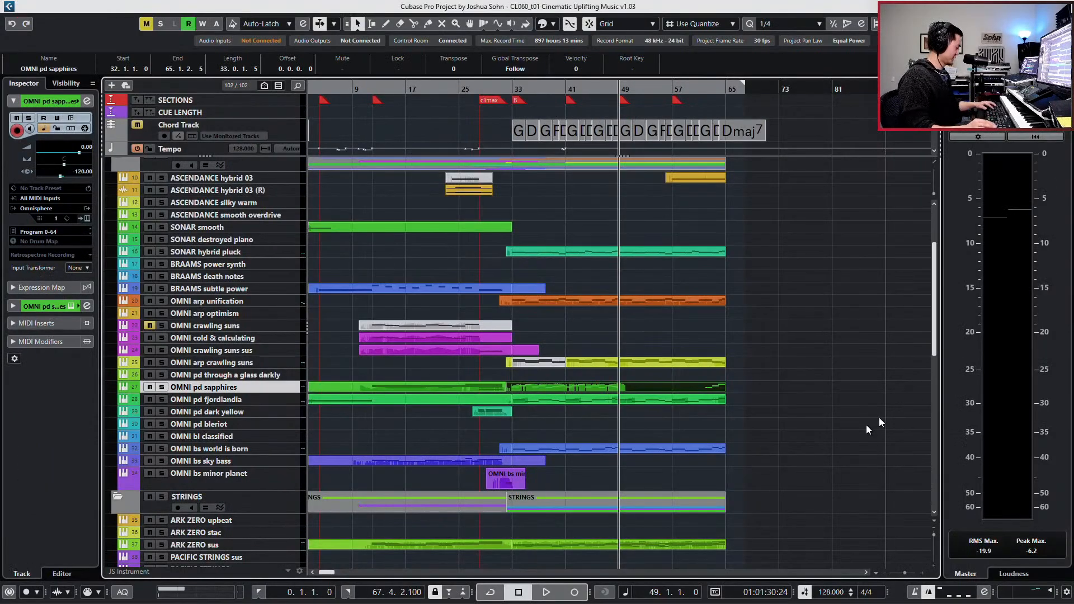
{"action": "left_click", "coordinate": [834, 443]}
{"action": "key", "text": "h"}
{"action": "key", "text": "h"}
{"action": "key", "text": "h"}
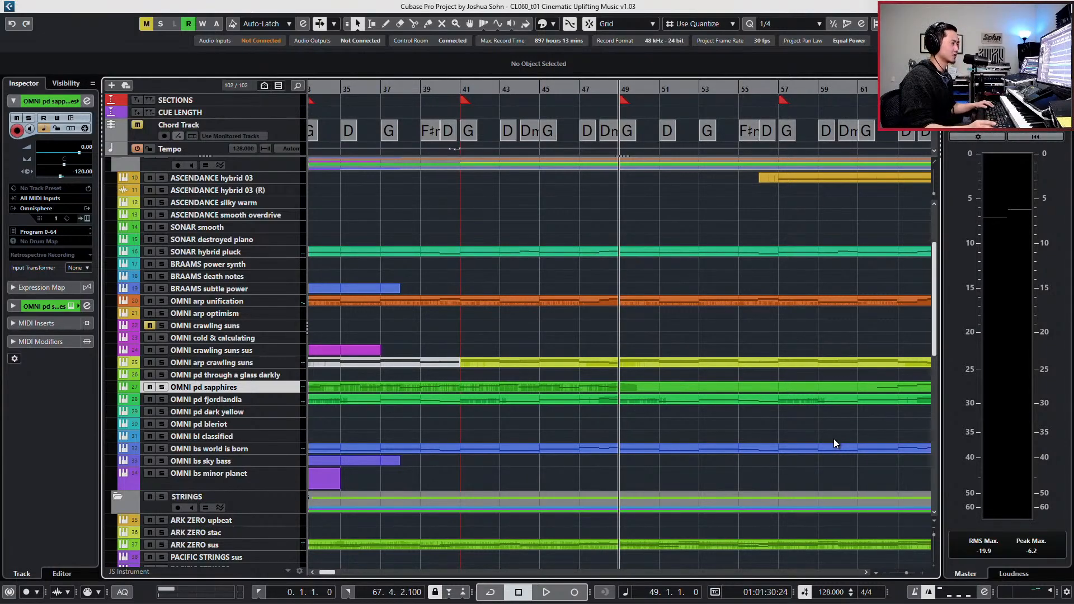
{"action": "key", "text": "g"}
{"action": "key", "text": "g"}
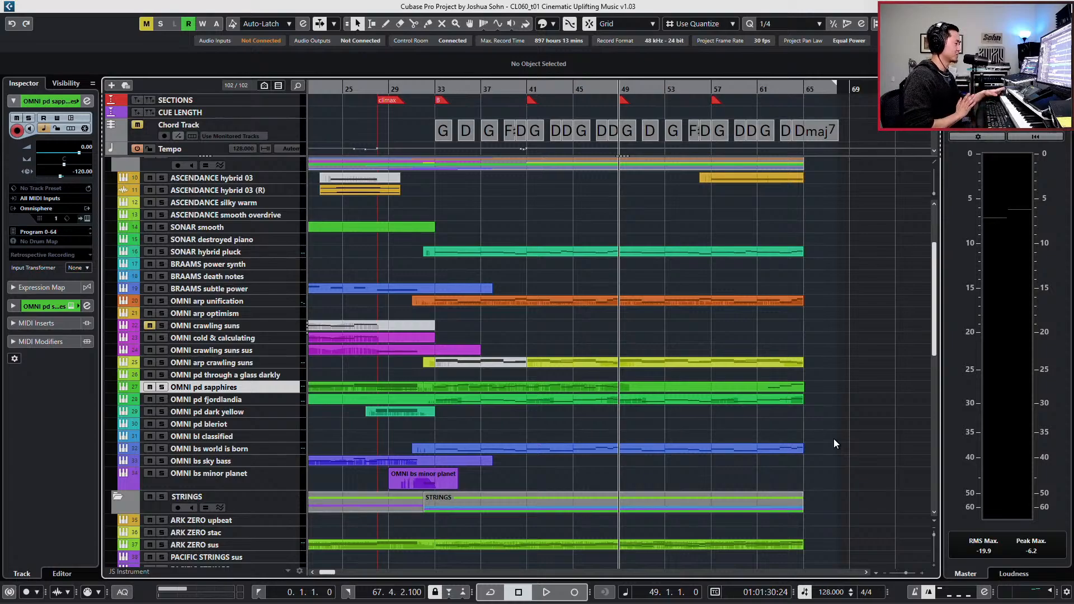
{"action": "key", "text": "h"}
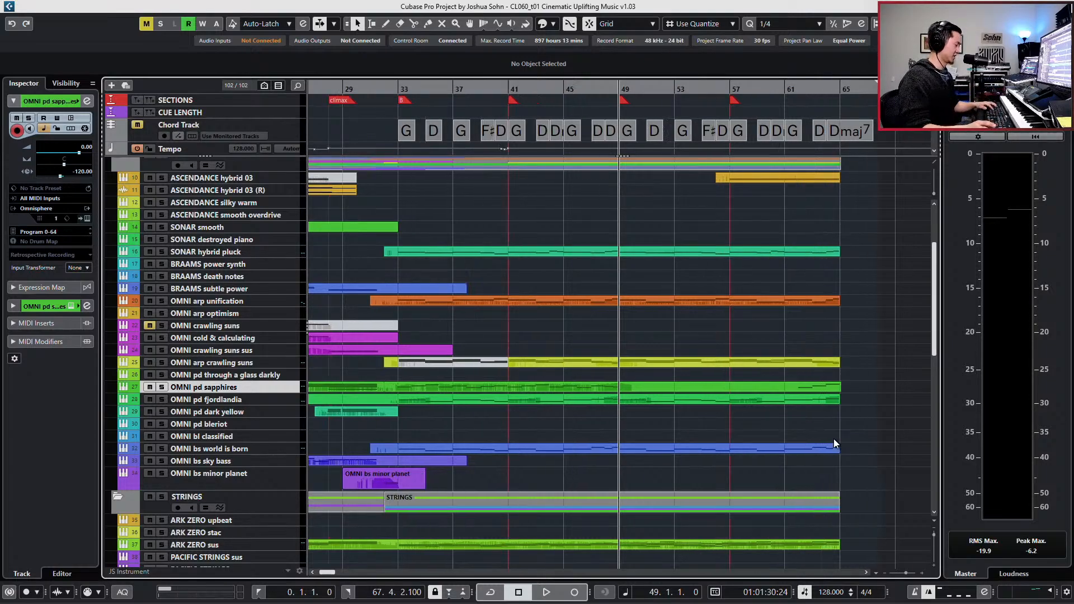
{"action": "scroll", "coordinate": [834, 443], "scroll_direction": "left", "scroll_amount": 1}
{"action": "scroll", "coordinate": [833, 444], "scroll_direction": "right", "scroll_amount": 2}
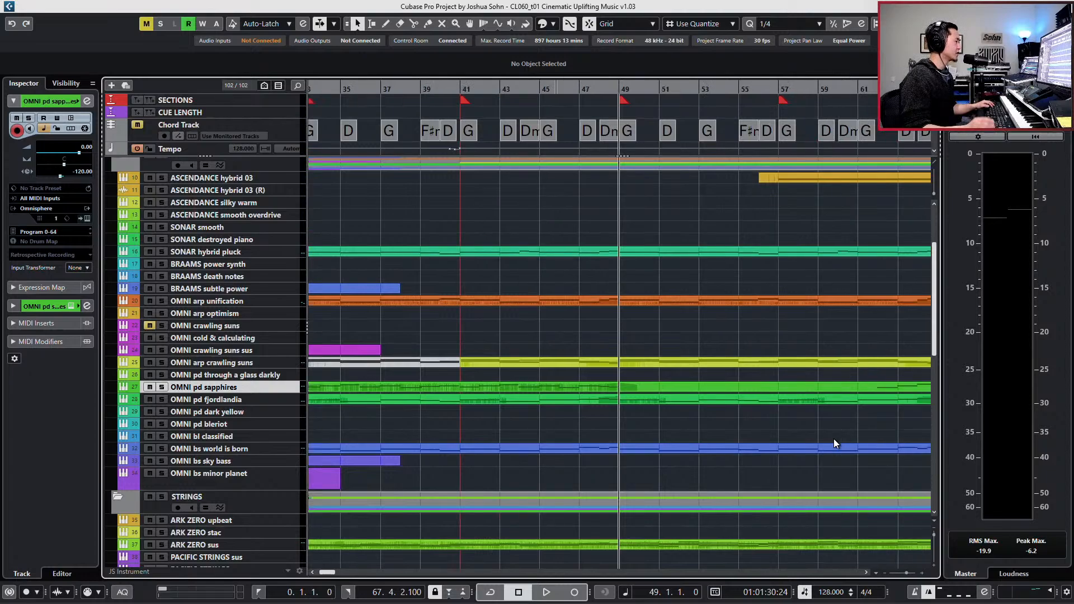
{"action": "key", "text": "KP_Subtract"}
- Examine the parts around bar 49 across the keys, hybrid, strings, brass, choir and percussion tracks
{"action": "scroll", "coordinate": [834, 439], "scroll_direction": "down", "scroll_amount": 3}
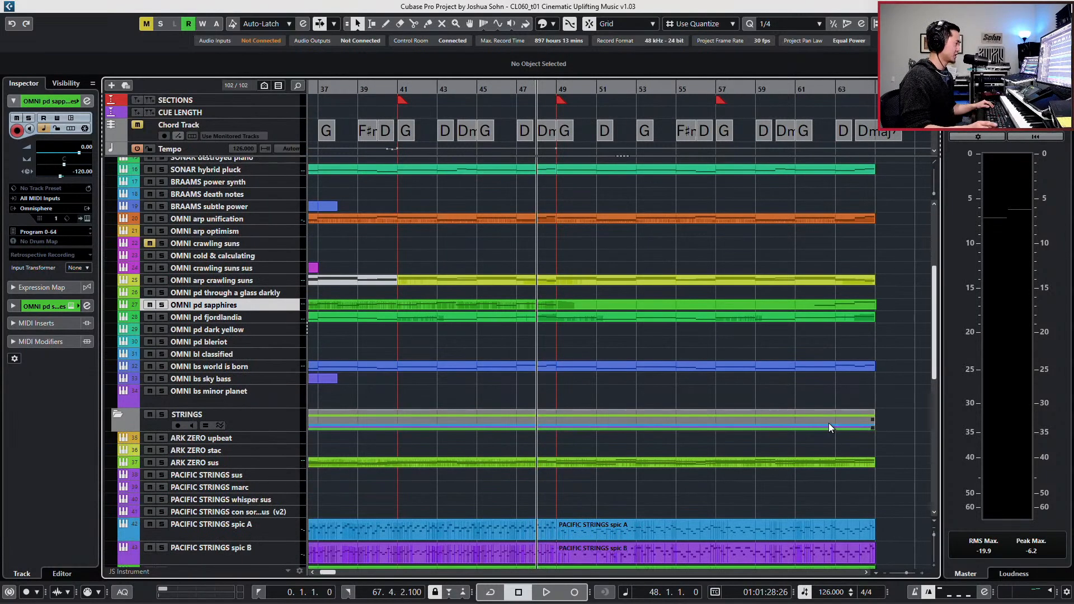
{"action": "scroll", "coordinate": [806, 448], "scroll_direction": "down", "scroll_amount": 6}
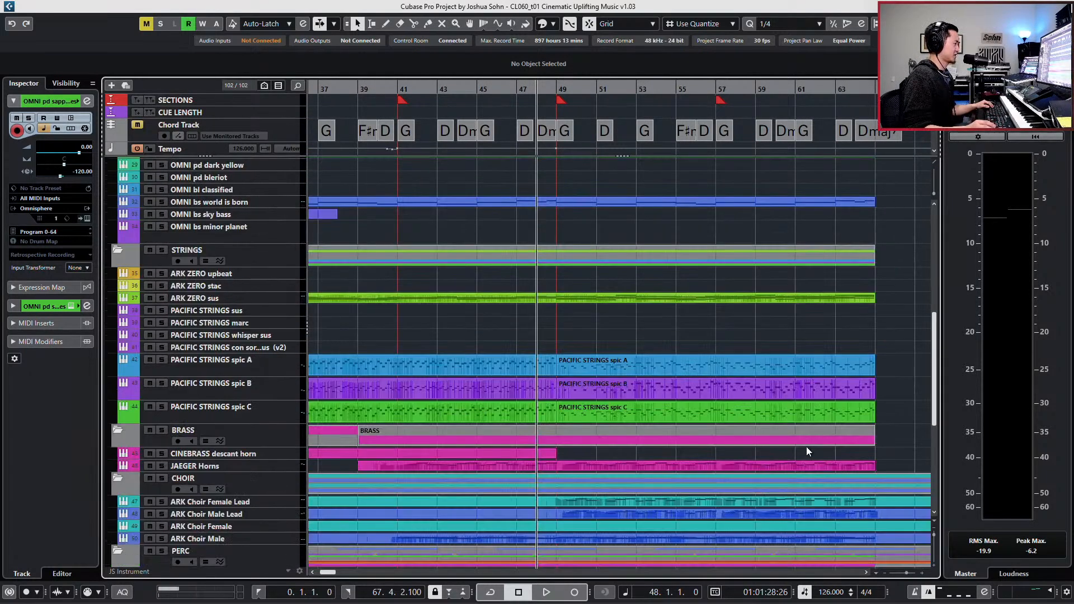
{"action": "scroll", "coordinate": [719, 354], "scroll_direction": "down", "scroll_amount": 10}
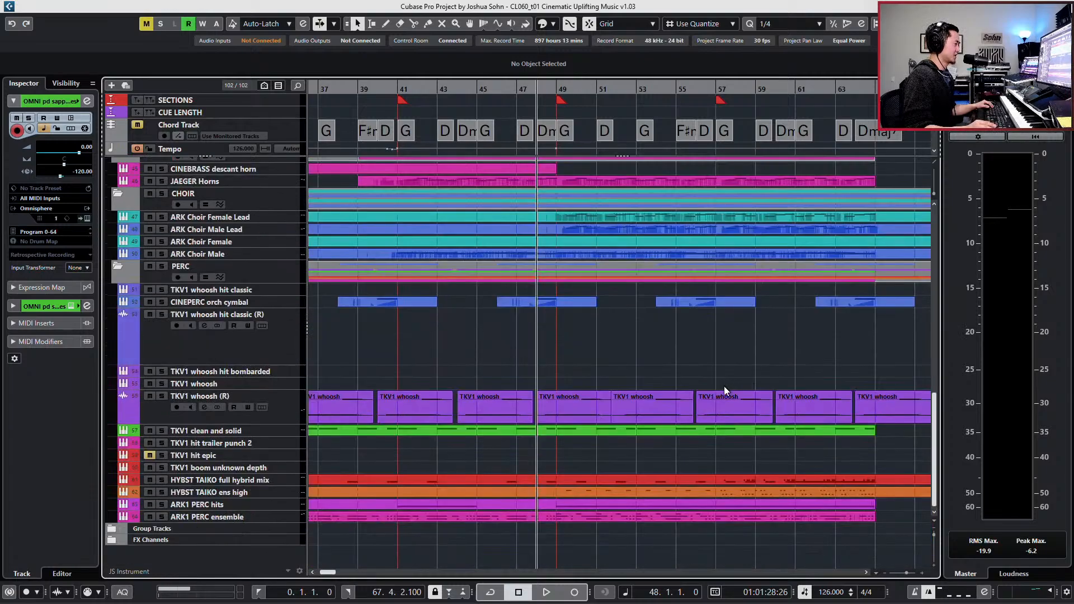
{"action": "scroll", "coordinate": [724, 386], "scroll_direction": "up", "scroll_amount": 15}
{"action": "scroll", "coordinate": [704, 369], "scroll_direction": "up", "scroll_amount": 9}
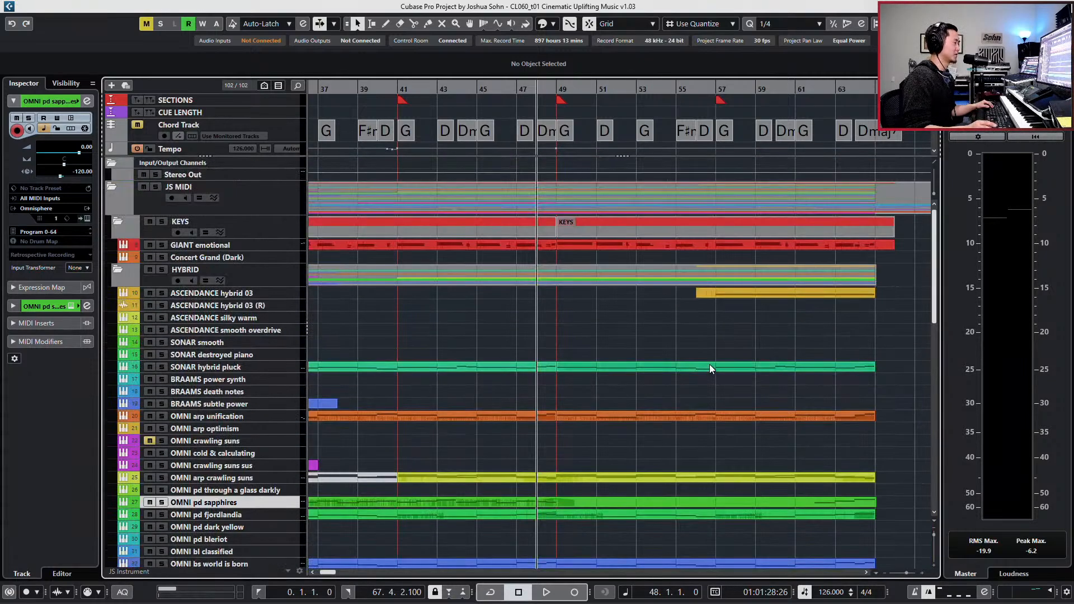
{"action": "scroll", "coordinate": [710, 369], "scroll_direction": "down", "scroll_amount": 3}
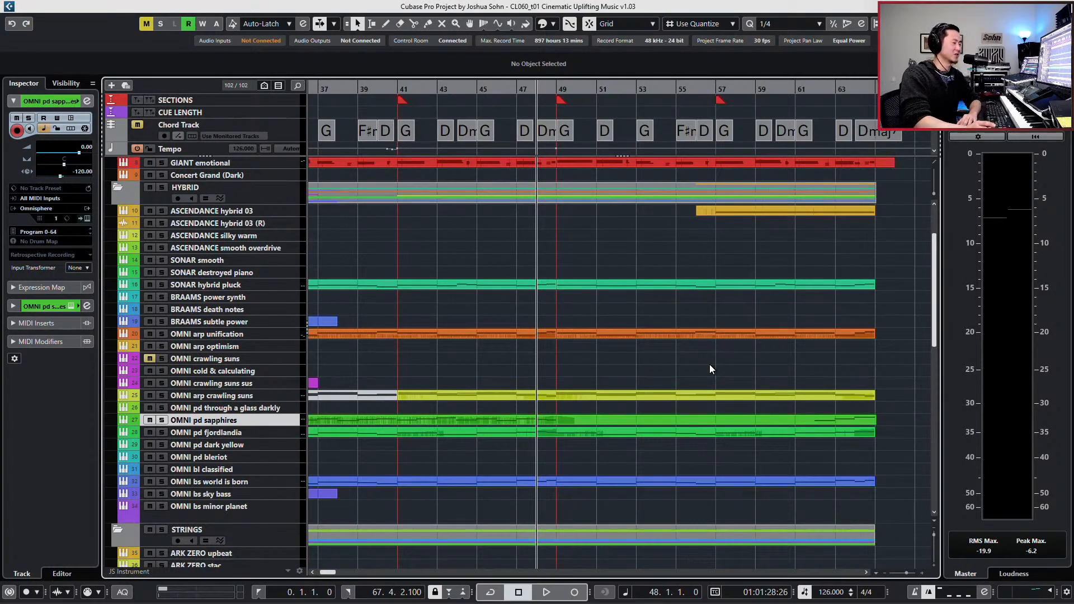
{"action": "left_click", "coordinate": [656, 434]}
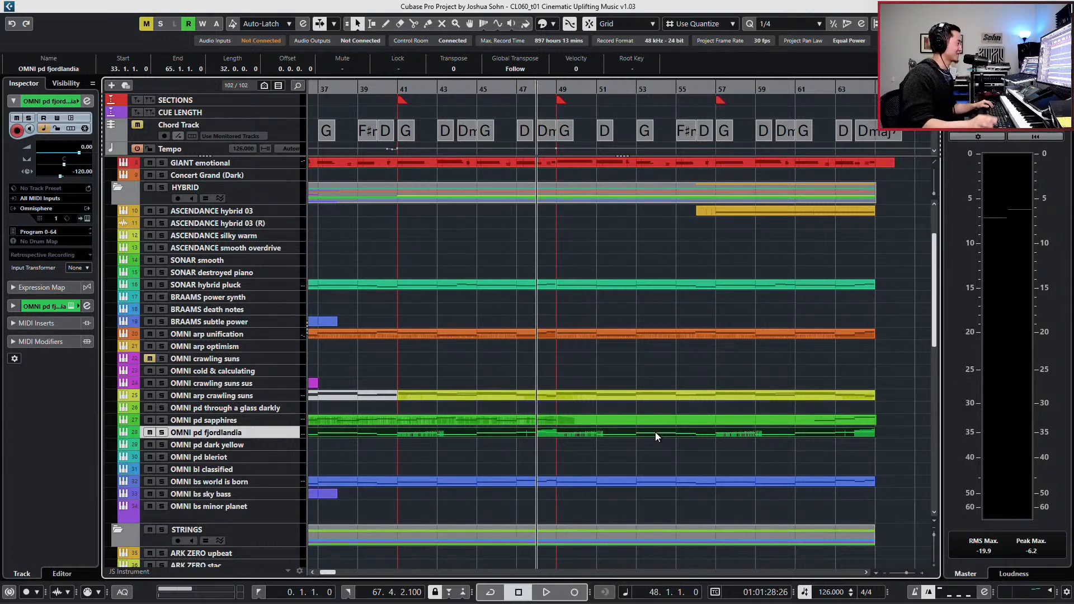
- Open the OMNI pd sapphires part in the Key Editor, audition the passage from bar 48 and close the editor
{"action": "double_click", "coordinate": [583, 421]}
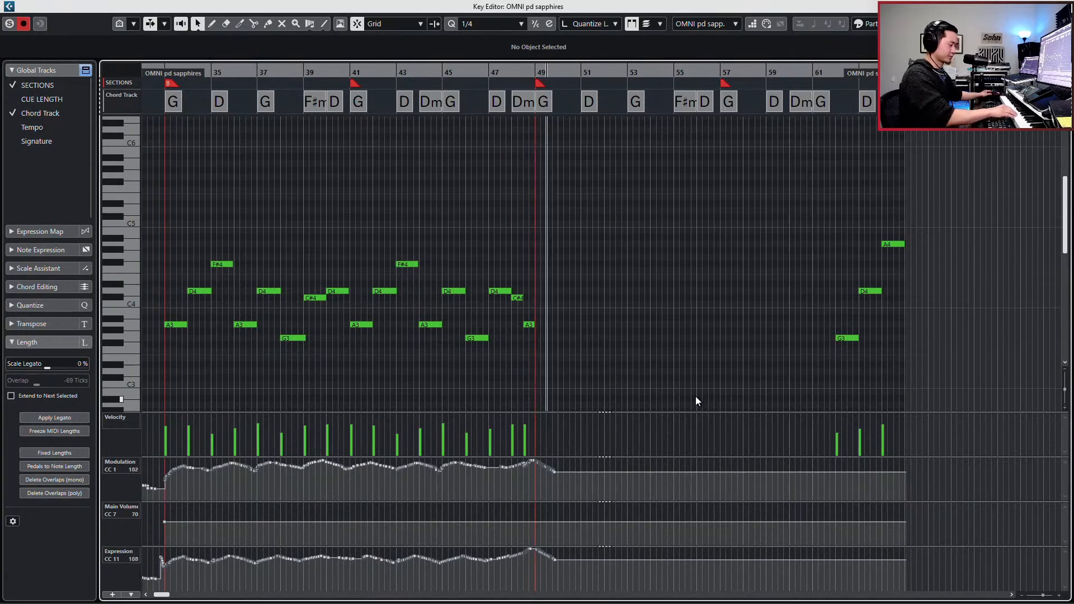
{"action": "key", "text": "space"}
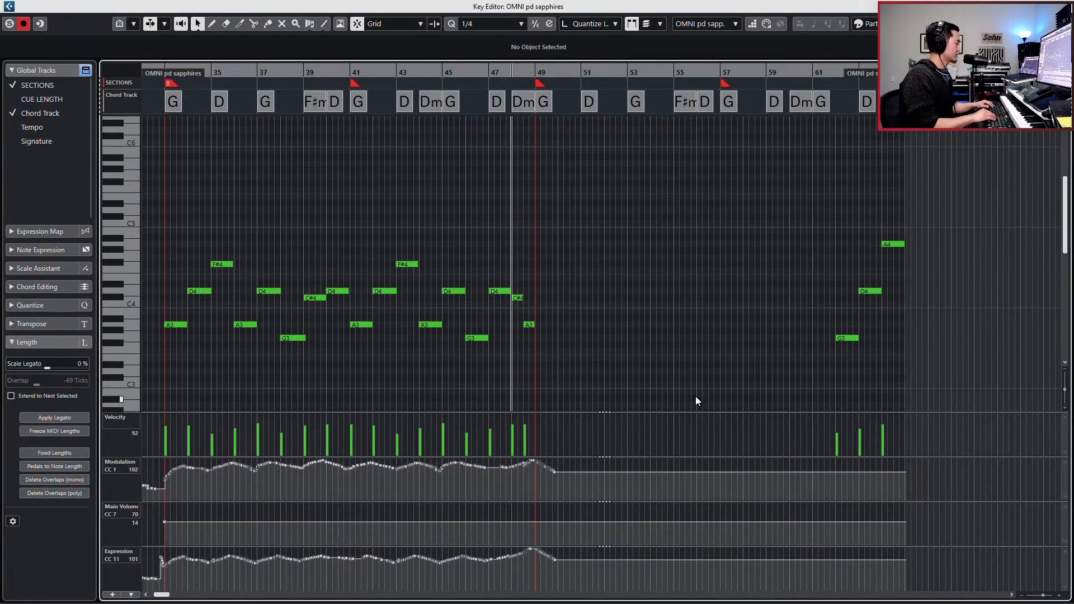
{"action": "key", "text": "Escape"}
- Inspect the Sonarworks Reference 4 insert in the Control Room and return to the master meter
{"action": "left_click", "coordinate": [1019, 84]}
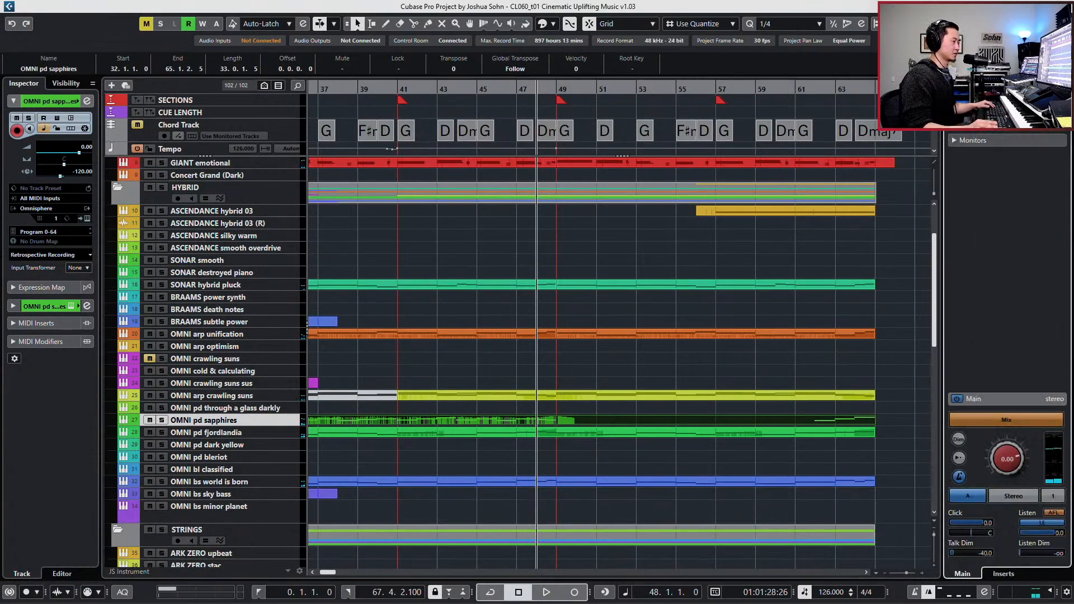
{"action": "left_click", "coordinate": [1005, 575]}
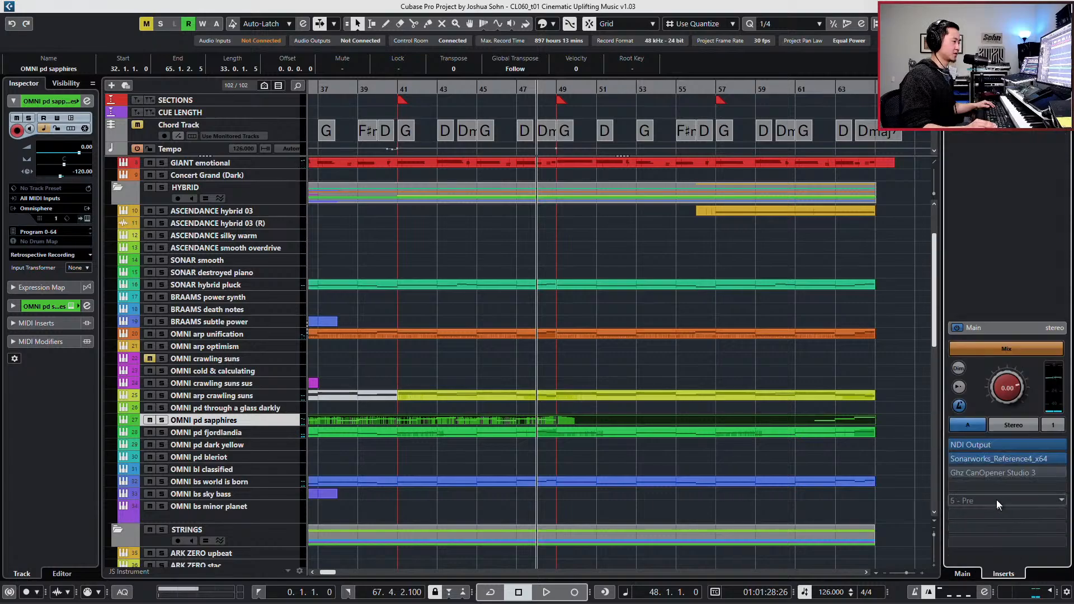
{"action": "double_click", "coordinate": [987, 456]}
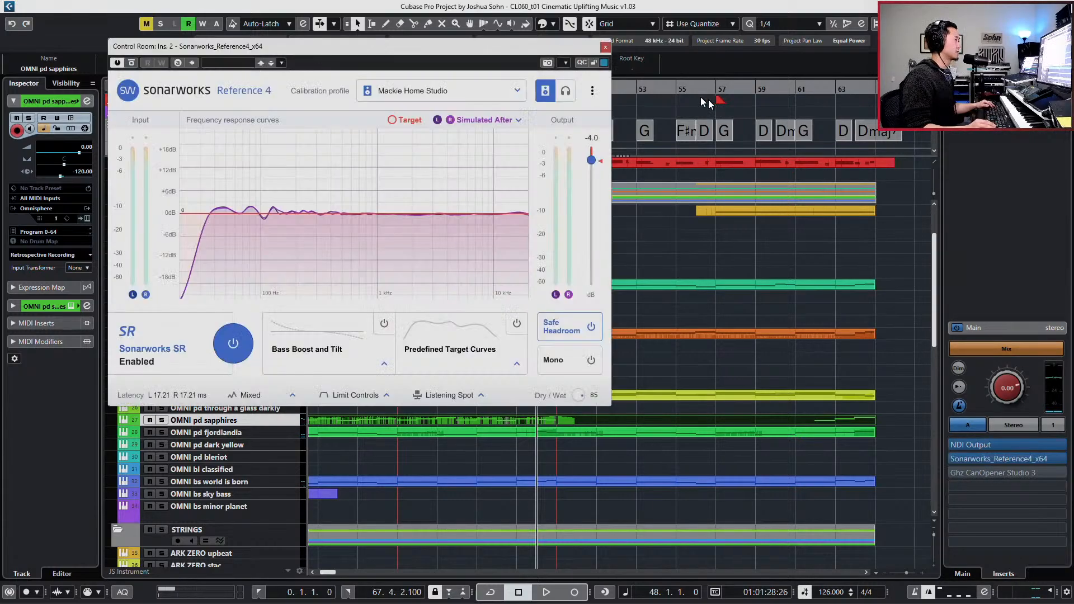
{"action": "left_click", "coordinate": [606, 49]}
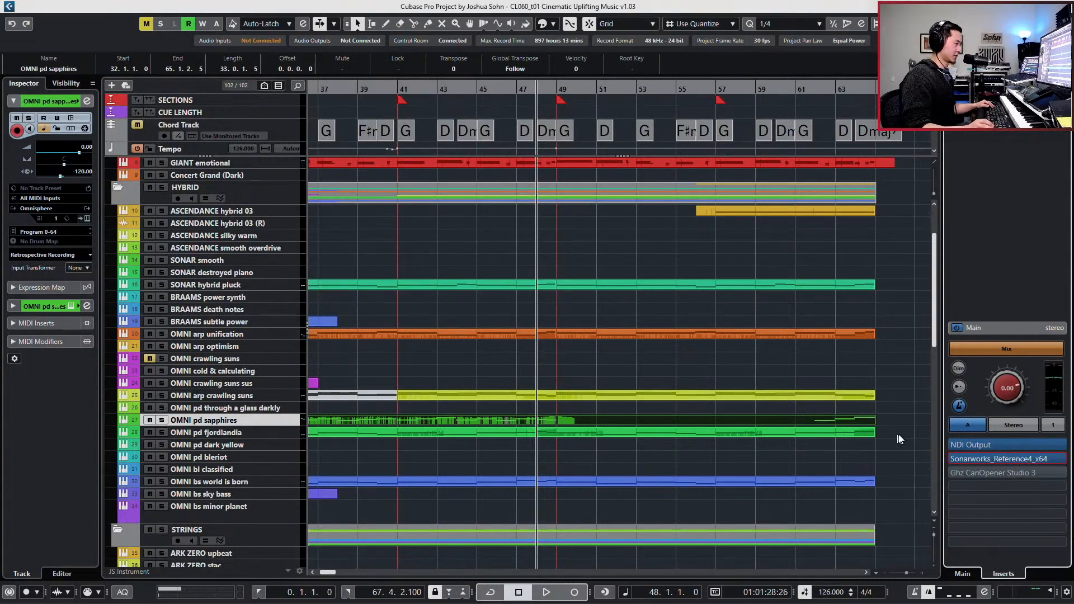
{"action": "left_click", "coordinate": [1045, 83]}
{"action": "left_click", "coordinate": [920, 376]}
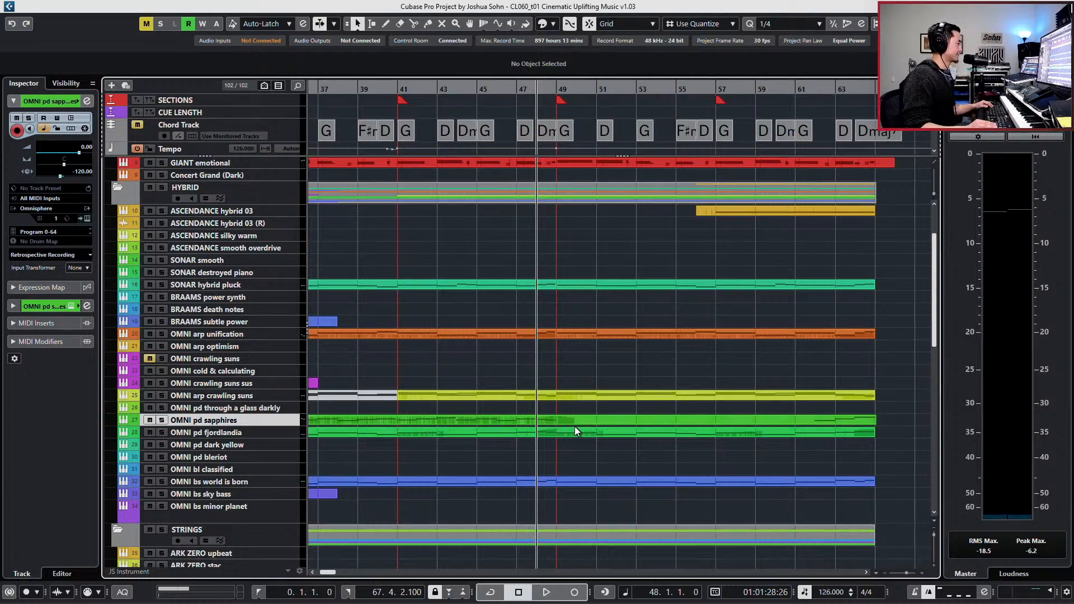
- Solo the OMNI pd sapphires channel and enable its low-cut filter, trying 306.4 Hz before lowering the cutoff
{"action": "key", "text": "e"}
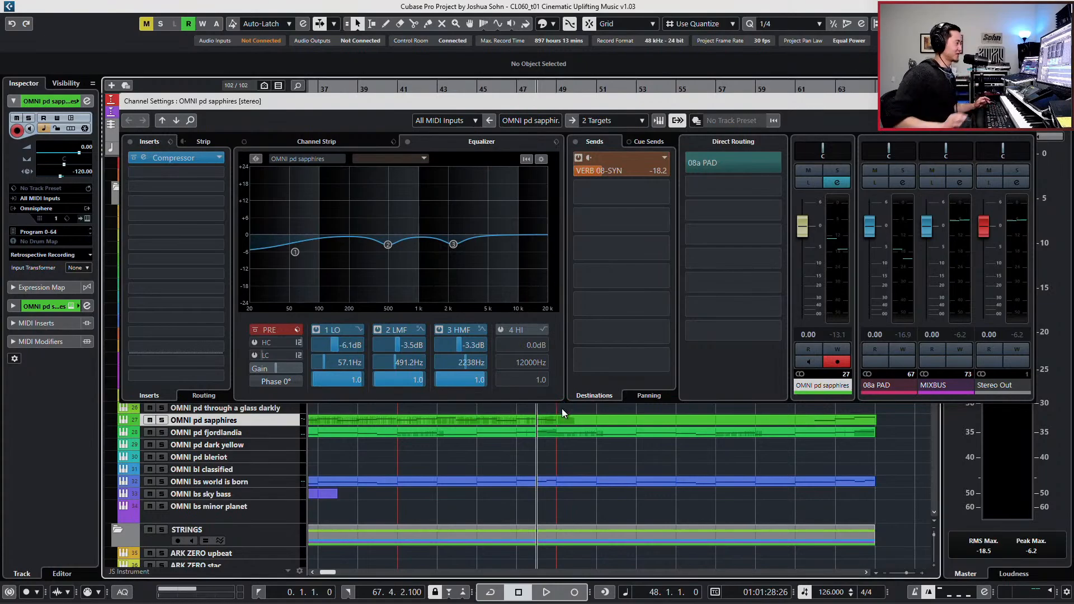
{"action": "key", "text": "s"}
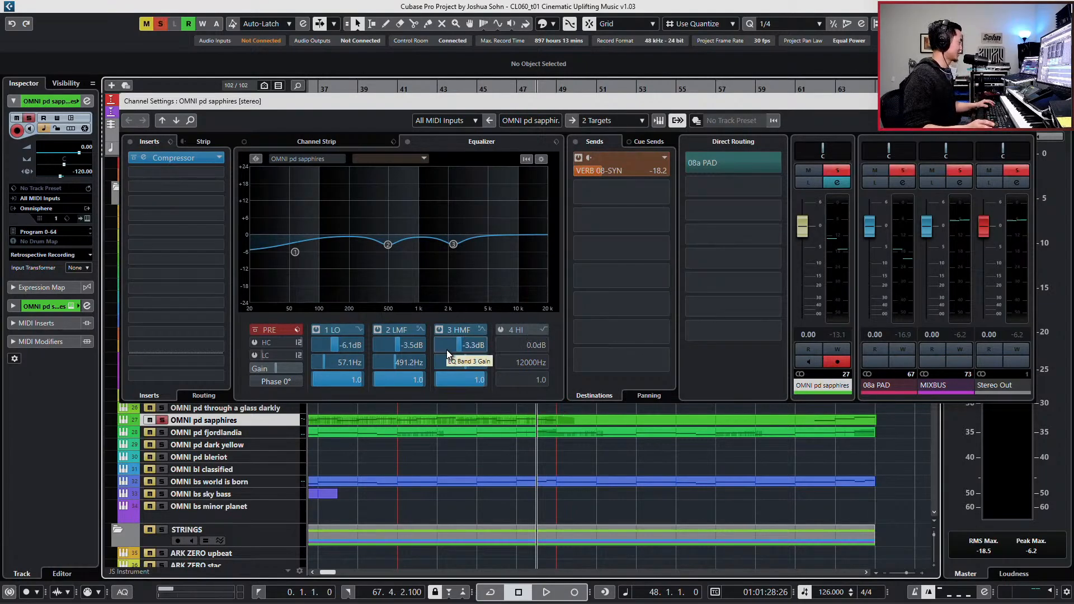
{"action": "left_click", "coordinate": [255, 356]}
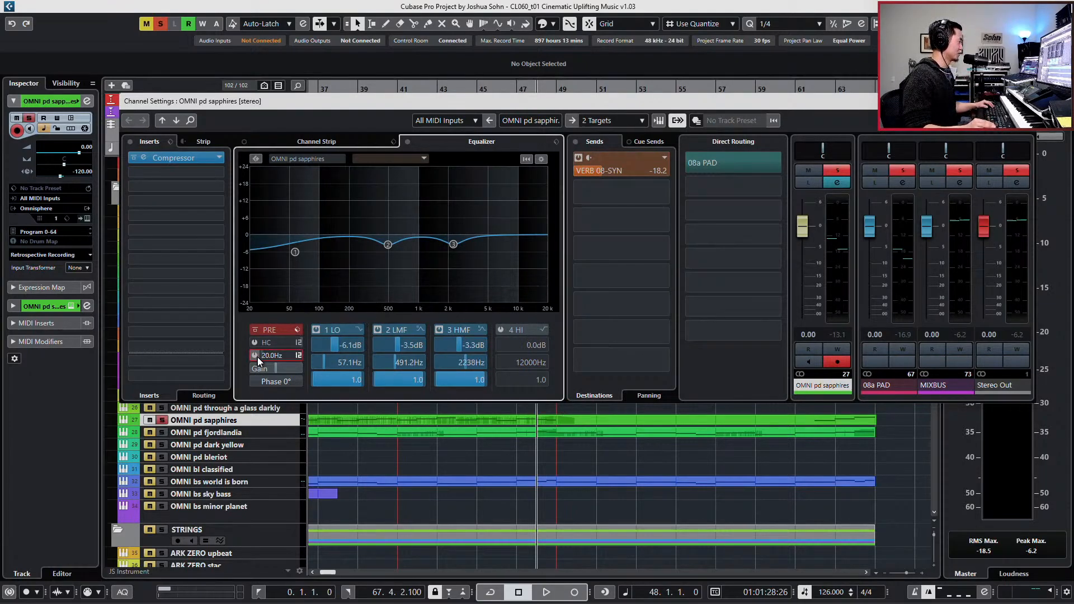
{"action": "left_click_drag", "start_coordinate": [287, 351], "coordinate": [297, 353]}
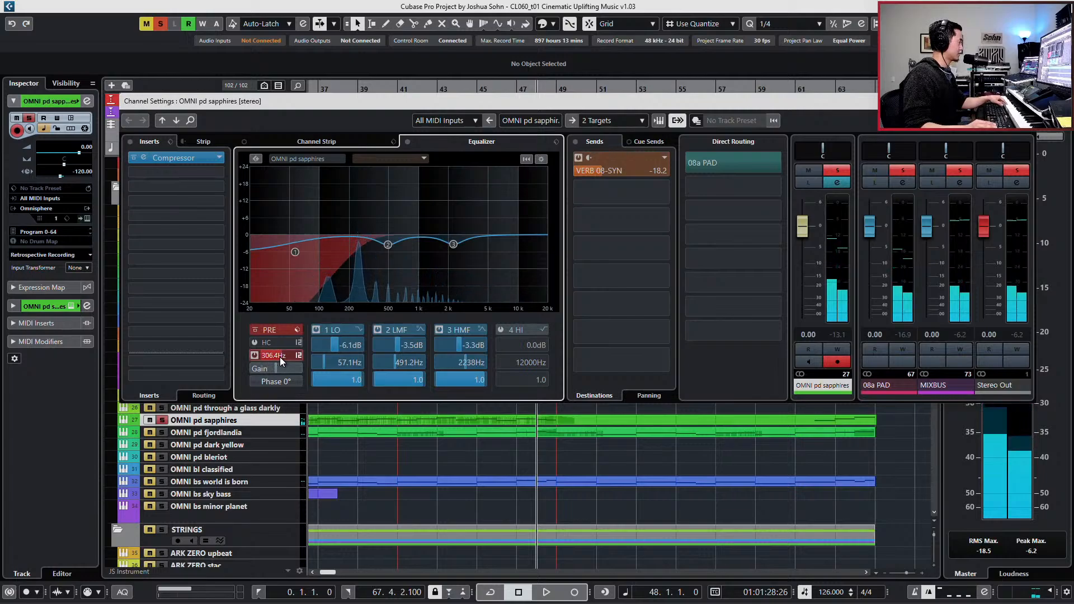
{"action": "left_click_drag", "start_coordinate": [279, 357], "coordinate": [273, 357]}
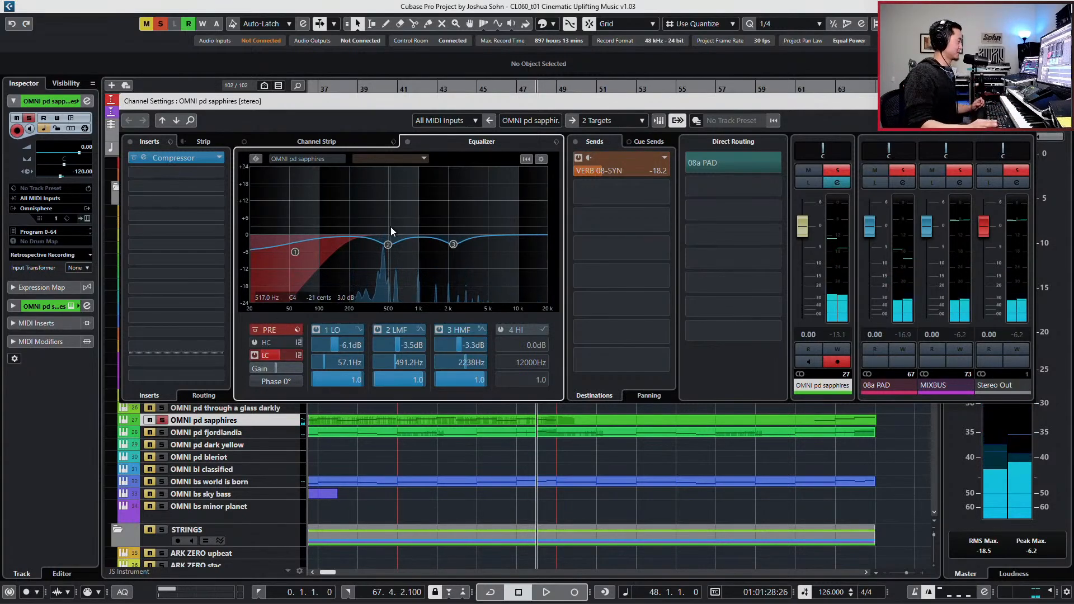
- Set the OMNI pd sapphires send to VERB 08-SYN to -18.8, close its channel settings and unsolo the track
{"action": "left_click", "coordinate": [634, 172]}
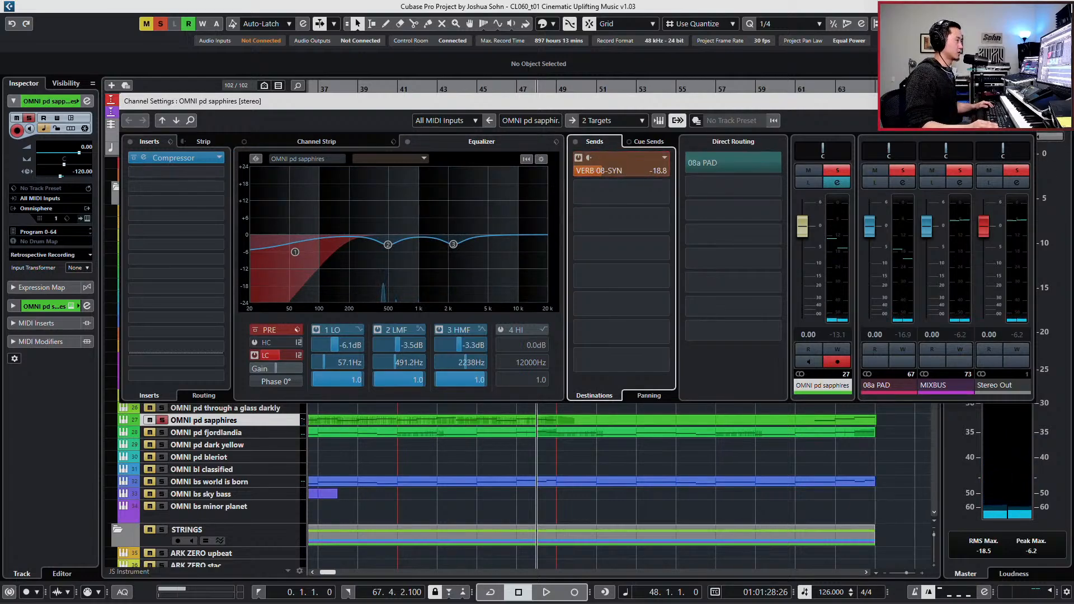
{"action": "left_click", "coordinate": [1025, 102]}
{"action": "key", "text": "s"}
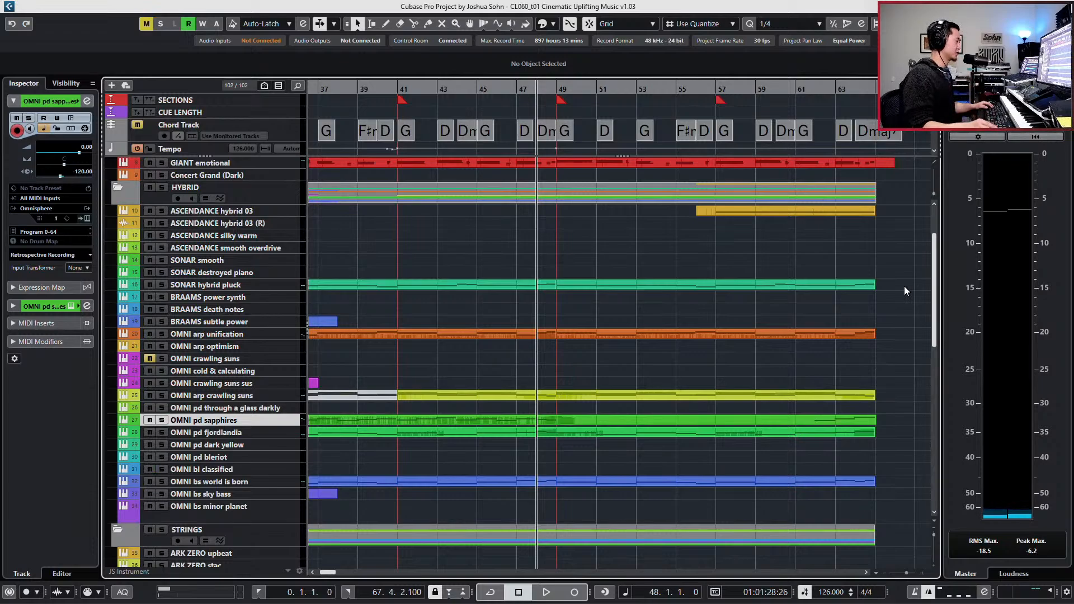
- Delete the remaining Modulation and Expression points between bars 49 and 50 of OMNI pd sapphires and close the Key Editor
{"action": "double_click", "coordinate": [656, 415]}
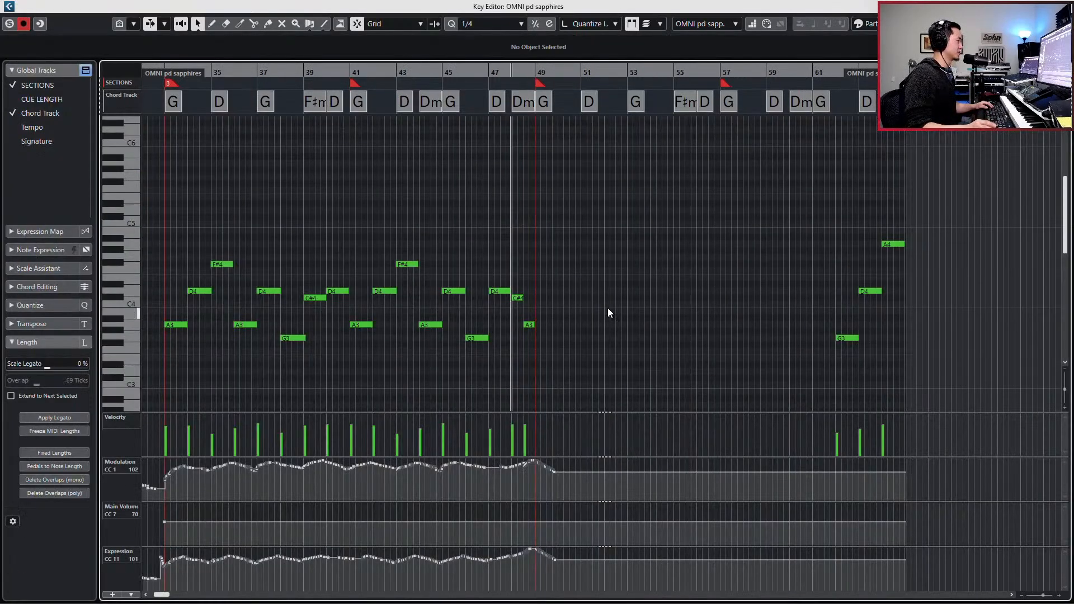
{"action": "key", "text": "h"}
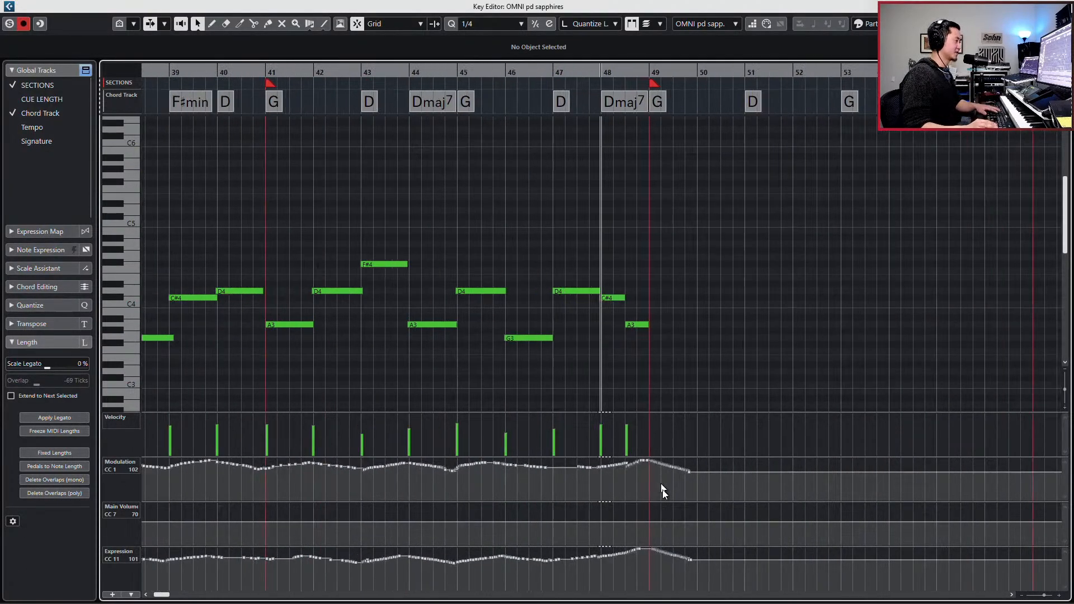
{"action": "key", "text": "Delete"}
{"action": "left_click_drag", "start_coordinate": [659, 575], "coordinate": [729, 513]}
{"action": "key", "text": "Delete"}
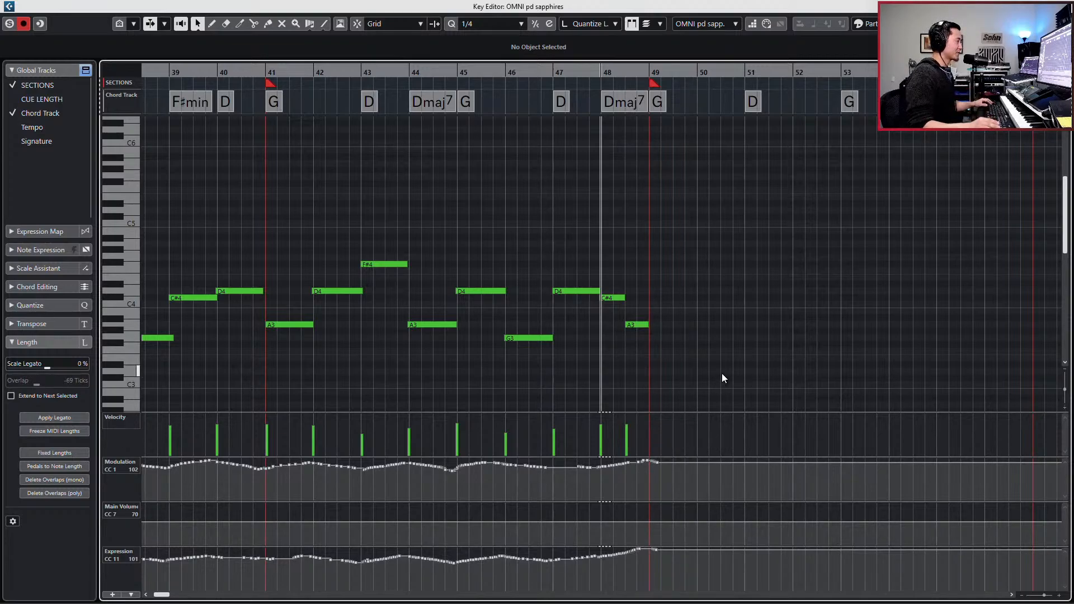
{"action": "scroll", "coordinate": [730, 368], "scroll_direction": "left", "scroll_amount": 3}
{"action": "scroll", "coordinate": [730, 368], "scroll_direction": "right", "scroll_amount": 4}
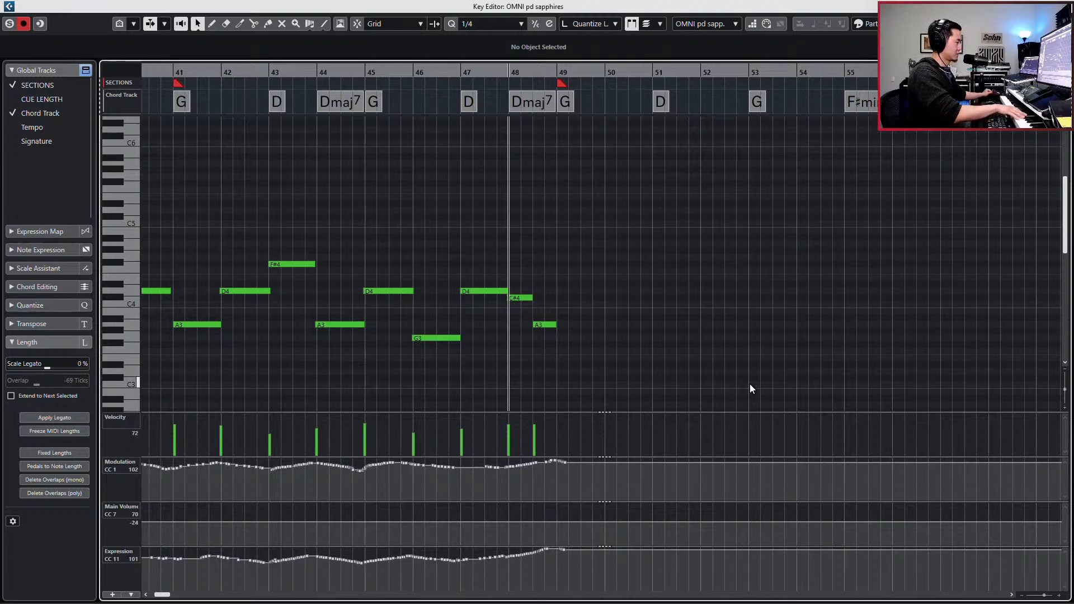
{"action": "key", "text": "Escape"}
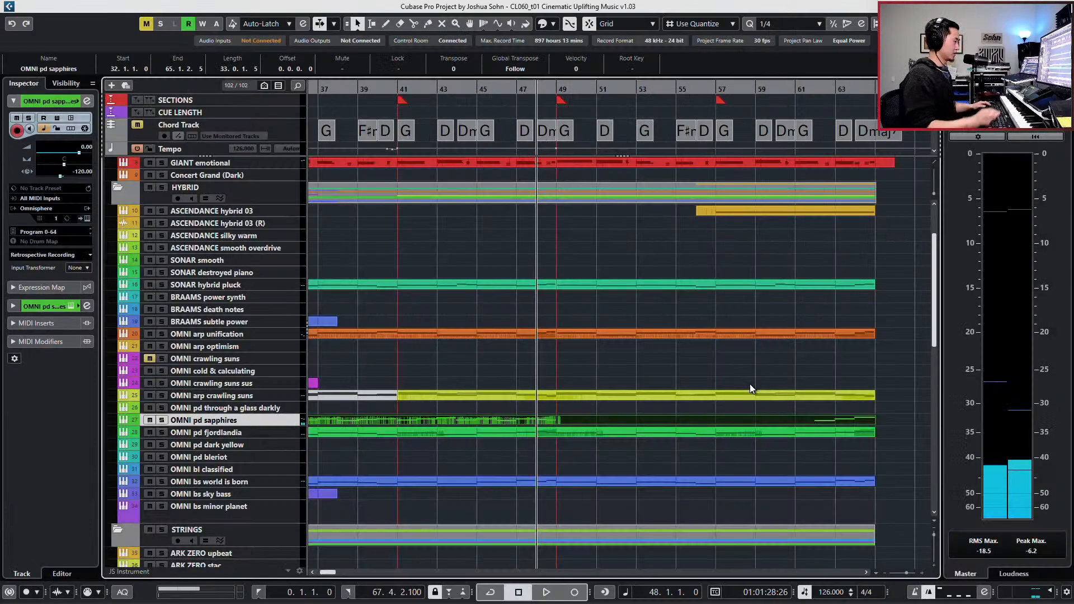
- Open the OMNI pd sapphires part together with the ARK Choir Female Lead and ARK Choir Male Lead parts in the Key Editor
{"action": "scroll", "coordinate": [616, 435], "scroll_direction": "down", "scroll_amount": 5}
{"action": "scroll", "coordinate": [606, 411], "scroll_direction": "down", "scroll_amount": 3}
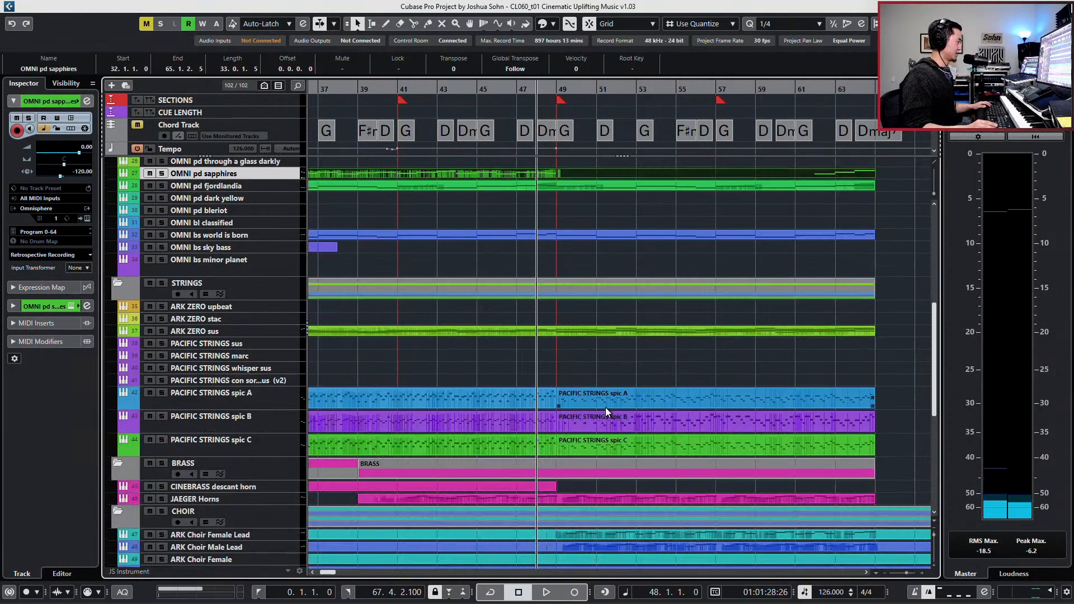
{"action": "left_click", "coordinate": [602, 445]}
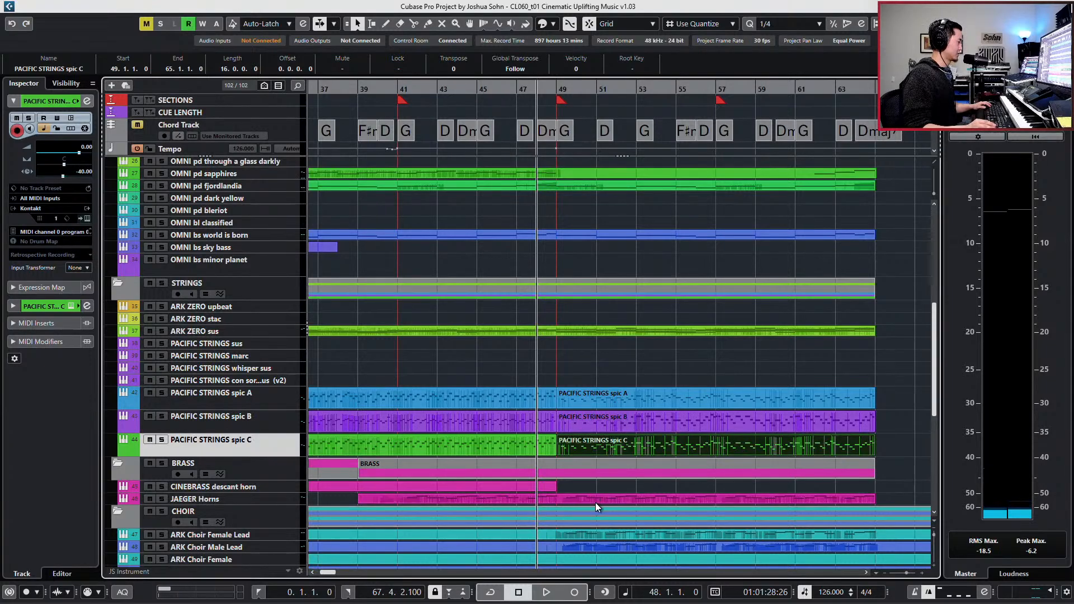
{"action": "left_click", "coordinate": [596, 537]}
{"action": "scroll", "coordinate": [599, 515], "scroll_direction": "down", "scroll_amount": 3}
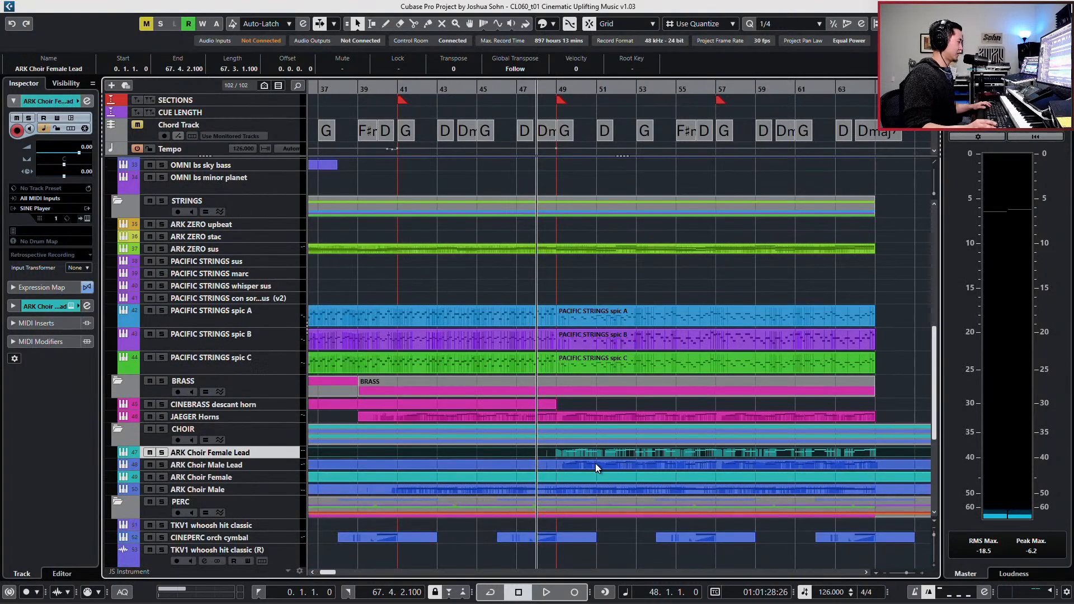
{"action": "left_click", "coordinate": [595, 463]}
{"action": "left_click", "coordinate": [589, 454]}
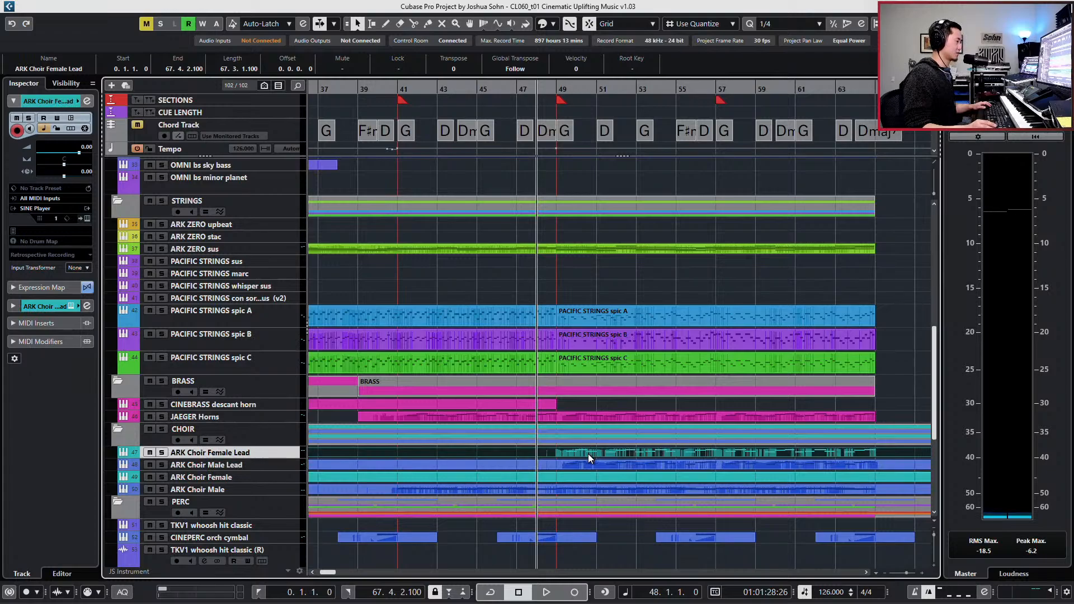
{"action": "left_click", "coordinate": [591, 466], "text": "shift"}
{"action": "scroll", "coordinate": [585, 391], "scroll_direction": "up", "scroll_amount": 3}
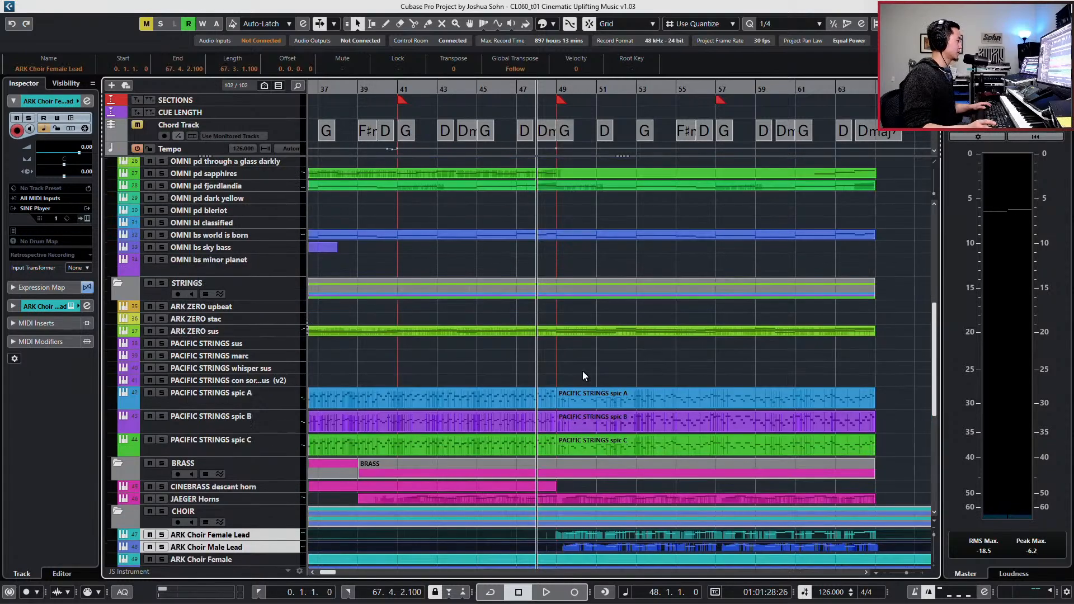
{"action": "scroll", "coordinate": [582, 371], "scroll_direction": "up", "scroll_amount": 5}
{"action": "left_click", "coordinate": [564, 338]}
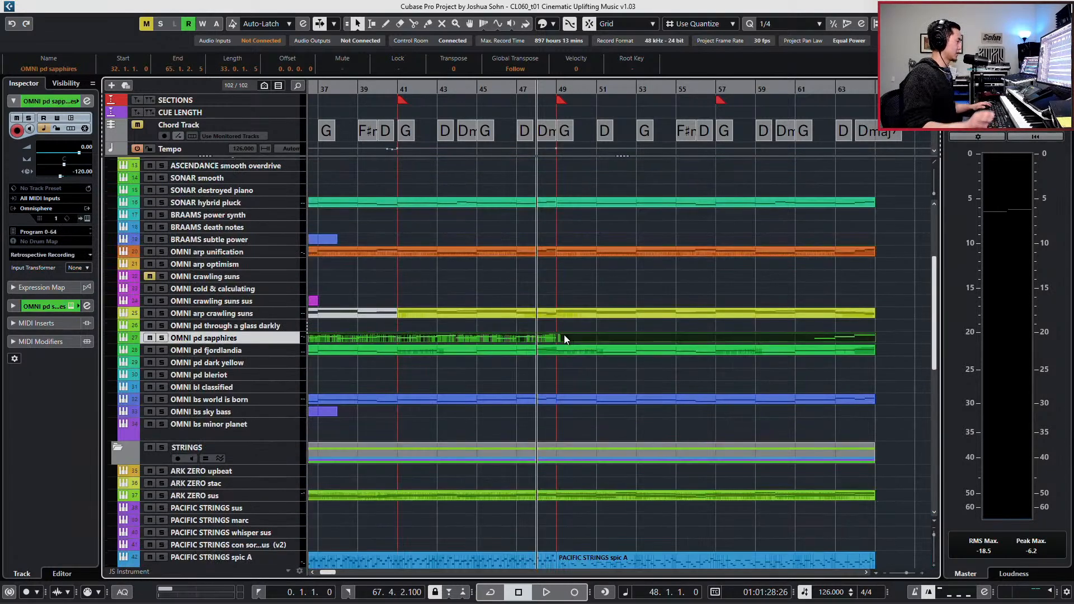
{"action": "double_click", "coordinate": [564, 338]}
{"action": "scroll", "coordinate": [563, 328], "scroll_direction": "right", "scroll_amount": 10}
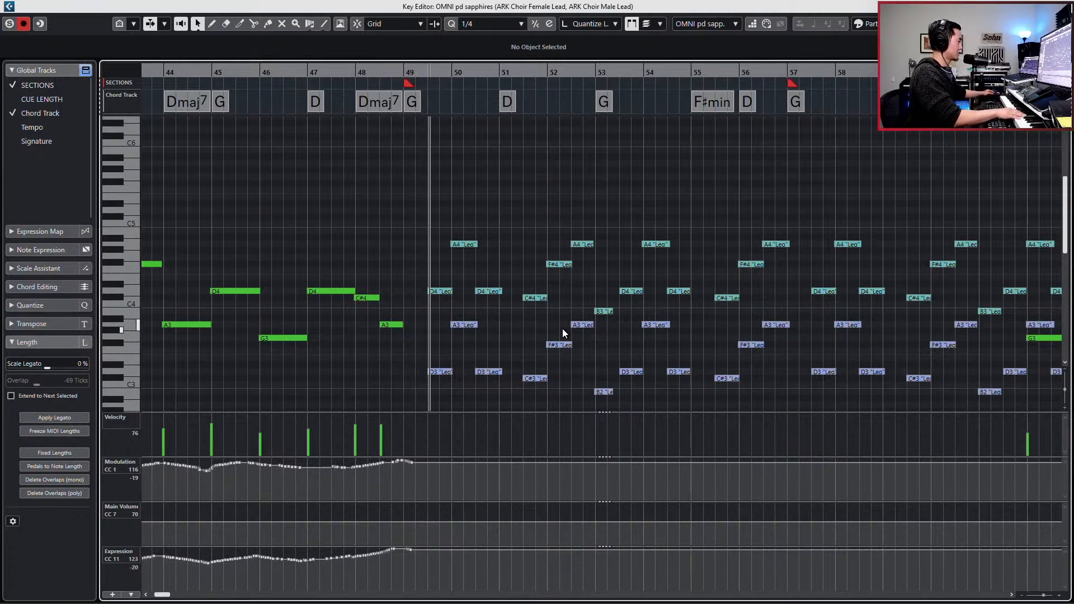
- Try recording a new OMNI pd sapphires line around bar 49, undo the take and close the Key Editor
{"action": "key", "text": "space"}
{"action": "key", "text": "KP_Subtract"}
{"action": "key", "text": "KP_Subtract"}
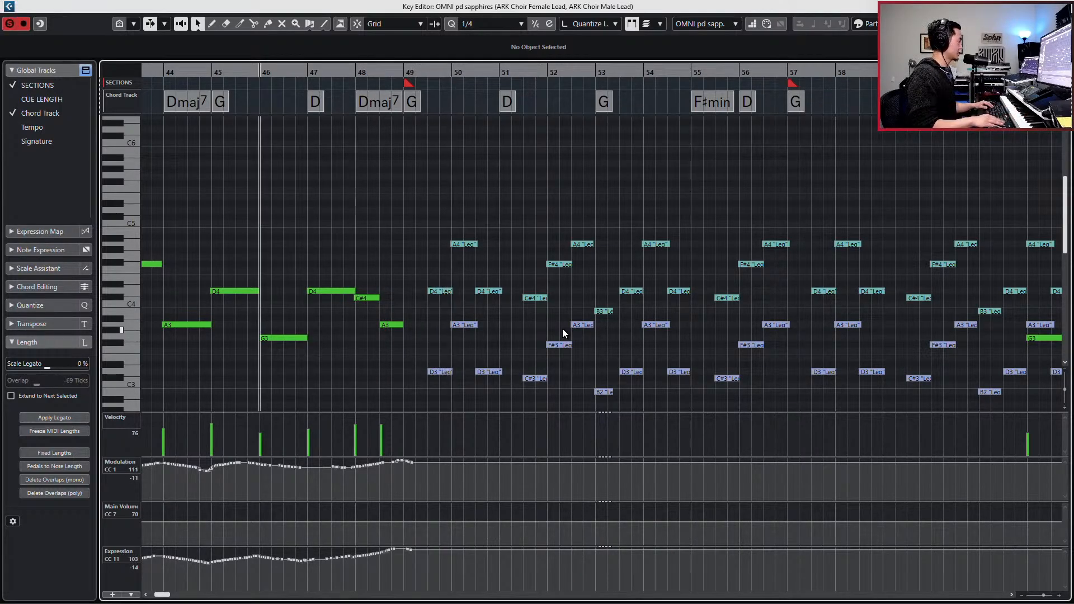
{"action": "key", "text": "space"}
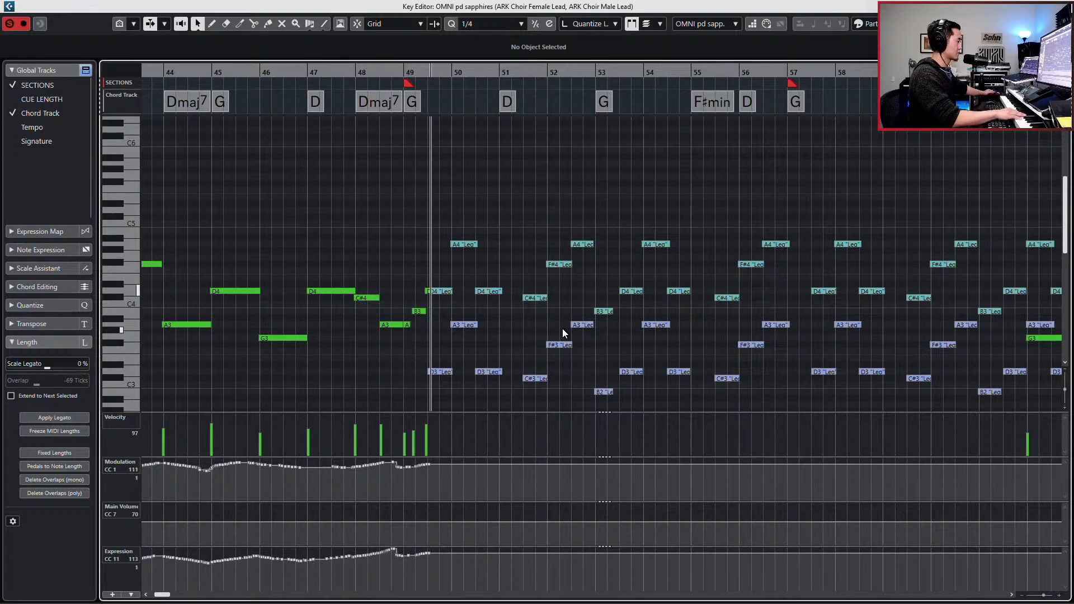
{"action": "key", "text": "space"}
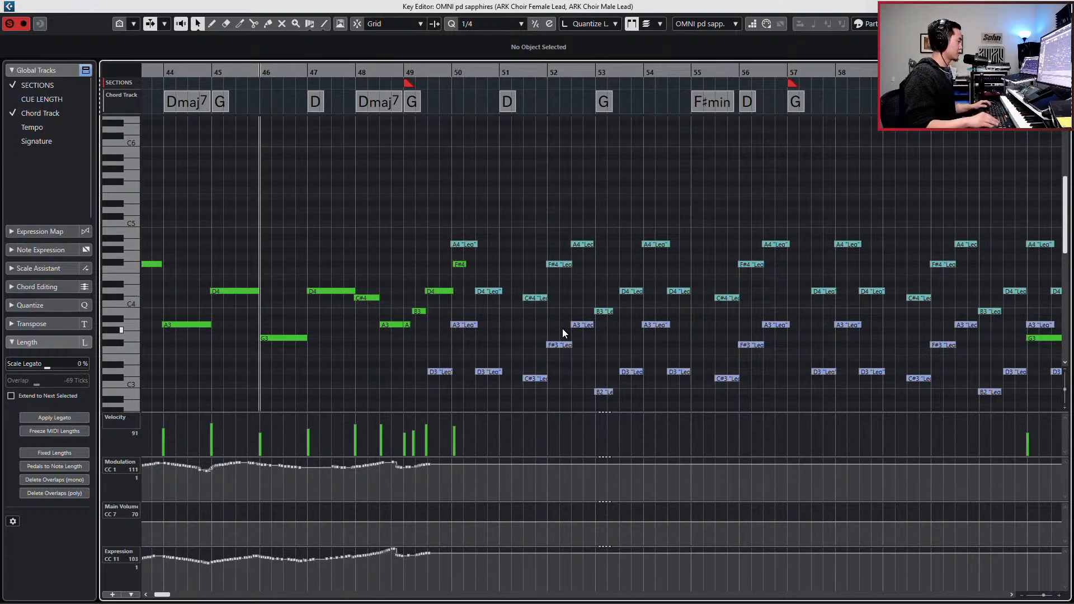
{"action": "key", "text": "ctrl+z"}
{"action": "key", "text": "KP_Add"}
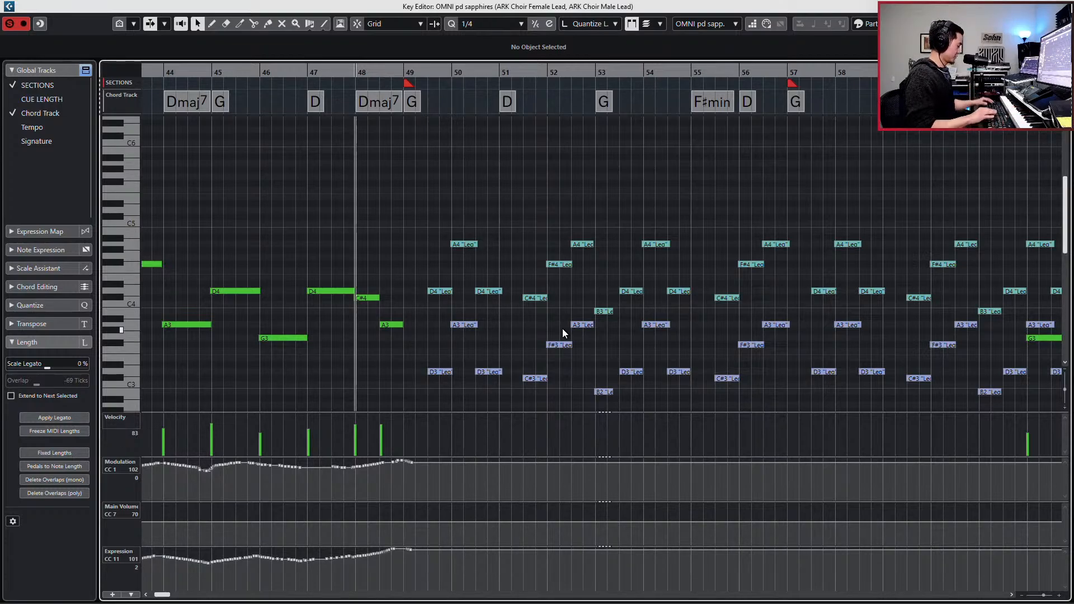
{"action": "key", "text": "Return"}
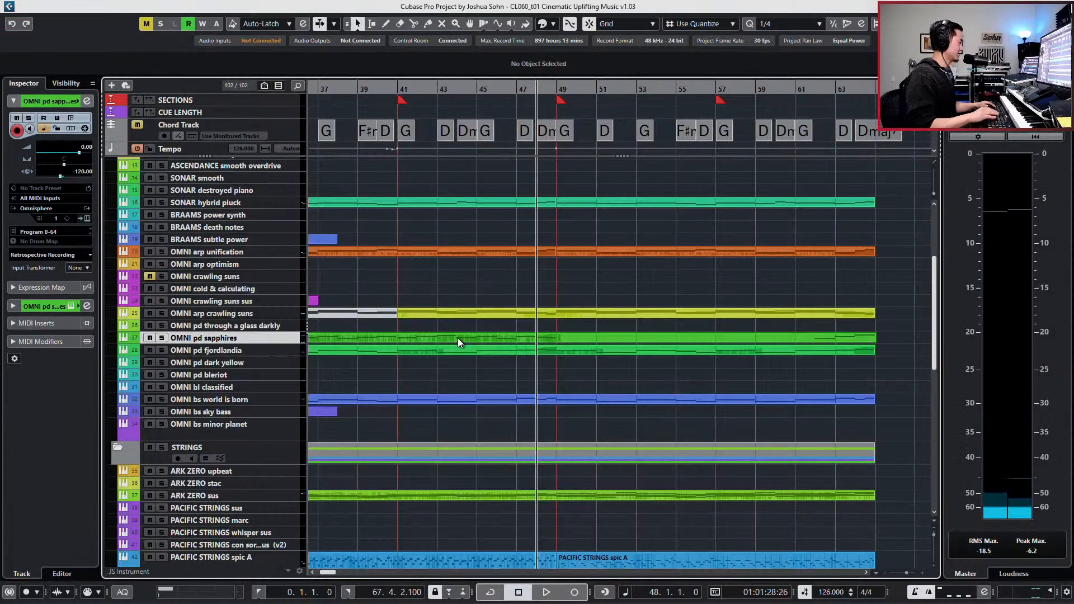
- Set the OMNI pd sapphires low-cut slope to 24 dB/Oct after trying 6 dB/Oct, and readjust its cutoff from 306.4 Hz
{"action": "key", "text": "e"}
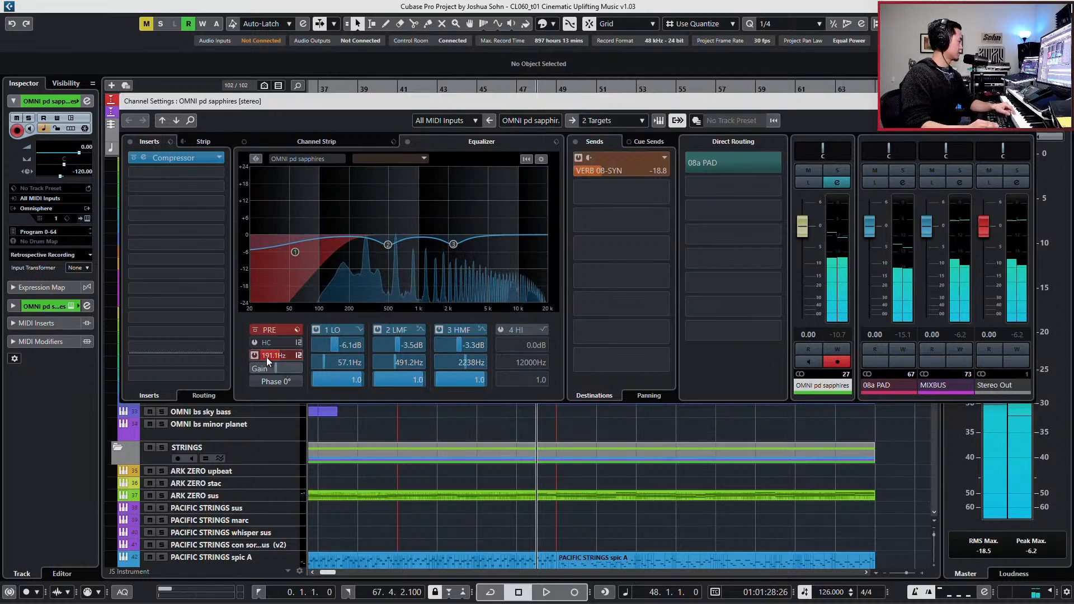
{"action": "left_click_drag", "start_coordinate": [266, 356], "coordinate": [281, 356]}
{"action": "left_click", "coordinate": [299, 356]}
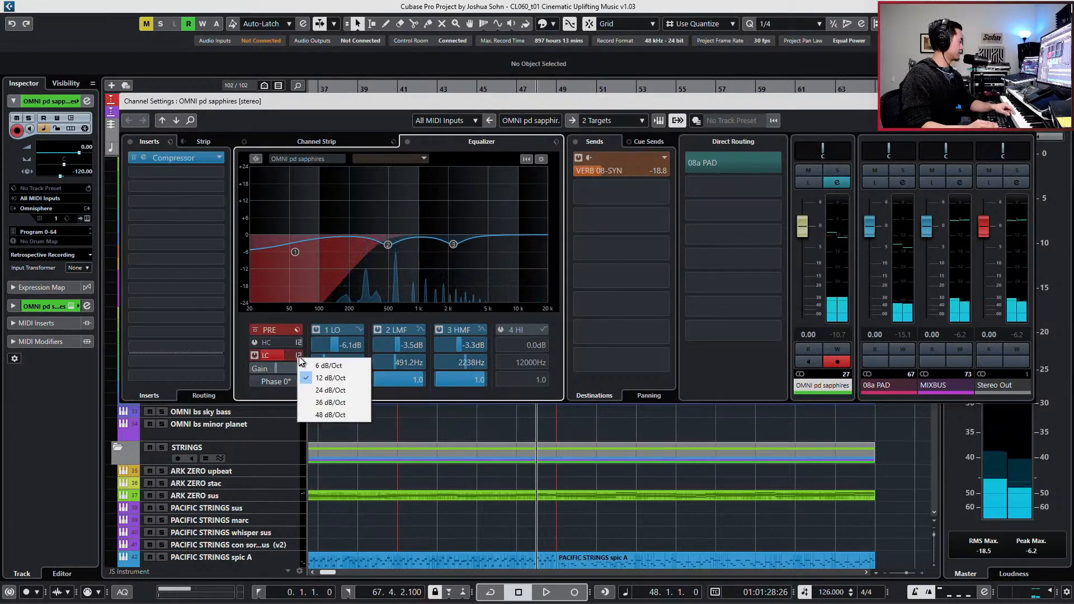
{"action": "left_click", "coordinate": [313, 365]}
{"action": "scroll", "coordinate": [283, 354], "scroll_direction": "up", "scroll_amount": 5}
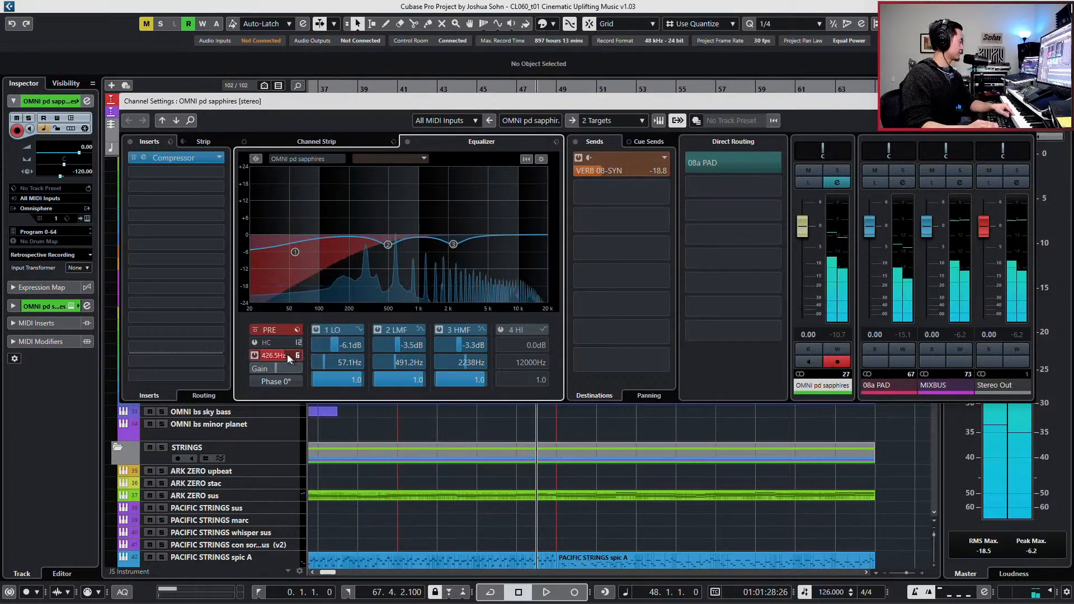
{"action": "scroll", "coordinate": [281, 355], "scroll_direction": "down", "scroll_amount": 3}
{"action": "left_click", "coordinate": [297, 356]}
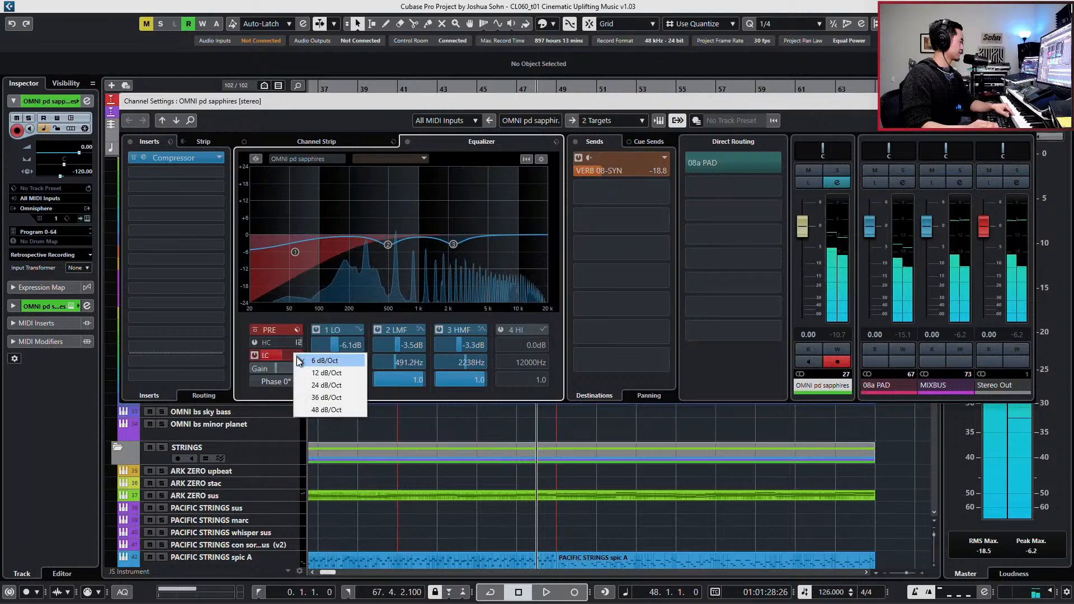
{"action": "left_click", "coordinate": [314, 386]}
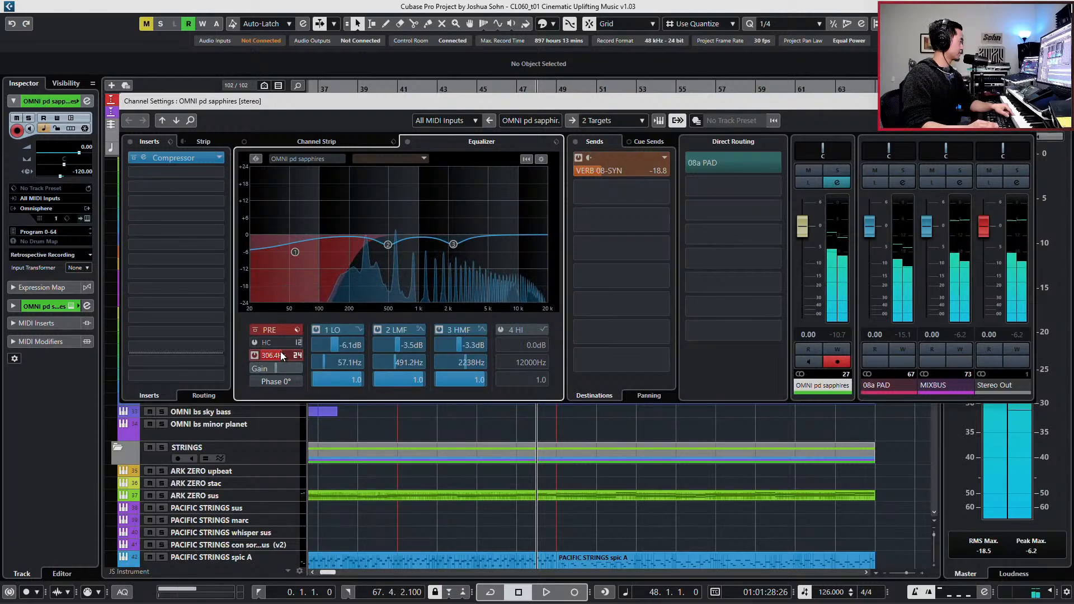
{"action": "scroll", "coordinate": [284, 355], "scroll_direction": "up", "scroll_amount": 2}
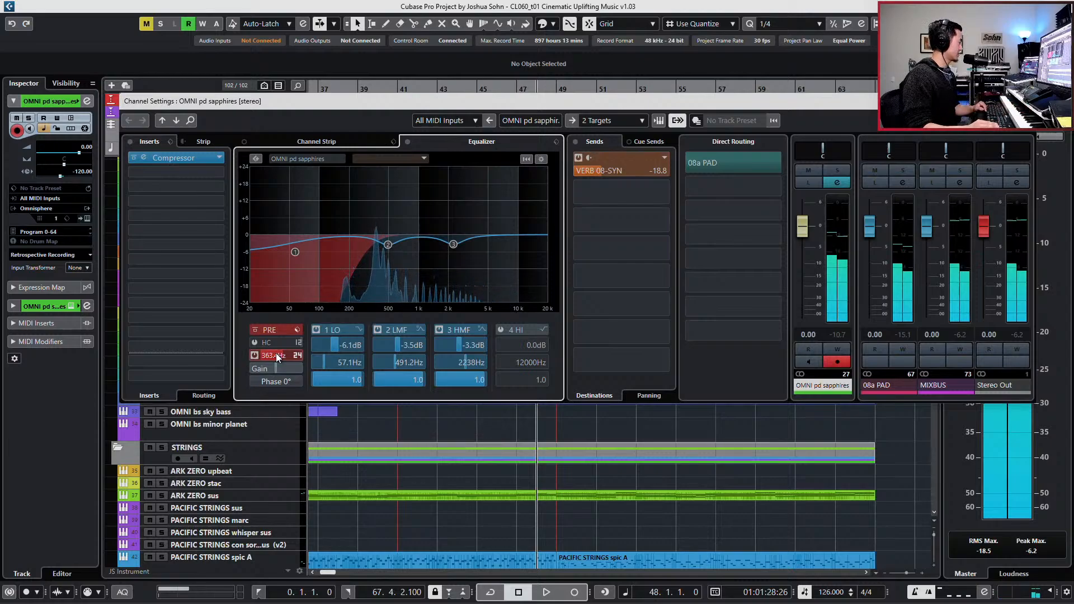
{"action": "scroll", "coordinate": [267, 354], "scroll_direction": "down", "scroll_amount": 2}
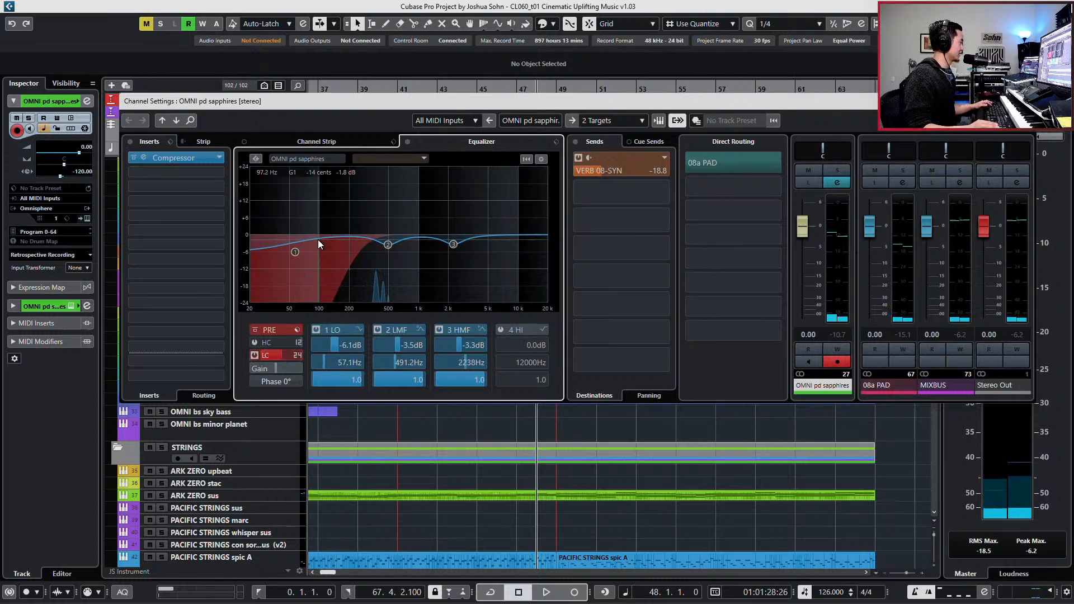
- Turn OMNI pd sapphires EQ band 1 into a narrow bell cut of -11.2 dB at 171.9 Hz with a Q of 4.0
{"action": "left_click_drag", "start_coordinate": [300, 250], "coordinate": [344, 268]}
{"action": "left_click", "coordinate": [358, 329]}
{"action": "left_click", "coordinate": [381, 336]}
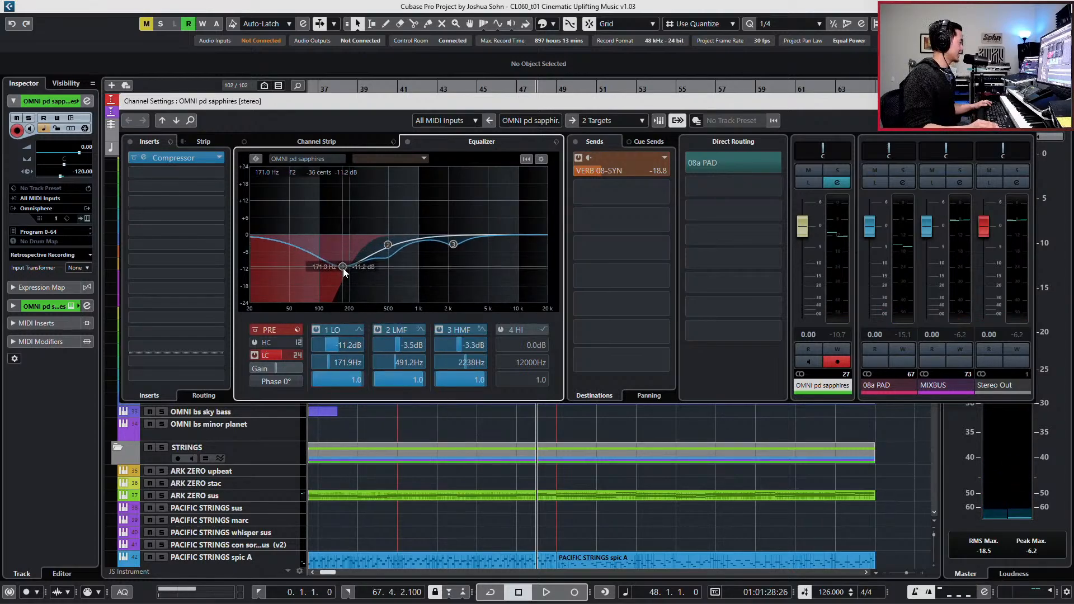
{"action": "left_click_drag", "start_coordinate": [340, 378], "coordinate": [344, 371]}
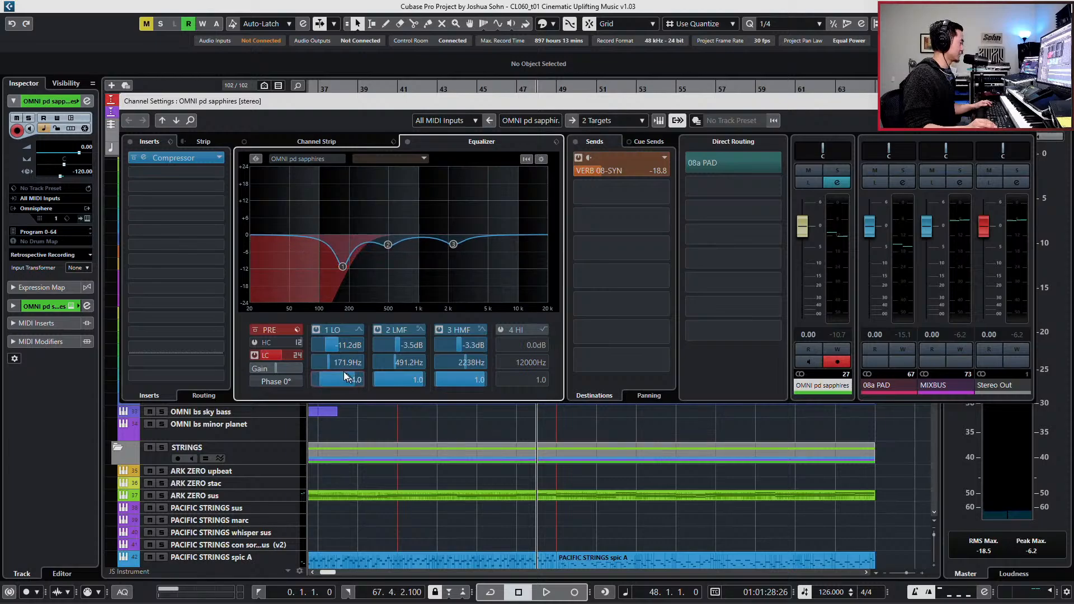
- Fine-tune EQ band 1 to -14.1 dB at 189.8 Hz with a Q of 4.1 and close the channel settings
{"action": "scroll", "coordinate": [351, 363], "scroll_direction": "up", "scroll_amount": 2}
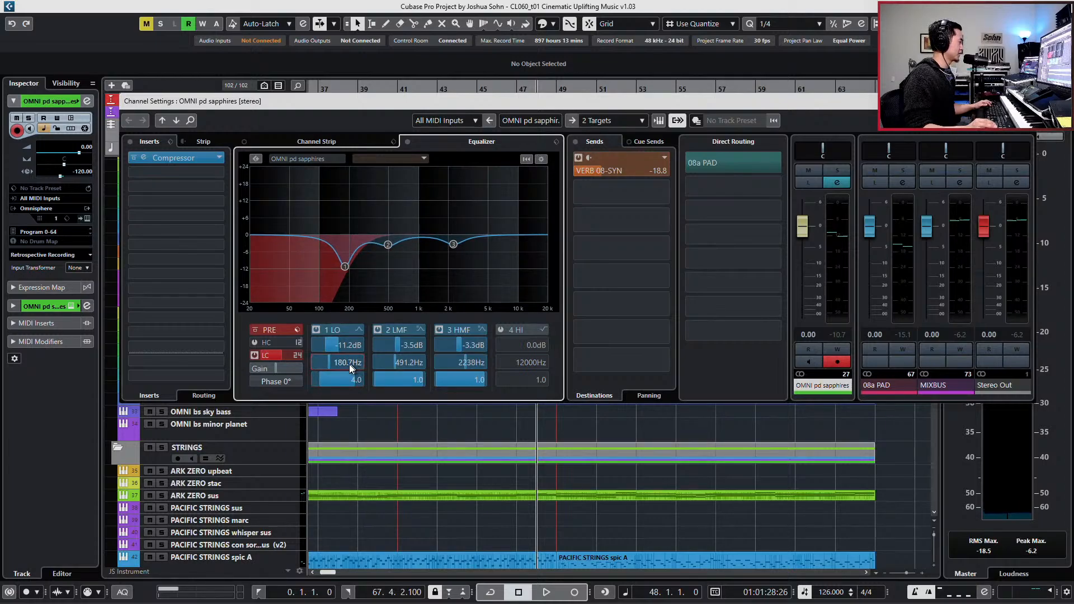
{"action": "scroll", "coordinate": [343, 384], "scroll_direction": "up", "scroll_amount": 1}
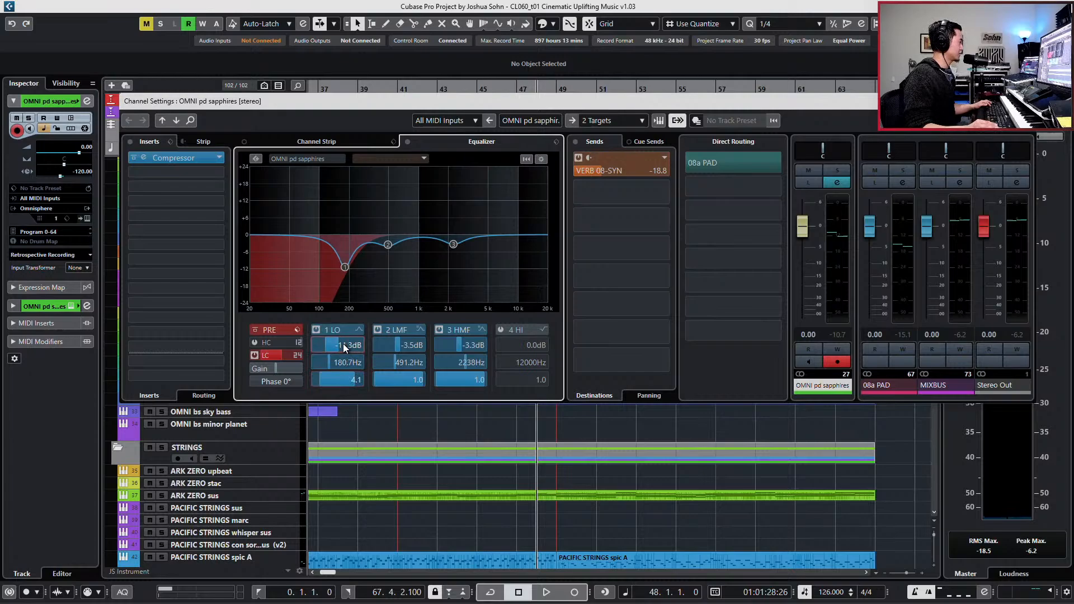
{"action": "scroll", "coordinate": [344, 344], "scroll_direction": "down", "scroll_amount": 5}
{"action": "scroll", "coordinate": [340, 345], "scroll_direction": "down", "scroll_amount": 10}
{"action": "scroll", "coordinate": [333, 364], "scroll_direction": "down", "scroll_amount": 3}
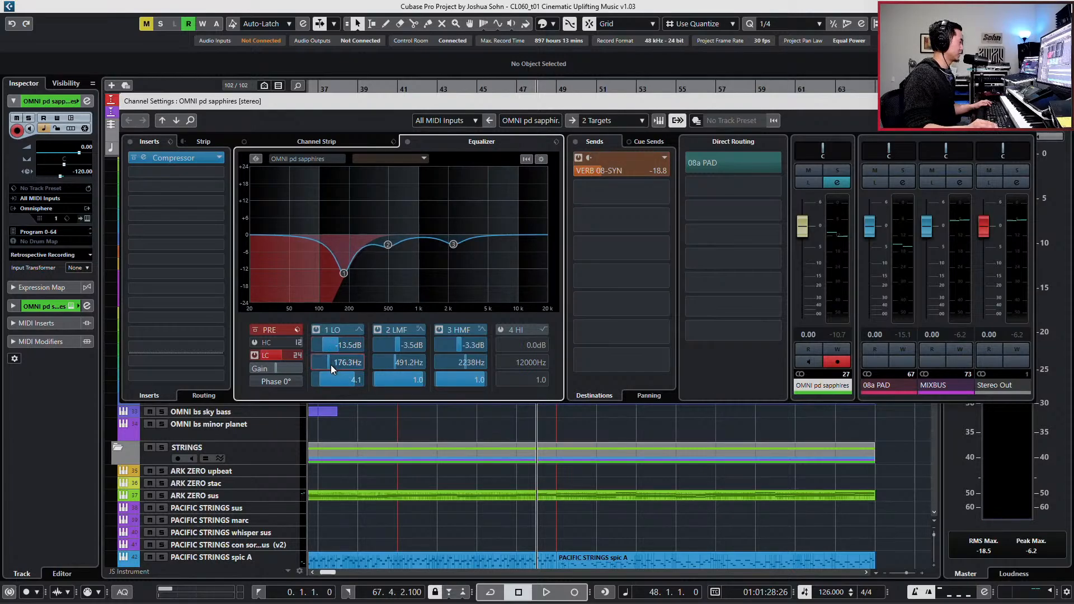
{"action": "scroll", "coordinate": [350, 363], "scroll_direction": "up", "scroll_amount": 4}
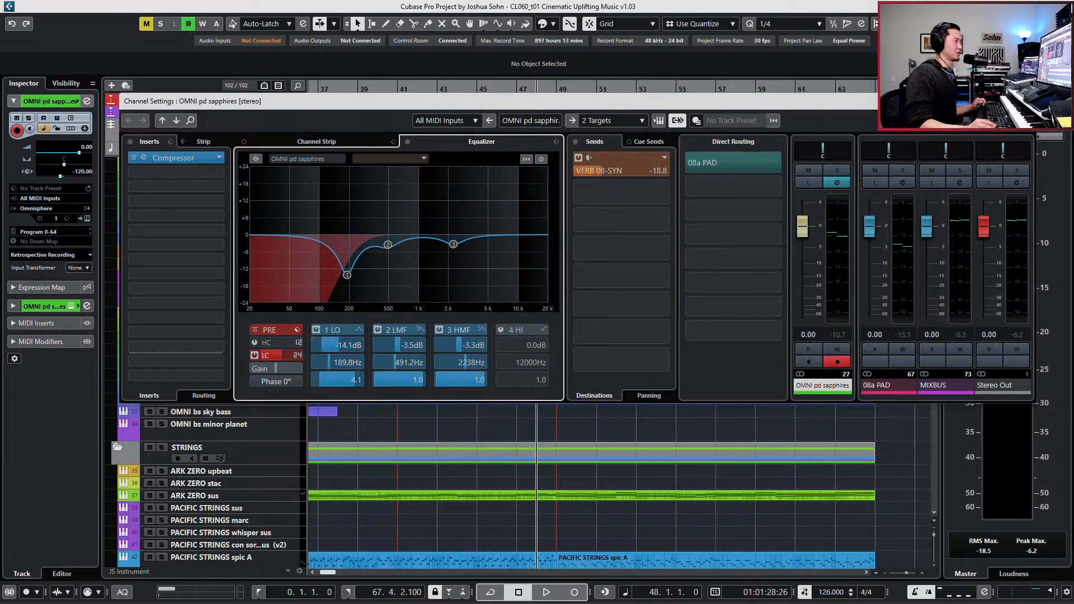
{"action": "left_click", "coordinate": [1024, 101]}
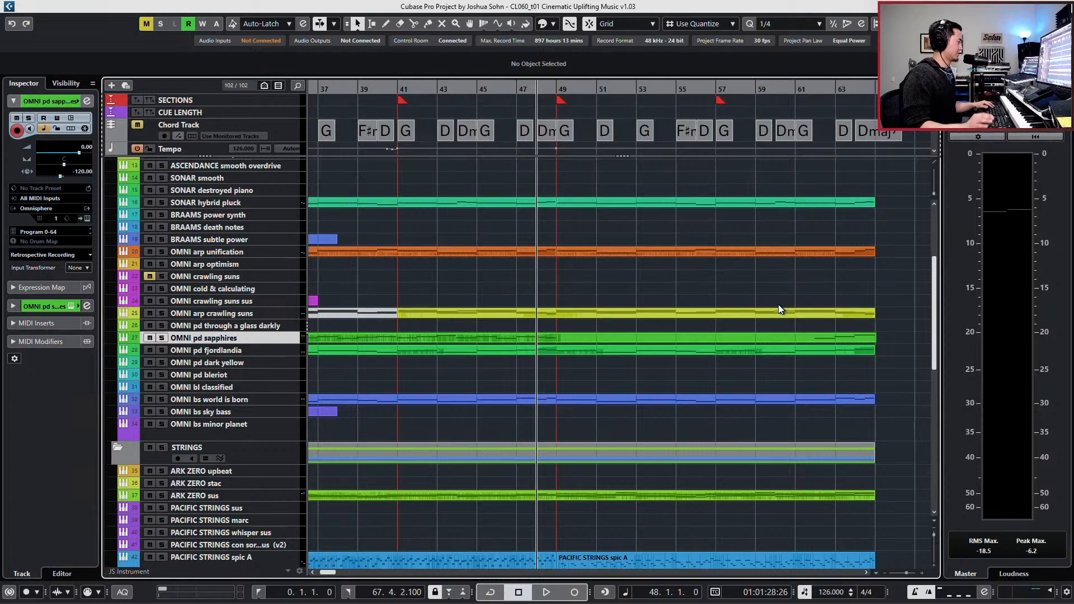
- Solo OMNI pd sapphires, audition it from bar 45 and reopen its channel settings to watch the equalizer
{"action": "key", "text": "KP_Subtract"}
{"action": "key", "text": "KP_Subtract"}
{"action": "key", "text": "s"}
{"action": "key", "text": "space"}
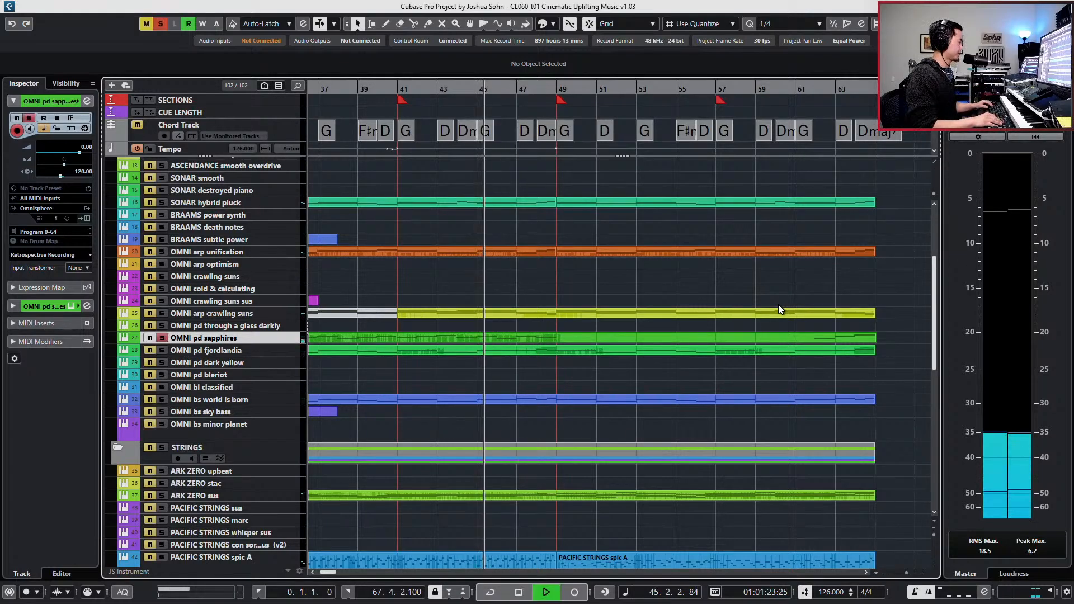
{"action": "key", "text": "e"}
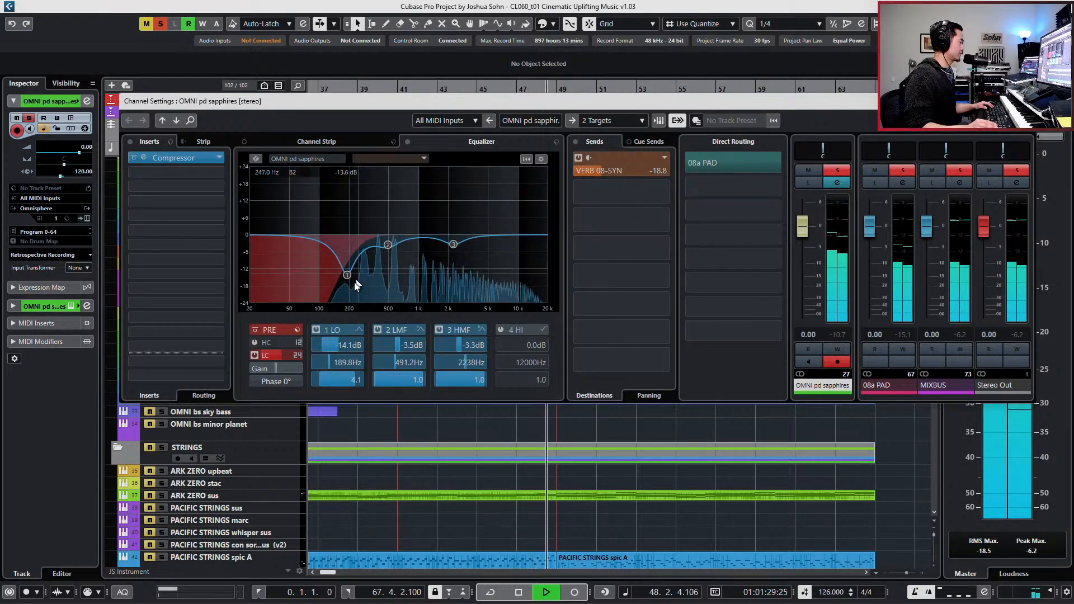
{"action": "key", "text": "space"}
- Retune EQ band 1 to -4.1 dB at 394.1 Hz while auditioning the soloed pad, and close the channel settings
{"action": "left_click_drag", "start_coordinate": [345, 344], "coordinate": [405, 317]}
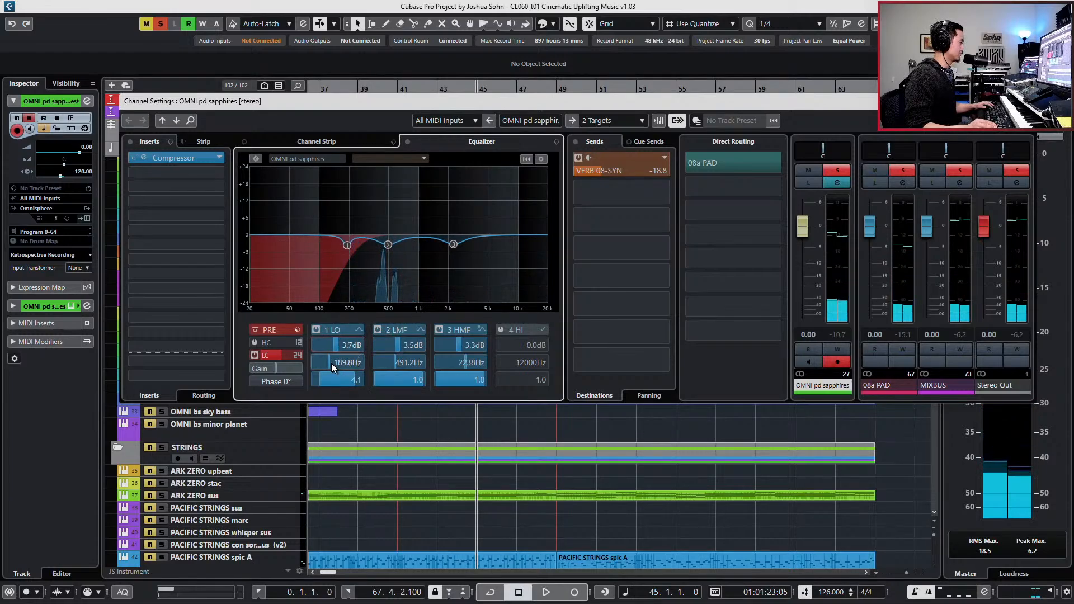
{"action": "left_click_drag", "start_coordinate": [287, 353], "coordinate": [352, 357]}
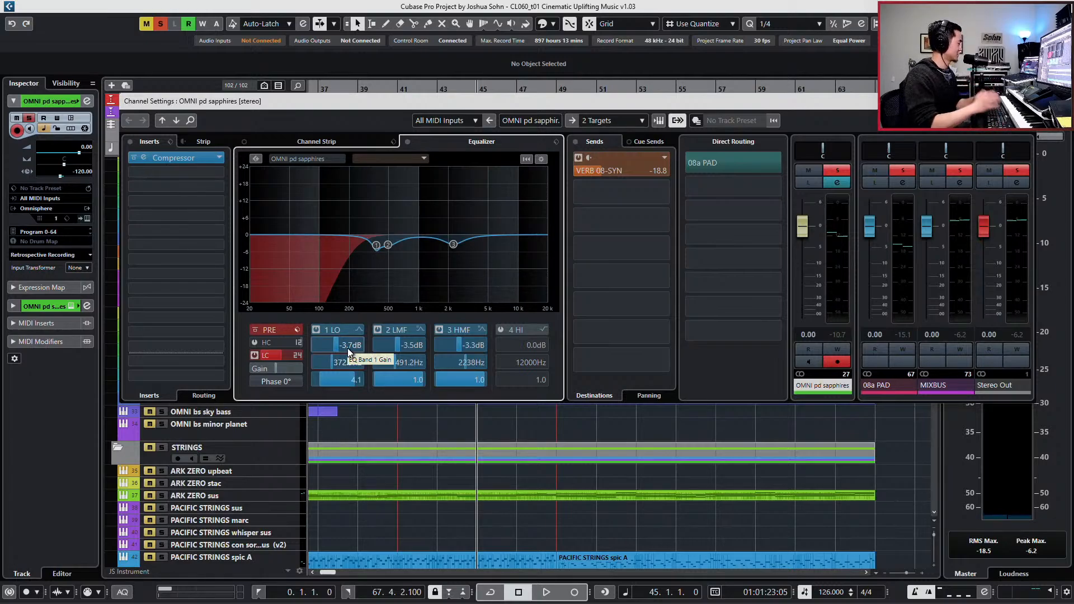
{"action": "key", "text": "space"}
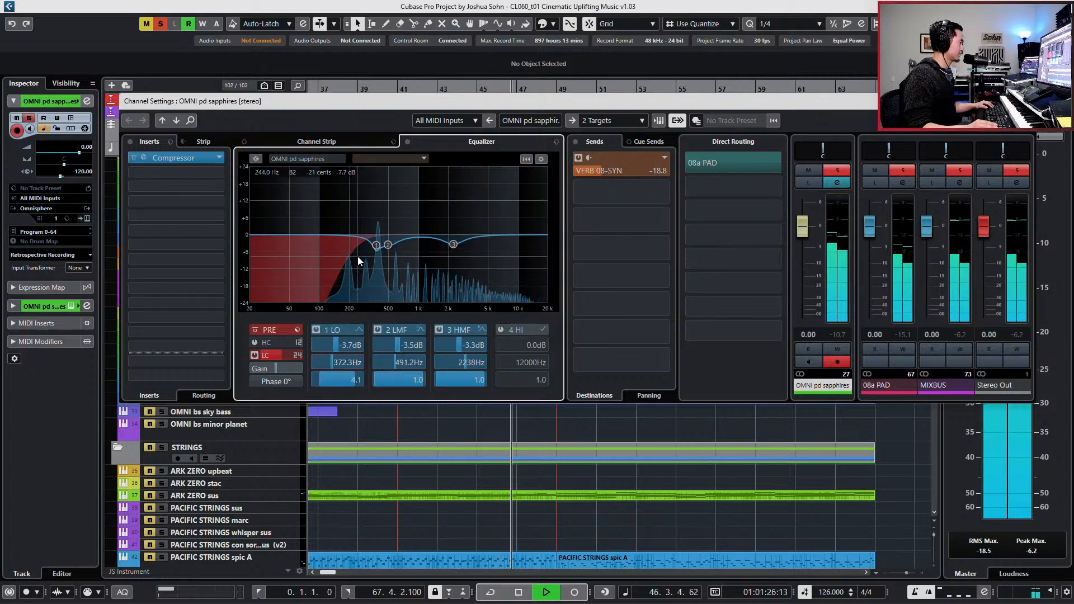
{"action": "left_click_drag", "start_coordinate": [376, 244], "coordinate": [378, 248]}
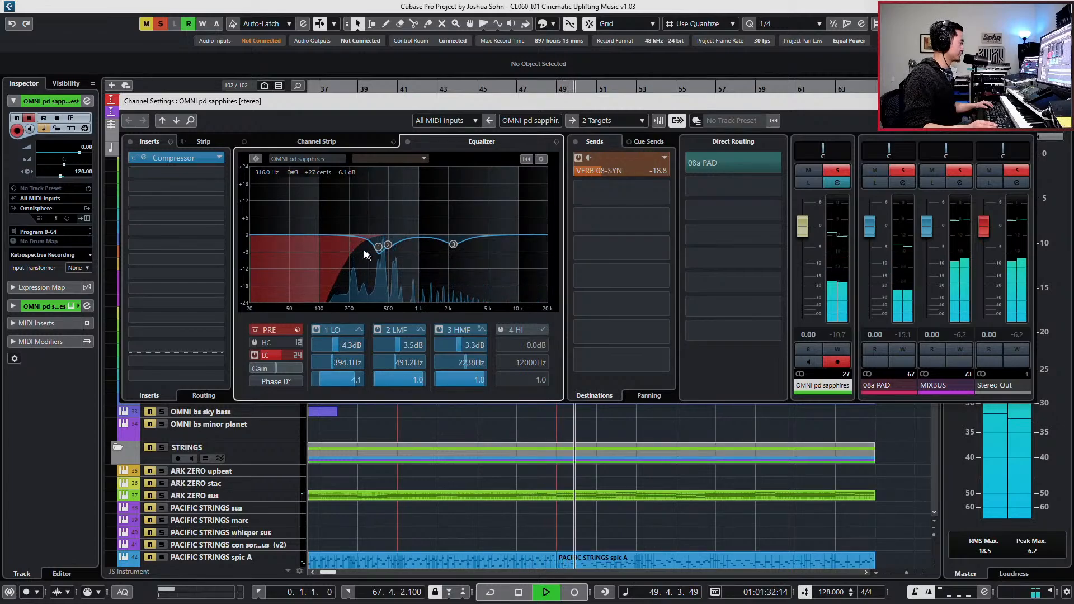
{"action": "scroll", "coordinate": [353, 348], "scroll_direction": "up", "scroll_amount": 2}
{"action": "key", "text": "space"}
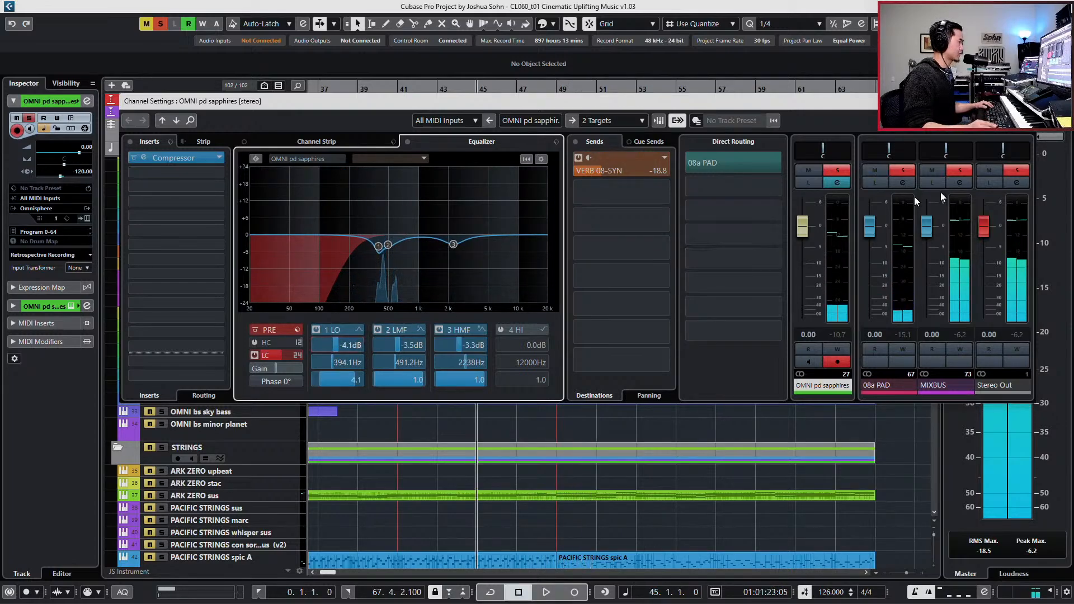
{"action": "left_click", "coordinate": [1023, 101]}
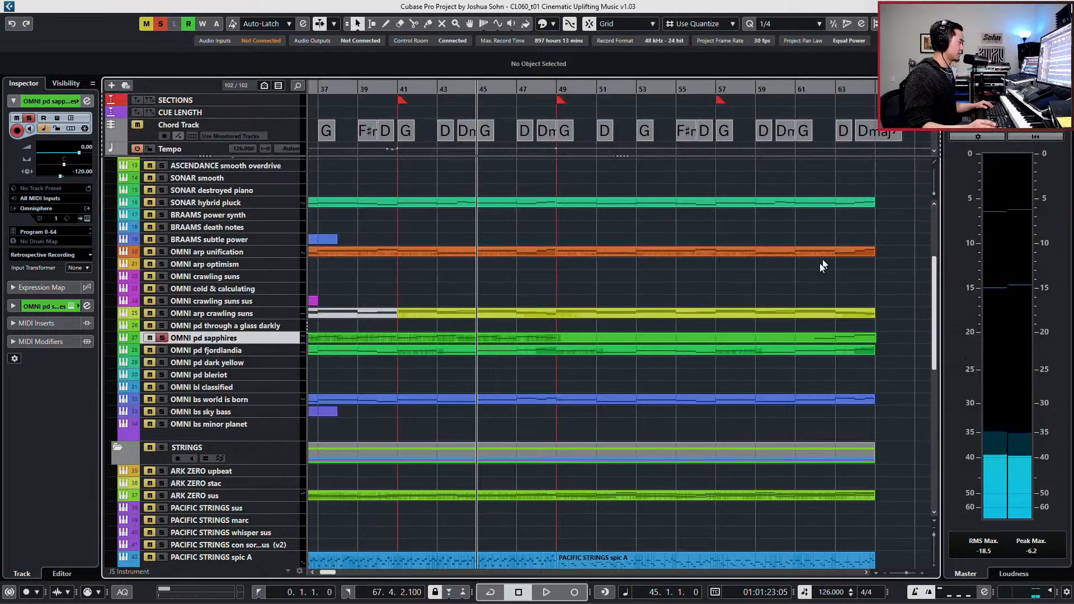
- Open the OMNI pd sapphires part on its own in the Key Editor and move the playback position to bar 48
{"action": "left_click", "coordinate": [609, 341]}
{"action": "double_click", "coordinate": [609, 341]}
{"action": "key", "text": "ctrl+KP_Add"}
{"action": "key", "text": "ctrl+KP_Add"}
{"action": "key", "text": "ctrl+KP_Add"}
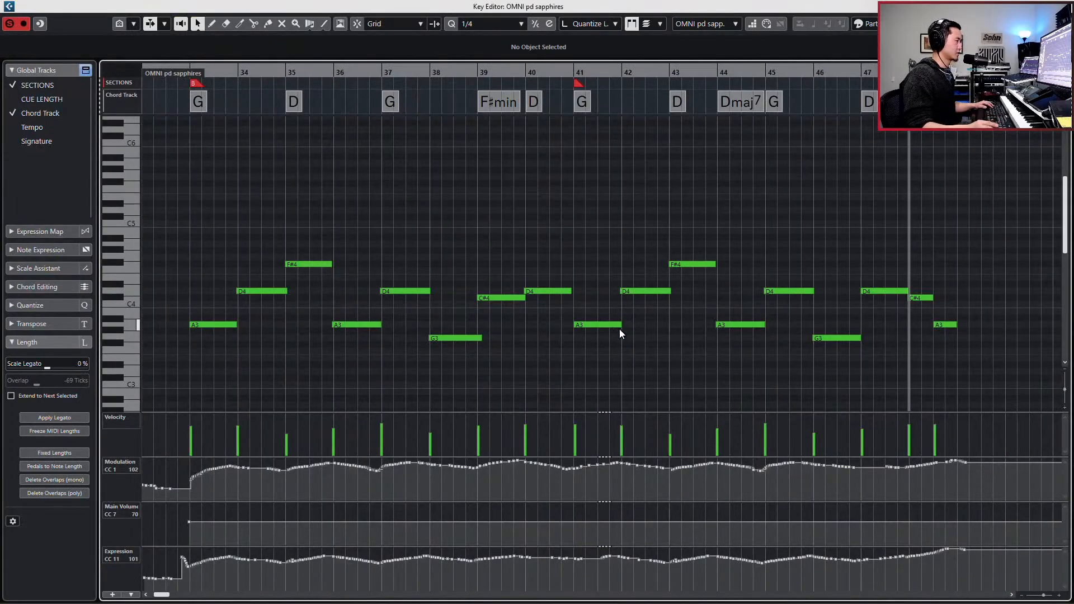
- Play the OMNI pd sapphires part from bar 48 through the empty bars after 49, stop playback and close the Key Editor
{"action": "scroll", "coordinate": [632, 328], "scroll_direction": "right", "scroll_amount": 5}
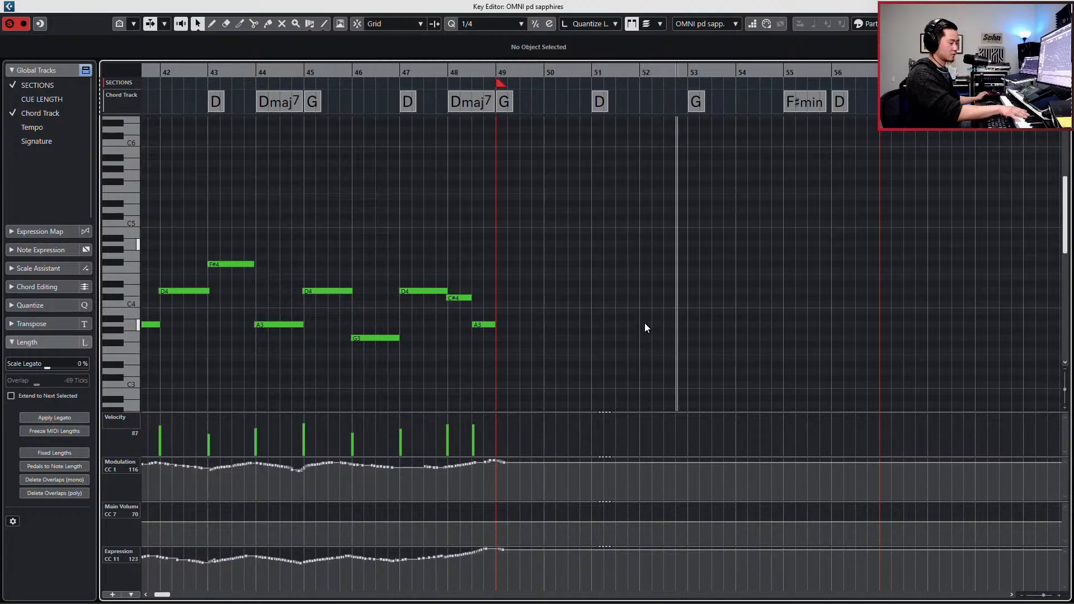
{"action": "key", "text": "space"}
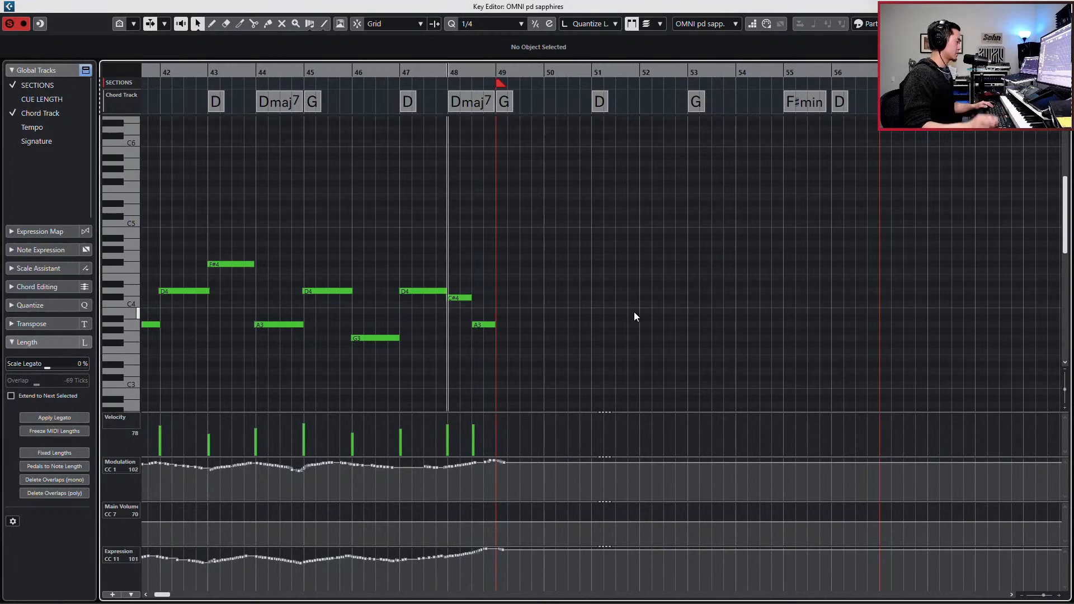
{"action": "key", "text": "Escape"}
- Open the ARK Choir Female Lead part together with OMNI pd sapphires in the Key Editor and start playback from before bar 48
{"action": "scroll", "coordinate": [619, 475], "scroll_direction": "down", "scroll_amount": 5}
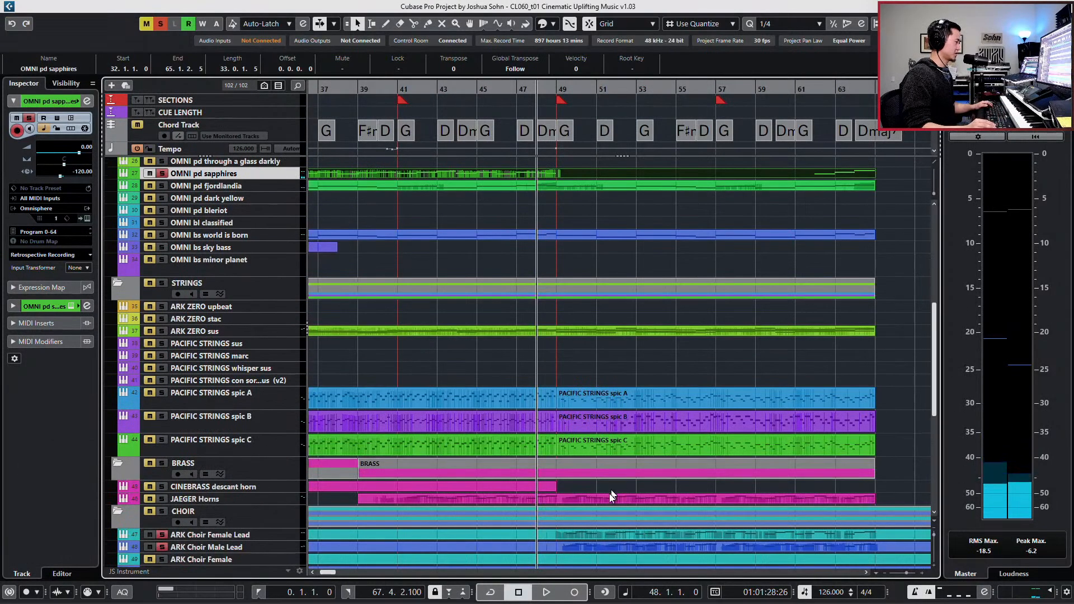
{"action": "left_click", "coordinate": [605, 538]}
{"action": "scroll", "coordinate": [607, 529], "scroll_direction": "up", "scroll_amount": 7}
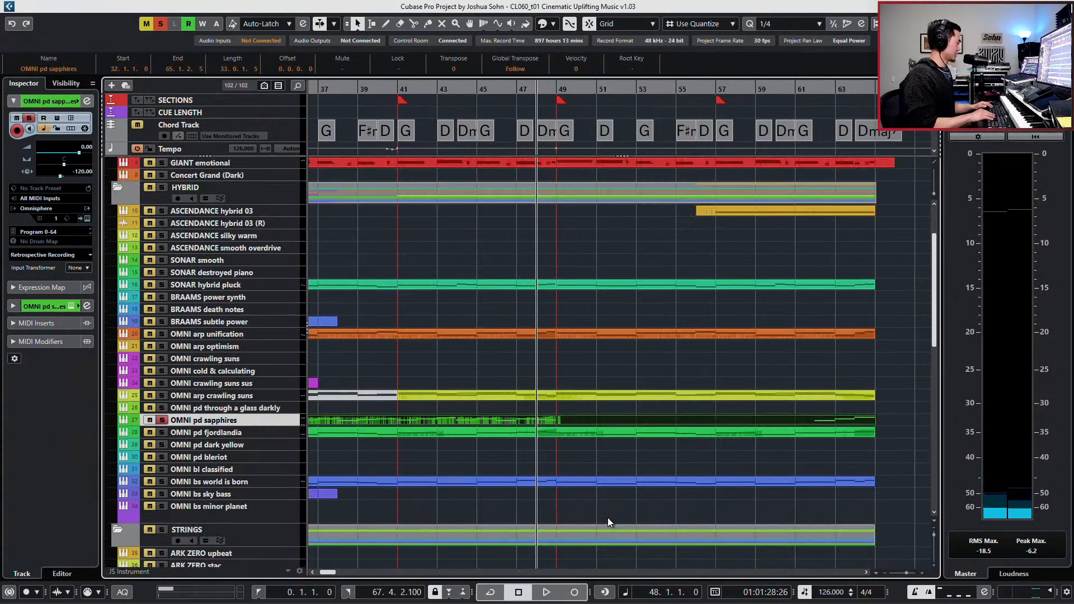
{"action": "key", "text": "Return"}
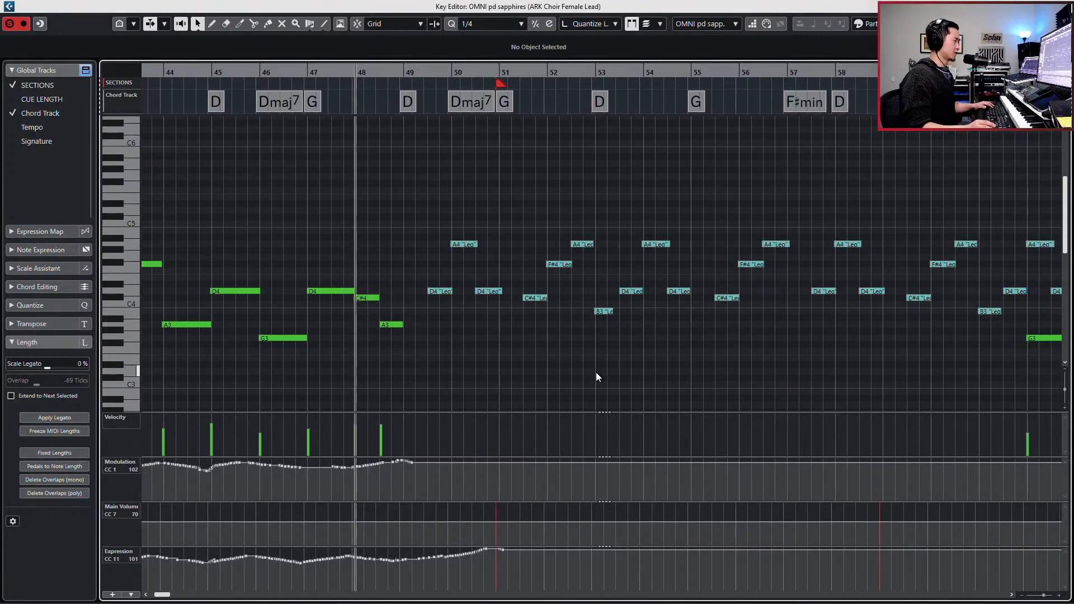
{"action": "key", "text": "KP_Subtract"}
{"action": "key", "text": "space"}
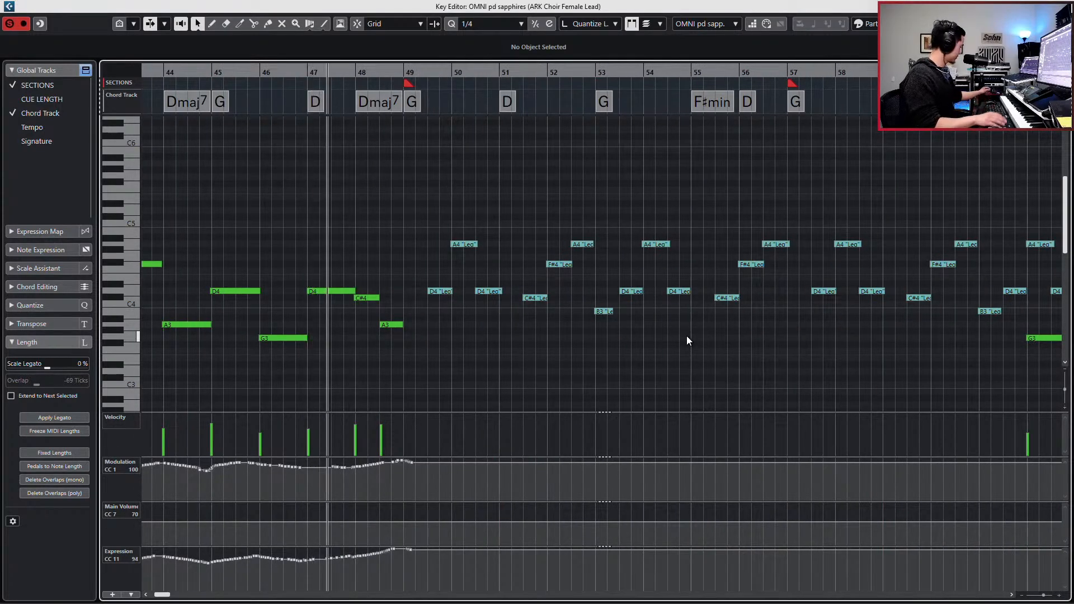
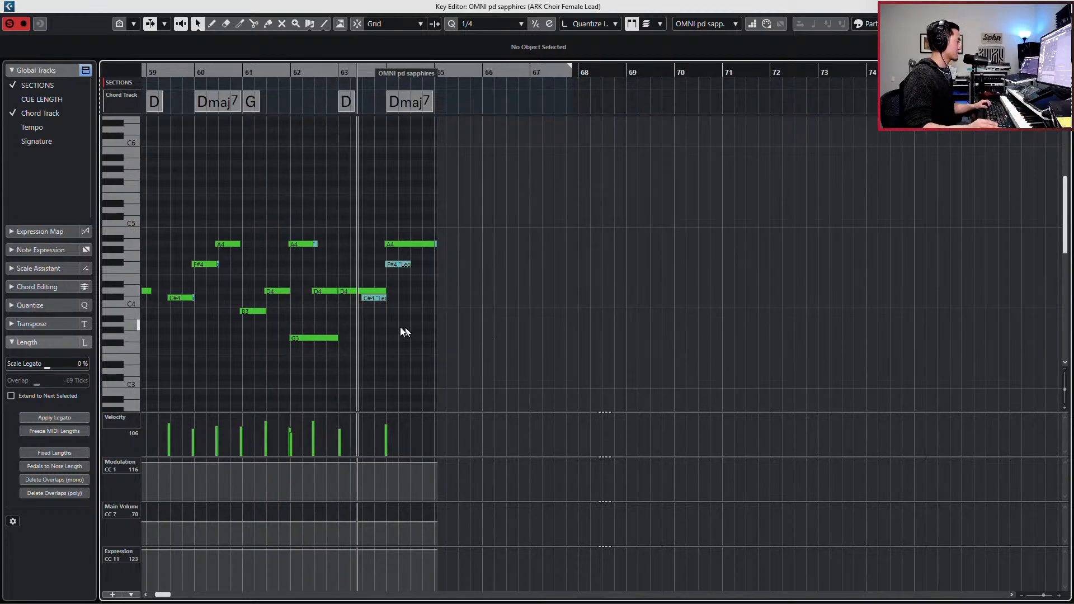
- Select the low G3 note at bar 62 and play the melody from its start to the end of the part
{"action": "key", "text": "space"}
{"action": "scroll", "coordinate": [598, 257], "scroll_direction": "right", "scroll_amount": 7}
{"action": "scroll", "coordinate": [599, 257], "scroll_direction": "right", "scroll_amount": 6}
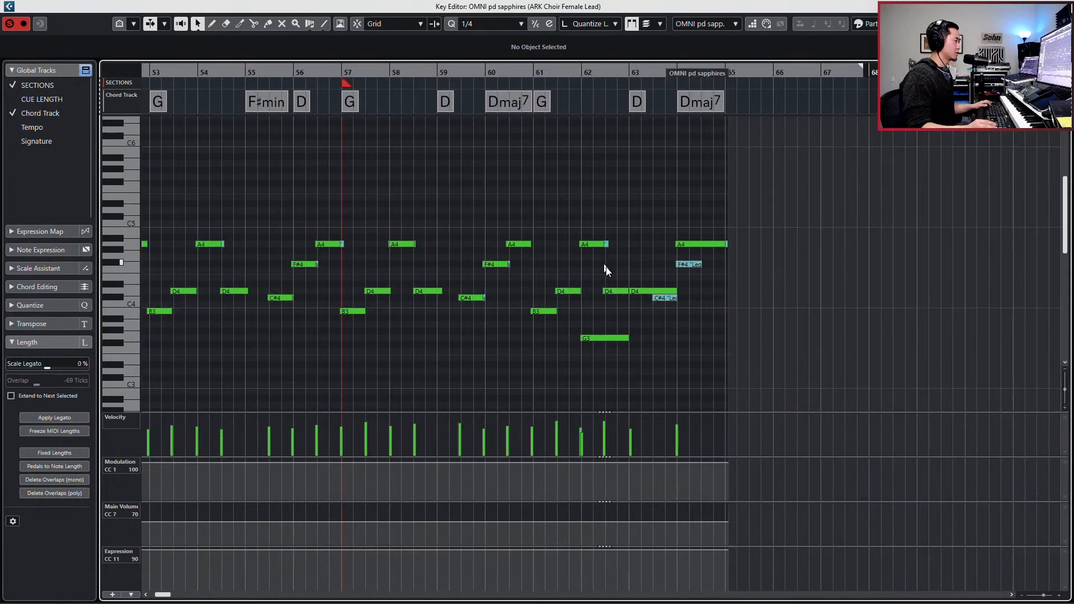
{"action": "left_click", "coordinate": [614, 338]}
{"action": "key", "text": "shift+m"}
{"action": "key", "text": "l"}
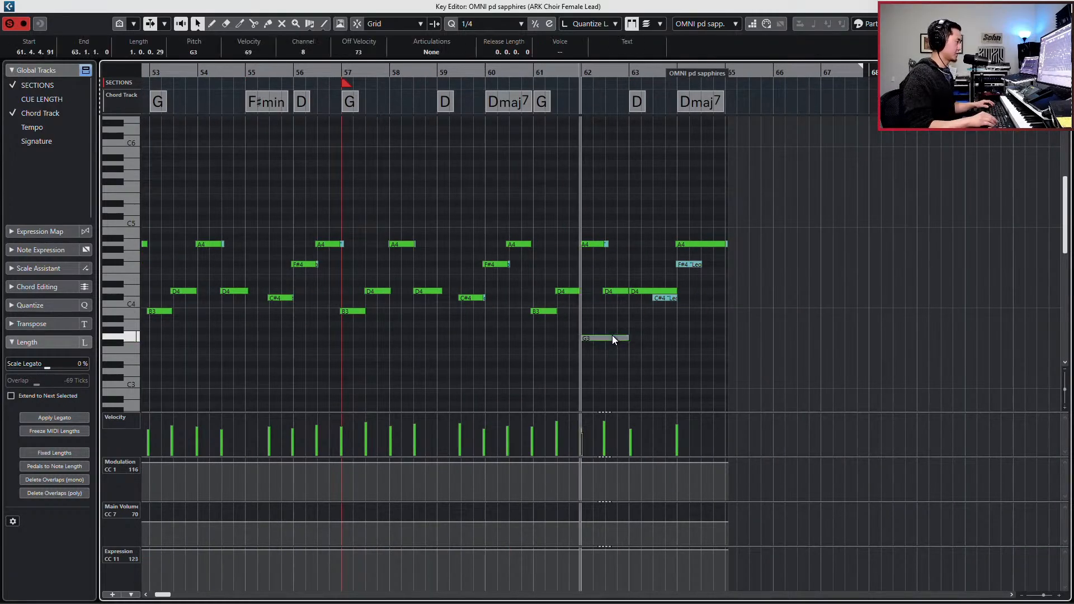
{"action": "key", "text": "space"}
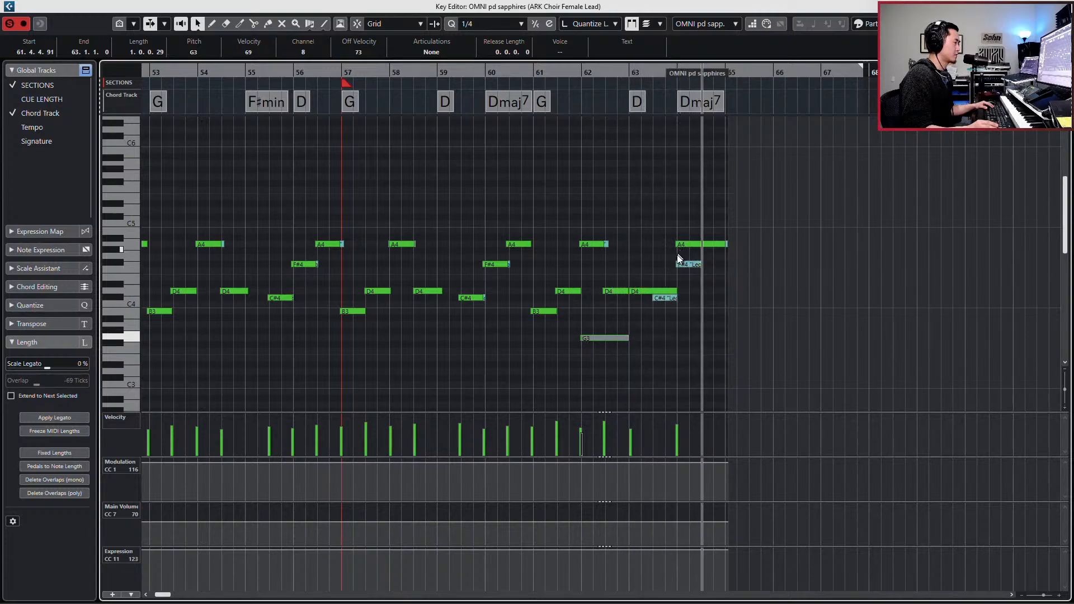
{"action": "key", "text": "space"}
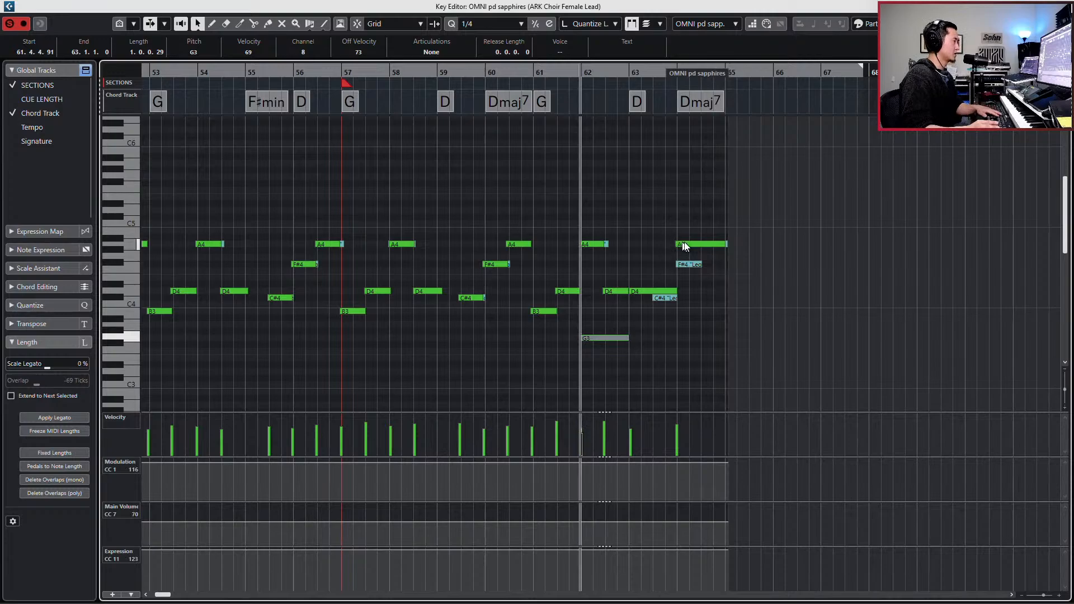
- Delete the long A4 note at bar 64 and the long D4 note at bar 63, and play the ending
{"action": "left_click", "coordinate": [683, 247]}
{"action": "key", "text": "Delete"}
{"action": "left_click", "coordinate": [651, 289]}
{"action": "key", "text": "Delete"}
{"action": "key", "text": "space"}
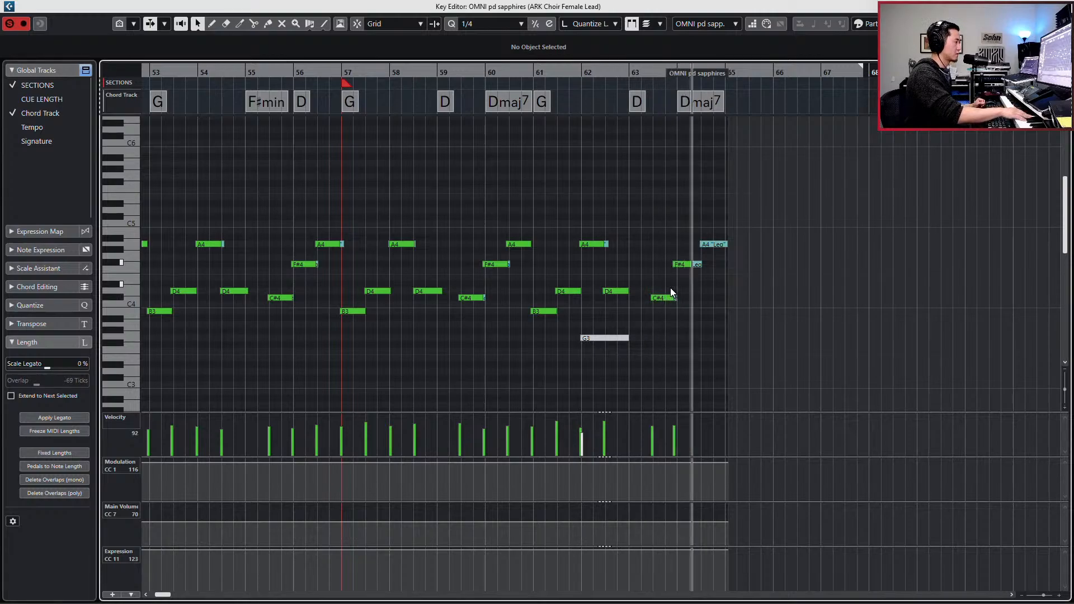
{"action": "key", "text": "space"}
- Raise the velocities of the two quiet C#4 and F#4 notes around bars 51 and 52
{"action": "key", "text": "g"}
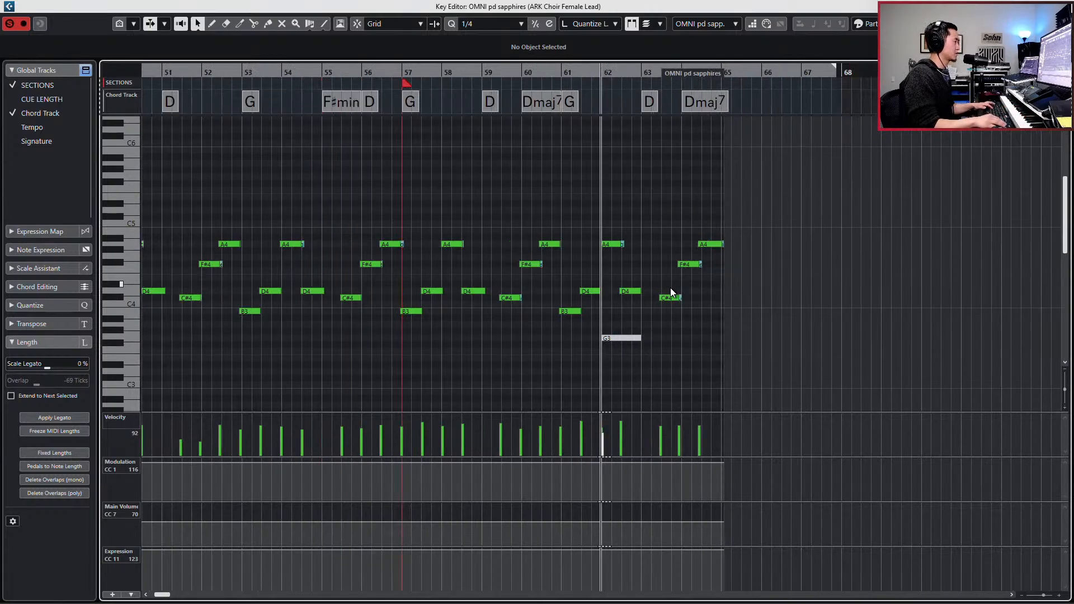
{"action": "key", "text": "g"}
{"action": "key", "text": "KP_Subtract"}
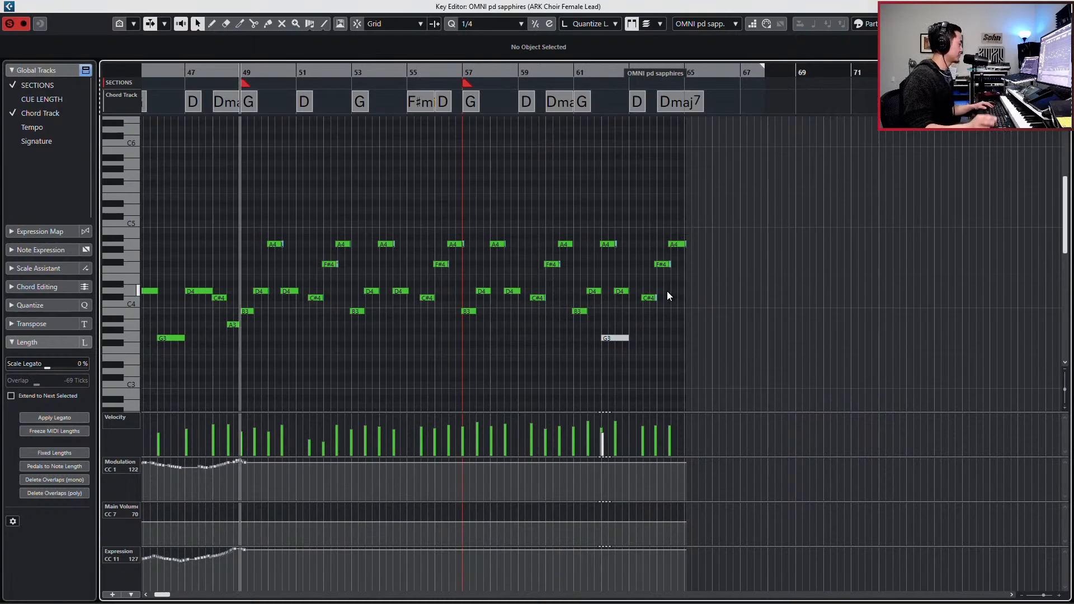
{"action": "left_click_drag", "start_coordinate": [324, 428], "coordinate": [347, 428]}
{"action": "scroll", "coordinate": [347, 429], "scroll_direction": "right", "scroll_amount": 2}
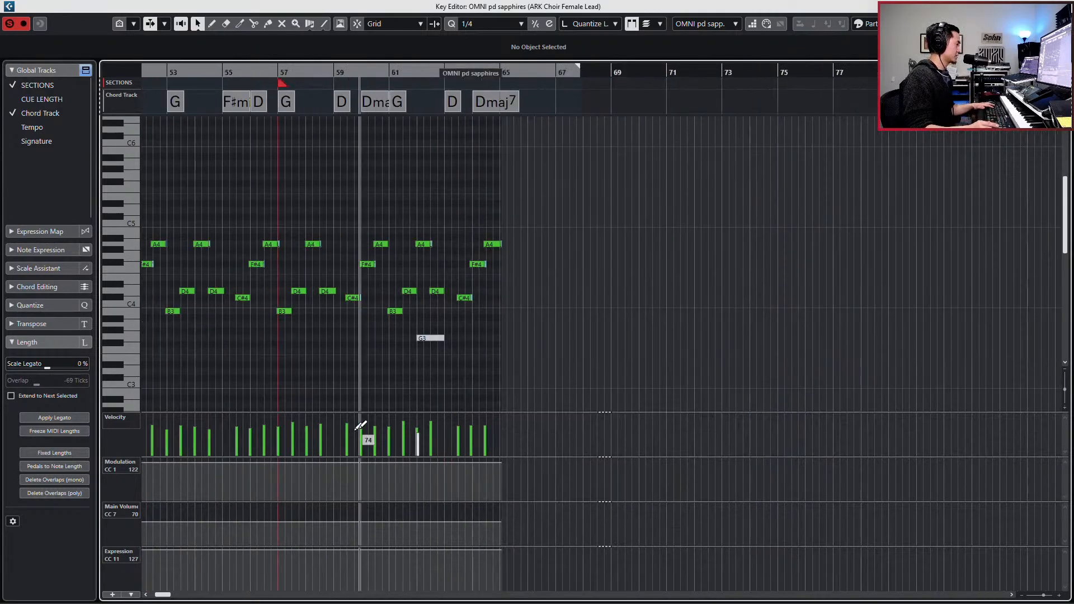
{"action": "scroll", "coordinate": [361, 426], "scroll_direction": "left", "scroll_amount": 4}
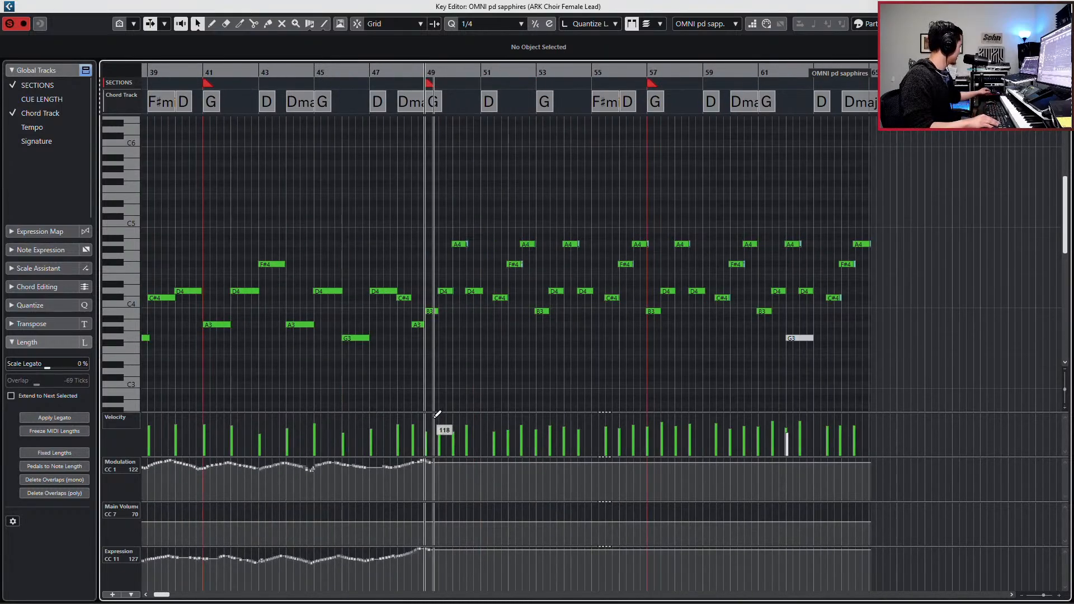
- Return to the project arrangement and solo the STRINGS folder track
{"action": "key", "text": "KP_Subtract"}
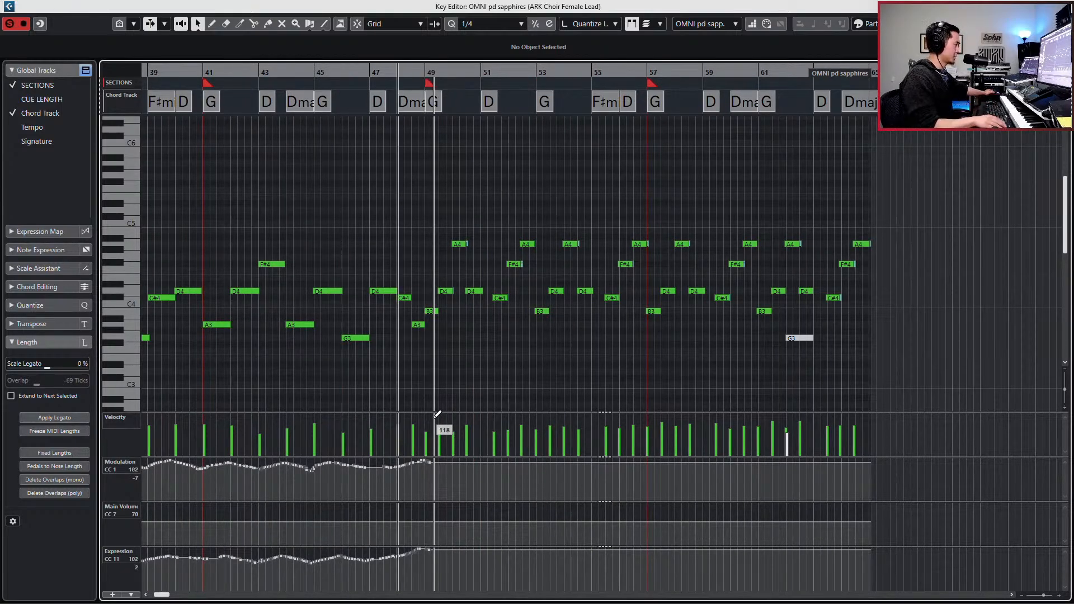
{"action": "key", "text": "space"}
{"action": "key", "text": "Return"}
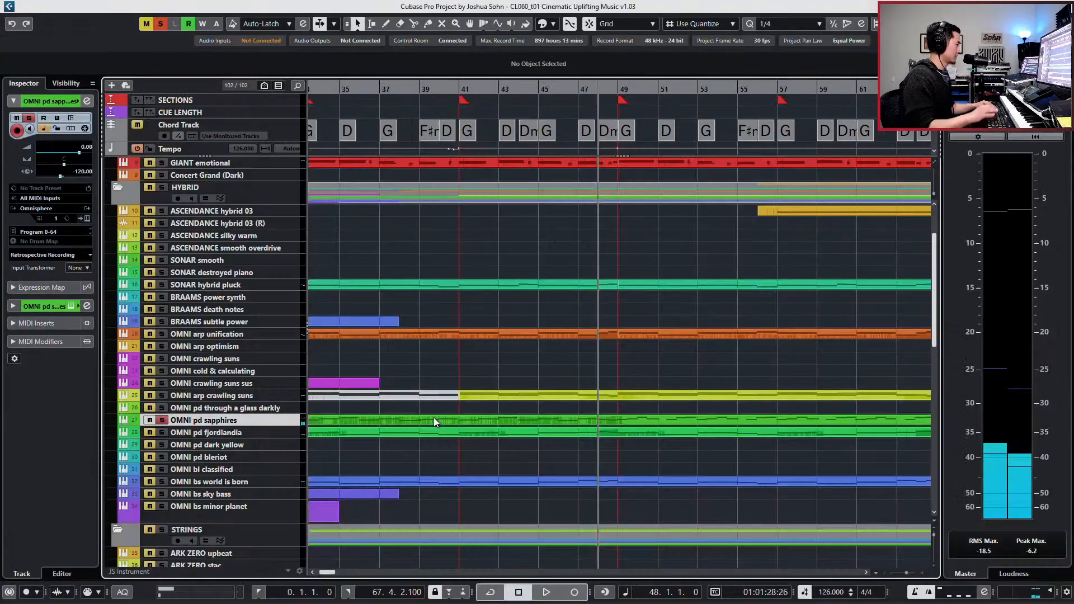
{"action": "scroll", "coordinate": [429, 419], "scroll_direction": "down", "scroll_amount": 2}
{"action": "left_click", "coordinate": [163, 447]}
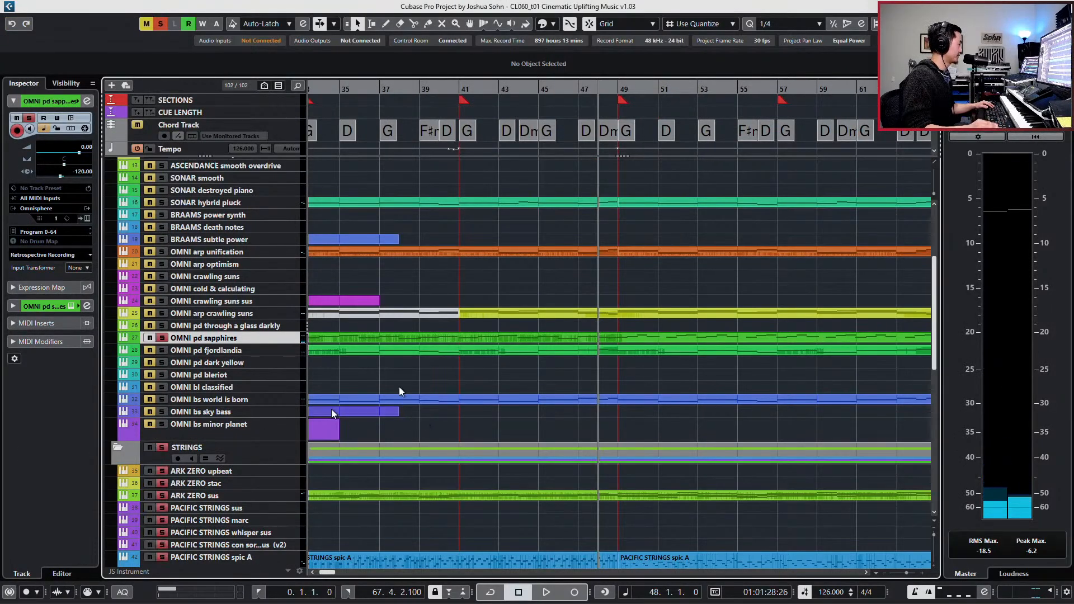
- Open the OMNI pd sapphires part and play the transition from bar 47 into bar 49
{"action": "double_click", "coordinate": [588, 337]}
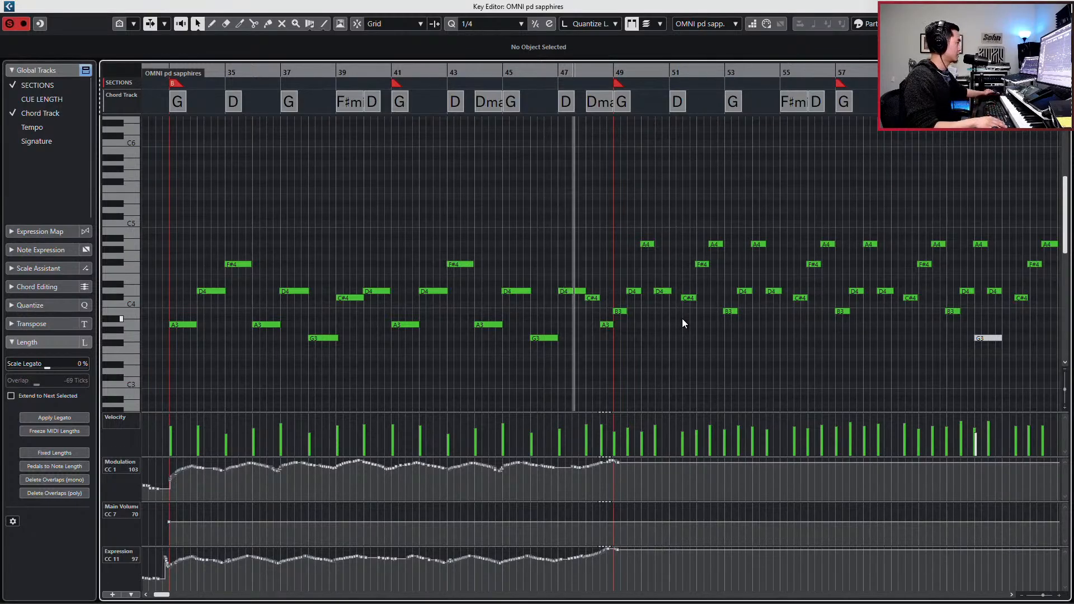
{"action": "key", "text": "space"}
{"action": "key", "text": "s"}
{"action": "key", "text": "space"}
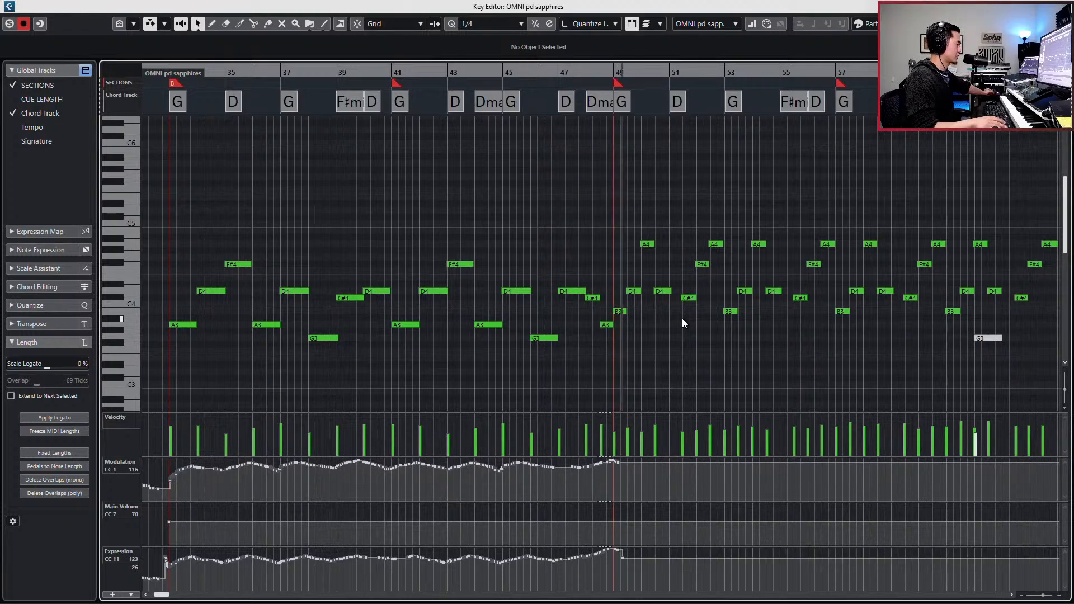
{"action": "key", "text": "space"}
{"action": "key", "text": "Return"}
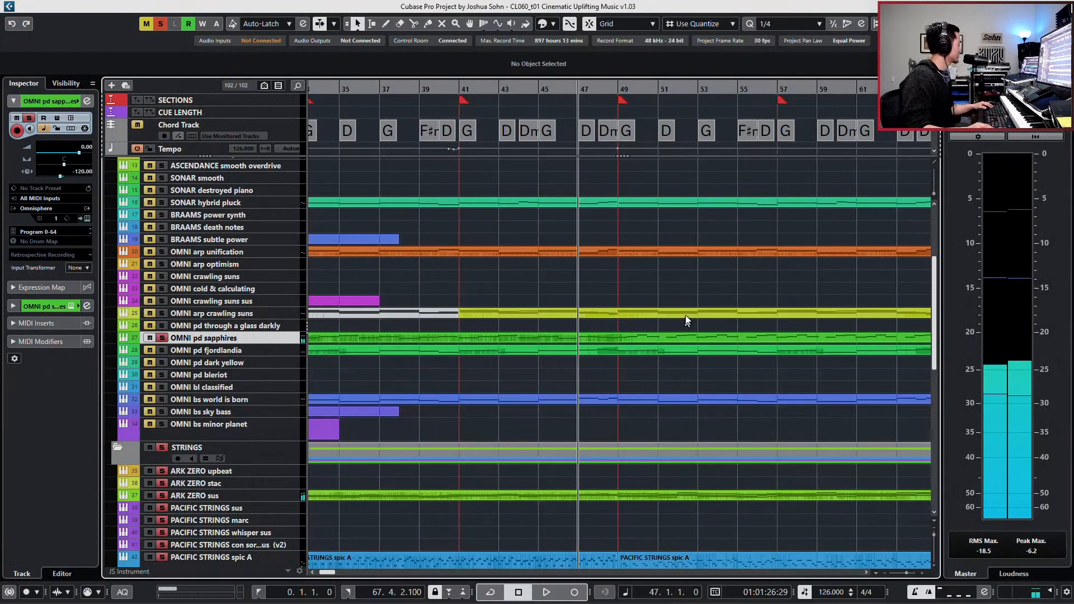
- Reopen the OMNI pd sapphires part and record modulation and expression dynamics over the melody from bar 46
{"action": "scroll", "coordinate": [514, 337], "scroll_direction": "down", "scroll_amount": 5}
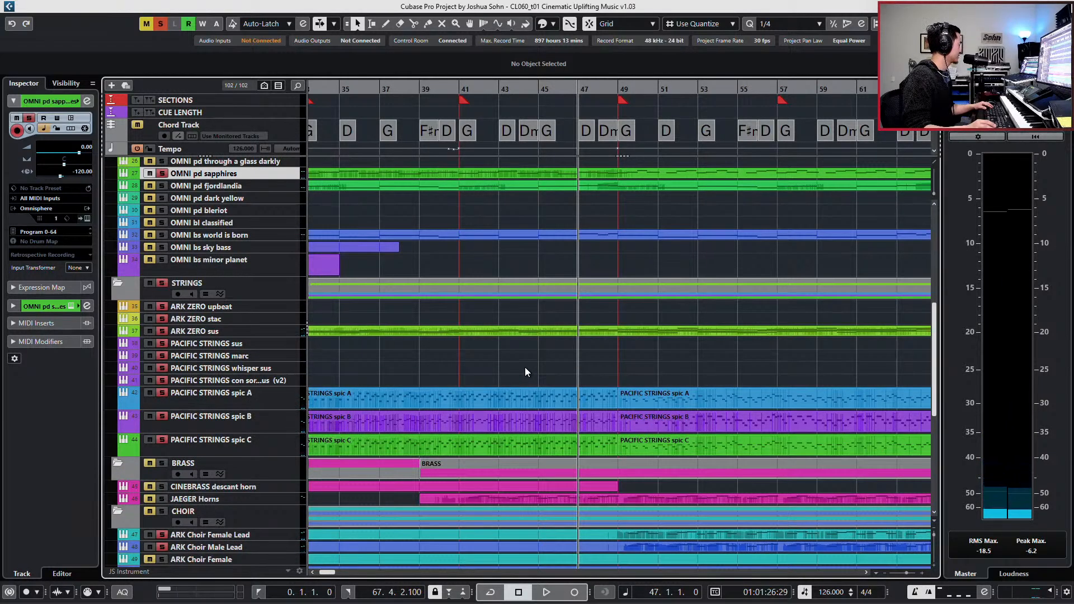
{"action": "scroll", "coordinate": [524, 369], "scroll_direction": "up", "scroll_amount": 5}
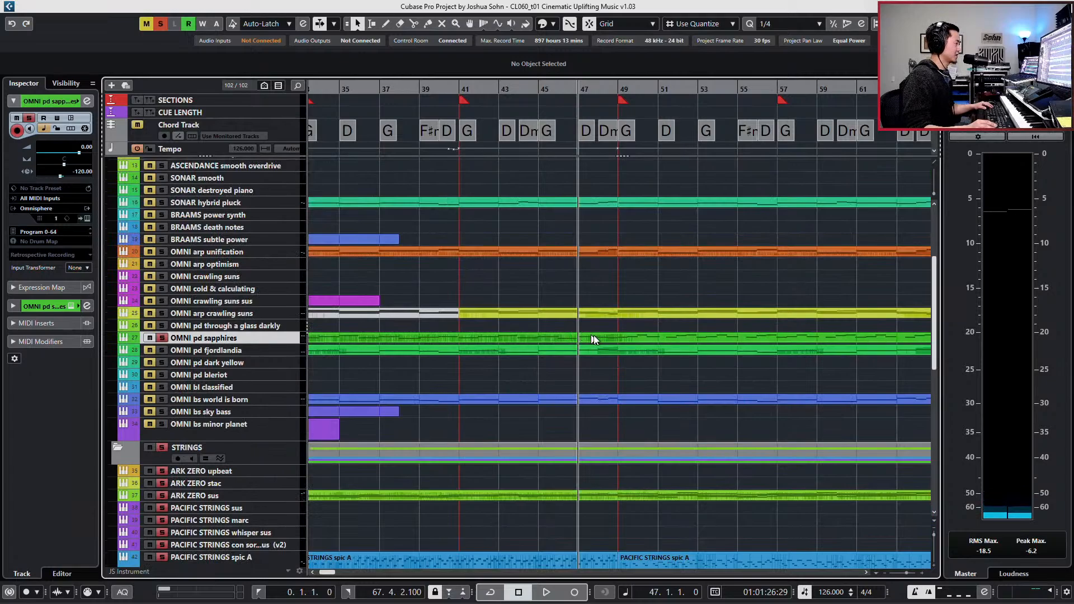
{"action": "left_click", "coordinate": [596, 338]}
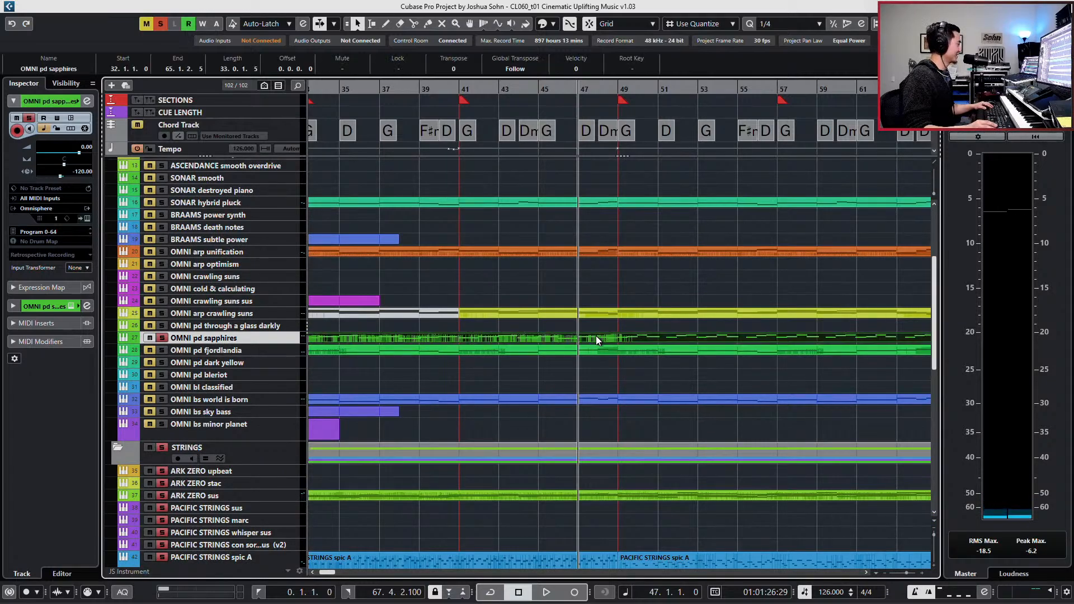
{"action": "key", "text": "Return"}
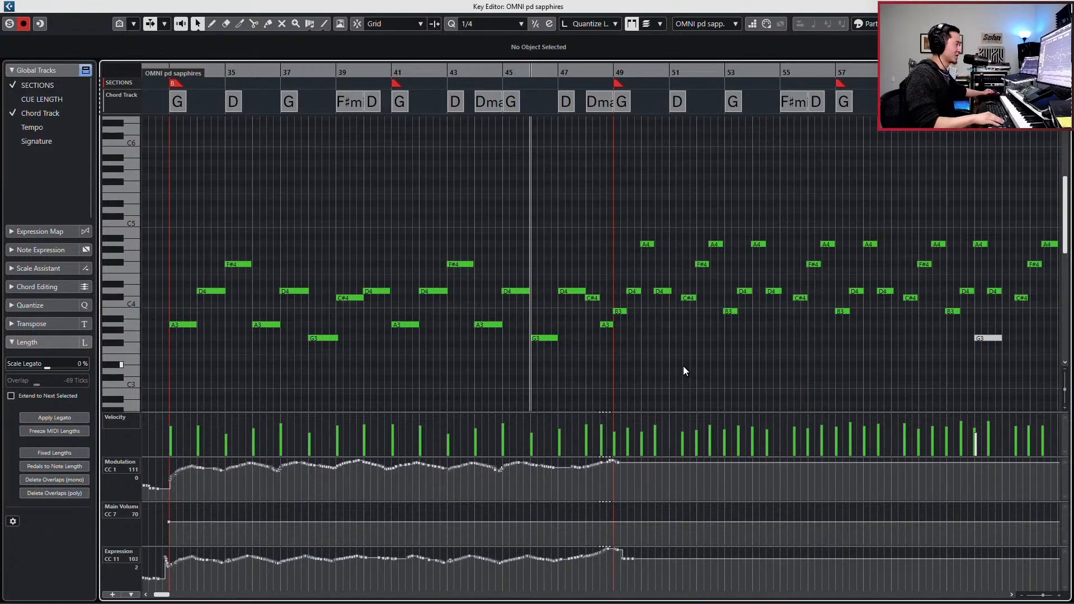
{"action": "key", "text": "space"}
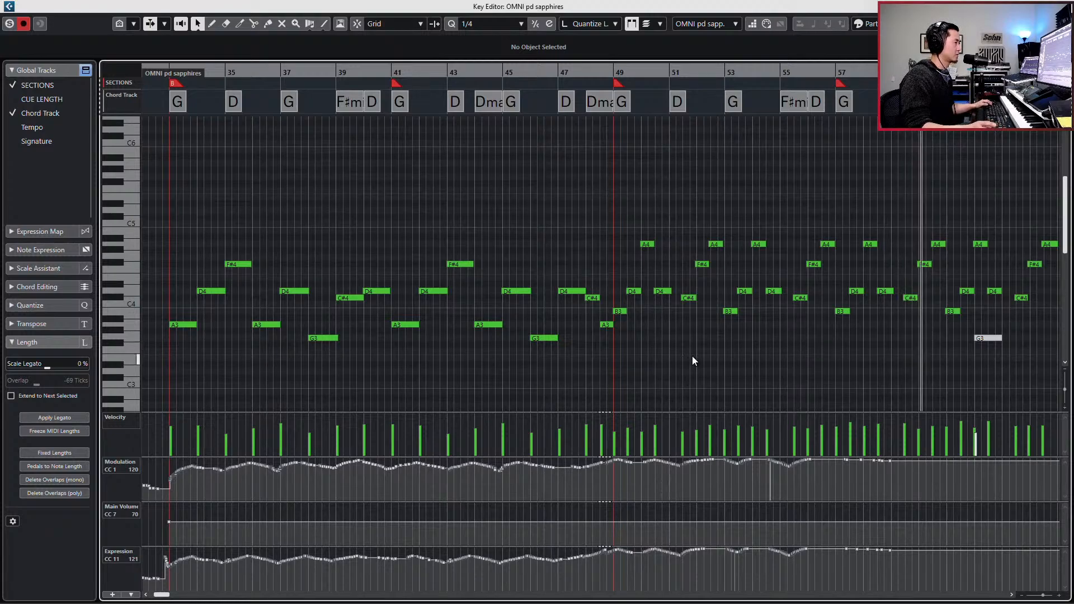
{"action": "scroll", "coordinate": [693, 358], "scroll_direction": "left", "scroll_amount": 2}
{"action": "scroll", "coordinate": [692, 358], "scroll_direction": "right", "scroll_amount": 3}
{"action": "key", "text": "space"}
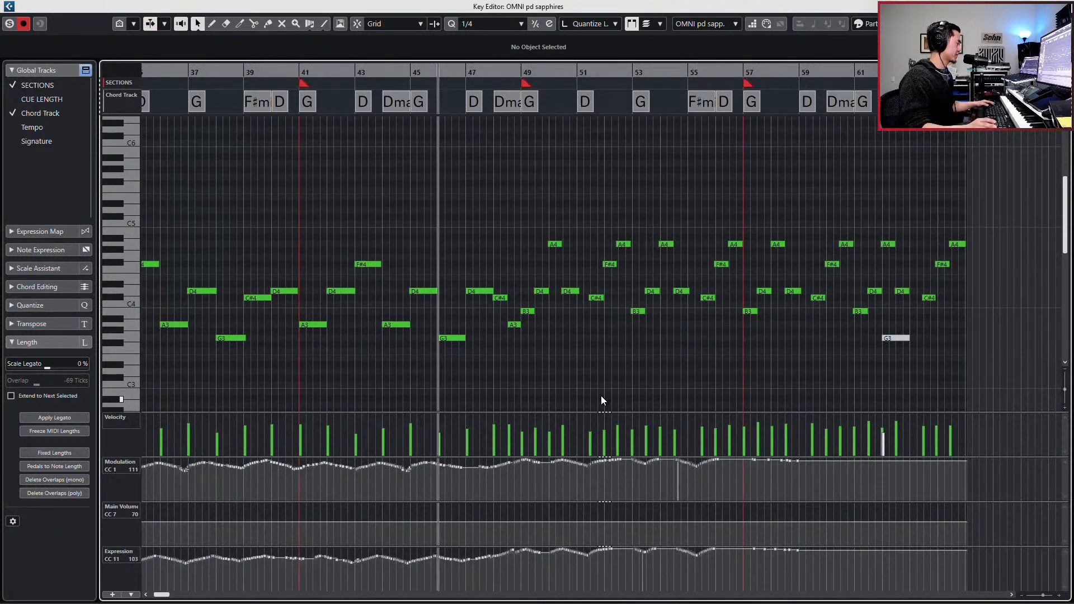
{"action": "key", "text": "j"}
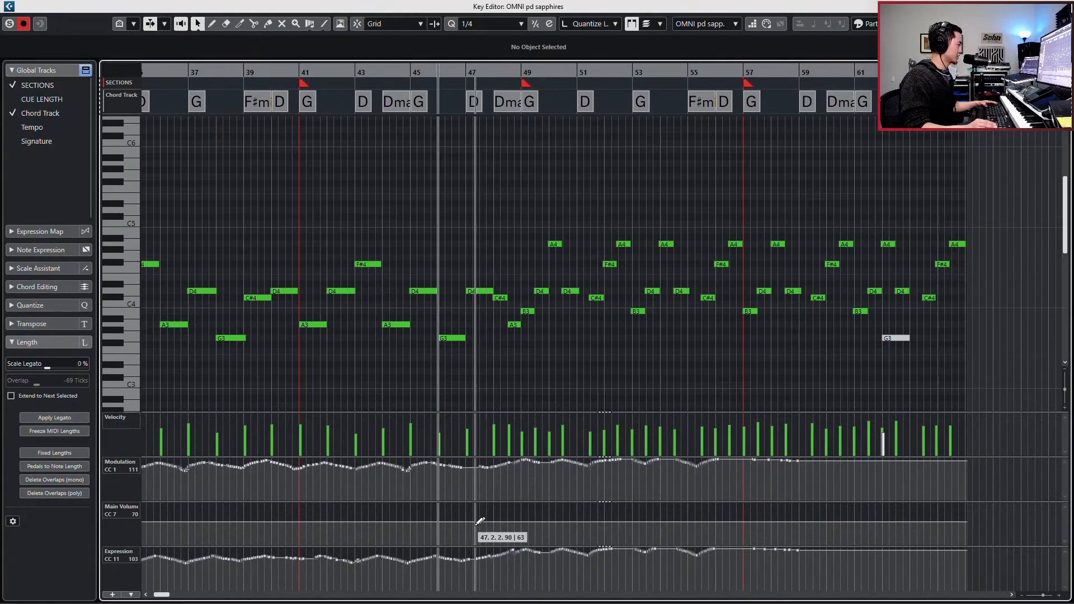
{"action": "left_click_drag", "start_coordinate": [480, 522], "coordinate": [499, 516]}
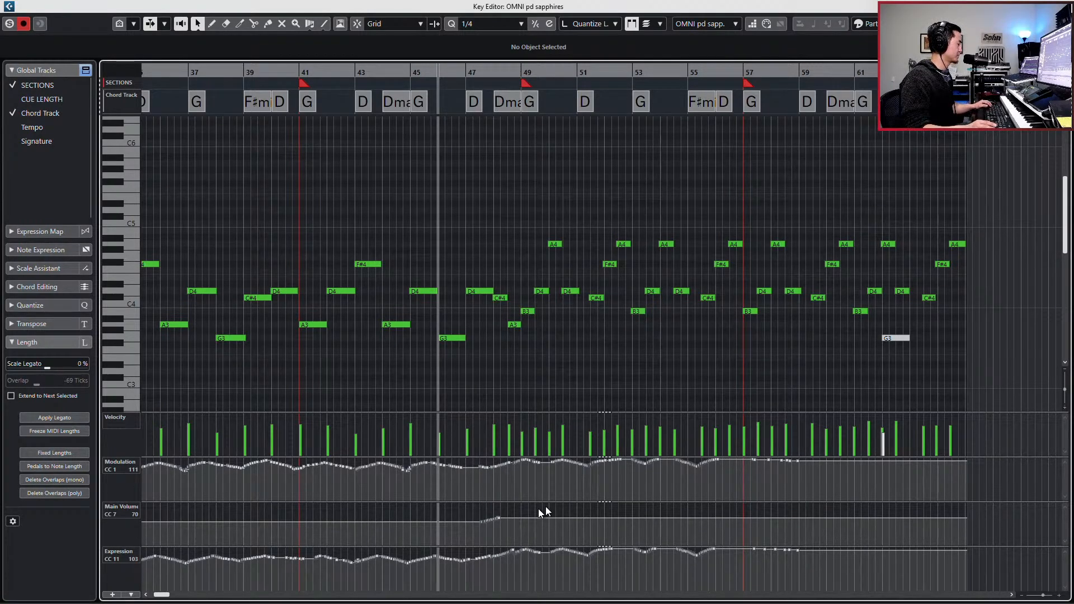
{"action": "key", "text": "ctrl+z"}
- Move the part's opening CC 7 main volume point to 32.4.1.0 at value 102, and play from there
{"action": "key", "text": "g"}
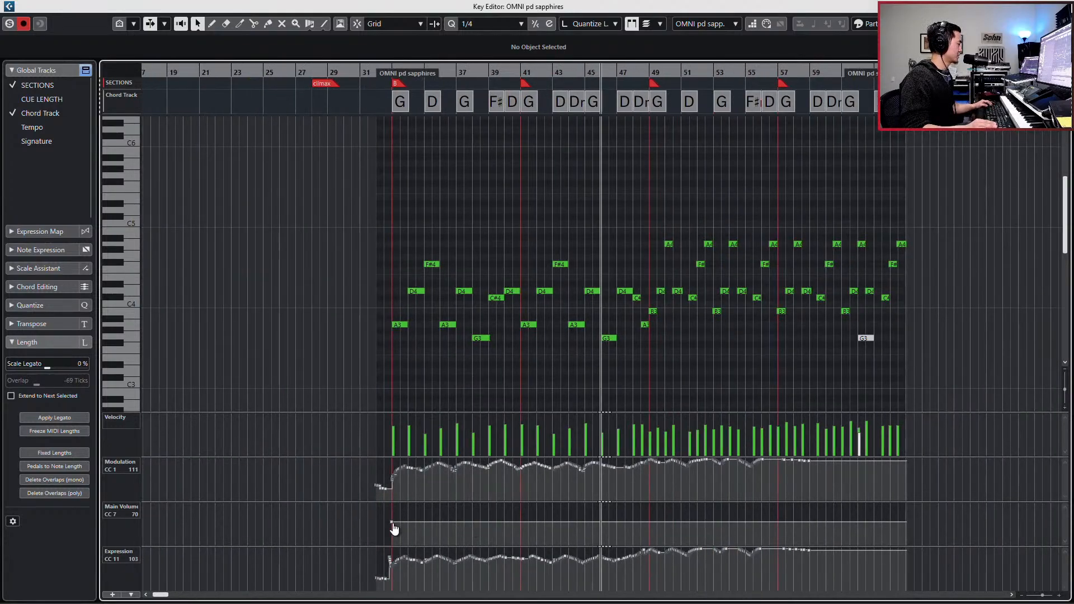
{"action": "left_click_drag", "start_coordinate": [394, 527], "coordinate": [388, 515]}
{"action": "key", "text": "l"}
{"action": "key", "text": "s"}
{"action": "key", "text": "space"}
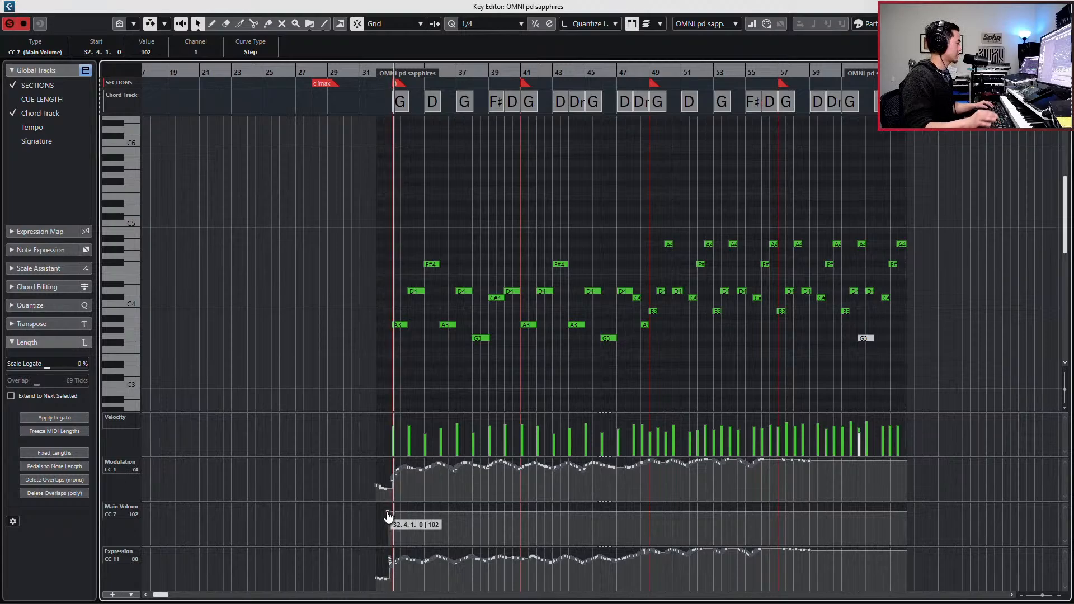
- Compare playback with the main volume change undone and restored, and set the opening CC 7 point to 93
{"action": "key", "text": "ctrl+z"}
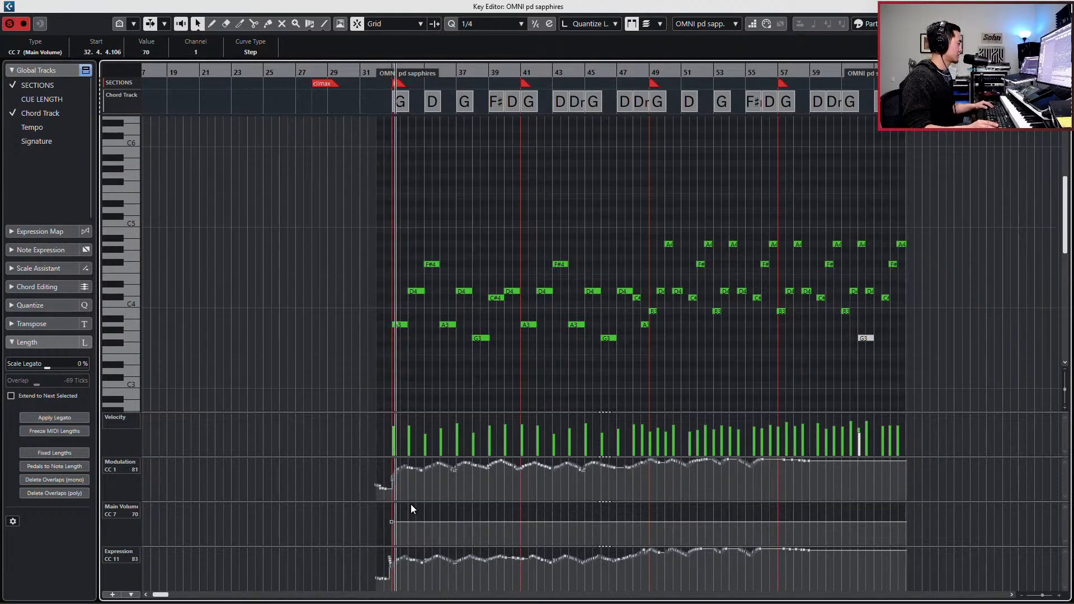
{"action": "key", "text": "space"}
{"action": "key", "text": "ctrl+shift+z"}
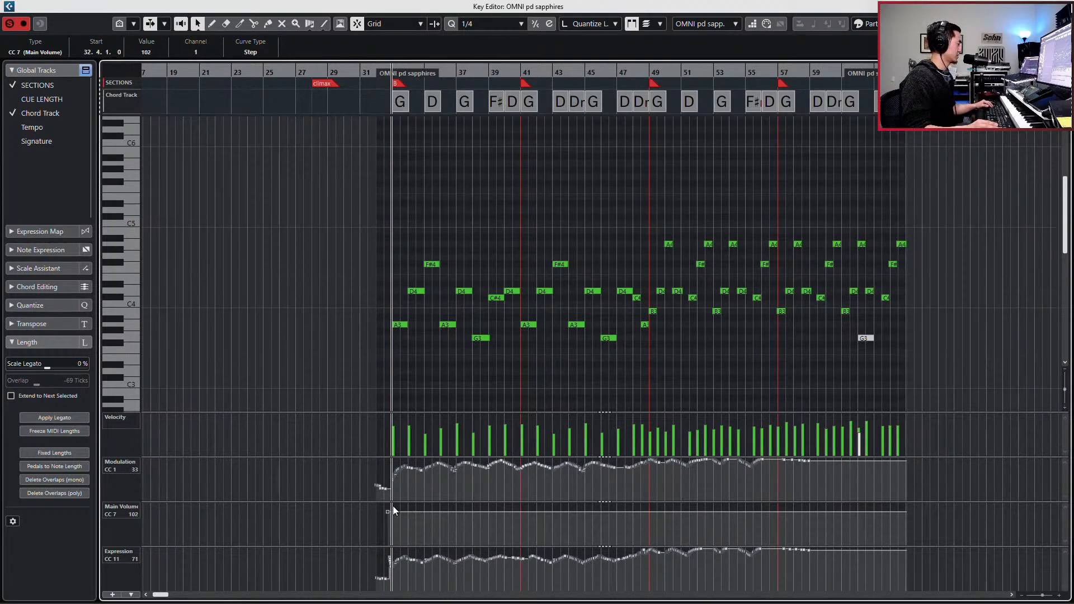
{"action": "left_click_drag", "start_coordinate": [388, 509], "coordinate": [388, 512]}
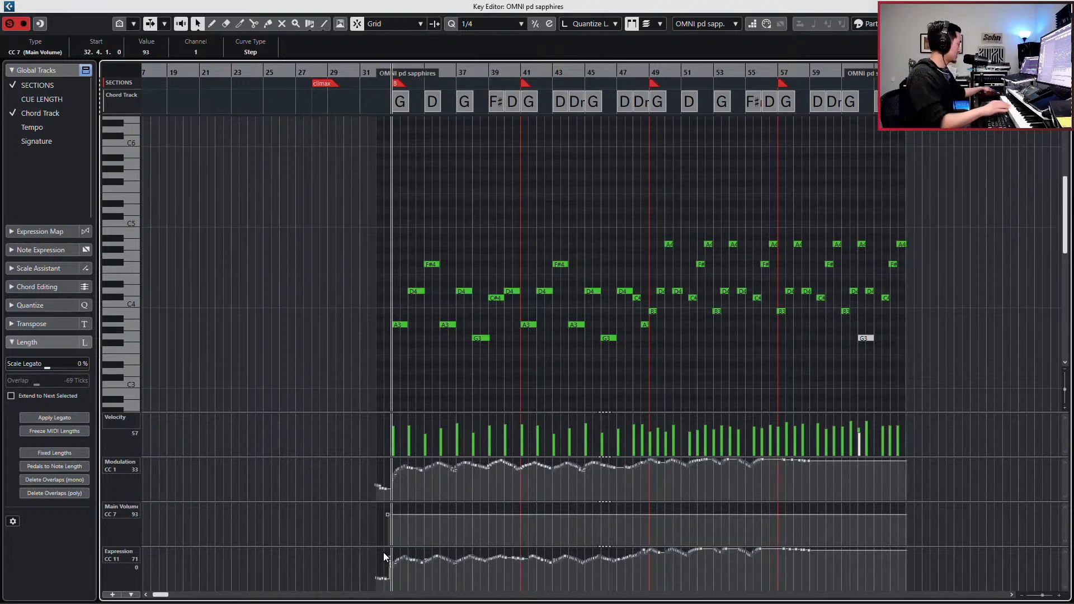
- Lower the CC 11 expression curve of bars 32 to 59, and re-record modulation and expression from bar 47 to the part's end
{"action": "left_click_drag", "start_coordinate": [374, 556], "coordinate": [762, 582]}
{"action": "left_click_drag", "start_coordinate": [850, 585], "coordinate": [703, 571]}
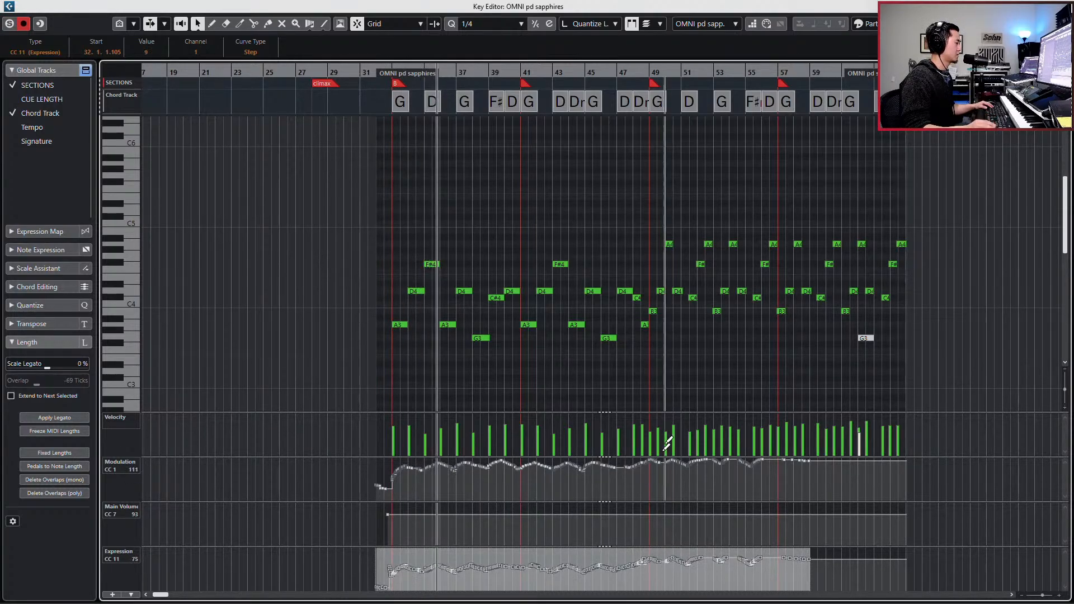
{"action": "left_click", "coordinate": [628, 73]}
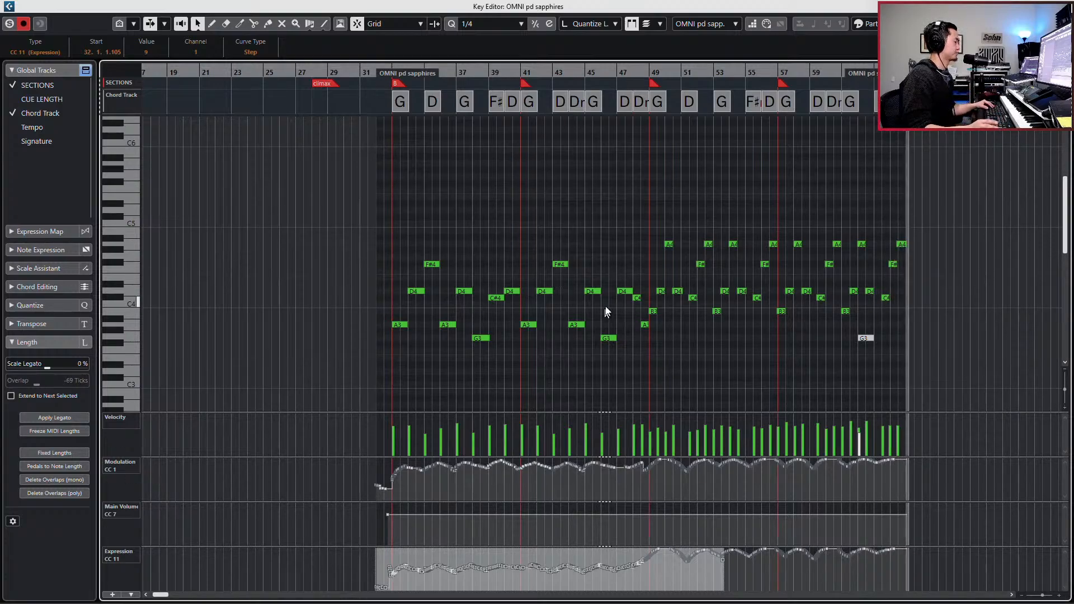
{"action": "key", "text": "space"}
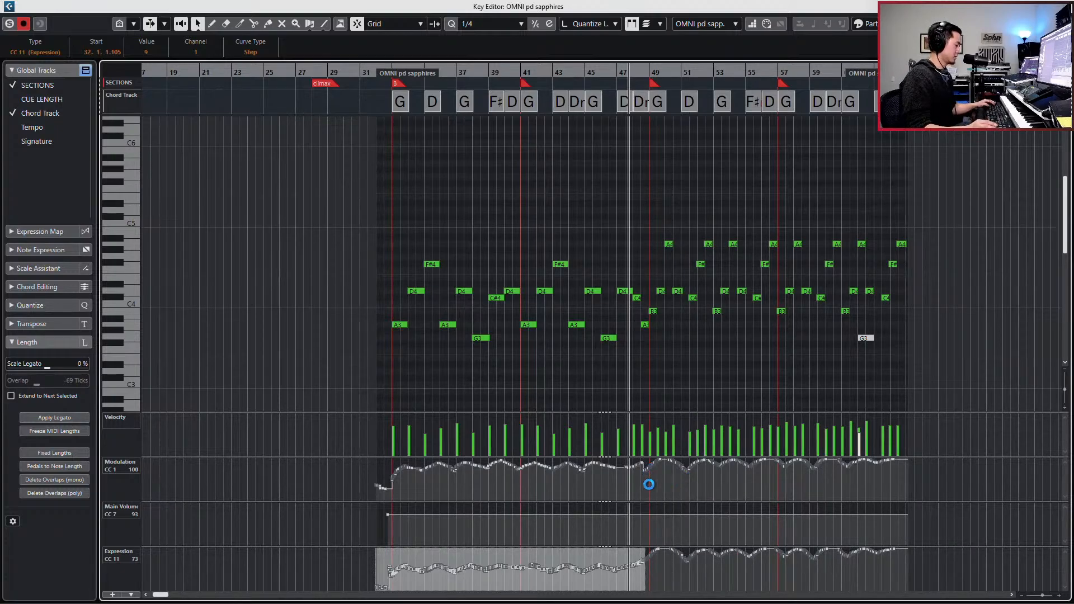
- Redraw the CC 1 modulation curve between bars 47 and 49 as a smooth rise, and close the part's editor
{"action": "left_click", "coordinate": [725, 506]}
{"action": "key", "text": "h"}
{"action": "key", "text": "h"}
{"action": "key", "text": "h"}
{"action": "key", "text": "h"}
{"action": "key", "text": "h"}
{"action": "key", "text": "j"}
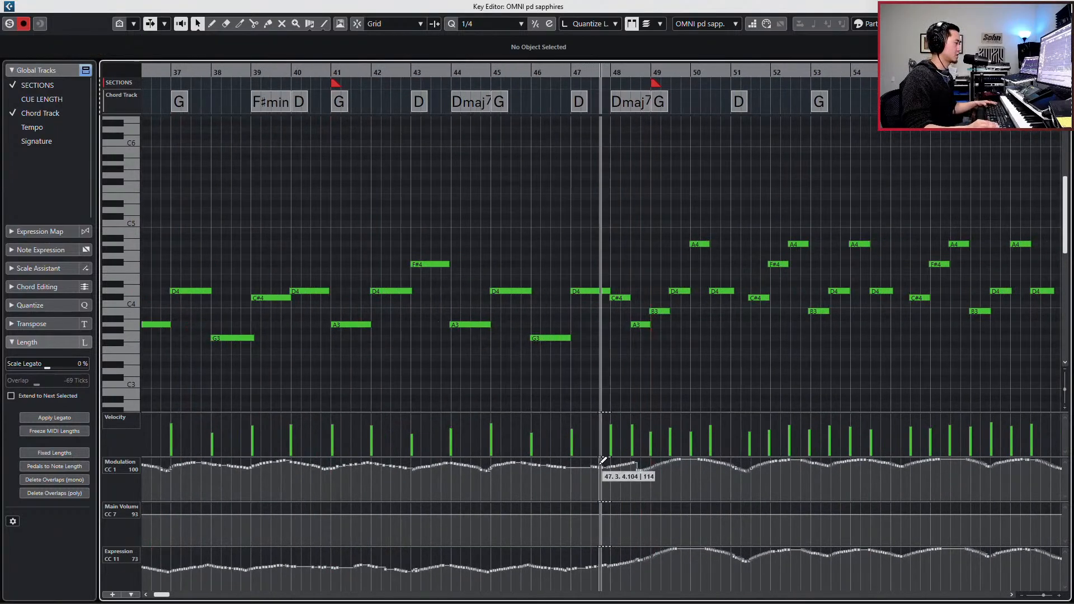
{"action": "left_click_drag", "start_coordinate": [603, 460], "coordinate": [670, 465]}
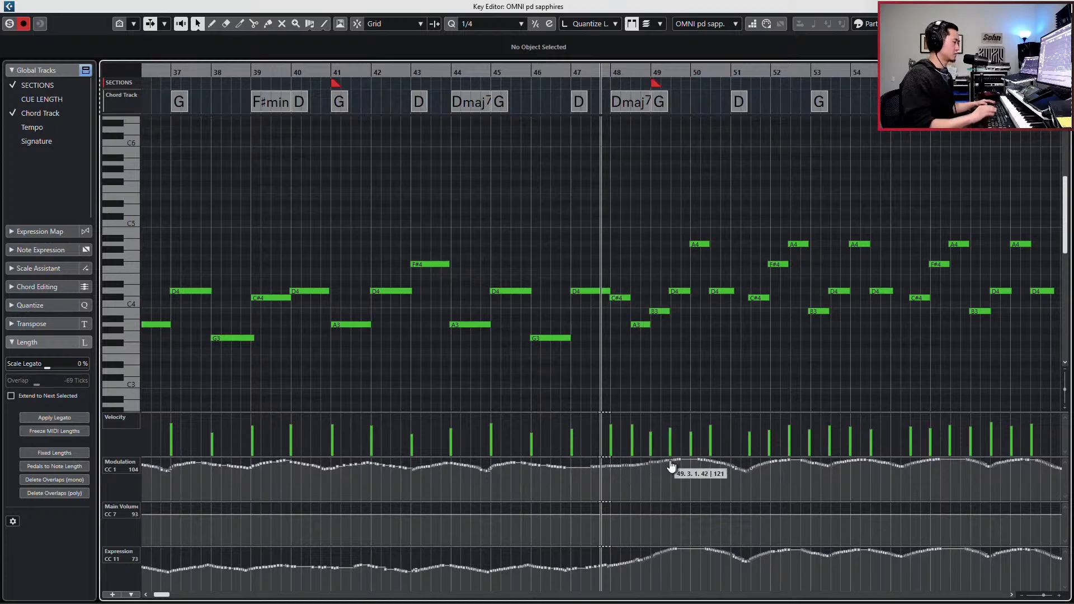
{"action": "key", "text": "Escape"}
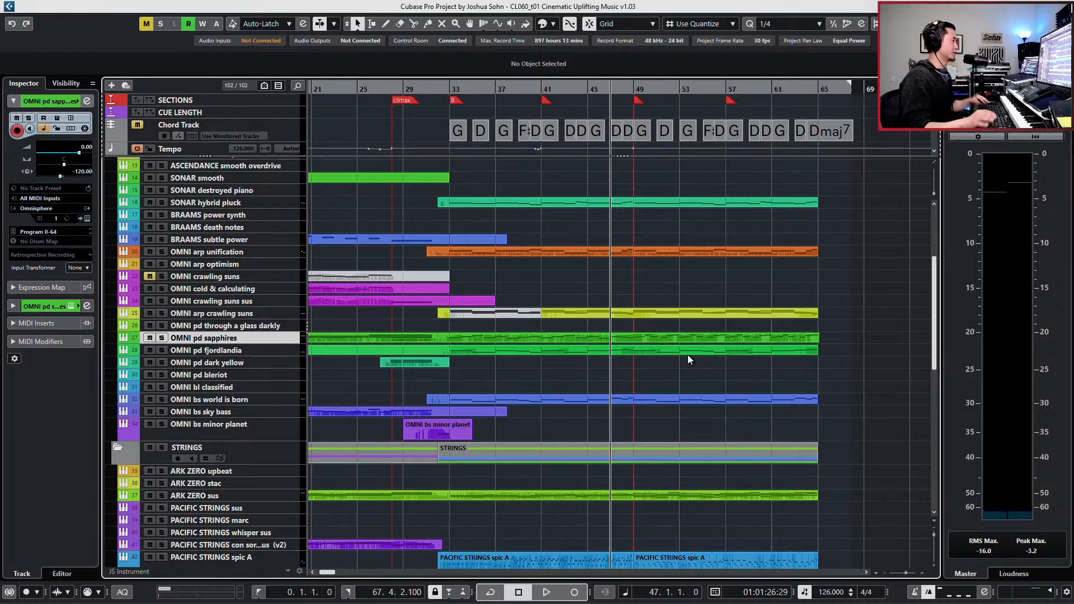
- Place the project cursor at bar 48 in the arrangement
{"action": "key", "text": "KP_Subtract"}
{"action": "key", "text": "KP_Add"}
{"action": "key", "text": "KP_Add"}
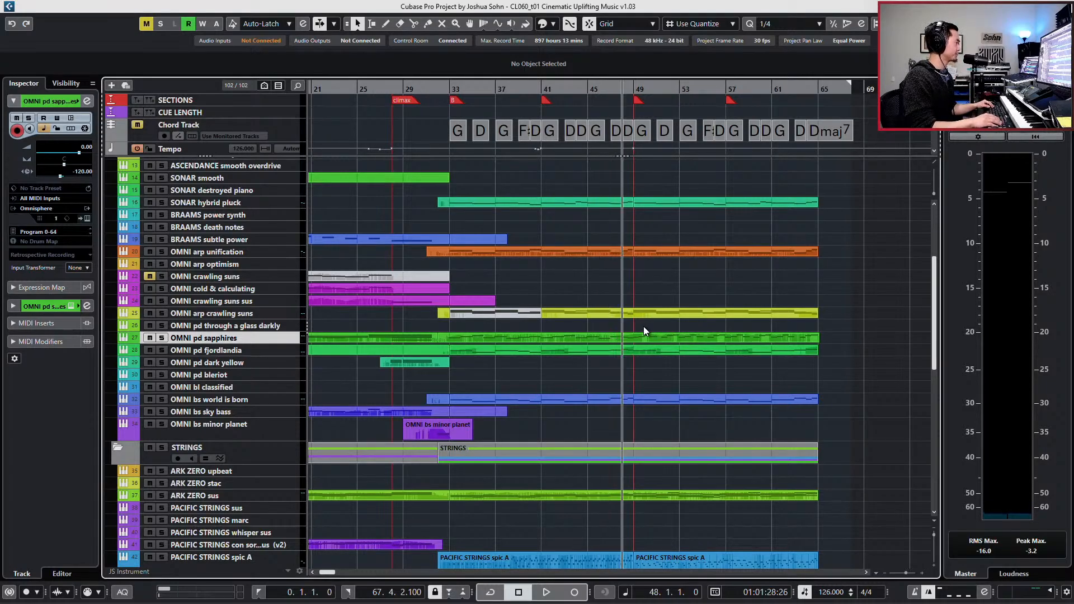
- Play the full mix from bar 46 and look through the hybrid, strings, choir and percussion tracks
{"action": "key", "text": "KP_Subtract"}
{"action": "key", "text": "KP_Subtract"}
{"action": "scroll", "coordinate": [439, 369], "scroll_direction": "down", "scroll_amount": 5}
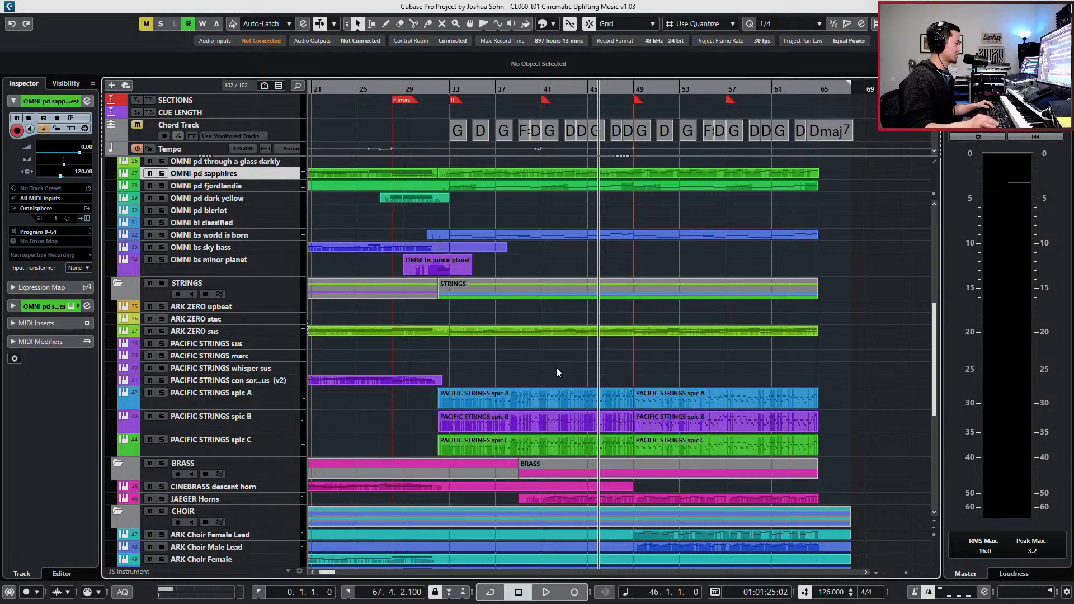
{"action": "key", "text": "space"}
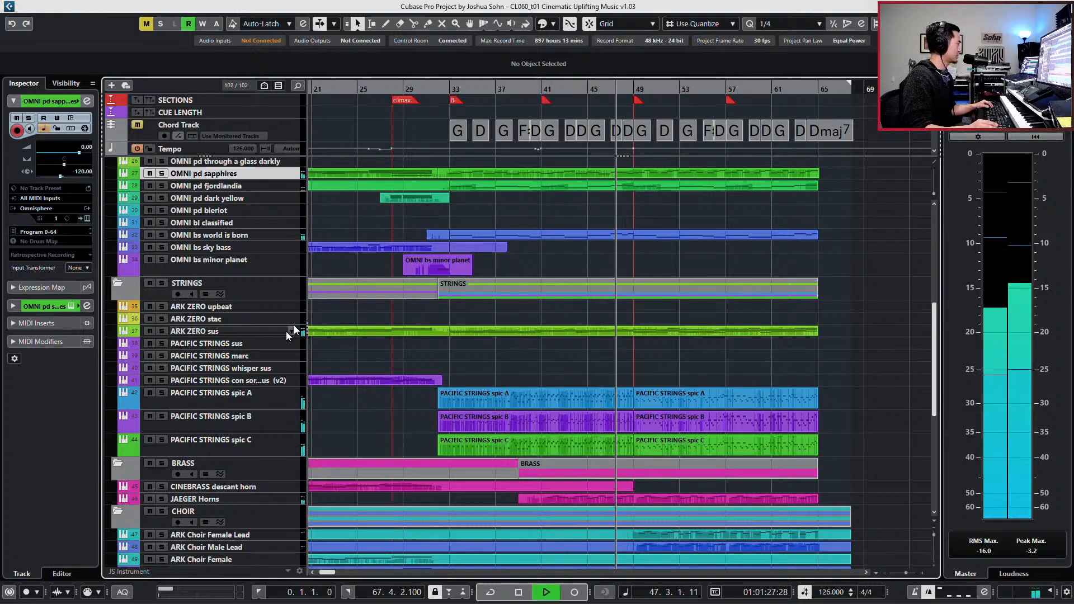
{"action": "scroll", "coordinate": [283, 342], "scroll_direction": "up", "scroll_amount": 8}
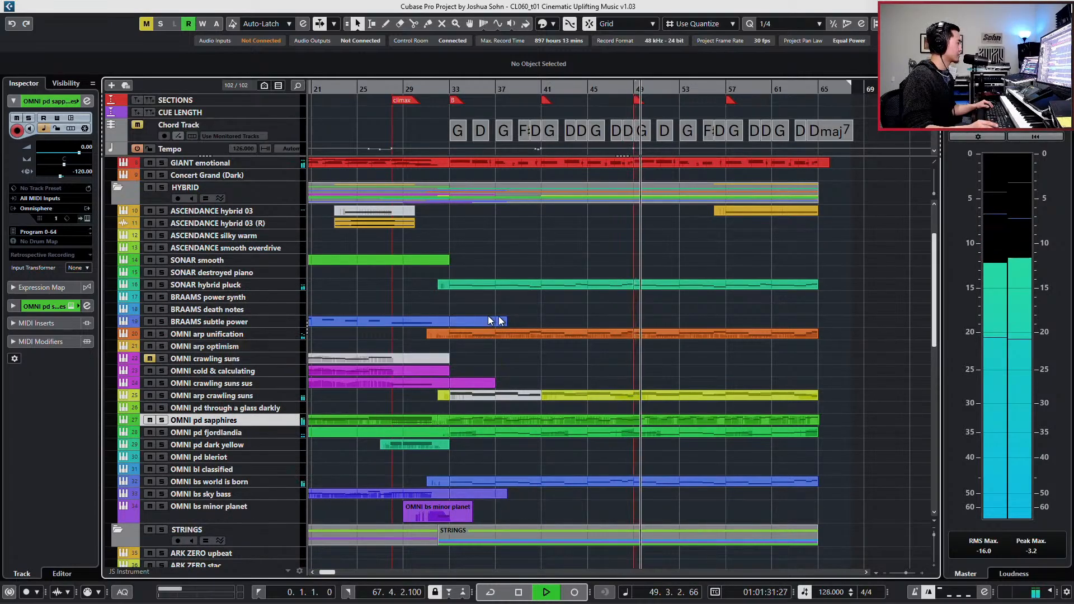
{"action": "scroll", "coordinate": [549, 310], "scroll_direction": "up", "scroll_amount": 2}
{"action": "scroll", "coordinate": [624, 293], "scroll_direction": "down", "scroll_amount": 15}
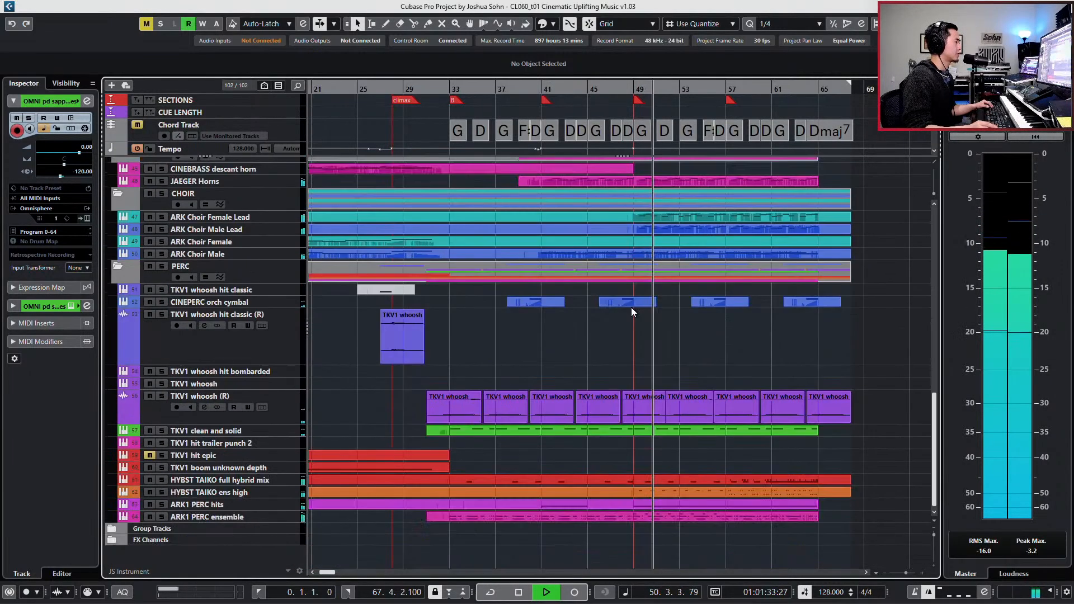
{"action": "scroll", "coordinate": [633, 312], "scroll_direction": "up", "scroll_amount": 5}
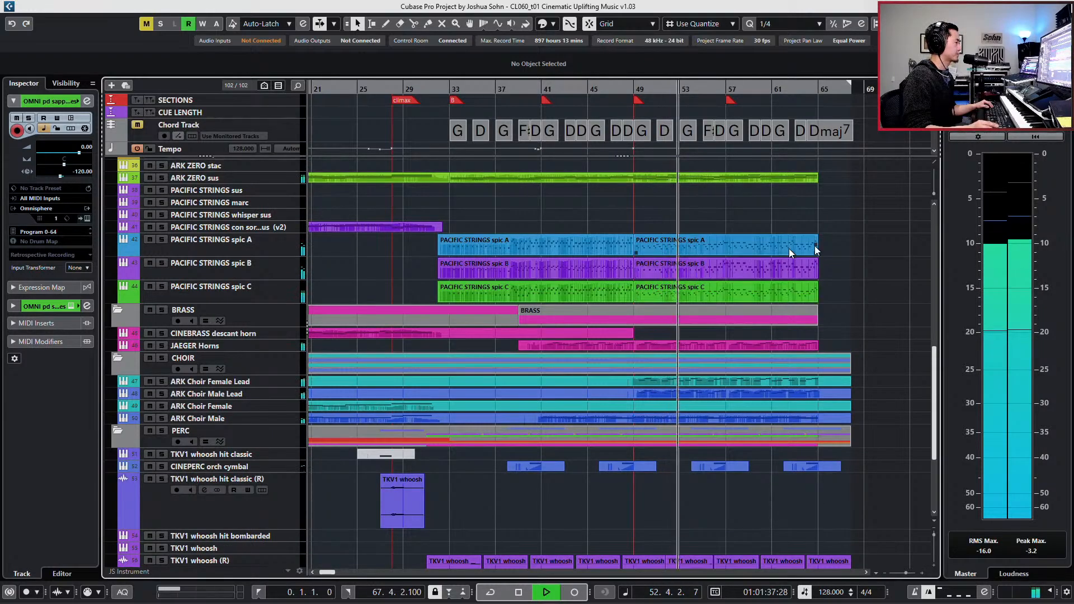
{"action": "key", "text": "space"}
- Solo the STRINGS folder and listen to its tracks from bar 47
{"action": "scroll", "coordinate": [336, 271], "scroll_direction": "up", "scroll_amount": 5}
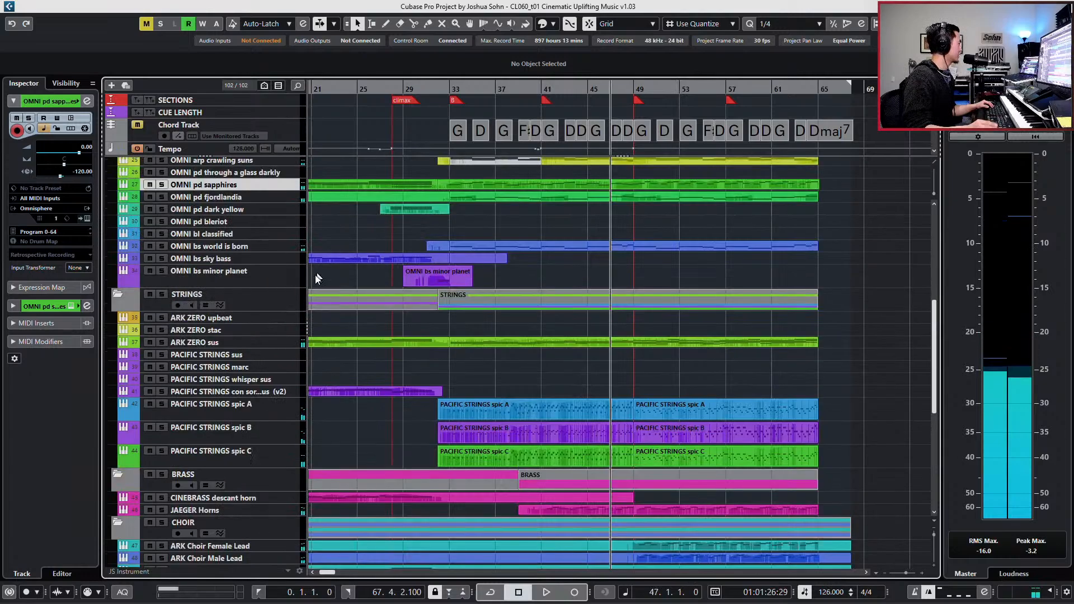
{"action": "left_click", "coordinate": [249, 307]}
{"action": "key", "text": "s"}
{"action": "key", "text": "space"}
{"action": "scroll", "coordinate": [515, 337], "scroll_direction": "down", "scroll_amount": 5}
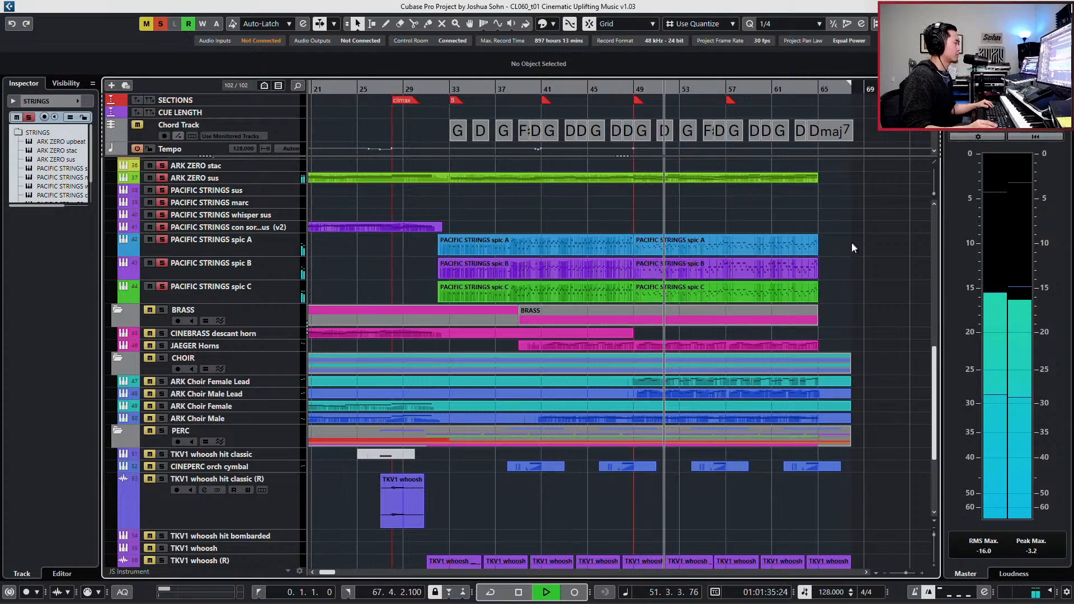
- Examine the combined notes of the PACIFIC STRINGS spic A, B and C parts, and stop playback at bar 45 with the strings unsoloed
{"action": "left_click_drag", "start_coordinate": [853, 246], "coordinate": [585, 290]}
{"action": "key", "text": "ctrl+e"}
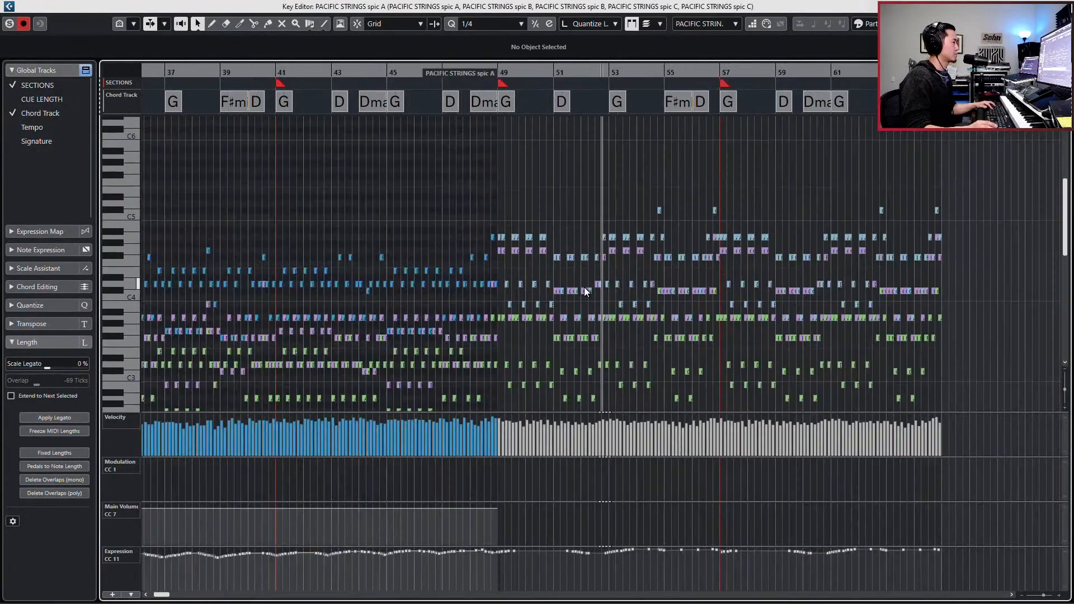
{"action": "key", "text": "g"}
{"action": "scroll", "coordinate": [584, 287], "scroll_direction": "left", "scroll_amount": 3}
{"action": "scroll", "coordinate": [612, 281], "scroll_direction": "right", "scroll_amount": 2}
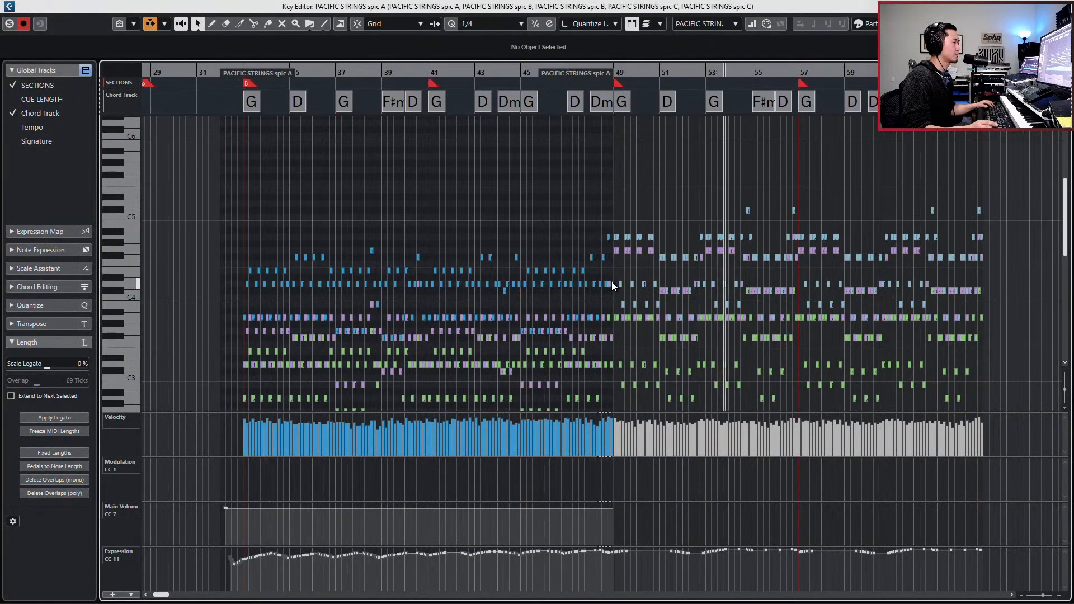
{"action": "scroll", "coordinate": [616, 293], "scroll_direction": "down", "scroll_amount": 3}
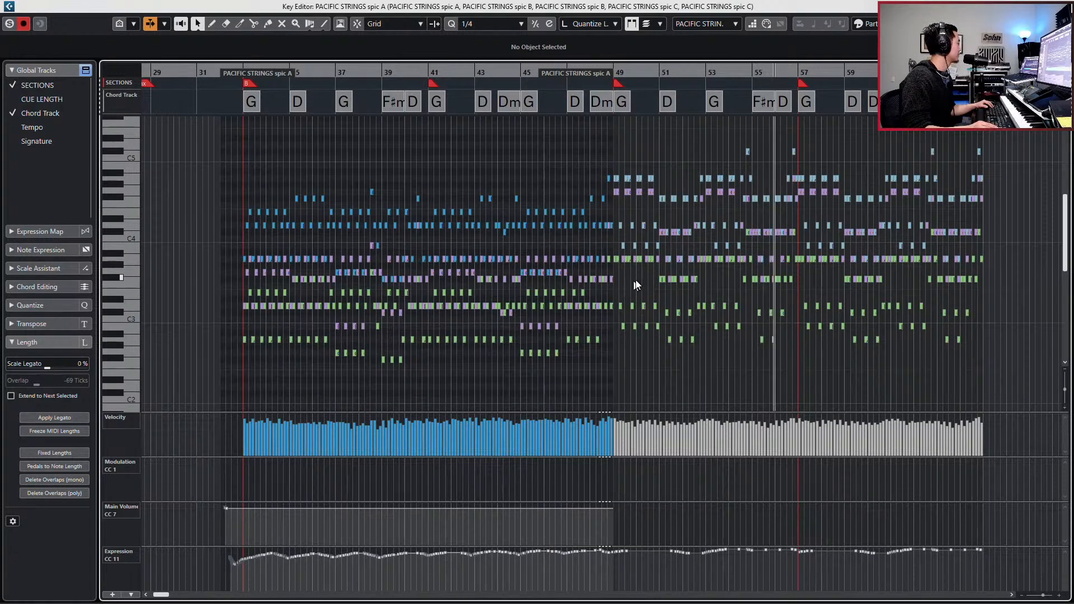
{"action": "key", "text": "ctrl+e"}
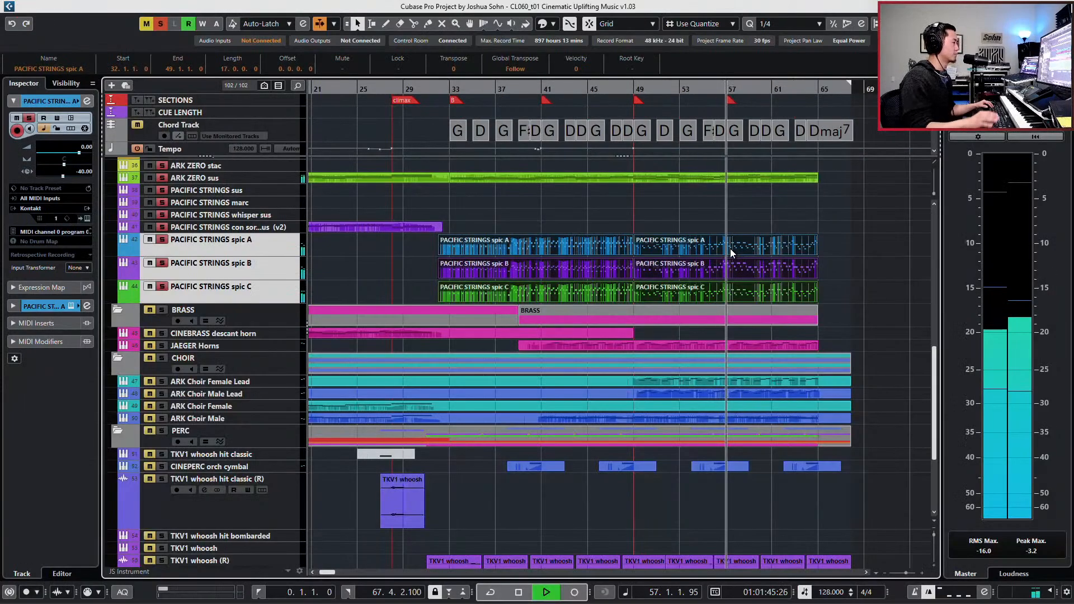
{"action": "left_click", "coordinate": [577, 87]}
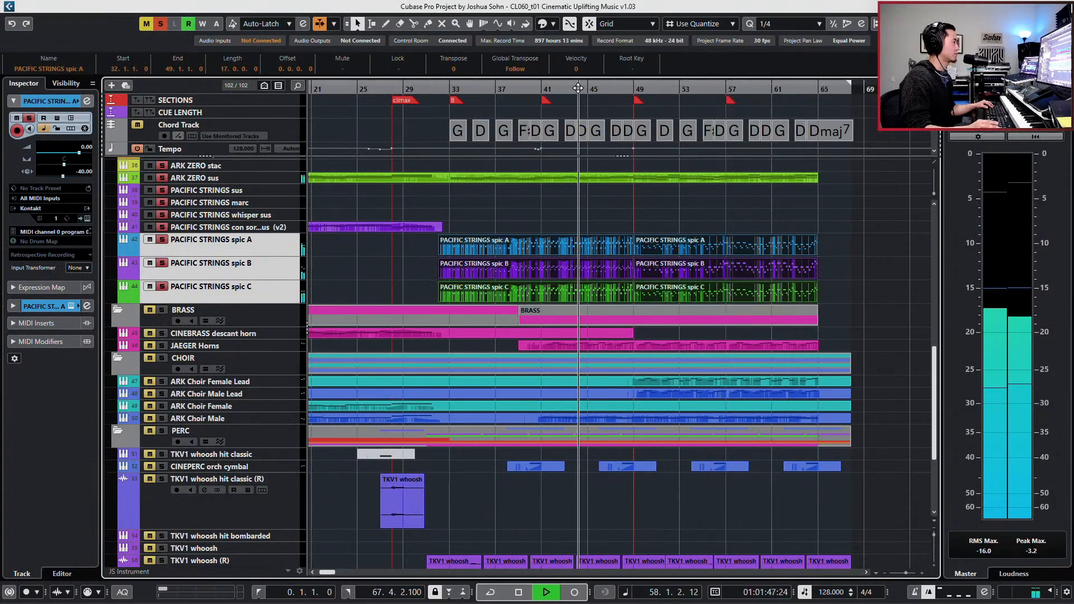
{"action": "key", "text": "space"}
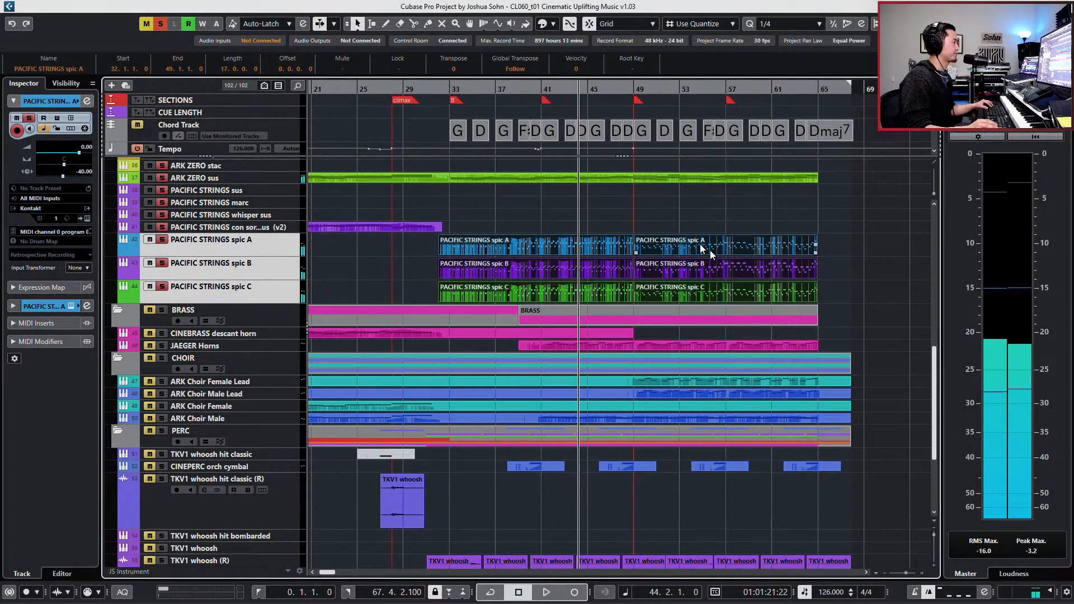
- Mute the PACIFIC STRINGS spic C part that runs from bar 49 to bar 65
{"action": "left_click", "coordinate": [704, 293]}
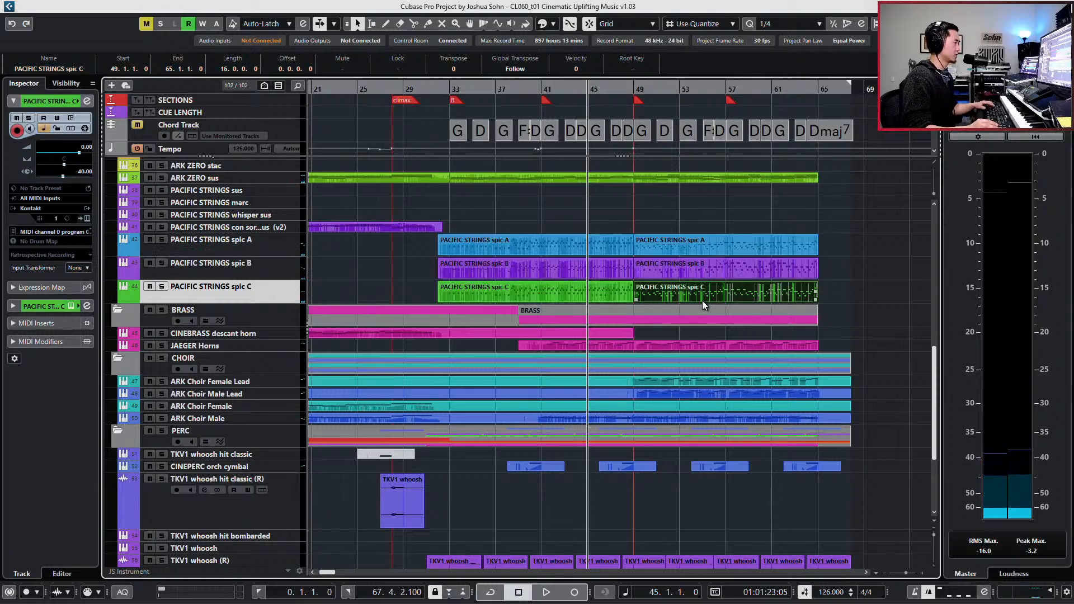
{"action": "key", "text": "shift+m"}
- Move the ARK ZERO upbeat, stac and sus tracks from the STRINGS folder into the BRASS folder
{"action": "scroll", "coordinate": [619, 281], "scroll_direction": "up", "scroll_amount": 3}
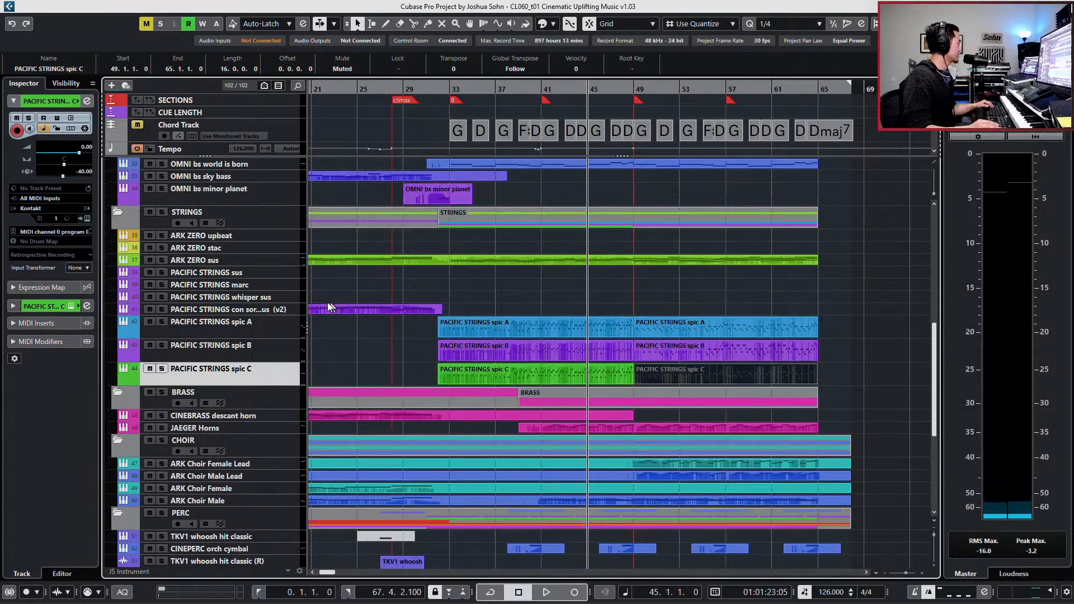
{"action": "left_click", "coordinate": [244, 273]}
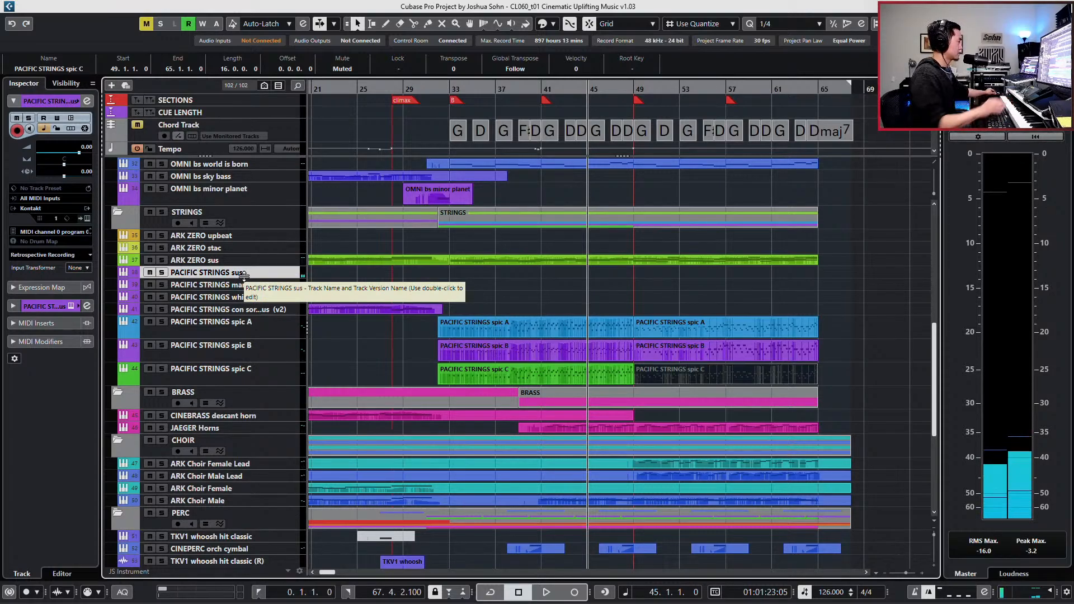
{"action": "left_click", "coordinate": [237, 235]}
{"action": "left_click", "coordinate": [236, 248], "text": "shift"}
{"action": "left_click", "coordinate": [235, 258], "text": "shift"}
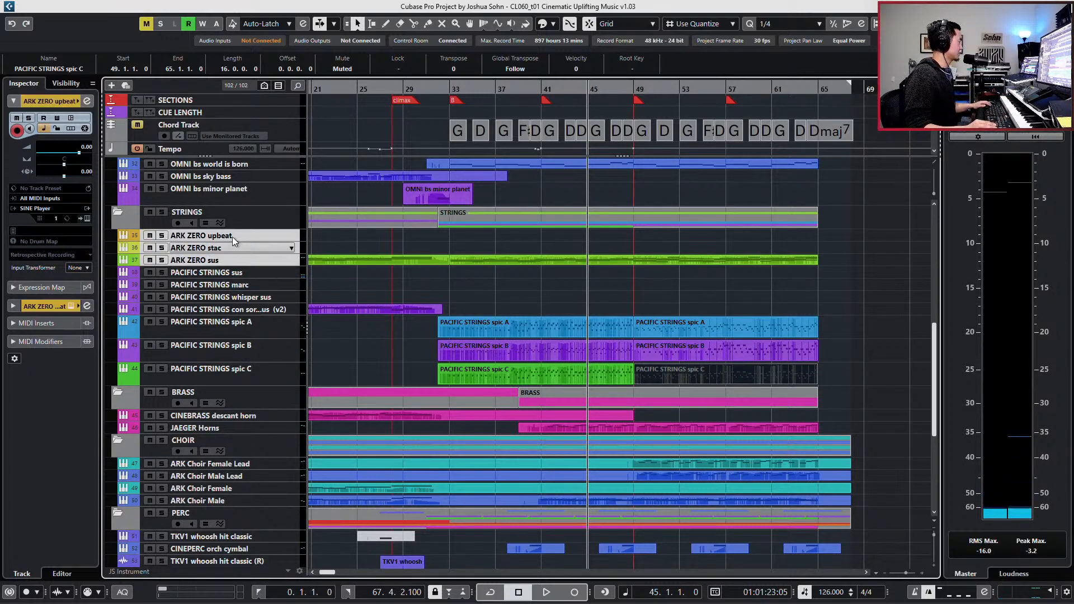
{"action": "left_click_drag", "start_coordinate": [233, 237], "coordinate": [237, 378]}
{"action": "left_click_drag", "start_coordinate": [234, 446], "coordinate": [241, 416]}
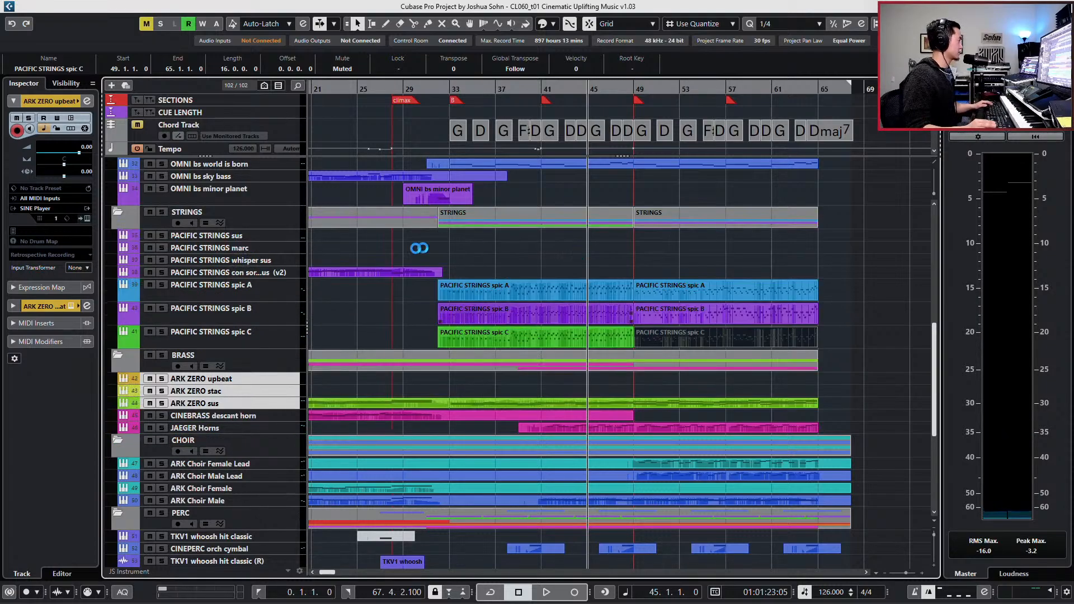
{"action": "left_click", "coordinate": [276, 226]}
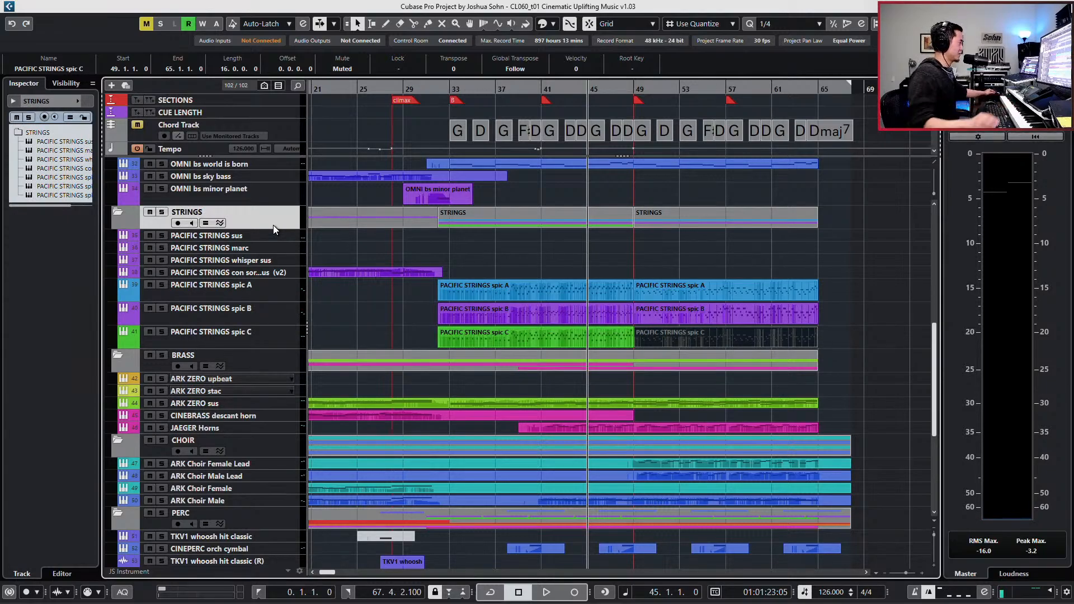
- Audition the PACIFIC STRINGS sus and marc sounds in turn, leaving the marc track selected
{"action": "left_click_drag", "start_coordinate": [688, 271], "coordinate": [705, 342]}
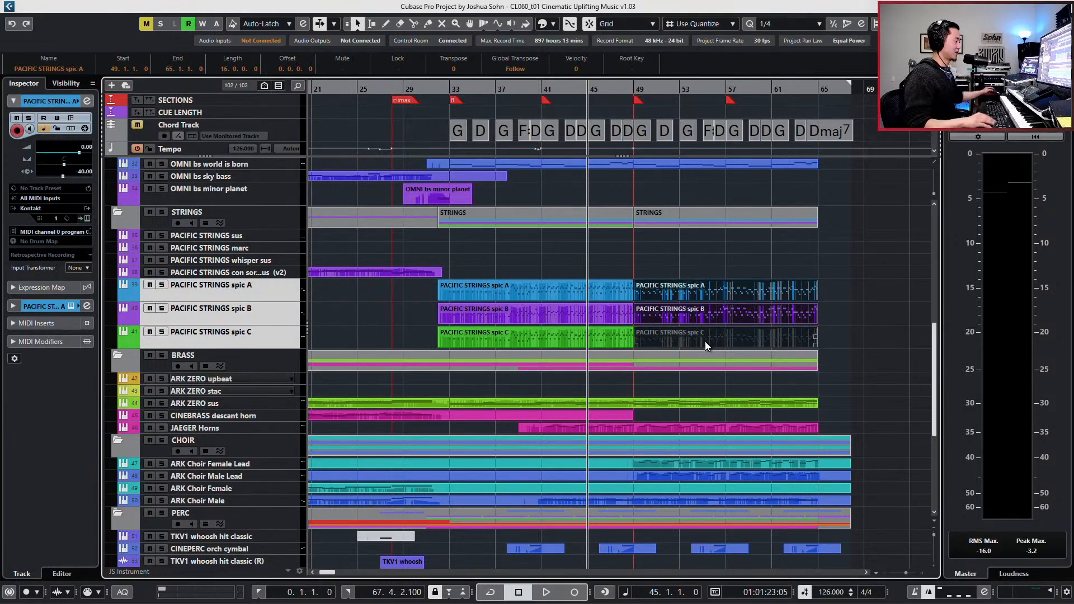
{"action": "key", "text": "KP_Subtract"}
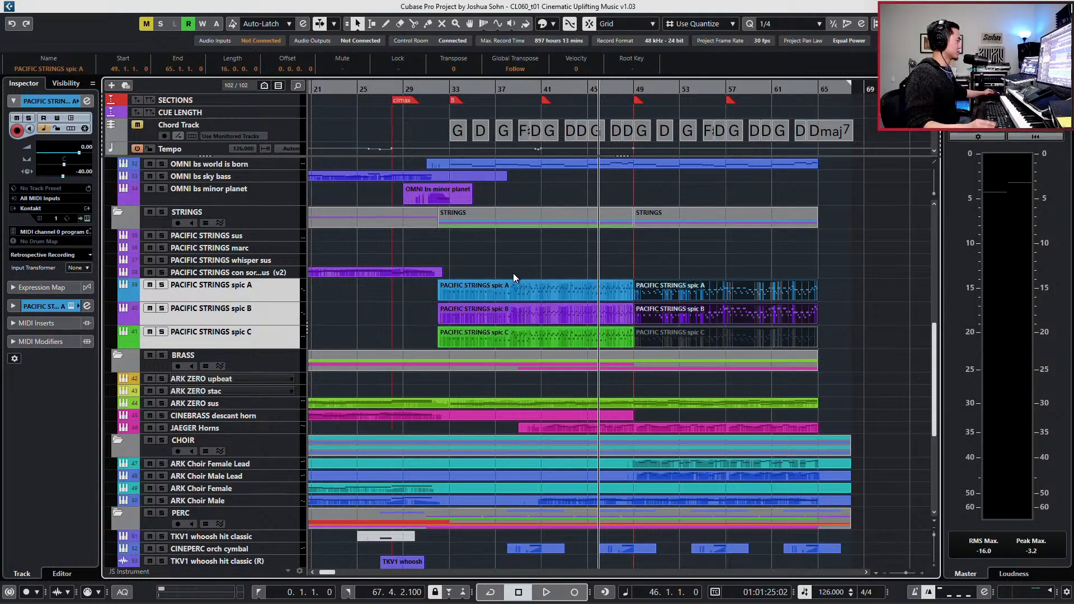
{"action": "left_click", "coordinate": [241, 247]}
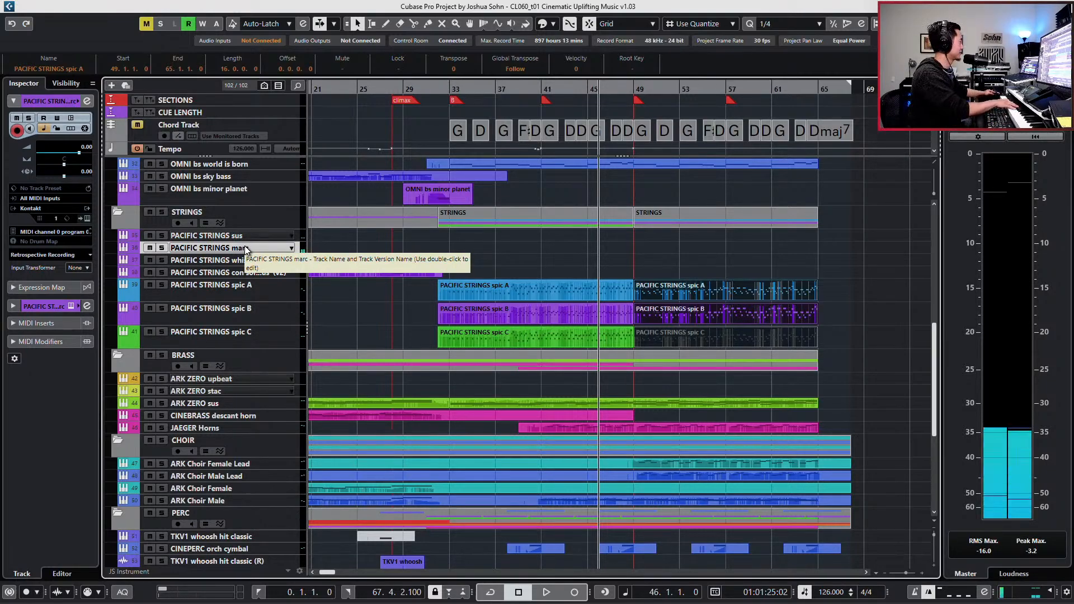
{"action": "key", "text": "h"}
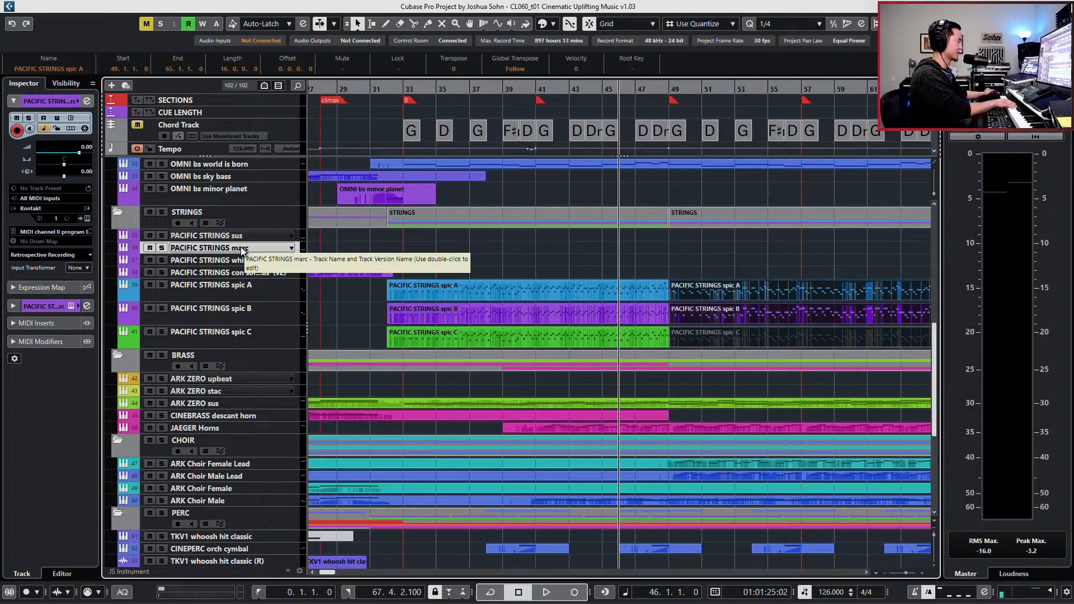
{"action": "left_click", "coordinate": [296, 234]}
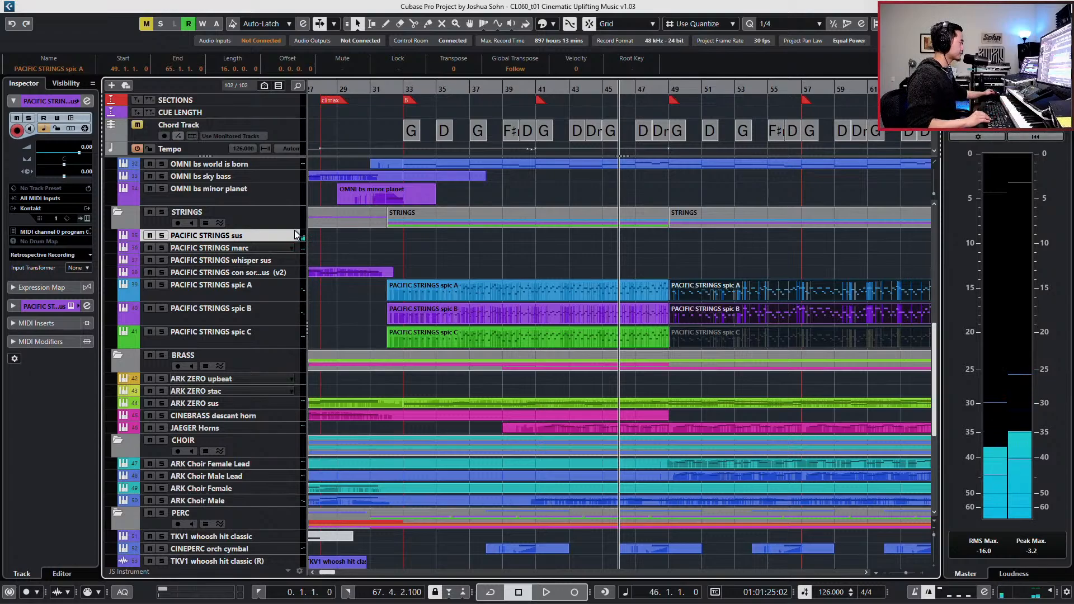
{"action": "key", "text": "Down"}
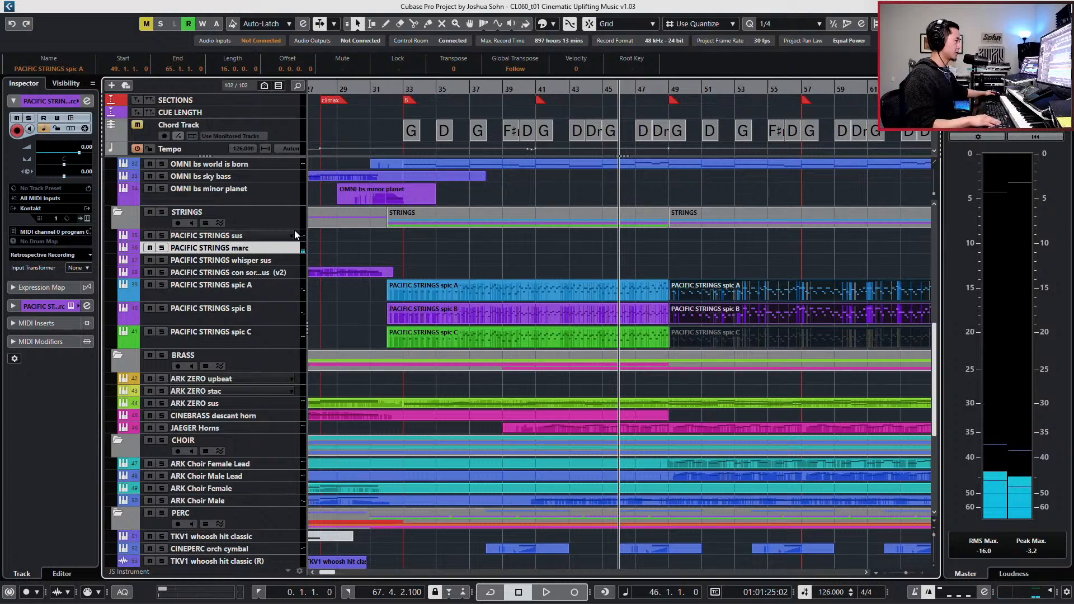
- Play the mix from bar 45 while trying out the PACIFIC STRINGS marc sound, and stop playback
{"action": "key", "text": "KP_Subtract"}
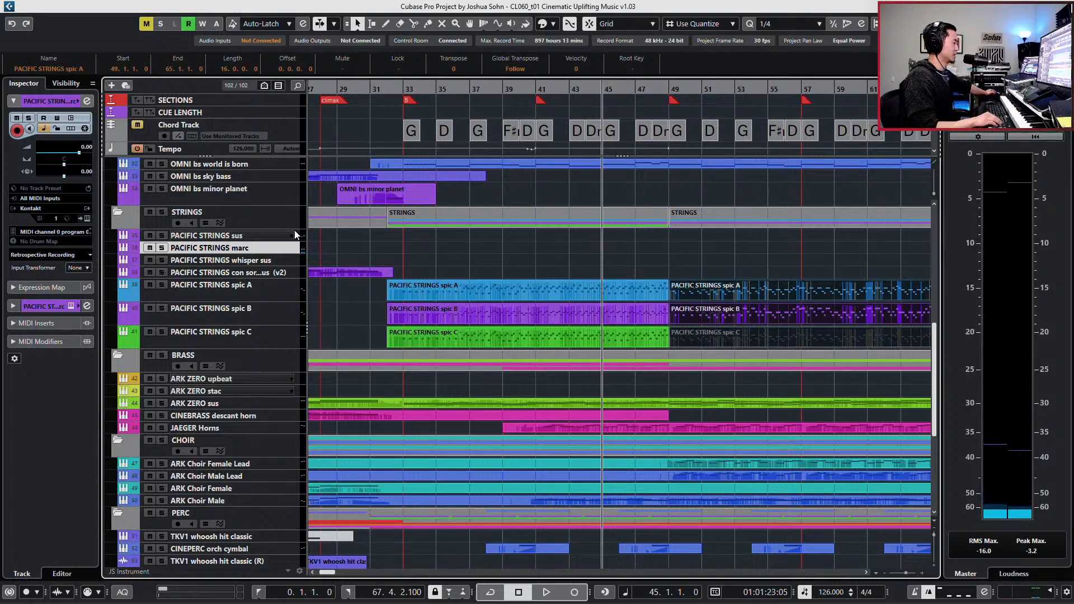
{"action": "key", "text": "space"}
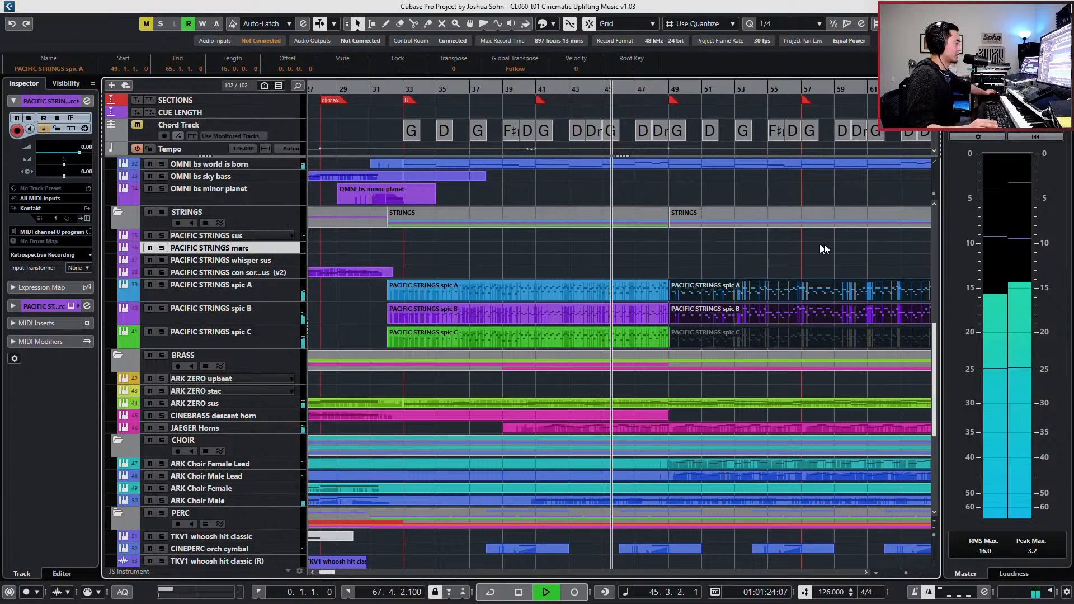
{"action": "scroll", "coordinate": [815, 256], "scroll_direction": "right", "scroll_amount": 5}
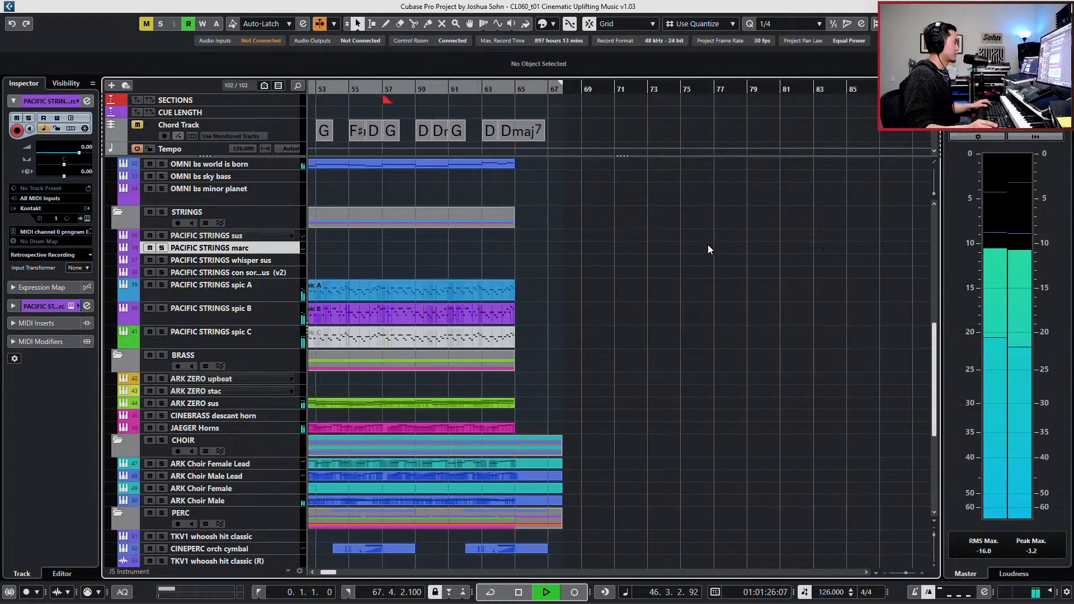
{"action": "scroll", "coordinate": [709, 248], "scroll_direction": "left", "scroll_amount": 3}
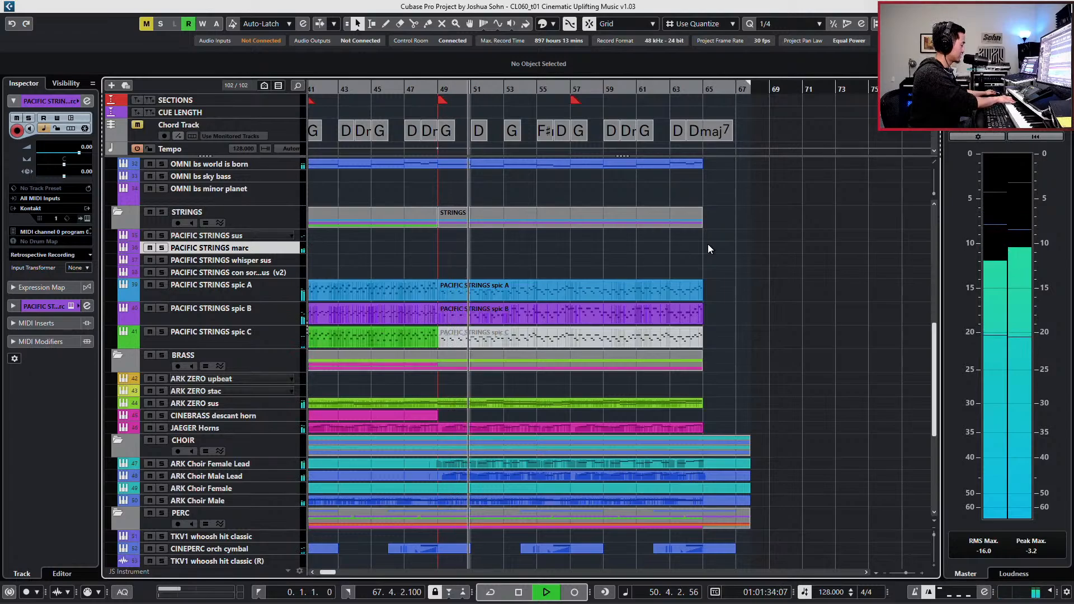
{"action": "key", "text": "space"}
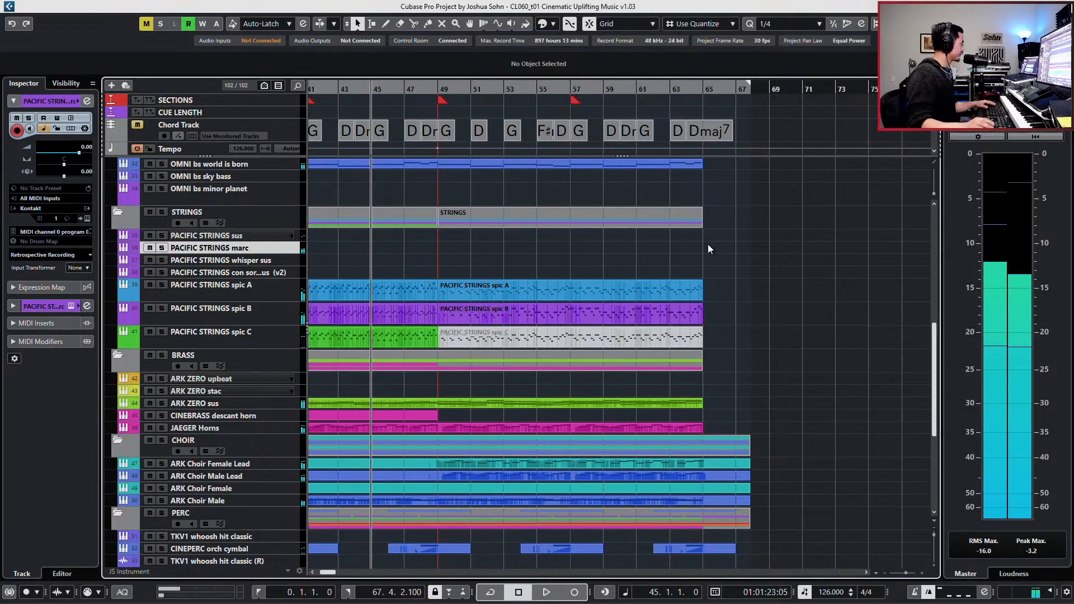
- Raise the pre-gain of the PACIFIC STRINGS marc channel to 6.3 dB and close its channel settings
{"action": "key", "text": "e"}
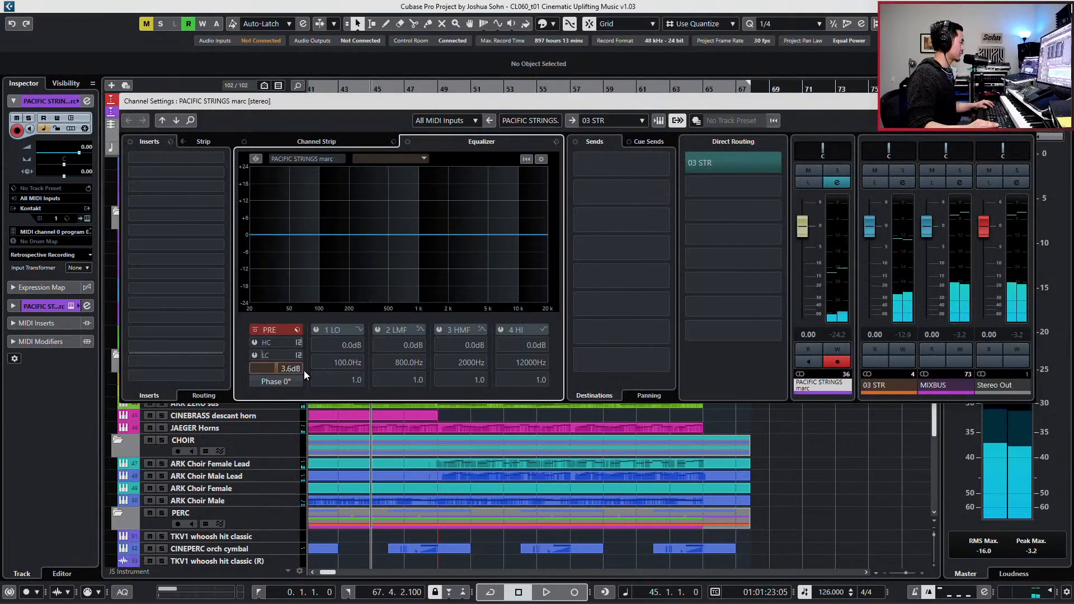
{"action": "left_click_drag", "start_coordinate": [311, 371], "coordinate": [314, 369]}
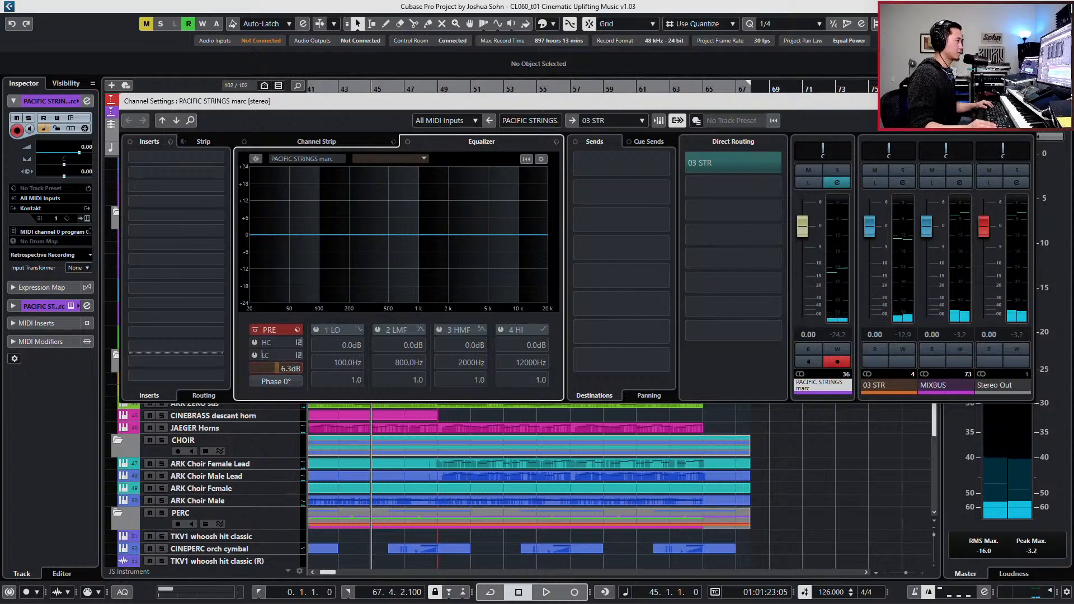
{"action": "key", "text": "e"}
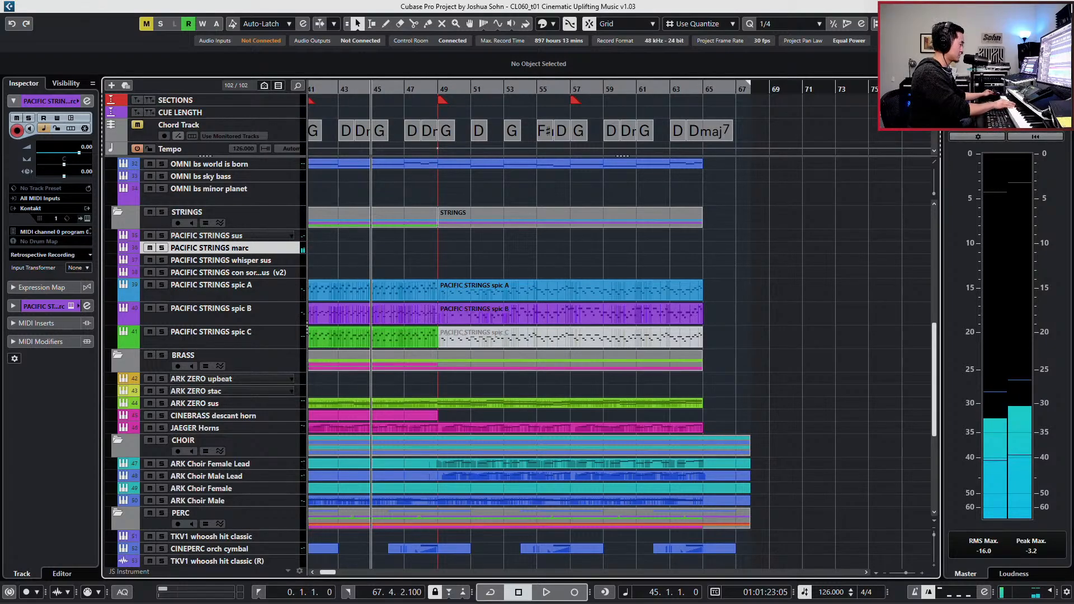
- Play the mix again with the louder PACIFIC STRINGS marc sound, and select the JAEGER Horns part
{"action": "key", "text": "space"}
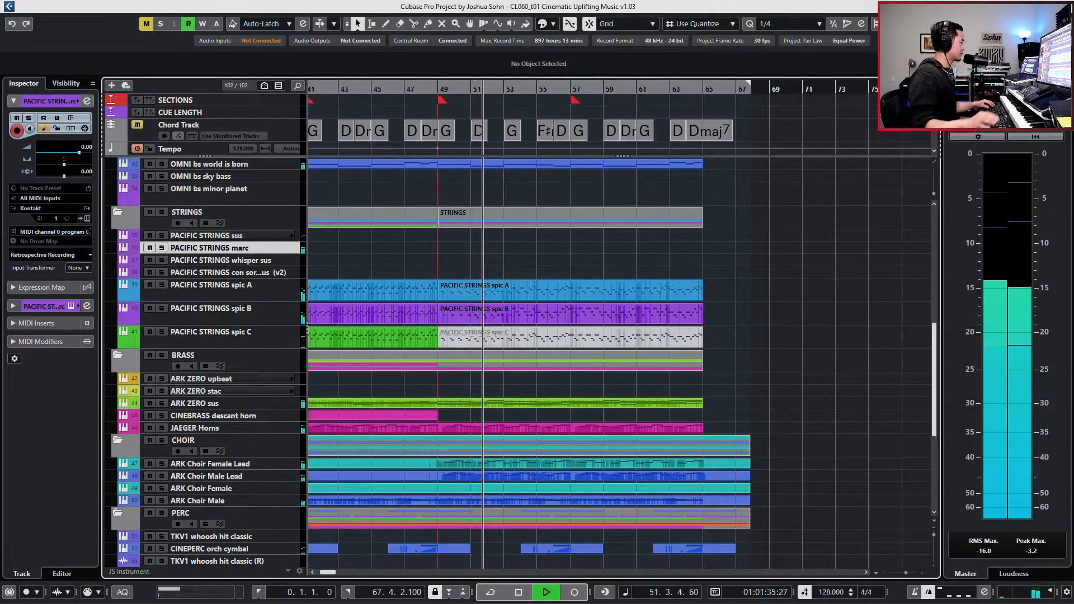
{"action": "key", "text": "space"}
{"action": "left_click", "coordinate": [626, 430]}
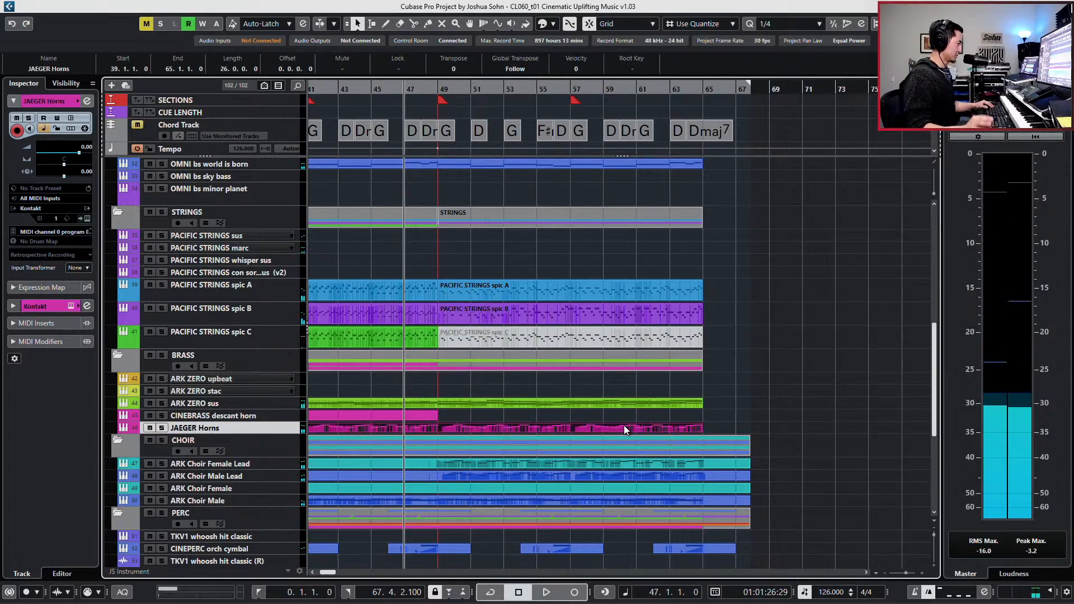
- Play the JAEGER Horns track soloed, and compare it with the full mix from bar 48
{"action": "key", "text": "s"}
{"action": "key", "text": "space"}
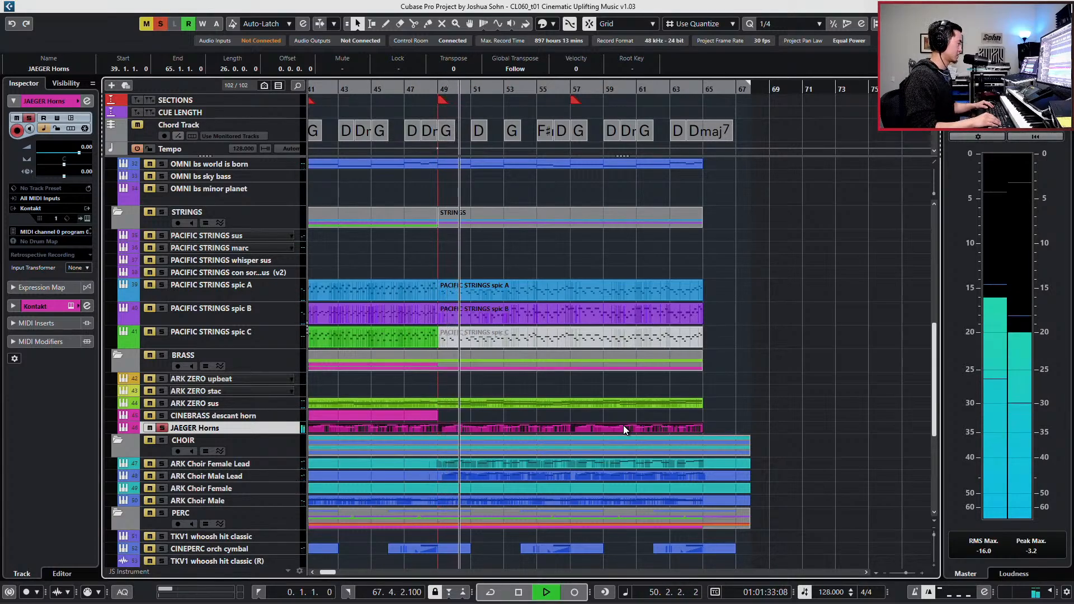
{"action": "key", "text": "space"}
{"action": "key", "text": "s"}
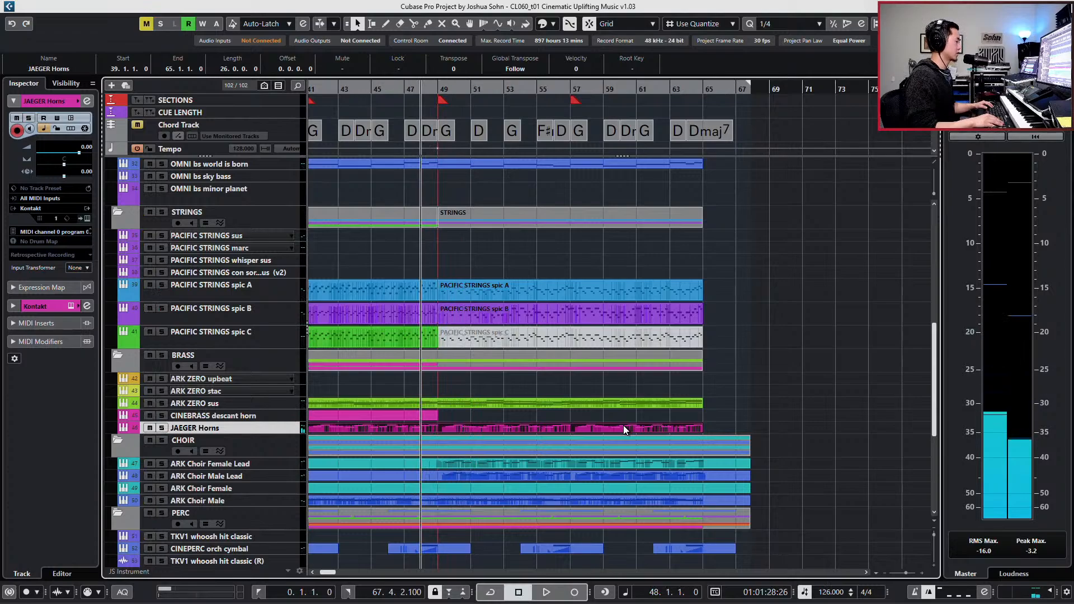
{"action": "key", "text": "space"}
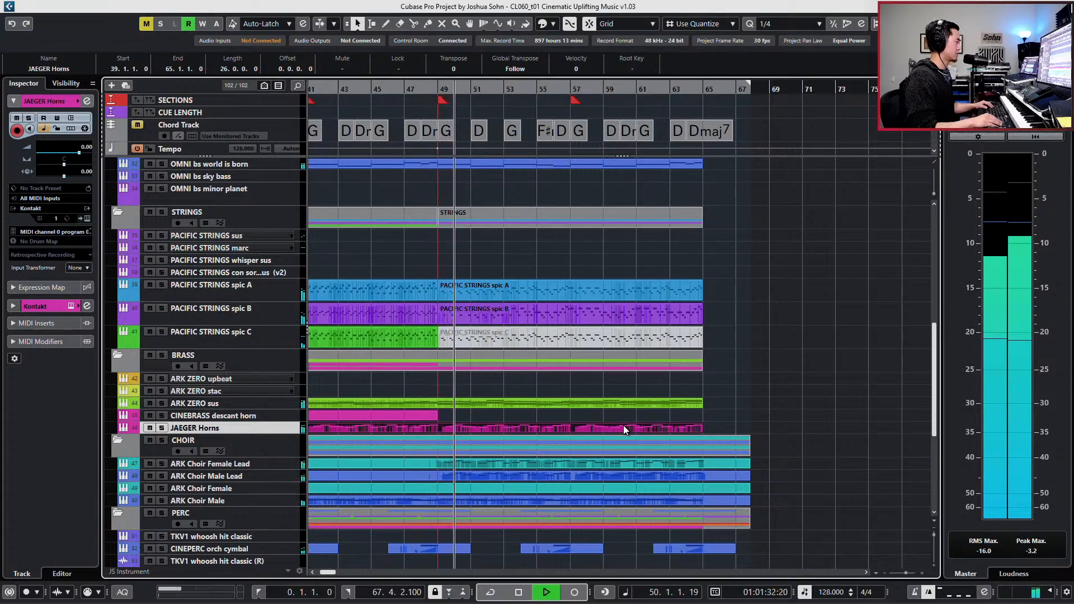
{"action": "key", "text": "space"}
- Solo the PACIFIC STRINGS spic A, B and C tracks together with the marc track, and play them from bar 47 with marc selected
{"action": "left_click_drag", "start_coordinate": [675, 264], "coordinate": [641, 344]}
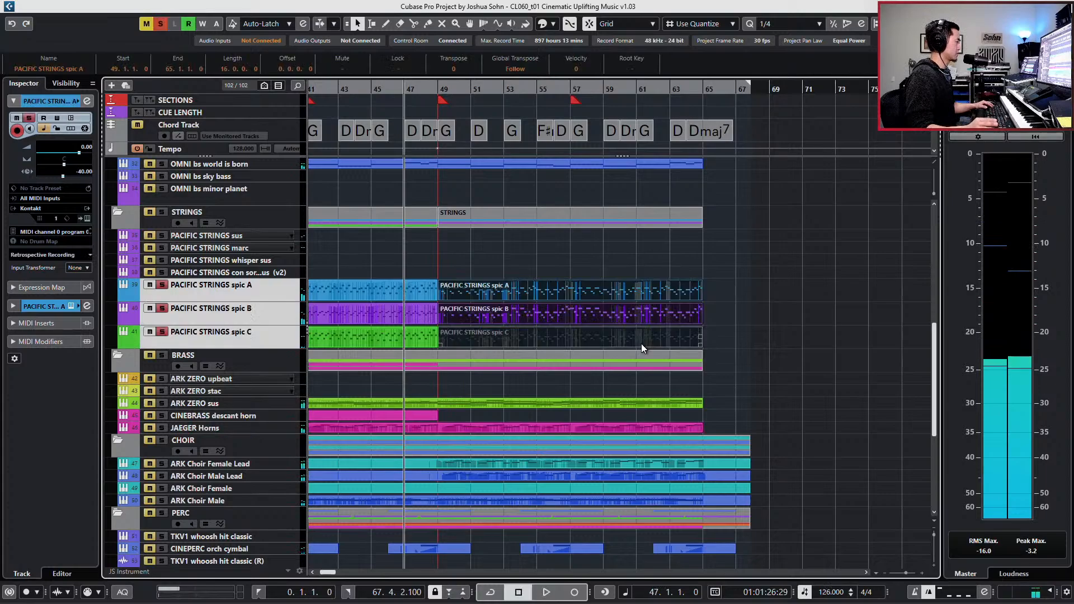
{"action": "key", "text": "s"}
{"action": "key", "text": "space"}
{"action": "left_click", "coordinate": [163, 248]}
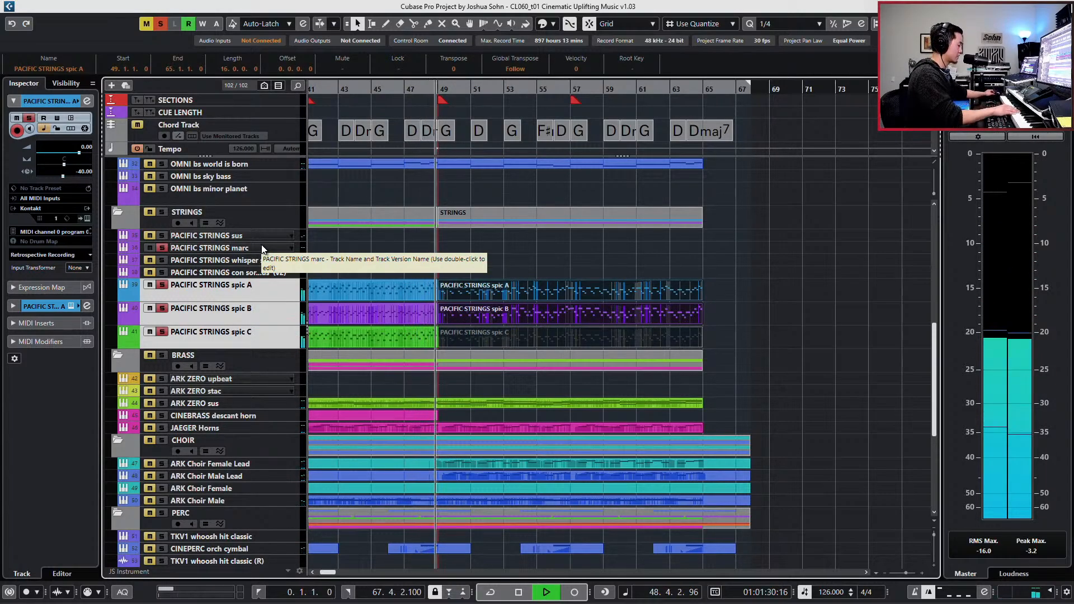
{"action": "left_click", "coordinate": [262, 247]}
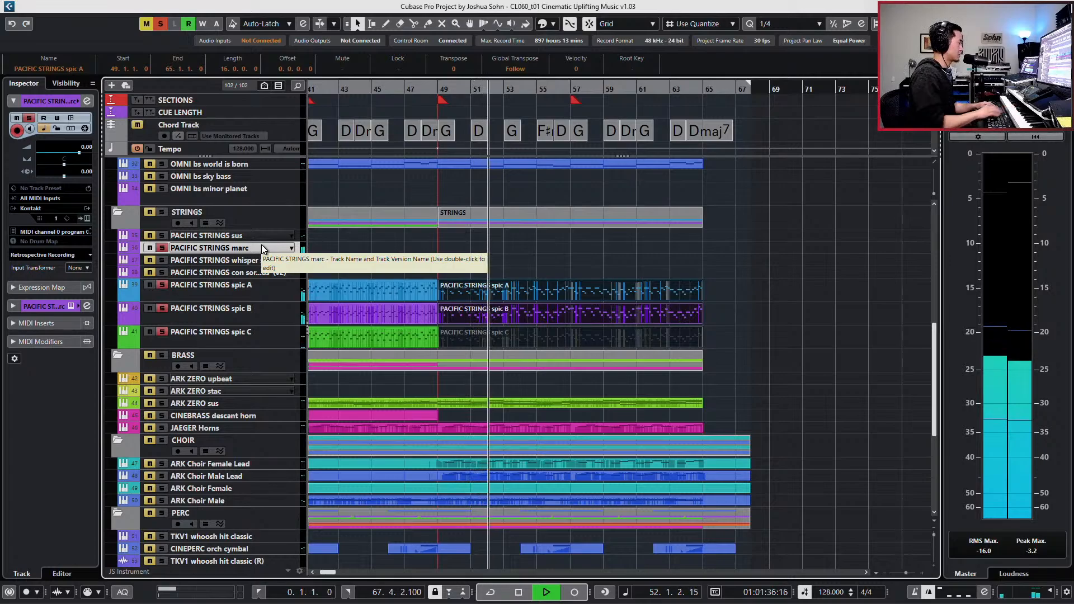
- Examine the PACIFIC STRINGS spic A, B and C notes from bar 49 in the Key Editor during playback, and return to the project
{"action": "key", "text": "ctrl+e"}
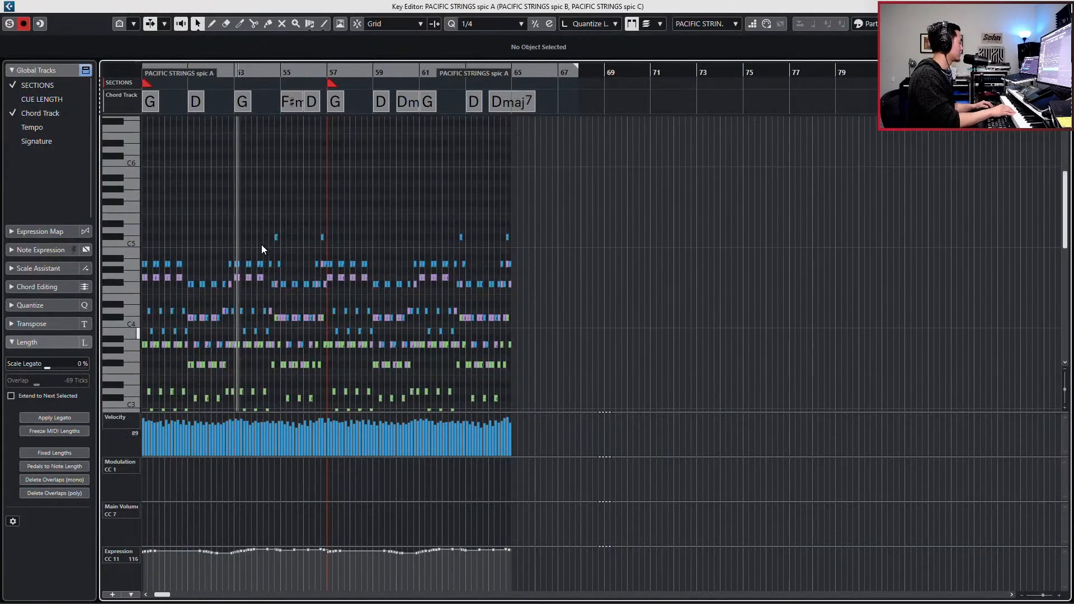
{"action": "scroll", "coordinate": [360, 250], "scroll_direction": "down", "scroll_amount": 3}
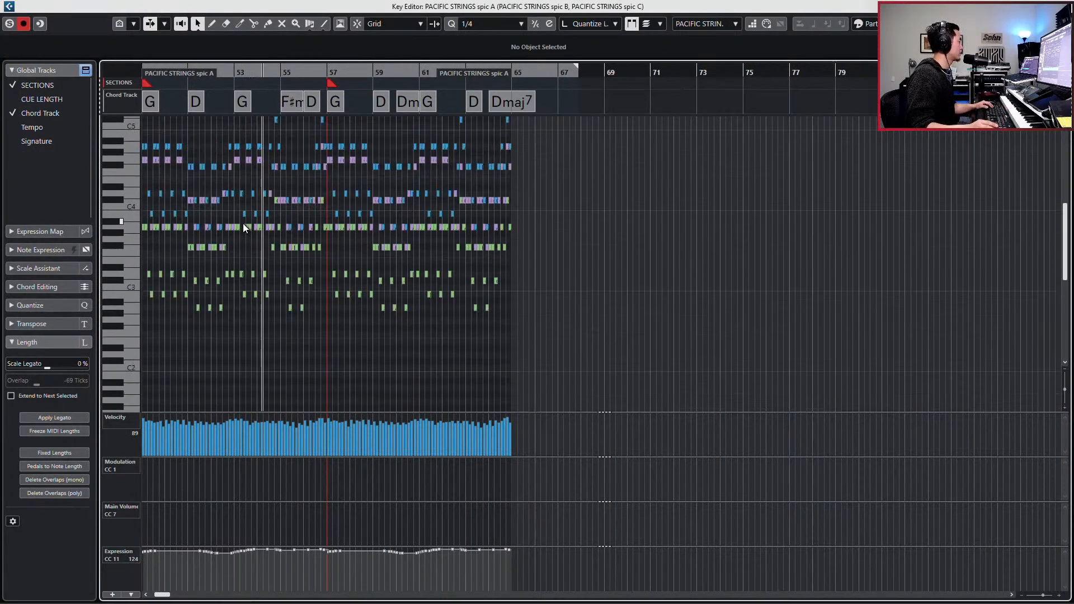
{"action": "key", "text": "f"}
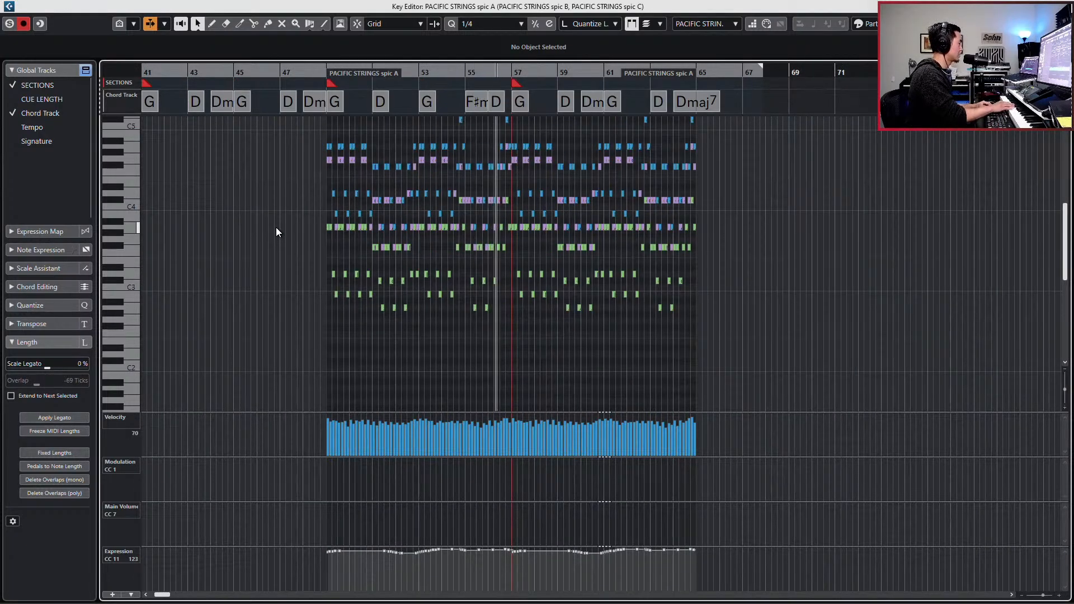
{"action": "key", "text": "space"}
{"action": "key", "text": "Return"}
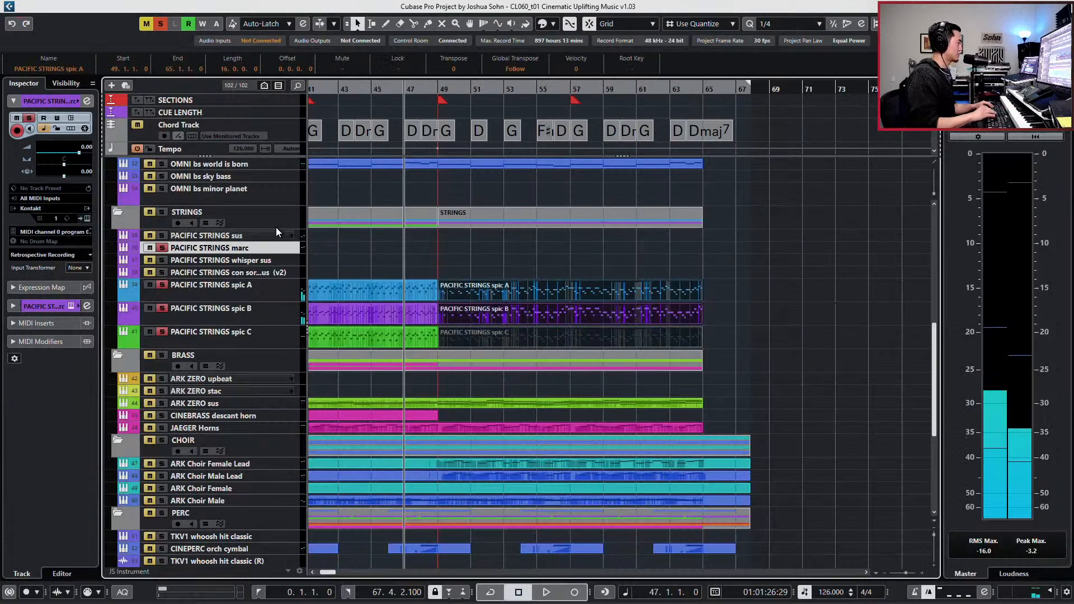
{"action": "key", "text": "l"}
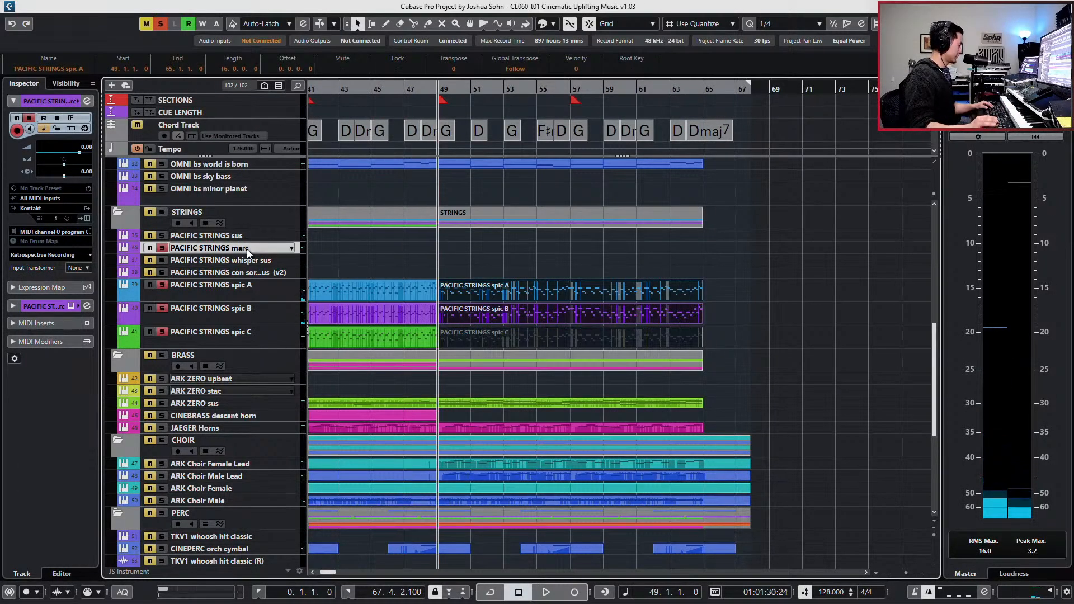
{"action": "key", "text": "Return"}
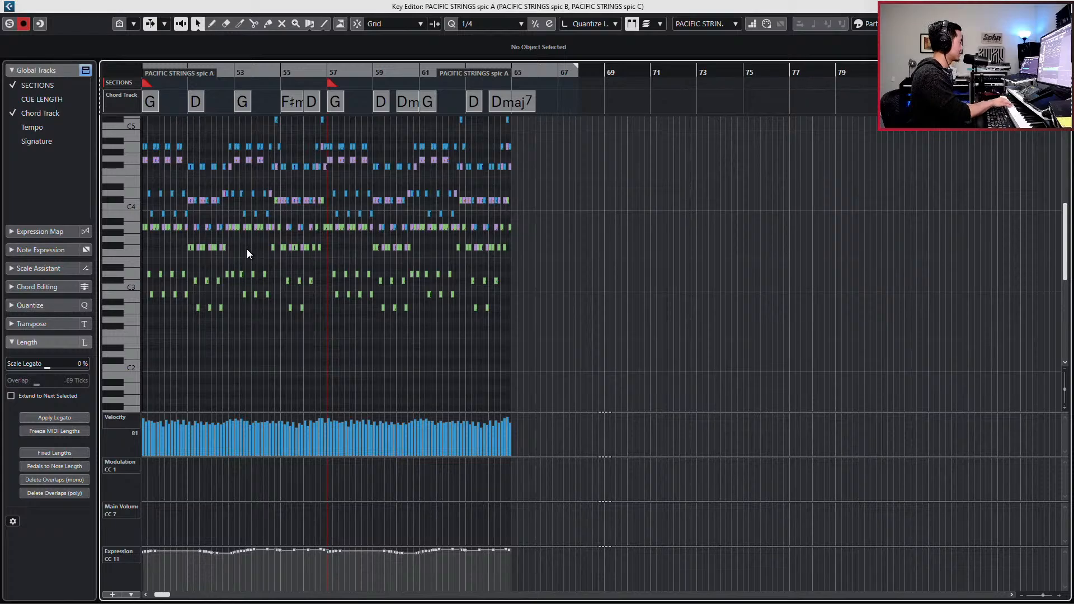
{"action": "key", "text": "Return"}
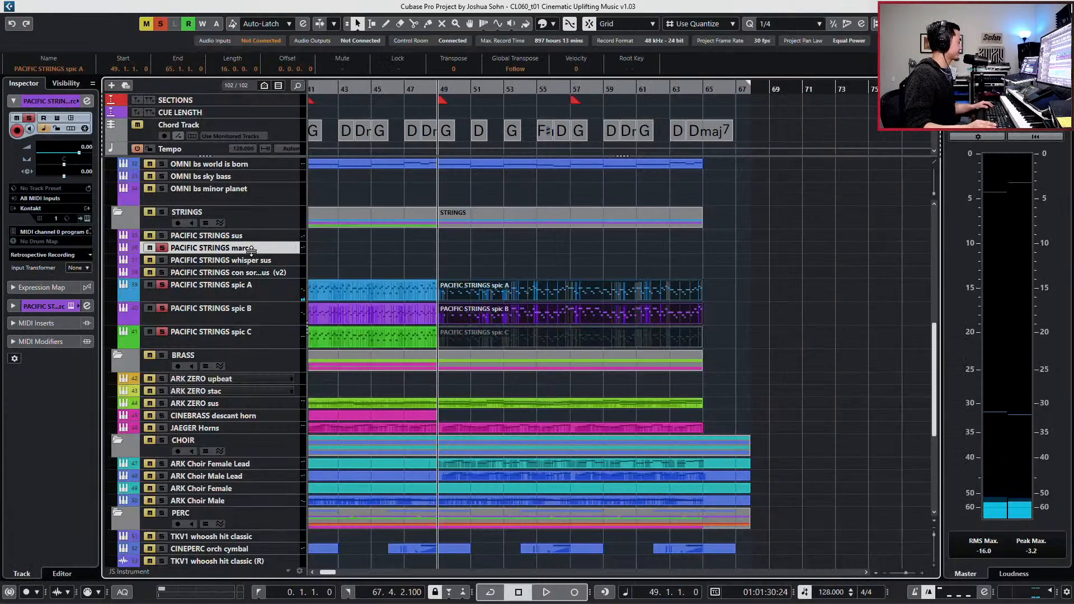
- Create an empty part on the PACIFIC STRINGS marc track and open it in the Key Editor together with the spic A and B parts
{"action": "double_click", "coordinate": [414, 247]}
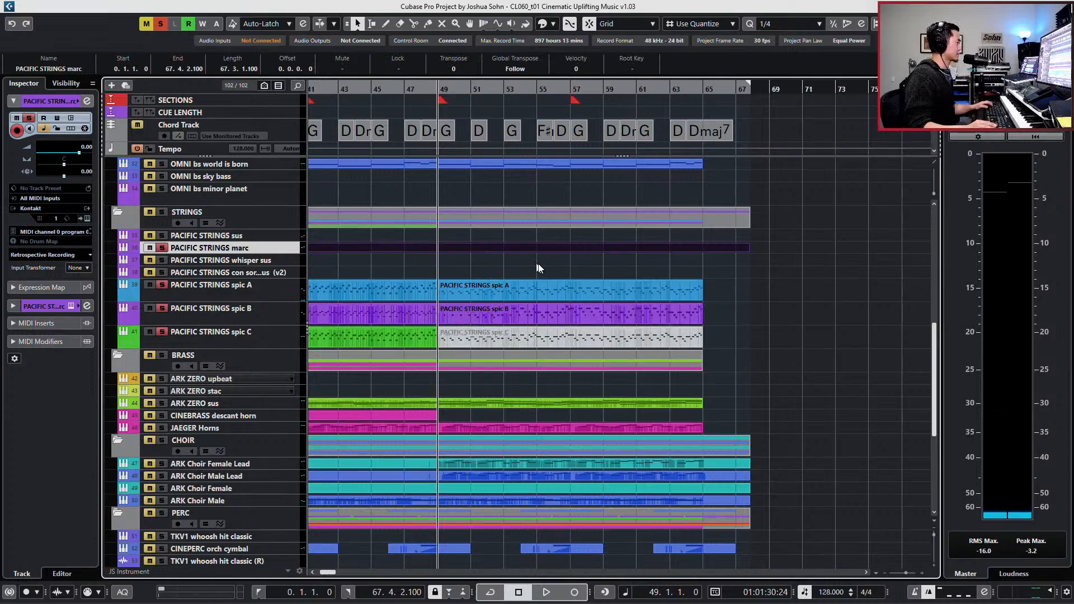
{"action": "left_click_drag", "start_coordinate": [539, 316], "coordinate": [538, 319]}
{"action": "key", "text": "Return"}
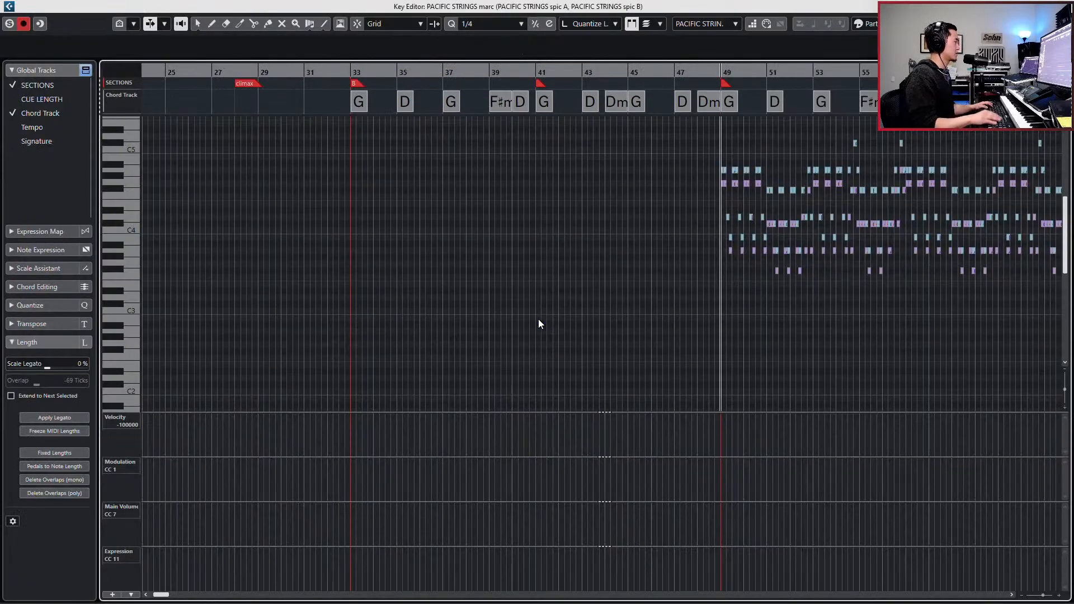
- Try out a marc line over repeated playback around bar 49 against the spic A and B notes, and close the editor
{"action": "key", "text": "space"}
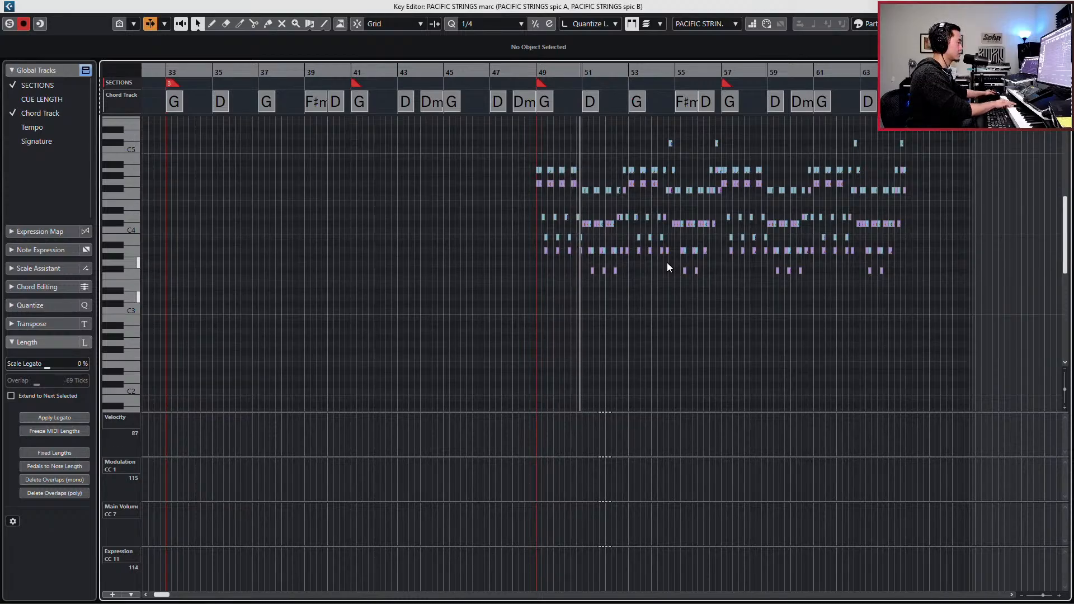
{"action": "key", "text": "space"}
{"action": "key", "text": "KP_Subtract"}
{"action": "key", "text": "KP_Subtract"}
{"action": "key", "text": "KP_Subtract"}
{"action": "key", "text": "KP_Subtract"}
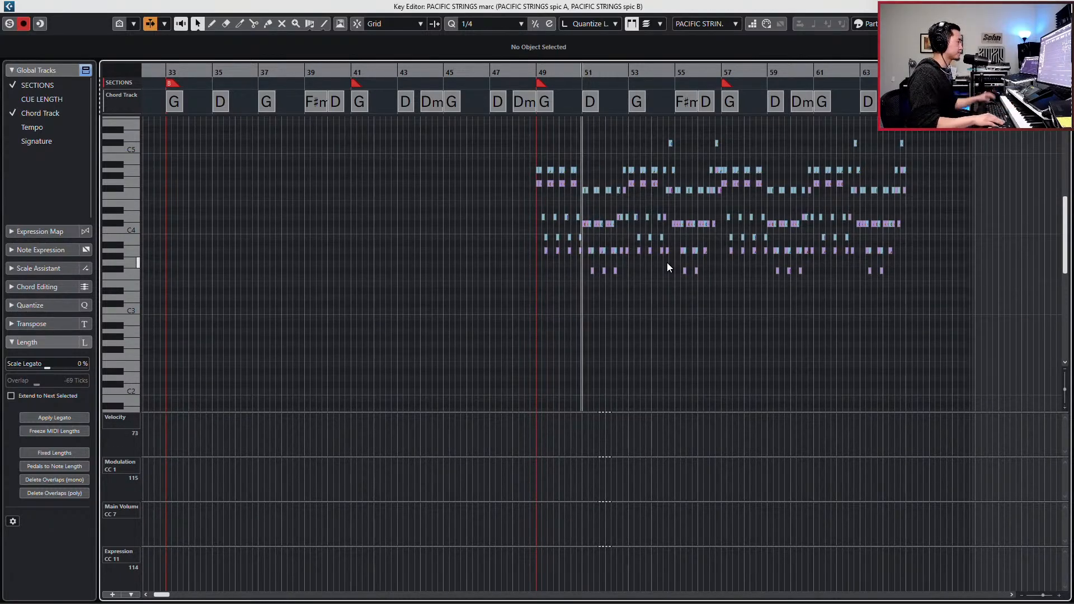
{"action": "key", "text": "space"}
{"action": "key", "text": "space"}
{"action": "key", "text": "KP_Subtract"}
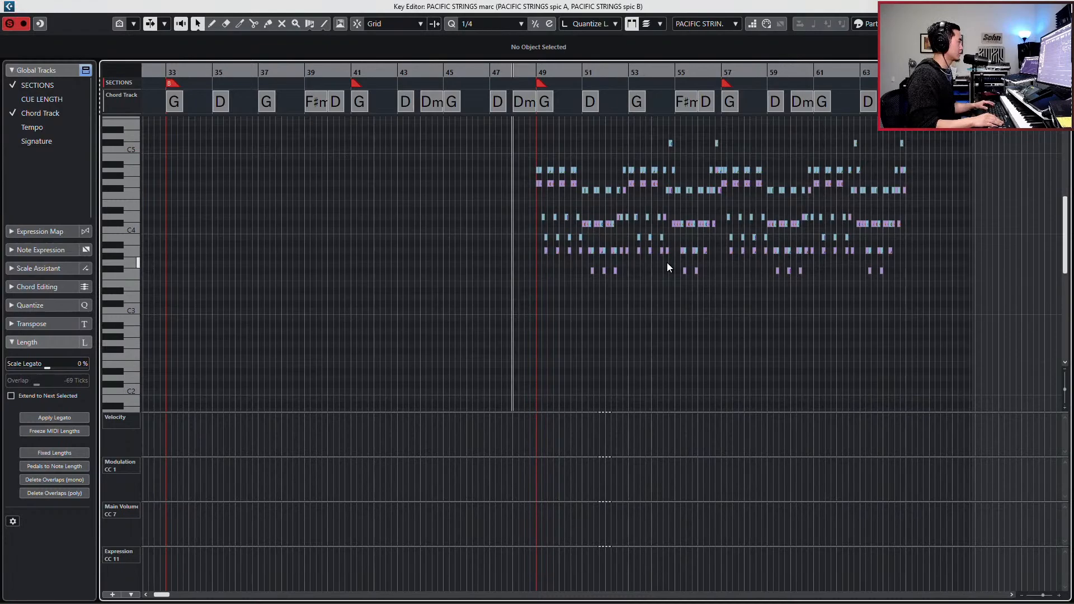
{"action": "key", "text": "space"}
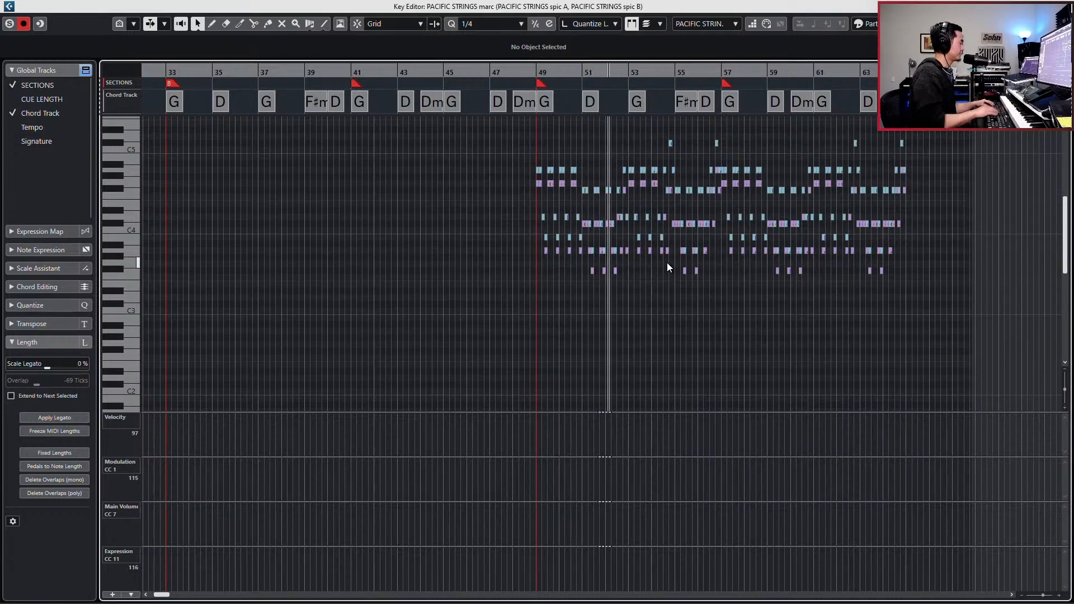
{"action": "key", "text": "space"}
{"action": "key", "text": "Return"}
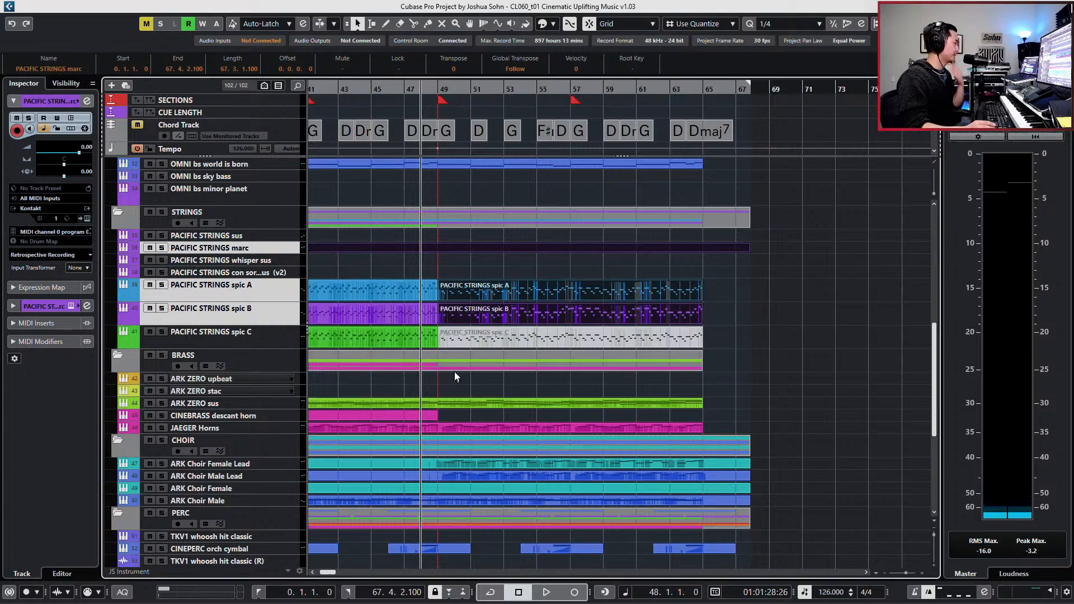
- Split the JAEGER Horns part at bar 49, mute the section up to bar 65 and briefly play the mix
{"action": "left_click", "coordinate": [456, 428]}
{"action": "key", "text": "shift+m"}
{"action": "key", "text": "space"}
{"action": "key", "text": "space"}
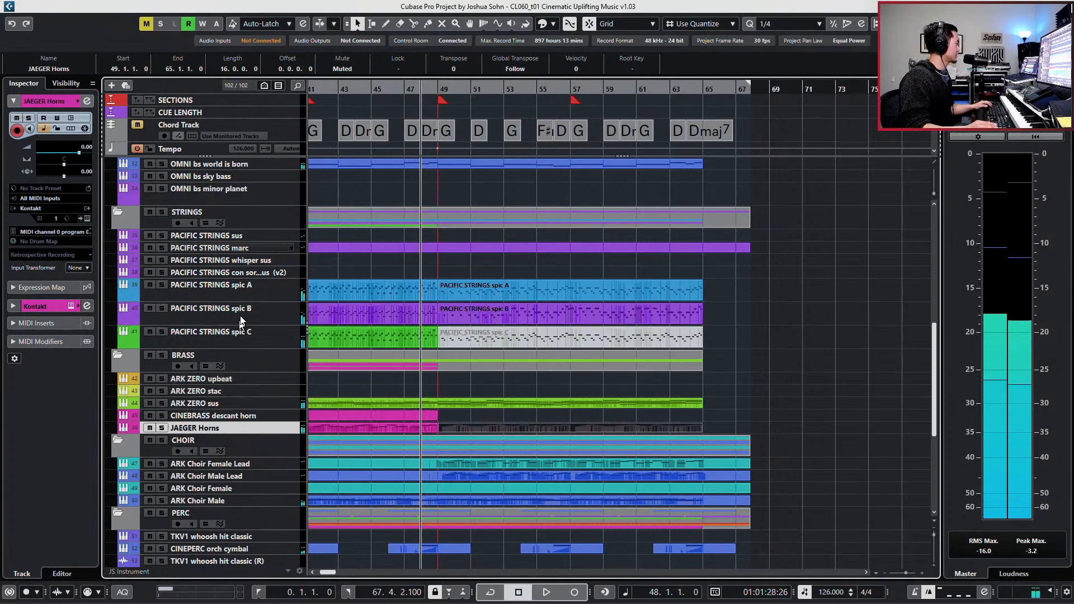
- Select the PACIFIC STRINGS marc track and rehearse a line on it while the mix plays from bar 48
{"action": "left_click", "coordinate": [240, 249]}
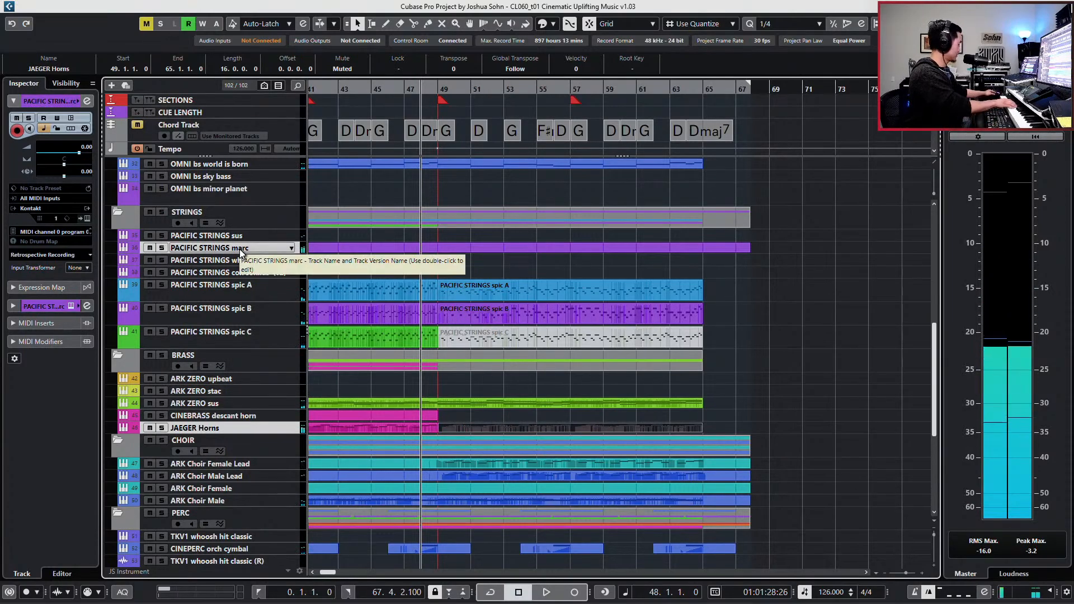
{"action": "key", "text": "space"}
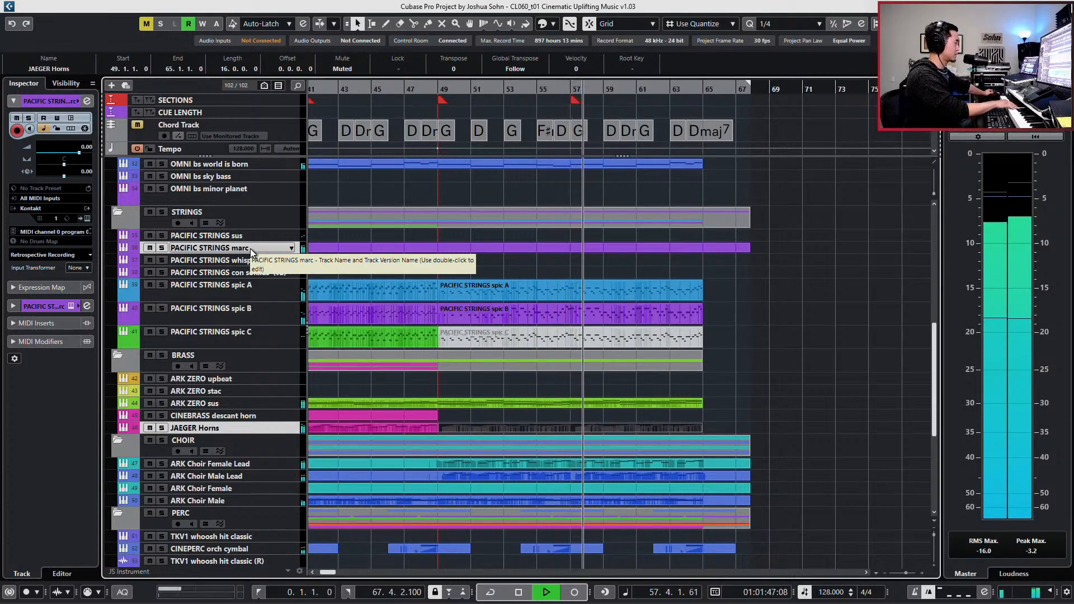
{"action": "key", "text": "space"}
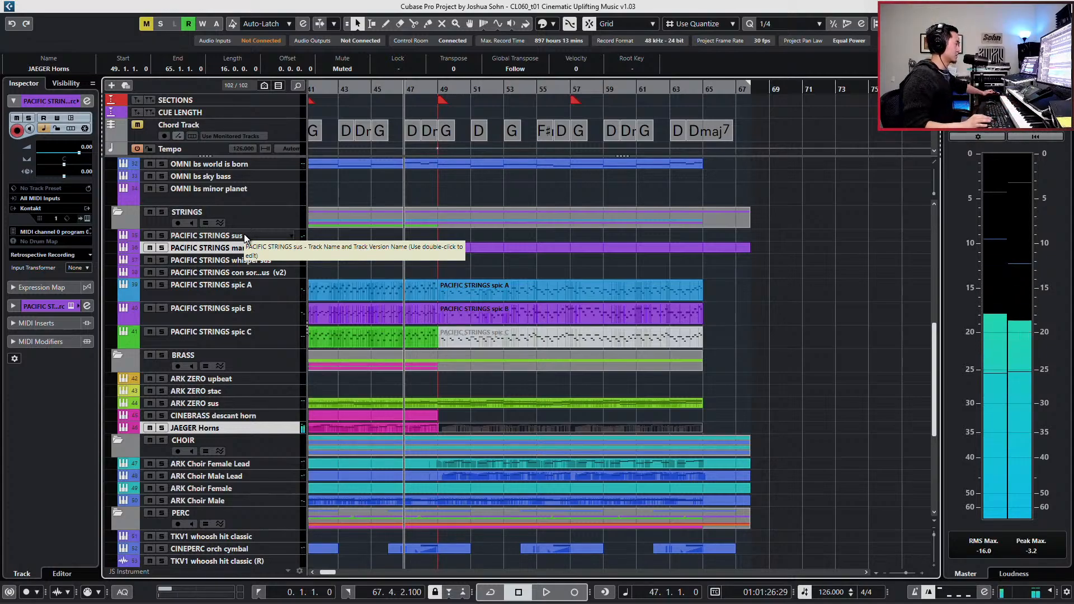
- Perform the marc line over the mix from bar 47 to 65, capture it with retrospective recording and open it in the Key Editor
{"action": "key", "text": "space"}
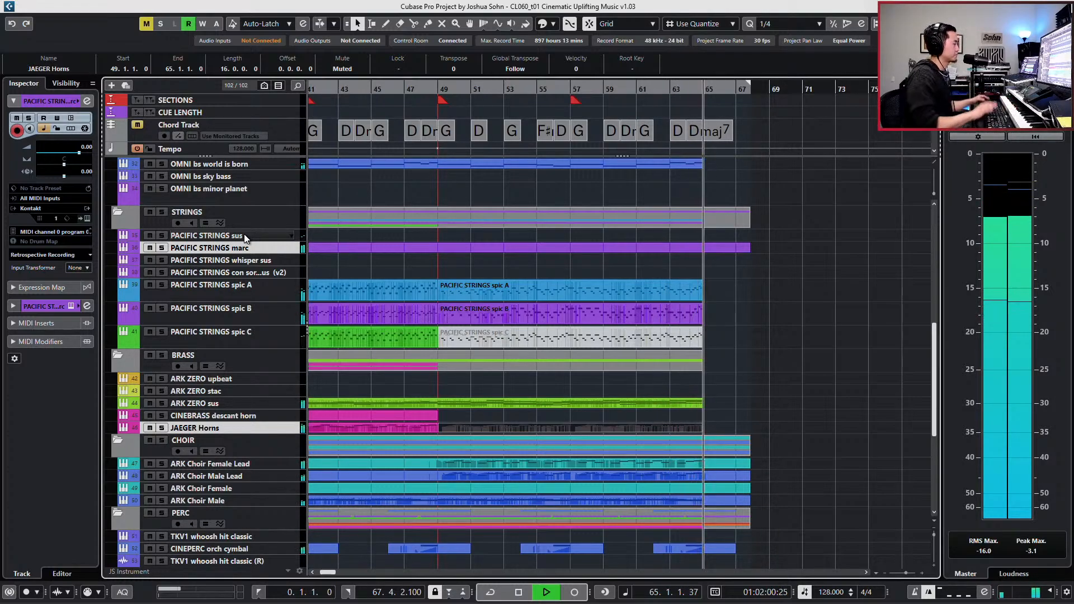
{"action": "key", "text": "space"}
{"action": "key", "text": "shift+KP_Multiply"}
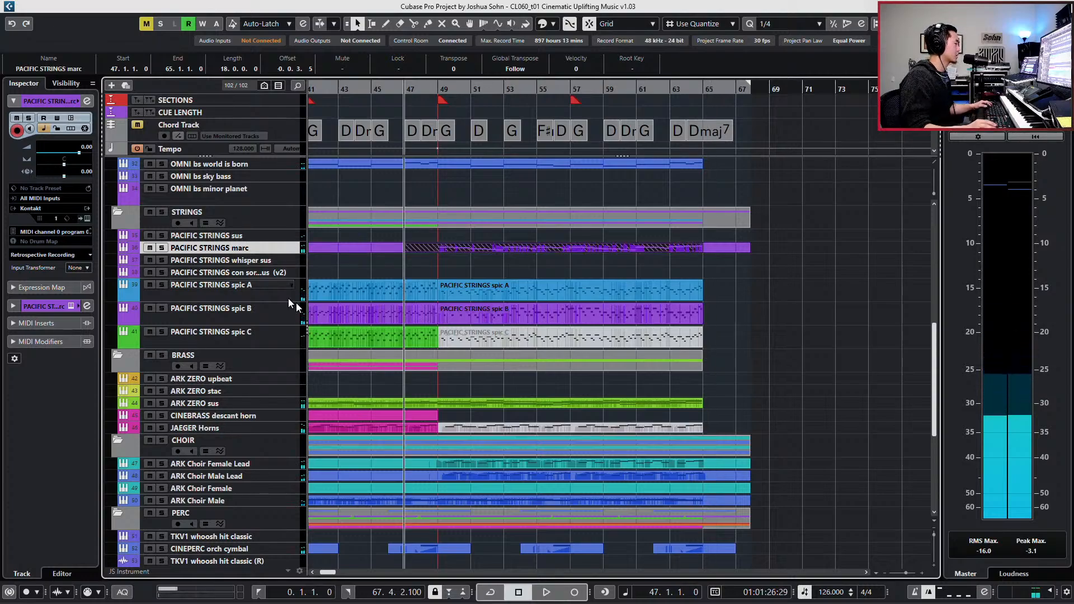
{"action": "double_click", "coordinate": [525, 248]}
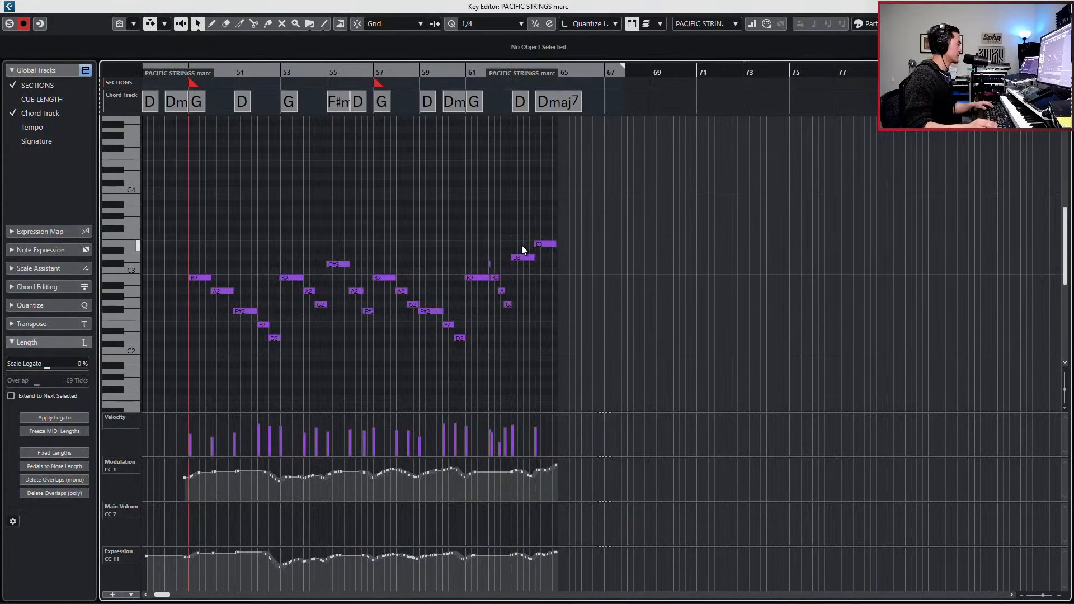
- Select all notes of the captured marc line, listen through them in the Key Editor and deselect them
{"action": "left_click_drag", "start_coordinate": [186, 183], "coordinate": [525, 302]}
{"action": "left_click_drag", "start_coordinate": [544, 223], "coordinate": [210, 358]}
{"action": "key", "text": "space"}
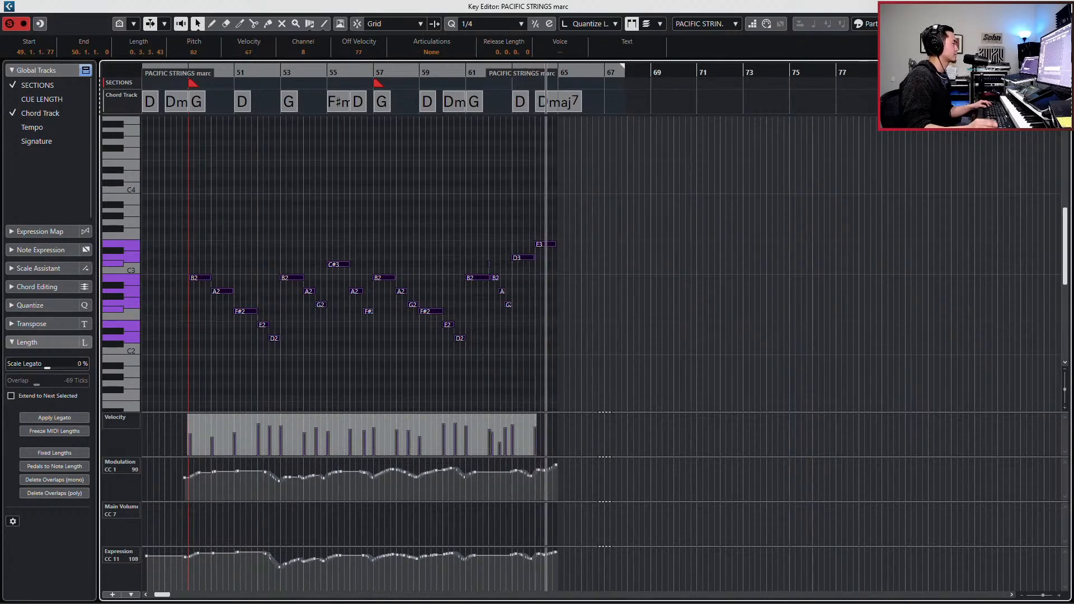
{"action": "left_click", "coordinate": [698, 372]}
{"action": "key", "text": "space"}
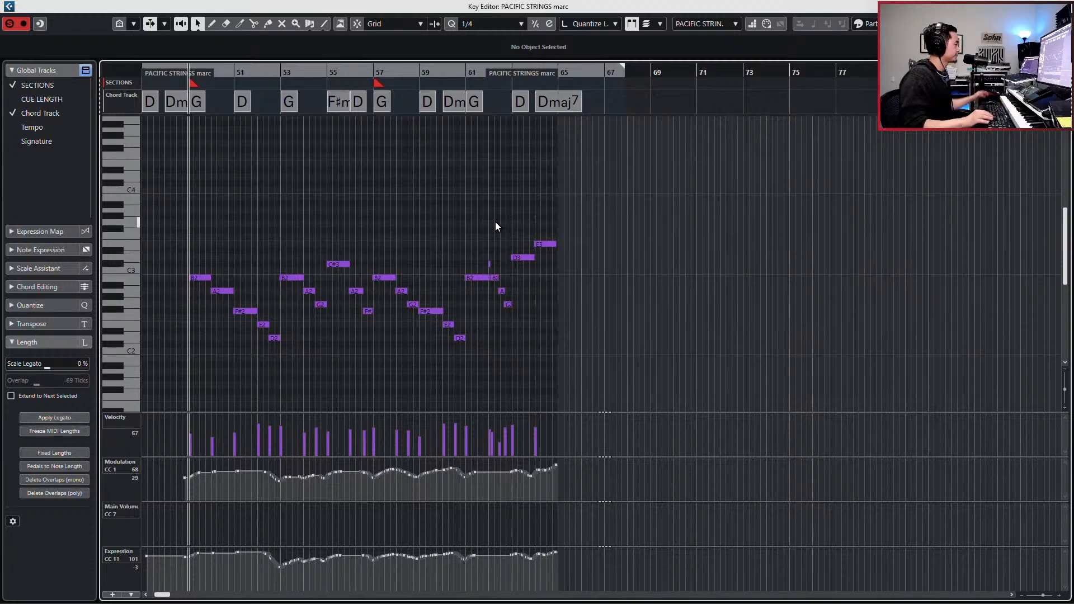
- Close the Key Editor and undo the captured performance on the PACIFIC STRINGS marc track
{"action": "key", "text": "Return"}
{"action": "key", "text": "ctrl+z"}
{"action": "key", "text": "ctrl+z"}
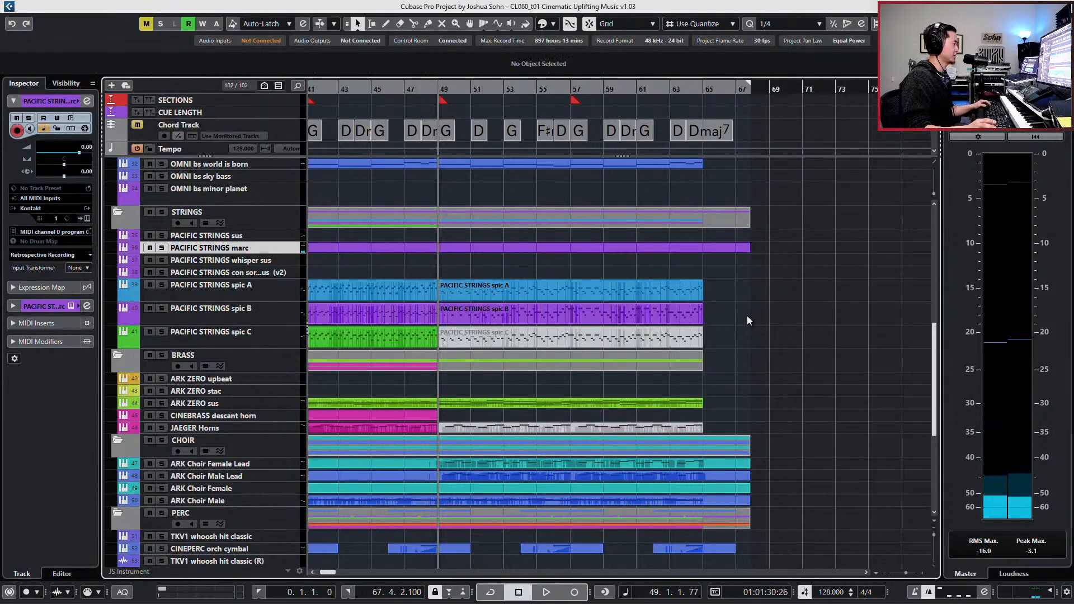
- Move the muted JAEGER Horns part at bars 49 to 65 up onto the CINEBRASS descant horn track
{"action": "left_click", "coordinate": [693, 427]}
{"action": "scroll", "coordinate": [718, 419], "scroll_direction": "down", "scroll_amount": 3}
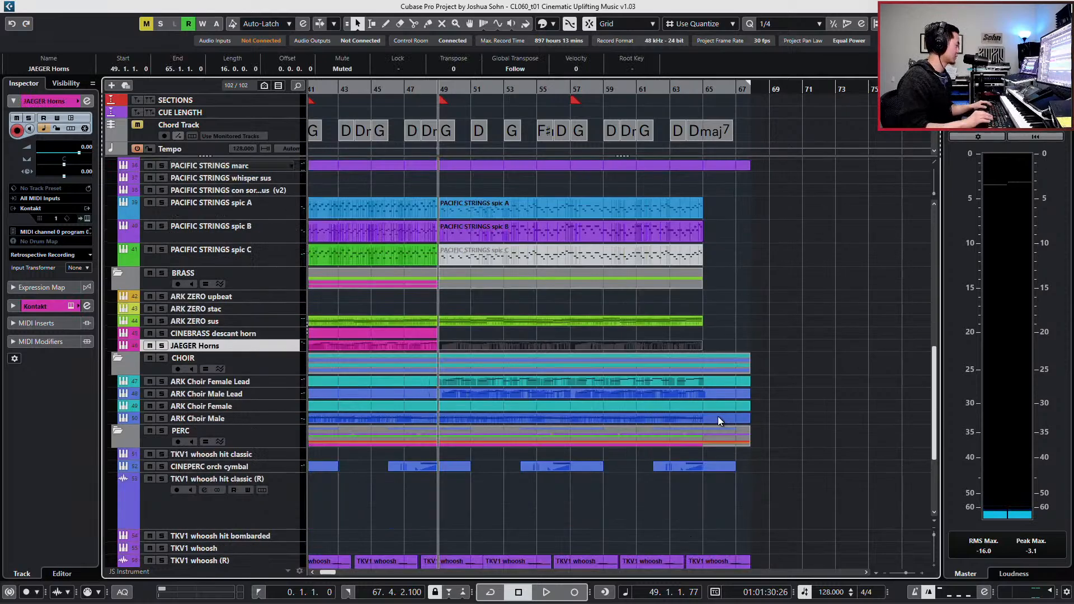
{"action": "key", "text": "Up"}
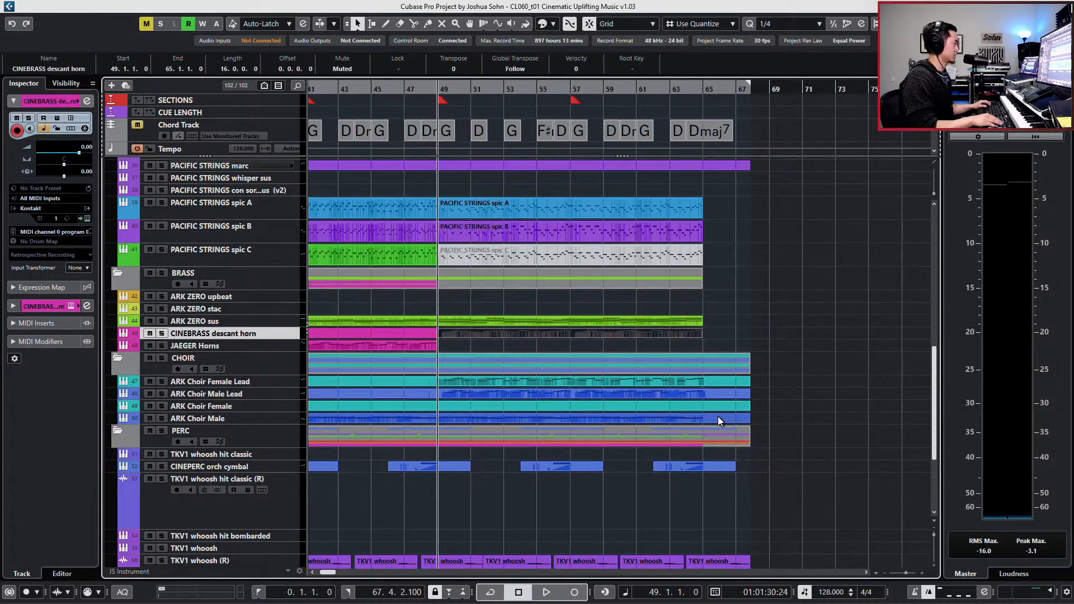
- Extend the remaining JAEGER Horns part to bar 65, and check the MIDI record modes without changing them
{"action": "scroll", "coordinate": [656, 352], "scroll_direction": "up", "scroll_amount": 6}
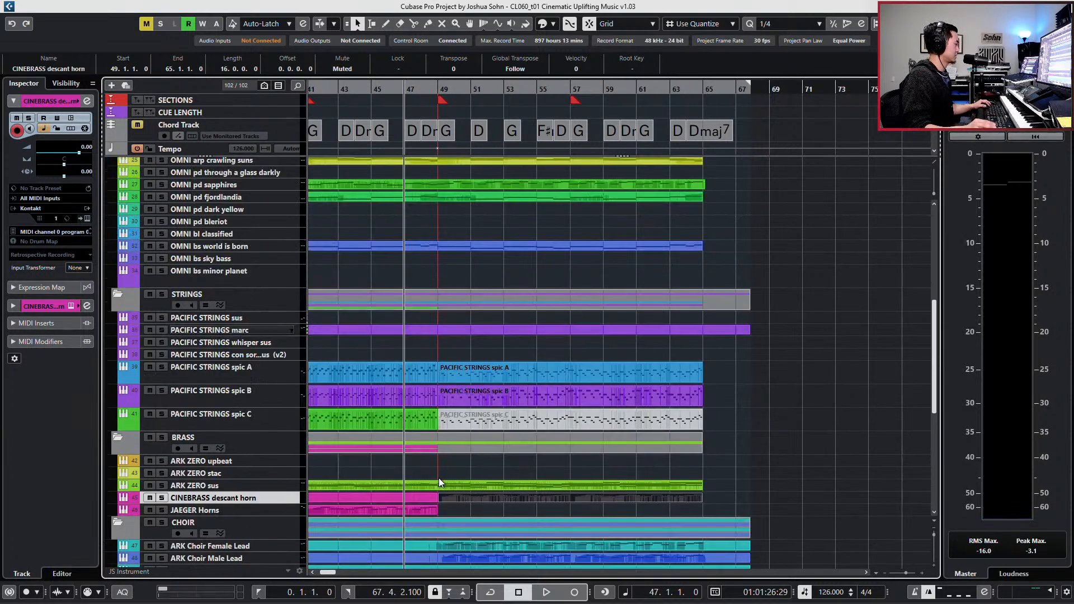
{"action": "left_click_drag", "start_coordinate": [436, 514], "coordinate": [696, 514]}
{"action": "left_click", "coordinate": [87, 592]}
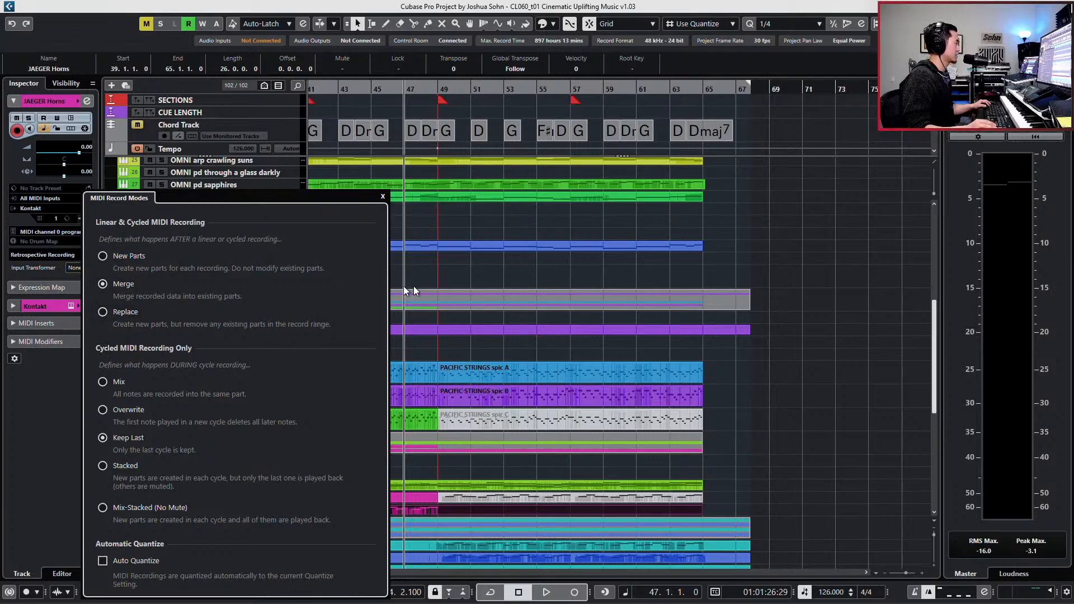
{"action": "left_click", "coordinate": [470, 293]}
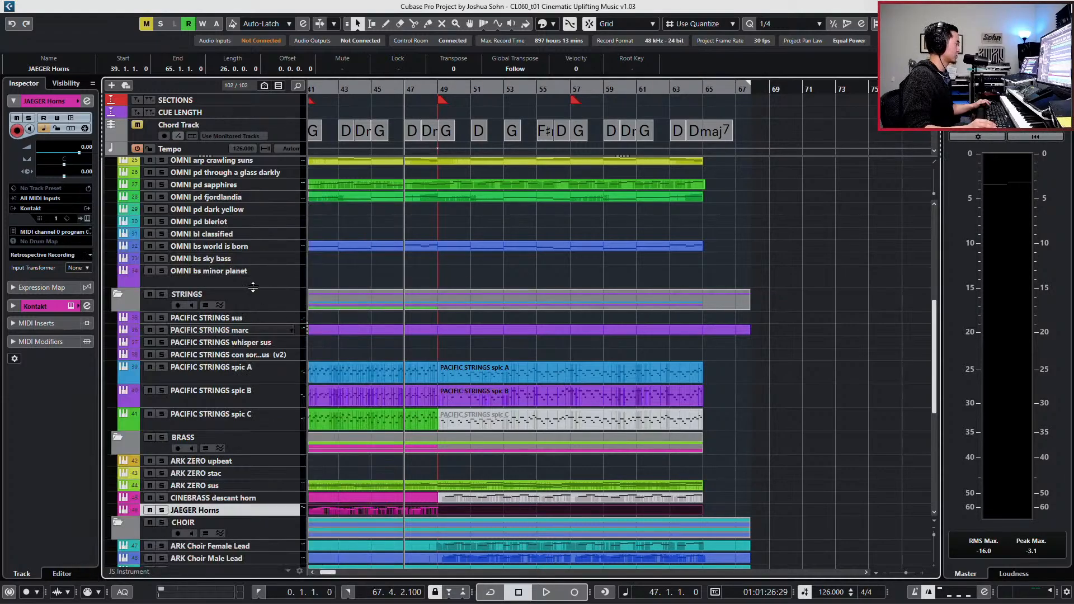
- Try recording a doubled line on the PACIFIC STRINGS marc and JAEGER Horns tracks, playing in from bar 46, and undo the take
{"action": "left_click", "coordinate": [257, 315]}
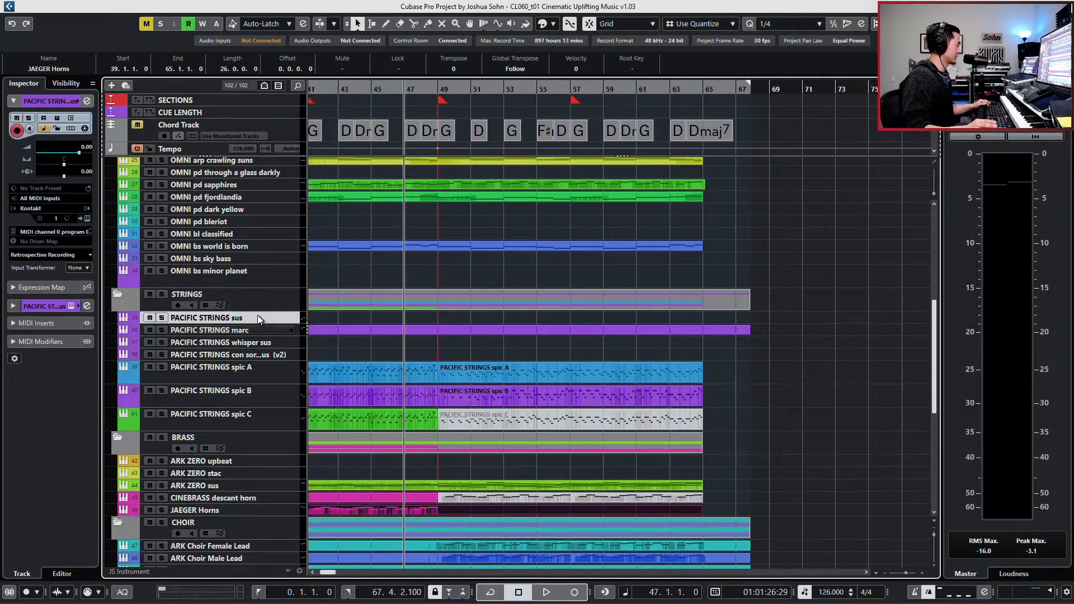
{"action": "left_click", "coordinate": [245, 331]}
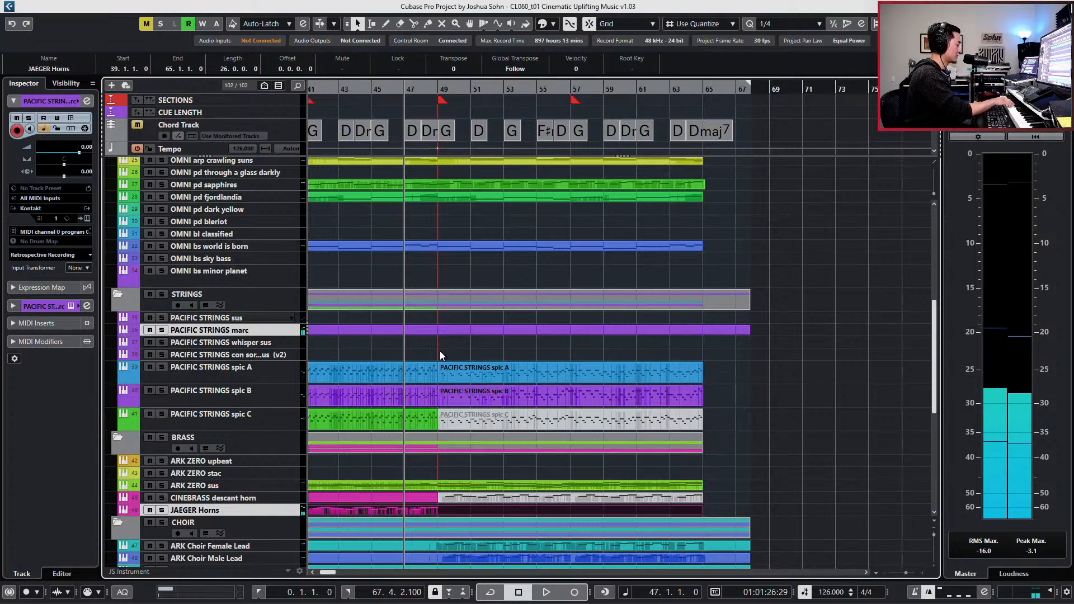
{"action": "key", "text": "KP_Subtract"}
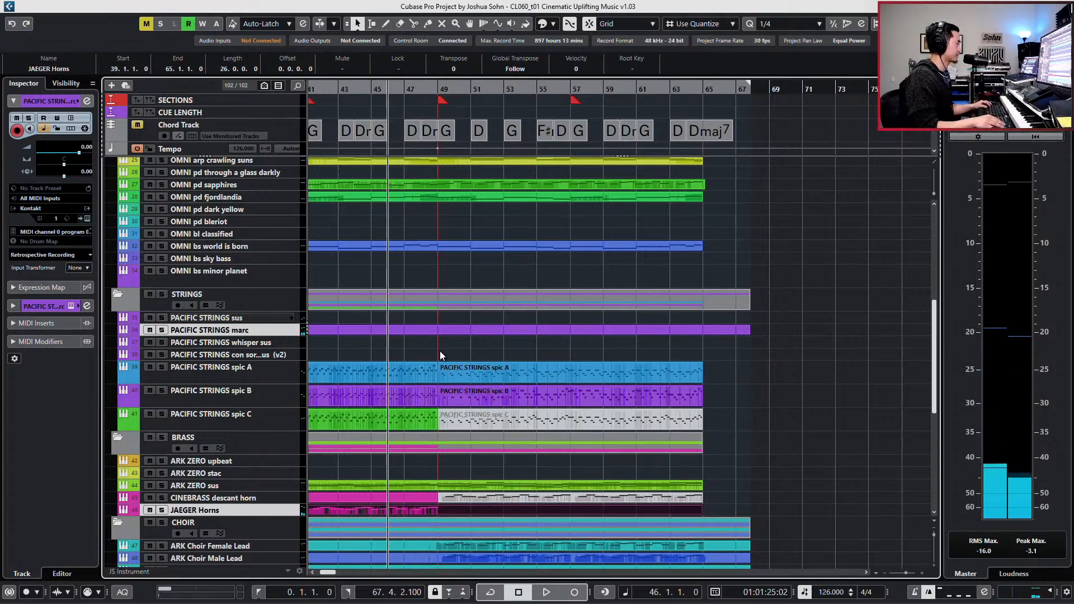
{"action": "key", "text": "space"}
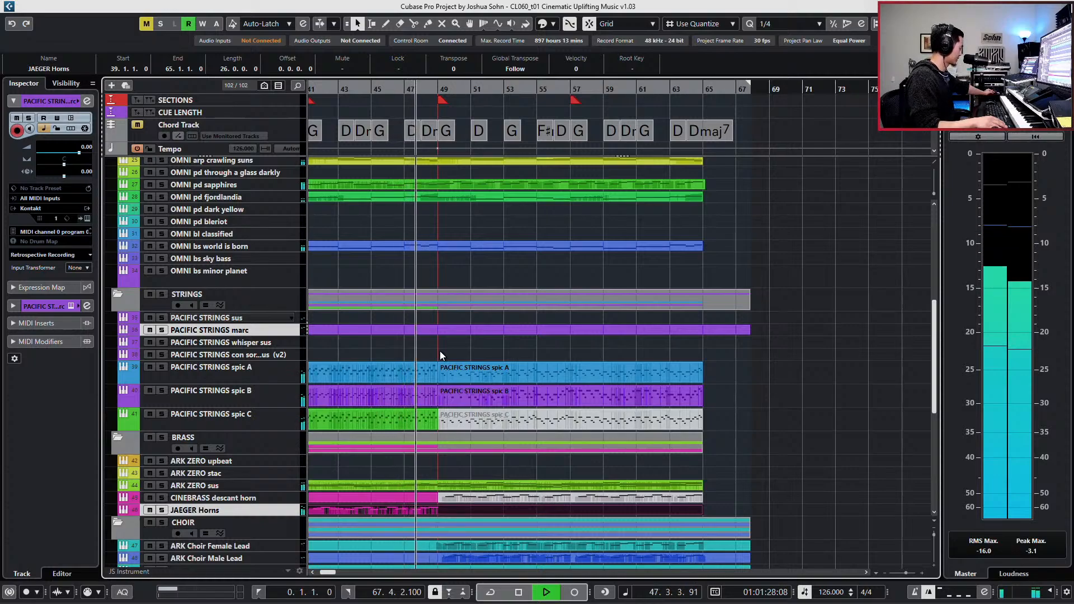
{"action": "key", "text": "KP_Multiply"}
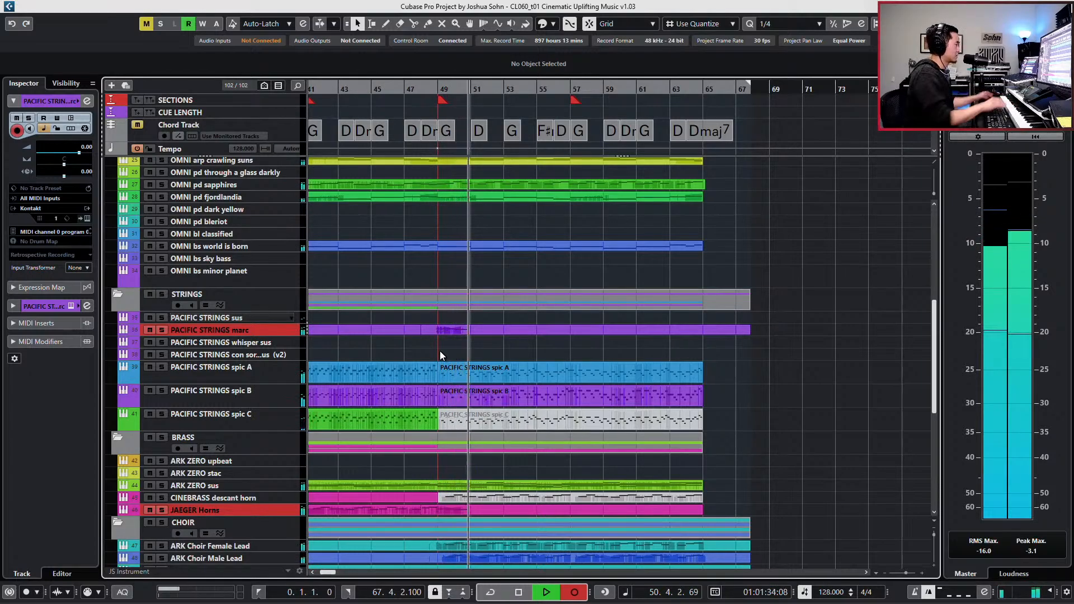
{"action": "key", "text": "space"}
{"action": "key", "text": "ctrl+z"}
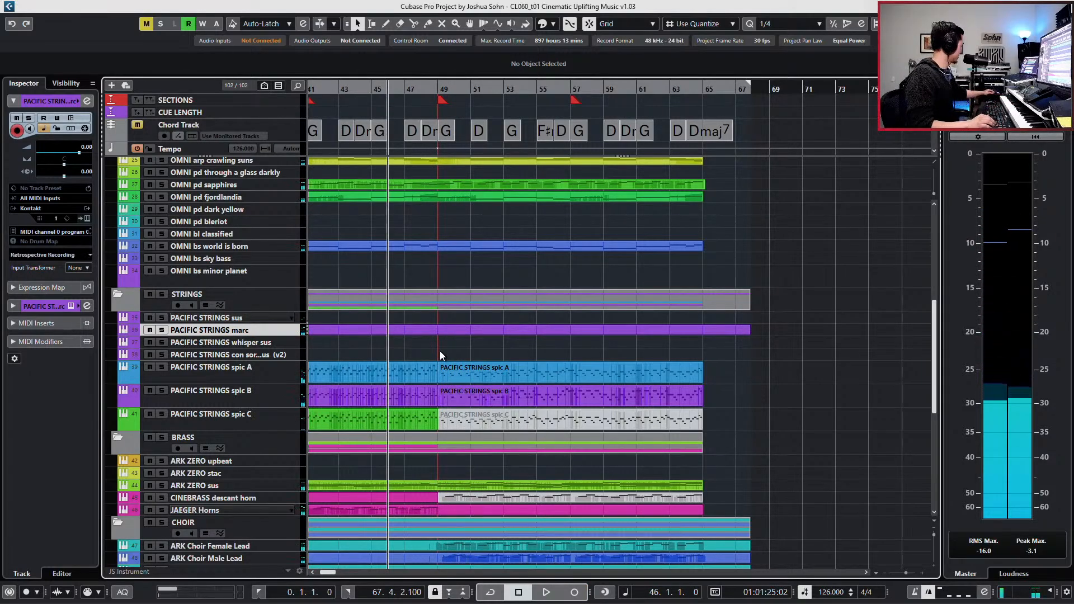
- Set the right locator to bar 47 and try a short recording on the PACIFIC STRINGS marc track alone
{"action": "key", "text": "KP_Add"}
{"action": "key", "text": "ctrl+KP_2"}
{"action": "key", "text": "KP_Multiply"}
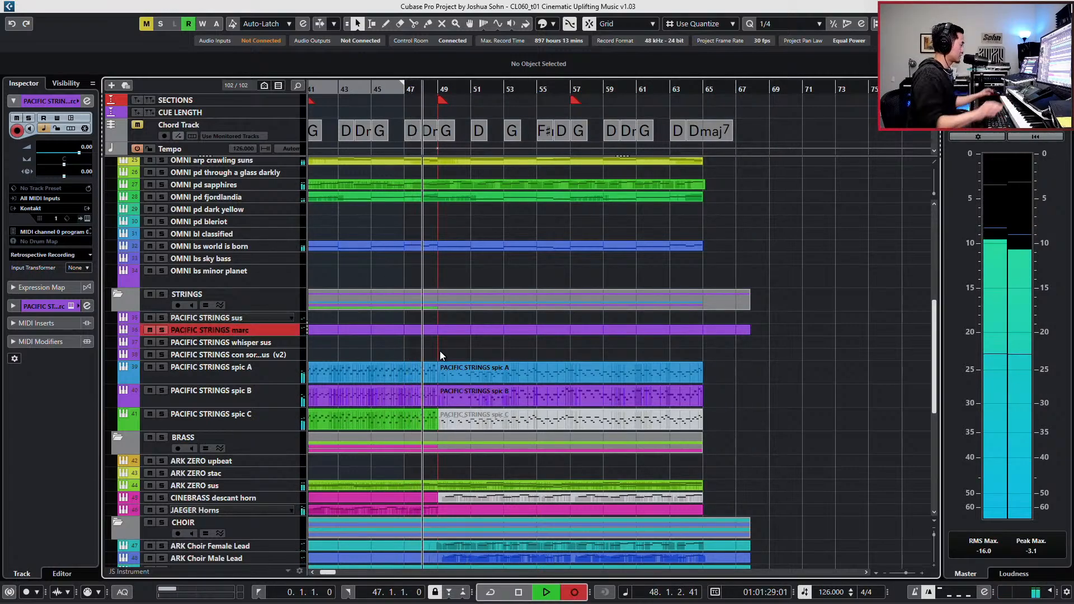
{"action": "key", "text": "KP_0"}
- Widen the track list to show the record-enable controls, and arm JAEGER Horns together with the selected PACIFIC STRINGS marc track
{"action": "left_click", "coordinate": [212, 511]}
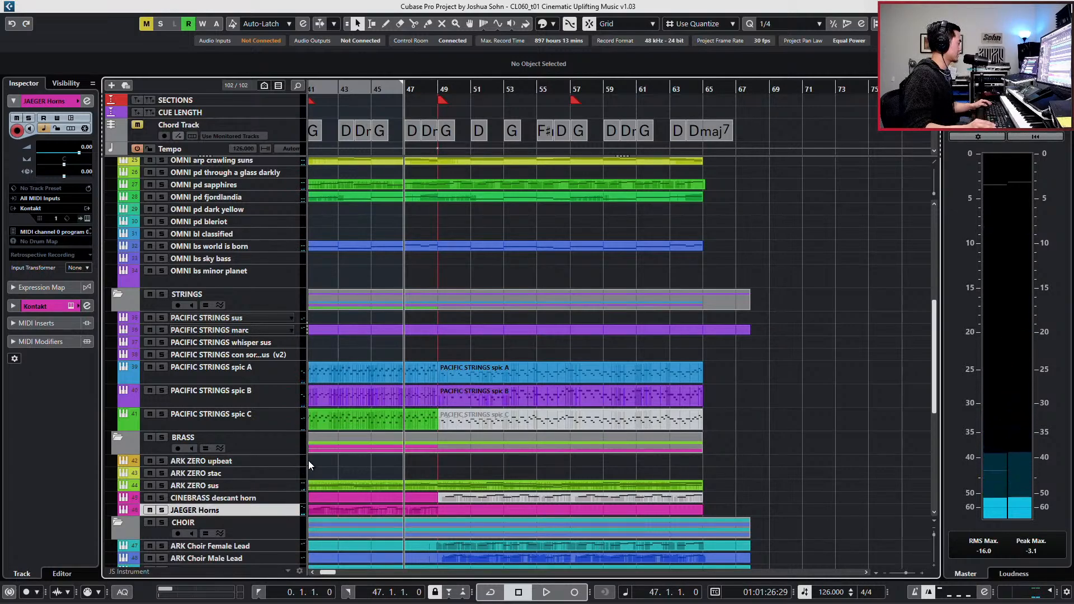
{"action": "left_click_drag", "start_coordinate": [306, 462], "coordinate": [319, 462]}
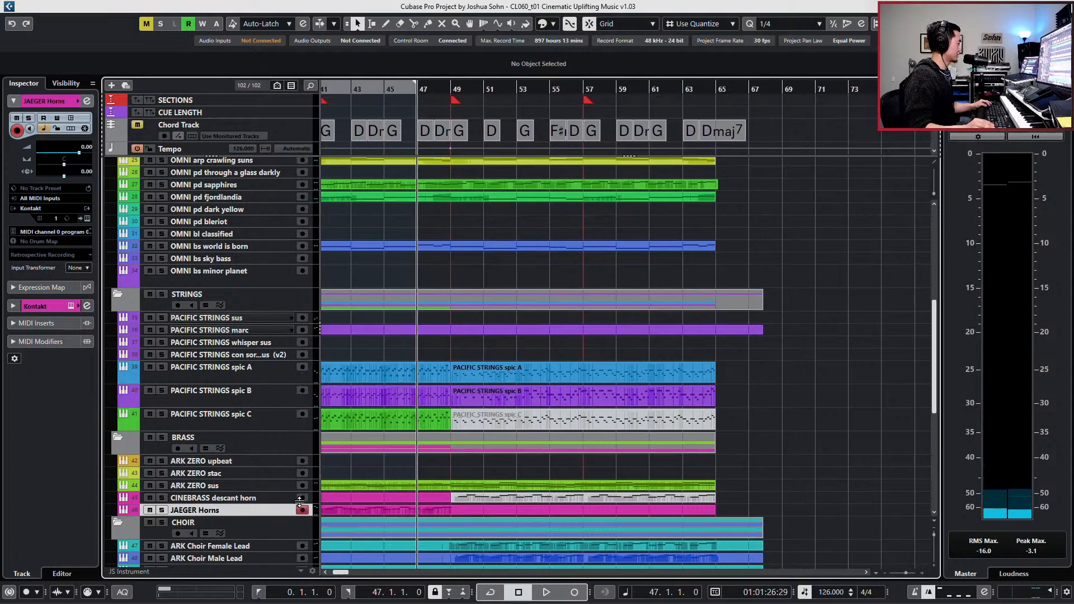
{"action": "left_click", "coordinate": [262, 330]}
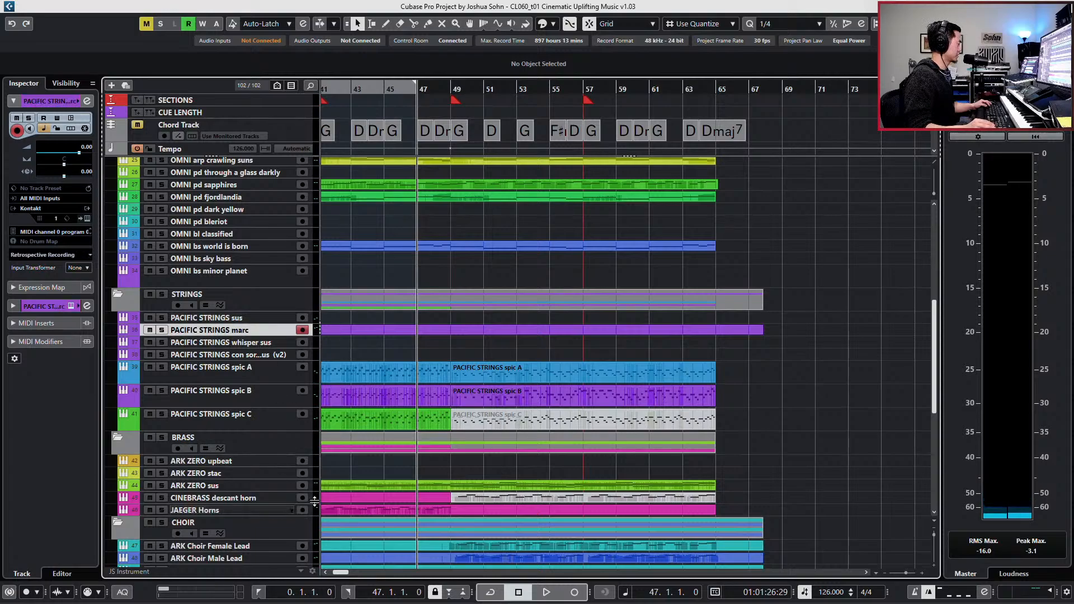
{"action": "left_click", "coordinate": [286, 512], "text": "ctrl"}
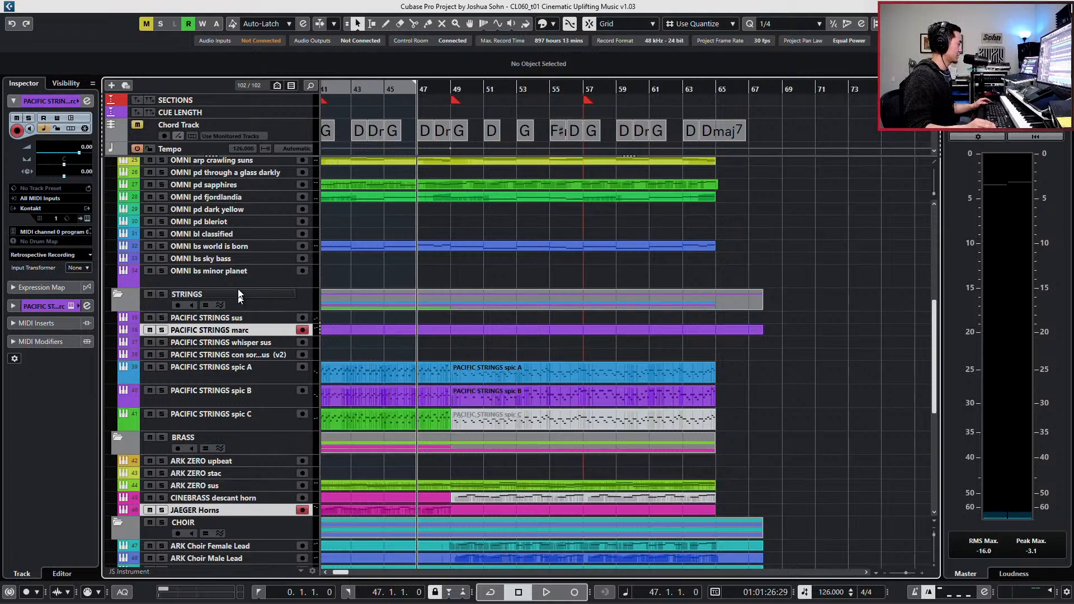
{"action": "left_click", "coordinate": [250, 317]}
{"action": "left_click", "coordinate": [256, 328]}
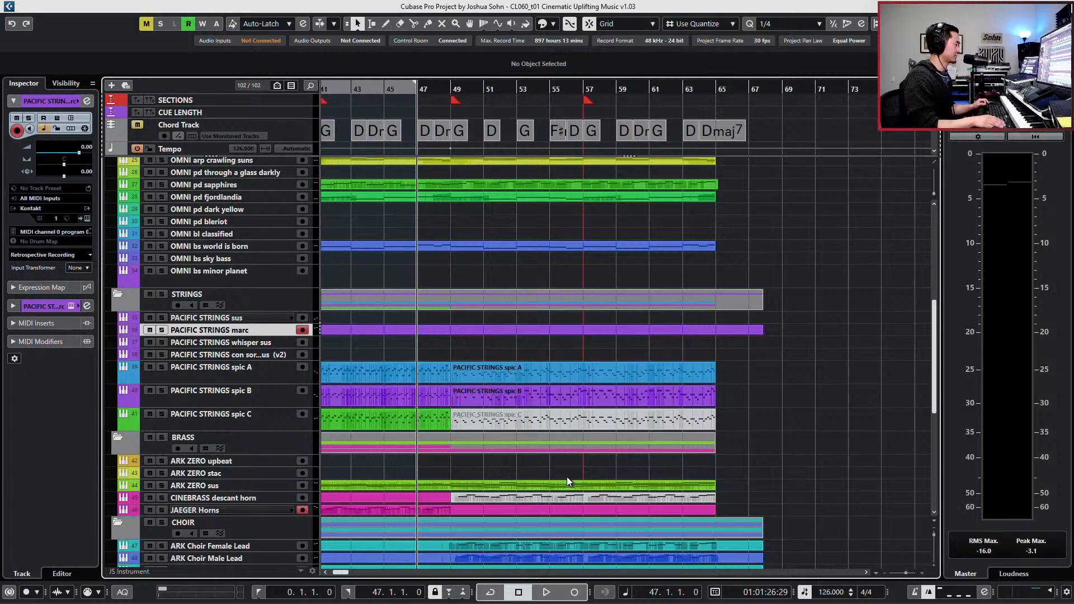
- Try a doubled take from bar 47 on the two armed tracks and undo it
{"action": "key", "text": "KP_Multiply"}
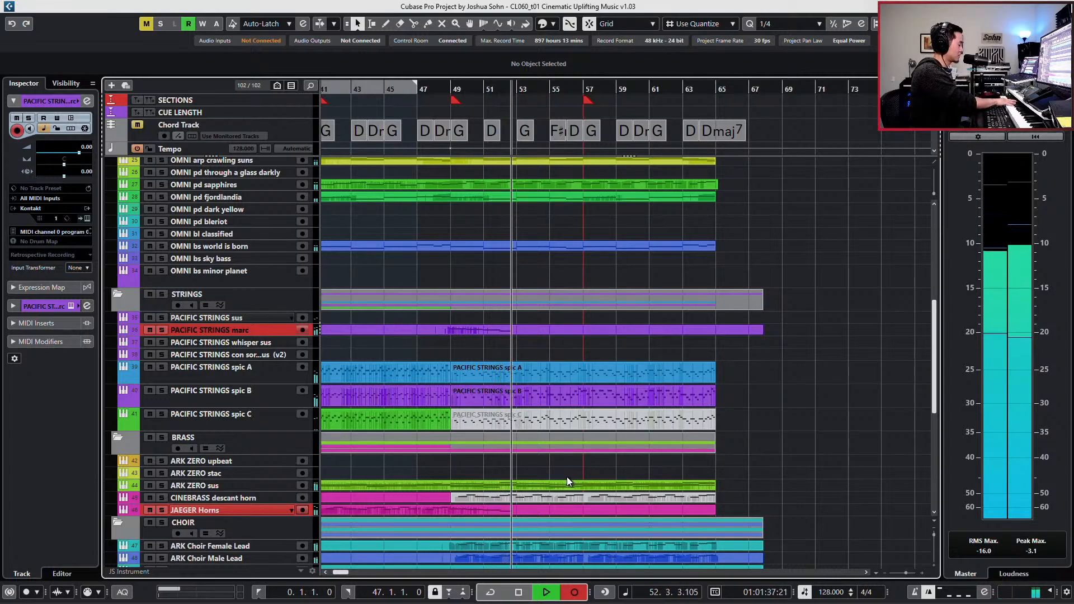
{"action": "key", "text": "space"}
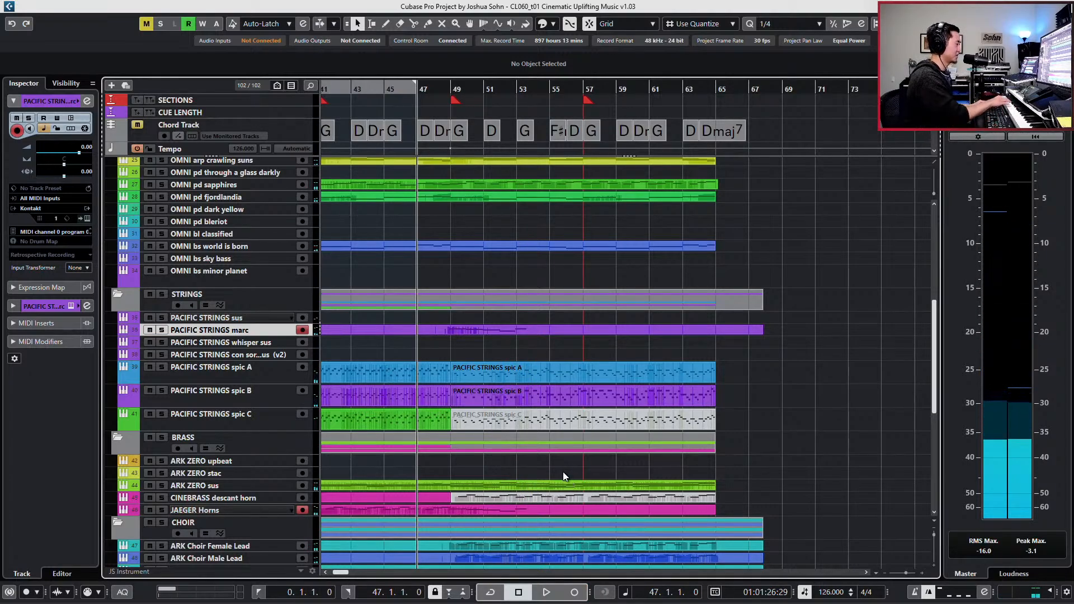
{"action": "key", "text": "ctrl+z"}
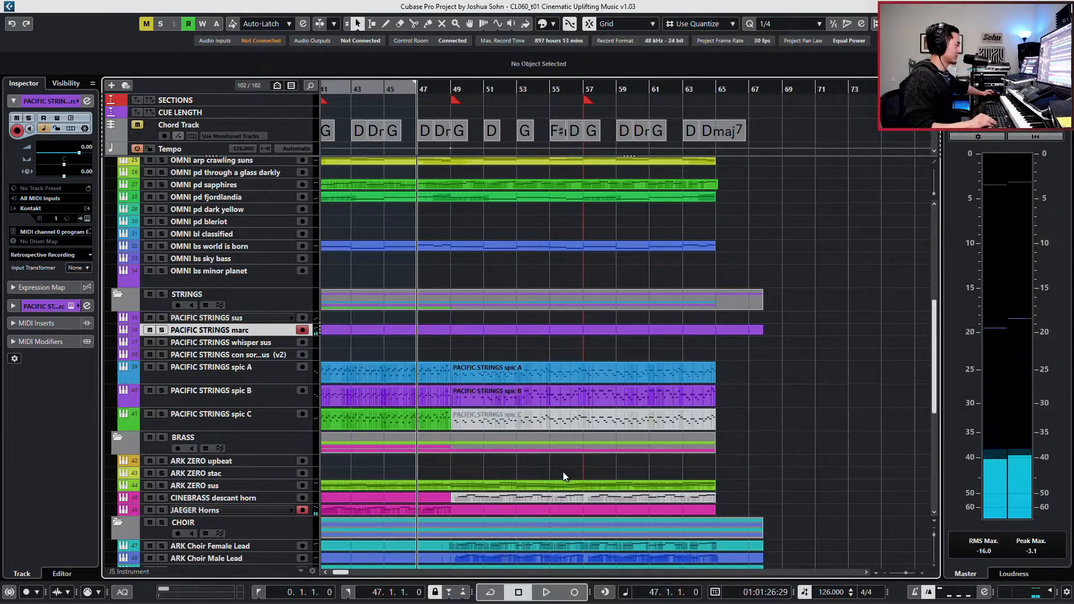
- Play in from bar 47, restart the doubled recording, and try a complete marc and horn take through bar 64
{"action": "key", "text": "space"}
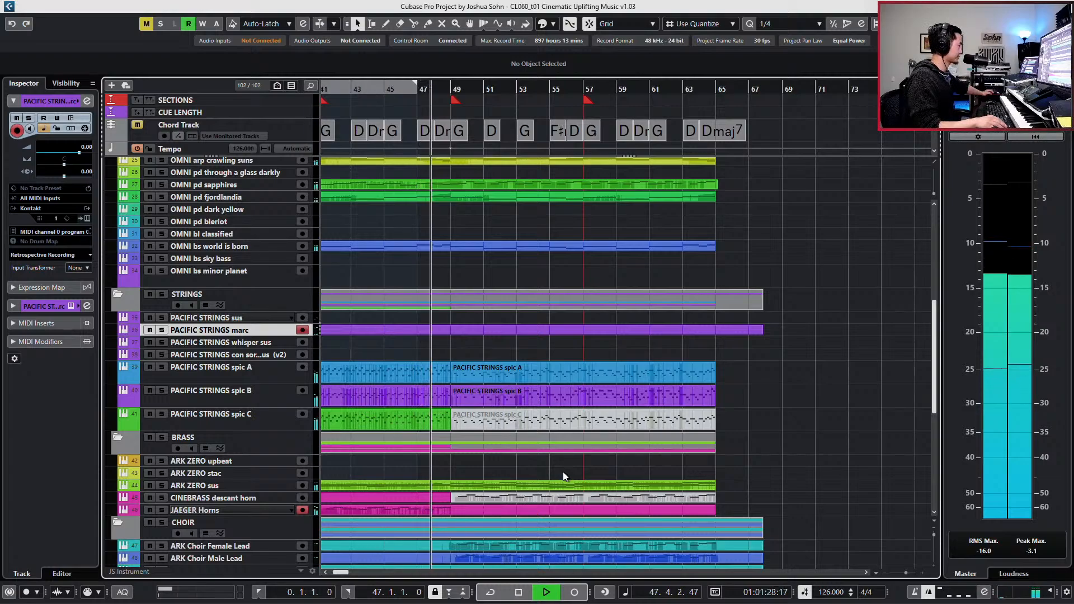
{"action": "key", "text": "KP_Multiply"}
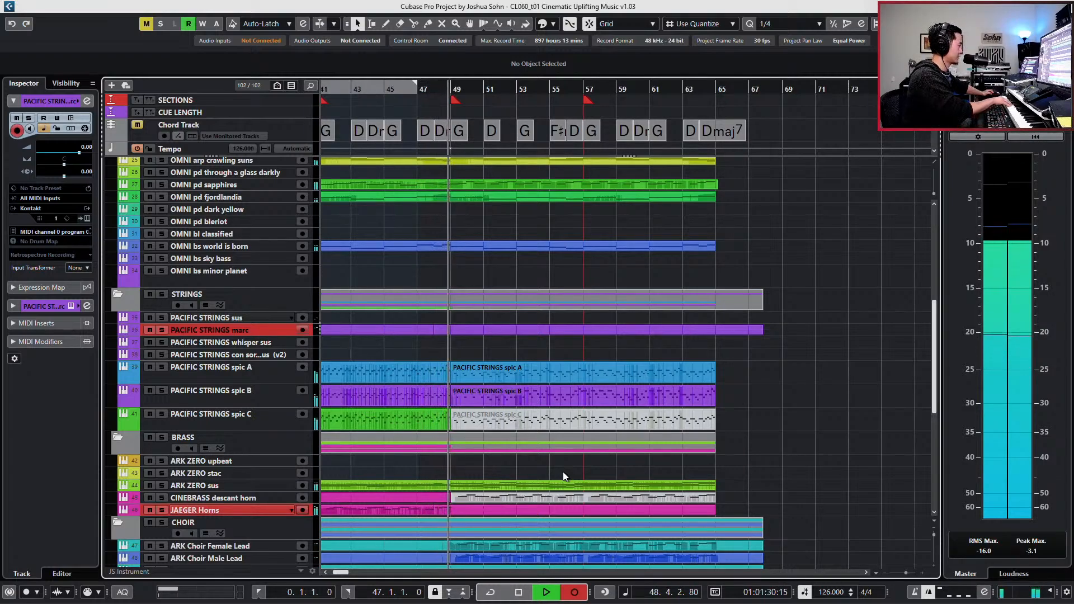
{"action": "key", "text": "space"}
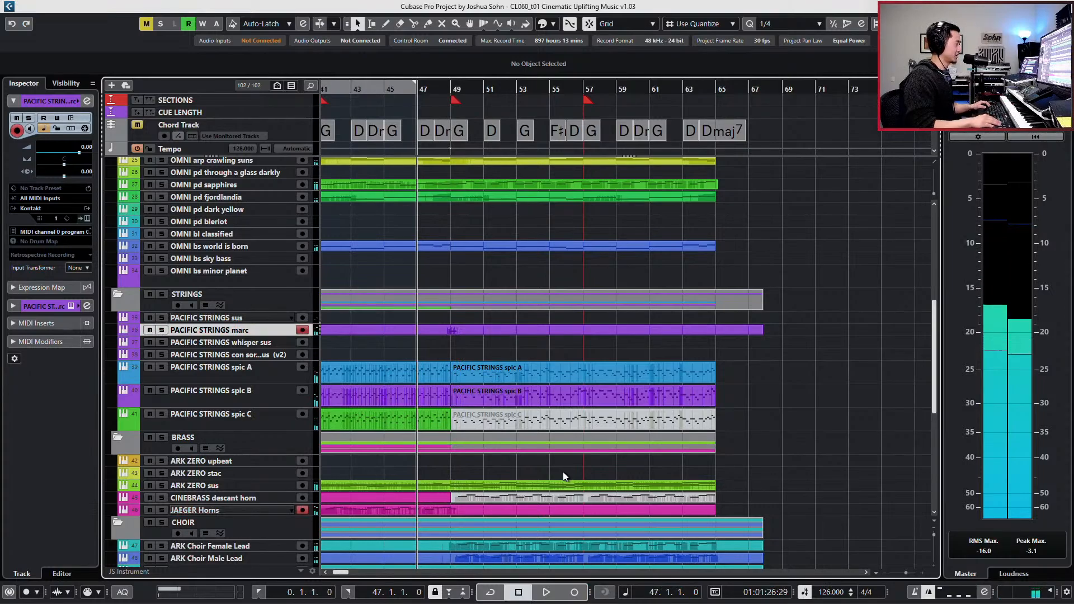
{"action": "key", "text": "KP_Multiply"}
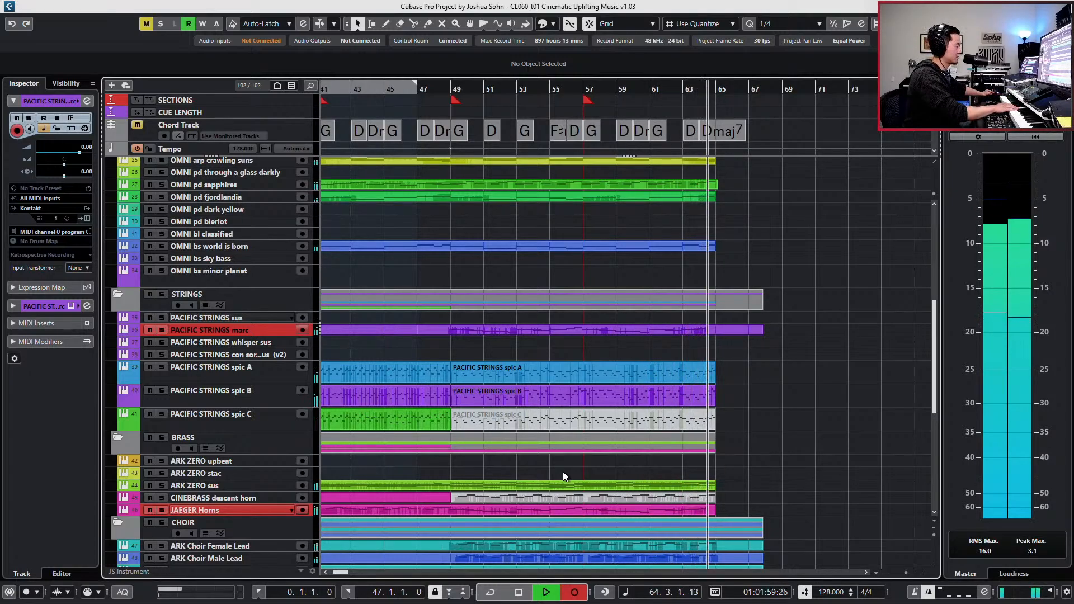
{"action": "key", "text": "space"}
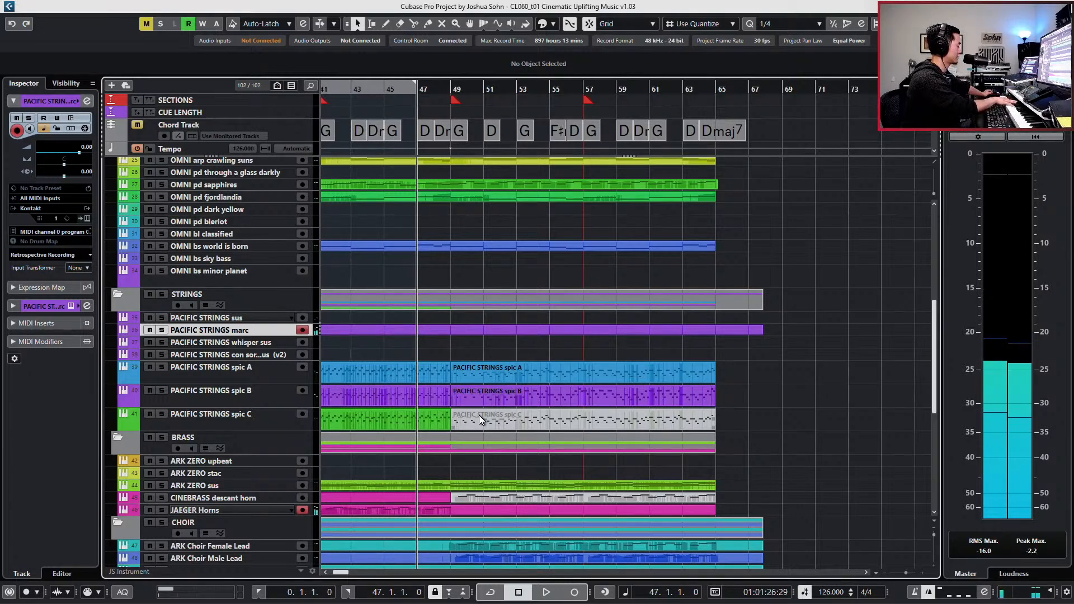
- Try two more doubled marc and horn takes over the climax and undo the recording
{"action": "key", "text": "space"}
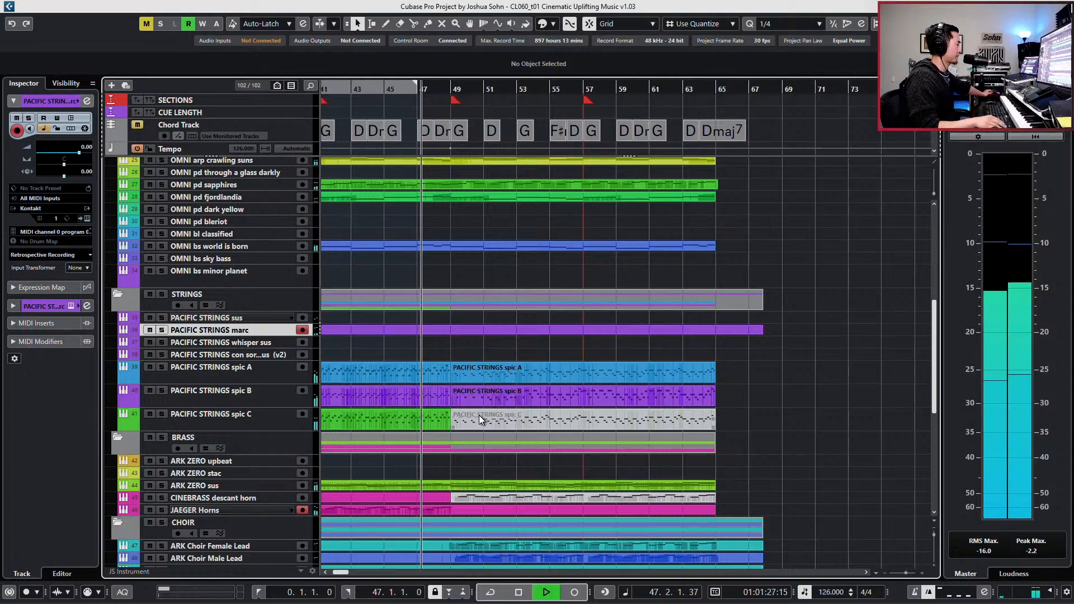
{"action": "key", "text": "KP_Multiply"}
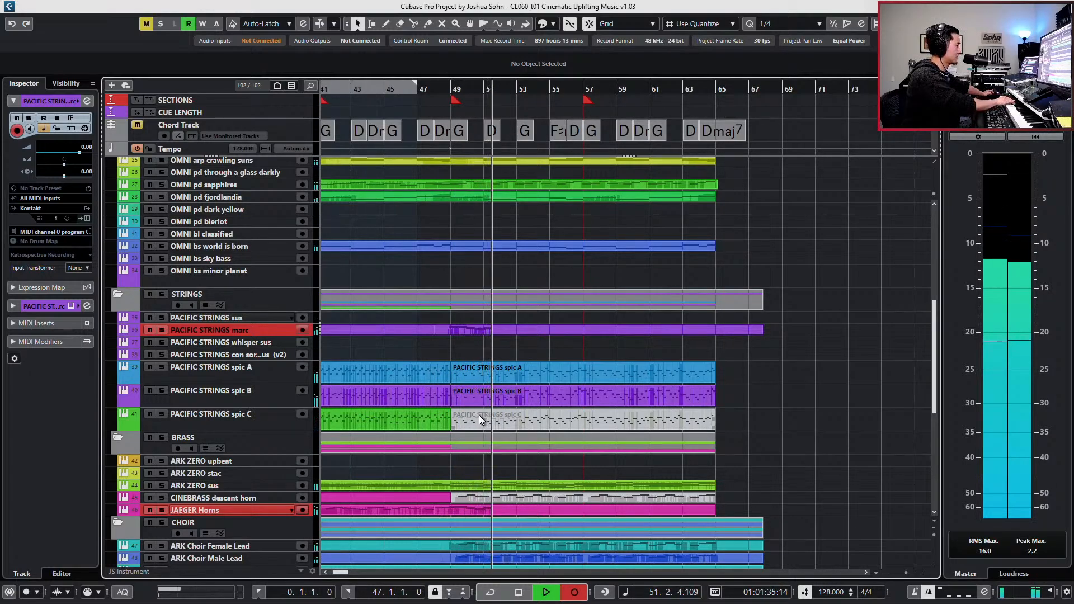
{"action": "key", "text": "space"}
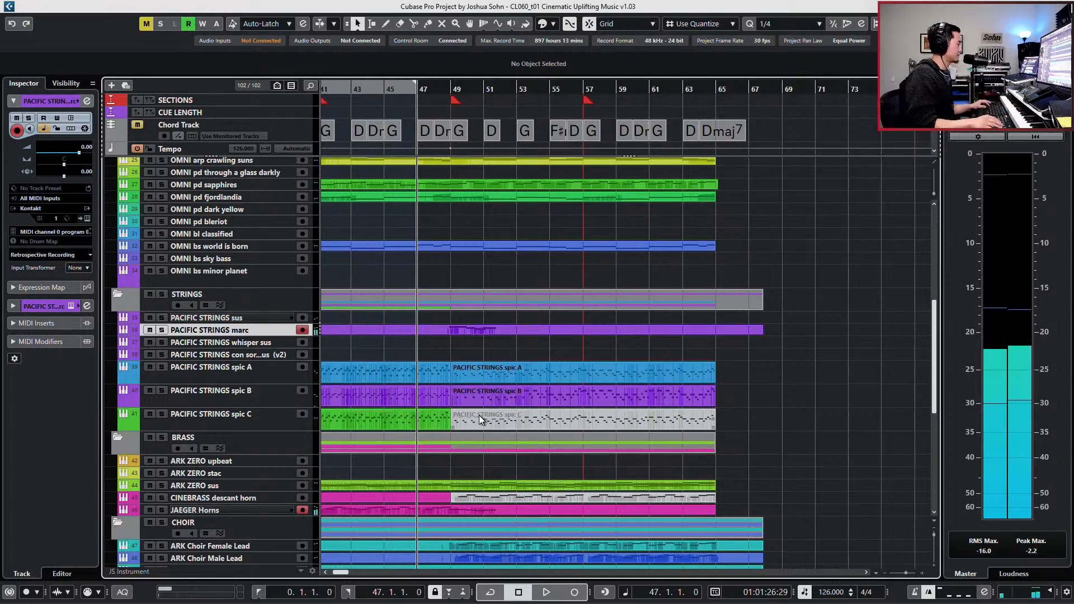
{"action": "key", "text": "KP_Multiply"}
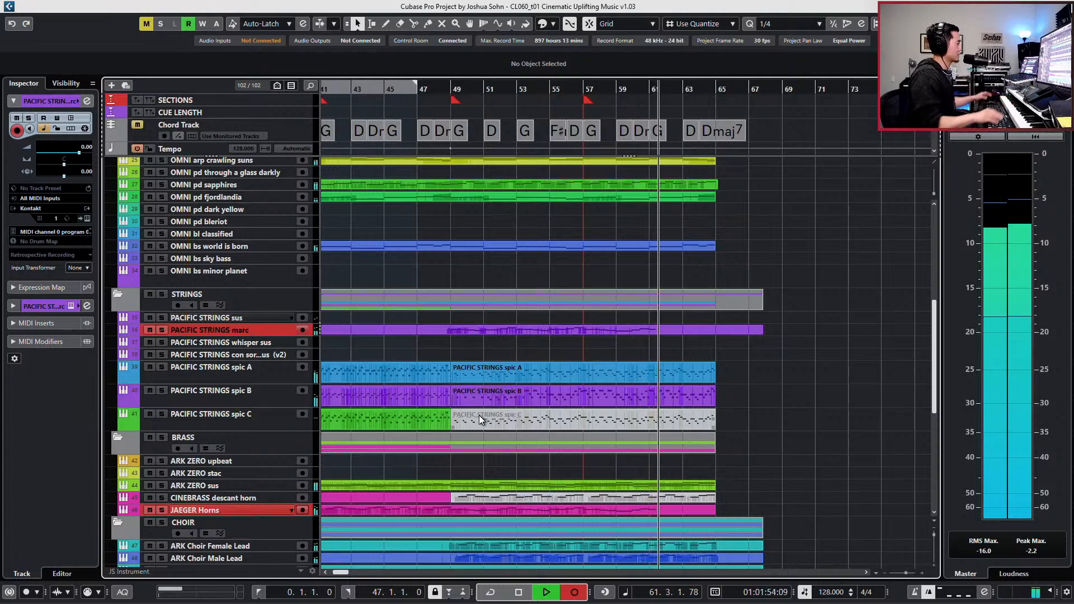
{"action": "key", "text": "space"}
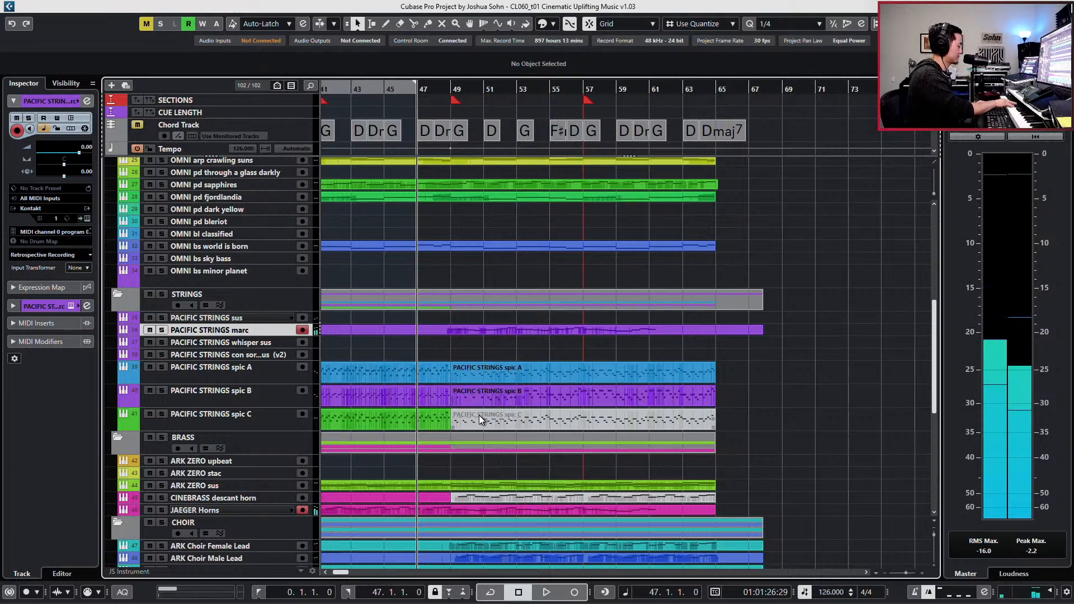
{"action": "key", "text": "ctrl+z"}
- Record the melody from bar 49 to bar 65 simultaneously on PACIFIC STRINGS marc and JAEGER Horns
{"action": "key", "text": "space"}
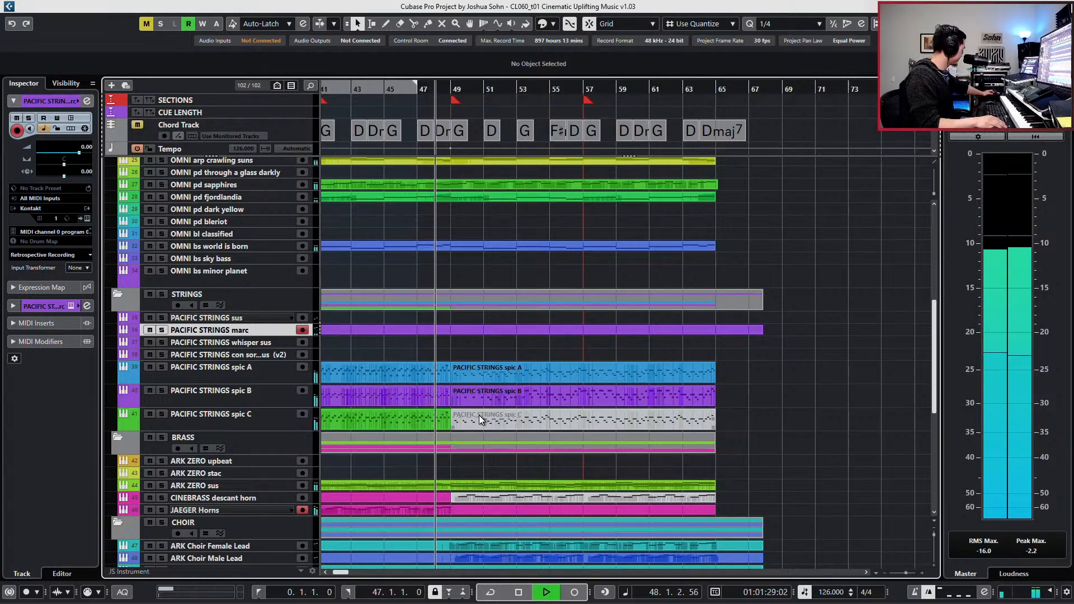
{"action": "key", "text": "KP_Multiply"}
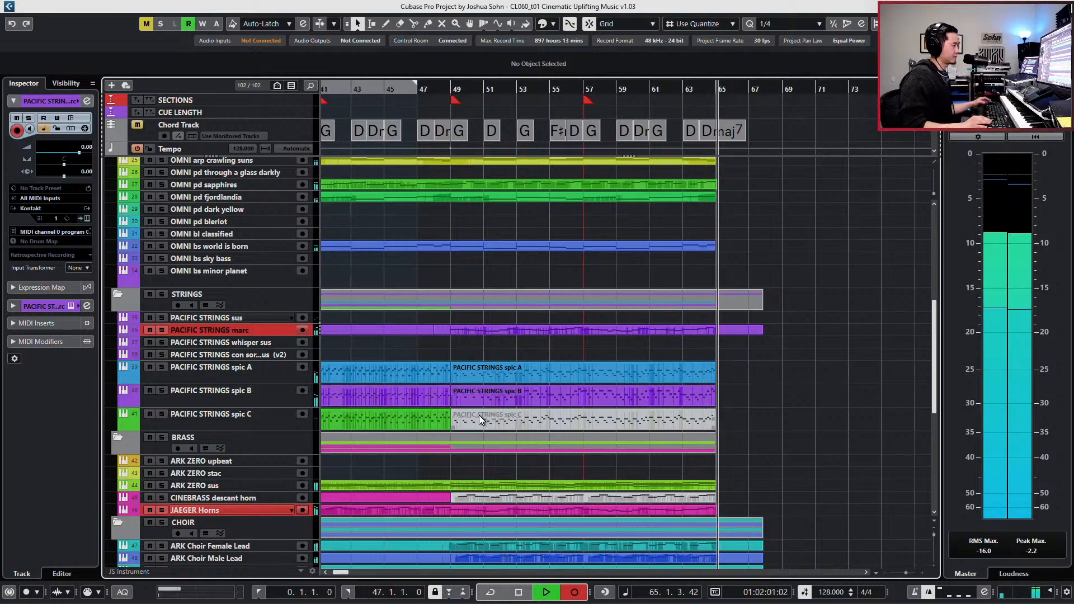
{"action": "key", "text": "space"}
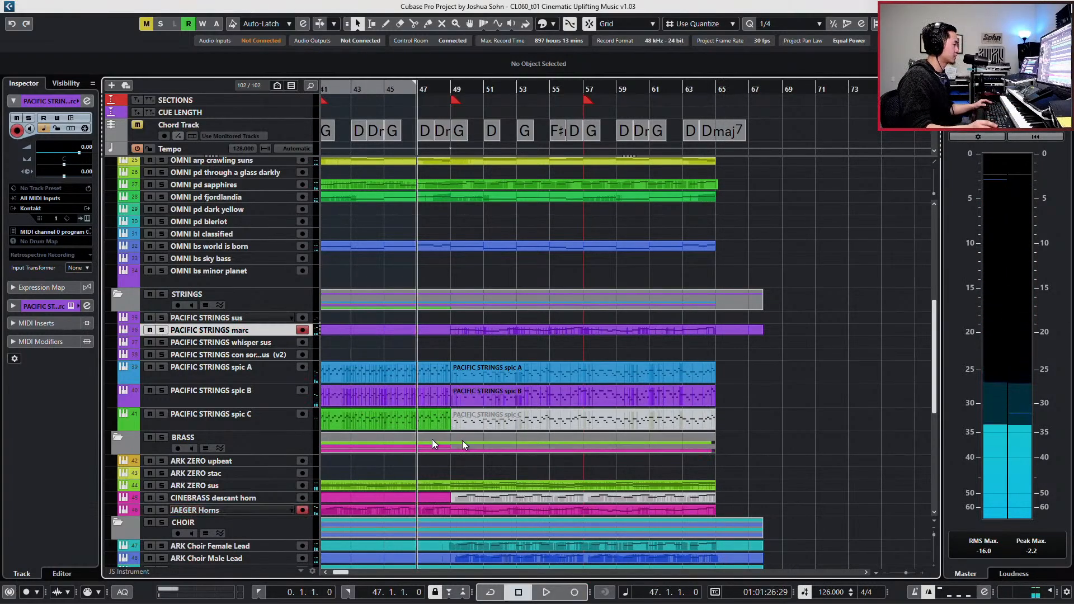
- Open the recorded marc and horn parts together in the Key Editor and audition the marc notes from bar 57
{"action": "left_click", "coordinate": [578, 329]}
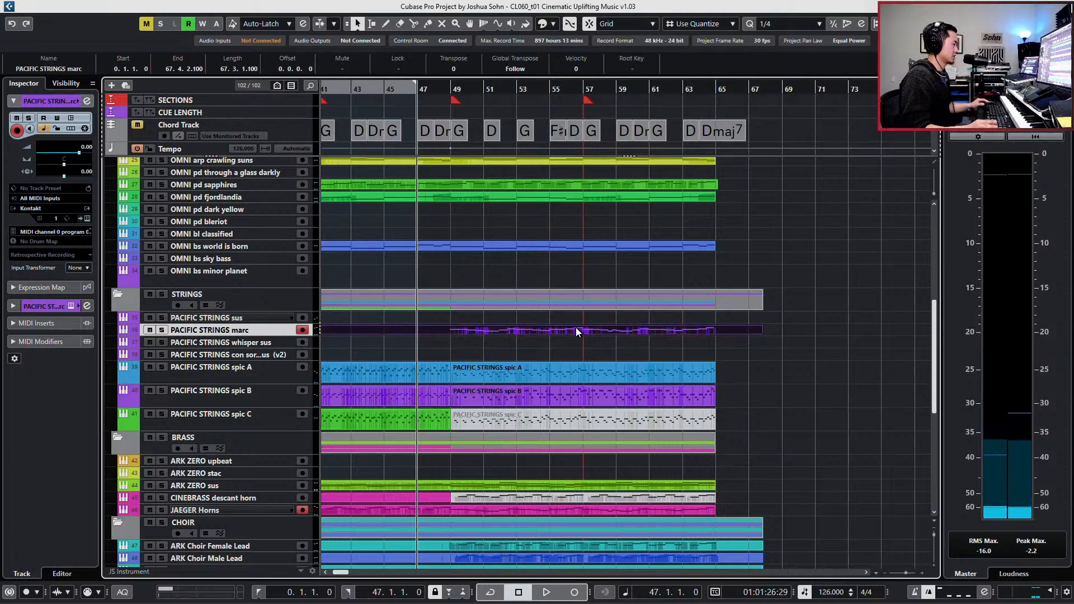
{"action": "double_click", "coordinate": [562, 509]}
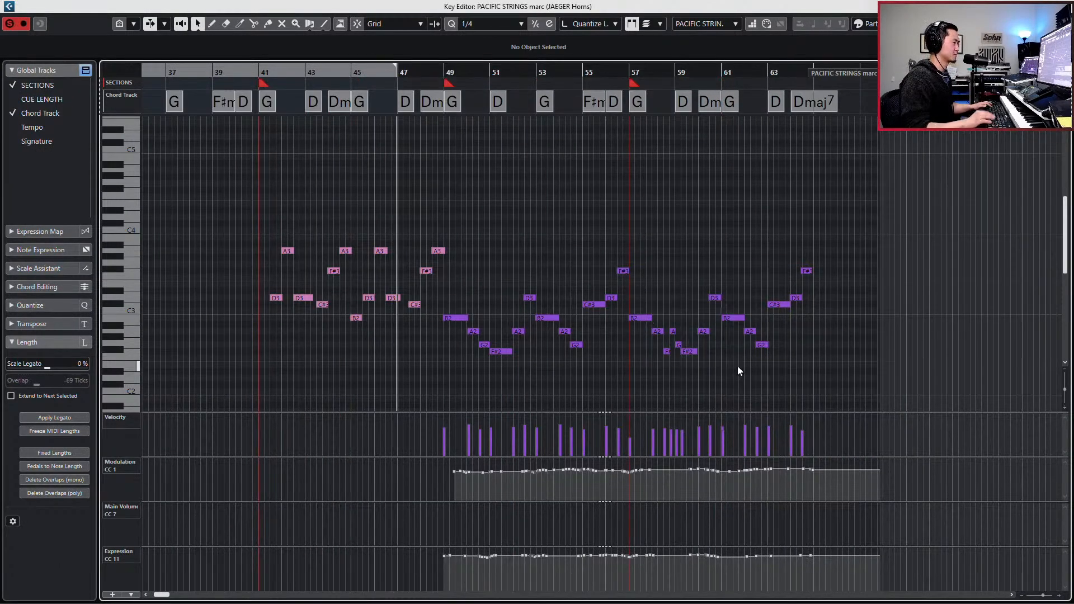
{"action": "left_click_drag", "start_coordinate": [636, 283], "coordinate": [738, 366]}
{"action": "key", "text": "l"}
{"action": "key", "text": "h"}
{"action": "key", "text": "h"}
{"action": "key", "text": "h"}
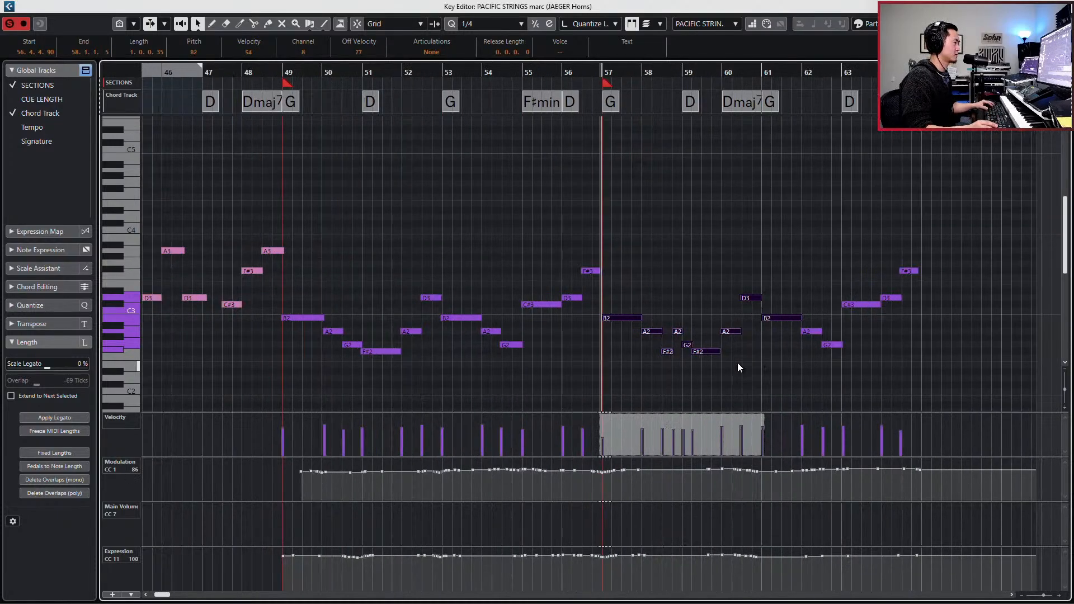
{"action": "key", "text": "space"}
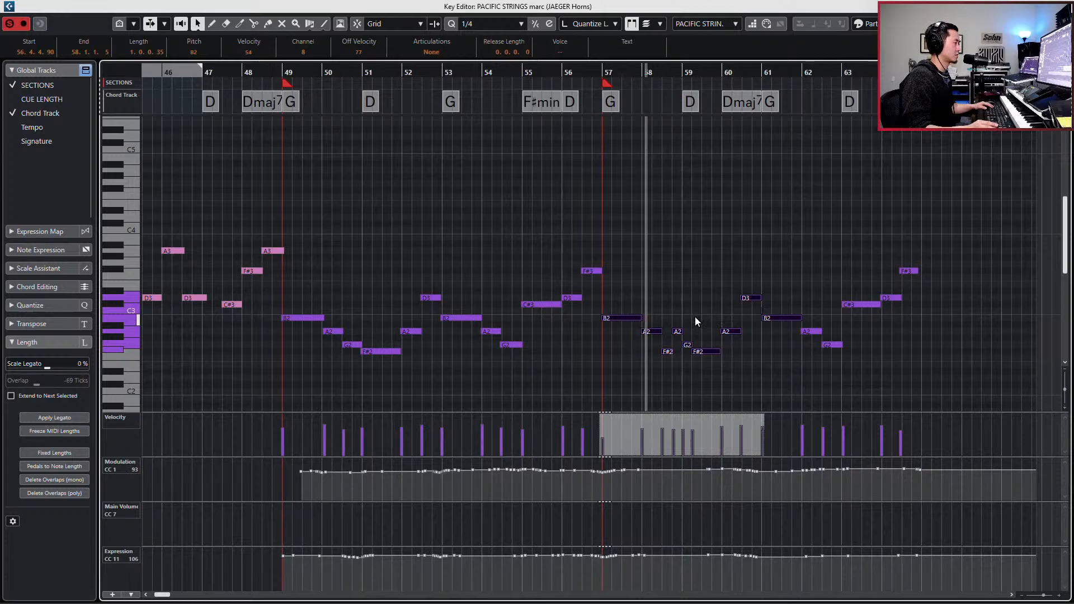
{"action": "key", "text": "space"}
- Correct two short marc notes in bar 58, raising the F#2 to G2 and lowering the following A2 to F#2
{"action": "left_click", "coordinate": [669, 352]}
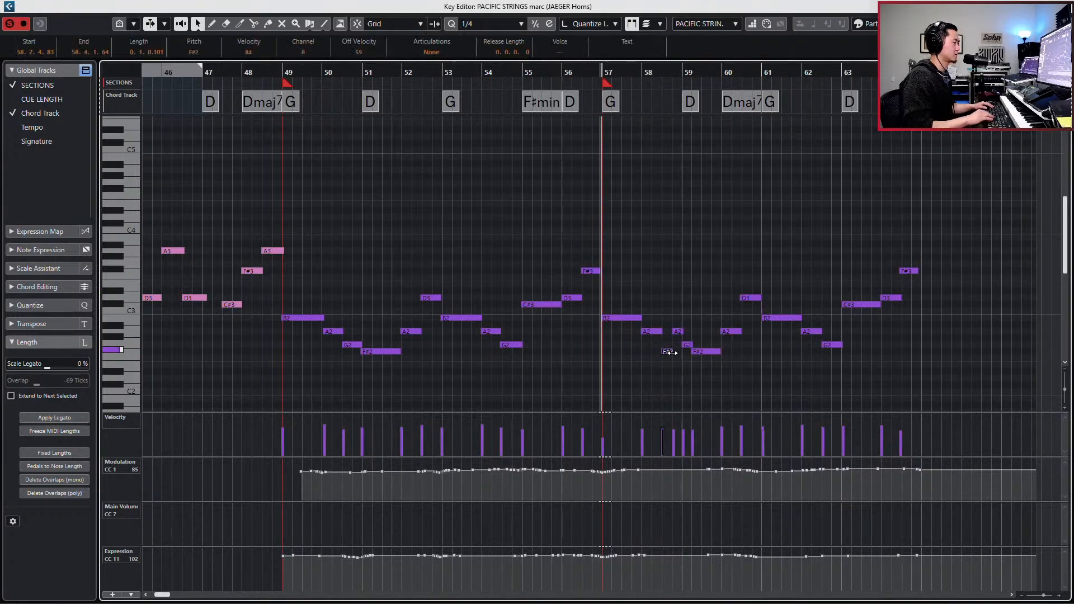
{"action": "left_click", "coordinate": [677, 331]}
{"action": "key", "text": "Down"}
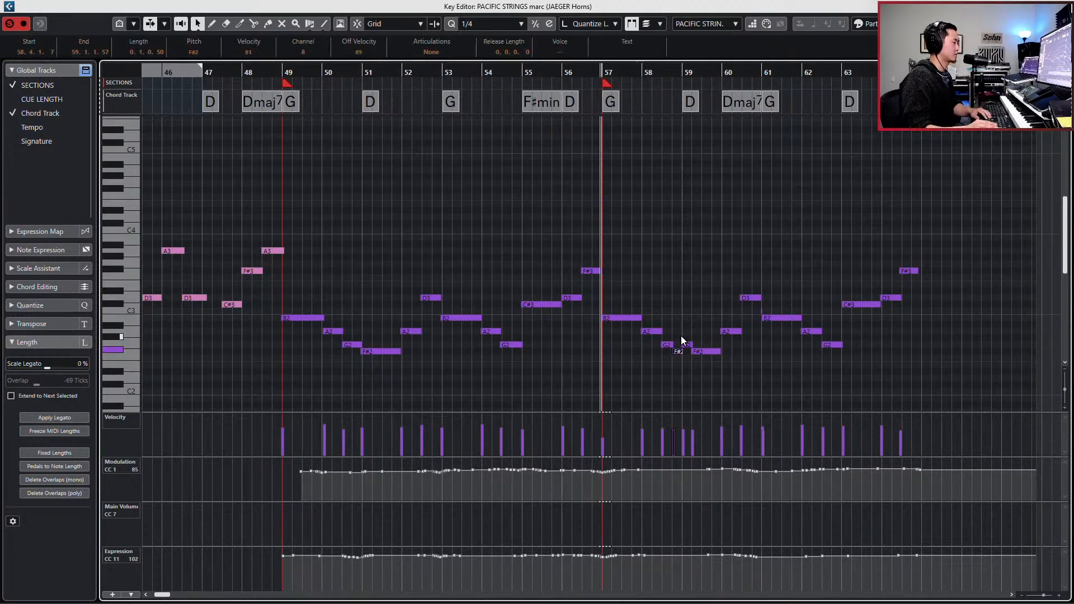
{"action": "left_click", "coordinate": [687, 337]}
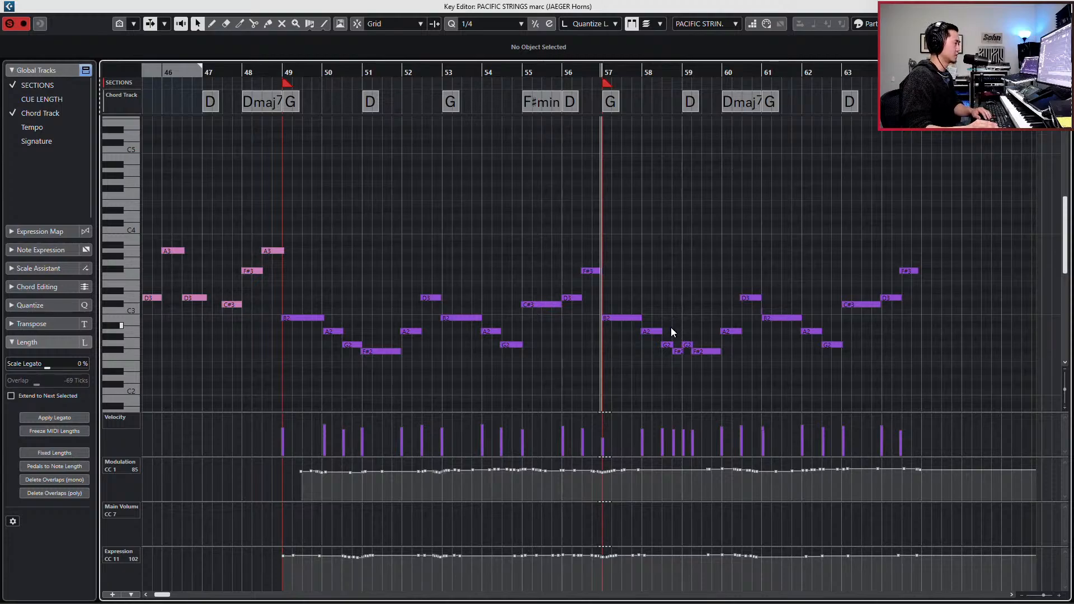
- Delete the stray F#2 and repeated G2 around bars 58 and 59, extending the remaining G2 and F#2 to meet at bar 59
{"action": "left_click", "coordinate": [677, 351]}
{"action": "key", "text": "Delete"}
{"action": "left_click", "coordinate": [666, 346]}
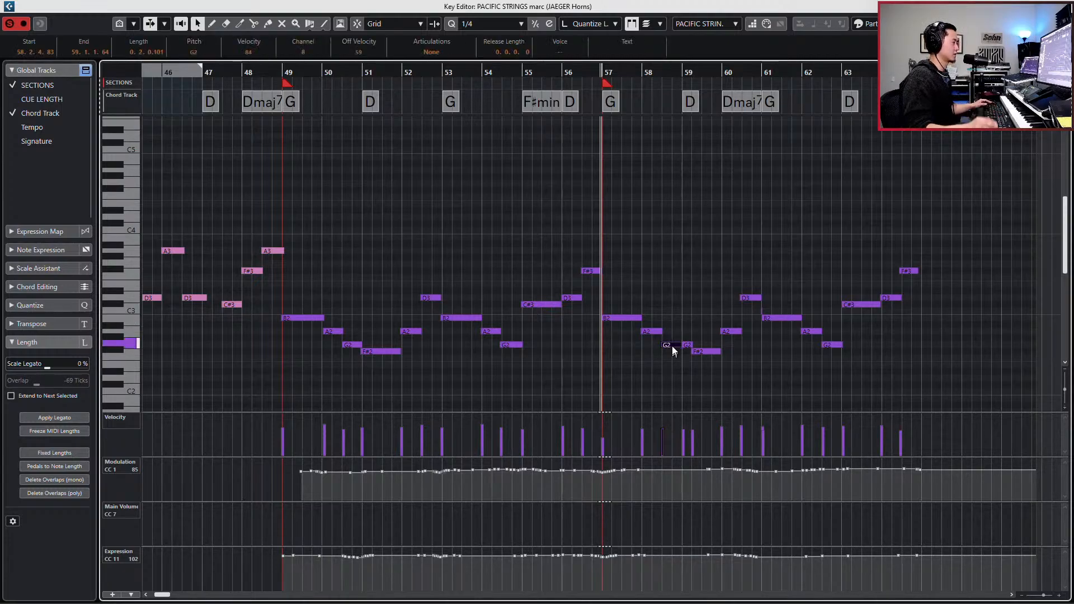
{"action": "left_click", "coordinate": [647, 27]}
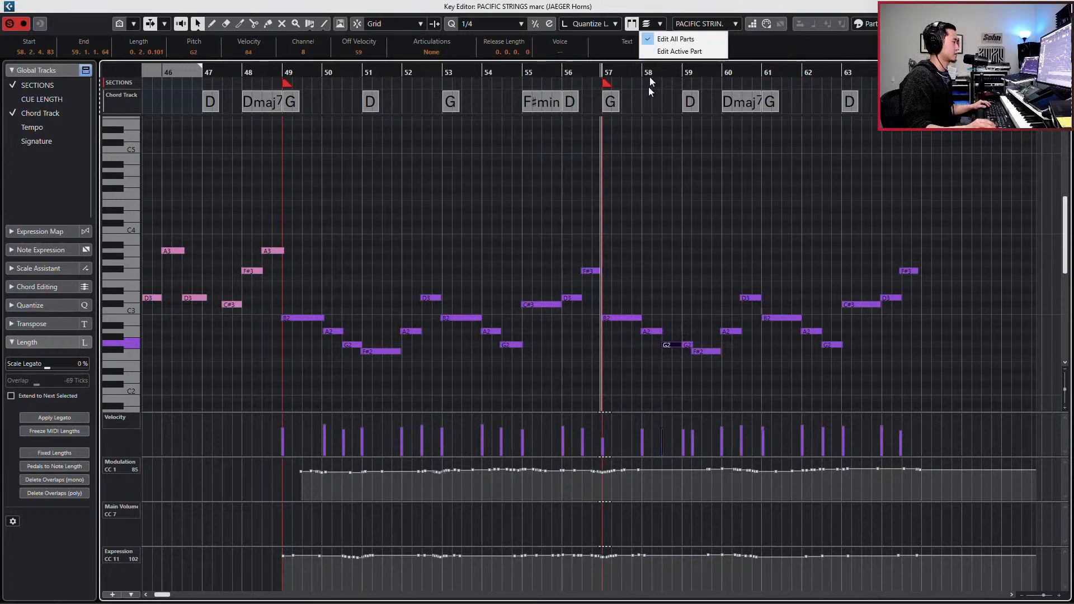
{"action": "left_click", "coordinate": [711, 340]}
{"action": "left_click", "coordinate": [687, 345]}
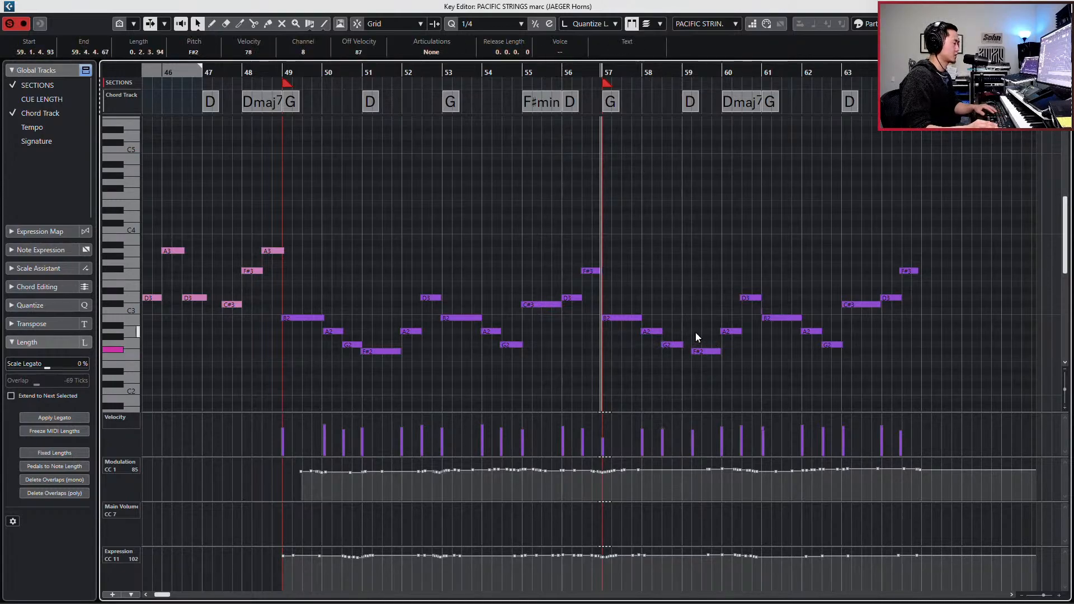
{"action": "key", "text": "ctrl+Left"}
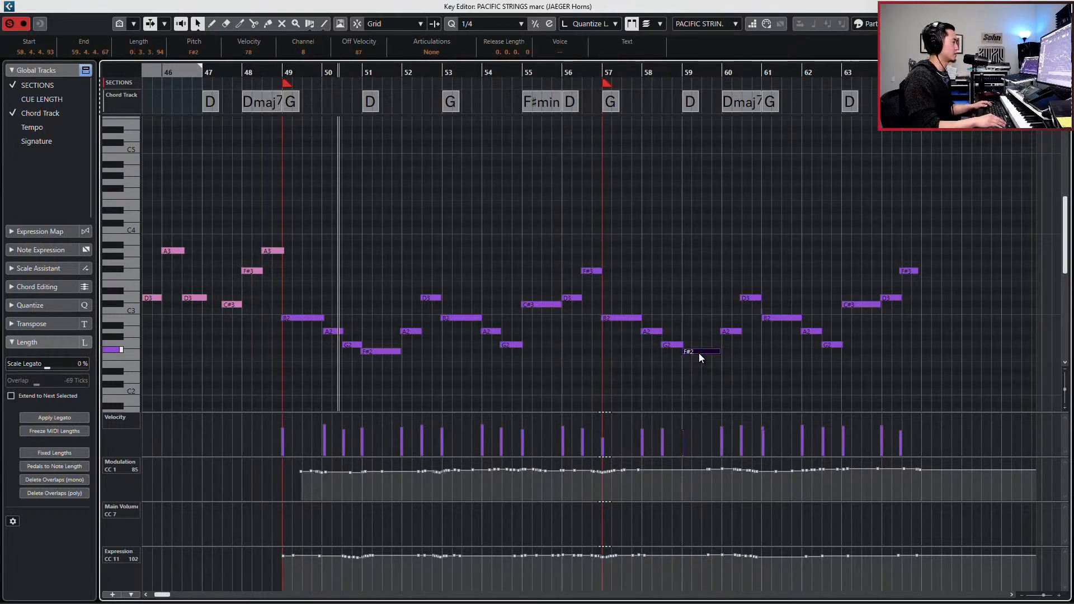
{"action": "key", "text": "KP_Subtract"}
{"action": "left_click_drag", "start_coordinate": [744, 309], "coordinate": [774, 310]}
{"action": "key", "text": "Delete"}
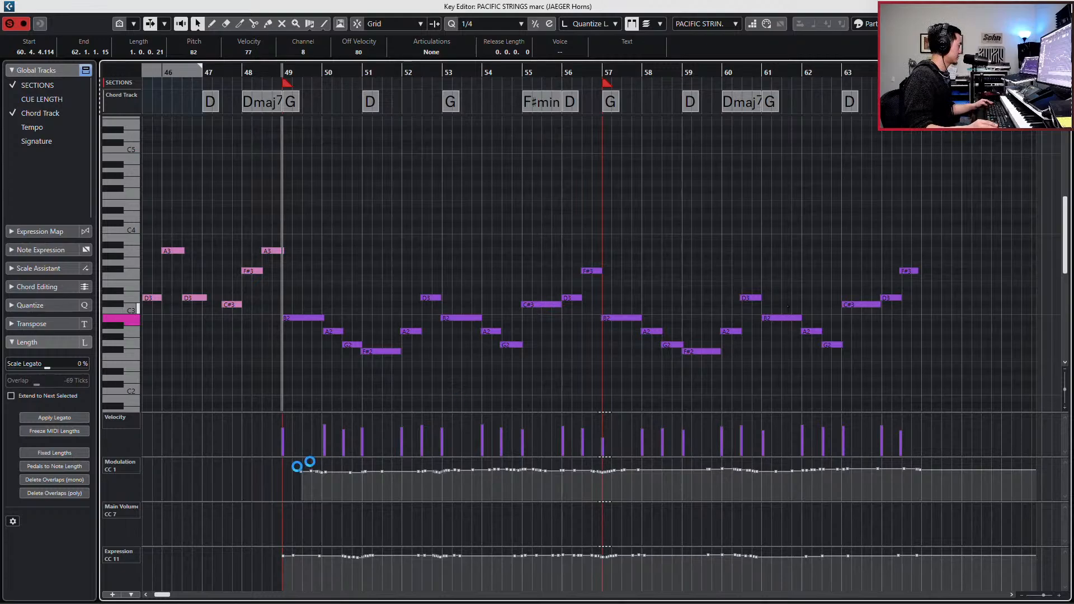
- Add starting points around bar 48 to the marc part's Modulation, Expression and Main Volume lanes, with Main Volume at 100
{"action": "left_click", "coordinate": [266, 473]}
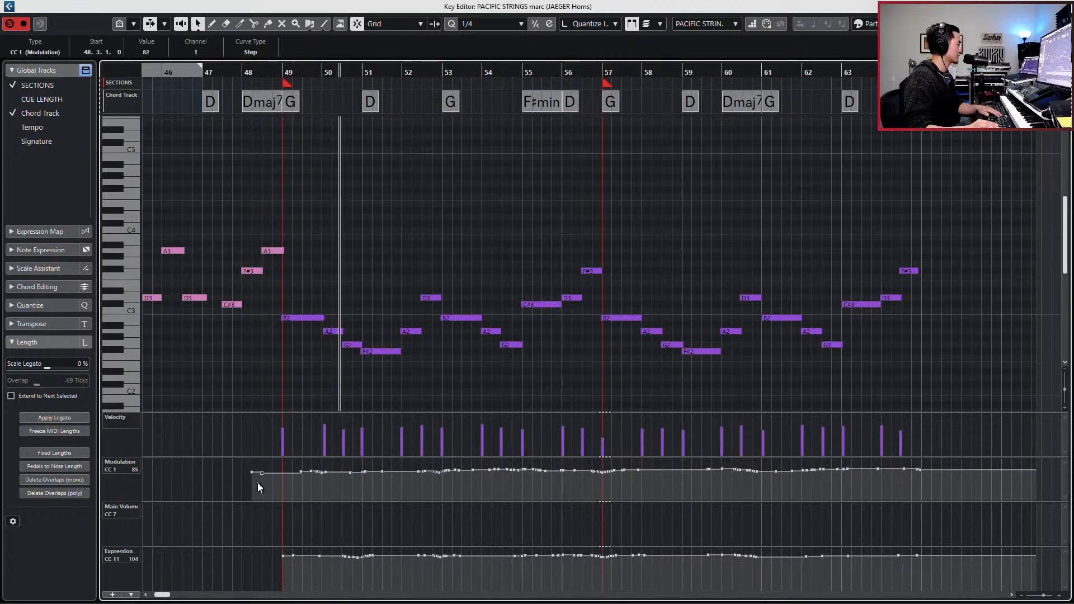
{"action": "left_click_drag", "start_coordinate": [268, 555], "coordinate": [253, 556]}
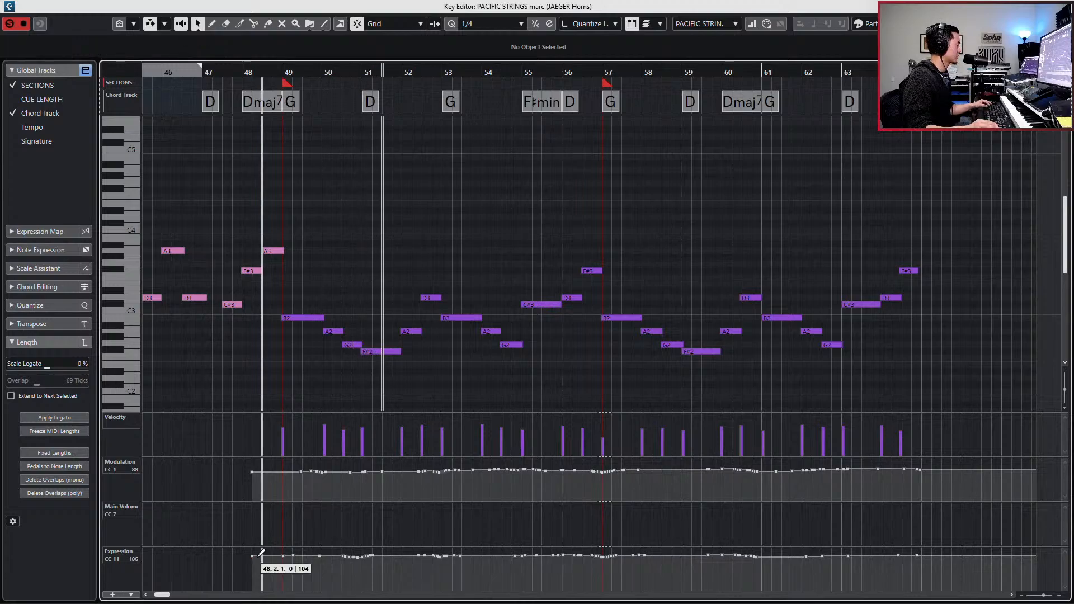
{"action": "left_click", "coordinate": [257, 509]}
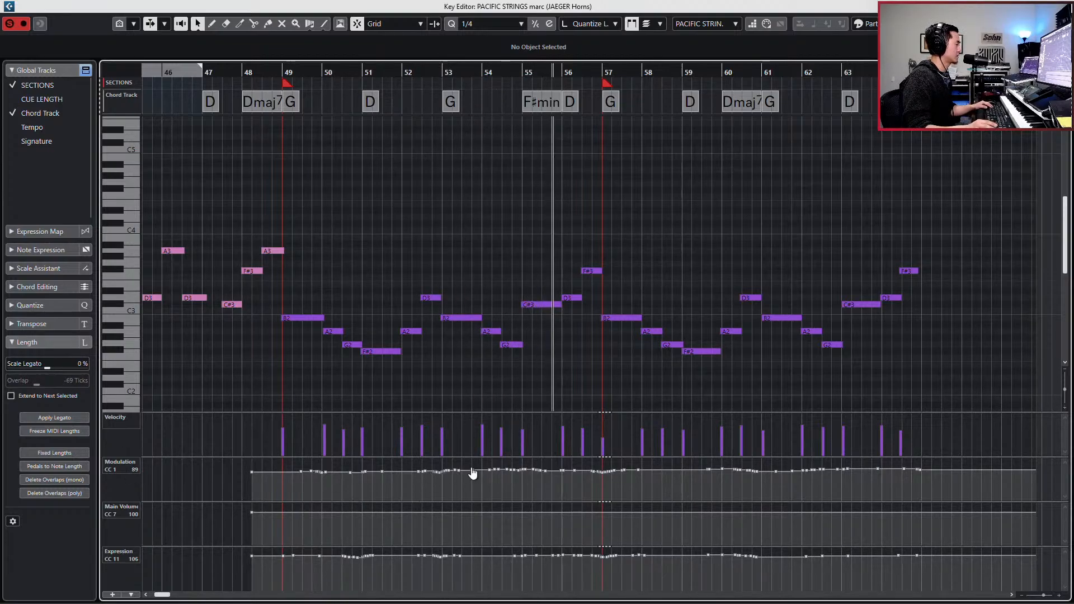
- On JAEGER Horns, raise the bar 61 B2 velocity to 95 and shape a Modulation and Expression swell there, removing stray points
{"action": "key", "text": "Down"}
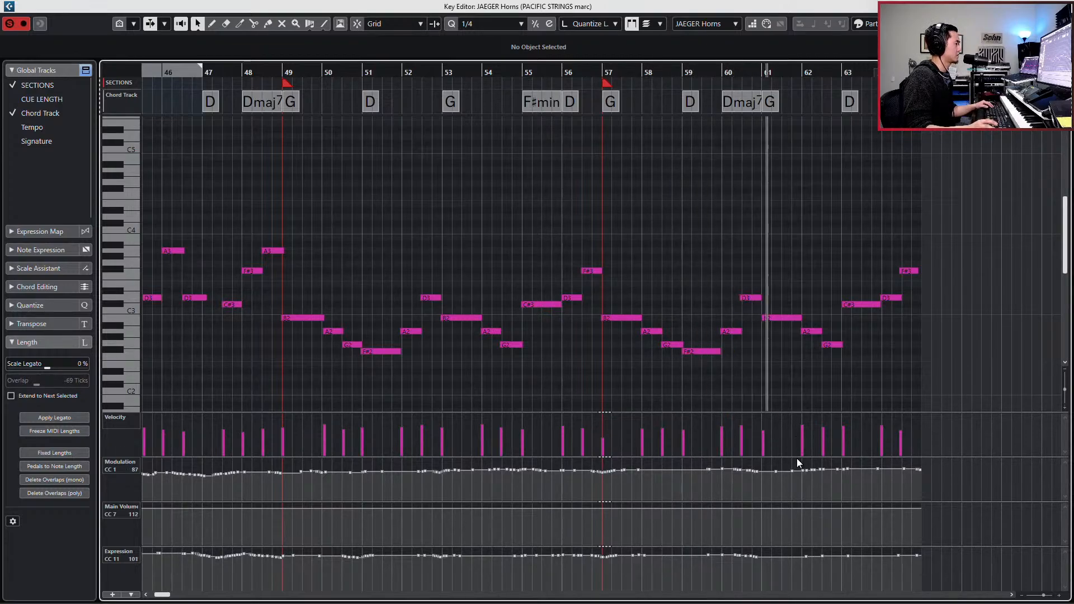
{"action": "left_click", "coordinate": [778, 320]}
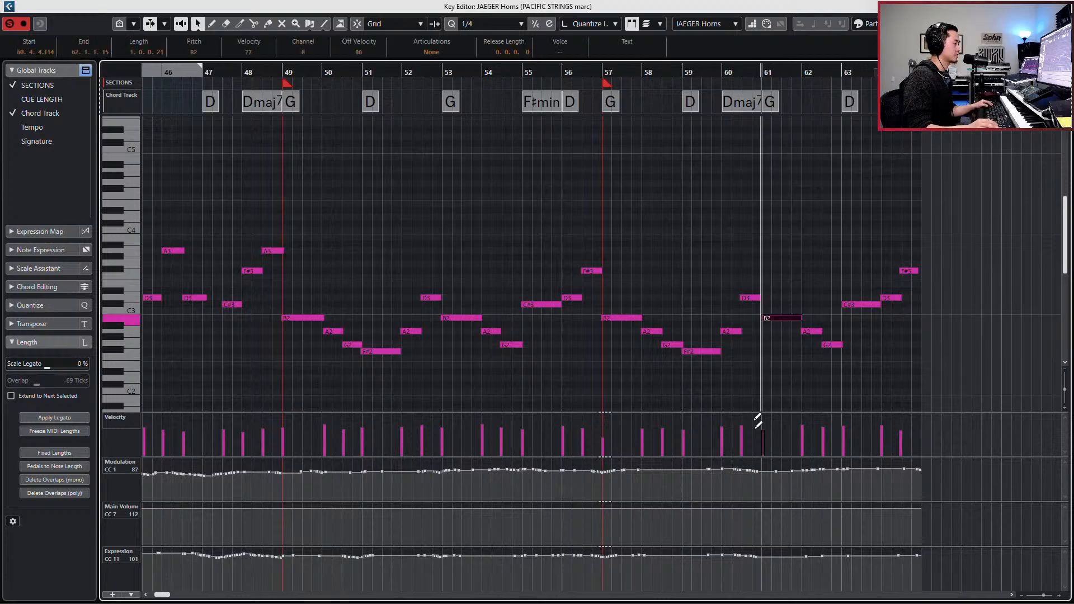
{"action": "key", "text": "j"}
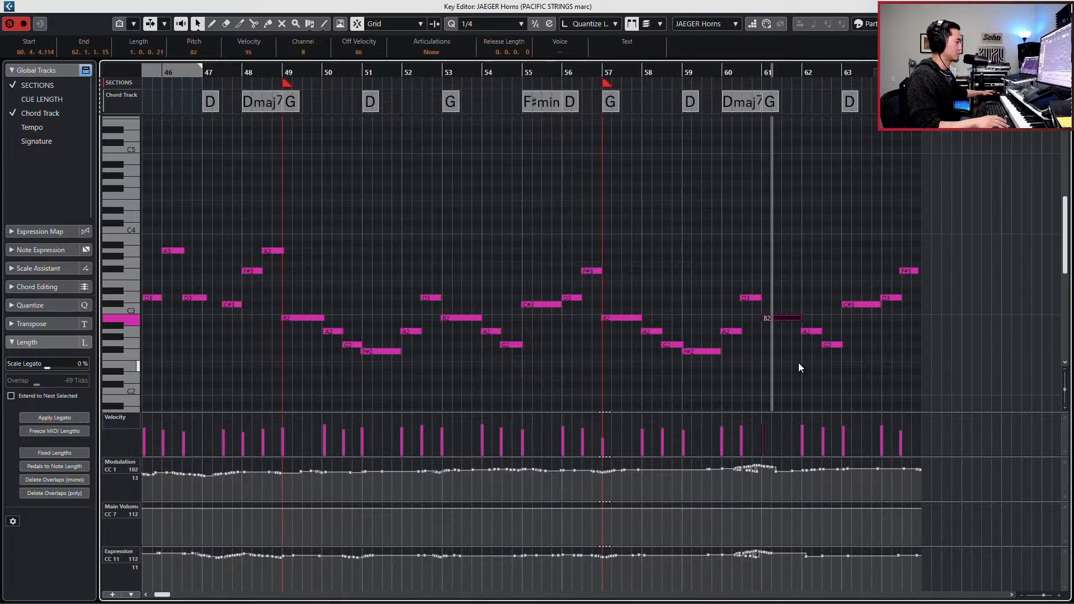
{"action": "key", "text": "space"}
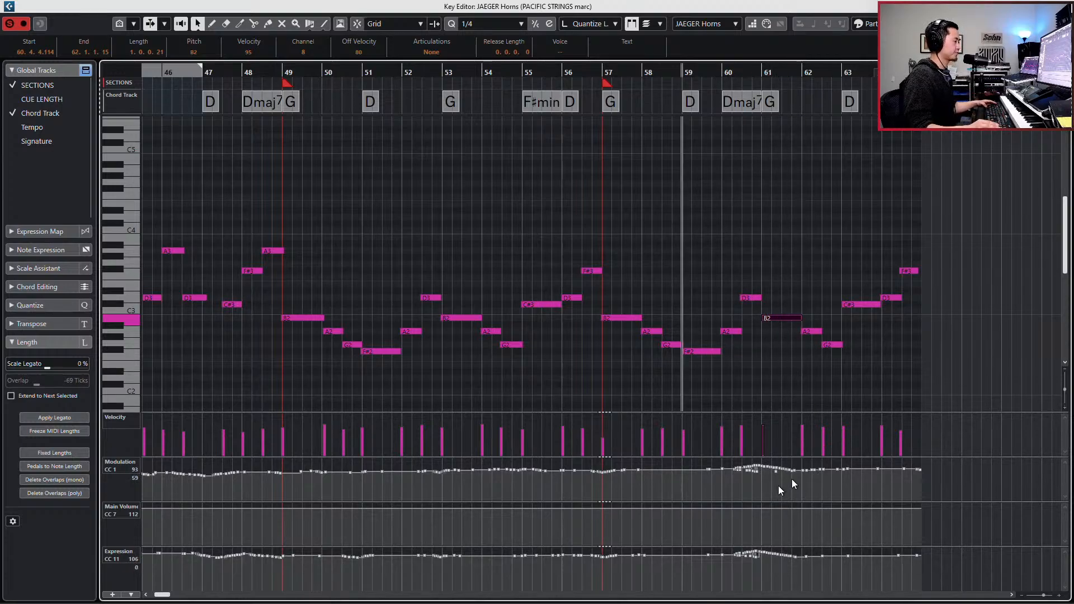
{"action": "left_click", "coordinate": [759, 478]}
{"action": "left_click_drag", "start_coordinate": [773, 473], "coordinate": [779, 502]}
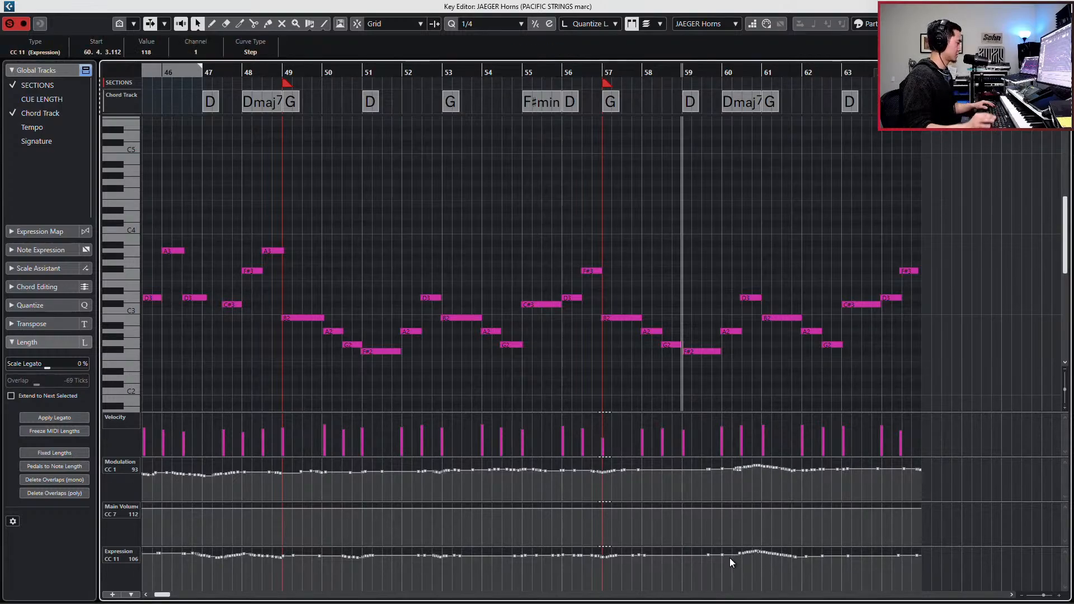
- Review the MIDI record modes and reopen the PACIFIC STRINGS marc and JAEGER Horns parts together in the Key Editor
{"action": "key", "text": "Escape"}
{"action": "left_click", "coordinate": [98, 594]}
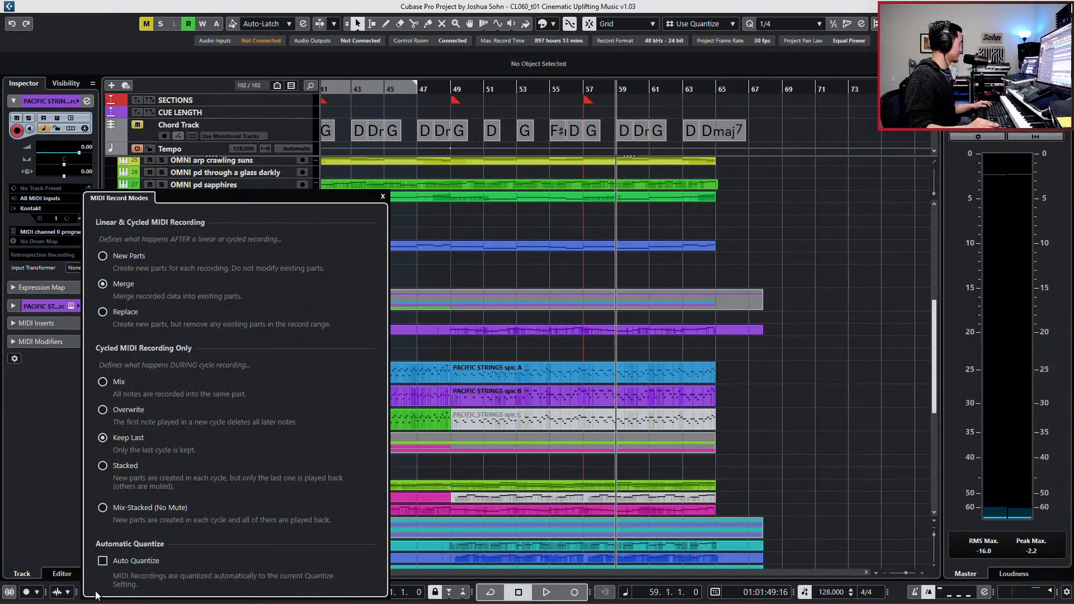
{"action": "left_click", "coordinate": [726, 386]}
{"action": "left_click", "coordinate": [643, 328]}
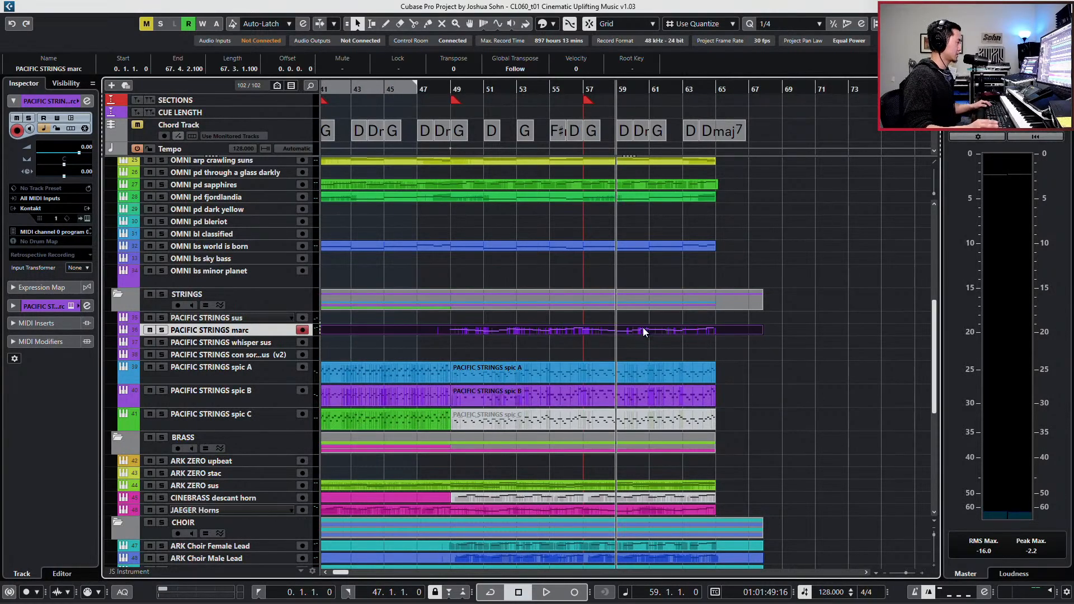
{"action": "left_click", "coordinate": [609, 510], "text": "shift"}
{"action": "key", "text": "Return"}
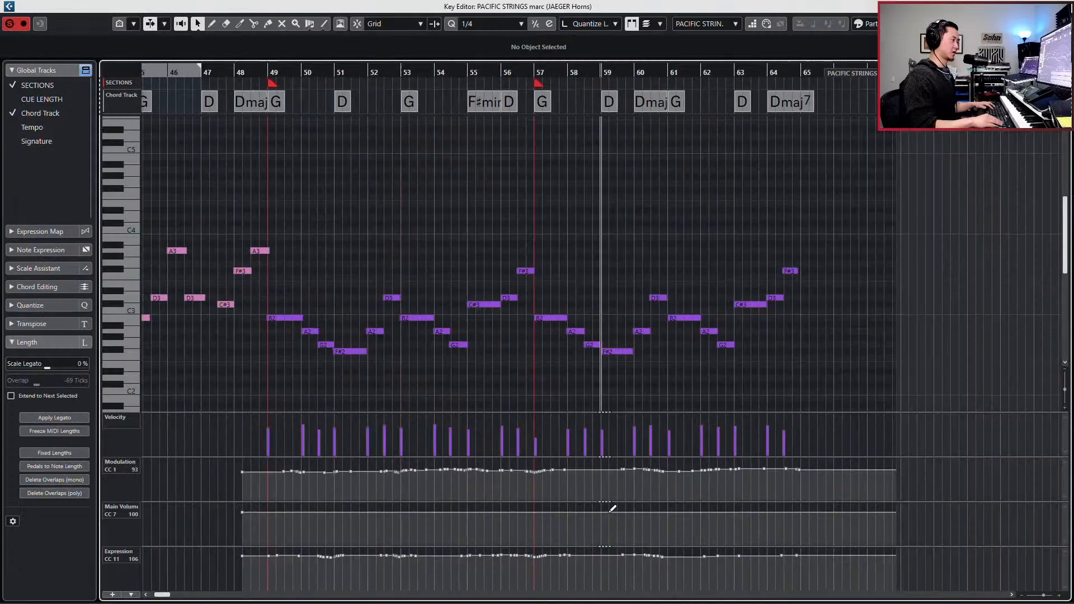
- Play the doubled marc and horn line from bar 48 with auto-scroll enabled to check the climax
{"action": "key", "text": "g"}
{"action": "key", "text": "KP_Subtract"}
{"action": "key", "text": "KP_Subtract"}
{"action": "key", "text": "KP_Subtract"}
{"action": "key", "text": "h"}
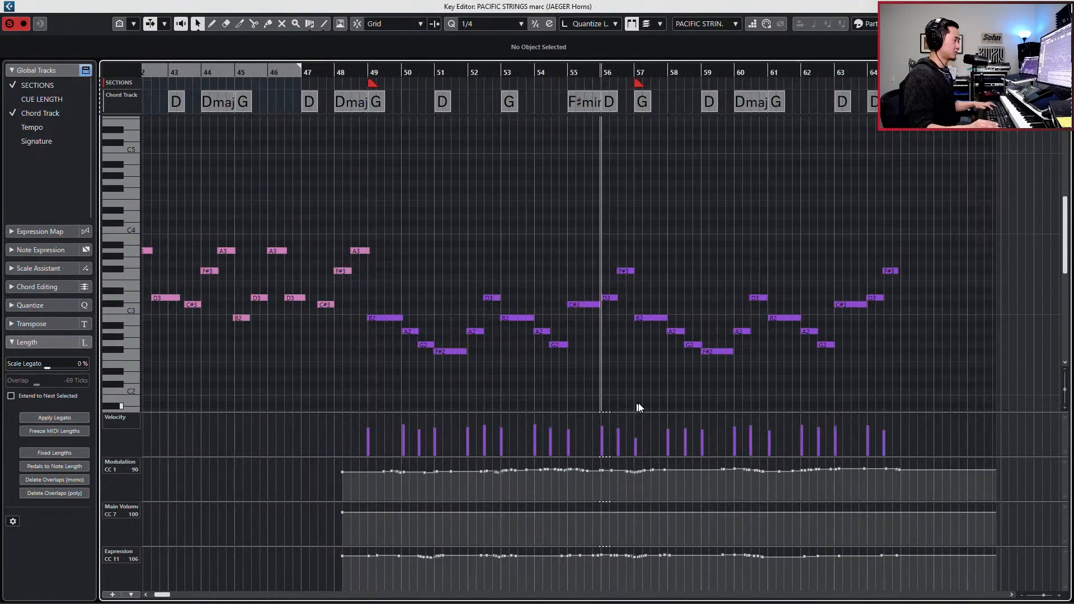
{"action": "key", "text": "h"}
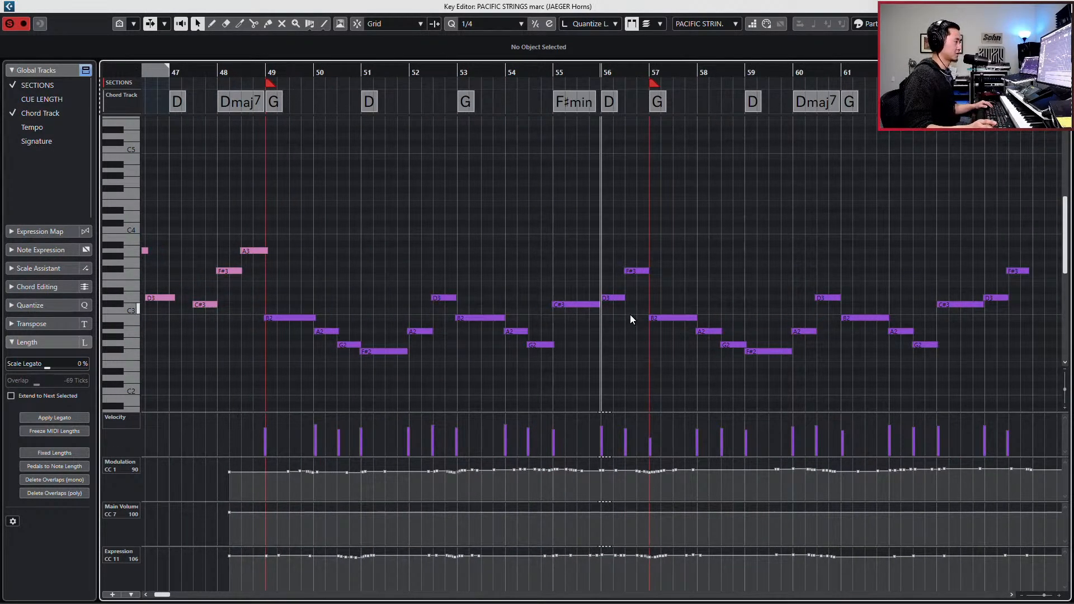
{"action": "key", "text": "KP_Subtract"}
{"action": "key", "text": "KP_Subtract"}
{"action": "key", "text": "KP_Subtract"}
{"action": "key", "text": "KP_Subtract"}
{"action": "key", "text": "KP_Subtract"}
{"action": "key", "text": "KP_Subtract"}
{"action": "key", "text": "KP_Subtract"}
{"action": "key", "text": "KP_Subtract"}
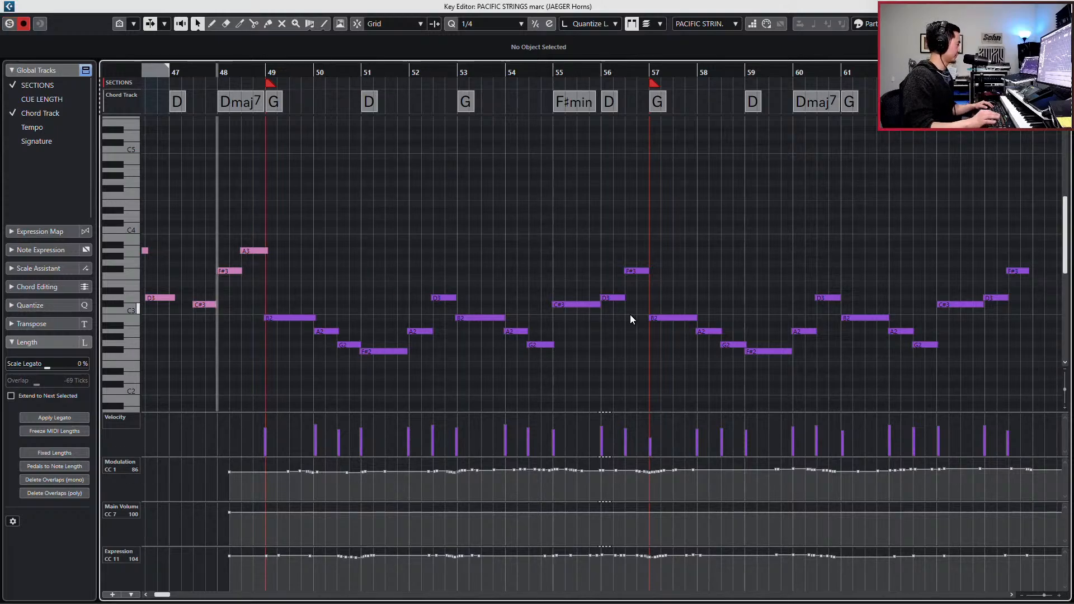
{"action": "key", "text": "space"}
{"action": "key", "text": "g"}
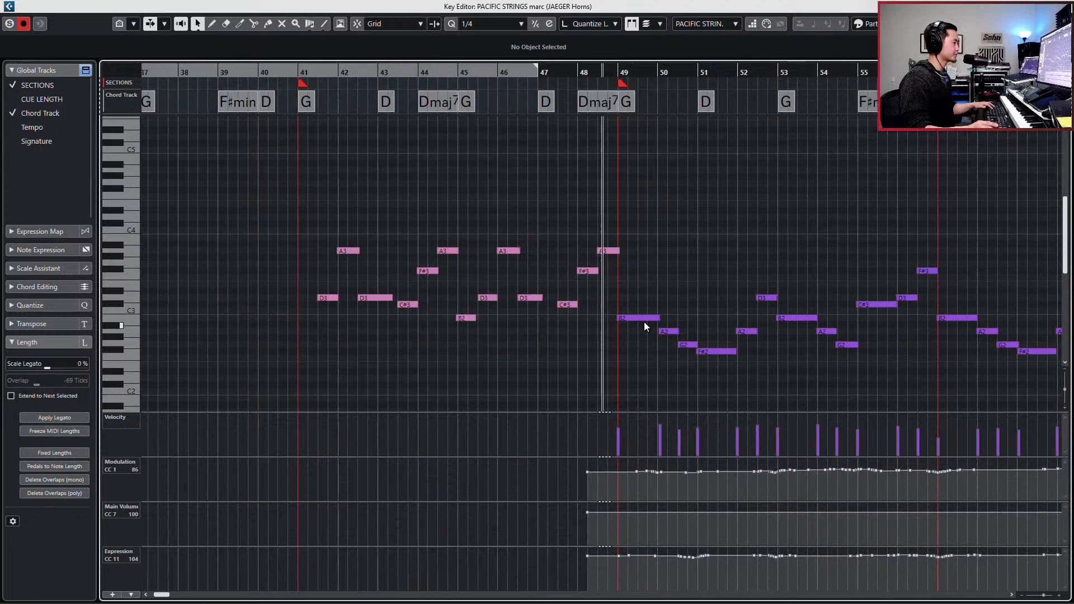
{"action": "key", "text": "f"}
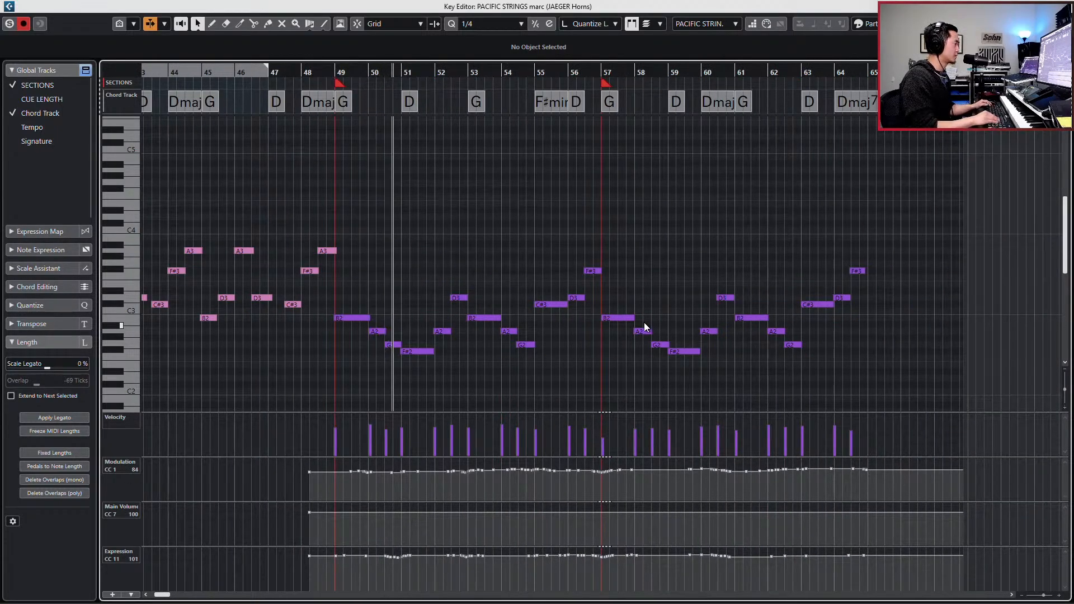
- Delete the rising Modulation and Expression points on the JAEGER Horns part between bars 60 and 61
{"action": "key", "text": "Down"}
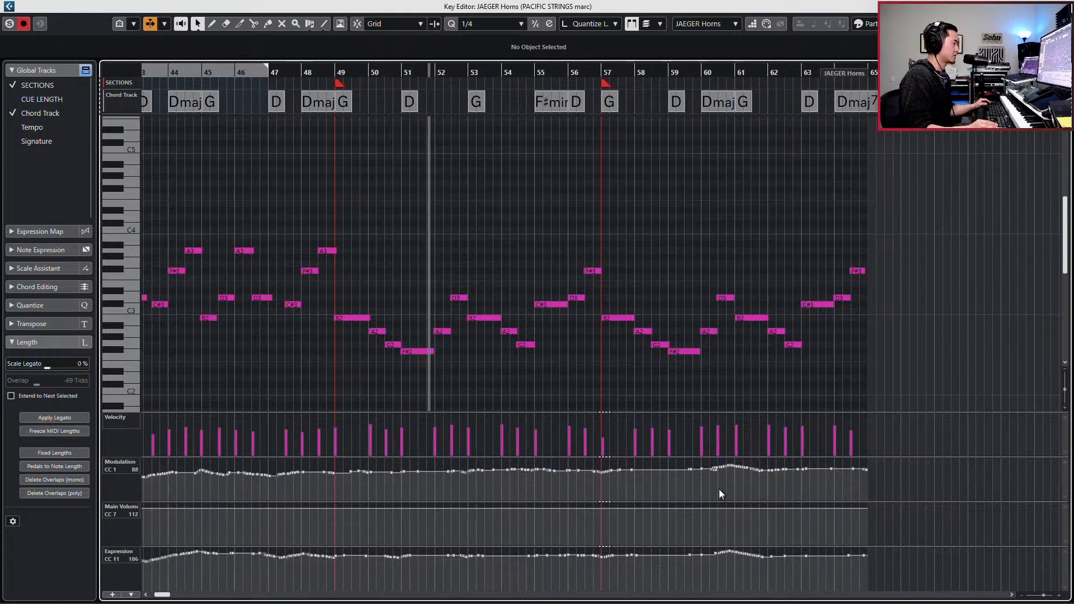
{"action": "left_click", "coordinate": [717, 475]}
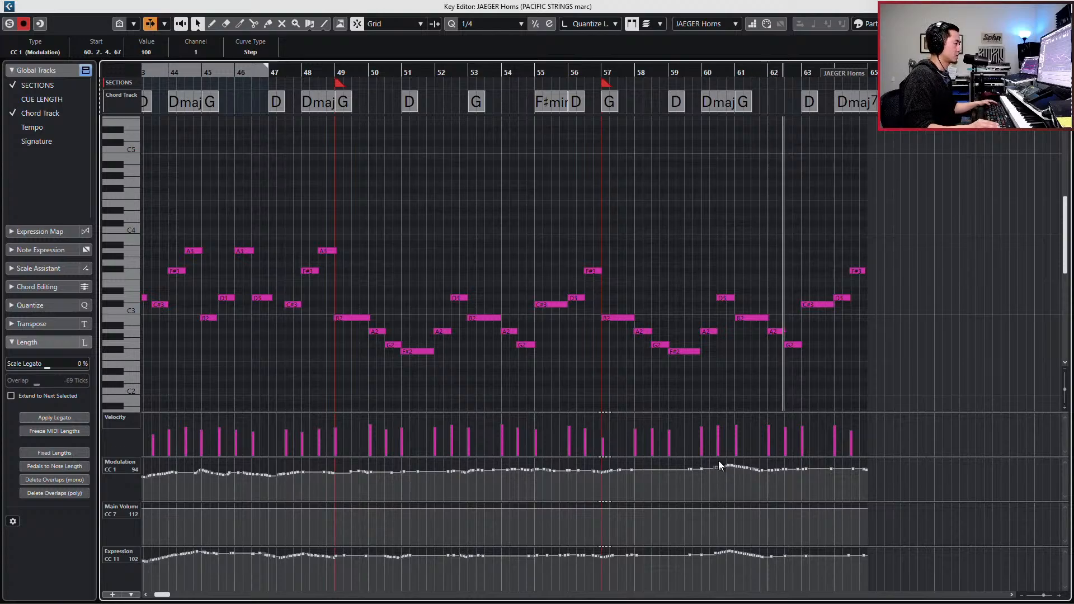
{"action": "left_click", "coordinate": [715, 461]}
{"action": "left_click", "coordinate": [730, 469]}
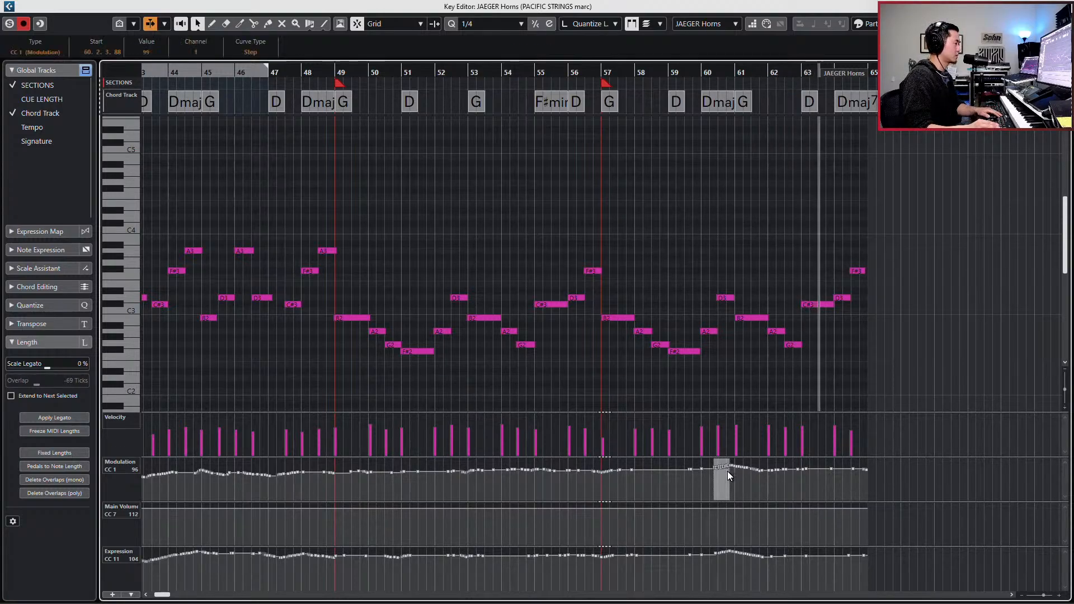
{"action": "key", "text": "Delete"}
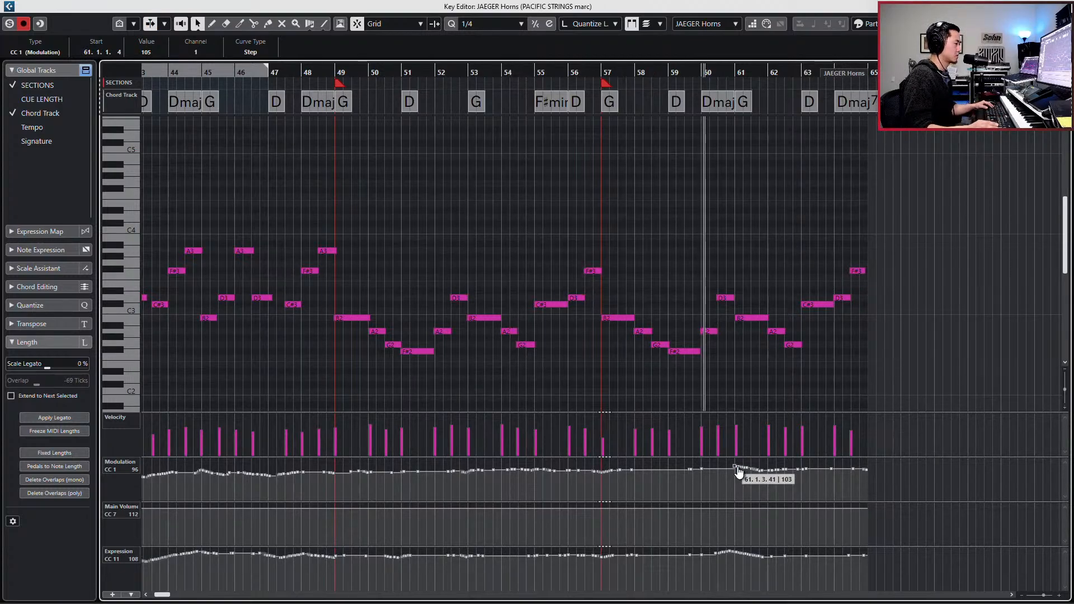
{"action": "key", "text": "KP_Subtract"}
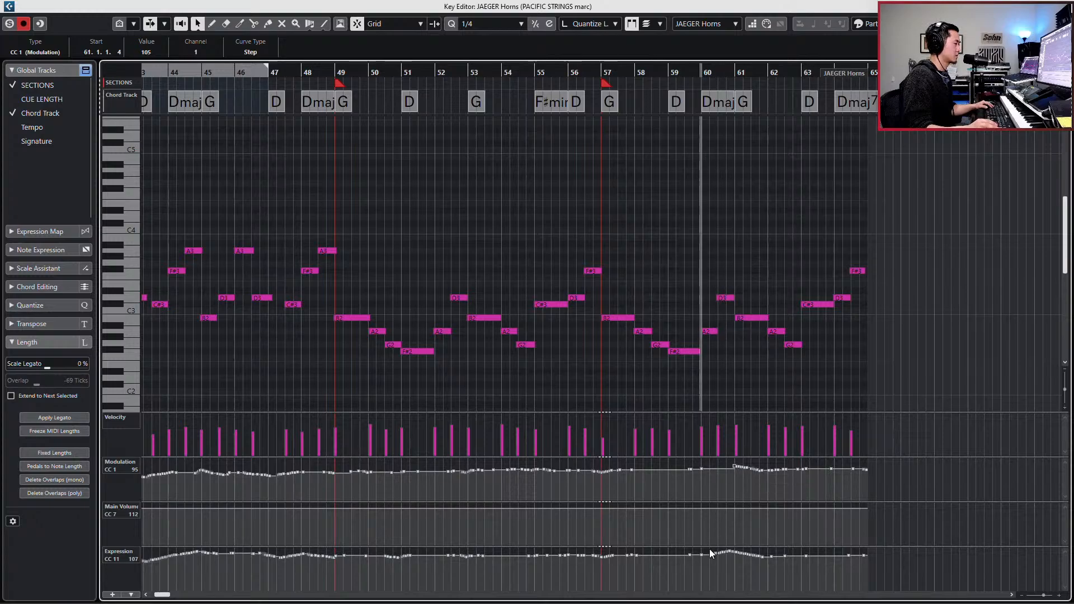
{"action": "left_click_drag", "start_coordinate": [731, 550], "coordinate": [732, 589]}
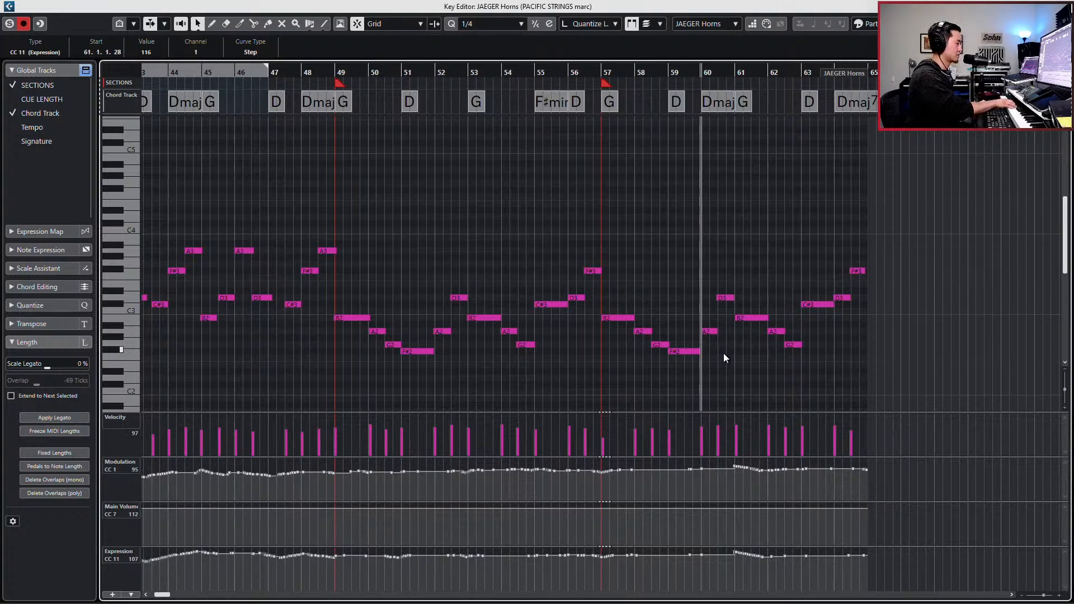
- Record new Modulation and Expression movements into the JAEGER Horns part from bar 59 to bar 65
{"action": "key", "text": "KP_Subtract"}
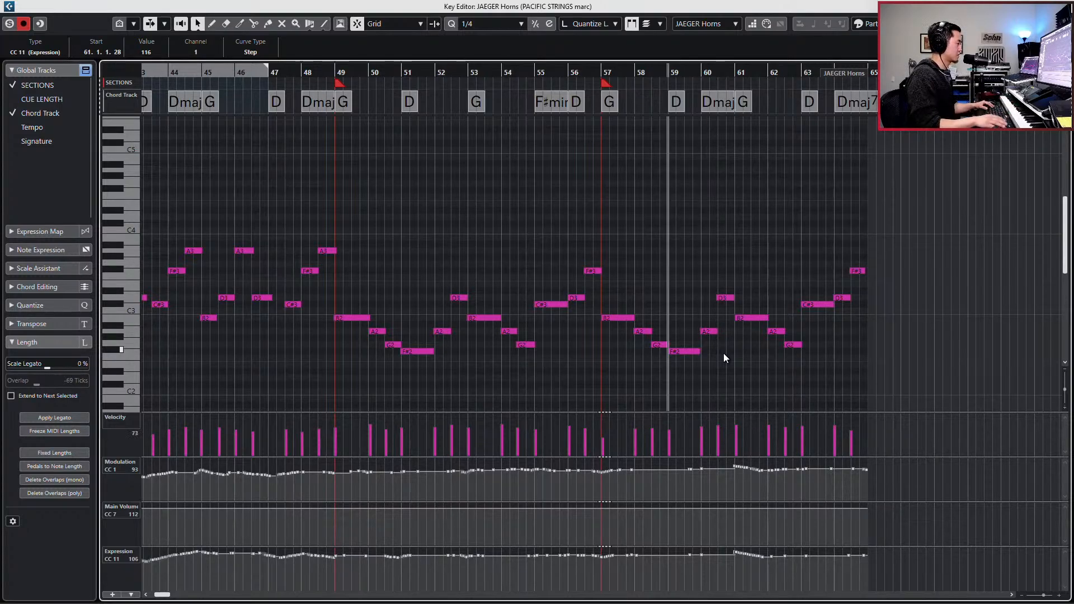
{"action": "key", "text": "s"}
{"action": "key", "text": "space"}
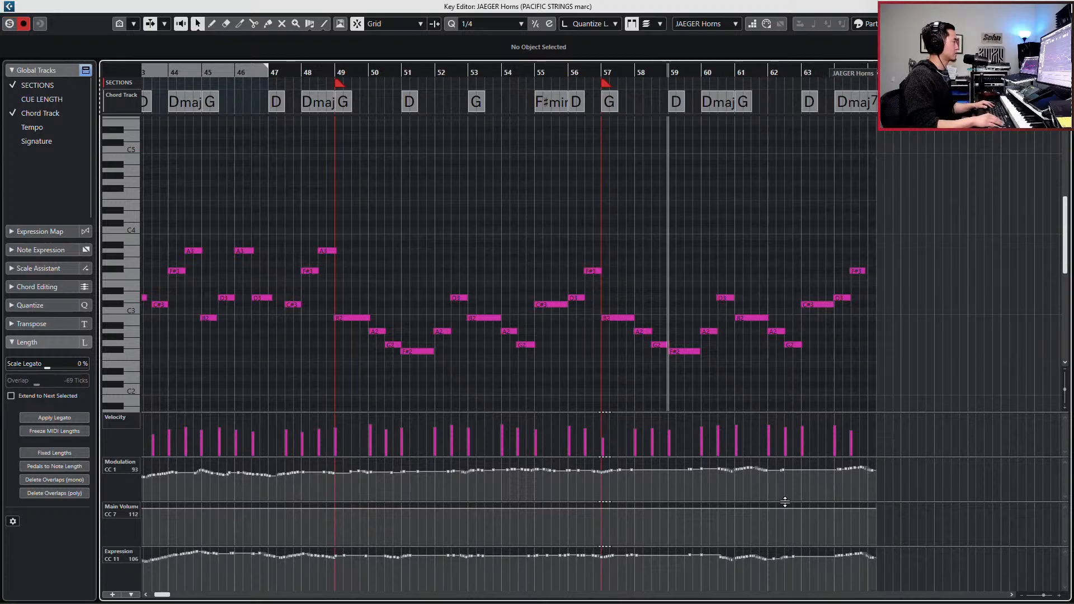
{"action": "key", "text": "KP_Subtract"}
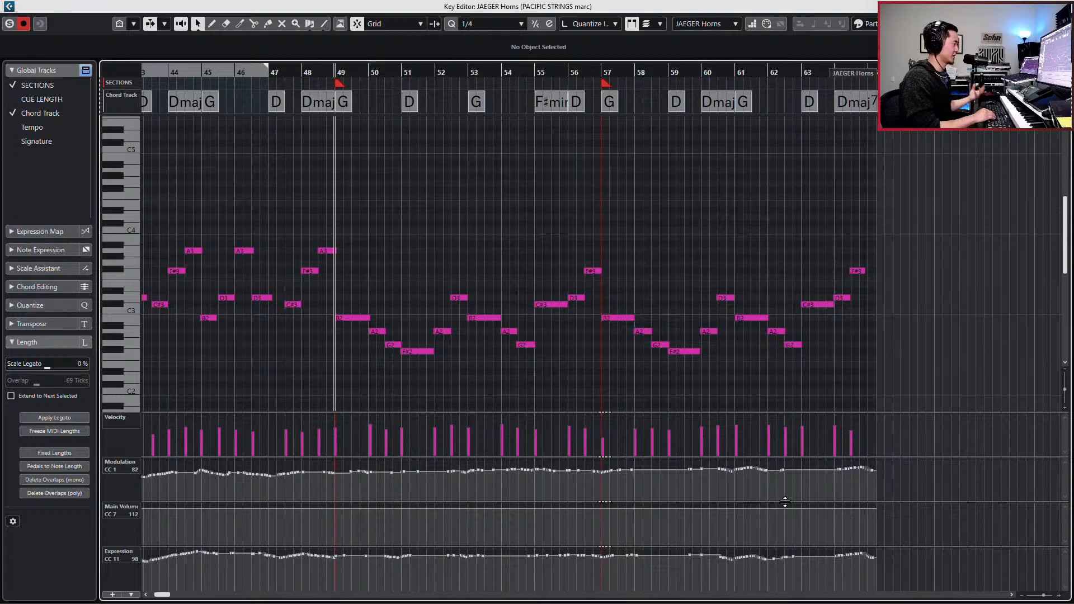
- Close the Key Editor and trim the end of the PACIFIC STRINGS marc part to bar 65
{"action": "key", "text": "Escape"}
{"action": "key", "text": "KP_Subtract"}
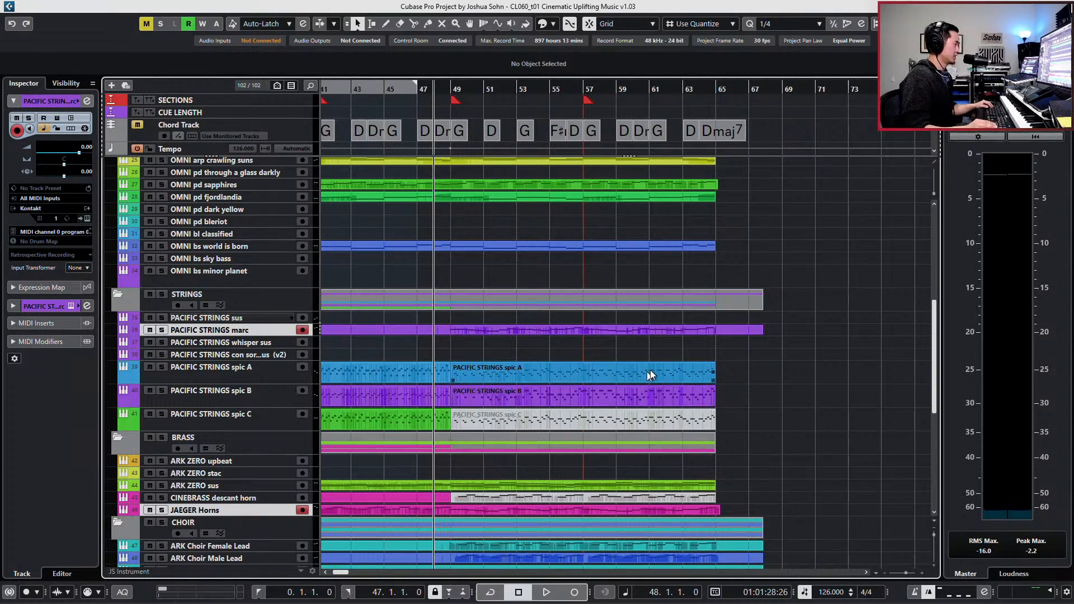
{"action": "left_click_drag", "start_coordinate": [762, 330], "coordinate": [714, 336]}
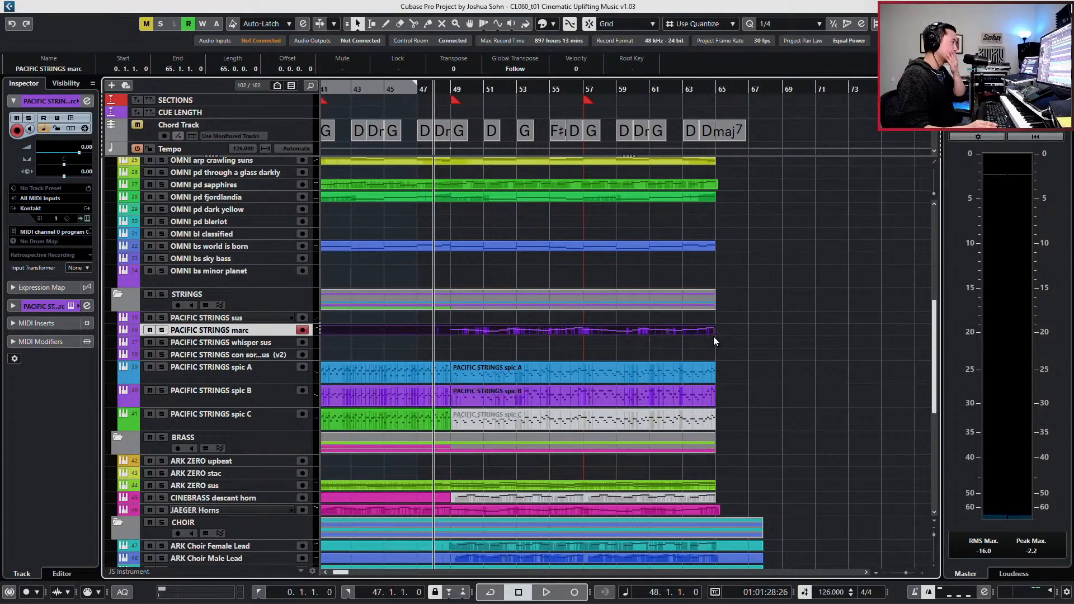
- Delete the muted PACIFIC STRINGS spic C part from bar 49 while playing back the climax from bar 48
{"action": "key", "text": "space"}
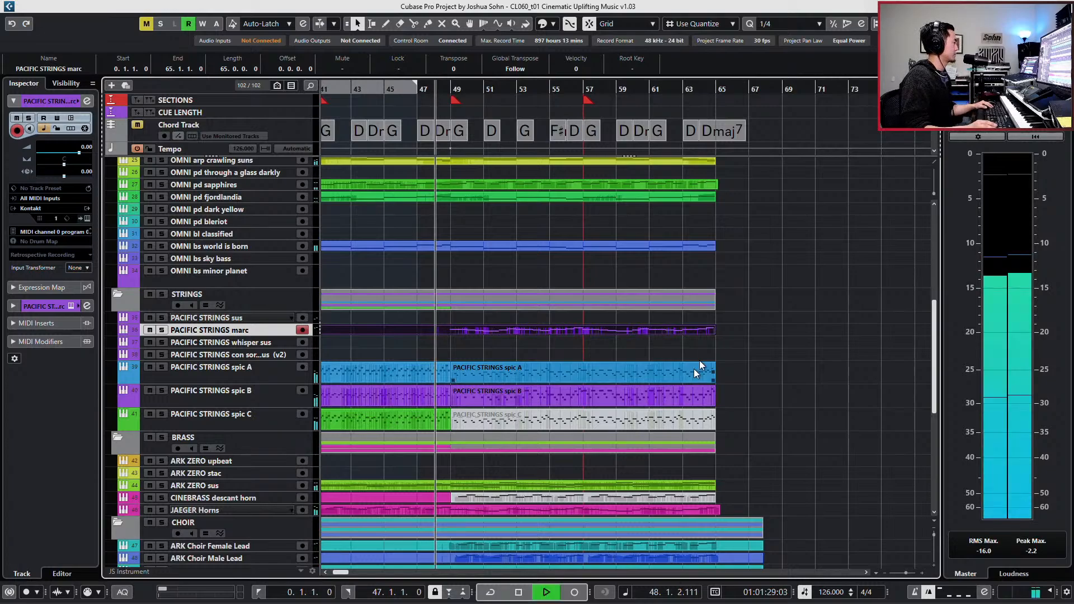
{"action": "left_click", "coordinate": [693, 410]}
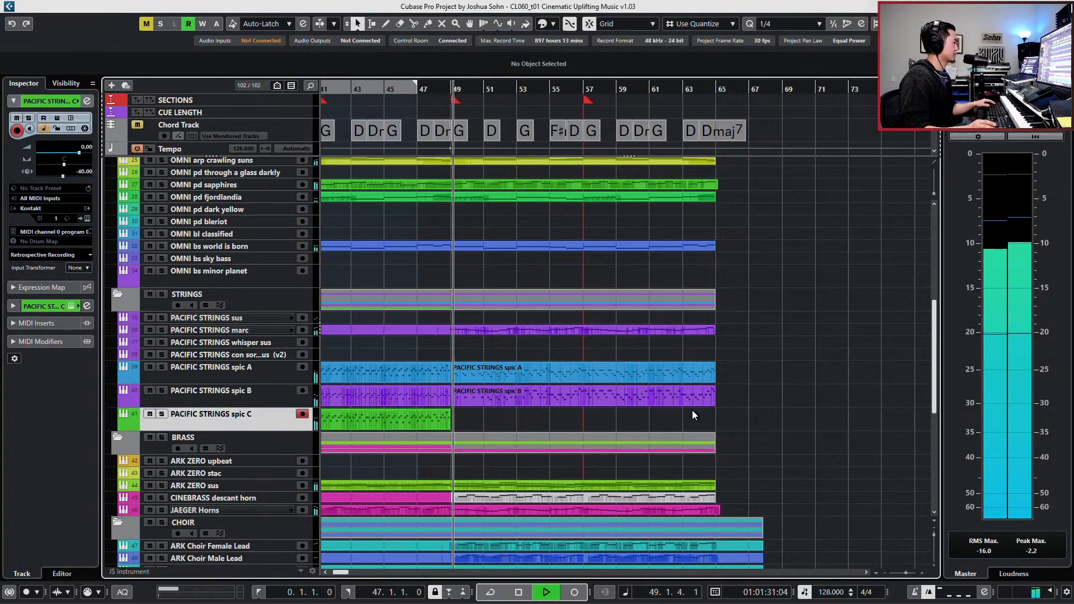
{"action": "key", "text": "Delete"}
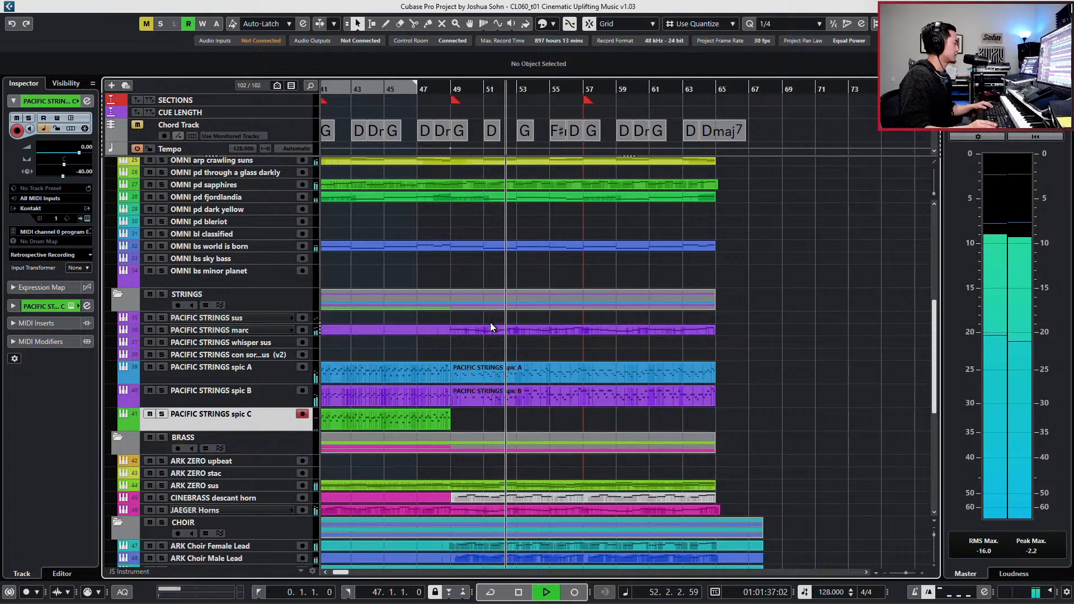
- Play back the climax past bar 57, return to bar 49 and review the arrangement around it
{"action": "key", "text": "g"}
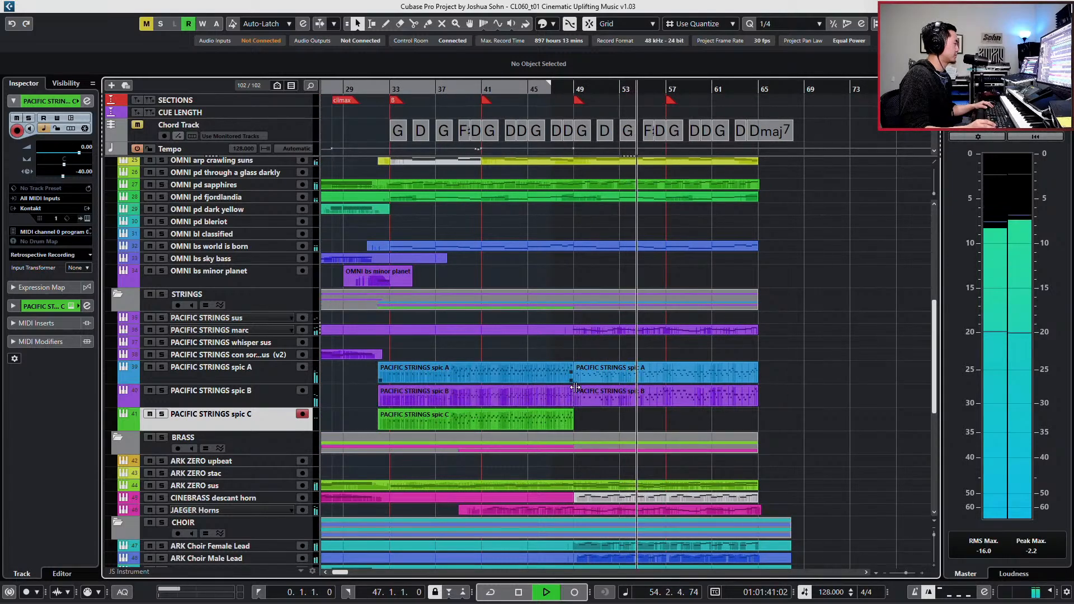
{"action": "scroll", "coordinate": [623, 478], "scroll_direction": "down", "scroll_amount": 2}
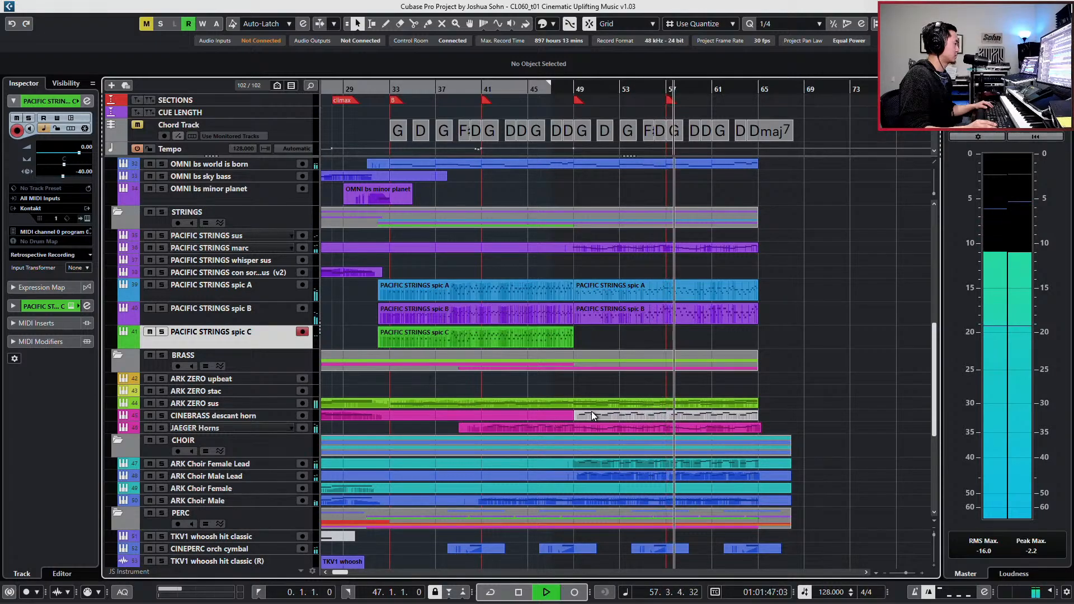
{"action": "key", "text": "space"}
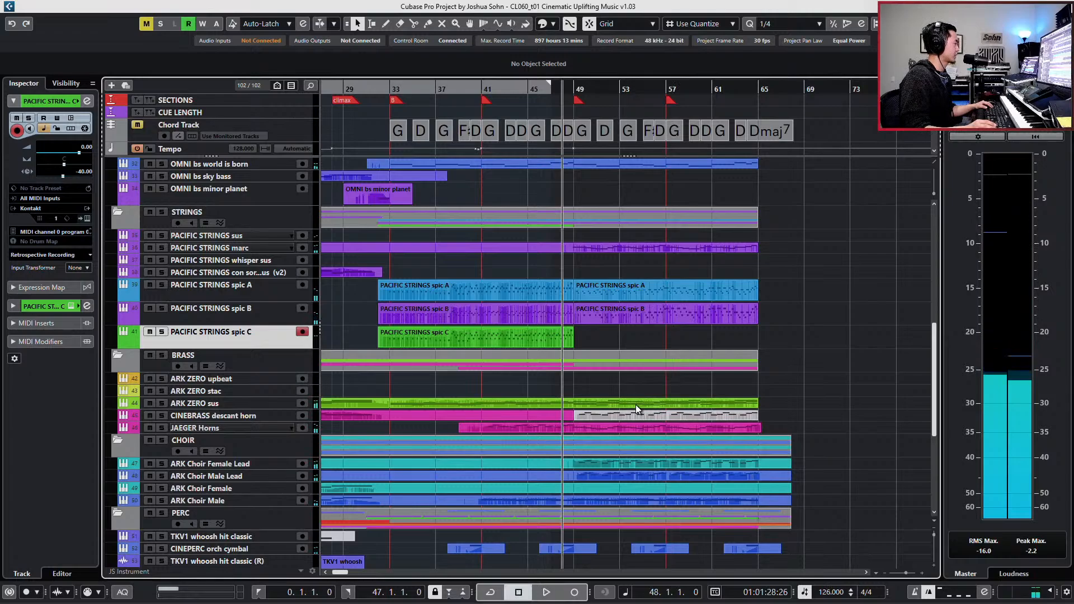
{"action": "key", "text": "KP_Add"}
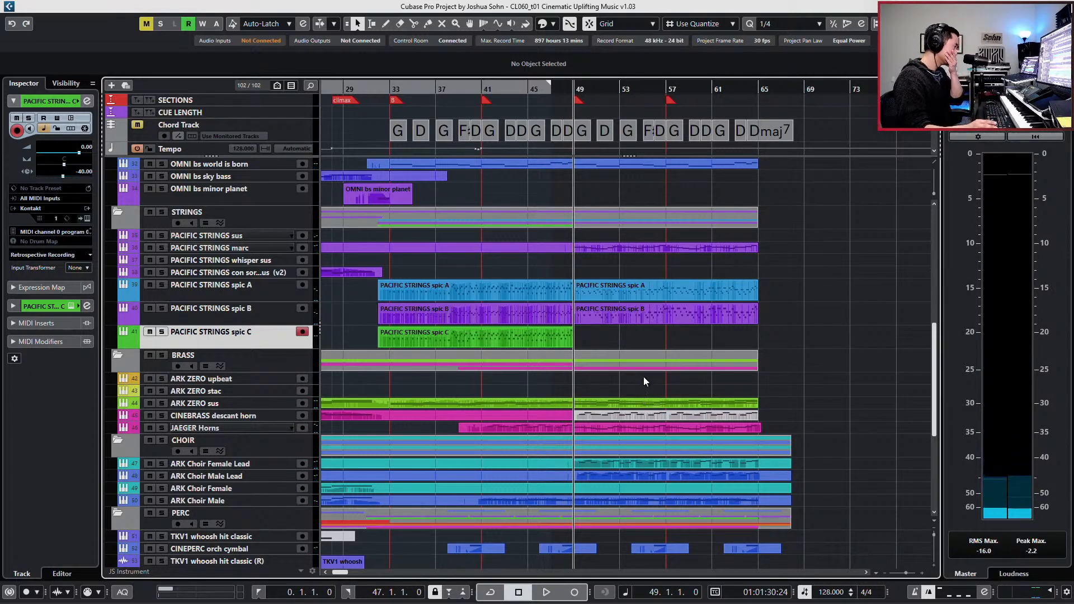
{"action": "scroll", "coordinate": [643, 377], "scroll_direction": "up", "scroll_amount": 10}
{"action": "scroll", "coordinate": [643, 377], "scroll_direction": "down", "scroll_amount": 3}
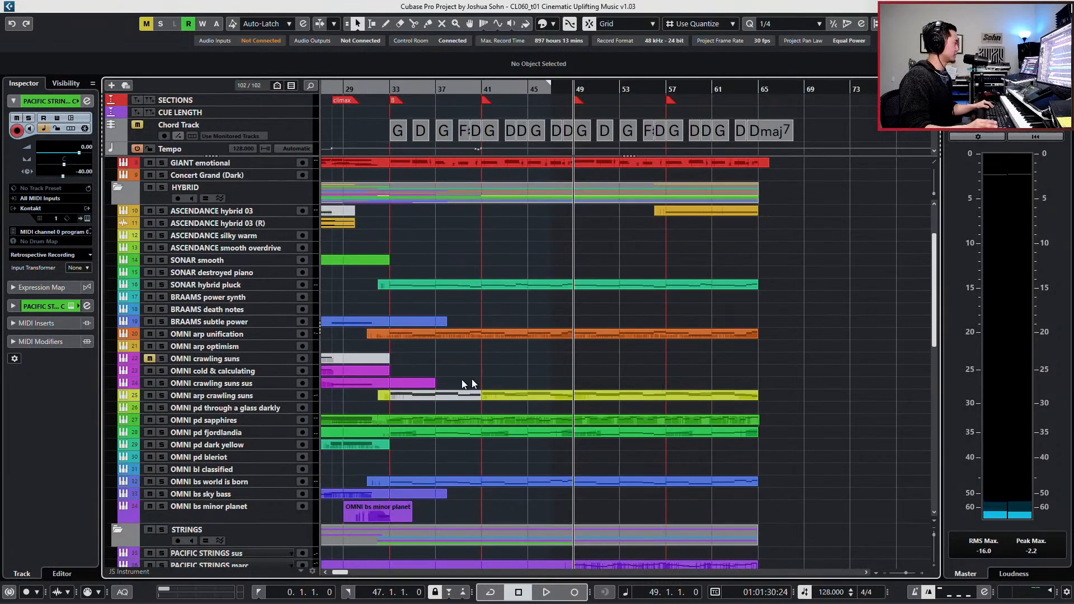
- Solo the HYBRID synth tracks that have parts from bar 49 and play them back from bar 48
{"action": "left_click", "coordinate": [224, 285]}
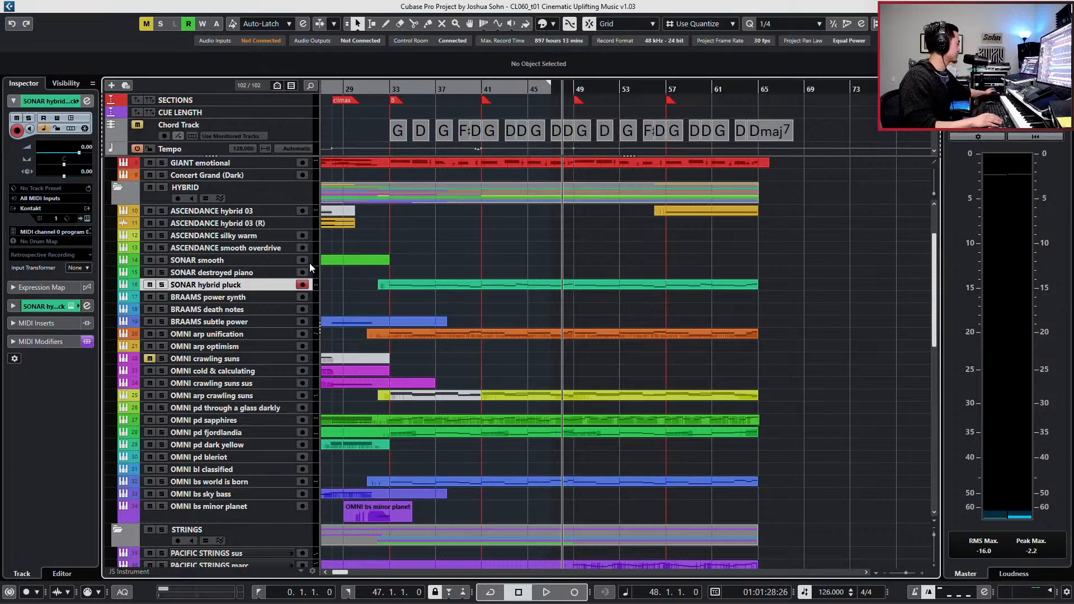
{"action": "left_click_drag", "start_coordinate": [585, 266], "coordinate": [647, 492]}
{"action": "key", "text": "space"}
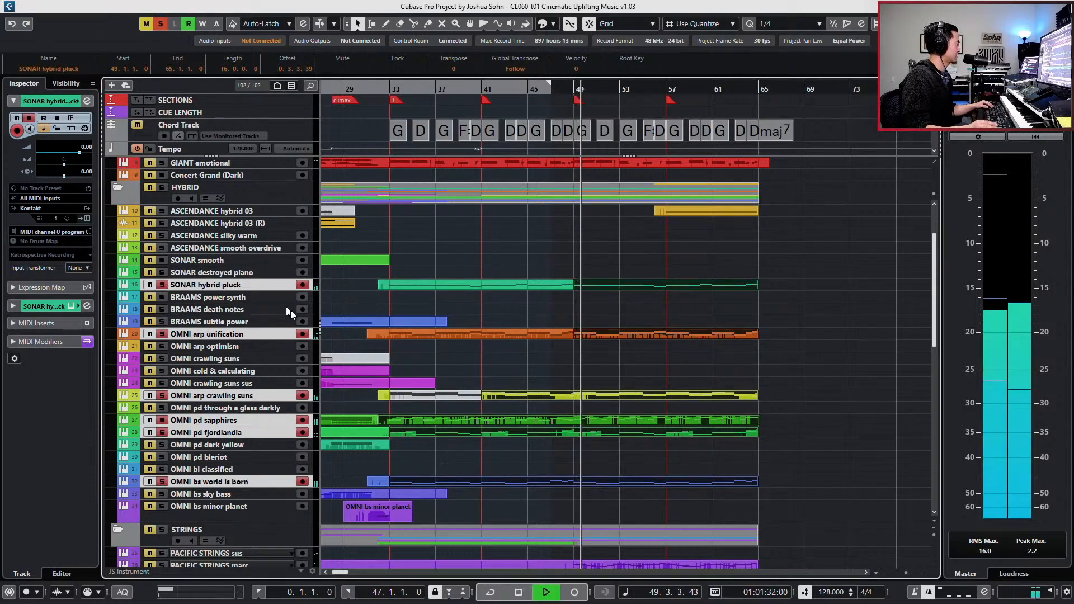
- Solo OMNI arp unification, replay it from bar 47 and mute its part from bar 49 to bar 65
{"action": "left_click", "coordinate": [258, 334]}
{"action": "key", "text": "s"}
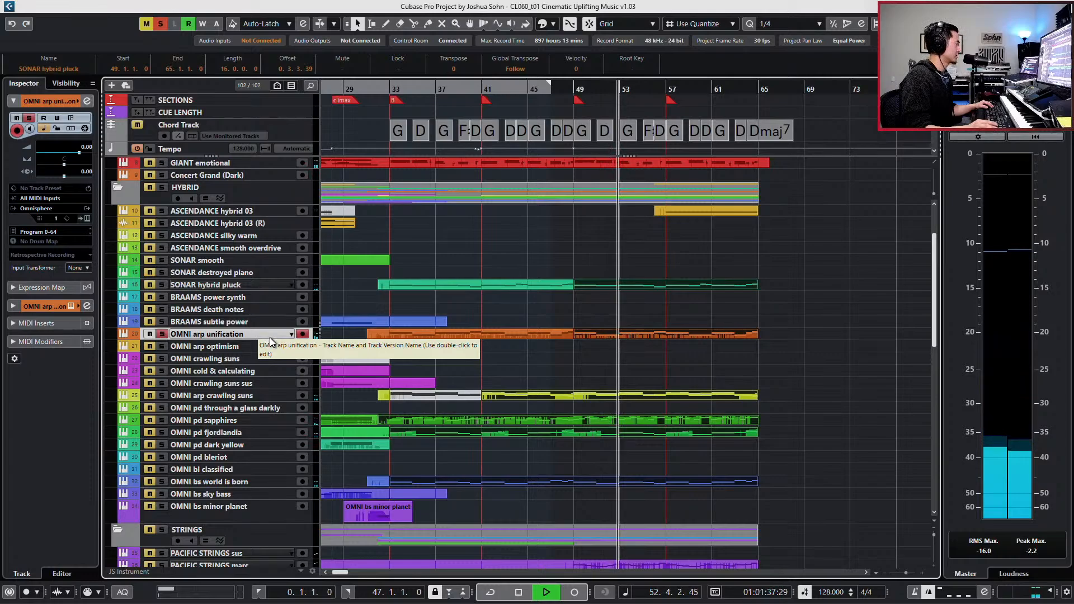
{"action": "key", "text": "space"}
{"action": "key", "text": "ctrl+KP_Subtract"}
{"action": "key", "text": "ctrl+KP_Subtract"}
{"action": "key", "text": "space"}
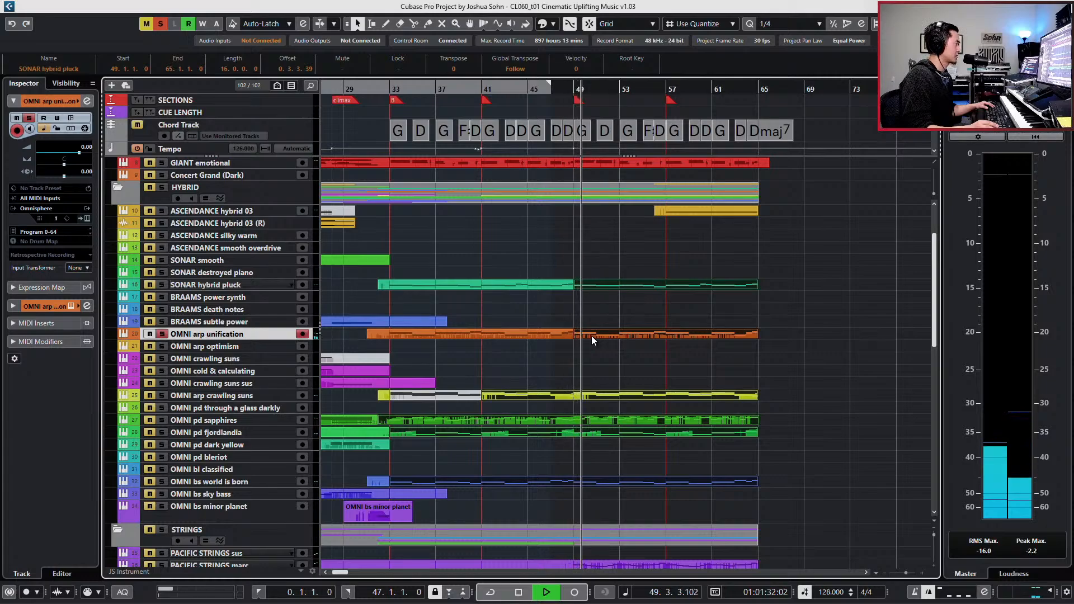
{"action": "key", "text": "space"}
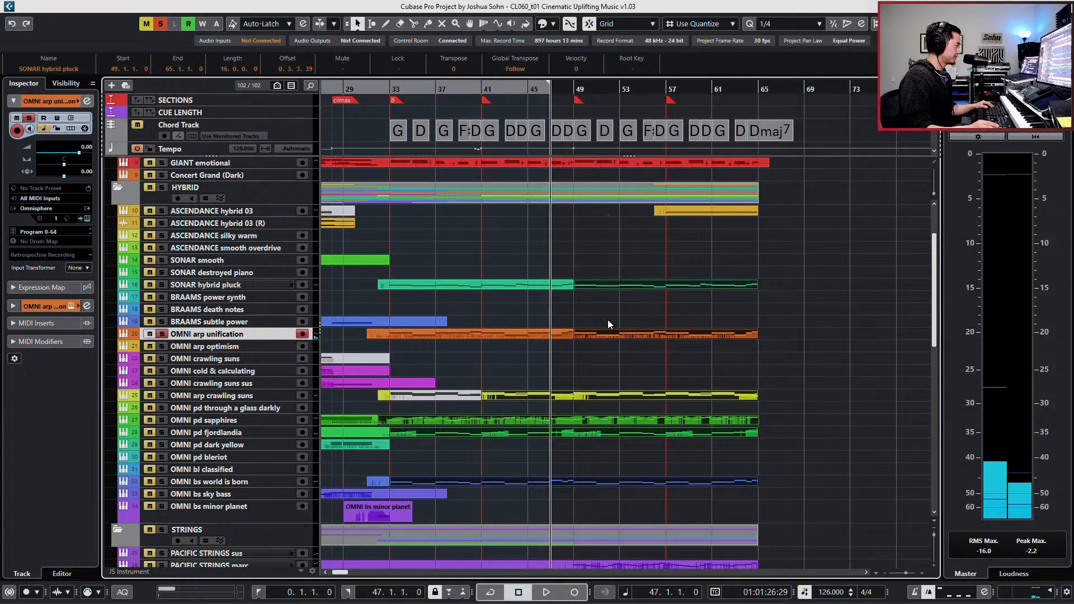
{"action": "left_click", "coordinate": [618, 334]}
{"action": "key", "text": "shift+m"}
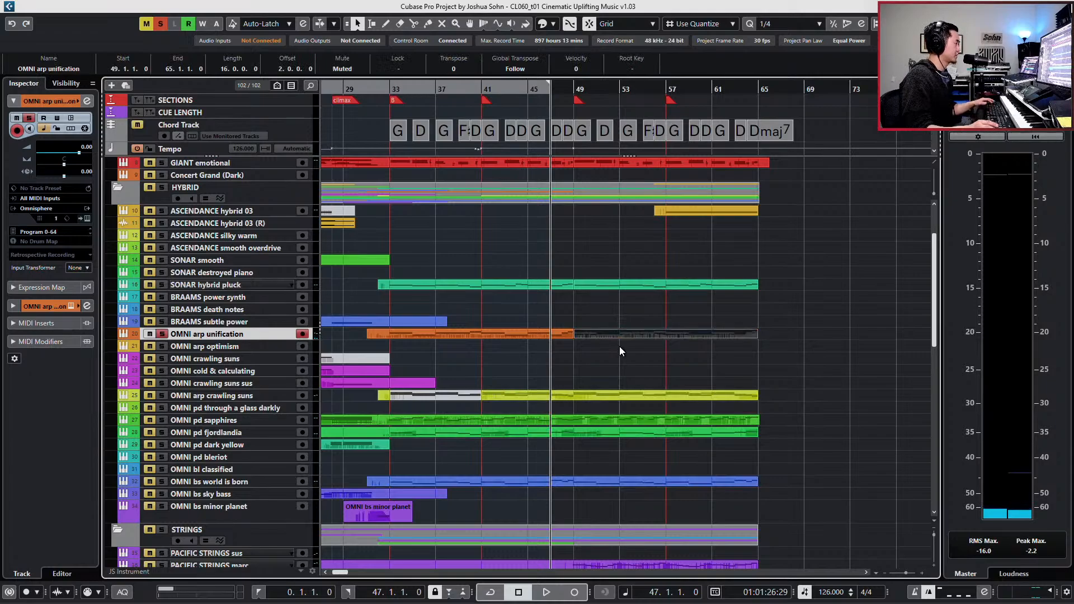
- From bar 49, audition unused synth sounds including OMNI arp optimism, OMNI crawling suns sus, OMNI pd bleriot and OMNI bl classified, and clear the solo
{"action": "key", "text": "l"}
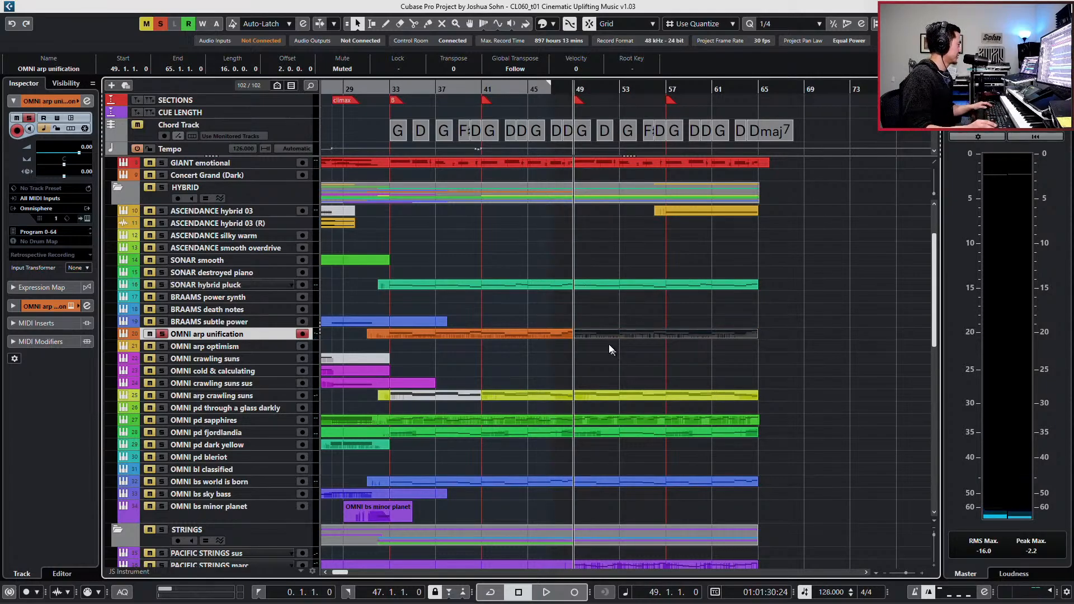
{"action": "left_click", "coordinate": [260, 347]}
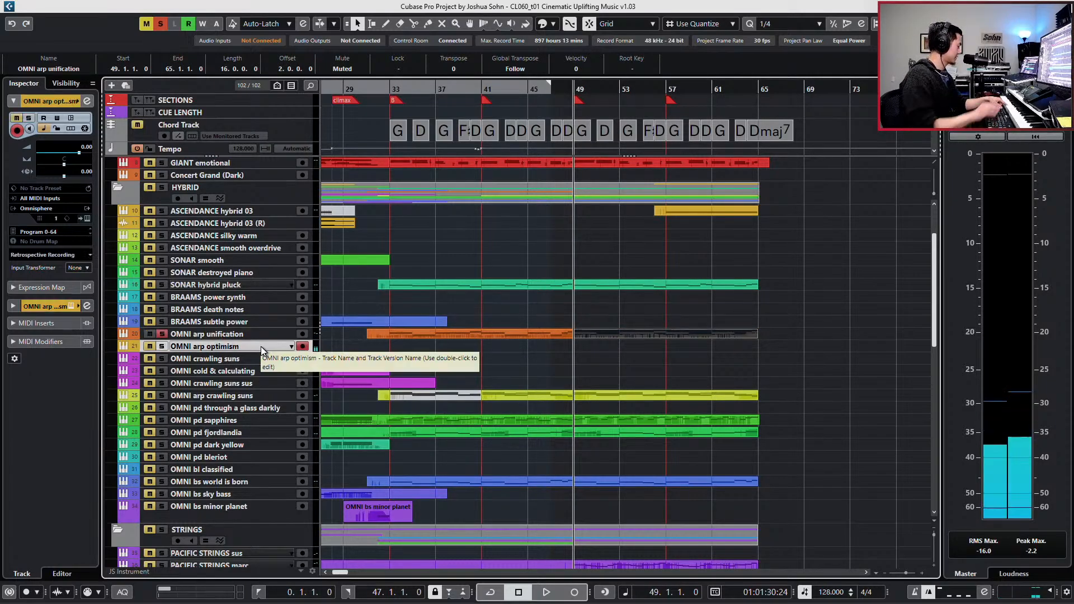
{"action": "left_click", "coordinate": [251, 297]}
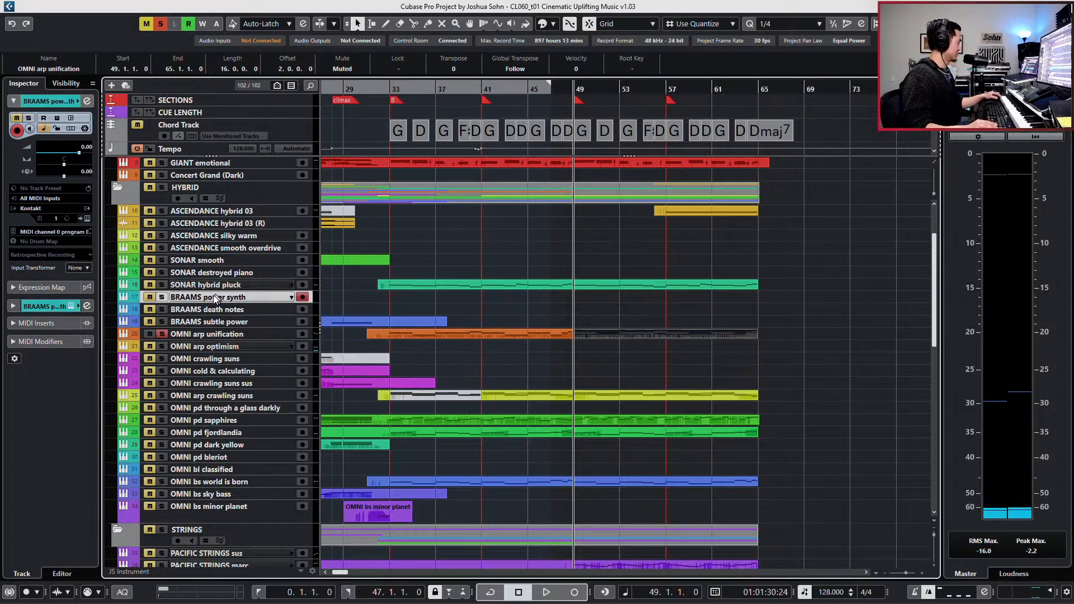
{"action": "left_click", "coordinate": [233, 370]}
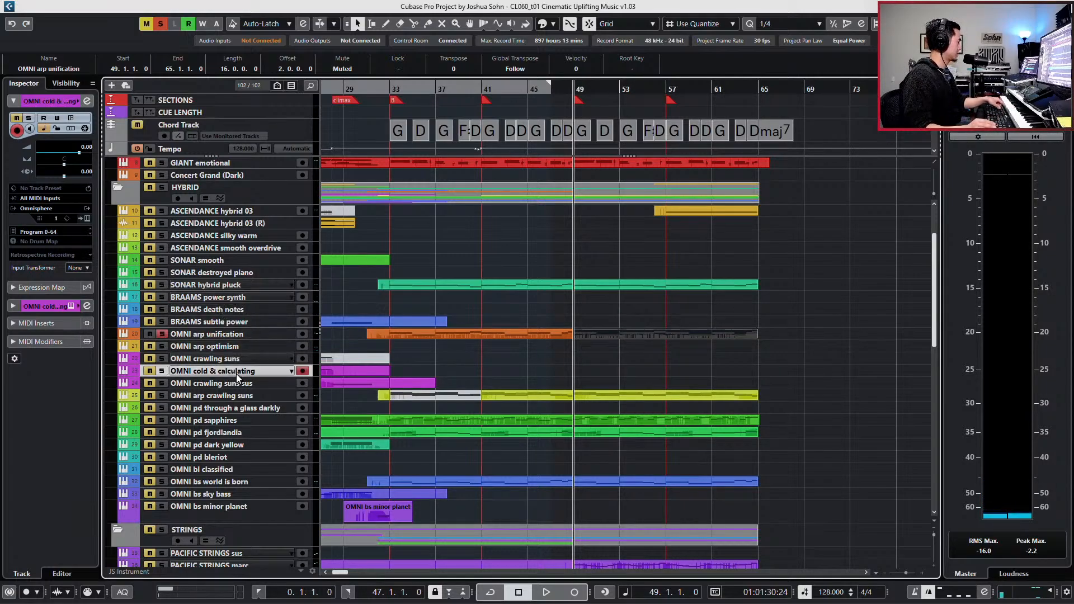
{"action": "left_click", "coordinate": [239, 346]}
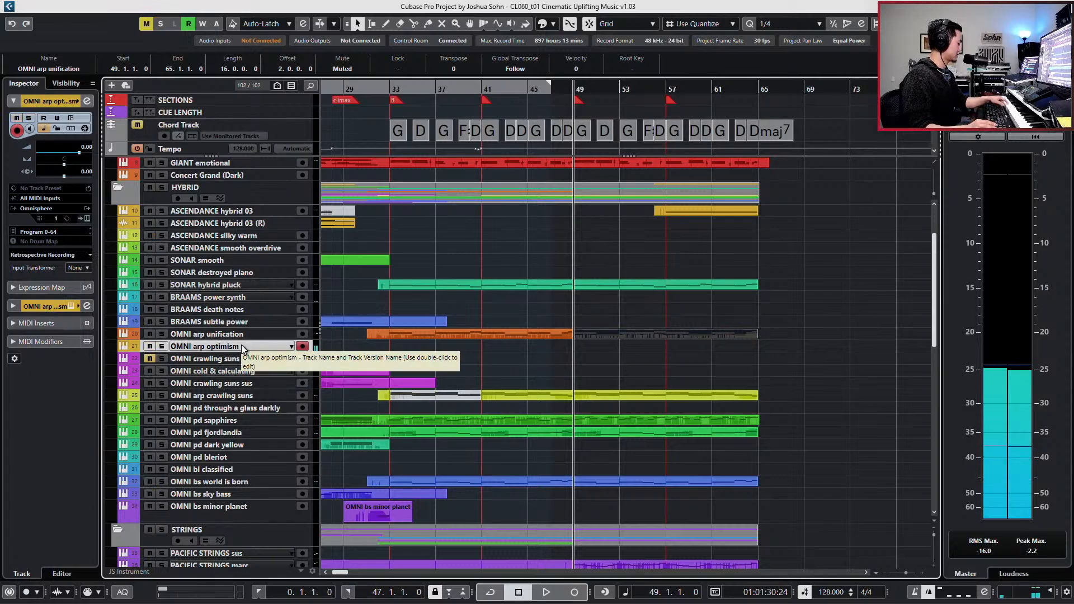
{"action": "left_click", "coordinate": [260, 384]}
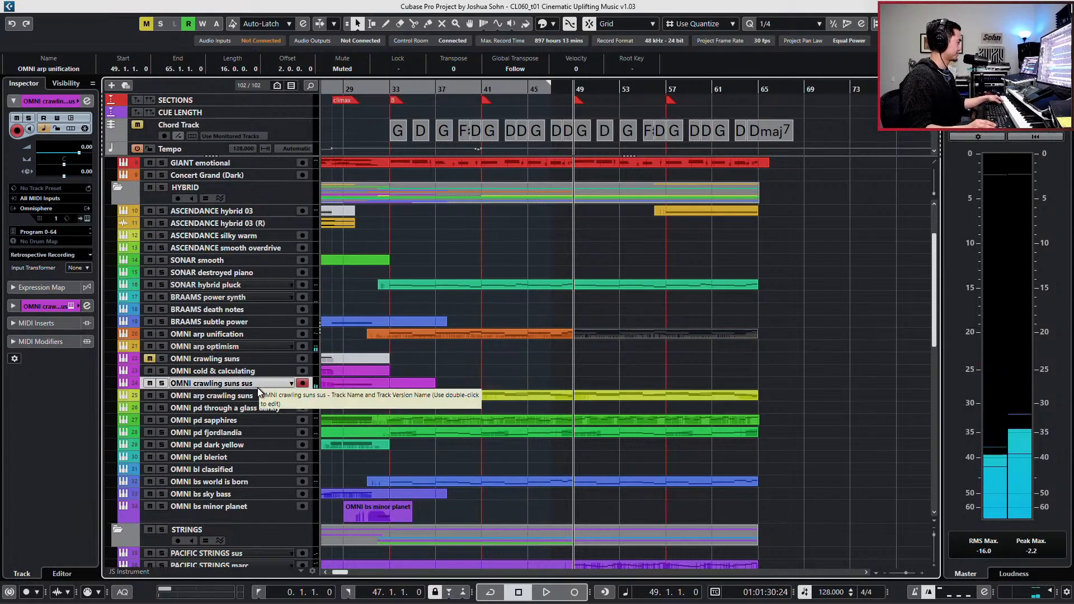
{"action": "left_click", "coordinate": [248, 374]}
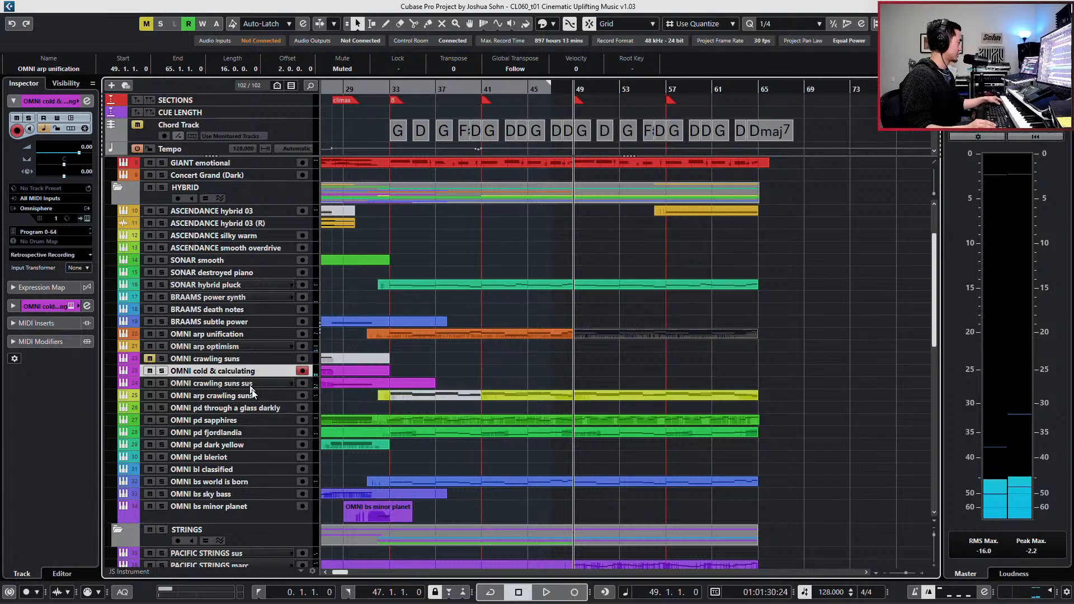
{"action": "left_click", "coordinate": [253, 470]}
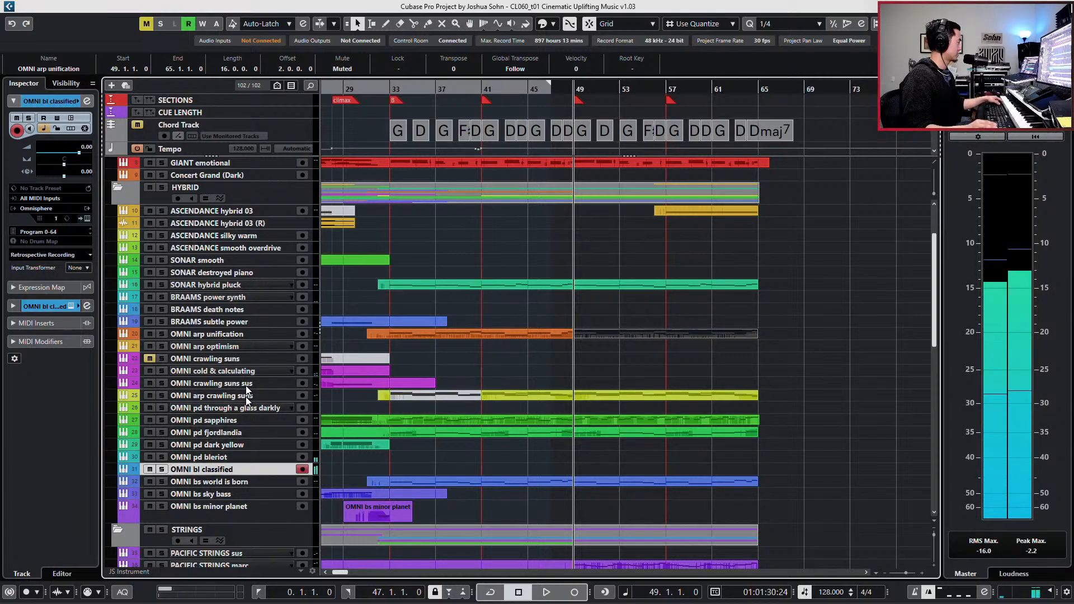
- Insert the Chopper effect in the first insert slot of BRAAMS power synth and close the channel settings
{"action": "left_click", "coordinate": [233, 297]}
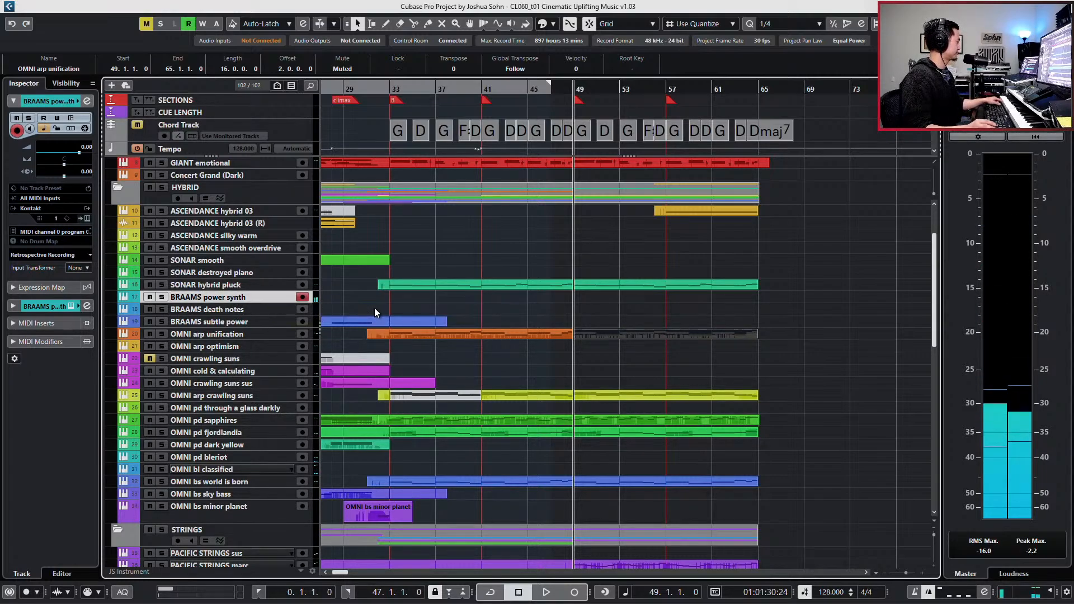
{"action": "key", "text": "r"}
{"action": "key", "text": "e"}
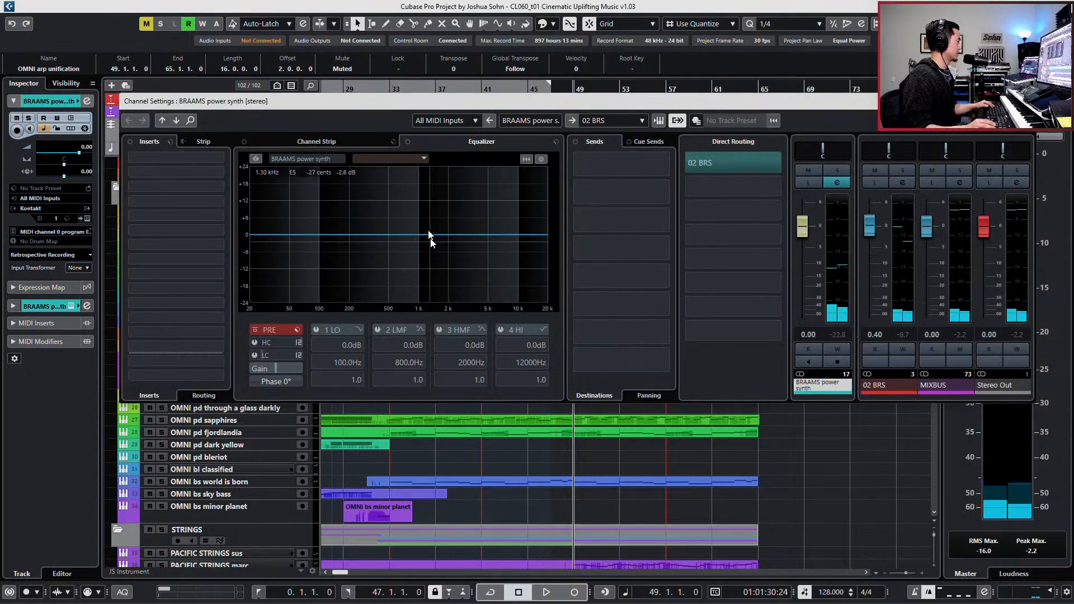
{"action": "left_click", "coordinate": [215, 159]}
{"action": "type", "text": "chop"}
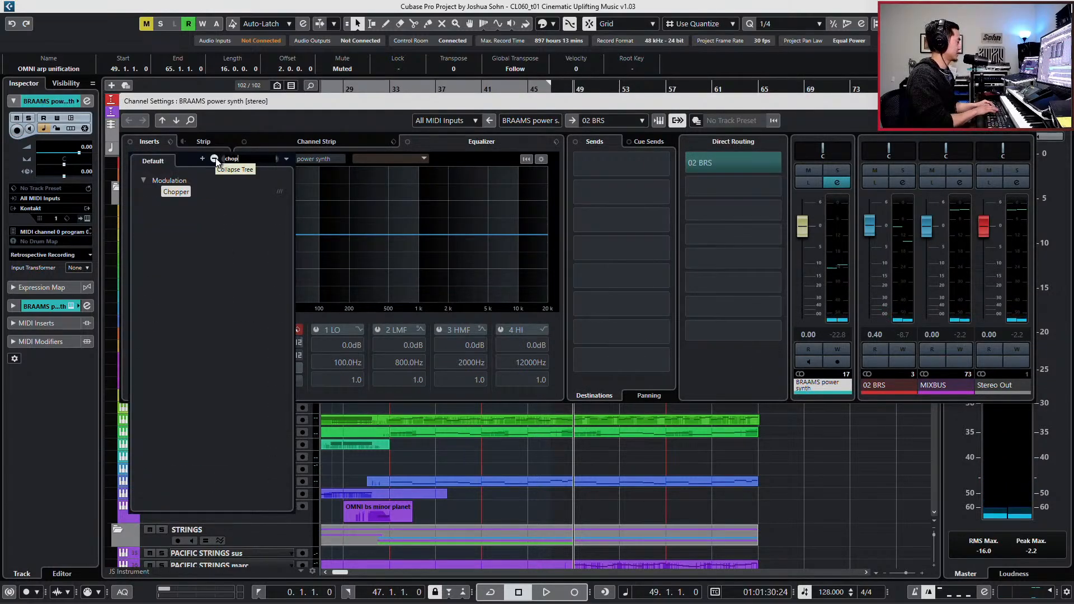
{"action": "key", "text": "Return"}
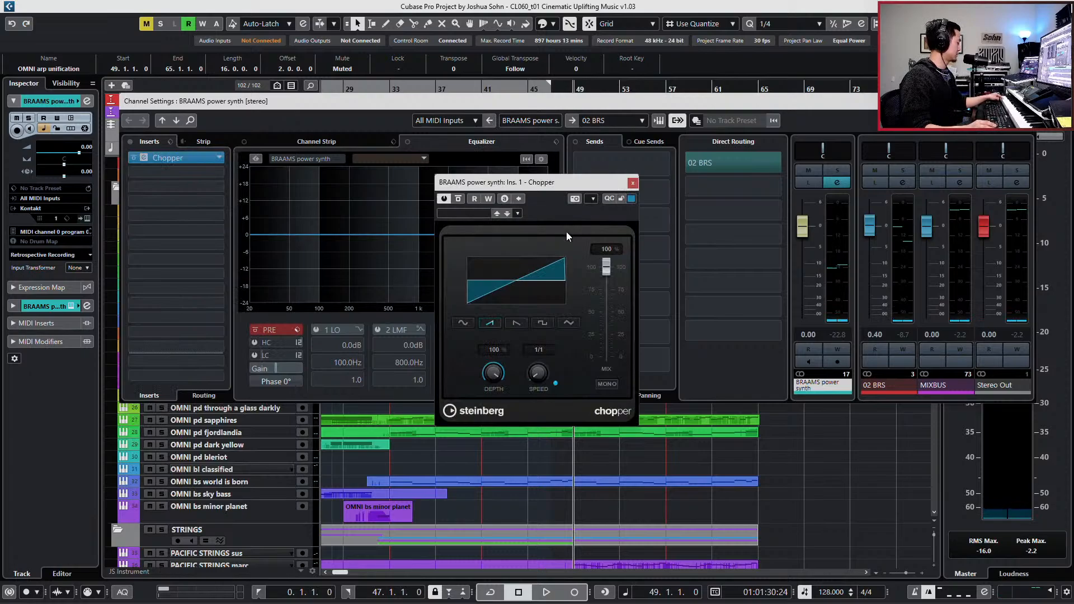
{"action": "left_click", "coordinate": [1028, 102]}
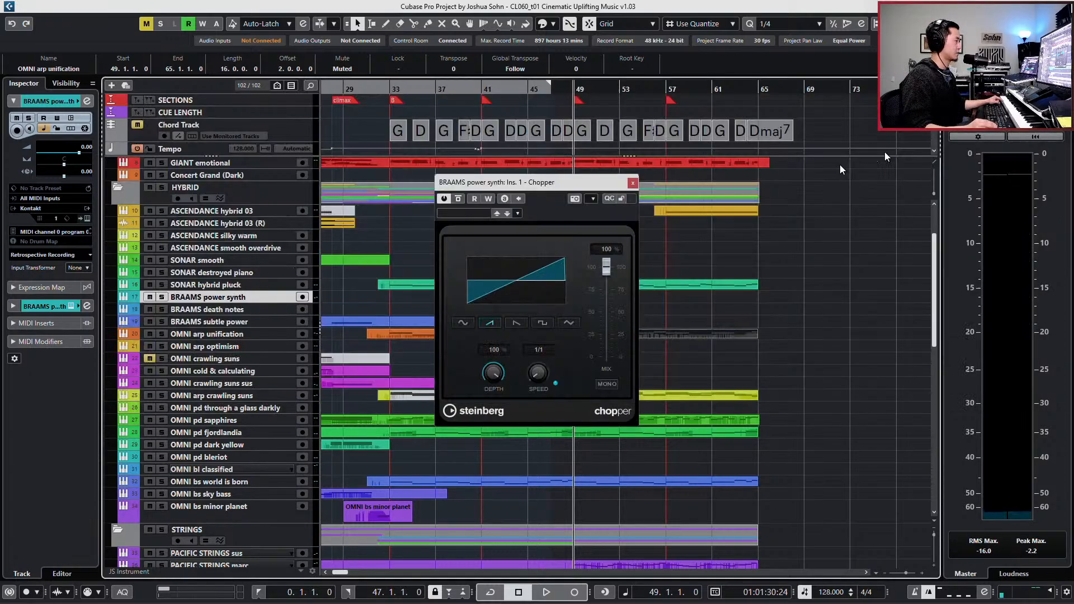
- Try the Chopper presets Ping Pong 1, Reverse Gater 2, Slow Panning, Slow Gater and Slow Swing on BRAAMS power synth
{"action": "left_click", "coordinate": [212, 308]}
{"action": "left_click", "coordinate": [212, 300]}
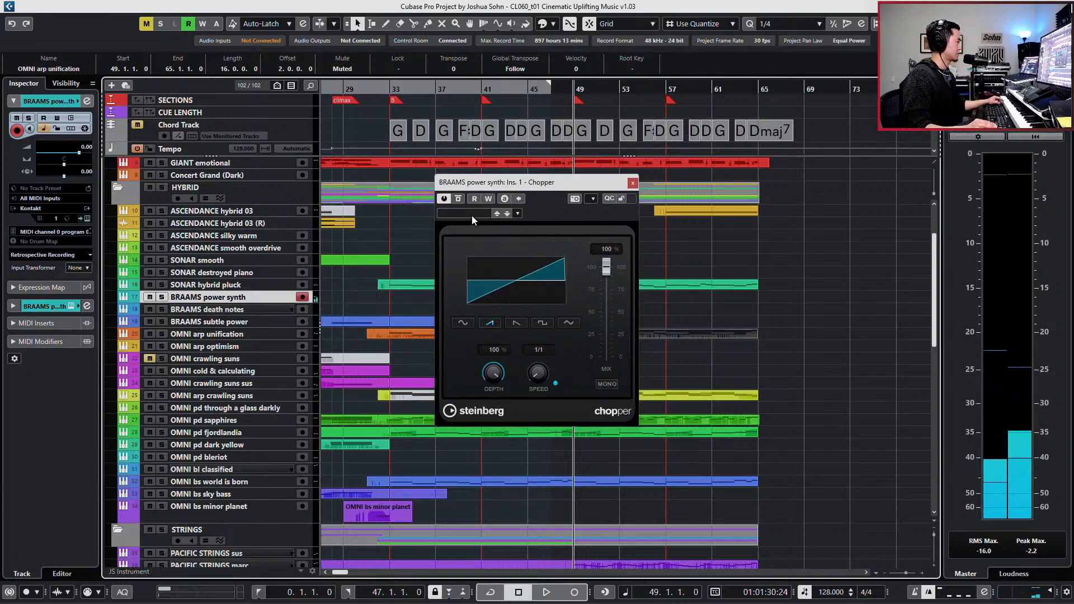
{"action": "left_click", "coordinate": [446, 212]}
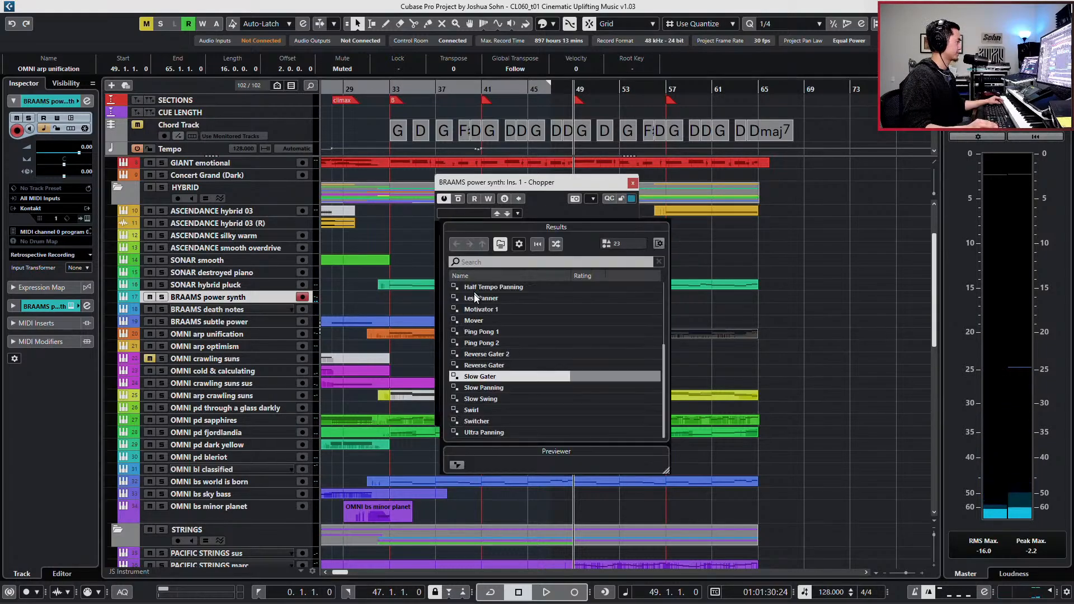
{"action": "left_click", "coordinate": [498, 333]}
{"action": "left_click", "coordinate": [506, 354]}
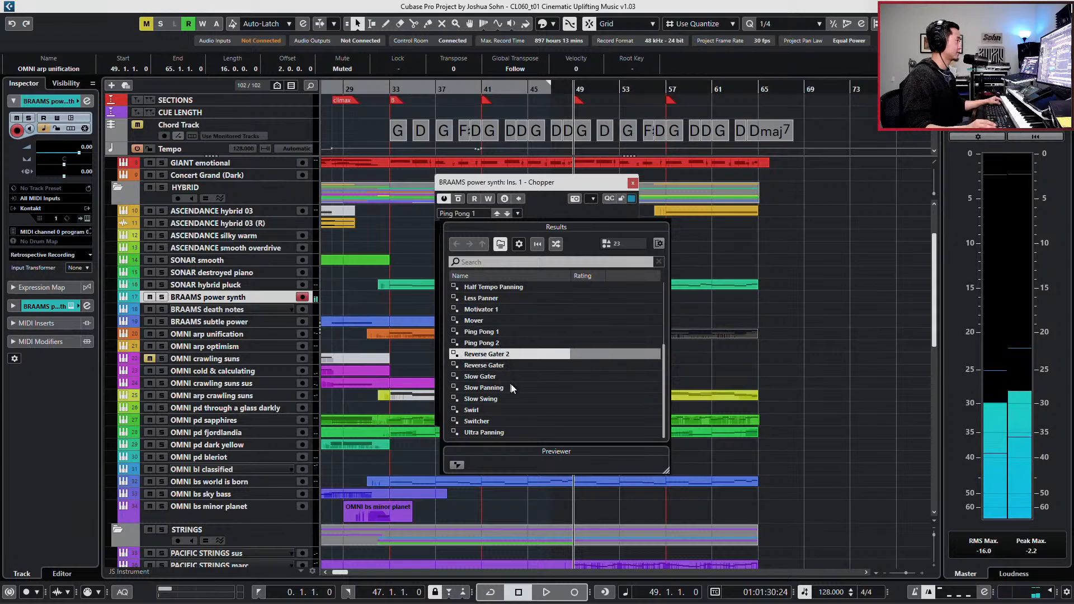
{"action": "left_click", "coordinate": [512, 387]}
{"action": "left_click", "coordinate": [505, 377]}
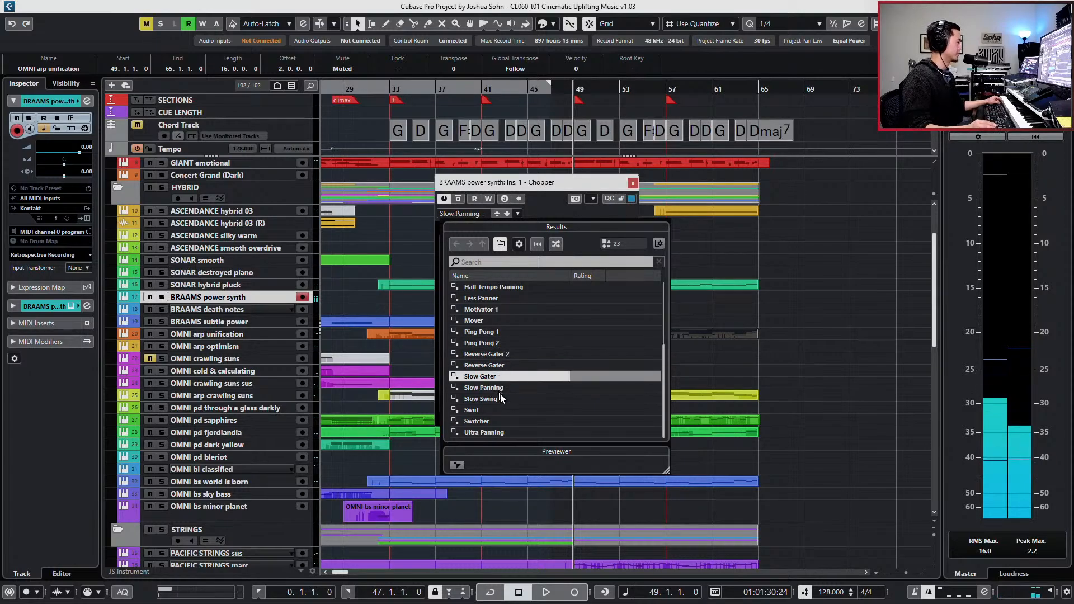
{"action": "left_click", "coordinate": [501, 396]}
{"action": "scroll", "coordinate": [500, 394], "scroll_direction": "up", "scroll_amount": 3}
- Compare the Bouncer and Bar Ramp Up presets in Chopper and load Fast Panning
{"action": "left_click", "coordinate": [487, 310]}
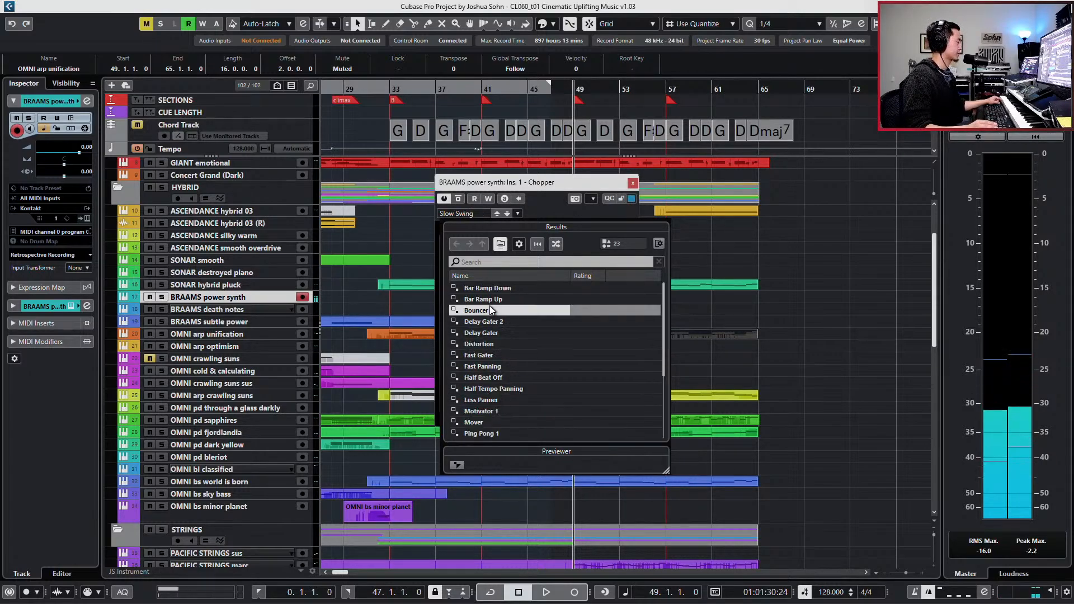
{"action": "key", "text": "Up"}
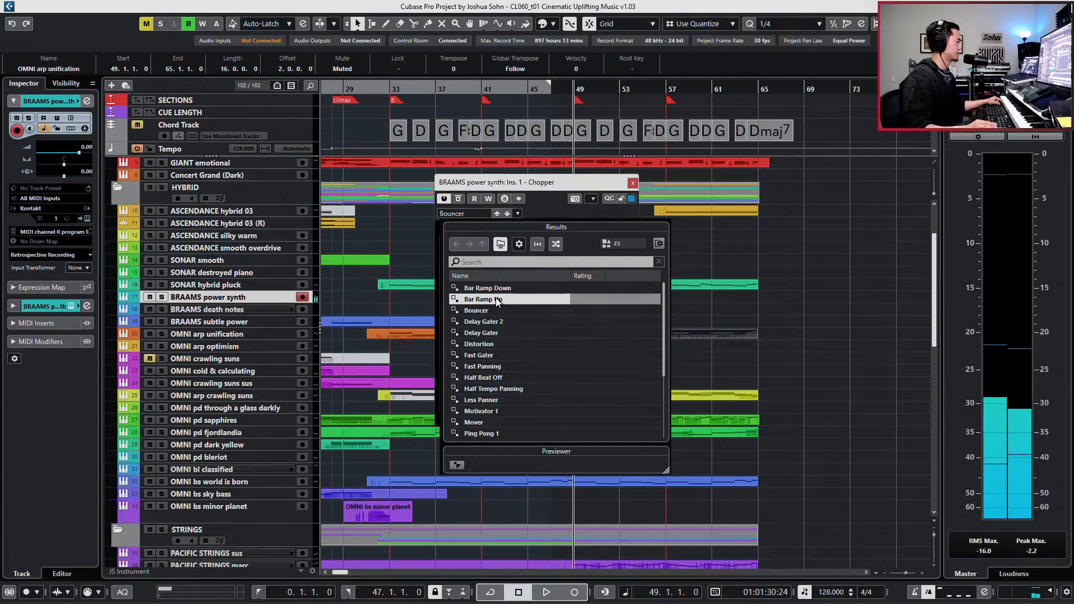
{"action": "left_click", "coordinate": [508, 367]}
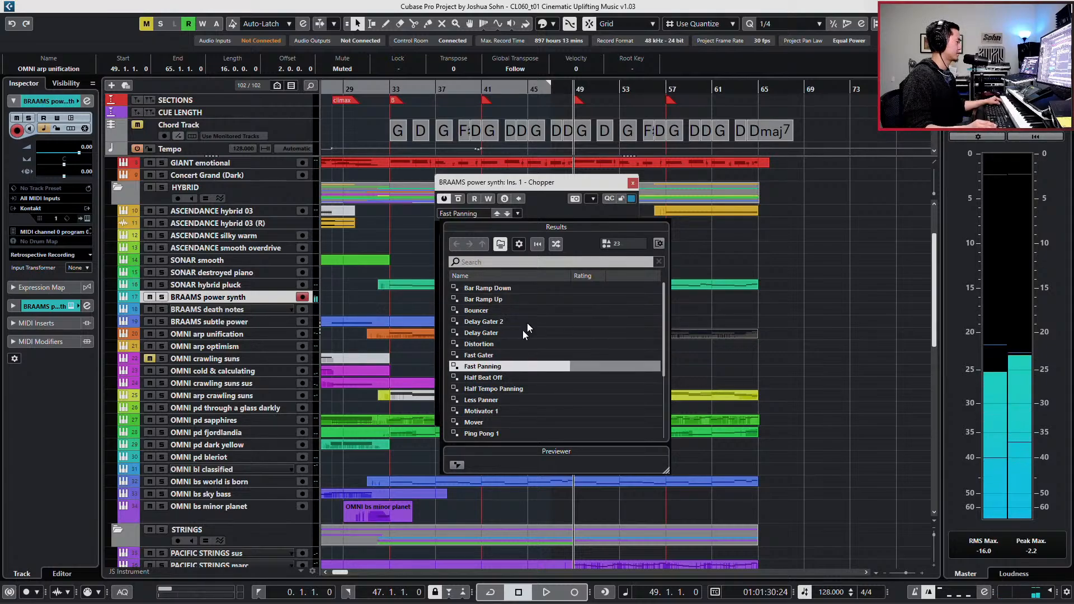
{"action": "left_click", "coordinate": [588, 219]}
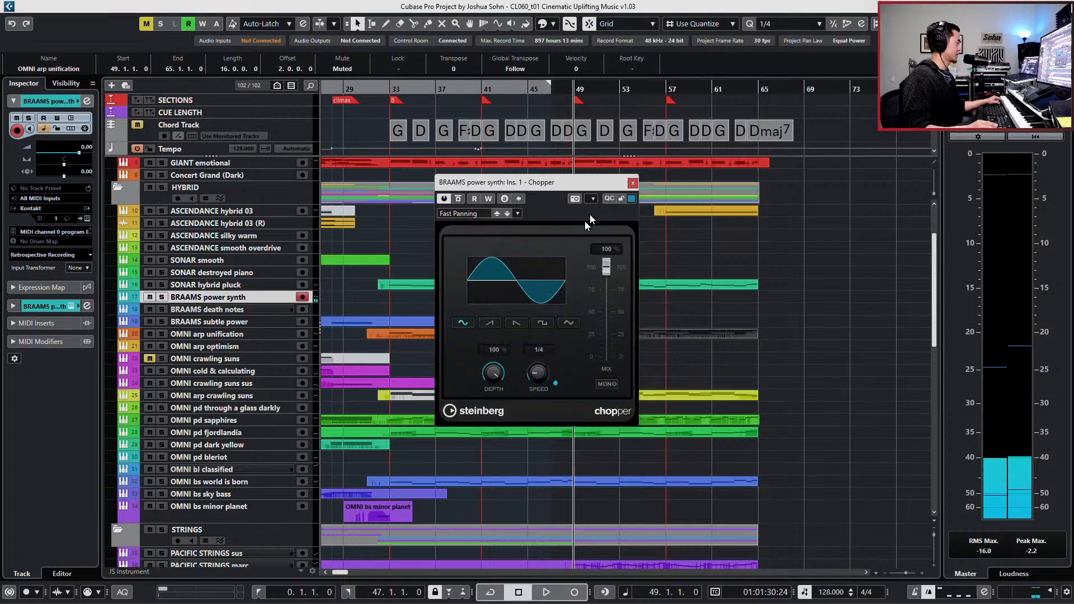
- Compare Chopper's ramp waveforms, choose the rising ramp and set the speed to 1/2
{"action": "left_click", "coordinate": [498, 323]}
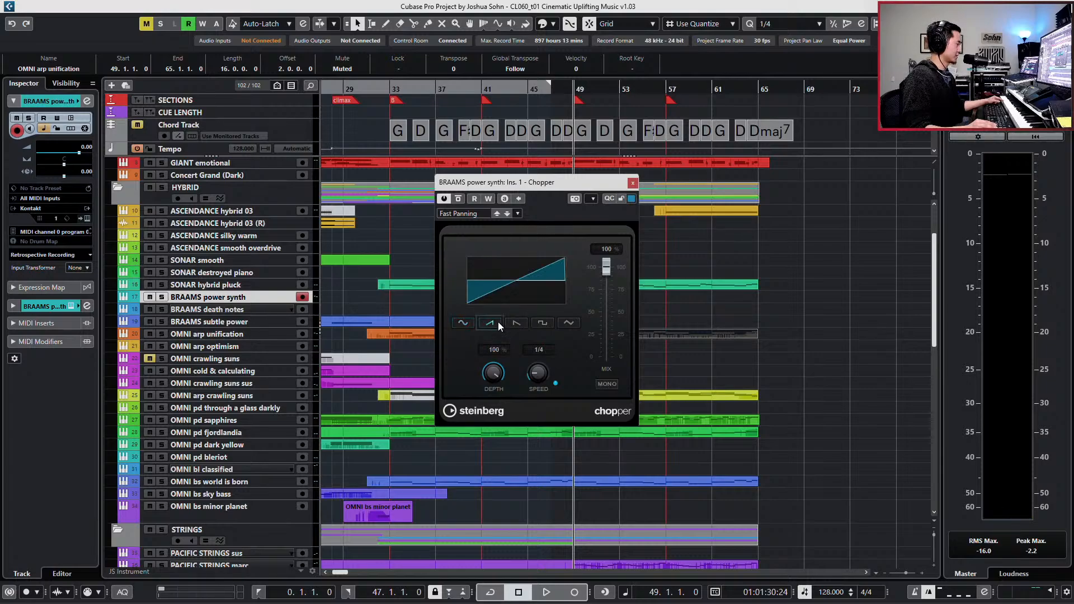
{"action": "left_click", "coordinate": [517, 322]}
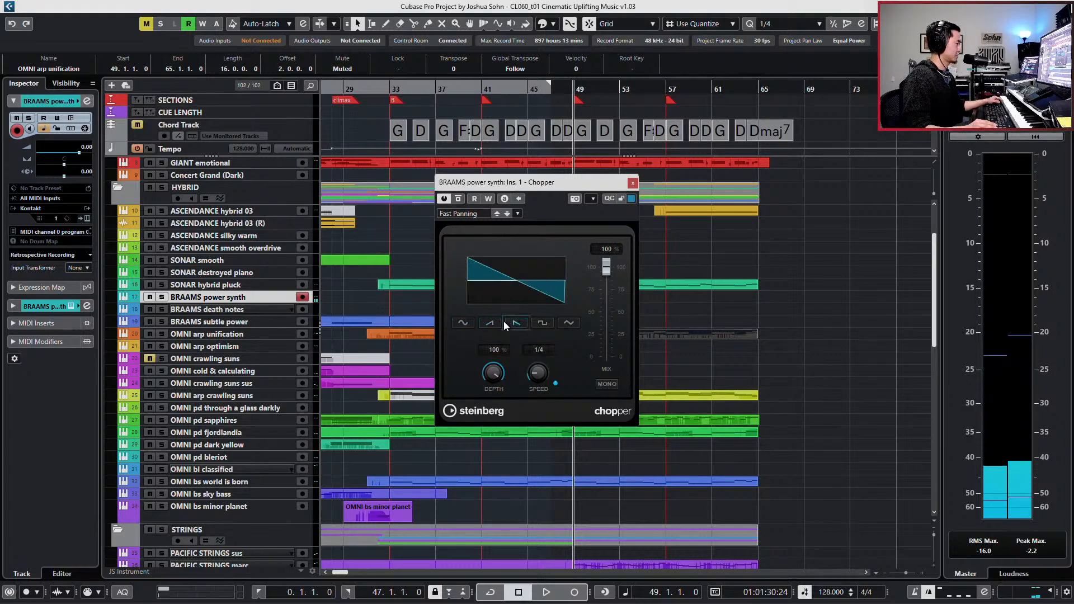
{"action": "left_click", "coordinate": [496, 327]}
{"action": "left_click_drag", "start_coordinate": [492, 373], "coordinate": [538, 376]}
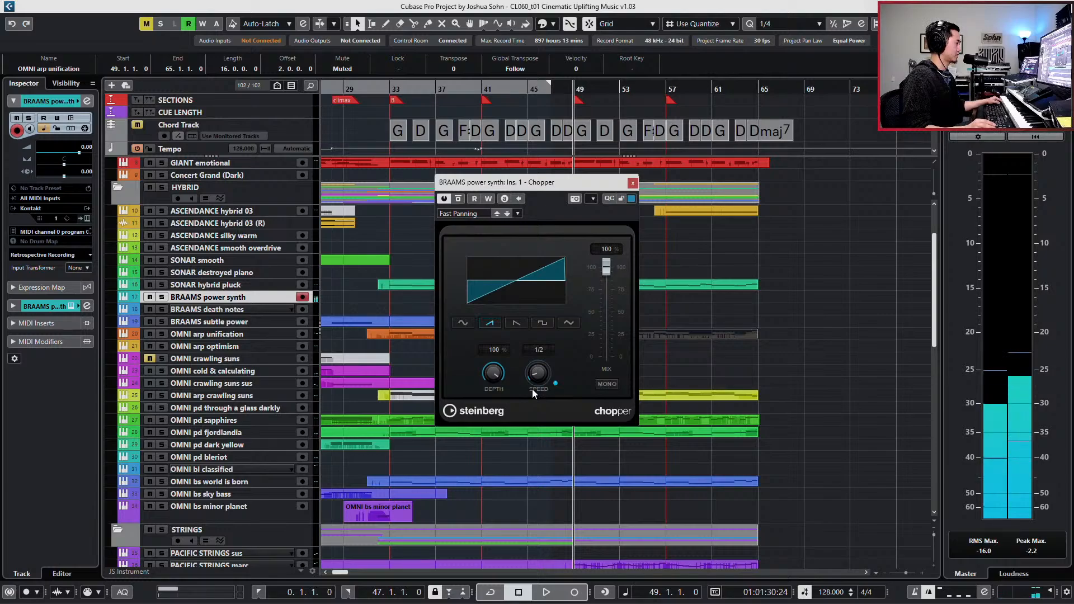
- Try a lower Chopper mix, return it to 100 % and set the depth to 62 %
{"action": "mouse_move", "coordinate": [610, 269]}
{"action": "left_mouse_down"}
{"action": "mouse_move", "coordinate": [610, 295]}
{"action": "mouse_move", "coordinate": [605, 257]}
{"action": "left_mouse_up"}
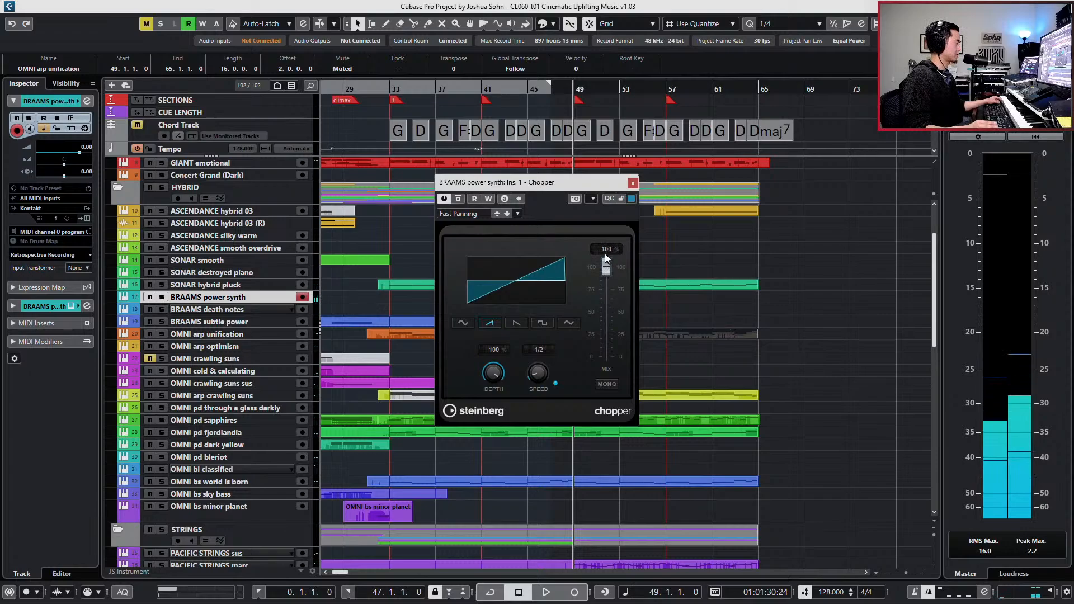
{"action": "left_click_drag", "start_coordinate": [494, 374], "coordinate": [492, 404]}
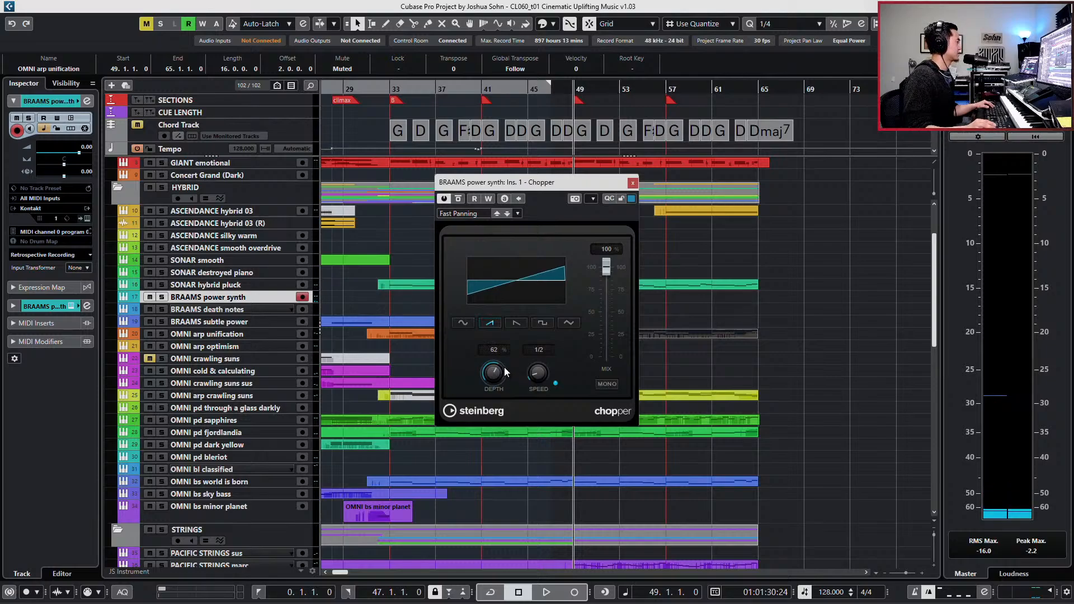
{"action": "key", "text": "e"}
{"action": "key", "text": "e"}
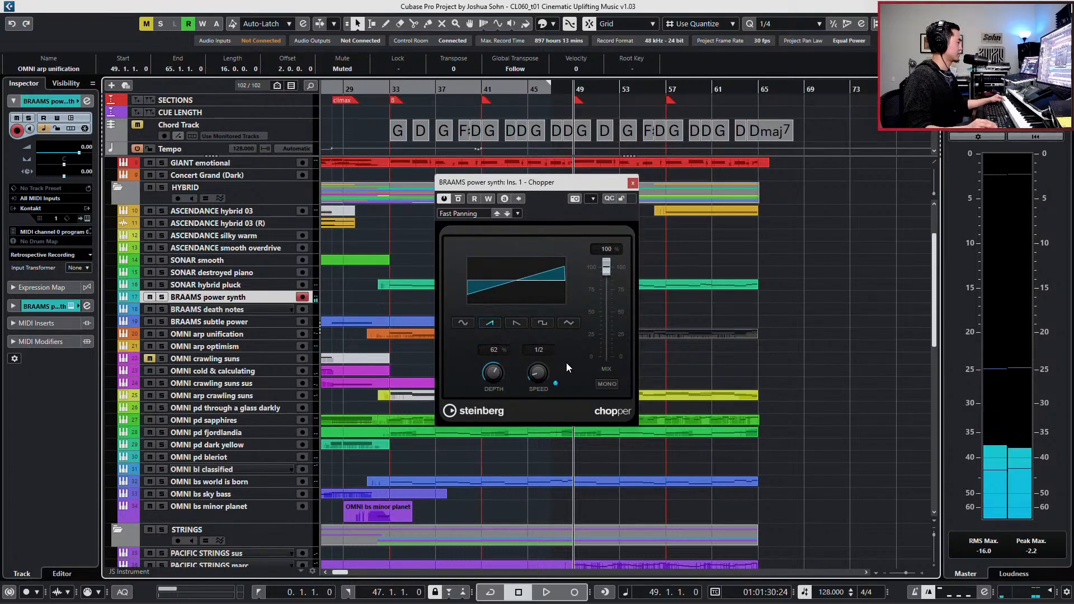
- Enable Mono in Chopper, compare the square waveform with the rising ramp, keep the ramp and close the effect
{"action": "left_click", "coordinate": [607, 384]}
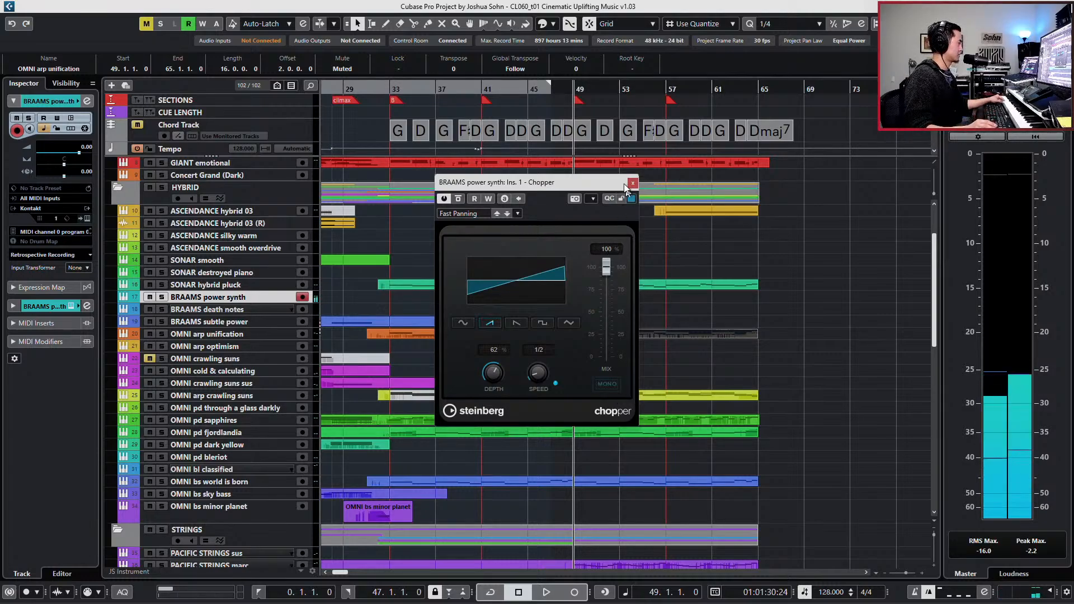
{"action": "left_click", "coordinate": [543, 323]}
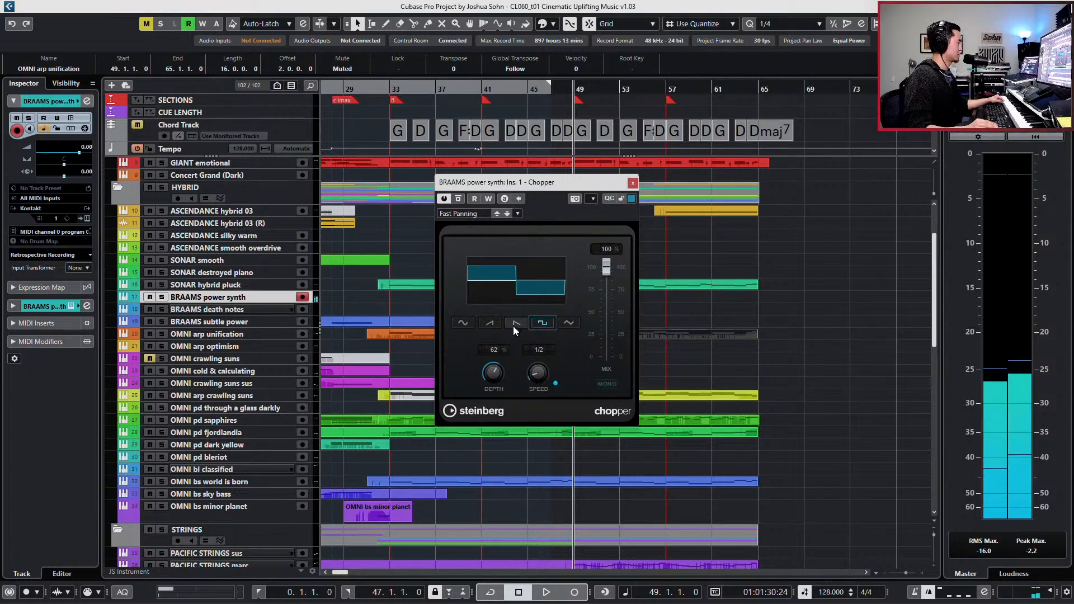
{"action": "left_click", "coordinate": [490, 323]}
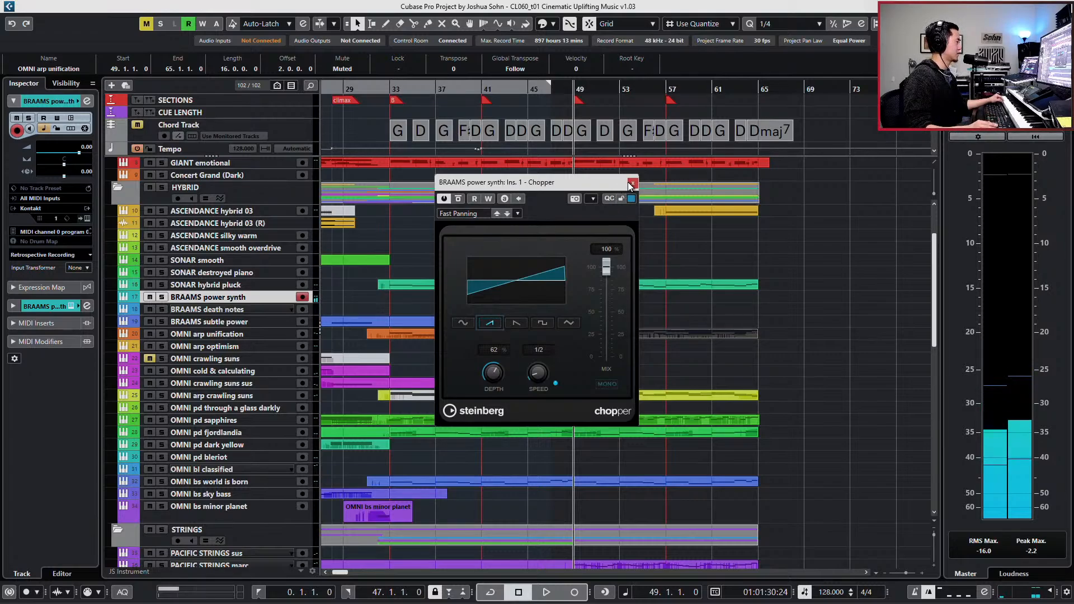
{"action": "left_click", "coordinate": [633, 183]}
{"action": "left_click", "coordinate": [581, 301]}
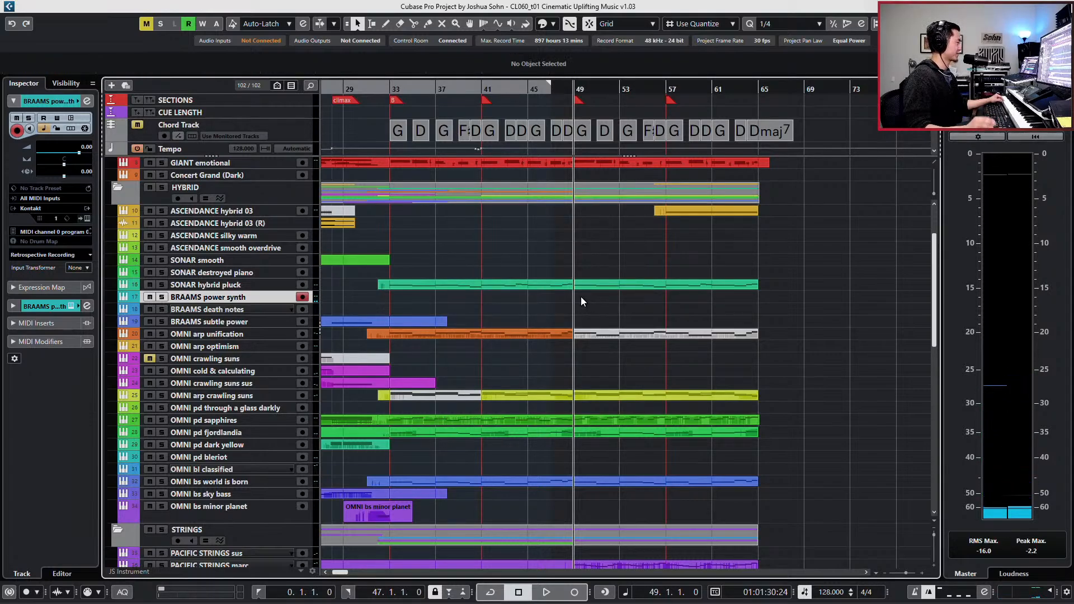
- Create an empty part on BRAAMS power synth from bar 49 to bar 65 and open it in the Key Editor
{"action": "key", "text": "ctrl+KP_1"}
{"action": "key", "text": "KP_Add"}
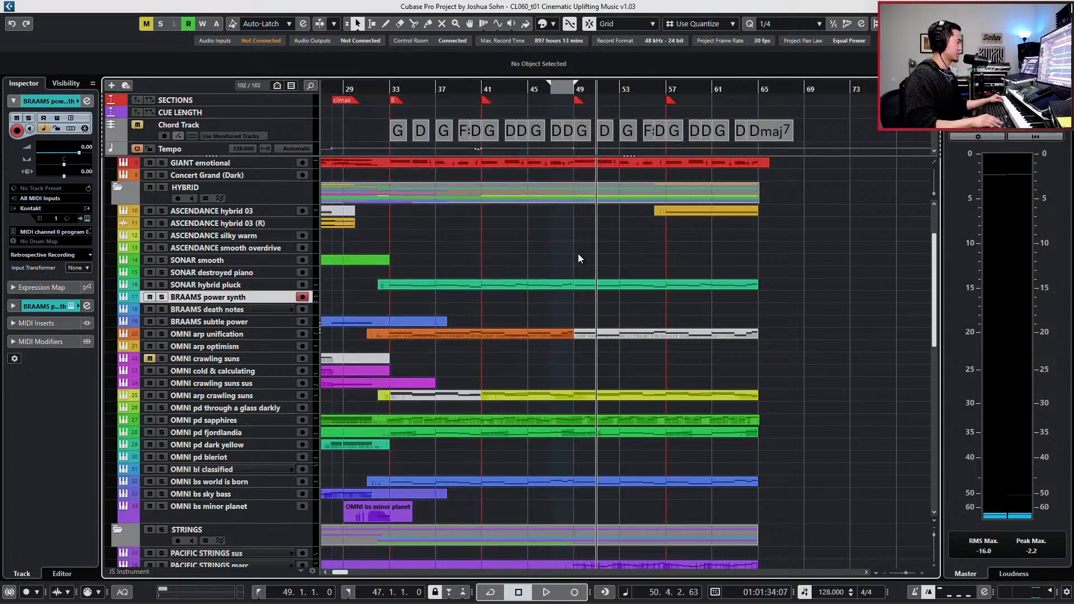
{"action": "key", "text": "ctrl+KP_2"}
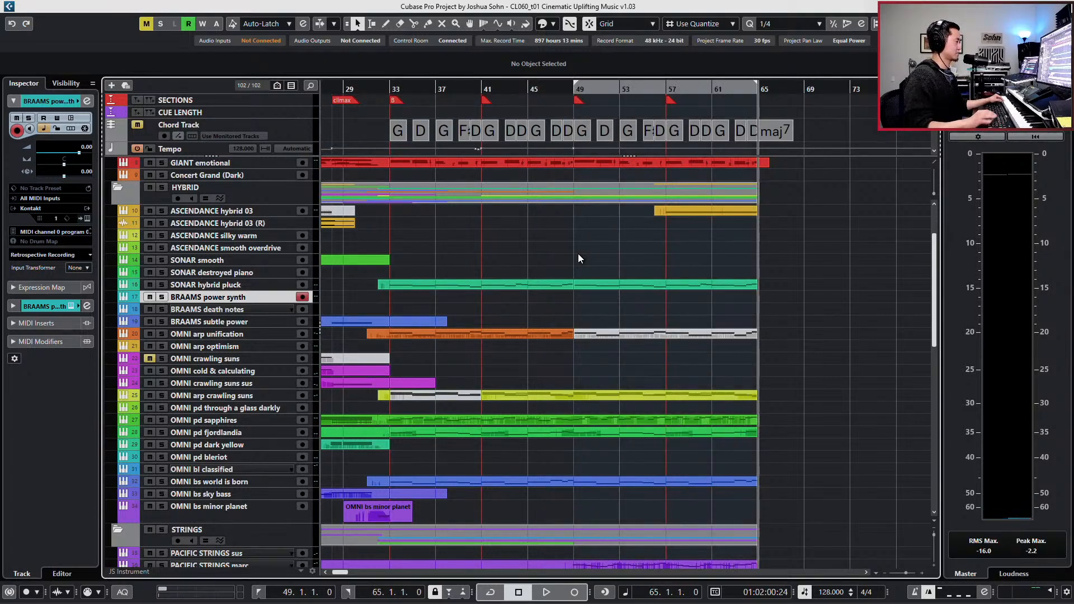
{"action": "double_click", "coordinate": [587, 297]}
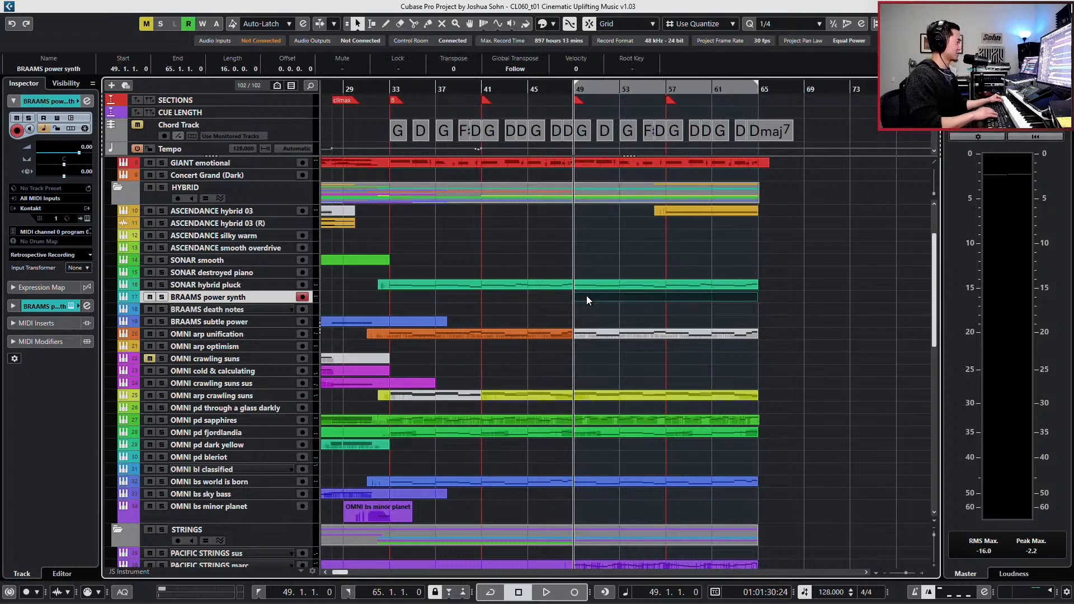
{"action": "double_click", "coordinate": [586, 295]}
- Record three consecutive D2 notes at the start of the BRAAMS power synth part, from bar 49
{"action": "key", "text": "KP_Multiply"}
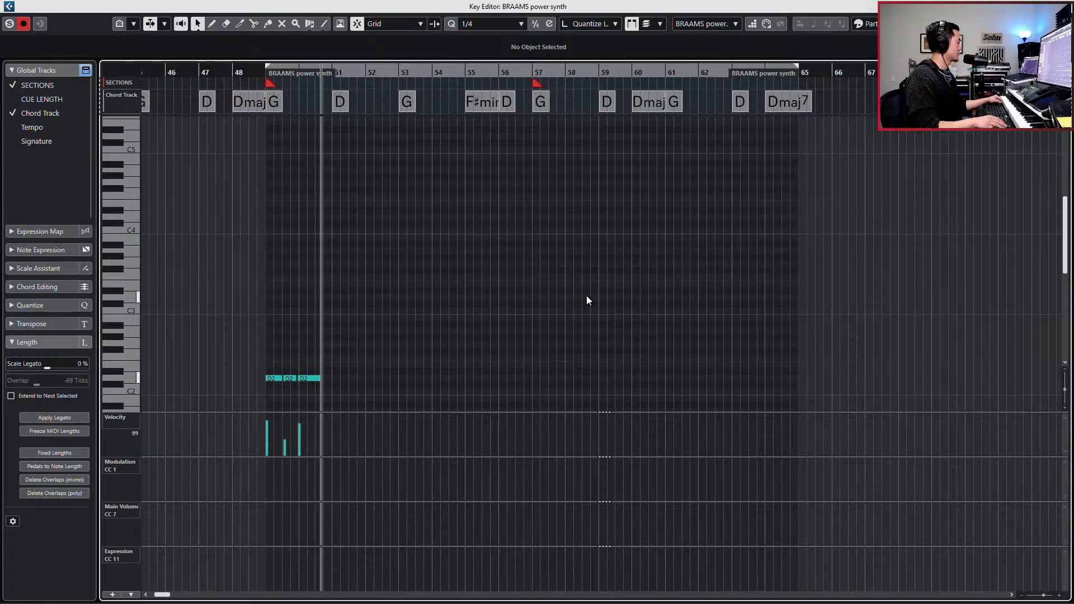
{"action": "key", "text": "space"}
{"action": "key", "text": "shift+f"}
{"action": "key", "text": "h"}
- Quantize the starts and lengths of the three recorded D2 notes to 1/2 and play them back
{"action": "scroll", "coordinate": [354, 364], "scroll_direction": "right", "scroll_amount": 3}
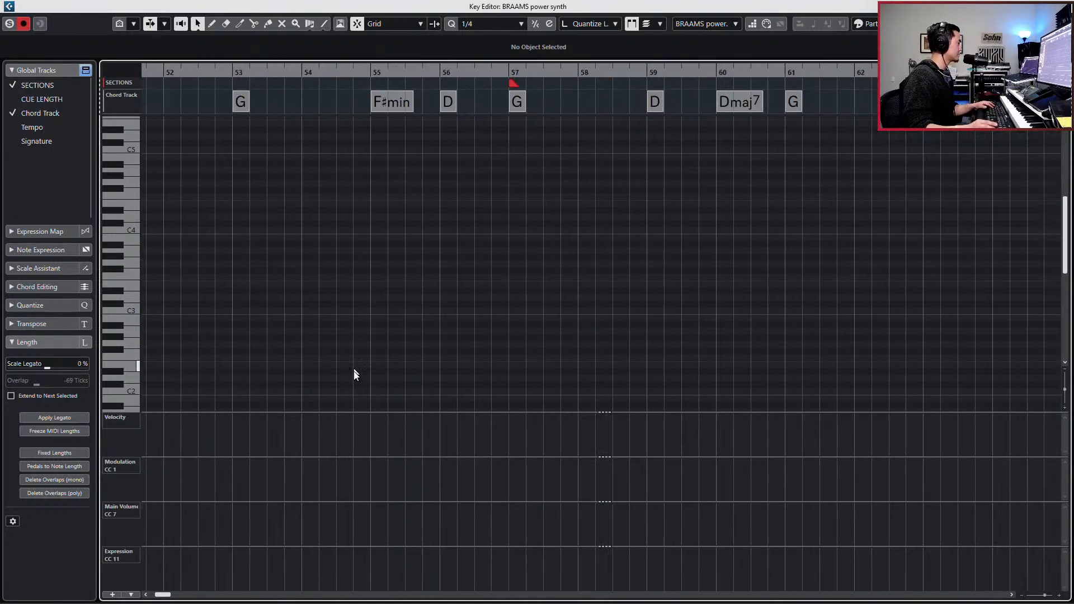
{"action": "scroll", "coordinate": [354, 372], "scroll_direction": "left", "scroll_amount": 4}
{"action": "scroll", "coordinate": [354, 371], "scroll_direction": "left", "scroll_amount": 3}
{"action": "left_click_drag", "start_coordinate": [338, 354], "coordinate": [460, 388]}
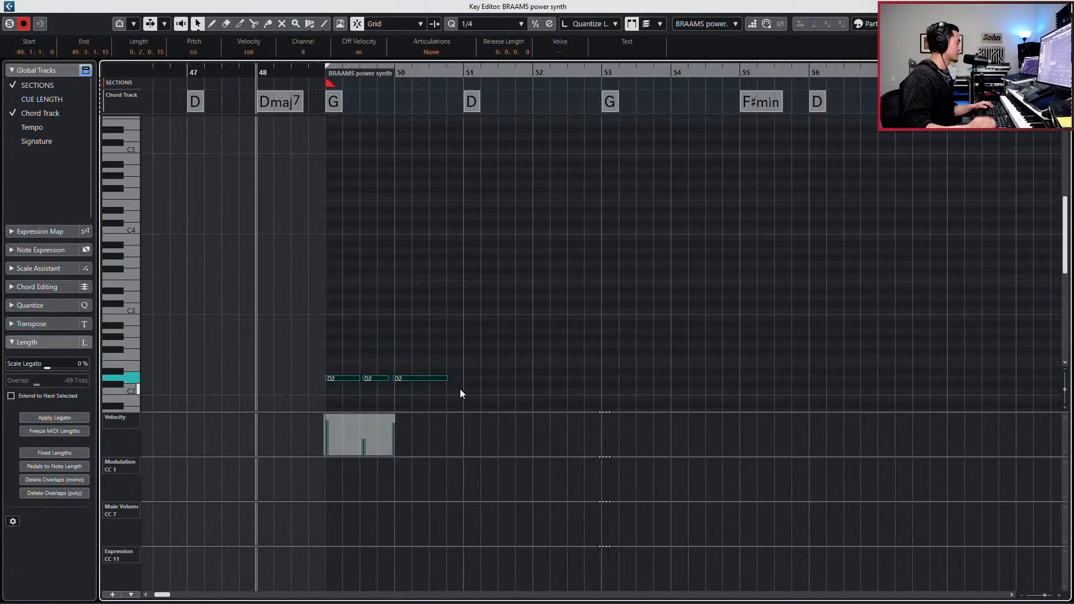
{"action": "key", "text": "s"}
{"action": "key", "text": "l"}
{"action": "key", "text": "alt+2"}
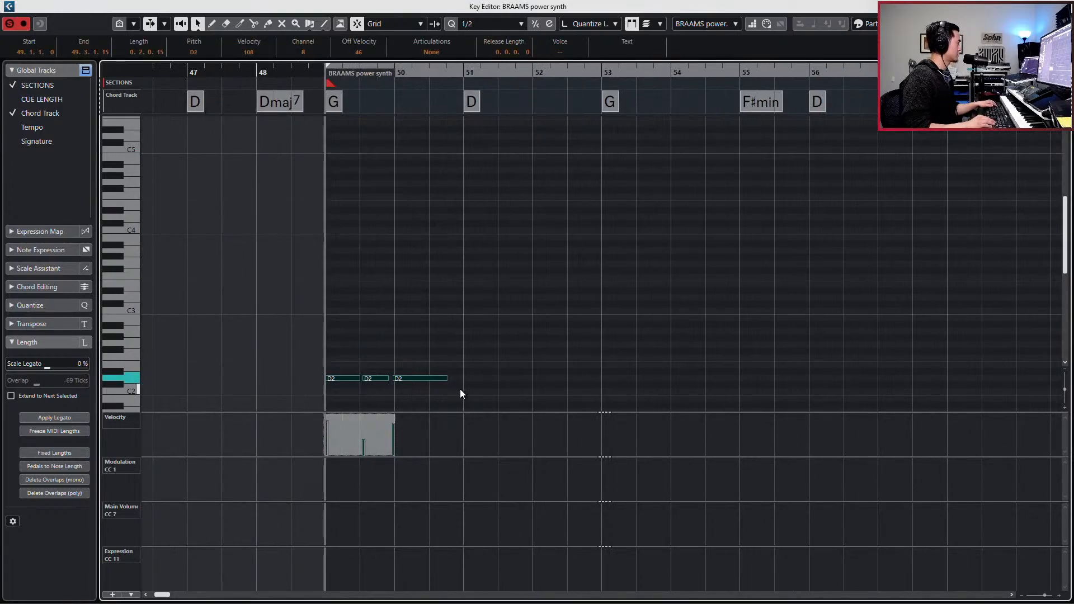
{"action": "key", "text": "q"}
{"action": "key", "text": "space"}
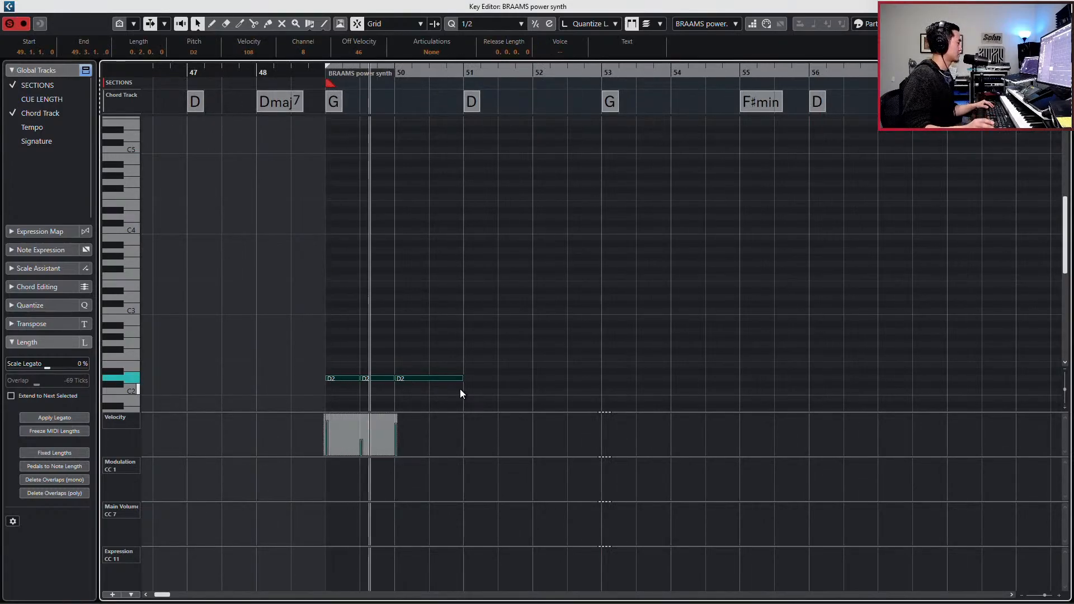
{"action": "key", "text": "space"}
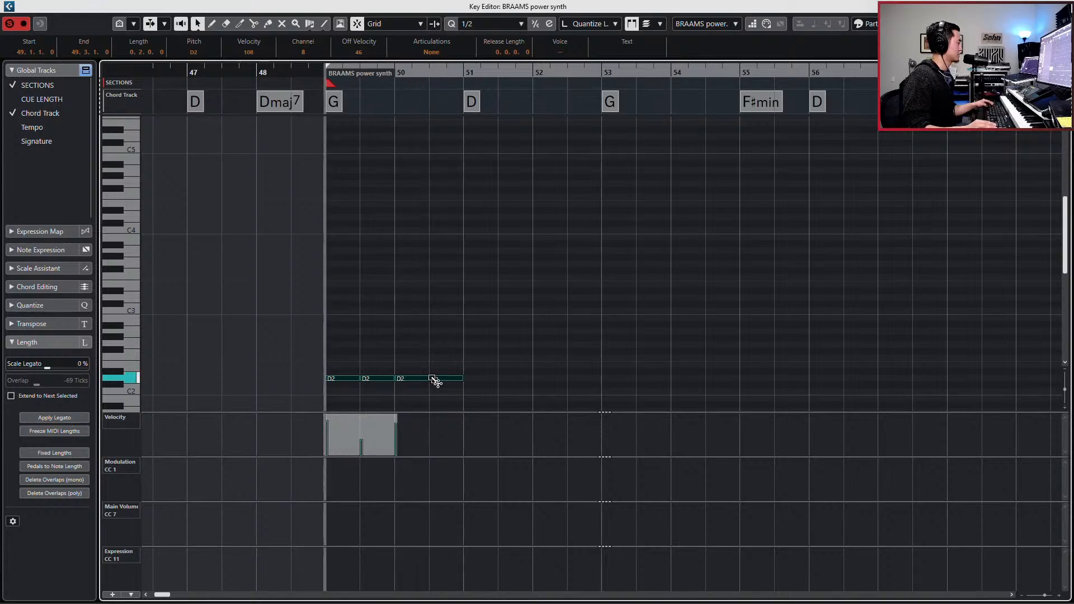
- Split the long D2 note at the middle of bar 50 and repeat the two-bar pattern up to bar 57
{"action": "left_click", "coordinate": [430, 378], "text": "alt"}
{"action": "left_click_drag", "start_coordinate": [324, 359], "coordinate": [482, 386]}
{"action": "key", "text": "ctrl+d"}
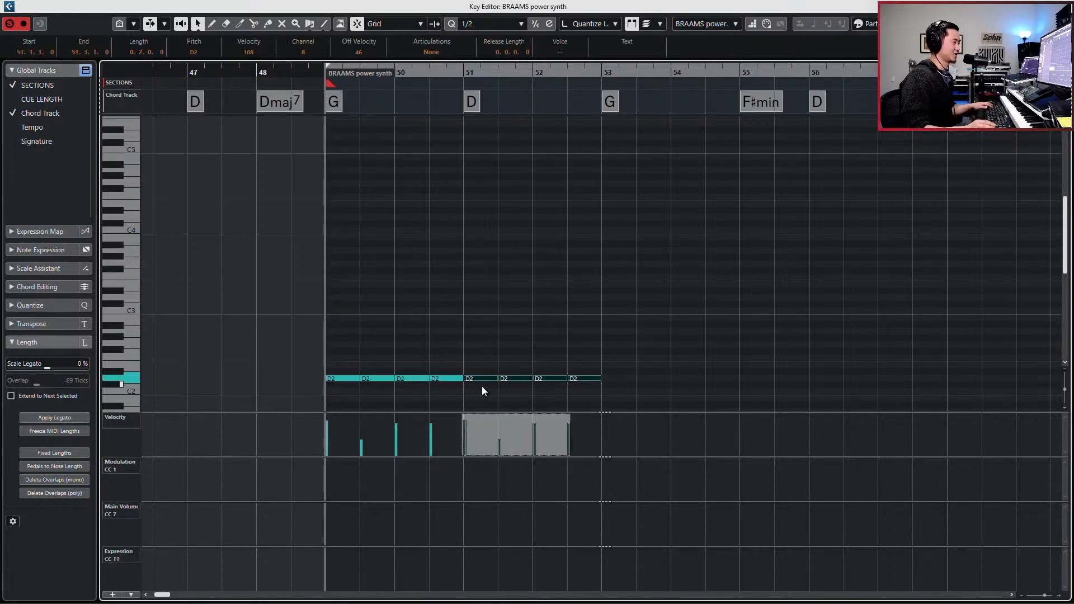
{"action": "key", "text": "ctrl+d"}
{"action": "key", "text": "ctrl+d"}
- Transpose the four notes in bars 49 and 50 to G2 and play the line back
{"action": "left_click_drag", "start_coordinate": [334, 353], "coordinate": [453, 397]}
{"action": "key", "text": "Down"}
{"action": "key", "text": "Down"}
{"action": "key", "text": "Down"}
{"action": "key", "text": "Down"}
{"action": "key", "text": "Down"}
{"action": "key", "text": "Down"}
{"action": "key", "text": "Up"}
{"action": "key", "text": "Up"}
{"action": "key", "text": "Up"}
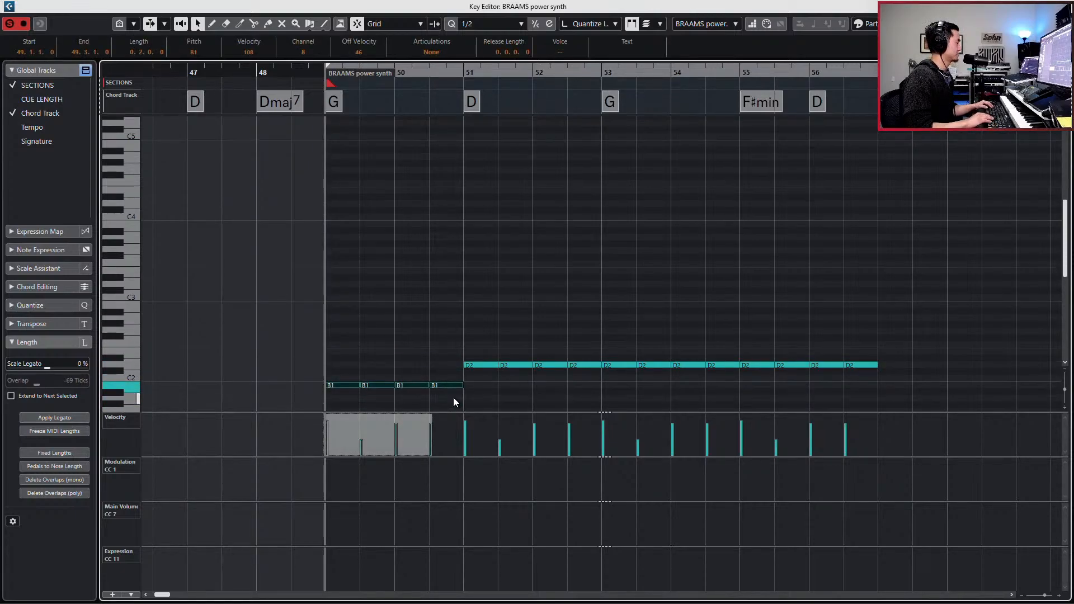
{"action": "key", "text": "Up"}
{"action": "key", "text": "Up"}
{"action": "key", "text": "Up"}
{"action": "key", "text": "Up"}
{"action": "key", "text": "Up"}
{"action": "key", "text": "Up"}
{"action": "key", "text": "Up"}
{"action": "key", "text": "Up"}
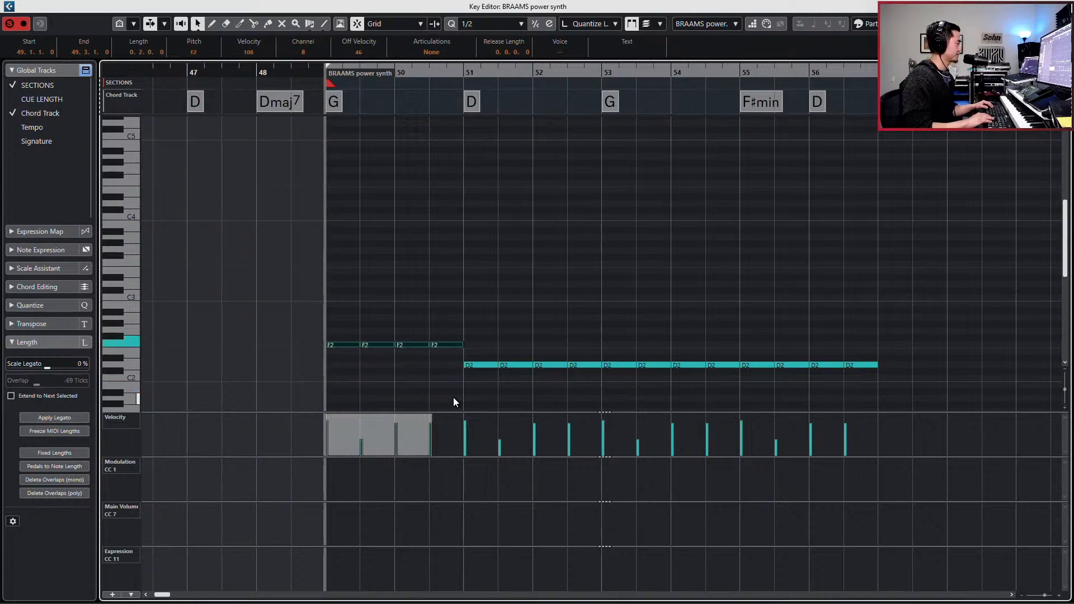
{"action": "key", "text": "space"}
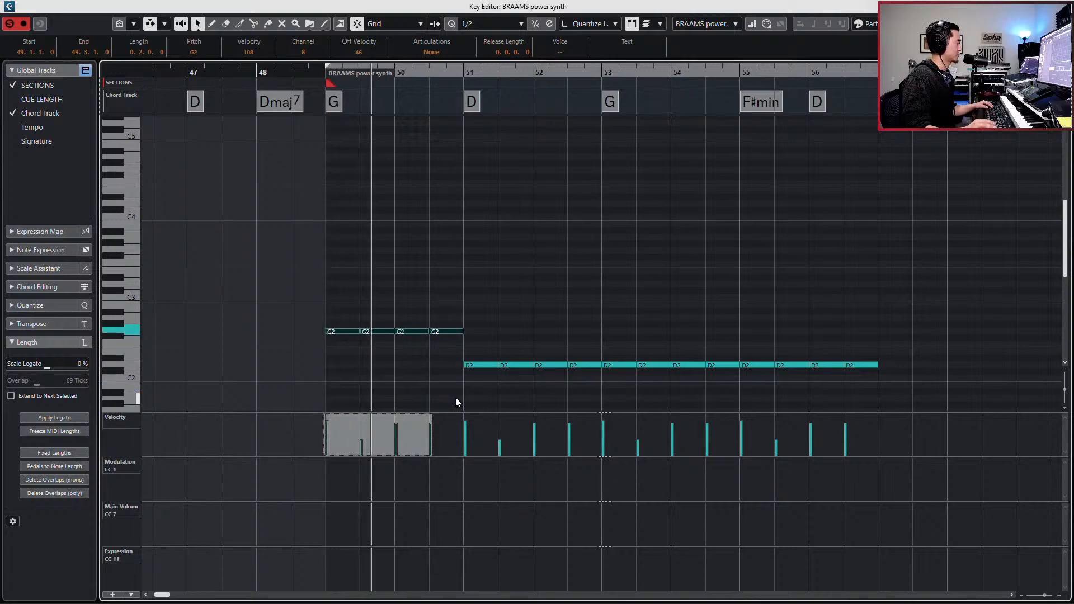
- Transpose the four notes in bars 53 and 54 to G2
{"action": "left_click_drag", "start_coordinate": [454, 361], "coordinate": [722, 375]}
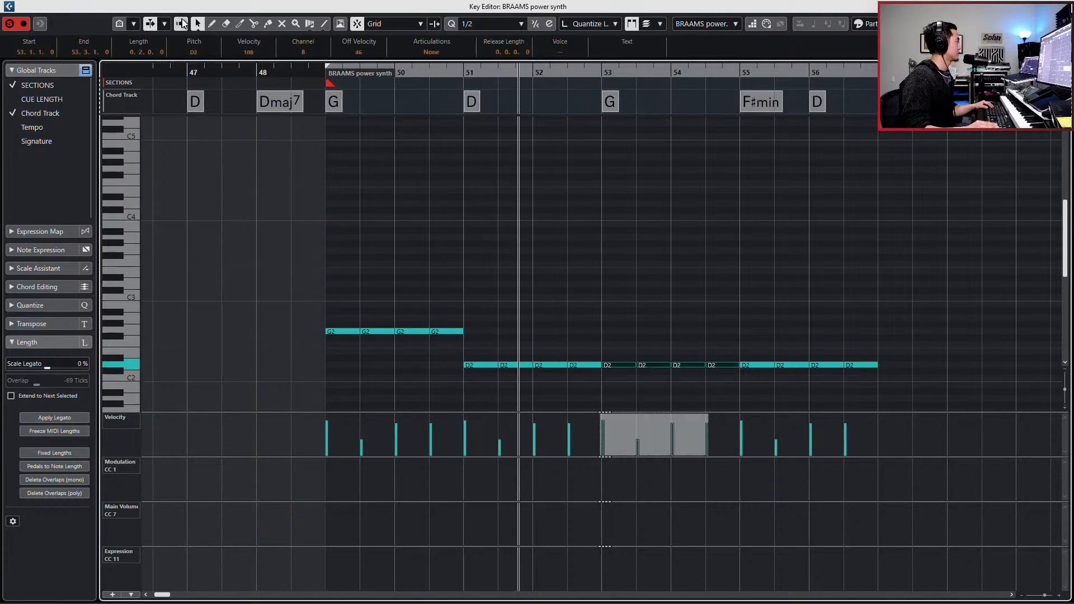
{"action": "key", "text": "Up"}
{"action": "key", "text": "Up"}
{"action": "key", "text": "Up"}
{"action": "key", "text": "Up"}
- Transpose the notes in bar 55 to F#2, keeping the two notes in bar 56 on D2
{"action": "key", "text": "Up"}
{"action": "scroll", "coordinate": [441, 203], "scroll_direction": "left", "scroll_amount": 2}
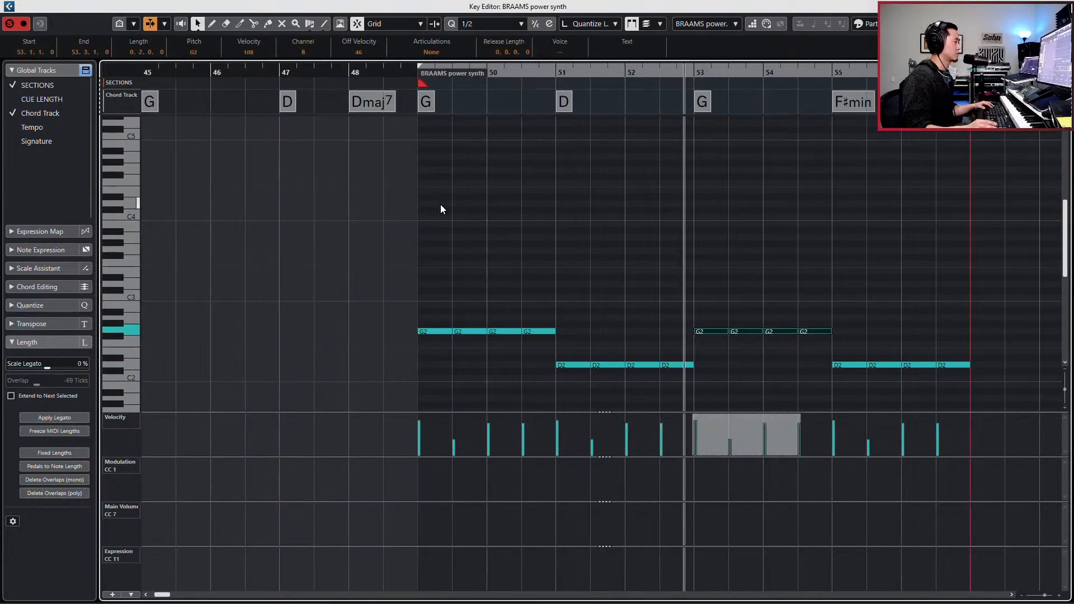
{"action": "scroll", "coordinate": [586, 284], "scroll_direction": "right", "scroll_amount": 4}
{"action": "left_click_drag", "start_coordinate": [644, 351], "coordinate": [814, 382]}
{"action": "key", "text": "Up"}
{"action": "key", "text": "Up"}
{"action": "key", "text": "Up"}
{"action": "key", "text": "Up"}
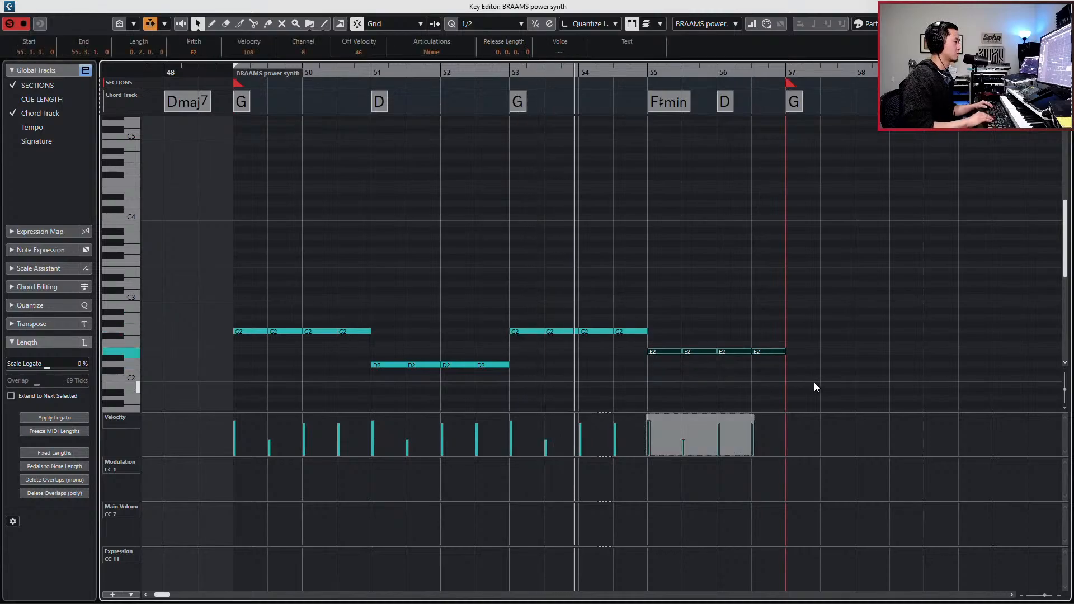
{"action": "left_click_drag", "start_coordinate": [746, 330], "coordinate": [782, 358]}
{"action": "key", "text": "Down"}
{"action": "key", "text": "Down"}
{"action": "key", "text": "Down"}
{"action": "key", "text": "Down"}
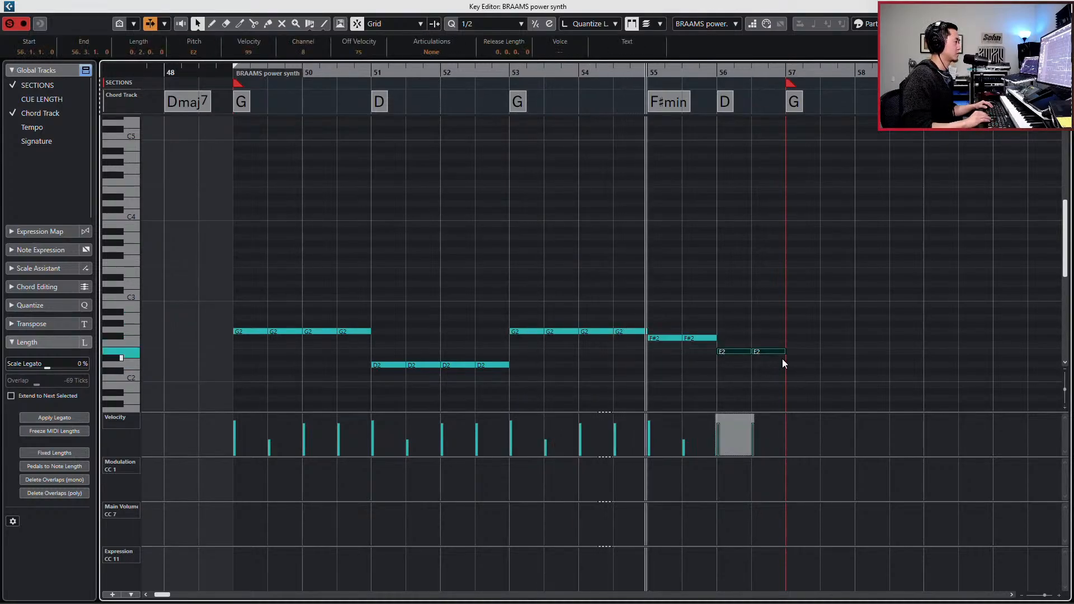
- Duplicate the whole eight-bar bass line from bars 49–56 into bars 57–64
{"action": "left_click", "coordinate": [788, 297]}
{"action": "left_click_drag", "start_coordinate": [789, 298], "coordinate": [217, 394]}
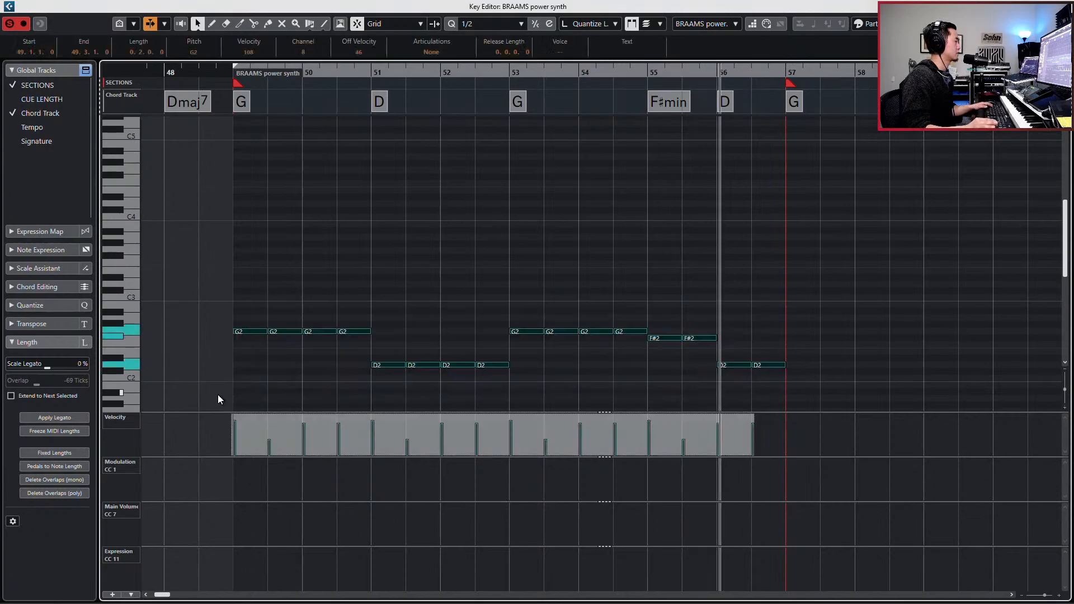
{"action": "key", "text": "ctrl+d"}
{"action": "scroll", "coordinate": [217, 394], "scroll_direction": "left", "scroll_amount": 2}
{"action": "scroll", "coordinate": [217, 394], "scroll_direction": "right", "scroll_amount": 12}
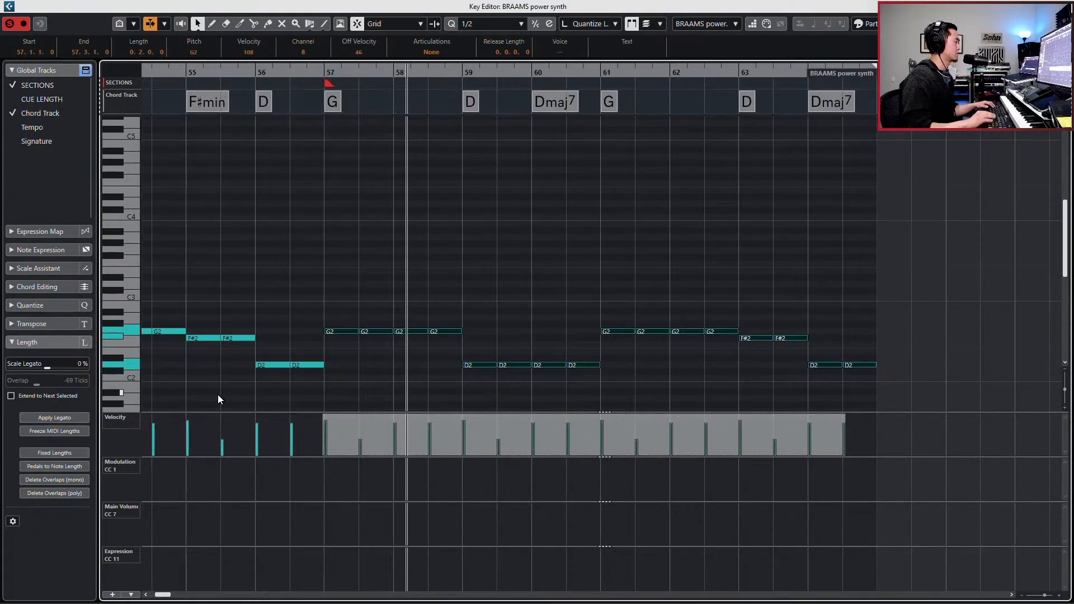
- Record a Main Volume (CC 7) move on BRAAMS power synth leading into bar 49
{"action": "key", "text": "g"}
{"action": "key", "text": "g"}
{"action": "key", "text": "g"}
{"action": "key", "text": "KP_Multiply"}
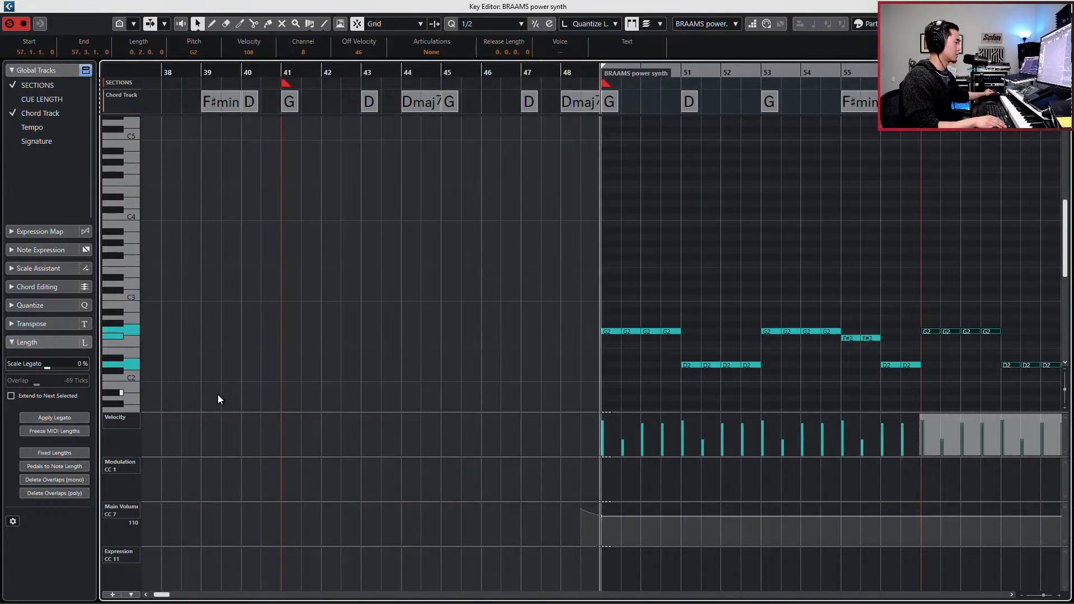
{"action": "key", "text": "space"}
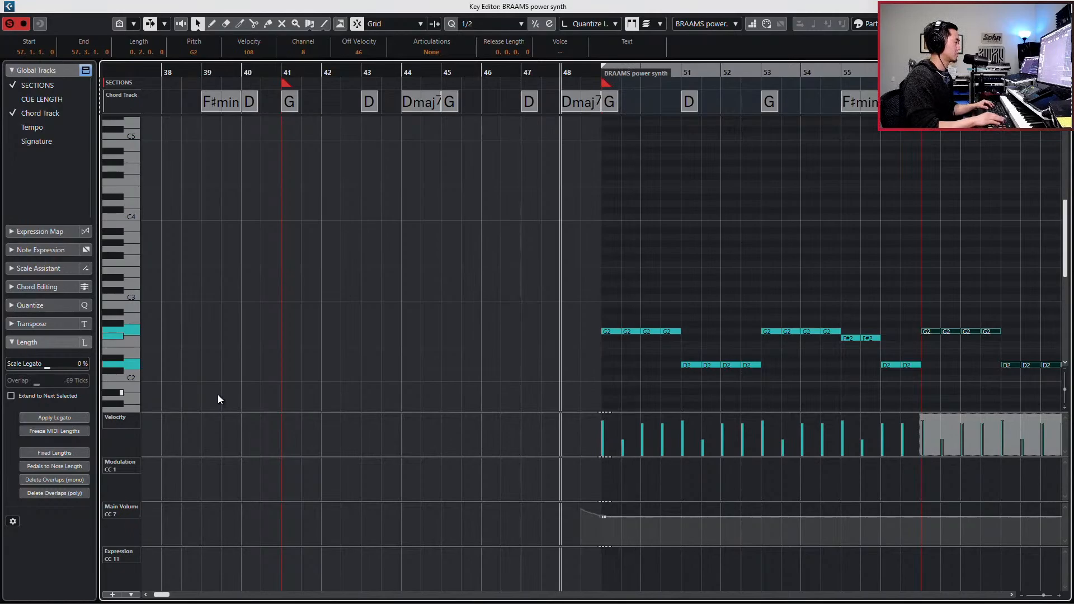
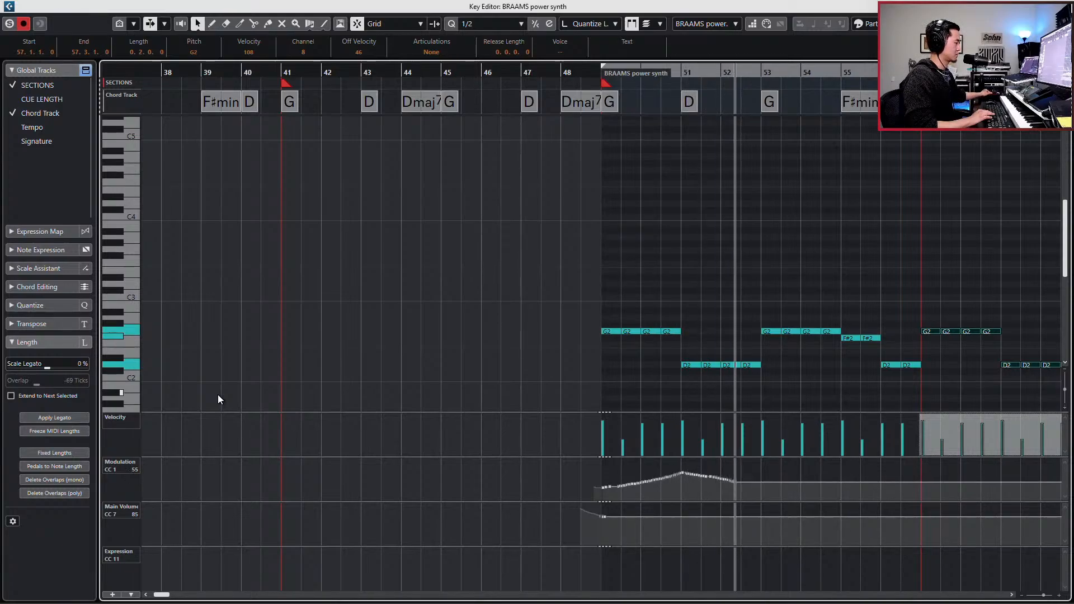
- Play the BRAAMS power synth bass line from bar 49 to check it, and close the note editor
{"action": "key", "text": "space"}
{"action": "key", "text": "s"}
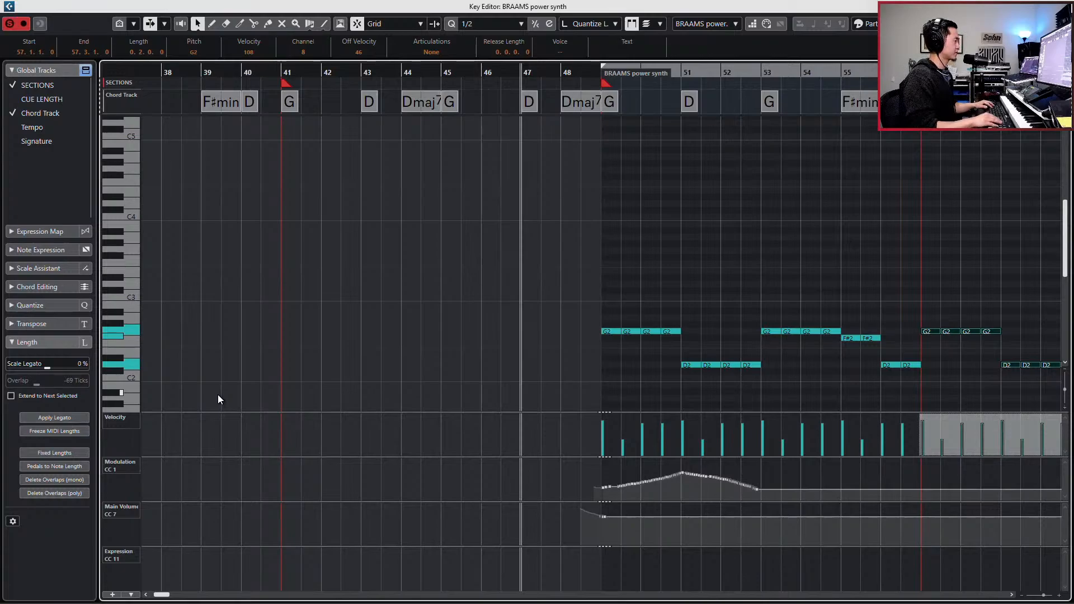
{"action": "key", "text": "KP_1"}
{"action": "key", "text": "space"}
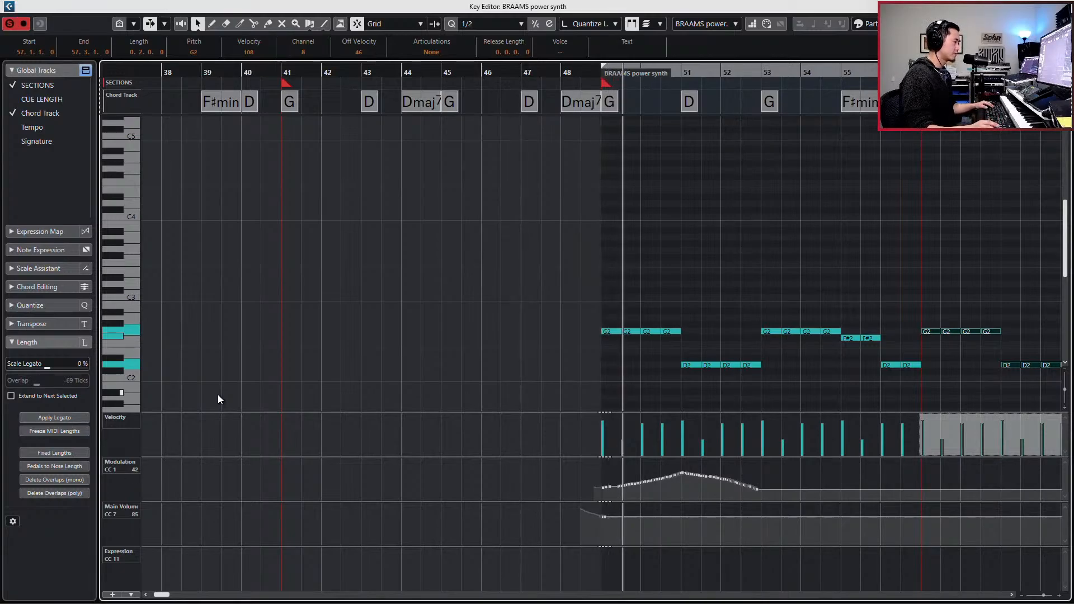
{"action": "key", "text": "g"}
{"action": "key", "text": "g"}
{"action": "key", "text": "g"}
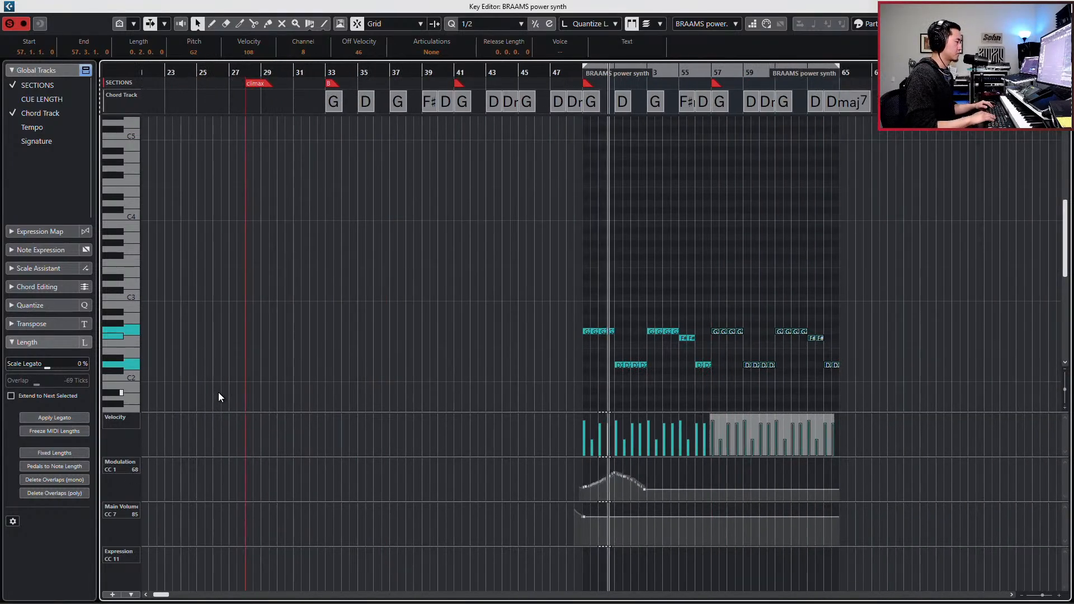
{"action": "key", "text": "space"}
{"action": "key", "text": "Return"}
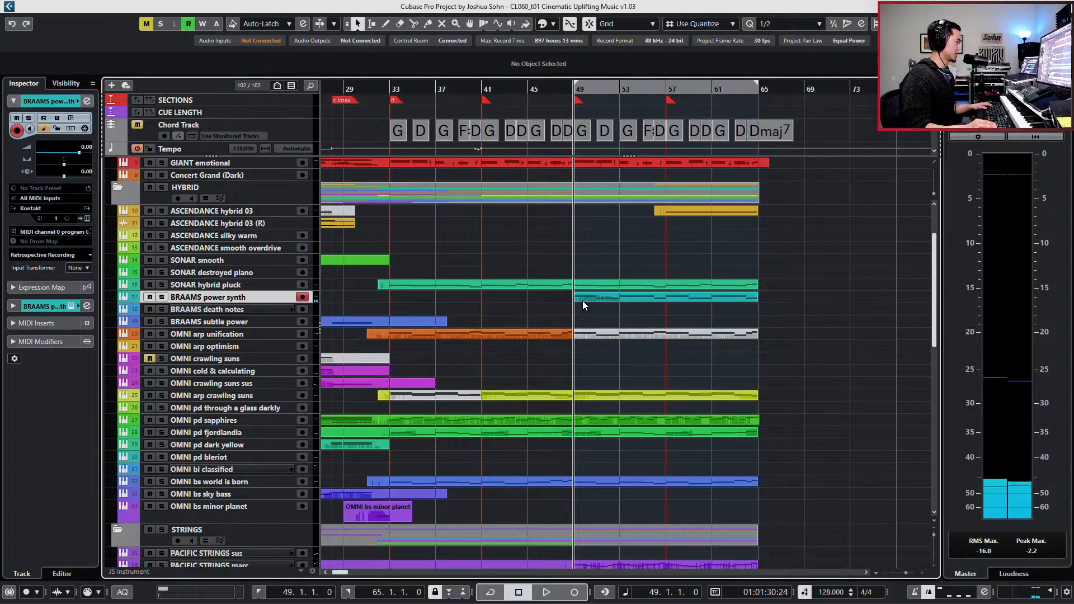
- Set the velocity of every note in the BRAAMS power synth part to 65, and play the climax from bar 49
{"action": "double_click", "coordinate": [583, 301]}
{"action": "key", "text": "ctrl+a"}
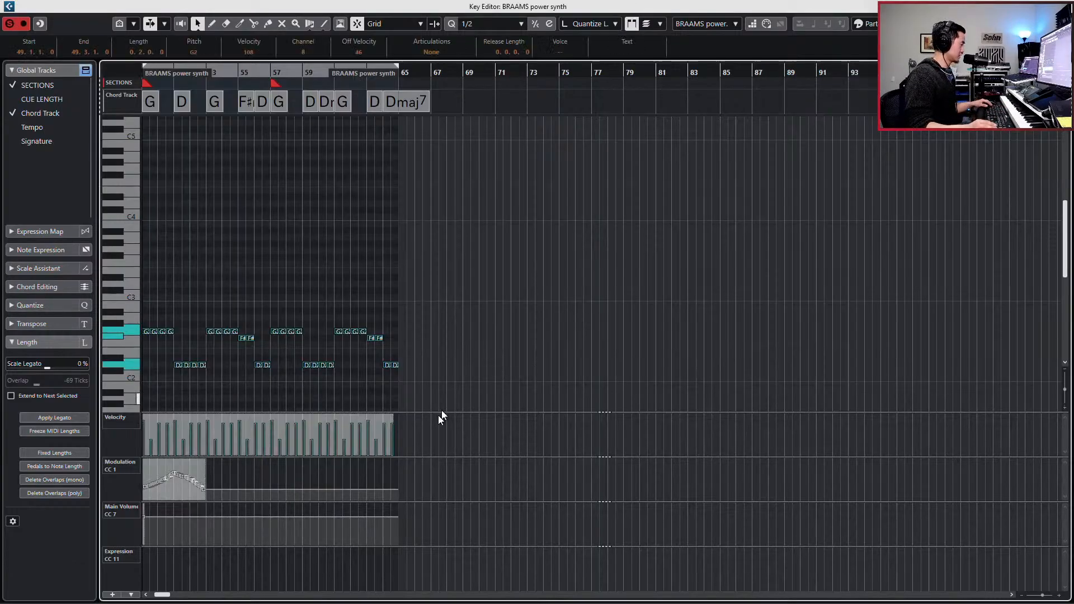
{"action": "key", "text": "Escape"}
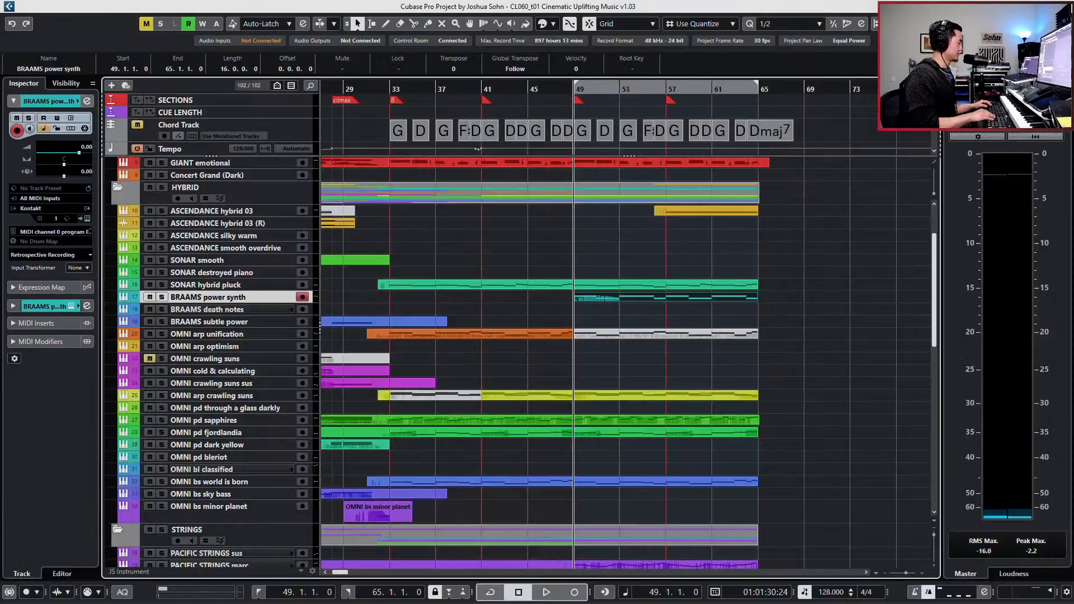
{"action": "key", "text": "space"}
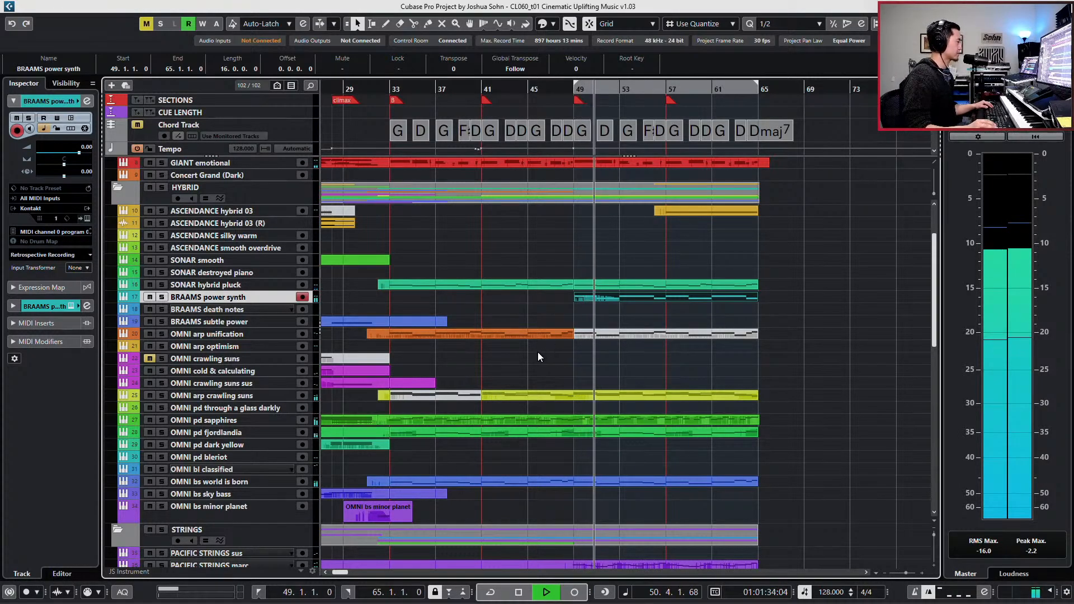
- Clear the Modulation (CC 1) curve from the BRAAMS power synth part
{"action": "double_click", "coordinate": [605, 299]}
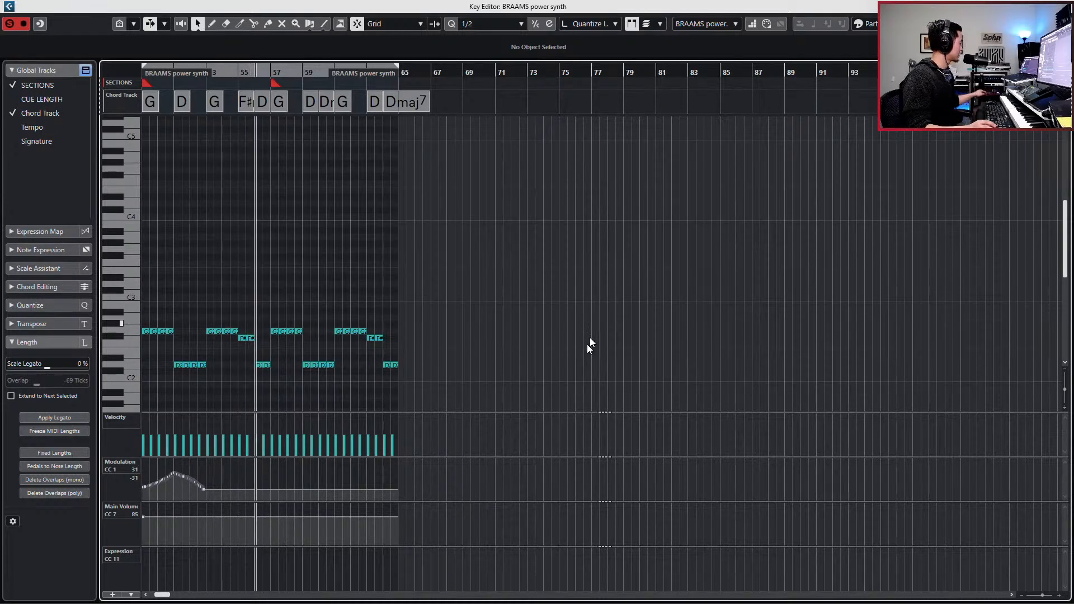
{"action": "scroll", "coordinate": [517, 439], "scroll_direction": "right", "scroll_amount": 3}
{"action": "scroll", "coordinate": [521, 435], "scroll_direction": "left", "scroll_amount": 10}
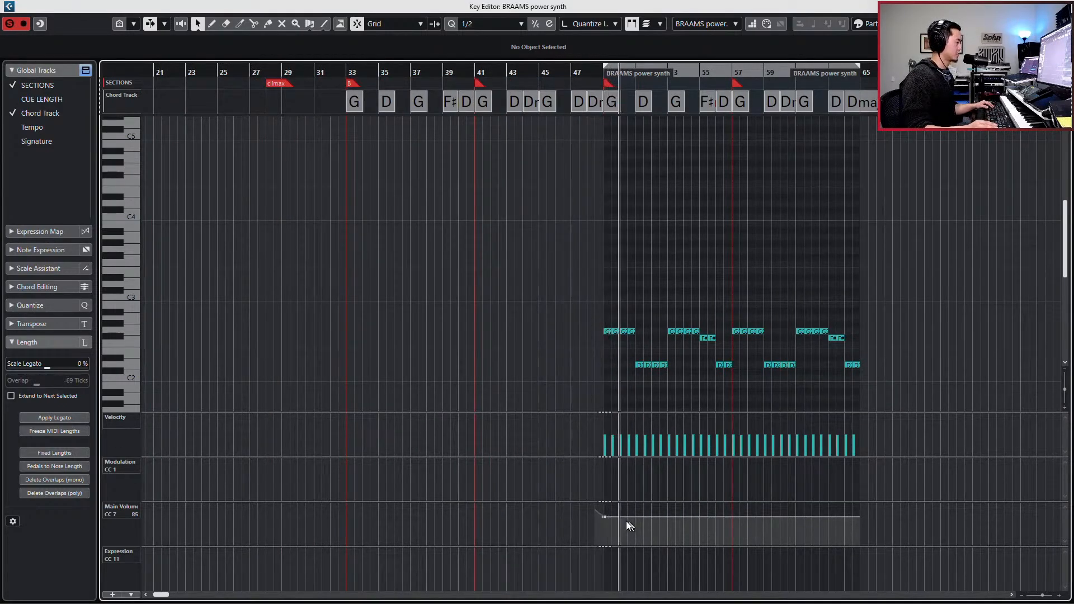
- Raise the BRAAMS power synth's Main Volume (CC 7) level from bar 49 to 104, and close the editor
{"action": "key", "text": "space"}
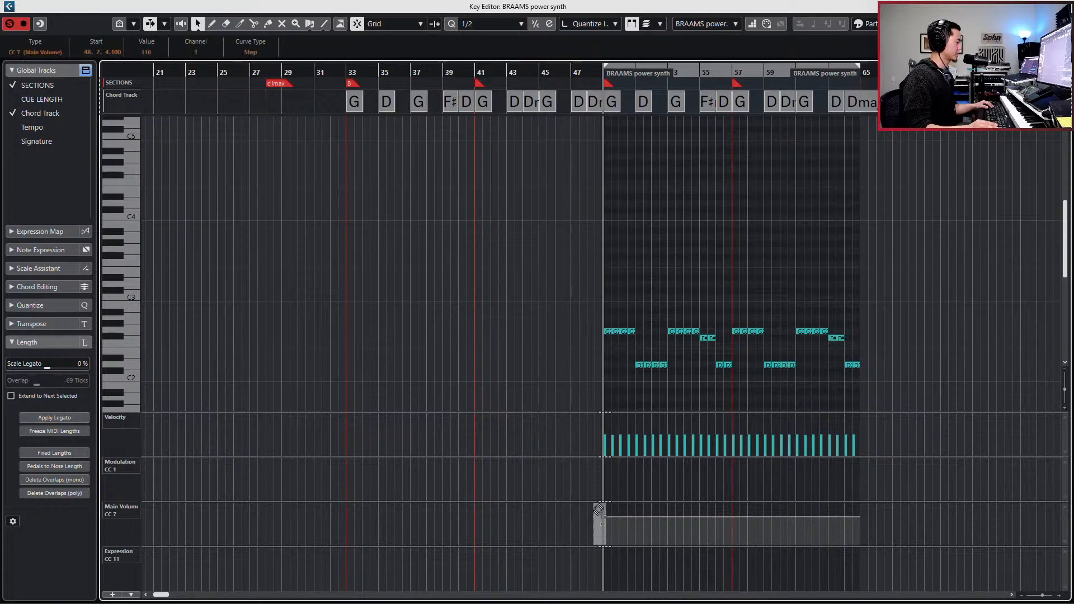
{"action": "left_click", "coordinate": [601, 501]}
{"action": "key", "text": "space"}
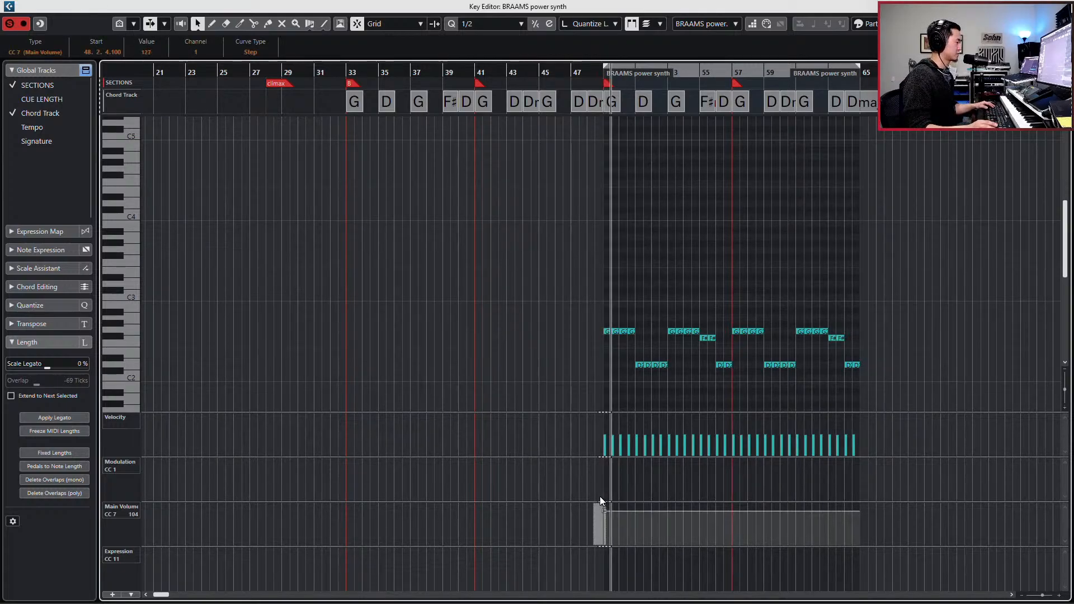
{"action": "key", "text": "space"}
{"action": "key", "text": "ctrl+w"}
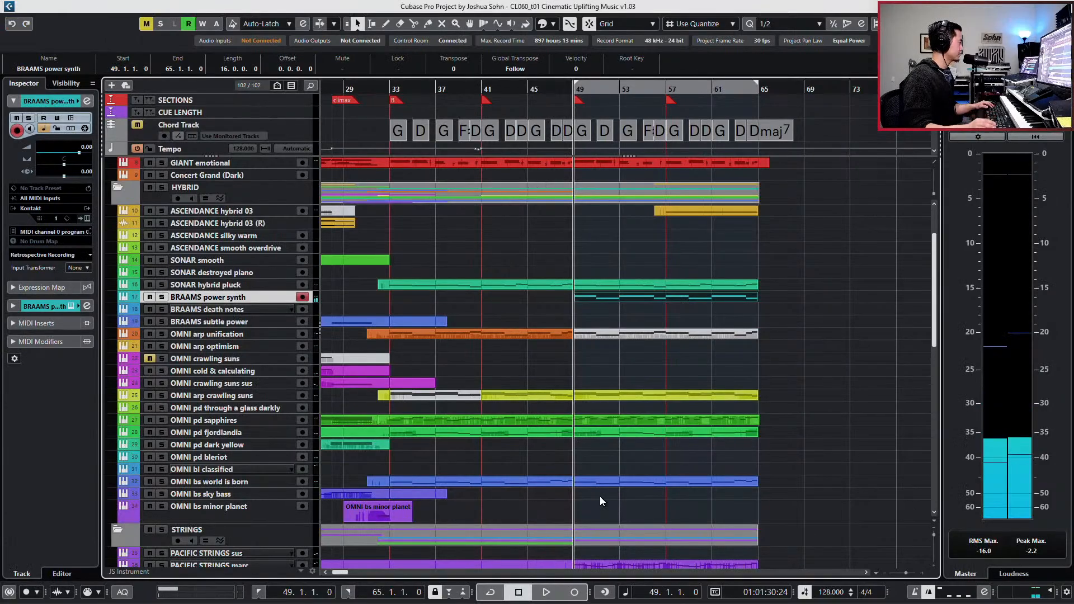
- Cut the BRAAMS power synth's low EQ band by 6.7 dB at 134.4 Hz and raise its channel fader to 2.65
{"action": "key", "text": "e"}
{"action": "key", "text": "space"}
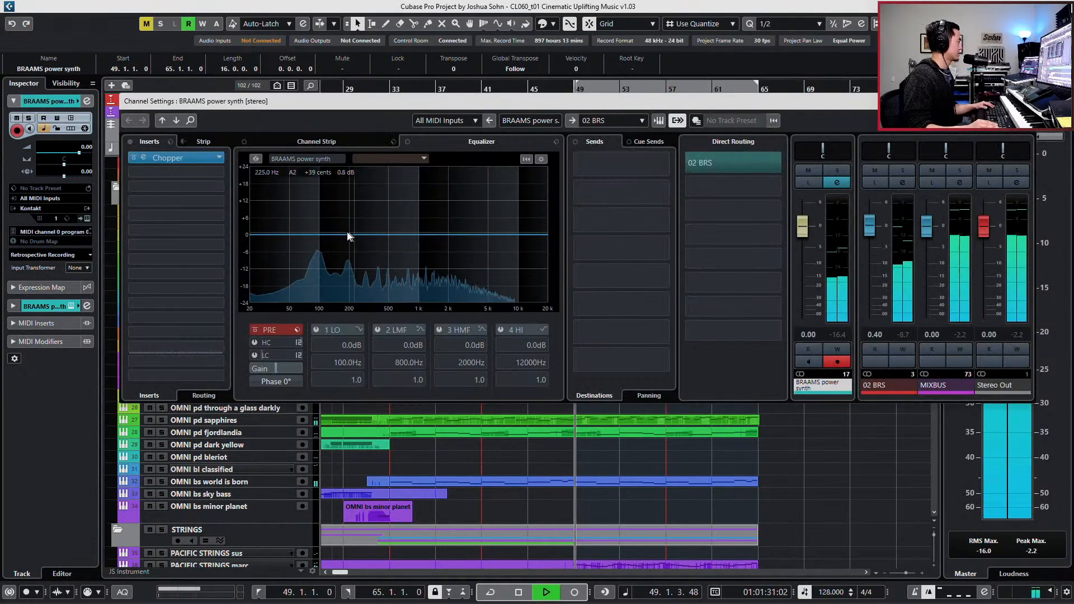
{"action": "left_click_drag", "start_coordinate": [314, 240], "coordinate": [332, 254]}
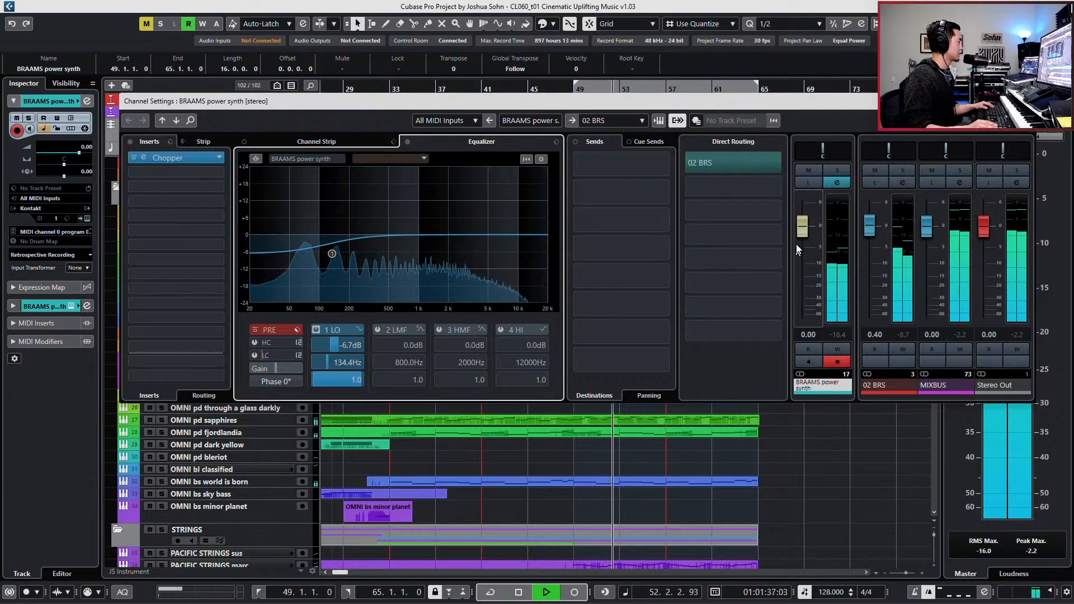
{"action": "left_click_drag", "start_coordinate": [803, 234], "coordinate": [801, 225]}
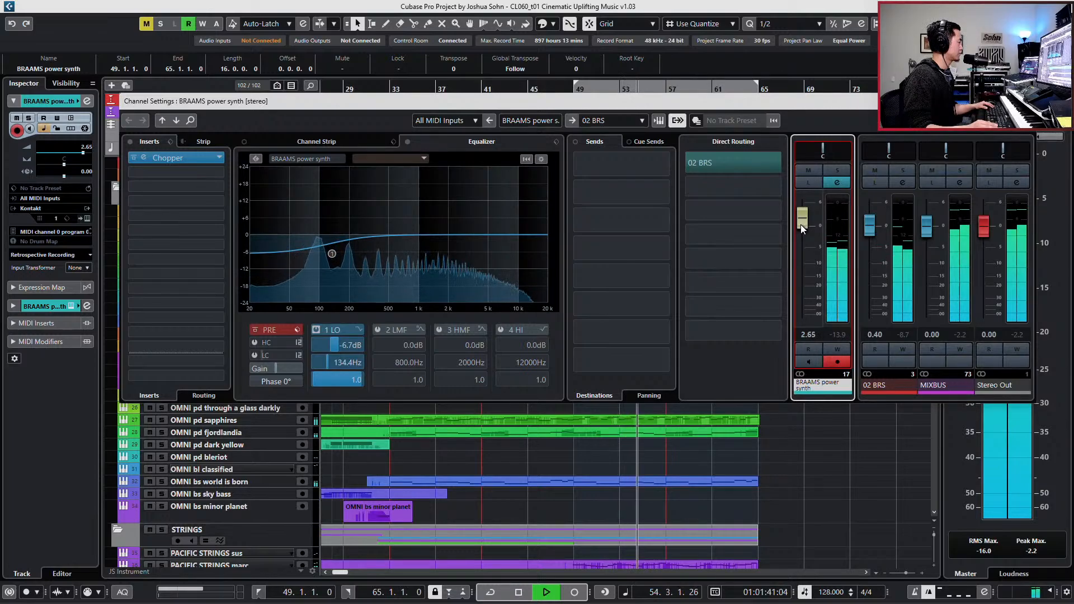
- Enable the BRAAMS power synth's low-cut filter at 145.3 Hz and check the sound briefly in solo
{"action": "left_click", "coordinate": [255, 355]}
{"action": "mouse_move", "coordinate": [260, 357]}
{"action": "left_mouse_down"}
{"action": "mouse_move", "coordinate": [306, 350]}
{"action": "mouse_move", "coordinate": [269, 362]}
{"action": "left_mouse_up"}
{"action": "key", "text": "s"}
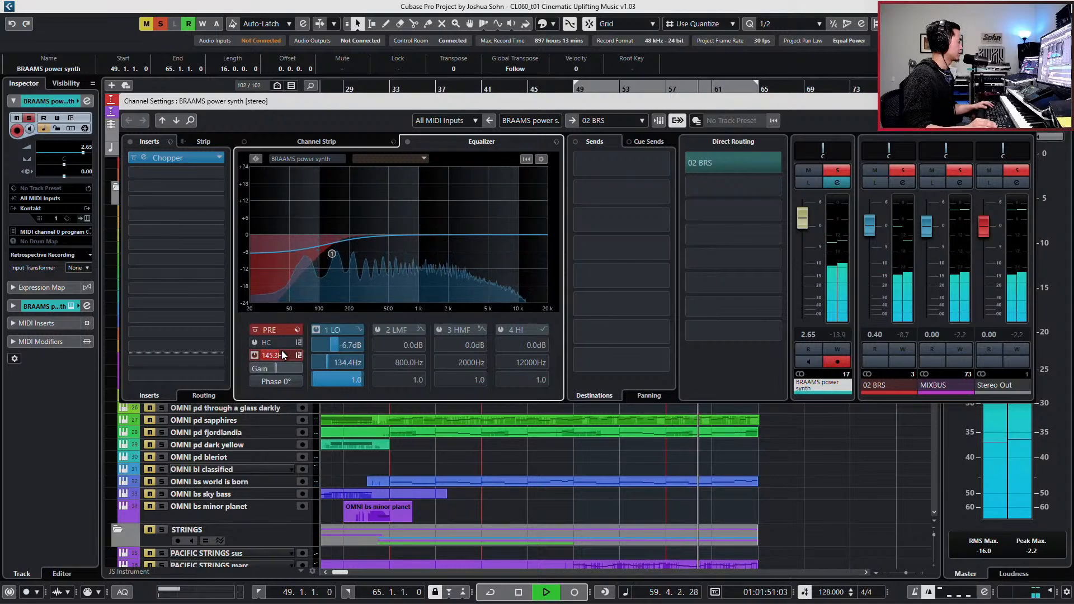
{"action": "key", "text": "s"}
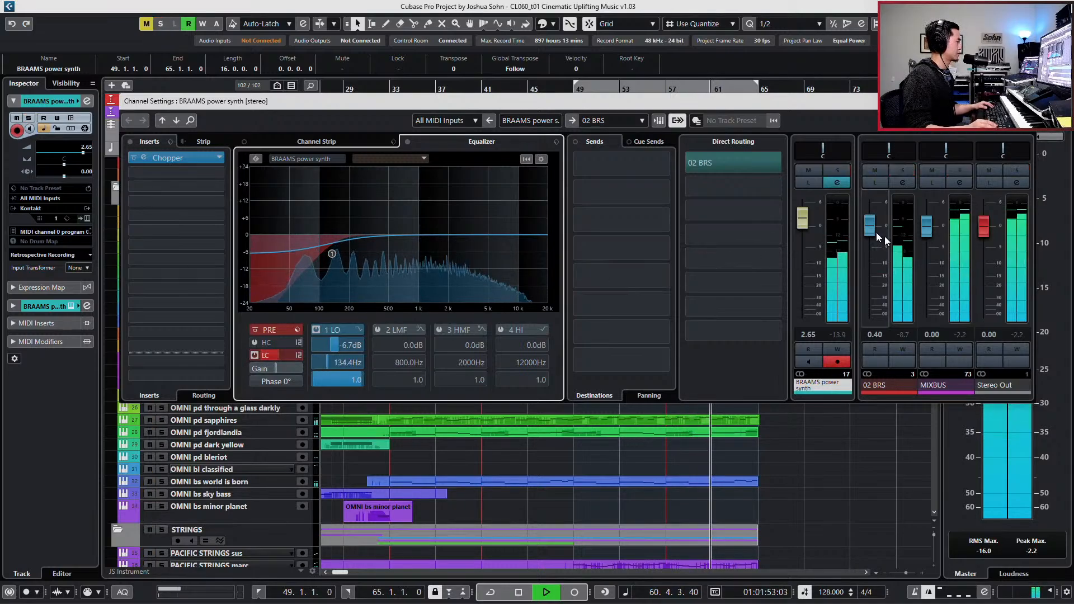
- Set the BRAAMS power synth's fader to 2.02, close its channel settings and stop playback
{"action": "left_click", "coordinate": [801, 221]}
{"action": "left_click_drag", "start_coordinate": [801, 221], "coordinate": [801, 224]}
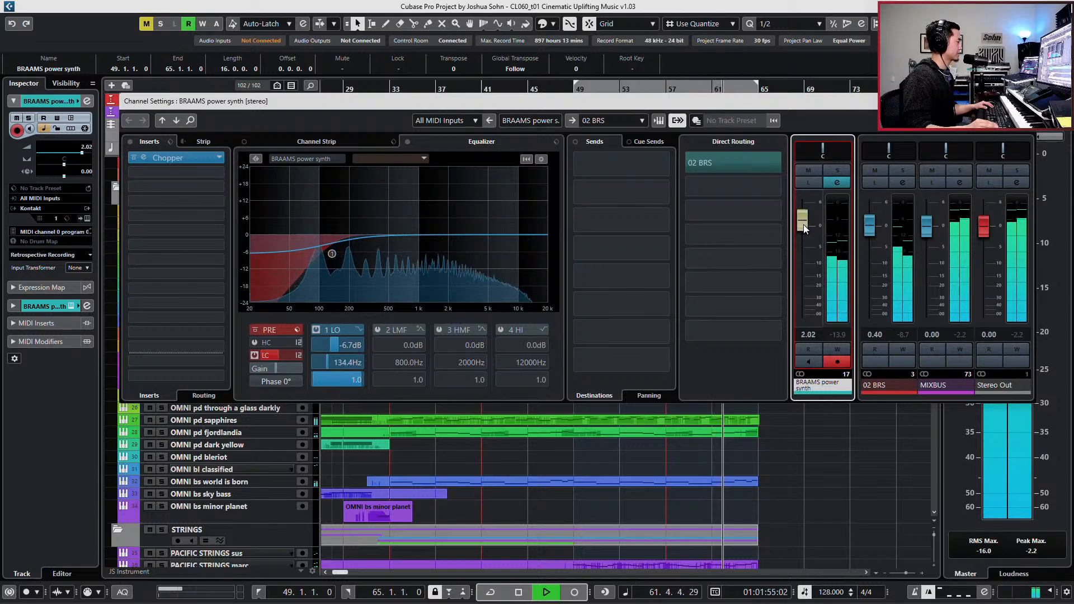
{"action": "left_click", "coordinate": [1024, 102]}
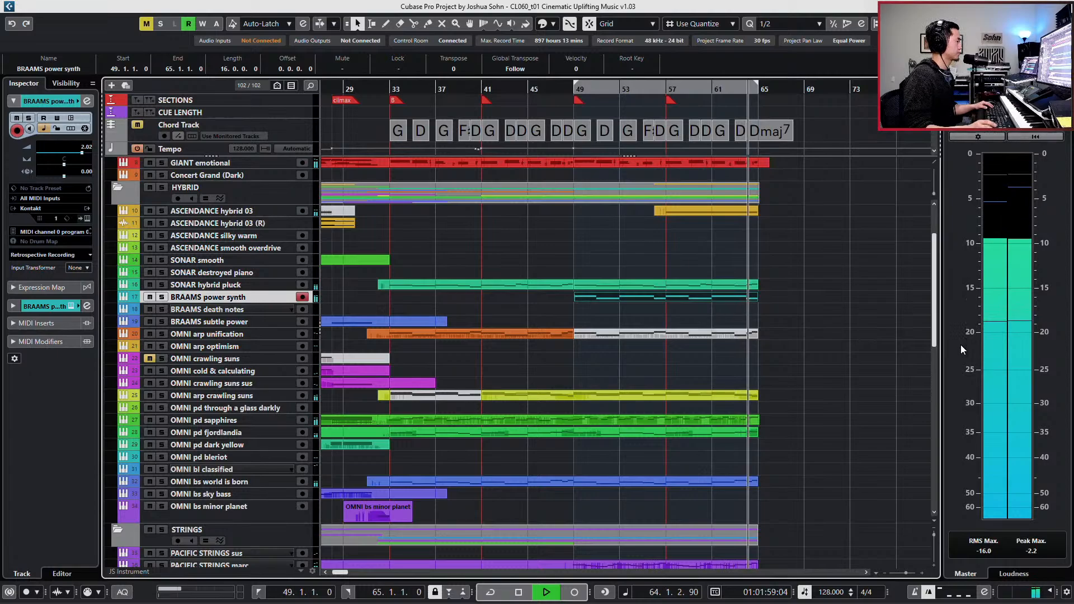
{"action": "key", "text": "space"}
- Solo the HYBRID folder and play its tracks together from bar 49
{"action": "left_click", "coordinate": [280, 193]}
{"action": "key", "text": "s"}
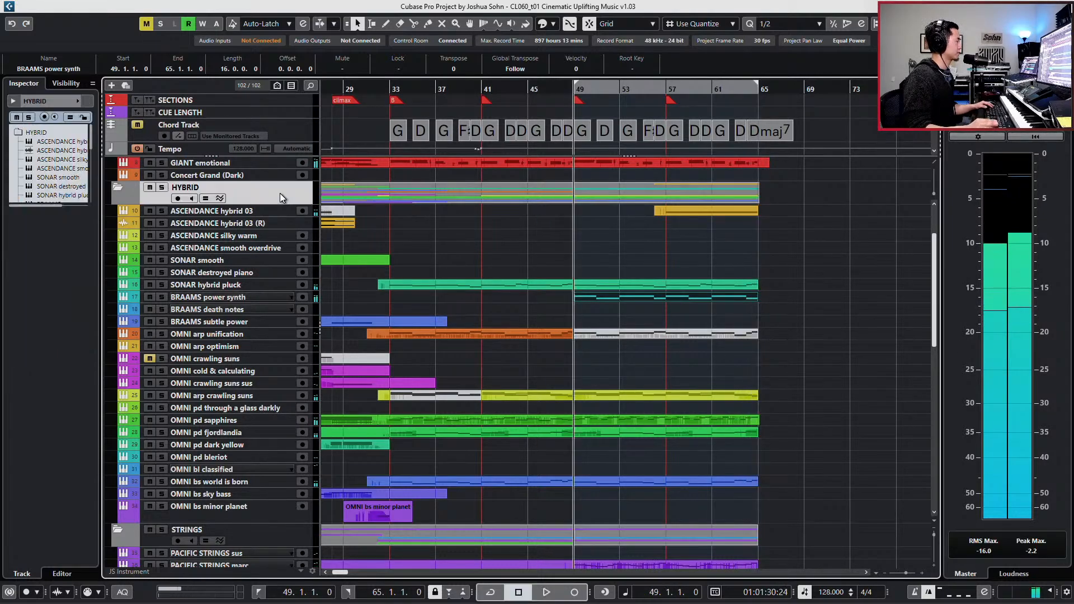
{"action": "key", "text": "space"}
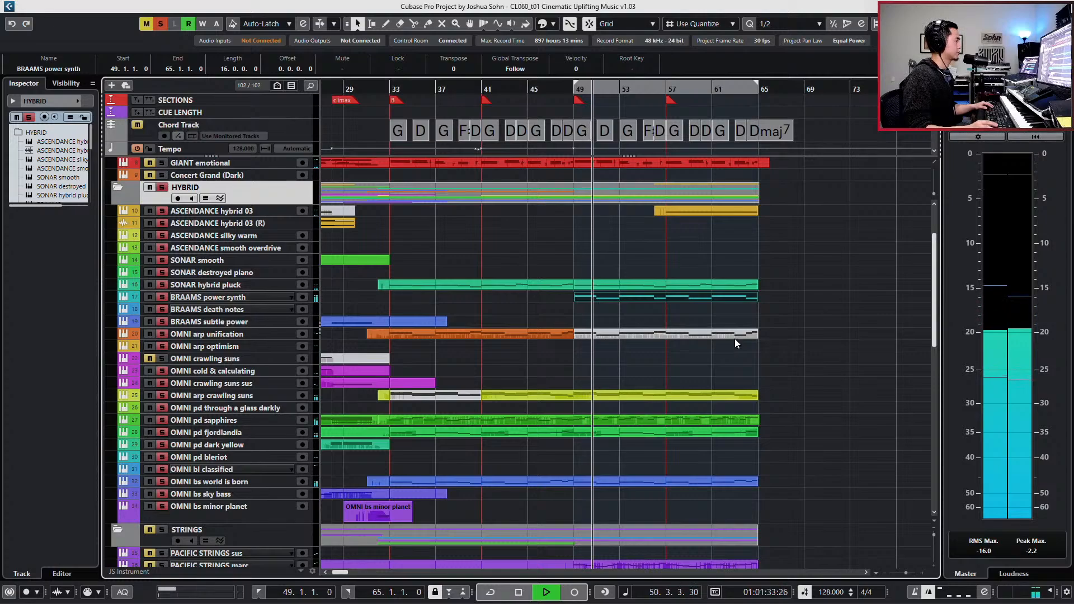
{"action": "scroll", "coordinate": [734, 338], "scroll_direction": "down", "scroll_amount": 3}
{"action": "scroll", "coordinate": [734, 338], "scroll_direction": "down", "scroll_amount": 8}
{"action": "scroll", "coordinate": [734, 338], "scroll_direction": "down", "scroll_amount": 2}
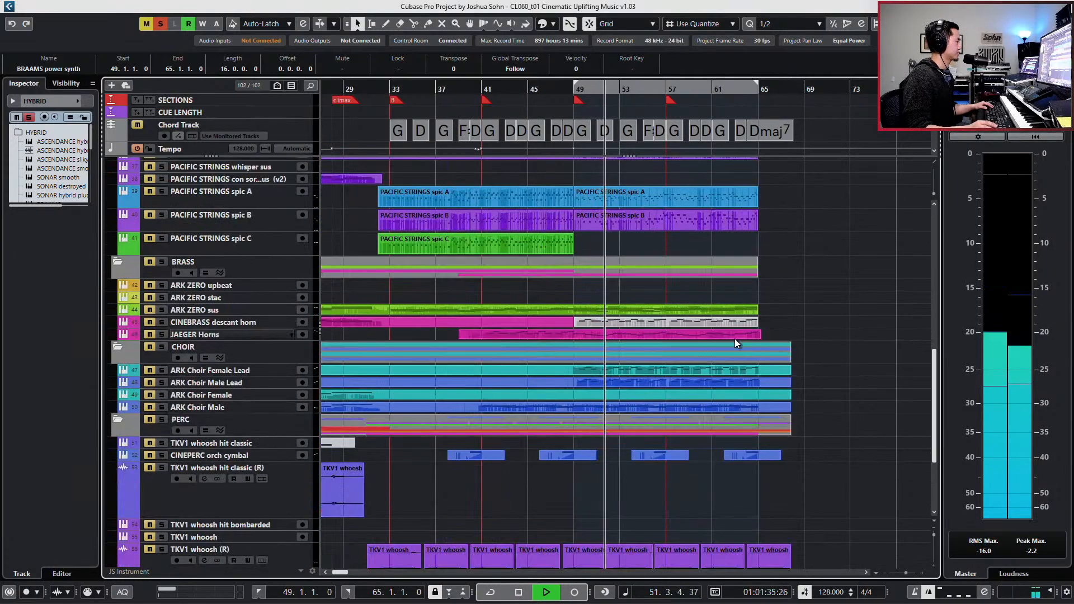
{"action": "scroll", "coordinate": [734, 338], "scroll_direction": "up", "scroll_amount": 7}
{"action": "scroll", "coordinate": [734, 338], "scroll_direction": "up", "scroll_amount": 5}
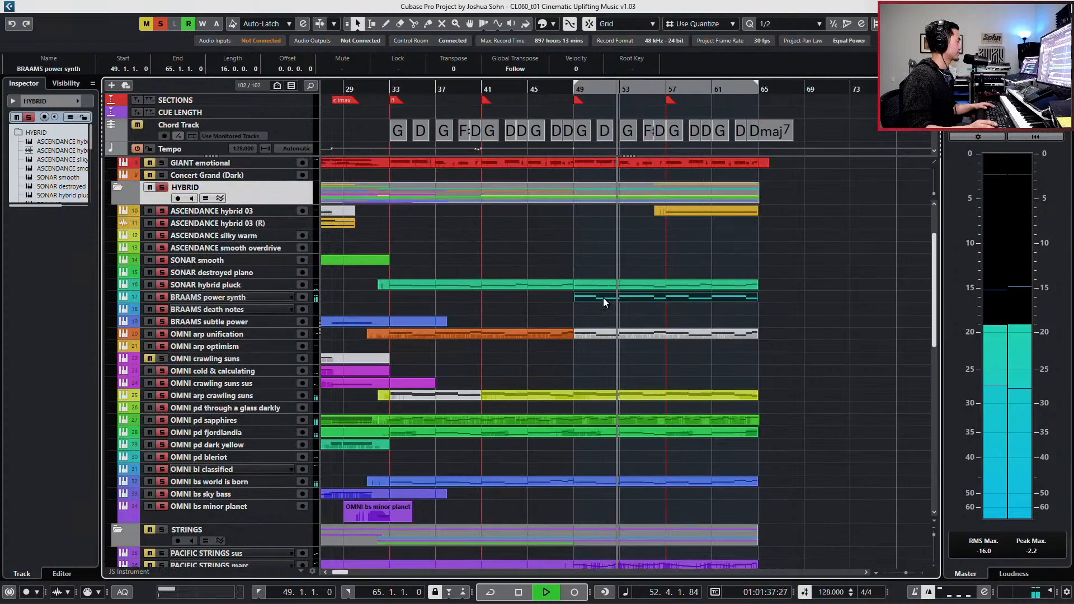
- Cut the BRAAMS power synth's high-mid EQ band by 3.5 dB at 2388 Hz with Q 0.6, and set its fader to 1.33
{"action": "left_click", "coordinate": [237, 296]}
{"action": "key", "text": "e"}
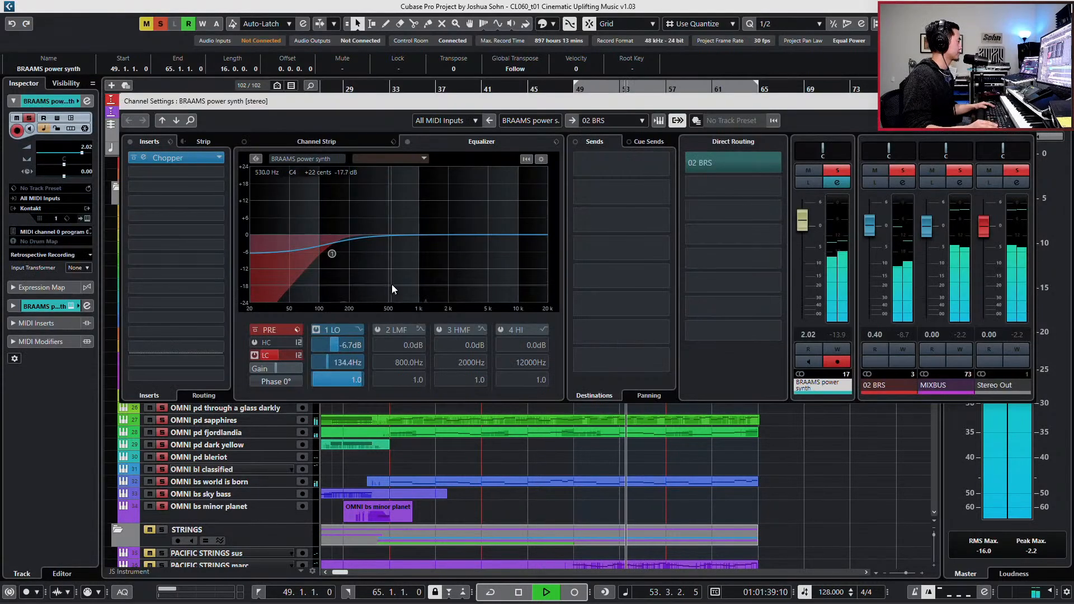
{"action": "left_click", "coordinate": [448, 245]}
{"action": "mouse_move", "coordinate": [448, 245]}
{"action": "left_mouse_down"}
{"action": "mouse_move", "coordinate": [438, 244]}
{"action": "mouse_move", "coordinate": [456, 246]}
{"action": "left_mouse_up"}
{"action": "scroll", "coordinate": [461, 381], "scroll_direction": "down", "scroll_amount": 3}
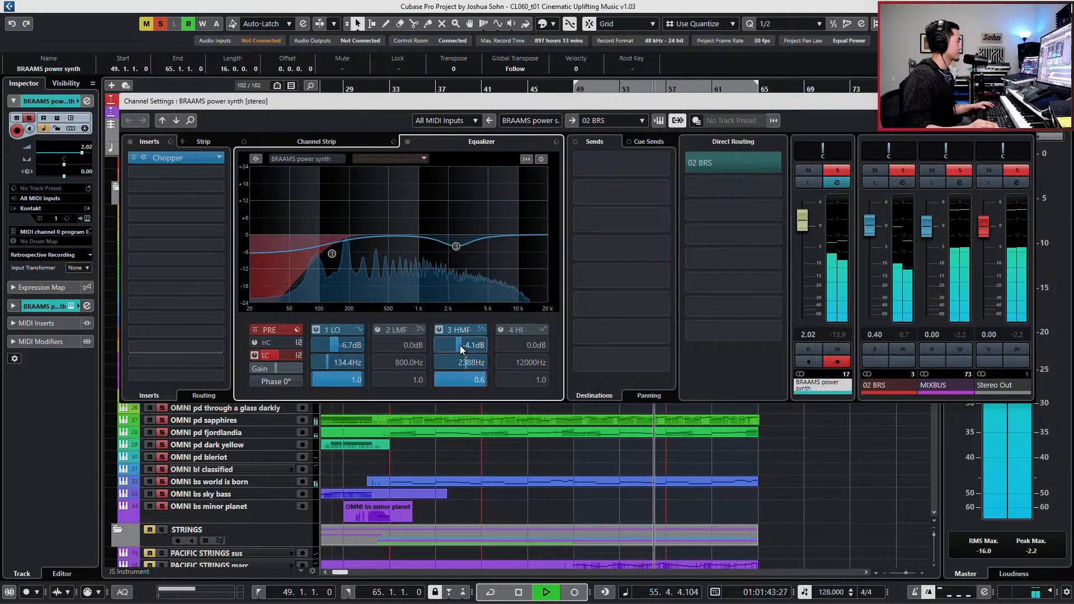
{"action": "scroll", "coordinate": [471, 343], "scroll_direction": "up", "scroll_amount": 1}
{"action": "scroll", "coordinate": [471, 345], "scroll_direction": "up", "scroll_amount": 1}
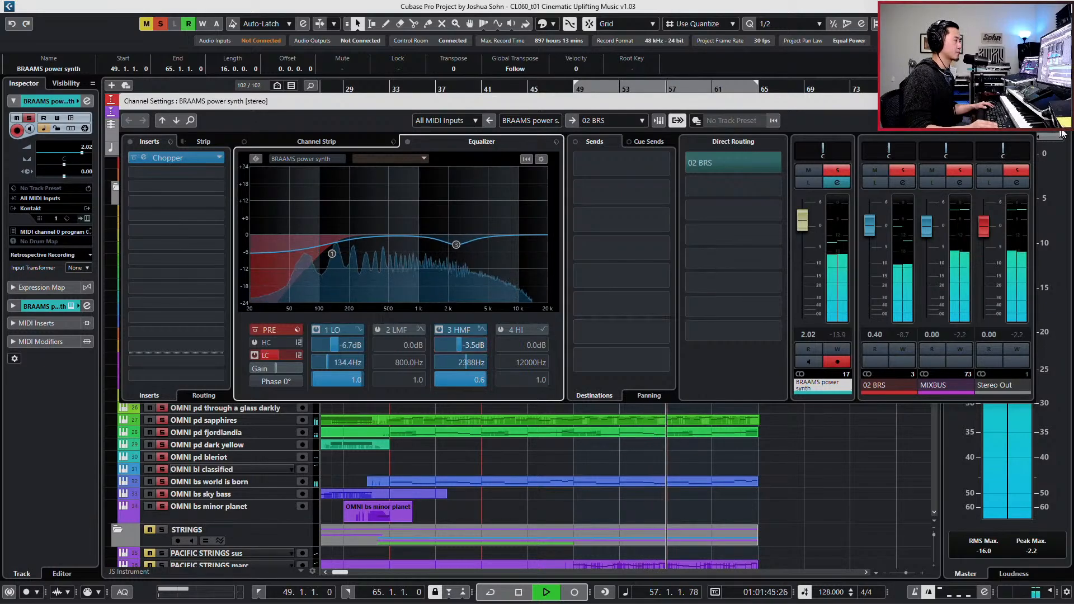
{"action": "left_click_drag", "start_coordinate": [802, 220], "coordinate": [805, 225]}
{"action": "left_click", "coordinate": [1026, 101]}
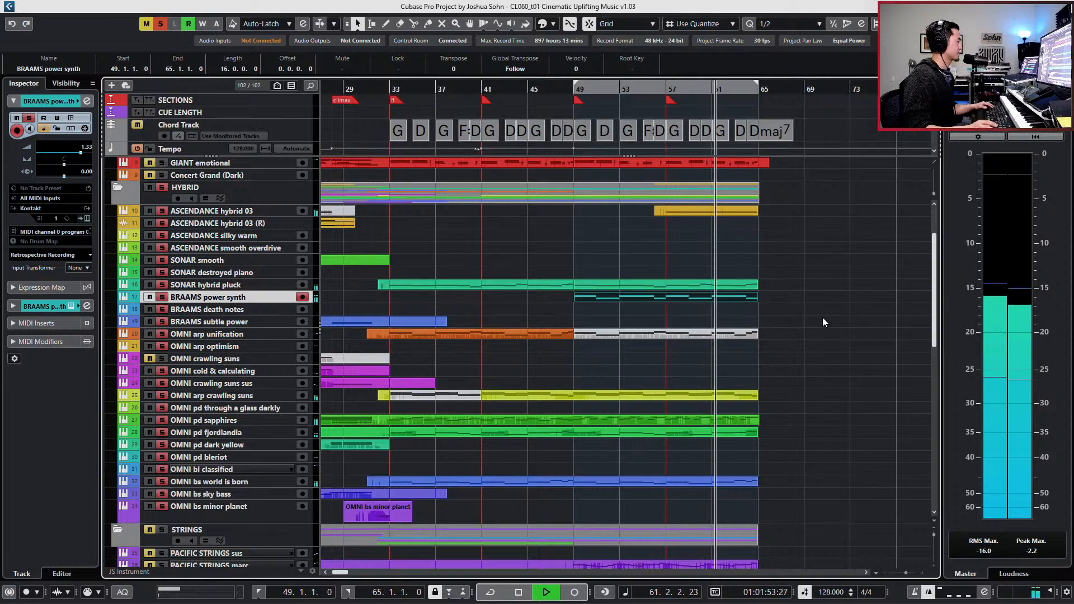
- Open the Chopper insert of the BRAAMS power synth, stop playback and close the channel settings
{"action": "key", "text": "e"}
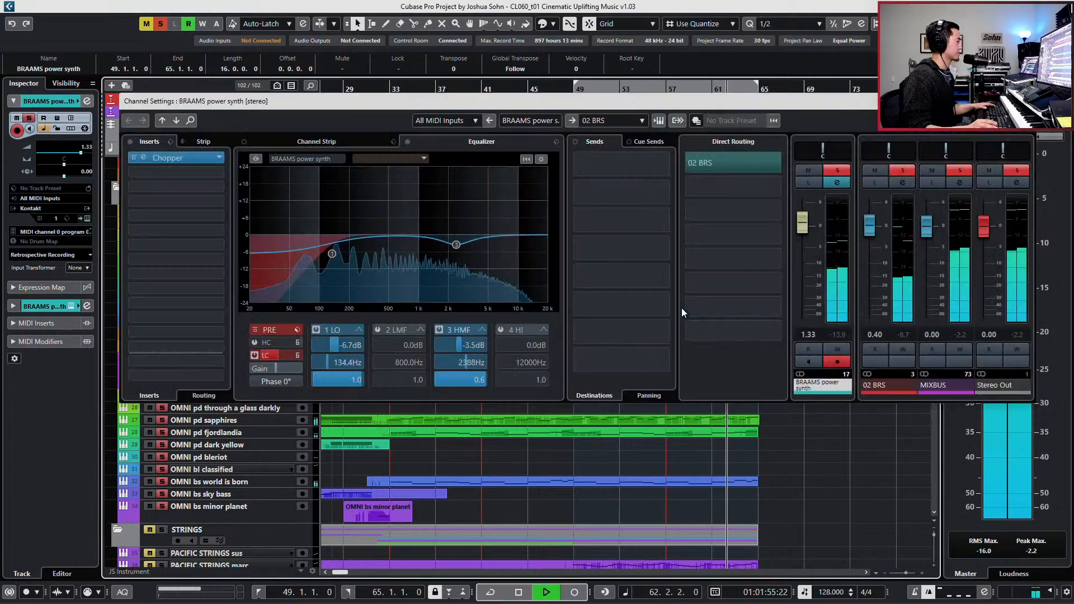
{"action": "left_click", "coordinate": [182, 159]}
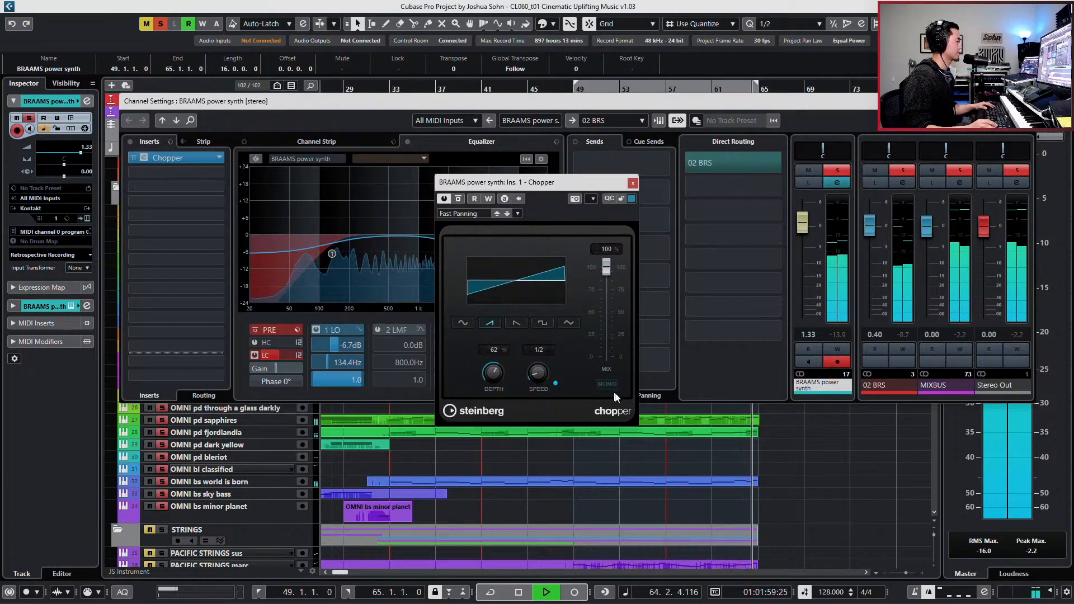
{"action": "key", "text": "space"}
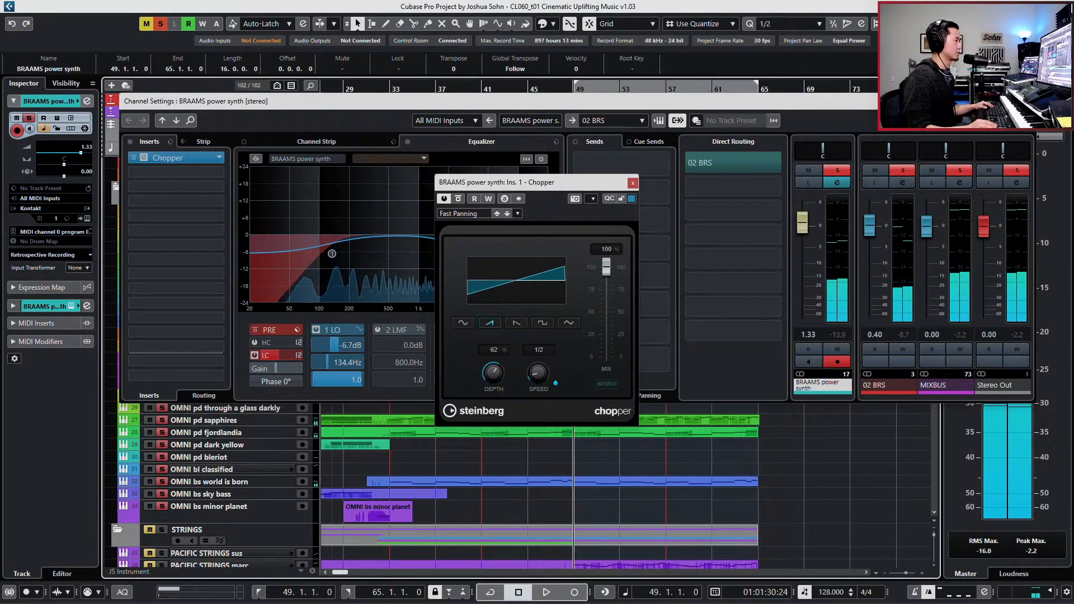
{"action": "left_click", "coordinate": [1029, 101]}
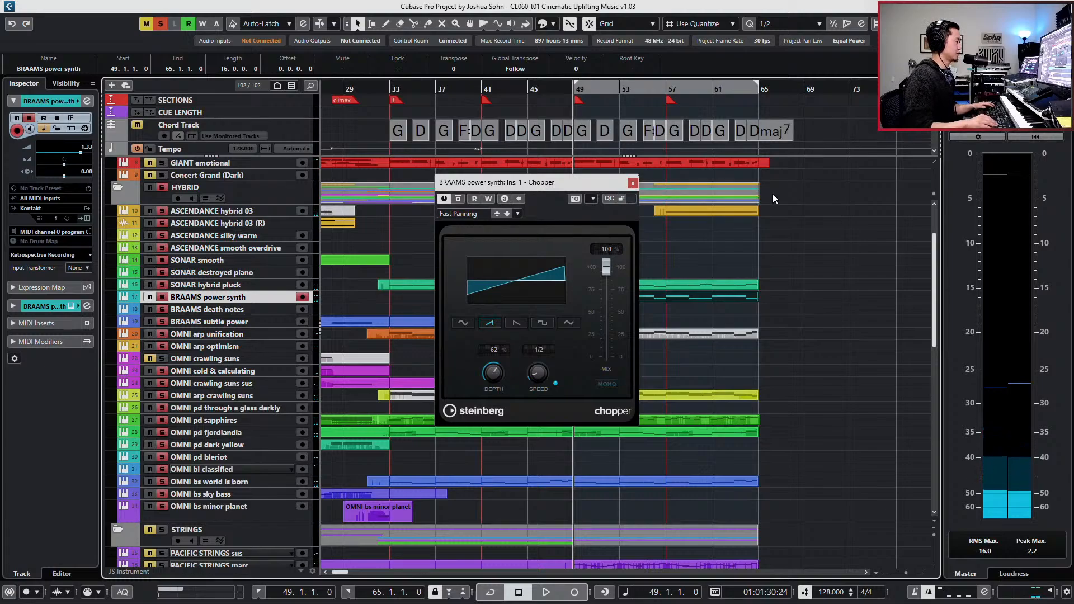
- Open the BRAAMS power synth part for note editing at bar 64, with the Chopper window moved clear of the notes
{"action": "key", "text": "KP_Add"}
{"action": "key", "text": "h"}
{"action": "key", "text": "h"}
{"action": "key", "text": "h"}
{"action": "key", "text": "h"}
{"action": "key", "text": "h"}
{"action": "key", "text": "h"}
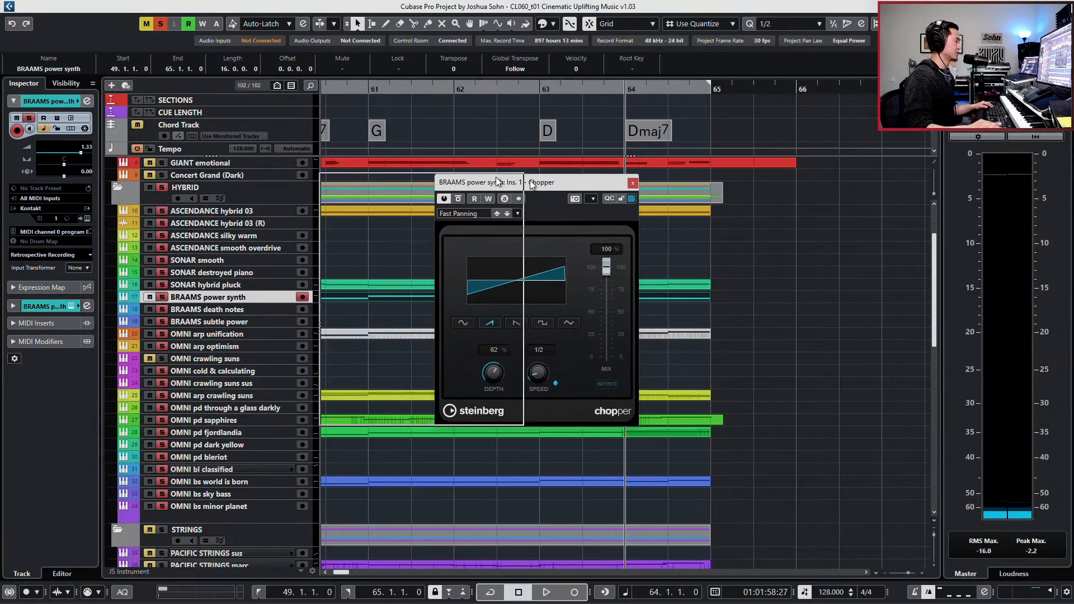
{"action": "left_click_drag", "start_coordinate": [530, 182], "coordinate": [633, 177]}
{"action": "double_click", "coordinate": [647, 298]}
{"action": "key", "text": "h"}
{"action": "key", "text": "h"}
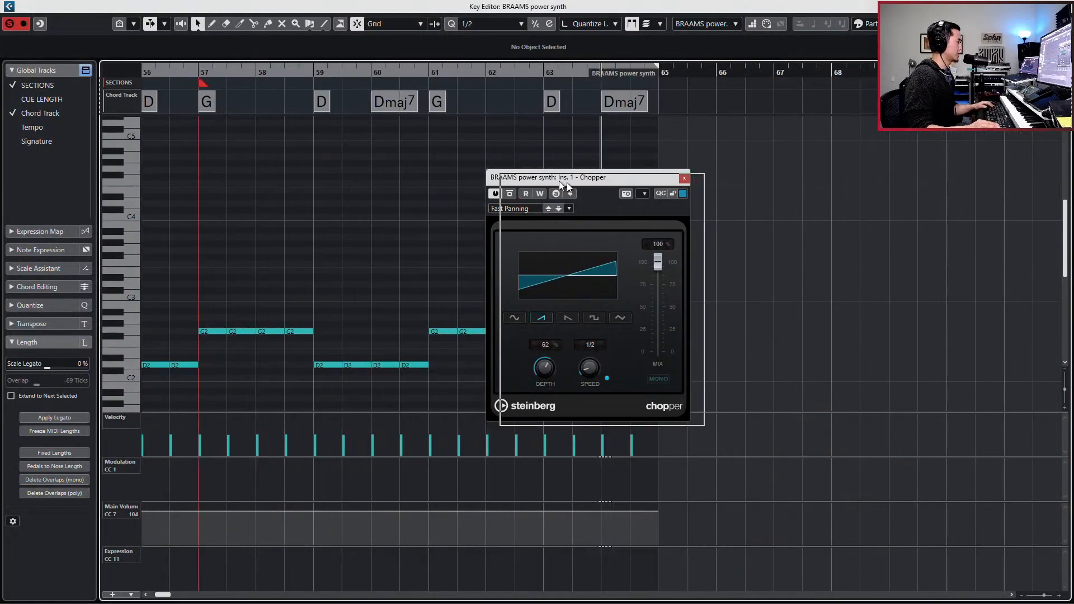
{"action": "left_click_drag", "start_coordinate": [559, 180], "coordinate": [772, 189]}
- Quantize the two D2 notes in bar 64 to 1/2 Triplet, duplicate the second to make three notes, and play them
{"action": "left_click_drag", "start_coordinate": [670, 331], "coordinate": [612, 380]}
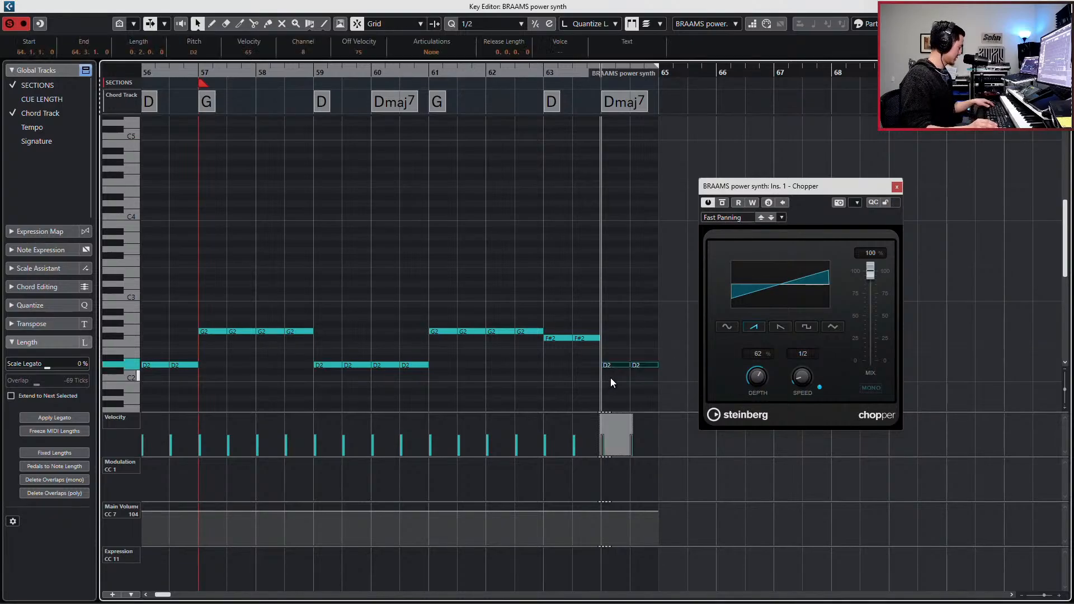
{"action": "key", "text": "comma"}
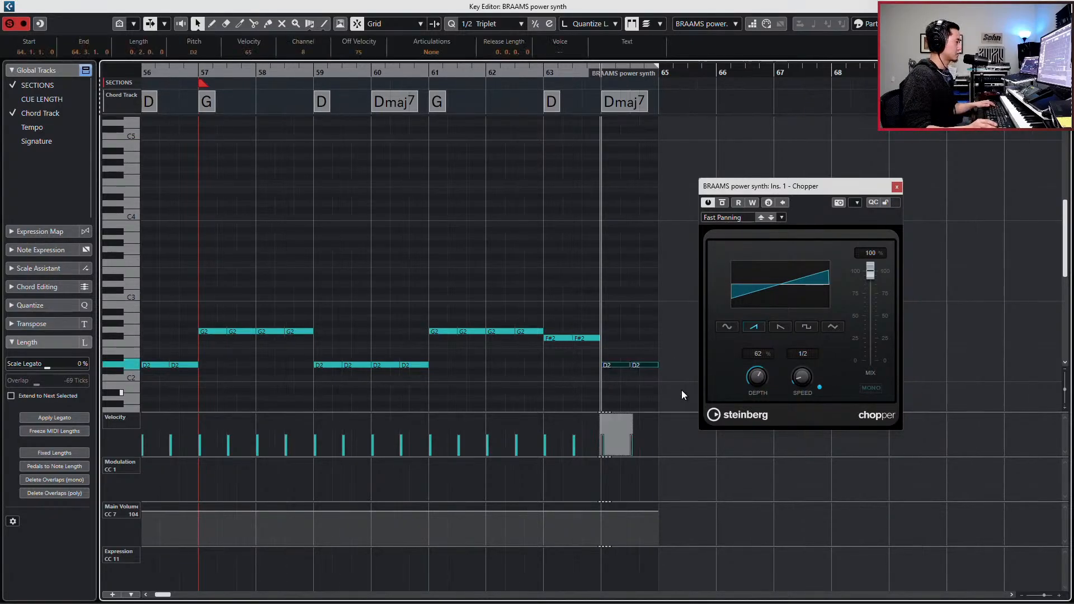
{"action": "key", "text": "q"}
{"action": "left_click_drag", "start_coordinate": [650, 354], "coordinate": [634, 379]}
{"action": "key", "text": "ctrl+d"}
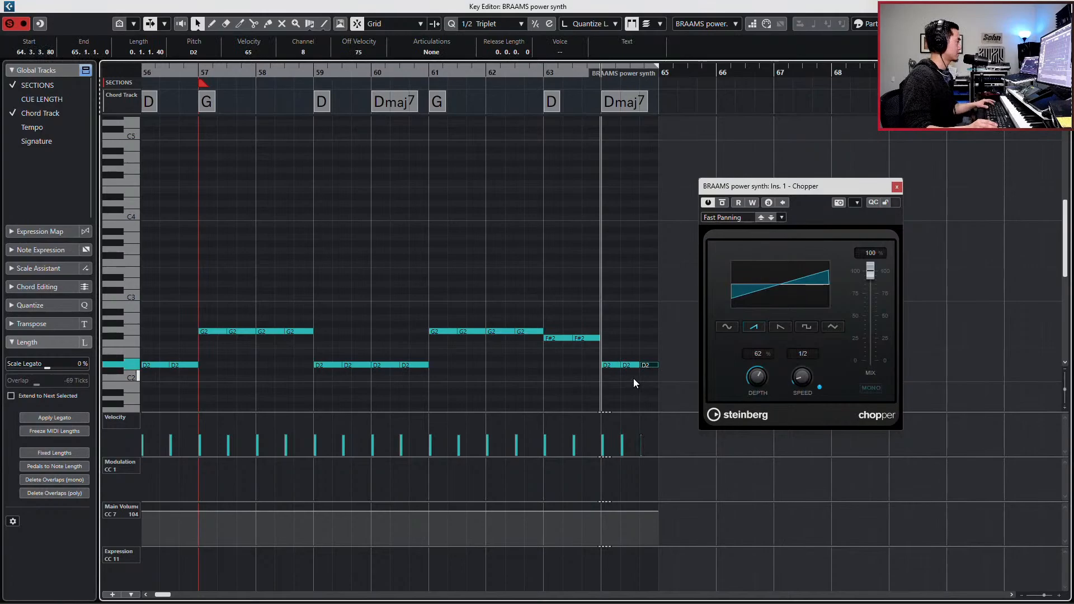
{"action": "key", "text": "space"}
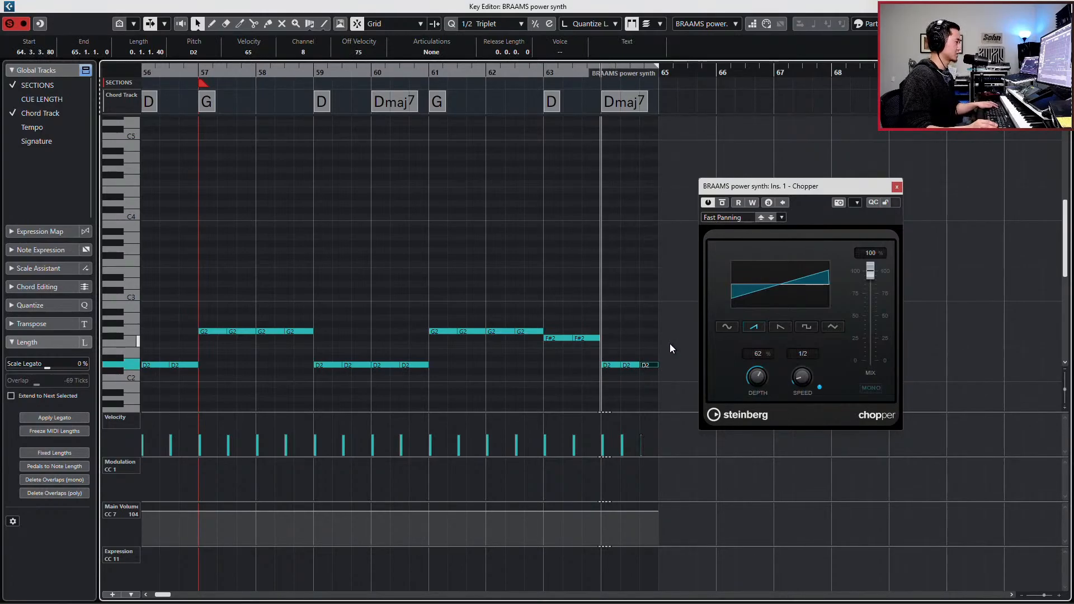
- Set quantize to 1/16 Triplet, move bar 64's middle D2 note to beat 3, and shorten all three notes to 0.0.0.80
{"action": "key", "text": "alt+5"}
{"action": "left_click_drag", "start_coordinate": [632, 348], "coordinate": [629, 370]}
{"action": "mouse_move", "coordinate": [617, 347]}
{"action": "left_mouse_down"}
{"action": "mouse_move", "coordinate": [663, 376]}
{"action": "mouse_move", "coordinate": [672, 367]}
{"action": "left_mouse_up"}
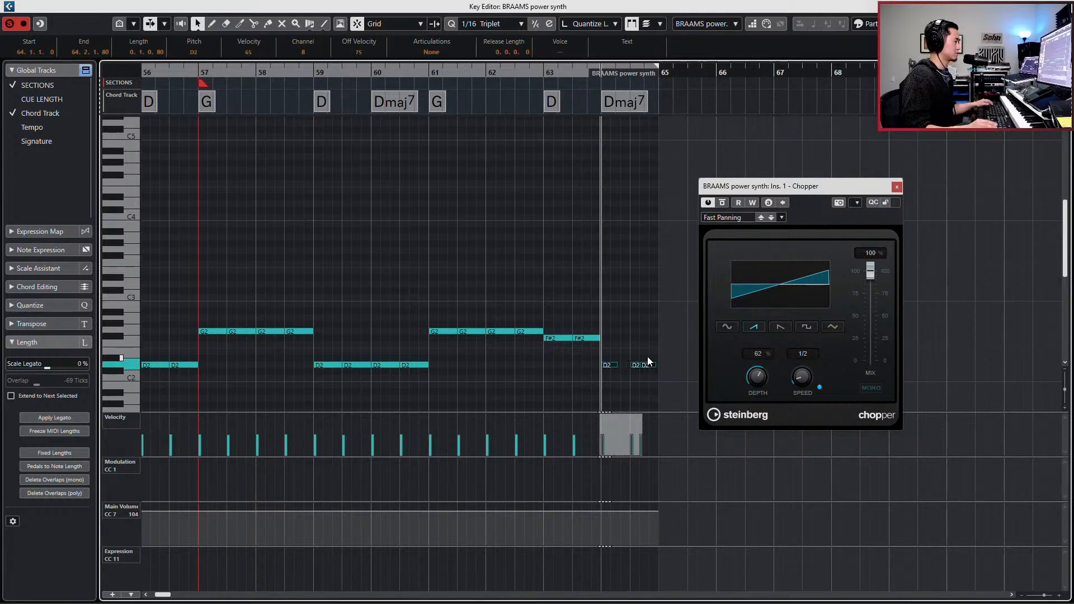
{"action": "key", "text": "alt+shift+Left"}
{"action": "key", "text": "alt+shift+Left"}
{"action": "key", "text": "alt+shift+Left"}
{"action": "key", "text": "alt+shift+Left"}
{"action": "key", "text": "alt+shift+Left"}
{"action": "key", "text": "alt+shift+Left"}
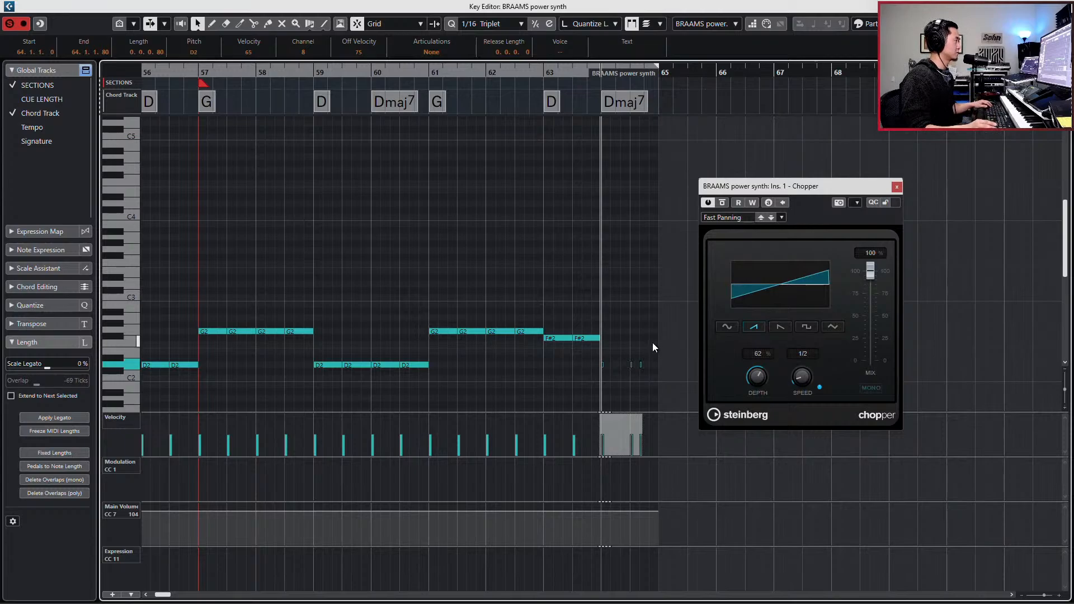
- Move the first D2 note of bar 64 to 64.4.2.40, after the other two short notes, and audition the rhythm
{"action": "key", "text": "h"}
{"action": "key", "text": "h"}
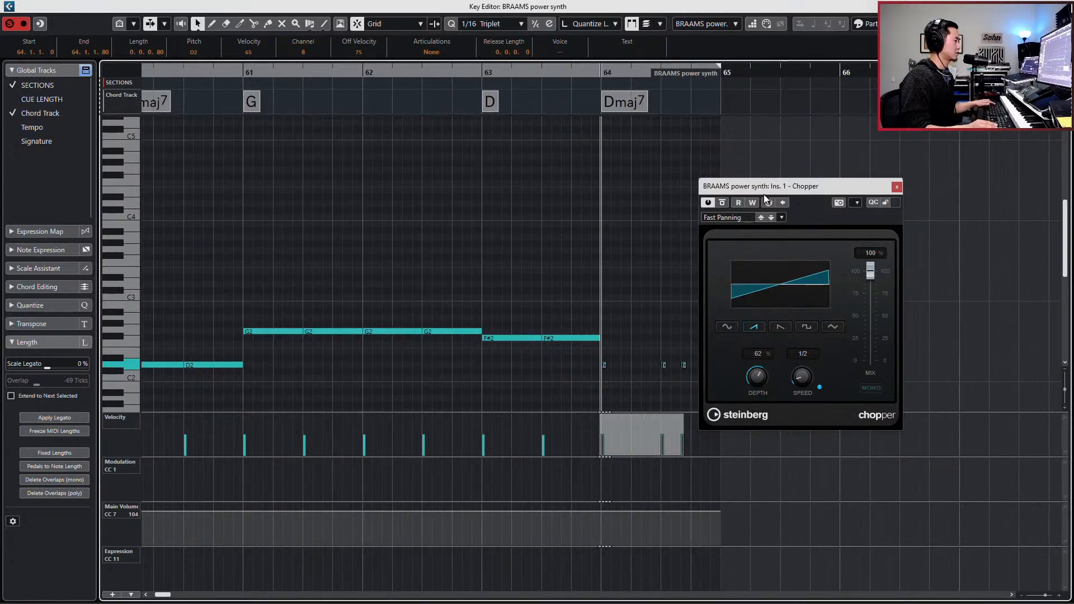
{"action": "left_click_drag", "start_coordinate": [811, 189], "coordinate": [893, 181]}
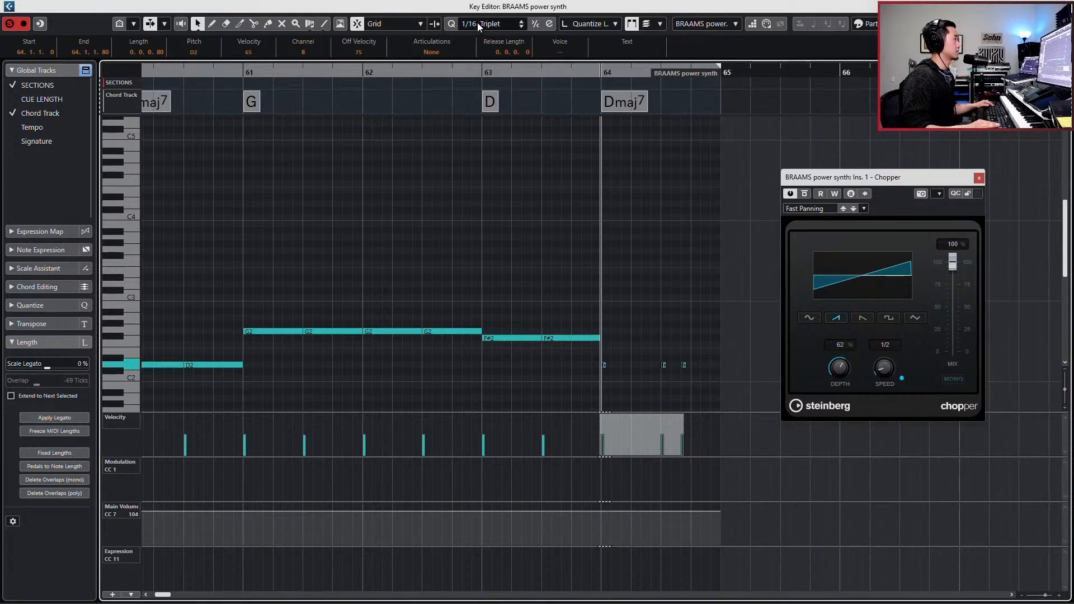
{"action": "left_click", "coordinate": [592, 379]}
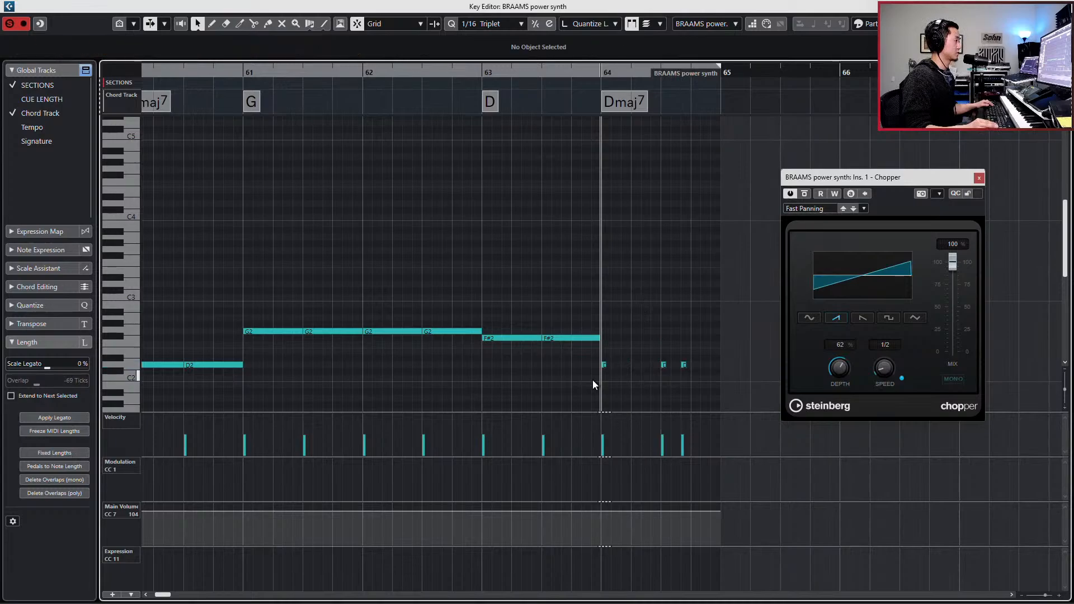
{"action": "mouse_move", "coordinate": [604, 364]}
{"action": "left_mouse_down"}
{"action": "mouse_move", "coordinate": [698, 363]}
{"action": "mouse_move", "coordinate": [729, 386]}
{"action": "mouse_move", "coordinate": [680, 370]}
{"action": "mouse_move", "coordinate": [701, 359]}
{"action": "mouse_move", "coordinate": [705, 368]}
{"action": "left_mouse_up"}
{"action": "left_click", "coordinate": [703, 359]}
{"action": "key", "text": "space"}
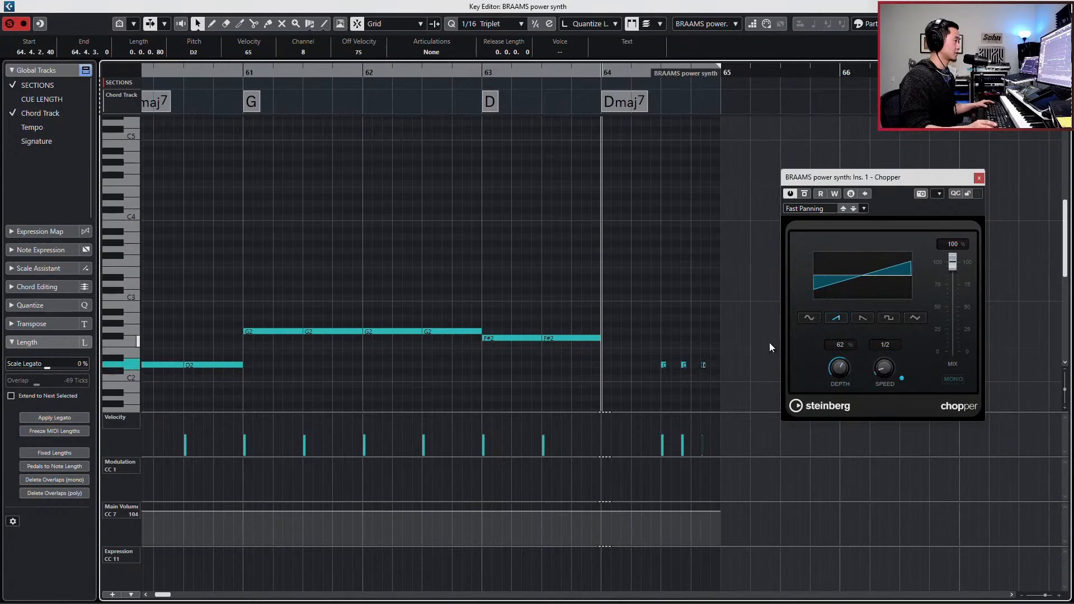
{"action": "key", "text": "space"}
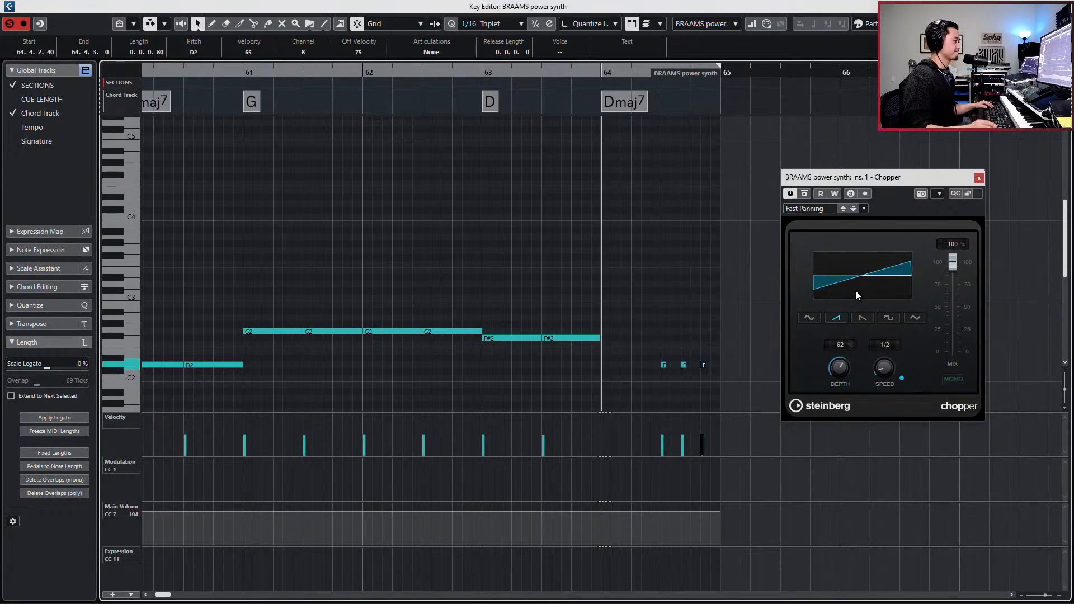
- Lengthen each of the three short D2 notes in the second half of bar 64 to 0.0.1.40
{"action": "left_click_drag", "start_coordinate": [648, 348], "coordinate": [728, 383]}
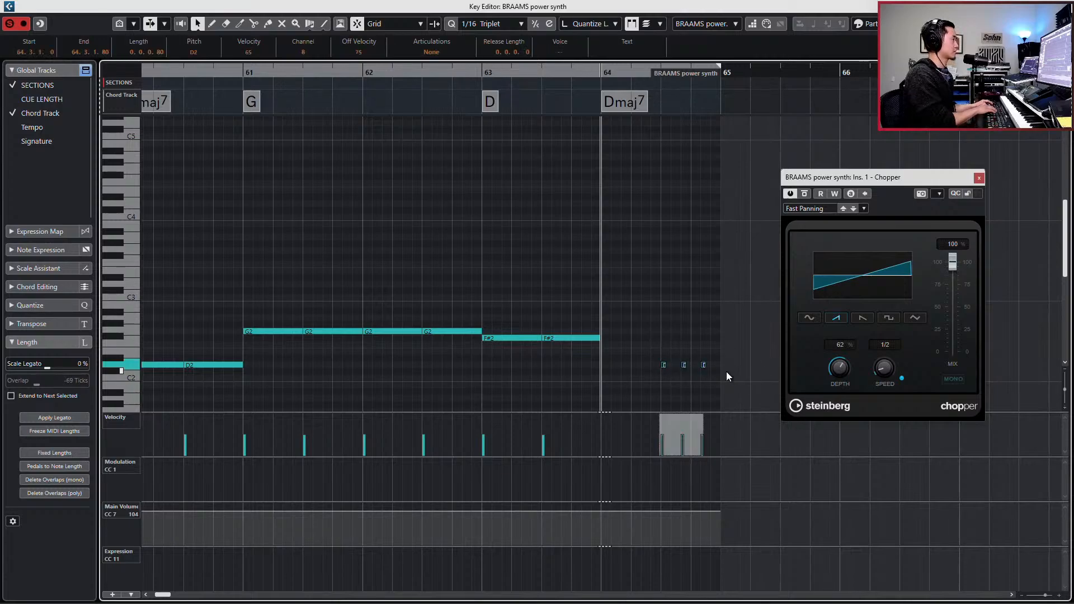
{"action": "left_click", "coordinate": [653, 357]}
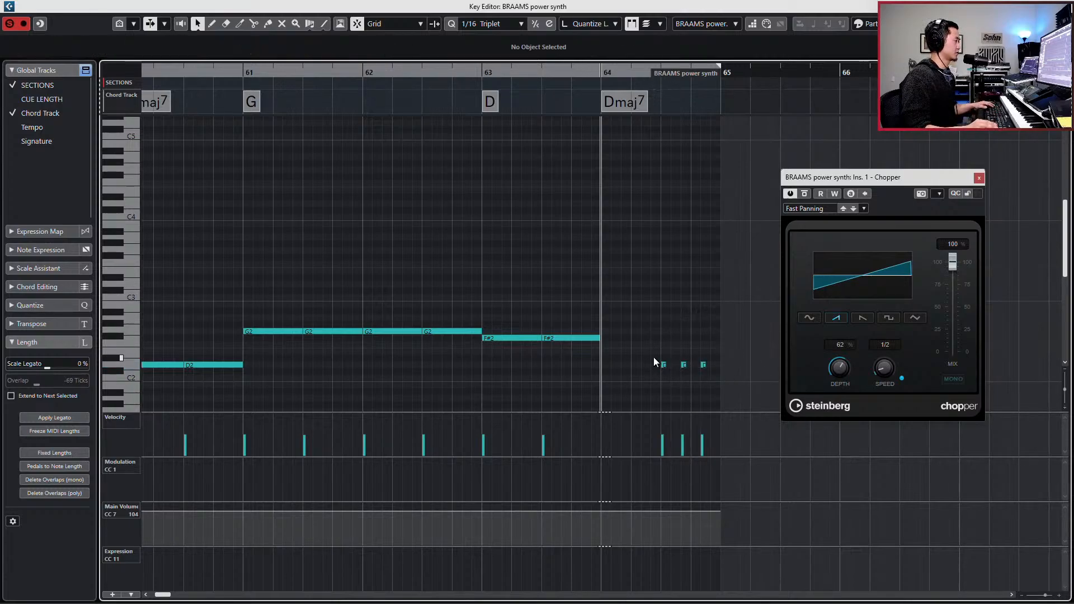
{"action": "left_click", "coordinate": [665, 366]}
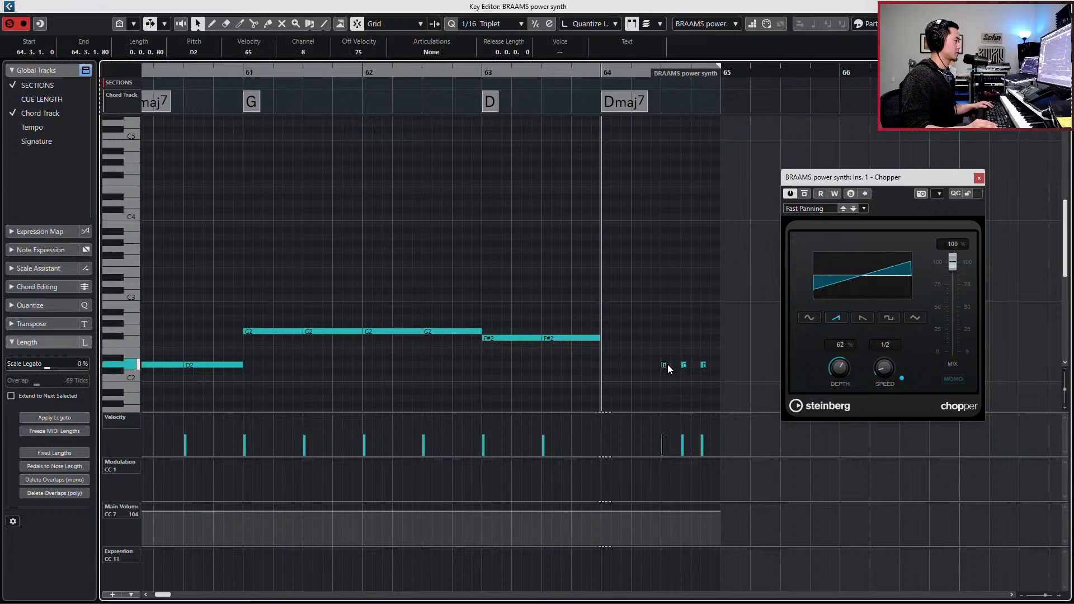
{"action": "left_click_drag", "start_coordinate": [666, 364], "coordinate": [681, 357]}
{"action": "left_click", "coordinate": [684, 365]}
{"action": "left_click", "coordinate": [703, 365]}
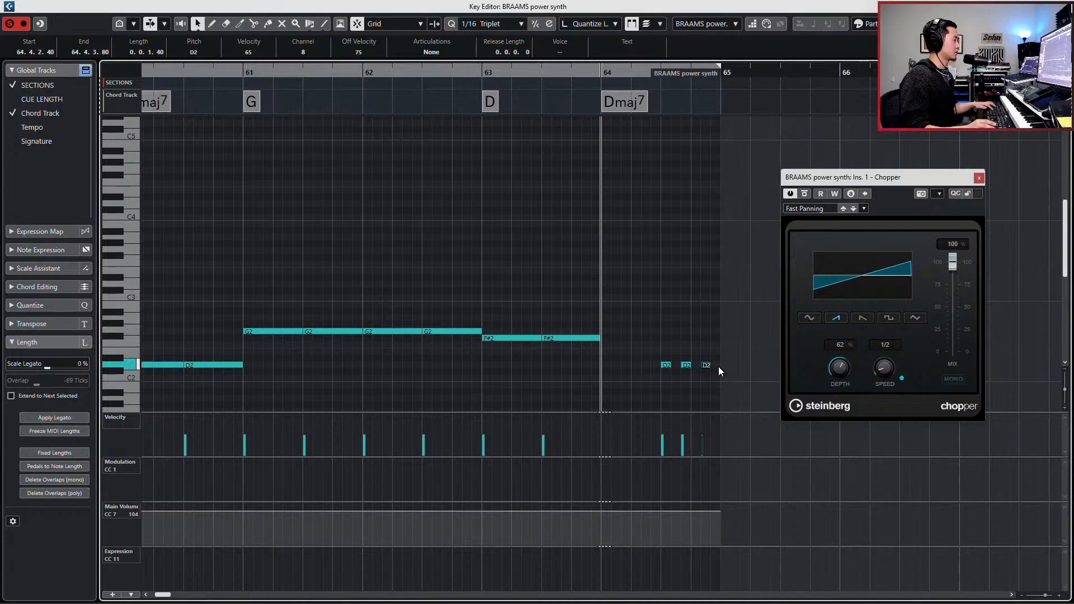
- Set quantize to 1/4 Triplet, extend the three D2 notes in bar 64 to 0.0.2.80 each, and audition them
{"action": "key", "text": "h"}
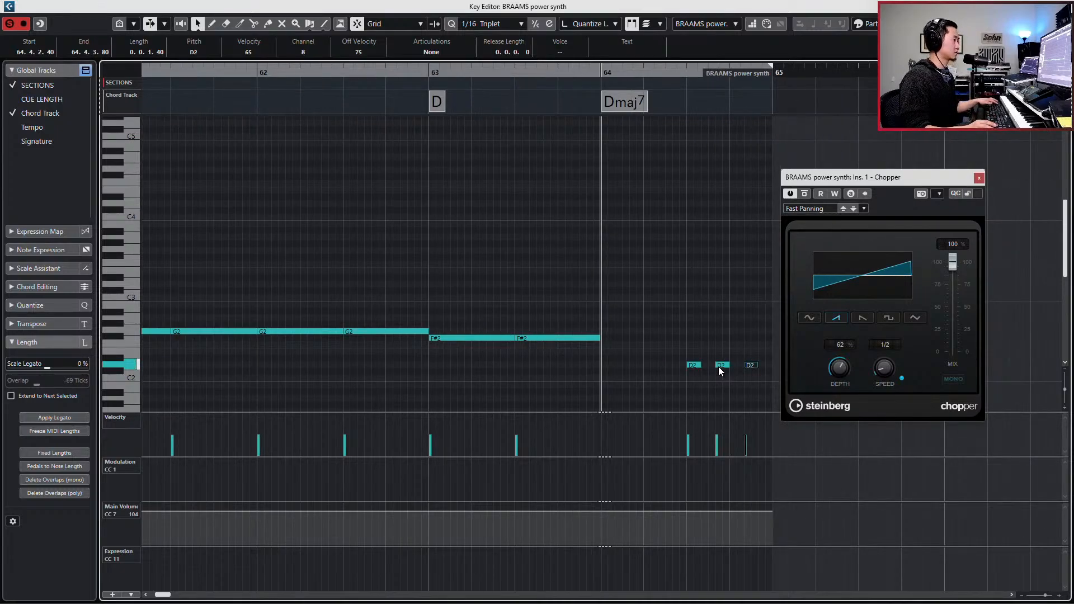
{"action": "key", "text": "alt+3"}
{"action": "left_click_drag", "start_coordinate": [664, 340], "coordinate": [776, 394]}
{"action": "key", "text": "alt+l"}
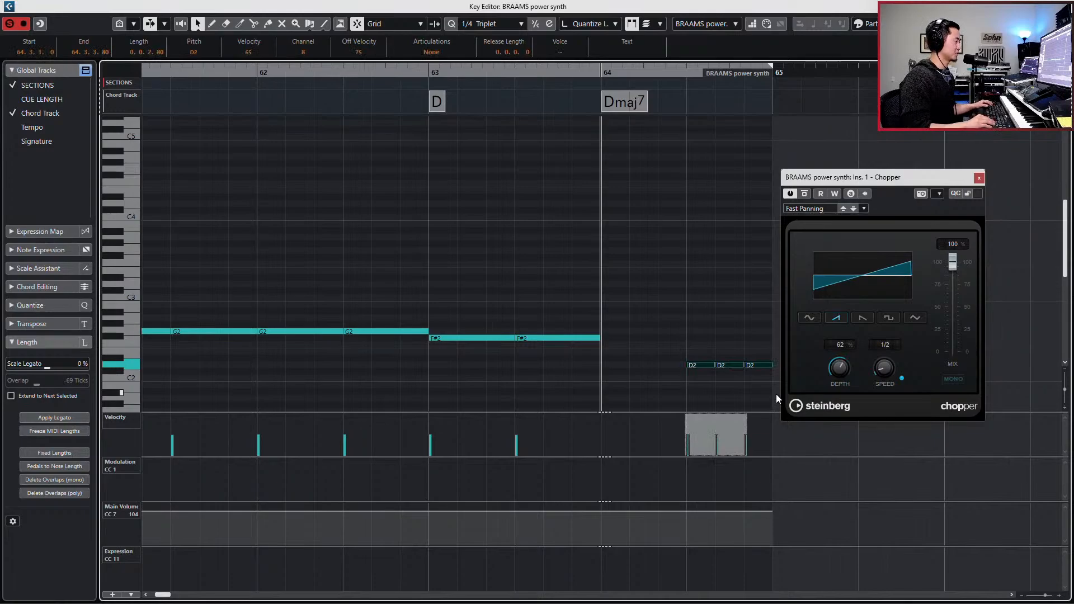
{"action": "key", "text": "space"}
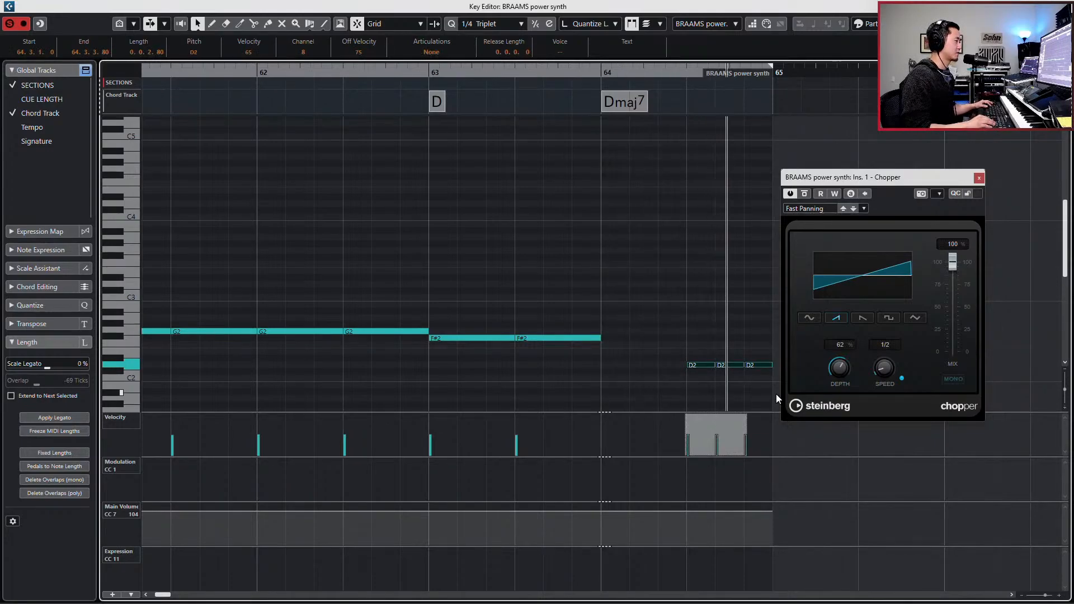
{"action": "key", "text": "space"}
- Copy the first triplet D2 note to the start of bar 64 and lengthen the copy to 0.2.0.0
{"action": "key", "text": "Left"}
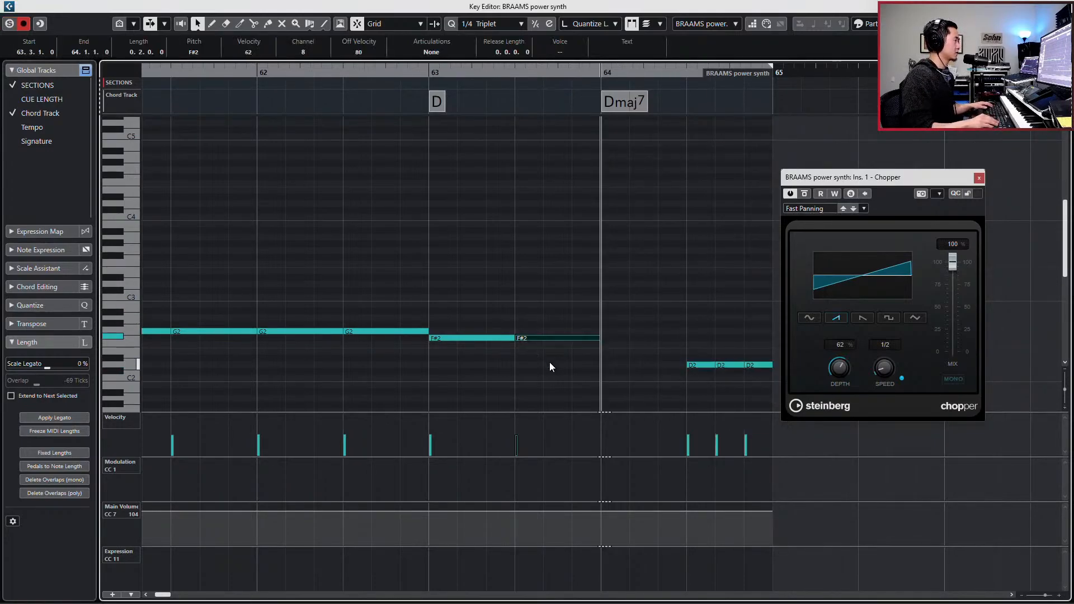
{"action": "key", "text": "Right"}
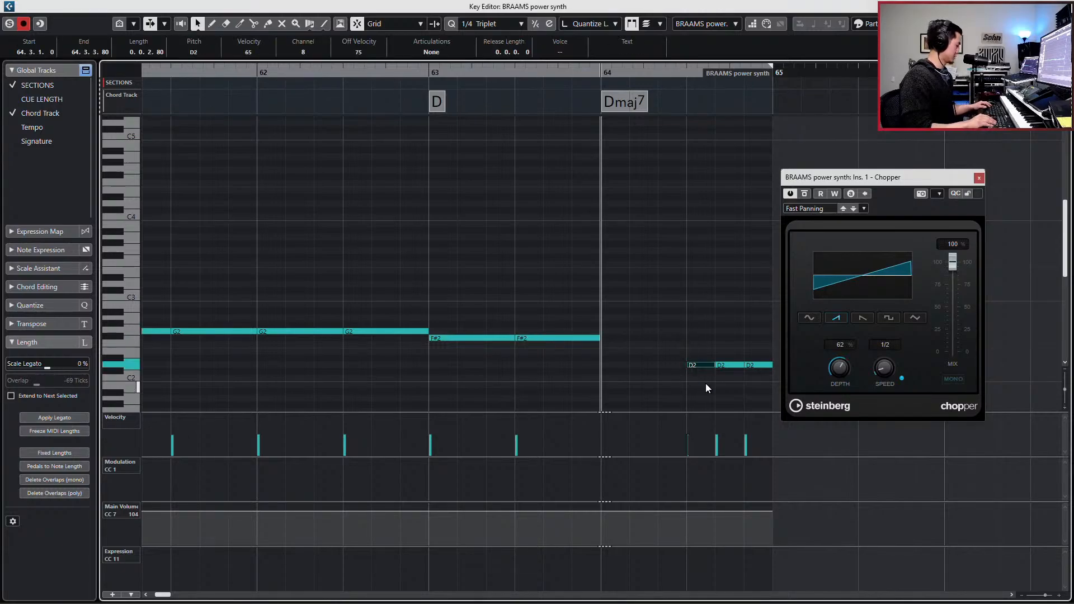
{"action": "key", "text": "ctrl+c"}
{"action": "key", "text": "ctrl+v"}
{"action": "key", "text": "l"}
{"action": "key", "text": "alt+shift+Right"}
{"action": "key", "text": "alt+shift+Right"}
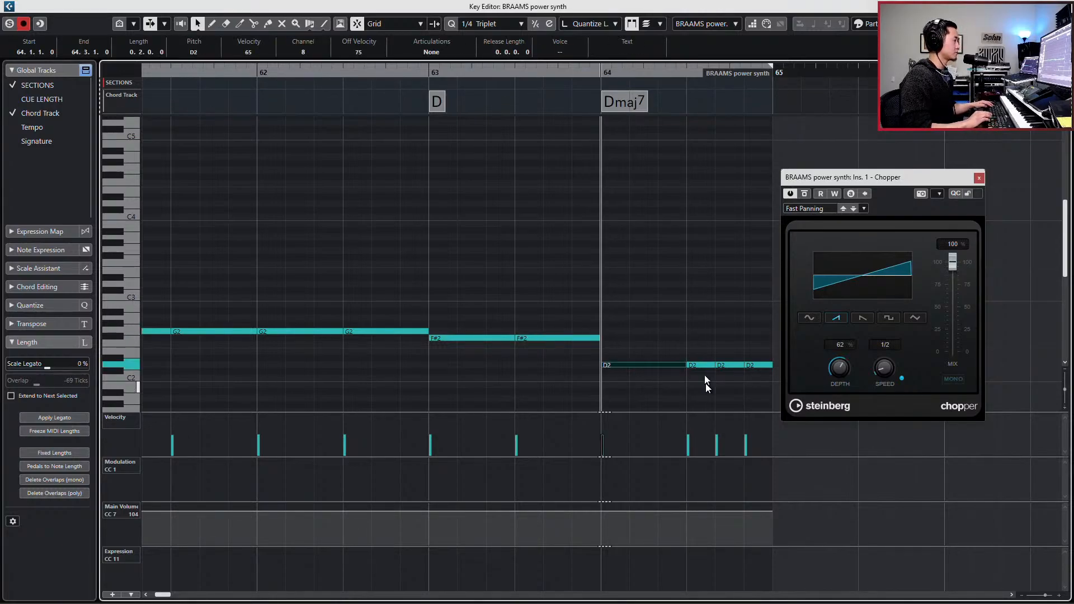
- Play the line and raise the Main Volume curve slightly from beat 3 of bar 64, where the triplet notes start
{"action": "key", "text": "space"}
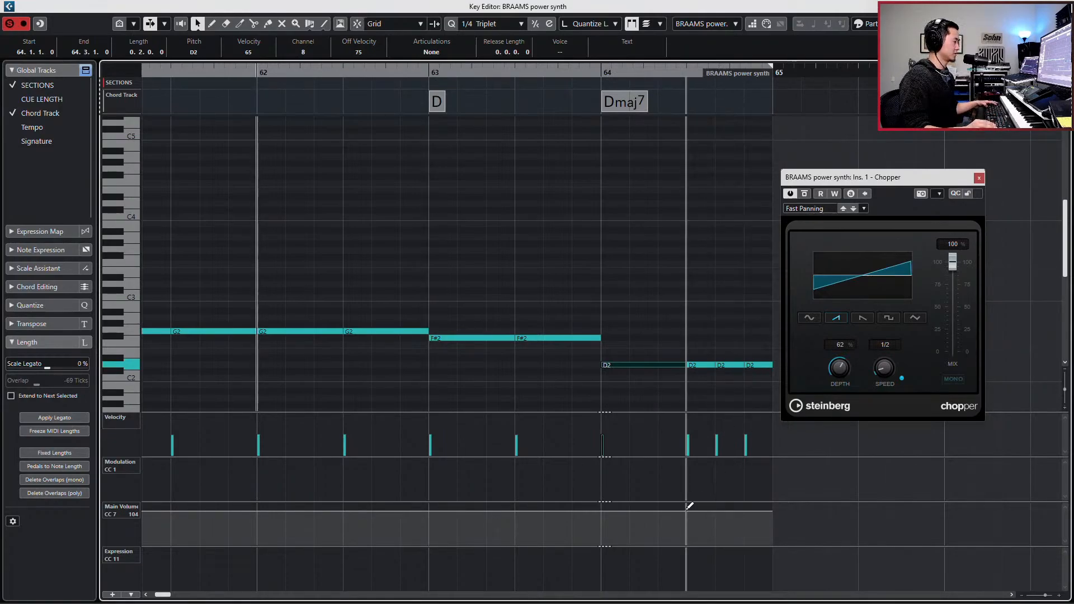
{"action": "left_click", "coordinate": [687, 507]}
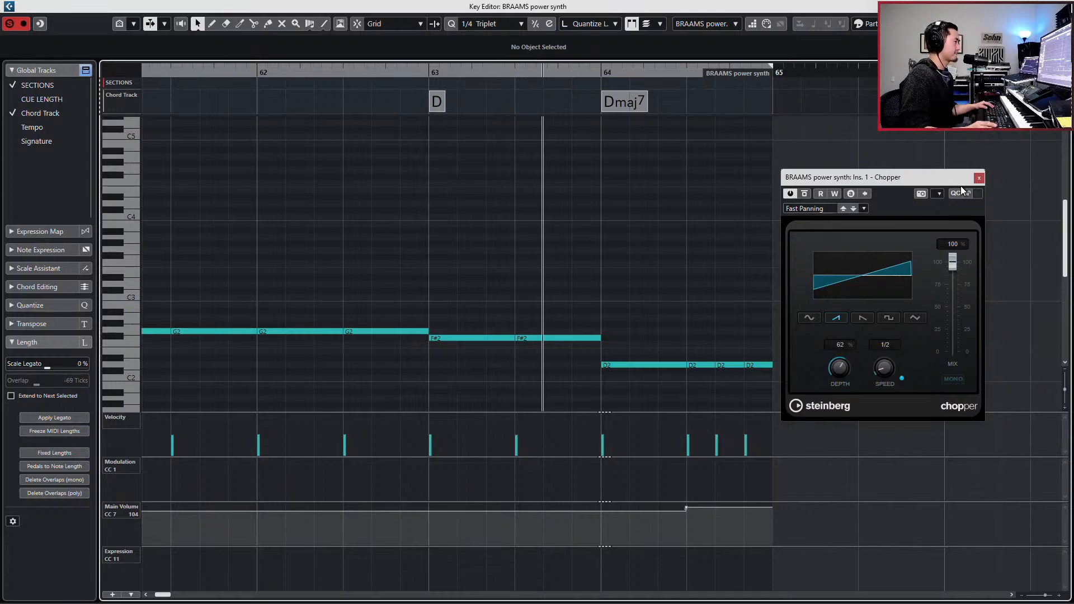
{"action": "key", "text": "g"}
{"action": "key", "text": "g"}
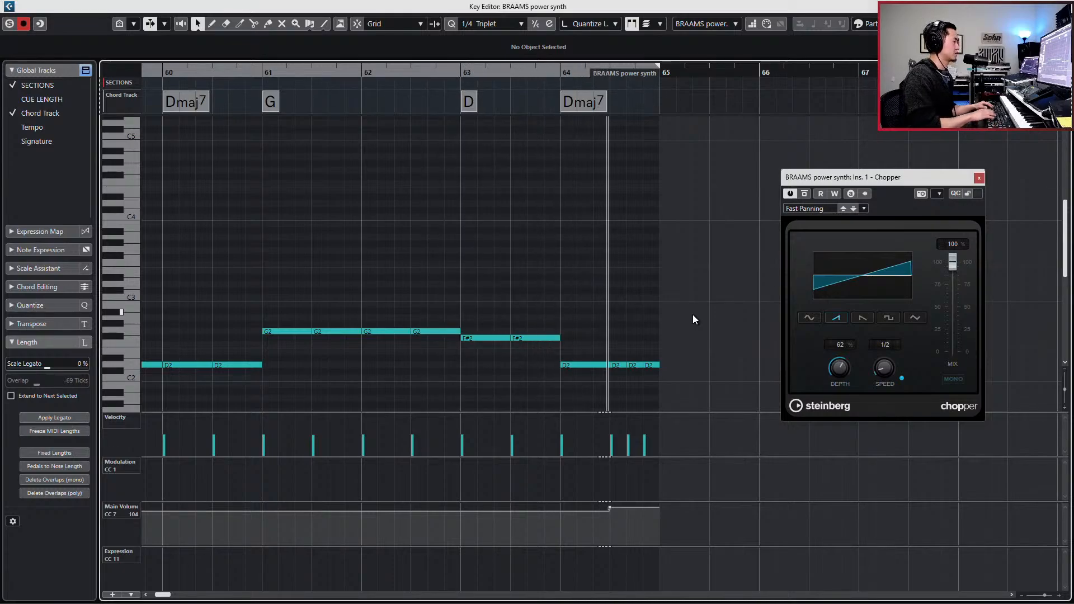
- Close the note editor and the Chopper window, and return the stopped playback position to bar 49
{"action": "key", "text": "Return"}
{"action": "key", "text": "space"}
{"action": "key", "text": "g"}
{"action": "key", "text": "g"}
{"action": "key", "text": "g"}
{"action": "key", "text": "g"}
{"action": "key", "text": "g"}
{"action": "key", "text": "g"}
{"action": "key", "text": "g"}
{"action": "key", "text": "g"}
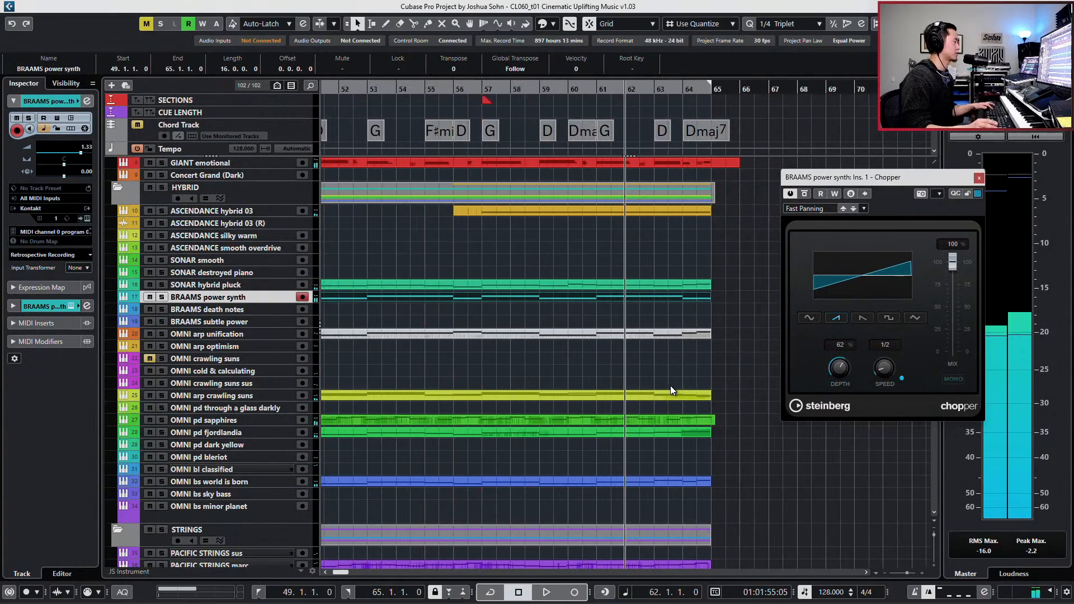
{"action": "left_click", "coordinate": [979, 179]}
{"action": "key", "text": "g"}
{"action": "key", "text": "g"}
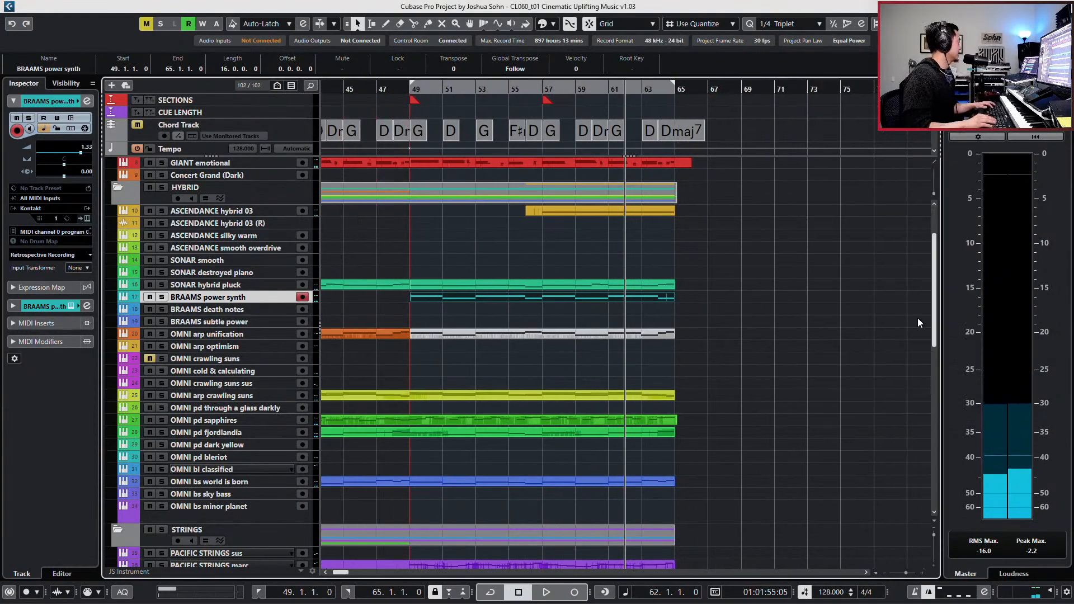
{"action": "key", "text": "KP_1"}
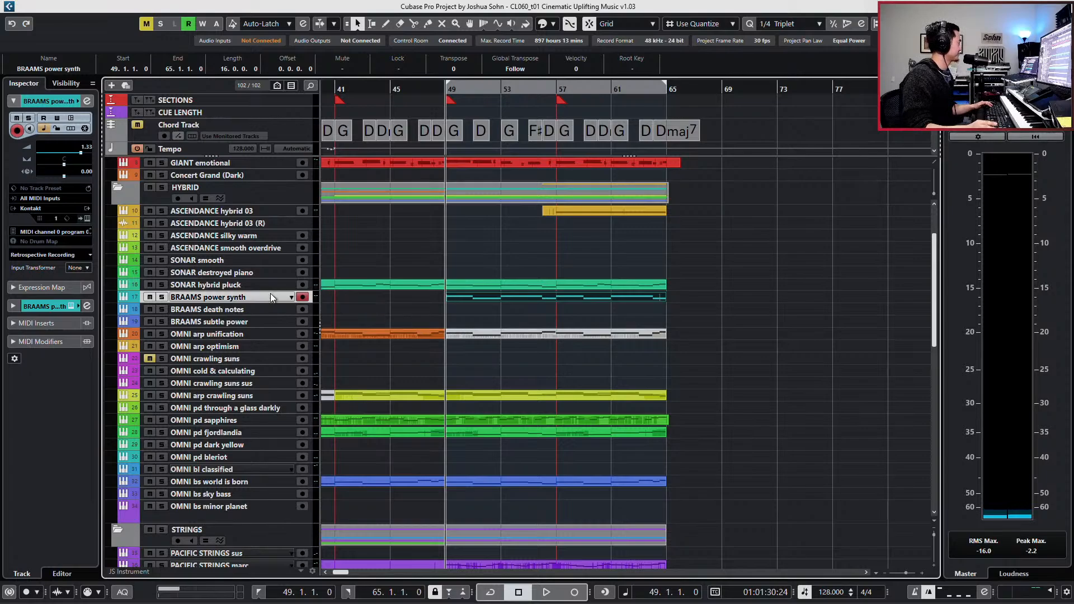
- Select the OMNI arp unification part from bar 49, audition the HYBRID folder in solo, and clear the solo
{"action": "scroll", "coordinate": [270, 297], "scroll_direction": "down", "scroll_amount": 2}
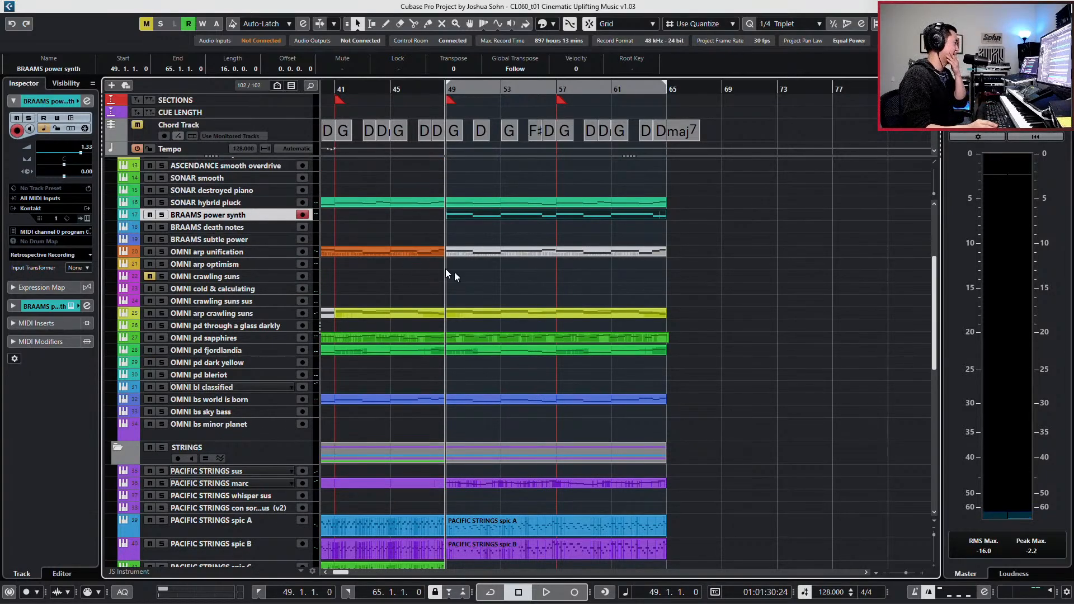
{"action": "left_click", "coordinate": [516, 246]}
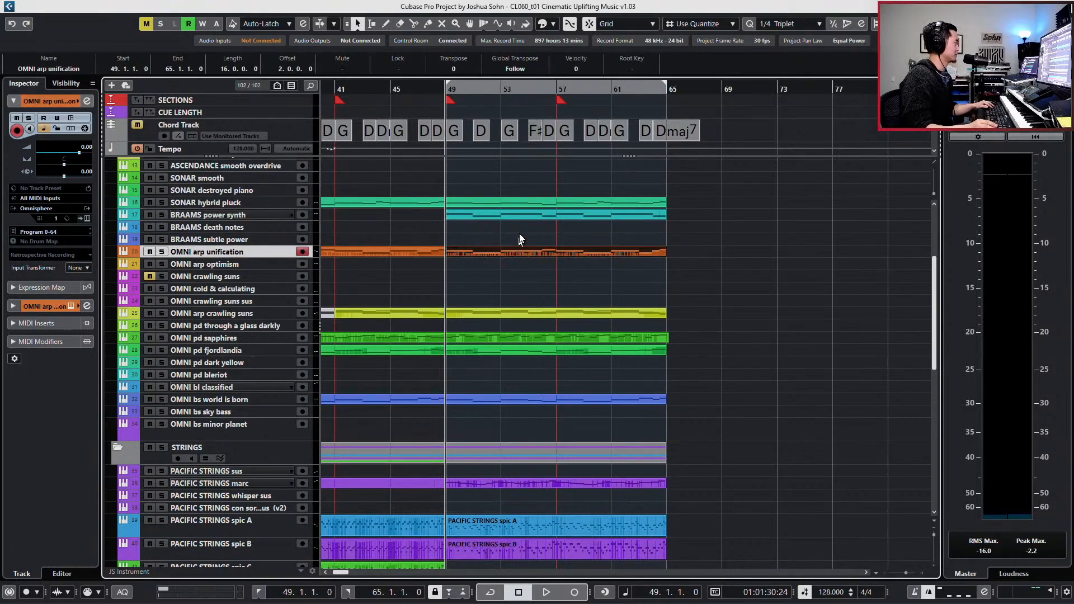
{"action": "scroll", "coordinate": [427, 187], "scroll_direction": "up", "scroll_amount": 4}
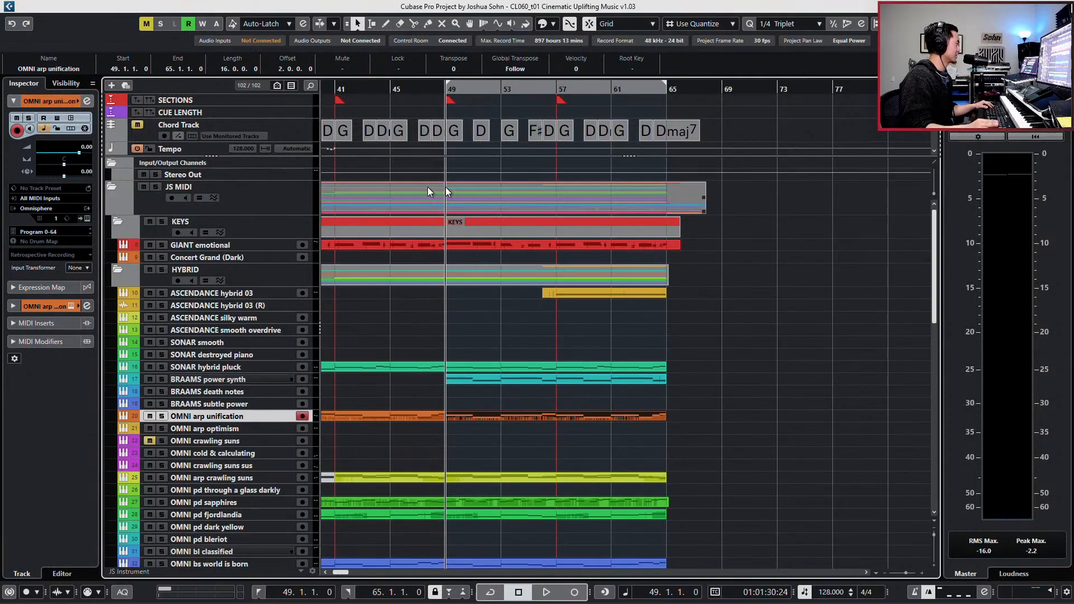
{"action": "left_click", "coordinate": [262, 279]}
{"action": "key", "text": "s"}
{"action": "key", "text": "space"}
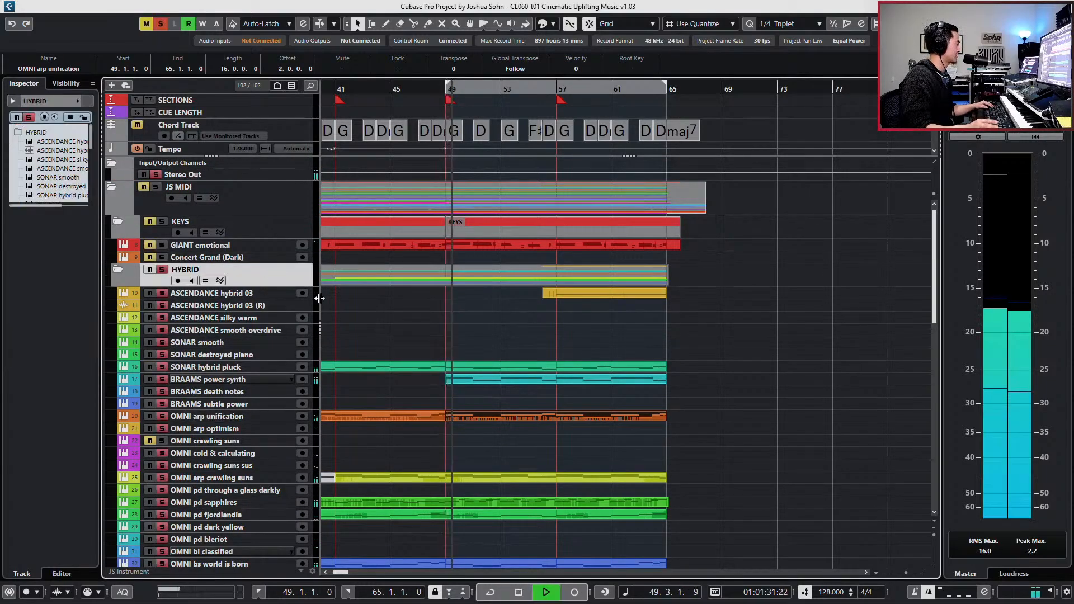
{"action": "key", "text": "s"}
{"action": "key", "text": "space"}
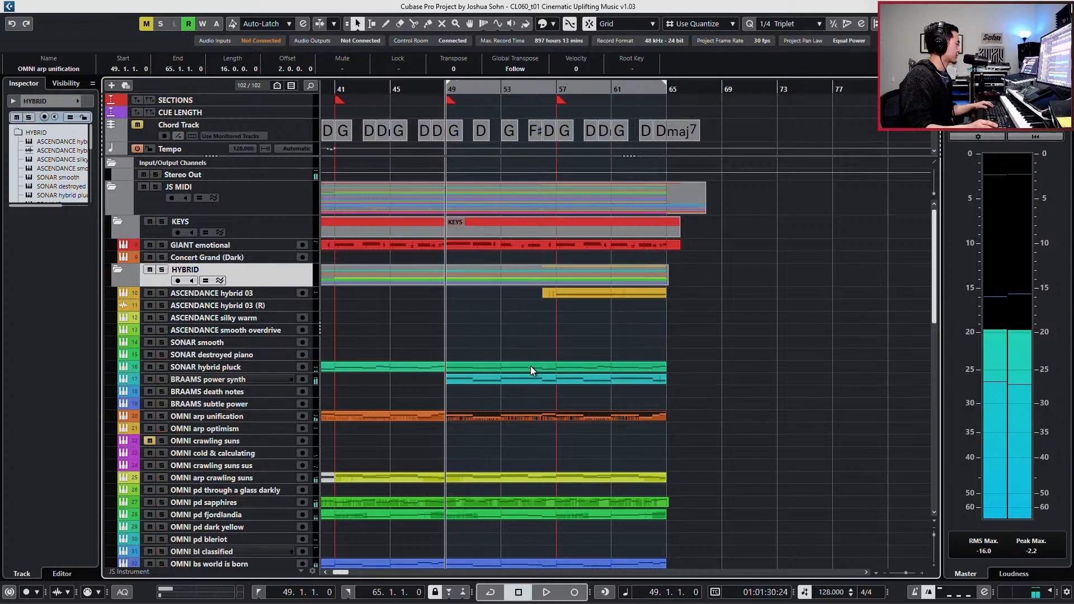
- Play the full mix from bar 49 and mute the OMNI arp unification part that starts there
{"action": "key", "text": "space"}
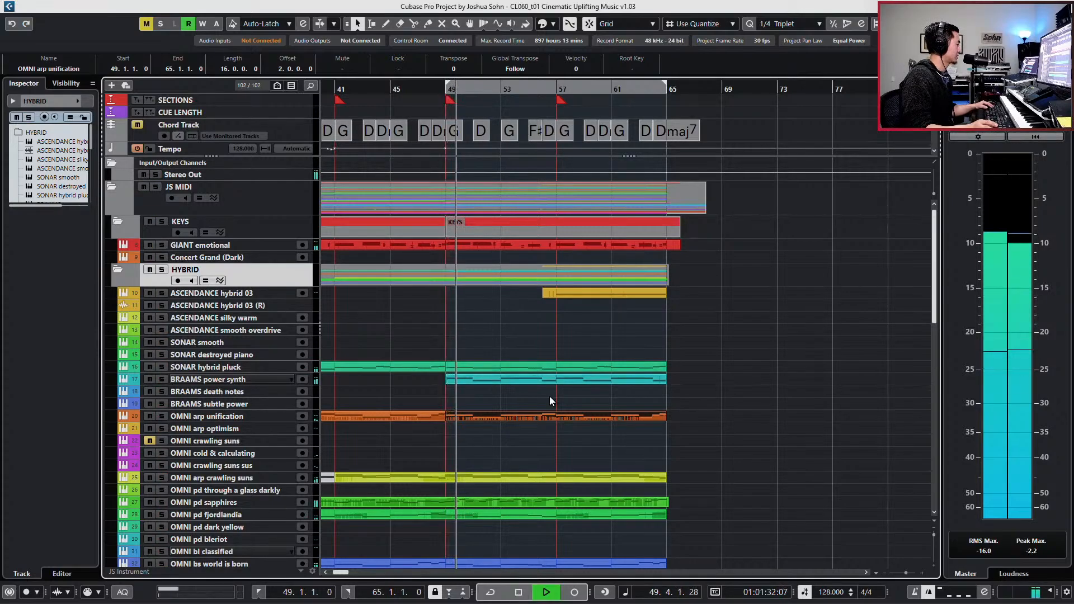
{"action": "key", "text": "space"}
{"action": "key", "text": "shift+m"}
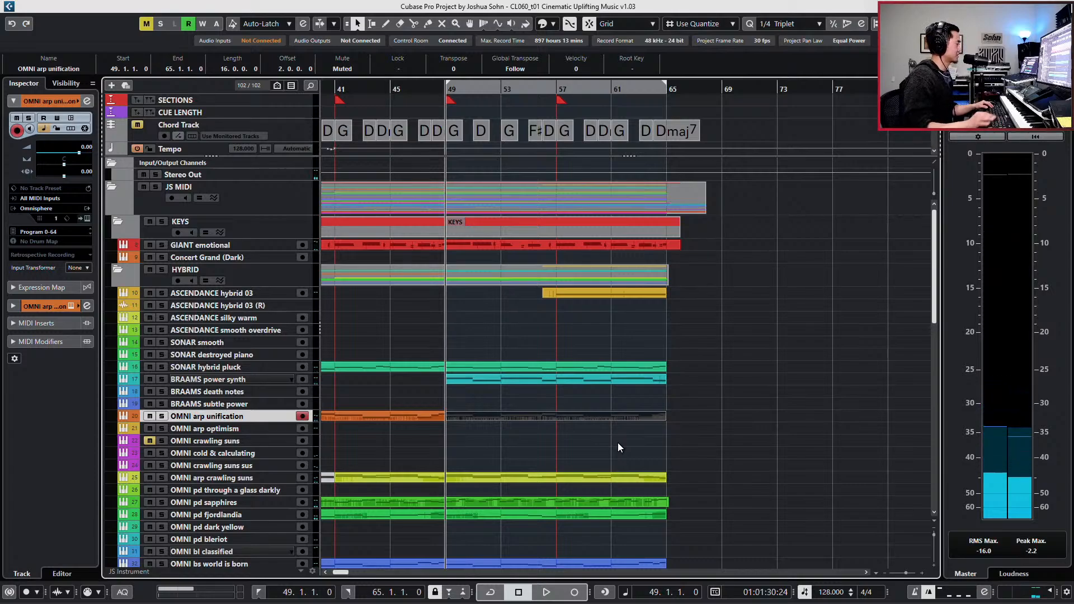
{"action": "scroll", "coordinate": [610, 429], "scroll_direction": "down", "scroll_amount": 15}
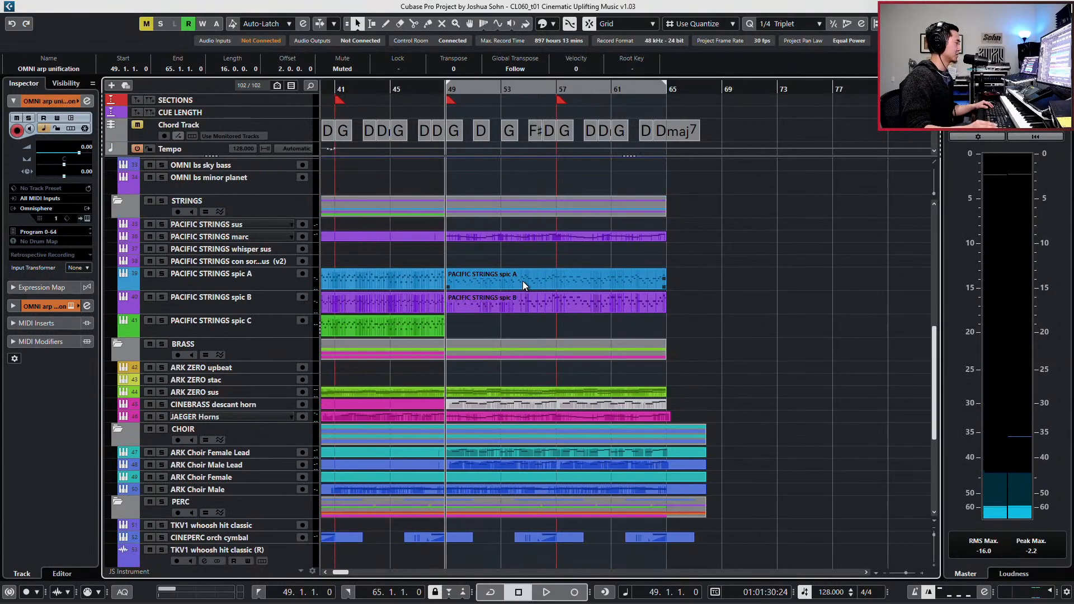
- Audition the PACIFIC STRINGS spic A and spic B parts from bar 49 in solo and open both in the Key Editor
{"action": "left_click", "coordinate": [522, 281]}
{"action": "left_click", "coordinate": [532, 301], "text": "shift"}
{"action": "key", "text": "s"}
{"action": "key", "text": "space"}
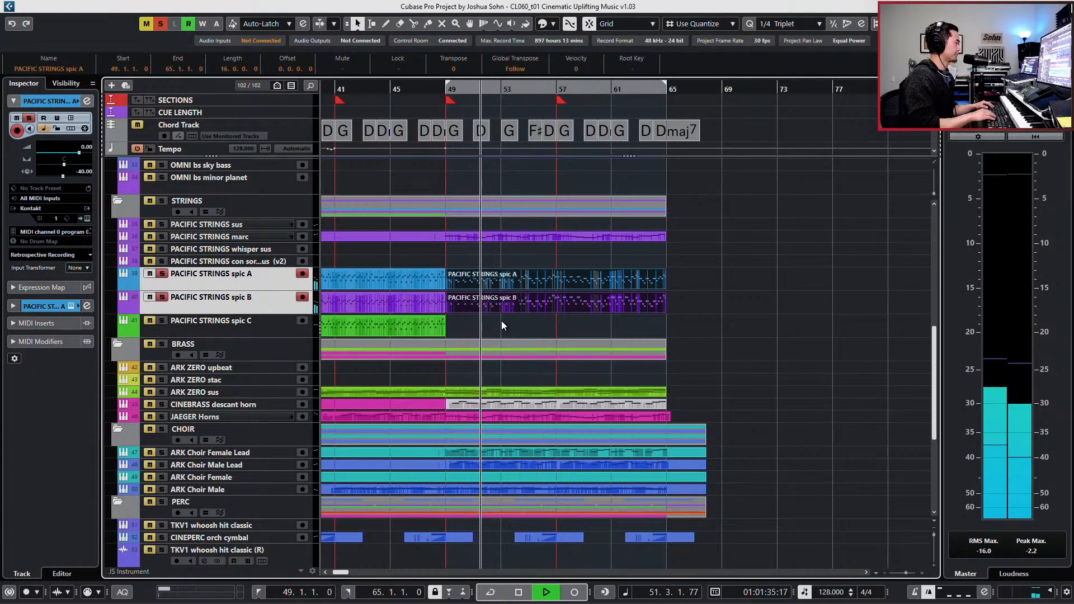
{"action": "key", "text": "Return"}
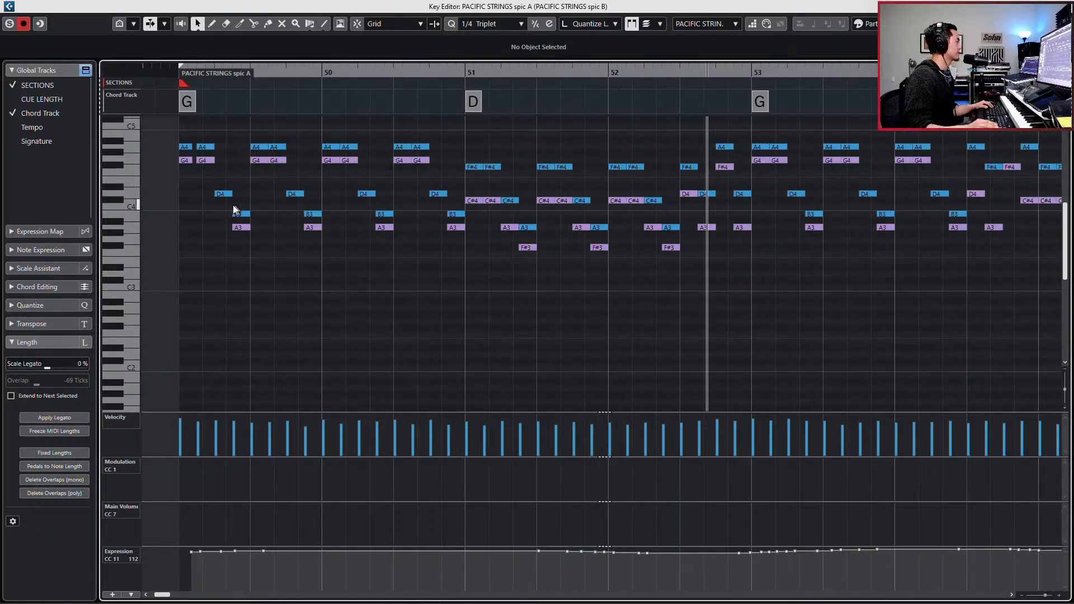
- Lower the velocities of all B3 notes in the PACIFIC STRINGS spic A part, bringing the first one to 91
{"action": "left_click_drag", "start_coordinate": [221, 211], "coordinate": [459, 215]}
{"action": "key", "text": "g"}
{"action": "key", "text": "g"}
{"action": "key", "text": "g"}
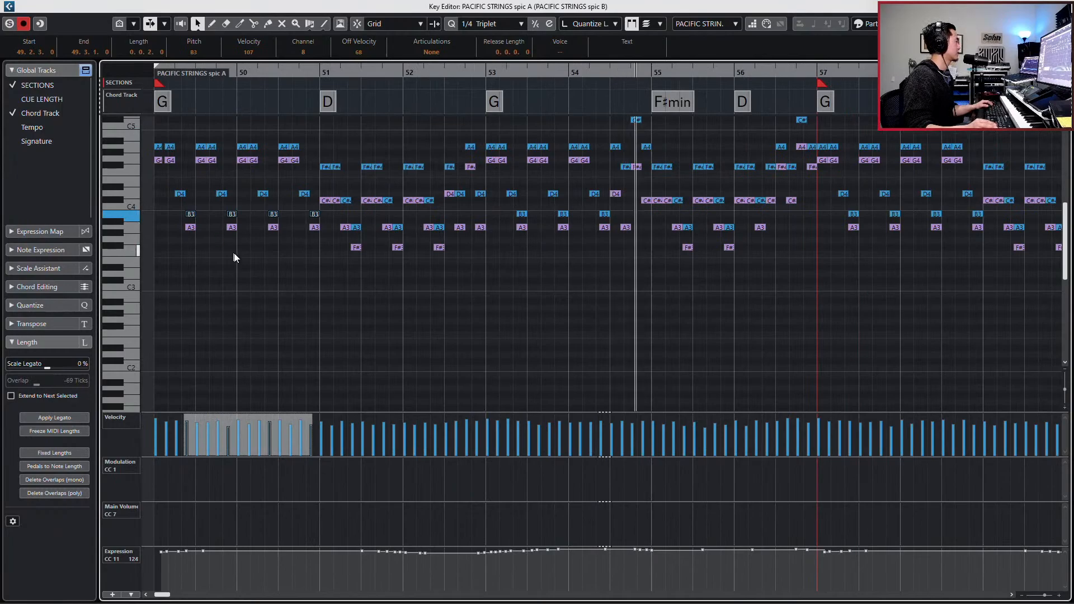
{"action": "left_click", "coordinate": [133, 216], "text": "ctrl"}
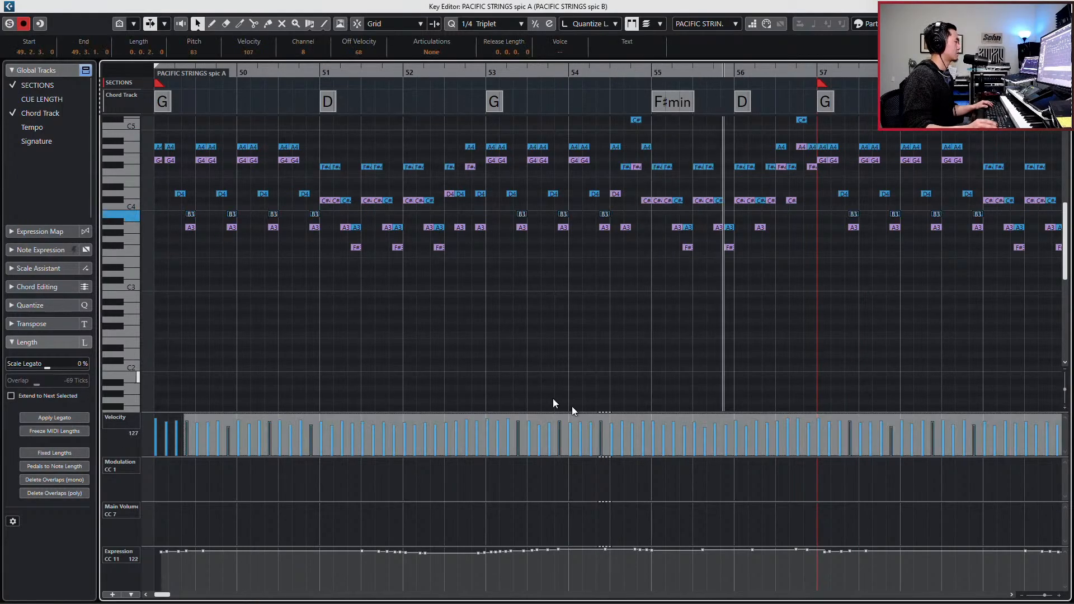
{"action": "key", "text": "g"}
{"action": "key", "text": "g"}
{"action": "key", "text": "g"}
{"action": "key", "text": "g"}
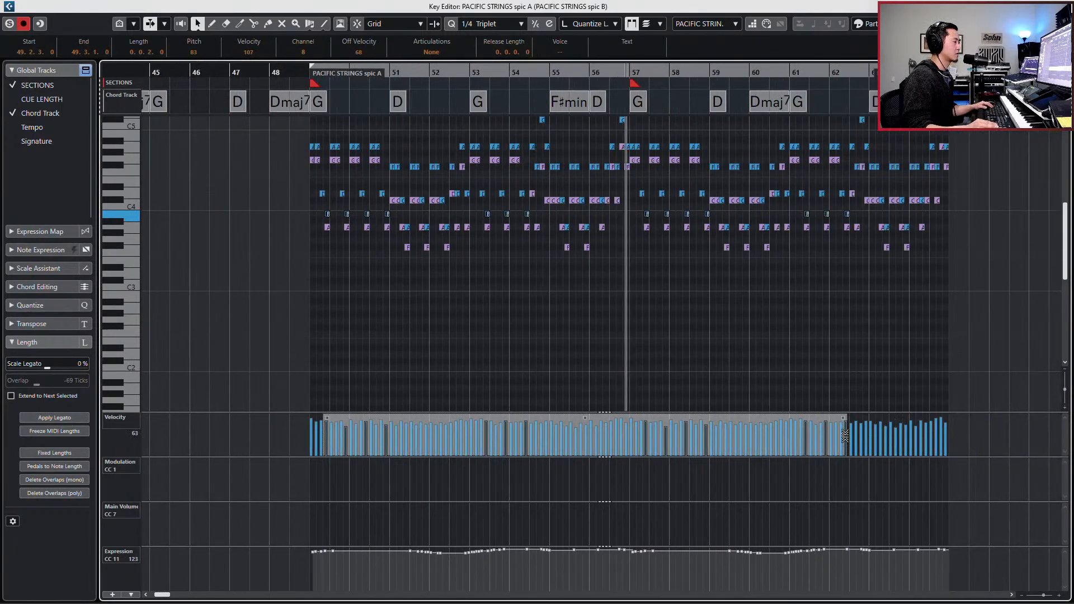
{"action": "mouse_move", "coordinate": [845, 436]}
{"action": "left_mouse_down"}
{"action": "mouse_move", "coordinate": [843, 448]}
{"action": "mouse_move", "coordinate": [840, 425]}
{"action": "mouse_move", "coordinate": [843, 437]}
{"action": "left_mouse_up"}
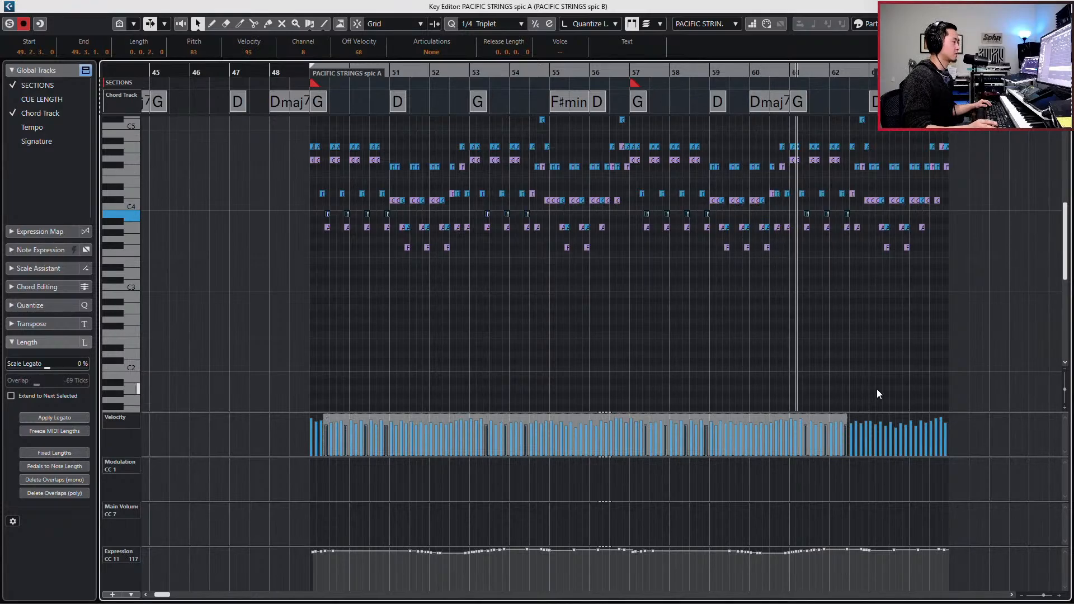
{"action": "key", "text": "space"}
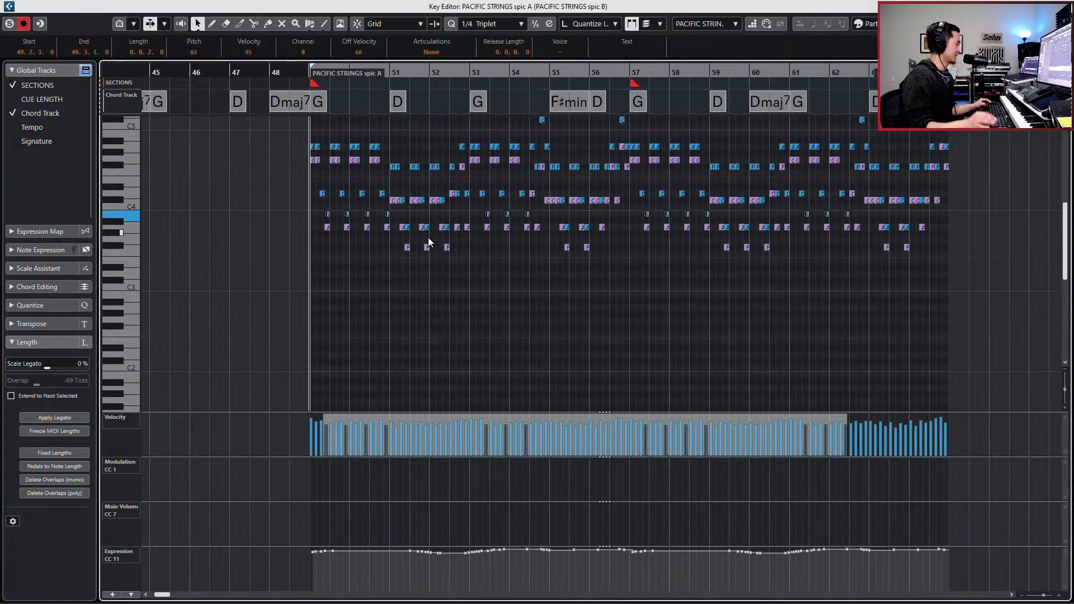
{"action": "key", "text": "alt+Down"}
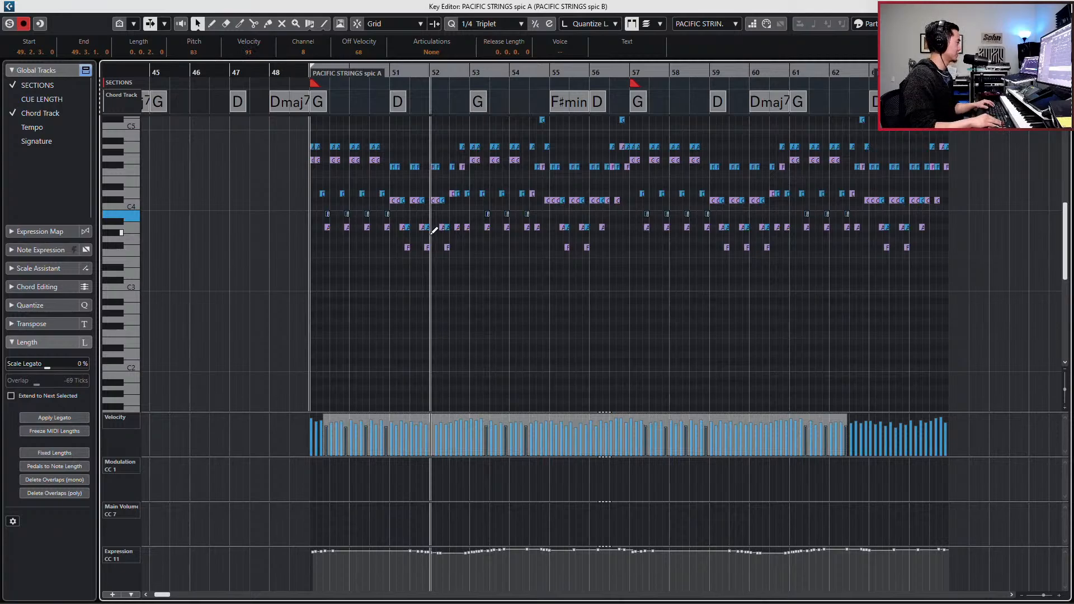
- Bring the first A3 velocity in PACIFIC STRINGS spic B to 97, scaling all its A3 notes, then close the editor and clear the solo
{"action": "left_click", "coordinate": [323, 229]}
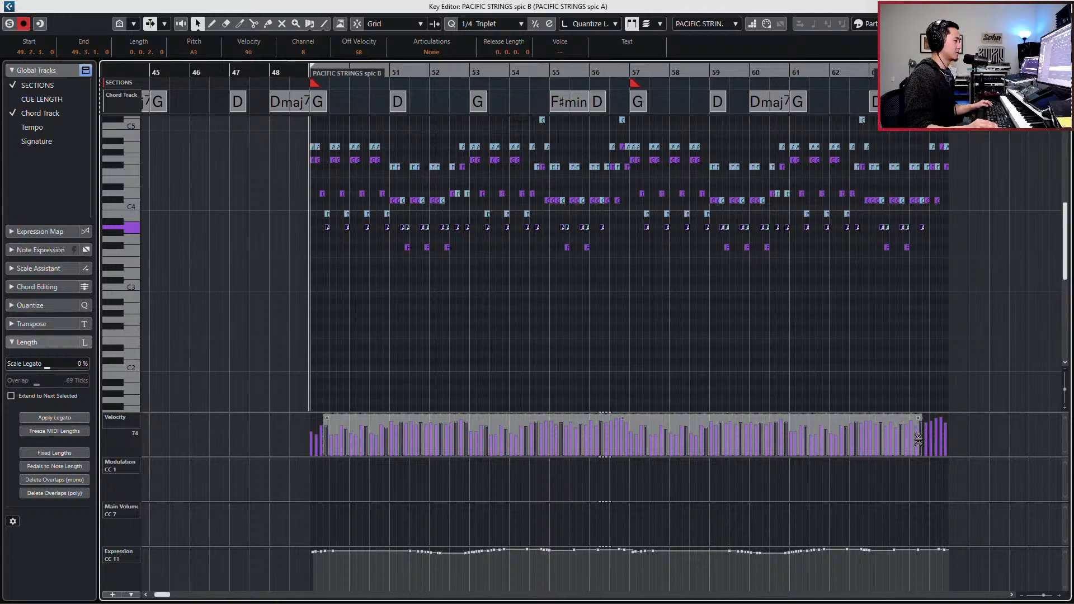
{"action": "key", "text": "space"}
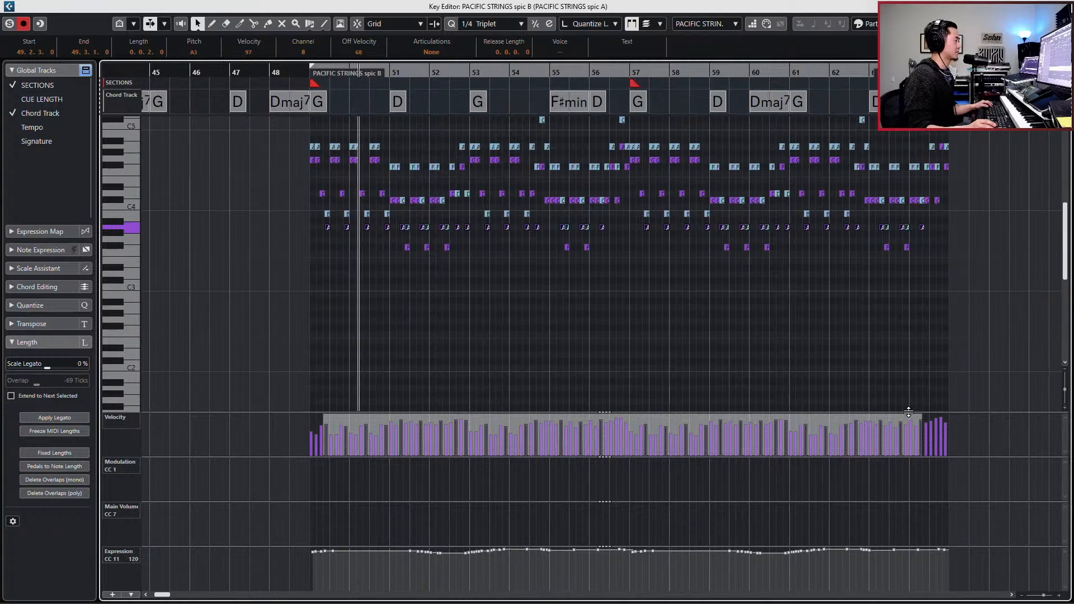
{"action": "key", "text": "space"}
{"action": "key", "text": "Escape"}
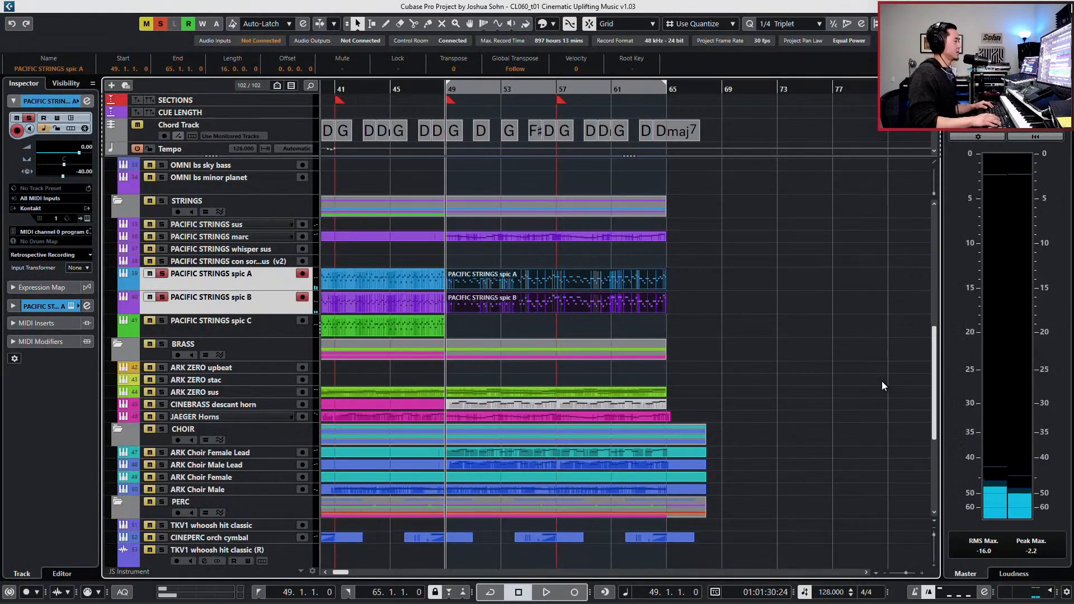
{"action": "key", "text": "alt+s"}
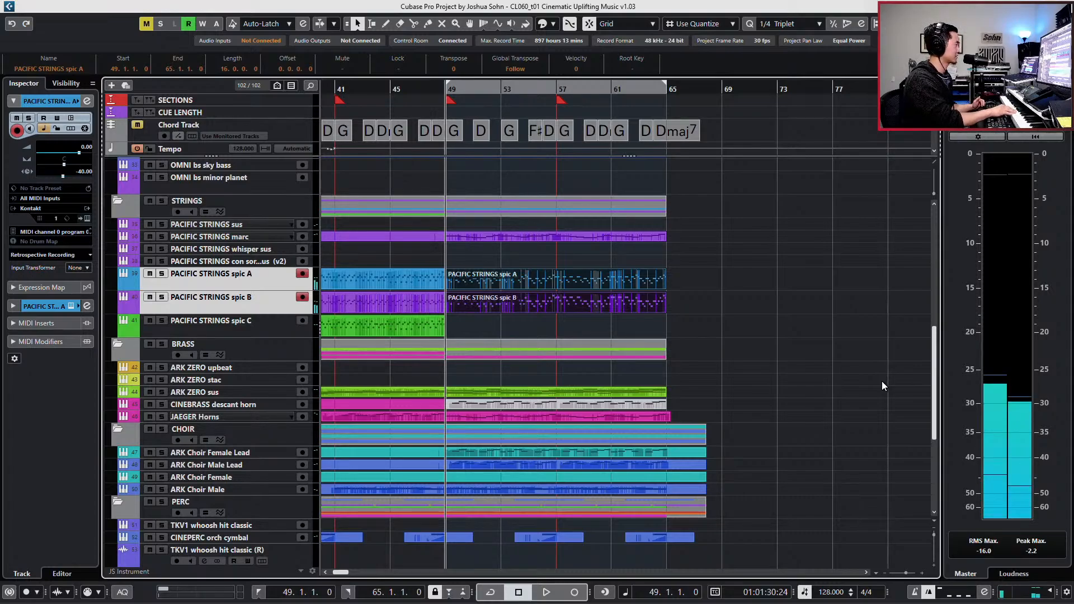
- Play the full mix from bar 47 into the climax while reviewing the hybrid, strings and percussion tracks
{"action": "key", "text": "KP_Subtract"}
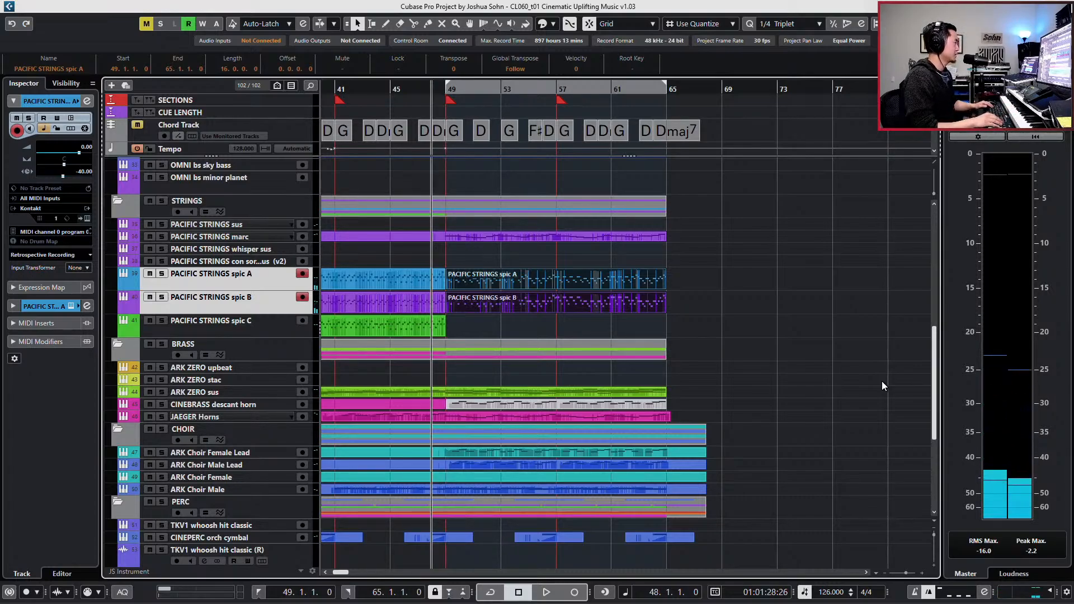
{"action": "key", "text": "KP_Add"}
{"action": "key", "text": "KP_Subtract"}
{"action": "key", "text": "KP_Subtract"}
{"action": "key", "text": "space"}
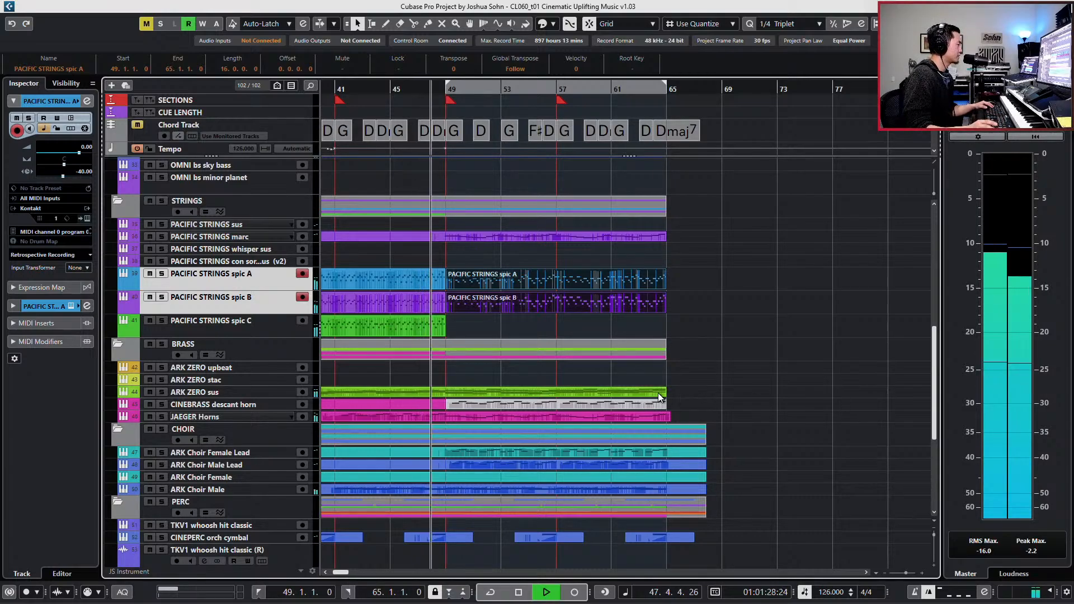
{"action": "scroll", "coordinate": [658, 393], "scroll_direction": "up", "scroll_amount": 5}
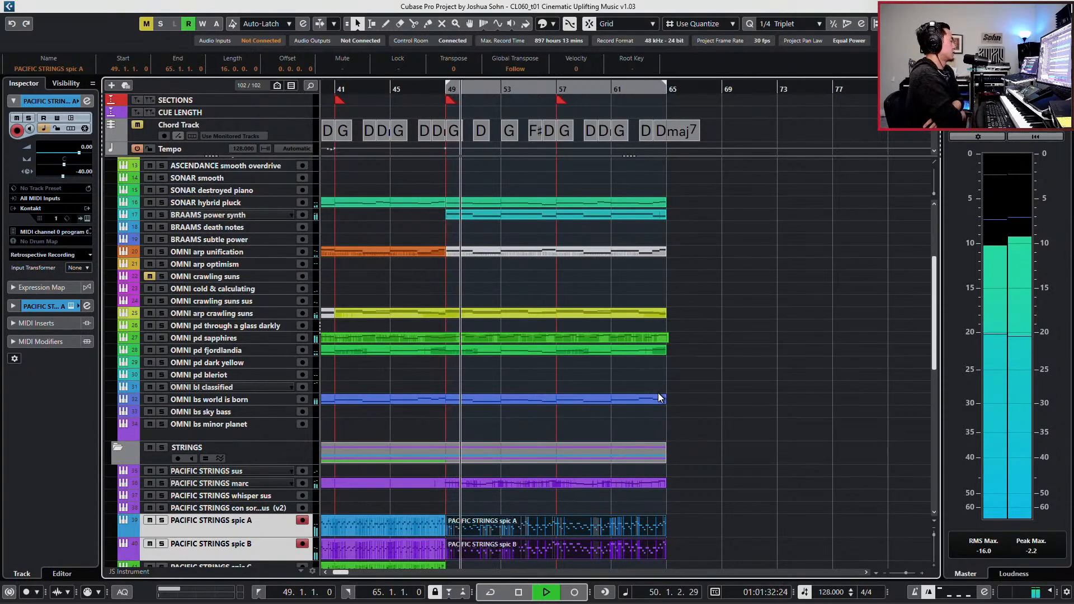
{"action": "scroll", "coordinate": [676, 311], "scroll_direction": "down", "scroll_amount": 5}
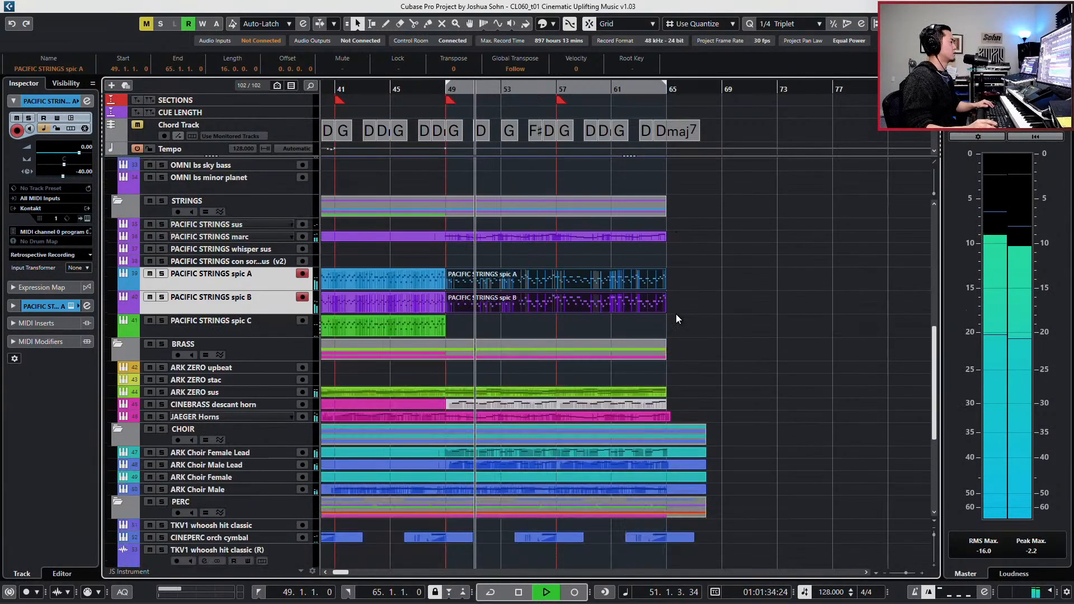
{"action": "key", "text": "g"}
{"action": "scroll", "coordinate": [667, 337], "scroll_direction": "down", "scroll_amount": 5}
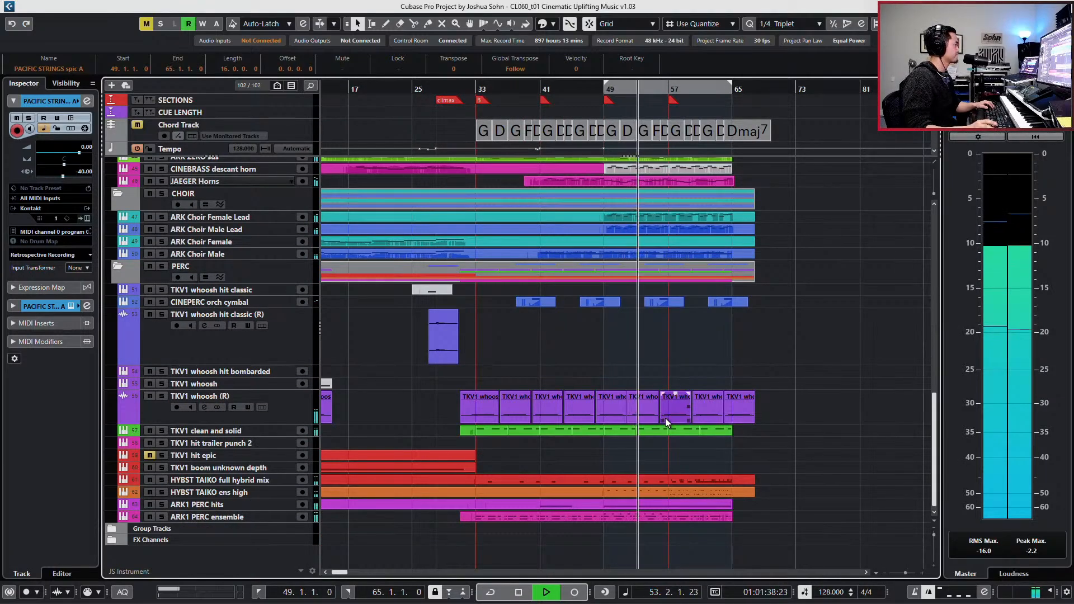
{"action": "key", "text": "space"}
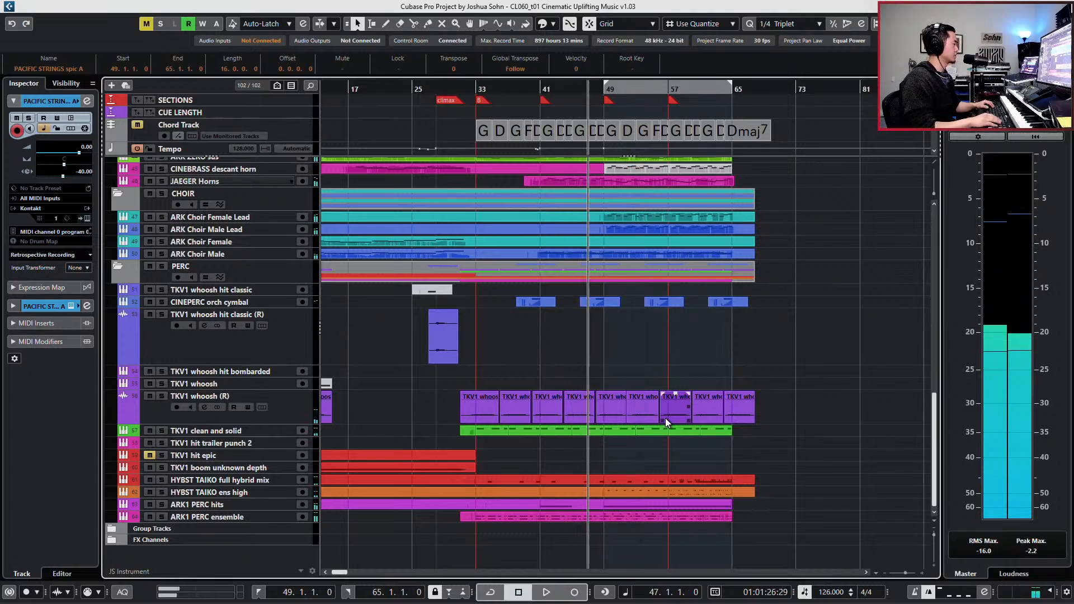
- Audition the PERC folder in solo from bar 49 and clear the solo
{"action": "key", "text": "KP_Add"}
{"action": "key", "text": "KP_Add"}
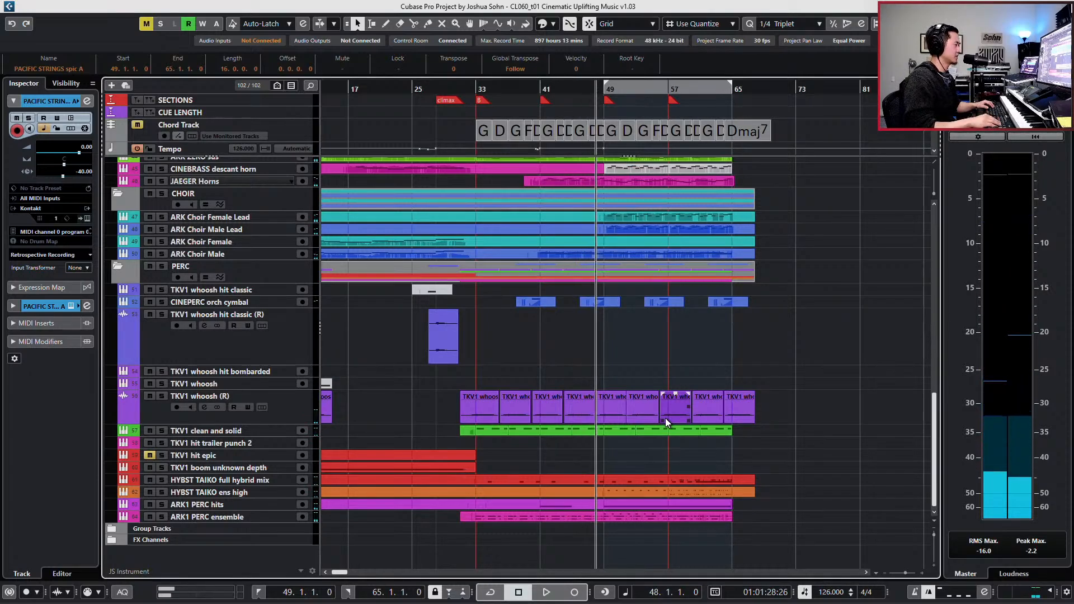
{"action": "left_click", "coordinate": [256, 279]}
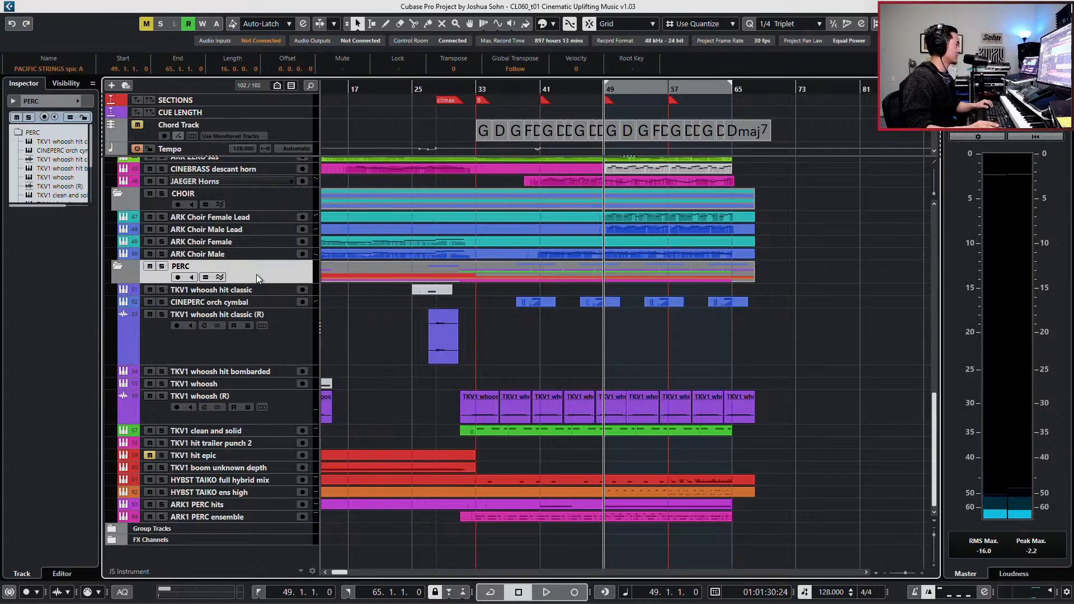
{"action": "key", "text": "s"}
{"action": "key", "text": "space"}
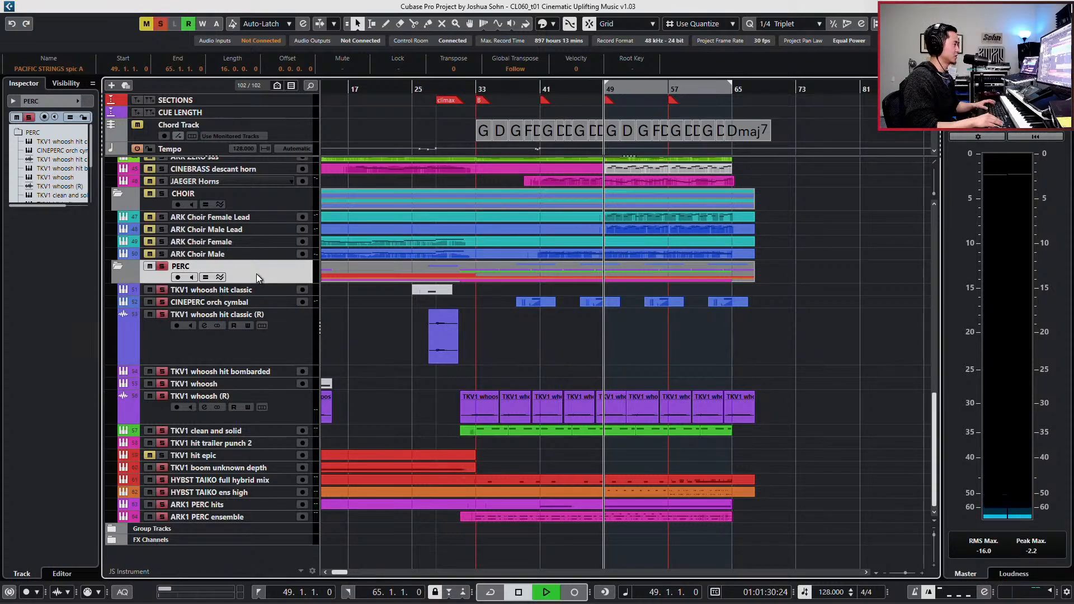
{"action": "key", "text": "s"}
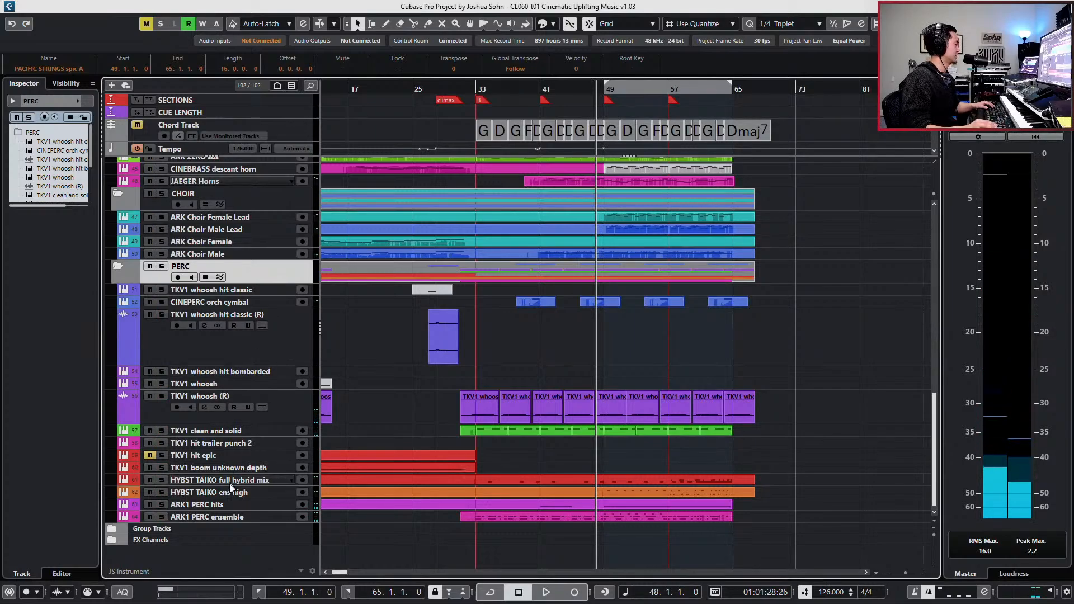
- Audition ARK1 PERC hits in solo and cut its low EQ band by 9.6 dB at 76 Hz
{"action": "left_click", "coordinate": [236, 504]}
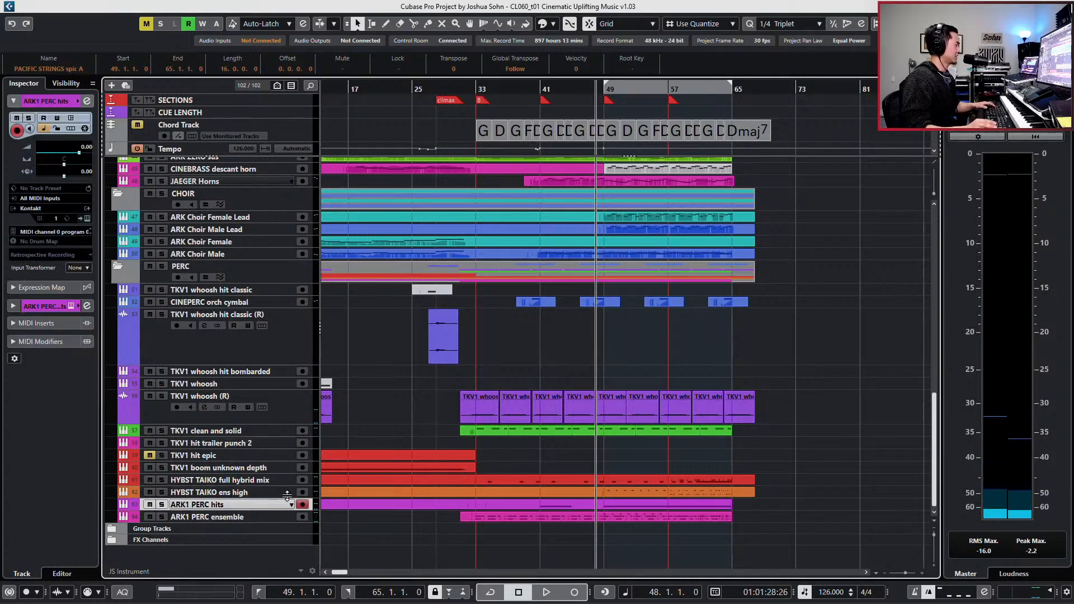
{"action": "key", "text": "e"}
{"action": "key", "text": "space"}
{"action": "key", "text": "s"}
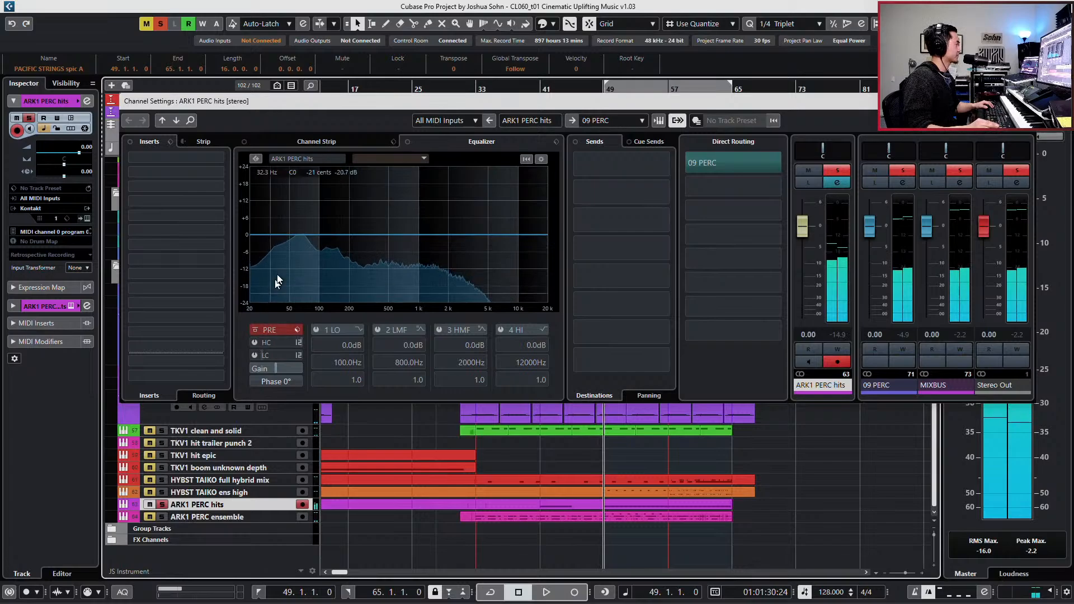
{"action": "left_click_drag", "start_coordinate": [277, 280], "coordinate": [307, 262]}
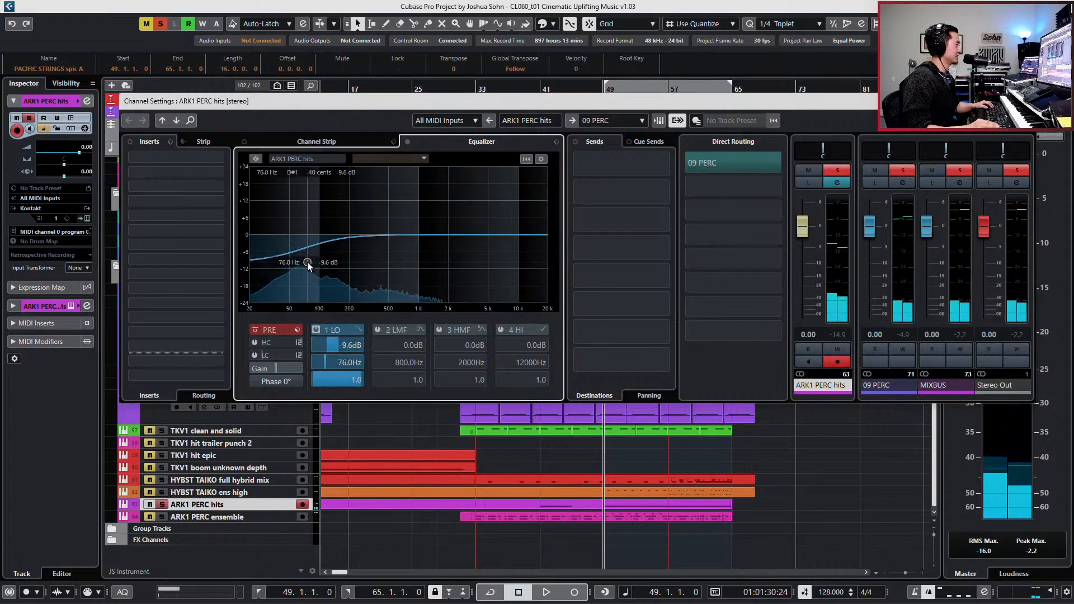
- Play the equalized ARK1 PERC hits in solo and in the full mix, and close its channel settings
{"action": "key", "text": "space"}
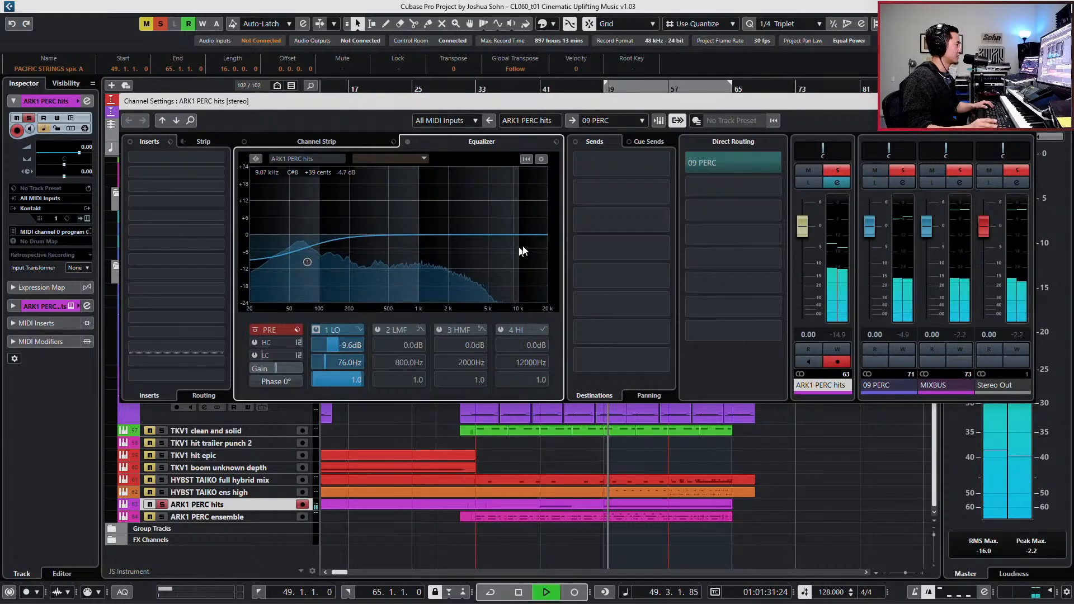
{"action": "left_click", "coordinate": [828, 172]}
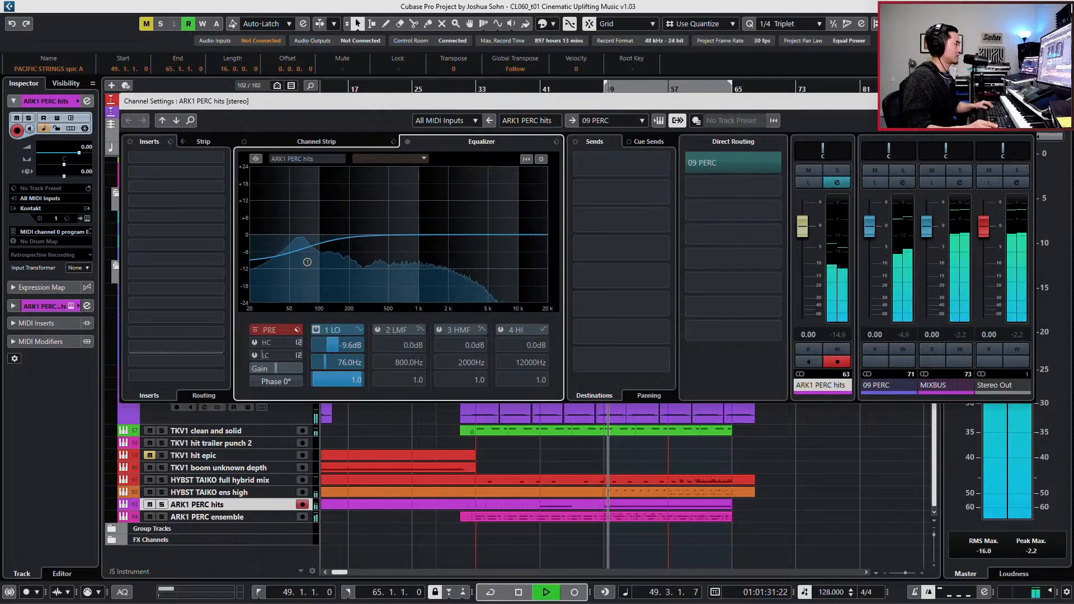
{"action": "left_click", "coordinate": [1025, 102]}
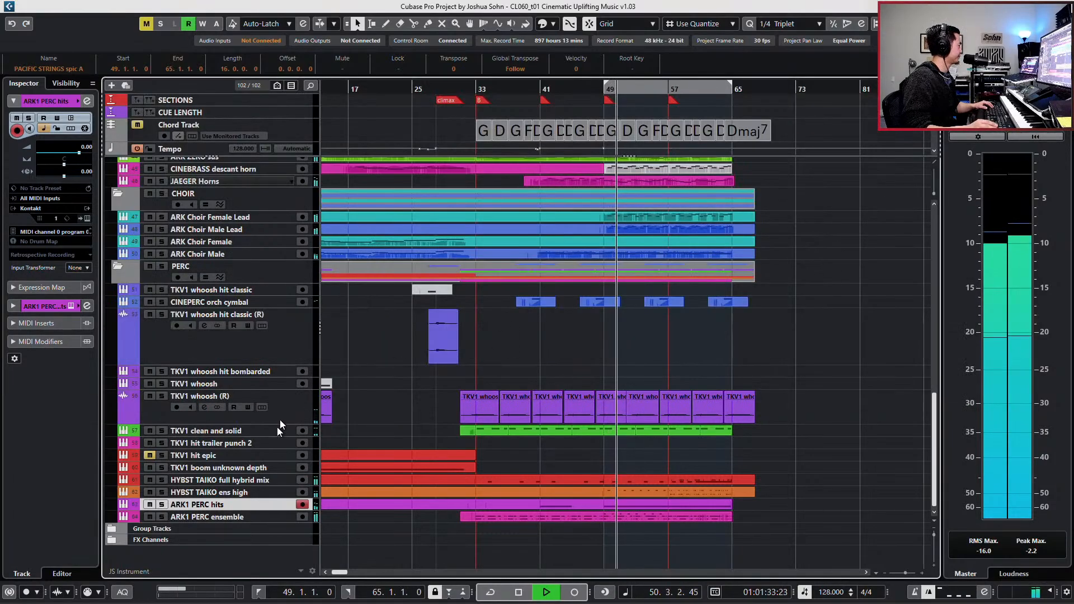
{"action": "key", "text": "space"}
- Set the locators to the HYBST TAIKO full hybrid mix part and fill that range with a part on TKV1 boom unknown depth
{"action": "scroll", "coordinate": [484, 446], "scroll_direction": "down", "scroll_amount": 3}
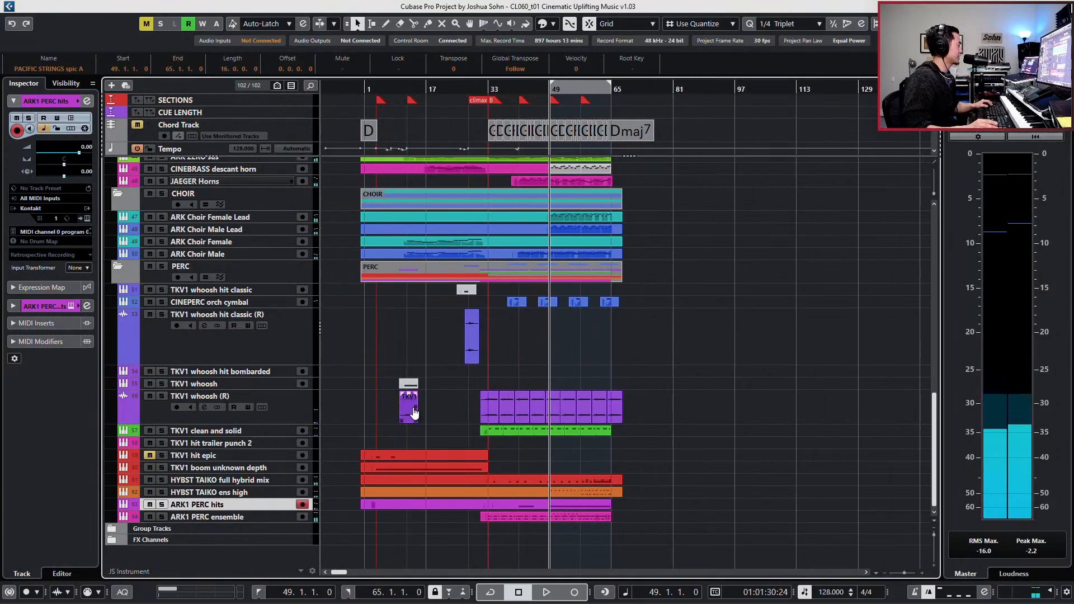
{"action": "key", "text": "h"}
{"action": "key", "text": "h"}
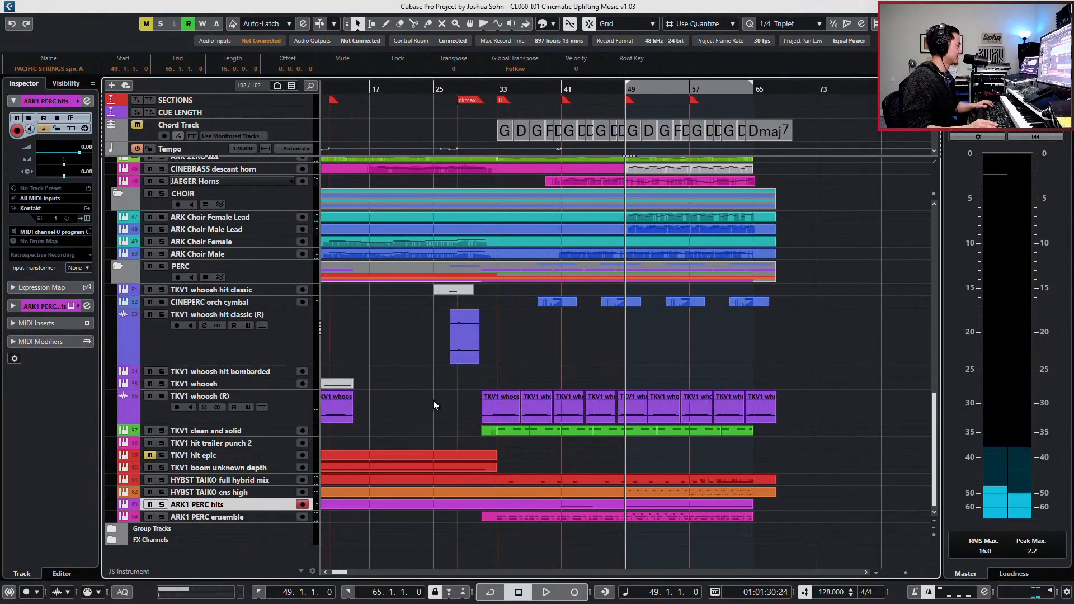
{"action": "left_click", "coordinate": [564, 479]}
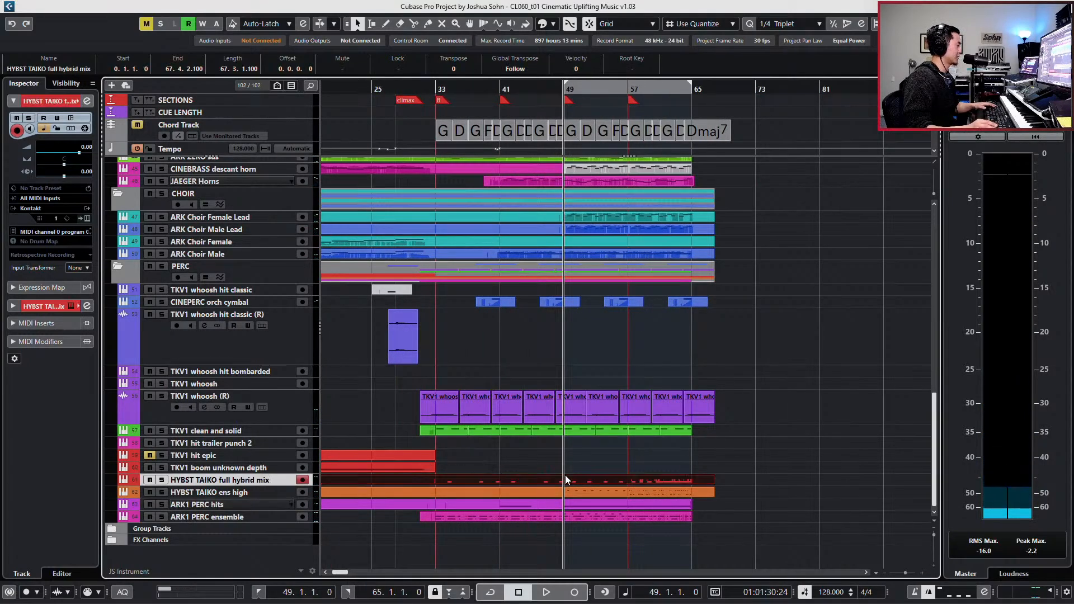
{"action": "key", "text": "p"}
{"action": "double_click", "coordinate": [468, 468]}
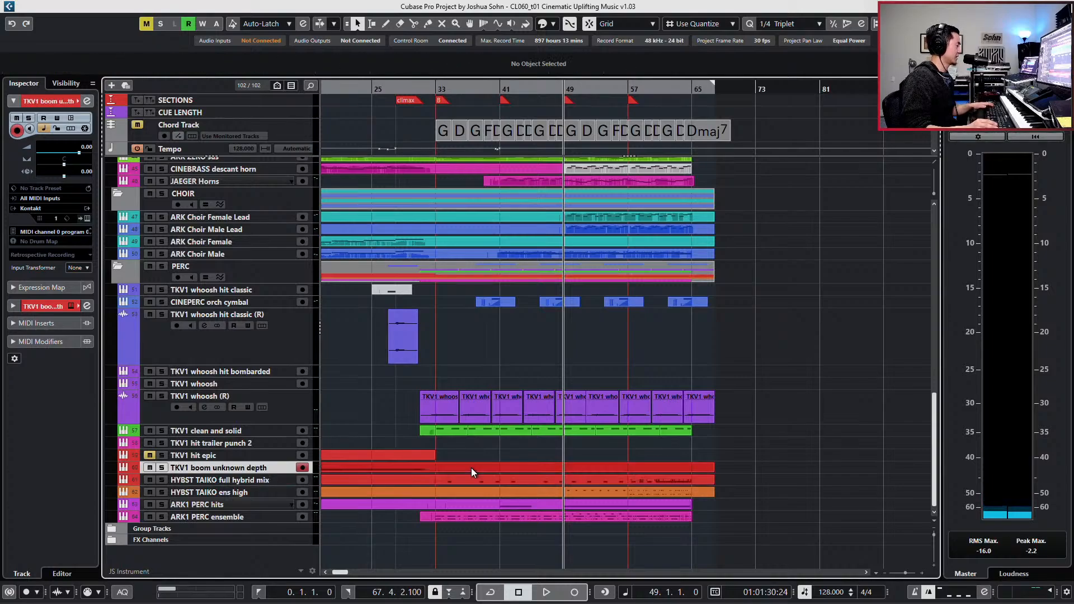
- Copy the last C3 boom note to bar 49 in the TKV1 boom unknown depth part and set the copy's velocity to 78
{"action": "double_click", "coordinate": [471, 467]}
{"action": "key", "text": "g"}
{"action": "key", "text": "g"}
{"action": "key", "text": "g"}
{"action": "key", "text": "g"}
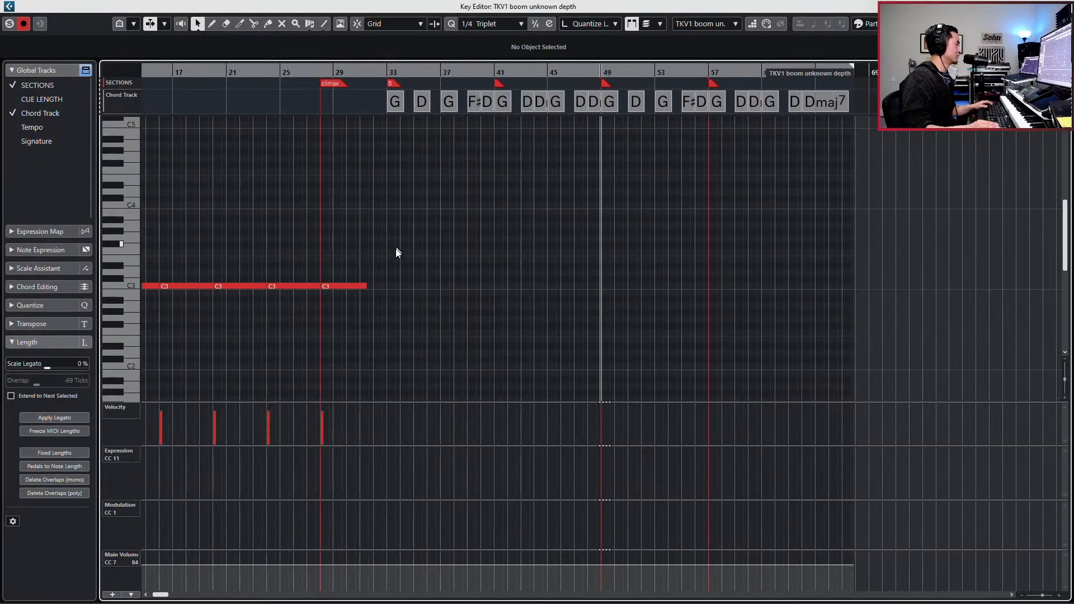
{"action": "left_click", "coordinate": [353, 286]}
{"action": "key", "text": "ctrl+v"}
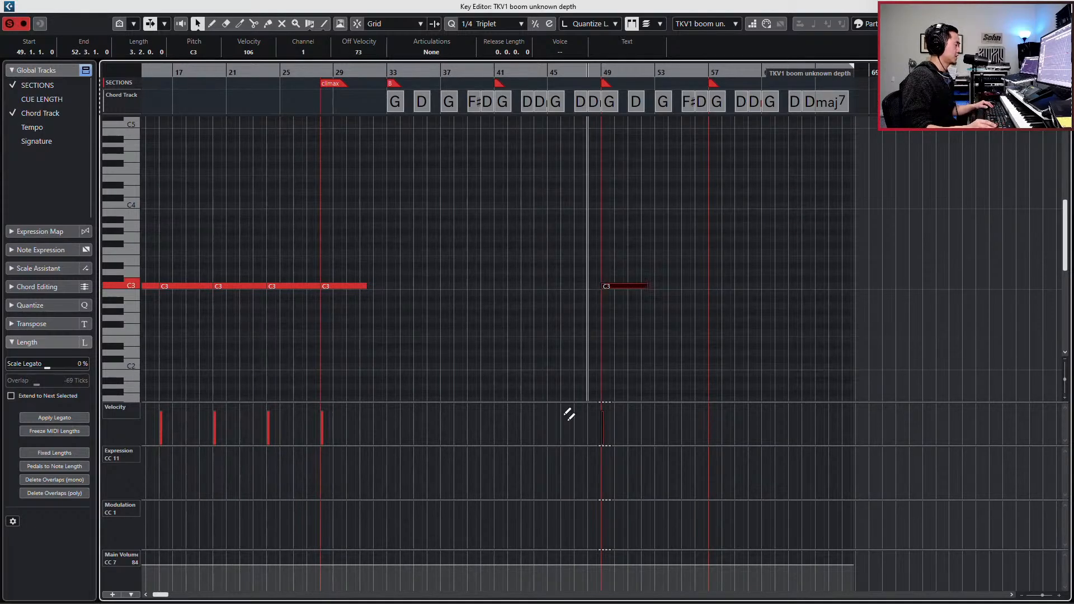
{"action": "left_click", "coordinate": [603, 417]}
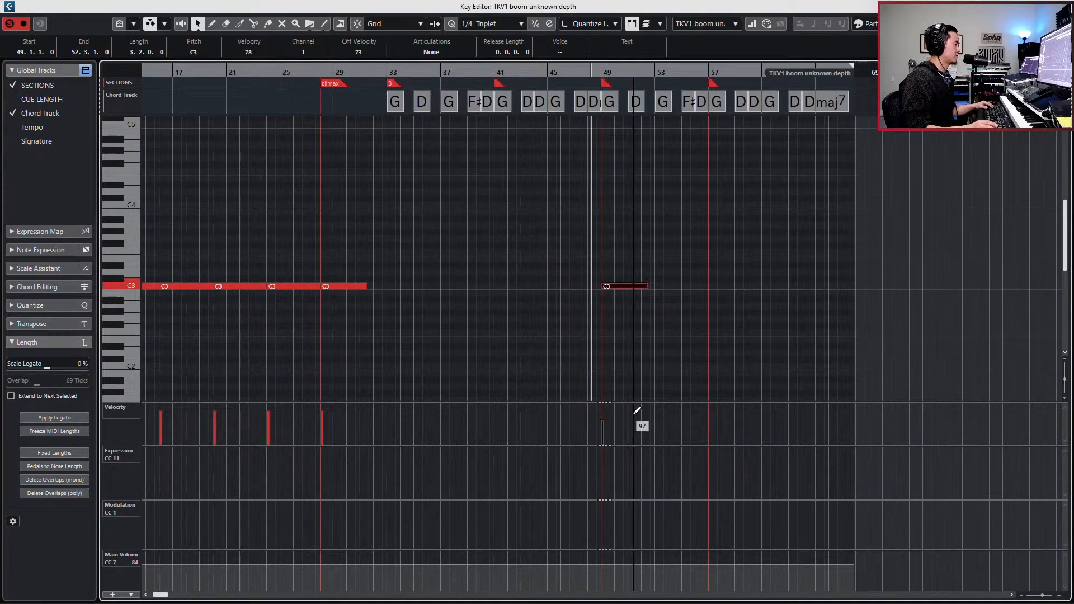
- Solo the PERC folder from the project view and play the percussion from bar 48 into the new boom hit
{"action": "key", "text": "ctrl+e"}
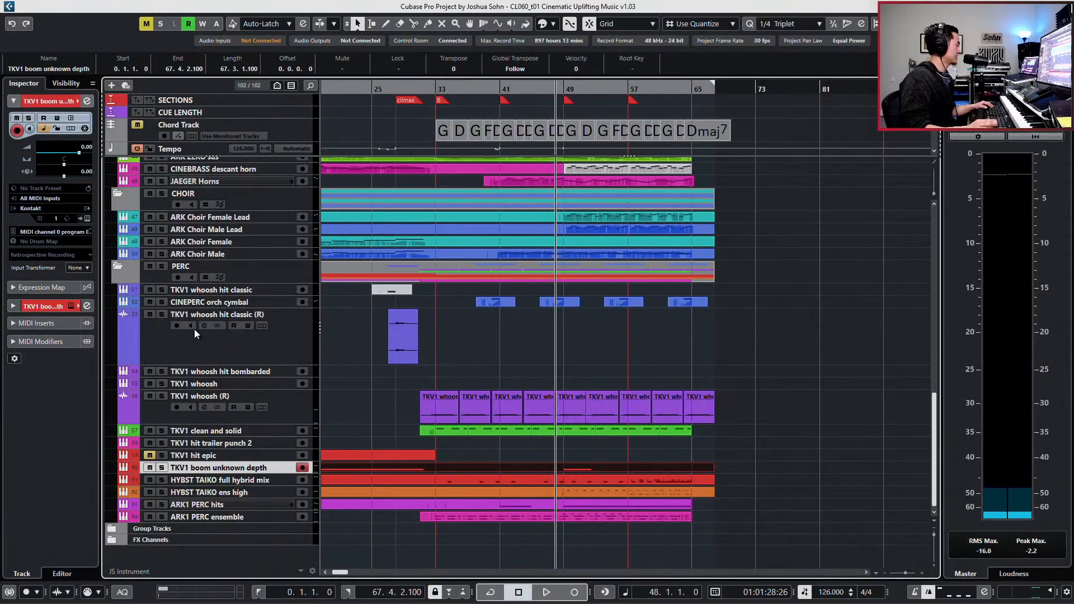
{"action": "left_click", "coordinate": [278, 271]}
{"action": "key", "text": "s"}
{"action": "key", "text": "space"}
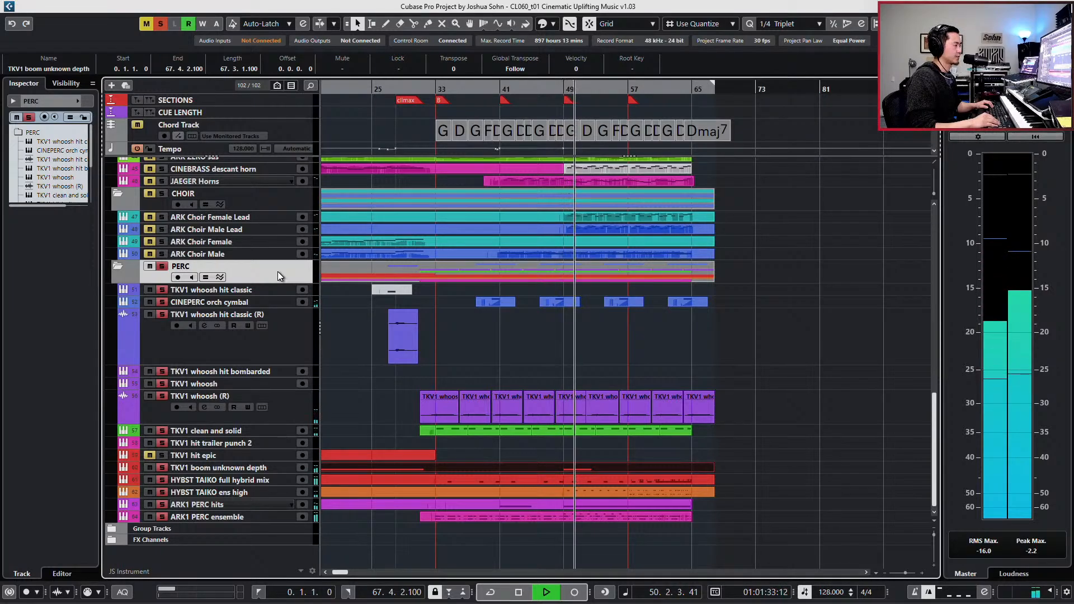
{"action": "key", "text": "space"}
{"action": "key", "text": "space"}
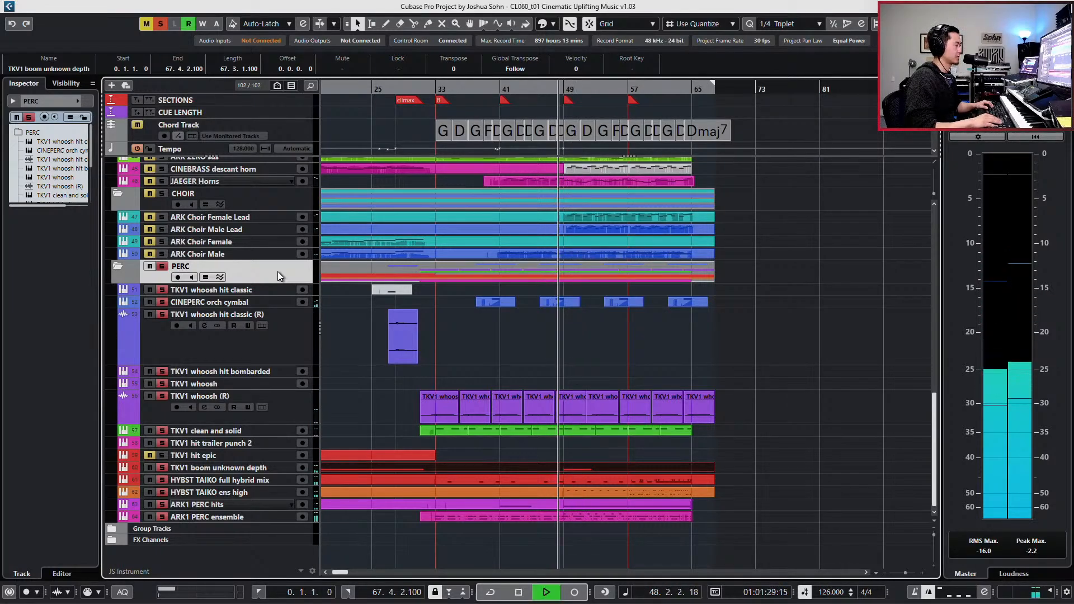
{"action": "key", "text": "space"}
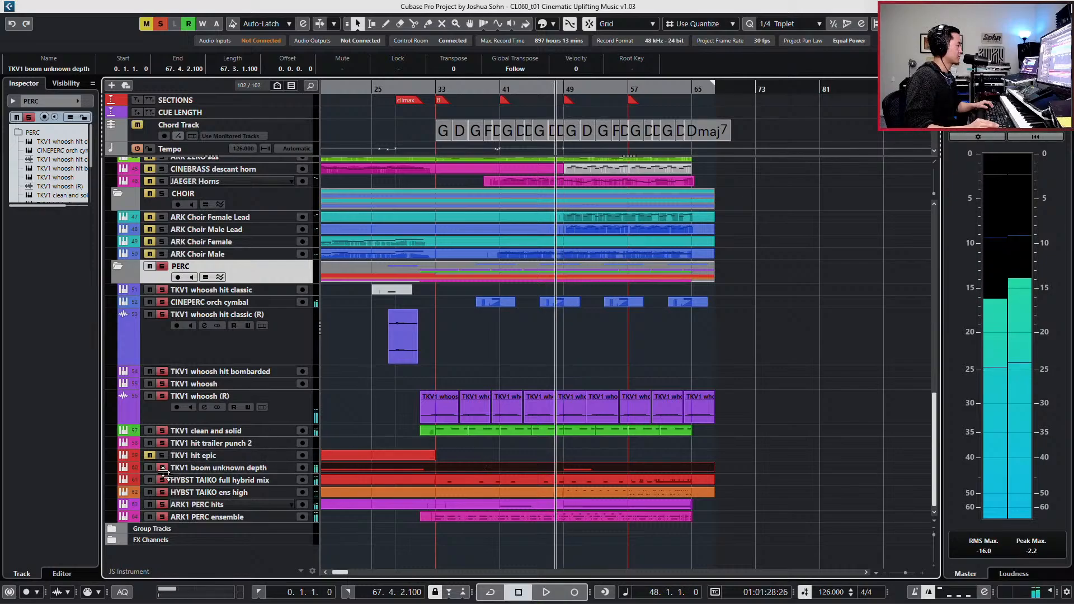
- Mute TKV1 boom unknown depth and play the soloed percussion across bar 49 without it
{"action": "left_click", "coordinate": [150, 468]}
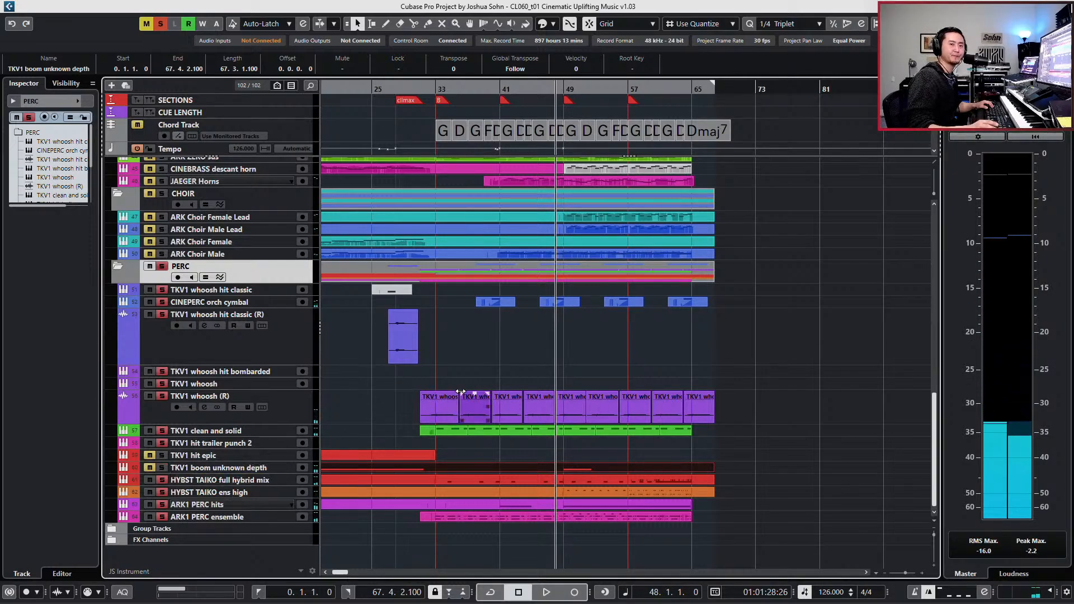
{"action": "key", "text": "space"}
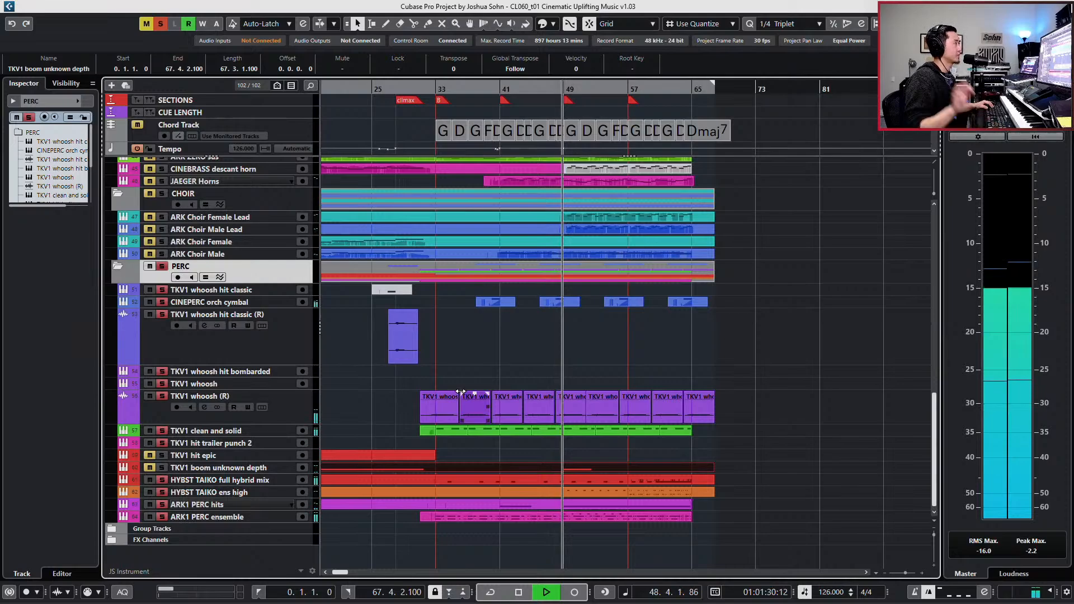
{"action": "key", "text": "space"}
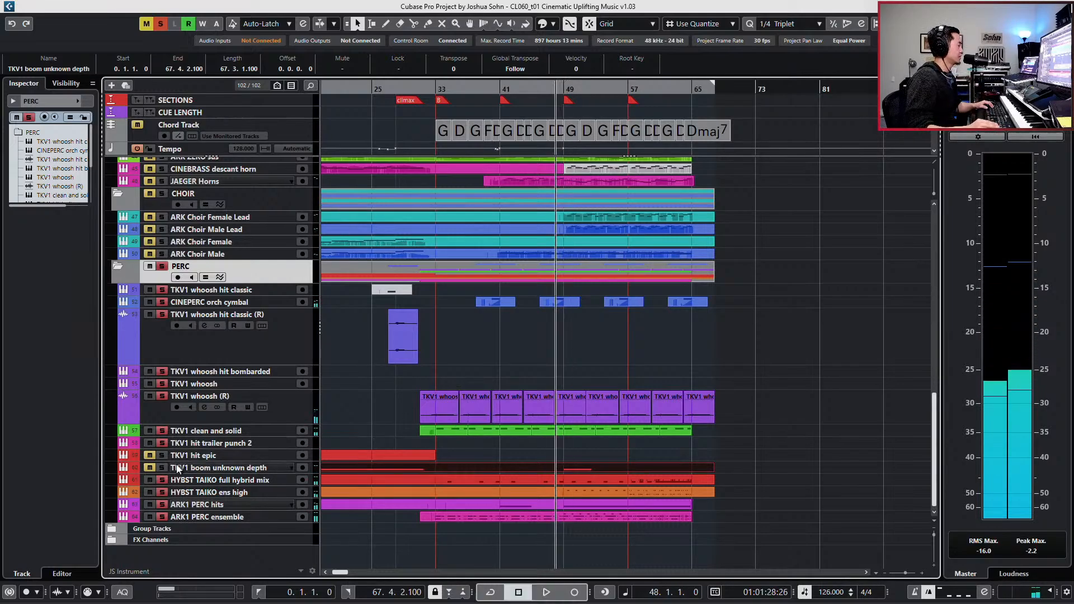
- Unmute TKV1 boom unknown depth and raise the velocity of its C3 note at bar 49
{"action": "left_click", "coordinate": [254, 470]}
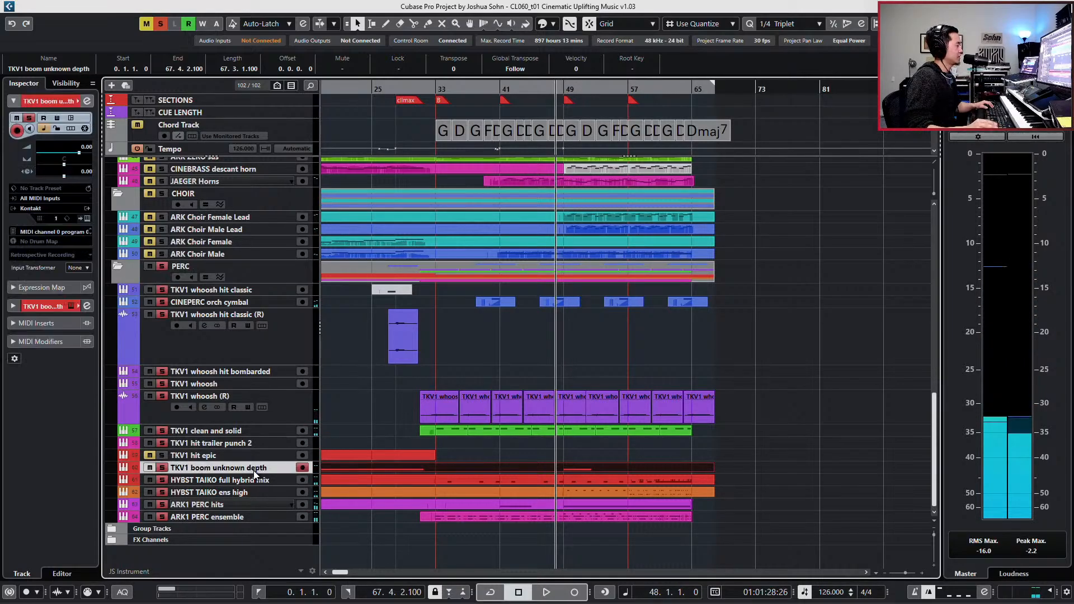
{"action": "double_click", "coordinate": [544, 466]}
{"action": "mouse_move", "coordinate": [793, 414]}
{"action": "left_mouse_down"}
{"action": "mouse_move", "coordinate": [803, 427]}
{"action": "mouse_move", "coordinate": [818, 414]}
{"action": "left_mouse_up"}
{"action": "key", "text": "Return"}
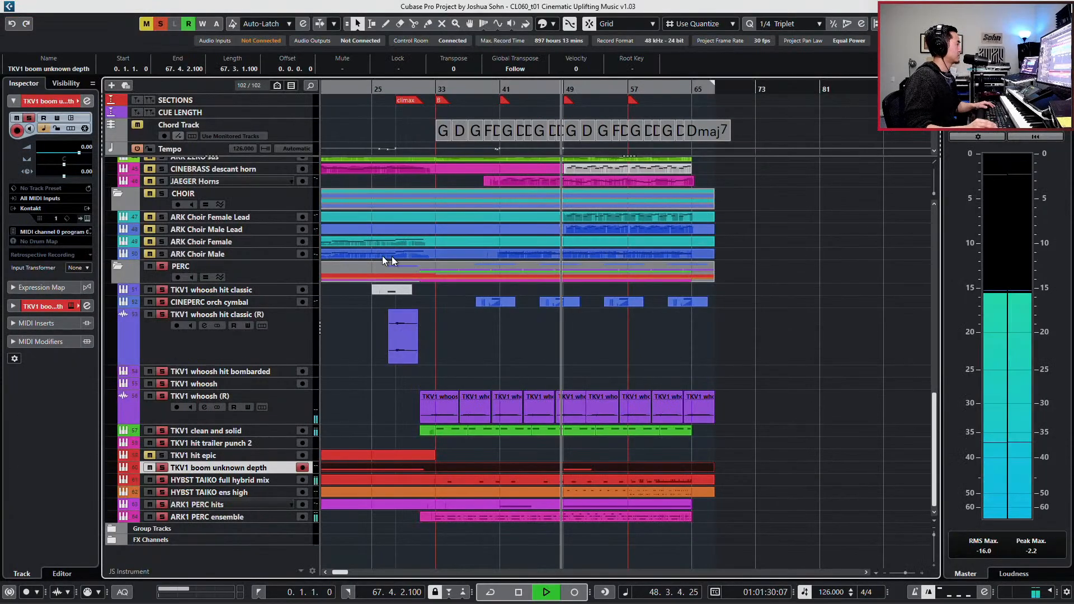
- Open the Stereo Out channel settings and play the soloed percussion across bar 49 to examine its frequency spectrum
{"action": "scroll", "coordinate": [284, 184], "scroll_direction": "up", "scroll_amount": 10}
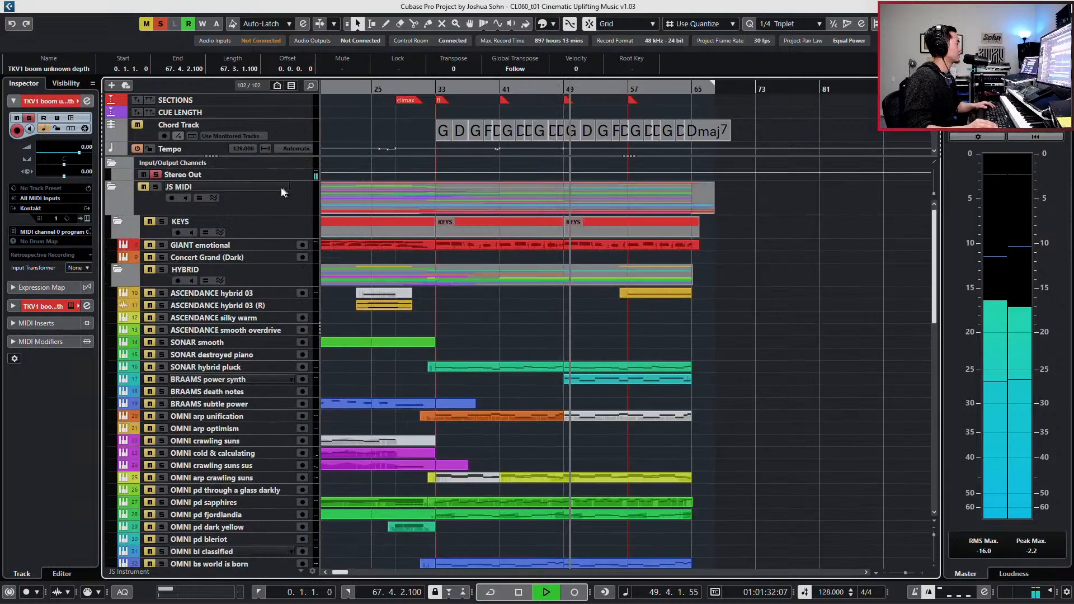
{"action": "double_click", "coordinate": [265, 173]}
{"action": "key", "text": "space"}
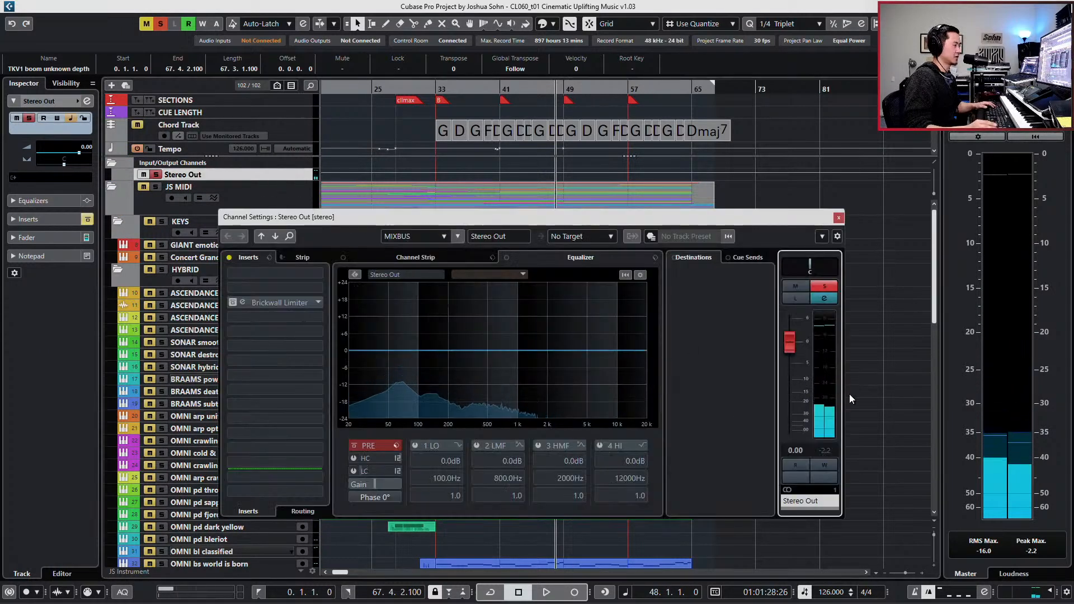
{"action": "scroll", "coordinate": [884, 438], "scroll_direction": "down", "scroll_amount": 15}
{"action": "left_click_drag", "start_coordinate": [708, 220], "coordinate": [730, 122]}
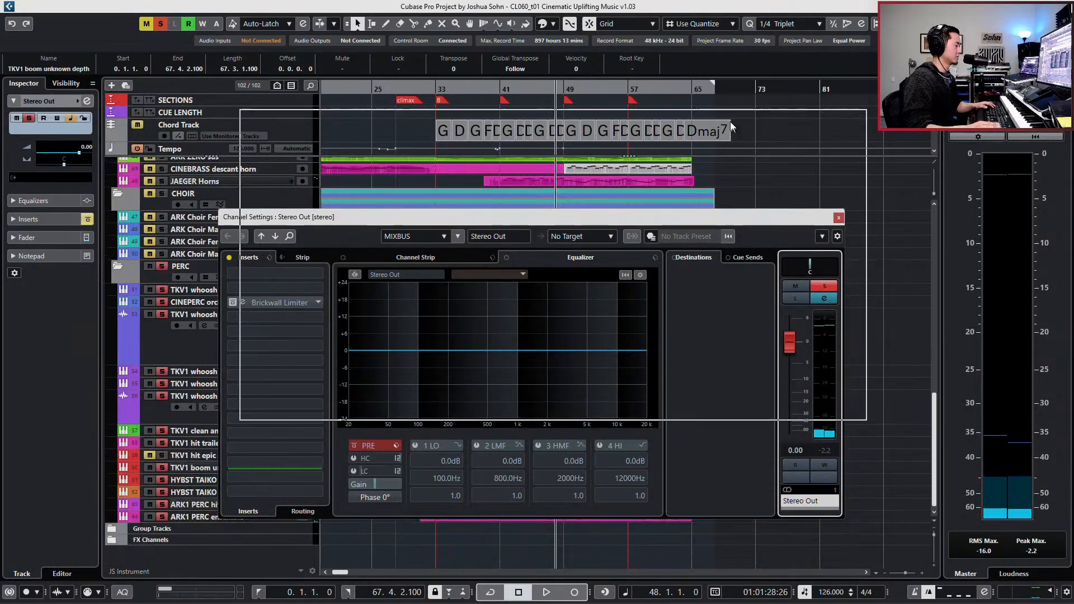
{"action": "key", "text": "space"}
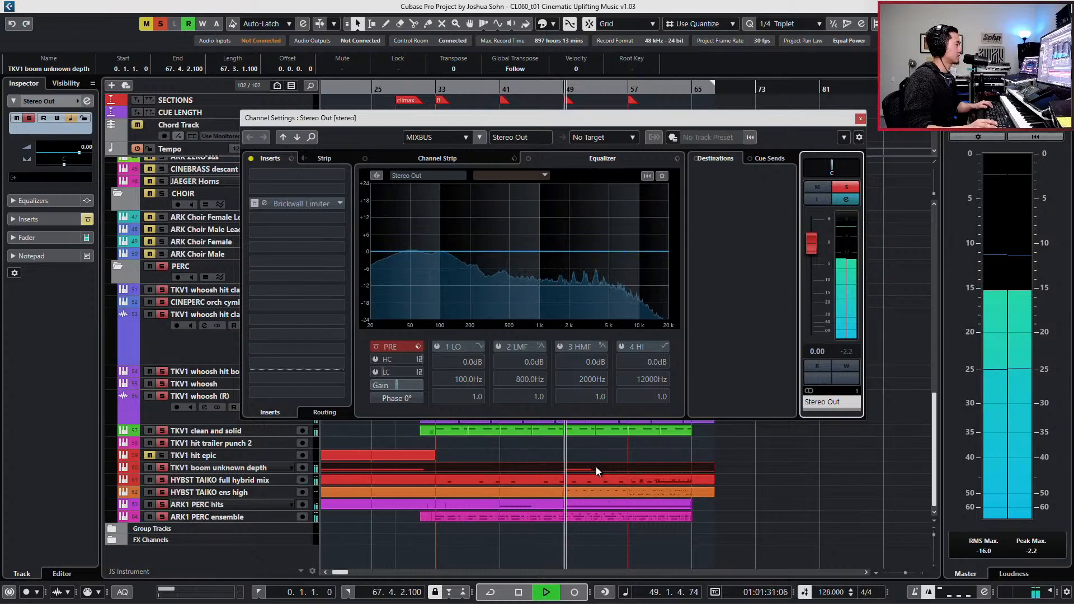
{"action": "key", "text": "space"}
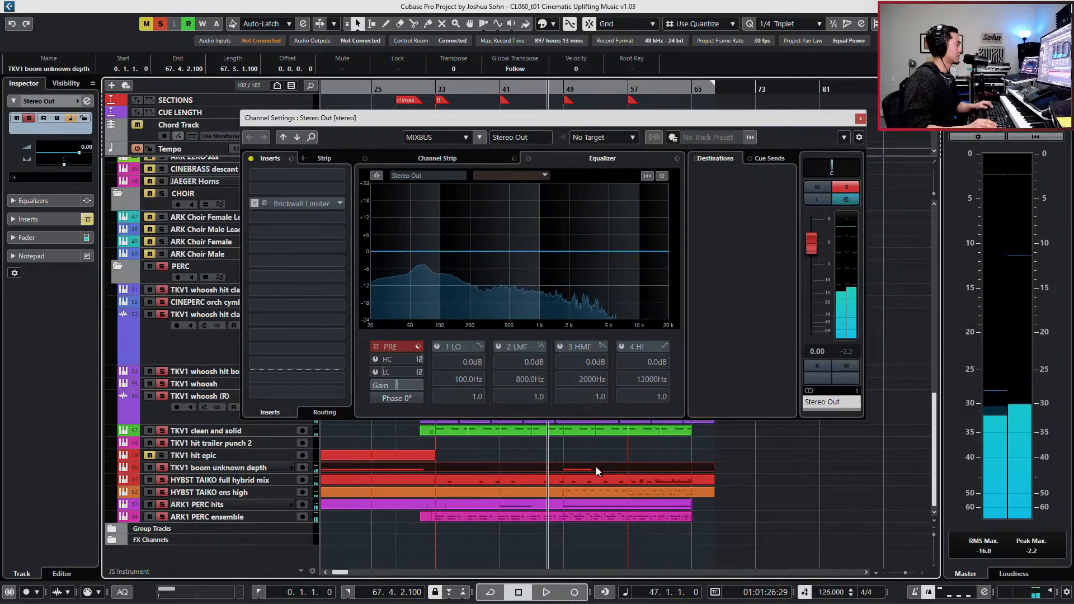
- Check the bar 49 boom against the Stereo Out spectrum, close the channel settings, and set the boom note's velocity to 78
{"action": "double_click", "coordinate": [596, 466]}
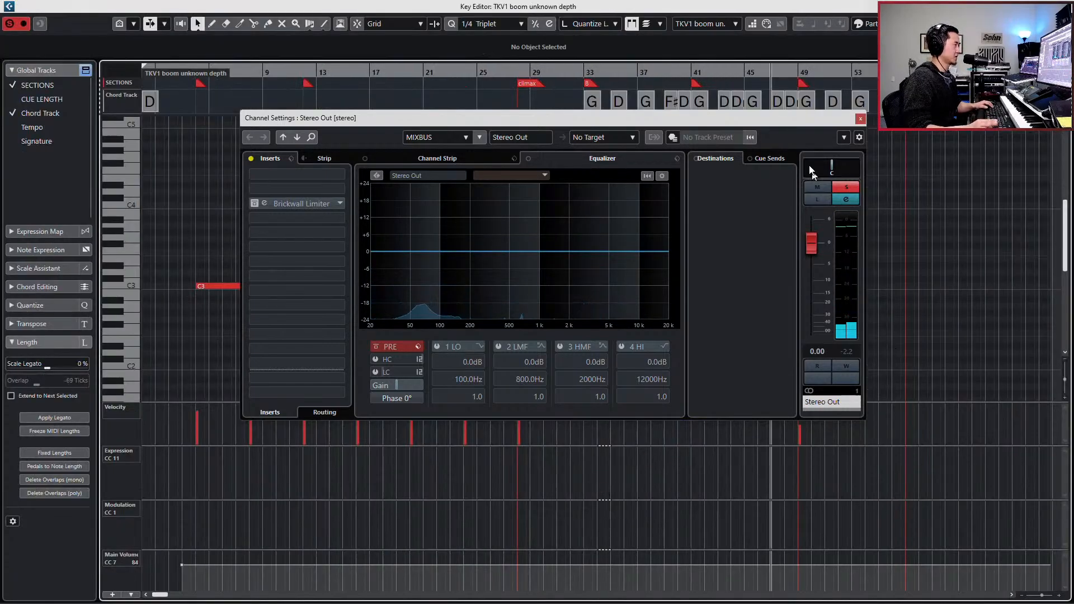
{"action": "left_click_drag", "start_coordinate": [761, 116], "coordinate": [717, 97]}
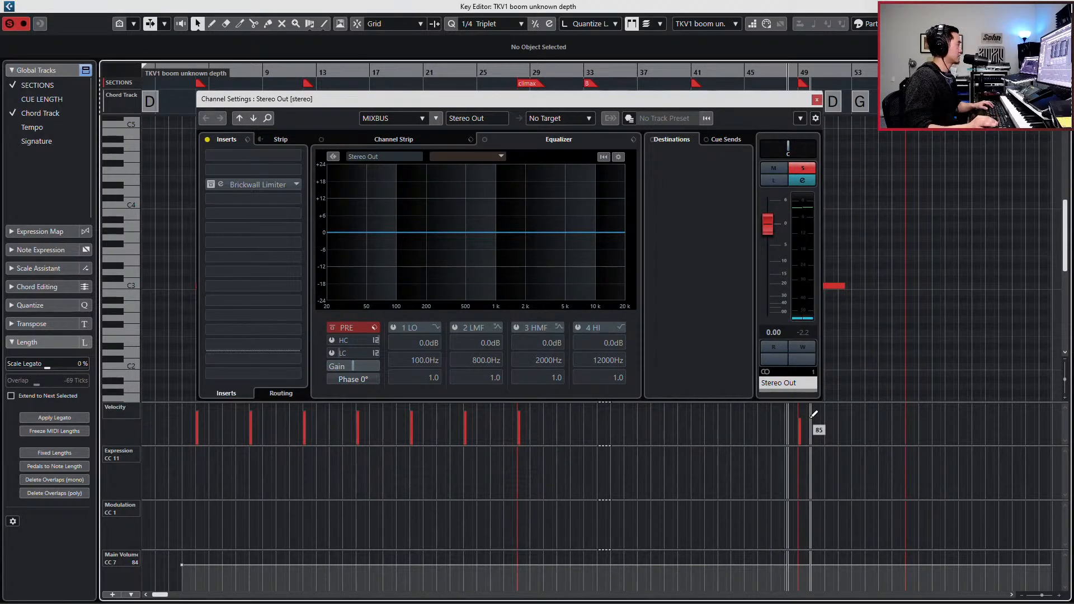
{"action": "key", "text": "space"}
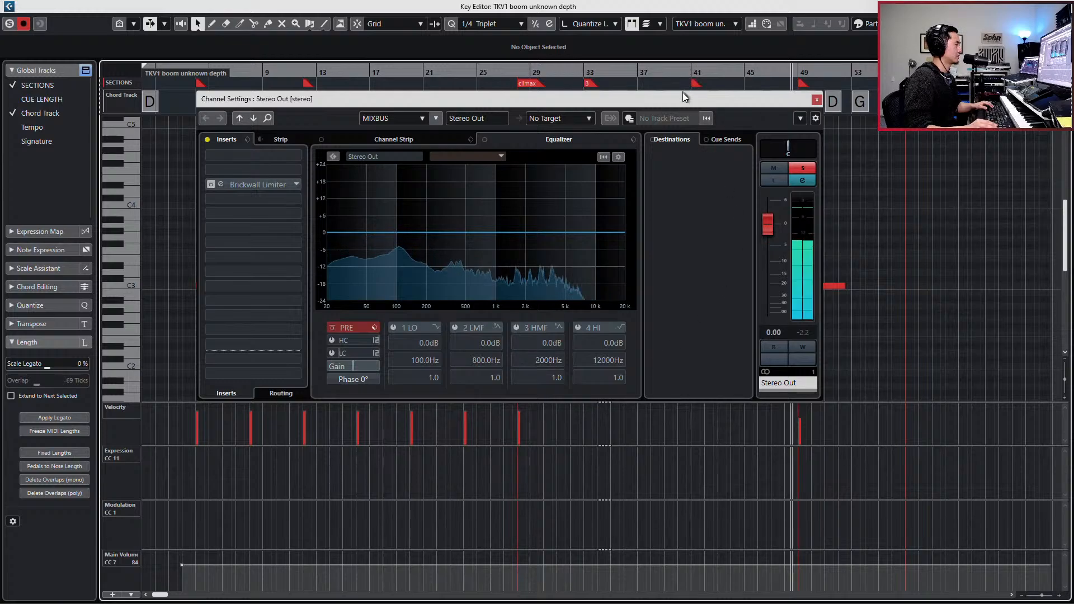
{"action": "left_click_drag", "start_coordinate": [684, 97], "coordinate": [580, 95]}
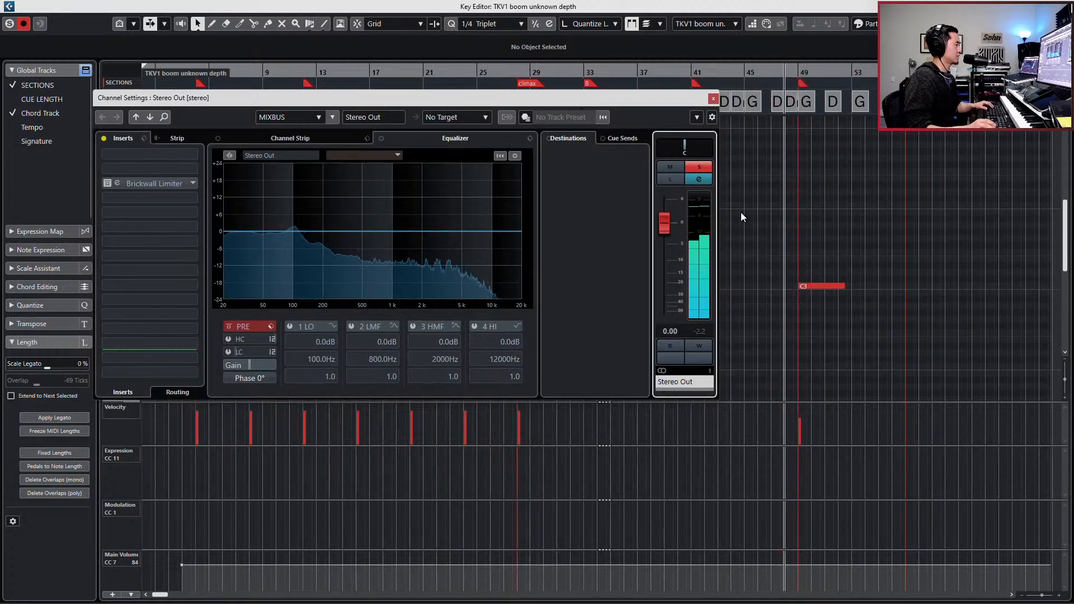
{"action": "left_click", "coordinate": [713, 100]}
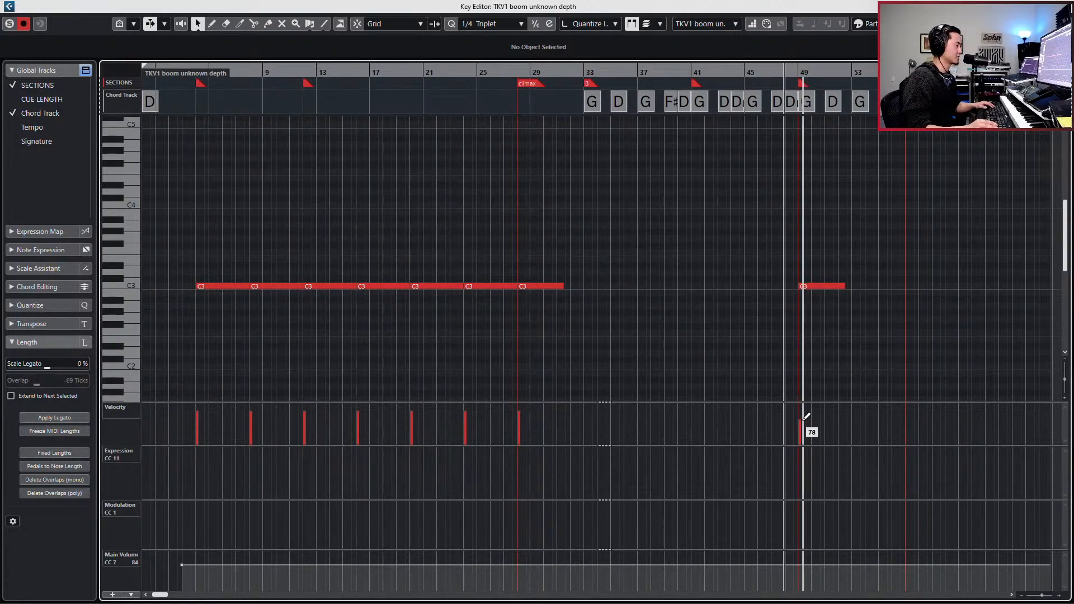
{"action": "key", "text": "Return"}
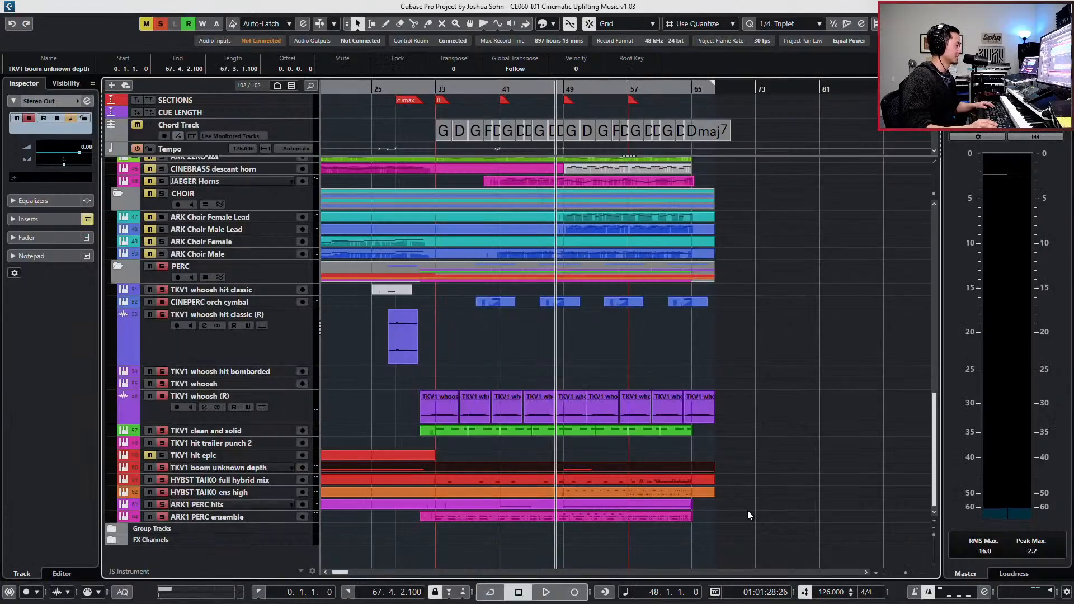
- Clear the percussion solo and extend the bar 49 C3 boom note to 4 bars, with snap on and quantize at 1/1
{"action": "key", "text": "s"}
{"action": "key", "text": "space"}
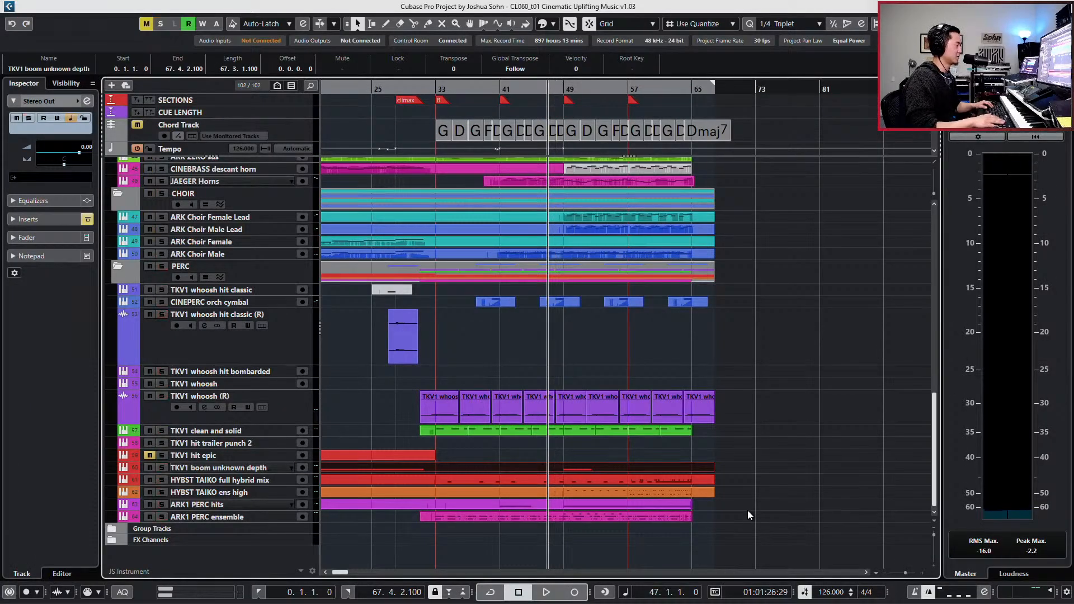
{"action": "double_click", "coordinate": [657, 466]}
{"action": "key", "text": "g"}
{"action": "key", "text": "g"}
{"action": "key", "text": "g"}
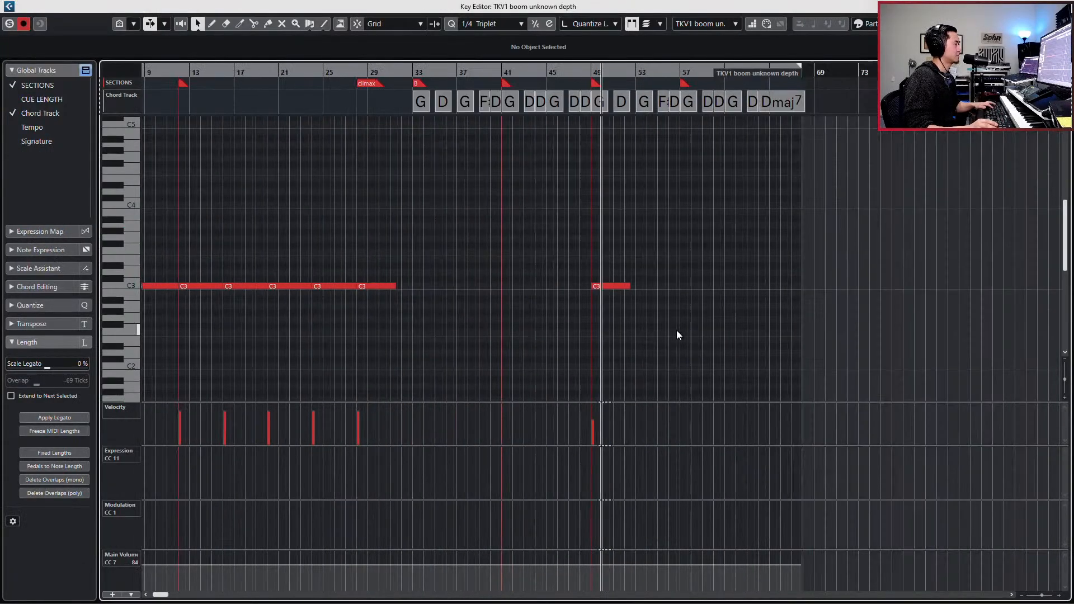
{"action": "key", "text": "h"}
{"action": "key", "text": "h"}
{"action": "key", "text": "h"}
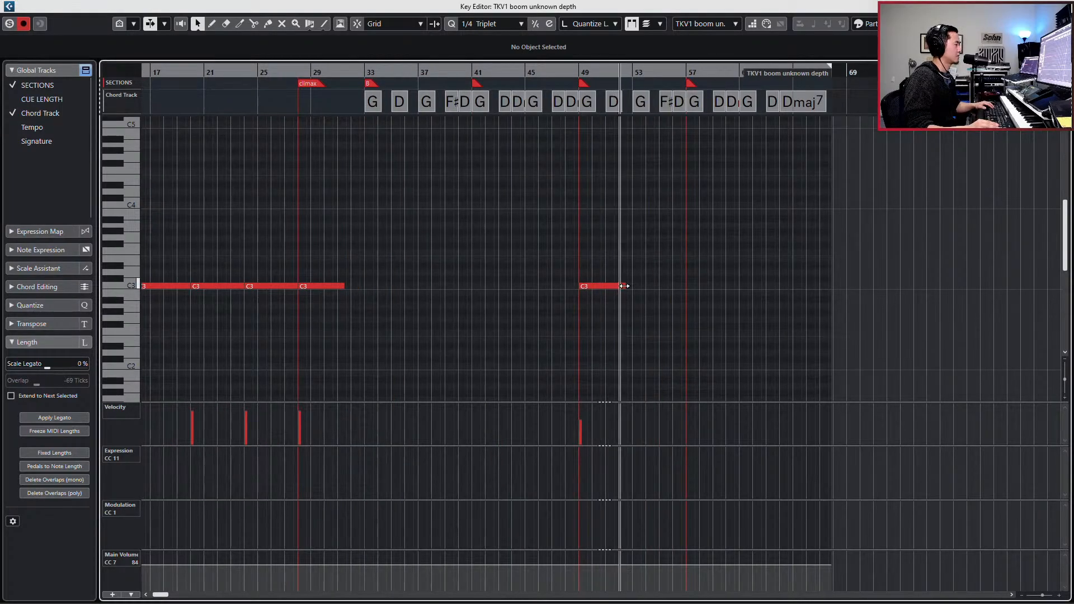
{"action": "left_click_drag", "start_coordinate": [625, 286], "coordinate": [636, 285]}
{"action": "key", "text": "alt+1"}
{"action": "key", "text": "j"}
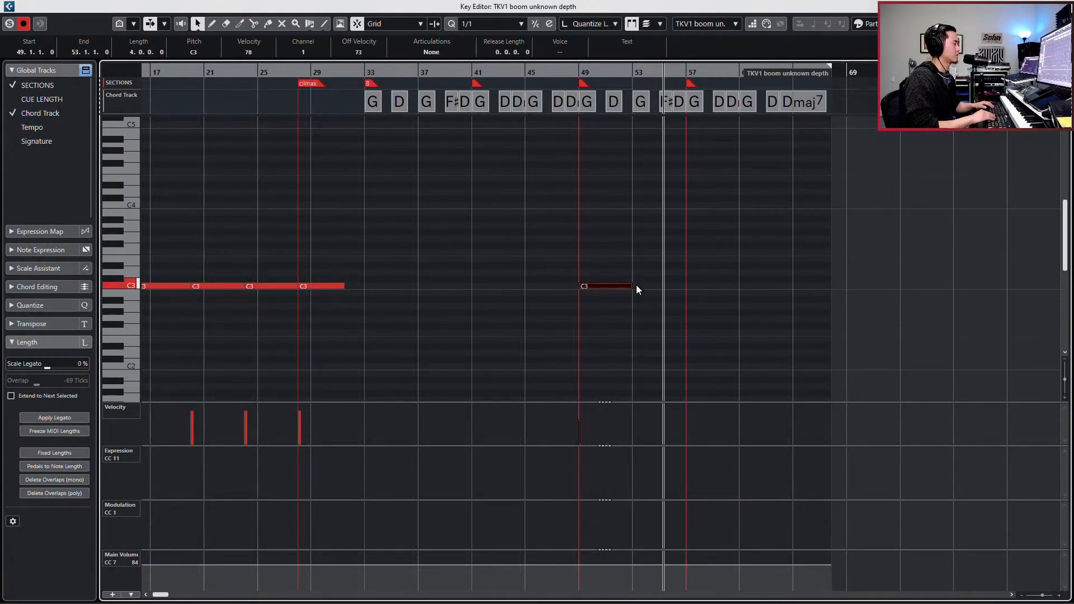
- Play the full mix with the lengthened boom note in the project view and stop playback
{"action": "key", "text": "Return"}
{"action": "key", "text": "h"}
{"action": "key", "text": "h"}
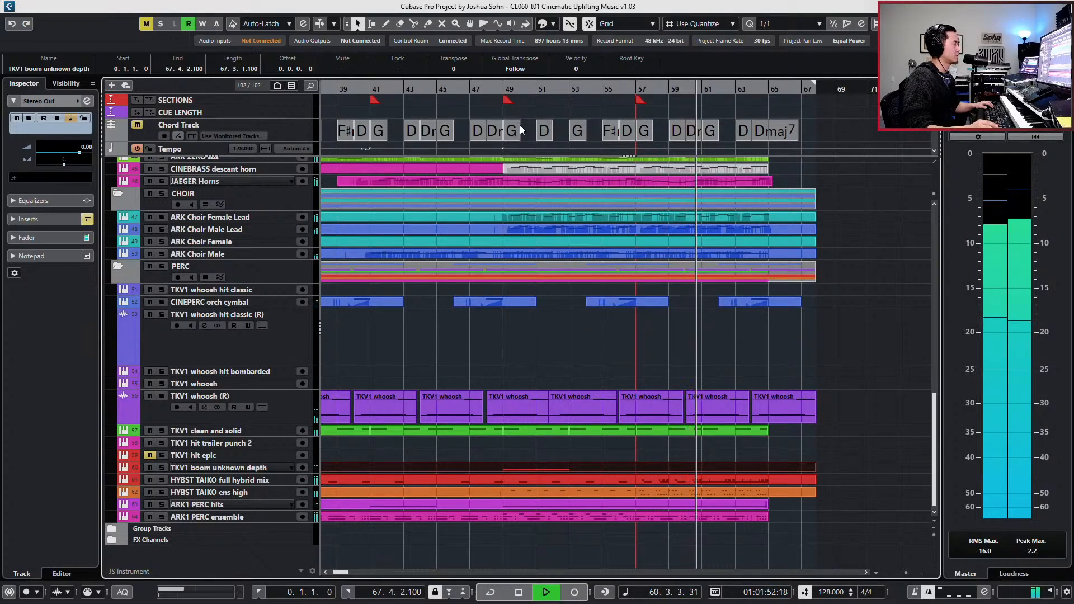
{"action": "key", "text": "space"}
{"action": "left_click", "coordinate": [503, 90]}
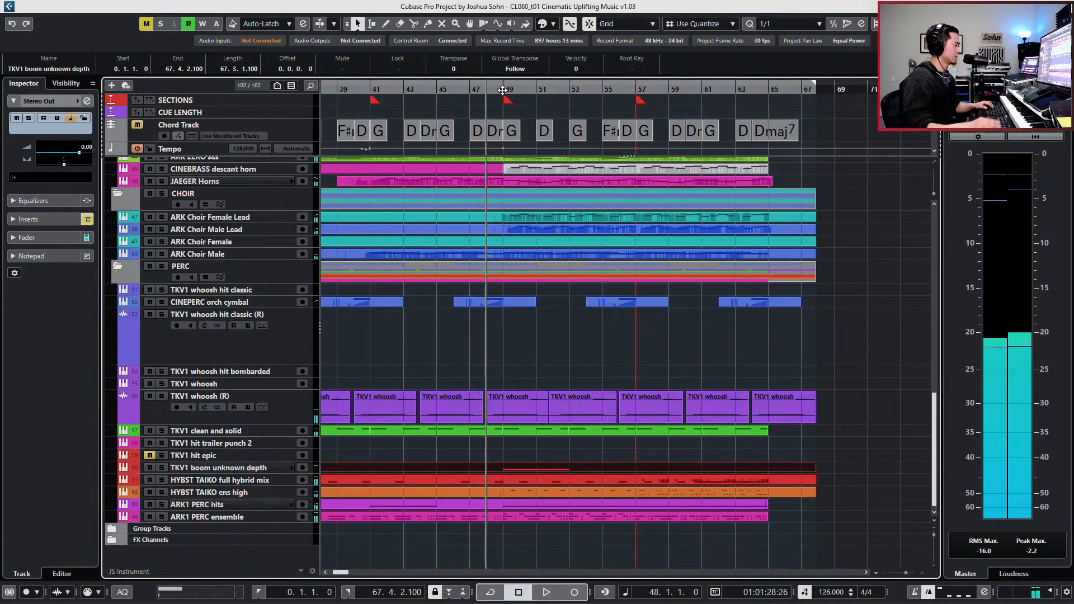
- Open the ARK1 PERC ensemble part and play its pattern leading into bar 49
{"action": "left_click", "coordinate": [566, 517]}
{"action": "double_click", "coordinate": [568, 517]}
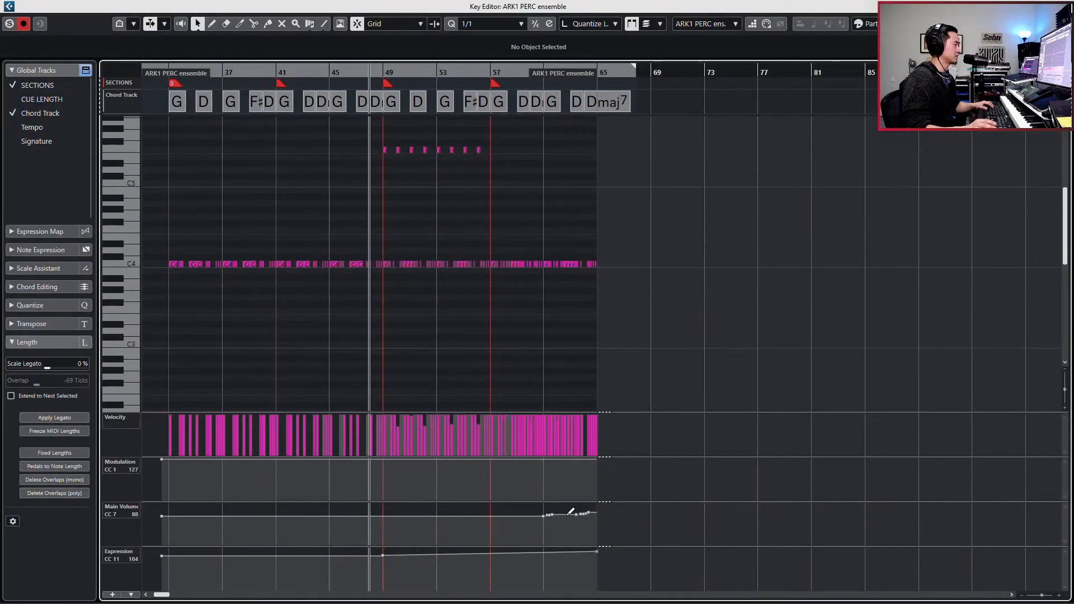
{"action": "key", "text": "space"}
{"action": "key", "text": "h"}
{"action": "key", "text": "h"}
{"action": "key", "text": "h"}
{"action": "key", "text": "h"}
{"action": "key", "text": "h"}
{"action": "key", "text": "h"}
{"action": "key", "text": "h"}
{"action": "key", "text": "h"}
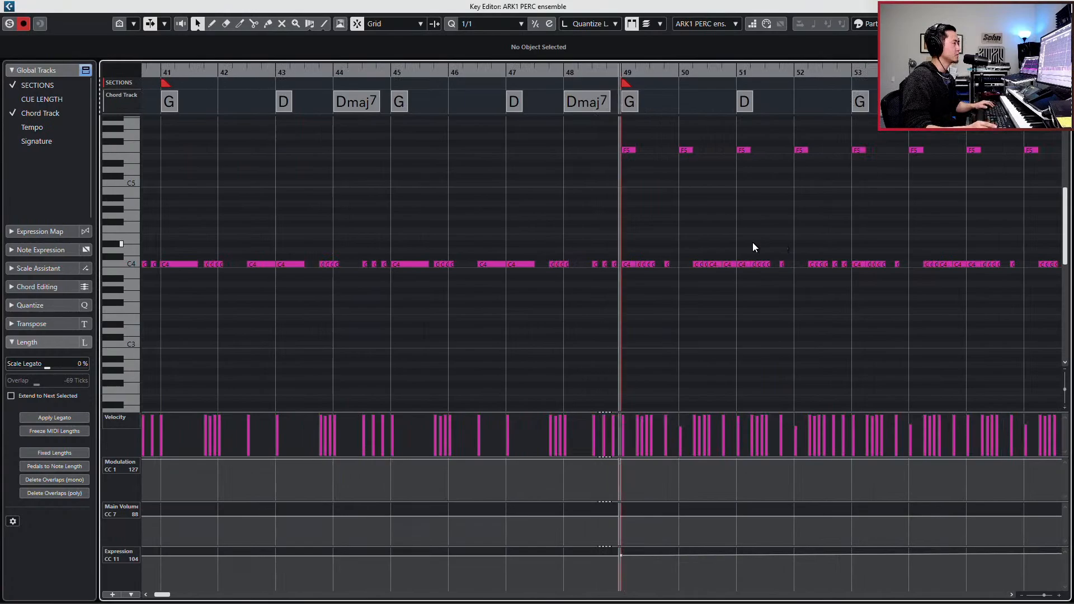
{"action": "key", "text": "f"}
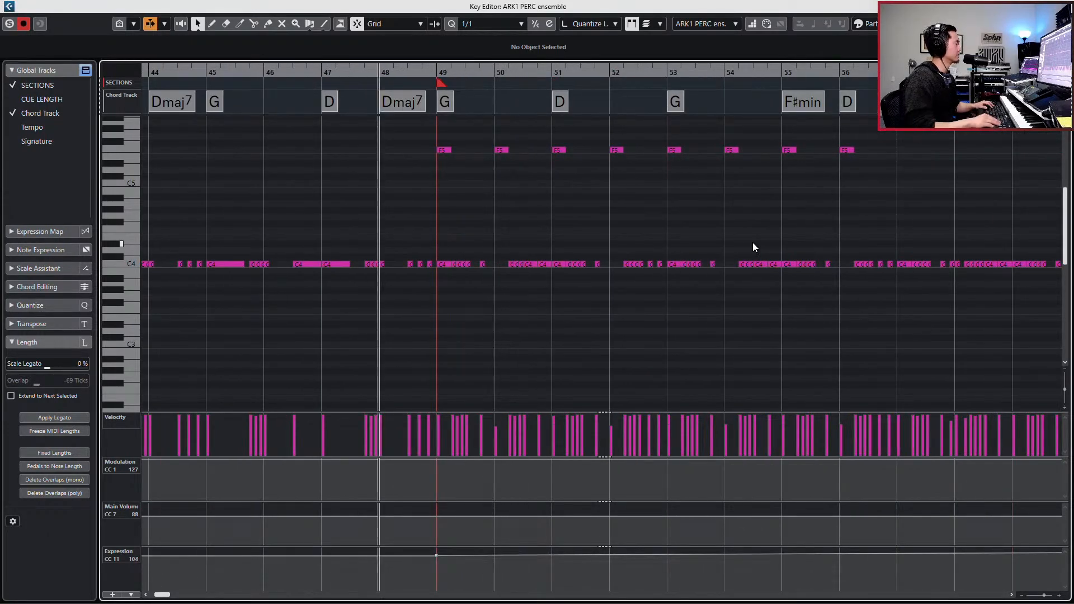
{"action": "key", "text": "space"}
{"action": "key", "text": "space"}
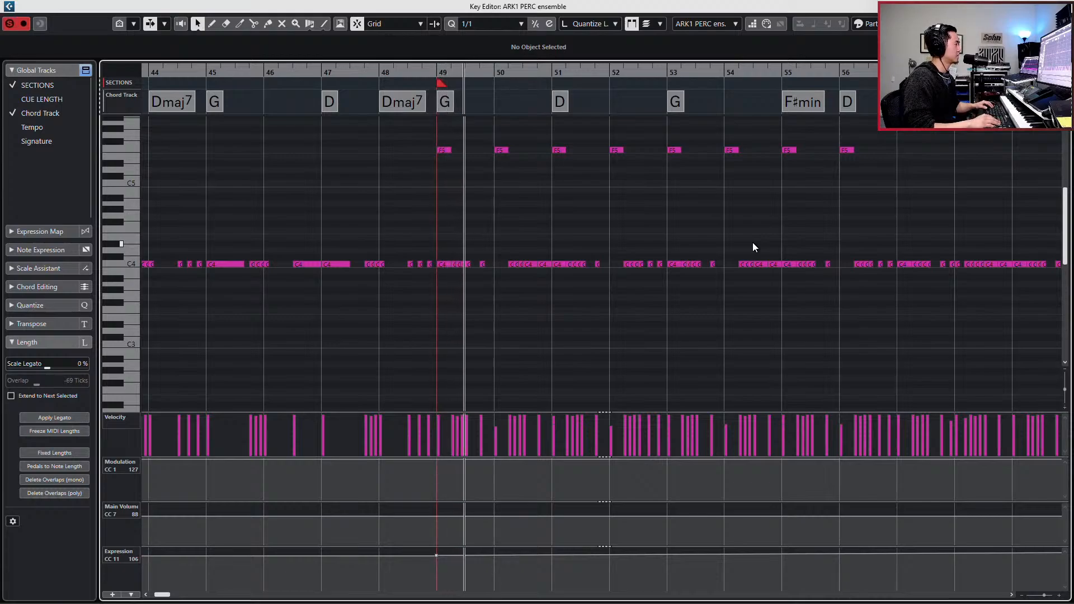
- Play the ARK1 PERC ensemble pattern from bar 46 and select the short C4 notes after the bar 49 downbeat
{"action": "key", "text": "space"}
{"action": "key", "text": "KP_Subtract"}
{"action": "key", "text": "KP_Subtract"}
{"action": "key", "text": "KP_Subtract"}
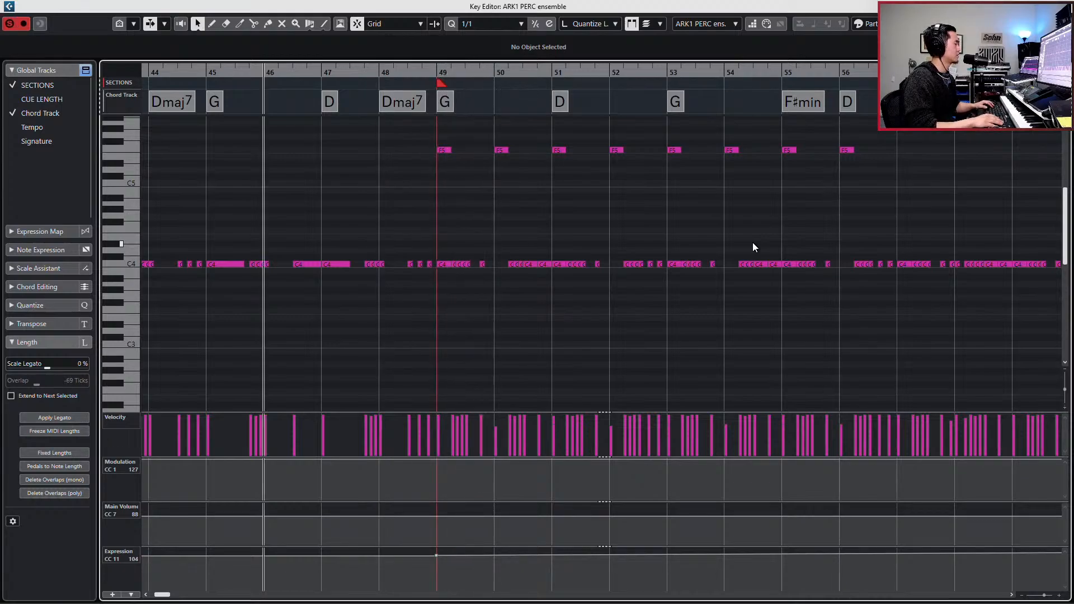
{"action": "key", "text": "space"}
{"action": "key", "text": "space"}
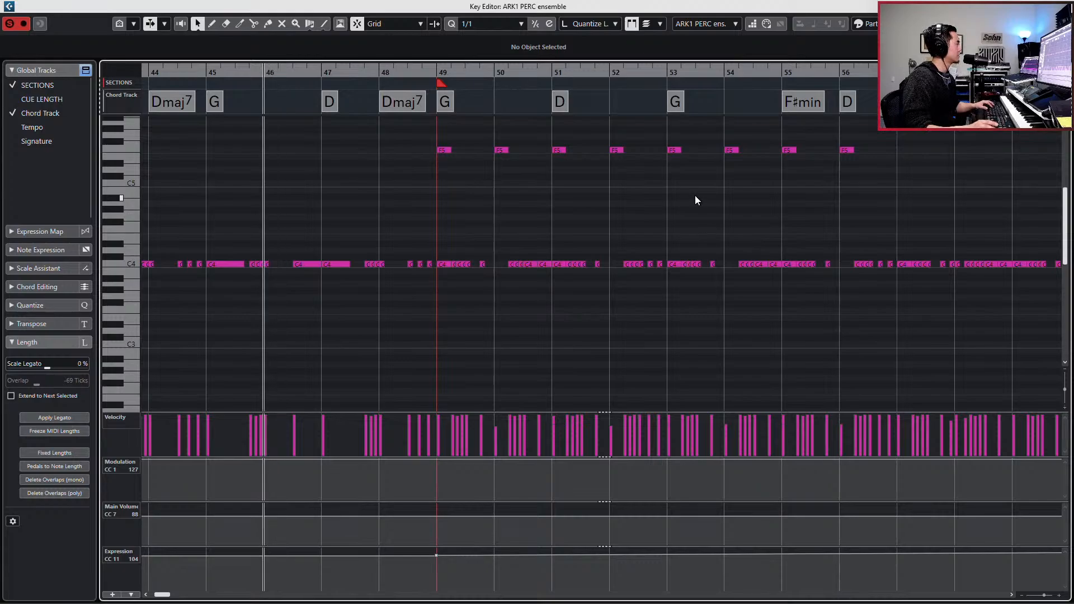
{"action": "left_click_drag", "start_coordinate": [454, 250], "coordinate": [478, 273]}
{"action": "key", "text": "space"}
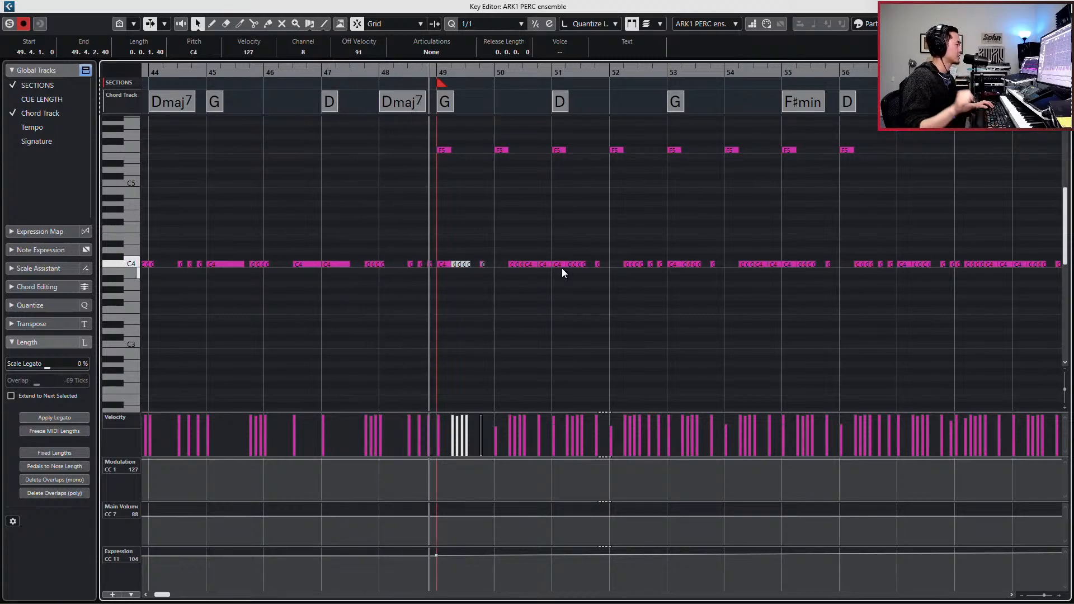
{"action": "key", "text": "space"}
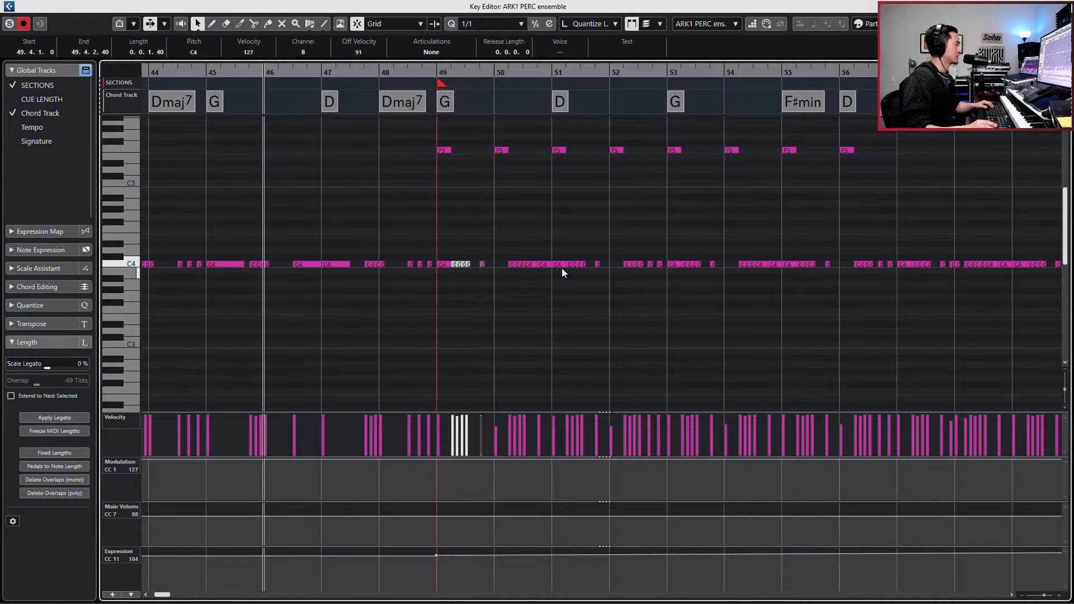
- Set the quantize grid to 1/8 and transpose the short muted C4 notes in bar 49 down an octave to C3
{"action": "key", "text": "alt+4"}
{"action": "key", "text": "h"}
{"action": "key", "text": "h"}
{"action": "key", "text": "h"}
{"action": "key", "text": "h"}
{"action": "key", "text": "h"}
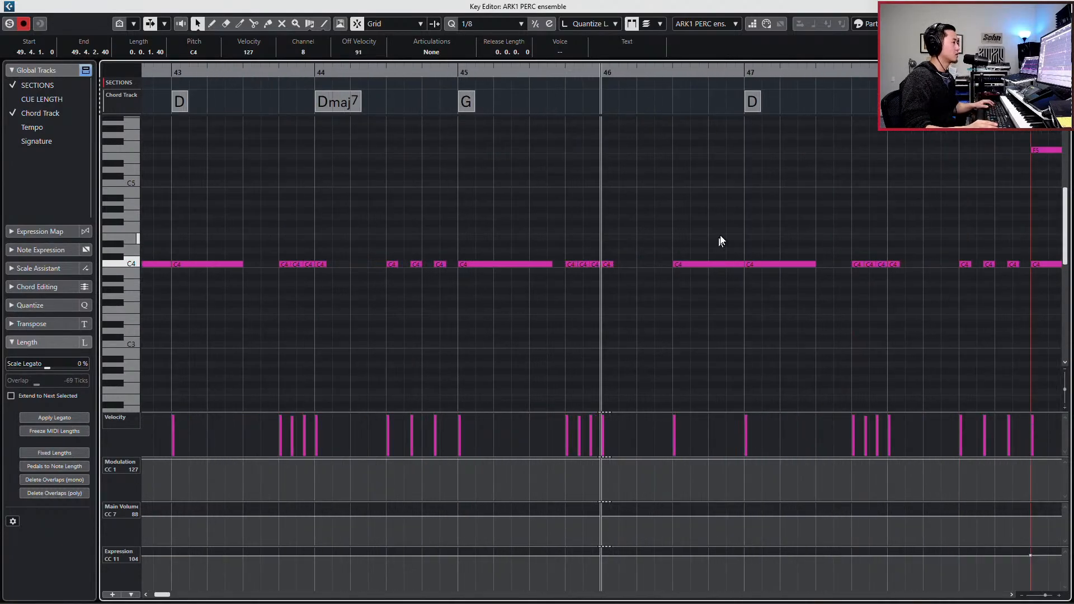
{"action": "scroll", "coordinate": [734, 236], "scroll_direction": "right", "scroll_amount": 4}
{"action": "left_click_drag", "start_coordinate": [697, 249], "coordinate": [777, 289]}
{"action": "key", "text": "shift+Down"}
- Copy the bar 49 downbeat F5 and C4 notes to beat 3 at 49.3.1 and play the pattern from bar 48
{"action": "left_click_drag", "start_coordinate": [767, 144], "coordinate": [663, 304]}
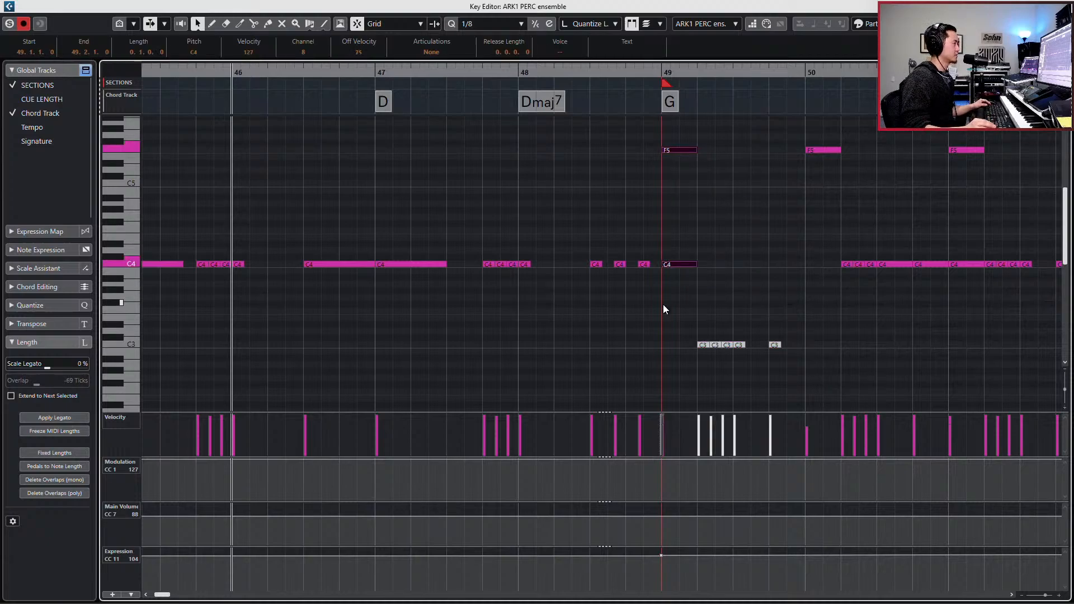
{"action": "key", "text": "ctrl+c"}
{"action": "key", "text": "l"}
{"action": "key", "text": "KP_Add"}
{"action": "key", "text": "KP_Add"}
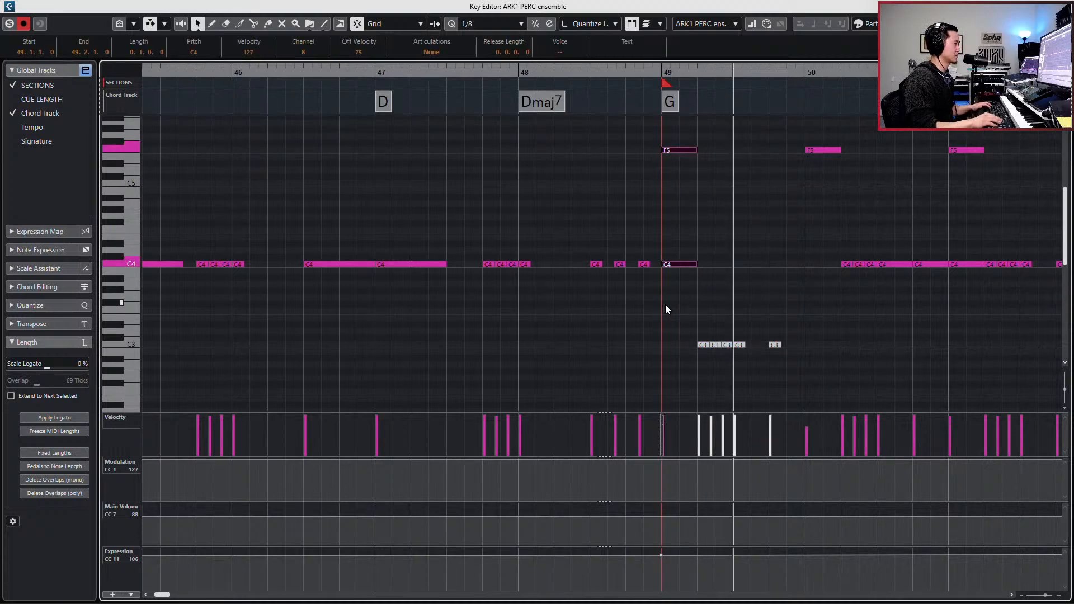
{"action": "key", "text": "ctrl+v"}
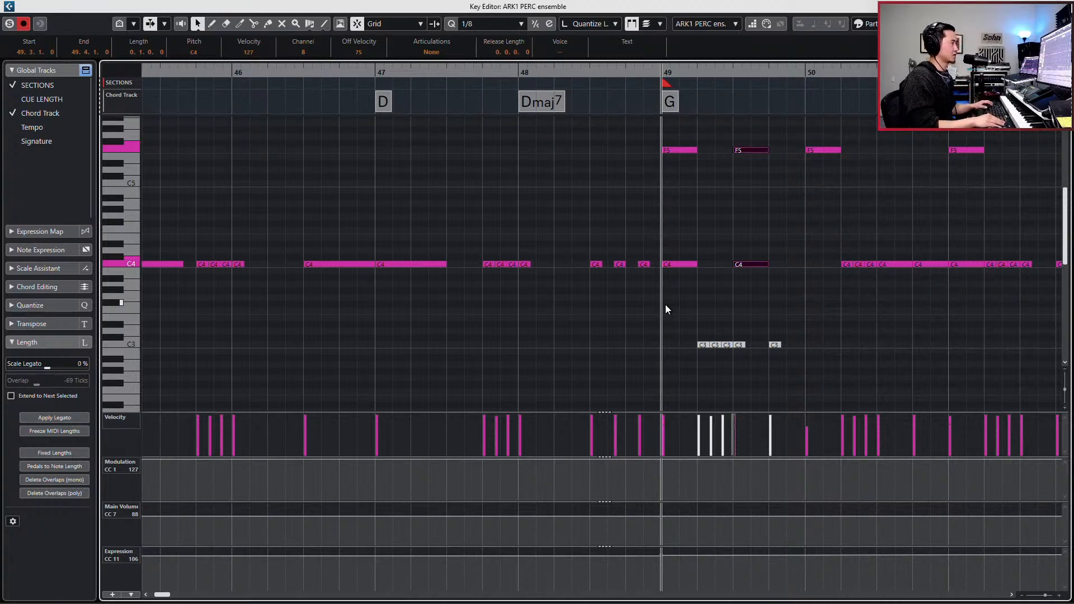
{"action": "key", "text": "KP_Subtract"}
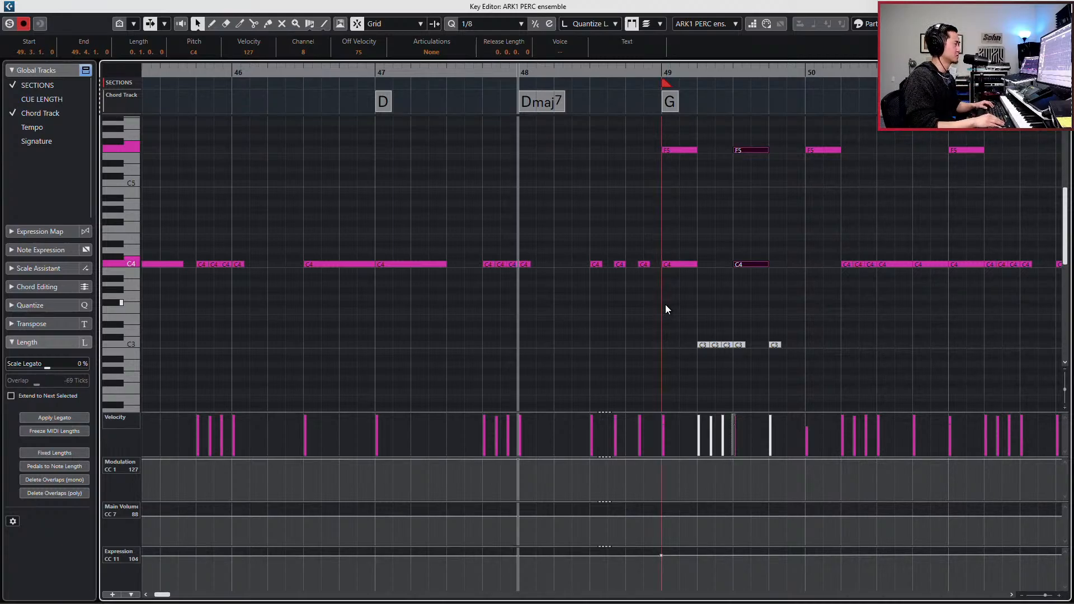
{"action": "key", "text": "space"}
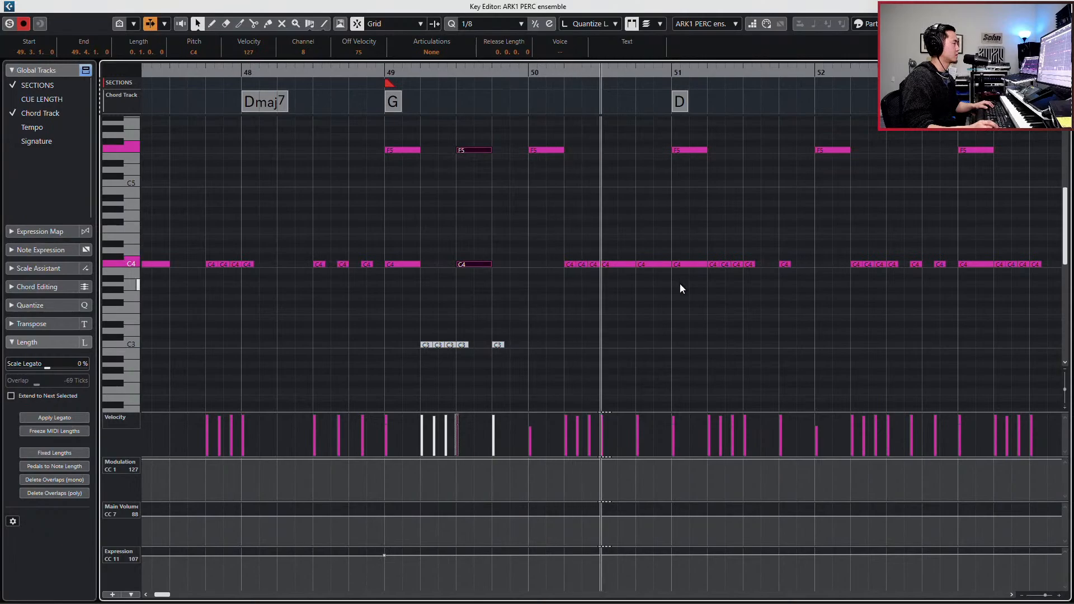
{"action": "key", "text": "space"}
- Duplicate the beat 3 C4 note of bar 49, move the copy to the bar 50 downbeat, and play from bar 49
{"action": "mouse_move", "coordinate": [571, 256]}
{"action": "left_mouse_down"}
{"action": "mouse_move", "coordinate": [605, 273]}
{"action": "mouse_move", "coordinate": [583, 271]}
{"action": "left_mouse_up"}
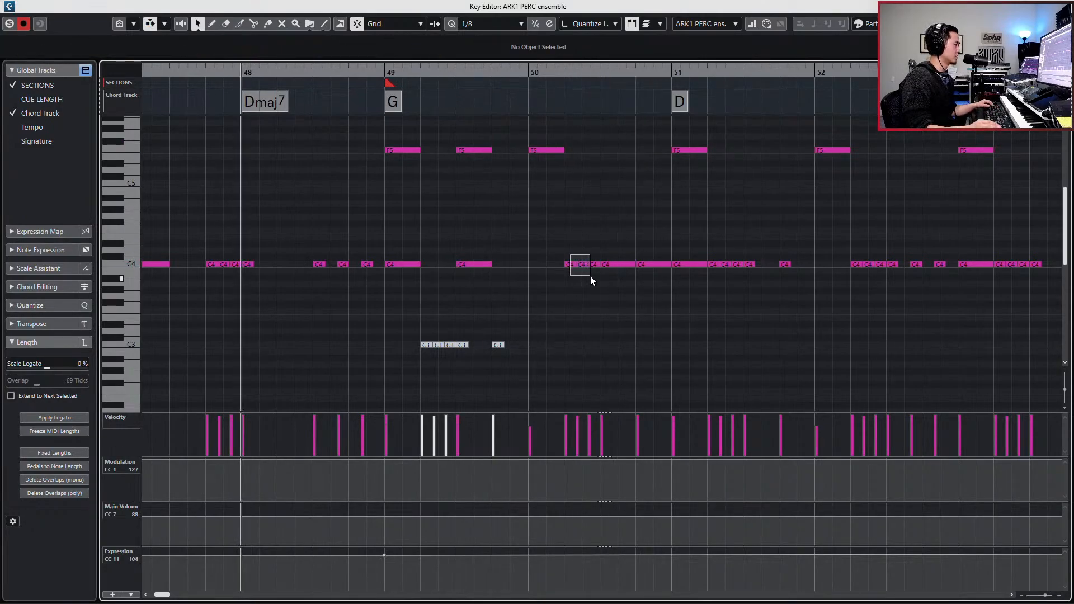
{"action": "left_click_drag", "start_coordinate": [591, 275], "coordinate": [591, 275]}
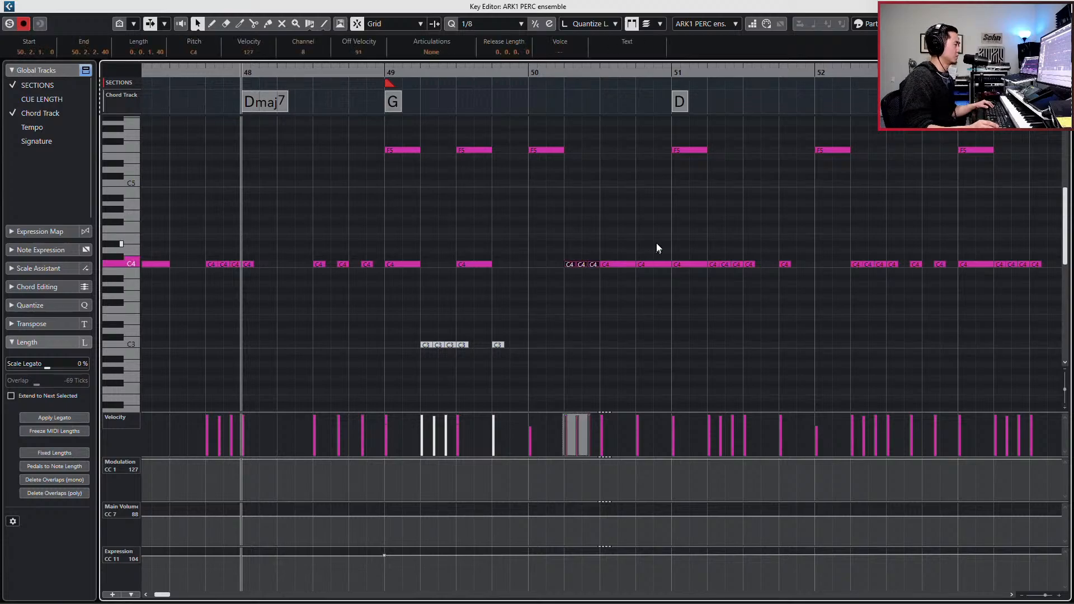
{"action": "left_click_drag", "start_coordinate": [512, 137], "coordinate": [501, 252]}
{"action": "left_click", "coordinate": [532, 150]}
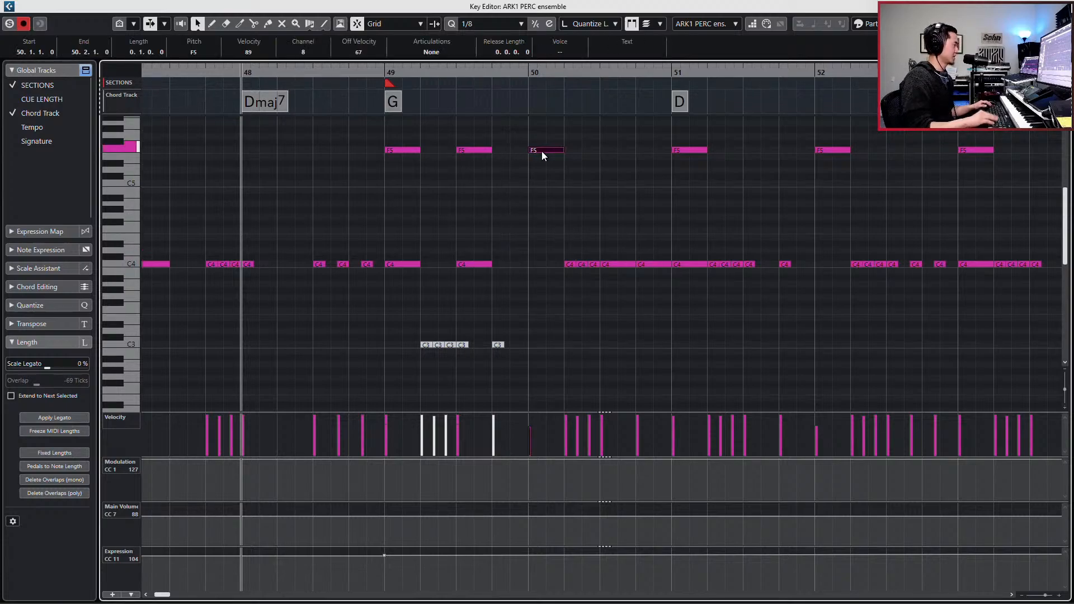
{"action": "key", "text": "l"}
{"action": "scroll", "coordinate": [476, 246], "scroll_direction": "up", "scroll_amount": 2}
{"action": "left_click", "coordinate": [471, 278]}
{"action": "left_click", "coordinate": [471, 323]}
{"action": "key", "text": "ctrl+d"}
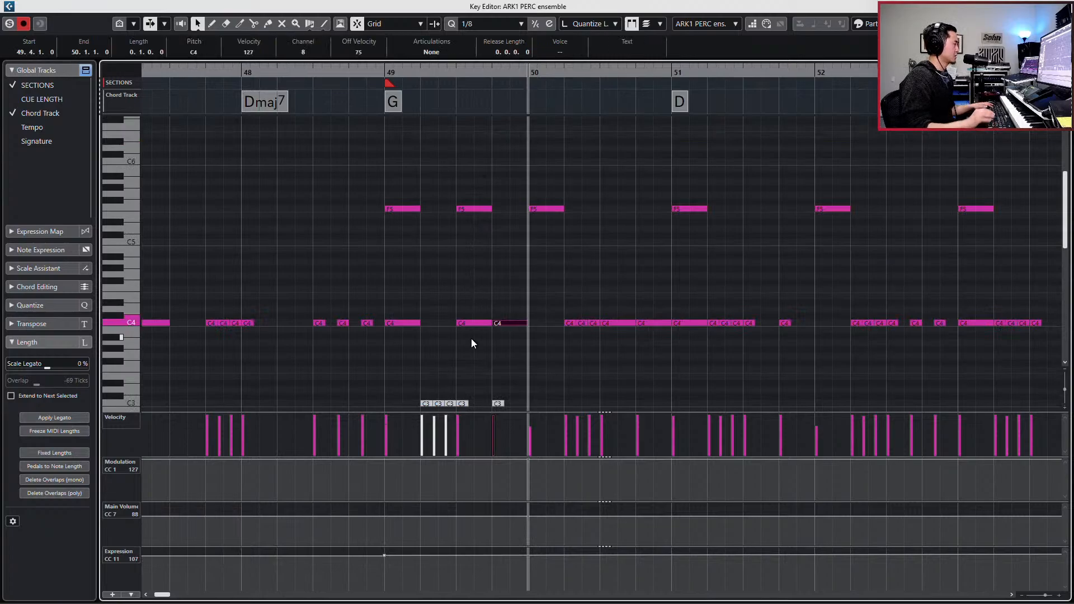
{"action": "key", "text": "ctrl+Right"}
{"action": "key", "text": "shift+b"}
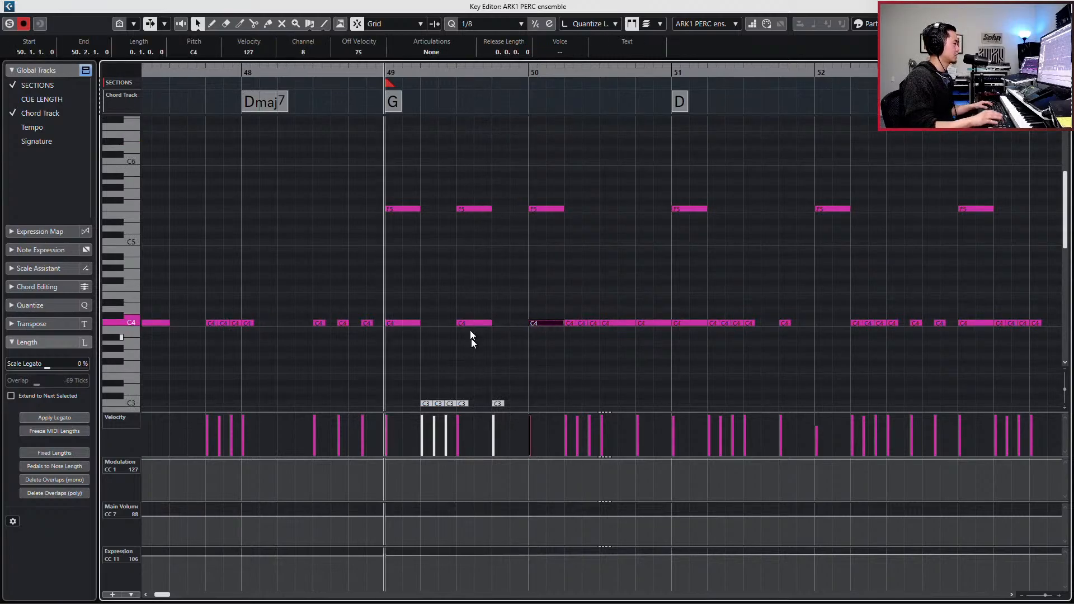
{"action": "key", "text": "space"}
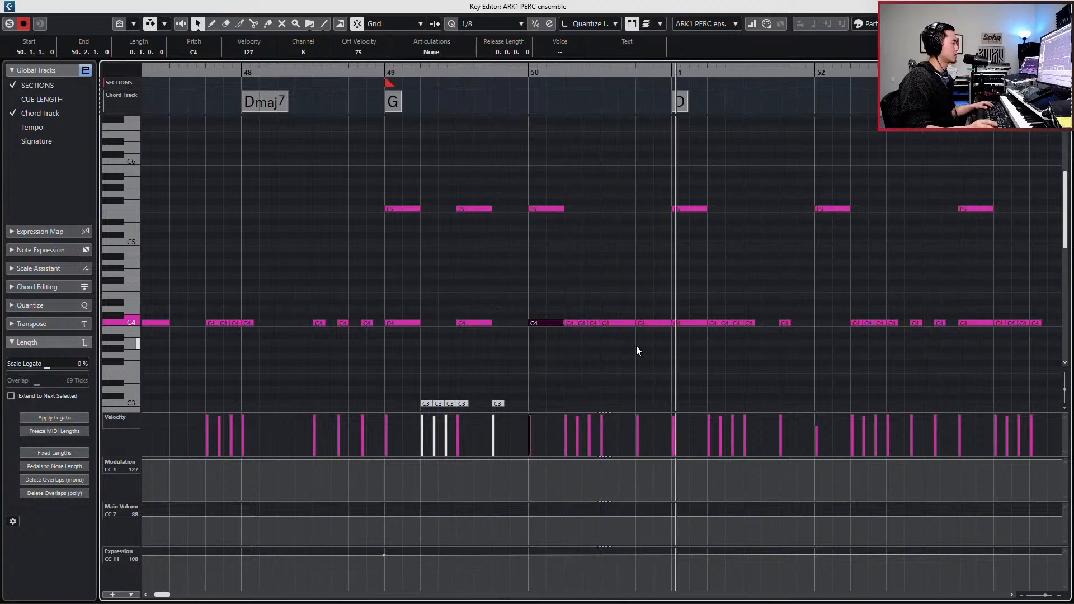
{"action": "key", "text": "space"}
- Replace the F5 and C4 notes in bars 51 and 52 with a duplicate of the bars 49–50 pattern
{"action": "left_click_drag", "start_coordinate": [713, 309], "coordinate": [741, 338]}
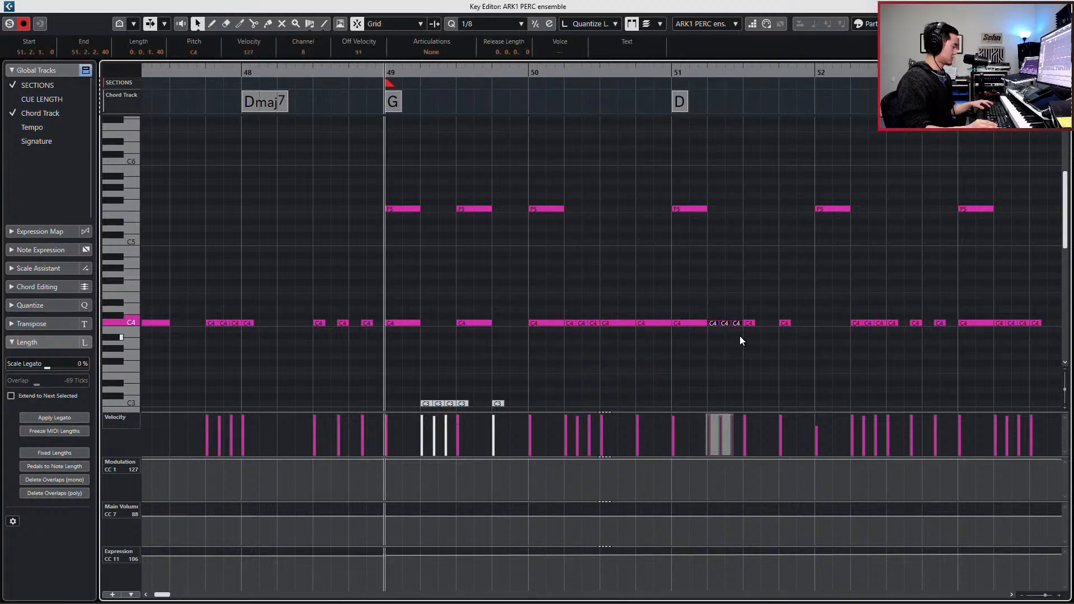
{"action": "key", "text": "g"}
{"action": "key", "text": "g"}
{"action": "scroll", "coordinate": [729, 255], "scroll_direction": "right", "scroll_amount": 1}
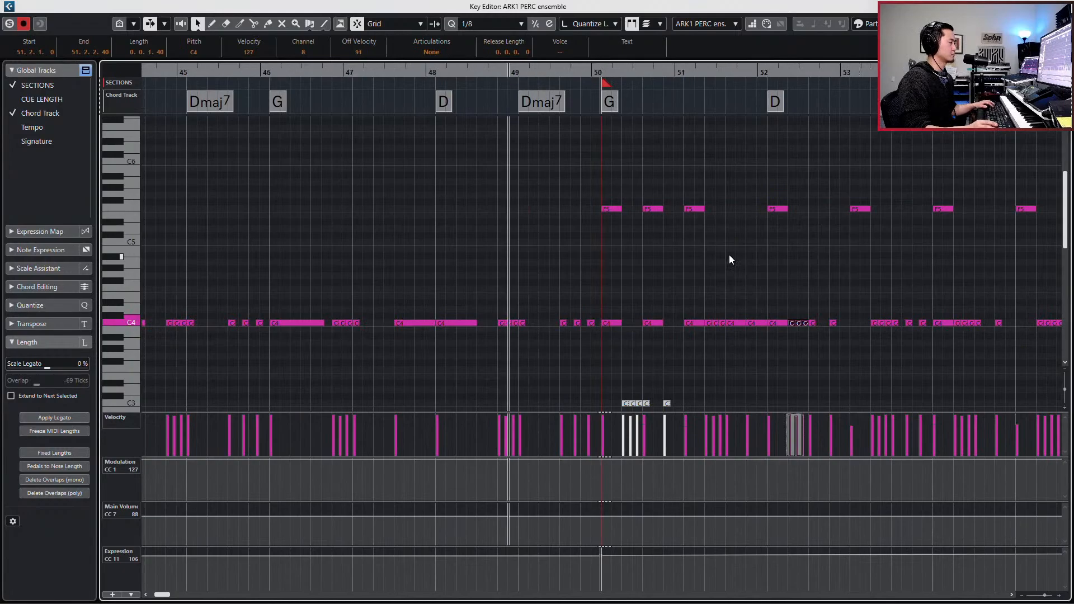
{"action": "scroll", "coordinate": [729, 255], "scroll_direction": "right", "scroll_amount": 1}
{"action": "left_click_drag", "start_coordinate": [589, 194], "coordinate": [737, 347]}
{"action": "key", "text": "Delete"}
{"action": "left_click_drag", "start_coordinate": [624, 173], "coordinate": [428, 344]}
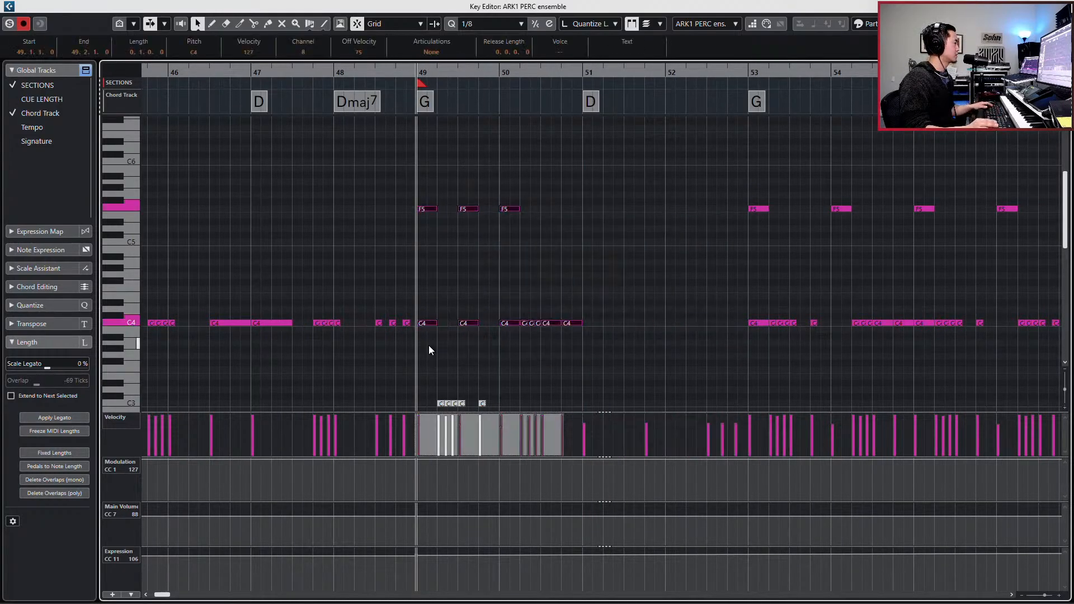
{"action": "key", "text": "alt+d"}
{"action": "scroll", "coordinate": [527, 319], "scroll_direction": "right", "scroll_amount": 2}
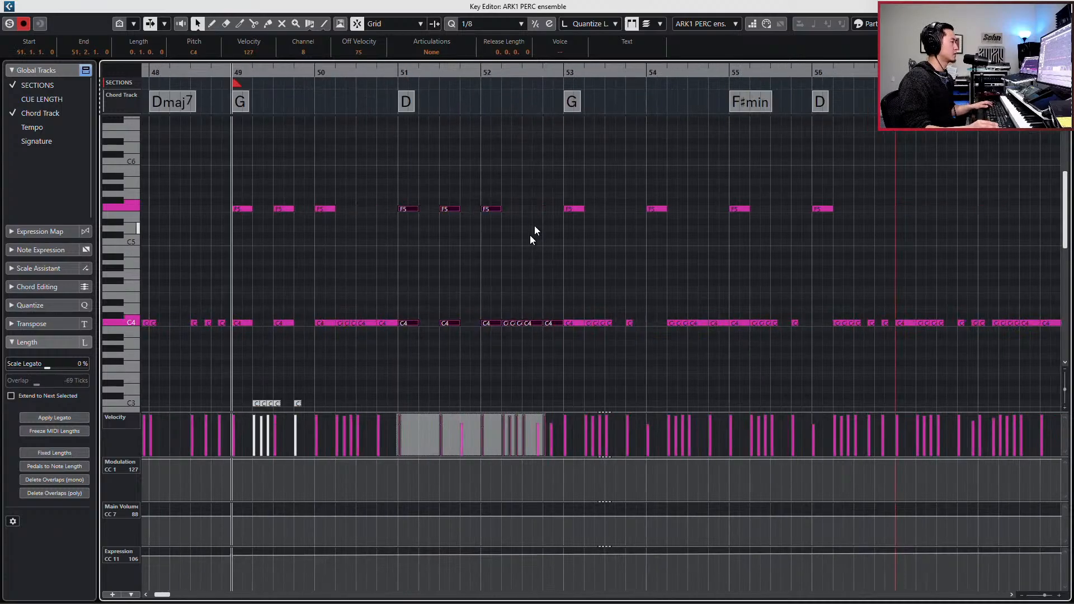
- Replace the notes in bars 53–56 with a duplicate of the bars 49–52 pattern and briefly play it
{"action": "left_click_drag", "start_coordinate": [565, 192], "coordinate": [879, 340]}
{"action": "key", "text": "Delete"}
{"action": "left_click_drag", "start_coordinate": [774, 181], "coordinate": [240, 348]}
{"action": "key", "text": "ctrl+d"}
{"action": "key", "text": "space"}
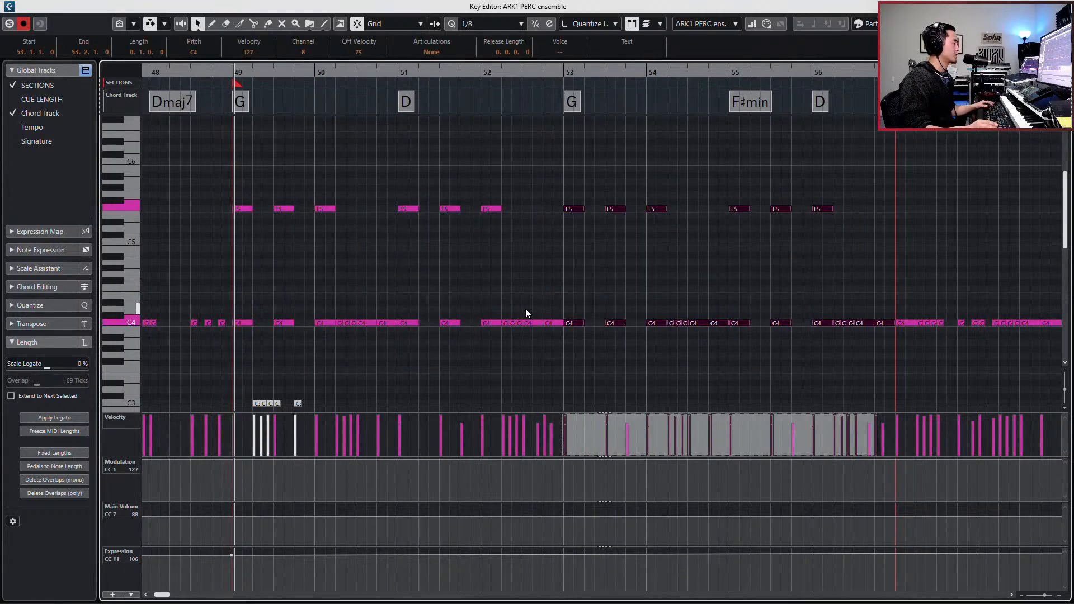
{"action": "key", "text": "space"}
- Open the boom, both taiko and ARK1 PERC hits parts together, review each during playback from bar 49, and return to the project
{"action": "key", "text": "Return"}
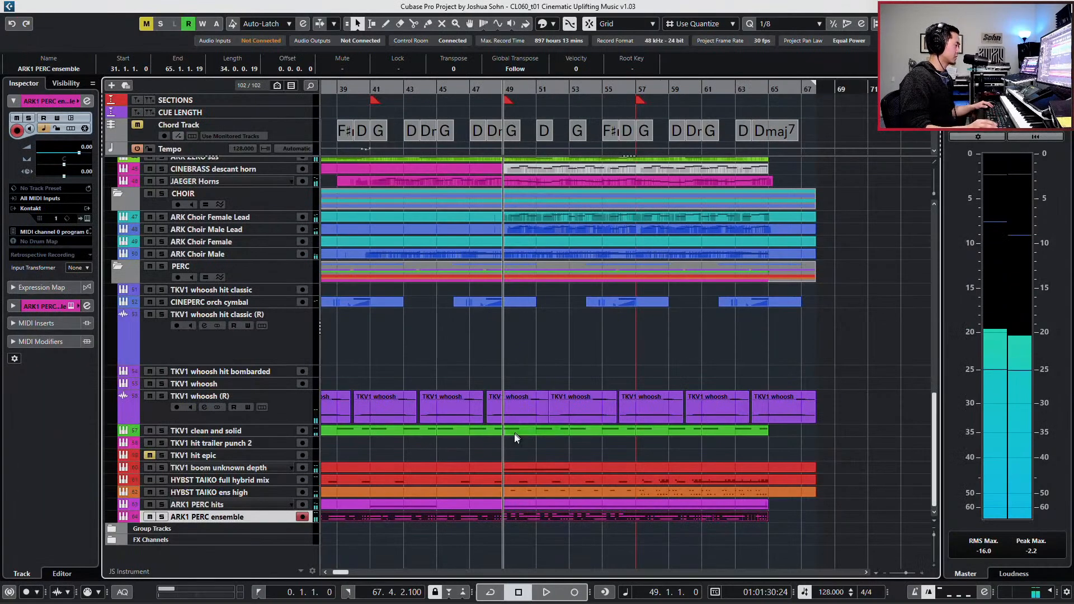
{"action": "left_click", "coordinate": [522, 457]}
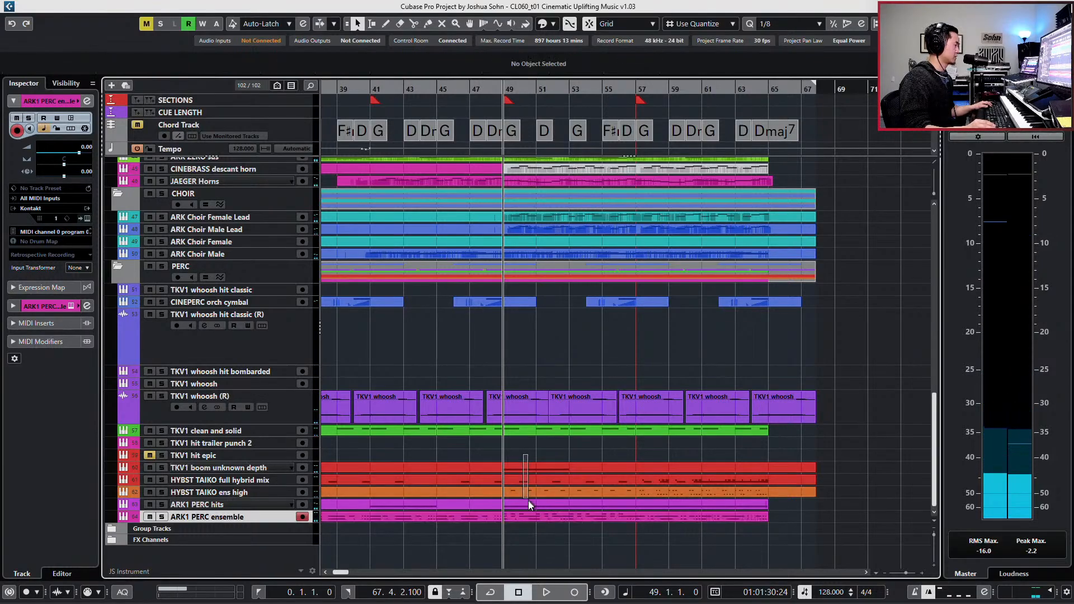
{"action": "left_click_drag", "start_coordinate": [528, 499], "coordinate": [529, 501]}
{"action": "key", "text": "Return"}
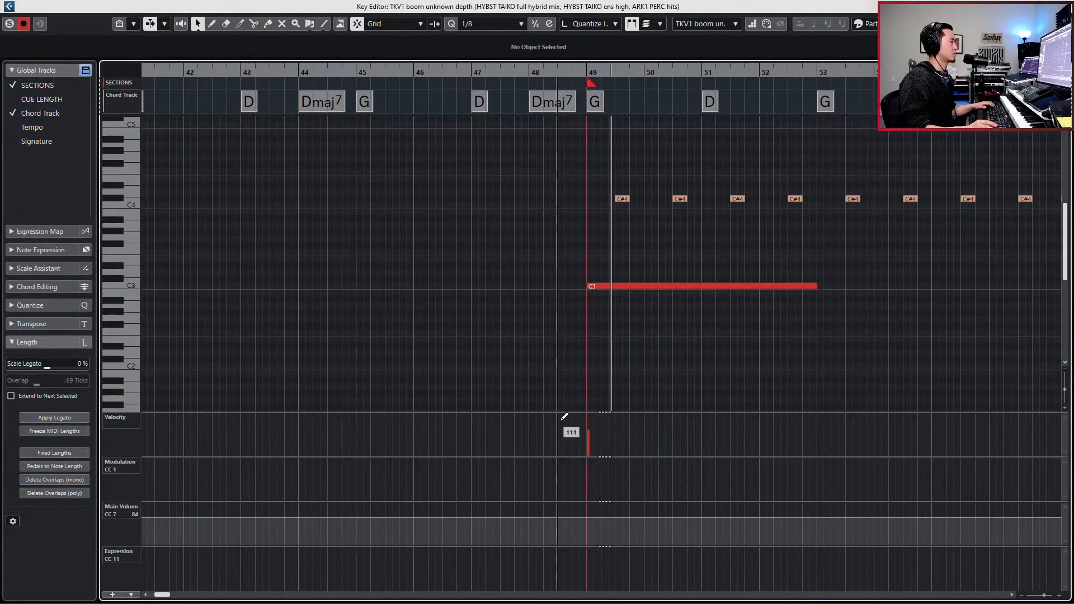
{"action": "scroll", "coordinate": [557, 342], "scroll_direction": "right", "scroll_amount": 2}
{"action": "key", "text": "Page_Down"}
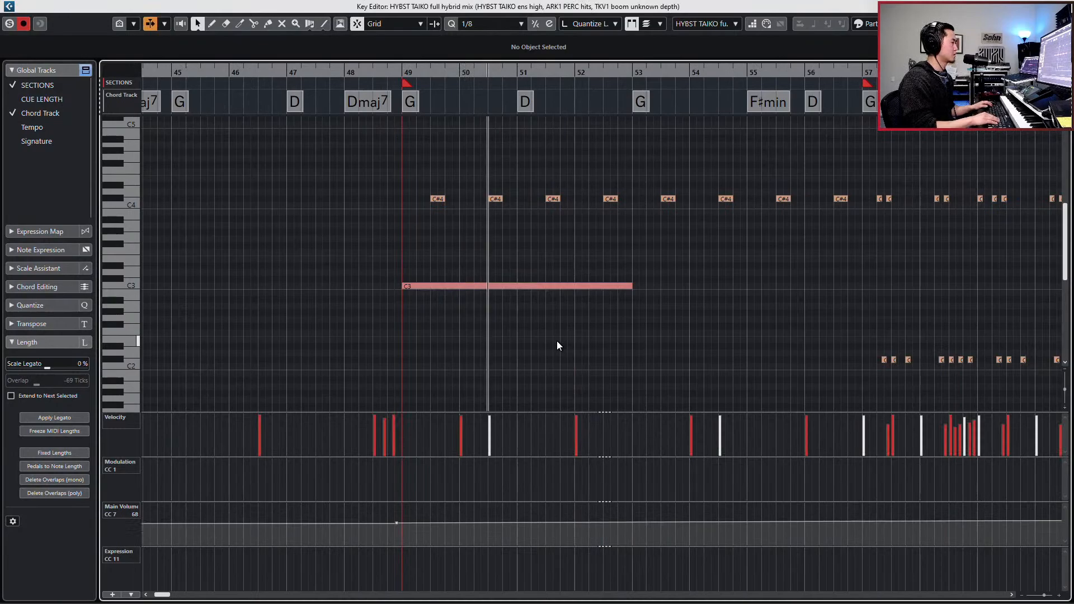
{"action": "key", "text": "Page_Down"}
{"action": "key", "text": "Page_Down"}
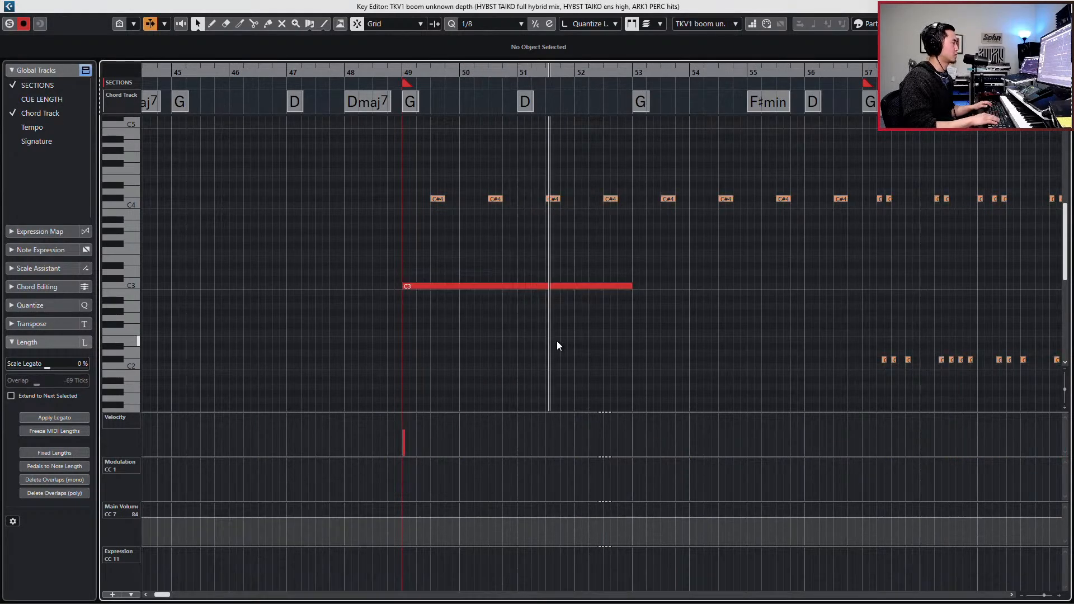
{"action": "key", "text": "Page_Down"}
{"action": "key", "text": "Page_Down"}
{"action": "key", "text": "Page_Down"}
{"action": "key", "text": "Return"}
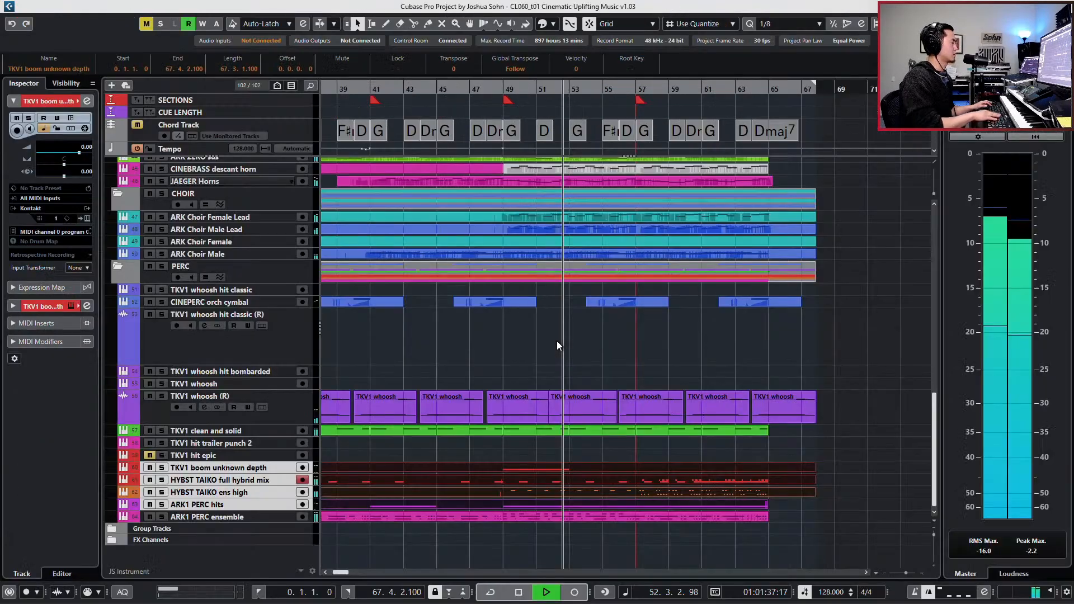
{"action": "key", "text": "space"}
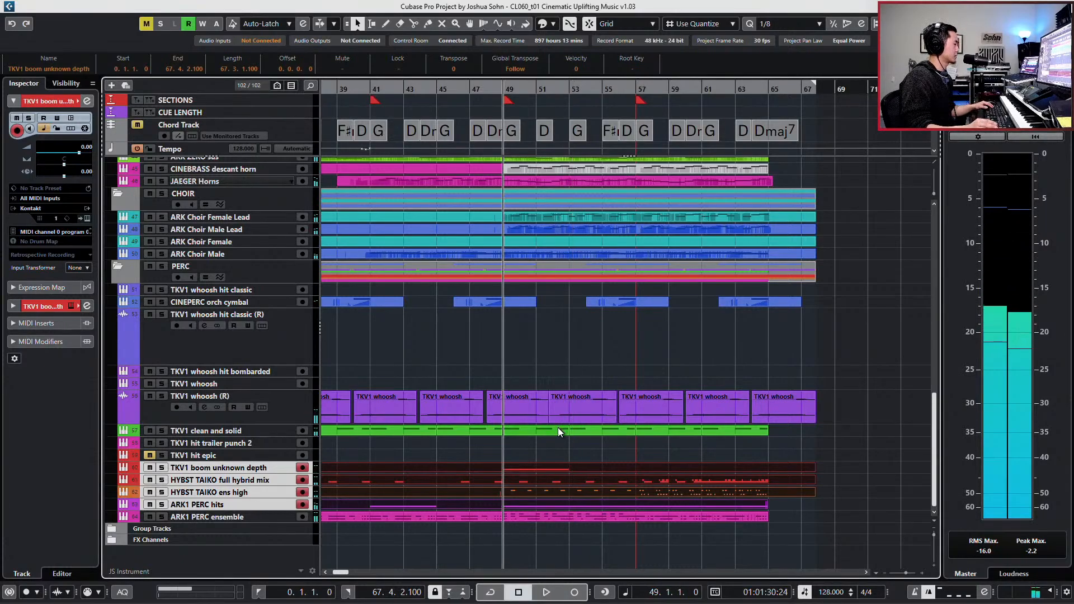
- Open the TKV1 clean and solid part at bar 49 and delete its muted A2 notes in bars 50 and 52
{"action": "double_click", "coordinate": [558, 429]}
{"action": "scroll", "coordinate": [492, 244], "scroll_direction": "left", "scroll_amount": 5}
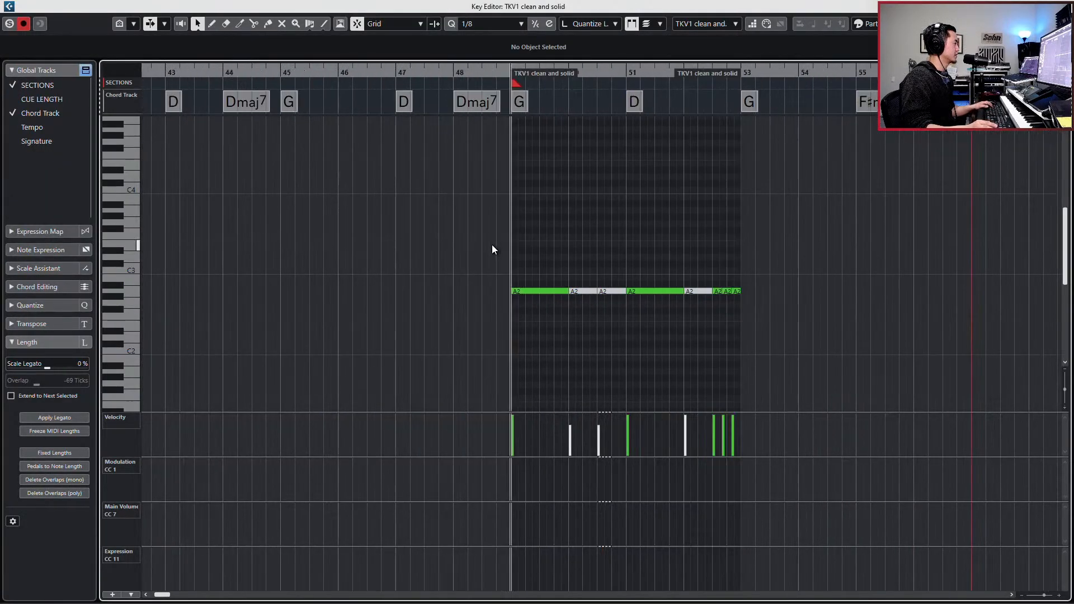
{"action": "left_click_drag", "start_coordinate": [587, 283], "coordinate": [607, 299]}
{"action": "key", "text": "Delete"}
{"action": "left_click_drag", "start_coordinate": [687, 277], "coordinate": [692, 307]}
{"action": "key", "text": "Delete"}
- Duplicate the bar 49 A2 note to the bar 50 downbeat and play the part from bar 49
{"action": "left_click", "coordinate": [573, 269]}
{"action": "left_click_drag", "start_coordinate": [574, 270], "coordinate": [546, 324]}
{"action": "key", "text": "ctrl+d"}
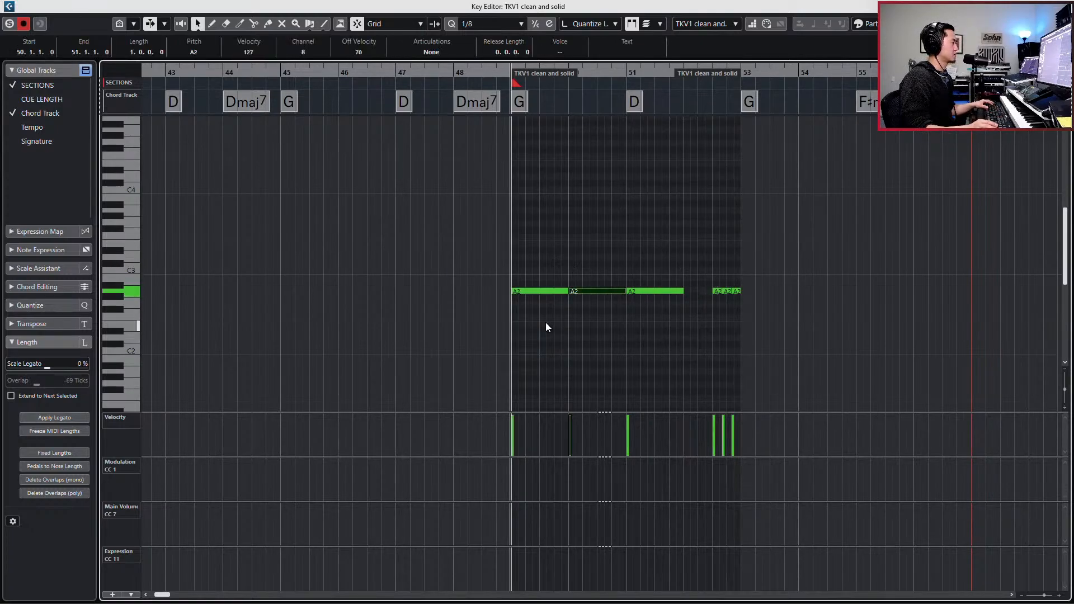
{"action": "key", "text": "space"}
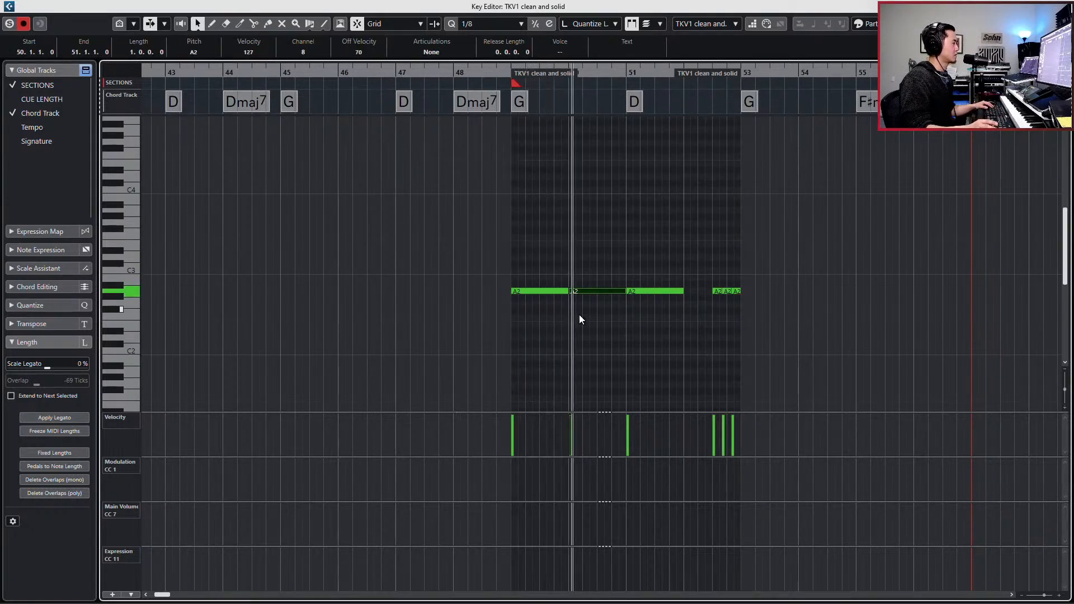
{"action": "key", "text": "space"}
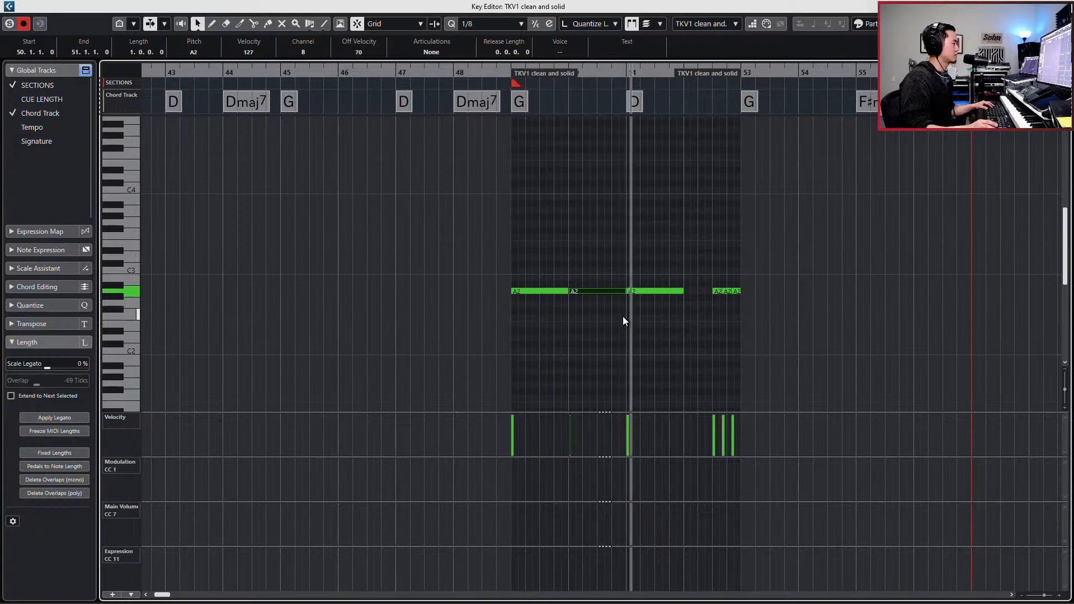
- Solo the PERC folder in the project view and play the percussion from bar 49
{"action": "key", "text": "Return"}
{"action": "left_click", "coordinate": [258, 269]}
{"action": "key", "text": "s"}
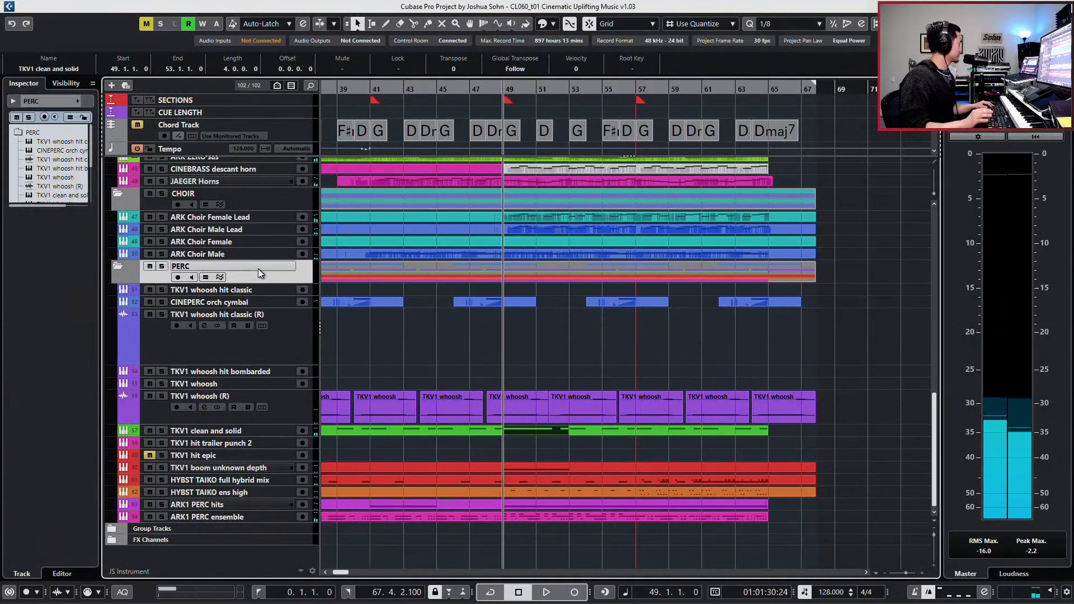
{"action": "key", "text": "space"}
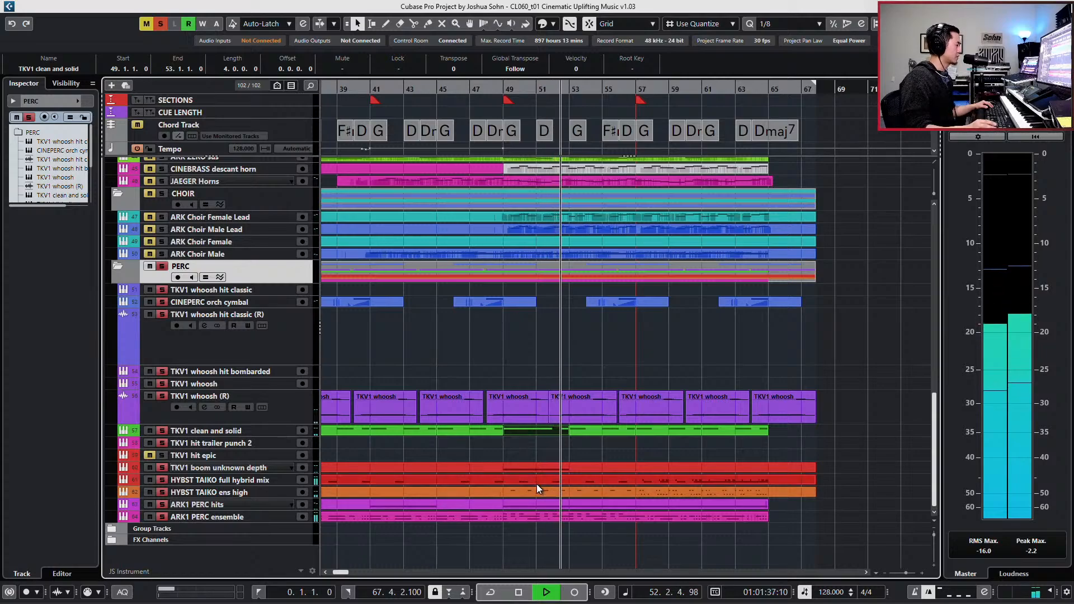
{"action": "key", "text": "space"}
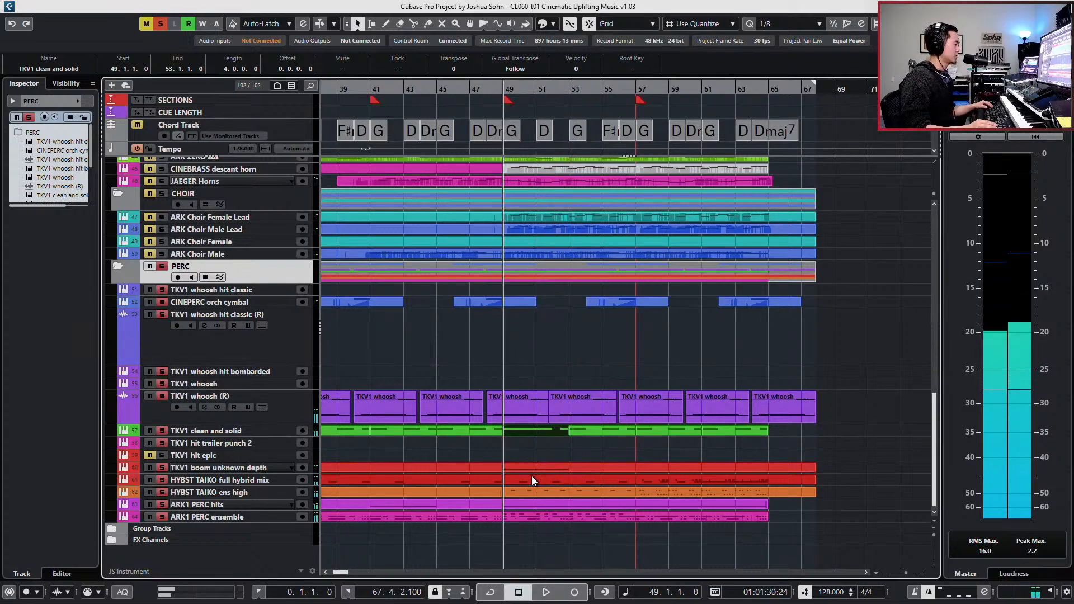
- Open the ARK1 PERC ensemble part around bar 49 for note editing
{"action": "left_click", "coordinate": [534, 491]}
{"action": "left_click", "coordinate": [528, 506]}
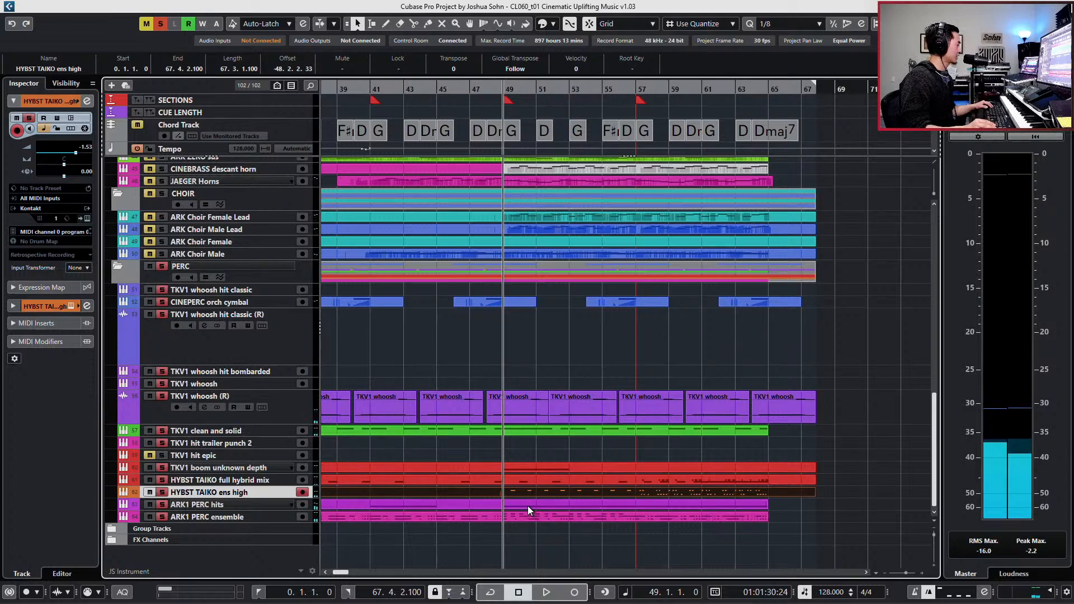
{"action": "left_click", "coordinate": [530, 516]}
{"action": "double_click", "coordinate": [529, 516]}
{"action": "key", "text": "h"}
{"action": "key", "text": "h"}
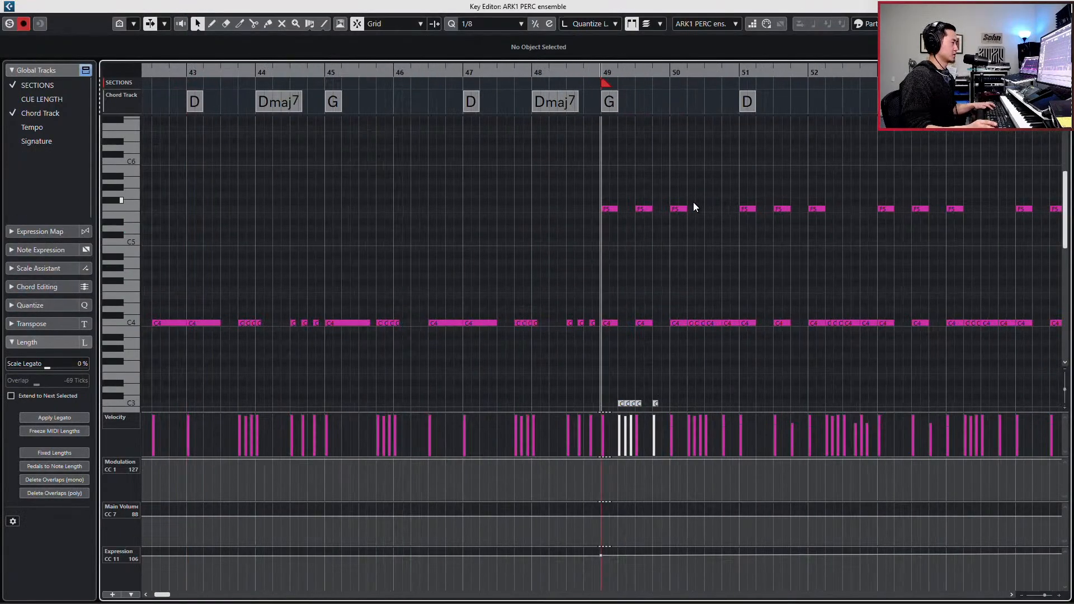
- Copy the first two F5 notes in bars 49, 51, 53 and 55 to one beat after each original
{"action": "left_click_drag", "start_coordinate": [657, 224], "coordinate": [863, 228]}
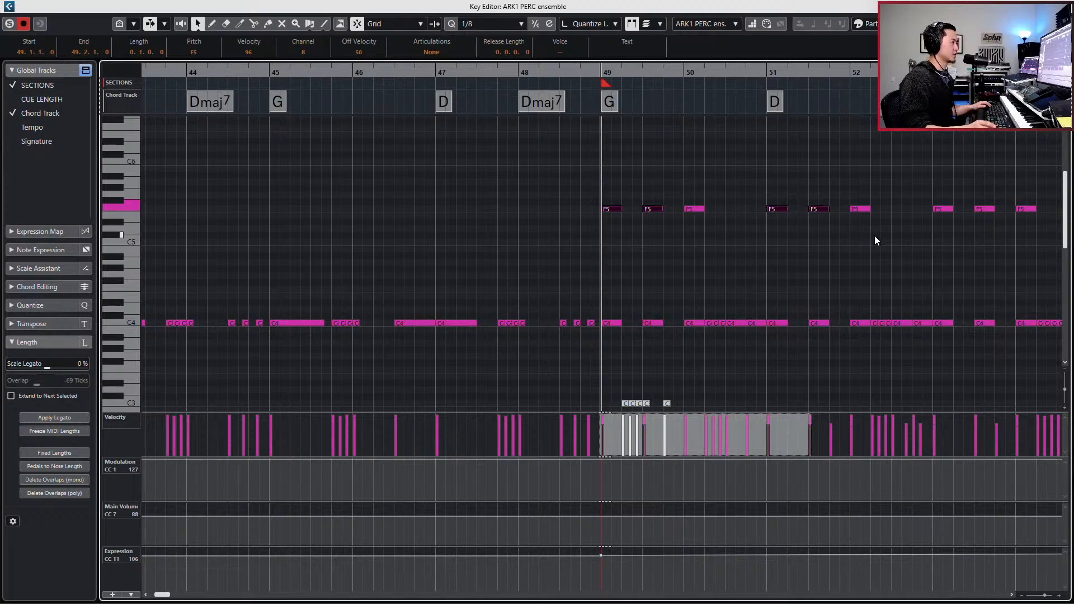
{"action": "scroll", "coordinate": [882, 221], "scroll_direction": "right", "scroll_amount": 2}
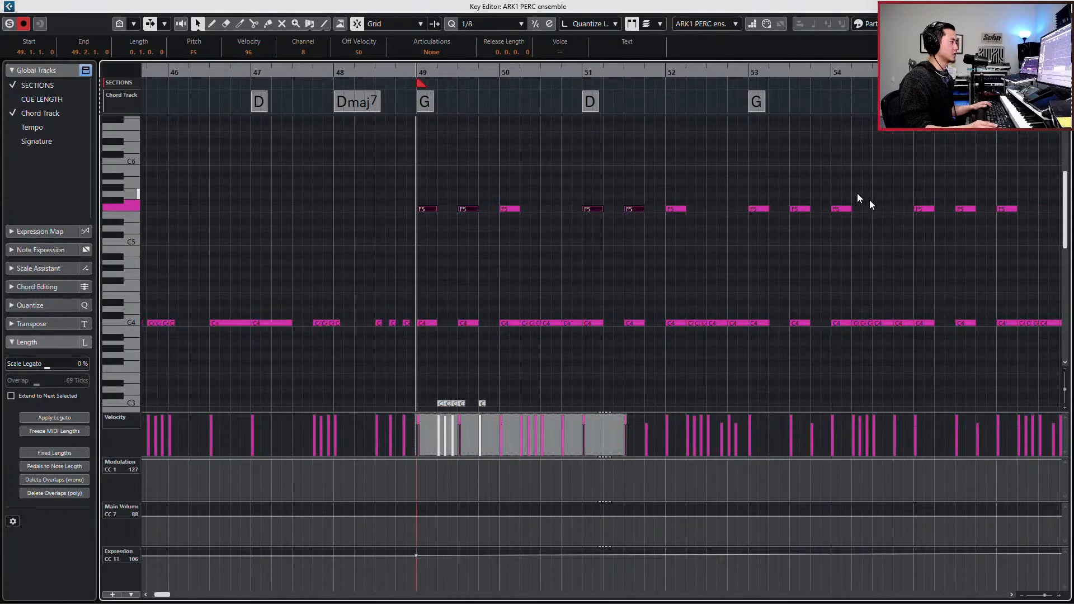
{"action": "scroll", "coordinate": [733, 234], "scroll_direction": "right", "scroll_amount": 2}
{"action": "left_click_drag", "start_coordinate": [764, 226], "coordinate": [791, 236]}
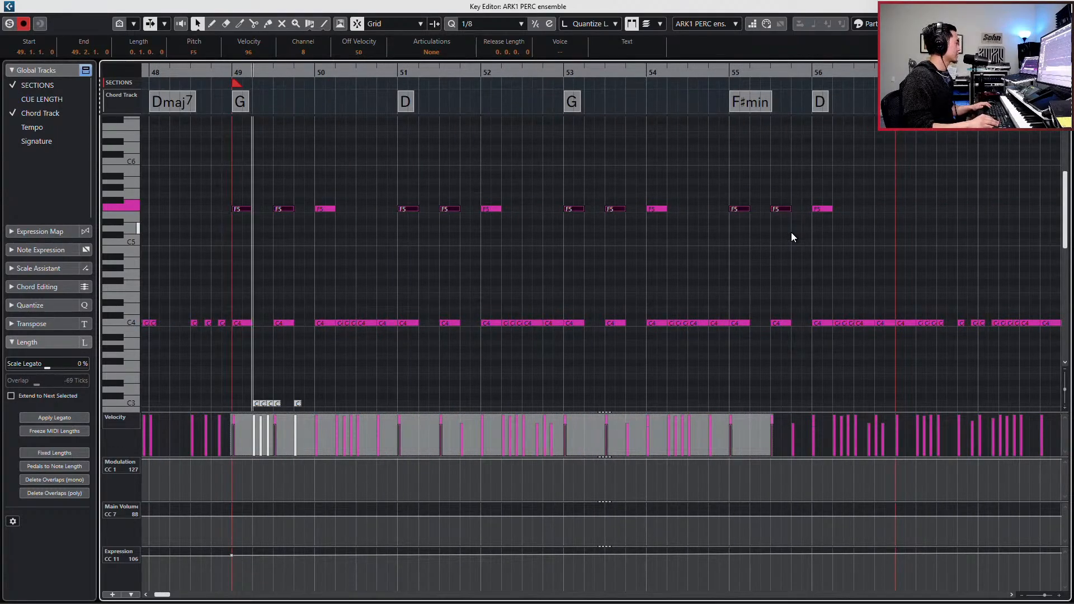
{"action": "key", "text": "ctrl+v"}
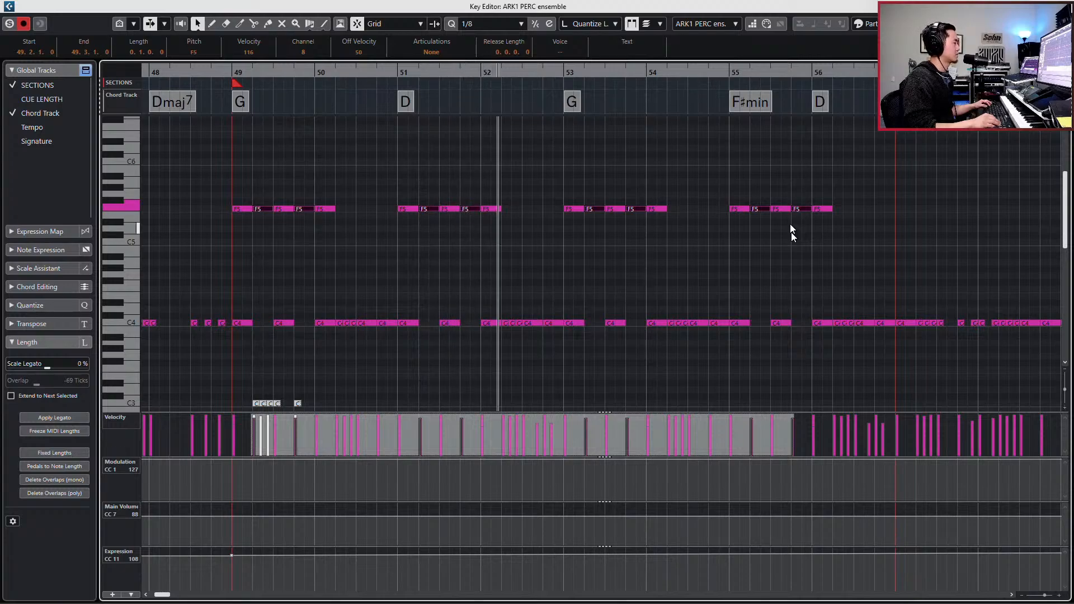
- Transpose the copied F5 notes in bars 49 to 55 down to G#4
{"action": "key", "text": "space"}
{"action": "key", "text": "Down"}
{"action": "key", "text": "Down"}
{"action": "key", "text": "Down"}
{"action": "key", "text": "Down"}
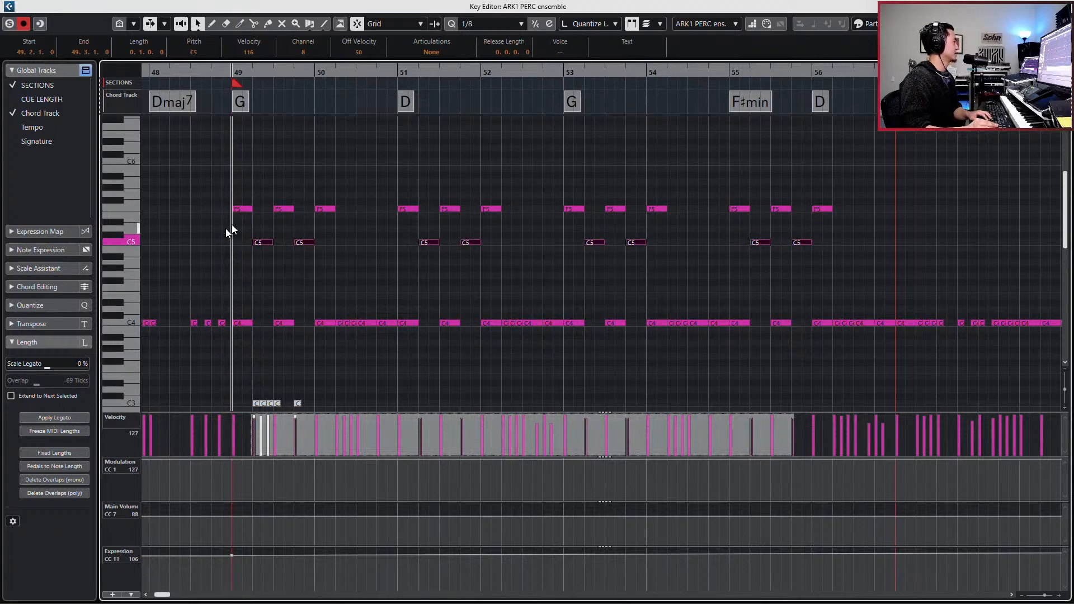
{"action": "left_click_drag", "start_coordinate": [227, 229], "coordinate": [739, 252]}
{"action": "key", "text": "Down"}
{"action": "key", "text": "Down"}
{"action": "key", "text": "Down"}
{"action": "key", "text": "Down"}
{"action": "key", "text": "Down"}
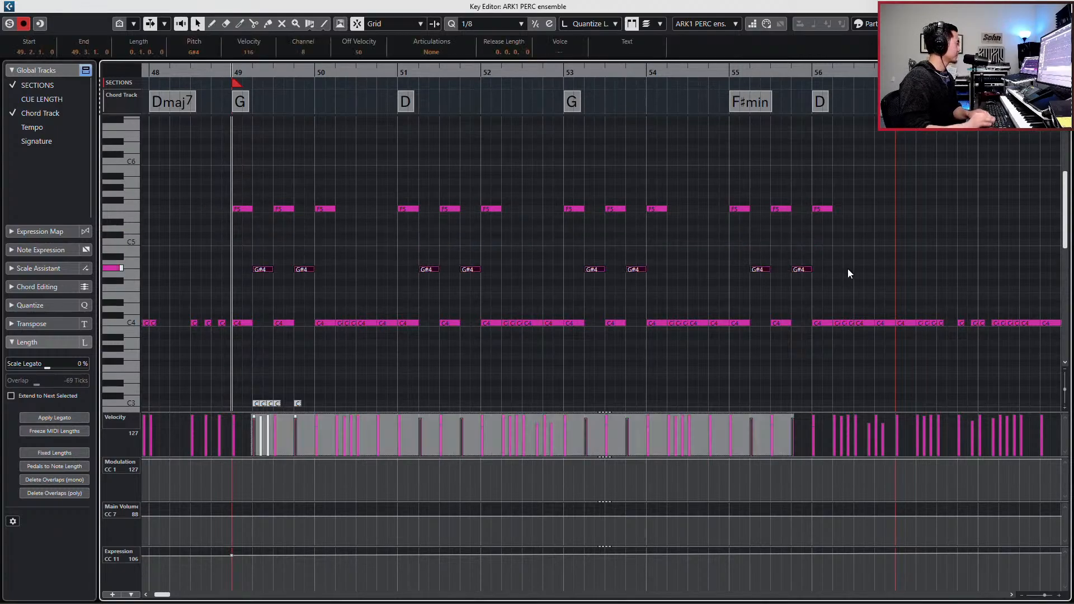
- Audition the copied notes from bar 49, compare pitches down to D4, and set them to G4
{"action": "key", "text": "space"}
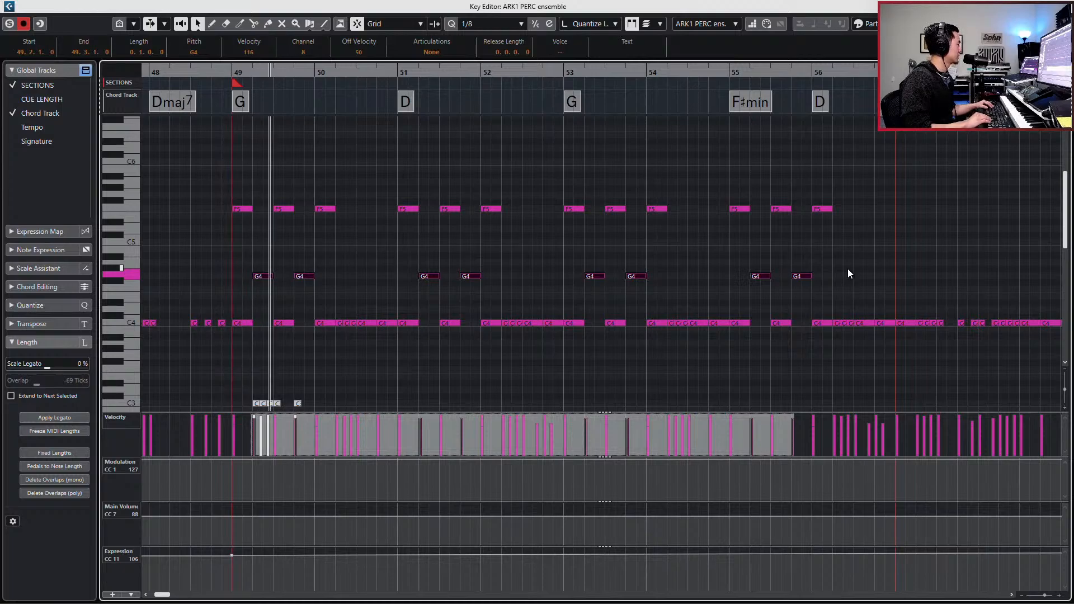
{"action": "key", "text": "space"}
{"action": "key", "text": "Down"}
{"action": "key", "text": "Down"}
{"action": "key", "text": "Down"}
{"action": "key", "text": "Down"}
{"action": "key", "text": "Down"}
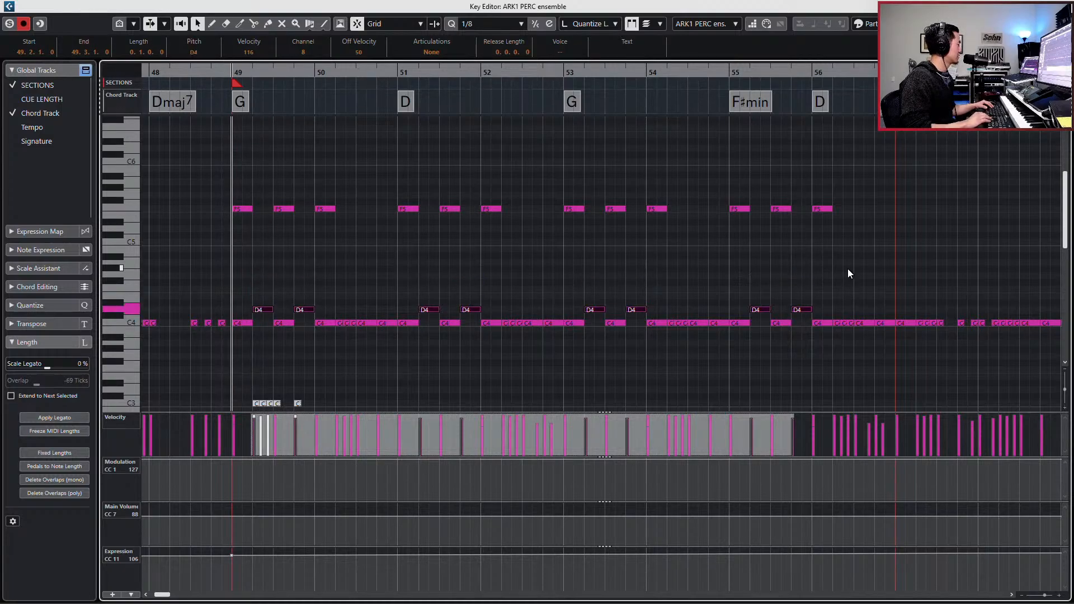
{"action": "key", "text": "Up"}
{"action": "key", "text": "Up"}
{"action": "key", "text": "Up"}
{"action": "key", "text": "Up"}
{"action": "key", "text": "Up"}
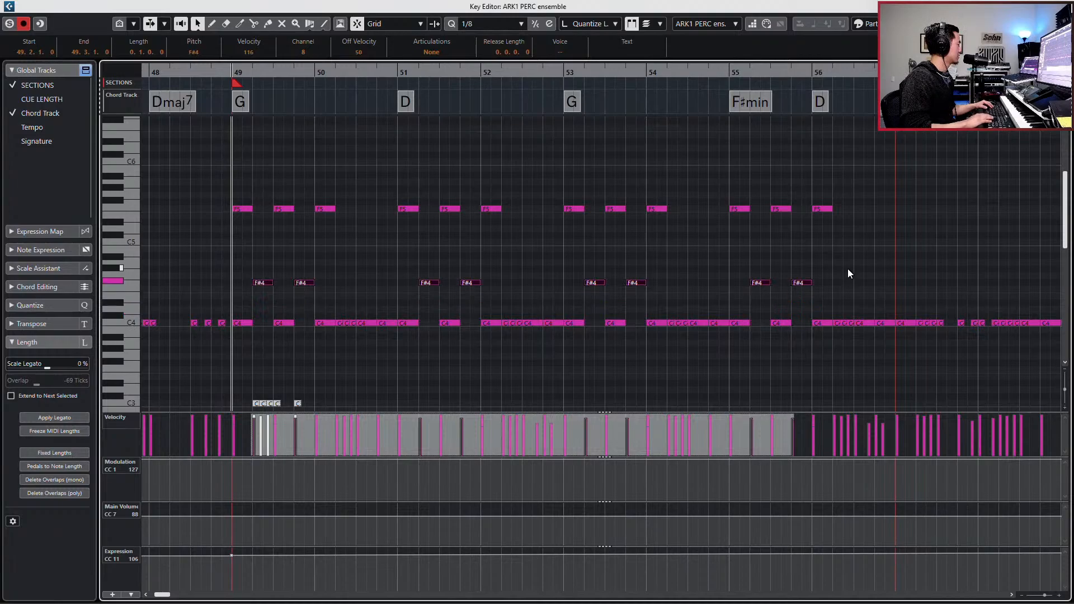
{"action": "key", "text": "space"}
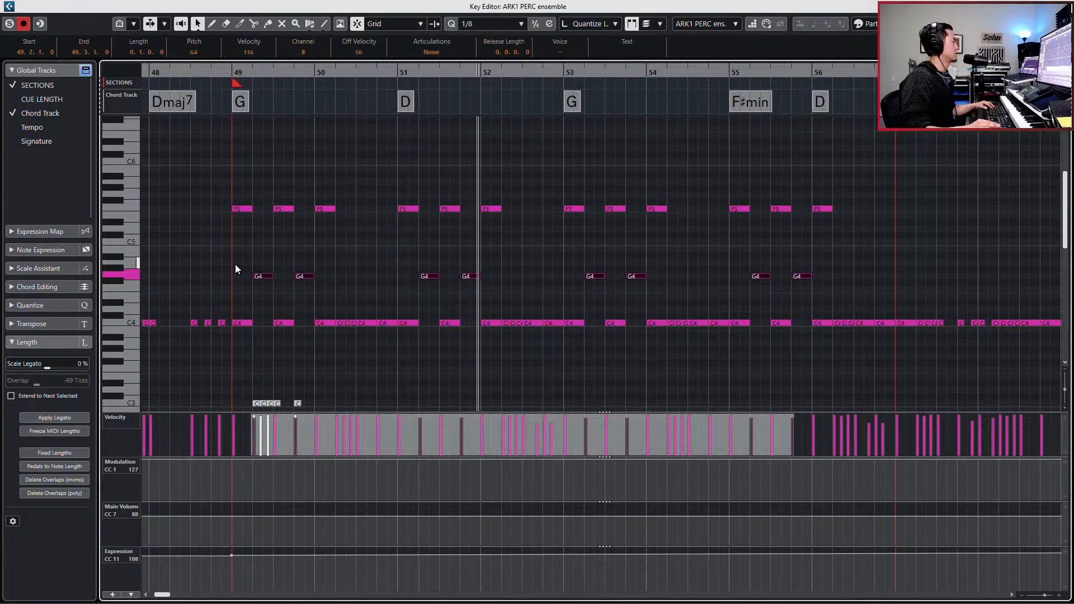
- Adjust the velocities of the G4 notes in bars 49 to 55 to about 115
{"action": "left_click_drag", "start_coordinate": [235, 264], "coordinate": [837, 285]}
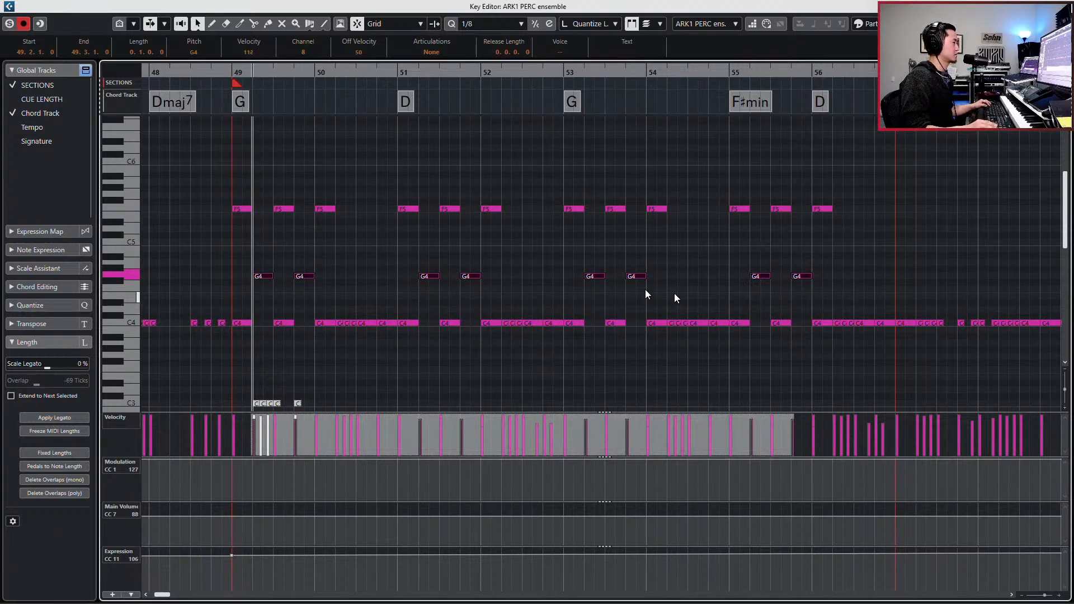
{"action": "left_click_drag", "start_coordinate": [253, 253], "coordinate": [817, 299]}
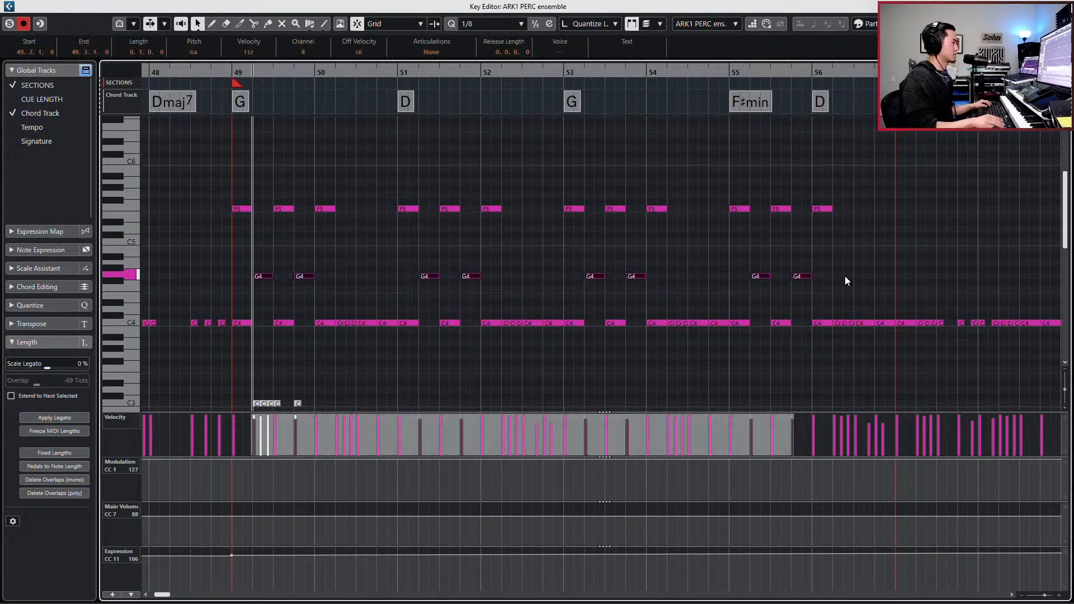
{"action": "key", "text": "v"}
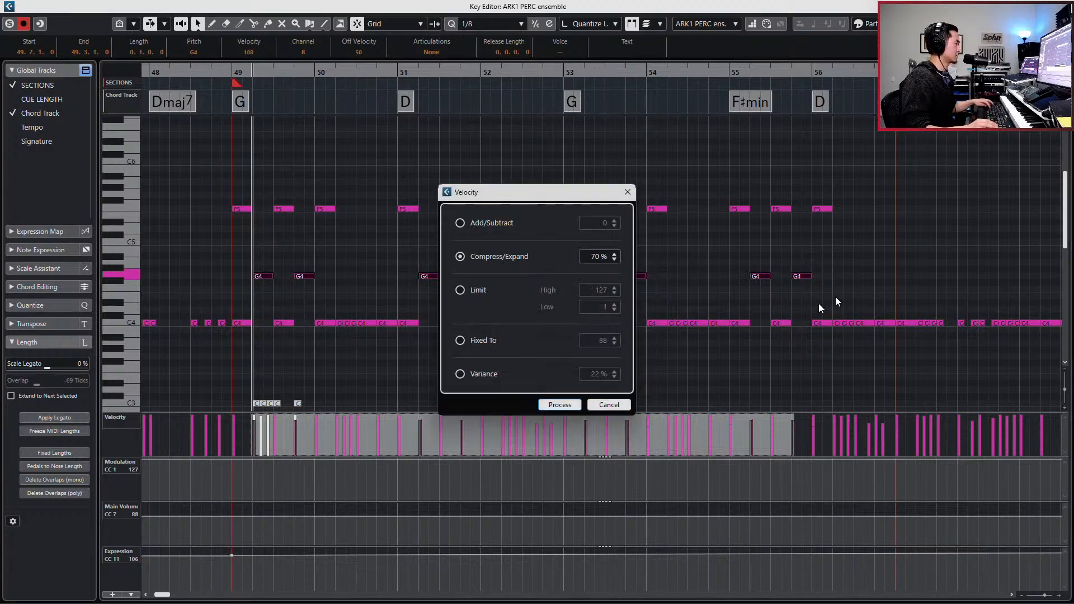
{"action": "left_click", "coordinate": [559, 404]}
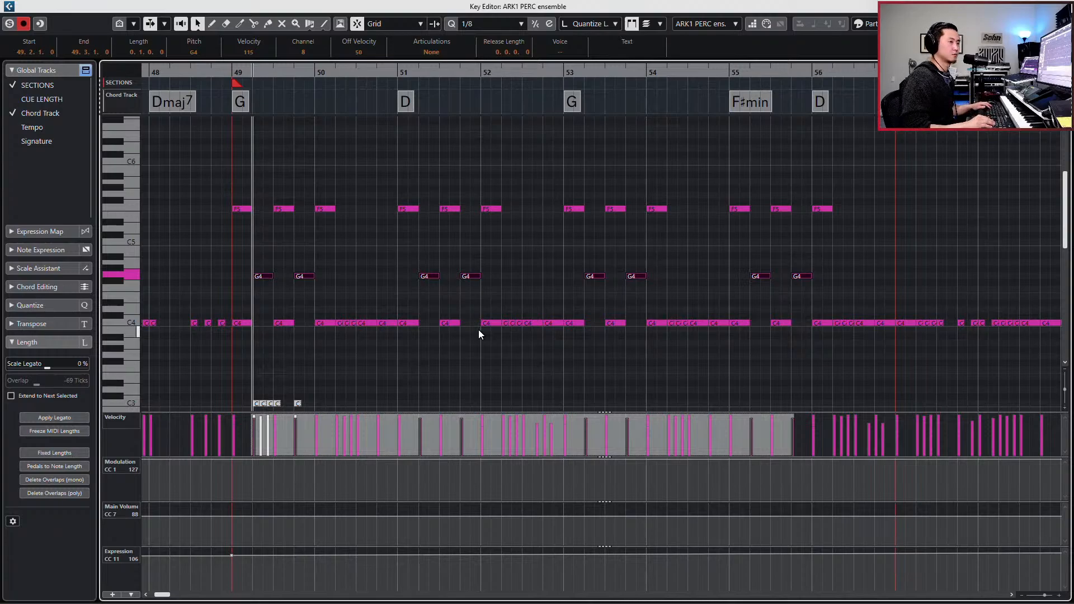
- Duplicate the G4 notes one bar later into bars 50, 52, 54 and 56 and play the part
{"action": "key", "text": "KP_Add"}
{"action": "key", "text": "KP_Add"}
{"action": "key", "text": "KP_Add"}
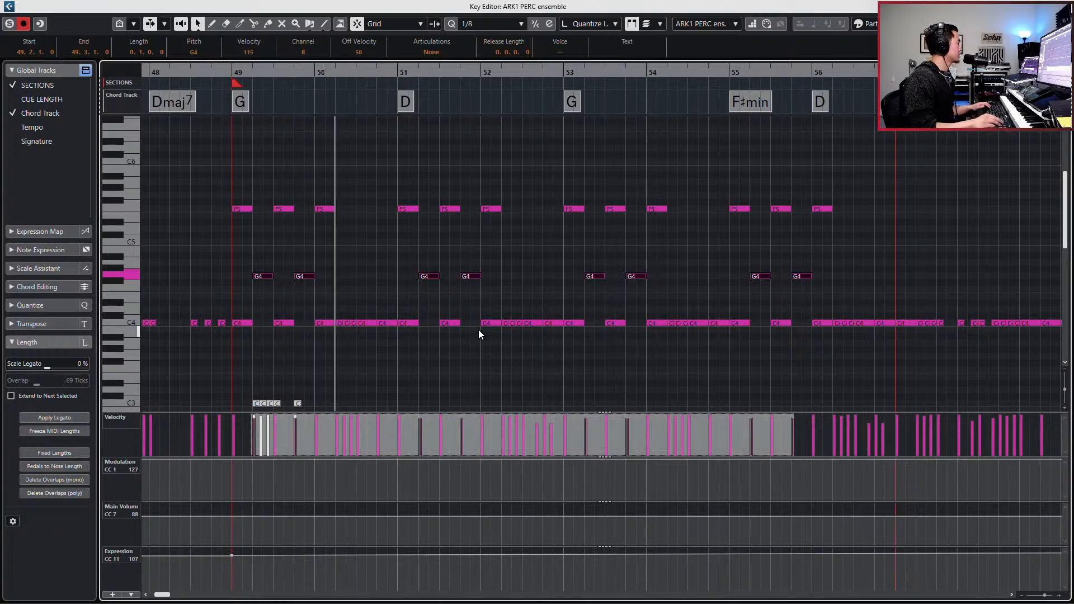
{"action": "key", "text": "KP_Subtract"}
{"action": "key", "text": "ctrl+v"}
{"action": "key", "text": "KP_1"}
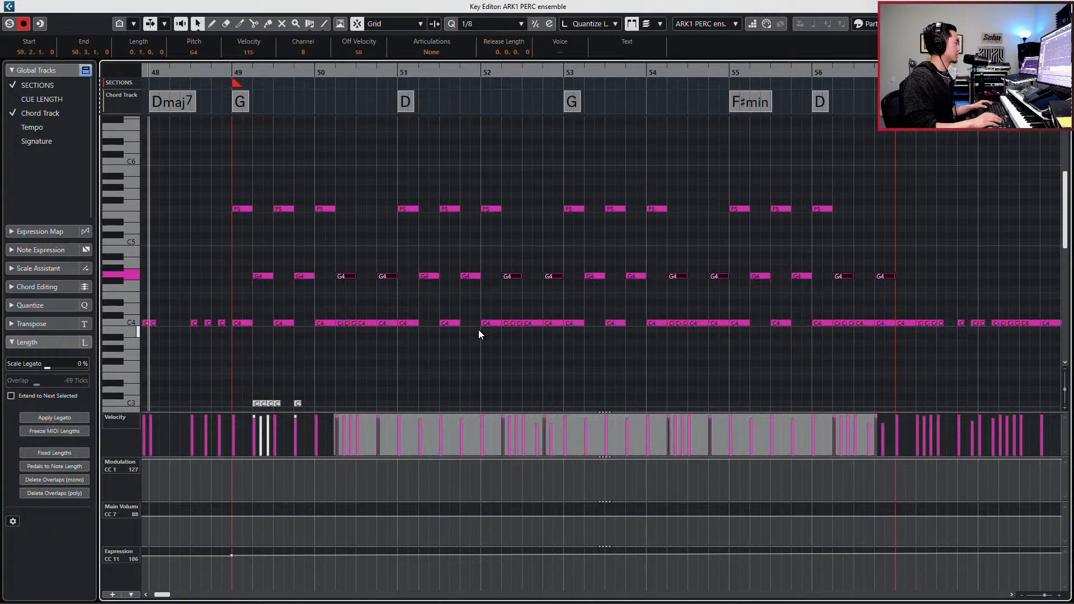
{"action": "key", "text": "space"}
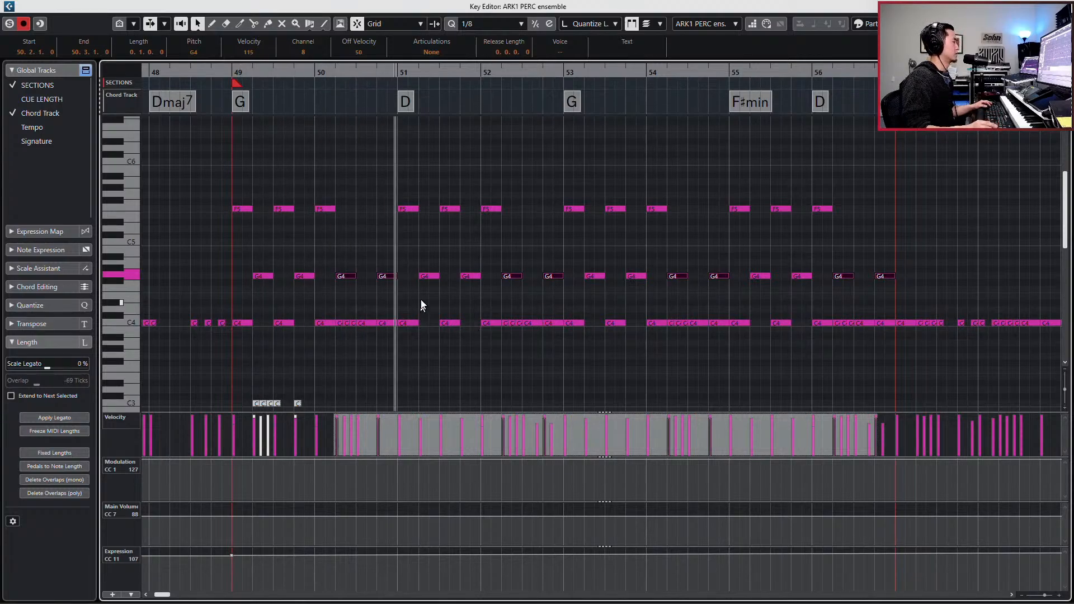
- Lower the velocity of all G4 notes in bars 49 to 56 to 107 and play the part from bar 49
{"action": "left_click_drag", "start_coordinate": [246, 258], "coordinate": [895, 304]}
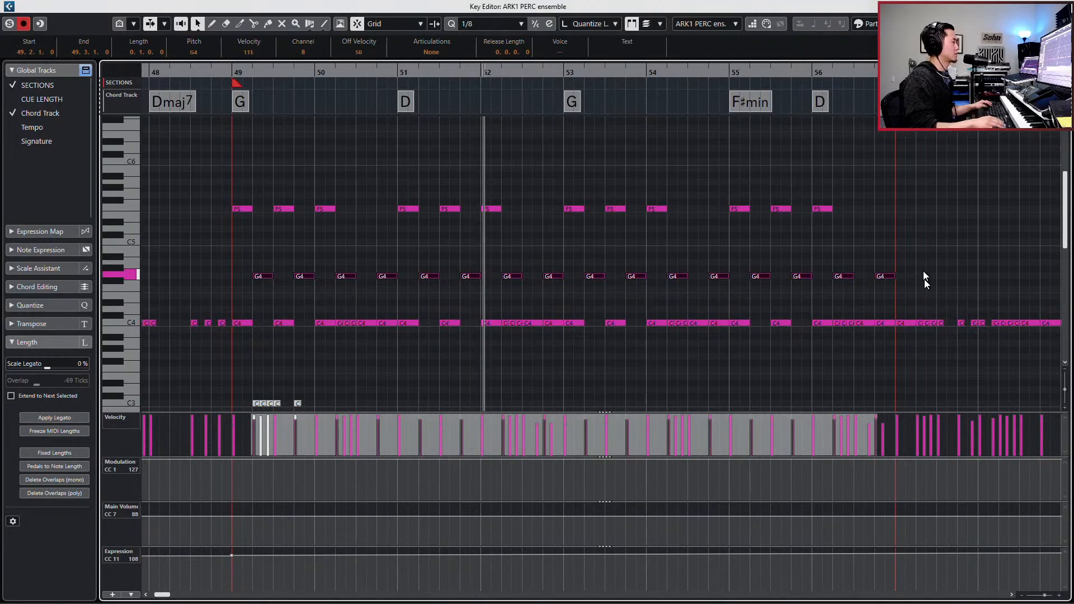
{"action": "key", "text": "space"}
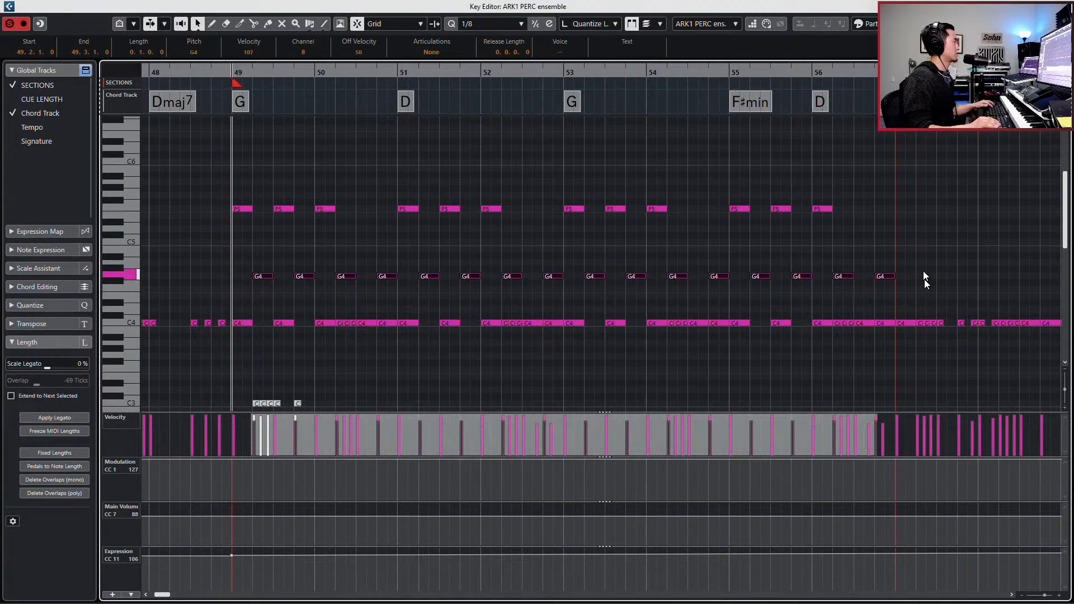
{"action": "key", "text": "space"}
{"action": "key", "text": "g"}
{"action": "key", "text": "g"}
{"action": "key", "text": "g"}
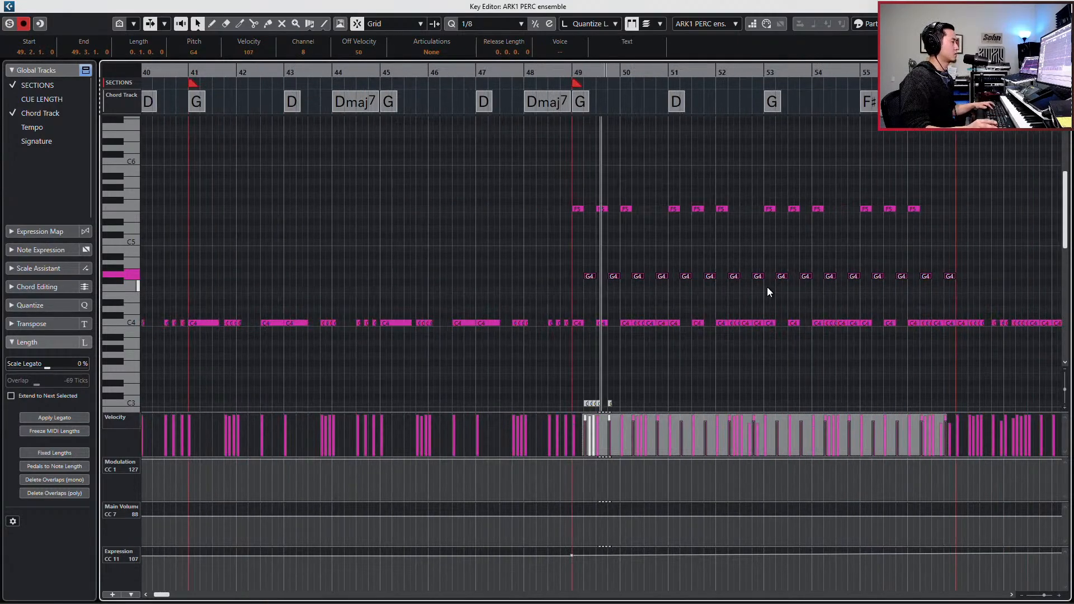
{"action": "scroll", "coordinate": [766, 287], "scroll_direction": "left", "scroll_amount": 1}
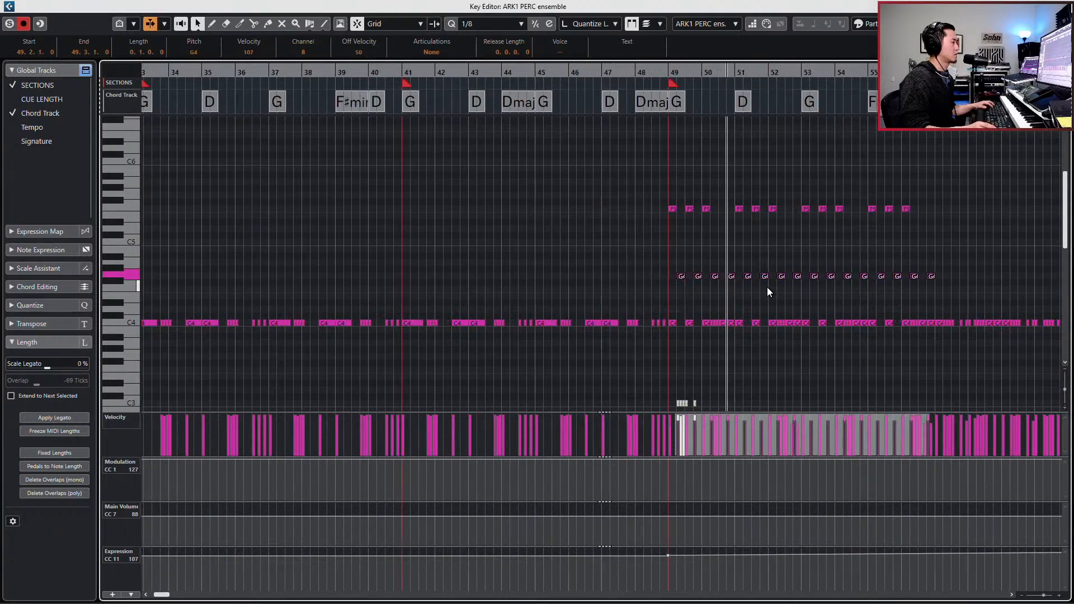
{"action": "scroll", "coordinate": [767, 287], "scroll_direction": "right", "scroll_amount": 1}
{"action": "scroll", "coordinate": [767, 286], "scroll_direction": "right", "scroll_amount": 2}
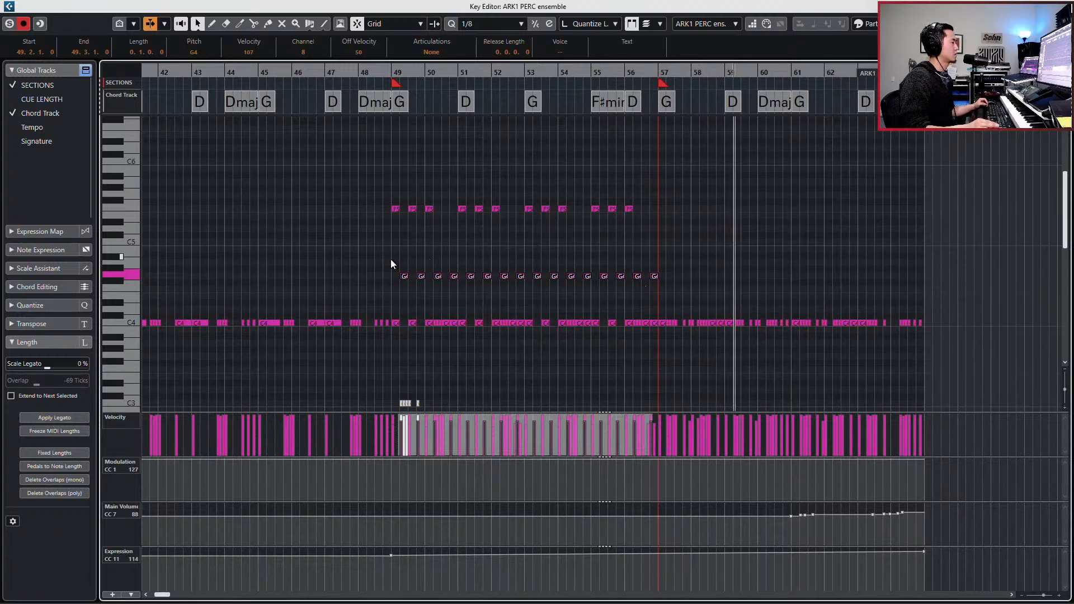
- Duplicate the G4 notes of bars 49 to 56 into the section from bar 57 and play from bar 49
{"action": "left_click_drag", "start_coordinate": [391, 260], "coordinate": [707, 291]}
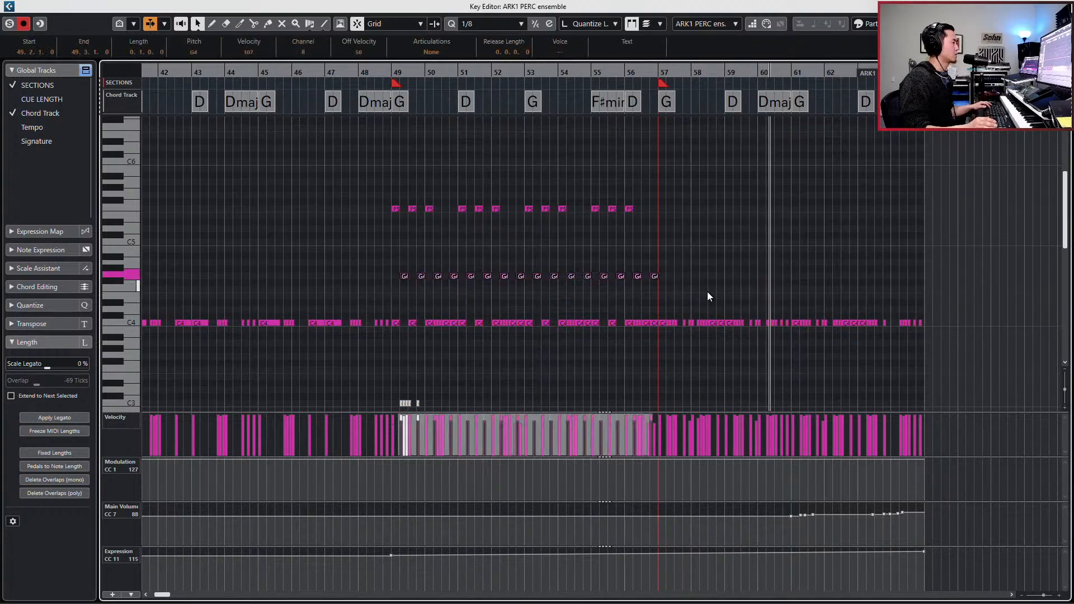
{"action": "left_click", "coordinate": [670, 266]}
{"action": "key", "text": "space"}
{"action": "left_click_drag", "start_coordinate": [670, 267], "coordinate": [391, 290]}
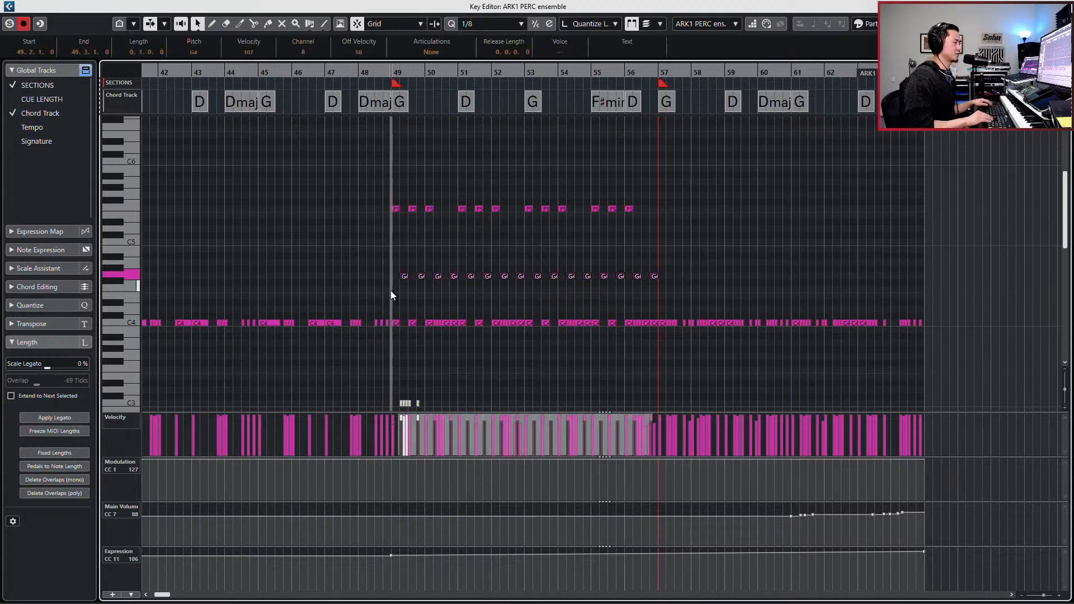
{"action": "key", "text": "alt+d"}
{"action": "key", "text": "ctrl+Right"}
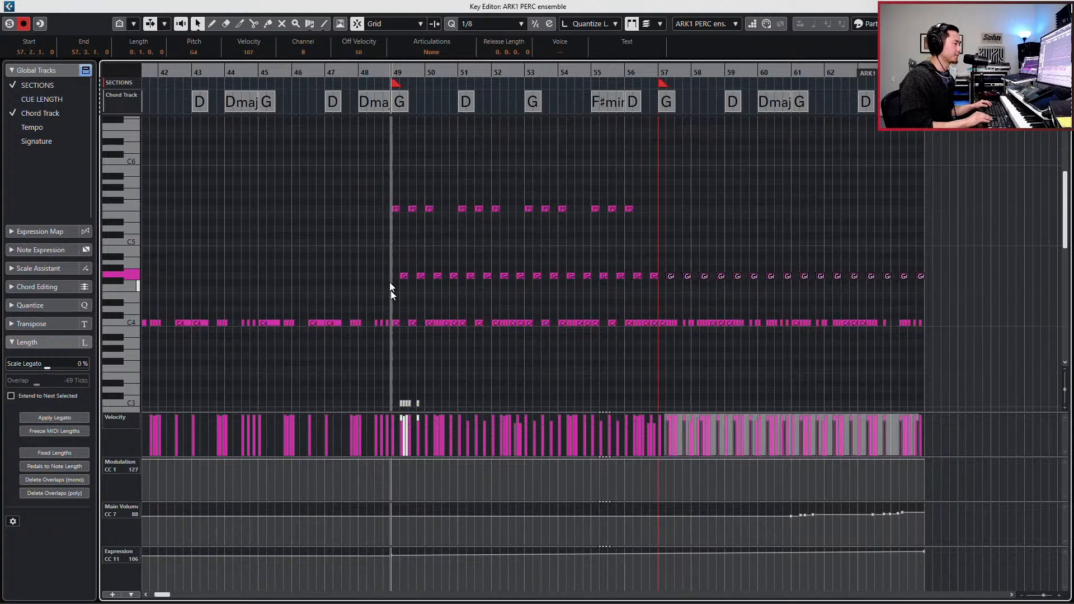
{"action": "key", "text": "space"}
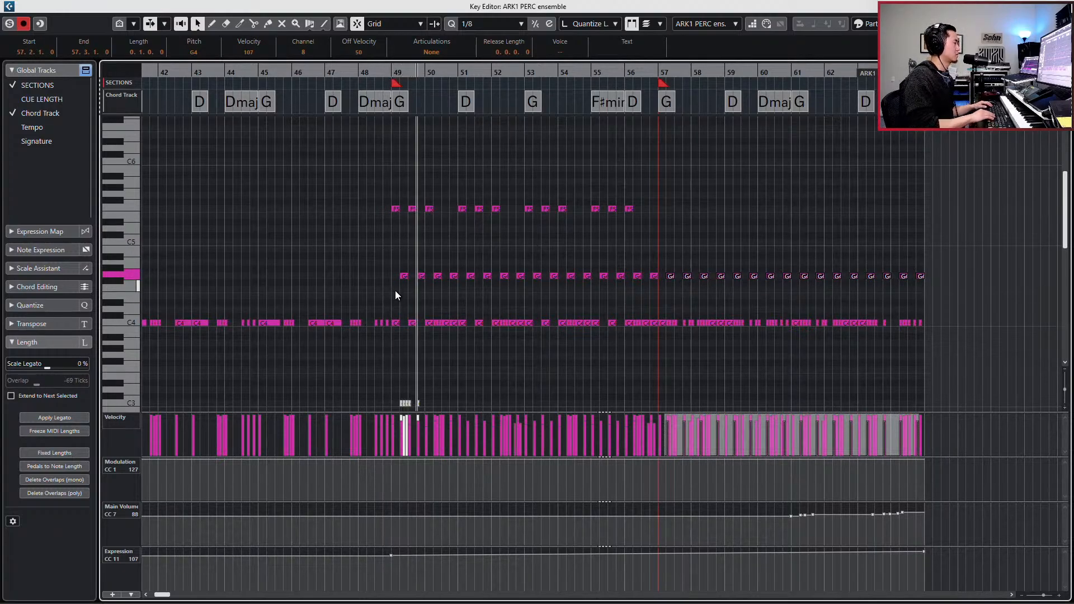
- Return to the project and open the HYBST TAIKO full hybrid mix part around bar 49
{"action": "key", "text": "ctrl+e"}
{"action": "left_click", "coordinate": [276, 280]}
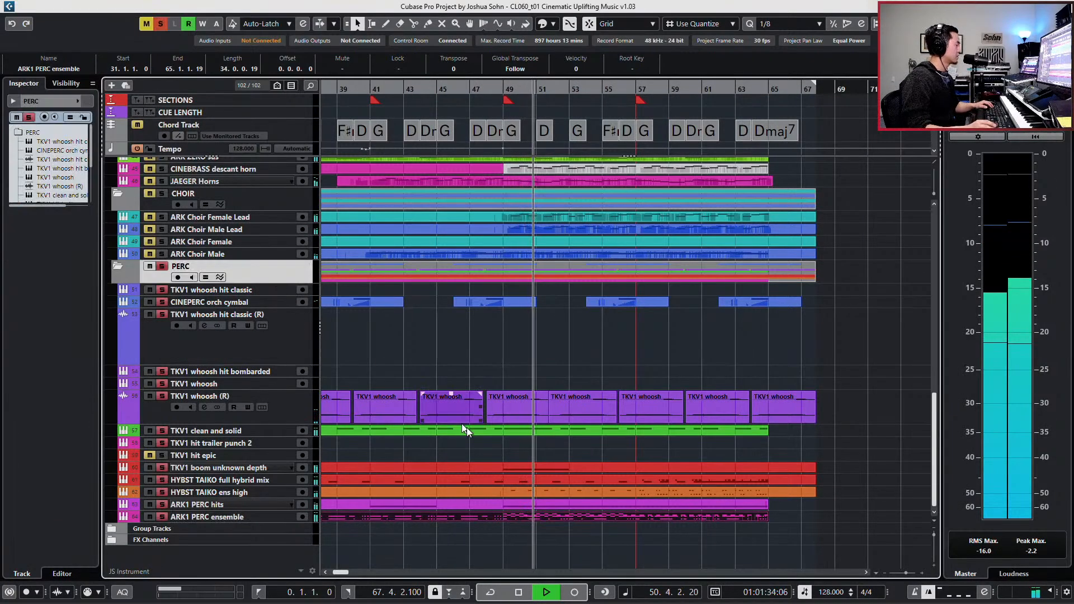
{"action": "left_click", "coordinate": [525, 482]}
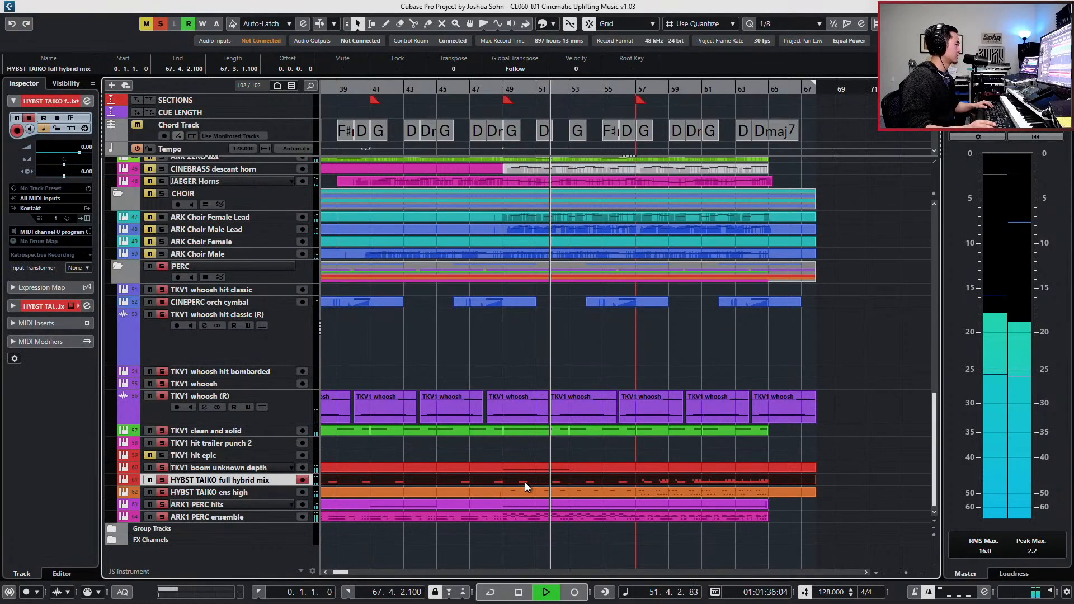
{"action": "double_click", "coordinate": [525, 482]}
{"action": "scroll", "coordinate": [711, 312], "scroll_direction": "down", "scroll_amount": 3}
{"action": "key", "text": "h"}
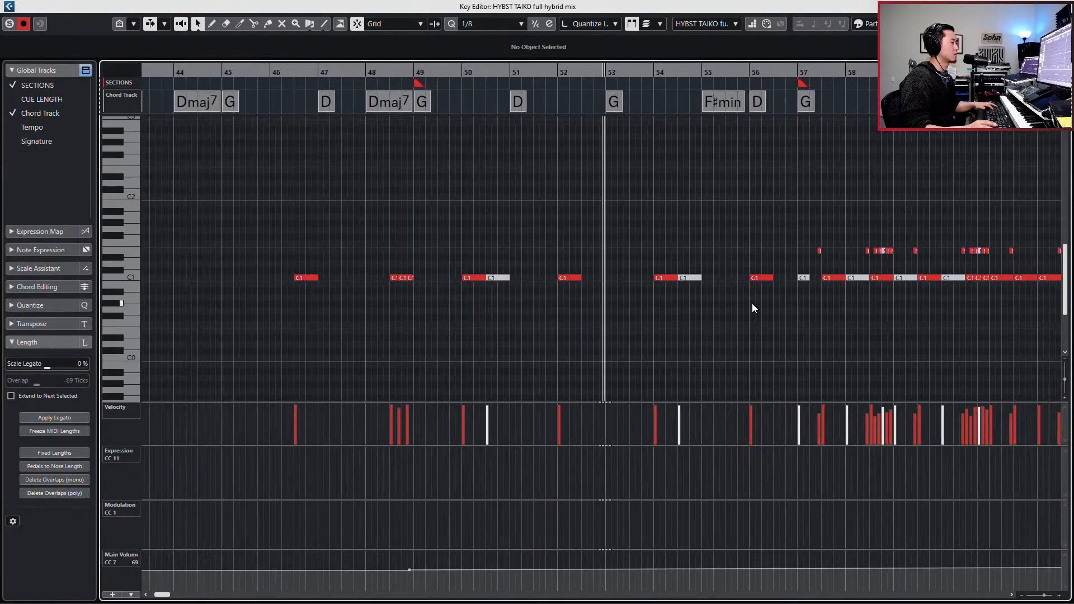
- Duplicate the three C1 notes at the end of bar 48 to the ends of bars 51 and 53, and play from bar 49
{"action": "key", "text": "space"}
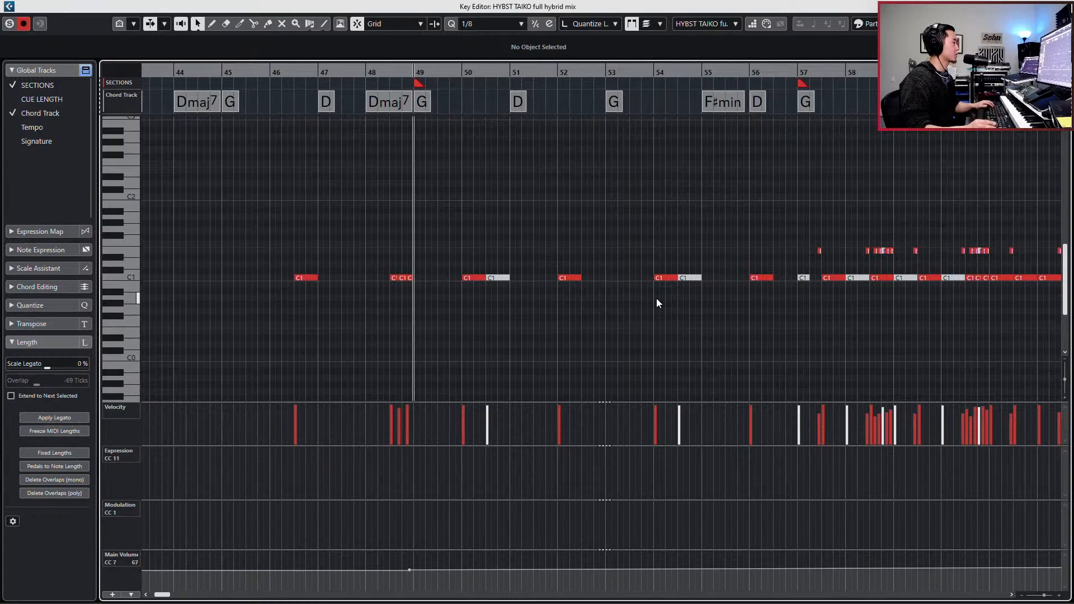
{"action": "scroll", "coordinate": [656, 299], "scroll_direction": "right", "scroll_amount": 5}
{"action": "left_click_drag", "start_coordinate": [171, 262], "coordinate": [247, 302]}
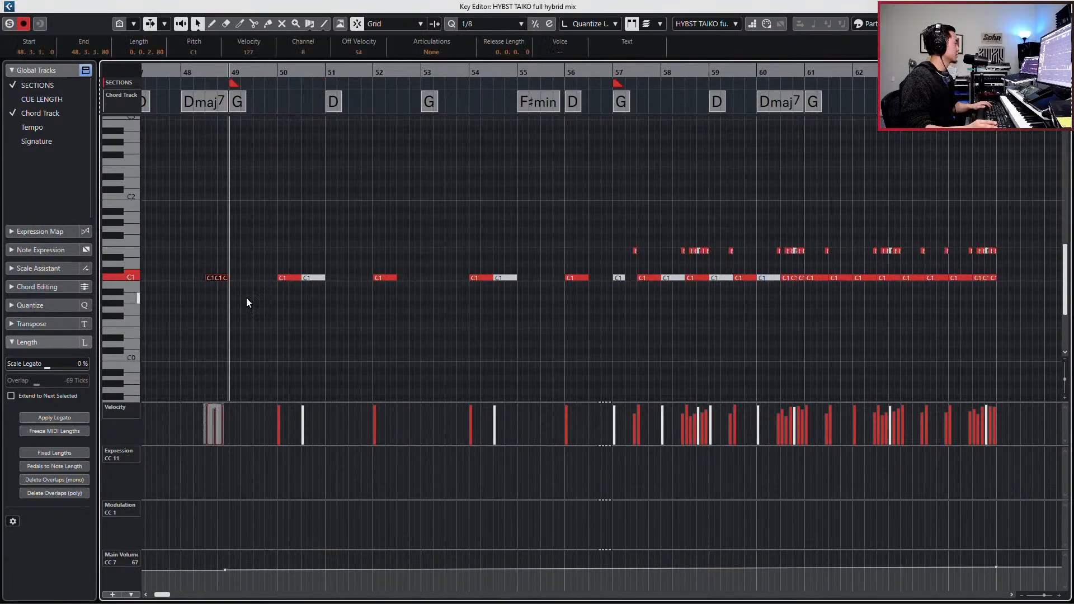
{"action": "key", "text": "space"}
{"action": "key", "text": "space"}
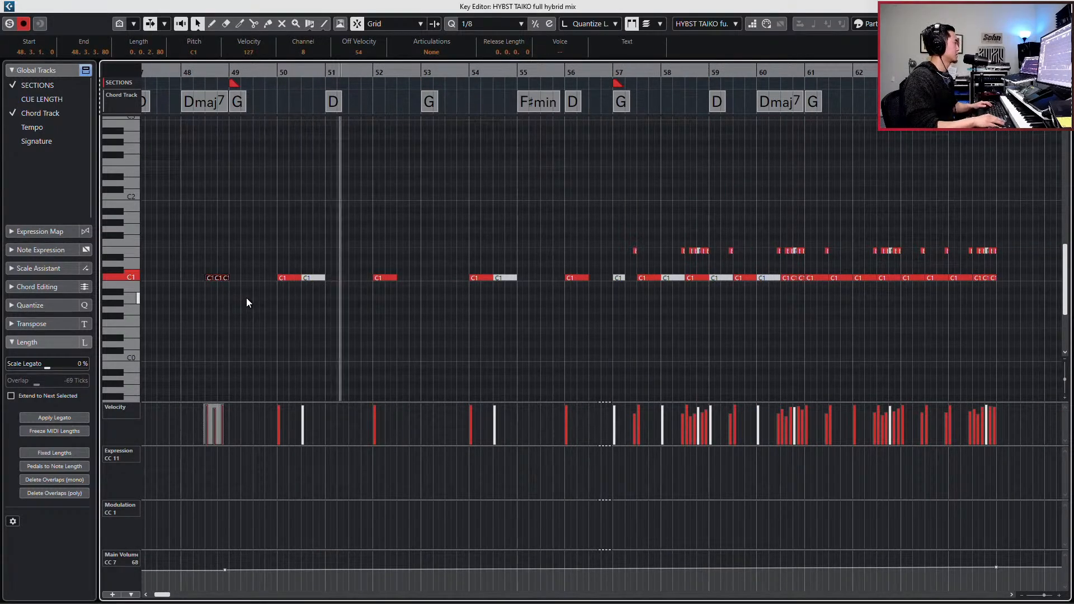
{"action": "key", "text": "KP_Subtract"}
{"action": "key", "text": "KP_Subtract"}
{"action": "key", "text": "space"}
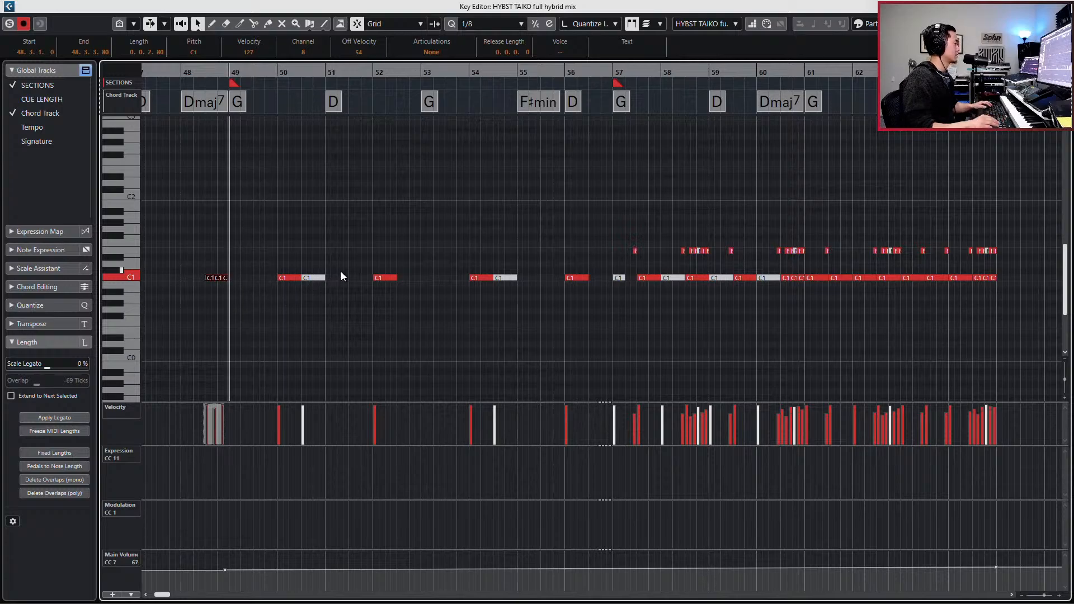
{"action": "key", "text": "ctrl+v"}
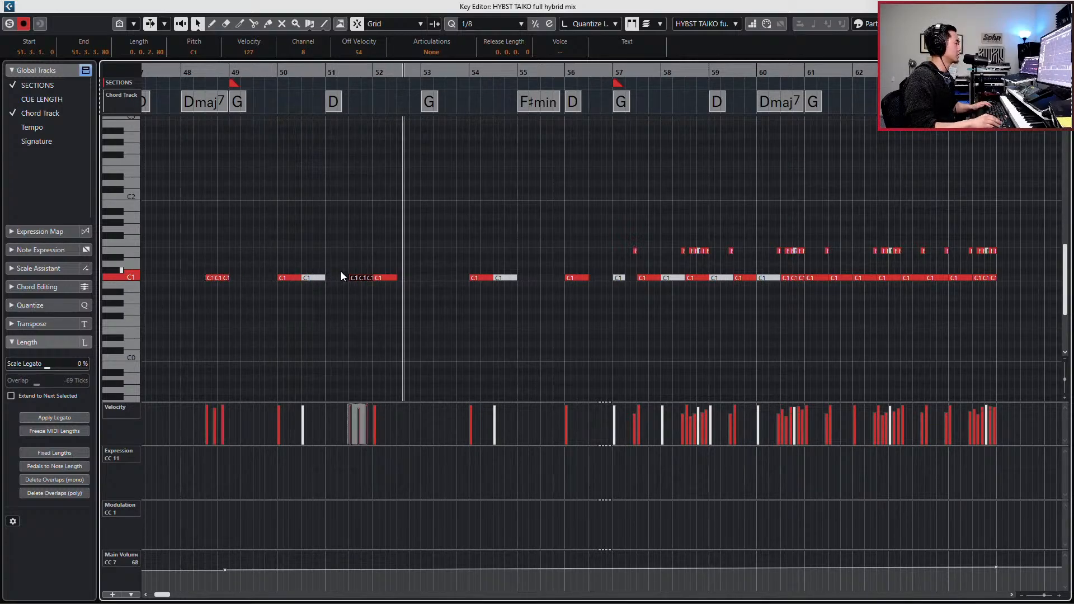
{"action": "key", "text": "ctrl+v"}
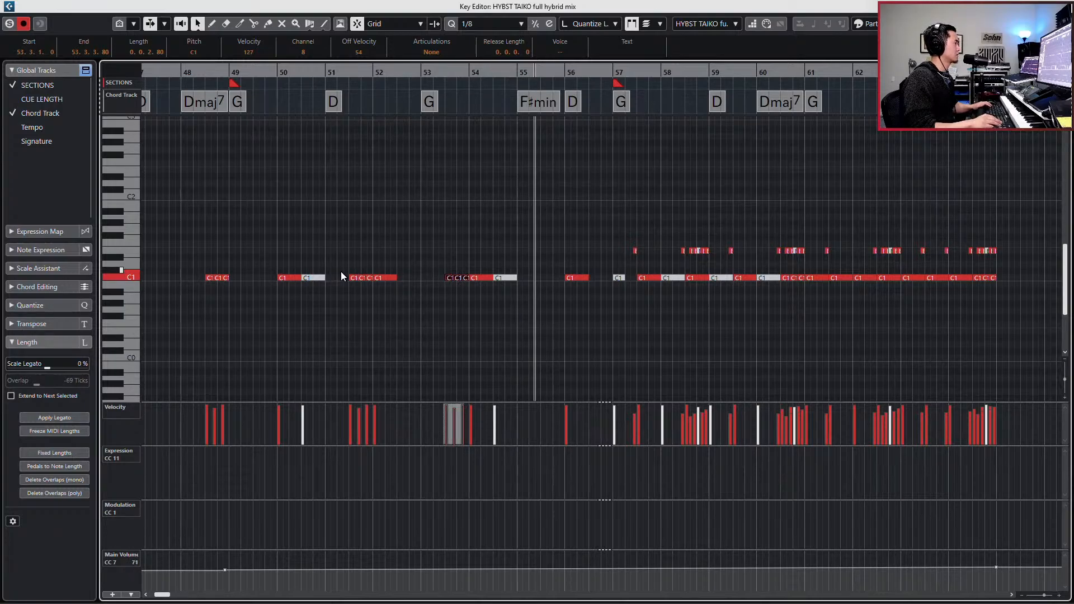
{"action": "key", "text": "shift+b"}
{"action": "key", "text": "space"}
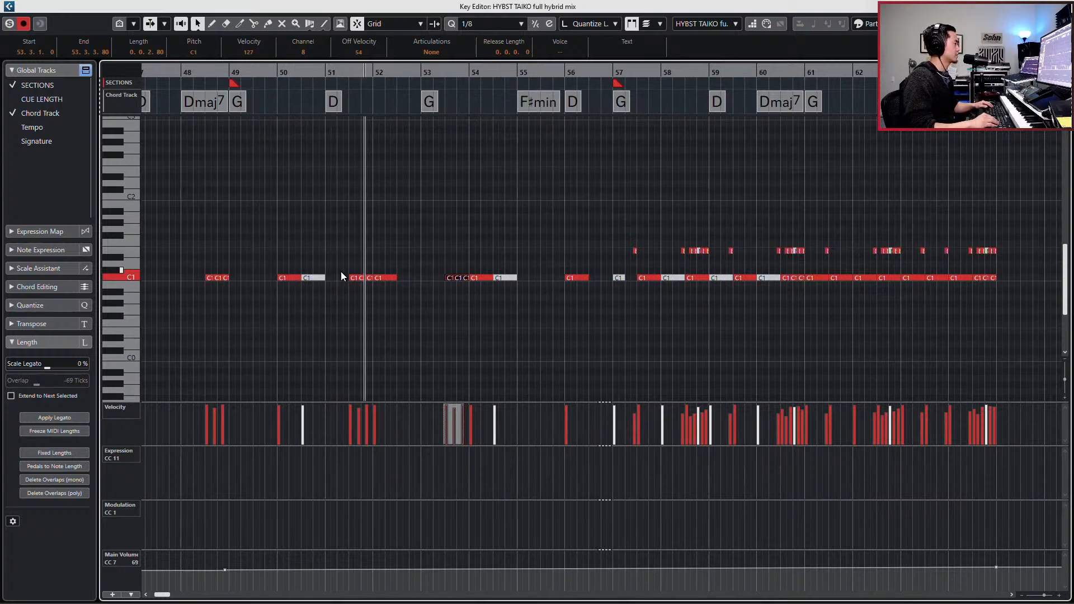
- Set the grid to 1/2 and move the three copied C1 notes at the end of bar 51 to the second half of bar 52
{"action": "left_click_drag", "start_coordinate": [347, 269], "coordinate": [367, 283]}
{"action": "key", "text": "space"}
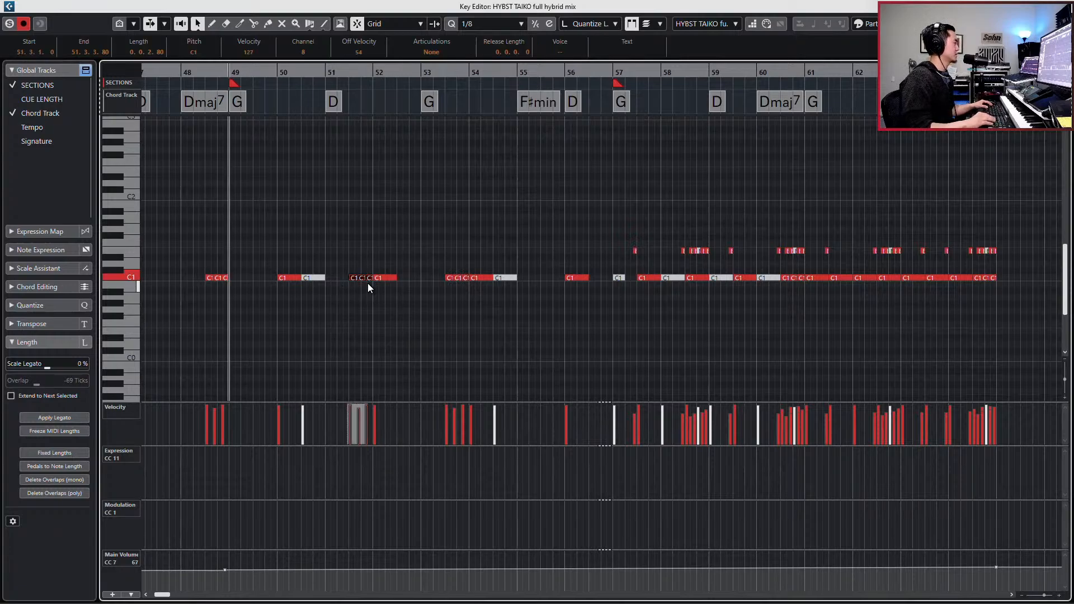
{"action": "key", "text": "alt+2"}
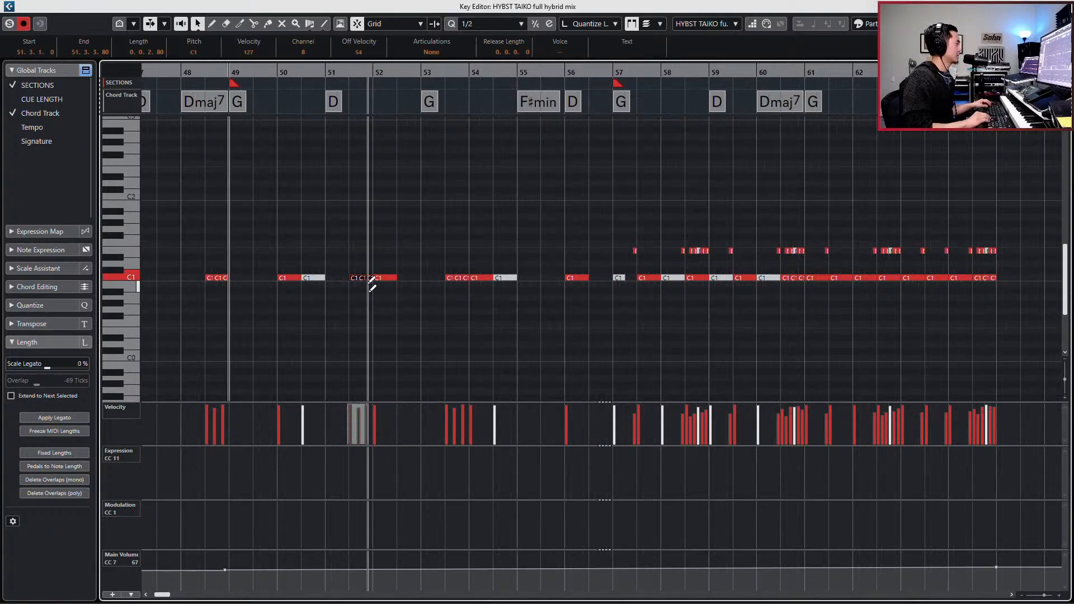
{"action": "key", "text": "alt+Right"}
{"action": "key", "text": "alt+Right"}
- Move the three copied C1 notes at the end of bar 53 to the second half of bar 56
{"action": "key", "text": "alt+Right"}
{"action": "key", "text": "alt+Right"}
{"action": "key", "text": "alt+Right"}
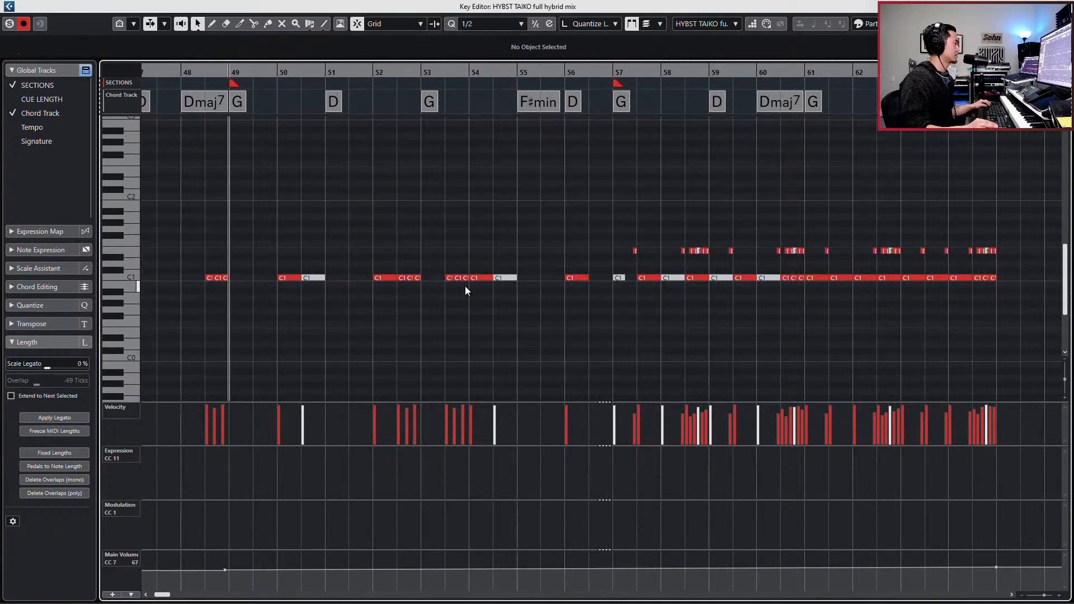
{"action": "key", "text": "alt+Right"}
{"action": "key", "text": "alt+Right"}
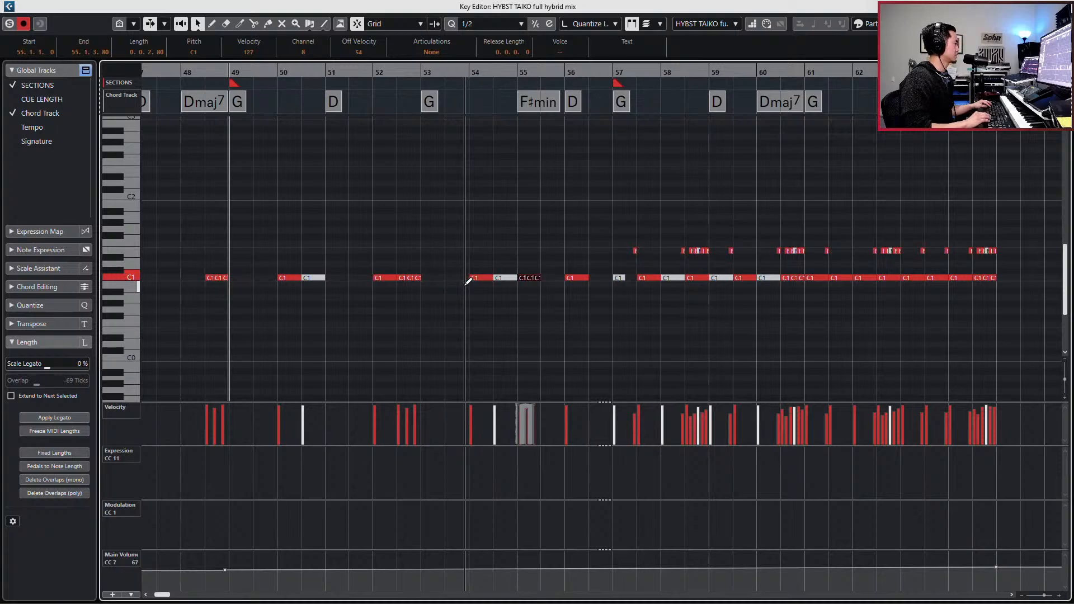
{"action": "key", "text": "alt+Right"}
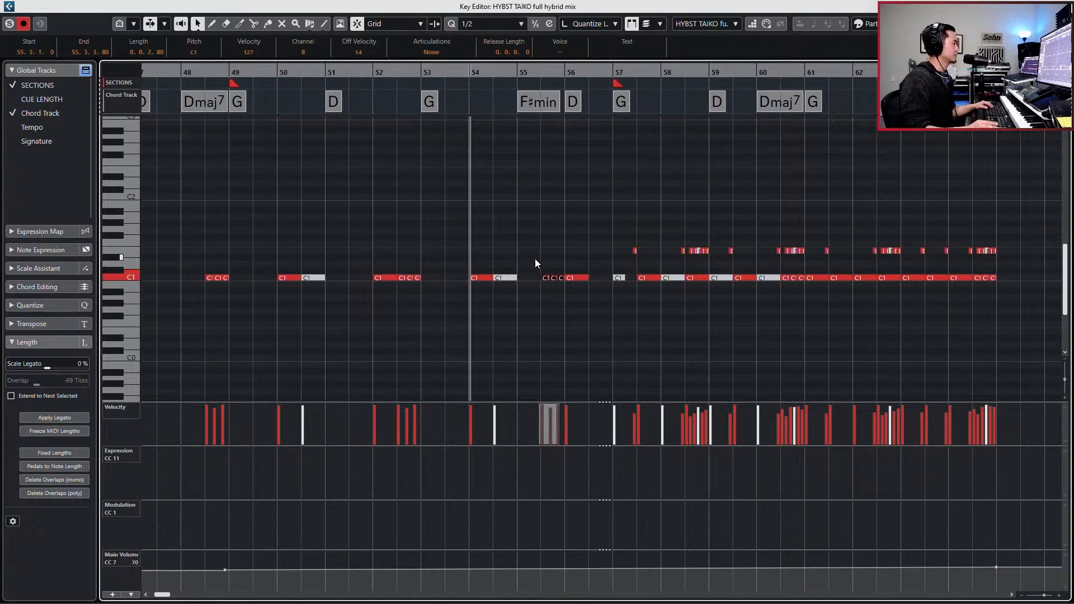
{"action": "scroll", "coordinate": [535, 258], "scroll_direction": "right", "scroll_amount": 1}
{"action": "key", "text": "ctrl+Right"}
{"action": "key", "text": "ctrl+Right"}
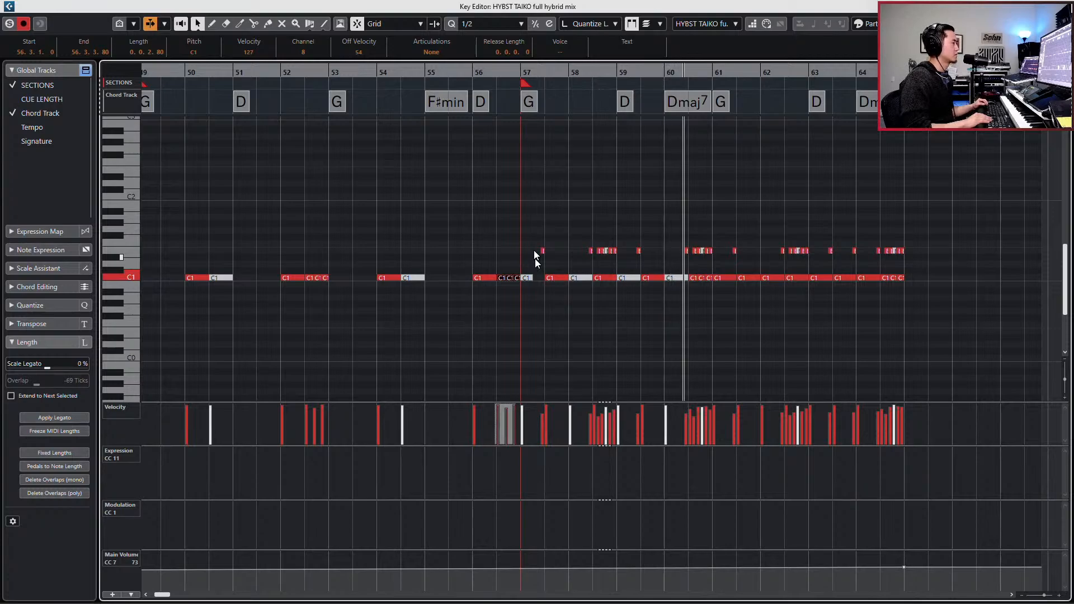
- Lower the velocities of all E1 notes from bar 57 onward, bringing the first one to 94, and return to the project
{"action": "left_click_drag", "start_coordinate": [532, 236], "coordinate": [905, 259]}
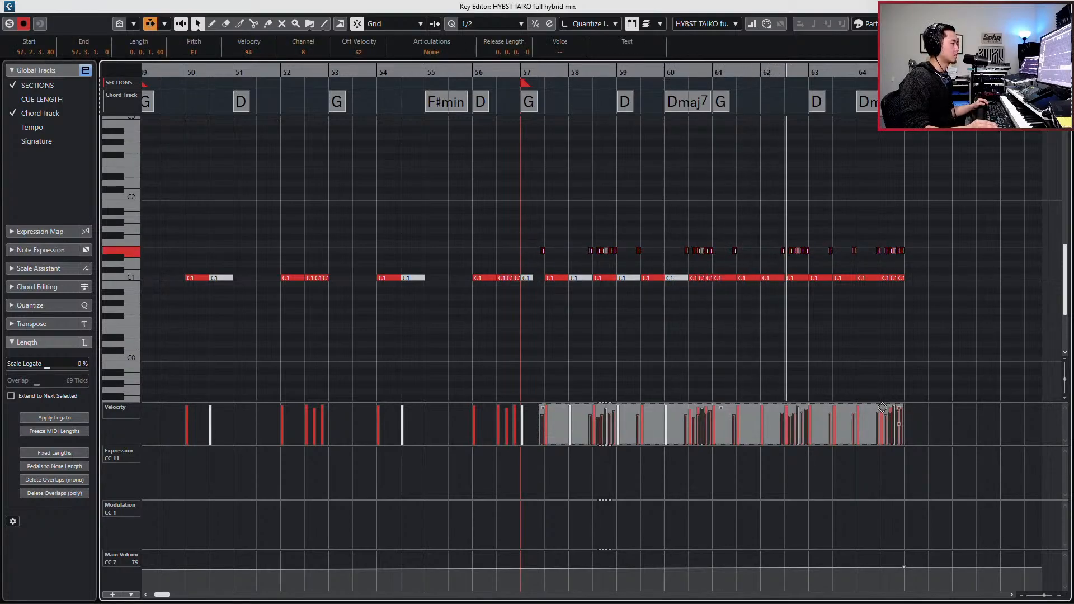
{"action": "left_click_drag", "start_coordinate": [886, 404], "coordinate": [897, 412]}
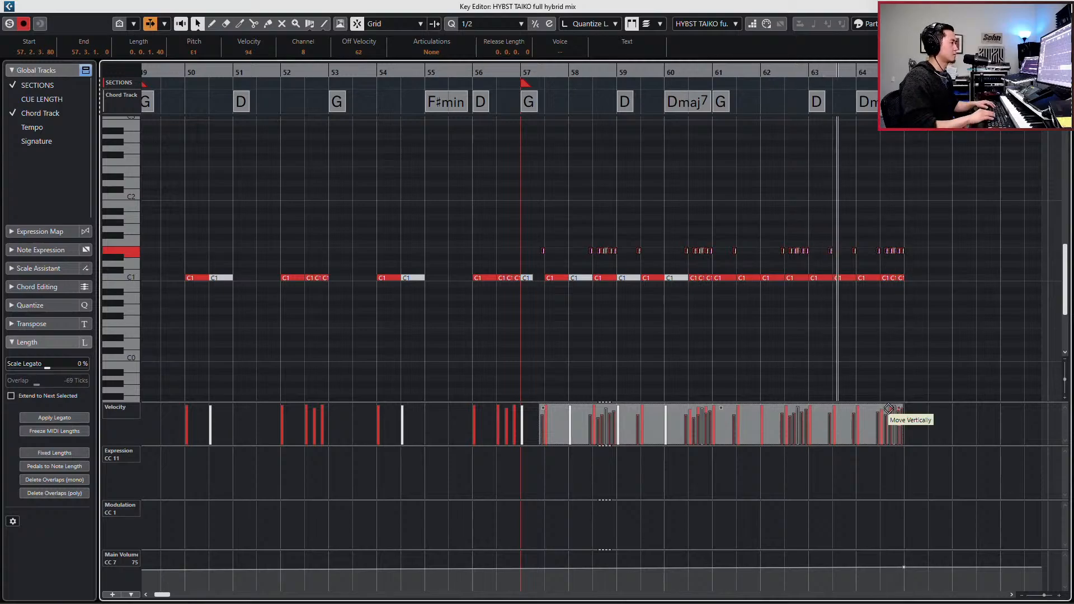
{"action": "key", "text": "Escape"}
- Unsolo the HYBST TAIKO full hybrid mix track, set its high-mid EQ band to 1.2 dB at 3710 Hz and play the mix
{"action": "key", "text": "e"}
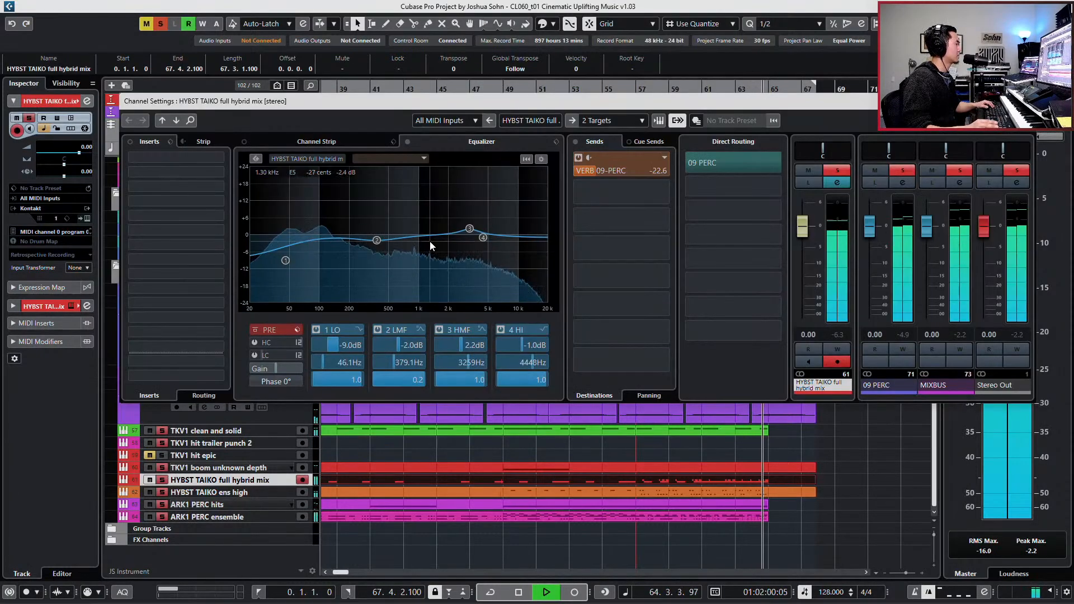
{"action": "key", "text": "space"}
{"action": "key", "text": "s"}
{"action": "mouse_move", "coordinate": [469, 228]}
{"action": "left_mouse_down"}
{"action": "mouse_move", "coordinate": [464, 241]}
{"action": "mouse_move", "coordinate": [466, 227]}
{"action": "mouse_move", "coordinate": [475, 231]}
{"action": "left_mouse_up"}
{"action": "key", "text": "space"}
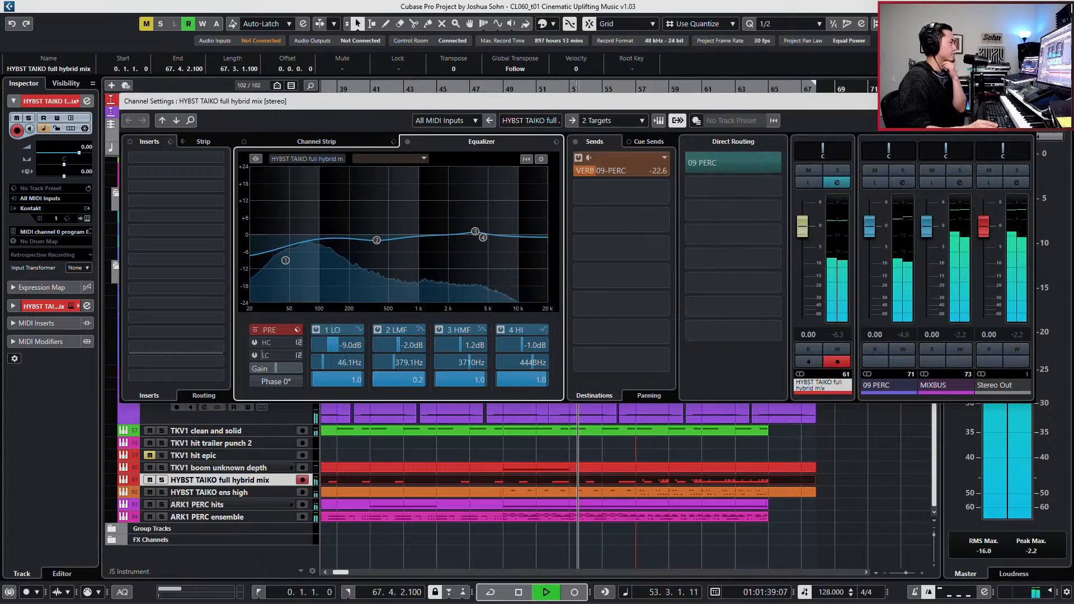
{"action": "left_click", "coordinate": [1024, 101]}
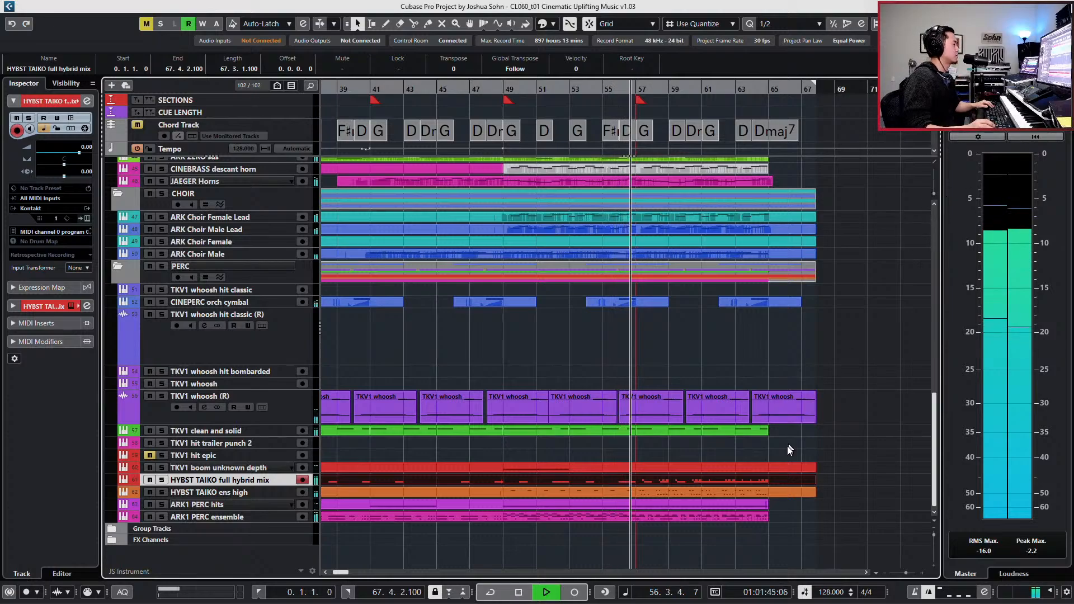
- Join the separate parts on PACIFIC STRINGS spic A and spic B into one continuous part per track
{"action": "scroll", "coordinate": [789, 446], "scroll_direction": "up", "scroll_amount": 3}
{"action": "scroll", "coordinate": [788, 445], "scroll_direction": "up", "scroll_amount": 3}
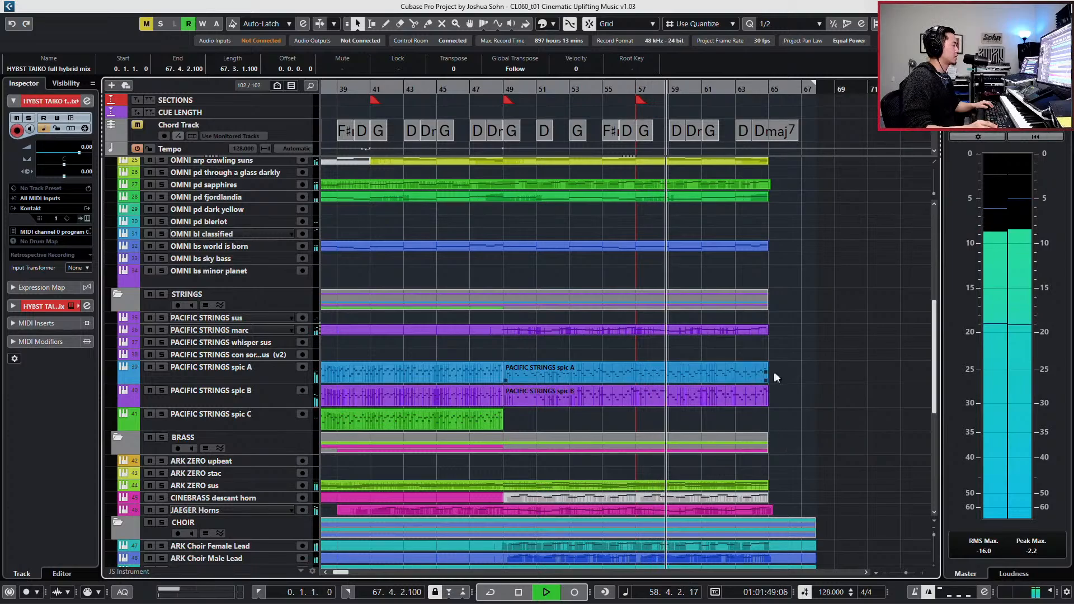
{"action": "left_click_drag", "start_coordinate": [777, 380], "coordinate": [479, 391]}
{"action": "key", "text": "ctrl+j"}
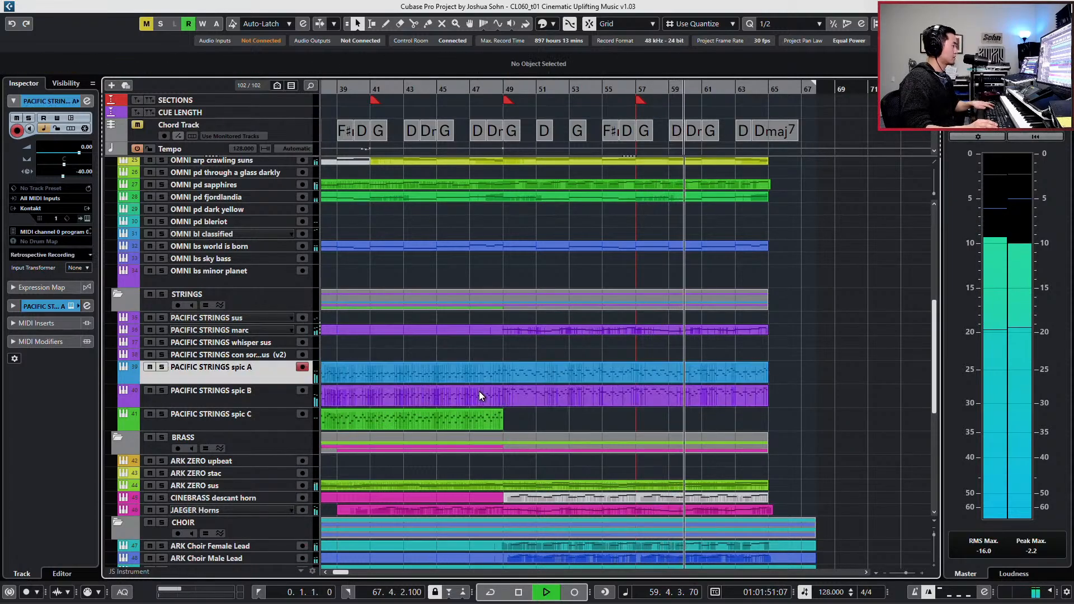
- Open the joined PACIFIC STRINGS spic A and spic B parts together for editing, showing bars 43 to 65
{"action": "left_click", "coordinate": [498, 374]}
{"action": "left_click", "coordinate": [507, 390], "text": "shift"}
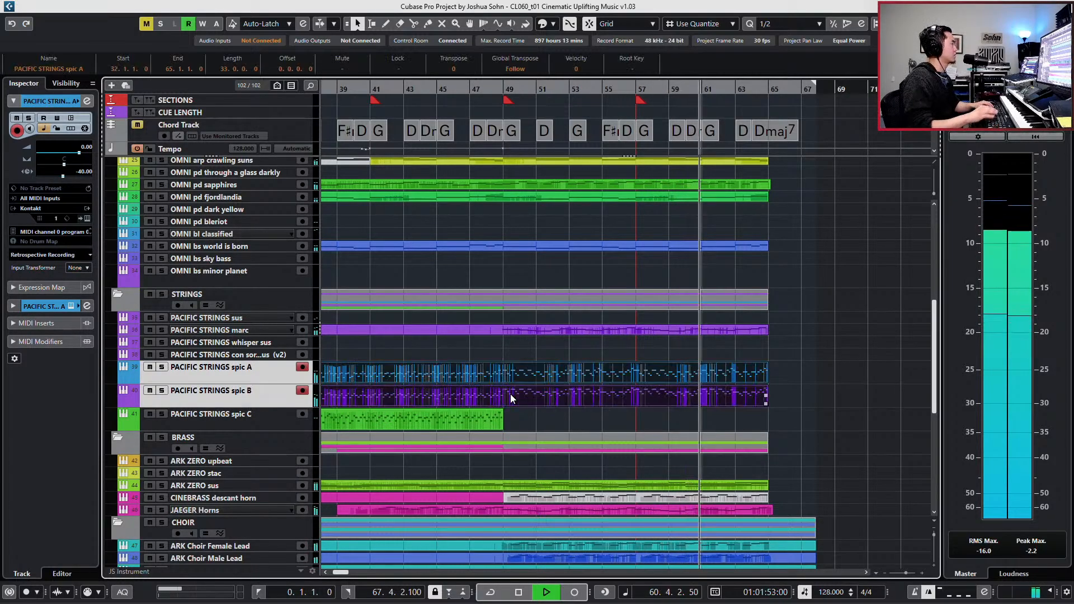
{"action": "key", "text": "Return"}
{"action": "key", "text": "g"}
{"action": "key", "text": "g"}
{"action": "key", "text": "g"}
{"action": "key", "text": "g"}
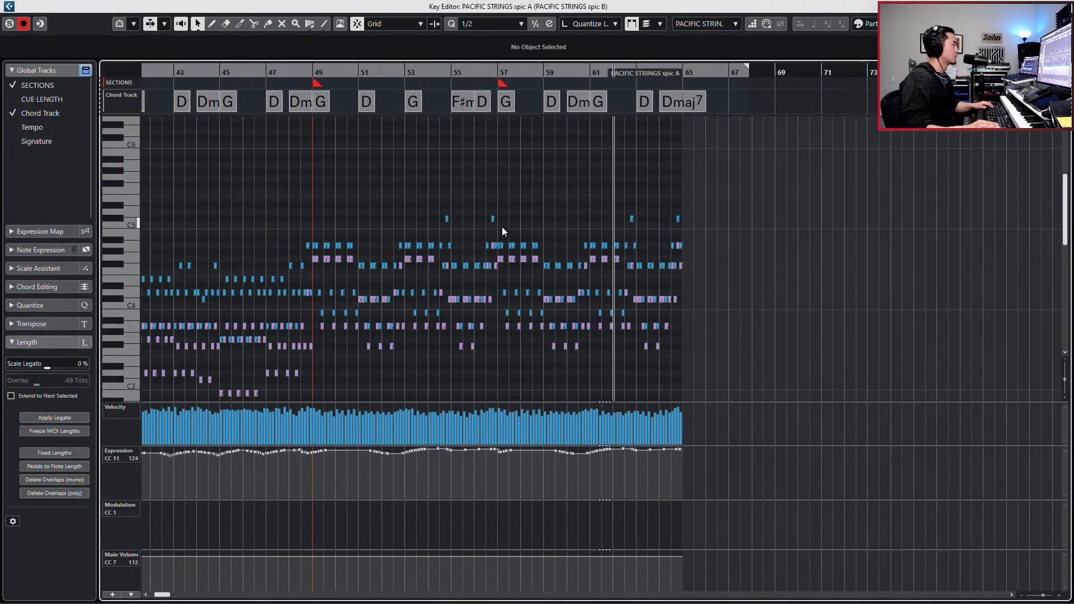
- Select spic A's expression points from bar 57 onward, then add a main volume (CC 7) point of 121 at bar 57
{"action": "left_click_drag", "start_coordinate": [505, 469], "coordinate": [691, 457]}
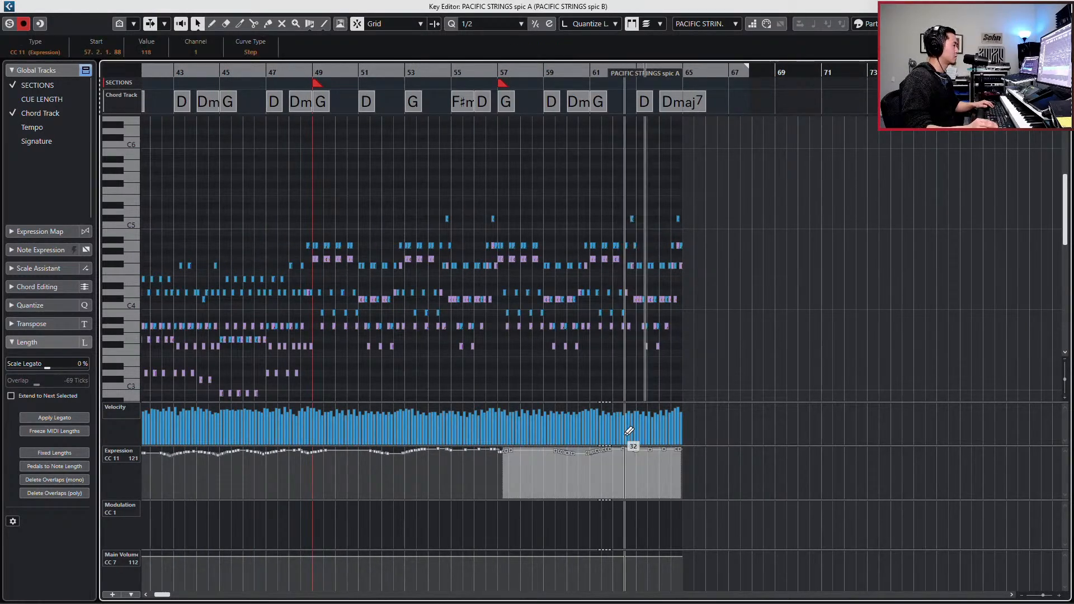
{"action": "left_click", "coordinate": [501, 550]}
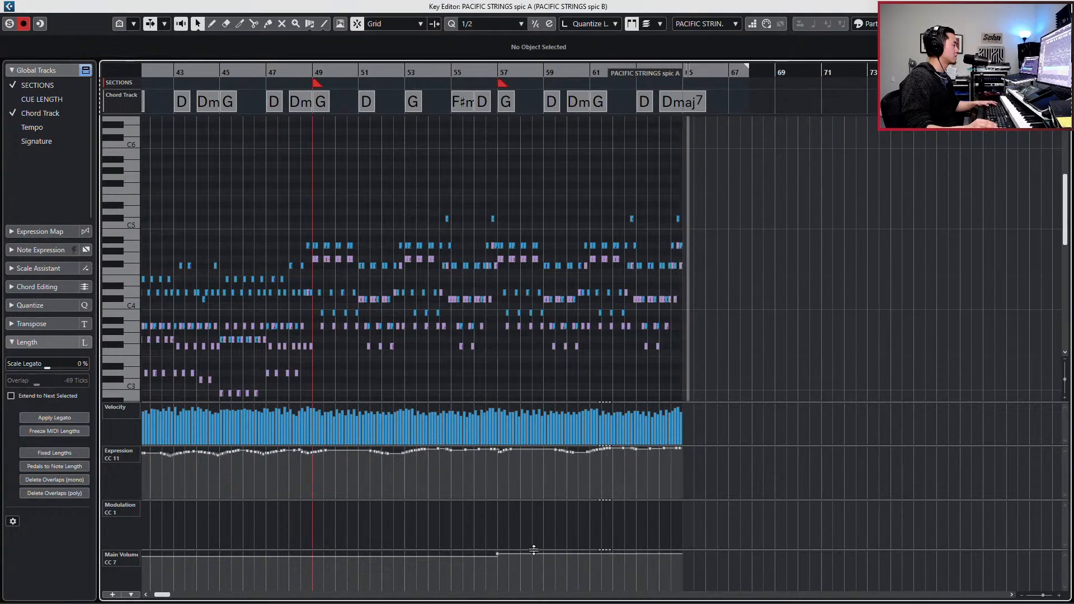
{"action": "key", "text": "space"}
- In spic B, ramp the main volume (CC 7) gradually upward from 113 at bar 57 to the part's end at bar 65
{"action": "key", "text": "Page_Down"}
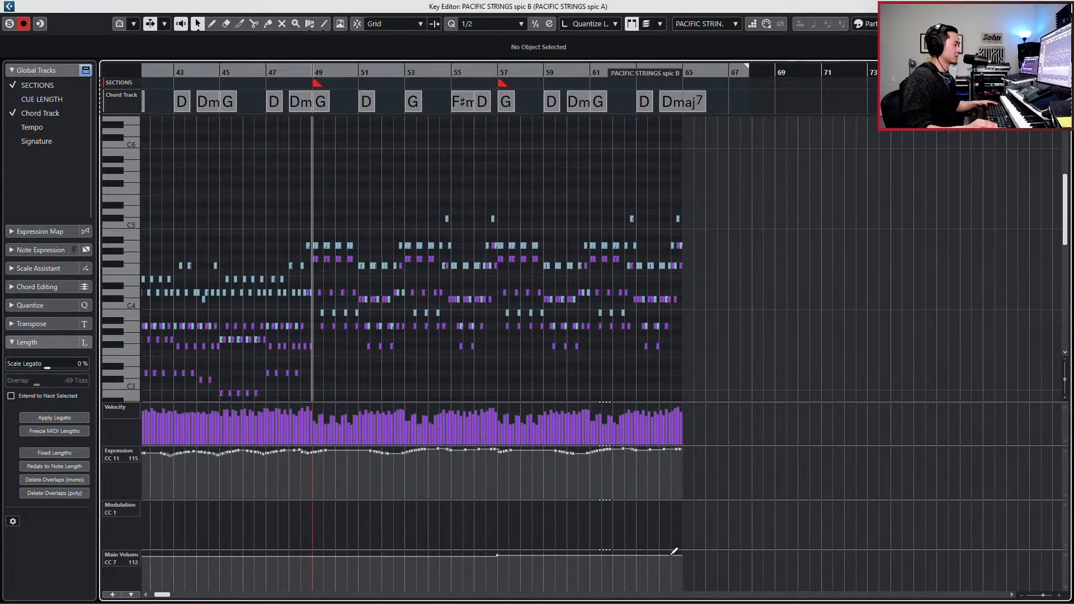
{"action": "left_click_drag", "start_coordinate": [674, 553], "coordinate": [683, 555]}
{"action": "key", "text": "alt+1"}
{"action": "key", "text": "j"}
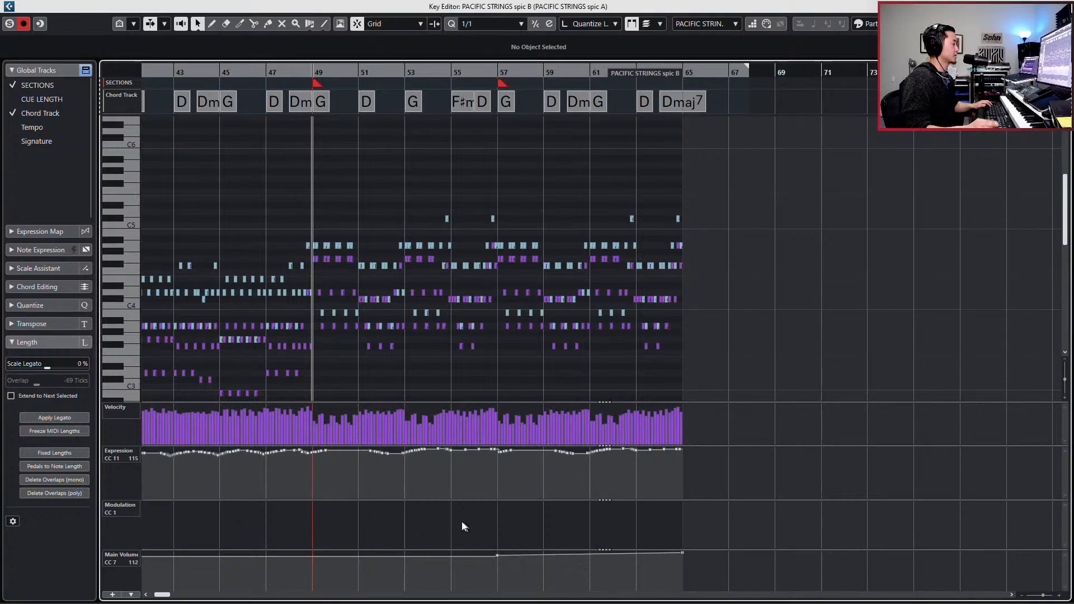
{"action": "key", "text": "Right"}
{"action": "left_click_drag", "start_coordinate": [496, 567], "coordinate": [762, 538]}
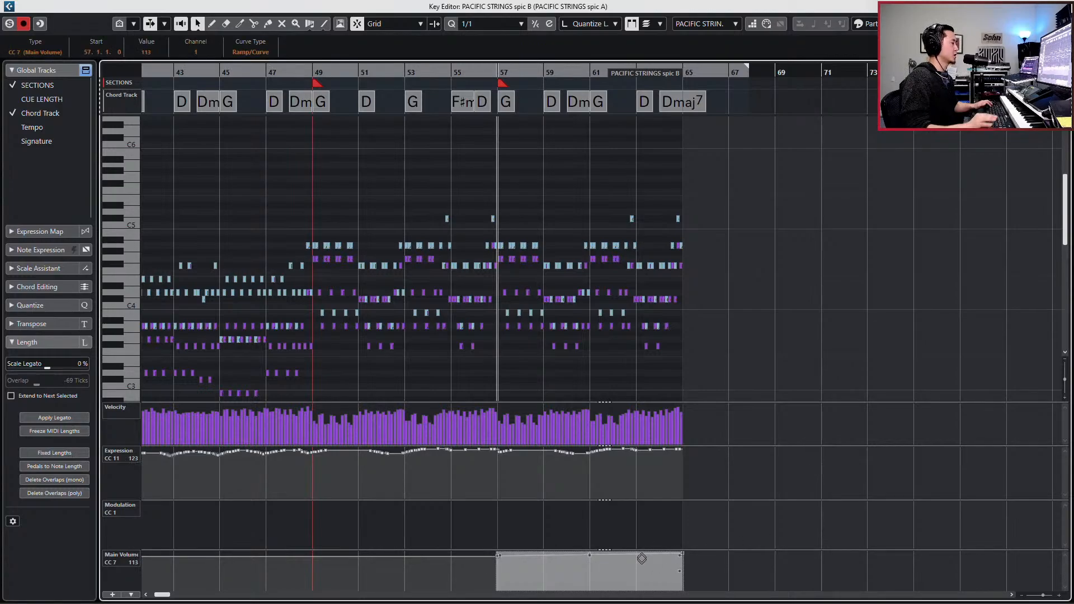
- In spic A, set the main volume (CC 7) to 112 at bar 57 and ramp it up to 119 at bar 65
{"action": "key", "text": "Up"}
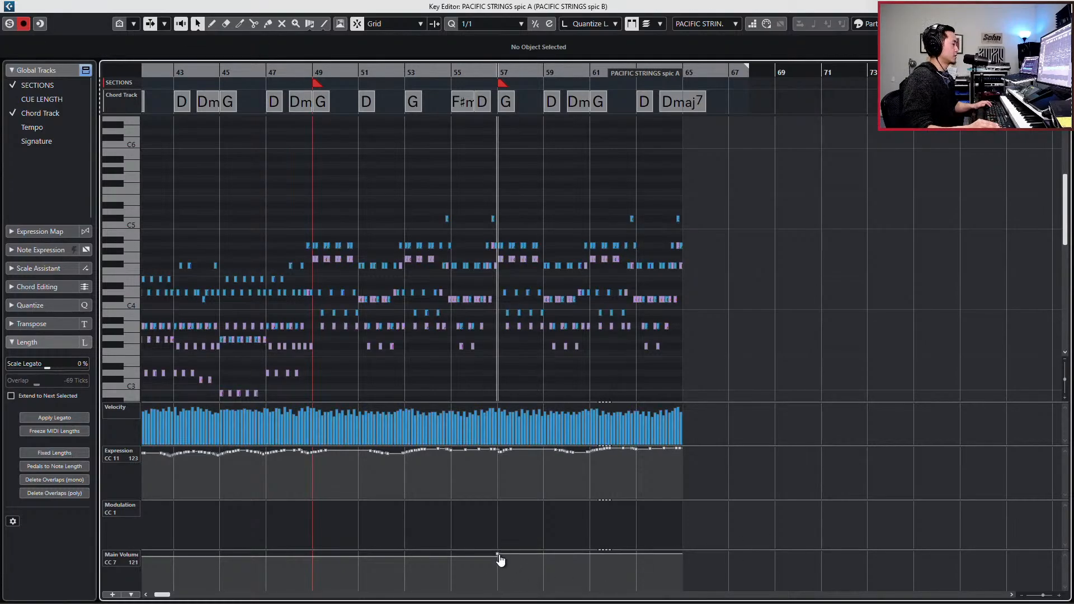
{"action": "left_click_drag", "start_coordinate": [499, 556], "coordinate": [500, 559]}
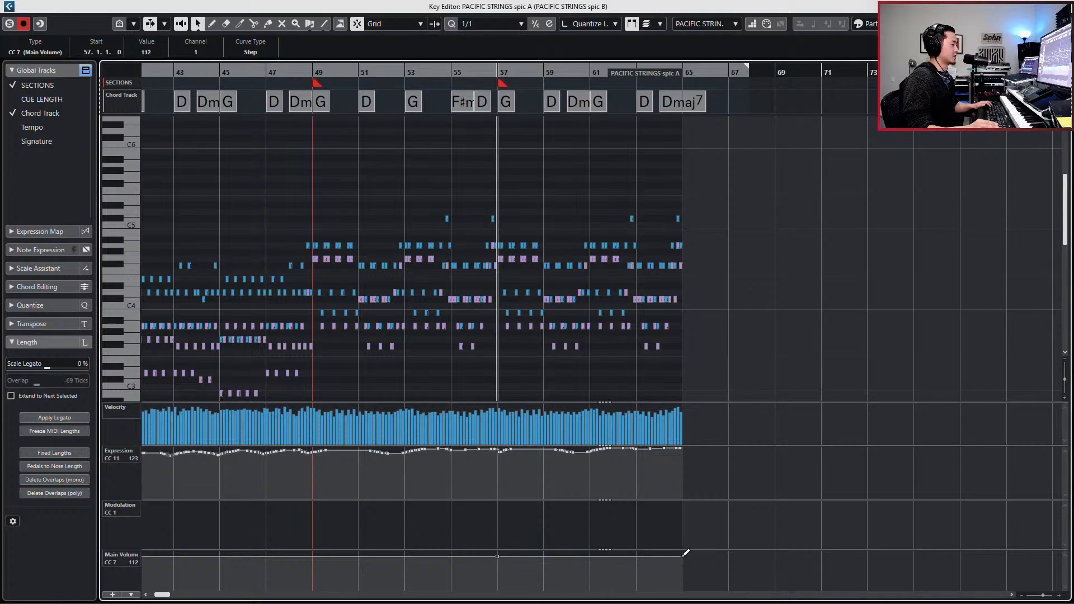
{"action": "left_click_drag", "start_coordinate": [682, 557], "coordinate": [683, 553]}
{"action": "left_click_drag", "start_coordinate": [684, 557], "coordinate": [683, 559]}
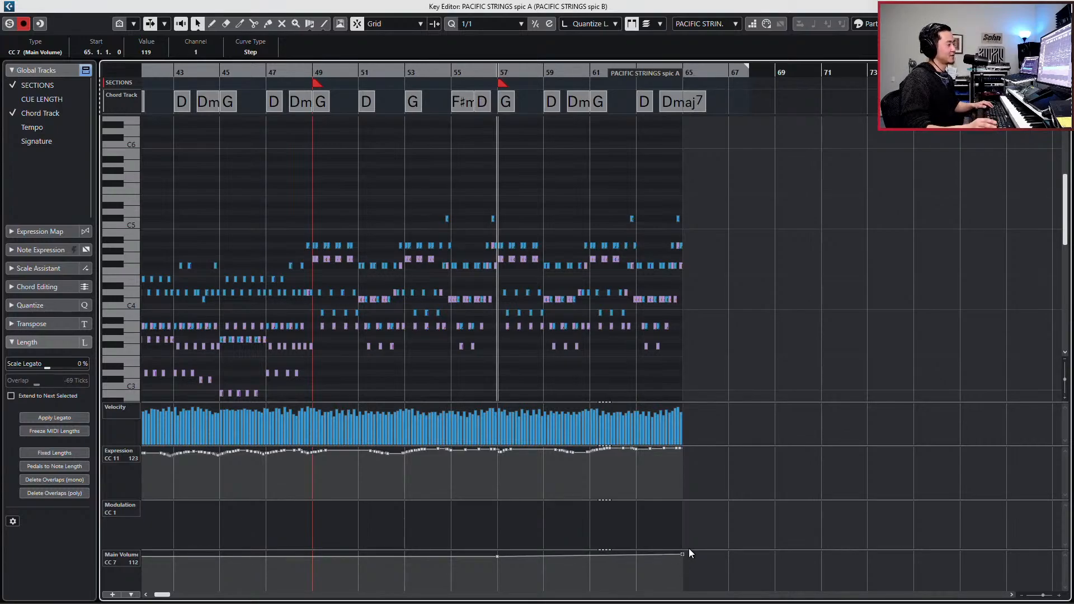
- Examine the expression and main volume curves of spic A and spic B across the whole parts while playing from bar 57
{"action": "key", "text": "g"}
{"action": "key", "text": "g"}
{"action": "key", "text": "g"}
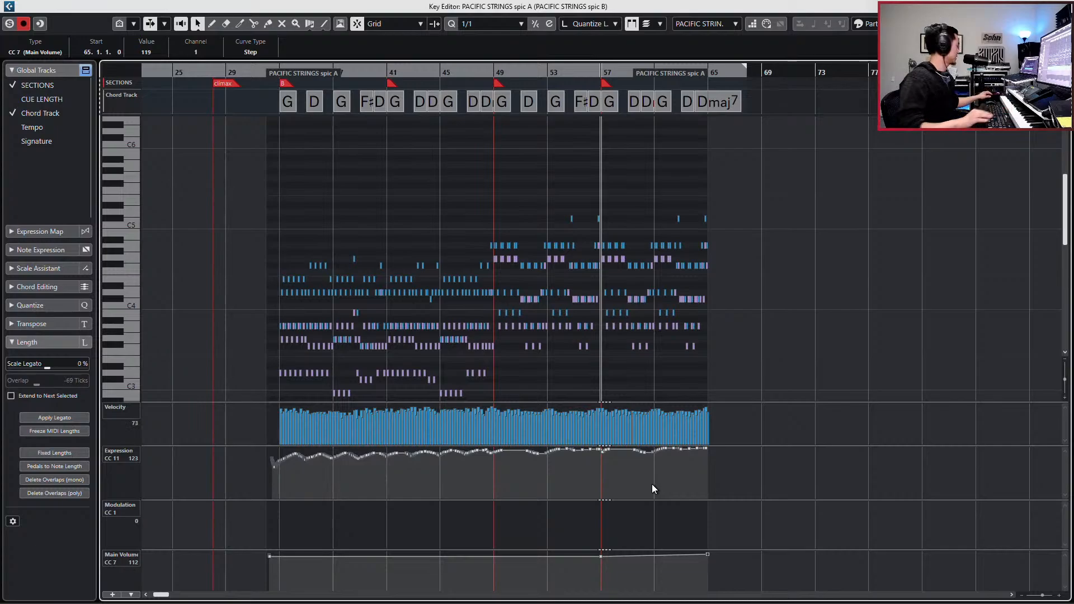
{"action": "key", "text": "Tab"}
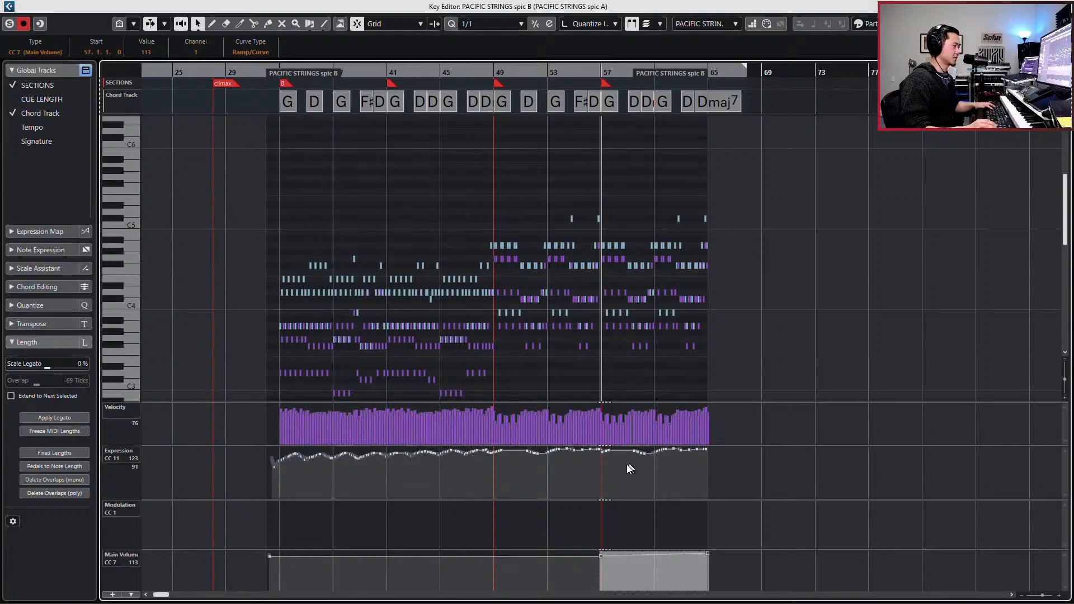
{"action": "left_click_drag", "start_coordinate": [603, 469], "coordinate": [707, 445]}
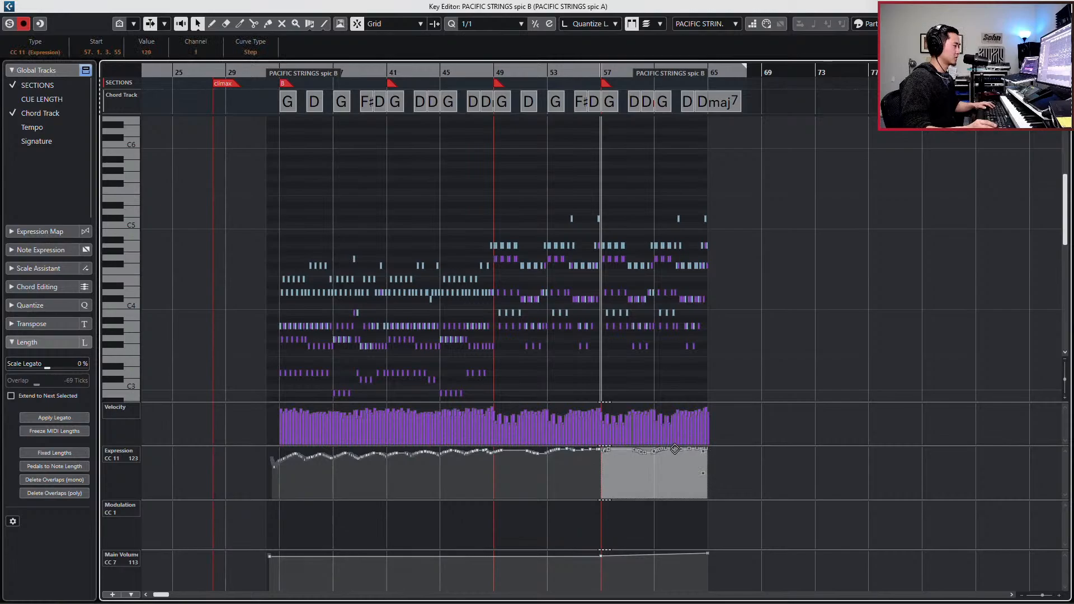
{"action": "key", "text": "space"}
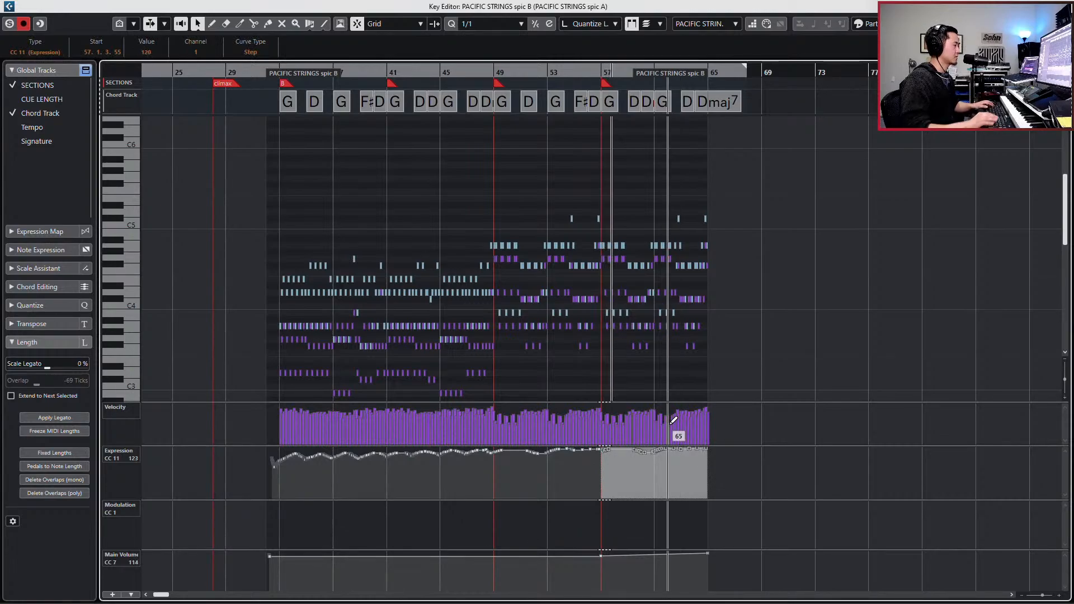
{"action": "key", "text": "Tab"}
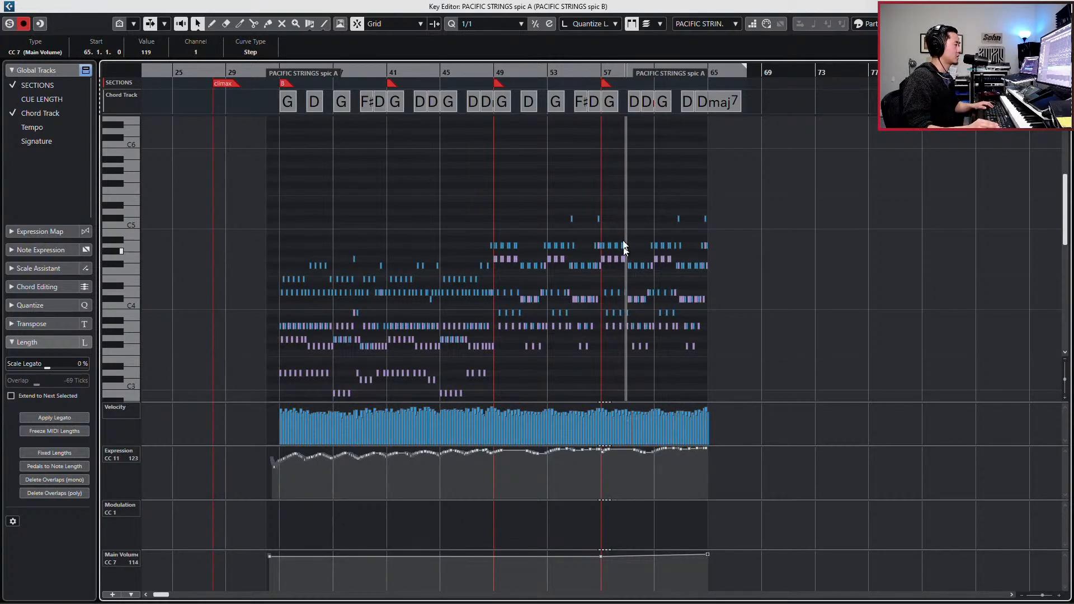
- Restrict MIDI editing to the active part, spic A, instead of all open parts
{"action": "left_click", "coordinate": [632, 24]}
{"action": "left_click", "coordinate": [649, 24]}
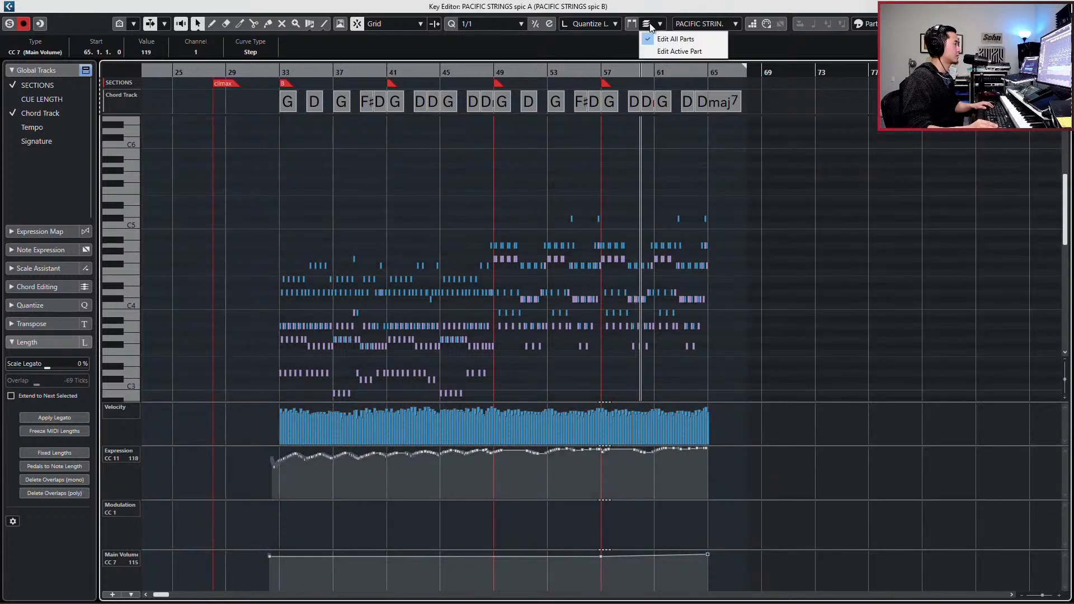
{"action": "left_click", "coordinate": [656, 52]}
- Raise the velocities of spic A's notes from bar 57 to bar 65, adjusting the notes from about bar 60 separately
{"action": "left_click_drag", "start_coordinate": [724, 167], "coordinate": [599, 375]}
{"action": "key", "text": "h"}
{"action": "key", "text": "h"}
{"action": "key", "text": "h"}
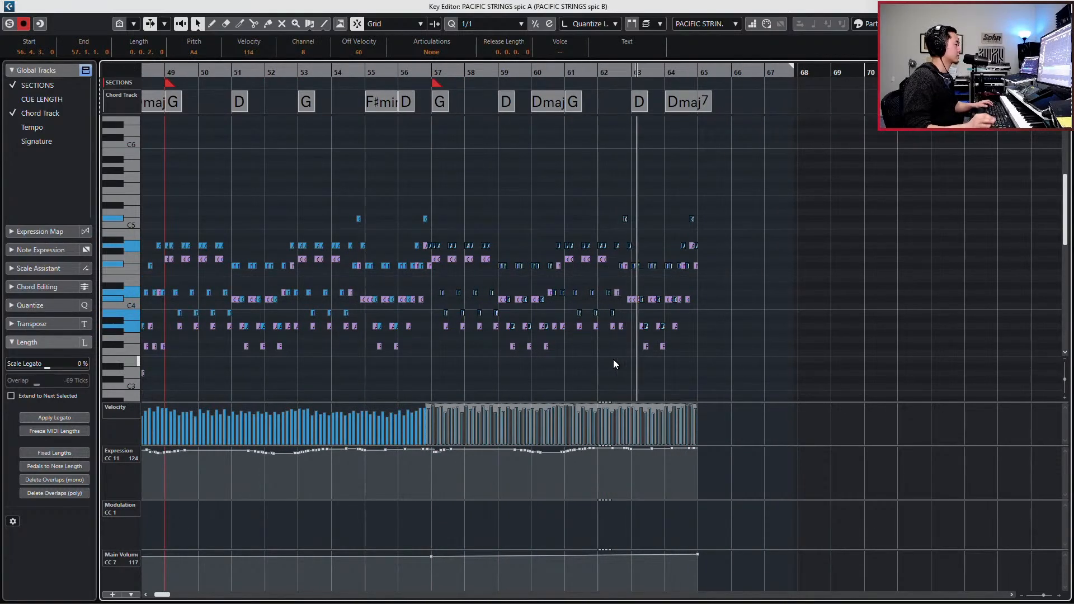
{"action": "key", "text": "space"}
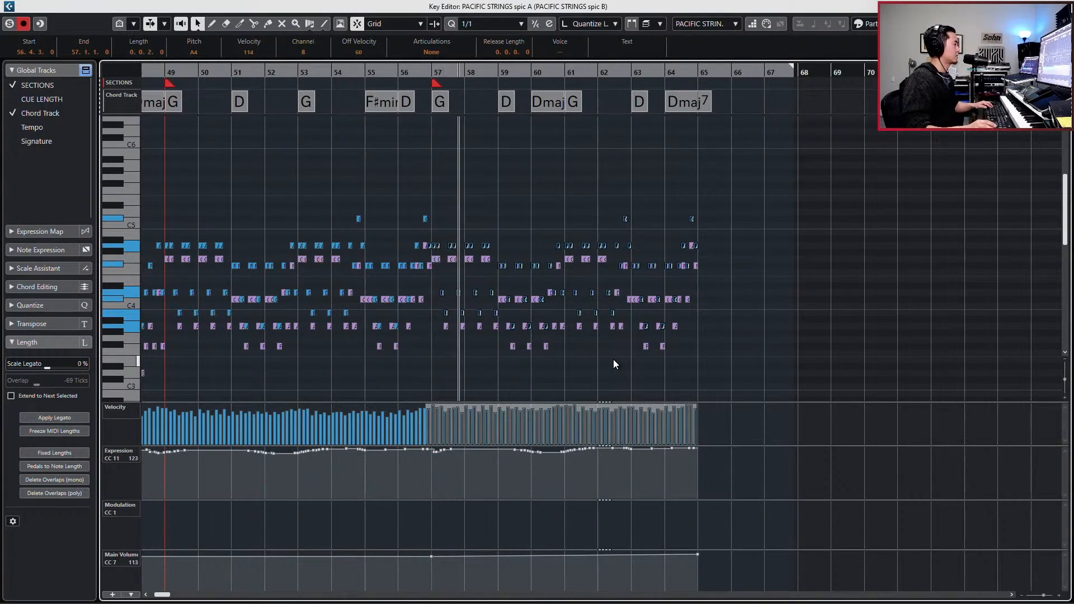
{"action": "left_click_drag", "start_coordinate": [529, 191], "coordinate": [715, 362]}
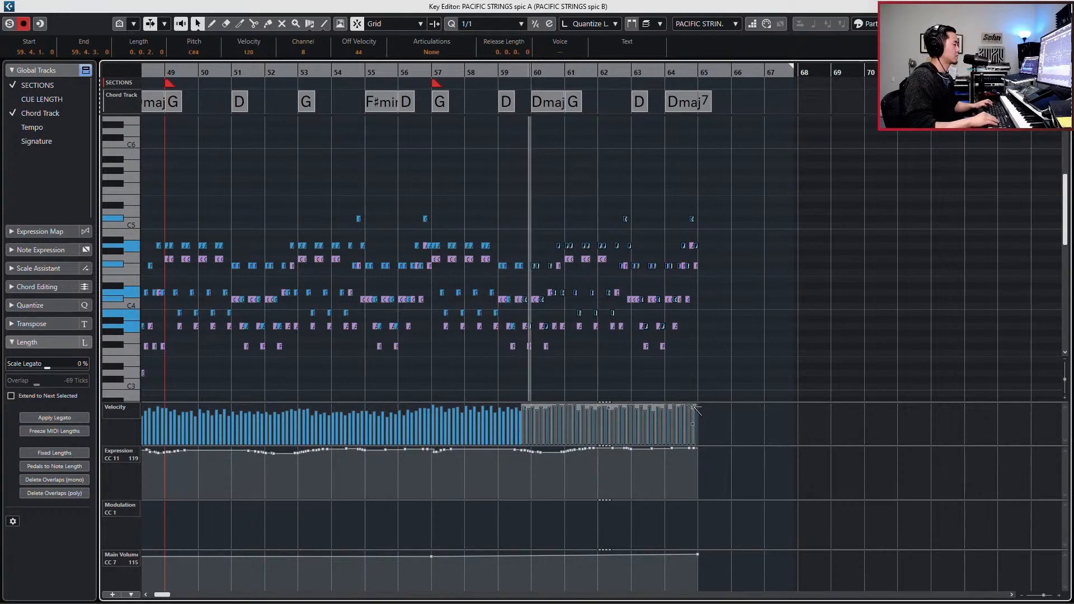
- Select spic B's notes from just after bar 57 to the end and raise their velocities slightly, bringing the first selected note to 74
{"action": "key", "text": "Tab"}
{"action": "left_click_drag", "start_coordinate": [732, 185], "coordinate": [436, 380]}
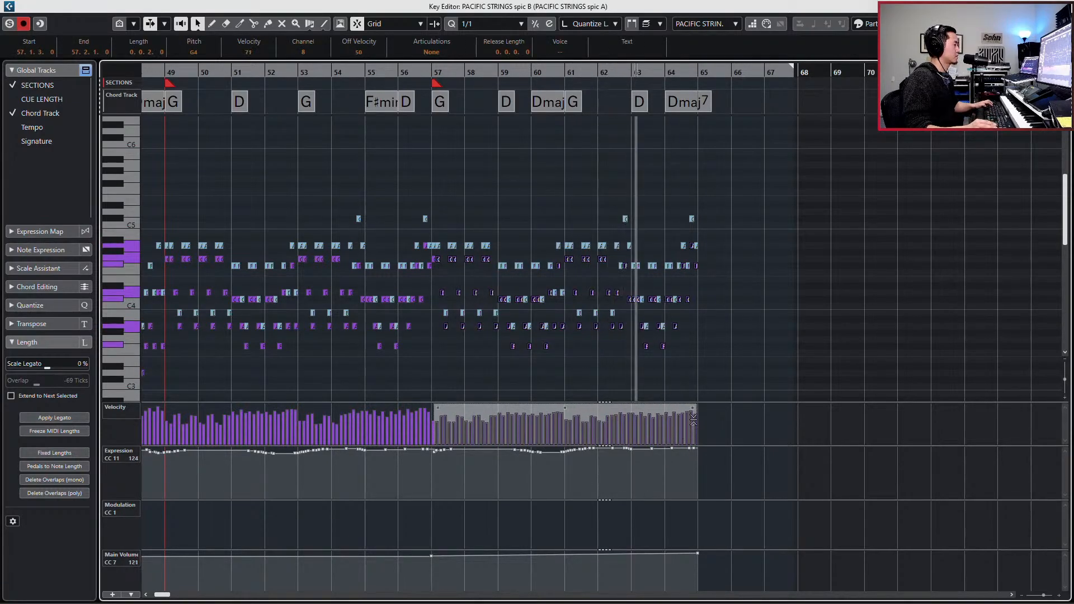
{"action": "left_click_drag", "start_coordinate": [691, 423], "coordinate": [667, 395]}
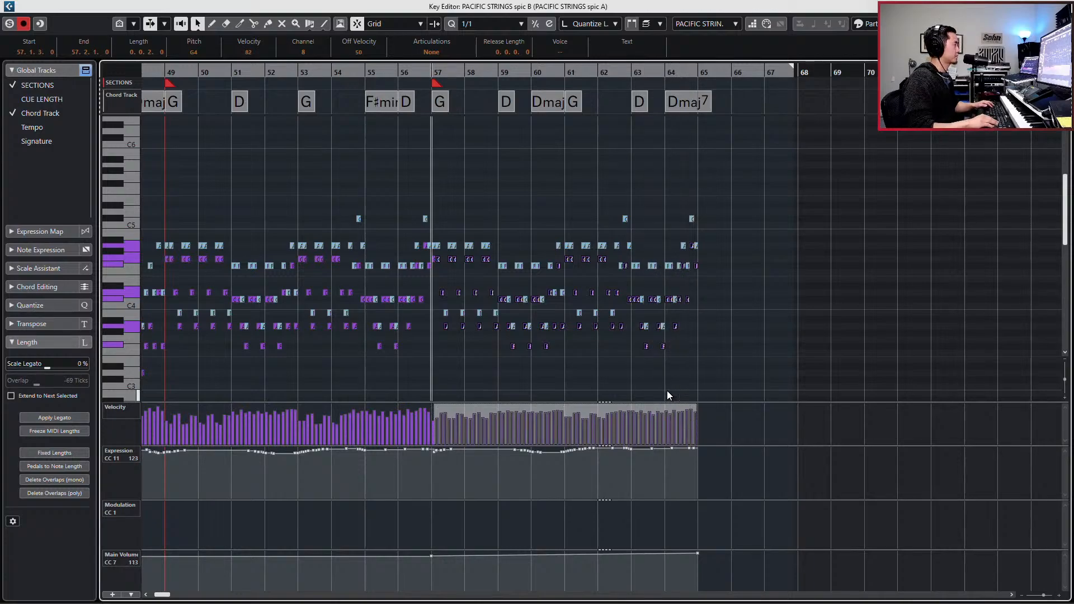
{"action": "key", "text": "s"}
{"action": "key", "text": "space"}
{"action": "key", "text": "ctrl+z"}
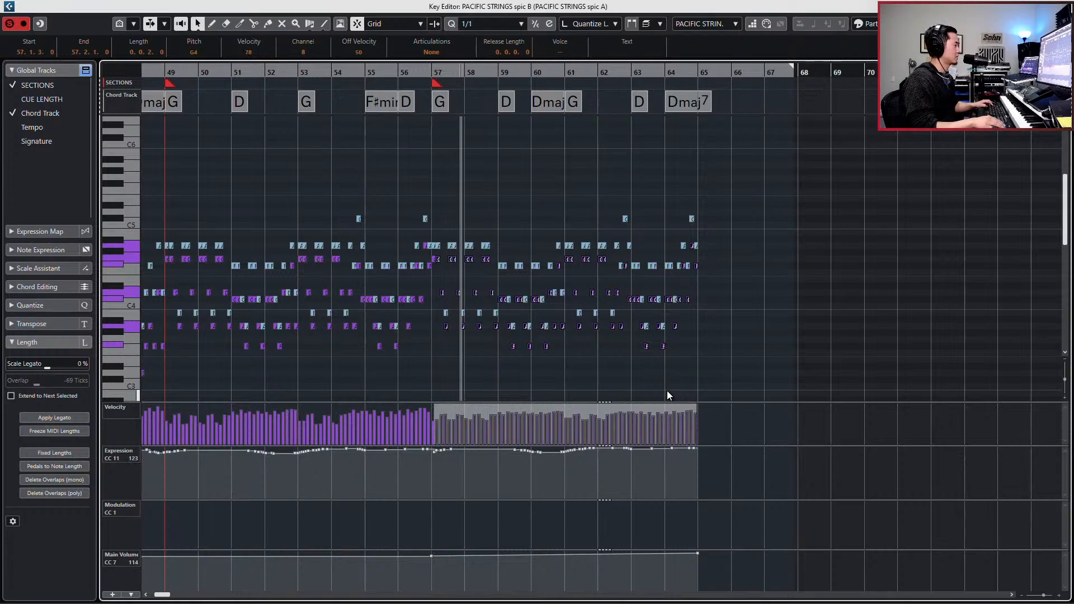
{"action": "key", "text": "ctrl+z"}
{"action": "left_click_drag", "start_coordinate": [694, 405], "coordinate": [692, 400]}
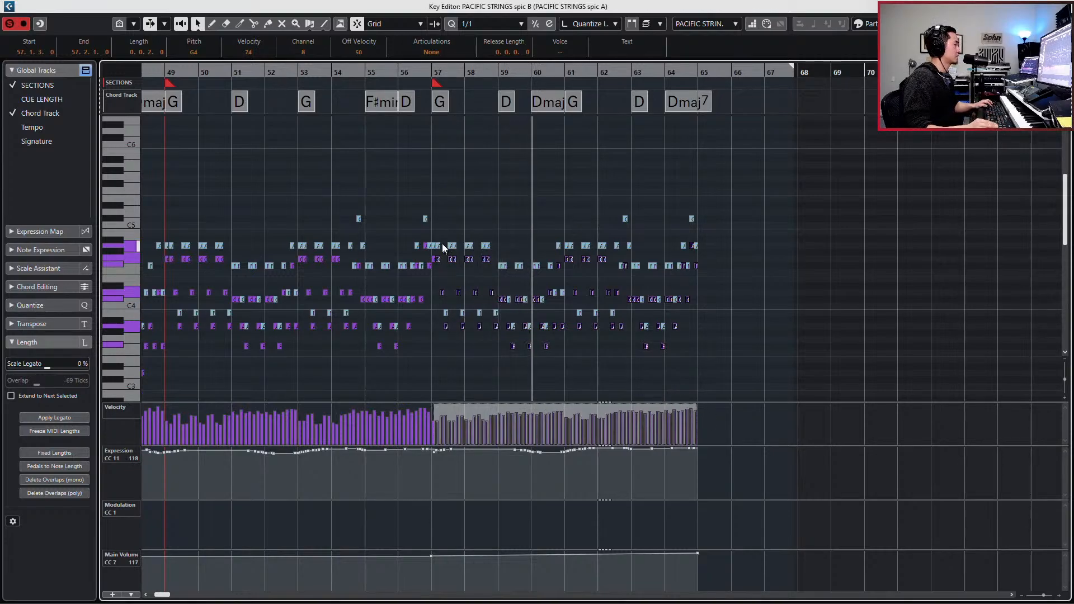
- Check the velocities of spic A's A4 notes from bar 57 to the end
{"action": "left_click", "coordinate": [451, 236]}
{"action": "left_click", "coordinate": [431, 246]}
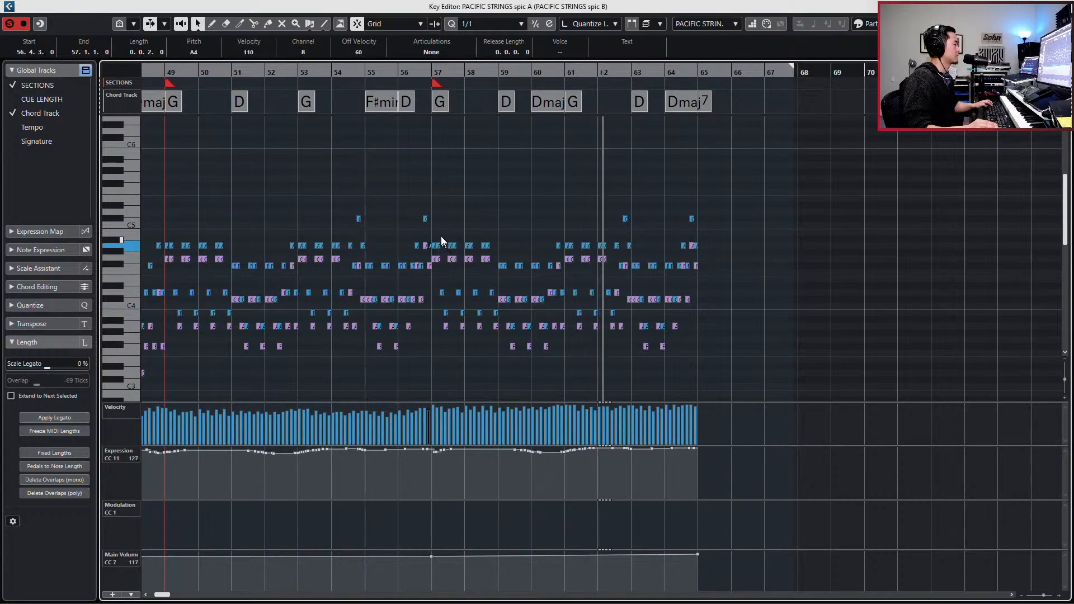
{"action": "left_click_drag", "start_coordinate": [434, 237], "coordinate": [710, 255]}
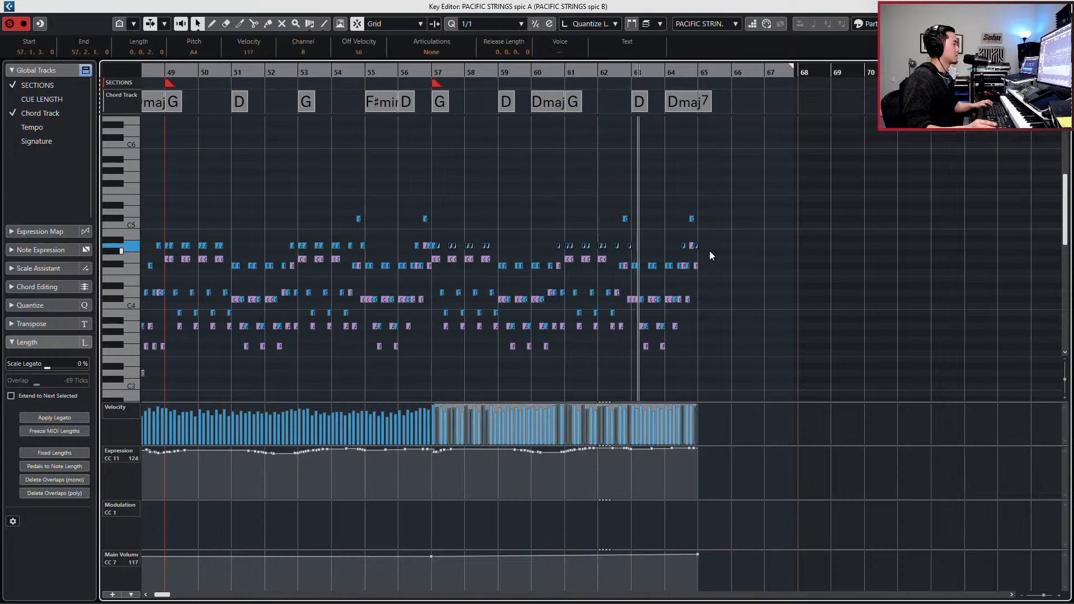
{"action": "left_click", "coordinate": [701, 330]}
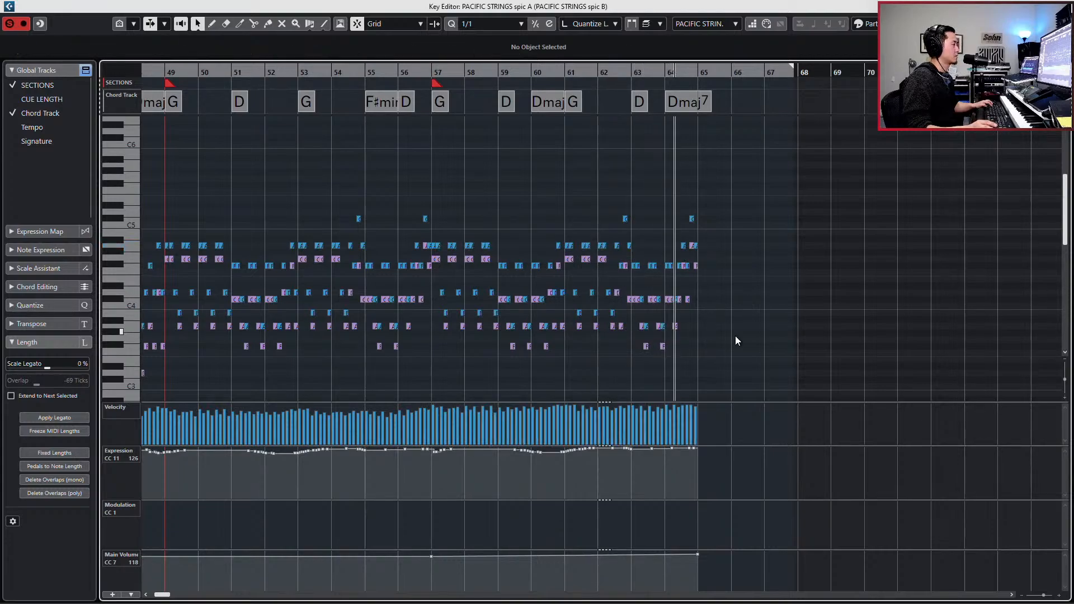
- Close the note editor and listen to the full arrangement from bar 57 to the end of the string parts
{"action": "key", "text": "space"}
{"action": "key", "text": "Return"}
{"action": "key", "text": "space"}
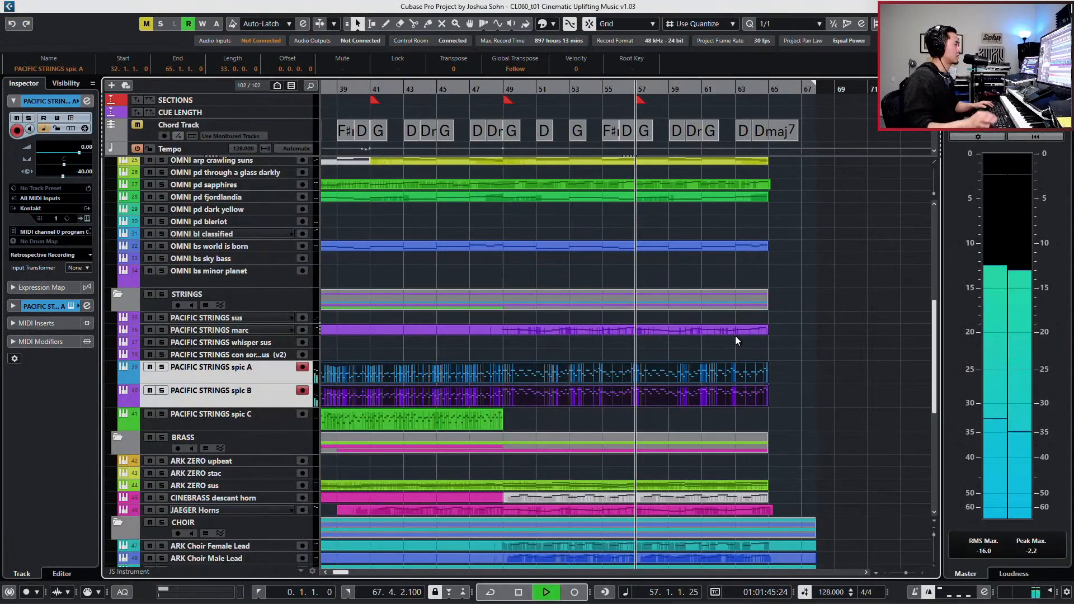
{"action": "key", "text": "g"}
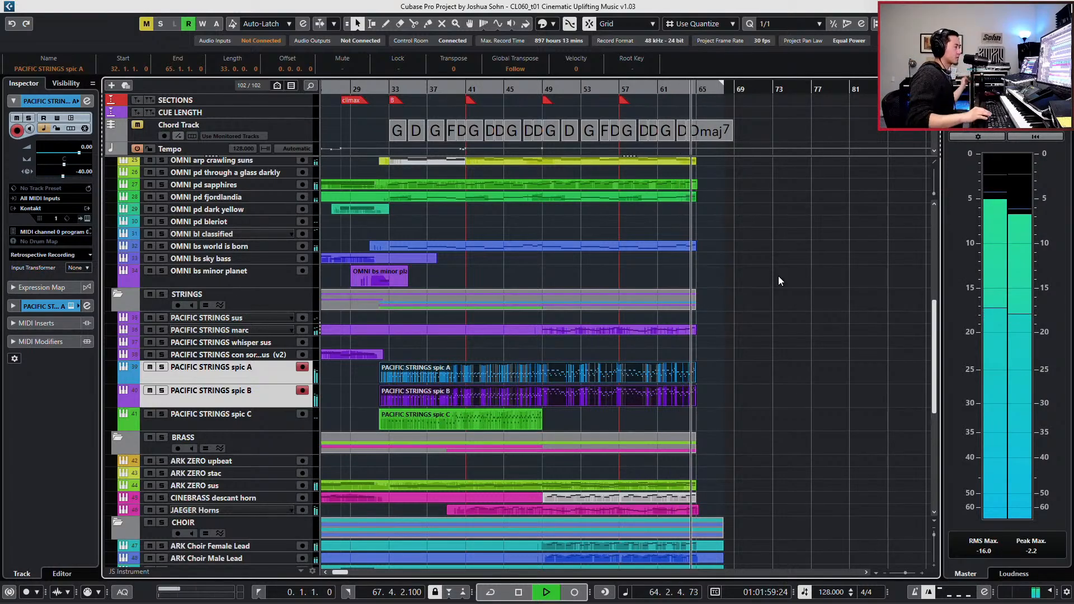
{"action": "key", "text": "space"}
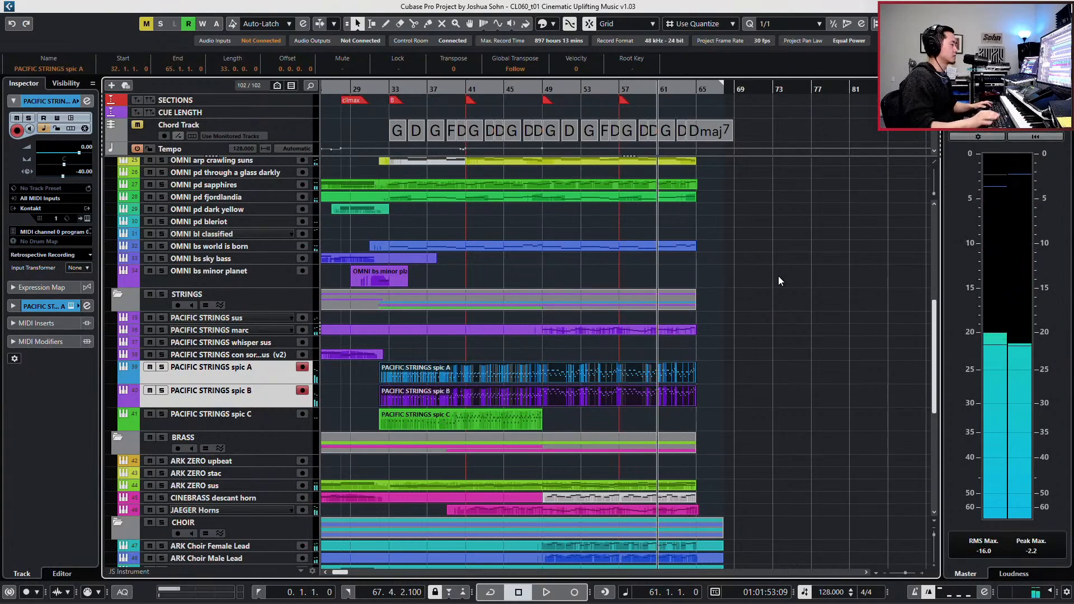
- Lower the velocities of spic A's notes from bar 57 to the end, bringing the first note to 112, and close the note editor
{"action": "double_click", "coordinate": [670, 373]}
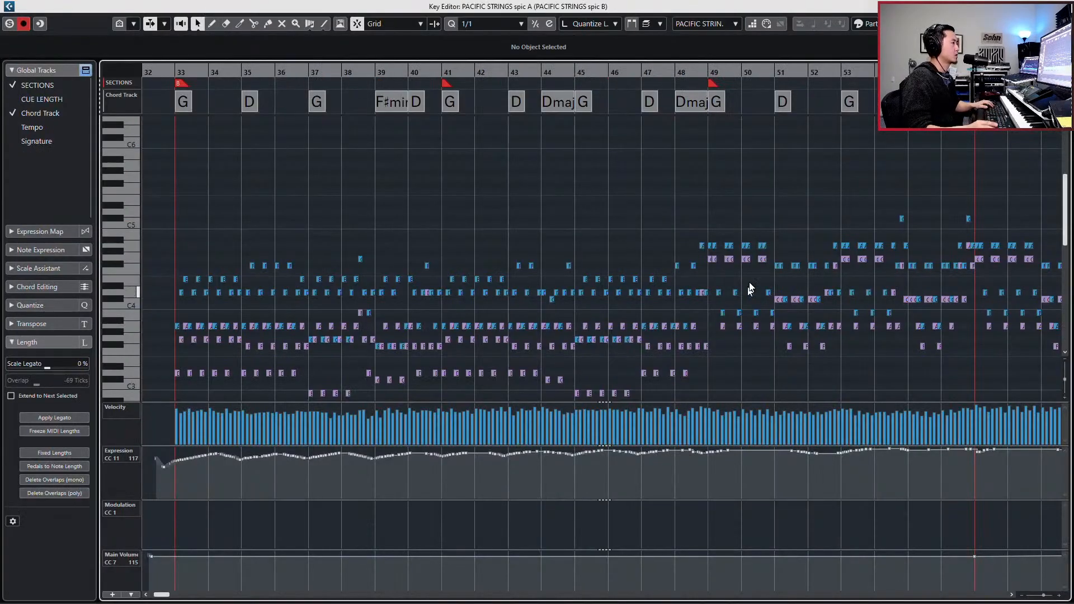
{"action": "scroll", "coordinate": [751, 277], "scroll_direction": "right", "scroll_amount": 5}
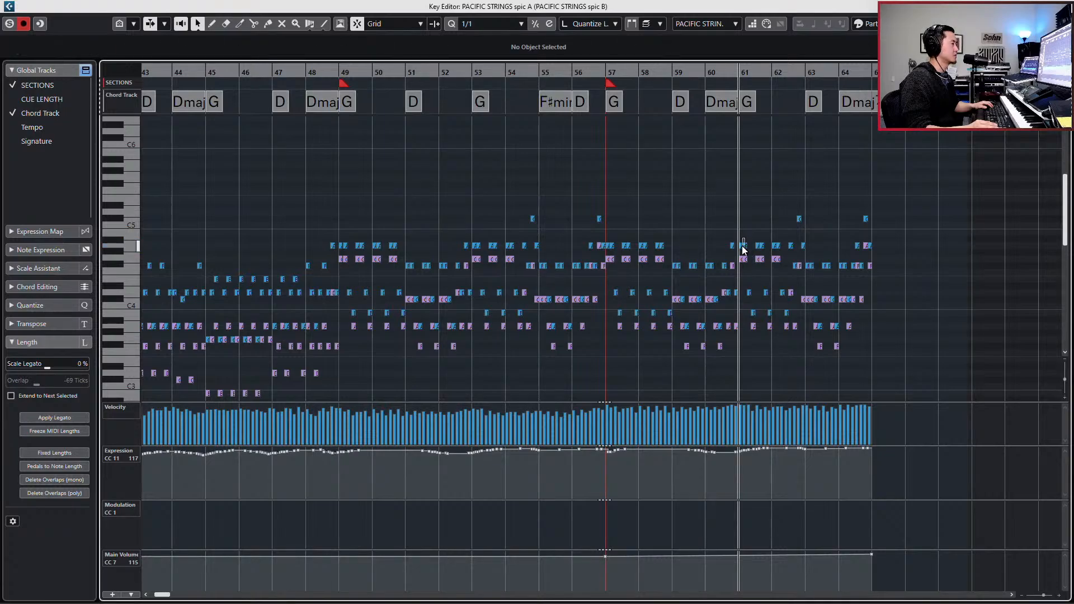
{"action": "left_click", "coordinate": [741, 245]}
{"action": "left_click_drag", "start_coordinate": [605, 208], "coordinate": [913, 380]}
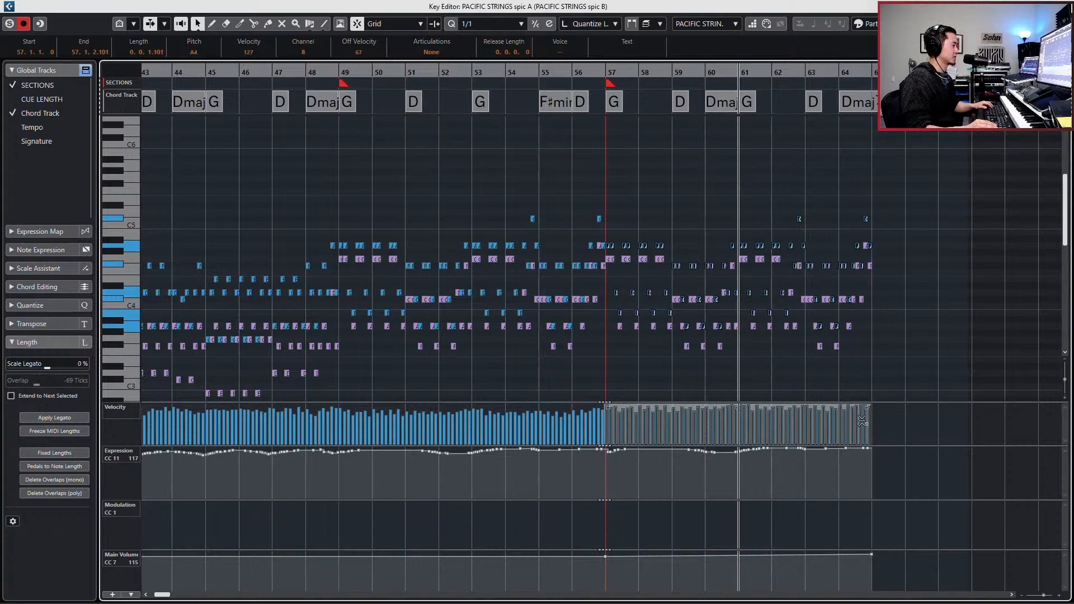
{"action": "left_click_drag", "start_coordinate": [865, 418], "coordinate": [868, 428]}
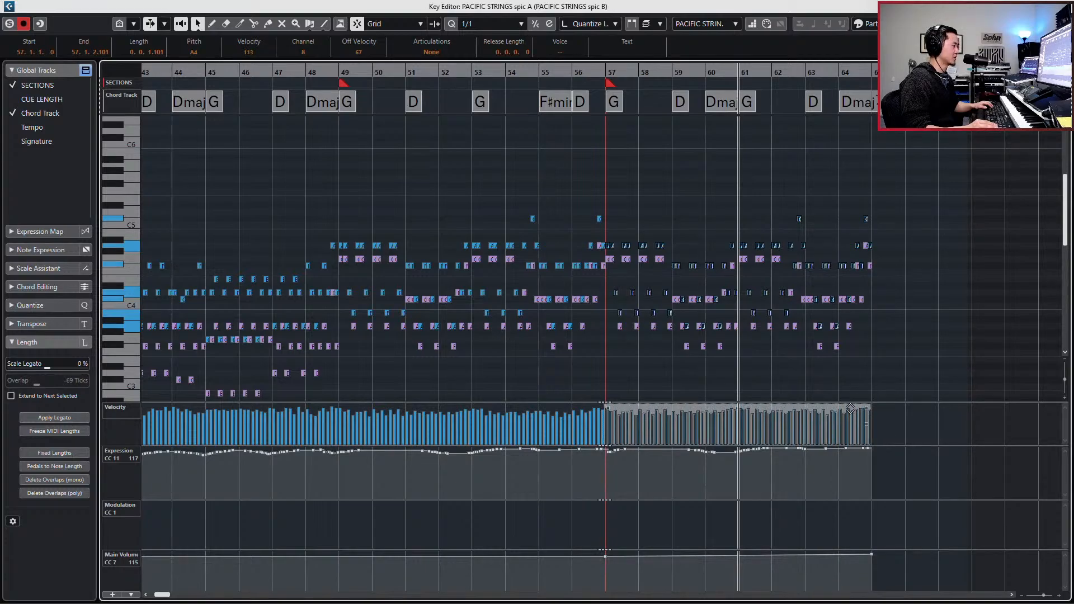
{"action": "key", "text": "l"}
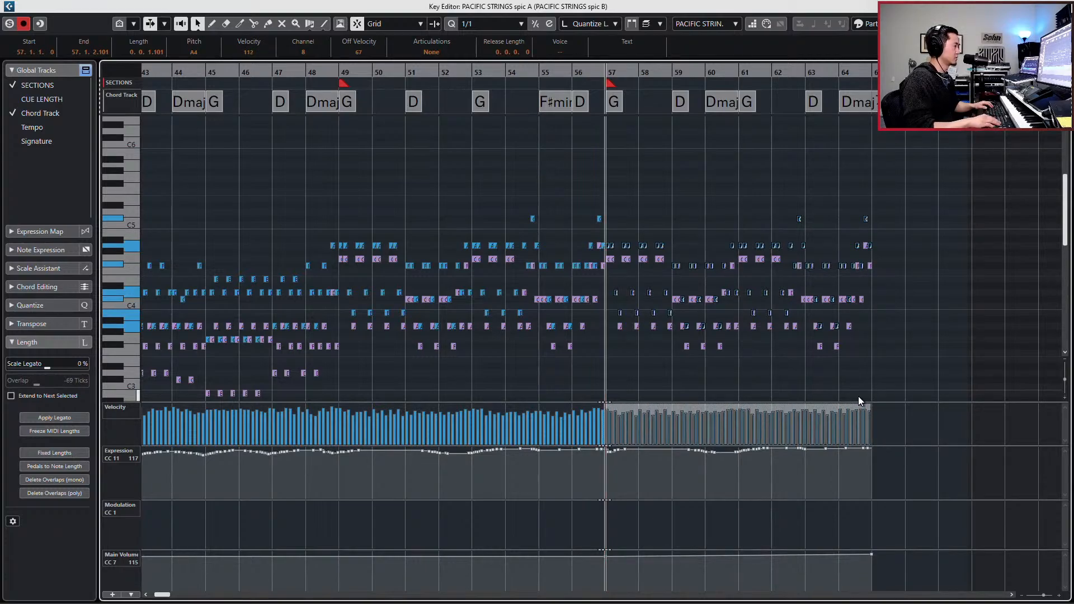
{"action": "key", "text": "g"}
{"action": "key", "text": "g"}
{"action": "key", "text": "g"}
{"action": "key", "text": "g"}
{"action": "key", "text": "g"}
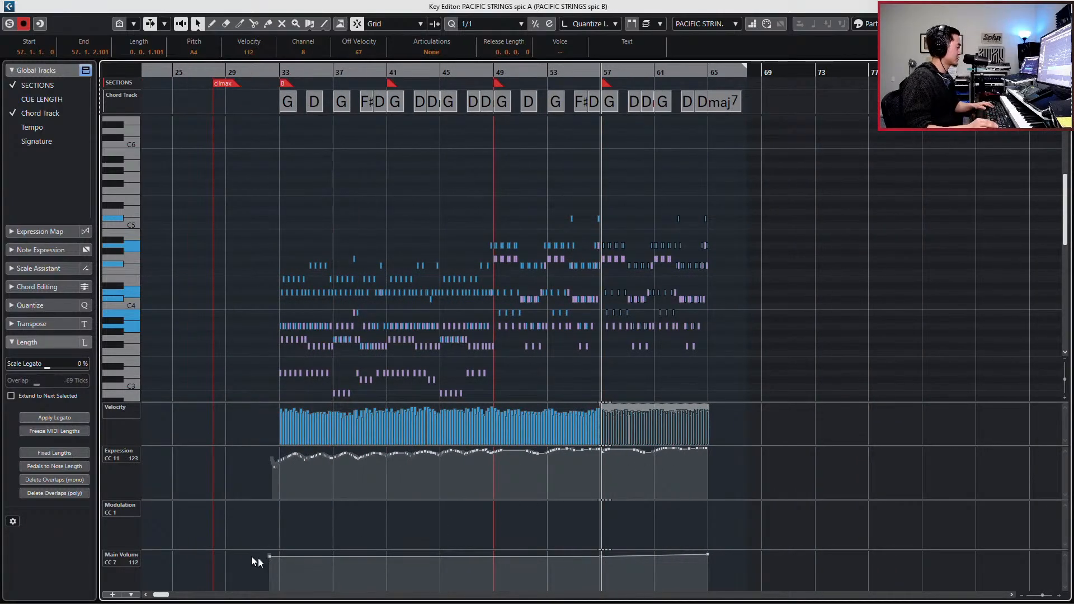
{"action": "key", "text": "Escape"}
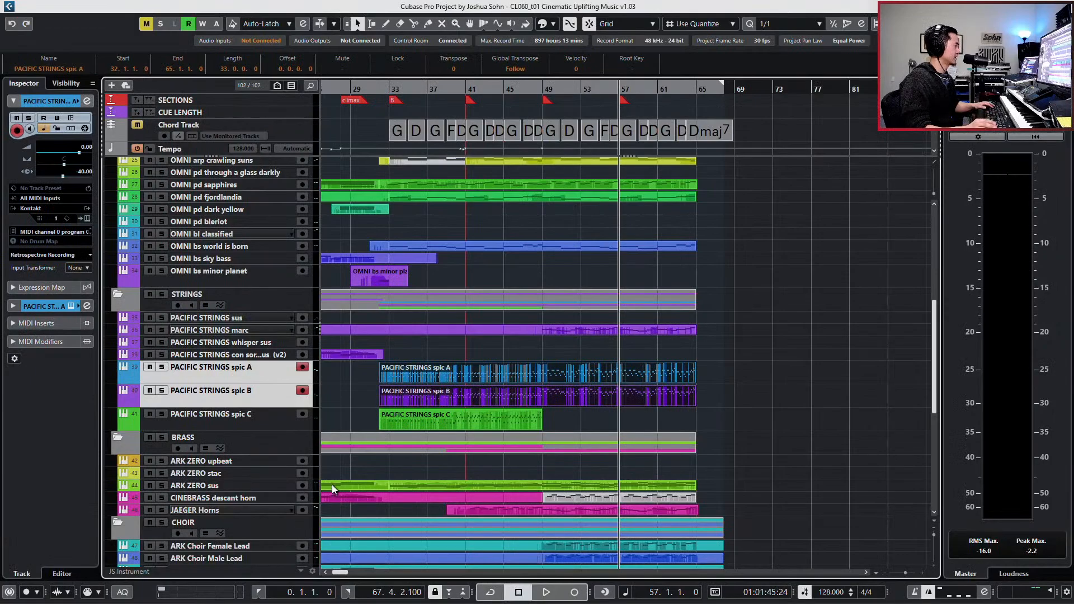
- Raise the pre-section gain of the spic A channel slightly in its channel settings
{"action": "key", "text": "e"}
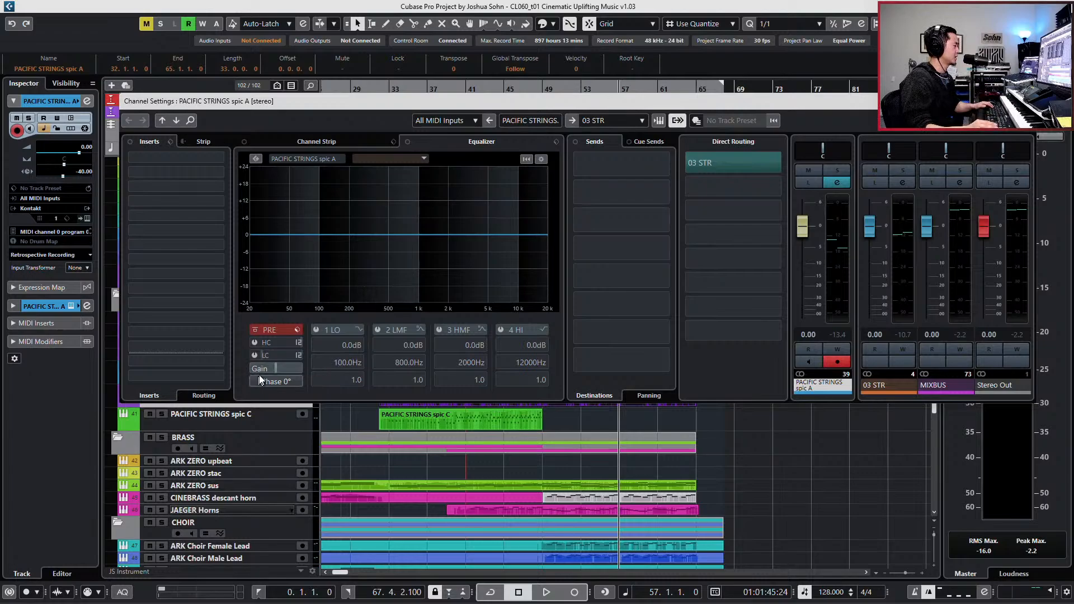
{"action": "left_click", "coordinate": [271, 367]}
{"action": "left_click_drag", "start_coordinate": [275, 368], "coordinate": [276, 371]}
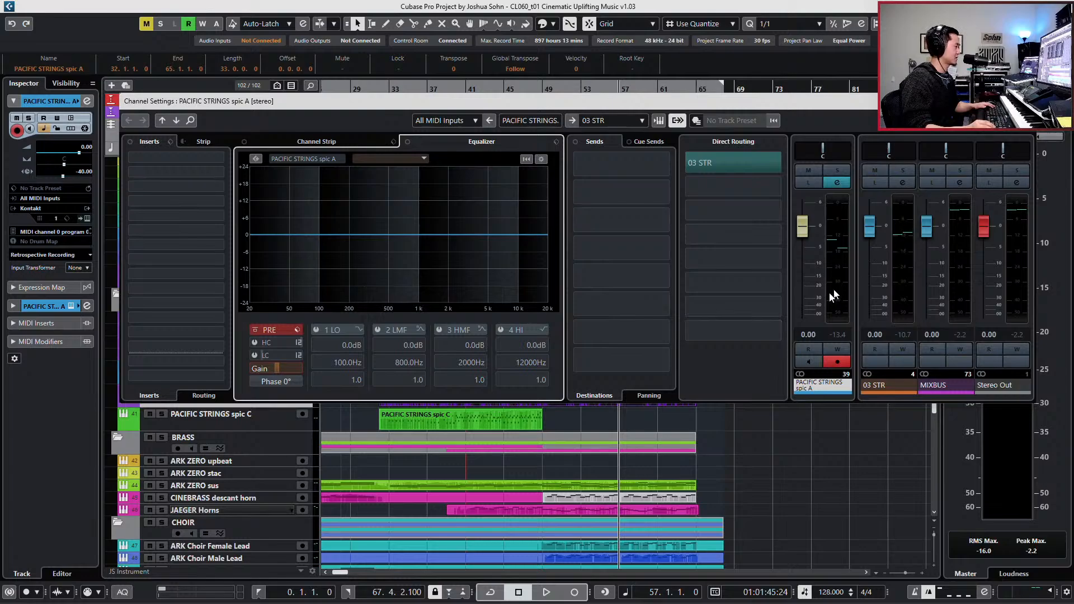
{"action": "left_click_drag", "start_coordinate": [604, 100], "coordinate": [608, 62]}
{"action": "left_click", "coordinate": [261, 372]}
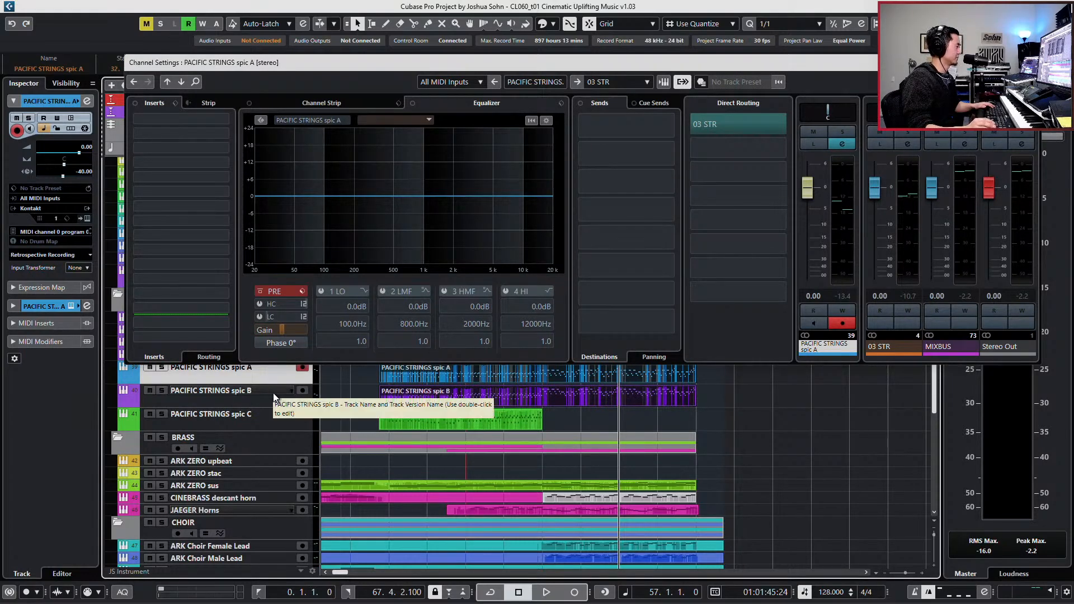
- Set the pre-section gain of the spic B channel to 6.4 dB and close the channel settings
{"action": "left_click", "coordinate": [273, 392]}
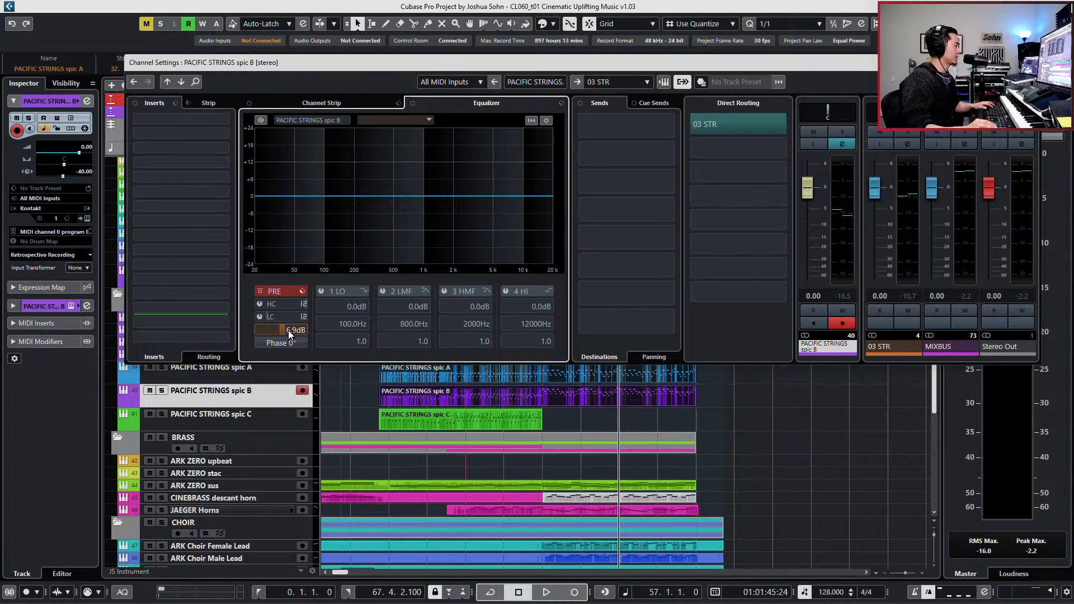
{"action": "left_click_drag", "start_coordinate": [289, 330], "coordinate": [282, 331]}
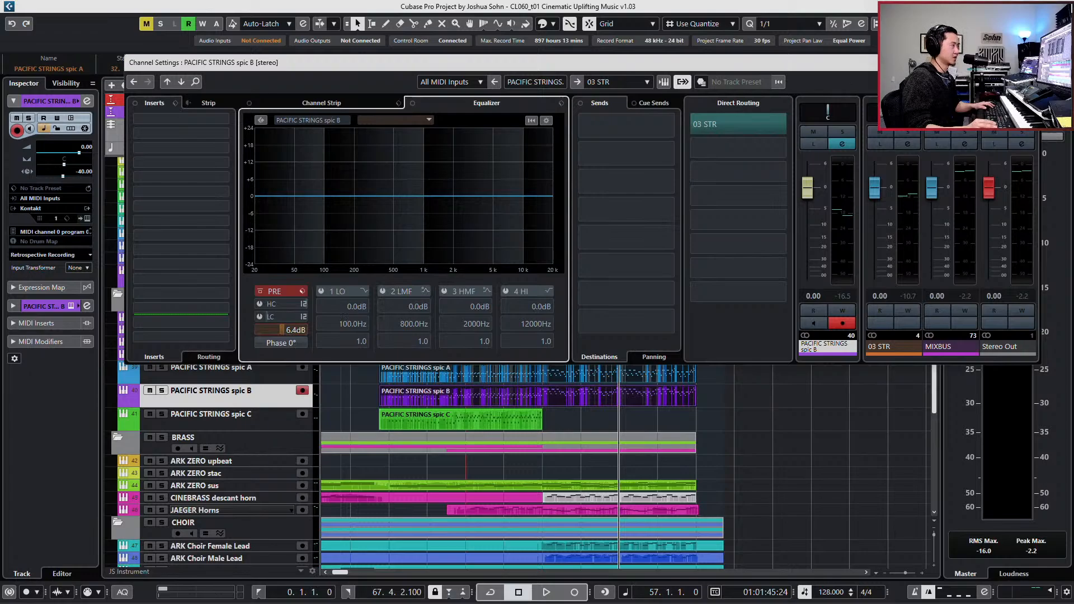
{"action": "left_click", "coordinate": [1031, 63]}
- Open spic A and spic B together and lower spic B's whole main volume (CC 7) curve, bringing it to 85 at bar 57
{"action": "left_click_drag", "start_coordinate": [715, 378], "coordinate": [650, 393]}
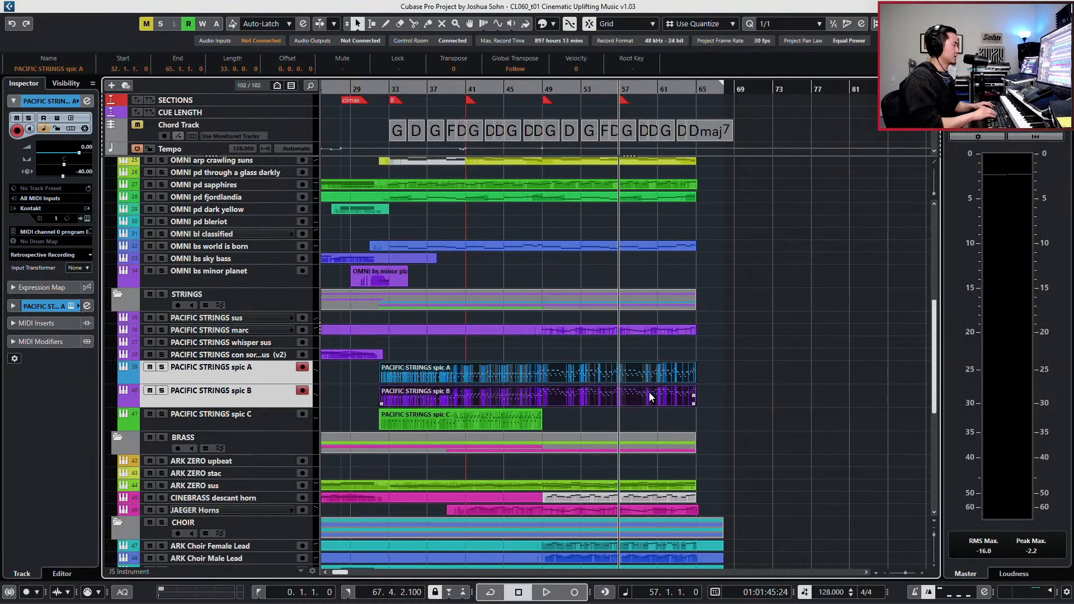
{"action": "double_click", "coordinate": [650, 396]}
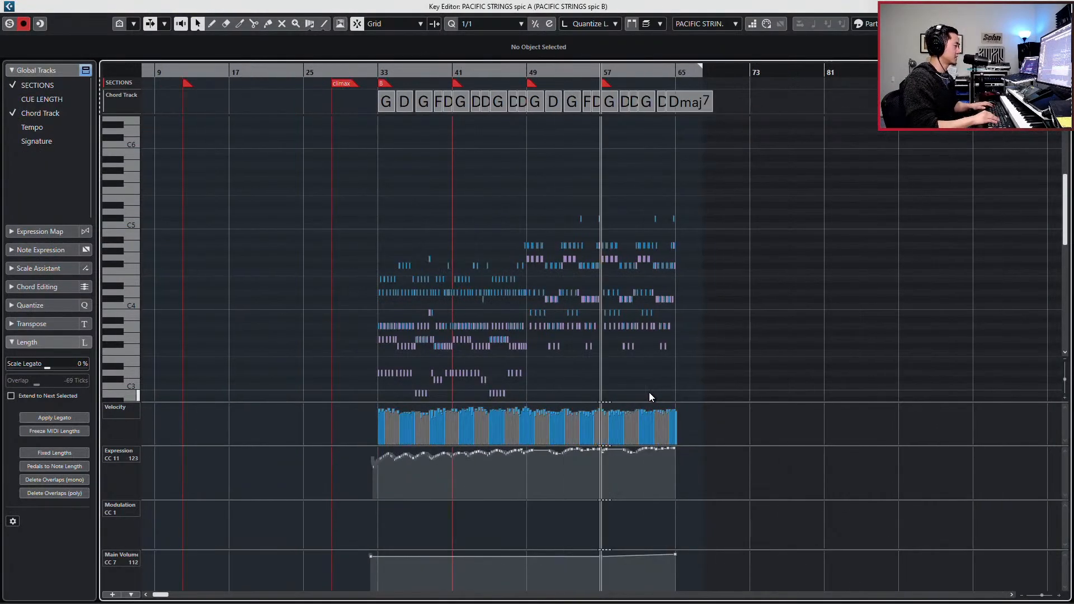
{"action": "key", "text": "Down"}
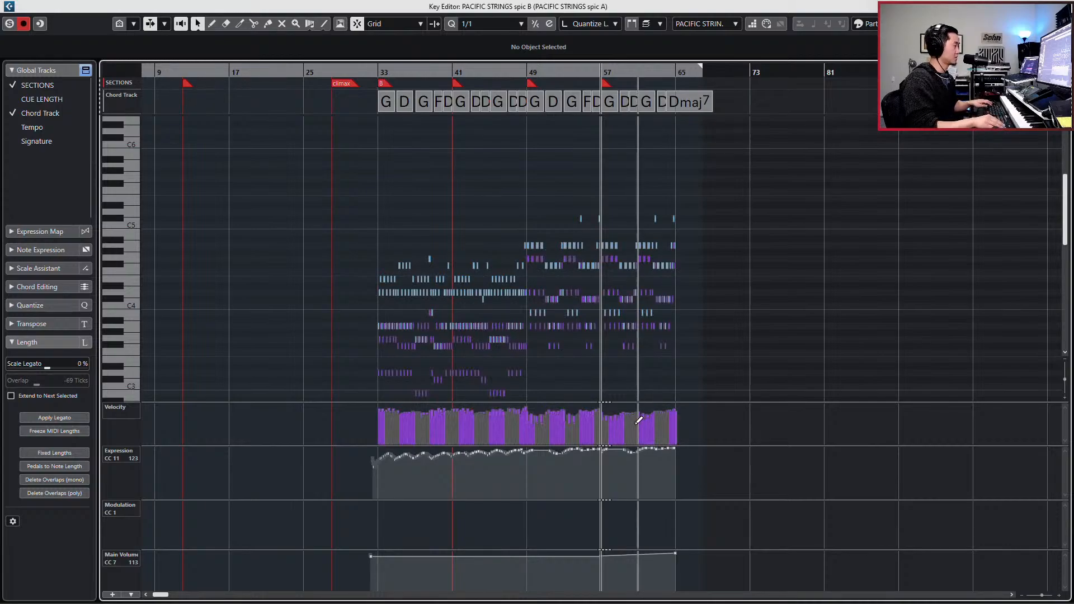
{"action": "key", "text": "ctrl+z"}
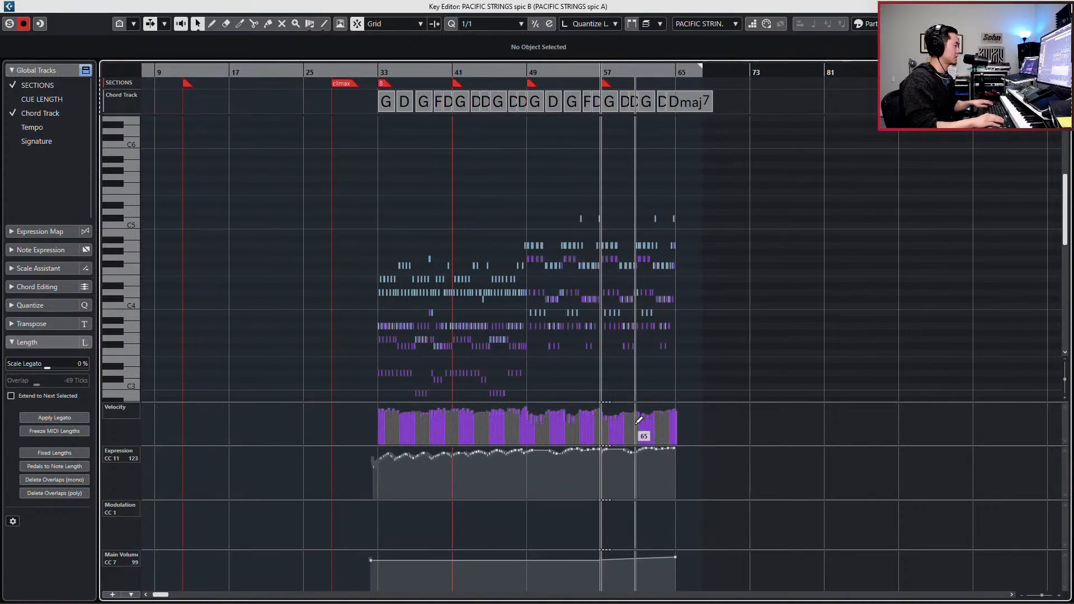
{"action": "key", "text": "ctrl+z"}
- Lower spic A's whole main volume (CC 7) curve, bringing it to 84 at bar 57
{"action": "key", "text": "Up"}
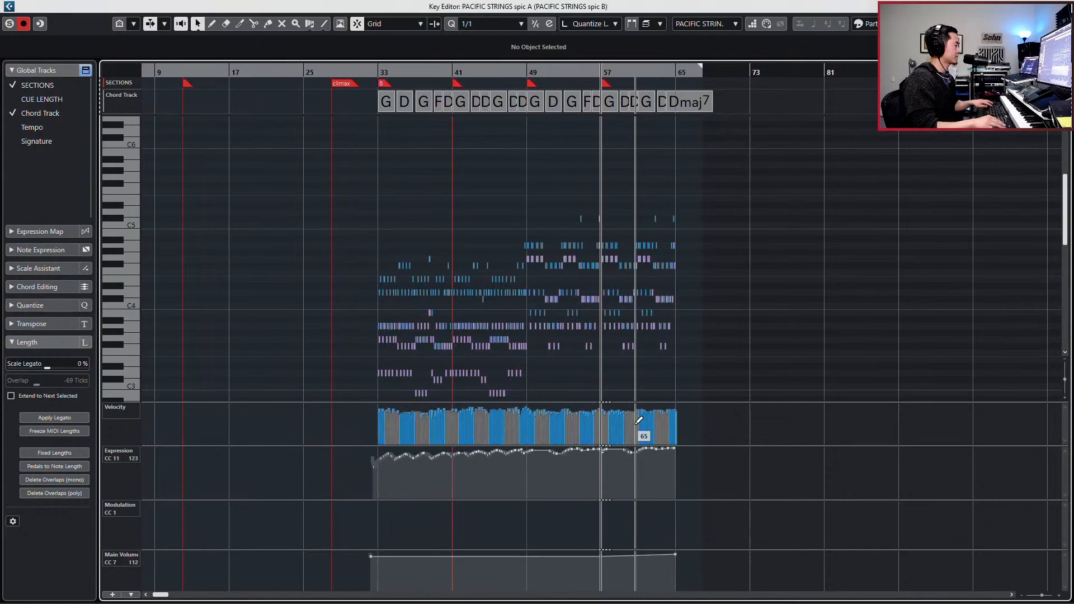
{"action": "key", "text": "ctrl+z"}
{"action": "key", "text": "ctrl+z"}
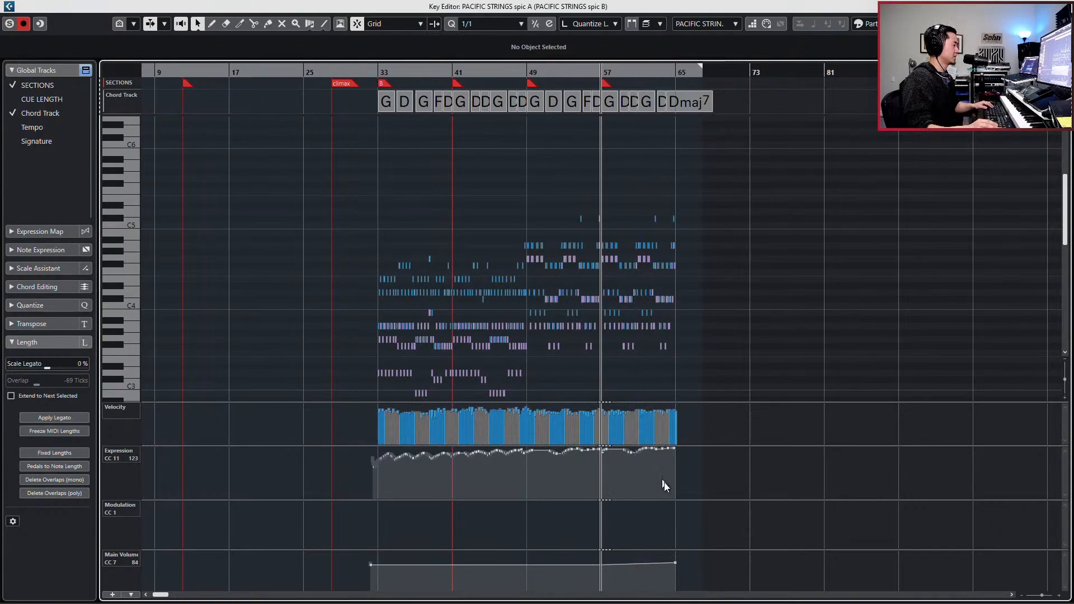
- Raise the main volume (CC 7) end point at bar 65 to 106 in spic A and 112 in spic B
{"action": "left_click_drag", "start_coordinate": [675, 567], "coordinate": [676, 562]}
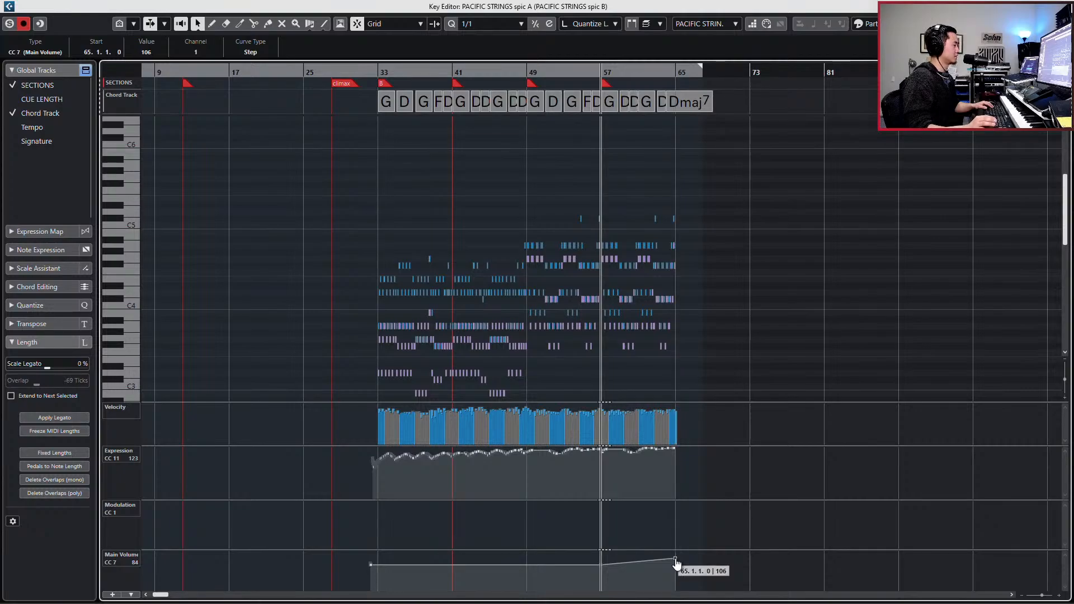
{"action": "key", "text": "Down"}
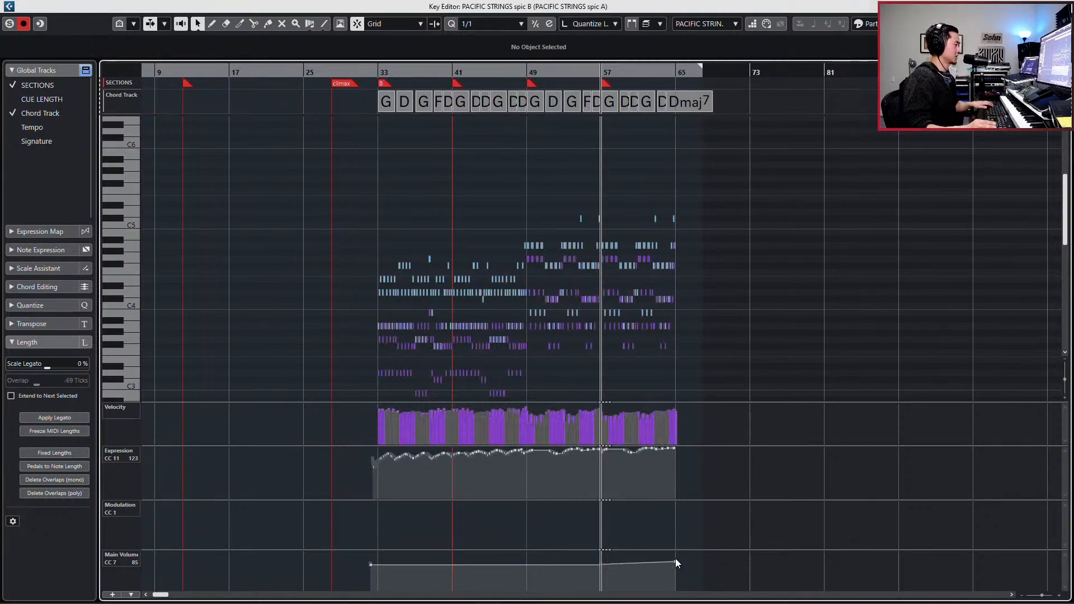
{"action": "left_click_drag", "start_coordinate": [676, 562], "coordinate": [677, 556]}
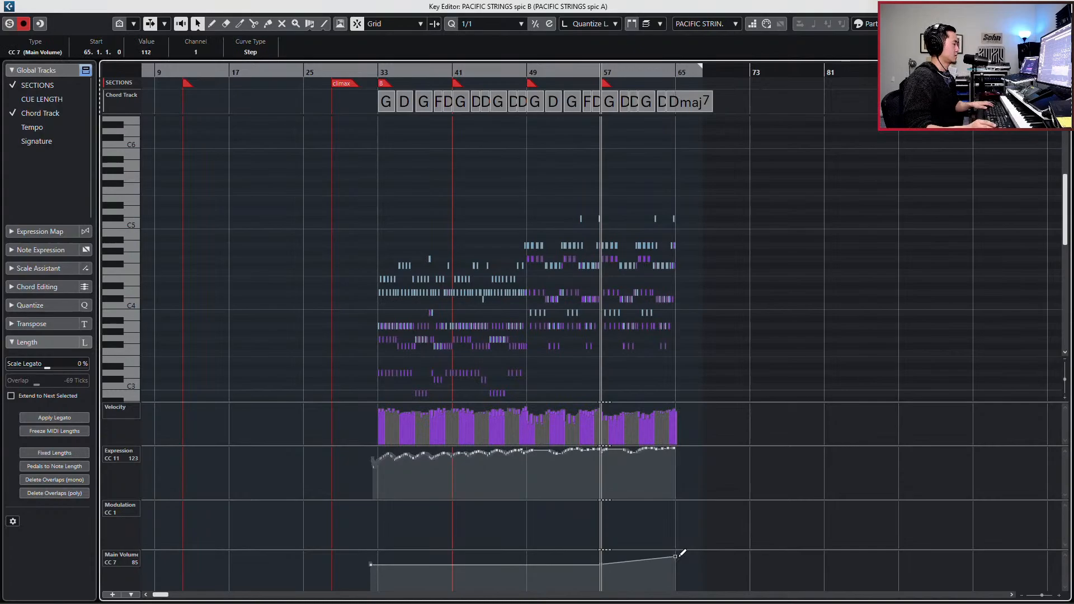
{"action": "left_click_drag", "start_coordinate": [362, 488], "coordinate": [759, 442]}
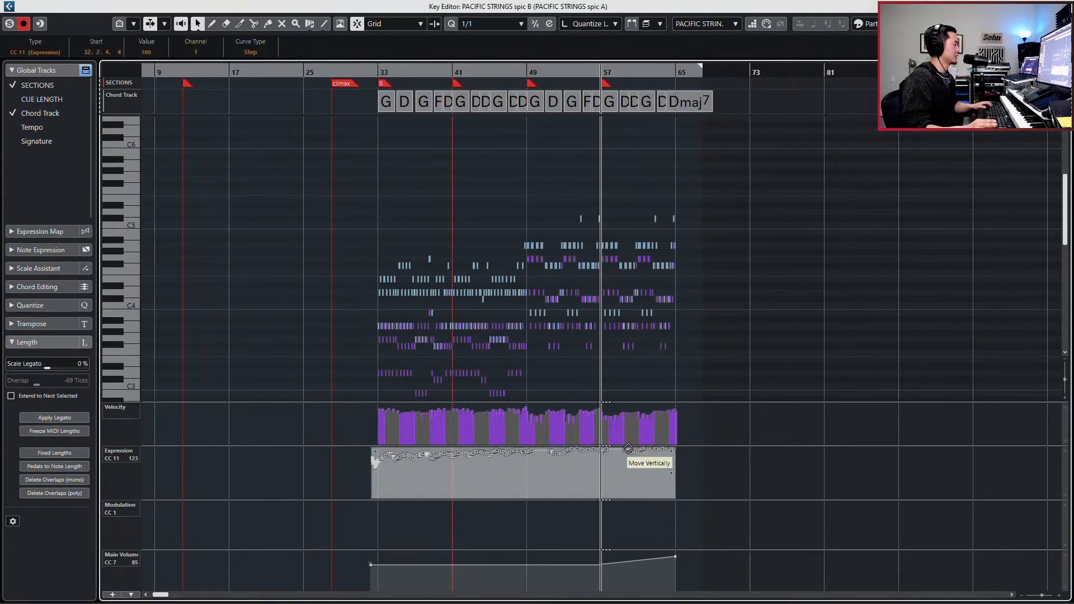
{"action": "left_click_drag", "start_coordinate": [628, 448], "coordinate": [629, 462]}
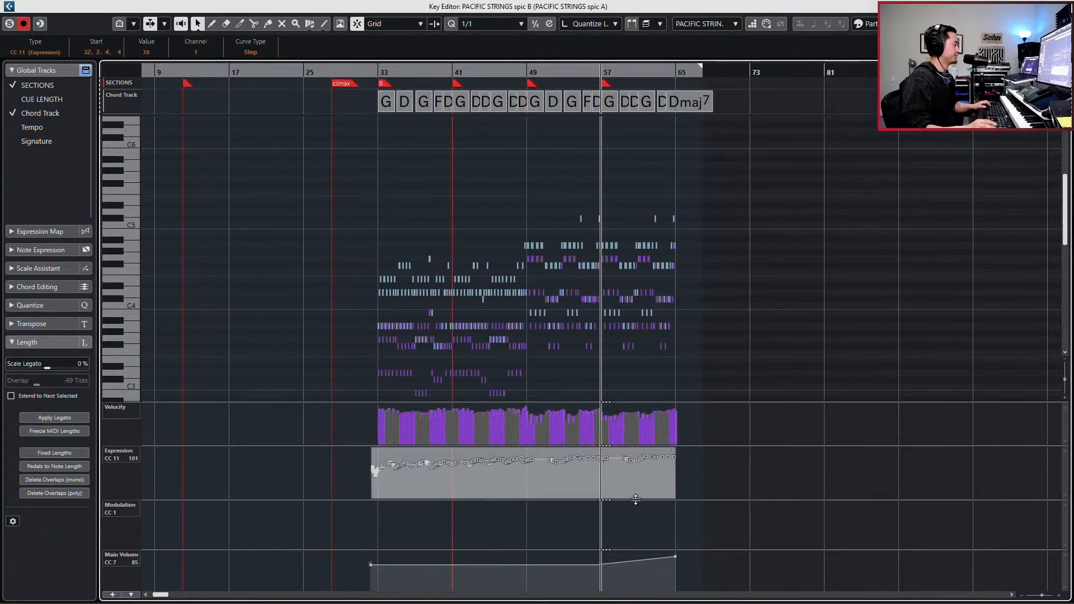
{"action": "key", "text": "ctrl+z"}
- Delete the main volume (CC 7) rise points from bar 57 to bar 65 in spic B and spic A
{"action": "left_click_drag", "start_coordinate": [596, 575], "coordinate": [681, 551]}
{"action": "key", "text": "Delete"}
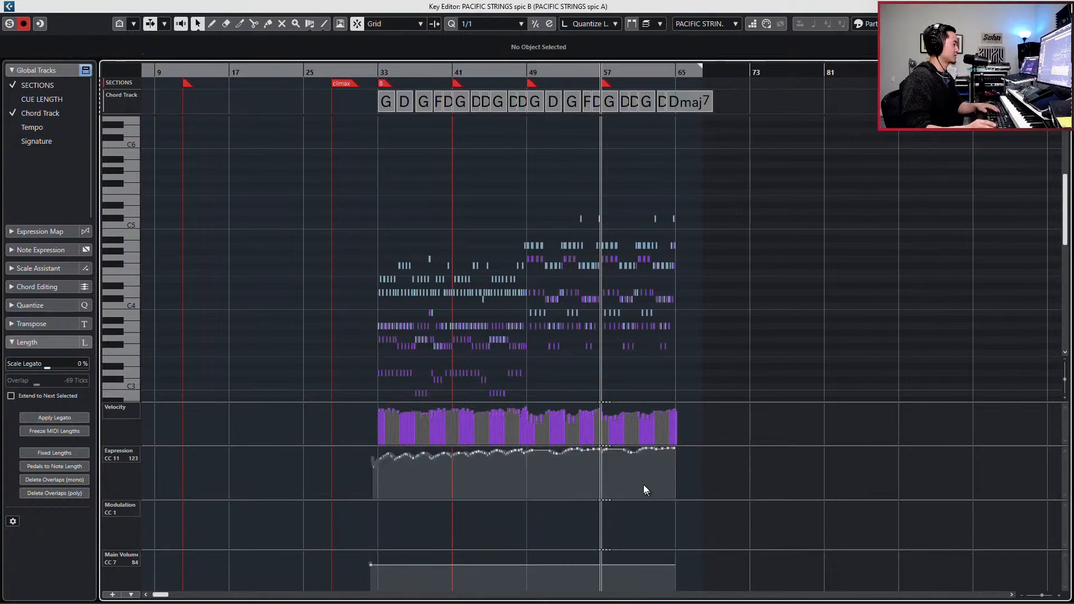
{"action": "key", "text": "Down"}
{"action": "left_click_drag", "start_coordinate": [579, 574], "coordinate": [710, 536]}
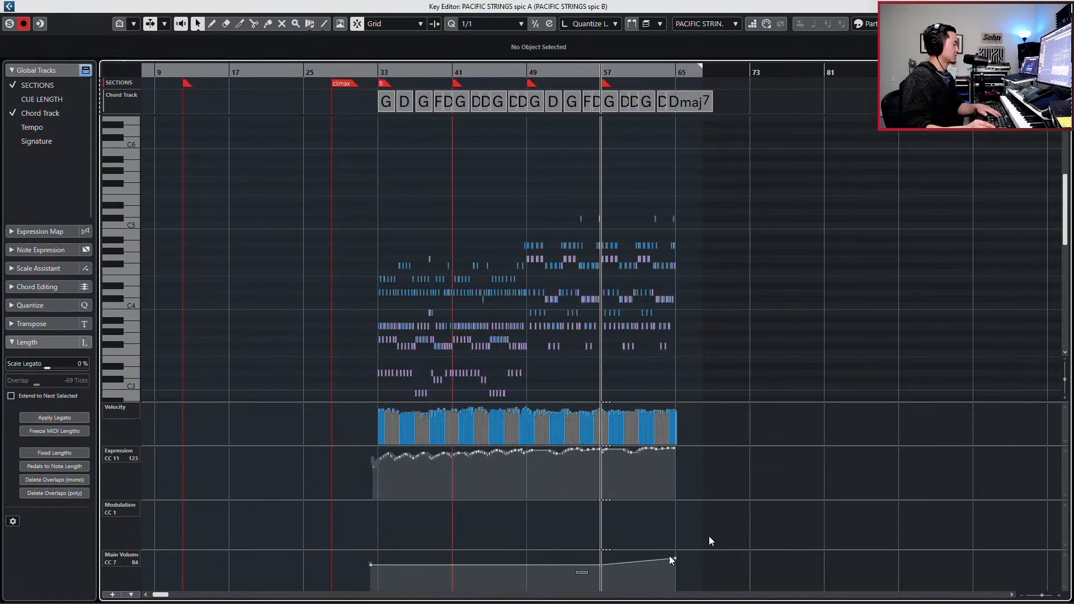
{"action": "key", "text": "Delete"}
- Lower the whole expression (CC 11) curves, bringing them at bar 57 to 108 in spic A and 93 in spic B
{"action": "left_click_drag", "start_coordinate": [373, 482], "coordinate": [644, 457]}
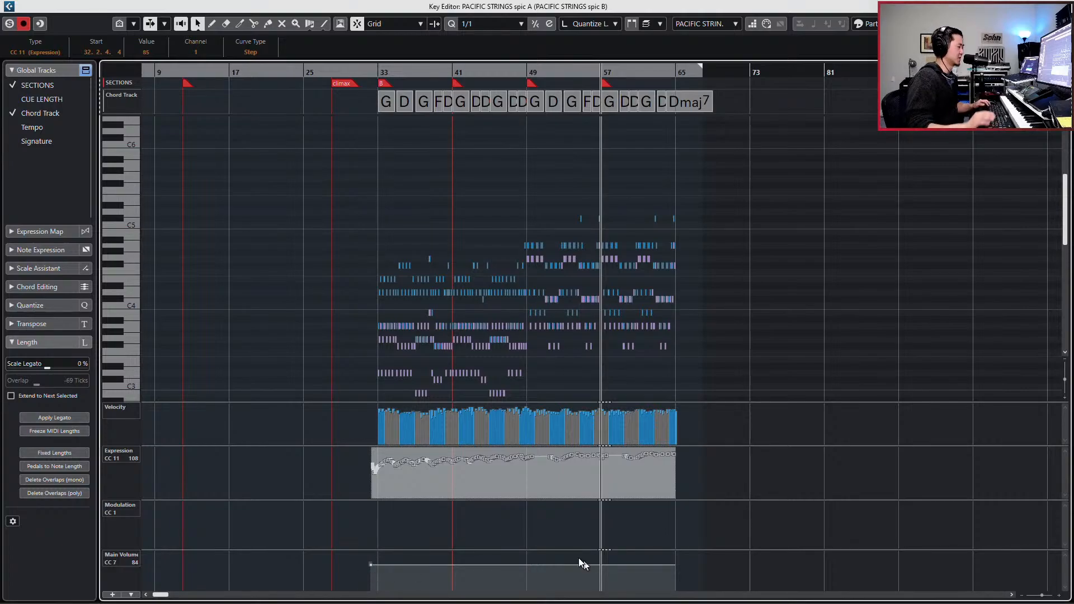
{"action": "key", "text": "Up"}
{"action": "left_click_drag", "start_coordinate": [350, 491], "coordinate": [643, 464]}
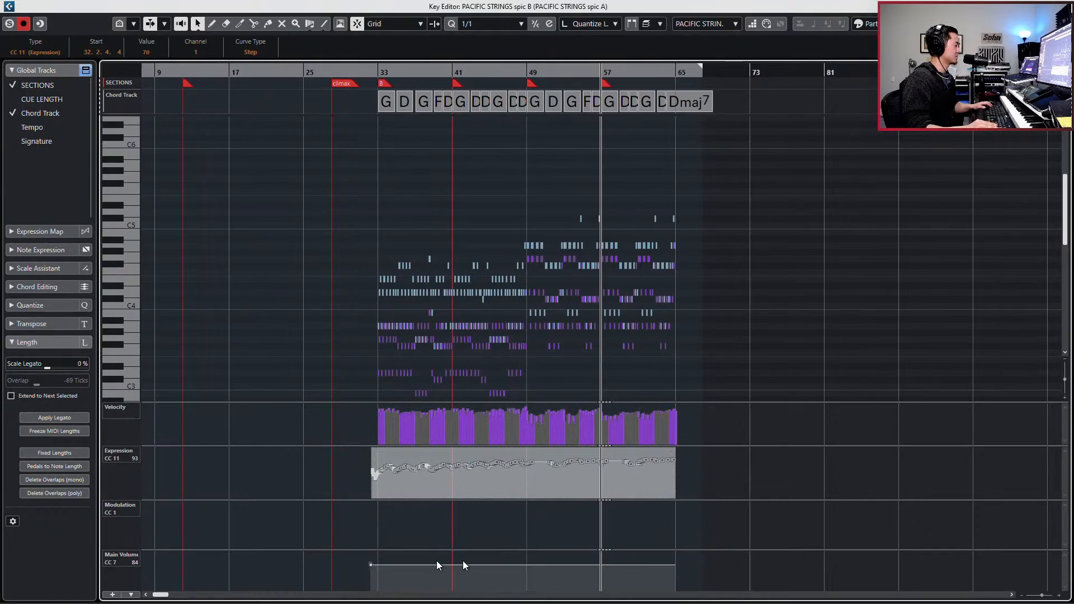
{"action": "left_click", "coordinate": [370, 565]}
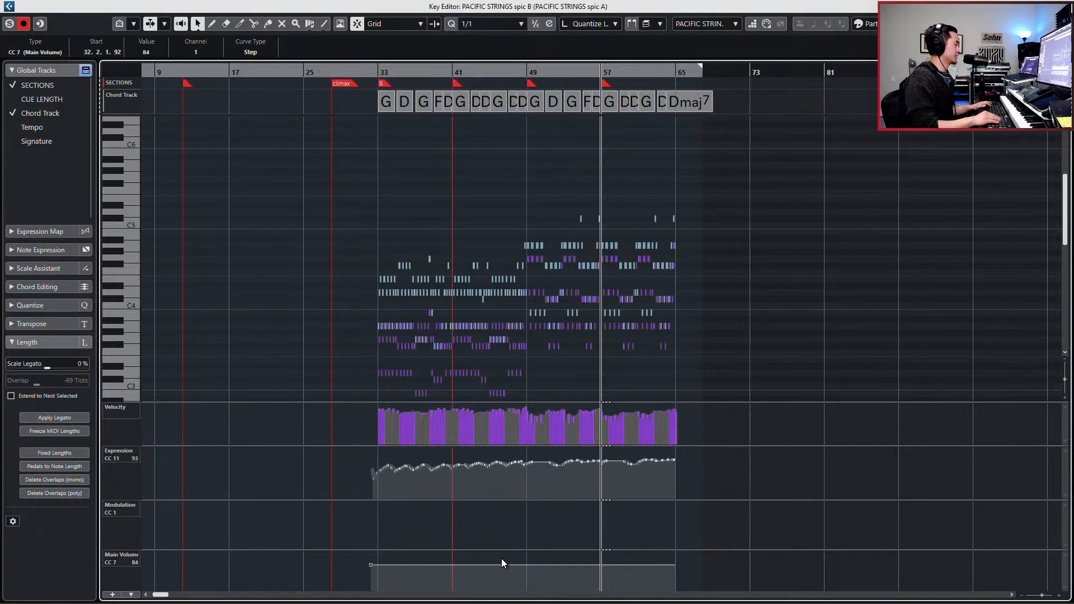
{"action": "key", "text": "ctrl+z"}
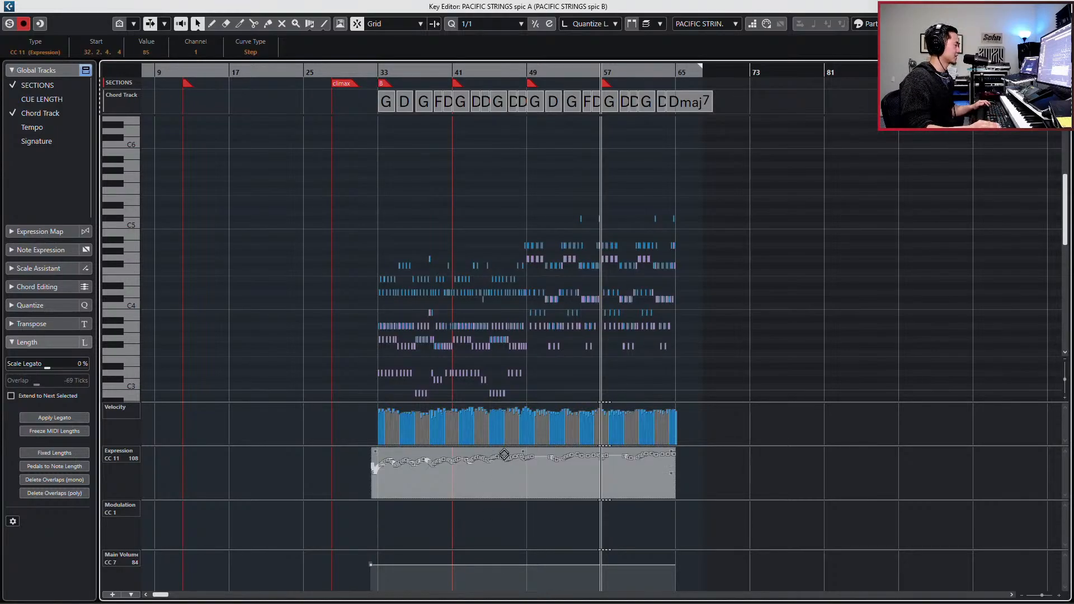
- Play back the strings from just before bar 49 to check the lowered expression curves
{"action": "left_click_drag", "start_coordinate": [504, 452], "coordinate": [649, 506]}
{"action": "left_click", "coordinate": [692, 469]}
{"action": "key", "text": "KP_Subtract"}
{"action": "key", "text": "KP_Subtract"}
{"action": "key", "text": "KP_Subtract"}
{"action": "key", "text": "KP_Subtract"}
{"action": "key", "text": "KP_Subtract"}
{"action": "key", "text": "KP_Subtract"}
{"action": "key", "text": "KP_Subtract"}
{"action": "key", "text": "KP_Subtract"}
{"action": "key", "text": "KP_Subtract"}
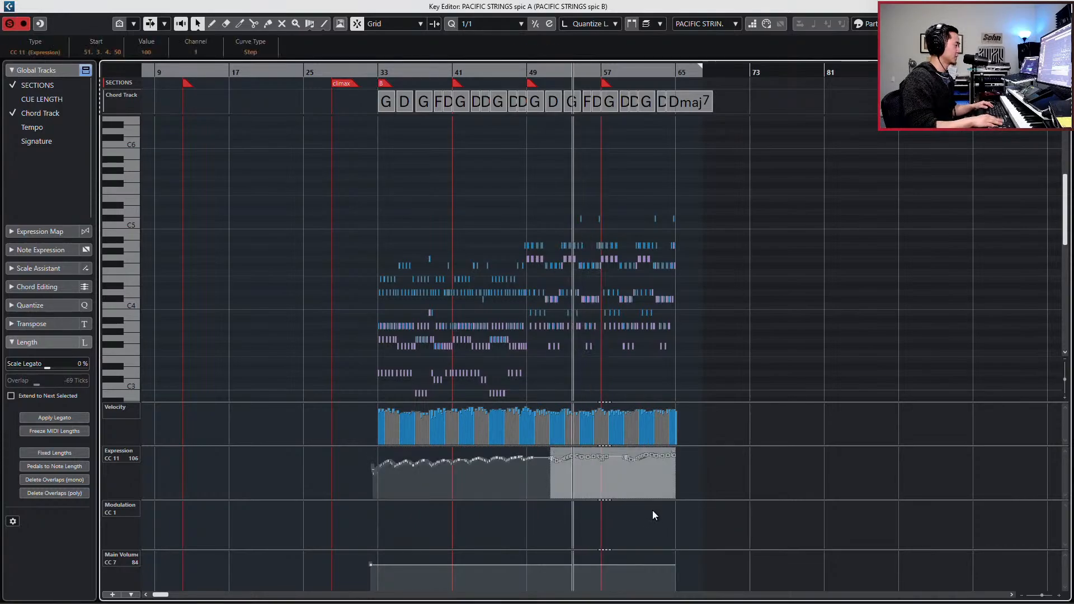
{"action": "key", "text": "s"}
{"action": "key", "text": "space"}
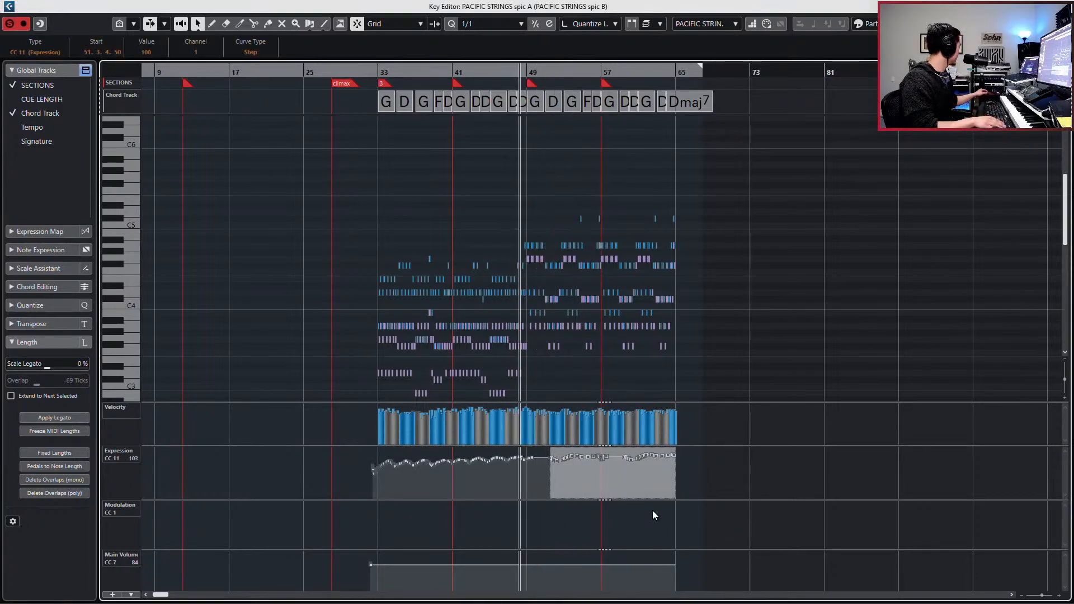
- Raise the main volume (CC 7) curve to 93 in spic A and 91 in spic B, then rewind playback to before bar 49
{"action": "left_click_drag", "start_coordinate": [375, 571], "coordinate": [368, 552]}
{"action": "key", "text": "space"}
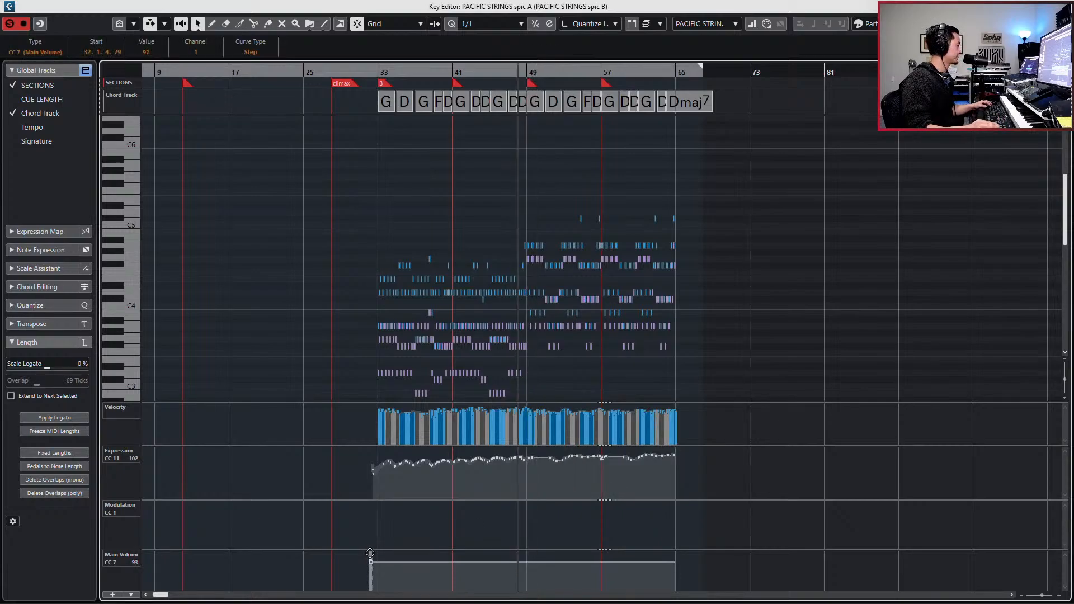
{"action": "key", "text": "Right"}
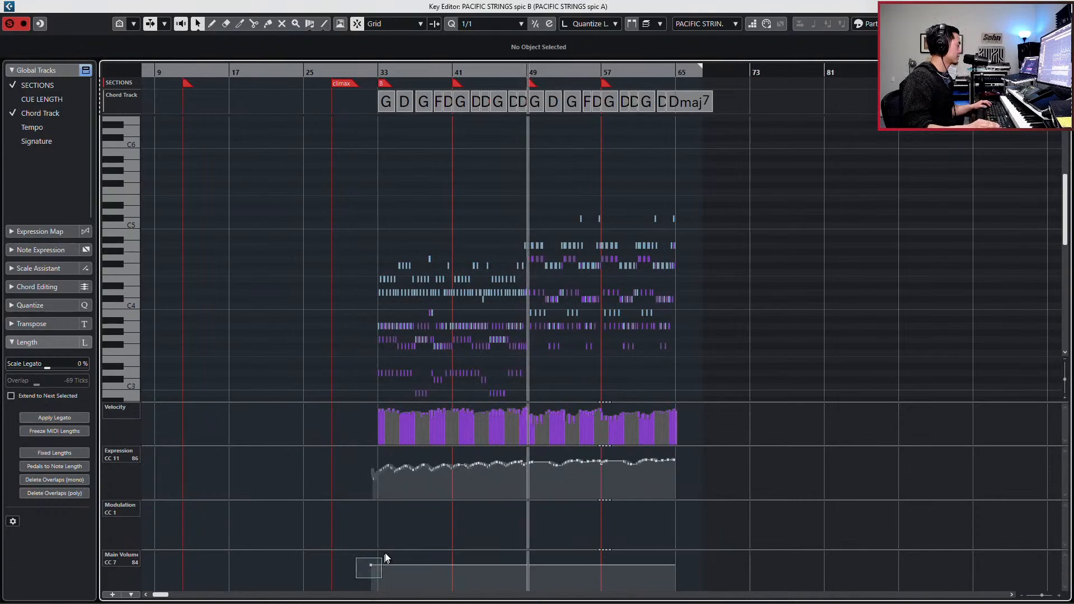
{"action": "left_click_drag", "start_coordinate": [375, 568], "coordinate": [373, 568]}
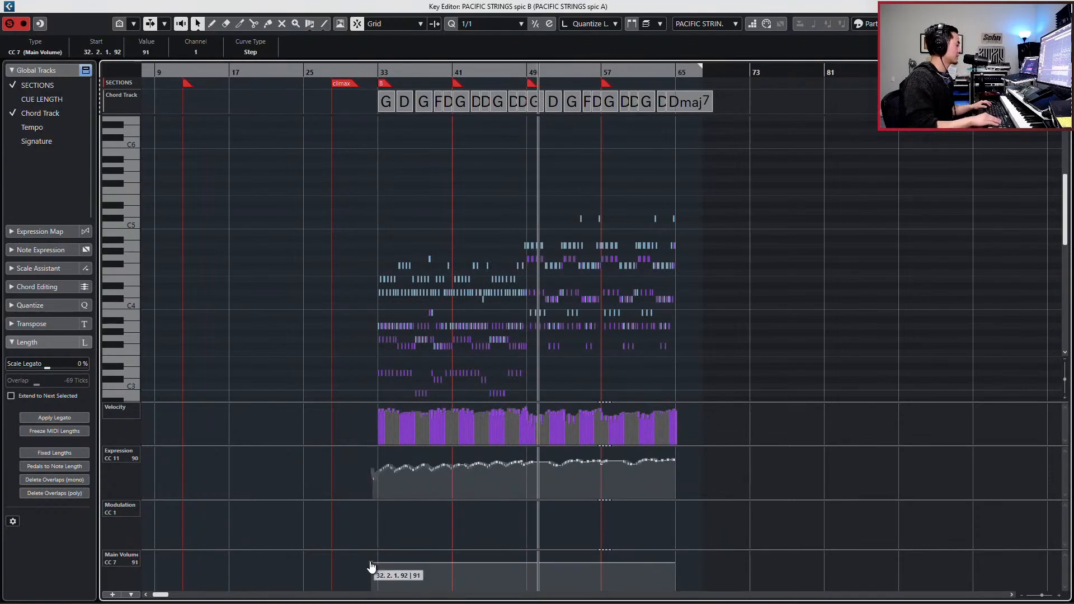
{"action": "key", "text": "Left"}
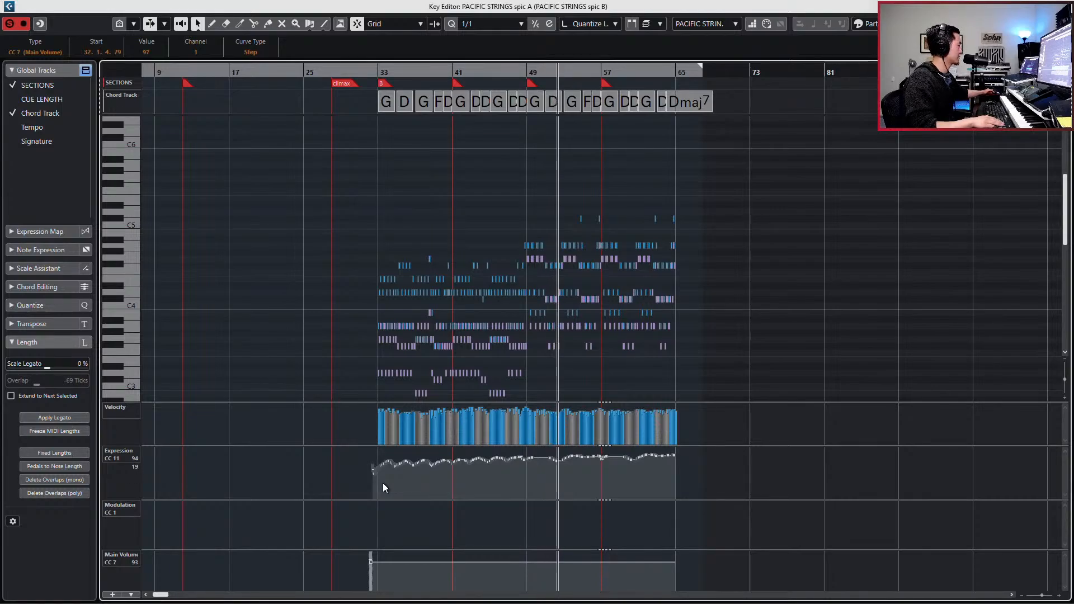
{"action": "key", "text": "KP_Subtract"}
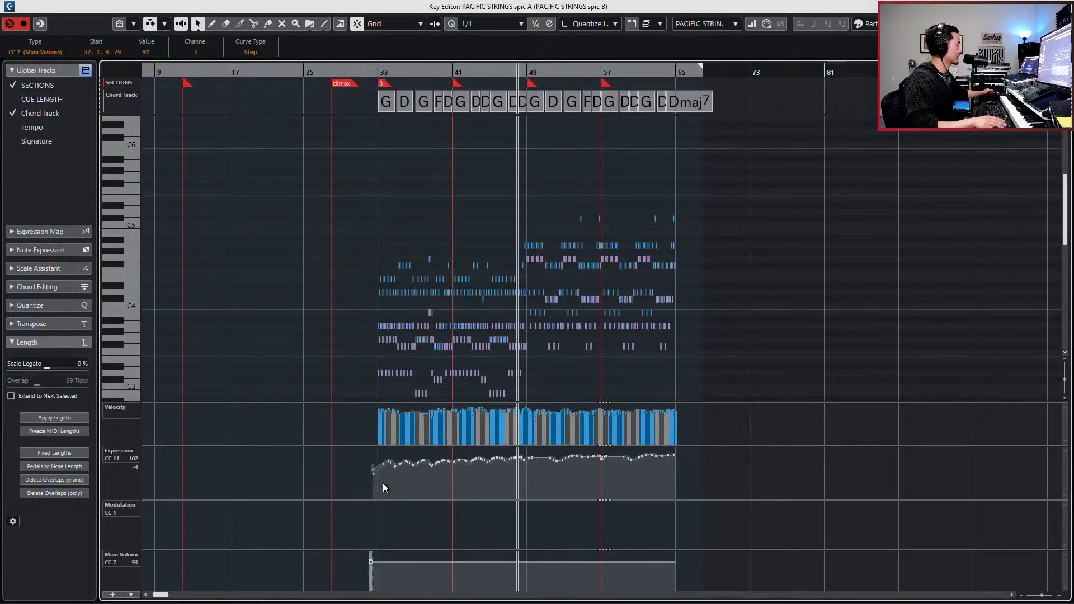
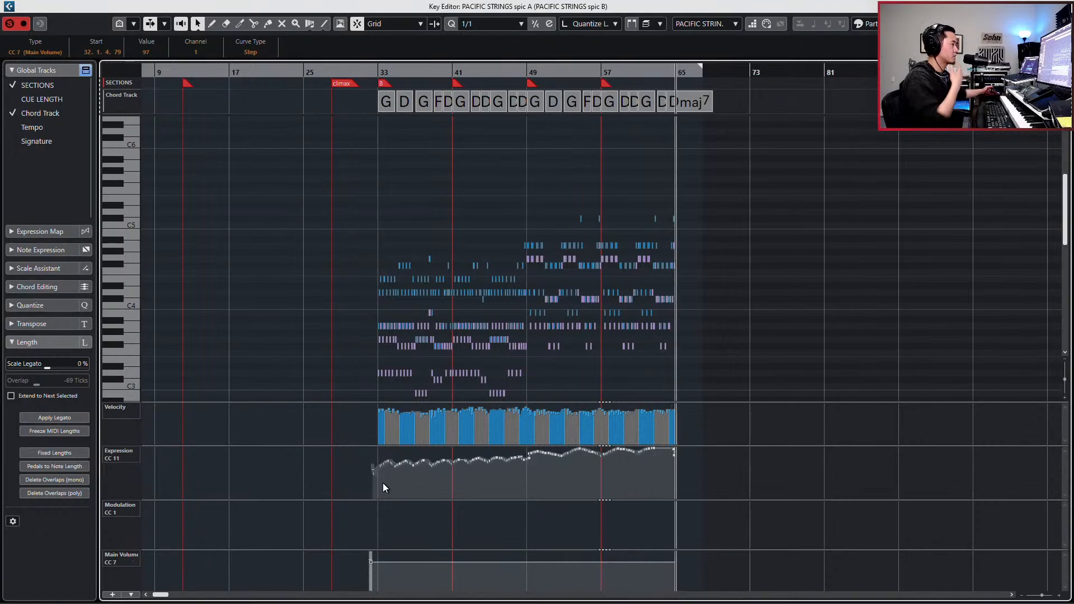
- In spic A, raise the main volume (CC 7) to 104 and lower the expression (CC 11) curve leading up to bar 65
{"action": "key", "text": "space"}
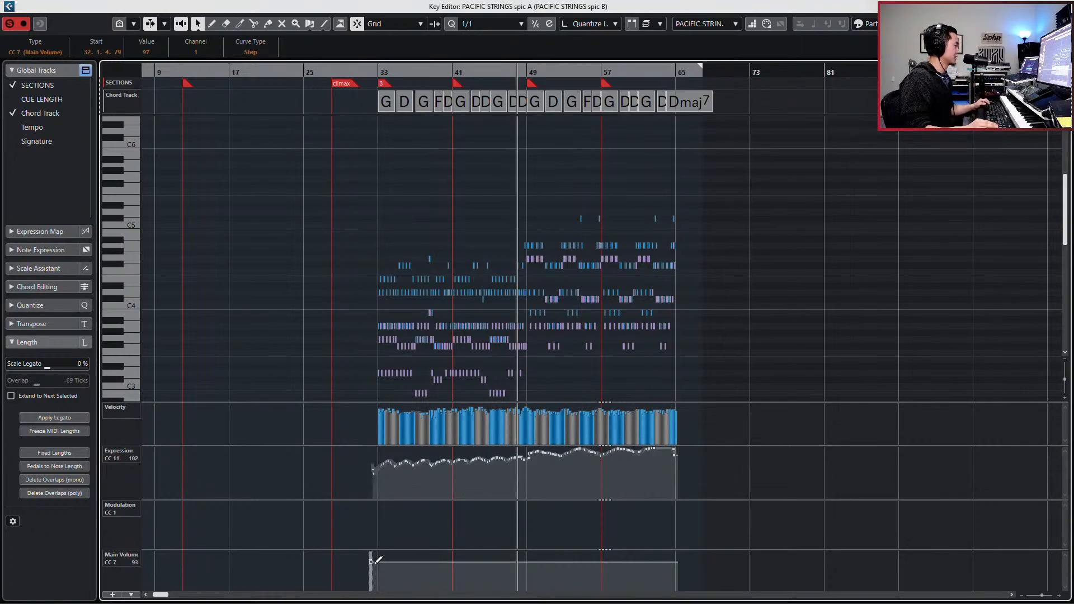
{"action": "left_click", "coordinate": [370, 561]}
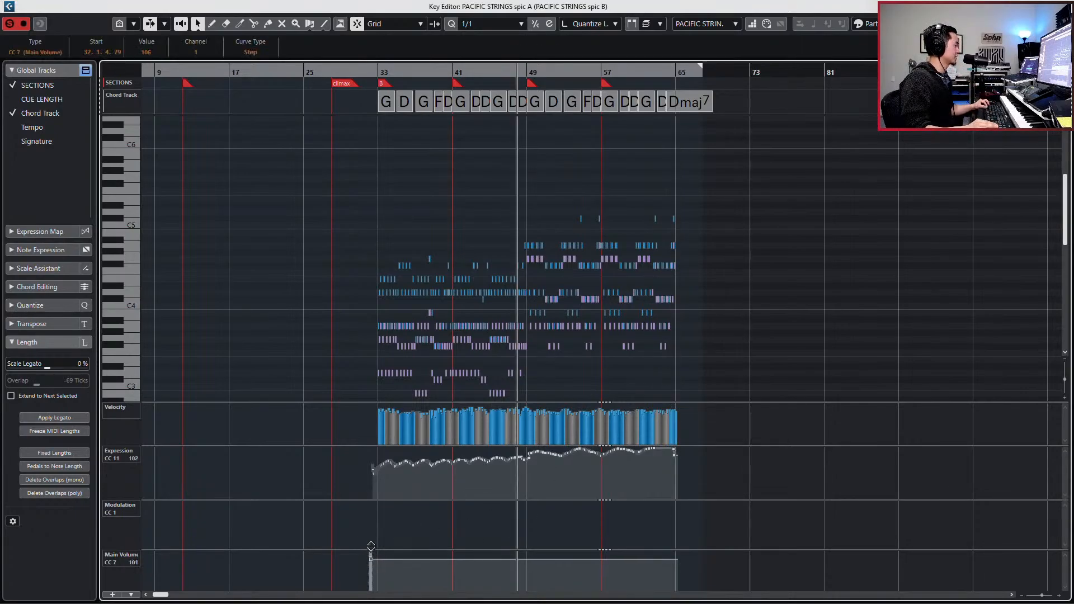
{"action": "left_click_drag", "start_coordinate": [351, 482], "coordinate": [632, 457]}
{"action": "left_click", "coordinate": [716, 457]}
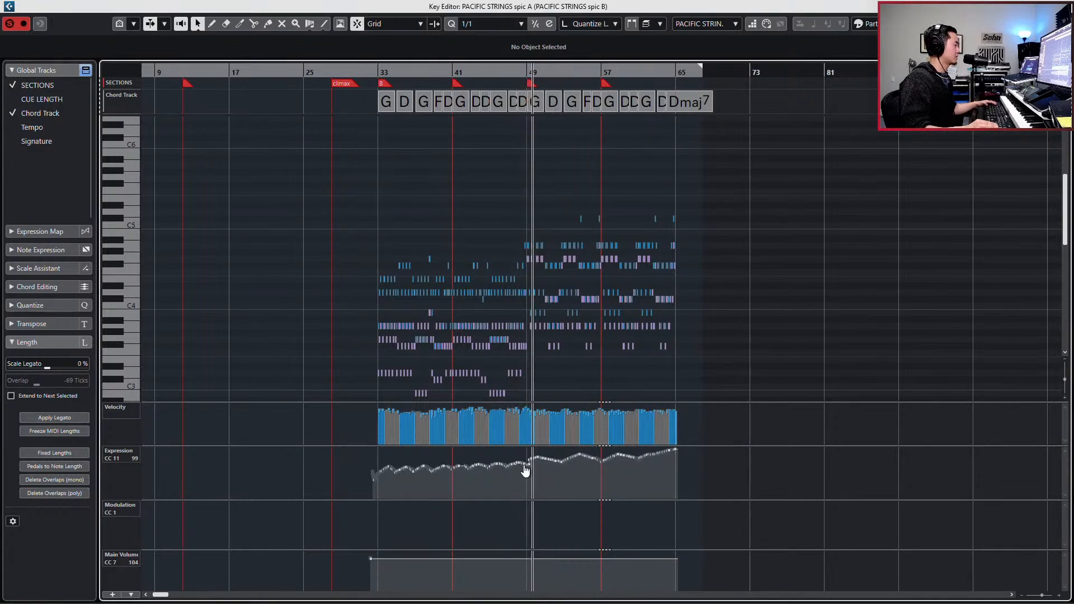
- Even out spic A's expression (CC 11) curve just before bar 49 and adjust its opening points up to about bar 36
{"action": "left_click_drag", "start_coordinate": [336, 453], "coordinate": [520, 482]}
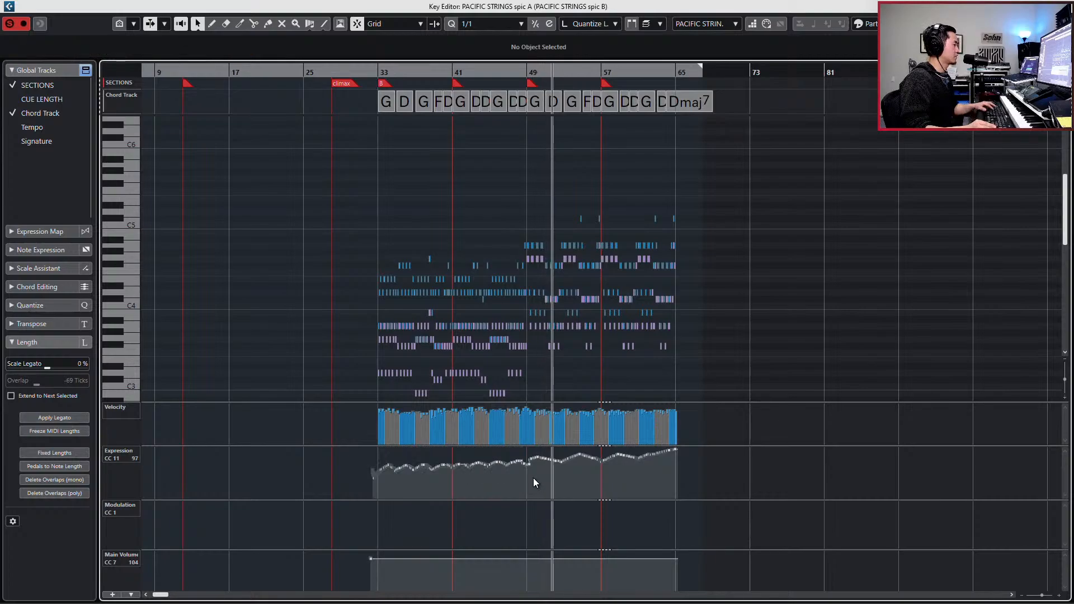
{"action": "left_click", "coordinate": [532, 478]}
{"action": "left_click", "coordinate": [518, 466]}
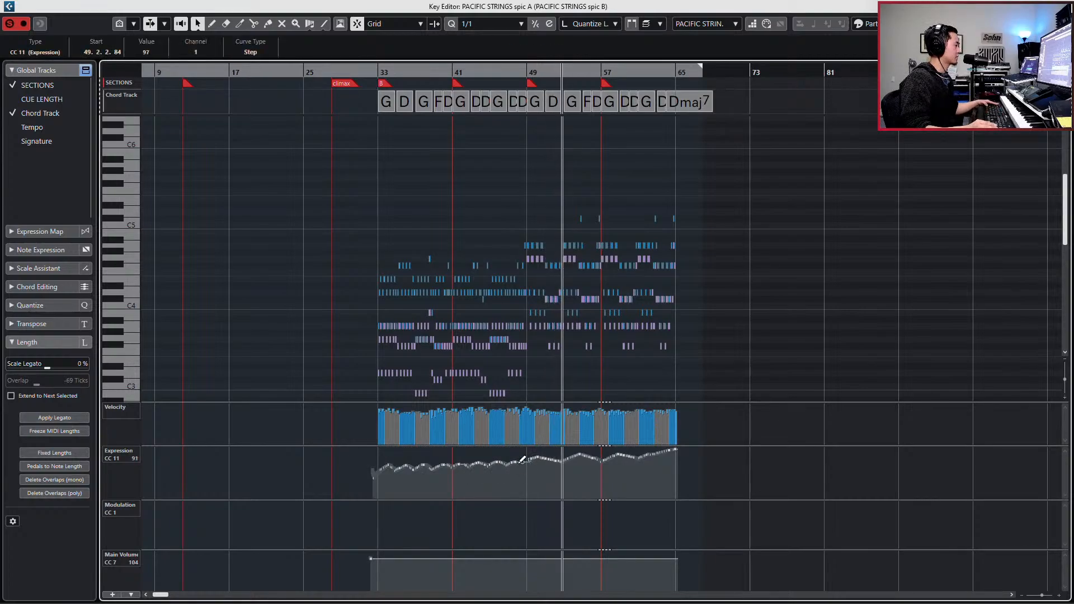
{"action": "left_click_drag", "start_coordinate": [361, 458], "coordinate": [405, 470]}
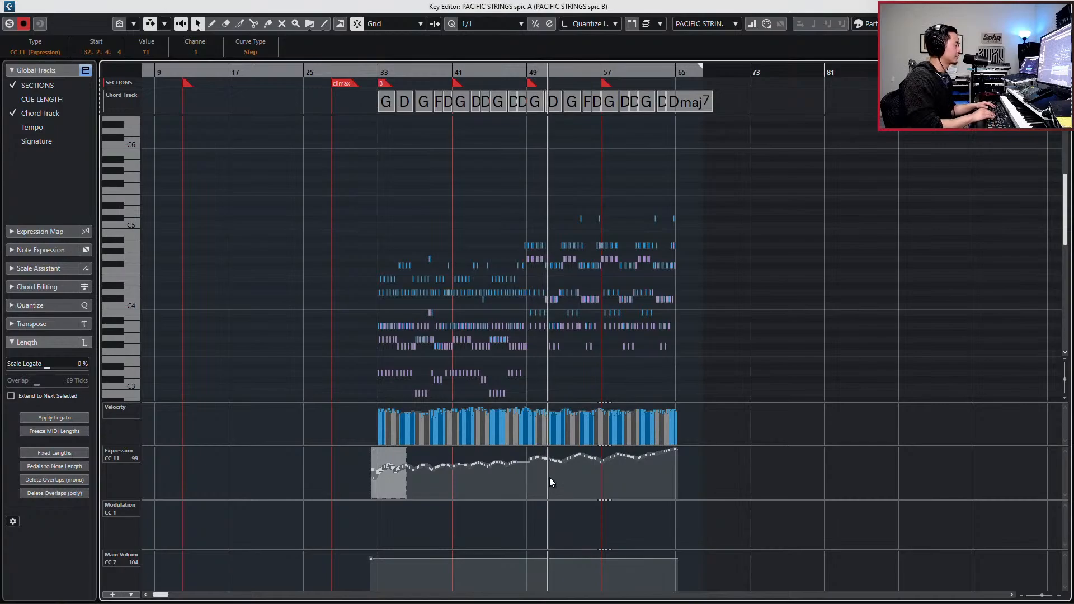
- Slightly raise spic B's expression (CC 11) curve from just before bar 49 to bar 65
{"action": "key", "text": "Tab"}
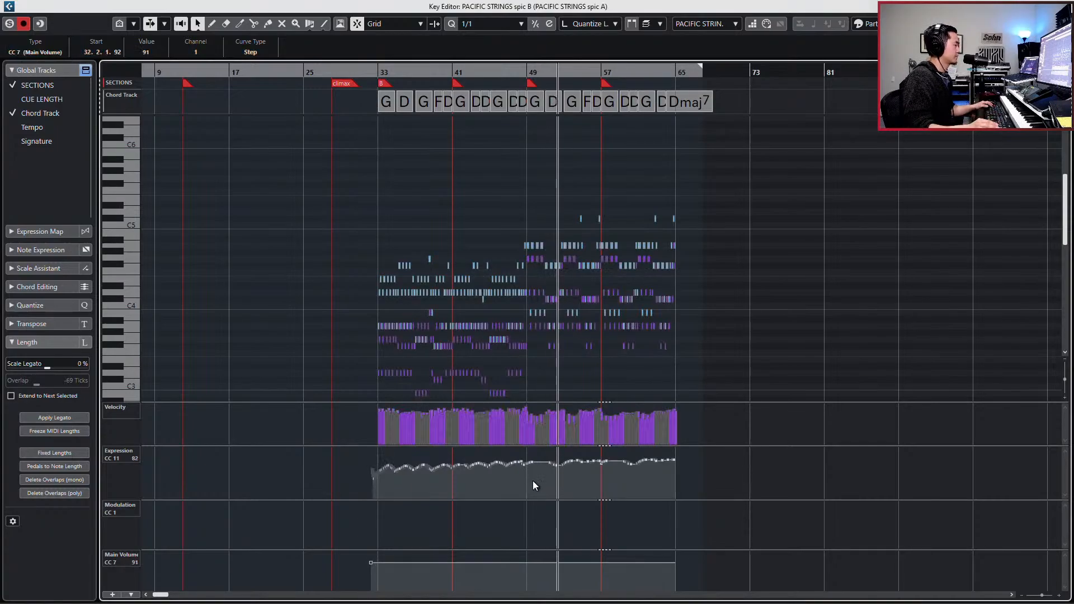
{"action": "left_click_drag", "start_coordinate": [522, 495], "coordinate": [678, 448]}
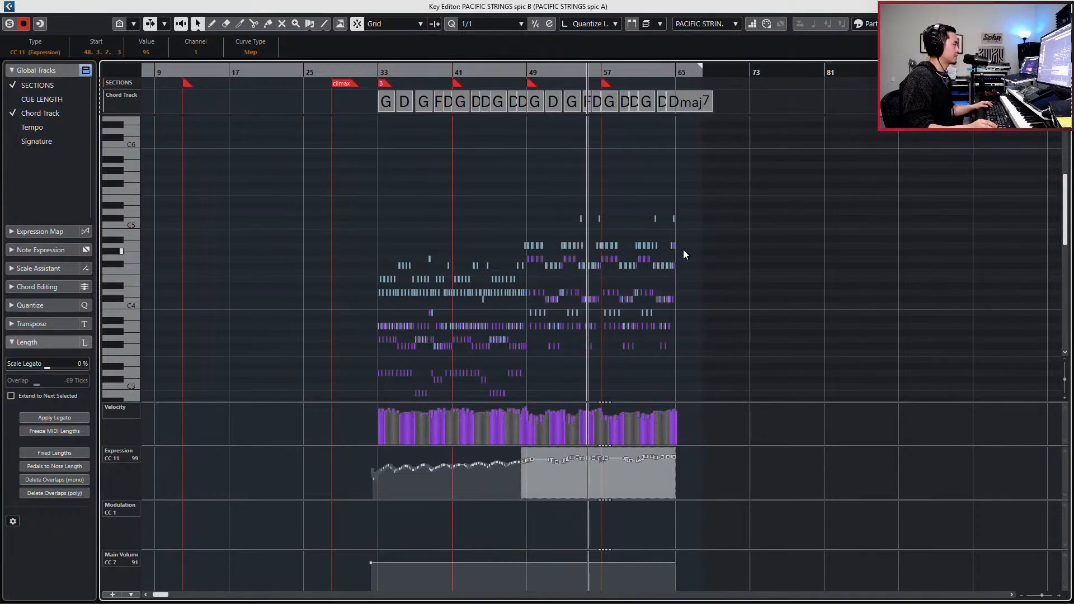
{"action": "left_click", "coordinate": [660, 23]}
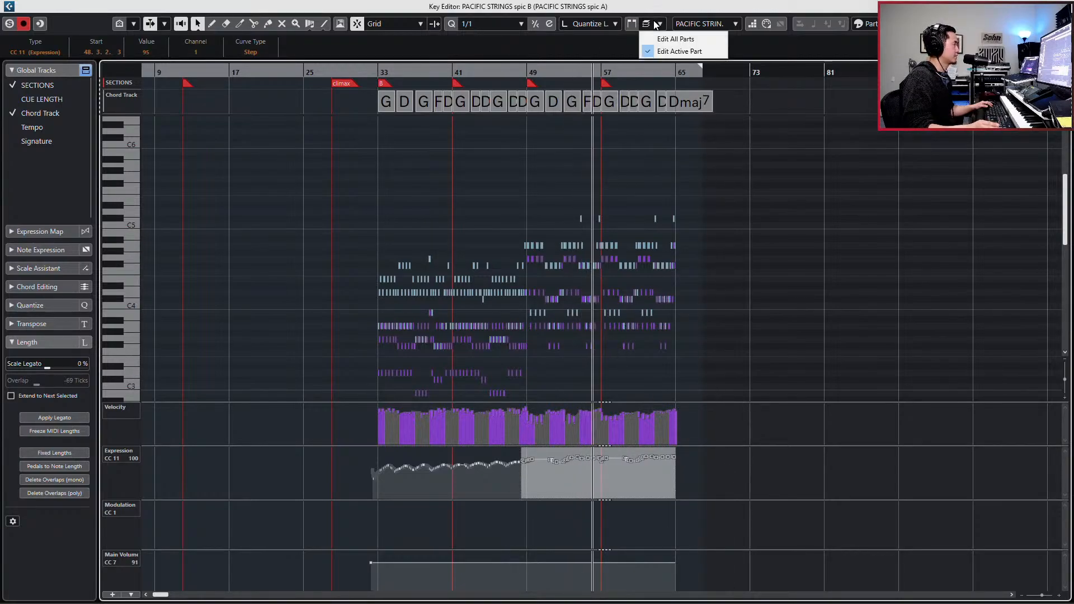
{"action": "left_click", "coordinate": [697, 201]}
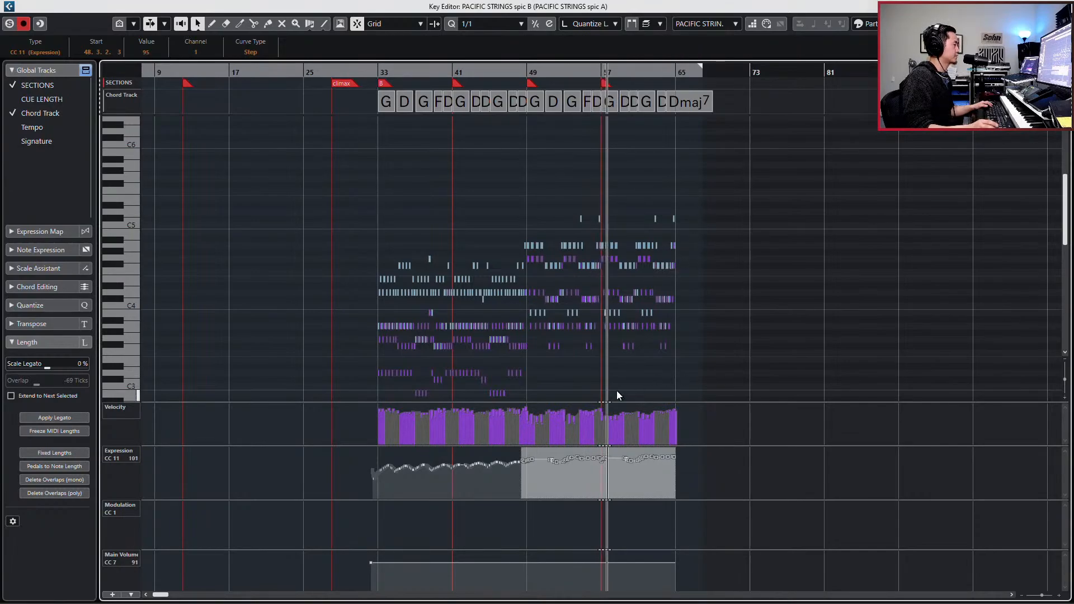
- Adjust the note velocities from about bar 58 to bar 65 in spic B and spic A, and close the Key Editor
{"action": "left_click_drag", "start_coordinate": [613, 228], "coordinate": [699, 358]}
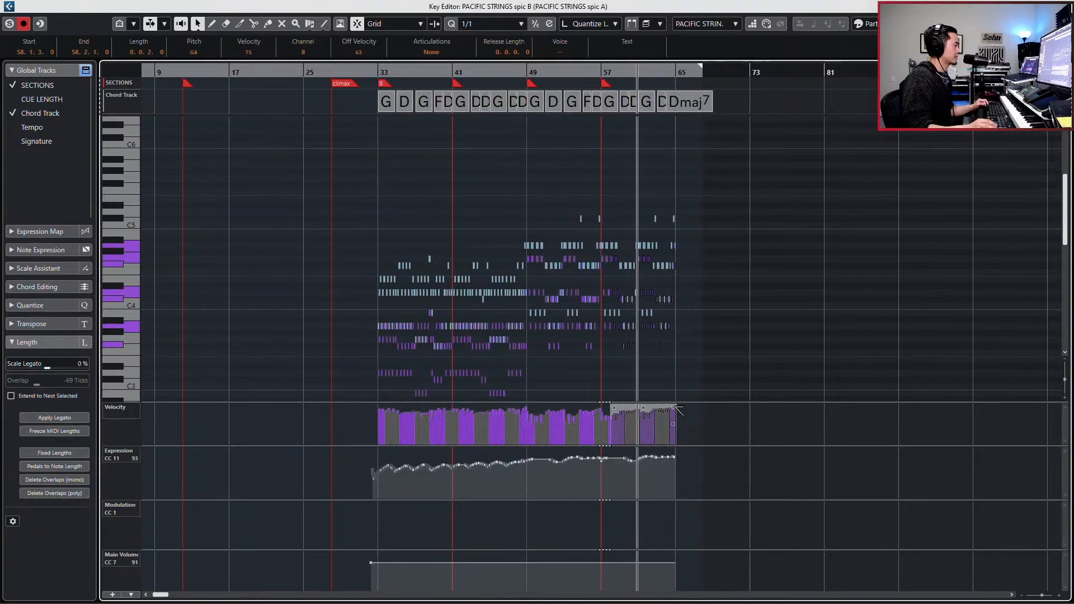
{"action": "key", "text": "Tab"}
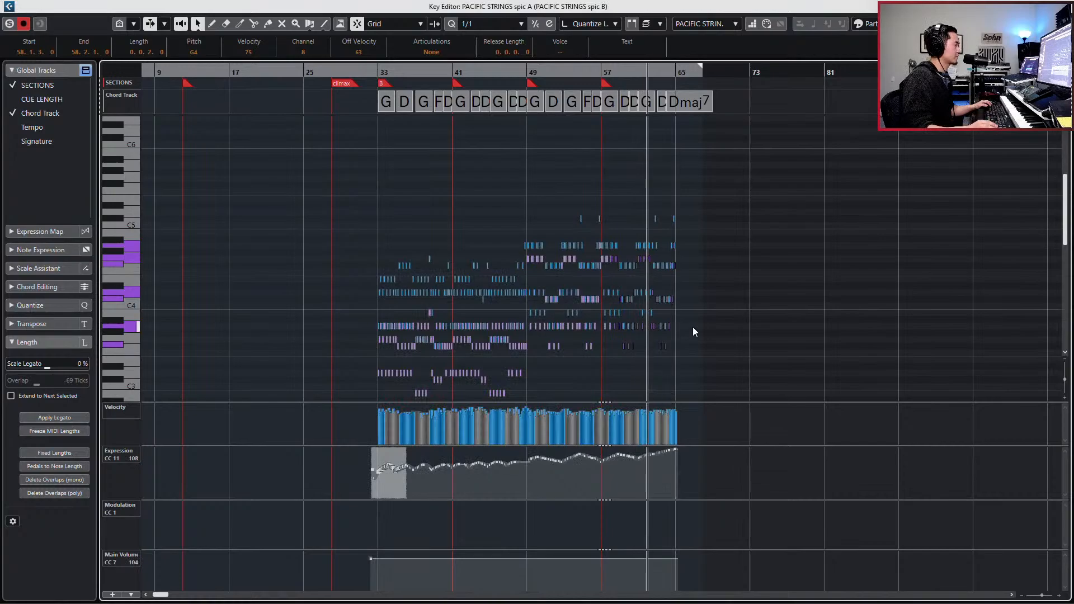
{"action": "left_click_drag", "start_coordinate": [691, 198], "coordinate": [652, 280]}
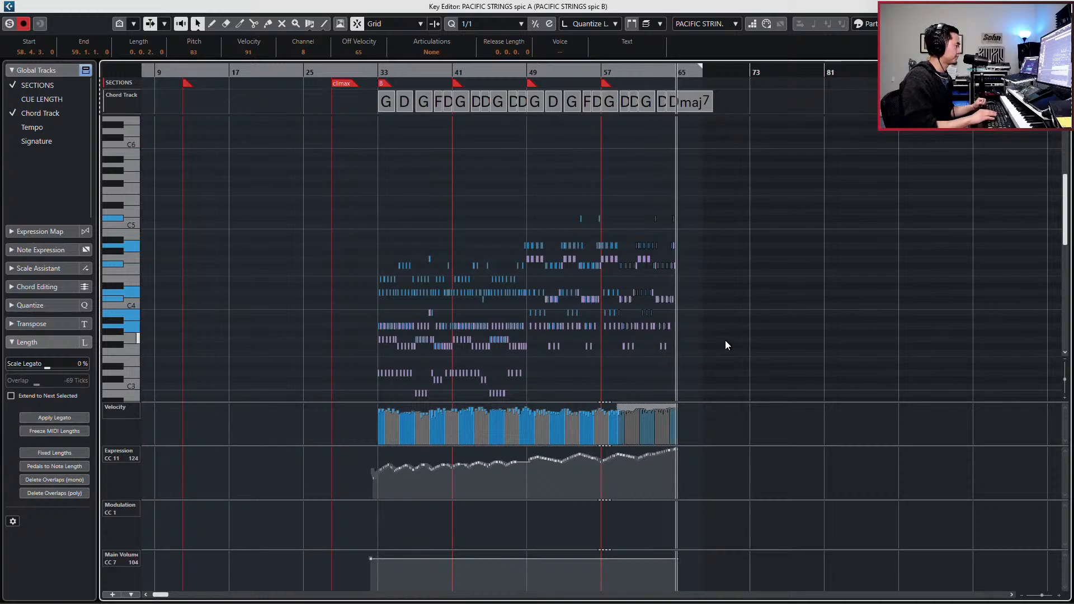
{"action": "key", "text": "Return"}
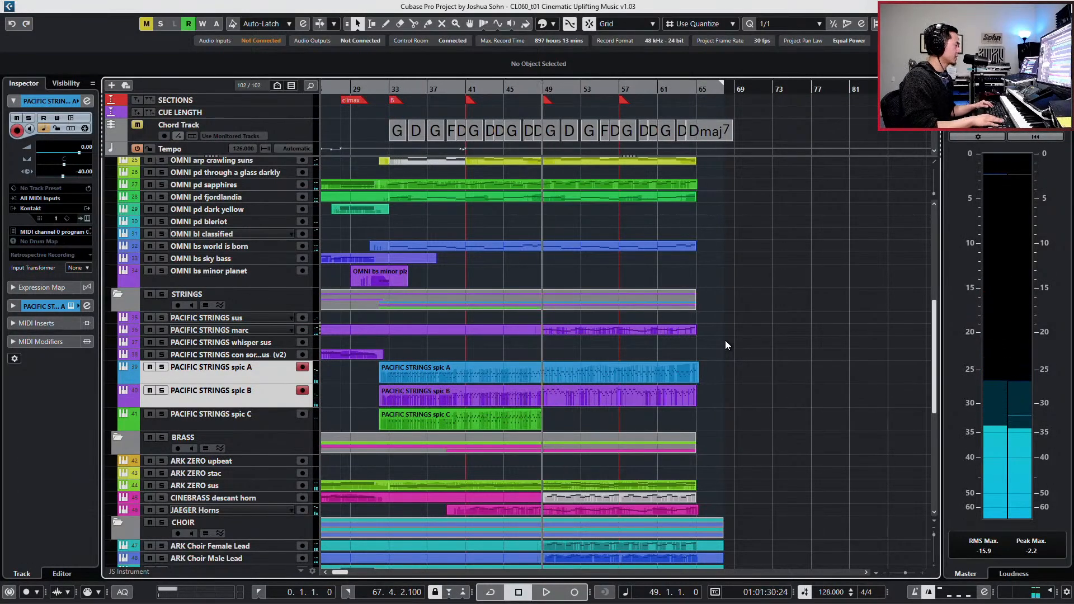
{"action": "scroll", "coordinate": [726, 345], "scroll_direction": "down", "scroll_amount": 5}
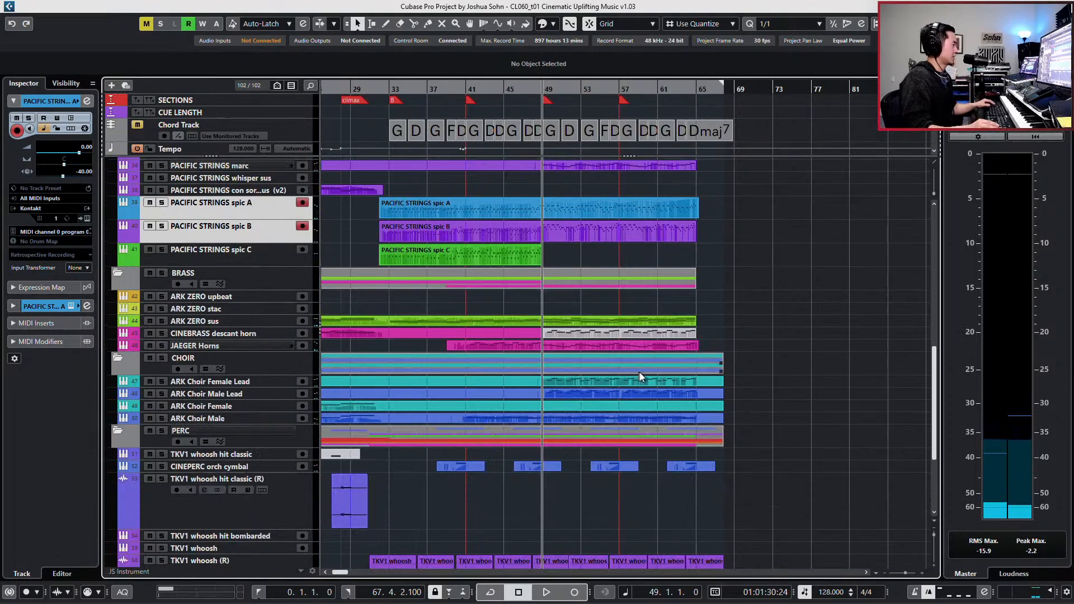
{"action": "left_click_drag", "start_coordinate": [744, 377], "coordinate": [693, 418]}
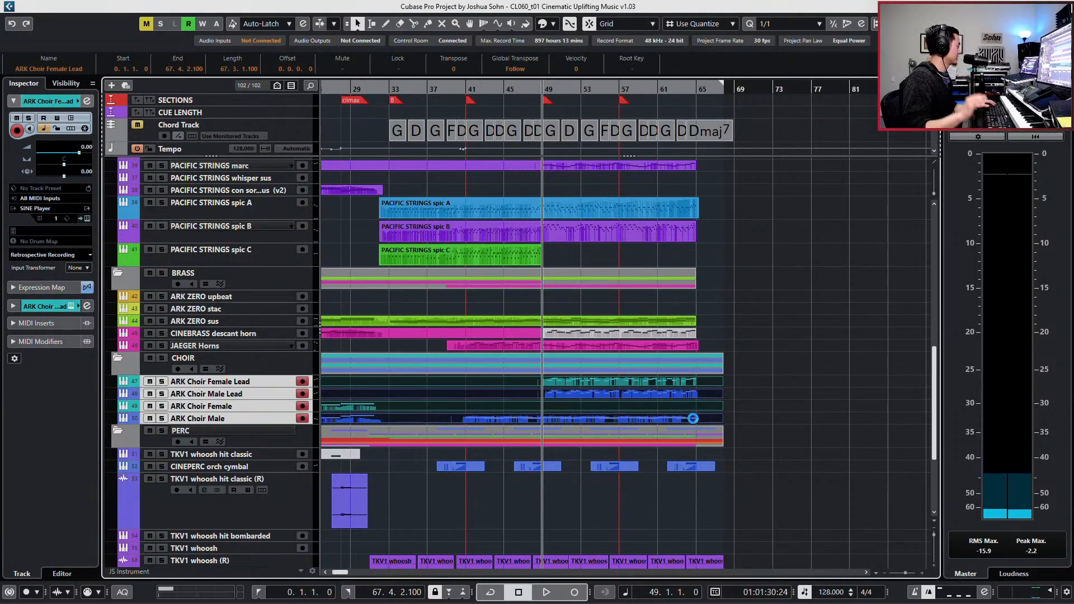
{"action": "key", "text": "KP_Subtract"}
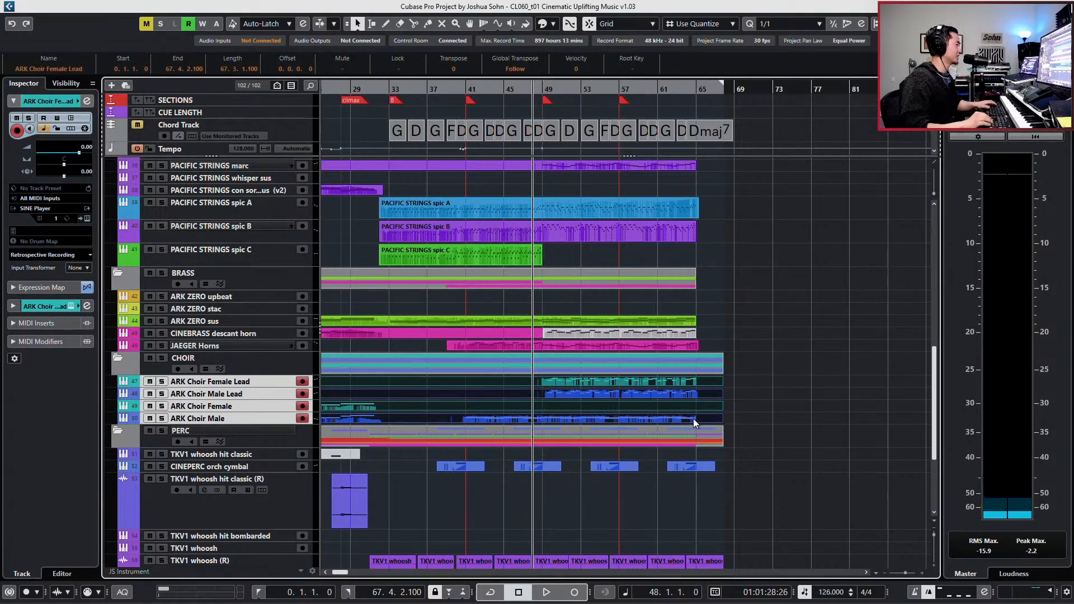
{"action": "key", "text": "KP_Subtract"}
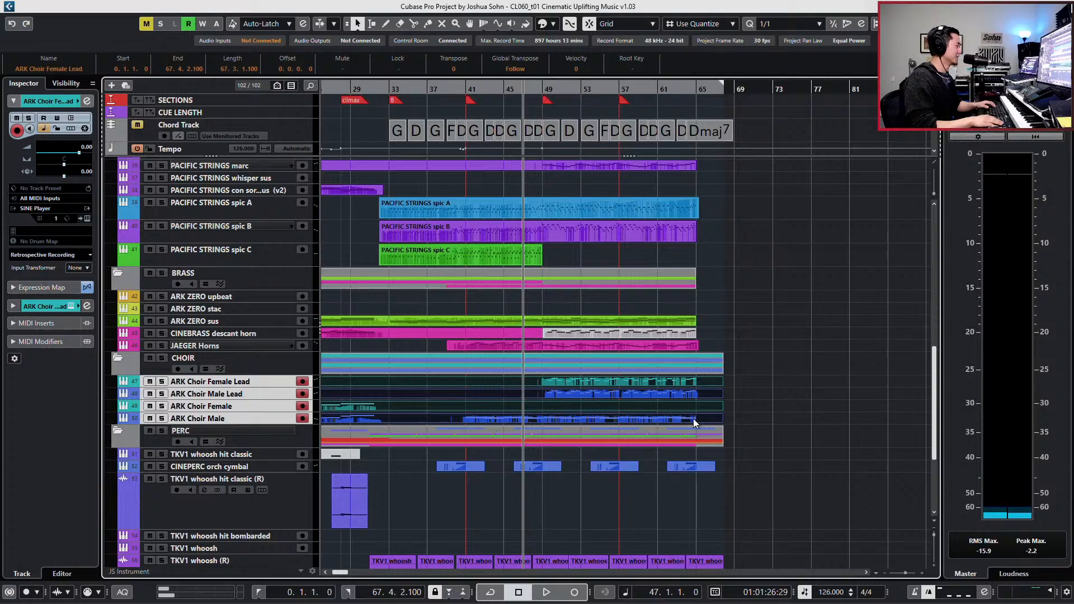
{"action": "left_click", "coordinate": [277, 364]}
{"action": "left_click", "coordinate": [564, 380]}
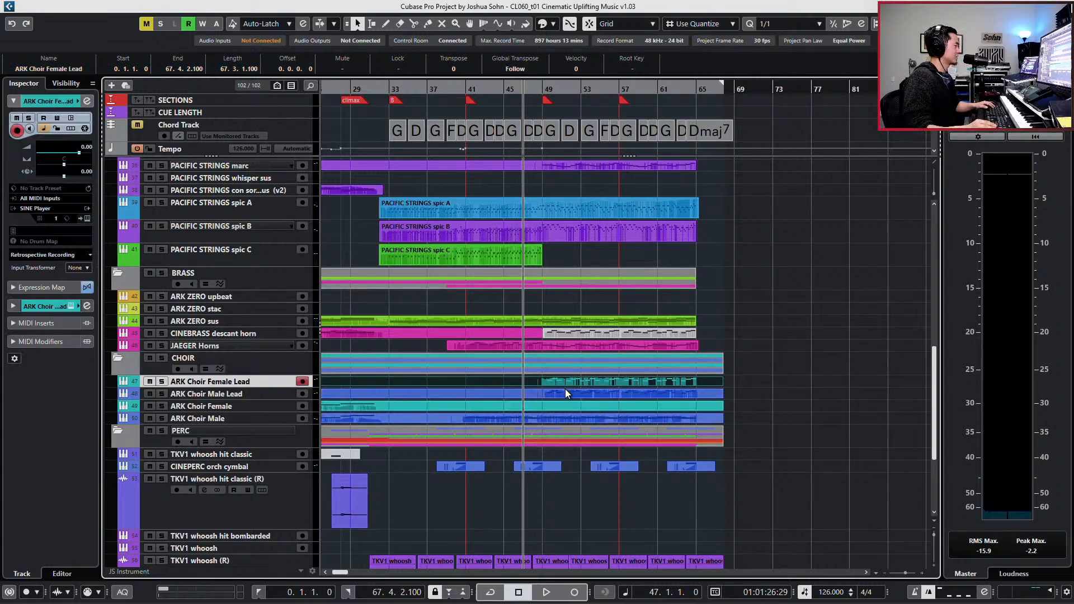
{"action": "left_click", "coordinate": [565, 390], "text": "shift"}
{"action": "key", "text": "e"}
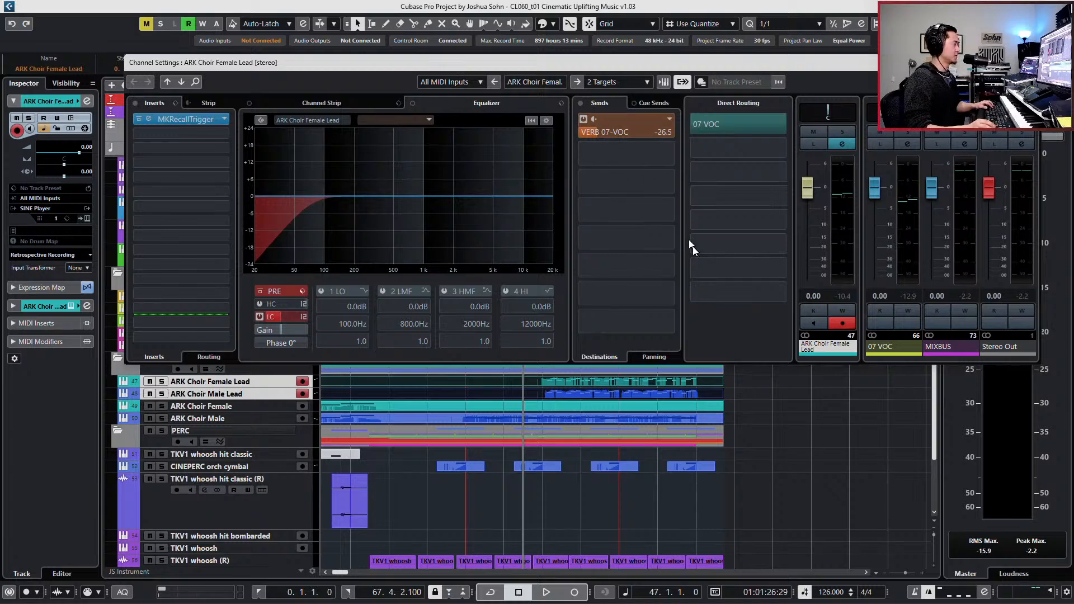
- Solo the two lead choir tracks and play them back from bar 49 to hear their tone
{"action": "key", "text": "s"}
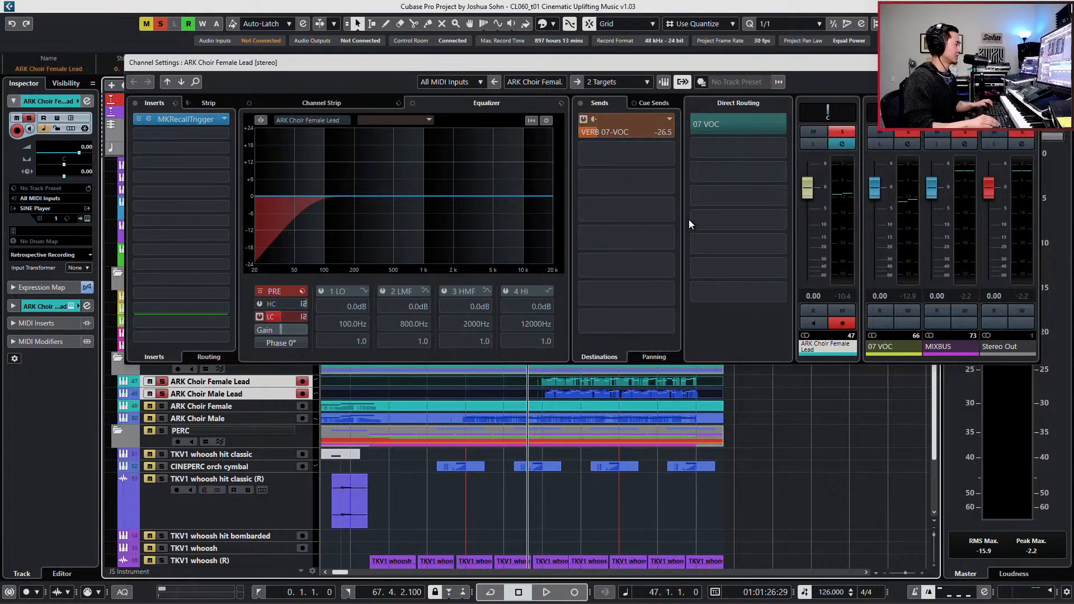
{"action": "key", "text": "KP_Subtract"}
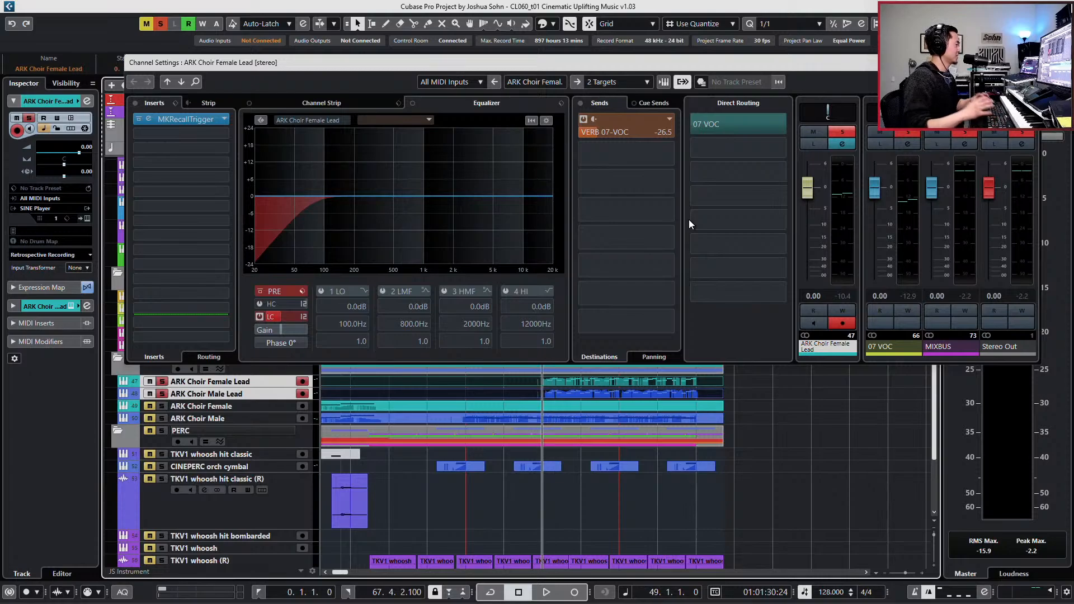
{"action": "key", "text": "space"}
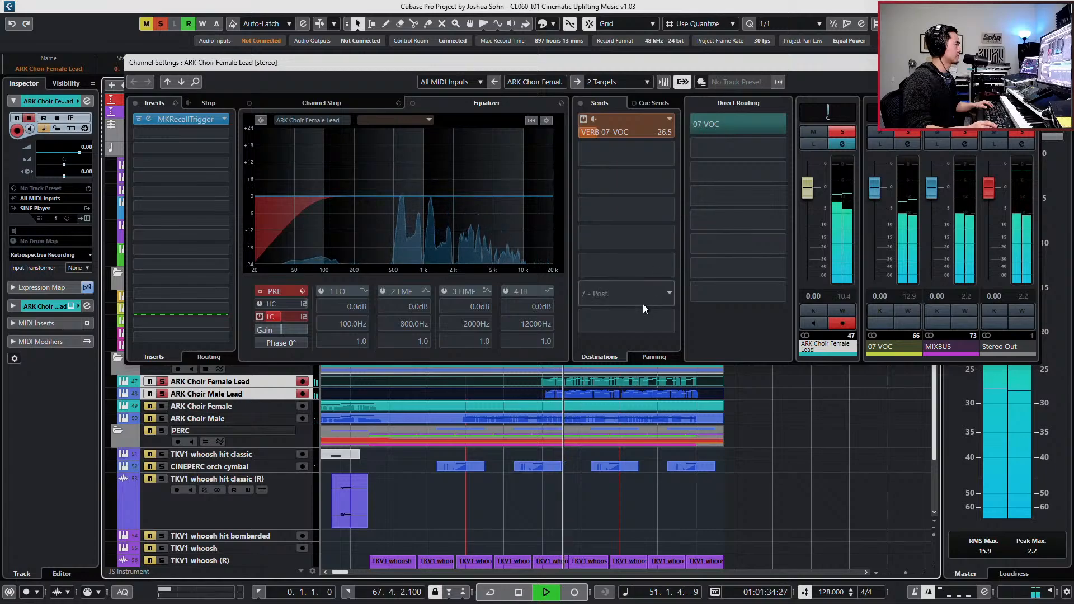
{"action": "key", "text": "space"}
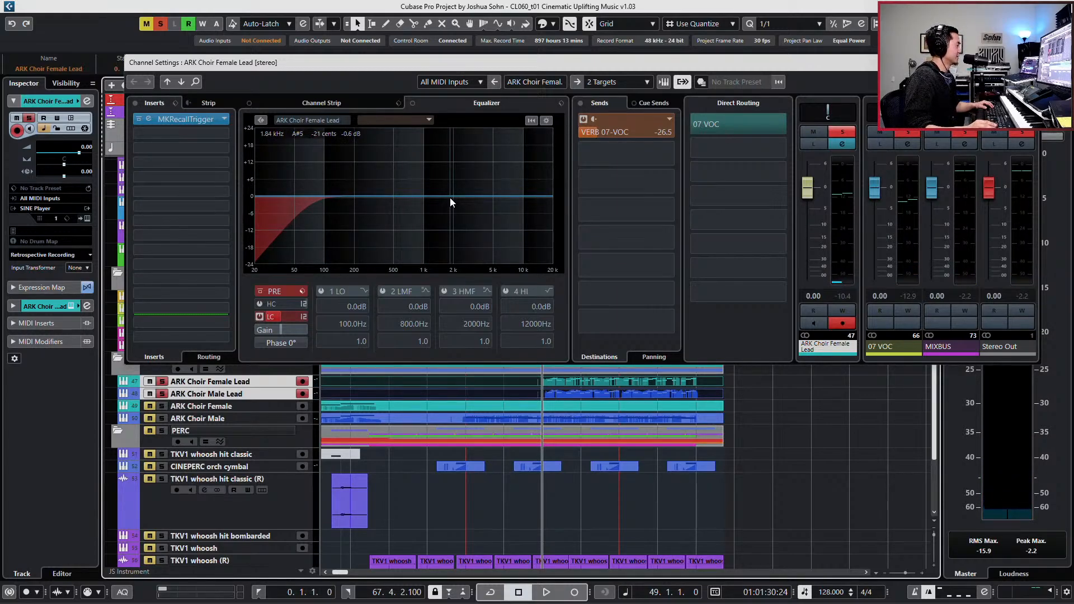
- Cut the lead choirs' high-mid EQ band: Female Lead -4.1 dB at 2826 Hz, Q 0.1; Male Lead -4.3 dB at 2326 Hz, Q 0.6
{"action": "left_click_drag", "start_coordinate": [442, 191], "coordinate": [465, 210]}
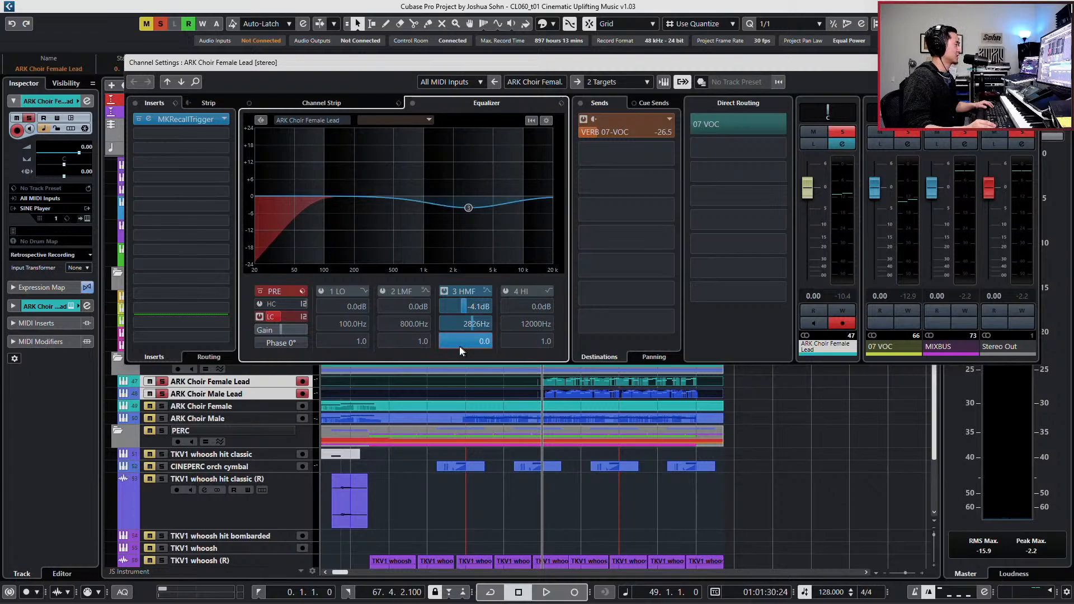
{"action": "scroll", "coordinate": [461, 346], "scroll_direction": "up", "scroll_amount": 1}
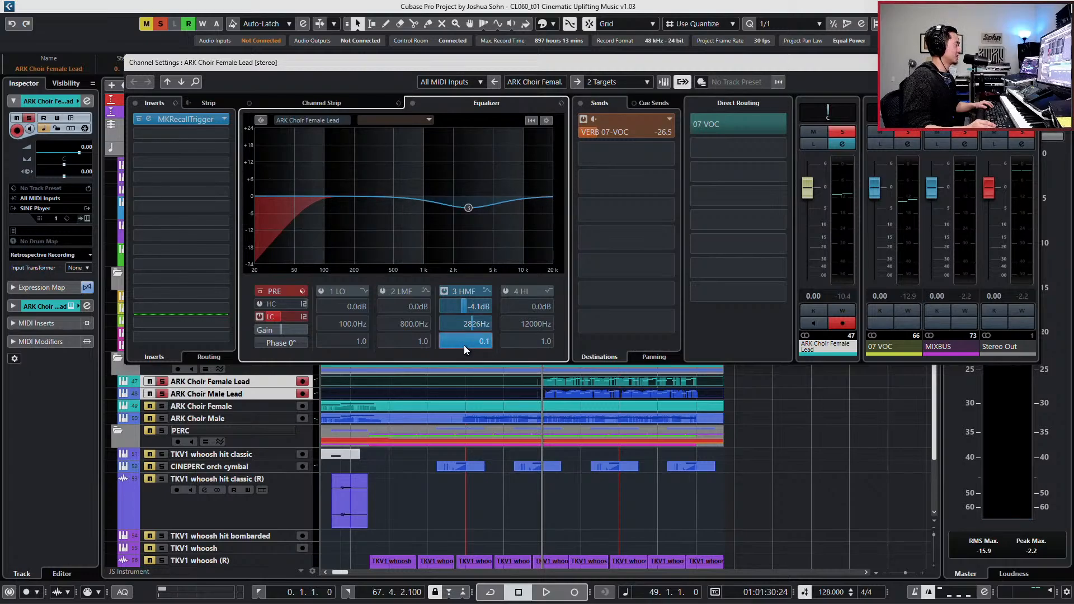
{"action": "left_click", "coordinate": [242, 396]}
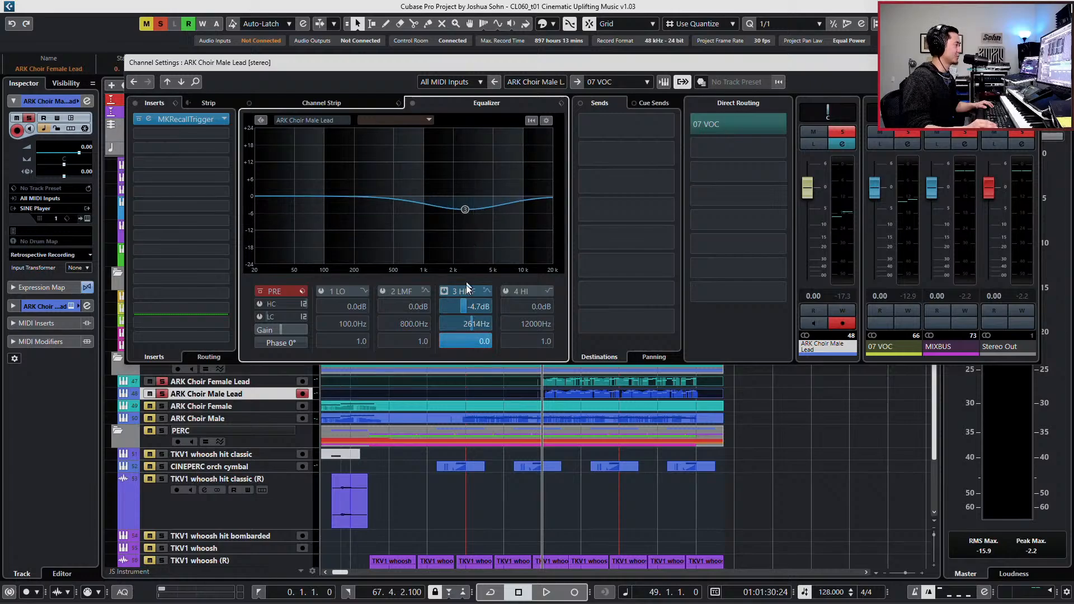
{"action": "left_click_drag", "start_coordinate": [465, 210], "coordinate": [460, 208]}
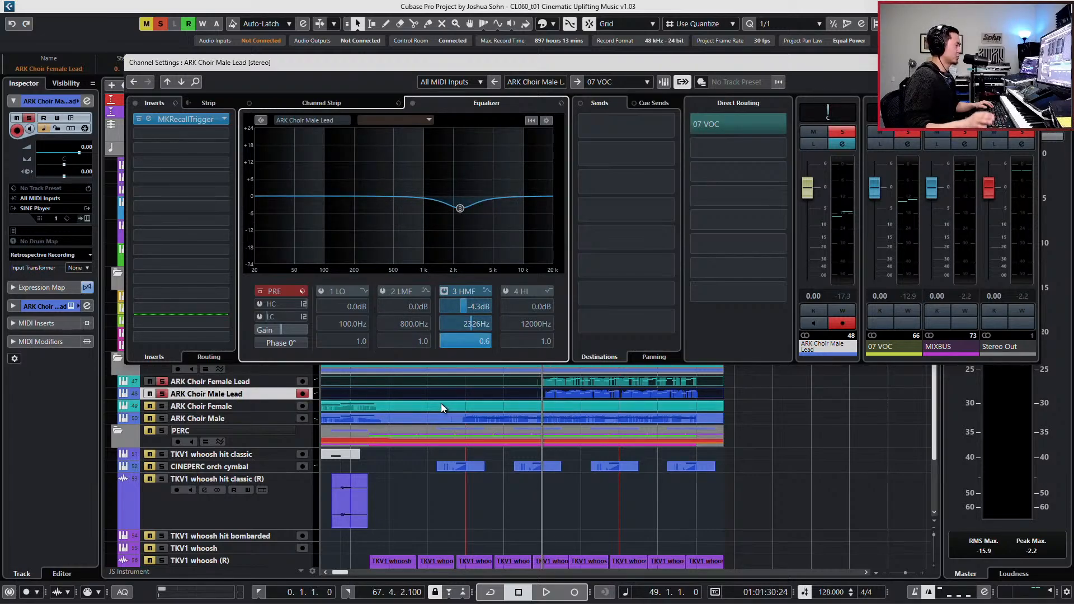
- Reduce the high-mid cuts during playback to -2.2 dB at 2863 Hz on Male Lead and -2.7 dB on Female Lead
{"action": "key", "text": "space"}
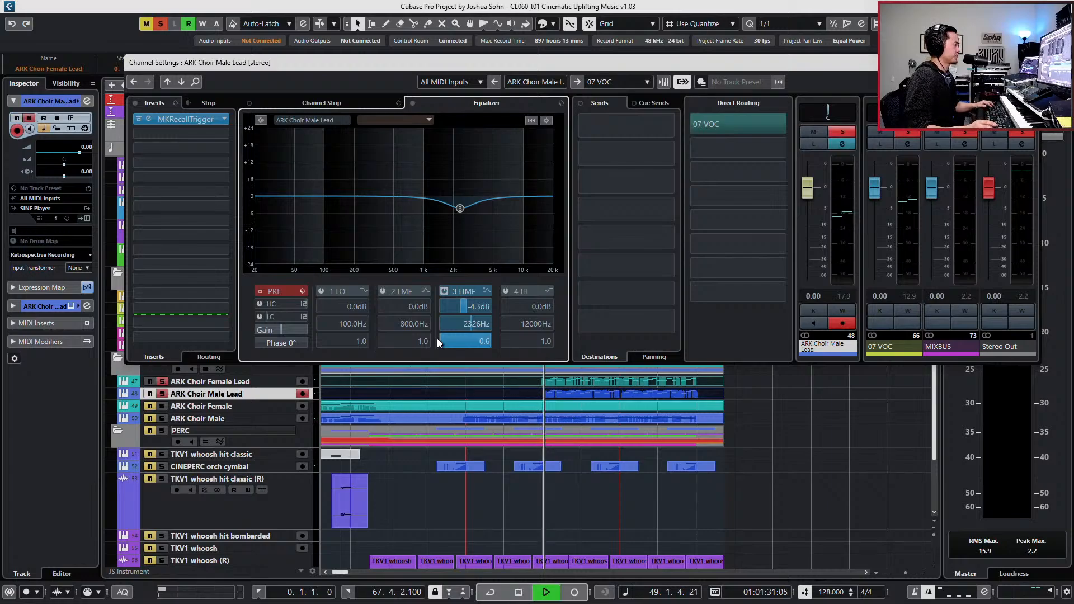
{"action": "left_click_drag", "start_coordinate": [461, 206], "coordinate": [469, 201]}
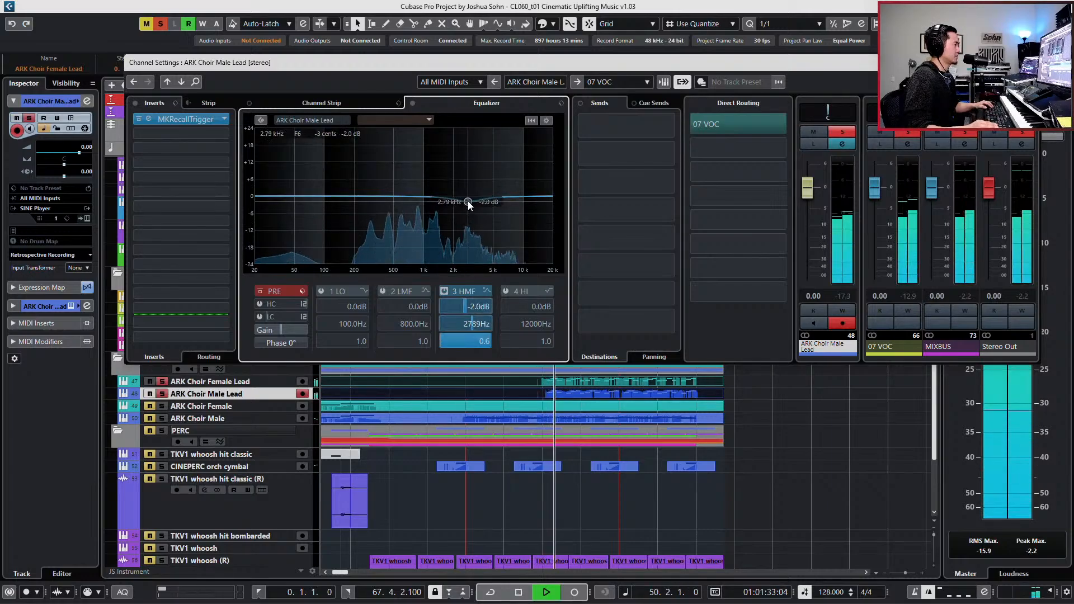
{"action": "left_click", "coordinate": [218, 381]}
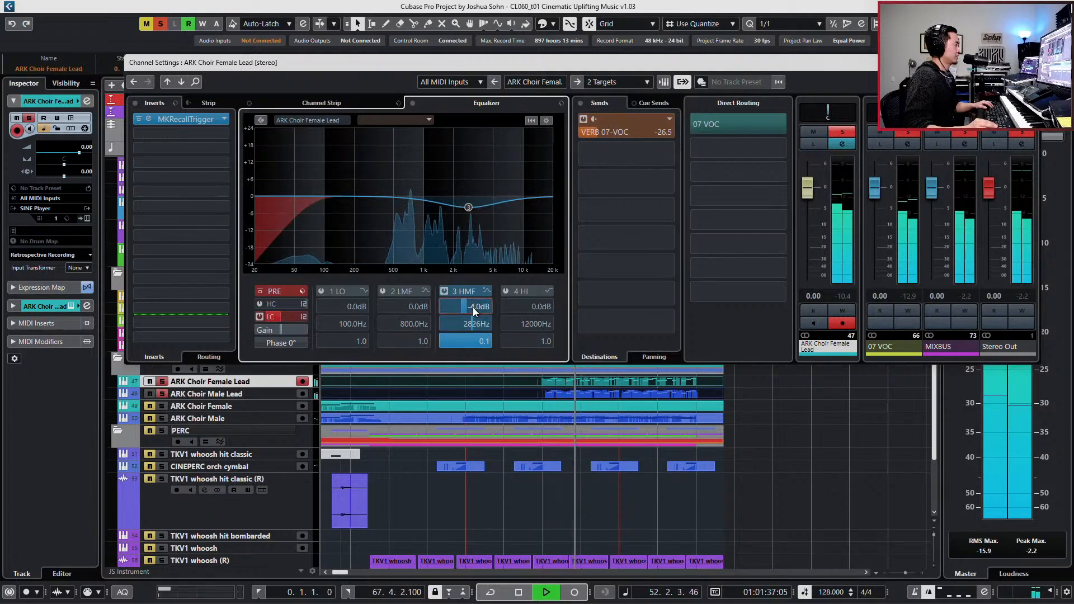
{"action": "scroll", "coordinate": [474, 307], "scroll_direction": "up", "scroll_amount": 4}
{"action": "scroll", "coordinate": [476, 307], "scroll_direction": "up", "scroll_amount": 3}
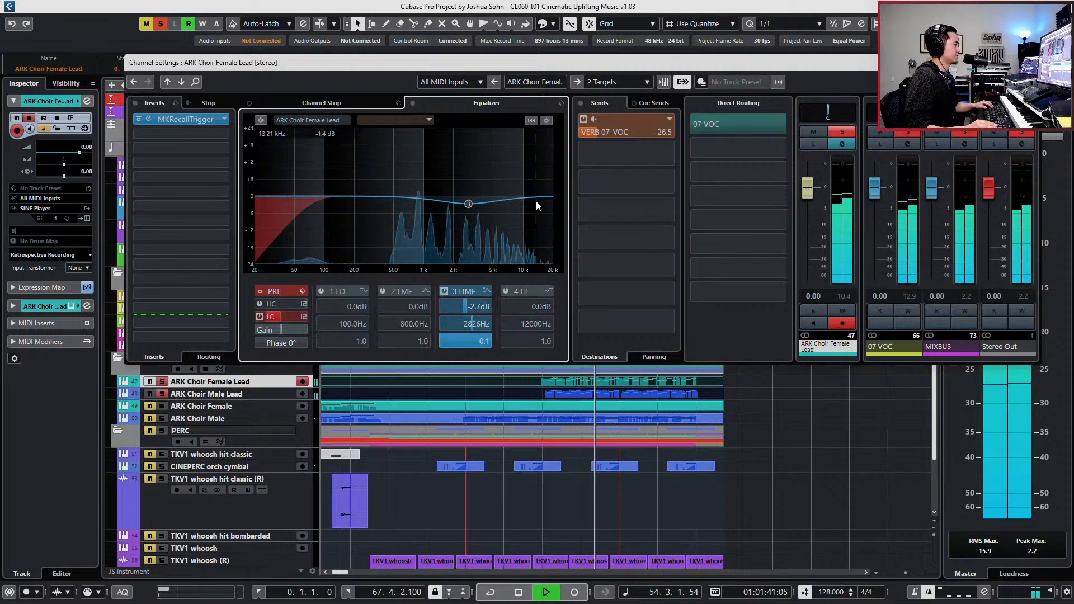
{"action": "key", "text": "space"}
- Unsolo the lead choirs and cut their high EQ band: Female Lead -1.8 dB at 11162 Hz, Male Lead -2.2 dB at 9431 Hz
{"action": "key", "text": "s"}
{"action": "left_click_drag", "start_coordinate": [538, 196], "coordinate": [528, 201]}
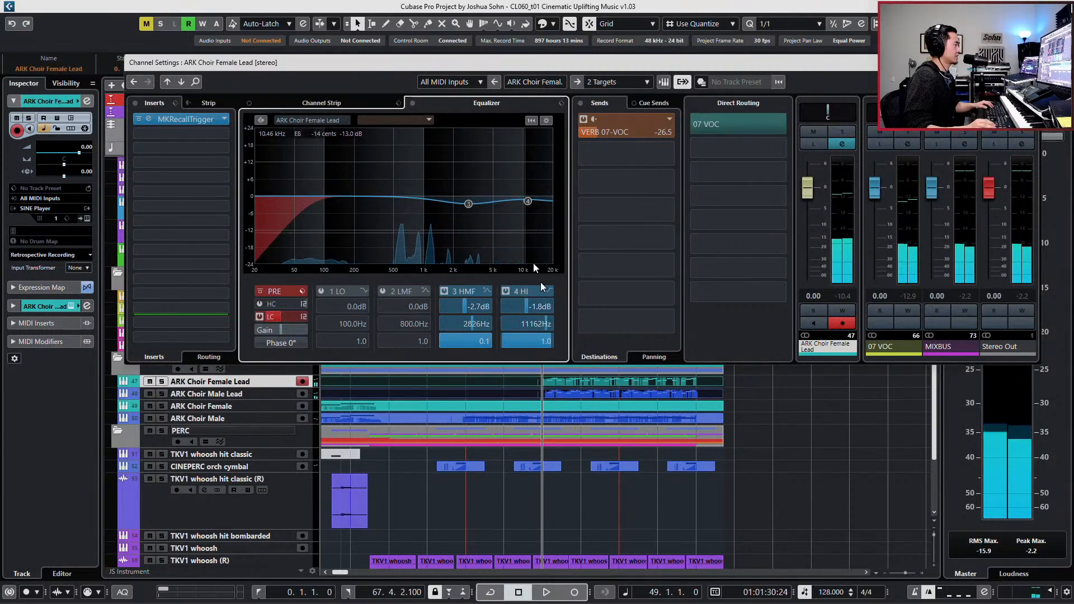
{"action": "left_click", "coordinate": [260, 395]}
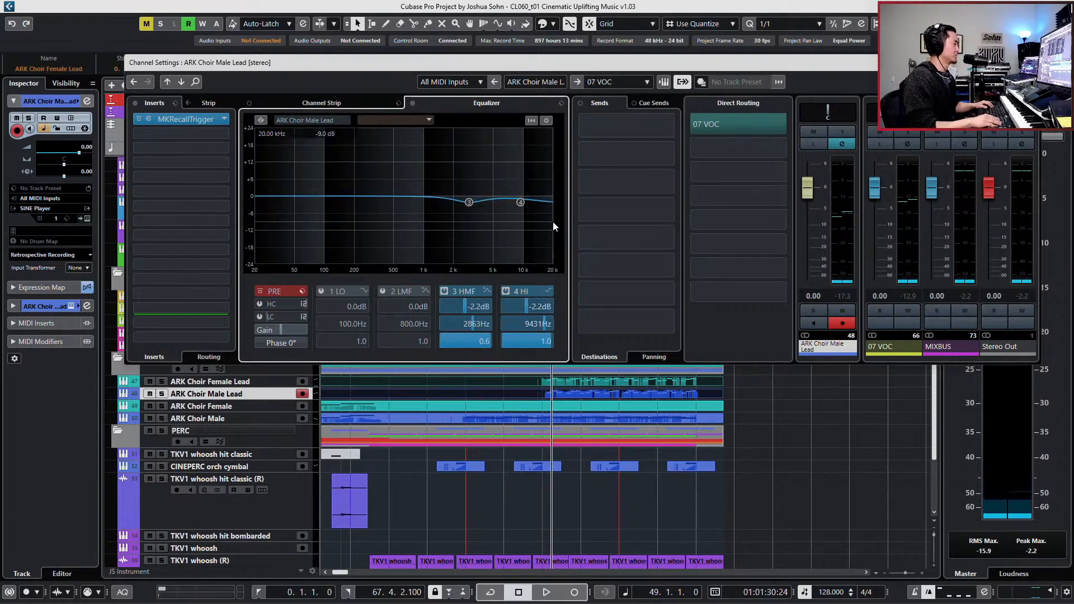
{"action": "left_click", "coordinate": [223, 135]}
{"action": "type", "text": "valh"}
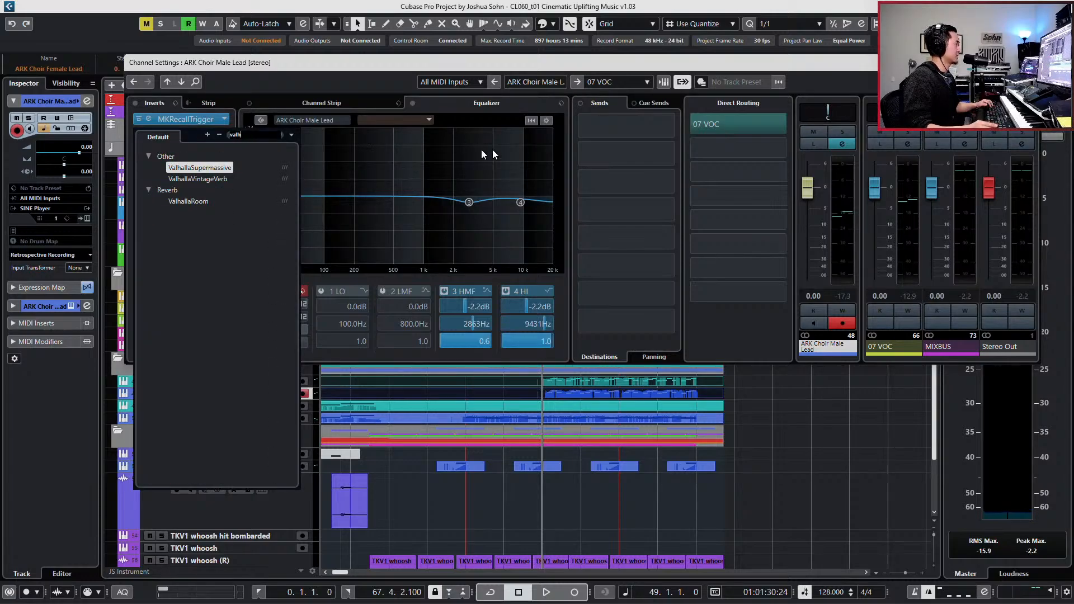
{"action": "left_click", "coordinate": [580, 136]}
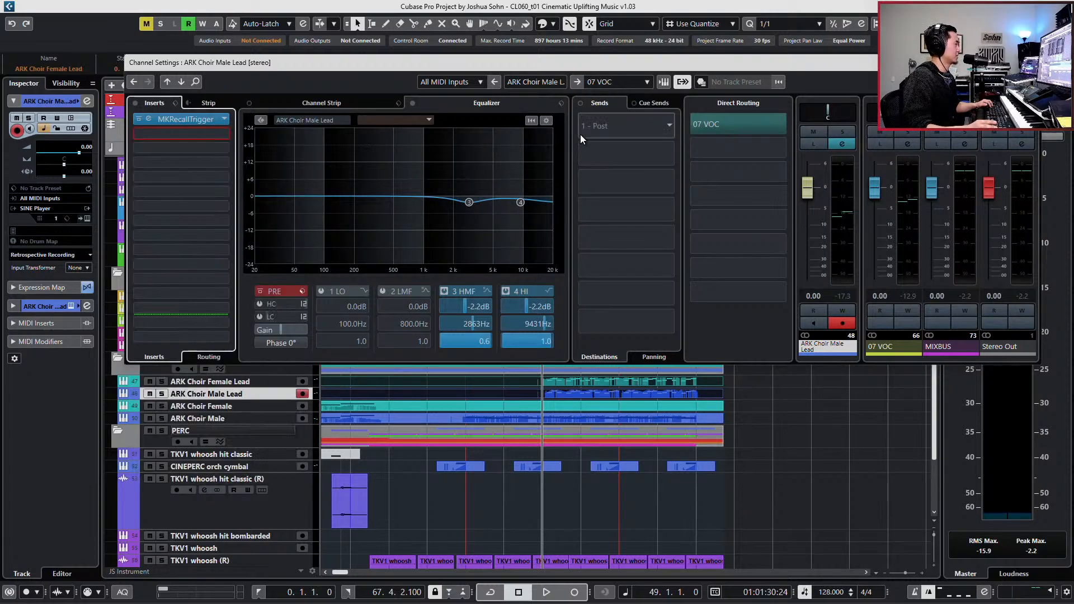
- Add a send to VERB 07-VOC on ARK Choir Male Lead and set its level to -27.4 dB
{"action": "left_click", "coordinate": [611, 136]}
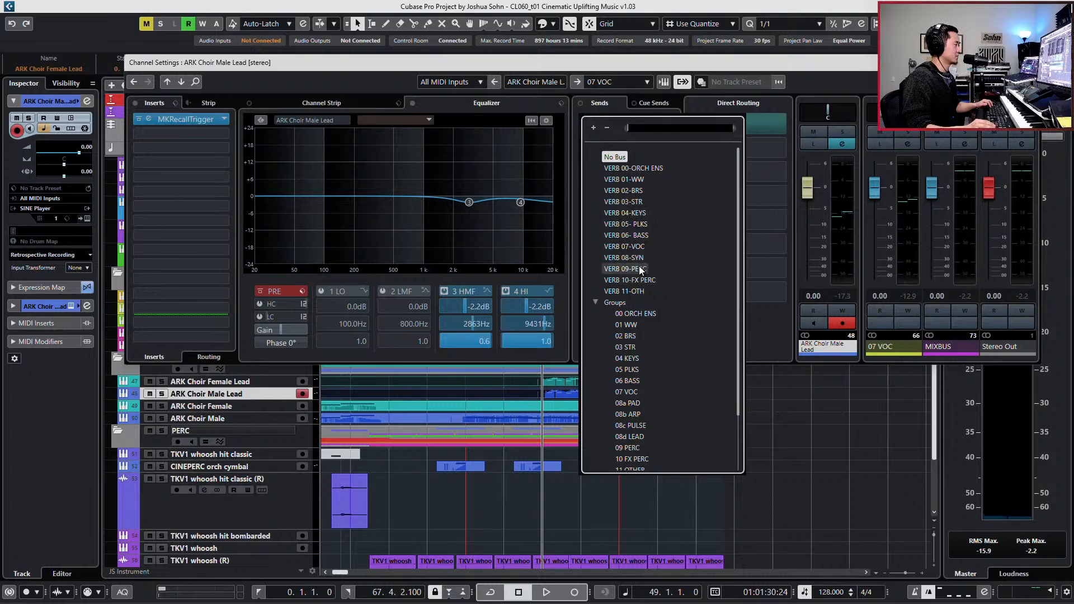
{"action": "left_click", "coordinate": [642, 245]}
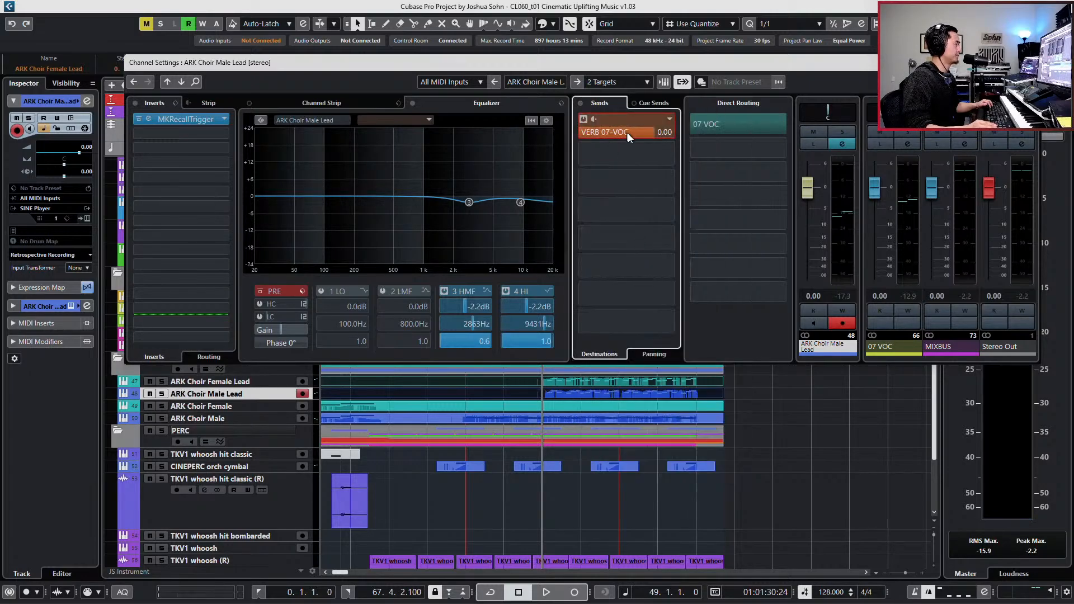
{"action": "left_click", "coordinate": [246, 382]}
{"action": "left_click", "coordinate": [248, 394]}
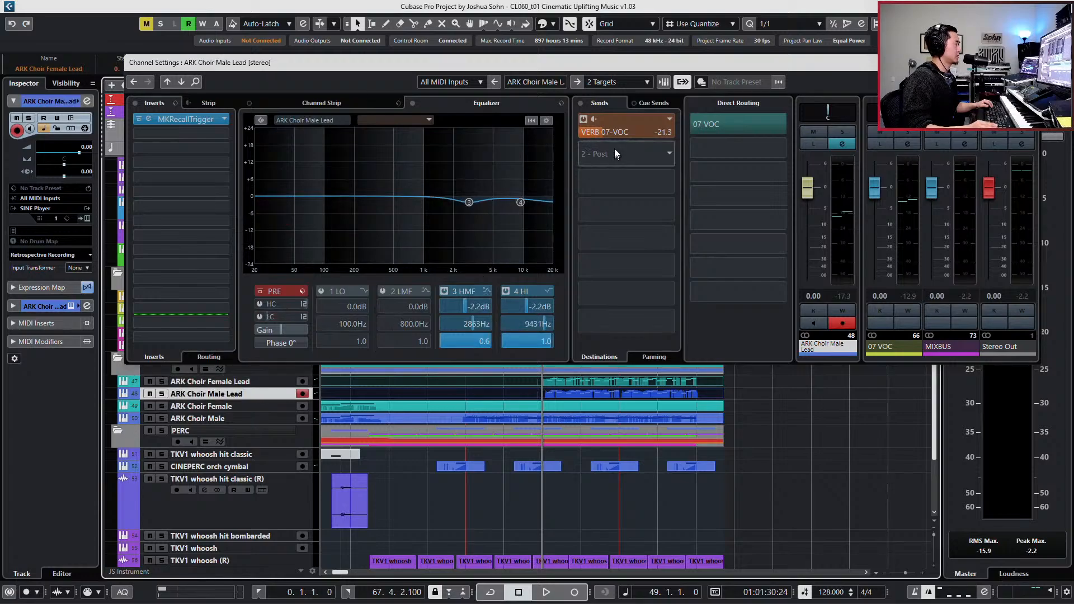
{"action": "left_click_drag", "start_coordinate": [609, 133], "coordinate": [598, 132]}
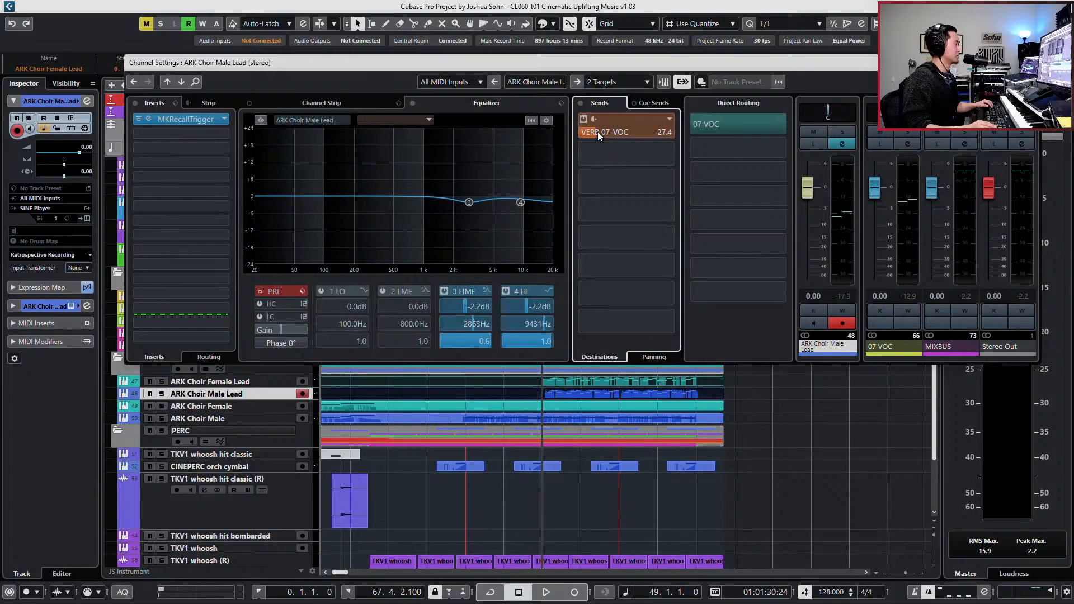
- Insert EW Spaces II in the second insert slot of ARK Choir Male Lead and reposition its window
{"action": "left_click", "coordinate": [221, 130]}
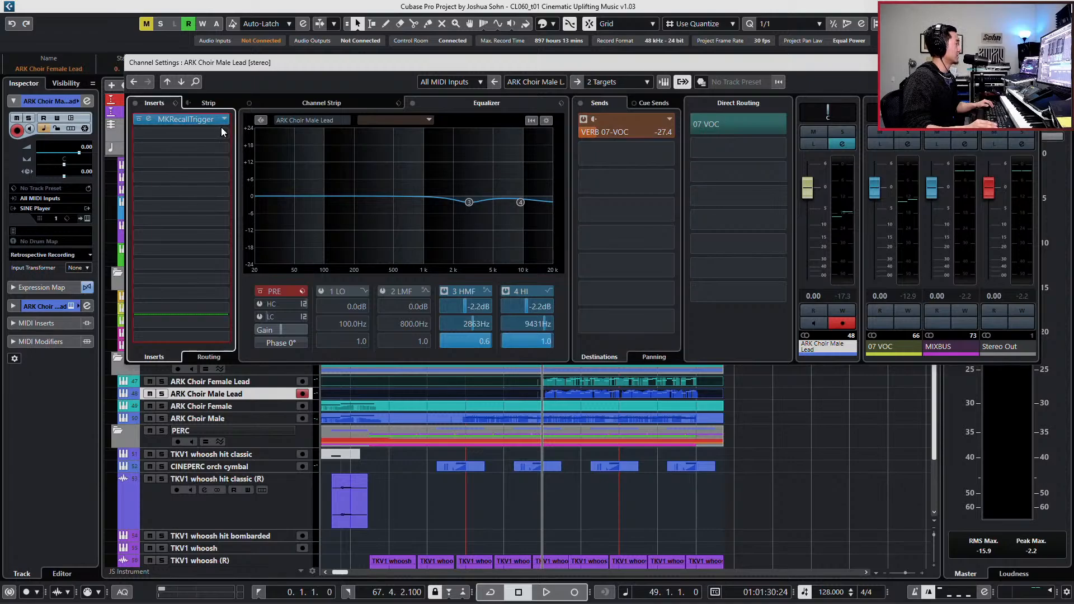
{"action": "type", "text": "spa"}
{"action": "key", "text": "Return"}
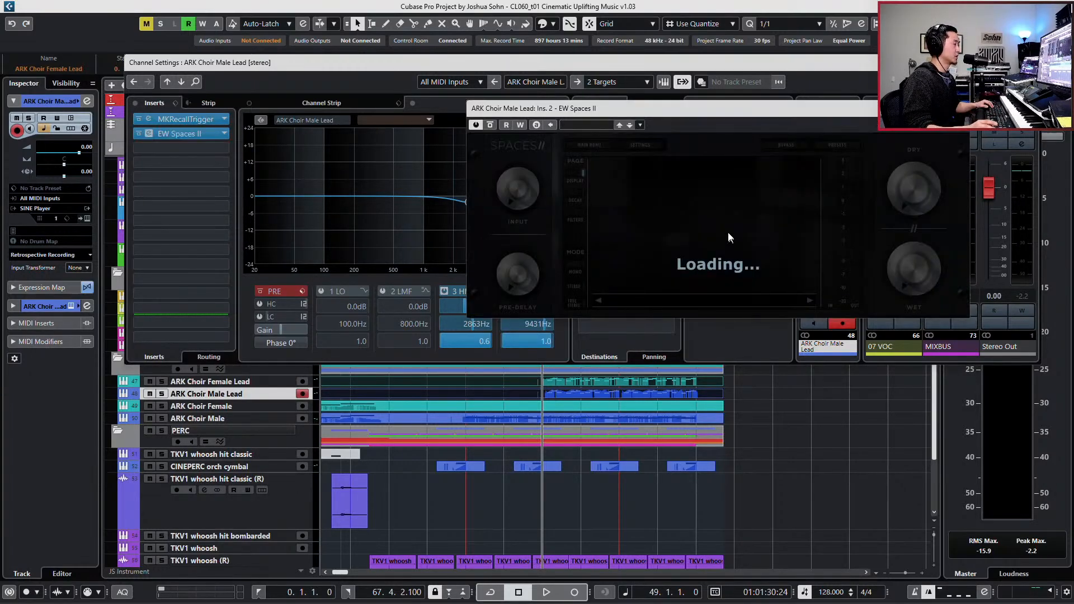
{"action": "left_click_drag", "start_coordinate": [701, 109], "coordinate": [632, 163]}
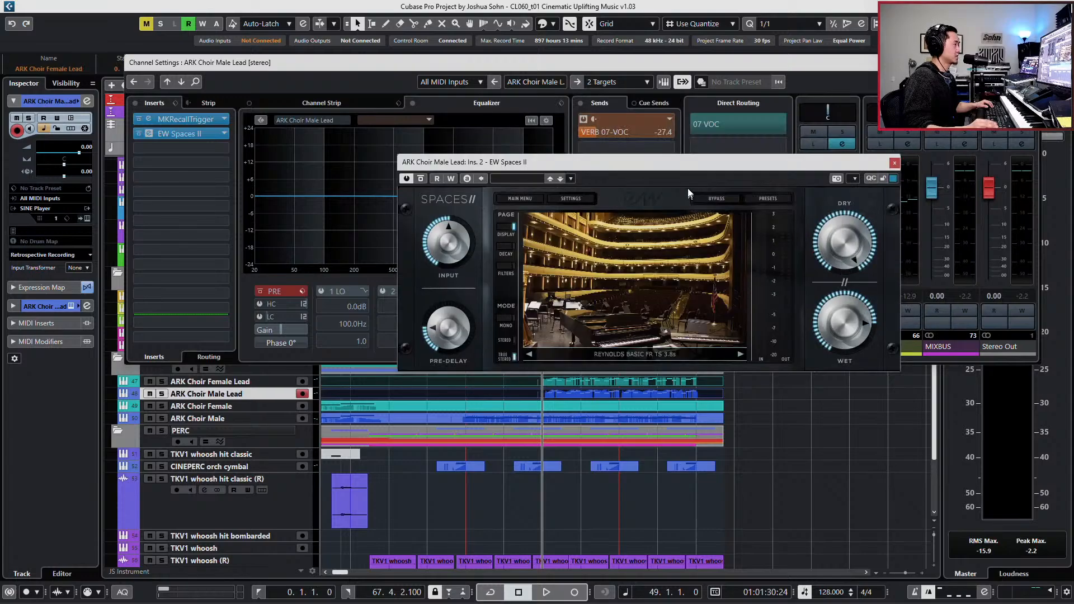
- Look through the Spaces II concert hall presets, including Reynolds Hall, Abravanel Hall, Northwest Orchestral Hall and San Francisco Hall
{"action": "left_click", "coordinate": [767, 200]}
{"action": "scroll", "coordinate": [506, 285], "scroll_direction": "down", "scroll_amount": 3}
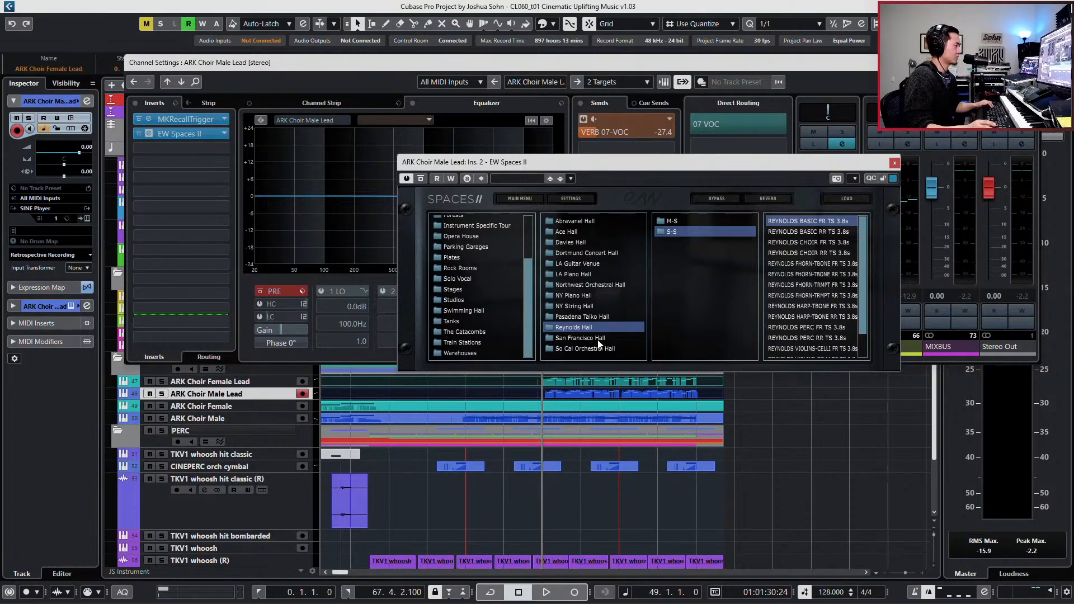
{"action": "scroll", "coordinate": [862, 336], "scroll_direction": "down", "scroll_amount": 1}
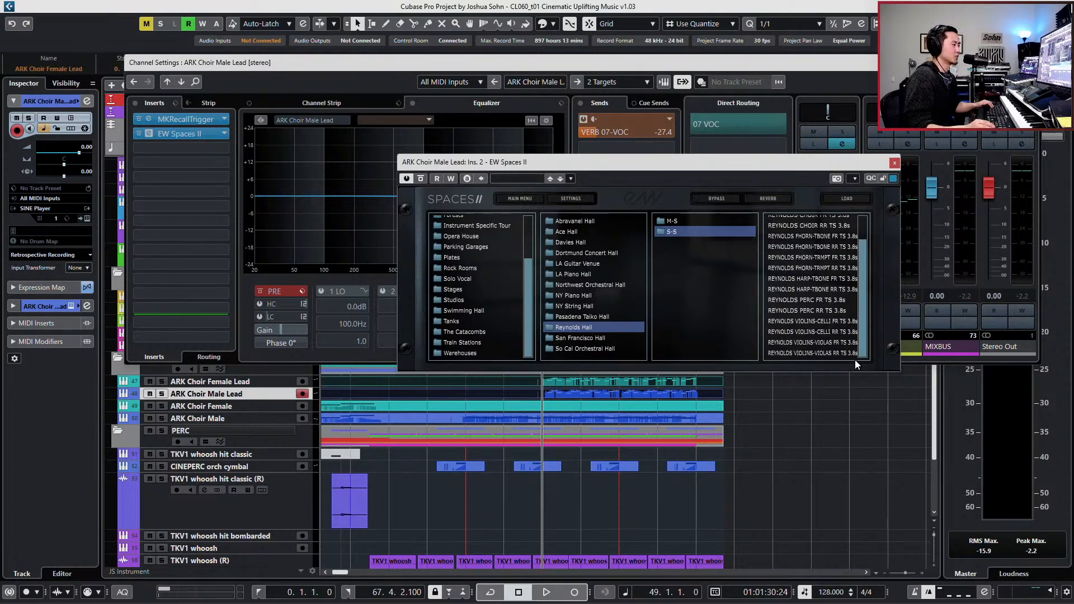
{"action": "left_click_drag", "start_coordinate": [862, 329], "coordinate": [864, 315]}
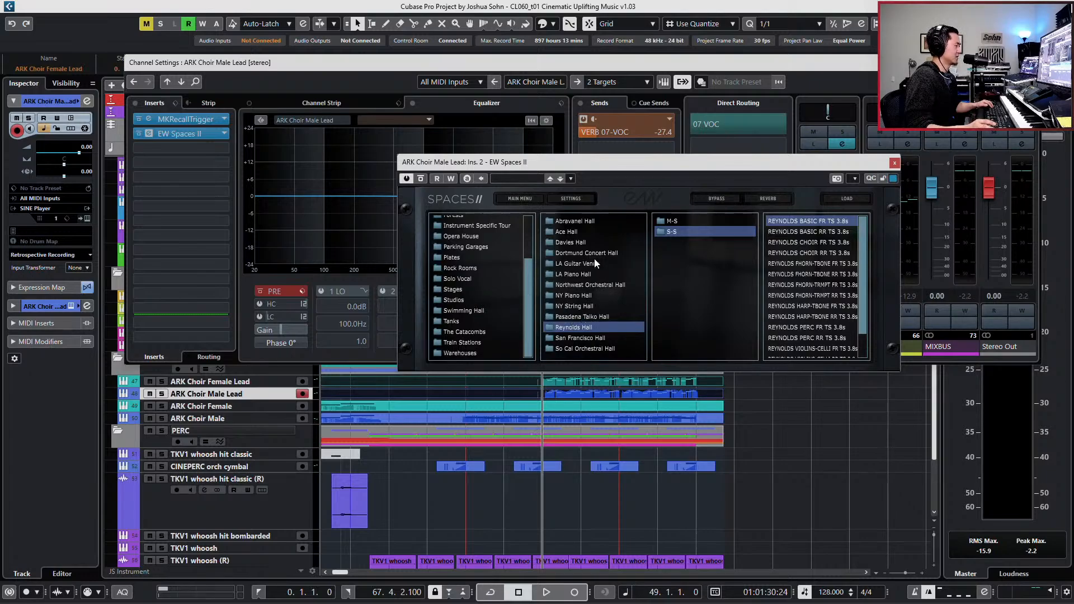
{"action": "left_click", "coordinate": [584, 223]}
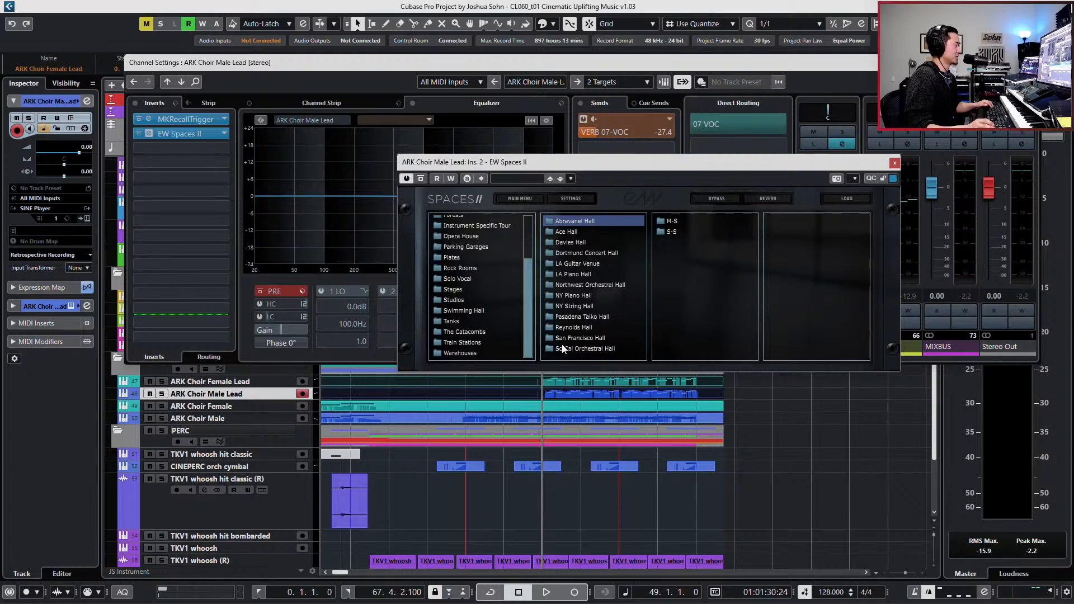
{"action": "left_click", "coordinate": [582, 250]}
{"action": "left_click", "coordinate": [588, 264]}
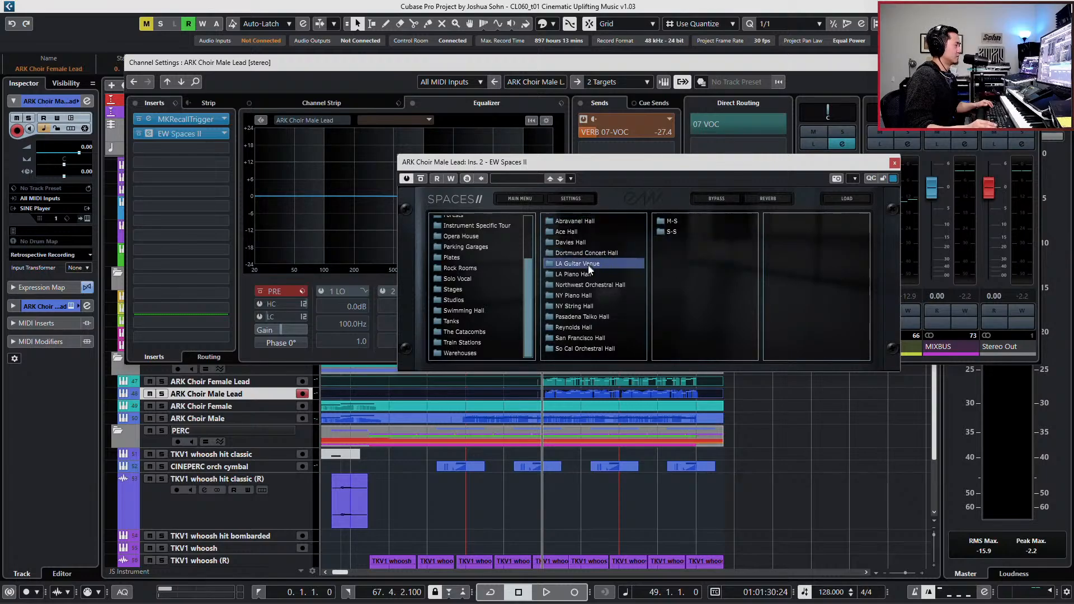
{"action": "left_click", "coordinate": [586, 275]}
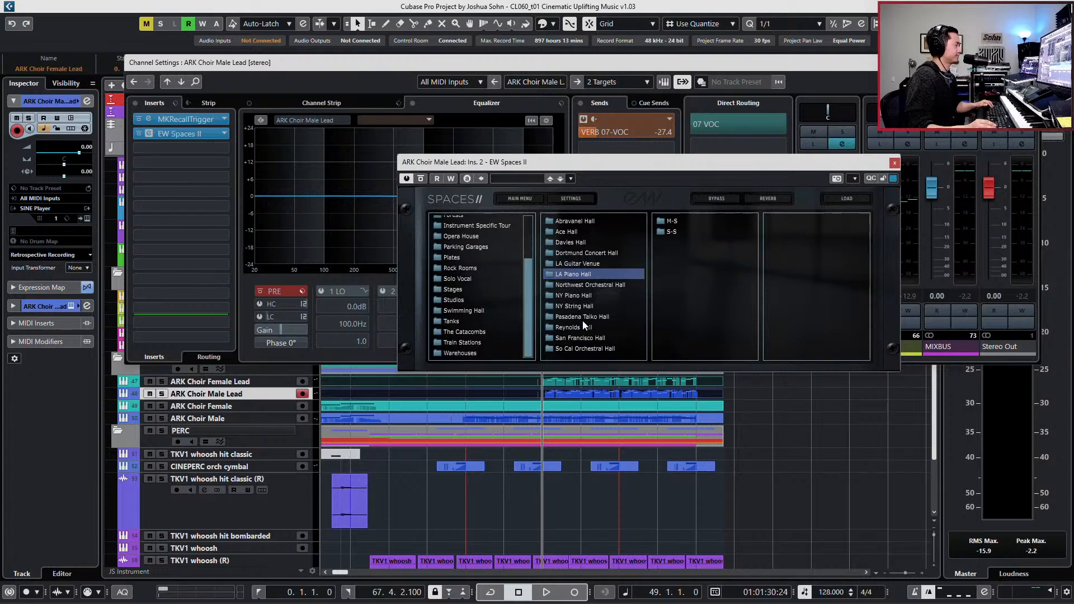
{"action": "left_click", "coordinate": [596, 285]}
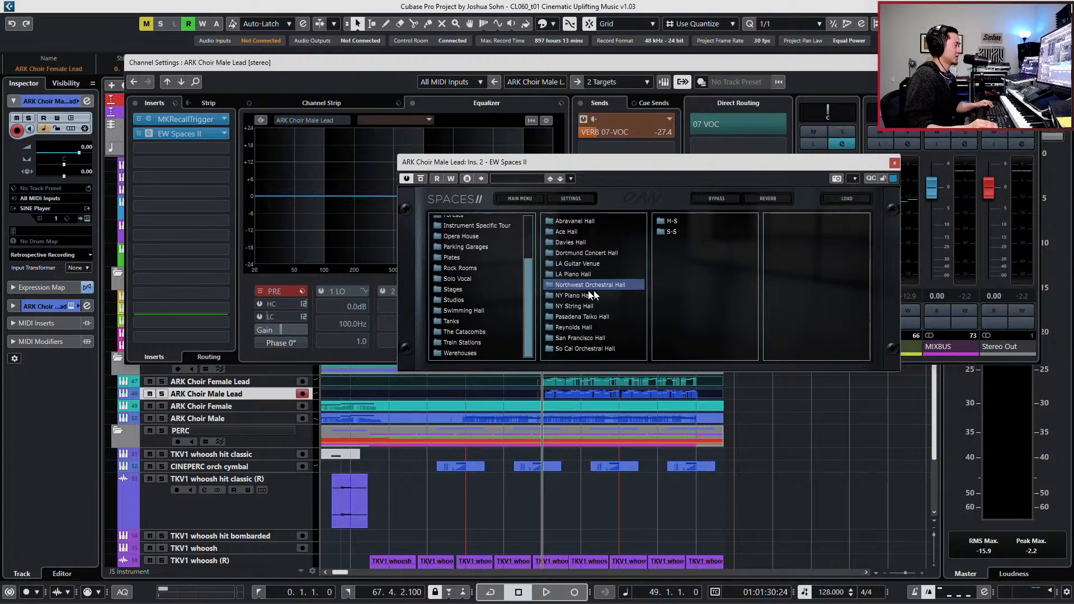
{"action": "left_click", "coordinate": [585, 329]}
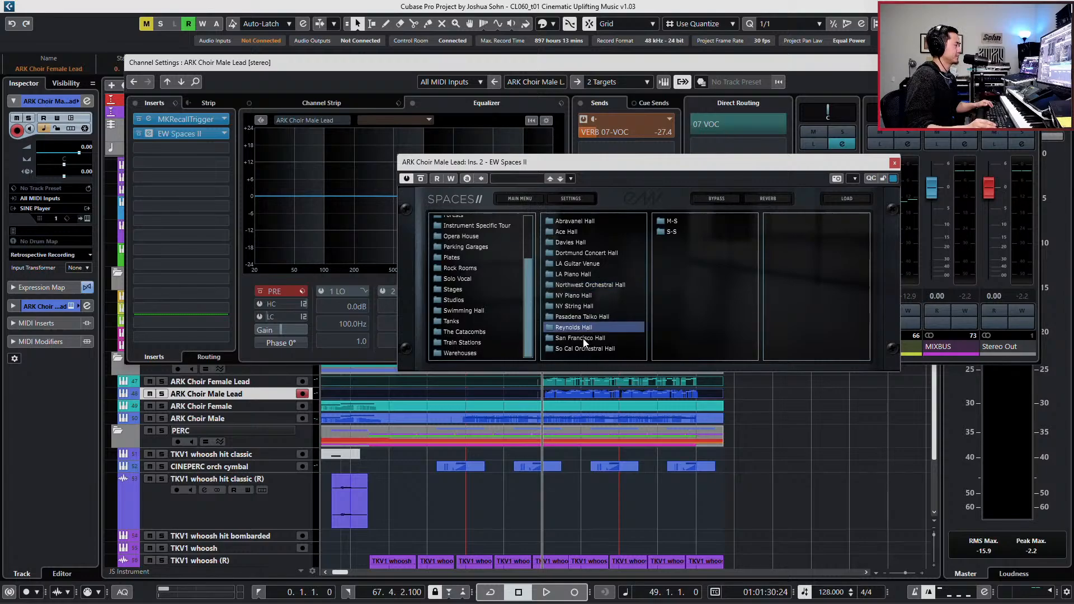
{"action": "left_click", "coordinate": [584, 340]}
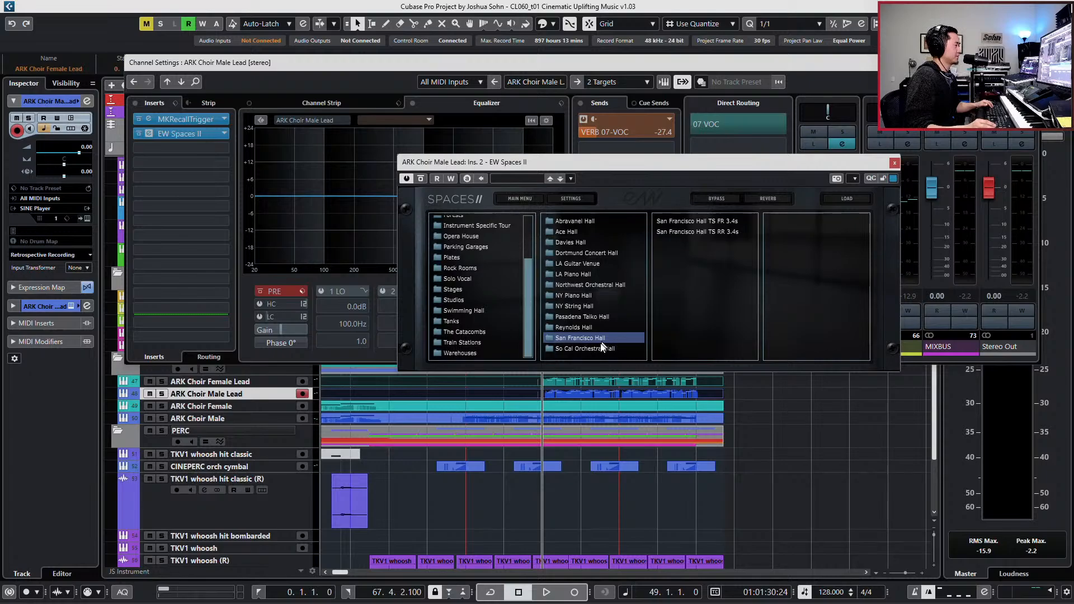
- Load the S-S reverb preset S. Cal. Hall Choir TS FR 3.4s from So Cal Orchestral Hall on Male Lead
{"action": "left_click", "coordinate": [595, 346]}
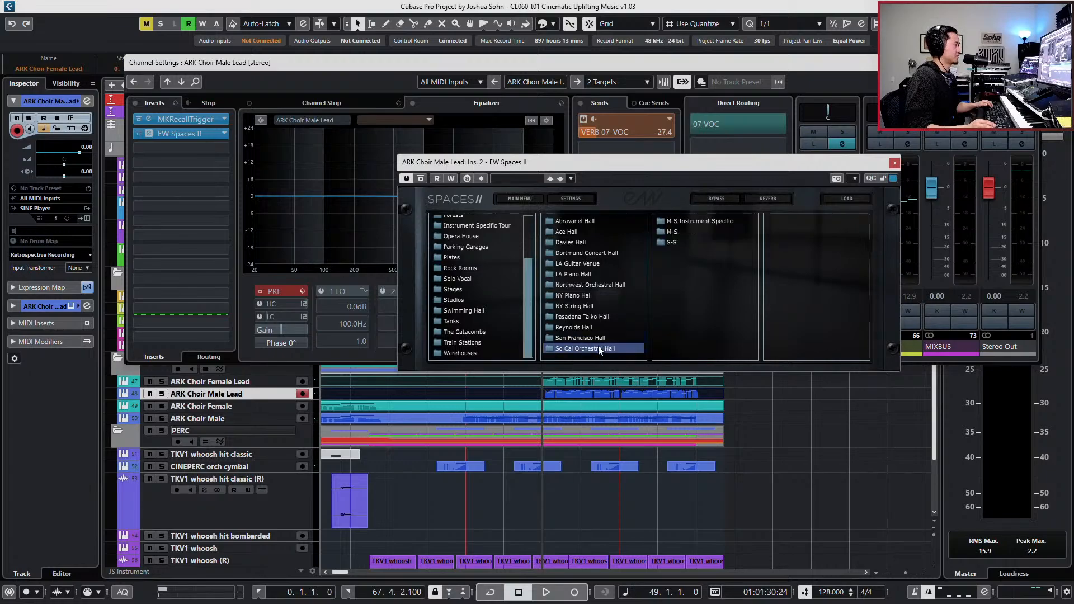
{"action": "left_click", "coordinate": [672, 241]}
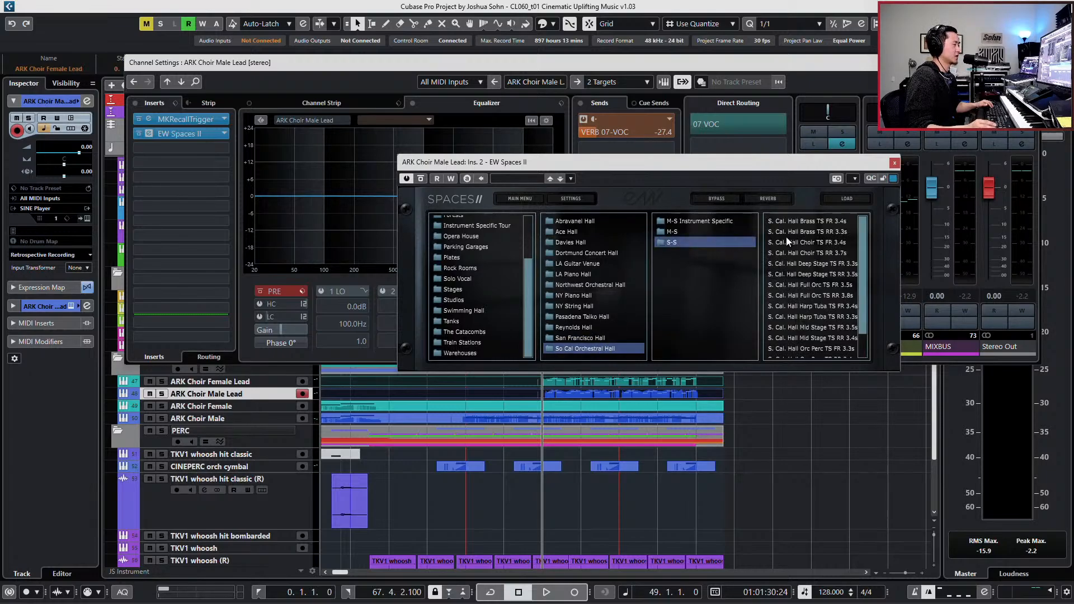
{"action": "double_click", "coordinate": [839, 242]}
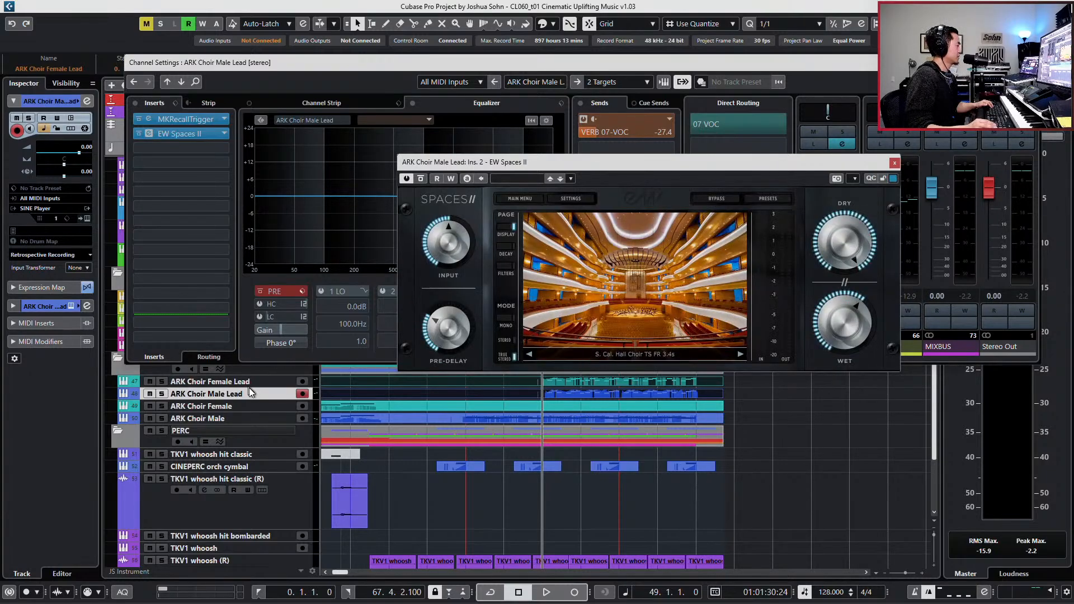
- Insert EW Spaces II on ARK Choir Female Lead and copy the Male Lead's reverb settings to it
{"action": "right_click", "coordinate": [206, 136]}
{"action": "left_click", "coordinate": [225, 144]}
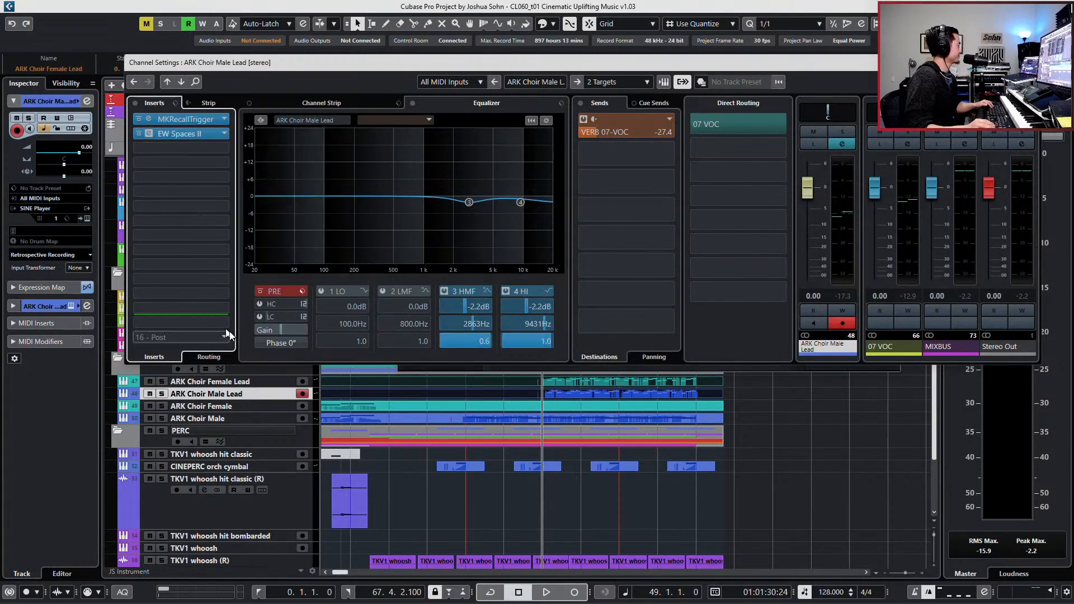
{"action": "left_click", "coordinate": [241, 380]}
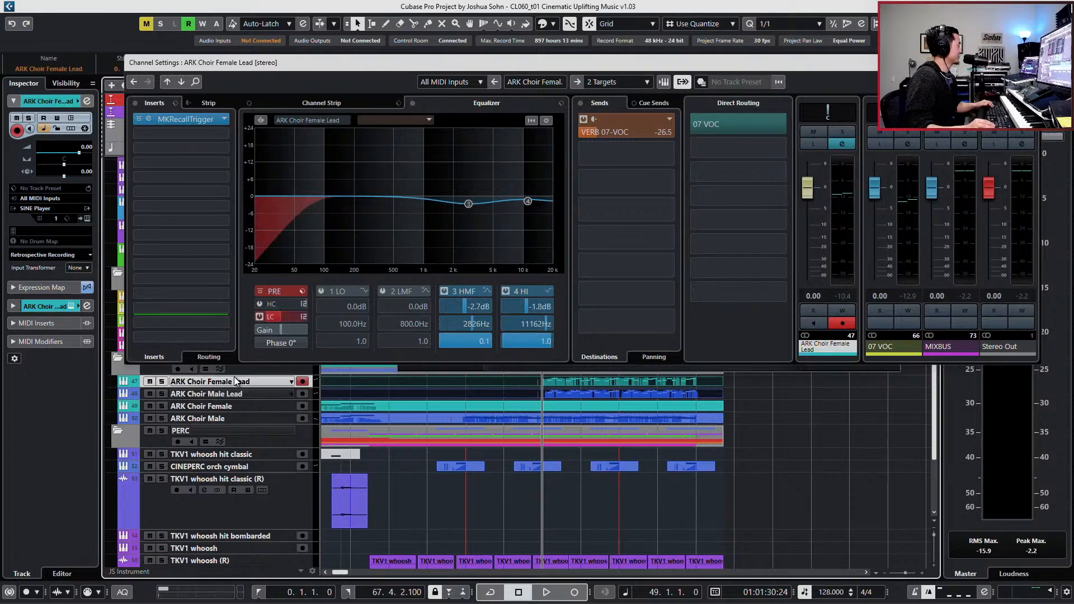
{"action": "left_click", "coordinate": [182, 134]}
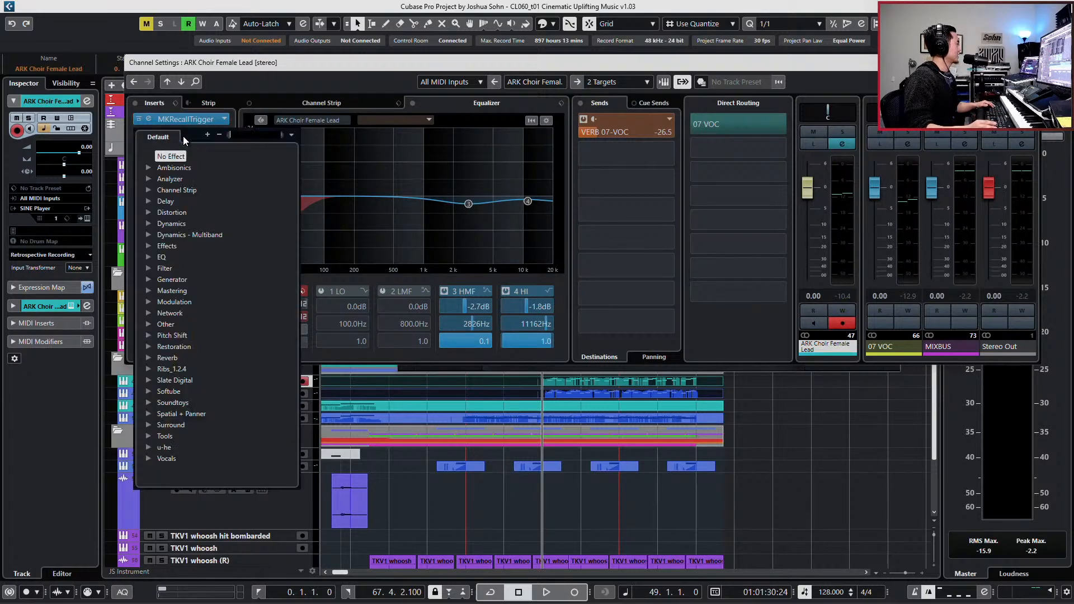
{"action": "type", "text": "ew"}
{"action": "left_click", "coordinate": [182, 171]}
{"action": "right_click", "coordinate": [173, 130]}
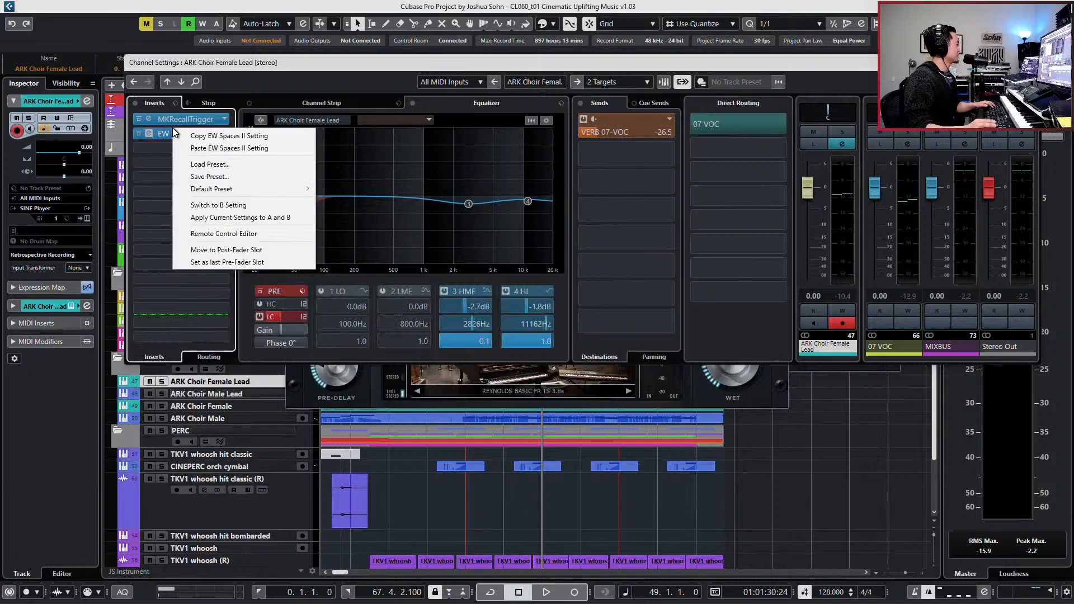
{"action": "left_click", "coordinate": [190, 146]}
{"action": "key", "text": "Down"}
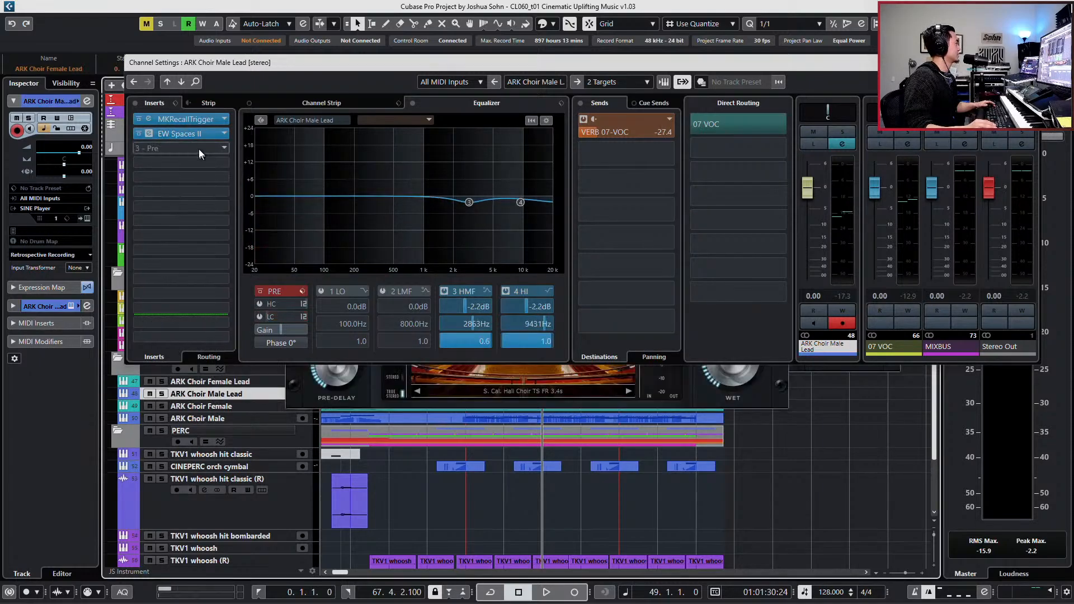
{"action": "right_click", "coordinate": [195, 135]}
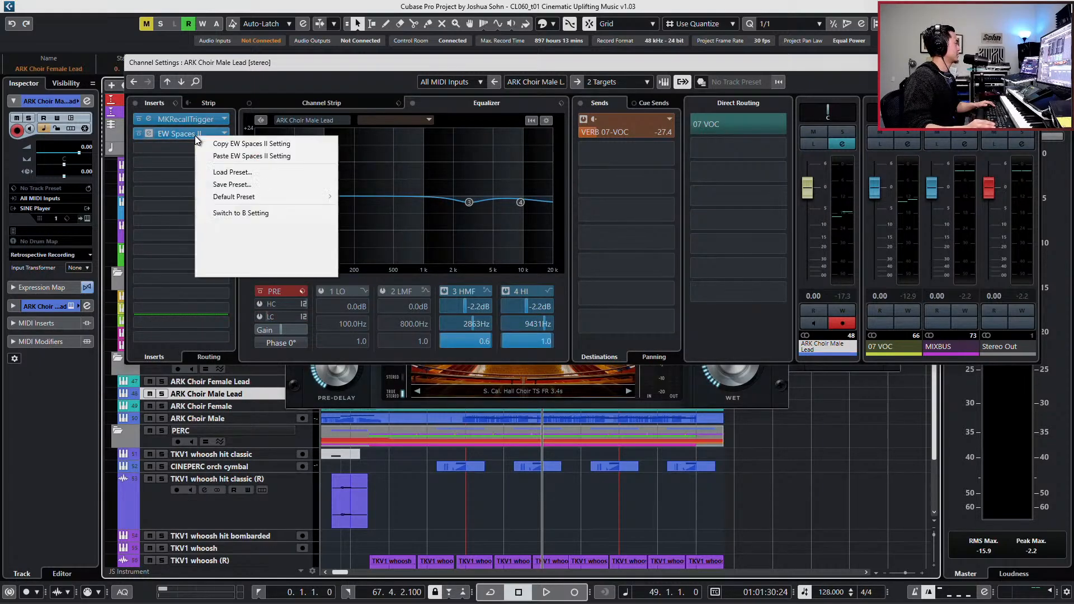
{"action": "left_click", "coordinate": [184, 177]}
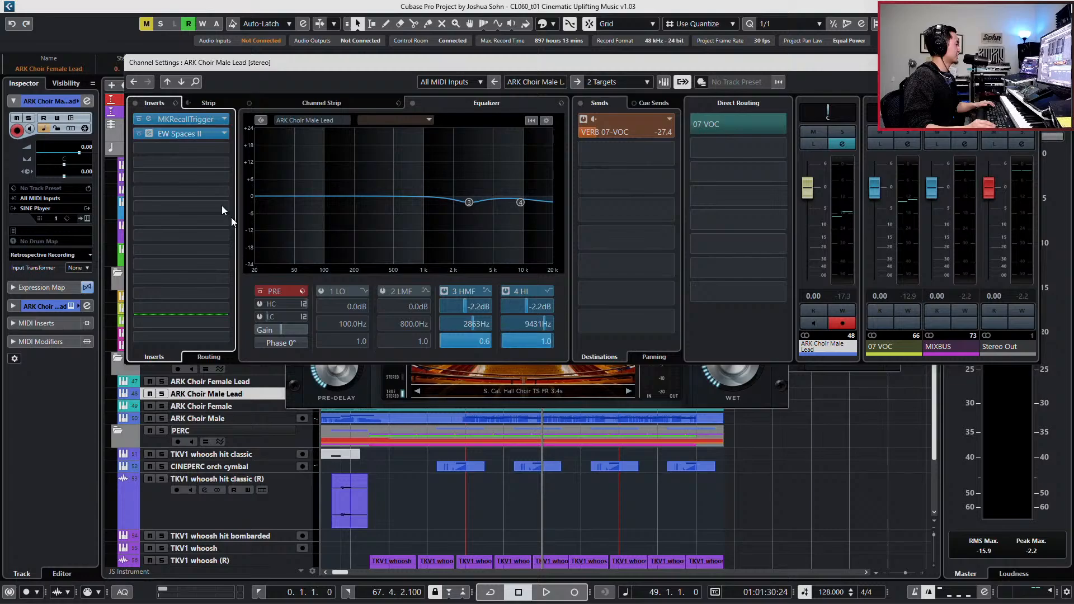
- Open the EW Spaces II windows of both lead choirs and close the channel settings
{"action": "left_click", "coordinate": [213, 386]}
{"action": "left_click", "coordinate": [188, 136]}
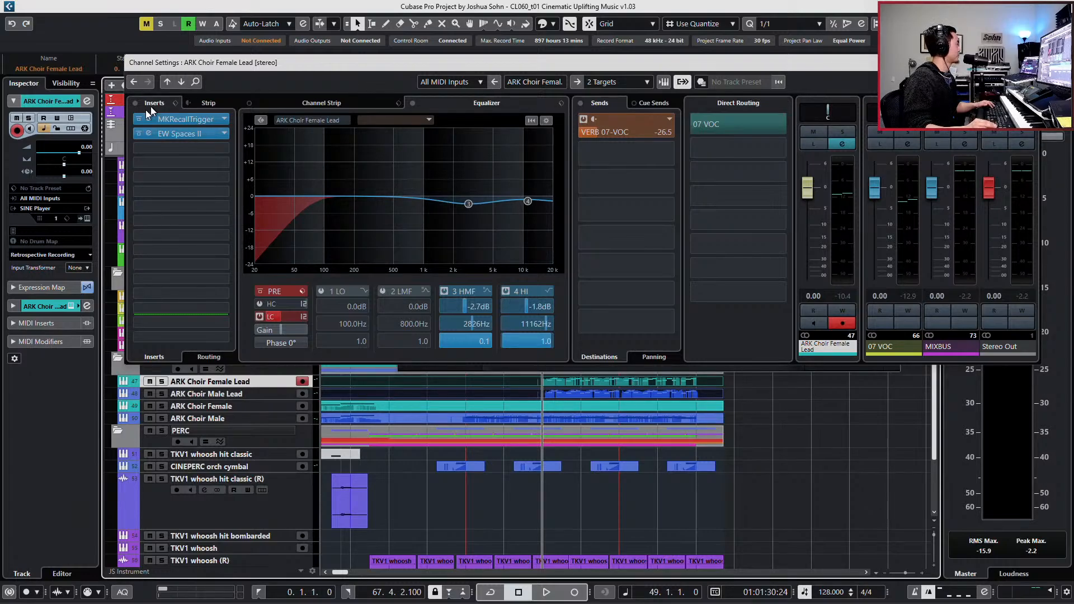
{"action": "left_click", "coordinate": [149, 133]}
{"action": "left_click", "coordinate": [243, 392]}
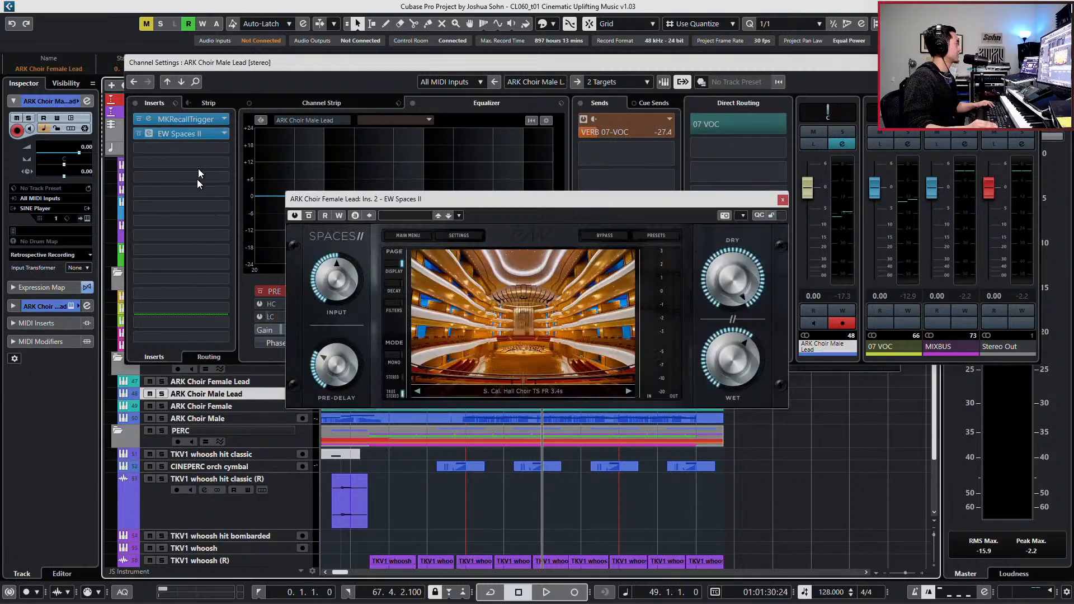
{"action": "left_click", "coordinate": [190, 133]}
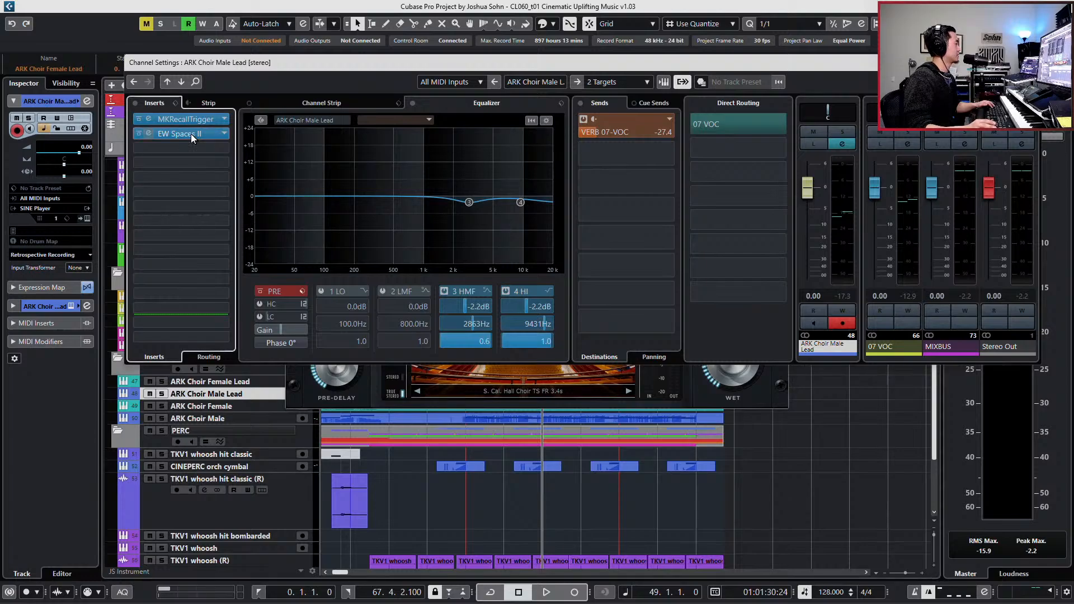
{"action": "left_click", "coordinate": [190, 133]}
{"action": "left_click", "coordinate": [1034, 62]}
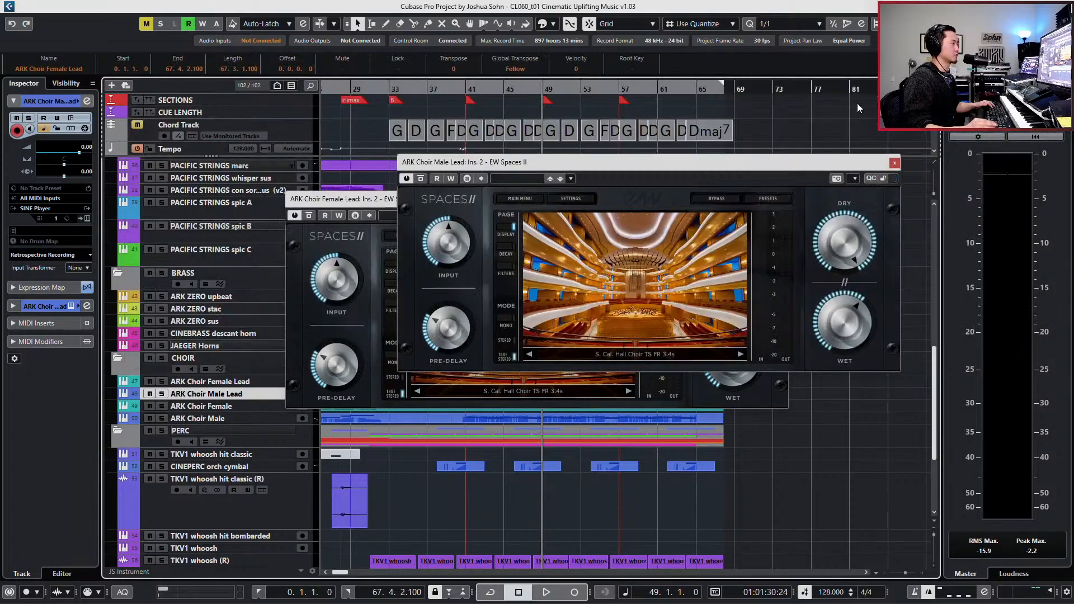
- Stack the two EW Spaces II windows without overlap, placing Female Lead's above Male Lead's
{"action": "left_click_drag", "start_coordinate": [647, 163], "coordinate": [600, 136]}
{"action": "left_click_drag", "start_coordinate": [334, 200], "coordinate": [440, 360]}
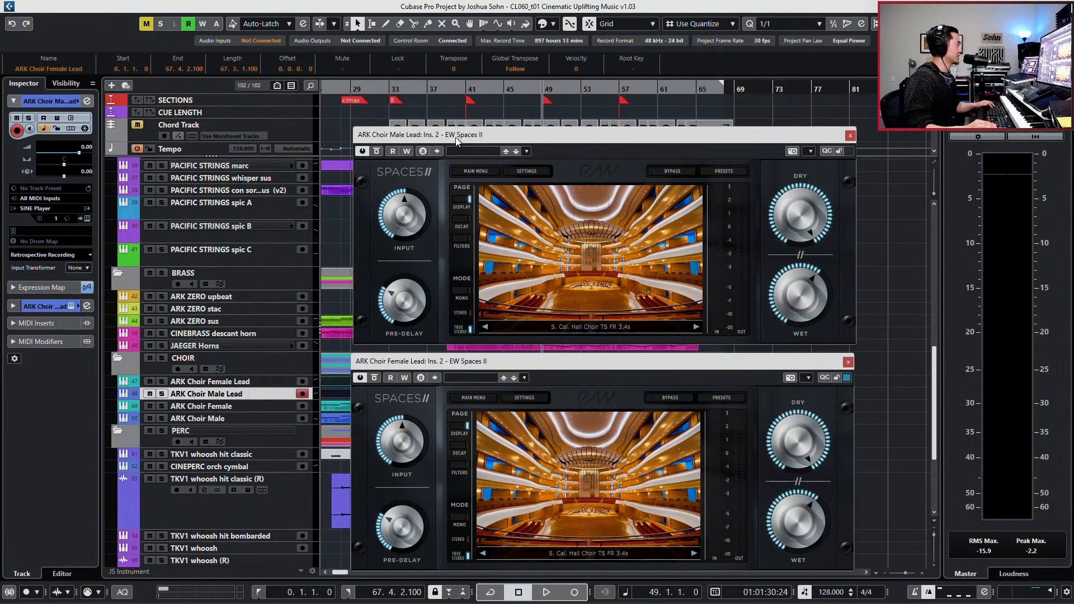
{"action": "left_click_drag", "start_coordinate": [456, 136], "coordinate": [453, 123]}
{"action": "left_click_drag", "start_coordinate": [460, 361], "coordinate": [405, 77]}
{"action": "left_click_drag", "start_coordinate": [804, 123], "coordinate": [753, 315]}
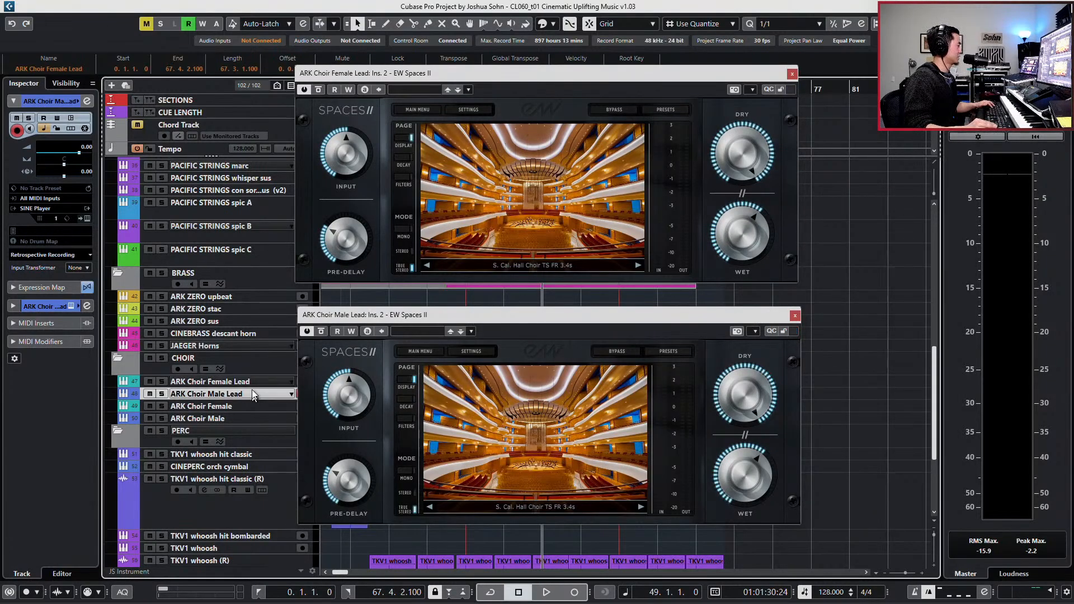
{"action": "left_click", "coordinate": [492, 88]}
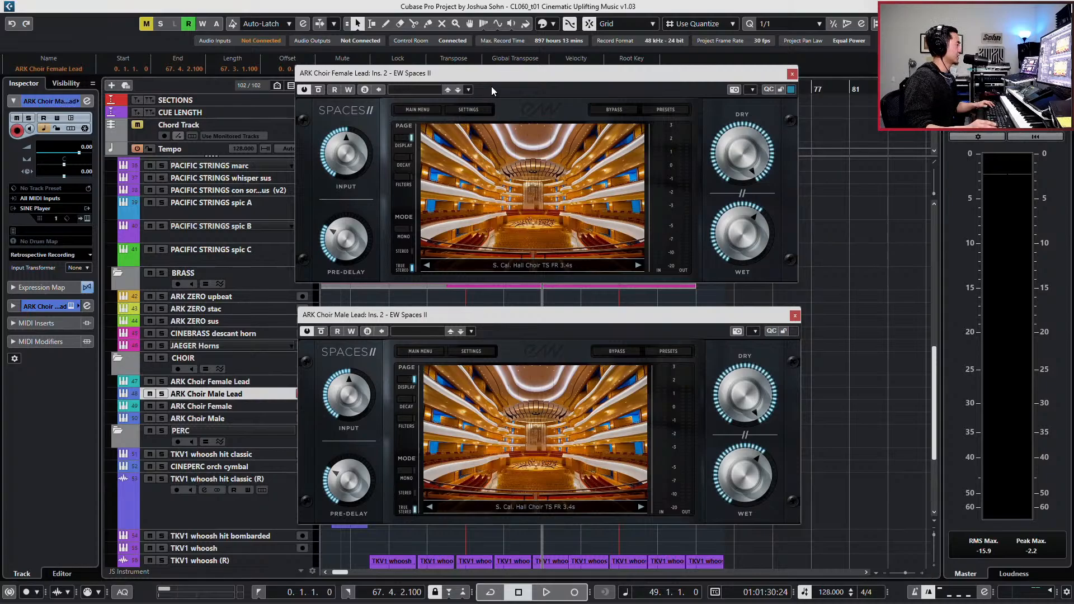
- Examine the preset browser and the settings options of Female Lead's EW Spaces II
{"action": "left_click", "coordinate": [672, 111]}
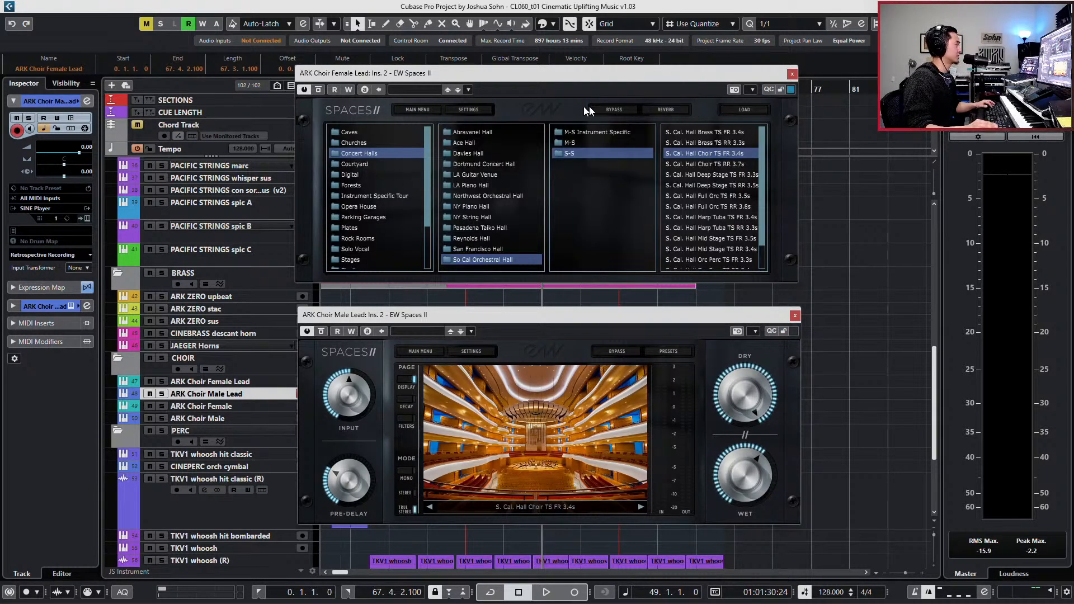
{"action": "left_click", "coordinate": [464, 109]}
{"action": "left_click", "coordinate": [461, 127]}
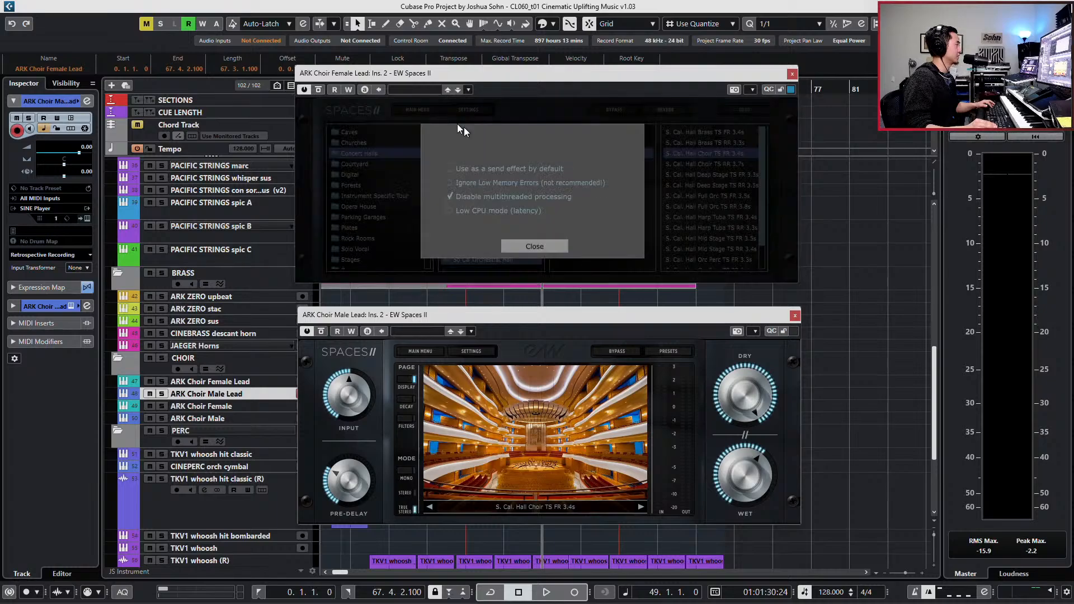
{"action": "left_click", "coordinate": [524, 244]}
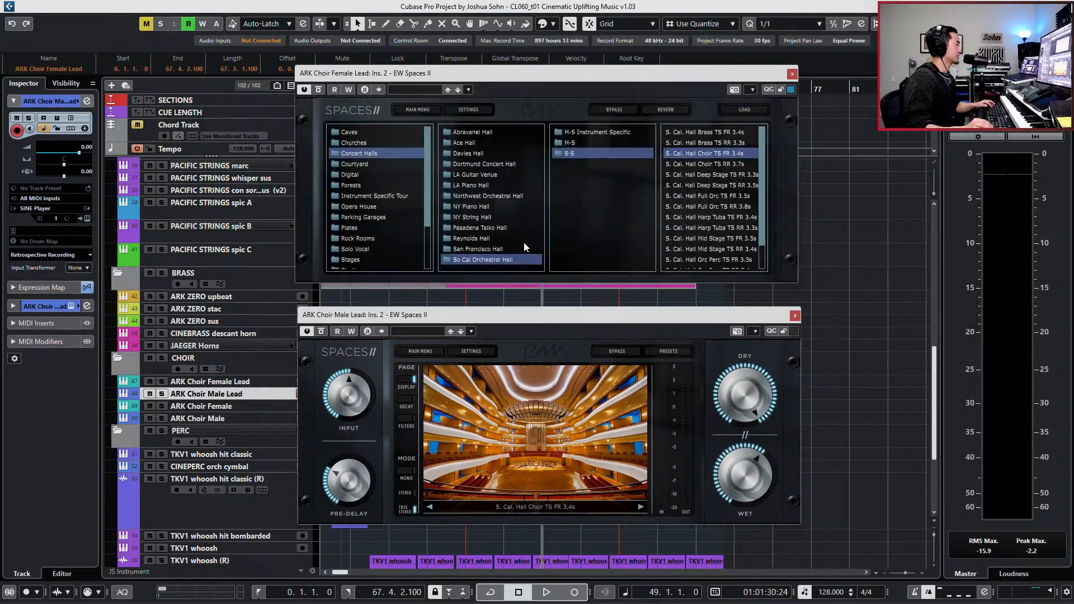
{"action": "left_click", "coordinate": [434, 108]}
{"action": "left_click", "coordinate": [456, 109]}
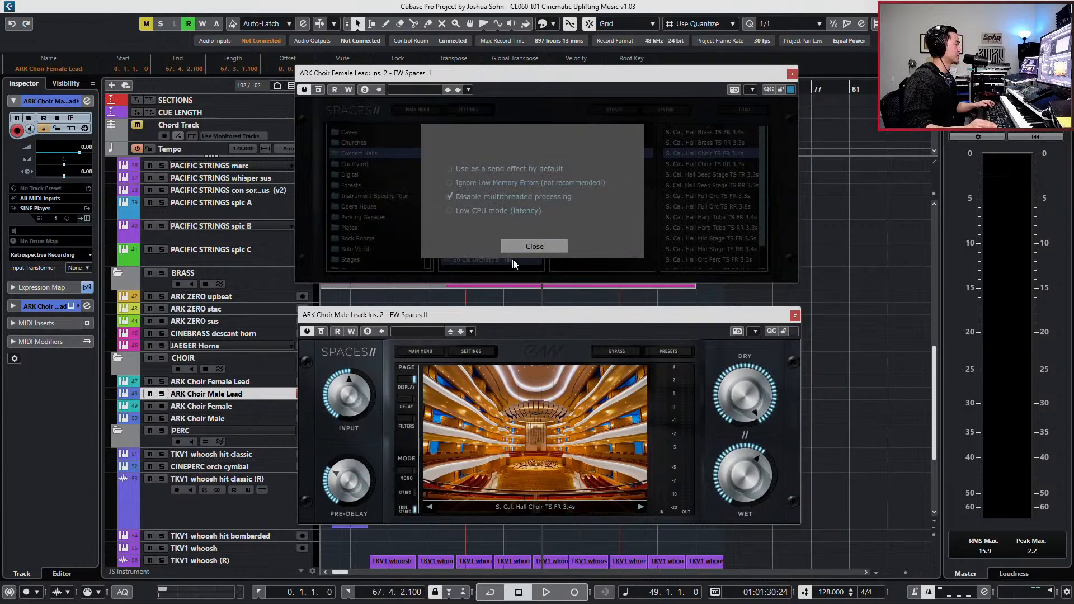
{"action": "left_click", "coordinate": [533, 246]}
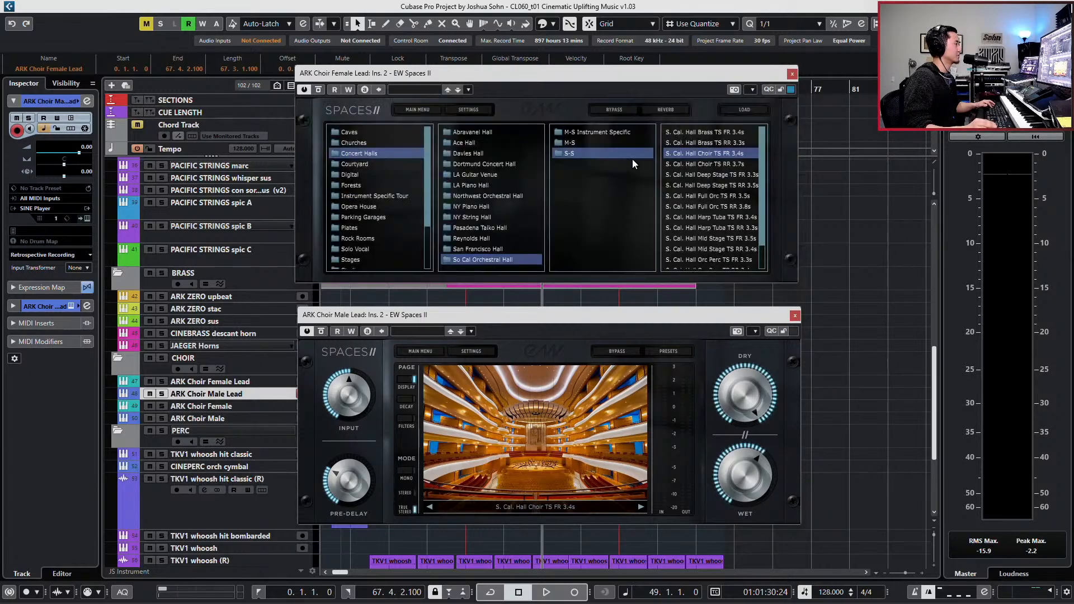
{"action": "left_click", "coordinate": [664, 110]}
- Enable the filters in both lead choirs' EW Spaces II and raise each low cut to about 300 Hz
{"action": "left_click", "coordinate": [408, 184]}
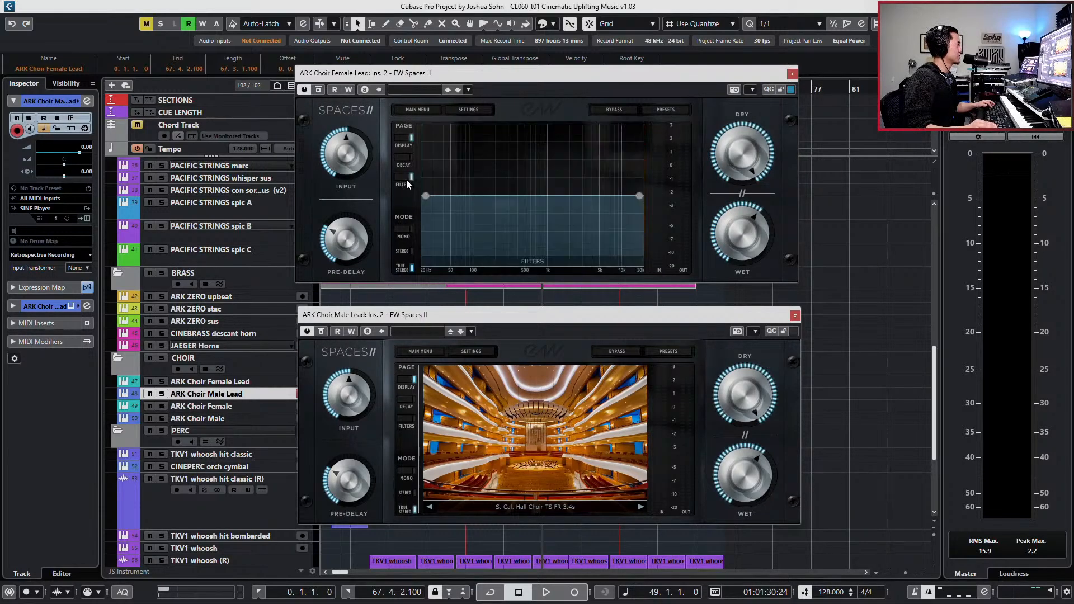
{"action": "left_click_drag", "start_coordinate": [429, 193], "coordinate": [508, 195]}
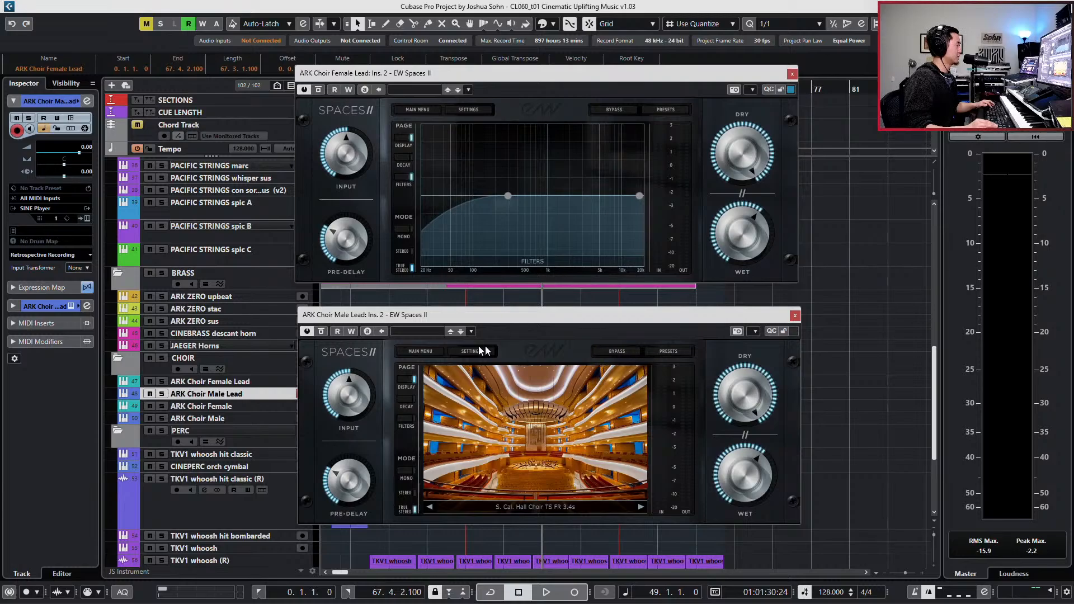
{"action": "left_click", "coordinate": [407, 419]}
{"action": "left_click_drag", "start_coordinate": [426, 437], "coordinate": [508, 441]}
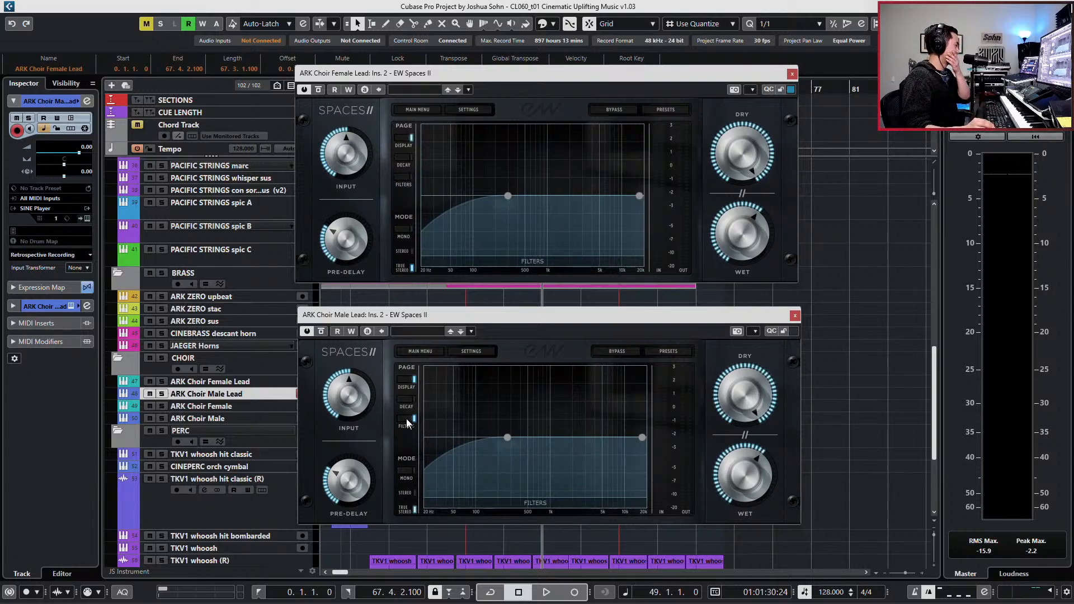
{"action": "left_click", "coordinate": [408, 179]}
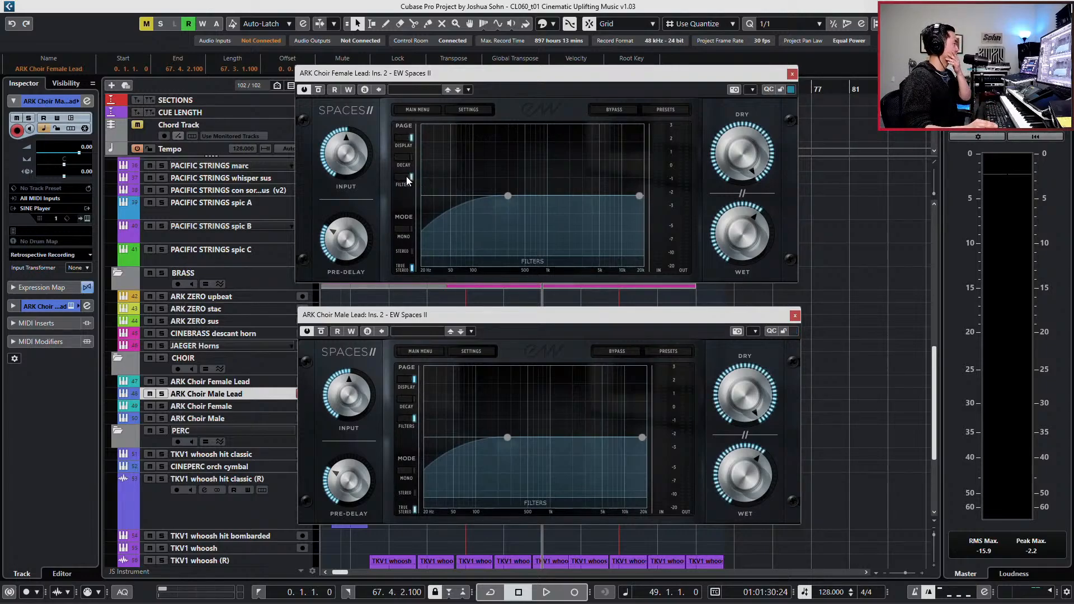
{"action": "left_click", "coordinate": [397, 145]}
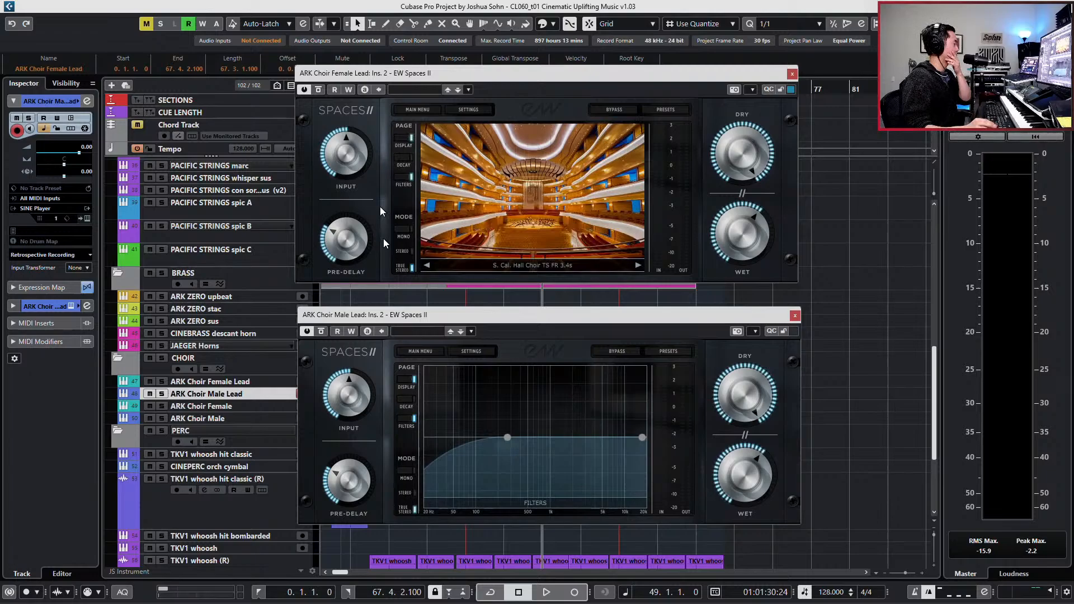
{"action": "left_click", "coordinate": [409, 387]}
{"action": "left_click", "coordinate": [406, 405]}
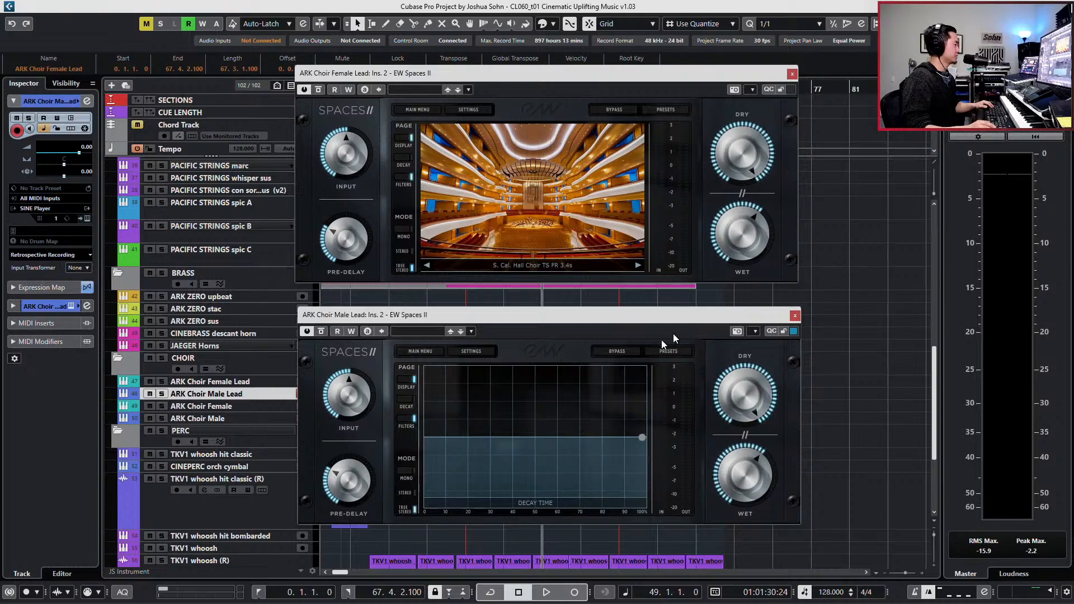
- Solo ARK Choir Male Lead and give it a stereo combined panner spanning from hard left to R2, auditioning the soloed track
{"action": "key", "text": "e"}
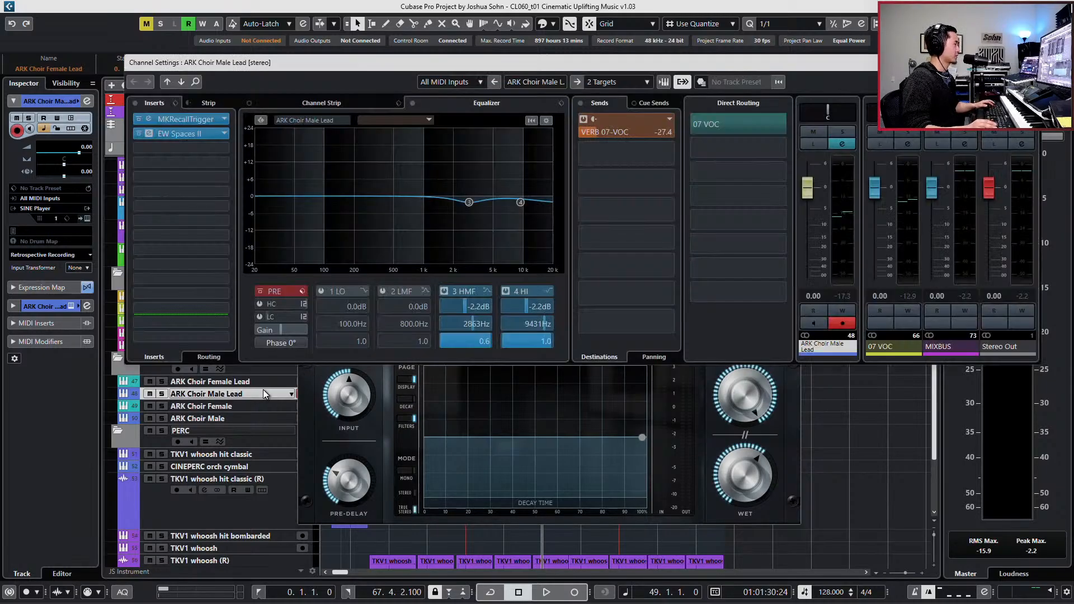
{"action": "key", "text": "s"}
{"action": "key", "text": "space"}
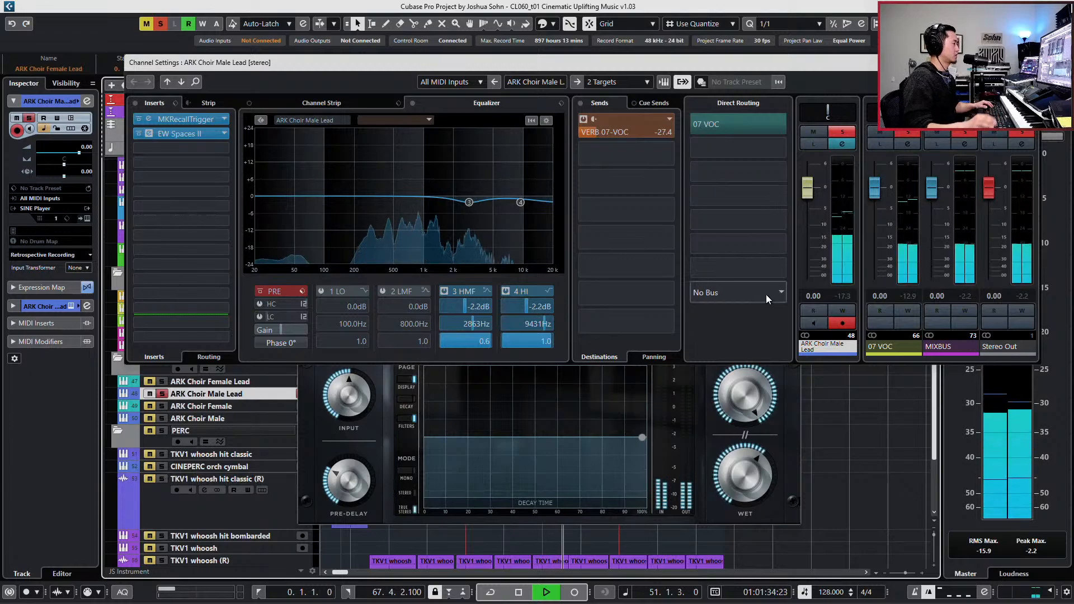
{"action": "key", "text": "space"}
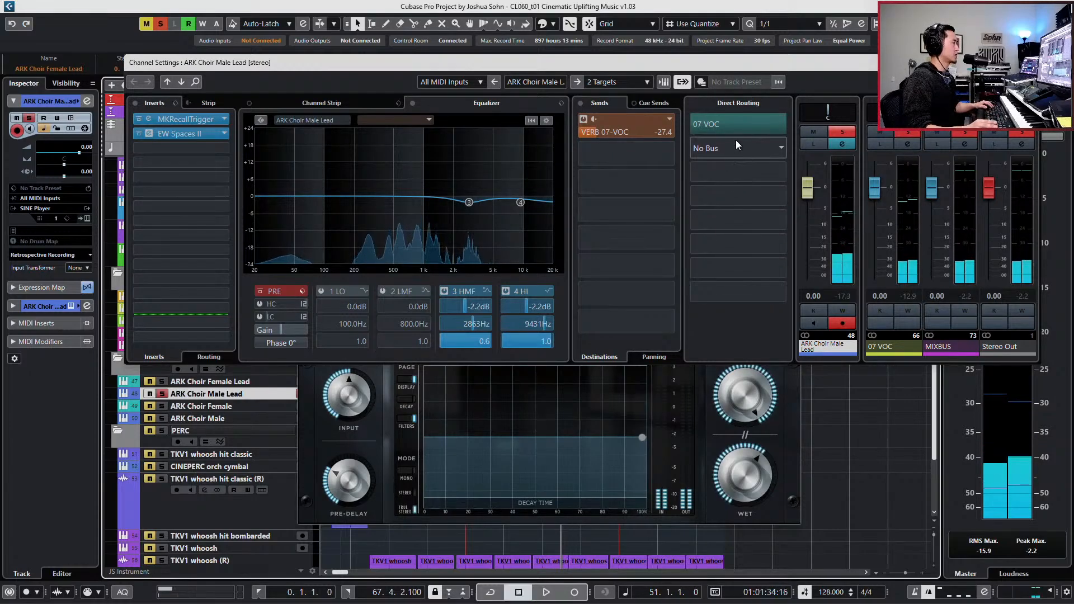
{"action": "right_click", "coordinate": [851, 113]}
{"action": "left_click", "coordinate": [850, 110]}
{"action": "left_click_drag", "start_coordinate": [850, 110], "coordinate": [823, 112]}
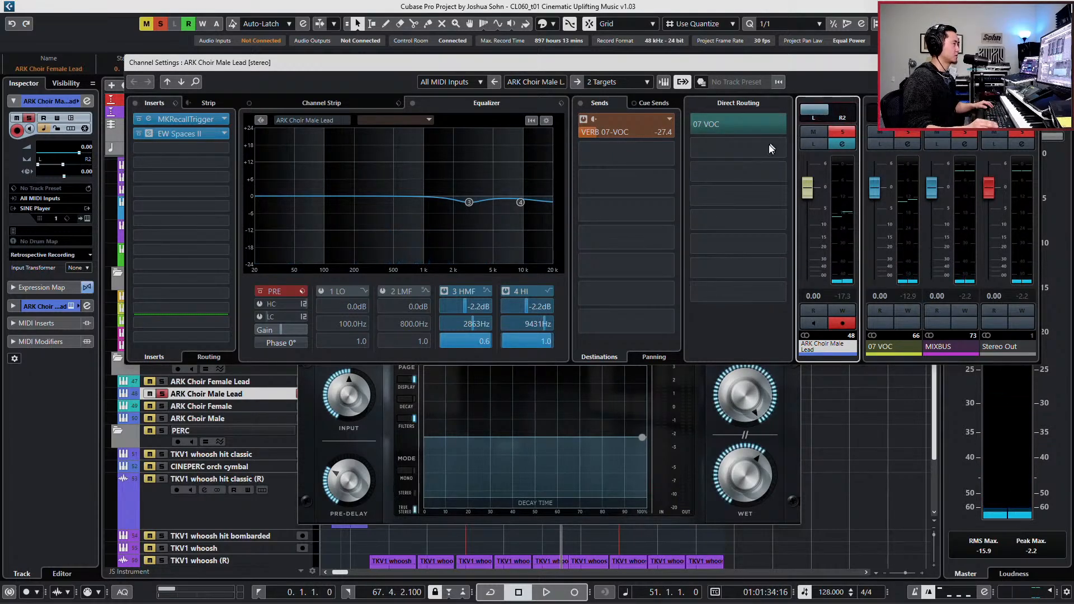
{"action": "key", "text": "space"}
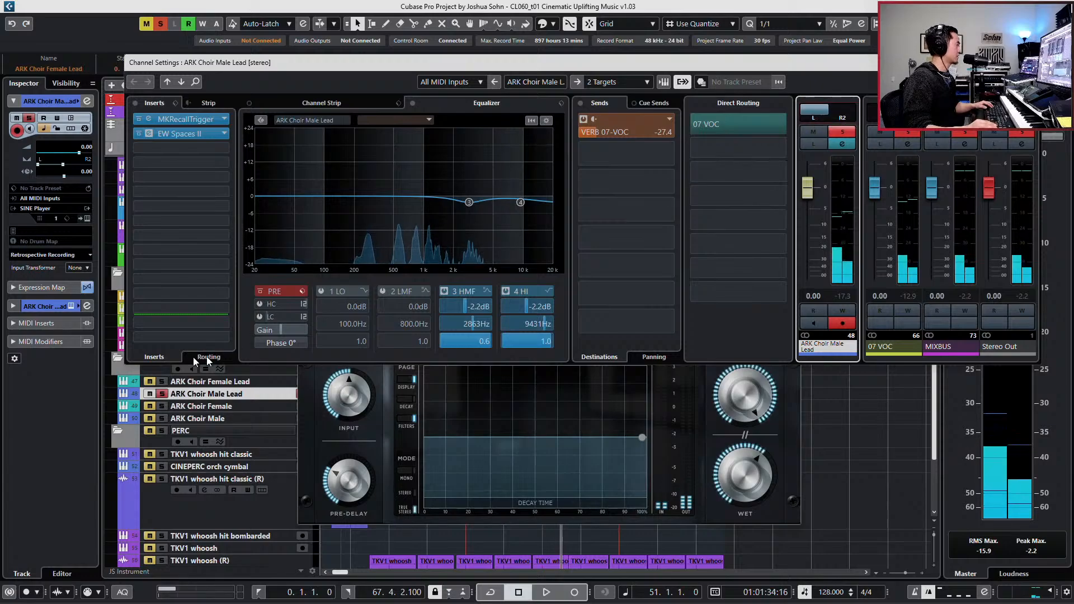
- Give ARK Choir Female Lead a stereo combined panner spanning from hard left to R8
{"action": "left_click", "coordinate": [198, 382]}
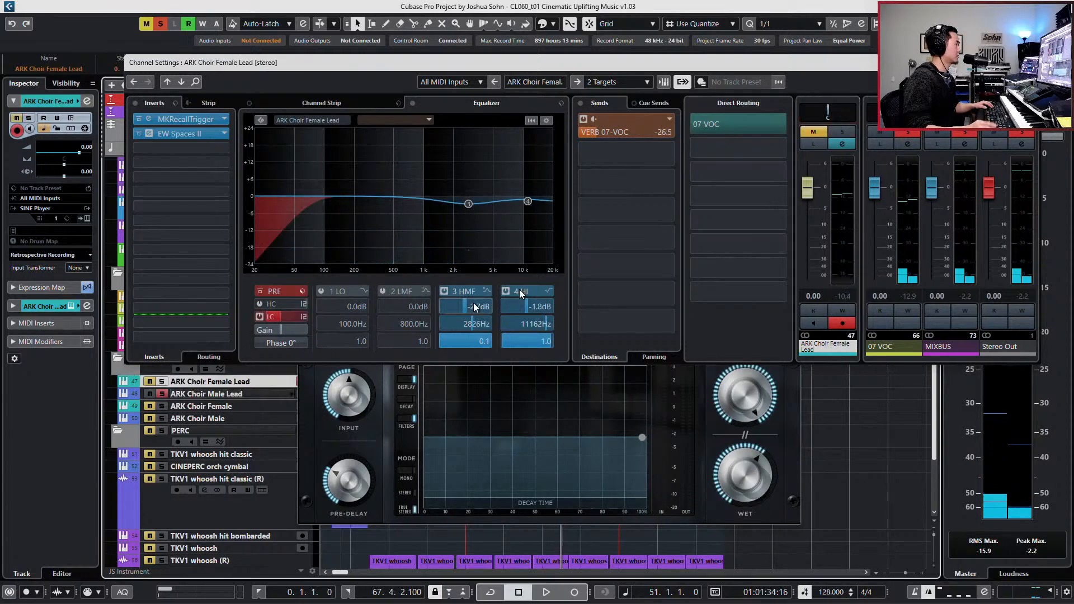
{"action": "left_click", "coordinate": [856, 113]}
{"action": "left_click", "coordinate": [850, 112]}
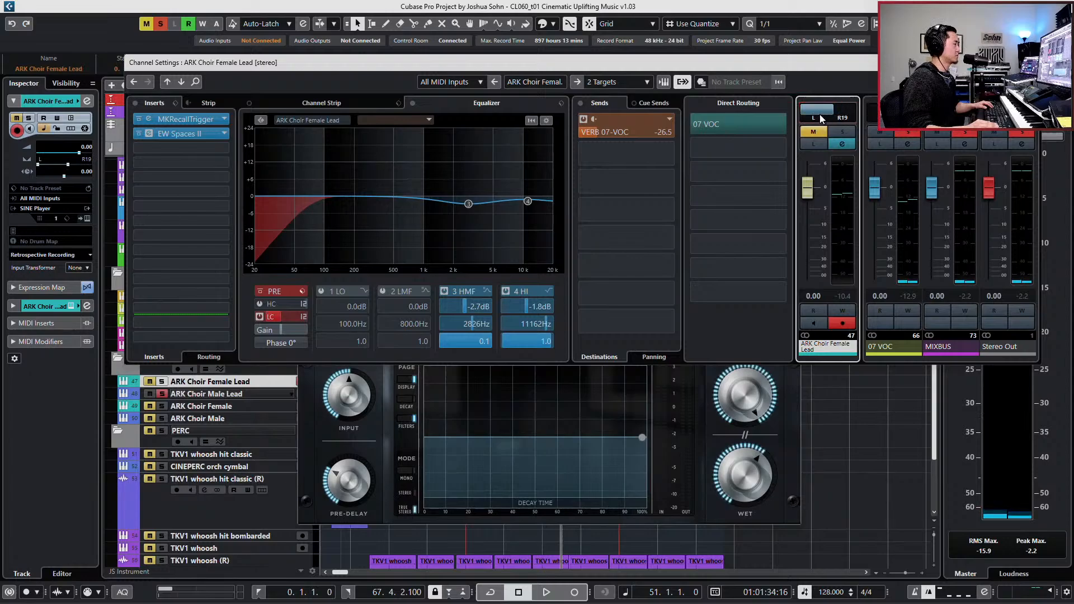
{"action": "scroll", "coordinate": [817, 115], "scroll_direction": "down", "scroll_amount": 2}
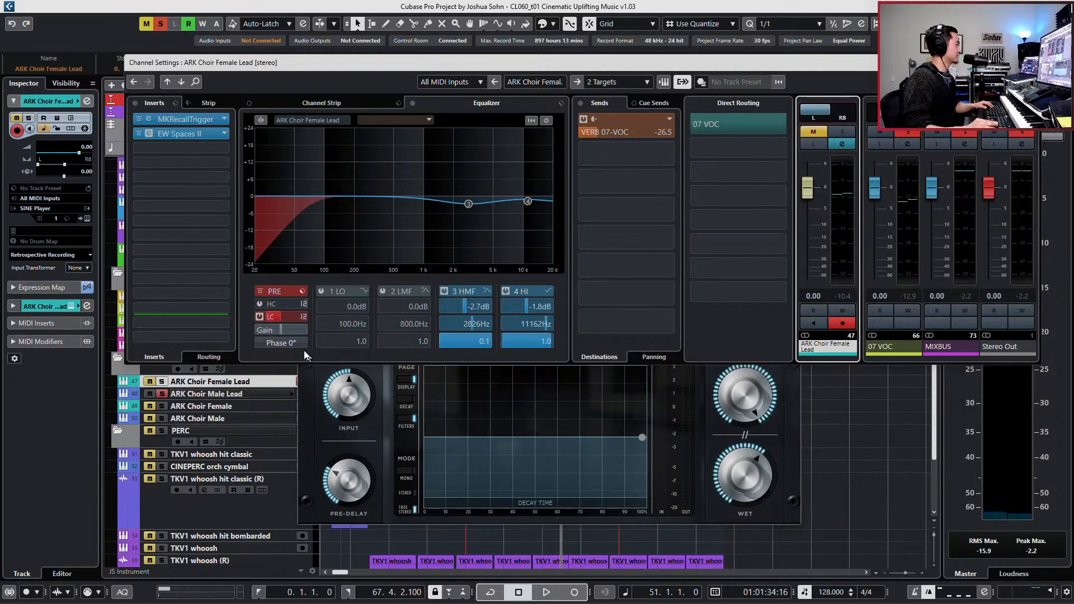
- Shift Male Lead's stereo pan range to L2 through hard right and audition both lead choirs in solo
{"action": "left_click", "coordinate": [247, 391]}
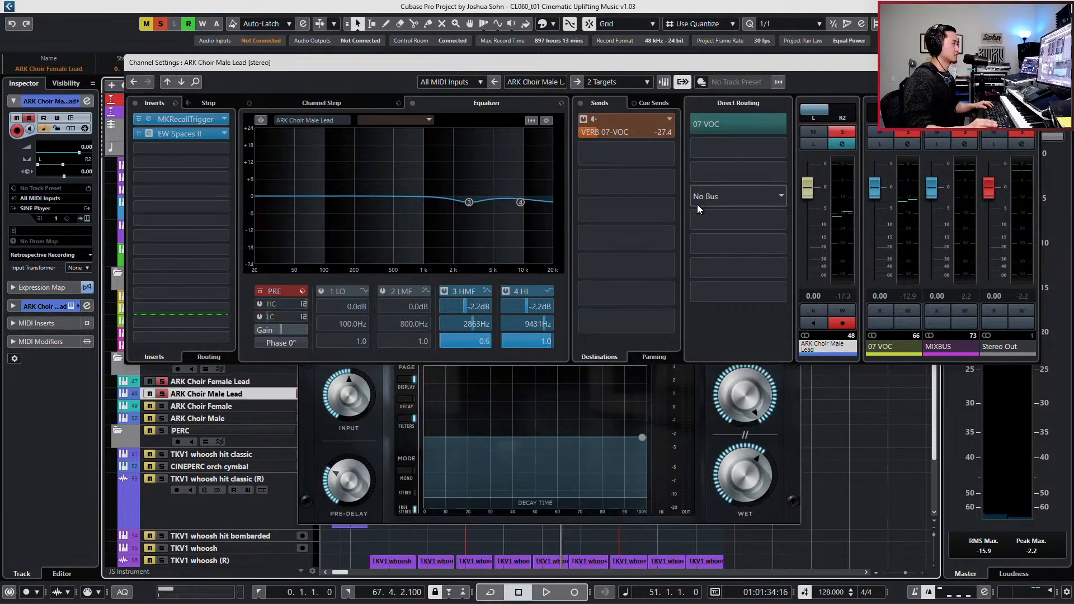
{"action": "left_click_drag", "start_coordinate": [821, 113], "coordinate": [844, 115]}
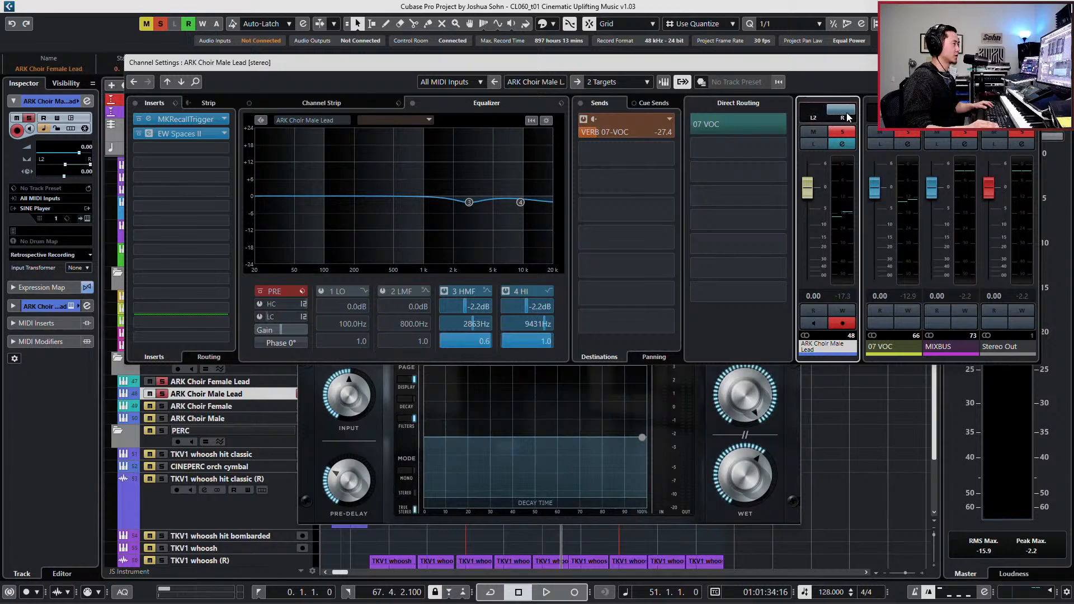
{"action": "left_click", "coordinate": [208, 382]}
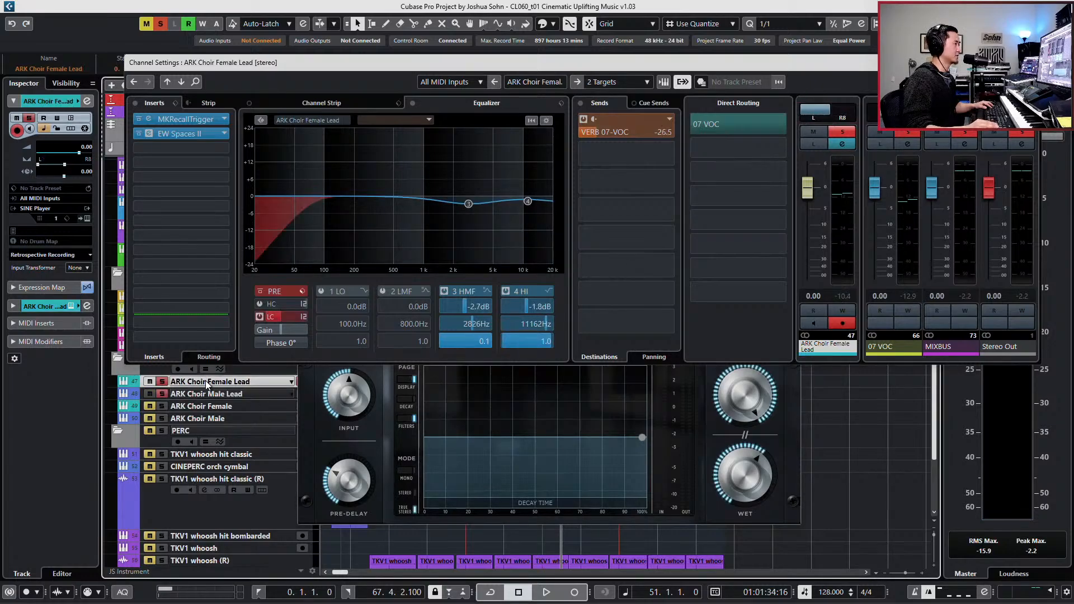
{"action": "key", "text": "space"}
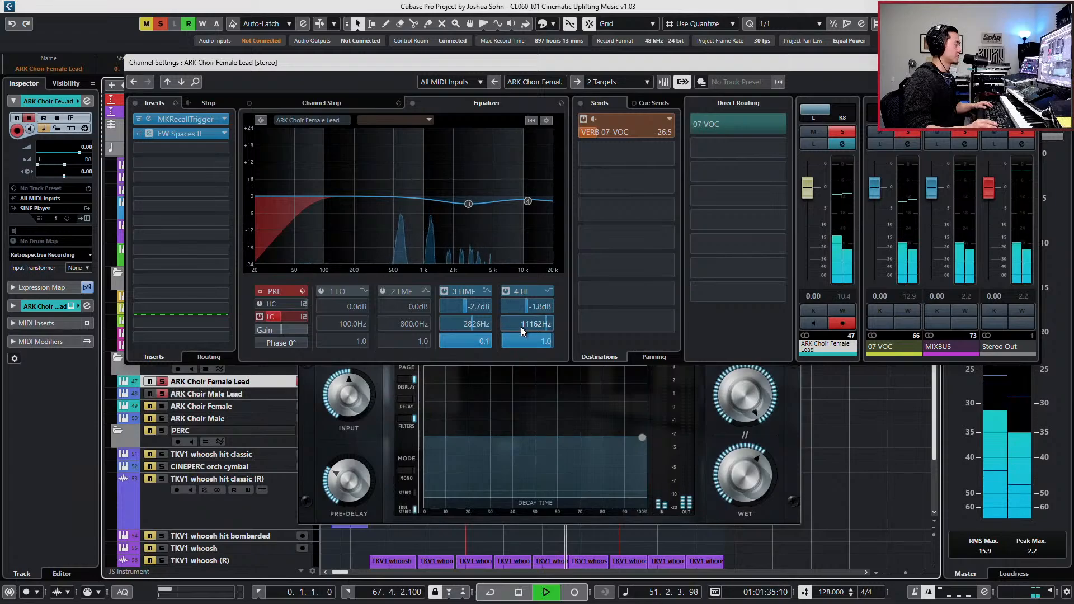
{"action": "key", "text": "space"}
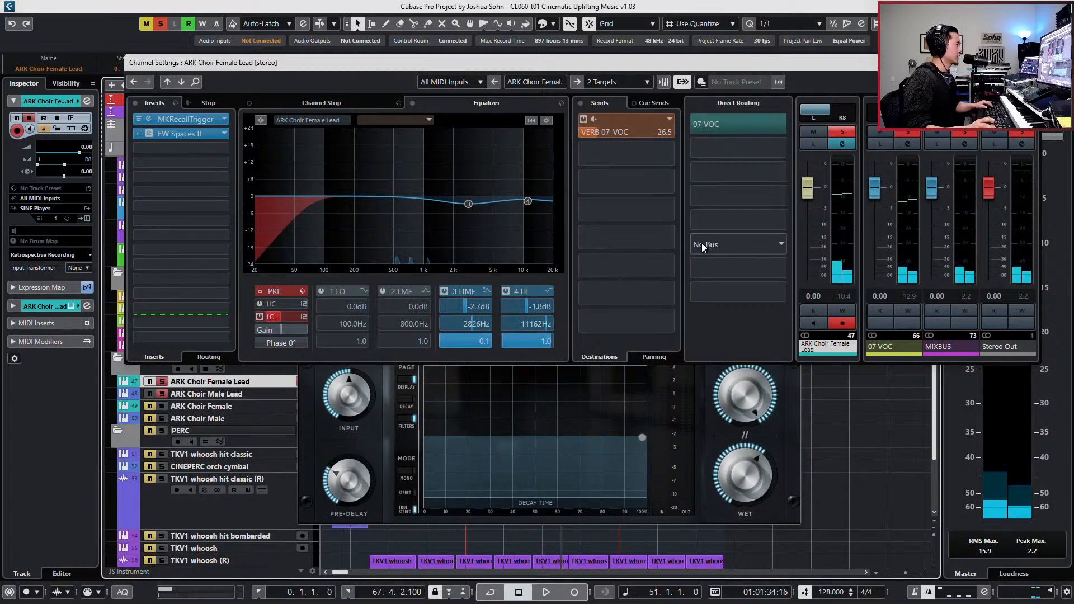
- Set the Dry level to -2.0 dBFS in both lead choirs' EW Spaces II while auditioning them
{"action": "left_click", "coordinate": [700, 398]}
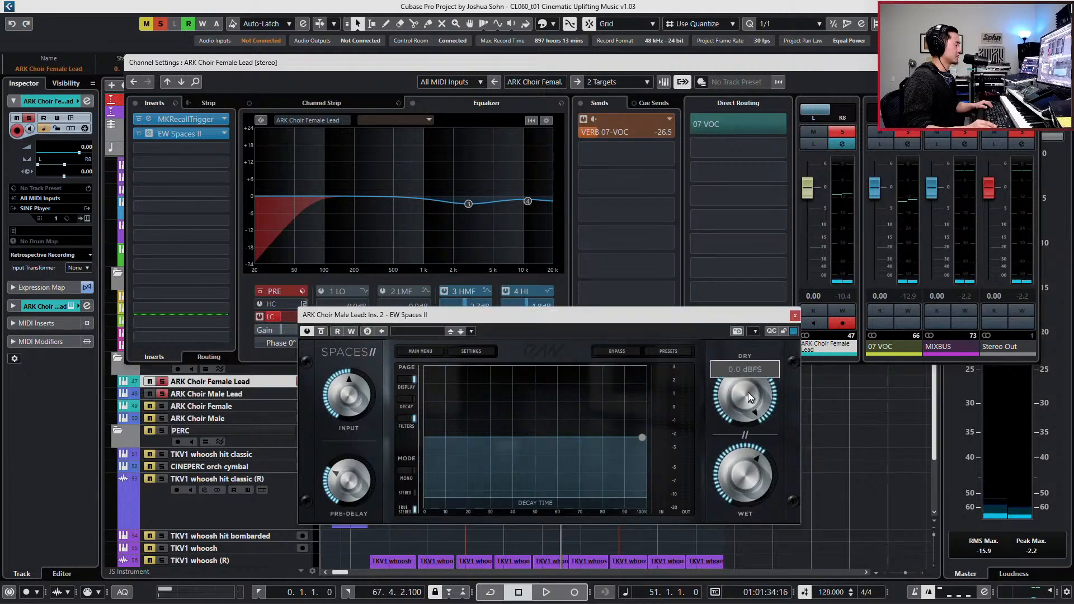
{"action": "left_click", "coordinate": [243, 395]}
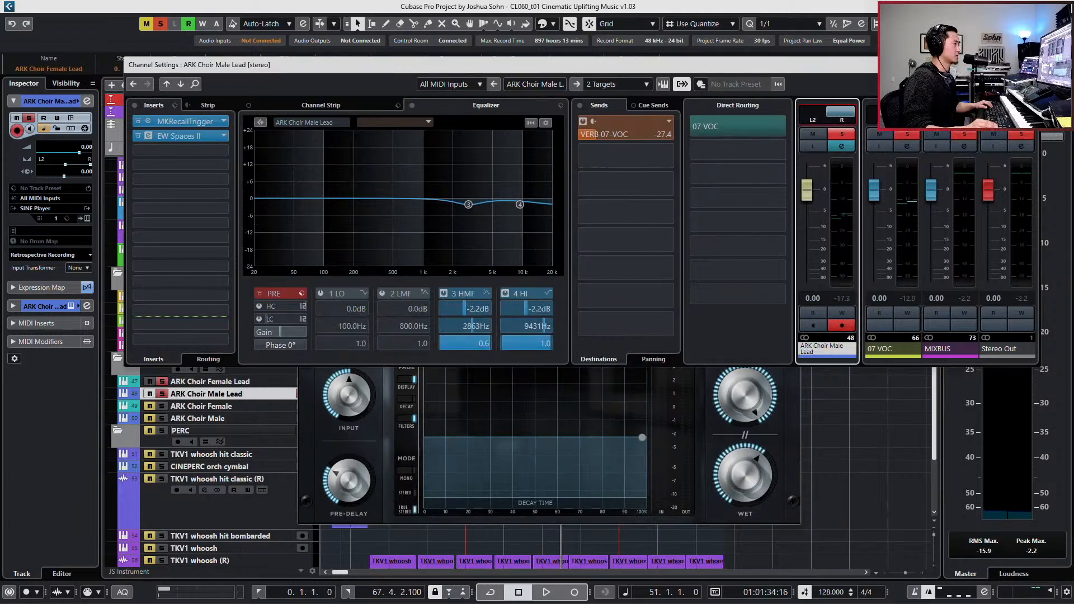
{"action": "key", "text": "e"}
{"action": "key", "text": "space"}
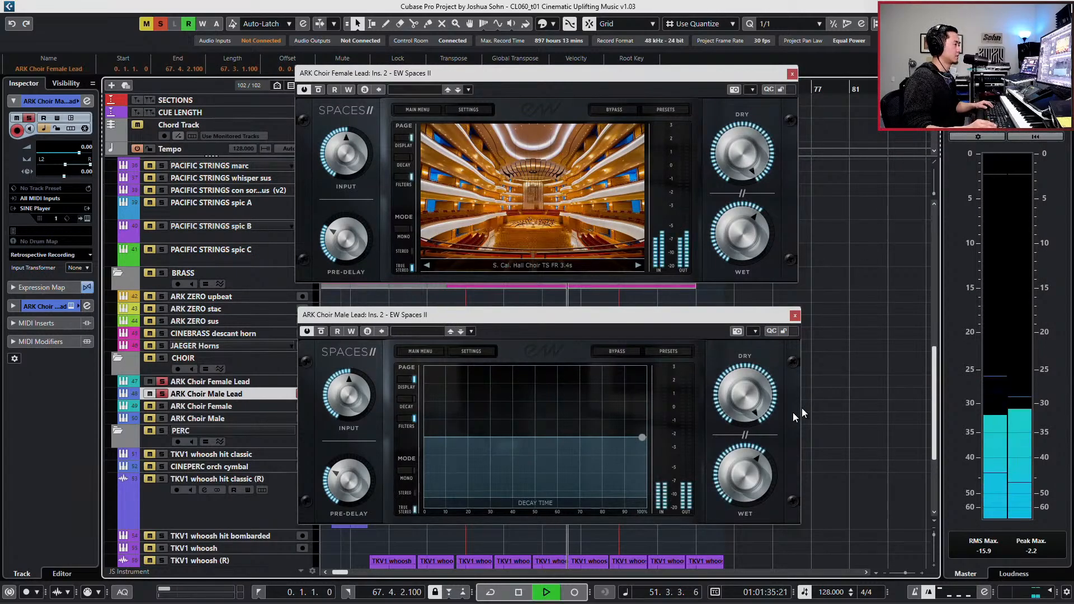
{"action": "left_click_drag", "start_coordinate": [740, 405], "coordinate": [740, 409]}
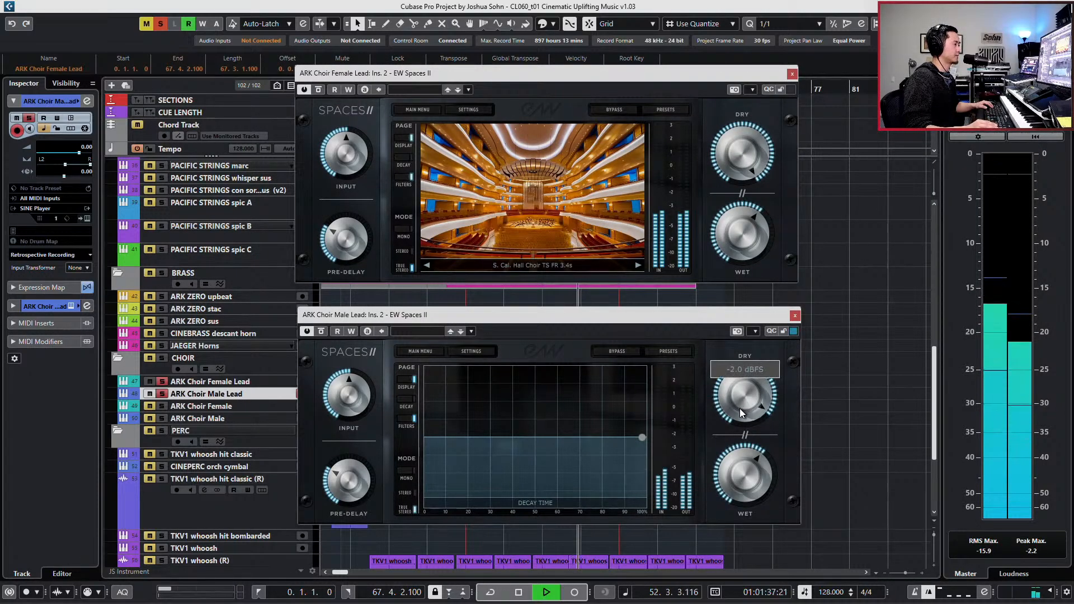
{"action": "key", "text": "space"}
{"action": "left_click_drag", "start_coordinate": [737, 160], "coordinate": [740, 171]}
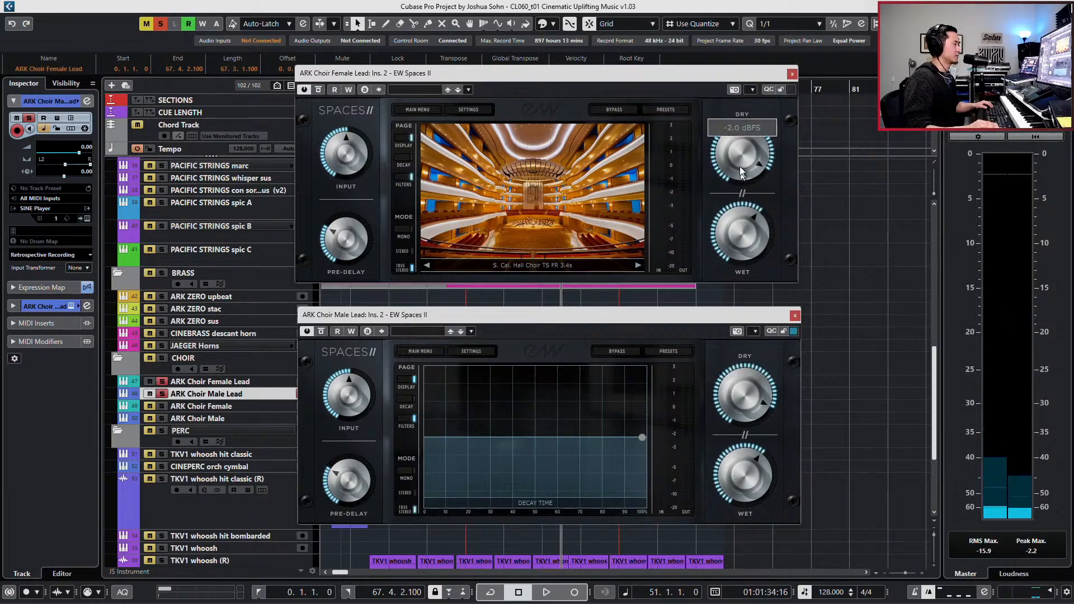
- Close both reverb windows, clear the solos and audition the lead choirs in the full mix
{"action": "left_click", "coordinate": [792, 74]}
{"action": "key", "text": "space"}
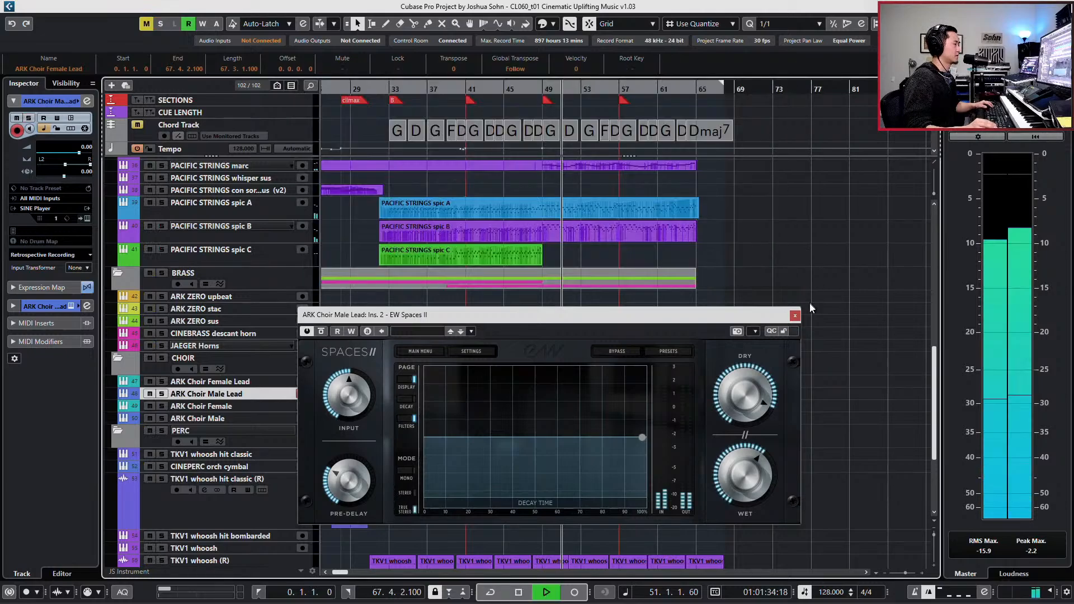
{"action": "left_click", "coordinate": [794, 315]}
{"action": "key", "text": "space"}
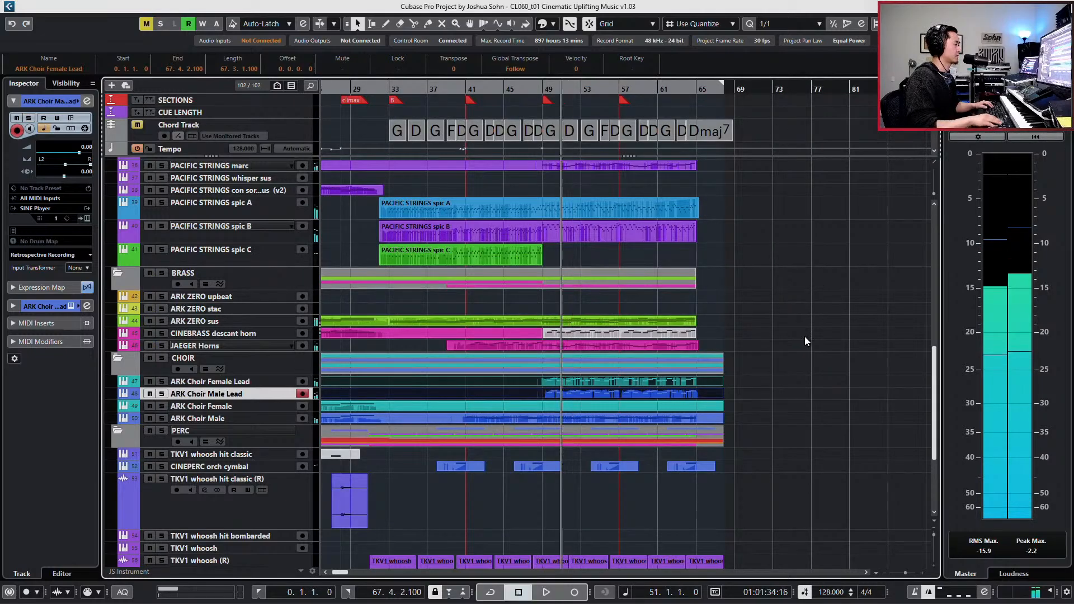
{"action": "key", "text": "space"}
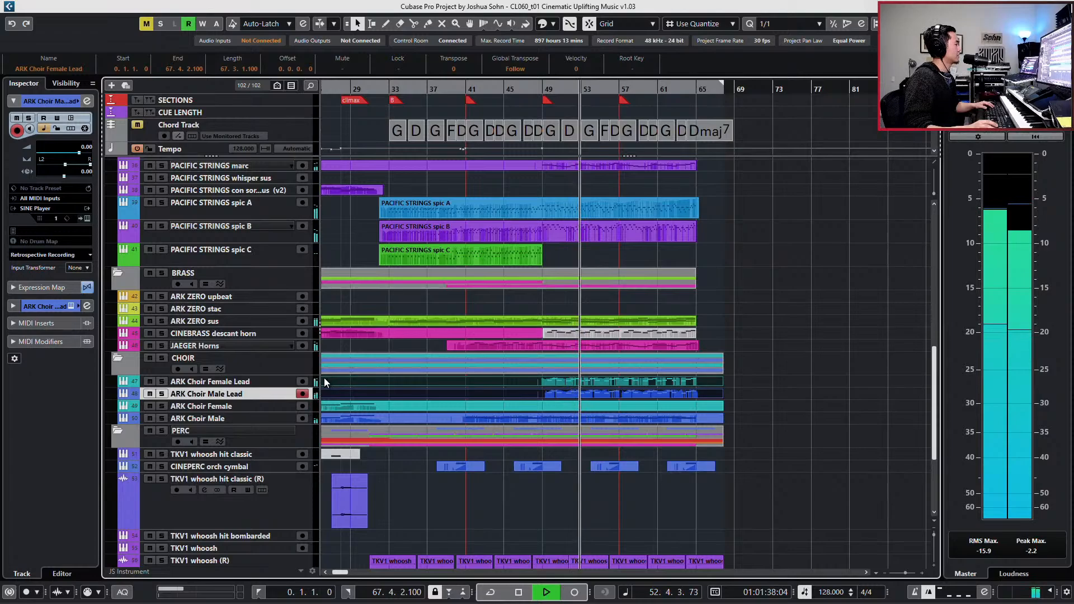
{"action": "key", "text": "space"}
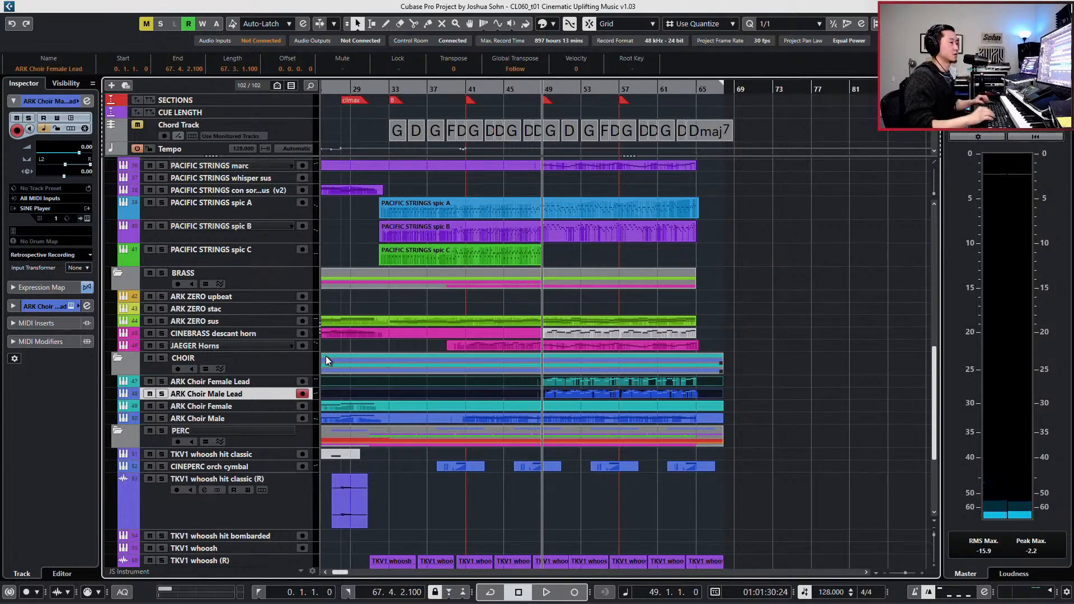
{"action": "left_click", "coordinate": [256, 381], "text": "ctrl"}
{"action": "key", "text": "e"}
{"action": "key", "text": "space"}
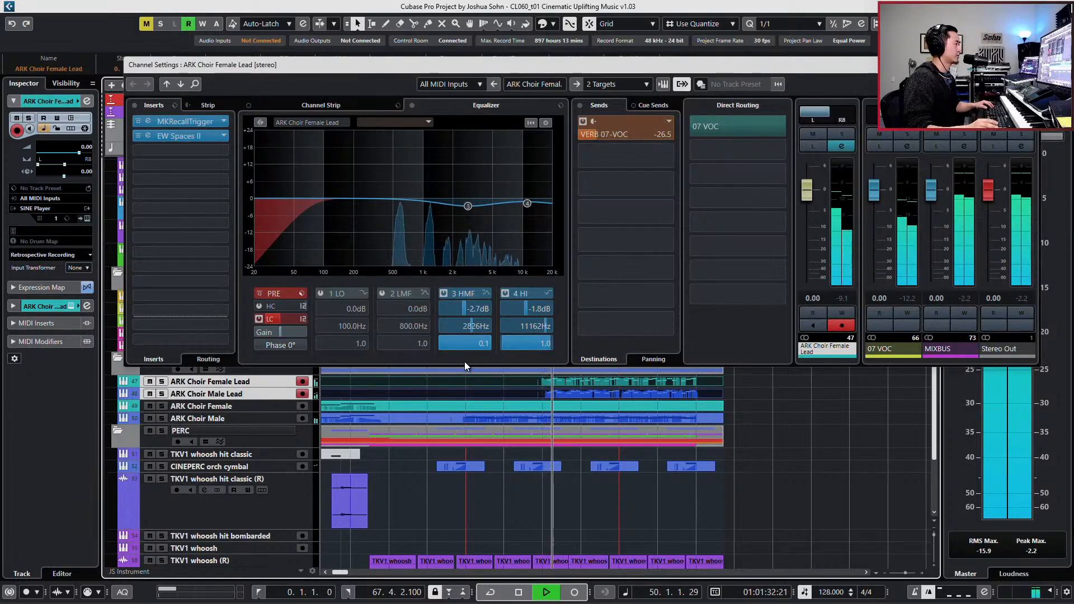
{"action": "key", "text": "space"}
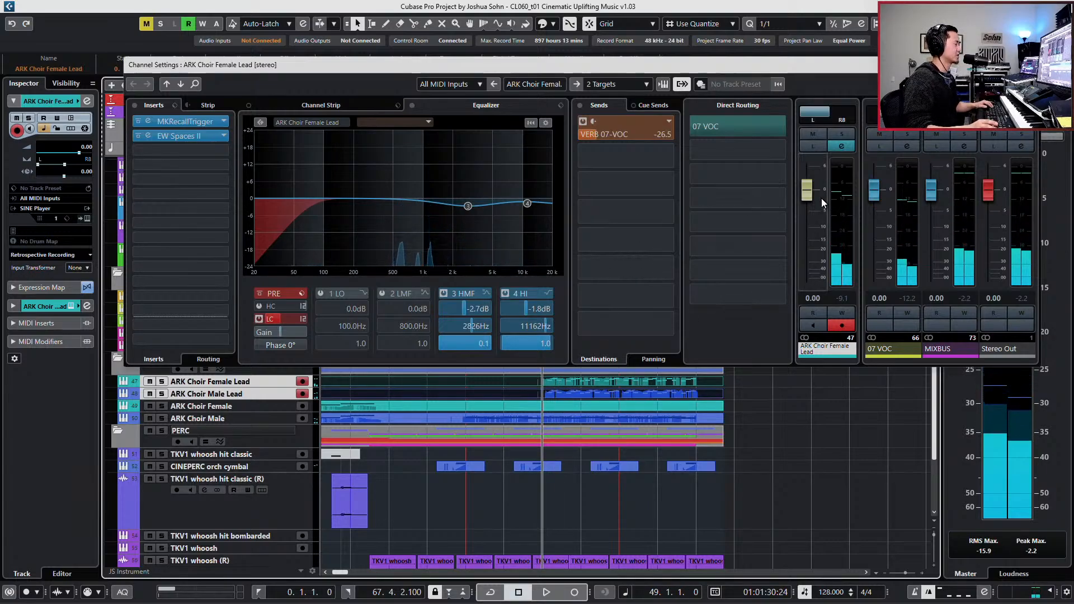
{"action": "key", "text": "e"}
{"action": "key", "text": "e"}
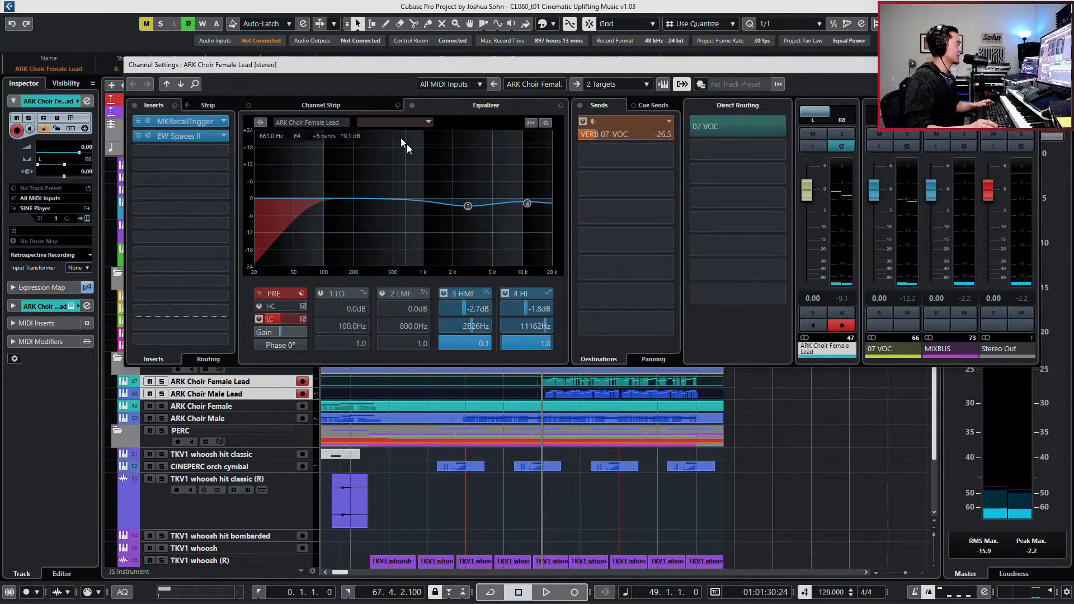
- Check the EW Spaces II settings on ARK Choir Female Lead and Male Lead, and close their plug-in and channel windows
{"action": "left_click", "coordinate": [186, 135]}
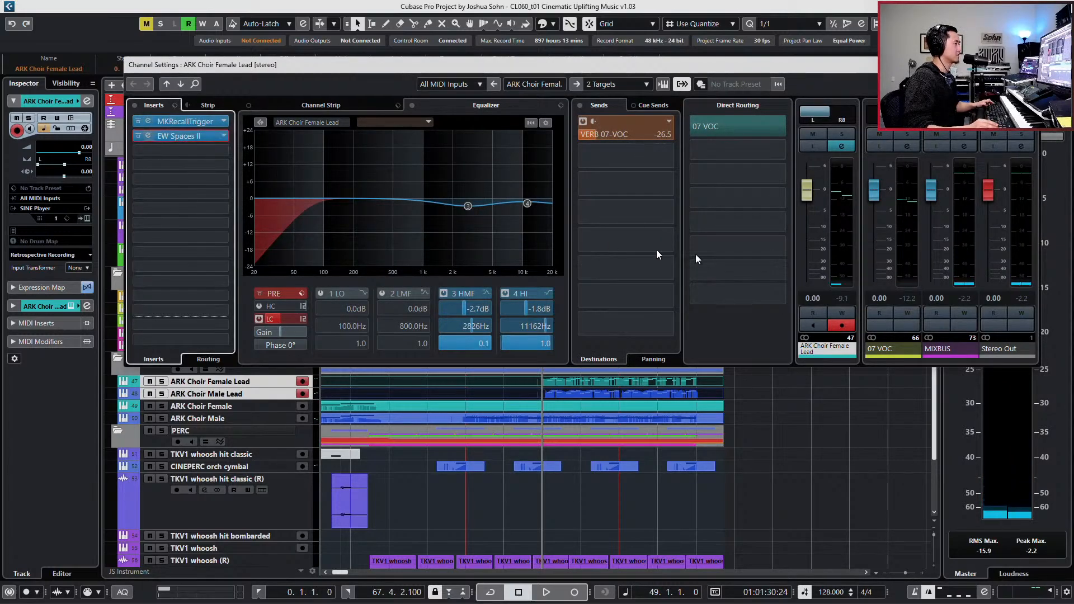
{"action": "mouse_move", "coordinate": [747, 170]}
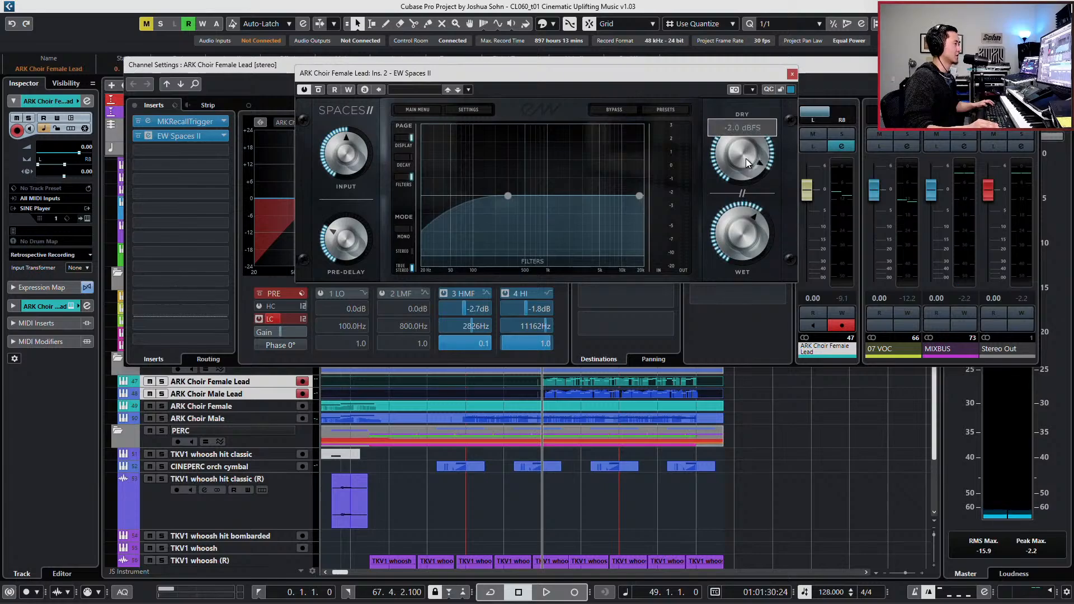
{"action": "left_click", "coordinate": [208, 398]}
{"action": "left_click", "coordinate": [196, 143]}
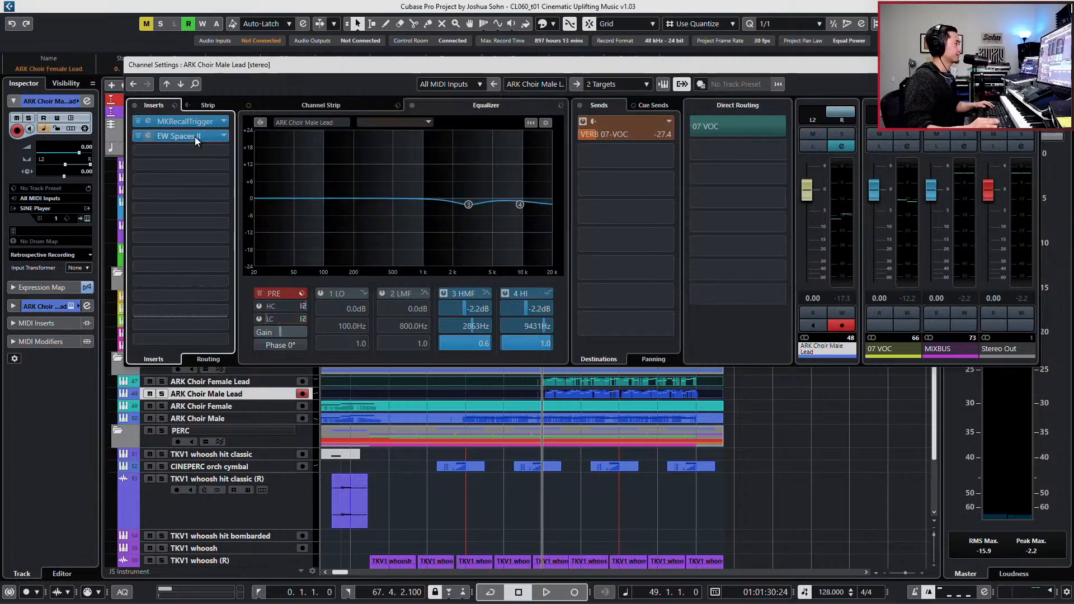
{"action": "left_click", "coordinate": [195, 137]}
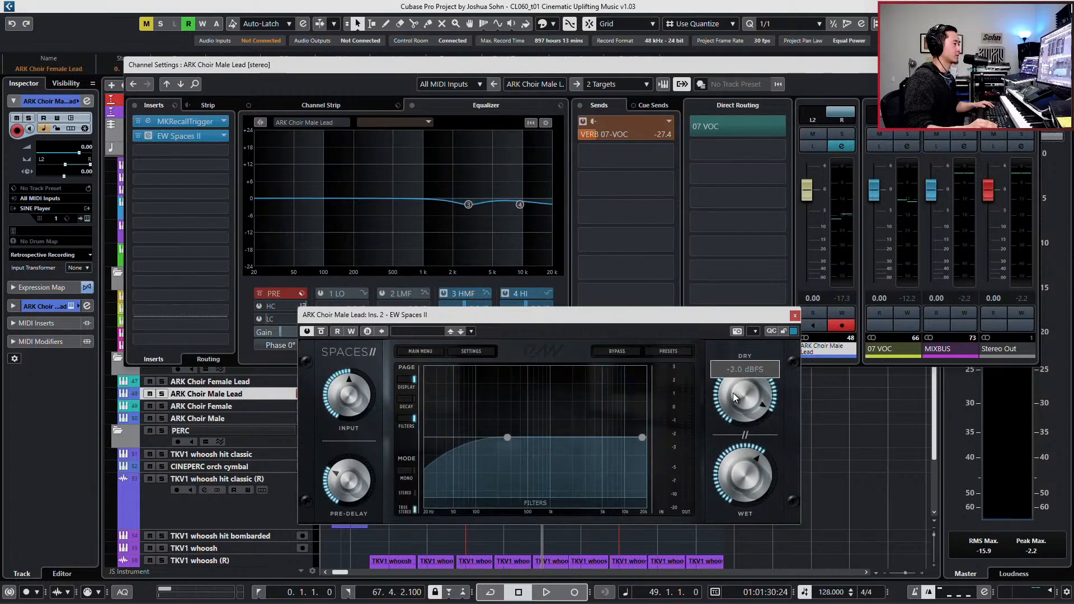
{"action": "left_click", "coordinate": [795, 316]}
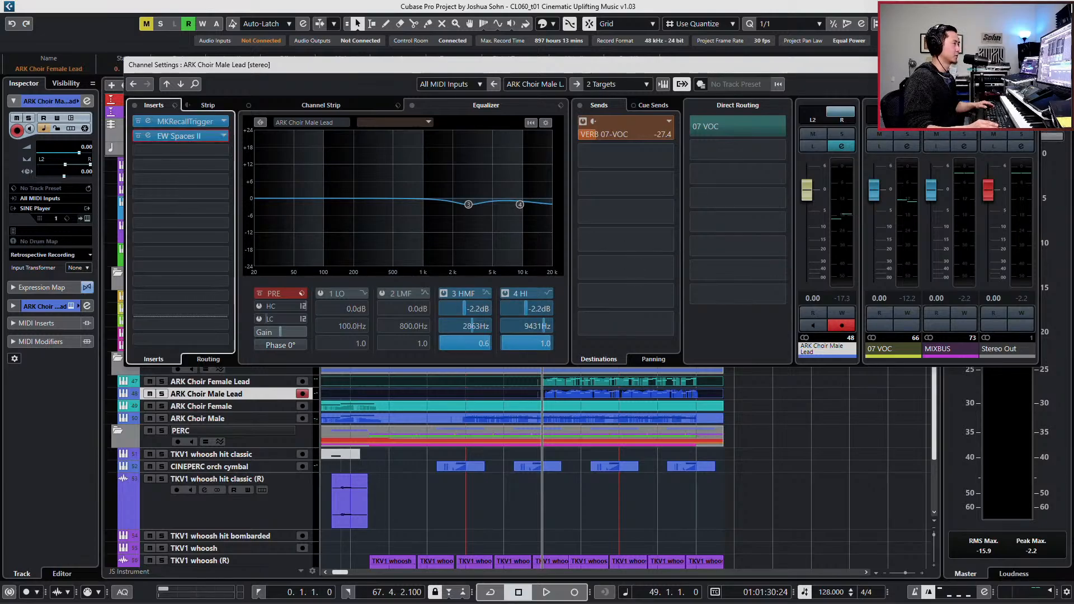
{"action": "left_click", "coordinate": [1033, 65]}
{"action": "key", "text": "KP_Subtract"}
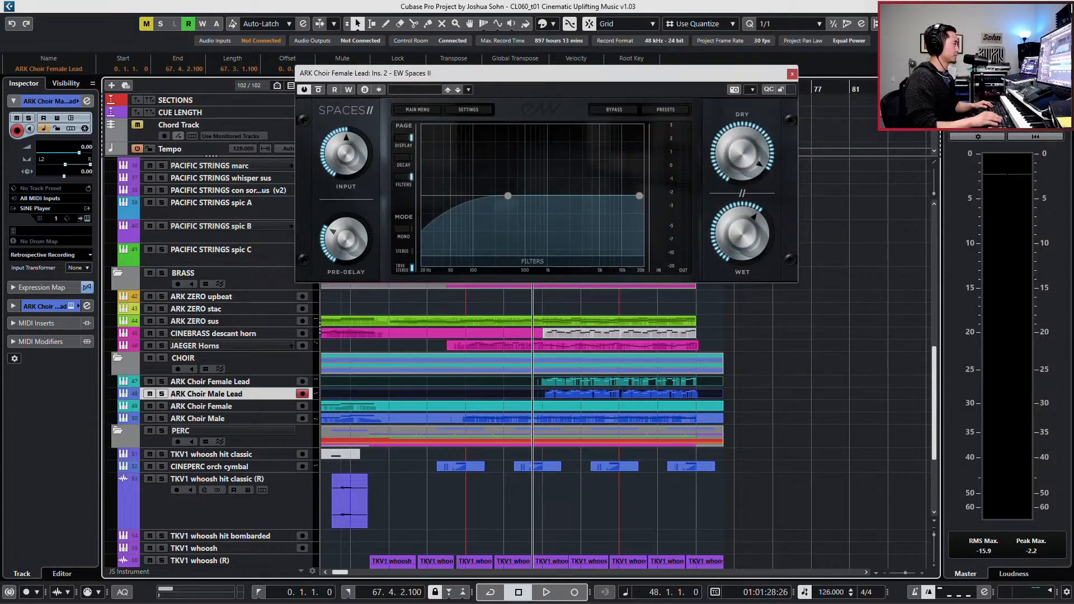
{"action": "left_click", "coordinate": [792, 74]}
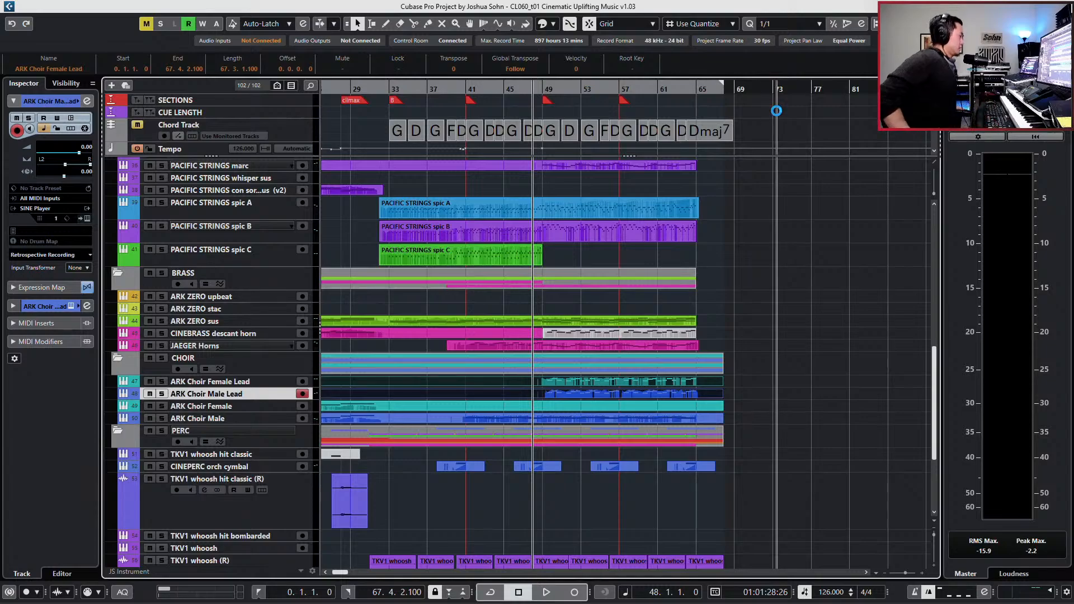
- Show the whole arrangement, move the playhead back to bar 12 and play the full mix from there
{"action": "key", "text": "KP_Add"}
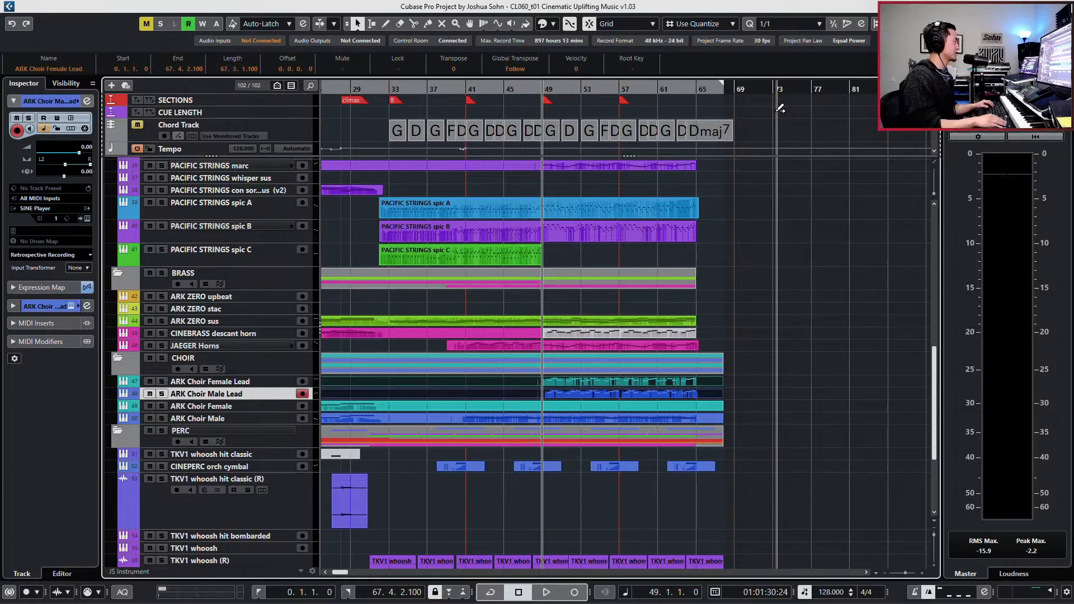
{"action": "key", "text": "KP_Subtract"}
{"action": "key", "text": "shift+f"}
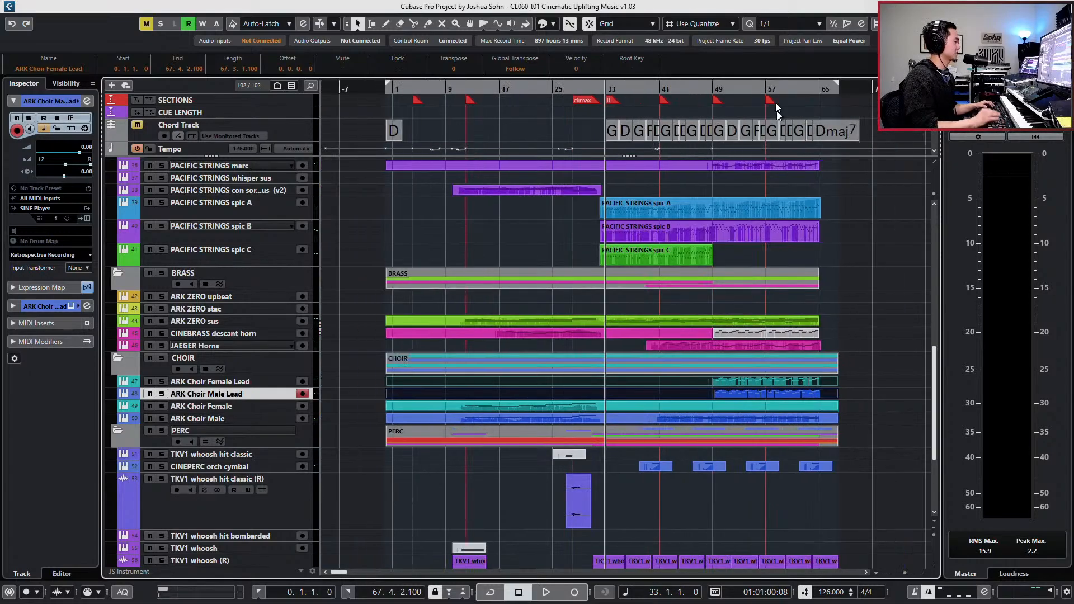
{"action": "key", "text": "KP_Subtract"}
{"action": "key", "text": "KP_Subtract"}
{"action": "key", "text": "KP_Subtract"}
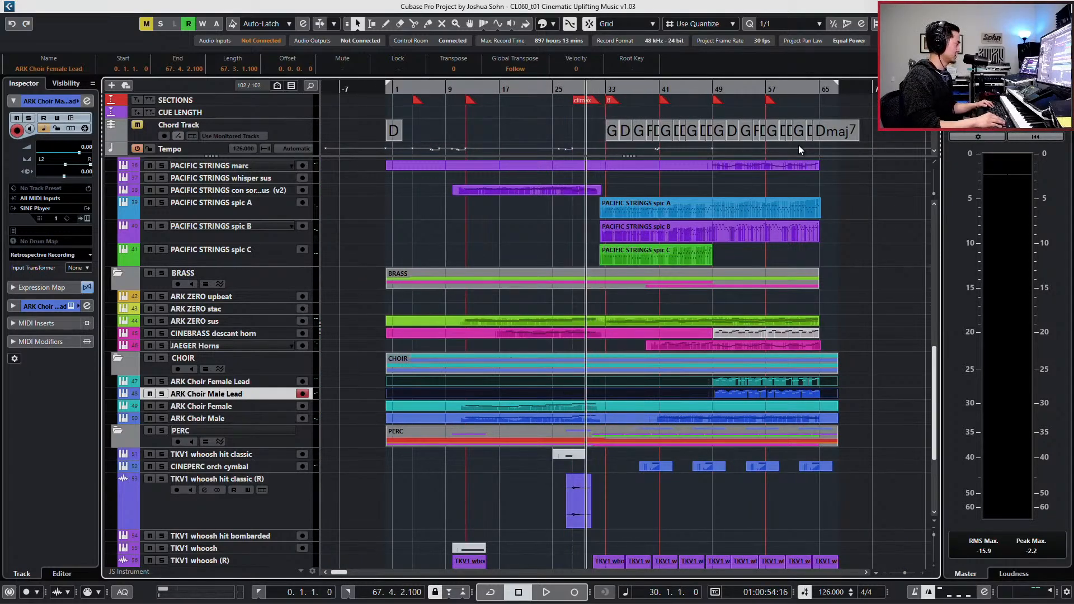
{"action": "key", "text": "KP_Add"}
{"action": "key", "text": "KP_Subtract"}
{"action": "key", "text": "KP_Subtract"}
{"action": "key", "text": "KP_Subtract"}
{"action": "key", "text": "KP_Subtract"}
{"action": "key", "text": "KP_Subtract"}
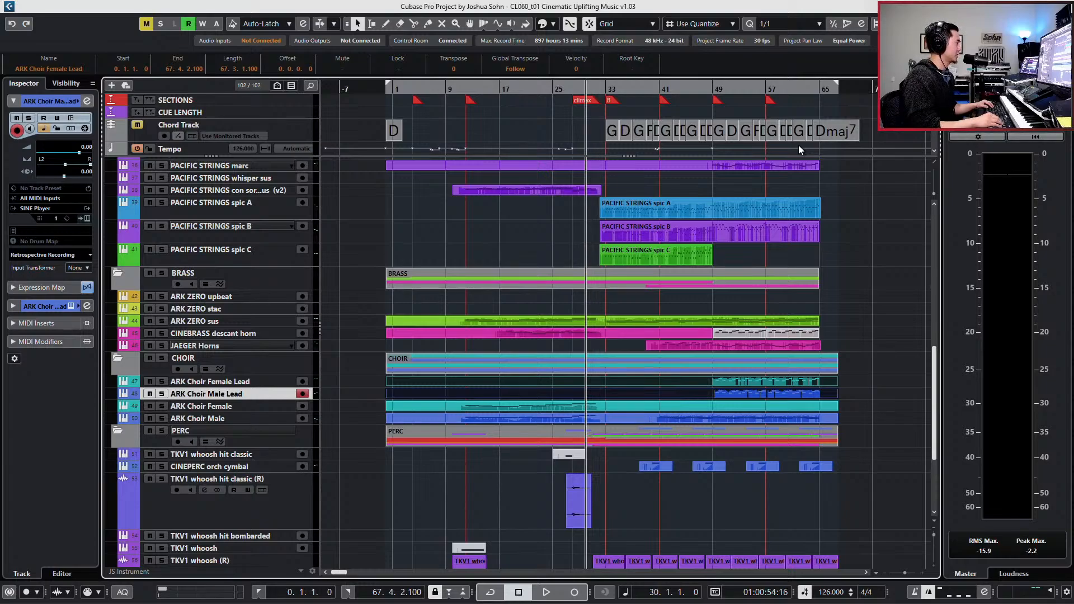
{"action": "key", "text": "KP_Subtract"}
{"action": "key", "text": "KP_Subtract"}
{"action": "key", "text": "KP_Subtract"}
{"action": "key", "text": "KP_Subtract"}
{"action": "key", "text": "KP_Subtract"}
{"action": "key", "text": "KP_Subtract"}
{"action": "key", "text": "KP_Subtract"}
{"action": "key", "text": "KP_Subtract"}
{"action": "key", "text": "KP_Subtract"}
{"action": "key", "text": "KP_Subtract"}
{"action": "key", "text": "KP_Subtract"}
{"action": "key", "text": "KP_Subtract"}
{"action": "key", "text": "KP_Subtract"}
{"action": "key", "text": "KP_Subtract"}
{"action": "key", "text": "KP_Subtract"}
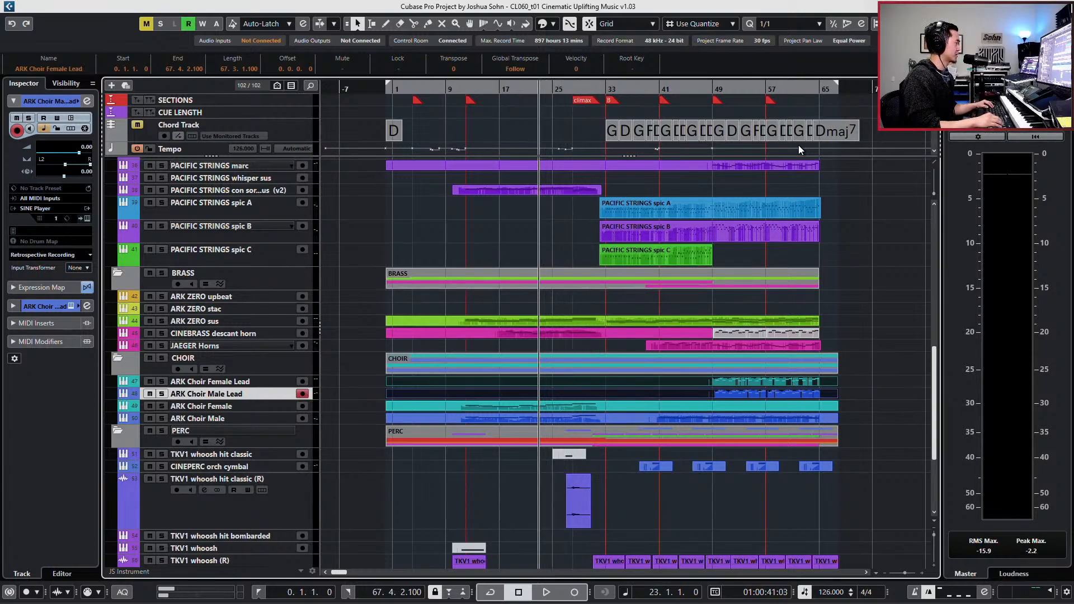
{"action": "key", "text": "KP_Add"}
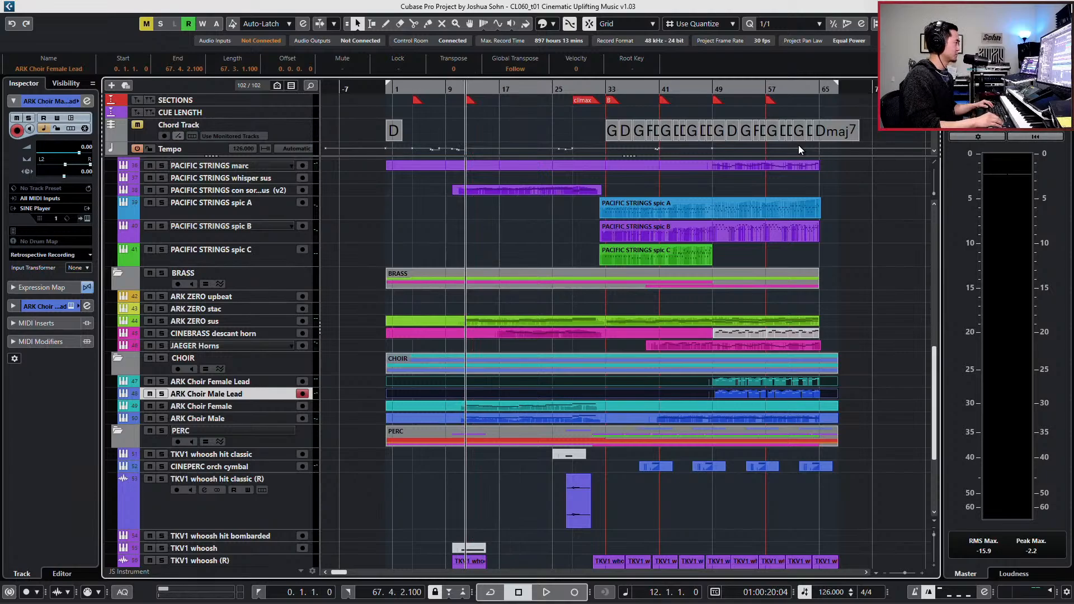
{"action": "key", "text": "space"}
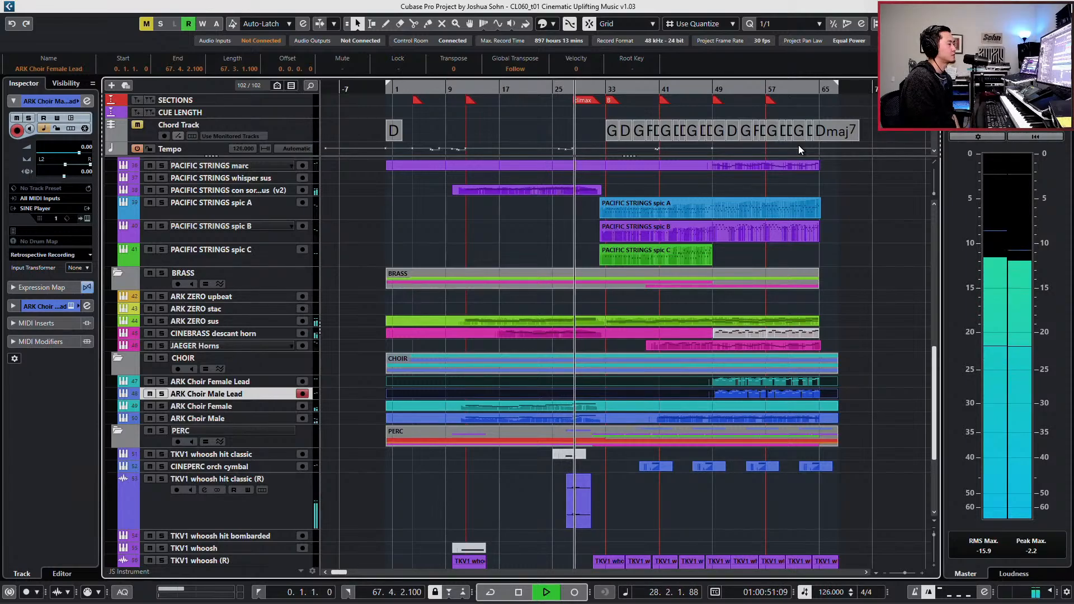
- Lower all the Main Volume (CC 7) points in the HYBST TAIKO full hybrid mix part together, bringing the first point to 59
{"action": "scroll", "coordinate": [752, 208], "scroll_direction": "down", "scroll_amount": 5}
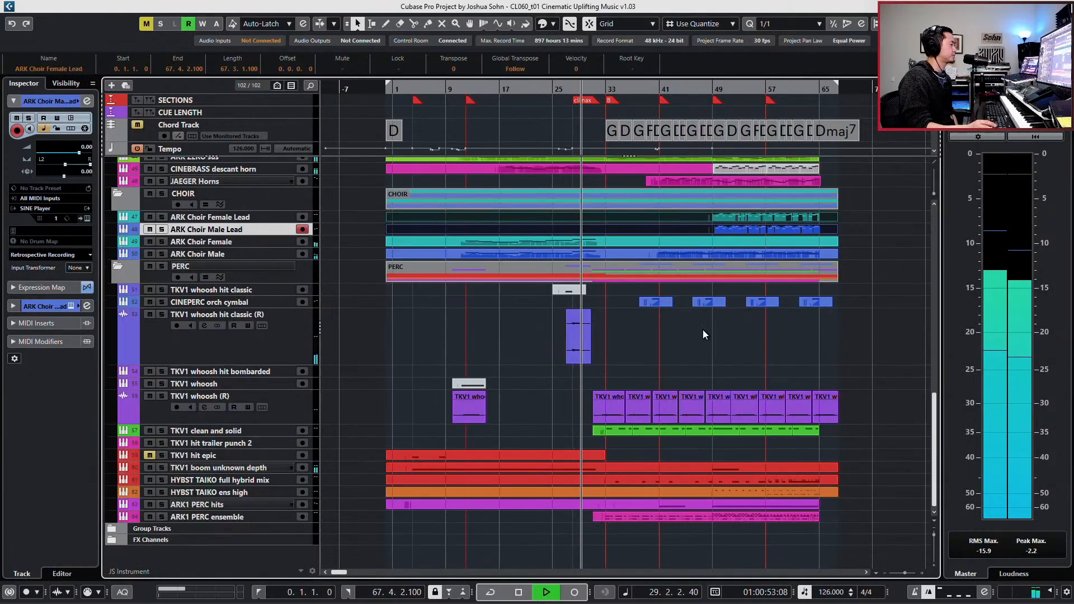
{"action": "scroll", "coordinate": [703, 330], "scroll_direction": "up", "scroll_amount": 12}
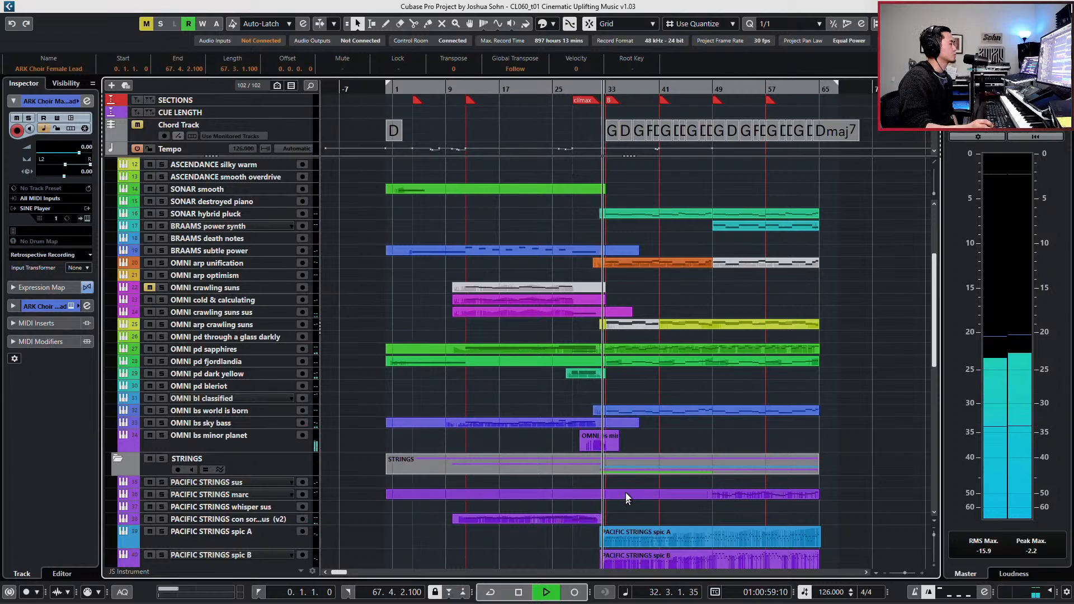
{"action": "scroll", "coordinate": [575, 472], "scroll_direction": "down", "scroll_amount": 5}
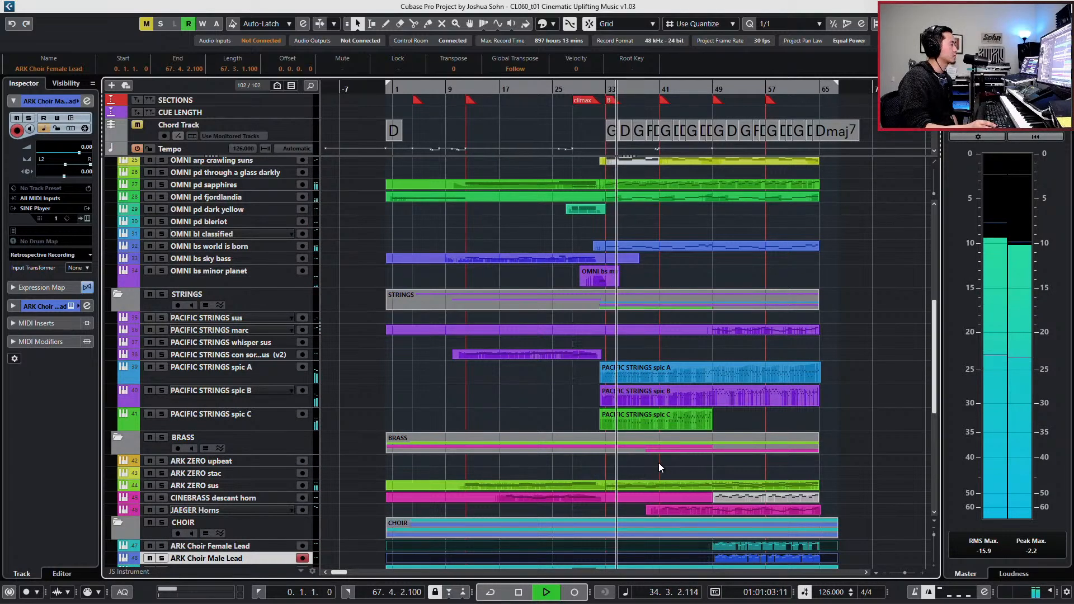
{"action": "scroll", "coordinate": [659, 462], "scroll_direction": "down", "scroll_amount": 8}
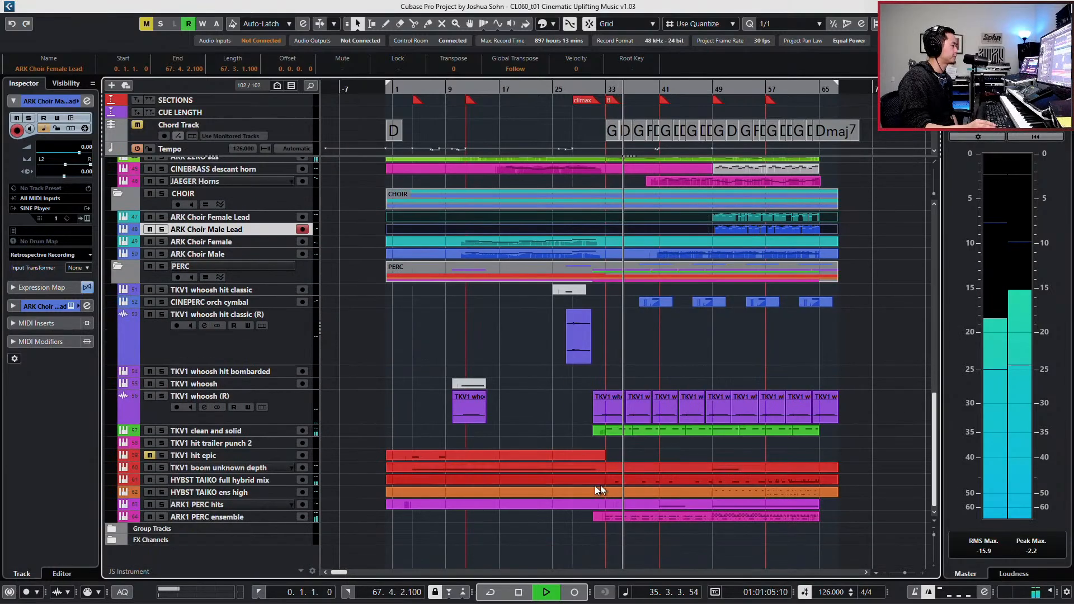
{"action": "left_click", "coordinate": [586, 478]}
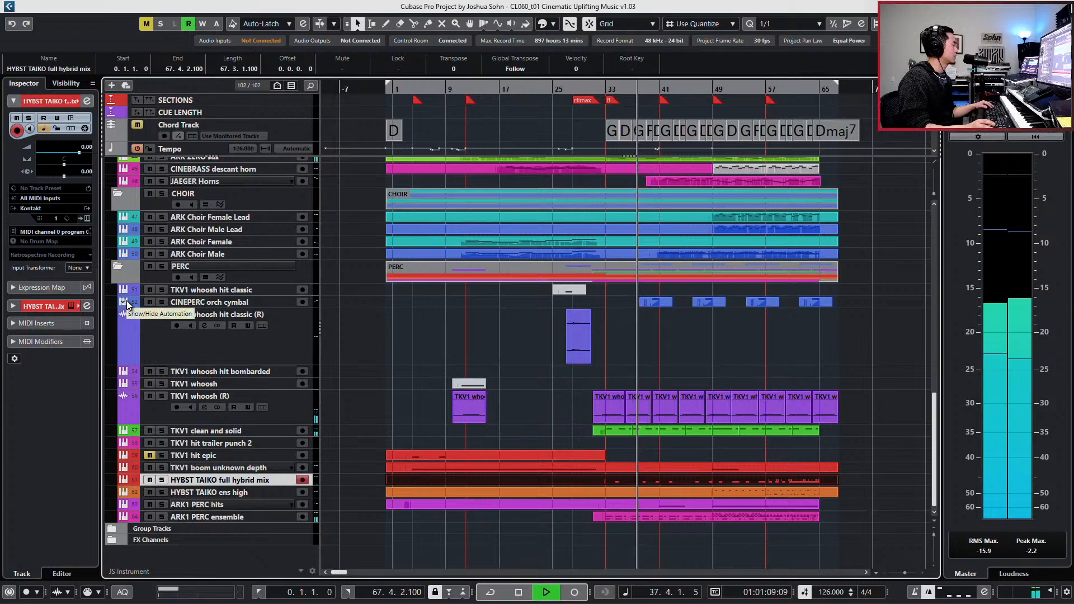
{"action": "double_click", "coordinate": [552, 481]}
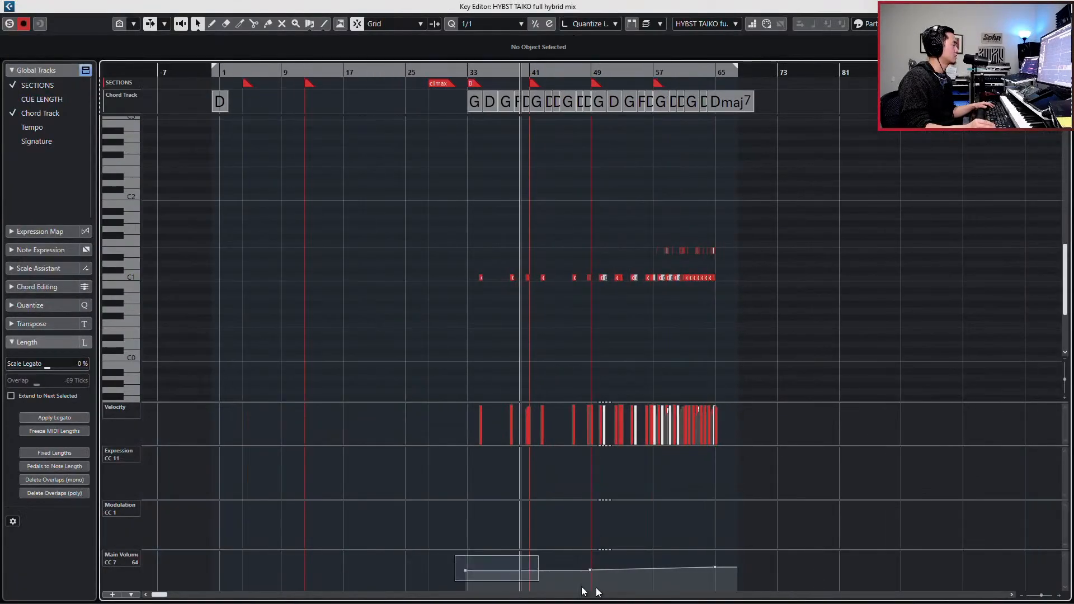
{"action": "left_click_drag", "start_coordinate": [582, 591], "coordinate": [742, 590]}
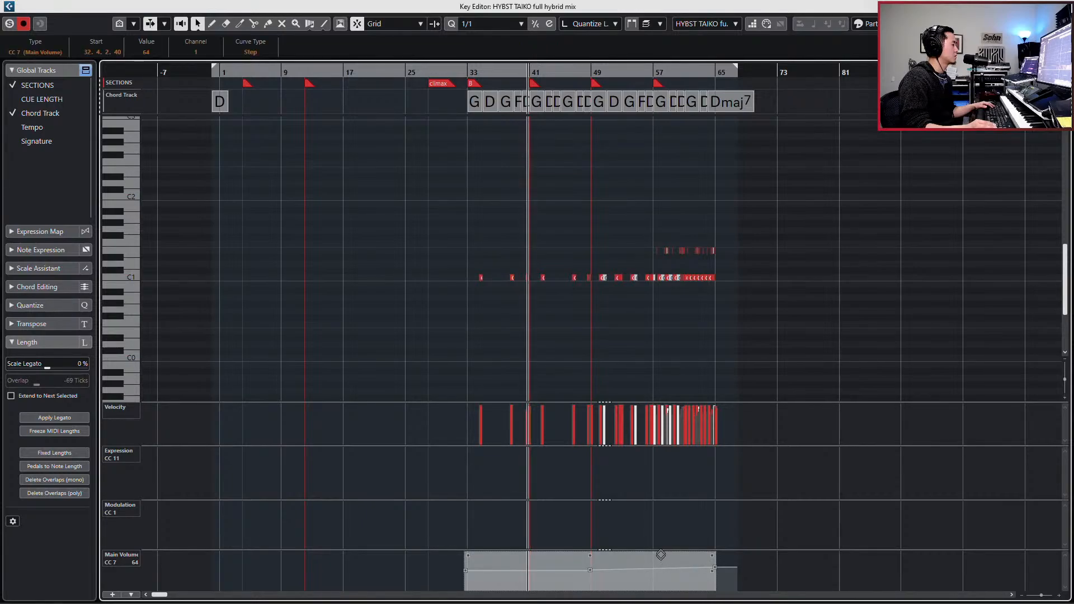
{"action": "left_click_drag", "start_coordinate": [660, 555], "coordinate": [662, 559]}
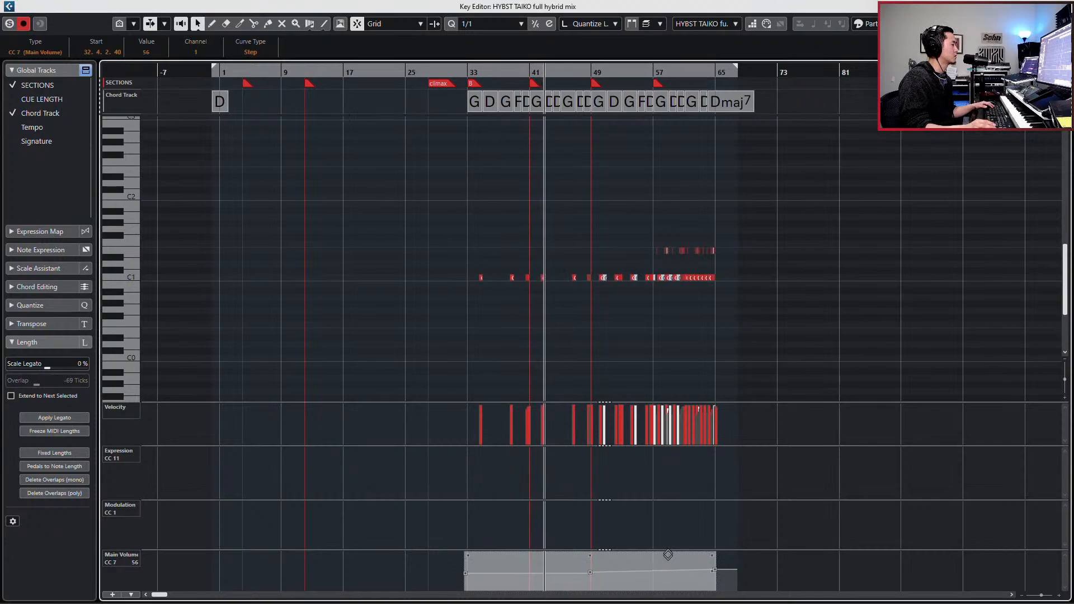
{"action": "left_click_drag", "start_coordinate": [668, 555], "coordinate": [670, 551]}
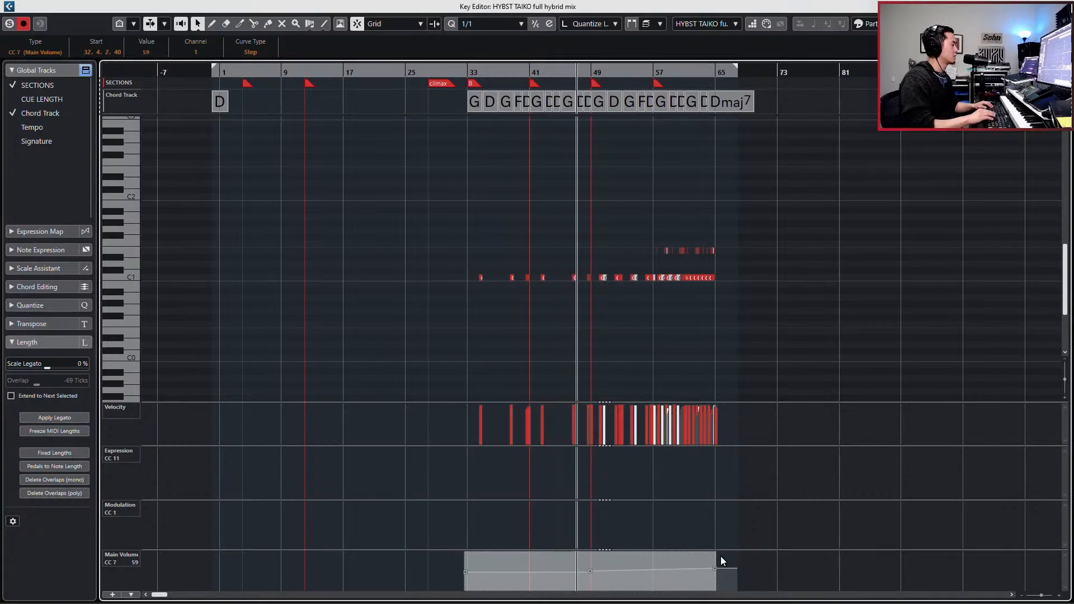
{"action": "key", "text": "Return"}
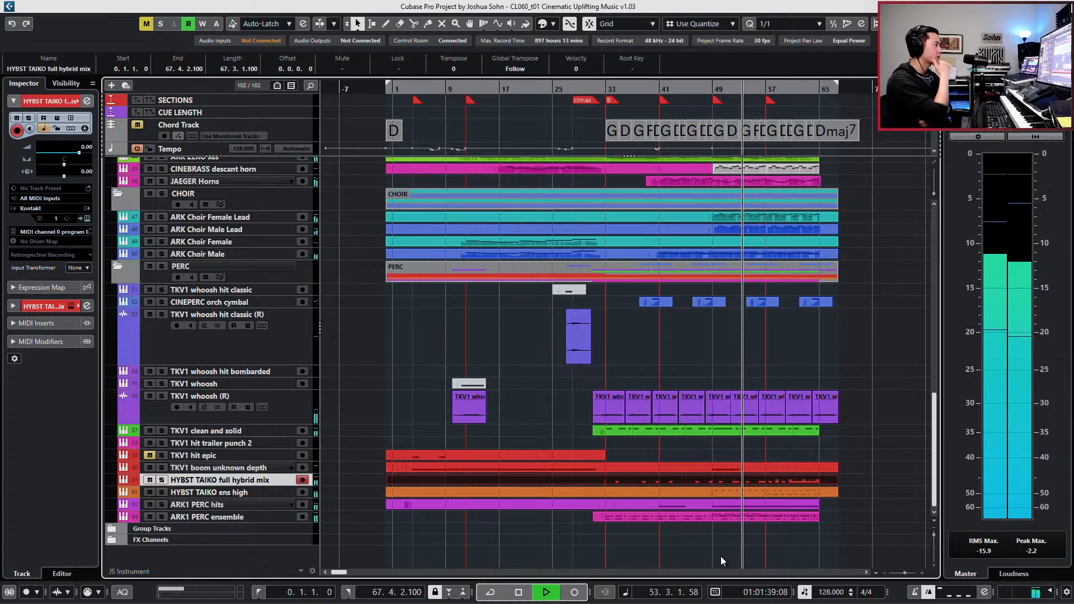
{"action": "left_click", "coordinate": [271, 228]}
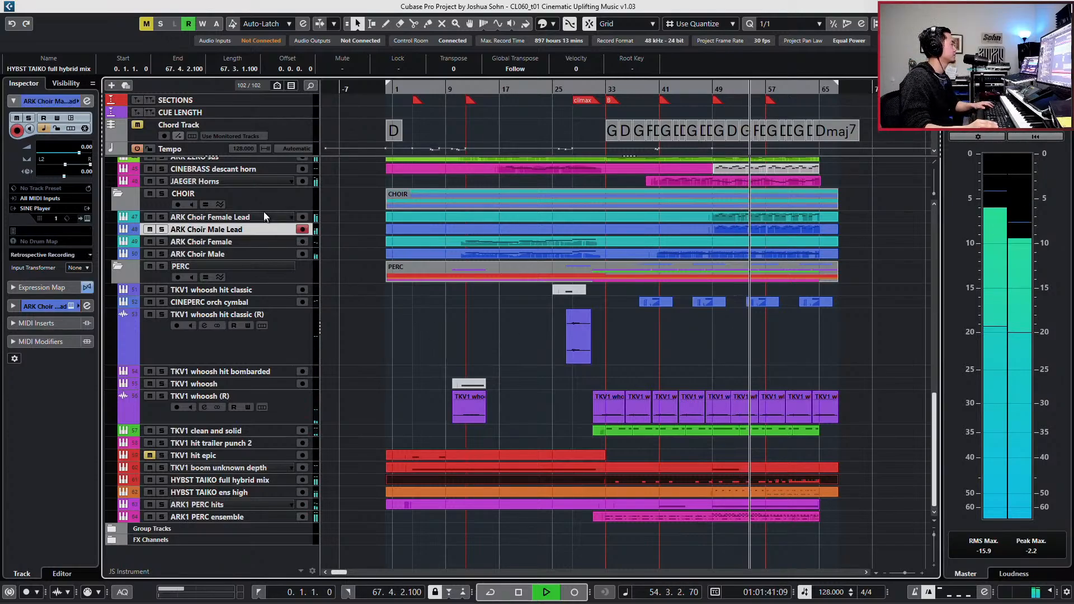
{"action": "left_click", "coordinate": [265, 216]}
{"action": "key", "text": "e"}
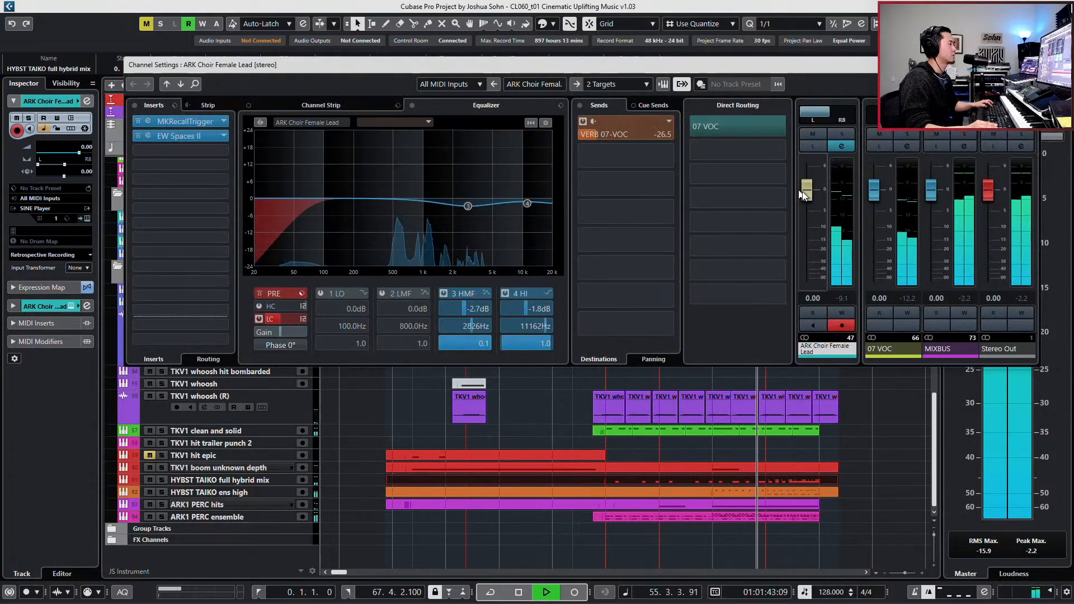
{"action": "left_click_drag", "start_coordinate": [803, 192], "coordinate": [805, 188]}
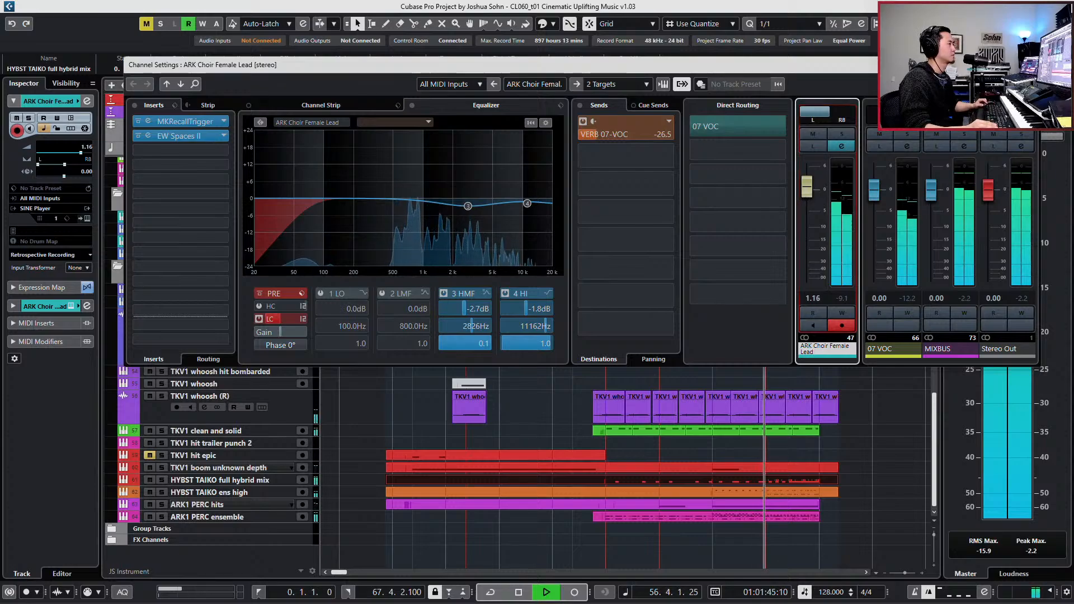
{"action": "left_click", "coordinate": [1027, 65]}
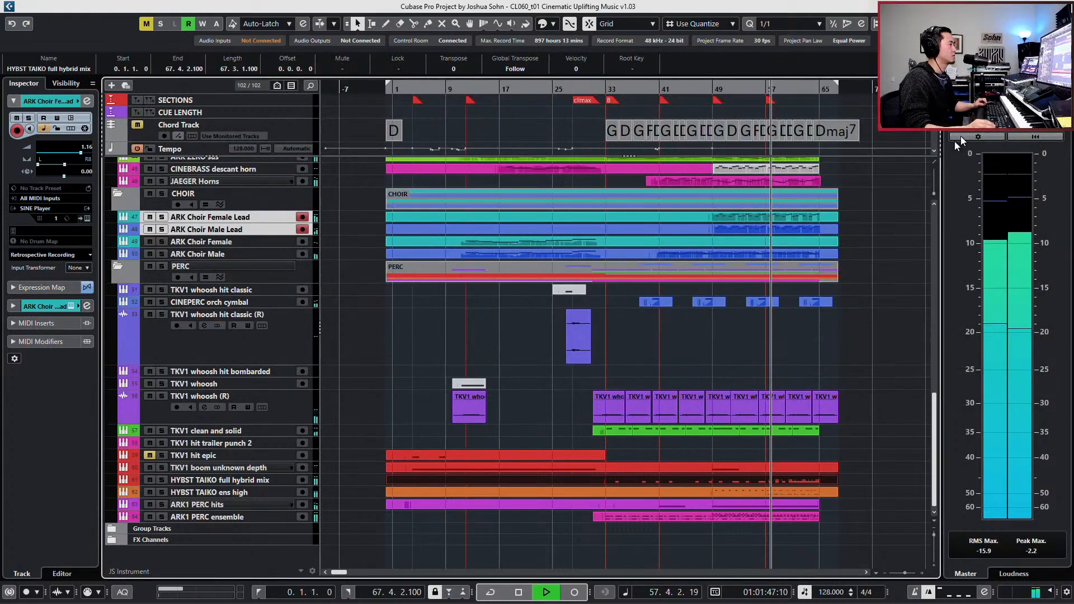
- Open both lead choir parts together in the Key Editor and review their notes and controller curves from bar 49 during playback
{"action": "left_click_drag", "start_coordinate": [852, 214], "coordinate": [824, 229]}
{"action": "key", "text": "Return"}
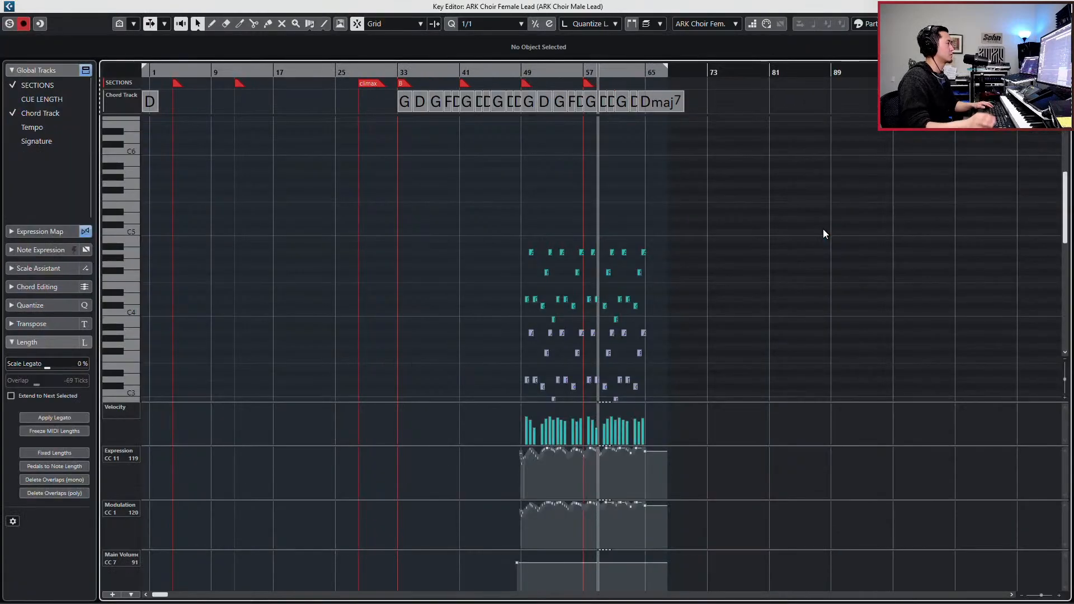
{"action": "scroll", "coordinate": [636, 280], "scroll_direction": "up", "scroll_amount": 8}
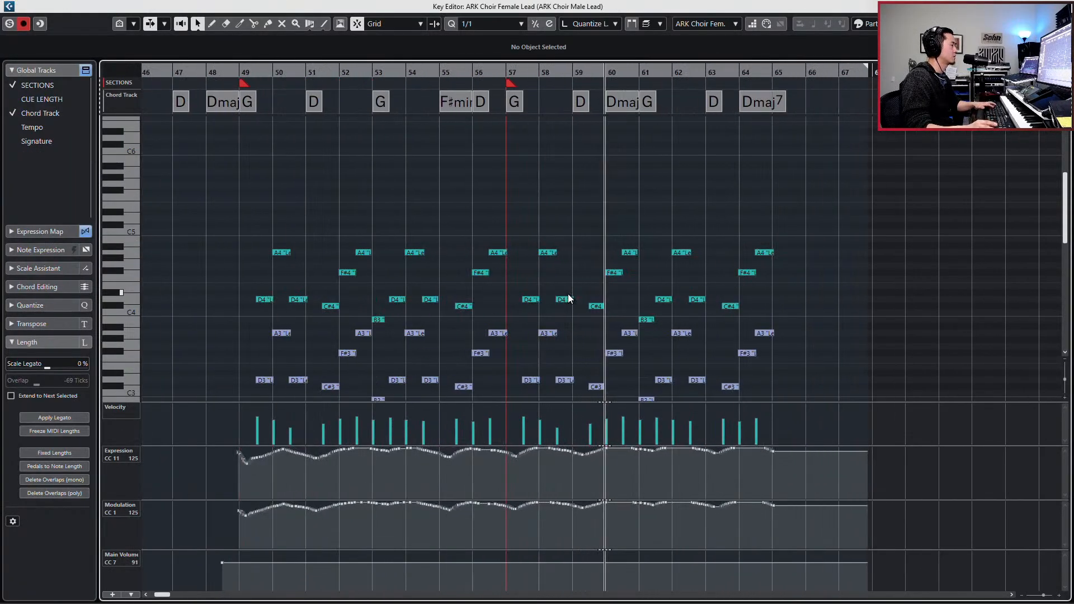
{"action": "scroll", "coordinate": [568, 299], "scroll_direction": "down", "scroll_amount": 2}
{"action": "scroll", "coordinate": [569, 299], "scroll_direction": "up", "scroll_amount": 1}
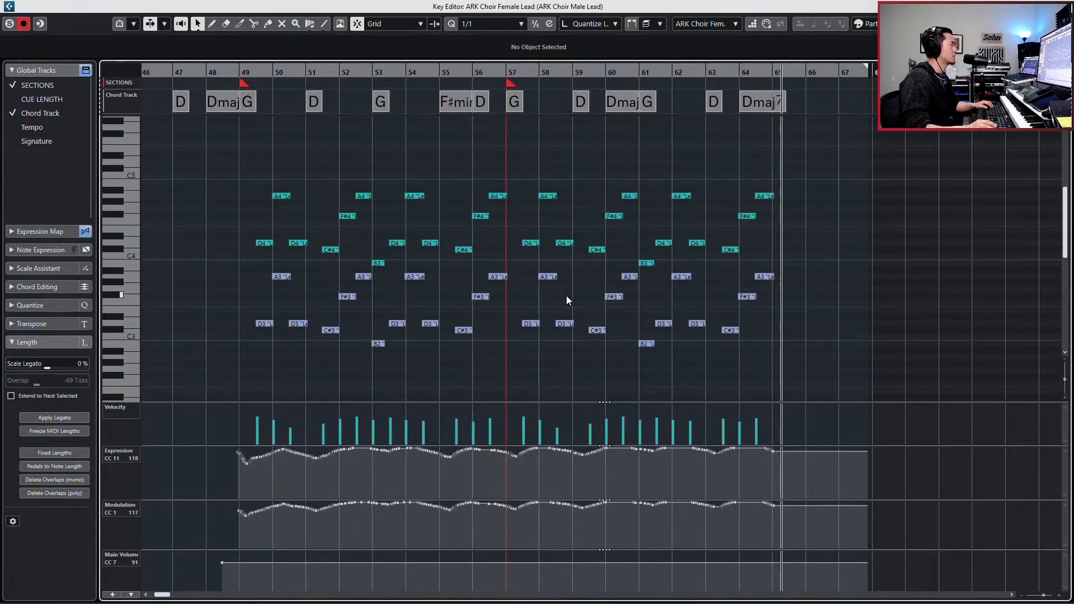
{"action": "key", "text": "space"}
{"action": "key", "text": "g"}
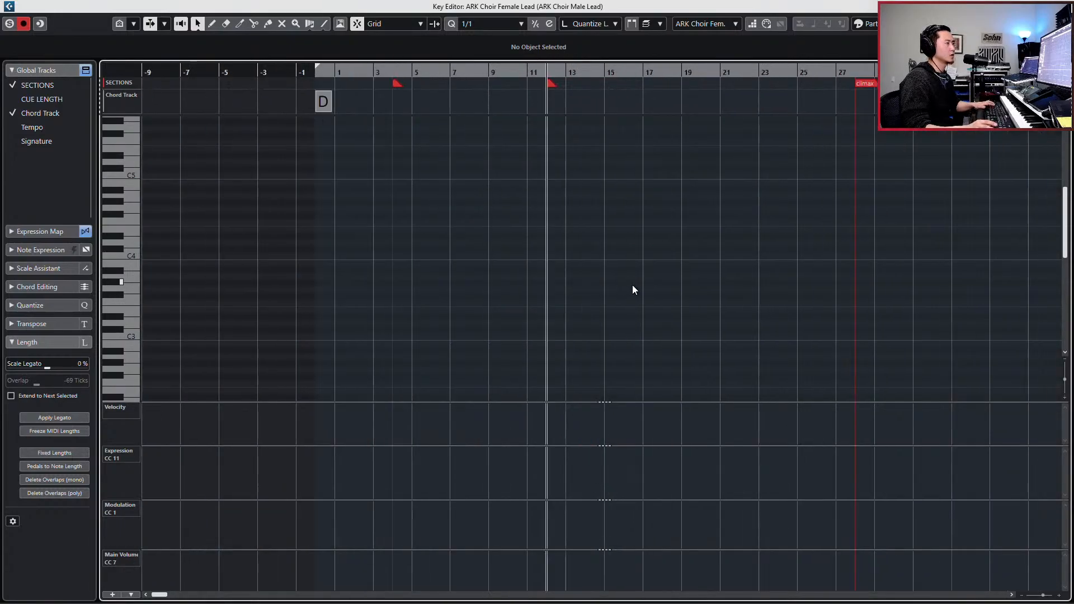
- Locate playback to the lead choirs' first notes in bar 49, enlarge that passage and set the quantize preset to 1/2
{"action": "scroll", "coordinate": [634, 288], "scroll_direction": "right", "scroll_amount": 10}
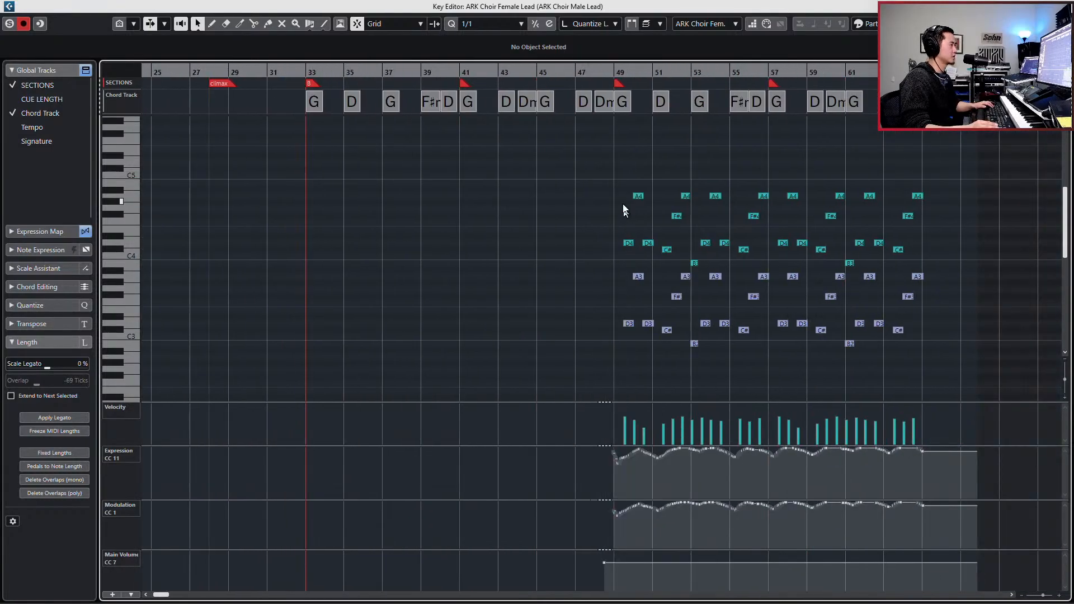
{"action": "left_click_drag", "start_coordinate": [617, 191], "coordinate": [651, 328]}
{"action": "key", "text": "l"}
{"action": "key", "text": "h"}
{"action": "key", "text": "h"}
{"action": "key", "text": "h"}
{"action": "key", "text": "h"}
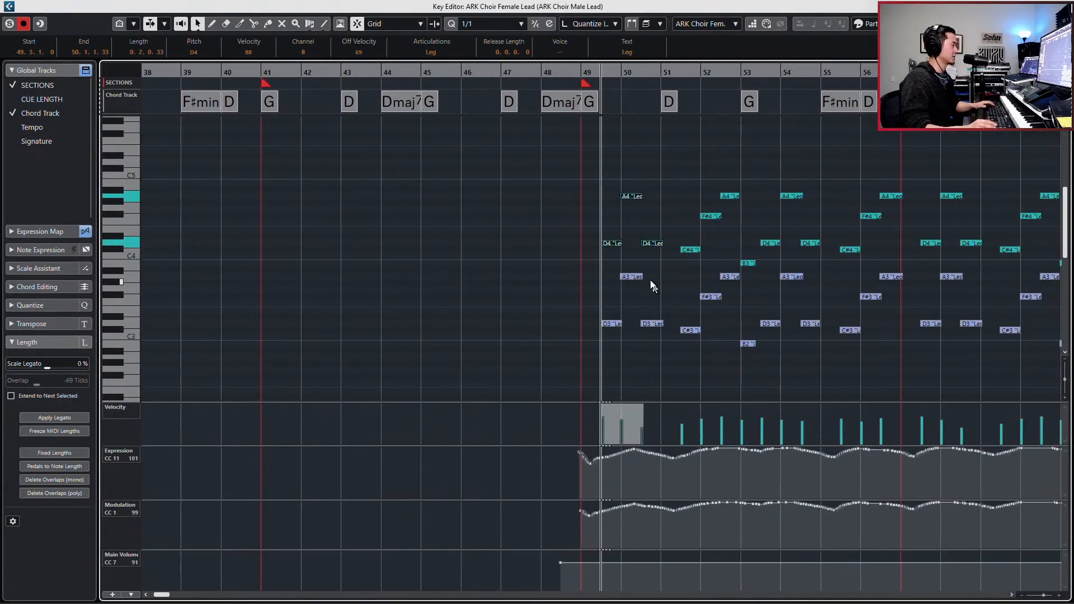
{"action": "key", "text": "alt+3"}
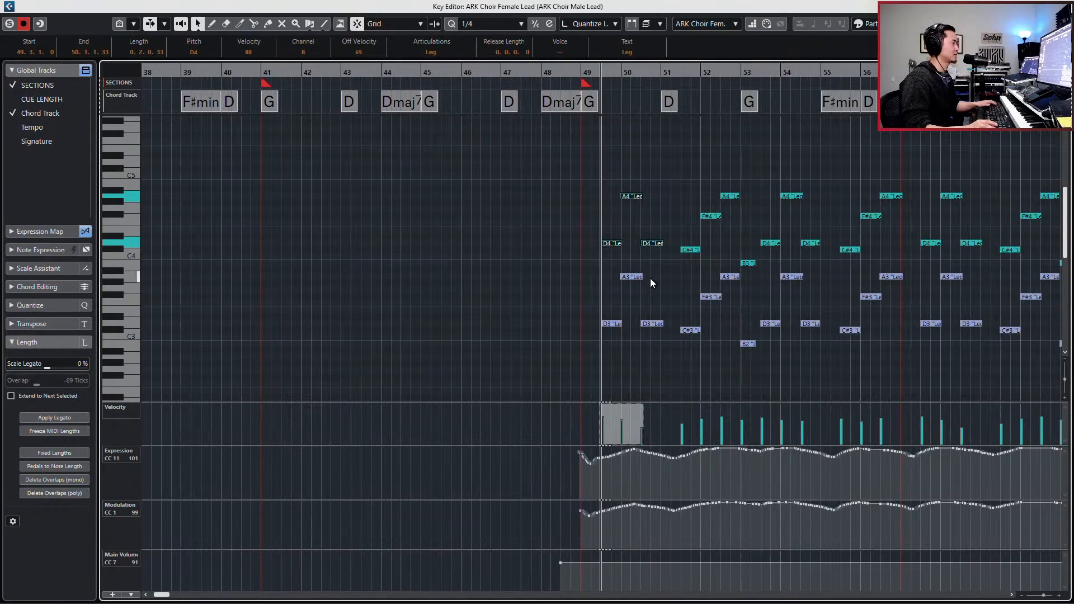
{"action": "key", "text": "alt+2"}
{"action": "scroll", "coordinate": [667, 257], "scroll_direction": "right", "scroll_amount": 3}
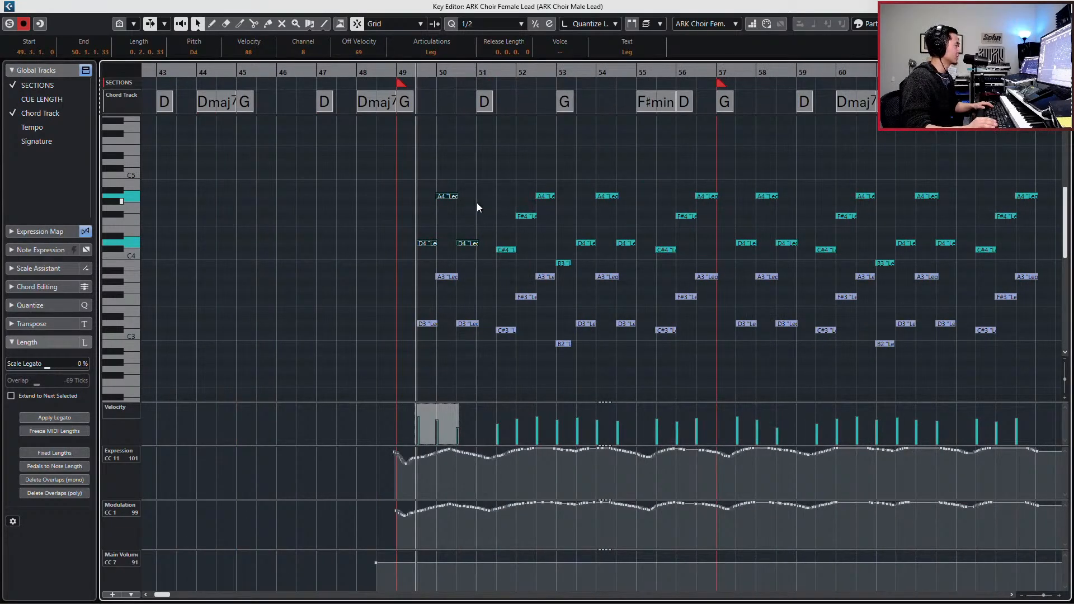
- Select the matching A, F# and D notes from bar 50 onward in both lead choirs and nudge them slightly earlier, starting at 49.4.3.74
{"action": "left_click_drag", "start_coordinate": [442, 165], "coordinate": [468, 341]}
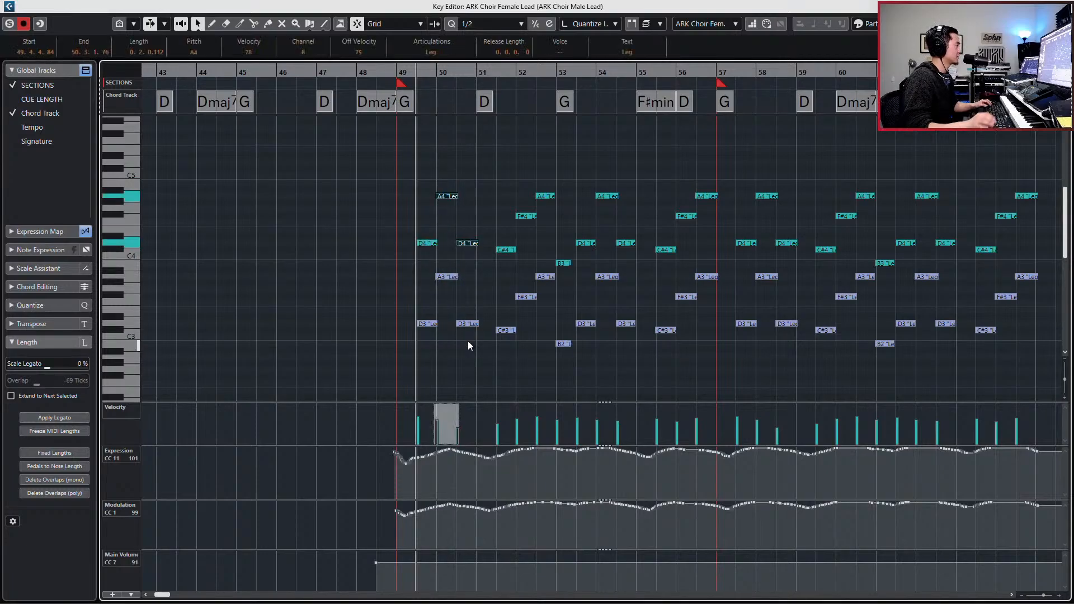
{"action": "left_click", "coordinate": [655, 39]}
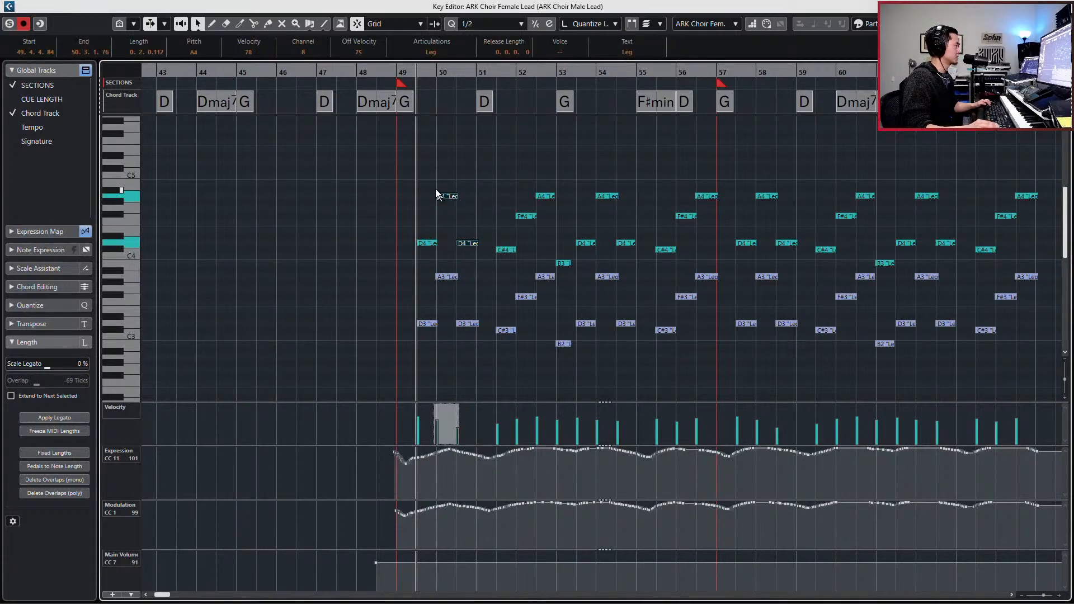
{"action": "left_click_drag", "start_coordinate": [442, 182], "coordinate": [463, 340]}
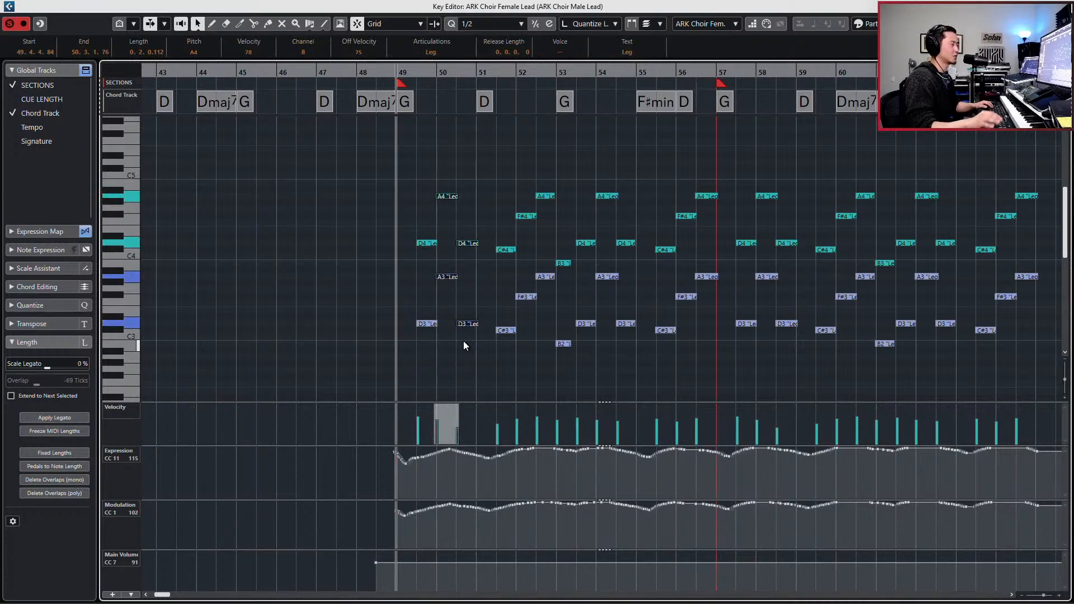
{"action": "scroll", "coordinate": [525, 263], "scroll_direction": "right", "scroll_amount": 2}
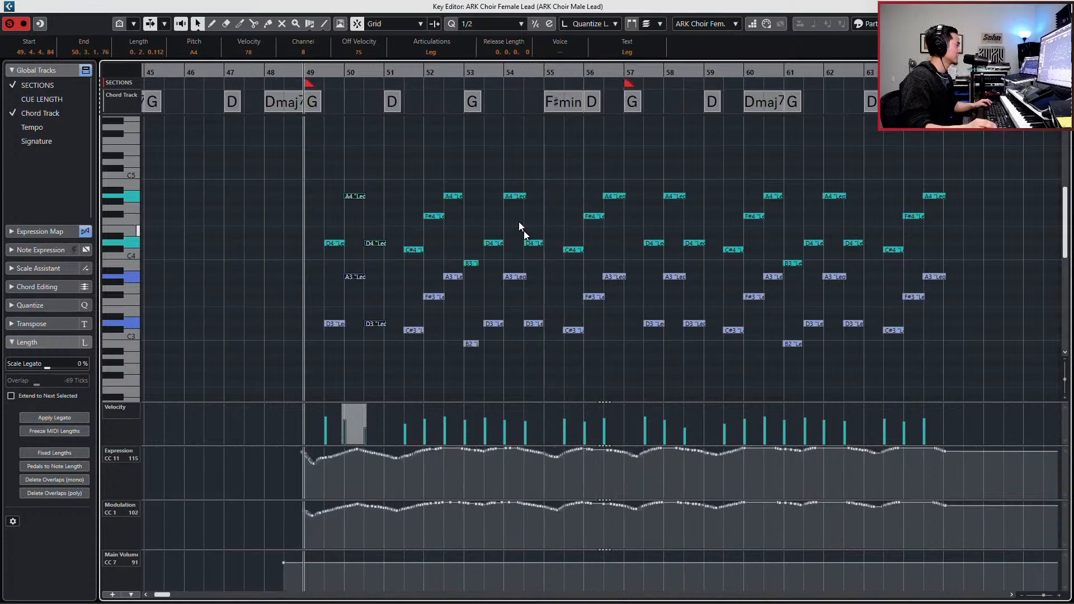
{"action": "left_click_drag", "start_coordinate": [431, 184], "coordinate": [451, 308]}
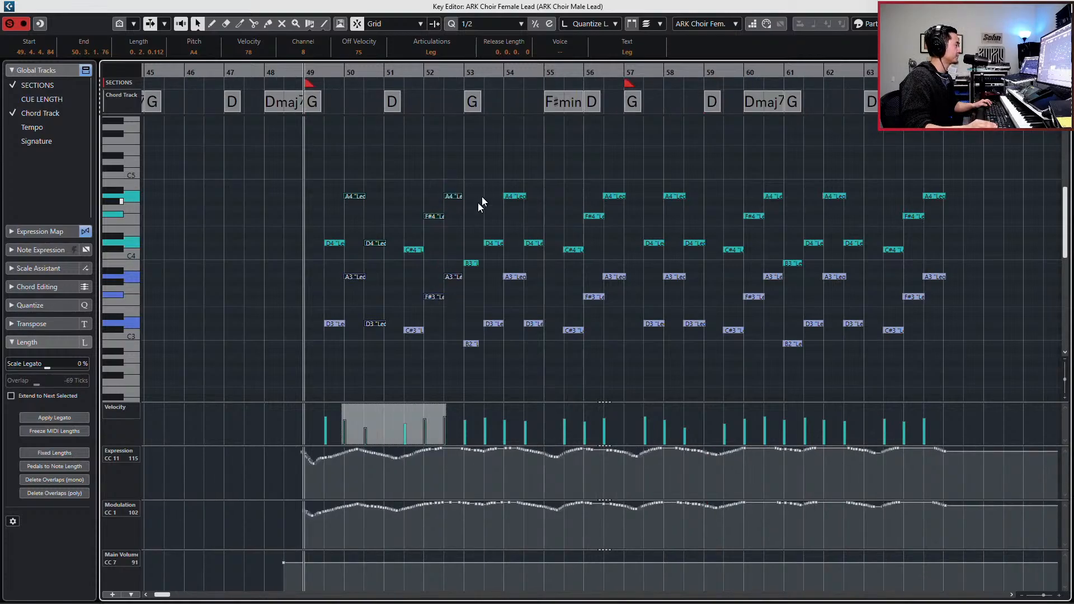
{"action": "mouse_move", "coordinate": [492, 179]}
{"action": "left_mouse_down"}
{"action": "mouse_move", "coordinate": [518, 307]}
{"action": "mouse_move", "coordinate": [512, 343]}
{"action": "left_mouse_up"}
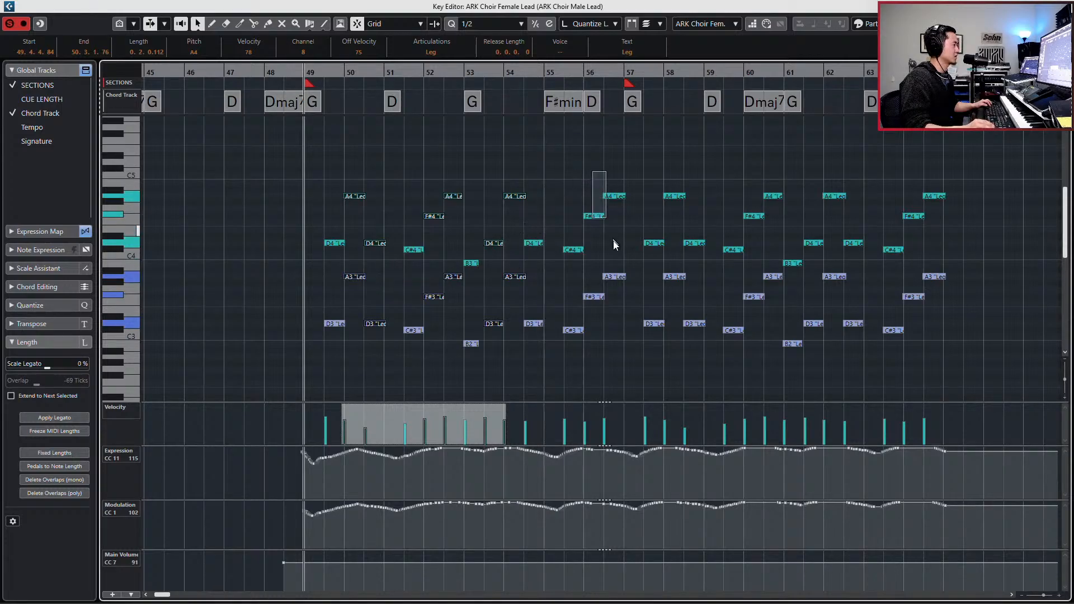
{"action": "left_click_drag", "start_coordinate": [613, 244], "coordinate": [625, 297]}
{"action": "left_click_drag", "start_coordinate": [676, 178], "coordinate": [691, 337]}
{"action": "left_click_drag", "start_coordinate": [750, 172], "coordinate": [771, 314]}
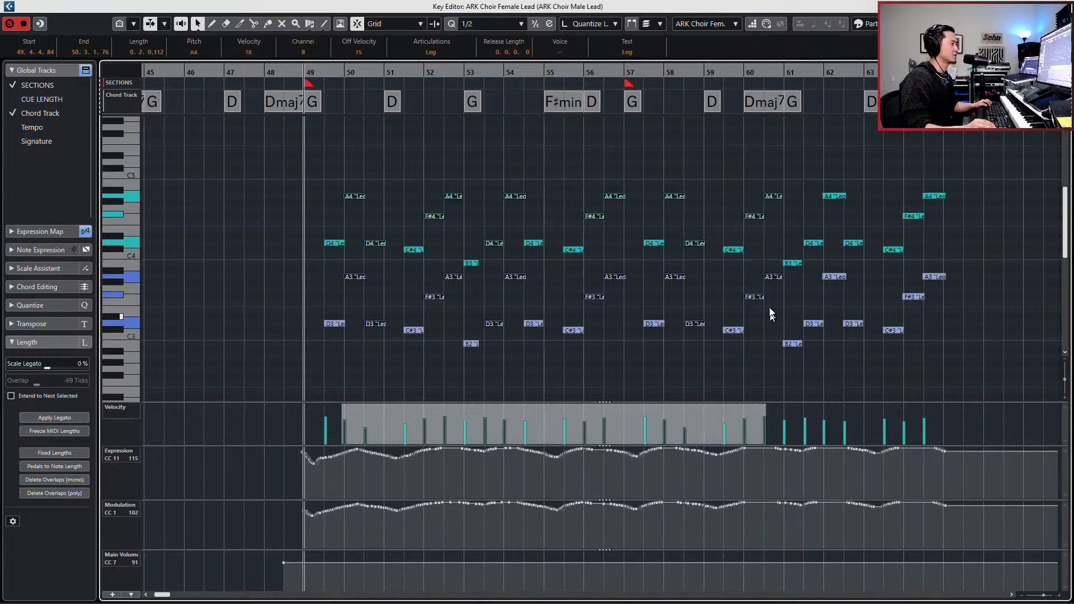
{"action": "left_click_drag", "start_coordinate": [813, 187], "coordinate": [829, 336]}
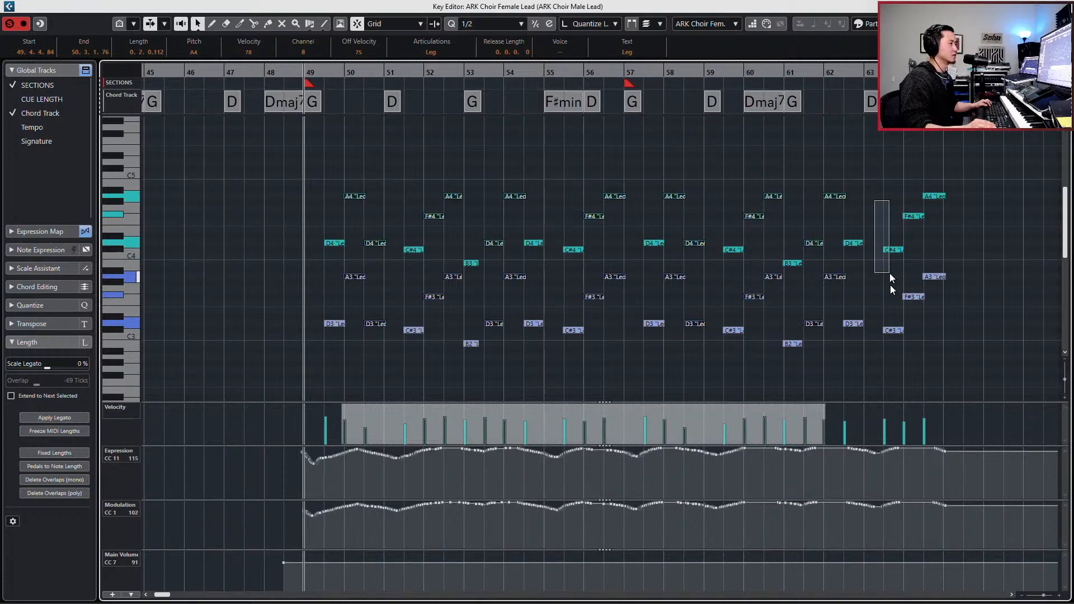
{"action": "left_click_drag", "start_coordinate": [914, 343], "coordinate": [914, 343]}
{"action": "left_click_drag", "start_coordinate": [911, 169], "coordinate": [972, 318]}
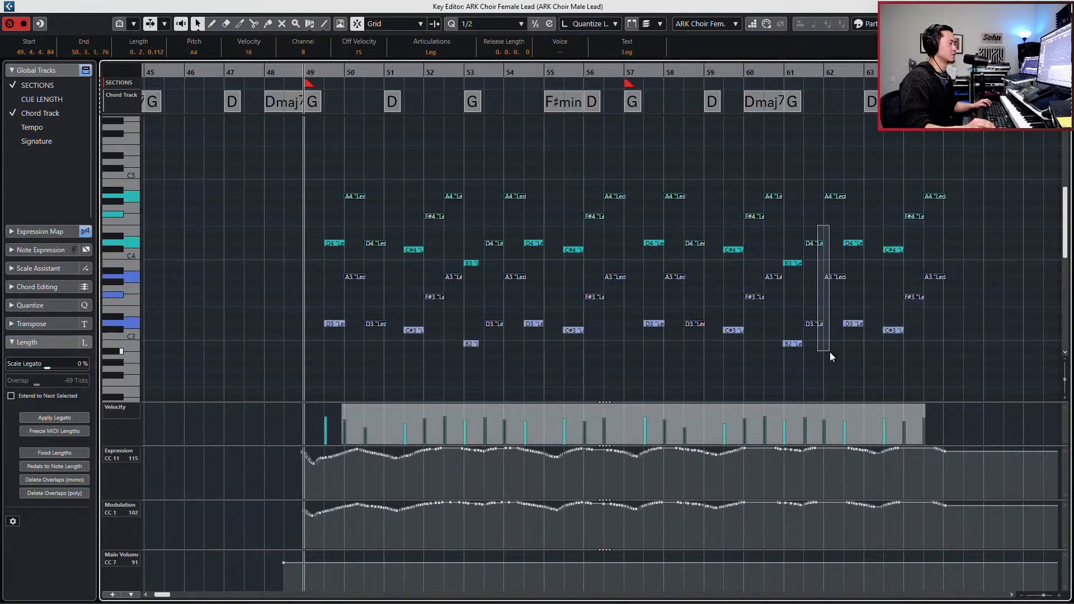
{"action": "left_click_drag", "start_coordinate": [830, 351], "coordinate": [830, 351]}
{"action": "left_click_drag", "start_coordinate": [817, 223], "coordinate": [803, 213]}
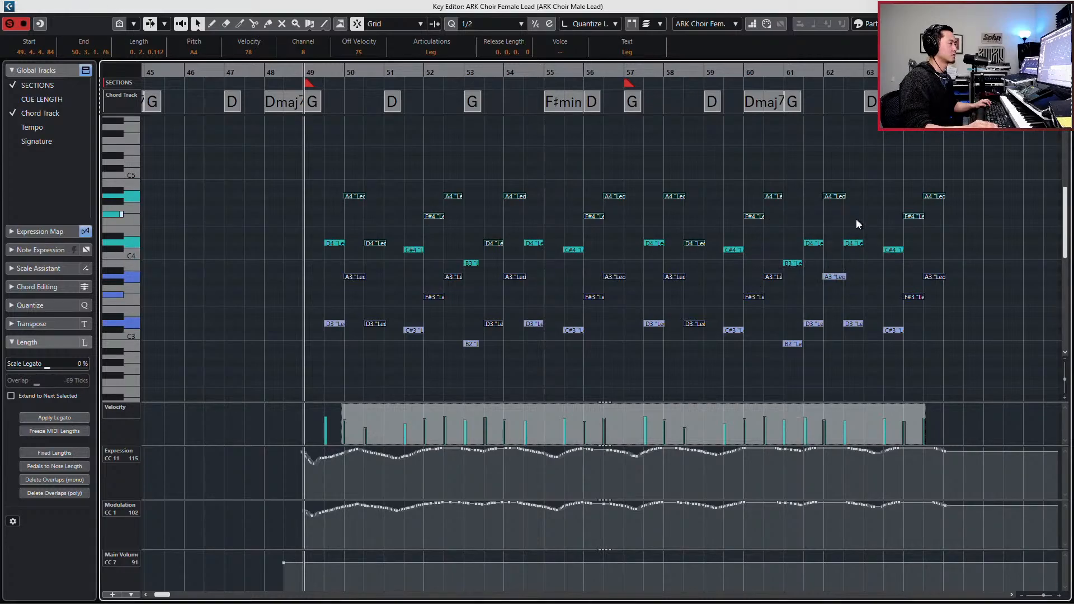
{"action": "left_click_drag", "start_coordinate": [857, 218], "coordinate": [846, 338]}
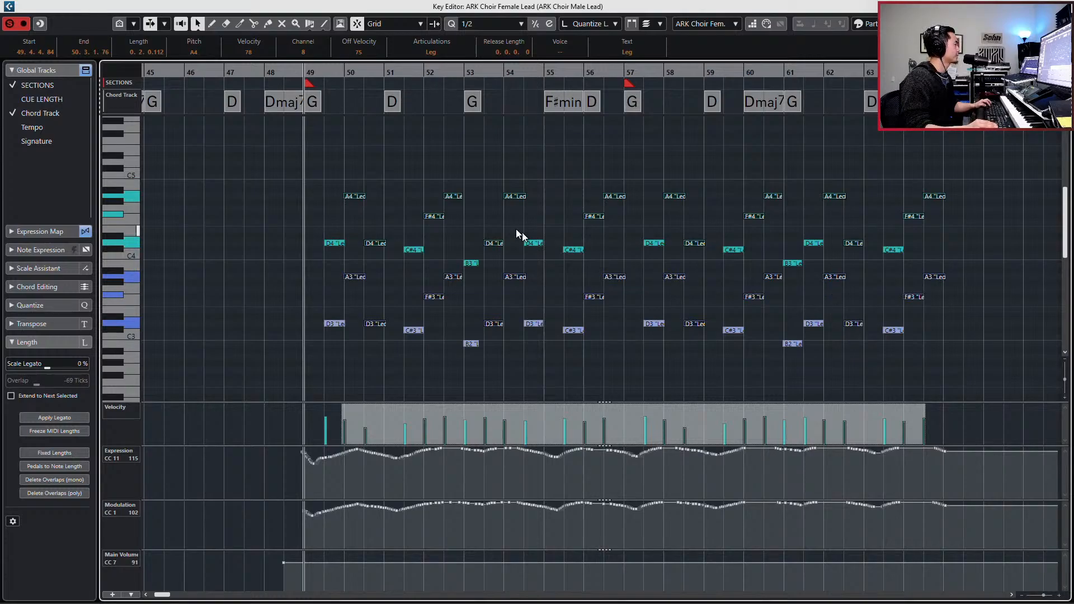
{"action": "left_click_drag", "start_coordinate": [490, 365], "coordinate": [490, 365]}
{"action": "left_click_drag", "start_coordinate": [529, 211], "coordinate": [518, 297]}
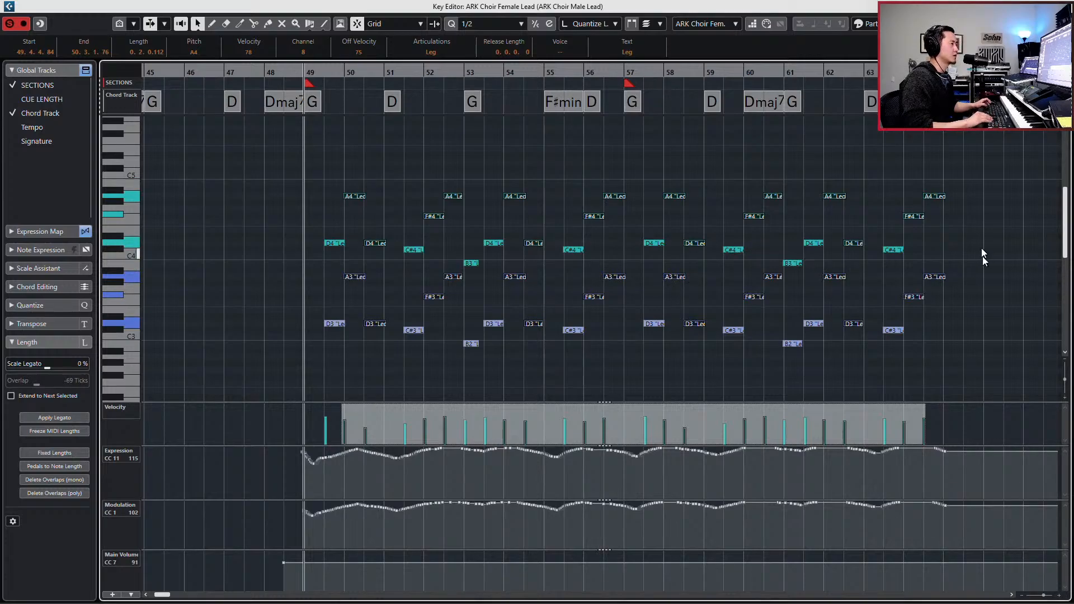
{"action": "key", "text": "ctrl+Left"}
{"action": "key", "text": "ctrl+Left"}
{"action": "key", "text": "ctrl+Left"}
{"action": "key", "text": "ctrl+Left"}
{"action": "key", "text": "ctrl+Left"}
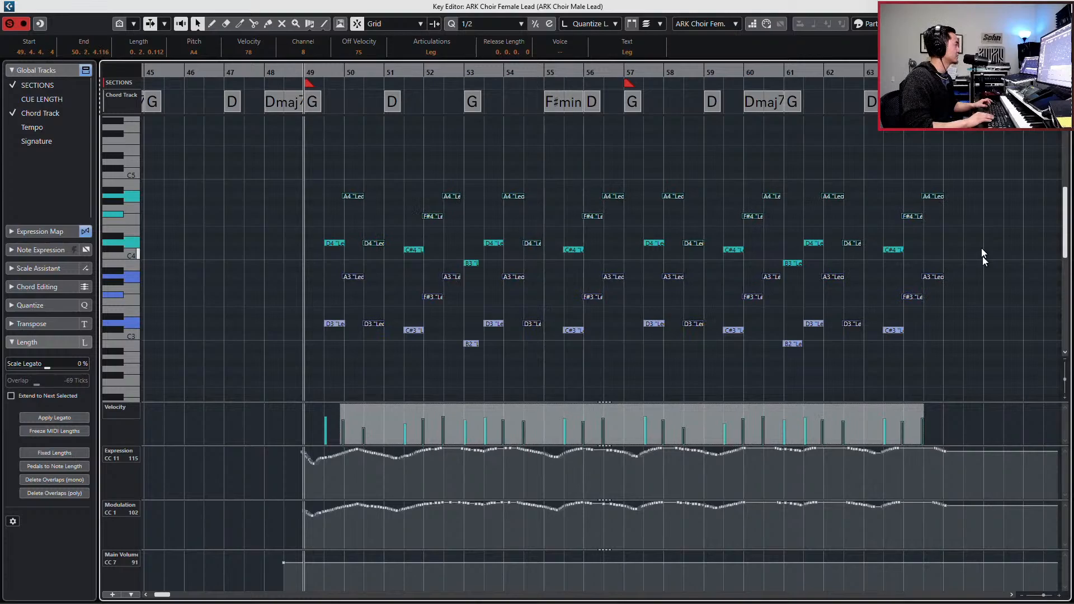
- Audition the lead choirs from bar 49 and nudge the B3 and B2 notes at bar 53 earlier to start at 52.4.4.33
{"action": "key", "text": "space"}
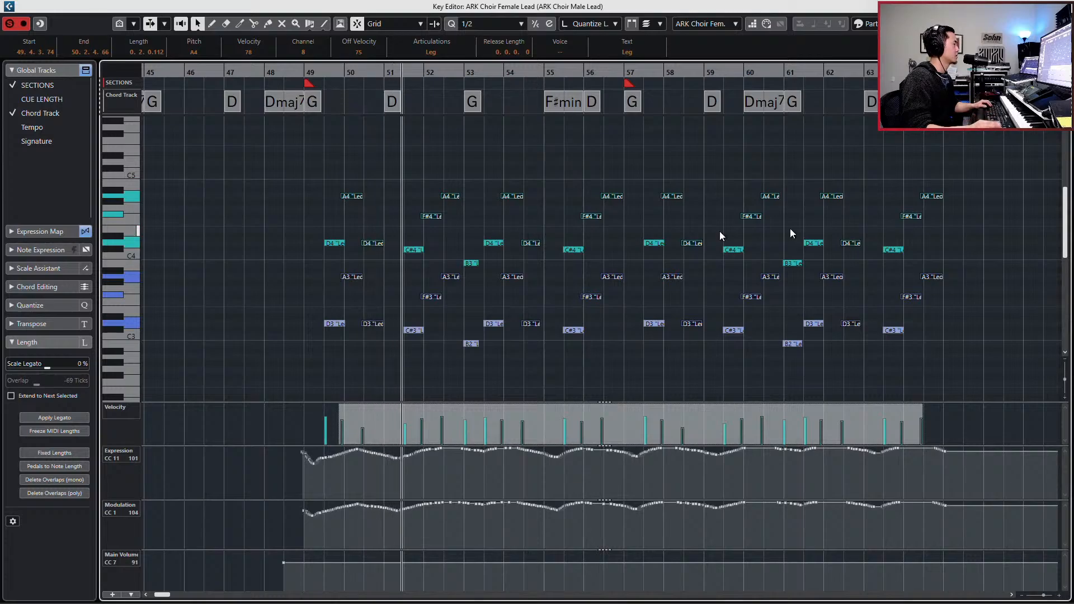
{"action": "left_click_drag", "start_coordinate": [383, 222], "coordinate": [374, 365]}
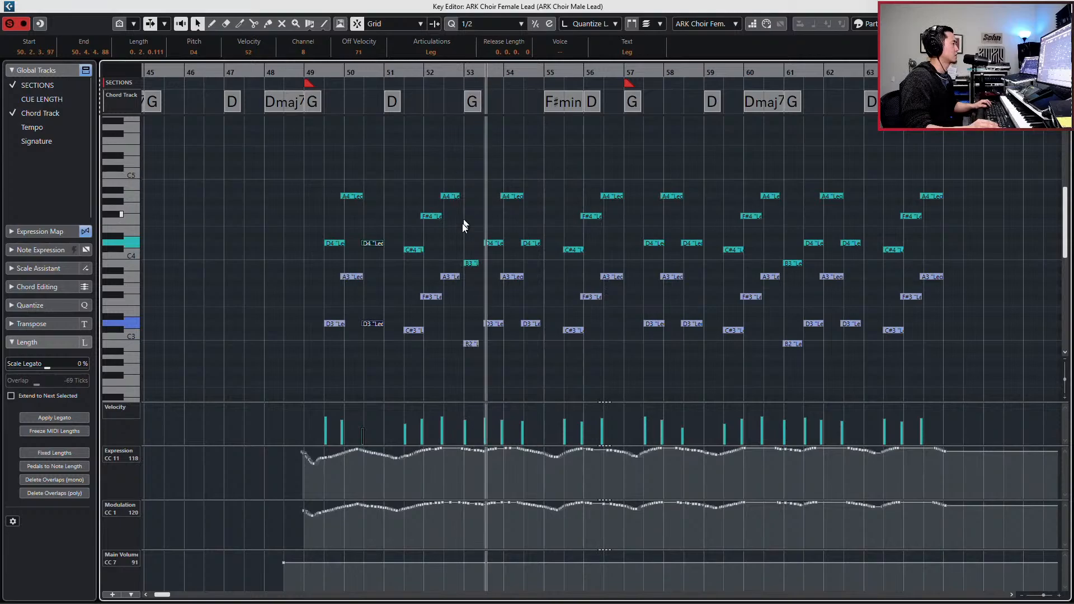
{"action": "key", "text": "space"}
{"action": "left_click_drag", "start_coordinate": [467, 239], "coordinate": [463, 370]}
{"action": "key", "text": "ctrl+Left"}
{"action": "key", "text": "ctrl+Left"}
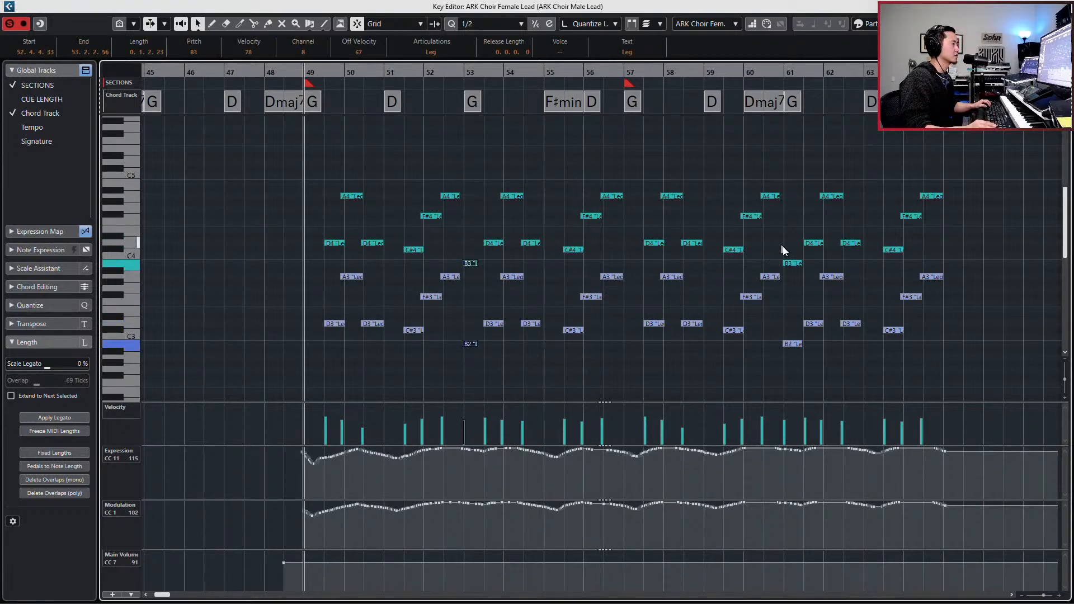
- Nudge the B3 and B2 notes at bar 61 earlier to start at 60.4.3.73 and play the passage from bar 49
{"action": "left_click_drag", "start_coordinate": [782, 250], "coordinate": [787, 369]}
{"action": "key", "text": "ctrl+Left"}
{"action": "key", "text": "ctrl+Left"}
{"action": "key", "text": "ctrl+Left"}
{"action": "key", "text": "ctrl+Left"}
{"action": "key", "text": "ctrl+Left"}
{"action": "key", "text": "ctrl+Left"}
{"action": "key", "text": "ctrl+Left"}
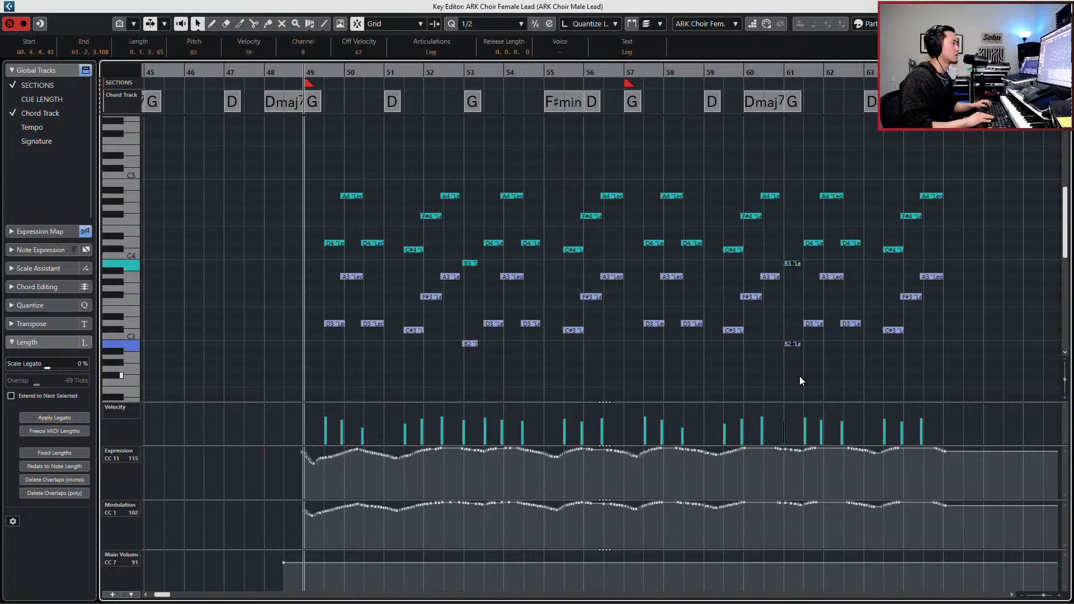
{"action": "key", "text": "space"}
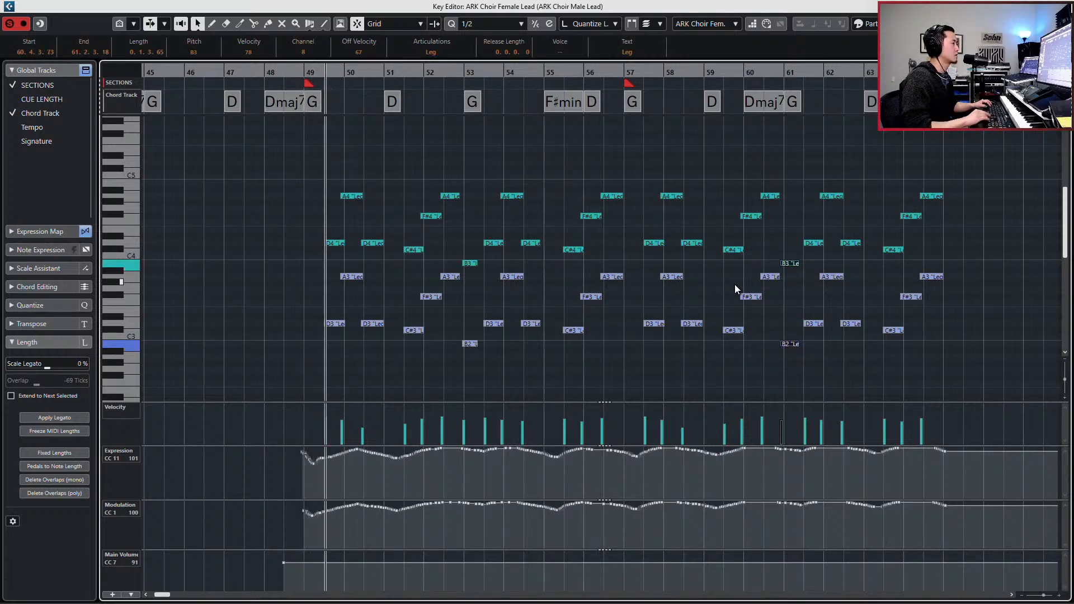
{"action": "key", "text": "ctrl+Right"}
{"action": "key", "text": "ctrl+Right"}
{"action": "key", "text": "ctrl+Right"}
- Lengthen the A4 and A3 notes in bar 52 to end at 52.4.3.91 and play back from their start
{"action": "left_click_drag", "start_coordinate": [456, 188], "coordinate": [457, 294]}
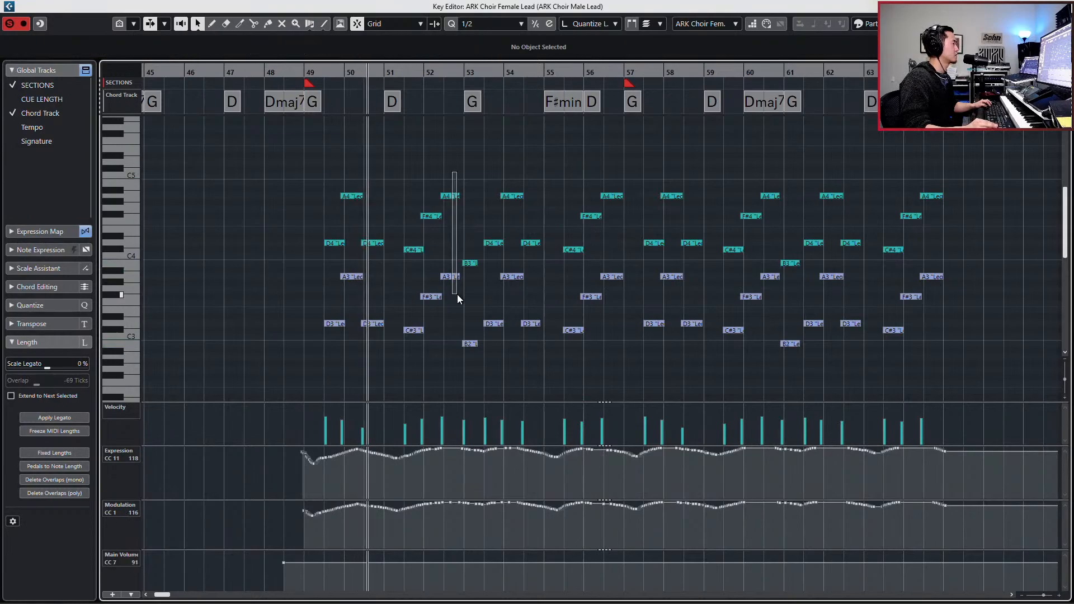
{"action": "key", "text": "alt+shift+Right"}
{"action": "key", "text": "alt+shift+Right"}
{"action": "key", "text": "alt+shift+Right"}
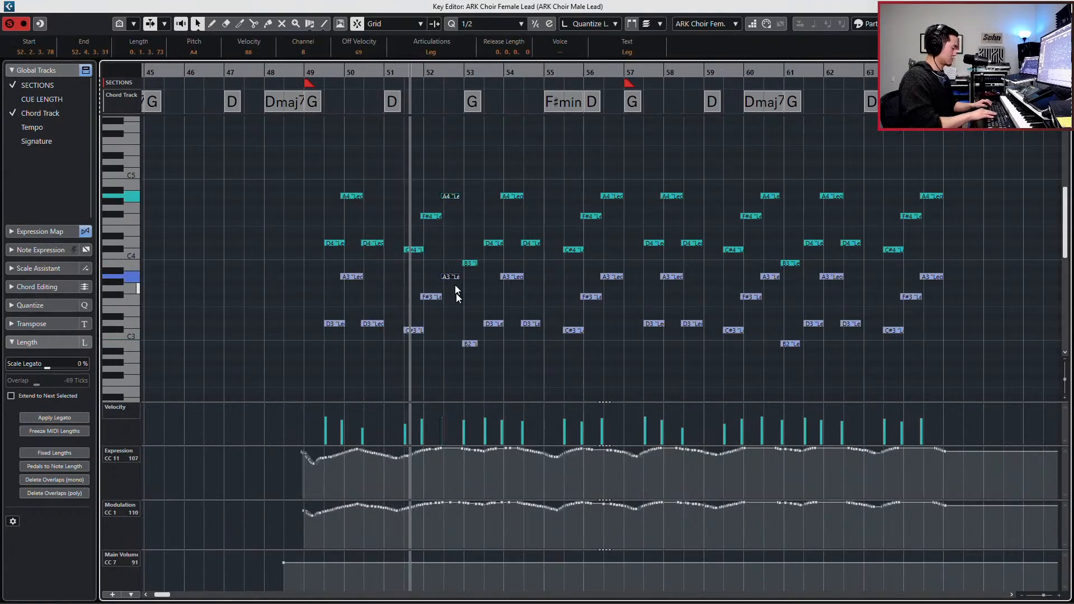
{"action": "key", "text": "alt+shift+Right"}
{"action": "key", "text": "alt+shift+Right"}
{"action": "key", "text": "alt+shift+Right"}
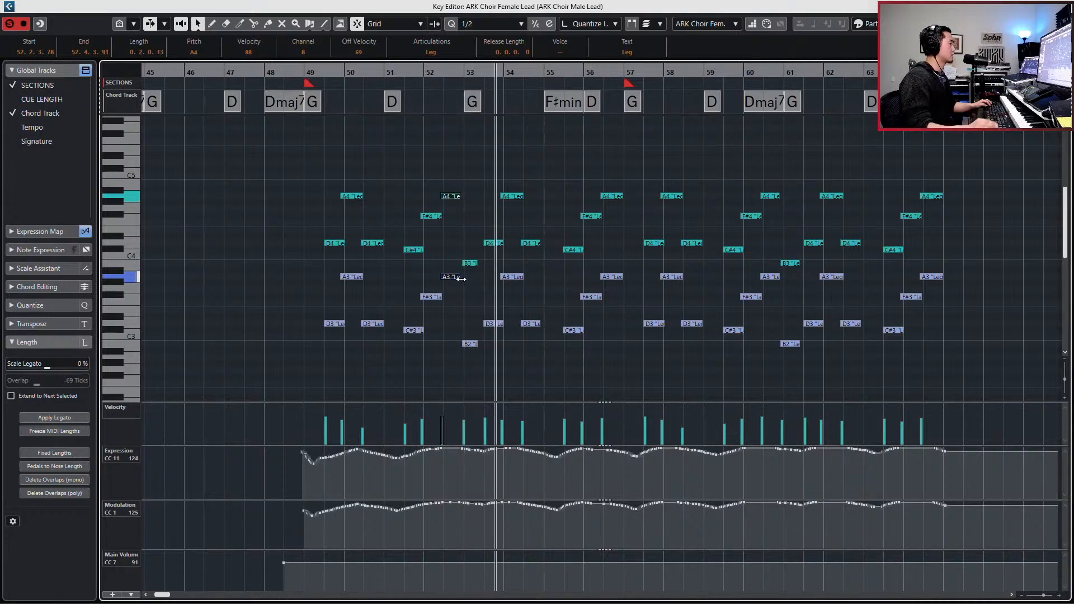
{"action": "key", "text": "space"}
{"action": "key", "text": "l"}
{"action": "key", "text": "space"}
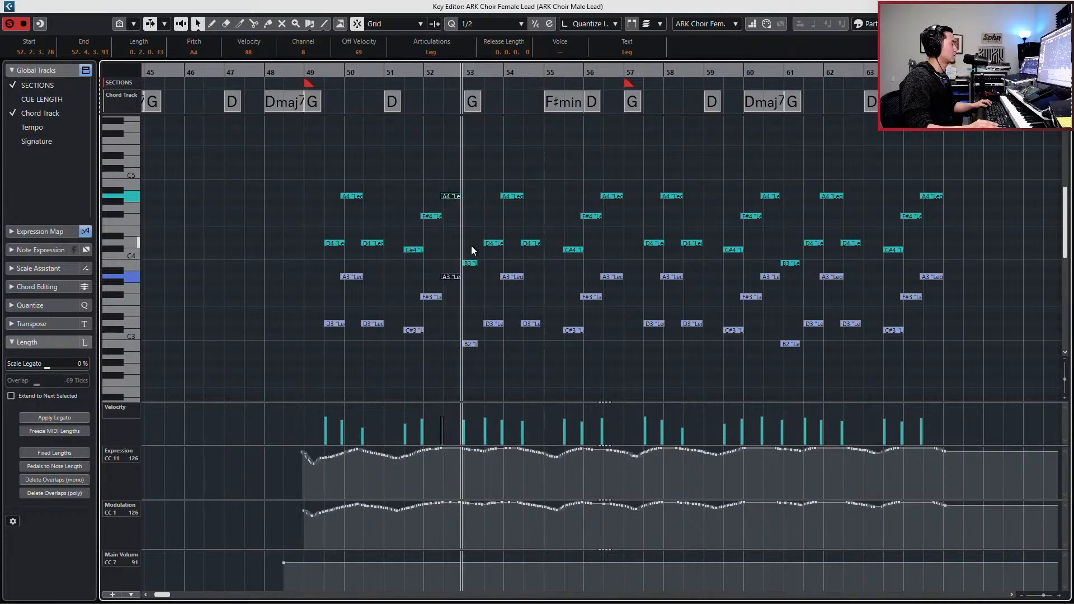
- Set the start of the B3 and B2 notes at bar 53 to 53.1.1.0 and replay from bar 49
{"action": "key", "text": "space"}
{"action": "left_click_drag", "start_coordinate": [458, 196], "coordinate": [461, 197]}
{"action": "left_click_drag", "start_coordinate": [461, 254], "coordinate": [461, 344]}
{"action": "key", "text": "space"}
{"action": "key", "text": "space"}
{"action": "key", "text": "KP_Subtract"}
{"action": "key", "text": "KP_Subtract"}
{"action": "key", "text": "KP_Subtract"}
{"action": "key", "text": "KP_Subtract"}
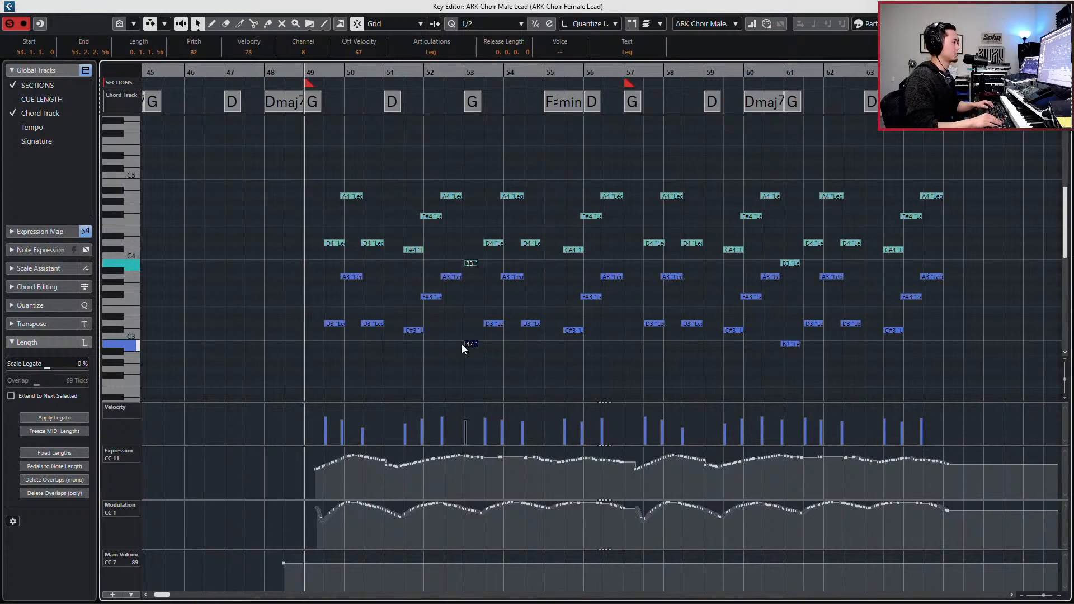
{"action": "key", "text": "space"}
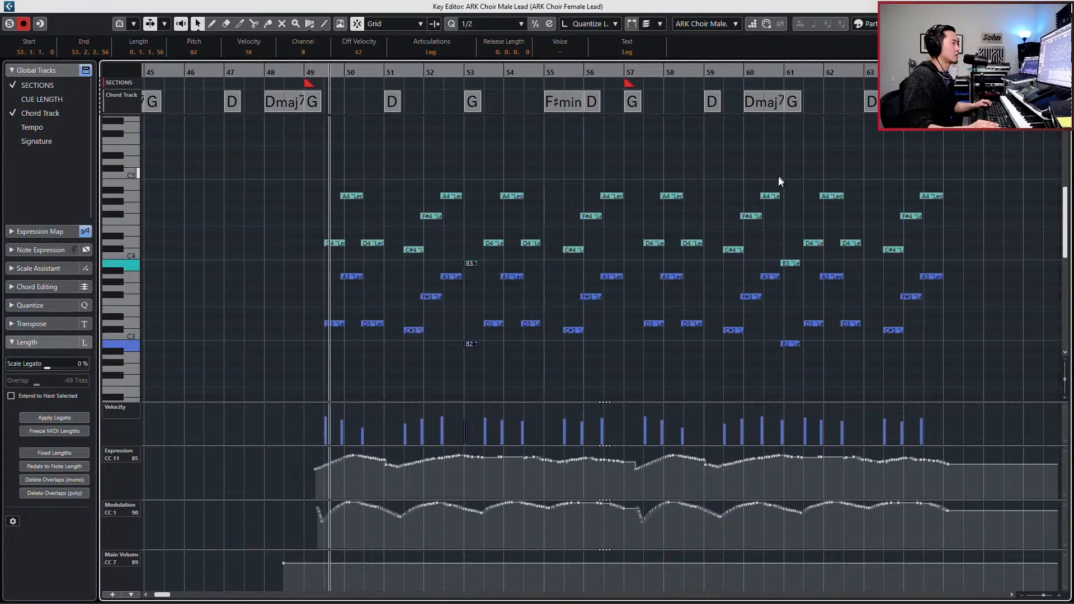
- Set bar 60's A4 and A3 notes to end at 60.4.3.88, start bar 61's B3 and B2 notes at 60.4.3.8, and close the Key Editor
{"action": "left_click_drag", "start_coordinate": [779, 180], "coordinate": [772, 283]}
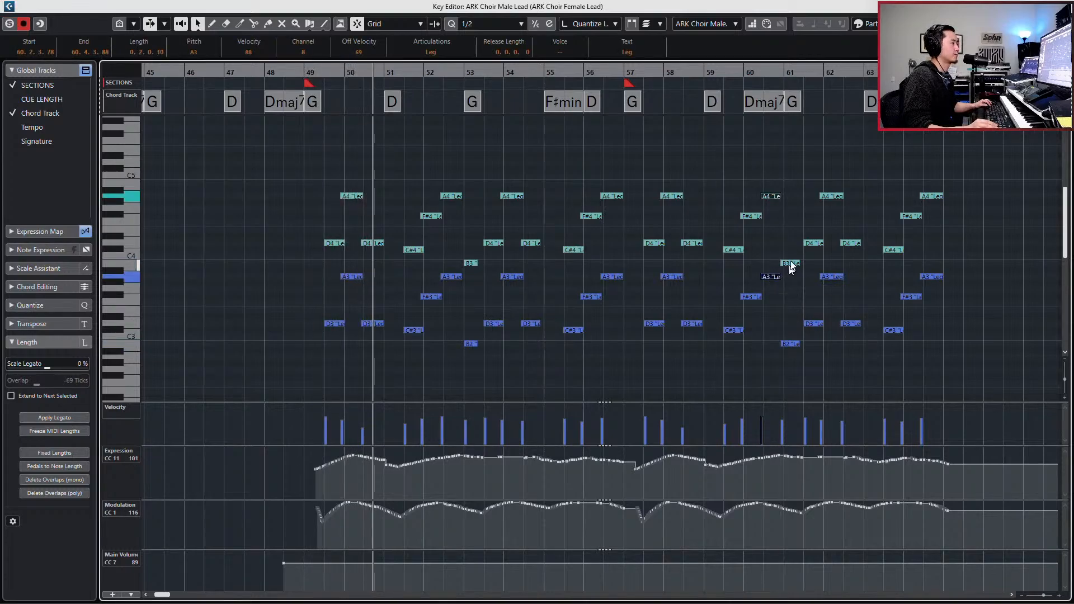
{"action": "left_click_drag", "start_coordinate": [795, 243], "coordinate": [781, 345]}
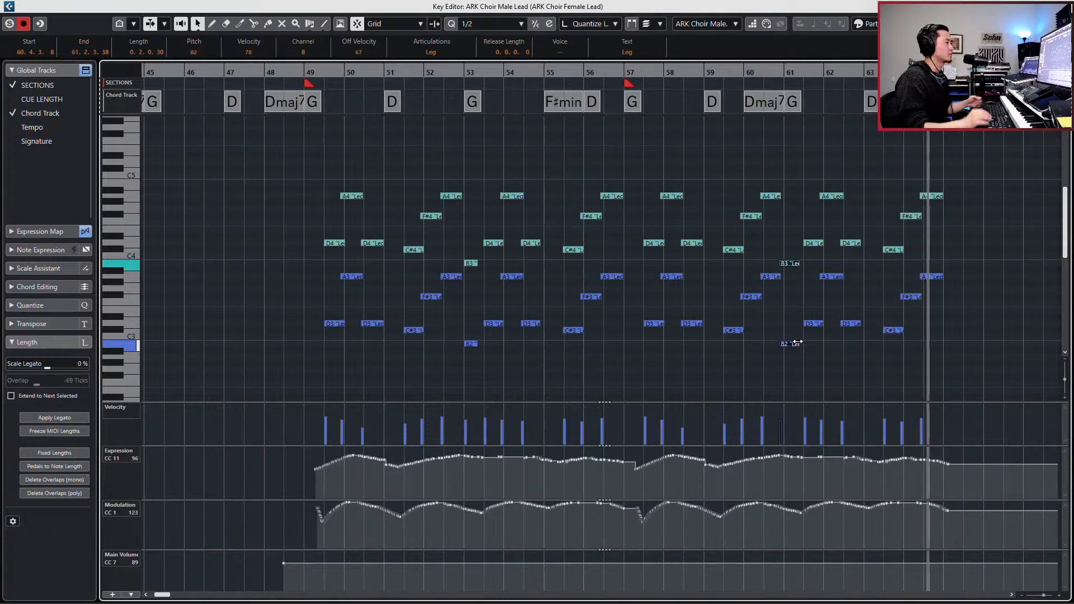
{"action": "key", "text": "space"}
{"action": "key", "text": "Return"}
- Return the playback position to bar 33 and examine the HYBST TAIKO full hybrid mix notes in the Key Editor
{"action": "key", "text": "KP_Subtract"}
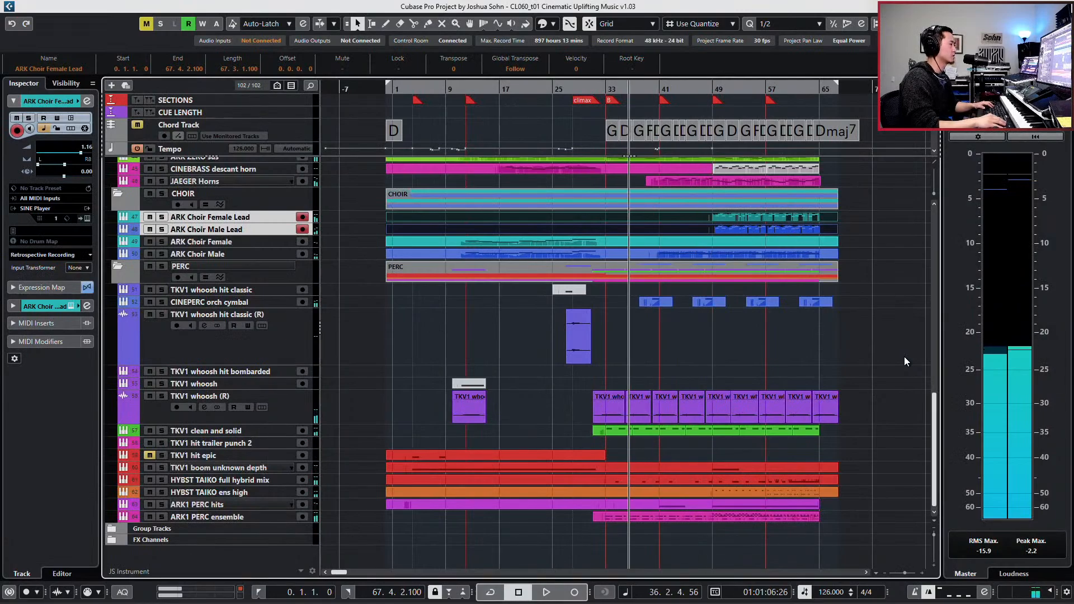
{"action": "key", "text": "KP_Subtract"}
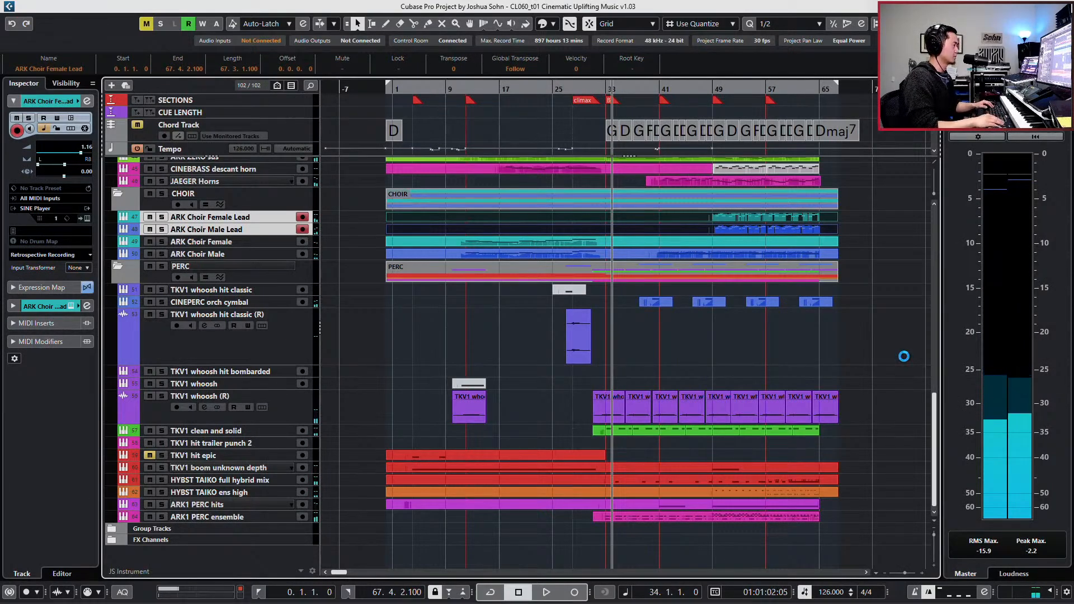
{"action": "key", "text": "KP_Subtract"}
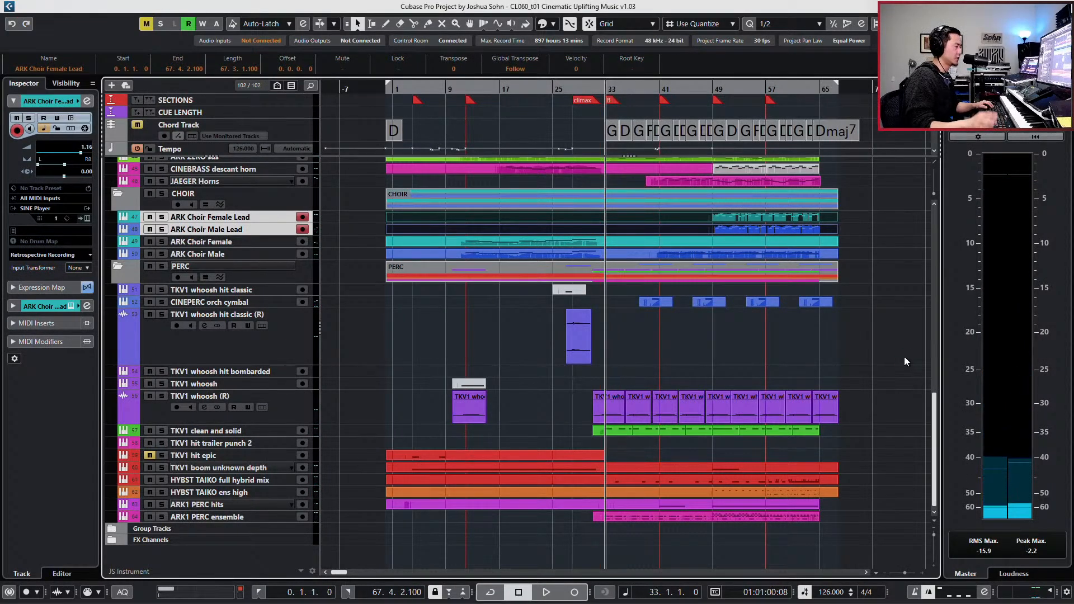
{"action": "left_click", "coordinate": [733, 480]}
{"action": "left_click", "coordinate": [730, 490]}
{"action": "left_click", "coordinate": [726, 479]}
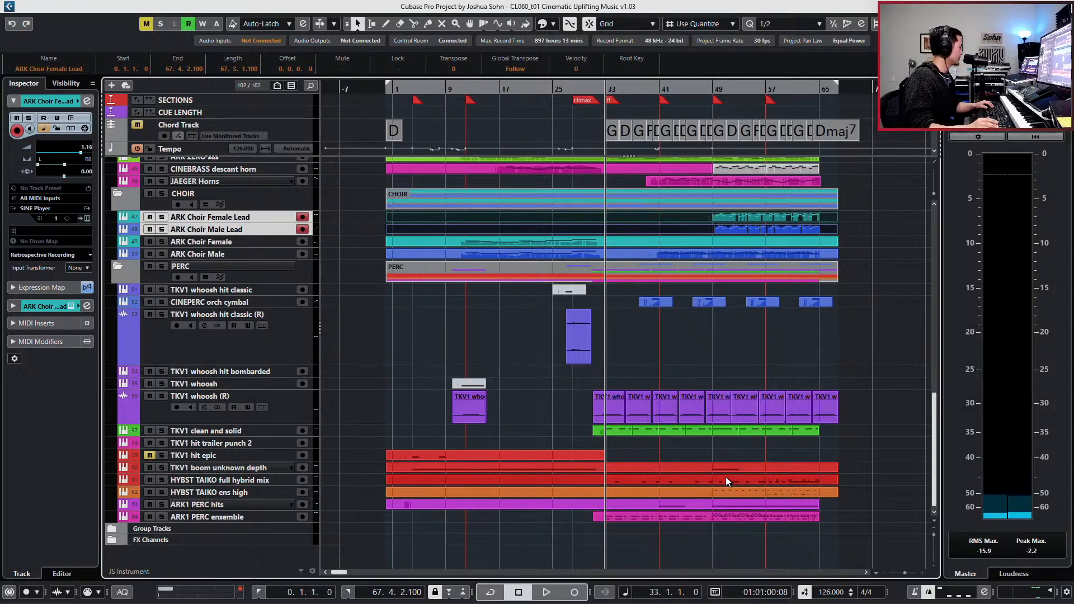
{"action": "double_click", "coordinate": [726, 477]}
{"action": "left_click_drag", "start_coordinate": [743, 278], "coordinate": [704, 321]}
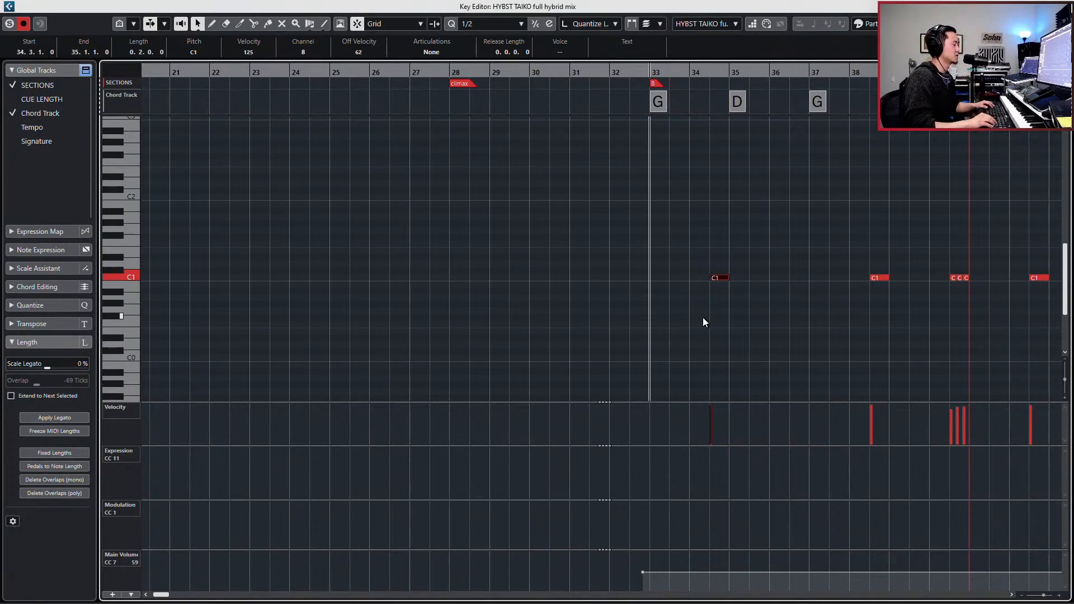
{"action": "key", "text": "Escape"}
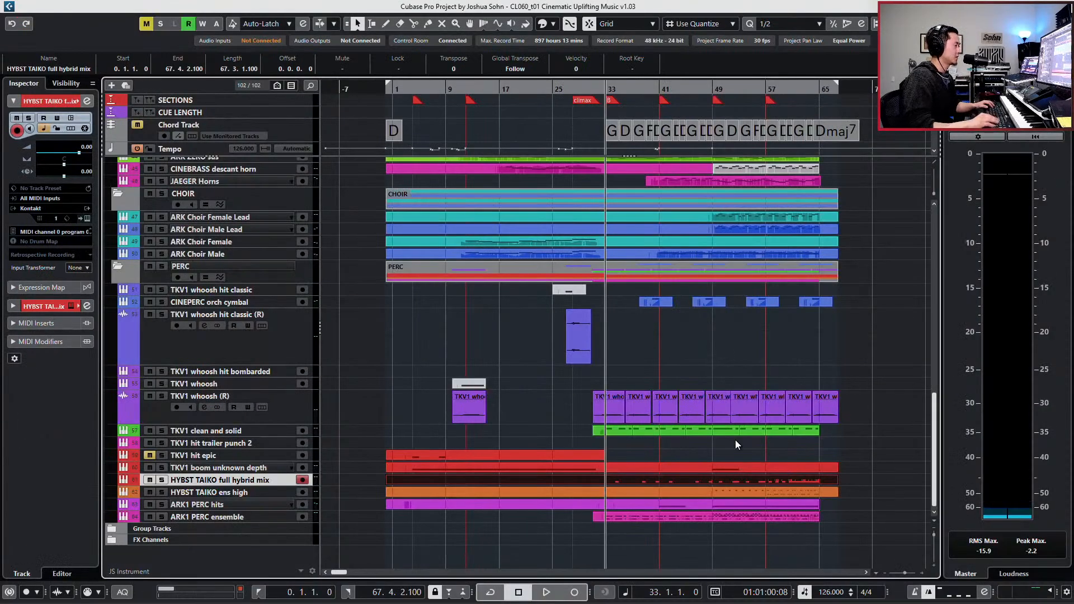
- Audition the HYBST TAIKO full hybrid mix track soloed and within the full mix, then return playback to bar 33
{"action": "key", "text": "s"}
{"action": "key", "text": "space"}
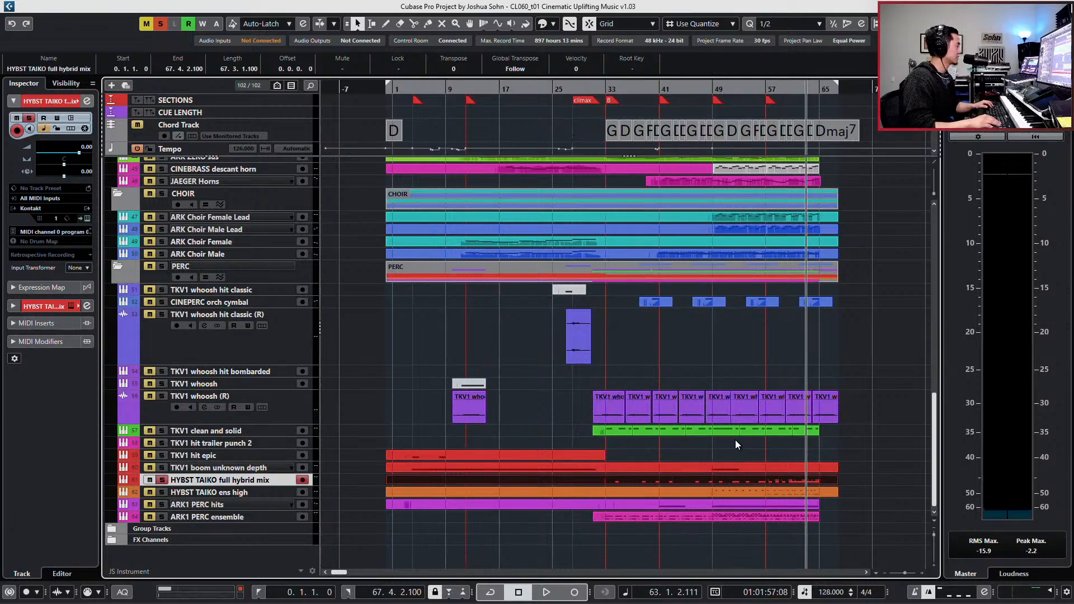
{"action": "key", "text": "space"}
{"action": "key", "text": "s"}
{"action": "key", "text": "space"}
{"action": "key", "text": "KP_Subtract"}
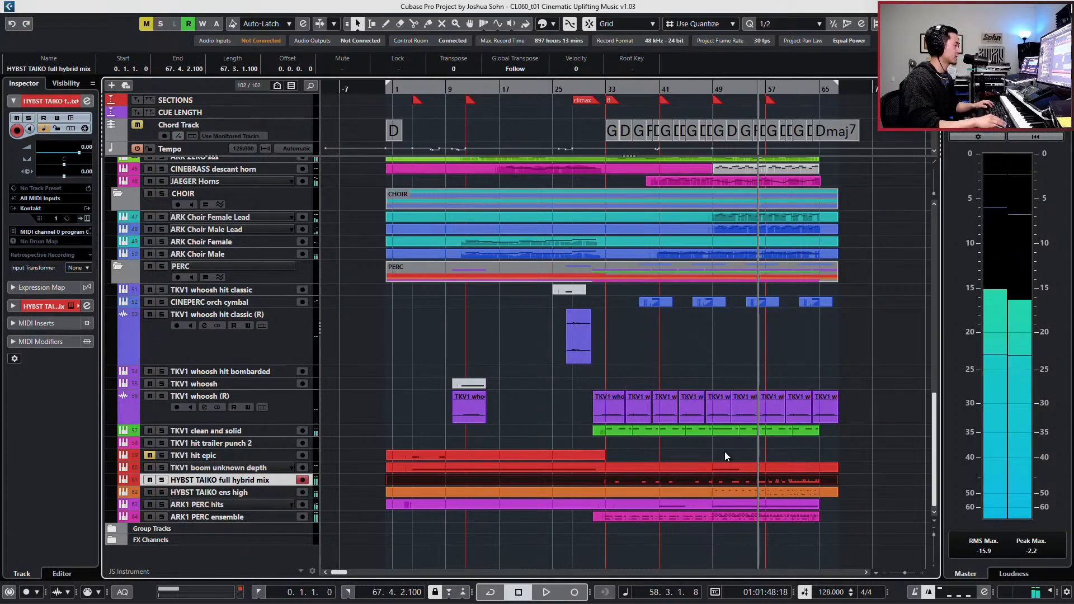
{"action": "key", "text": "KP_0"}
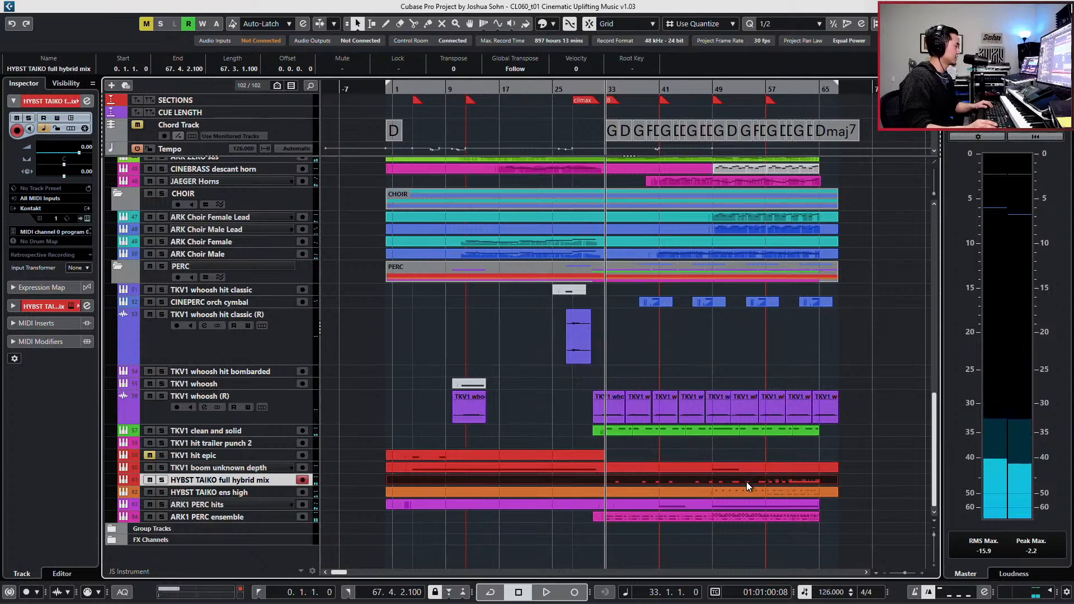
- Duplicate the HYBST TAIKO full hybrid mix track and delete all the C1 notes from the copy
{"action": "key", "text": "ctrl+shift+d"}
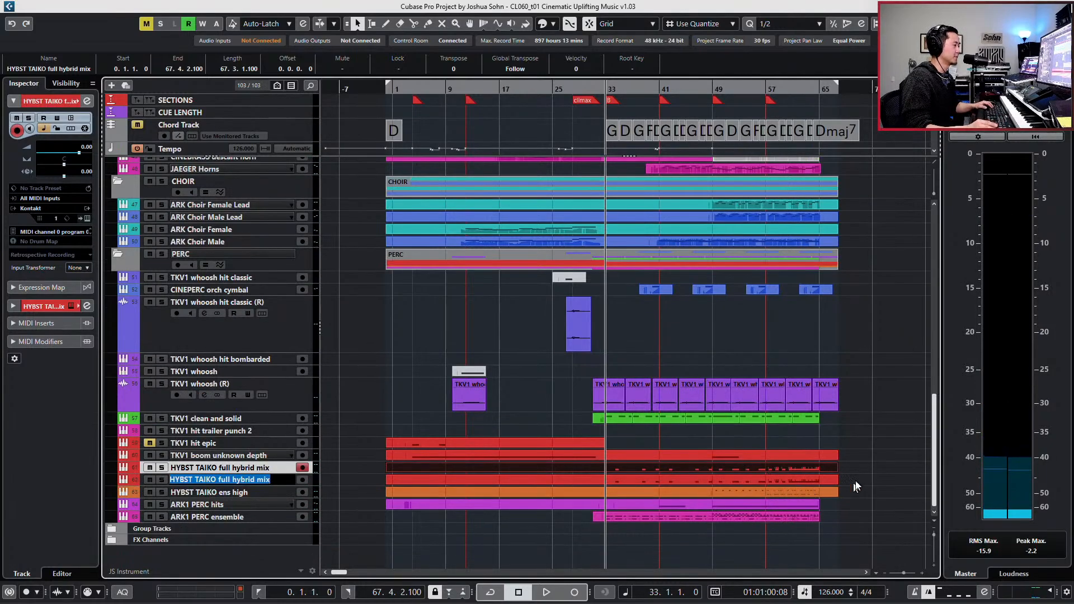
{"action": "double_click", "coordinate": [817, 479]}
{"action": "key", "text": "g"}
{"action": "key", "text": "g"}
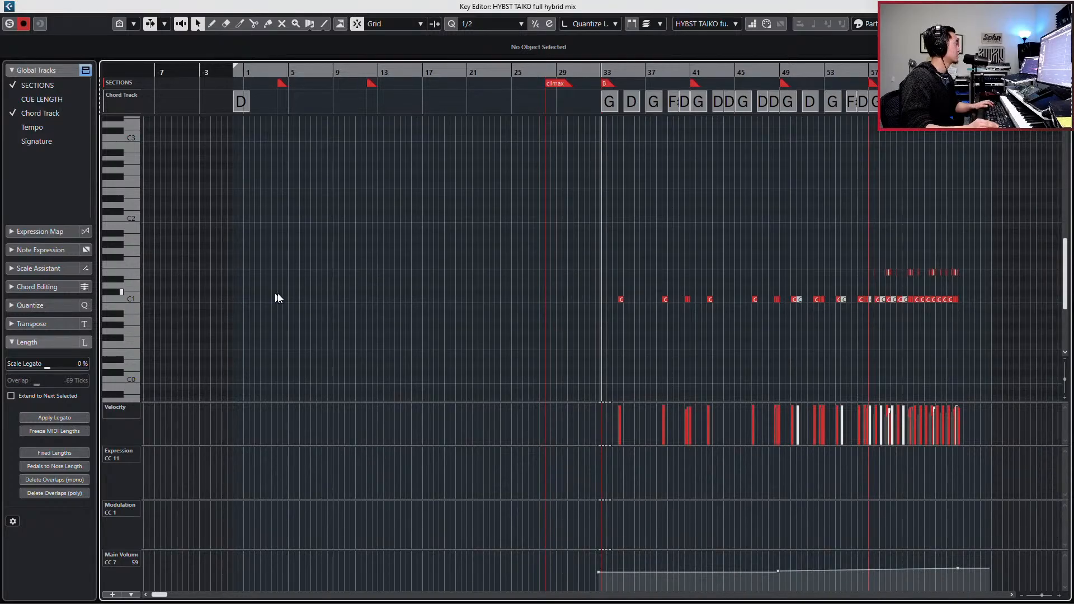
{"action": "left_click_drag", "start_coordinate": [393, 283], "coordinate": [978, 317]}
{"action": "key", "text": "Escape"}
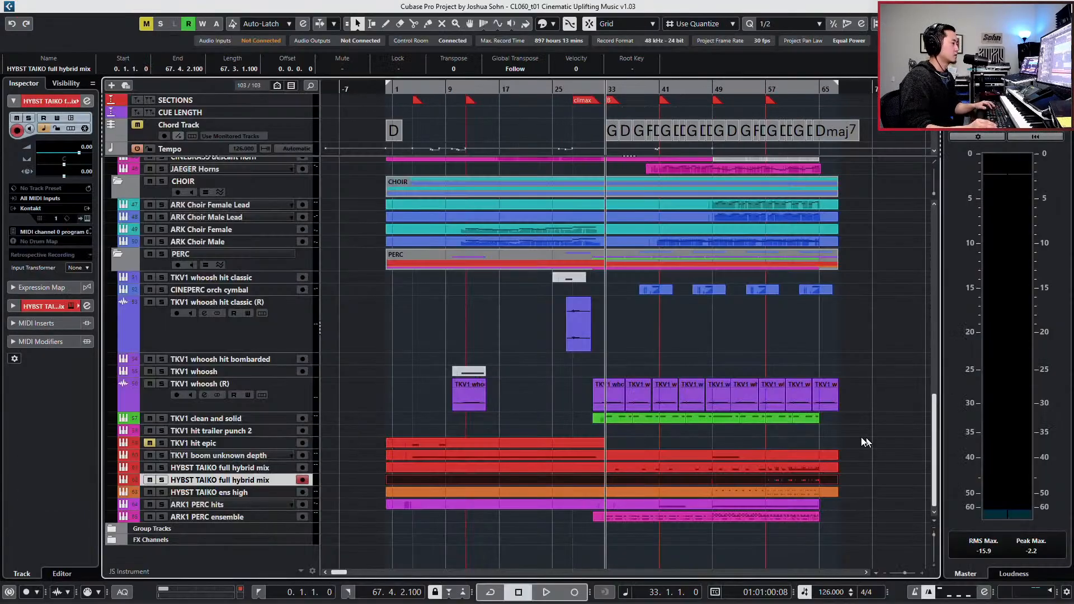
- Delete all the E1 notes from the original HYBST TAIKO full hybrid mix part and close its Key Editor
{"action": "double_click", "coordinate": [791, 468]}
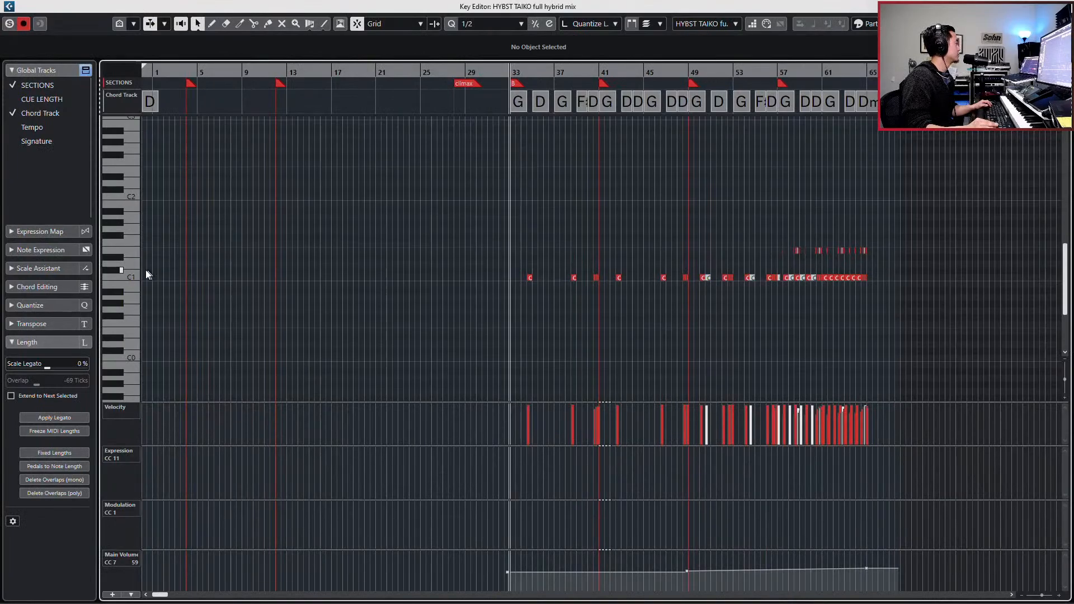
{"action": "left_click", "coordinate": [120, 251]}
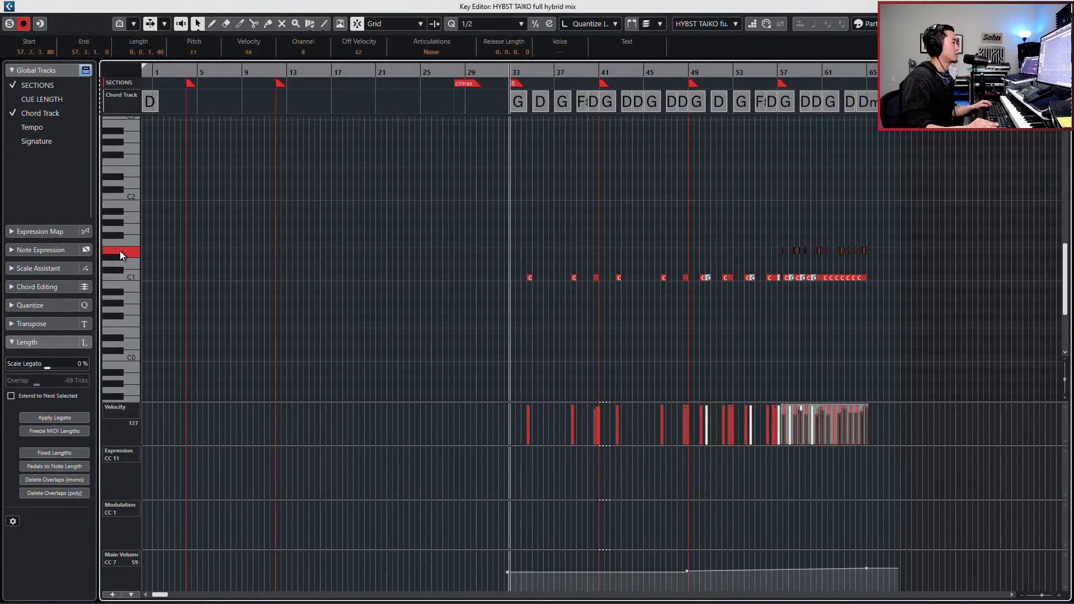
{"action": "key", "text": "Escape"}
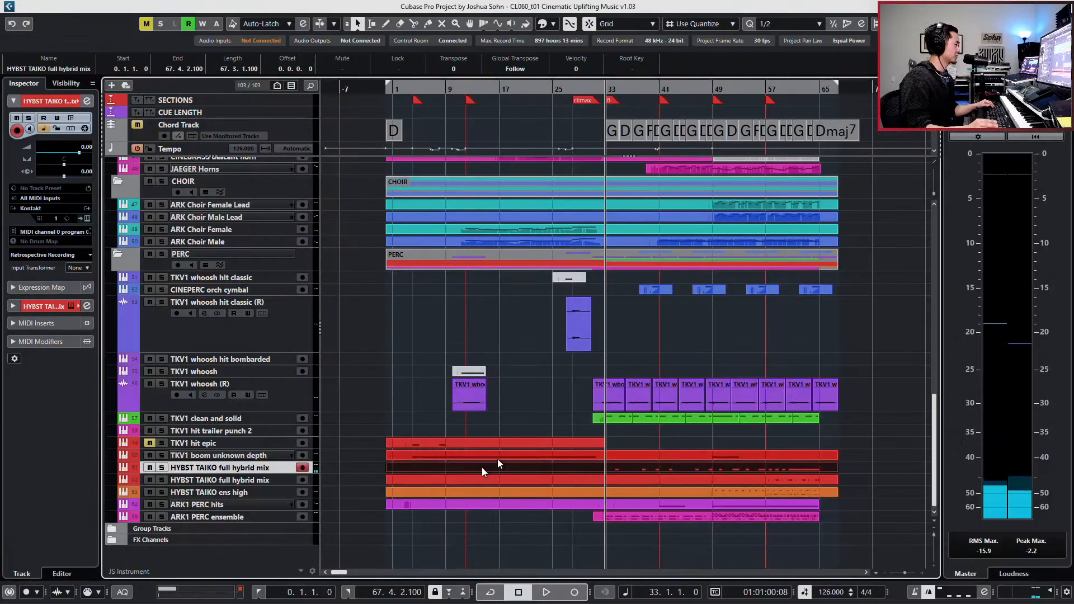
- Rename the duplicate track HYBST TAIKO full hybrid rims and the original HYBST TAIKO full hybrid hits
{"action": "left_click", "coordinate": [246, 479]}
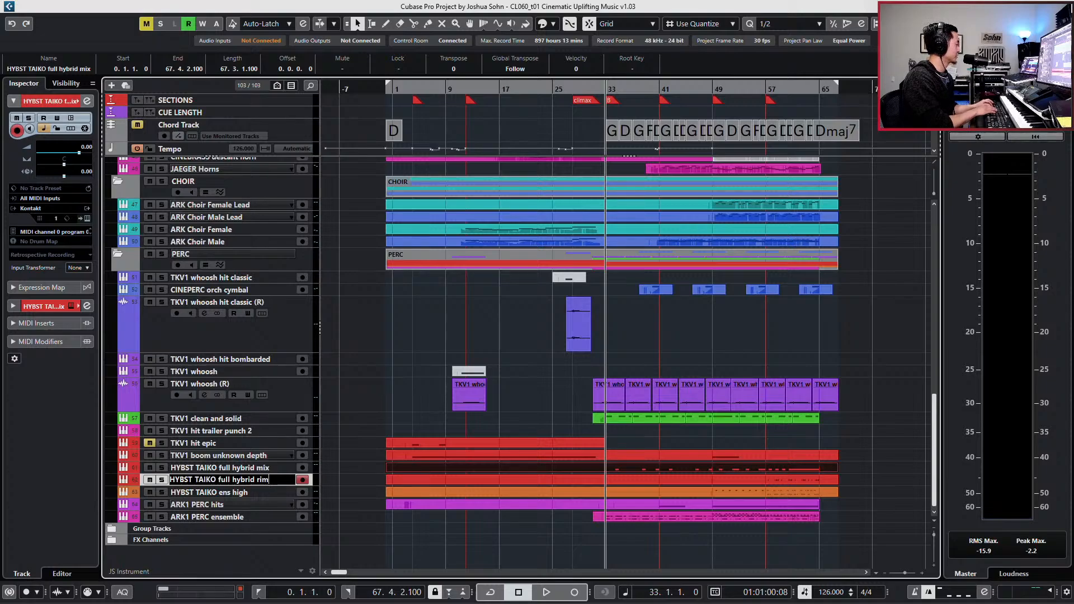
{"action": "key", "text": "shift+Tab"}
{"action": "key", "text": "BackSpace"}
{"action": "key", "text": "BackSpace"}
{"action": "key", "text": "BackSpace"}
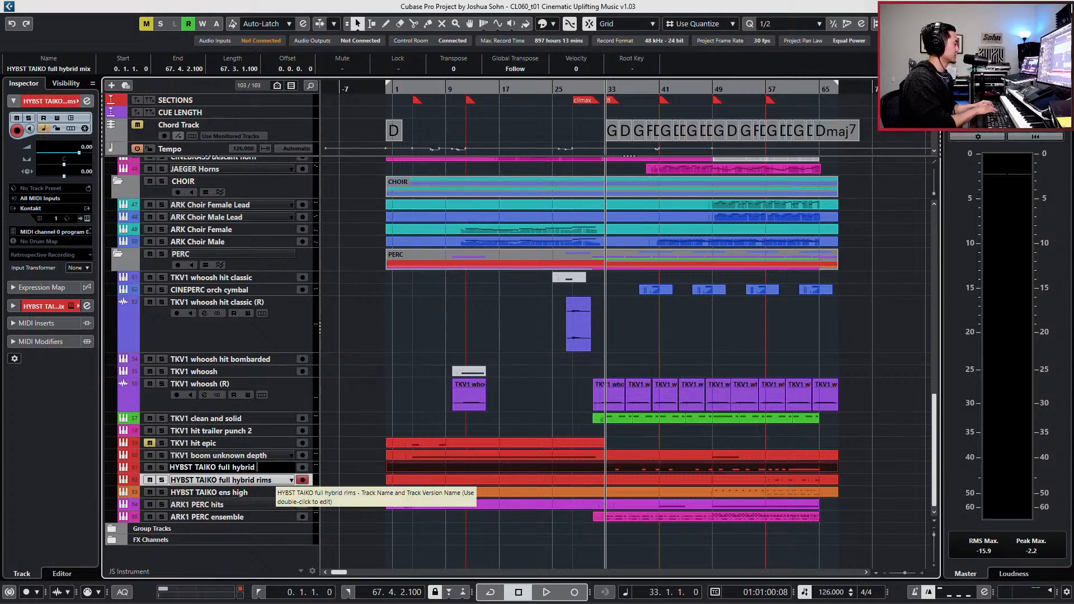
- Add ValhallaSupermassive as the first insert effect on the HYBST TAIKO full hybrid hits channel
{"action": "left_click", "coordinate": [267, 468]}
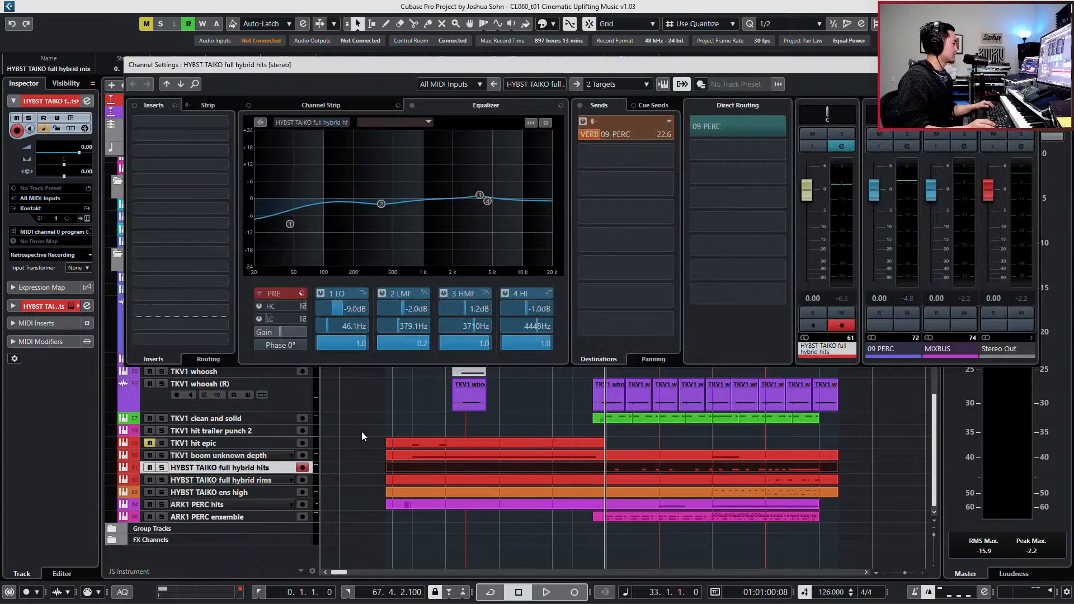
{"action": "left_click", "coordinate": [222, 122]}
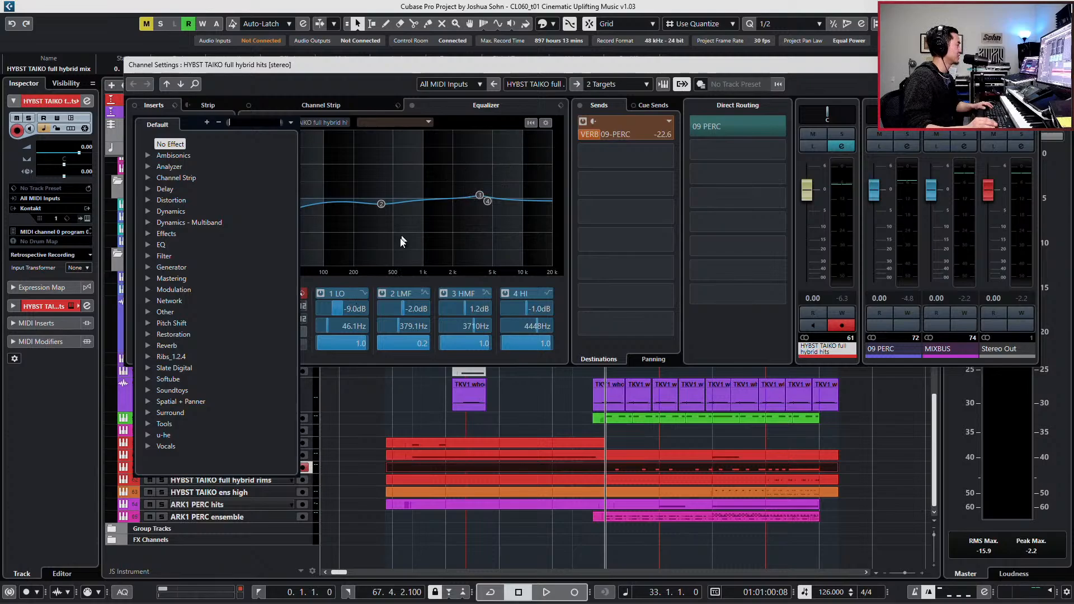
{"action": "type", "text": "s"}
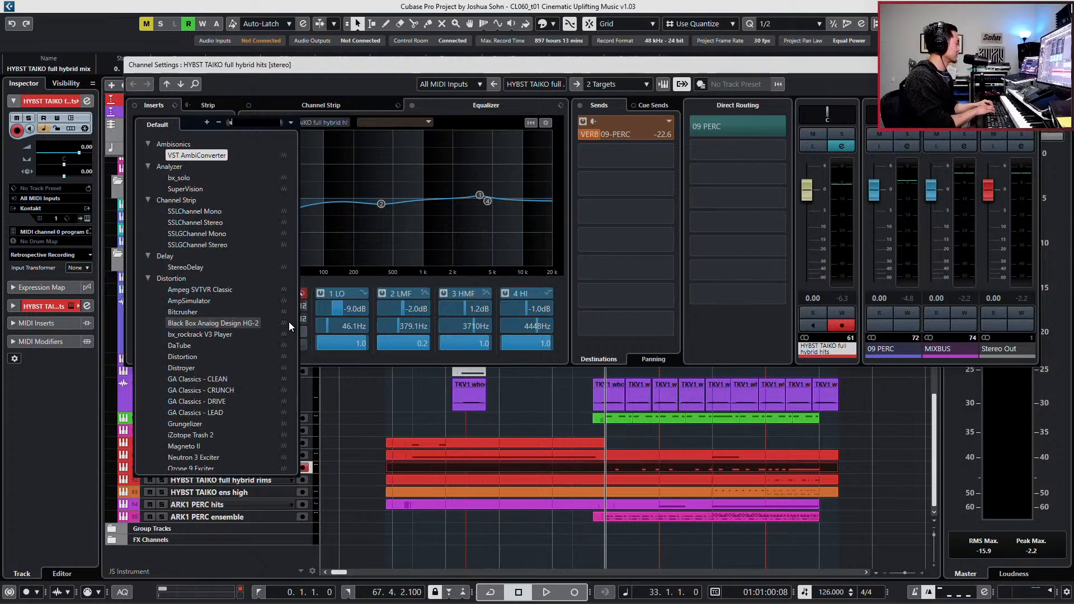
{"action": "key", "text": "BackSpace"}
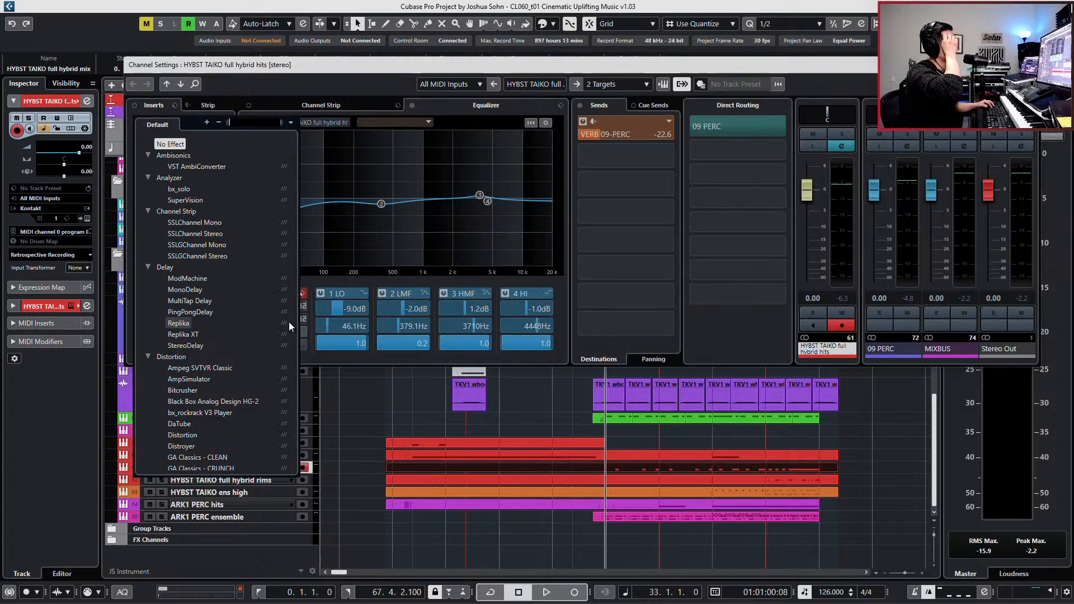
{"action": "type", "text": "valh"}
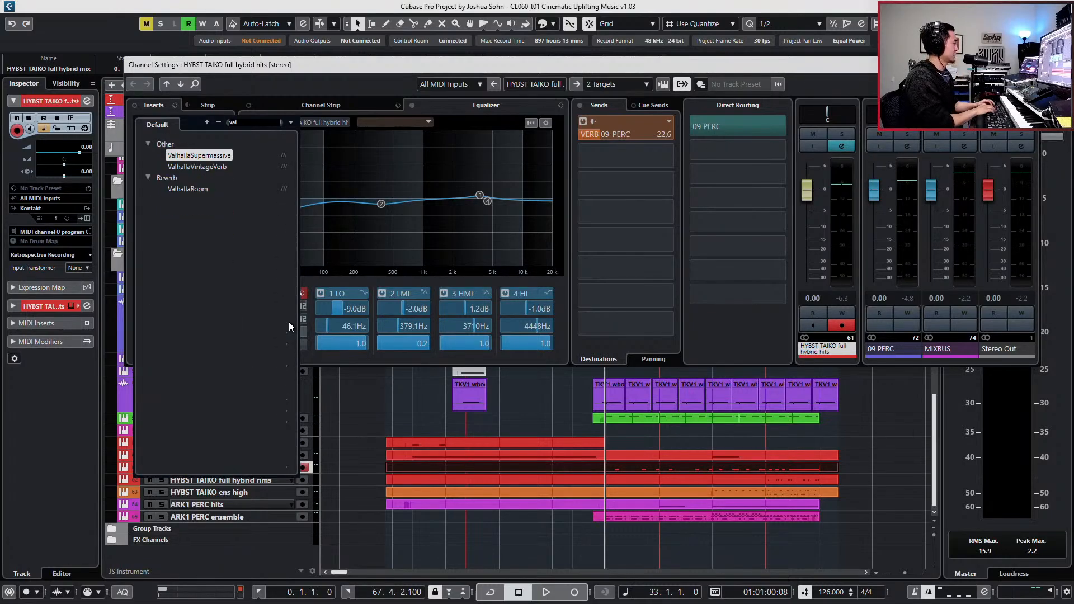
{"action": "left_click", "coordinate": [224, 155]}
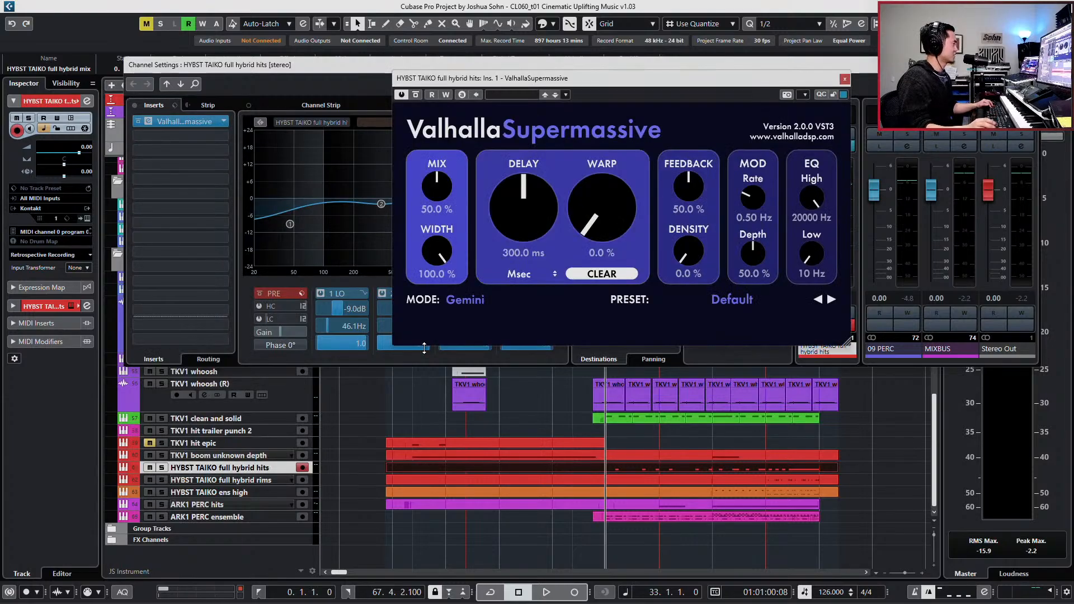
- Load the medium reverb preset Dirty Snare, lower its mix to 14.8%, and play the taiko hits soloed
{"action": "left_click", "coordinate": [746, 295]}
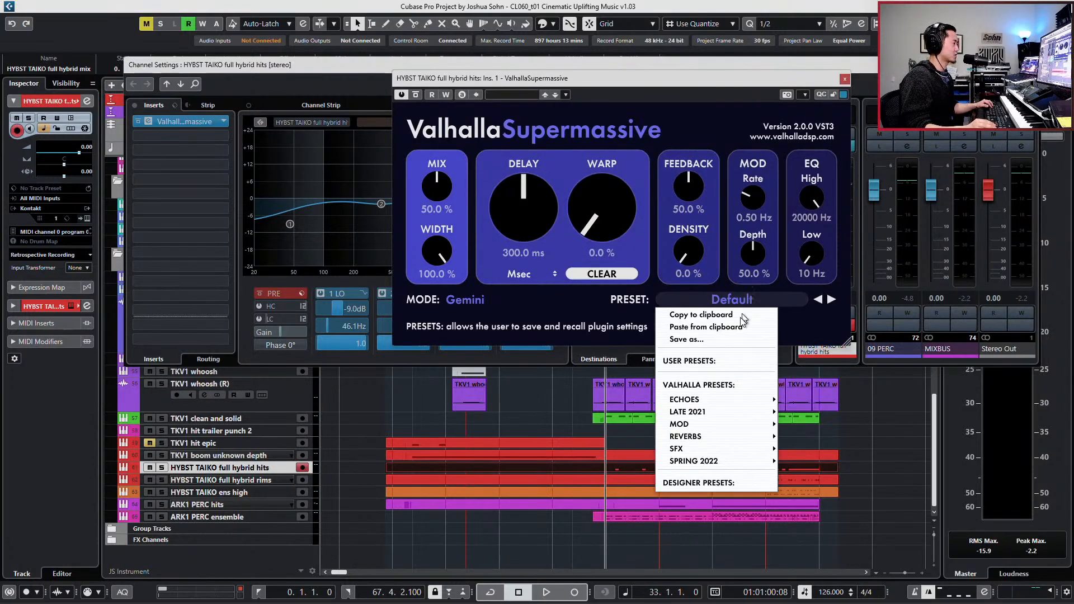
{"action": "mouse_move", "coordinate": [736, 435]}
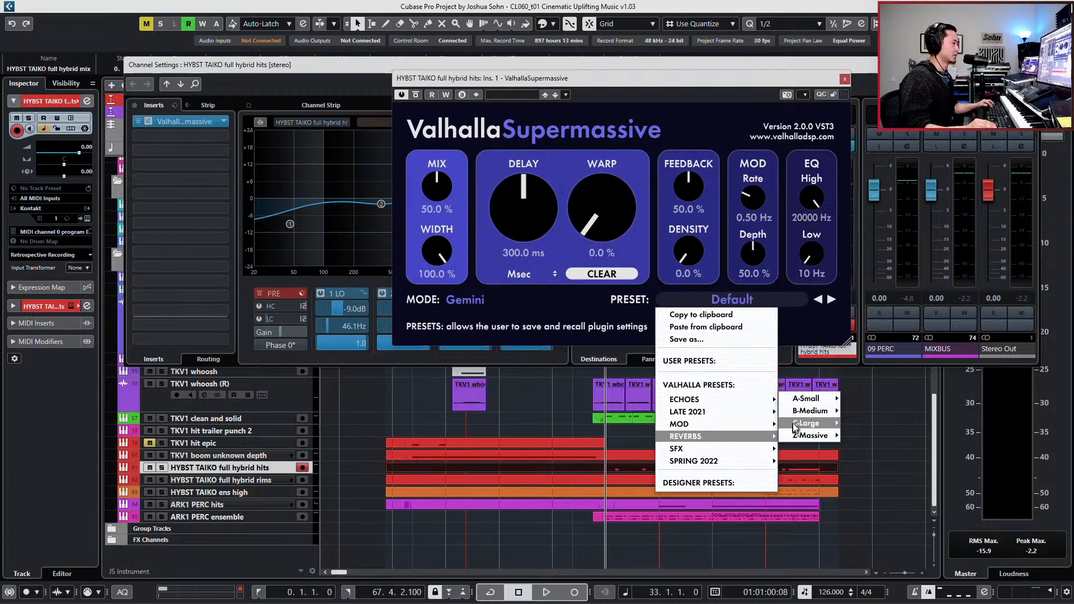
{"action": "mouse_move", "coordinate": [810, 411]}
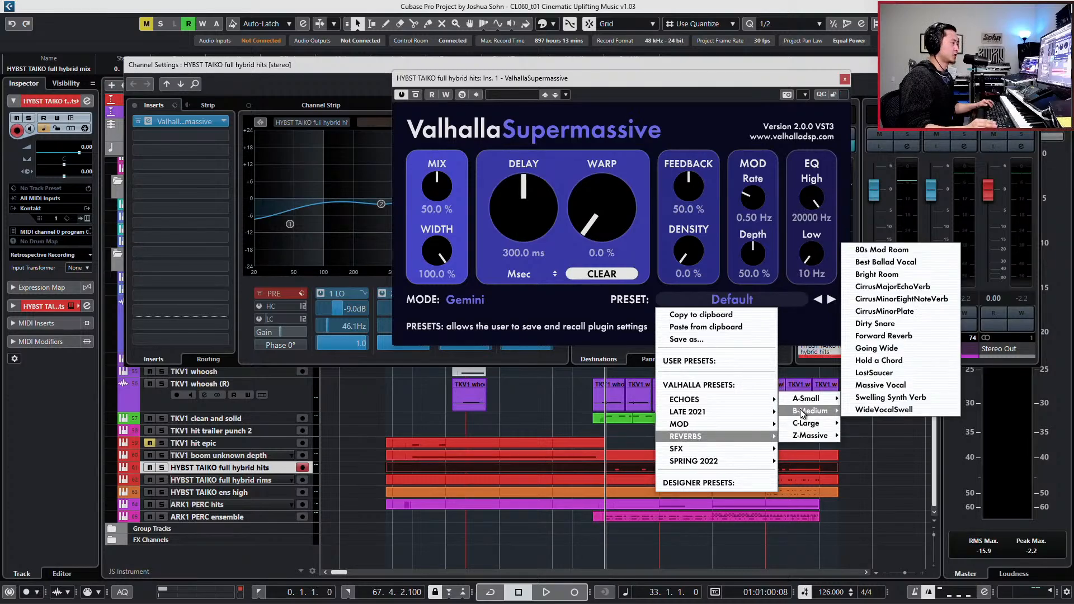
{"action": "left_click", "coordinate": [883, 324]}
{"action": "left_click_drag", "start_coordinate": [437, 188], "coordinate": [425, 308]}
{"action": "key", "text": "s"}
{"action": "key", "text": "space"}
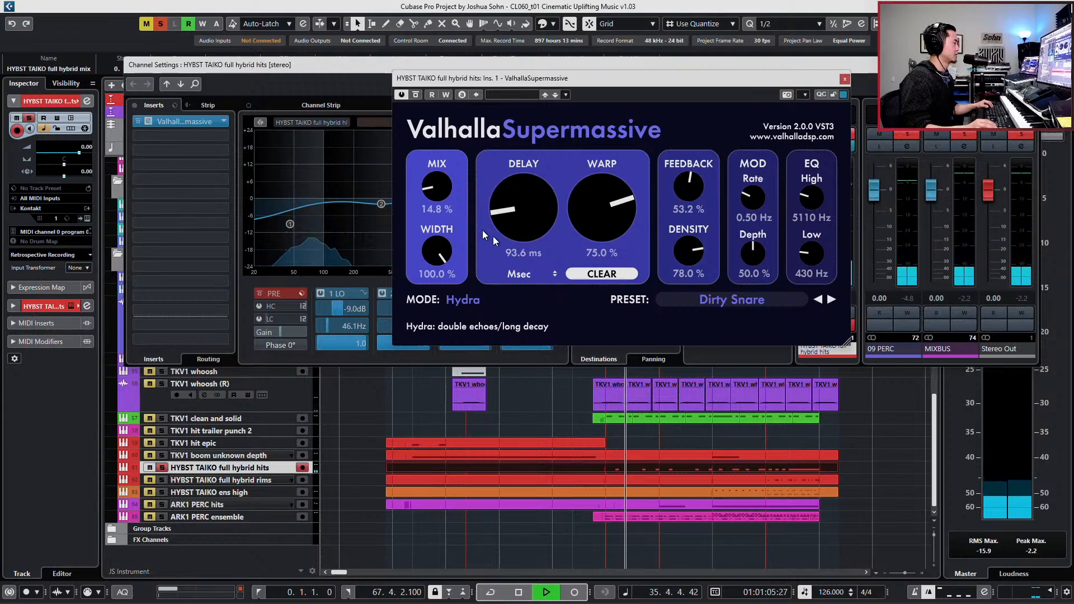
- Set the reverb mix to 16.4% and feedback to 68.0%, auditioning the taiko hits soloed and in the full mix
{"action": "key", "text": "space"}
{"action": "left_click_drag", "start_coordinate": [426, 187], "coordinate": [426, 182]}
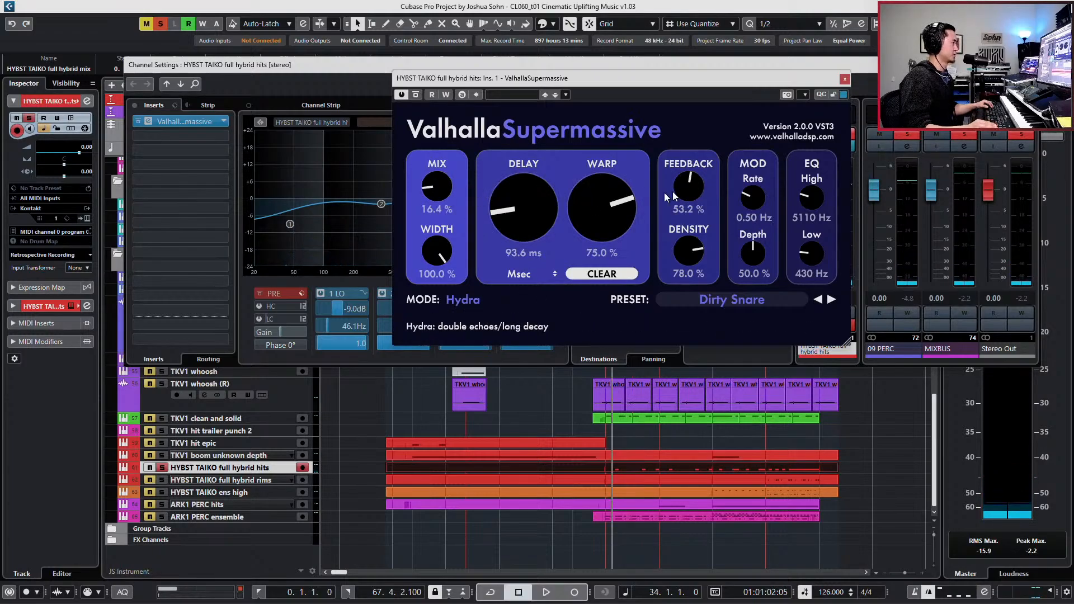
{"action": "left_click_drag", "start_coordinate": [688, 191], "coordinate": [693, 175]}
{"action": "key", "text": "space"}
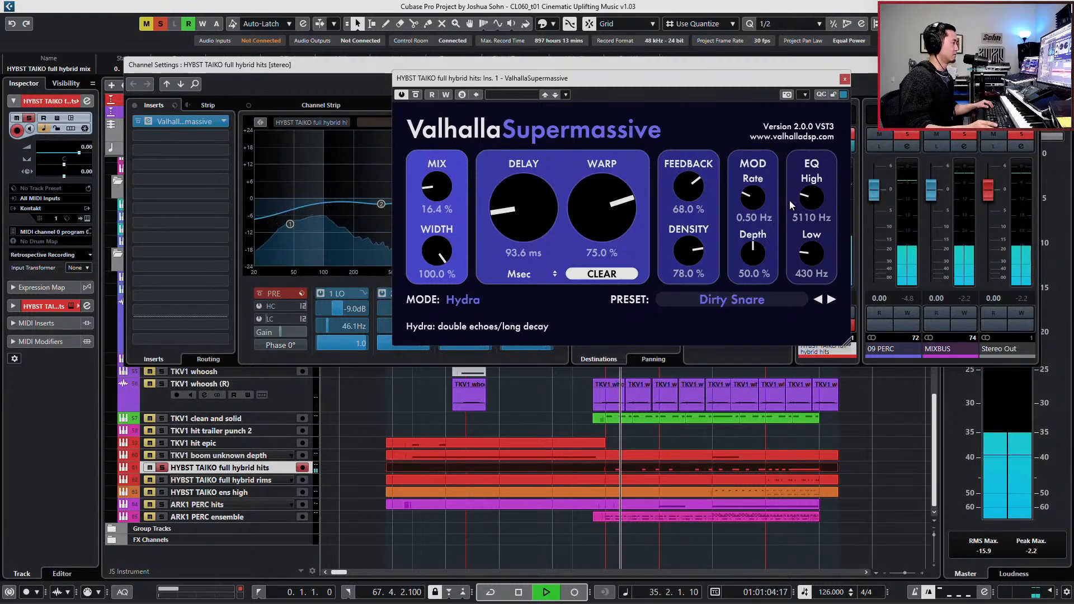
{"action": "key", "text": "space"}
{"action": "key", "text": "s"}
{"action": "key", "text": "space"}
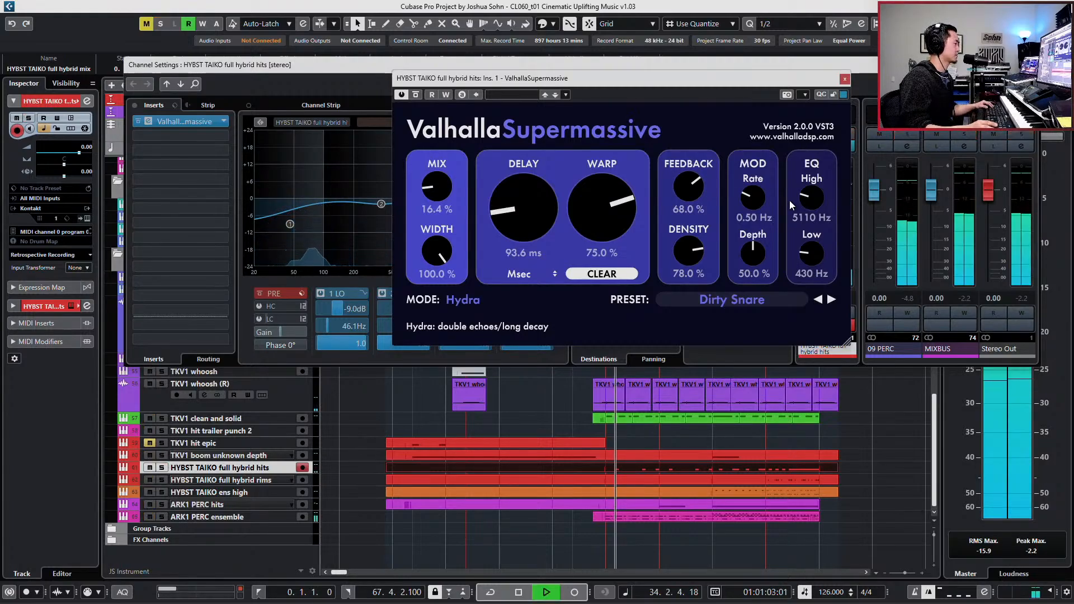
- Raise the reverb mix to 29.6% and feedback to 69.2%, auditioning in the full mix and returning playback to bar 33
{"action": "key", "text": "space"}
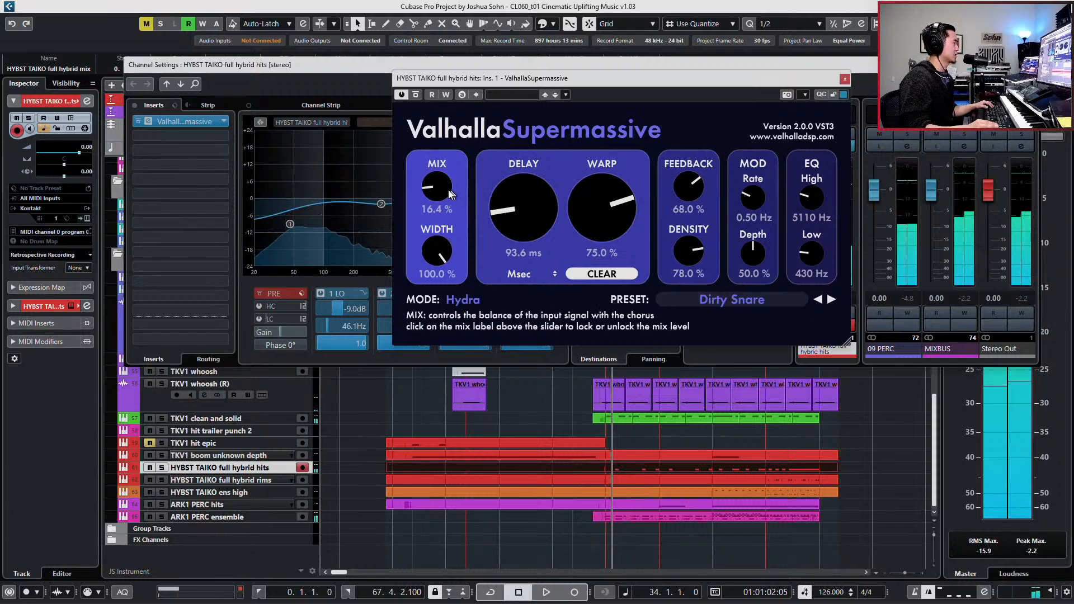
{"action": "left_click_drag", "start_coordinate": [439, 187], "coordinate": [440, 177]}
{"action": "key", "text": "space"}
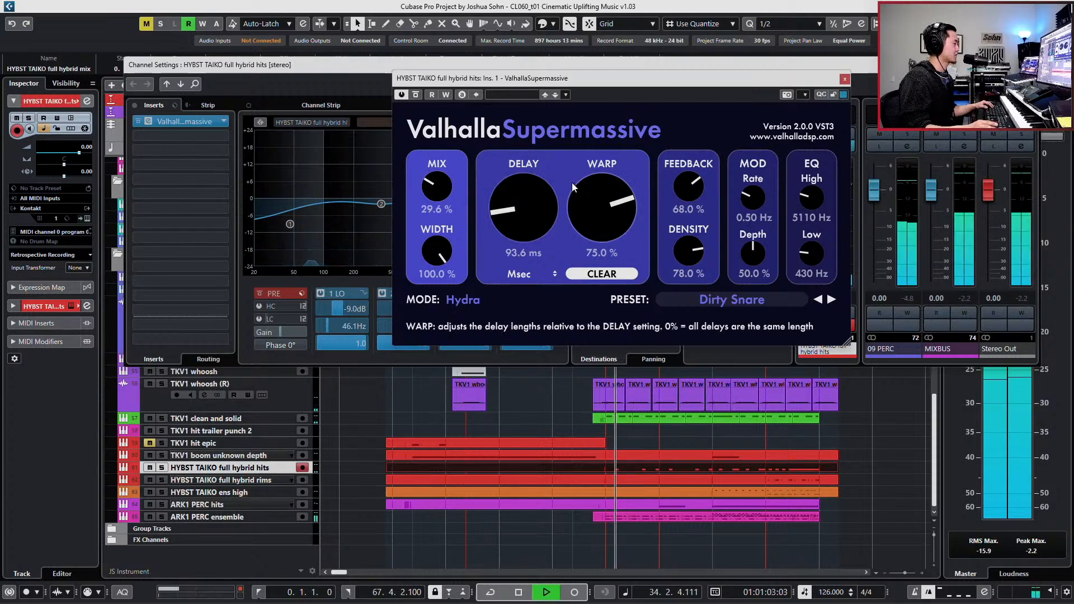
{"action": "key", "text": "space"}
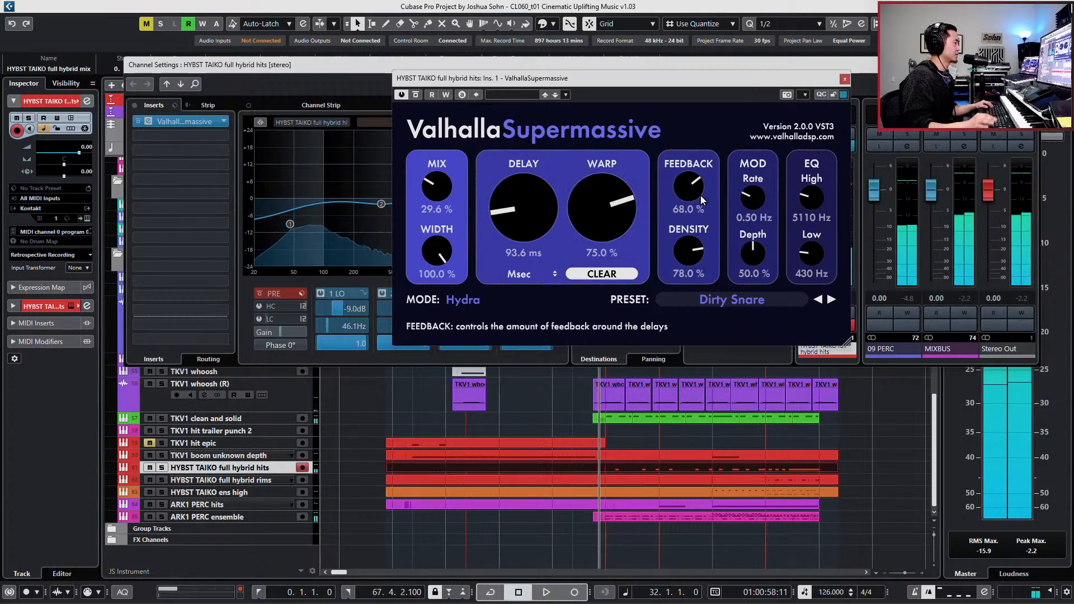
{"action": "left_click_drag", "start_coordinate": [704, 178], "coordinate": [704, 176]}
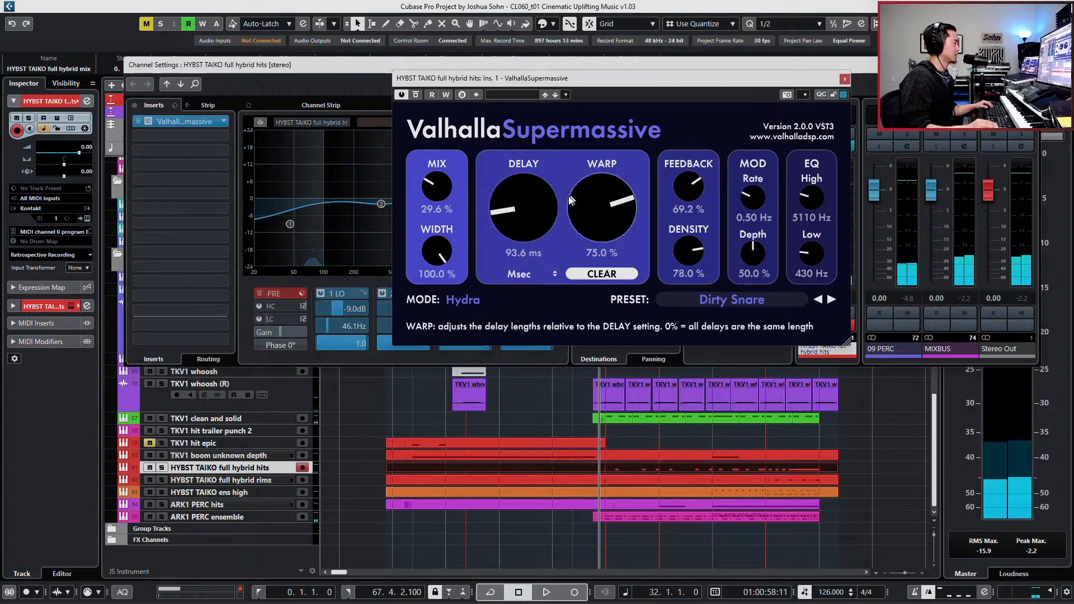
{"action": "key", "text": "KP_Add"}
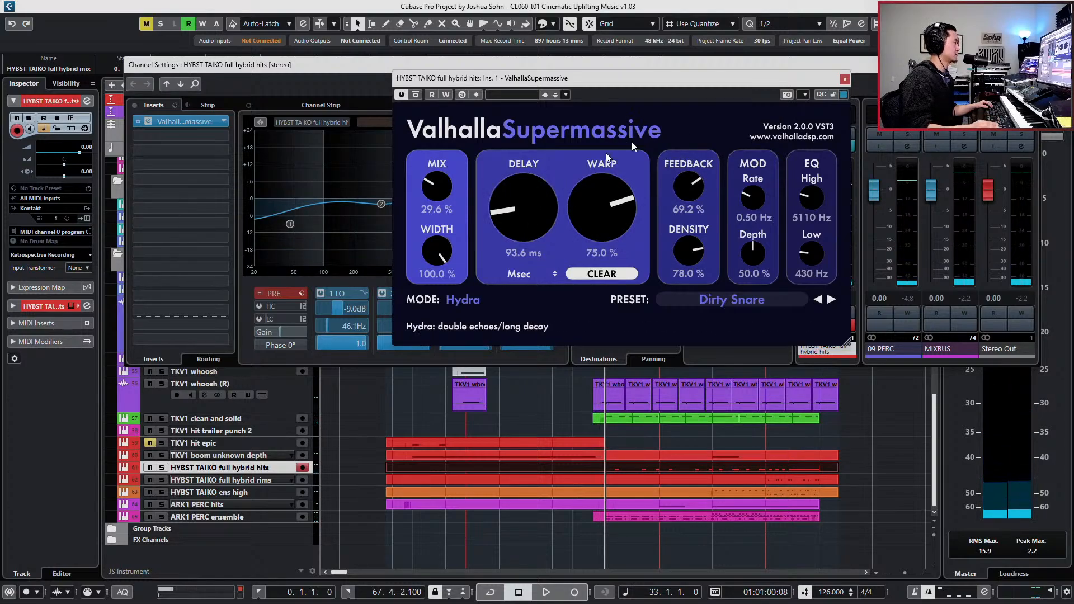
- Close the reverb and channel settings, and play the full mix from bar 28
{"action": "left_click", "coordinate": [845, 79]}
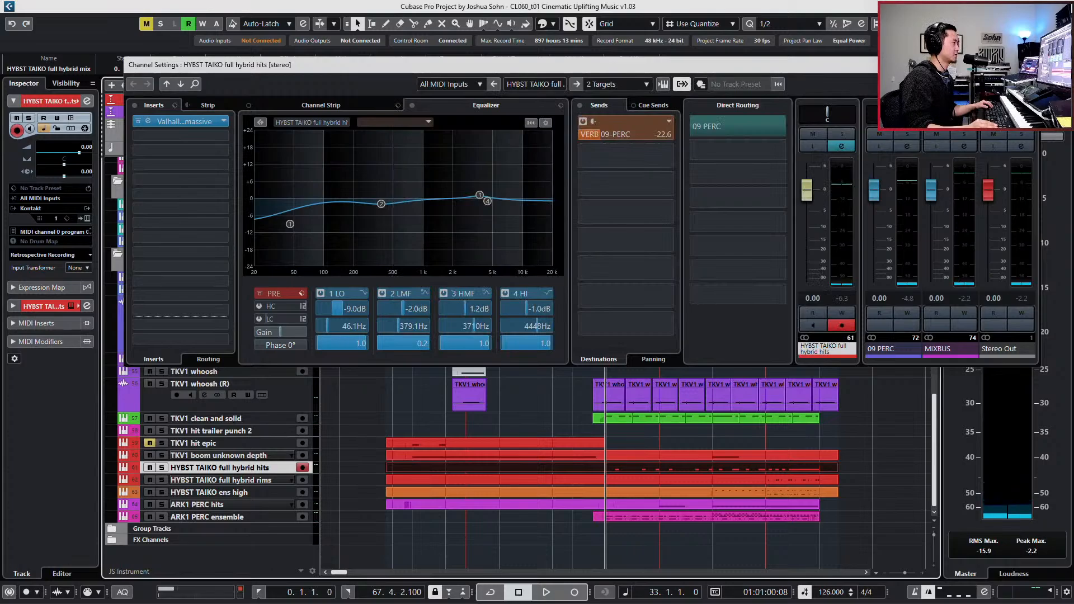
{"action": "left_click", "coordinate": [1027, 65]}
{"action": "key", "text": "KP_Subtract"}
{"action": "key", "text": "KP_Subtract"}
{"action": "key", "text": "KP_Subtract"}
{"action": "key", "text": "KP_Subtract"}
{"action": "key", "text": "KP_Subtract"}
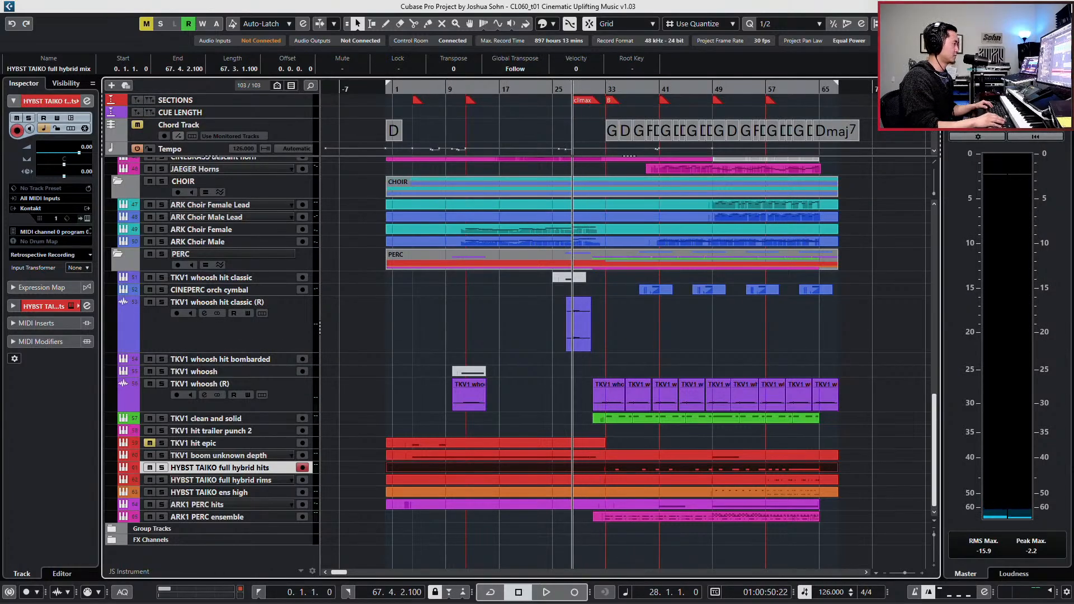
{"action": "key", "text": "space"}
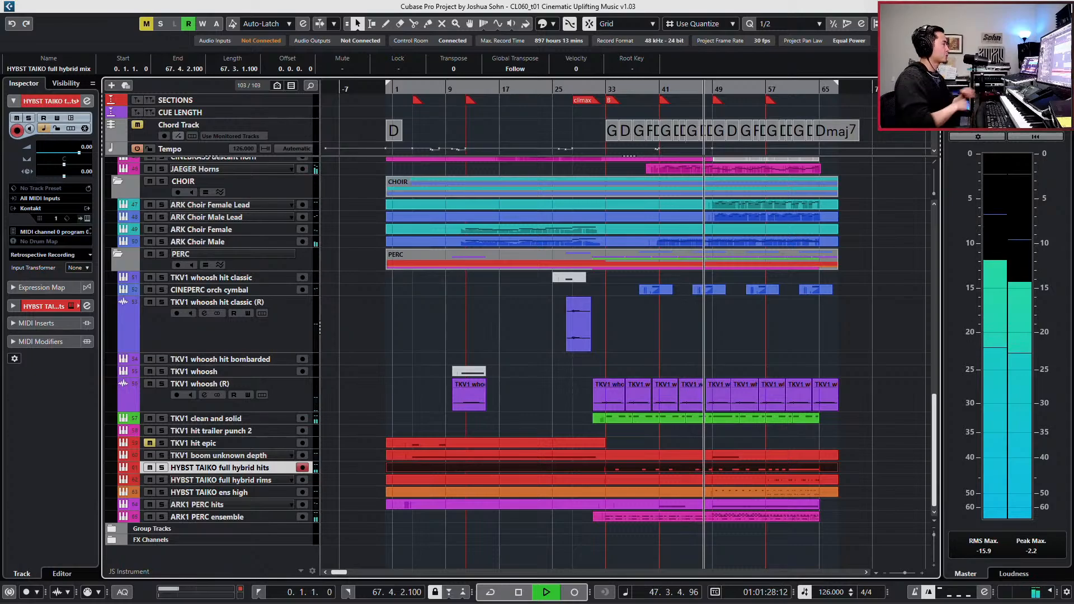
- Raise the JAEGER Horns' 02-BRS reverb send to -22.6 and lower the channel volume to -0.73 during playback
{"action": "left_click", "coordinate": [245, 167]}
{"action": "key", "text": "e"}
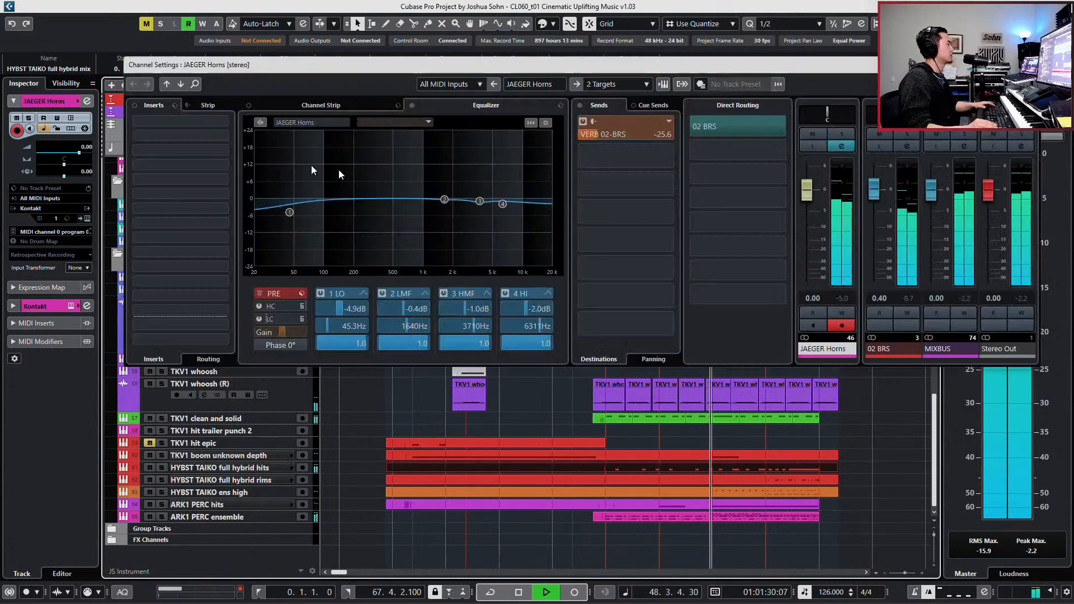
{"action": "left_click_drag", "start_coordinate": [622, 139], "coordinate": [629, 138]}
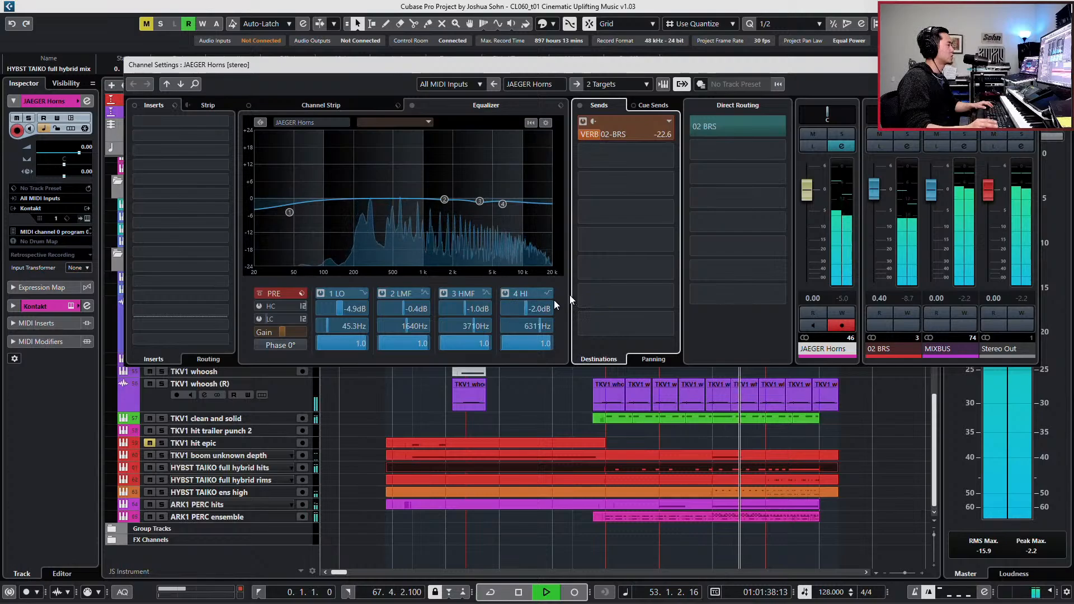
{"action": "left_click_drag", "start_coordinate": [804, 195], "coordinate": [803, 200]}
{"action": "left_click", "coordinate": [1027, 64]}
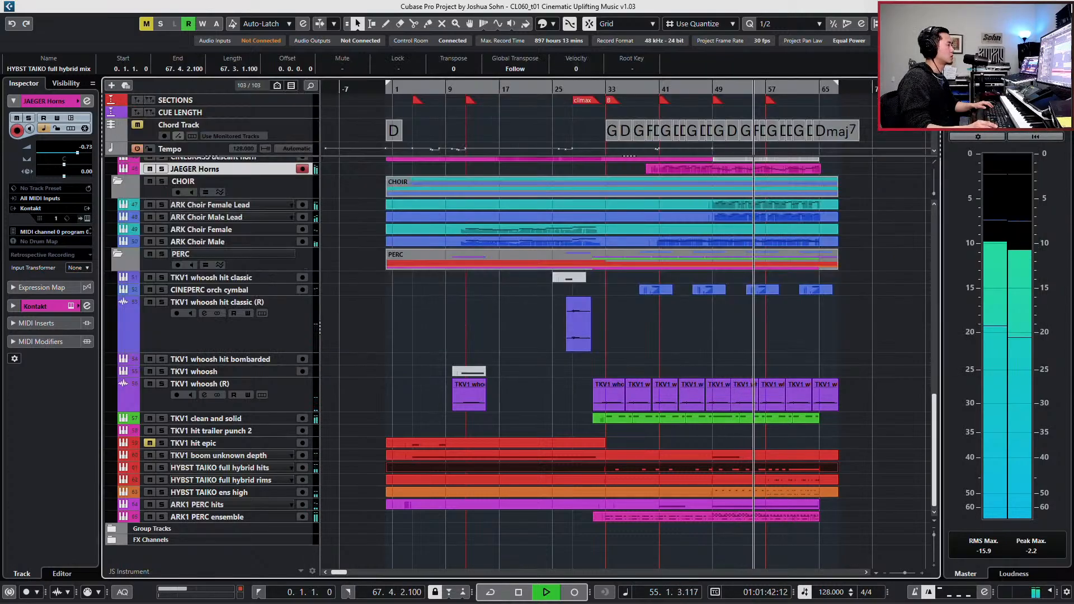
- Trim the end of the ARK ZERO sus event to bar 65 and listen through to the track's ending
{"action": "scroll", "coordinate": [901, 288], "scroll_direction": "right", "scroll_amount": 3}
{"action": "scroll", "coordinate": [901, 289], "scroll_direction": "up", "scroll_amount": 3}
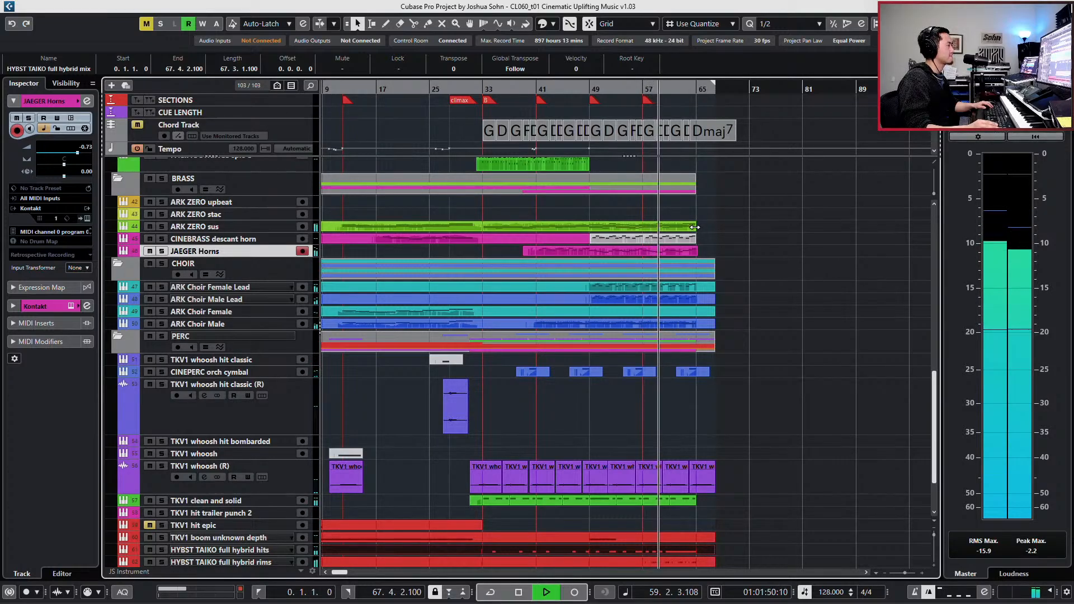
{"action": "mouse_move", "coordinate": [695, 228]}
{"action": "left_mouse_down"}
{"action": "mouse_move", "coordinate": [709, 227]}
{"action": "mouse_move", "coordinate": [691, 232]}
{"action": "left_mouse_up"}
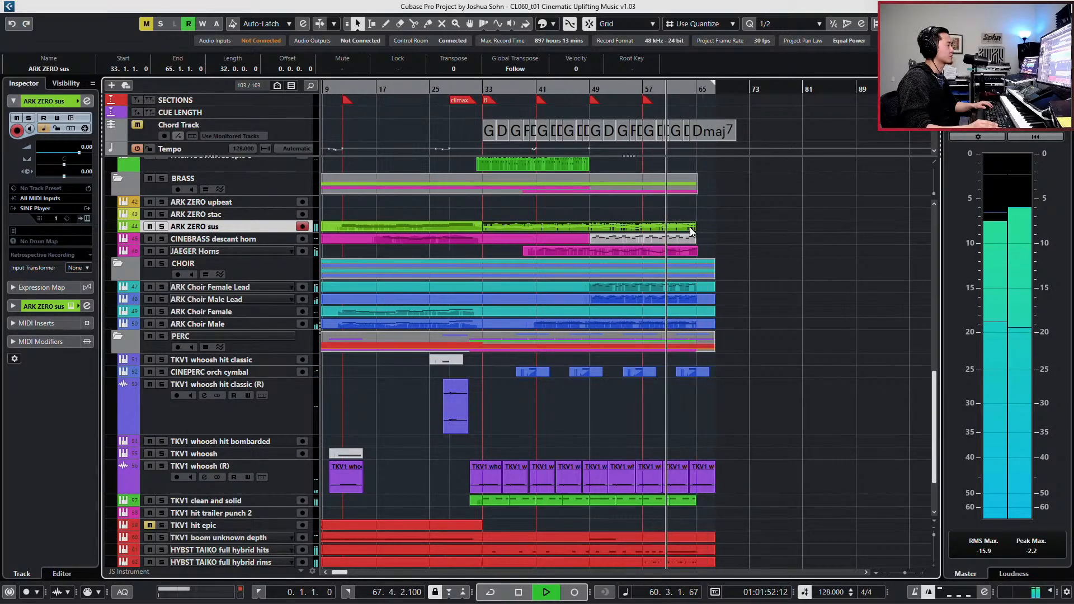
{"action": "key", "text": "h"}
{"action": "key", "text": "h"}
{"action": "key", "text": "h"}
{"action": "key", "text": "h"}
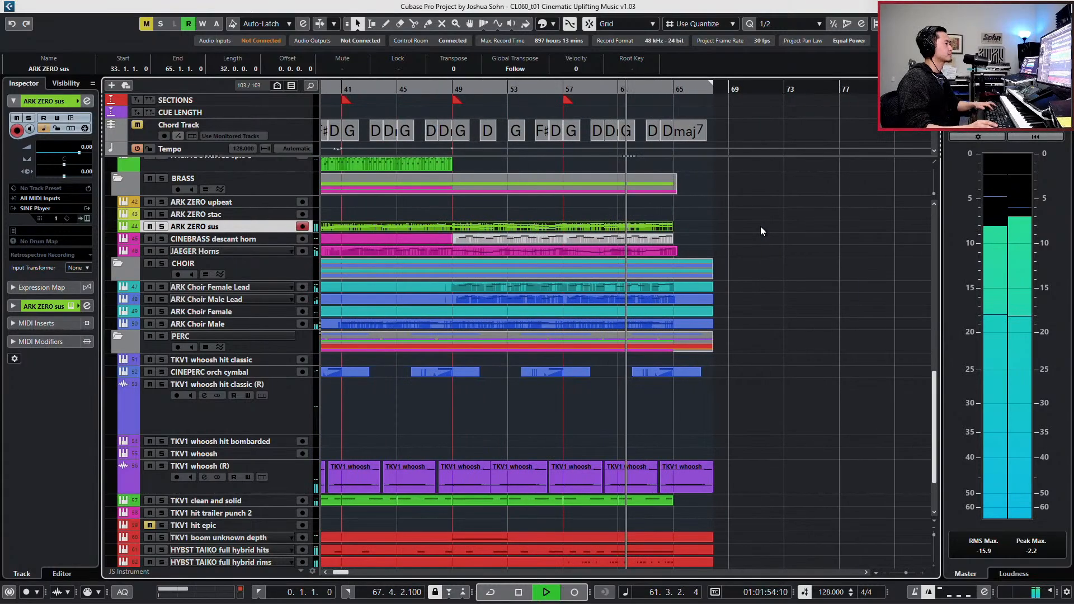
{"action": "key", "text": "h"}
{"action": "key", "text": "h"}
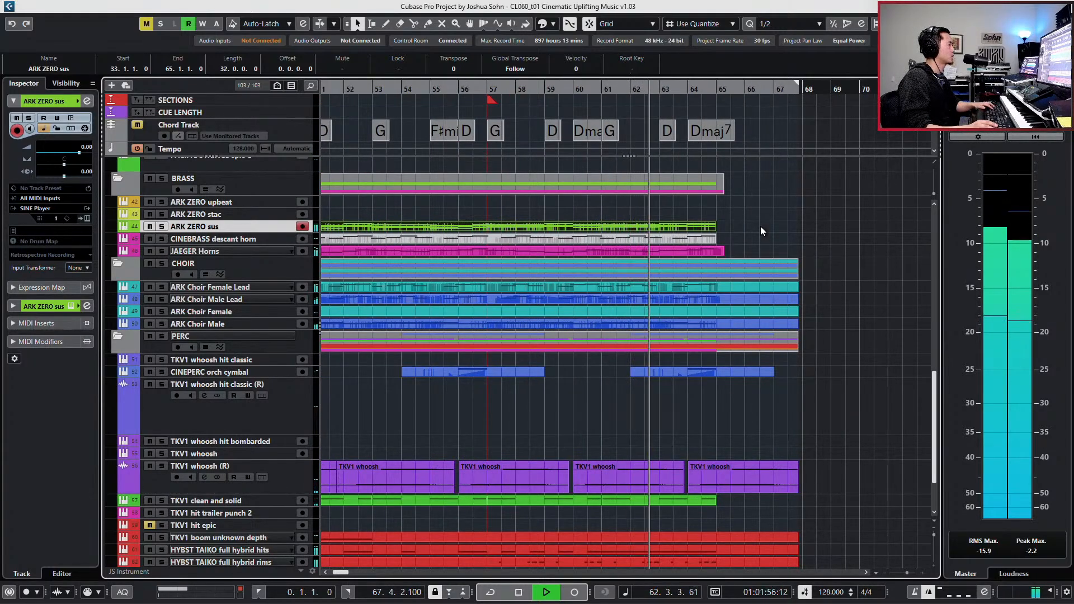
{"action": "scroll", "coordinate": [760, 226], "scroll_direction": "up", "scroll_amount": 3}
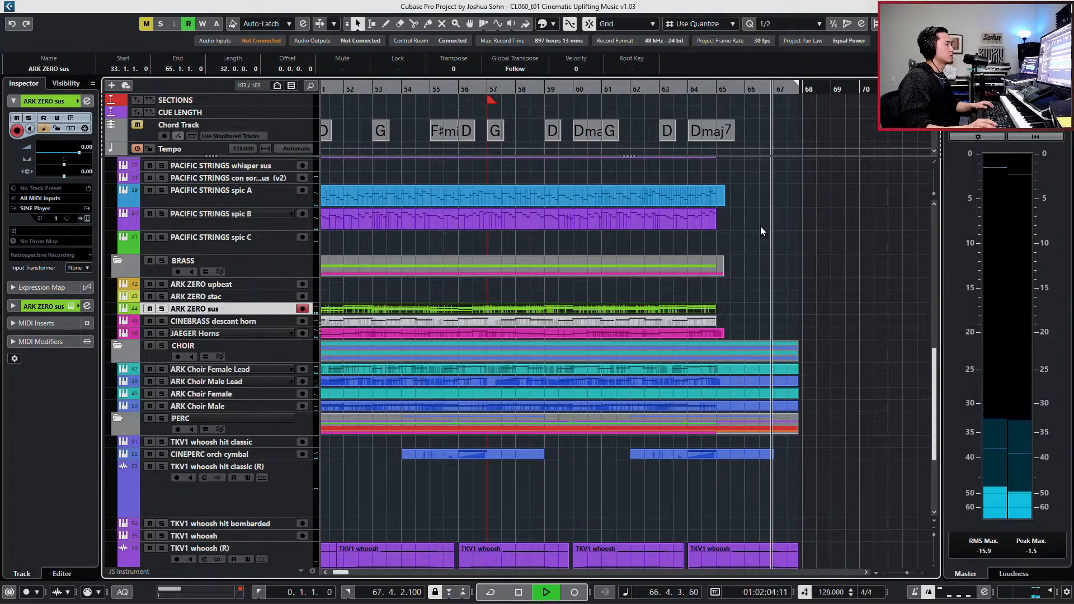
{"action": "key", "text": "space"}
- Add a marker to the SECTIONS track at bar 67 and select it
{"action": "left_click", "coordinate": [775, 85]}
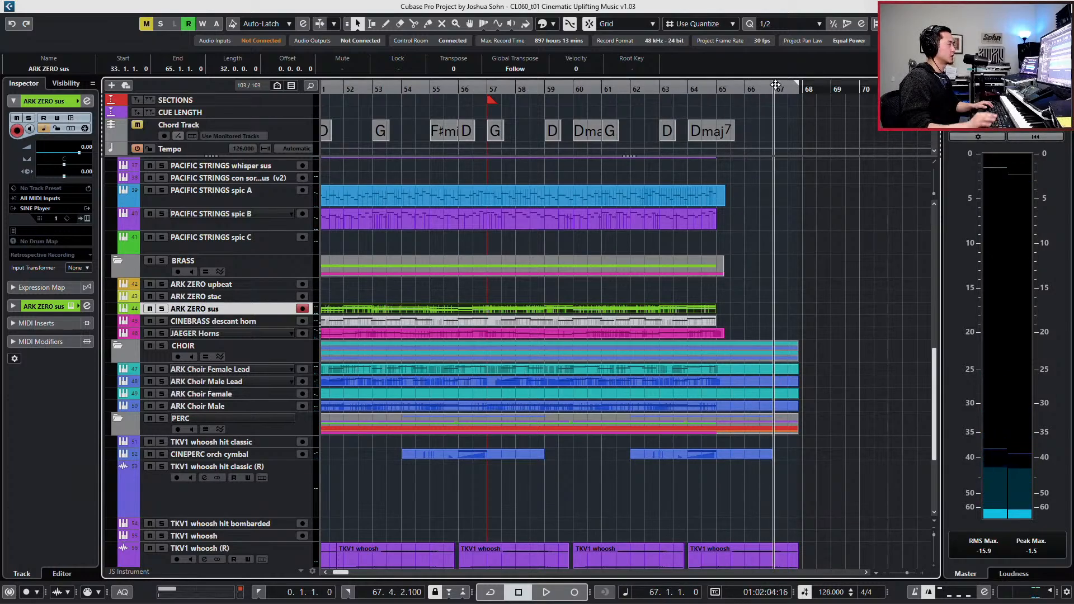
{"action": "key", "text": "Insert"}
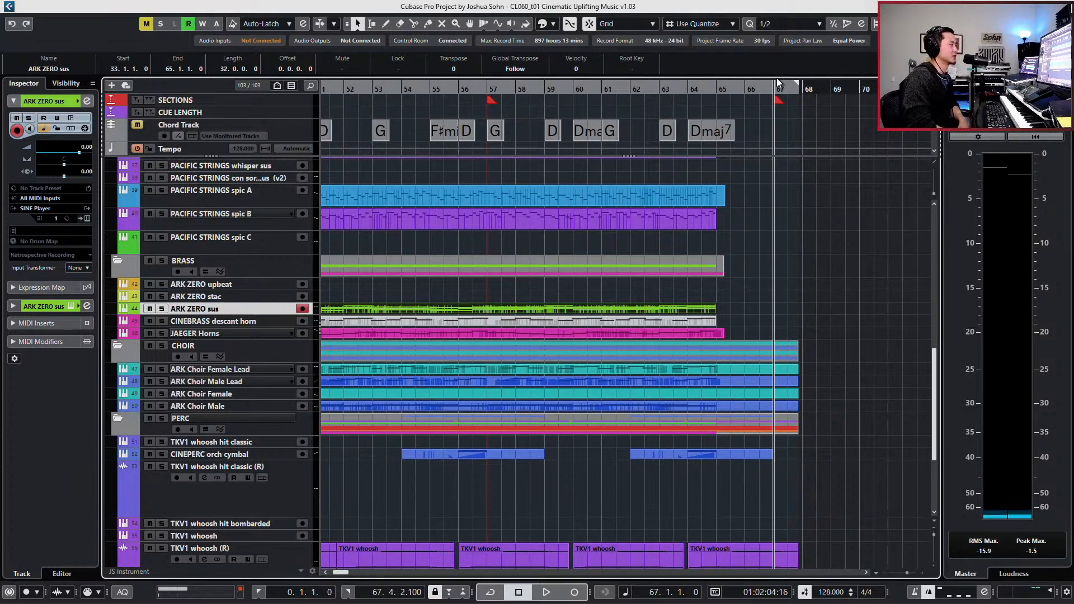
{"action": "key", "text": "g"}
{"action": "key", "text": "g"}
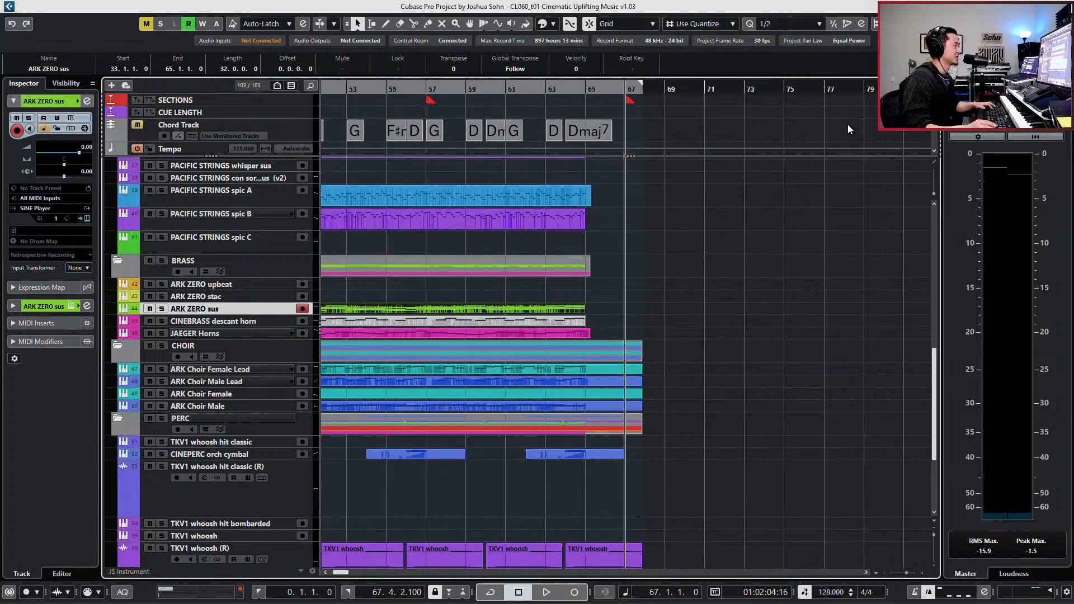
{"action": "left_click", "coordinate": [618, 99]}
{"action": "key", "text": "h"}
{"action": "key", "text": "h"}
{"action": "key", "text": "h"}
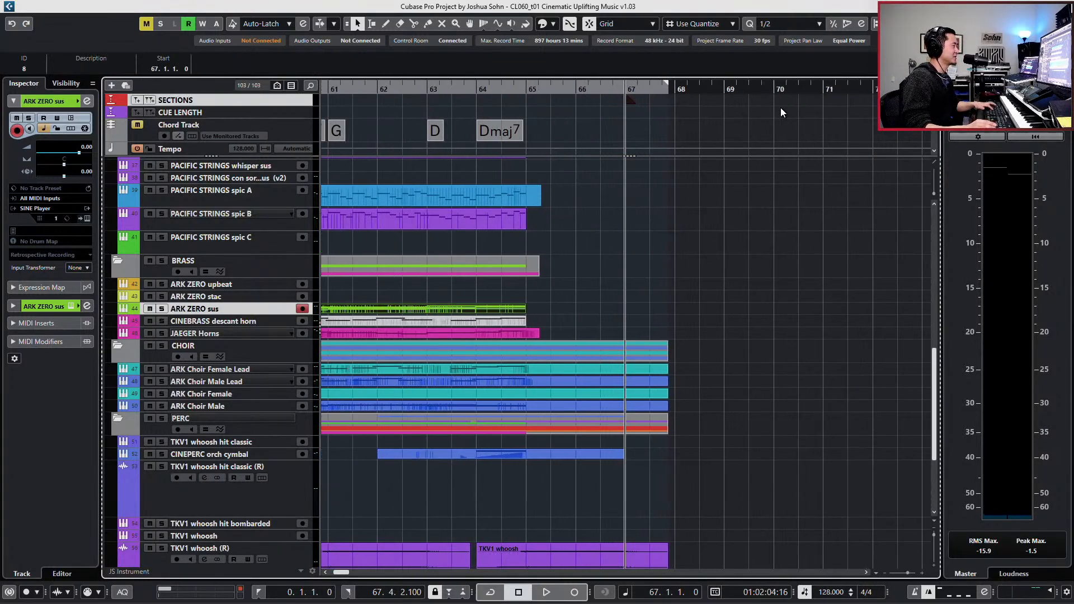
- Split the JS MIDI folder's events at bar 67 and delete everything after that point
{"action": "scroll", "coordinate": [683, 263], "scroll_direction": "up", "scroll_amount": 15}
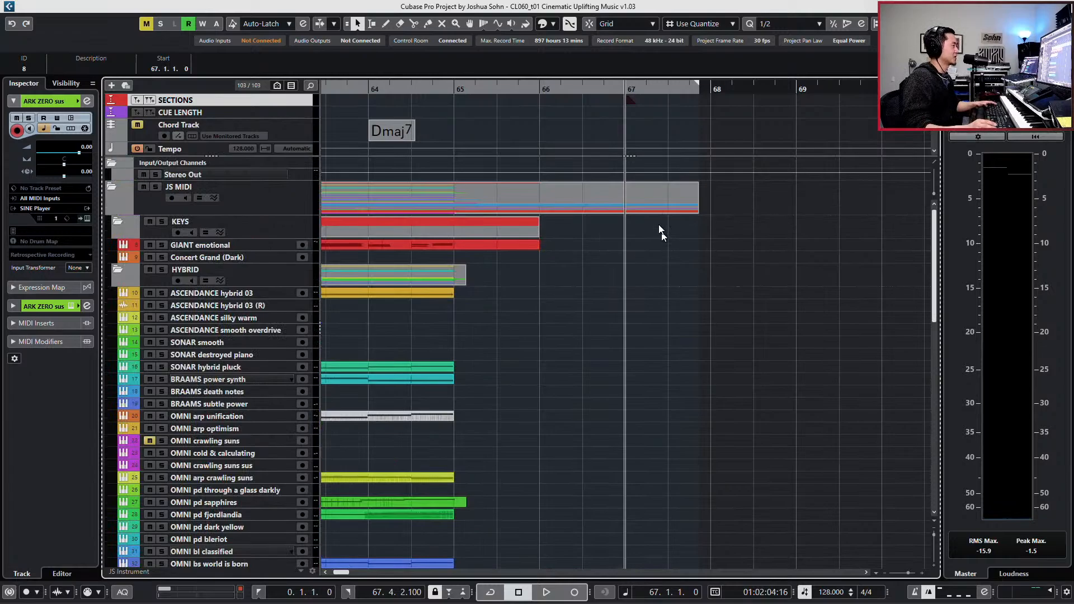
{"action": "key", "text": "j"}
{"action": "key", "text": "alt+1"}
{"action": "left_click", "coordinate": [623, 194], "text": "alt"}
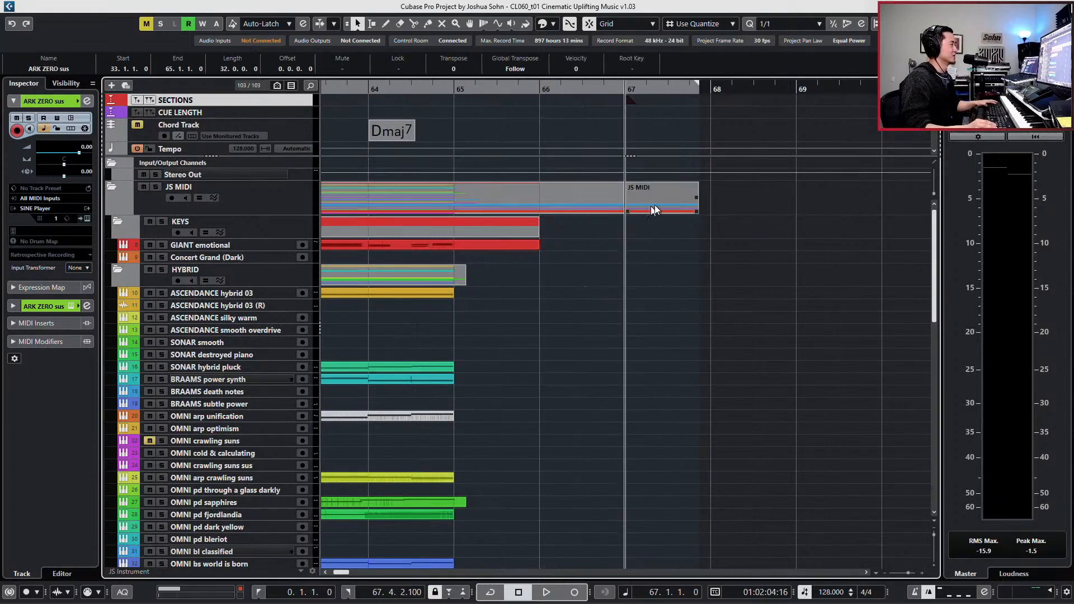
{"action": "left_click", "coordinate": [655, 210]}
{"action": "key", "text": "Delete"}
{"action": "key", "text": "g"}
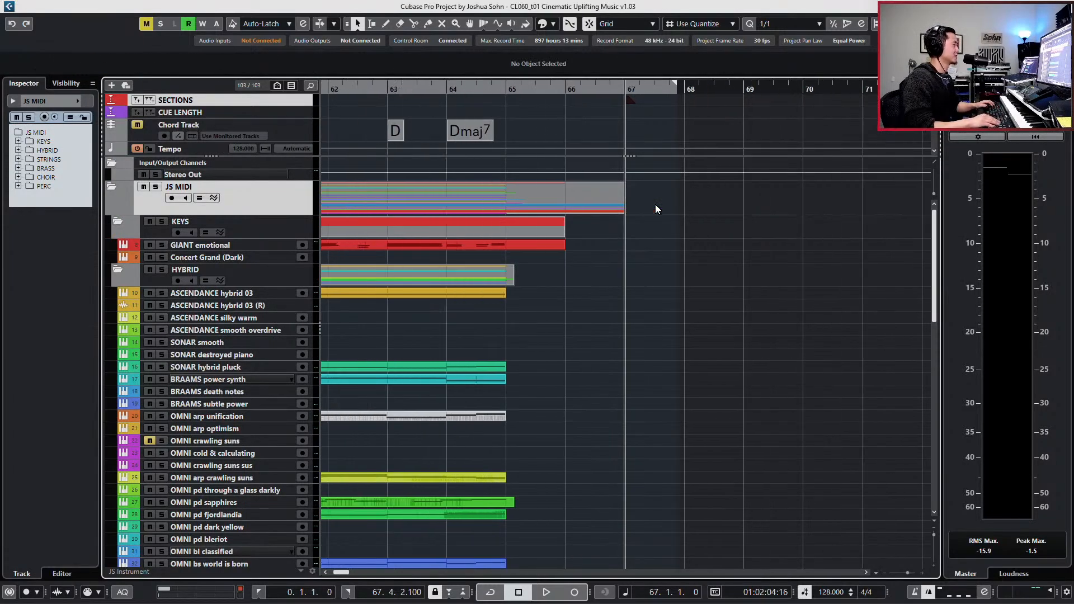
- Examine where the tracks' events end between bars 65 and 67
{"action": "scroll", "coordinate": [652, 280], "scroll_direction": "down", "scroll_amount": 10}
{"action": "scroll", "coordinate": [655, 313], "scroll_direction": "up", "scroll_amount": 10}
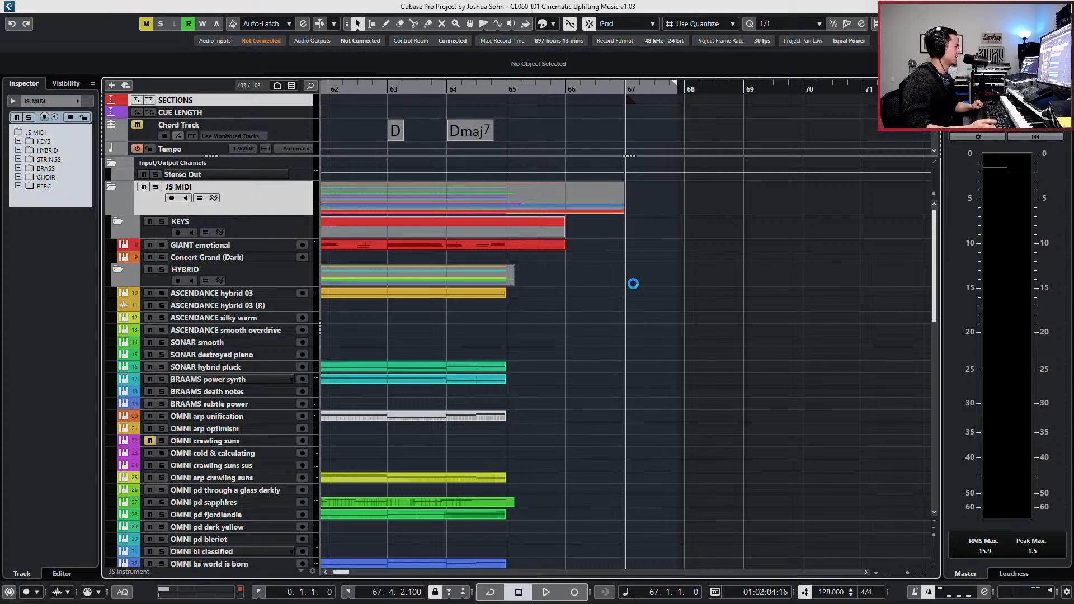
{"action": "scroll", "coordinate": [642, 307], "scroll_direction": "down", "scroll_amount": 6}
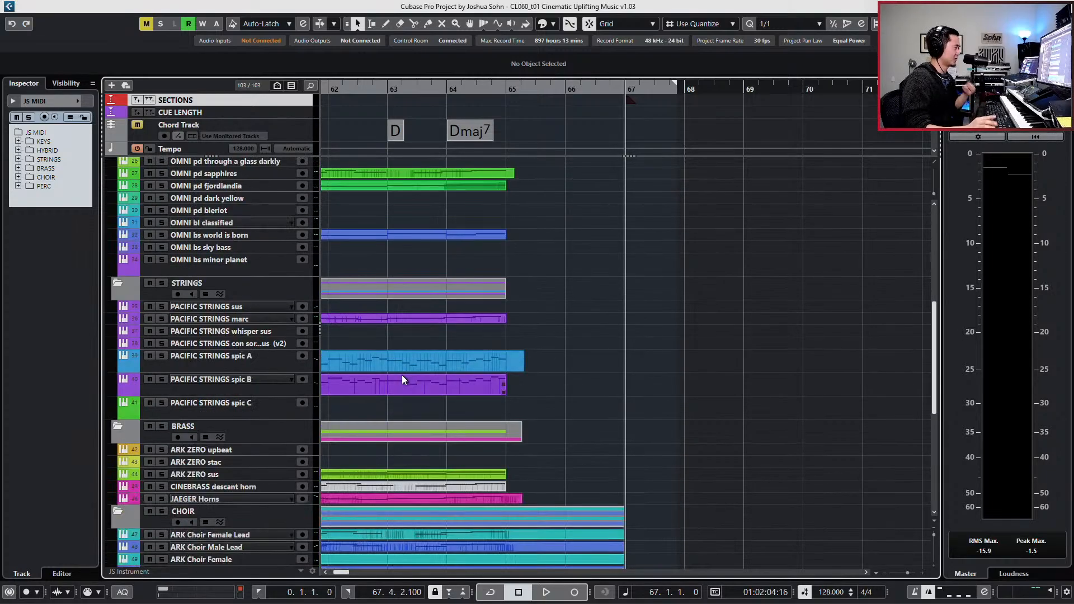
{"action": "key", "text": "ctrl+KP_Subtract"}
{"action": "key", "text": "ctrl+KP_Subtract"}
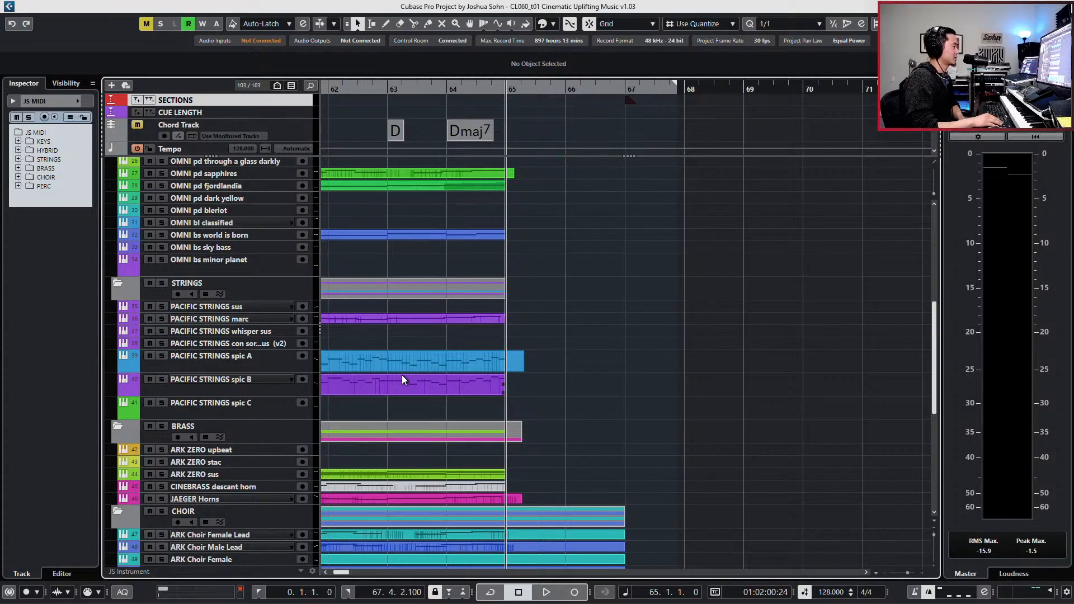
{"action": "key", "text": "ctrl+KP_Add"}
{"action": "key", "text": "ctrl+KP_Add"}
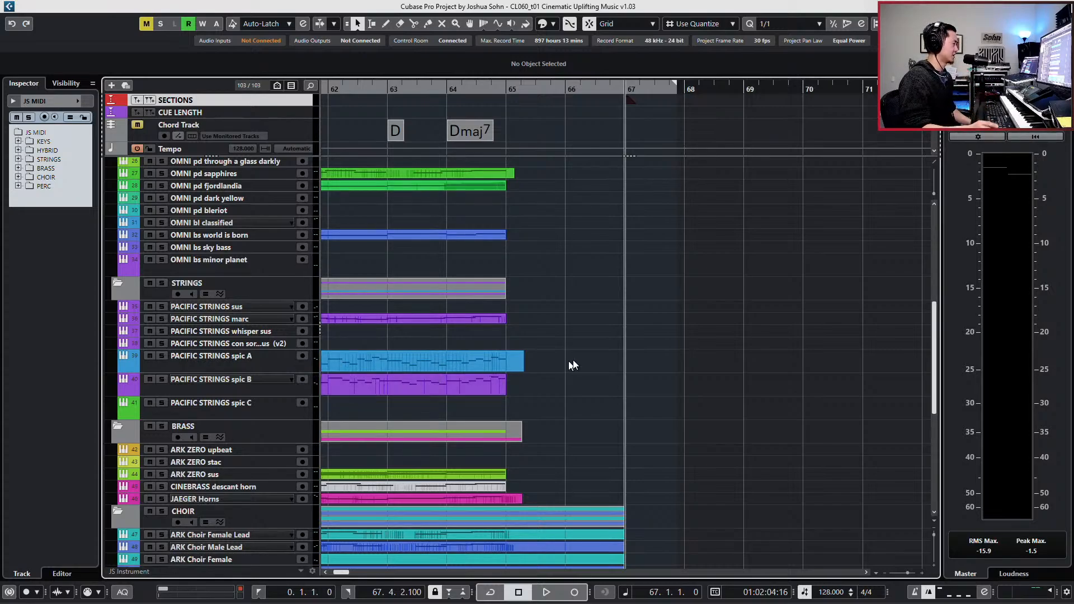
- Split the TKV1 boom unknown depth and the three HYBST TAIKO events at bar 65 and delete the empty remainders
{"action": "scroll", "coordinate": [597, 381], "scroll_direction": "down", "scroll_amount": 5}
{"action": "scroll", "coordinate": [596, 383], "scroll_direction": "down", "scroll_amount": 2}
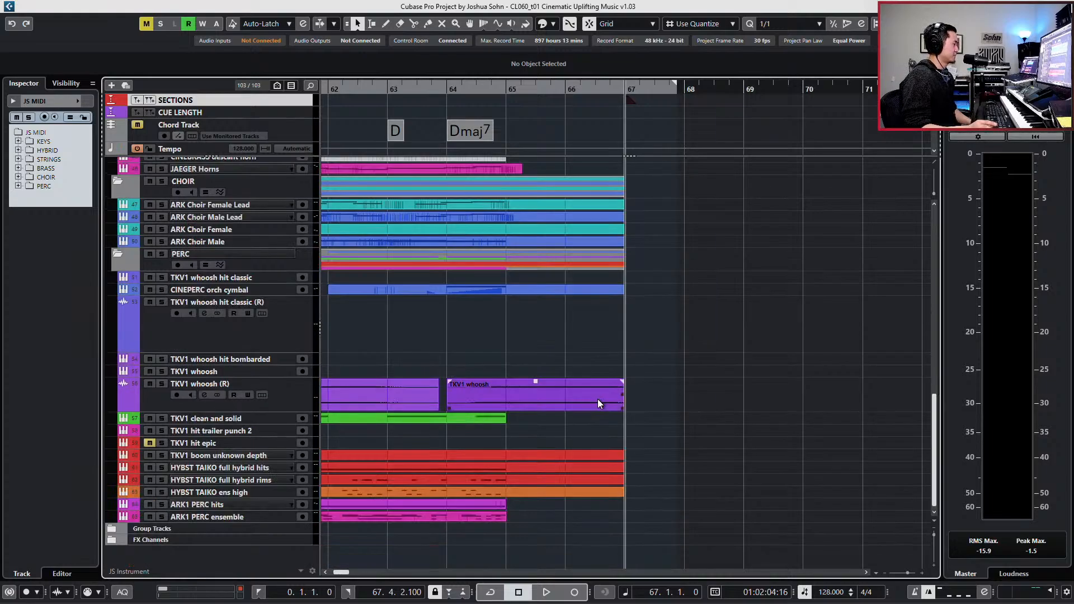
{"action": "left_click_drag", "start_coordinate": [579, 449], "coordinate": [535, 498]}
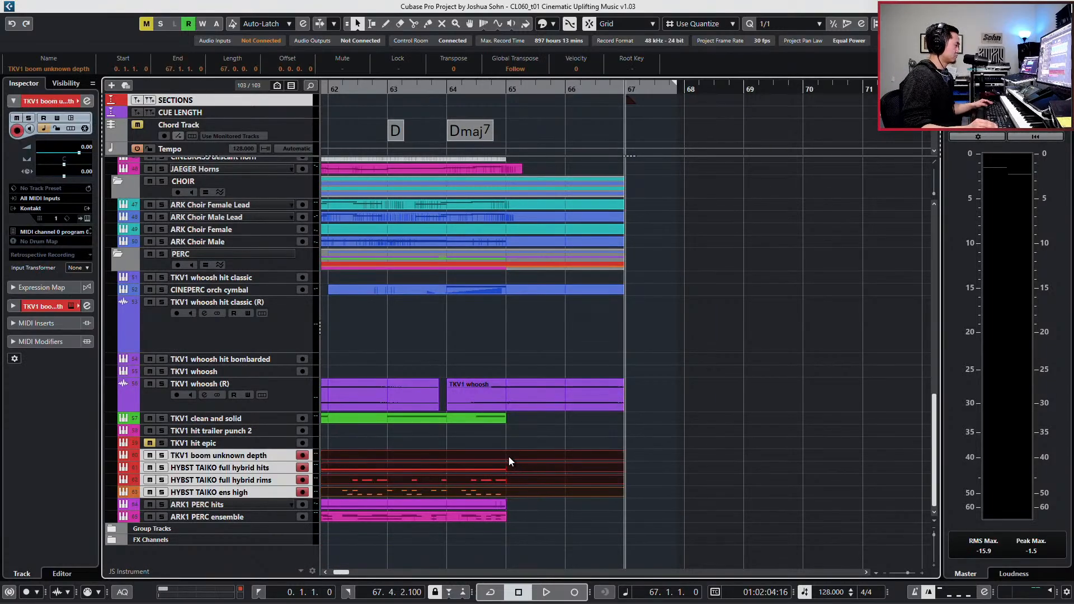
{"action": "left_click", "coordinate": [506, 455], "text": "alt"}
{"action": "left_click_drag", "start_coordinate": [530, 440], "coordinate": [551, 502]}
{"action": "key", "text": "Delete"}
- Split the CINEPERC orch cymbal event at bar 65 and delete the part after it
{"action": "scroll", "coordinate": [548, 422], "scroll_direction": "up", "scroll_amount": 2}
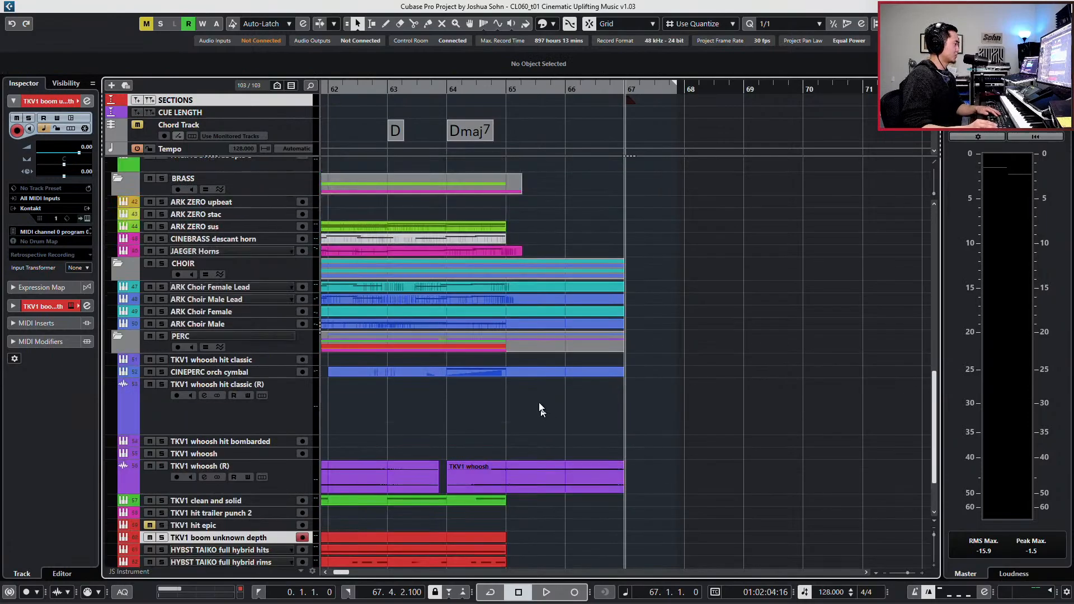
{"action": "left_click", "coordinate": [509, 371], "text": "alt"}
{"action": "left_click", "coordinate": [518, 374]}
{"action": "key", "text": "Delete"}
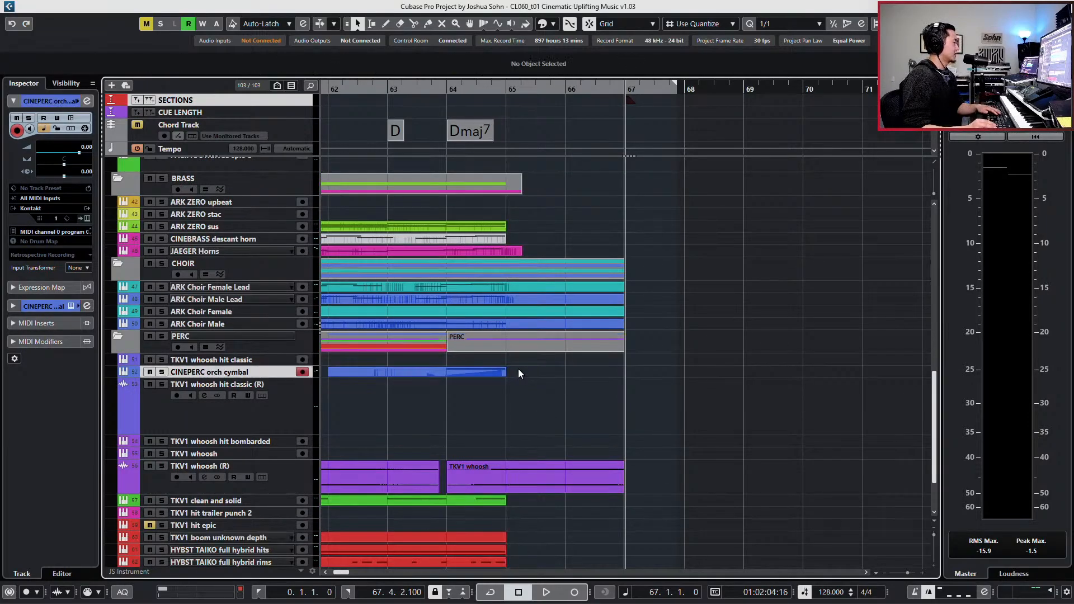
- Split the four ARK Choir events at bar 65 and delete their tails
{"action": "left_click", "coordinate": [519, 285]}
{"action": "left_click_drag", "start_coordinate": [640, 300], "coordinate": [594, 324]}
{"action": "left_click", "coordinate": [567, 290], "text": "shift"}
{"action": "left_click", "coordinate": [507, 287], "text": "alt"}
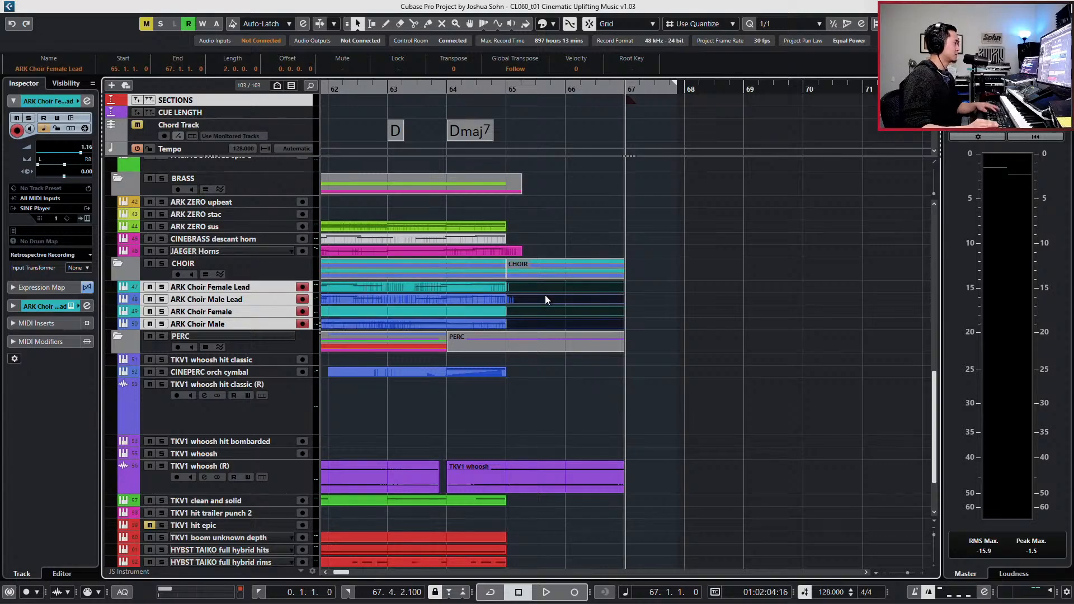
{"action": "key", "text": "Delete"}
- Cut the JAEGER Horns event at bar 65 and delete its short overhang
{"action": "left_click", "coordinate": [506, 251], "text": "alt"}
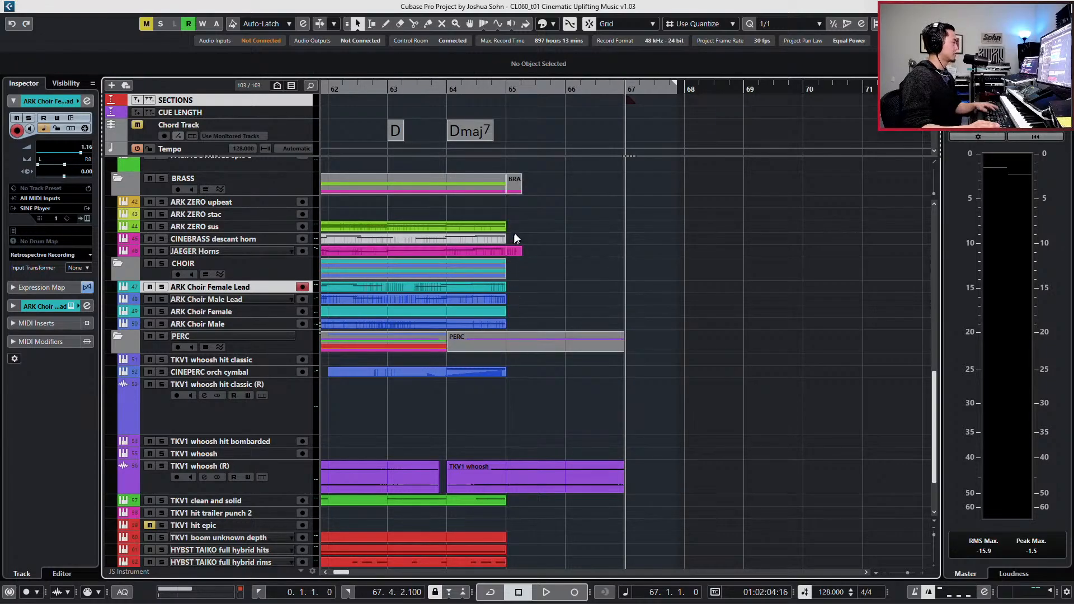
{"action": "left_click", "coordinate": [513, 251]}
{"action": "key", "text": "Delete"}
- Move the TKV1 whoosh (R) audio track below the FX Channels and place it in a new folder track
{"action": "left_click", "coordinate": [510, 465]}
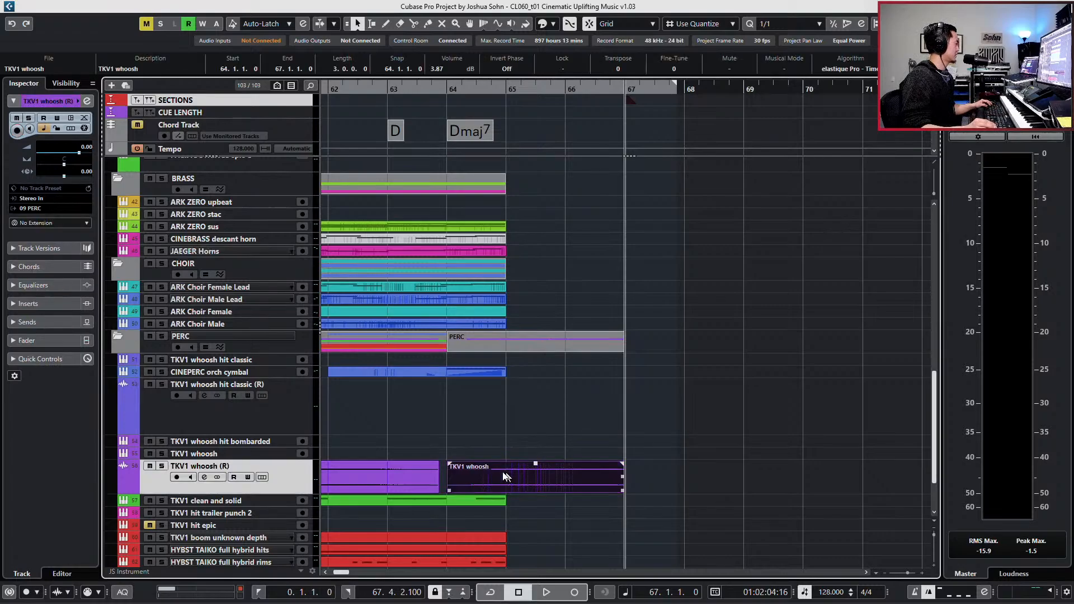
{"action": "scroll", "coordinate": [495, 460], "scroll_direction": "down", "scroll_amount": 3}
{"action": "left_click_drag", "start_coordinate": [304, 512], "coordinate": [280, 552]}
{"action": "right_click", "coordinate": [279, 552]}
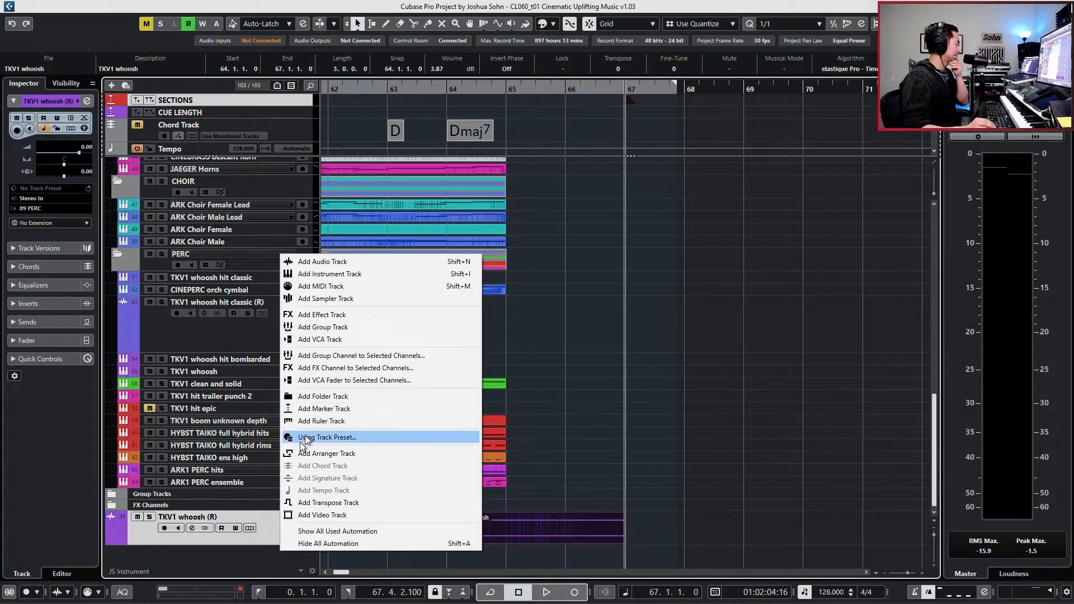
{"action": "right_click", "coordinate": [248, 535]}
{"action": "left_click", "coordinate": [306, 315]}
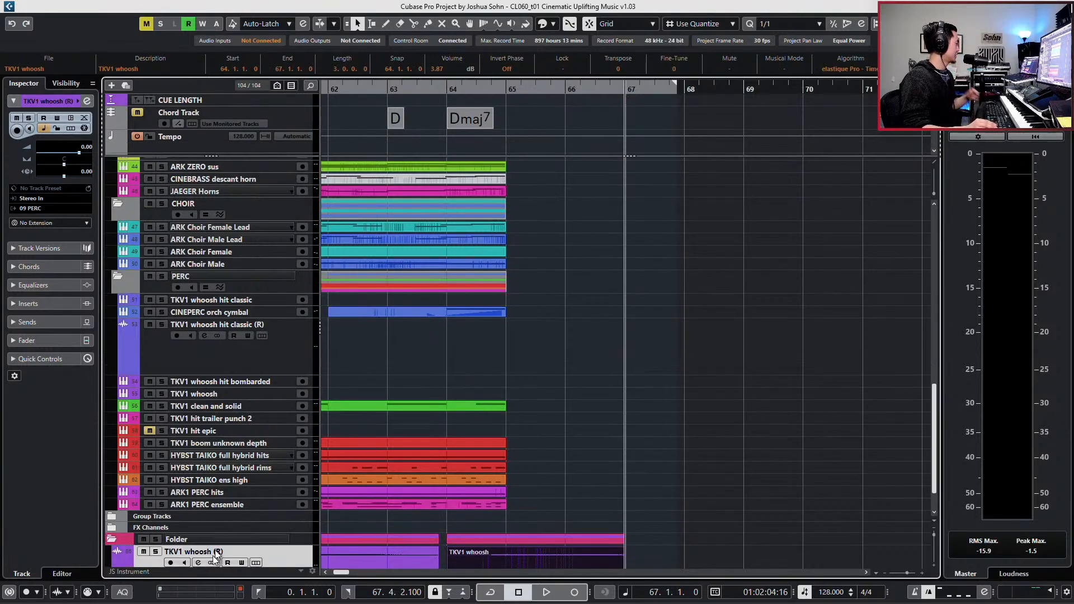
- Name the new folder track ALL AUDIO and change its colour to grey
{"action": "double_click", "coordinate": [214, 534]}
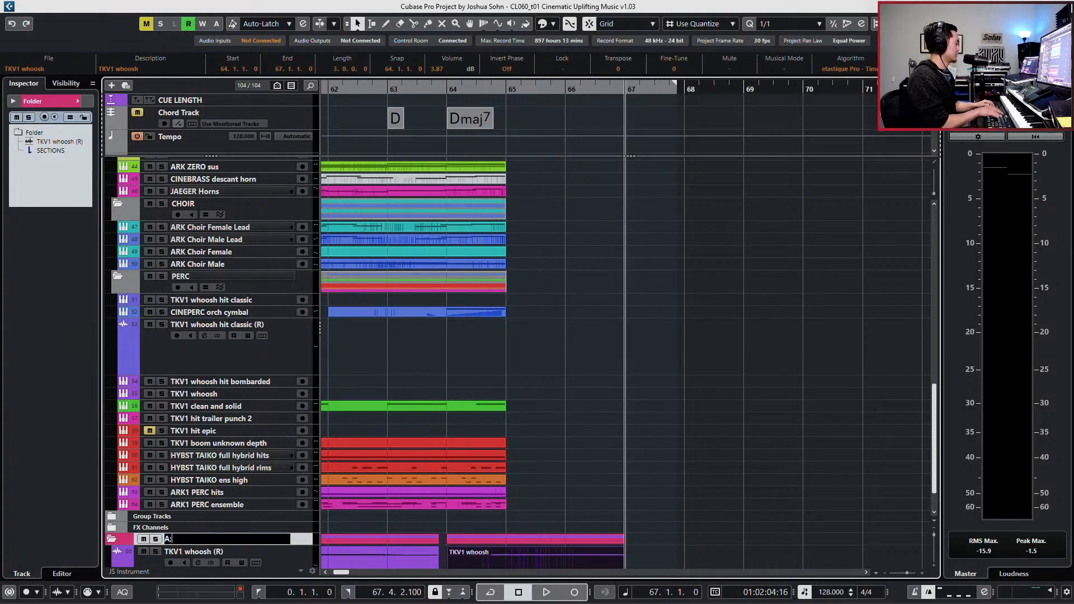
{"action": "key", "text": "Return"}
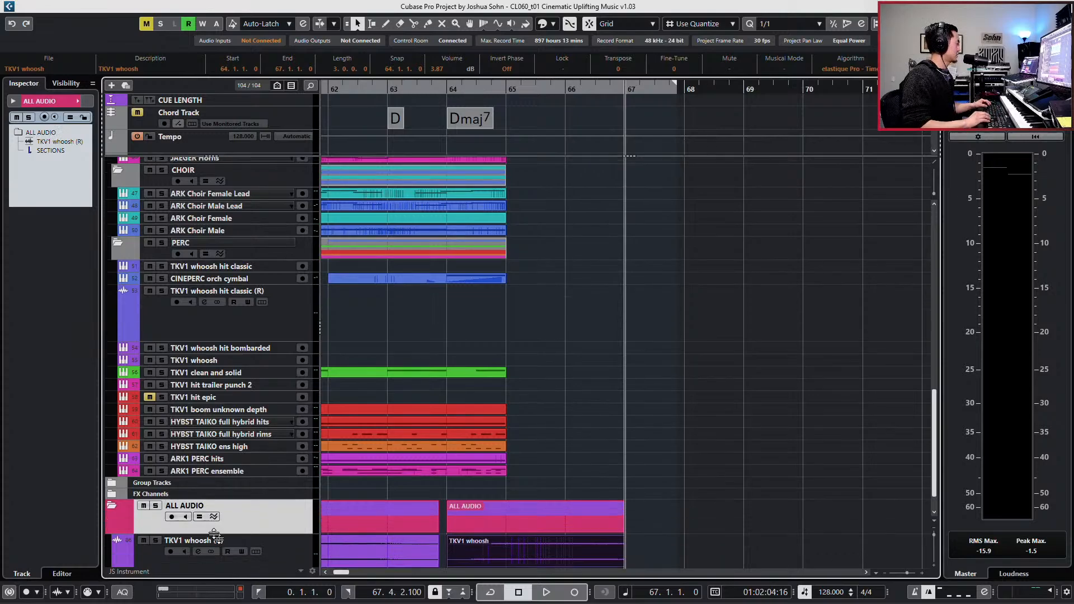
{"action": "left_click", "coordinate": [133, 519]}
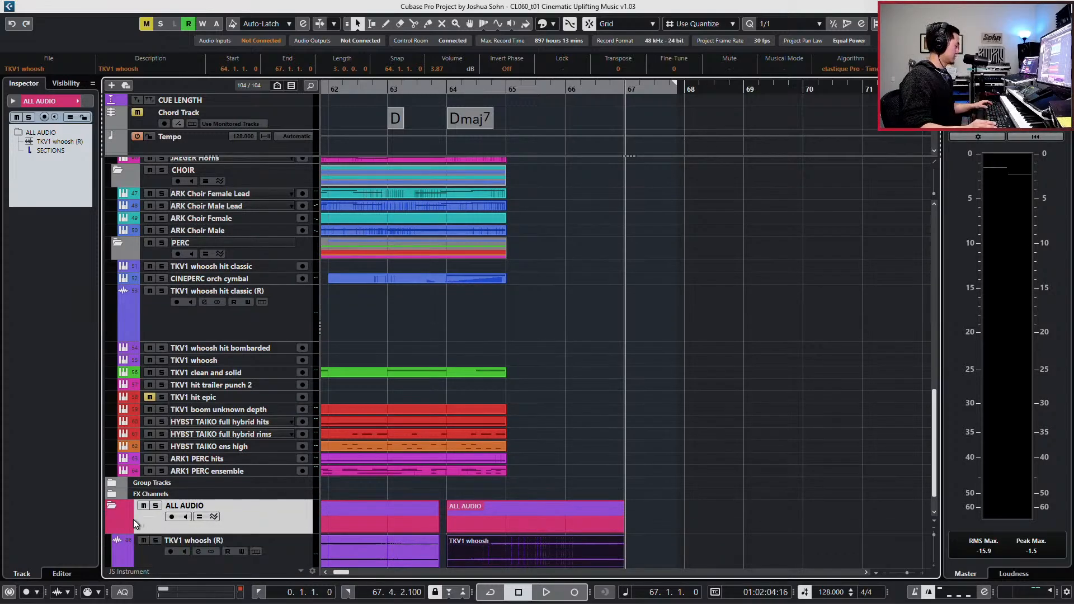
{"action": "key", "text": "shift+c"}
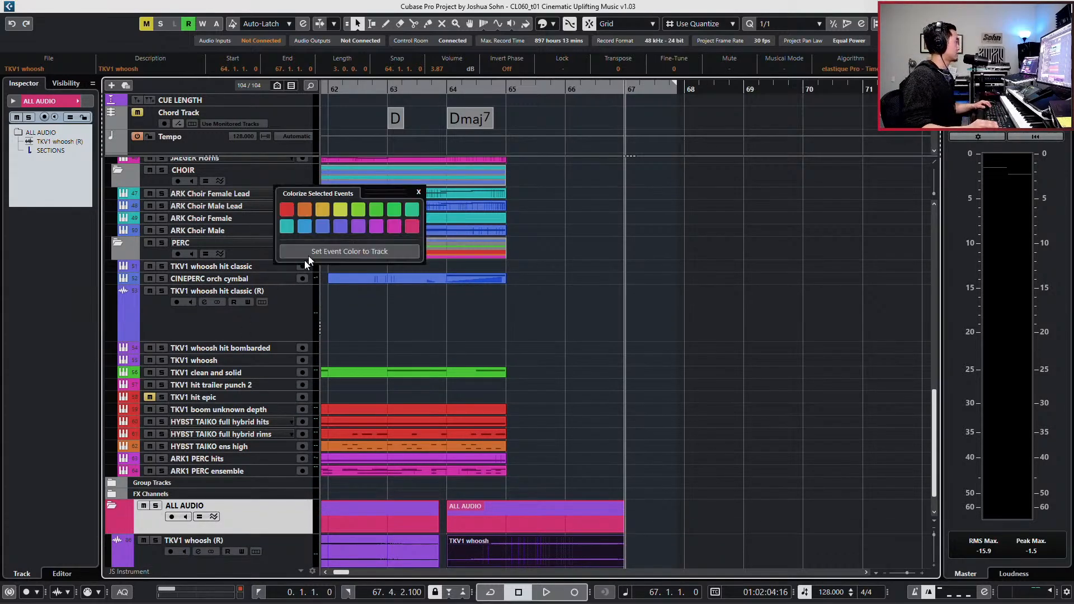
{"action": "left_click", "coordinate": [286, 494]}
{"action": "left_click", "coordinate": [285, 511]}
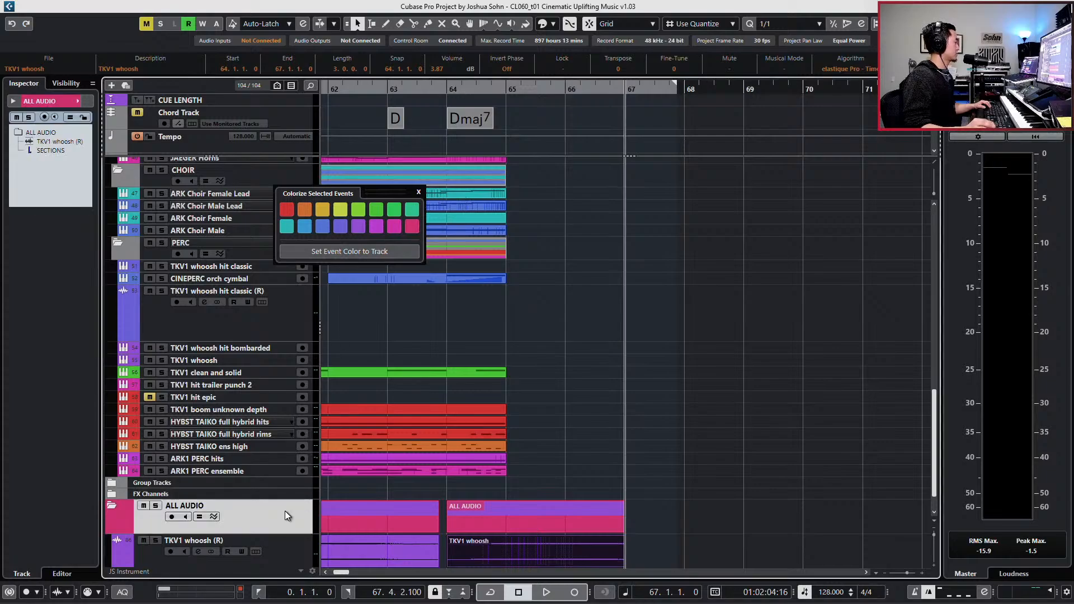
{"action": "left_click", "coordinate": [346, 250]}
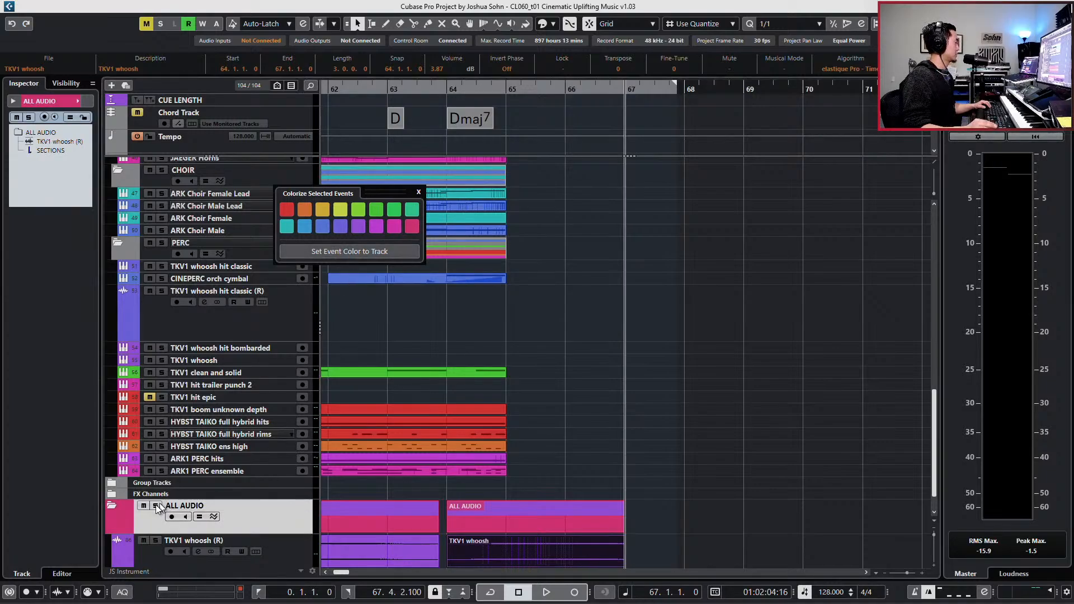
{"action": "left_click", "coordinate": [127, 521]}
{"action": "scroll", "coordinate": [127, 521], "scroll_direction": "up", "scroll_amount": 16}
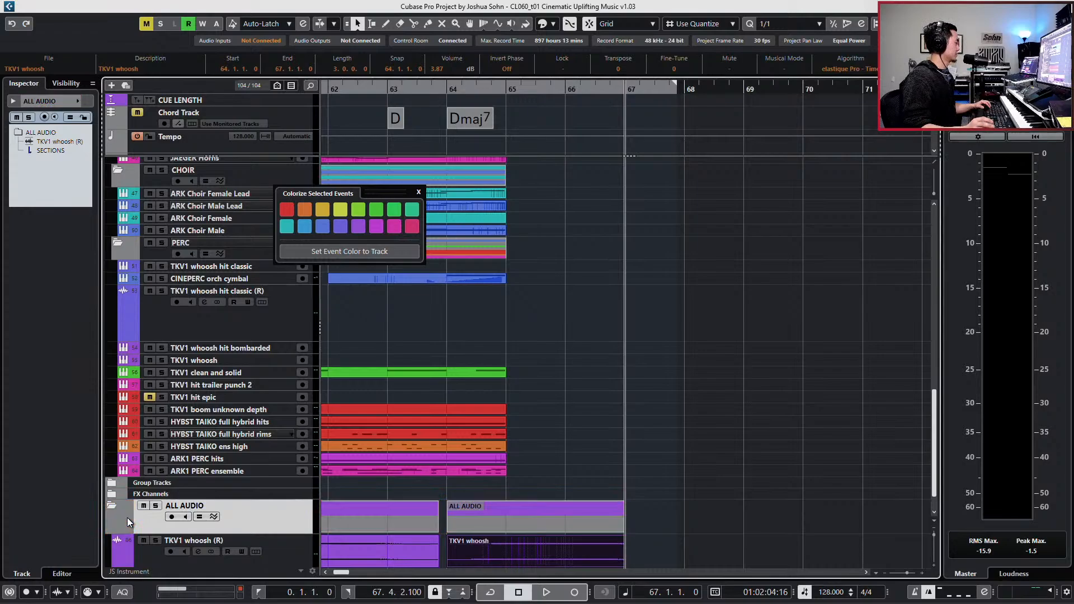
{"action": "left_click", "coordinate": [419, 191]}
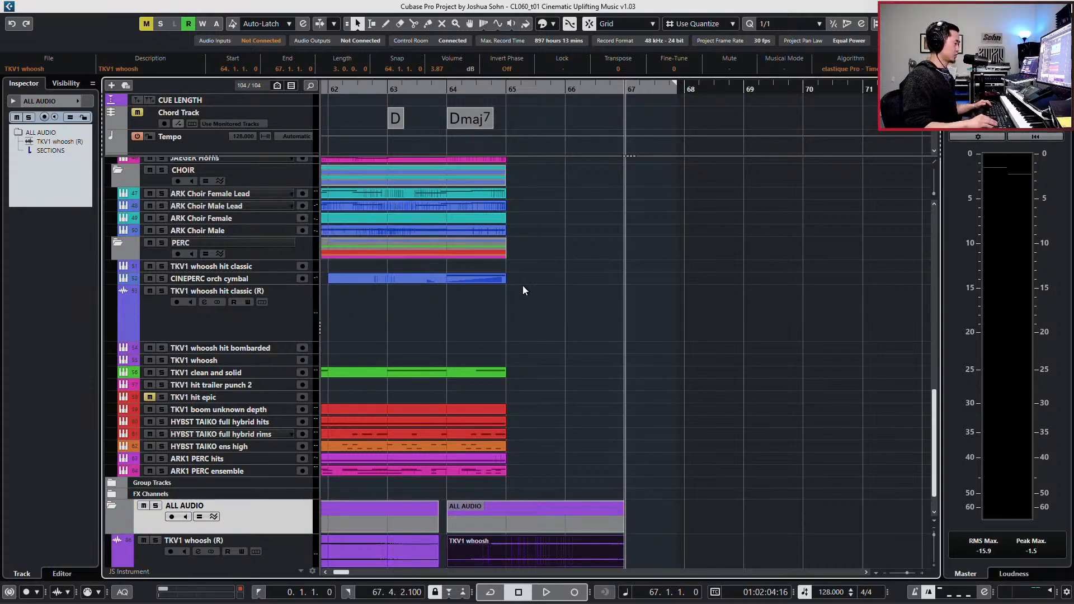
- Move the ASCENDANCE hybrid 03 (R) audio track from the HYBRID folder into the ALL AUDIO folder, above TKV1 whoosh (R)
{"action": "key", "text": "l"}
{"action": "scroll", "coordinate": [553, 330], "scroll_direction": "up", "scroll_amount": 8}
{"action": "scroll", "coordinate": [566, 341], "scroll_direction": "up", "scroll_amount": 5}
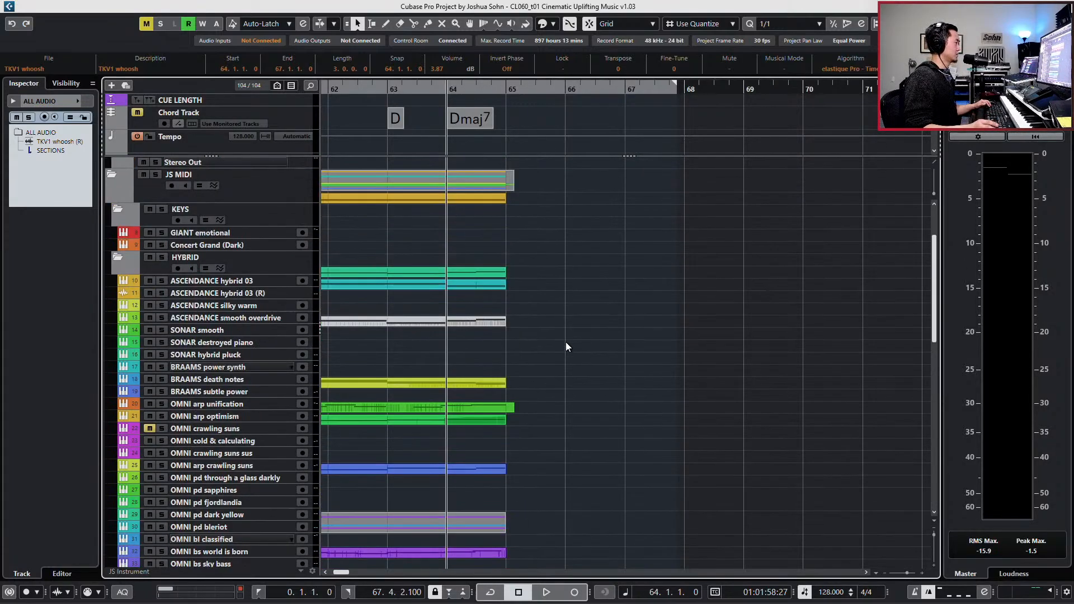
{"action": "scroll", "coordinate": [566, 342], "scroll_direction": "down", "scroll_amount": 3}
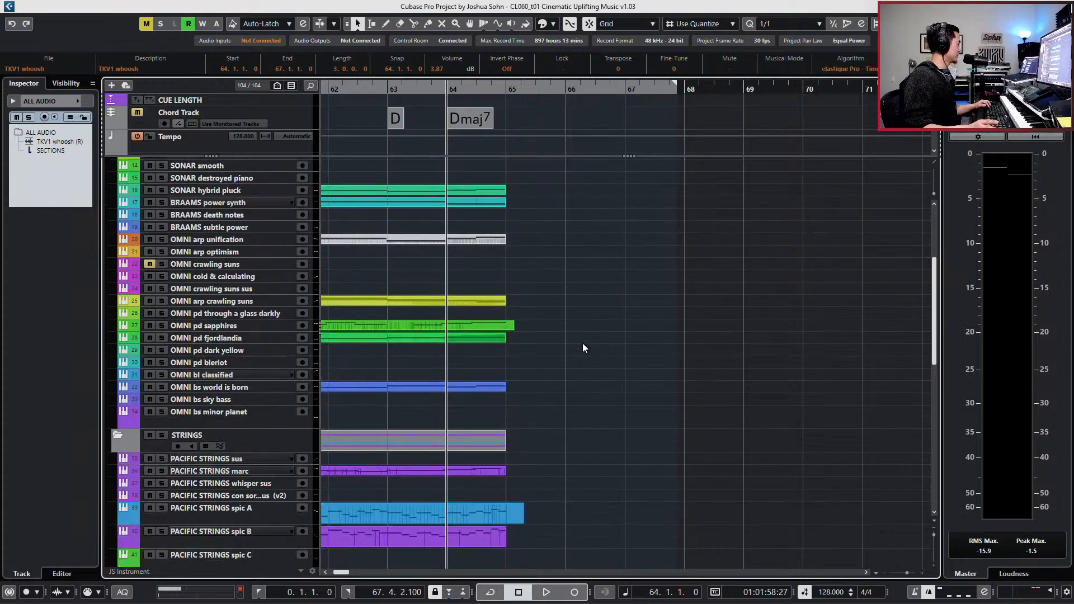
{"action": "scroll", "coordinate": [582, 344], "scroll_direction": "down", "scroll_amount": 4}
{"action": "scroll", "coordinate": [583, 343], "scroll_direction": "up", "scroll_amount": 8}
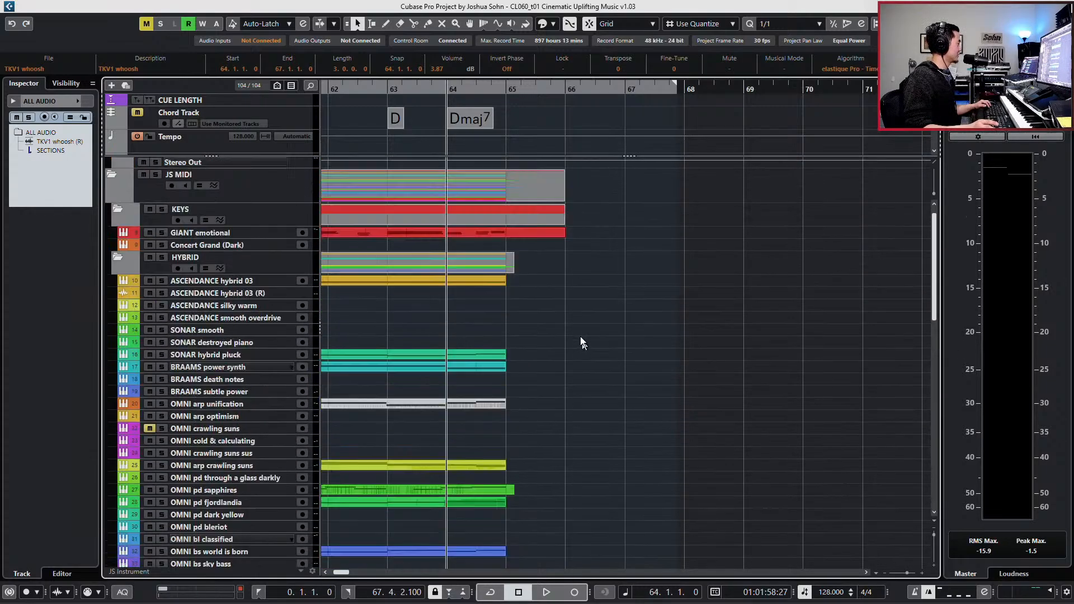
{"action": "scroll", "coordinate": [578, 330], "scroll_direction": "down", "scroll_amount": 2}
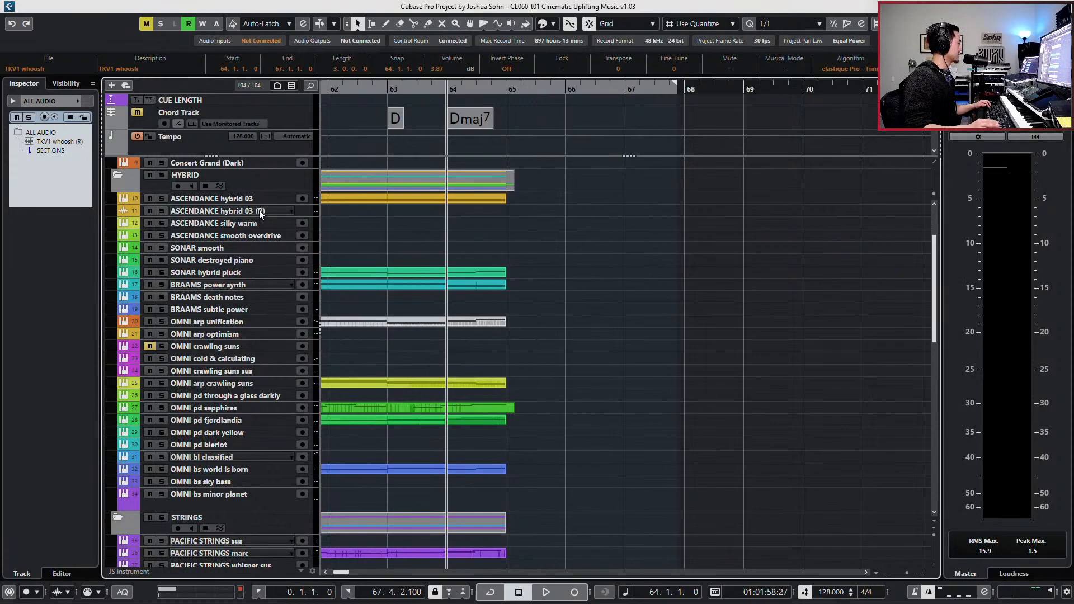
{"action": "left_click_drag", "start_coordinate": [260, 214], "coordinate": [273, 496]}
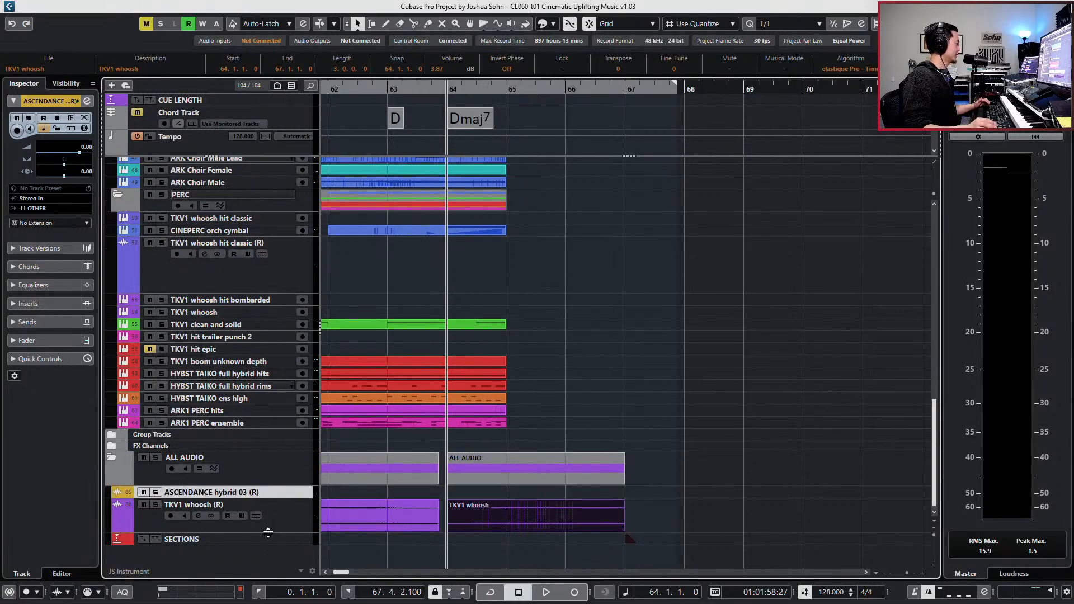
- Move the SECTIONS marker track to the head of the track list, above CUE LENGTH
{"action": "mouse_move", "coordinate": [268, 542]}
{"action": "left_mouse_down"}
{"action": "mouse_move", "coordinate": [284, 163]}
{"action": "mouse_move", "coordinate": [268, 143]}
{"action": "mouse_move", "coordinate": [267, 96]}
{"action": "left_mouse_up"}
{"action": "scroll", "coordinate": [265, 107], "scroll_direction": "up", "scroll_amount": 1}
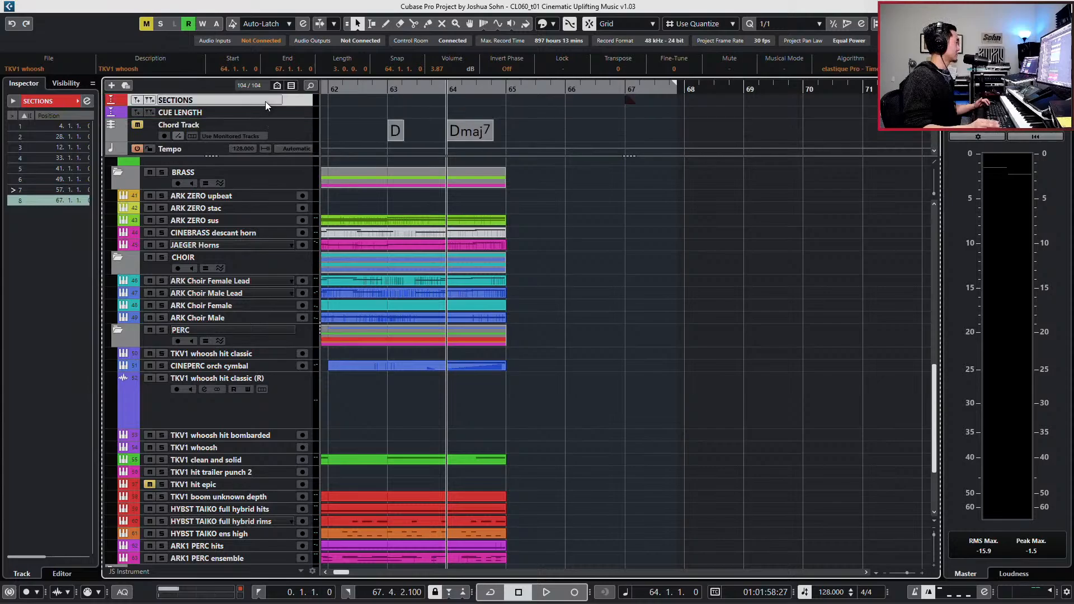
{"action": "left_click", "coordinate": [265, 101]}
- Remove the remaining overhangs after bar 65 from the events in the JS MIDI folder
{"action": "scroll", "coordinate": [487, 233], "scroll_direction": "up", "scroll_amount": 5}
{"action": "scroll", "coordinate": [487, 234], "scroll_direction": "up", "scroll_amount": 5}
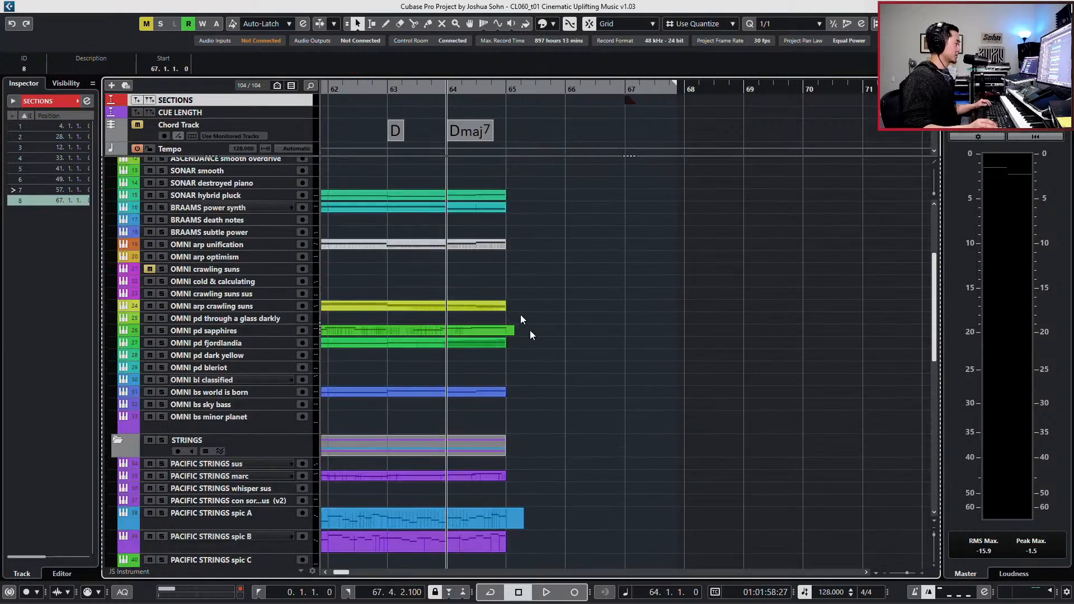
{"action": "scroll", "coordinate": [529, 277], "scroll_direction": "up", "scroll_amount": 5}
{"action": "left_click", "coordinate": [530, 200]}
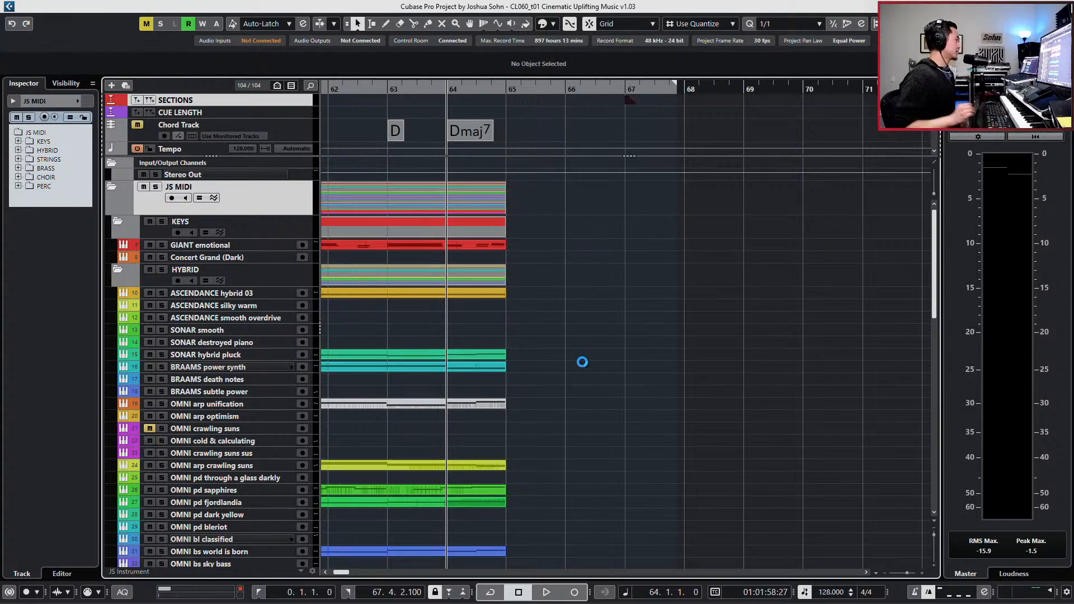
- Play the trimmed ending from bar 63 to hear how it rings out
{"action": "key", "text": "KP_Add"}
{"action": "key", "text": "KP_Subtract"}
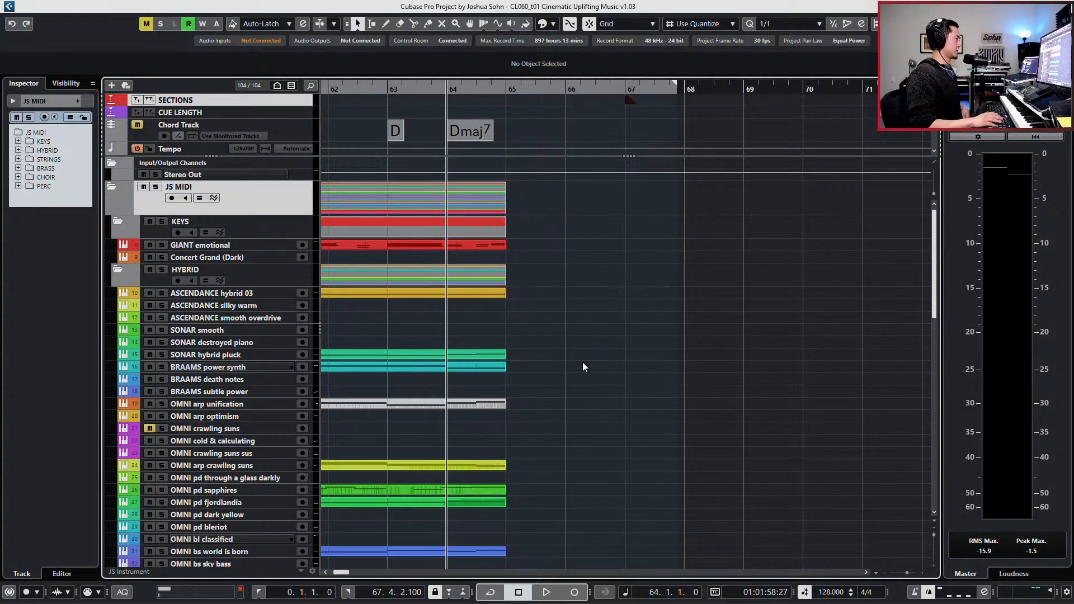
{"action": "key", "text": "KP_Subtract"}
{"action": "key", "text": "space"}
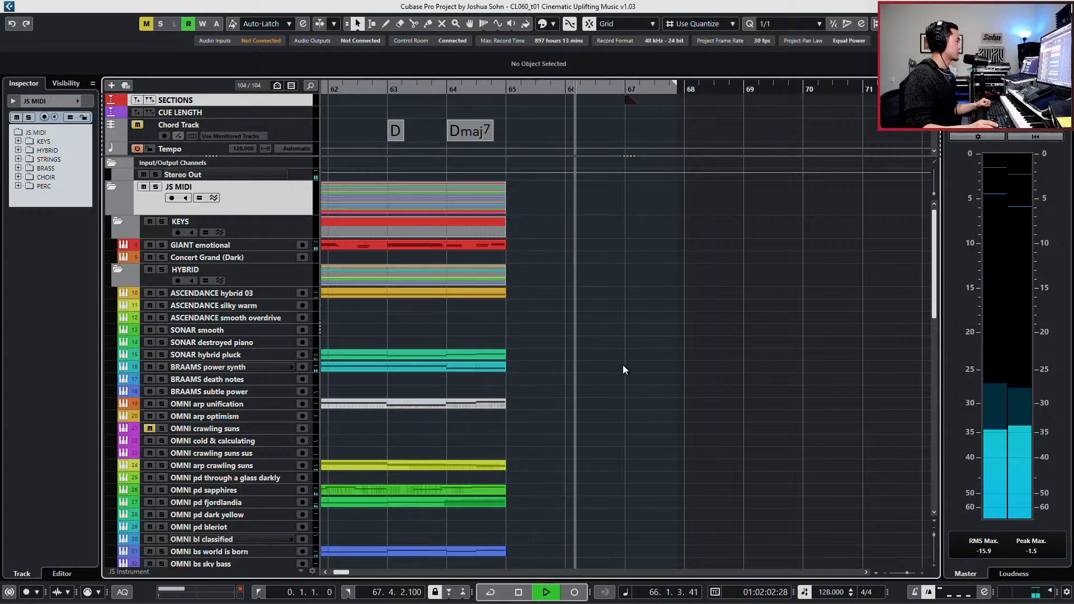
{"action": "key", "text": "space"}
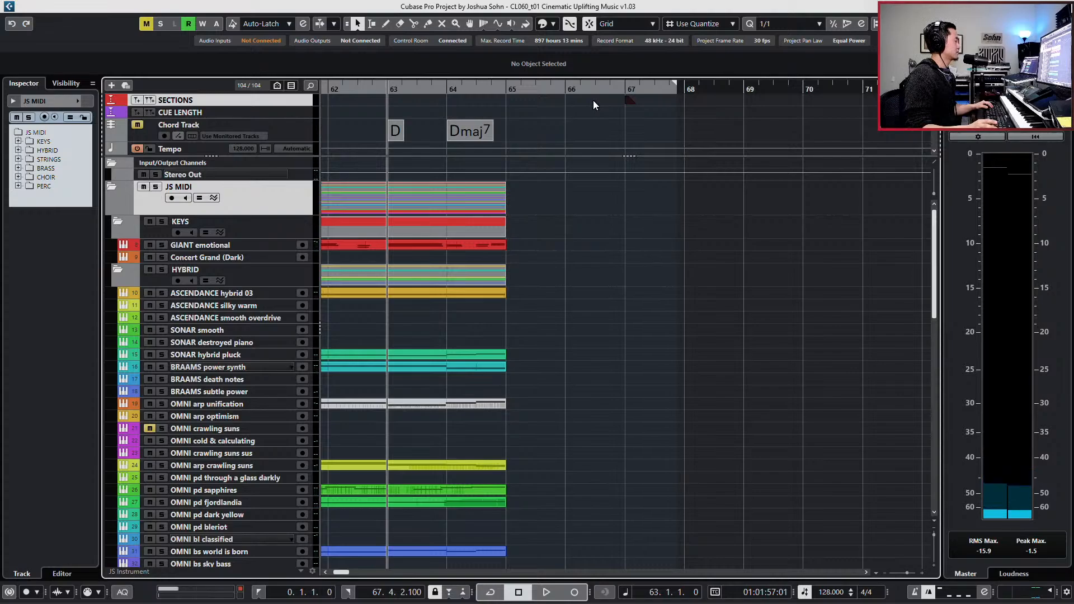
- Copy the percussion events of bars 61 to 65, from TKV1 clean and solid to ARK1 PERC ensemble, and paste them at bar 67
{"action": "left_click", "coordinate": [616, 91]}
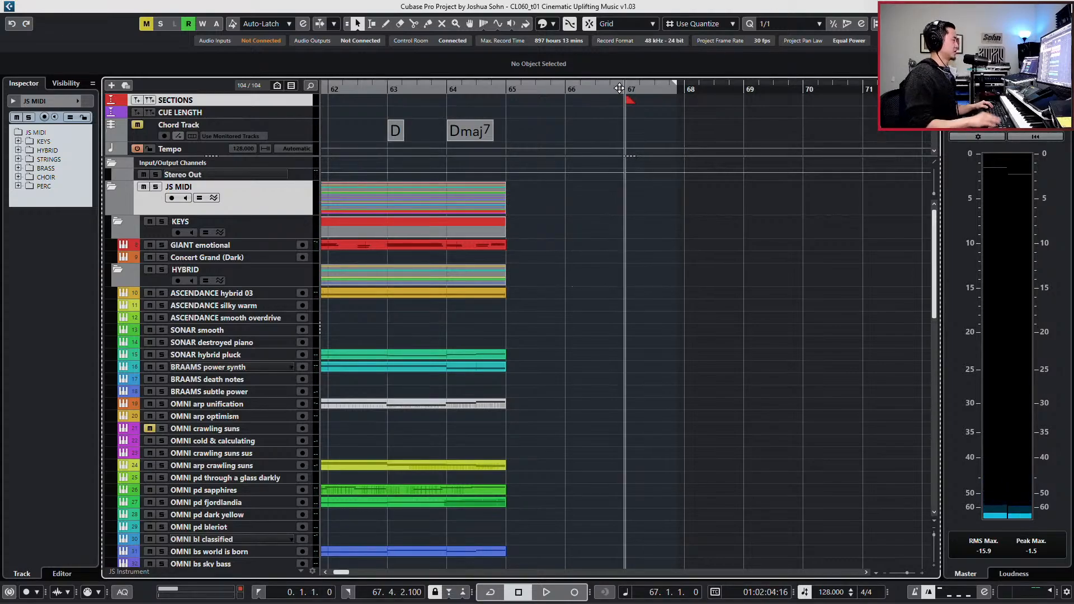
{"action": "scroll", "coordinate": [570, 218], "scroll_direction": "down", "scroll_amount": 3}
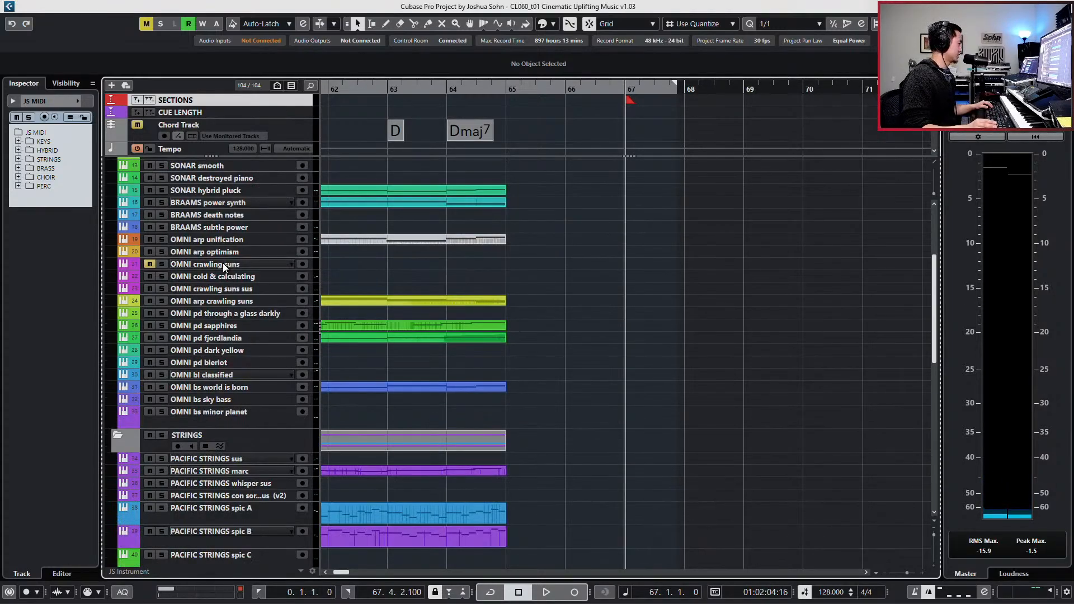
{"action": "scroll", "coordinate": [341, 467], "scroll_direction": "down", "scroll_amount": 6}
{"action": "scroll", "coordinate": [363, 461], "scroll_direction": "down", "scroll_amount": 4}
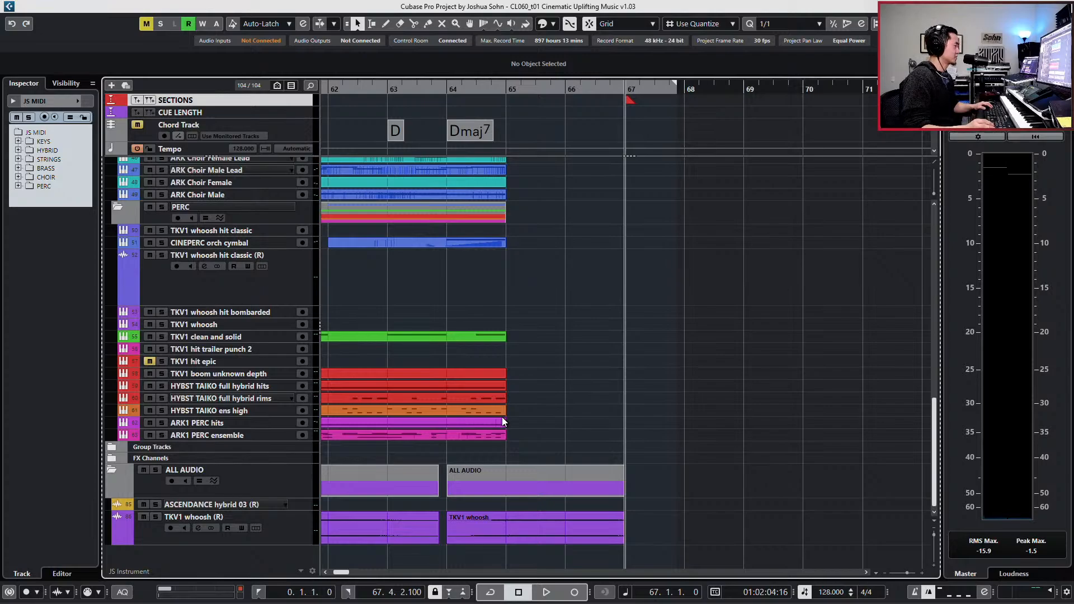
{"action": "scroll", "coordinate": [502, 419], "scroll_direction": "up", "scroll_amount": 3}
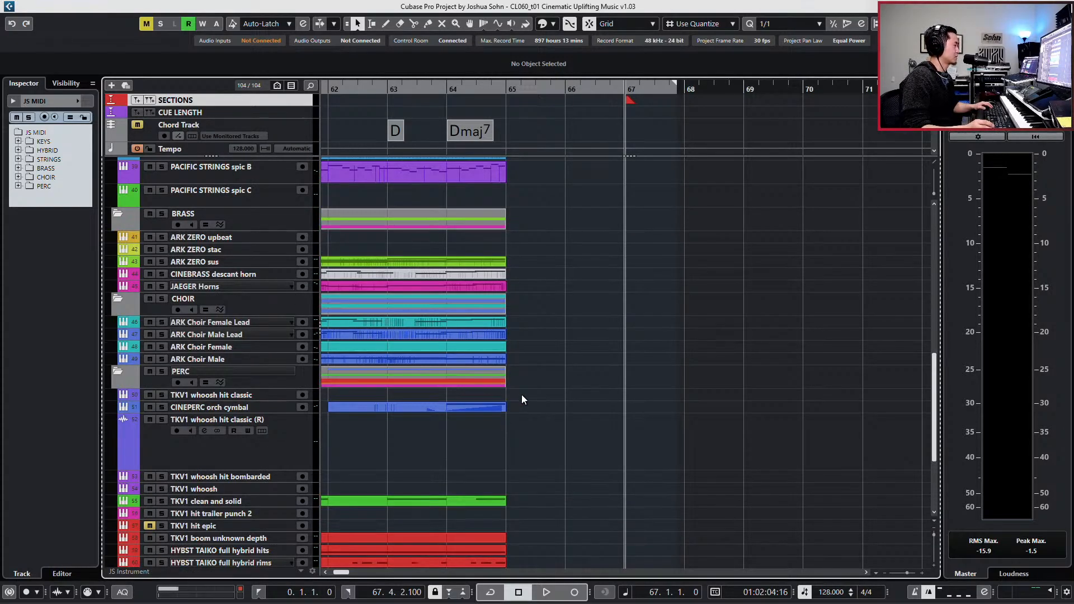
{"action": "scroll", "coordinate": [520, 409], "scroll_direction": "down", "scroll_amount": 3}
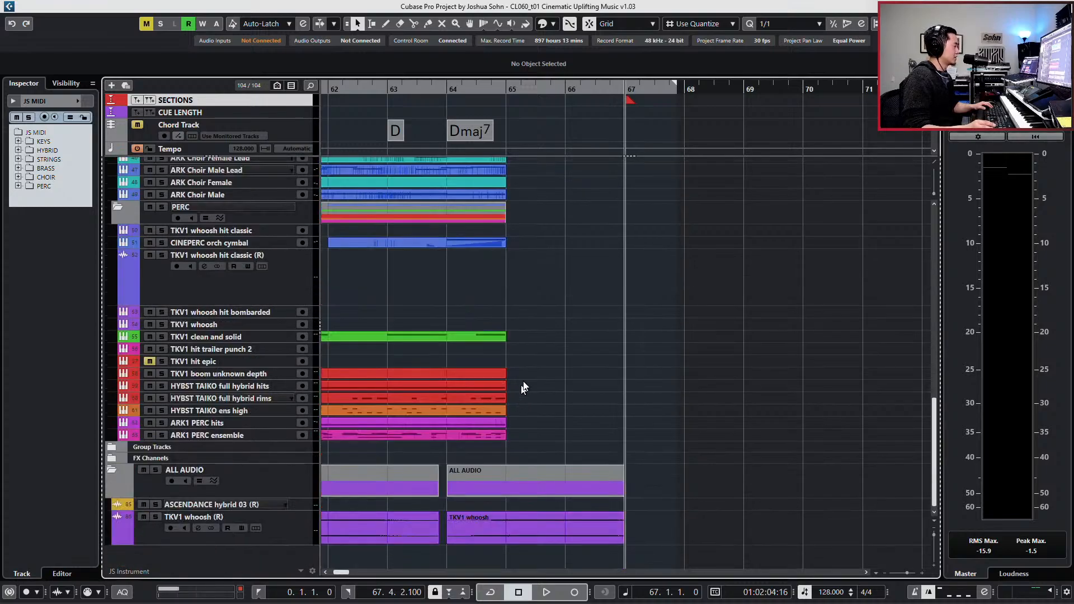
{"action": "scroll", "coordinate": [523, 383], "scroll_direction": "right", "scroll_amount": 2}
{"action": "key", "text": "g"}
{"action": "key", "text": "g"}
{"action": "key", "text": "g"}
{"action": "key", "text": "g"}
{"action": "key", "text": "g"}
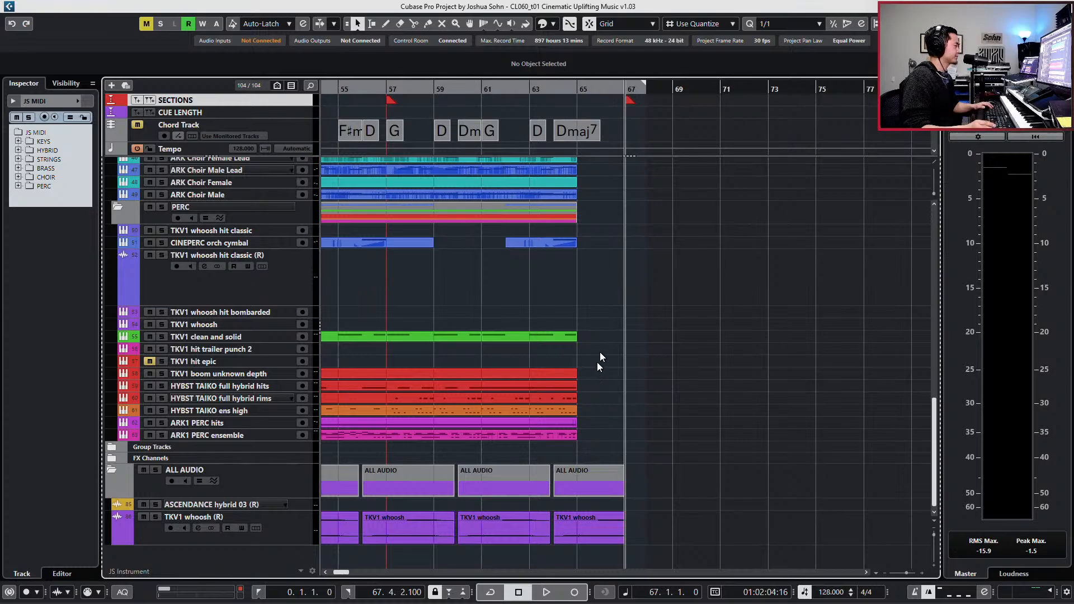
{"action": "left_click_drag", "start_coordinate": [598, 335], "coordinate": [551, 440]}
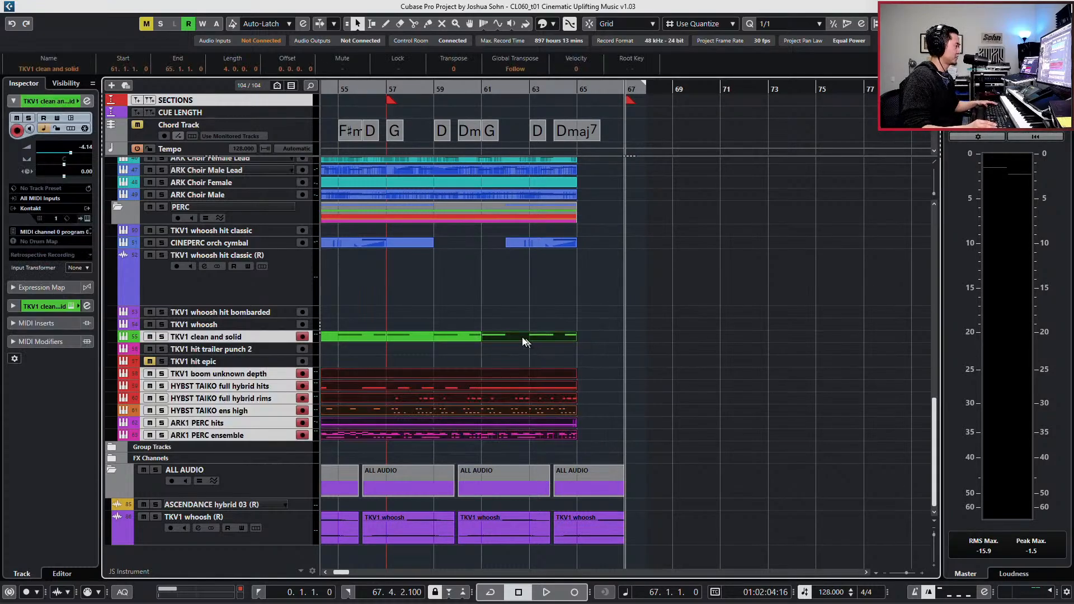
{"action": "left_click_drag", "start_coordinate": [524, 315], "coordinate": [506, 437]}
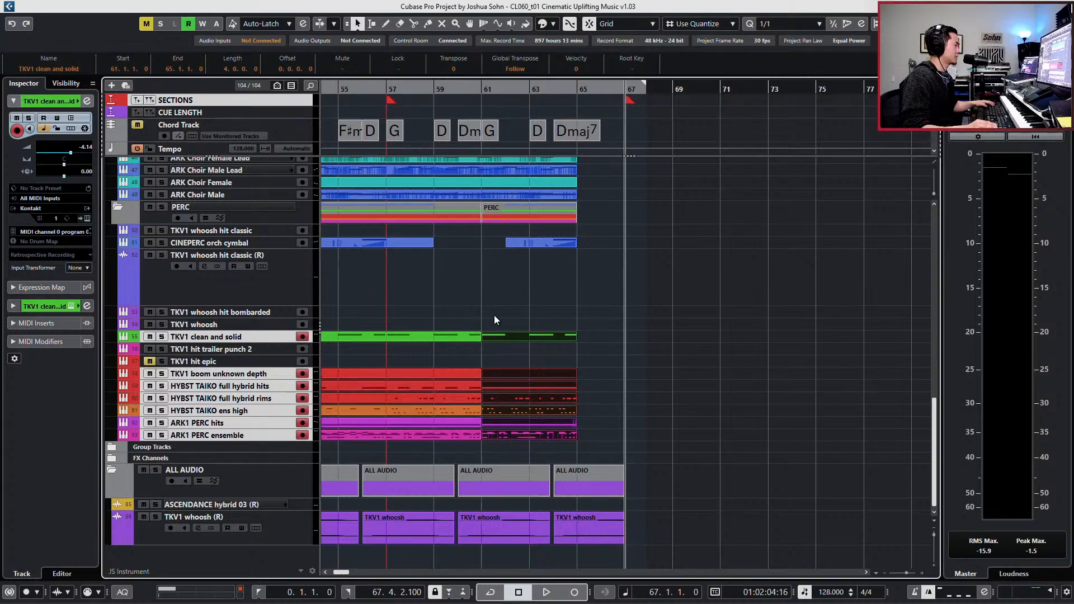
{"action": "left_click_drag", "start_coordinate": [494, 314], "coordinate": [519, 449]}
{"action": "key", "text": "ctrl+c"}
{"action": "key", "text": "ctrl+v"}
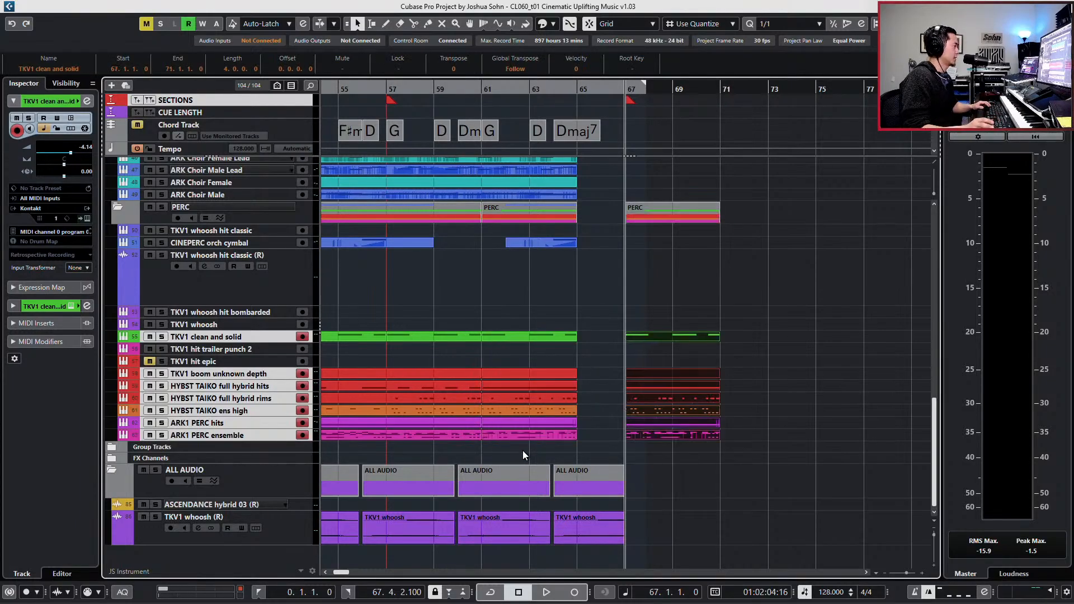
- Solo the pasted percussion tracks, play them from bar 67, and clear the solo
{"action": "key", "text": "s"}
{"action": "key", "text": "space"}
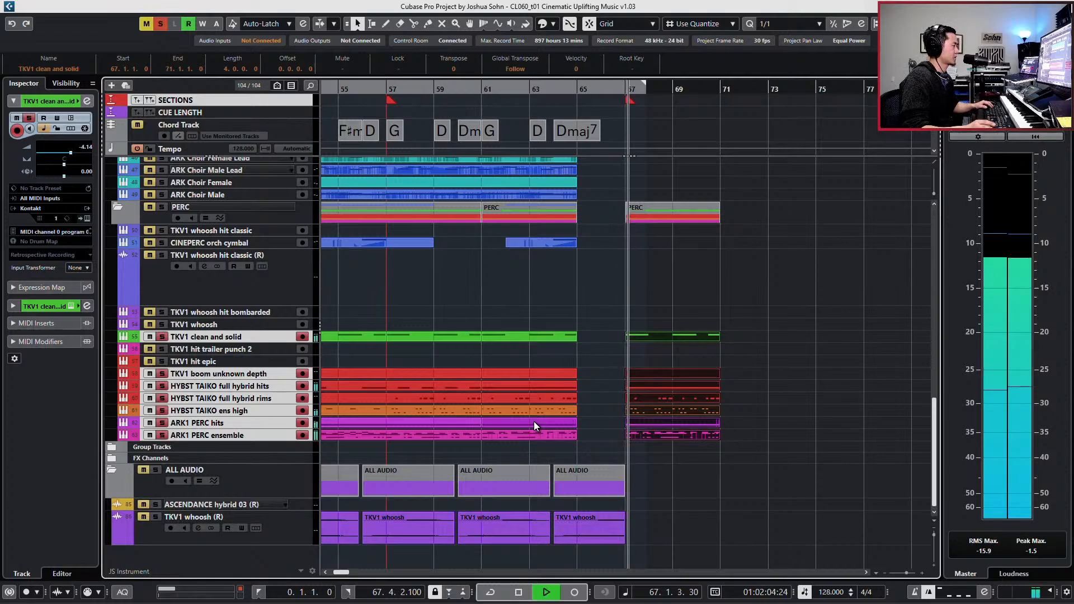
{"action": "key", "text": "h"}
{"action": "key", "text": "h"}
{"action": "key", "text": "h"}
{"action": "key", "text": "h"}
{"action": "key", "text": "h"}
{"action": "key", "text": "h"}
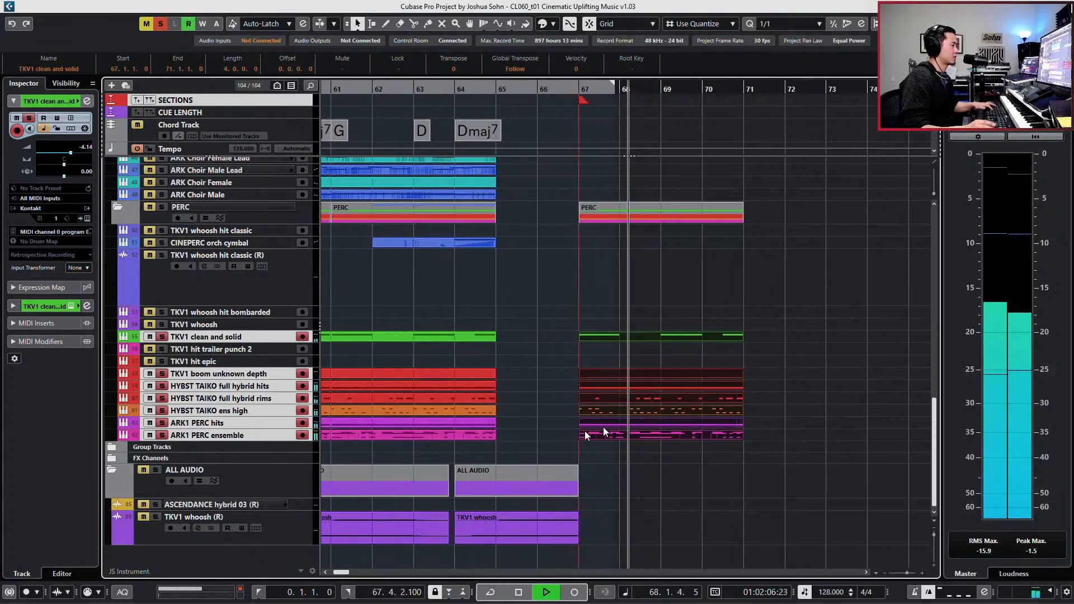
{"action": "key", "text": "space"}
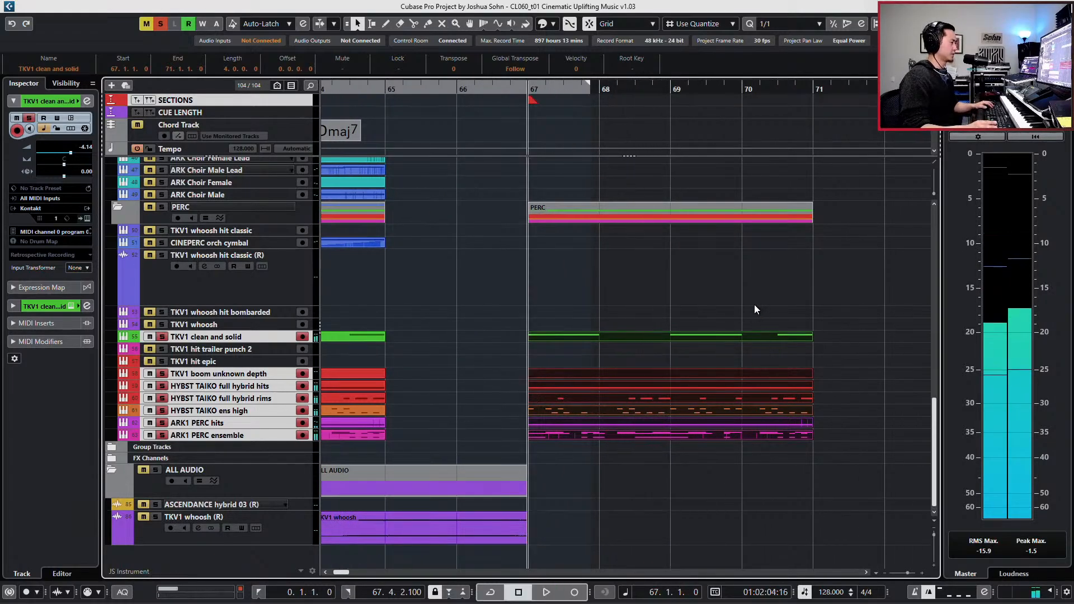
{"action": "key", "text": "s"}
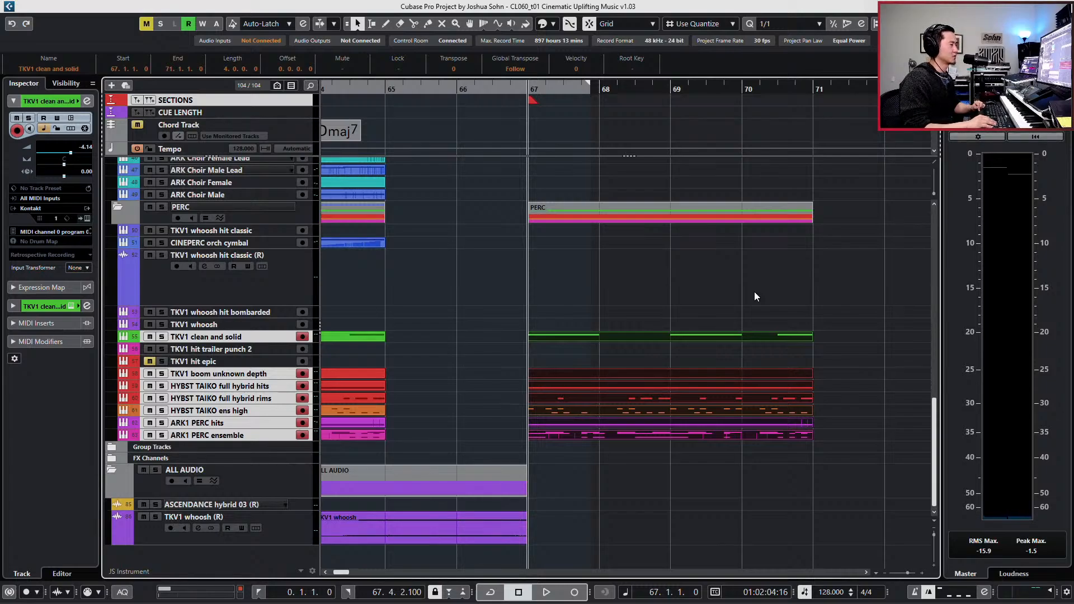
- Solo the ARK1 PERC ensemble track and play its pasted event from bar 67
{"action": "left_click", "coordinate": [684, 439]}
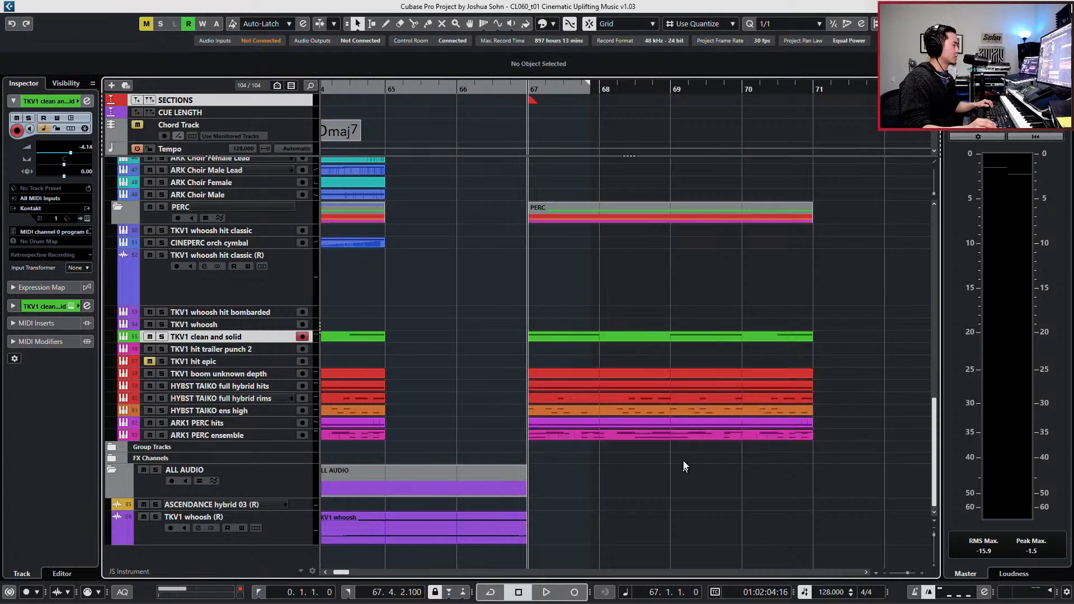
{"action": "key", "text": "s"}
{"action": "key", "text": "space"}
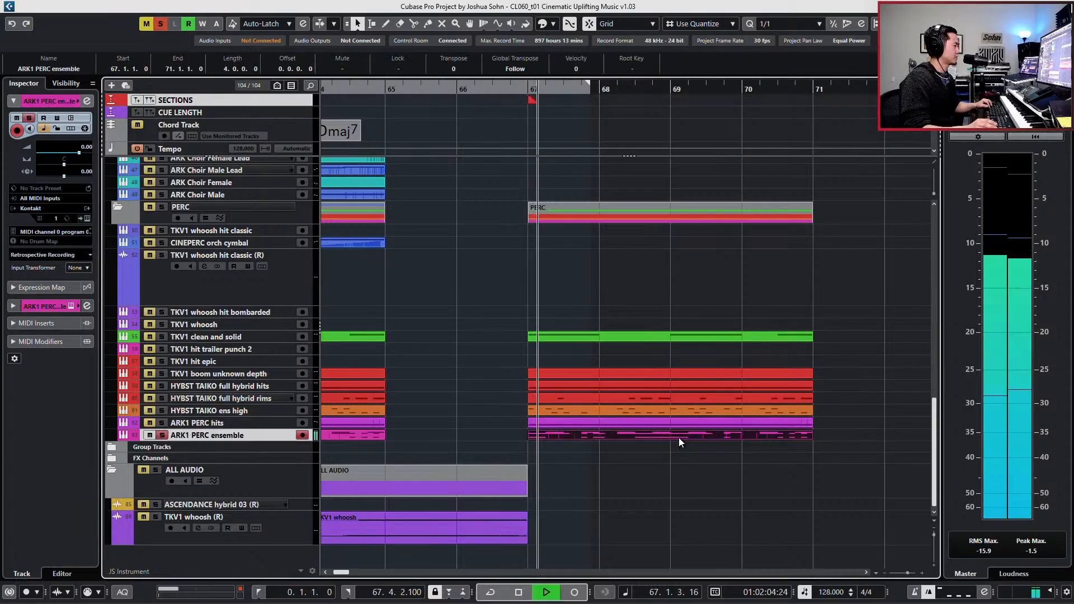
{"action": "key", "text": "space"}
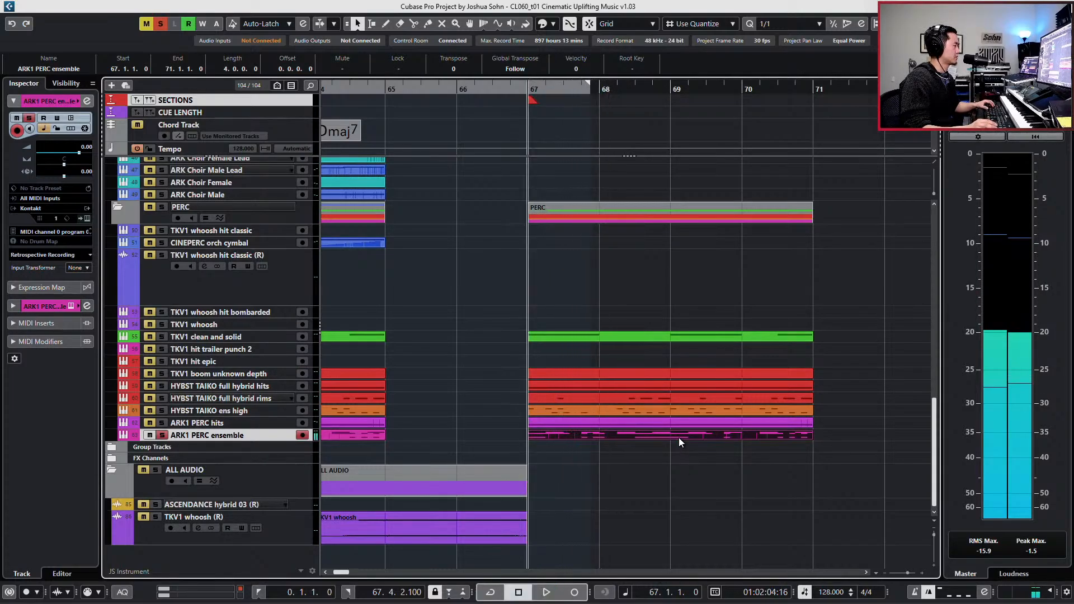
- Open the pasted ARK1 PERC ensemble event in the Key Editor and examine its notes from bar 67
{"action": "double_click", "coordinate": [679, 437]}
{"action": "scroll", "coordinate": [670, 362], "scroll_direction": "right", "scroll_amount": 3}
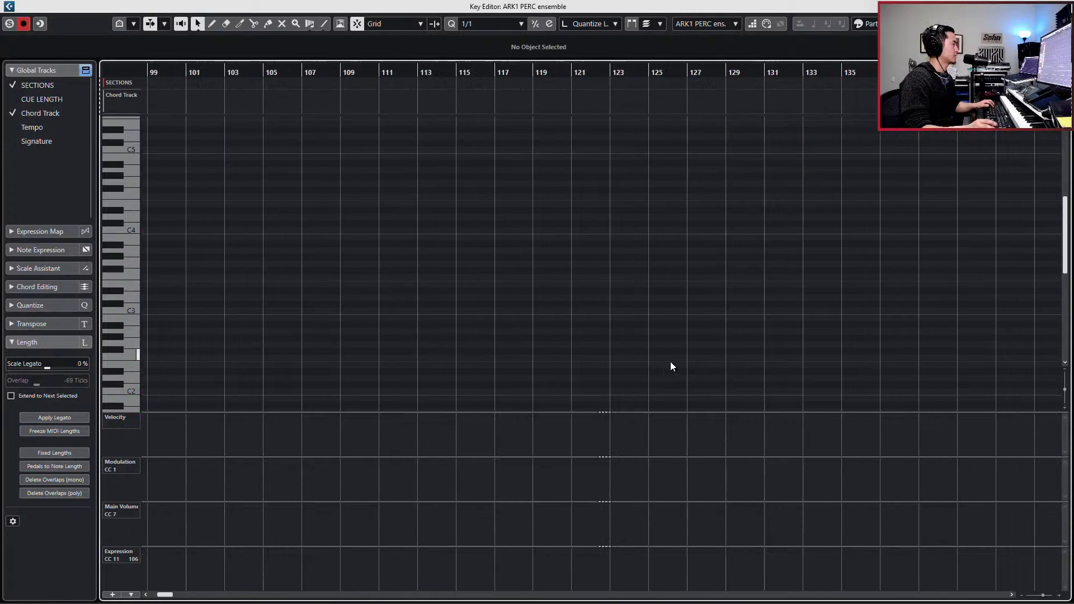
{"action": "scroll", "coordinate": [670, 361], "scroll_direction": "left", "scroll_amount": 8}
{"action": "key", "text": "h"}
{"action": "key", "text": "h"}
{"action": "key", "text": "h"}
{"action": "key", "text": "h"}
{"action": "key", "text": "h"}
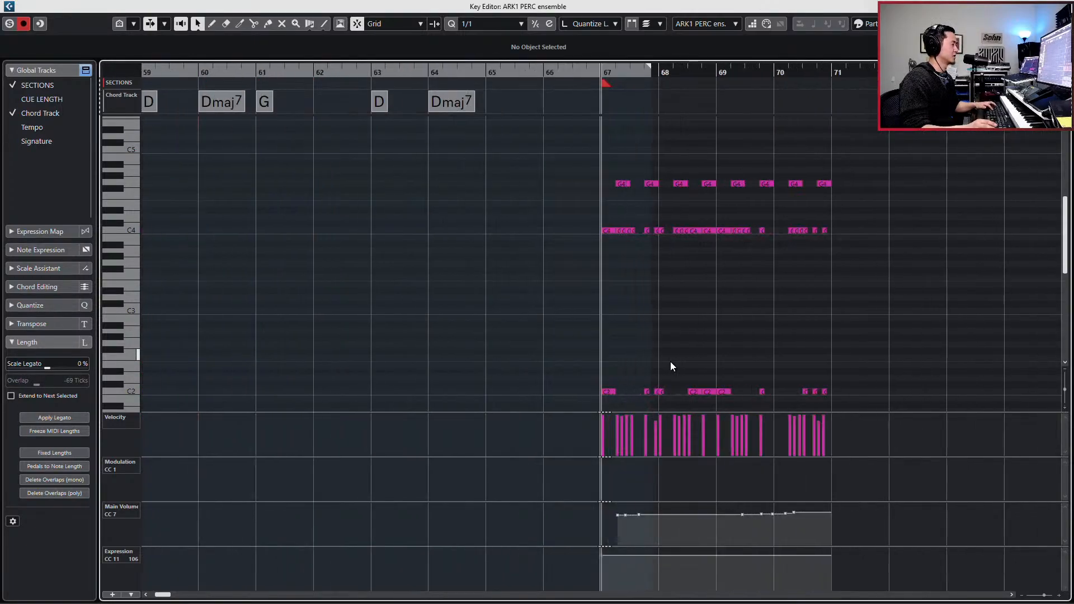
{"action": "scroll", "coordinate": [671, 361], "scroll_direction": "down", "scroll_amount": 3}
{"action": "scroll", "coordinate": [685, 354], "scroll_direction": "up", "scroll_amount": 3}
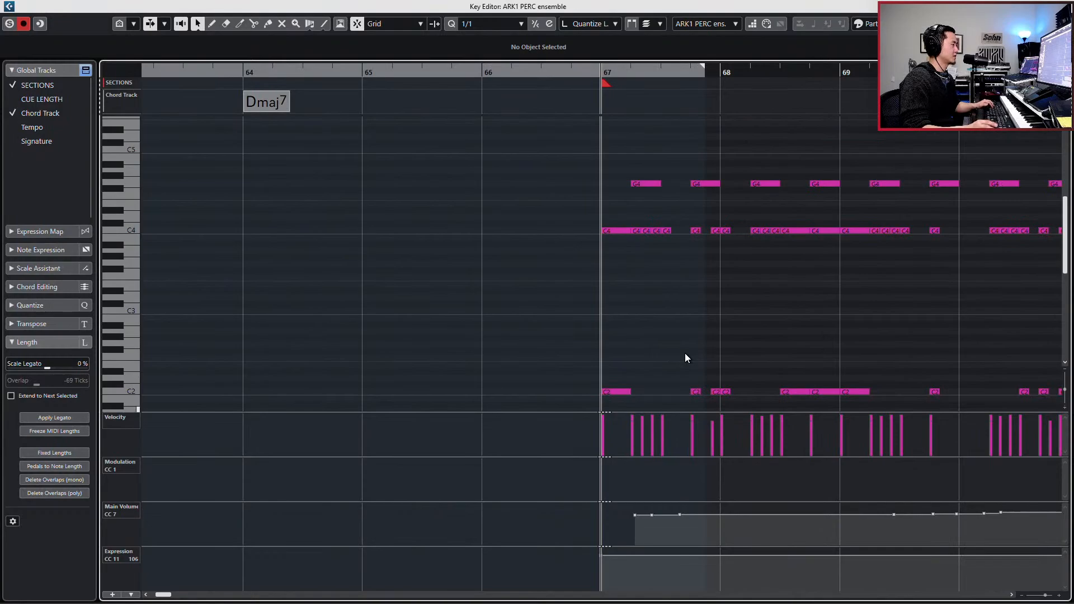
{"action": "scroll", "coordinate": [685, 354], "scroll_direction": "right", "scroll_amount": 2}
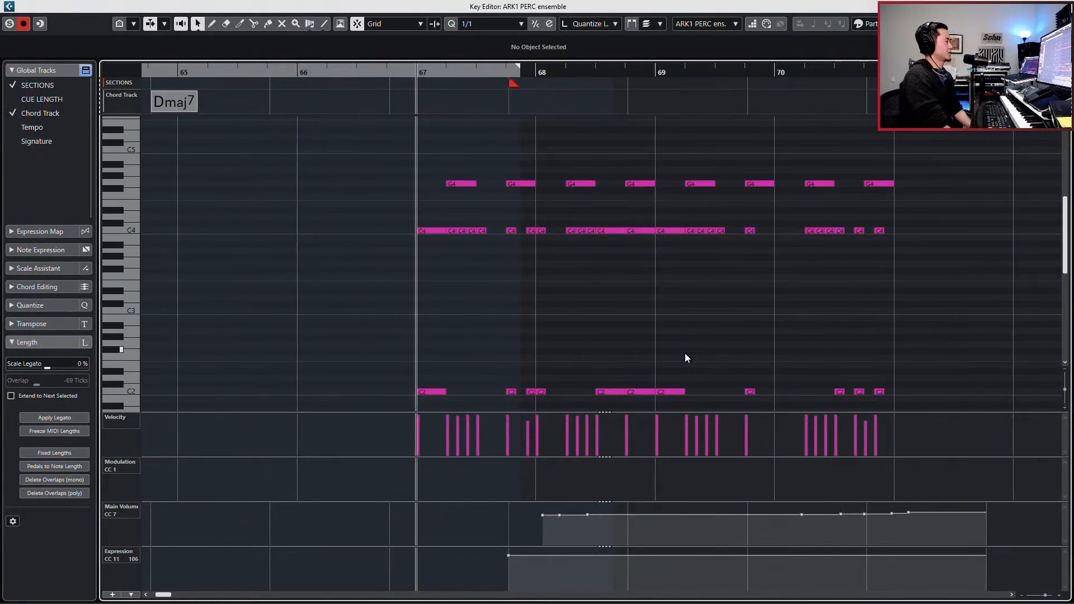
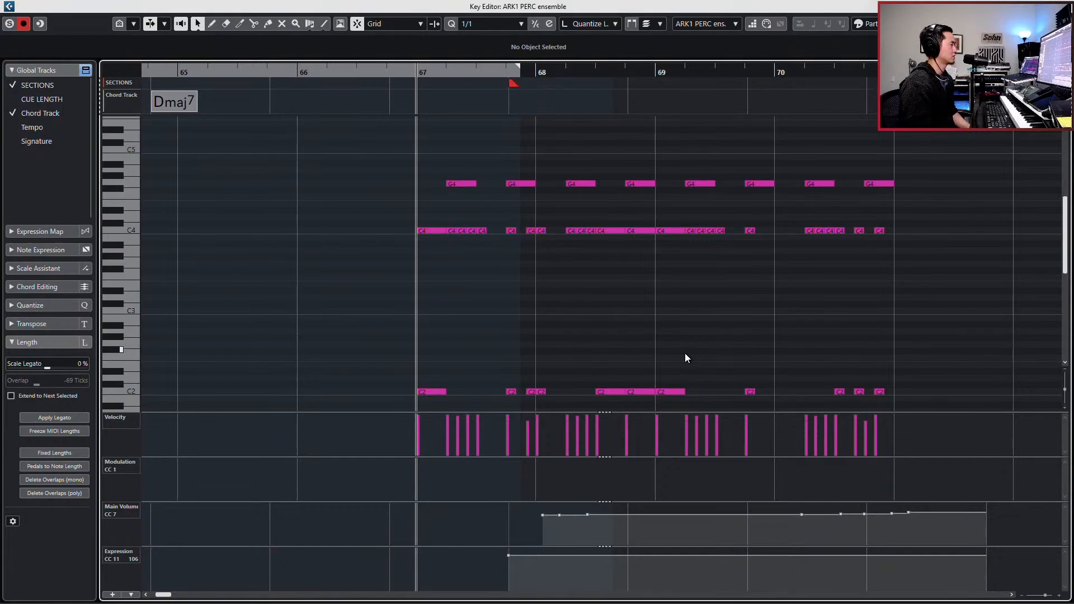
- Move all the pasted ARK1 PERC ensemble notes at bar 67 one quarter note later, using 1/4 quantize
{"action": "key", "text": "space"}
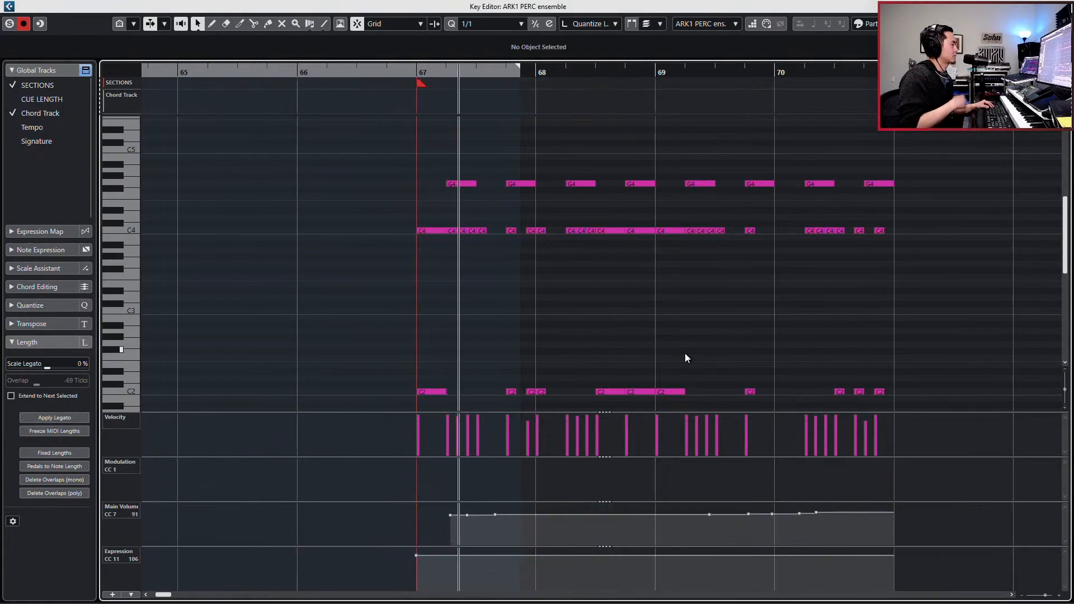
{"action": "key", "text": "space"}
{"action": "left_click_drag", "start_coordinate": [345, 153], "coordinate": [918, 400]}
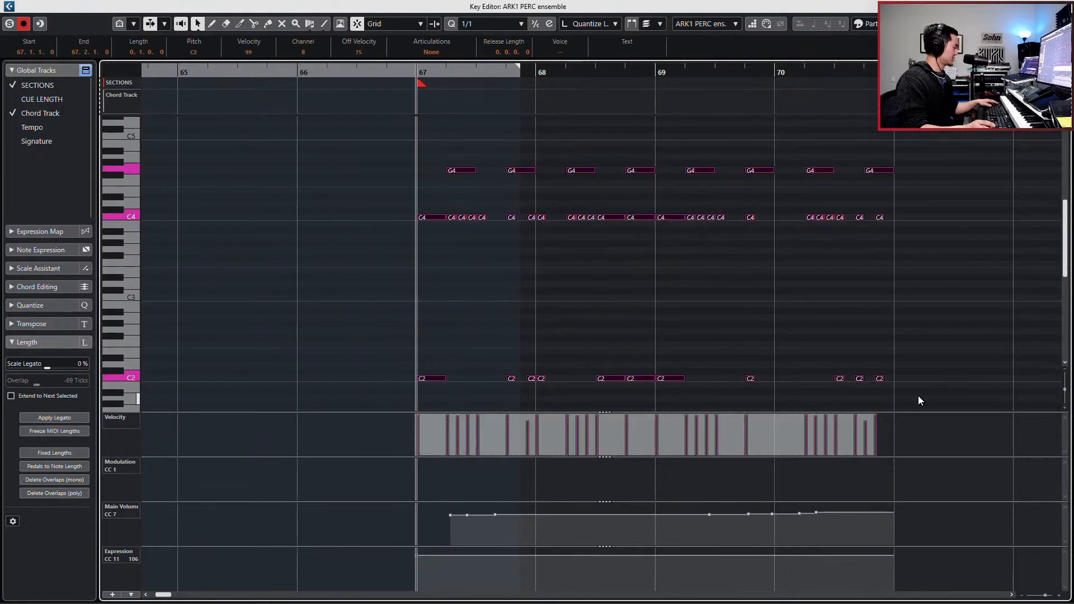
{"action": "key", "text": "alt+3"}
{"action": "key", "text": "ctrl+Right"}
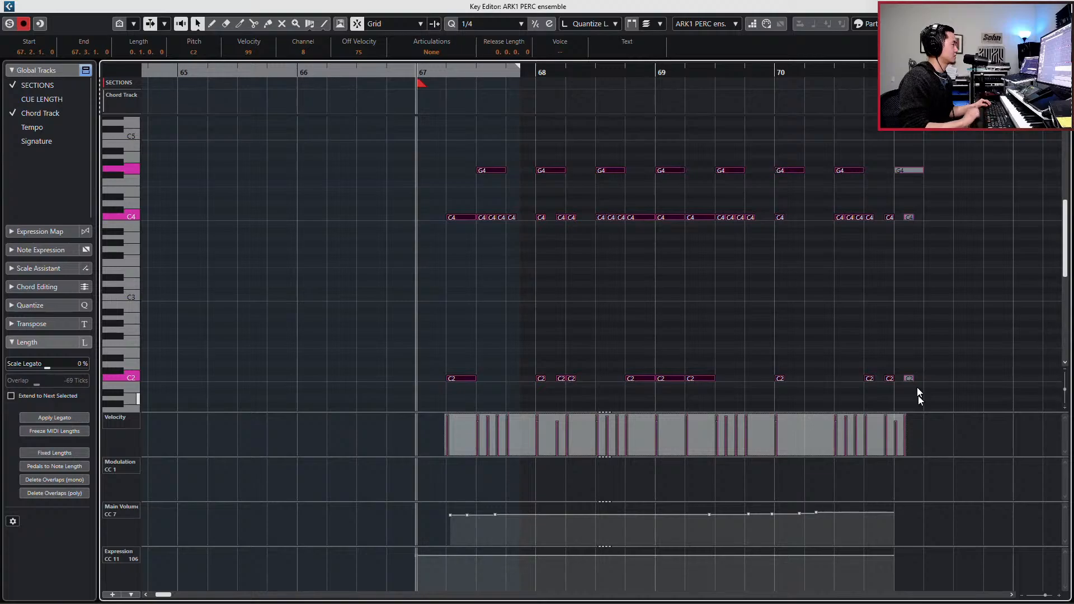
- Toggle the solo of the ARK1 PERC ensemble track and play the shifted notes from bar 66
{"action": "key", "text": "KP_Subtract"}
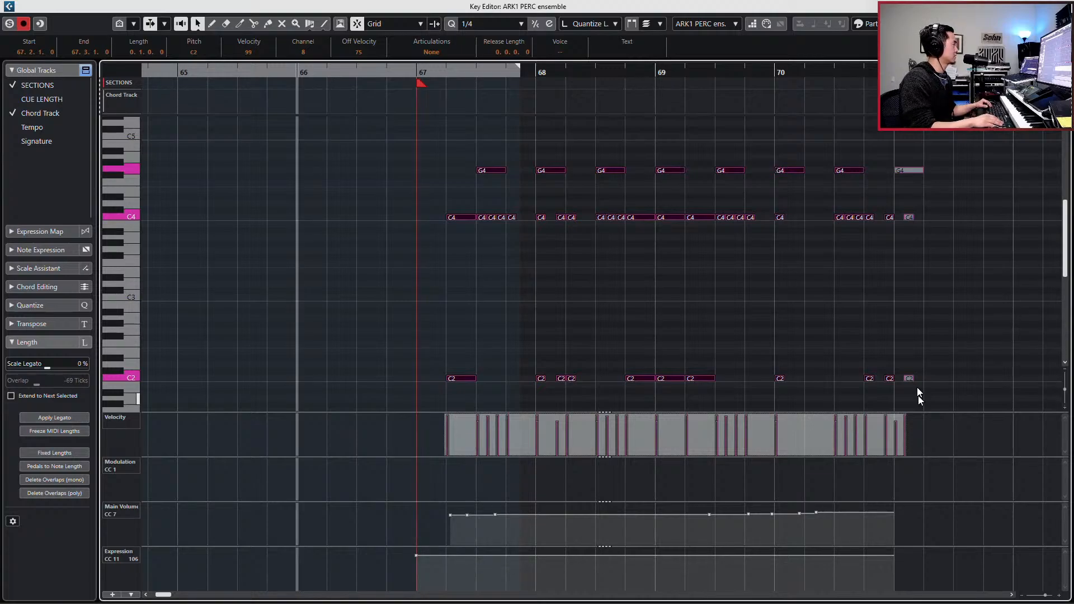
{"action": "key", "text": "s"}
{"action": "key", "text": "space"}
{"action": "key", "text": "space"}
{"action": "key", "text": "space"}
{"action": "key", "text": "space"}
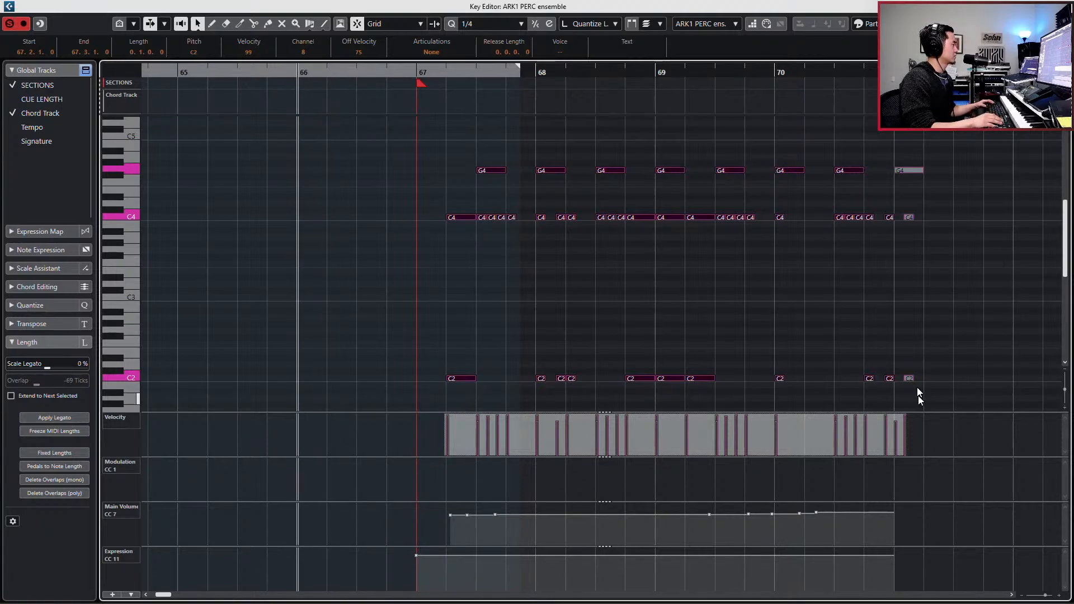
{"action": "key", "text": "space"}
{"action": "key", "text": "space"}
- Move all the notes another quarter note later so that they start at 67.3.1.0
{"action": "left_click_drag", "start_coordinate": [468, 152], "coordinate": [955, 402]}
{"action": "key", "text": "alt"}
{"action": "key", "text": "ctrl+Right"}
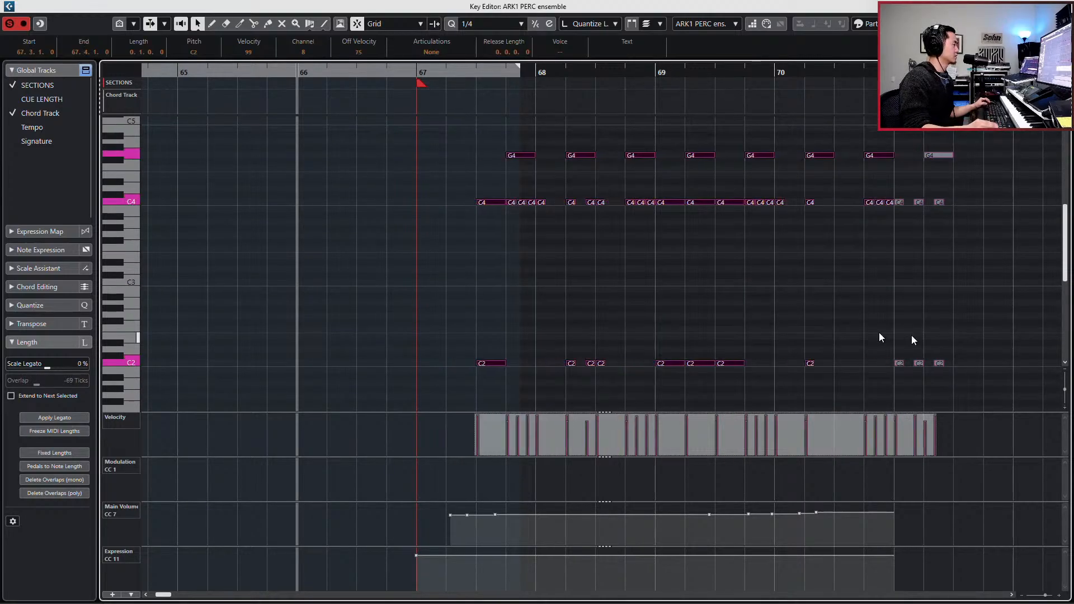
- Copy the first C4 and C2 pair to beats 1 and 2 of bar 67 and play the result
{"action": "left_click_drag", "start_coordinate": [489, 192], "coordinate": [491, 376]}
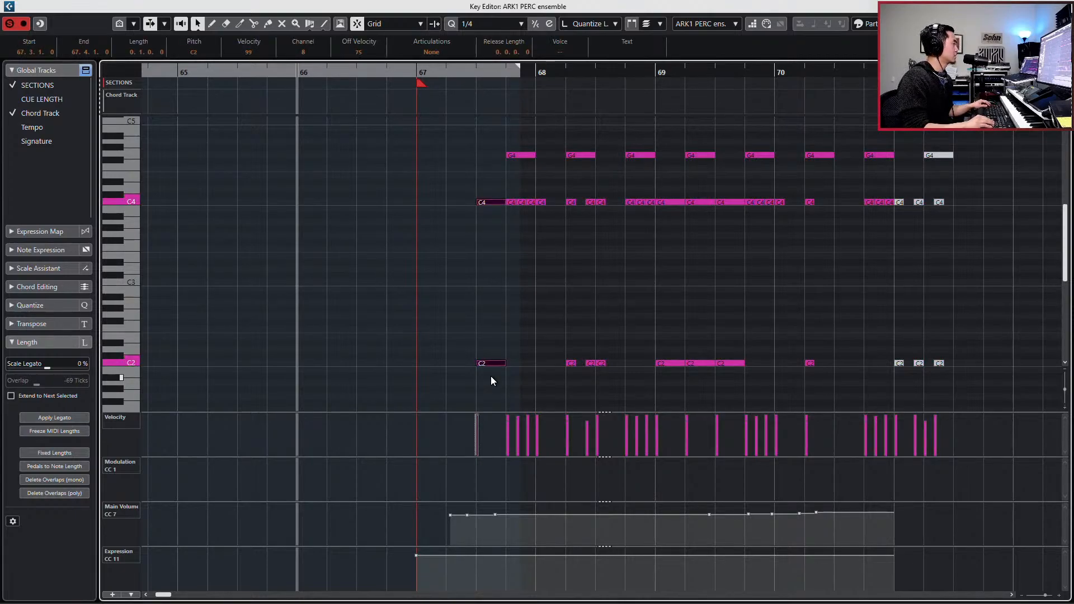
{"action": "key", "text": "alt+comma"}
{"action": "key", "text": "ctrl+Left"}
{"action": "key", "text": "ctrl+Left"}
{"action": "key", "text": "ctrl+Left"}
{"action": "key", "text": "alt+d"}
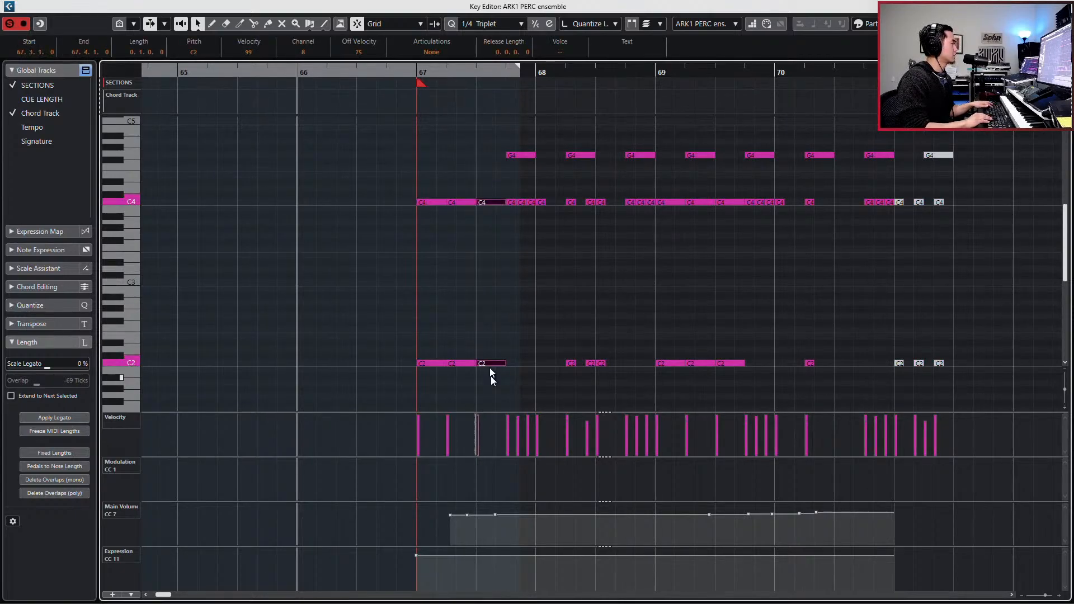
{"action": "key", "text": "alt+d"}
{"action": "key", "text": "KP_Subtract"}
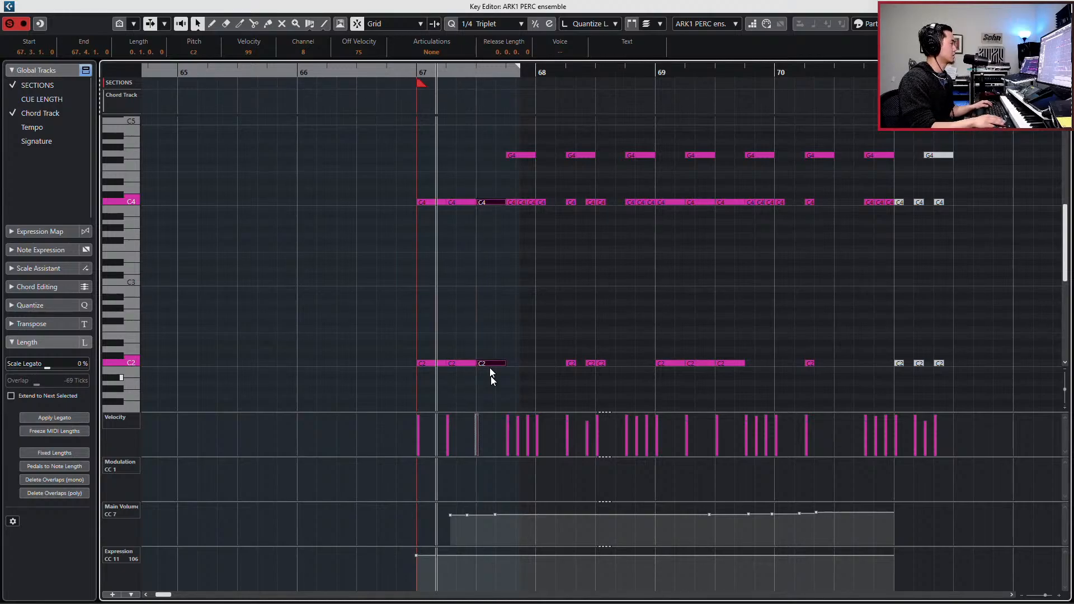
{"action": "key", "text": "KP_Subtract"}
{"action": "key", "text": "s"}
{"action": "key", "text": "s"}
{"action": "key", "text": "space"}
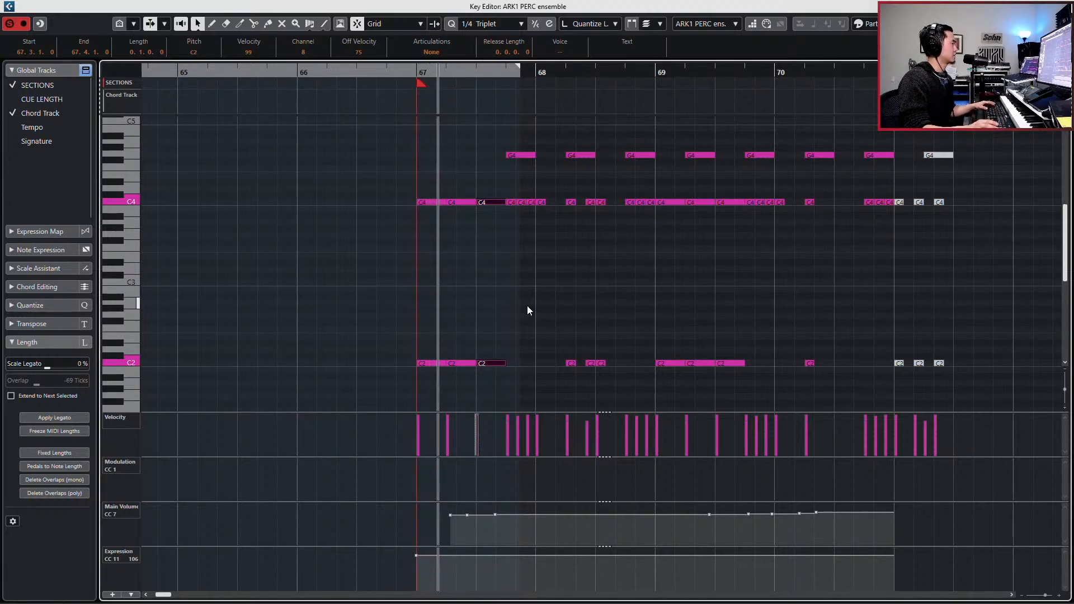
{"action": "key", "text": "space"}
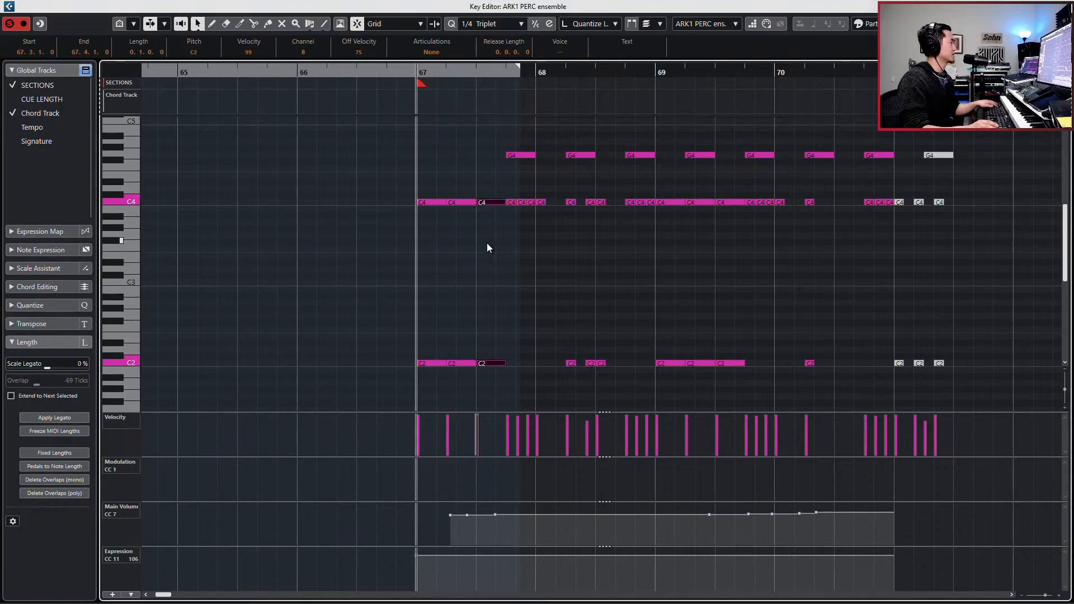
- With 1/8 Triplet quantize, shorten the first C4 and C2 pair to 0.0.2.80 and the next two pairs to 0.0.1.40
{"action": "key", "text": "alt+4"}
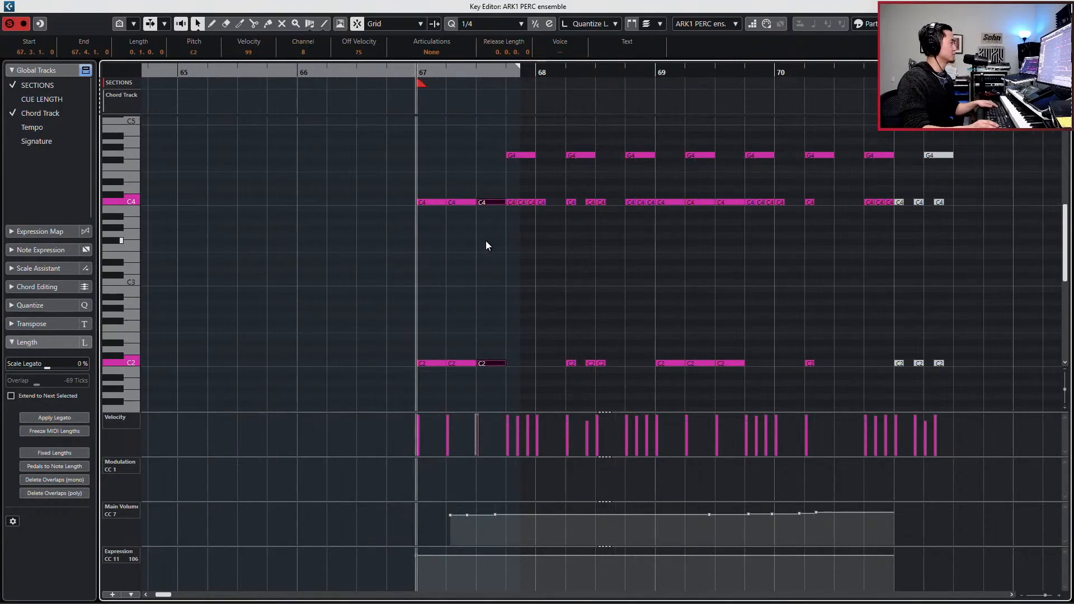
{"action": "key", "text": "alt+comma"}
{"action": "left_click_drag", "start_coordinate": [430, 183], "coordinate": [433, 375]}
{"action": "key", "text": "alt+shift+Left"}
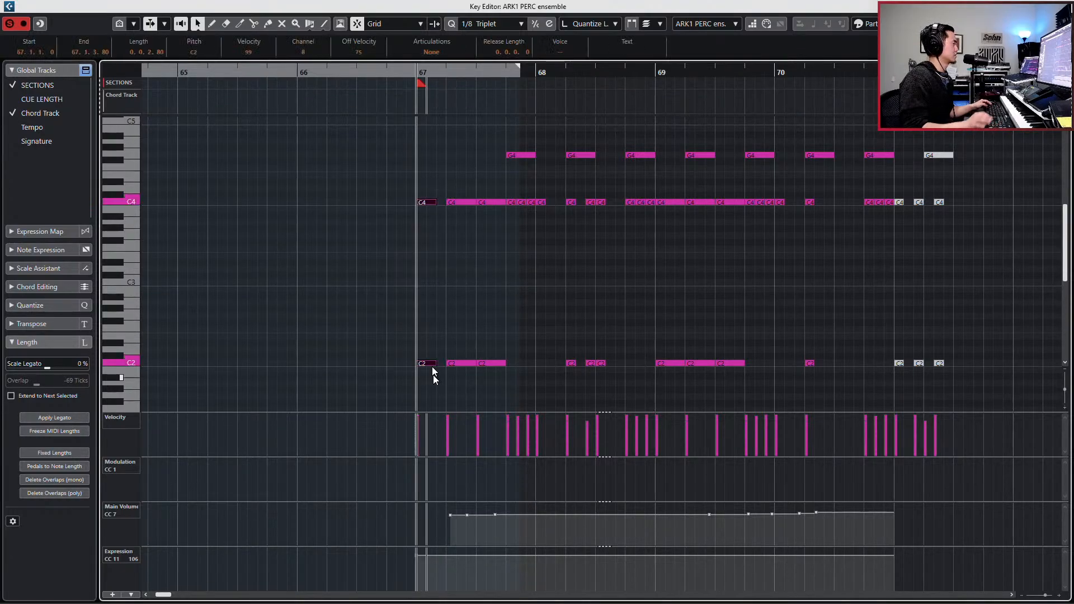
{"action": "left_click", "coordinate": [458, 202]}
{"action": "left_click_drag", "start_coordinate": [458, 180], "coordinate": [497, 382]}
{"action": "key", "text": "alt+shift+Left"}
{"action": "key", "text": "alt+shift+Left"}
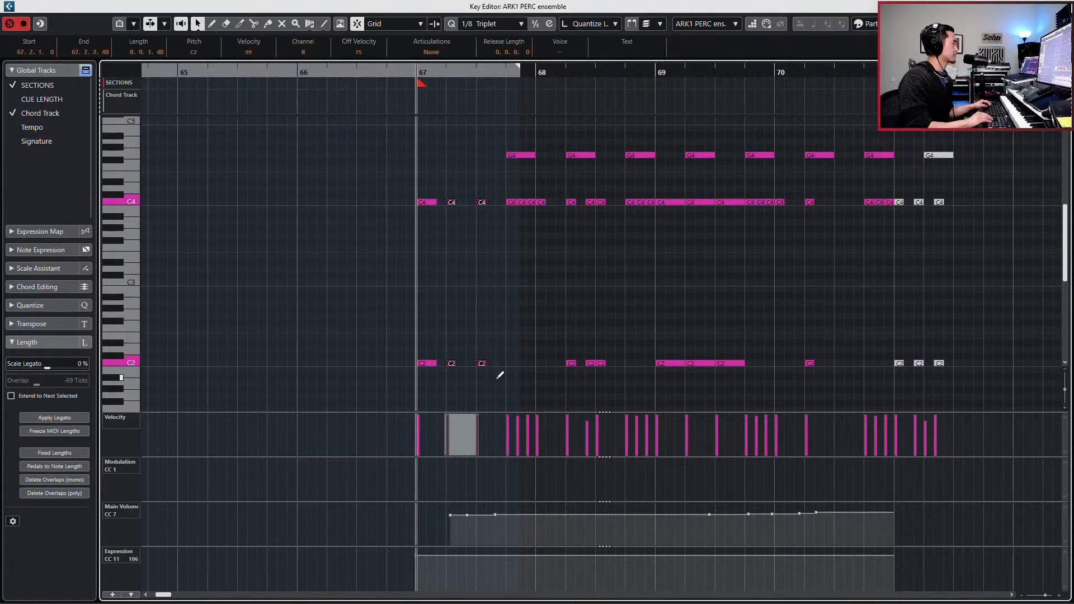
- Move the second C4 and C2 pair earlier to 67.1.3.80 and the third pair to 67.2.2.40
{"action": "key", "text": "ctrl+Left"}
{"action": "key", "text": "space"}
{"action": "key", "text": "space"}
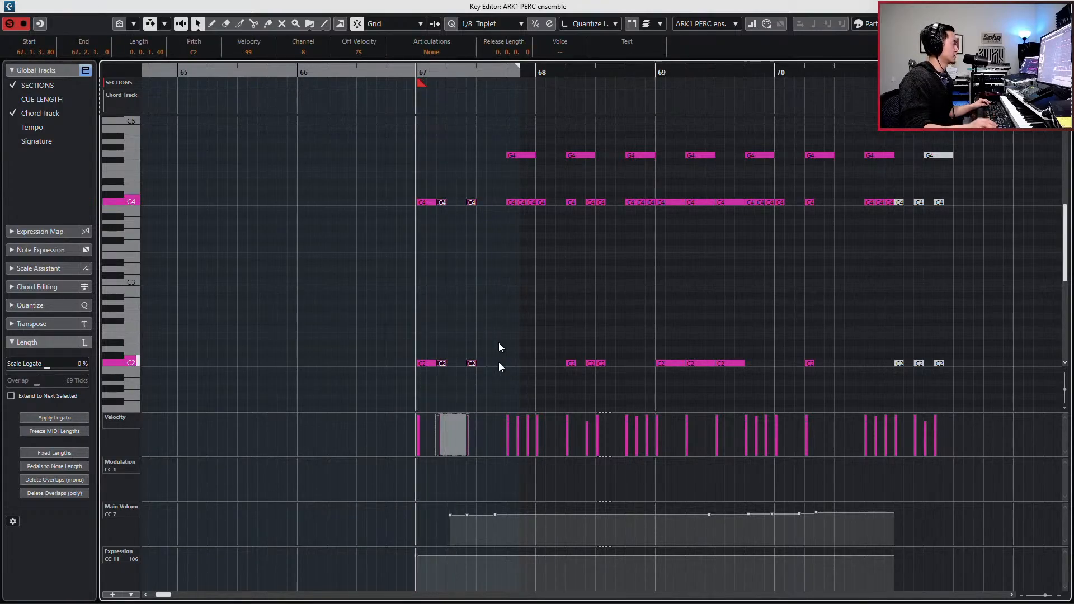
{"action": "left_click_drag", "start_coordinate": [457, 186], "coordinate": [498, 366]}
{"action": "key", "text": "ctrl+Left"}
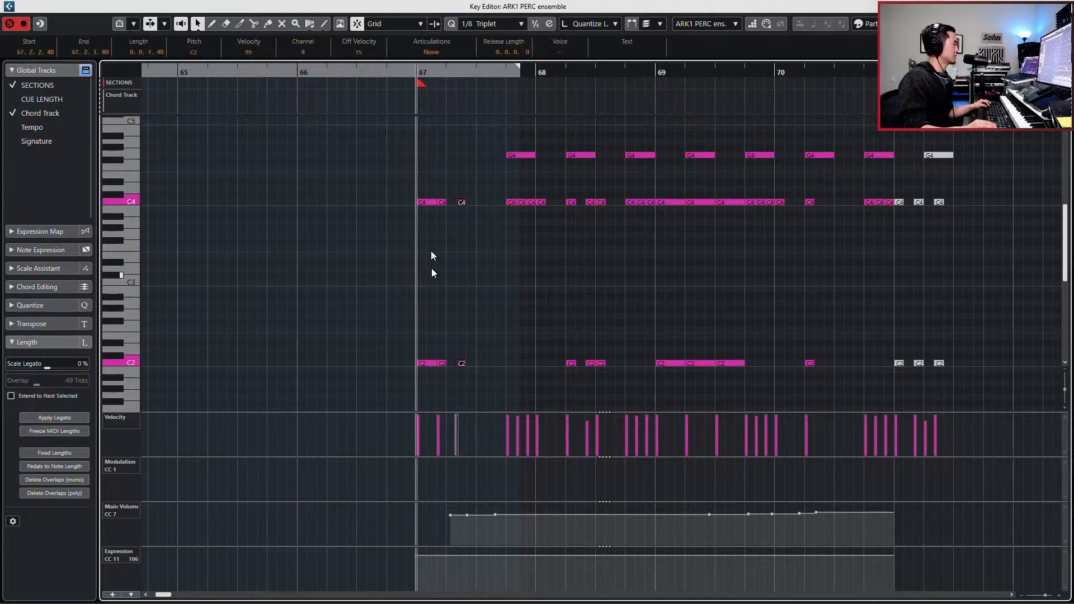
- Lengthen the second and third C4 and C2 pairs to 0.0.2.80 and play bar 67
{"action": "left_click_drag", "start_coordinate": [440, 191], "coordinate": [491, 374]}
{"action": "key", "text": "alt+shift+Right"}
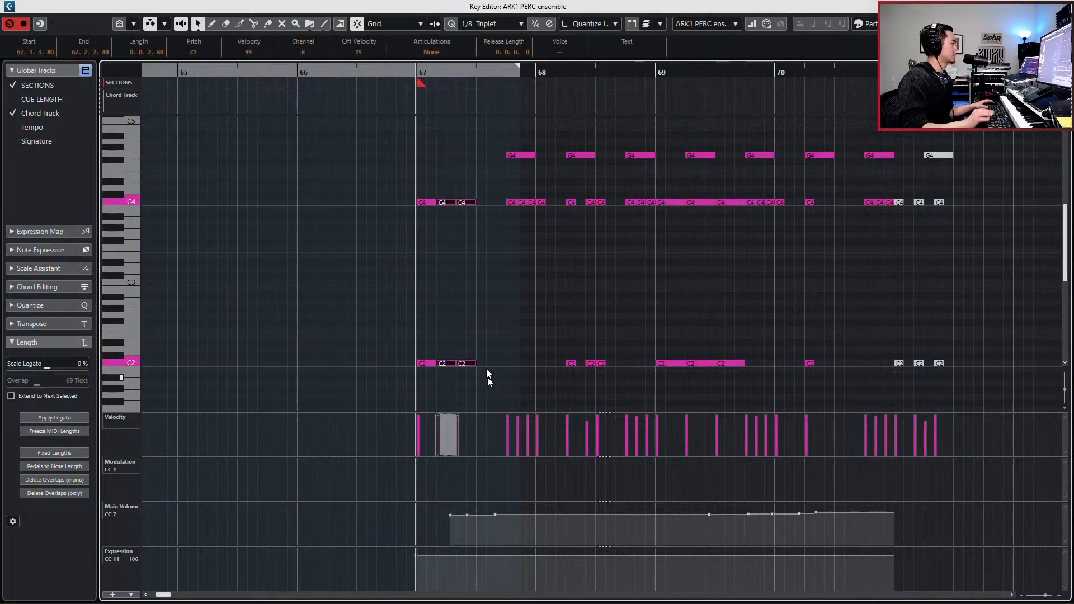
{"action": "key", "text": "space"}
- Delete all the Main Volume (CC 7) points of the pasted event and play it from bar 67
{"action": "key", "text": "space"}
{"action": "left_click_drag", "start_coordinate": [425, 529], "coordinate": [907, 465]}
{"action": "key", "text": "Delete"}
{"action": "key", "text": "space"}
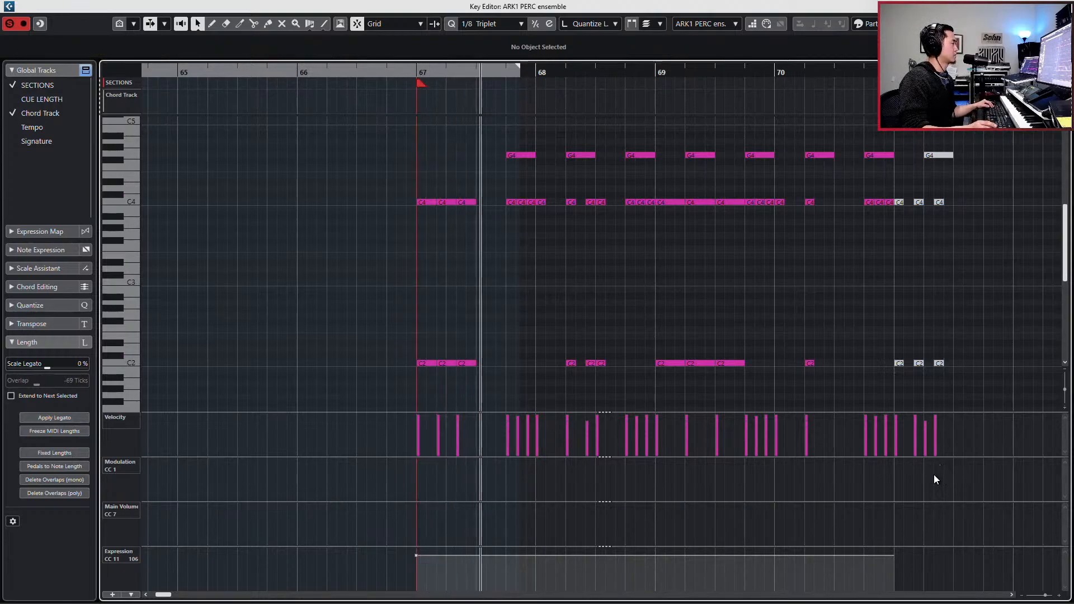
- Duplicate the third C4 and C2 pair to 67.3.1.0 and play the triplet pattern
{"action": "key", "text": "space"}
{"action": "left_click_drag", "start_coordinate": [458, 173], "coordinate": [460, 405]}
{"action": "key", "text": "ctrl+d"}
{"action": "key", "text": "space"}
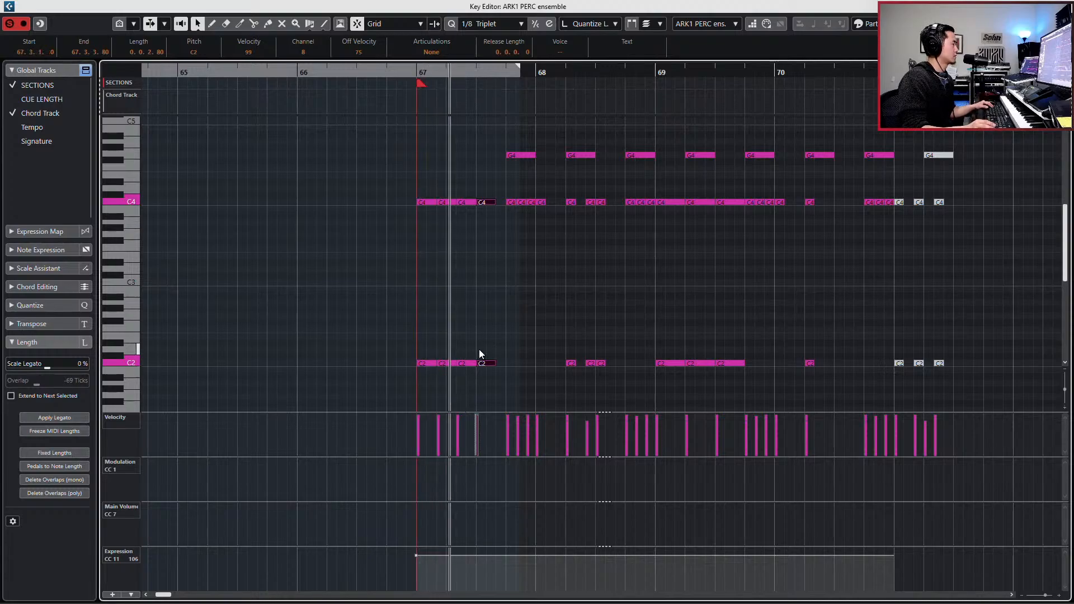
{"action": "key", "text": "space"}
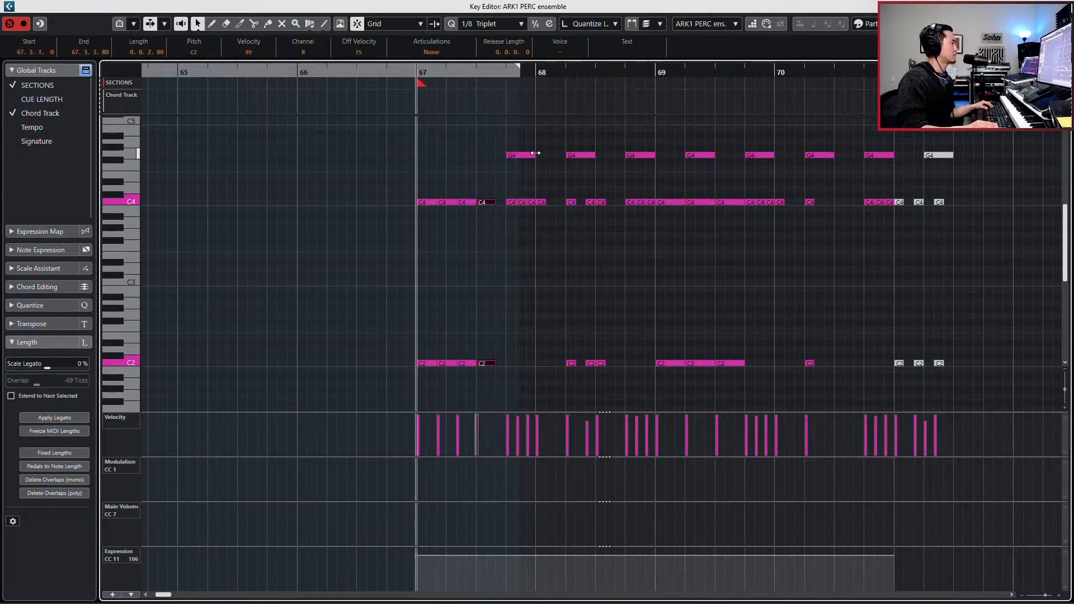
- Delete all the notes from bar 68 onward and the G4 note on beat 4 of bar 67
{"action": "left_click_drag", "start_coordinate": [541, 142], "coordinate": [1007, 394]}
{"action": "key", "text": "Delete"}
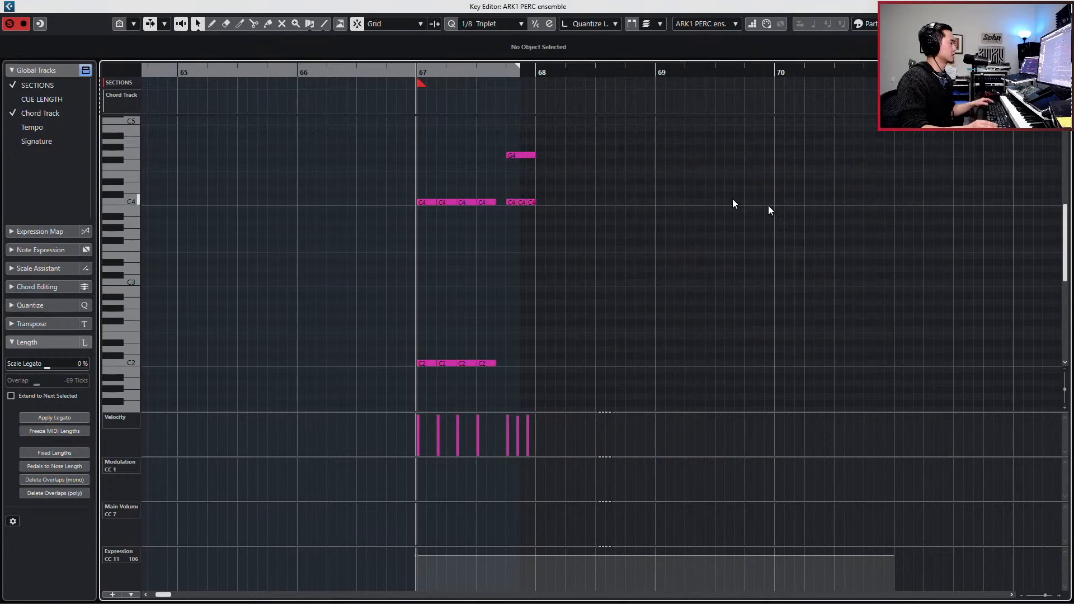
{"action": "left_click", "coordinate": [510, 157]}
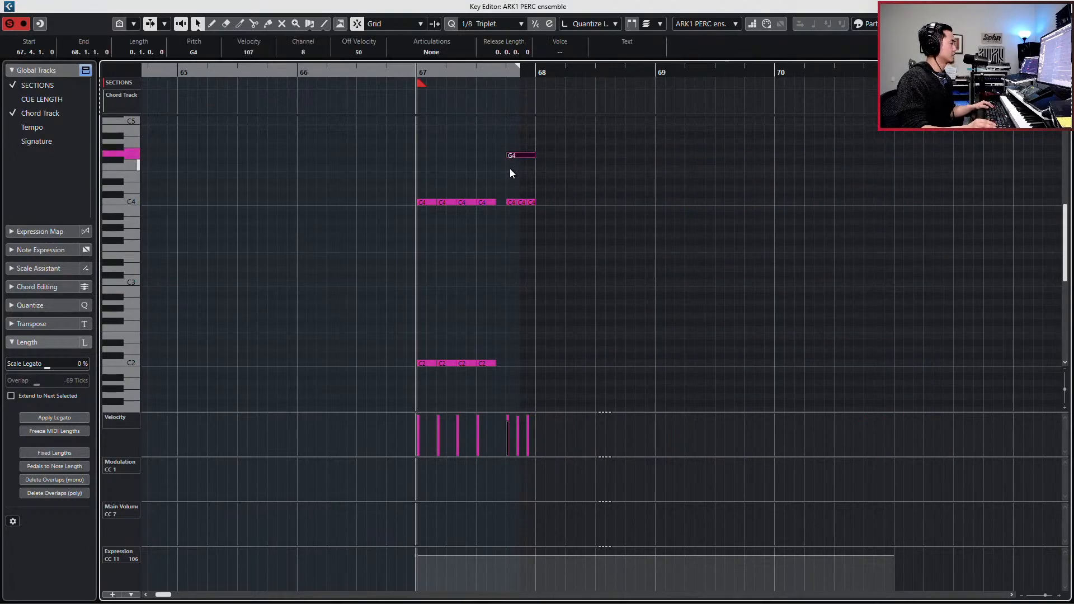
{"action": "scroll", "coordinate": [532, 170], "scroll_direction": "up", "scroll_amount": 3}
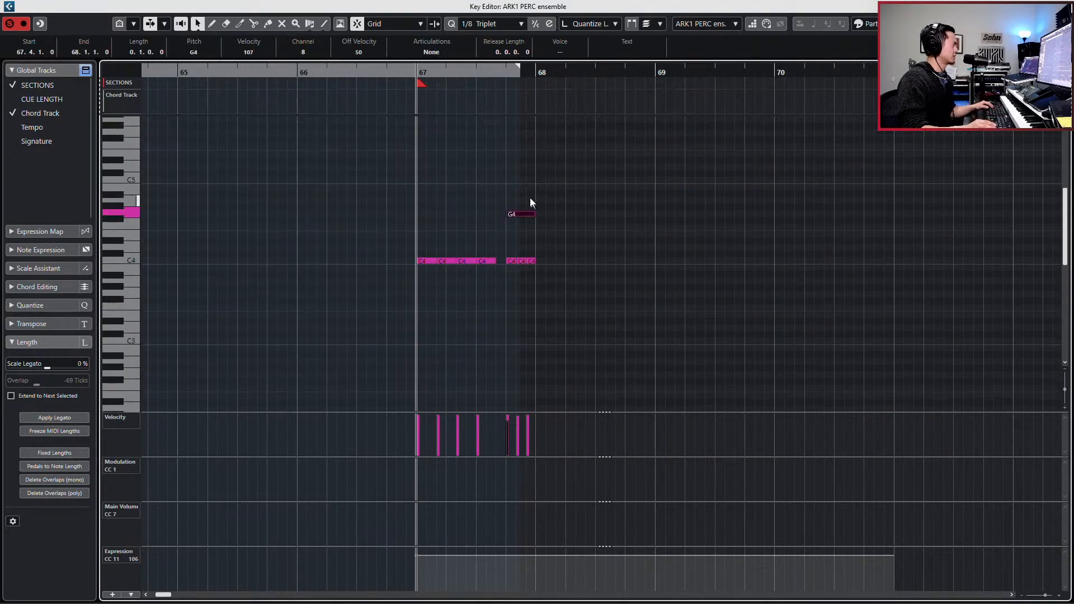
{"action": "key", "text": "Delete"}
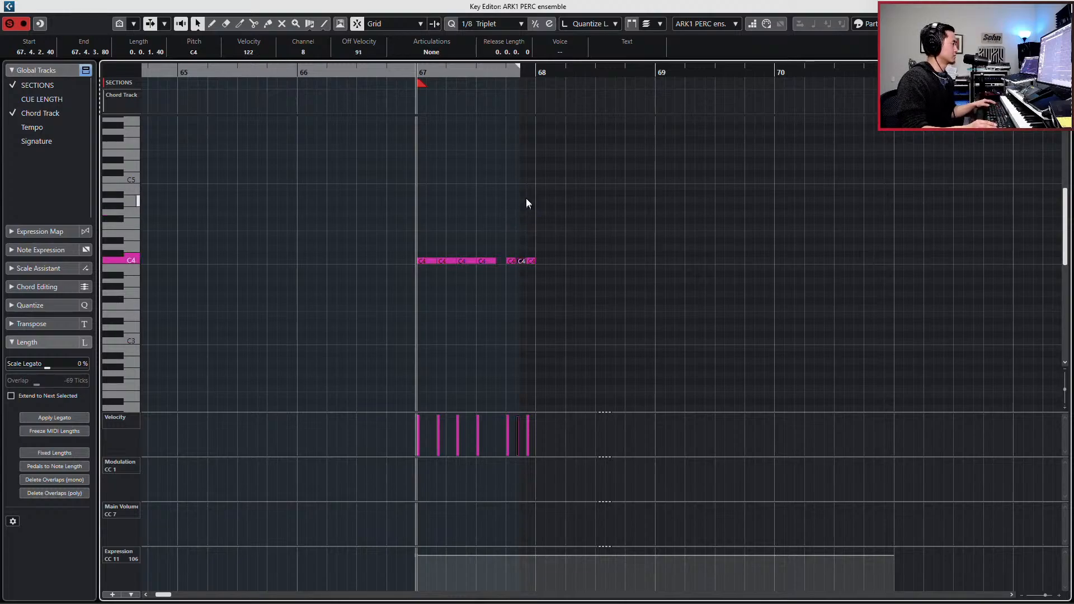
- Try an extra C2 hit at 67.4.1.0 and at 68.1.1.0, and delete it
{"action": "scroll", "coordinate": [520, 210], "scroll_direction": "down", "scroll_amount": 3}
{"action": "left_click_drag", "start_coordinate": [386, 169], "coordinate": [498, 226]}
{"action": "left_click_drag", "start_coordinate": [501, 340], "coordinate": [484, 387]}
{"action": "key", "text": "ctrl+d"}
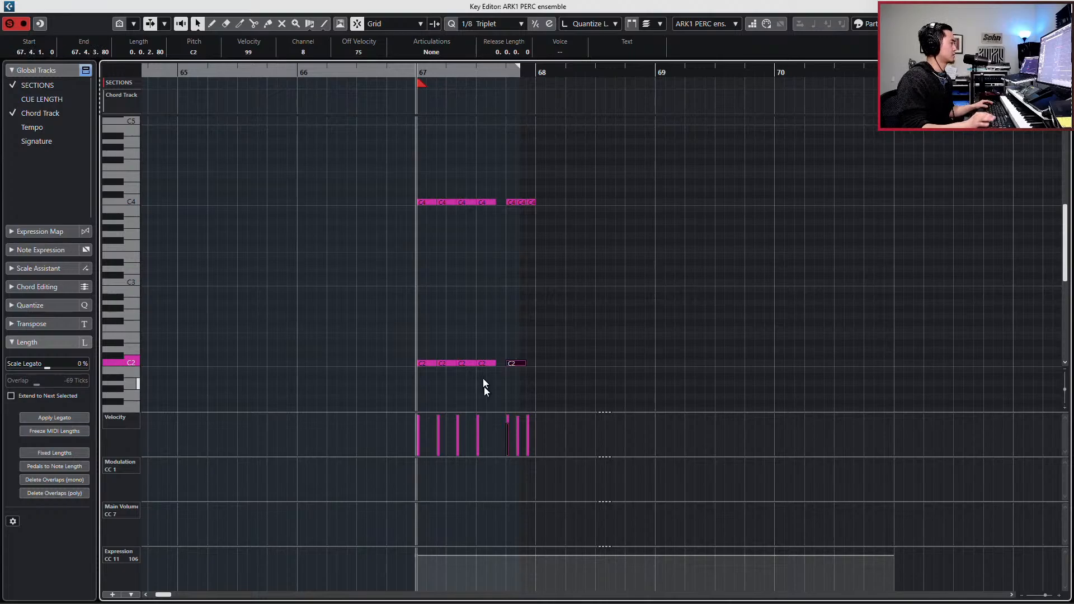
{"action": "key", "text": "space"}
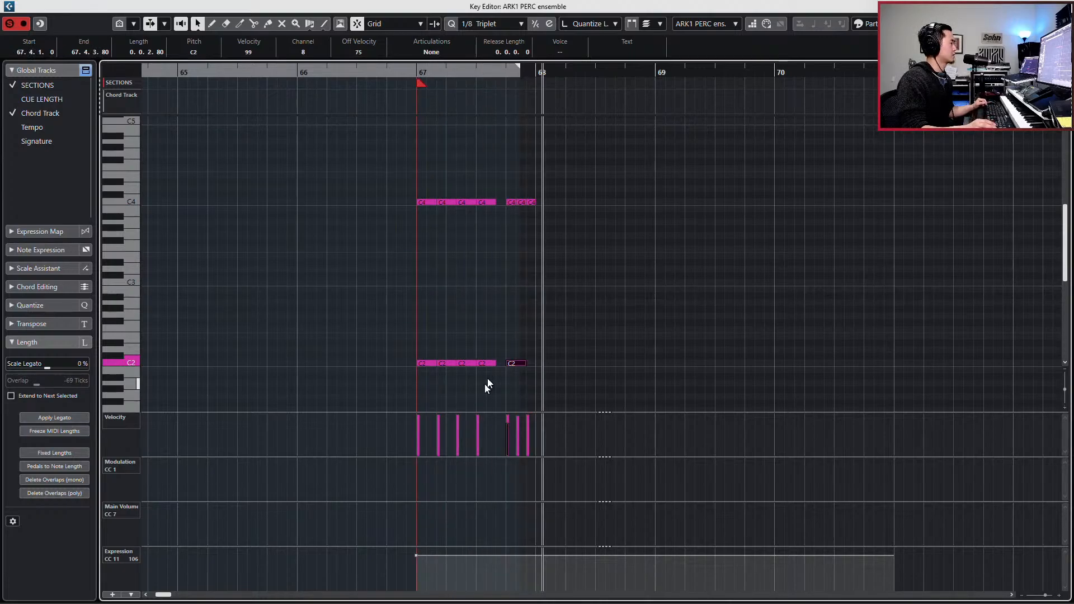
{"action": "key", "text": "space"}
{"action": "left_click_drag", "start_coordinate": [520, 340], "coordinate": [506, 393]}
{"action": "key", "text": "alt+Right"}
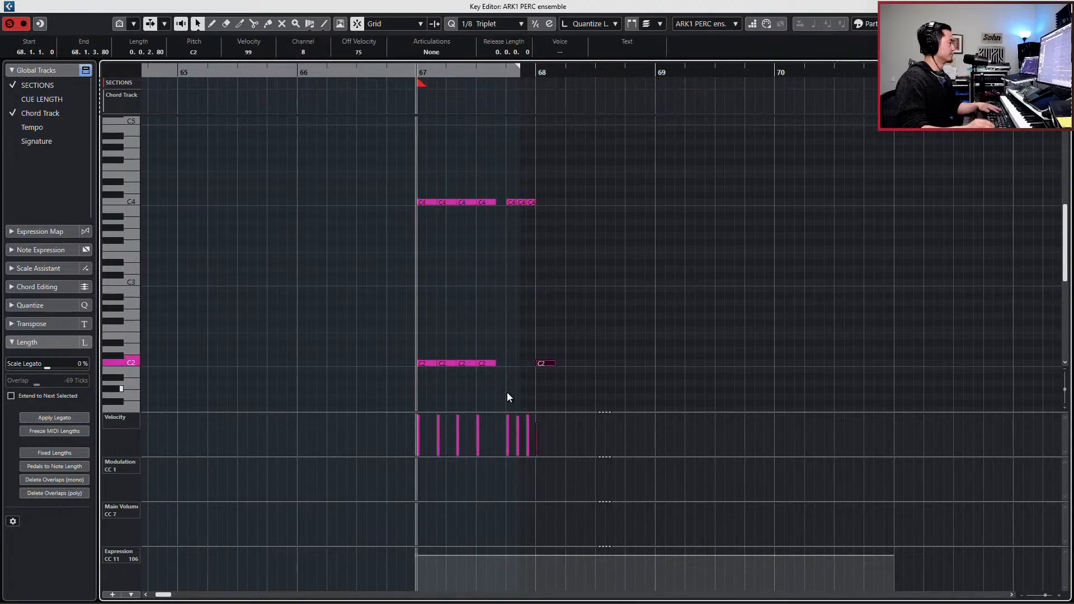
{"action": "key", "text": "Delete"}
- Try repeating the bar 67 pattern in bar 68, play it, and delete the copy
{"action": "left_click_drag", "start_coordinate": [371, 165], "coordinate": [580, 378]}
{"action": "key", "text": "ctrl+d"}
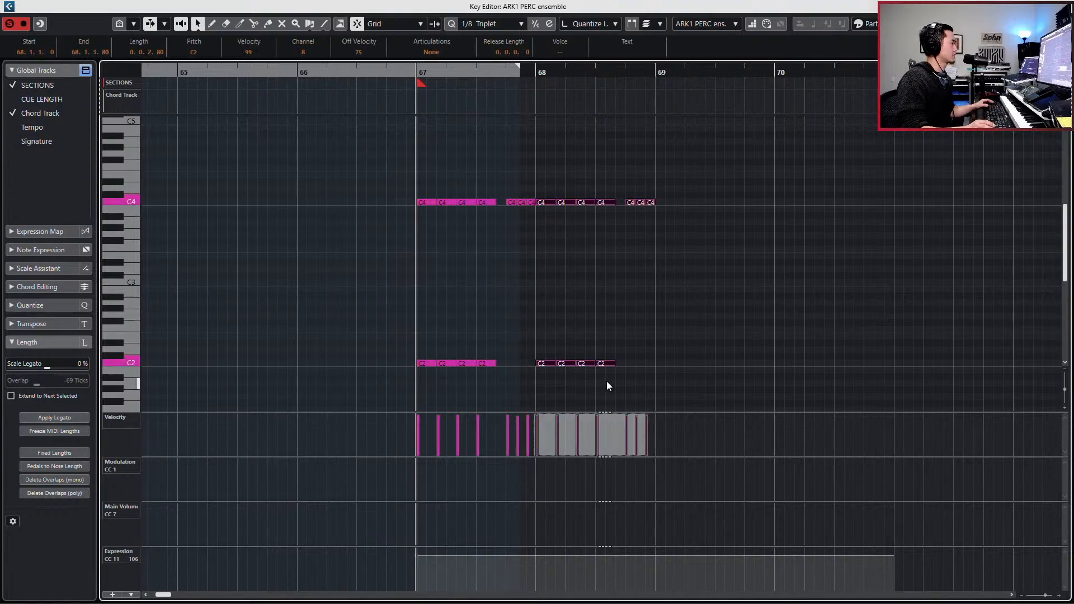
{"action": "key", "text": "space"}
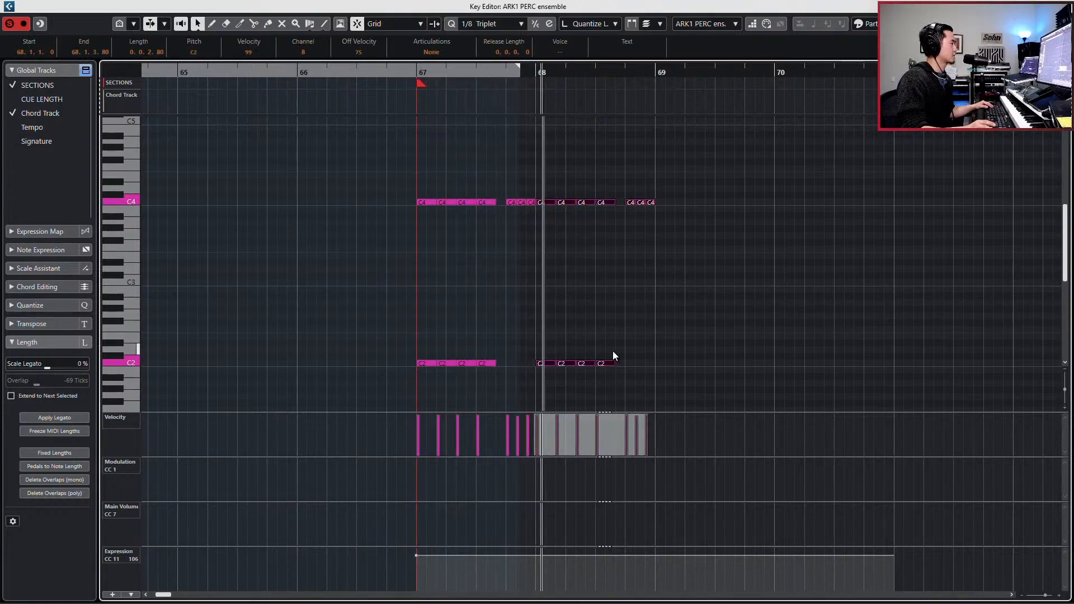
{"action": "key", "text": "space"}
{"action": "left_click_drag", "start_coordinate": [548, 172], "coordinate": [783, 398]}
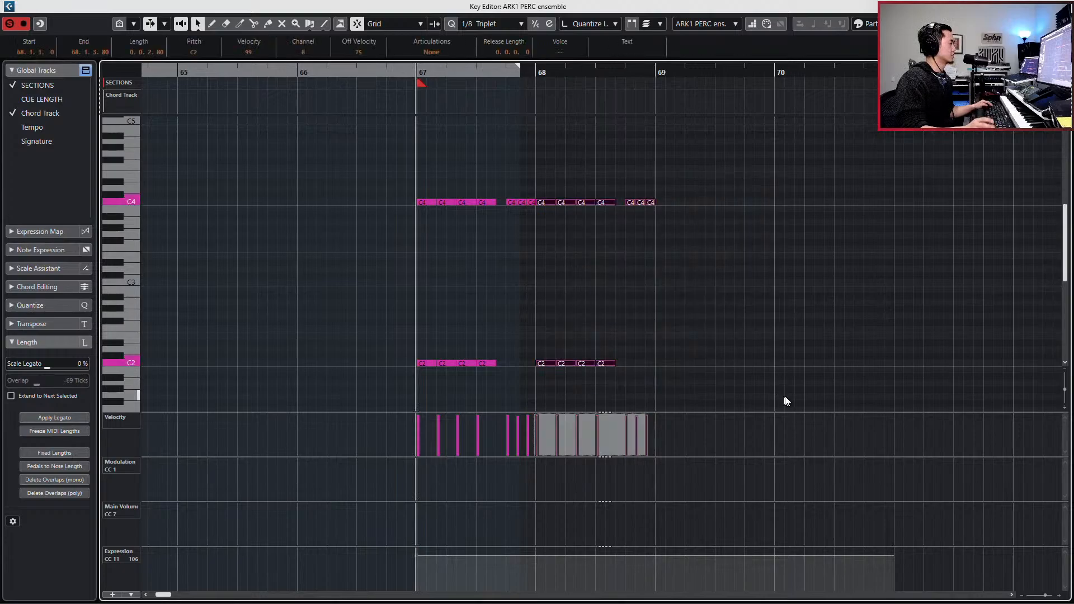
{"action": "key", "text": "Delete"}
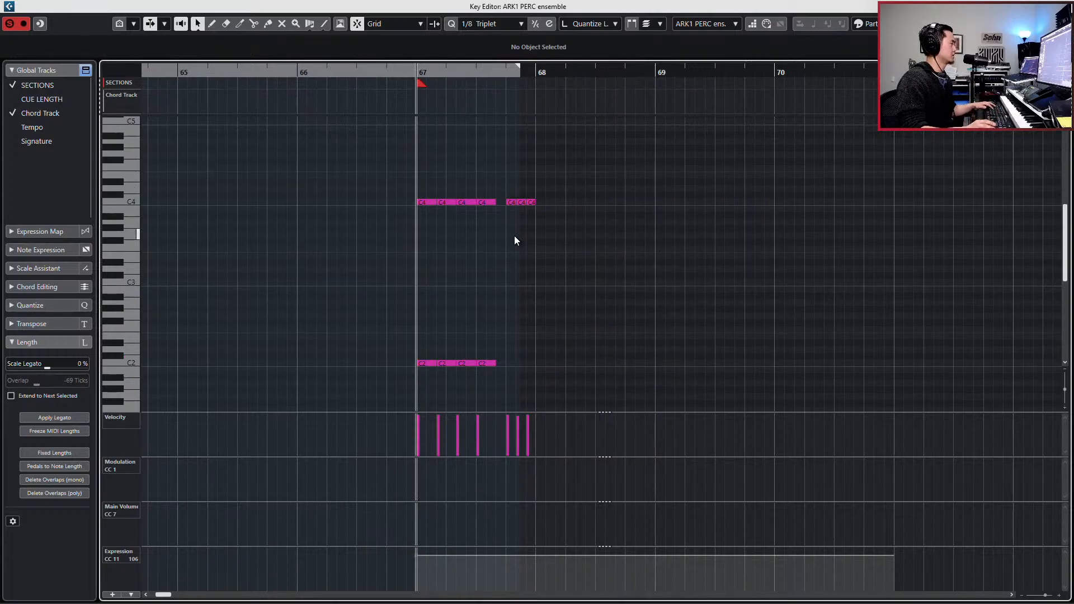
- Return to the project and open the original ARK1 PERC ensemble event of bars 61 to 65 in the Key Editor to examine its notes
{"action": "key", "text": "g"}
{"action": "key", "text": "Return"}
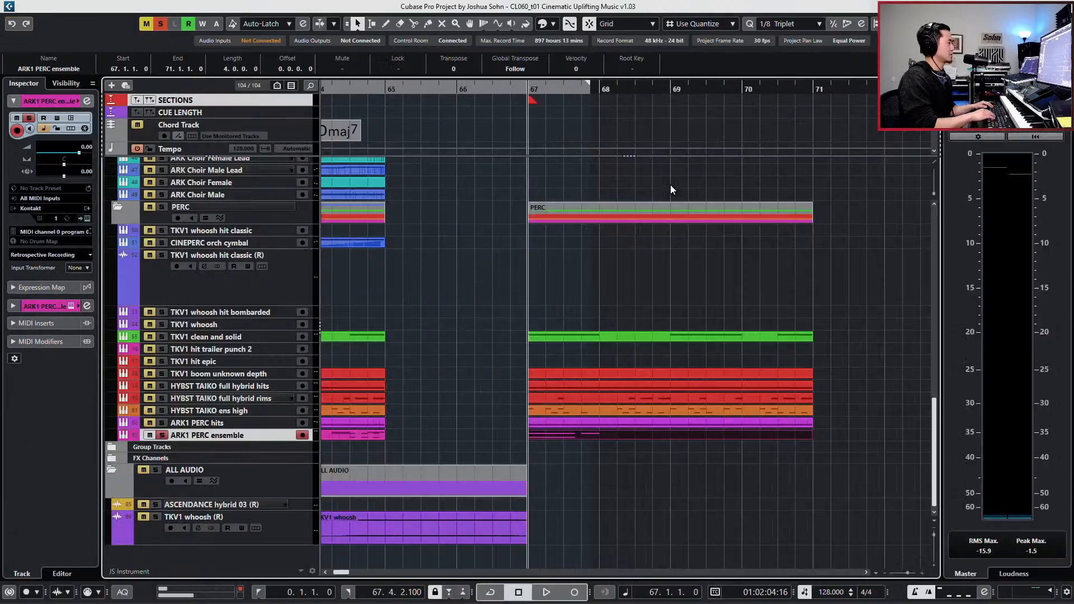
{"action": "scroll", "coordinate": [556, 372], "scroll_direction": "right", "scroll_amount": 2}
{"action": "scroll", "coordinate": [519, 411], "scroll_direction": "left", "scroll_amount": 3}
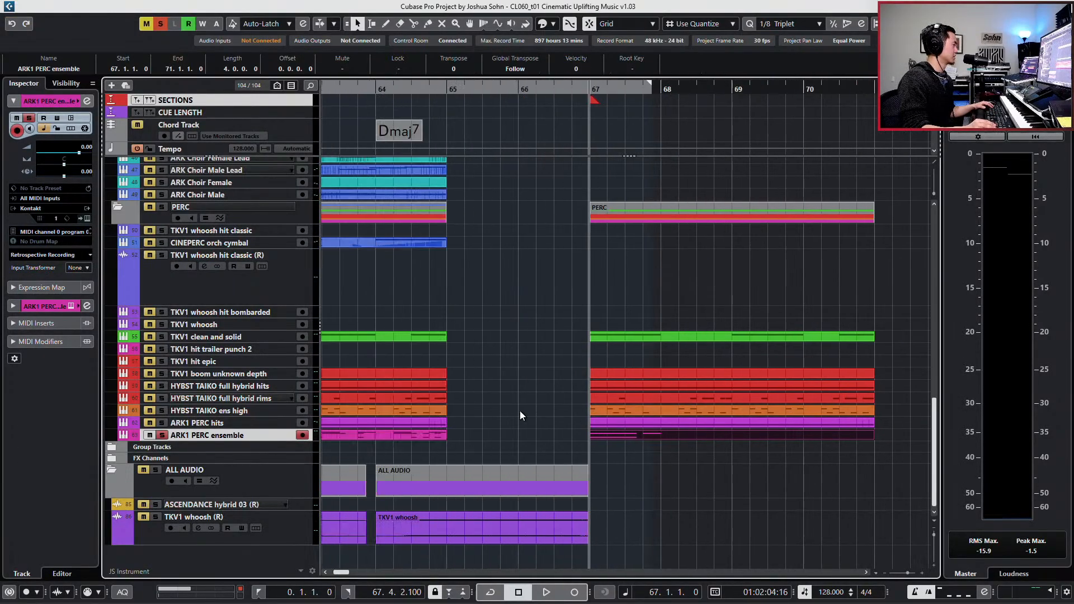
{"action": "left_click", "coordinate": [427, 429]}
{"action": "double_click", "coordinate": [424, 434]}
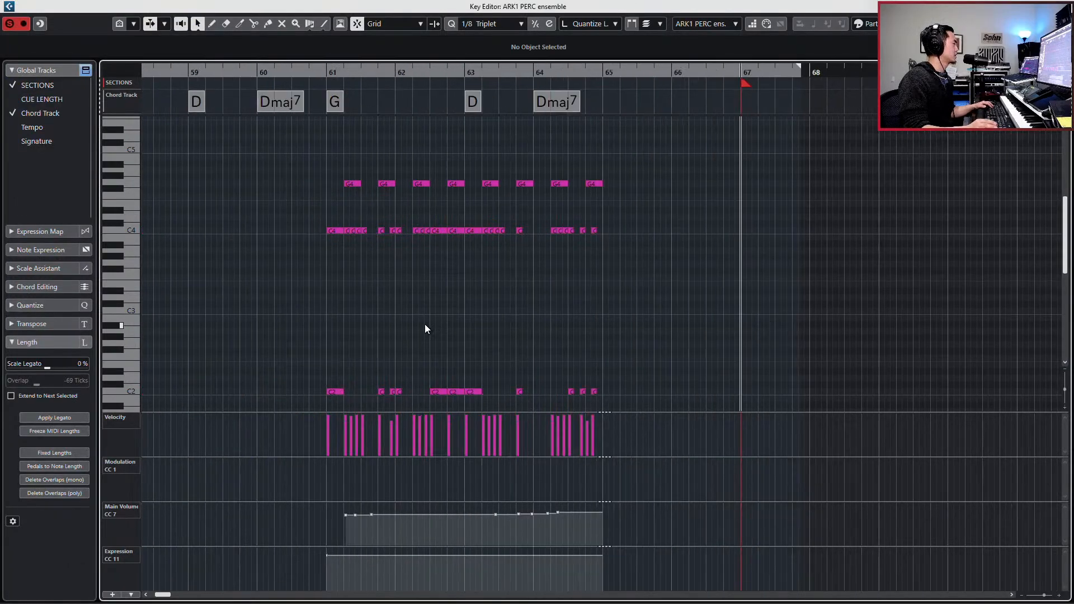
{"action": "scroll", "coordinate": [358, 207], "scroll_direction": "down", "scroll_amount": 3}
{"action": "scroll", "coordinate": [351, 214], "scroll_direction": "up", "scroll_amount": 3}
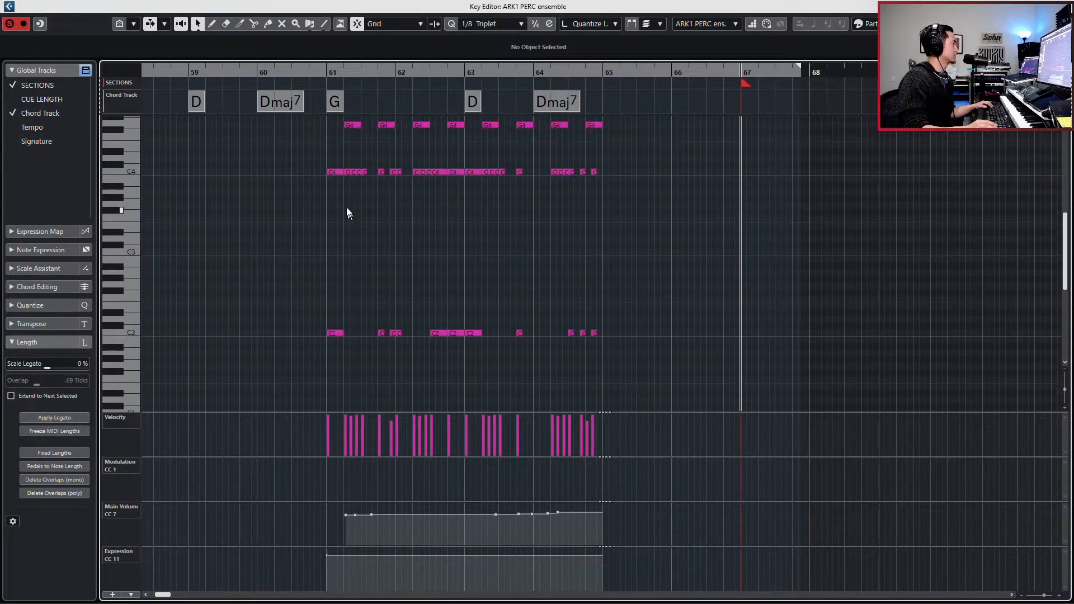
- Examine and play the C4 and C2 hits of bars 61 to 64 in the original ensemble event
{"action": "left_click_drag", "start_coordinate": [348, 162], "coordinate": [390, 166]}
{"action": "left_click_drag", "start_coordinate": [324, 154], "coordinate": [367, 378]}
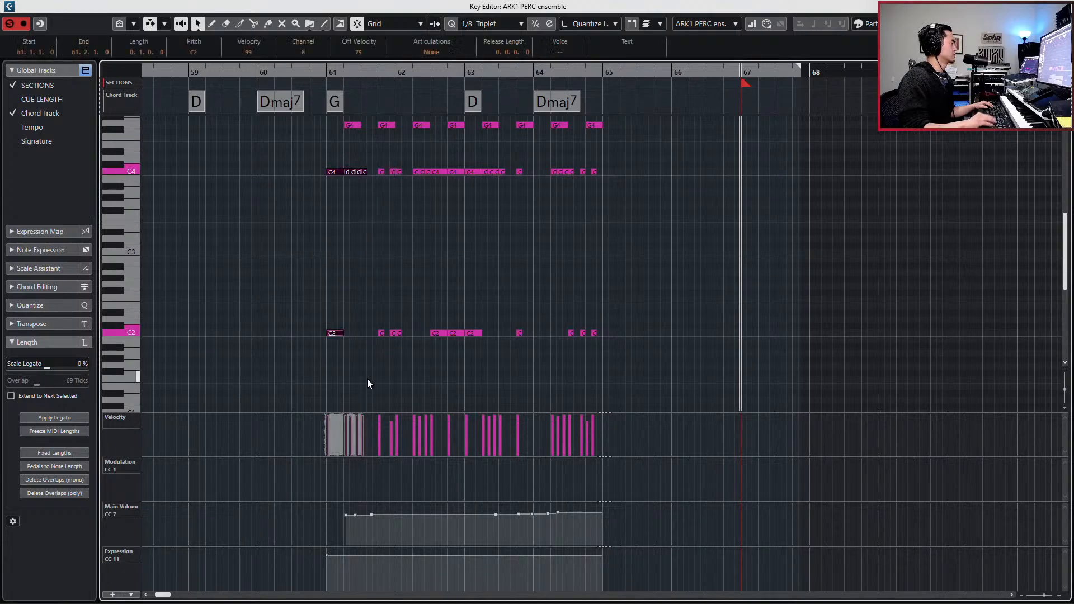
{"action": "key", "text": "space"}
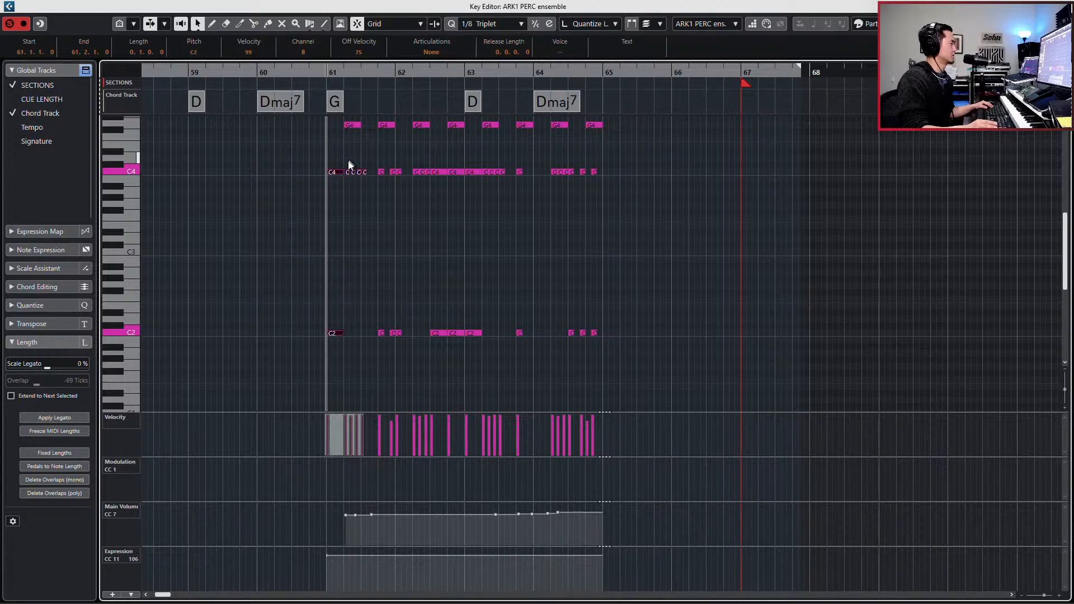
{"action": "left_click_drag", "start_coordinate": [347, 159], "coordinate": [367, 227]}
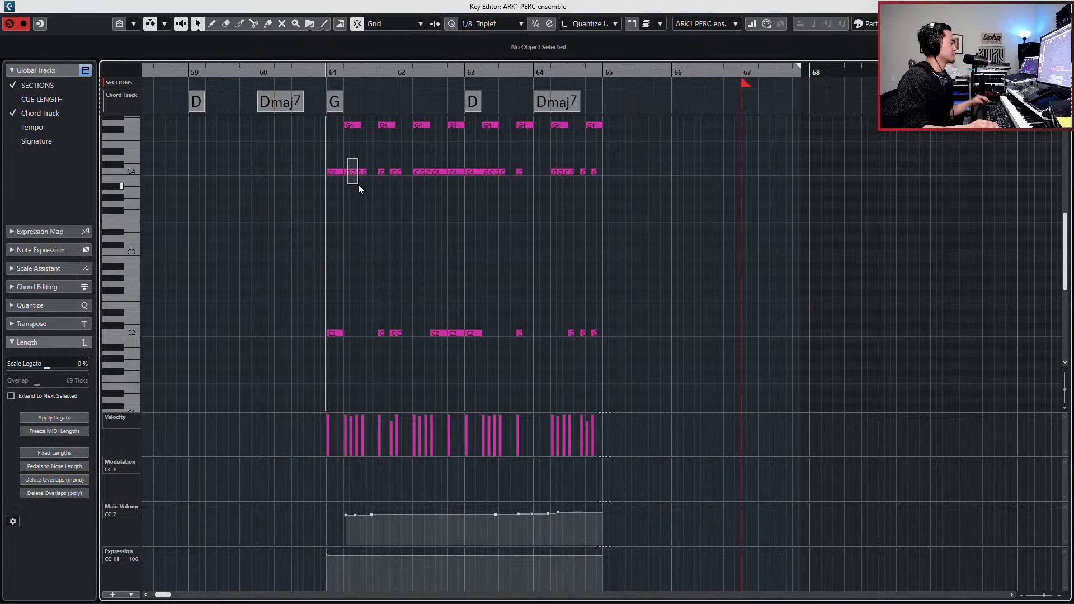
{"action": "left_click_drag", "start_coordinate": [356, 189], "coordinate": [407, 344]}
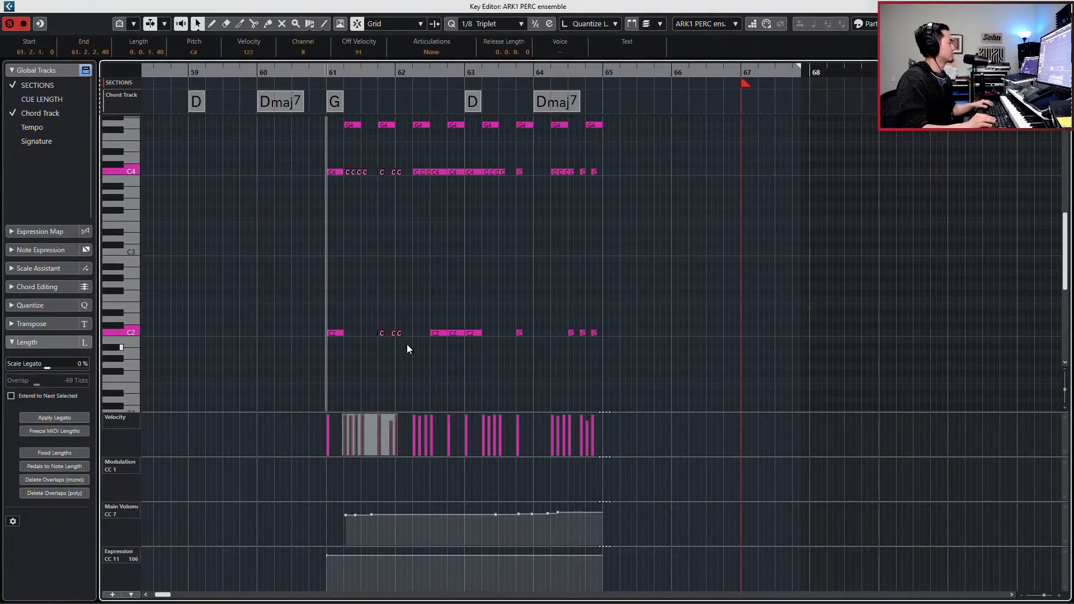
{"action": "left_click_drag", "start_coordinate": [350, 158], "coordinate": [424, 336]}
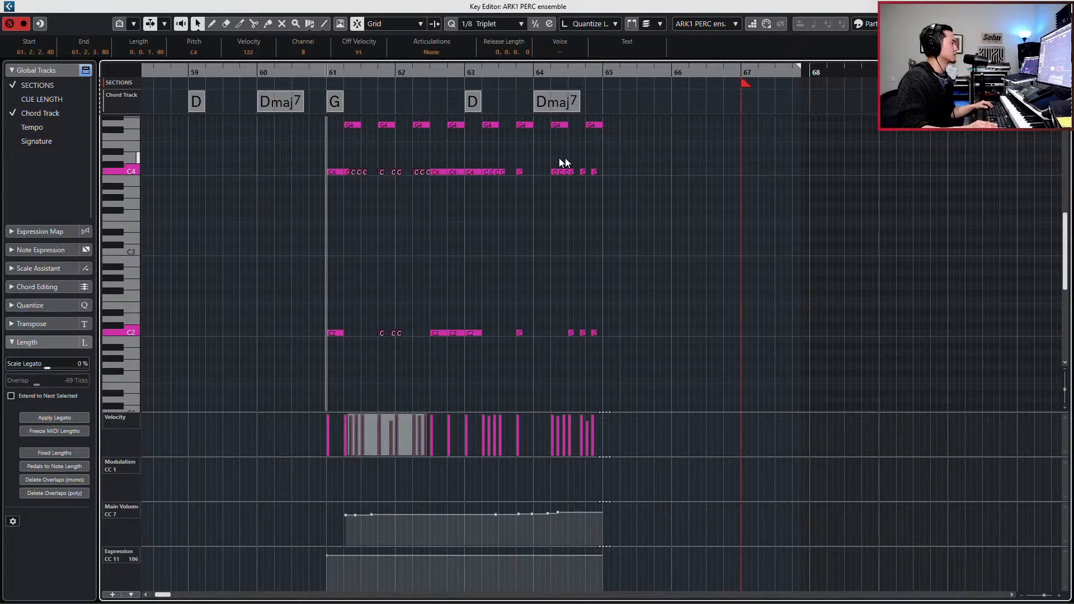
{"action": "left_click_drag", "start_coordinate": [551, 160], "coordinate": [653, 324]}
{"action": "left_click_drag", "start_coordinate": [668, 259], "coordinate": [551, 376]}
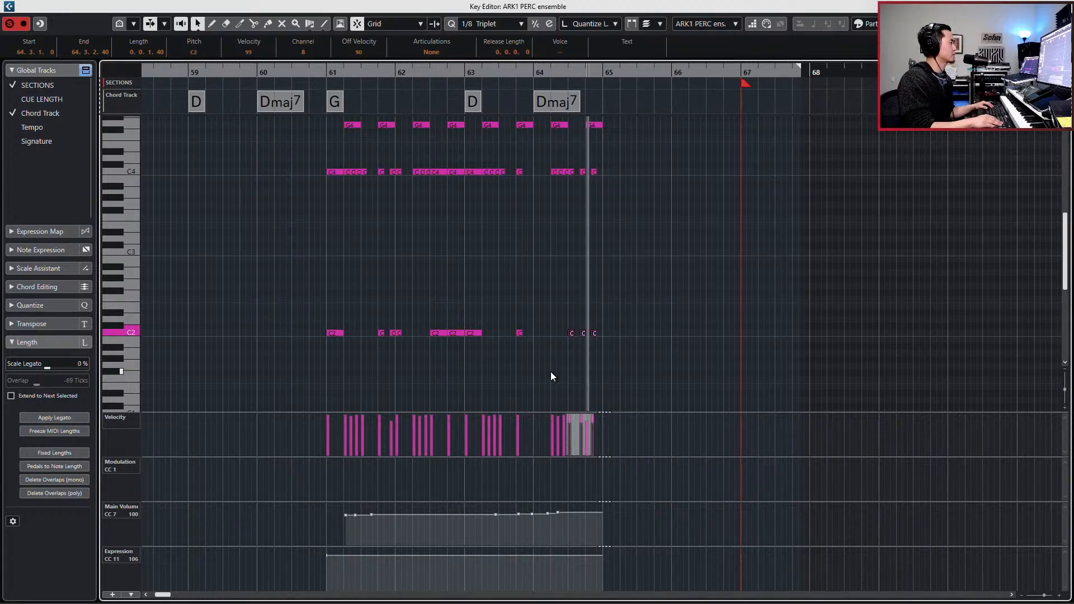
{"action": "key", "text": "space"}
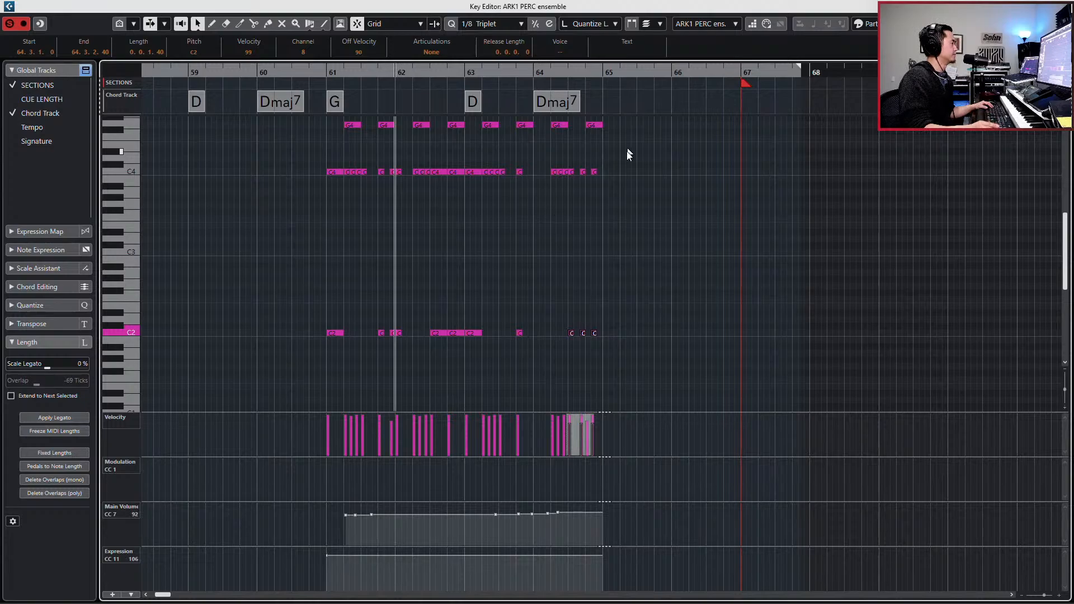
{"action": "left_click_drag", "start_coordinate": [627, 151], "coordinate": [538, 366]}
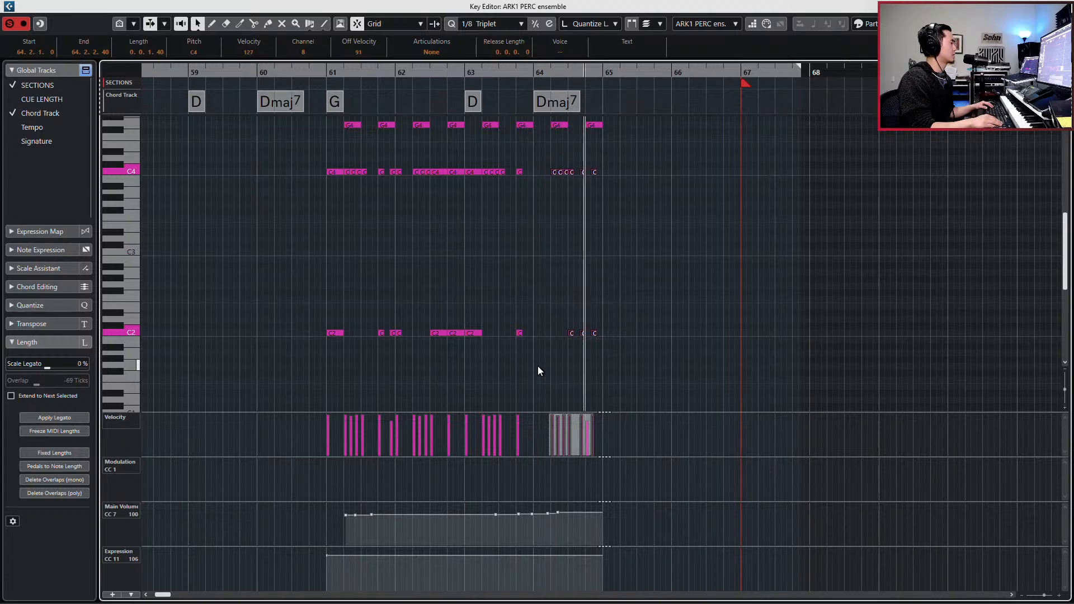
{"action": "key", "text": "space"}
{"action": "left_click", "coordinate": [531, 208]}
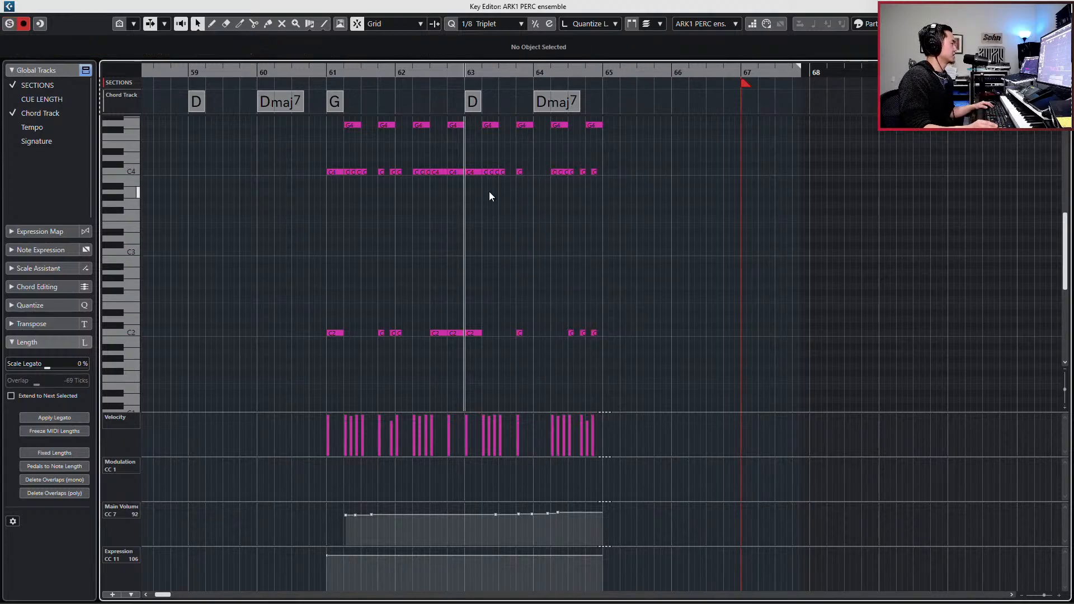
- Copy the last two C4 and C2 triplet hits of bar 61 to the end of bar 63 and play the pattern
{"action": "left_click_drag", "start_coordinate": [377, 162], "coordinate": [391, 347]}
{"action": "key", "text": "space"}
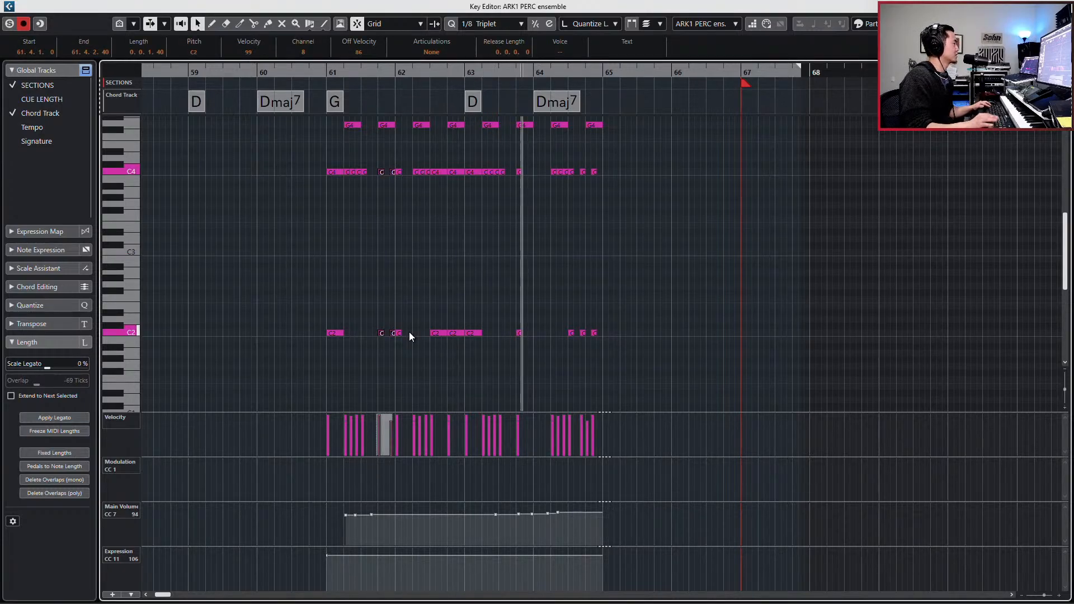
{"action": "key", "text": "space"}
{"action": "left_click_drag", "start_coordinate": [389, 165], "coordinate": [410, 353]}
{"action": "key", "text": "ctrl+c"}
{"action": "key", "text": "ctrl+v"}
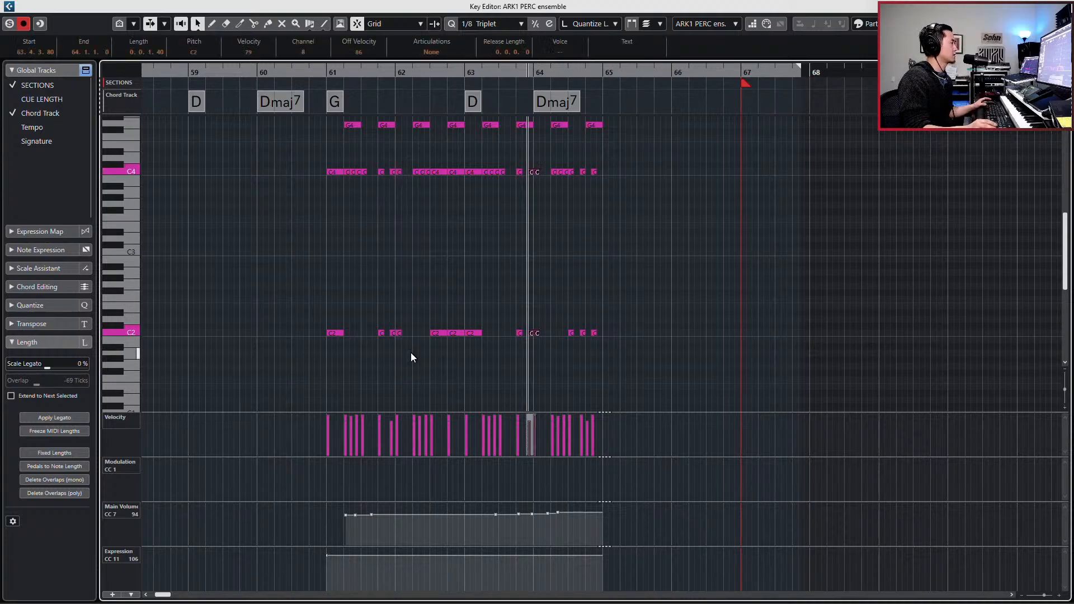
{"action": "key", "text": "space"}
{"action": "key", "text": "space"}
{"action": "key", "text": "space"}
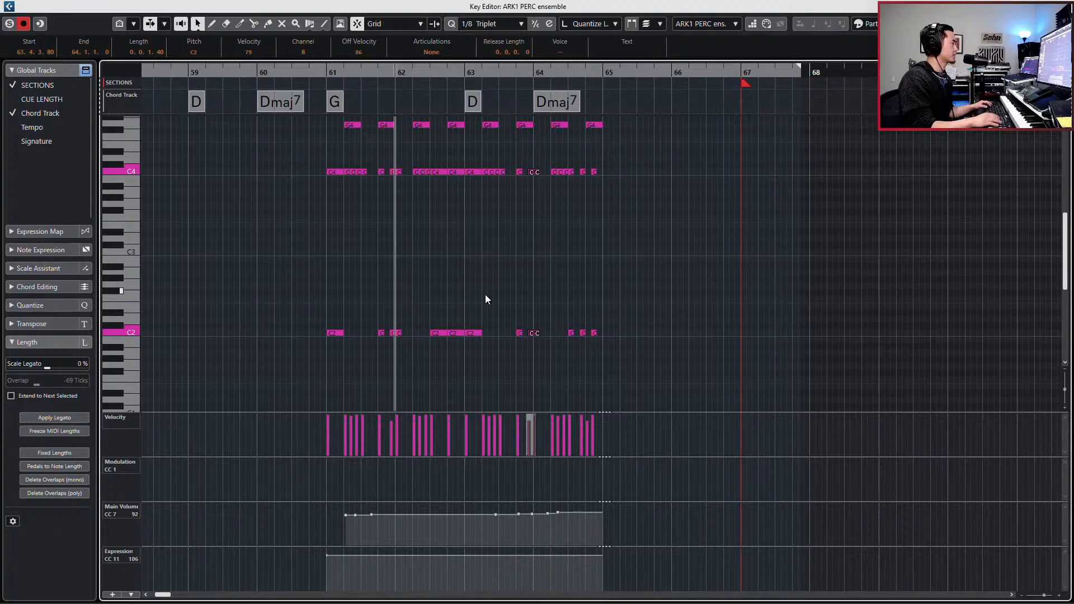
{"action": "key", "text": "space"}
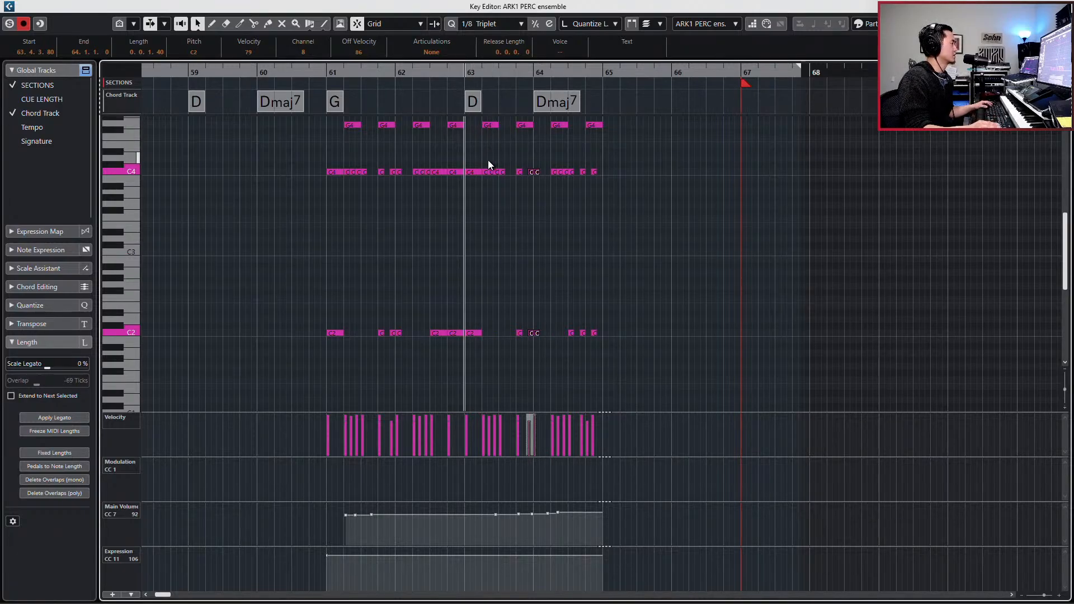
- Copy the C4 and C2 notes from 63.2.1.0 onward into the bar 67 ensemble event at 67.4.1.0, over its beat 4 hits, and play it
{"action": "left_click_drag", "start_coordinate": [487, 161], "coordinate": [687, 368]}
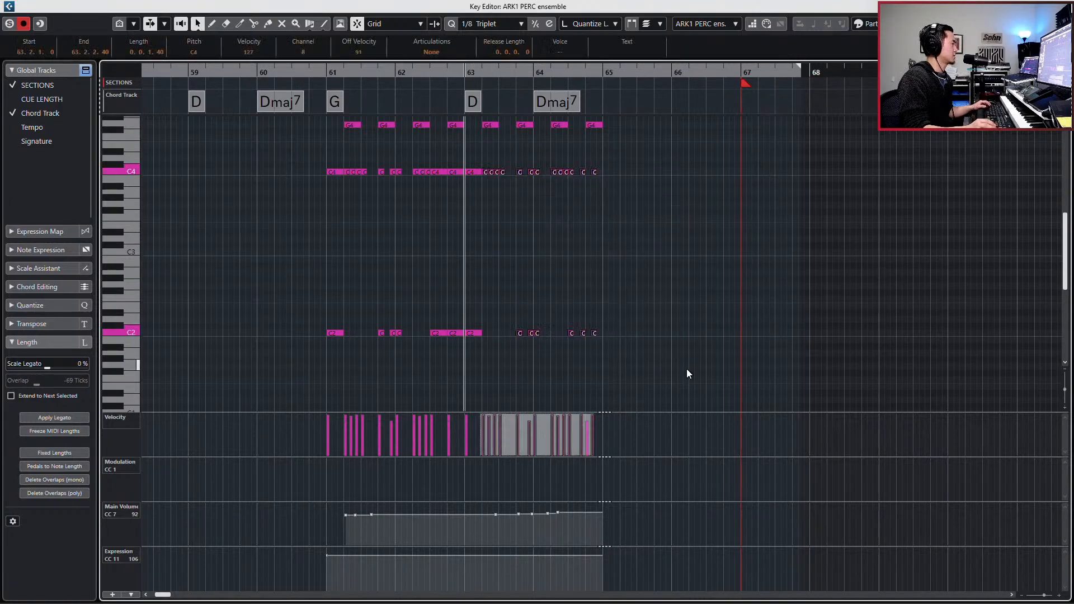
{"action": "key", "text": "Escape"}
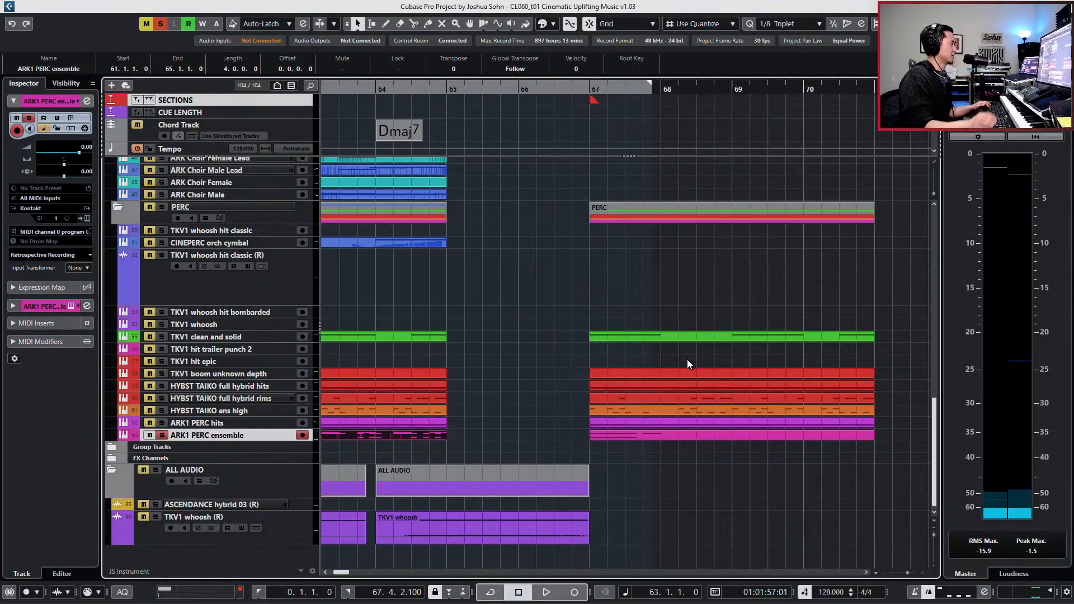
{"action": "double_click", "coordinate": [654, 437]}
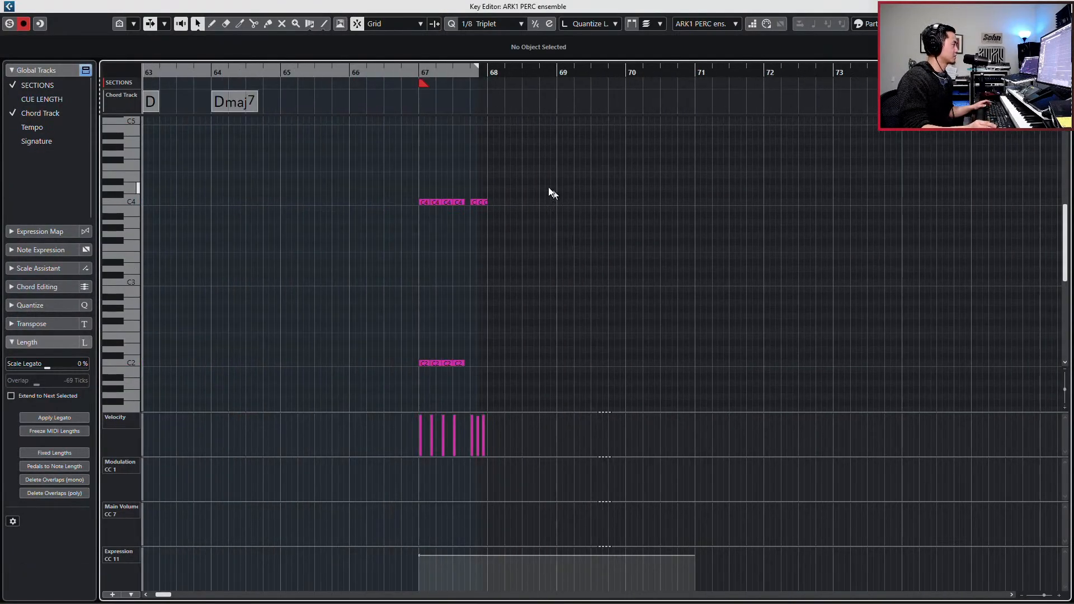
{"action": "left_click_drag", "start_coordinate": [524, 187], "coordinate": [471, 220]}
{"action": "key", "text": "l"}
{"action": "key", "text": "ctrl+v"}
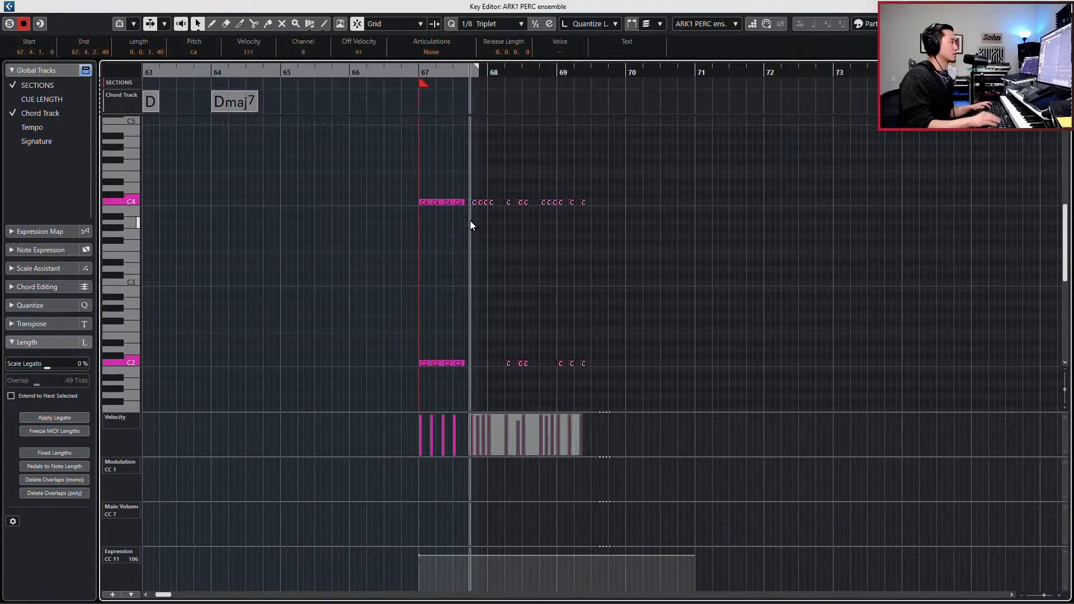
{"action": "key", "text": "shift+b"}
{"action": "key", "text": "space"}
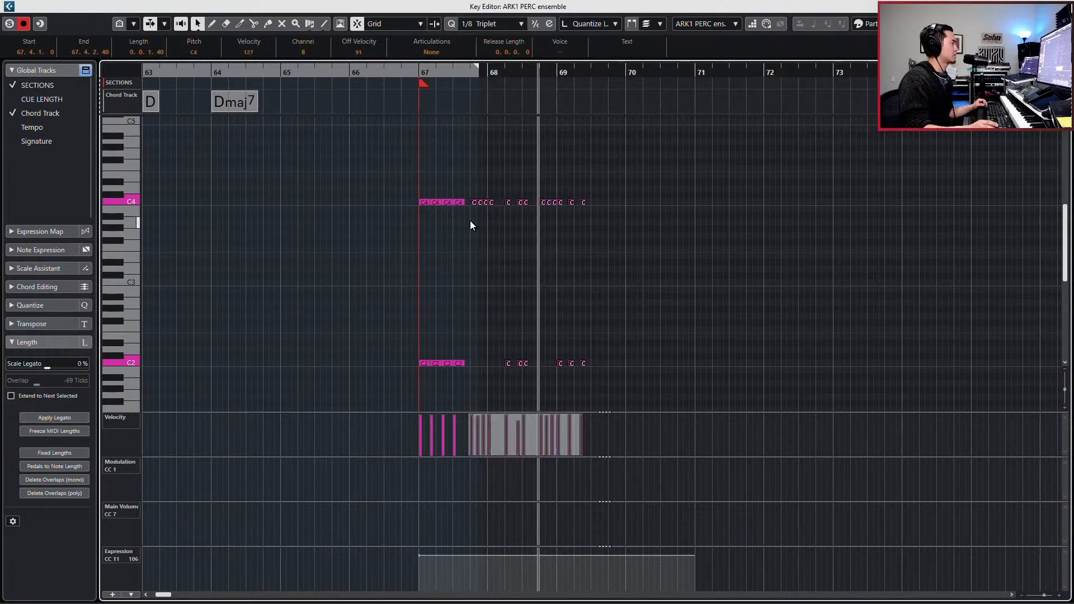
{"action": "key", "text": "space"}
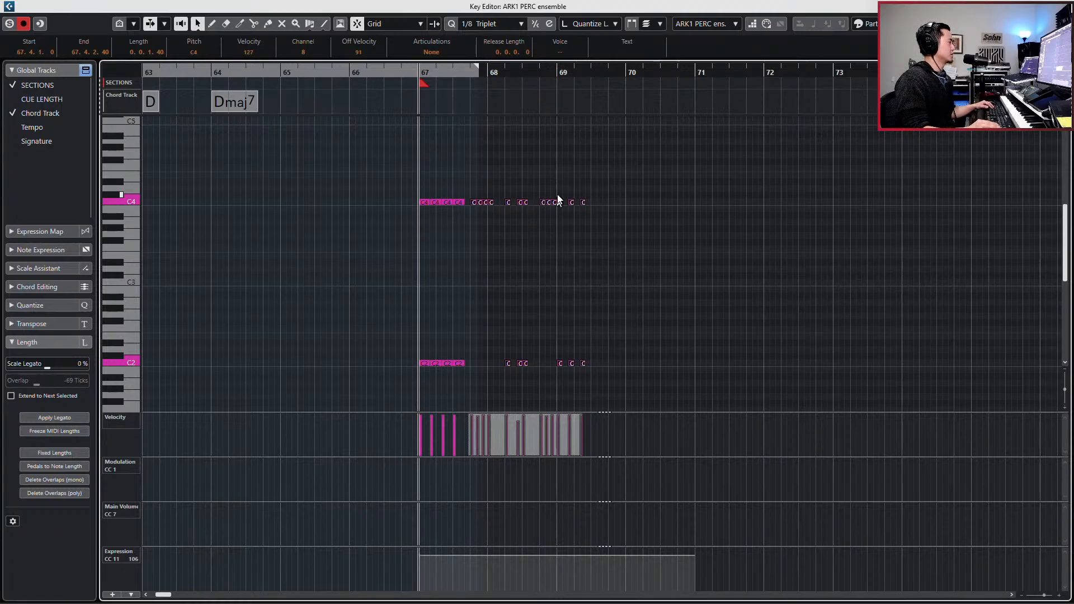
- Duplicate the last C4 and C2 hit of bar 69 to 69.2.3.80 and play the phrase
{"action": "left_click_drag", "start_coordinate": [560, 188], "coordinate": [639, 387]}
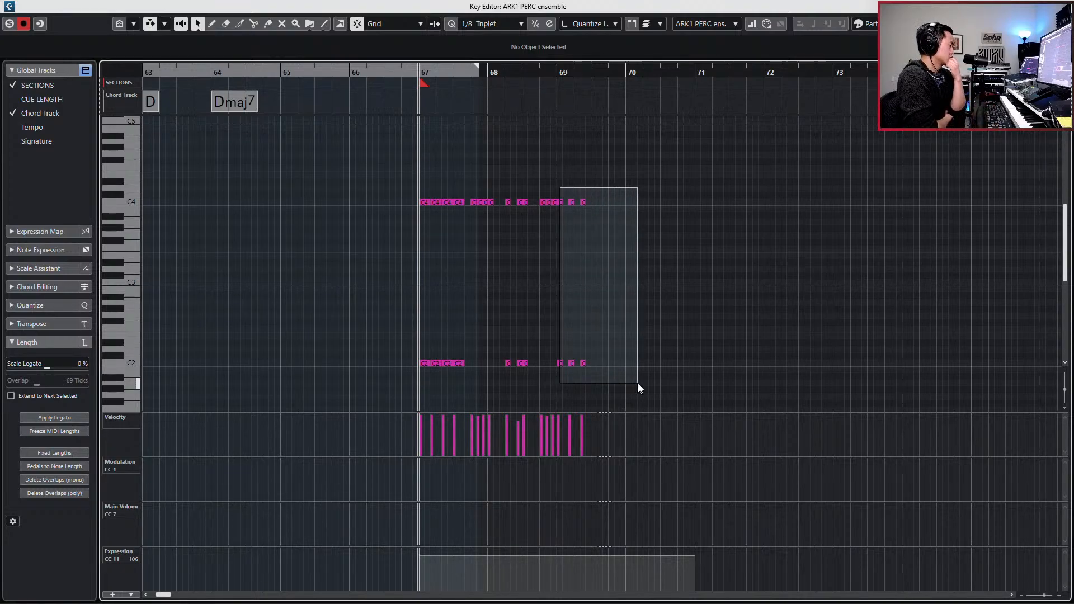
{"action": "left_click_drag", "start_coordinate": [638, 384], "coordinate": [638, 384]}
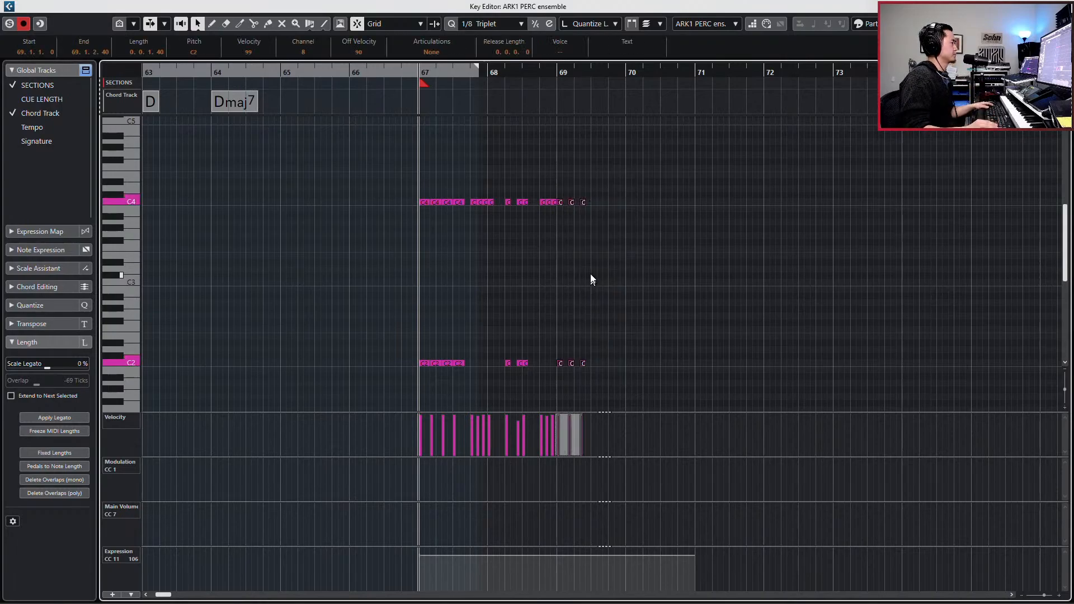
{"action": "left_click_drag", "start_coordinate": [577, 194], "coordinate": [613, 415]}
{"action": "key", "text": "ctrl+d"}
{"action": "key", "text": "space"}
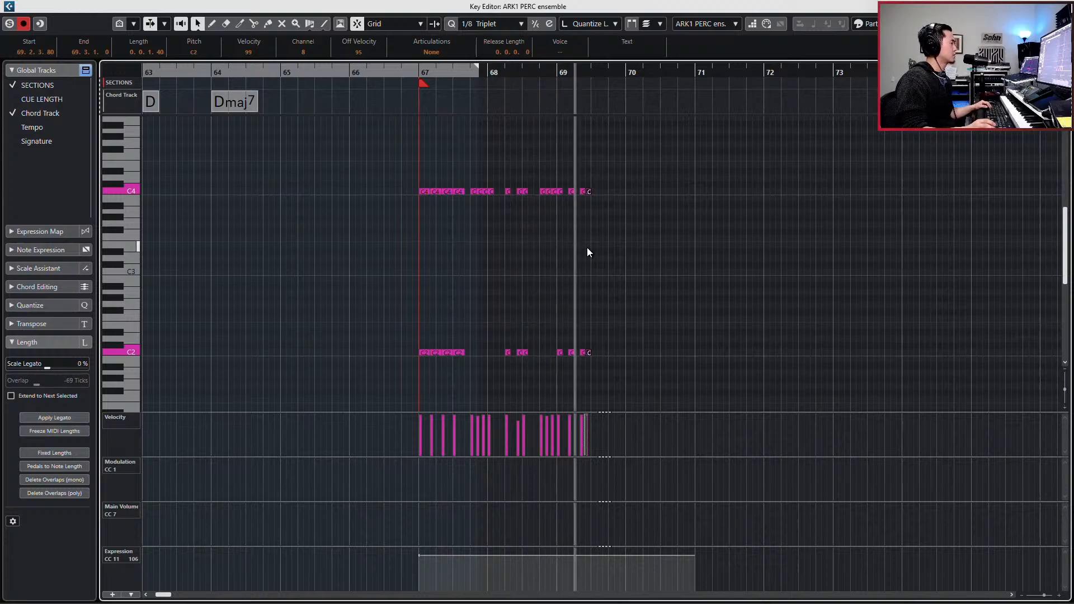
{"action": "key", "text": "space"}
- Duplicate the whole pattern from bar 67 so the copy starts at 69.3.1.0, and return to the project
{"action": "left_click_drag", "start_coordinate": [592, 176], "coordinate": [421, 355]}
{"action": "key", "text": "ctrl+d"}
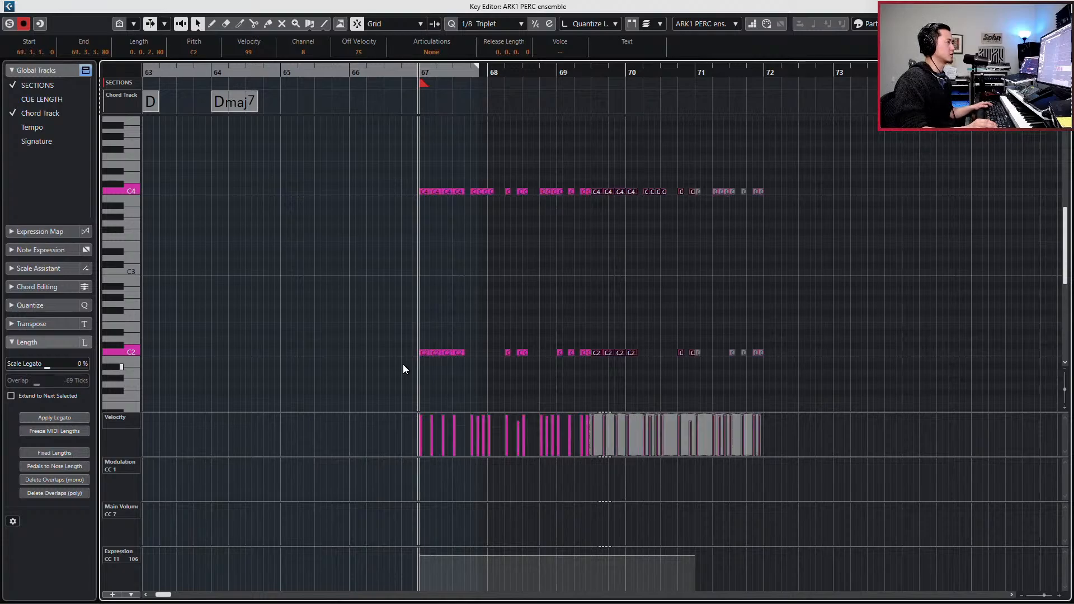
{"action": "key", "text": "Return"}
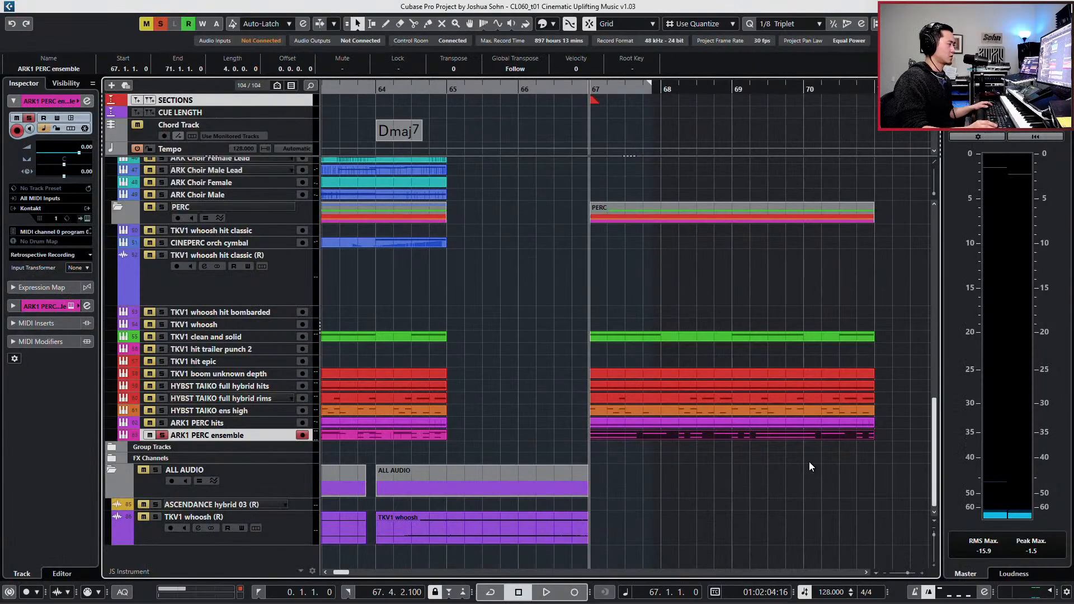
- Extend the ARK1 PERC ensemble event at bar 67 to end at bar 72 and set the quantize value to 1/1
{"action": "key", "text": "g"}
{"action": "key", "text": "g"}
{"action": "key", "text": "g"}
{"action": "key", "text": "g"}
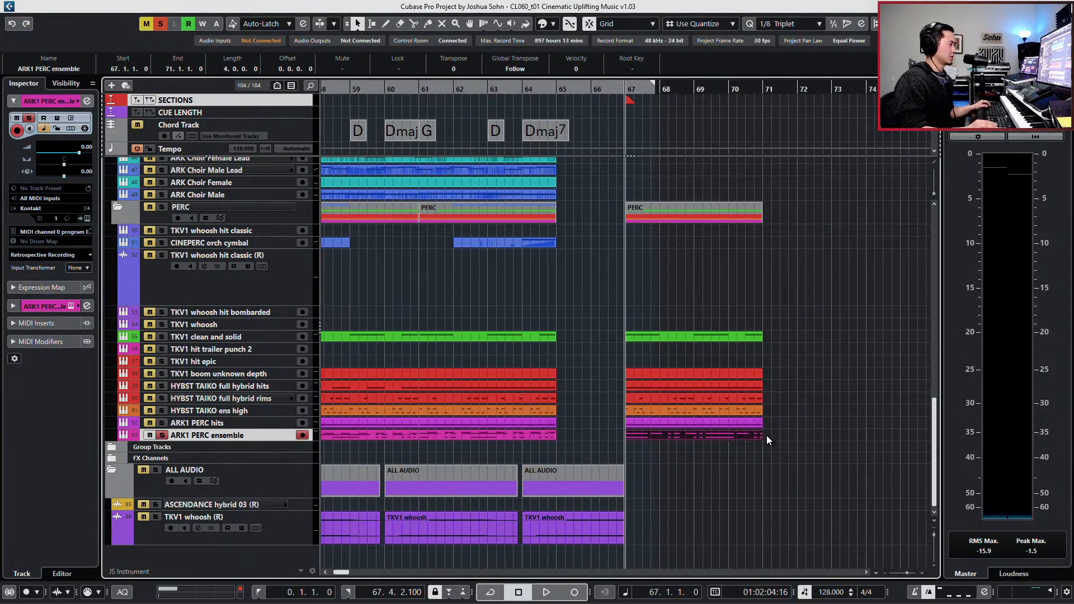
{"action": "key", "text": "ctrl+z"}
{"action": "left_click_drag", "start_coordinate": [762, 436], "coordinate": [796, 441]}
{"action": "key", "text": "1"}
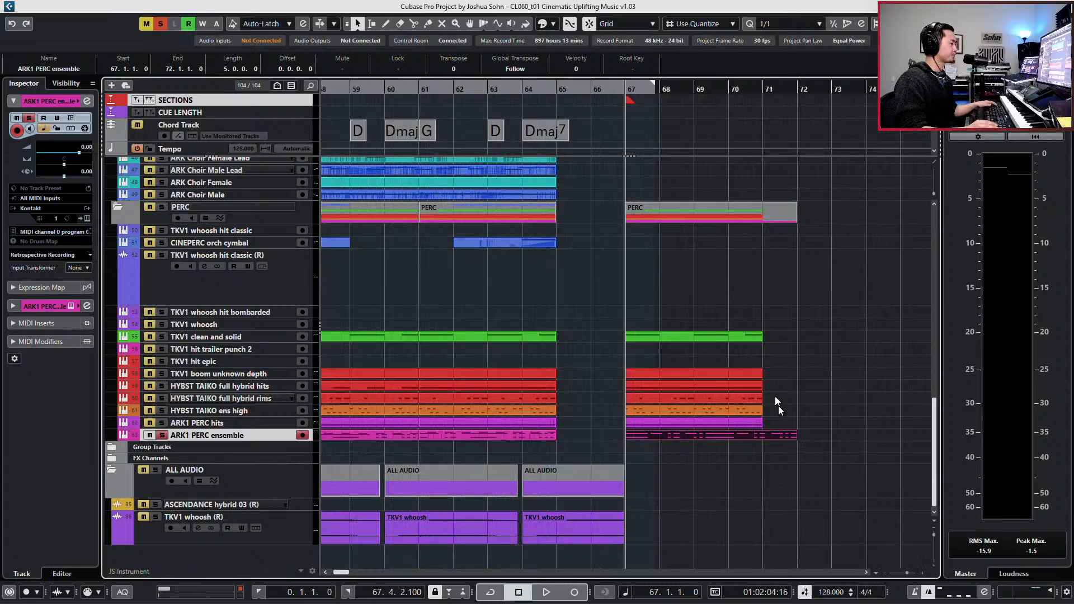
- Split the TKV1 boom, the three HYBST TAIKO and the ARK1 PERC hits events at bar 69 and delete the parts after it
{"action": "left_click_drag", "start_coordinate": [784, 373], "coordinate": [756, 427]}
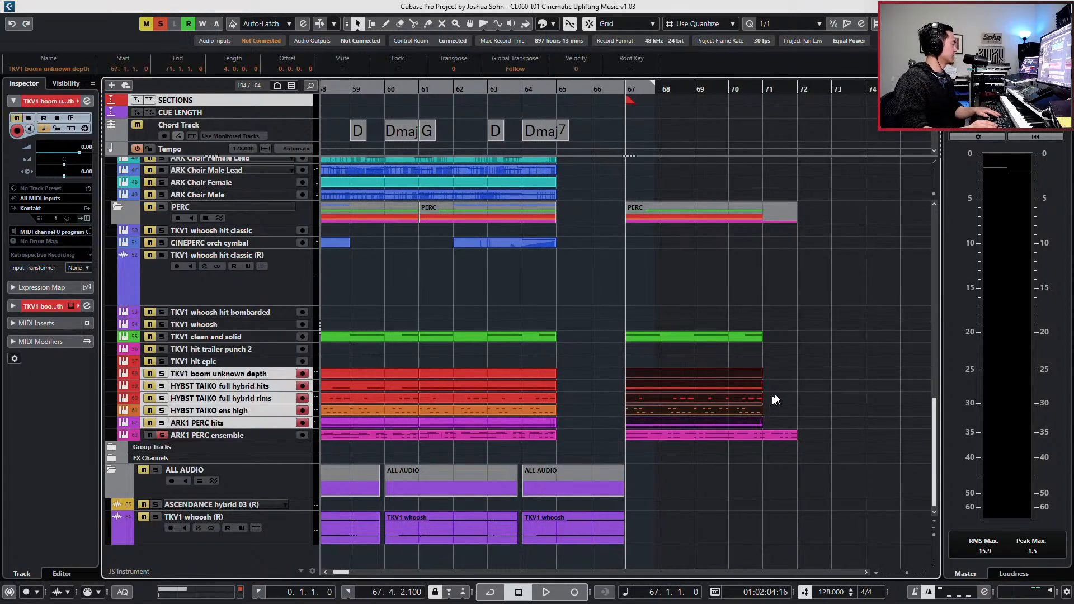
{"action": "left_click", "coordinate": [729, 390]}
{"action": "left_click_drag", "start_coordinate": [781, 367], "coordinate": [742, 423]}
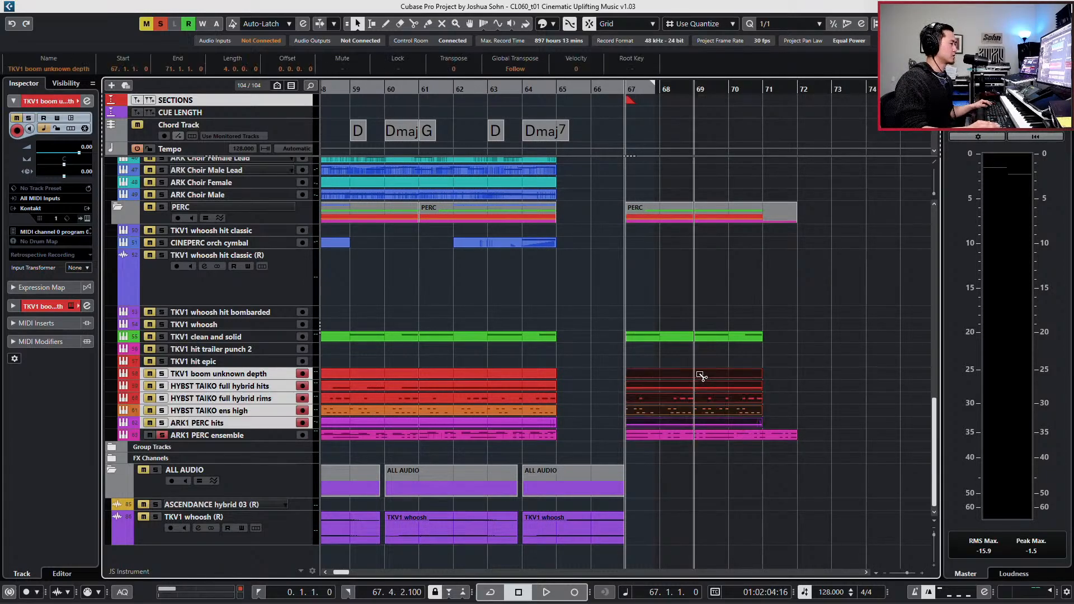
{"action": "left_click", "coordinate": [701, 376], "text": "alt"}
{"action": "left_click_drag", "start_coordinate": [722, 354], "coordinate": [731, 426]}
{"action": "key", "text": "Delete"}
{"action": "key", "text": "space"}
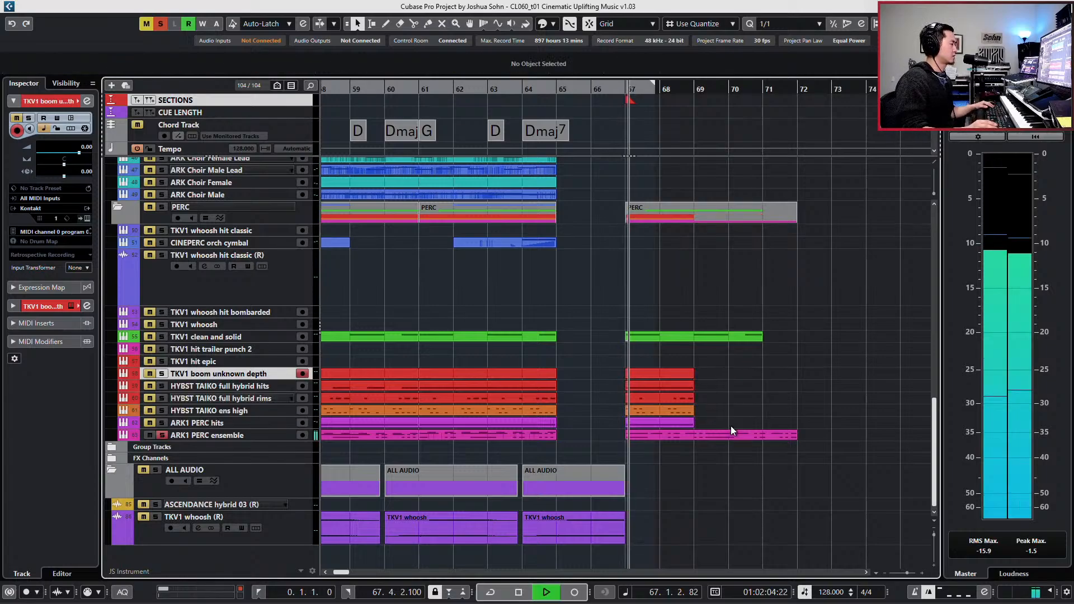
{"action": "key", "text": "space"}
- Split the ARK1 PERC ensemble event at bar 69, turn off its solo and play the ending with all tracks
{"action": "left_click", "coordinate": [716, 439]}
{"action": "left_click", "coordinate": [699, 436], "text": "alt"}
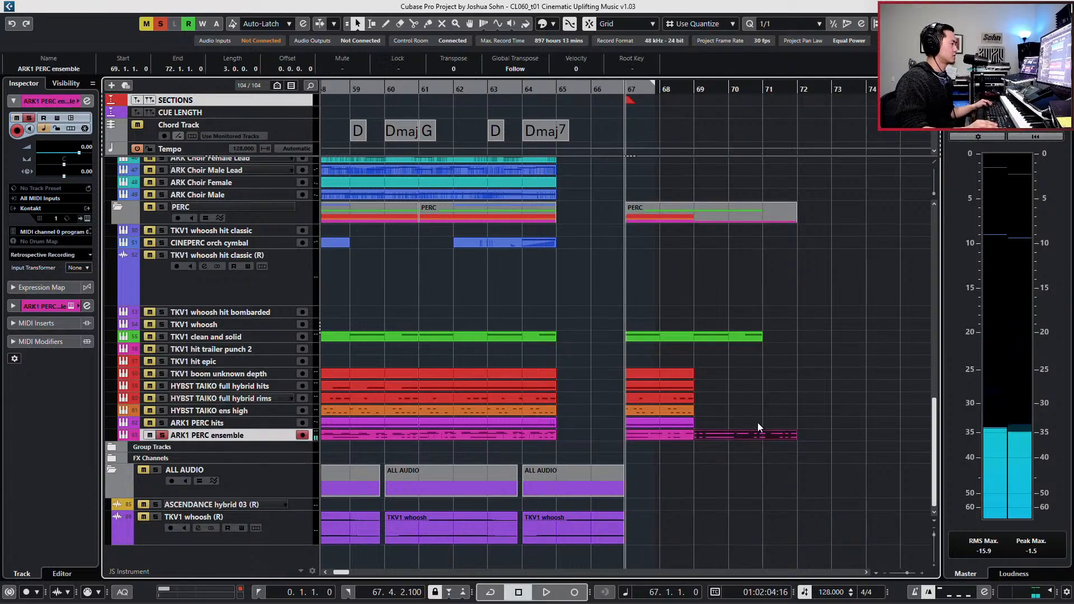
{"action": "left_click_drag", "start_coordinate": [667, 451], "coordinate": [708, 436]}
{"action": "key", "text": "s"}
{"action": "key", "text": "space"}
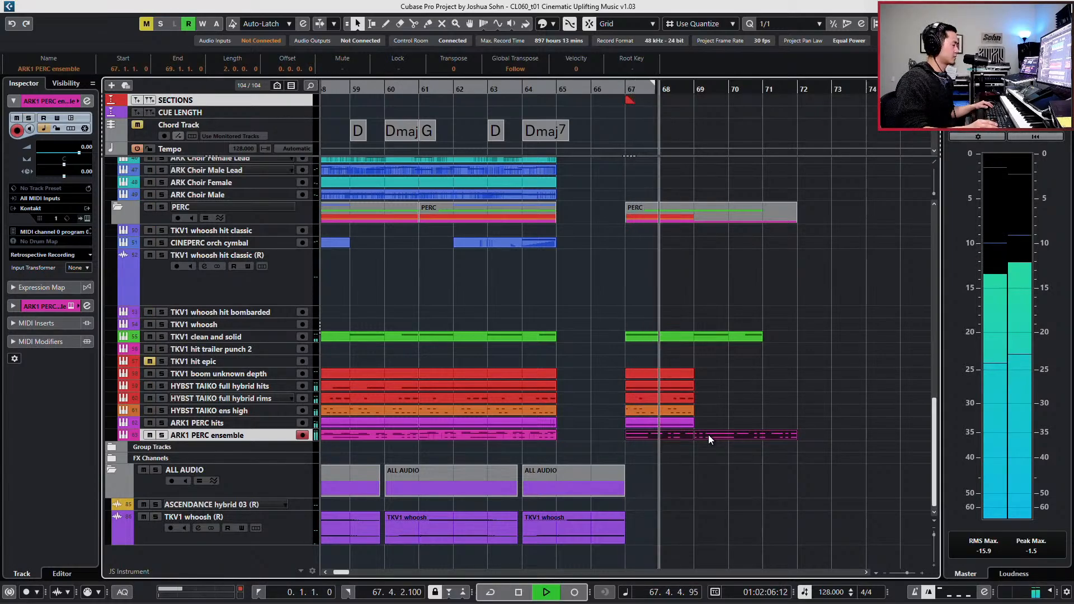
- Split the ARK1 PERC ensemble event at bar 71, and try deleting the final bar before restoring it
{"action": "left_click", "coordinate": [763, 436]}
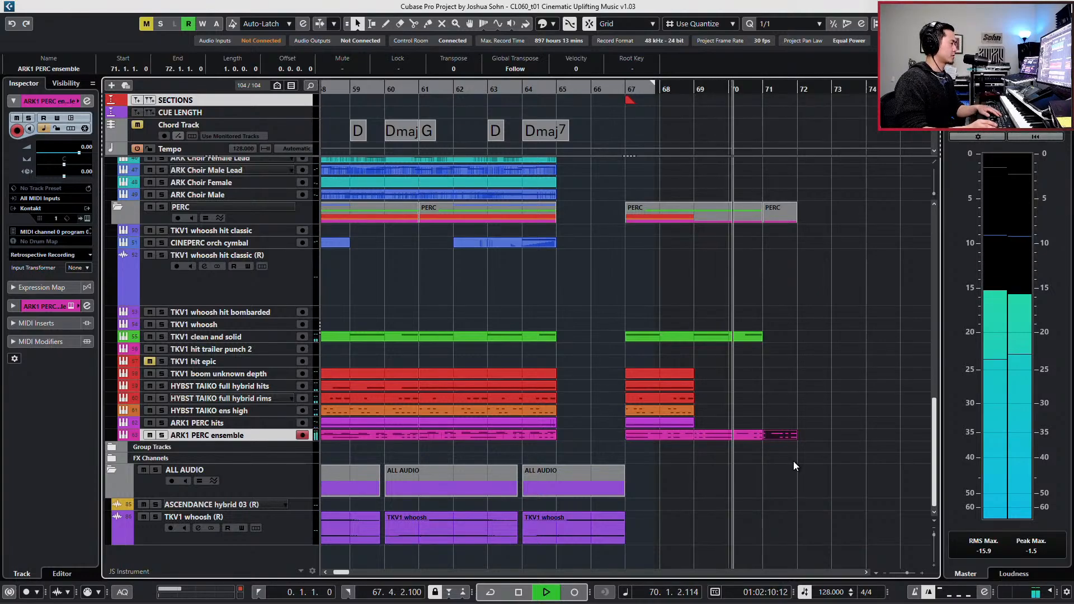
{"action": "key", "text": "Delete"}
{"action": "key", "text": "space"}
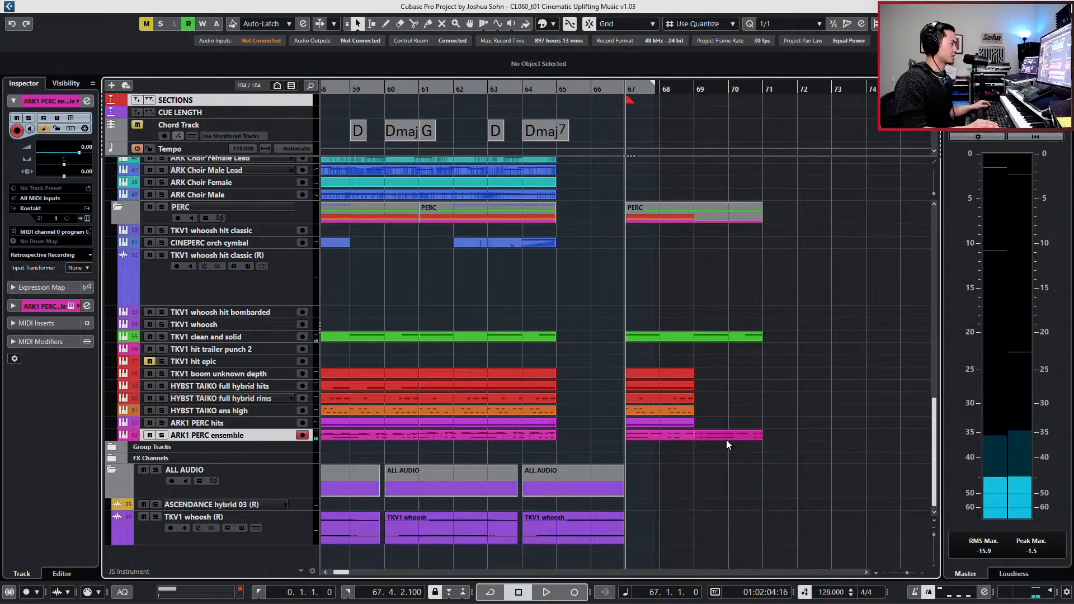
{"action": "key", "text": "ctrl+z"}
- Solo the ARK1 PERC ensemble track and play the ending from bar 67
{"action": "left_click", "coordinate": [685, 434]}
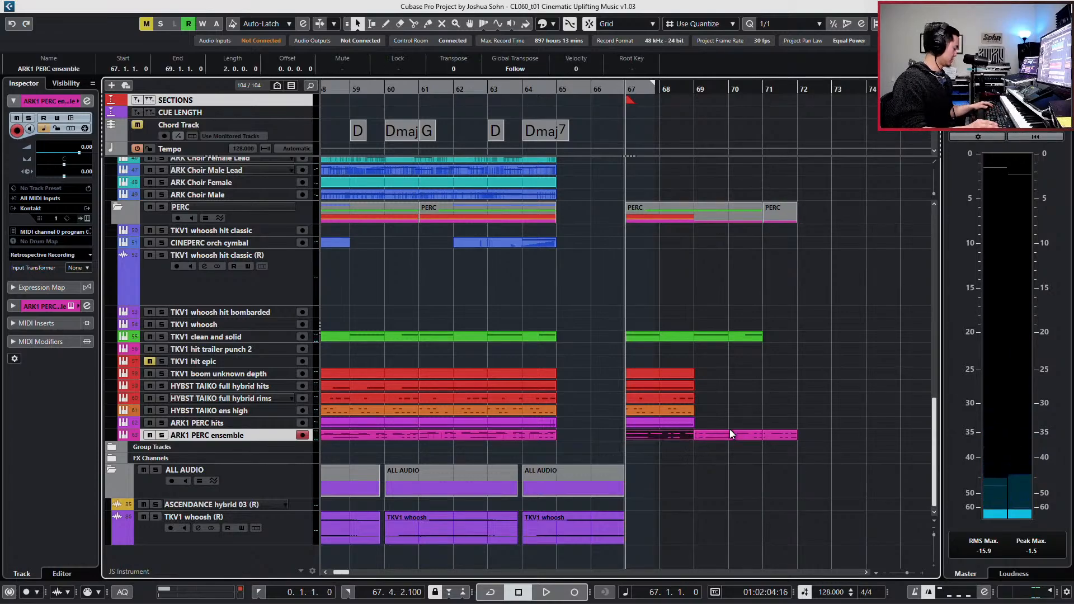
{"action": "key", "text": "s"}
{"action": "key", "text": "space"}
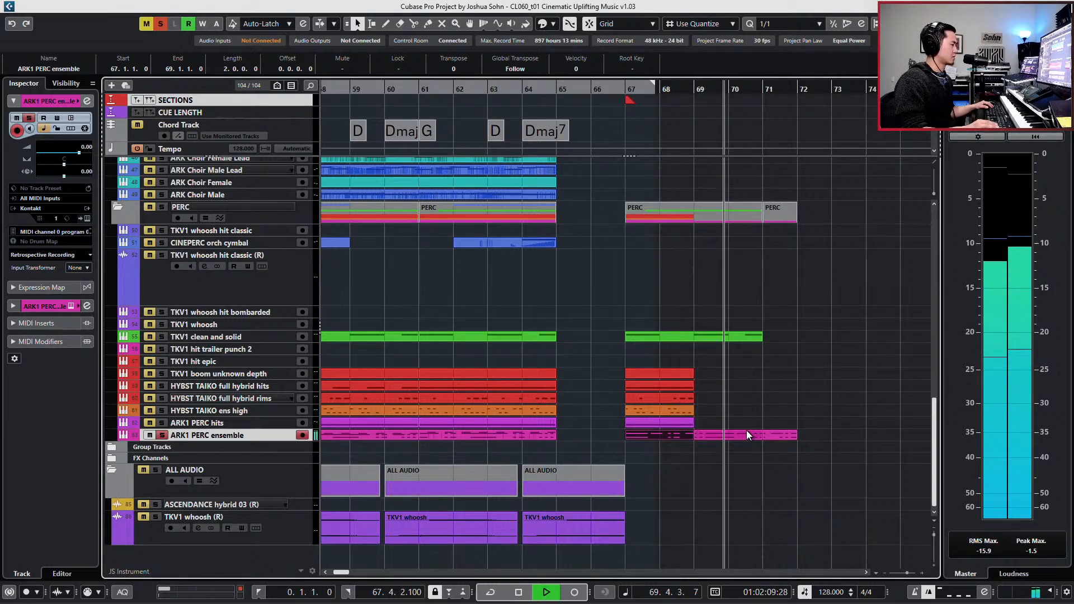
- Glue the ARK1 PERC ensemble events between bars 67 and 71 into one event and open it in the Key Editor
{"action": "key", "text": "space"}
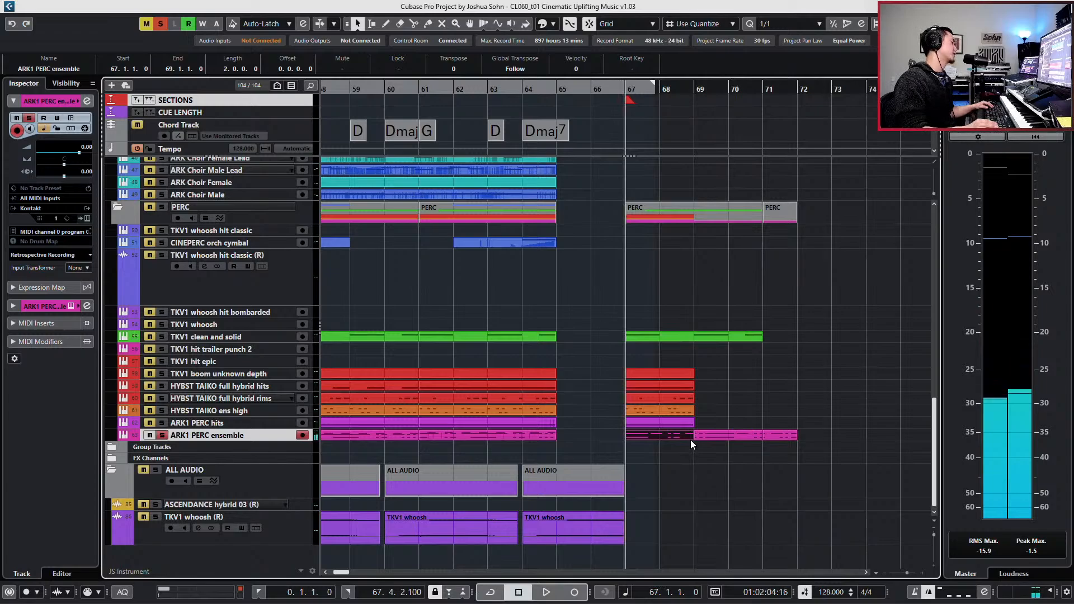
{"action": "left_click", "coordinate": [714, 435], "text": "shift"}
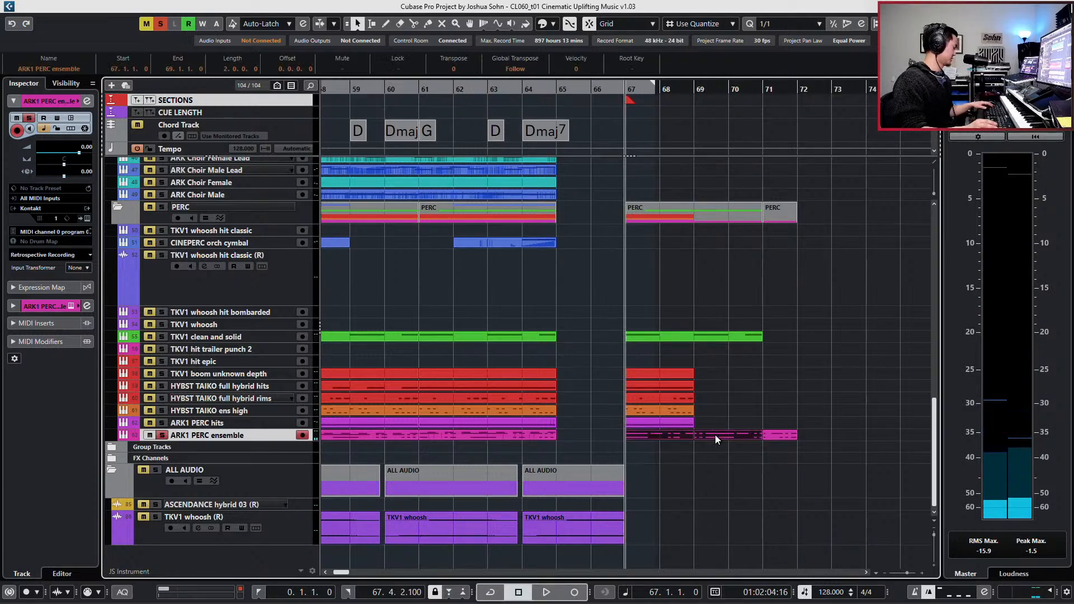
{"action": "key", "text": "ctrl+j"}
{"action": "left_click", "coordinate": [712, 437]}
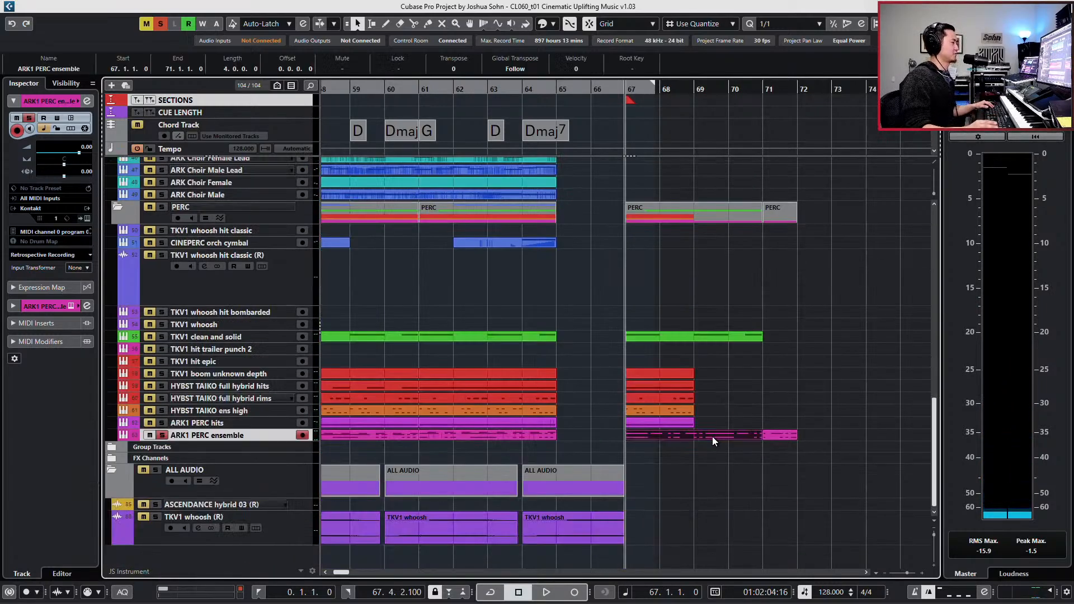
{"action": "double_click", "coordinate": [713, 437]}
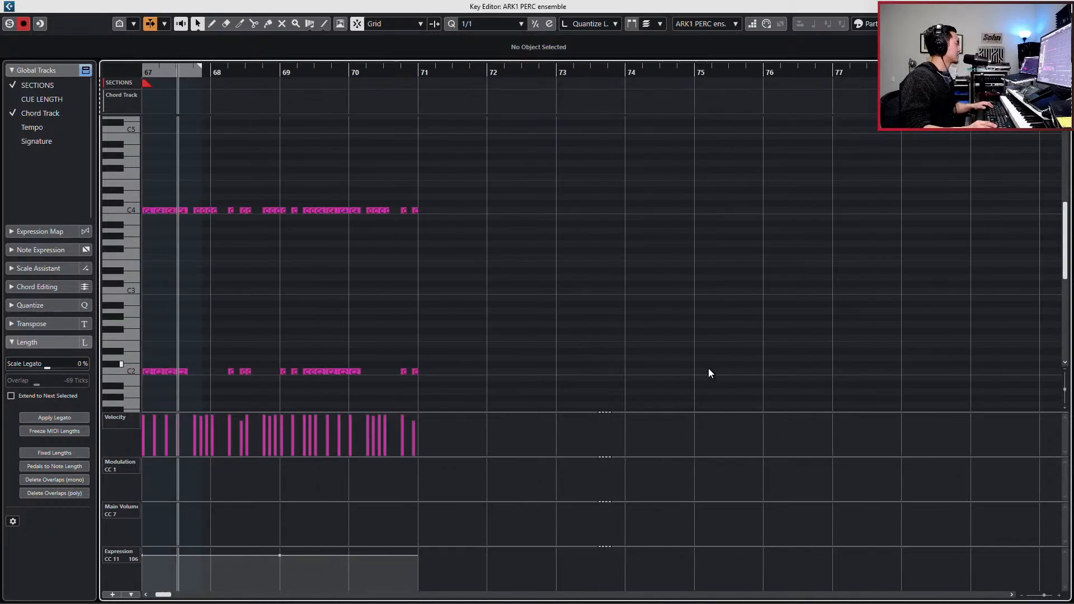
- Delete all ensemble notes after the middle of bar 69 and play the remaining pattern from bar 67
{"action": "scroll", "coordinate": [708, 368], "scroll_direction": "left", "scroll_amount": 3}
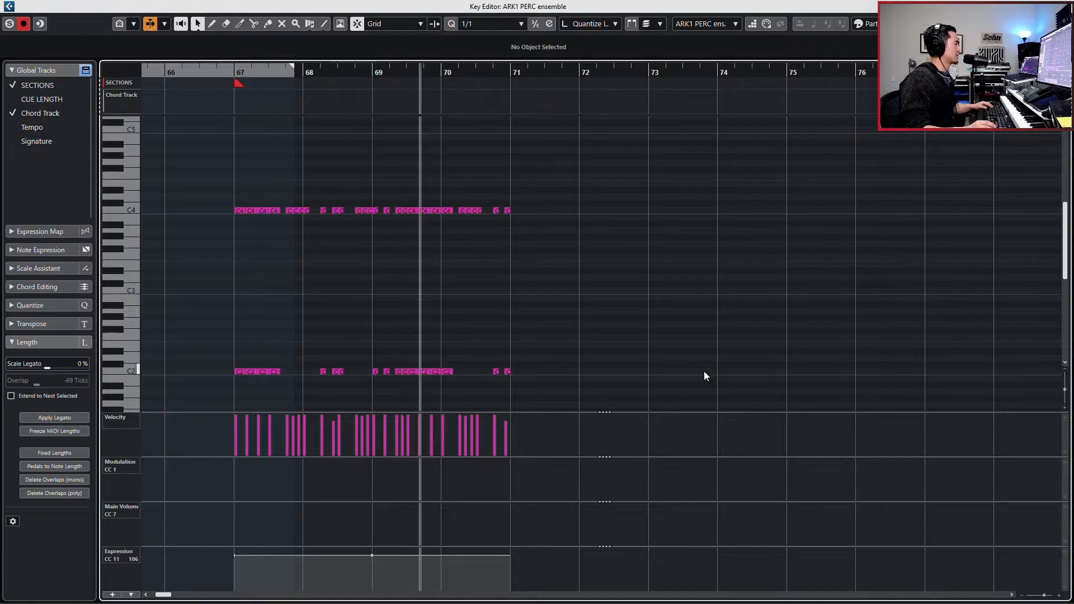
{"action": "key", "text": "space"}
{"action": "left_click_drag", "start_coordinate": [412, 199], "coordinate": [602, 386]}
{"action": "key", "text": "Delete"}
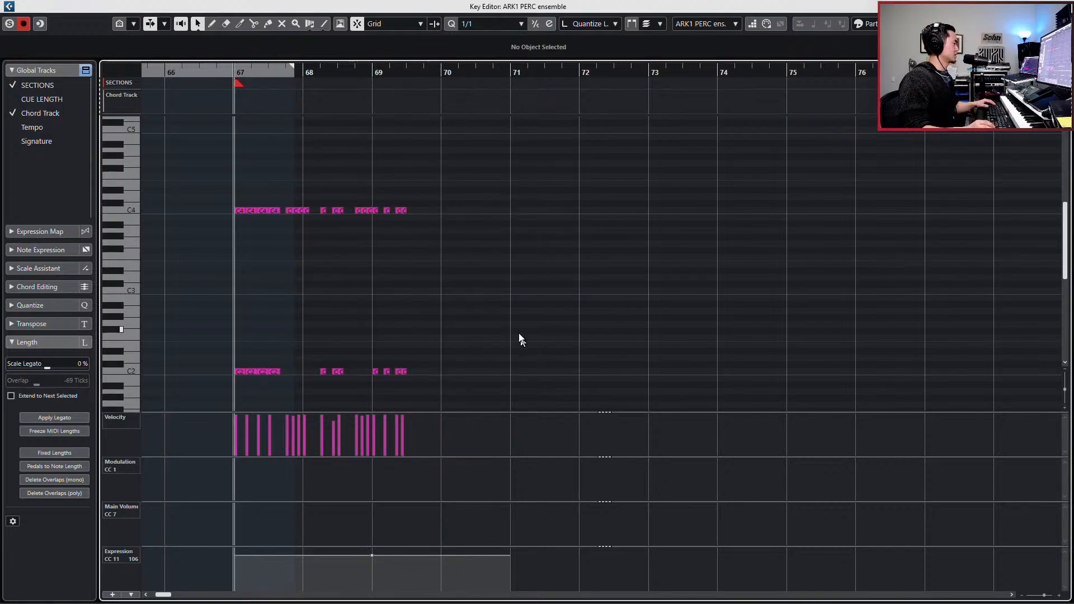
{"action": "key", "text": "g"}
{"action": "key", "text": "space"}
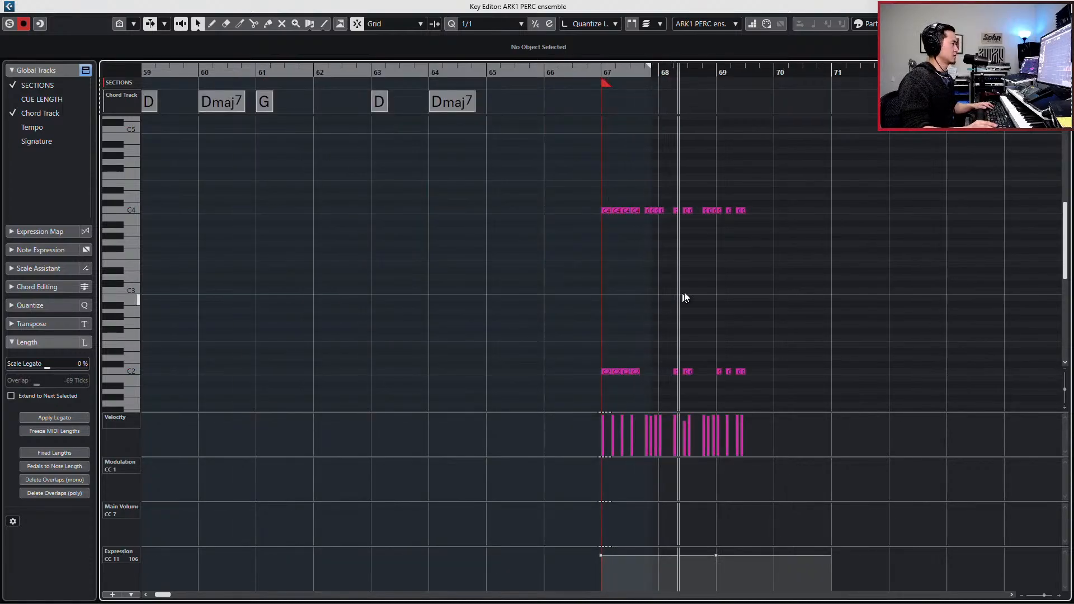
{"action": "key", "text": "space"}
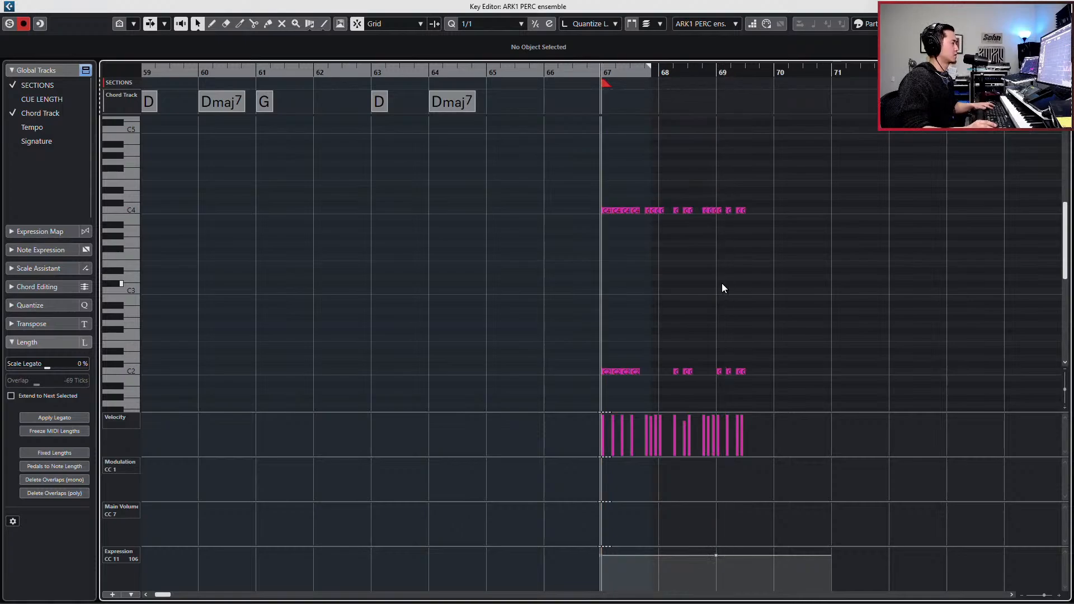
- Set the quantize value to 1/4, move the C4 and C2 hits from bar 69 one beat earlier, and play the pattern
{"action": "key", "text": "h"}
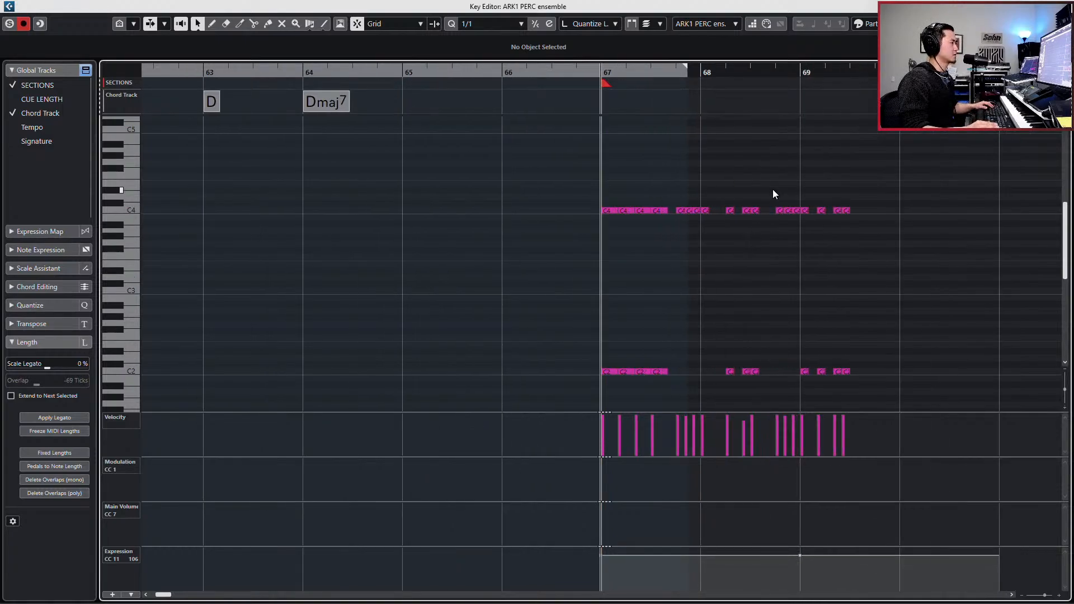
{"action": "key", "text": "alt+3"}
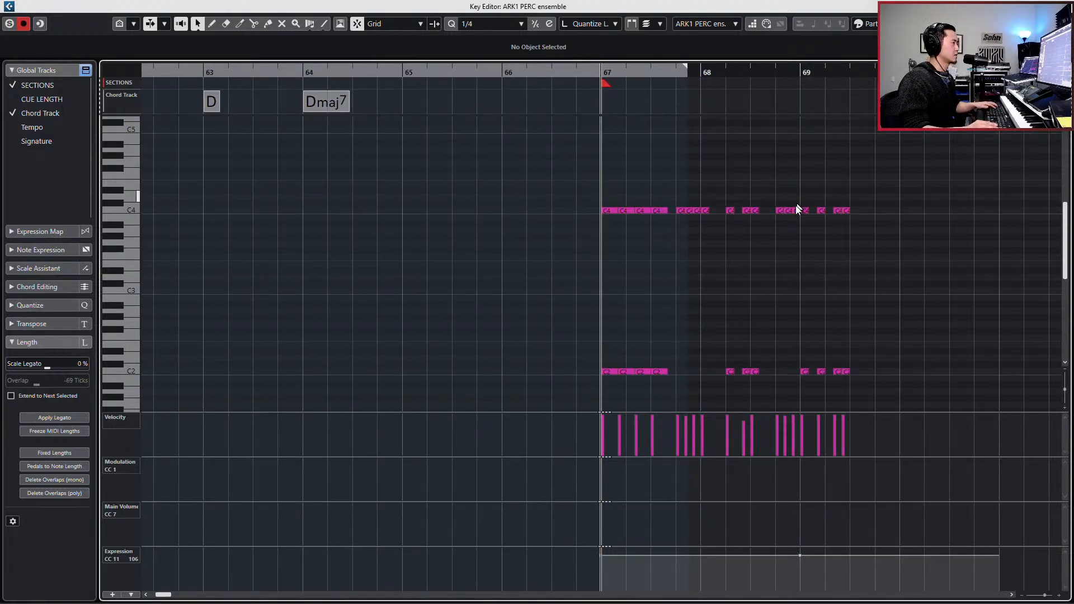
{"action": "left_click_drag", "start_coordinate": [798, 201], "coordinate": [756, 386]}
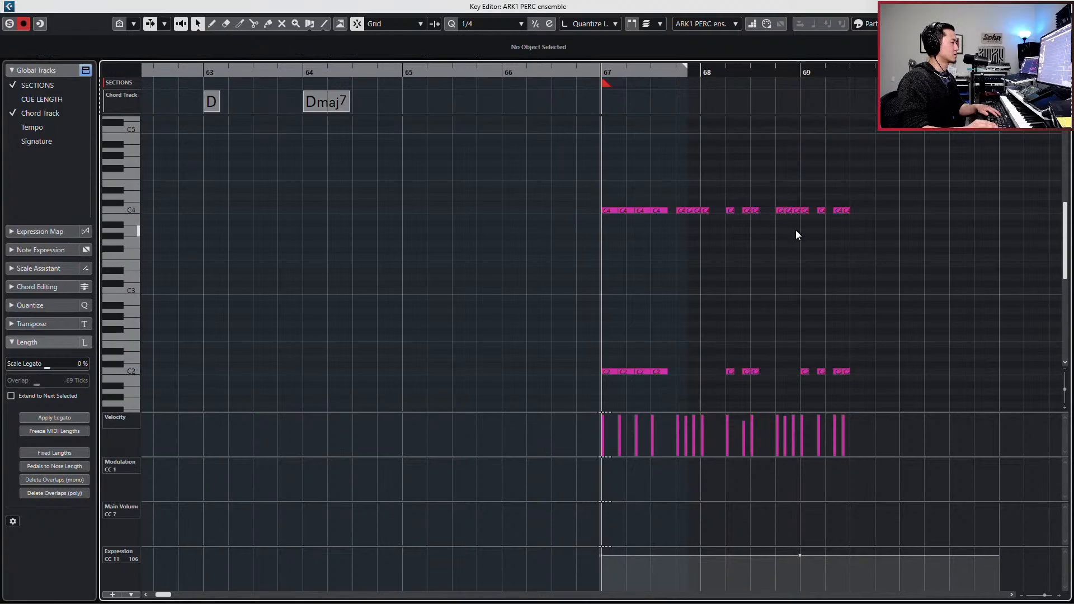
{"action": "left_click_drag", "start_coordinate": [782, 175], "coordinate": [916, 388]}
{"action": "key", "text": "ctrl+Left"}
{"action": "key", "text": "space"}
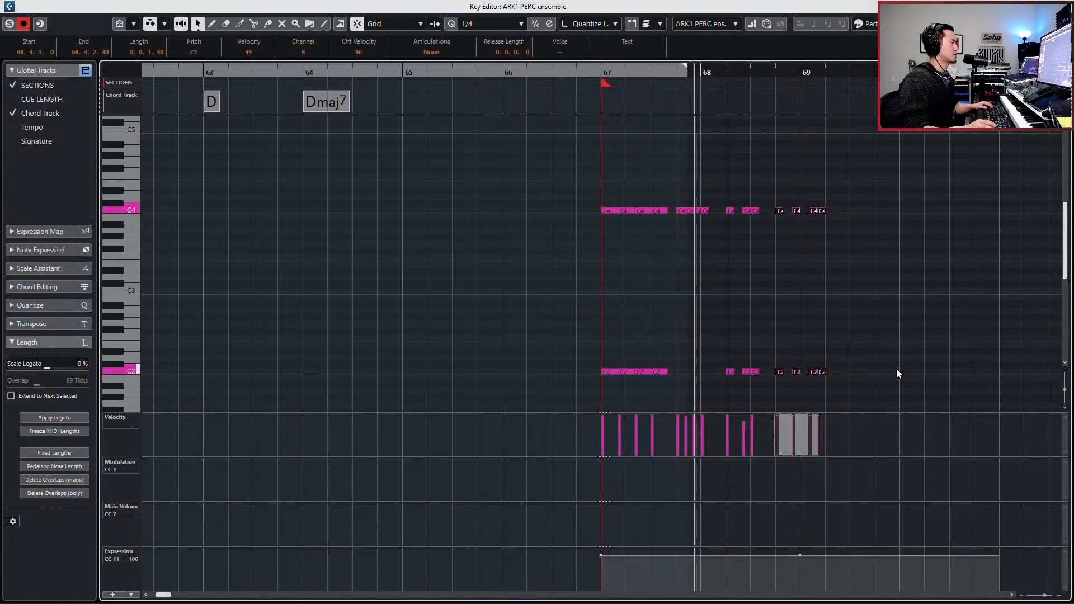
{"action": "key", "text": "space"}
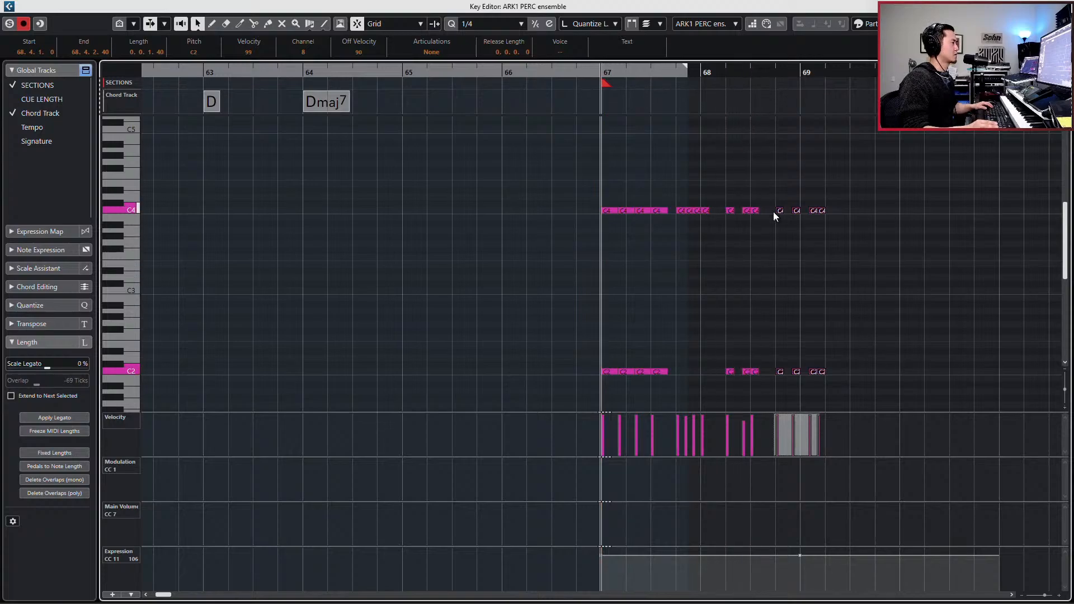
- Delete the C4 and C2 hits on beats 2 and 3 of bar 68
{"action": "left_click_drag", "start_coordinate": [720, 204], "coordinate": [745, 369]}
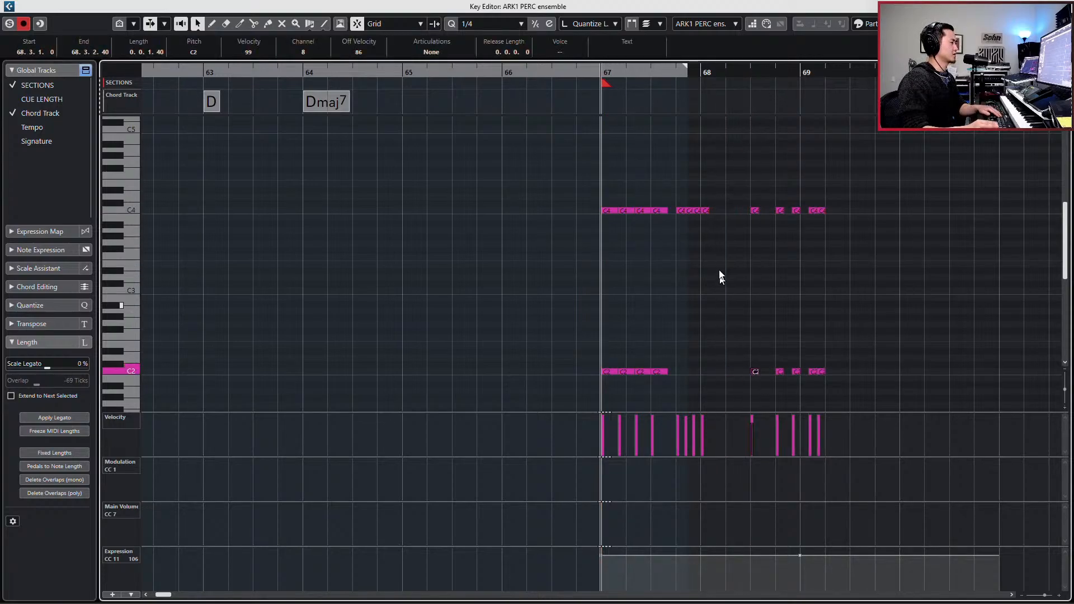
{"action": "key", "text": "Delete"}
{"action": "left_click_drag", "start_coordinate": [714, 233], "coordinate": [717, 230]}
{"action": "key", "text": "ctrl+d"}
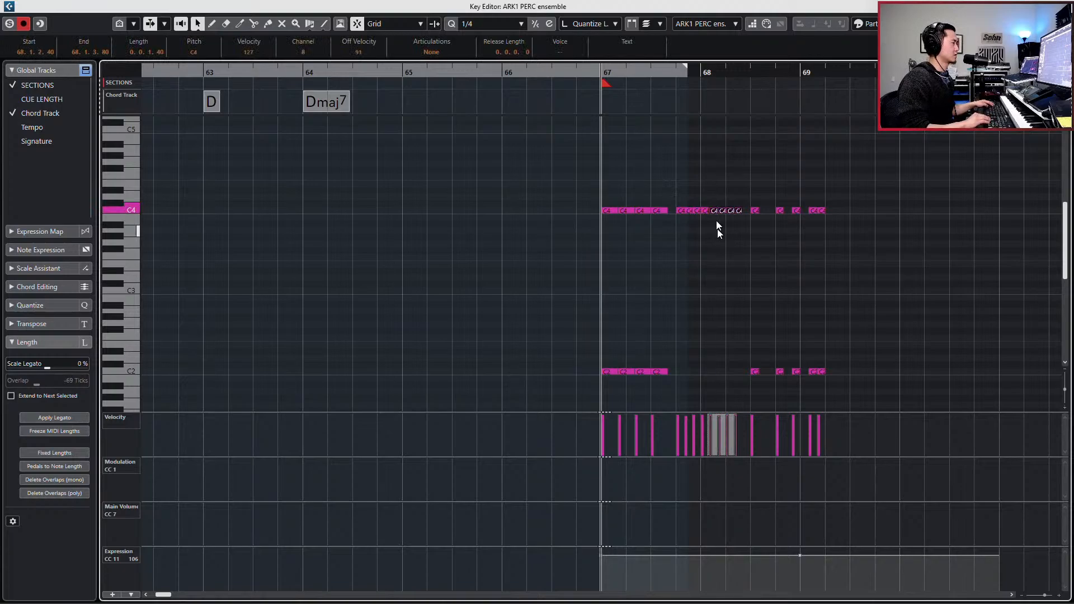
{"action": "key", "text": "ctrl+z"}
{"action": "left_click_drag", "start_coordinate": [741, 191], "coordinate": [765, 381]}
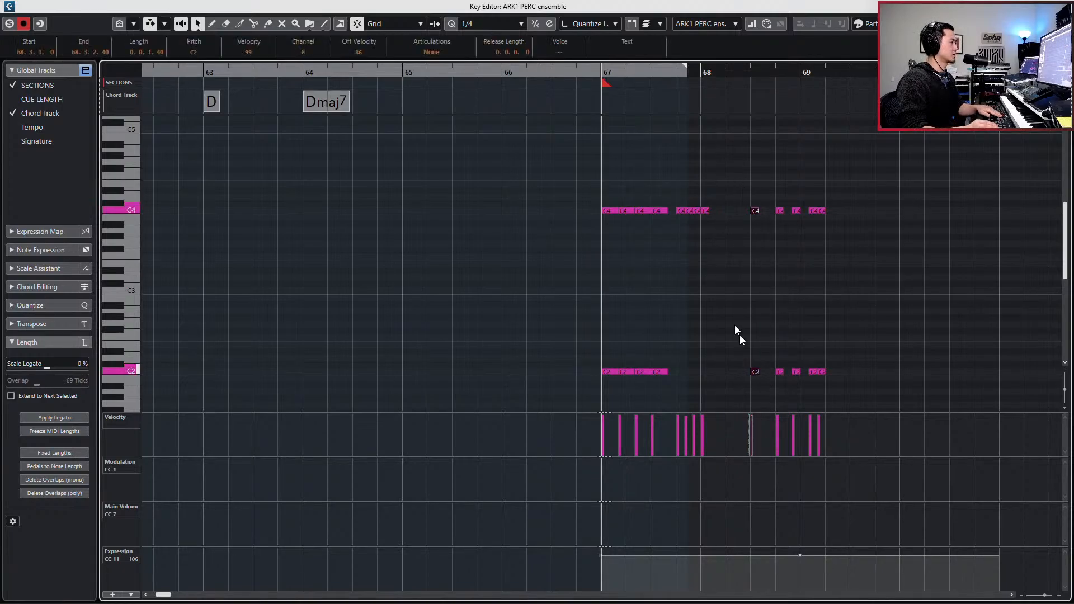
{"action": "key", "text": "Delete"}
- Duplicate the four-note C4 run leading into bar 68, place the copy at 68.2.1.0, and play it back
{"action": "left_click_drag", "start_coordinate": [666, 192], "coordinate": [710, 251]}
{"action": "key", "text": "l"}
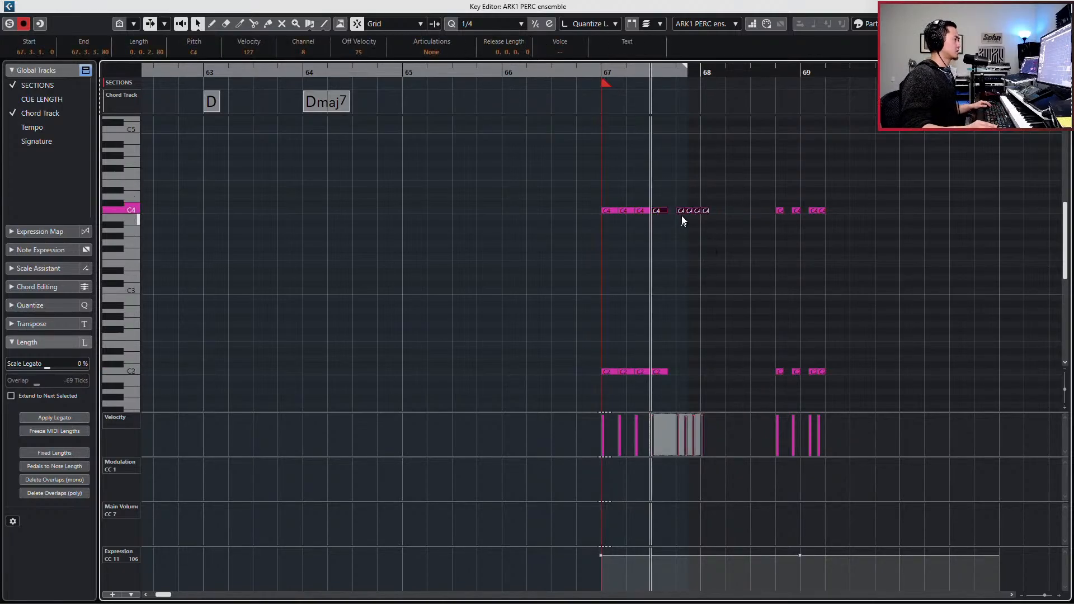
{"action": "left_click", "coordinate": [712, 238]}
{"action": "key", "text": "ctrl+shift+z"}
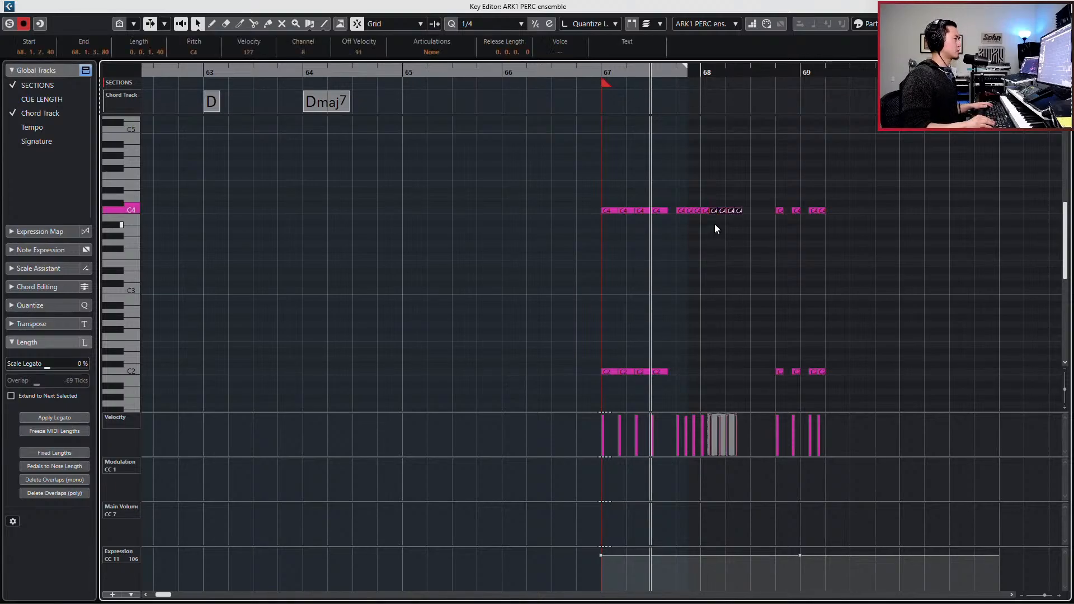
{"action": "key", "text": "ctrl+Right"}
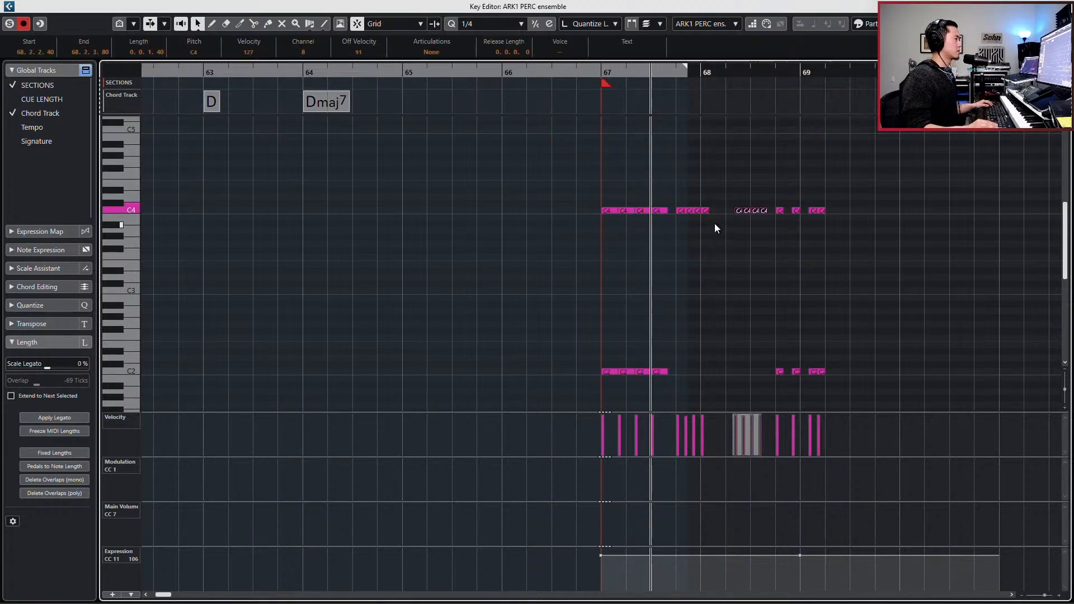
{"action": "left_click_drag", "start_coordinate": [739, 210], "coordinate": [731, 212]}
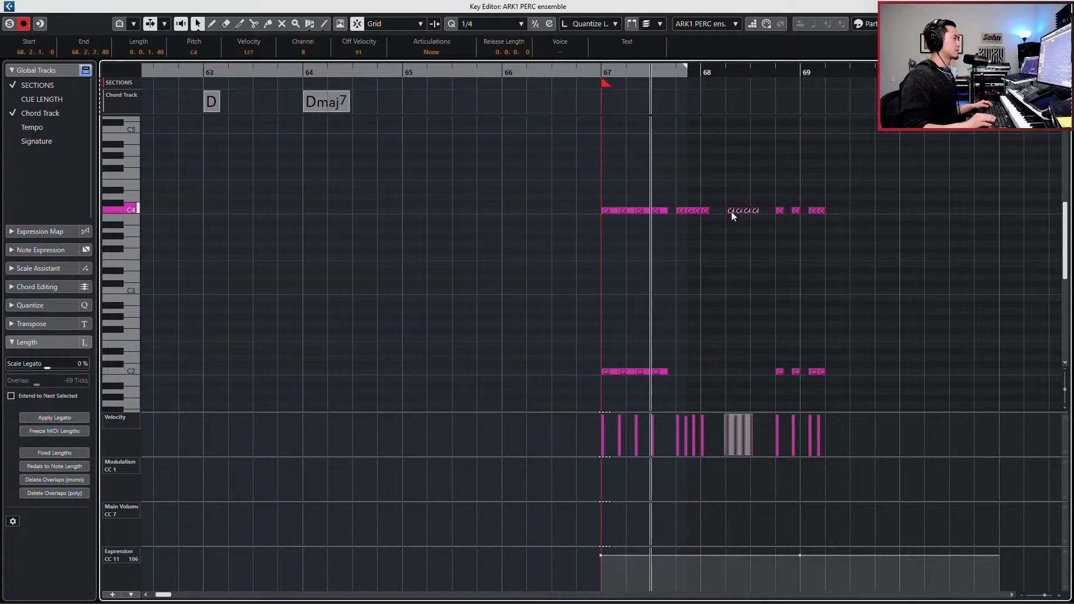
{"action": "key", "text": "space"}
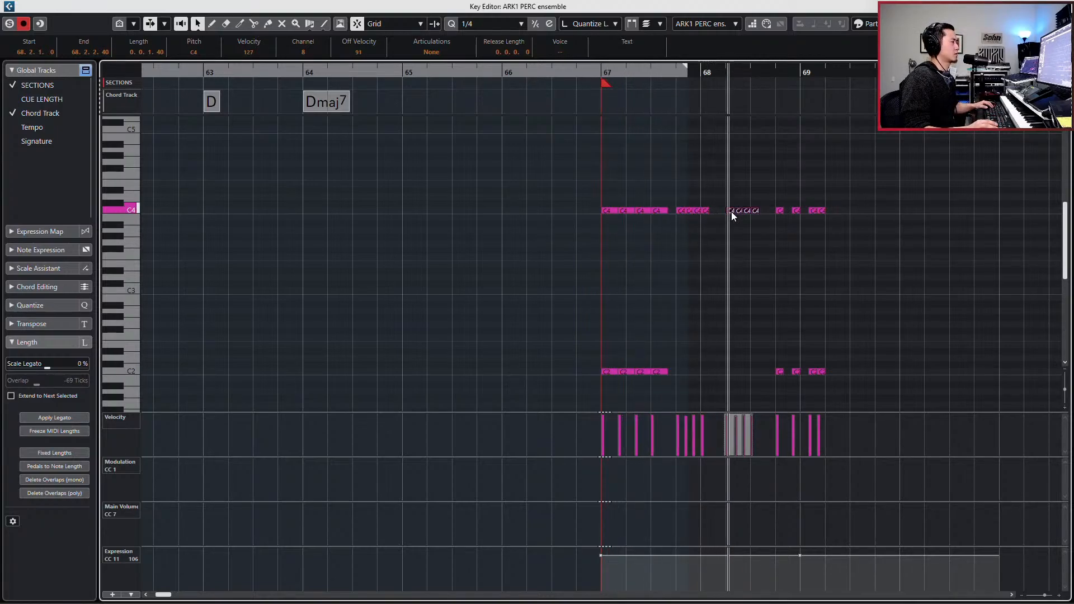
{"action": "key", "text": "space"}
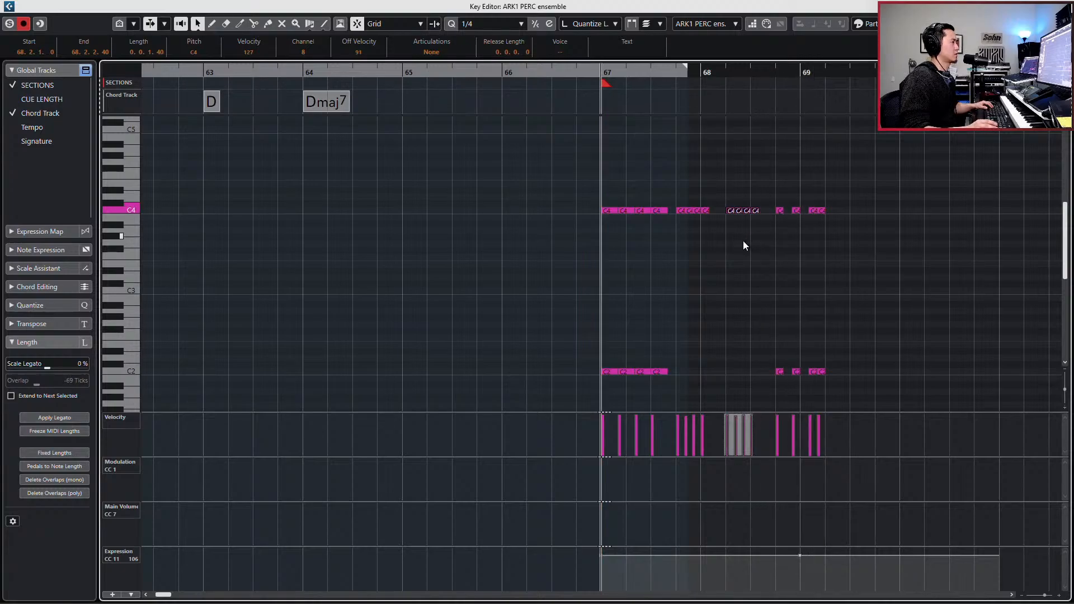
- Move the closing group of C4 and C2 hits one beat earlier to 68.3.1.0, play the pattern and close the editor
{"action": "left_click_drag", "start_coordinate": [773, 194], "coordinate": [901, 391]}
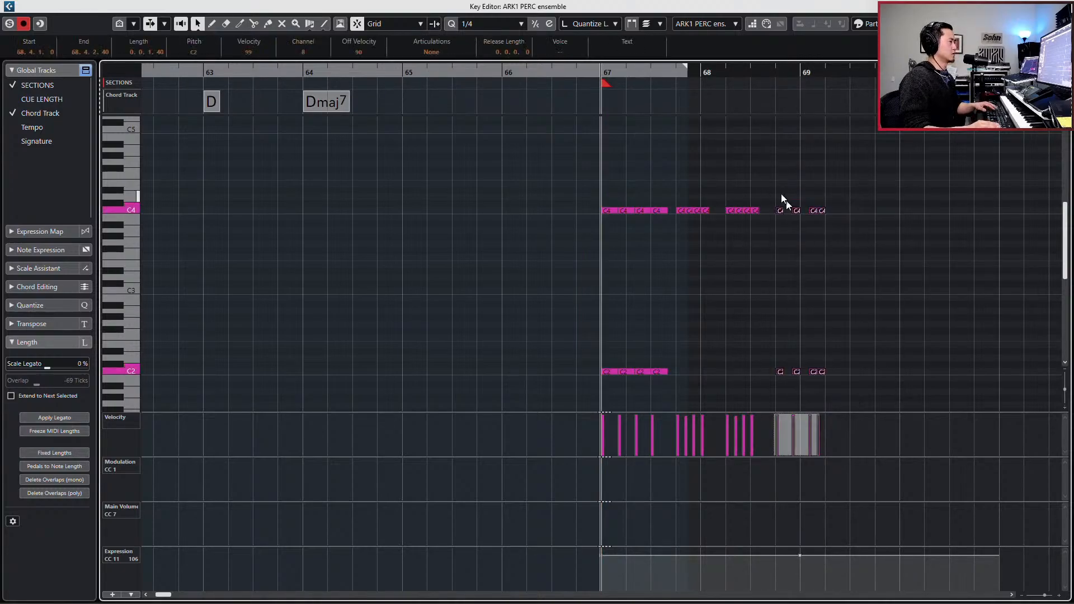
{"action": "left_click_drag", "start_coordinate": [765, 188], "coordinate": [931, 413]}
{"action": "key", "text": "ctrl+Left"}
{"action": "key", "text": "space"}
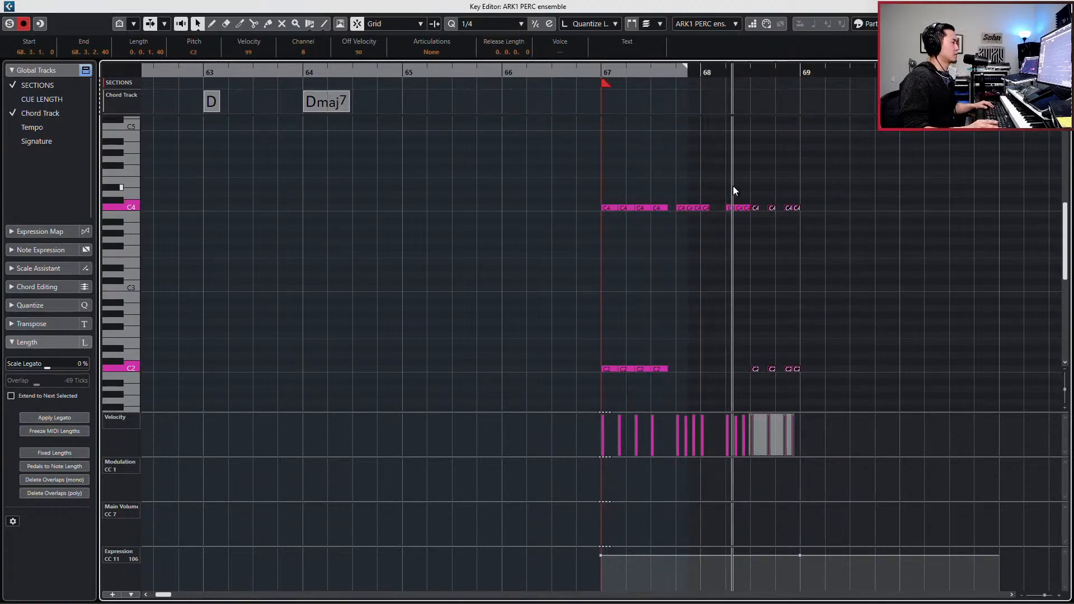
{"action": "key", "text": "space"}
{"action": "key", "text": "Escape"}
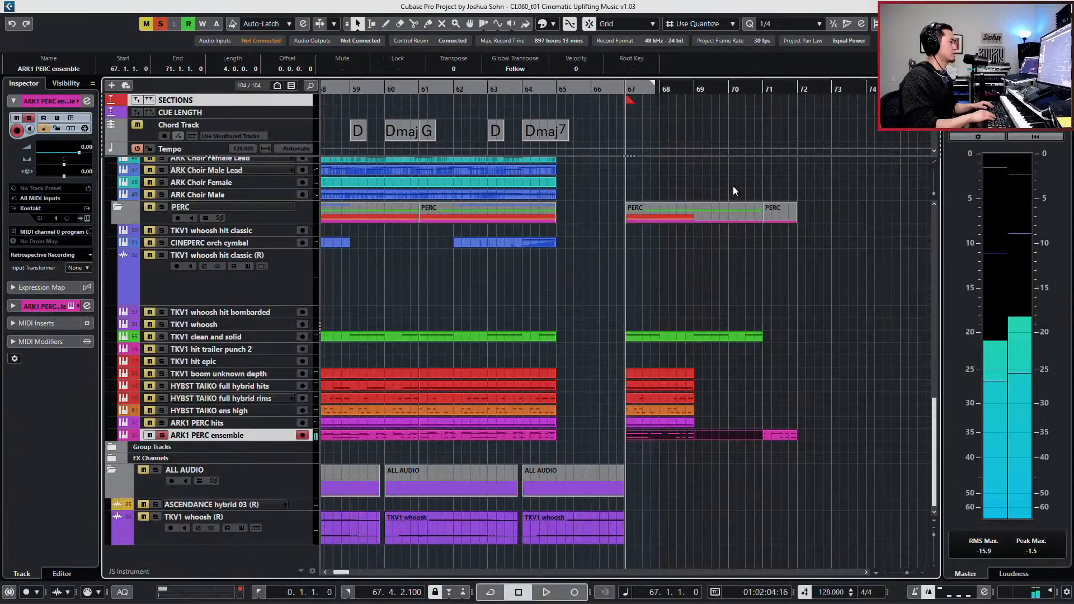
- Replace the ARK1 PERC ensemble parts after bar 69 with a duplicate of the two-bar event from bar 67
{"action": "left_click", "coordinate": [695, 436], "text": "alt"}
{"action": "key", "text": "Delete"}
{"action": "left_click", "coordinate": [675, 436]}
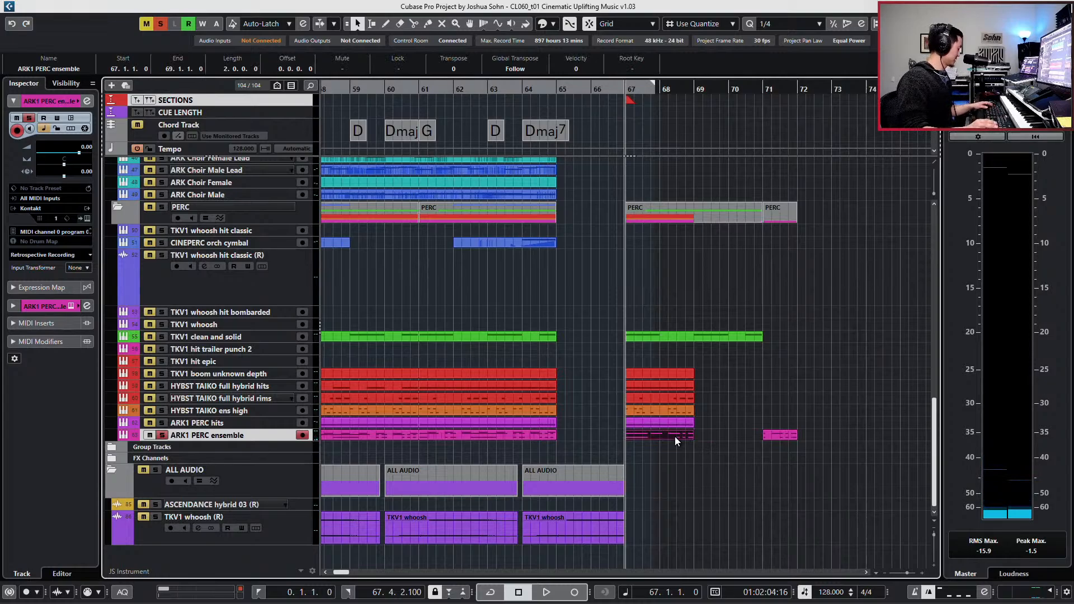
{"action": "left_click_drag", "start_coordinate": [730, 413], "coordinate": [818, 466]}
{"action": "key", "text": "Delete"}
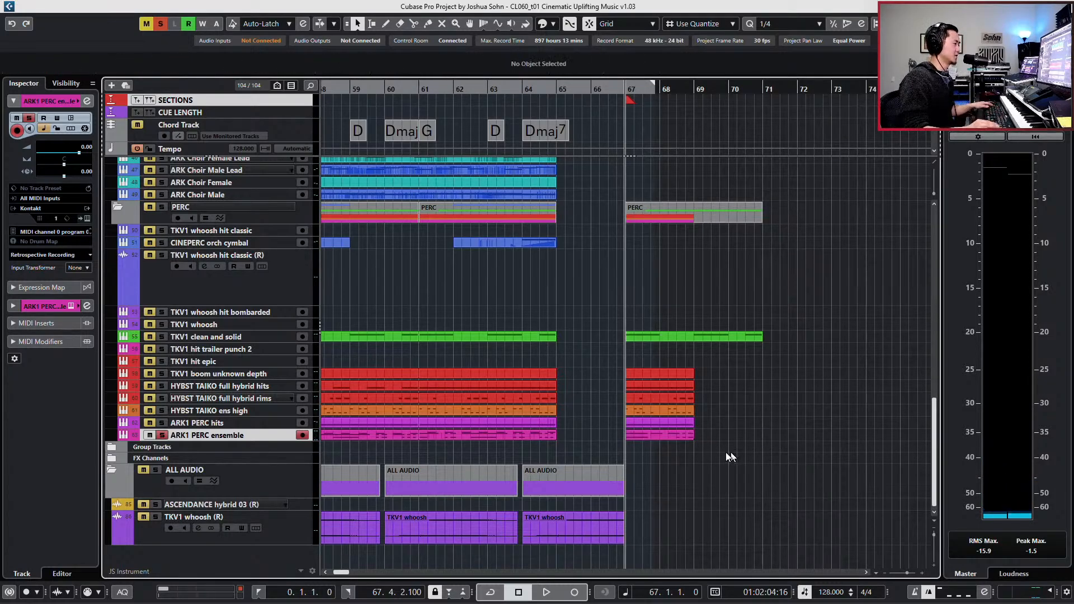
{"action": "left_click", "coordinate": [647, 428]}
{"action": "key", "text": "ctrl+d"}
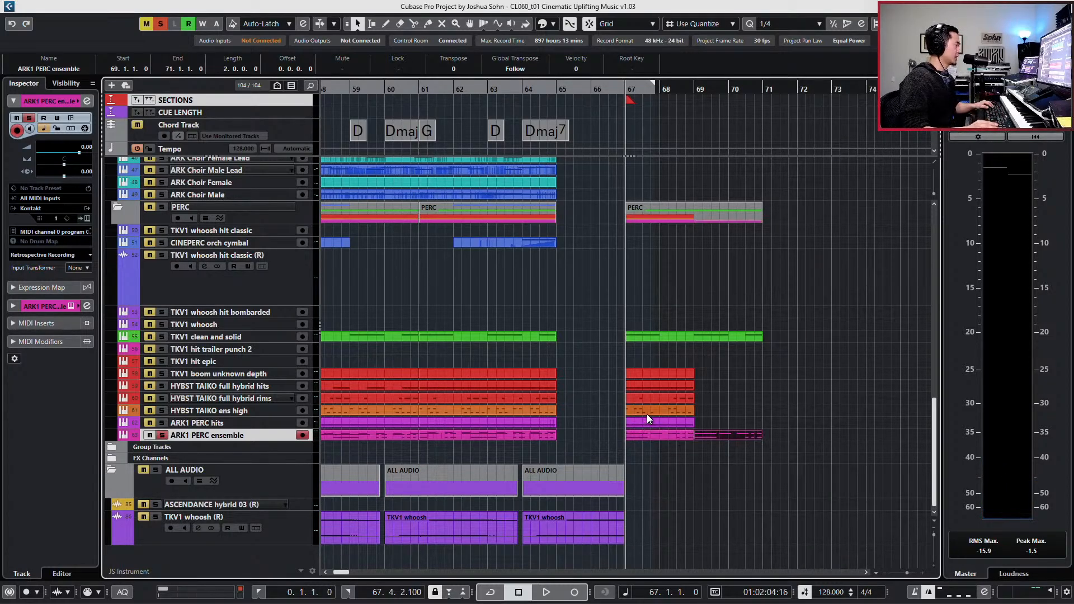
- Audition the soloed ARK1 PERC hits part and set its low EQ band gain to -8.0 dB
{"action": "left_click", "coordinate": [646, 423]}
{"action": "key", "text": "space"}
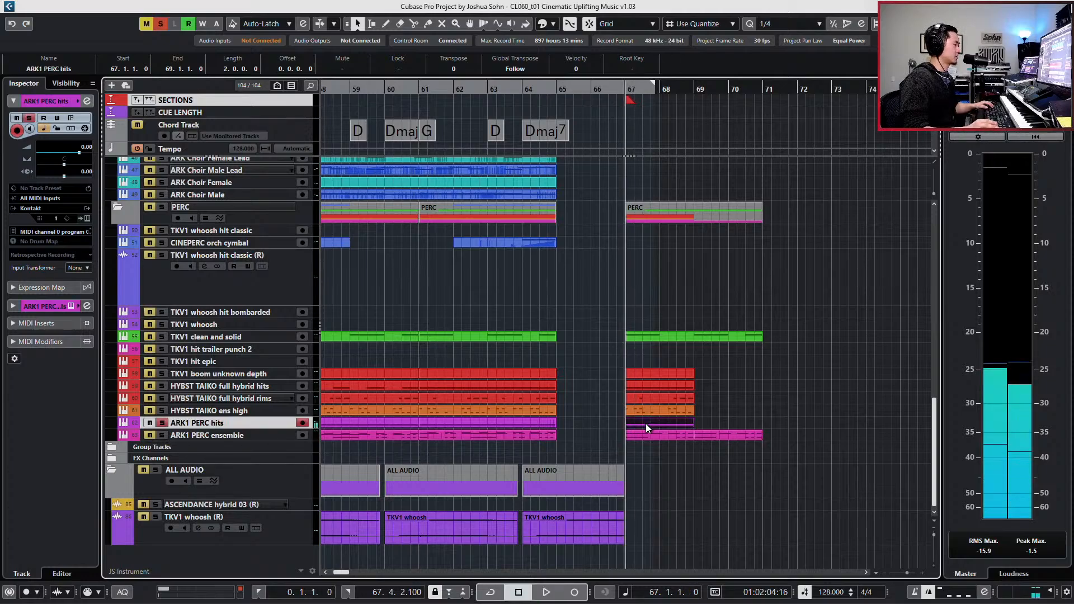
{"action": "double_click", "coordinate": [646, 424]}
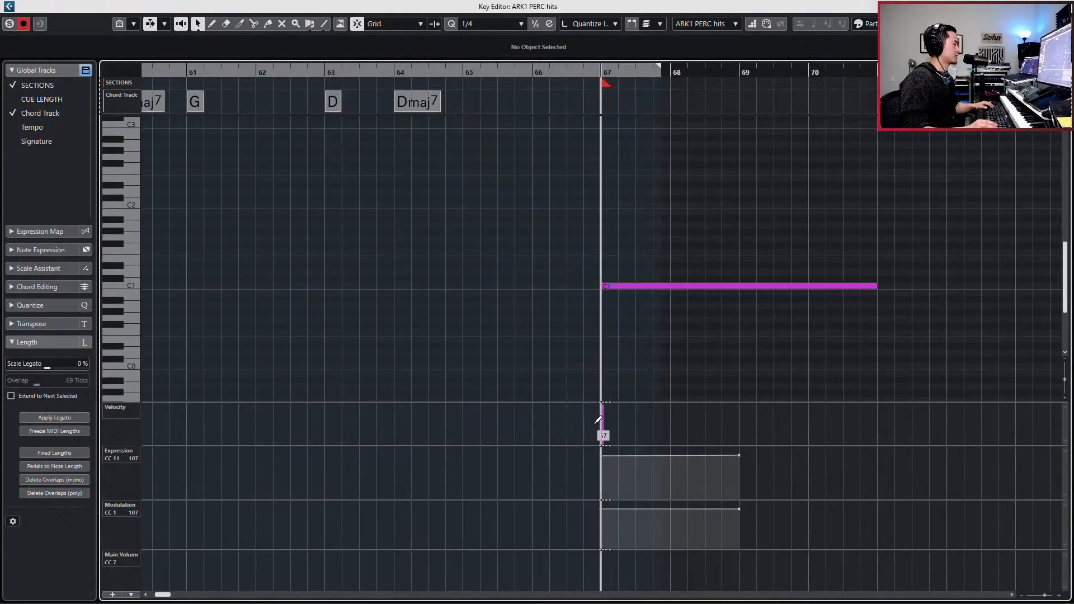
{"action": "key", "text": "Return"}
{"action": "key", "text": "e"}
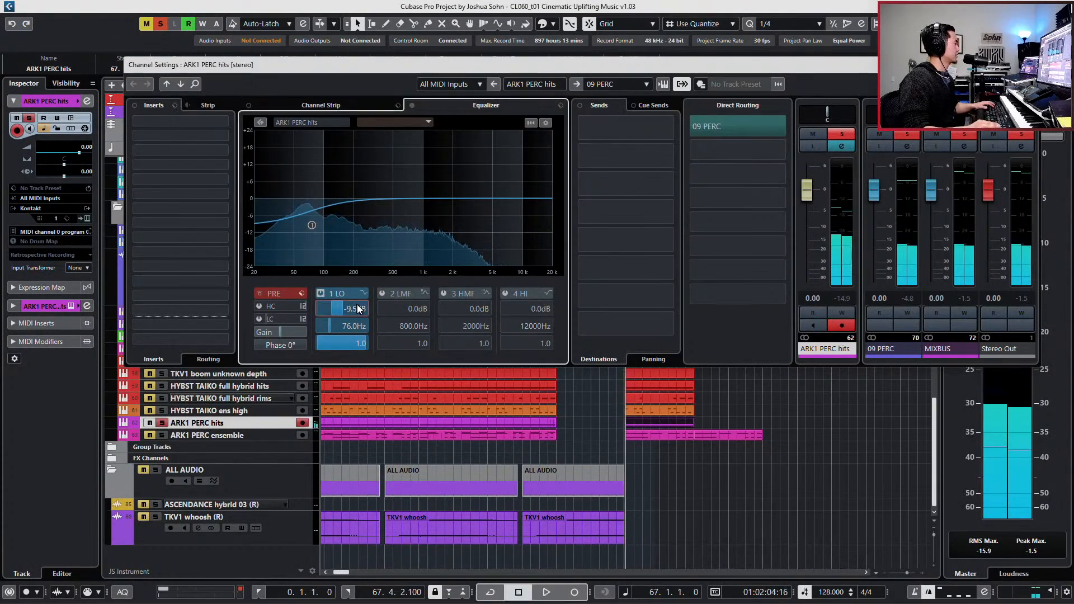
{"action": "scroll", "coordinate": [364, 307], "scroll_direction": "up", "scroll_amount": 8}
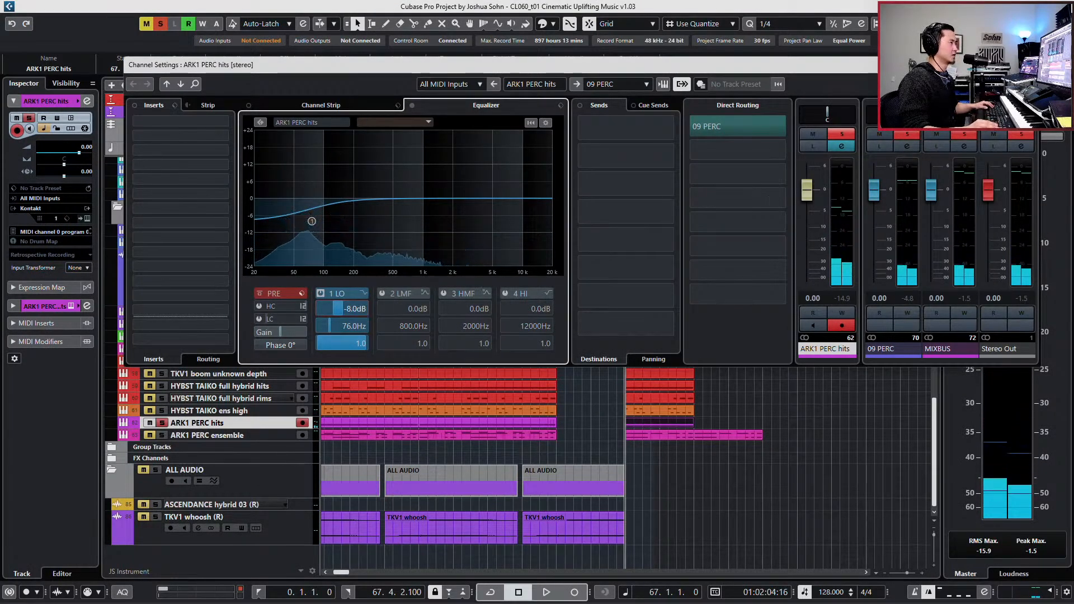
{"action": "key", "text": "e"}
- Solo the HYBST TAIKO ens high track, play it from bar 67 and open its event in the Key Editor
{"action": "left_click", "coordinate": [685, 405]}
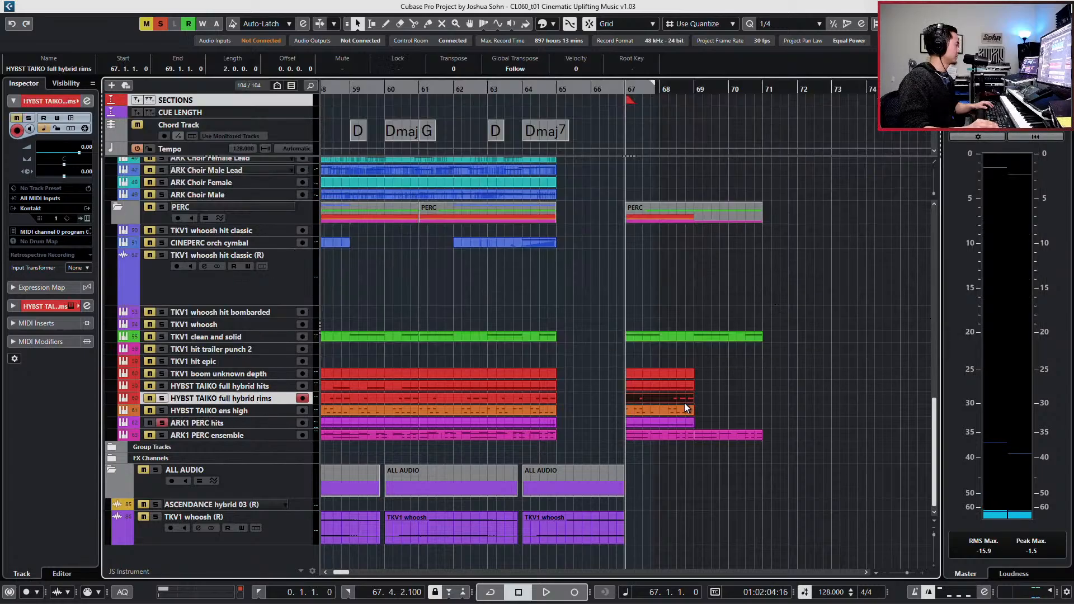
{"action": "key", "text": "s"}
{"action": "key", "text": "space"}
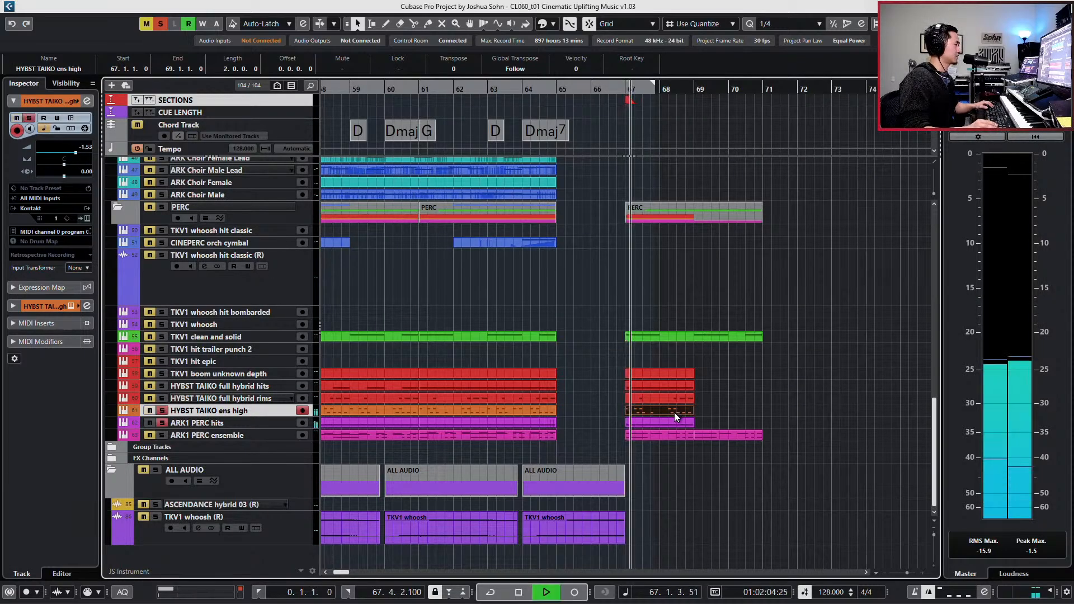
{"action": "key", "text": "space"}
{"action": "double_click", "coordinate": [674, 411]}
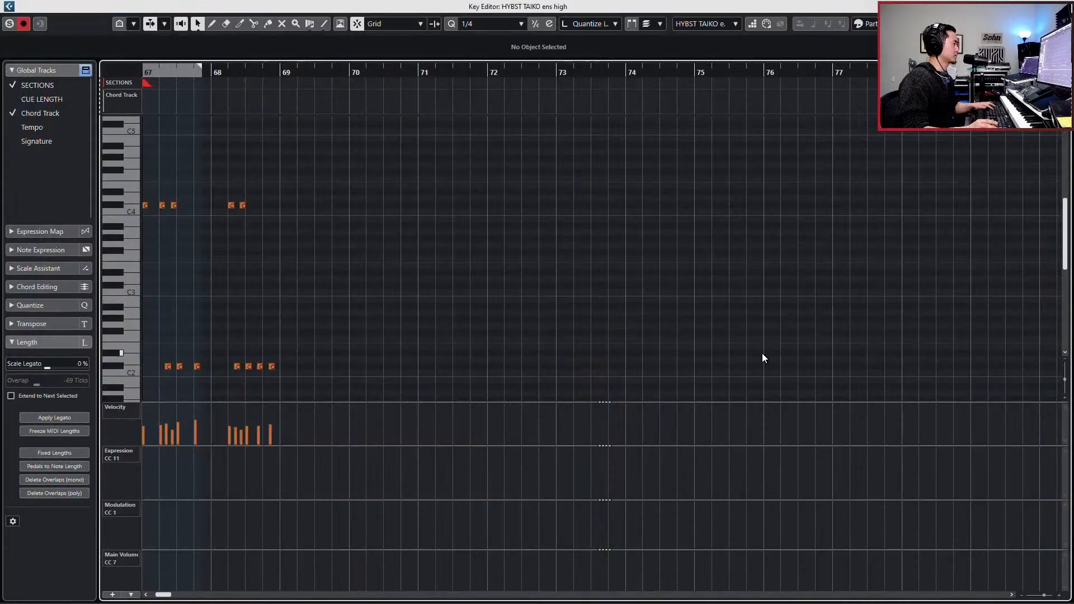
- Set the grid to 1/8 Triplet and shift the second and third C#4 hits of bar 67 one step earlier, starting at 67.1.3.80
{"action": "key", "text": "h"}
{"action": "key", "text": "h"}
{"action": "key", "text": "h"}
{"action": "key", "text": "h"}
{"action": "key", "text": "h"}
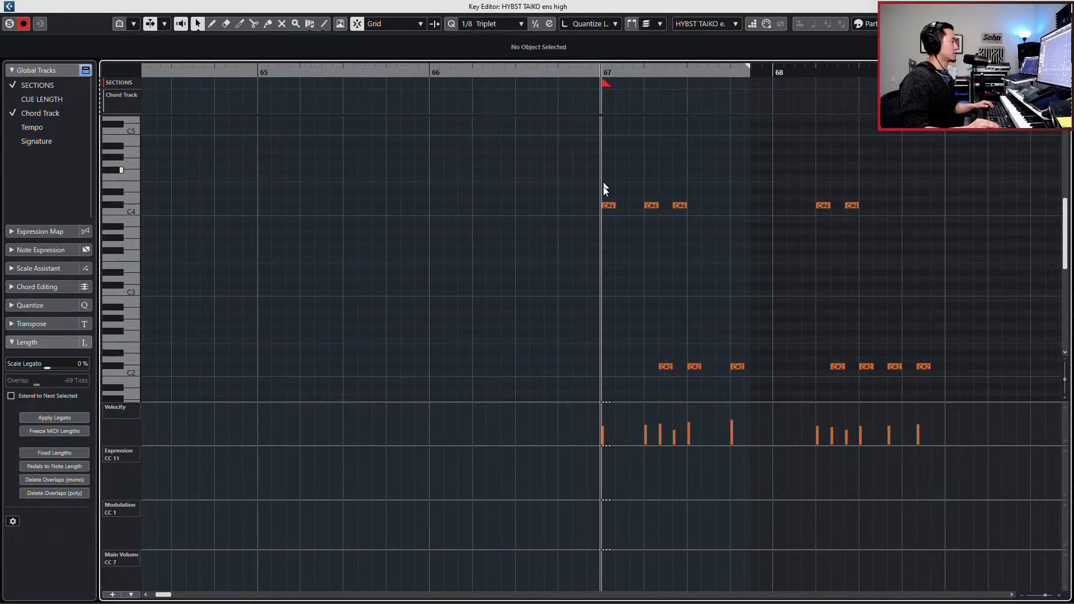
{"action": "left_click_drag", "start_coordinate": [603, 187], "coordinate": [680, 224]}
{"action": "key", "text": "ctrl+Left"}
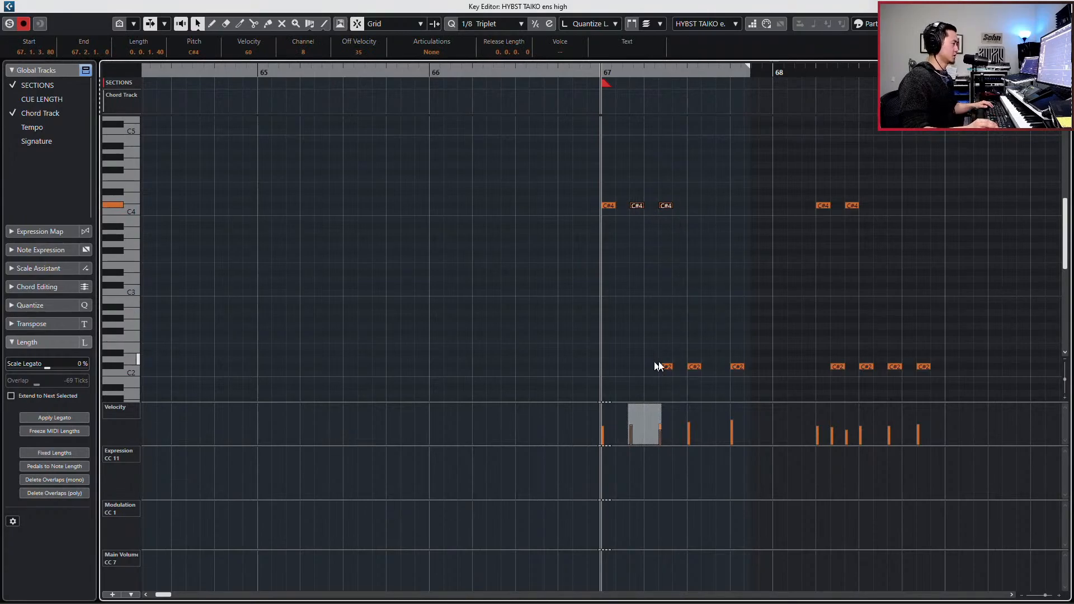
- Shift all C#2 hits in bars 67 and 68 three triplet steps earlier and play the pattern
{"action": "left_click_drag", "start_coordinate": [614, 349], "coordinate": [984, 380]}
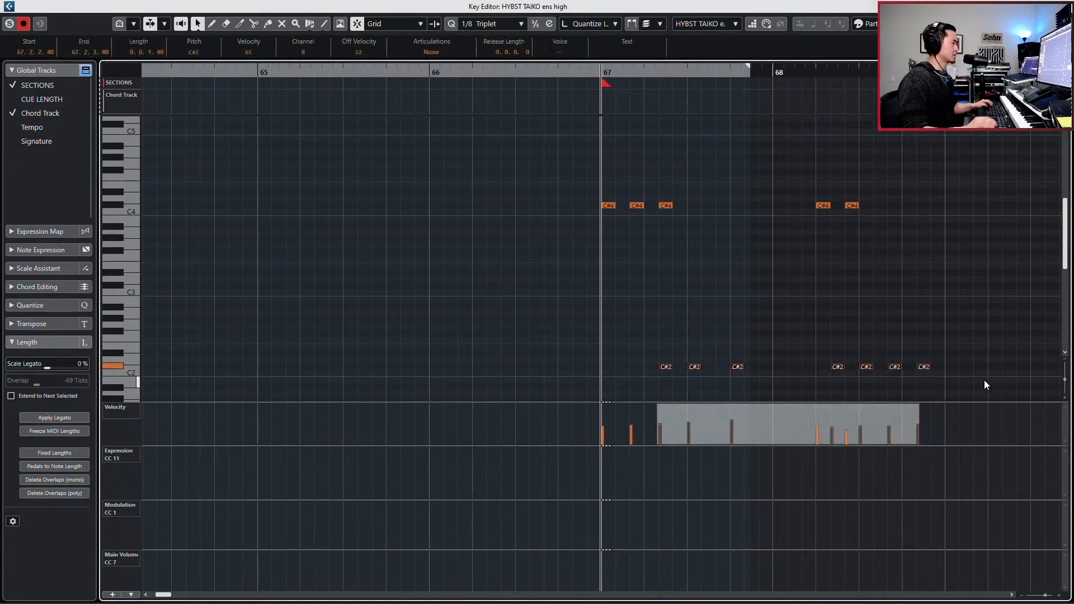
{"action": "key", "text": "ctrl+Left"}
{"action": "key", "text": "ctrl+Left"}
{"action": "key", "text": "ctrl+Left"}
{"action": "left_click_drag", "start_coordinate": [678, 337], "coordinate": [749, 381]}
{"action": "key", "text": "space"}
{"action": "key", "text": "space"}
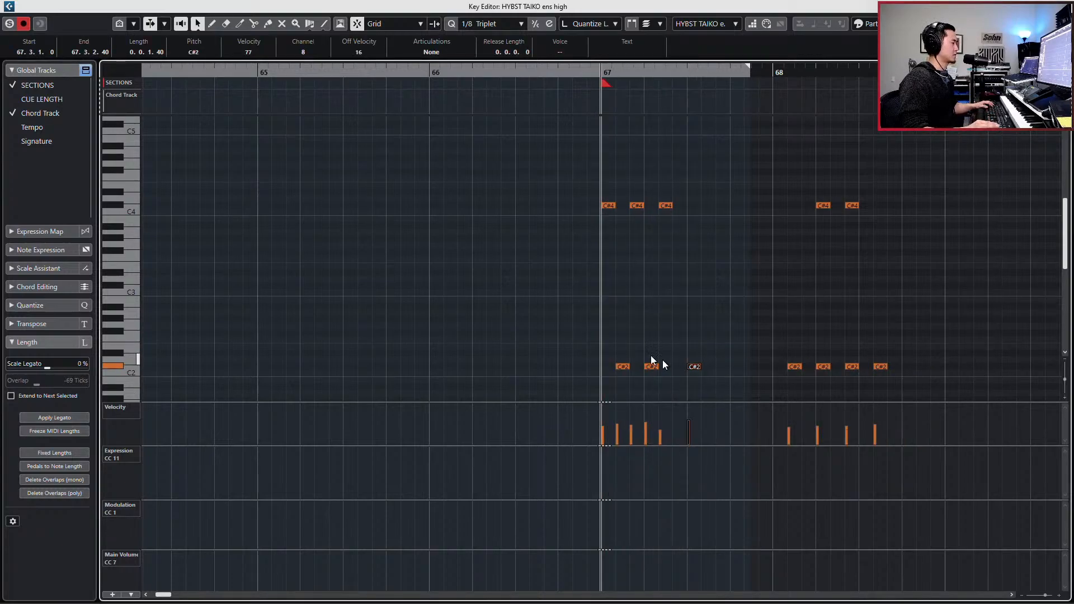
- Move the first three C#2 hits of bar 67 so the group starts at 67.3.1.0, and play the pattern
{"action": "left_click_drag", "start_coordinate": [606, 360], "coordinate": [702, 391]}
{"action": "key", "text": "ctrl+Right"}
{"action": "key", "text": "ctrl+Right"}
{"action": "key", "text": "ctrl+Right"}
{"action": "key", "text": "ctrl+Right"}
{"action": "key", "text": "ctrl+Right"}
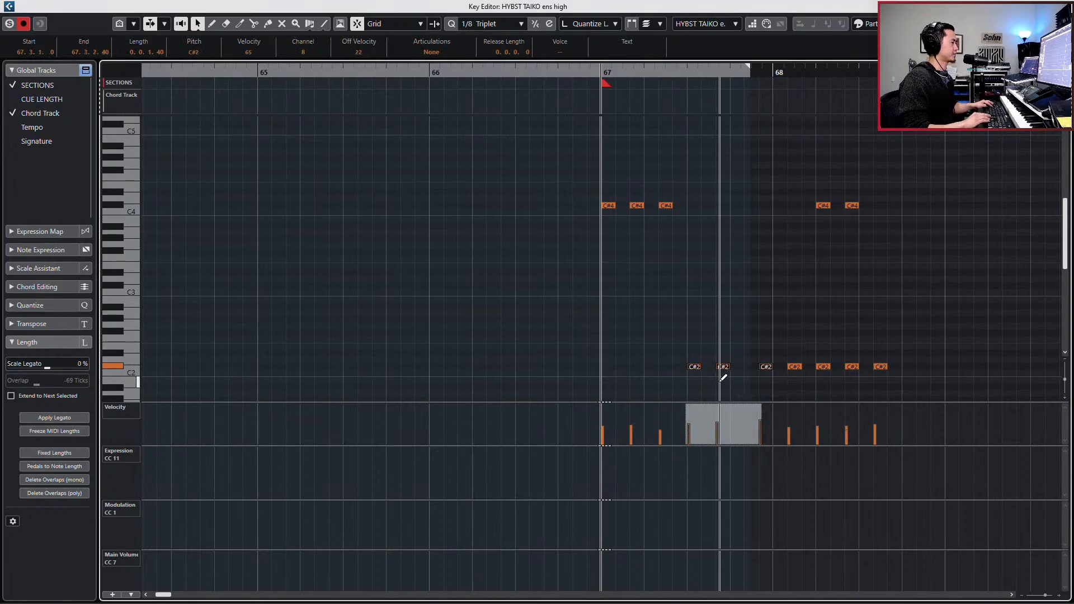
{"action": "key", "text": "space"}
{"action": "key", "text": "space"}
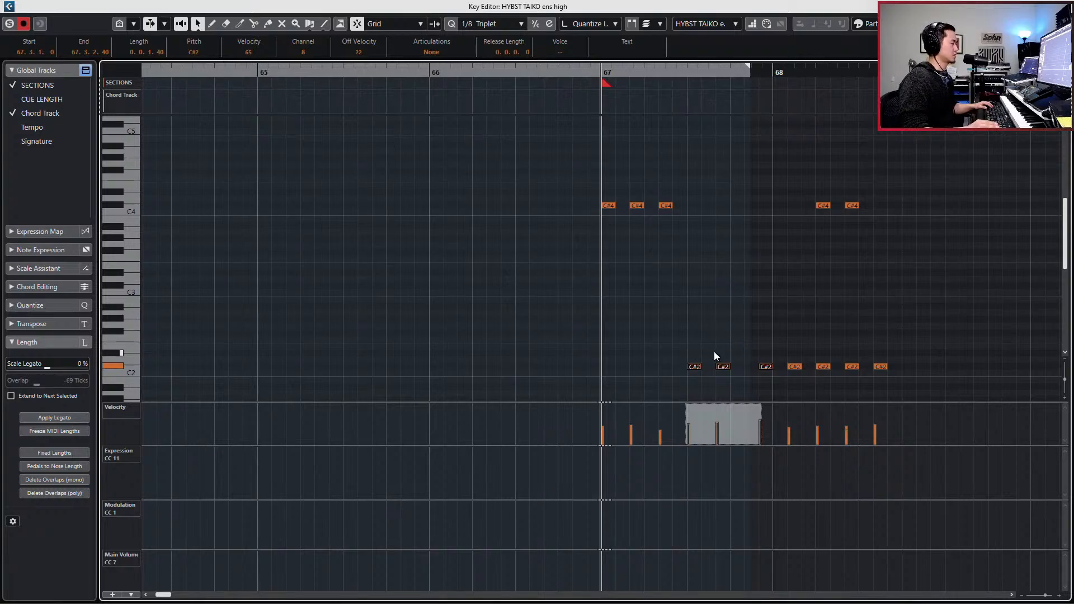
- Reduce the C#2 hits to one pair at 67.3.2.40 and repeat it through bar 68, with the last pair at 68.4.2.40
{"action": "left_click_drag", "start_coordinate": [694, 365], "coordinate": [890, 388]}
{"action": "key", "text": "Delete"}
{"action": "left_click_drag", "start_coordinate": [829, 345], "coordinate": [688, 408]}
{"action": "key", "text": "alt+d"}
{"action": "key", "text": "alt+d"}
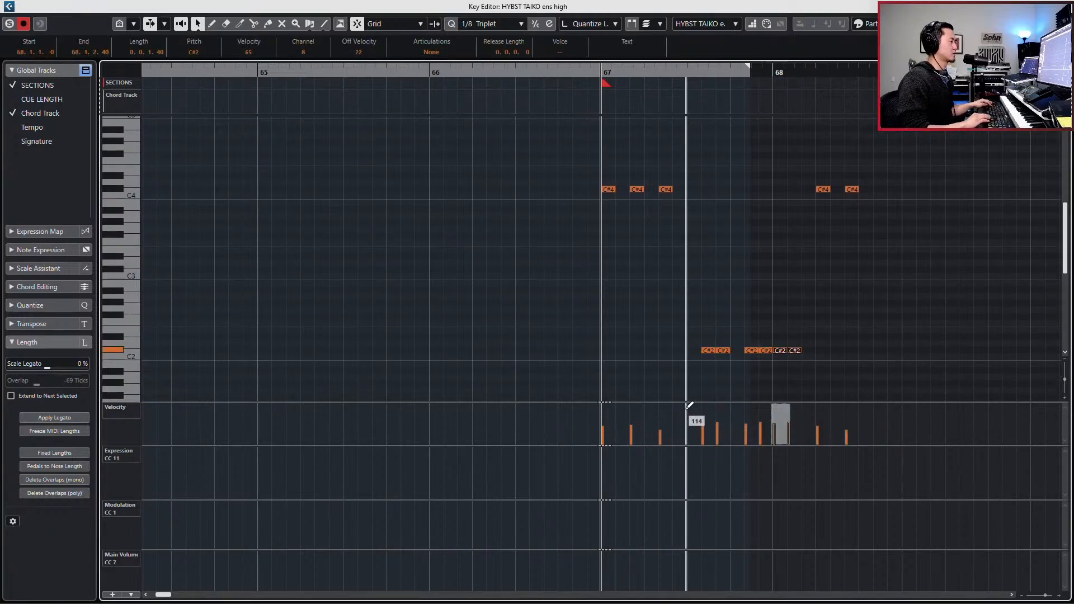
{"action": "key", "text": "alt+d"}
{"action": "key", "text": "alt+d"}
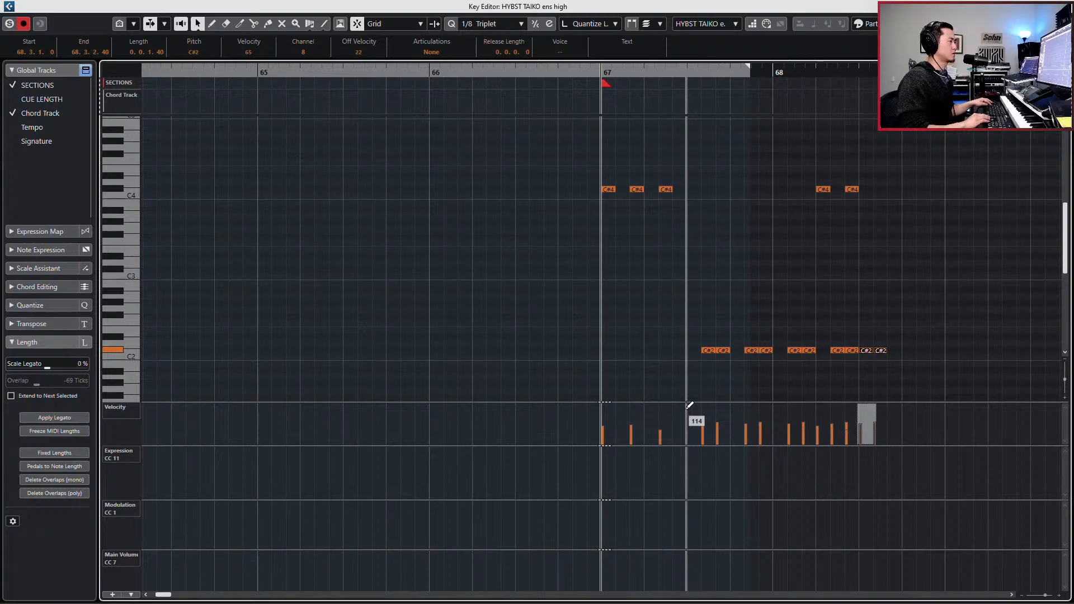
{"action": "key", "text": "alt+d"}
{"action": "key", "text": "alt+d"}
- Play the pattern, delete the second C#4 hit in bar 68 and close the editor
{"action": "key", "text": "space"}
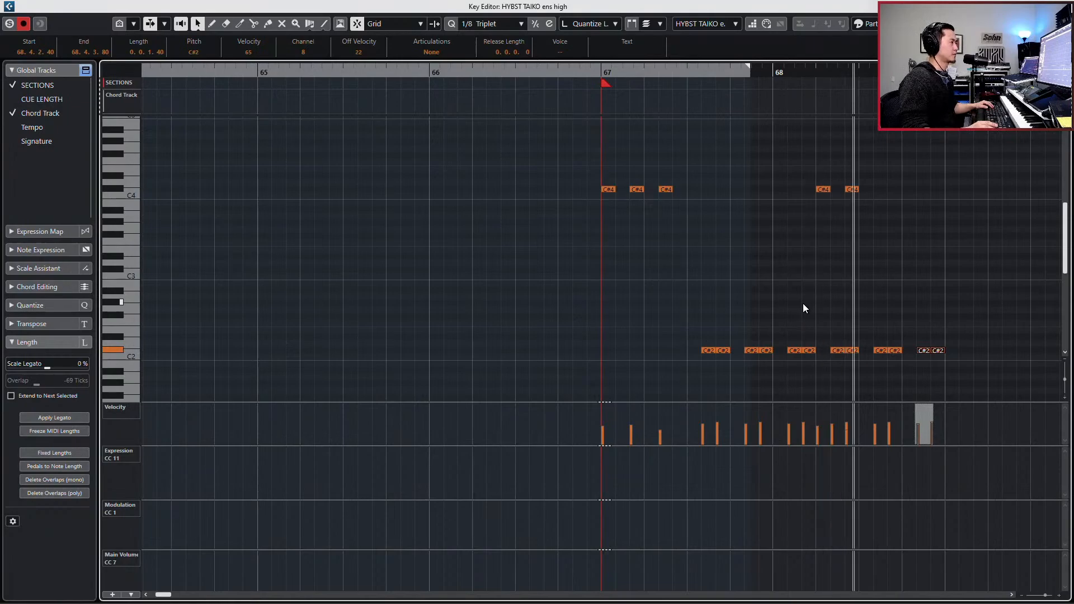
{"action": "key", "text": "space"}
{"action": "left_click_drag", "start_coordinate": [847, 172], "coordinate": [801, 210]}
{"action": "key", "text": "Delete"}
{"action": "key", "text": "Return"}
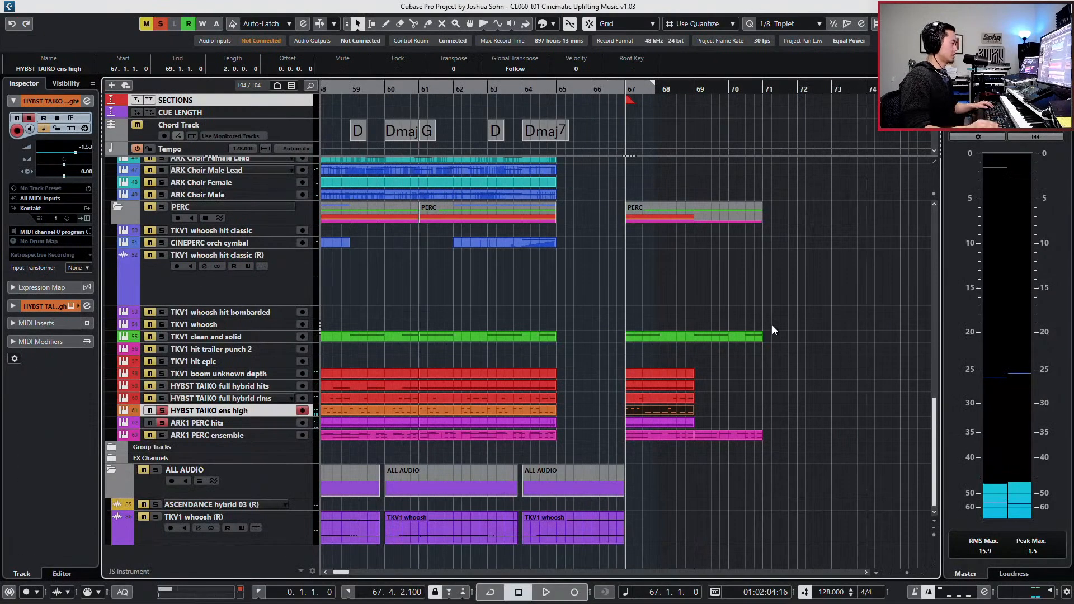
- Open the HYBST TAIKO ens high and ARK1 PERC ensemble events together in the Key Editor and play them from bar 67
{"action": "left_click", "coordinate": [677, 436]}
{"action": "double_click", "coordinate": [677, 435]}
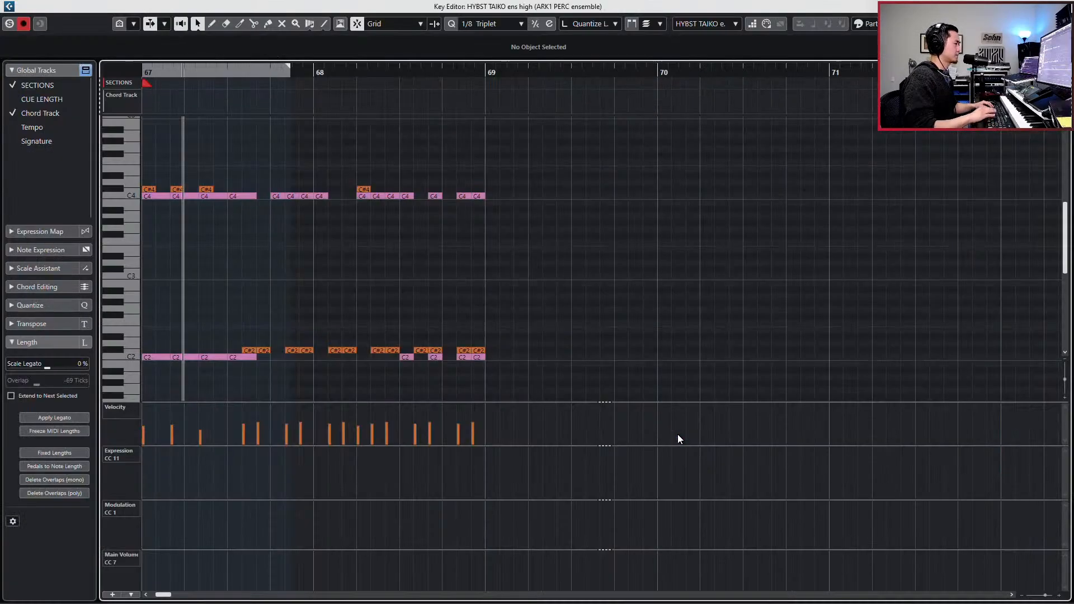
{"action": "key", "text": "Return"}
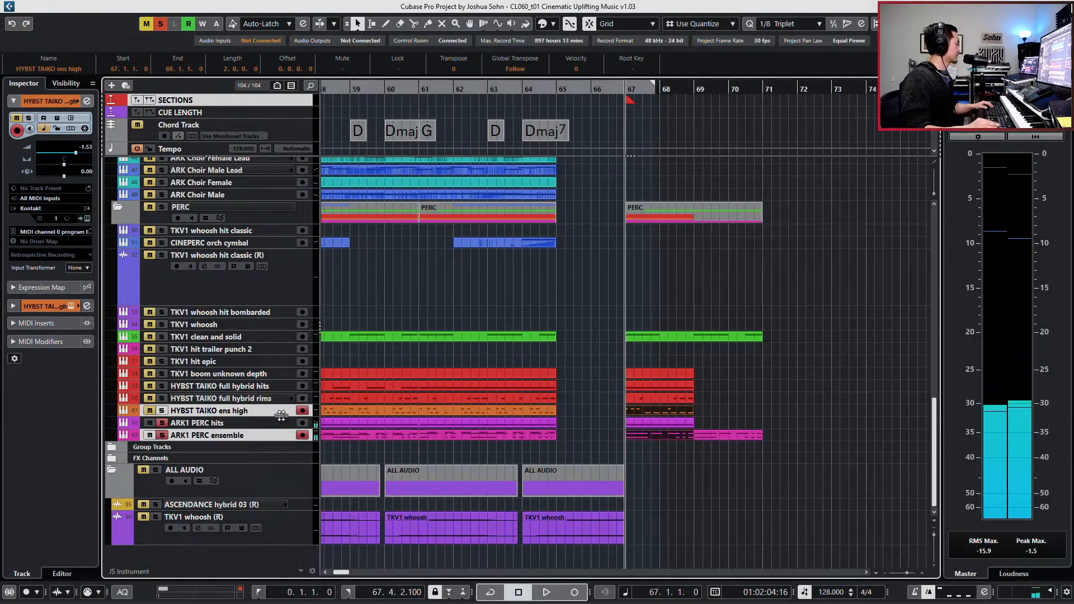
{"action": "key", "text": "space"}
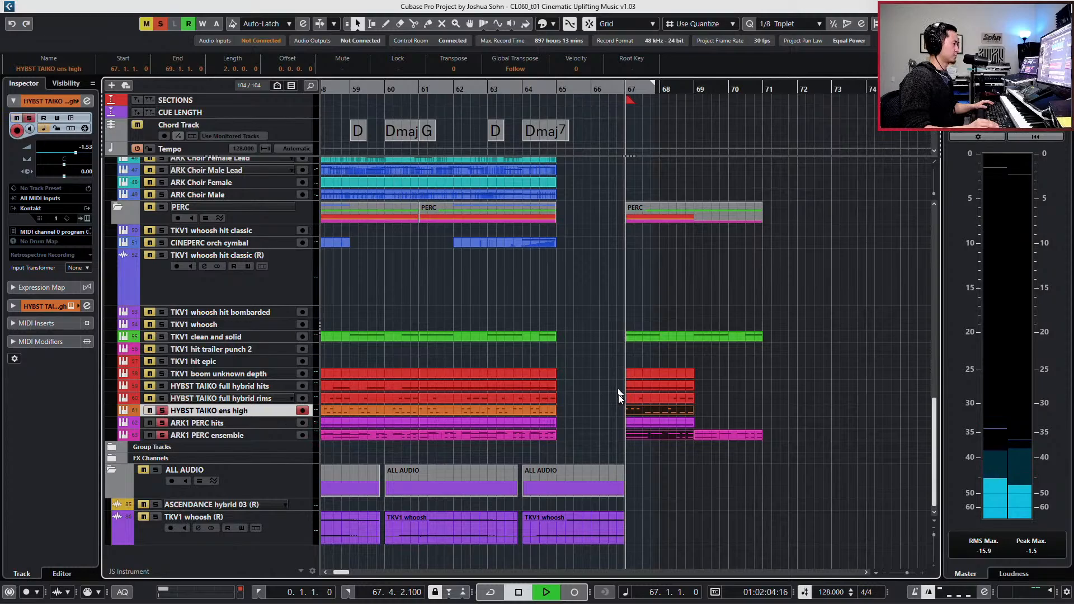
{"action": "double_click", "coordinate": [659, 411]}
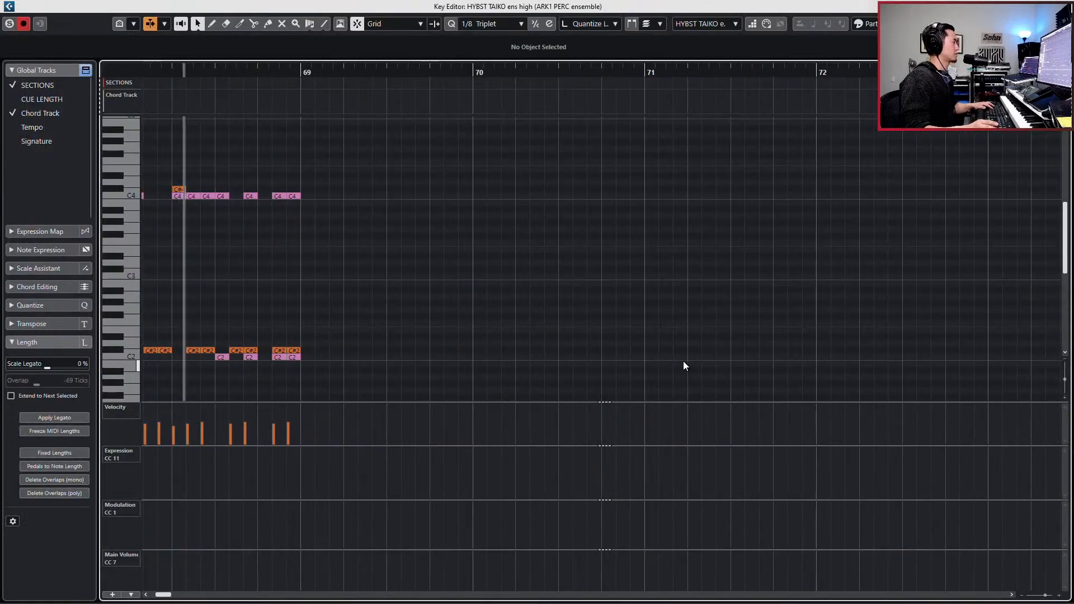
{"action": "key", "text": "g"}
{"action": "key", "text": "space"}
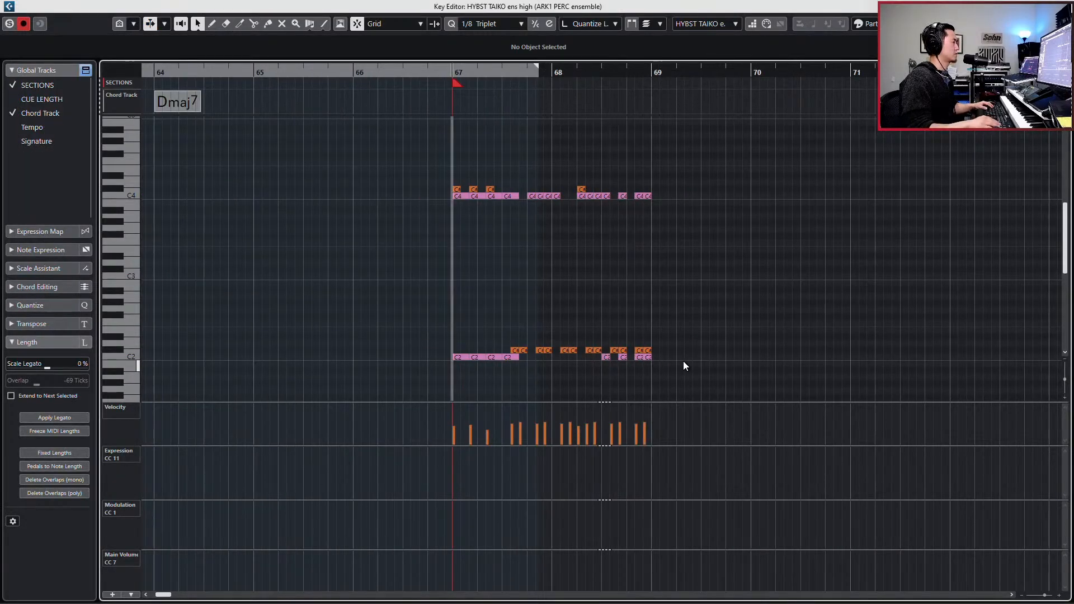
- Mute the C#2 pair at 67.3.2.40 and play the pattern
{"action": "left_click", "coordinate": [520, 350]}
{"action": "key", "text": "space"}
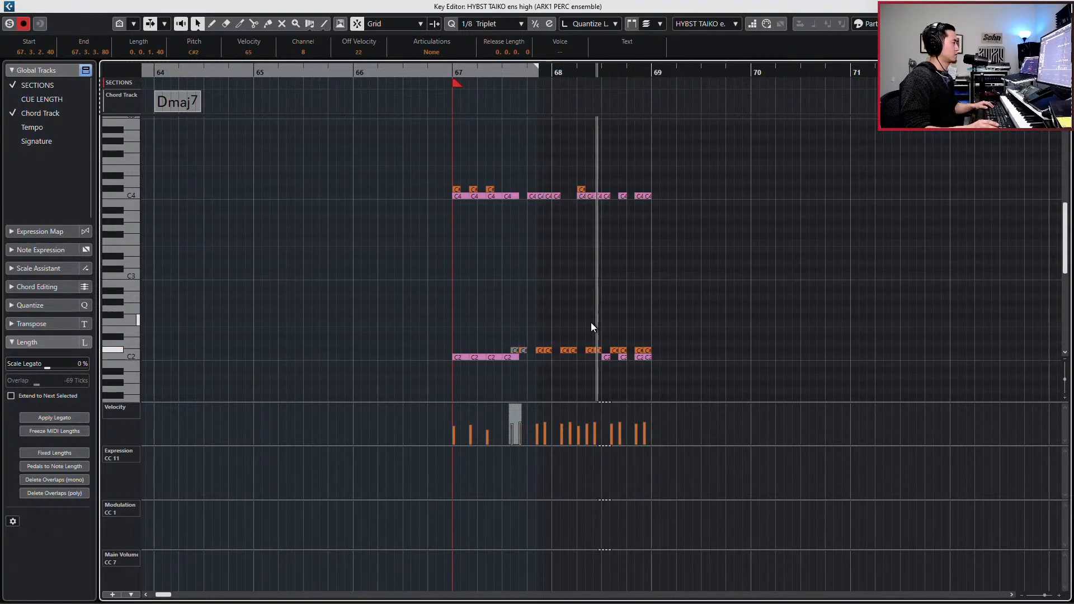
{"action": "key", "text": "space"}
- Copy the C#4 hit at 67.2.2.40 to 67.3.1.0, set its velocity to 47 and play the pattern
{"action": "left_click", "coordinate": [487, 190]}
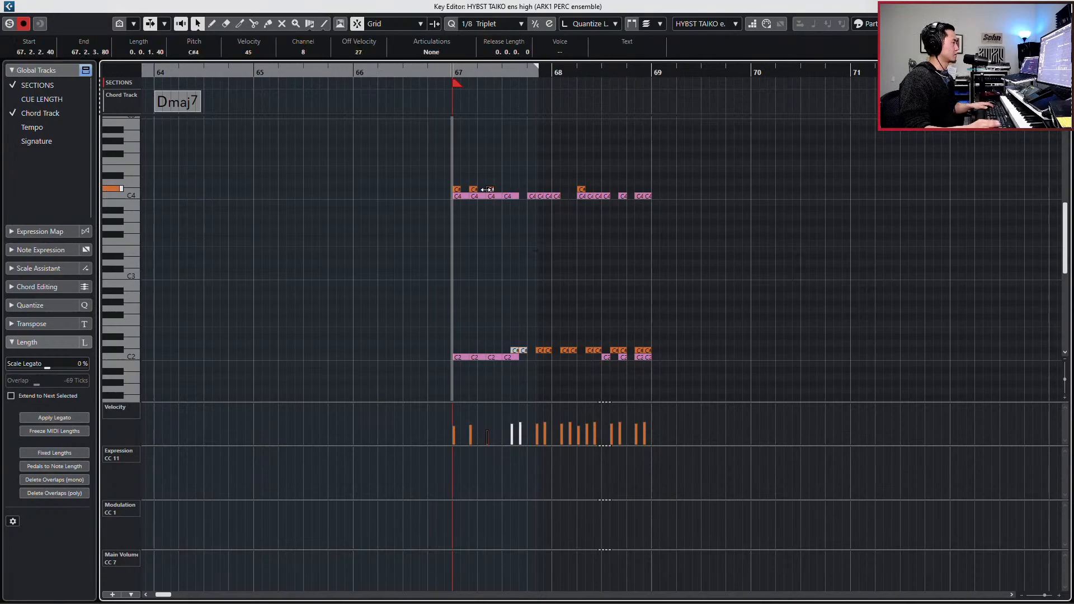
{"action": "key", "text": "space"}
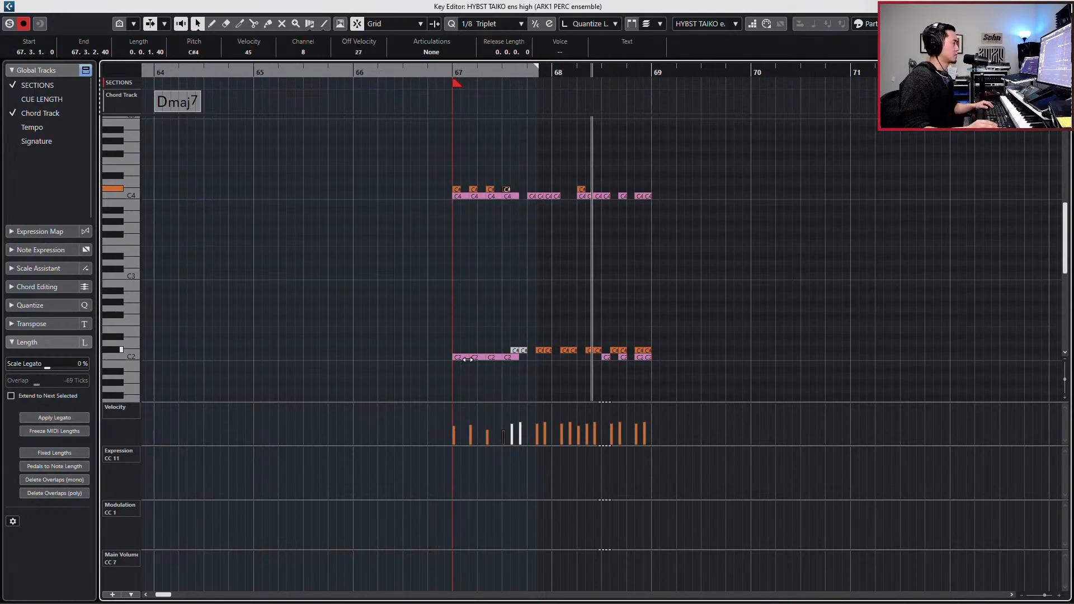
{"action": "key", "text": "space"}
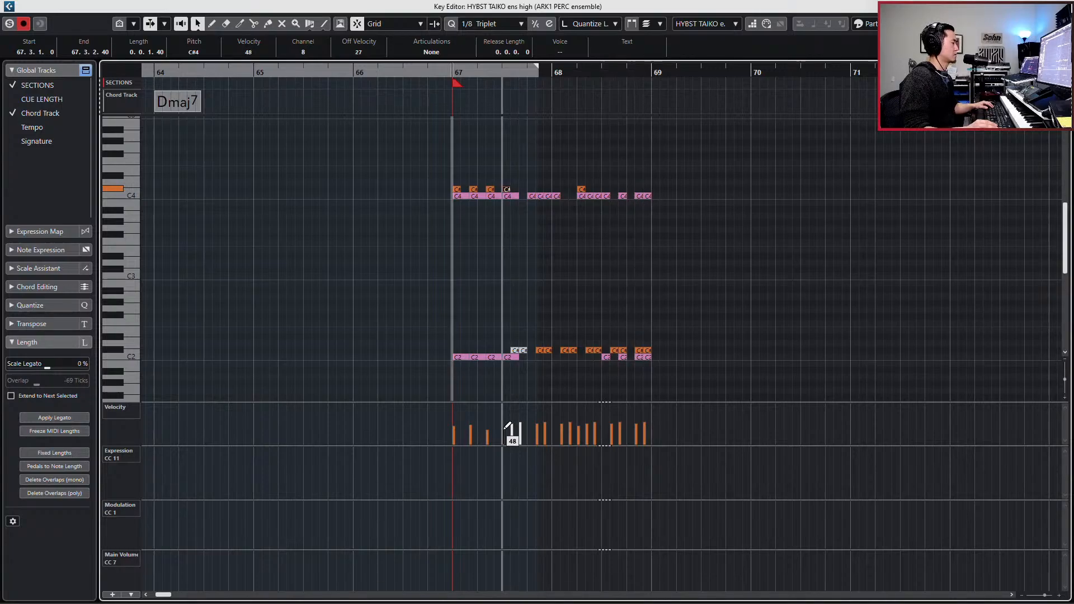
{"action": "left_click", "coordinate": [504, 429]}
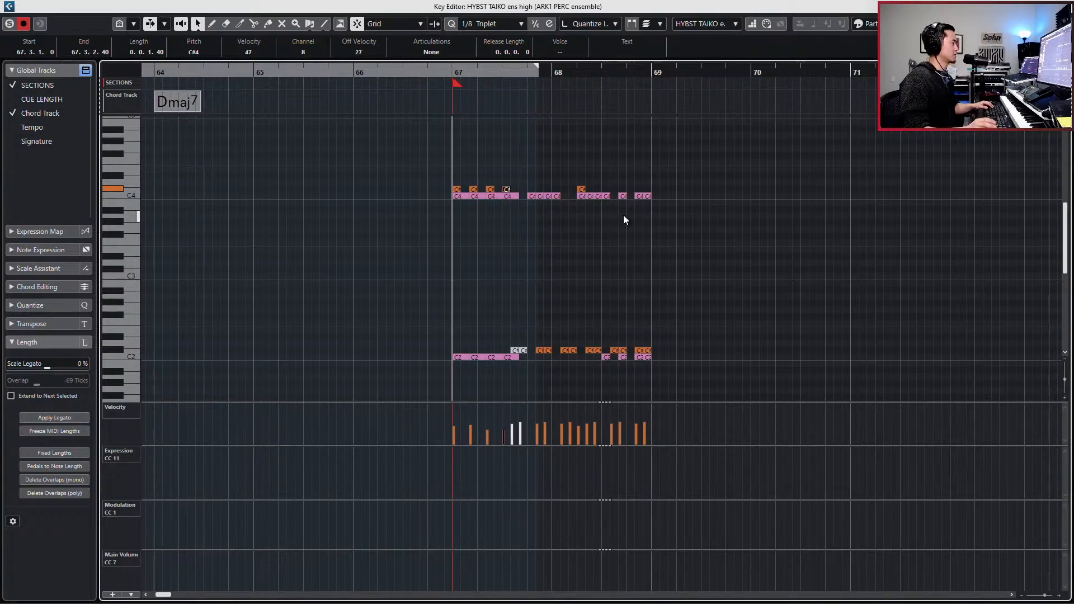
{"action": "key", "text": "space"}
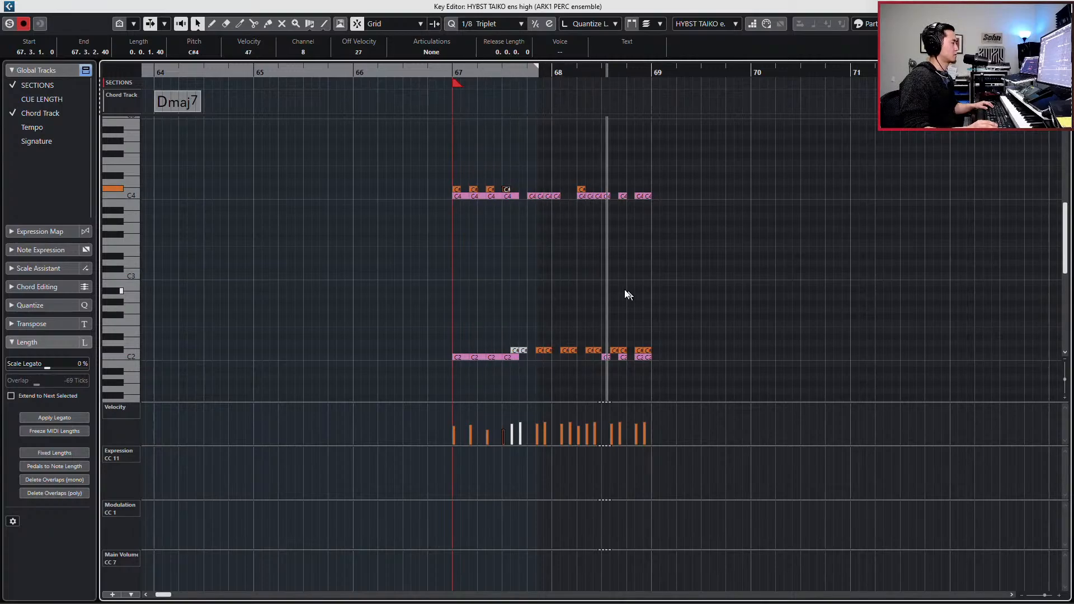
{"action": "key", "text": "space"}
- Try deleting the C#2 pairs from 68.3.2.40 to the end of bar 68, and undo the deletion
{"action": "left_click", "coordinate": [612, 338]}
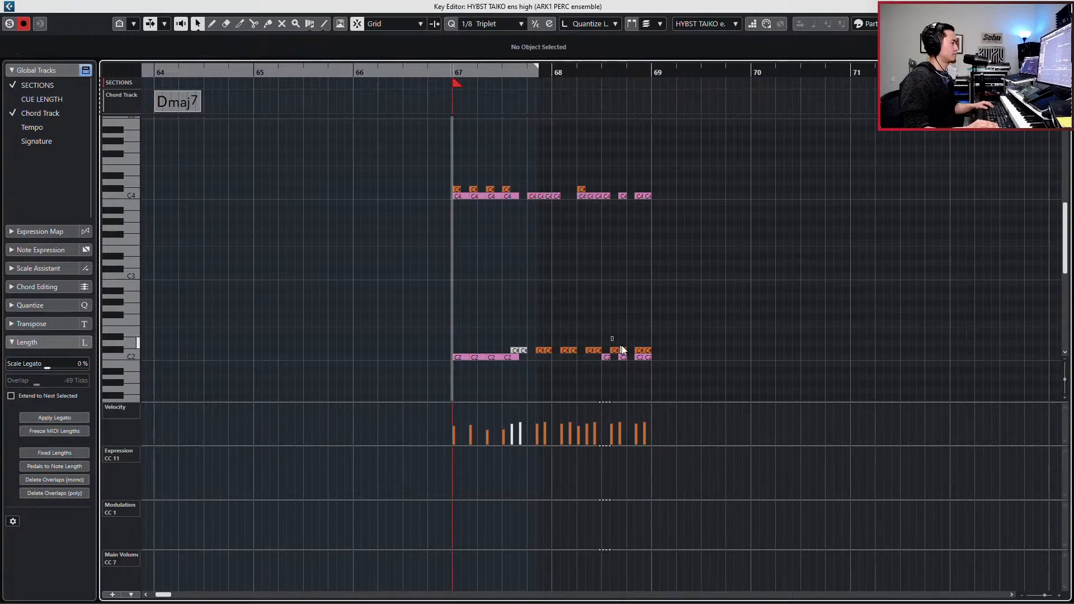
{"action": "left_click_drag", "start_coordinate": [625, 347], "coordinate": [623, 348]}
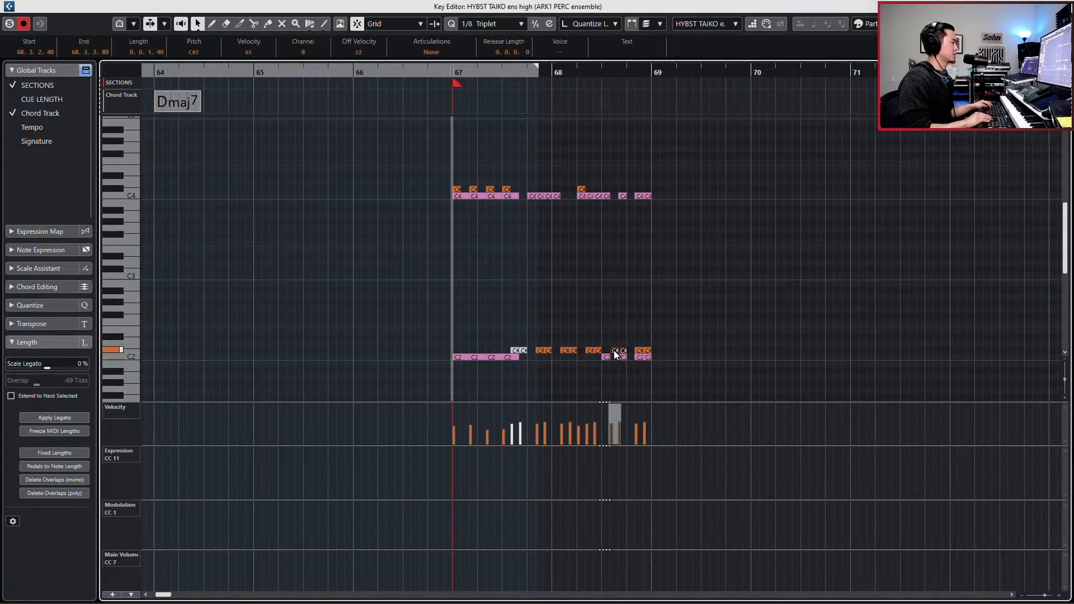
{"action": "key", "text": "Delete"}
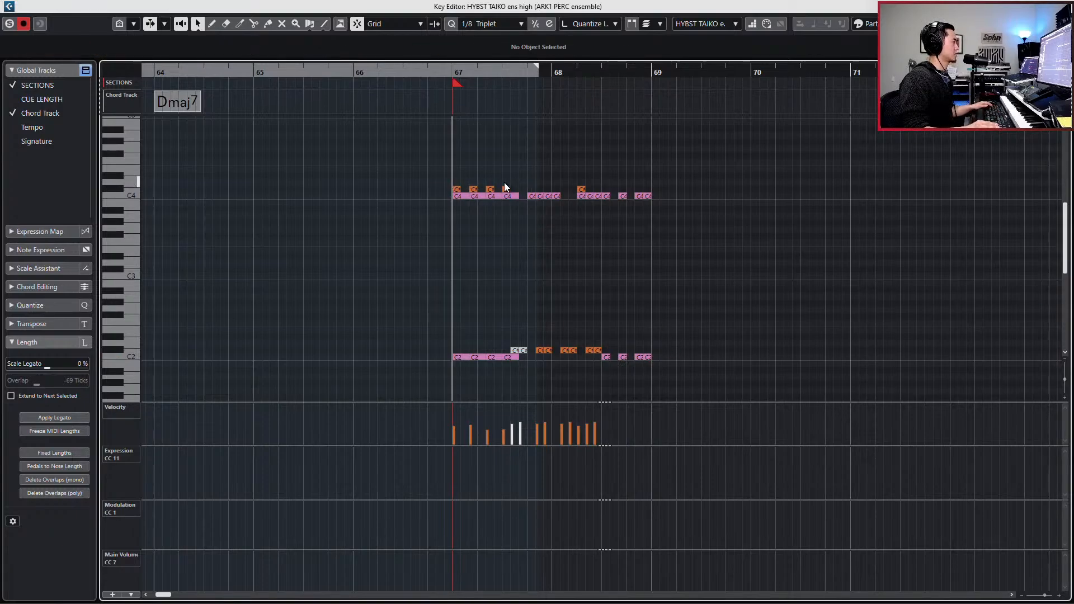
{"action": "key", "text": "ctrl+z"}
- Fill the gaps between the closing C#2 pairs of bar 68 with copied hits at 68.3.1.0 and 68.4.1.0
{"action": "left_click", "coordinate": [614, 350]}
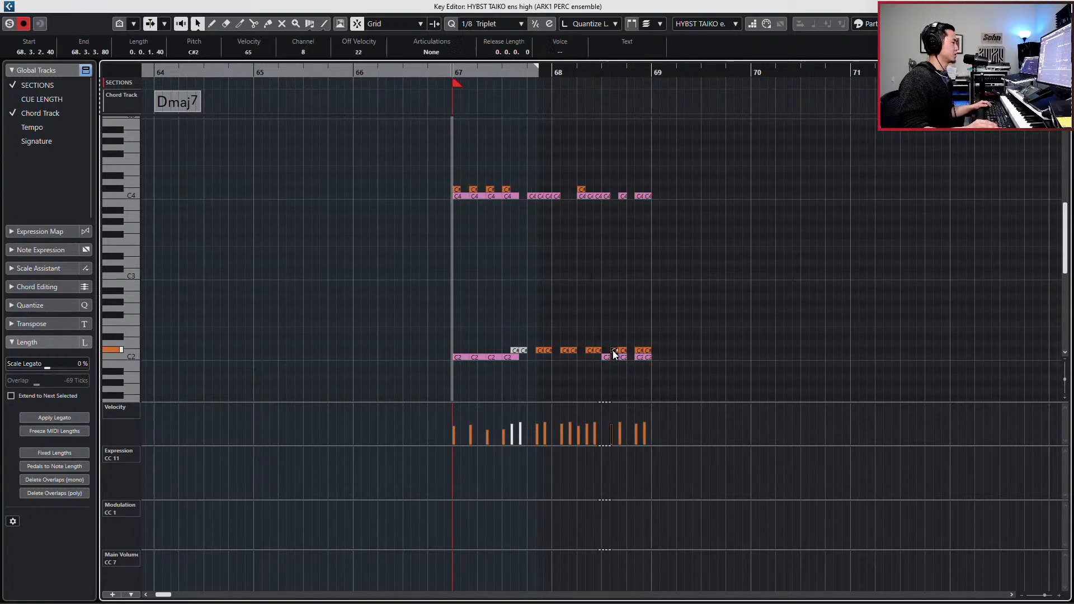
{"action": "left_click", "coordinate": [622, 350]}
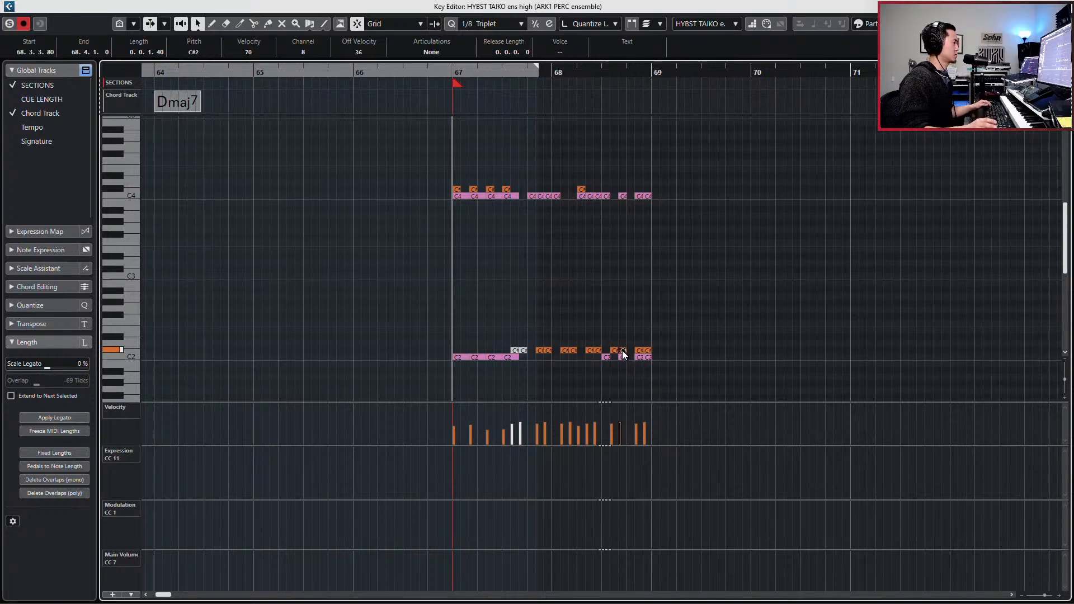
{"action": "left_click", "coordinate": [616, 350]}
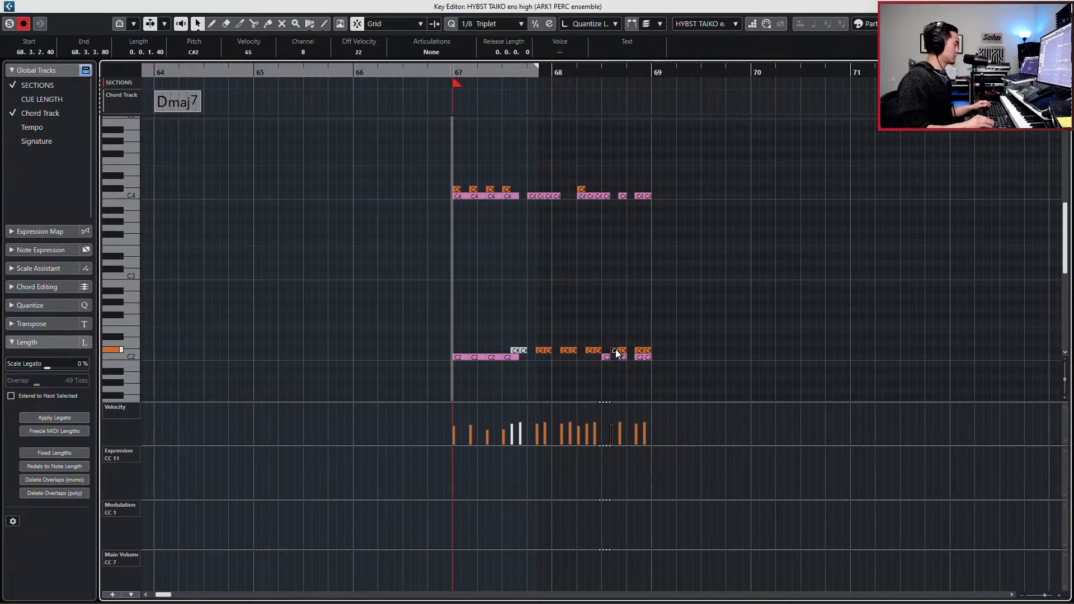
{"action": "left_click_drag", "start_coordinate": [617, 352], "coordinate": [609, 352]}
{"action": "left_click", "coordinate": [640, 351]}
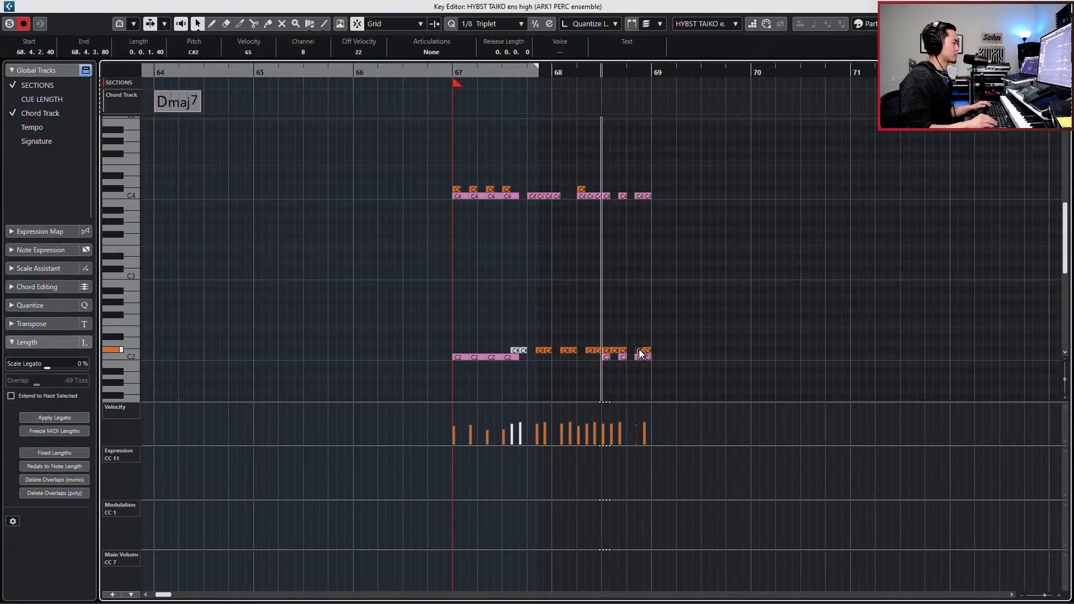
{"action": "key", "text": "KP_Add"}
{"action": "key", "text": "KP_Add"}
{"action": "key", "text": "KP_Add"}
{"action": "key", "text": "ctrl+v"}
- Move every other closing hit from 68.3.1.0 up to C#4 and raise their velocities, the first one to 93
{"action": "left_click", "coordinate": [607, 350]}
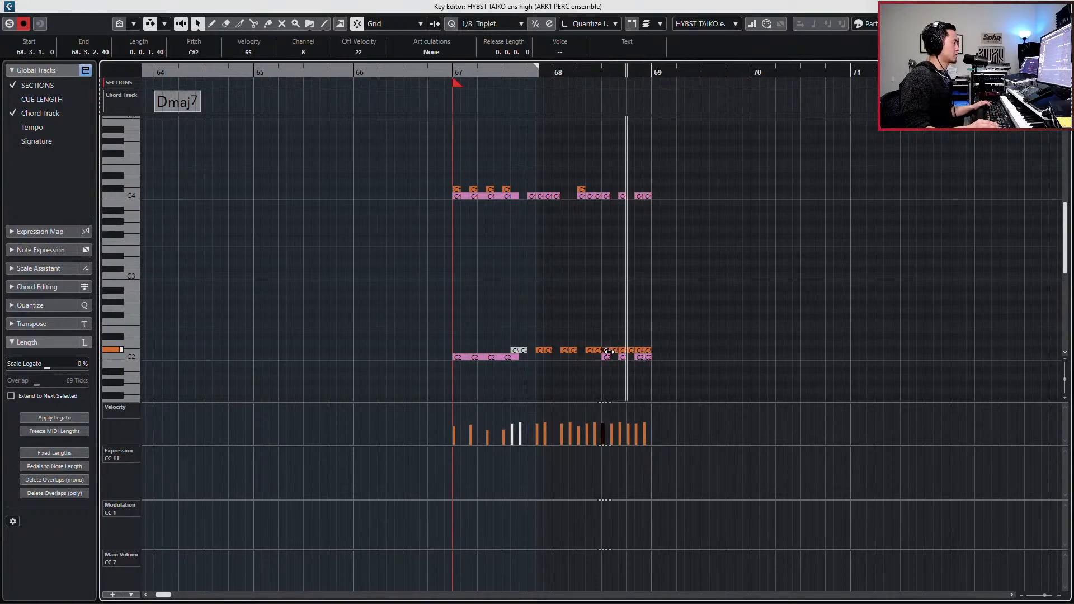
{"action": "left_click", "coordinate": [623, 350], "text": "shift"}
{"action": "left_click", "coordinate": [639, 351], "text": "shift"}
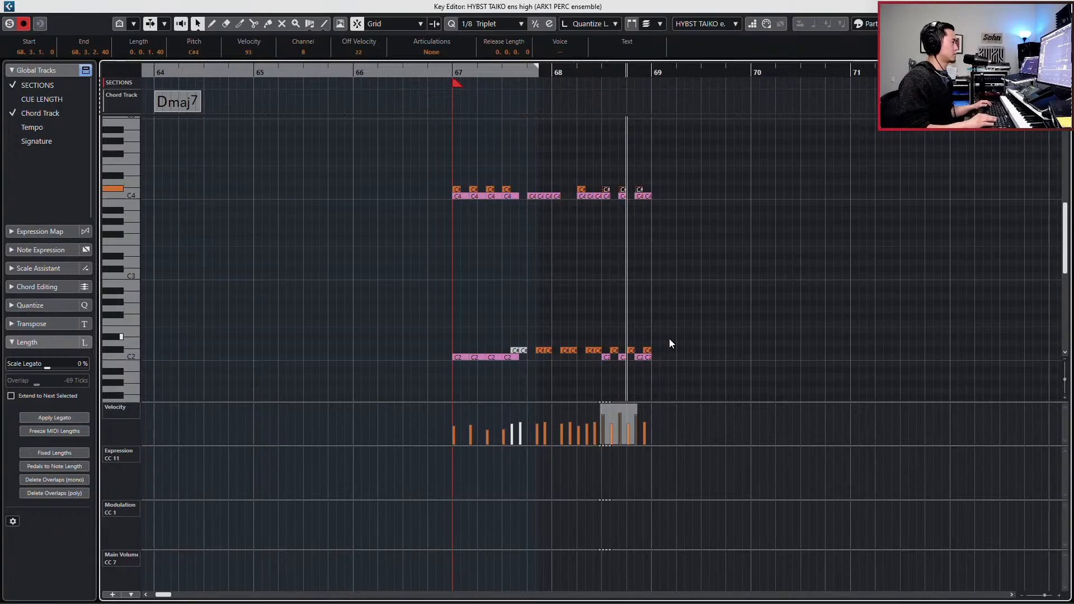
- Restrict editing to the active part, lower the closing taiko hits' velocities so the first is 64, and play the pattern
{"action": "left_click_drag", "start_coordinate": [669, 177], "coordinate": [610, 353]}
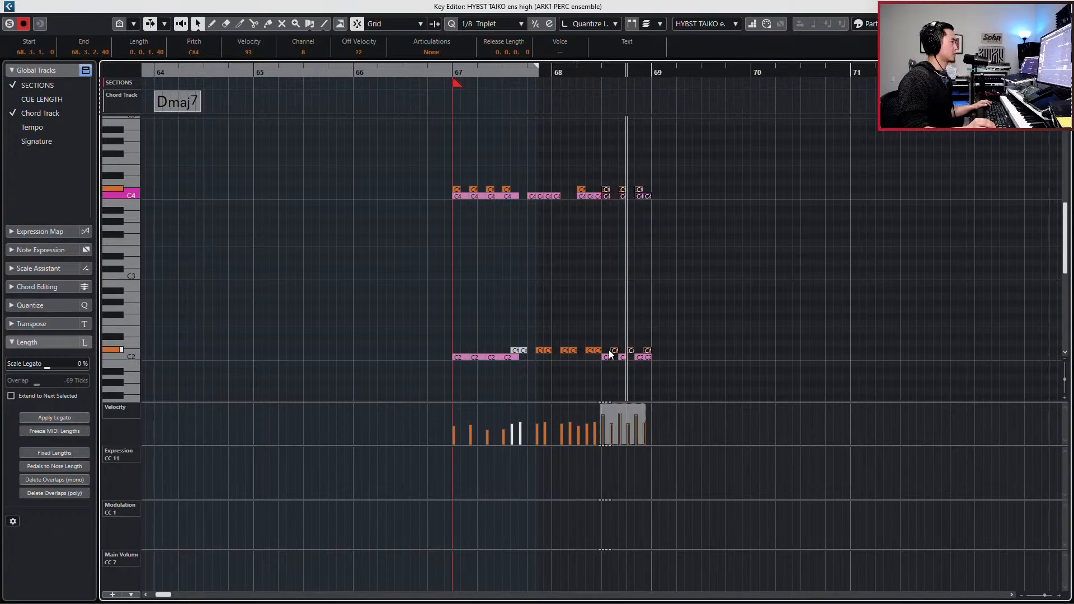
{"action": "left_click", "coordinate": [647, 24]}
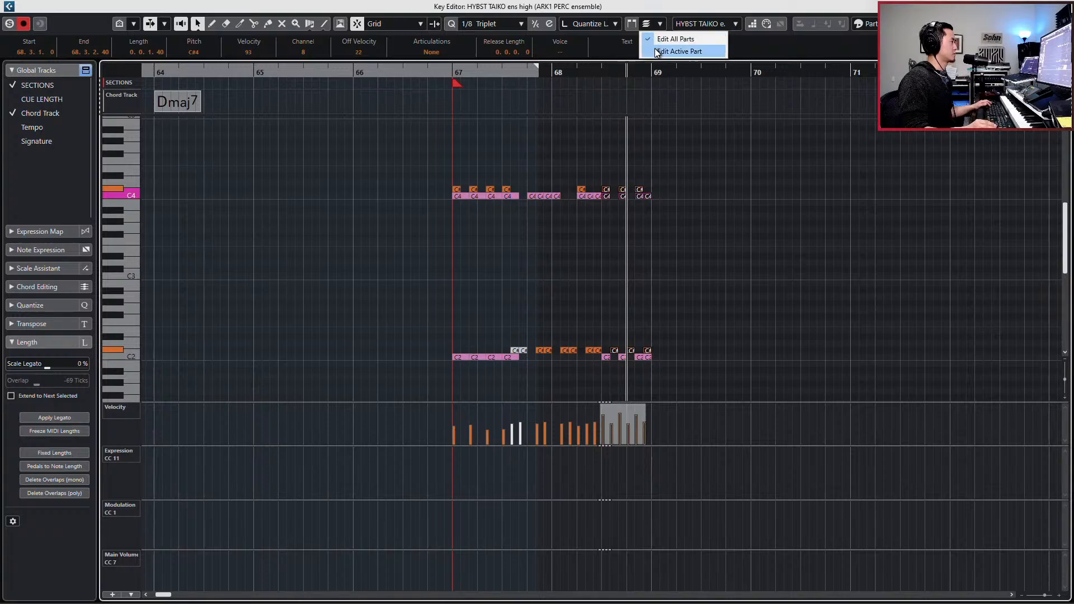
{"action": "left_click", "coordinate": [659, 52]}
{"action": "left_click", "coordinate": [687, 131]}
{"action": "left_click_drag", "start_coordinate": [671, 172], "coordinate": [609, 364]}
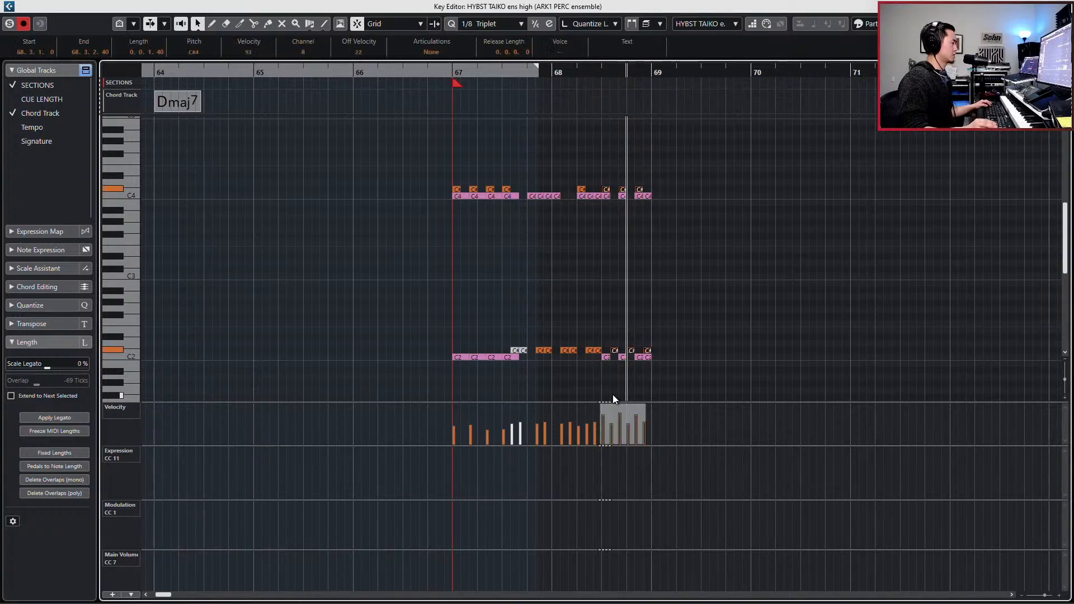
{"action": "left_click_drag", "start_coordinate": [619, 403], "coordinate": [615, 424]}
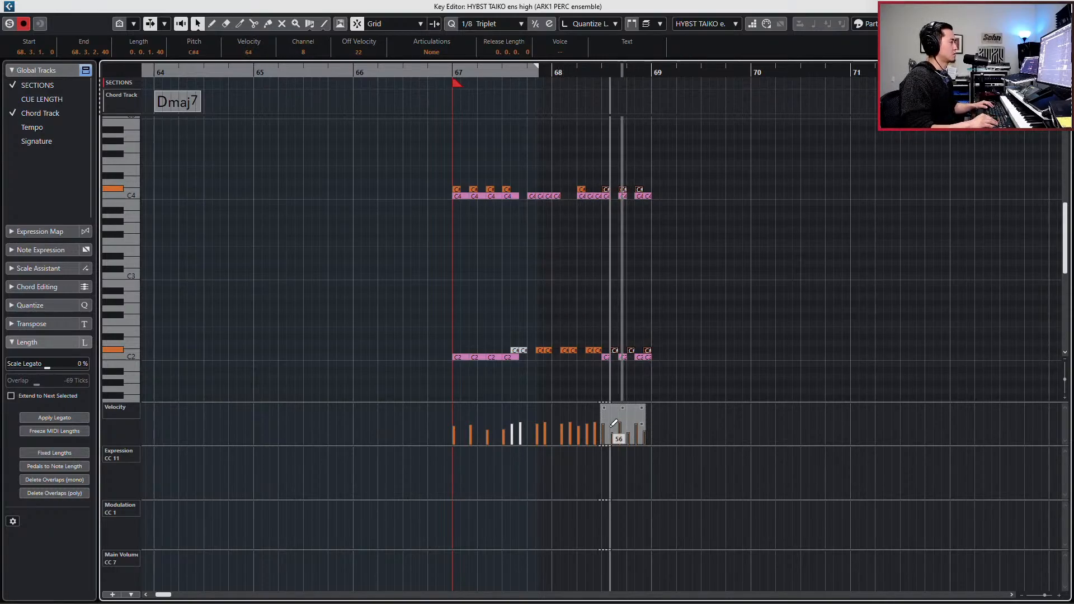
{"action": "key", "text": "space"}
{"action": "key", "text": "space"}
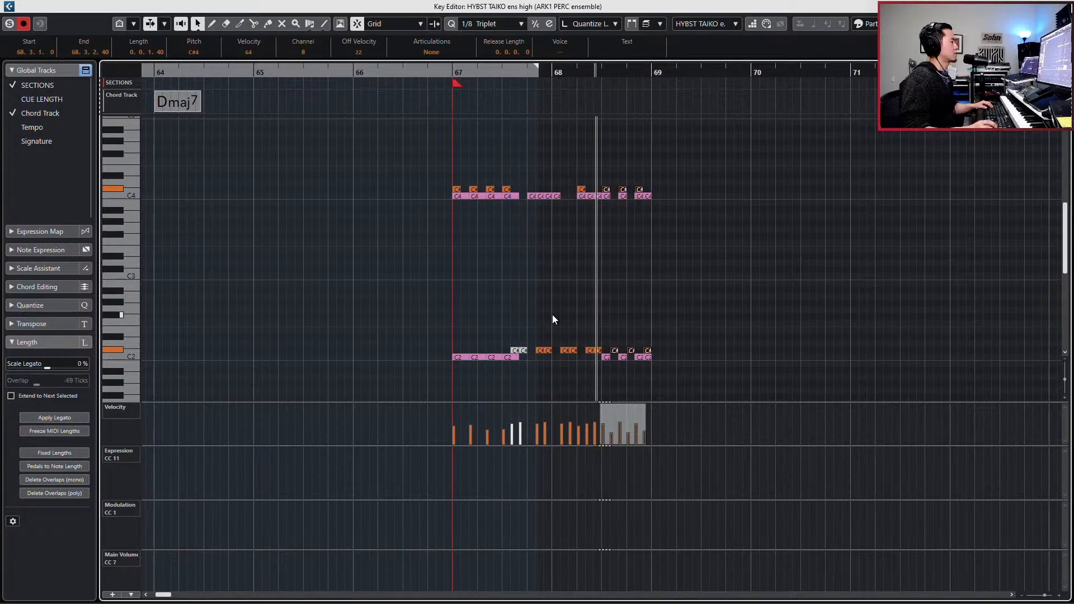
- Stop playback, leave the note editing and copy the HYBST TAIKO ens high part from bar 67 to bar 69
{"action": "key", "text": "space"}
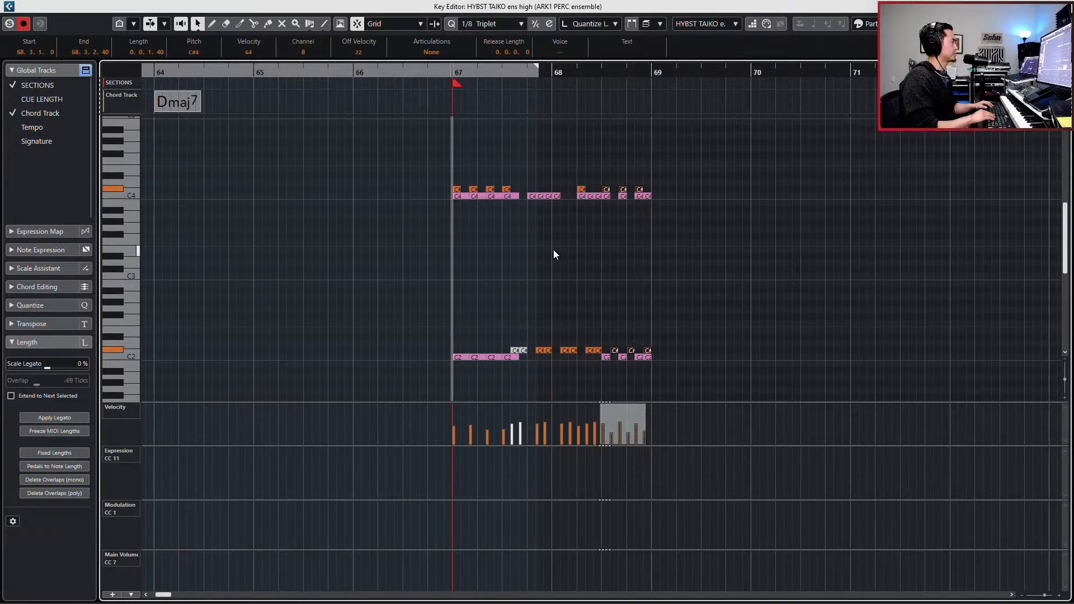
{"action": "key", "text": "ctrl+KP_Subtract"}
{"action": "key", "text": "Return"}
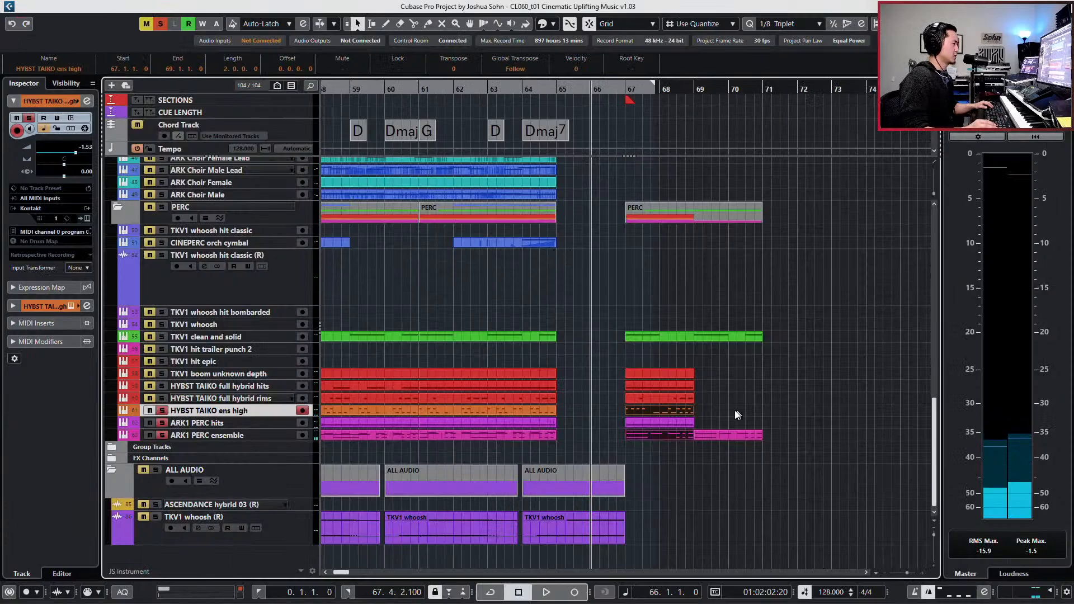
{"action": "left_click_drag", "start_coordinate": [677, 410], "coordinate": [723, 409]}
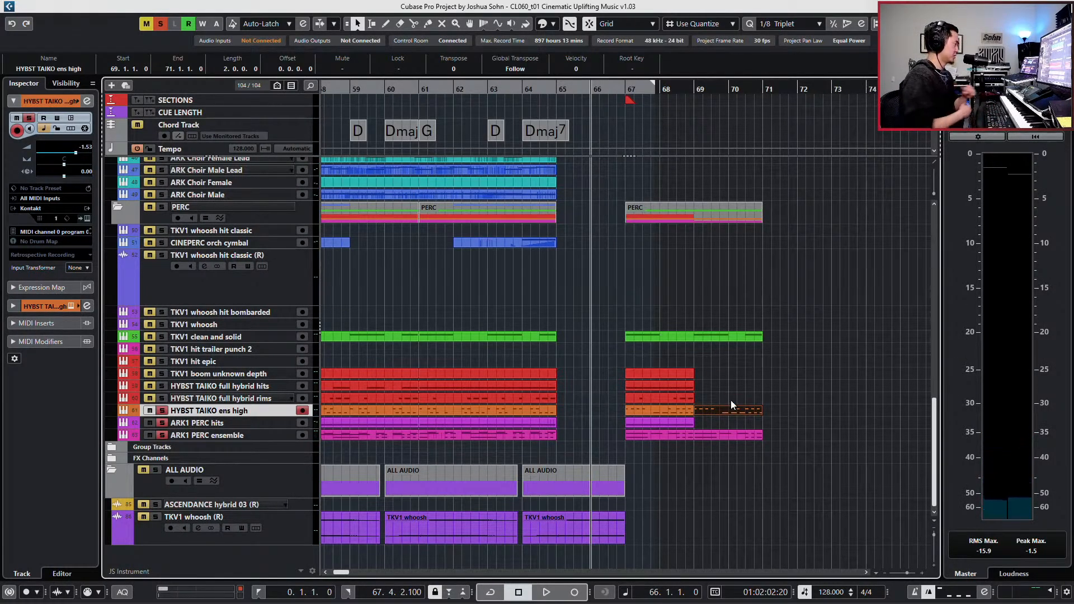
- Select the HYBST TAIKO full hybrid rims part, play it soloed from bar 67, and clear all solos
{"action": "key", "text": "s"}
{"action": "left_click", "coordinate": [667, 396]}
{"action": "key", "text": "s"}
{"action": "key", "text": "l"}
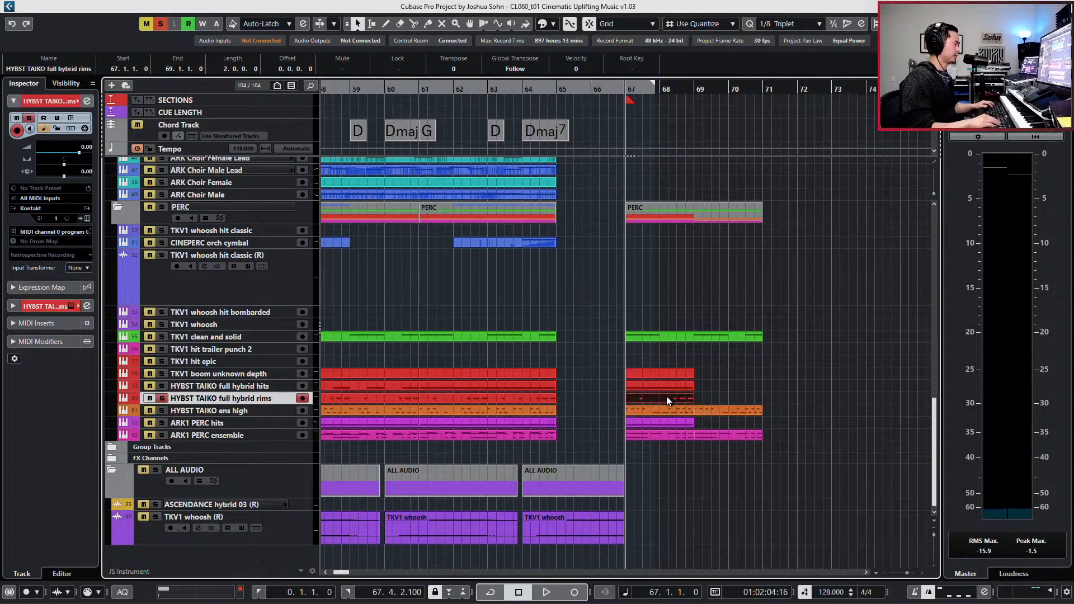
{"action": "key", "text": "space"}
{"action": "key", "text": "space"}
{"action": "key", "text": "s"}
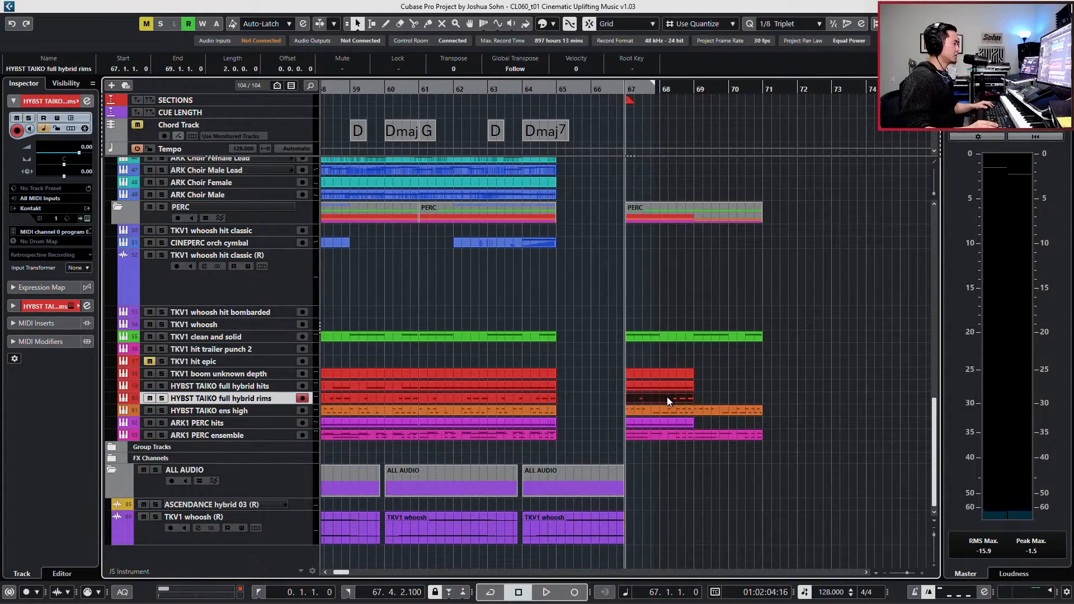
- Open the HYBST TAIKO full hybrid rims part for note editing and play its pattern through bars 67 and 68
{"action": "double_click", "coordinate": [664, 402]}
{"action": "scroll", "coordinate": [540, 253], "scroll_direction": "up", "scroll_amount": 3}
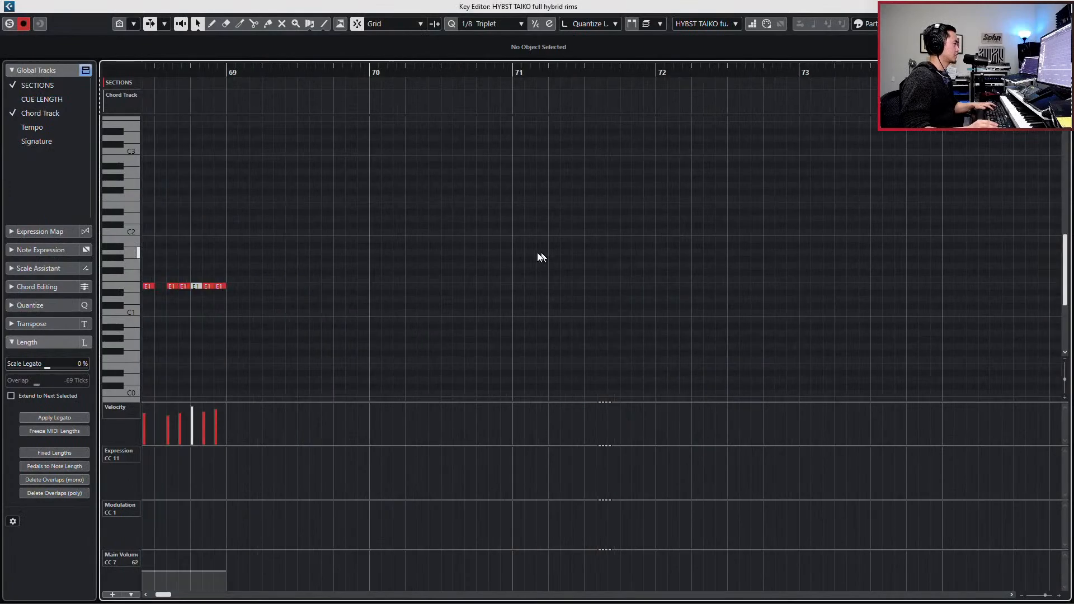
{"action": "scroll", "coordinate": [533, 256], "scroll_direction": "left", "scroll_amount": 6}
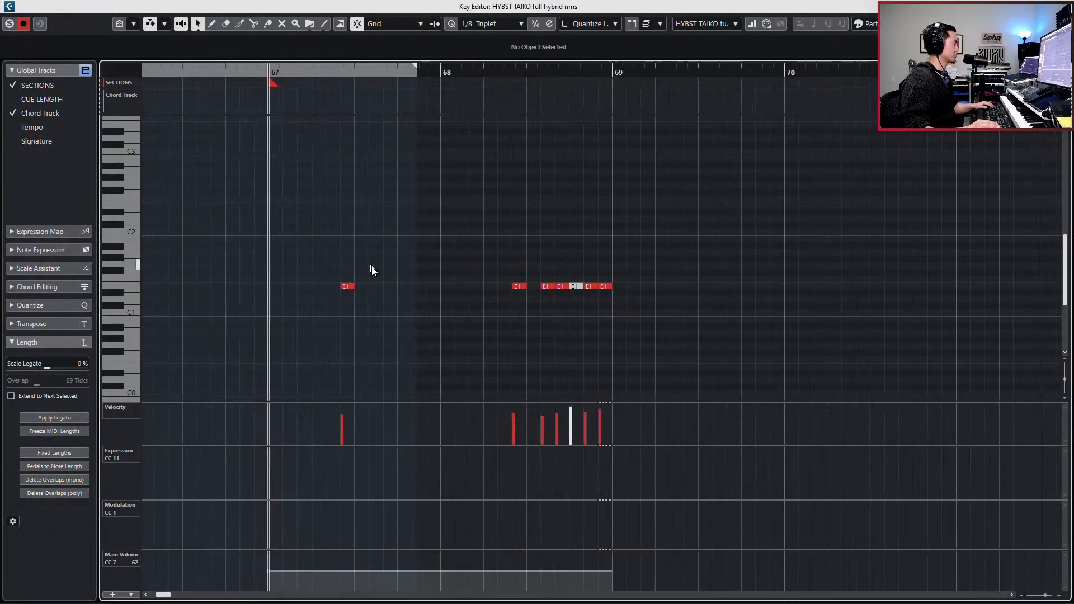
{"action": "key", "text": "space"}
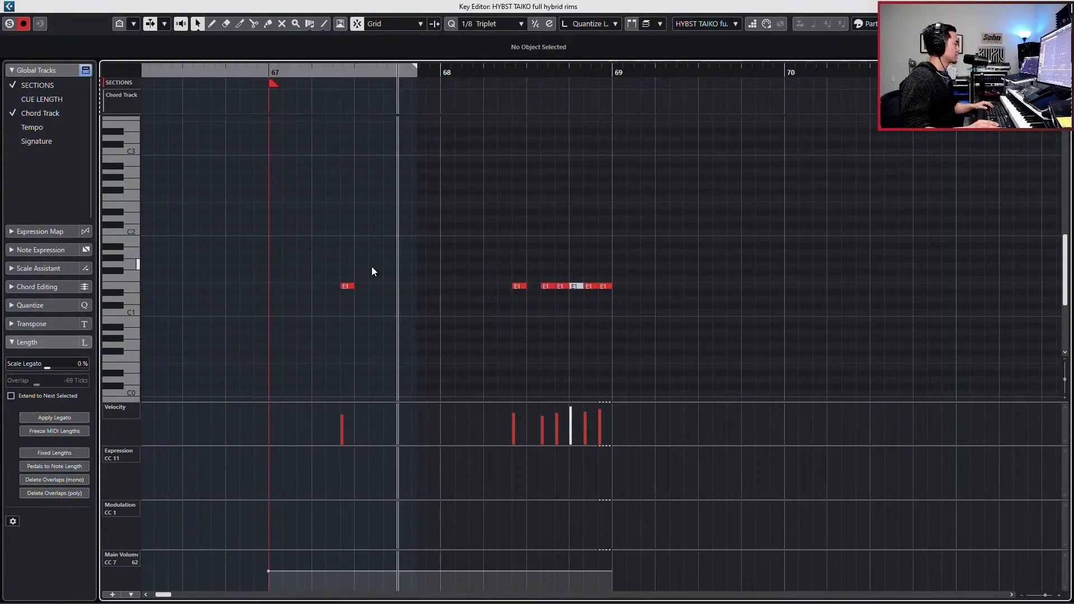
{"action": "scroll", "coordinate": [371, 266], "scroll_direction": "down", "scroll_amount": 2}
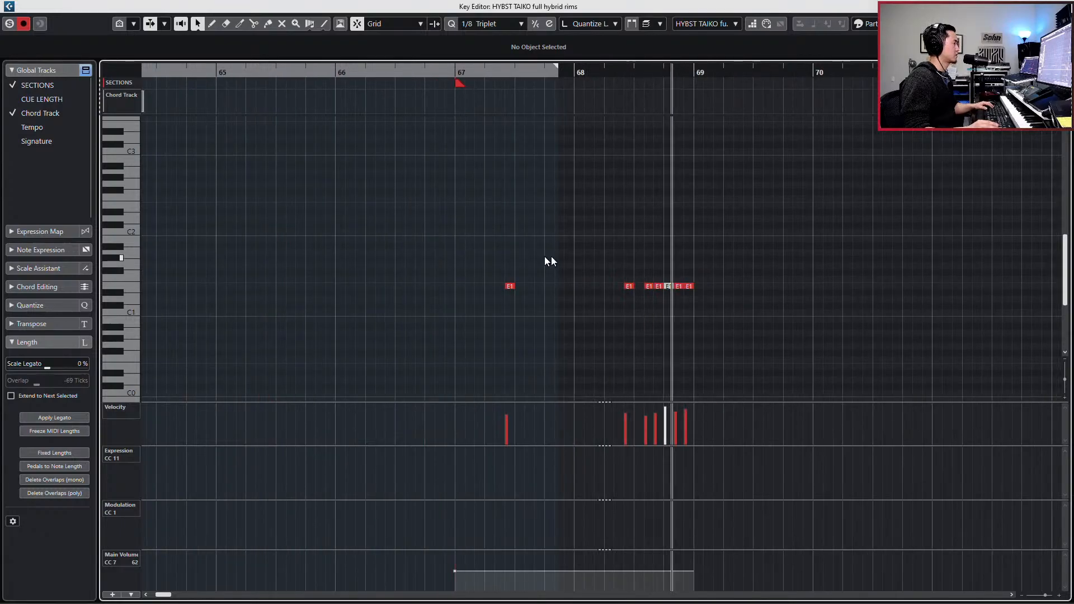
{"action": "key", "text": "space"}
- Move the first E1 rim hit in bar 67 to 67.3.1.0 and play the result
{"action": "left_click", "coordinate": [509, 287]}
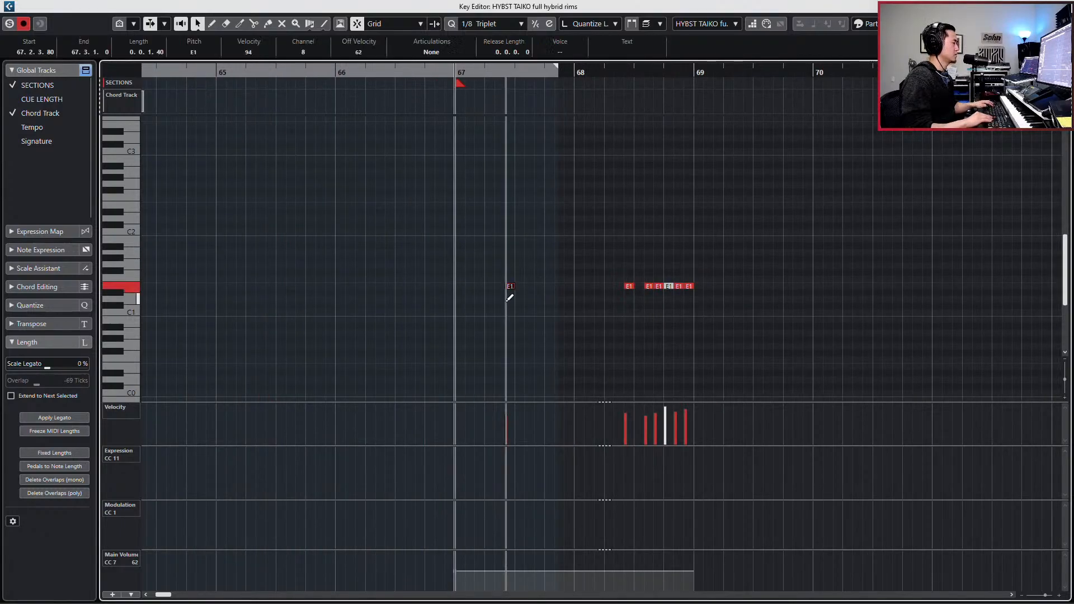
{"action": "key", "text": "ctrl+Left"}
{"action": "key", "text": "ctrl+Left"}
{"action": "key", "text": "ctrl+Left"}
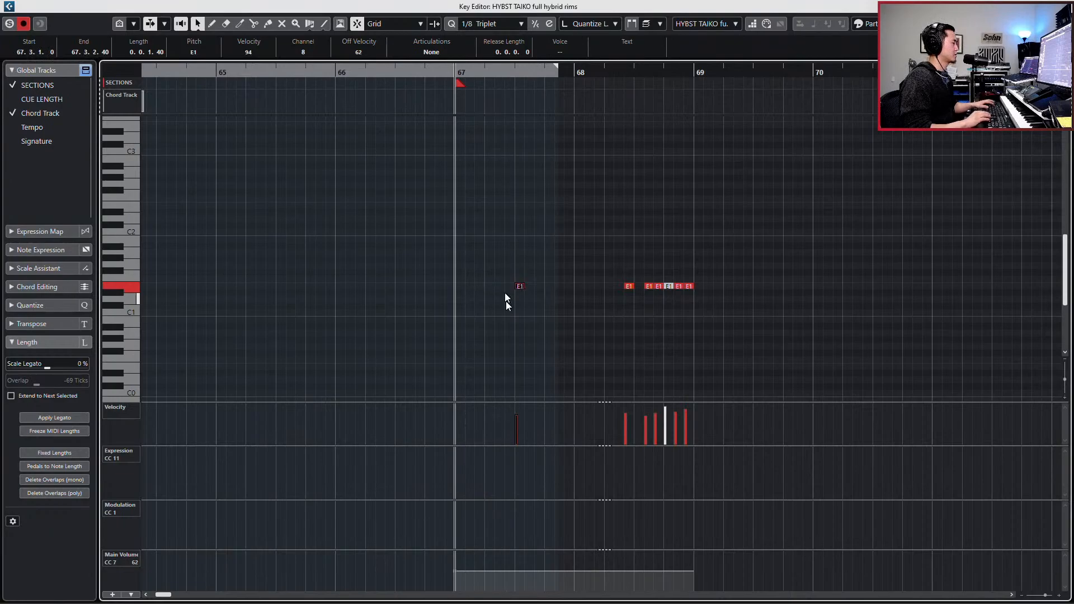
{"action": "key", "text": "space"}
- Copy the E1 rim hit at 67.3.1.0 to the start of bar 67 and play the pattern
{"action": "key", "text": "space"}
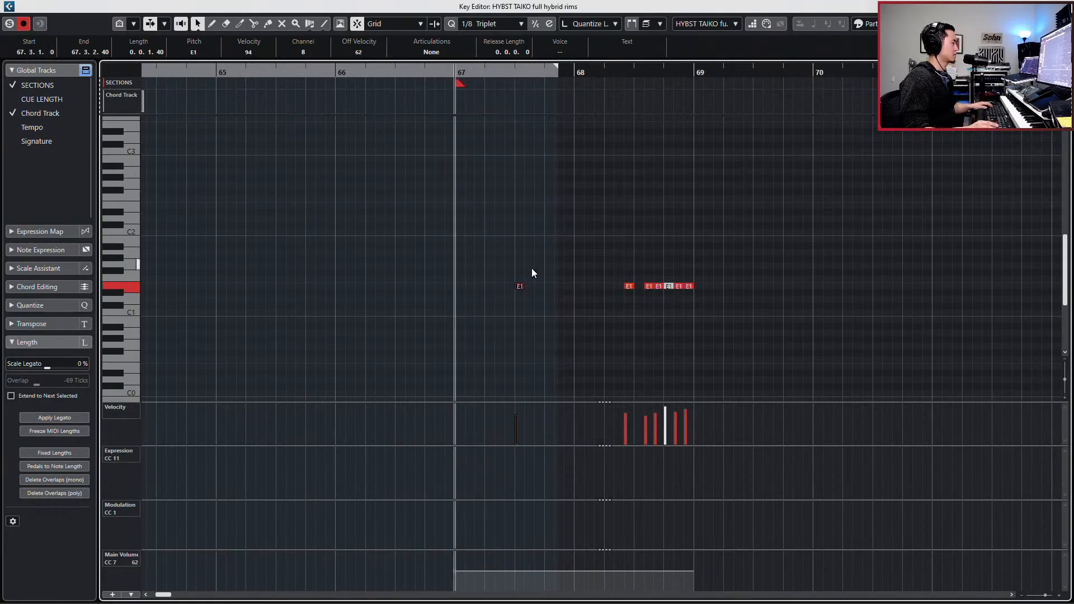
{"action": "left_click_drag", "start_coordinate": [527, 268], "coordinate": [506, 307]}
{"action": "key", "text": "ctrl+c"}
{"action": "key", "text": "ctrl+v"}
{"action": "key", "text": "space"}
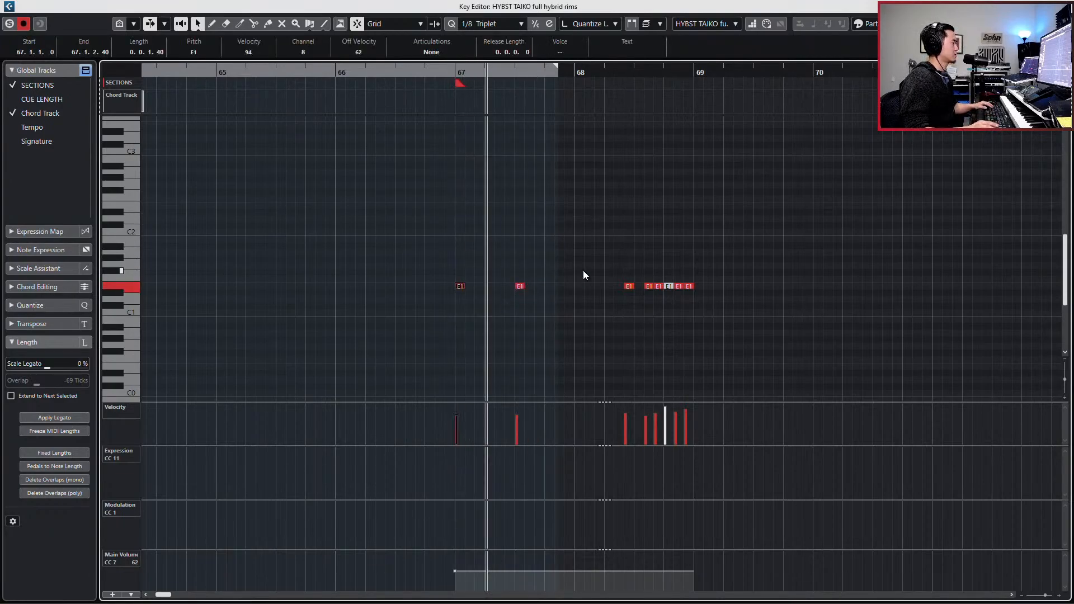
{"action": "key", "text": "space"}
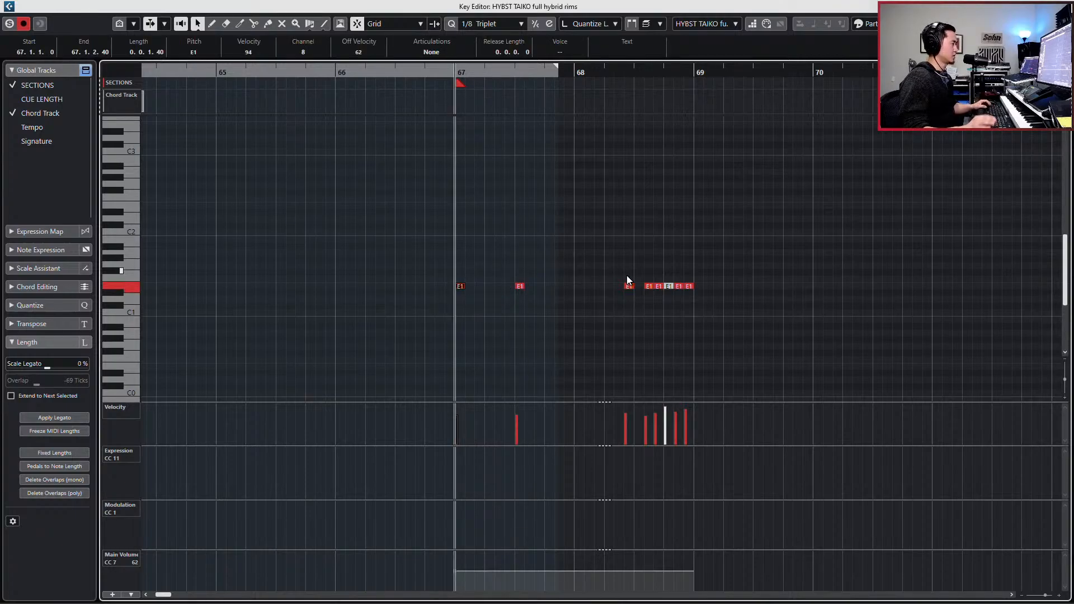
{"action": "key", "text": "space"}
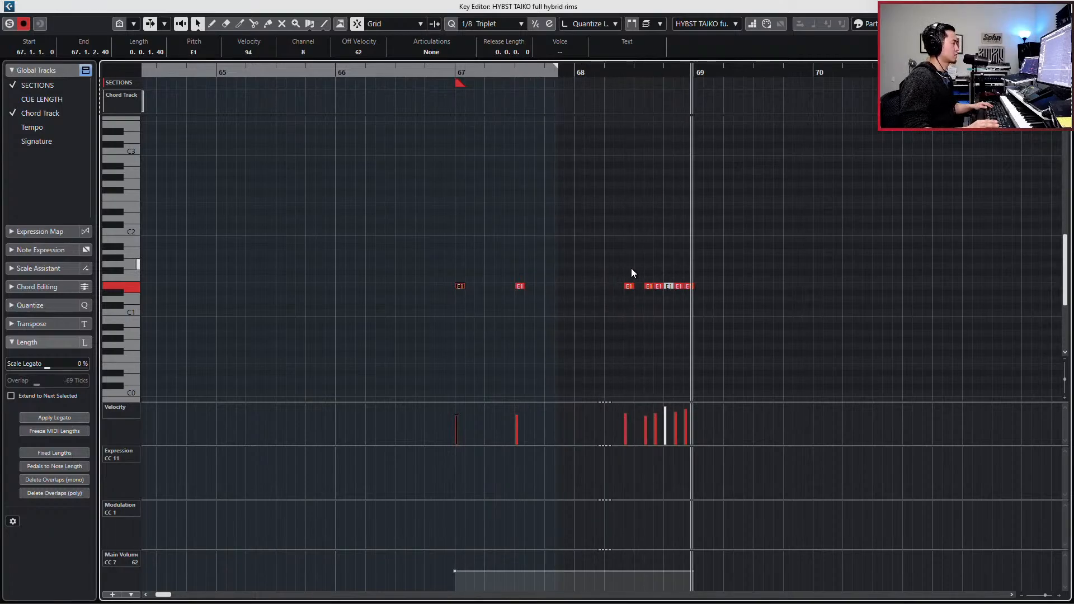
{"action": "key", "text": "space"}
- Move the second E1 rim hit of bar 68 to 68.3.1.0 and close the rims part
{"action": "left_click", "coordinate": [653, 278]}
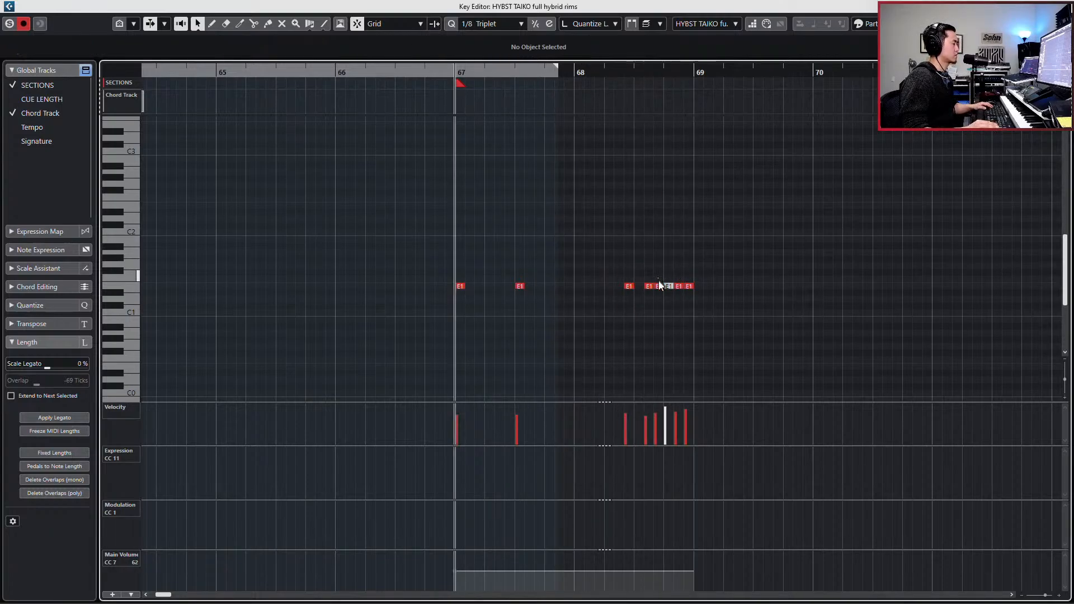
{"action": "left_click", "coordinate": [659, 283]}
{"action": "left_click", "coordinate": [651, 274]}
{"action": "left_click", "coordinate": [647, 287]}
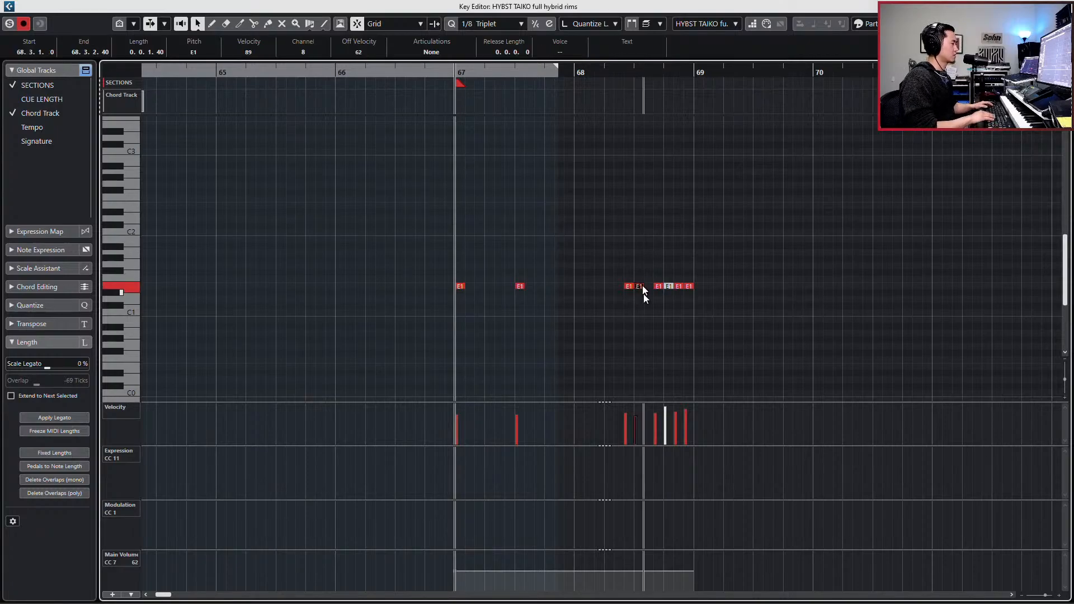
{"action": "key", "text": "ctrl+e"}
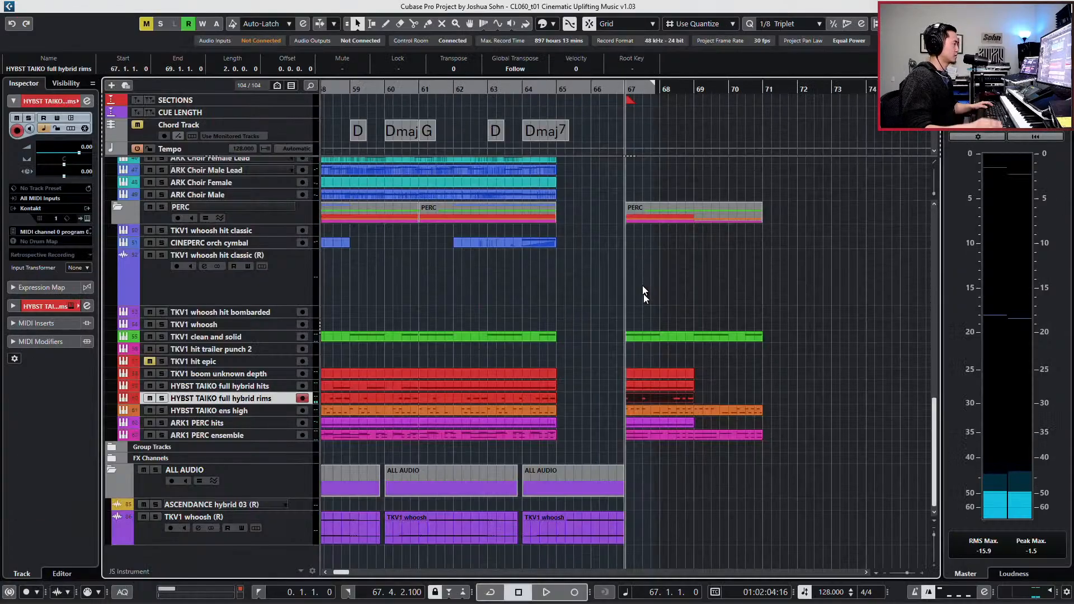
- Open the HYBST TAIKO full hybrid hits part and split the first C1 hit of bar 67 into three on a 1/4 Triplet grid
{"action": "left_click", "coordinate": [662, 386]}
{"action": "key", "text": "ctrl+e"}
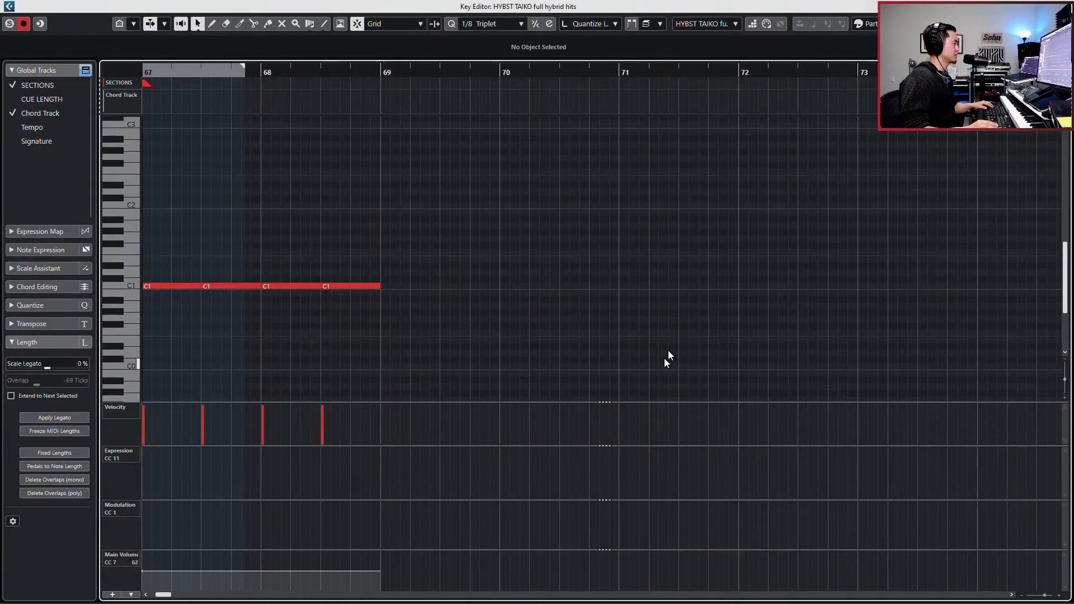
{"action": "key", "text": "space"}
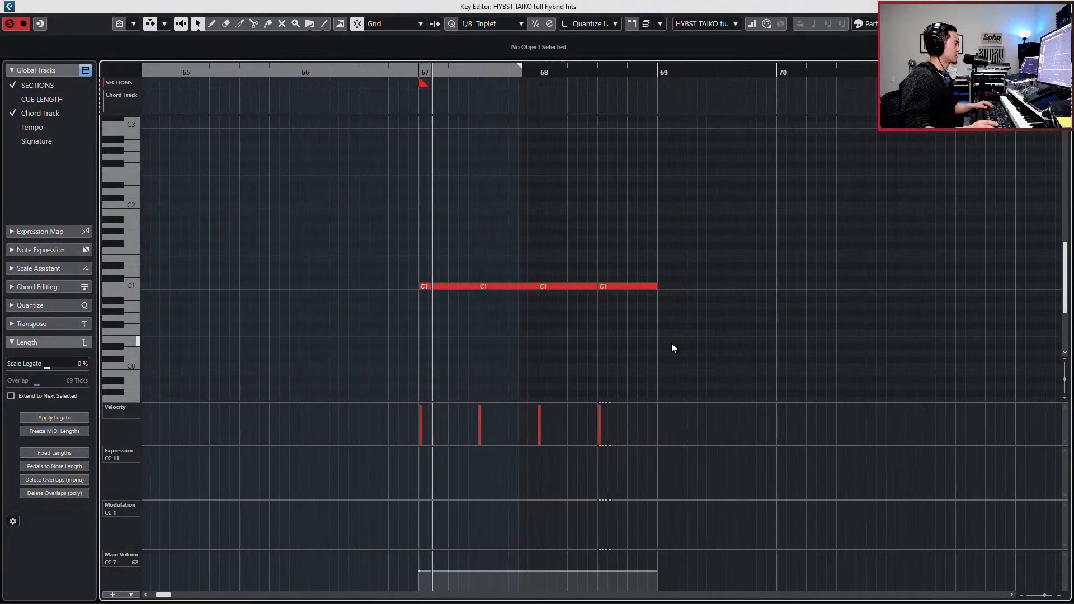
{"action": "key", "text": "space"}
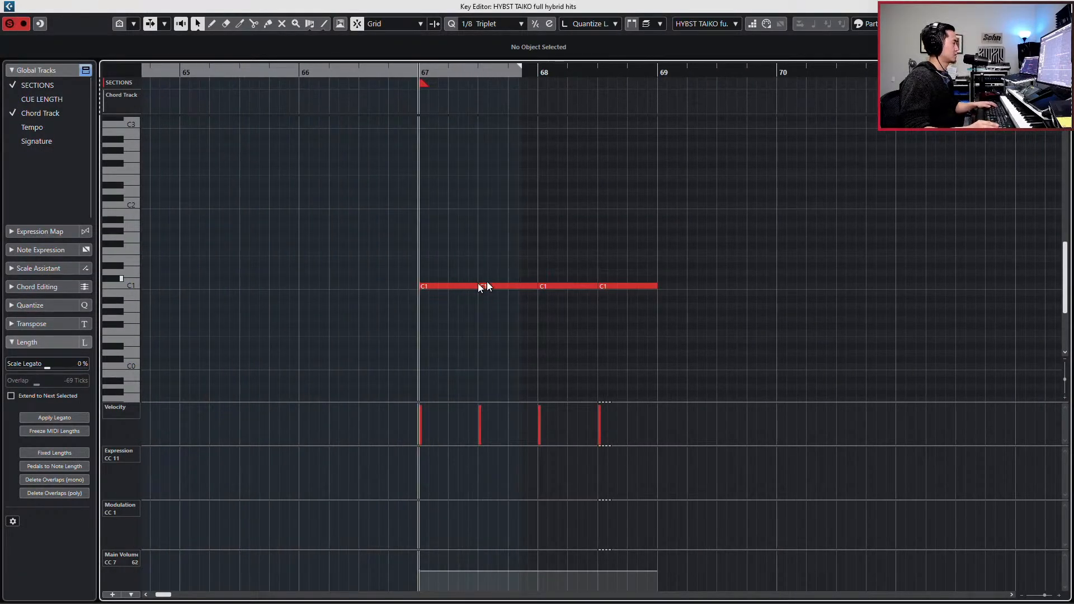
{"action": "key", "text": "alt+3"}
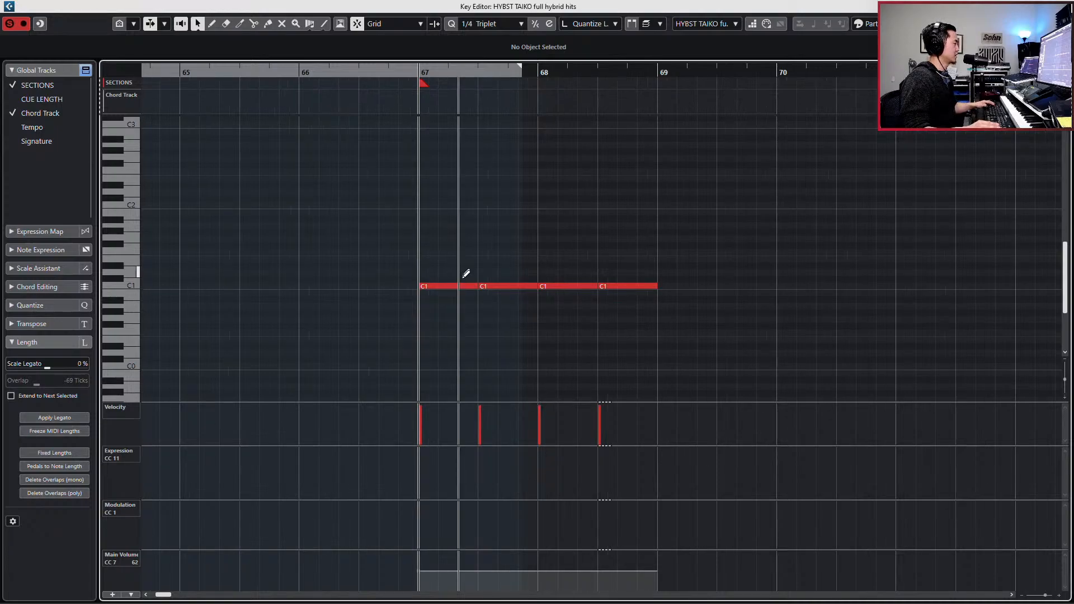
{"action": "key", "text": "space"}
{"action": "key", "text": "space"}
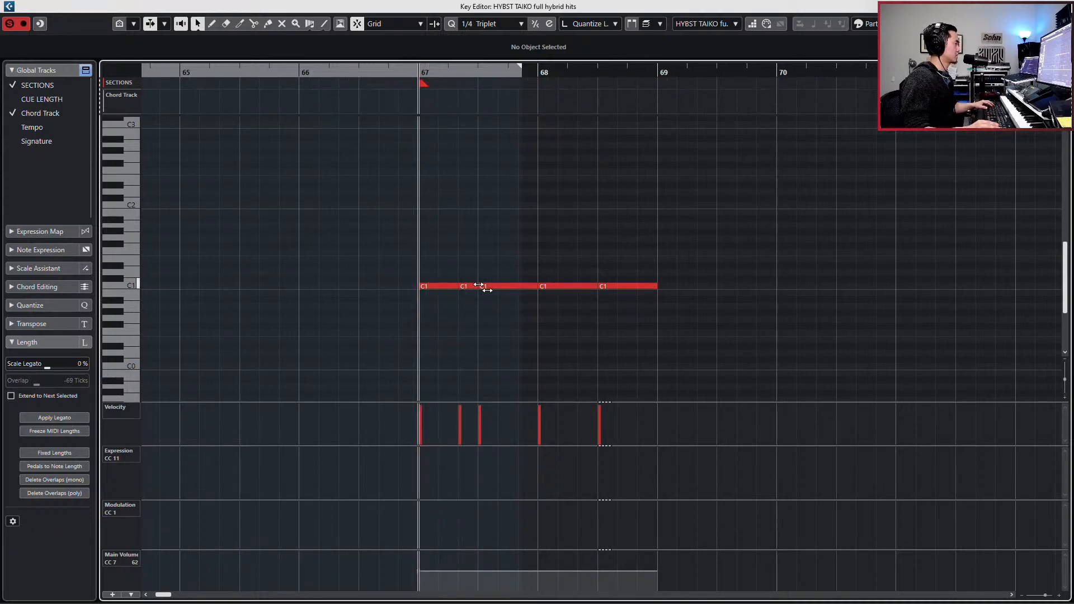
{"action": "left_click", "coordinate": [439, 286], "text": "alt"}
- Play the revised C1 hits through bars 67 and 68, and duplicate the full hybrid hits part to bar 69
{"action": "key", "text": "space"}
{"action": "key", "text": "space"}
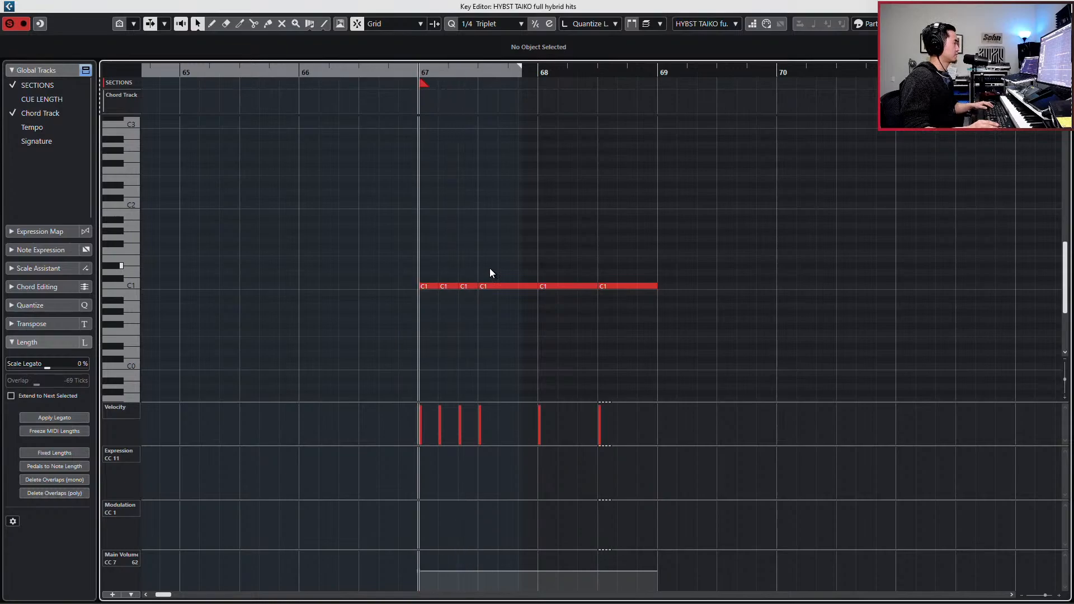
{"action": "key", "text": "space"}
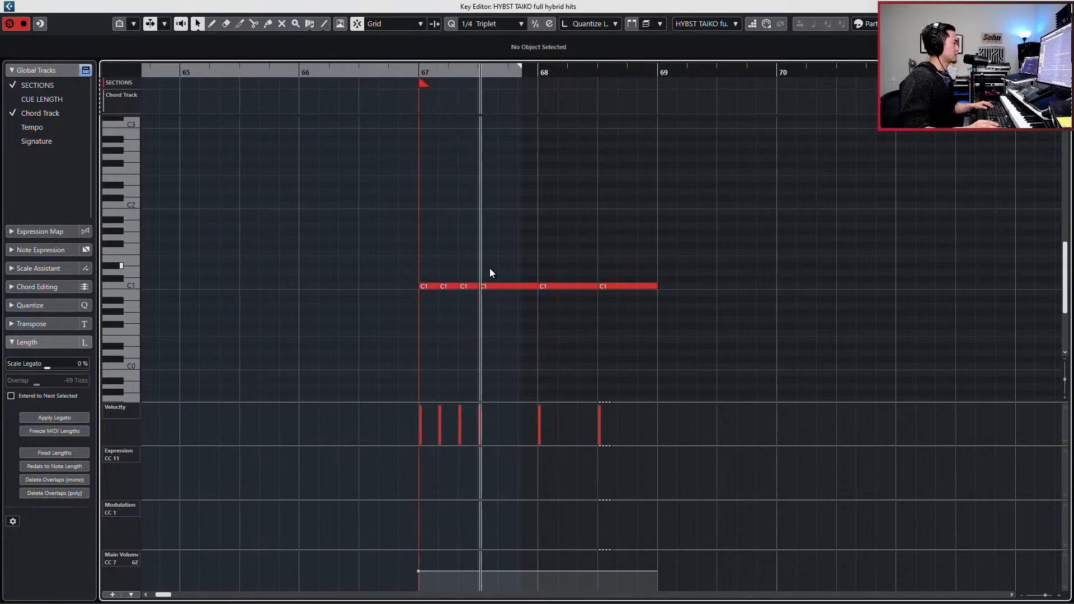
{"action": "key", "text": "space"}
{"action": "key", "text": "space"}
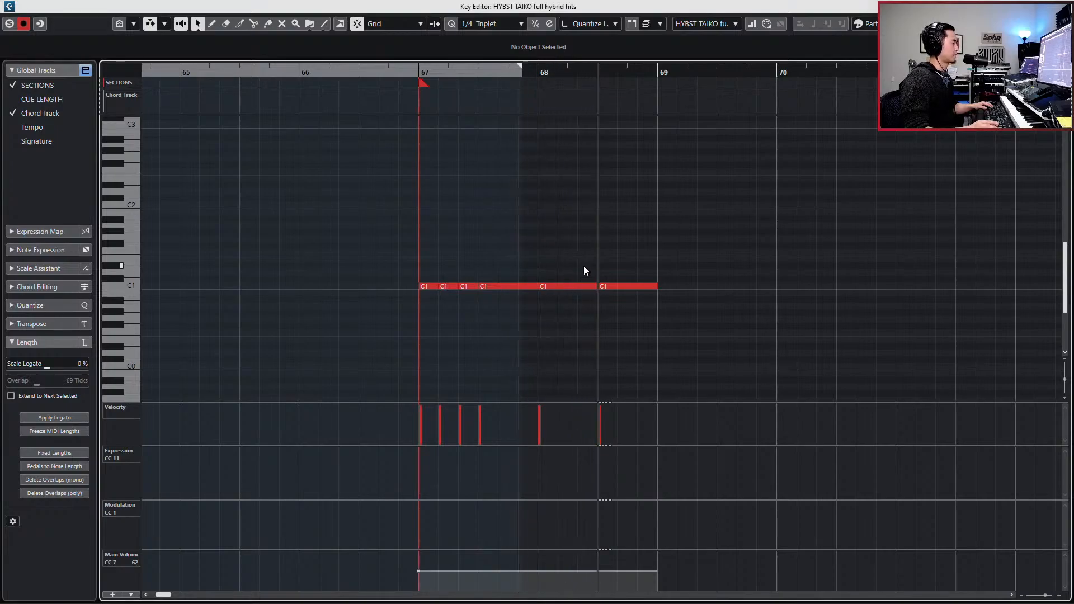
{"action": "key", "text": "space"}
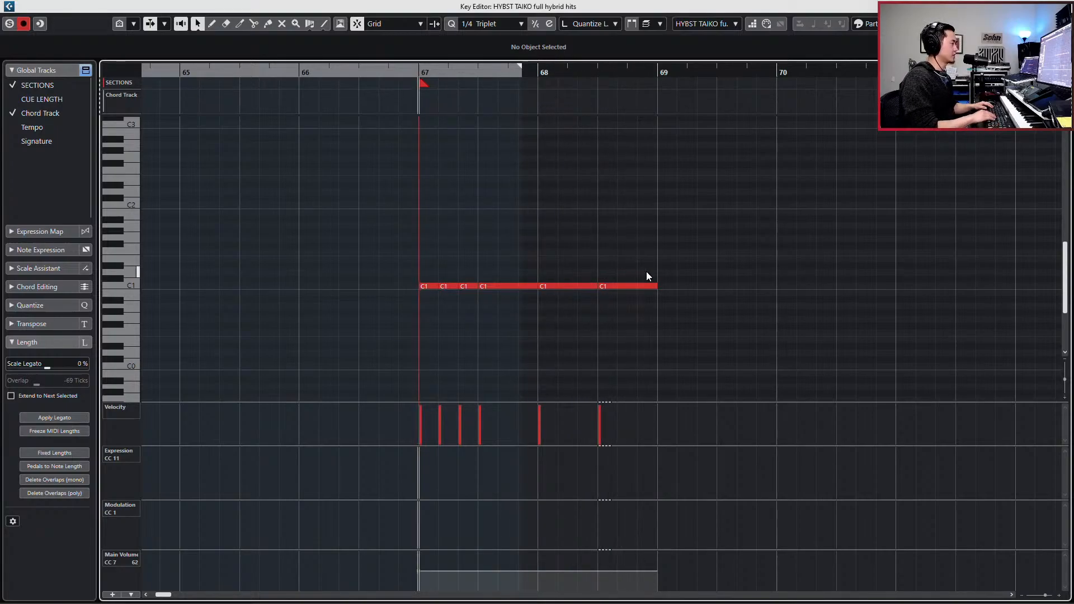
{"action": "key", "text": "Escape"}
{"action": "key", "text": "ctrl+d"}
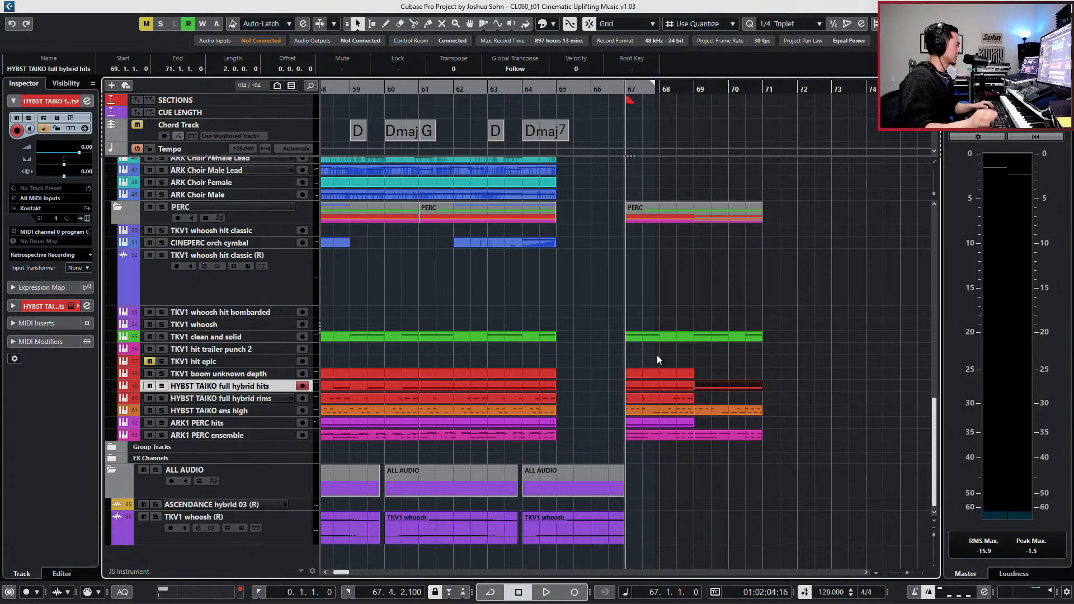
- Audition the TKV1 boom unknown depth sound and delete that track's part at bar 67
{"action": "left_click", "coordinate": [256, 374]}
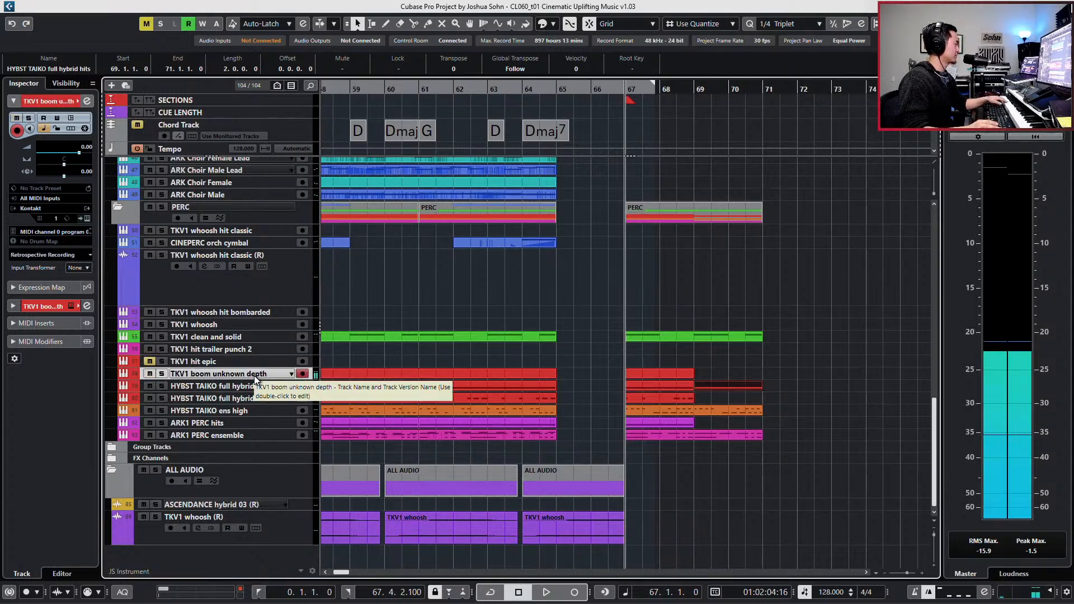
{"action": "left_click", "coordinate": [656, 374]}
{"action": "key", "text": "Delete"}
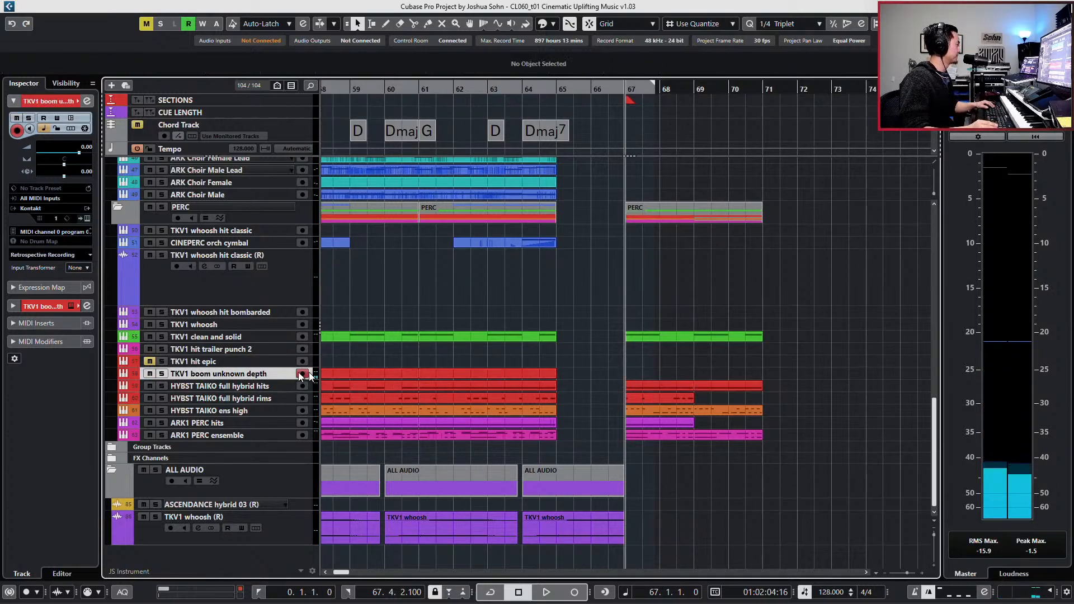
- Audition the TKV1 hit and whoosh tracks and the CINEPERC orch cymbal, and set the playback position to bar 66
{"action": "left_click", "coordinate": [219, 350]}
{"action": "left_click", "coordinate": [235, 323]}
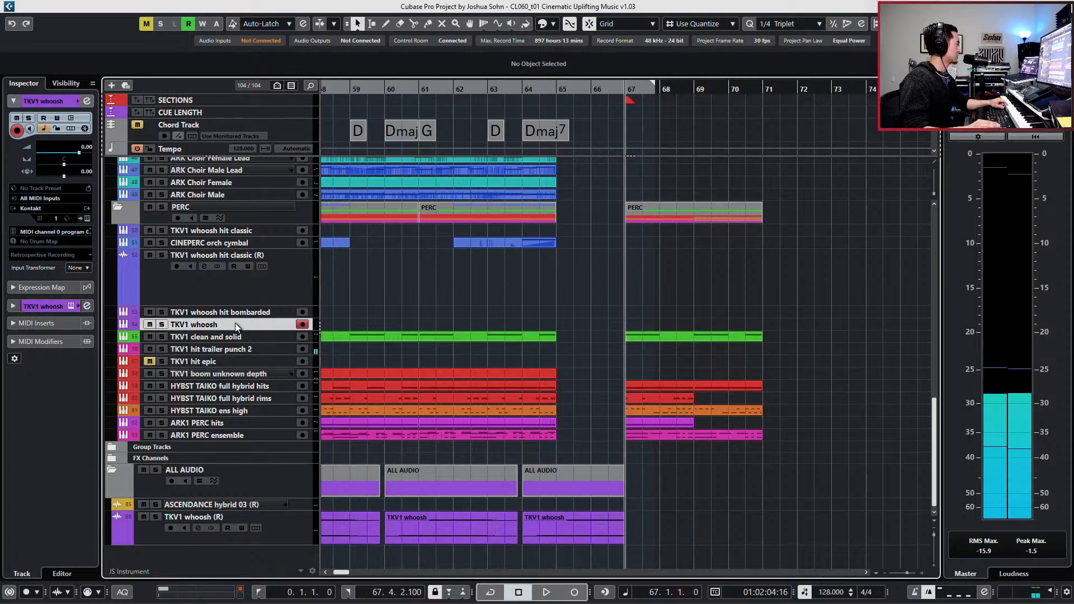
{"action": "left_click", "coordinate": [235, 338]}
{"action": "left_click", "coordinate": [235, 349]}
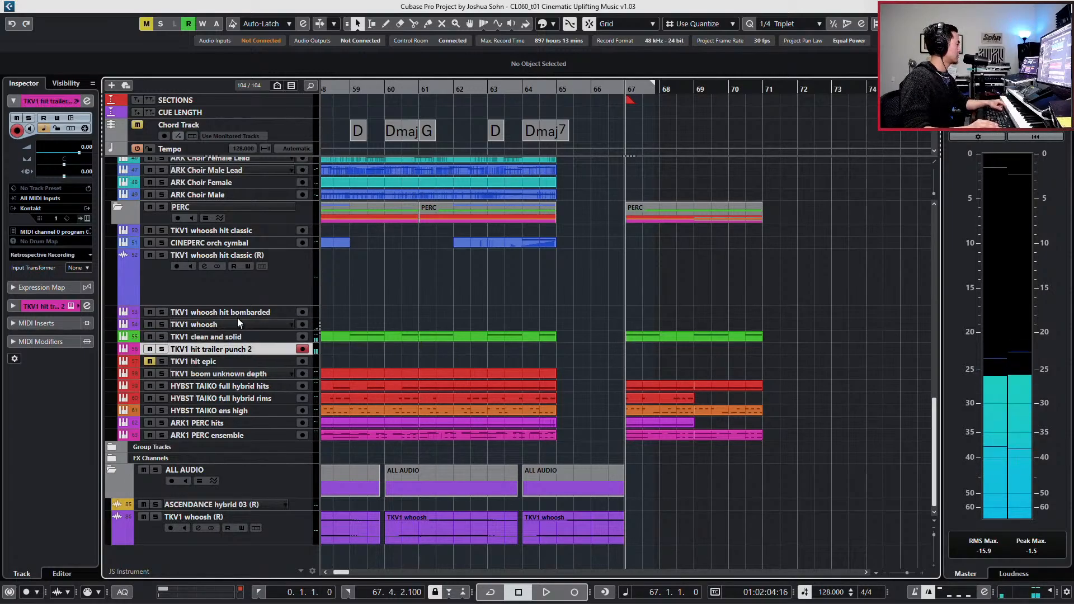
{"action": "left_click", "coordinate": [234, 276]}
{"action": "left_click", "coordinate": [247, 243]}
{"action": "left_click", "coordinate": [246, 229]}
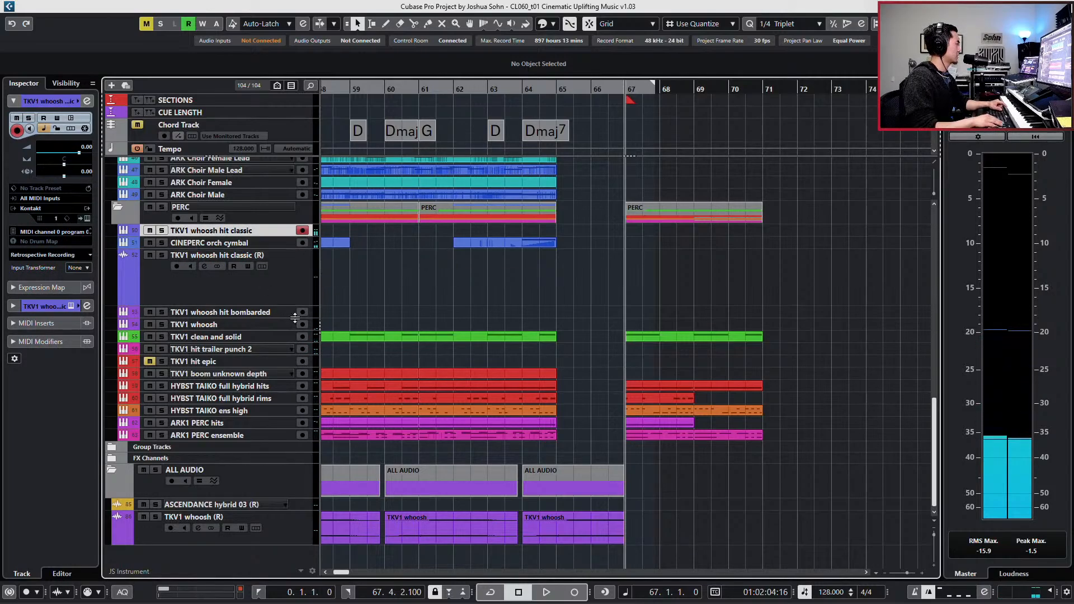
{"action": "key", "text": "KP_Subtract"}
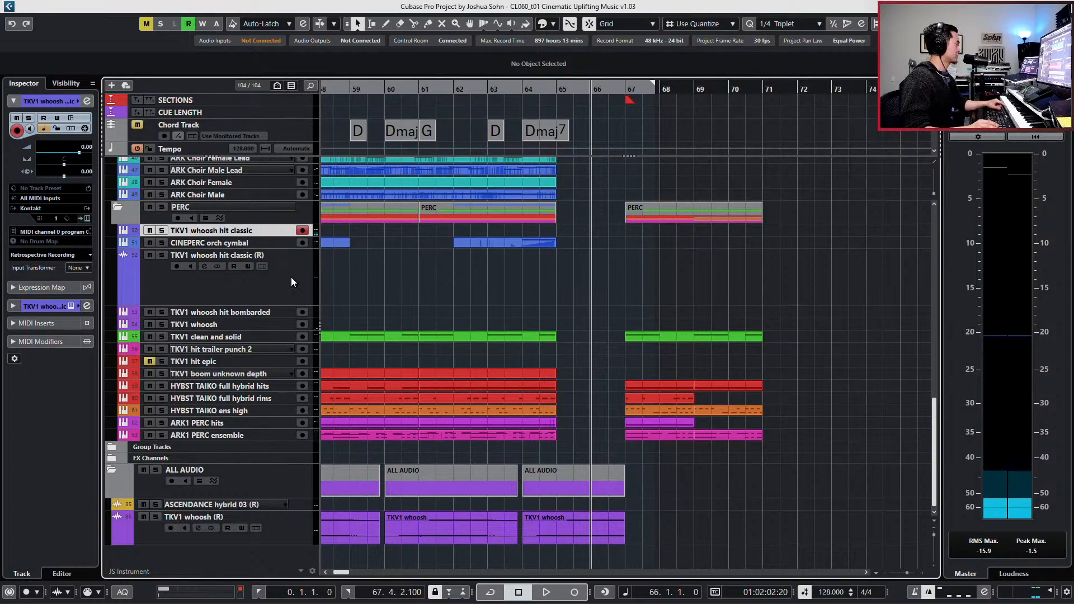
{"action": "key", "text": "g"}
{"action": "key", "text": "g"}
{"action": "key", "text": "g"}
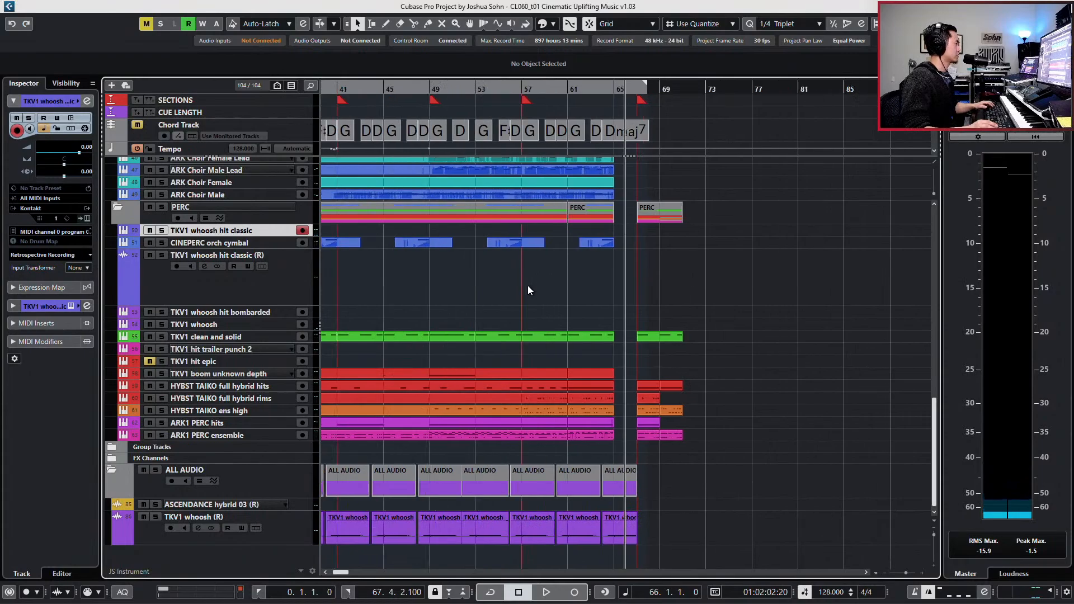
- Audition the TKV1 whoosh track and record a TKV1 whoosh hit bombarded note leading into bar 67
{"action": "left_click", "coordinate": [261, 324]}
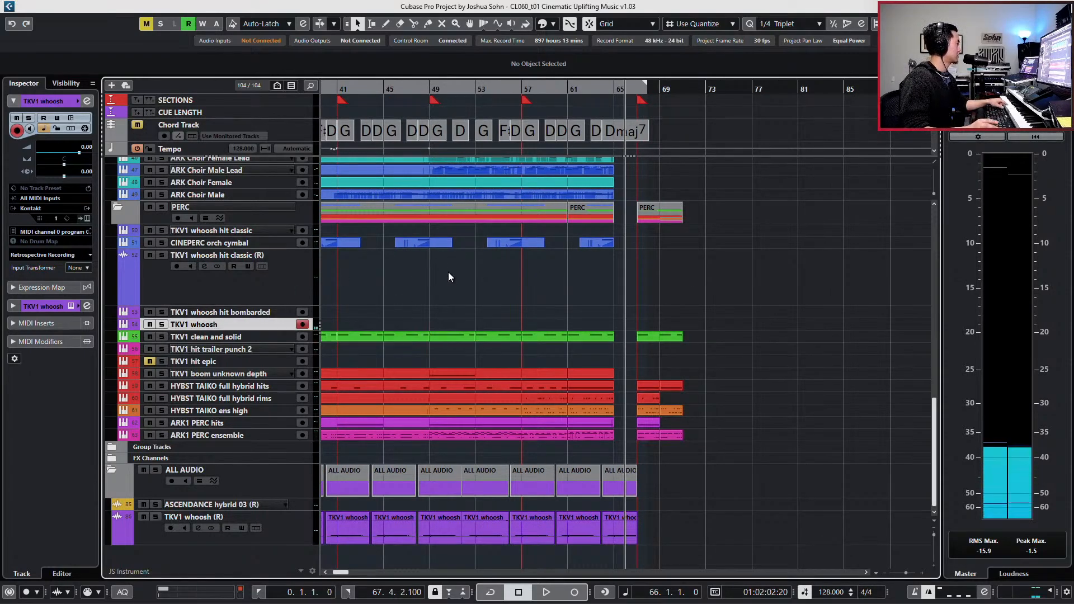
{"action": "left_click", "coordinate": [268, 312]}
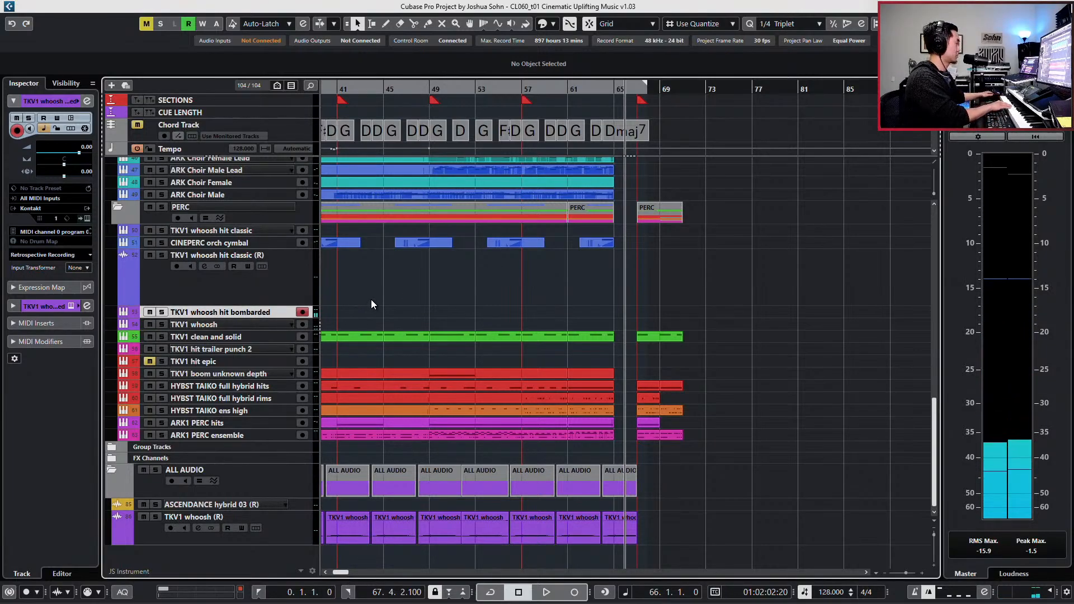
{"action": "key", "text": "space"}
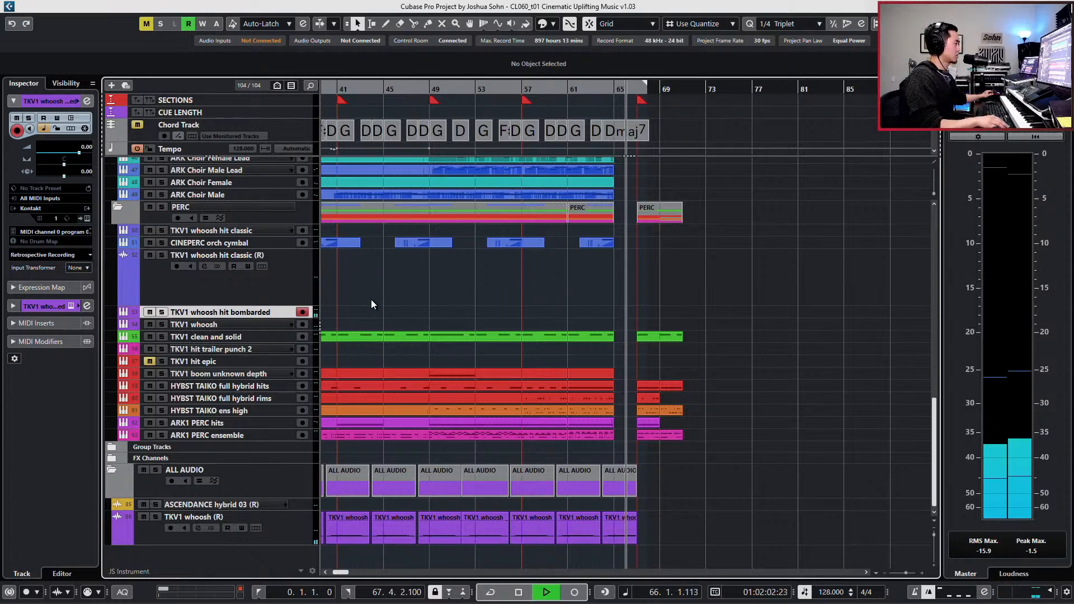
{"action": "key", "text": "h"}
{"action": "key", "text": "h"}
{"action": "key", "text": "h"}
{"action": "key", "text": "h"}
{"action": "key", "text": "h"}
{"action": "key", "text": "h"}
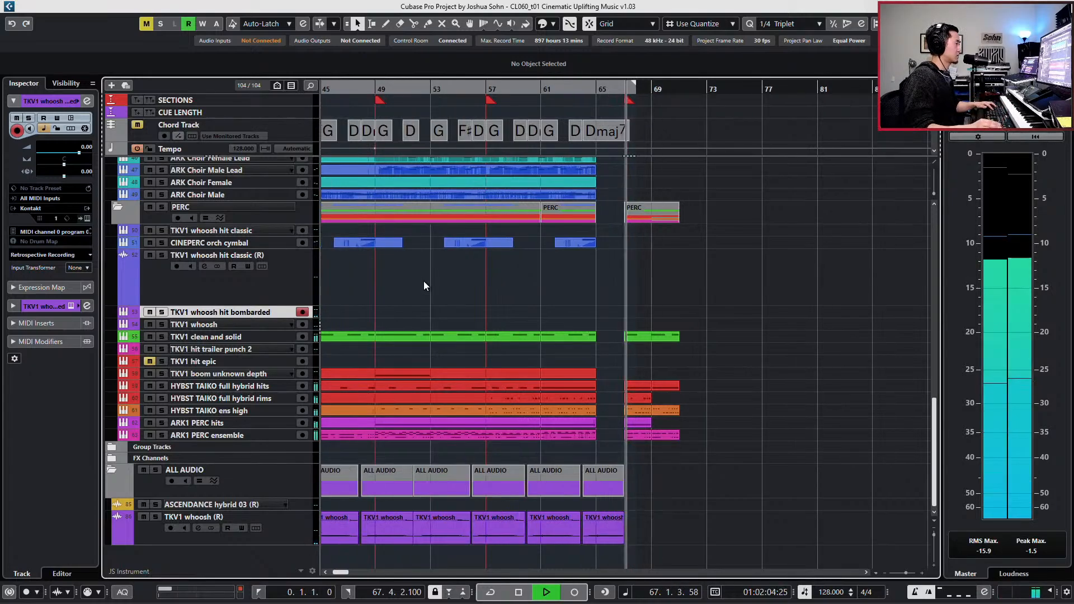
{"action": "key", "text": "space"}
{"action": "key", "text": "KP_Multiply"}
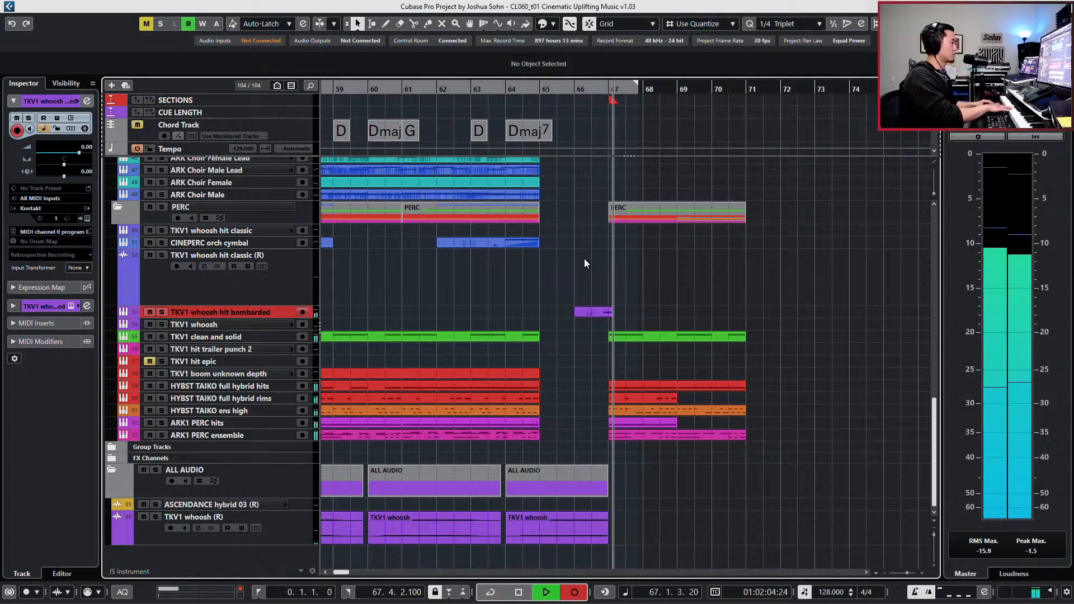
{"action": "key", "text": "space"}
- Raise the recorded bombarded part's Main Volume (CC 7) points, starting at 106, and play back the hit
{"action": "double_click", "coordinate": [613, 314]}
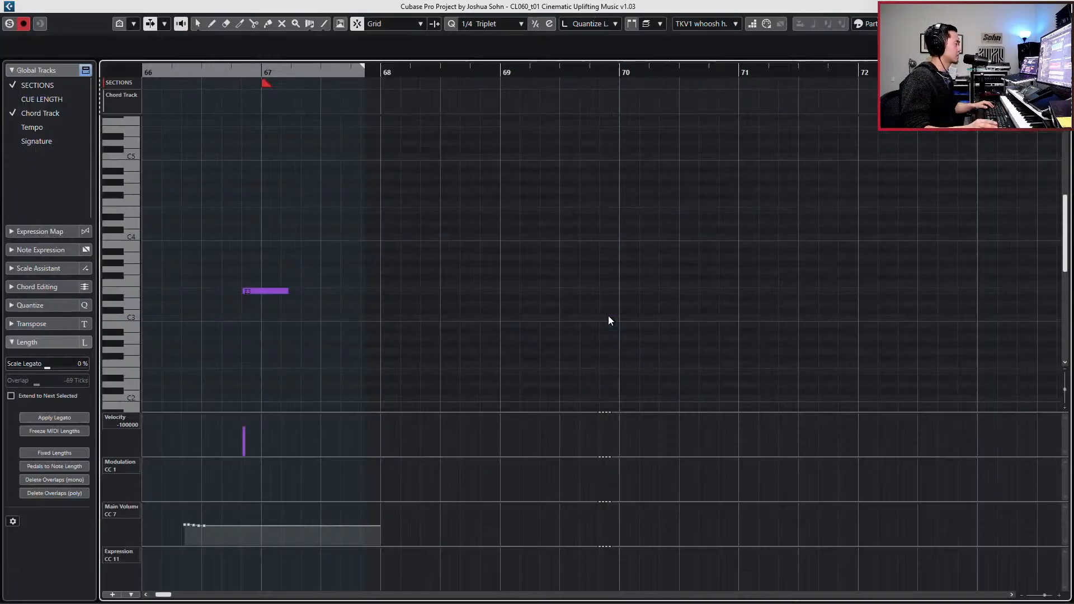
{"action": "scroll", "coordinate": [578, 326], "scroll_direction": "right", "scroll_amount": 1}
{"action": "scroll", "coordinate": [578, 326], "scroll_direction": "left", "scroll_amount": 3}
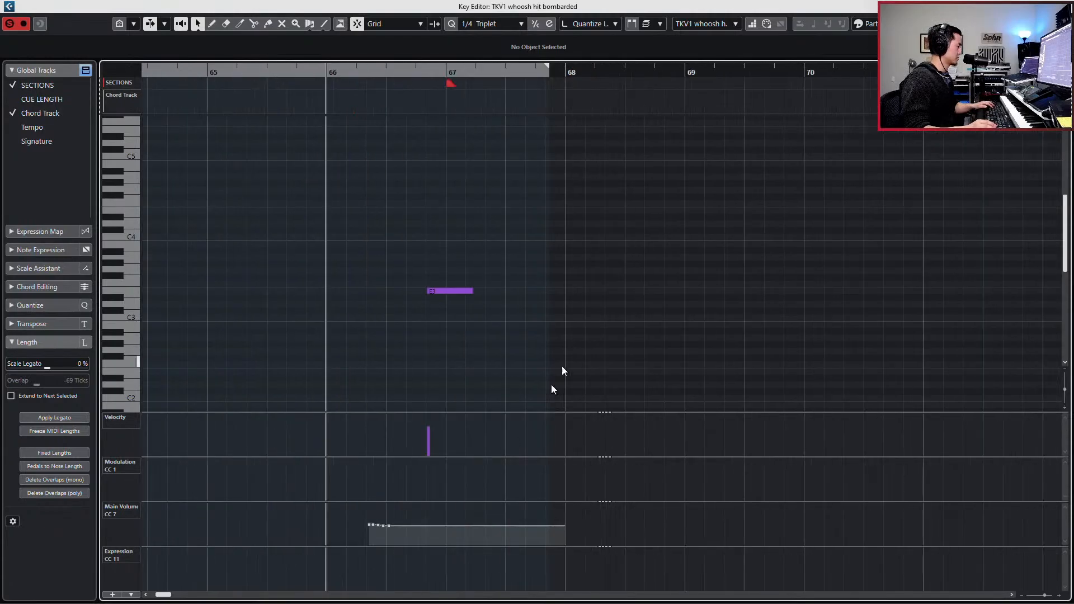
{"action": "left_click_drag", "start_coordinate": [362, 518], "coordinate": [371, 477]}
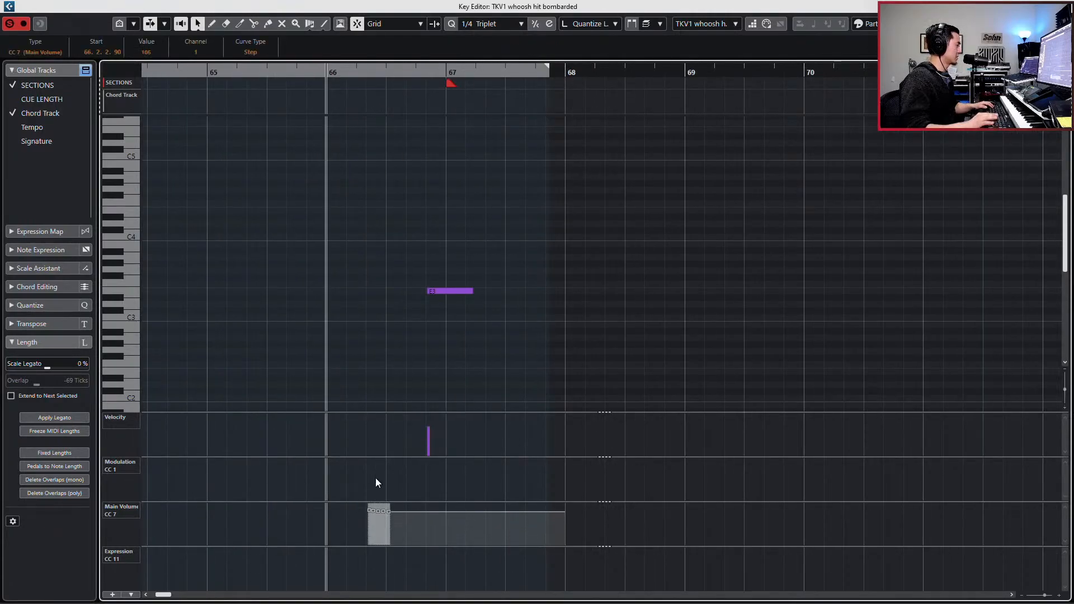
{"action": "key", "text": "KP_Add"}
{"action": "key", "text": "KP_Subtract"}
{"action": "key", "text": "KP_Subtract"}
{"action": "key", "text": "space"}
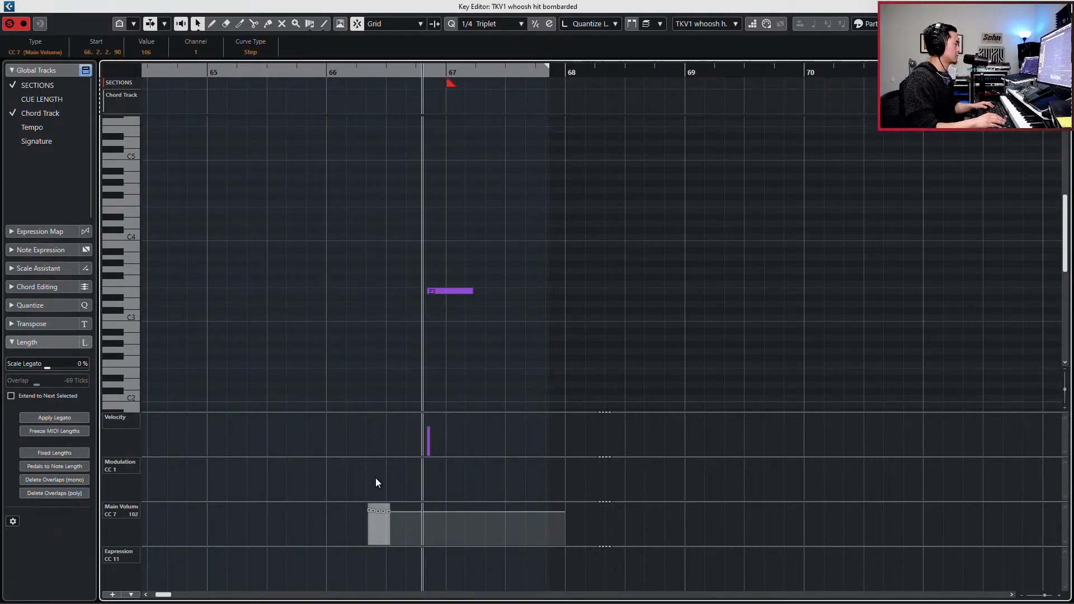
{"action": "key", "text": "Return"}
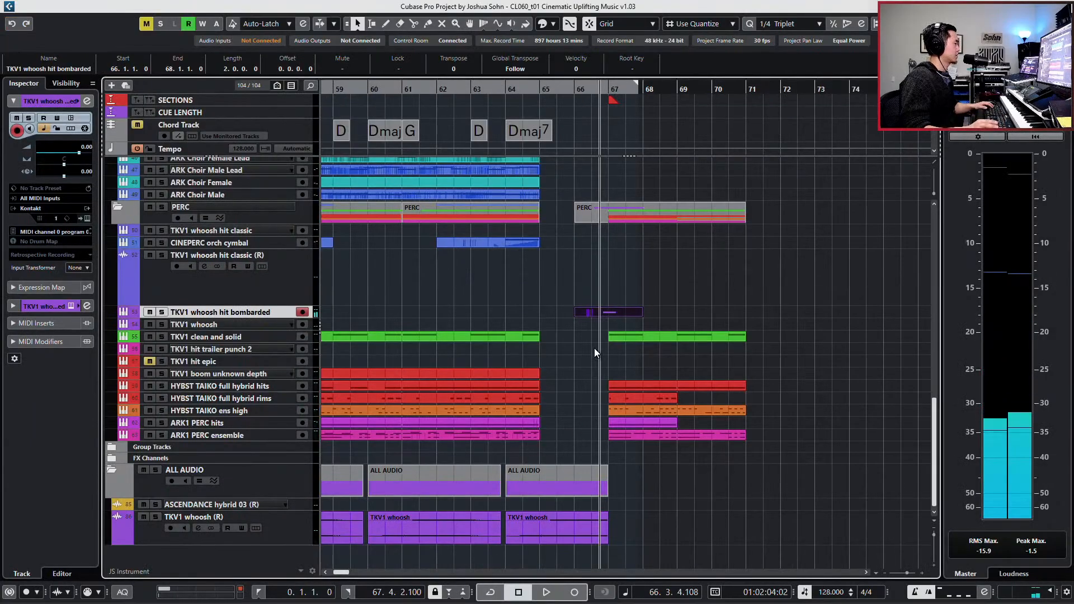
- Render the TKV1 whoosh hit bombarded part in place to a new audio track and enlarge that track's height
{"action": "key", "text": "ctrl+r"}
{"action": "key", "text": "Return"}
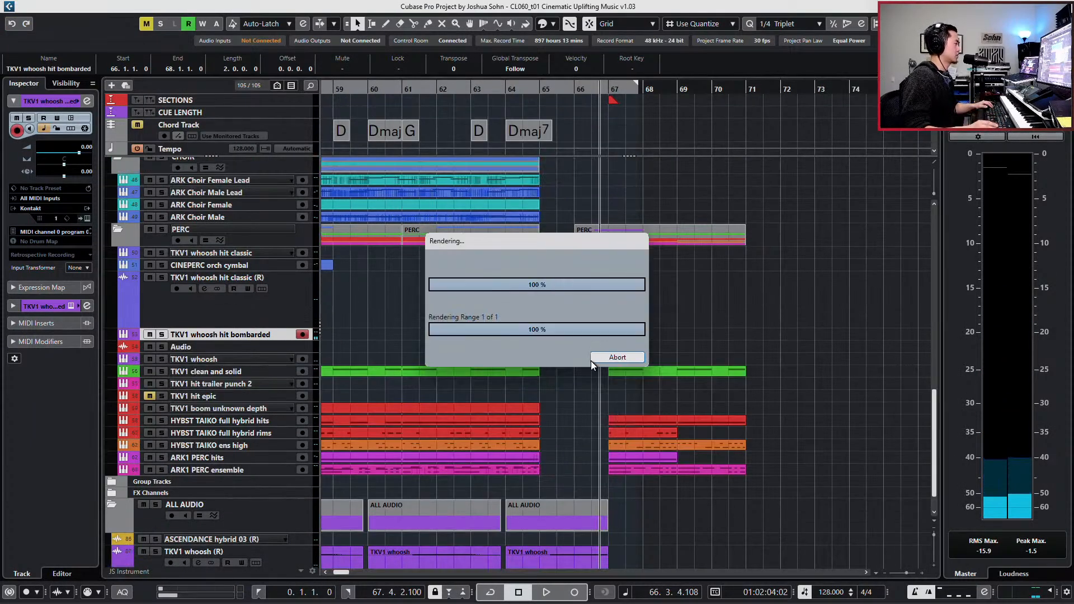
{"action": "key", "text": "alt+Down"}
{"action": "key", "text": "alt+Down"}
{"action": "key", "text": "alt+Down"}
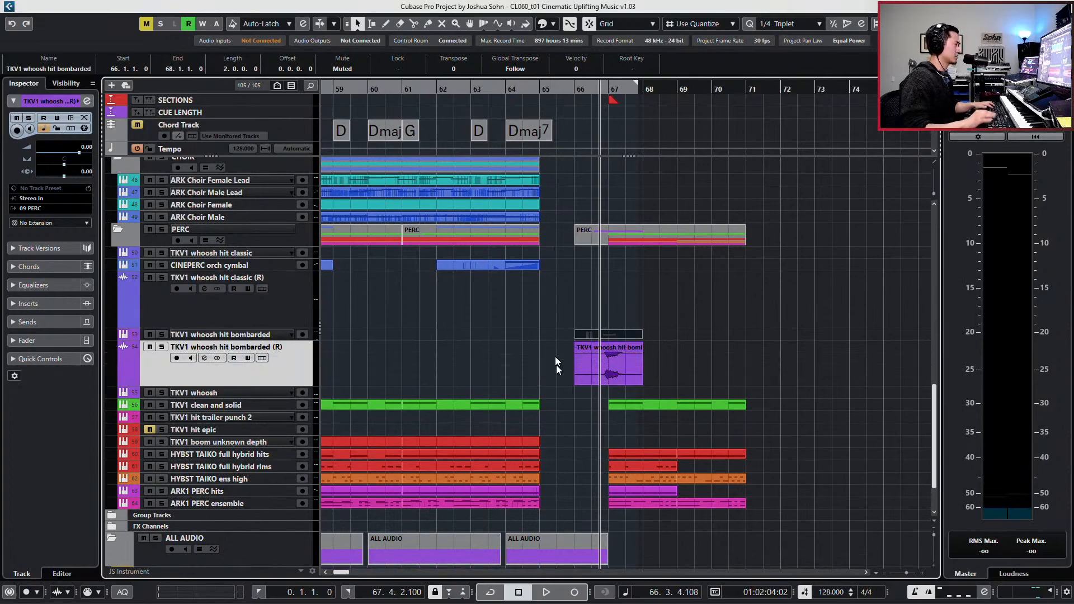
- Move the rendered TKV1 whoosh hit bombarded track into the ALL AUDIO folder below TKV1 whoosh (R) and make it taller
{"action": "key", "text": "h"}
{"action": "key", "text": "h"}
{"action": "key", "text": "h"}
{"action": "scroll", "coordinate": [494, 385], "scroll_direction": "down", "scroll_amount": 2}
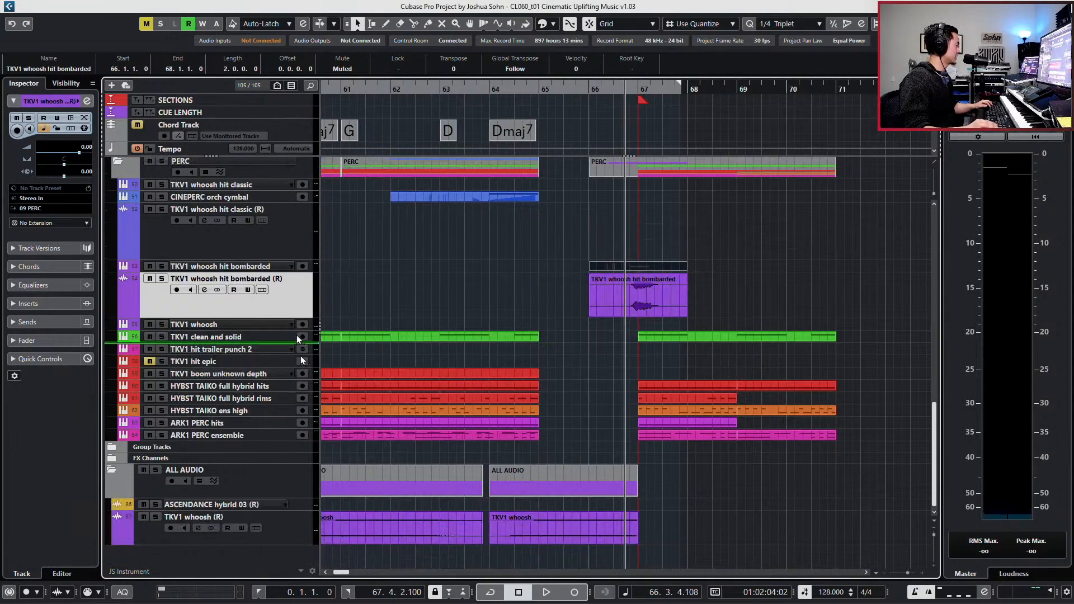
{"action": "left_click_drag", "start_coordinate": [288, 305], "coordinate": [284, 477]}
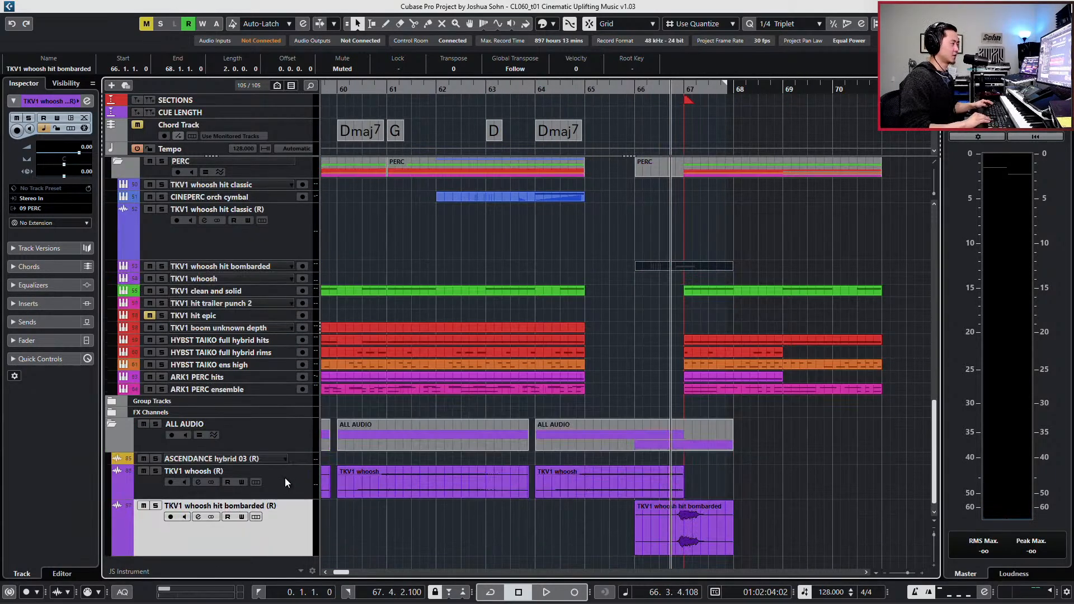
{"action": "key", "text": "alt+Down"}
{"action": "left_click", "coordinate": [625, 245]}
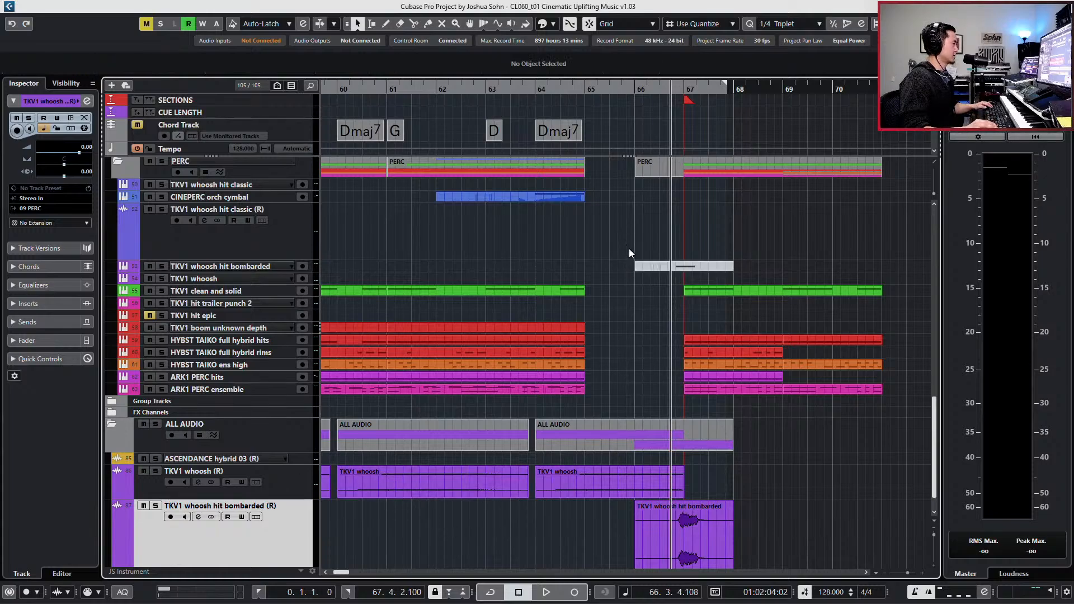
{"action": "scroll", "coordinate": [783, 481], "scroll_direction": "down", "scroll_amount": 2}
{"action": "key", "text": "h"}
{"action": "key", "text": "h"}
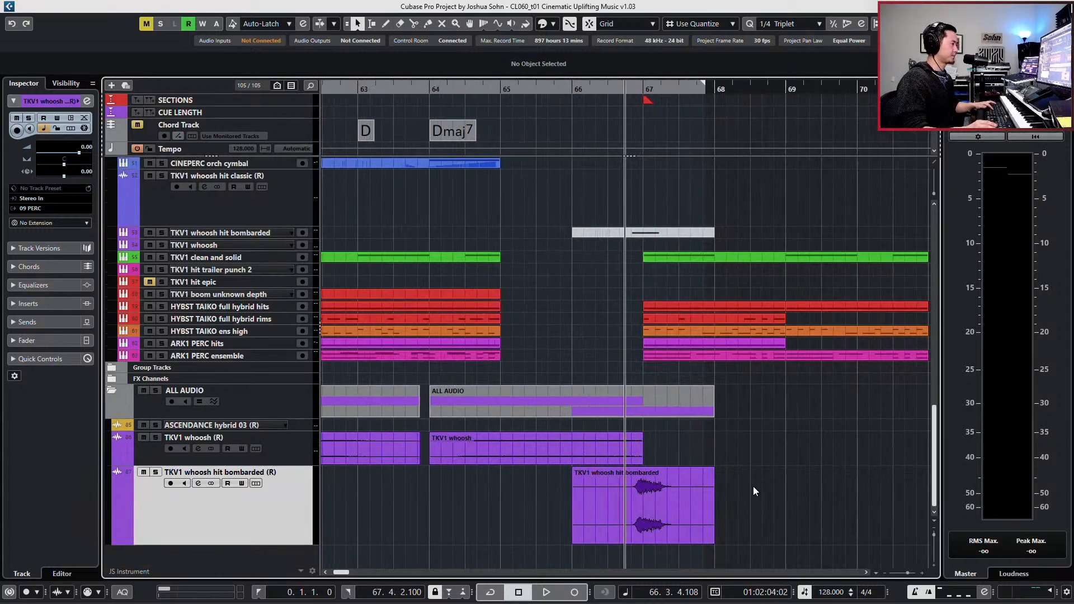
- Shift the rendered bombarded clip to start at 66.1.1.44 and play it soloed from bar 65, with the left locator at bar 66
{"action": "left_click", "coordinate": [665, 505]}
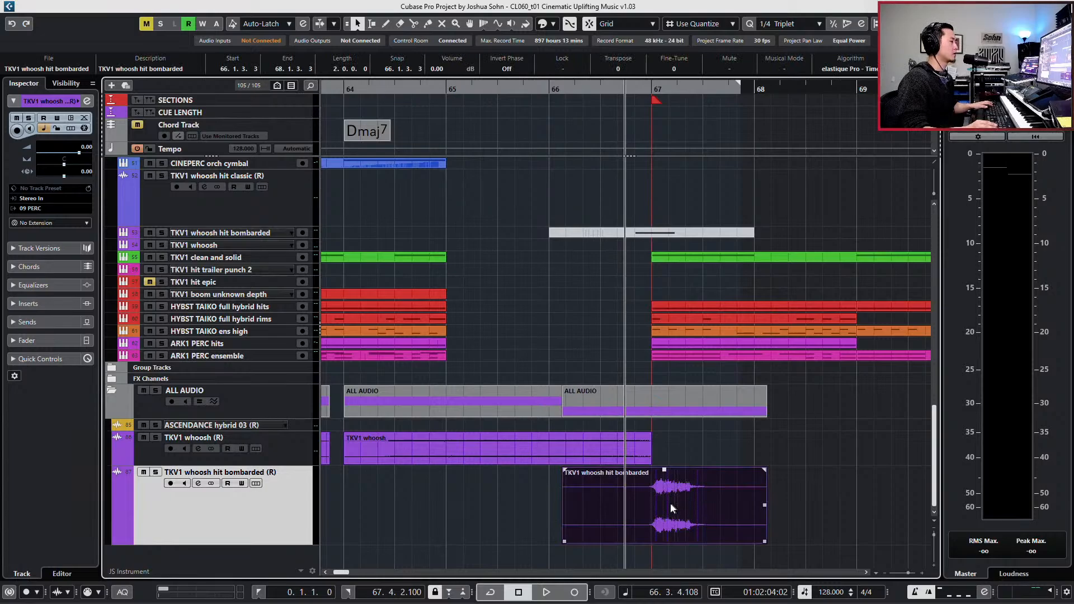
{"action": "left_click_drag", "start_coordinate": [670, 502], "coordinate": [666, 505]}
{"action": "key", "text": "s"}
{"action": "key", "text": "space"}
{"action": "key", "text": "space"}
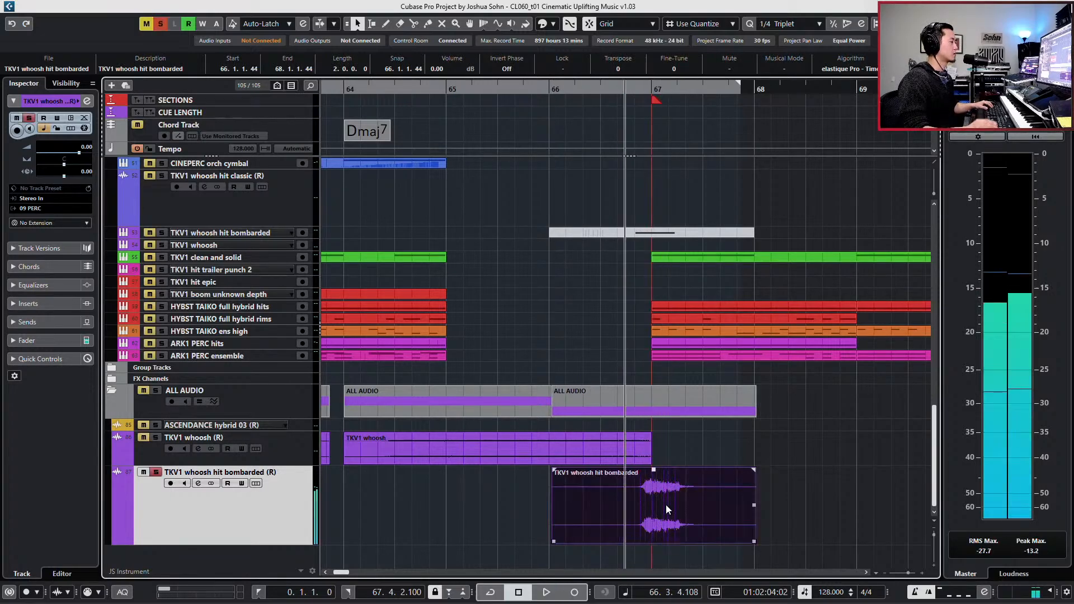
{"action": "key", "text": "KP_Subtract"}
{"action": "key", "text": "ctrl+KP_1"}
{"action": "key", "text": "KP_Subtract"}
{"action": "key", "text": "space"}
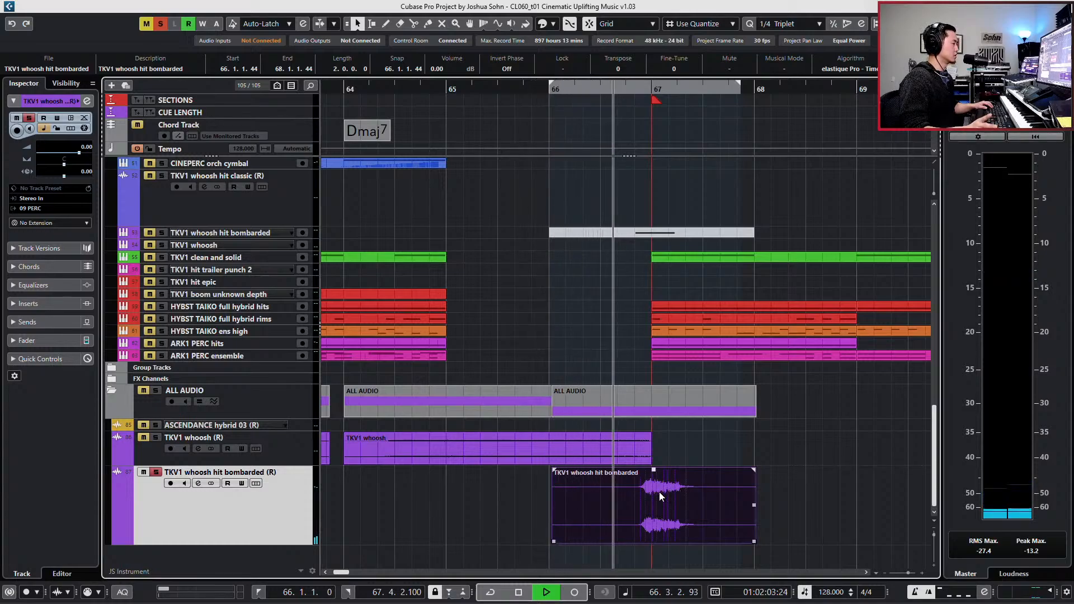
{"action": "key", "text": "space"}
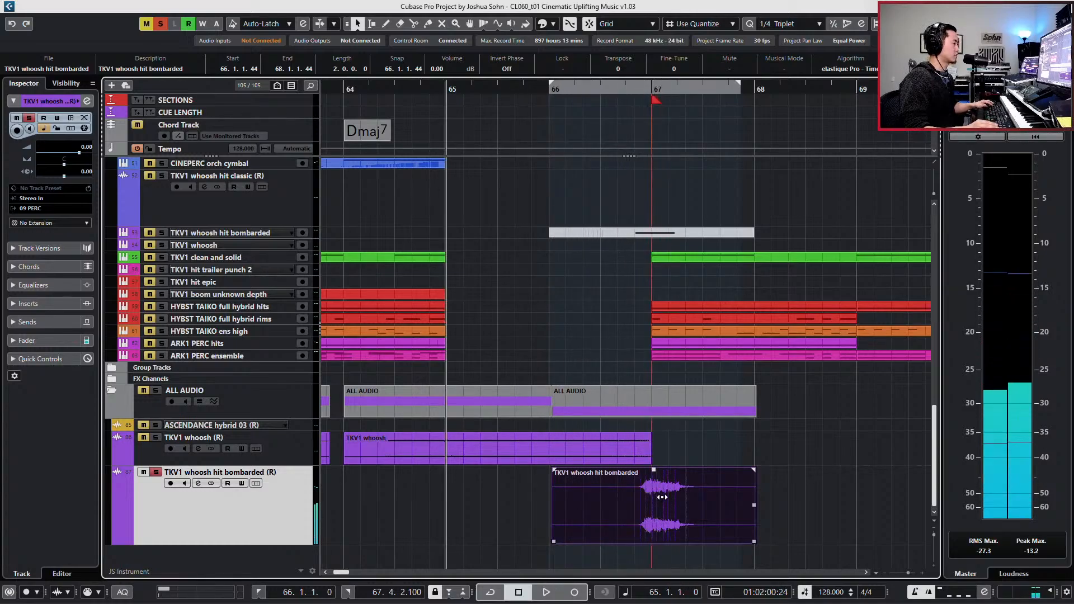
- Shift the bombarded clip's start to 66.1.1.118, check it soloed, and play it with the full mix
{"action": "scroll", "coordinate": [670, 501], "scroll_direction": "up", "scroll_amount": 4}
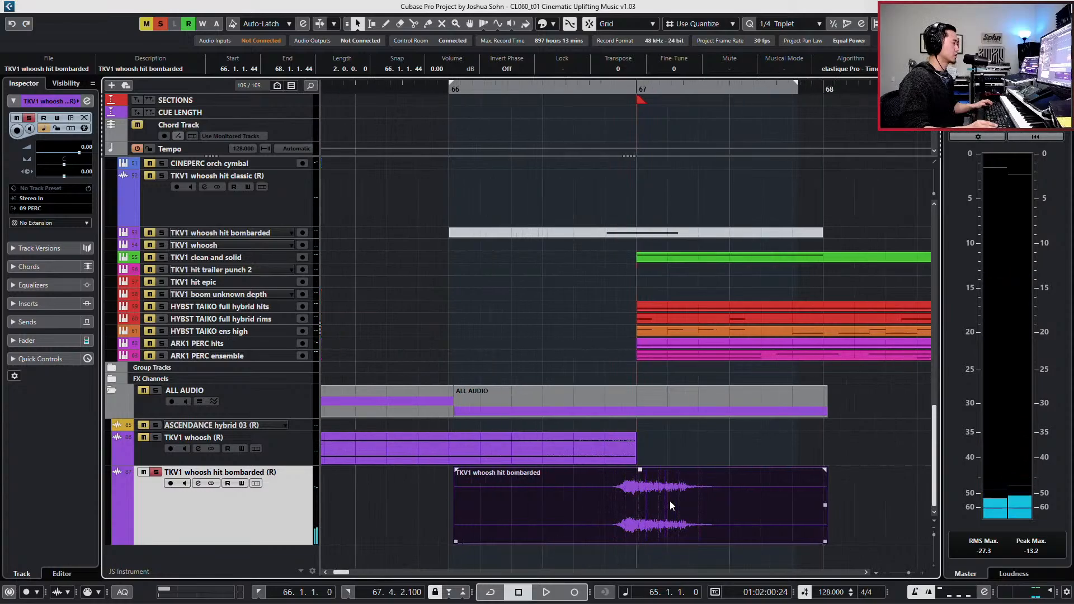
{"action": "left_click_drag", "start_coordinate": [670, 501], "coordinate": [673, 507]}
{"action": "key", "text": "space"}
{"action": "left_click_drag", "start_coordinate": [603, 504], "coordinate": [610, 505]}
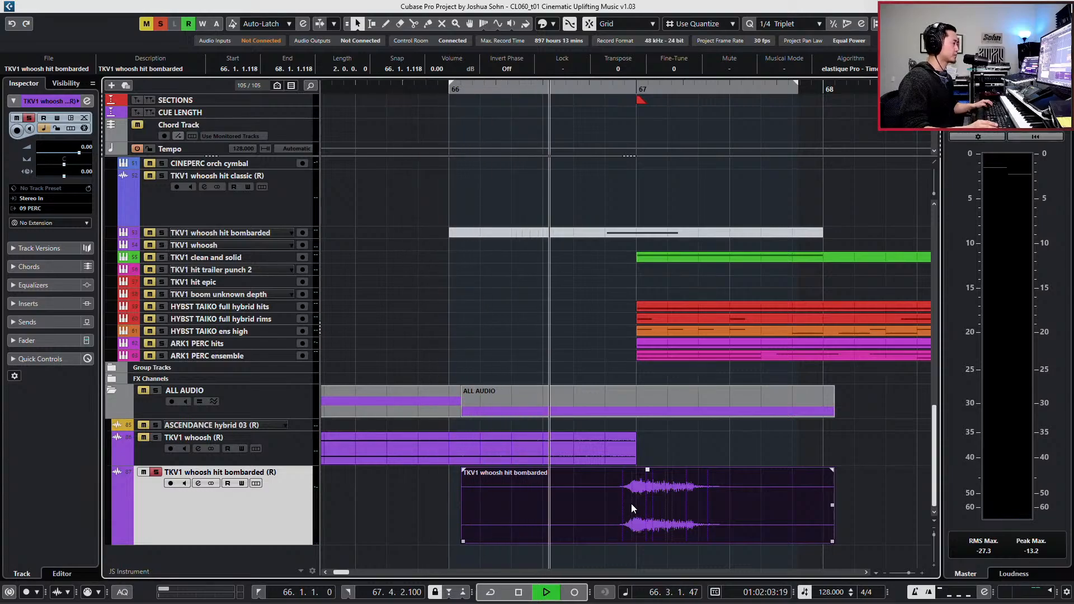
{"action": "key", "text": "space"}
{"action": "key", "text": "s"}
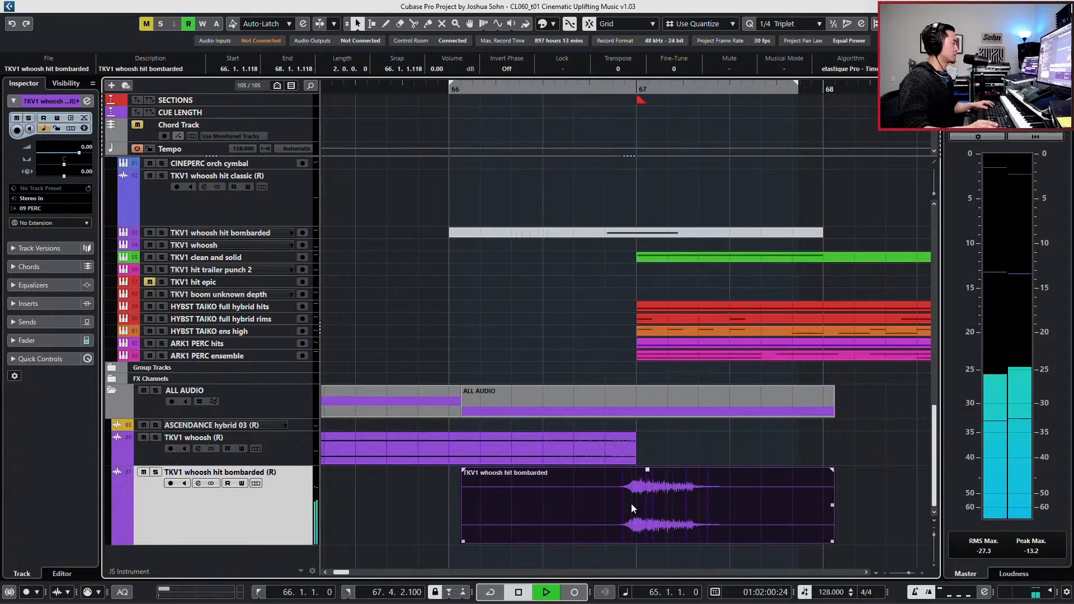
{"action": "key", "text": "space"}
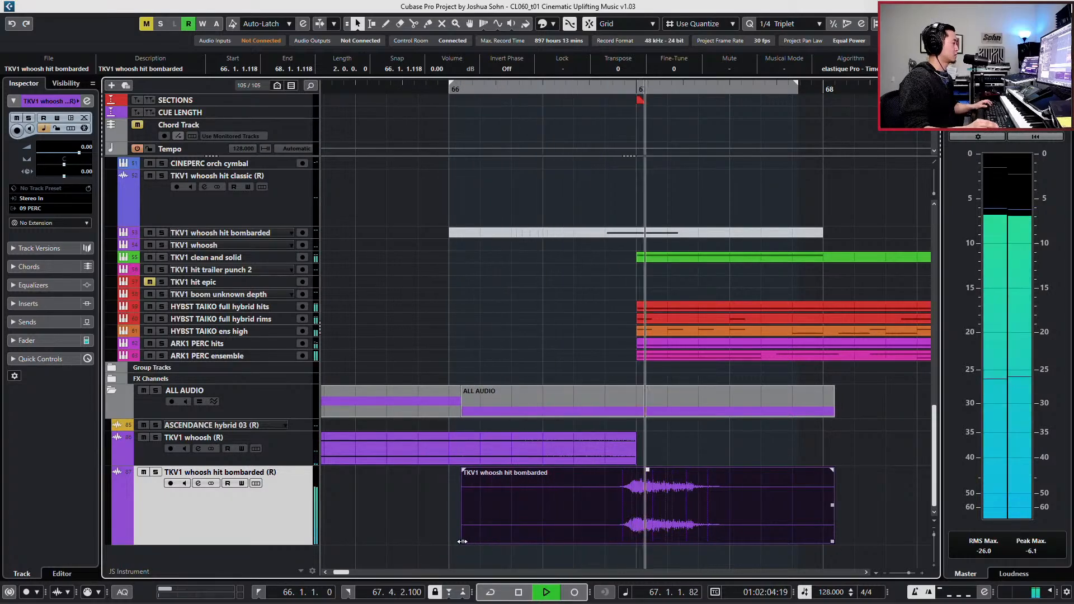
- Trim the bombarded clip's start to 66.2.4.119 and lower its clip volume to -3.84 dB
{"action": "left_click_drag", "start_coordinate": [469, 541], "coordinate": [542, 535]}
{"action": "key", "text": "space"}
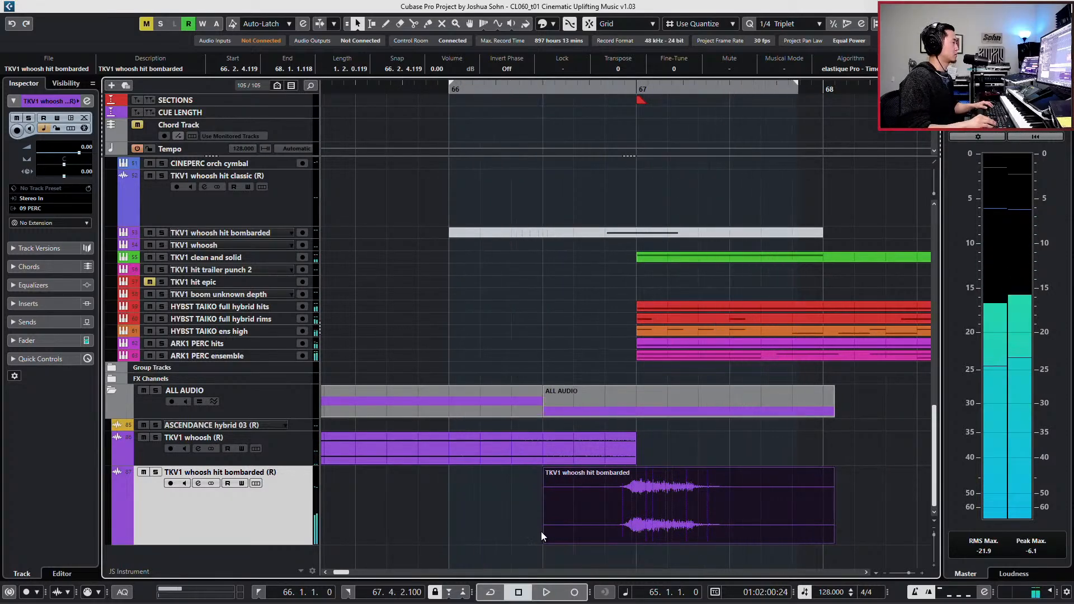
{"action": "key", "text": "l"}
{"action": "key", "text": "g"}
{"action": "key", "text": "g"}
{"action": "key", "text": "g"}
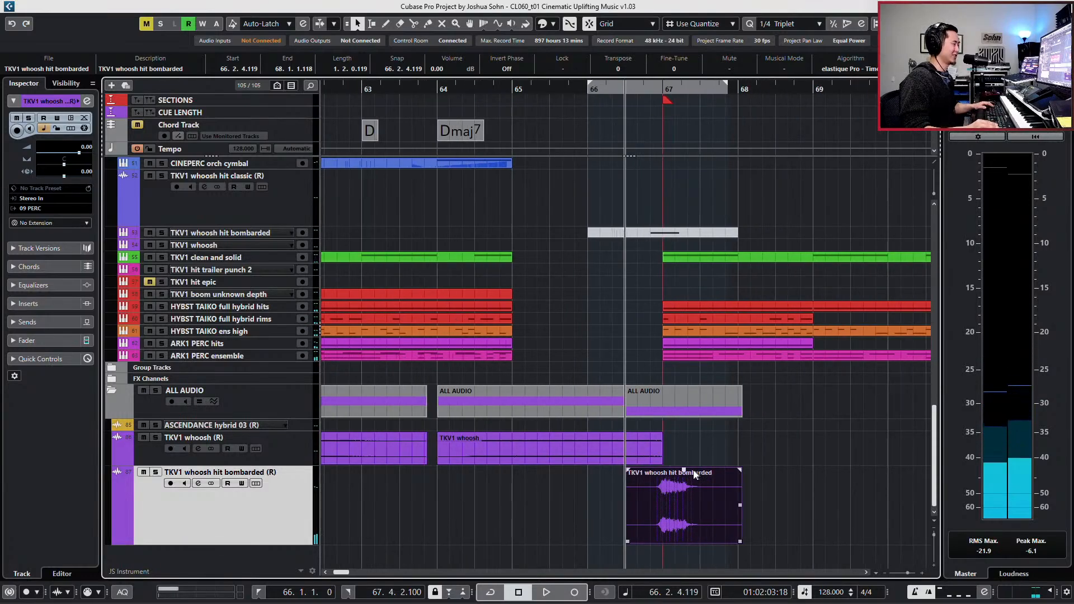
{"action": "left_click_drag", "start_coordinate": [684, 470], "coordinate": [681, 500]}
- Enable the low-cut filter at about 153 Hz on the rendered bombarded hit's channel while playing it back
{"action": "key", "text": "e"}
{"action": "key", "text": "space"}
{"action": "left_click", "coordinate": [259, 320]}
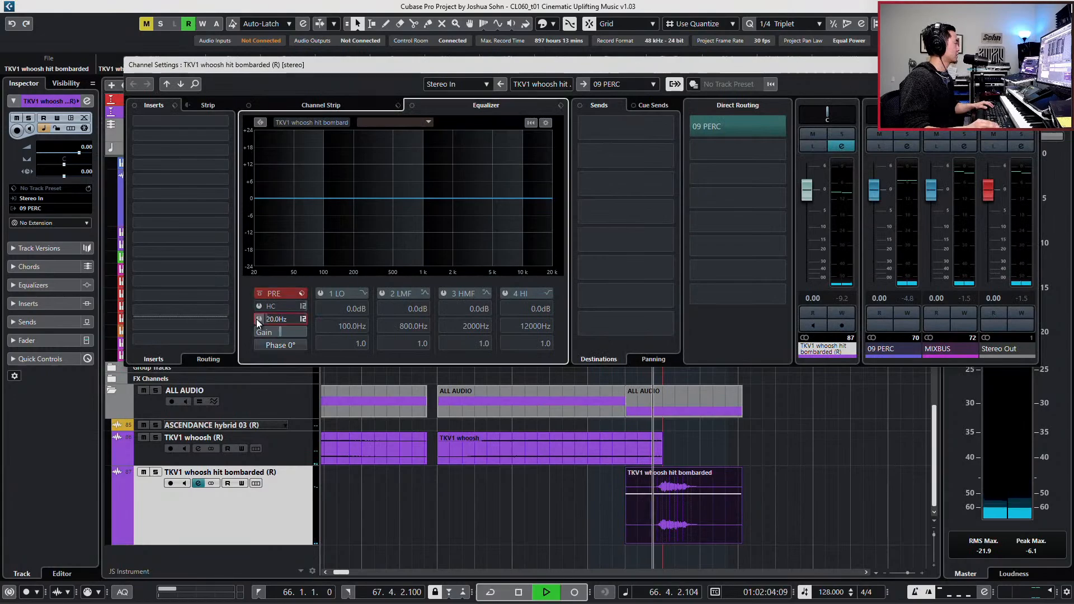
{"action": "left_click_drag", "start_coordinate": [274, 320], "coordinate": [308, 310]}
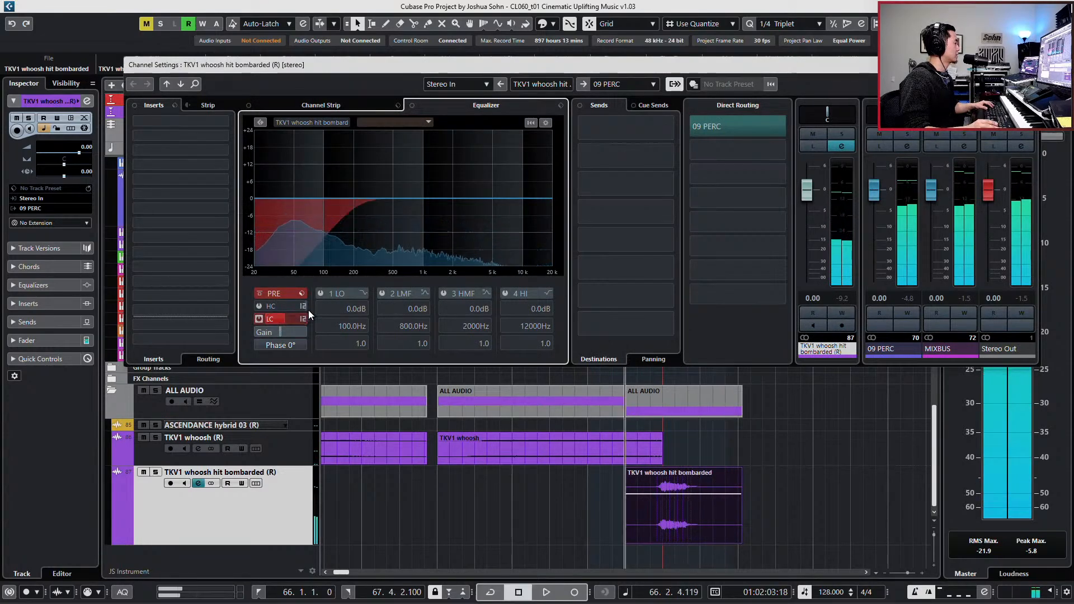
{"action": "key", "text": "s"}
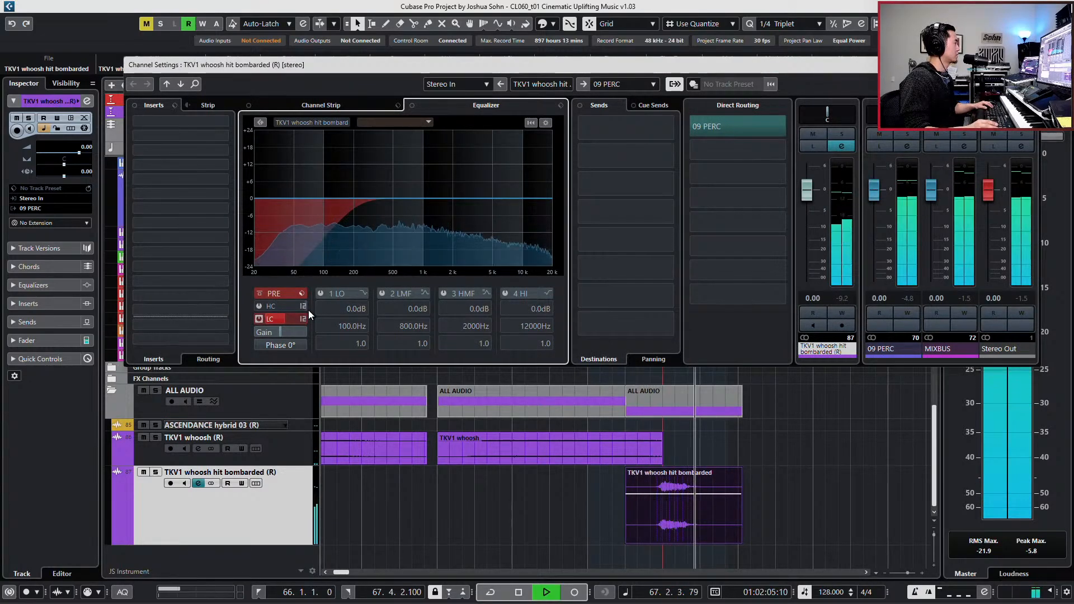
{"action": "key", "text": "space"}
{"action": "key", "text": "s"}
{"action": "key", "text": "space"}
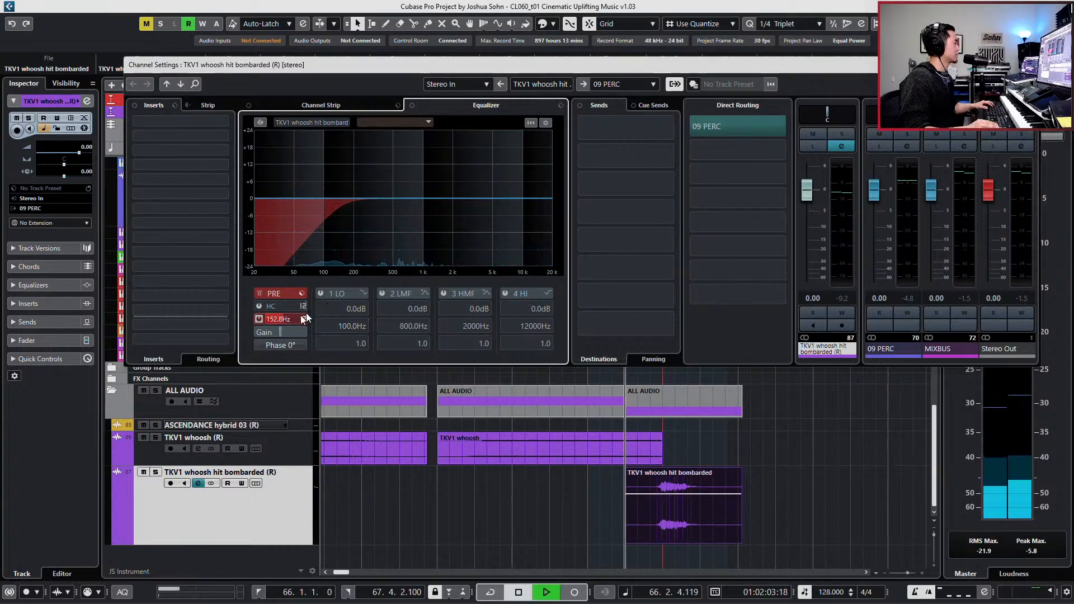
{"action": "key", "text": "space"}
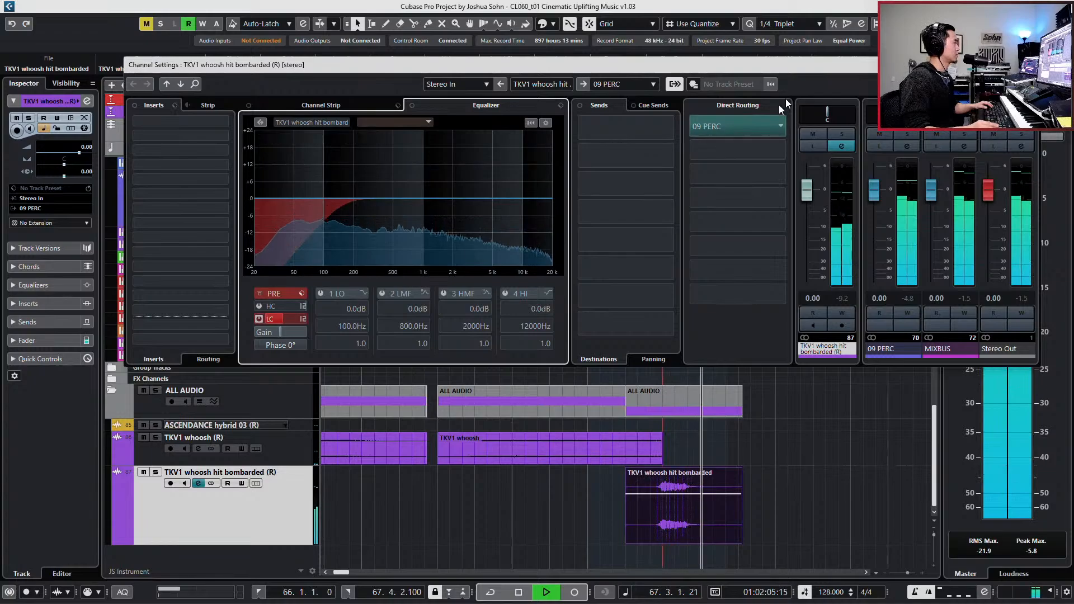
{"action": "key", "text": "Escape"}
{"action": "key", "text": "space"}
- Play the transition into bar 67 from a few bars earlier to check the bombarded hit in context
{"action": "key", "text": "g"}
{"action": "key", "text": "g"}
{"action": "key", "text": "g"}
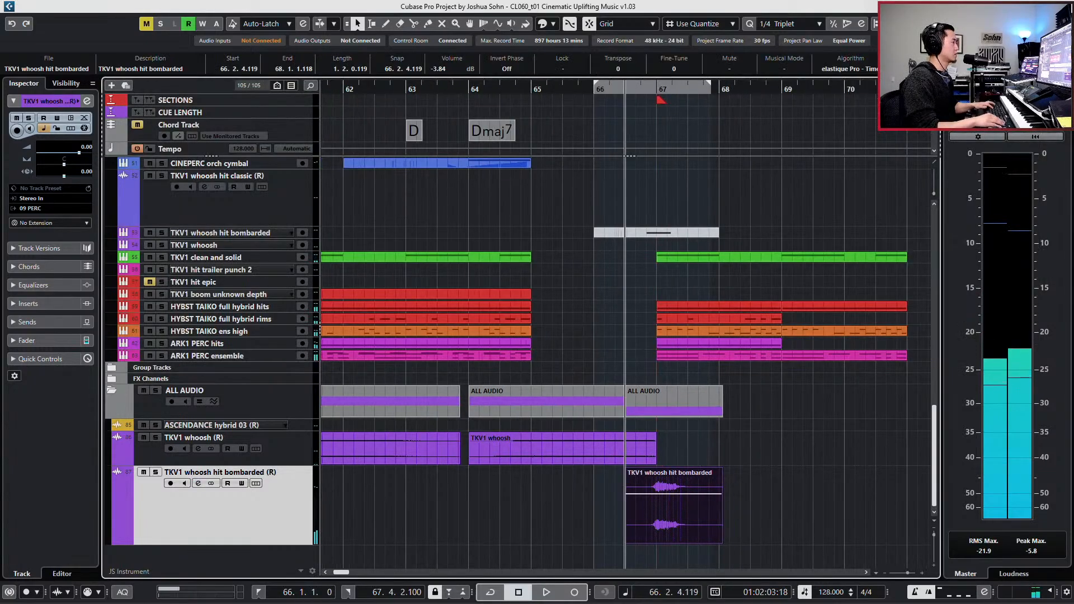
{"action": "key", "text": "KP_Subtract"}
{"action": "key", "text": "KP_Subtract"}
{"action": "key", "text": "space"}
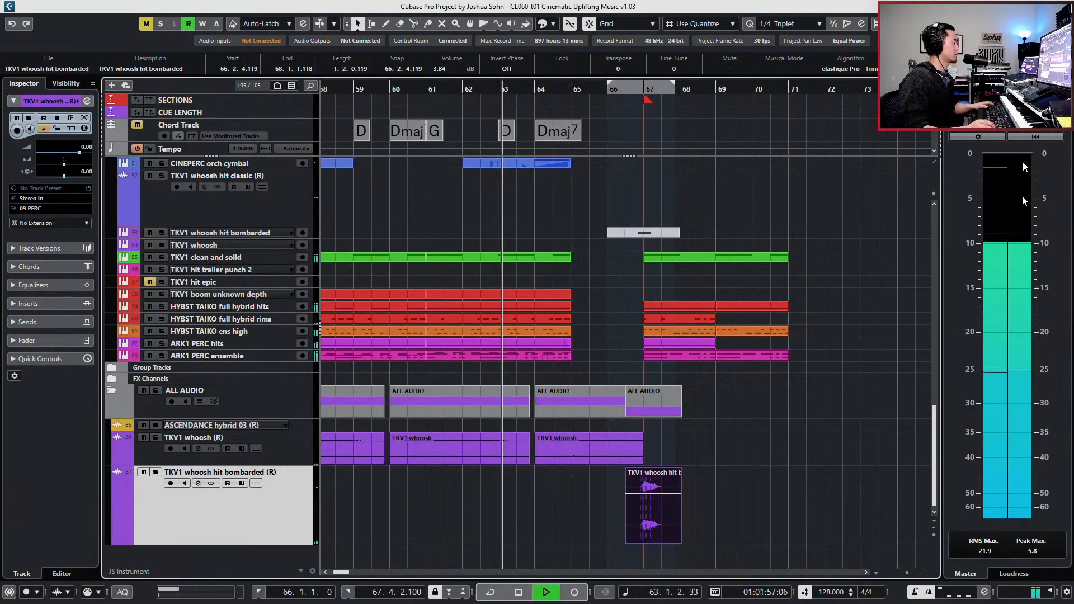
- Duplicate the HYBST TAIKO full hybrid rims and ARK1 PERC hits parts at bar 67 to fill bars 69 to 71
{"action": "scroll", "coordinate": [878, 316], "scroll_direction": "up", "scroll_amount": 3}
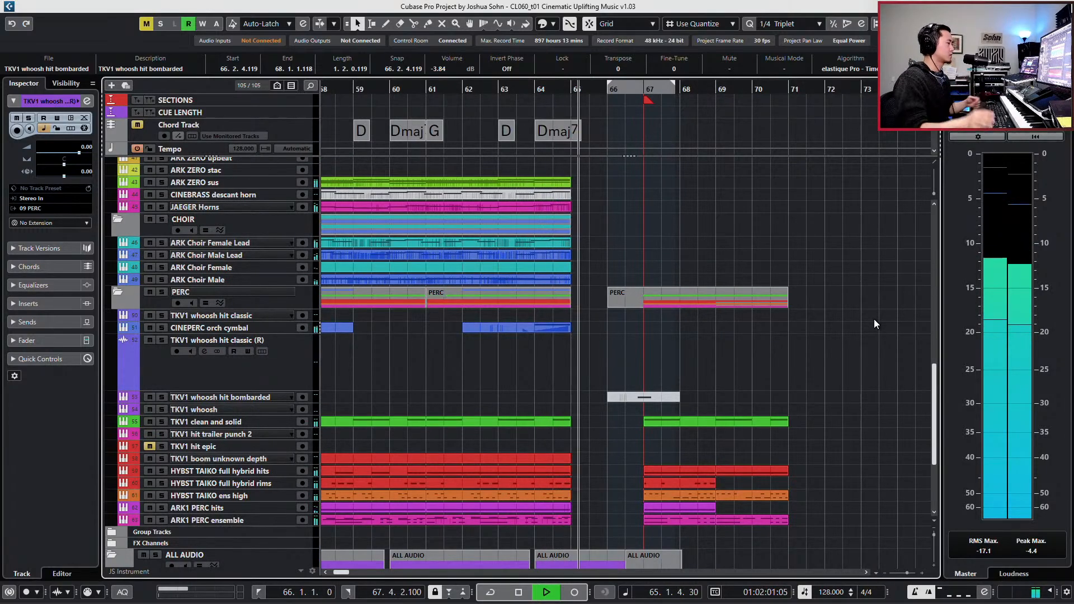
{"action": "left_click", "coordinate": [685, 486]}
{"action": "key", "text": "ctrl+d"}
{"action": "left_click", "coordinate": [689, 507]}
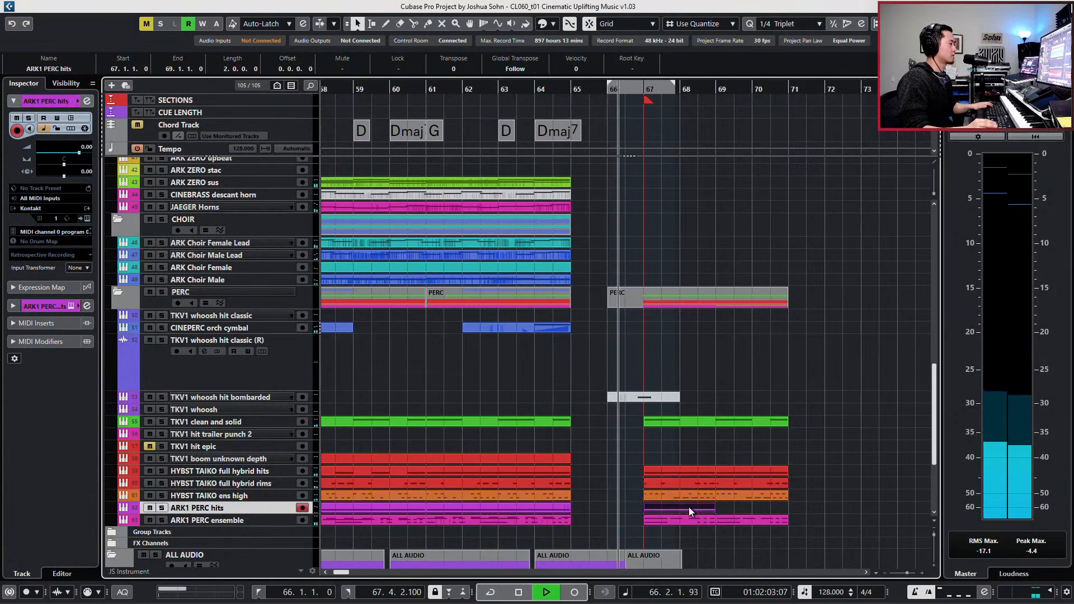
{"action": "key", "text": "ctrl+d"}
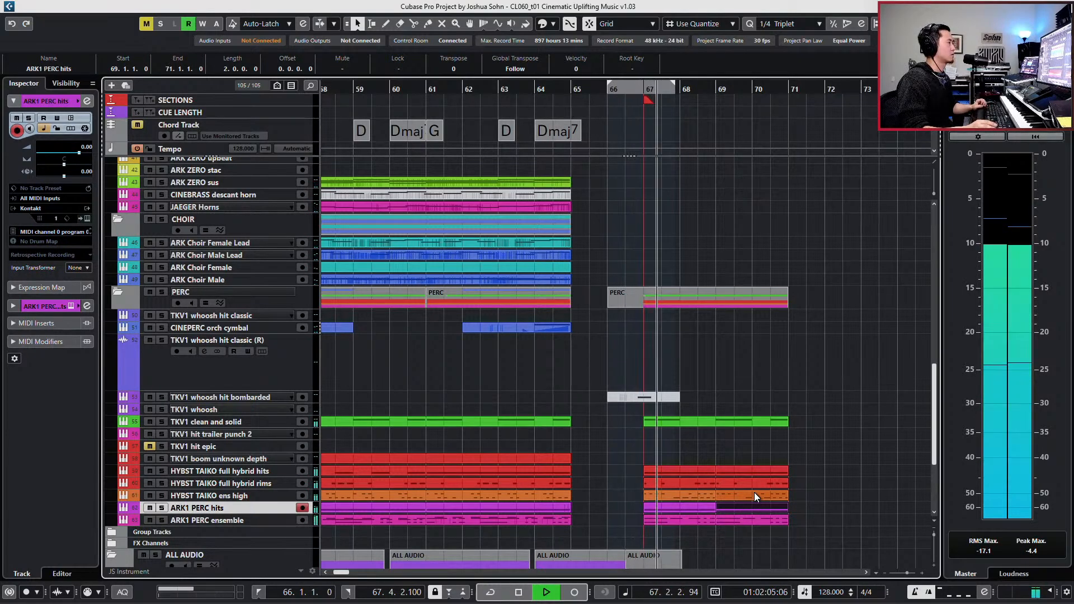
- Duplicate the percussion parts of bars 67 to 71, without the whoosh hit bombarded part, so the copies fill bars 71 to 75
{"action": "scroll", "coordinate": [755, 493], "scroll_direction": "down", "scroll_amount": 3}
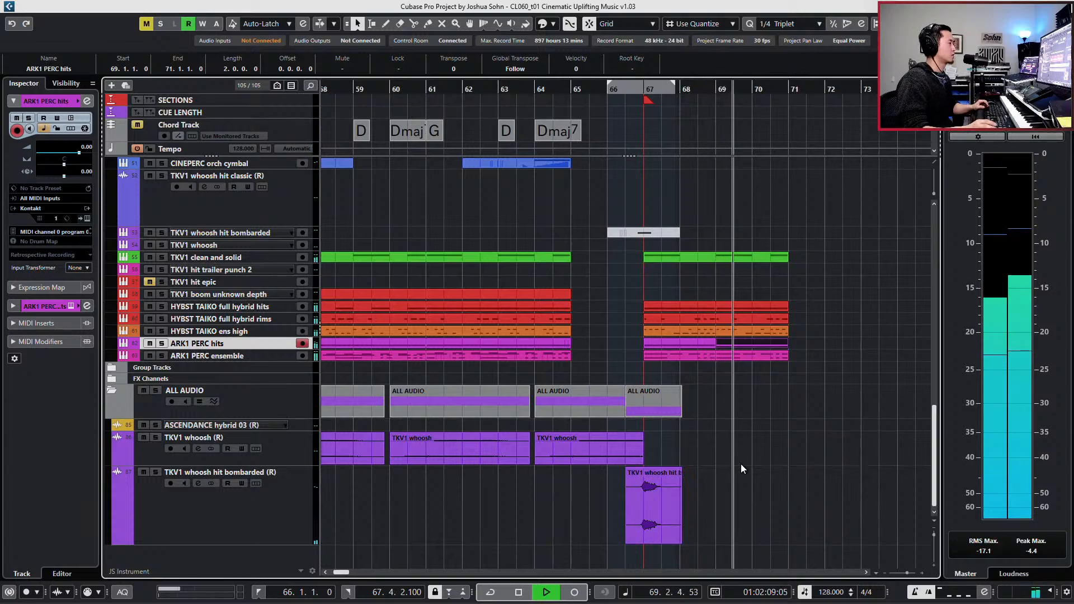
{"action": "left_click", "coordinate": [666, 487]}
{"action": "left_click", "coordinate": [654, 528]}
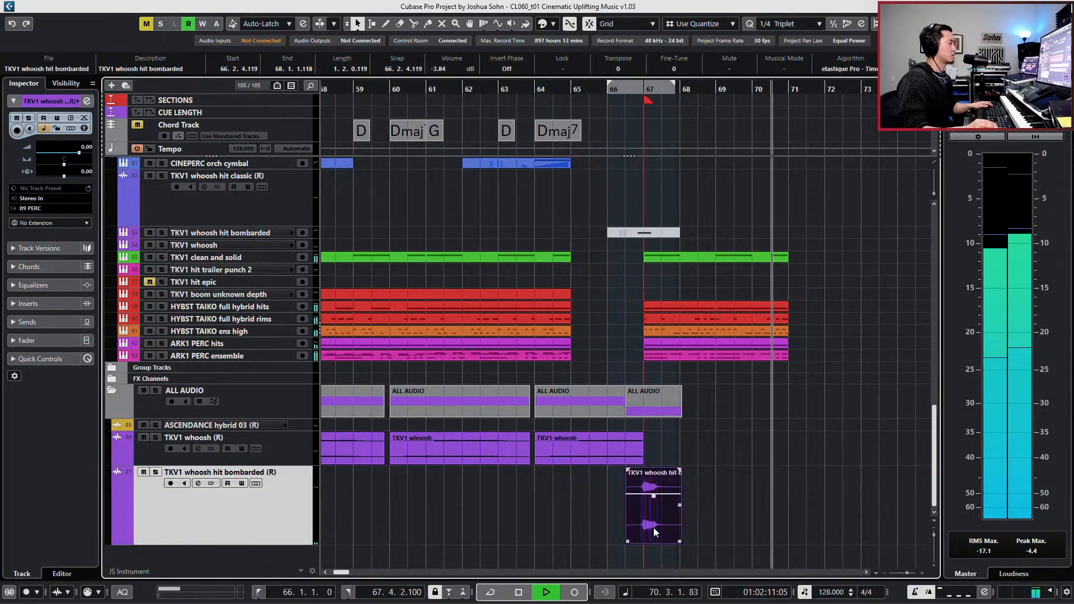
{"action": "key", "text": "space"}
{"action": "left_click_drag", "start_coordinate": [823, 235], "coordinate": [653, 363]}
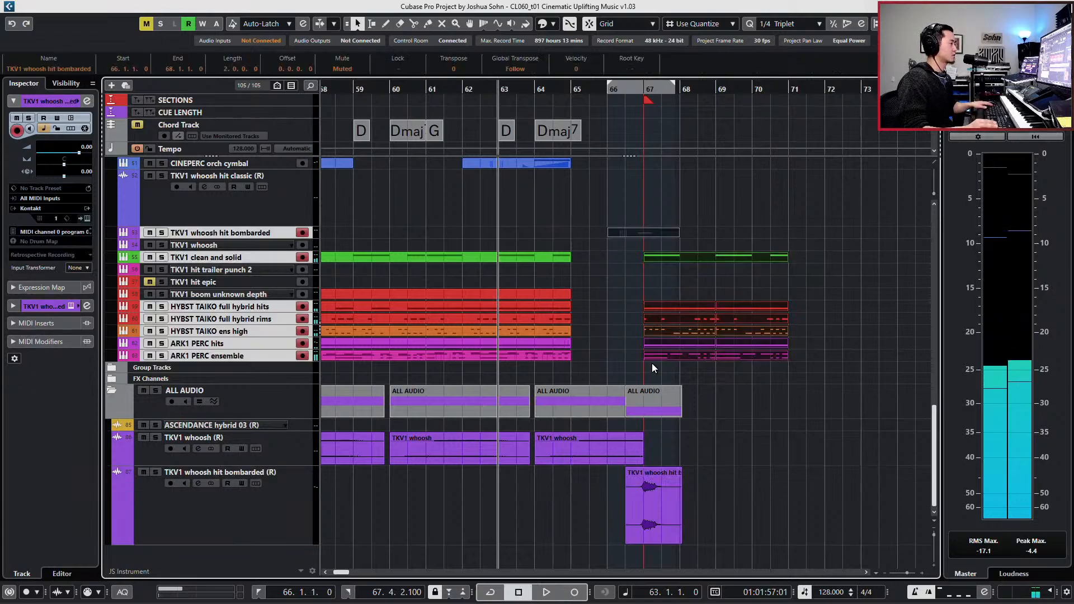
{"action": "left_click_drag", "start_coordinate": [610, 254], "coordinate": [809, 369]}
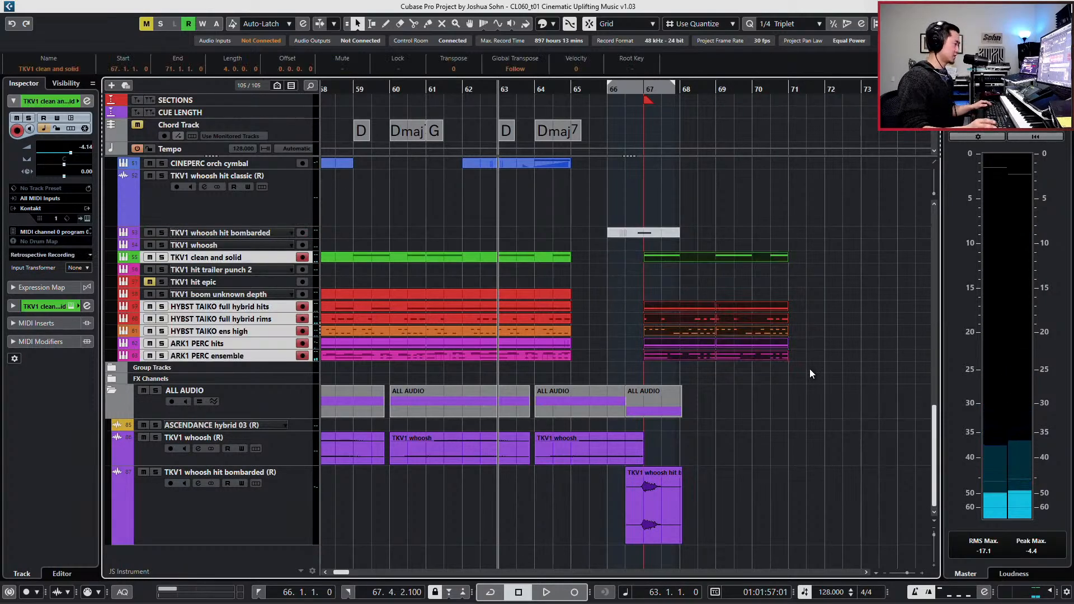
{"action": "key", "text": "ctrl+d"}
{"action": "scroll", "coordinate": [670, 448], "scroll_direction": "right", "scroll_amount": 2}
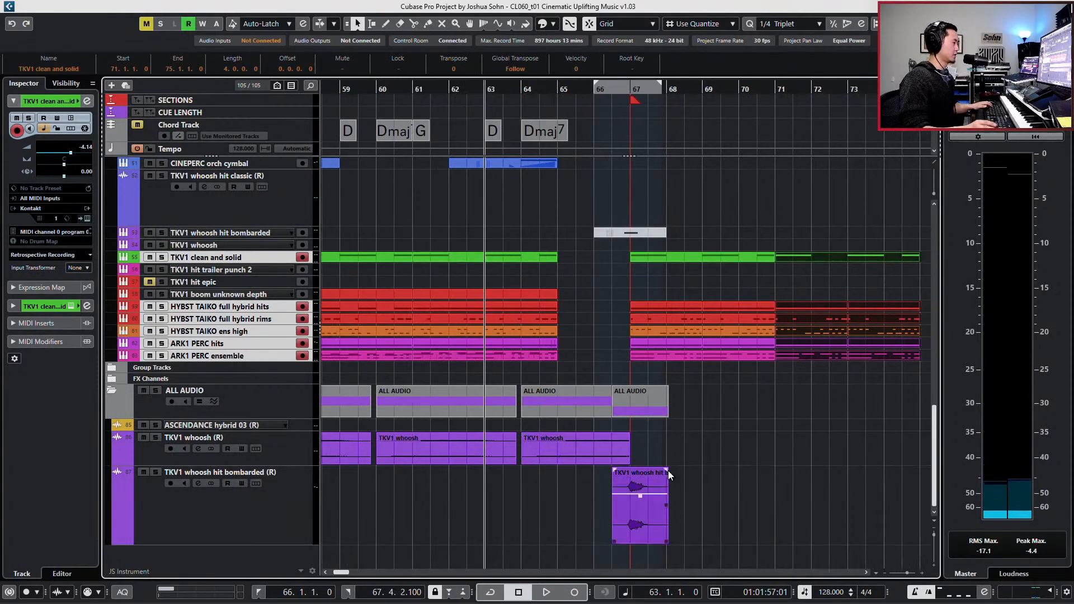
- Copy the rendered TKV1 whoosh hit bombarded audio clip four bars on, starting at 70.3.1.0, to lead into bar 71
{"action": "left_click_drag", "start_coordinate": [578, 502], "coordinate": [724, 499]}
{"action": "key", "text": "ctrl+z"}
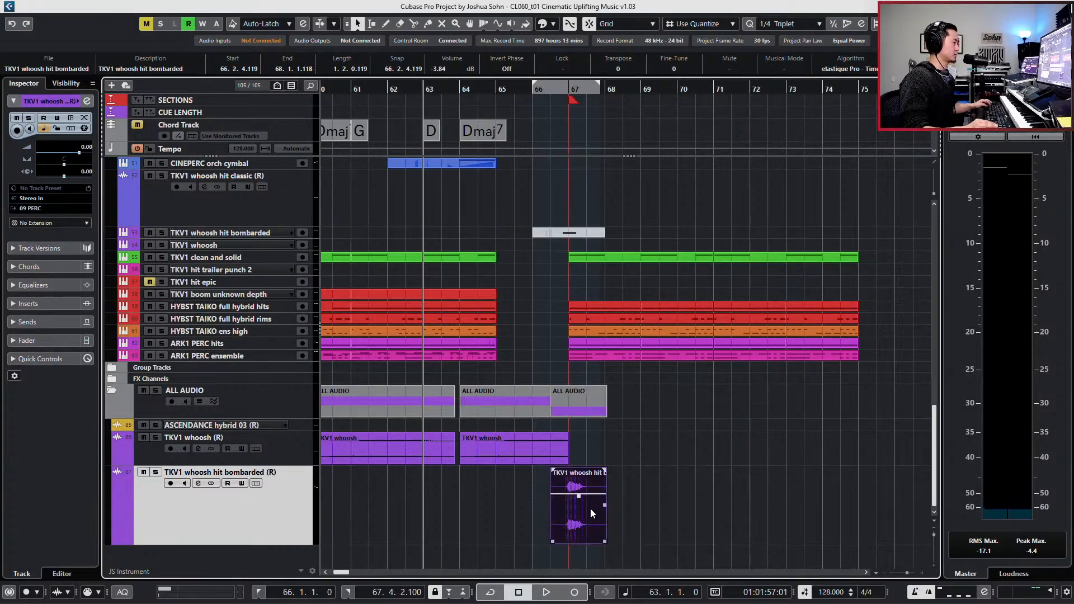
{"action": "left_click_drag", "start_coordinate": [581, 501], "coordinate": [726, 498]}
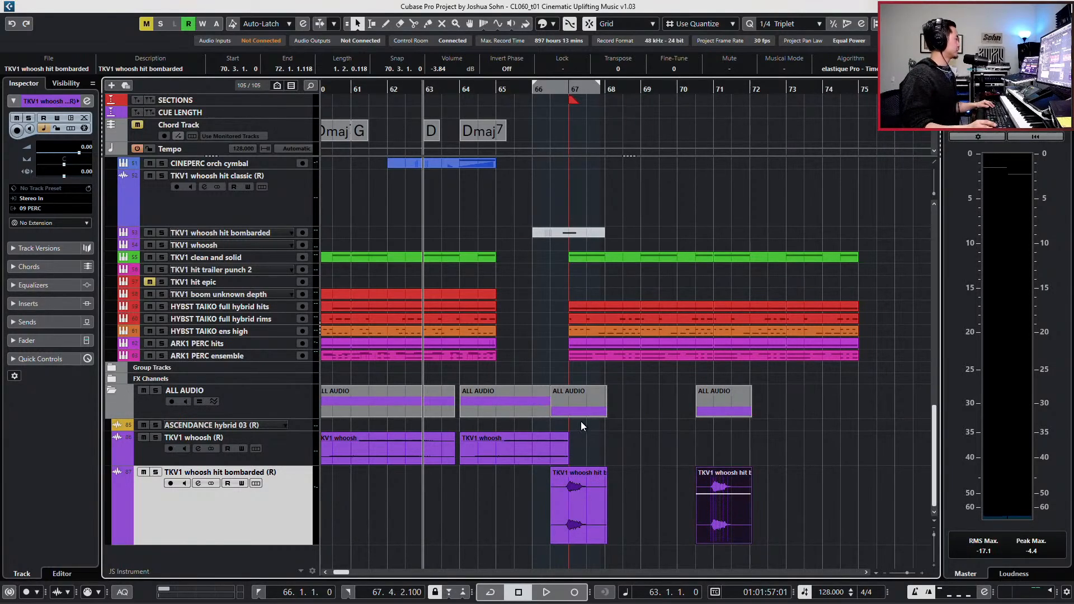
- Set the left locator to bar 67 and the right locator to bar 75 around the ending section
{"action": "scroll", "coordinate": [581, 421], "scroll_direction": "up", "scroll_amount": 3}
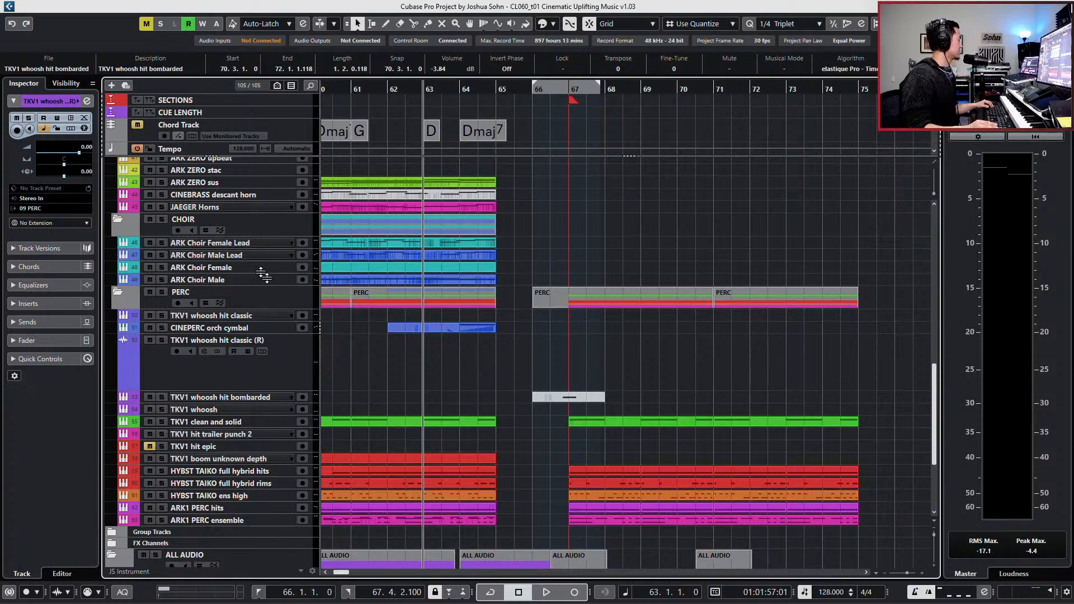
{"action": "scroll", "coordinate": [334, 279], "scroll_direction": "up", "scroll_amount": 2}
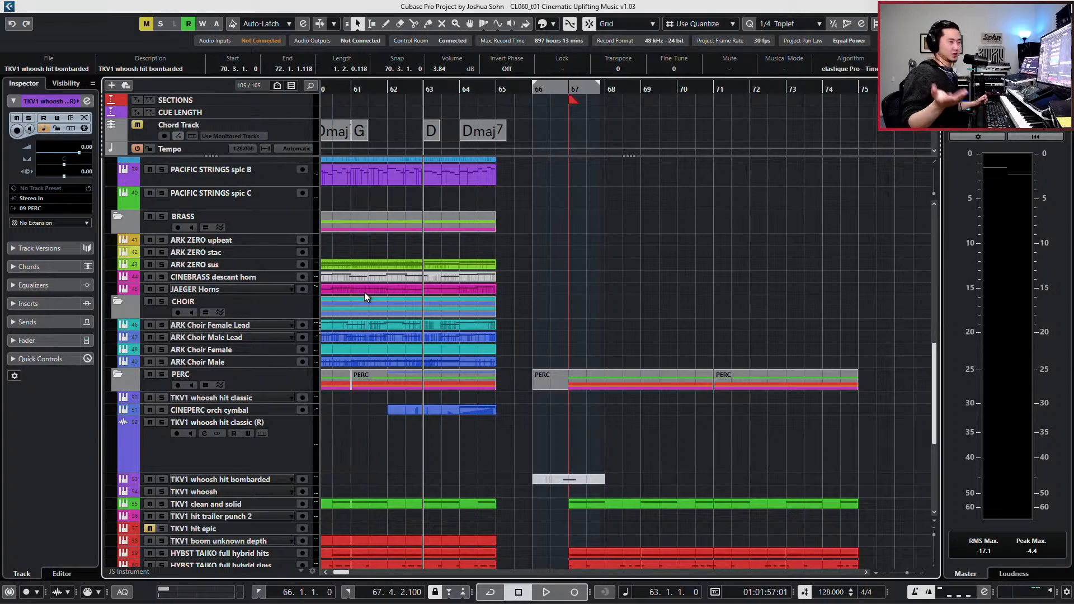
{"action": "key", "text": "KP_Add"}
{"action": "key", "text": "KP_Add"}
{"action": "key", "text": "KP_Add"}
{"action": "key", "text": "KP_Add"}
{"action": "key", "text": "KP_Add"}
{"action": "key", "text": "KP_Add"}
{"action": "key", "text": "KP_Add"}
{"action": "key", "text": "KP_Add"}
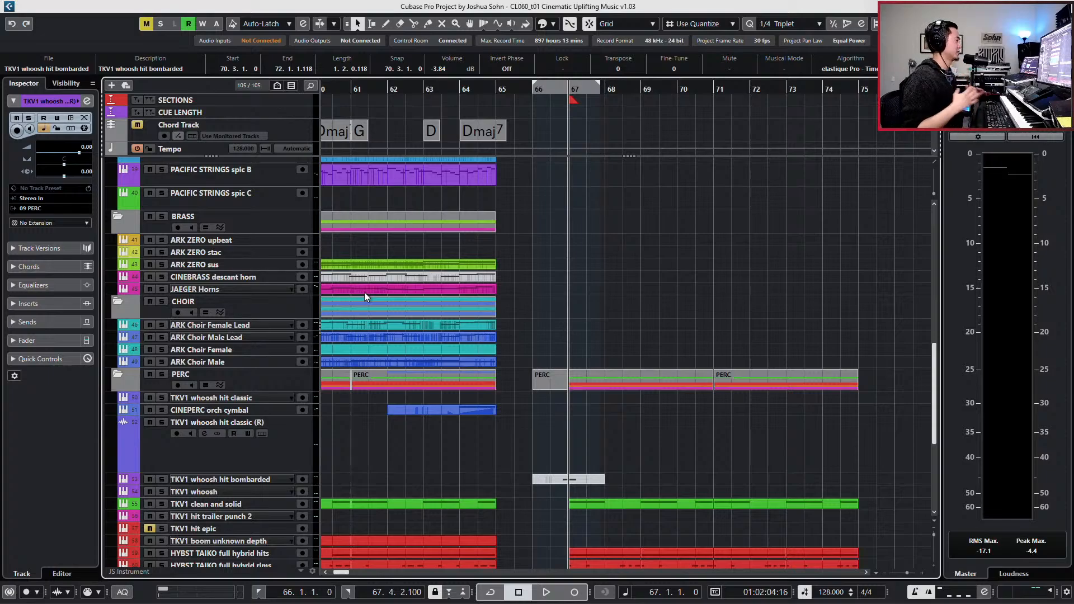
{"action": "key", "text": "KP_Subtract"}
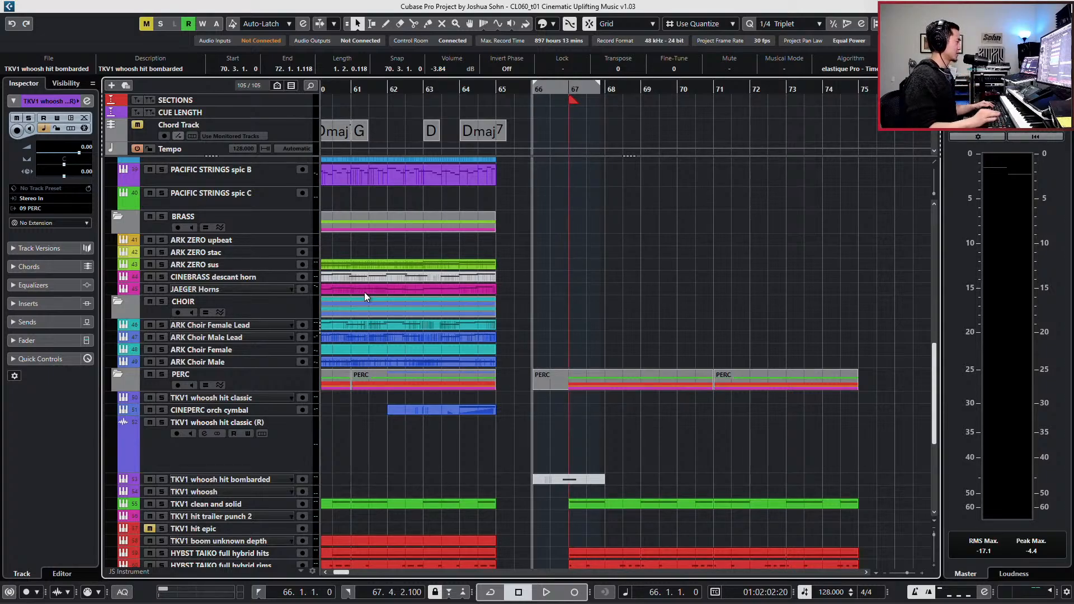
{"action": "key", "text": "KP_Add"}
{"action": "key", "text": "KP_Subtract"}
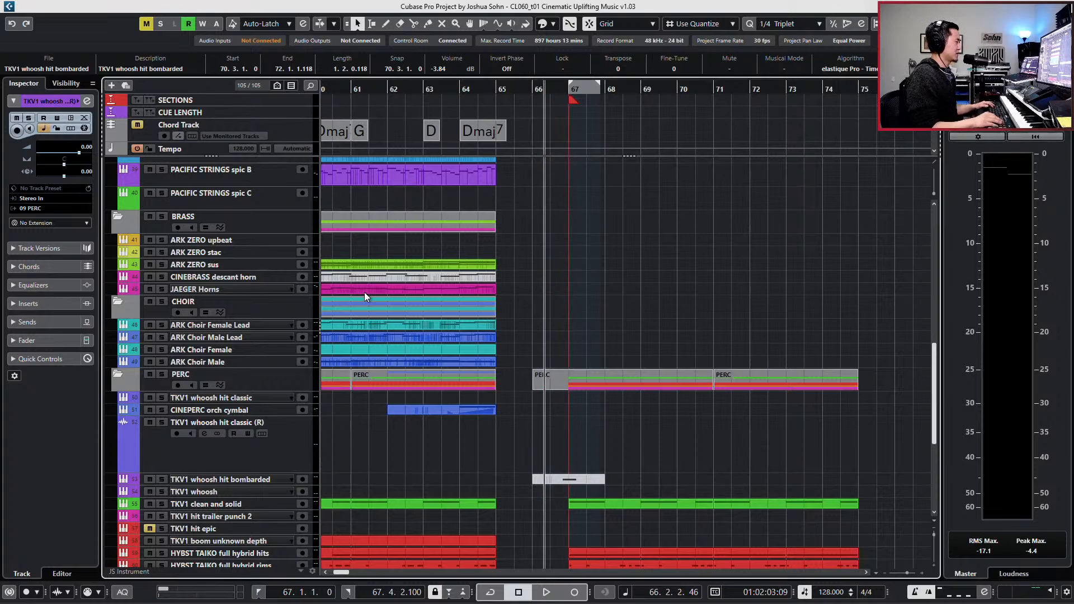
{"action": "key", "text": "KP_Add"}
{"action": "key", "text": "ctrl+KP_2"}
{"action": "key", "text": "KP_Subtract"}
{"action": "key", "text": "ctrl+KP_2"}
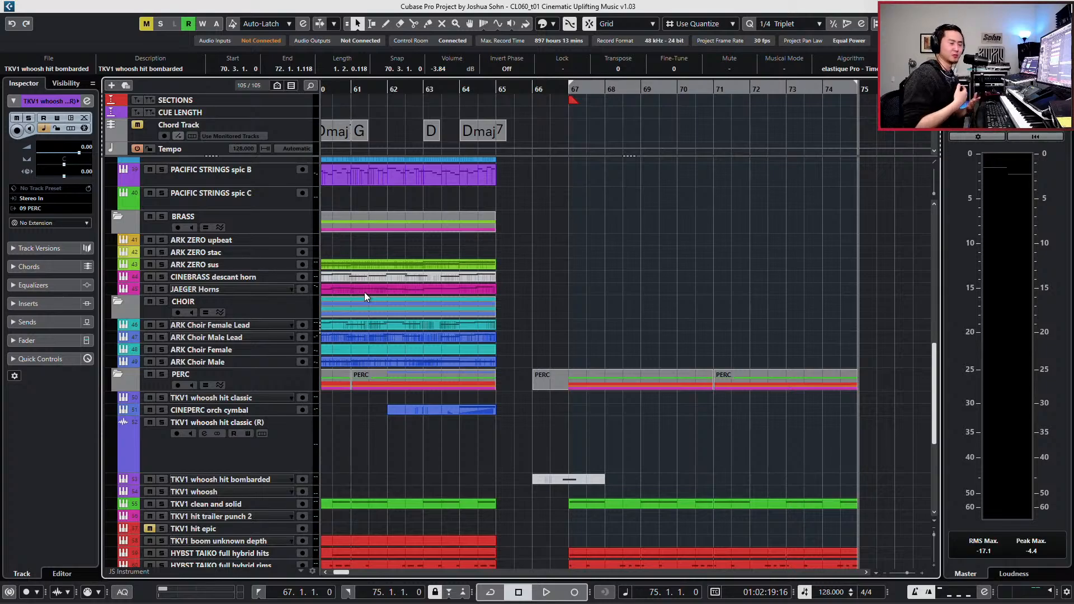
- Copy the ARK ZERO sus part spanning bars 33 to 65 onto the ARK ZERO stac track at the same position
{"action": "key", "text": "KP_Subtract"}
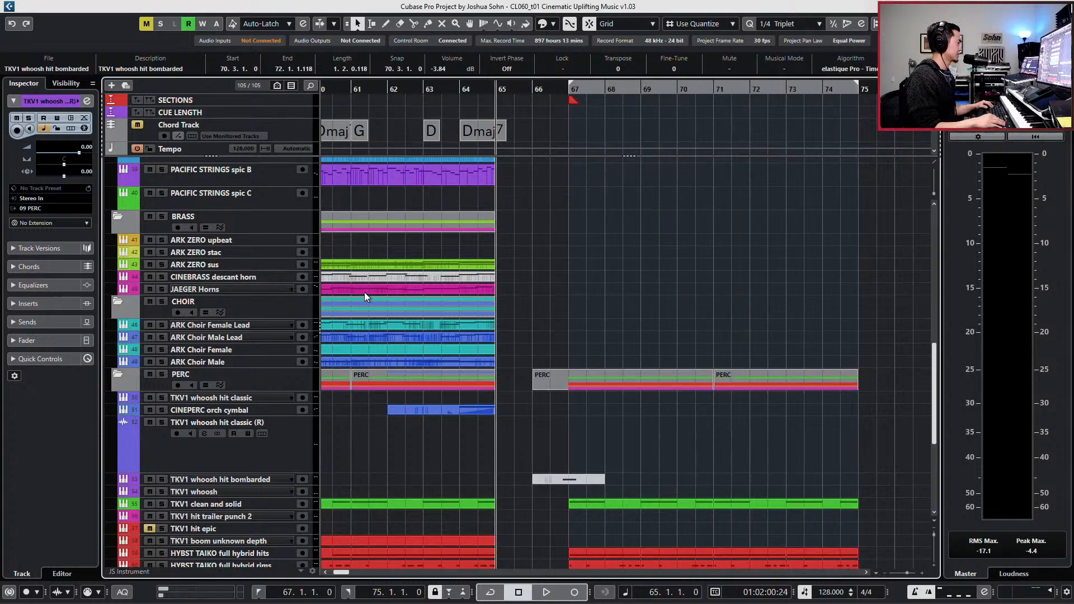
{"action": "key", "text": "KP_1"}
{"action": "key", "text": "KP_Subtract"}
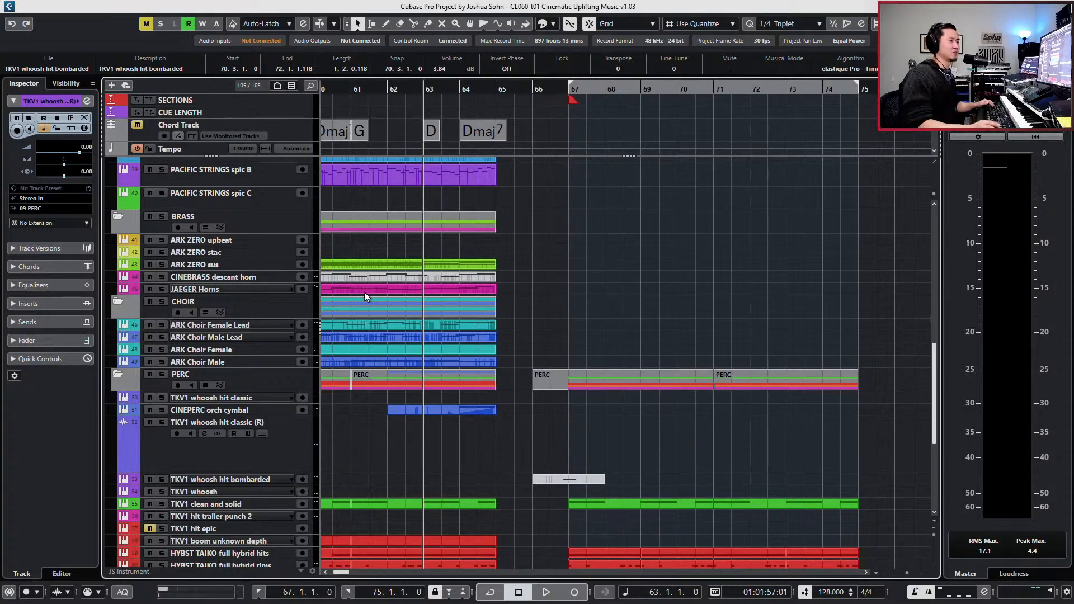
{"action": "scroll", "coordinate": [337, 368], "scroll_direction": "down", "scroll_amount": 3}
{"action": "scroll", "coordinate": [386, 356], "scroll_direction": "up", "scroll_amount": 2}
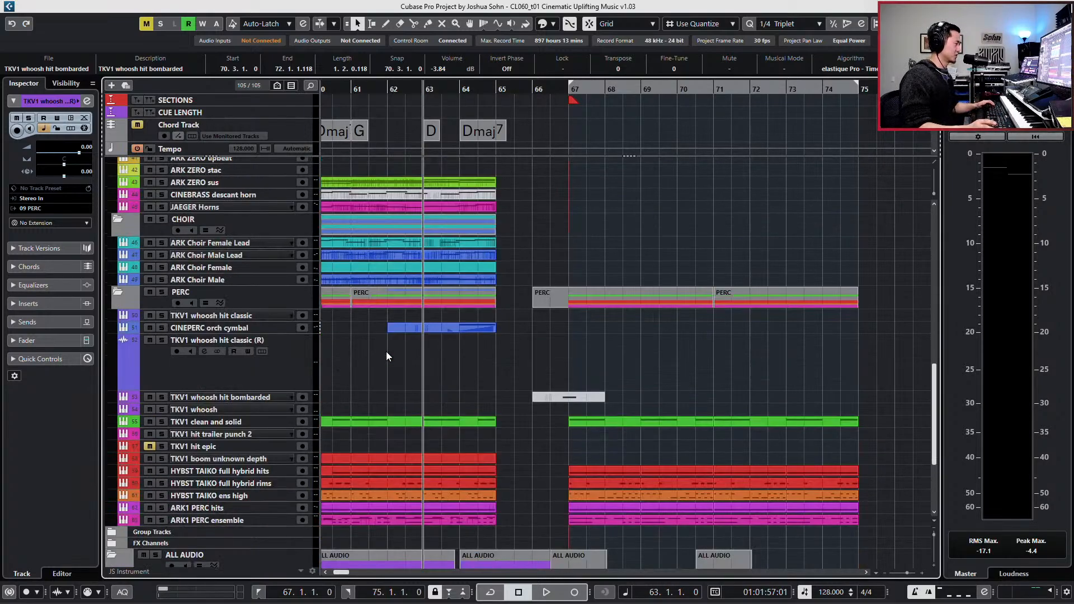
{"action": "scroll", "coordinate": [460, 273], "scroll_direction": "up", "scroll_amount": 4}
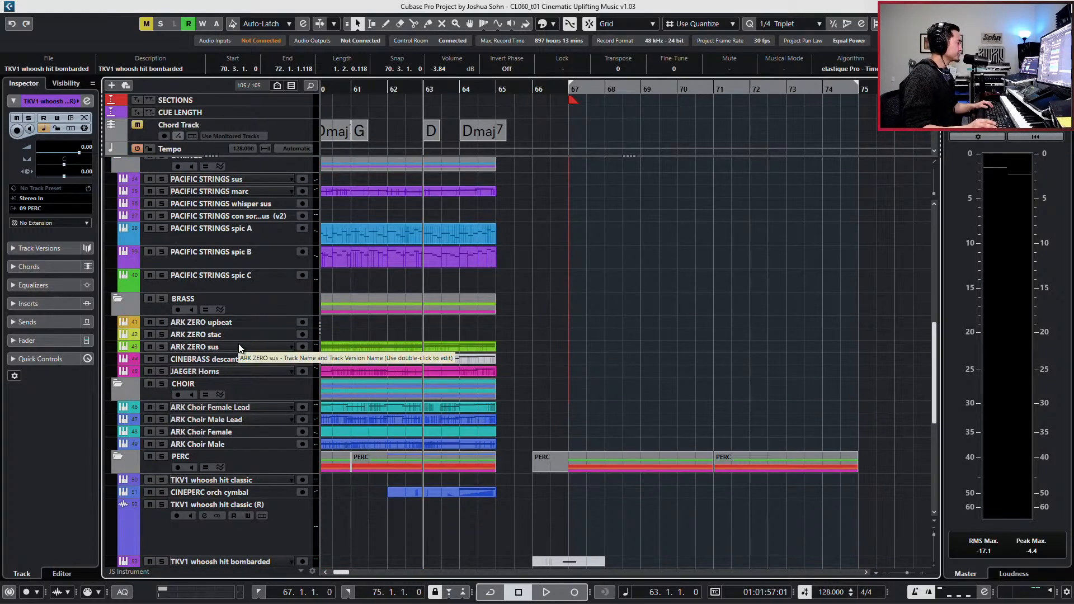
{"action": "left_click", "coordinate": [482, 347]}
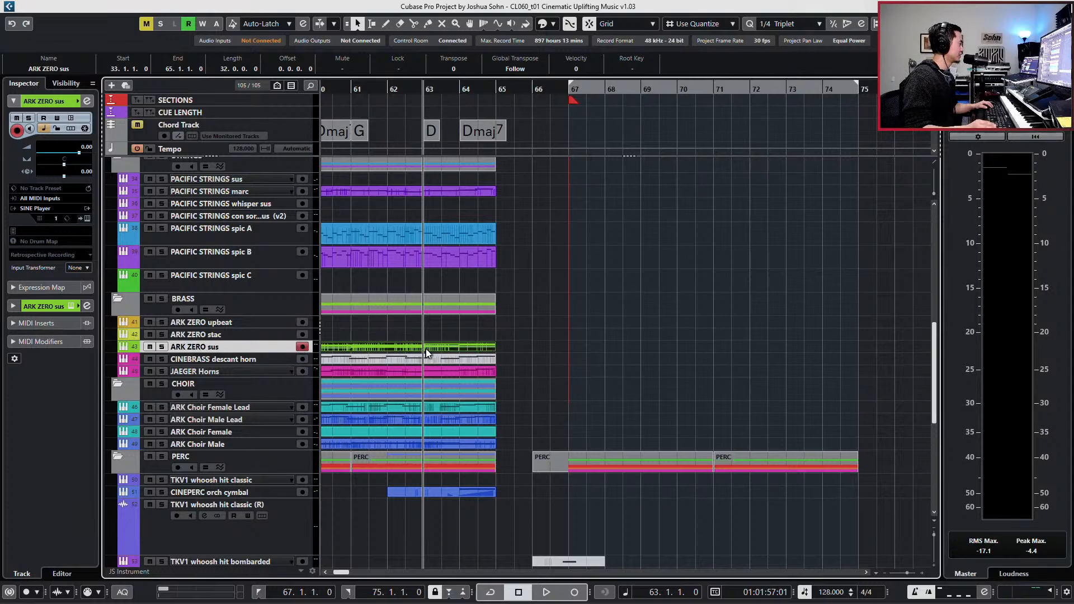
{"action": "key", "text": "g"}
- Delete all notes before bar 64 in the ARK ZERO stac part, keeping only the closing Dmaj7 chord notes
{"action": "key", "text": "g"}
{"action": "key", "text": "g"}
{"action": "key", "text": "g"}
{"action": "key", "text": "g"}
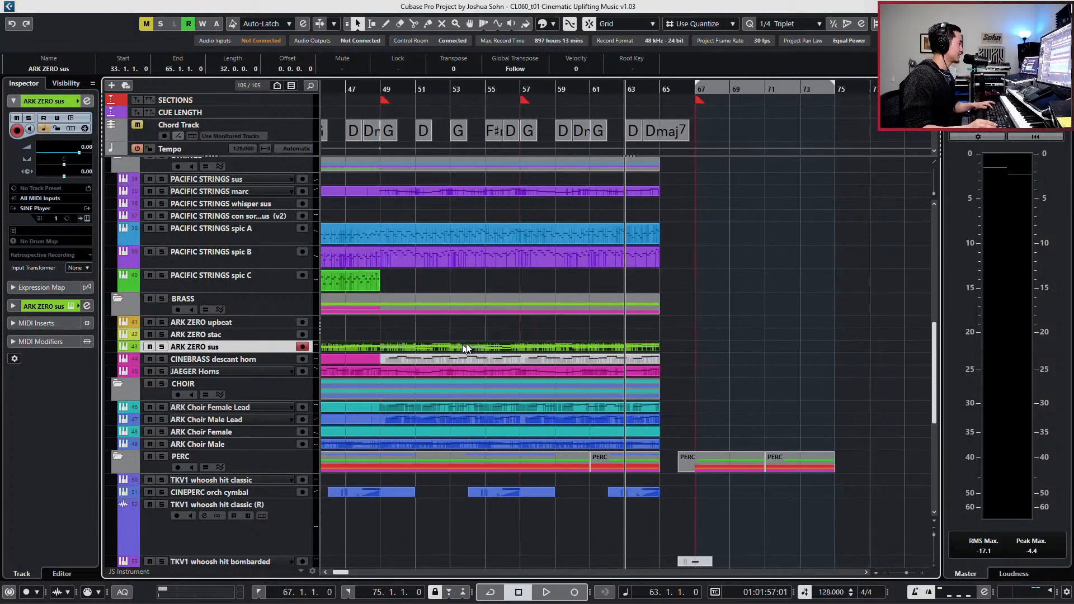
{"action": "left_click_drag", "start_coordinate": [482, 348], "coordinate": [484, 335]}
{"action": "double_click", "coordinate": [450, 334]}
{"action": "key", "text": "g"}
{"action": "key", "text": "g"}
{"action": "key", "text": "g"}
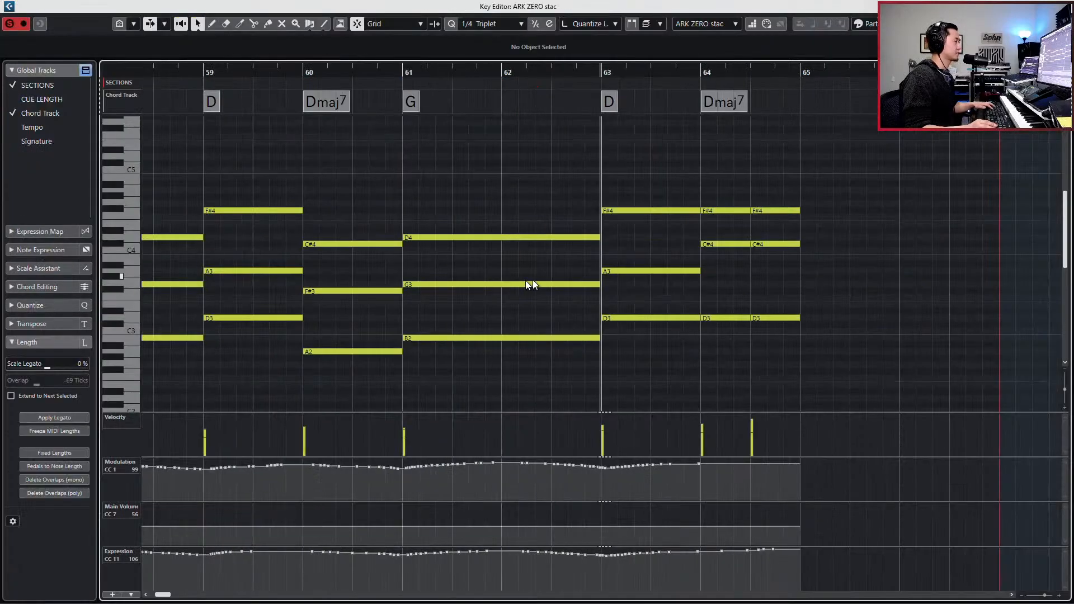
{"action": "left_click_drag", "start_coordinate": [627, 176], "coordinate": [180, 407]}
{"action": "key", "text": "Delete"}
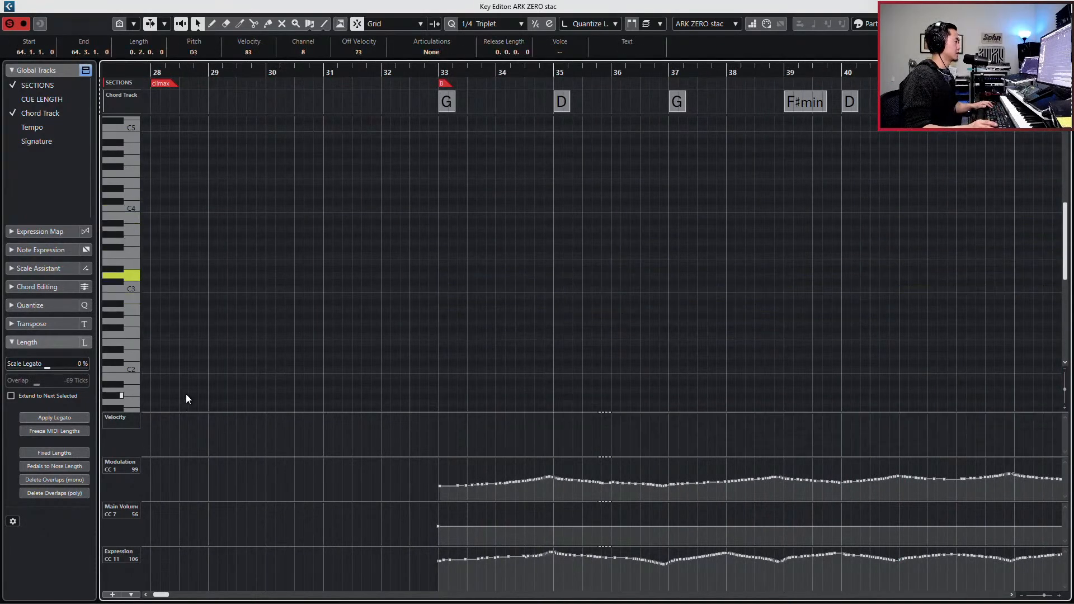
{"action": "key", "text": "Right"}
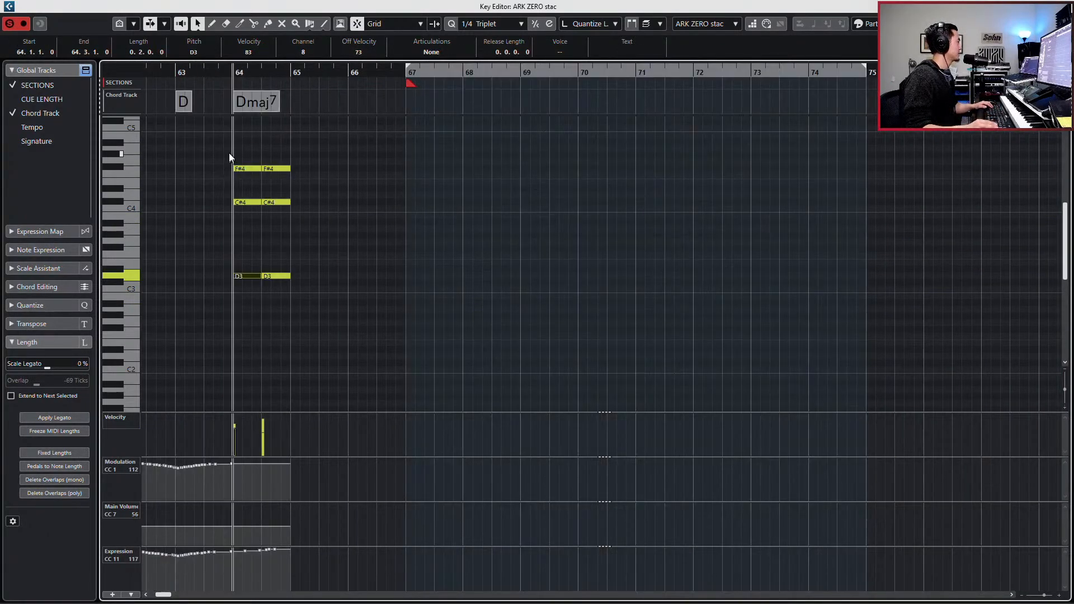
{"action": "left_click_drag", "start_coordinate": [226, 152], "coordinate": [291, 290]}
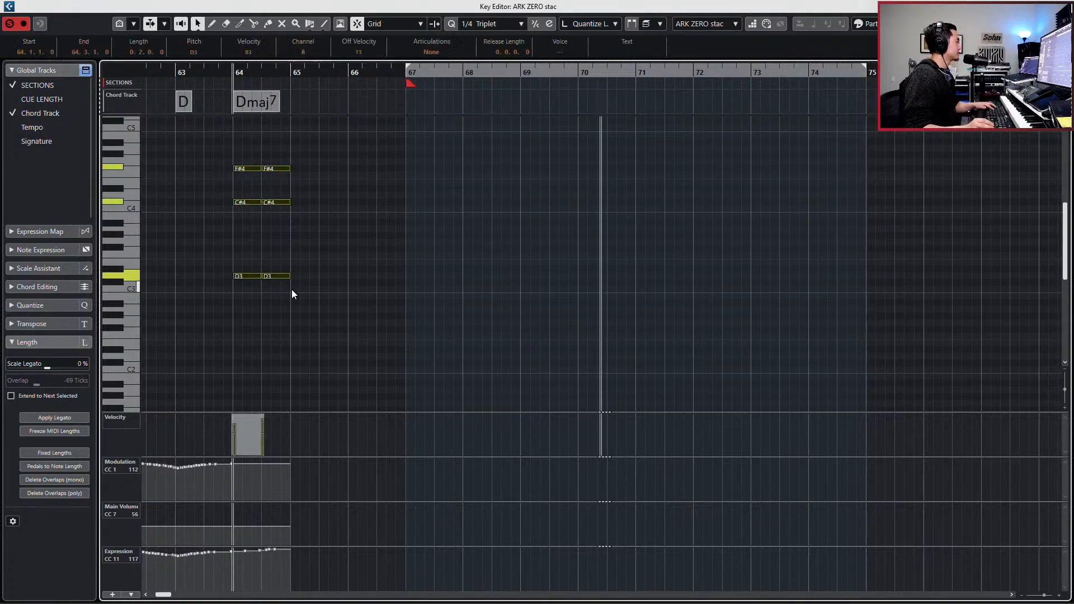
{"action": "key", "text": "h"}
{"action": "key", "text": "Escape"}
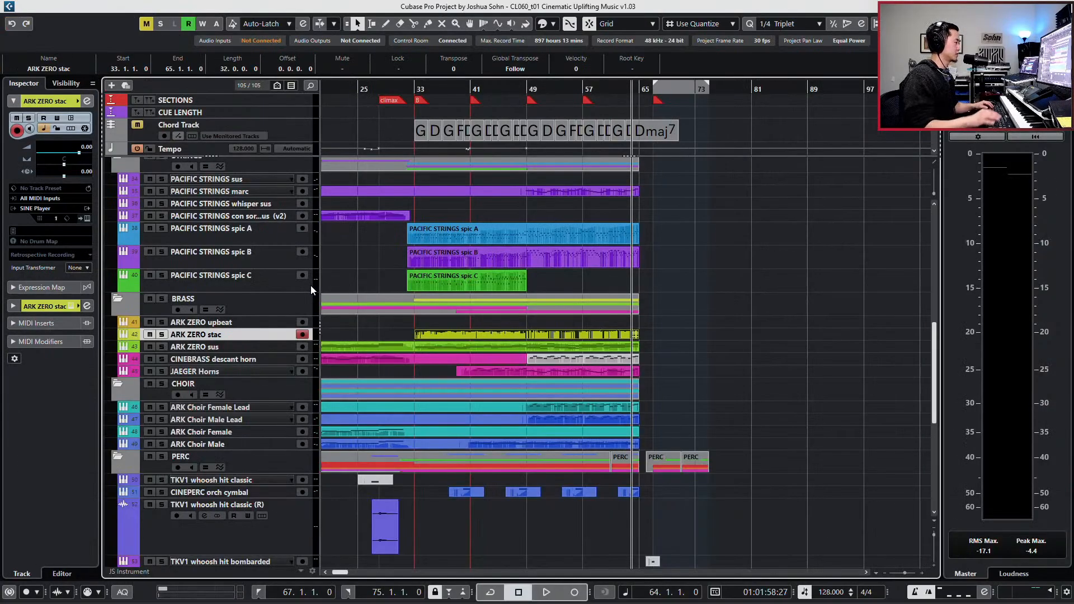
- Solo the ARK ZERO sus track and play its chord from bar 64, then unsolo it
{"action": "key", "text": "h"}
{"action": "key", "text": "h"}
{"action": "key", "text": "h"}
{"action": "key", "text": "h"}
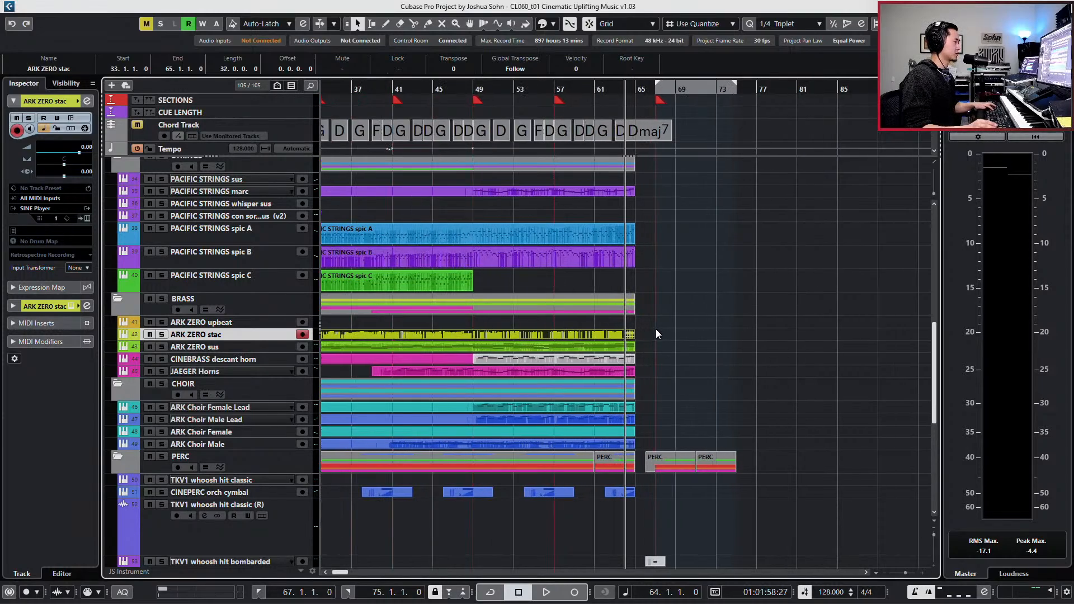
{"action": "left_click", "coordinate": [730, 346]}
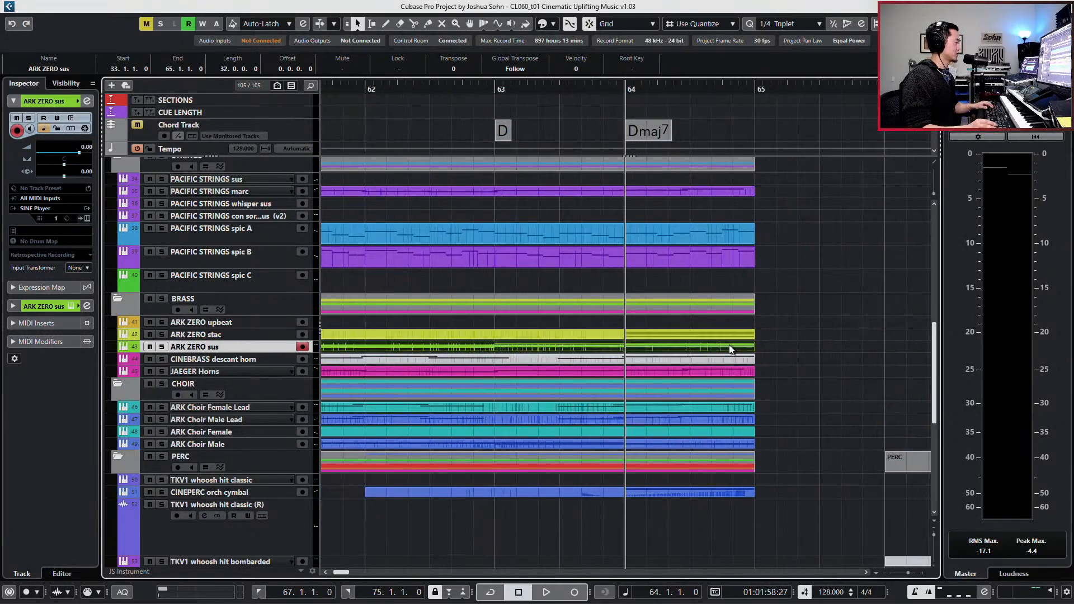
{"action": "key", "text": "s"}
{"action": "key", "text": "space"}
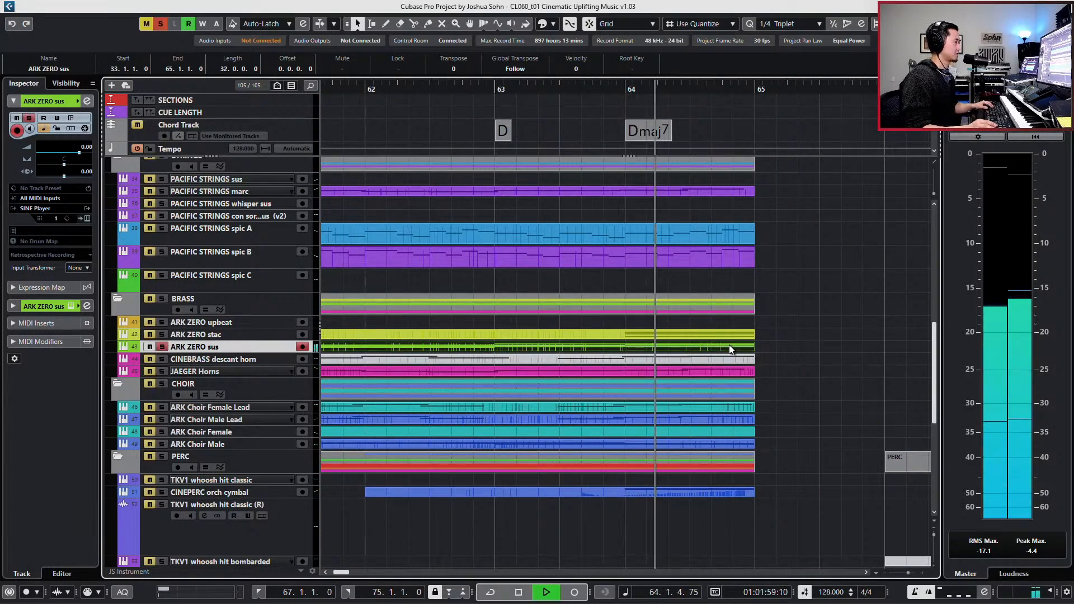
{"action": "key", "text": "space"}
{"action": "key", "text": "s"}
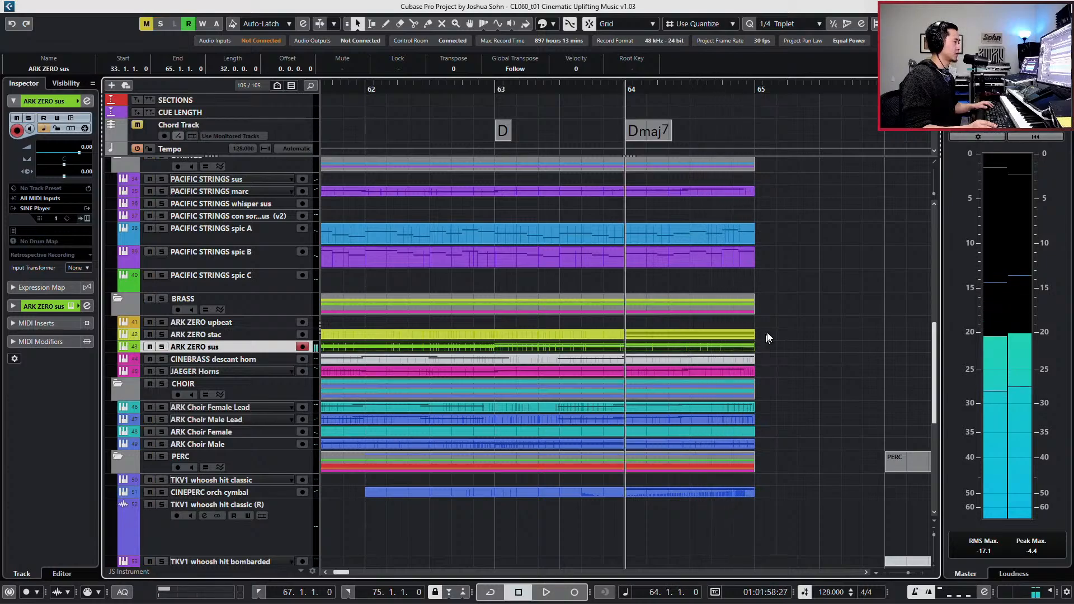
- Delete the first Dmaj7 chord at bar 64 in the ARK ZERO stac part, keeping the chord that starts at 64.3.1.0
{"action": "left_click_drag", "start_coordinate": [772, 331], "coordinate": [741, 347]}
{"action": "left_click", "coordinate": [760, 348]}
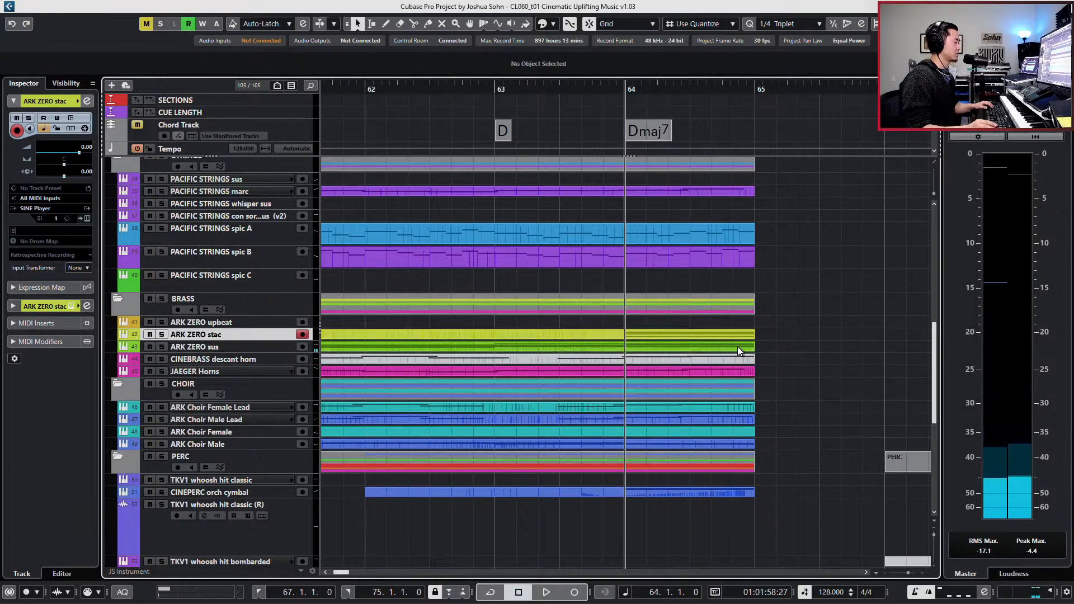
{"action": "left_click", "coordinate": [737, 347]}
{"action": "double_click", "coordinate": [720, 336]}
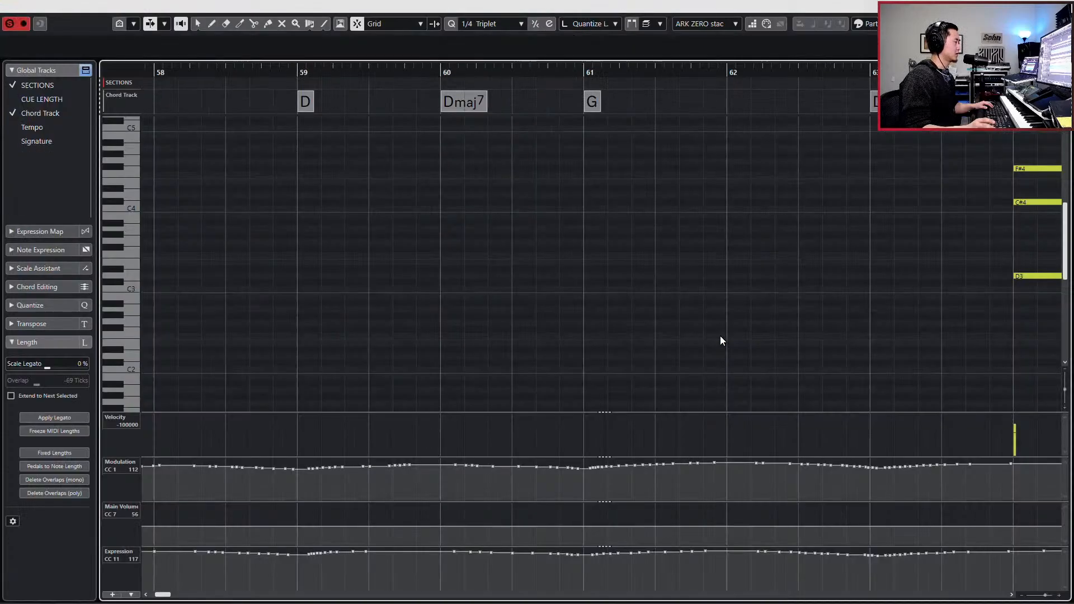
{"action": "scroll", "coordinate": [673, 227], "scroll_direction": "left", "scroll_amount": 1}
{"action": "scroll", "coordinate": [672, 227], "scroll_direction": "right", "scroll_amount": 6}
{"action": "left_click_drag", "start_coordinate": [583, 150], "coordinate": [603, 286]}
{"action": "key", "text": "Delete"}
{"action": "left_click_drag", "start_coordinate": [638, 158], "coordinate": [672, 285]}
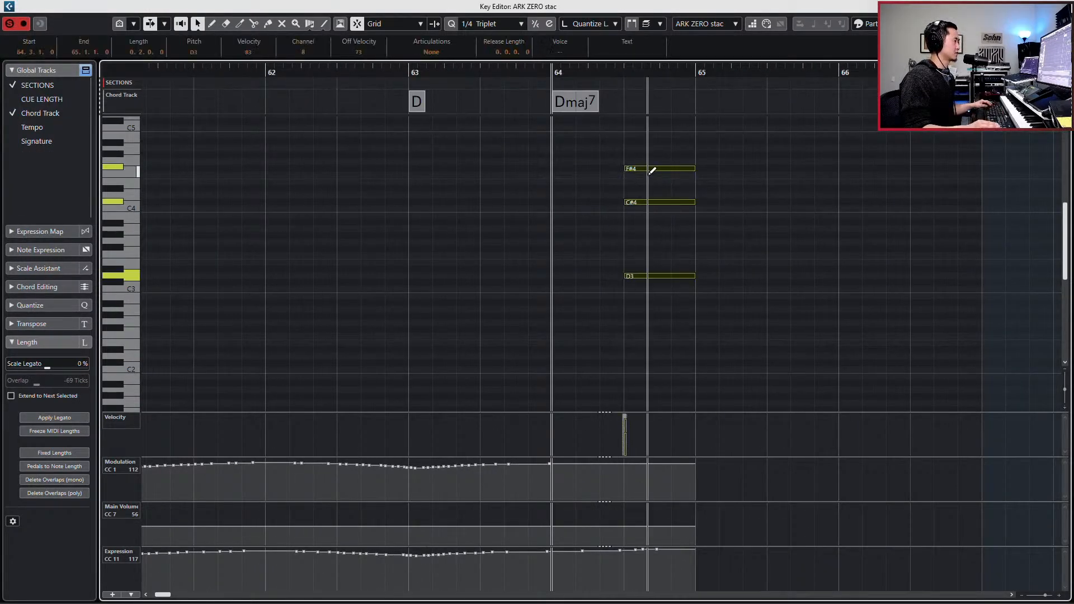
{"action": "left_click", "coordinate": [648, 169], "text": "alt"}
{"action": "key", "text": "Escape"}
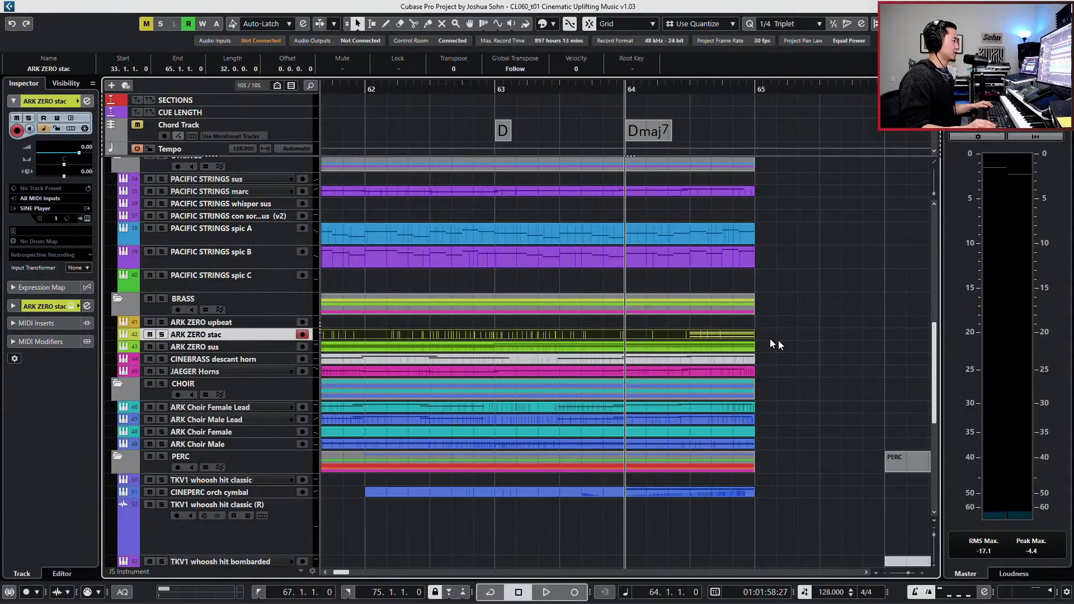
- Delete the second Dmaj7 chord, starting at 64.3.1.0, from the ARK ZERO sus part
{"action": "double_click", "coordinate": [737, 343]}
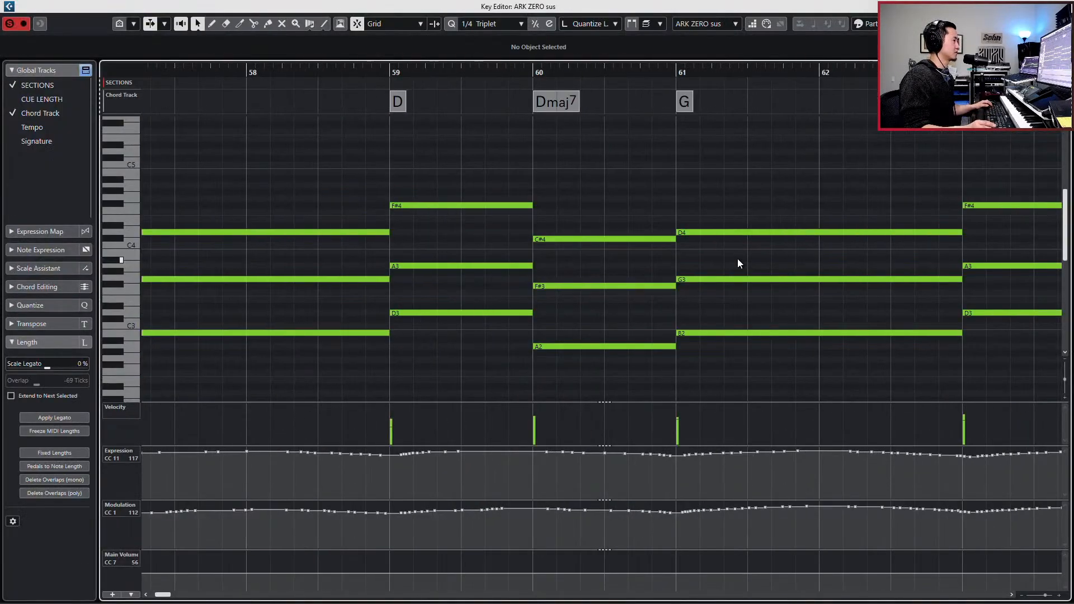
{"action": "left_click_drag", "start_coordinate": [727, 179], "coordinate": [773, 337]}
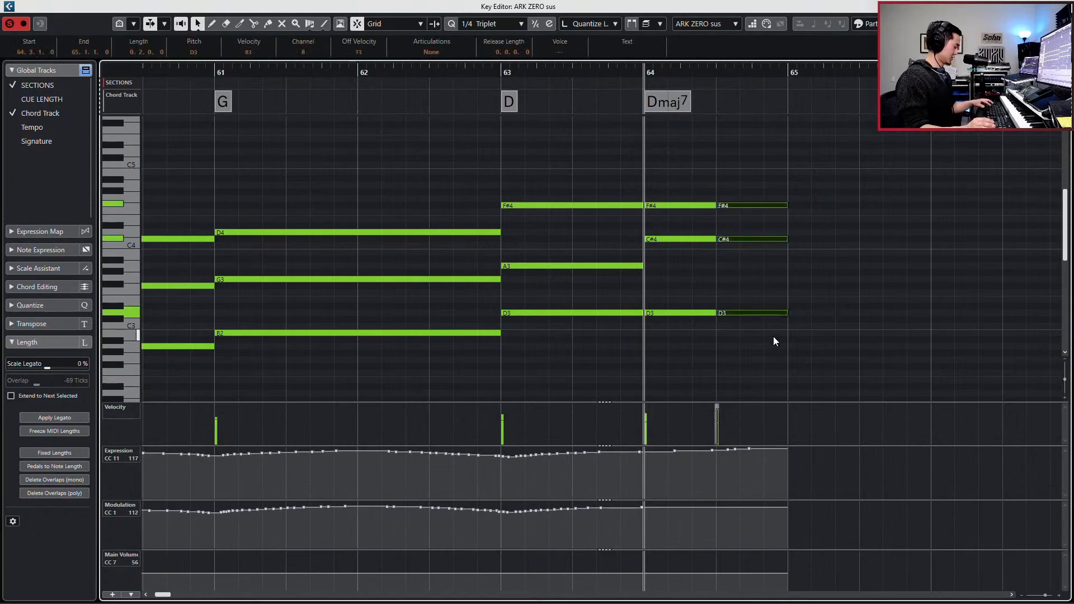
{"action": "key", "text": "Escape"}
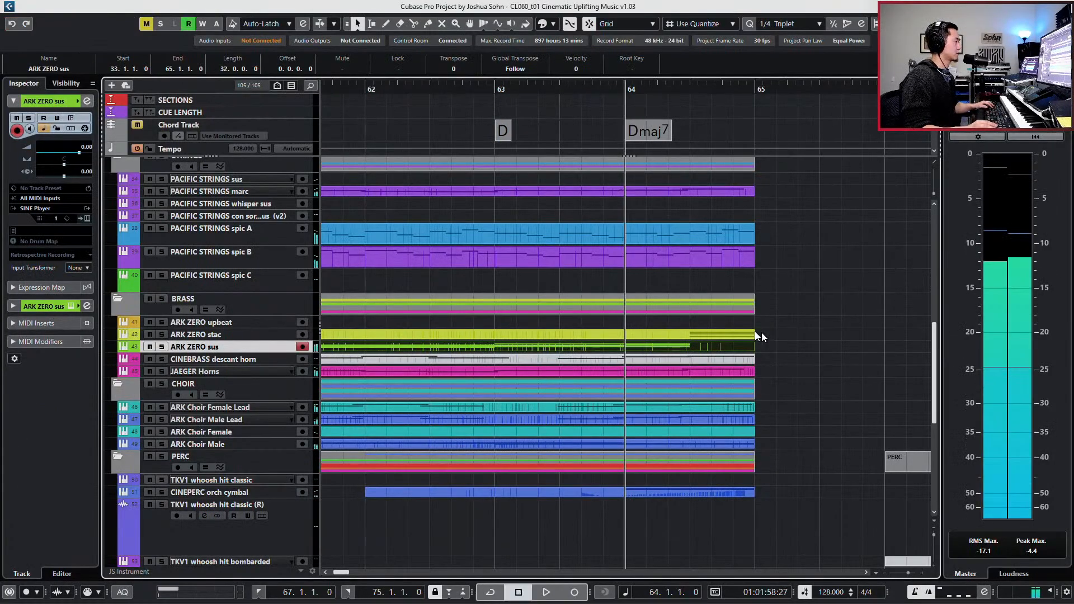
- Solo the ARK ZERO stac and ARK ZERO sus tracks together and play them from bar 64
{"action": "left_click_drag", "start_coordinate": [713, 345], "coordinate": [714, 347]}
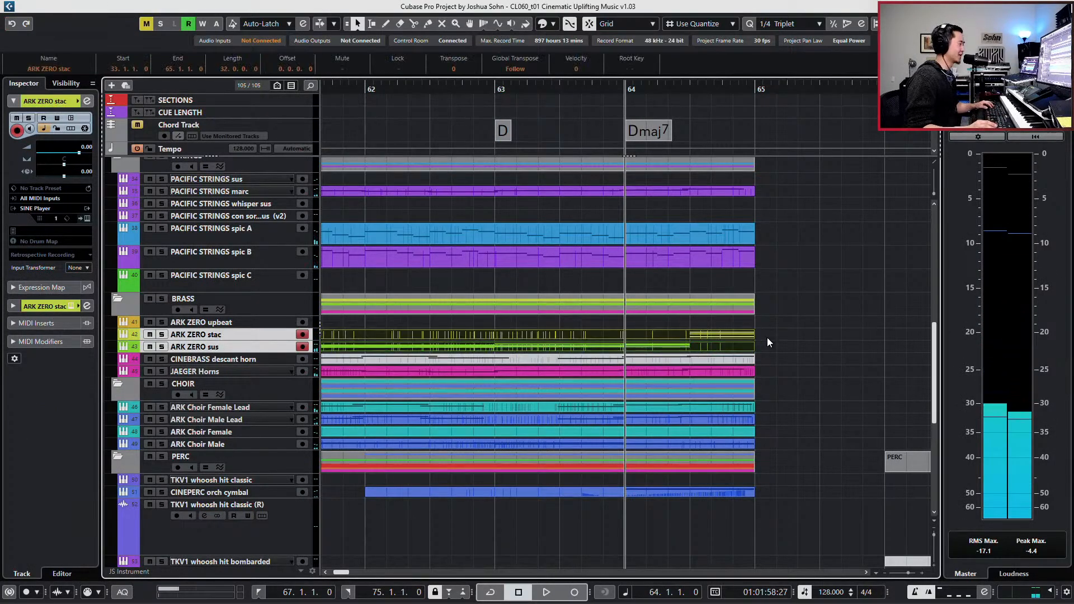
{"action": "key", "text": "s"}
{"action": "key", "text": "space"}
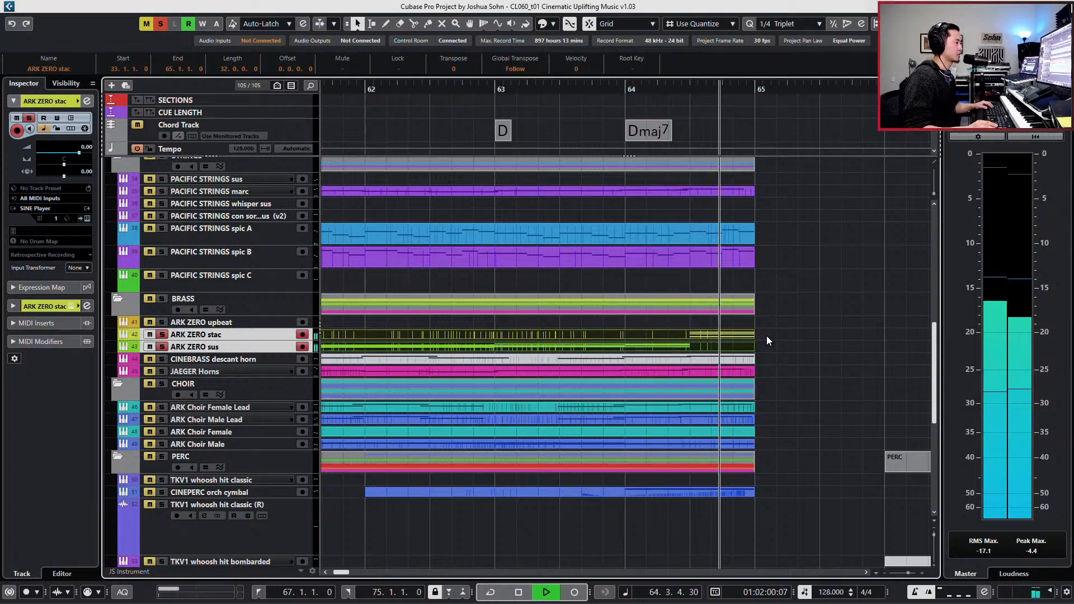
{"action": "key", "text": "space"}
- Split the Dmaj7 chord at 64.3.1.0 in the ARK ZERO stac part into three equal triplet chords and select them all
{"action": "left_click", "coordinate": [733, 335]}
{"action": "double_click", "coordinate": [743, 333]}
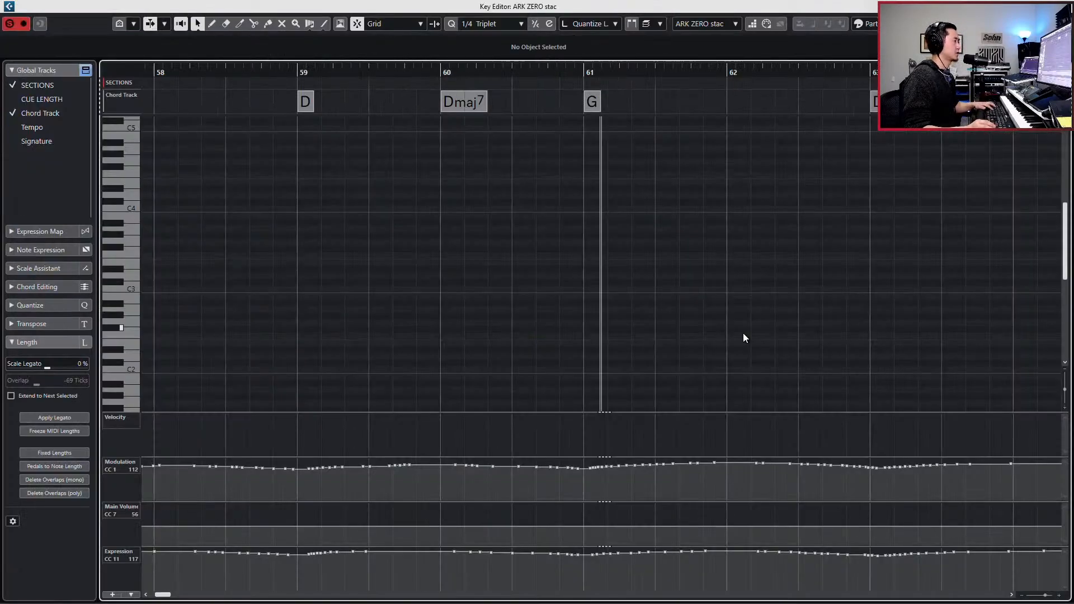
{"action": "left_click_drag", "start_coordinate": [714, 226], "coordinate": [862, 286]}
{"action": "left_click_drag", "start_coordinate": [697, 159], "coordinate": [869, 308]}
- Compress the velocities of the three stac chords by 70 % and raise them to 120
{"action": "key", "text": "v"}
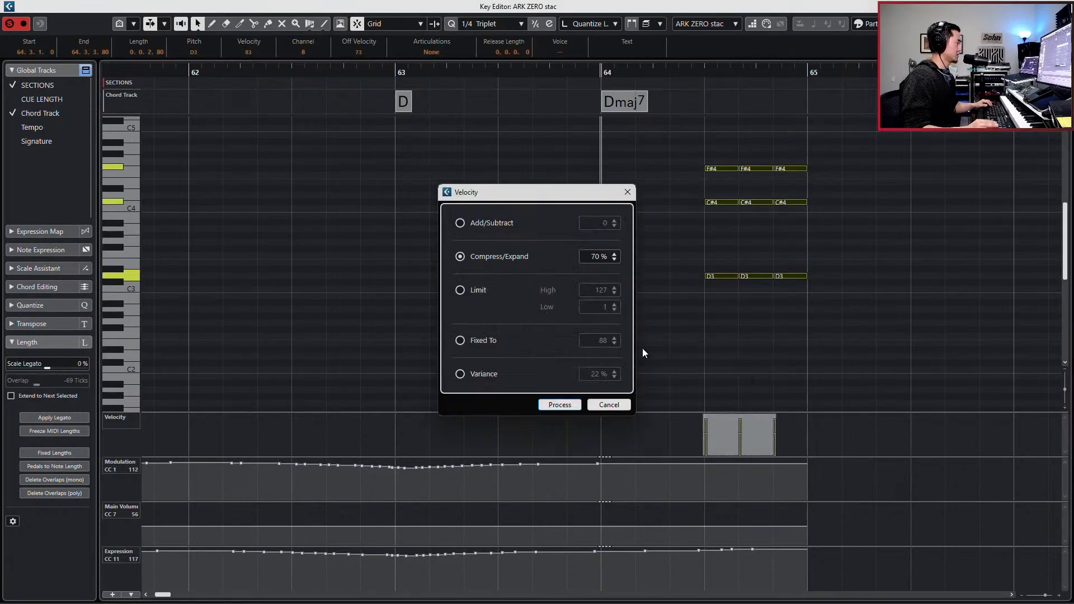
{"action": "left_click", "coordinate": [560, 404]}
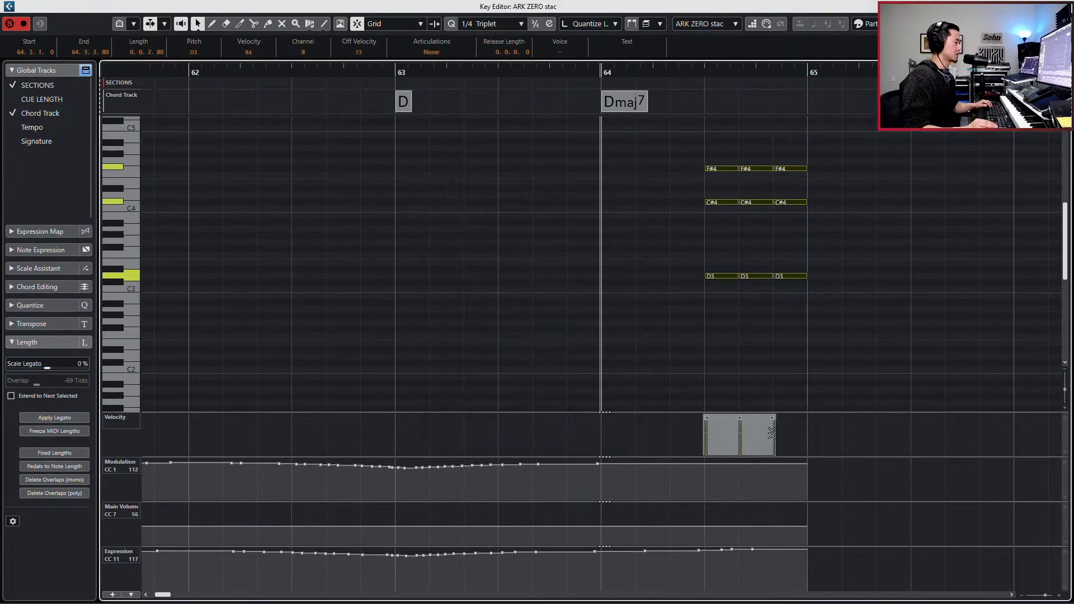
{"action": "left_click_drag", "start_coordinate": [772, 434], "coordinate": [753, 387]}
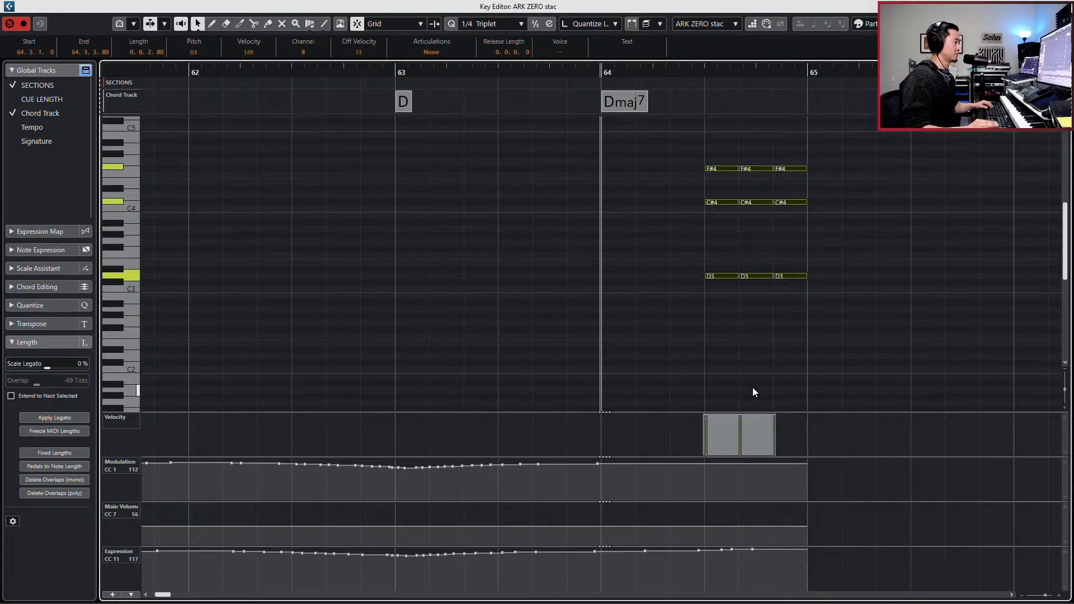
- Play the soloed brass ending, close the note editor, and unsolo all tracks while playback continues past bar 65
{"action": "key", "text": "space"}
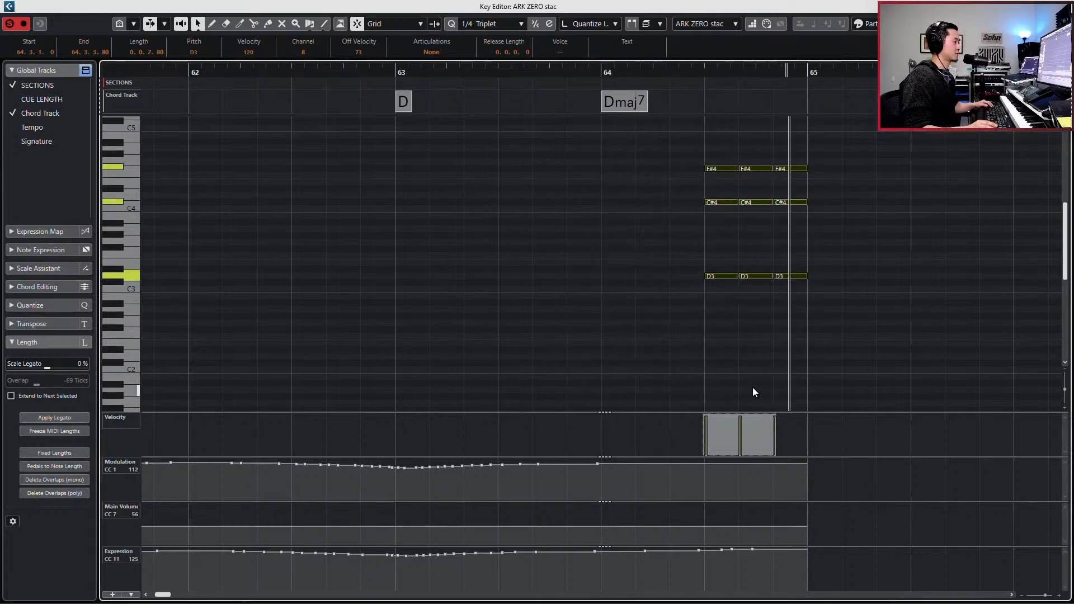
{"action": "key", "text": "space"}
{"action": "key", "text": "space"}
{"action": "key", "text": "ctrl+e"}
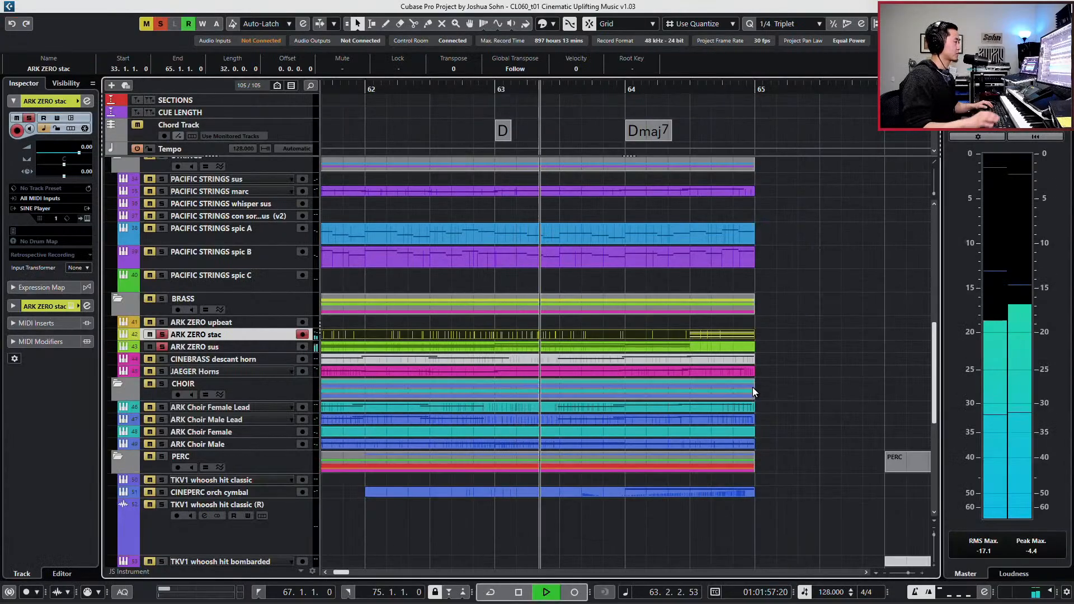
{"action": "key", "text": "alt+s"}
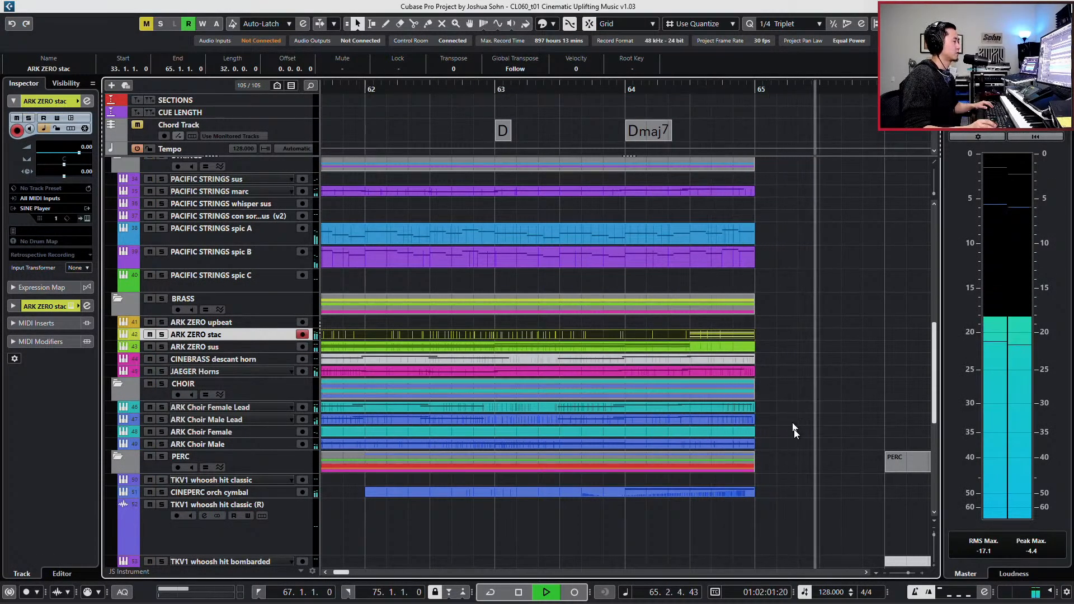
{"action": "key", "text": "space"}
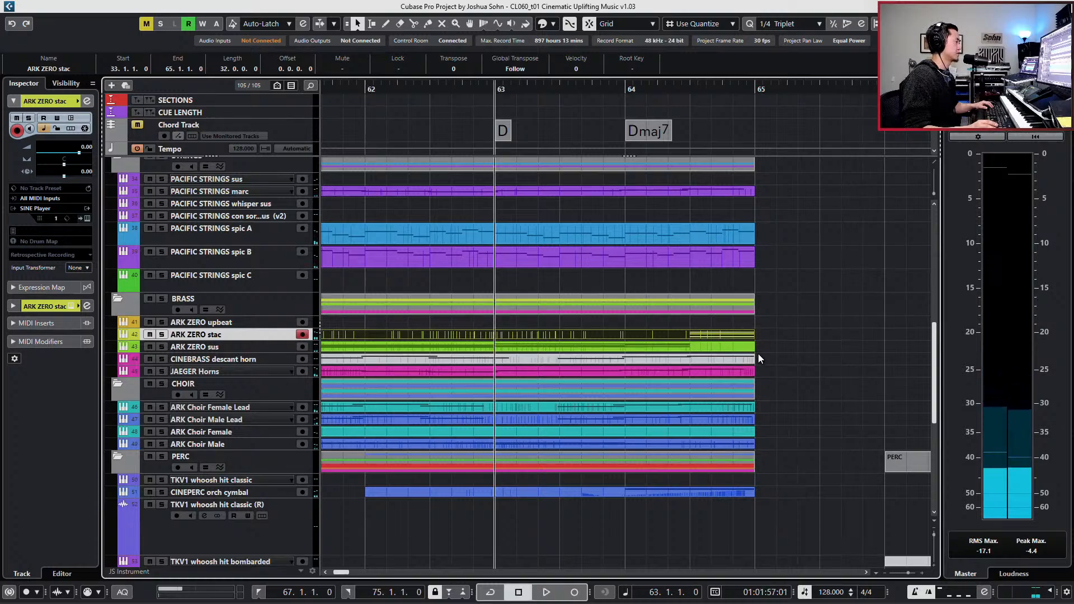
- Play the full mix from bar 63 to bar 65 to check the brass hits against the other tracks
{"action": "key", "text": "ctrl+KP_Subtract"}
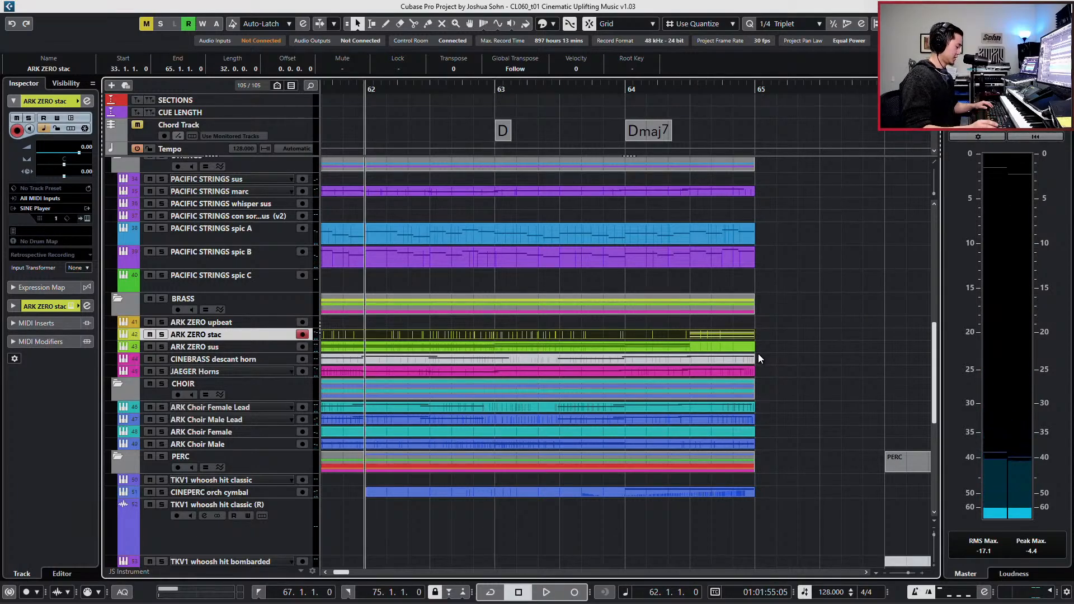
{"action": "key", "text": "ctrl+KP_Add"}
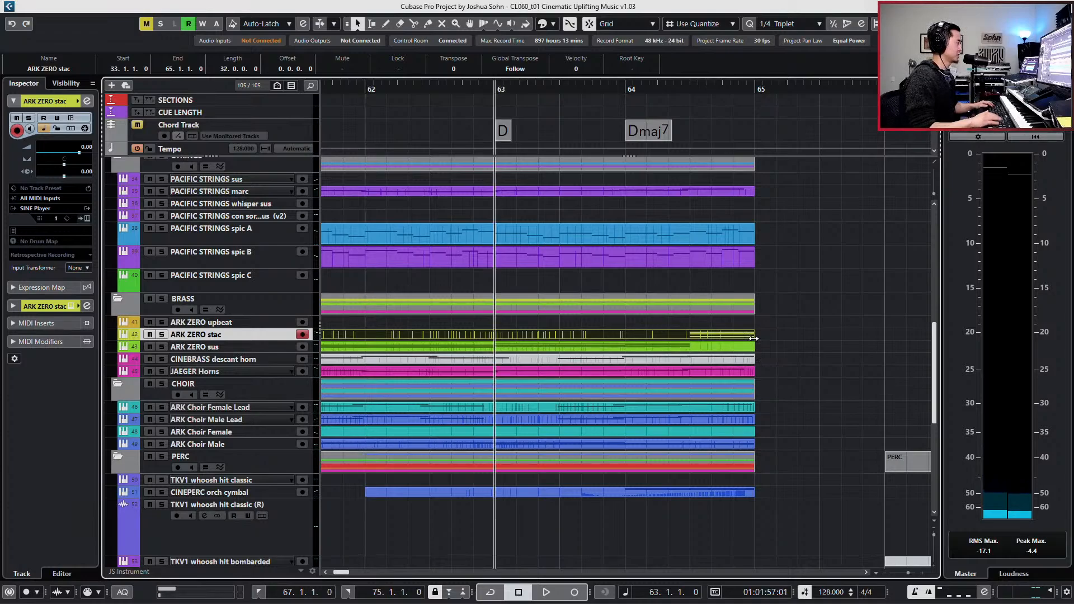
{"action": "key", "text": "space"}
{"action": "key", "text": "g"}
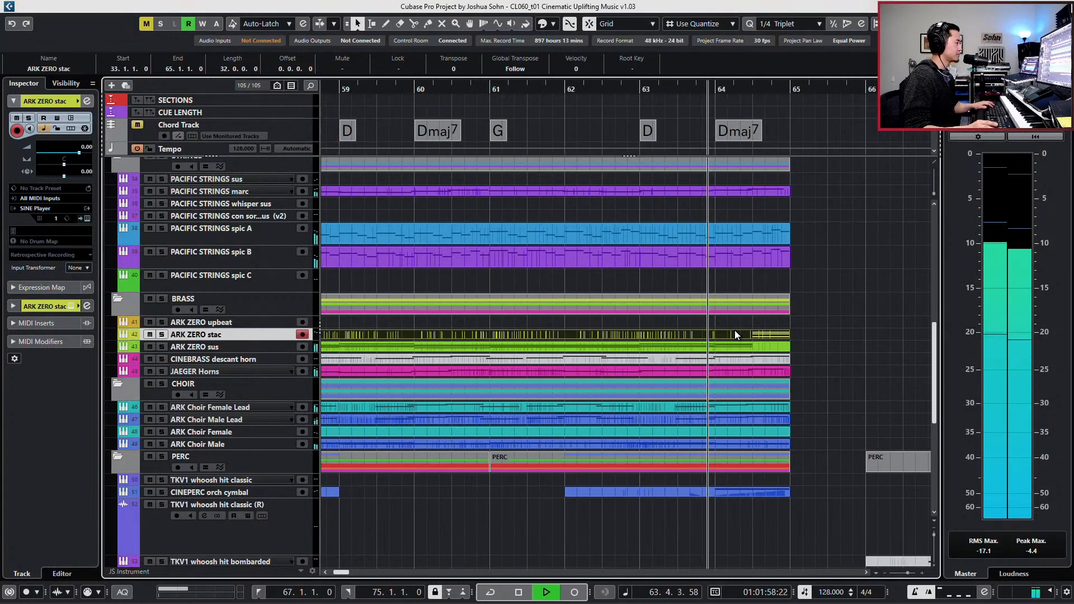
{"action": "scroll", "coordinate": [735, 335], "scroll_direction": "right", "scroll_amount": 3}
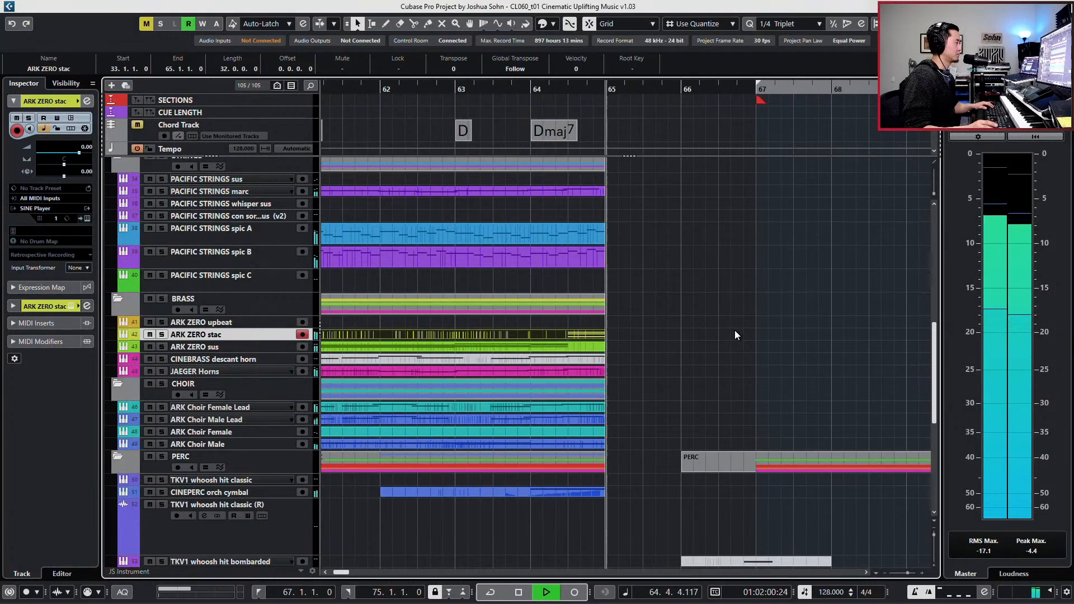
{"action": "key", "text": "space"}
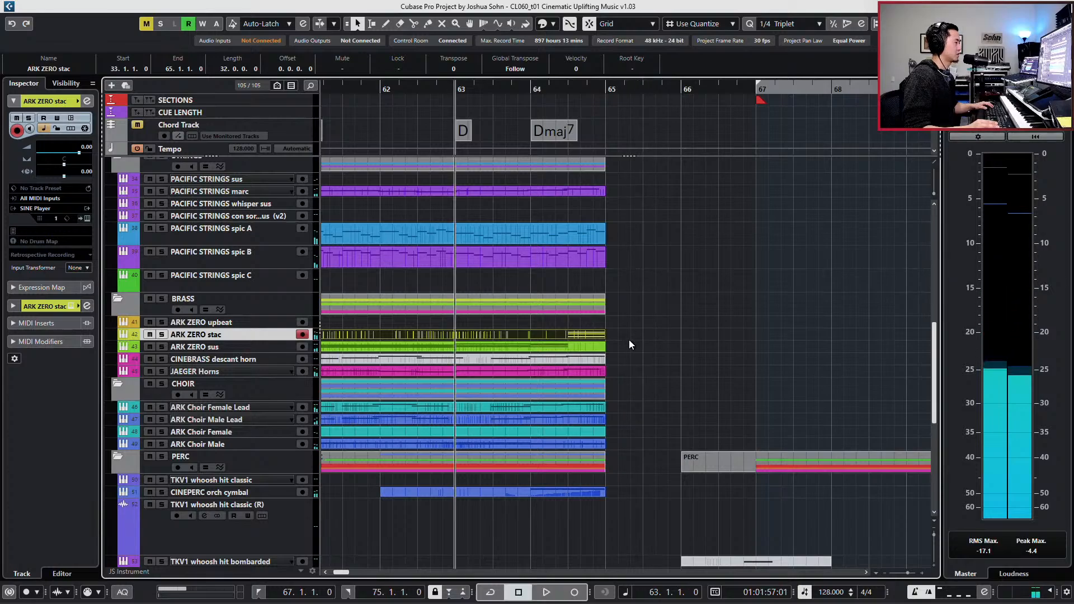
- Examine the ARK ZERO stac triplet chords with all notes selected while playing them in the full mix
{"action": "double_click", "coordinate": [588, 336]}
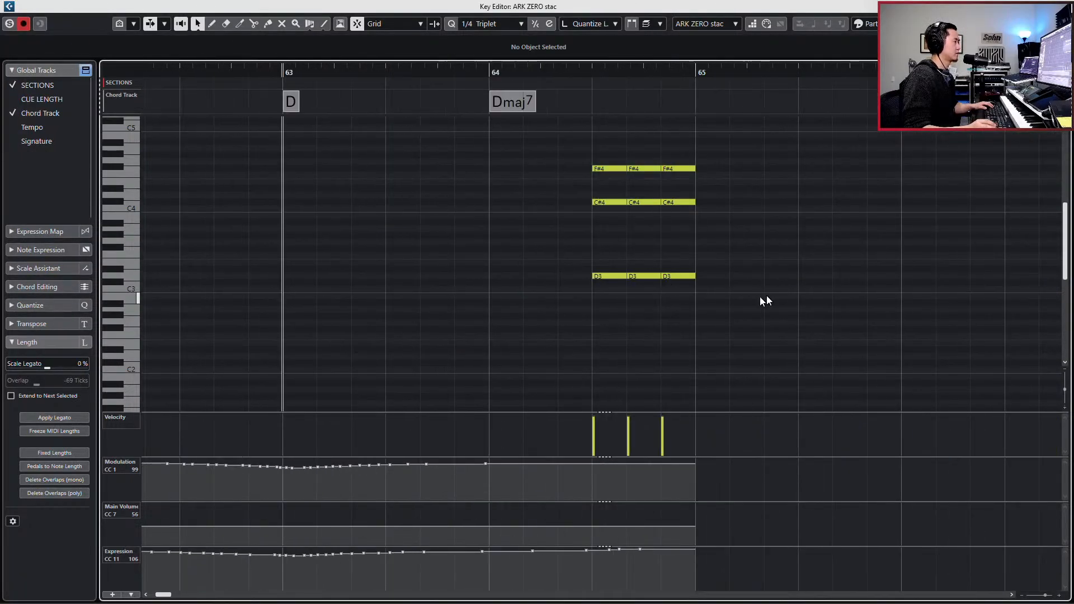
{"action": "key", "text": "ctrl+a"}
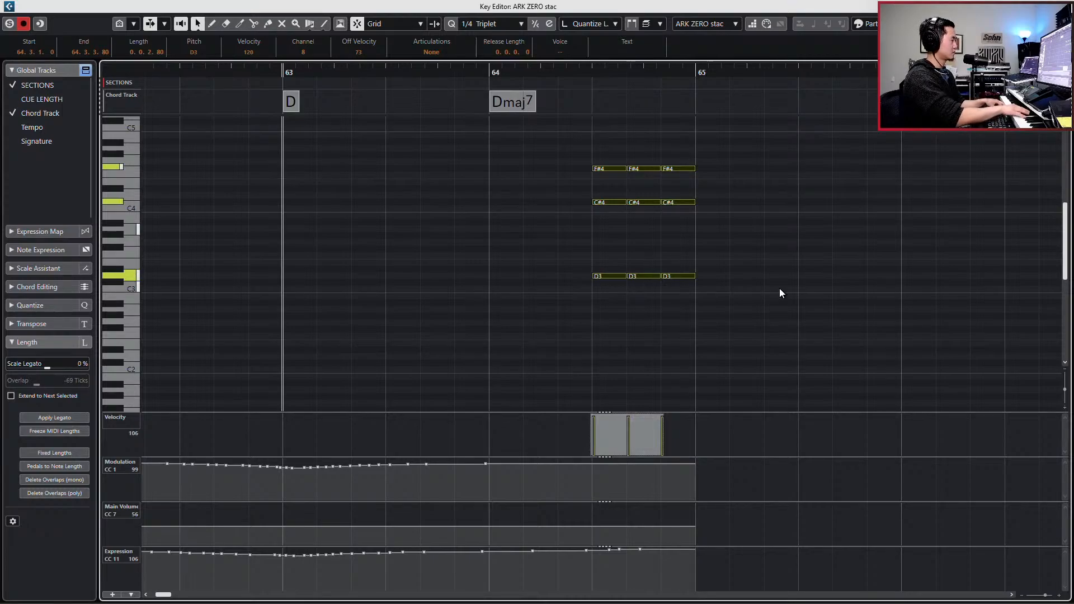
{"action": "key", "text": "space"}
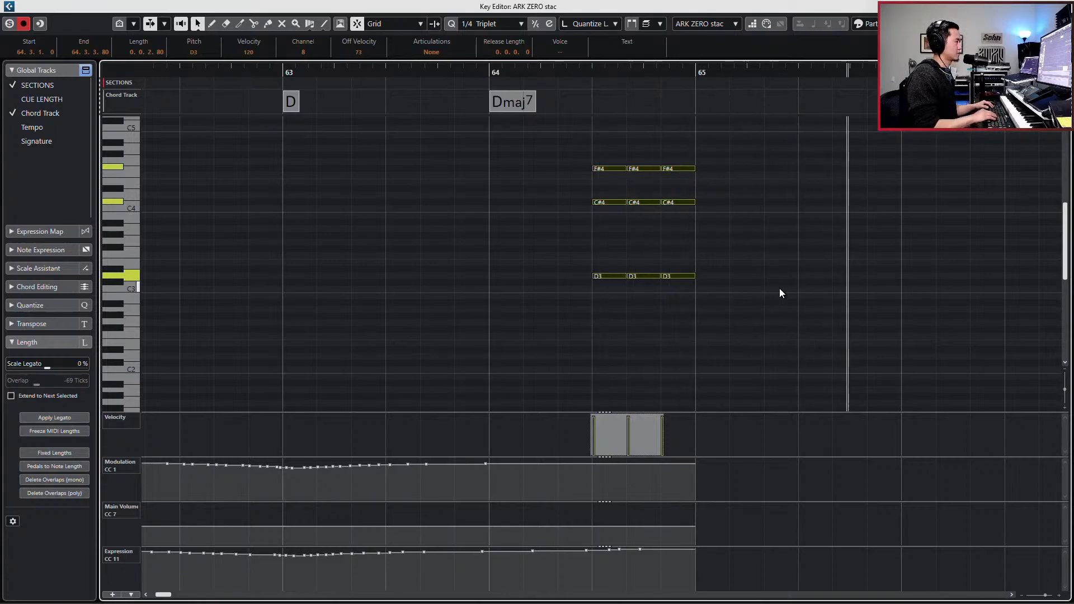
{"action": "key", "text": "space"}
{"action": "key", "text": "Escape"}
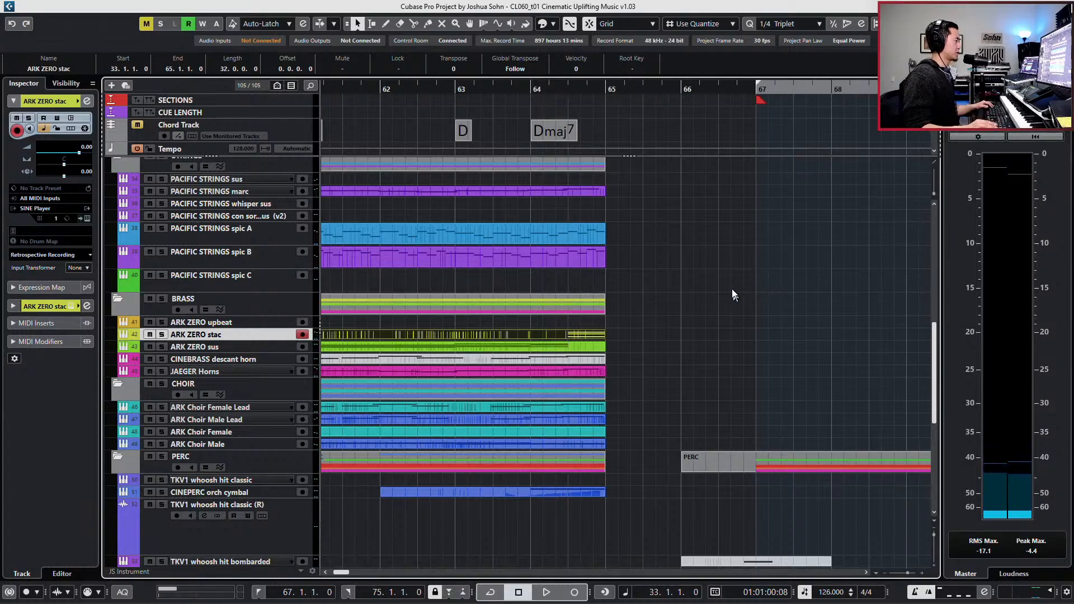
- Place the playhead at the left locator on bar 67, where the ending percussion starts
{"action": "key", "text": "KP_1"}
{"action": "scroll", "coordinate": [740, 266], "scroll_direction": "up", "scroll_amount": 8}
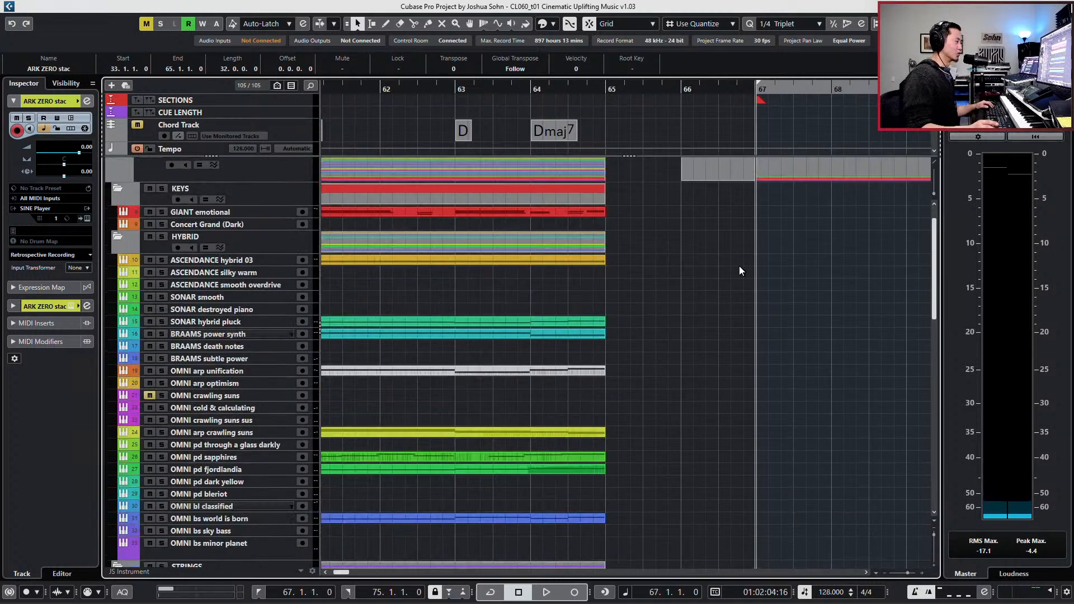
{"action": "scroll", "coordinate": [740, 266], "scroll_direction": "down", "scroll_amount": 6}
{"action": "scroll", "coordinate": [766, 317], "scroll_direction": "right", "scroll_amount": 3}
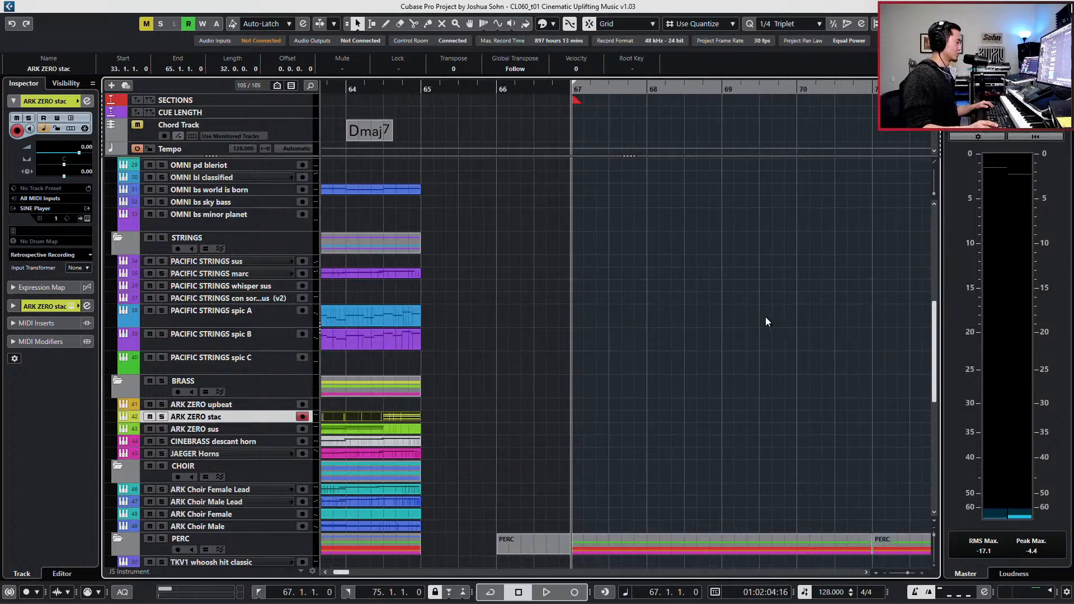
{"action": "key", "text": "KP_Subtract"}
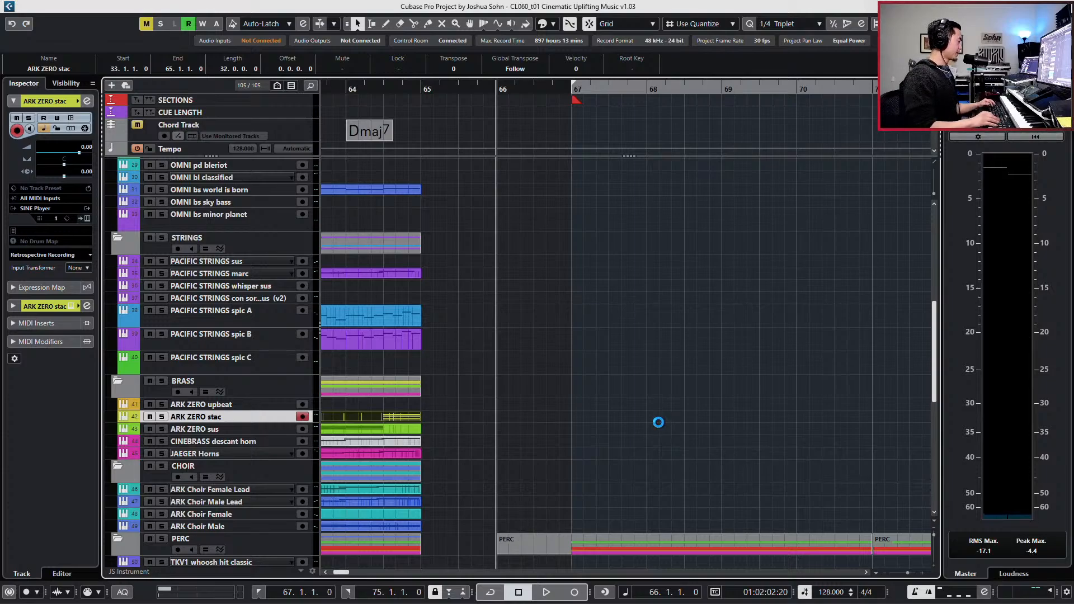
{"action": "key", "text": "KP_Add"}
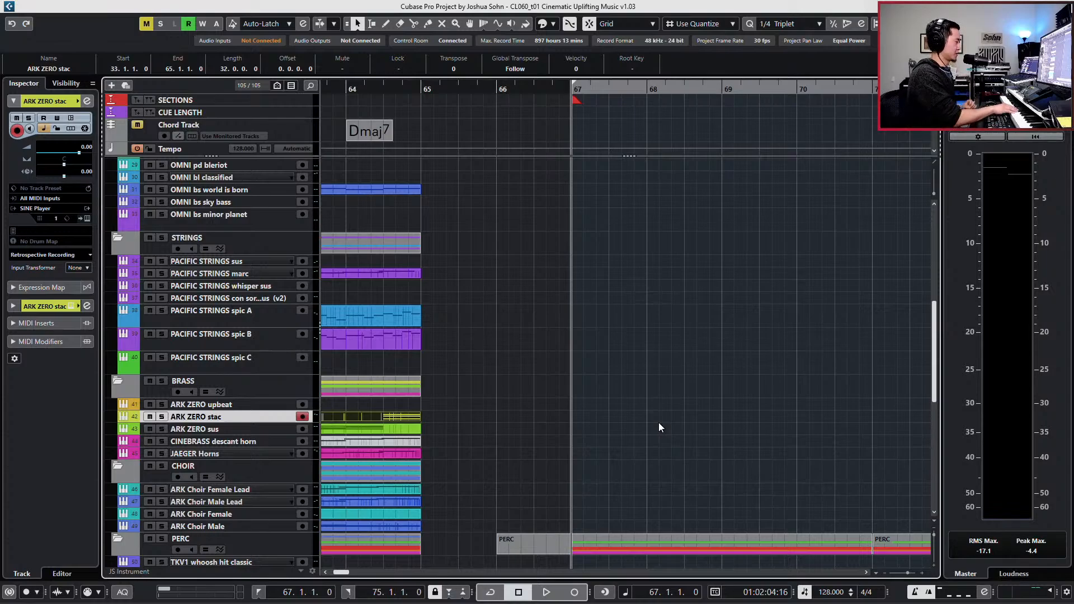
- Select only the ARK Choir Male Lead track in the CHOIR folder
{"action": "scroll", "coordinate": [656, 411], "scroll_direction": "down", "scroll_amount": 5}
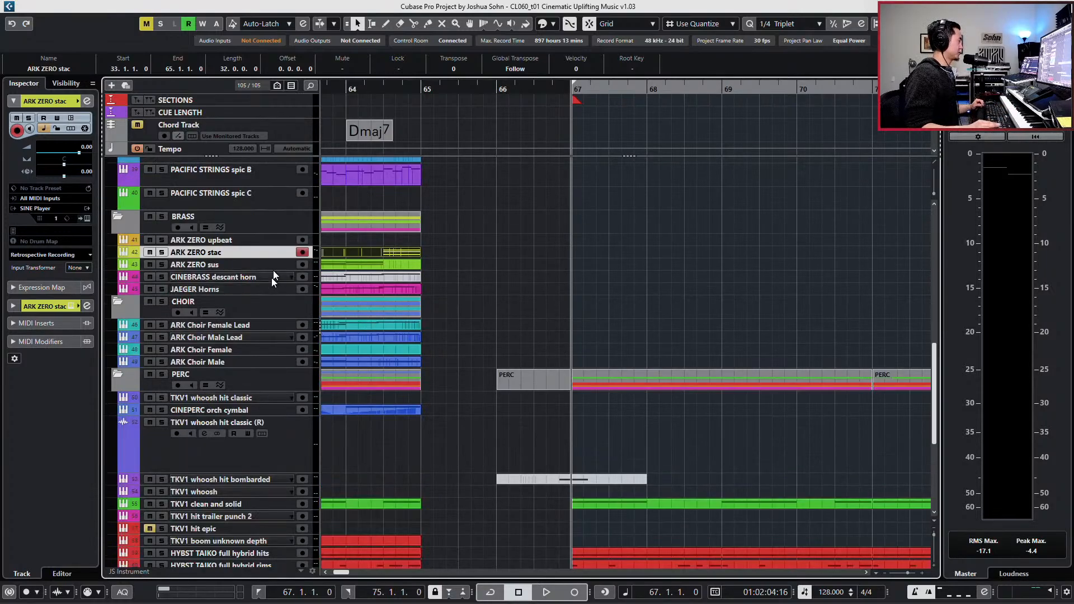
{"action": "left_click", "coordinate": [260, 327], "text": "ctrl"}
{"action": "left_click", "coordinate": [262, 336], "text": "ctrl"}
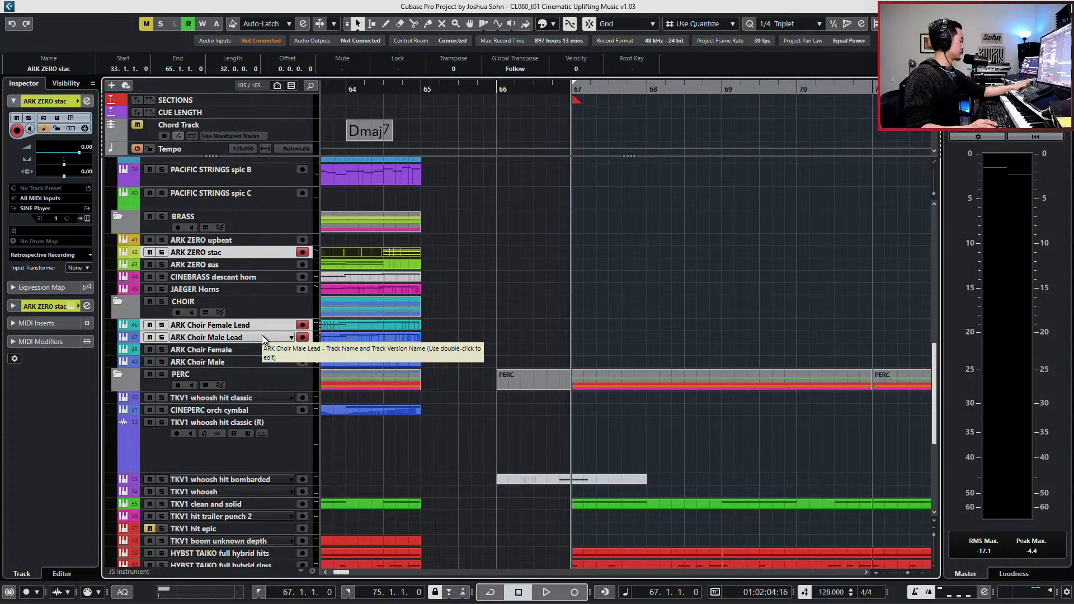
{"action": "left_click", "coordinate": [263, 337]}
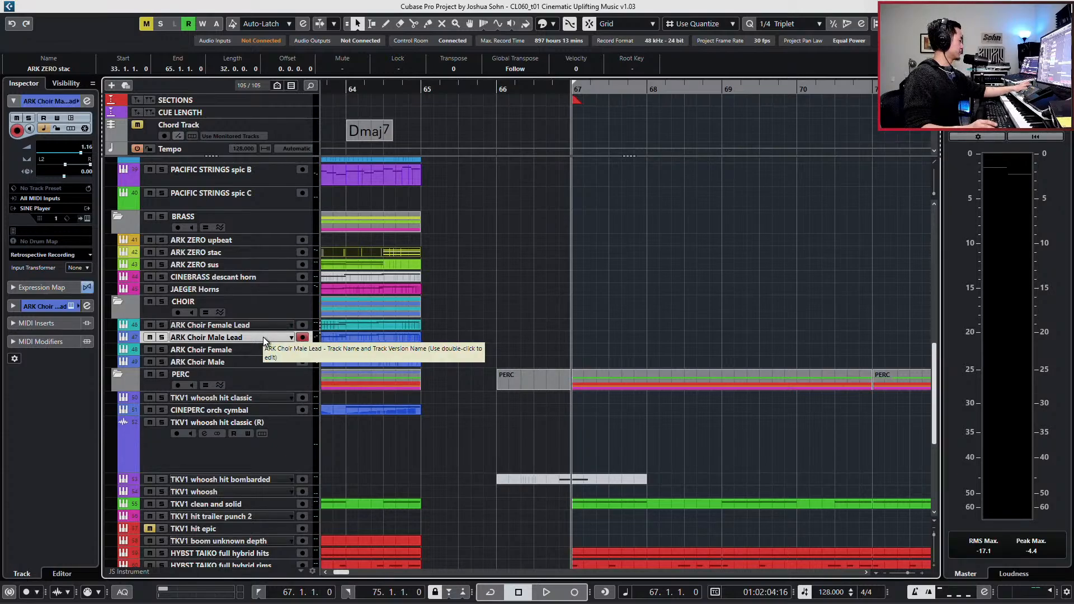
- Check the ARK Choir Male Lead track's channel settings and display its expression map articulations
{"action": "key", "text": "e"}
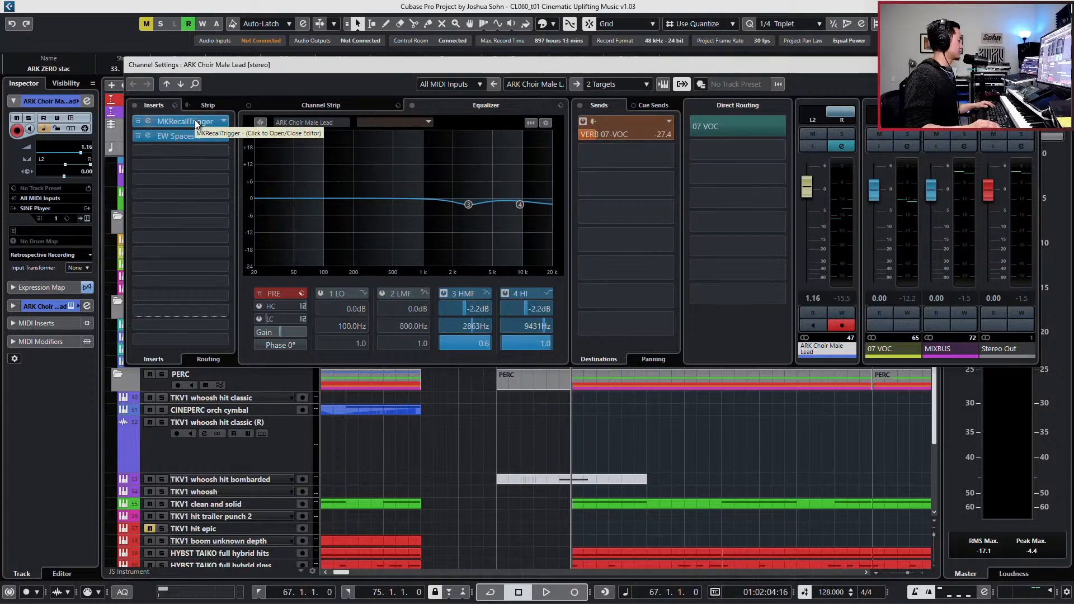
{"action": "key", "text": "e"}
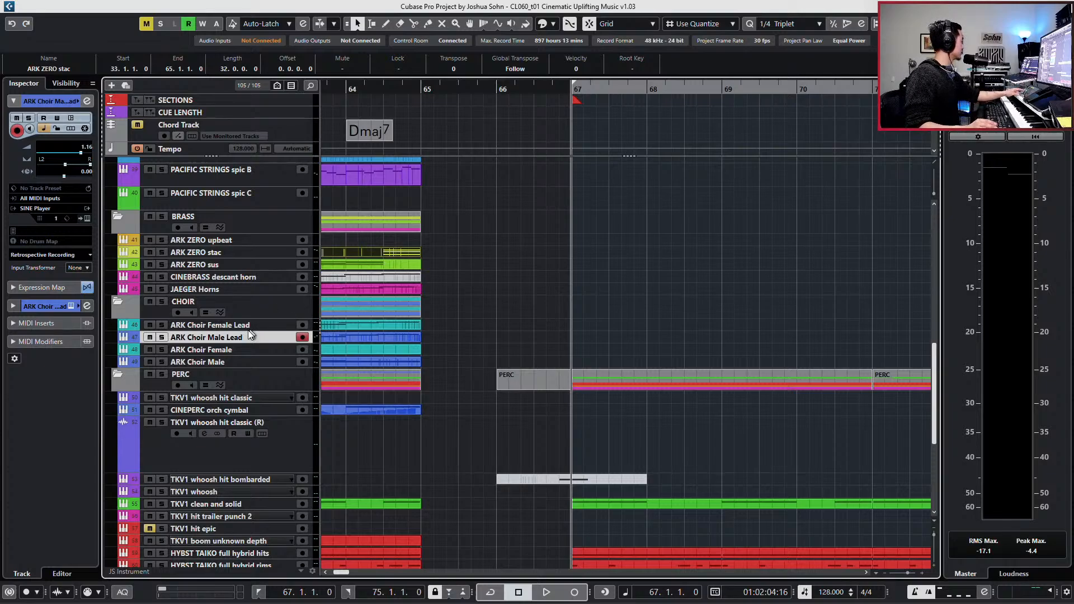
{"action": "left_click", "coordinate": [41, 286]}
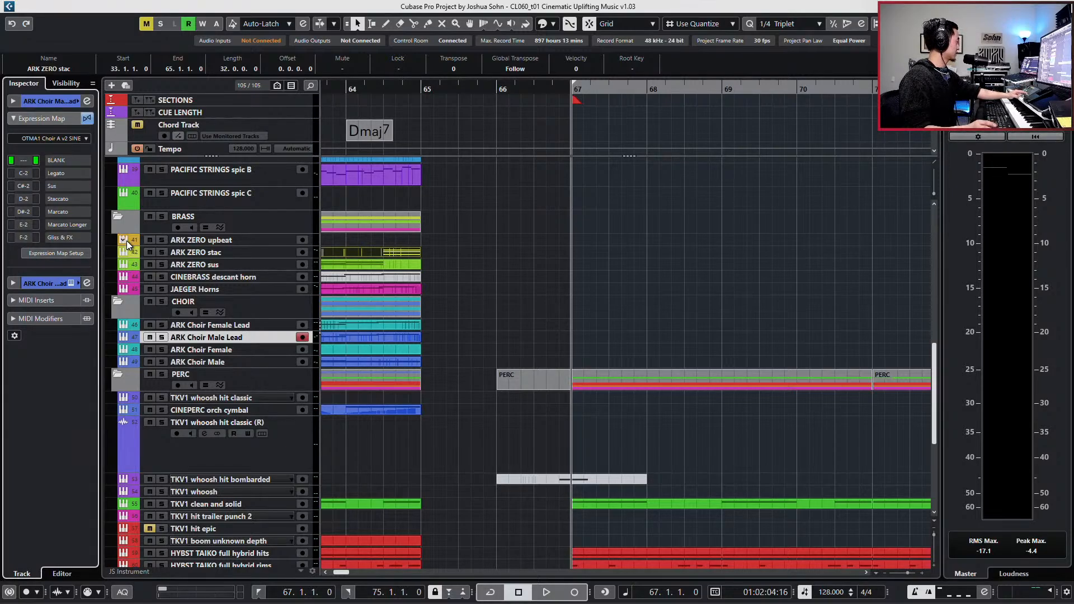
{"action": "key", "text": "super"}
{"action": "left_click", "coordinate": [986, 593]}
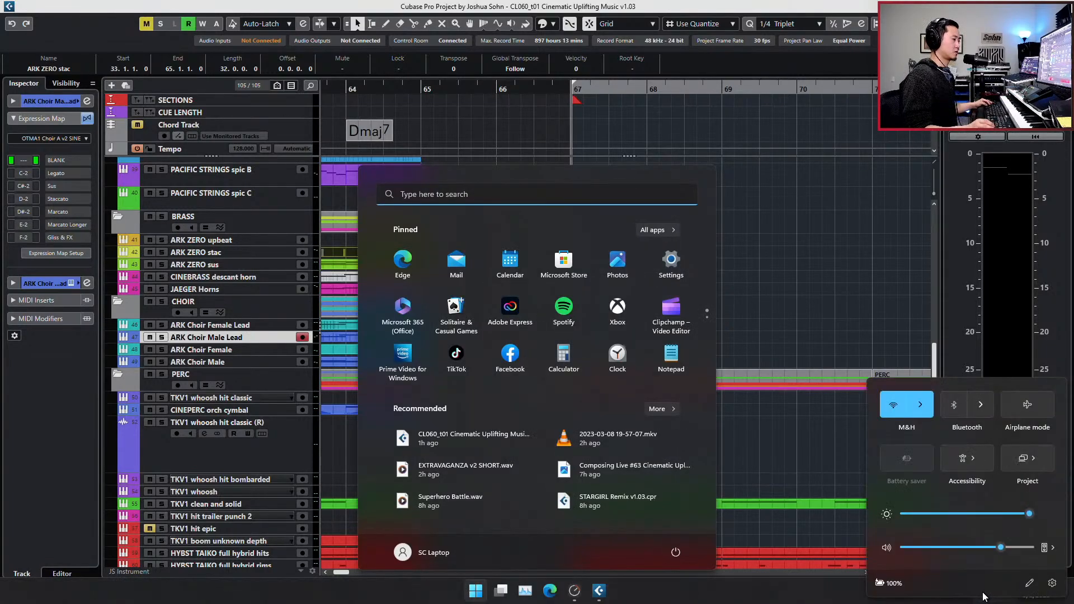
{"action": "left_click", "coordinate": [816, 442]}
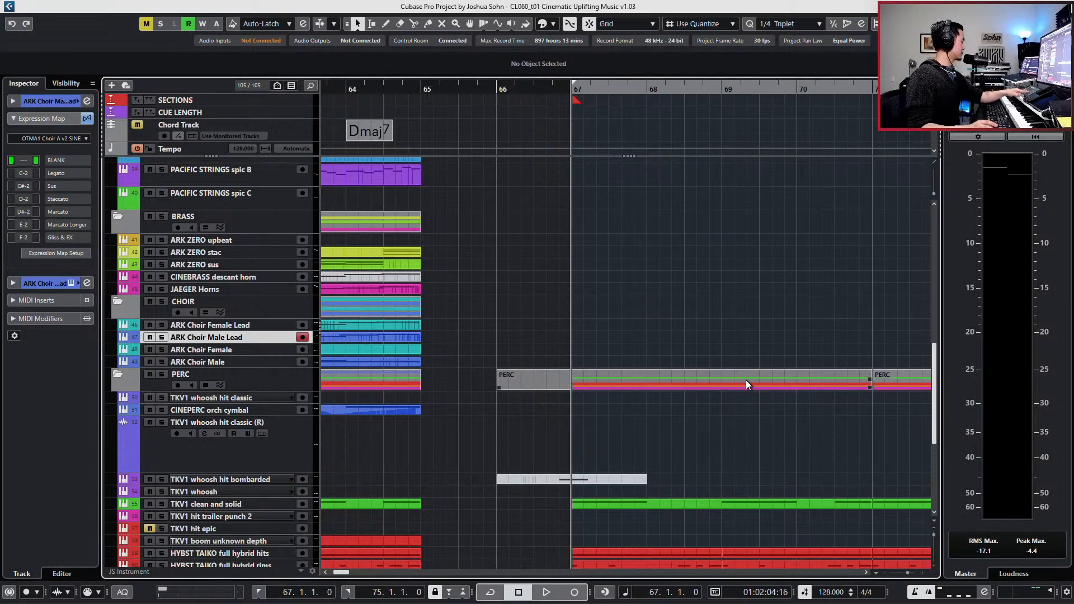
- Open MKConnect from the system tray, check the MIDI To ports offered for Tablet 1, and close its window
{"action": "key", "text": "super"}
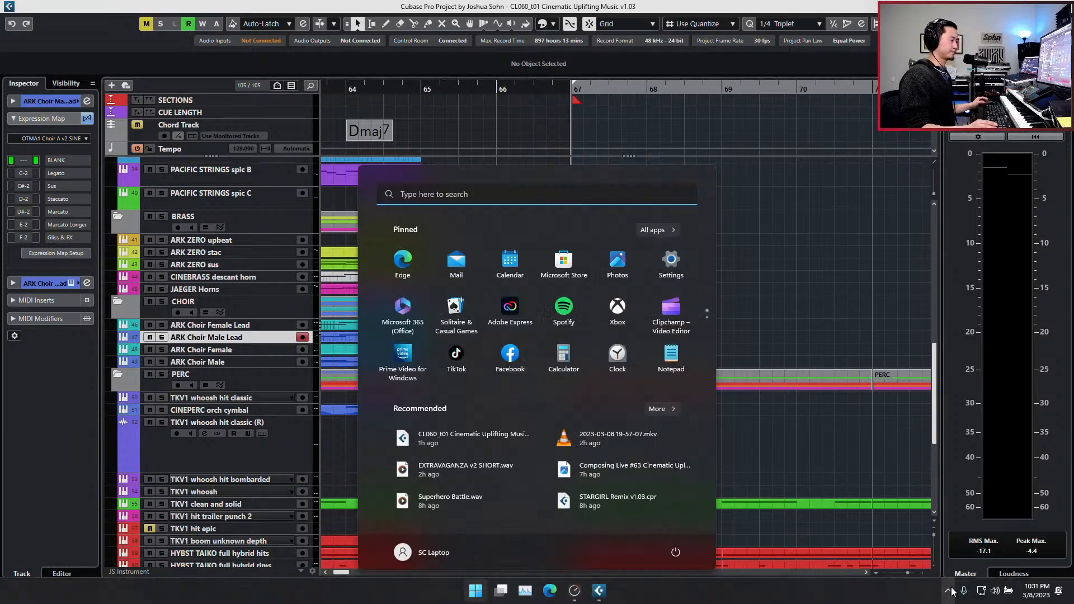
{"action": "left_click", "coordinate": [948, 592]}
{"action": "right_click", "coordinate": [937, 514]}
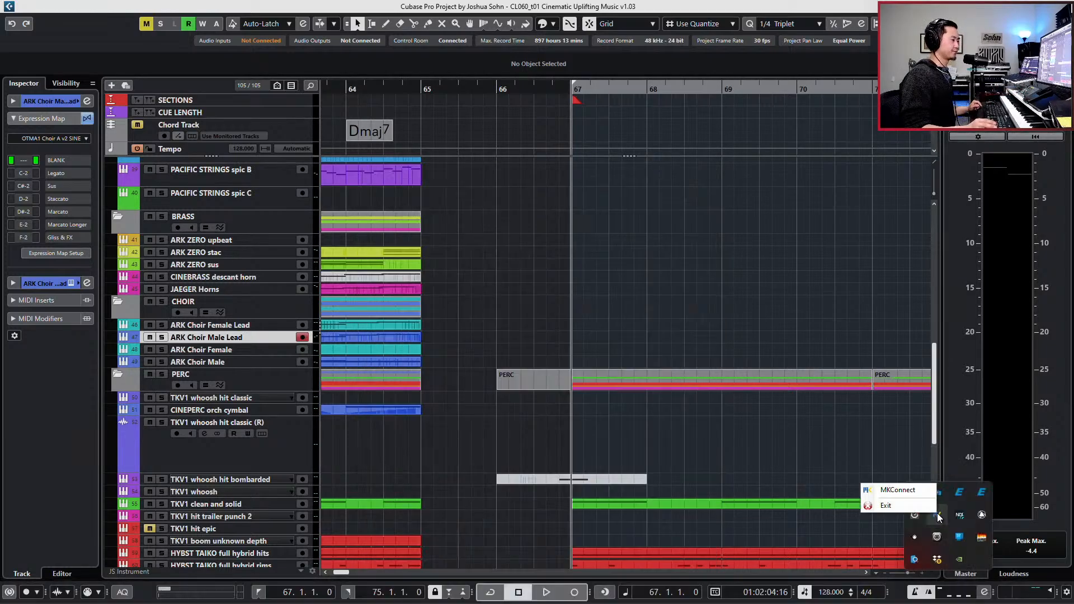
{"action": "left_click", "coordinate": [908, 493]}
{"action": "left_click", "coordinate": [244, 140]}
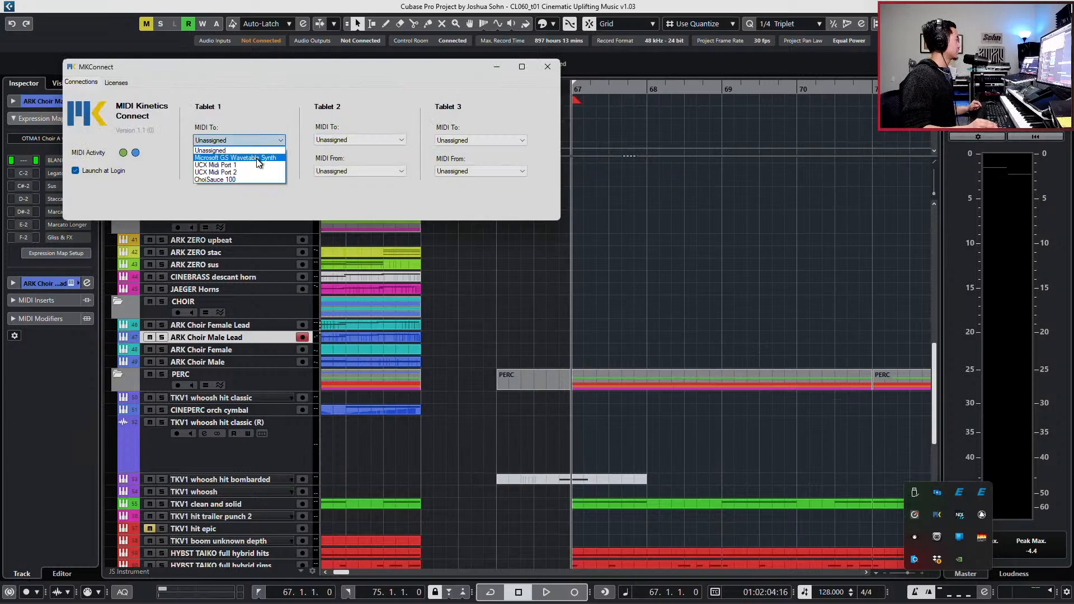
{"action": "left_click", "coordinate": [264, 202]}
{"action": "left_click", "coordinate": [541, 67]}
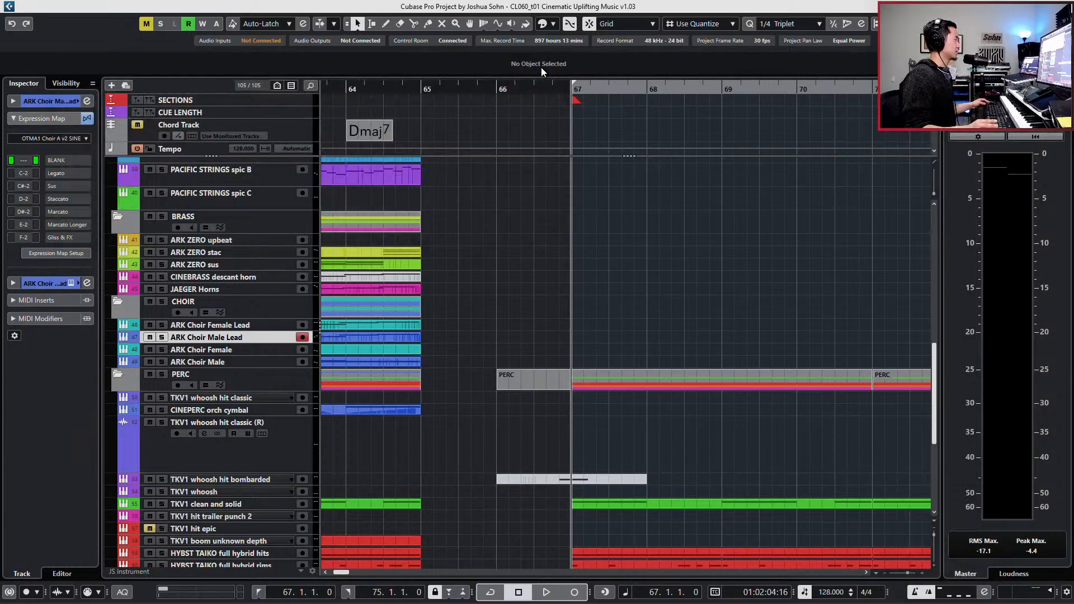
- Exit the running MKConnect from the system tray and launch it again
{"action": "key", "text": "super"}
{"action": "left_click", "coordinate": [948, 591]}
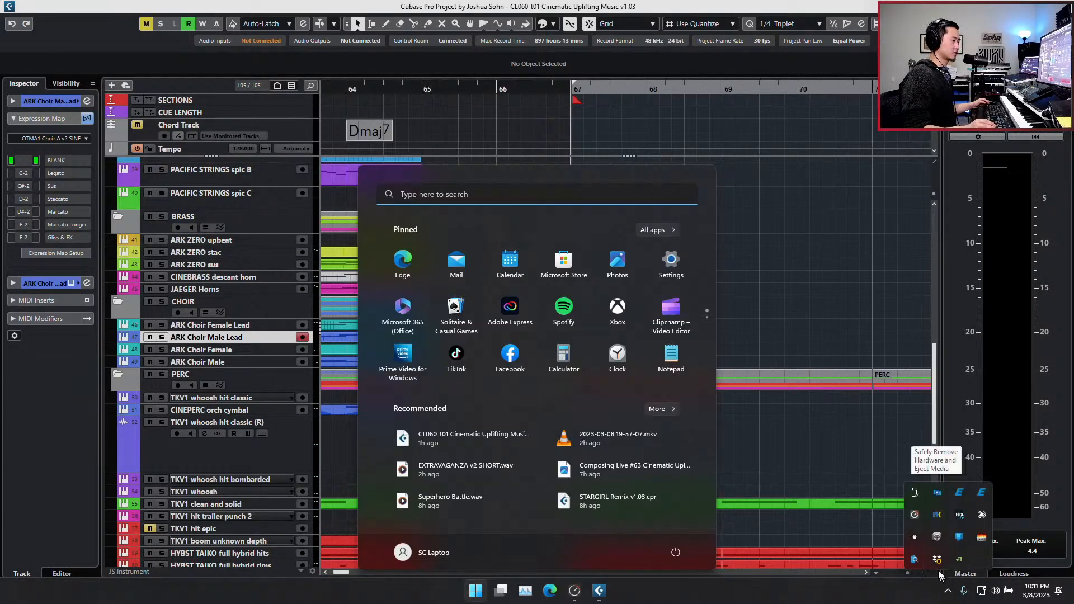
{"action": "right_click", "coordinate": [937, 514]}
{"action": "left_click", "coordinate": [909, 506]}
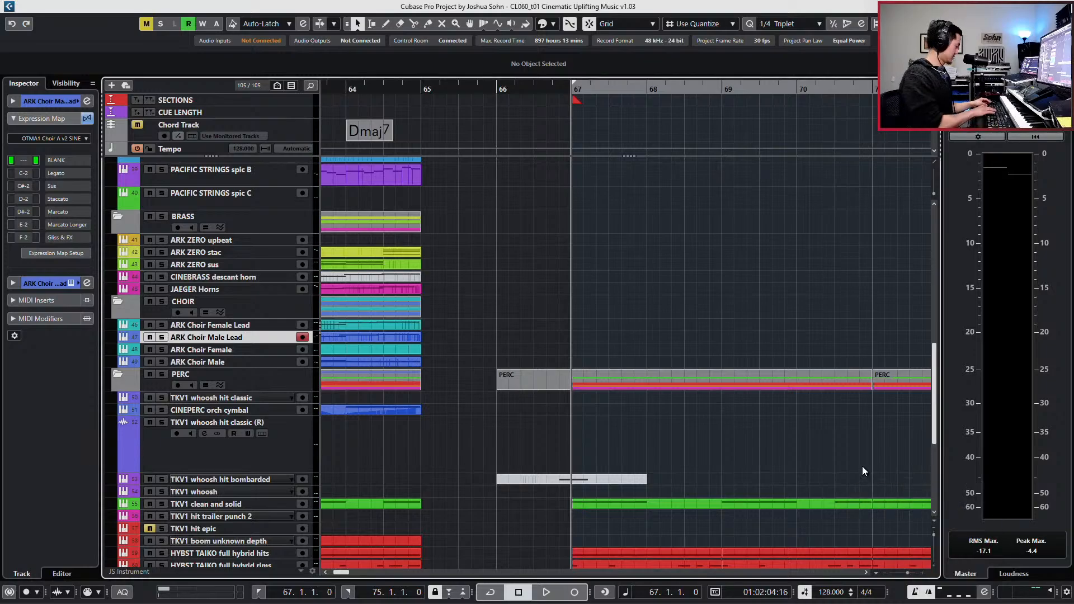
{"action": "key", "text": "super"}
{"action": "type", "text": "MKCO"}
{"action": "key", "text": "Return"}
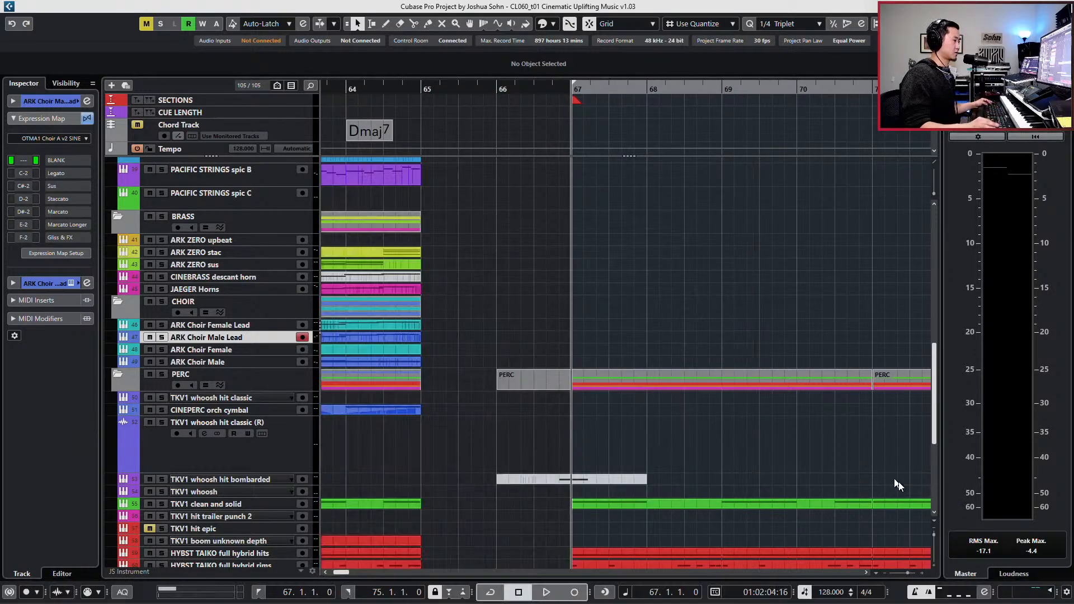
- Open the connections window of the relaunched MKConnect from the system tray
{"action": "key", "text": "super"}
{"action": "key", "text": "super"}
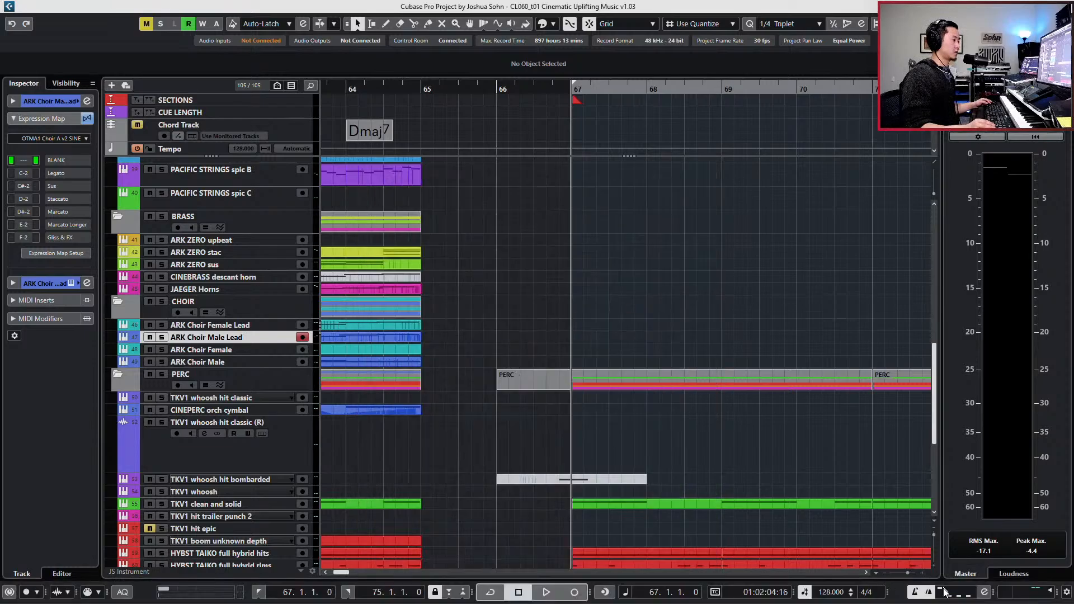
{"action": "key", "text": "super"}
{"action": "key", "text": "super"}
{"action": "key", "text": "super"}
{"action": "key", "text": "super"}
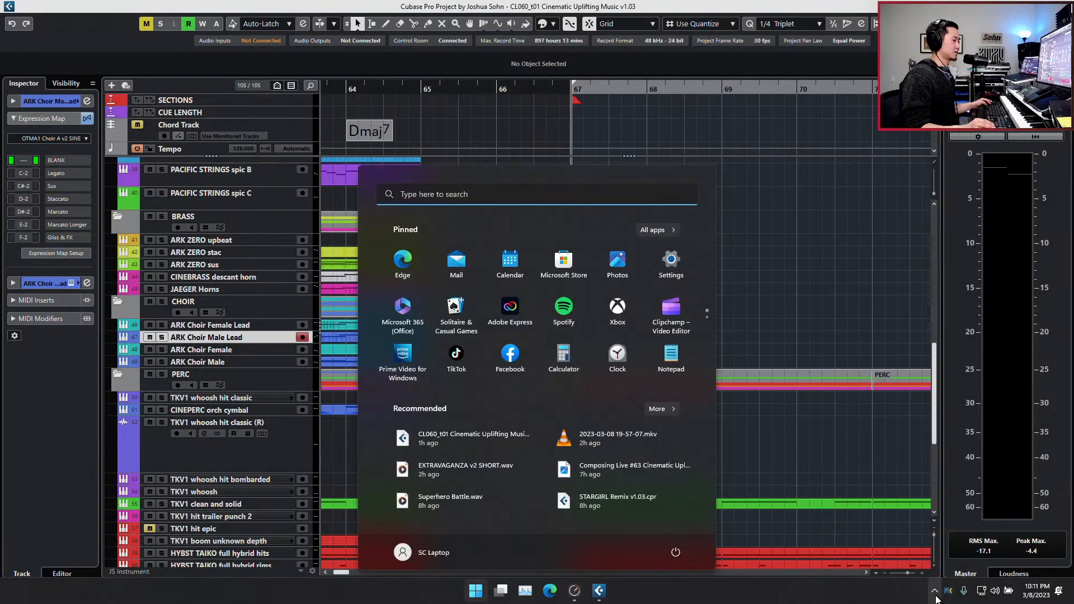
{"action": "key", "text": "super"}
{"action": "key", "text": "super"}
{"action": "left_click", "coordinate": [949, 596]}
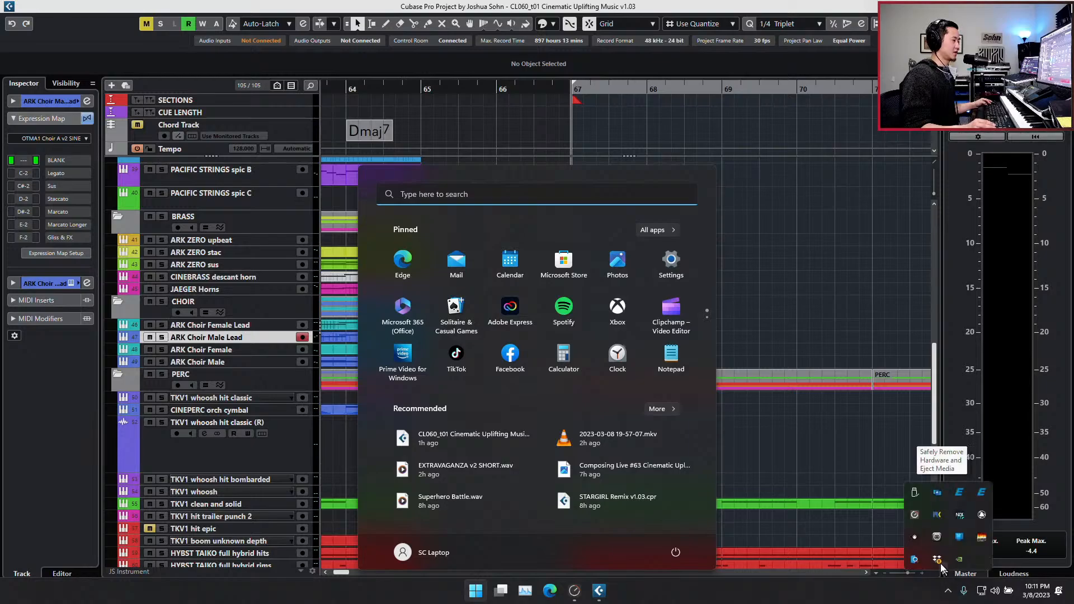
{"action": "right_click", "coordinate": [938, 517]}
{"action": "left_click", "coordinate": [901, 490]}
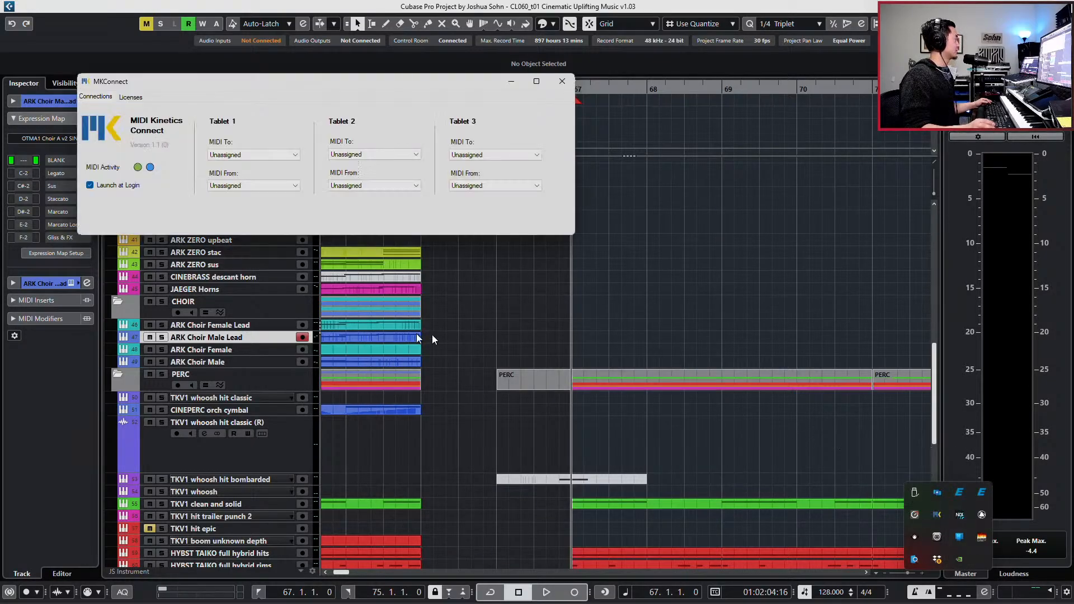
- Set Tablet 1's MIDI To to MK port 1b and MIDI From to MK port 1a, and minimize MKConnect
{"action": "left_click", "coordinate": [277, 158]}
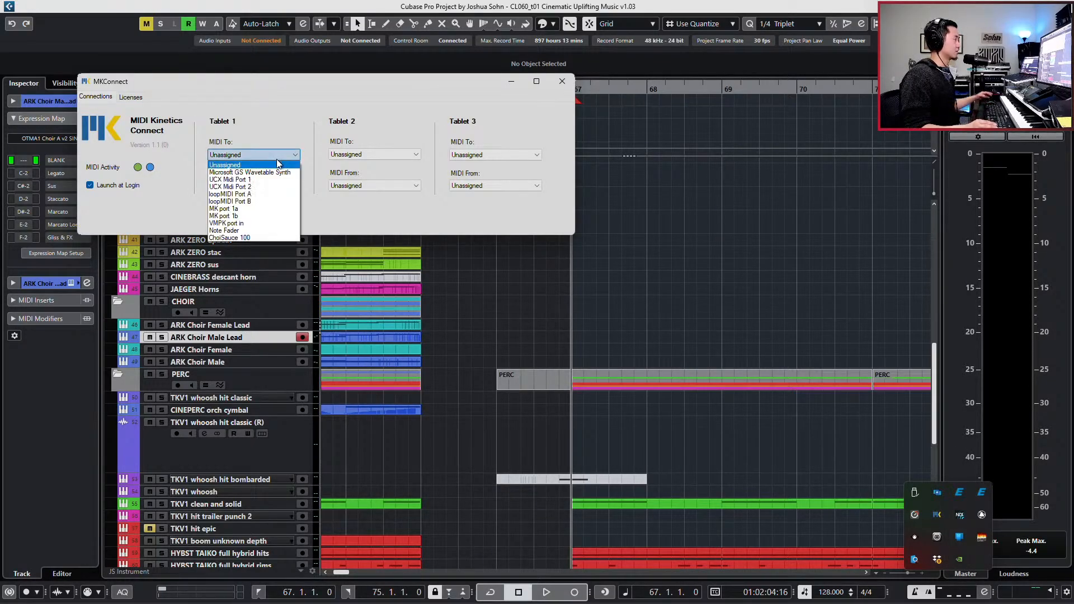
{"action": "left_click", "coordinate": [256, 216]}
{"action": "left_click", "coordinate": [241, 181]}
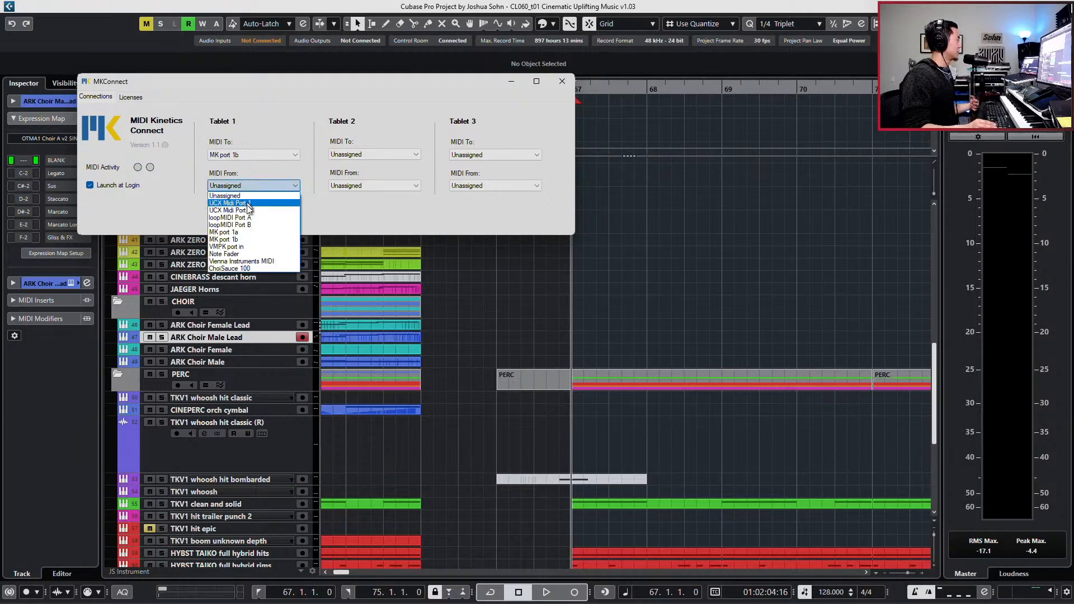
{"action": "left_click", "coordinate": [246, 240]}
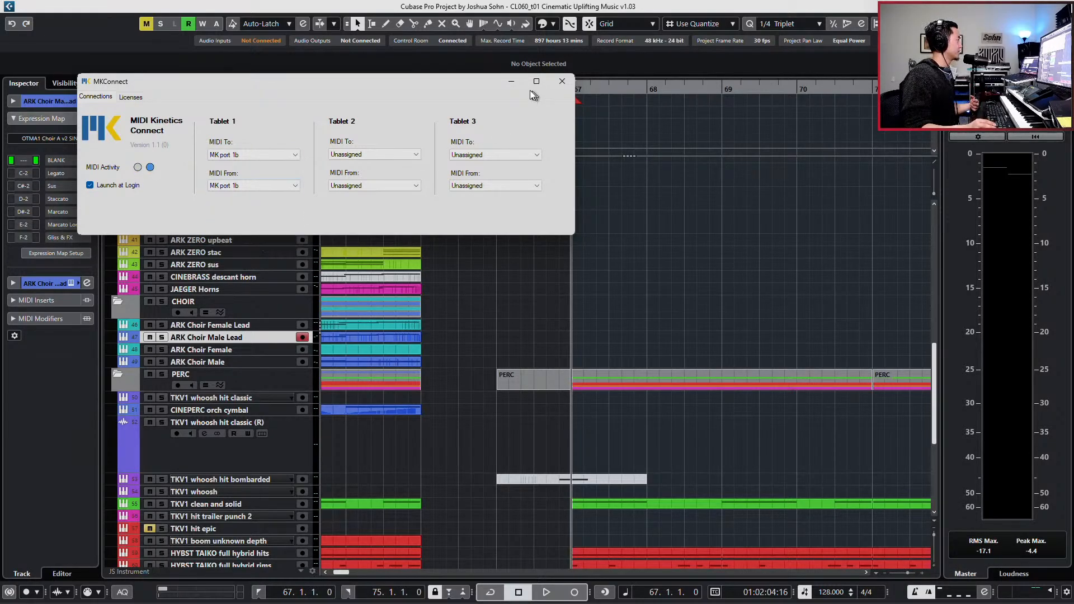
{"action": "left_click", "coordinate": [295, 186]}
{"action": "left_click", "coordinate": [267, 233]}
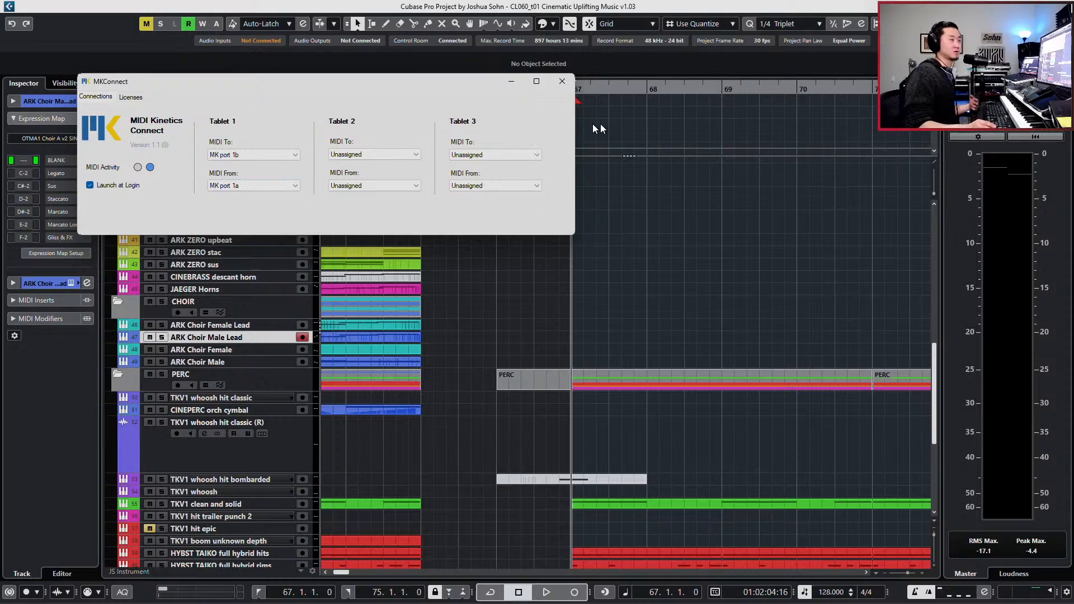
{"action": "left_click", "coordinate": [512, 85]}
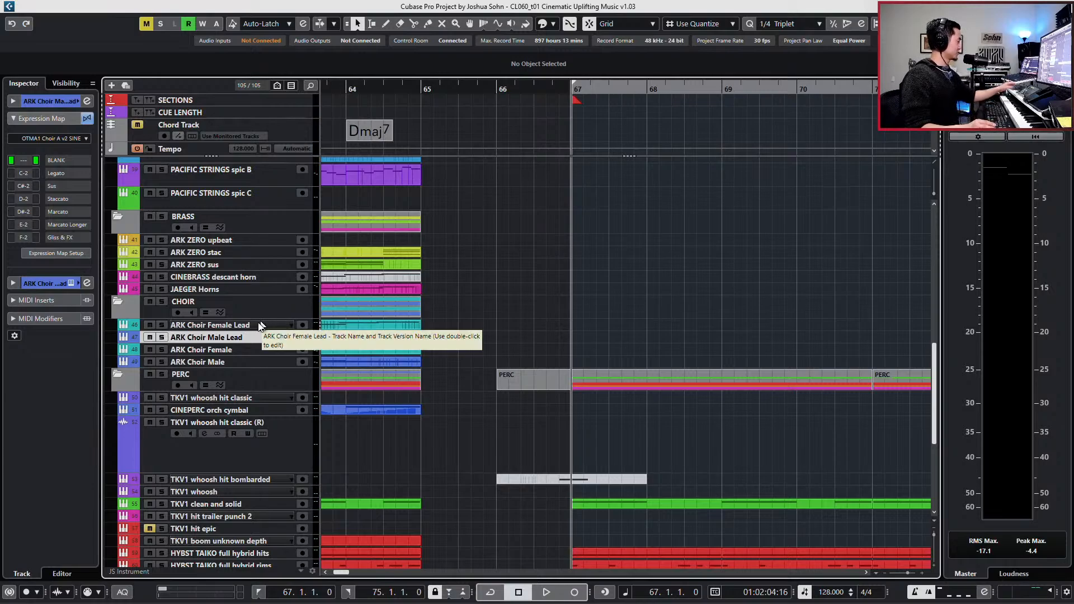
- Select the ARK Choir Female Lead track in the CHOIR folder
{"action": "left_click", "coordinate": [223, 326]}
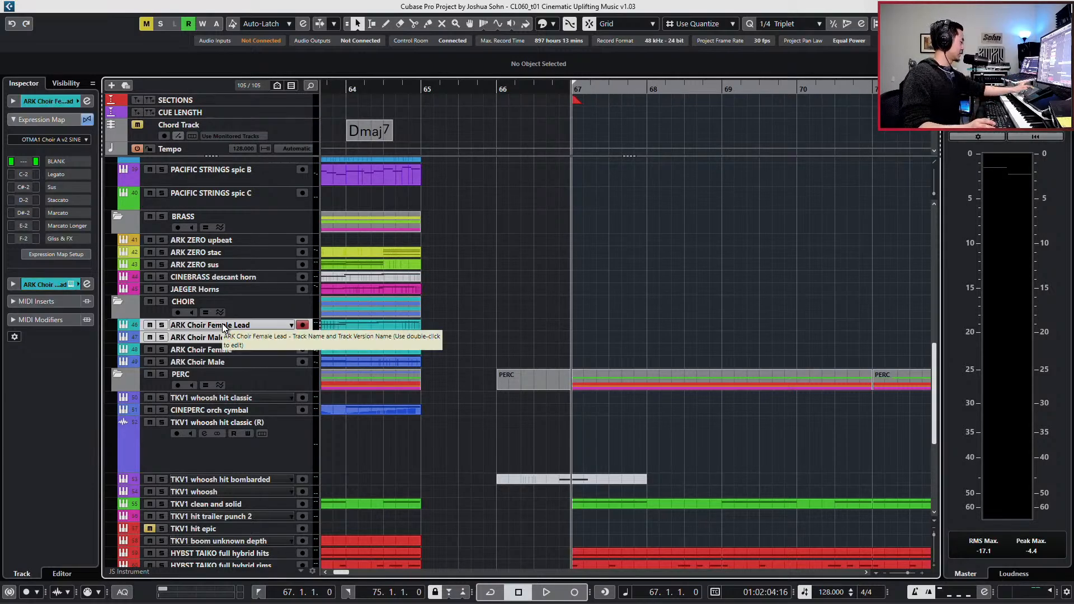
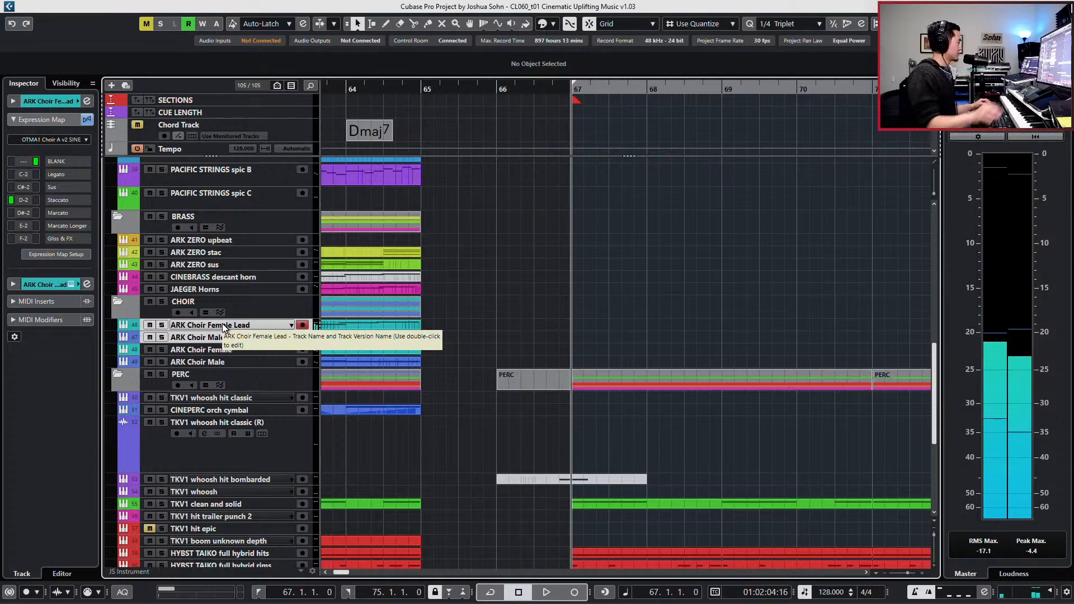
- Record-enable the ARK Choir Female Lead, ARK Choir Male Lead and ARK ZERO stac tracks together and rehearse from bar 67
{"action": "left_click", "coordinate": [221, 337], "text": "shift"}
{"action": "left_click", "coordinate": [203, 253], "text": "ctrl"}
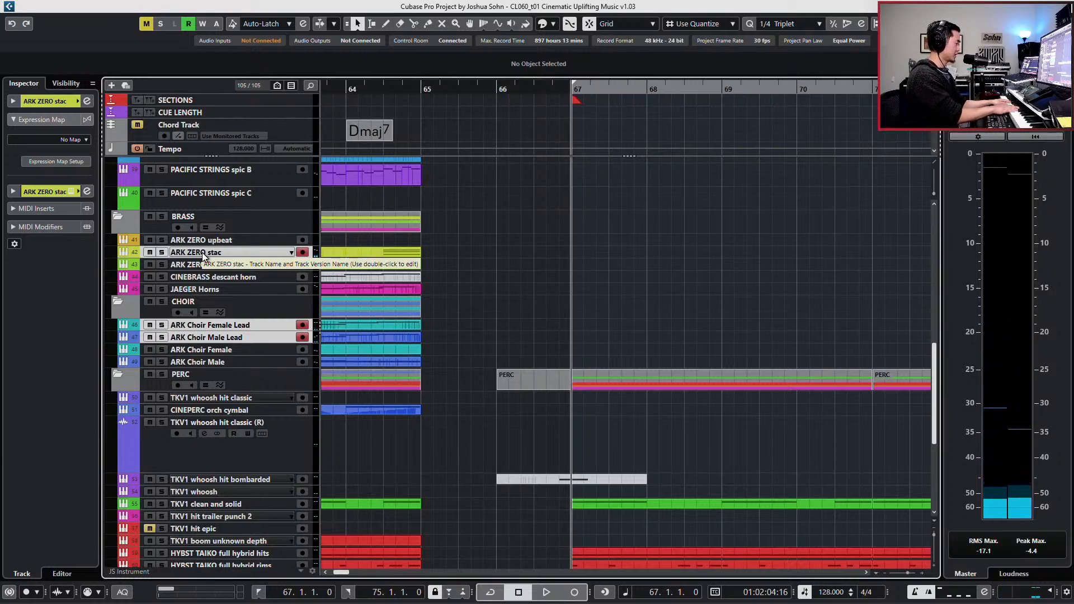
{"action": "key", "text": "space"}
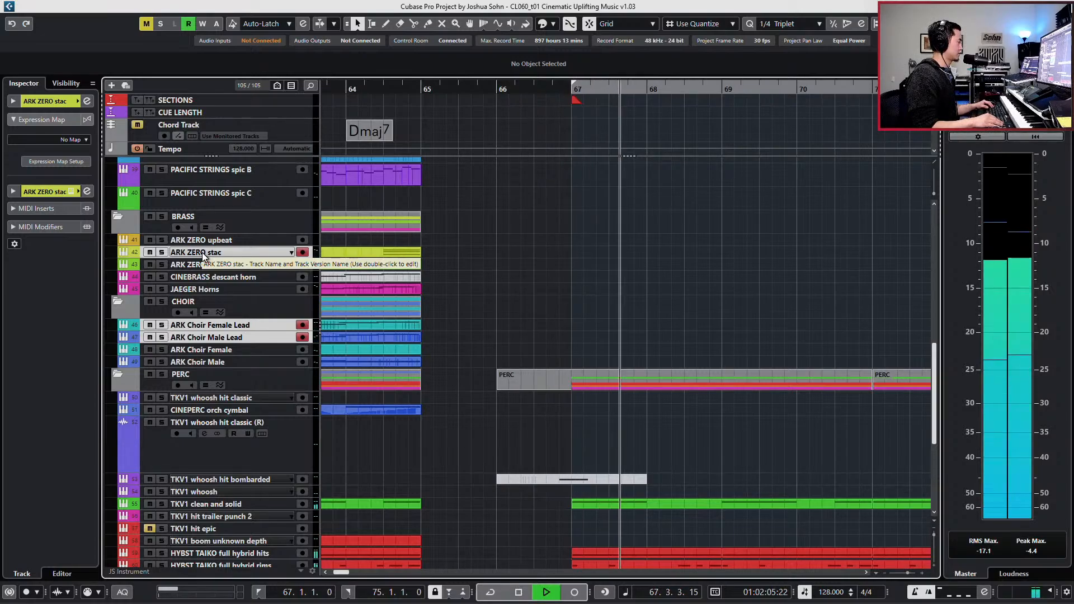
{"action": "key", "text": "space"}
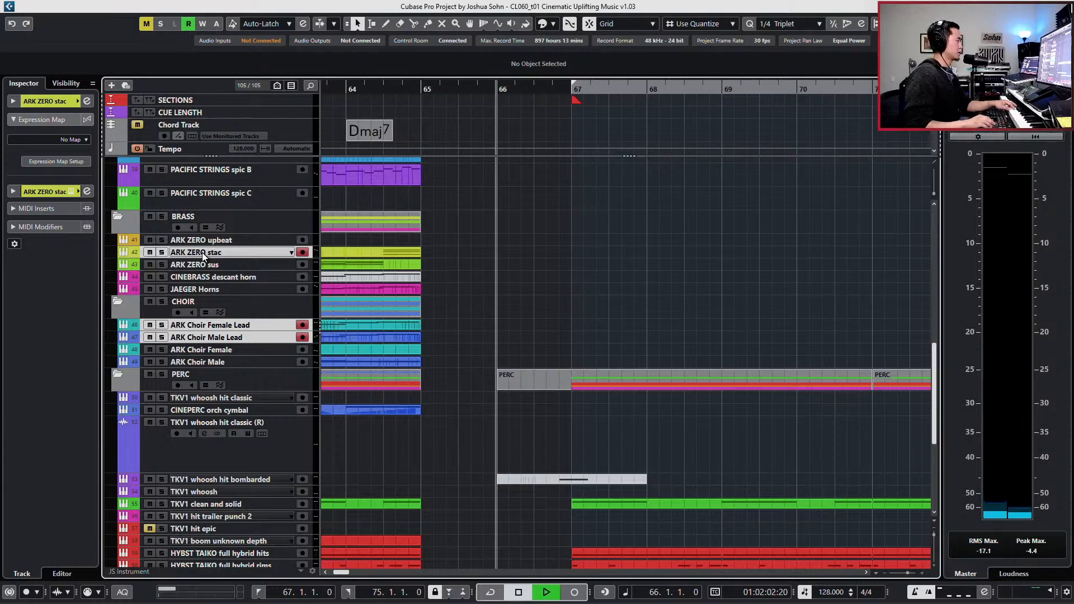
{"action": "key", "text": "KP_Multiply"}
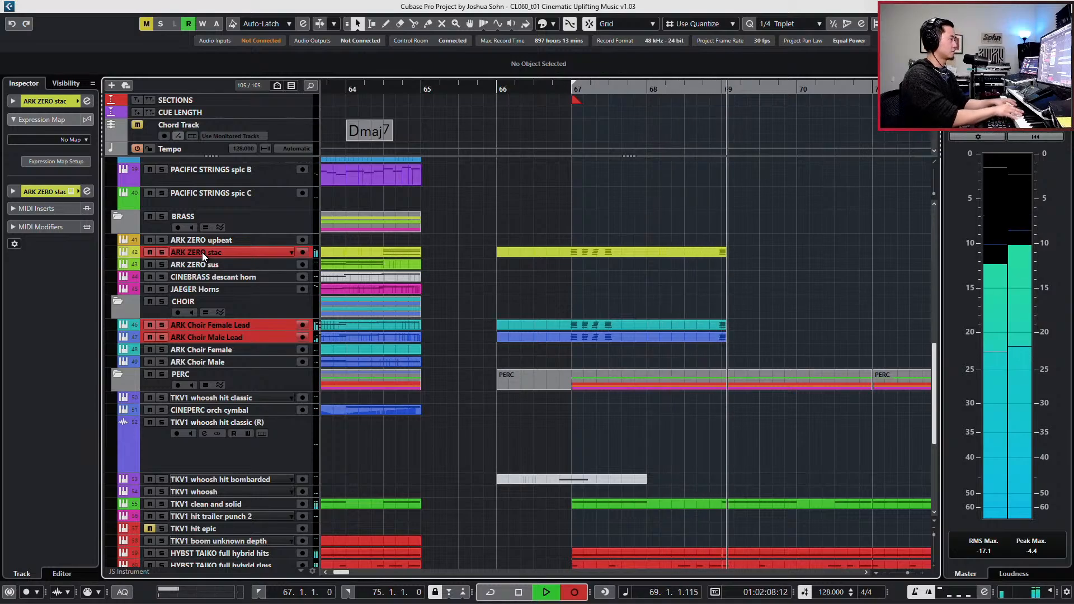
{"action": "key", "text": "space"}
{"action": "key", "text": "ctrl+z"}
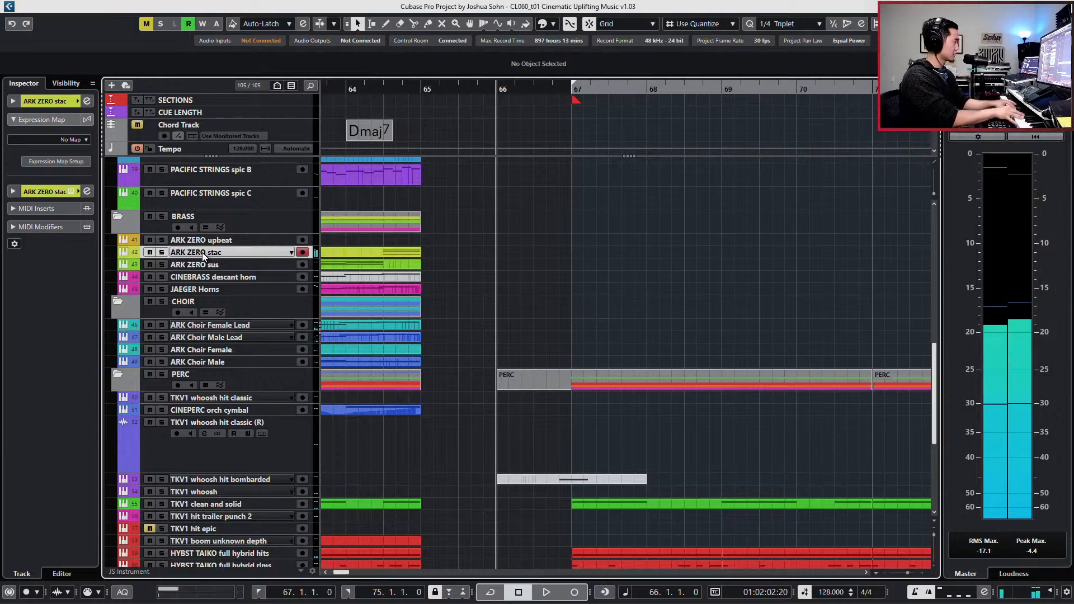
- Re-arm both choir lead tracks alongside ARK ZERO stac, record staccato chords from bar 66 to 76, and play the take back
{"action": "left_click", "coordinate": [302, 324]}
{"action": "left_click", "coordinate": [302, 337]}
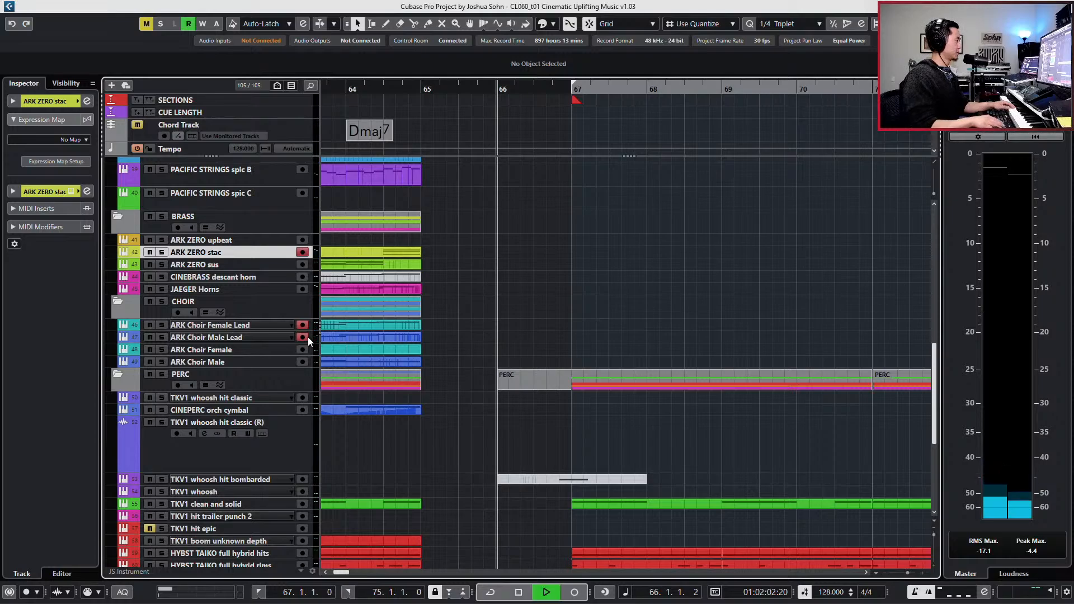
{"action": "key", "text": "KP_Multiply"}
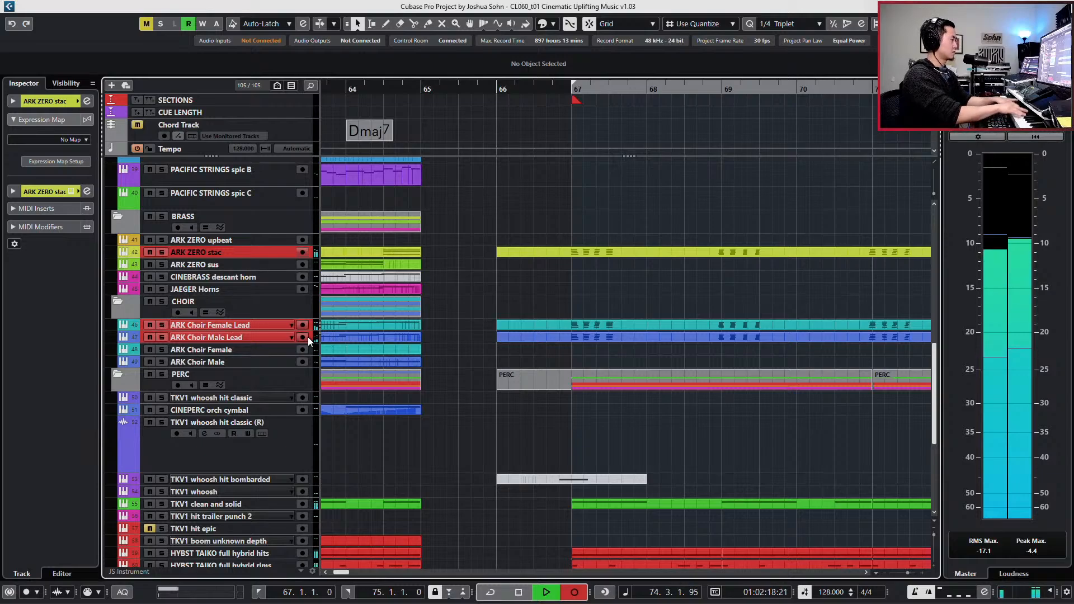
{"action": "key", "text": "space"}
{"action": "key", "text": "space"}
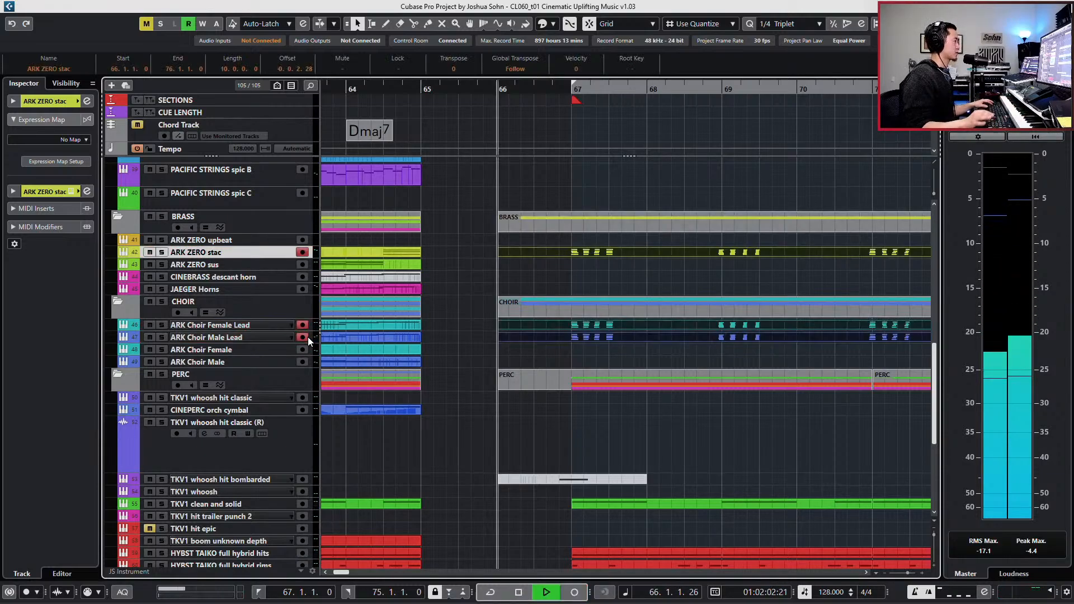
- Open the newly recorded brass and choir parts together in the Key Editor
{"action": "key", "text": "g"}
{"action": "key", "text": "g"}
{"action": "key", "text": "g"}
{"action": "key", "text": "g"}
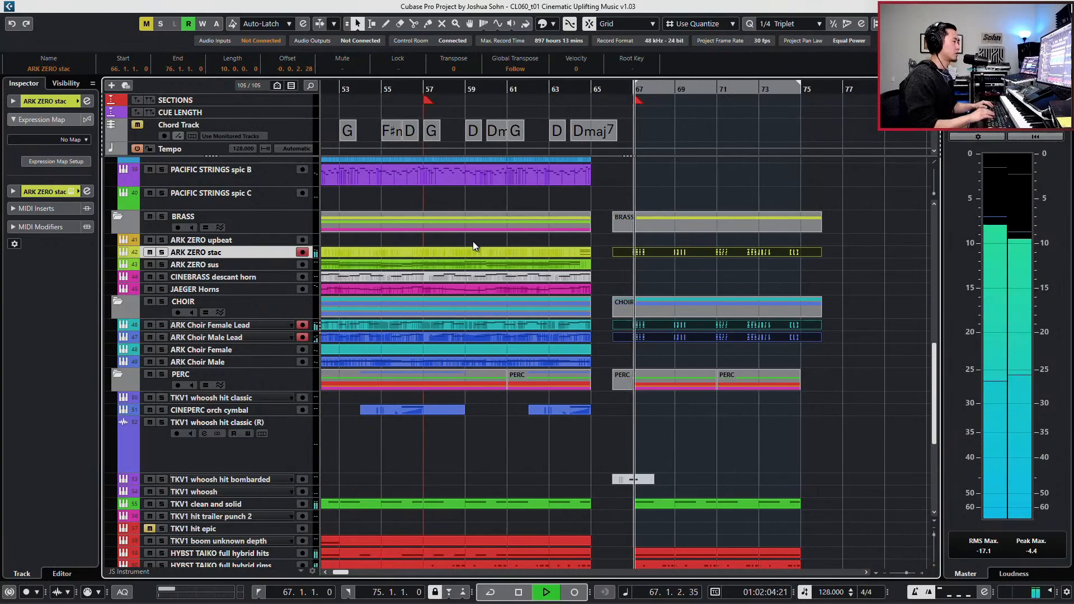
{"action": "key", "text": "Return"}
{"action": "key", "text": "g"}
{"action": "key", "text": "g"}
{"action": "key", "text": "g"}
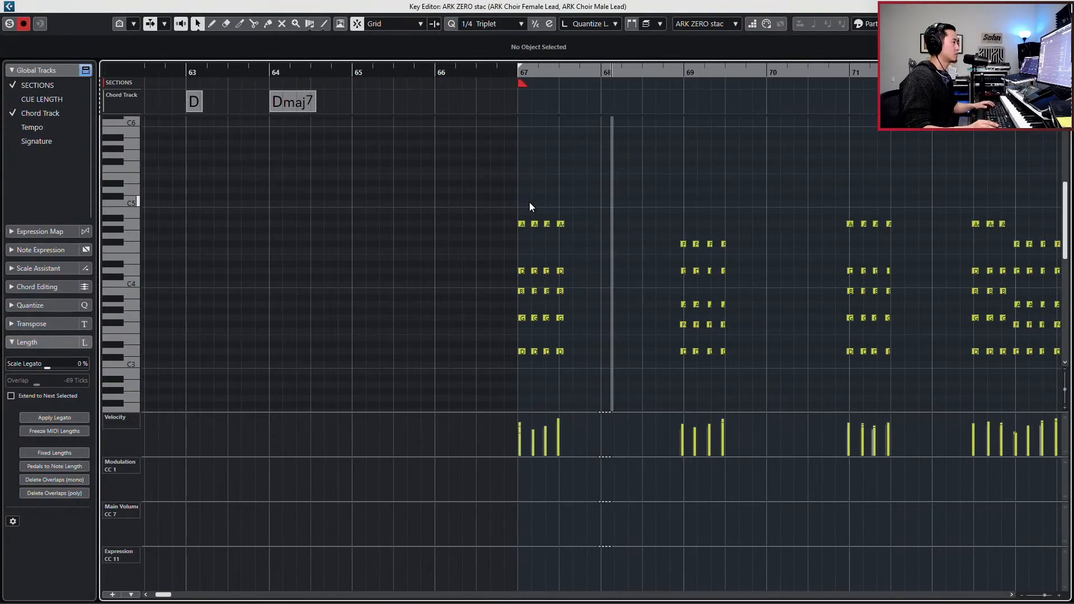
- Review the timing of the recorded chord hits between bars 67 and 75 during playback
{"action": "key", "text": "h"}
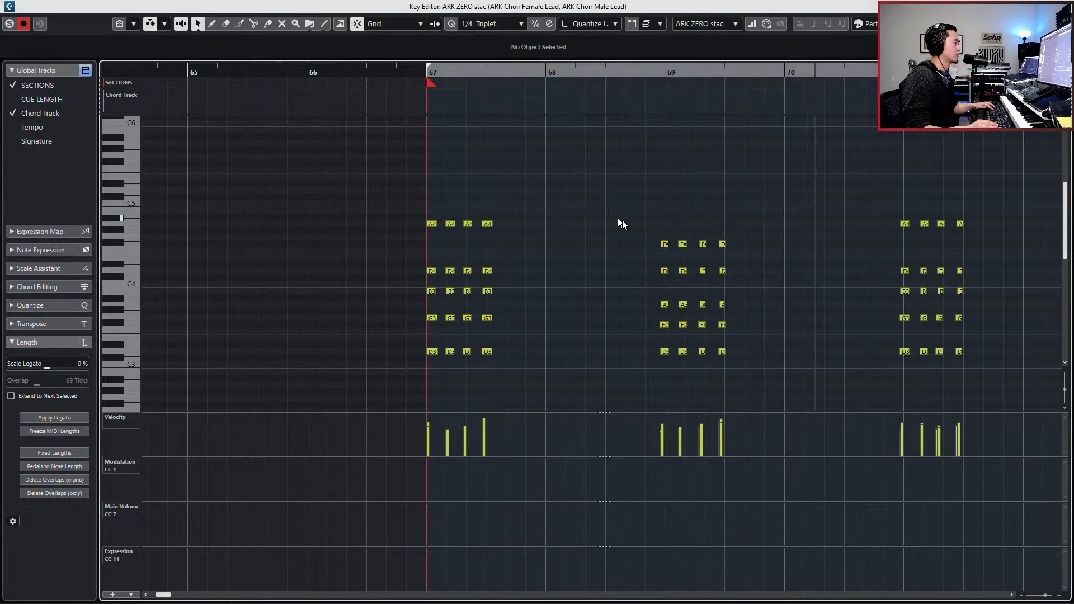
{"action": "left_click_drag", "start_coordinate": [788, 381], "coordinate": [786, 374]}
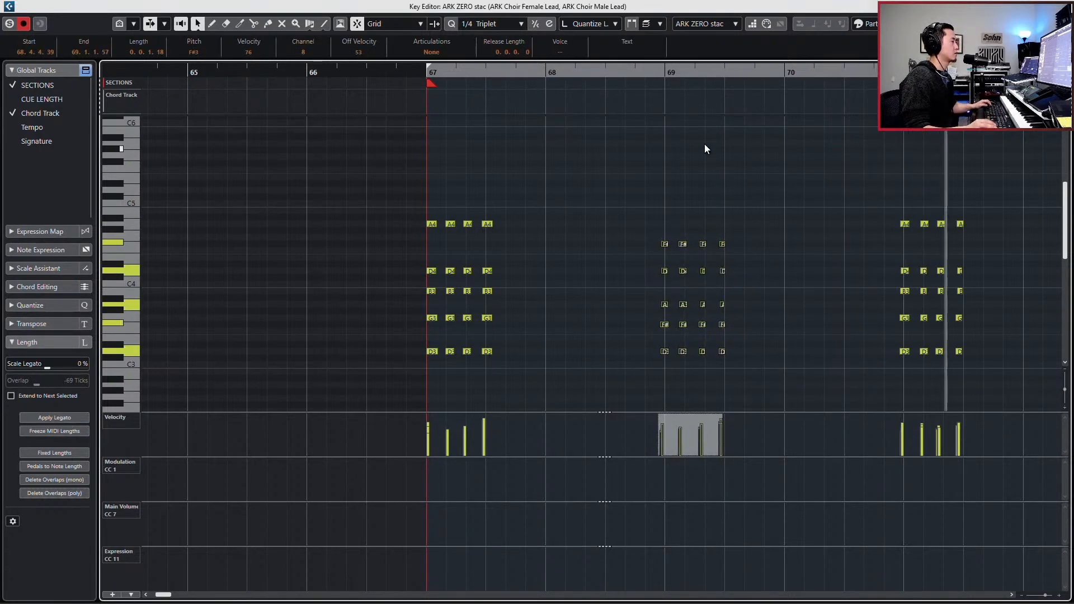
{"action": "left_click", "coordinate": [653, 25]}
{"action": "left_click", "coordinate": [662, 39]}
{"action": "key", "text": "g"}
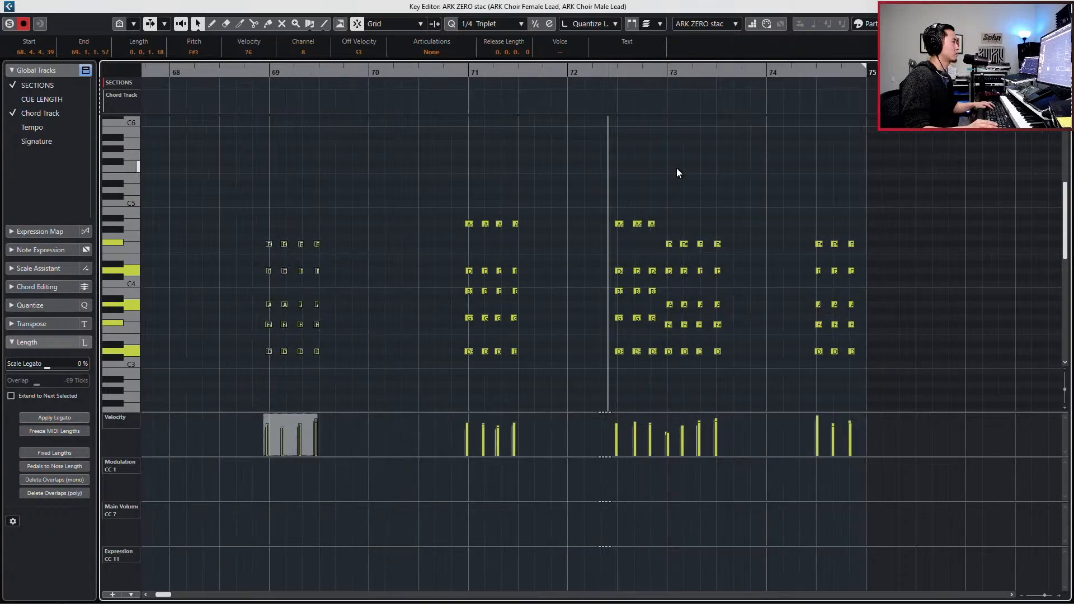
{"action": "key", "text": "f"}
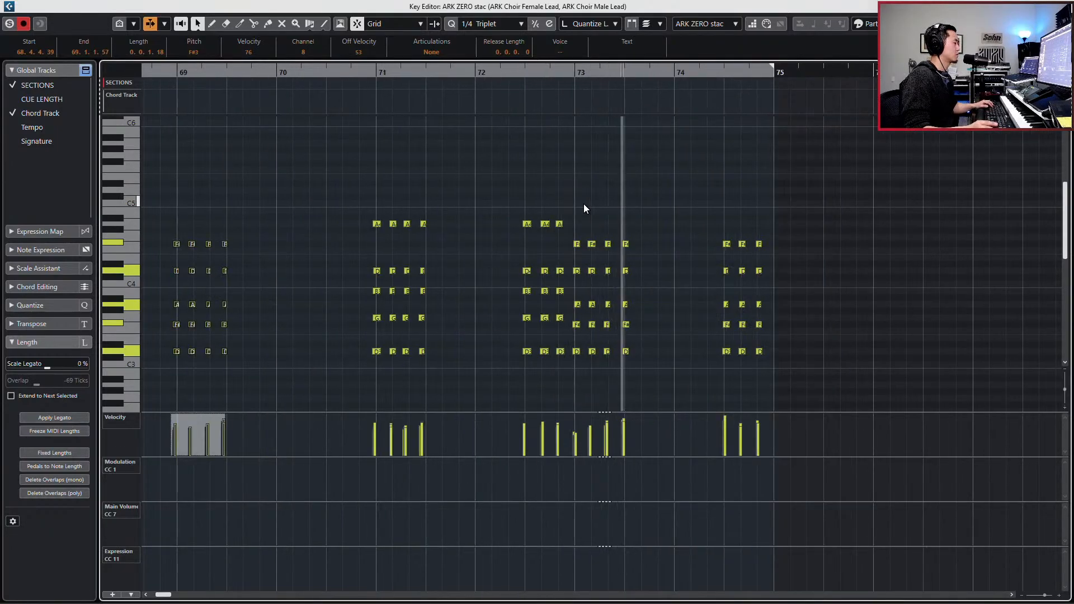
{"action": "key", "text": "space"}
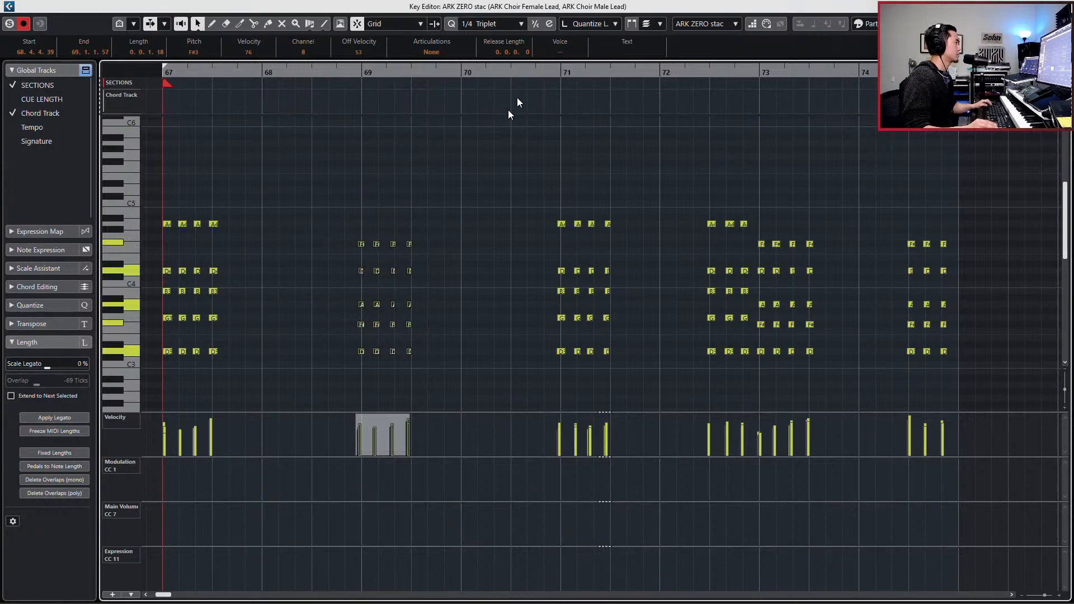
{"action": "left_click", "coordinate": [526, 142]}
{"action": "left_click", "coordinate": [660, 23]}
{"action": "left_click", "coordinate": [666, 51]}
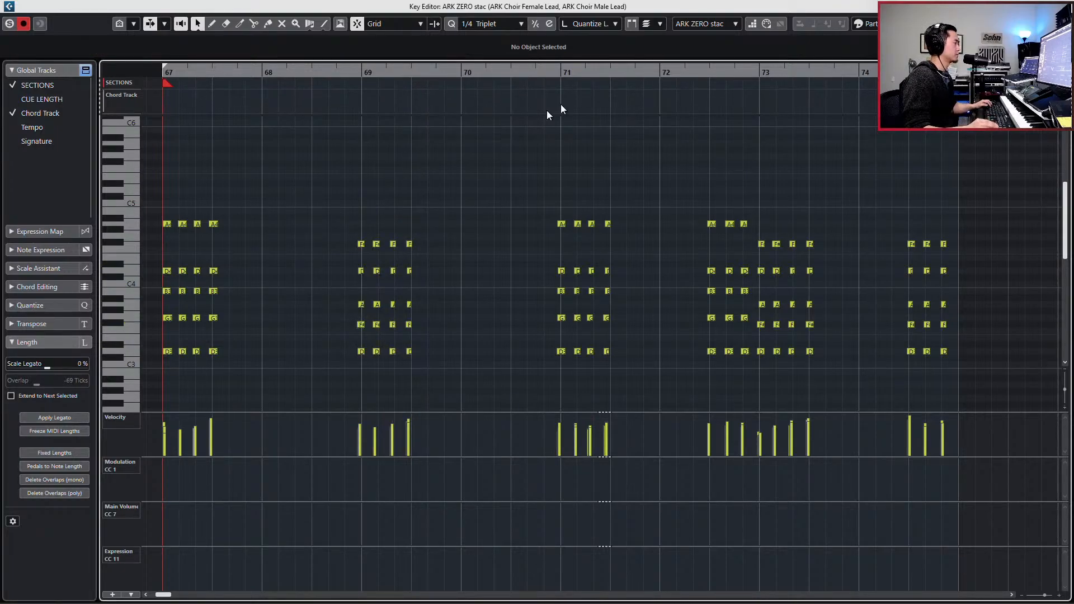
- Nudge the chord hits around bars 69 and 71, including the last hit of bar 71's group, slightly later in time
{"action": "left_click_drag", "start_coordinate": [459, 163], "coordinate": [338, 383]}
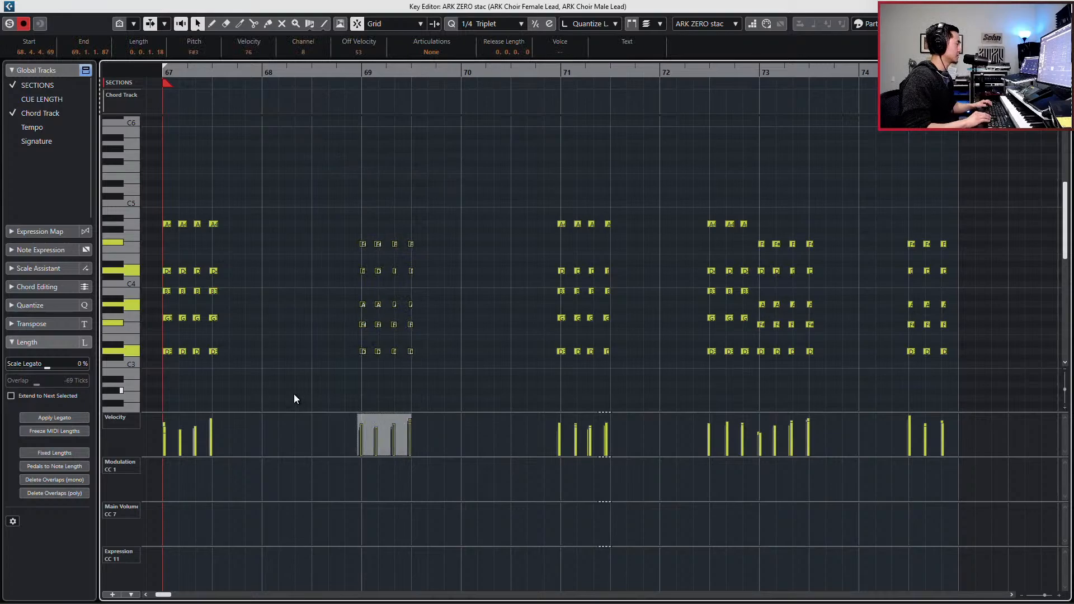
{"action": "left_click_drag", "start_coordinate": [601, 202], "coordinate": [634, 366]}
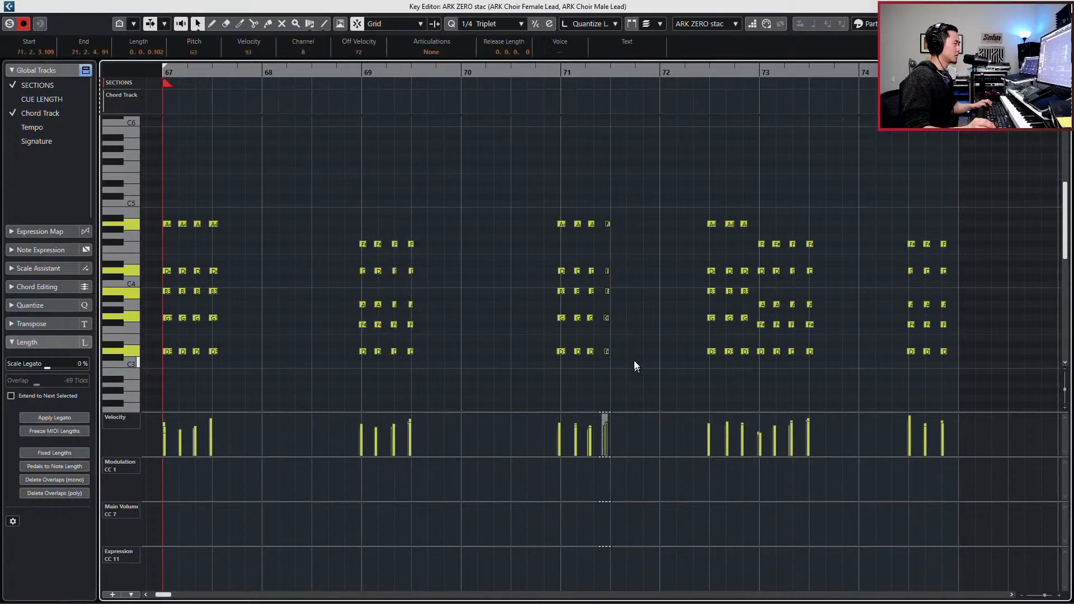
{"action": "left_click_drag", "start_coordinate": [282, 193], "coordinate": [158, 393]}
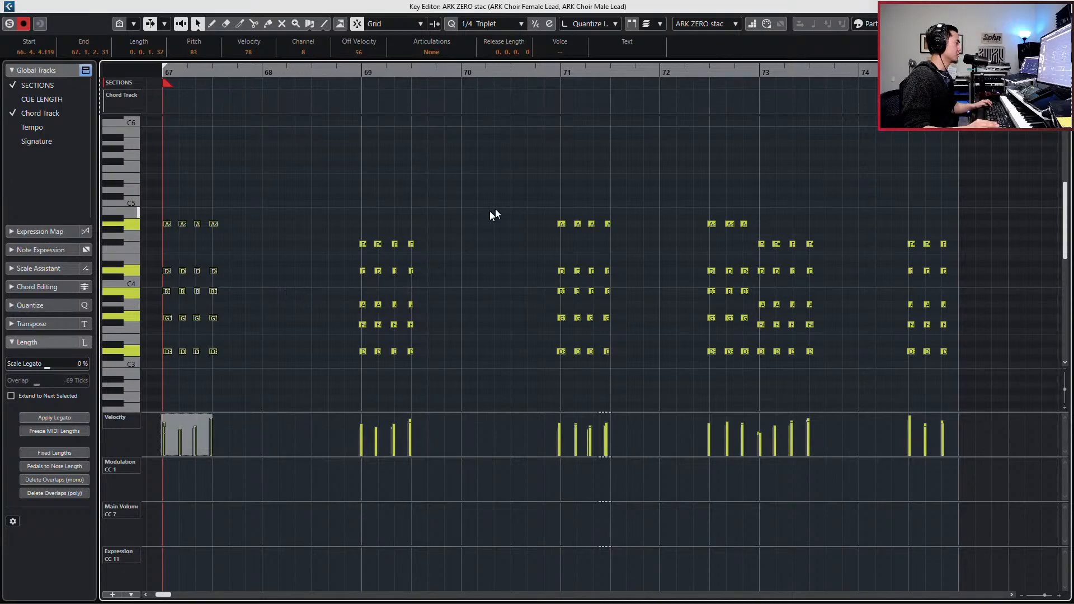
{"action": "left_click_drag", "start_coordinate": [503, 207], "coordinate": [634, 366]}
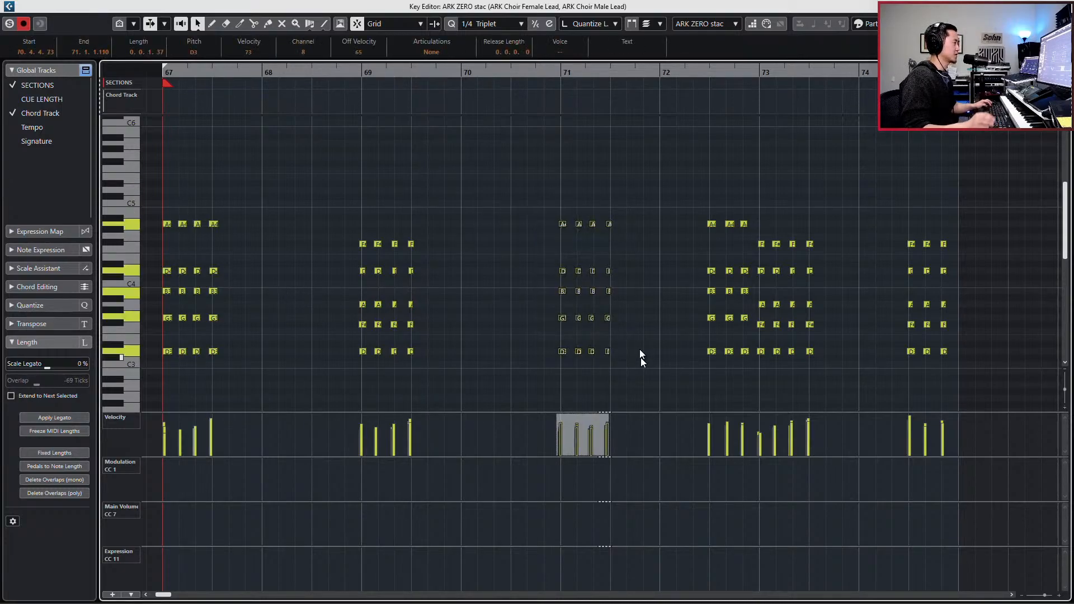
{"action": "left_click", "coordinate": [563, 225]}
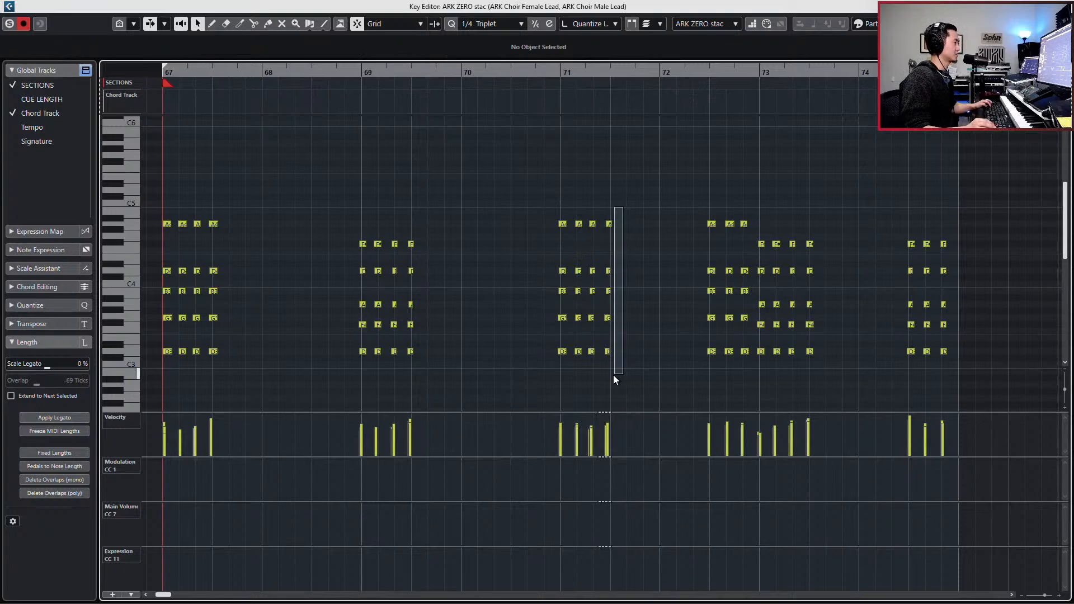
{"action": "left_click_drag", "start_coordinate": [614, 374], "coordinate": [612, 371]}
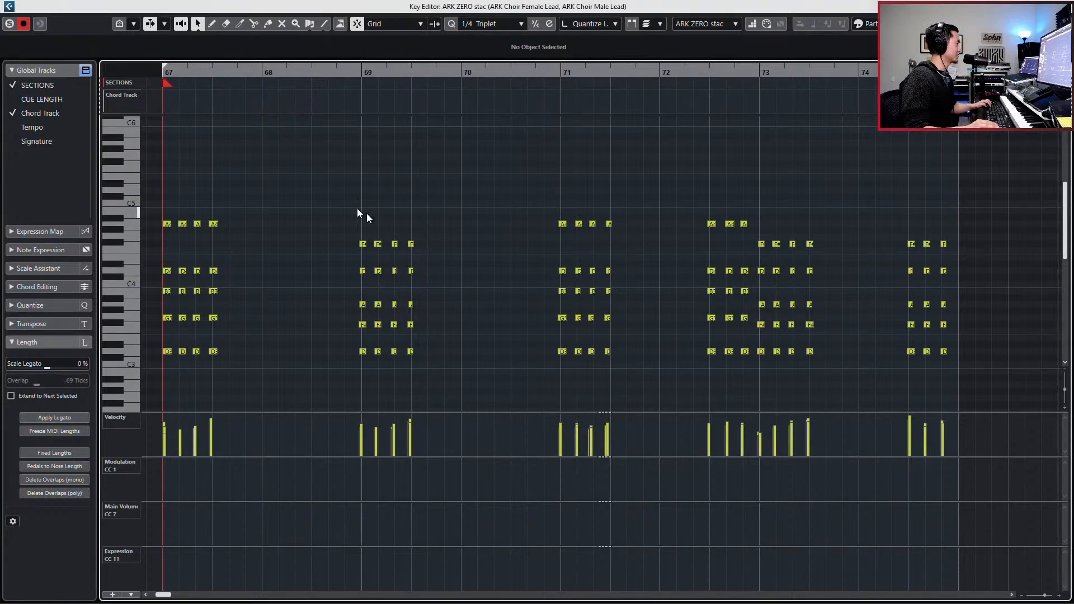
- Lengthen all notes from bar 69 through bar 74 by 20 ticks and play the passage back from bar 67
{"action": "left_click_drag", "start_coordinate": [331, 192], "coordinate": [946, 375]}
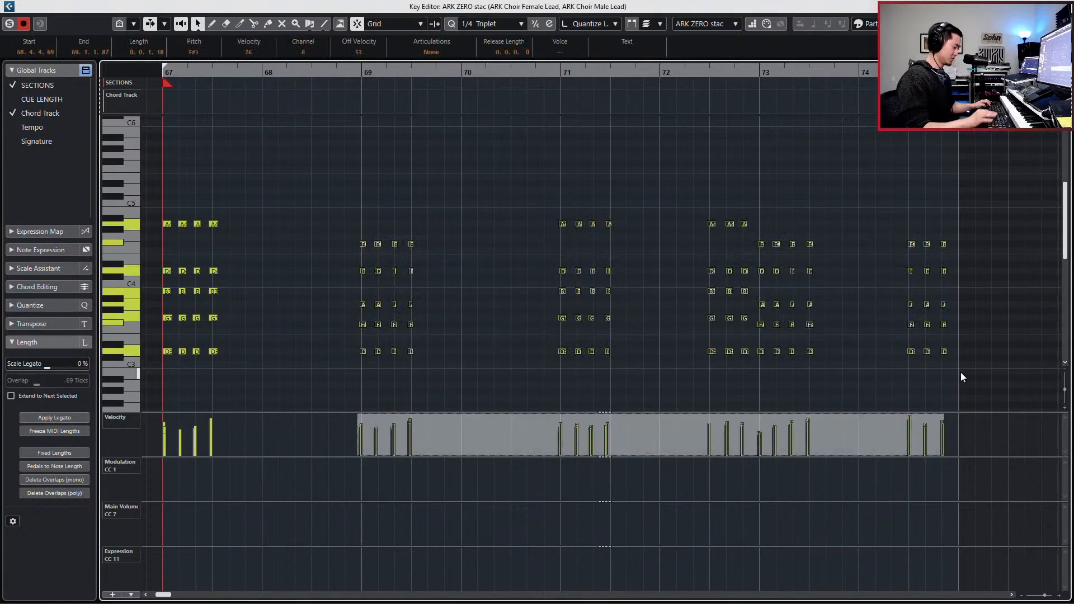
{"action": "key", "text": "alt+shift+Right"}
{"action": "key", "text": "l"}
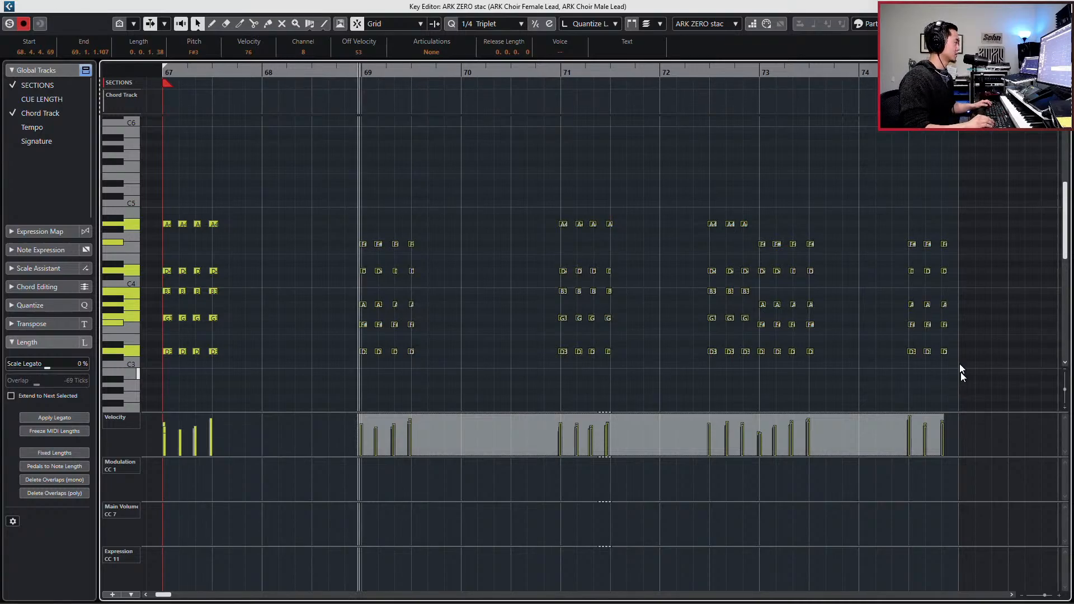
{"action": "key", "text": "KP_1"}
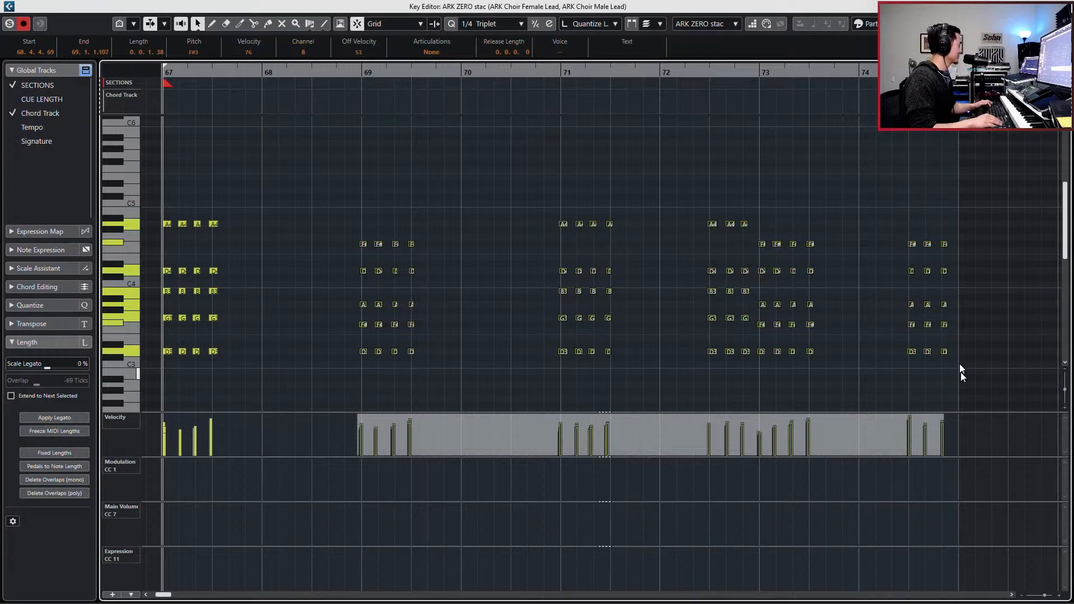
{"action": "key", "text": "l"}
{"action": "key", "text": "KP_1"}
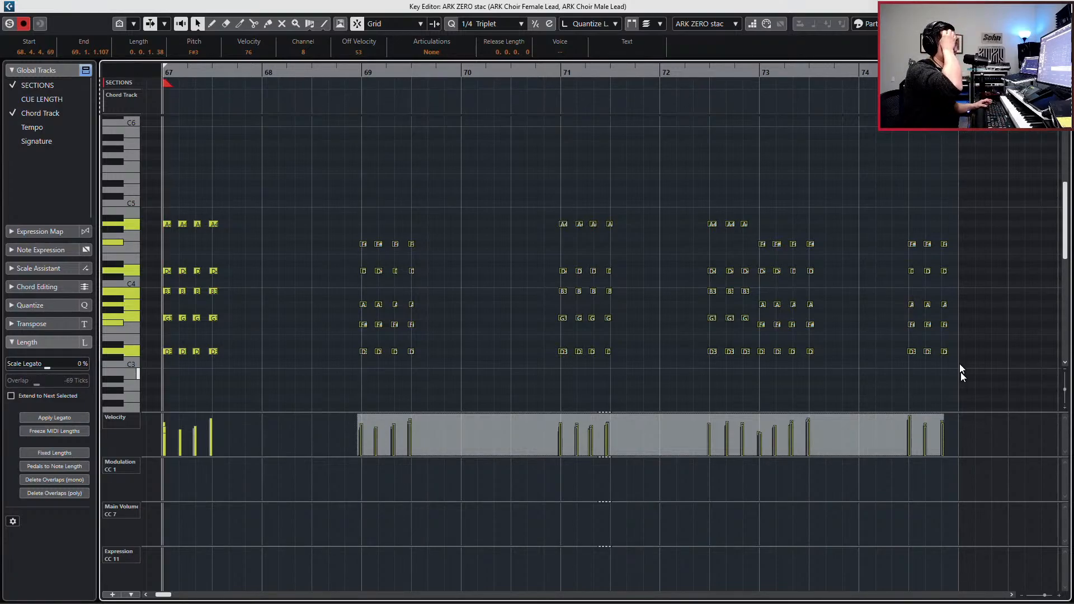
{"action": "key", "text": "space"}
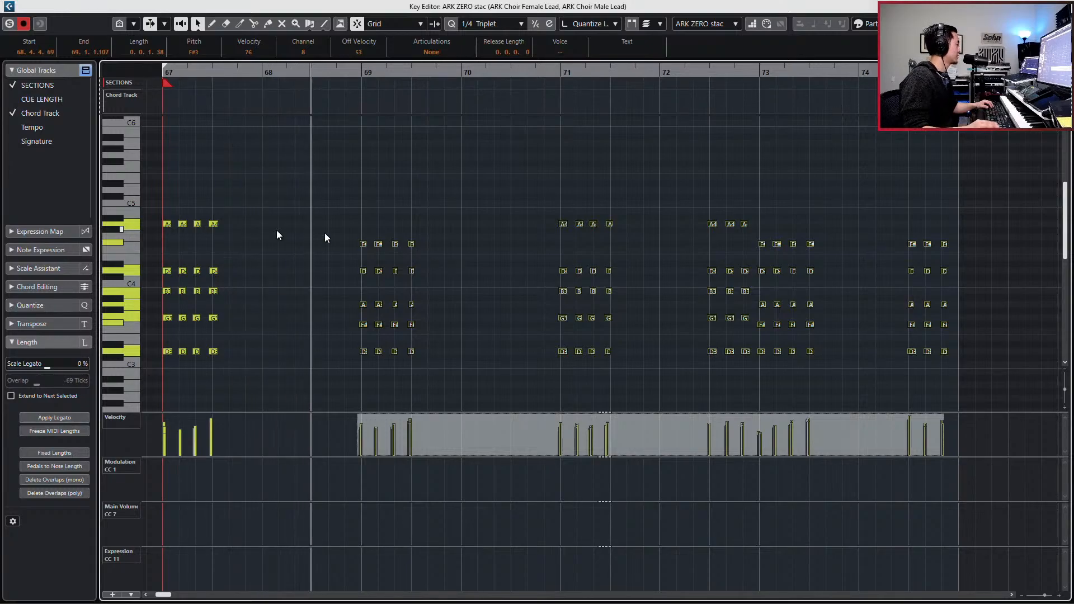
- Raise the velocities of bar 67's second and third chords, the bar 69 chords and bar 73's first chord, and close the Key Editor
{"action": "left_click_drag", "start_coordinate": [179, 199], "coordinate": [196, 367]}
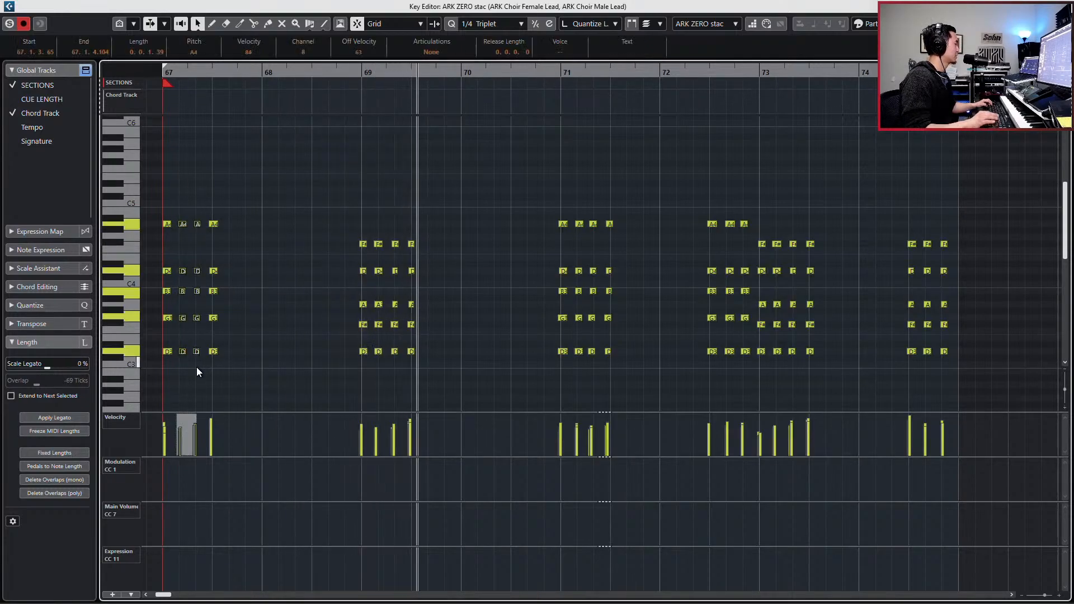
{"action": "left_click_drag", "start_coordinate": [307, 230], "coordinate": [434, 370]}
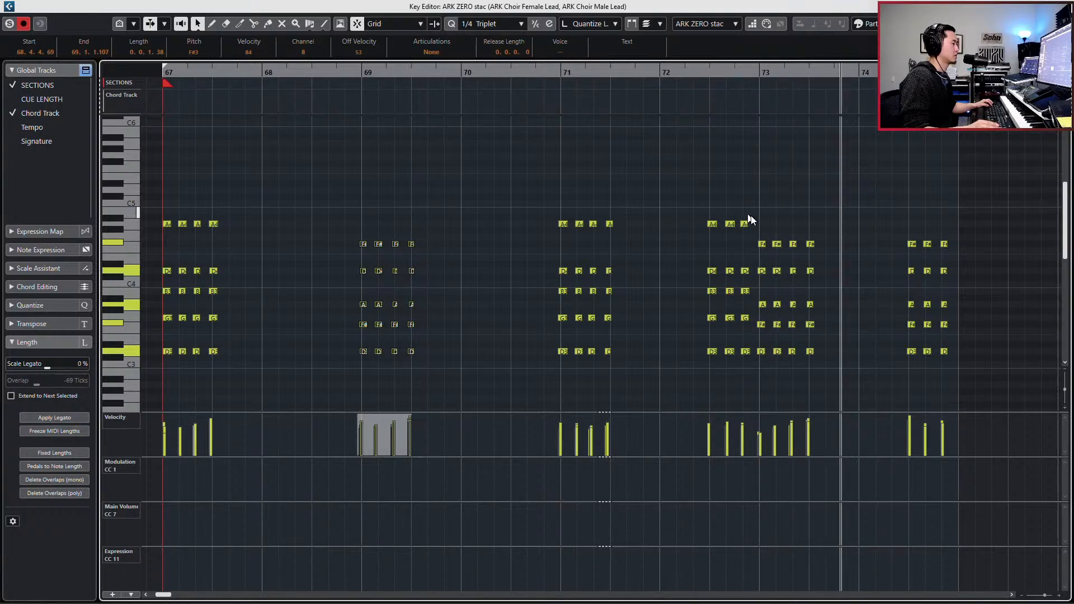
{"action": "left_click_drag", "start_coordinate": [751, 217], "coordinate": [765, 371]}
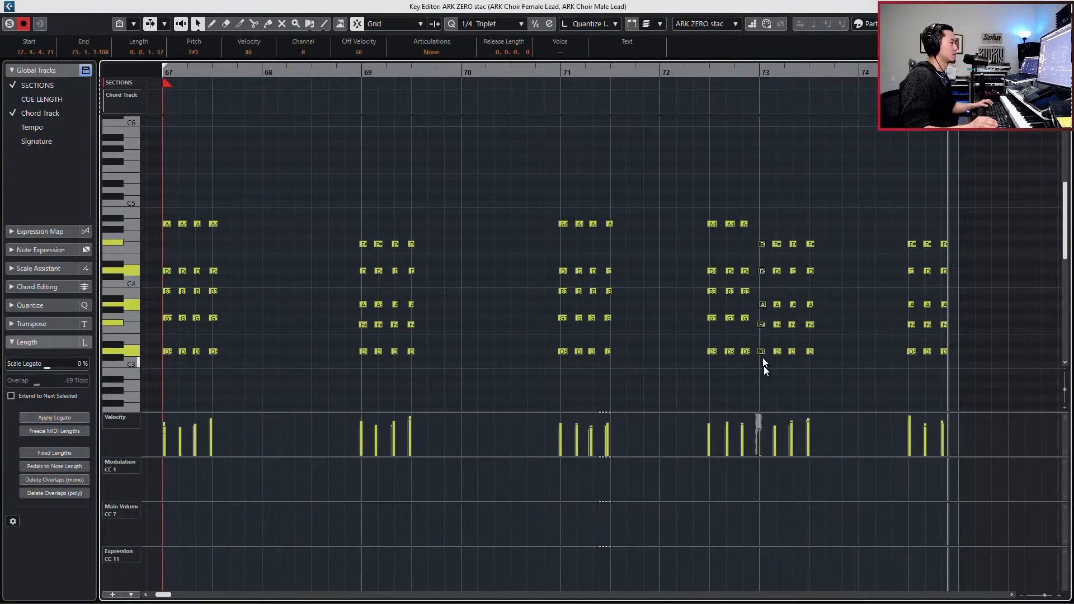
{"action": "key", "text": "space"}
{"action": "key", "text": "Return"}
- Solo the ARK ZERO stac track to audition it, and join its new part with the earlier part, spanning bars 33 to 76
{"action": "key", "text": "KP_Subtract"}
{"action": "key", "text": "KP_Subtract"}
{"action": "key", "text": "KP_Add"}
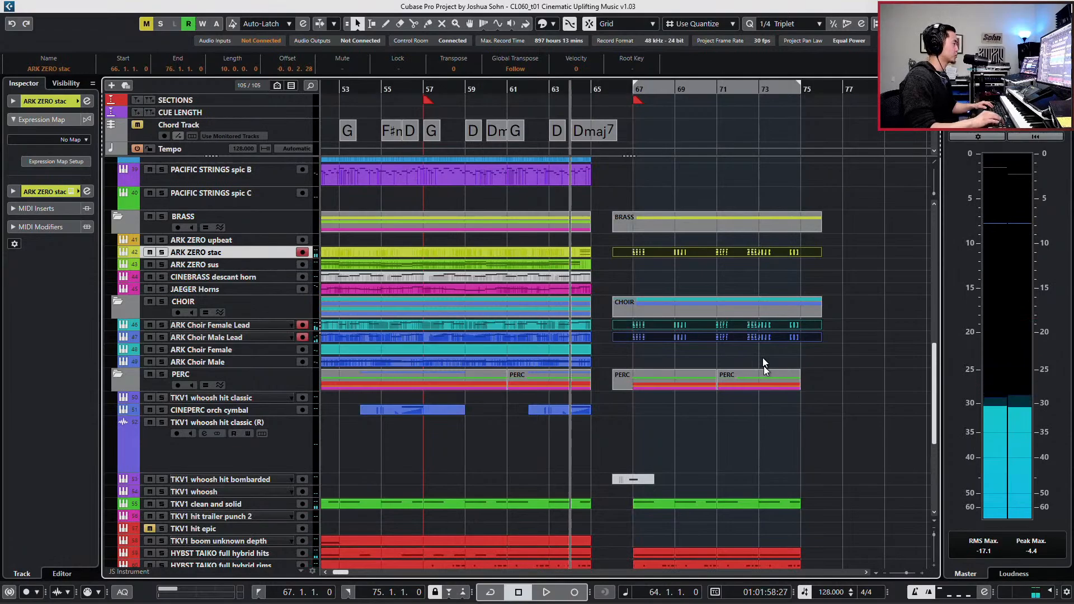
{"action": "left_click", "coordinate": [669, 274]}
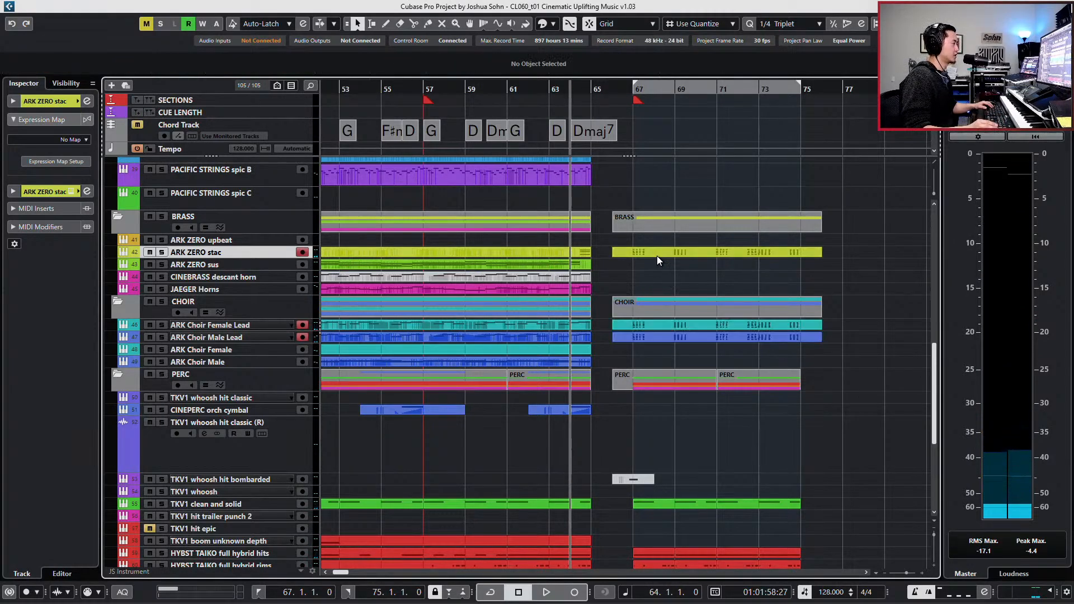
{"action": "left_click", "coordinate": [656, 256]}
{"action": "key", "text": "s"}
{"action": "key", "text": "KP_1"}
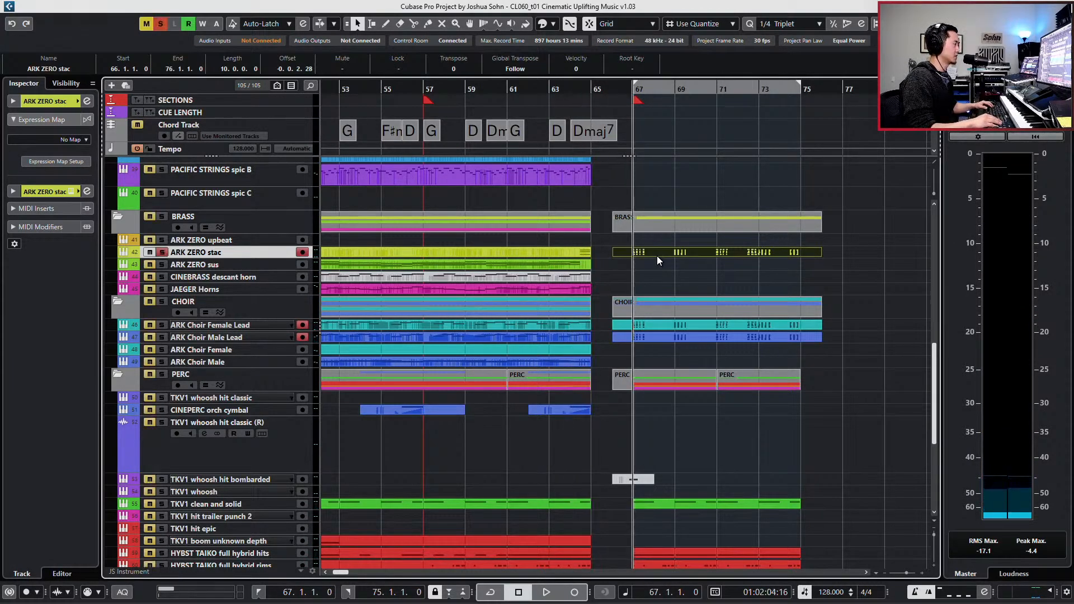
{"action": "key", "text": "space"}
{"action": "key", "text": "space"}
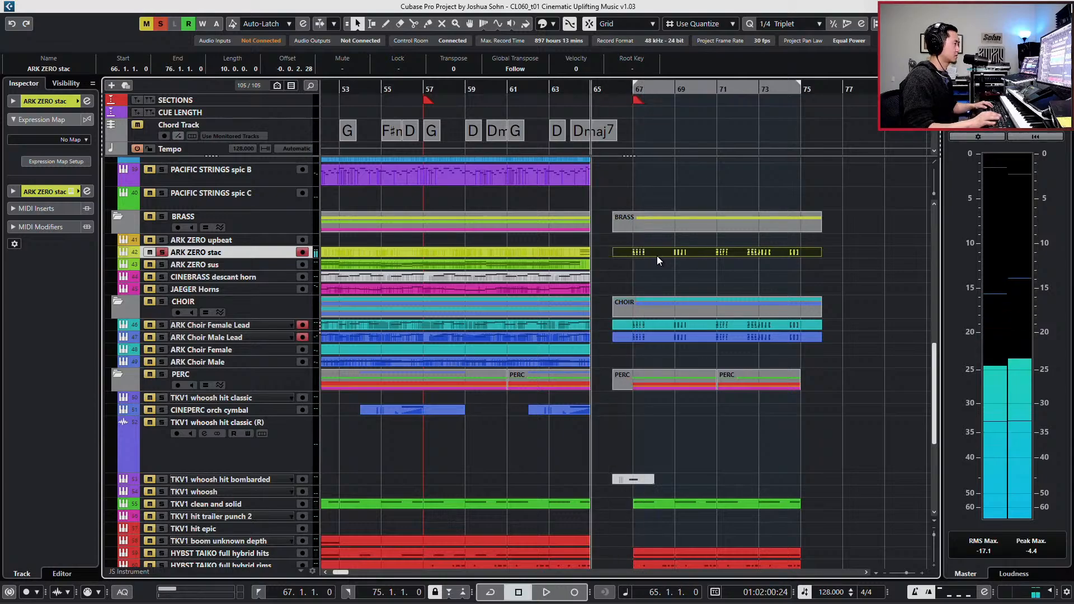
{"action": "double_click", "coordinate": [643, 251]}
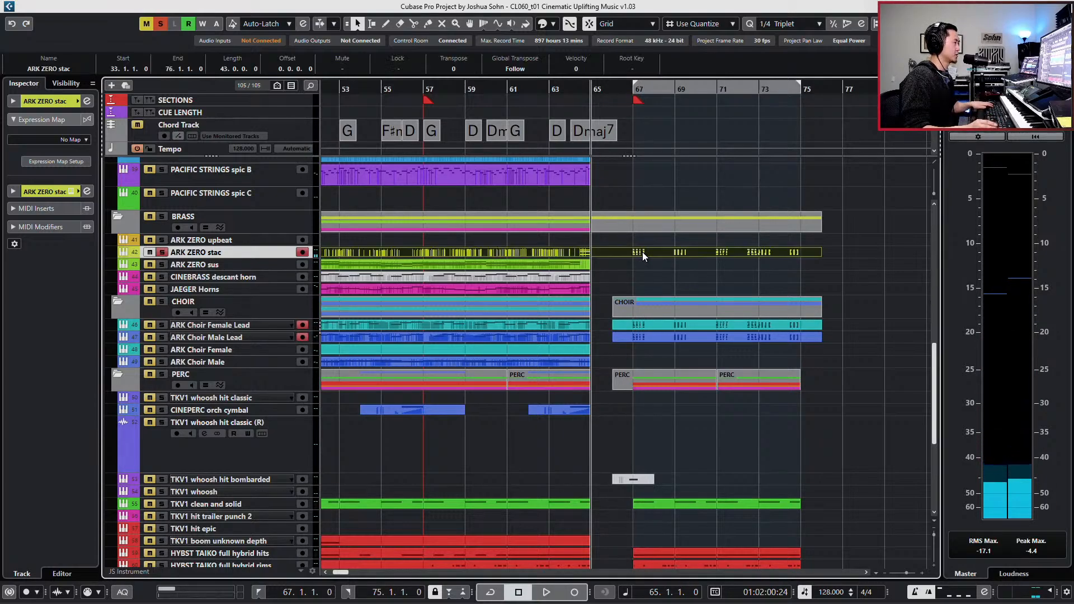
- Raise the velocities of all ARK ZERO stac chord notes from bar 67 through bar 74, the first note to 110, and play the passage
{"action": "key", "text": "g"}
{"action": "key", "text": "g"}
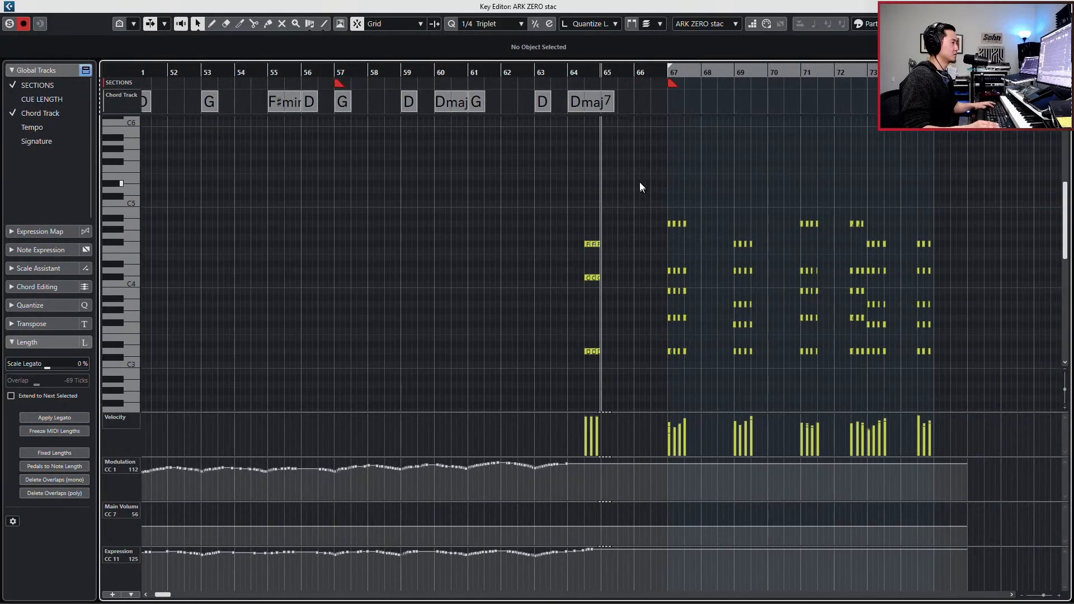
{"action": "left_click_drag", "start_coordinate": [639, 182], "coordinate": [930, 383]}
{"action": "left_click_drag", "start_coordinate": [928, 435], "coordinate": [907, 406]}
{"action": "key", "text": "KP_1"}
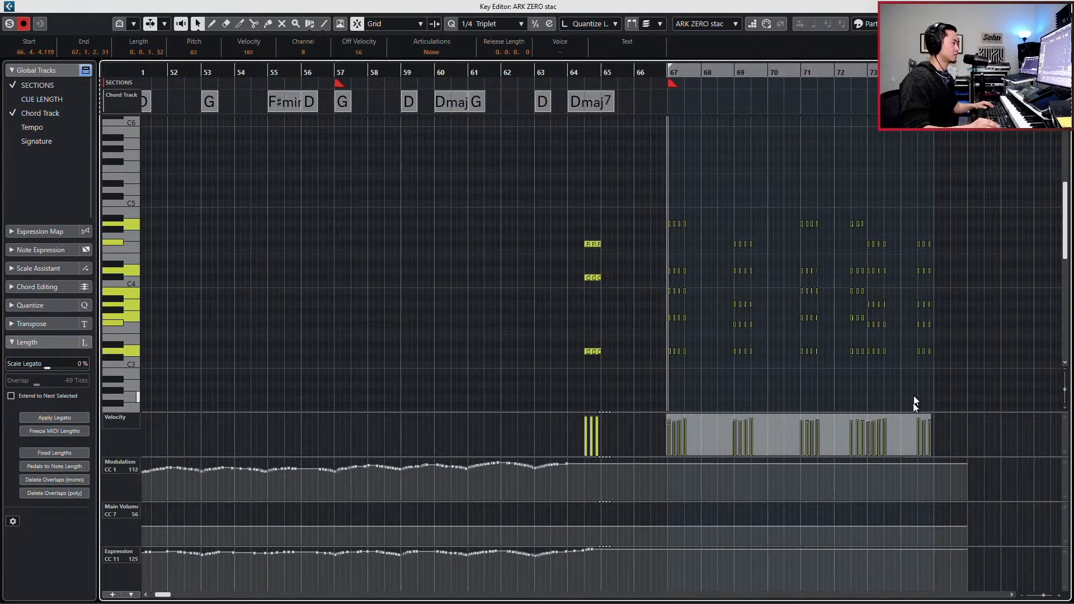
{"action": "key", "text": "space"}
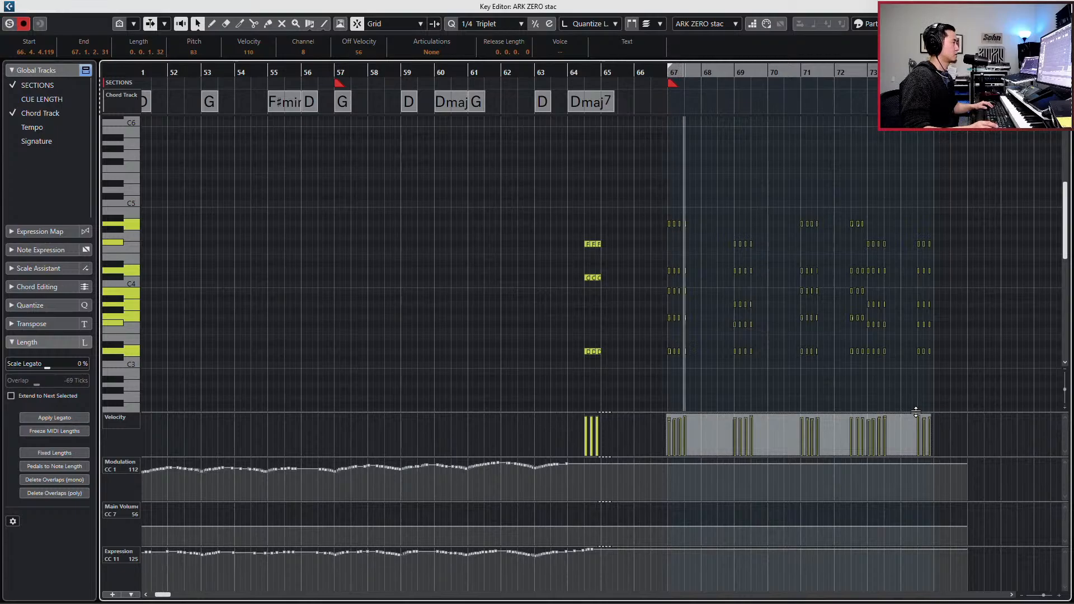
{"action": "key", "text": "space"}
- Close the Key Editor, play the full mix from bar 67, and select the JAEGER Horns track with the playhead back at bar 67
{"action": "key", "text": "Return"}
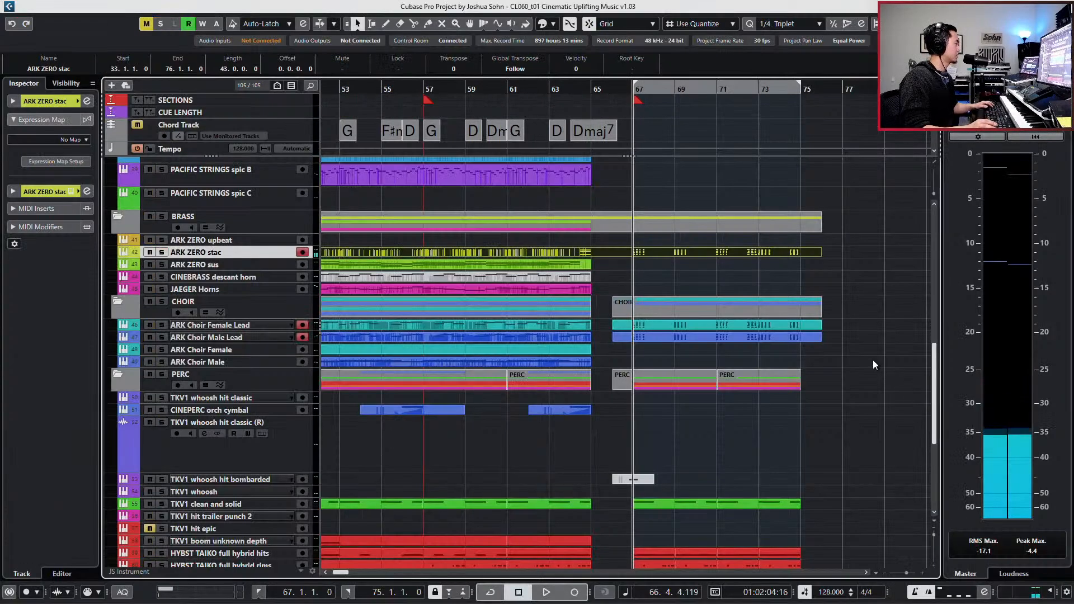
{"action": "key", "text": "space"}
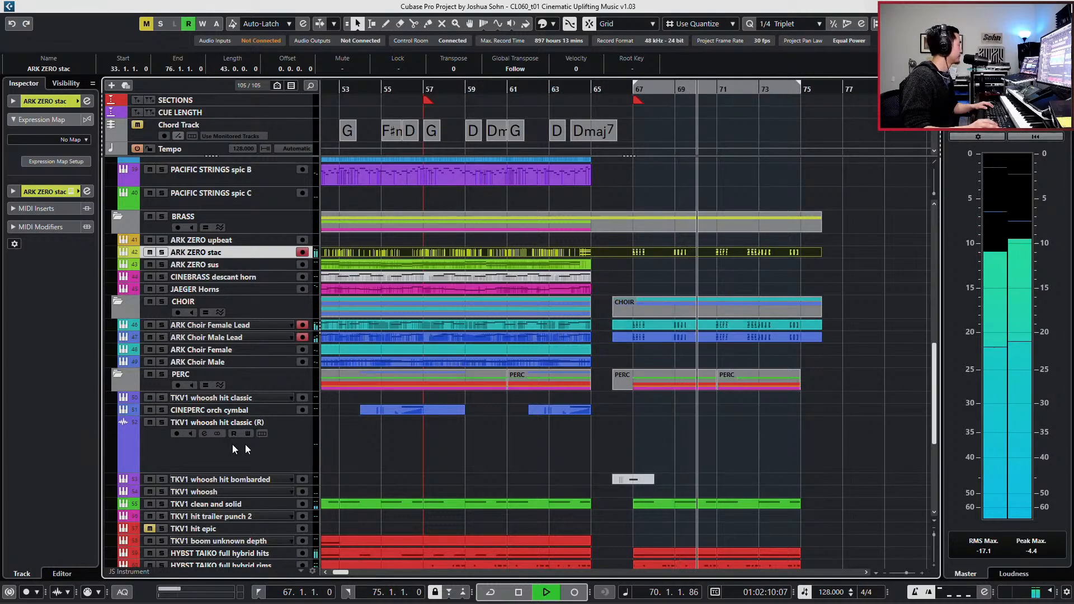
{"action": "key", "text": "space"}
{"action": "left_click", "coordinate": [241, 288]}
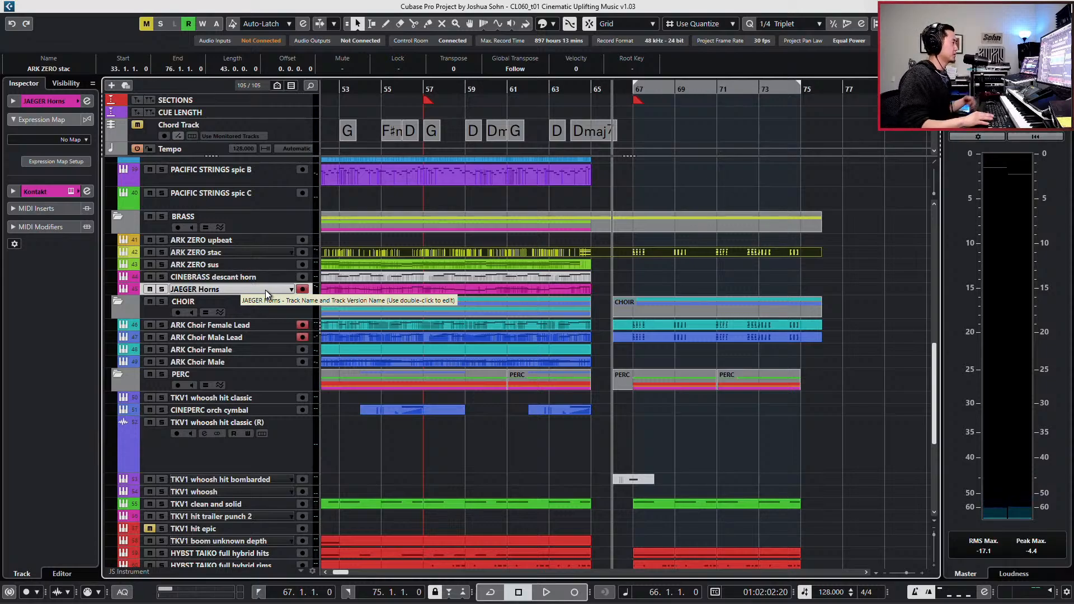
{"action": "key", "text": "KP_1"}
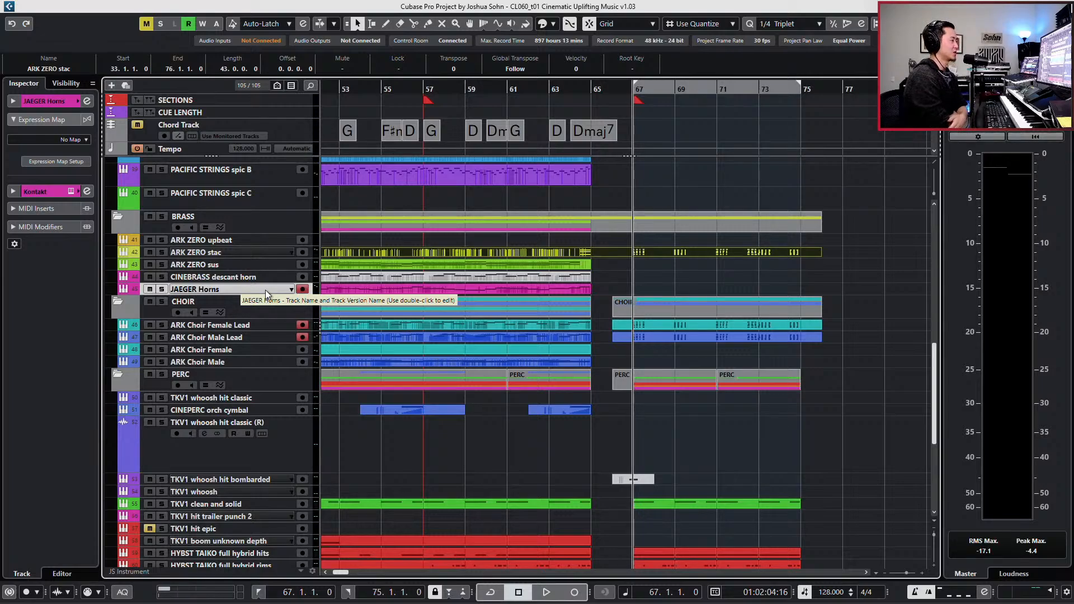
- Examine the arrangement from the opening through the new section after bar 67, comparing how the parts are laid out across the project
{"action": "key", "text": "KP_Add"}
{"action": "key", "text": "g"}
{"action": "key", "text": "g"}
{"action": "key", "text": "g"}
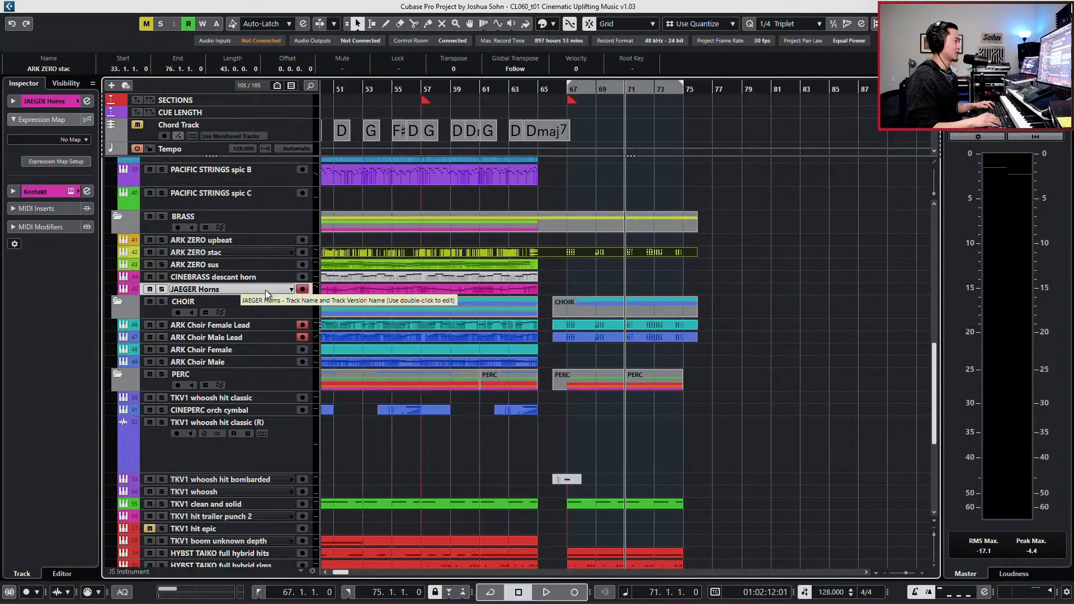
{"action": "key", "text": "KP_Subtract"}
{"action": "key", "text": "g"}
{"action": "key", "text": "g"}
{"action": "key", "text": "g"}
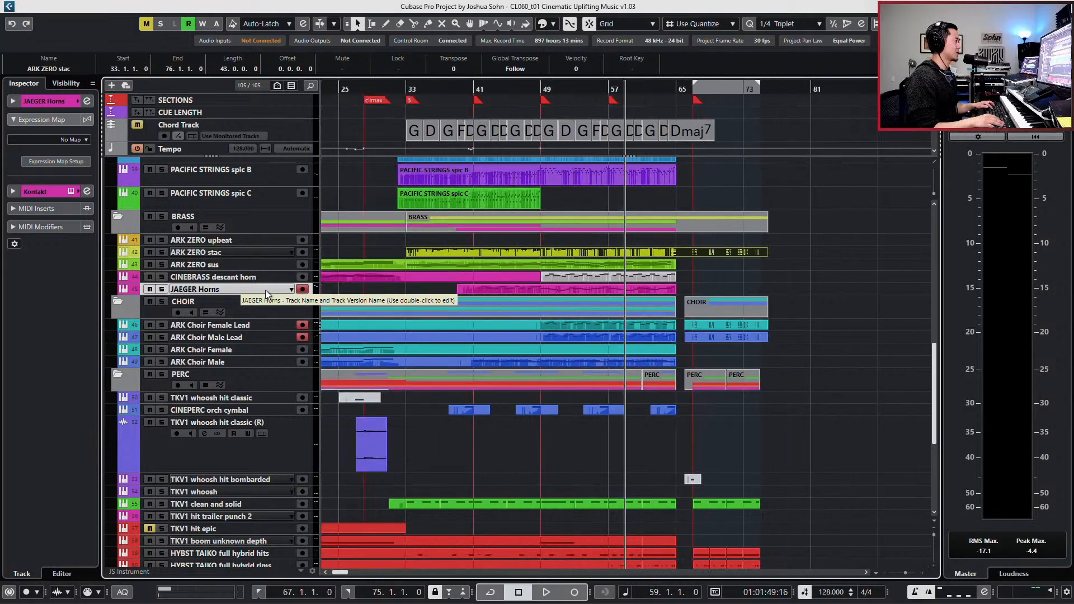
{"action": "key", "text": "KP_Subtract"}
{"action": "key", "text": "KP_Add"}
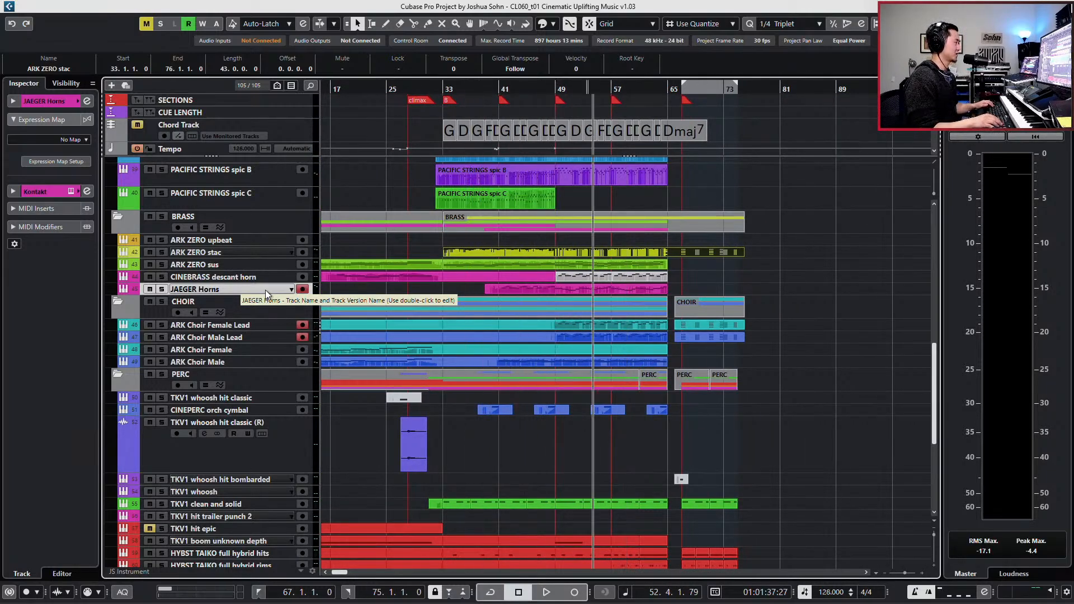
{"action": "key", "text": "KP_Subtract"}
{"action": "key", "text": "KP_Add"}
{"action": "key", "text": "KP_Add"}
{"action": "key", "text": "KP_Add"}
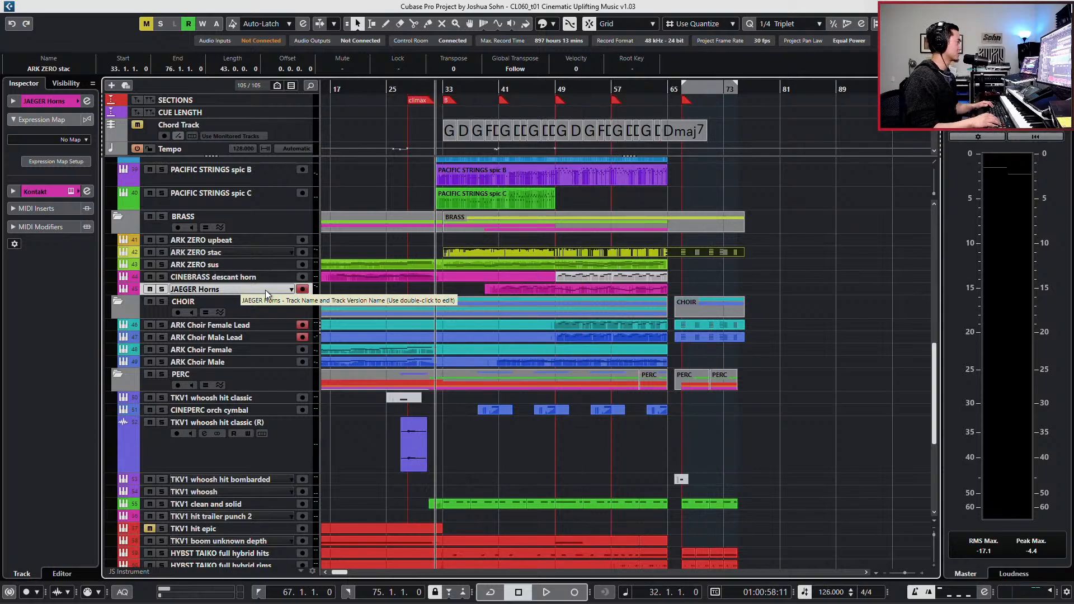
{"action": "key", "text": "KP_Add"}
{"action": "key", "text": "KP_Add"}
{"action": "key", "text": "KP_Add"}
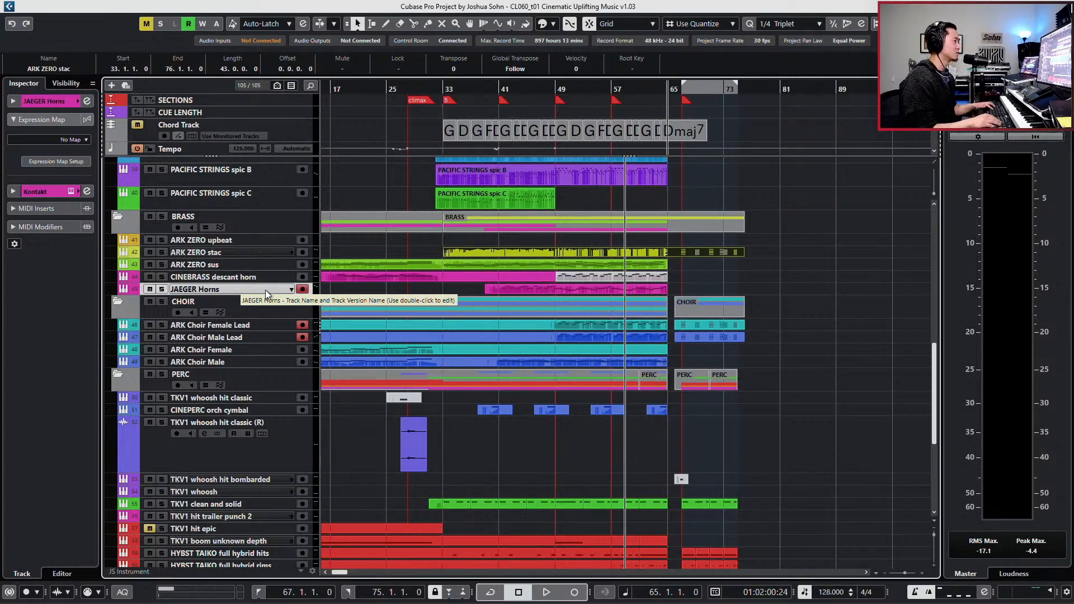
{"action": "key", "text": "g"}
{"action": "key", "text": "g"}
{"action": "key", "text": "g"}
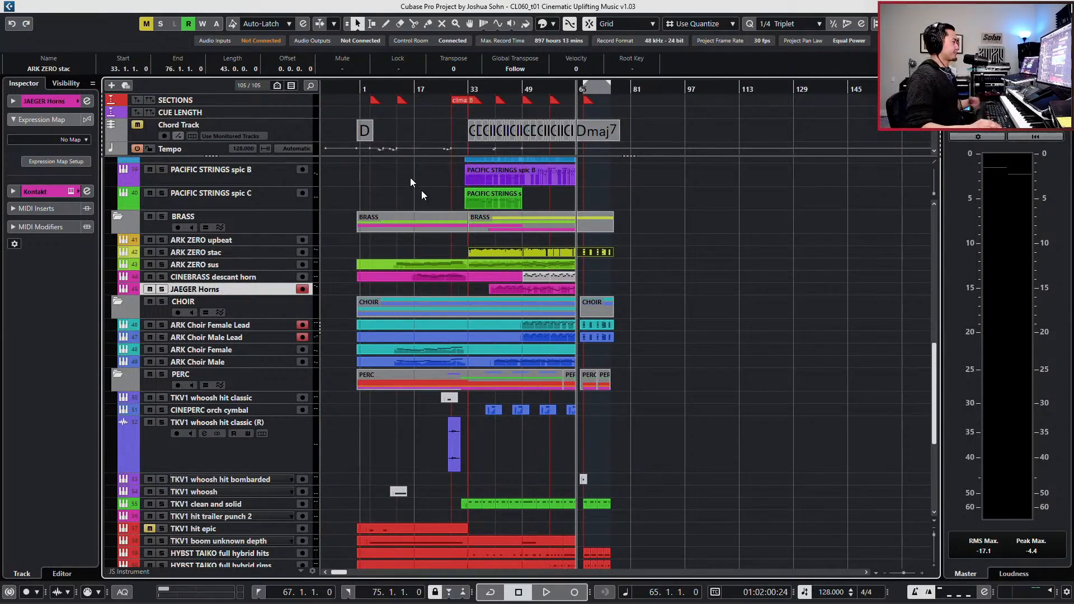
- Place the playhead at bar 19 in the section before the climax marker for a closer look at its parts
{"action": "left_click", "coordinate": [420, 89]}
{"action": "key", "text": "h"}
{"action": "key", "text": "h"}
{"action": "key", "text": "h"}
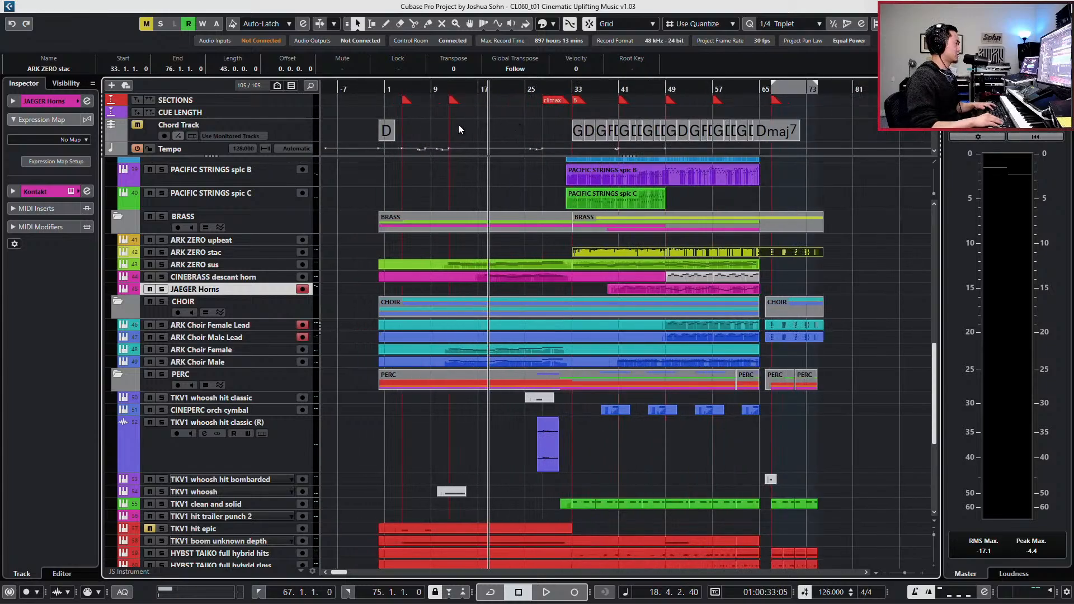
{"action": "key", "text": "KP_Add"}
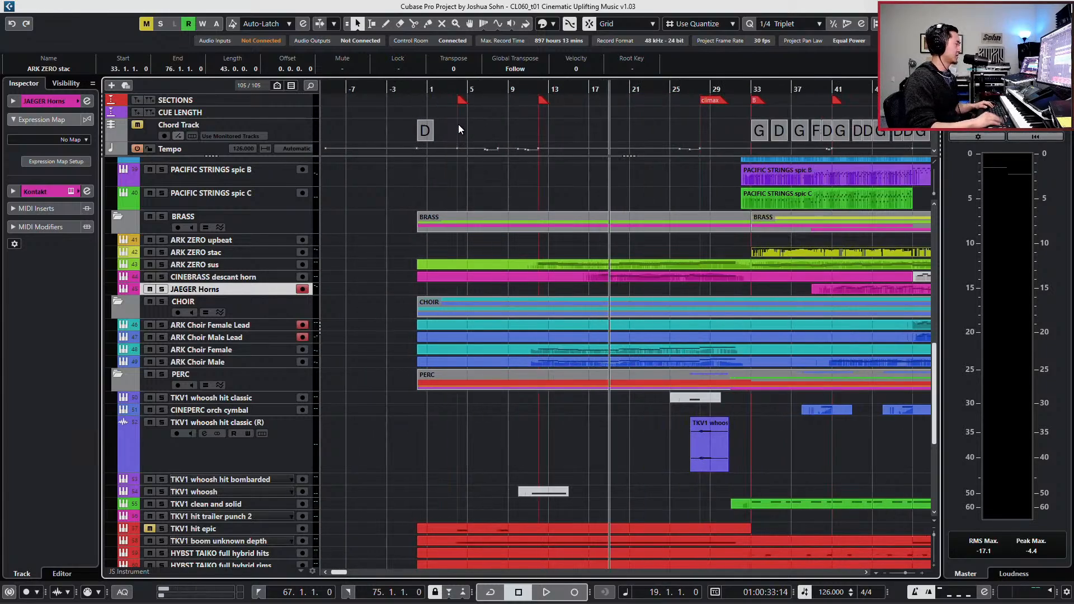
- Open the project's Notepad, read the notes on the remaining work, and close it again
{"action": "key", "text": "alt+Tab"}
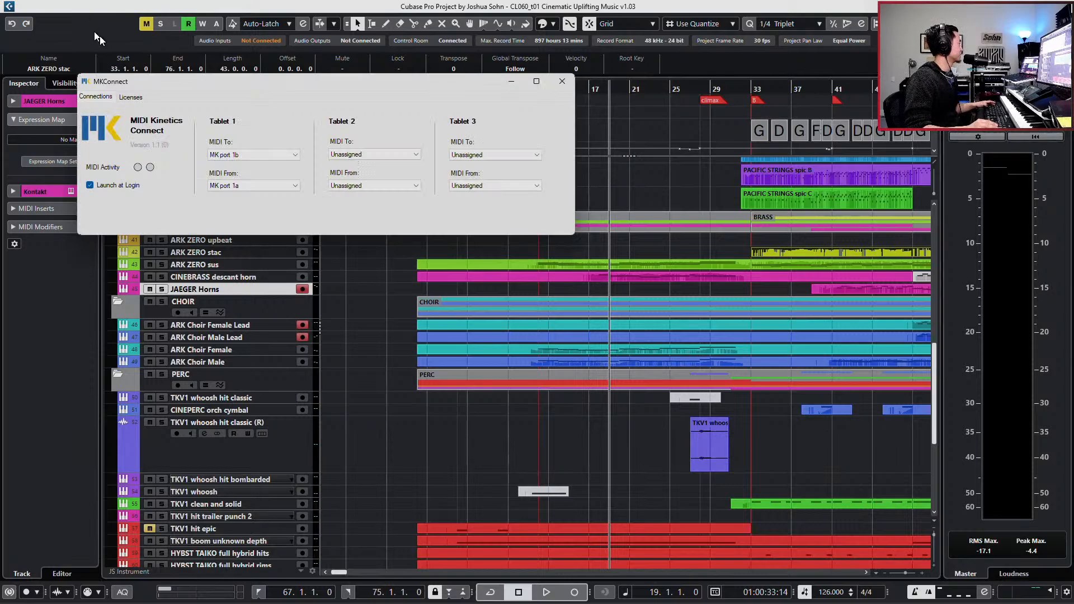
{"action": "key", "text": "alt+Tab"}
{"action": "left_click", "coordinate": [88, 8]}
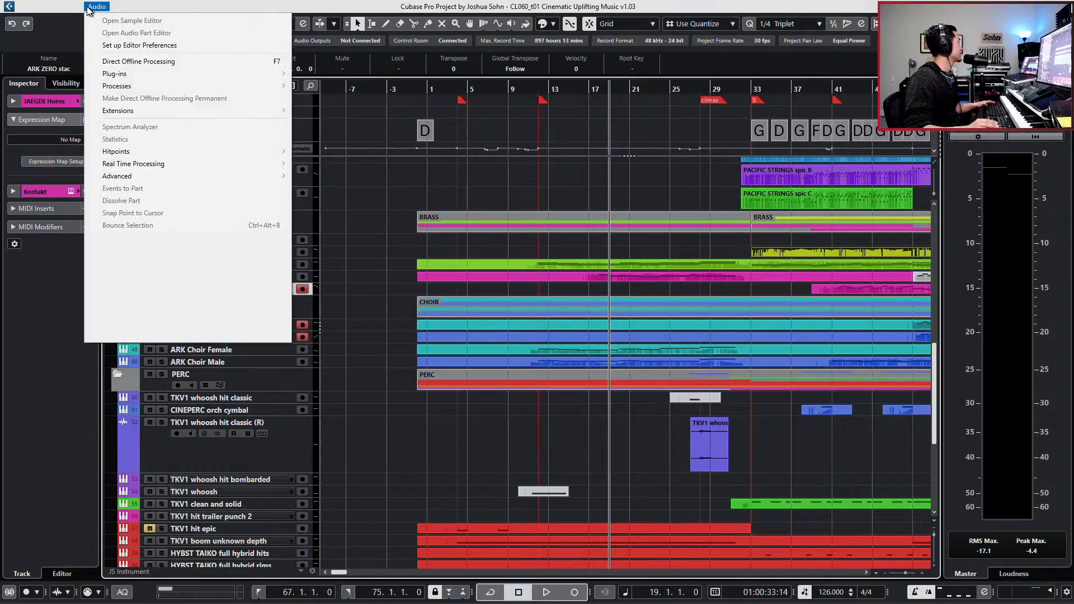
{"action": "left_click", "coordinate": [64, 8]}
{"action": "left_click", "coordinate": [63, 9]}
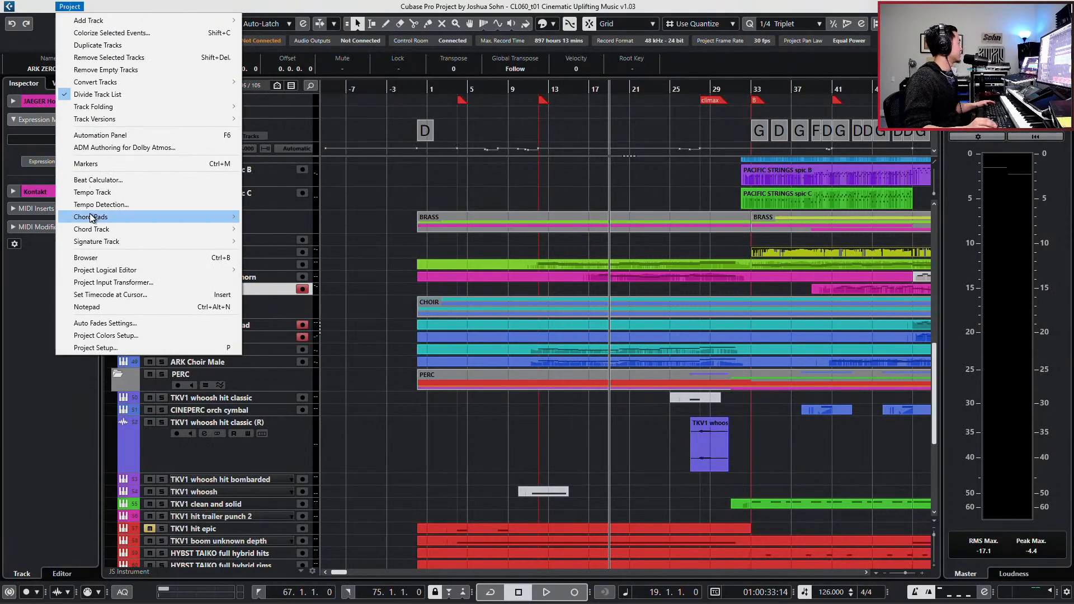
{"action": "left_click", "coordinate": [92, 307]}
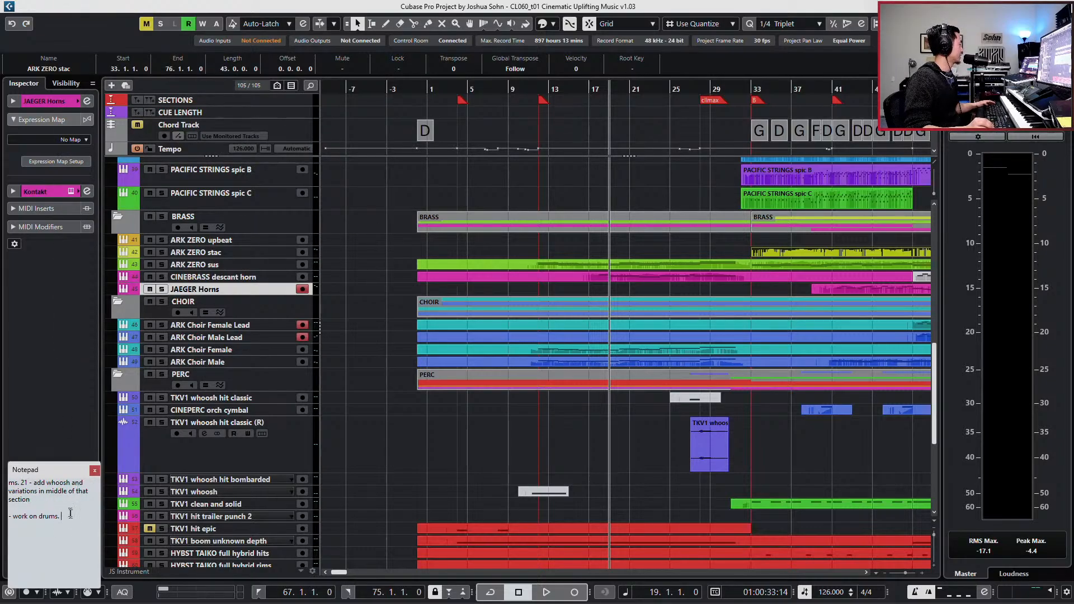
{"action": "left_click_drag", "start_coordinate": [70, 513], "coordinate": [1, 473]}
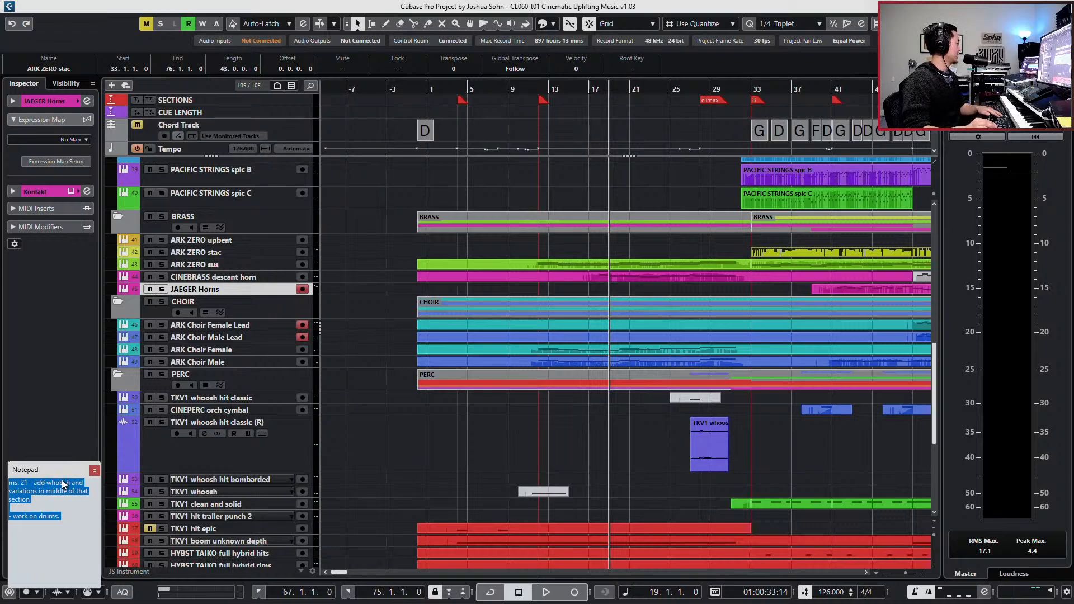
{"action": "left_click", "coordinate": [94, 474]}
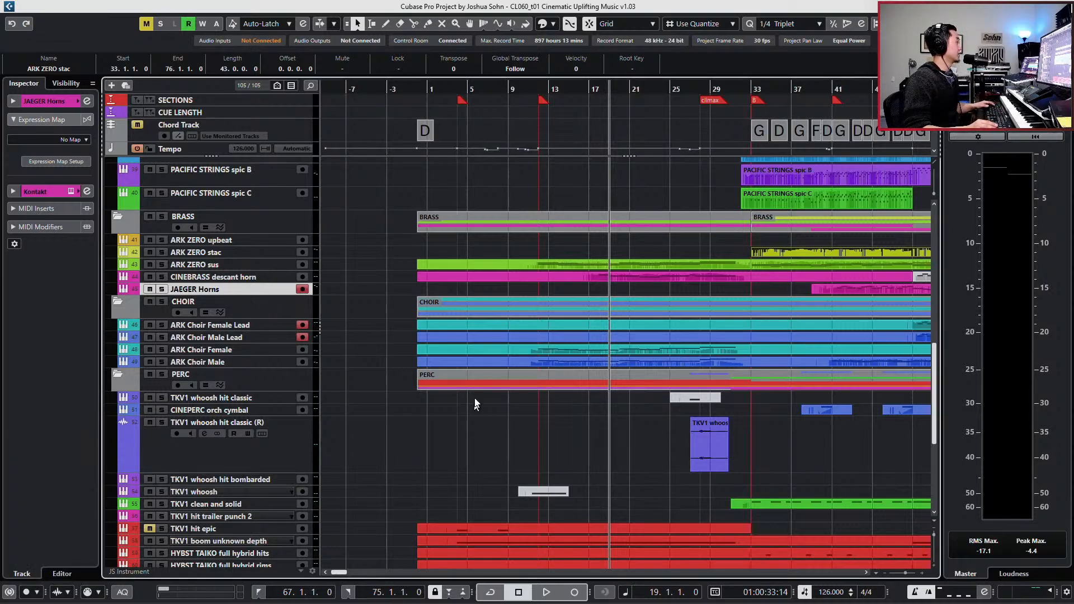
- Copy the TKV1 whoosh hit classic audio event from bar 27 to 19.4.2.40, just before bar 20, on the same track
{"action": "scroll", "coordinate": [576, 347], "scroll_direction": "up", "scroll_amount": 2}
{"action": "key", "text": "h"}
{"action": "key", "text": "h"}
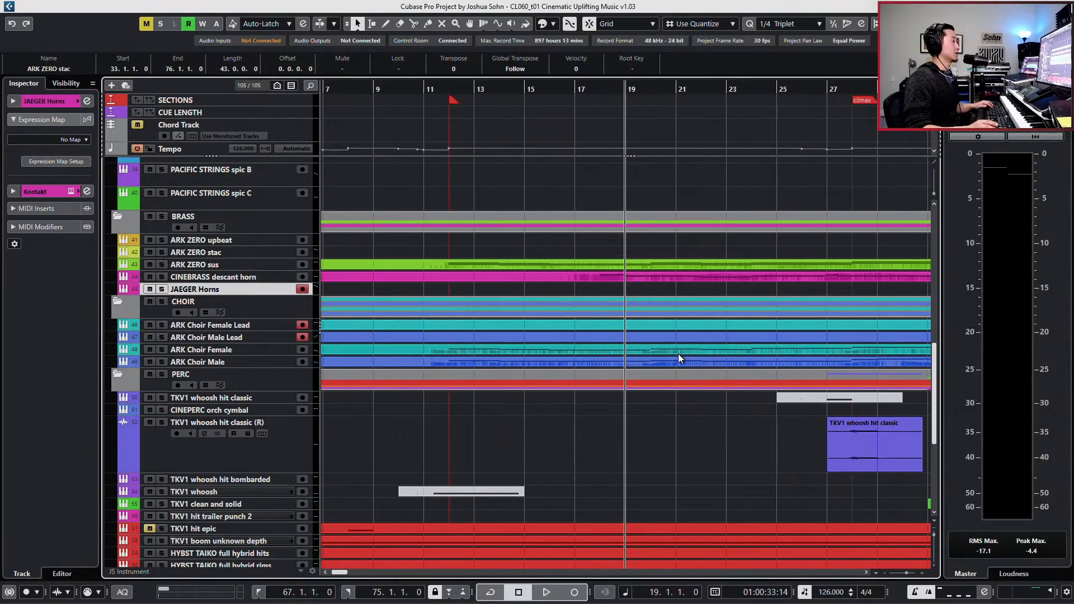
{"action": "scroll", "coordinate": [679, 358], "scroll_direction": "right", "scroll_amount": 2}
{"action": "key", "text": "KP_Add"}
{"action": "key", "text": "KP_Add"}
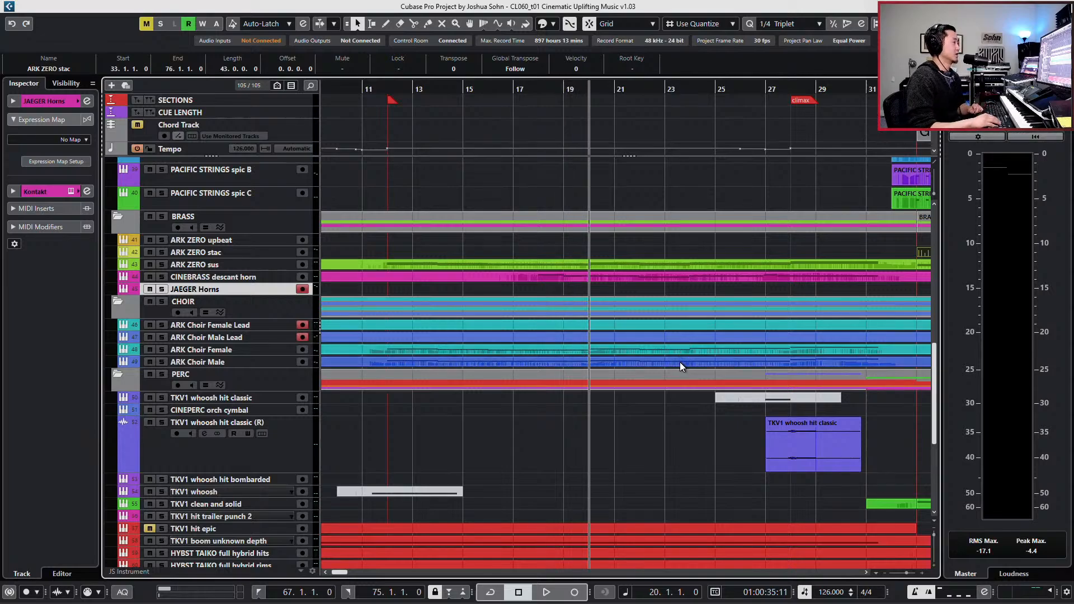
{"action": "key", "text": "KP_Subtract"}
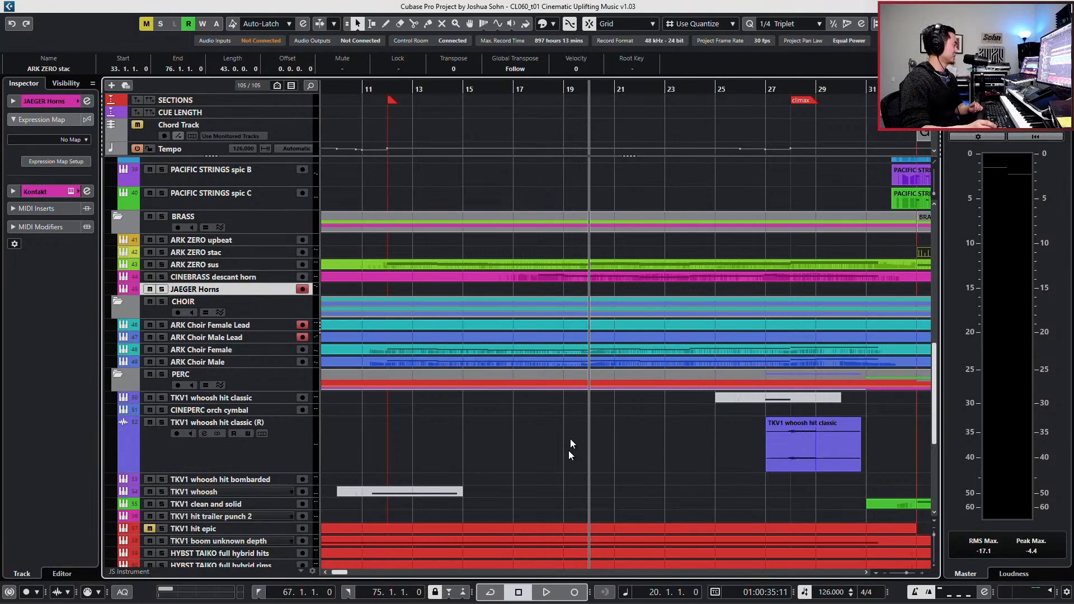
{"action": "scroll", "coordinate": [571, 454], "scroll_direction": "down", "scroll_amount": 5}
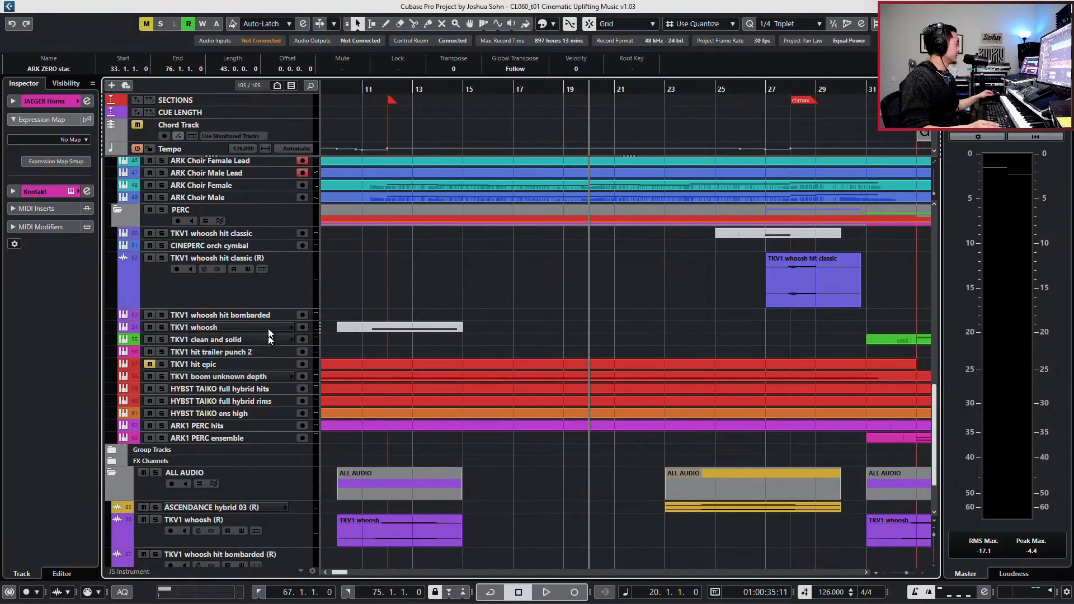
{"action": "left_click", "coordinate": [263, 315]}
{"action": "left_click", "coordinate": [260, 295]}
{"action": "left_click_drag", "start_coordinate": [805, 287], "coordinate": [629, 283]}
- Play the copied whoosh hit from bar 20, move it one bar earlier to 18.4.2.40, and set the playhead to bar 18
{"action": "key", "text": "space"}
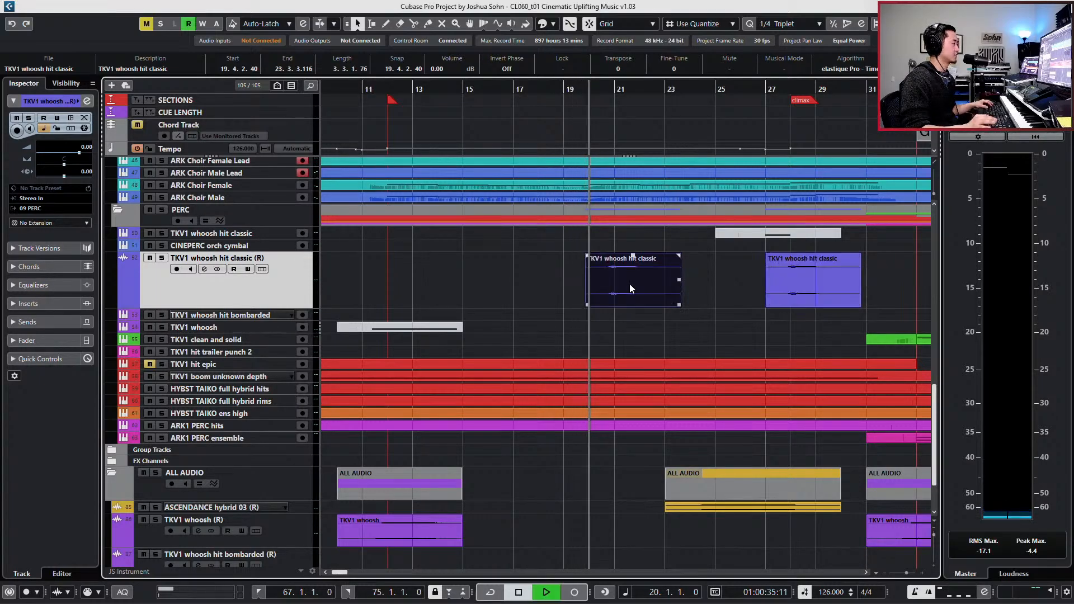
{"action": "key", "text": "h"}
{"action": "key", "text": "h"}
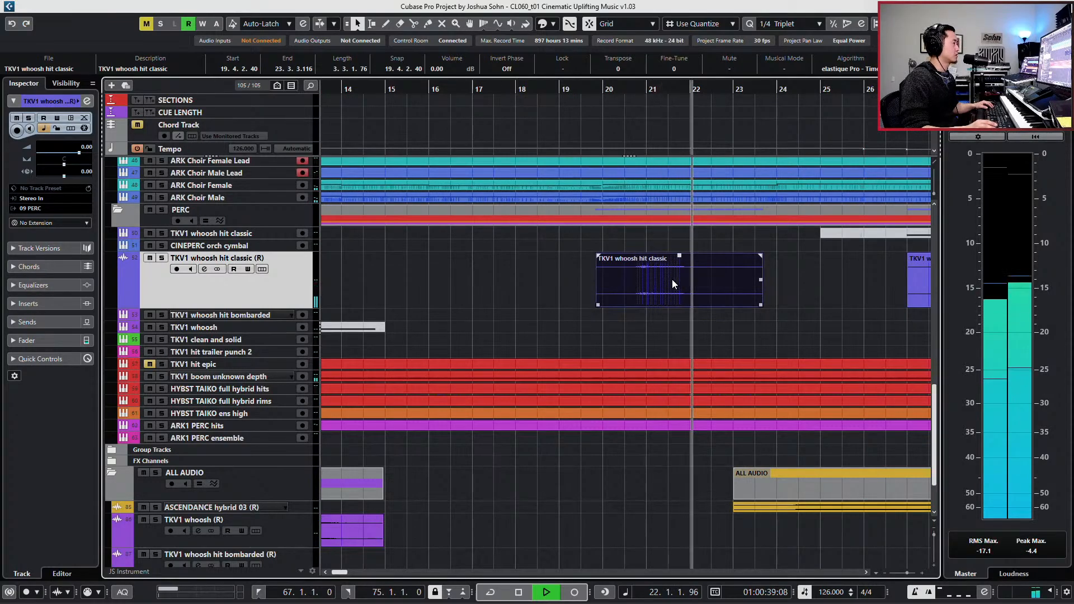
{"action": "key", "text": "space"}
{"action": "left_click_drag", "start_coordinate": [673, 280], "coordinate": [626, 281]}
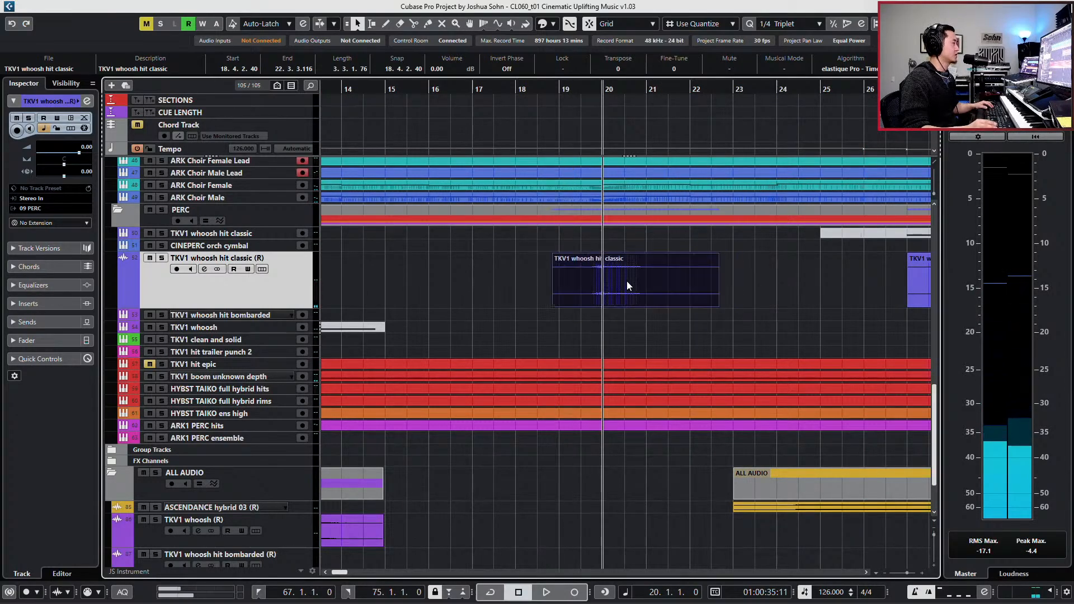
{"action": "key", "text": "KP_Subtract"}
{"action": "key", "text": "KP_Subtract"}
- Audition the moved whoosh hit classic copy from bar 18 and delete it
{"action": "key", "text": "space"}
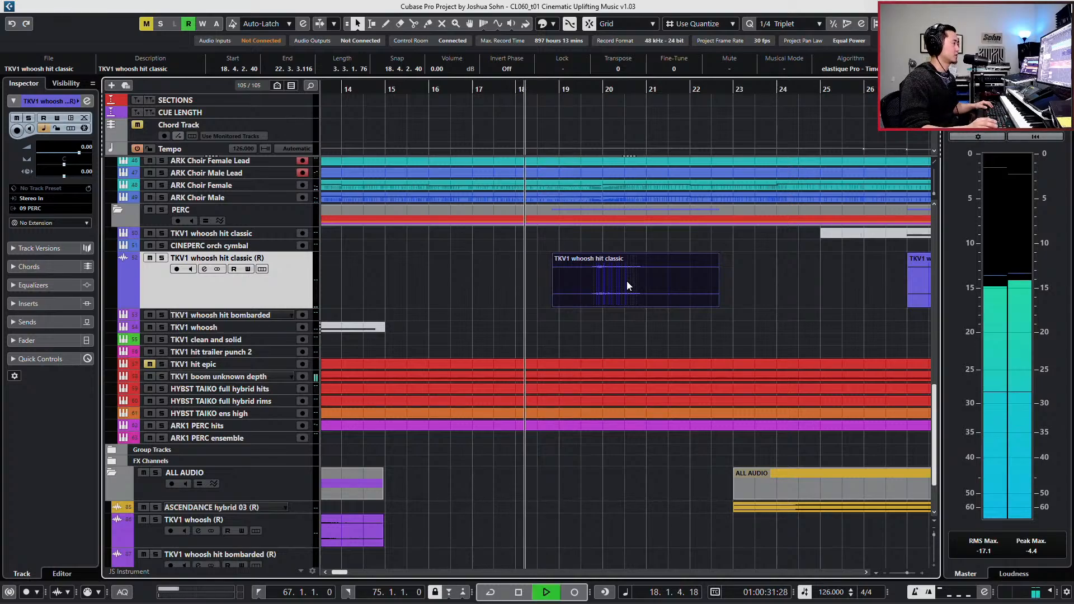
{"action": "left_click", "coordinate": [616, 278]}
{"action": "key", "text": "alt+4"}
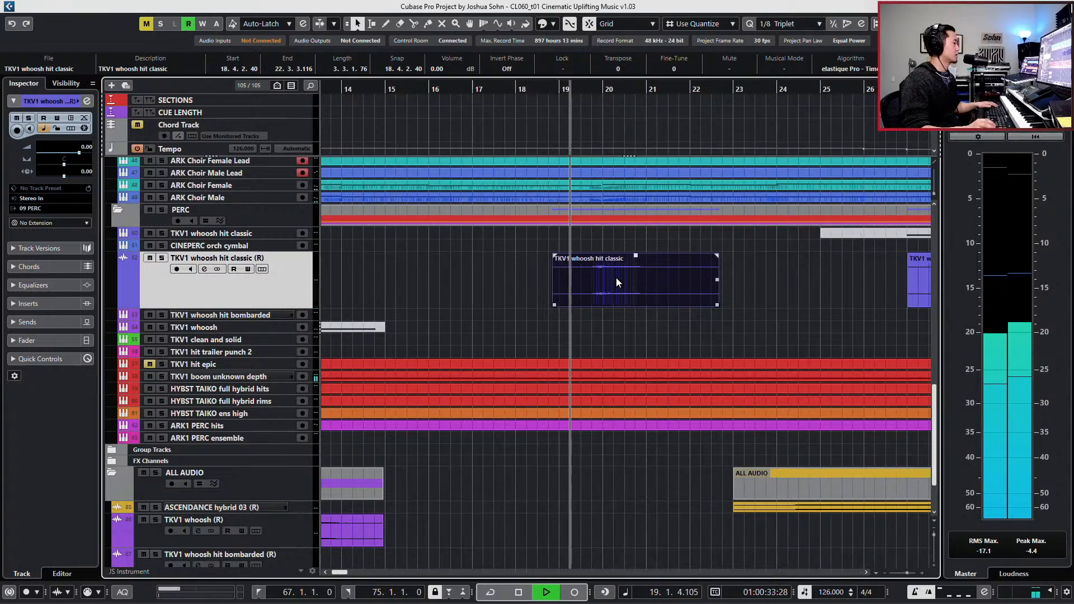
{"action": "key", "text": "space"}
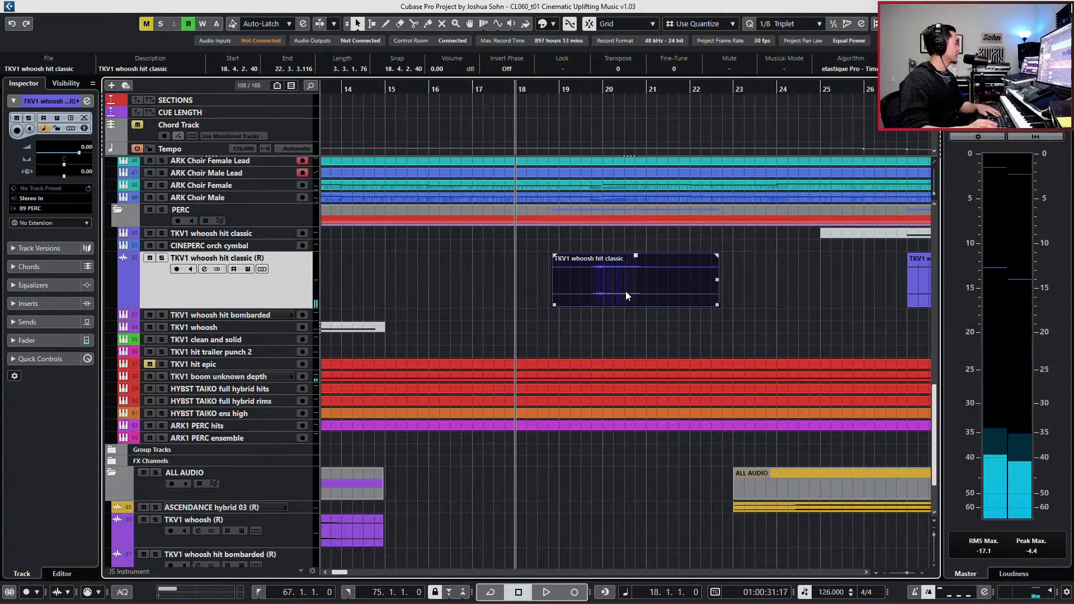
{"action": "key", "text": "g"}
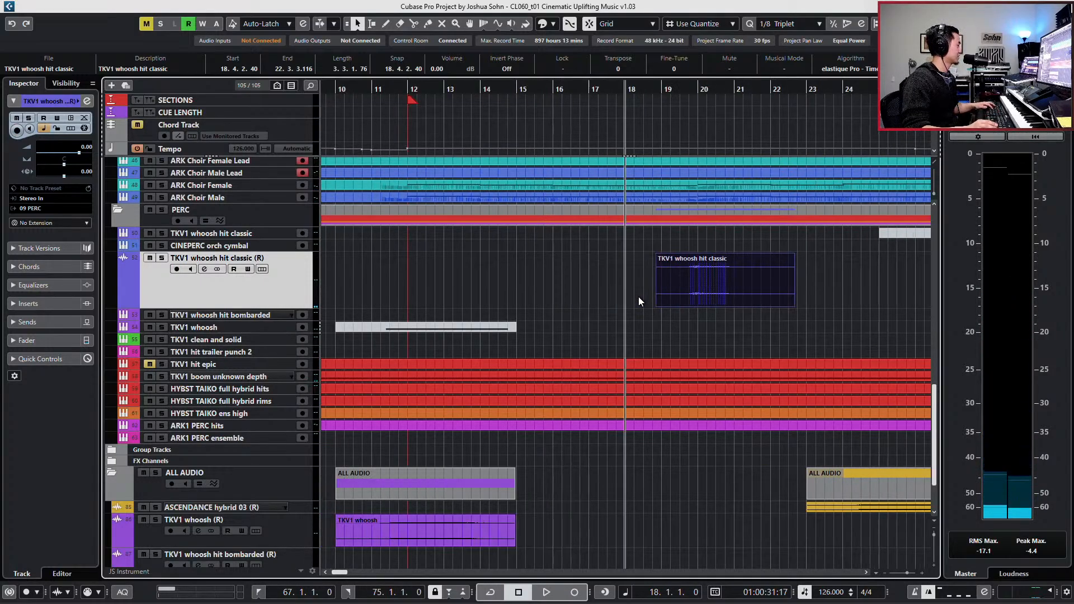
{"action": "key", "text": "Delete"}
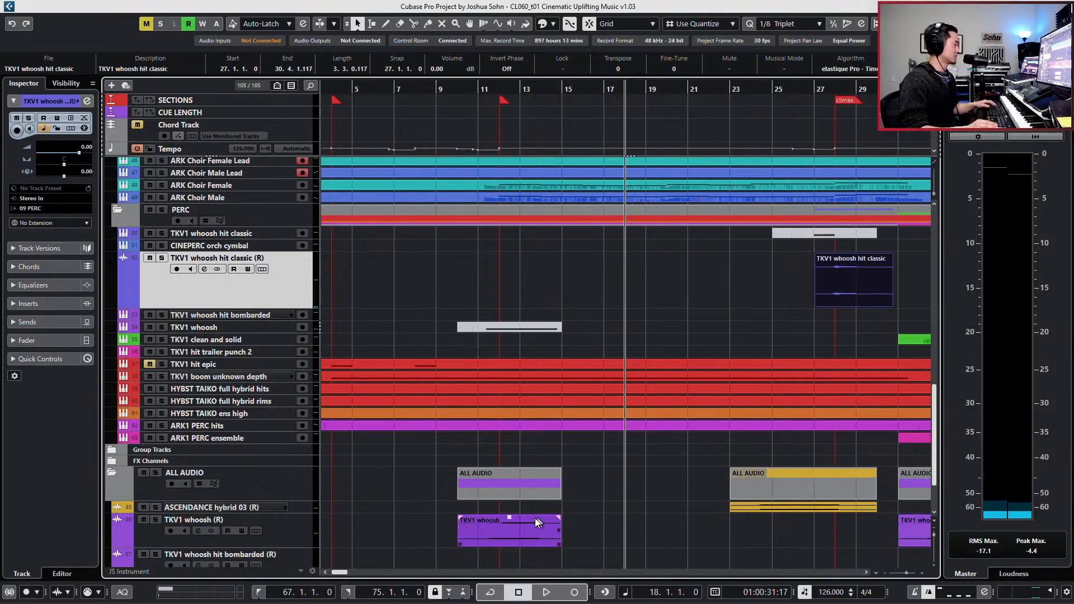
- Copy the TKV1 whoosh audio event from bar 10 to 17.4.1.0 on the TKV1 whoosh (R) track and enlarge its waveform
{"action": "left_click_drag", "start_coordinate": [535, 518], "coordinate": [687, 518]}
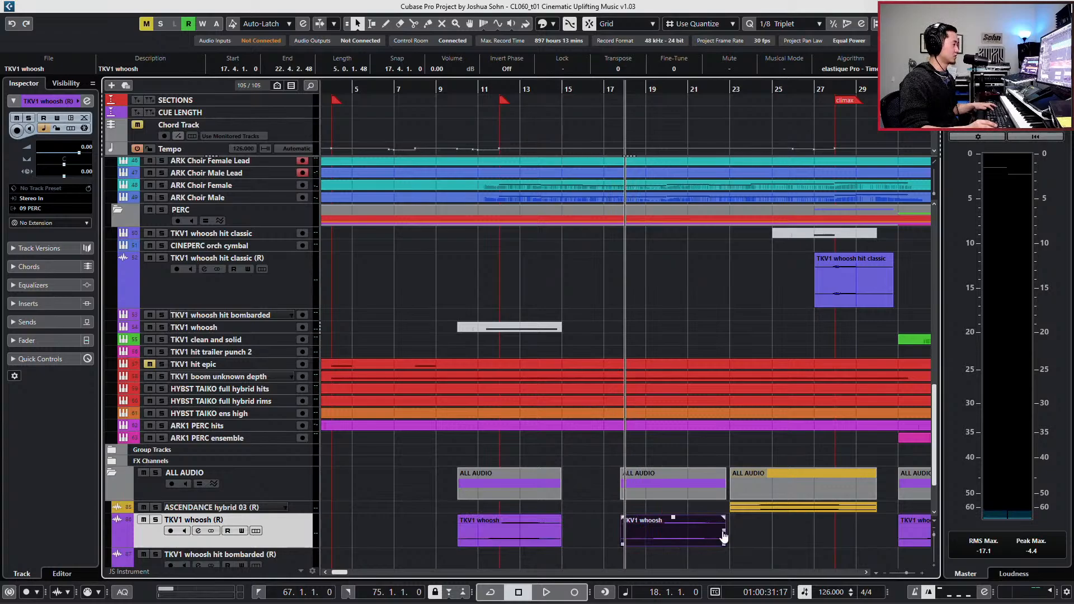
{"action": "key", "text": "h"}
{"action": "key", "text": "h"}
{"action": "key", "text": "h"}
{"action": "key", "text": "alt+Down"}
{"action": "key", "text": "alt+Down"}
{"action": "key", "text": "alt+Down"}
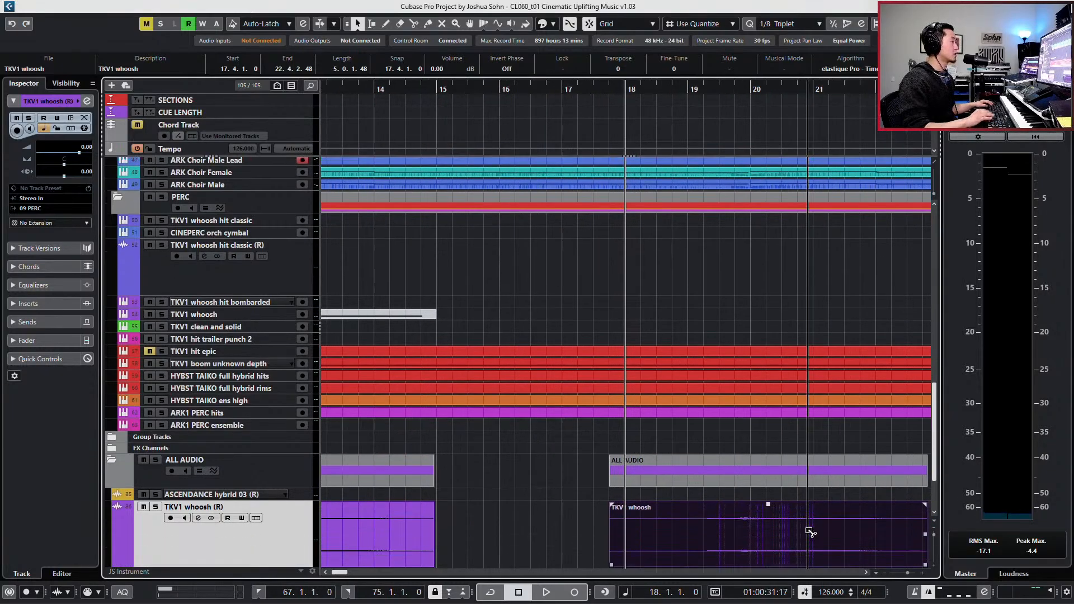
- Audition the copied TKV1 whoosh from bar 18, first soloed and then with the full mix
{"action": "scroll", "coordinate": [806, 521], "scroll_direction": "down", "scroll_amount": 3}
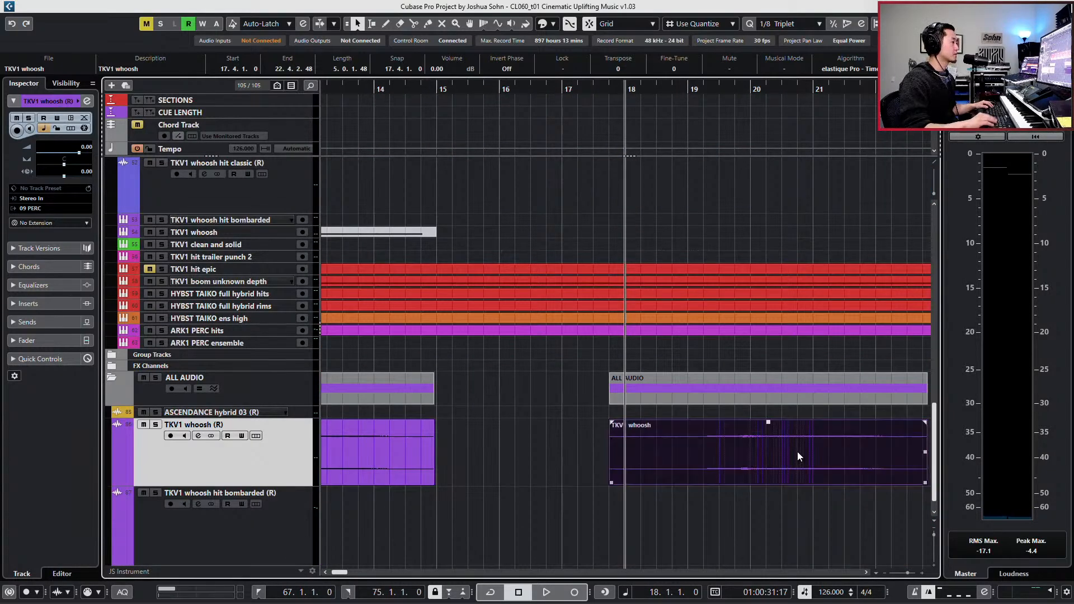
{"action": "key", "text": "space"}
{"action": "key", "text": "s"}
{"action": "key", "text": "space"}
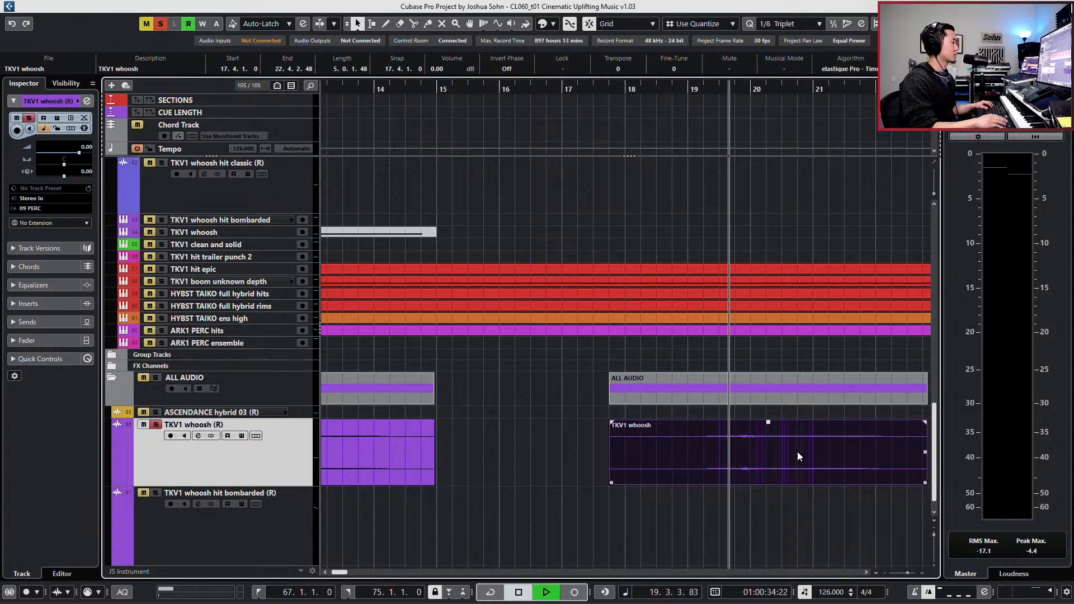
{"action": "key", "text": "KP_Subtract"}
{"action": "key", "text": "KP_Subtract"}
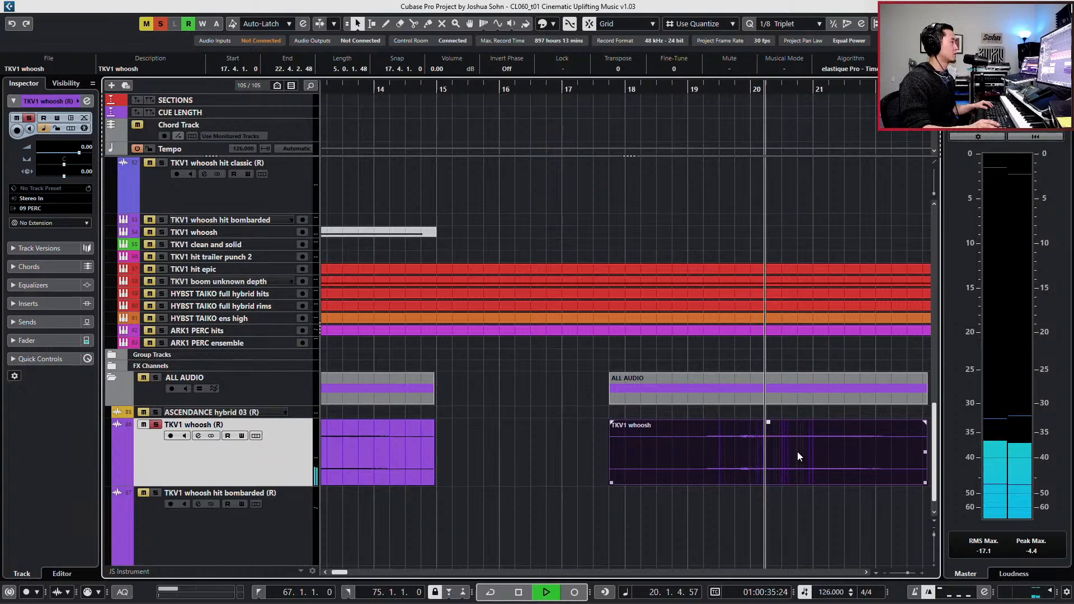
{"action": "key", "text": "KP_Subtract"}
{"action": "key", "text": "s"}
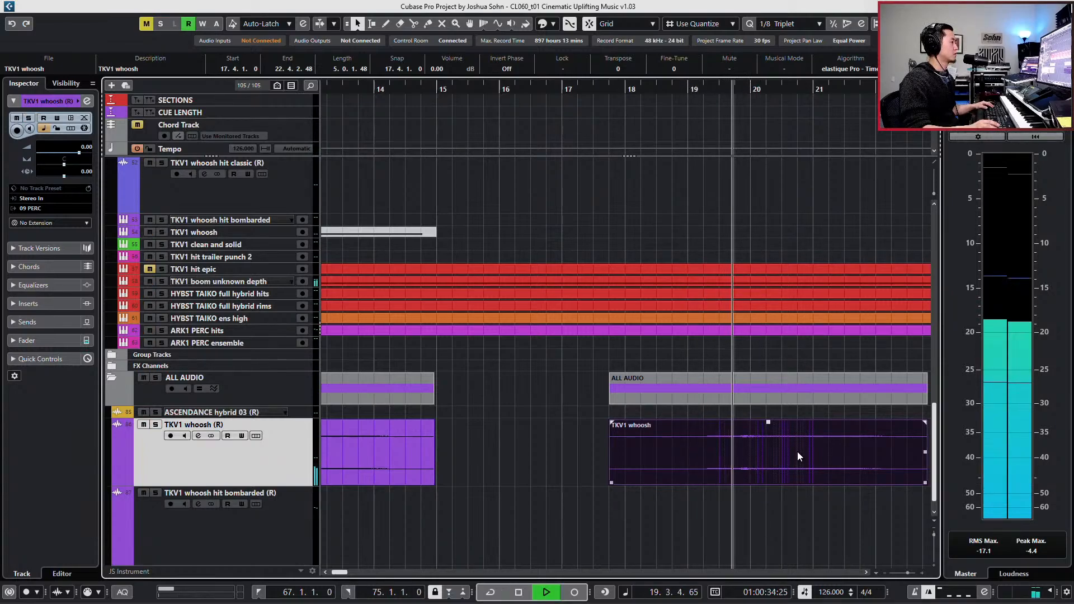
- Fine-tune the copied whoosh event's position against playback so it starts at 17.4.1.111
{"action": "key", "text": "space"}
{"action": "left_click_drag", "start_coordinate": [782, 461], "coordinate": [781, 456]}
{"action": "key", "text": "space"}
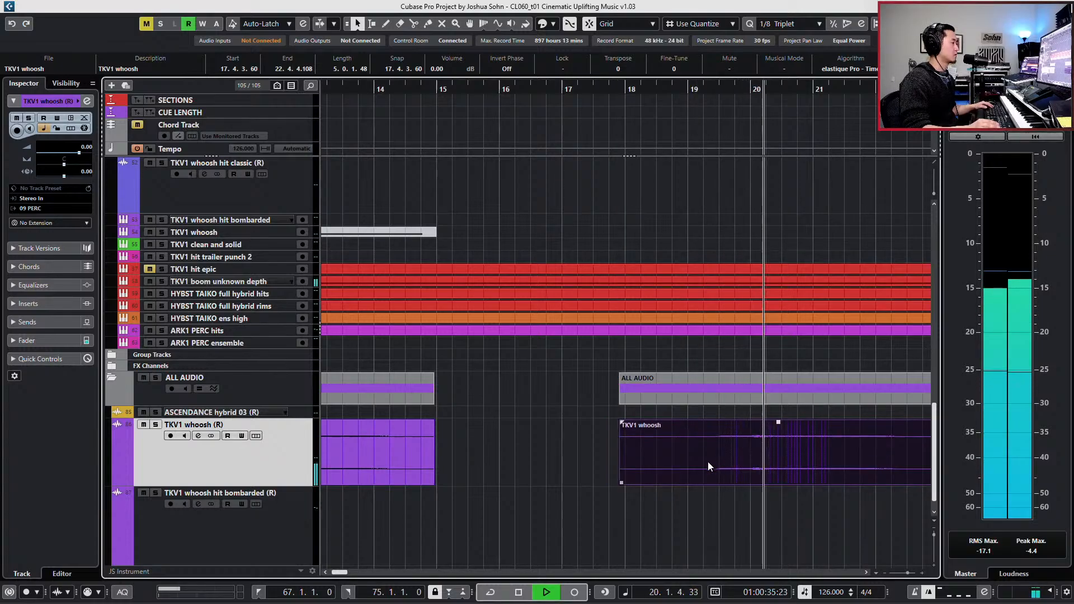
{"action": "key", "text": "space"}
{"action": "left_click_drag", "start_coordinate": [684, 461], "coordinate": [673, 466]}
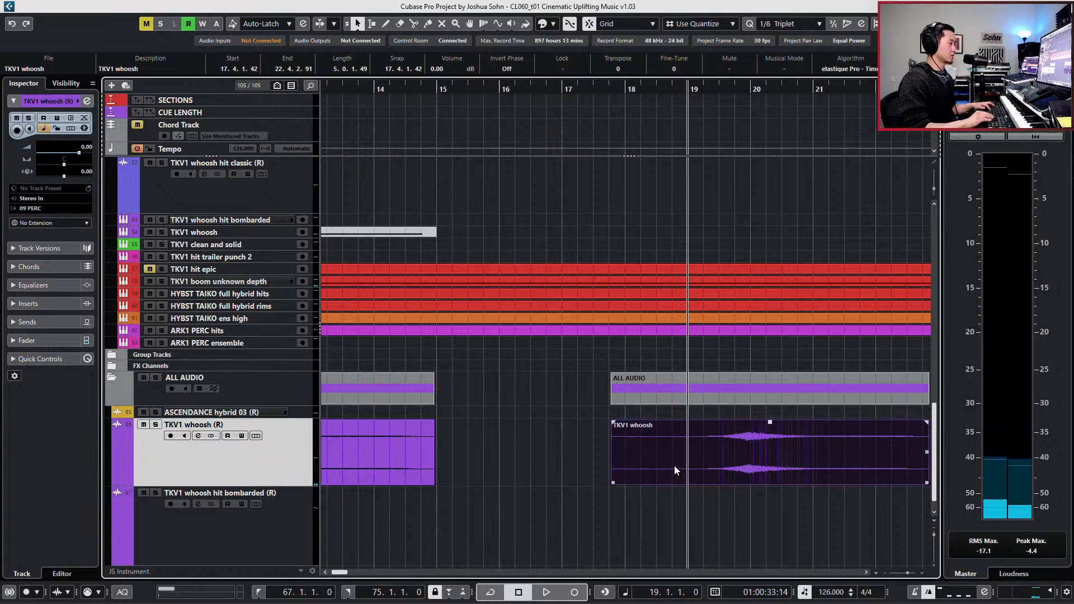
{"action": "scroll", "coordinate": [673, 465], "scroll_direction": "down", "scroll_amount": 1}
{"action": "left_click_drag", "start_coordinate": [718, 443], "coordinate": [720, 441]}
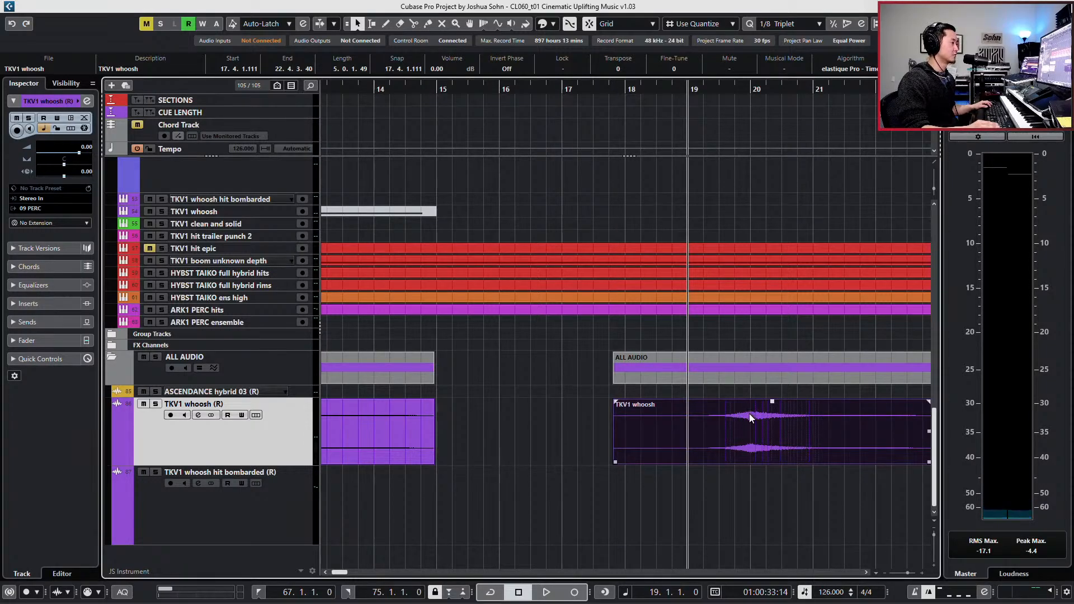
- Trim the copied whoosh event's start to 17.4.4.119 and listen to the transition through bar 21
{"action": "key", "text": "space"}
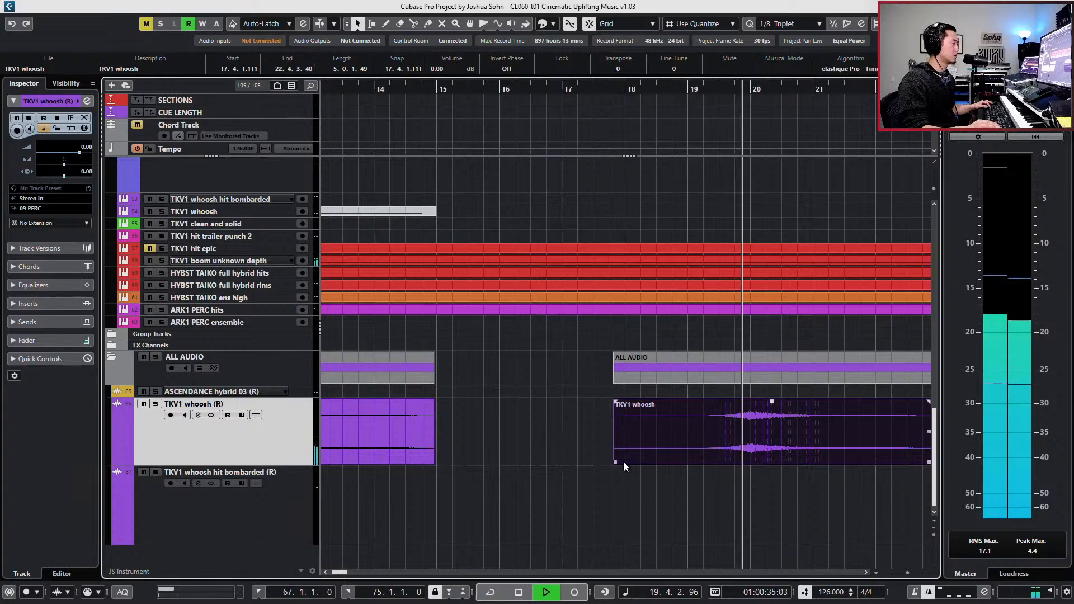
{"action": "left_click_drag", "start_coordinate": [617, 467], "coordinate": [628, 469]}
{"action": "key", "text": "g"}
{"action": "key", "text": "g"}
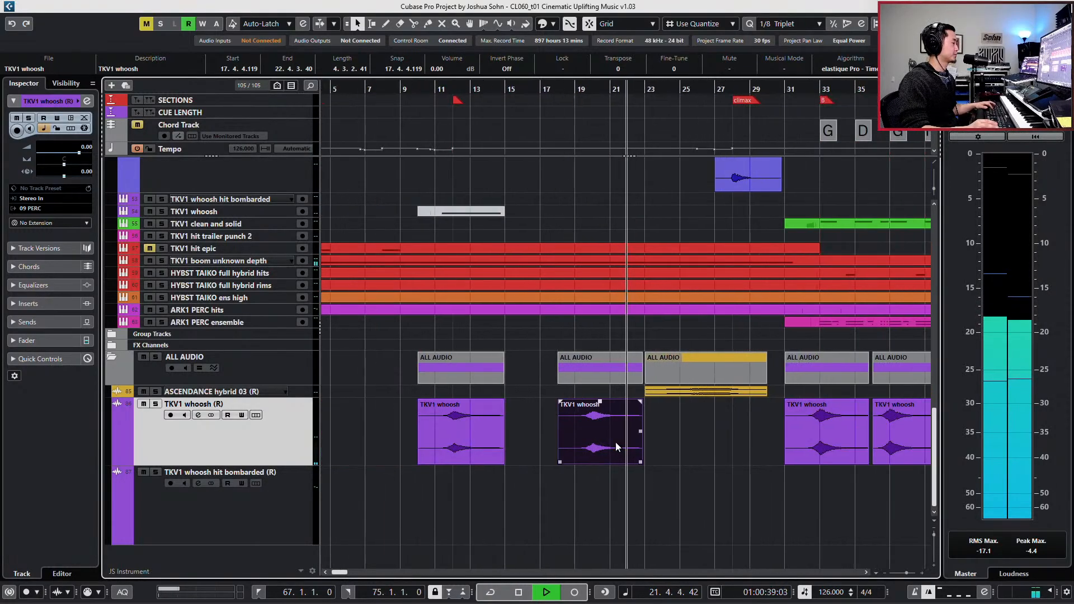
{"action": "key", "text": "space"}
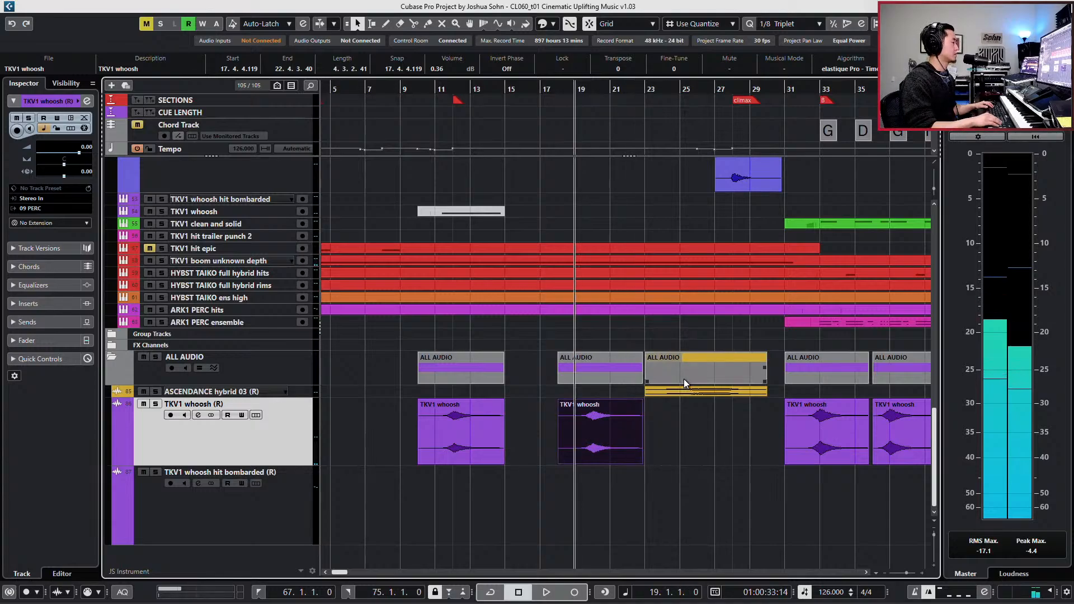
- Copy the CINEPERC orch cymbal event from bar 38 to bar 18 on the same track
{"action": "key", "text": "g"}
{"action": "key", "text": "g"}
{"action": "key", "text": "g"}
{"action": "key", "text": "g"}
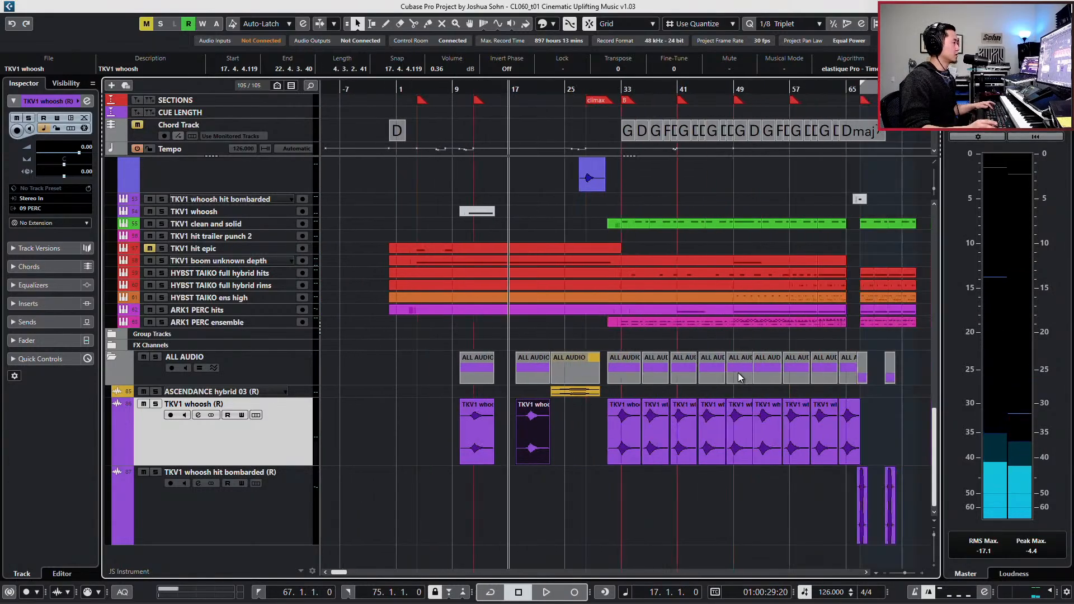
{"action": "scroll", "coordinate": [751, 347], "scroll_direction": "up", "scroll_amount": 2}
{"action": "scroll", "coordinate": [748, 406], "scroll_direction": "down", "scroll_amount": 1}
{"action": "scroll", "coordinate": [730, 356], "scroll_direction": "down", "scroll_amount": 2}
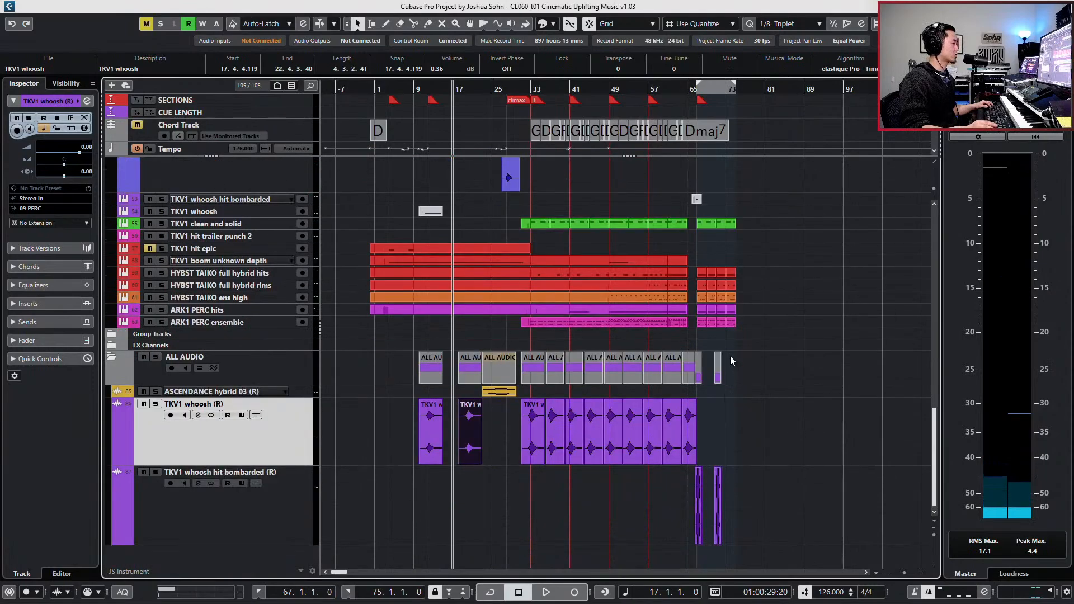
{"action": "scroll", "coordinate": [736, 441], "scroll_direction": "up", "scroll_amount": 2}
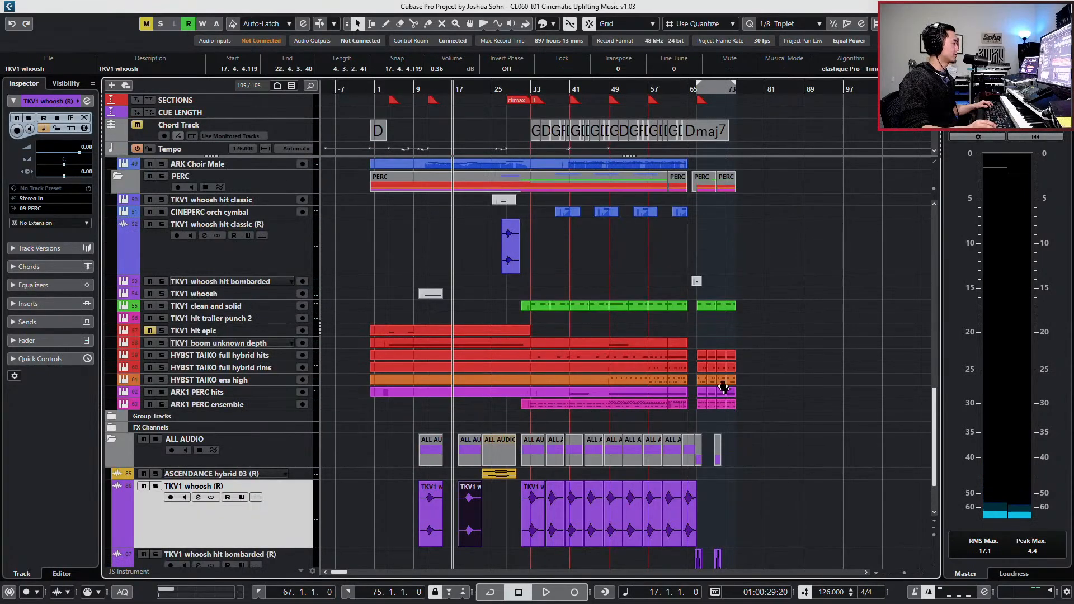
{"action": "left_click", "coordinate": [568, 215]}
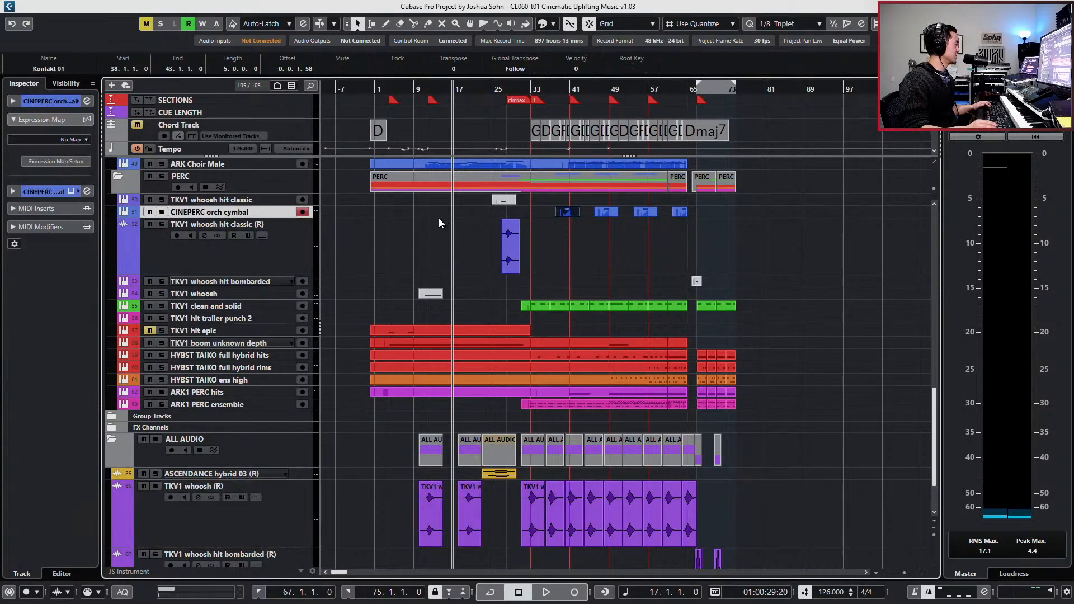
{"action": "scroll", "coordinate": [439, 218], "scroll_direction": "up", "scroll_amount": 3}
{"action": "scroll", "coordinate": [585, 211], "scroll_direction": "up", "scroll_amount": 1}
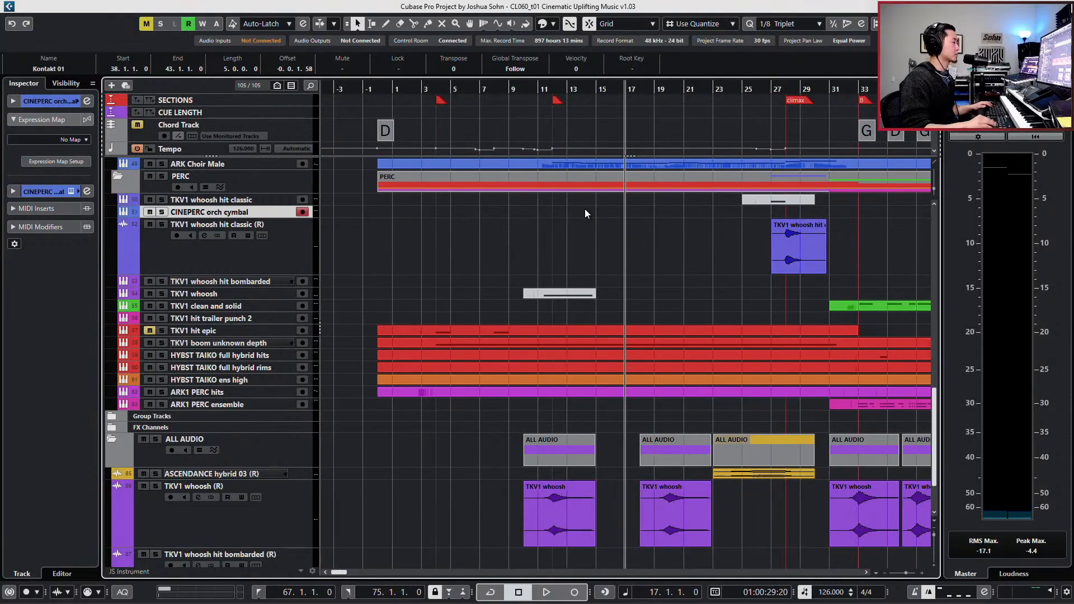
{"action": "key", "text": "KP_Add"}
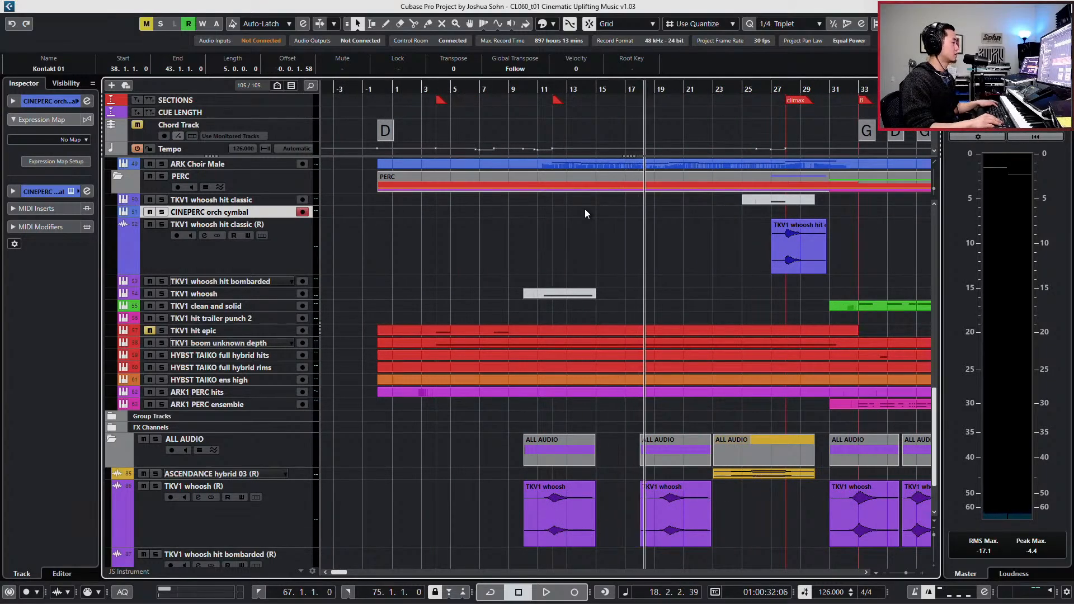
{"action": "key", "text": "KP_Subtract"}
{"action": "key", "text": "ctrl+v"}
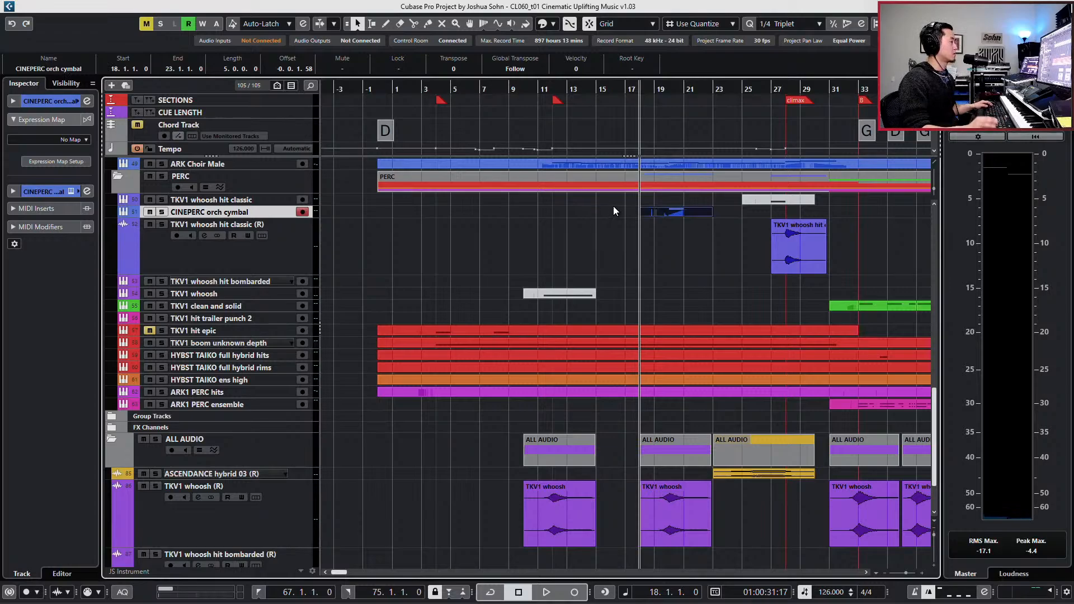
- Move the pasted cymbal event one bar earlier to 17.1.1.0, comparing both placements during playback from bar 18
{"action": "key", "text": "alt+1"}
{"action": "key", "text": "ctrl+Left"}
{"action": "key", "text": "space"}
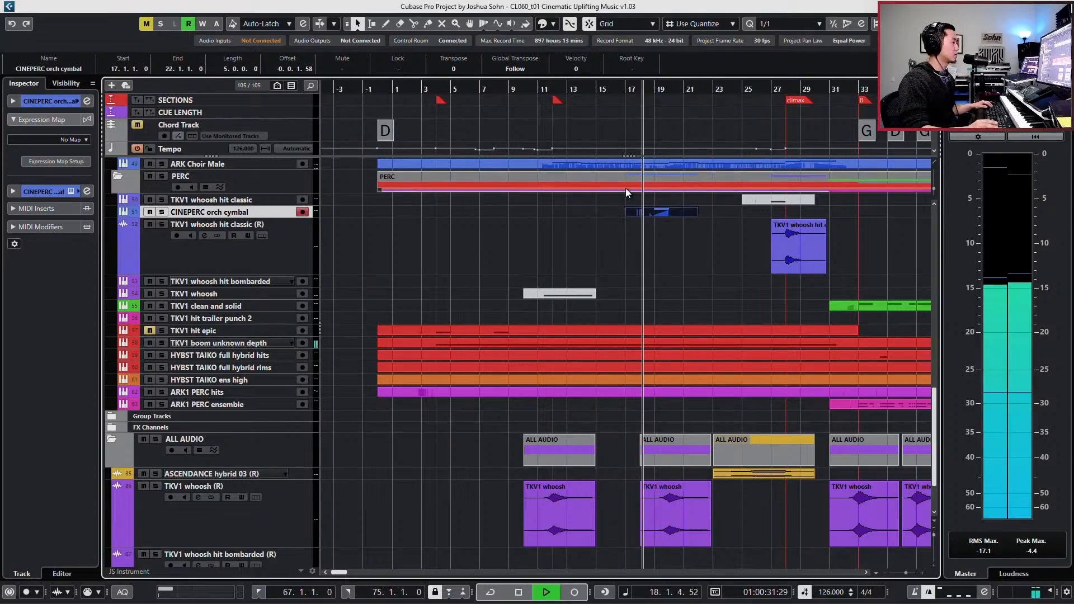
{"action": "key", "text": "ctrl+Right"}
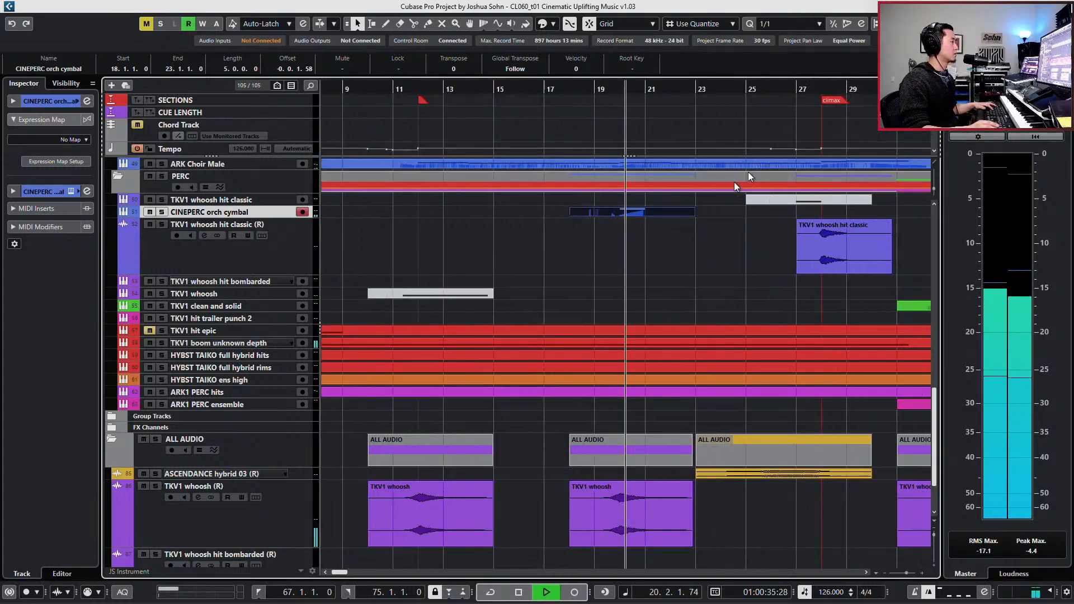
{"action": "key", "text": "h"}
{"action": "key", "text": "h"}
{"action": "key", "text": "space"}
{"action": "key", "text": "ctrl+Left"}
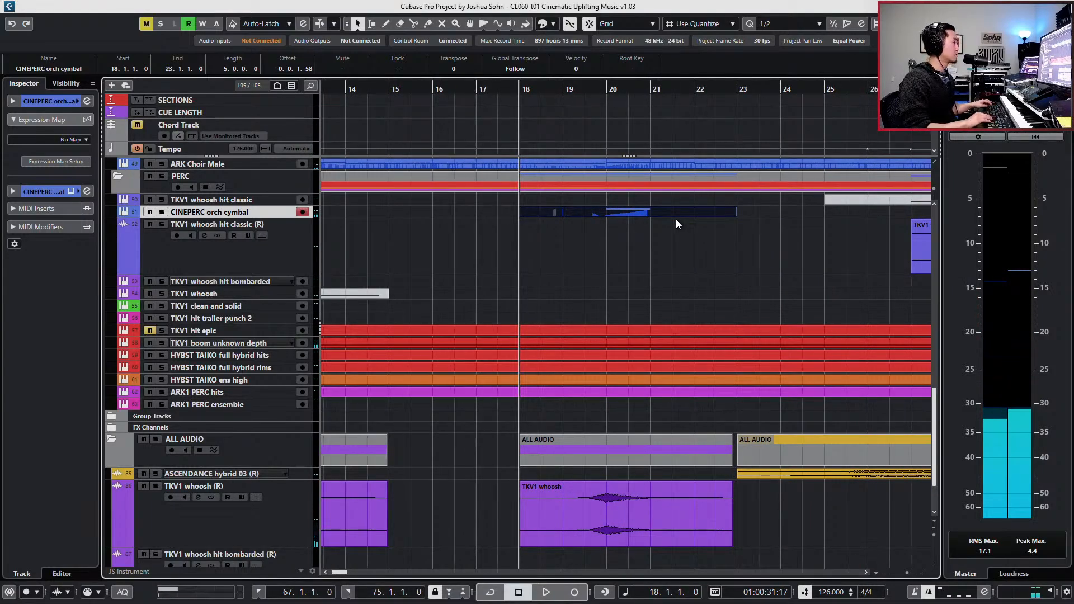
{"action": "key", "text": "space"}
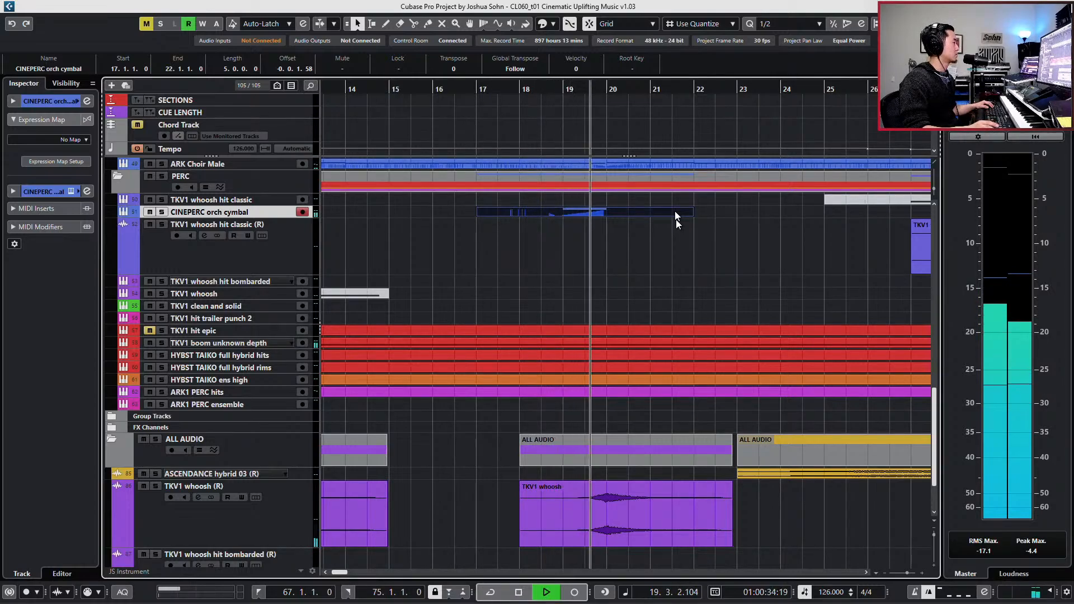
{"action": "key", "text": "space"}
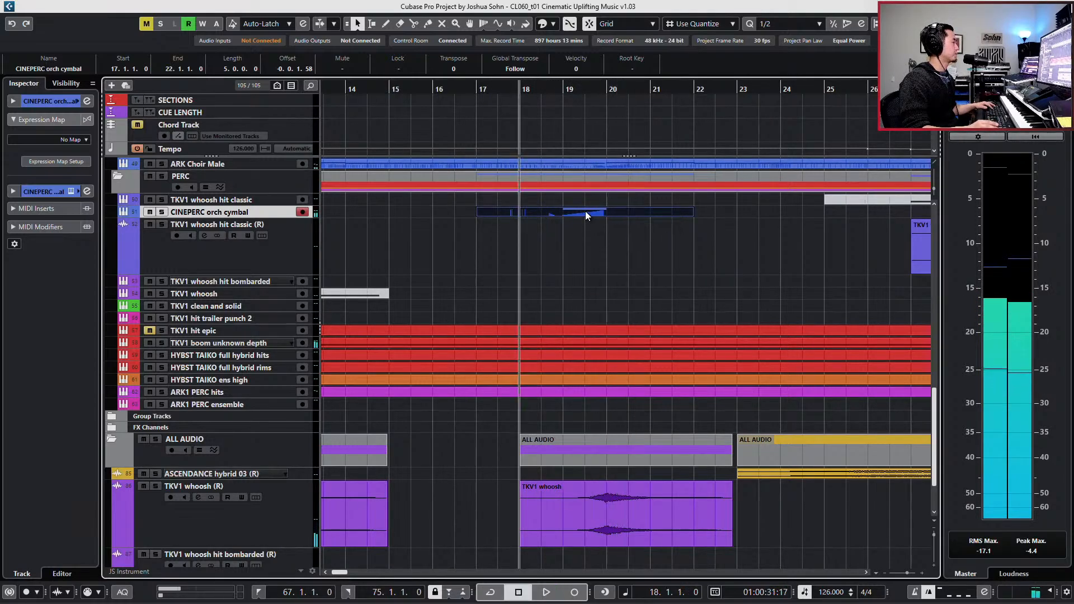
- Select all events on the CINEPERC orch cymbal track and glue them into one part
{"action": "key", "text": "g"}
{"action": "key", "text": "g"}
{"action": "key", "text": "g"}
{"action": "key", "text": "g"}
{"action": "key", "text": "g"}
{"action": "key", "text": "g"}
{"action": "key", "text": "g"}
{"action": "key", "text": "g"}
{"action": "key", "text": "g"}
{"action": "key", "text": "g"}
{"action": "key", "text": "g"}
{"action": "key", "text": "g"}
{"action": "key", "text": "g"}
{"action": "key", "text": "g"}
{"action": "left_click_drag", "start_coordinate": [380, 219], "coordinate": [597, 211]}
{"action": "key", "text": "ctrl+j"}
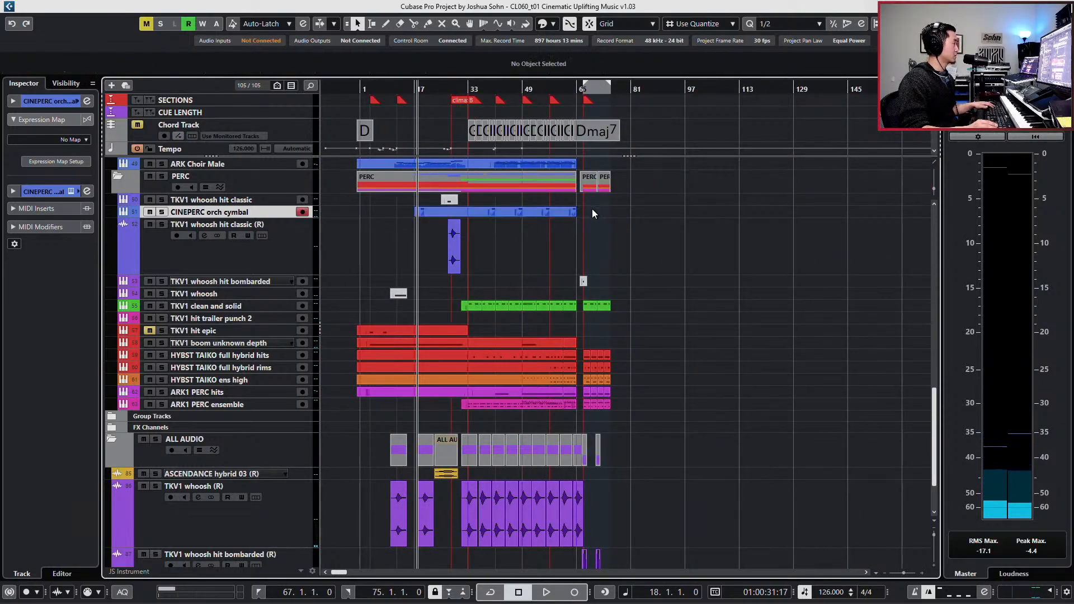
- Set the locators to the PERC parts' range and extend the glued cymbal part to span 0.1.1.0 to 75.1.1.0
{"action": "left_click_drag", "start_coordinate": [641, 180], "coordinate": [470, 194]}
{"action": "key", "text": "p"}
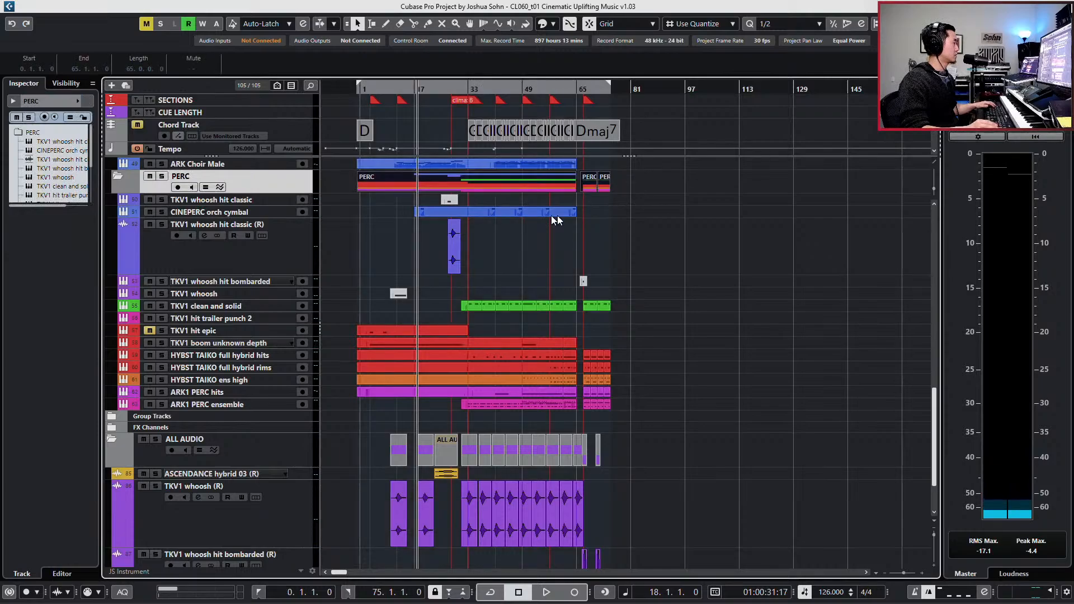
{"action": "double_click", "coordinate": [597, 215]}
{"action": "key", "text": "ctrl+j"}
- Open the cymbal part in the Key Editor and delete the repeated Main Volume (CC 7) points after the first group near bar 18
{"action": "left_click", "coordinate": [575, 217]}
{"action": "double_click", "coordinate": [575, 217]}
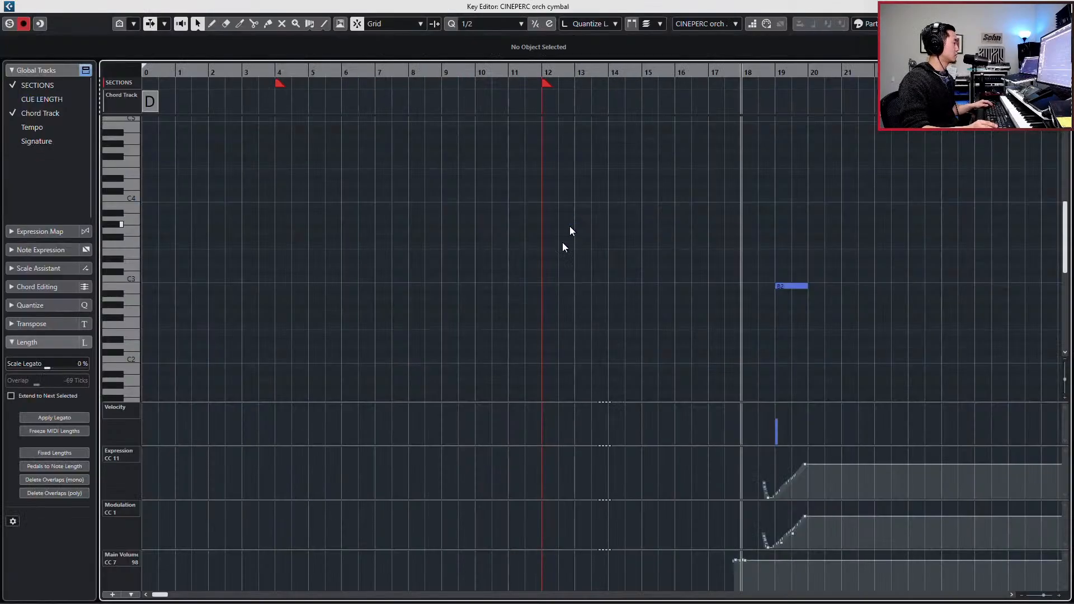
{"action": "key", "text": "g"}
{"action": "key", "text": "g"}
{"action": "key", "text": "g"}
{"action": "key", "text": "g"}
{"action": "key", "text": "g"}
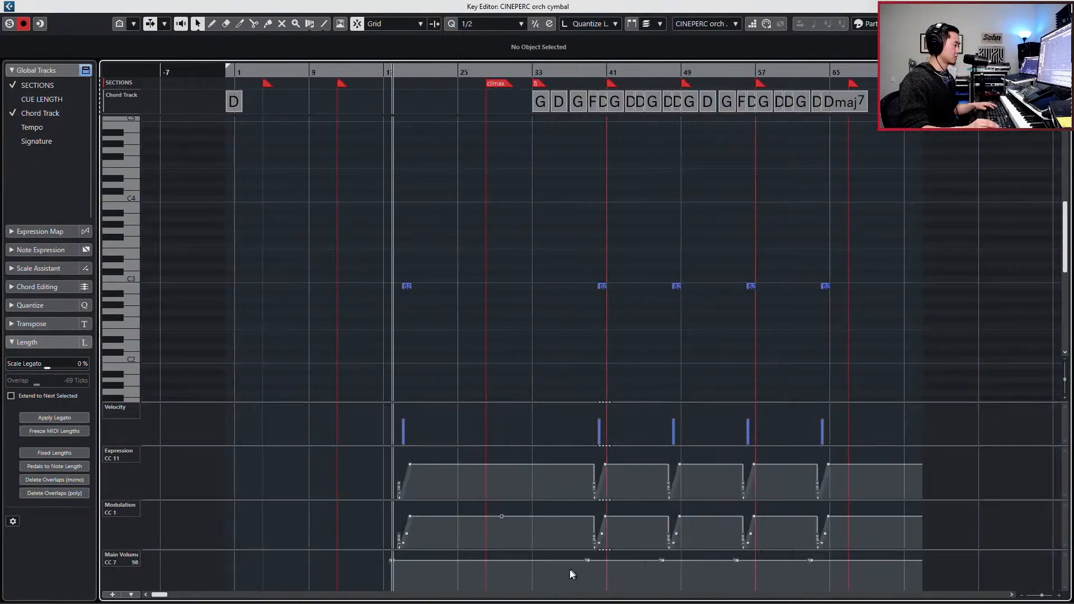
{"action": "left_click_drag", "start_coordinate": [569, 572], "coordinate": [843, 523]}
{"action": "left_click", "coordinate": [563, 588]}
{"action": "left_click_drag", "start_coordinate": [610, 574], "coordinate": [849, 531]}
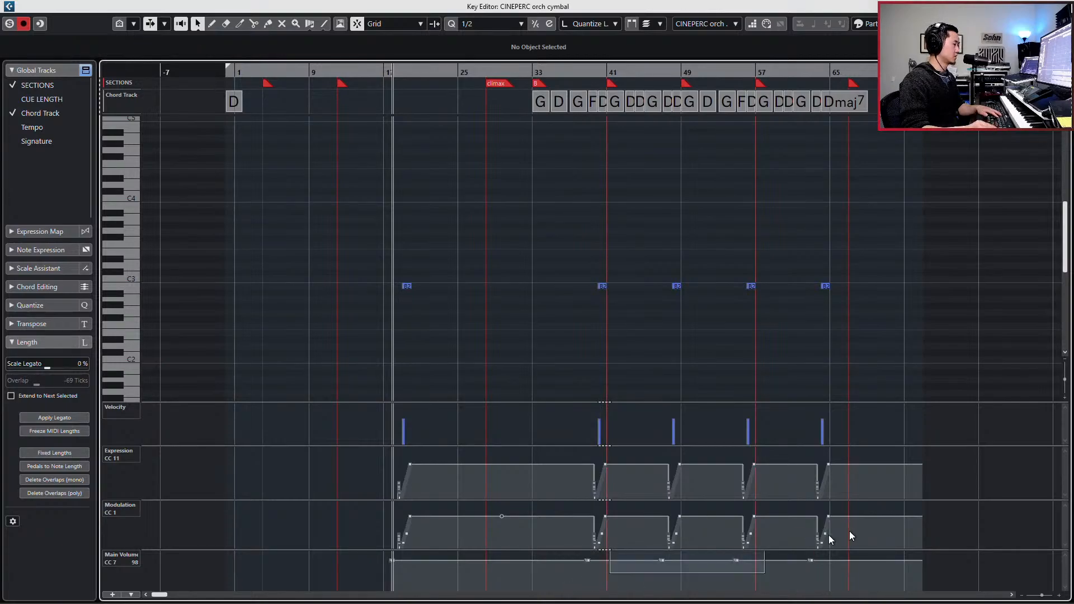
{"action": "key", "text": "Delete"}
{"action": "left_click", "coordinate": [393, 554]}
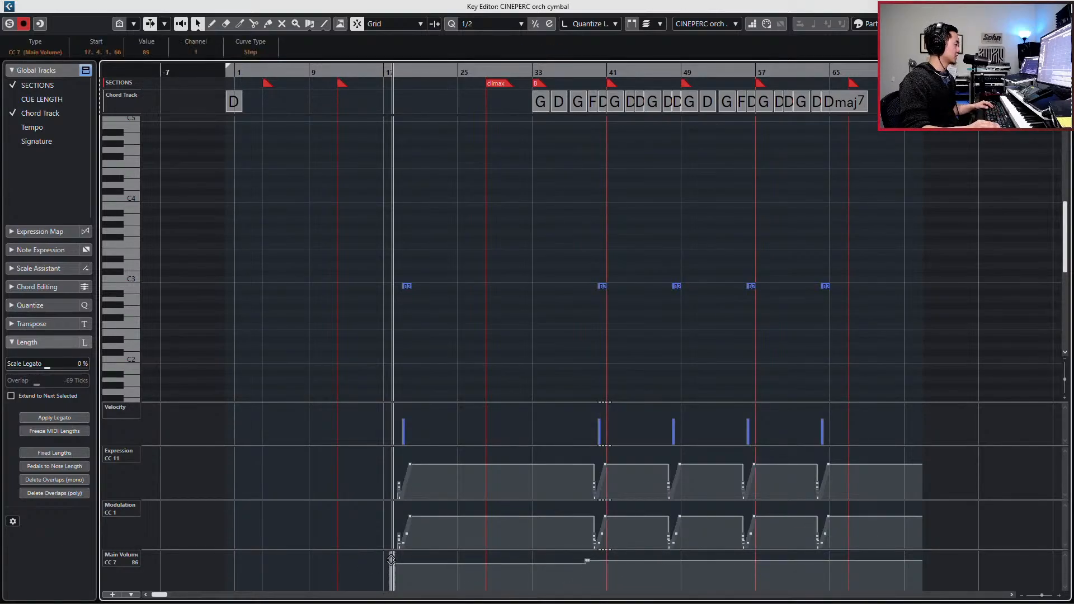
{"action": "left_click", "coordinate": [468, 574]}
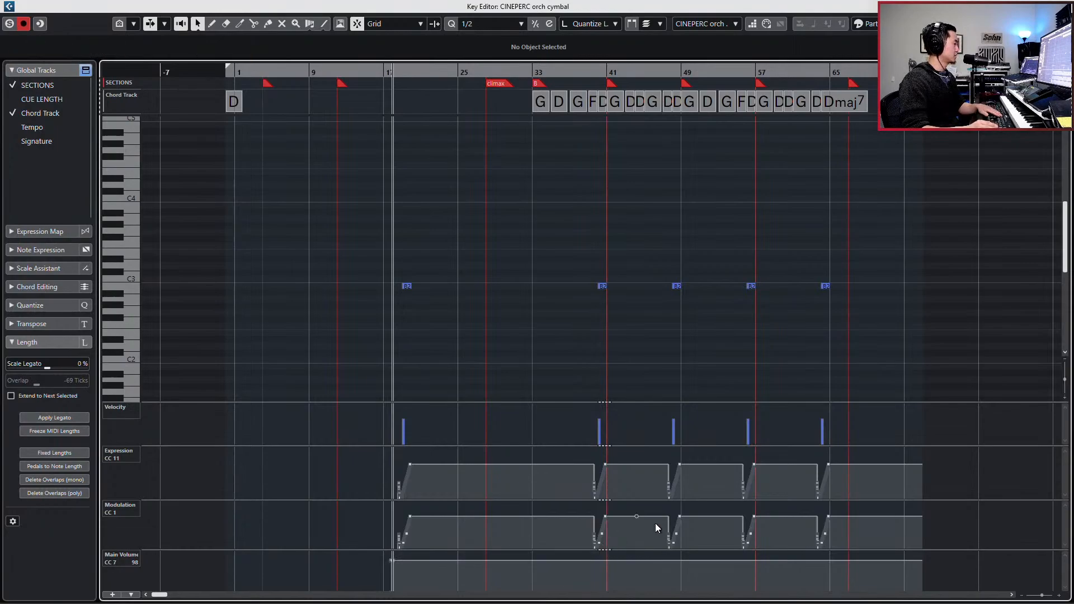
- Scale down the cymbal swell before bar 20, lowering Modulation (CC 1) to a peak of 76 and Expression (CC 11) to 62
{"action": "left_click_drag", "start_coordinate": [385, 513], "coordinate": [414, 547]}
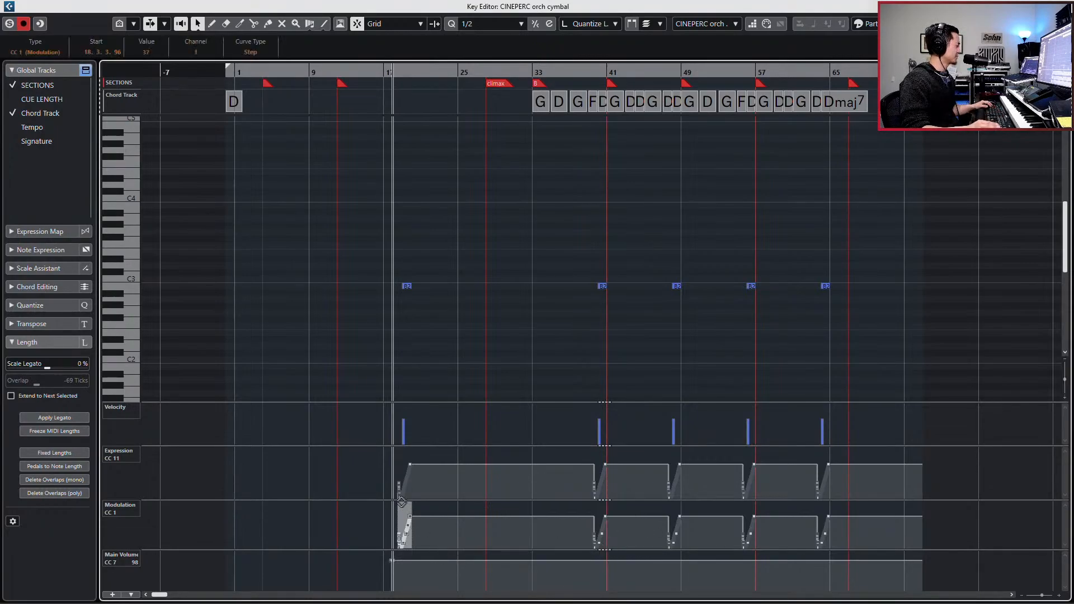
{"action": "key", "text": "h"}
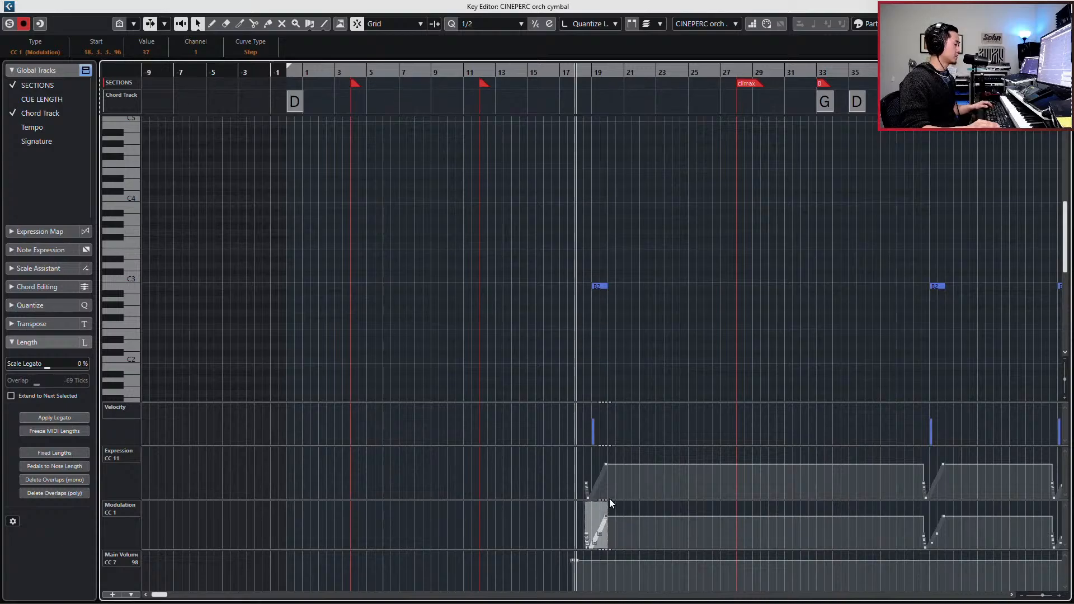
{"action": "key", "text": "h"}
{"action": "key", "text": "h"}
{"action": "key", "text": "h"}
{"action": "key", "text": "h"}
{"action": "key", "text": "h"}
{"action": "left_click_drag", "start_coordinate": [650, 504], "coordinate": [650, 510]}
{"action": "left_click_drag", "start_coordinate": [614, 455], "coordinate": [680, 497]}
{"action": "left_click_drag", "start_coordinate": [650, 447], "coordinate": [652, 473]}
- Audition the softened cymbal swell from bar 18, close the editor, and return the playhead to the project start
{"action": "key", "text": "space"}
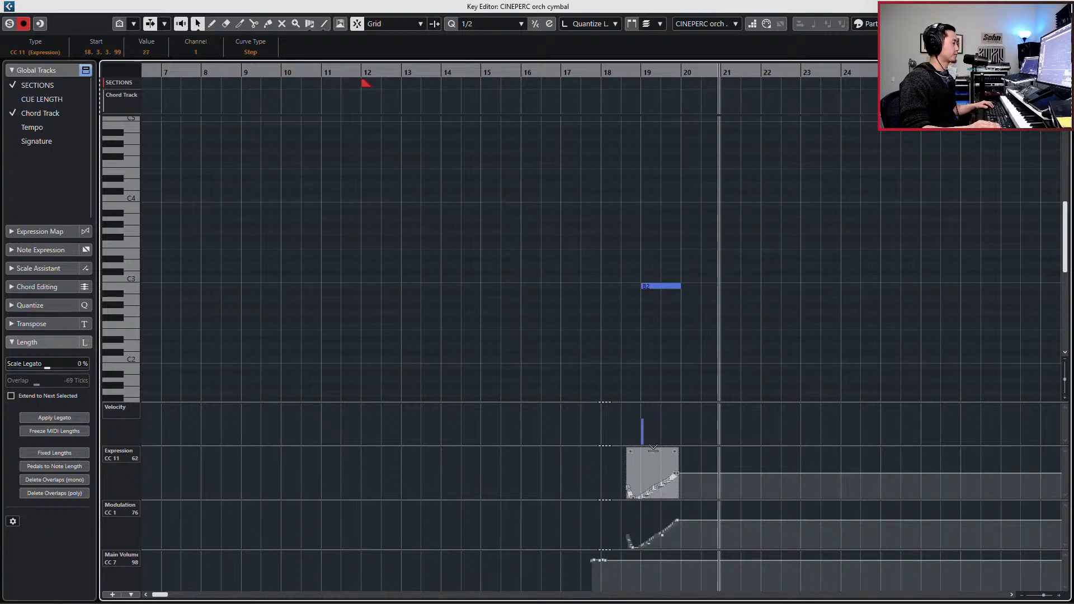
{"action": "key", "text": "Return"}
{"action": "key", "text": "space"}
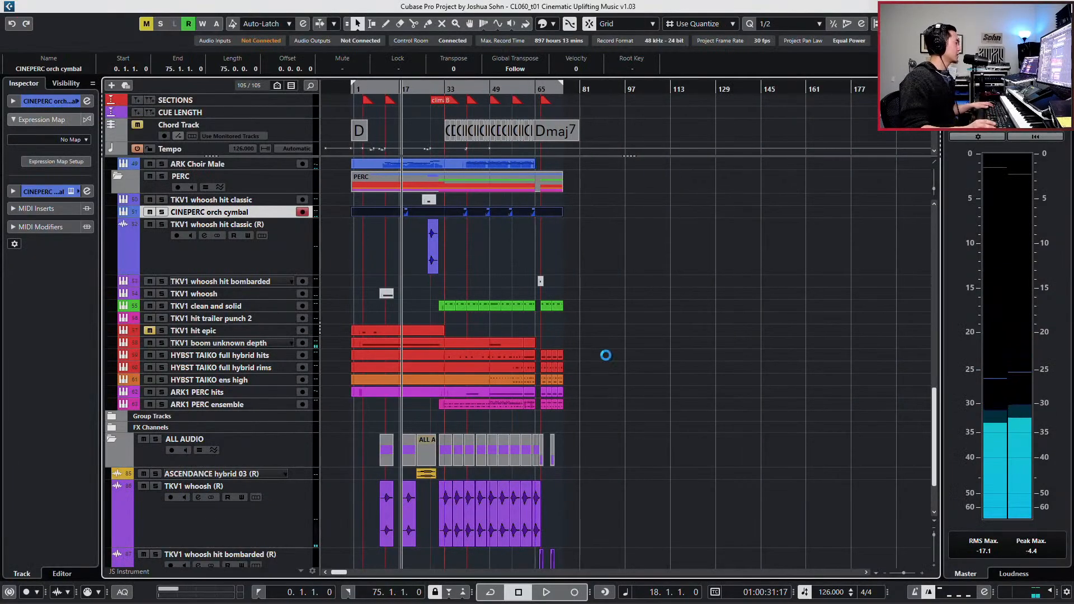
{"action": "key", "text": "Home"}
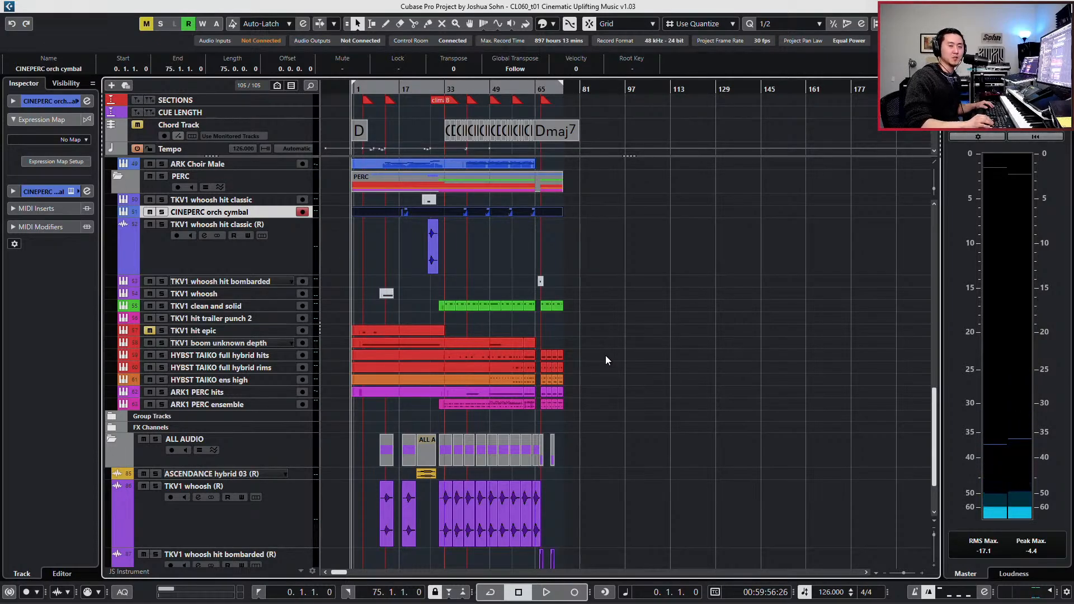
{"action": "left_click", "coordinate": [857, 392]}
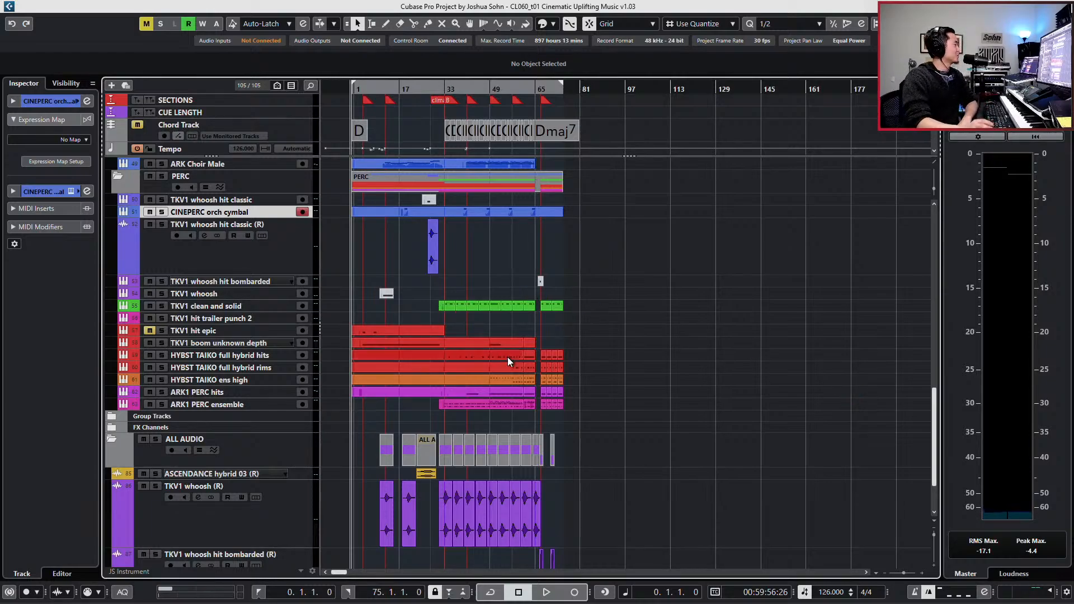
- Start playback of the whole track from the project start
{"action": "key", "text": "Up"}
{"action": "key", "text": "Down"}
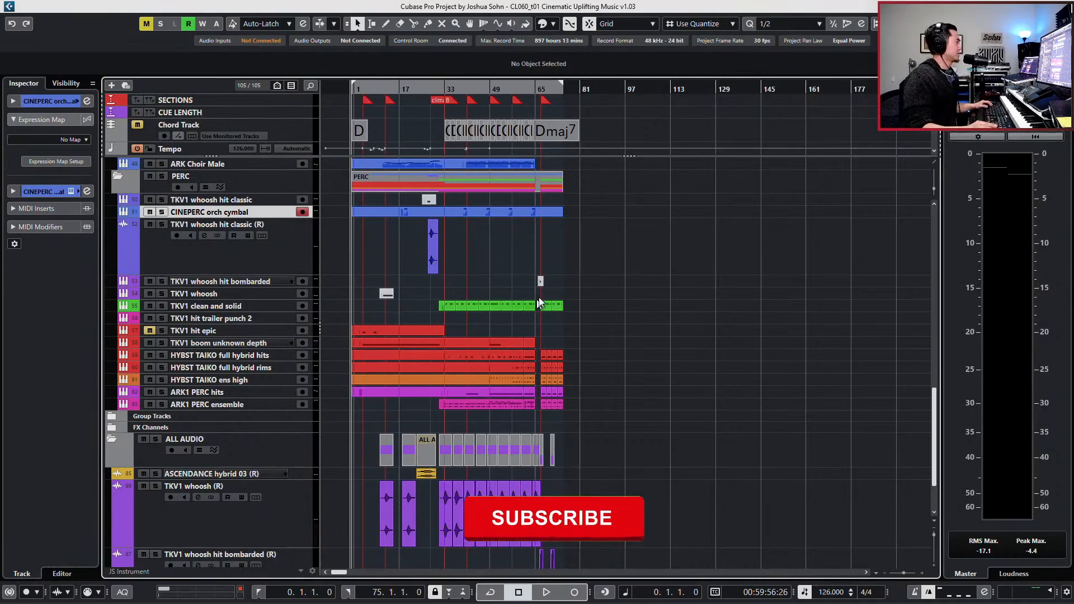
{"action": "key", "text": "space"}
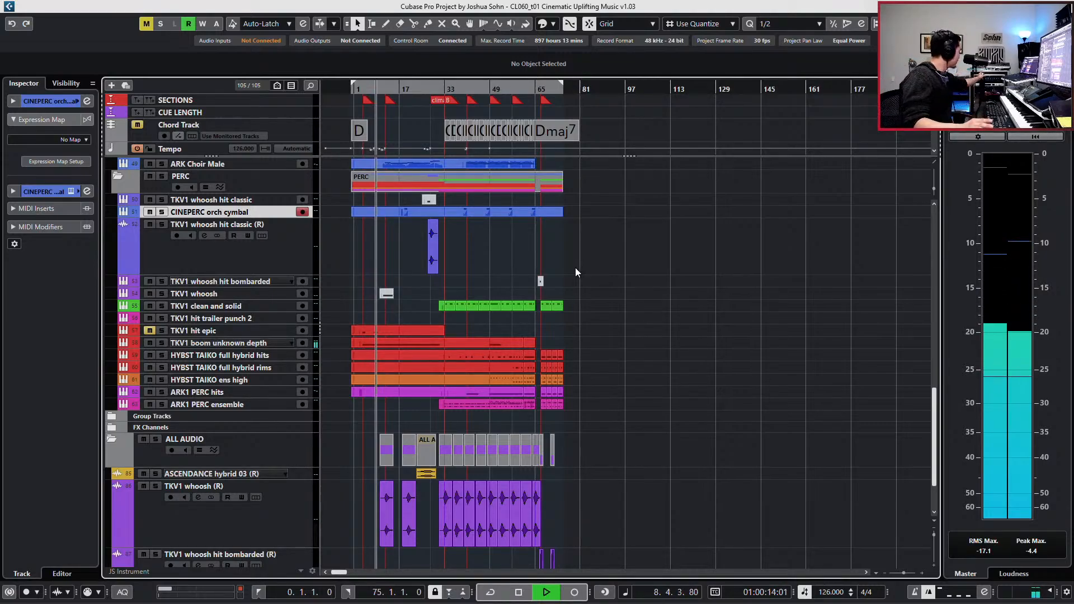
- Give the ASCENDANCE hybrid 03 (R), TKV1 whoosh (R) and TKV1 whoosh hit bombarded (R) tracks the same compact height
{"action": "scroll", "coordinate": [513, 459], "scroll_direction": "down", "scroll_amount": 3}
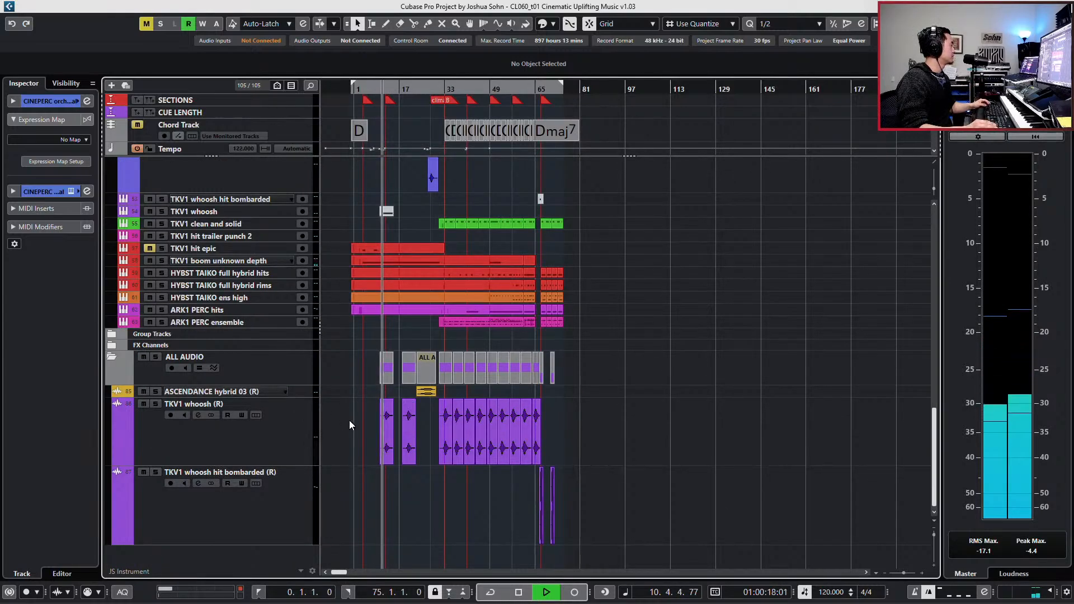
{"action": "left_click", "coordinate": [308, 392]}
{"action": "left_click", "coordinate": [297, 489], "text": "shift"}
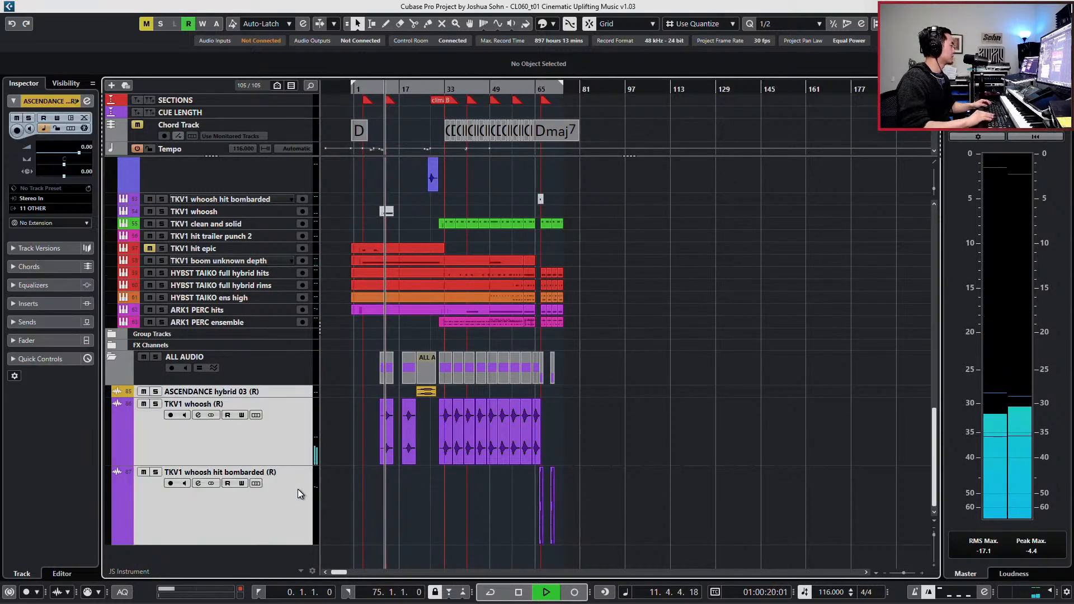
{"action": "key", "text": "alt+Up"}
{"action": "key", "text": "alt+Up"}
{"action": "key", "text": "alt+Up"}
{"action": "key", "text": "alt+Up"}
{"action": "key", "text": "alt+Up"}
{"action": "key", "text": "alt+Up"}
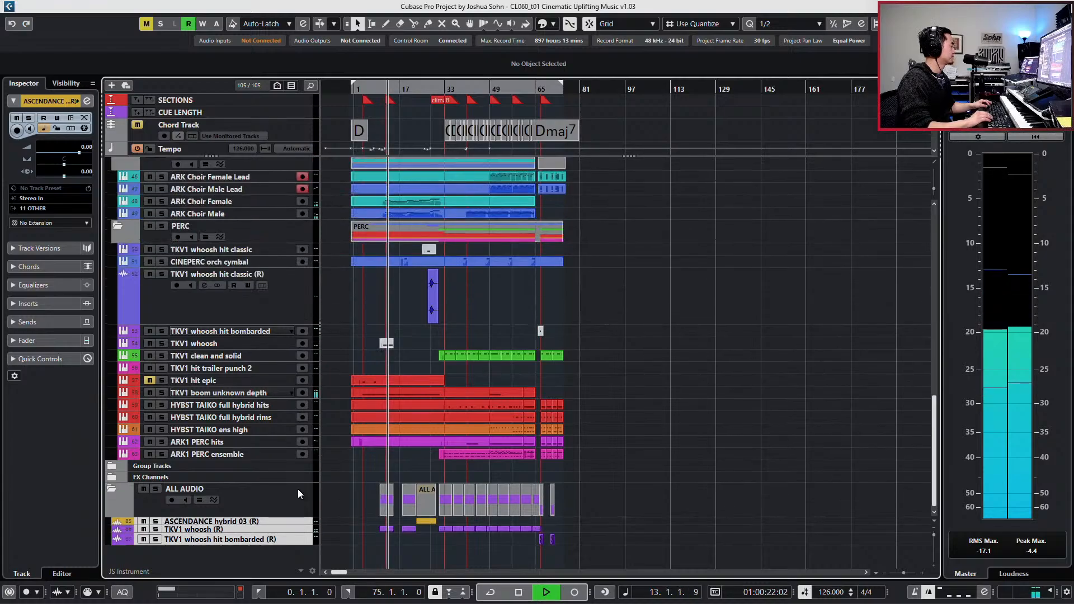
{"action": "key", "text": "alt+Down"}
{"action": "key", "text": "alt+Down"}
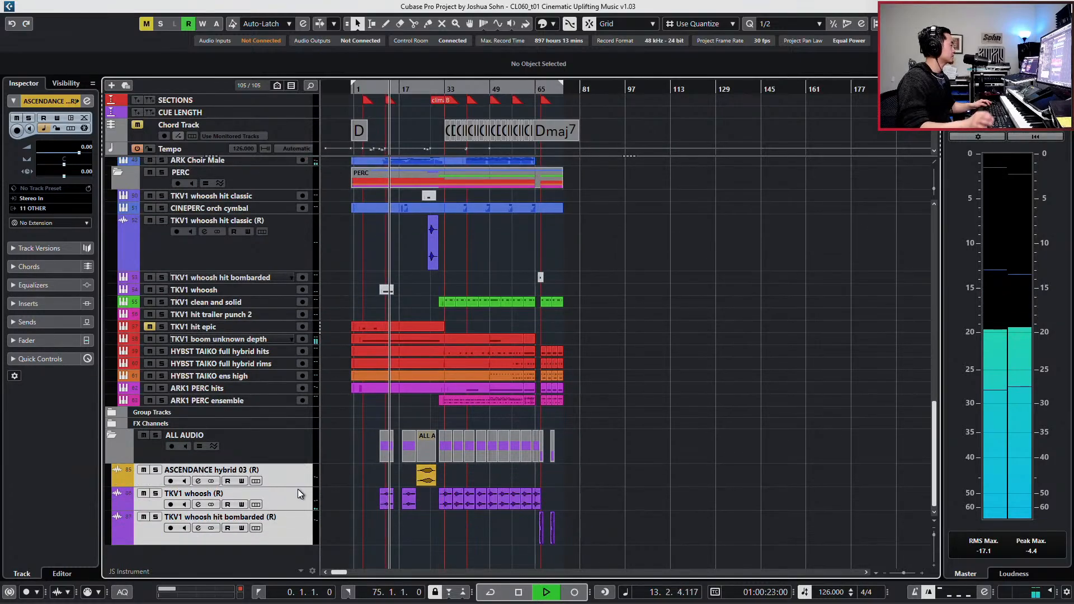
- Show only tracks with data between the locators and disarm recording on ARK Choir Female Lead and ARK Choir Male Lead
{"action": "left_click", "coordinate": [277, 86]}
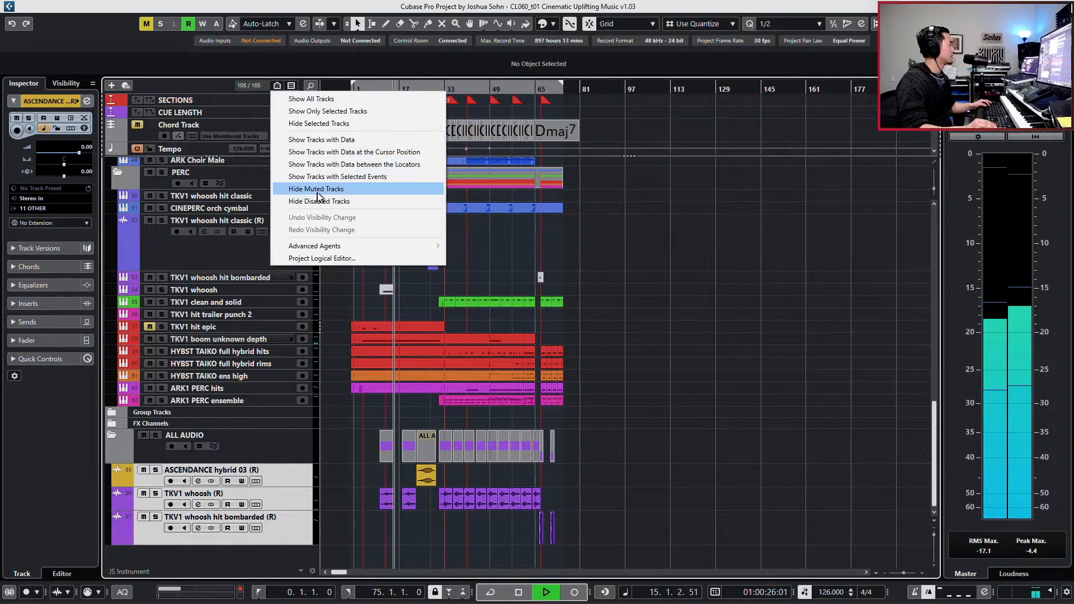
{"action": "left_click", "coordinate": [324, 164]}
{"action": "scroll", "coordinate": [401, 213], "scroll_direction": "up", "scroll_amount": 5}
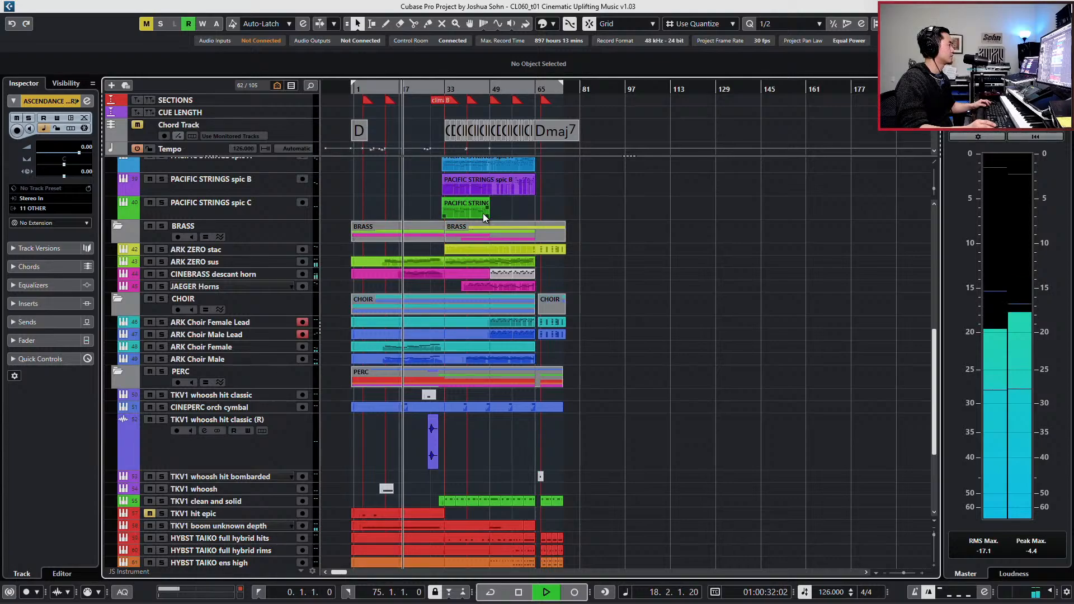
{"action": "left_click", "coordinate": [303, 334]}
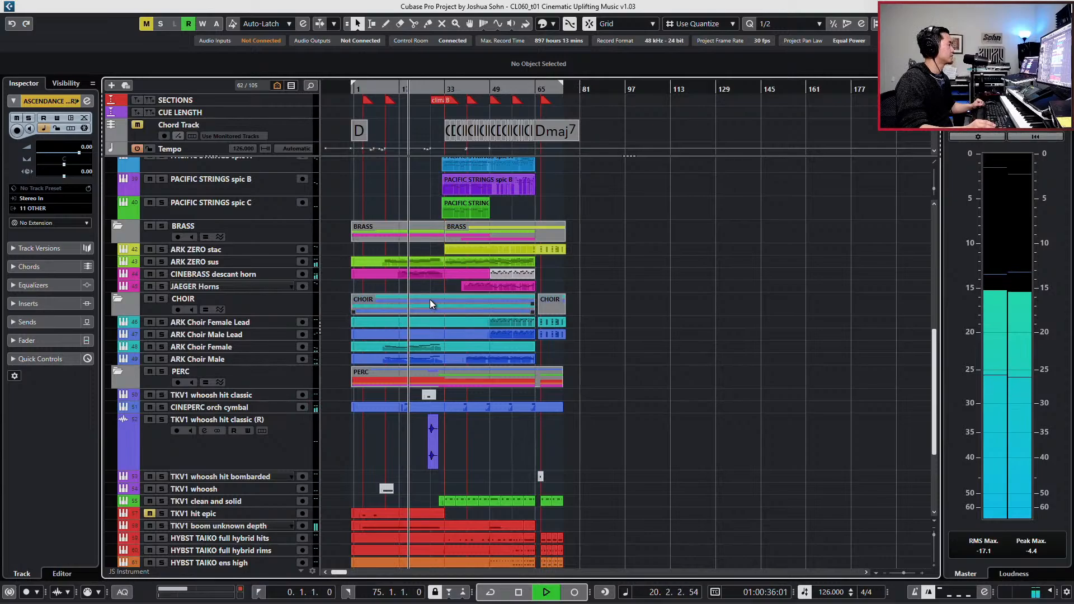
- Review the first GIANT emotional piano part in the Key Editor during playback, then close the editor
{"action": "scroll", "coordinate": [430, 301], "scroll_direction": "up", "scroll_amount": 3}
{"action": "scroll", "coordinate": [431, 299], "scroll_direction": "up", "scroll_amount": 10}
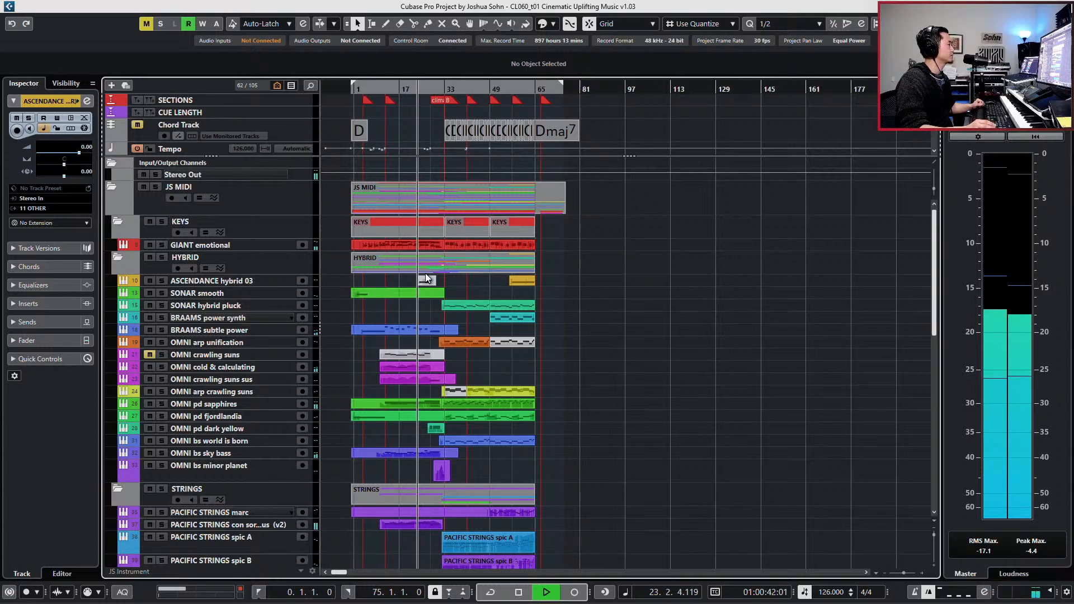
{"action": "double_click", "coordinate": [397, 244]}
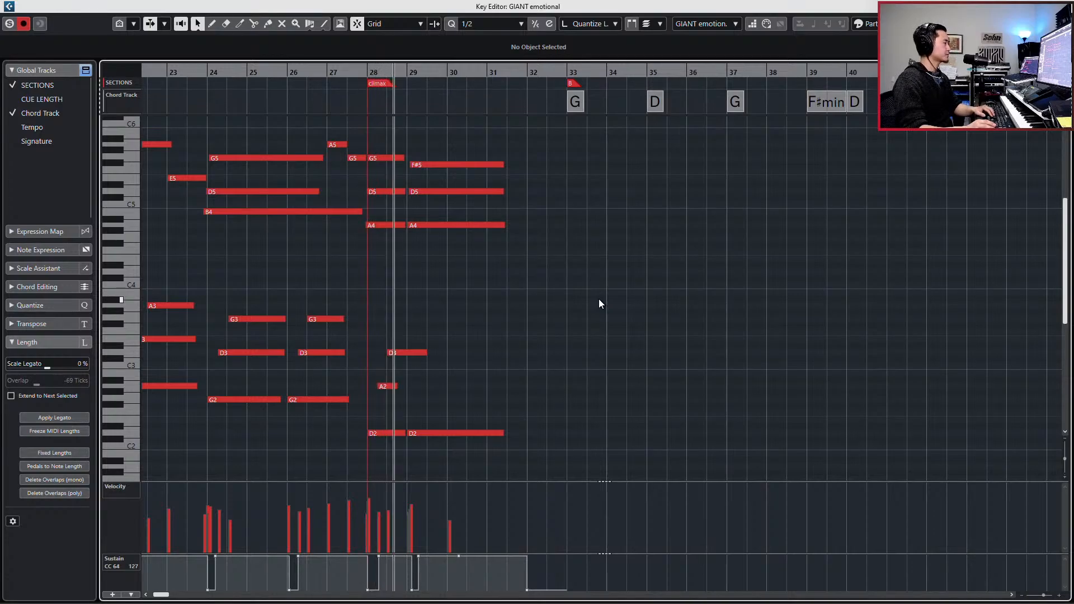
{"action": "key", "text": "ctrl+e"}
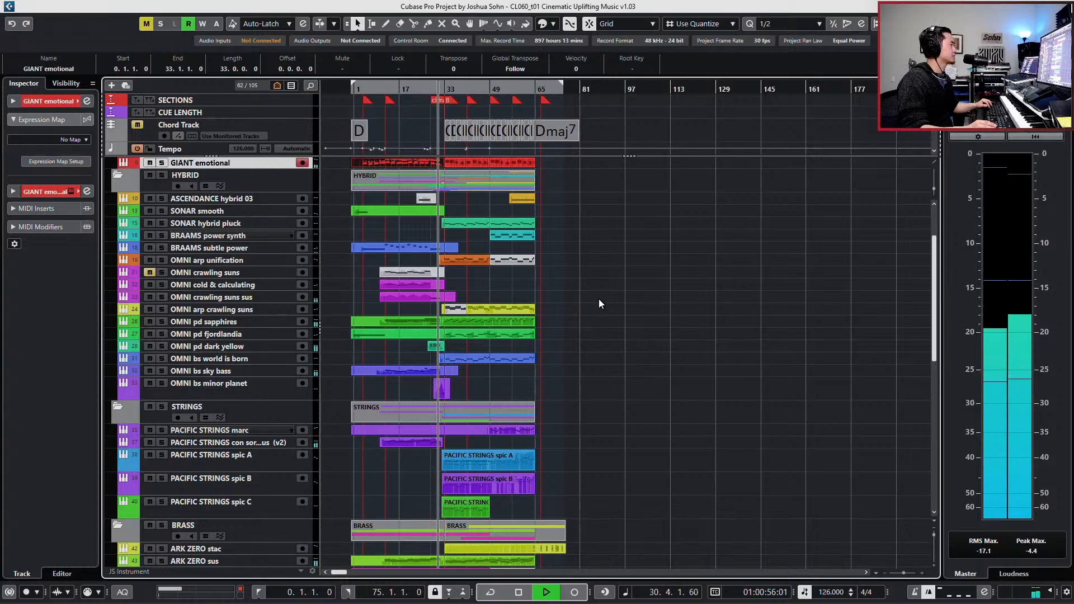
- Review the JAEGER Horns part in the Key Editor with Auto-Scroll turned on, then close the editor
{"action": "scroll", "coordinate": [599, 300], "scroll_direction": "down", "scroll_amount": 3}
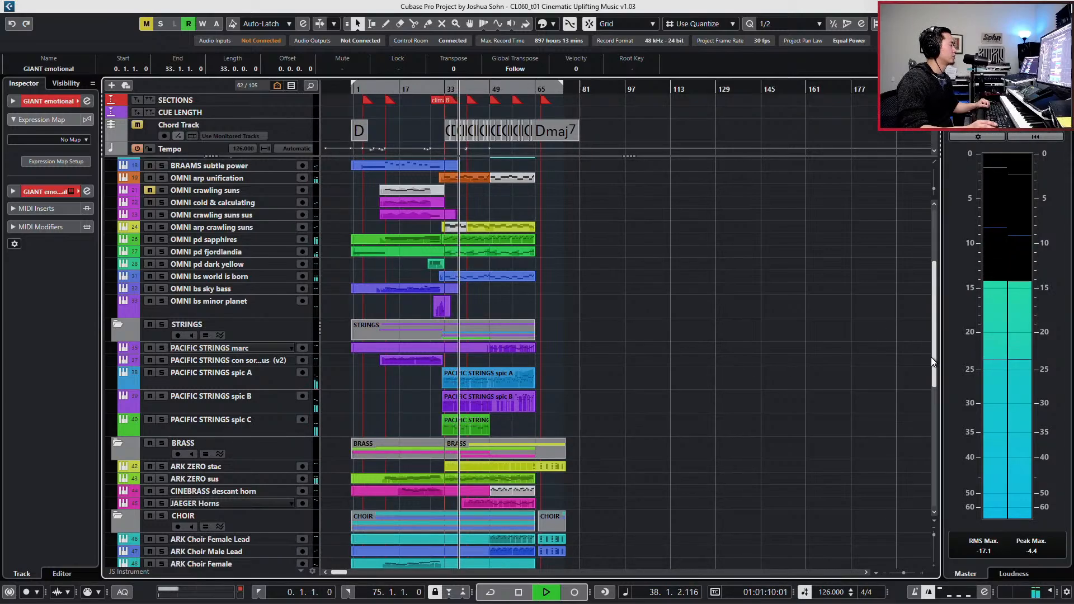
{"action": "left_click_drag", "start_coordinate": [930, 356], "coordinate": [921, 484]}
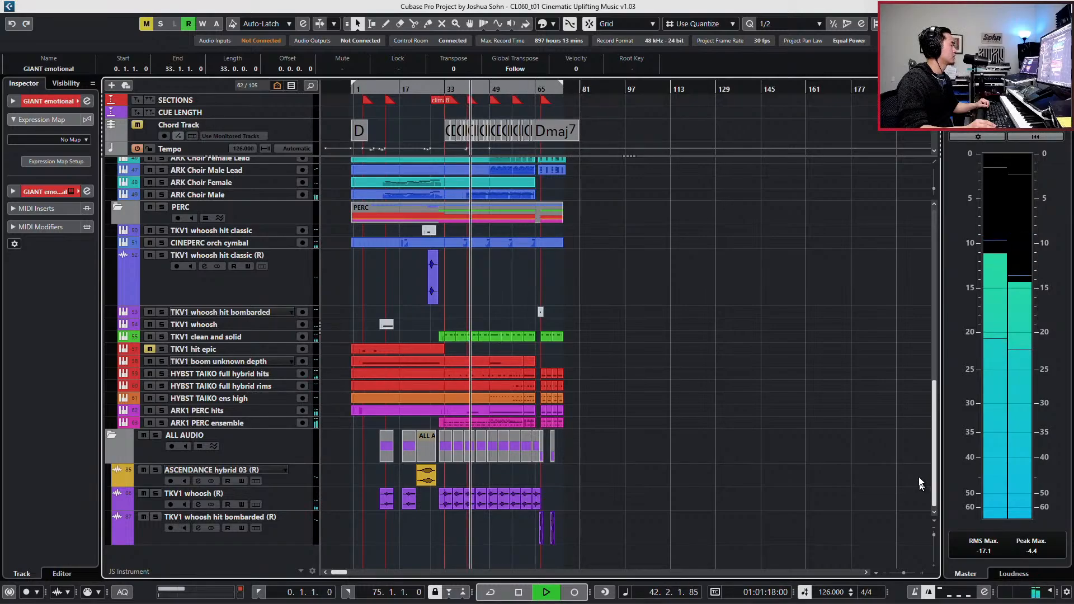
{"action": "left_click_drag", "start_coordinate": [921, 485], "coordinate": [917, 434]}
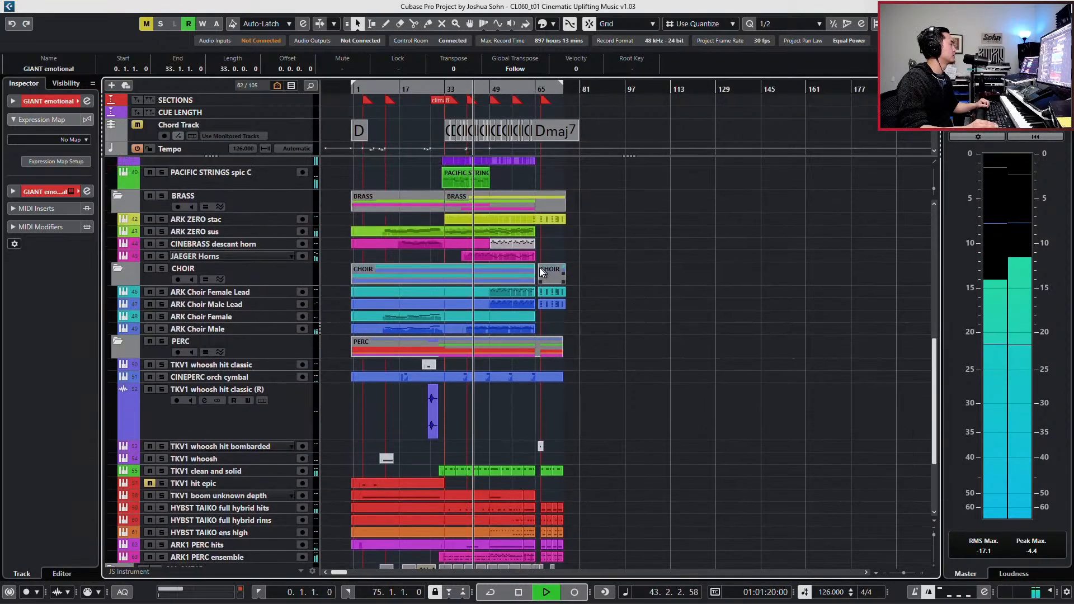
{"action": "double_click", "coordinate": [516, 255]}
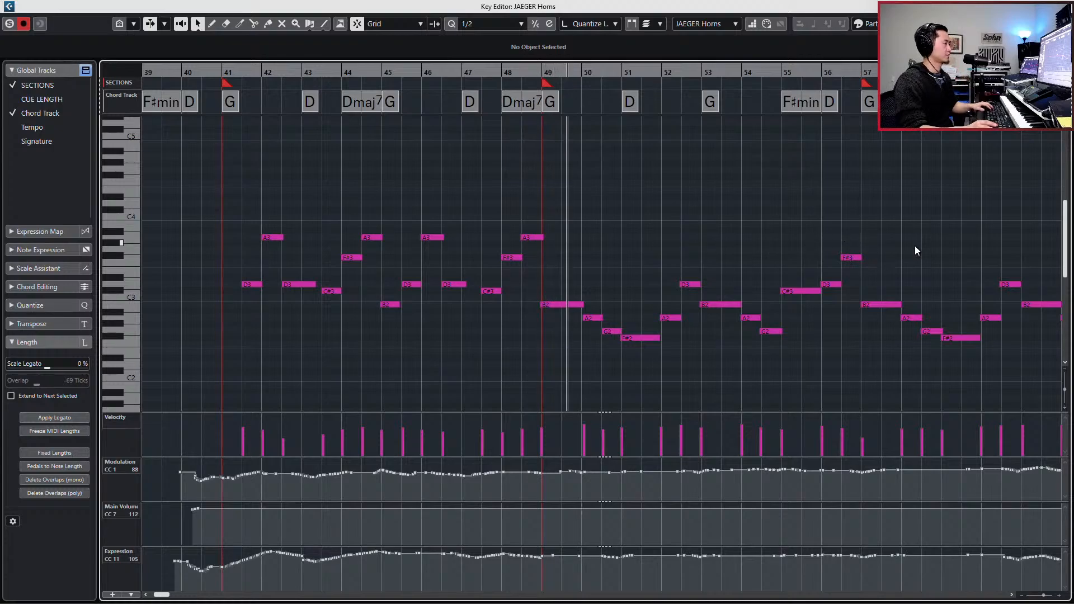
{"action": "key", "text": "f"}
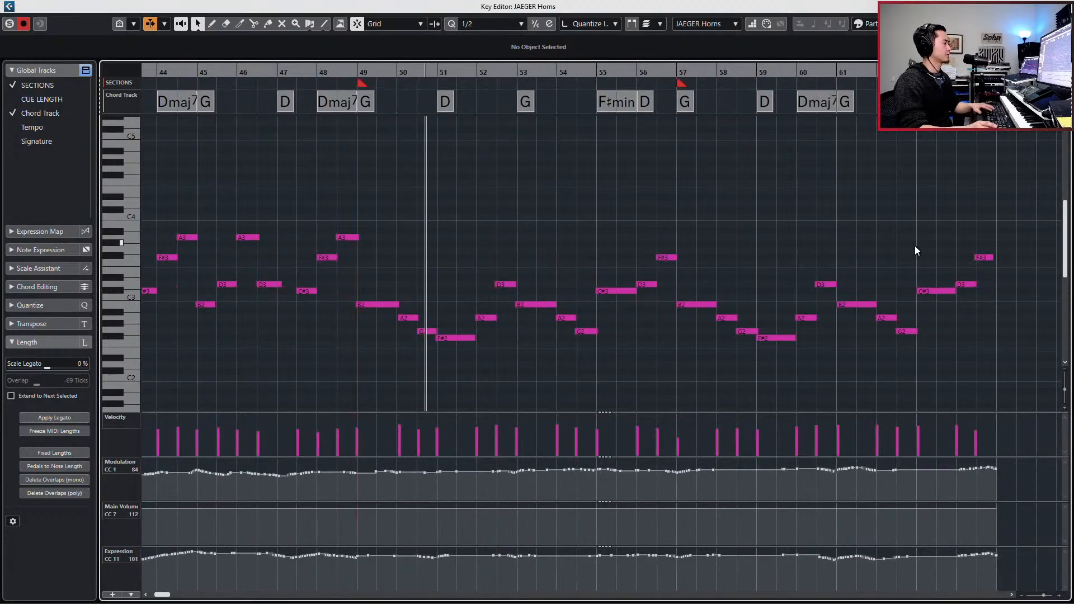
{"action": "key", "text": "Return"}
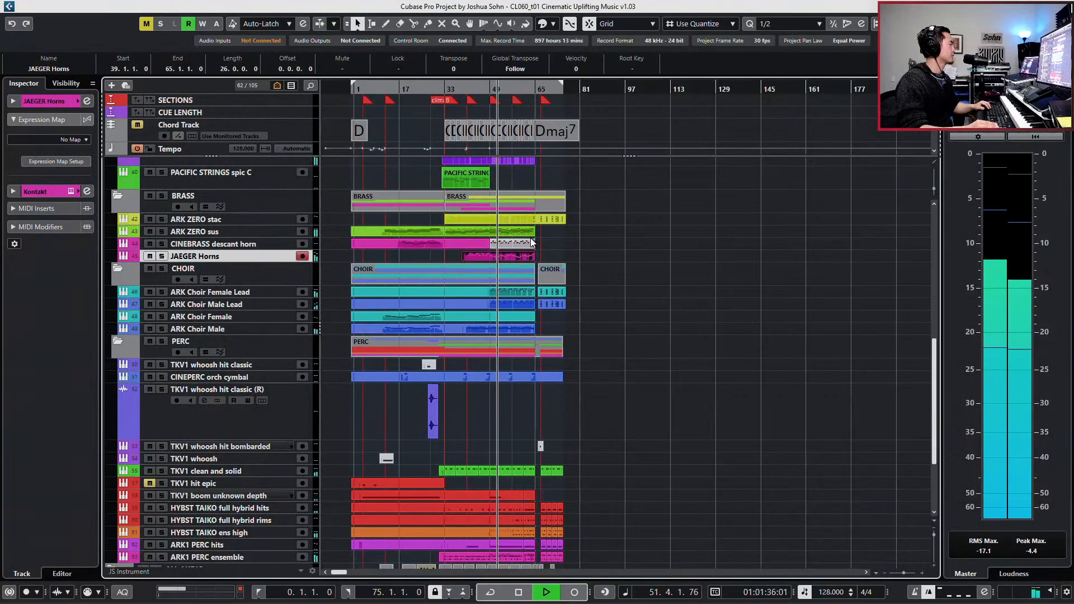
- Review the ARK Choir Female Lead and Male Lead parts together in the Key Editor during playback, then close it
{"action": "left_click", "coordinate": [524, 302]}
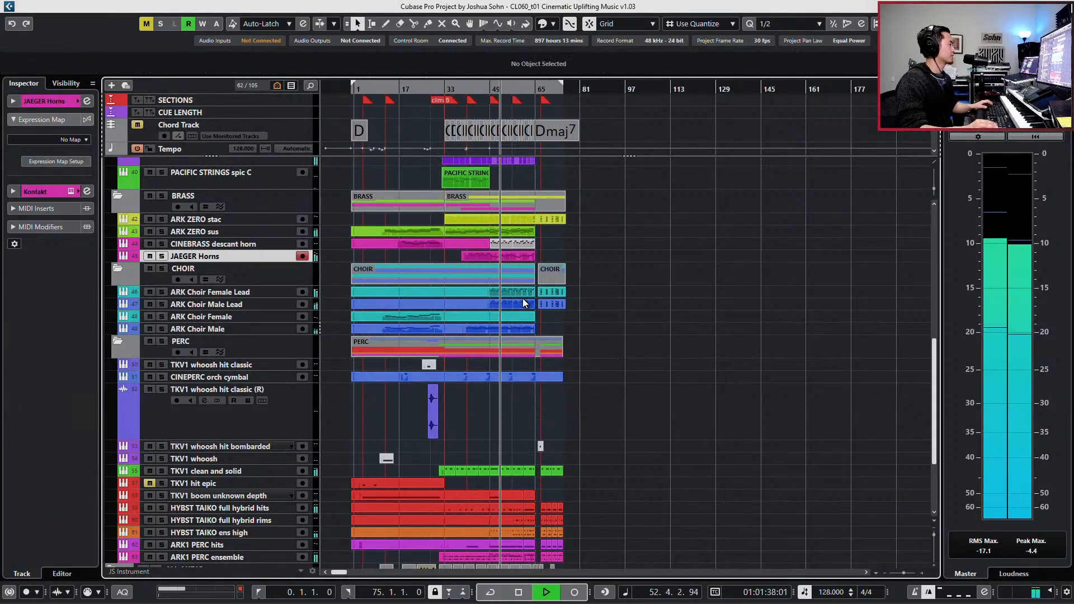
{"action": "left_click", "coordinate": [520, 290]}
{"action": "left_click", "coordinate": [517, 302], "text": "shift"}
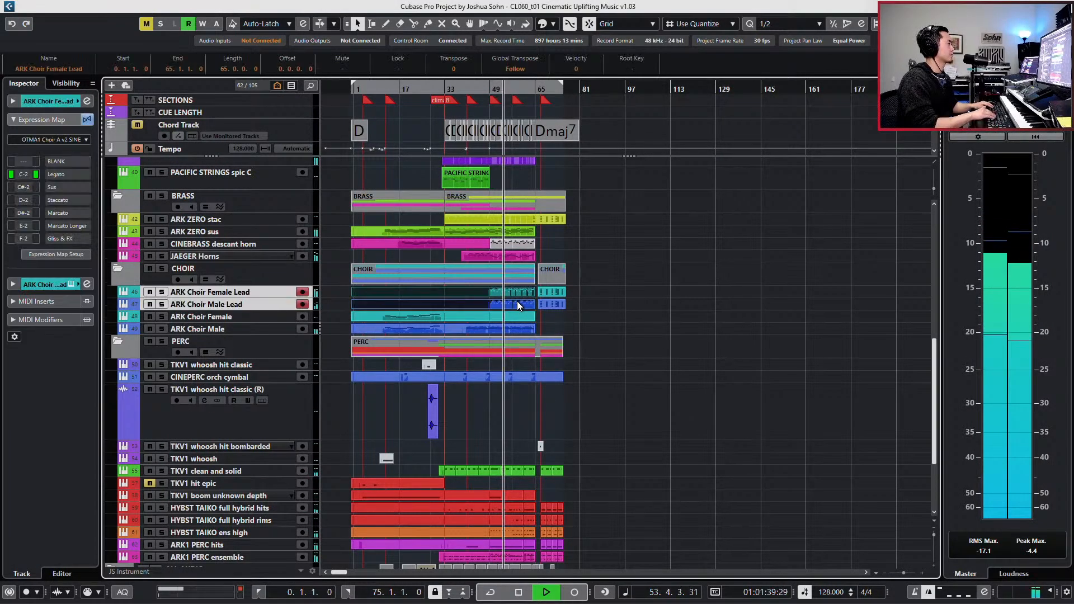
{"action": "key", "text": "Return"}
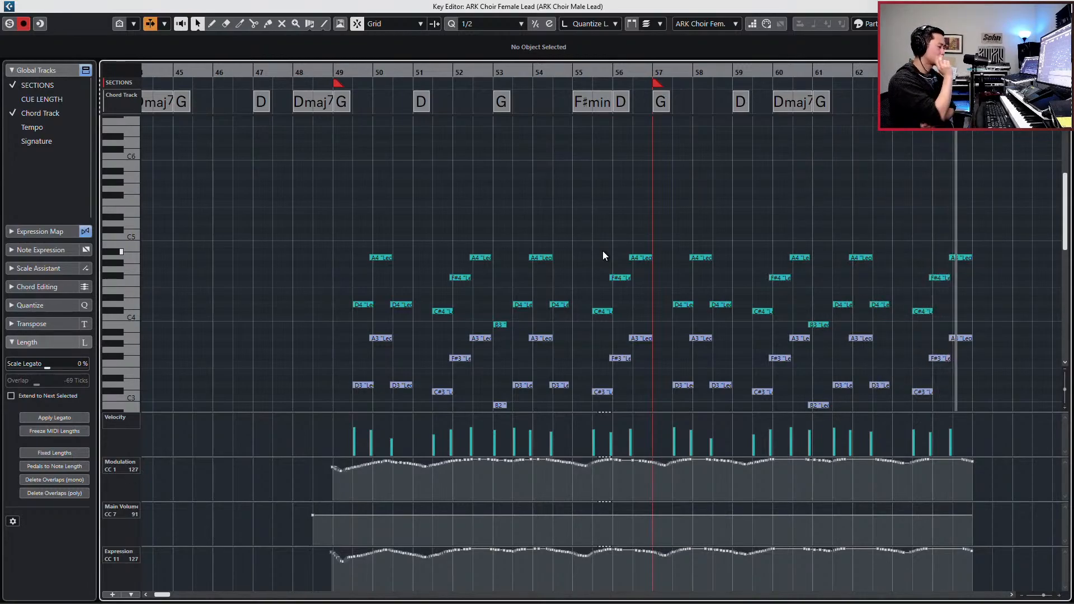
{"action": "key", "text": "Return"}
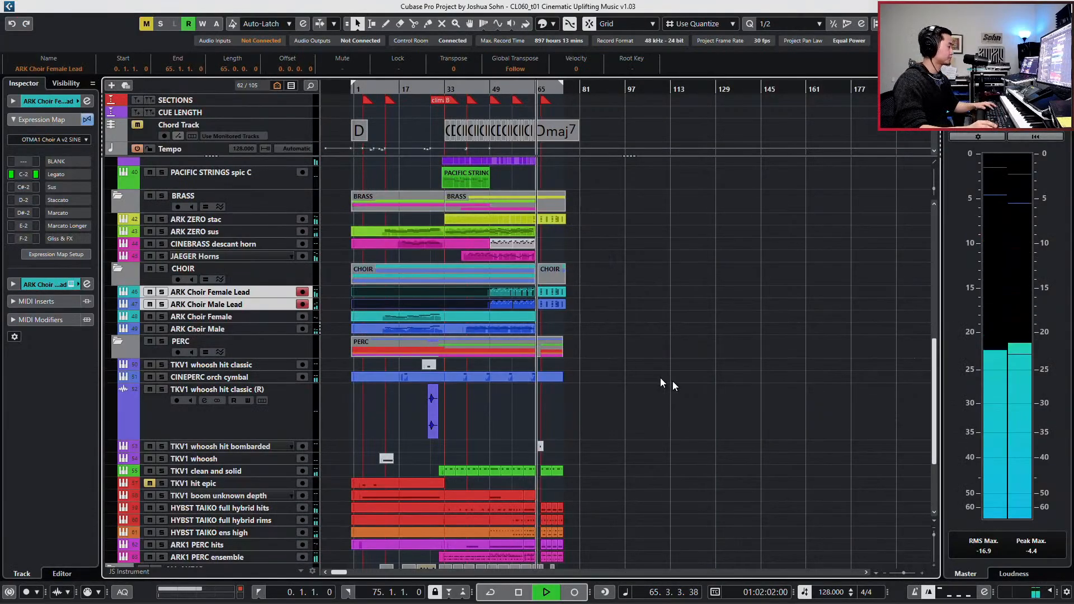
- Listen to the ending from bar 65 past bar 75 in close-up, deselect the choir parts and stop playback
{"action": "key", "text": "h"}
{"action": "key", "text": "h"}
{"action": "key", "text": "h"}
{"action": "key", "text": "h"}
{"action": "key", "text": "h"}
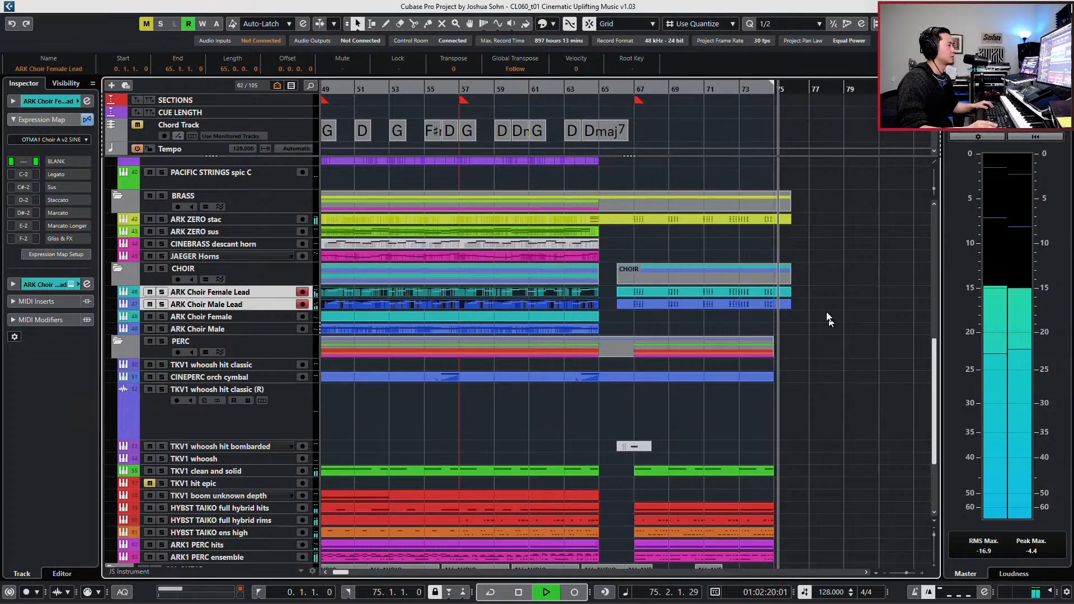
{"action": "left_click", "coordinate": [818, 297]}
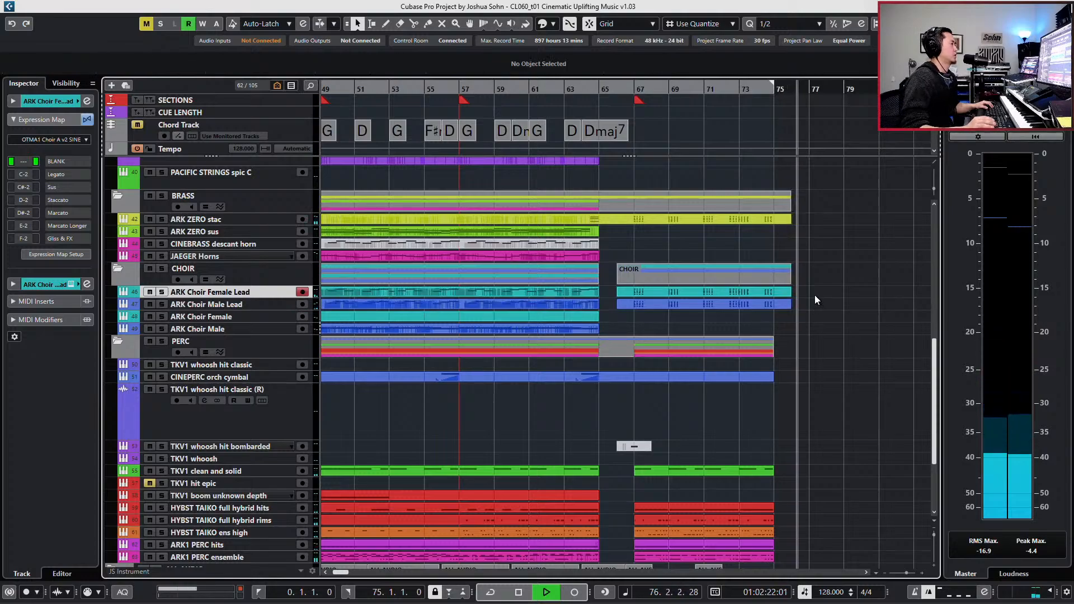
{"action": "key", "text": "space"}
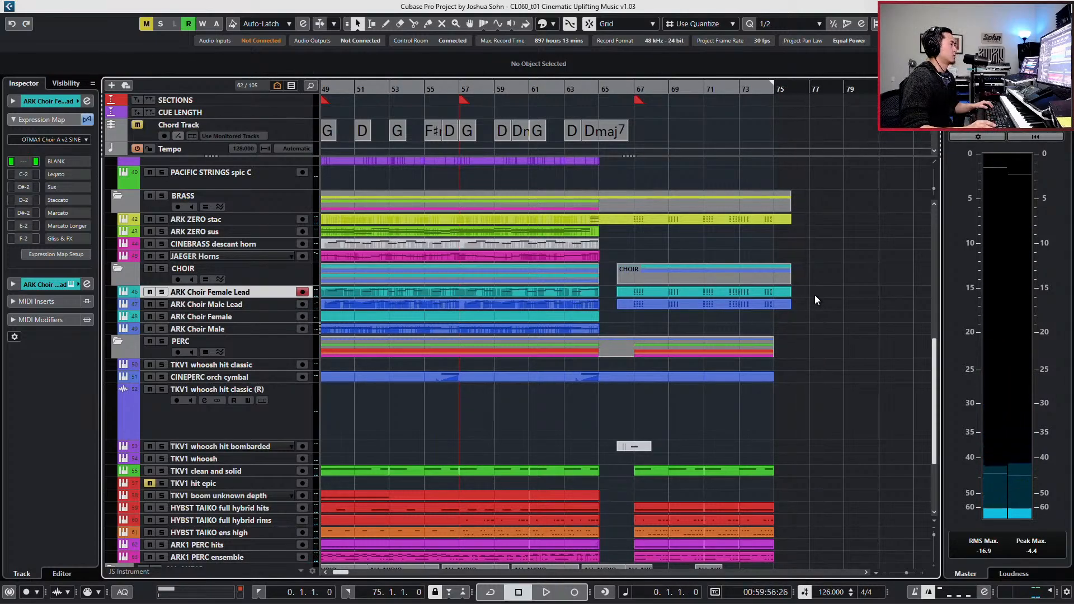